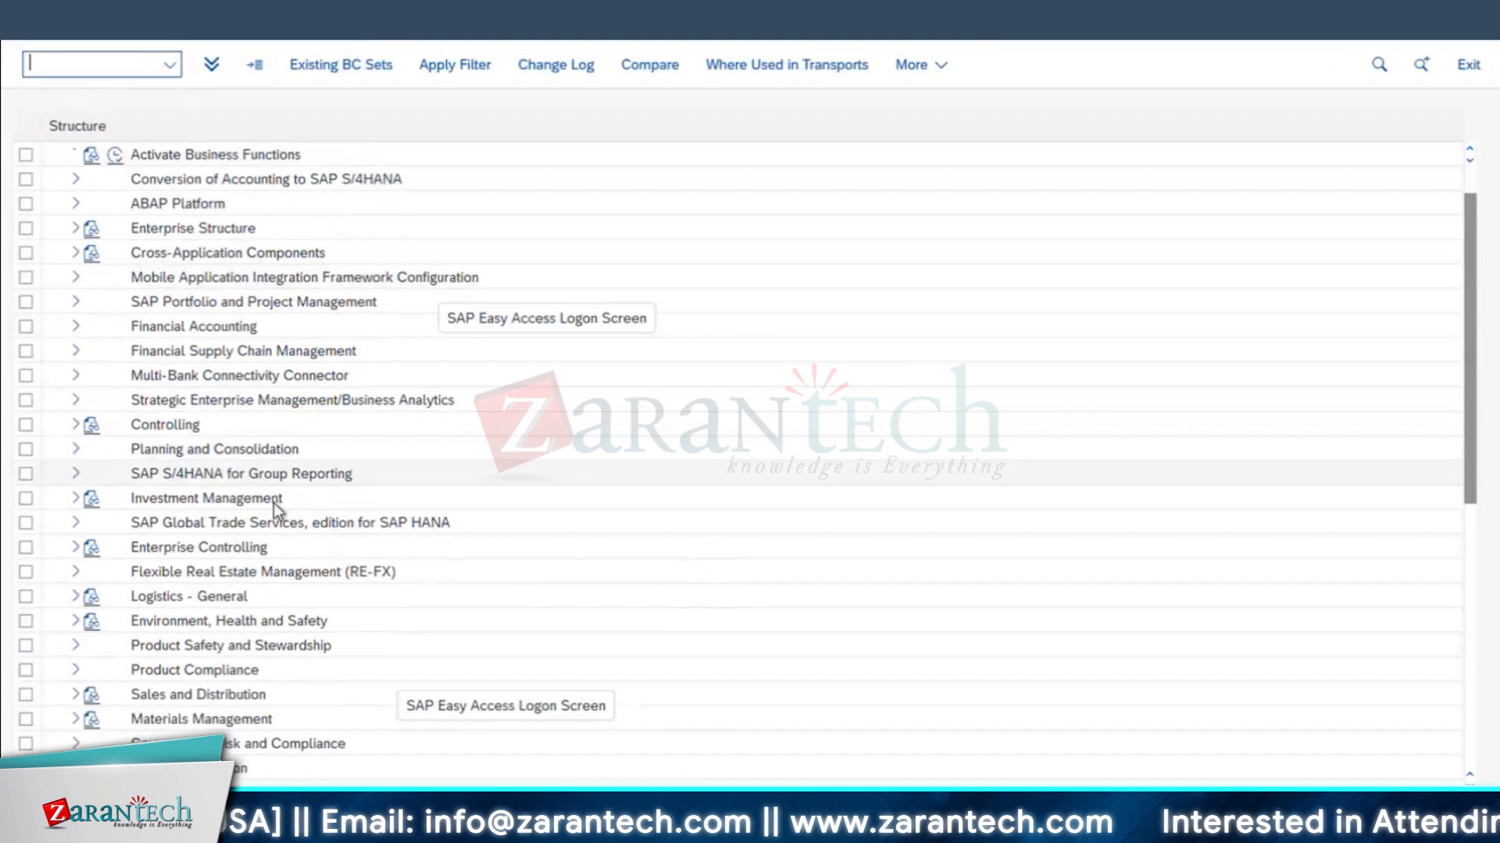
- Expand Plant Maintenance and Customer Service in the customizing structure, down to the activities under Maintenance and Service Processing
scroll(148, 452, down, 1)
click(137, 354)
click(73, 353)
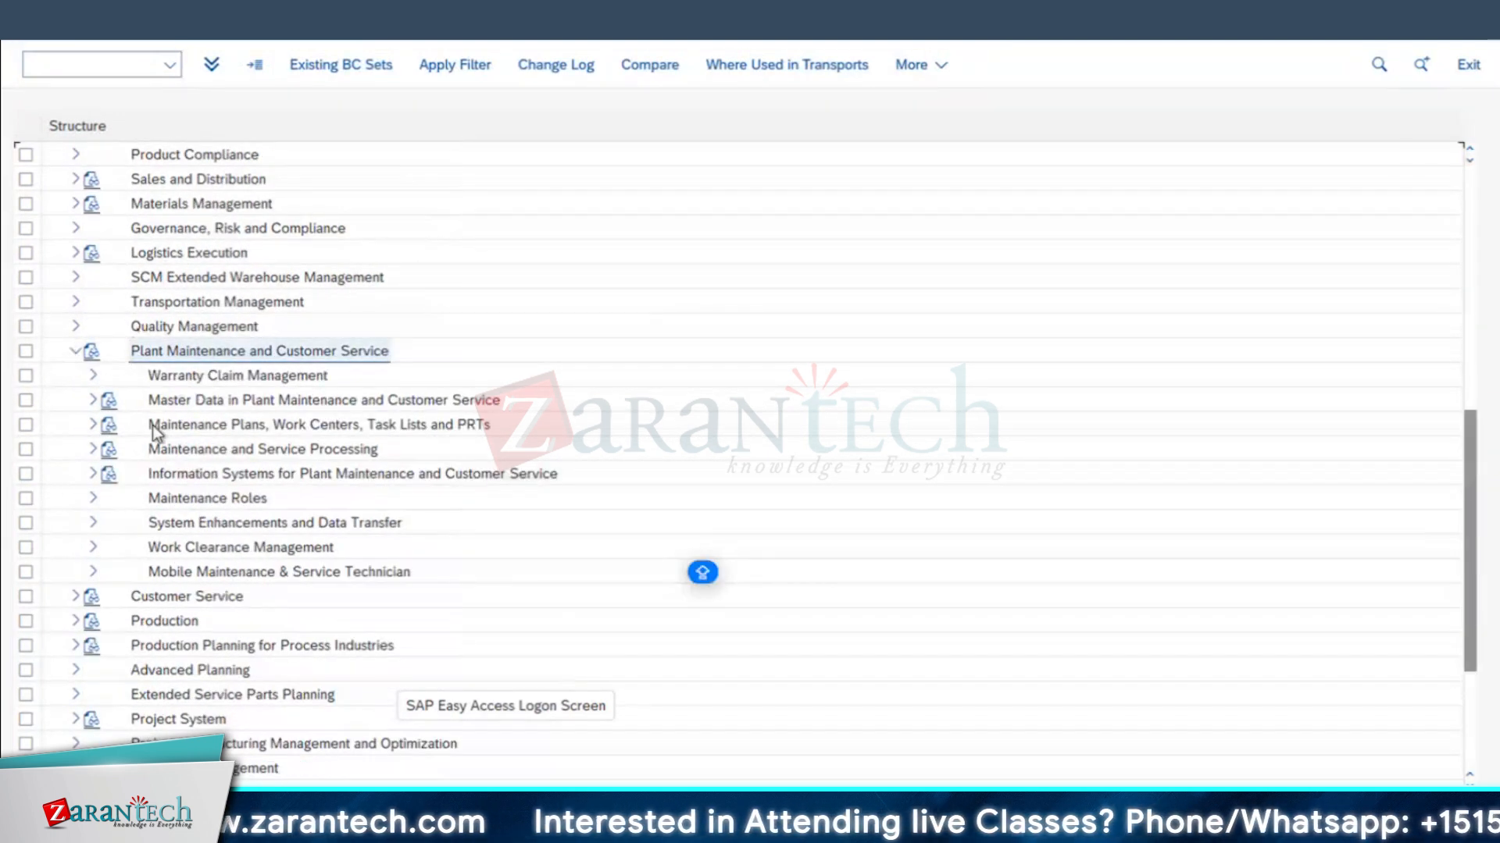
scroll(215, 406, down, 1)
click(156, 399)
click(92, 399)
scroll(208, 426, down, 1)
scroll(207, 427, down, 2)
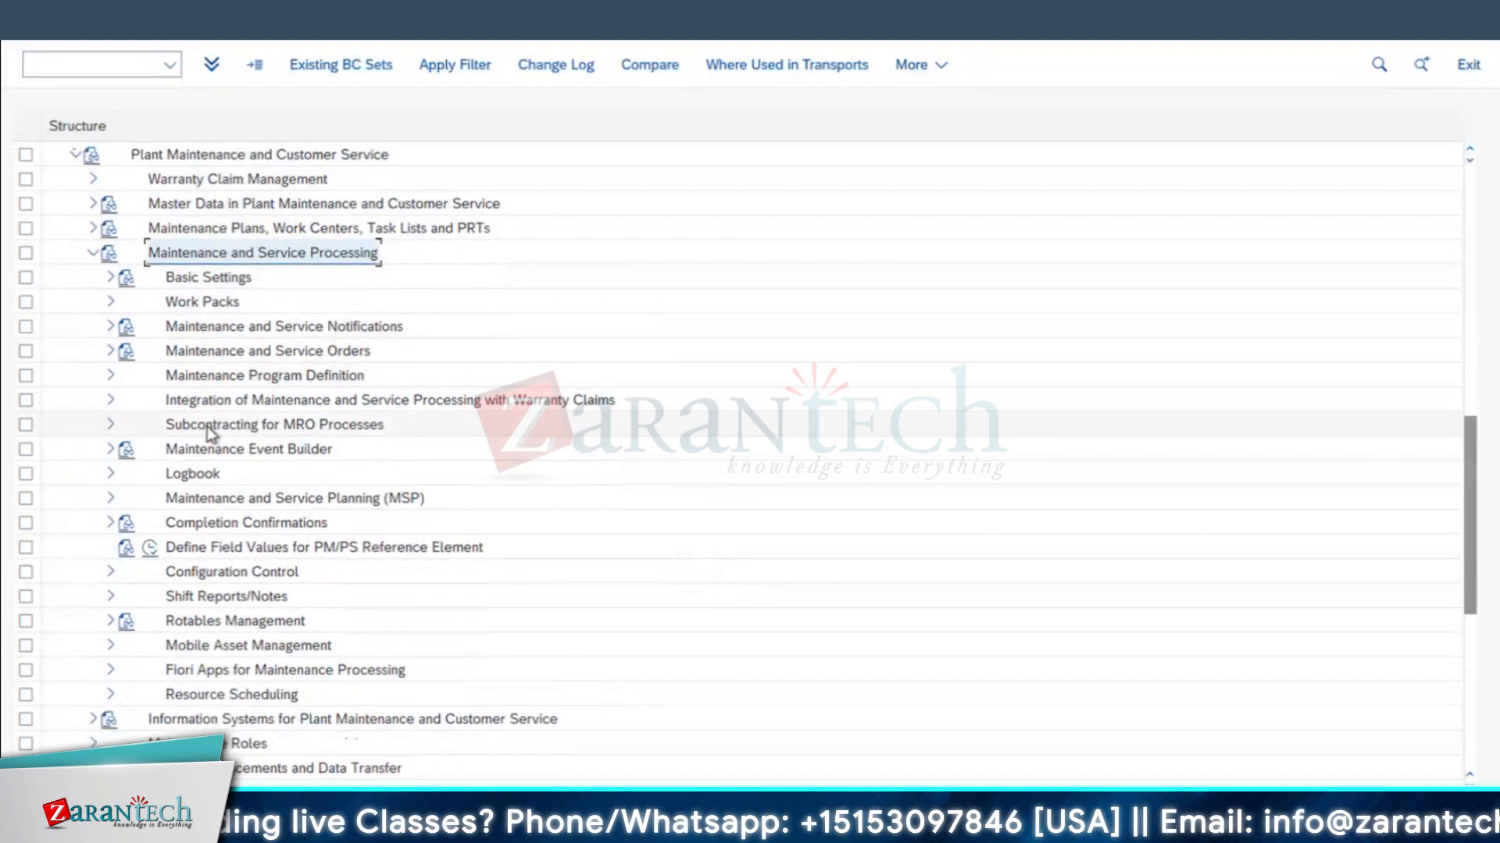
- Expand Maintenance and Service Orders and its Functions and Settings for Order Types node
click(208, 353)
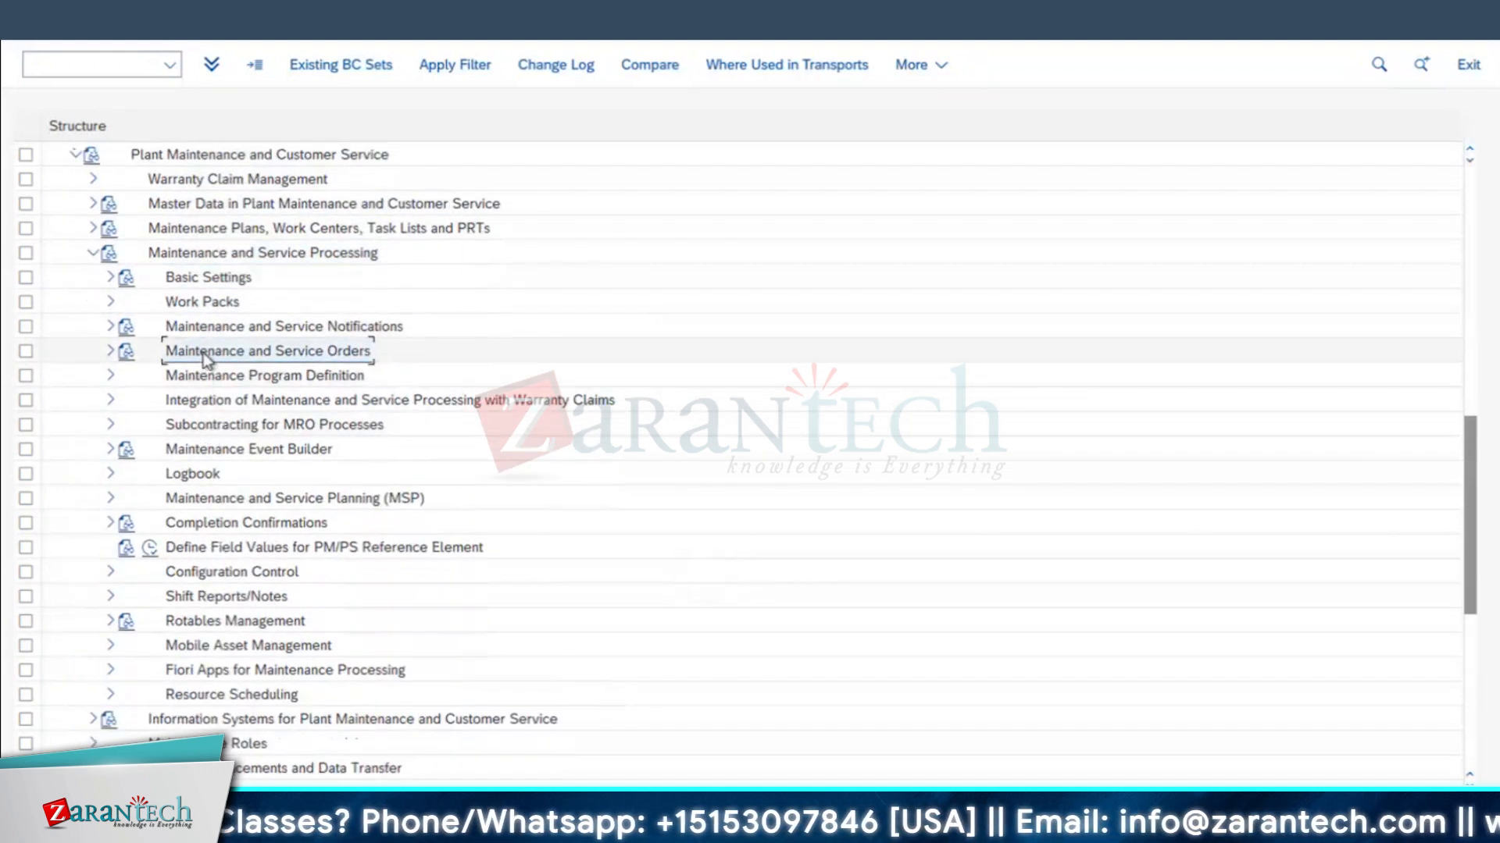
click(110, 351)
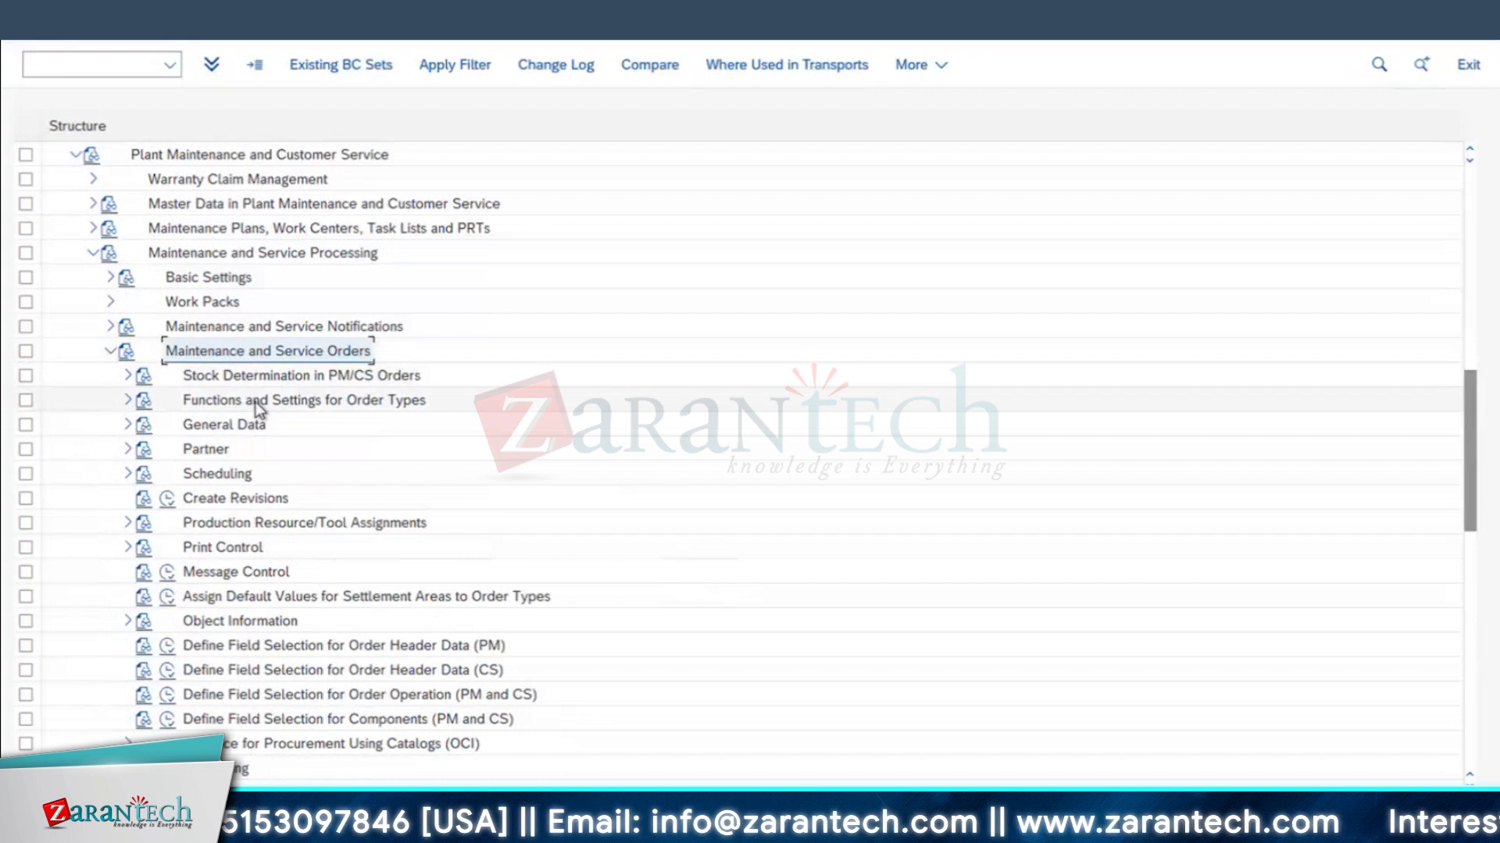
click(262, 401)
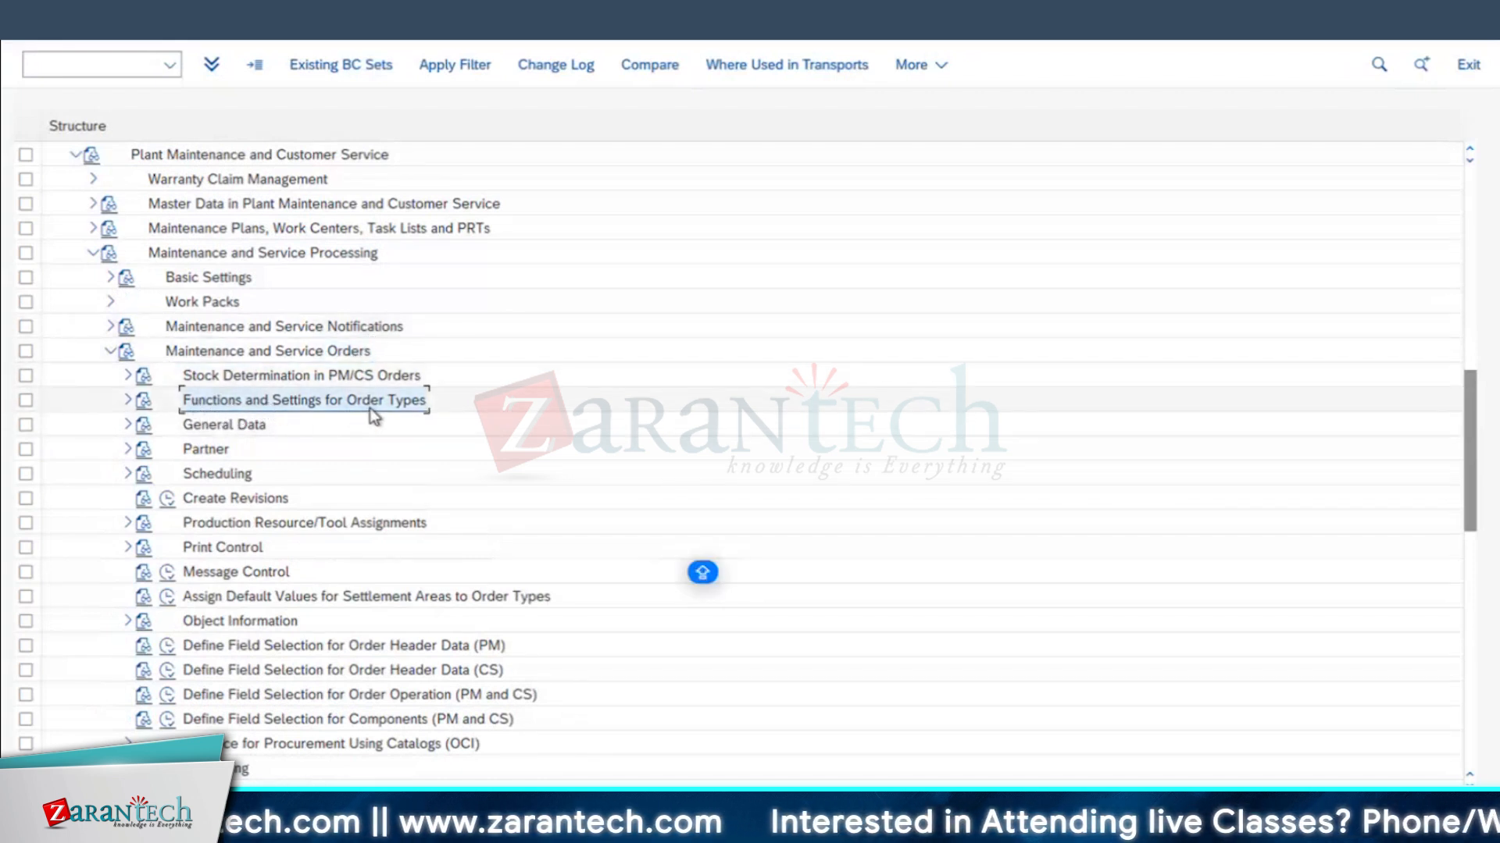
click(127, 400)
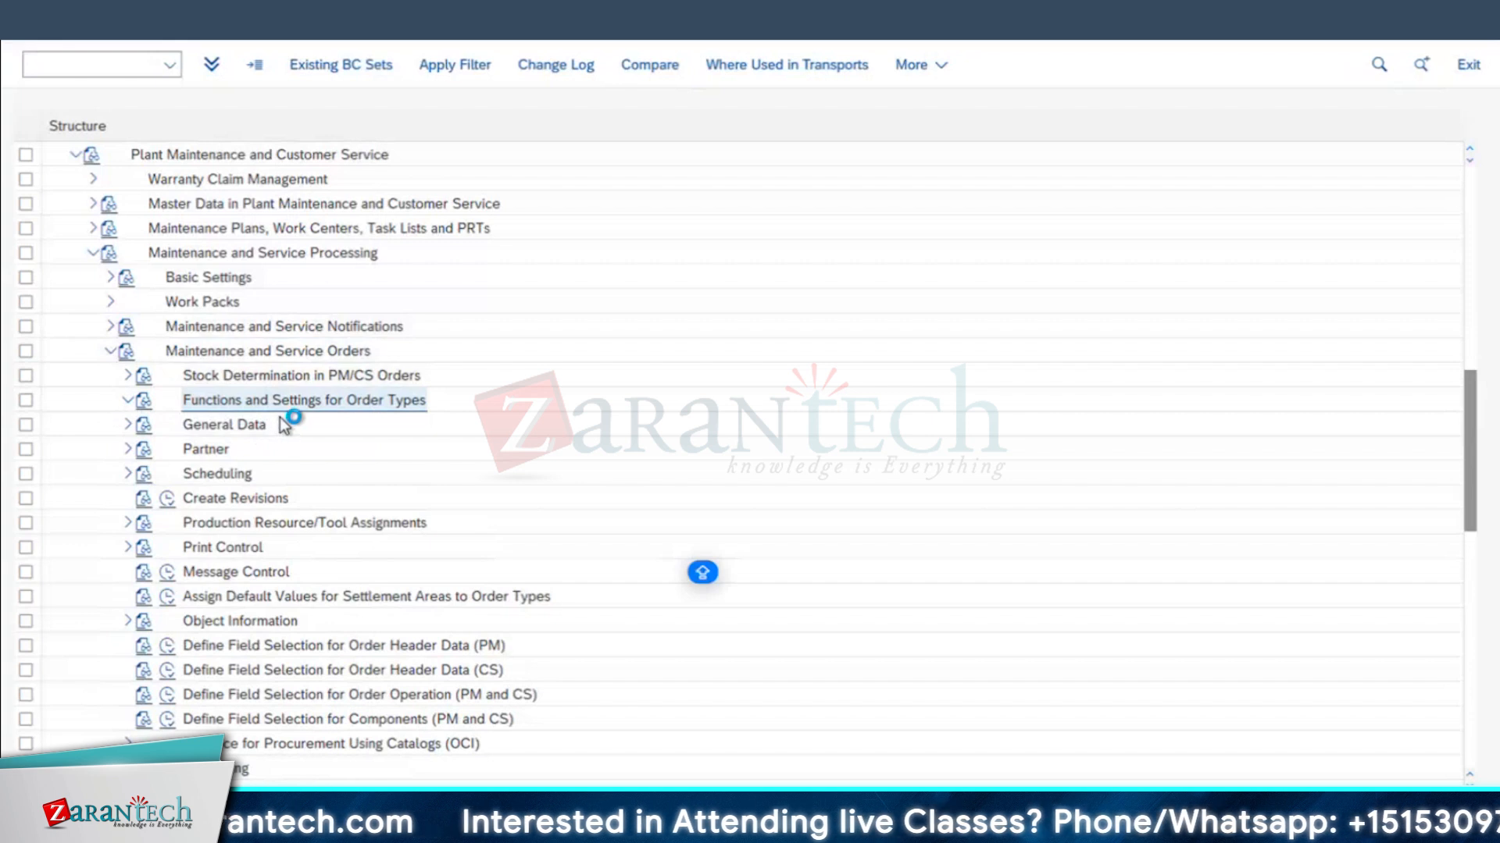
scroll(280, 417, down, 5)
scroll(260, 257, up, 1)
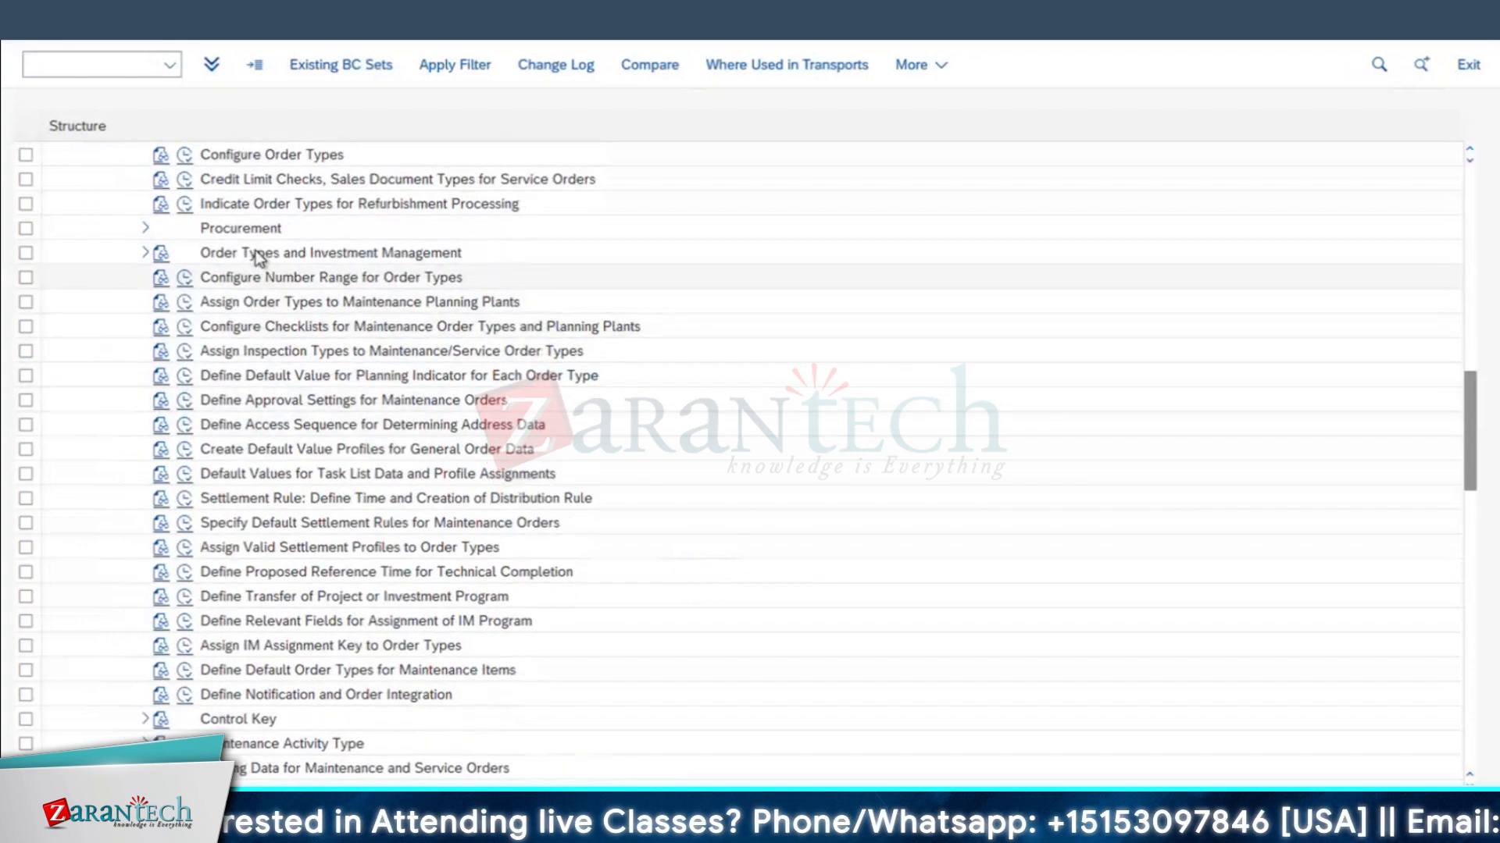
scroll(291, 255, up, 1)
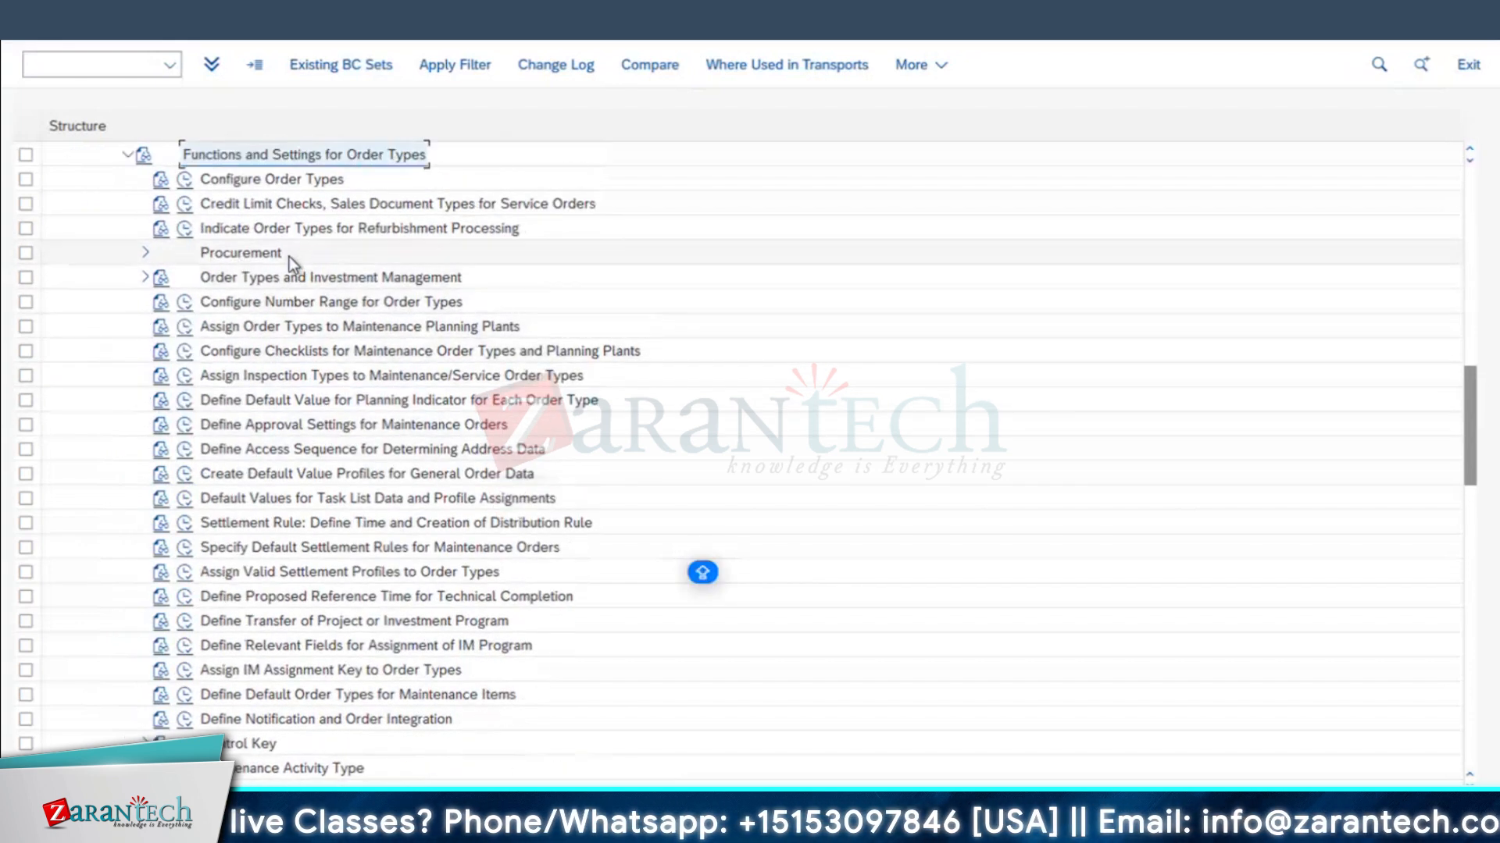
- Run the Configure Order Types activity and open the details of order type Z01C, Calibration Order
click(179, 182)
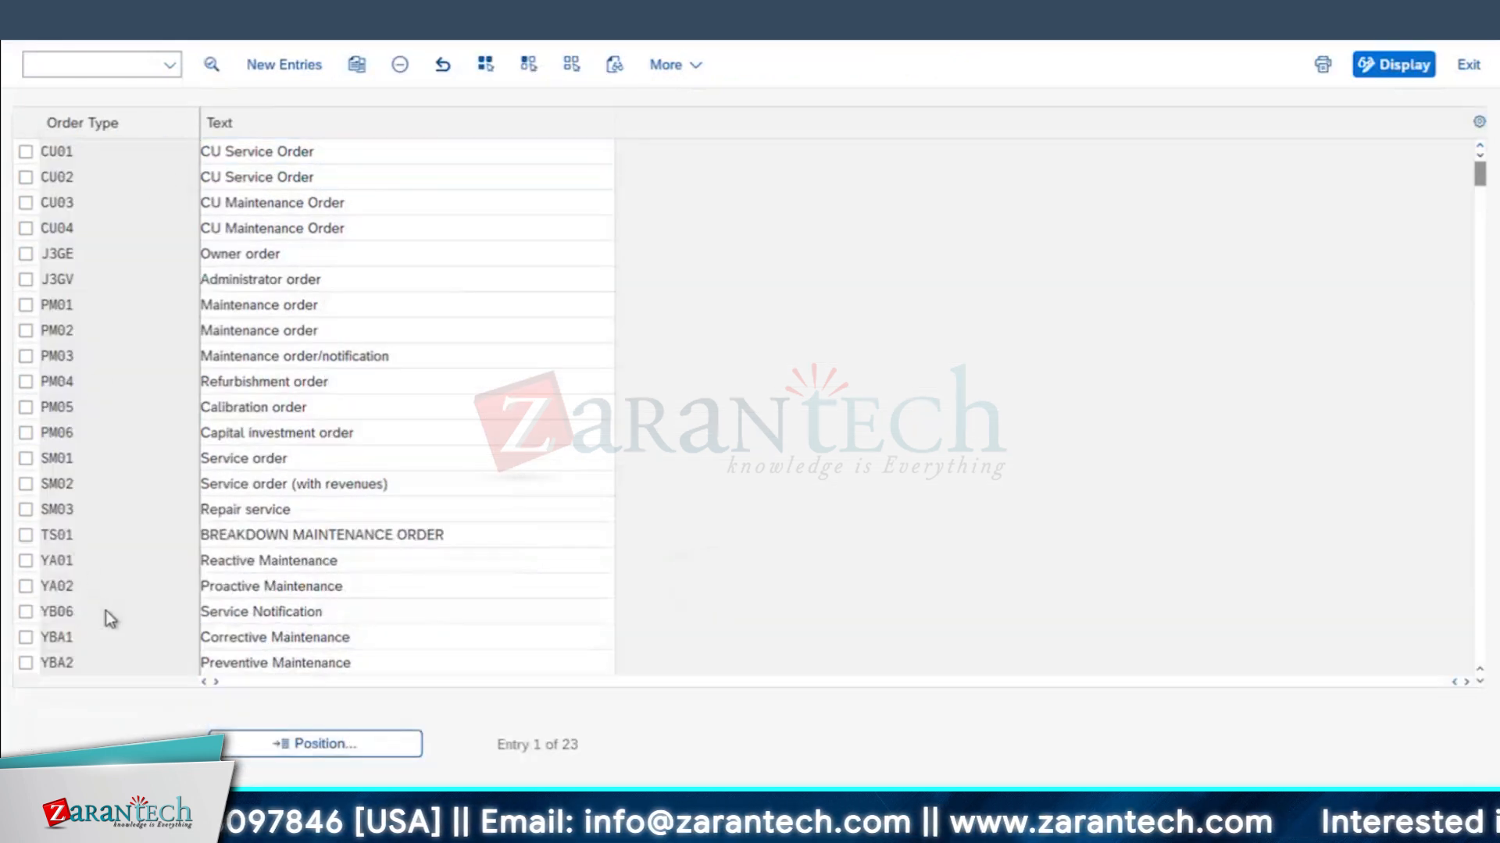
scroll(107, 613, down, 2)
click(27, 563)
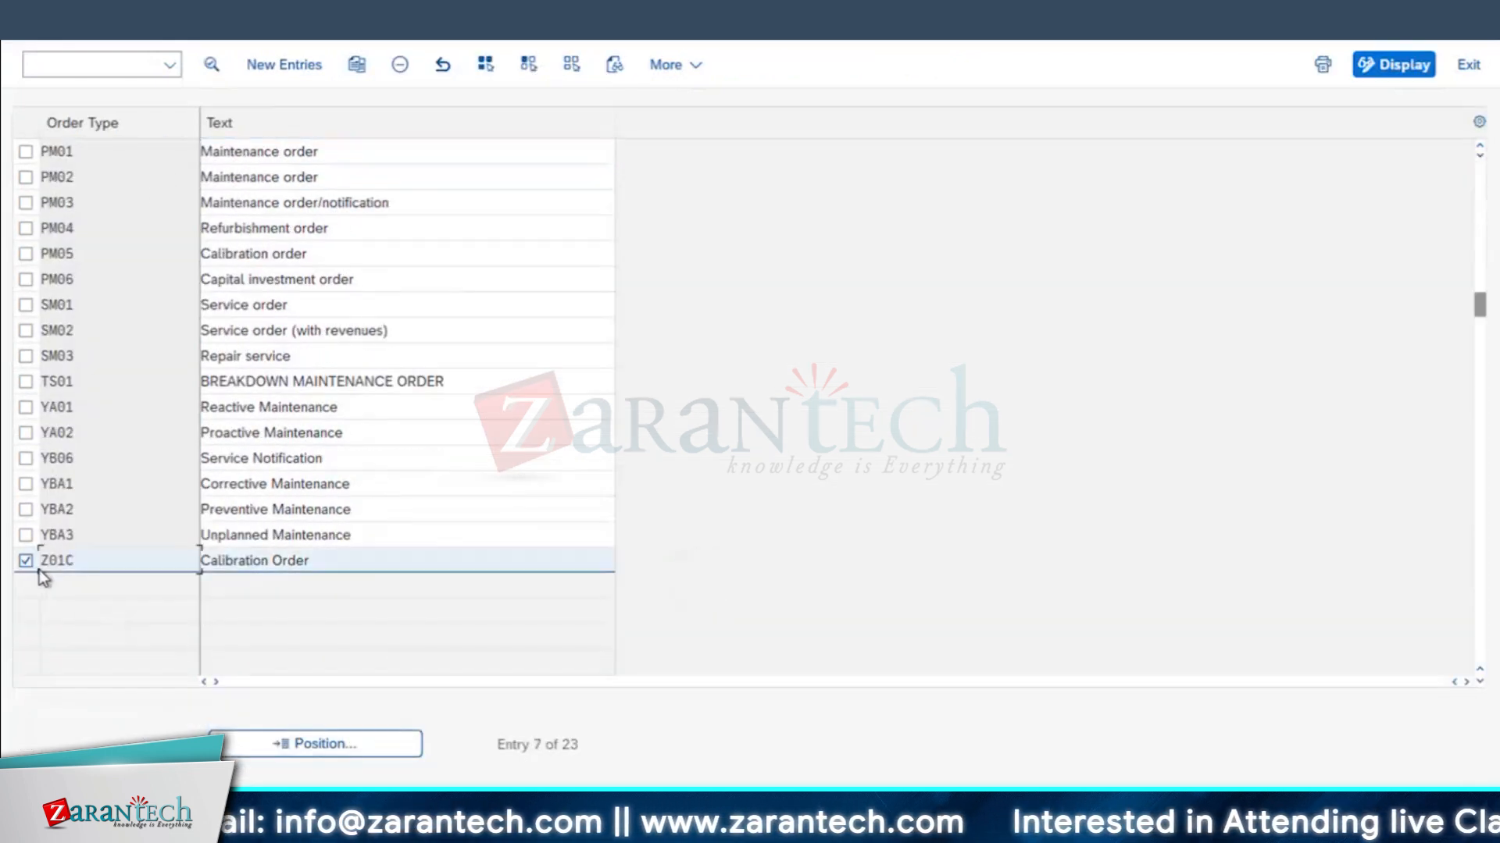
click(213, 66)
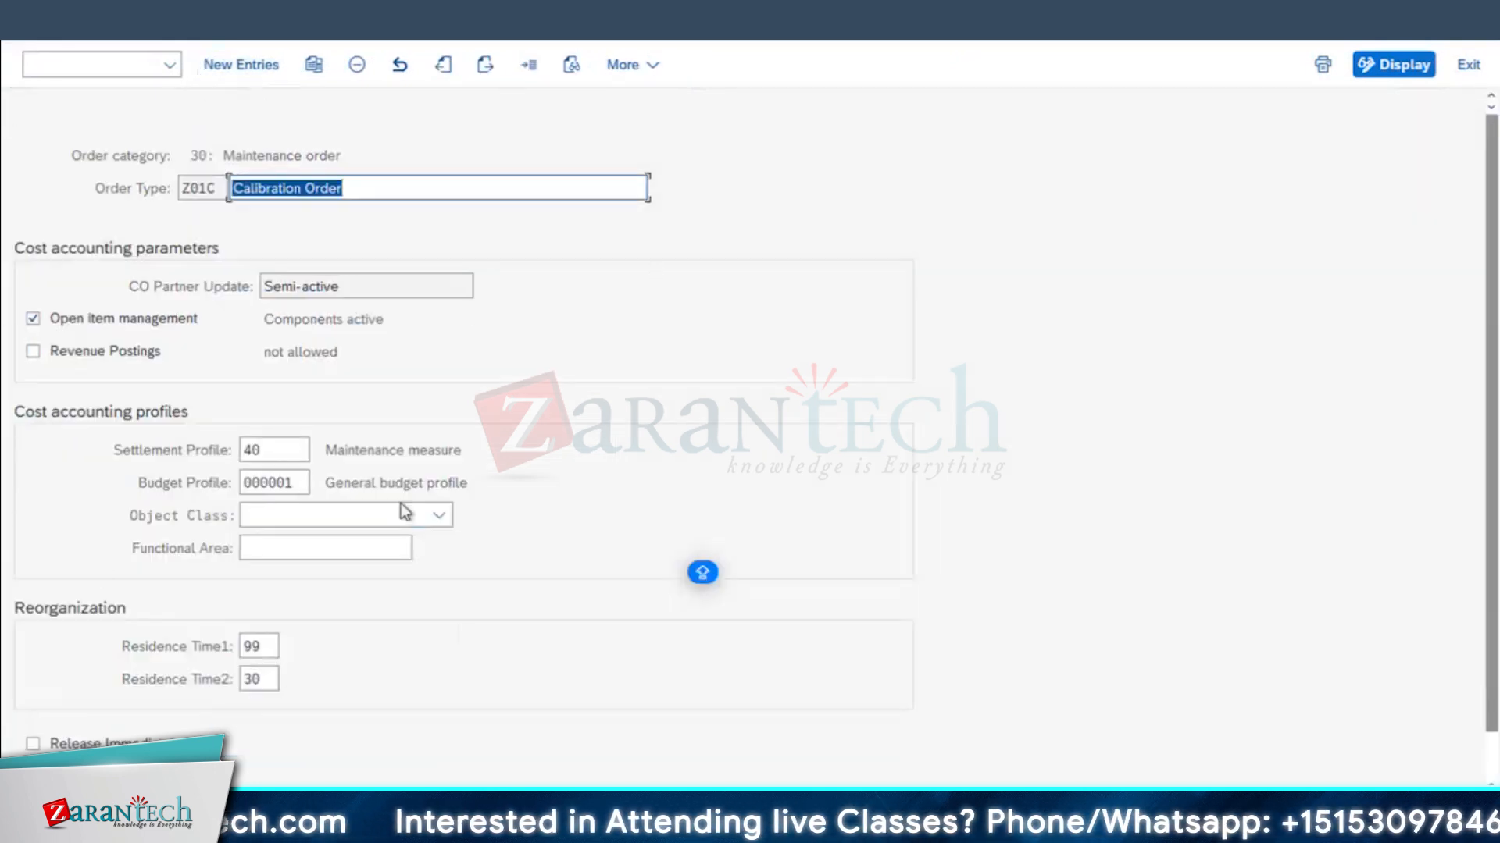
- Review the Z01C order type's cost accounting and reorganization settings, and return to the customizing structure
click(200, 192)
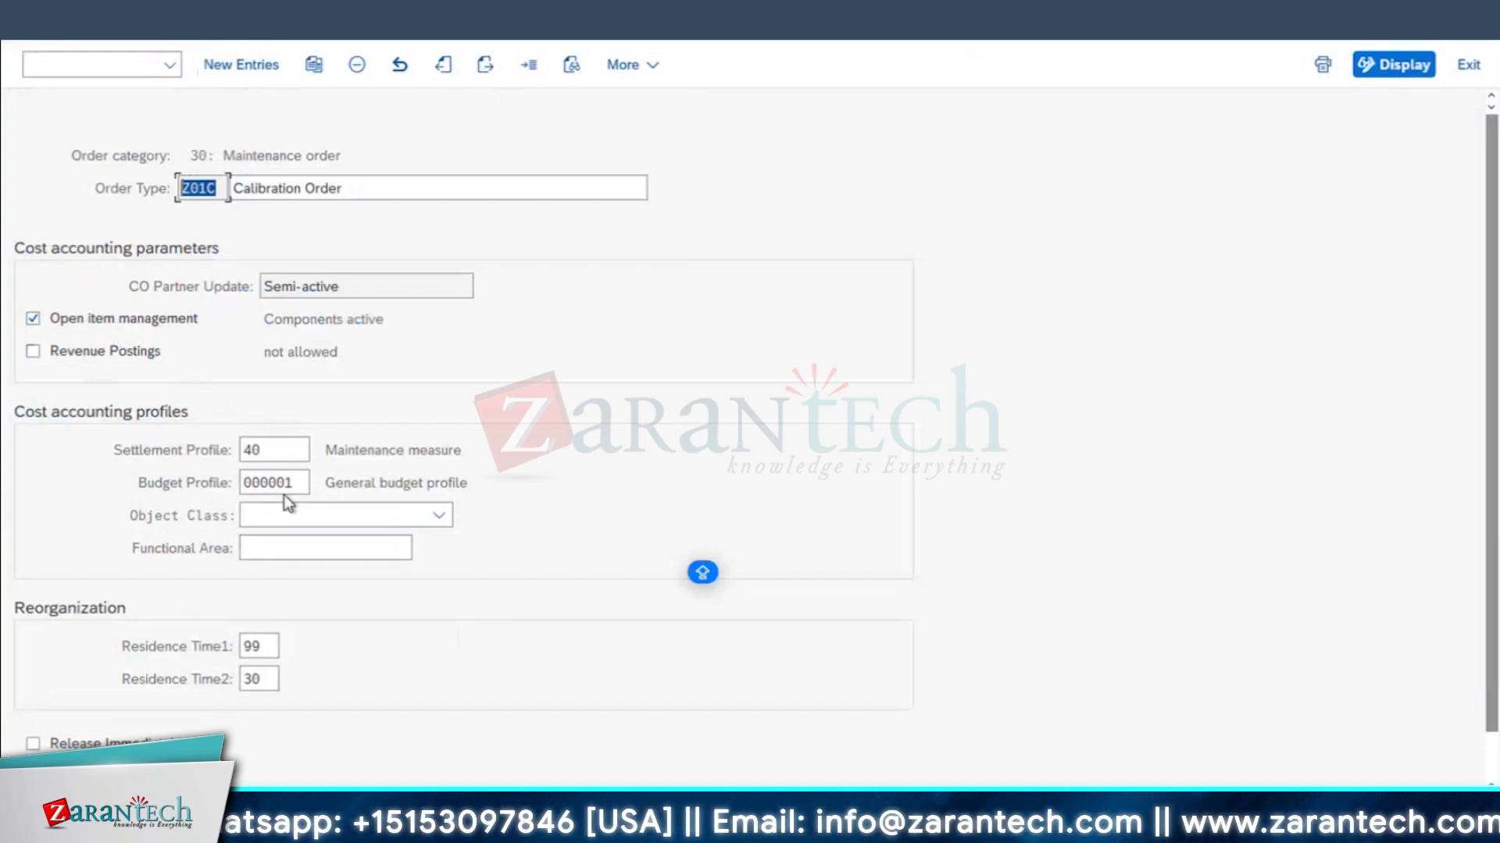
scroll(307, 661, down, 1)
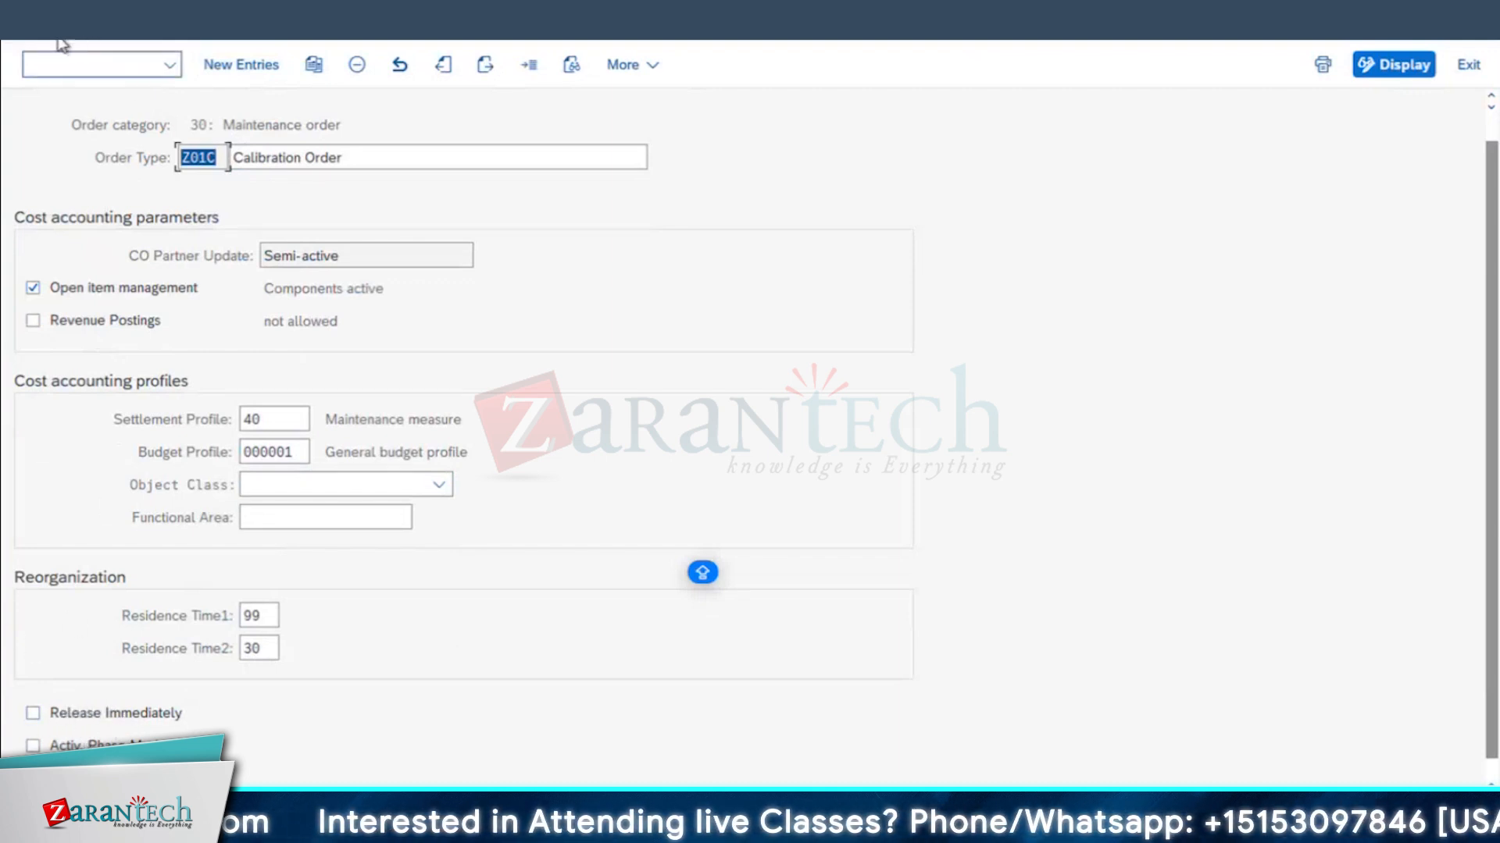
key(F3)
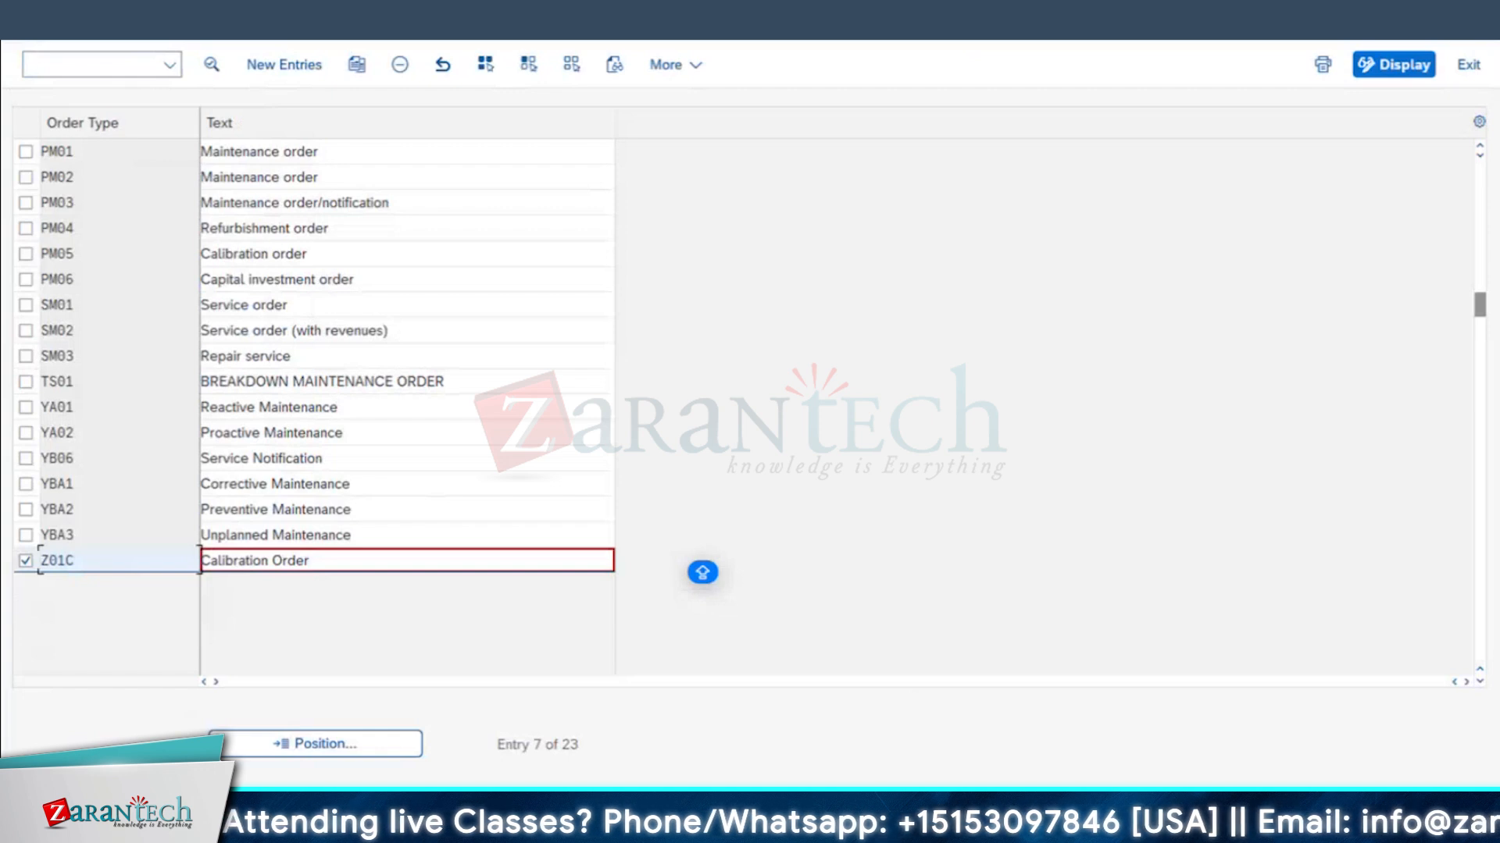
key(F3)
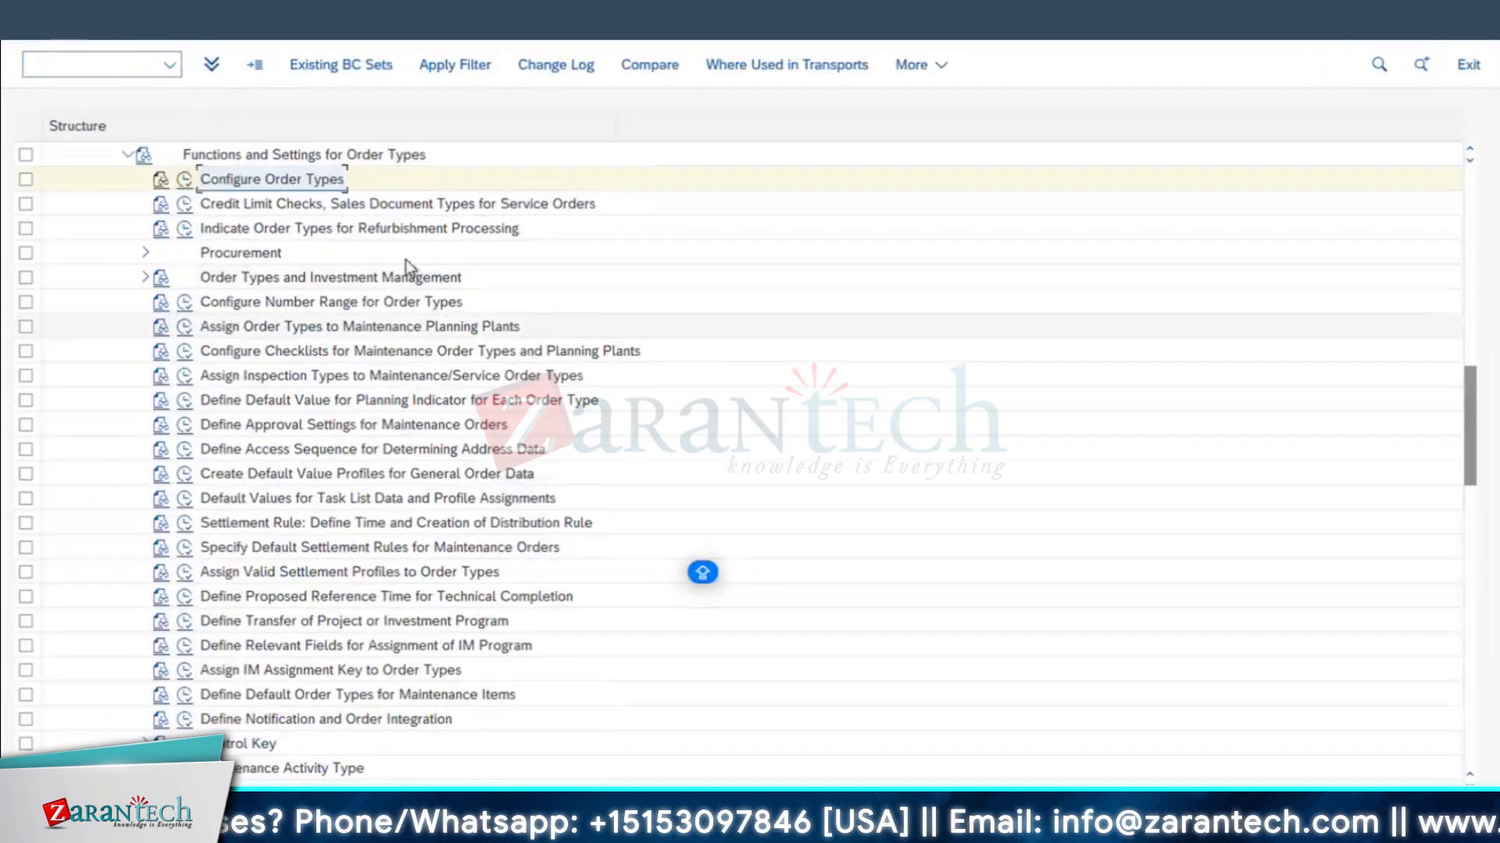
- Run Indicate Order Types for Refurbishment Processing, check which order types carry the refurbishment indicator, and return to the structure
click(234, 230)
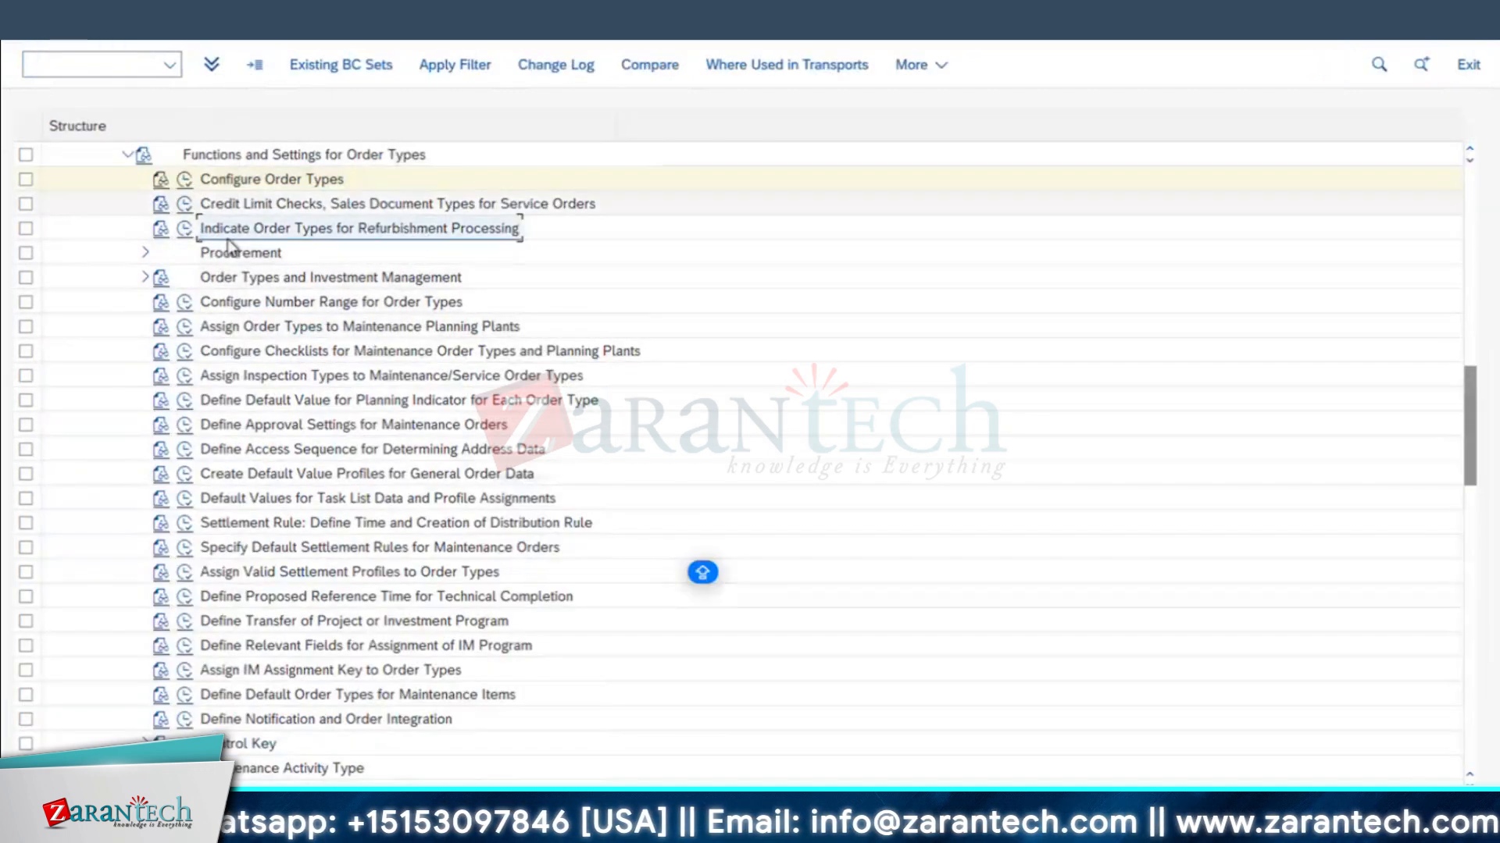
click(184, 228)
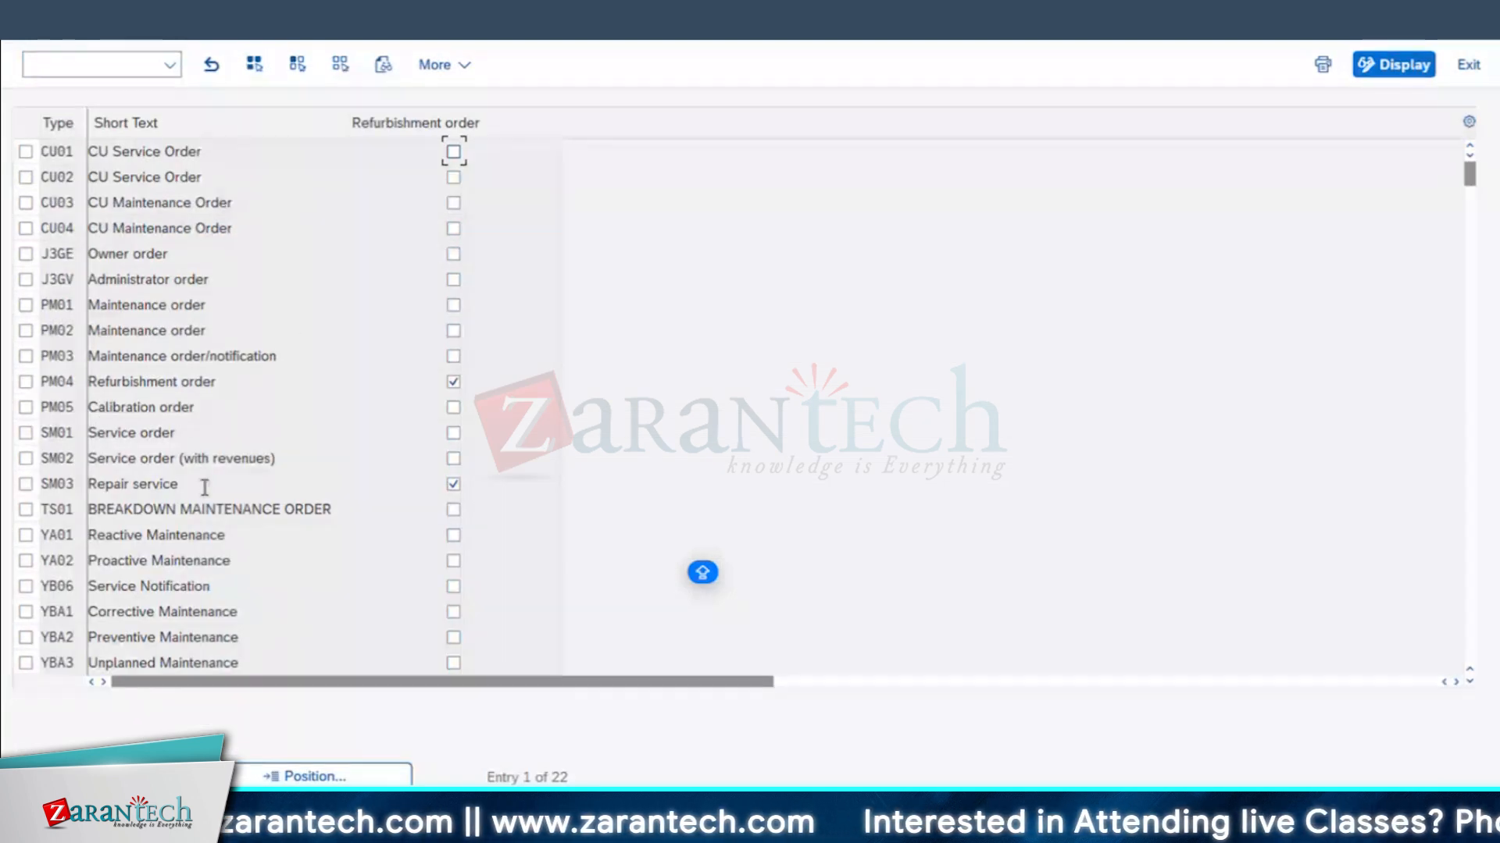
scroll(78, 636, down, 1)
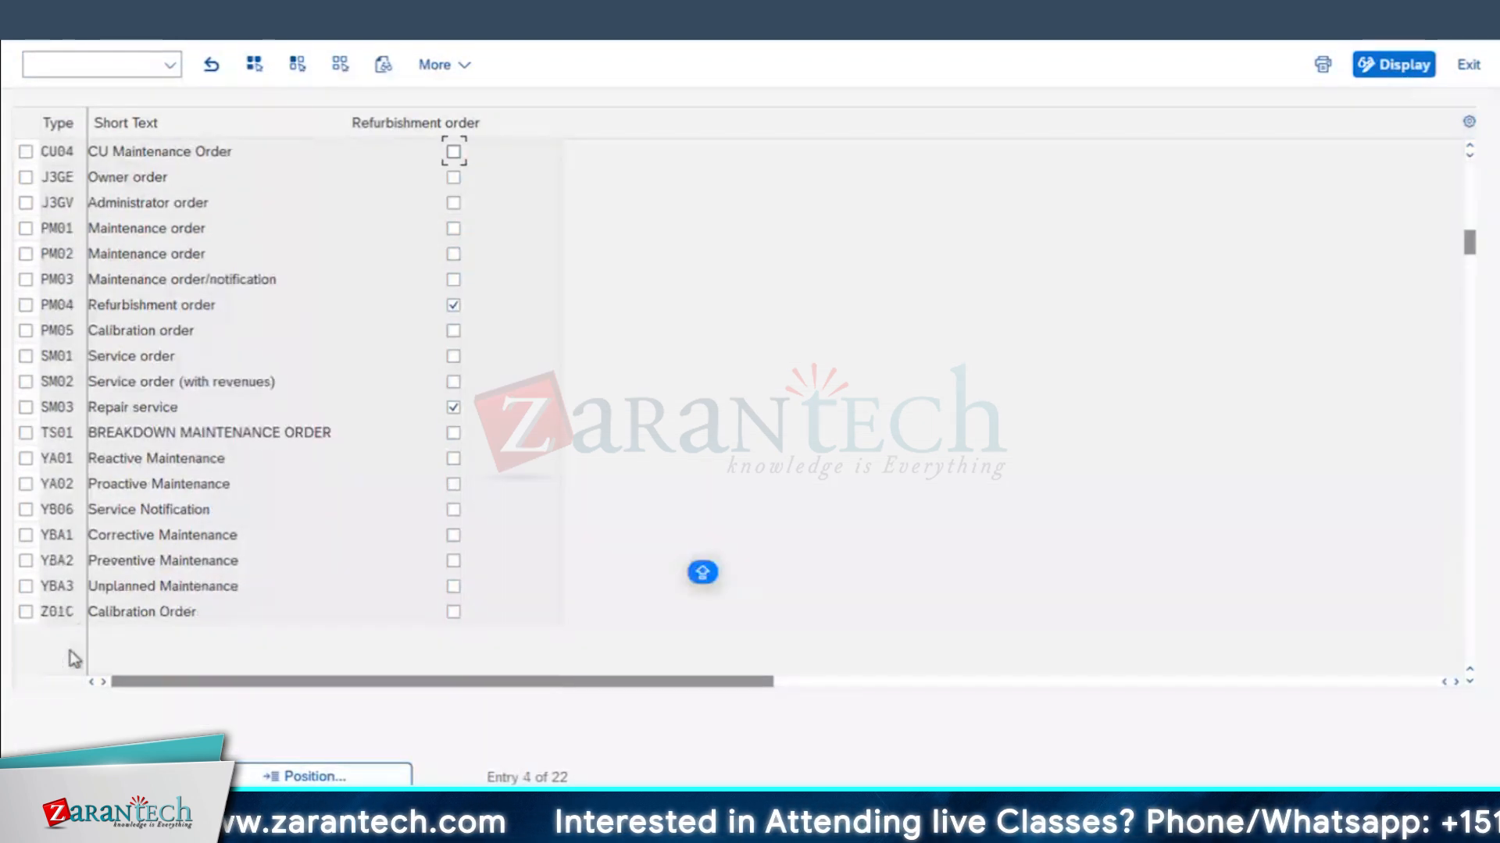
scroll(66, 376, up, 1)
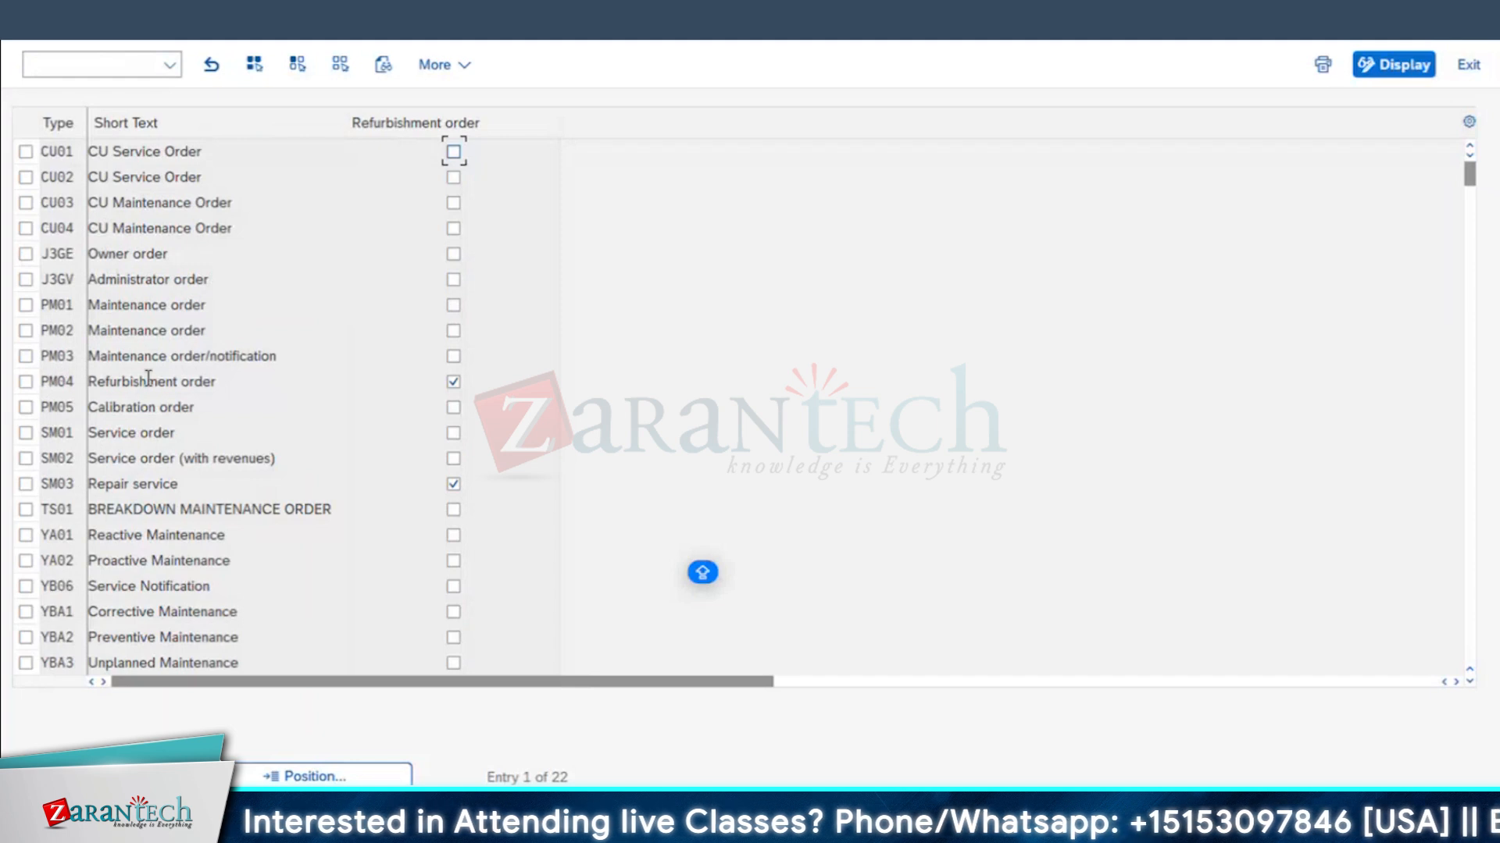
click(457, 370)
key(F3)
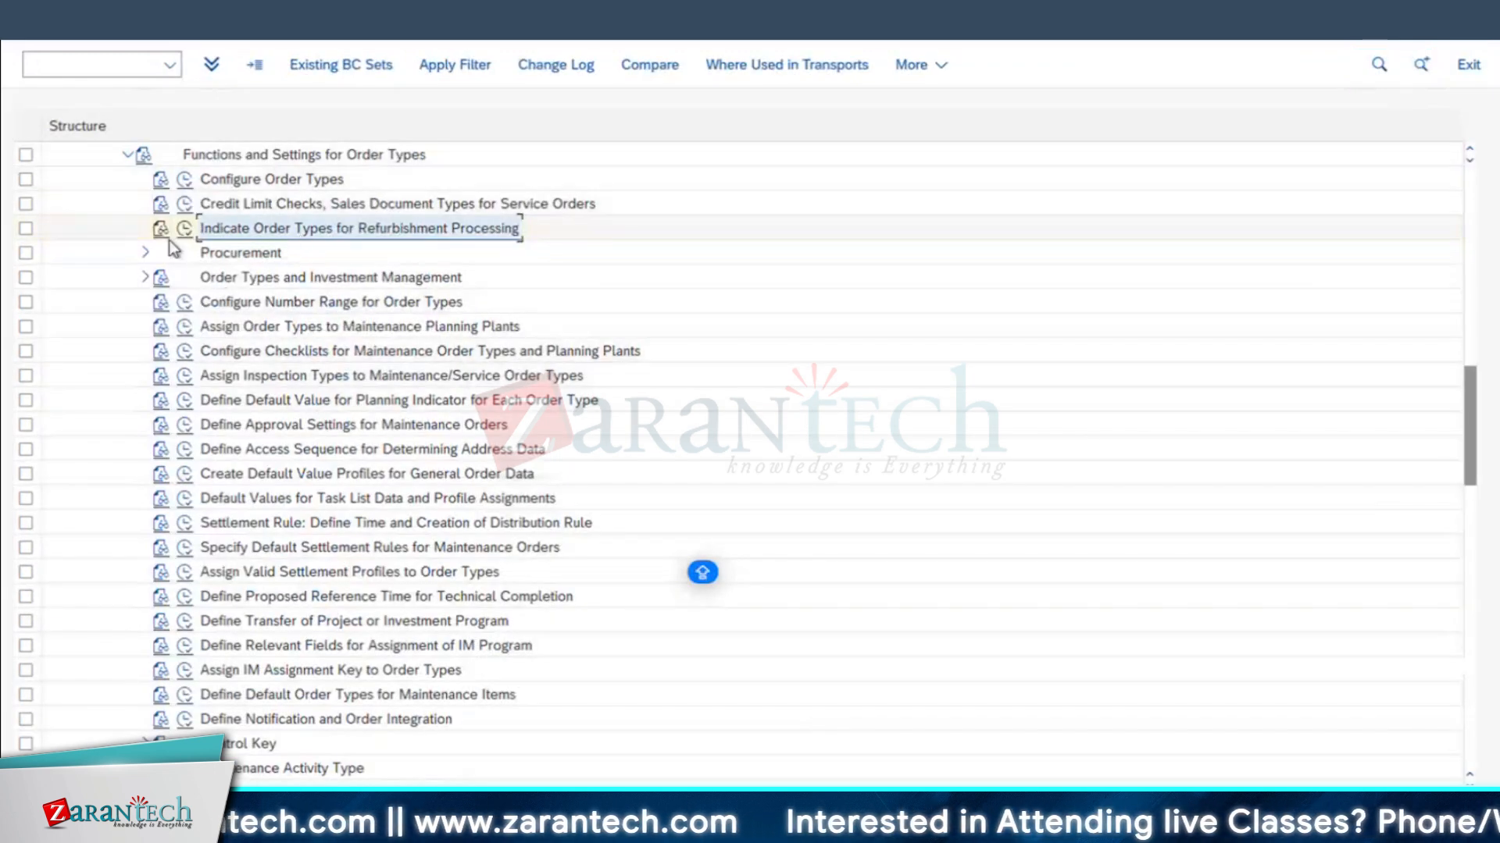
- Under Order Types and Investment Management, check which order types are indicated for investment measures and return to the structure
click(288, 278)
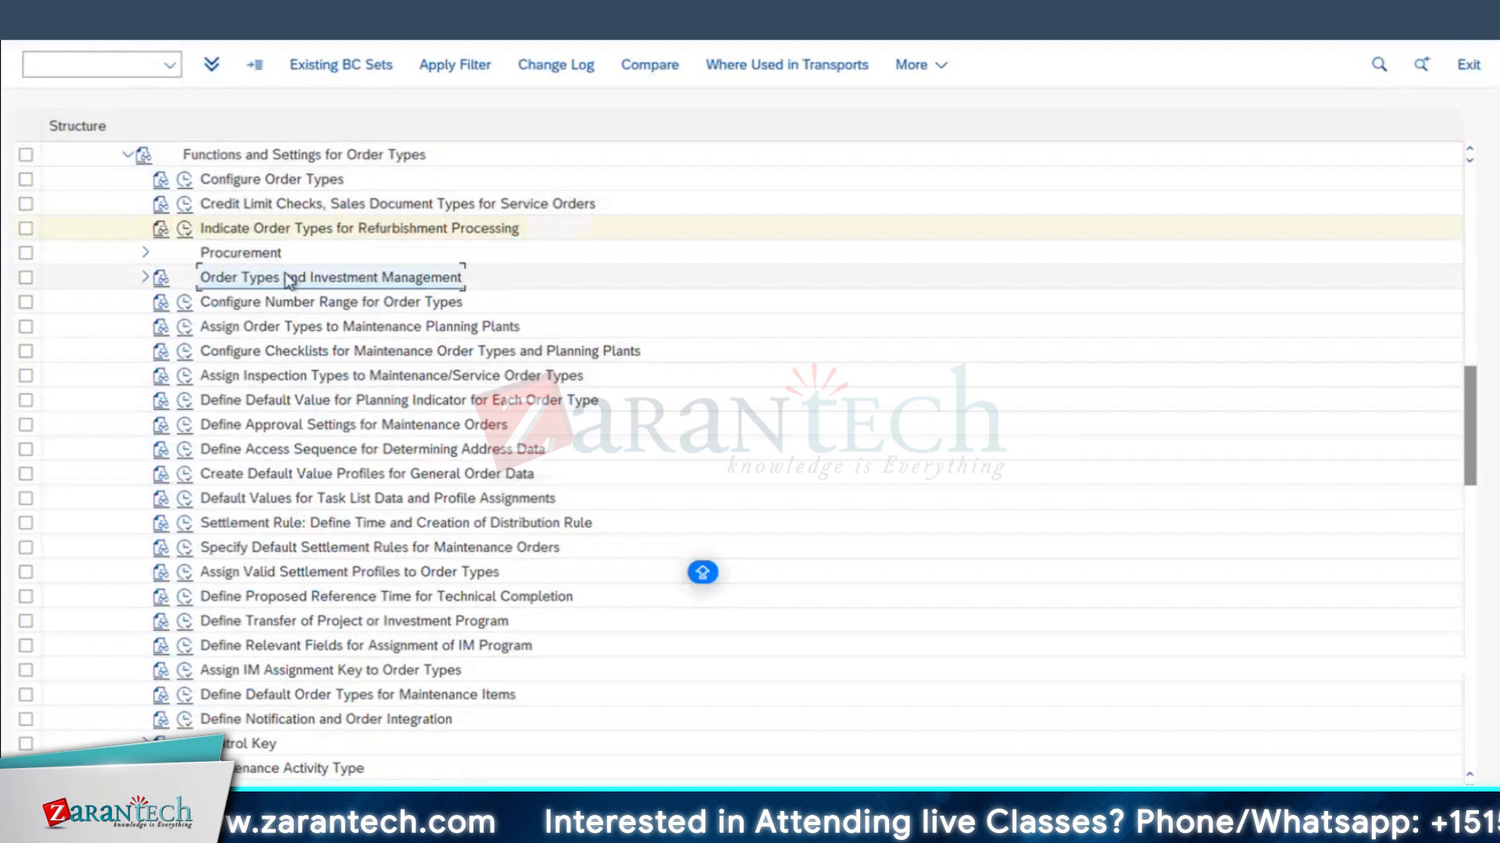
click(146, 277)
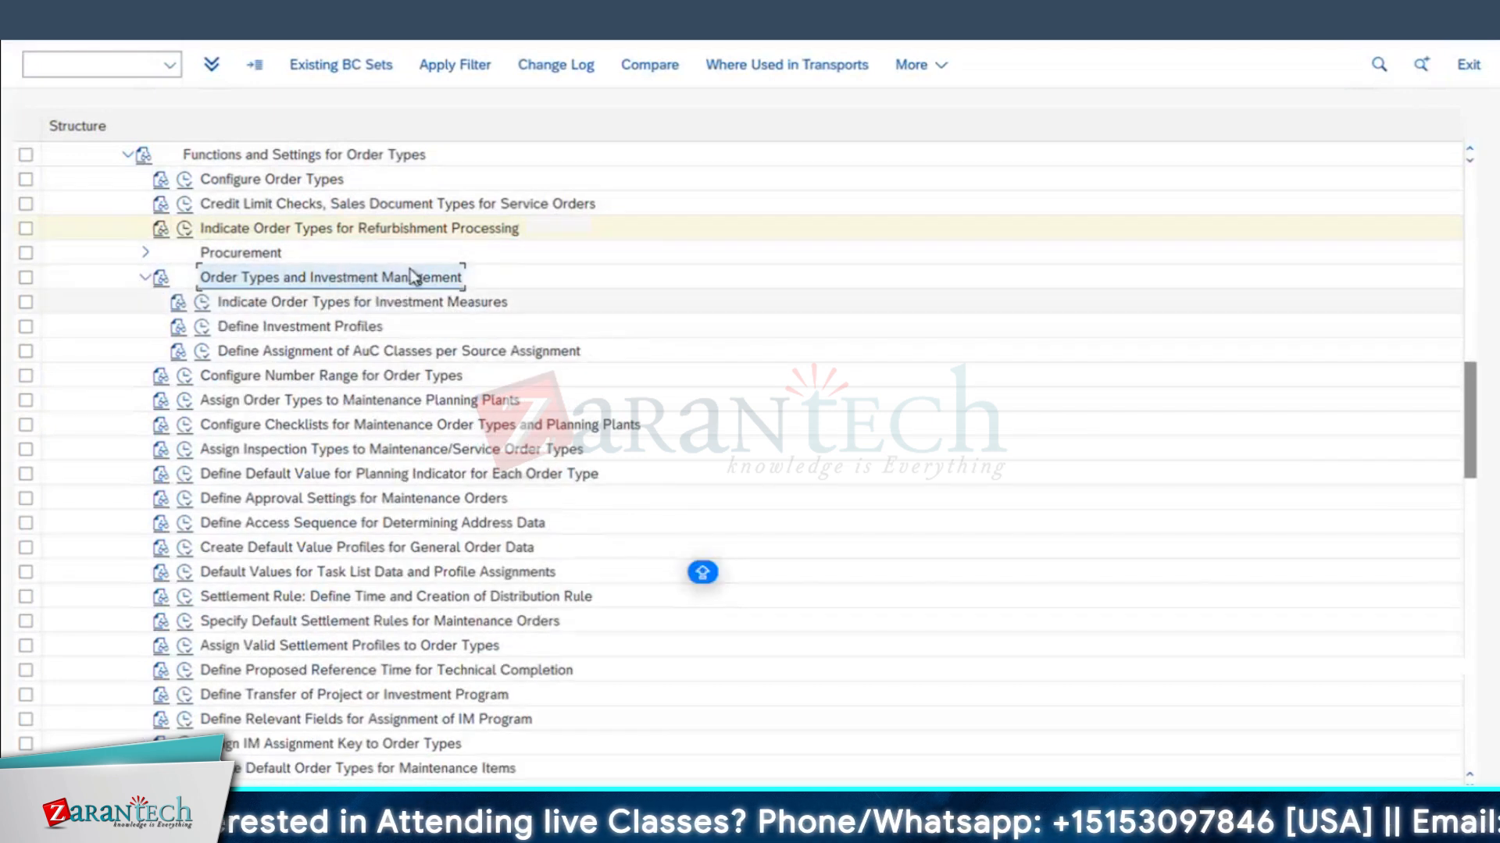
click(395, 301)
click(203, 304)
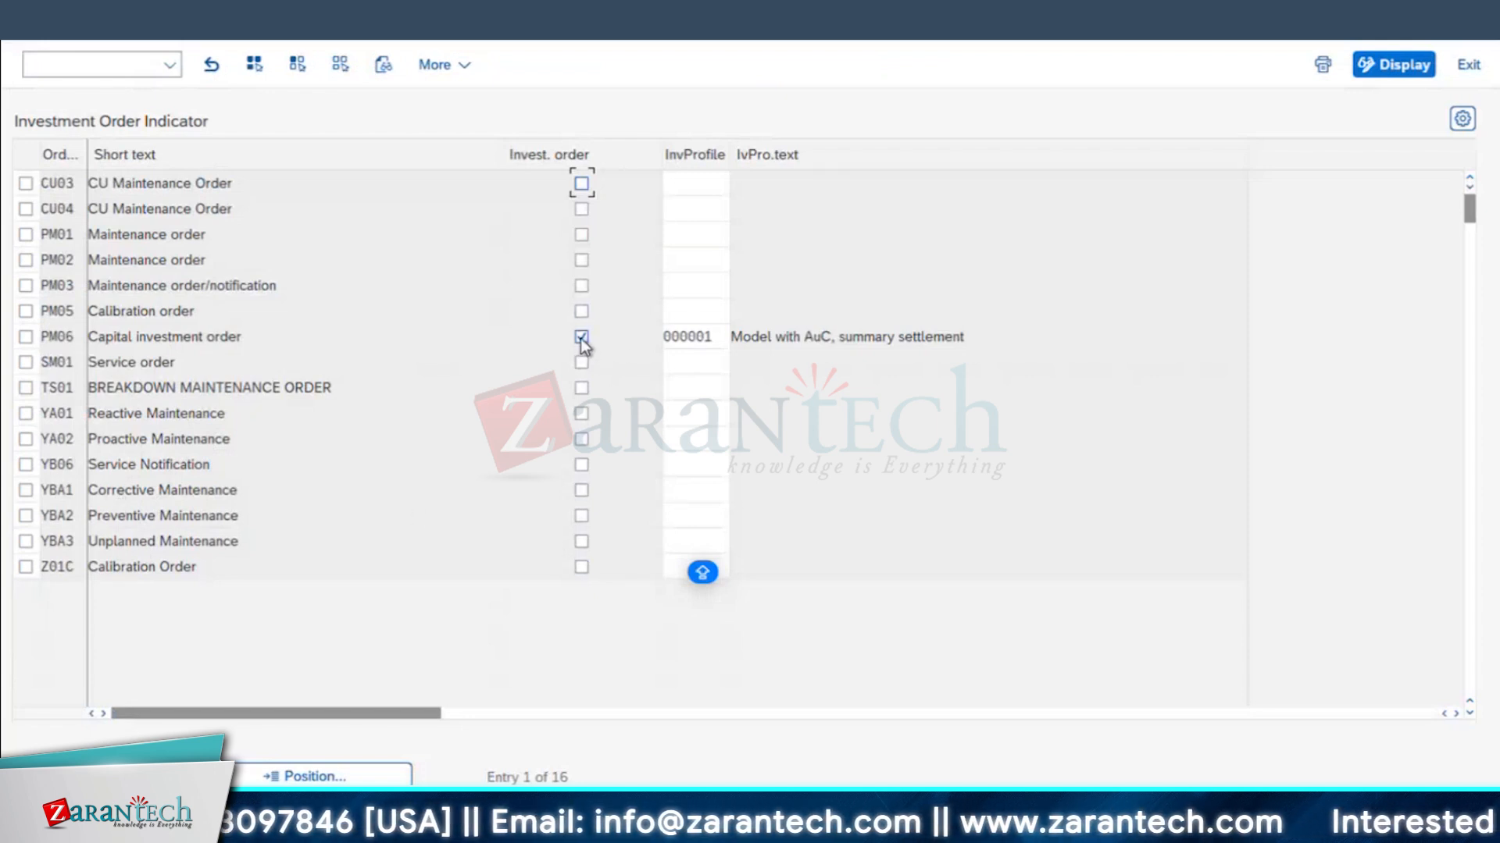
click(35, 25)
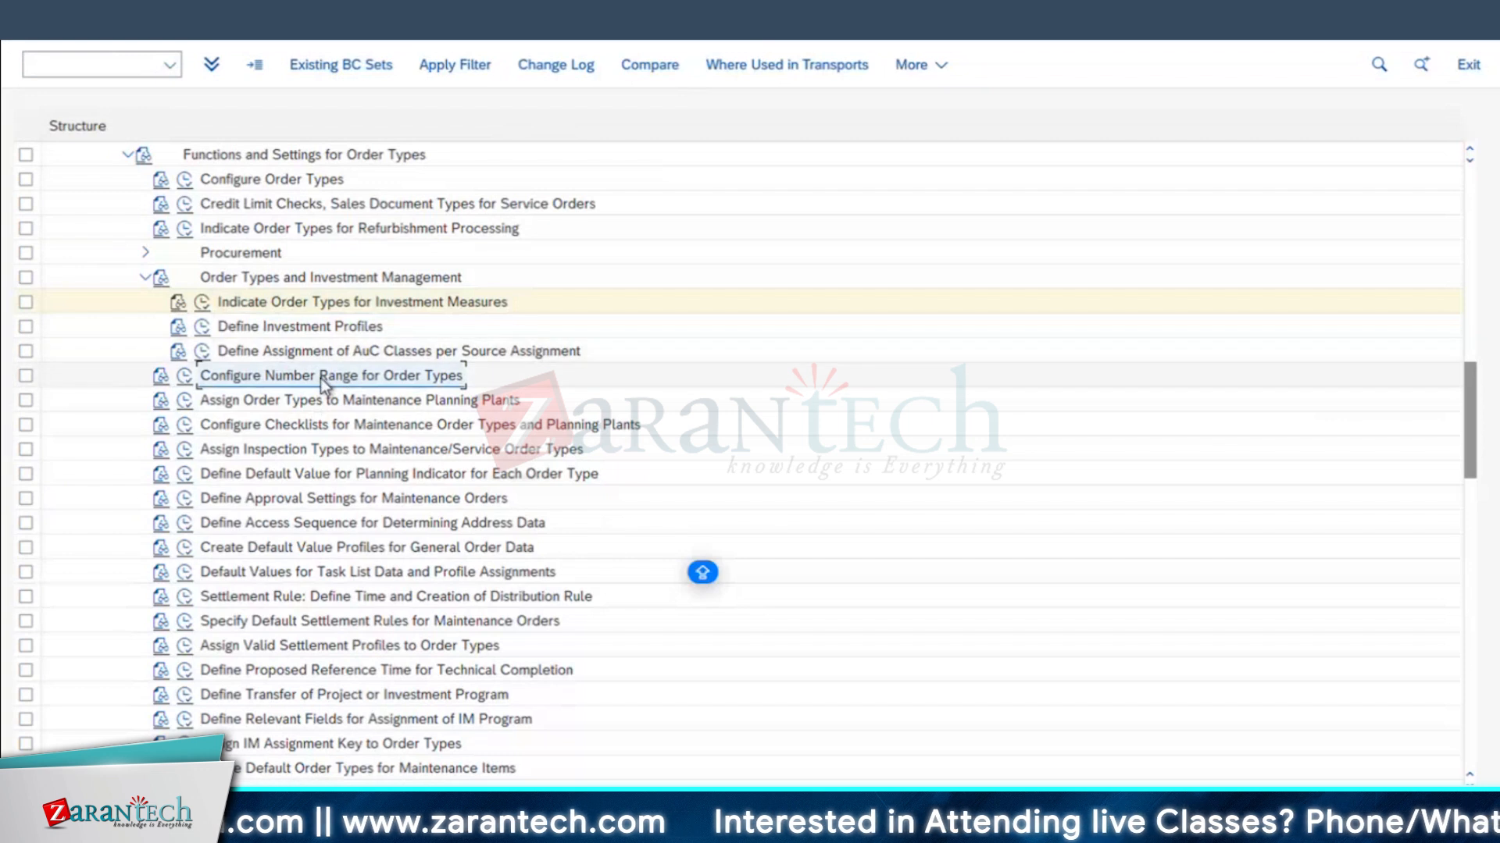
- Collapse Order Types and Investment Management and open the Assign Inspection Types to Maintenance/Service Order Types activity
scroll(340, 374, down, 1)
click(343, 378)
scroll(293, 358, down, 1)
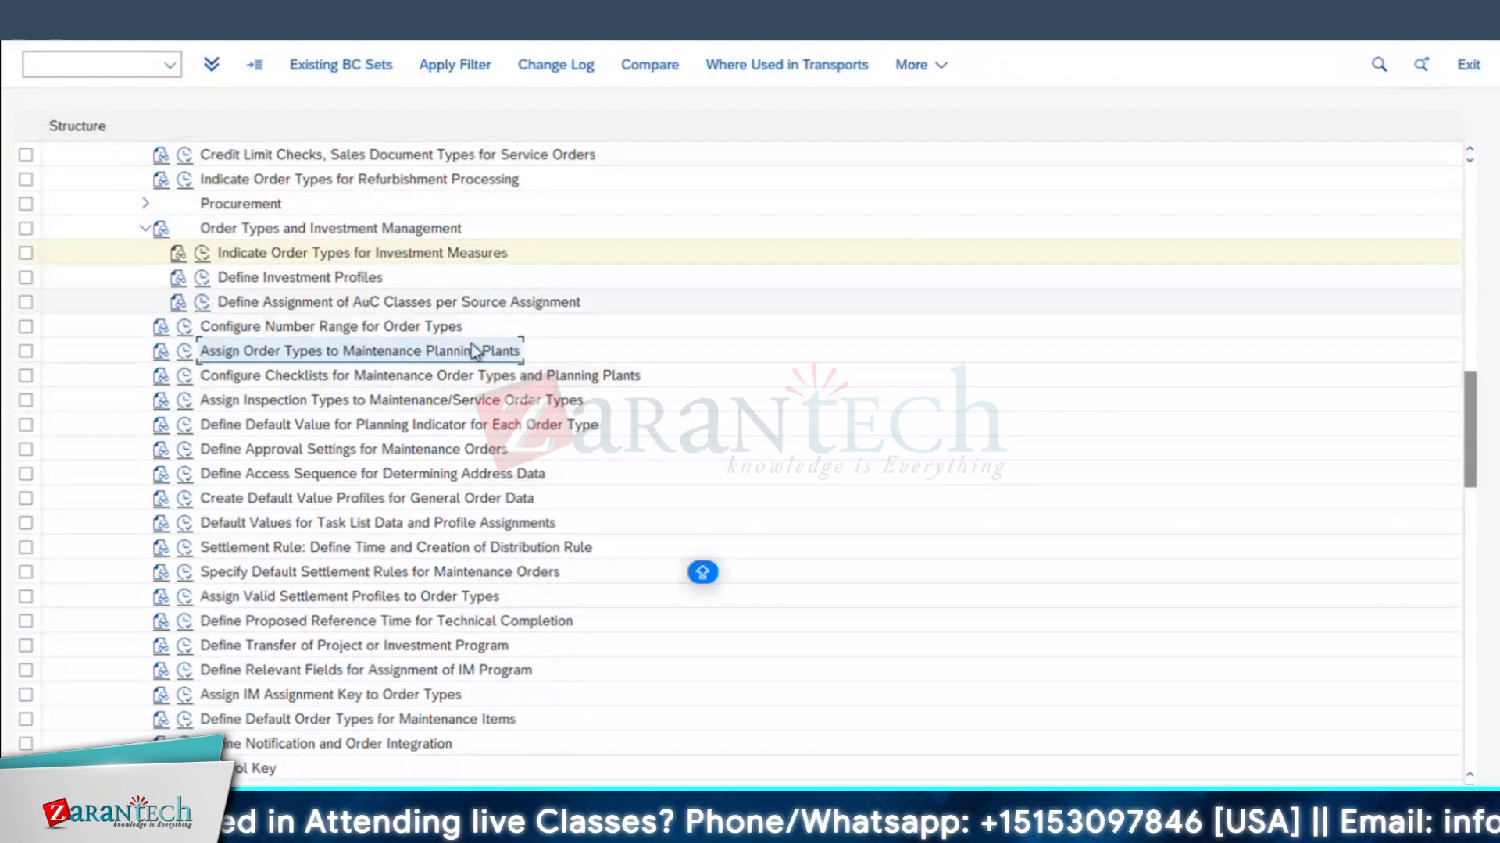
click(145, 229)
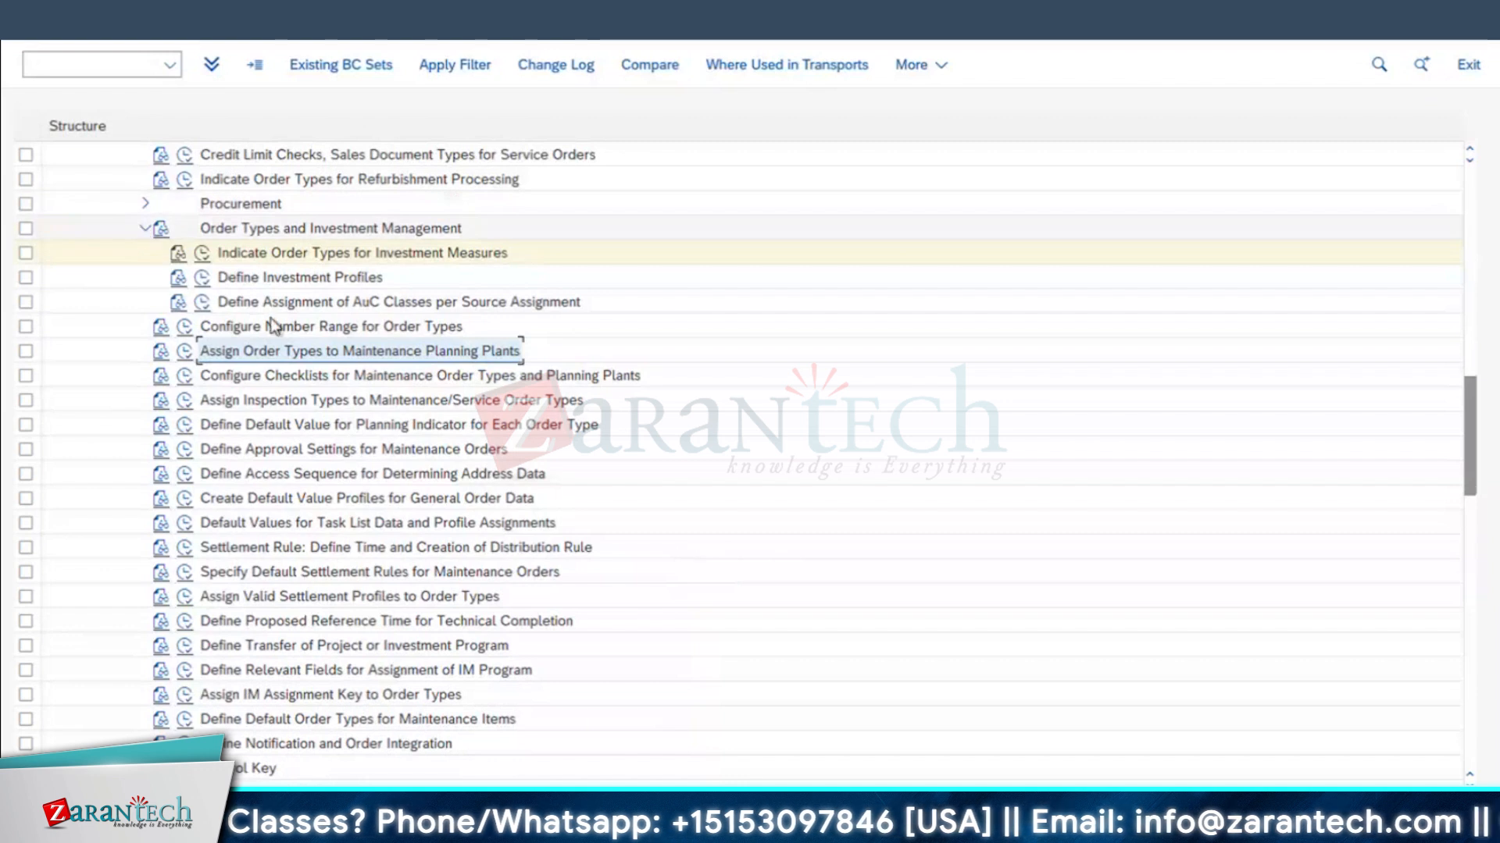
click(301, 309)
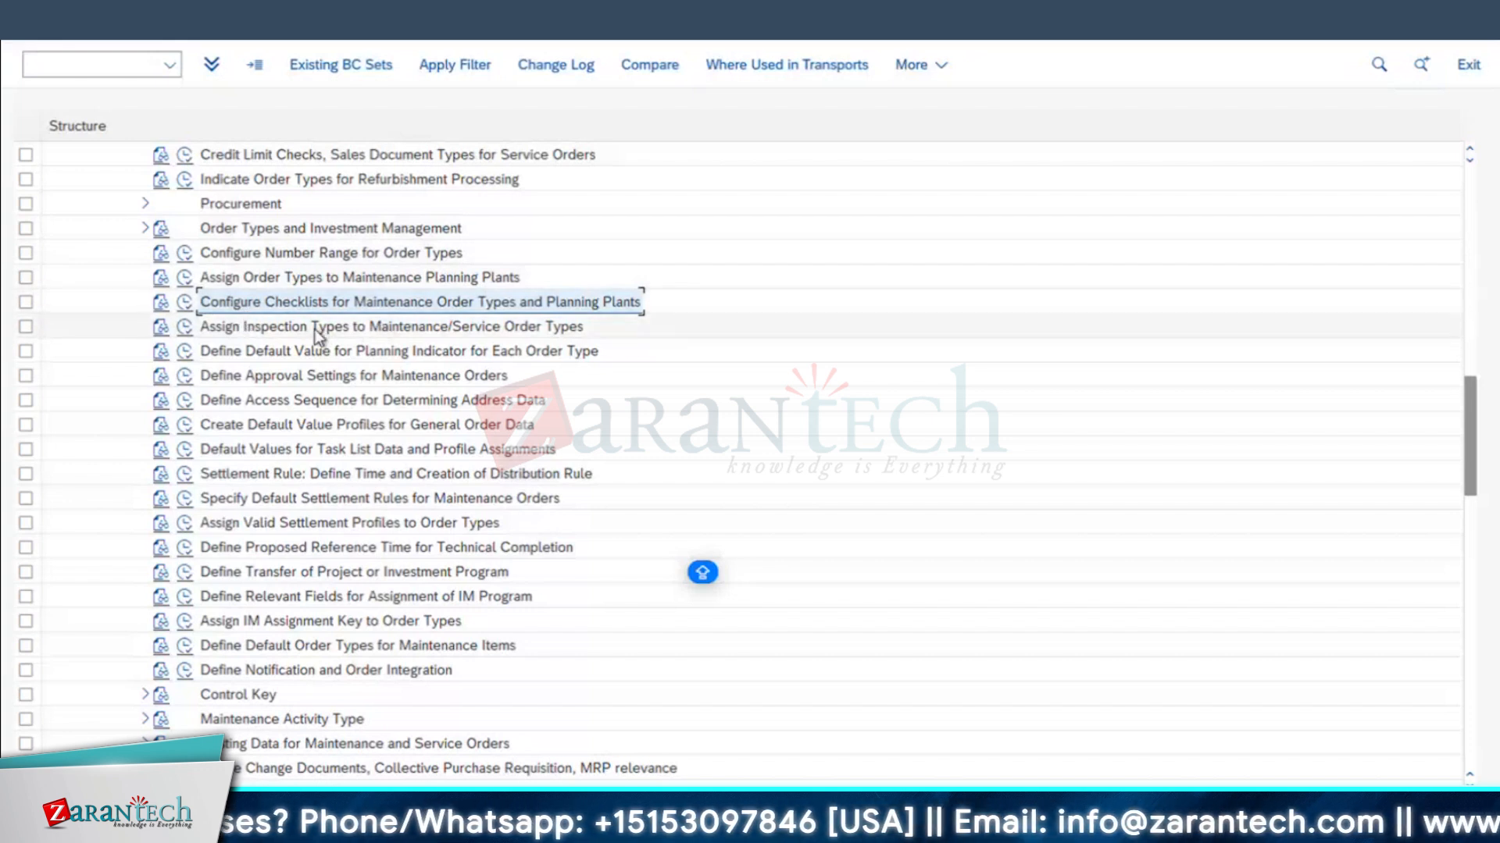
click(184, 328)
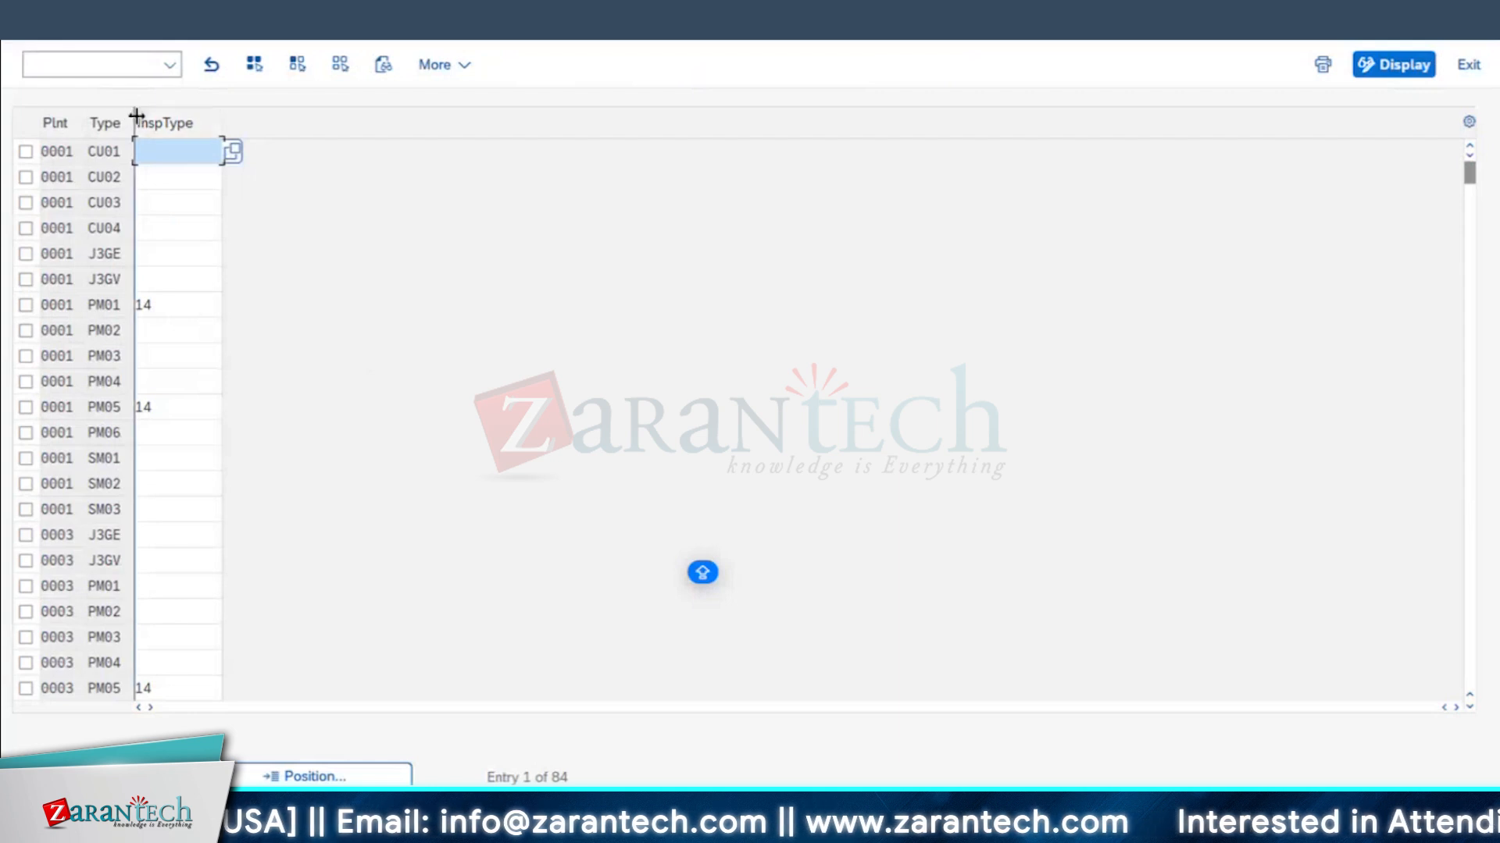
- Widen the order type column and position the inspection type assignment table at plant 1710
drag(135, 123, 156, 117)
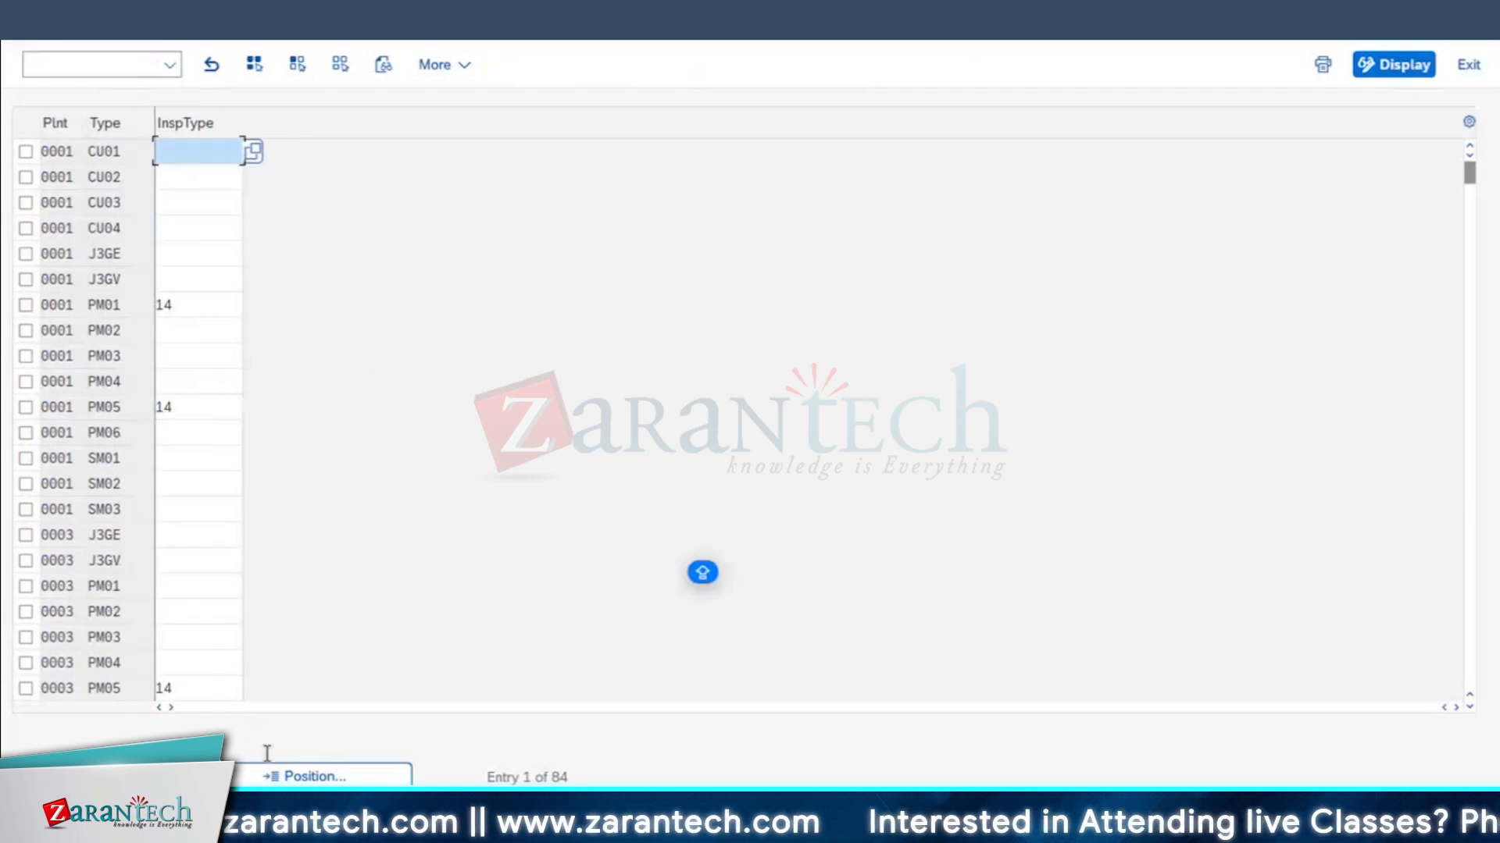
click(281, 777)
text(1710)
key(Return)
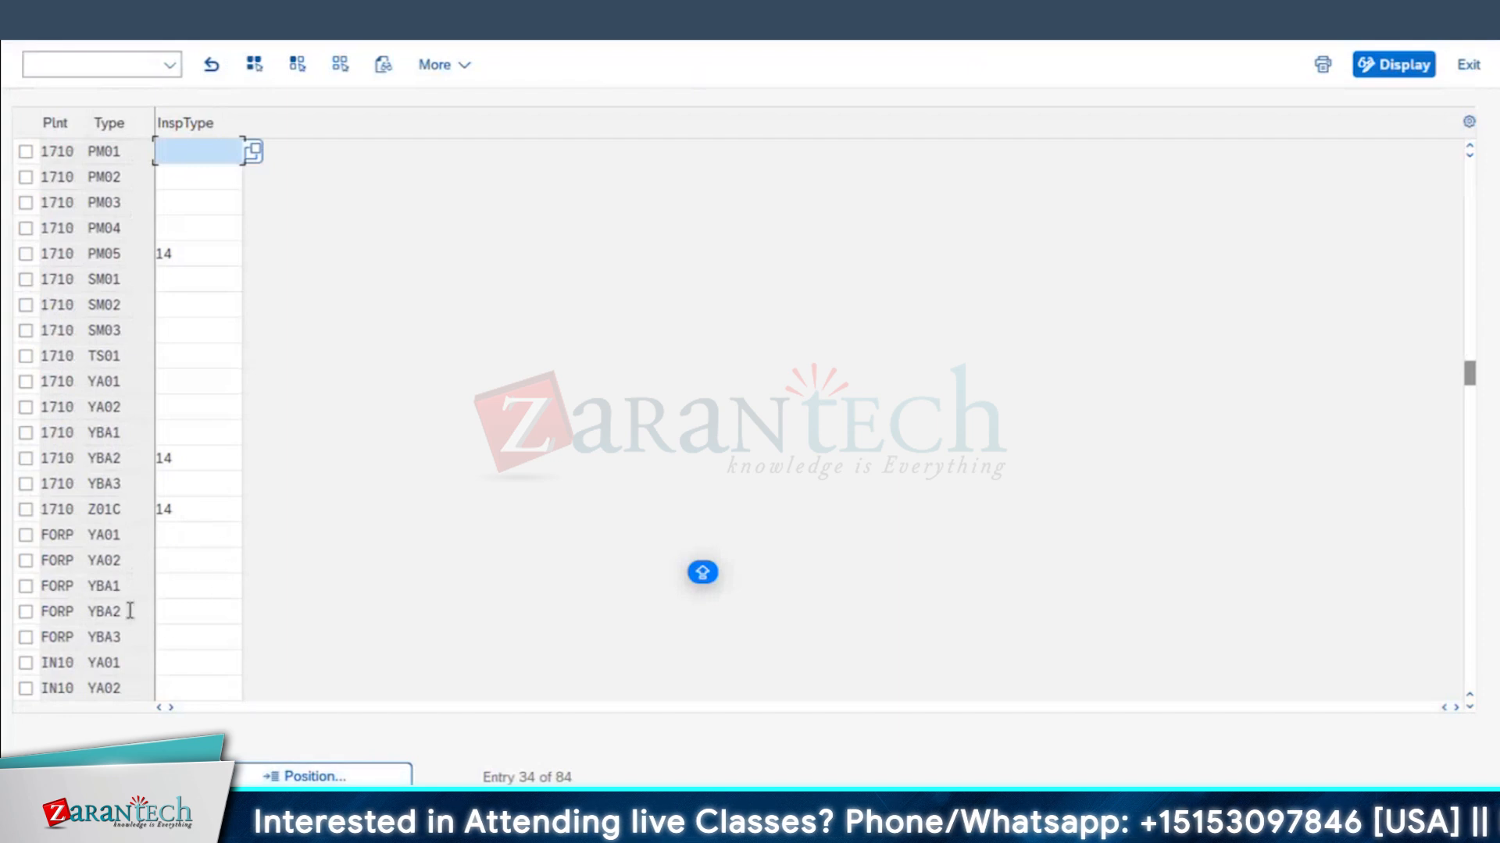
- Find order type Z01C under plant 1710 and enter inspection type 14 for it
scroll(86, 629, down, 6)
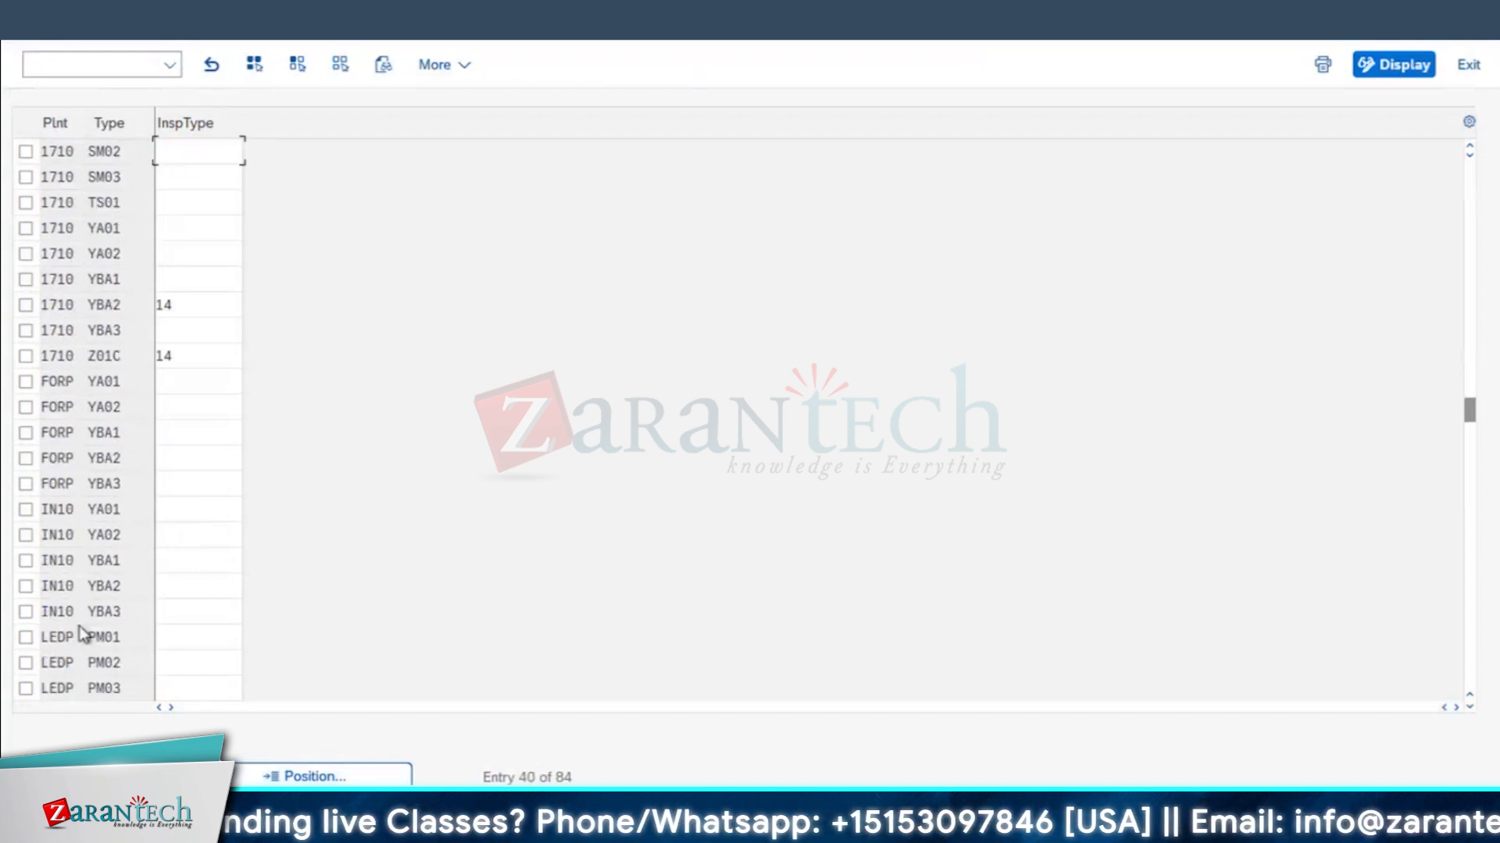
scroll(113, 439, up, 3)
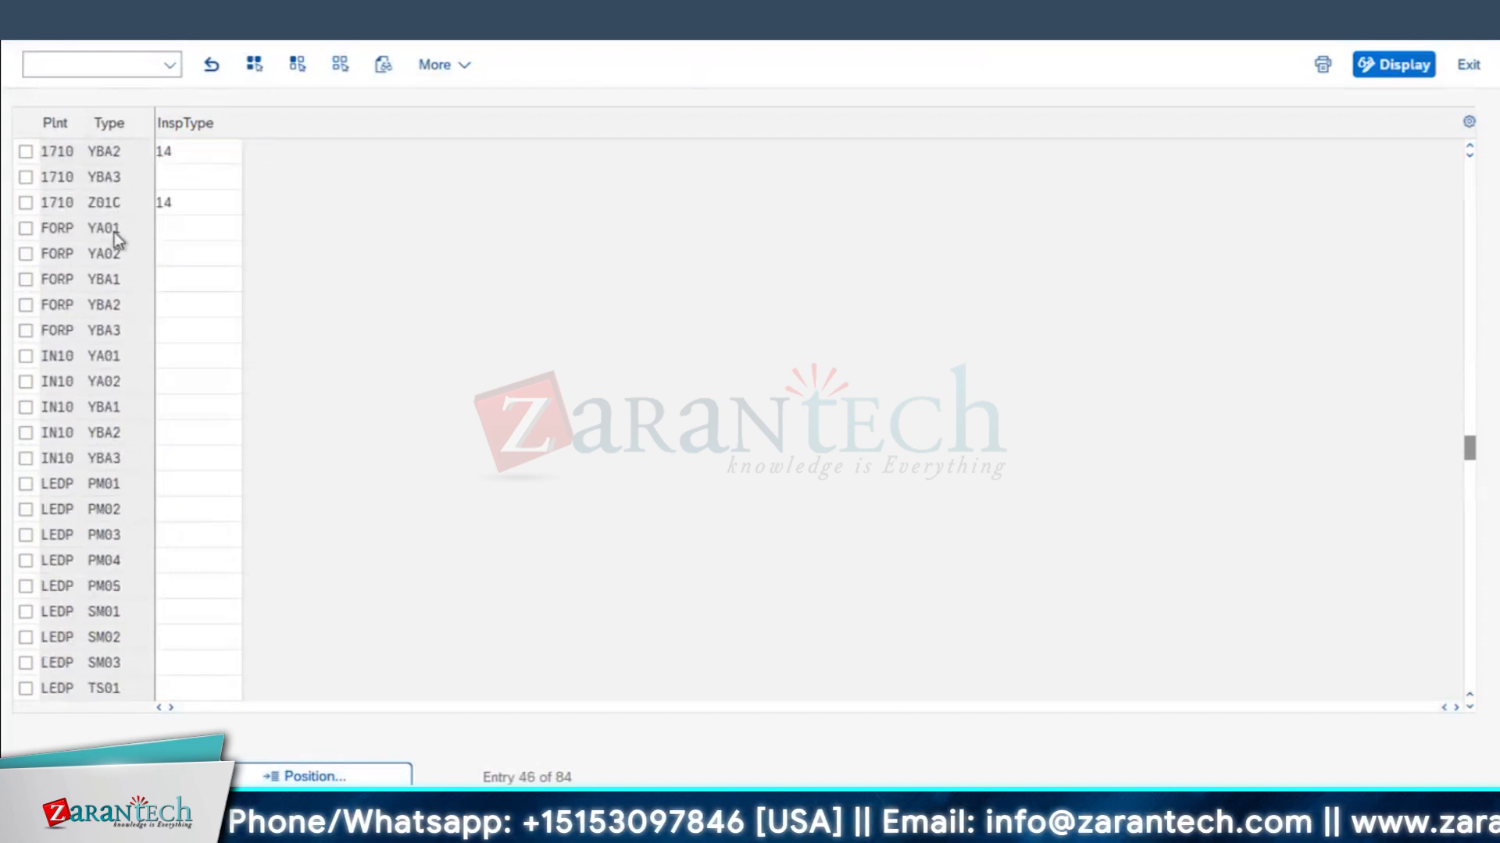
double_click(106, 280)
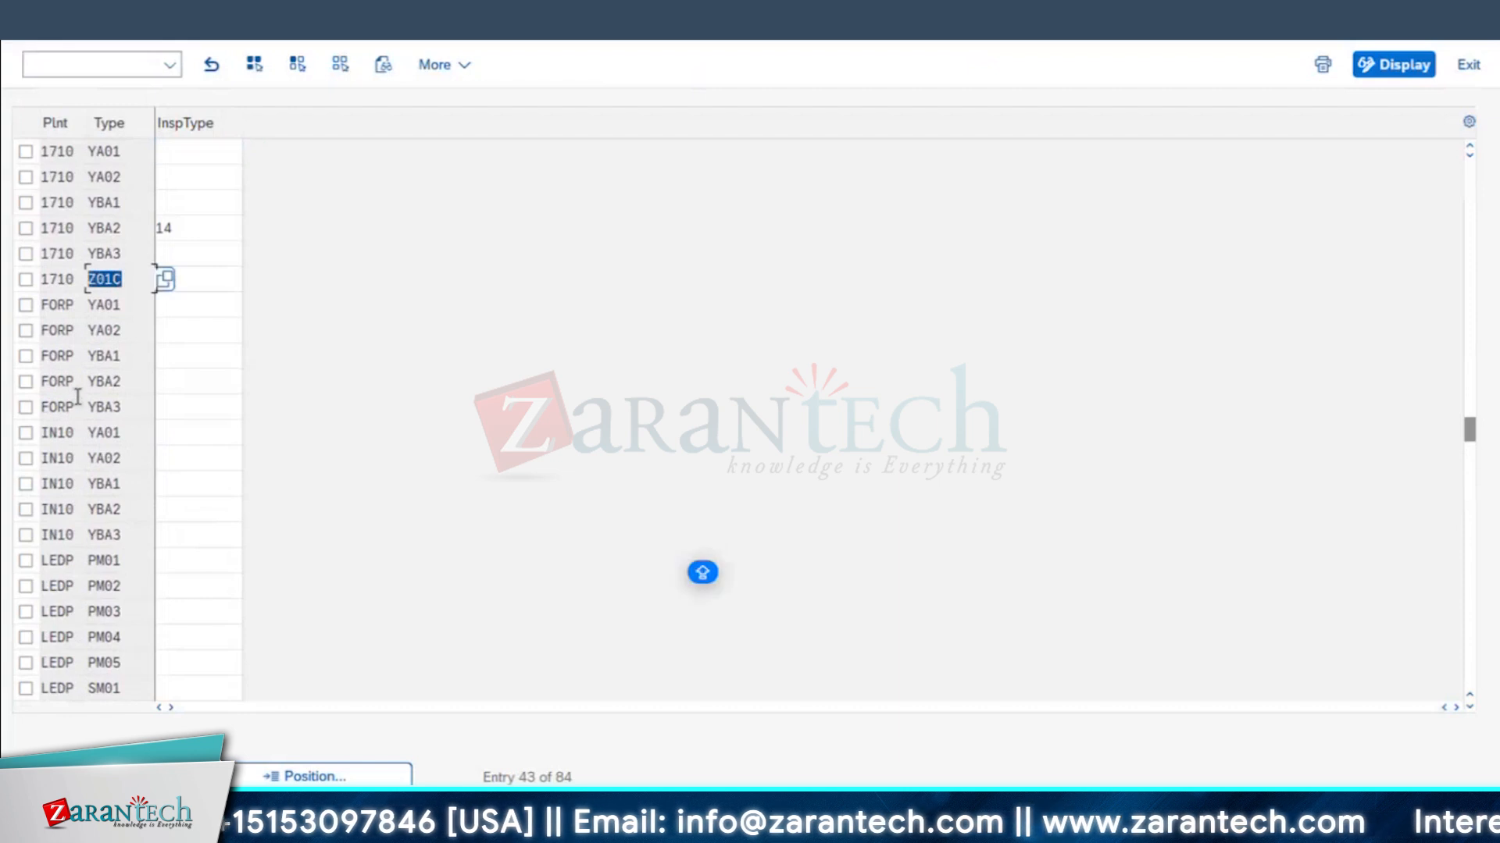
click(204, 278)
text(14)
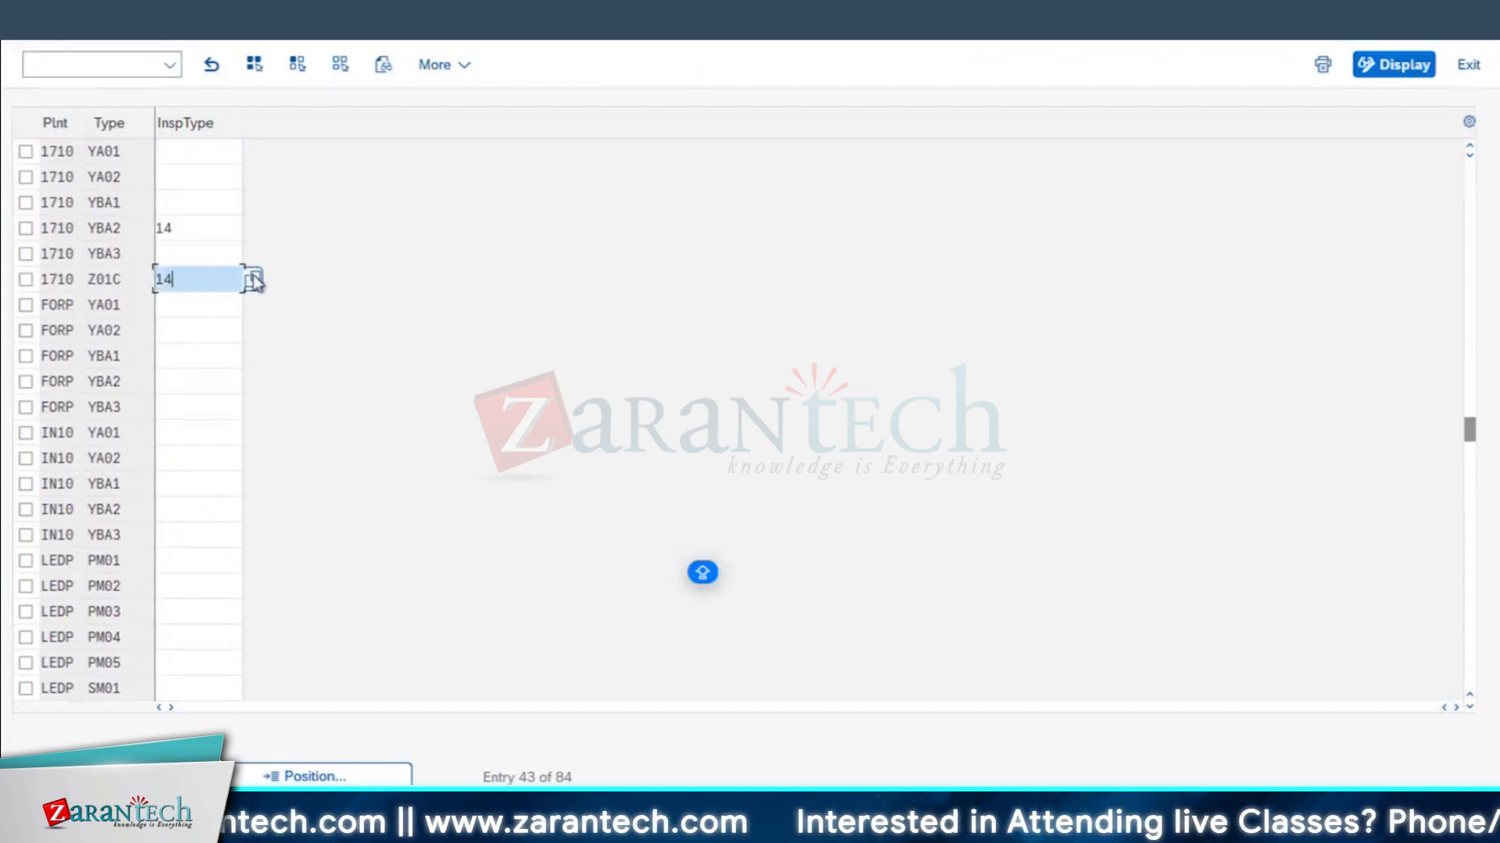
- Look up the possible inspection types for order type Z01C, close the list without changing the entry, and return to the structure
click(187, 280)
key(F4)
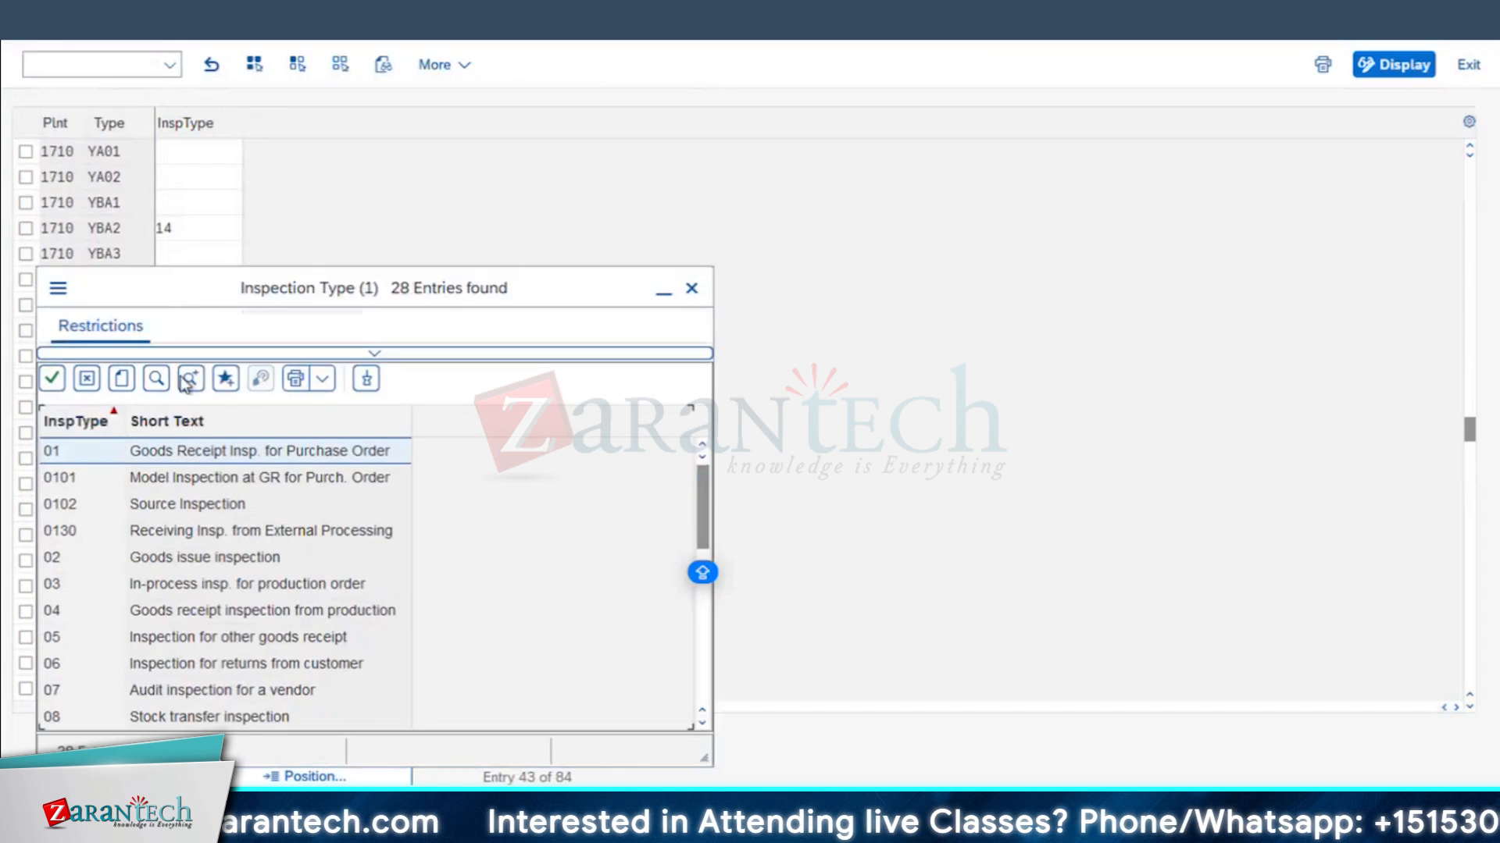
scroll(119, 598, down, 3)
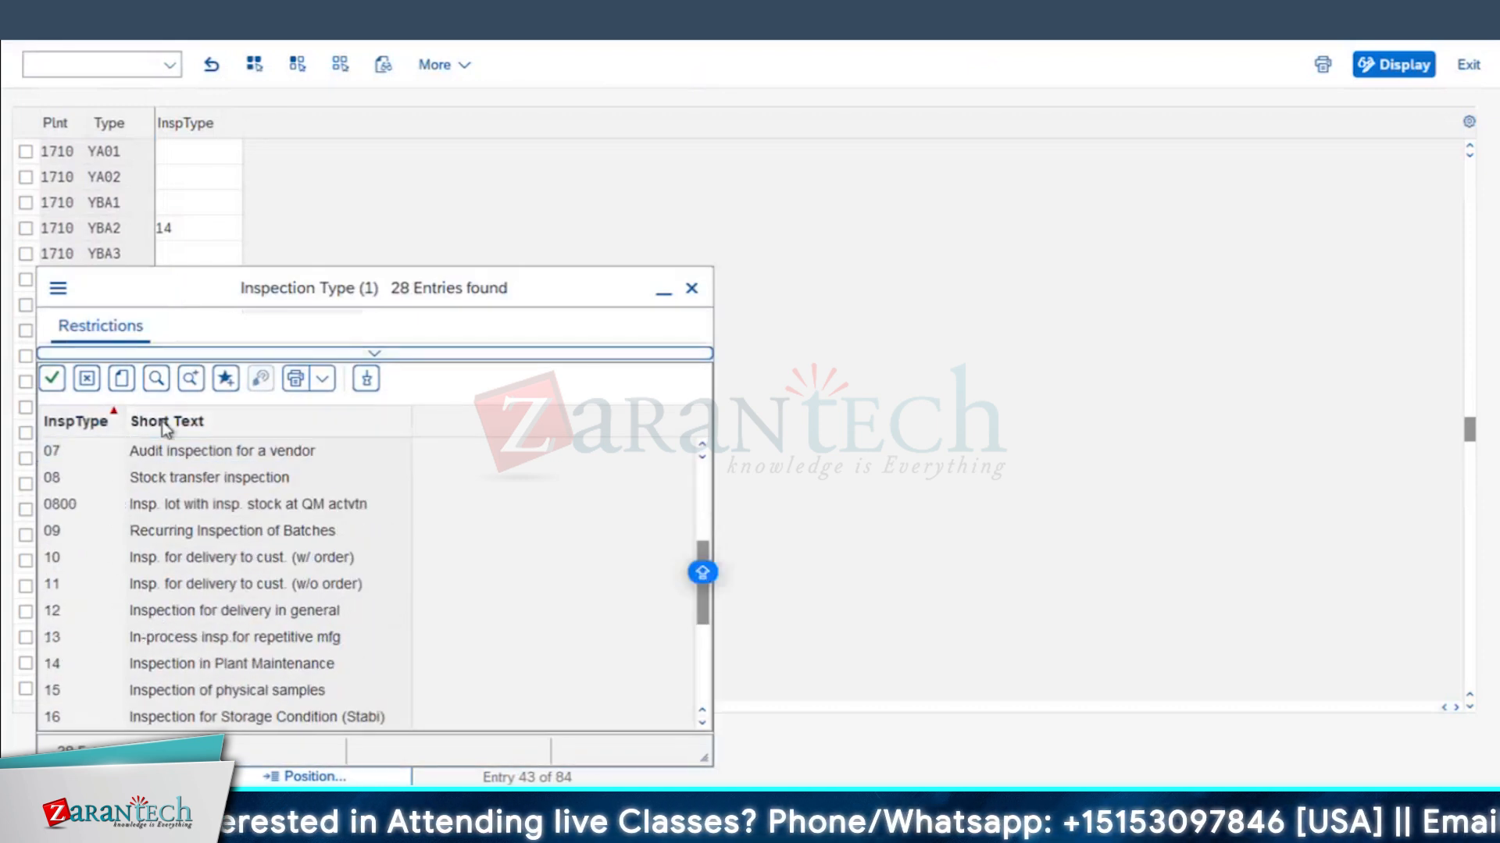
click(691, 288)
click(191, 286)
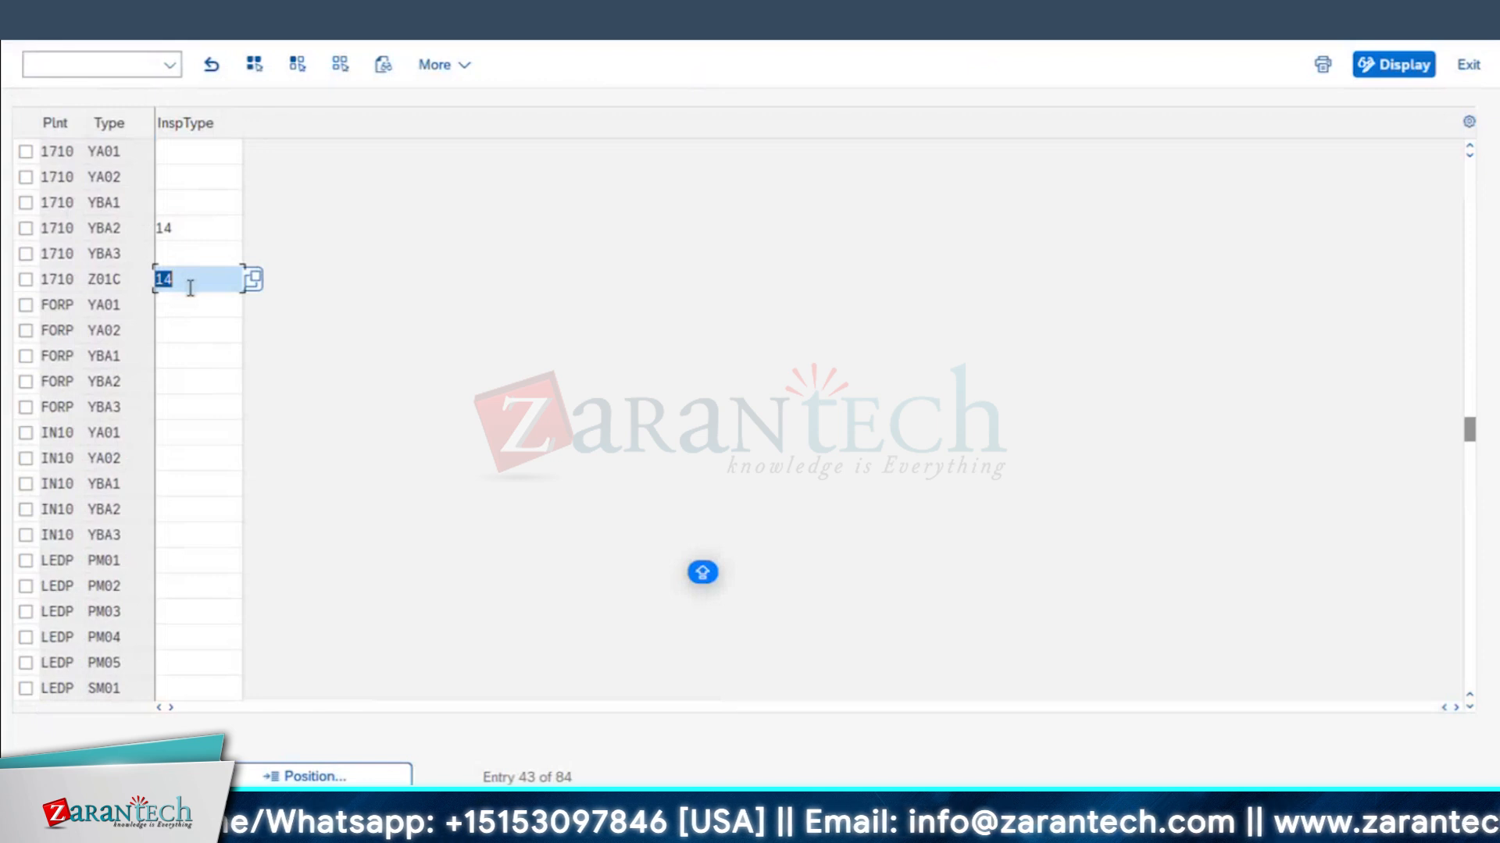
click(37, 25)
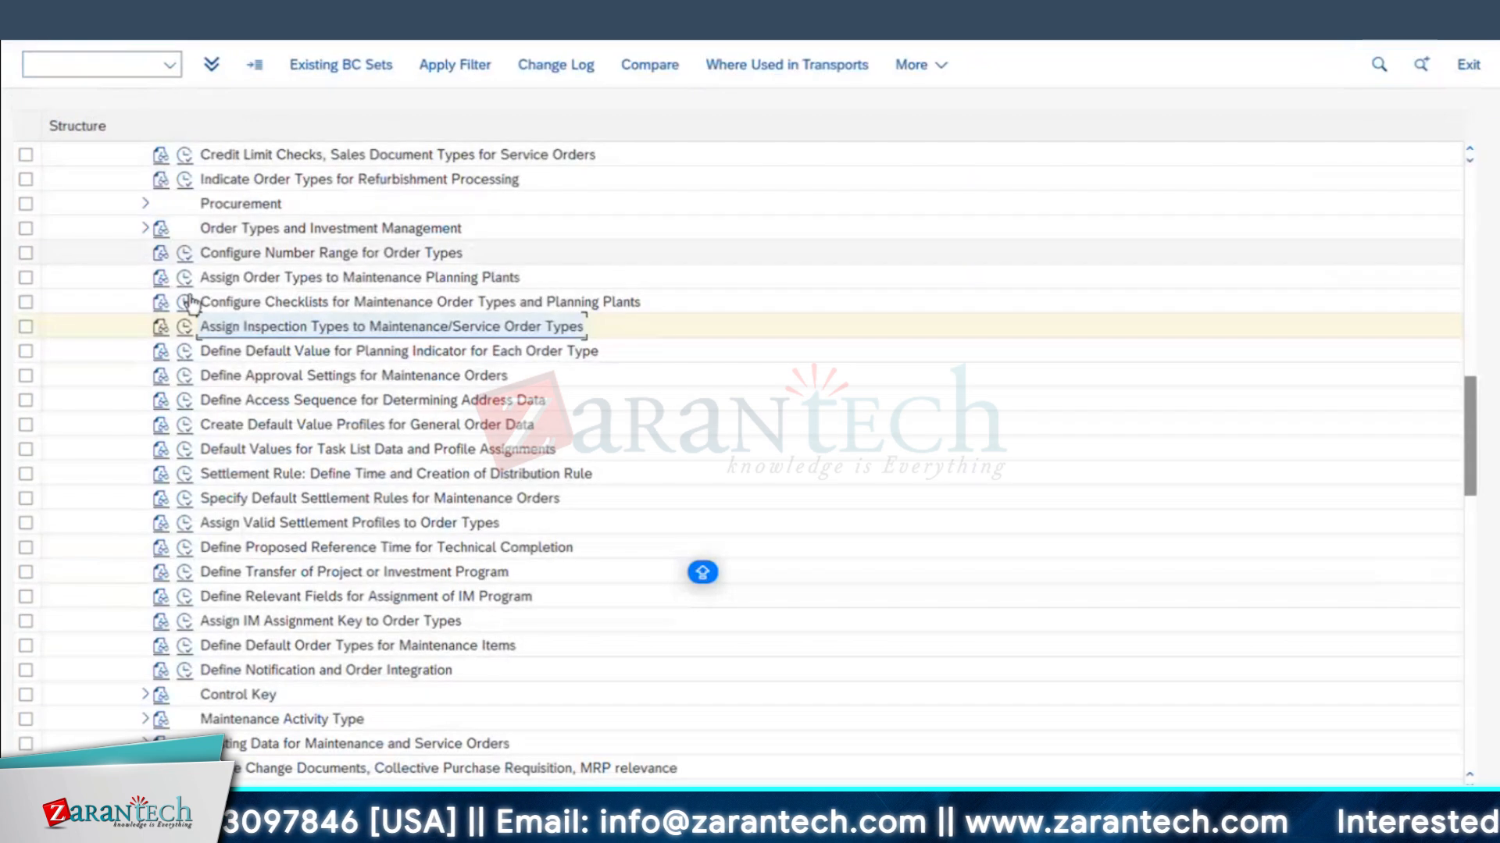
- Review the planning indicators in Define Default Value for Planning Indicator for Each Order Type and return to the structure
click(347, 358)
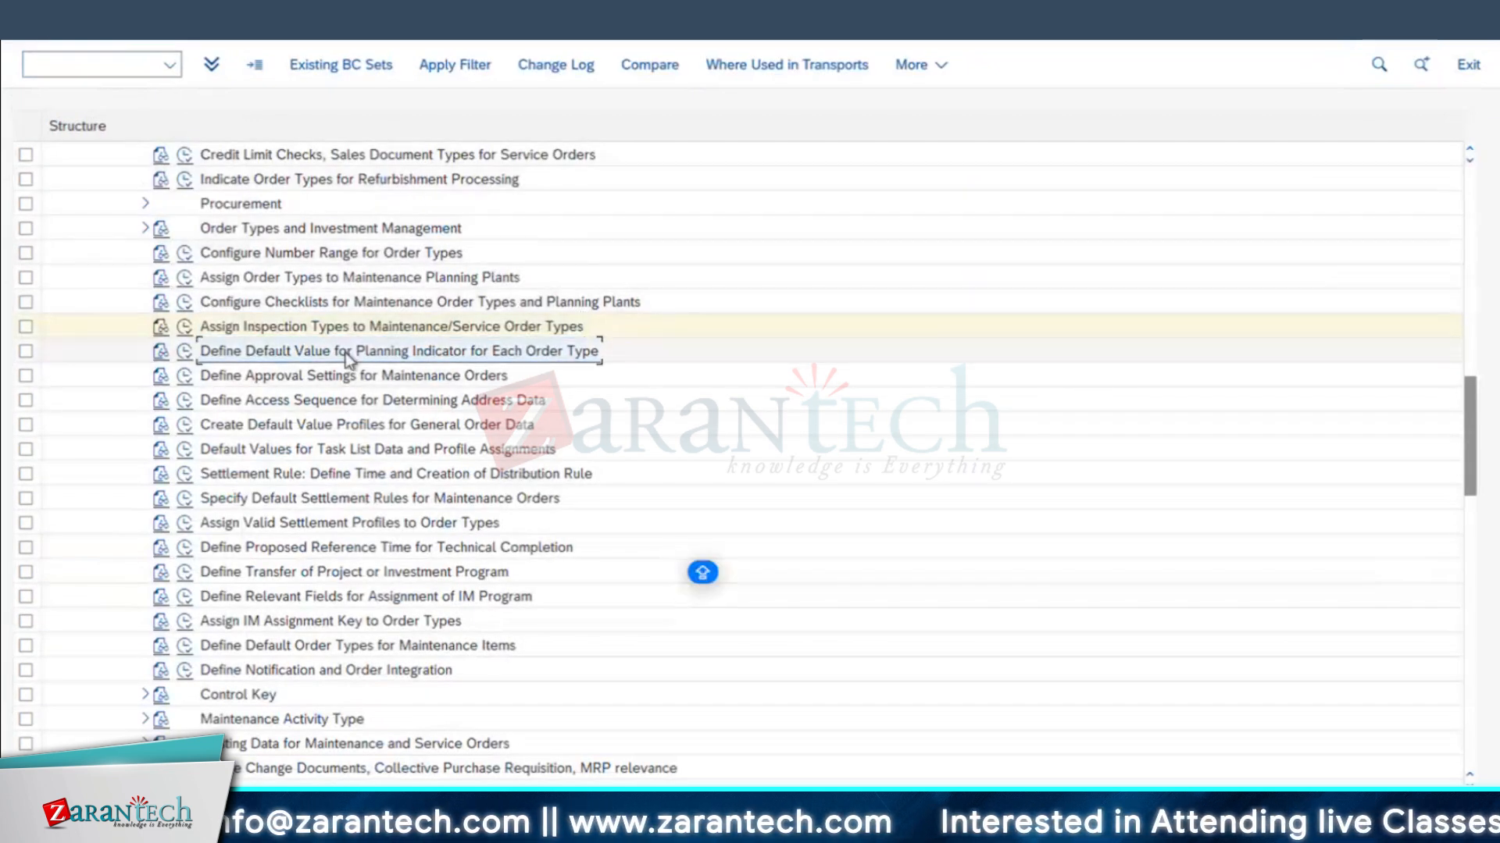
click(184, 353)
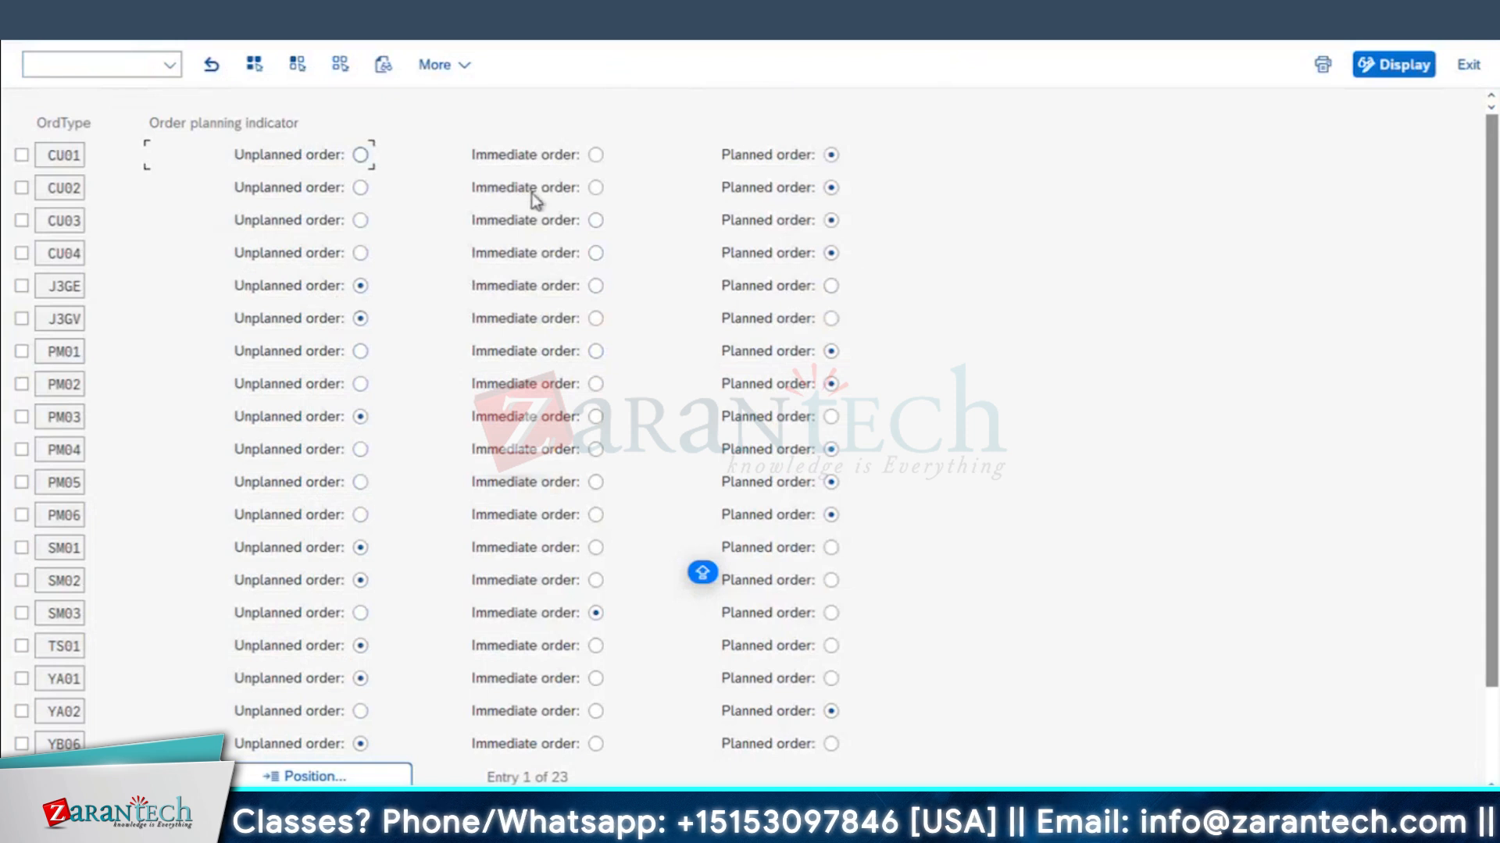
click(35, 25)
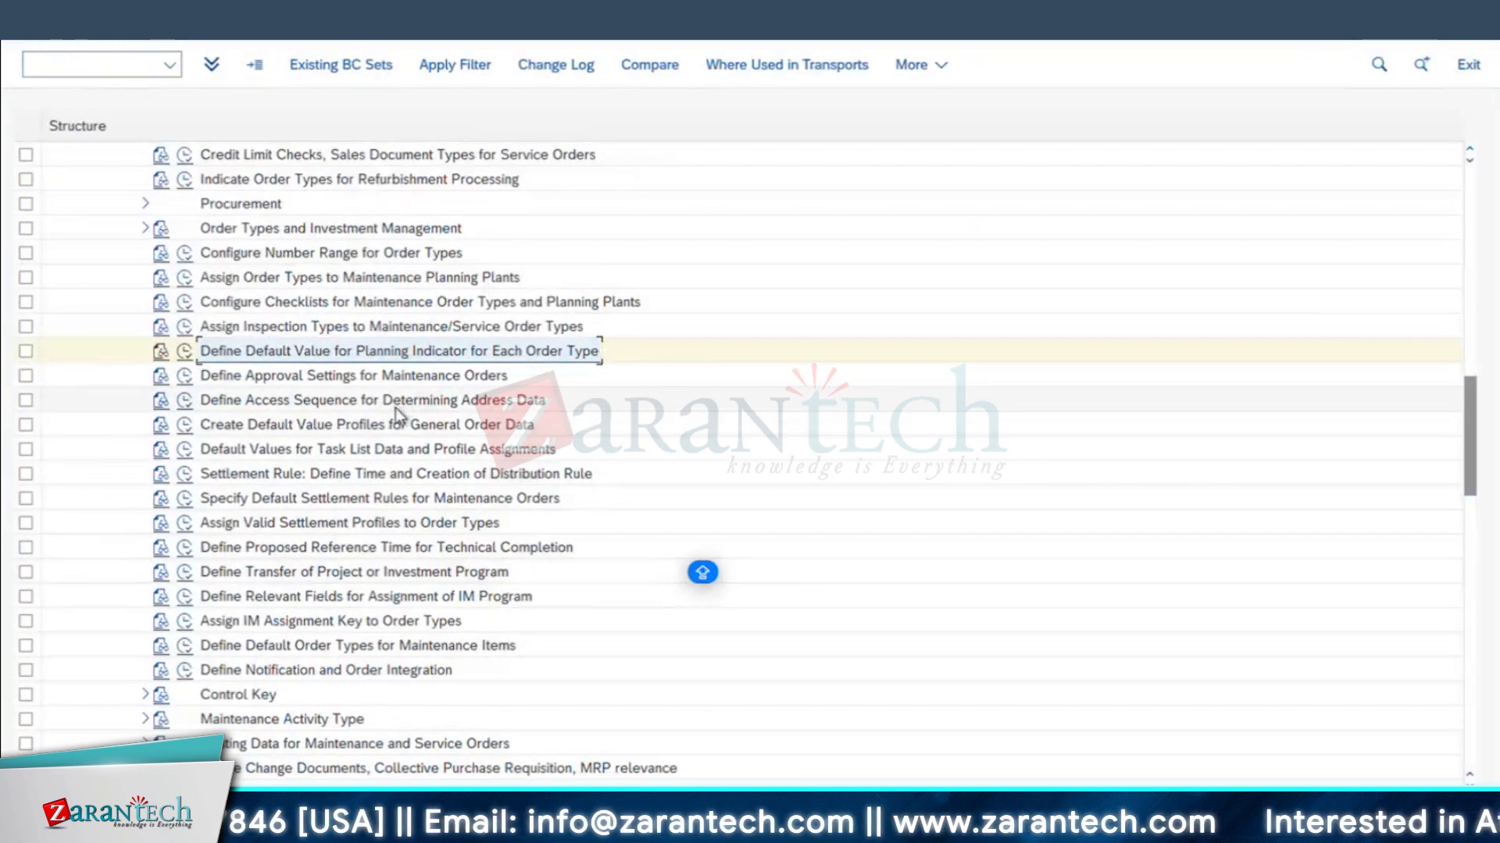
- In Create Default Value Profiles for General Order Data, inspect the details of profile 0000001 and return to the structure
scroll(392, 481, down, 1)
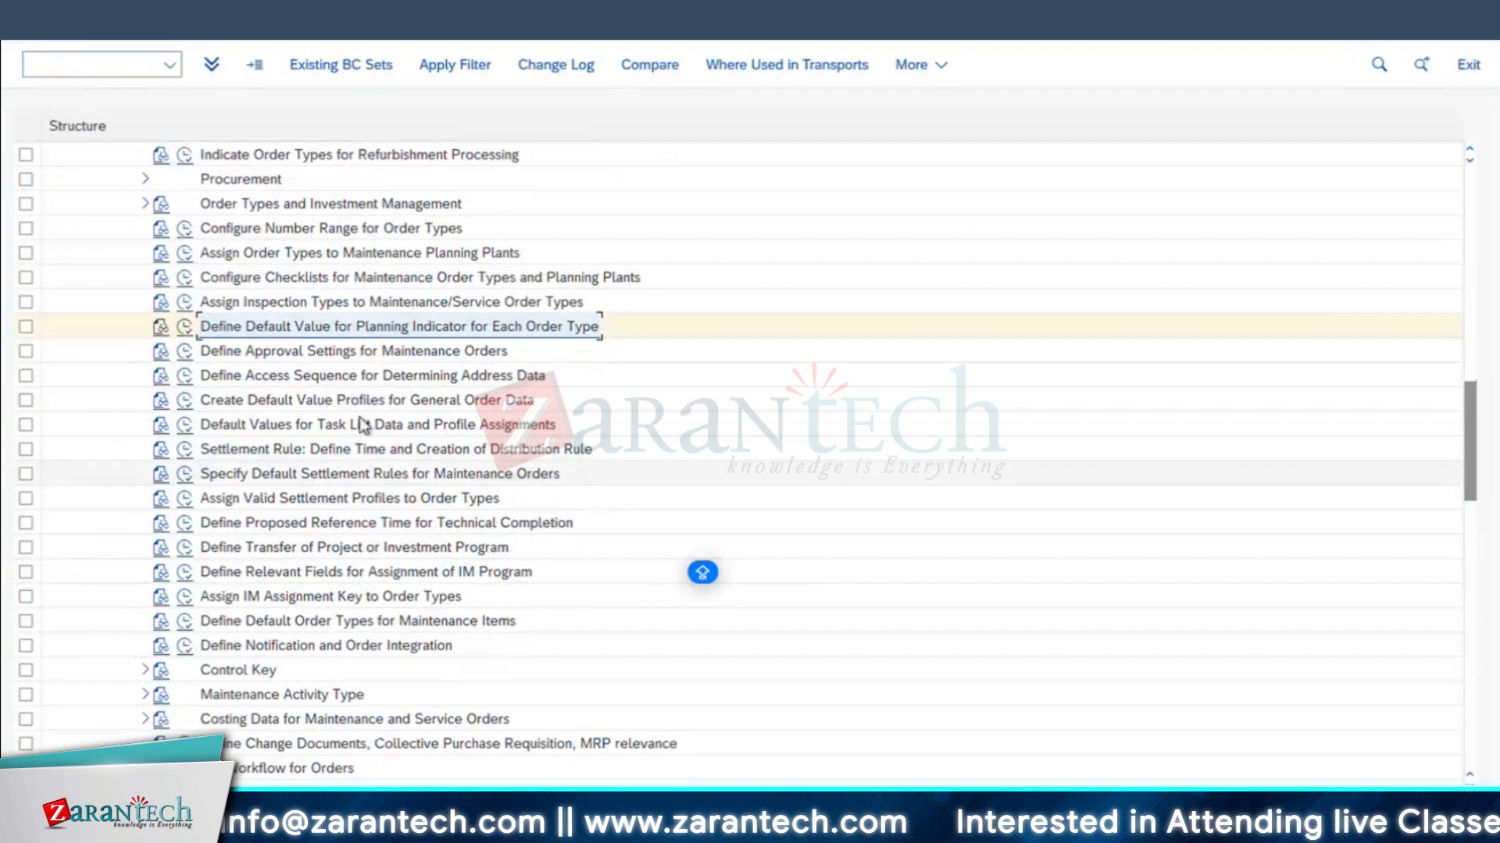
click(237, 410)
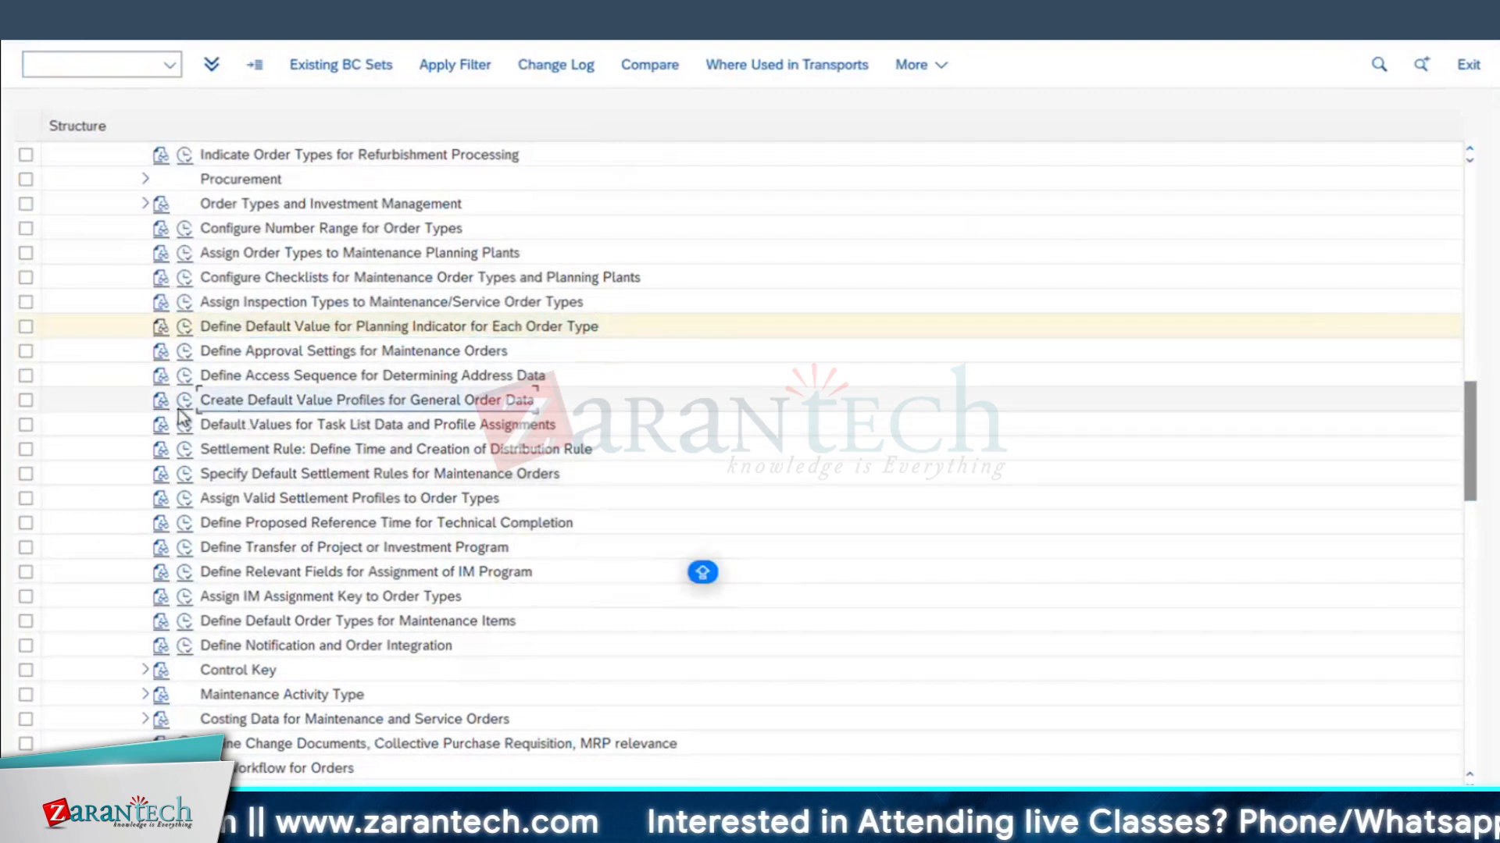
click(185, 401)
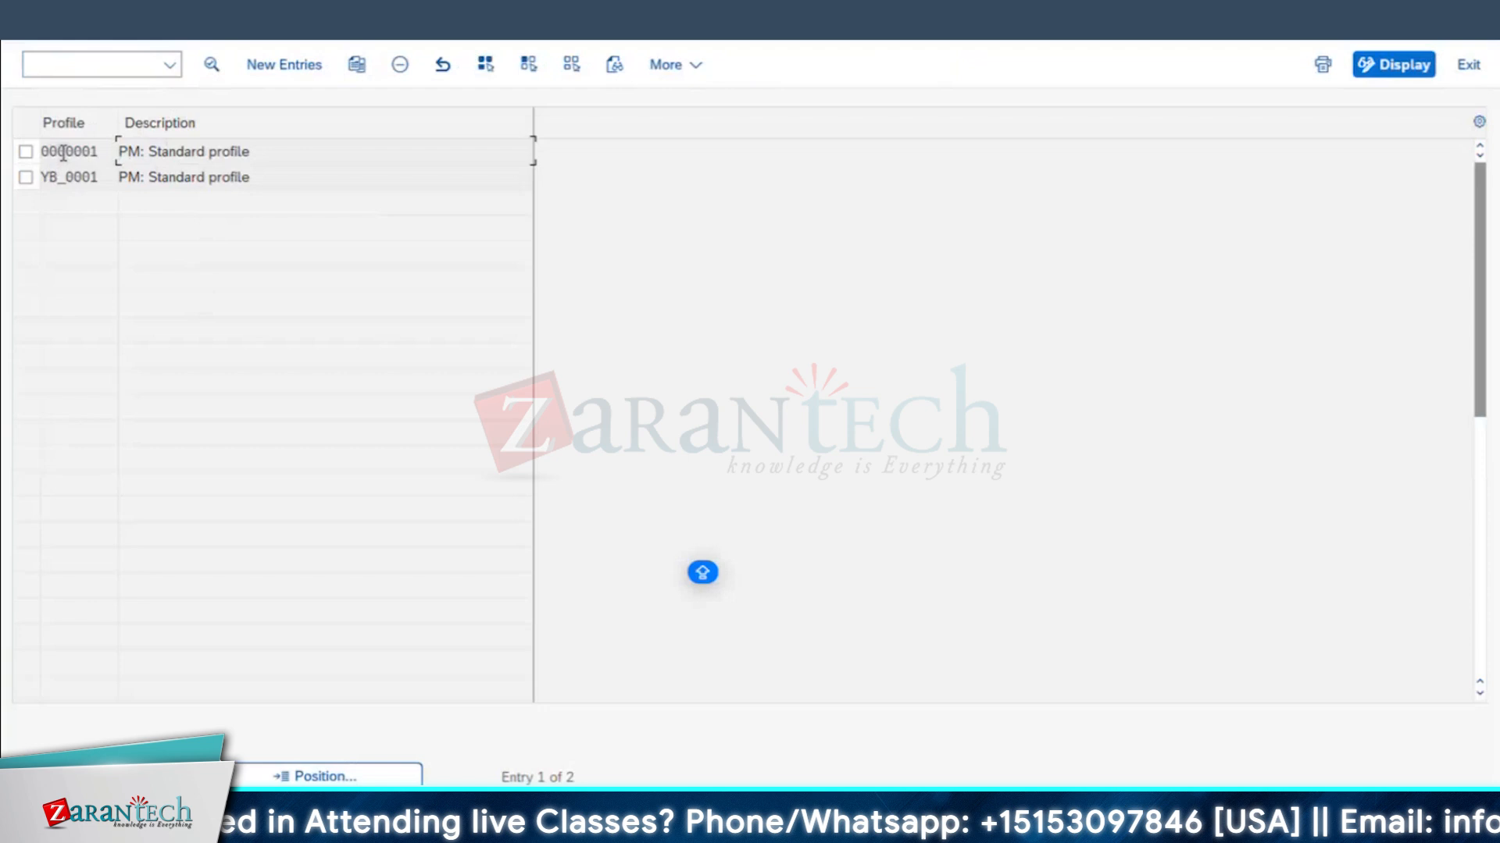
double_click(62, 152)
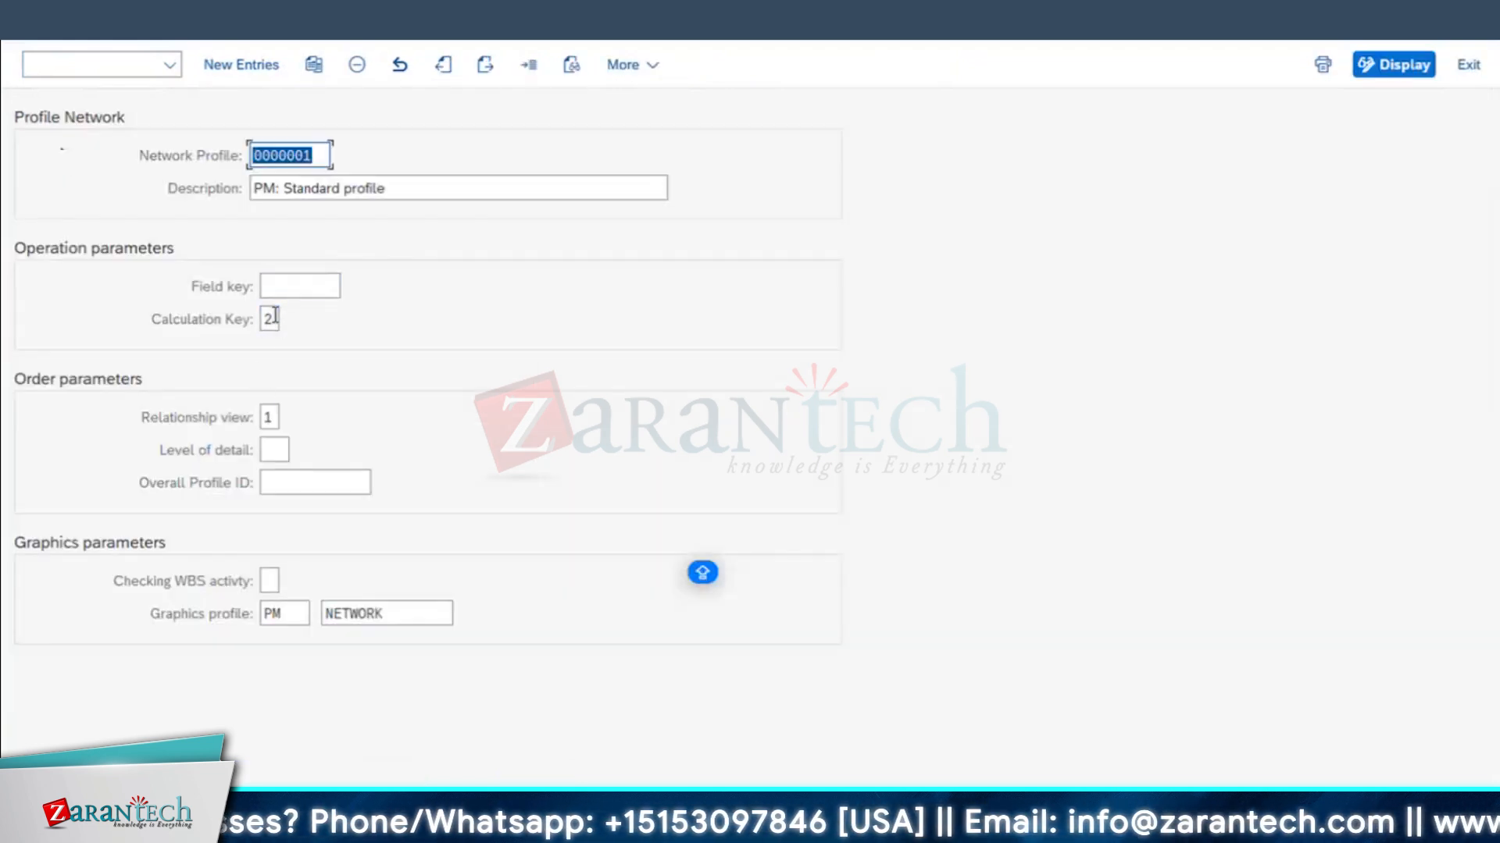
click(41, 23)
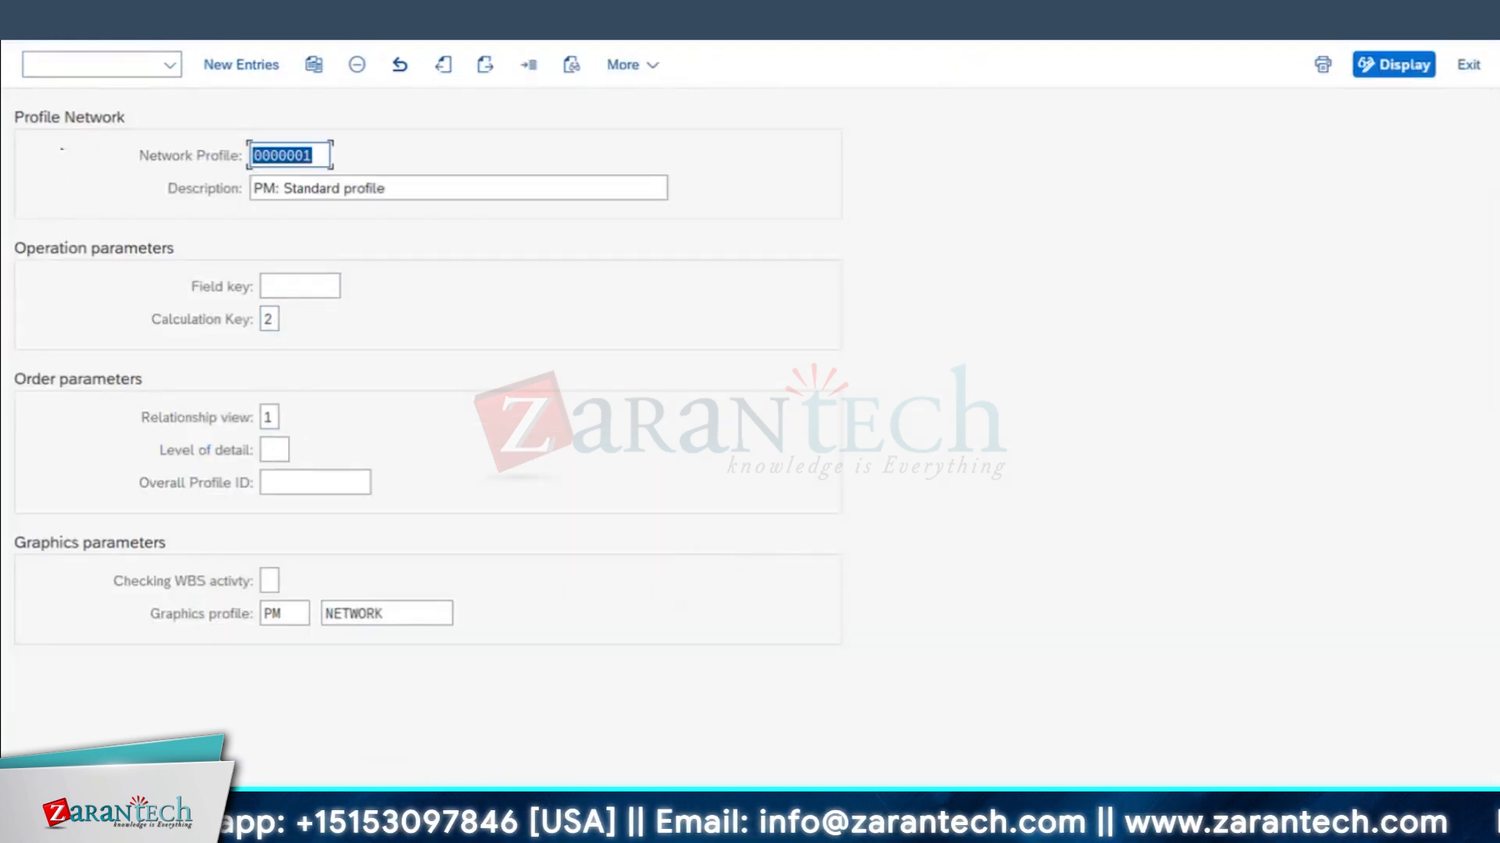
click(41, 23)
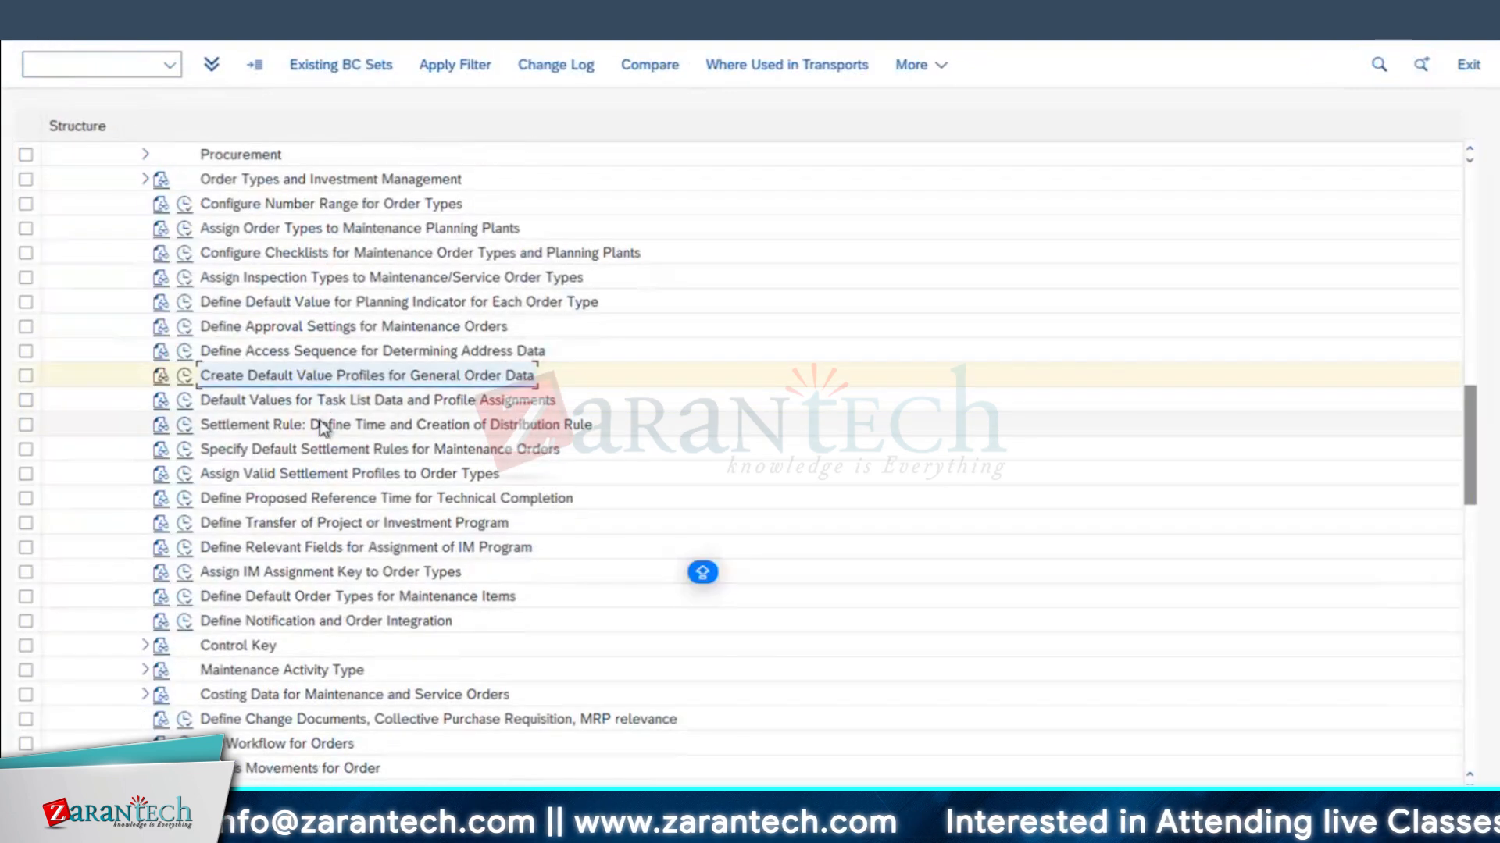
- In Settlement Rule: Define Time and Creation of Distribution Rule, check the settlement rule time options for CU03, keep Mandatory for completion, and return
click(321, 426)
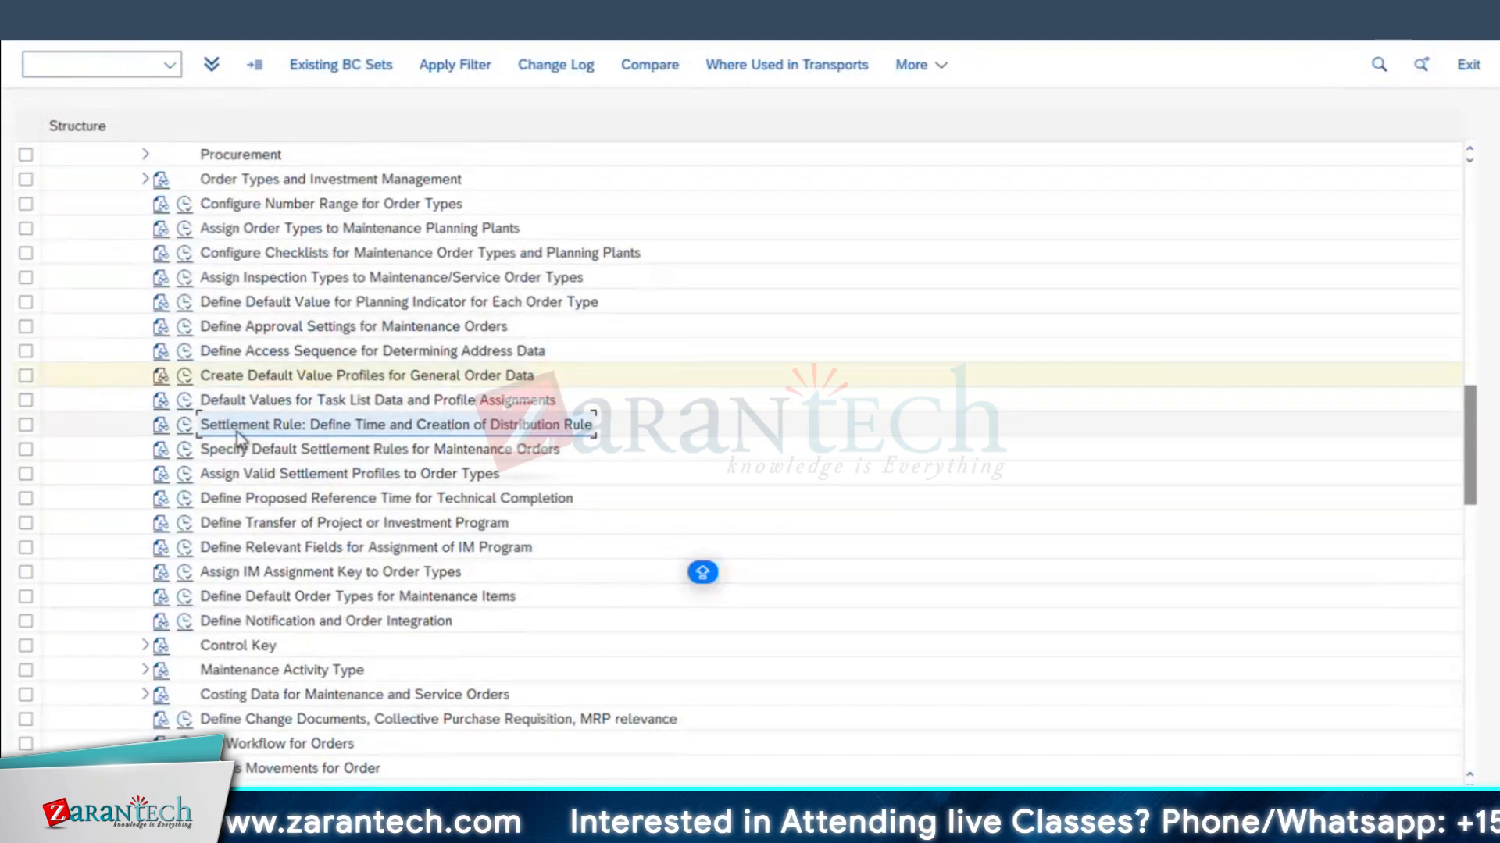
click(185, 426)
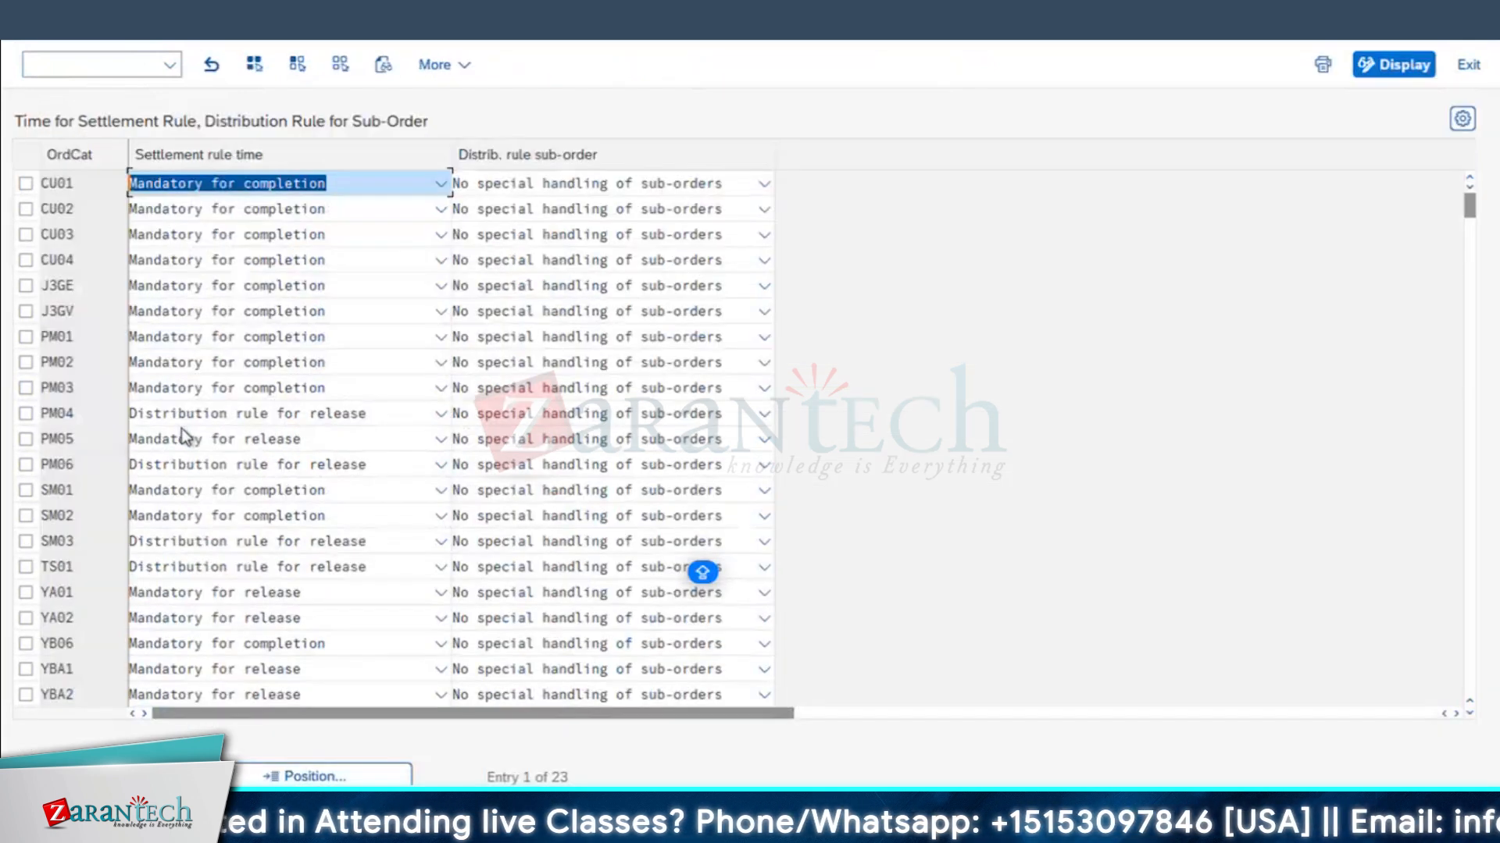
click(230, 240)
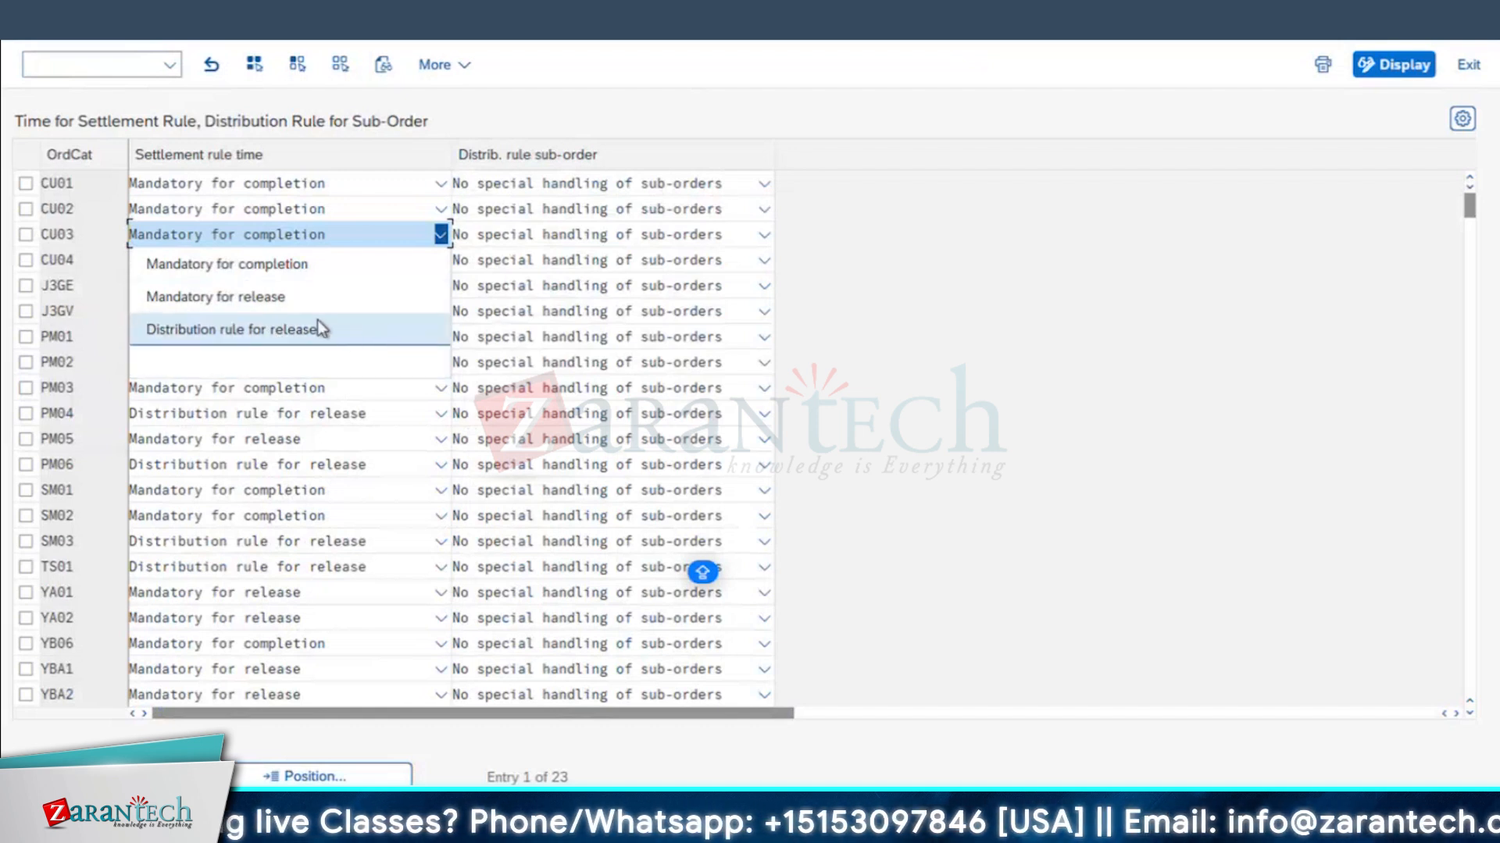
click(302, 260)
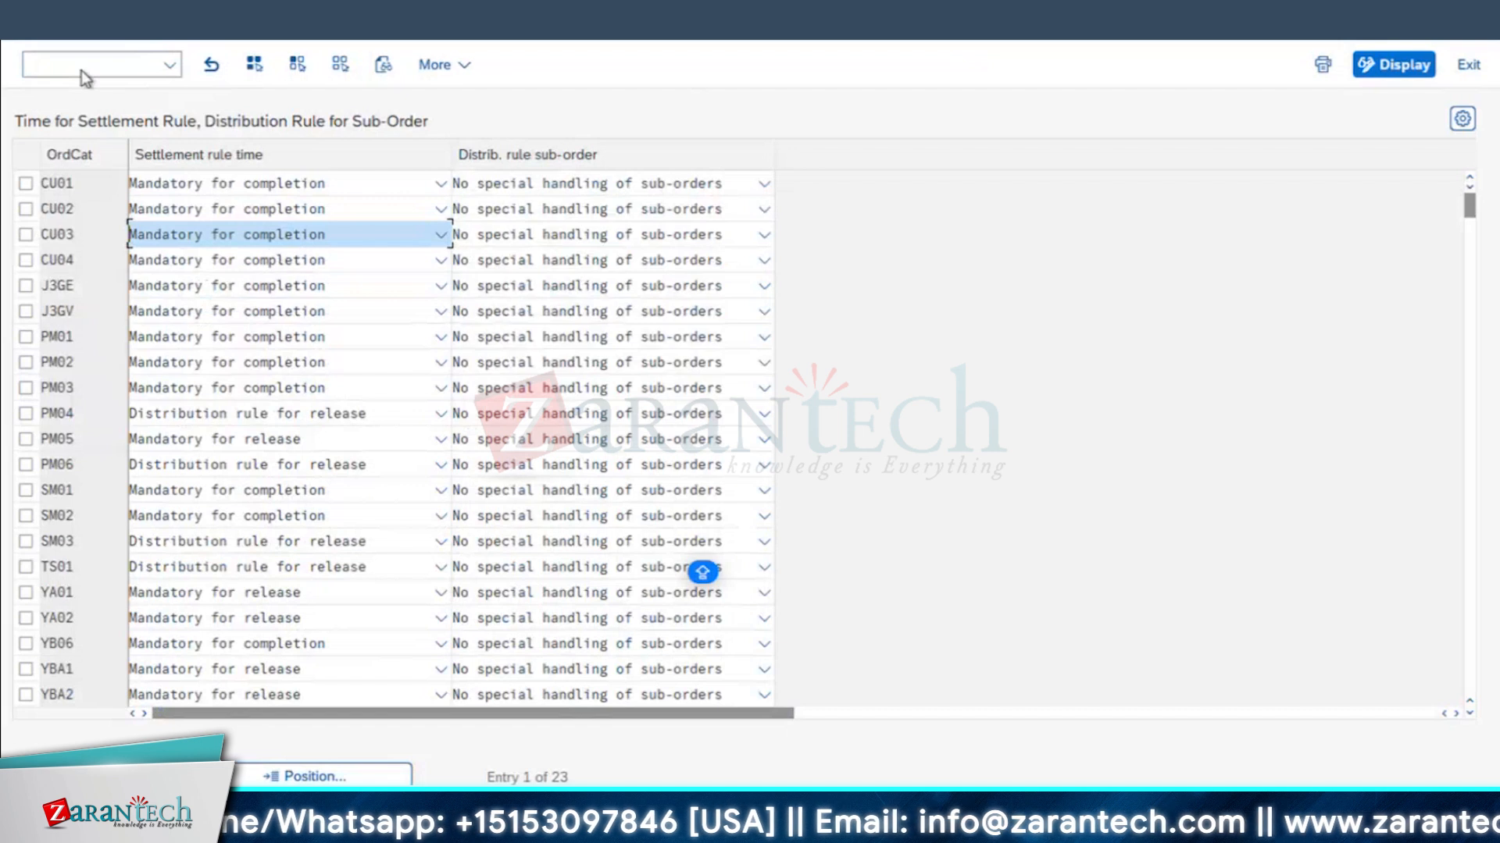
key(F3)
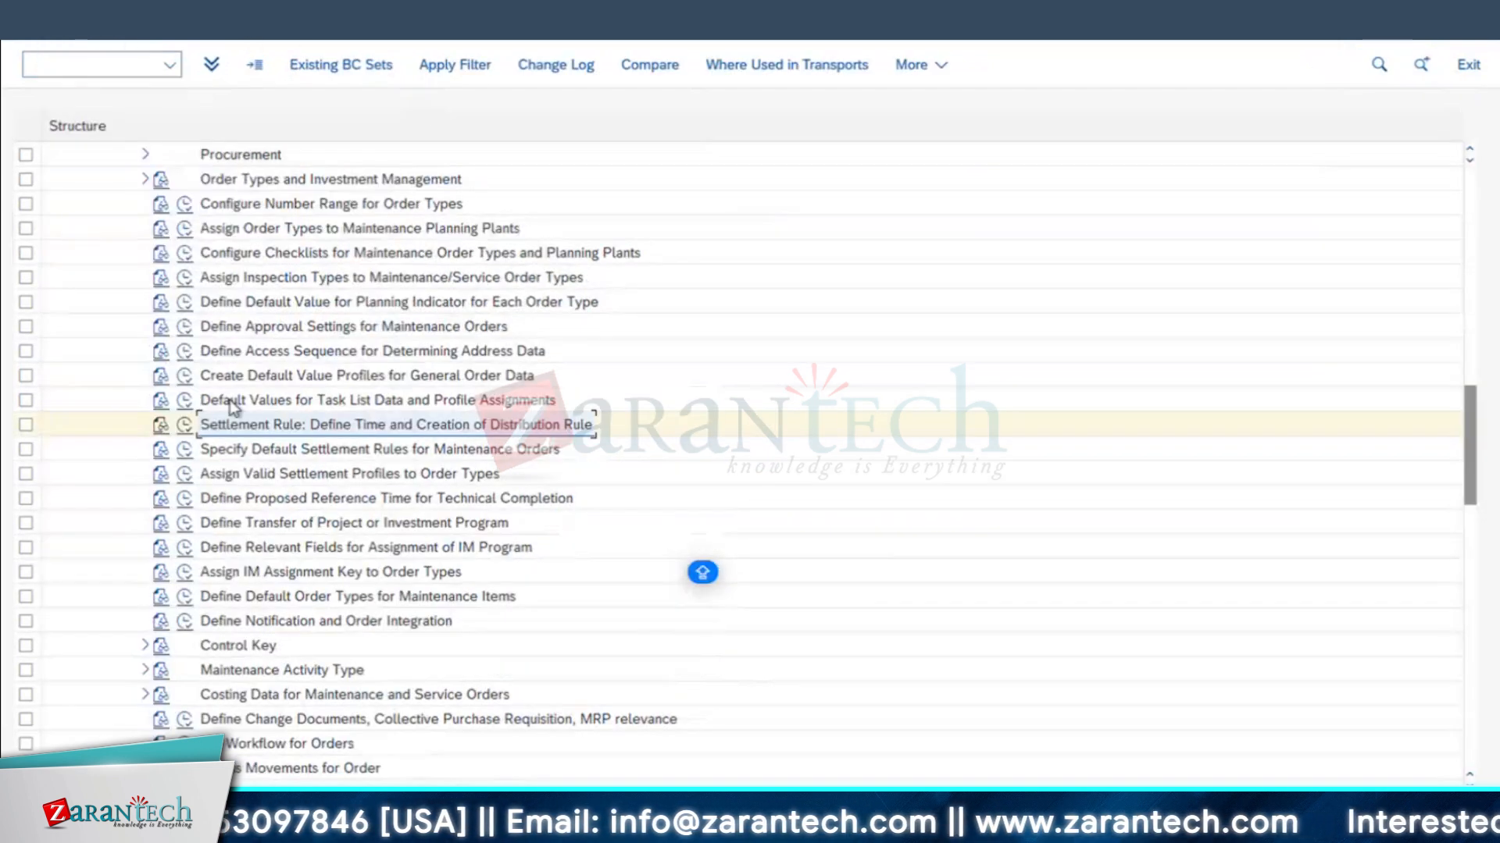
- Look through the settlement and investment activities and open Define Default Order Types for Maintenance Items
scroll(418, 446, down, 1)
scroll(406, 430, down, 1)
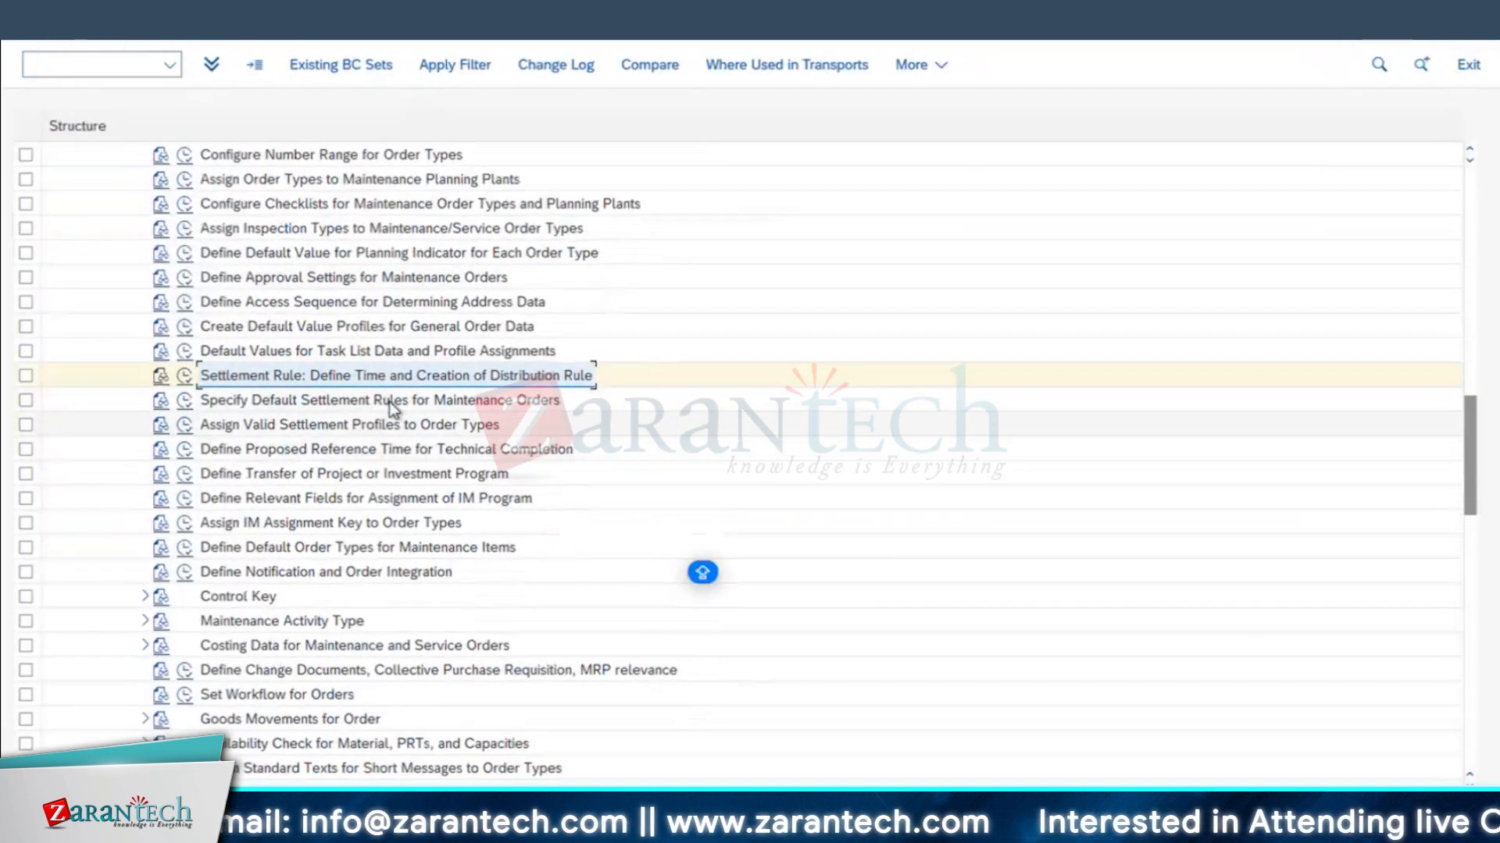
click(390, 401)
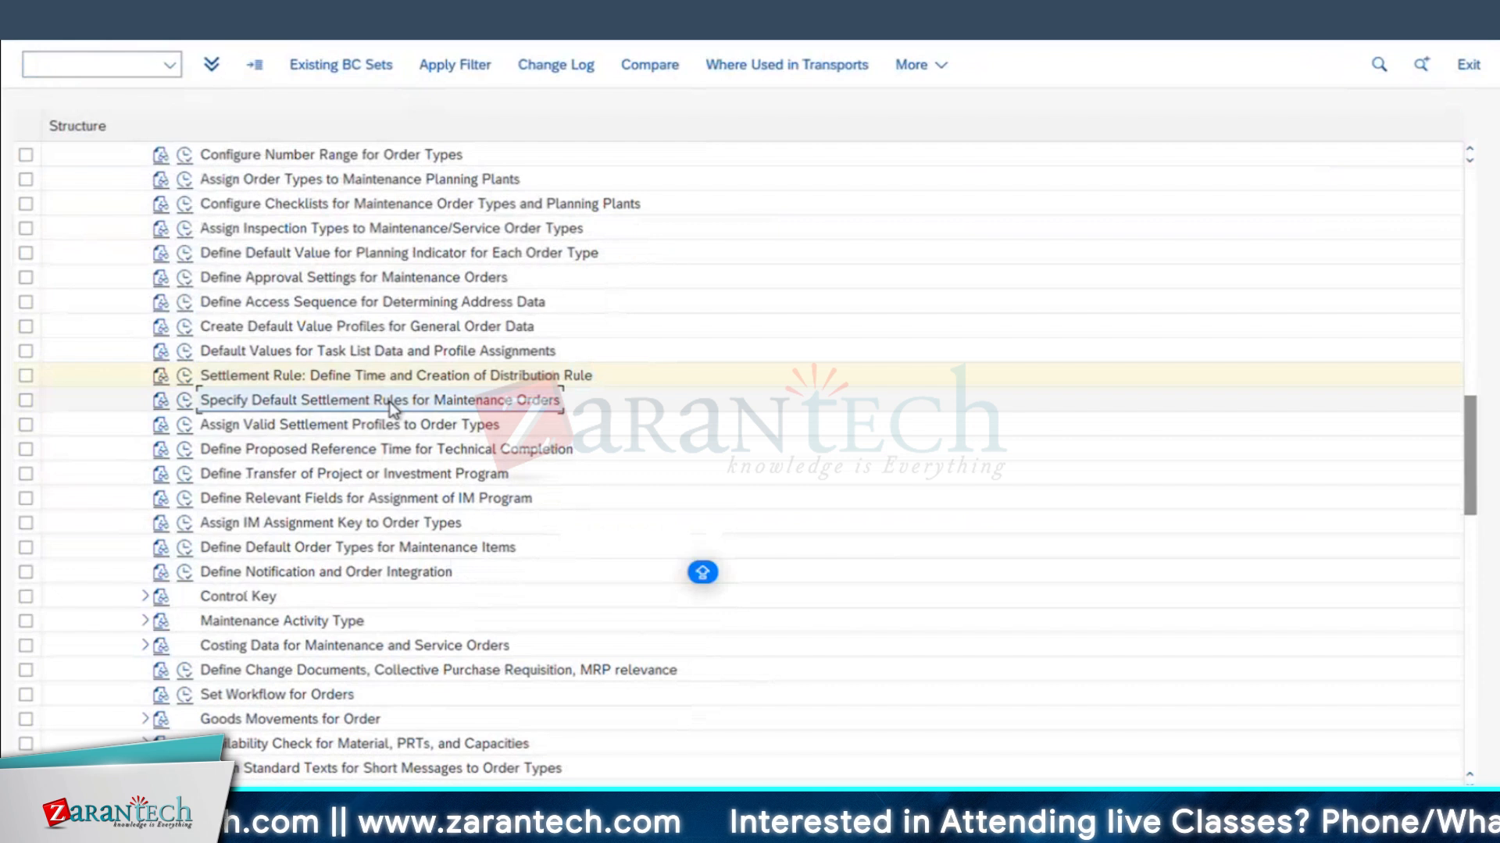
scroll(422, 429, down, 2)
scroll(422, 430, down, 1)
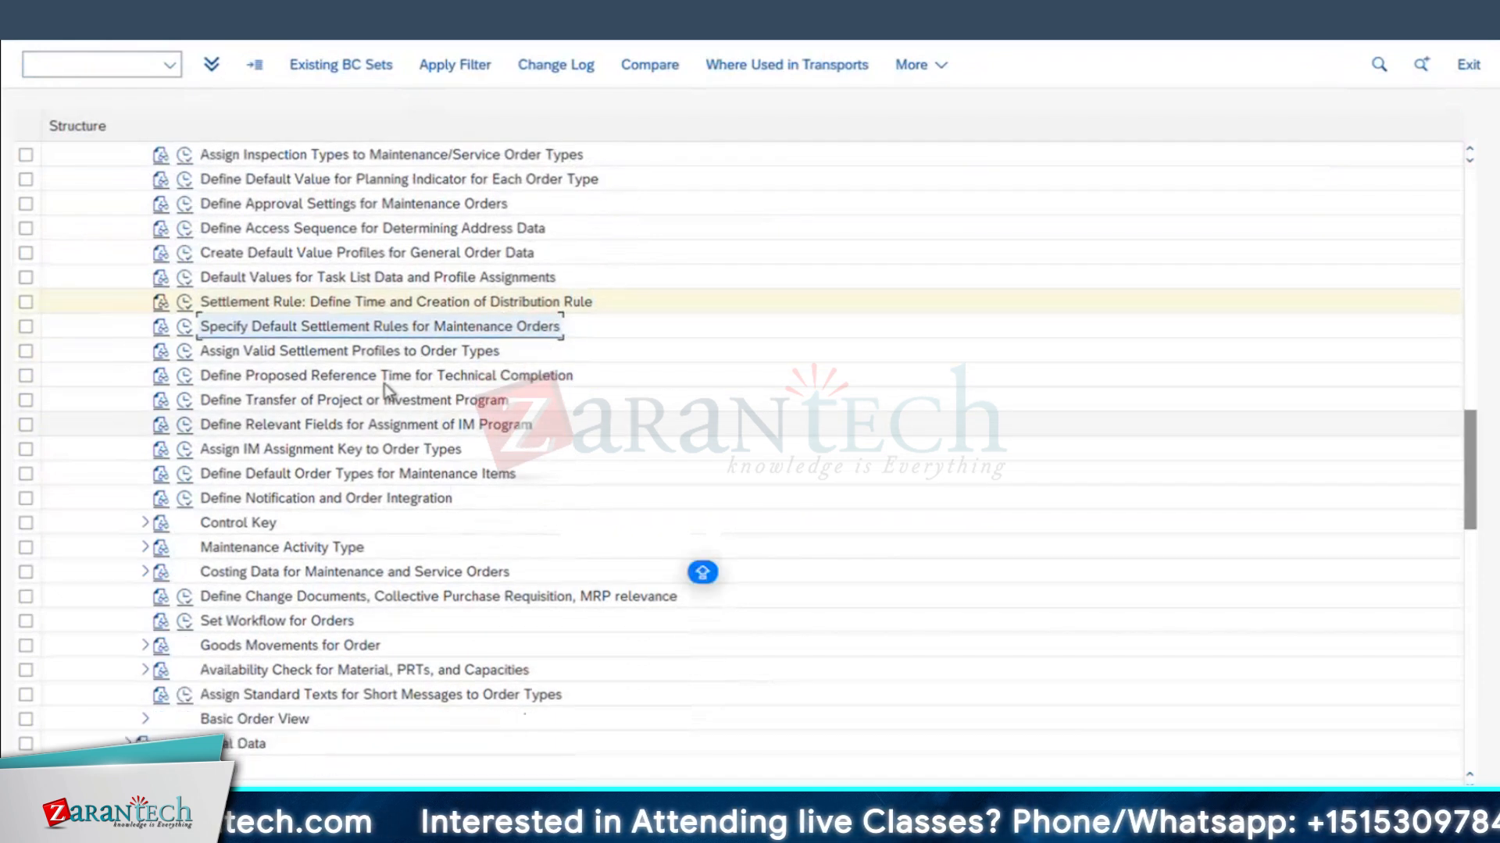
scroll(394, 478, down, 1)
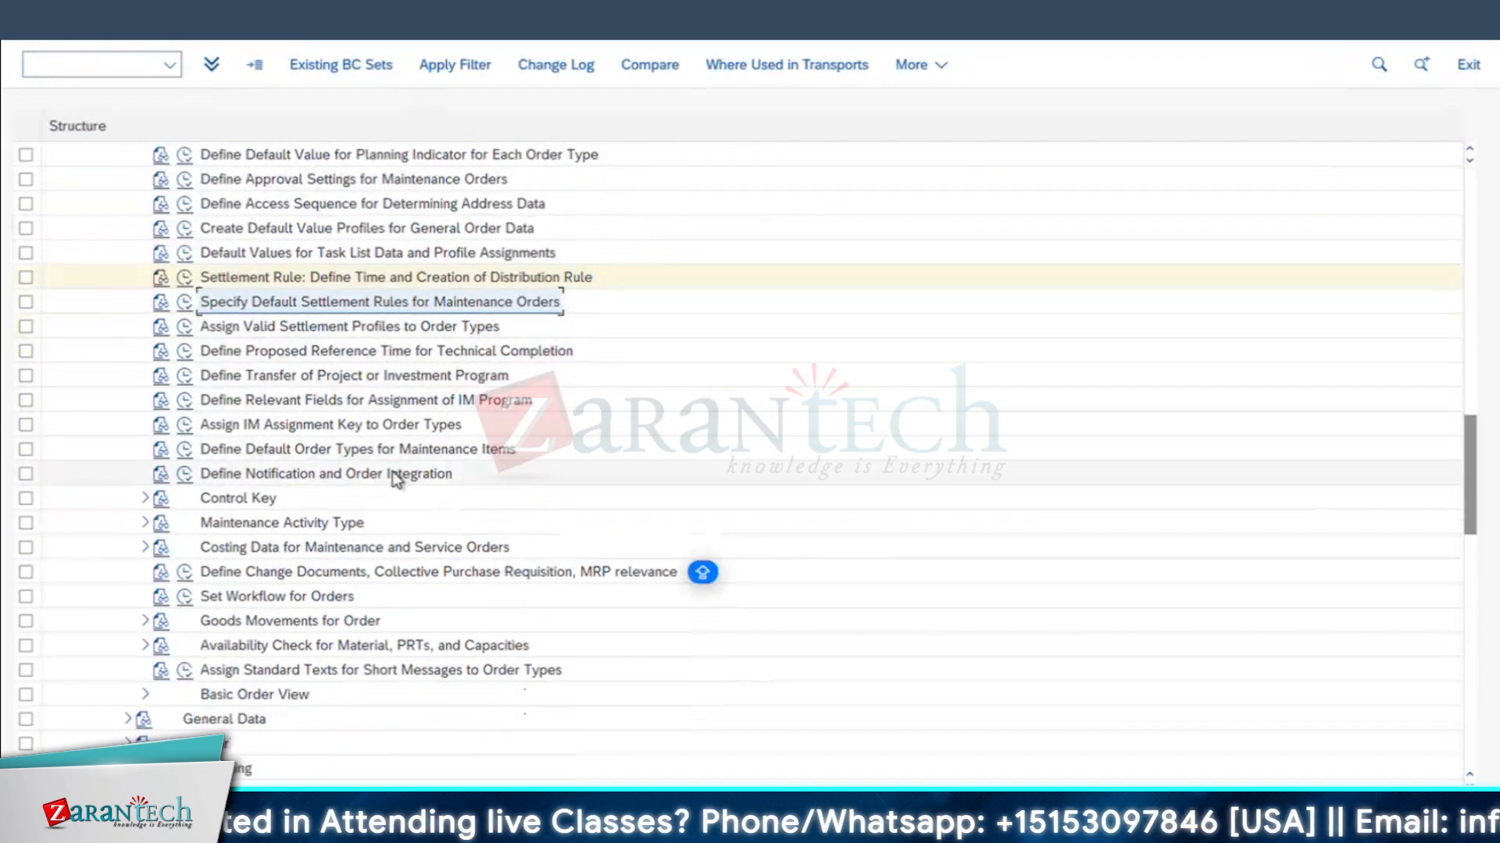
click(405, 453)
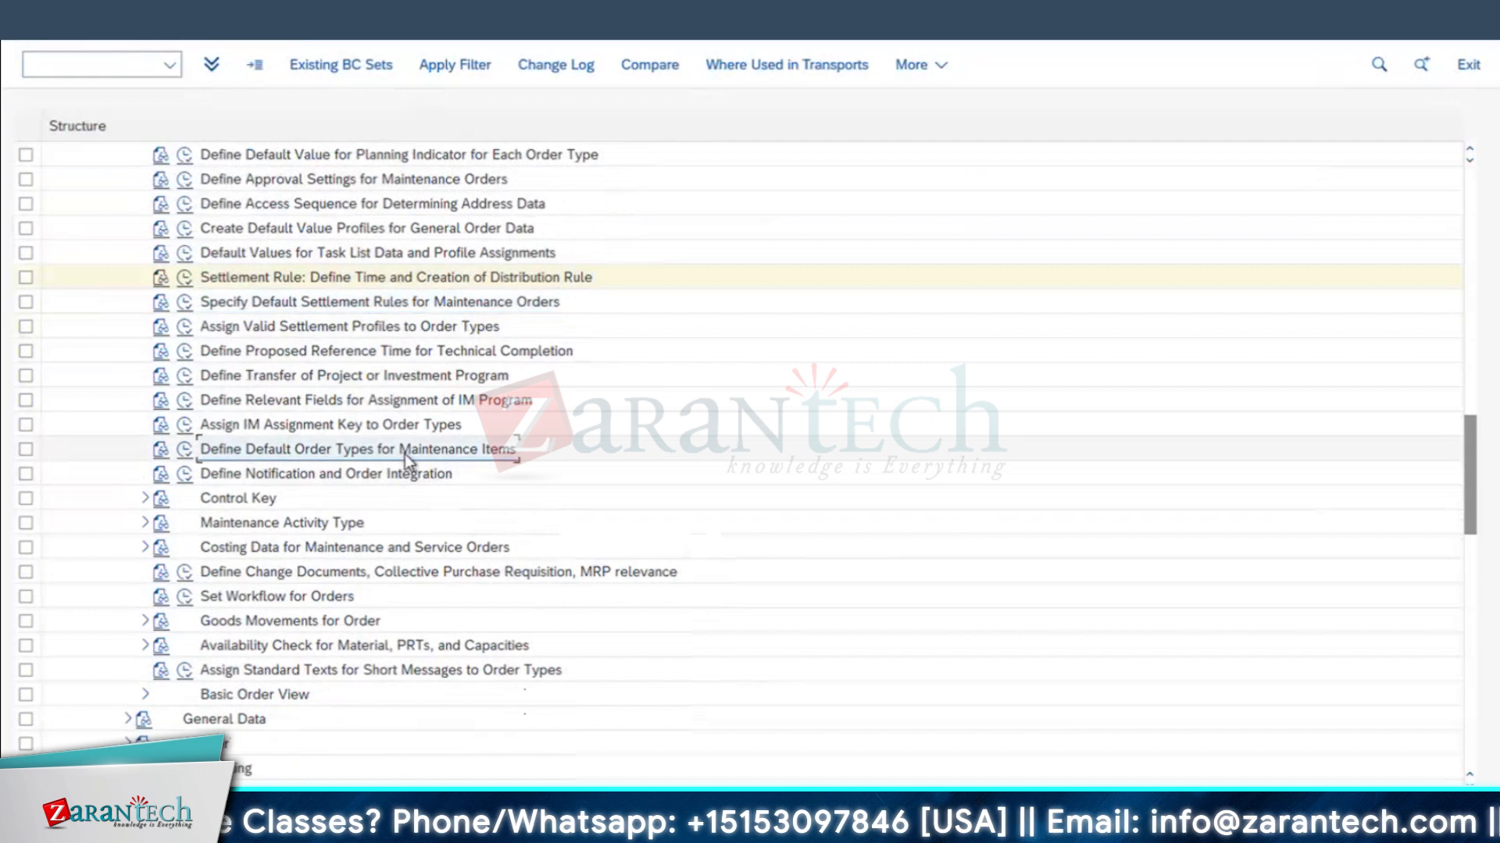
scroll(405, 453, down, 1)
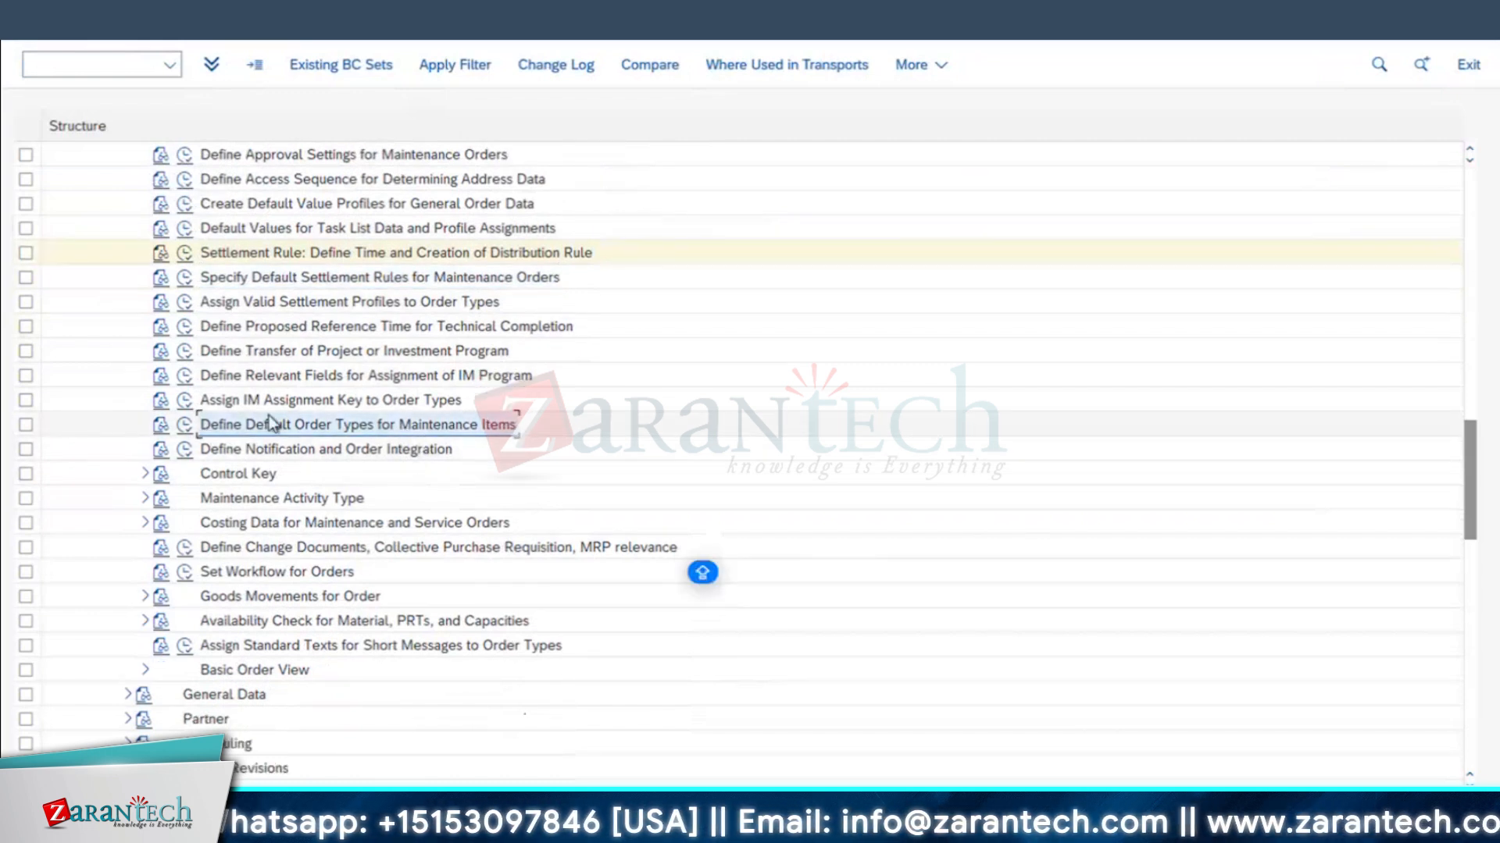
click(185, 425)
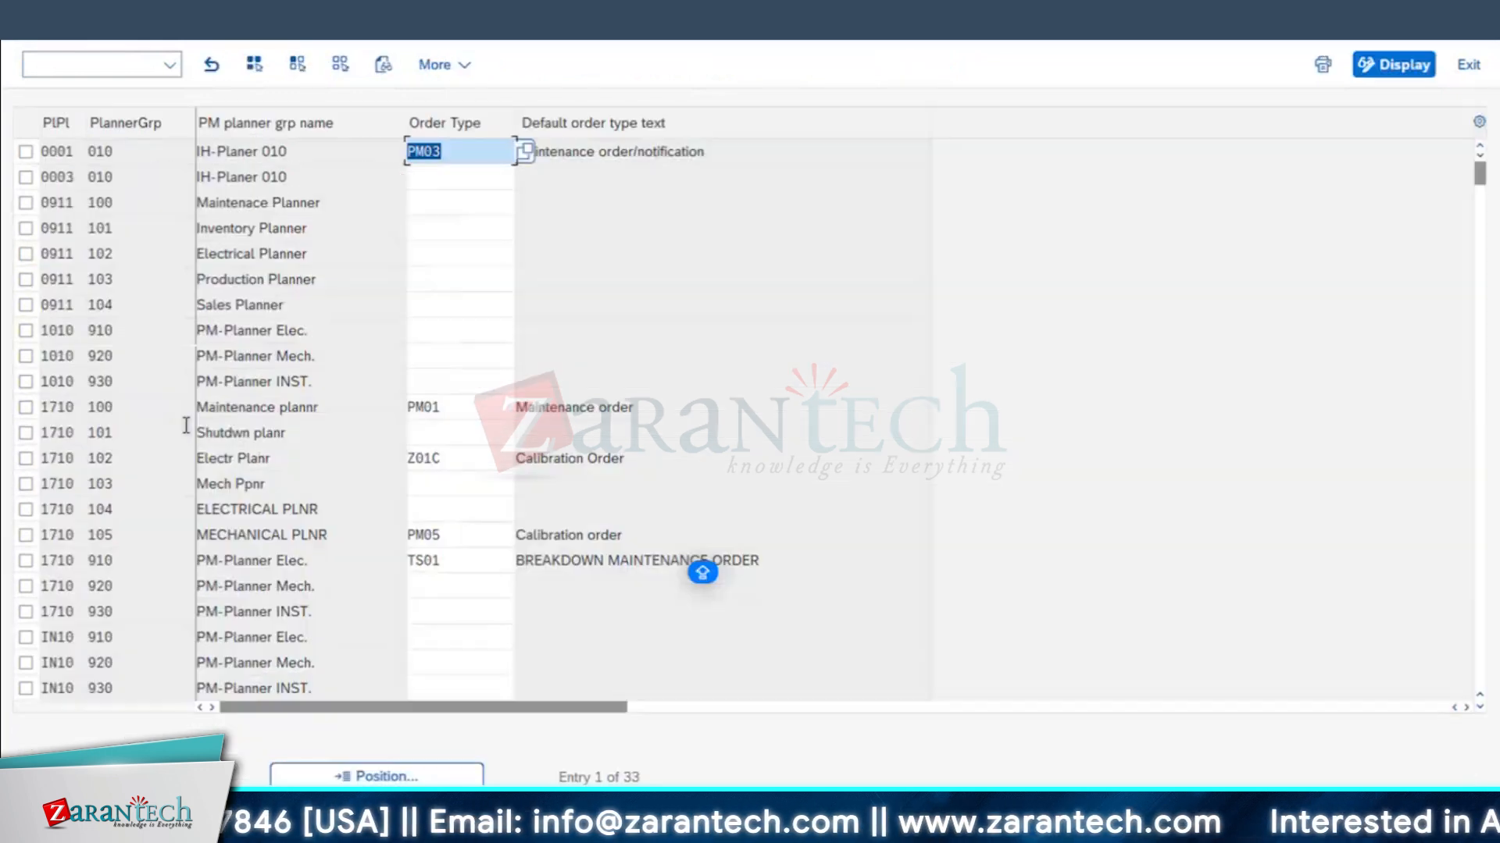
- Check the default order type assigned to planner group 102 in plant 1710 and return to the structure
scroll(131, 556, down, 1)
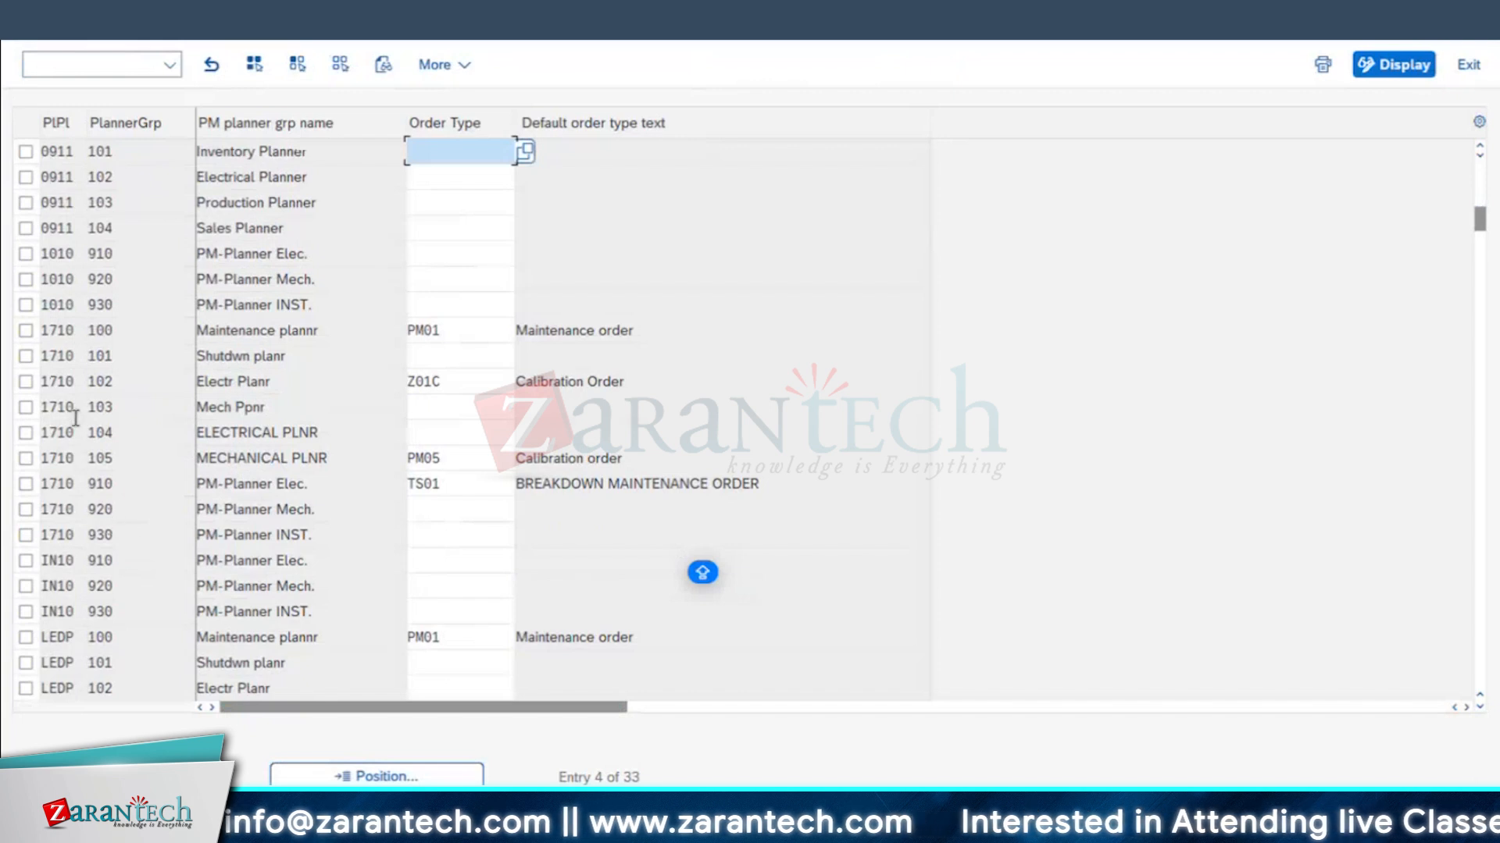
click(117, 407)
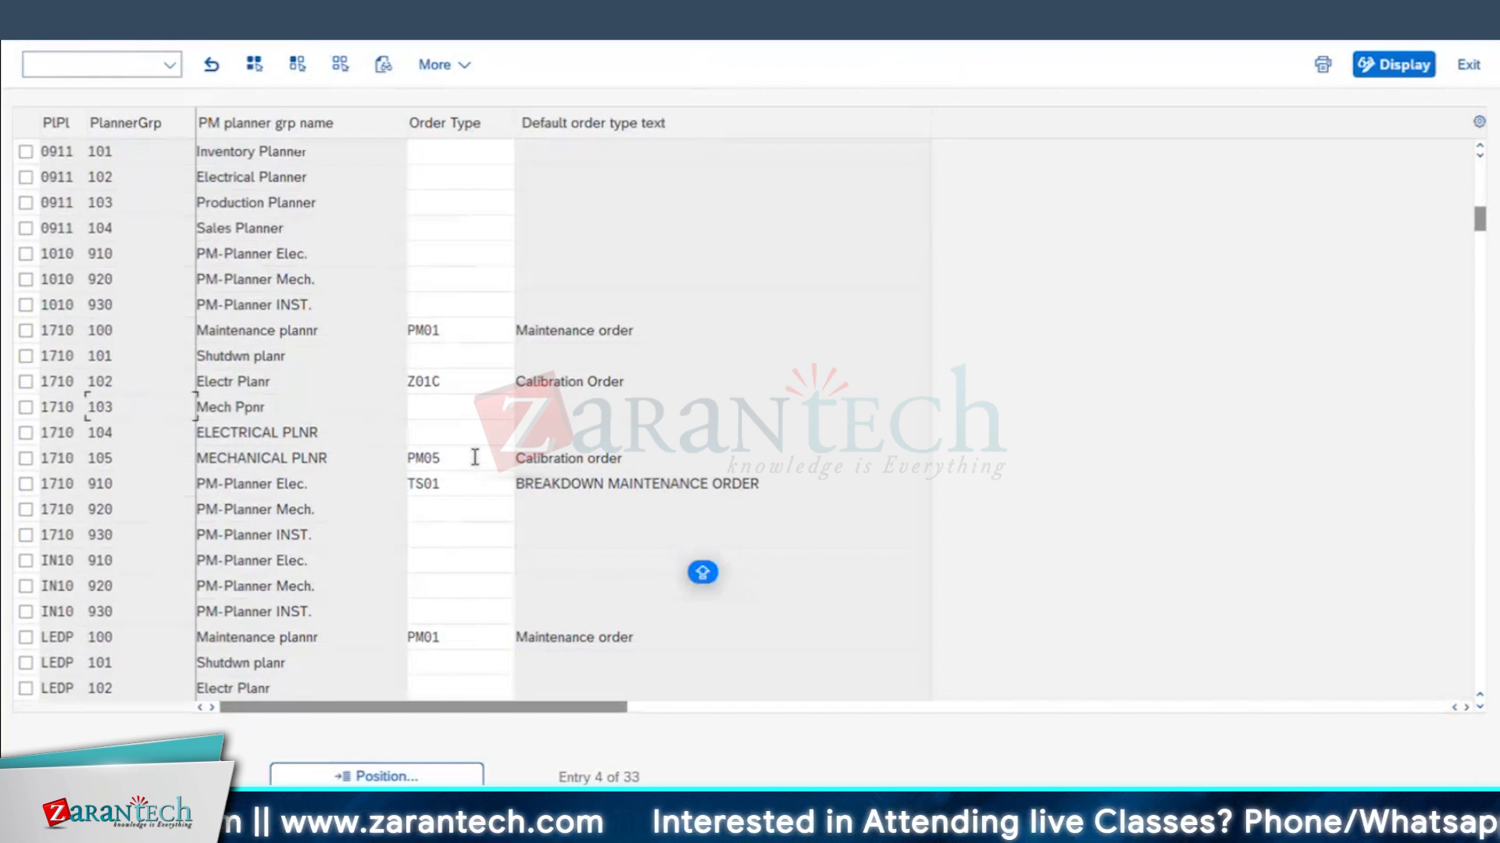
double_click(443, 381)
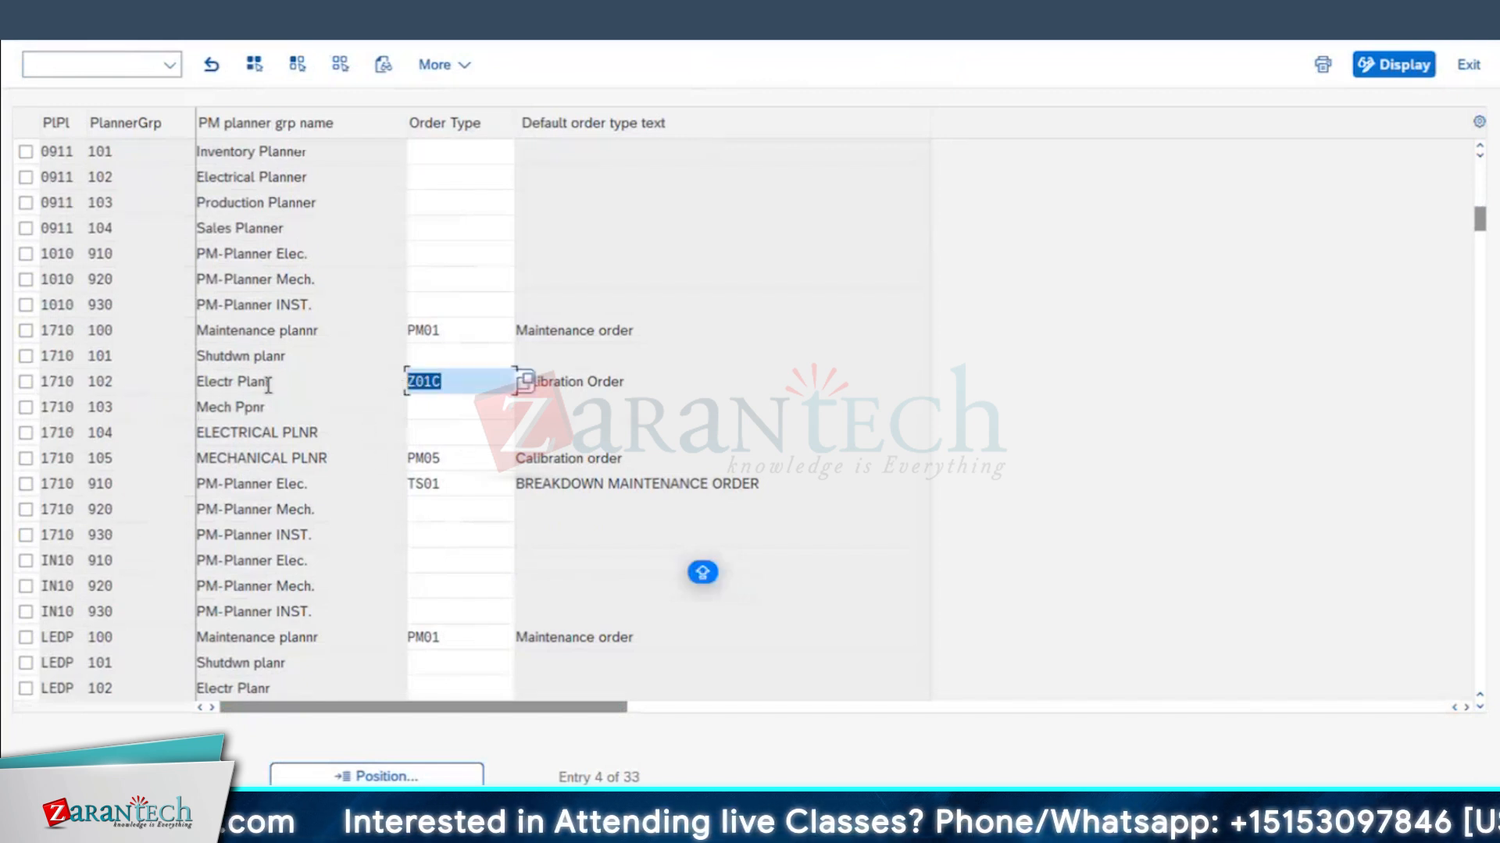
double_click(114, 383)
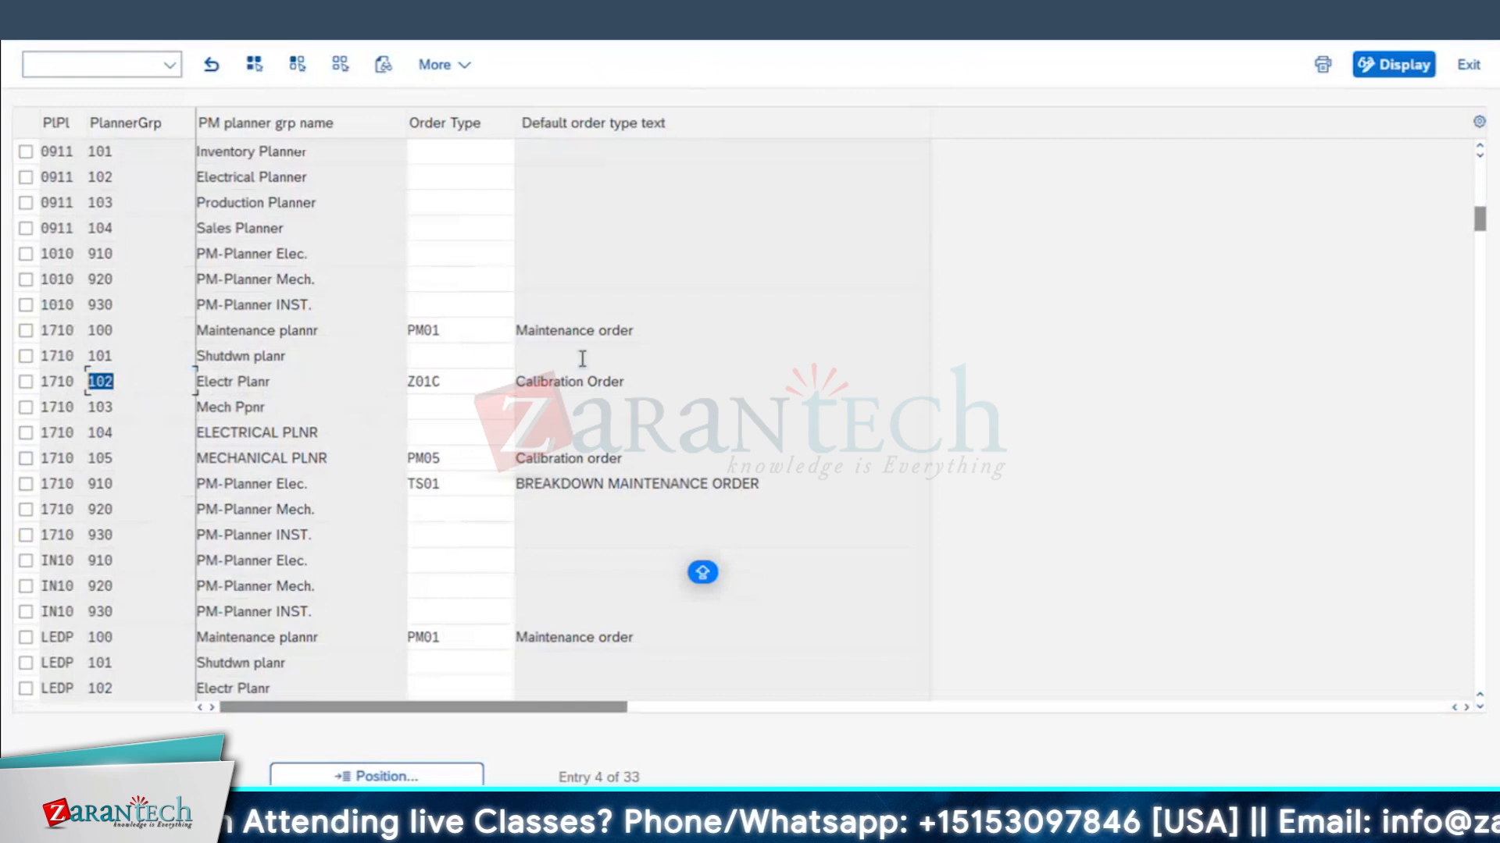
double_click(626, 378)
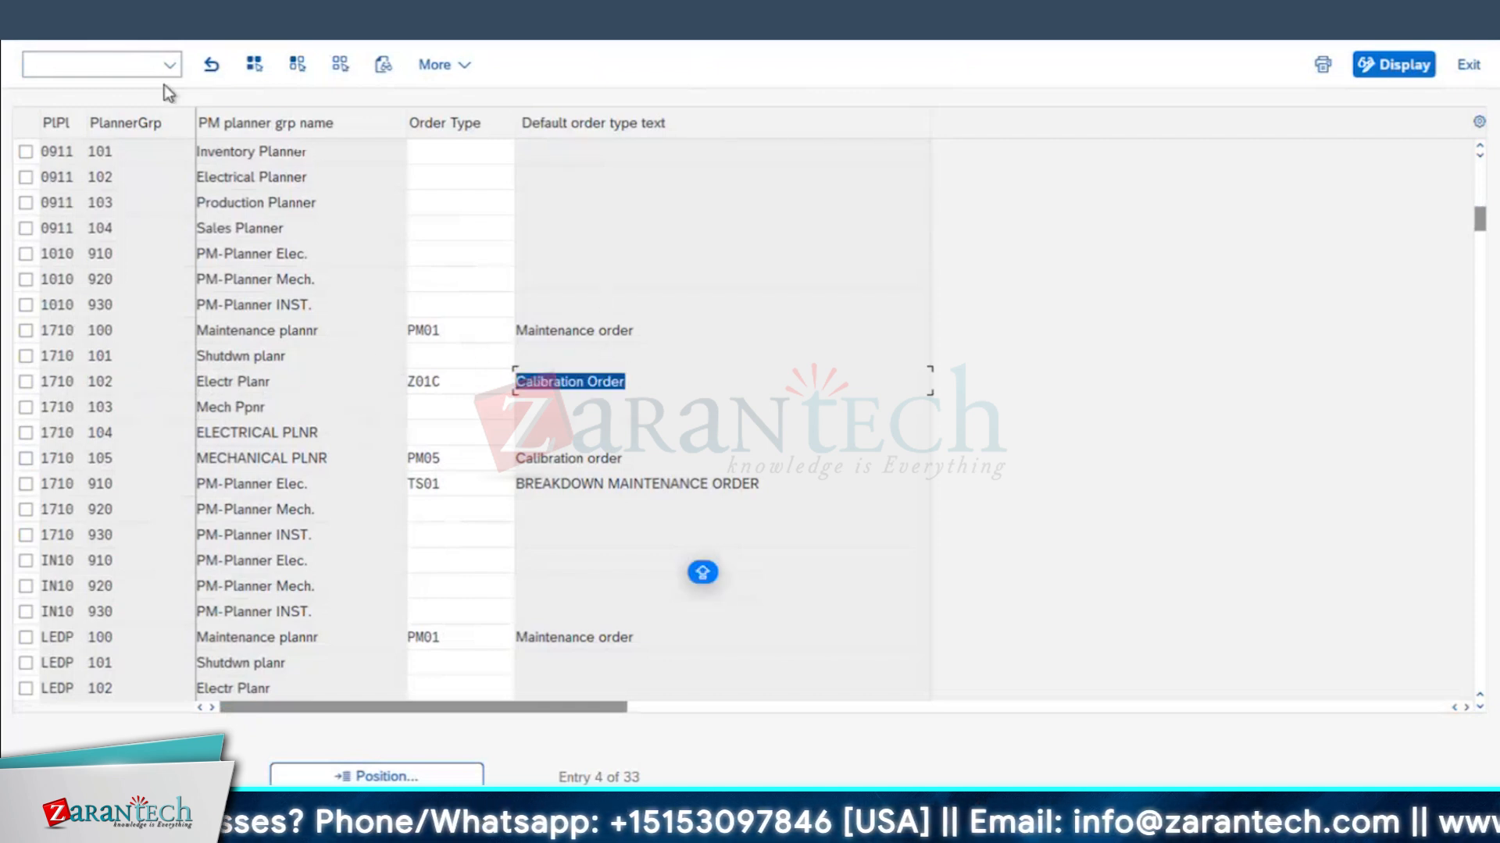
key(F3)
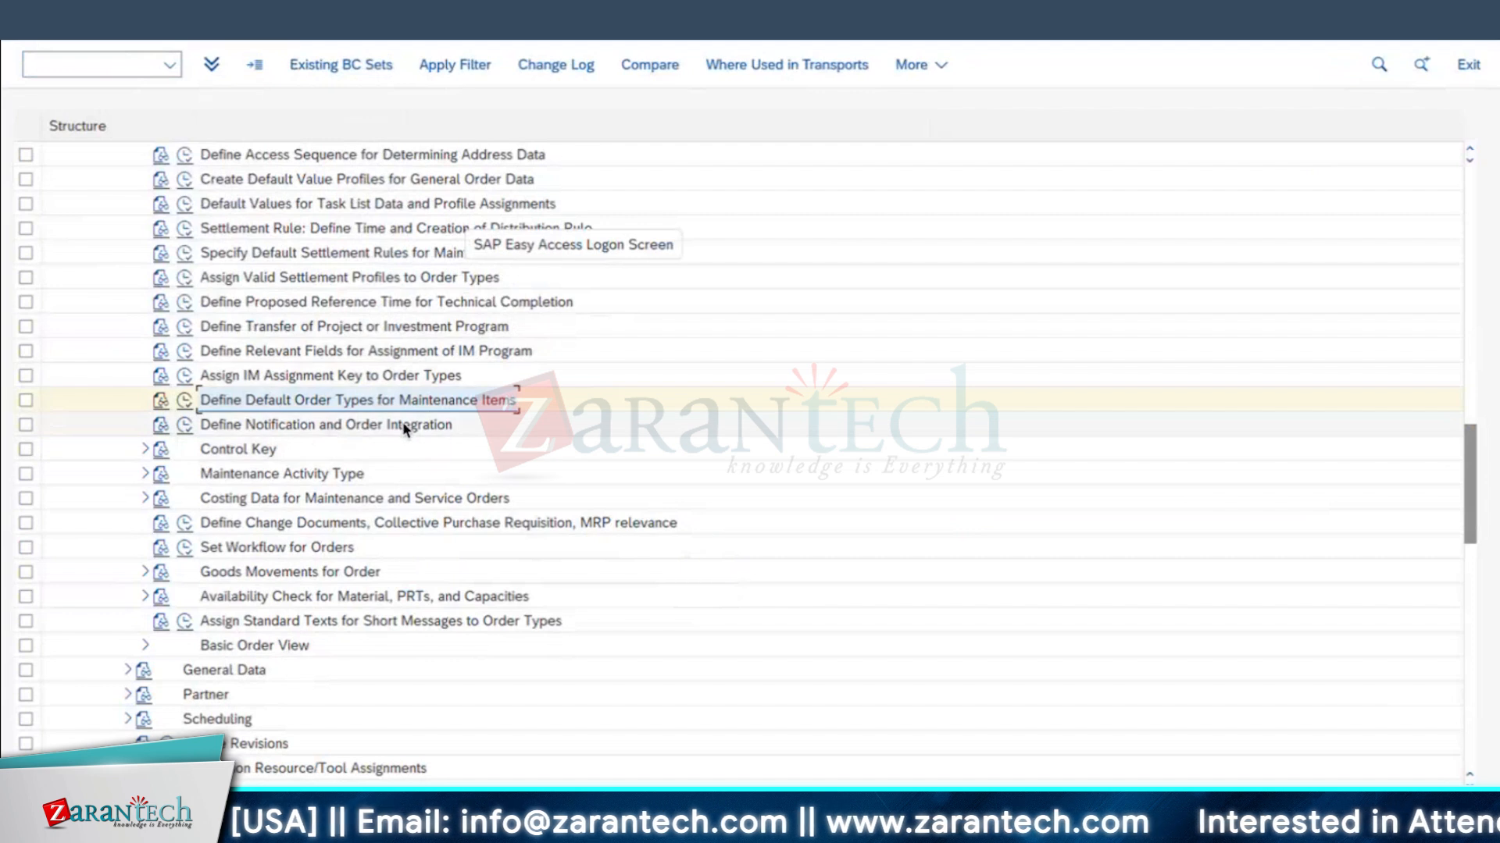
- Expand Control Key, open the Maintain Control Keys activity and go to the description of control key PM01
click(402, 425)
scroll(401, 425, down, 1)
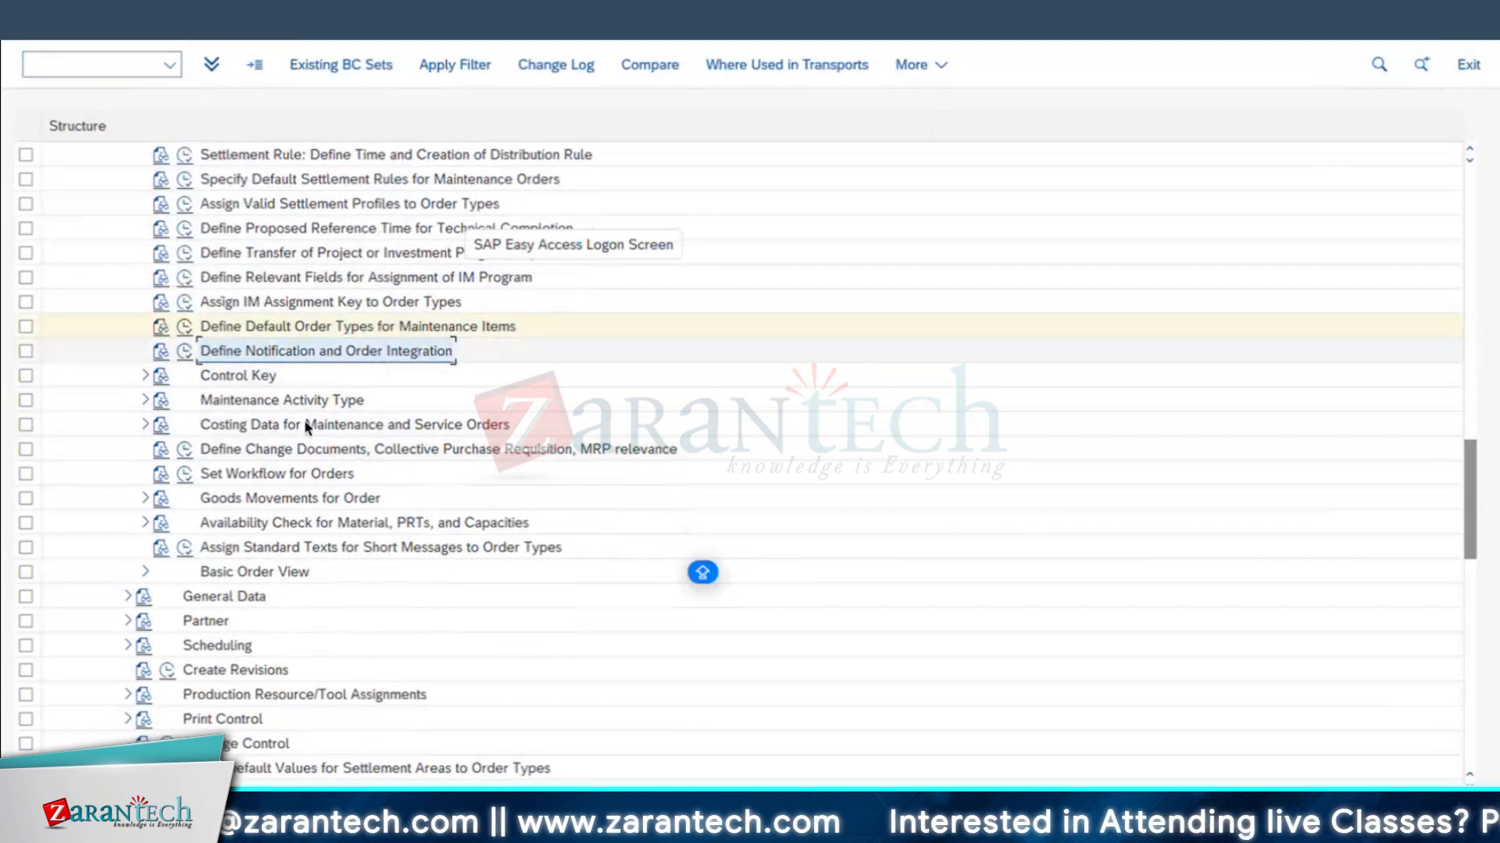
scroll(305, 426, down, 1)
click(142, 350)
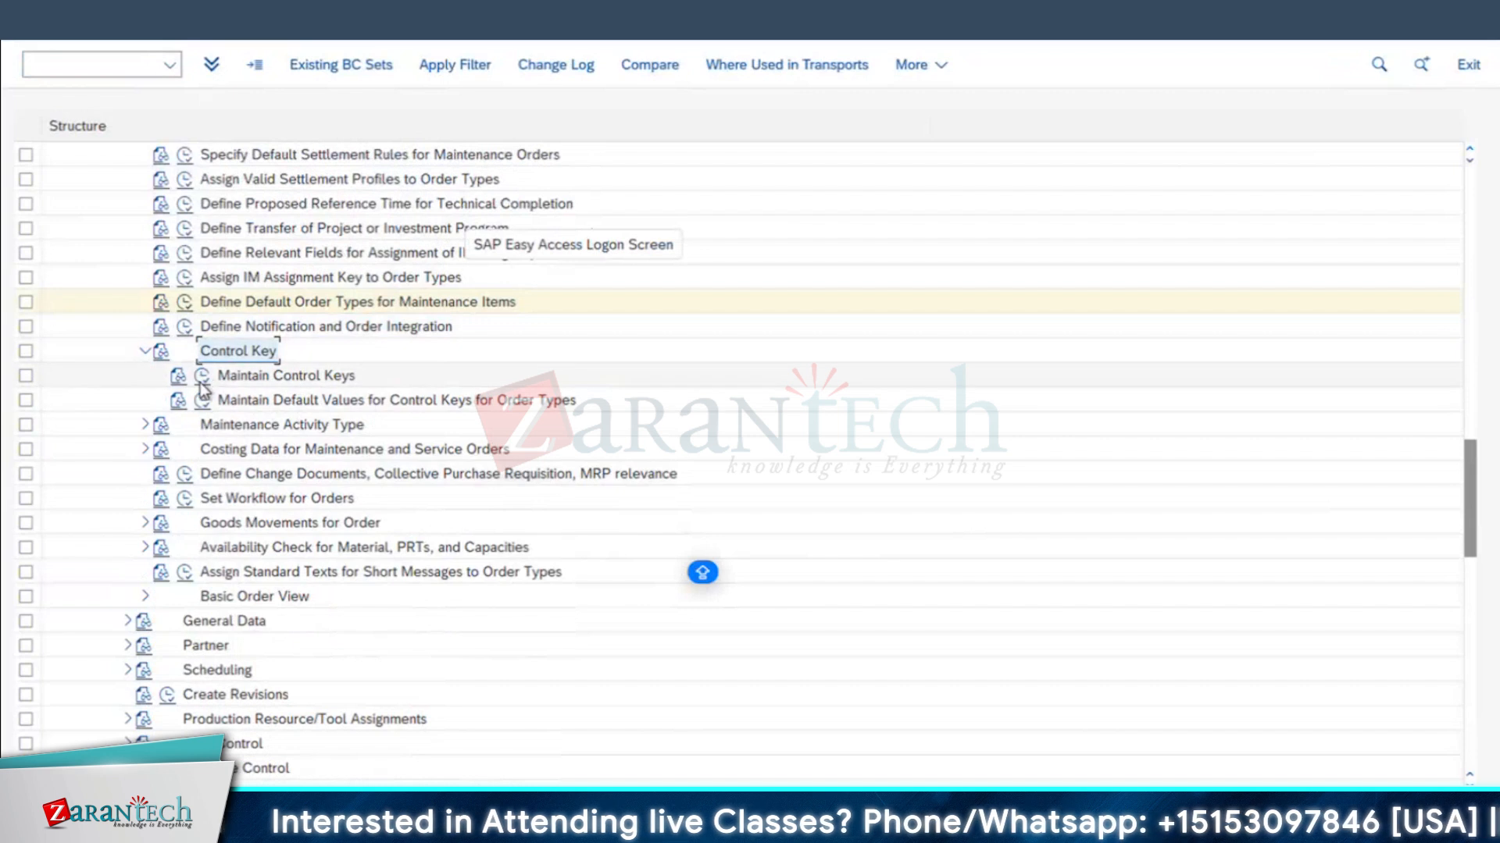
click(200, 381)
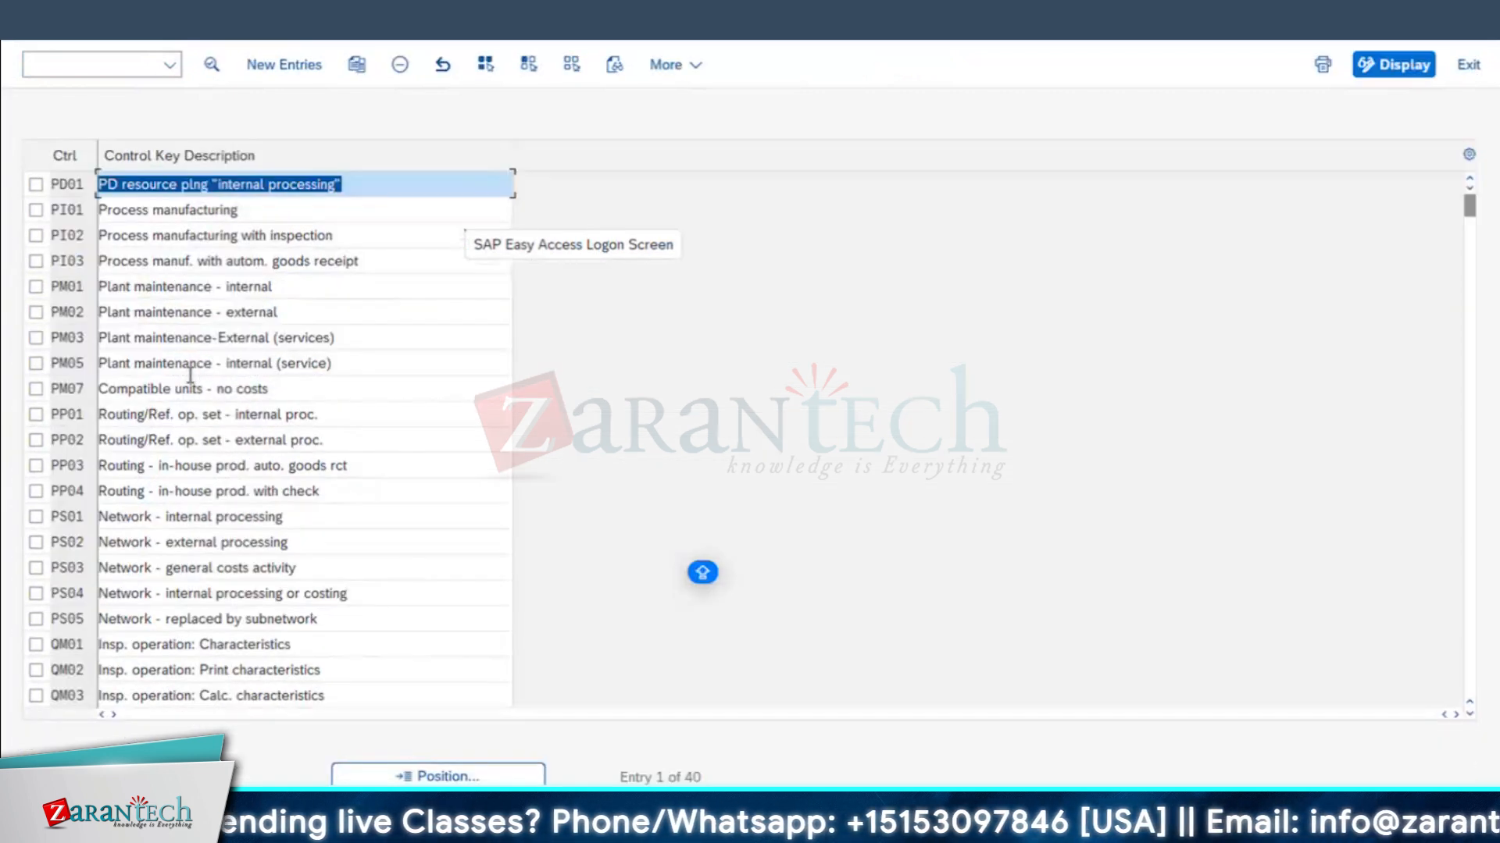
click(211, 292)
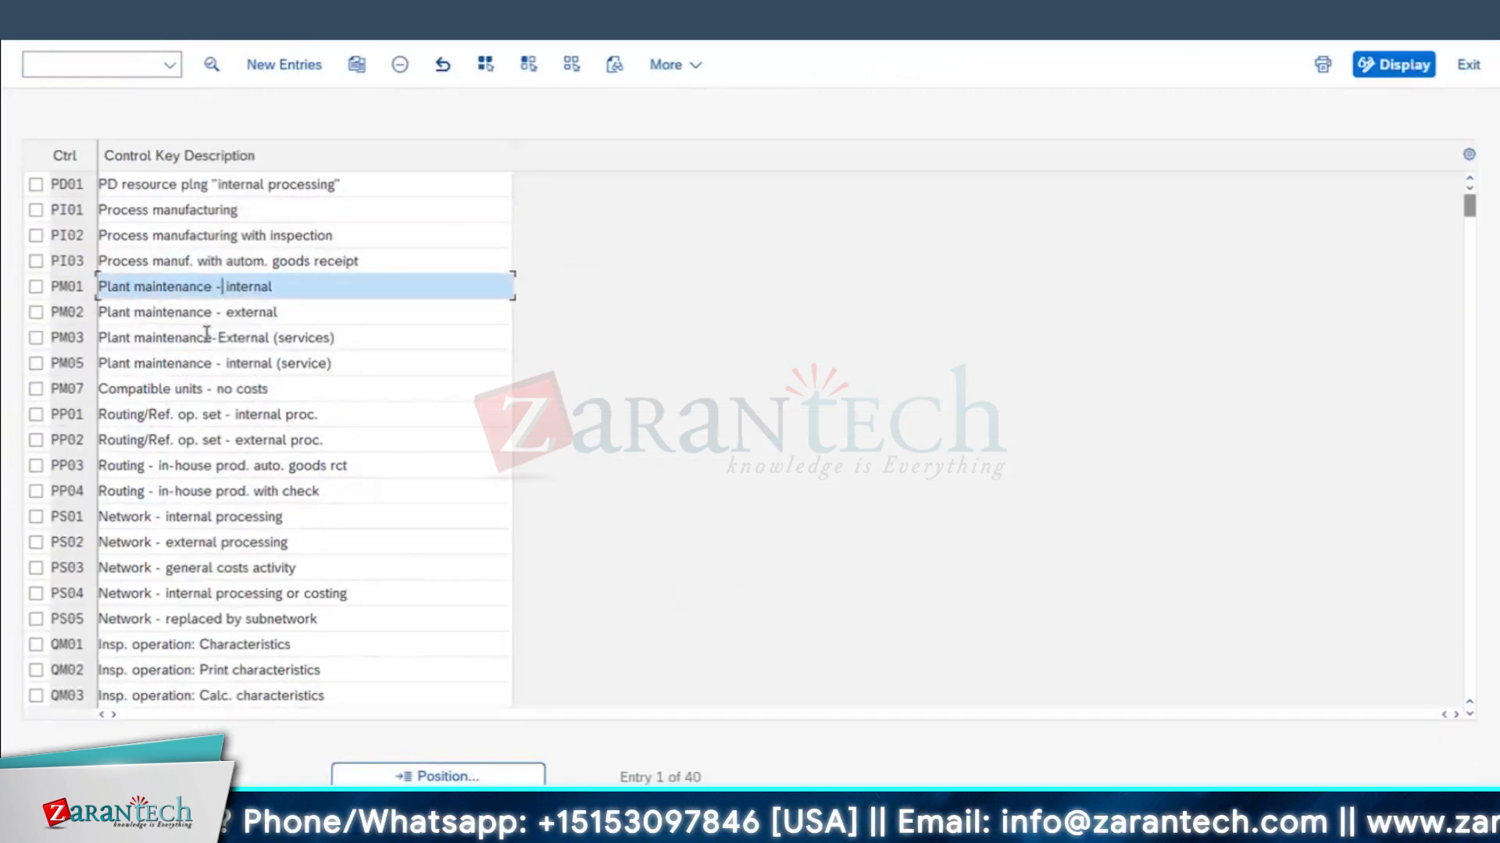
- Open the details of control key PM03 and examine its confirmation setting
click(206, 337)
double_click(68, 336)
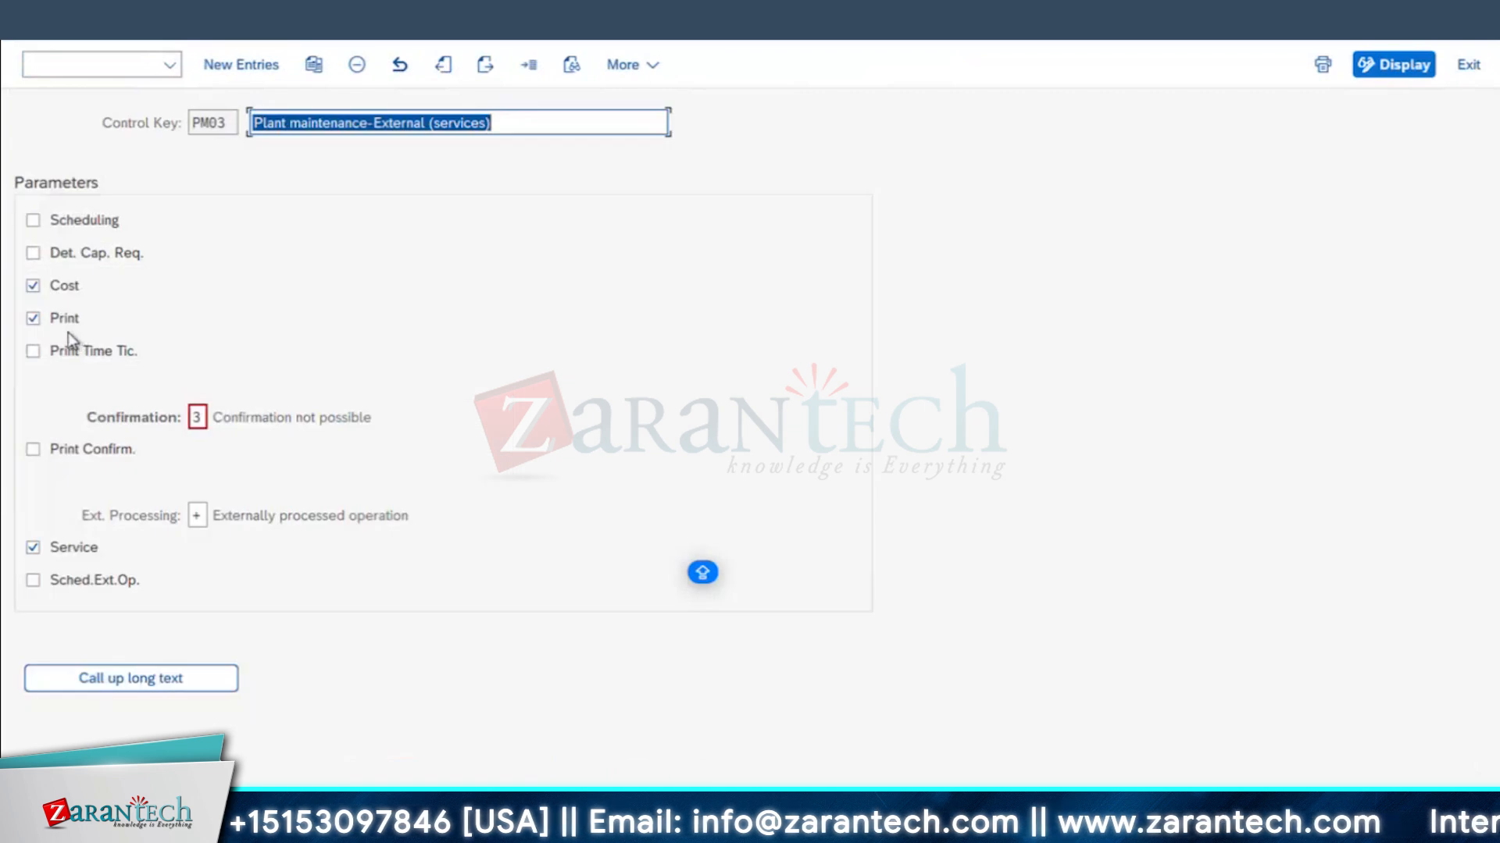
drag(277, 417, 373, 418)
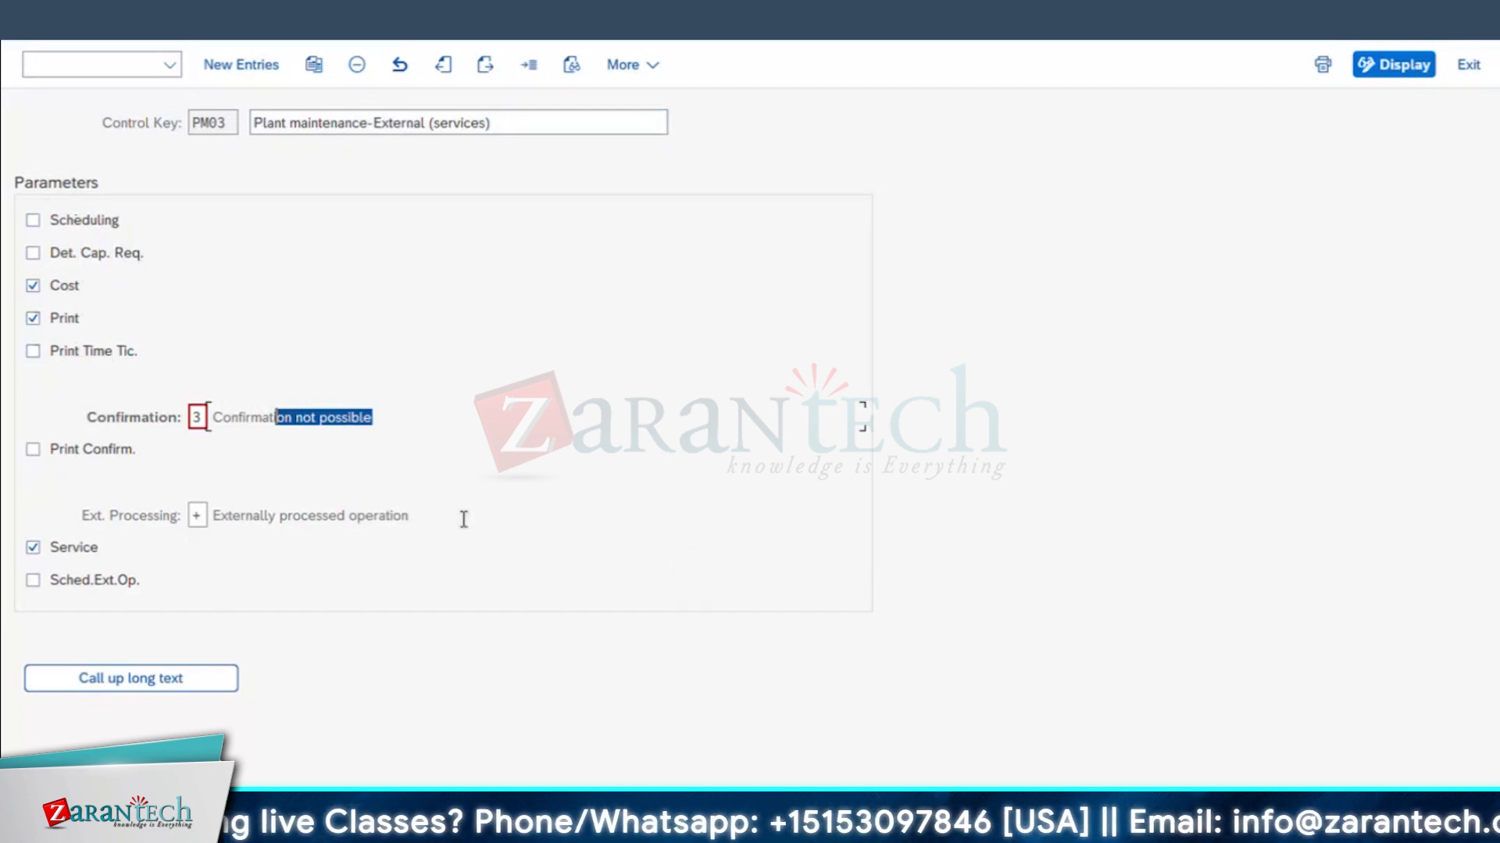
- Check the external processing options available for control key PM03, keep the current setting, and return to the structure
drag(463, 519, 231, 522)
click(203, 516)
click(219, 517)
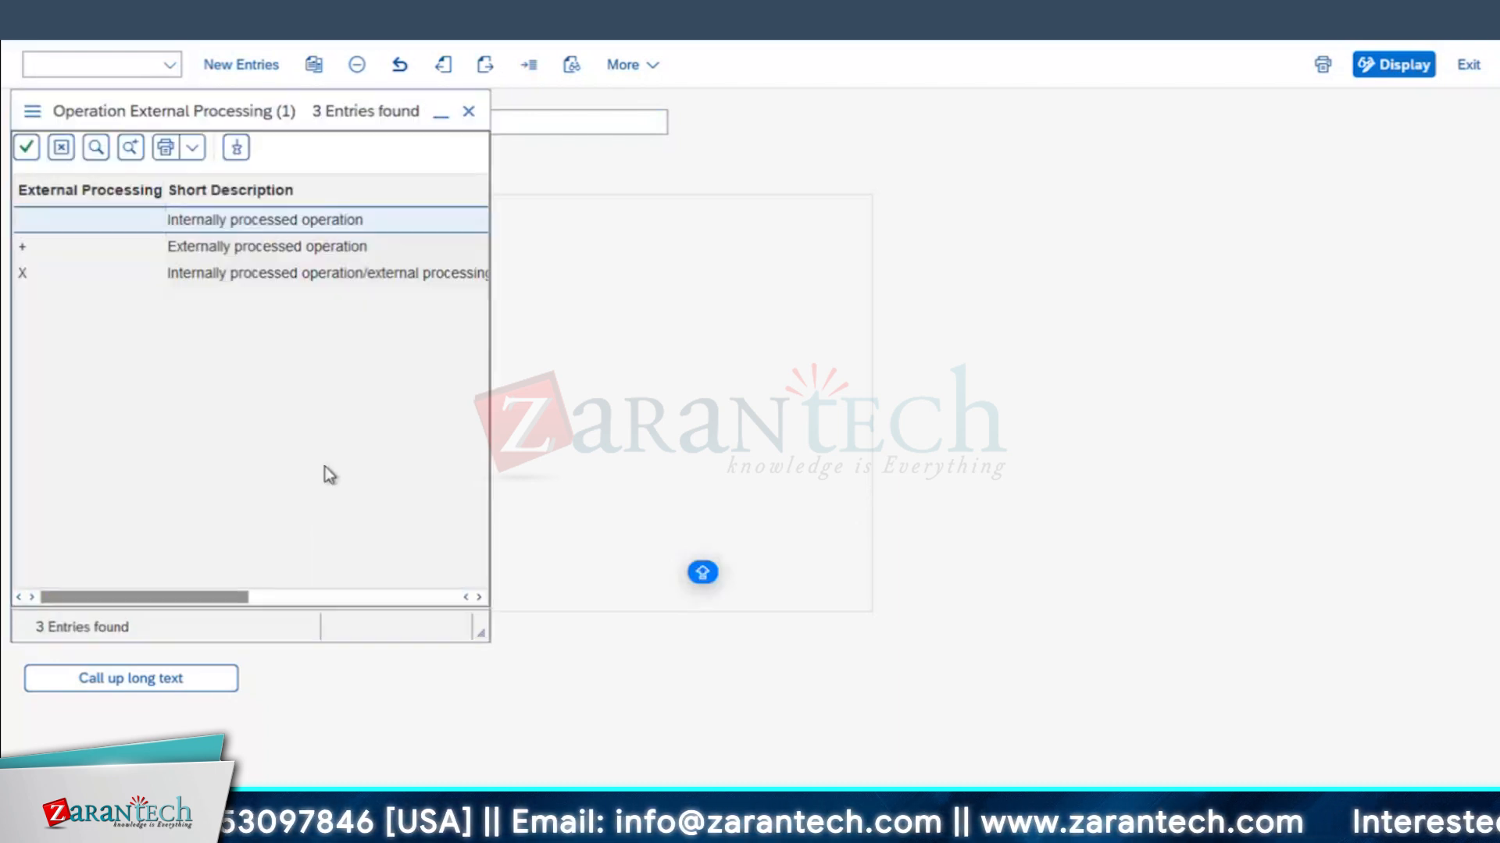
click(261, 270)
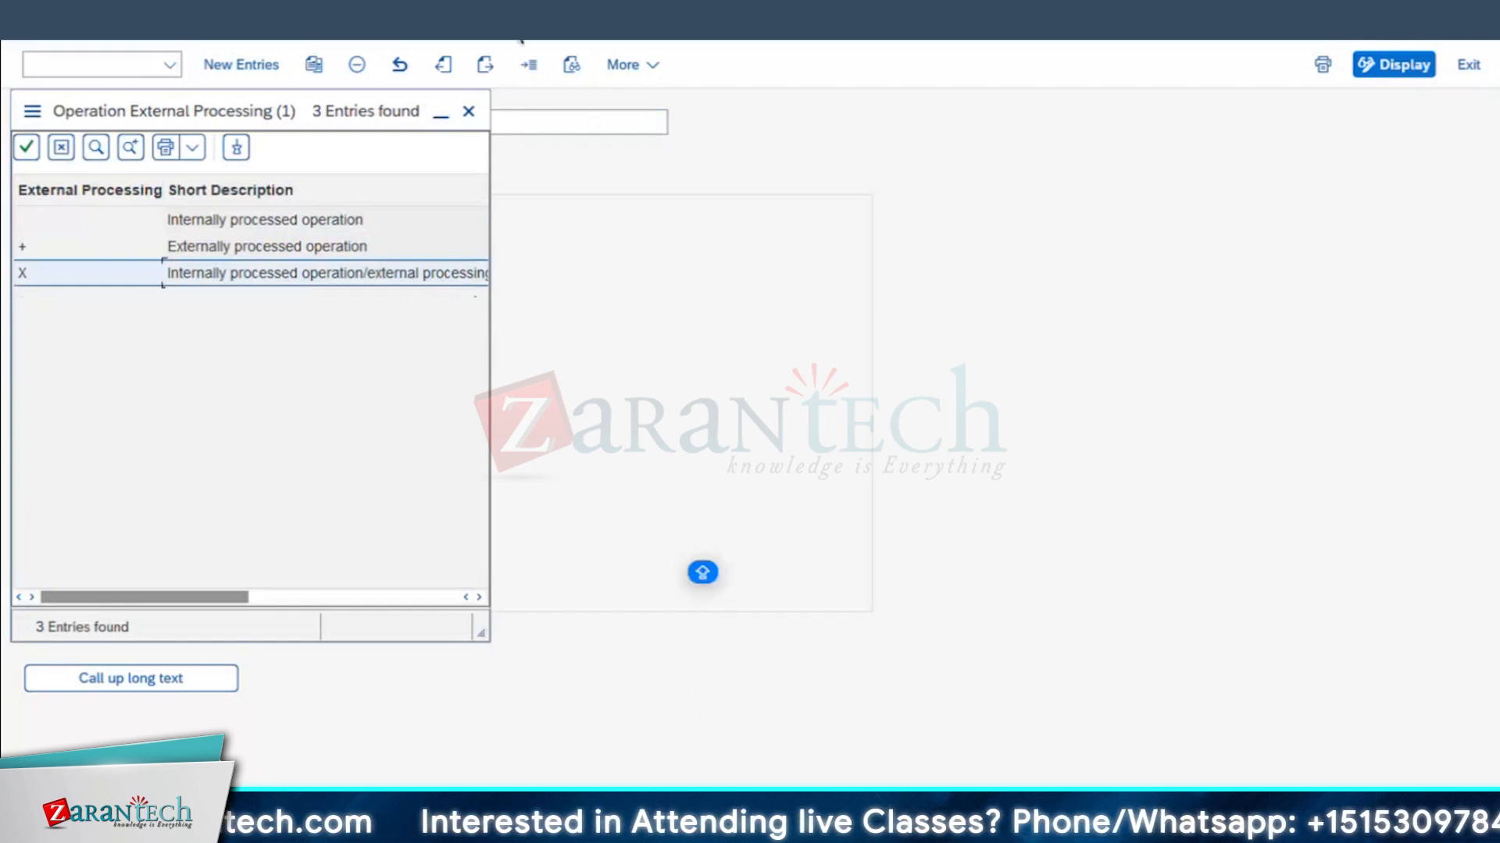
click(469, 111)
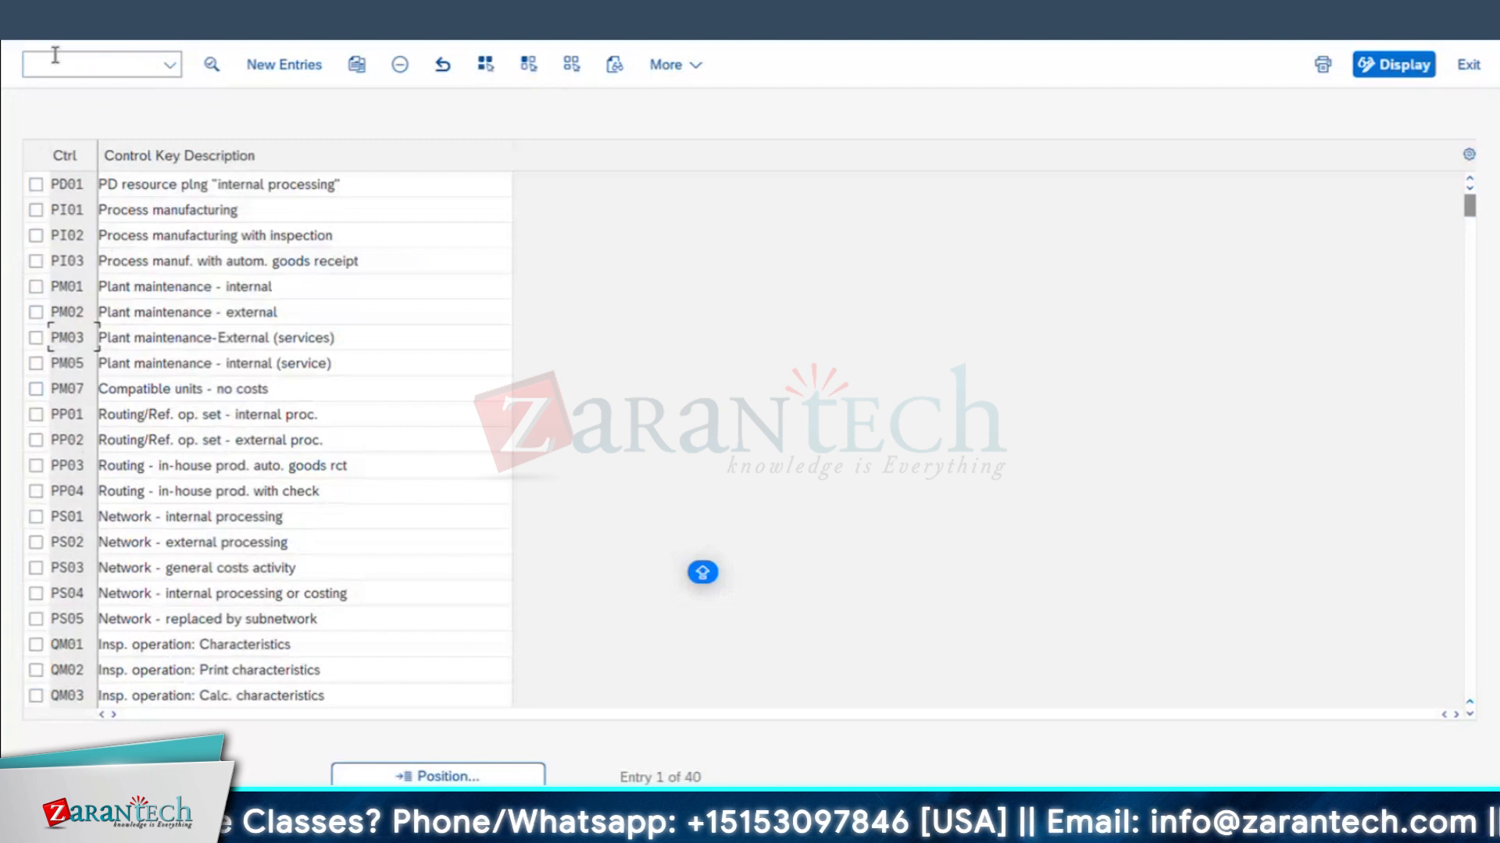
key(F3)
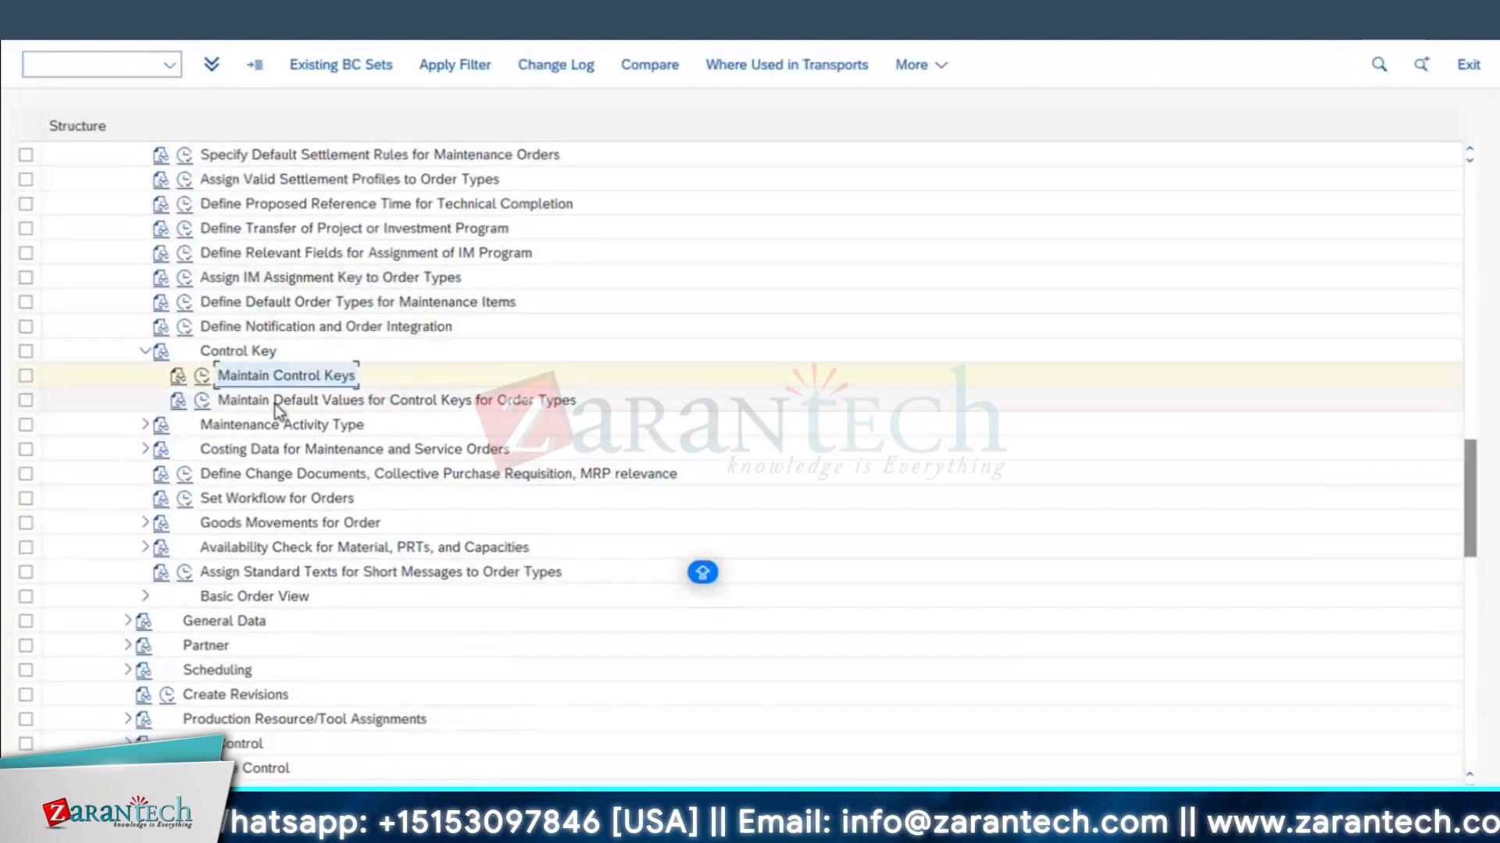
- Locate Maintain Default Values for Control Keys for Order Types and collapse the Control Key node
scroll(229, 385, down, 1)
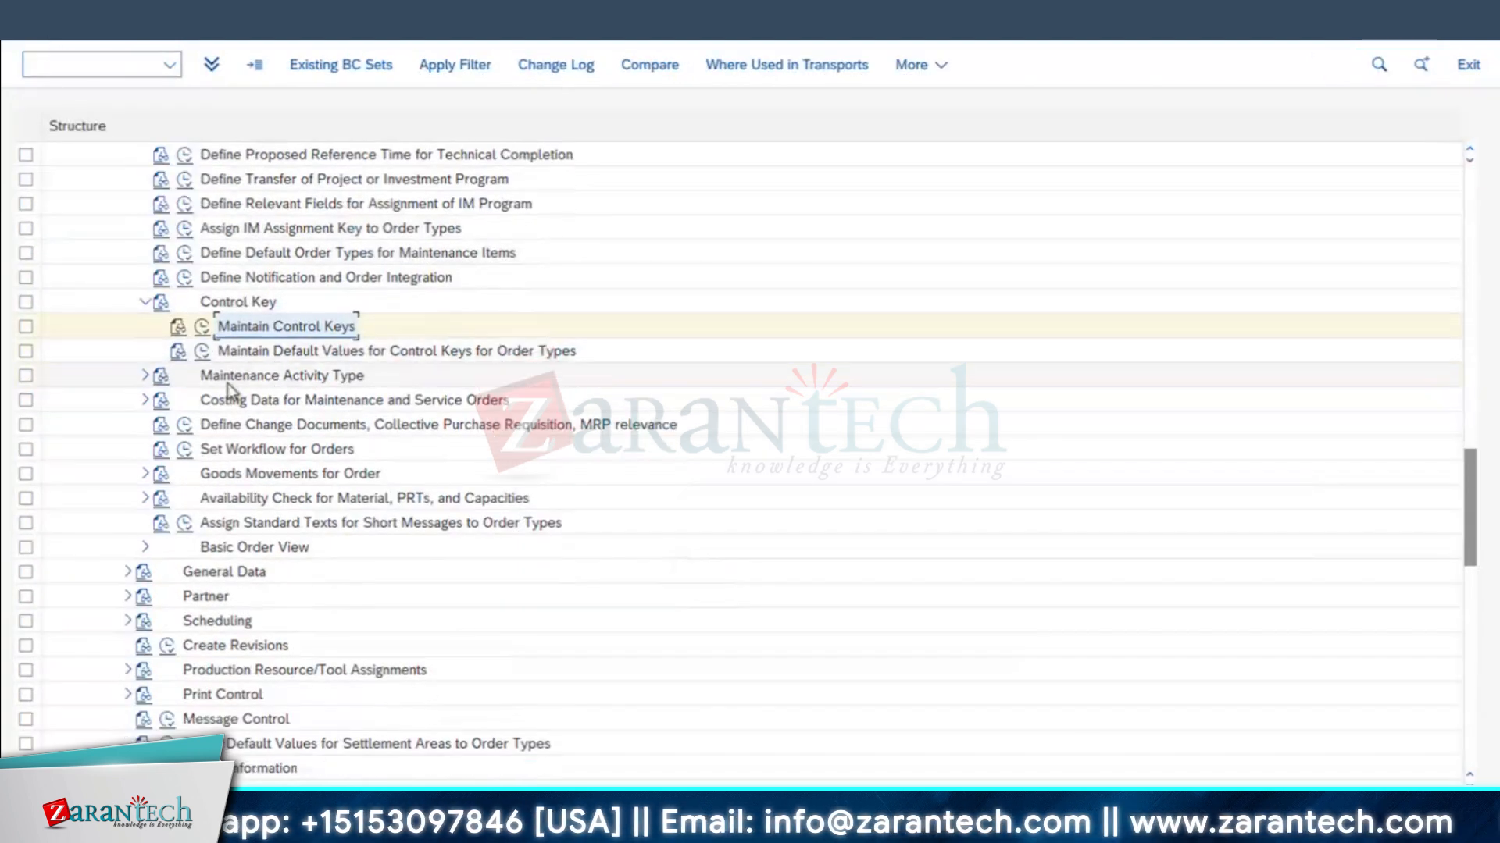
click(286, 354)
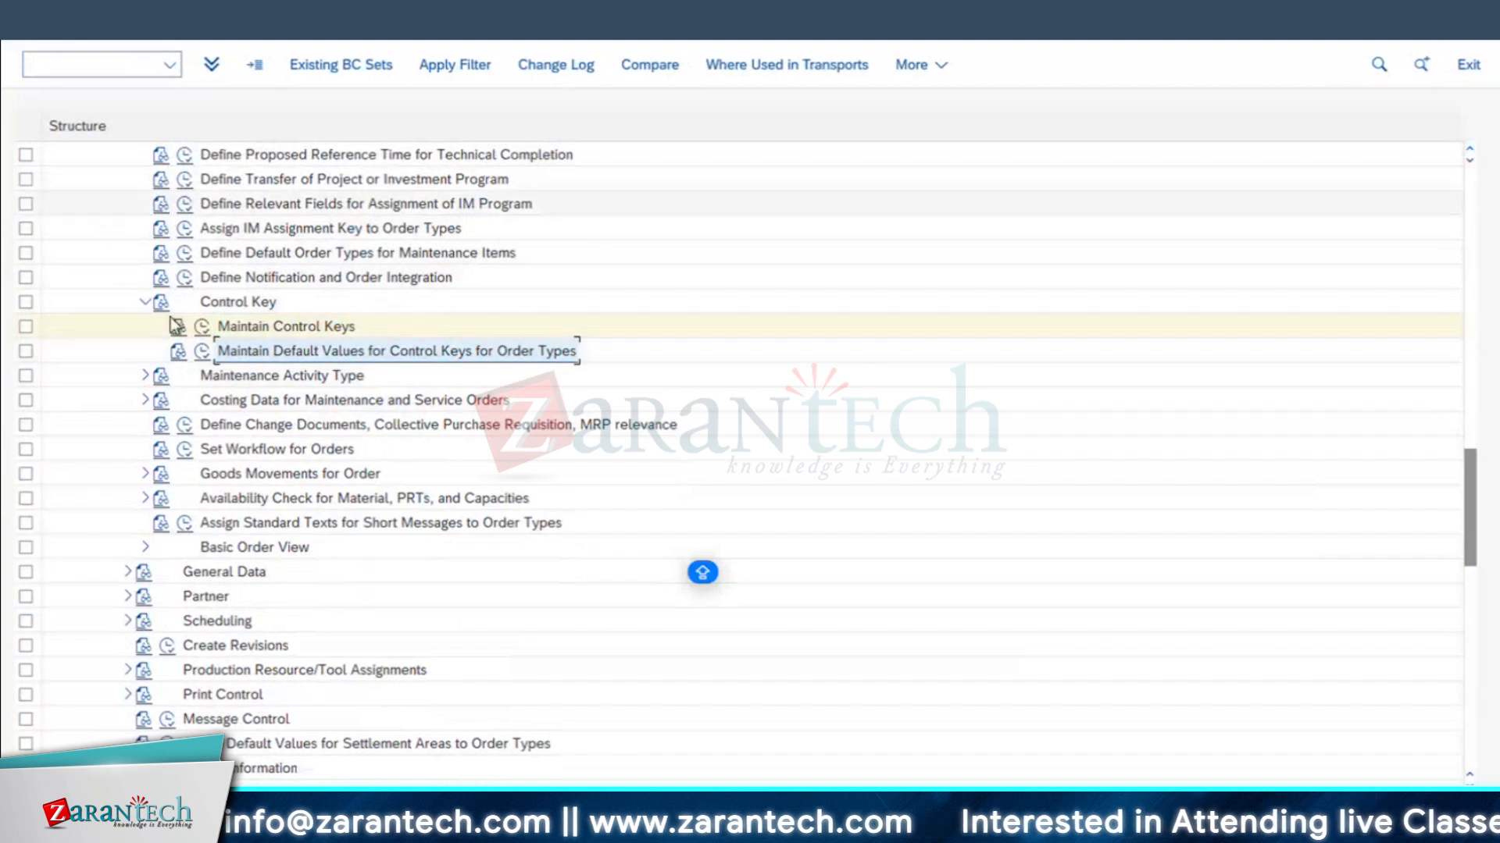
click(146, 303)
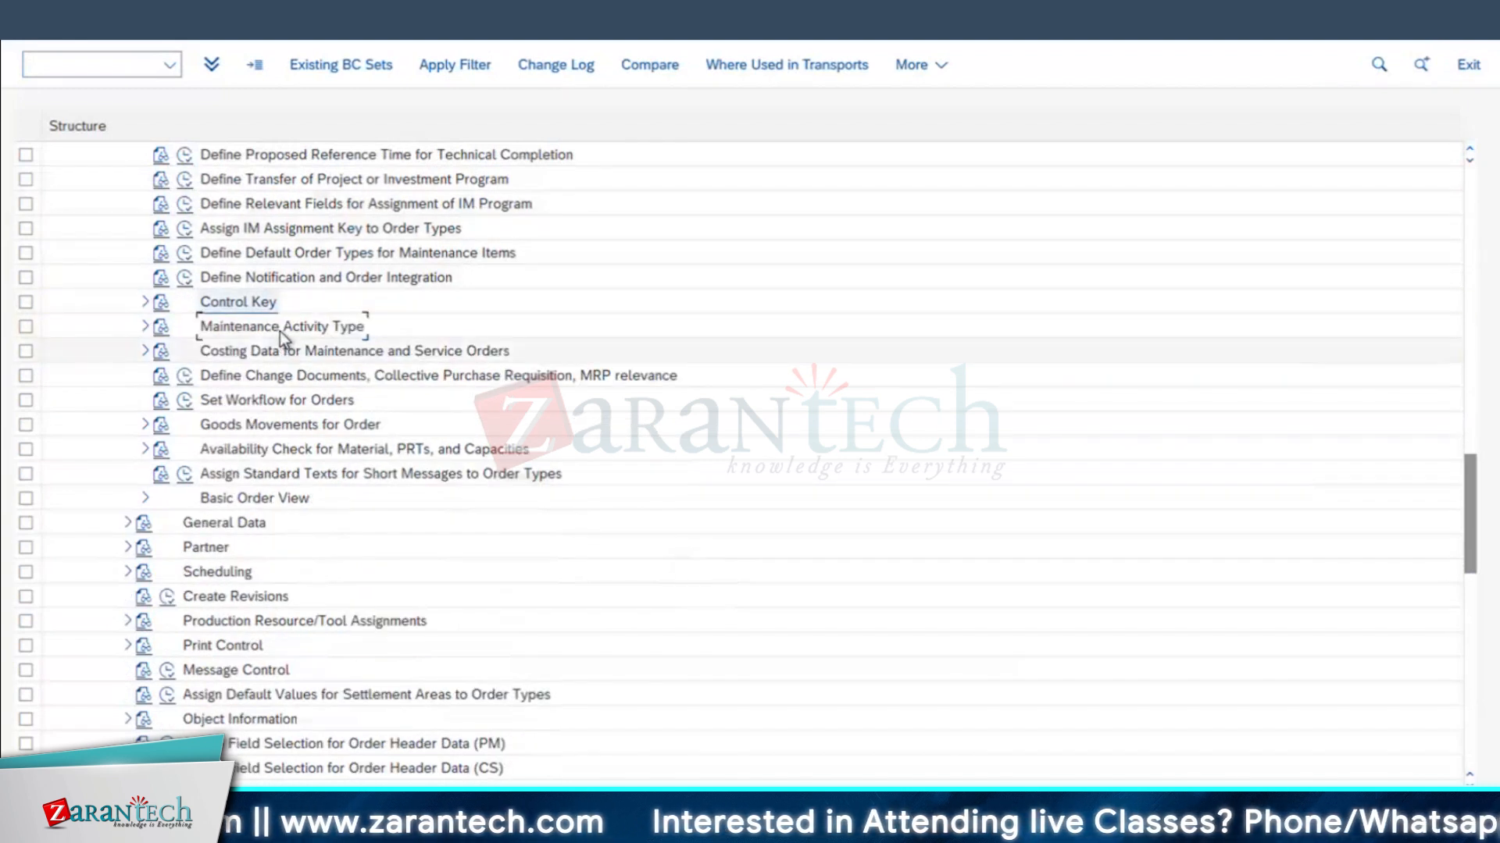
- Expand Maintenance Activity Type, review the list in Define Maintenance Activity Types, and return to the structure
click(146, 329)
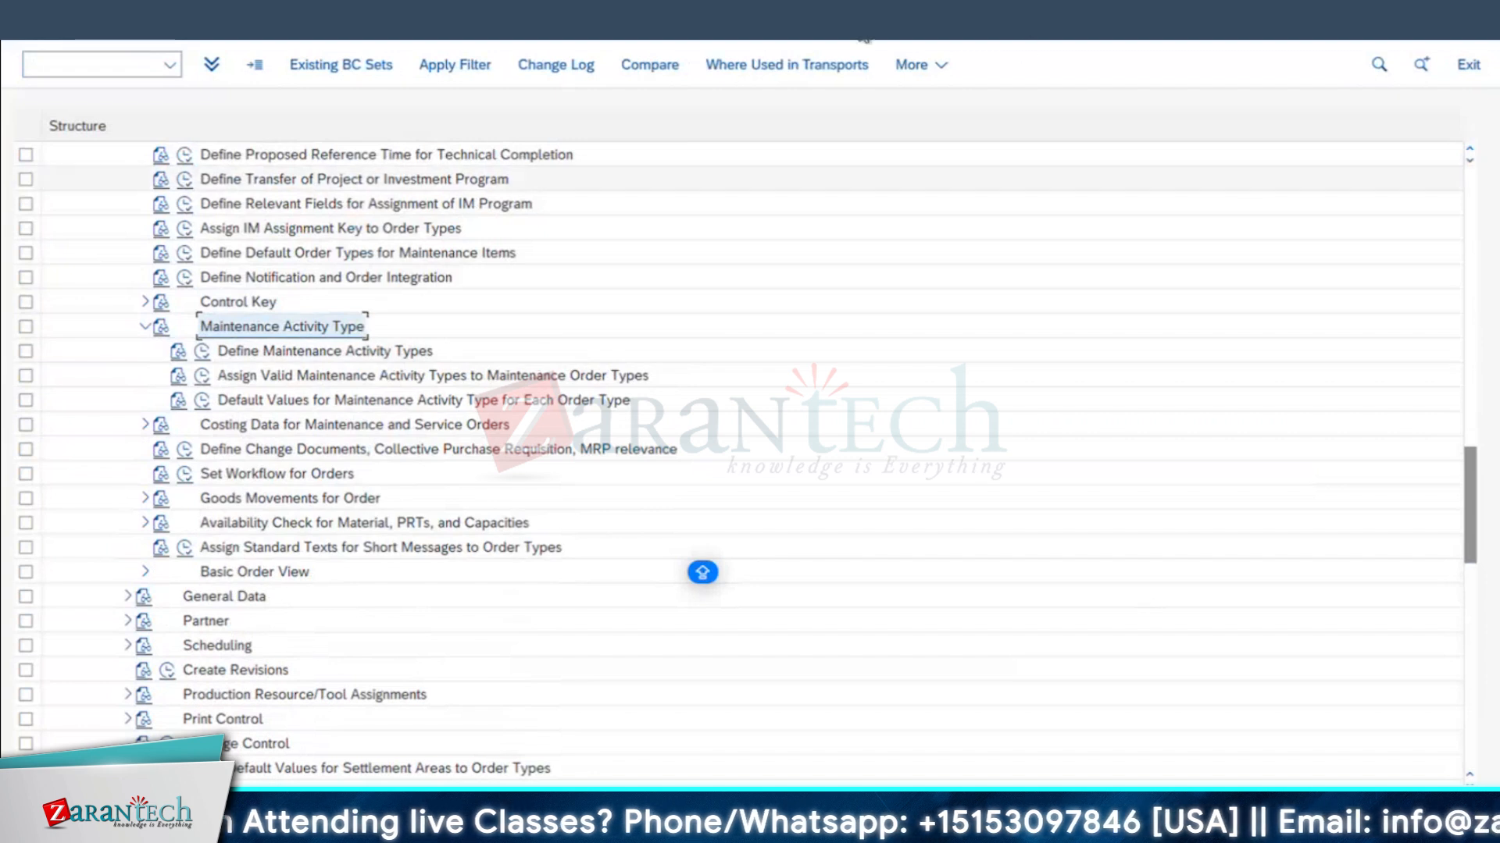
click(358, 352)
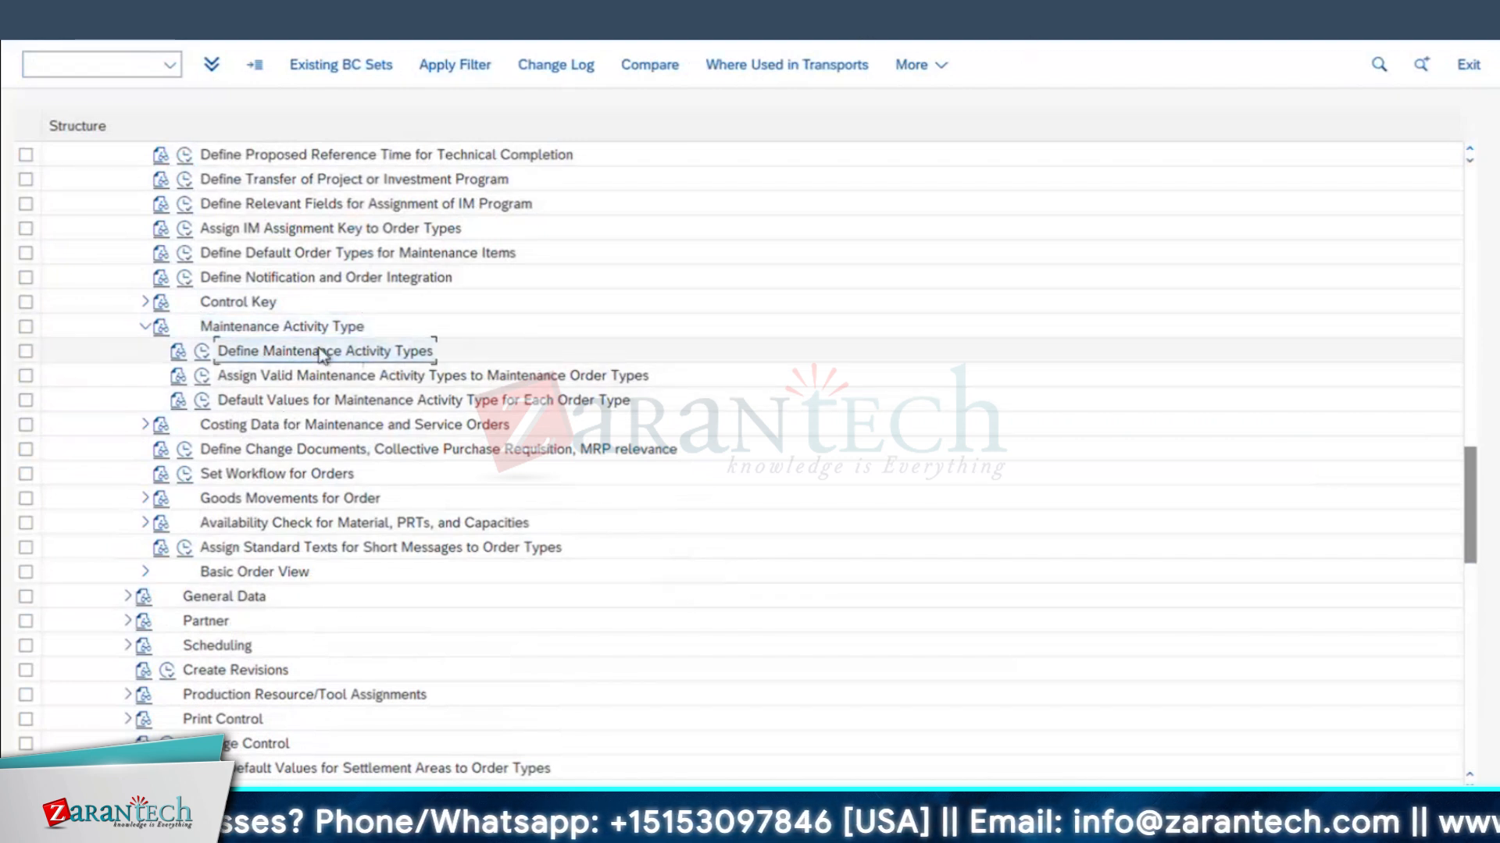
click(202, 356)
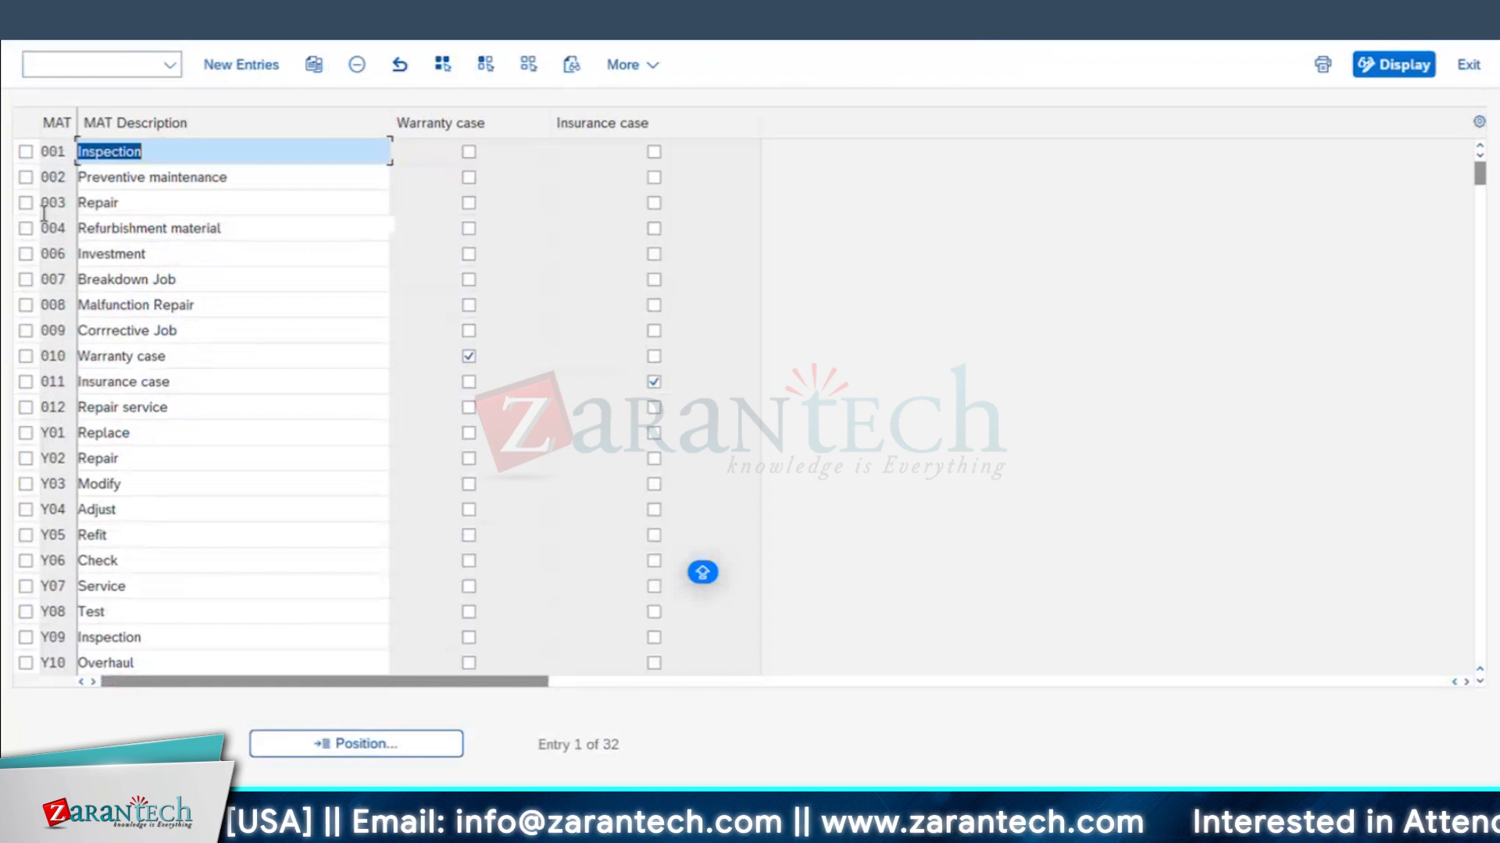
click(35, 25)
- Collapse Maintenance Activity Type, expand Costing Data for Maintenance and Service Orders, and open Maintain Costing Variants
click(291, 398)
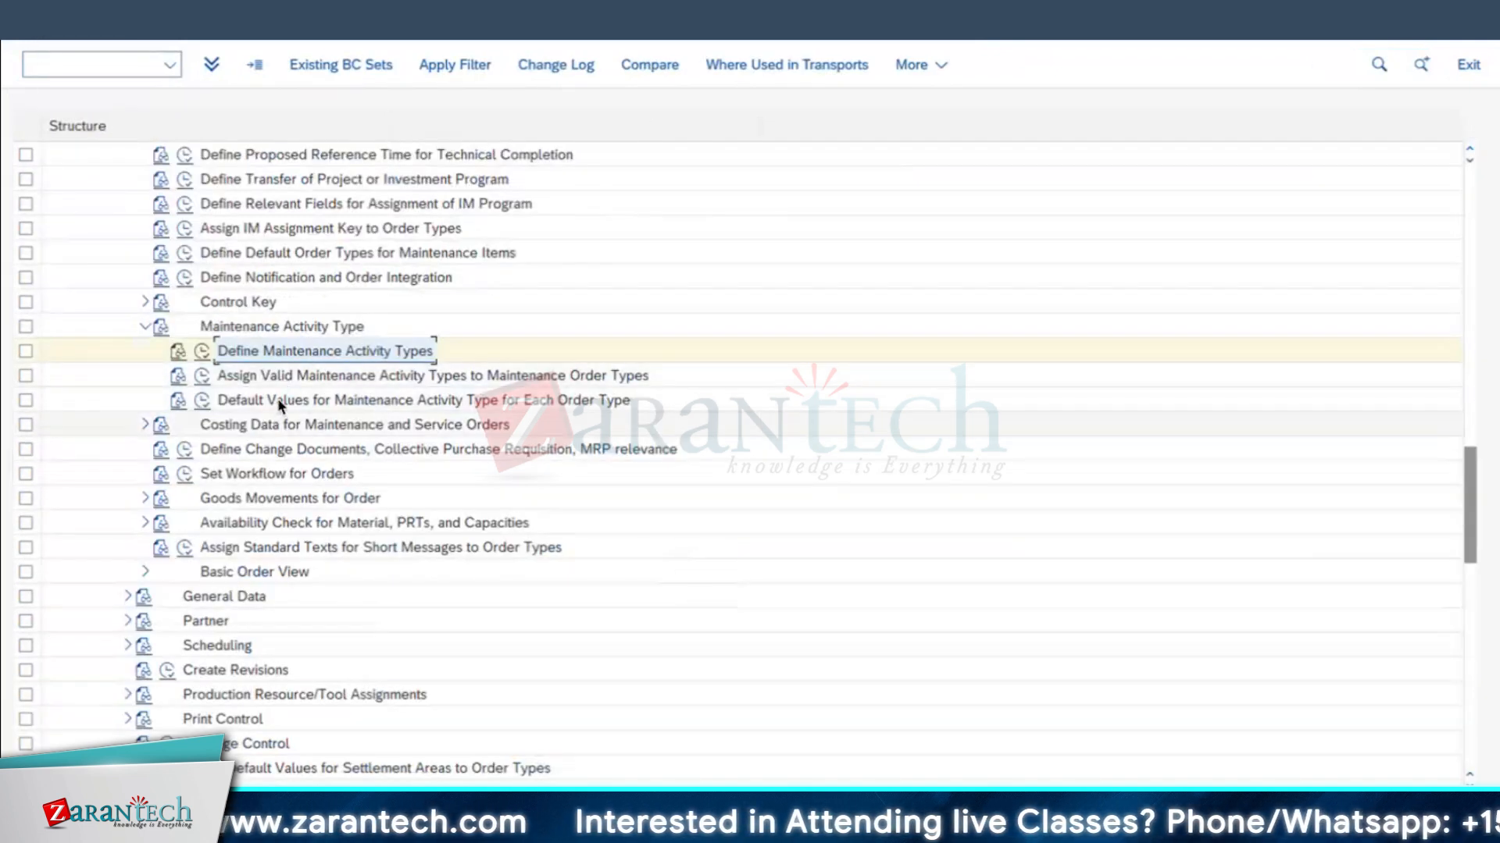
scroll(281, 375, down, 1)
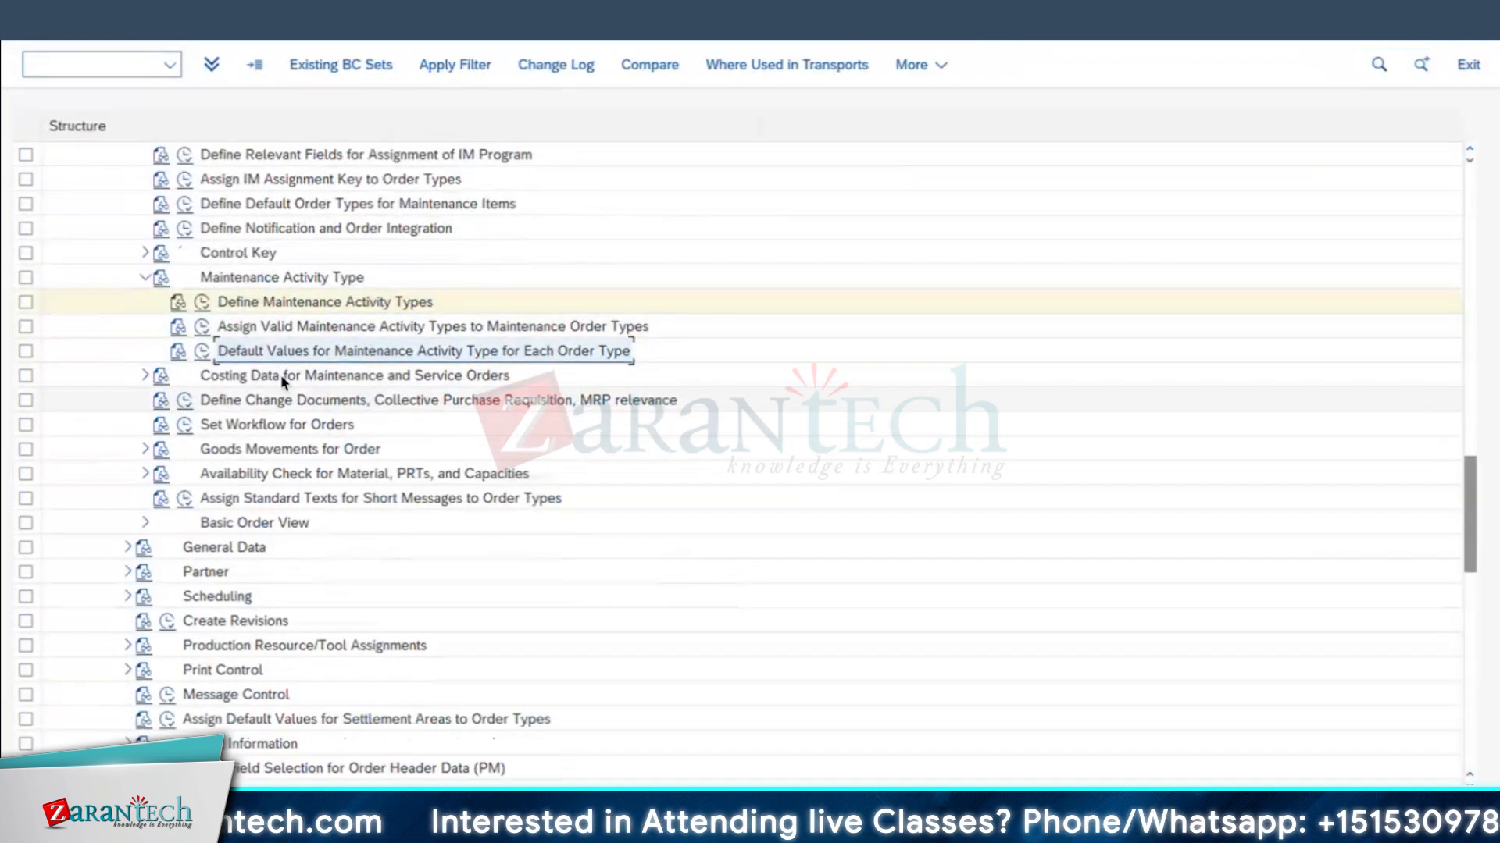
click(145, 278)
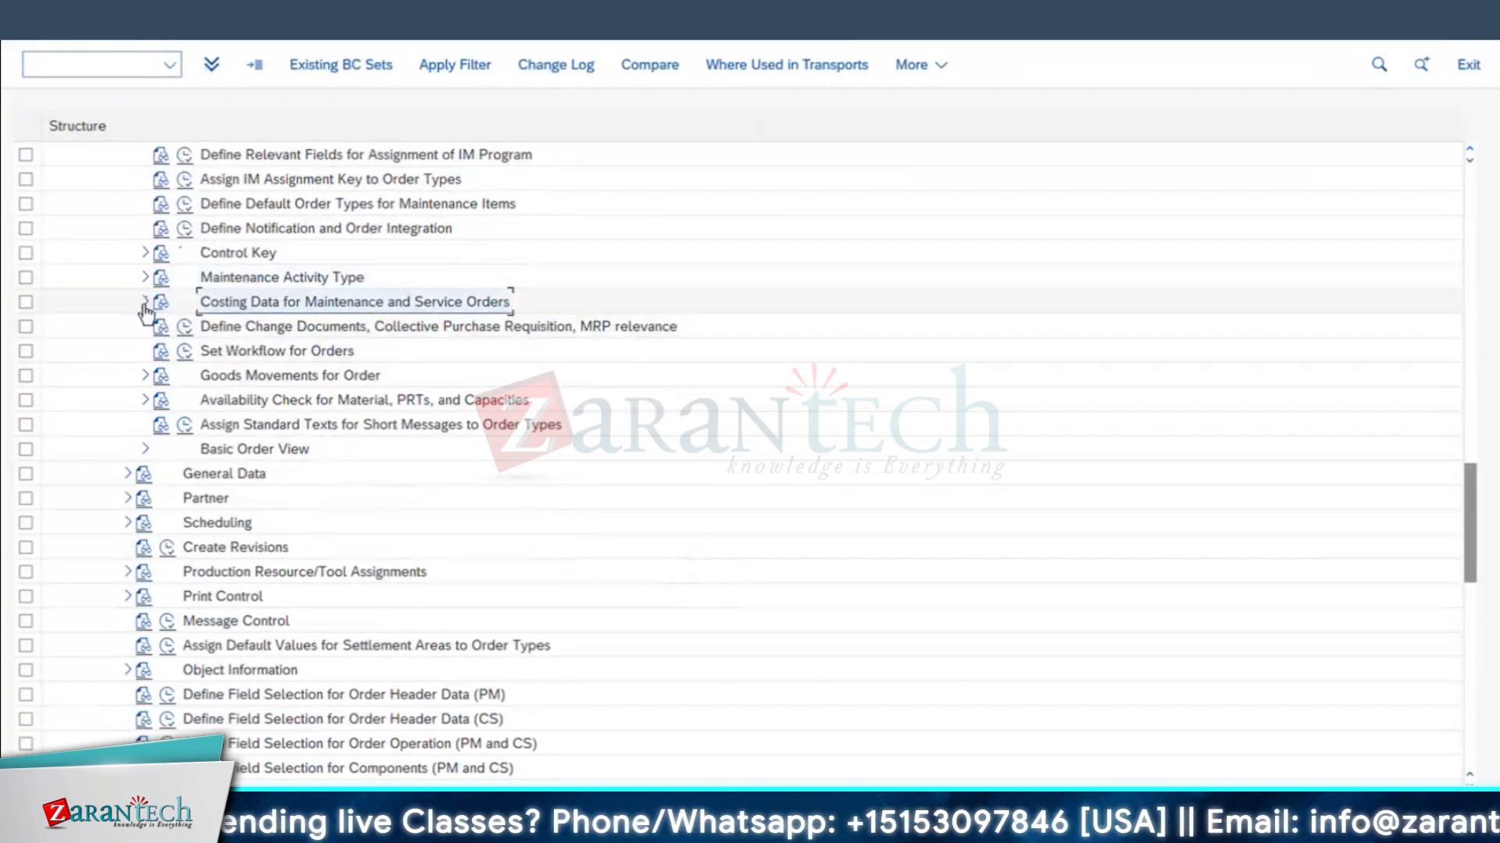
click(146, 303)
click(201, 381)
click(204, 358)
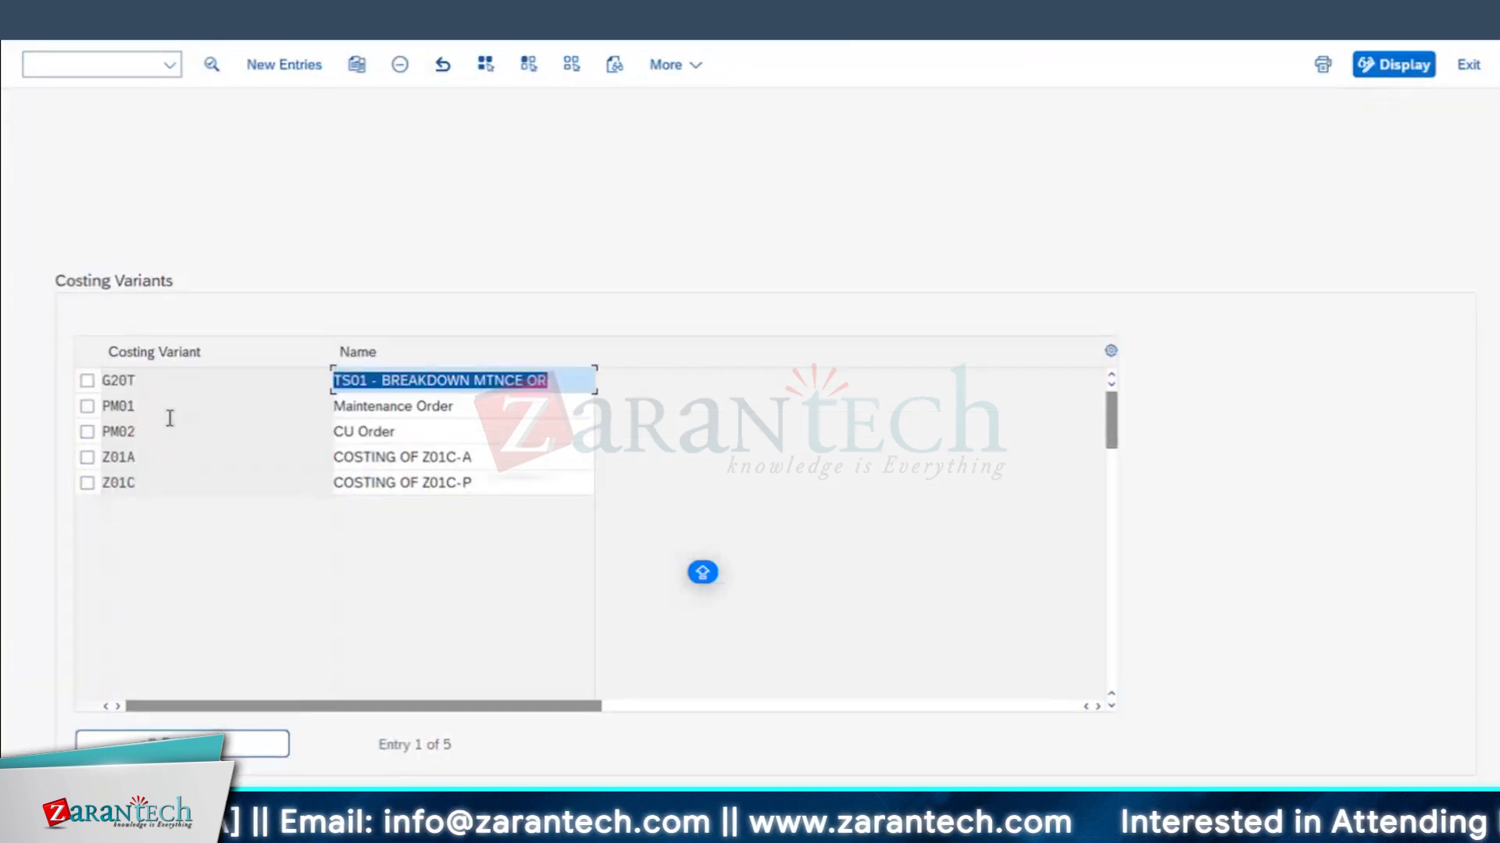
- Open the valuation variant of costing variant Z01C and check the price strategies offered for first-priority material valuation
click(148, 483)
click(88, 483)
double_click(125, 489)
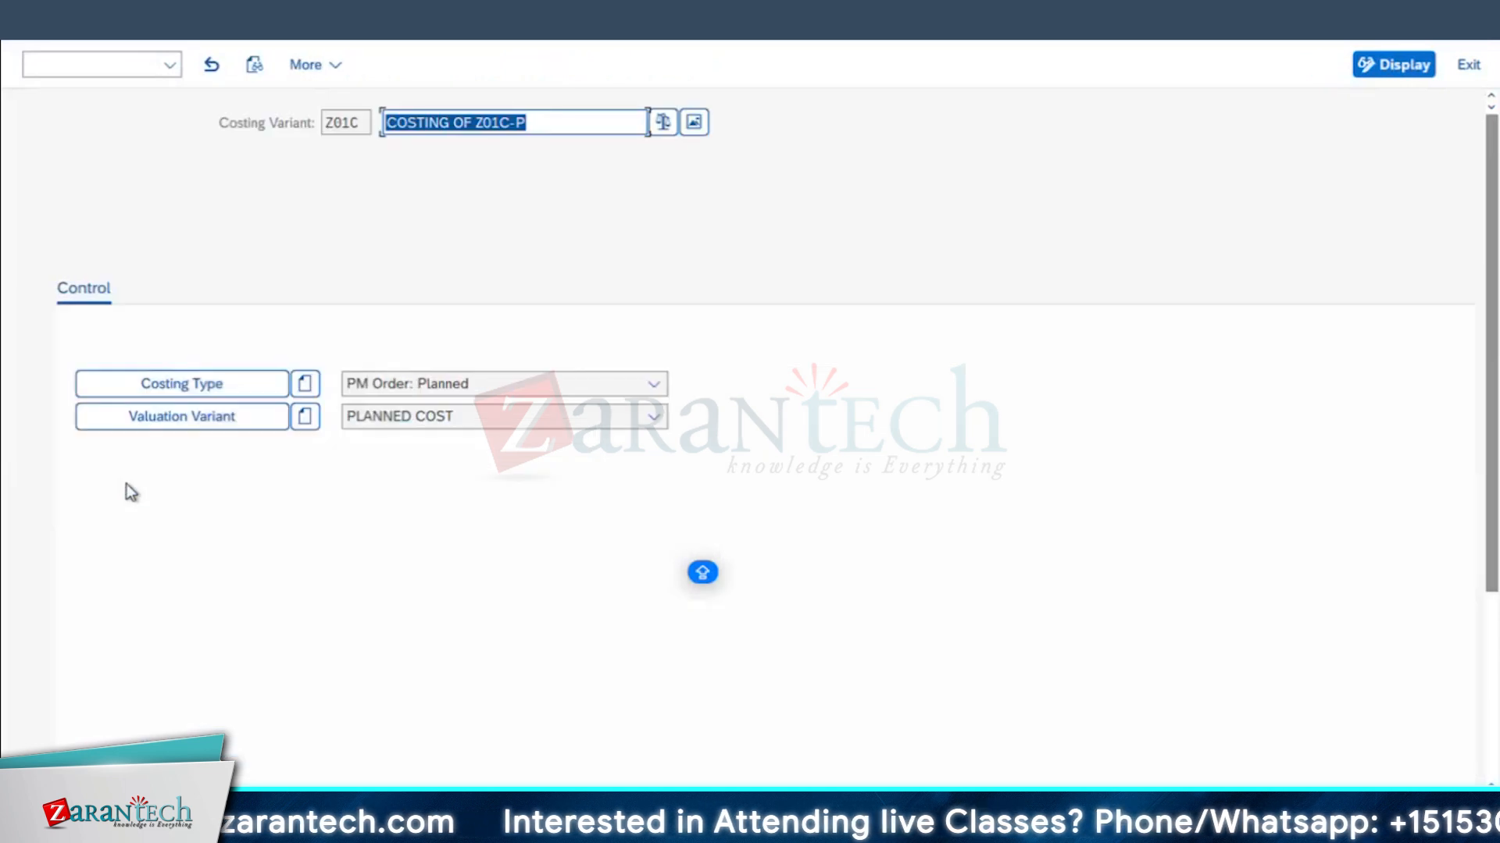
click(224, 422)
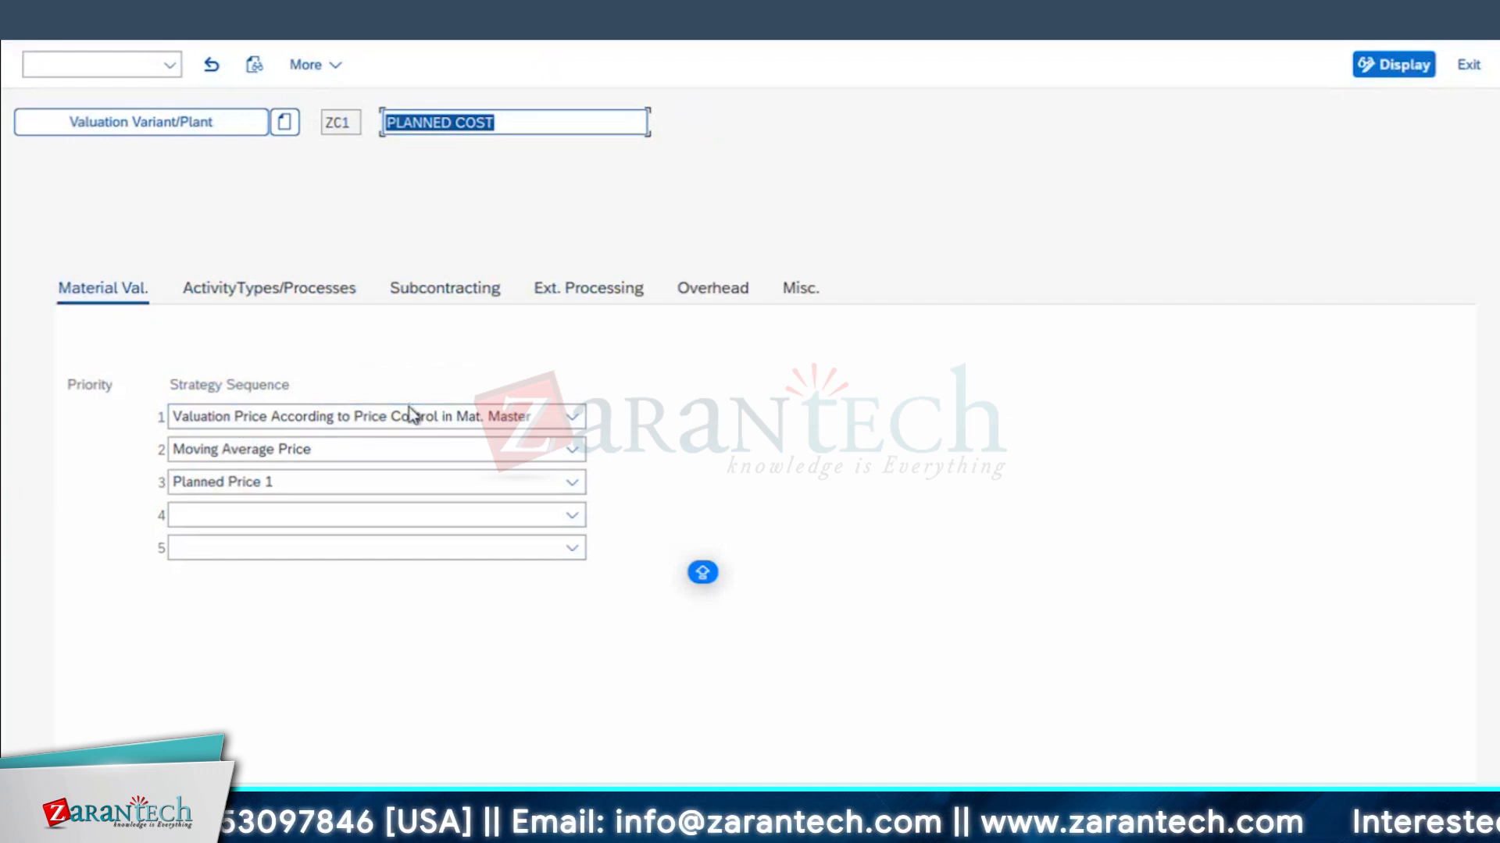
click(482, 424)
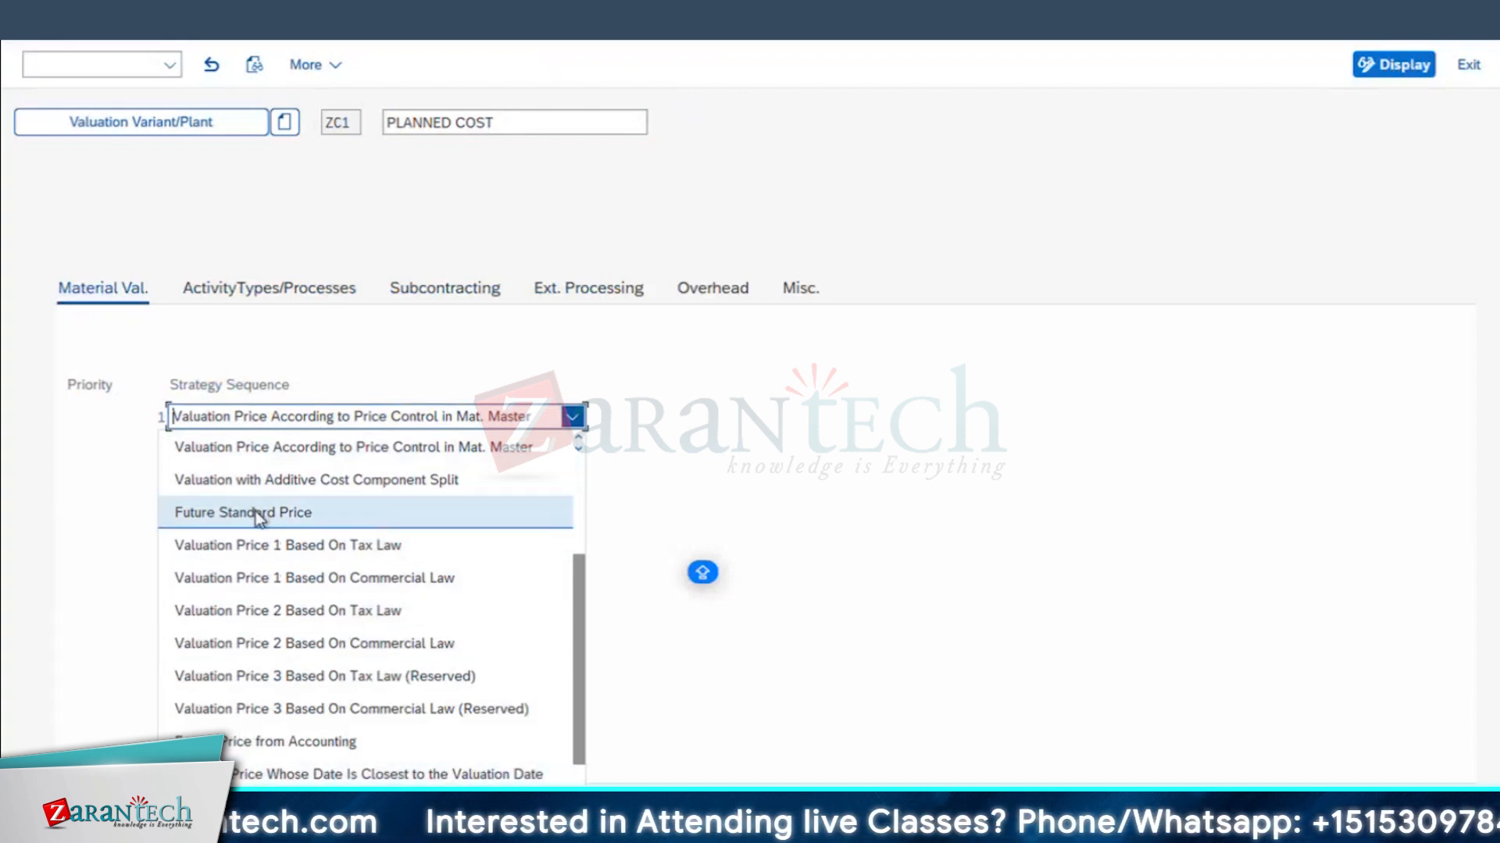
click(240, 420)
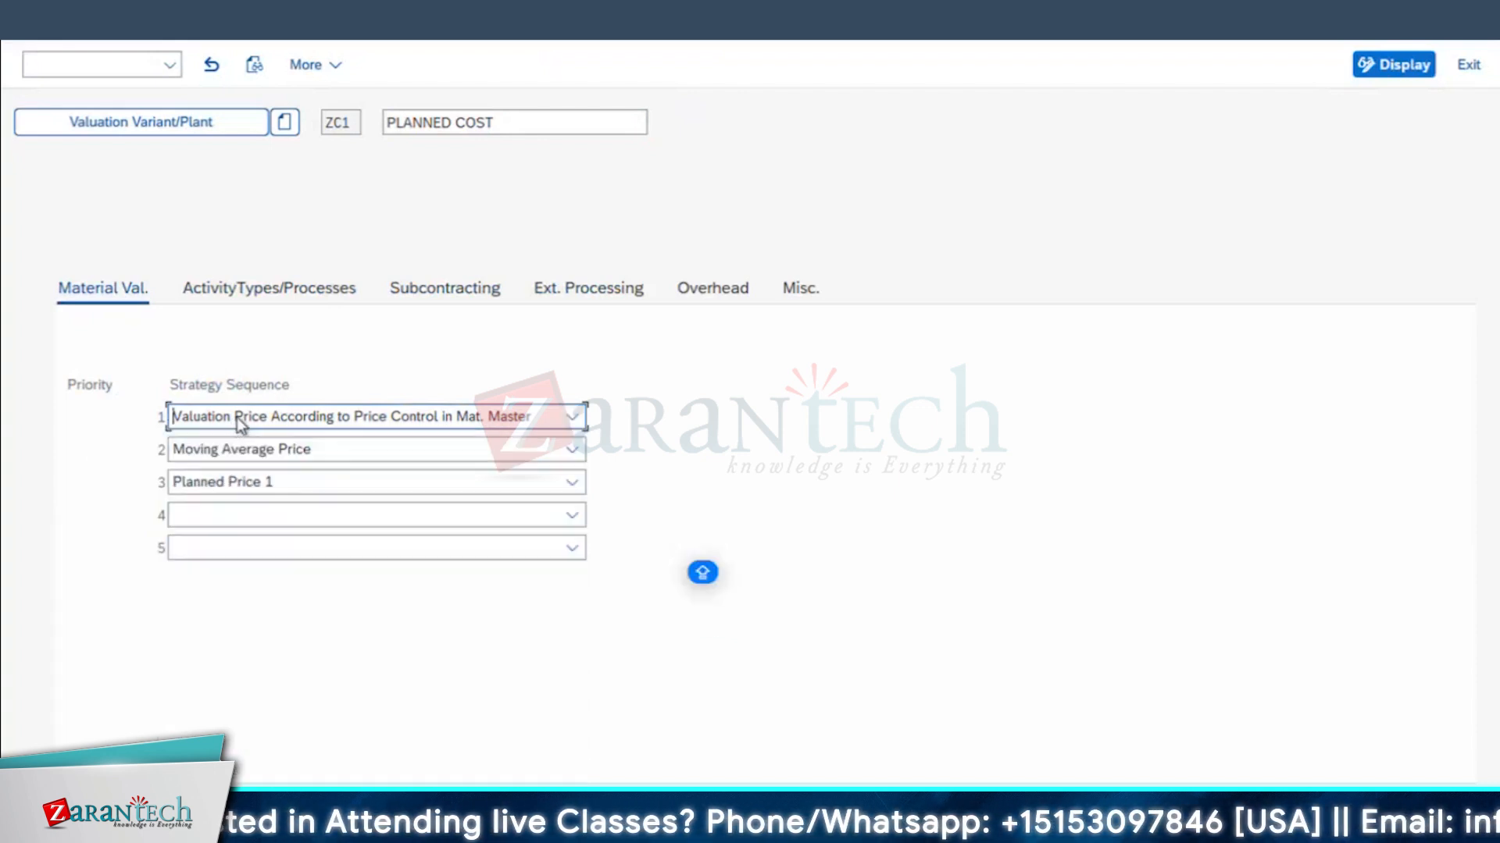
- Review the planned cost valuation variant's activity types, subcontracting, external processing, overhead and miscellaneous settings, and return to costing variant Z01C
click(276, 286)
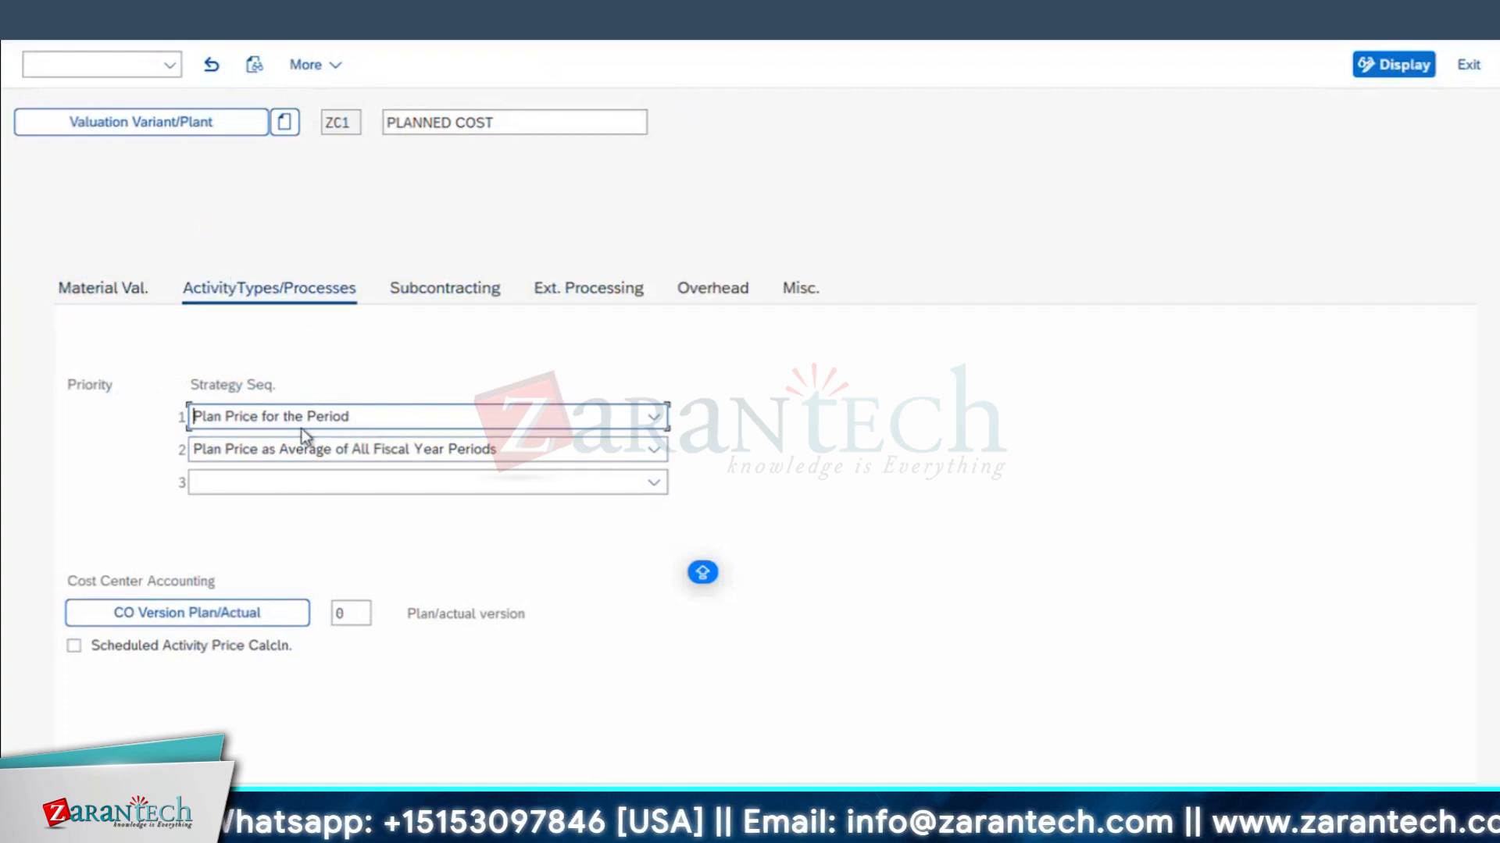
click(432, 292)
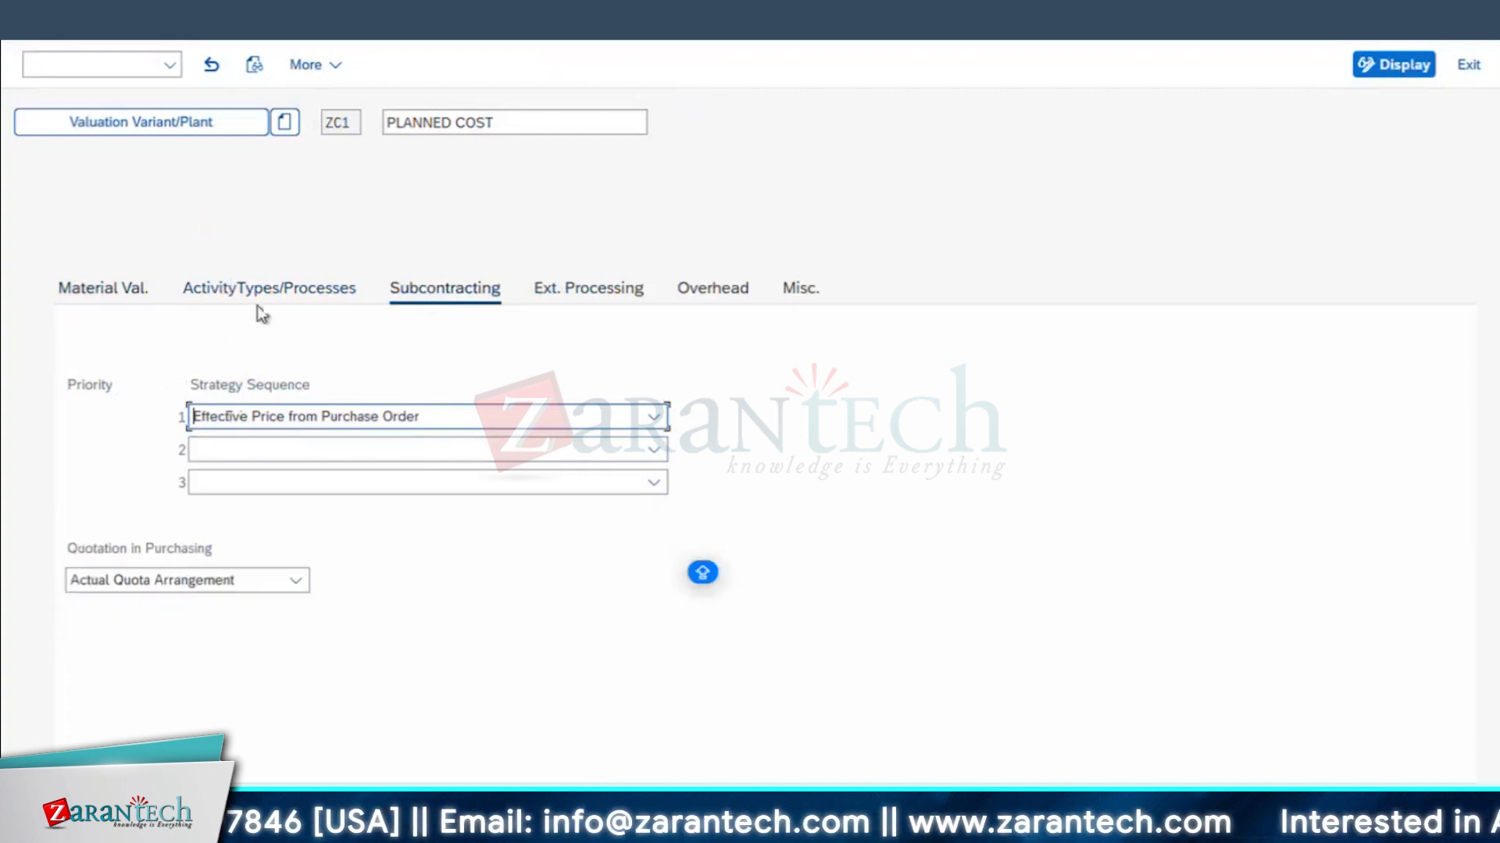
click(593, 287)
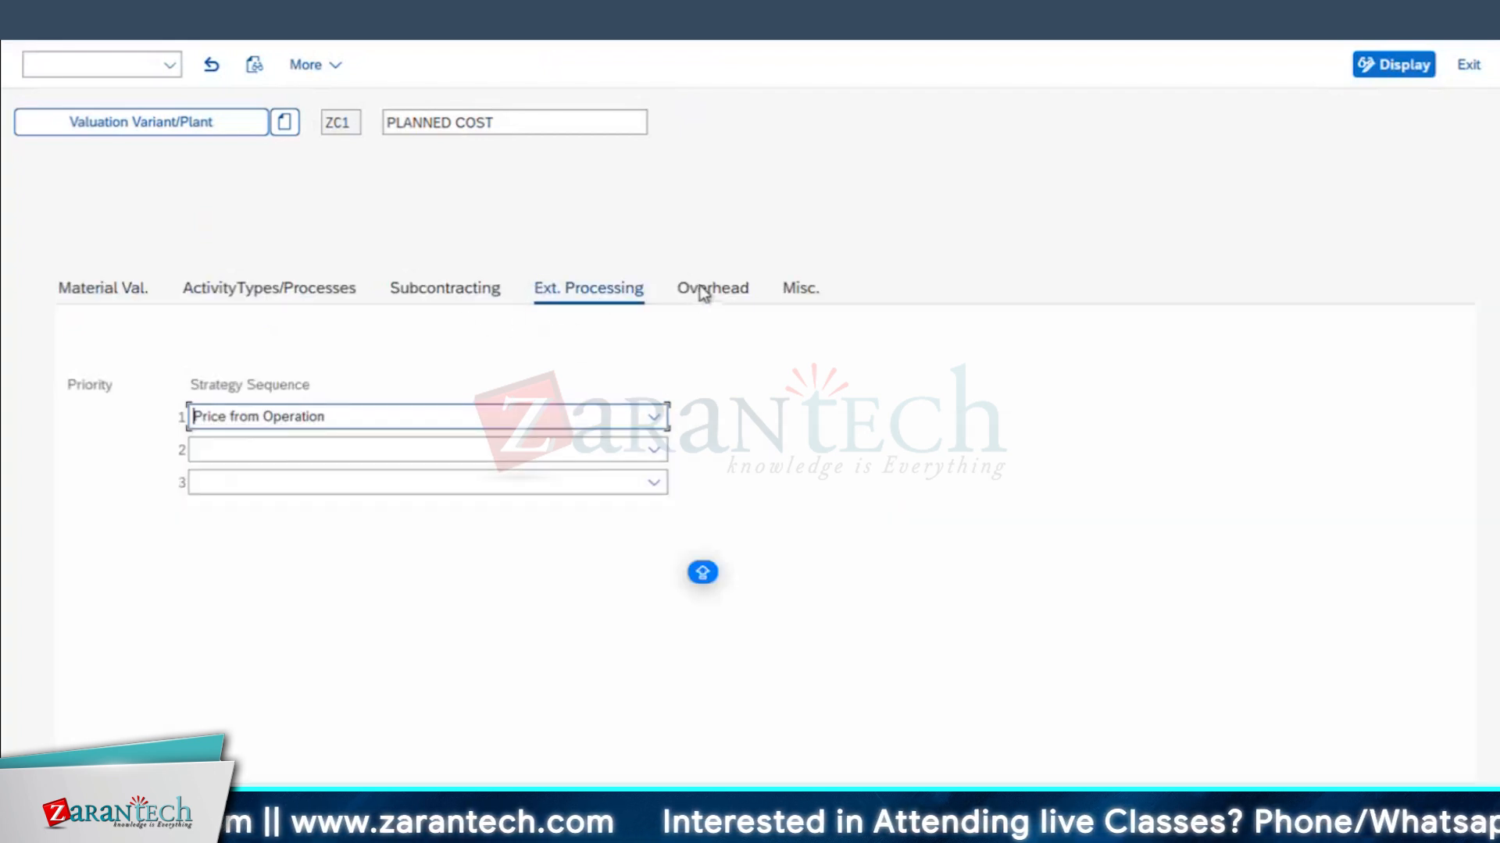
click(701, 293)
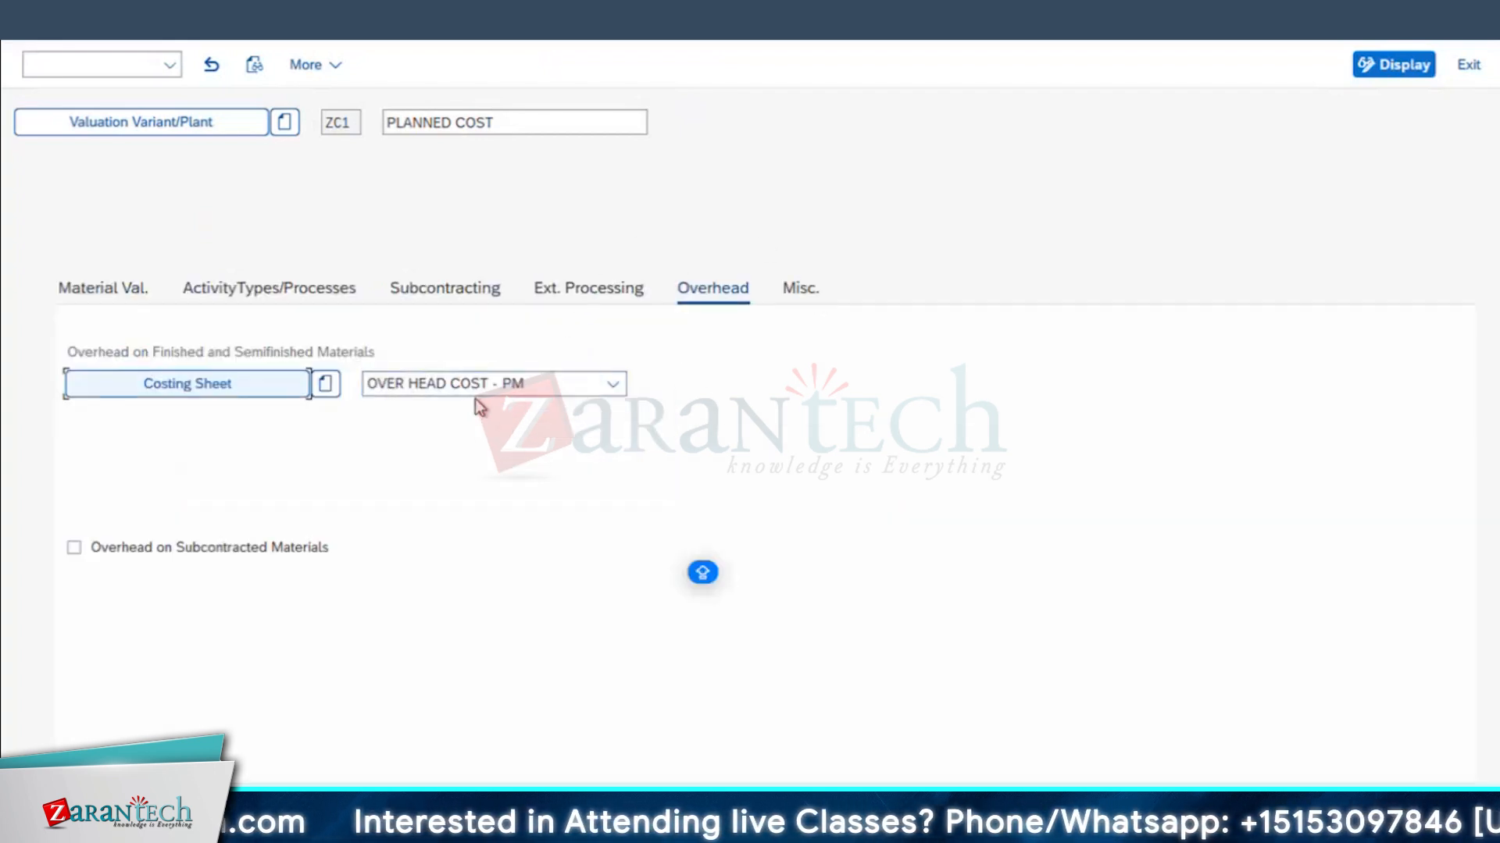
click(799, 293)
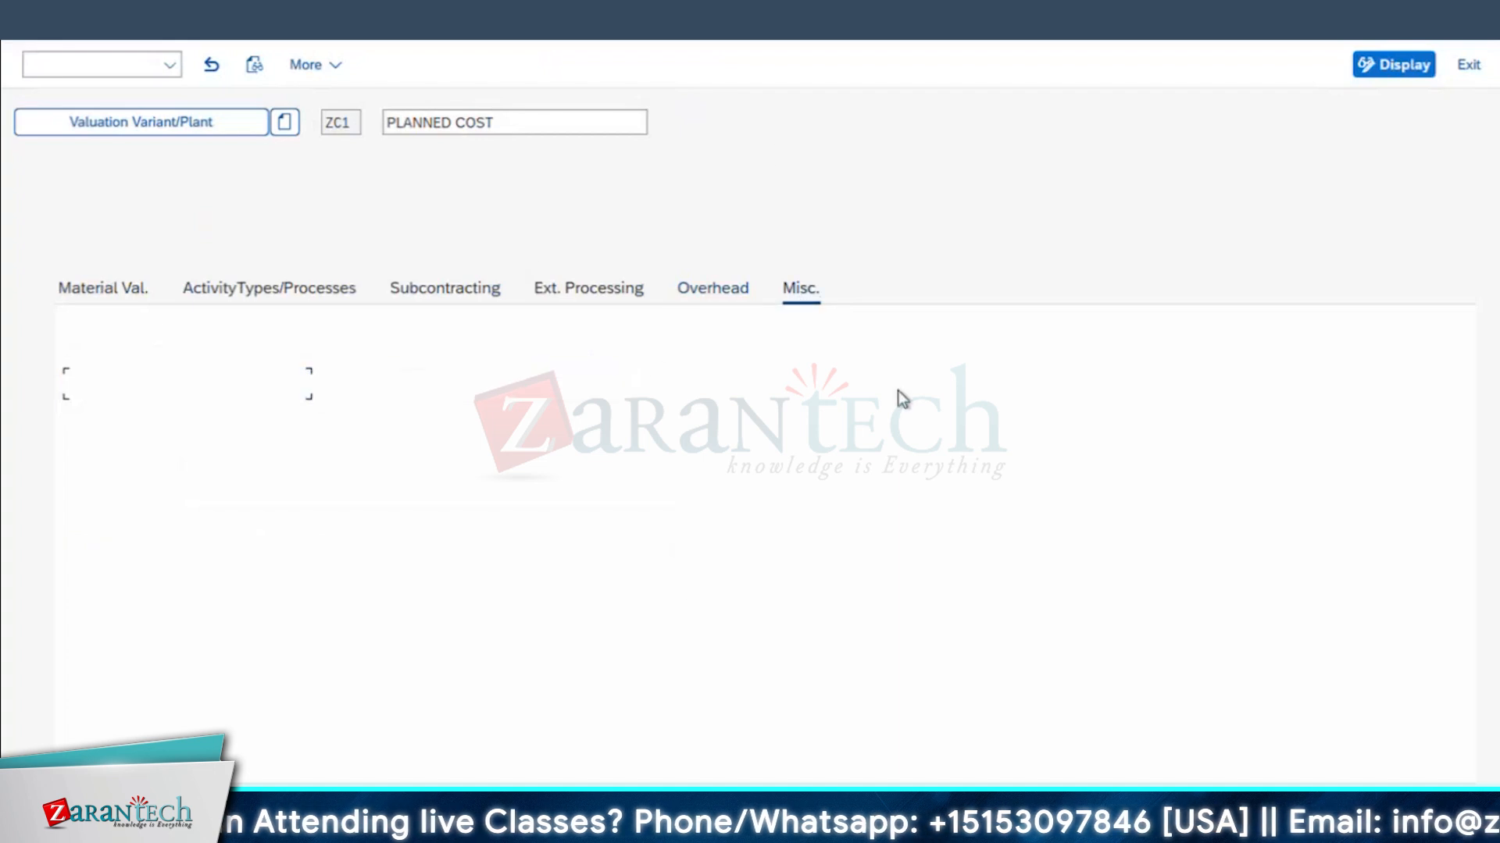
key(F3)
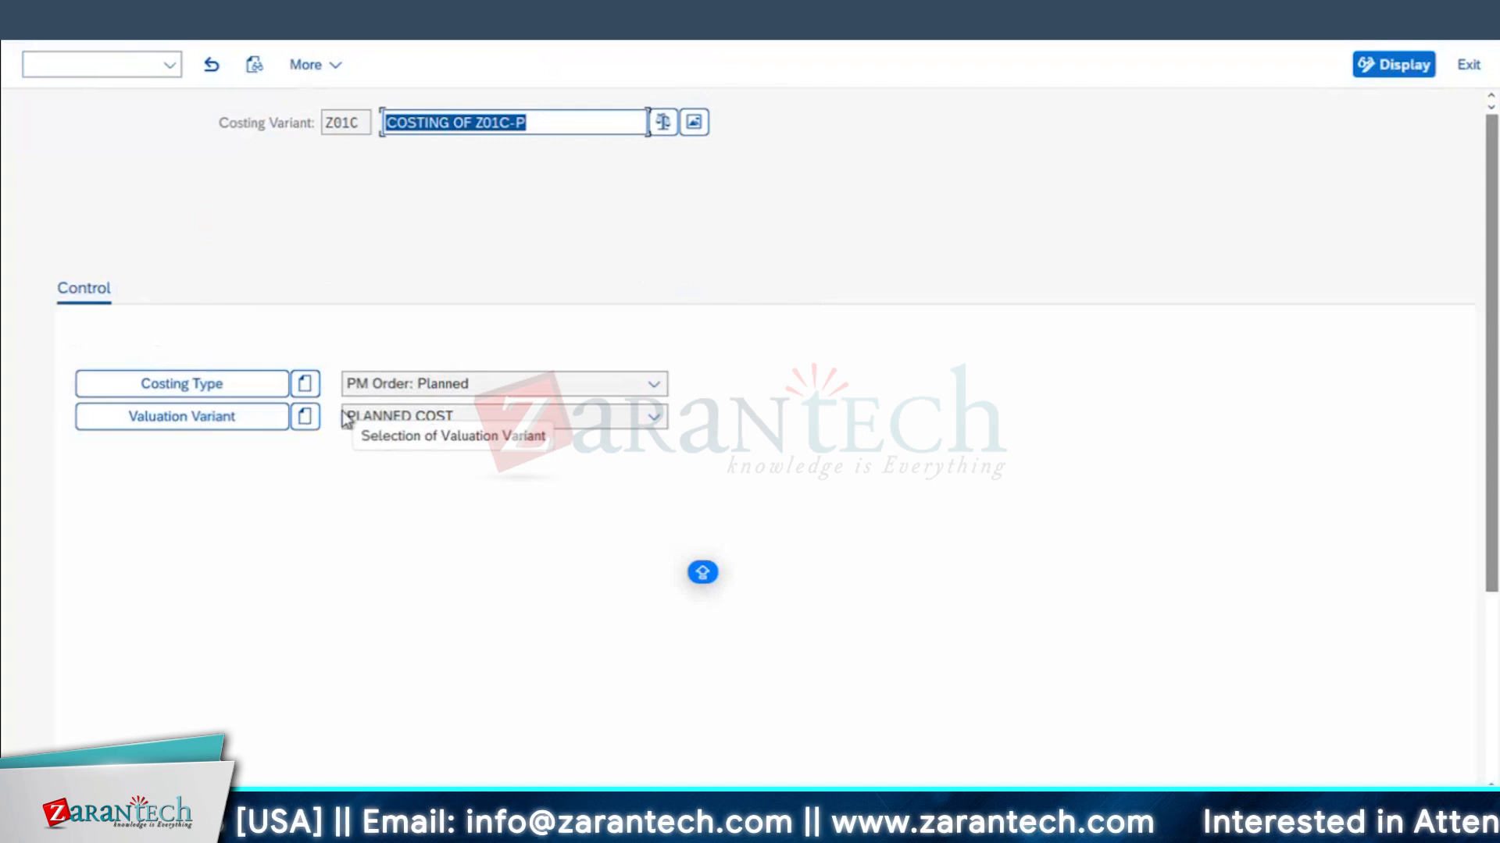
- Check the costing type options for costing variant Z01C, keep PM Order: Planned, and return to the structure
click(439, 385)
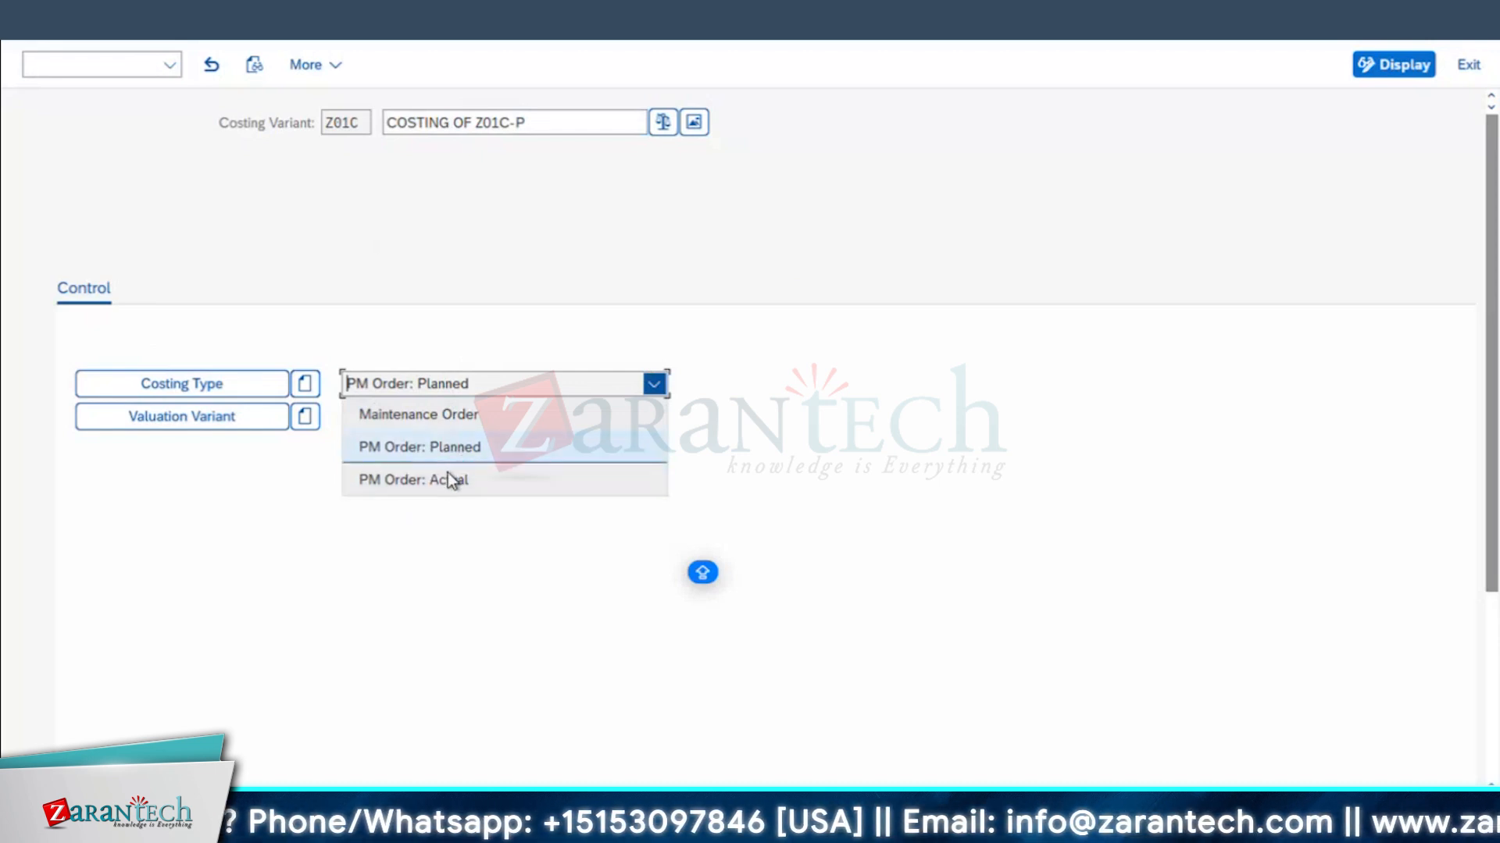
click(268, 482)
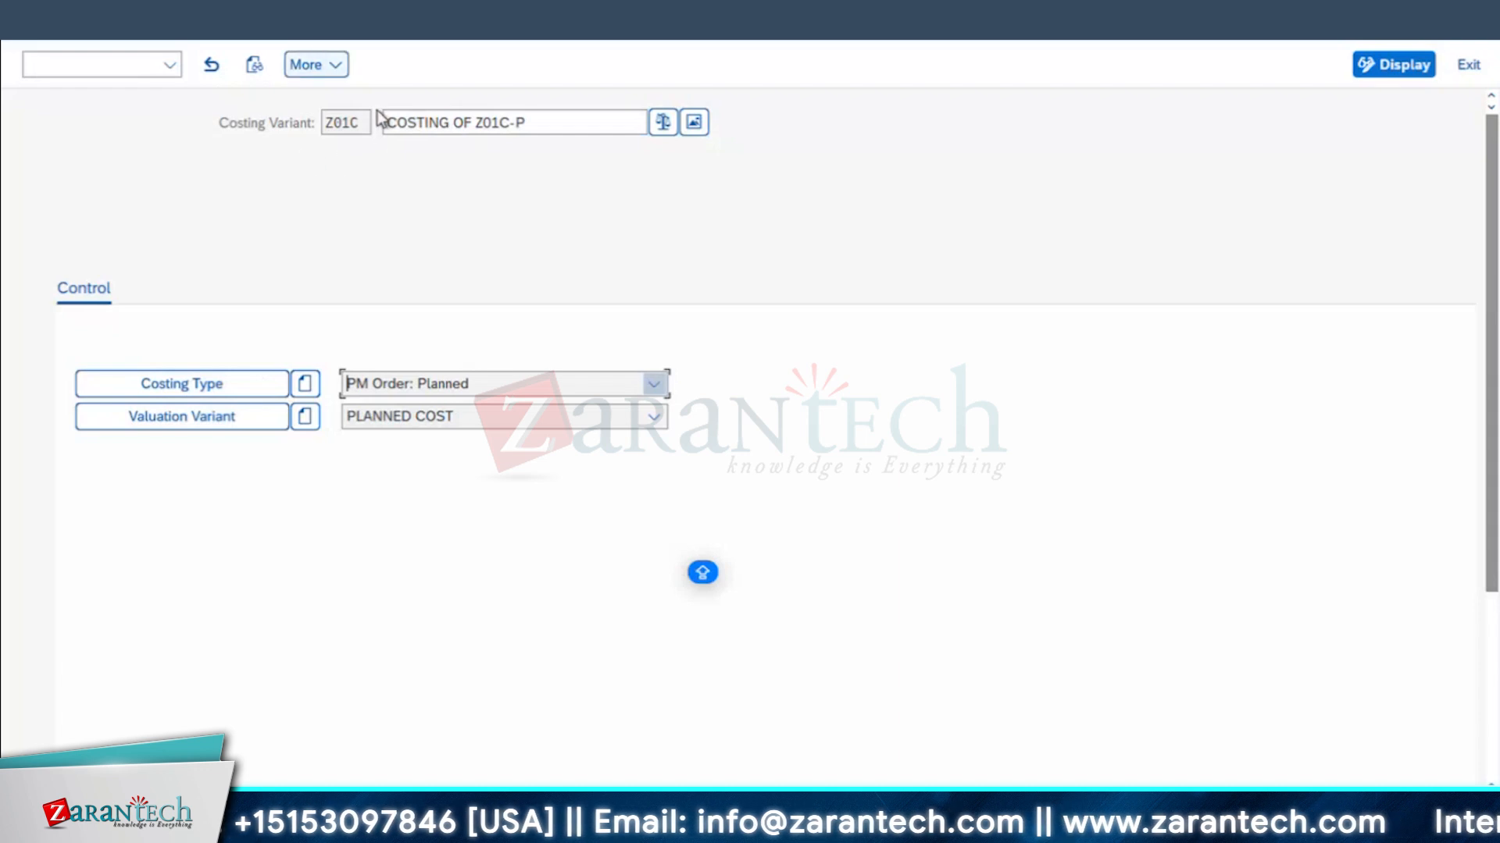
drag(359, 122, 321, 121)
click(30, 25)
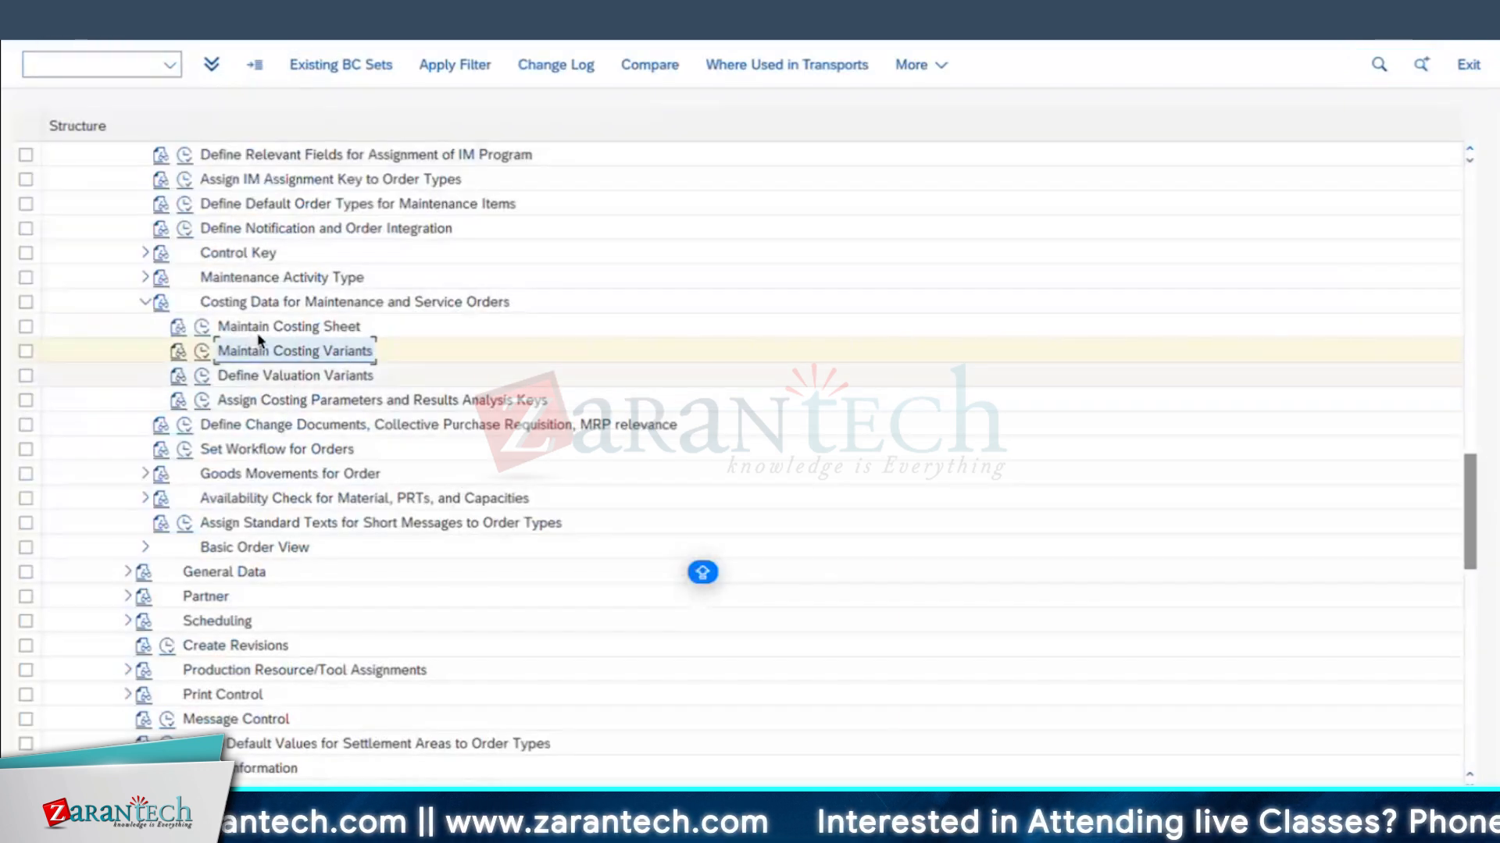
- Open Assign Costing Parameters and Results Analysis Keys and position the list at plant 1710, order type Z01C
click(201, 401)
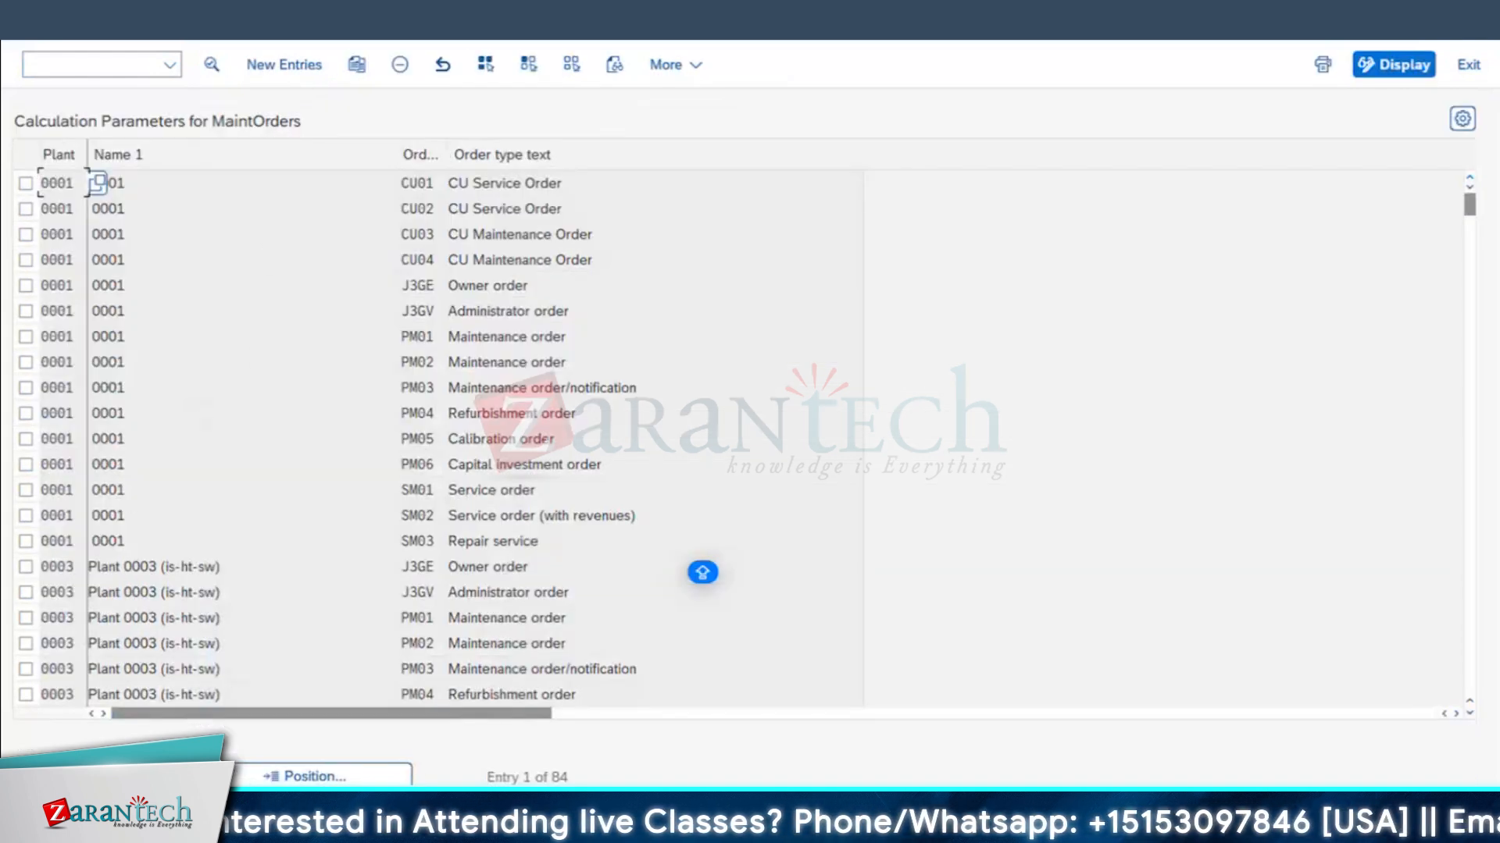
click(320, 776)
text(1710)
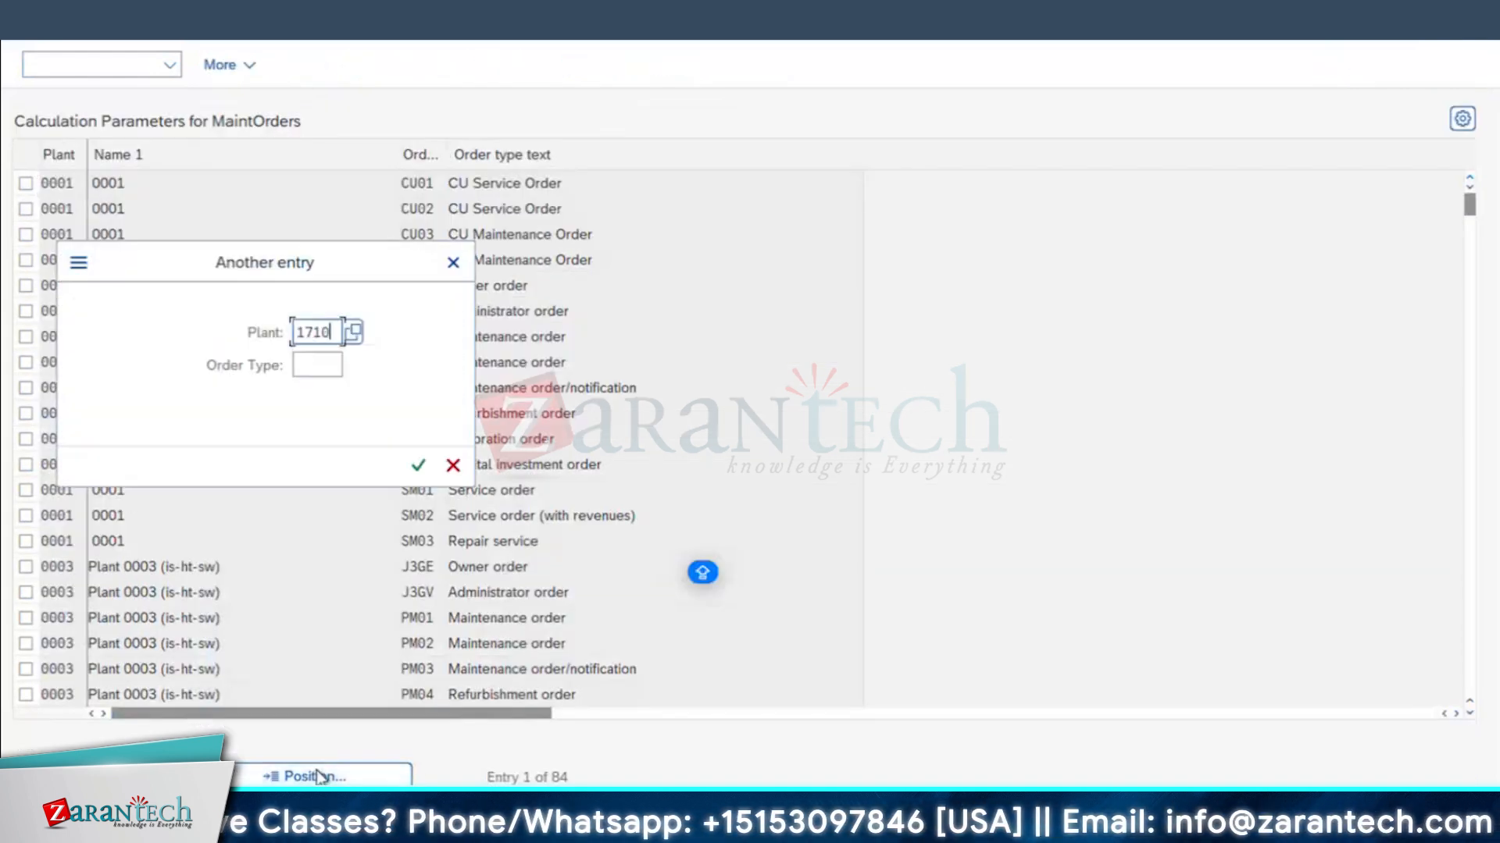
key(Tab)
text(Z01C)
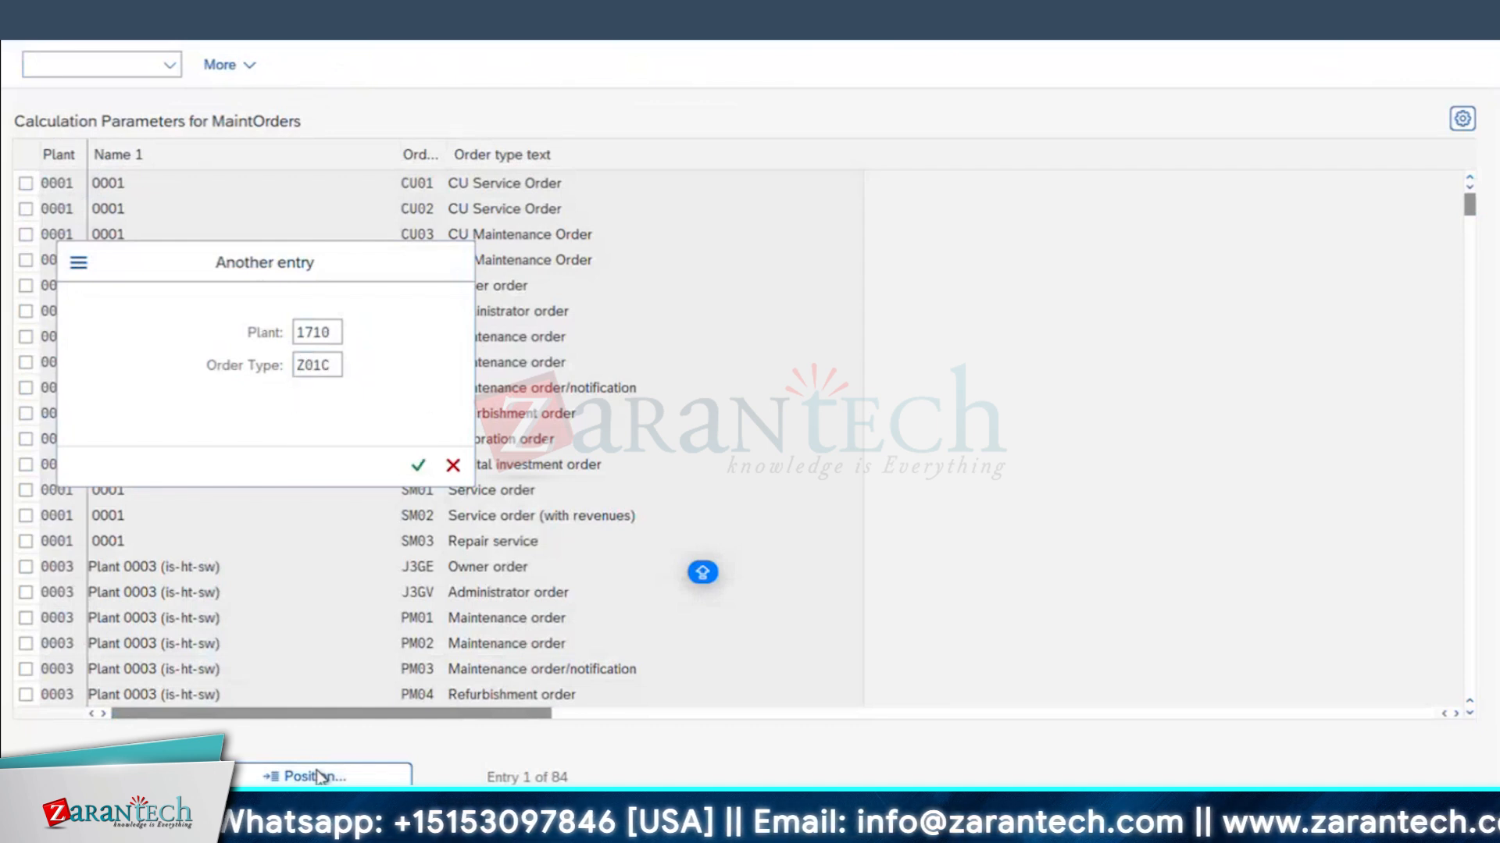
key(Return)
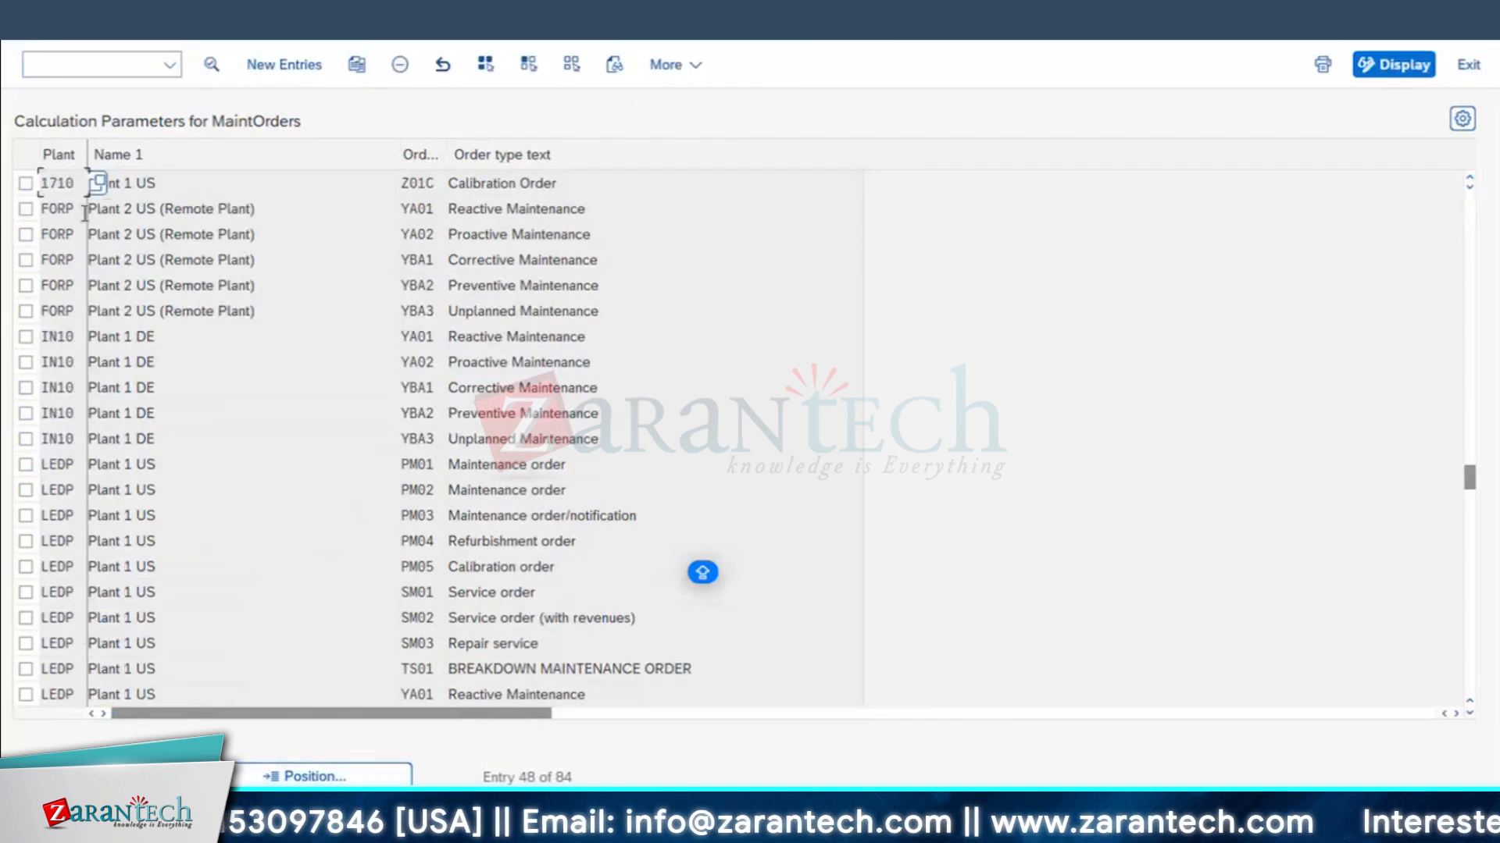
- Open the calculation parameters for plant 1710 and order type Z01C and examine the planned costing variant
click(26, 184)
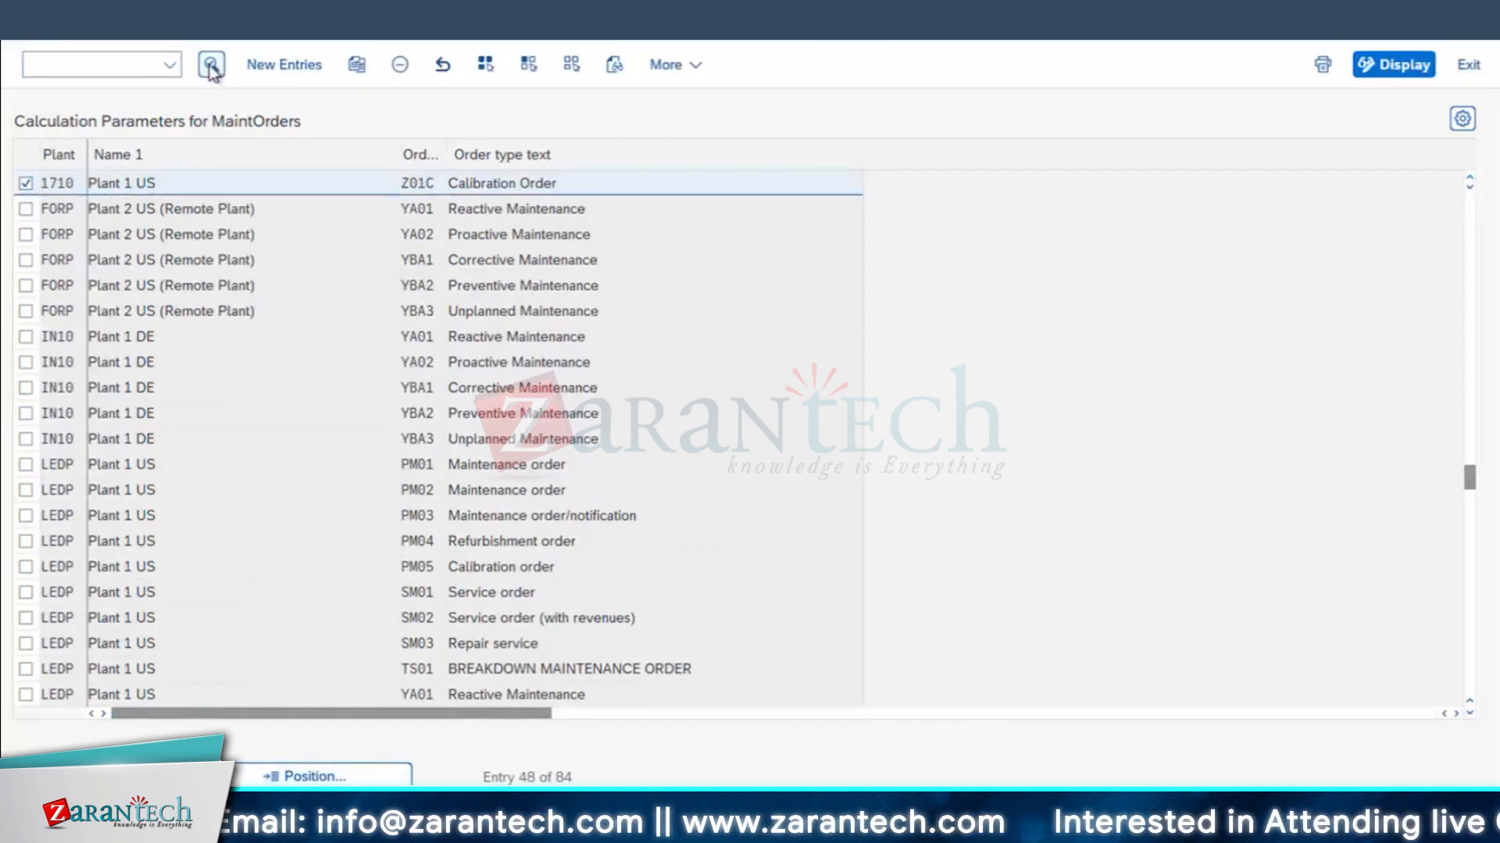
click(211, 64)
click(290, 317)
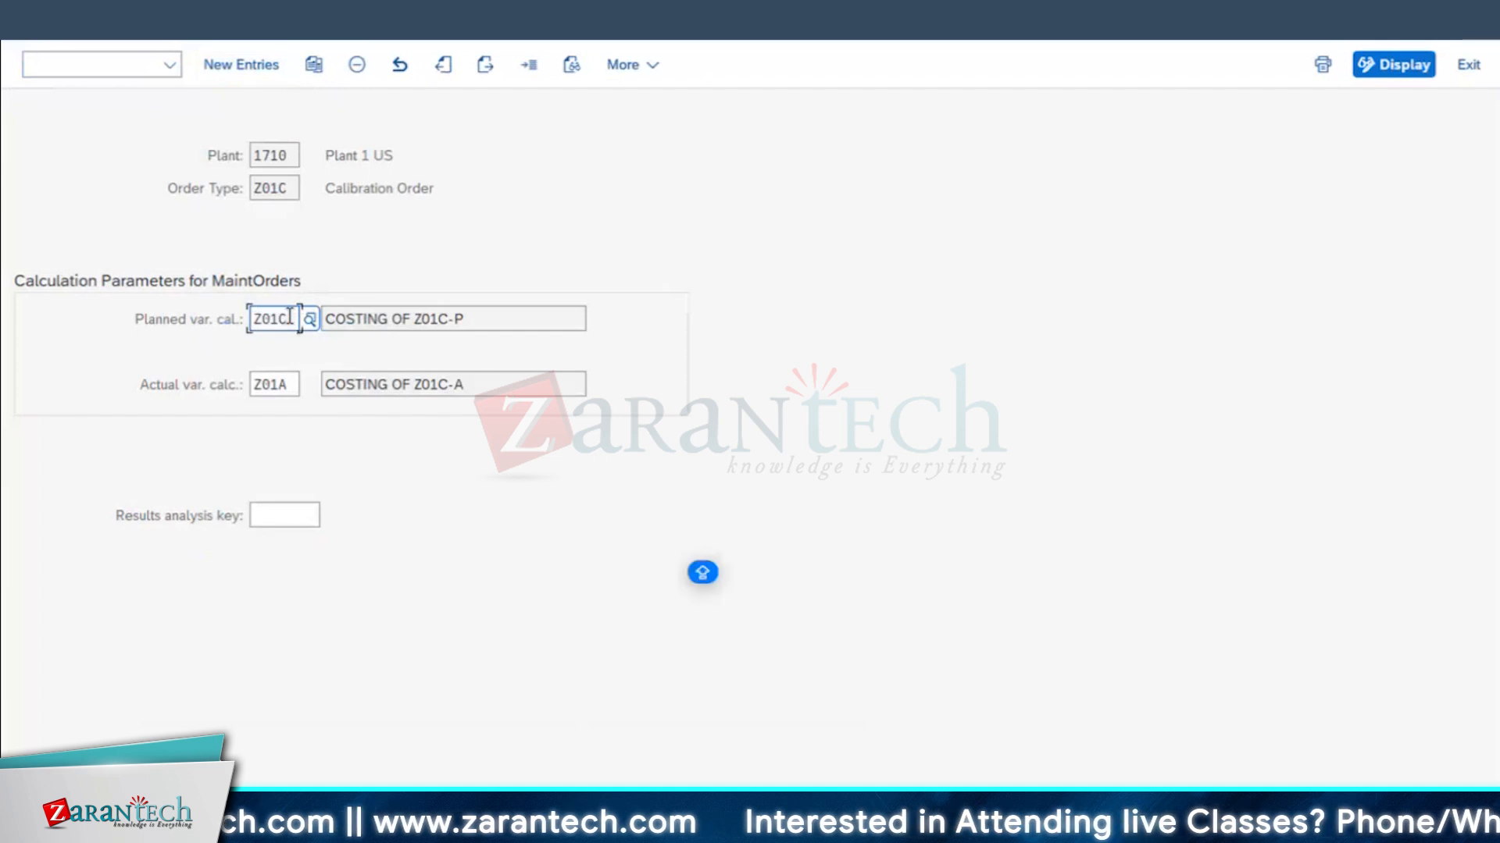
- Examine the planned and actual costing variants for plant 1710, order type Z01C, and return to the customizing structure
double_click(287, 319)
click(388, 322)
drag(289, 383, 139, 379)
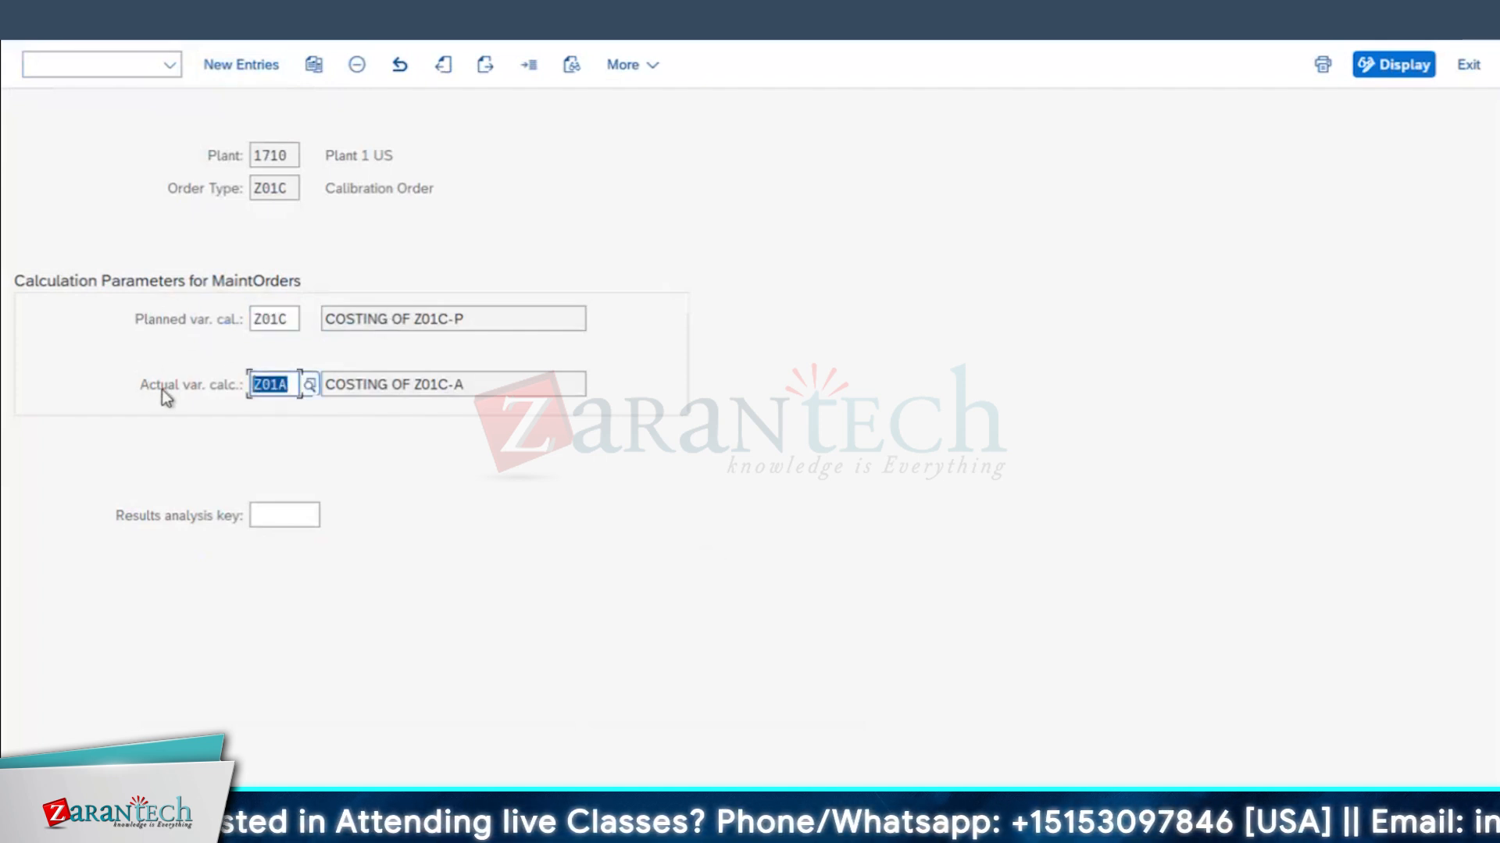
click(162, 390)
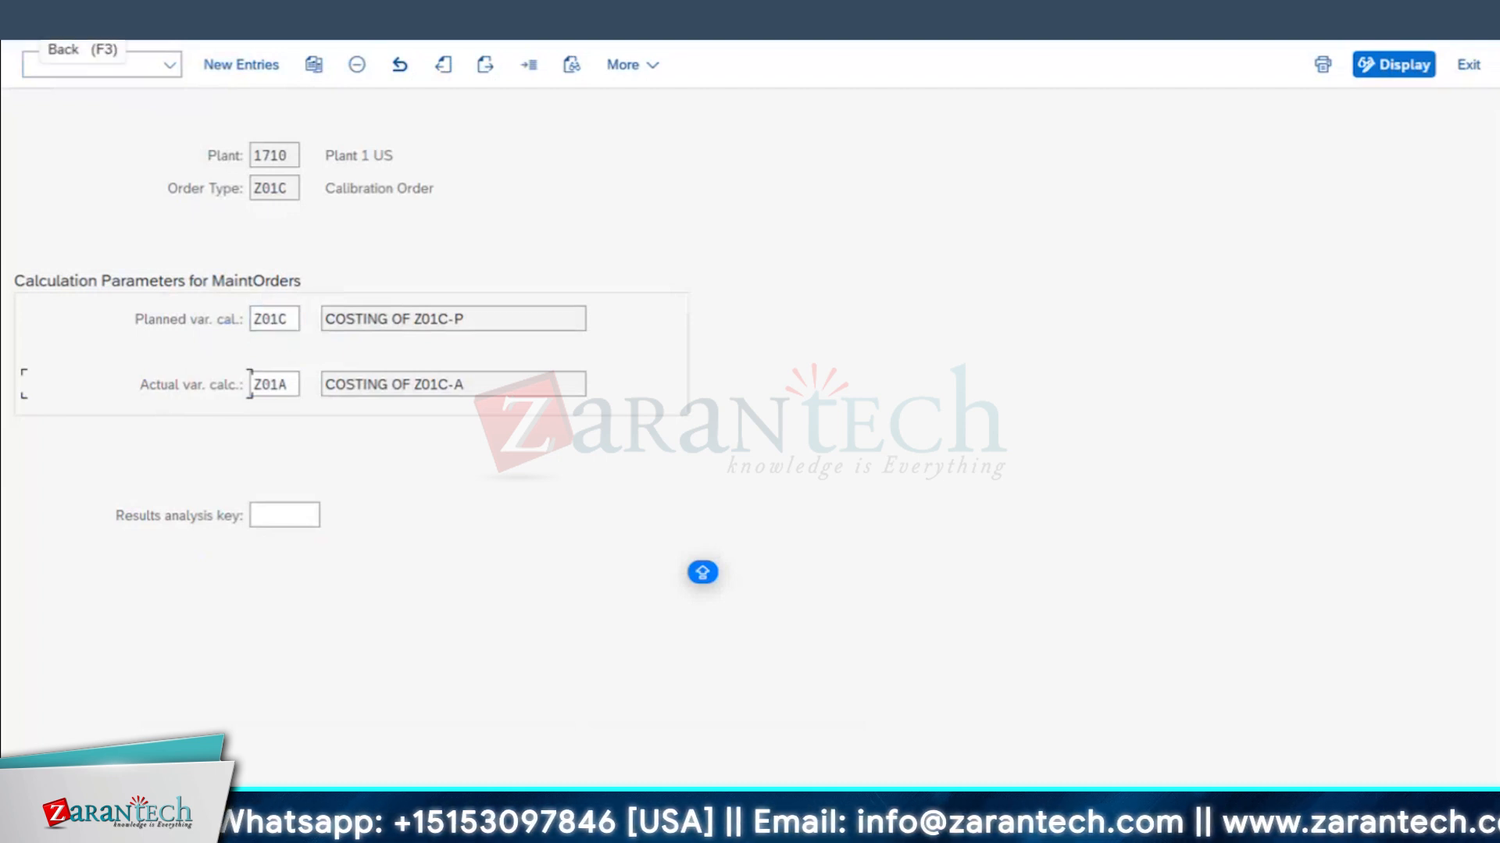
click(36, 22)
click(36, 22)
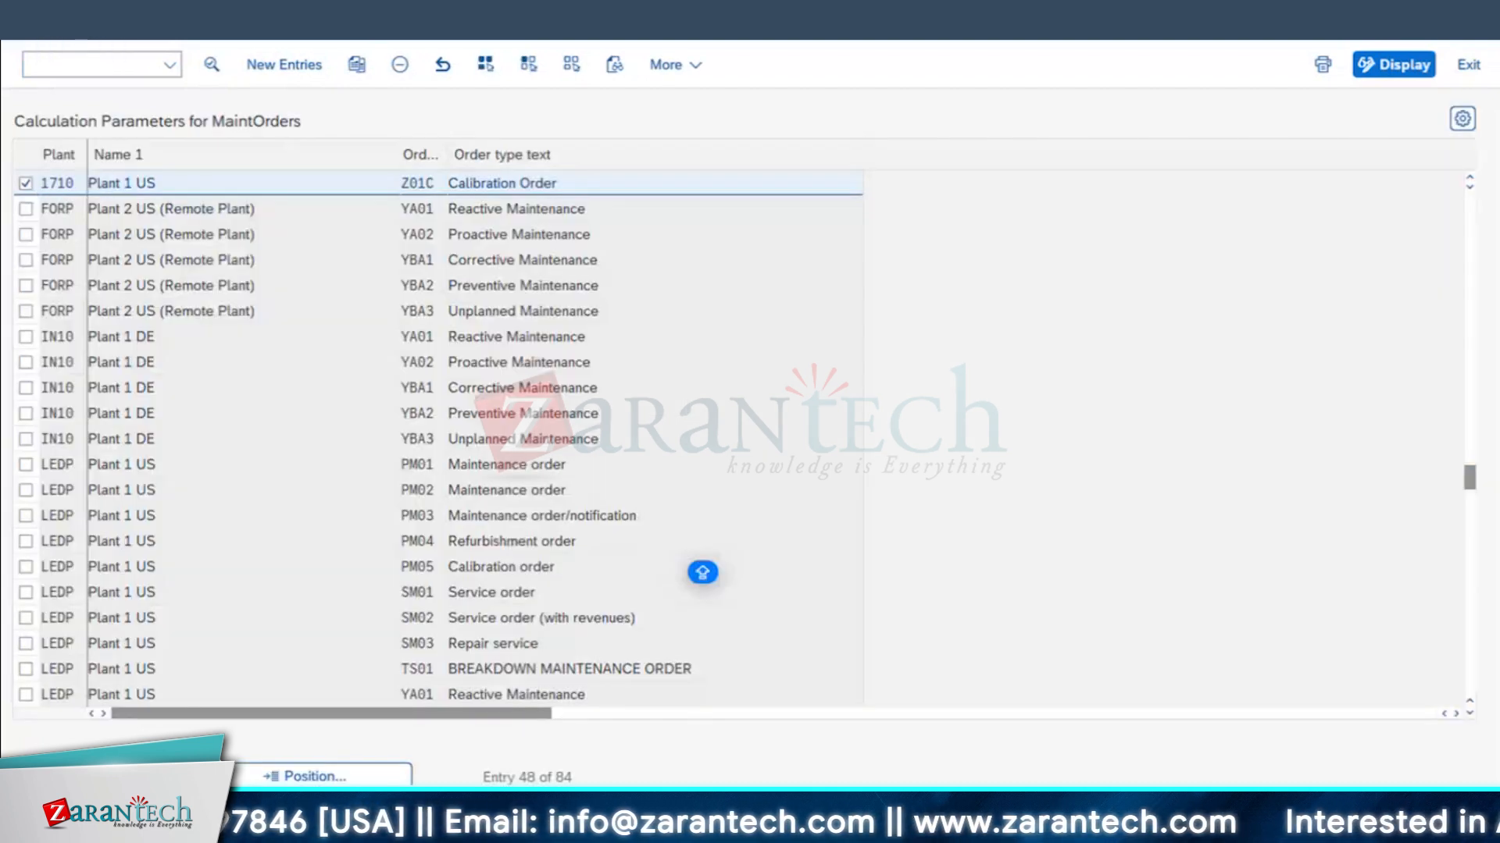
scroll(395, 464, down, 1)
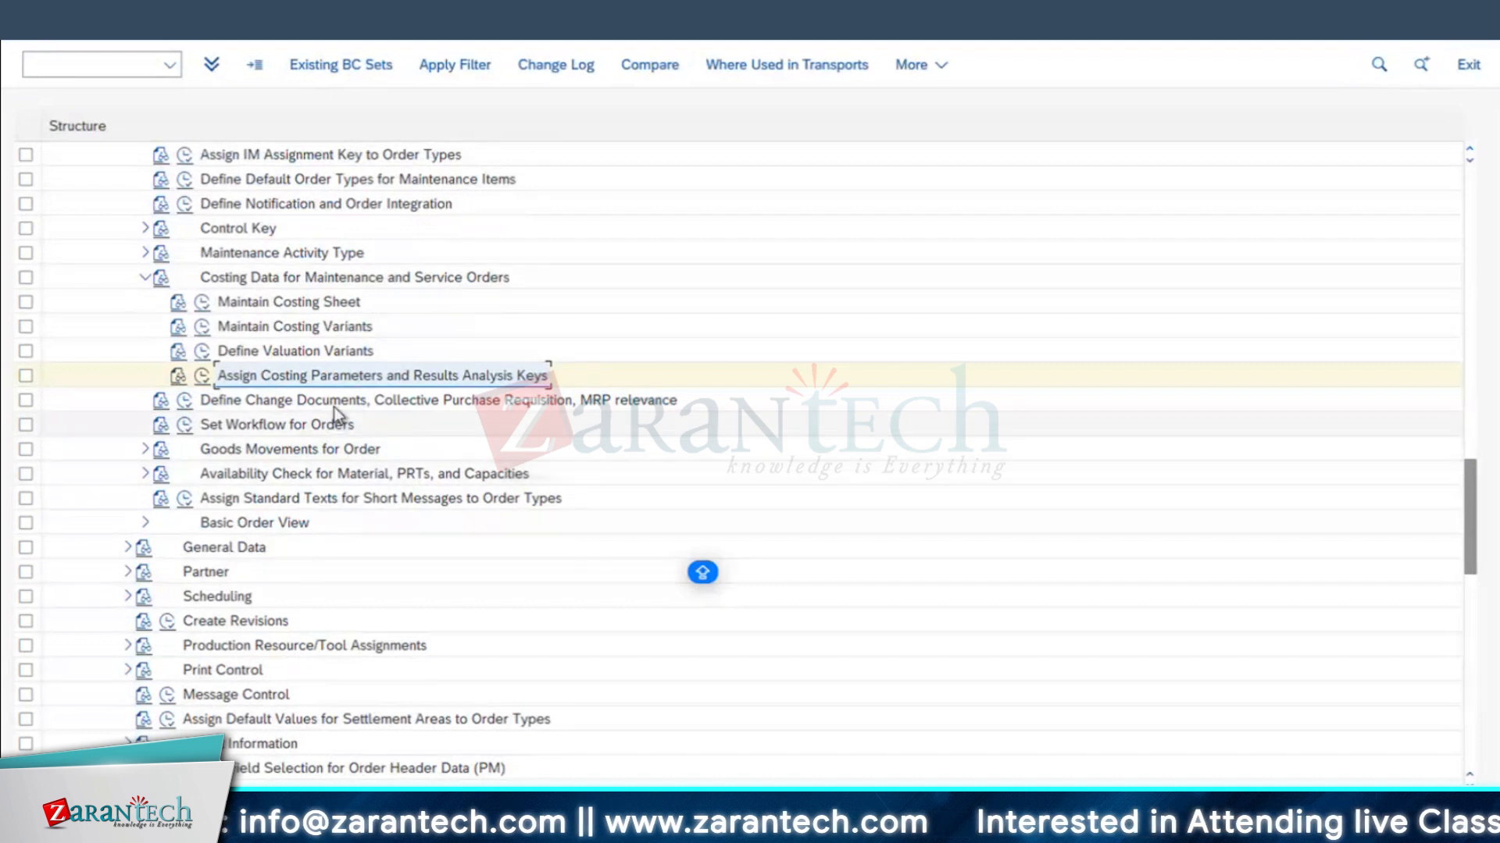
- Open Define Change Documents, Collective Purchase Requisition, MRP relevance, review its columns and the Res/PurRq options, and return to the structure
click(184, 403)
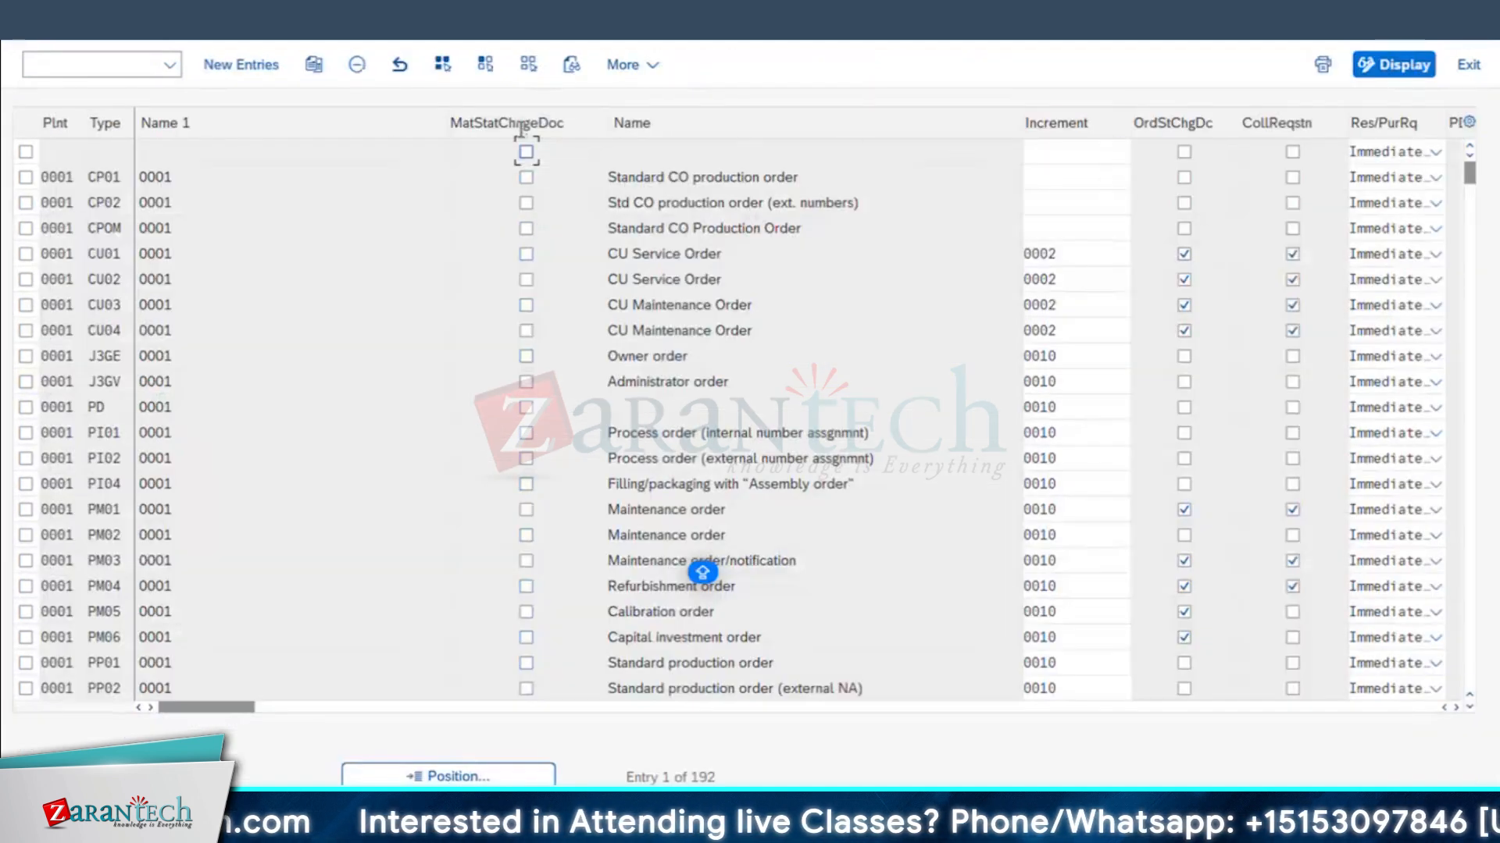
drag(449, 129, 281, 125)
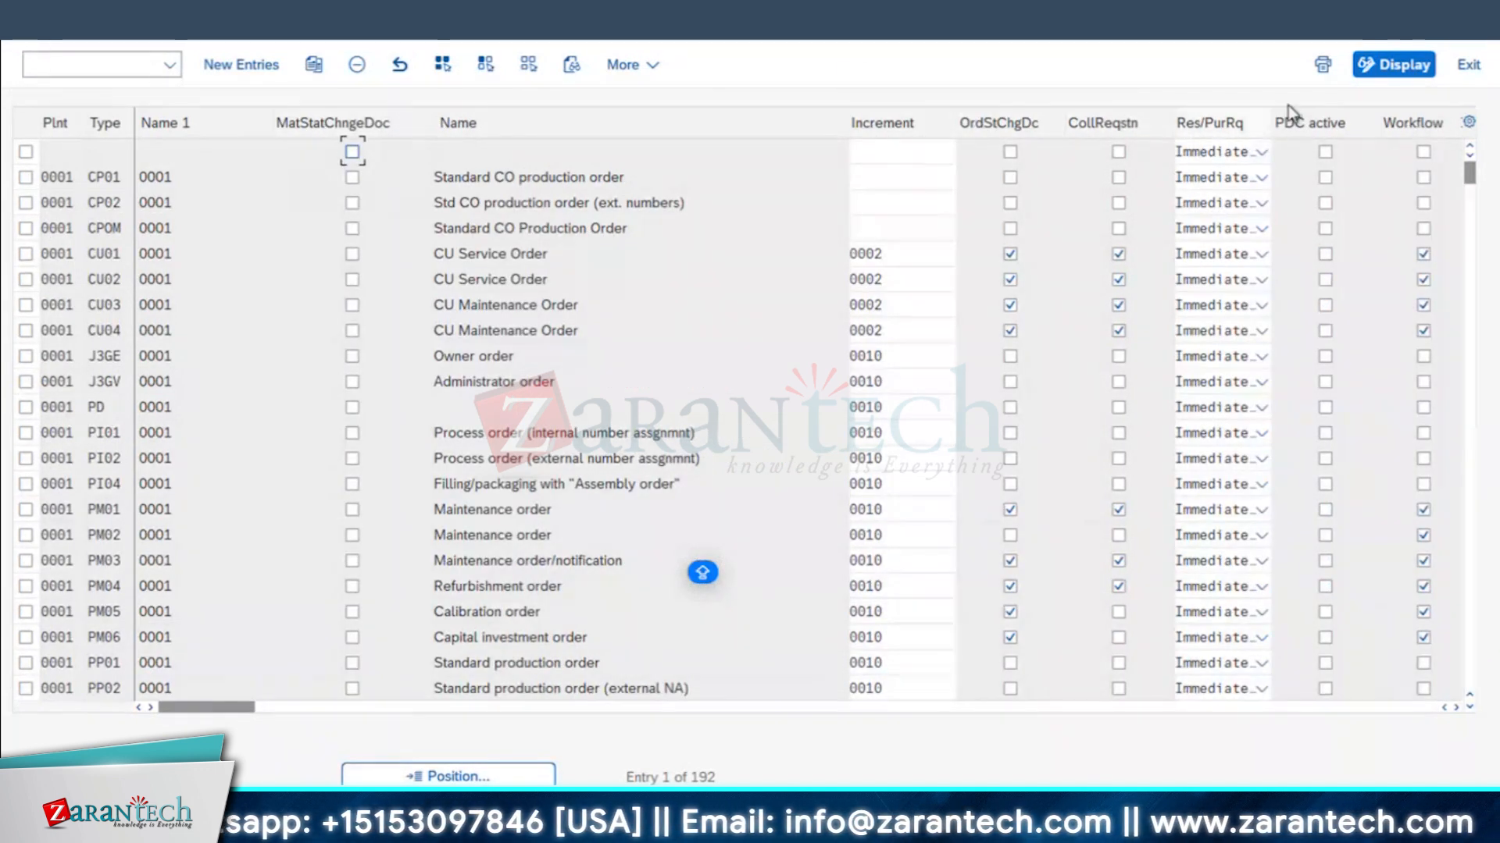
click(1193, 152)
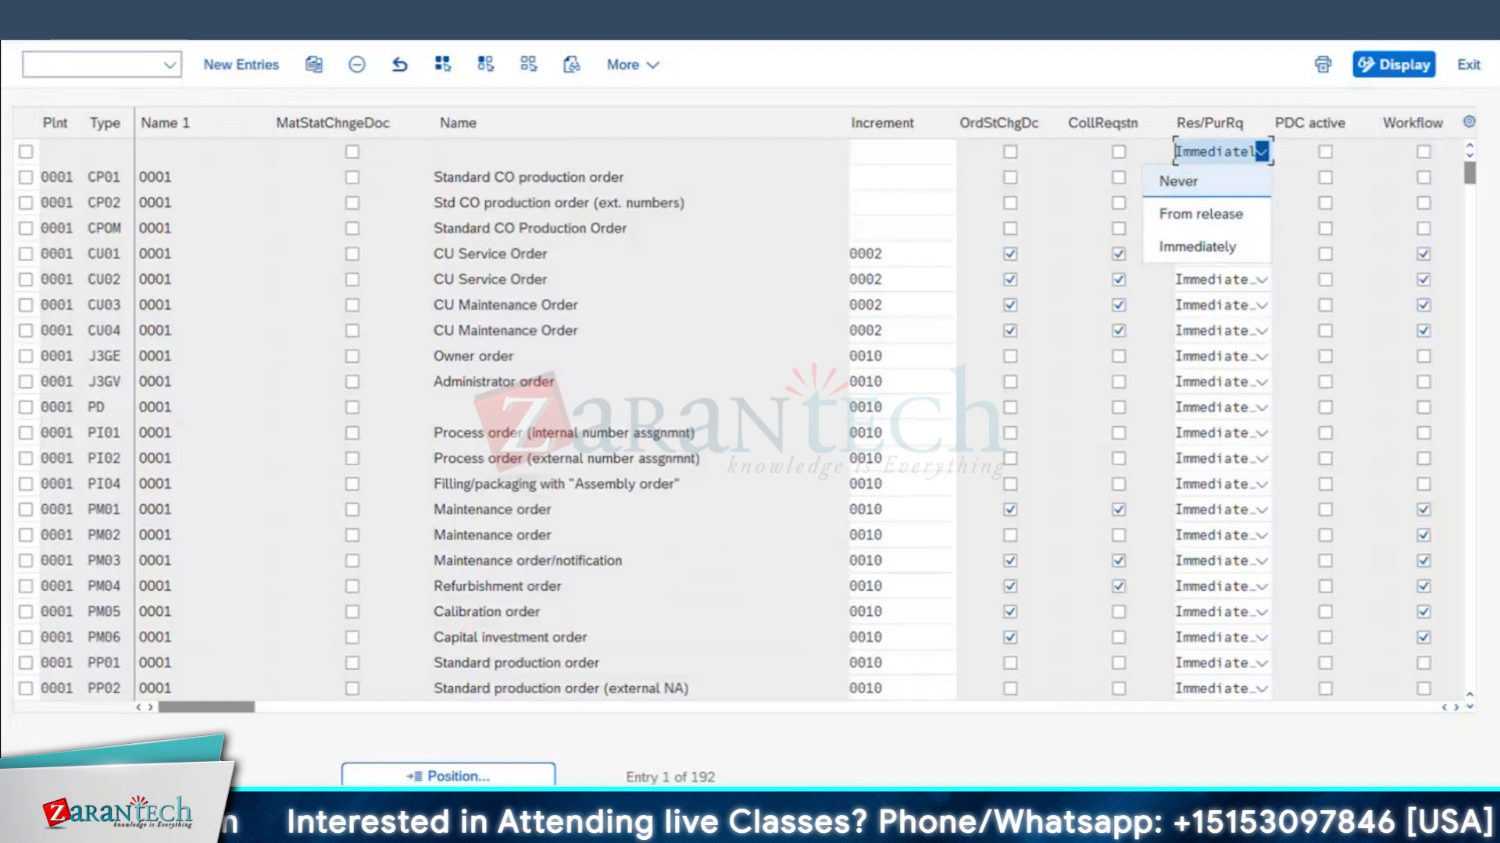
click(23, 23)
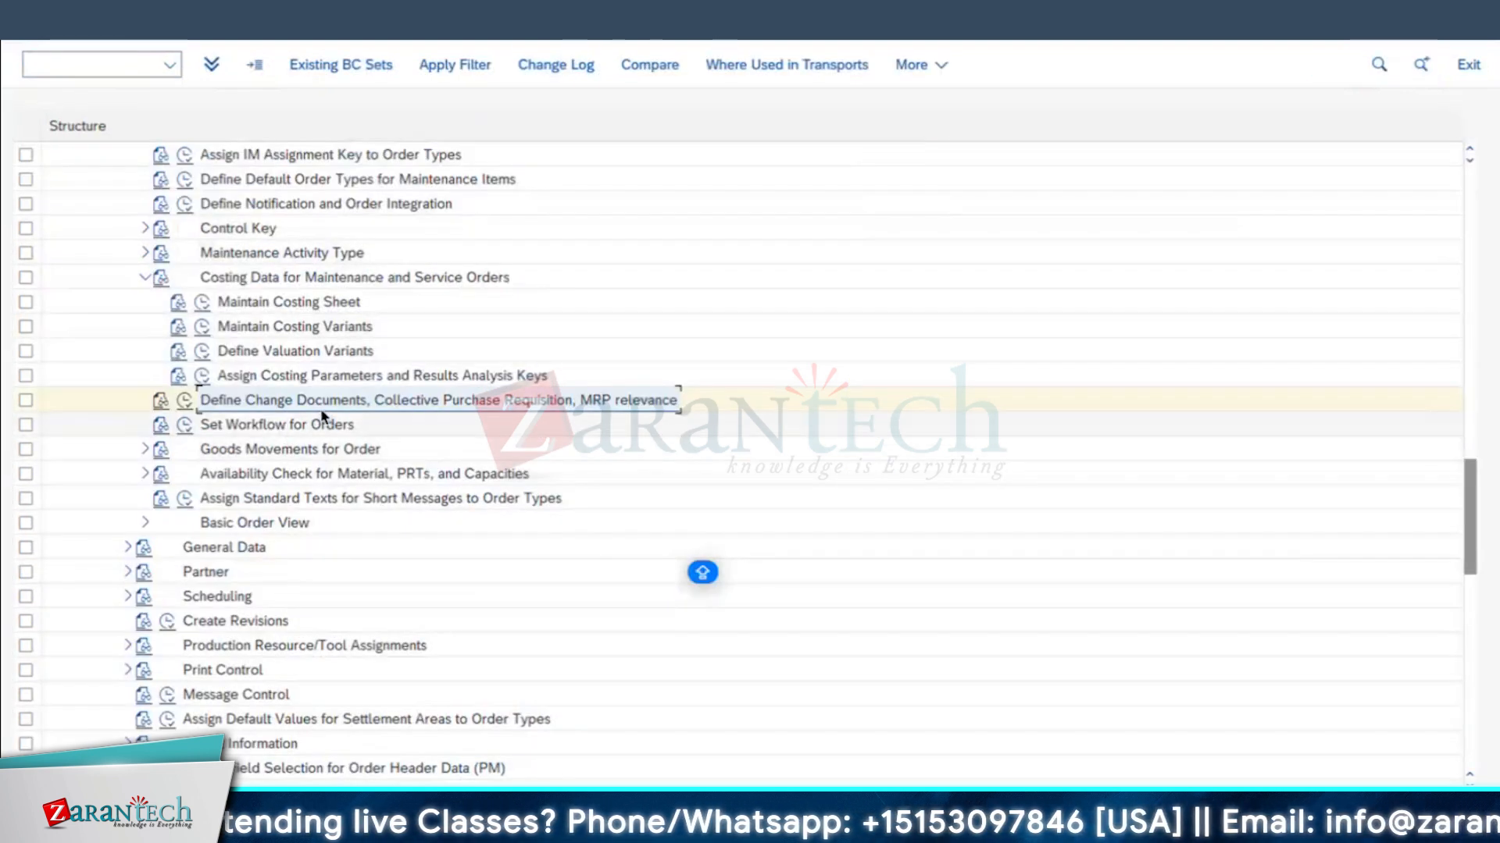
- Look through the activities under Goods Movements for Order and collapse the node again
scroll(374, 476, down, 1)
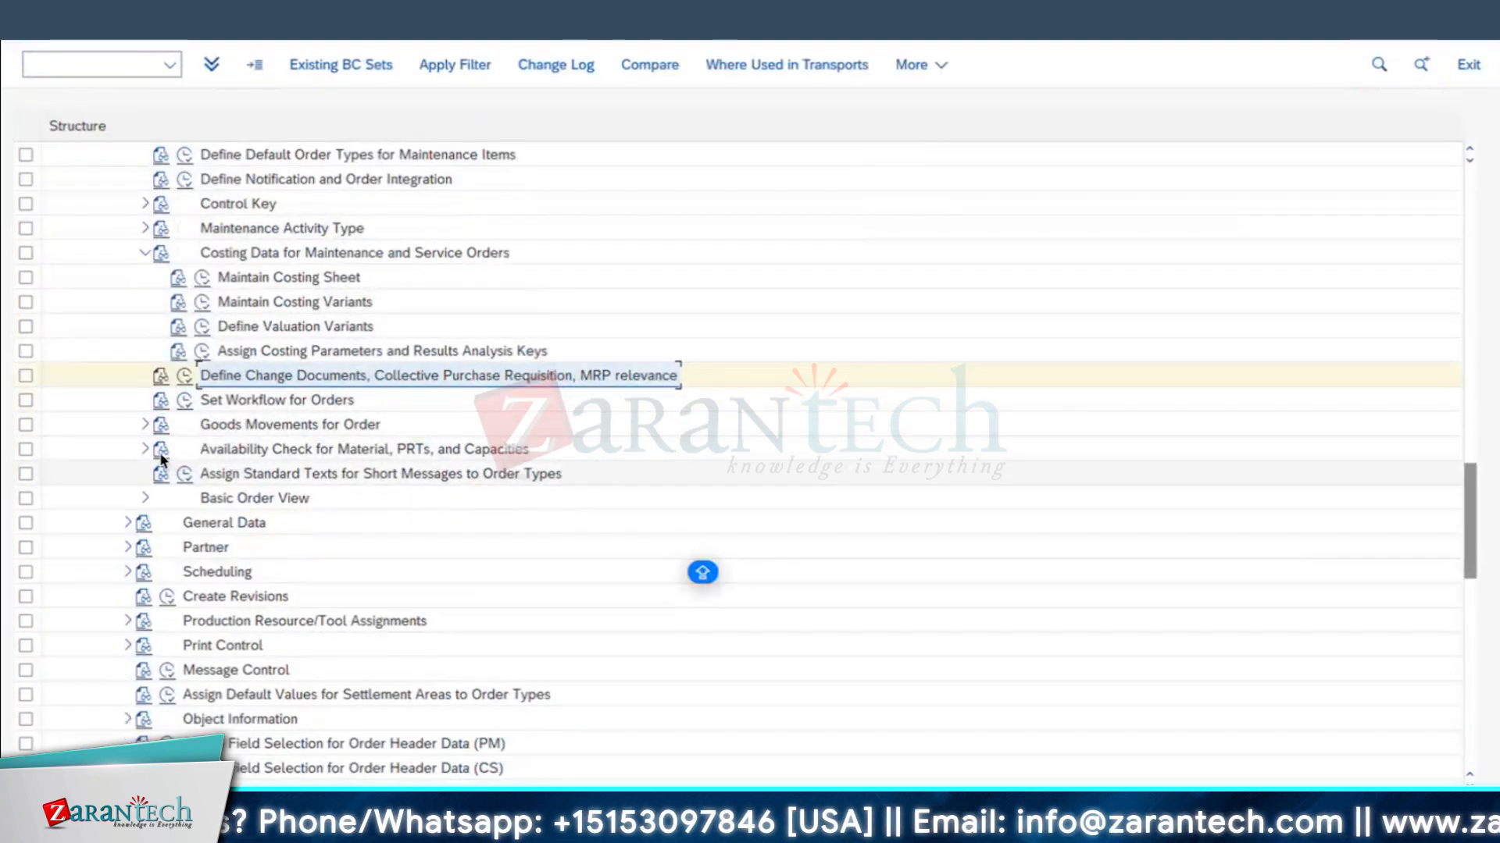
click(145, 424)
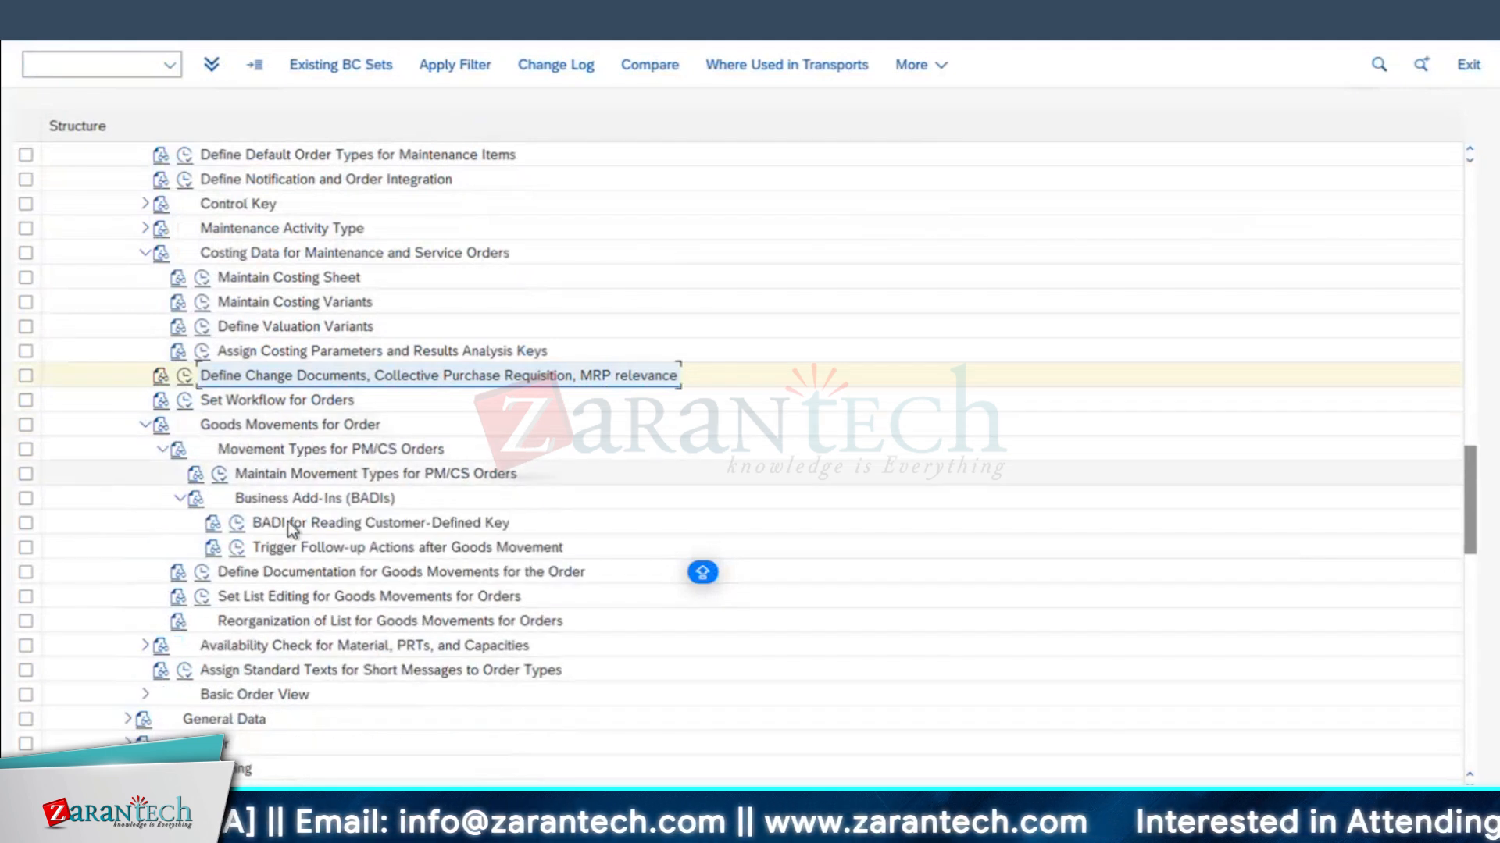
click(145, 425)
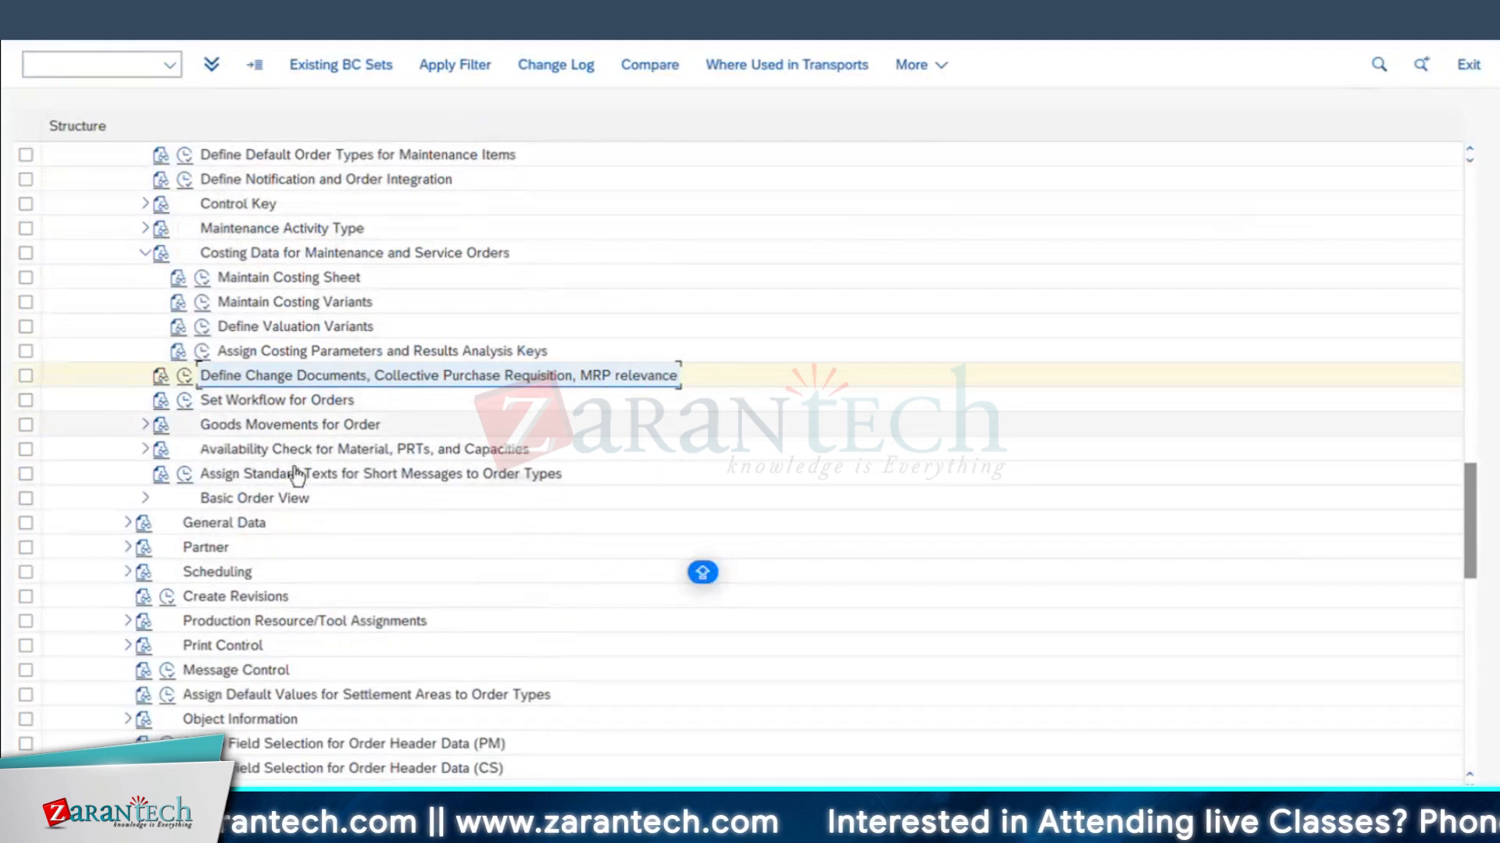
- Open Define Checking Rules under Availability Check for Material, PRTs, and Capacities, review the rule list, and return to the structure
scroll(297, 474, down, 1)
scroll(298, 476, up, 1)
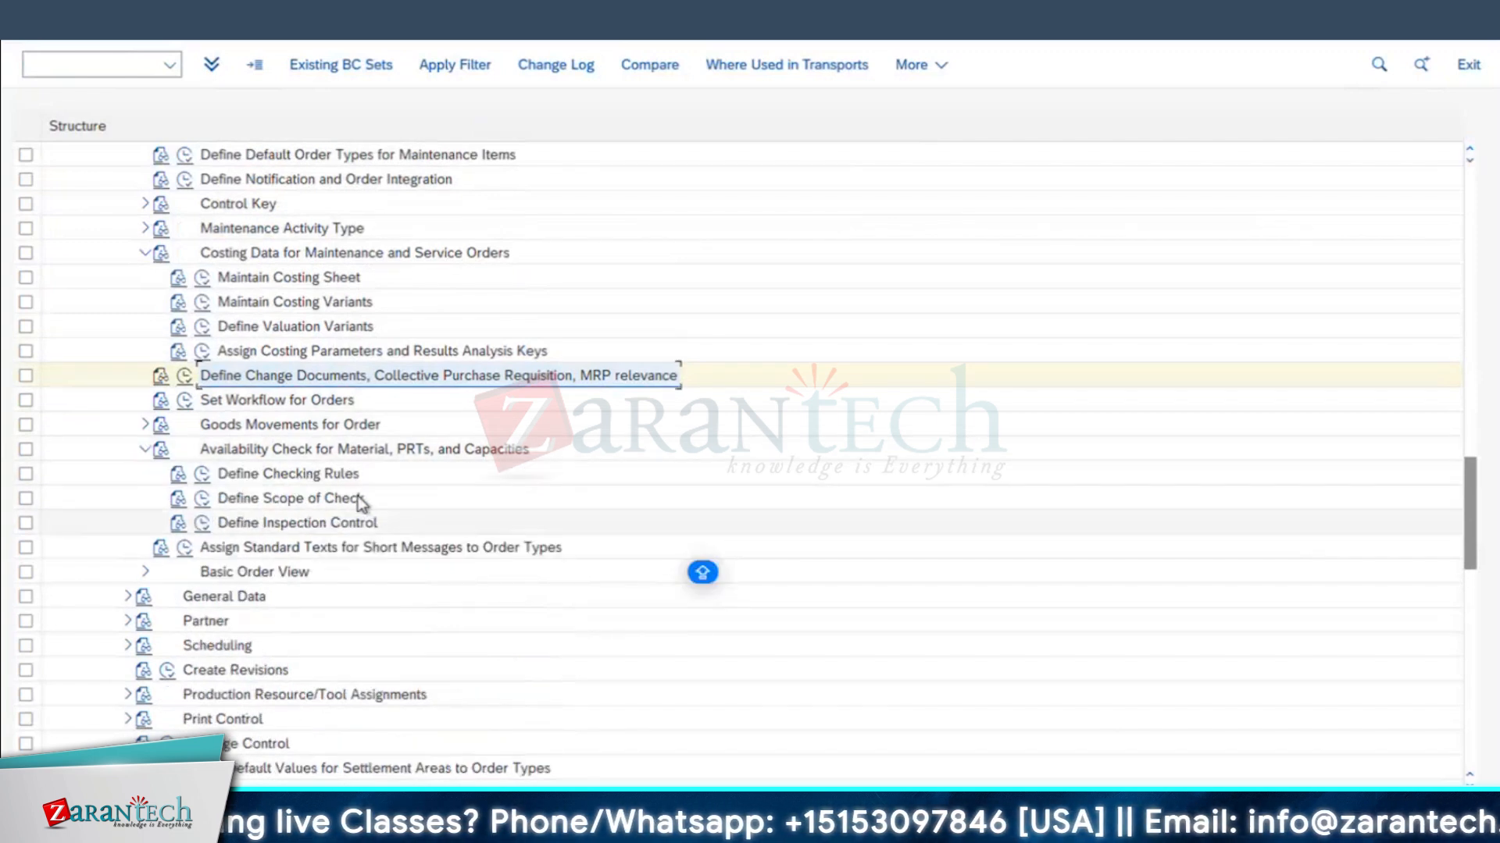
click(278, 473)
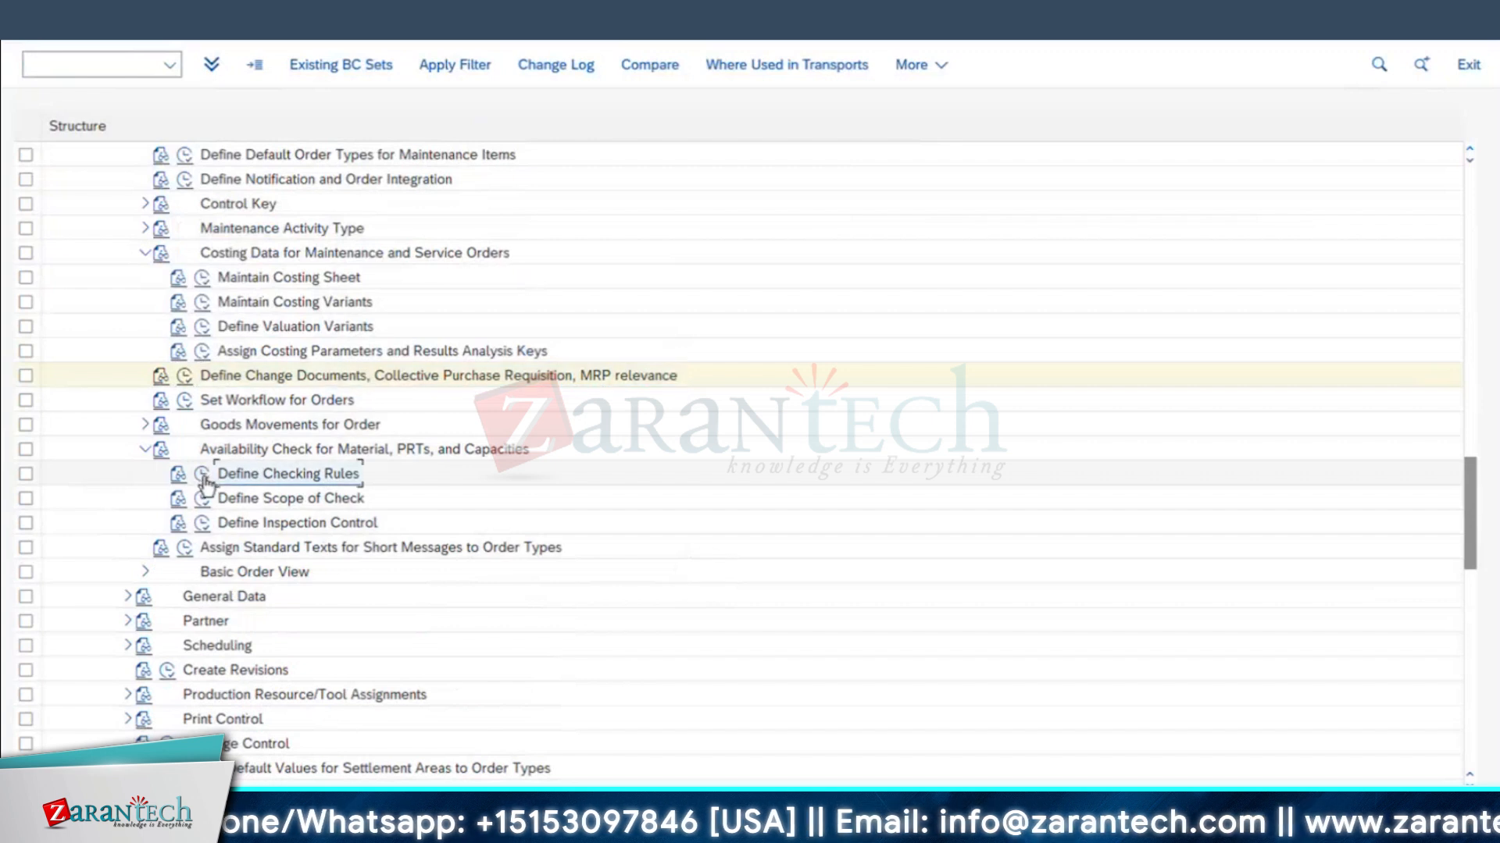
double_click(275, 471)
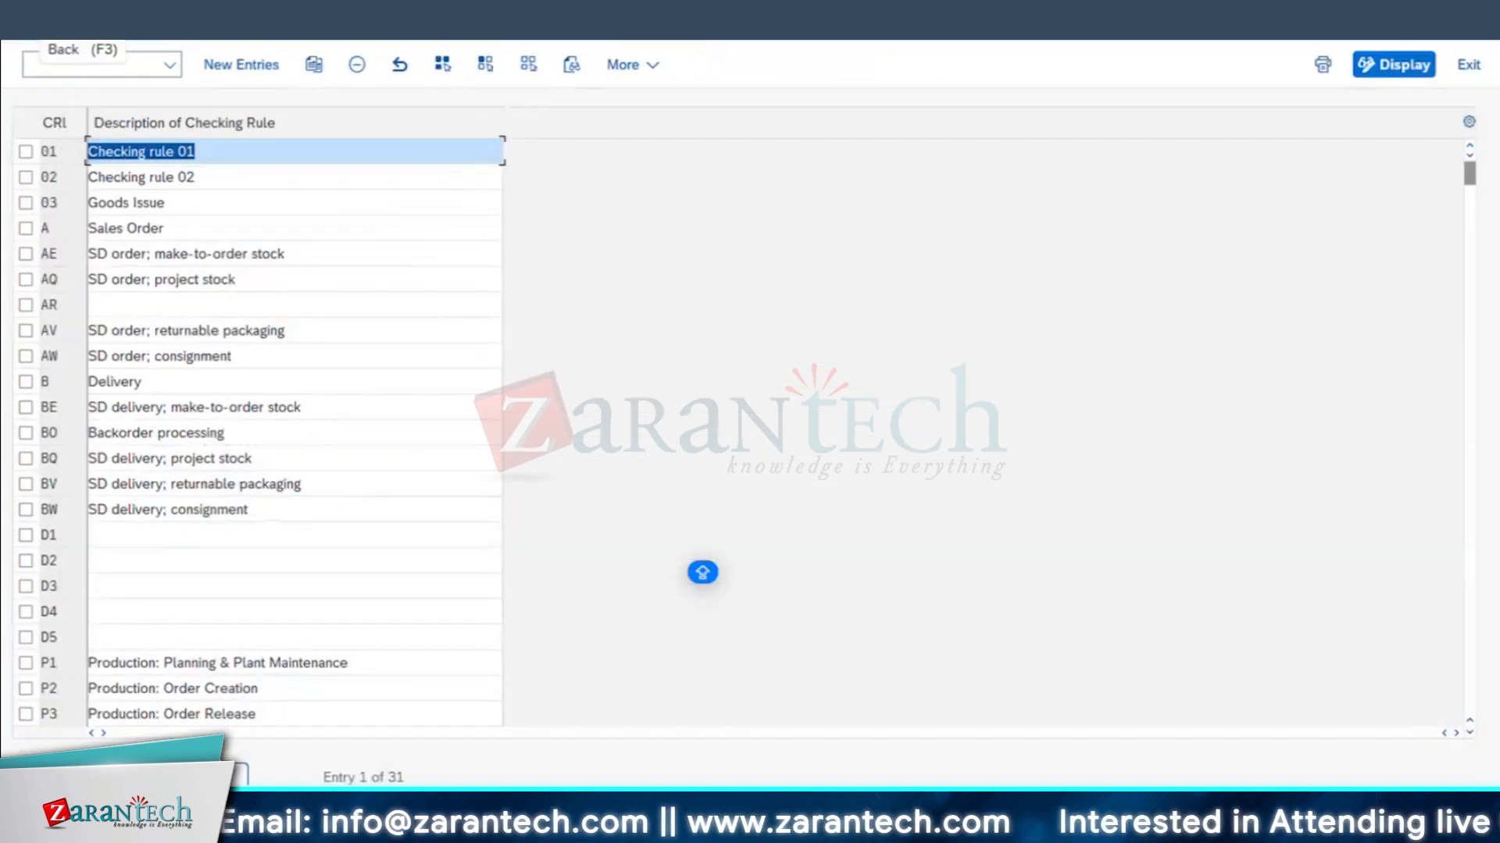
click(45, 43)
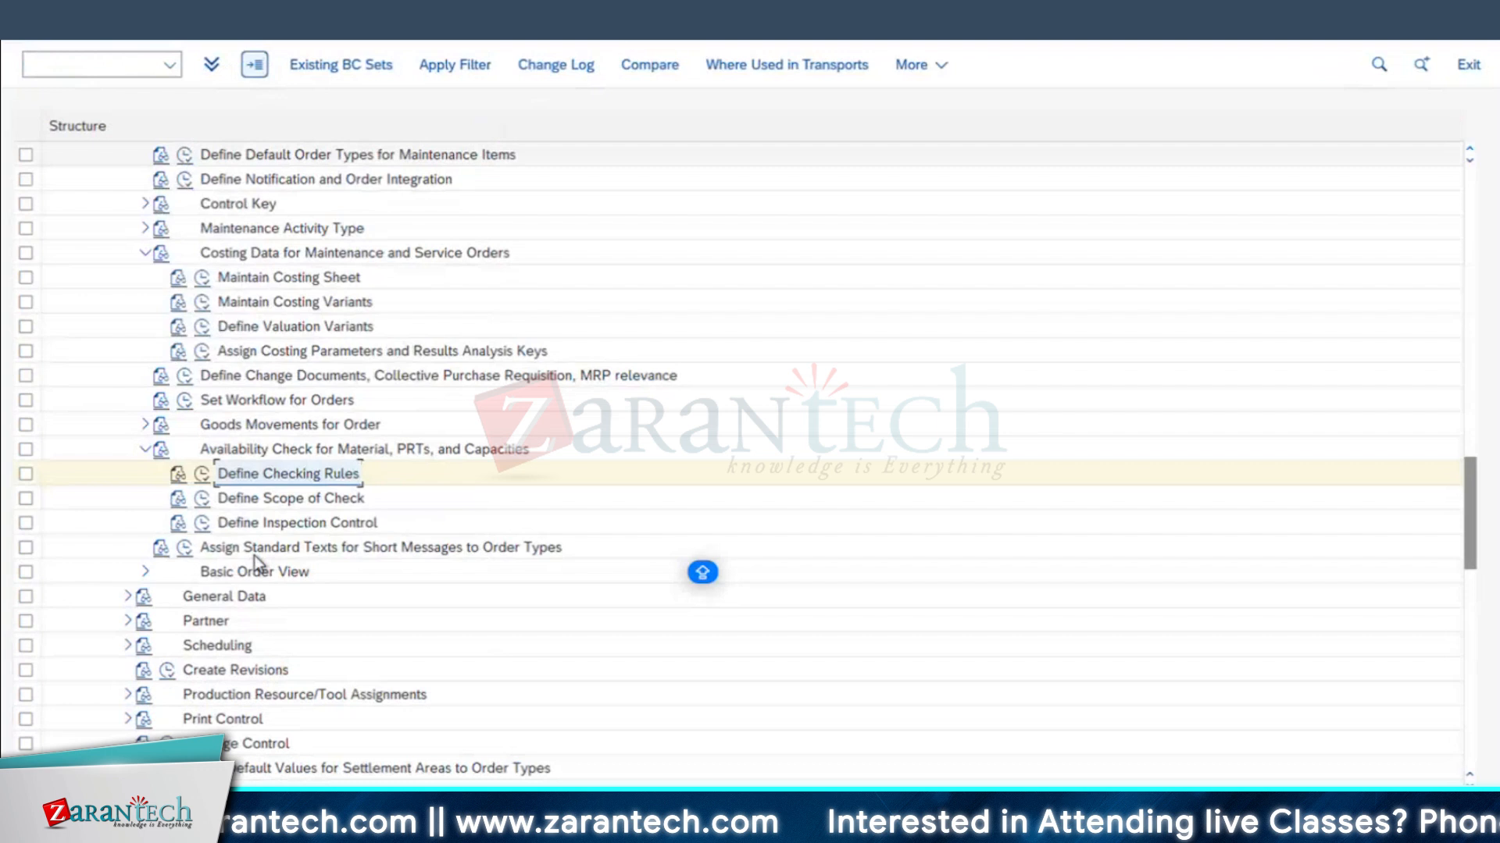
- Open Define Scope of Check, examine the details of availability check 01 with checking rule 01, and return to the structure
click(203, 502)
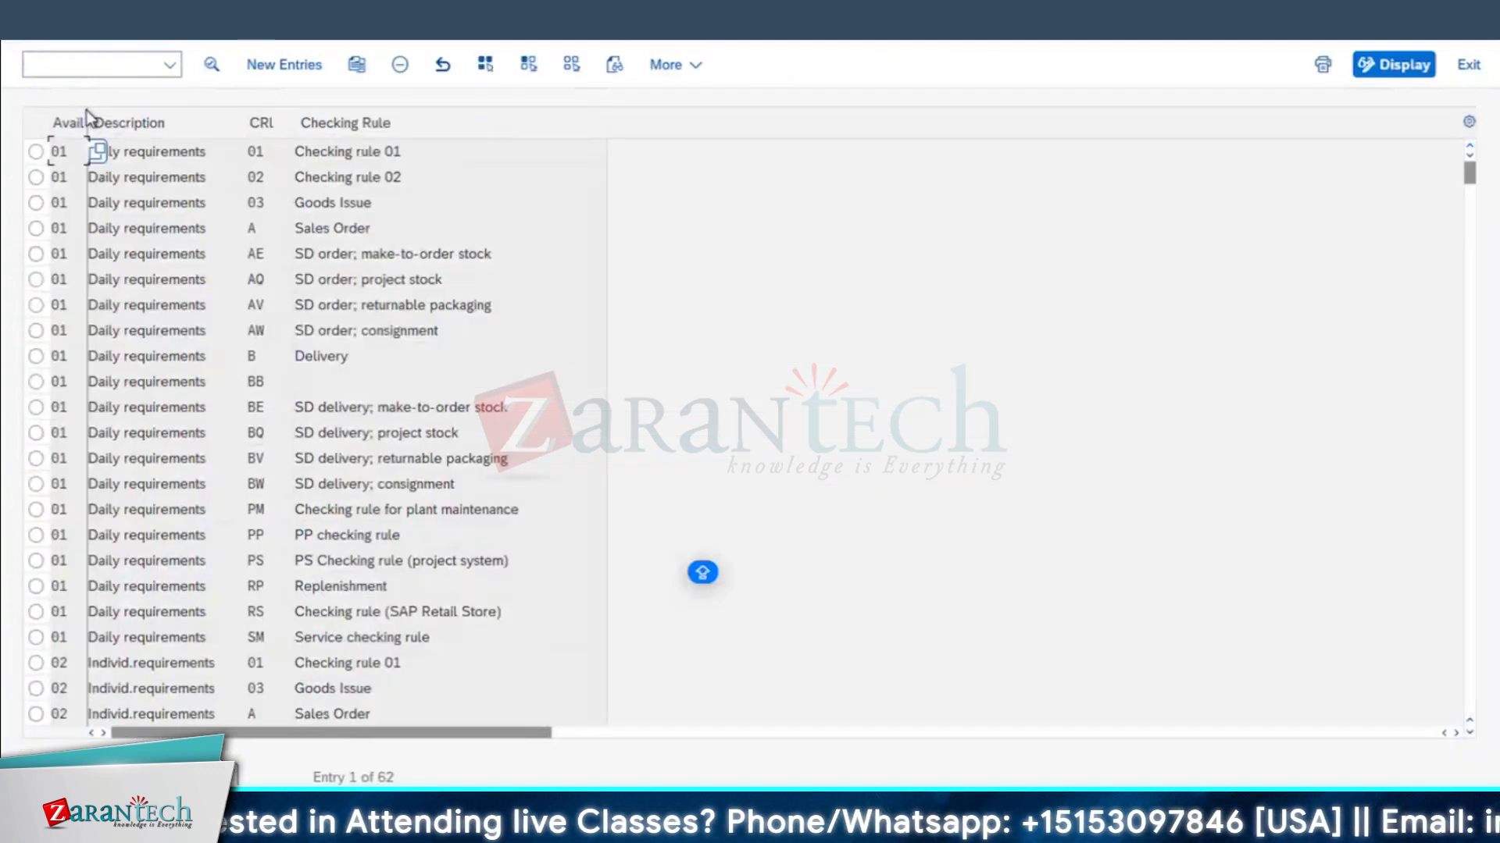
click(36, 151)
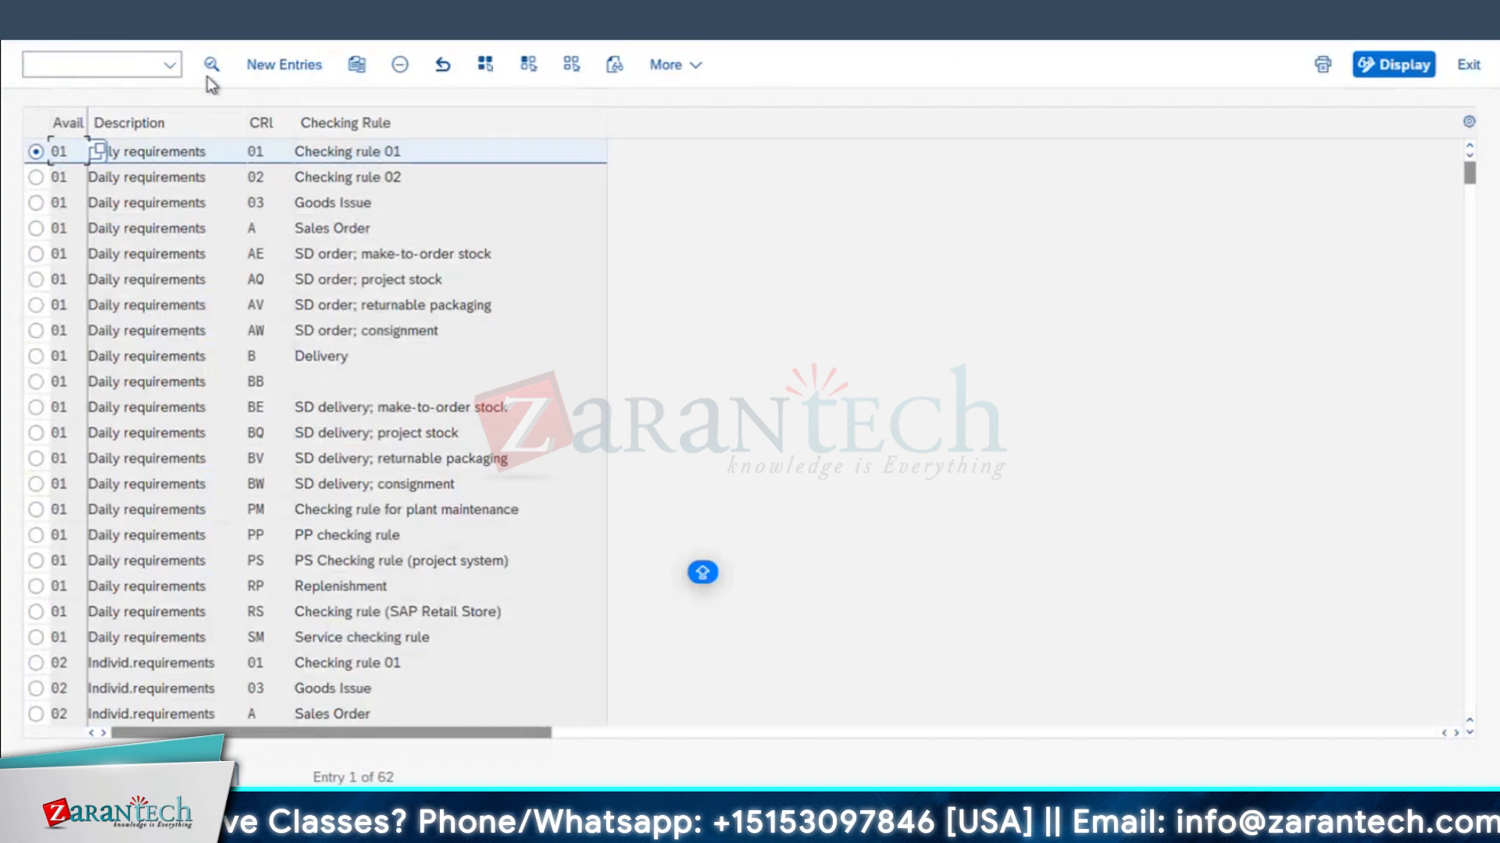
click(211, 64)
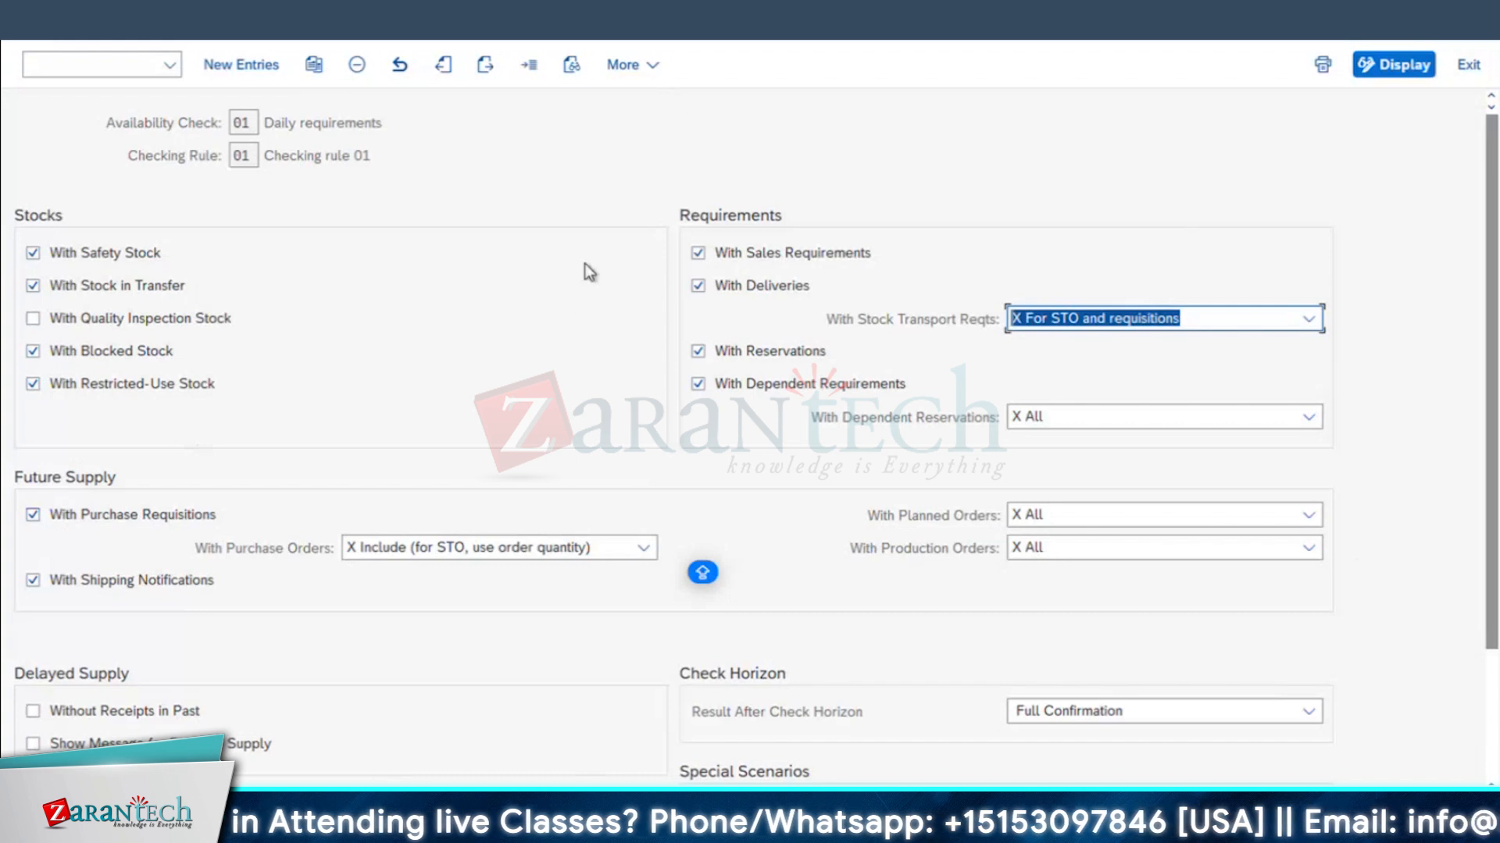
key(F3)
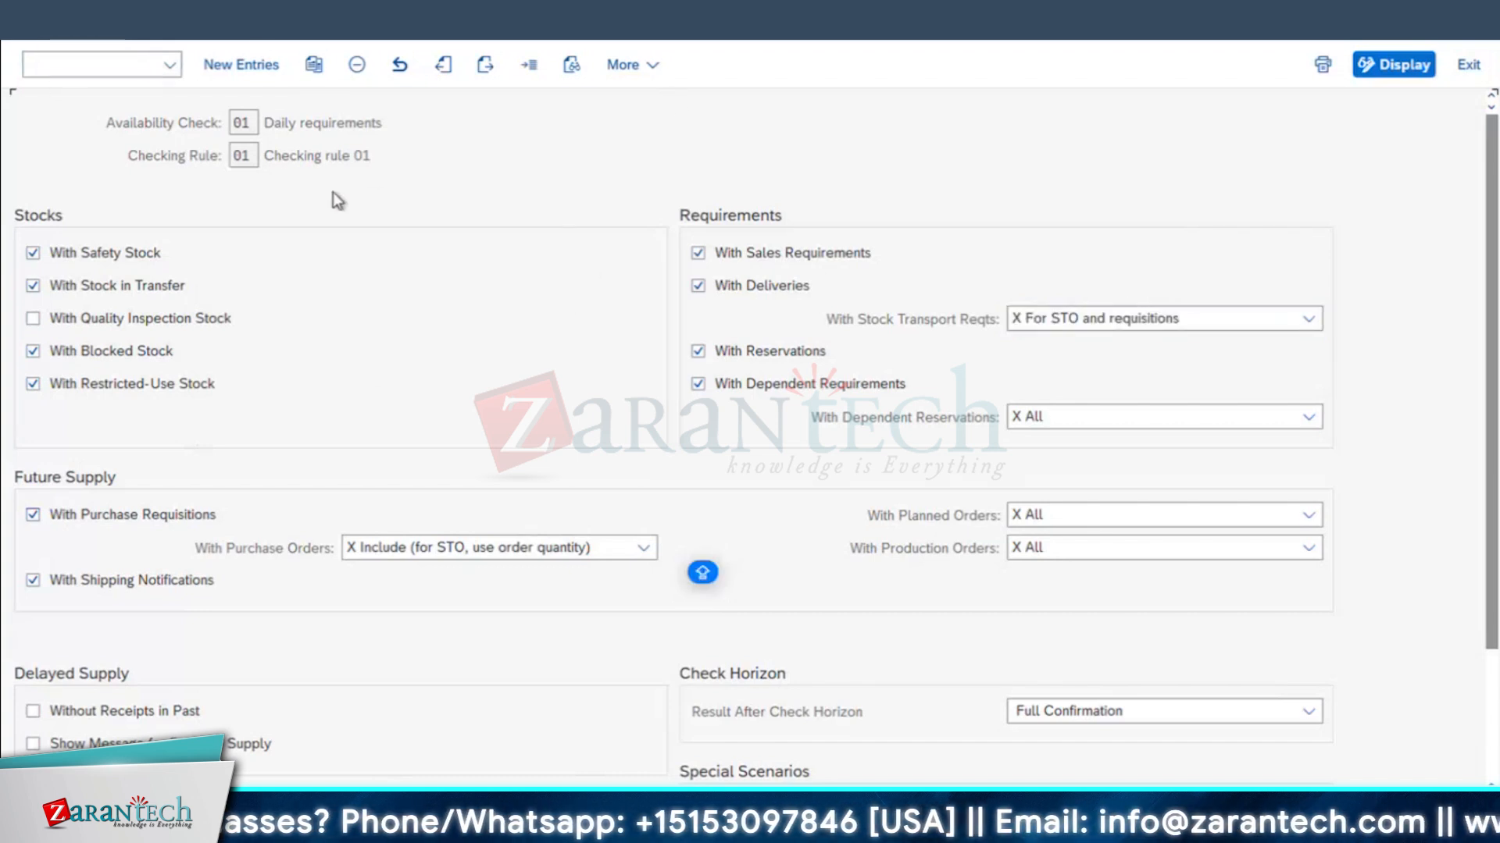
click(39, 23)
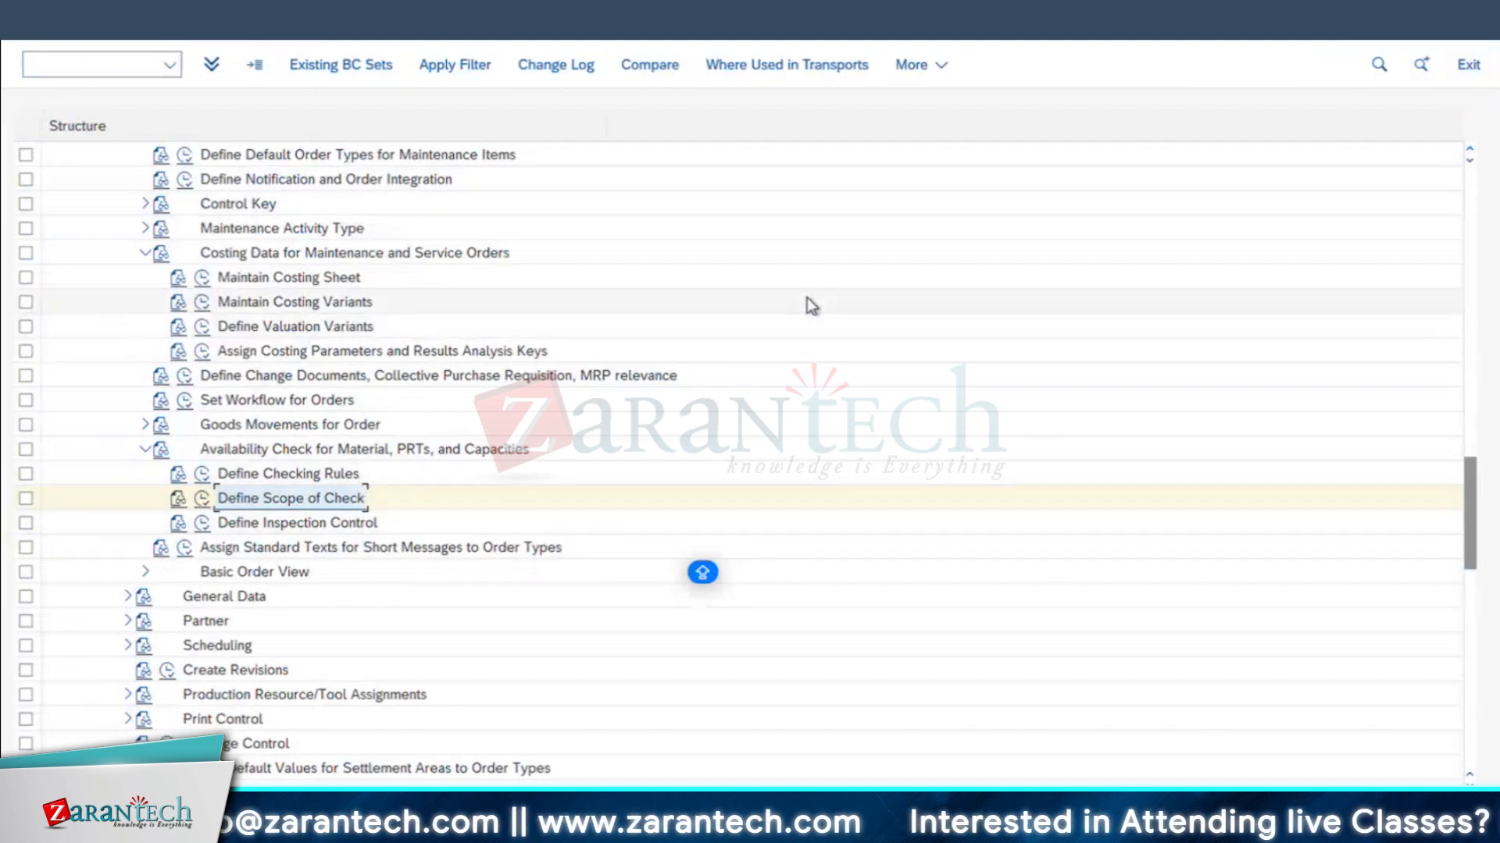
- Start a new SAP session, open Display Material, and call up the view selection for material SG-CFP-B-BRNG
click(564, 6)
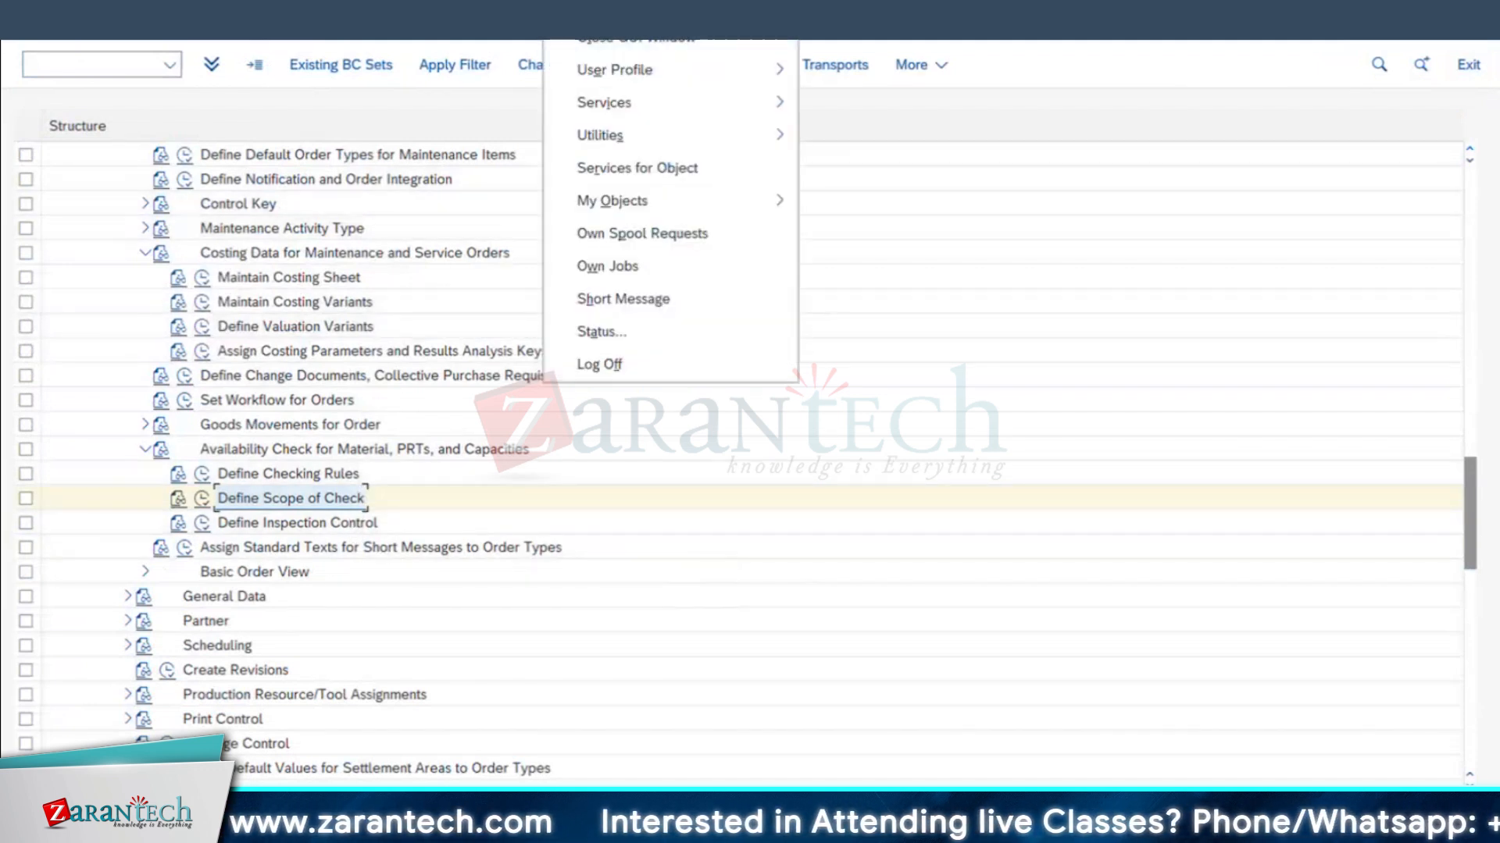
click(602, 29)
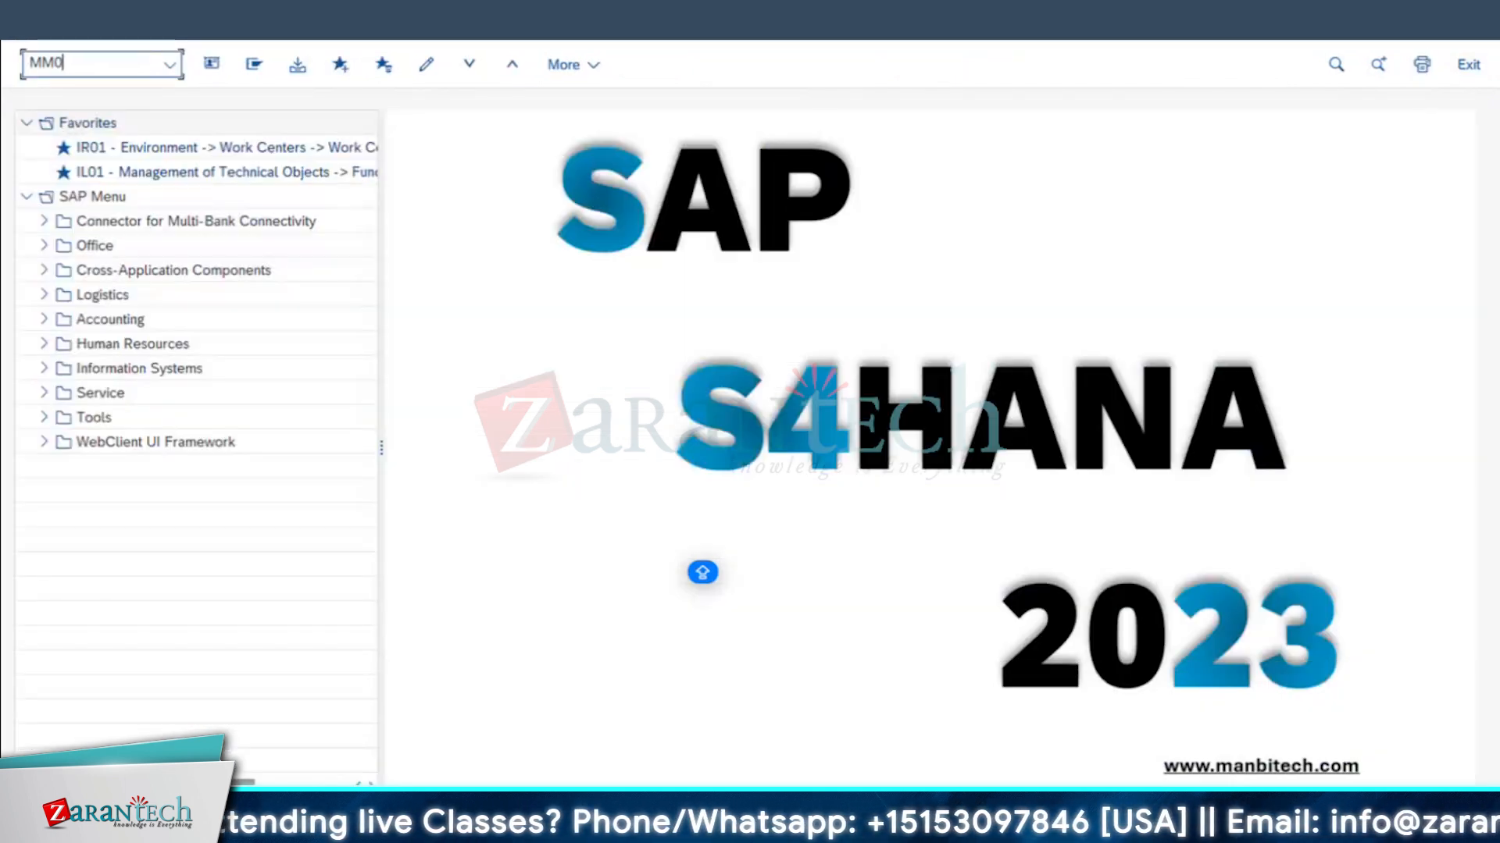
key(Return)
click(289, 155)
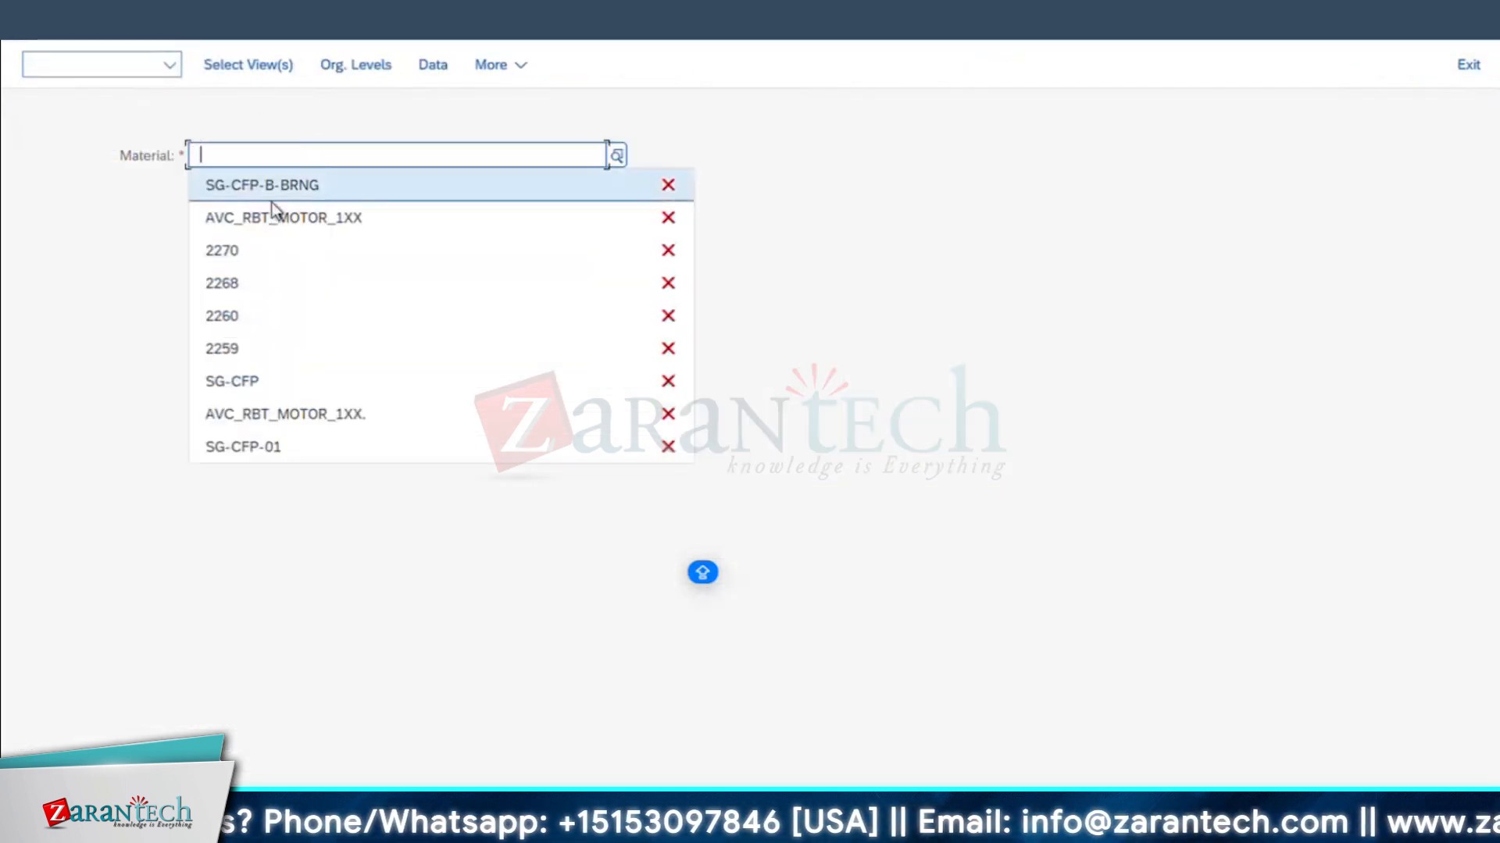
click(273, 185)
key(Return)
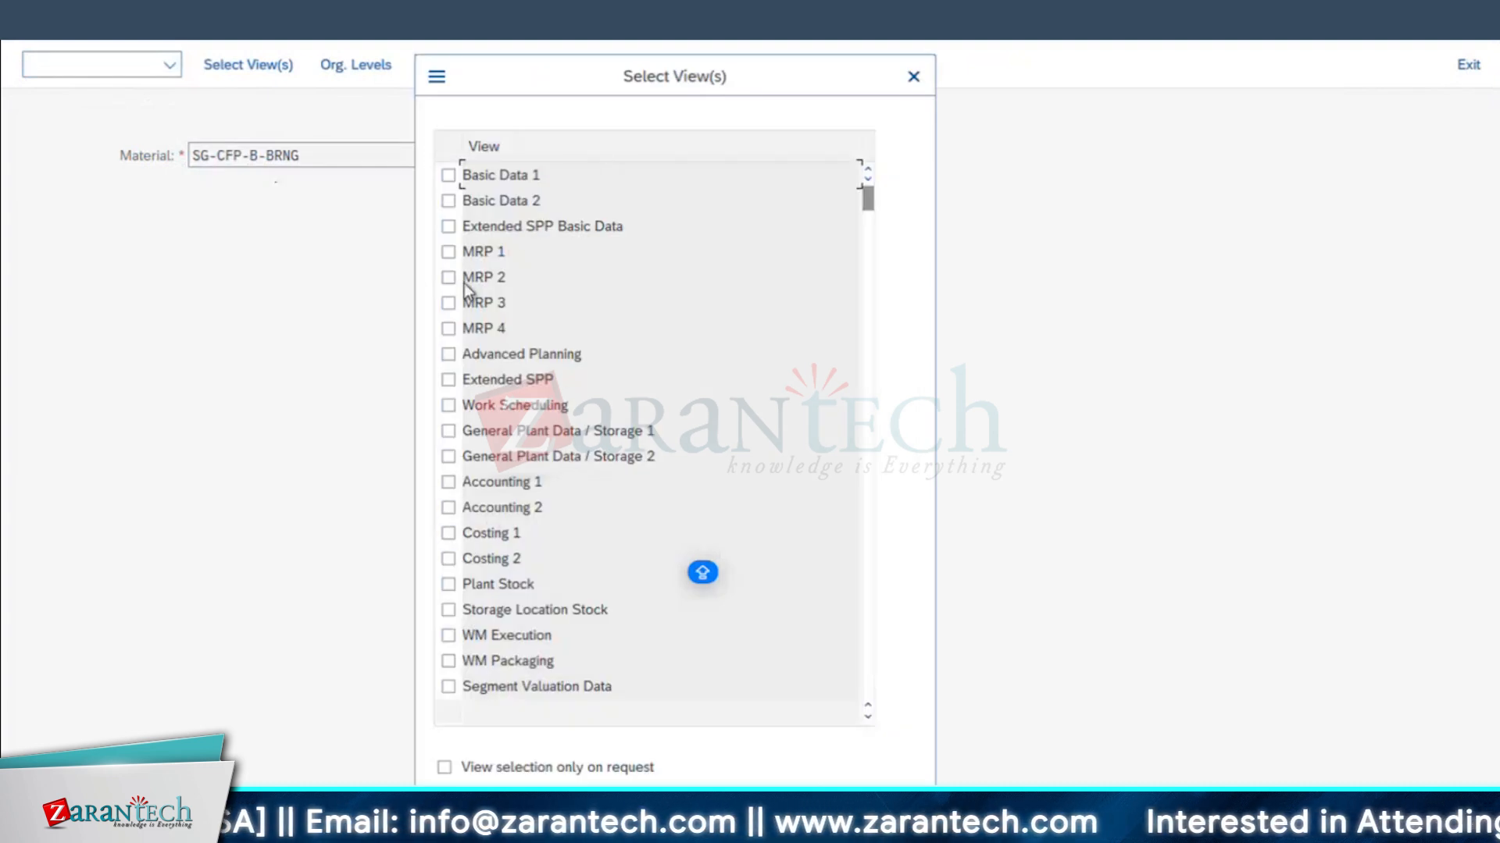
- Display the material's MRP 3 view for plant 1710 and storage location 171A
click(449, 303)
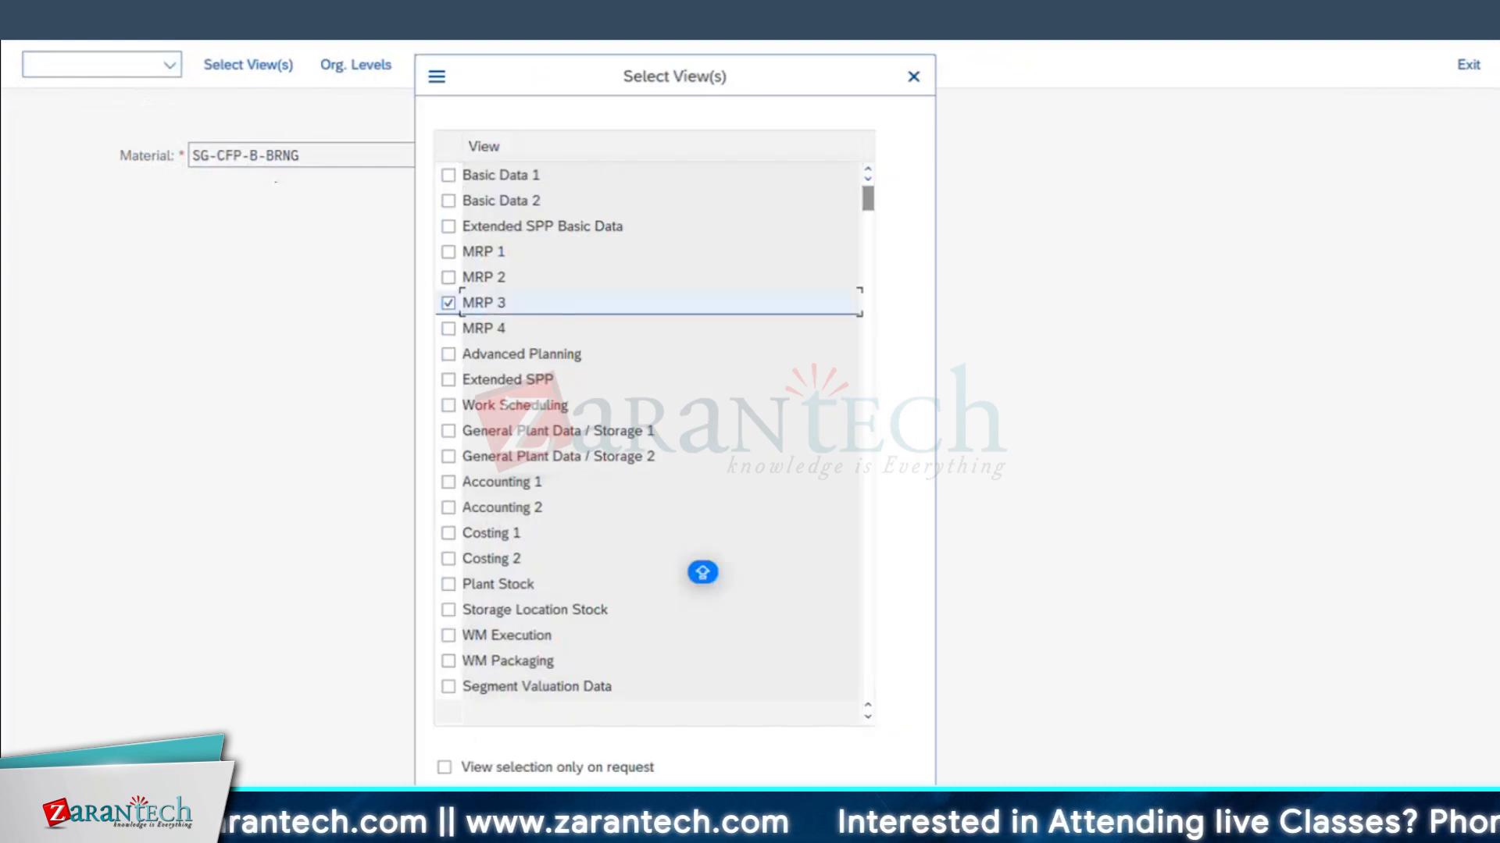
key(Return)
click(531, 268)
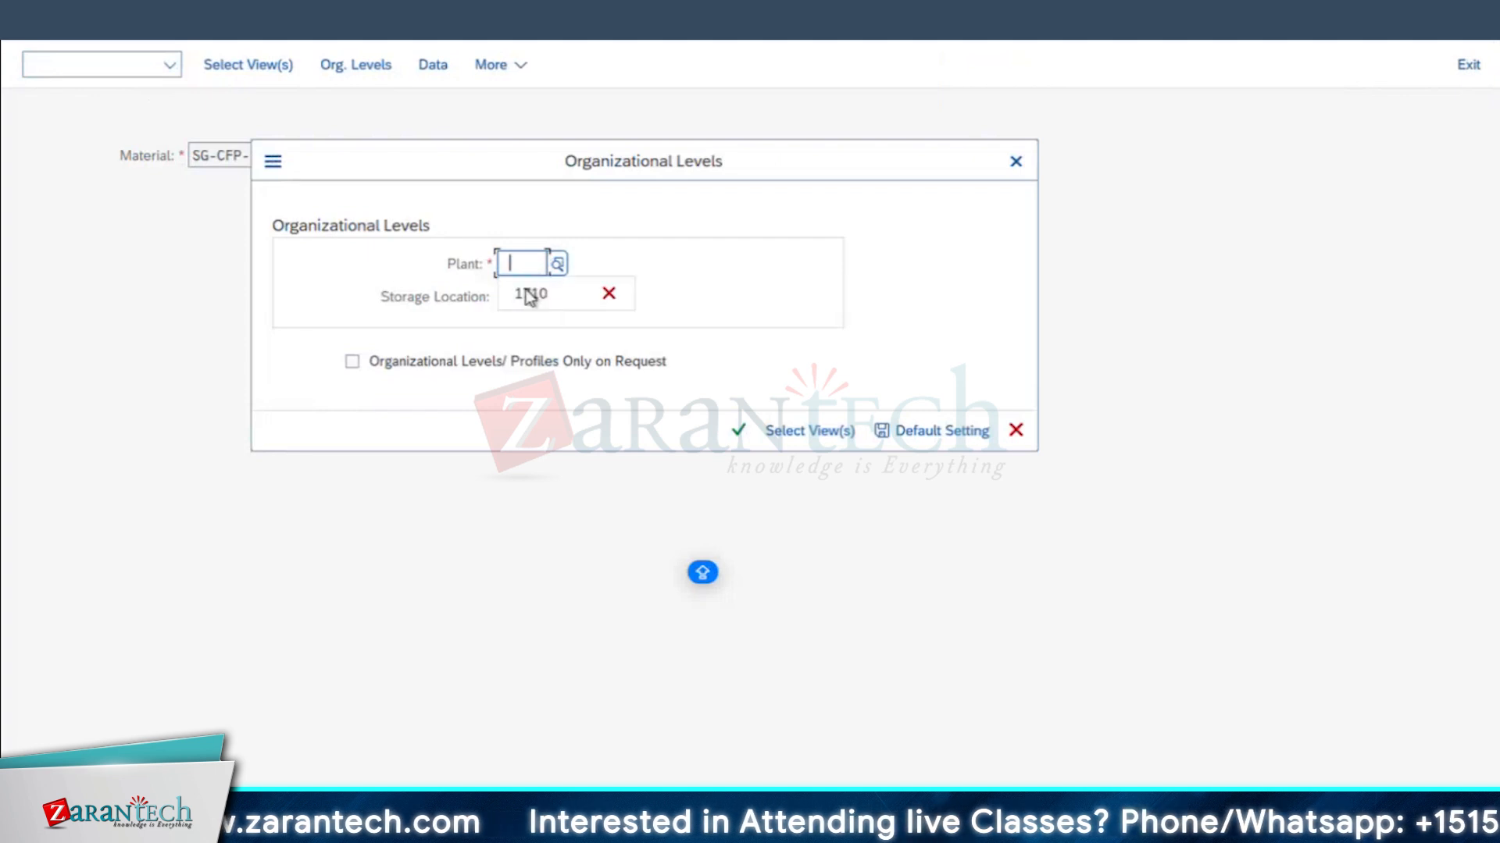
click(517, 303)
click(537, 334)
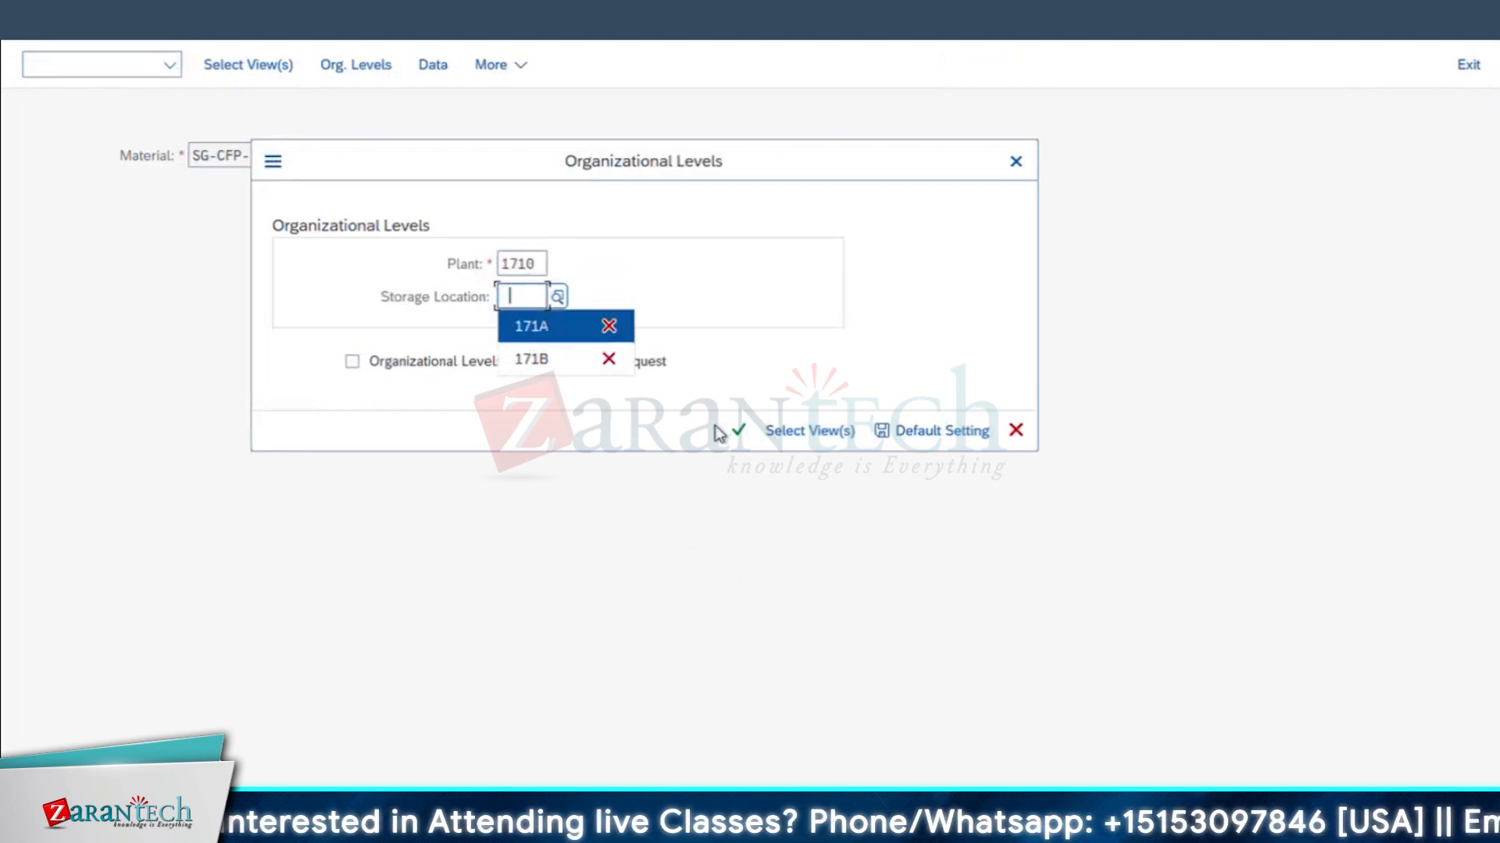
click(738, 430)
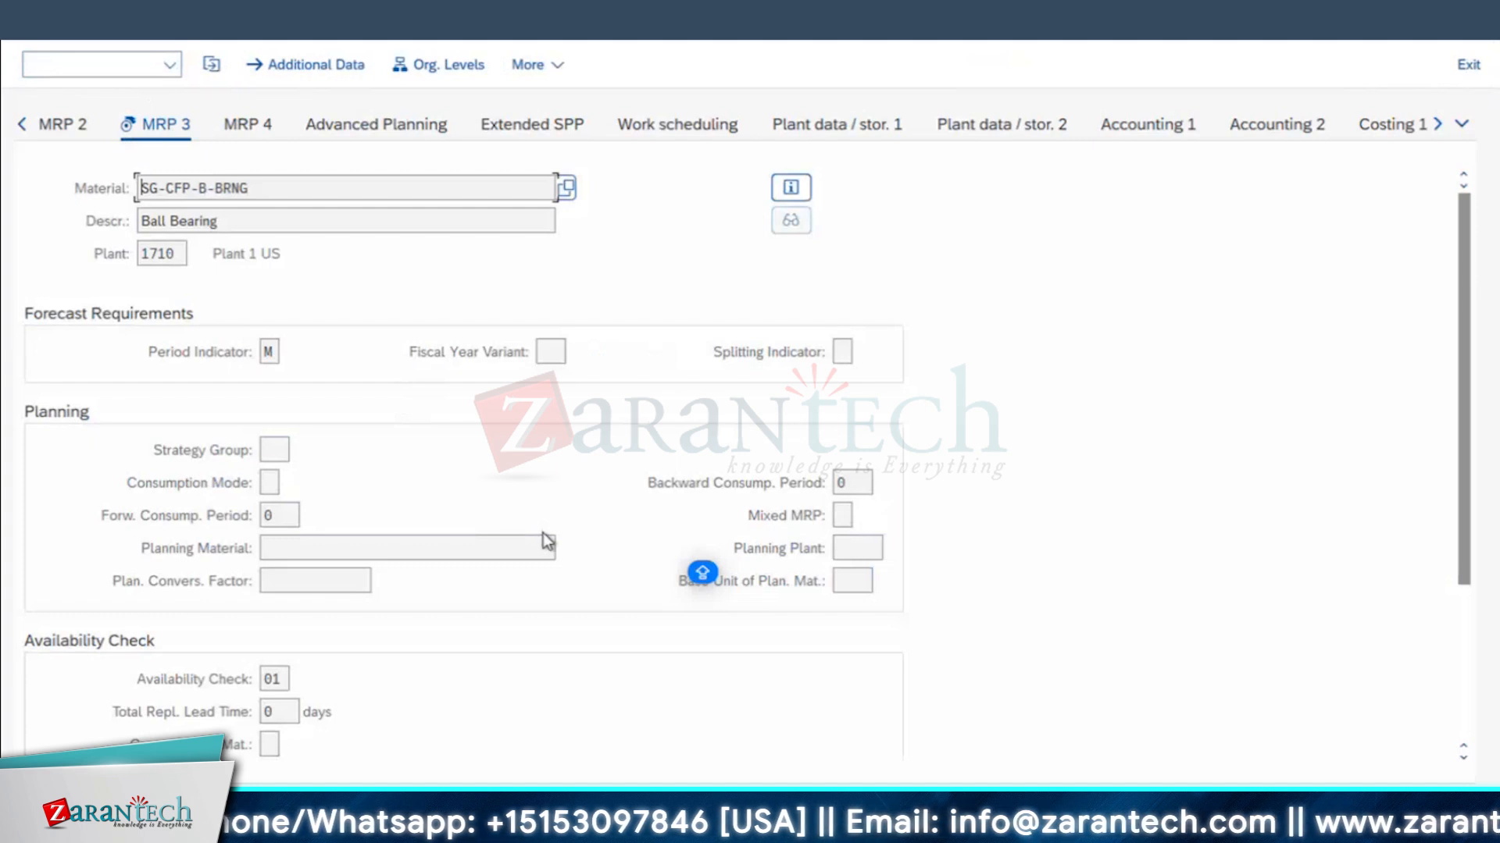
- Check the possible Availability Check values in the MRP 3 view and close the value list without choosing one
scroll(543, 541, down, 5)
click(283, 451)
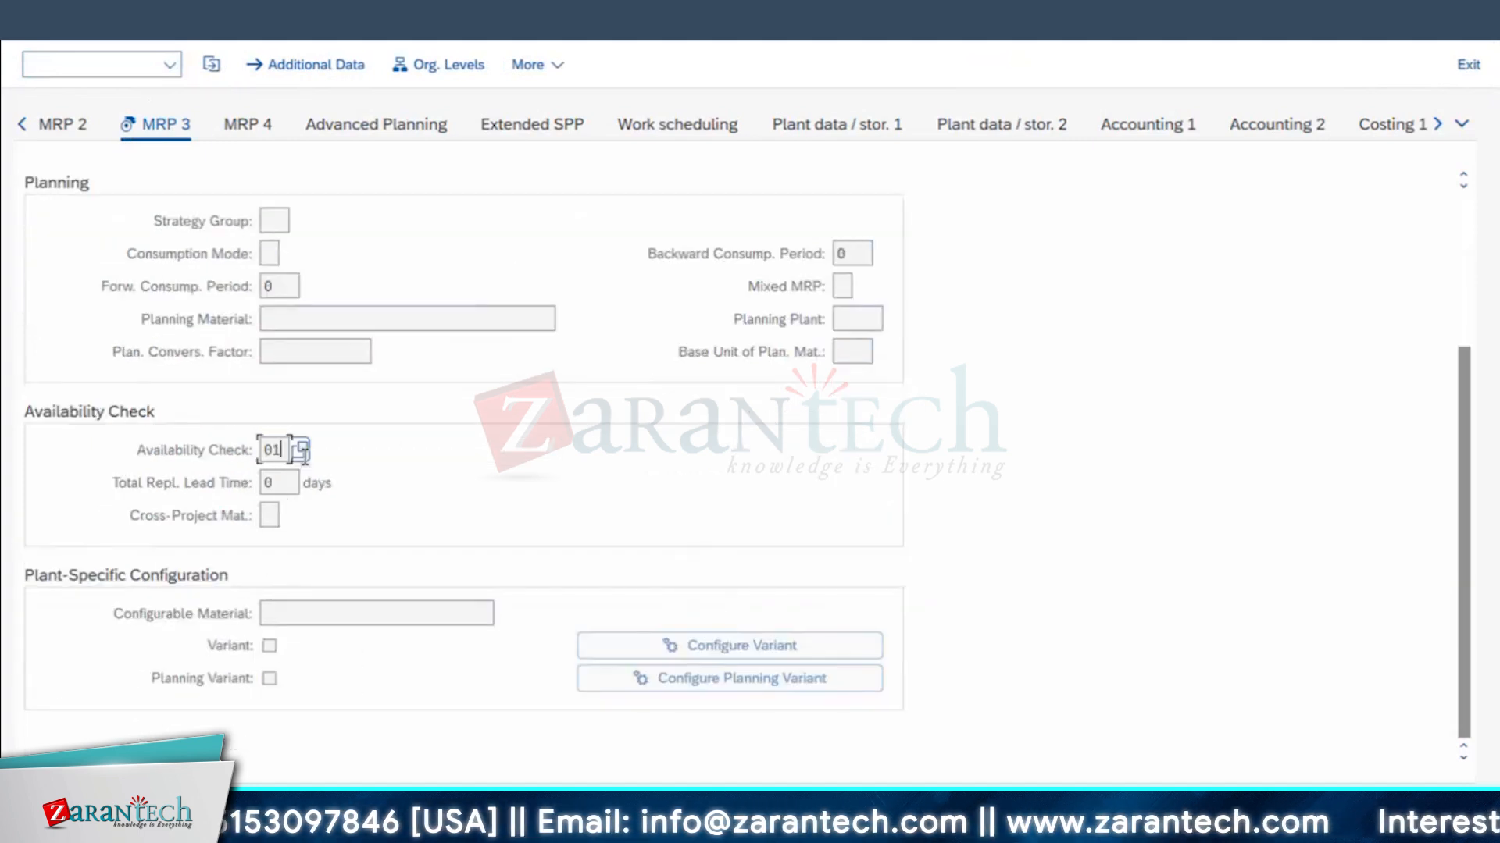
click(303, 450)
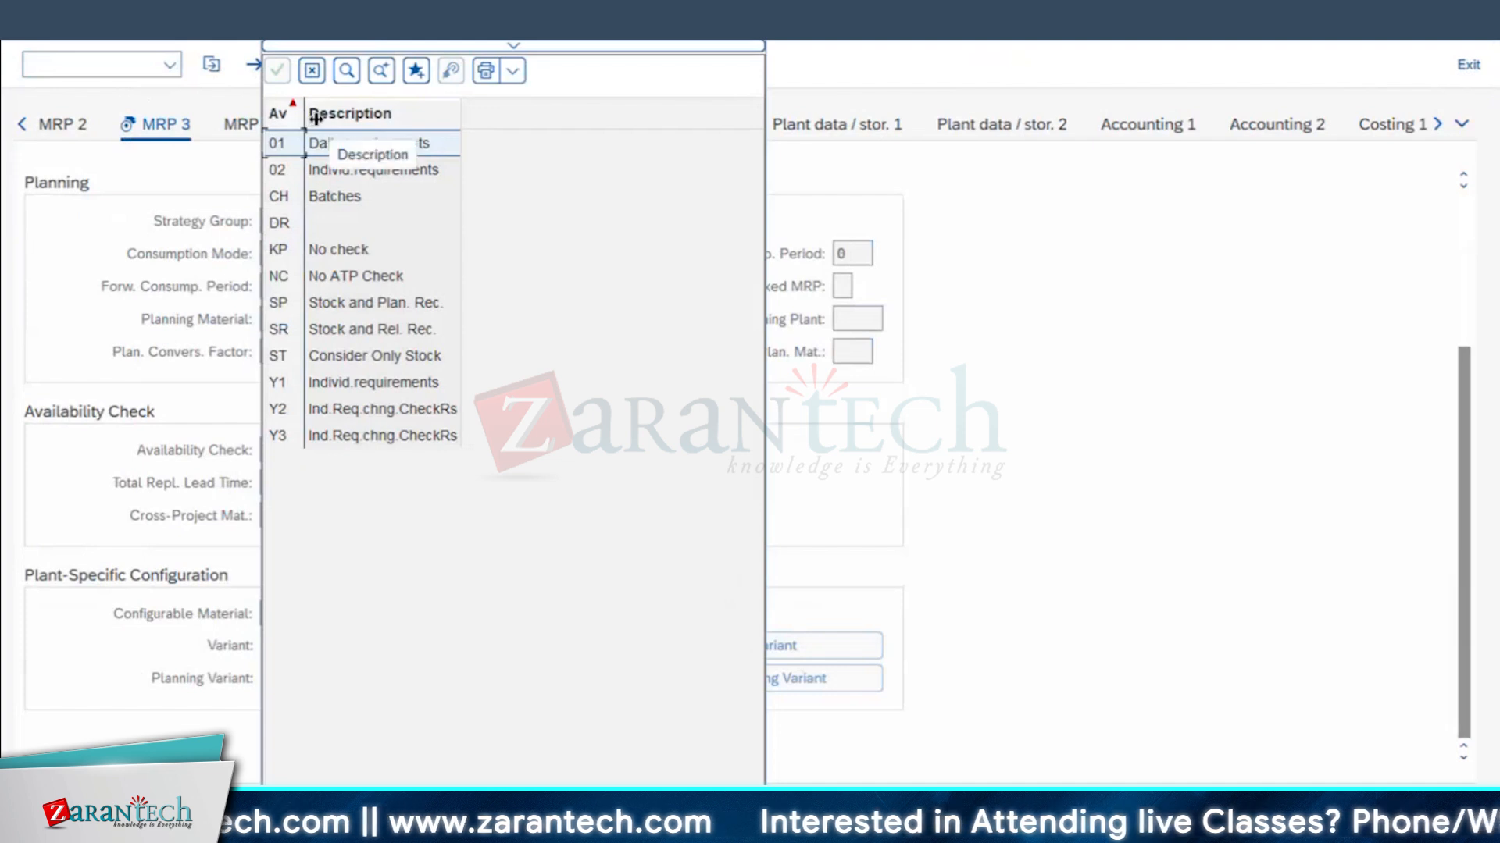
drag(316, 117, 331, 119)
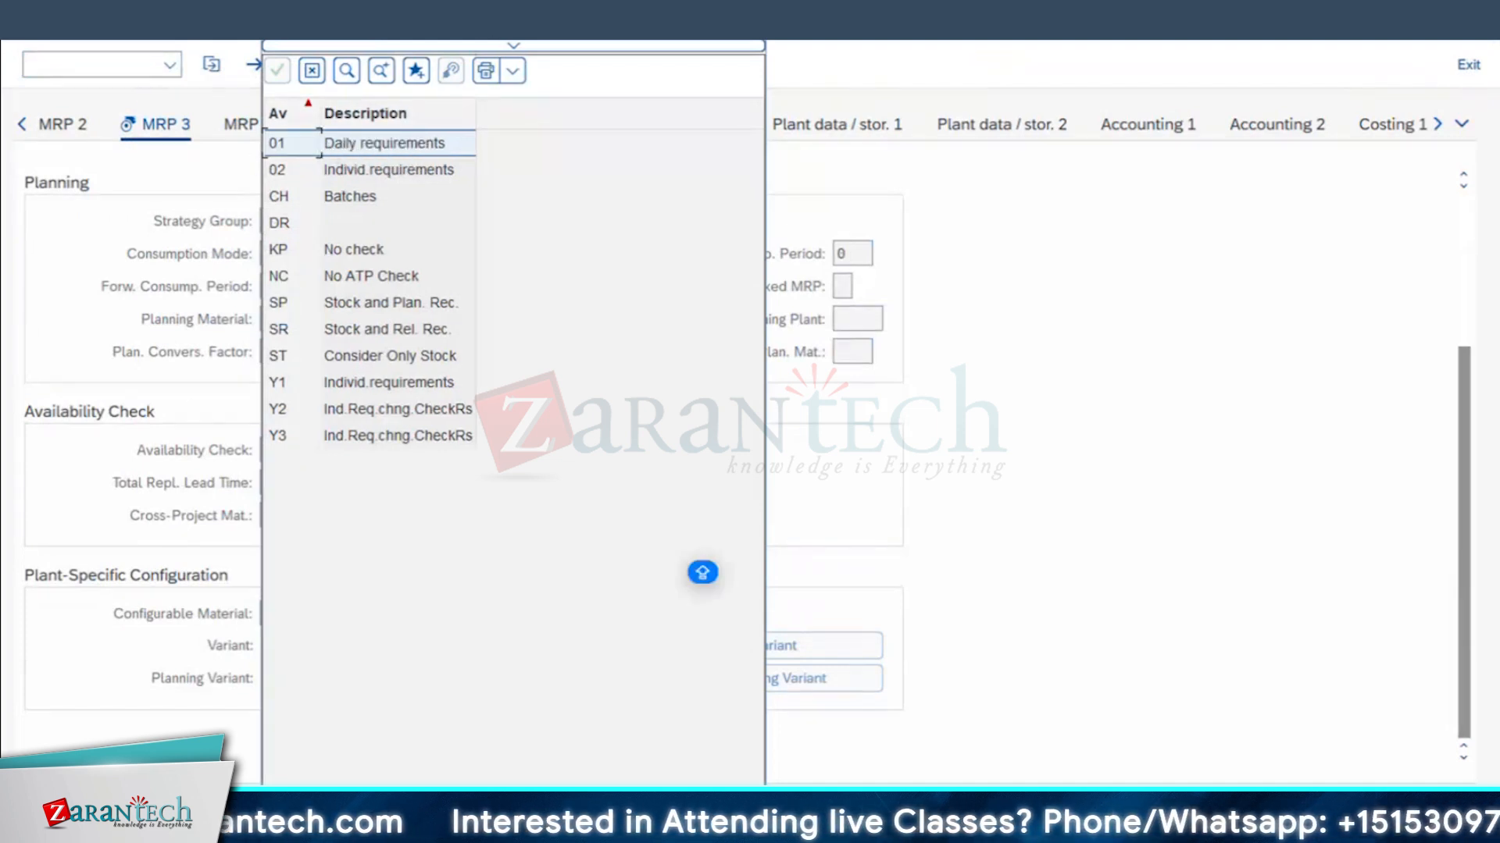
key(Escape)
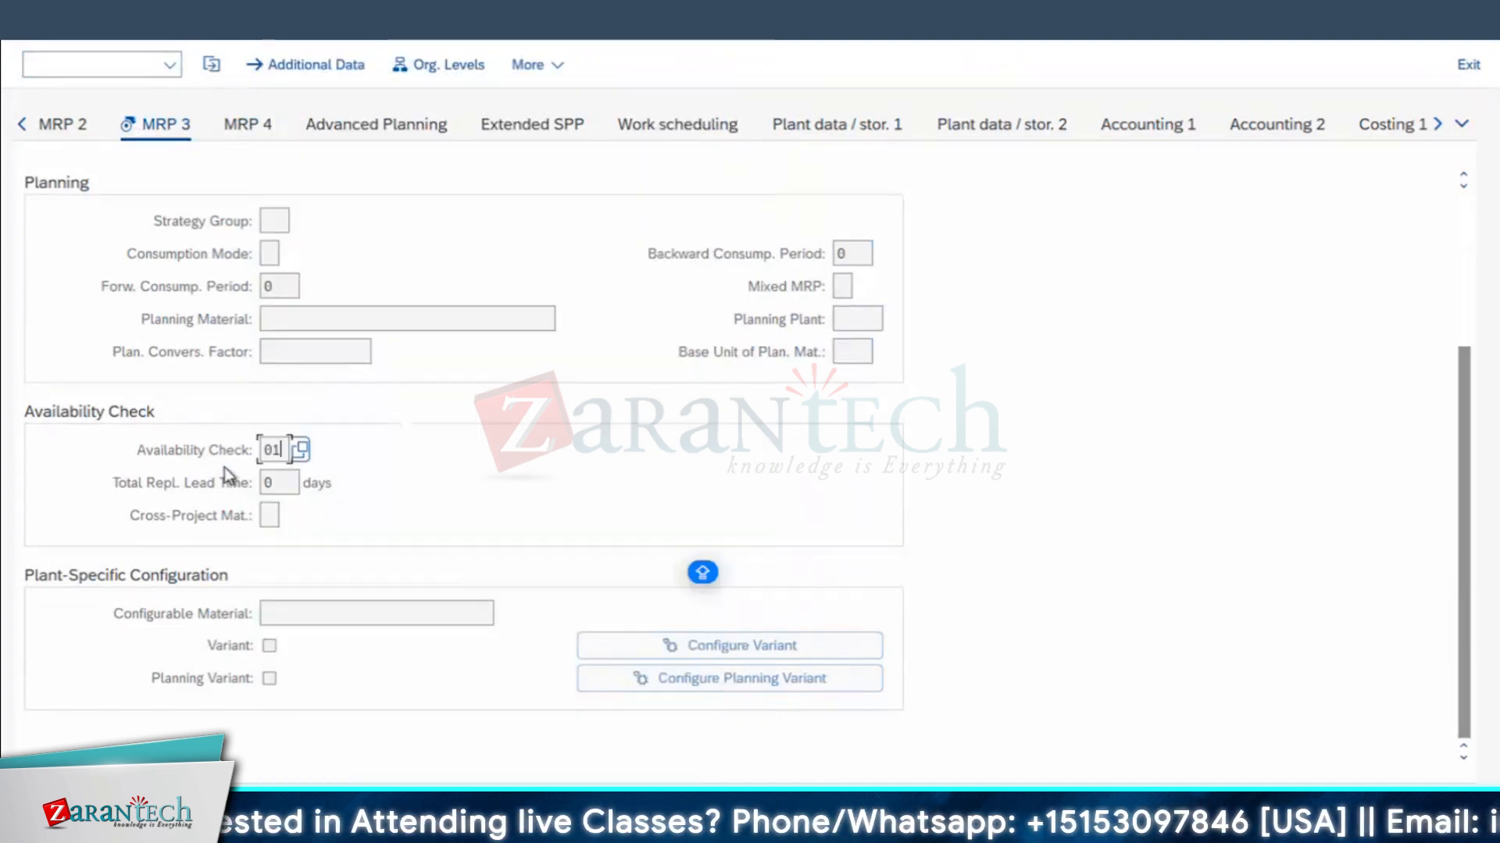
- Switch back to the Display IMG session, collapse the Availability Check node, and look through the remaining order customizing activities
click(403, 832)
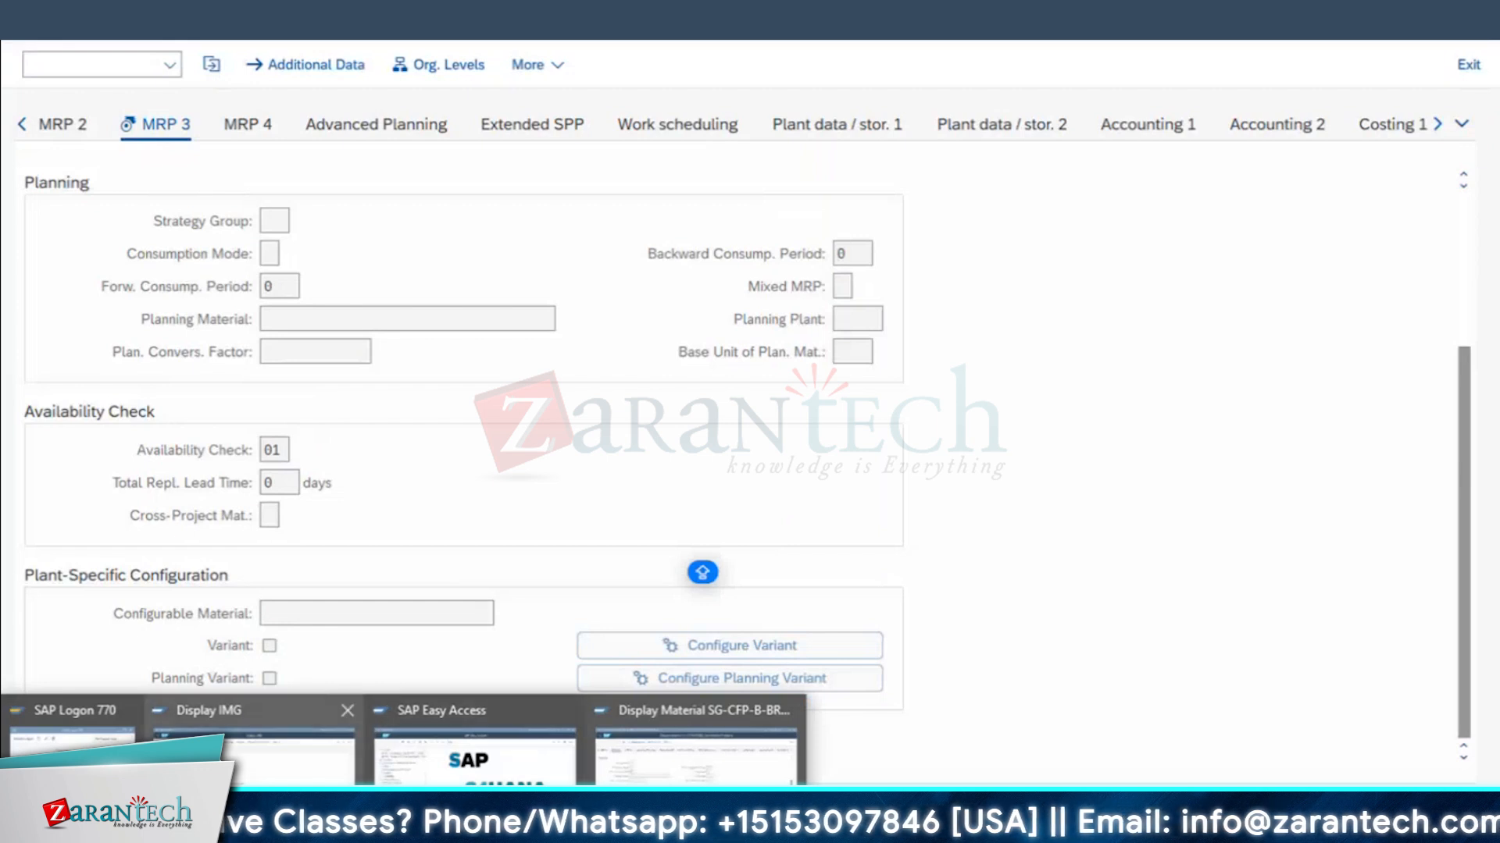
click(254, 750)
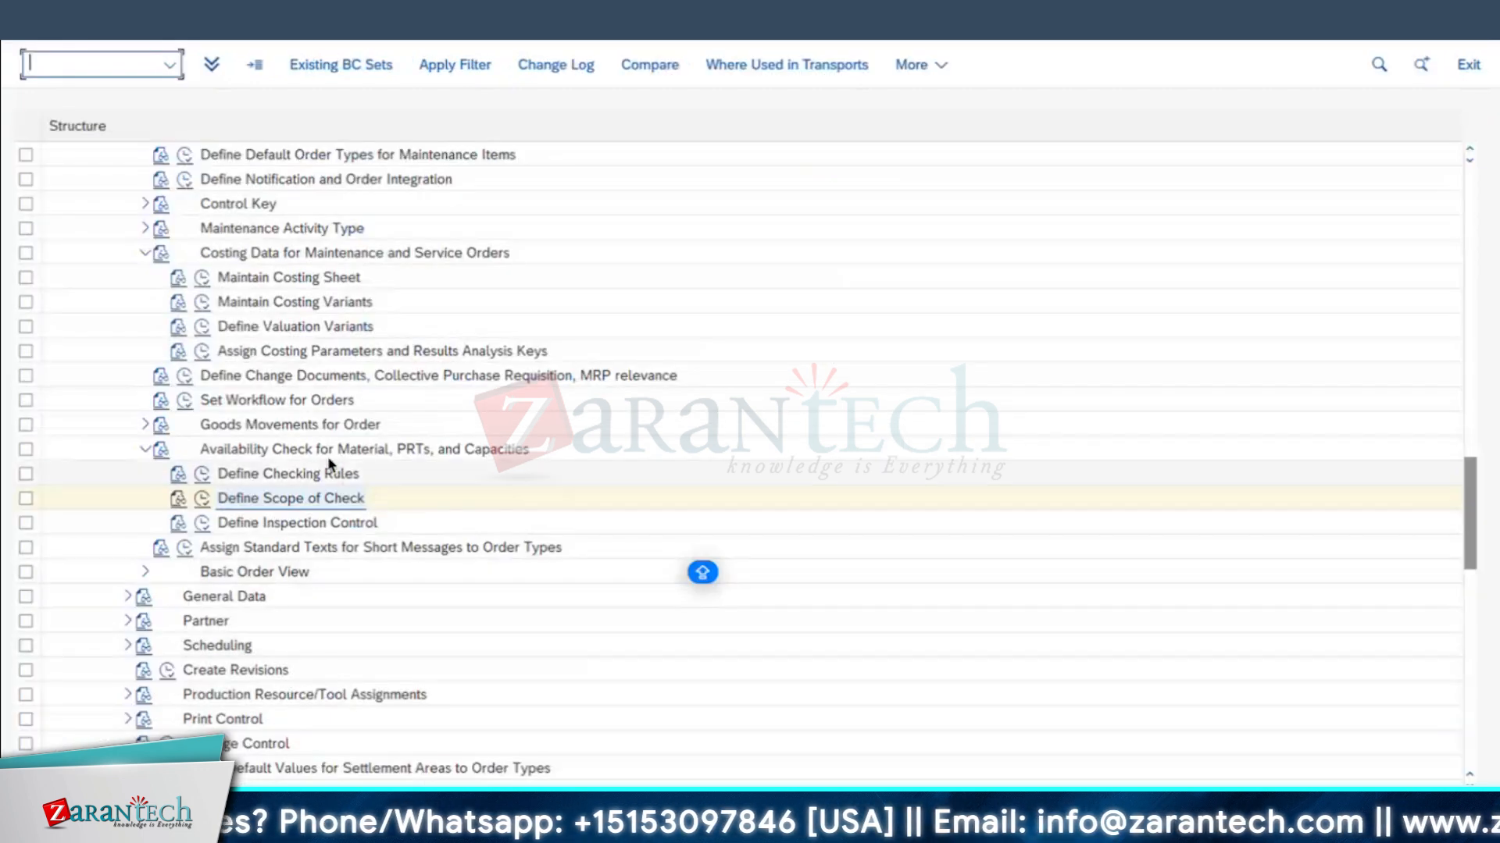
click(144, 448)
scroll(169, 278, down, 3)
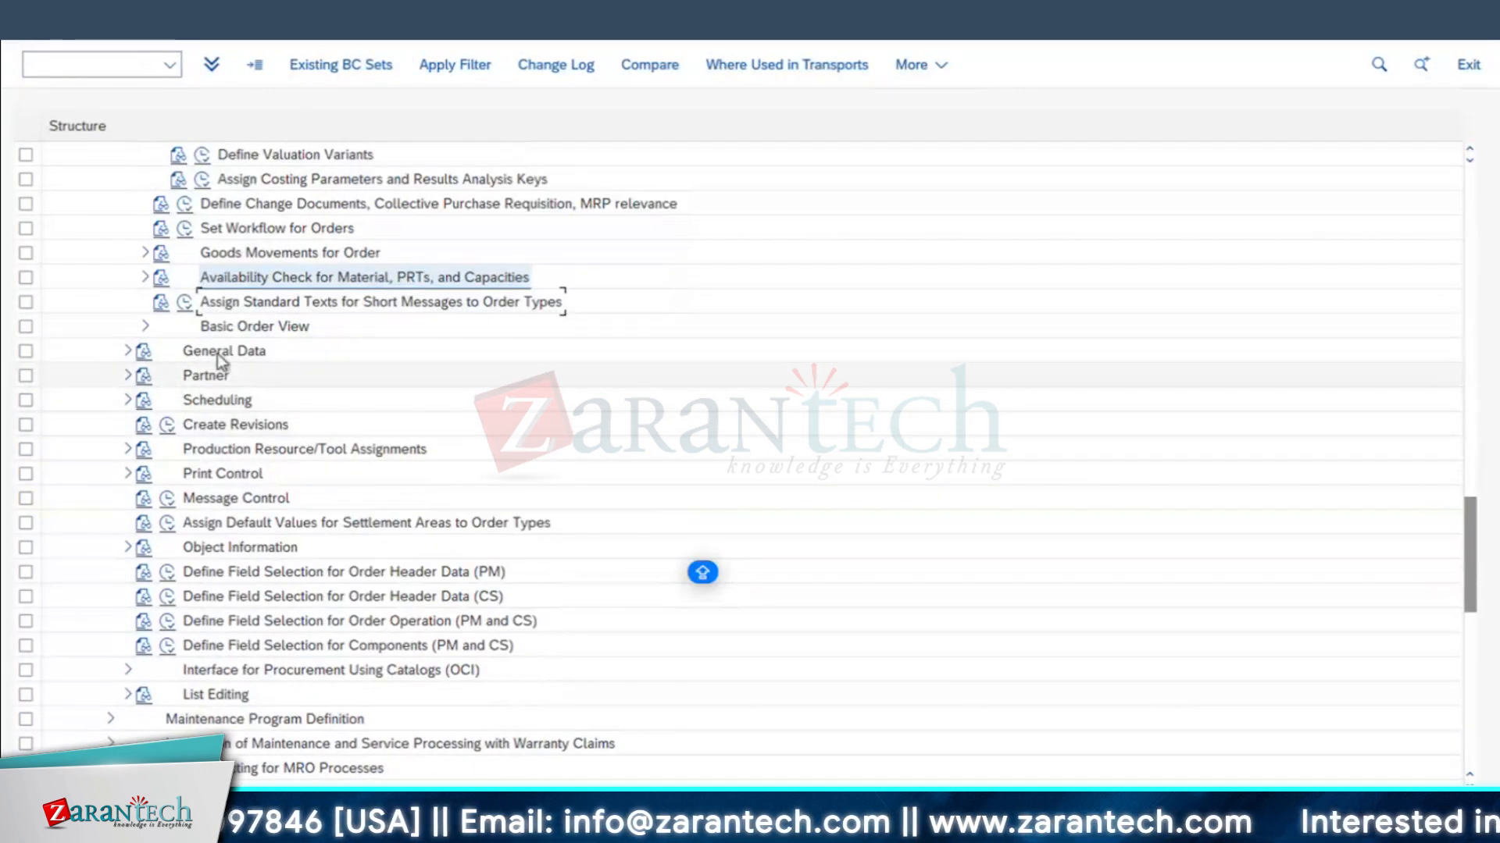
- Expand General Data and review the default component item categories by material type and plant, then return to the customizing structure
click(128, 351)
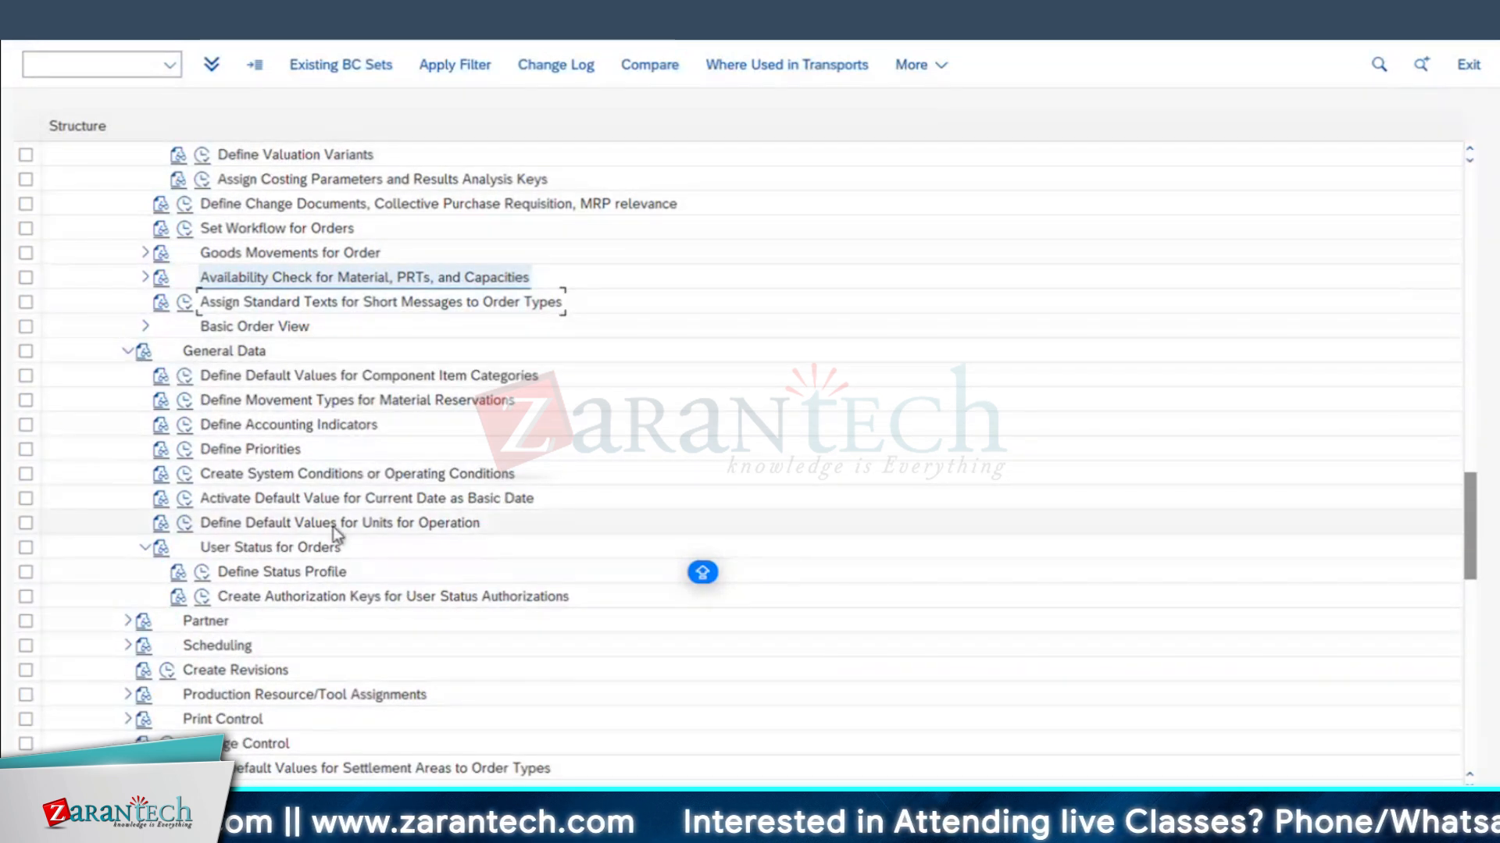
click(439, 381)
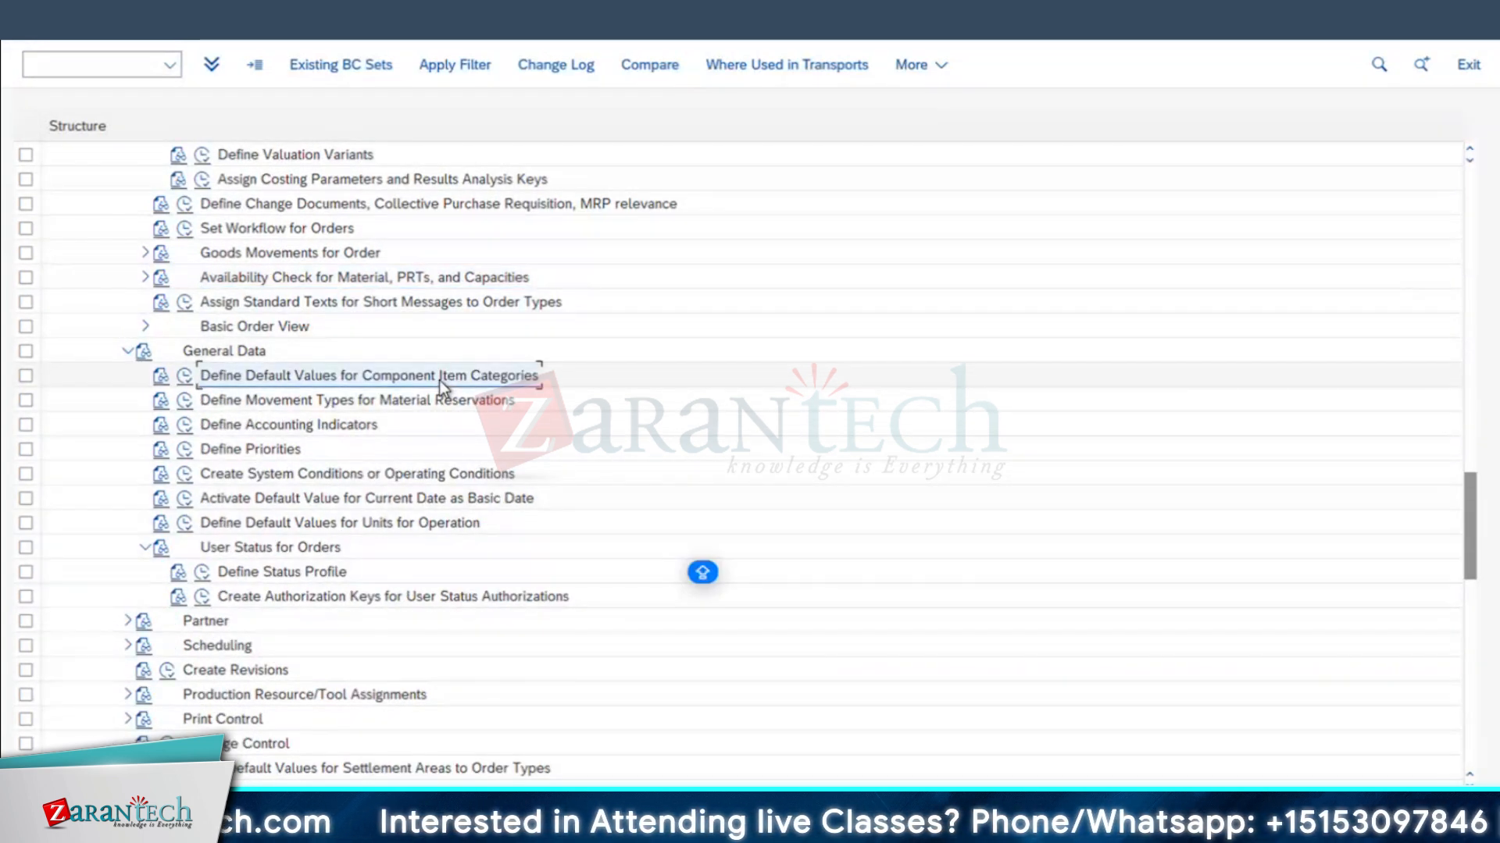
click(184, 377)
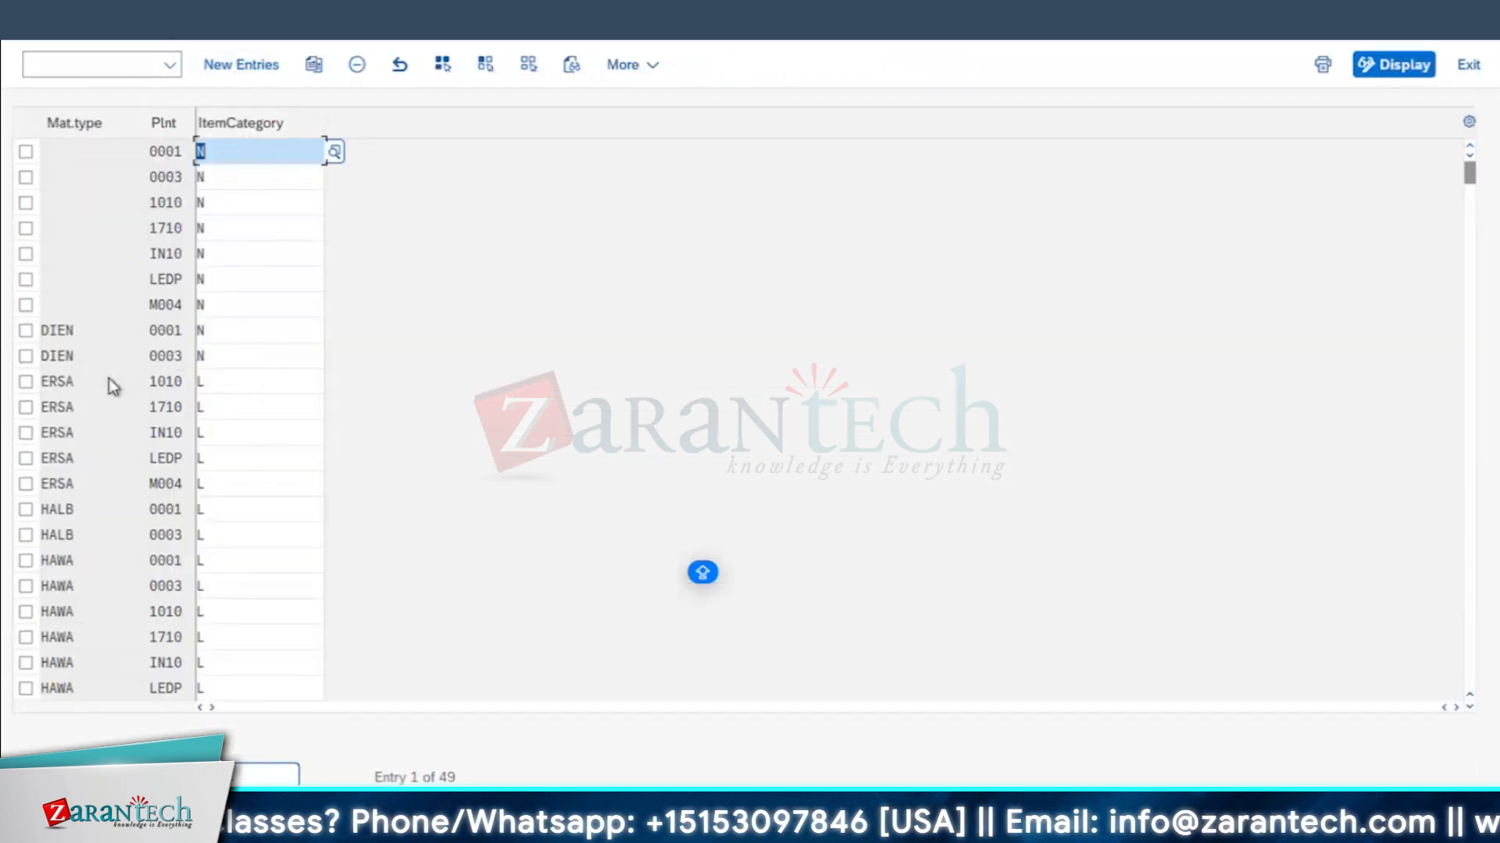
scroll(58, 484, down, 1)
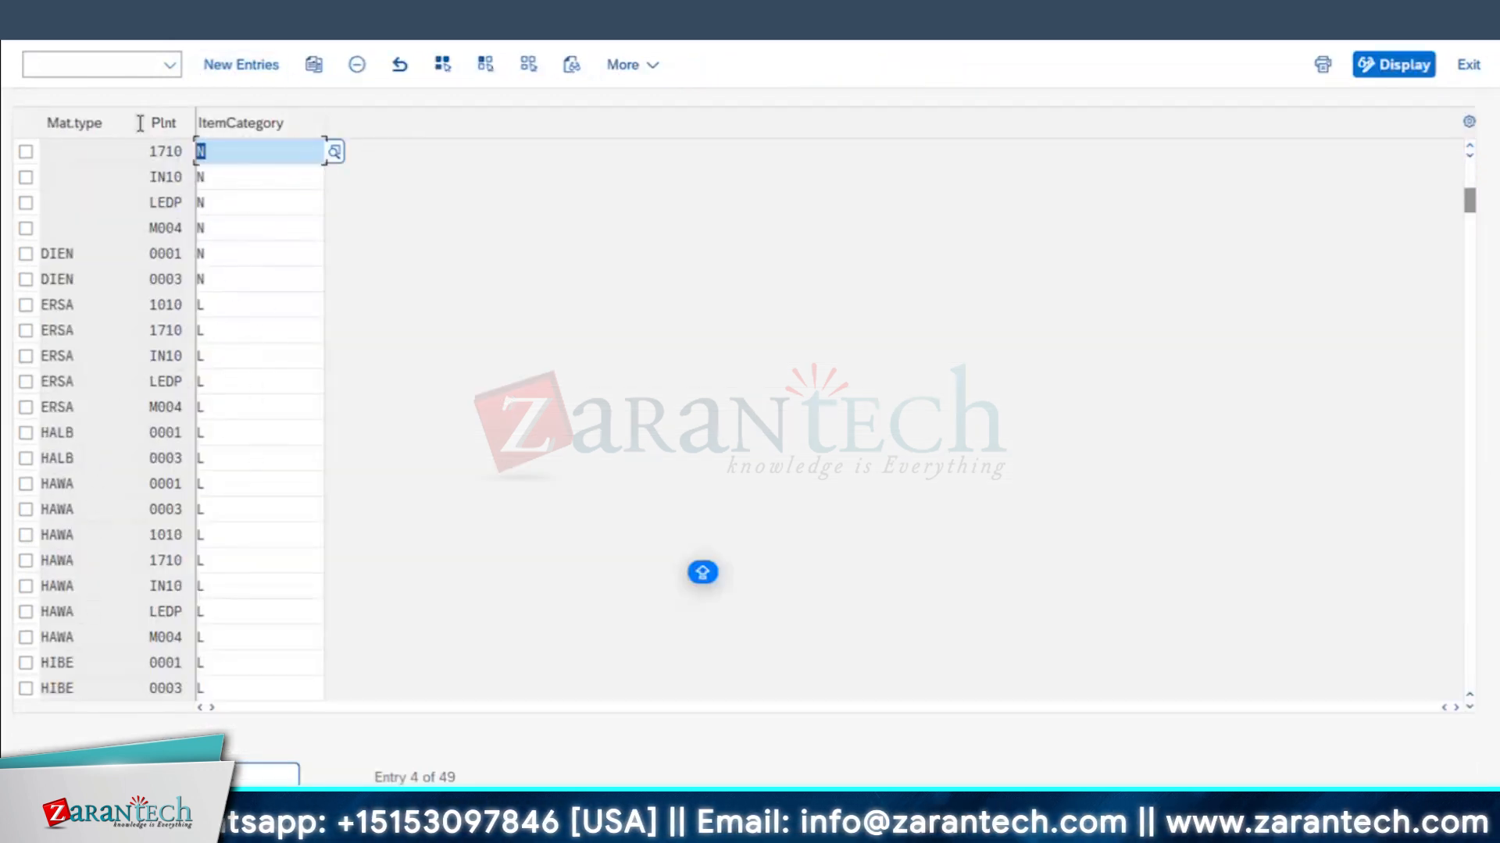
key(F3)
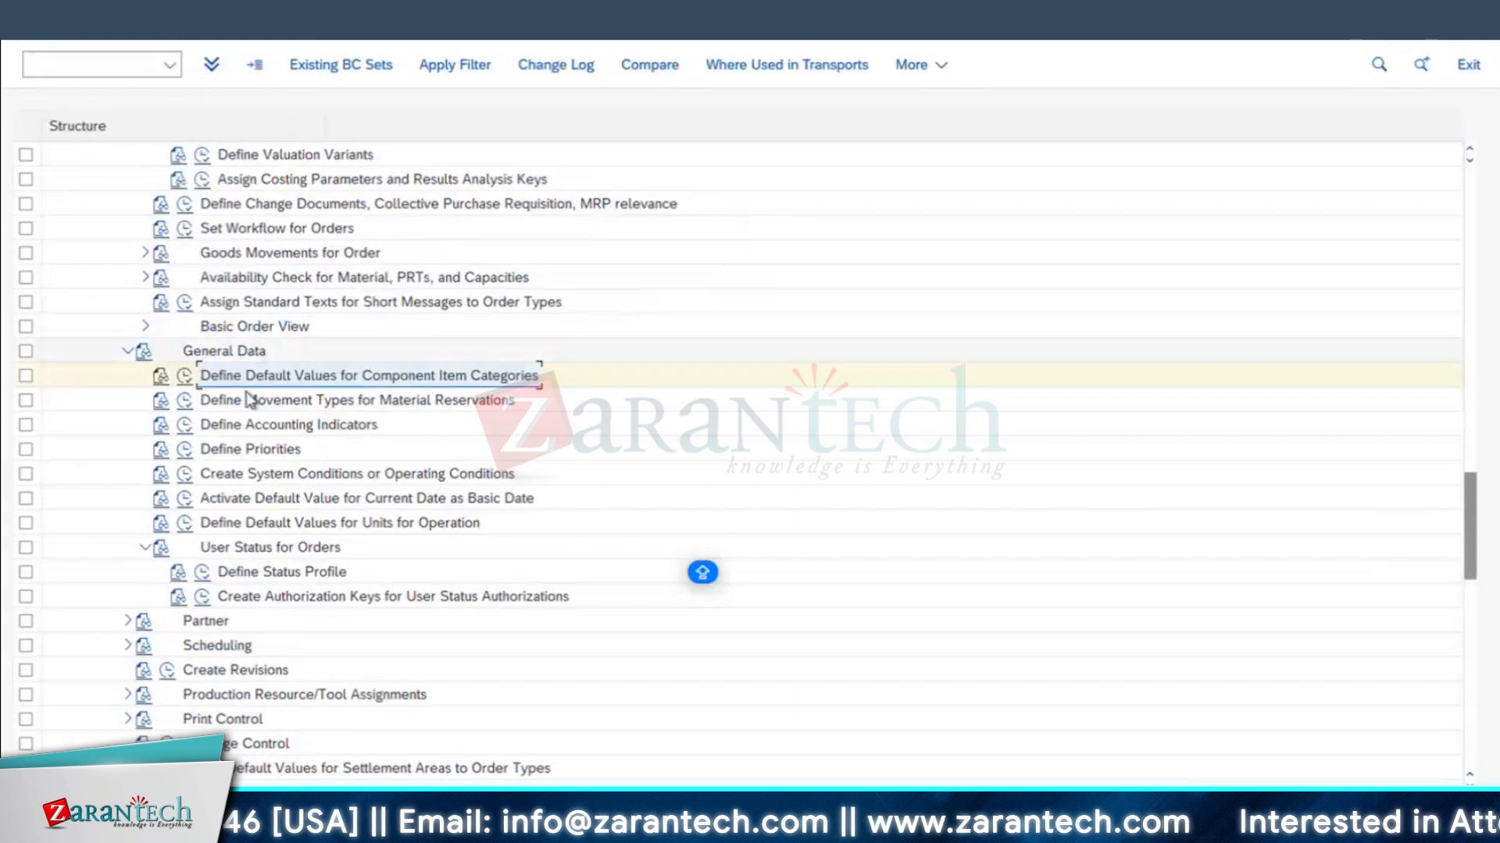
- Check the default current date setting for planning plant 1710 under Activate Default Value for Current Date as Basic Date, and return to the structure
click(250, 446)
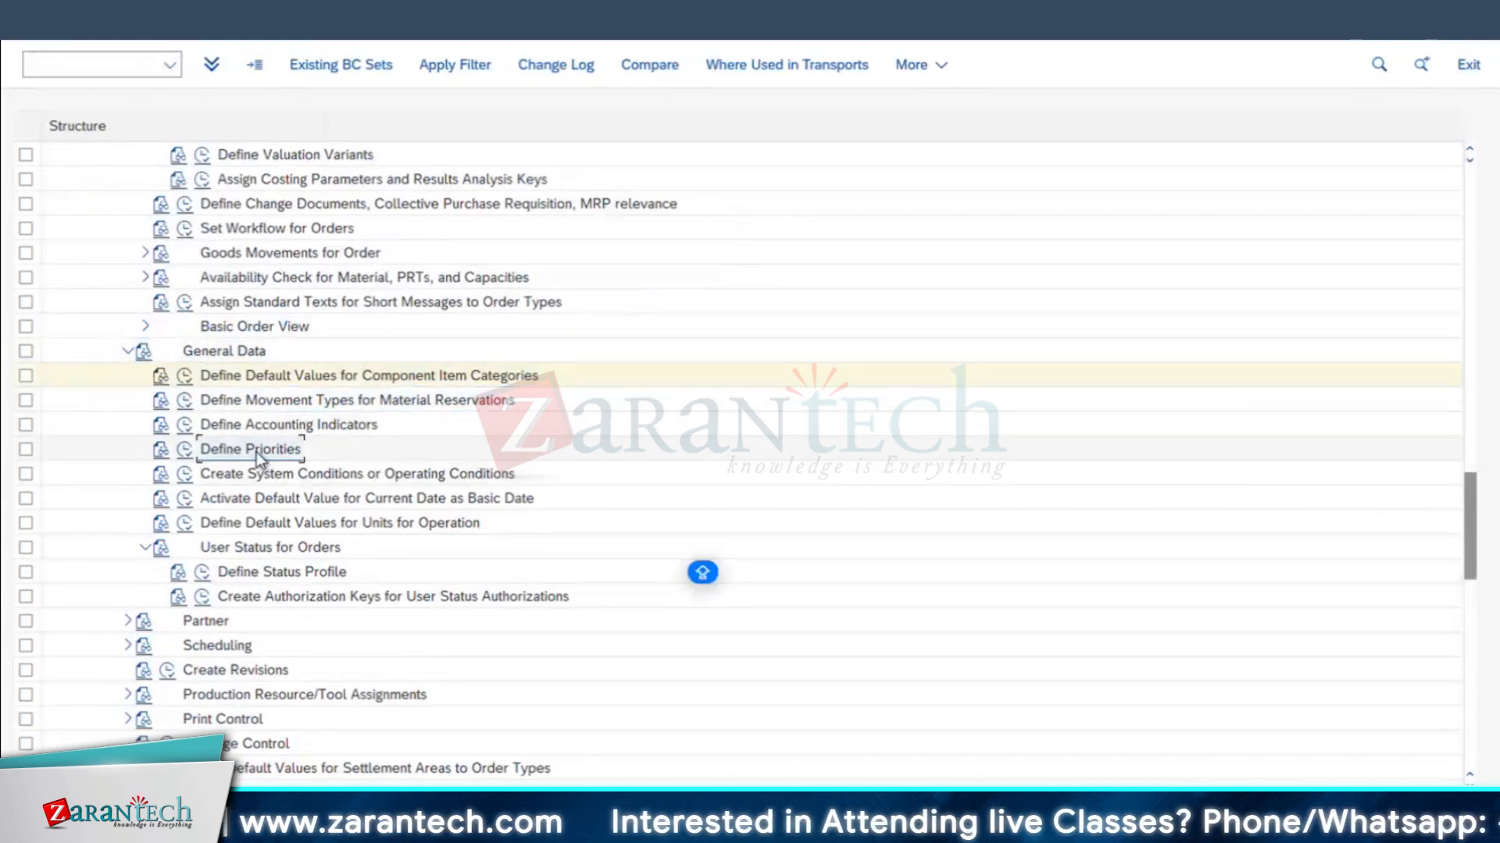
click(297, 477)
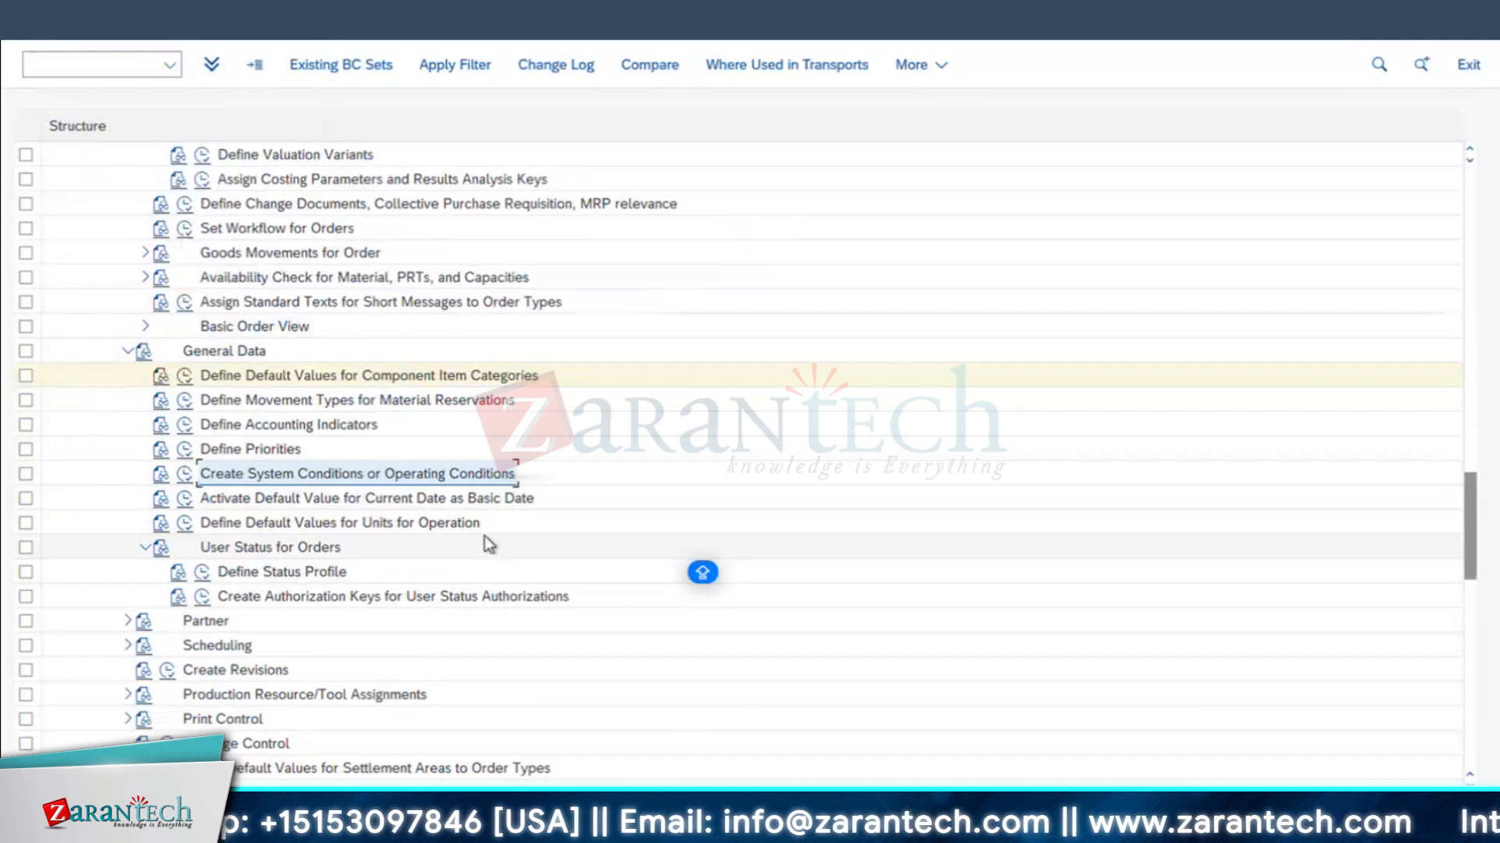
scroll(468, 539, down, 1)
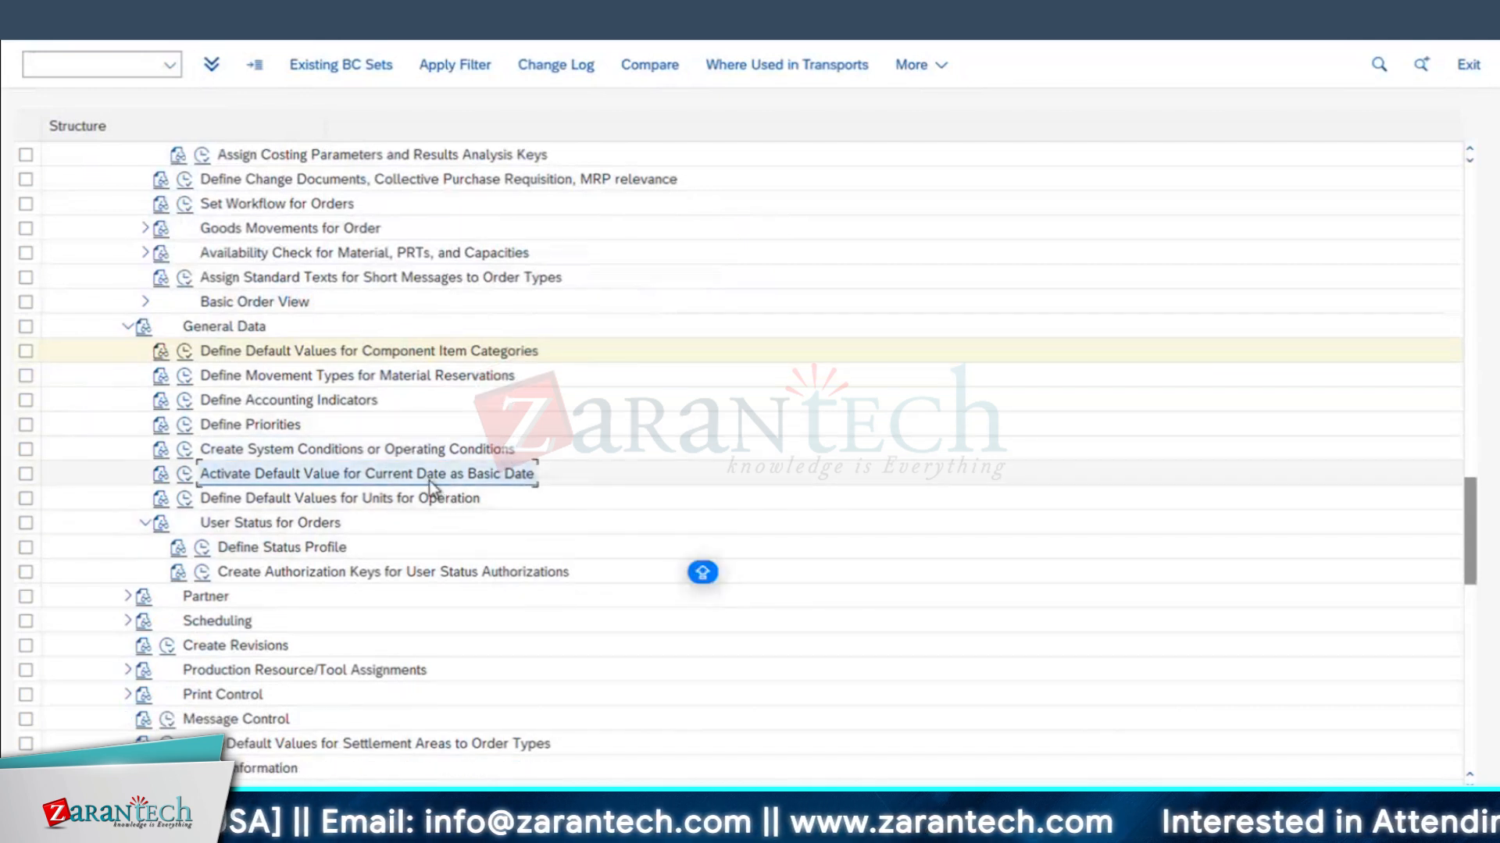
click(185, 474)
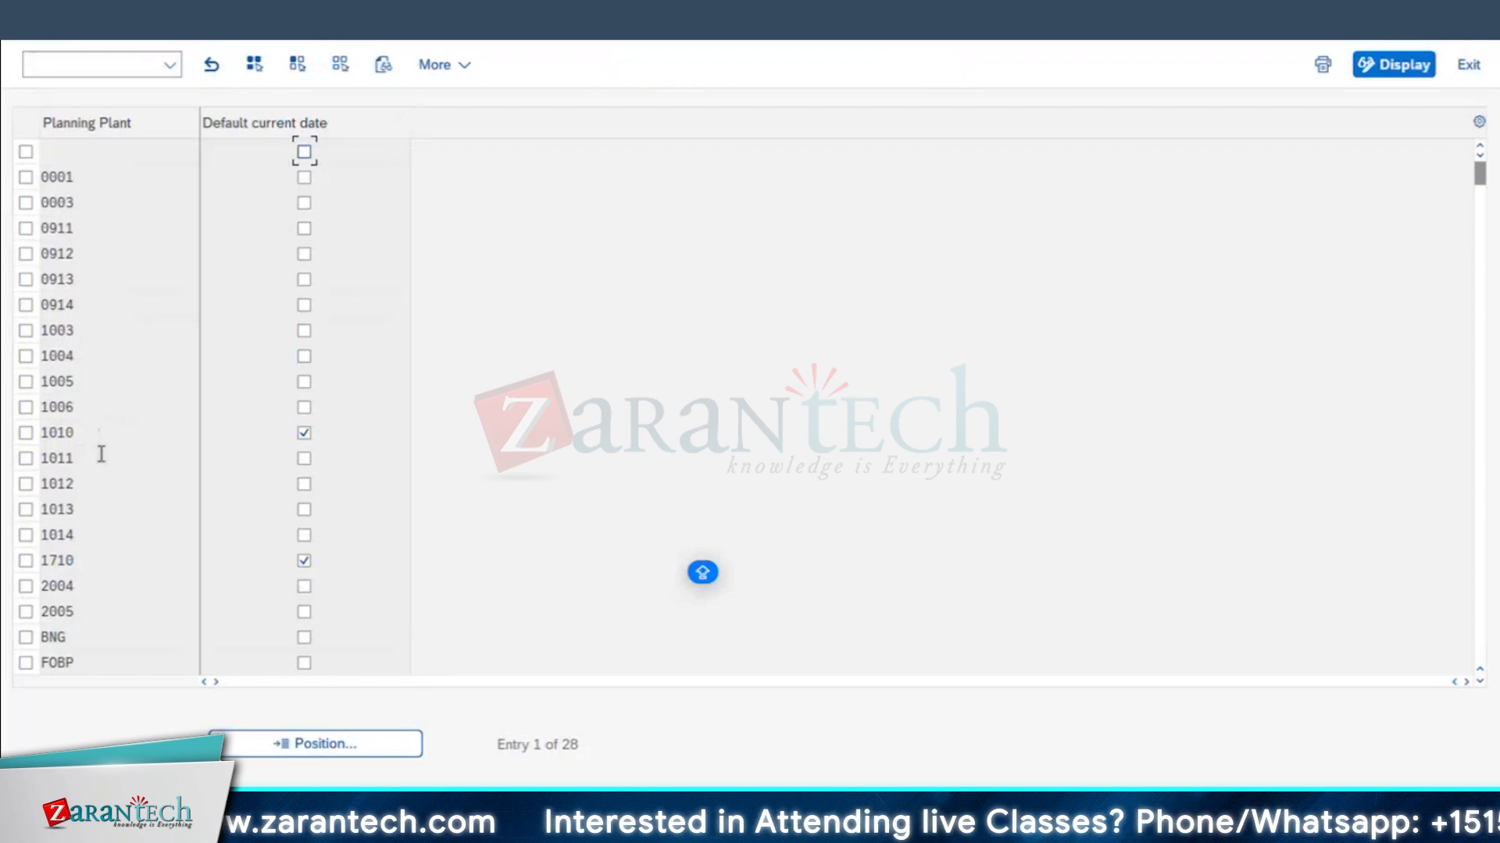
click(48, 560)
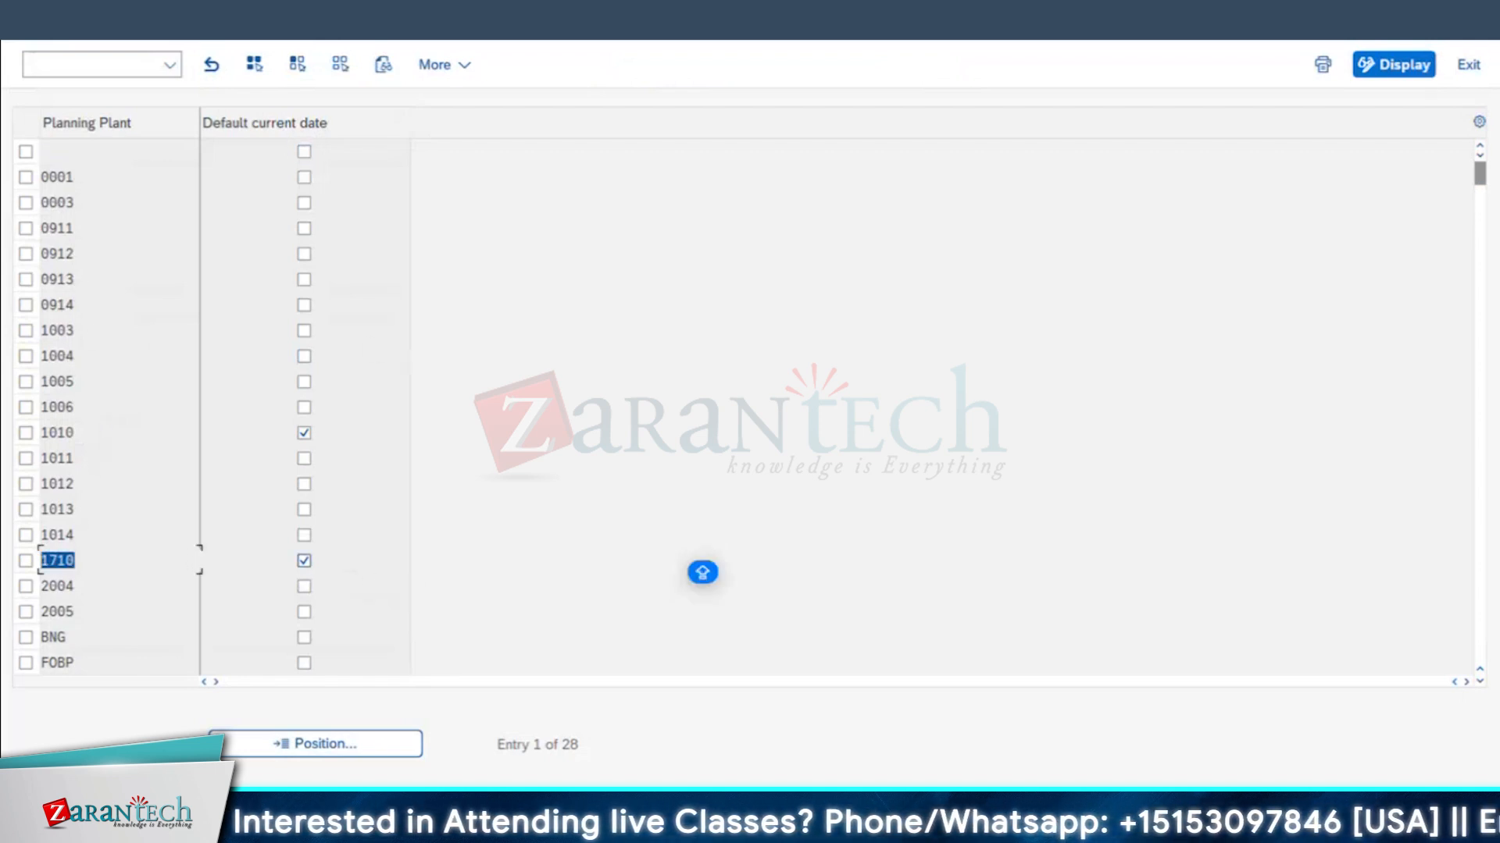
key(F3)
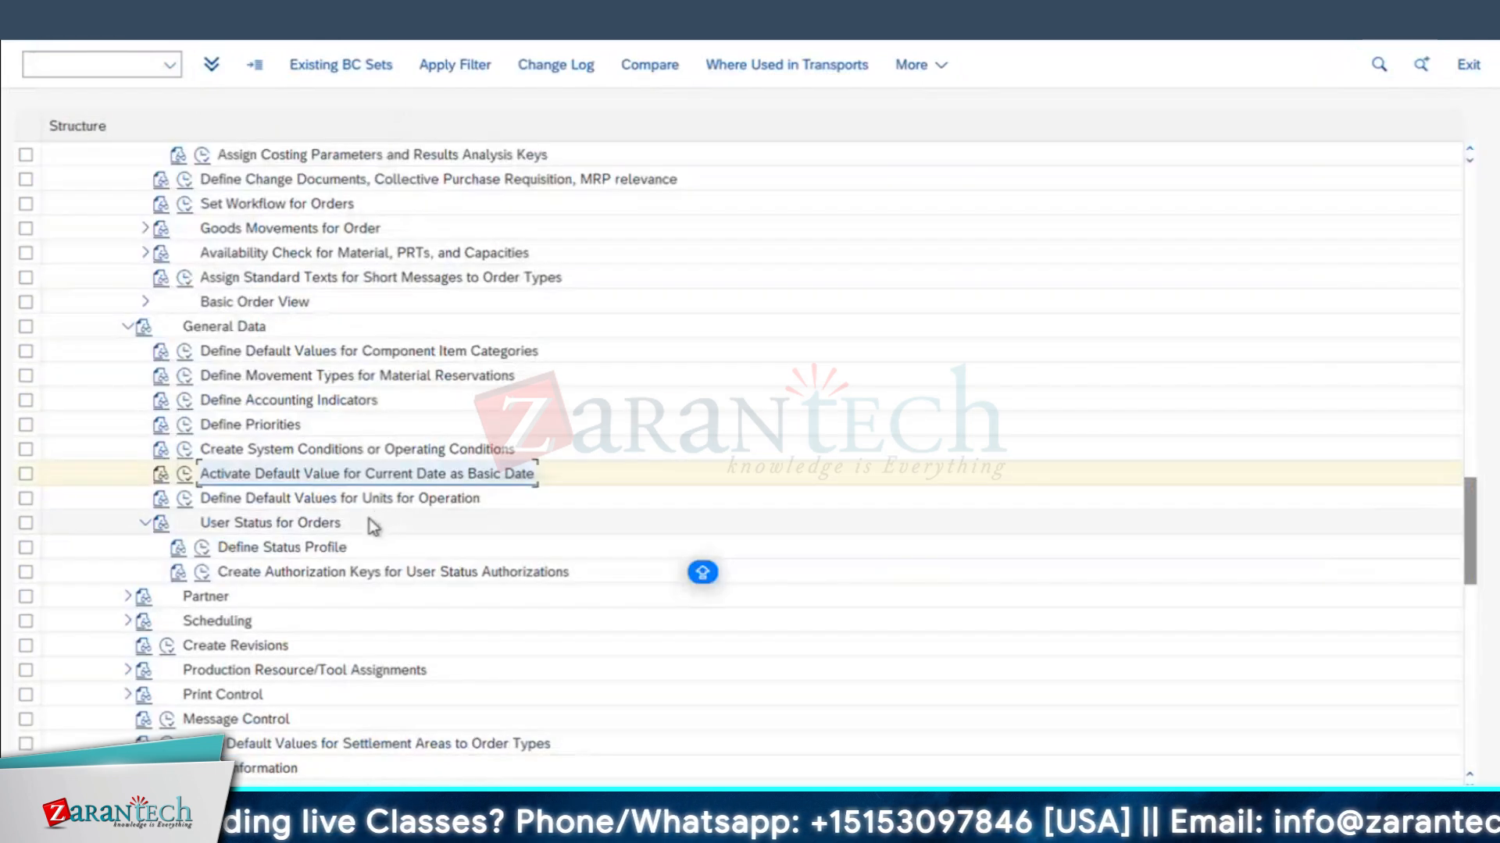
- Look over the remaining General Data activities, from default units for operations to Define Status Profile under User Status for Orders
scroll(372, 525, down, 1)
click(366, 403)
scroll(234, 441, down, 1)
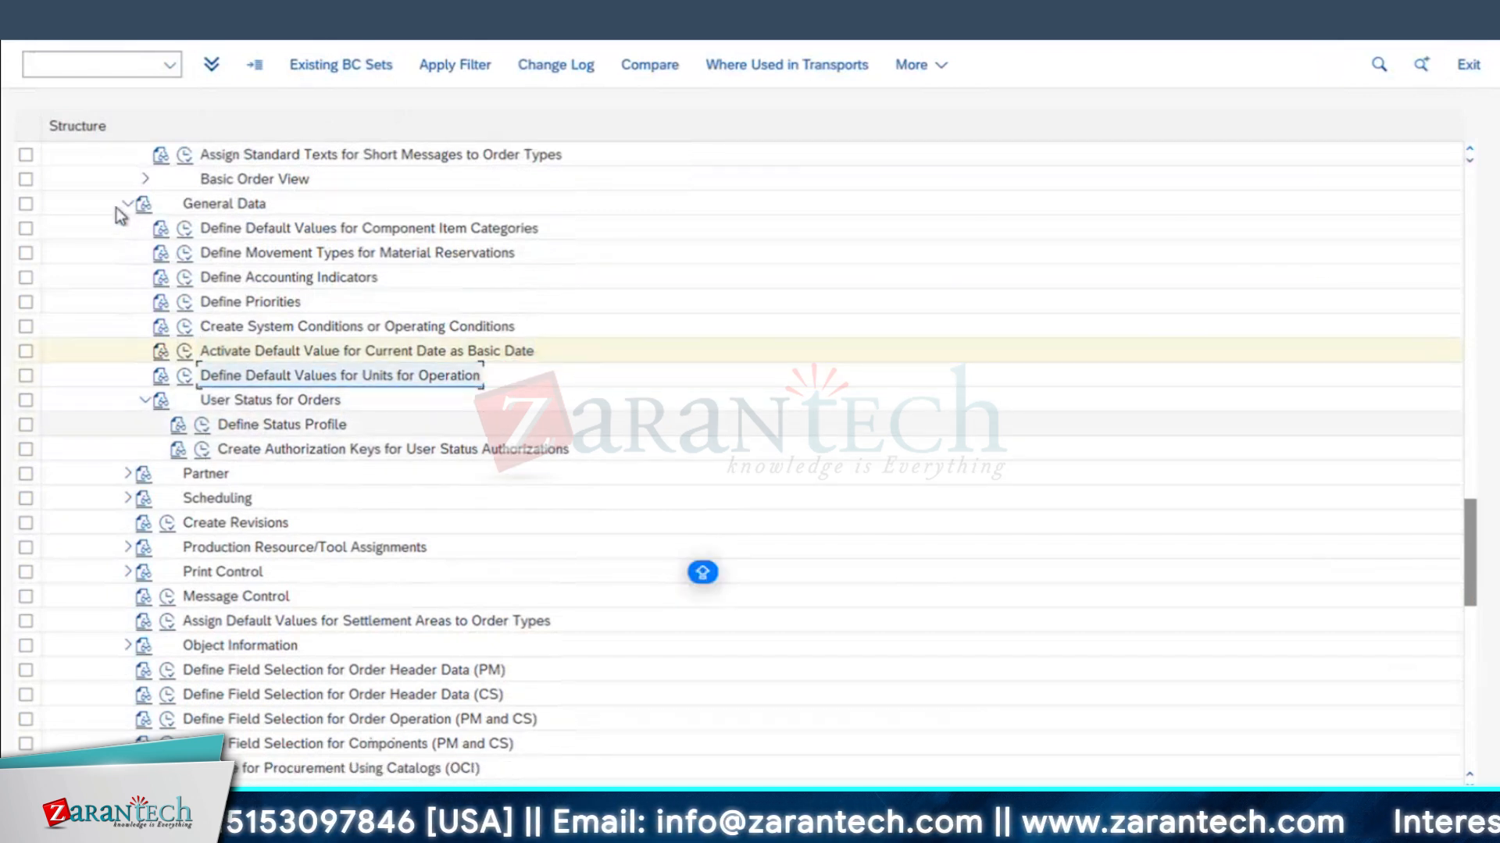
click(127, 205)
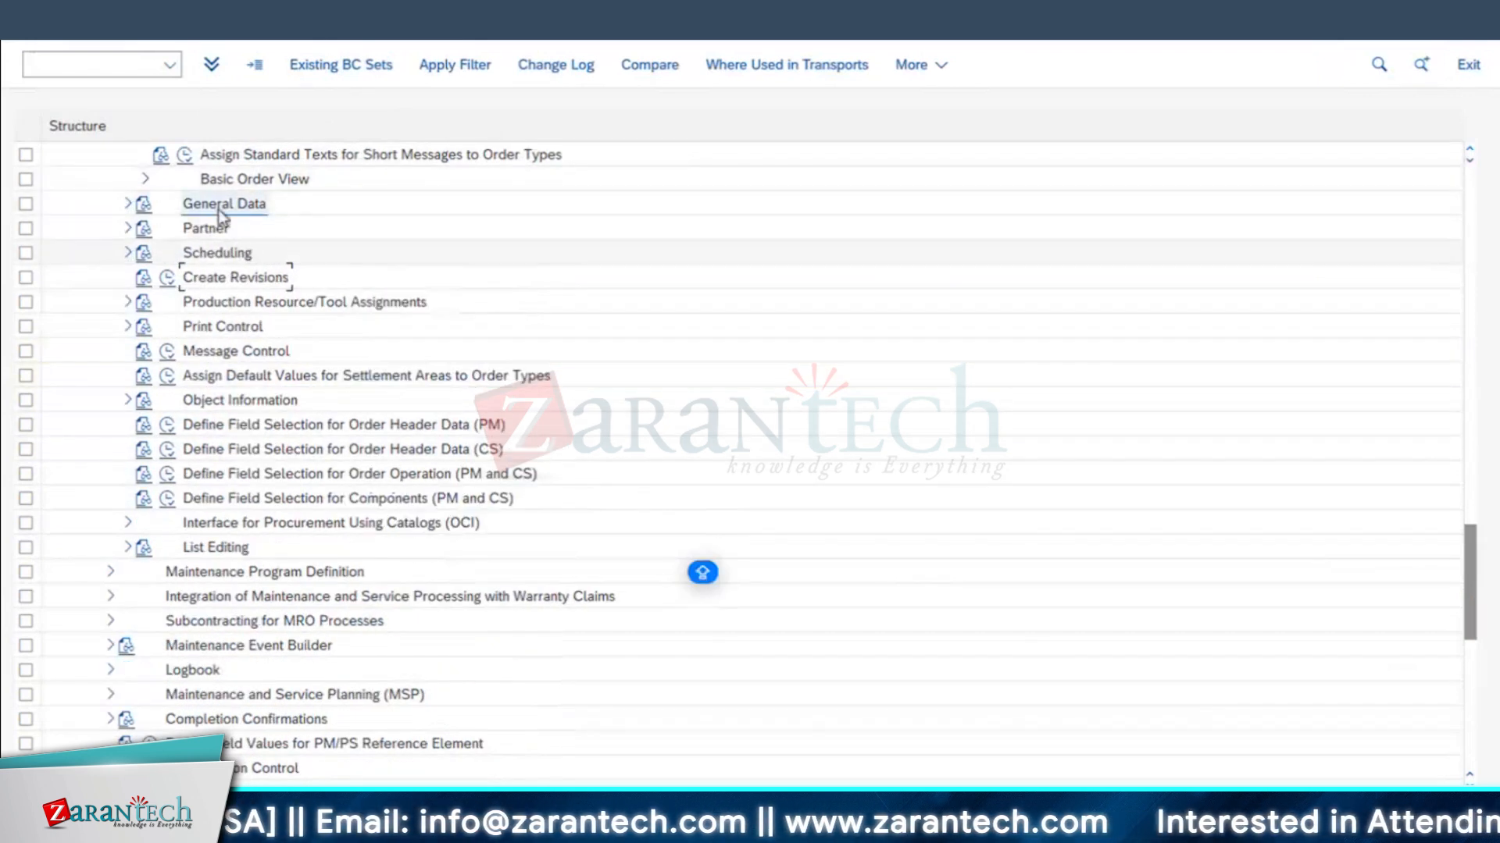
click(127, 205)
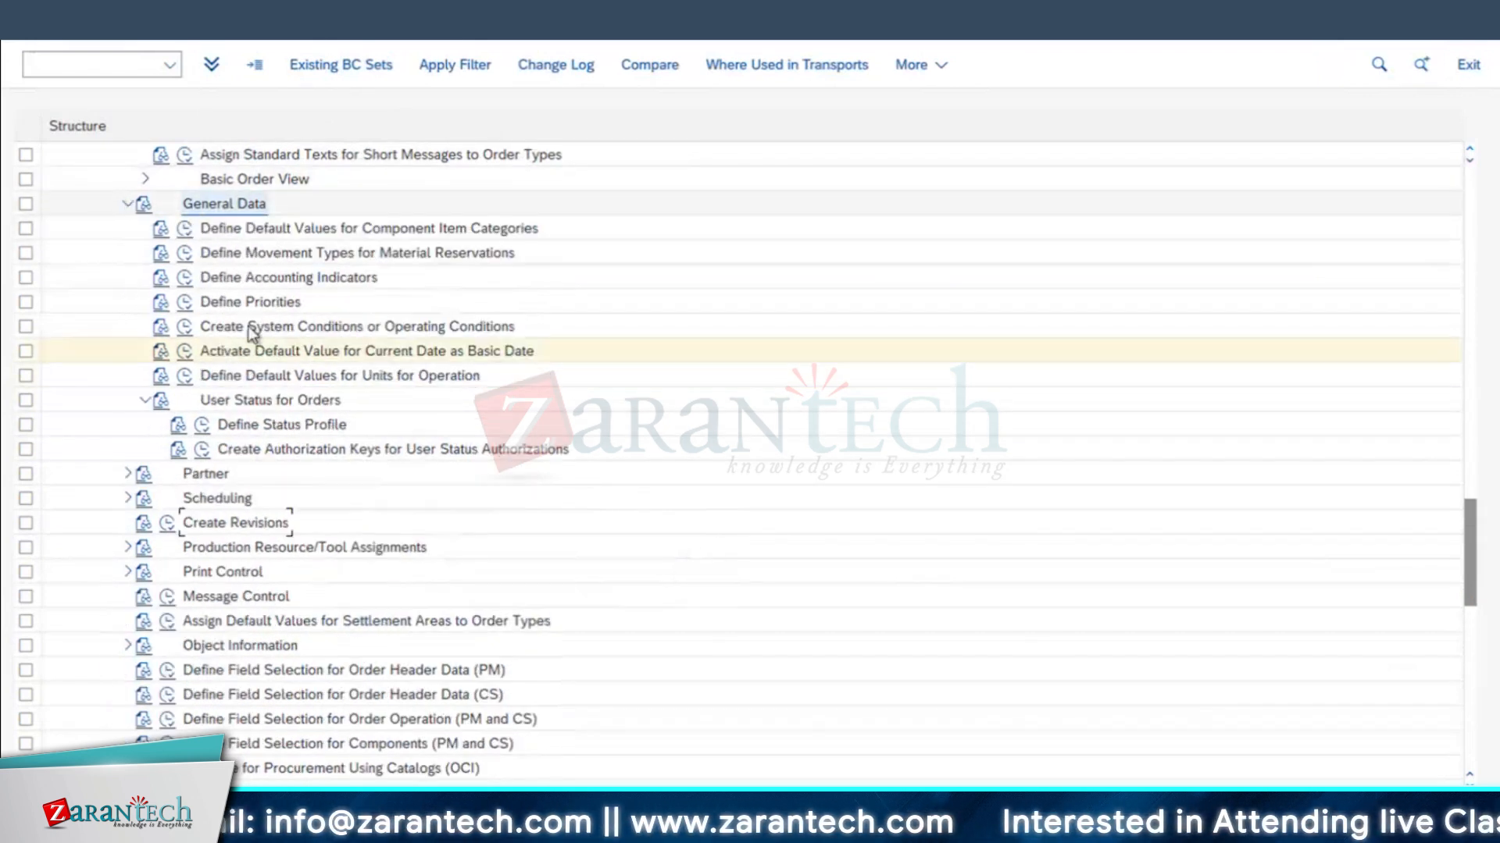
click(267, 429)
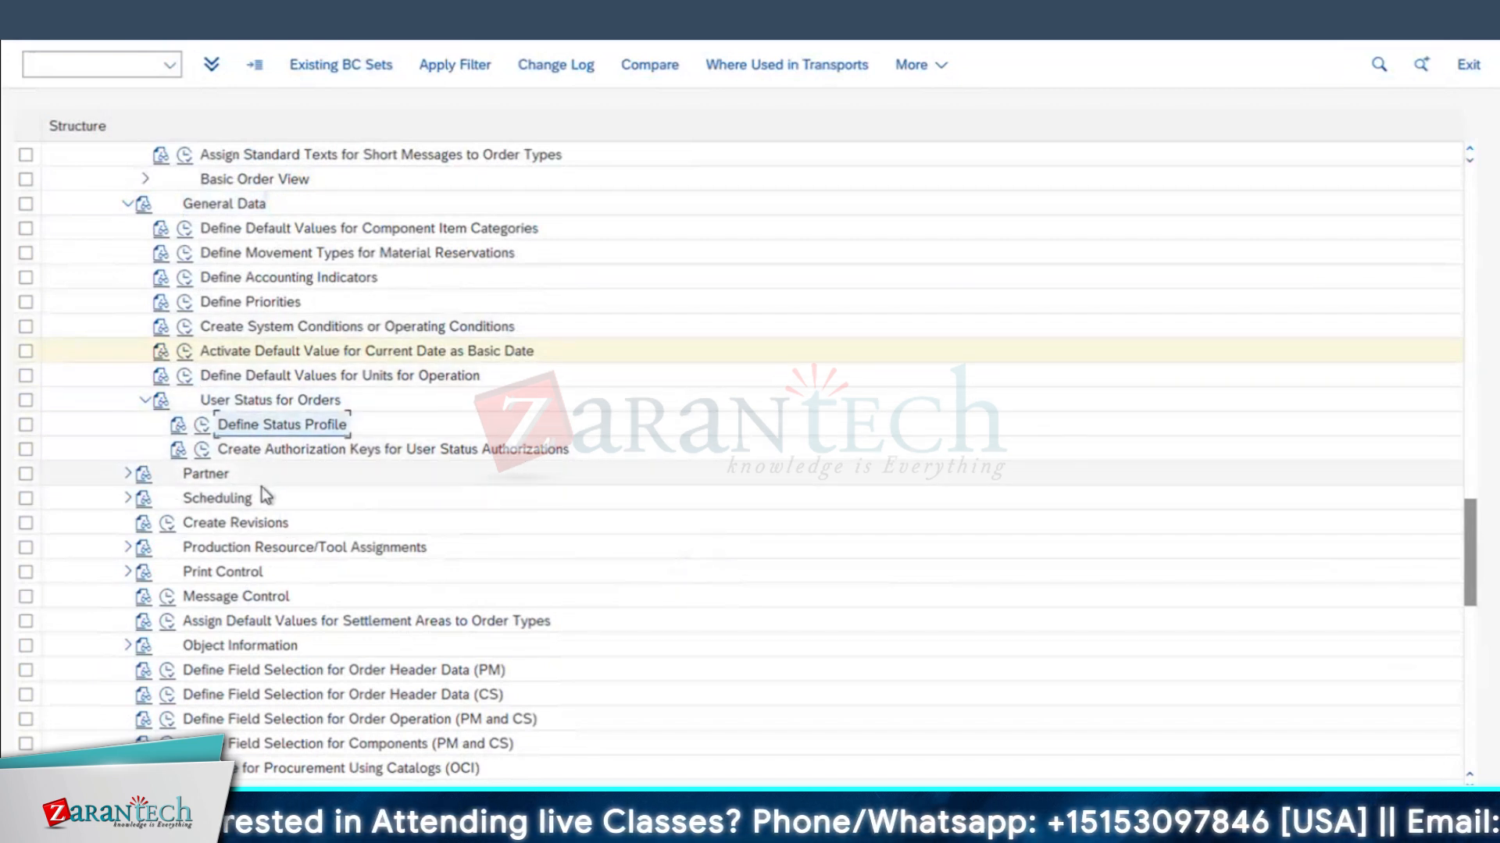
- Expand Partner, view the Define Partner Determination Procedure activity, and return to the activity selection
scroll(264, 498, down, 2)
scroll(263, 497, down, 2)
click(127, 375)
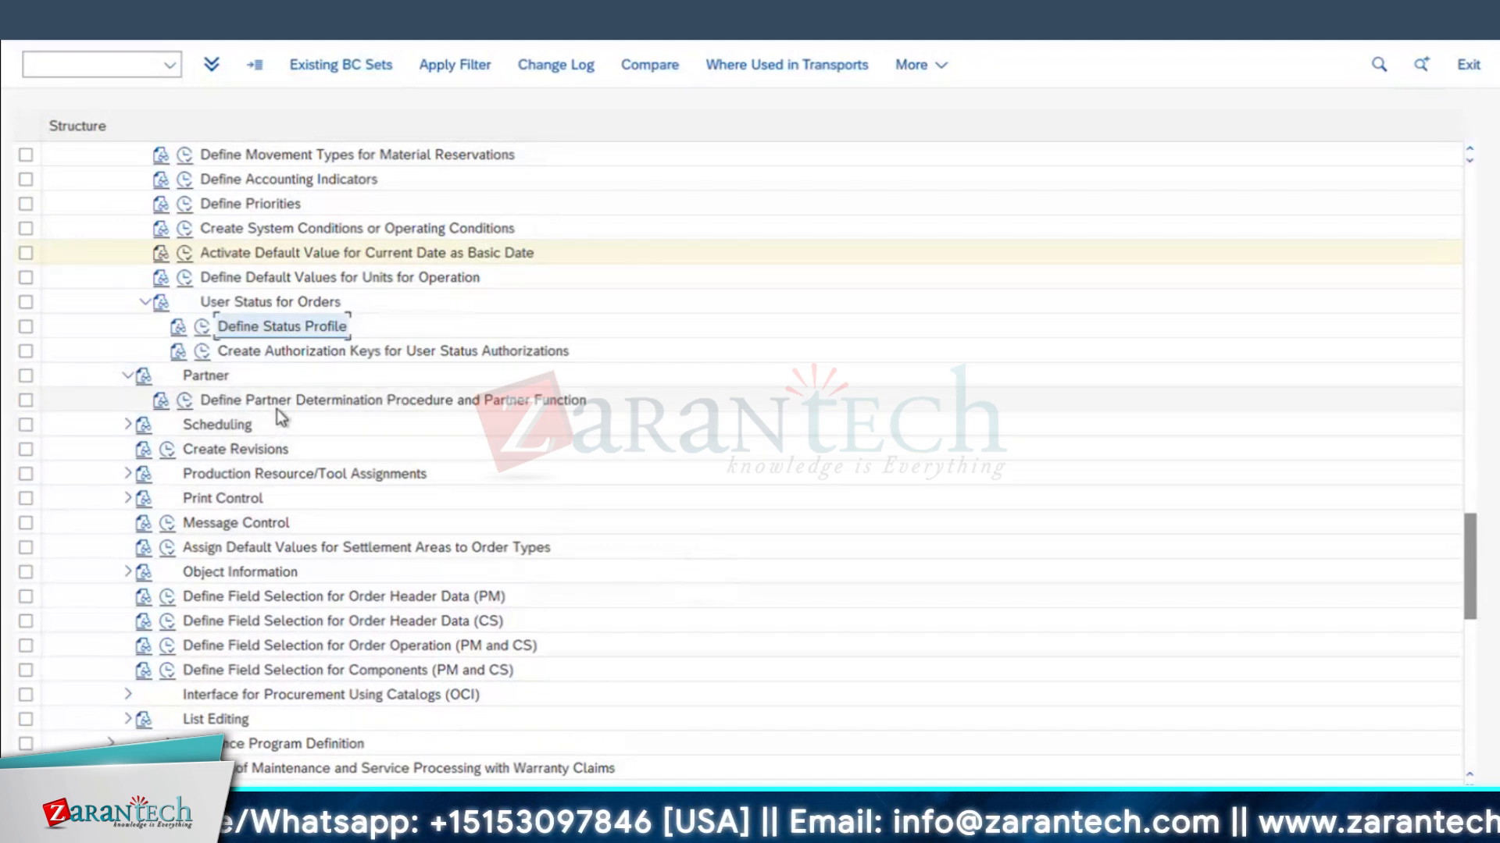
click(280, 406)
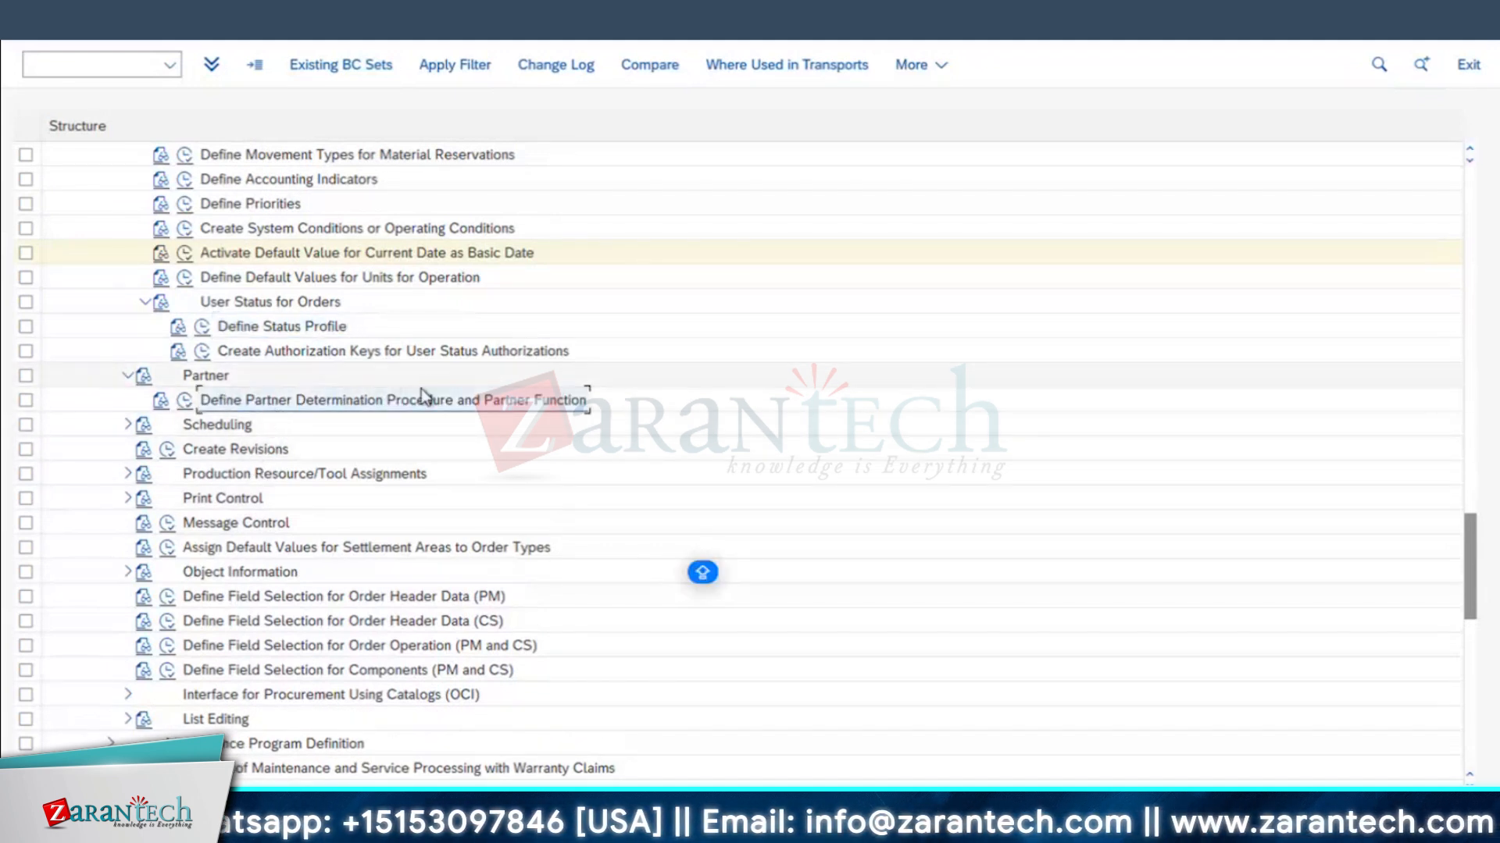
click(186, 401)
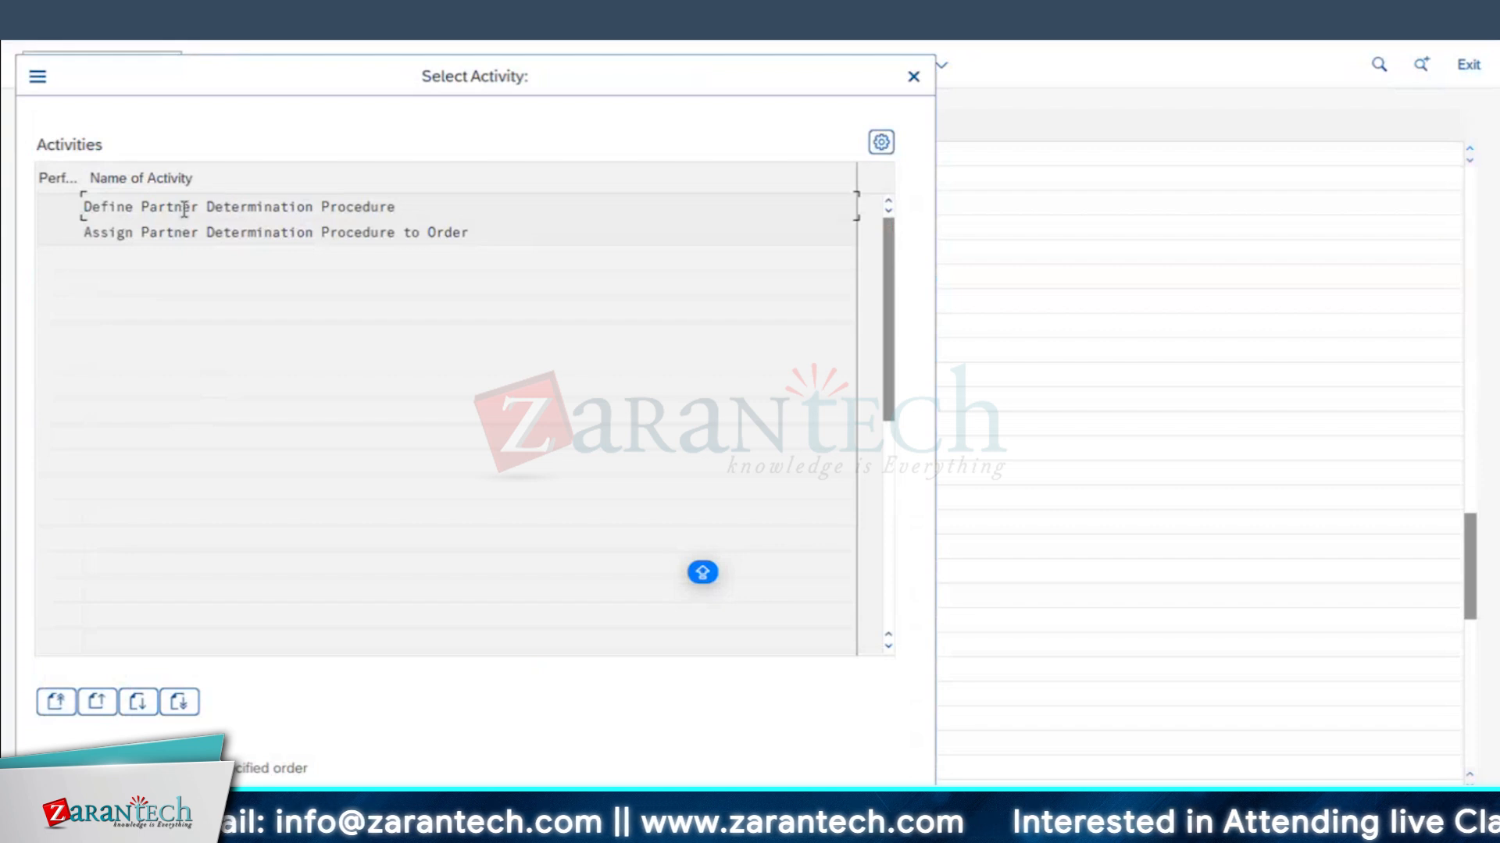
double_click(185, 208)
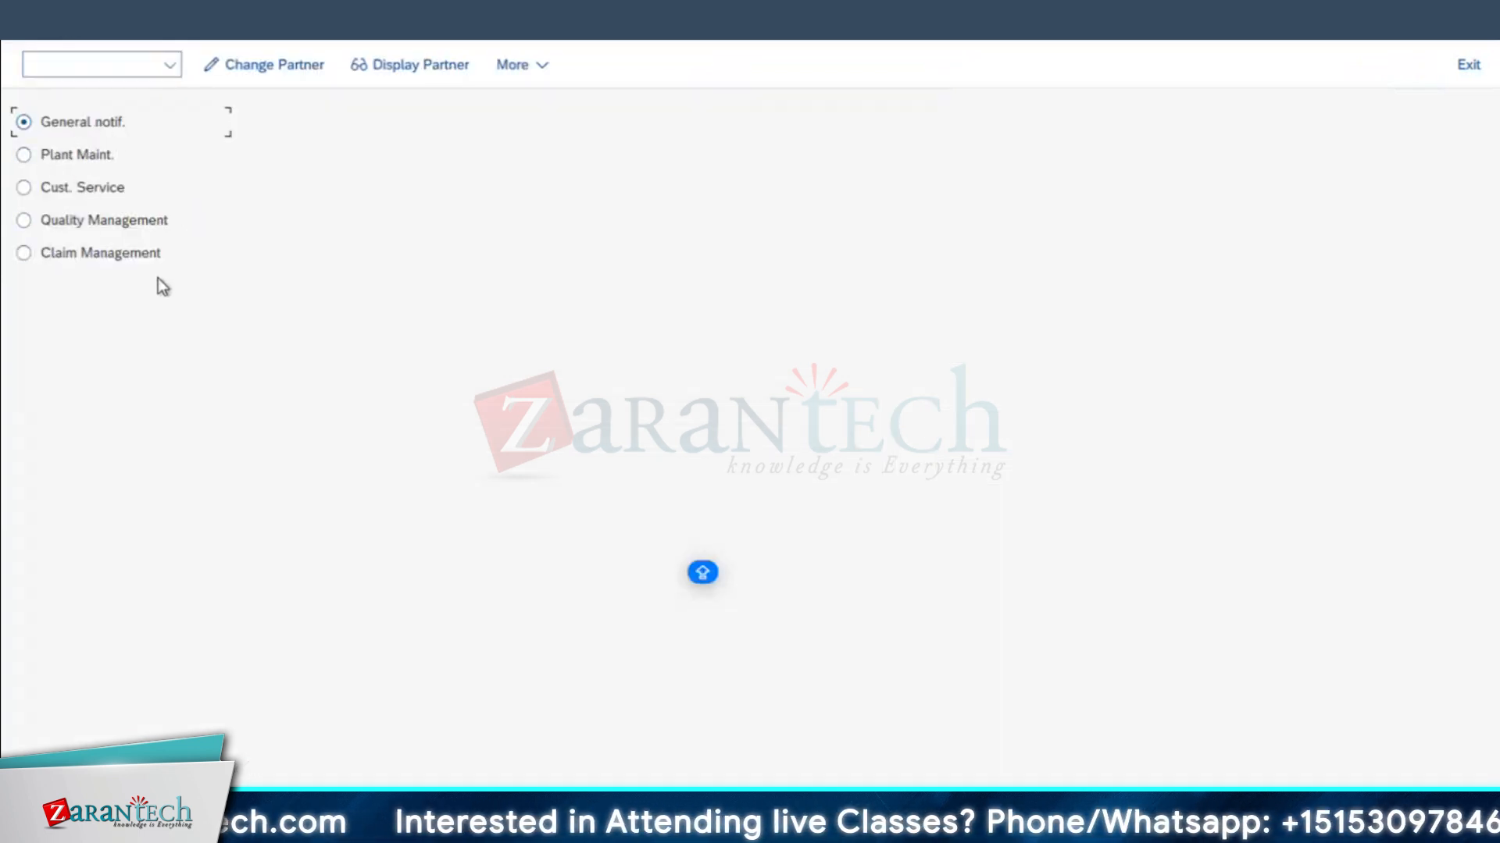
key(F3)
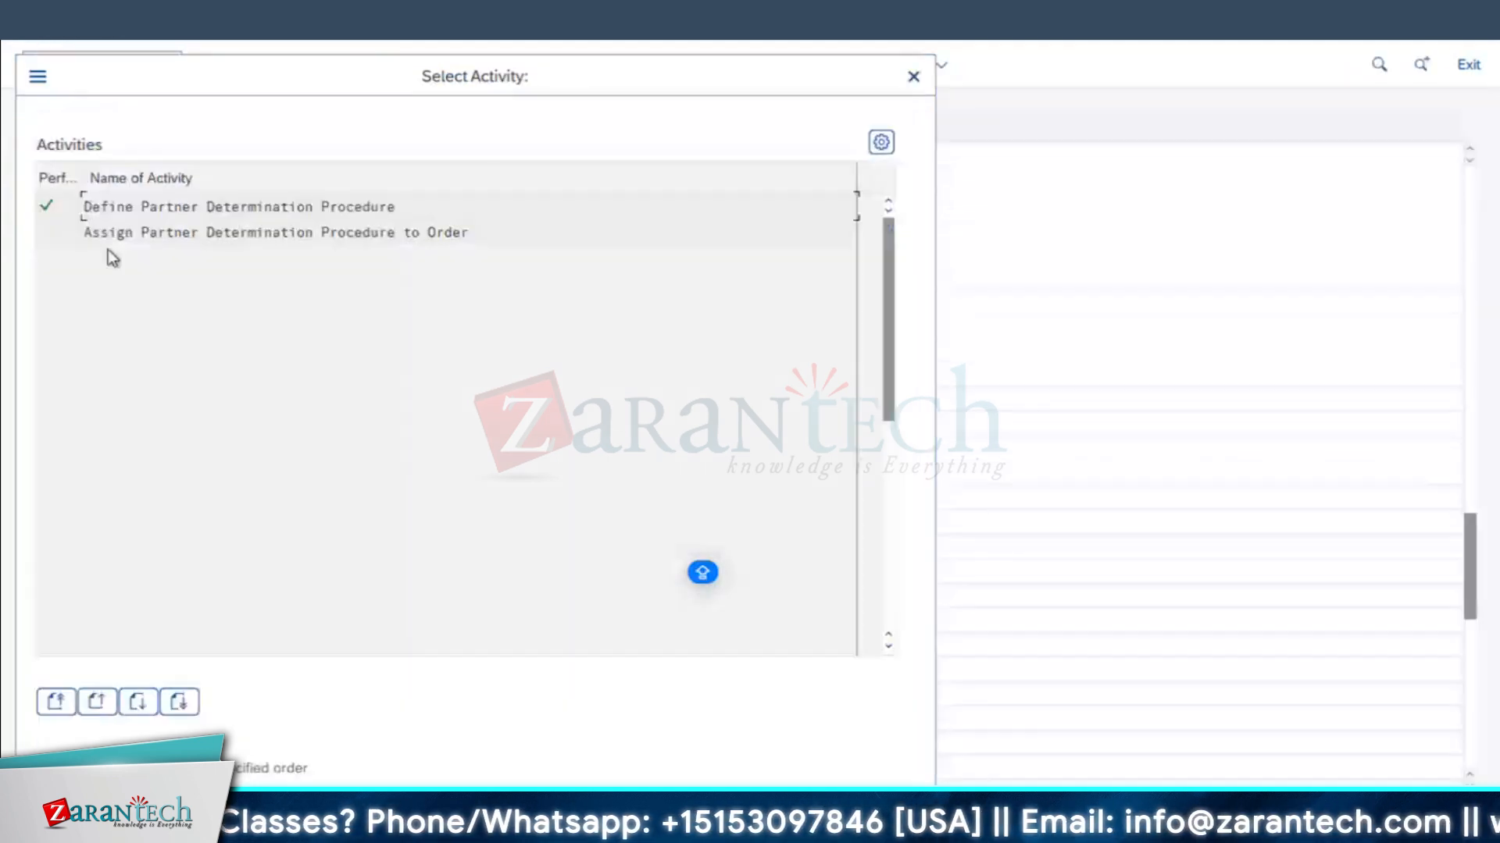
- Review the partner schema and partner function assigned to order type Z01C, then close the activity selection
click(110, 242)
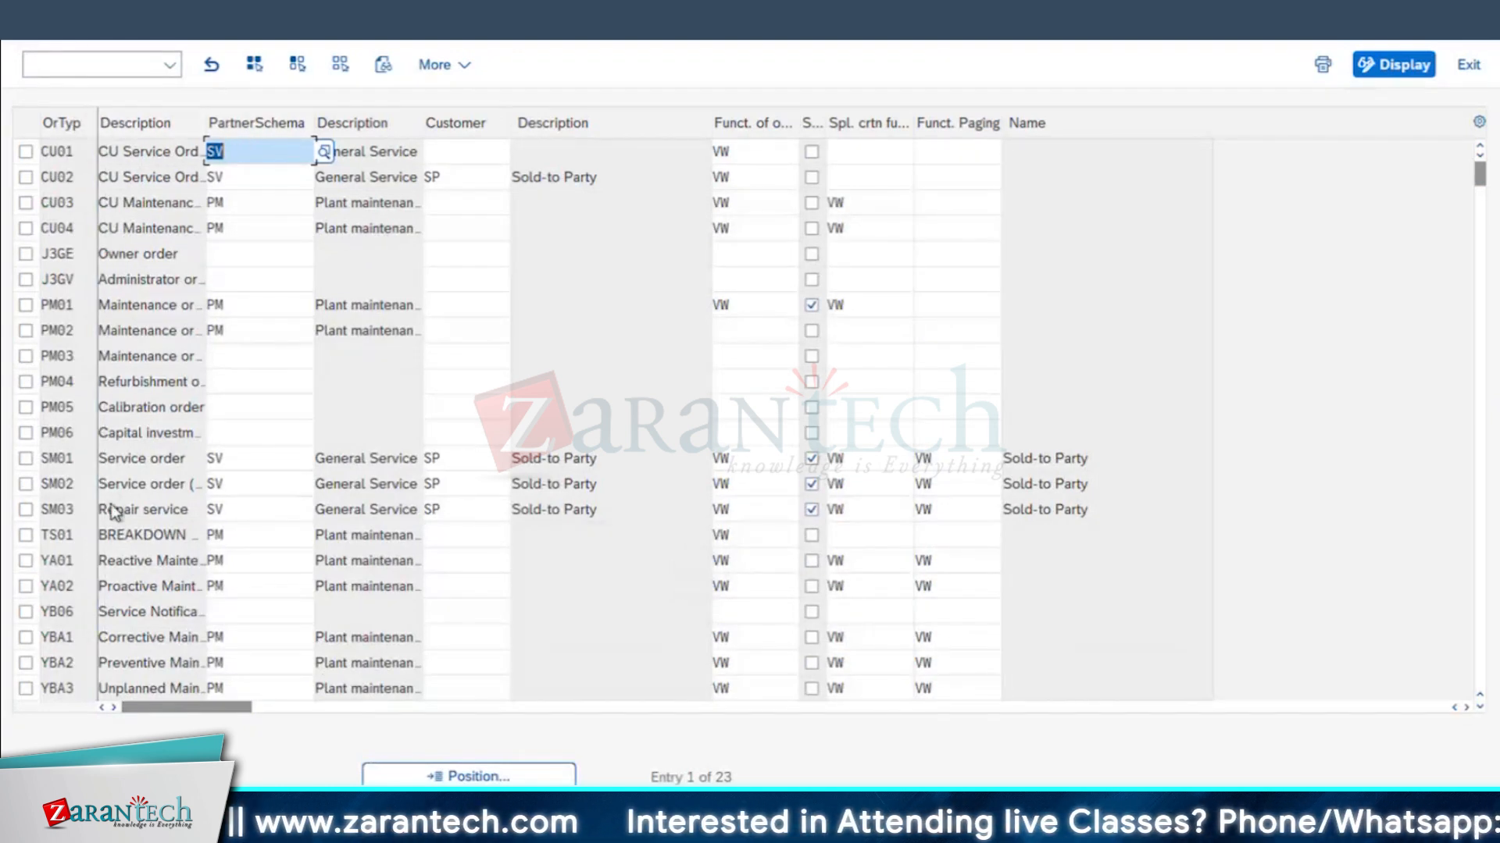
scroll(185, 622, down, 3)
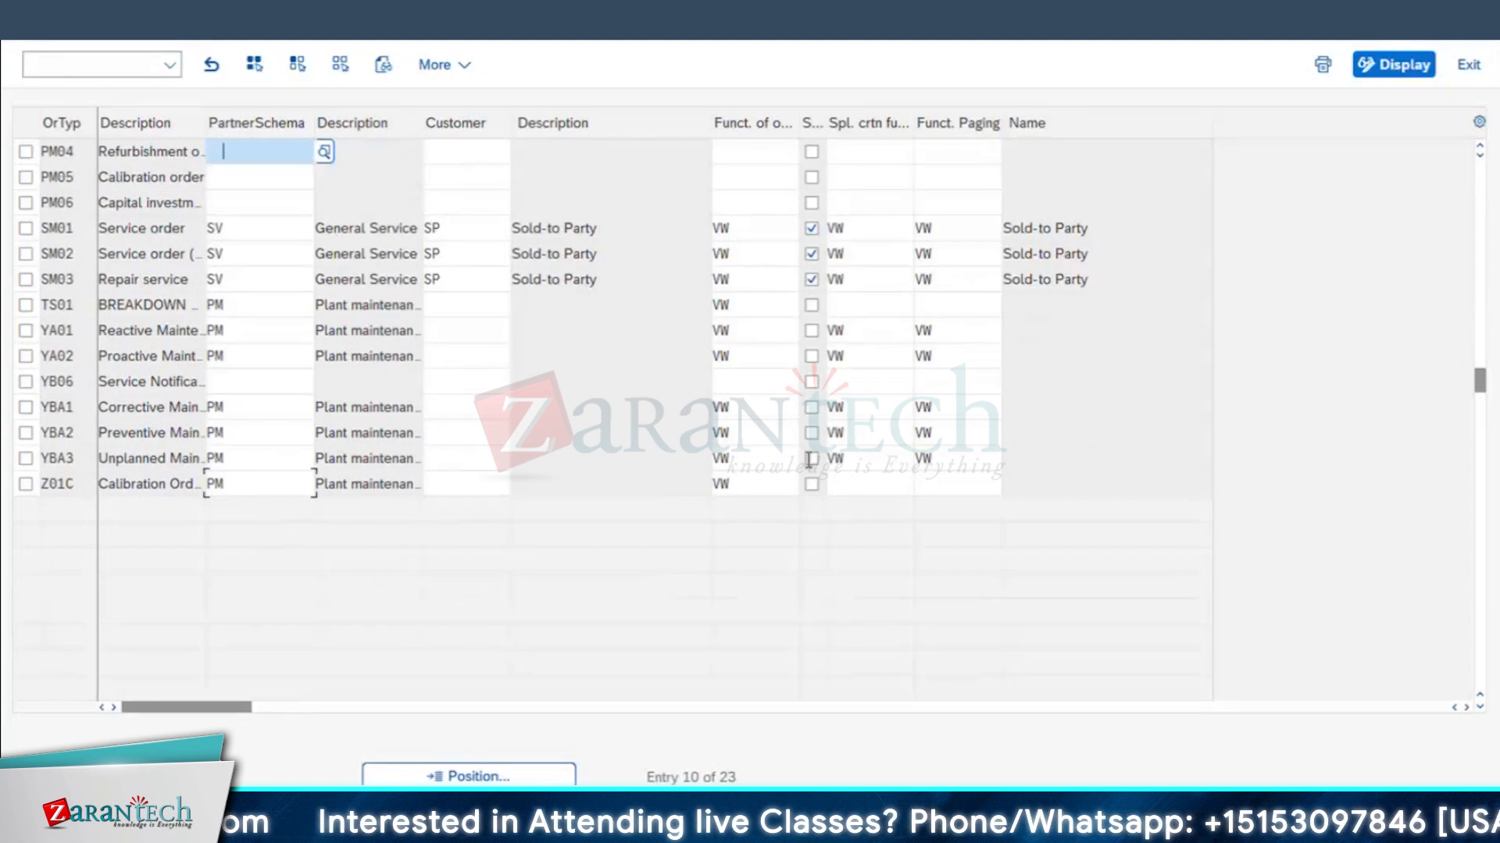
click(745, 489)
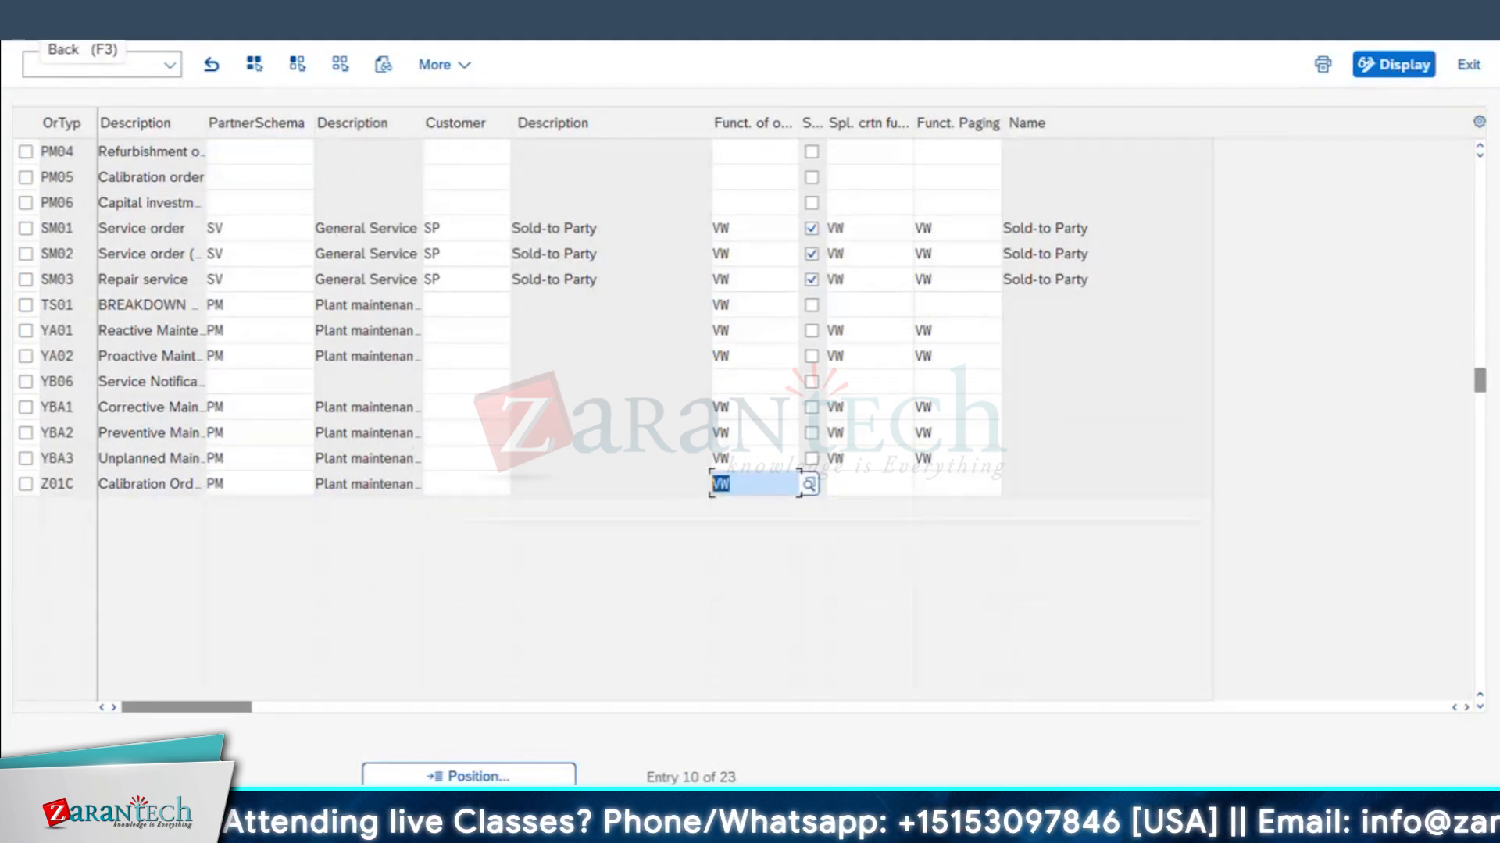
click(33, 27)
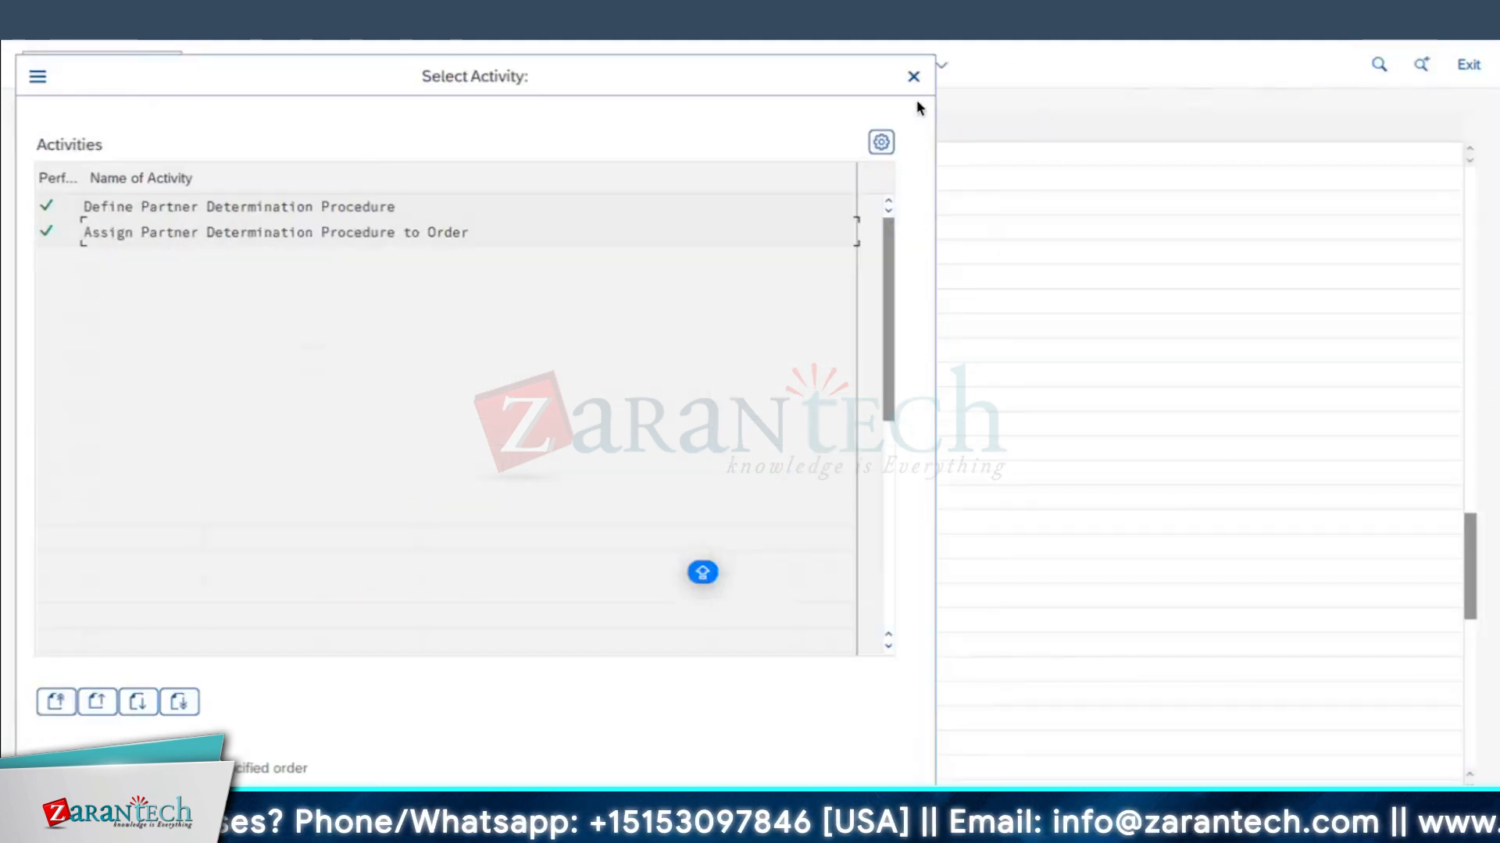
click(914, 77)
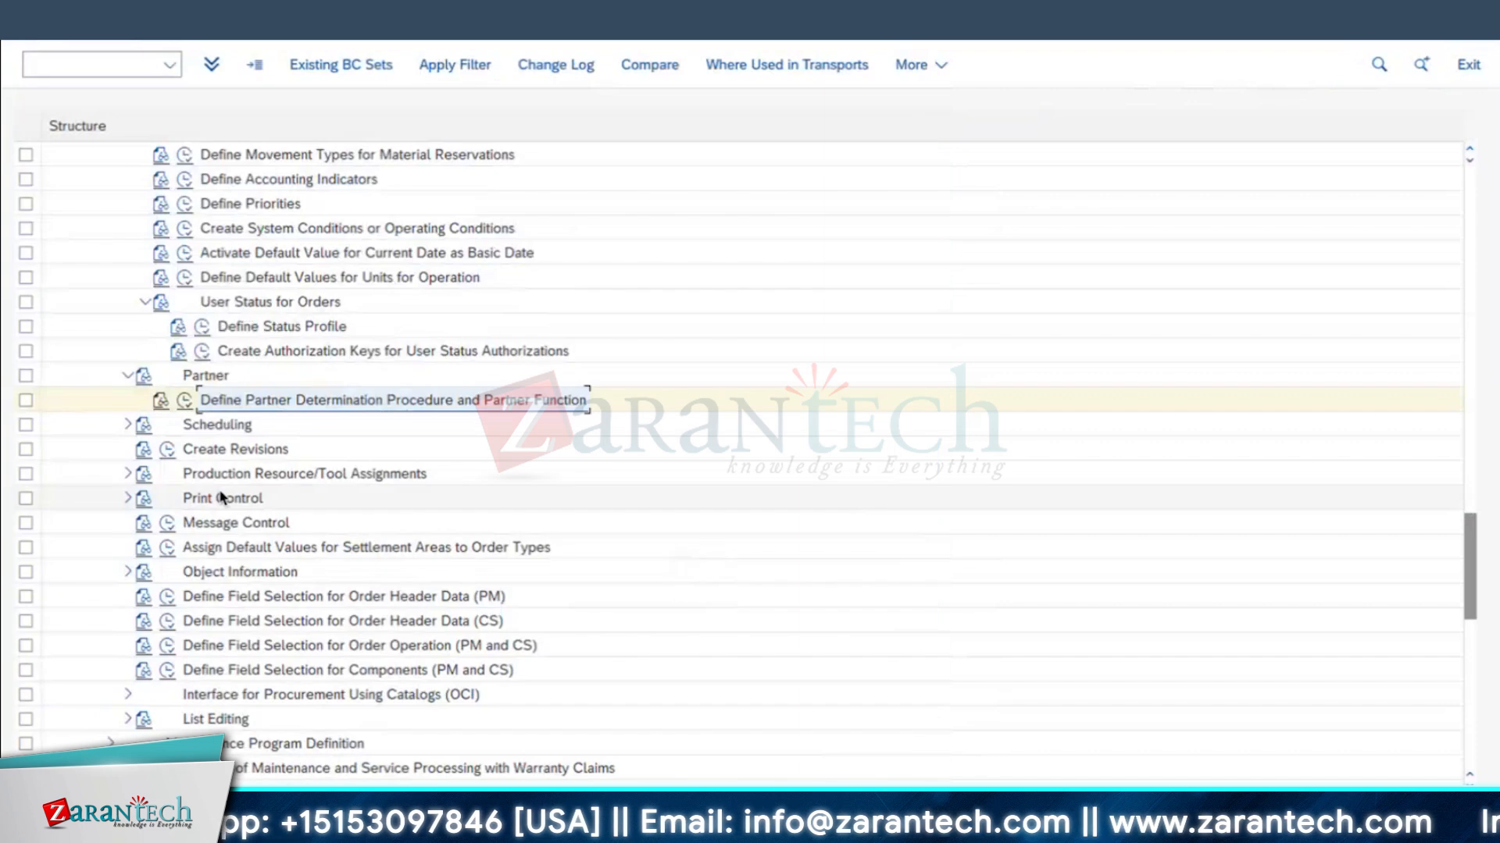
- Expand Scheduling and review the scheduling types in Maintain Scheduling Types, then return to the structure
click(128, 400)
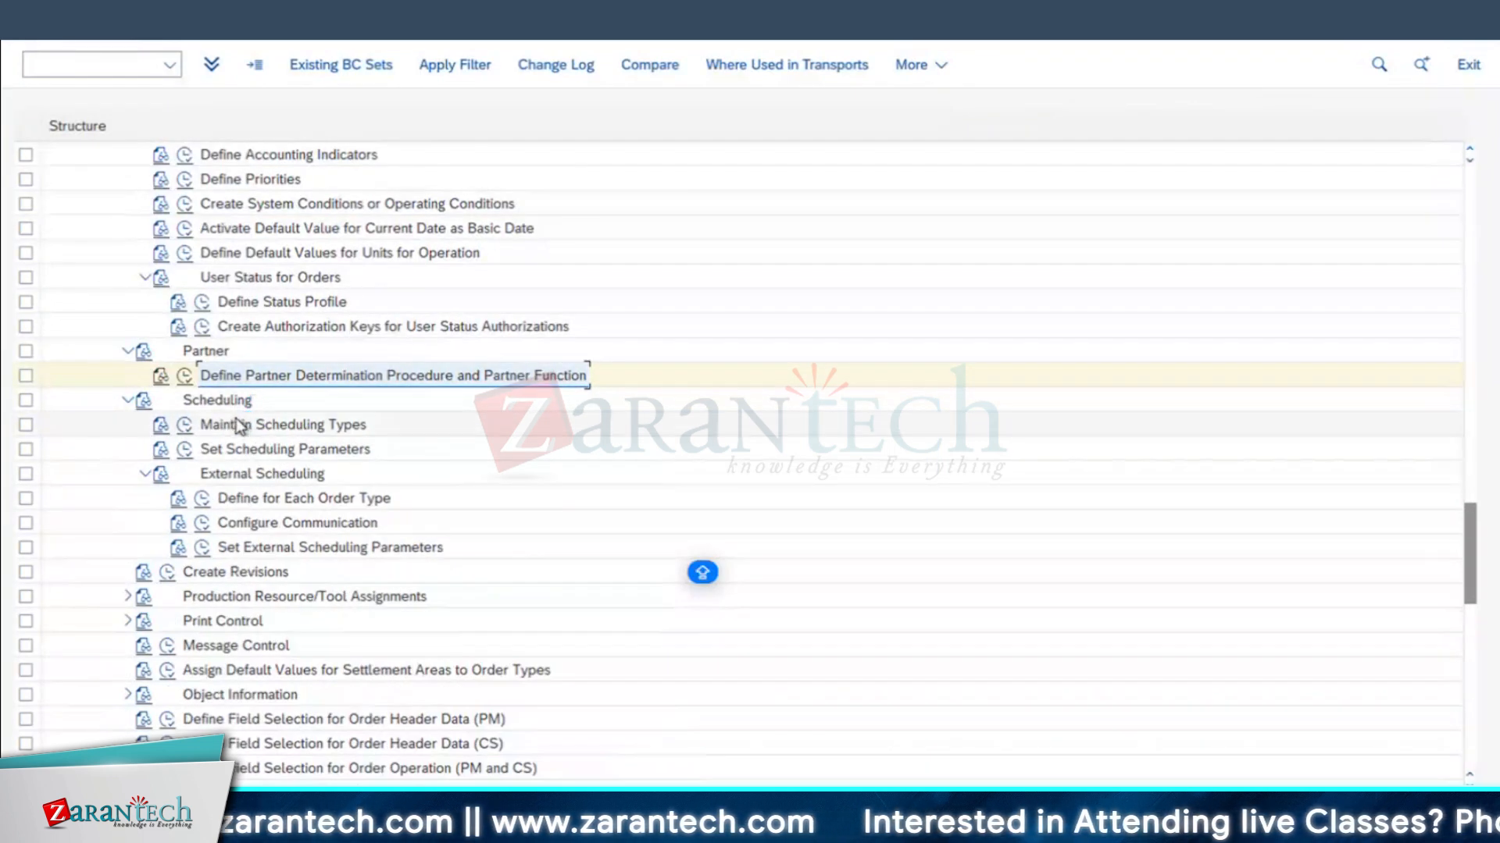
click(185, 426)
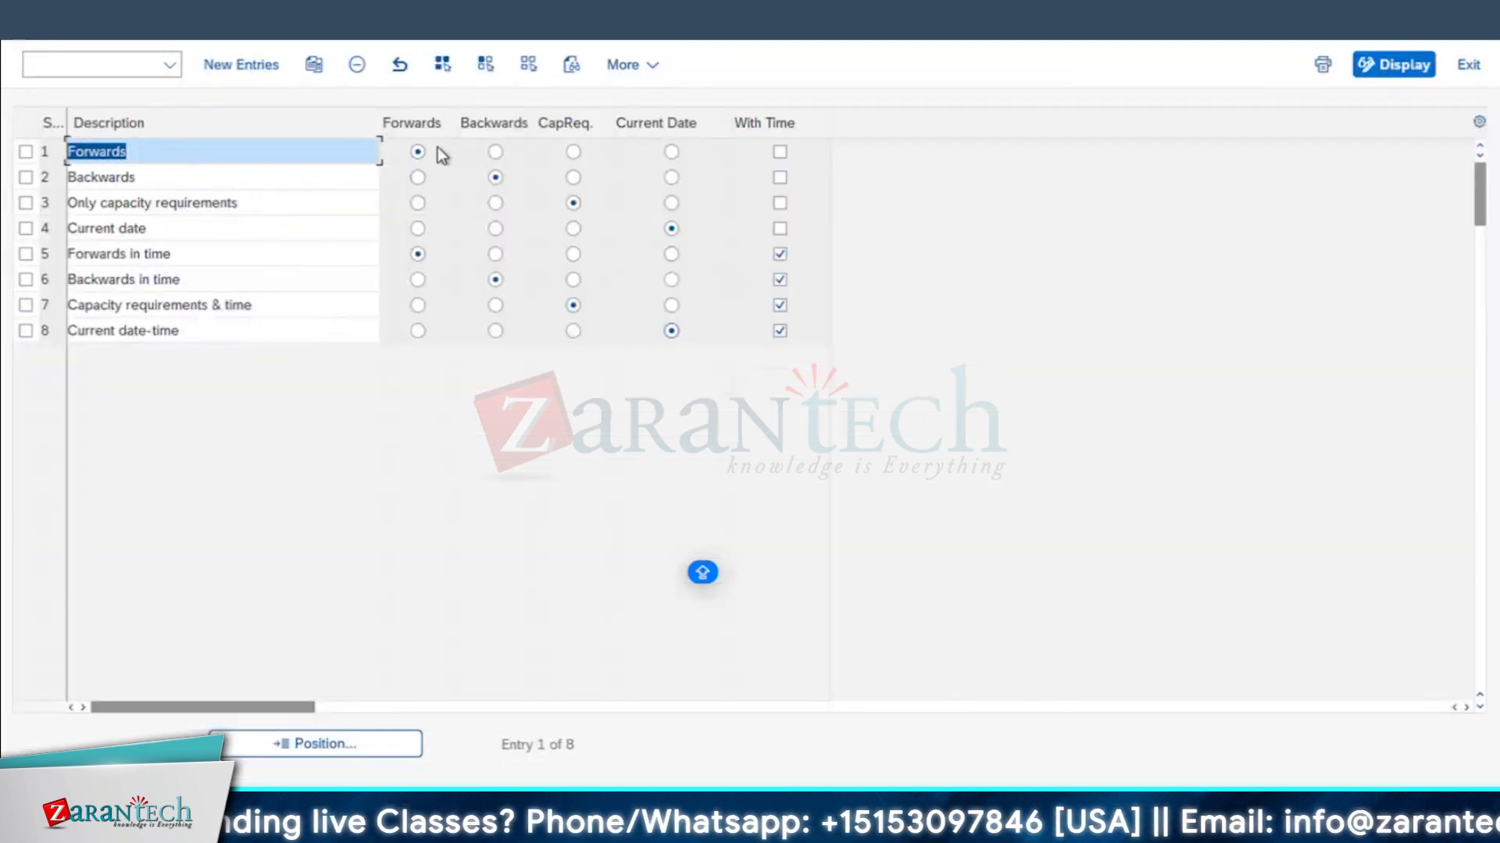
click(33, 23)
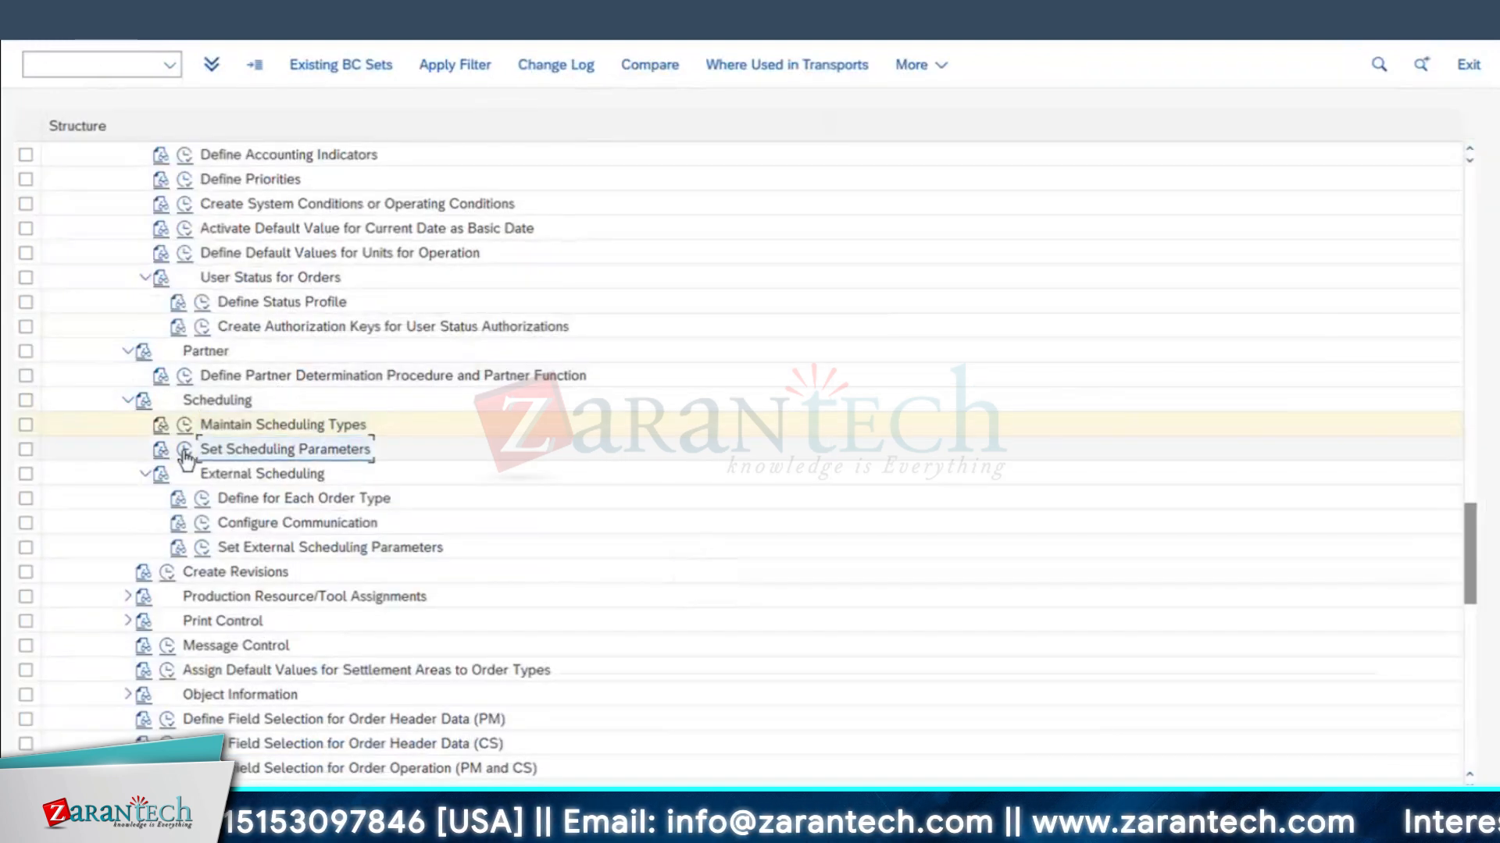
- Look through the plant and order type entries in Set Scheduling Parameters and return to the structure
click(186, 450)
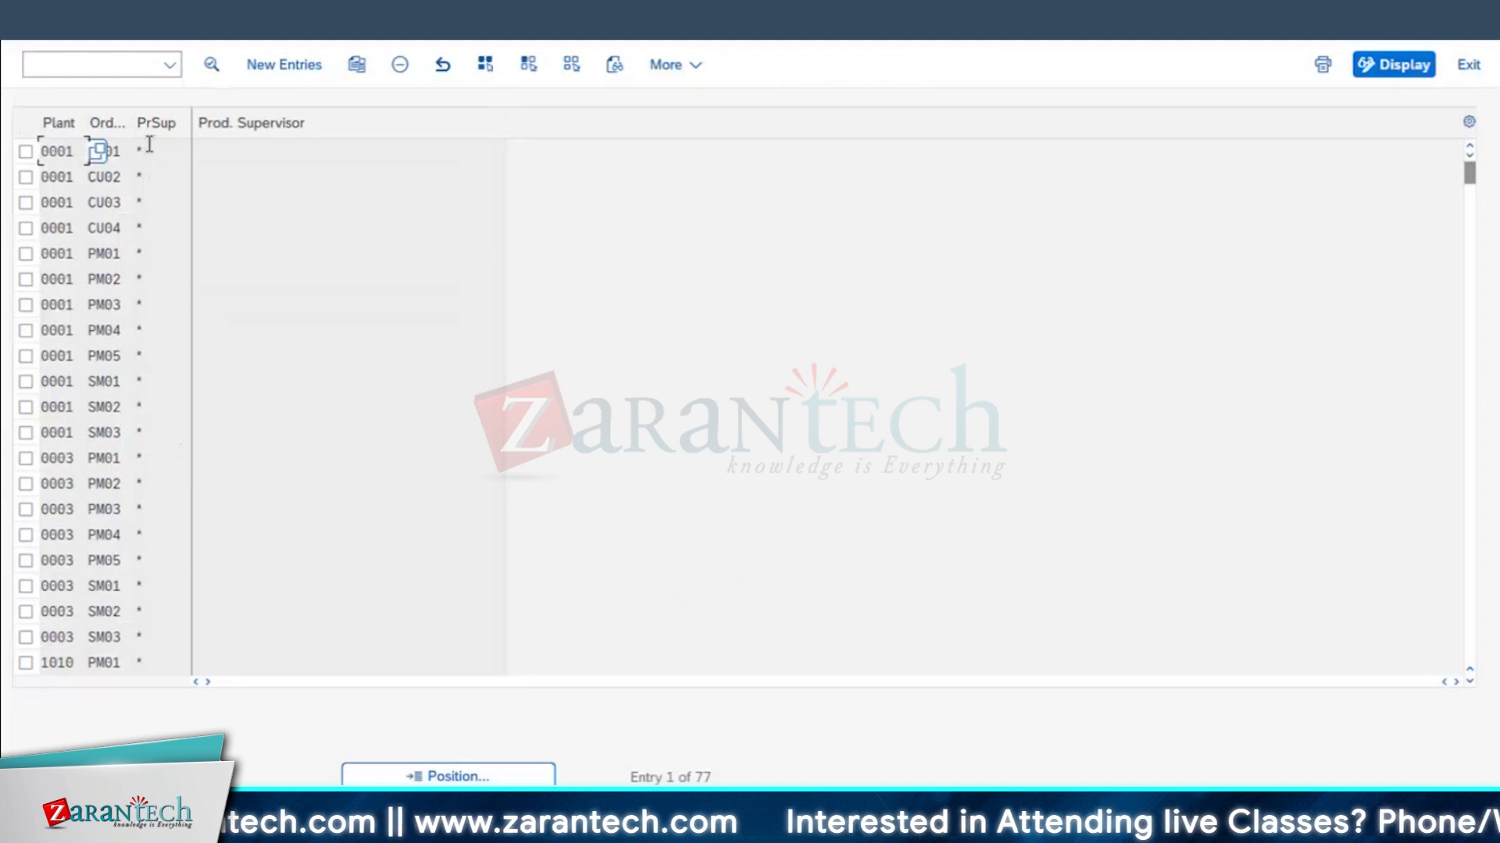
scroll(201, 509, down, 2)
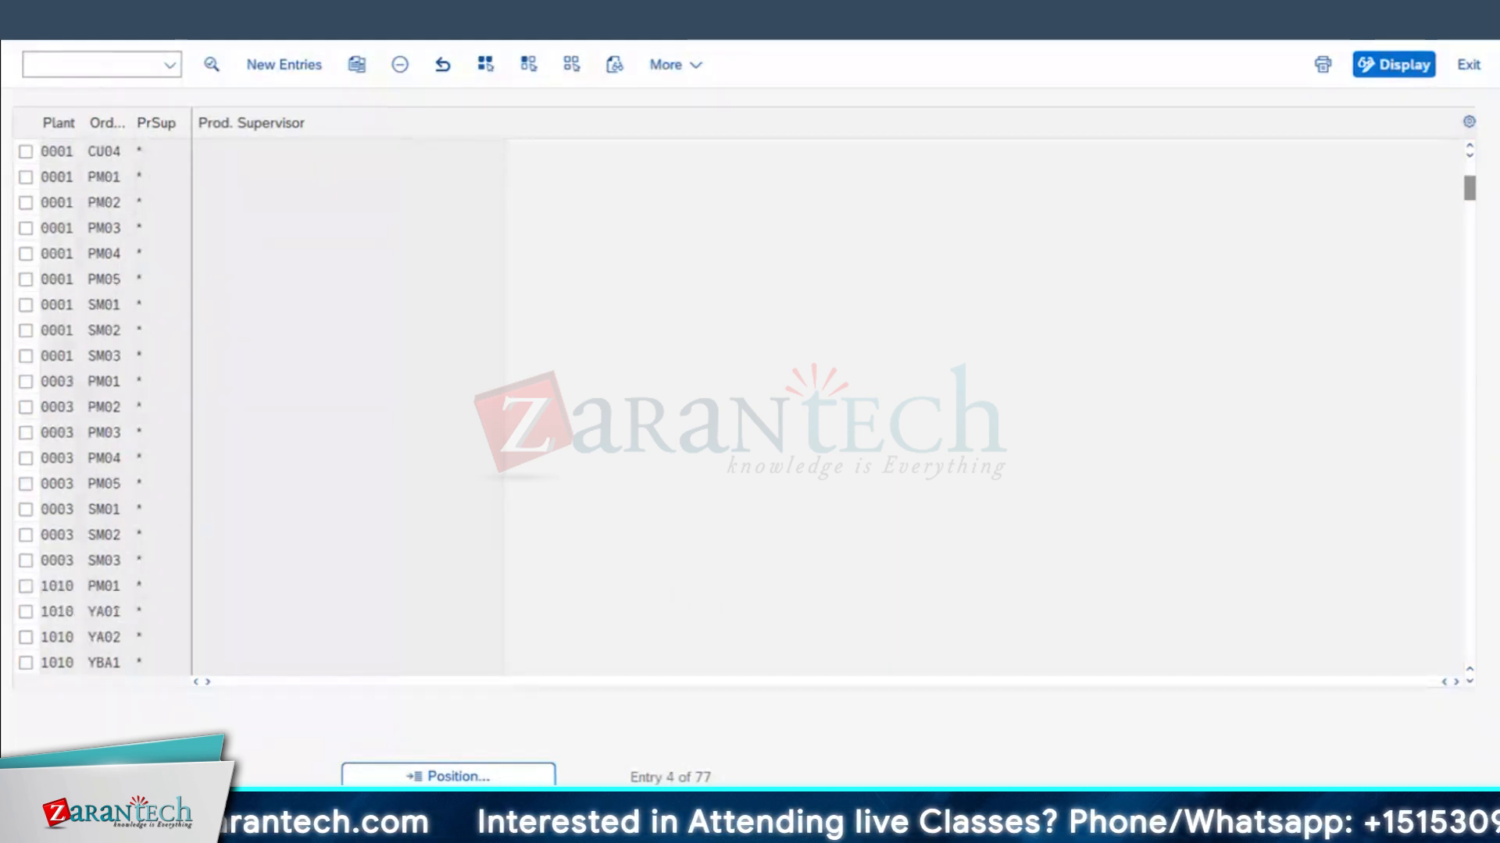
key(F3)
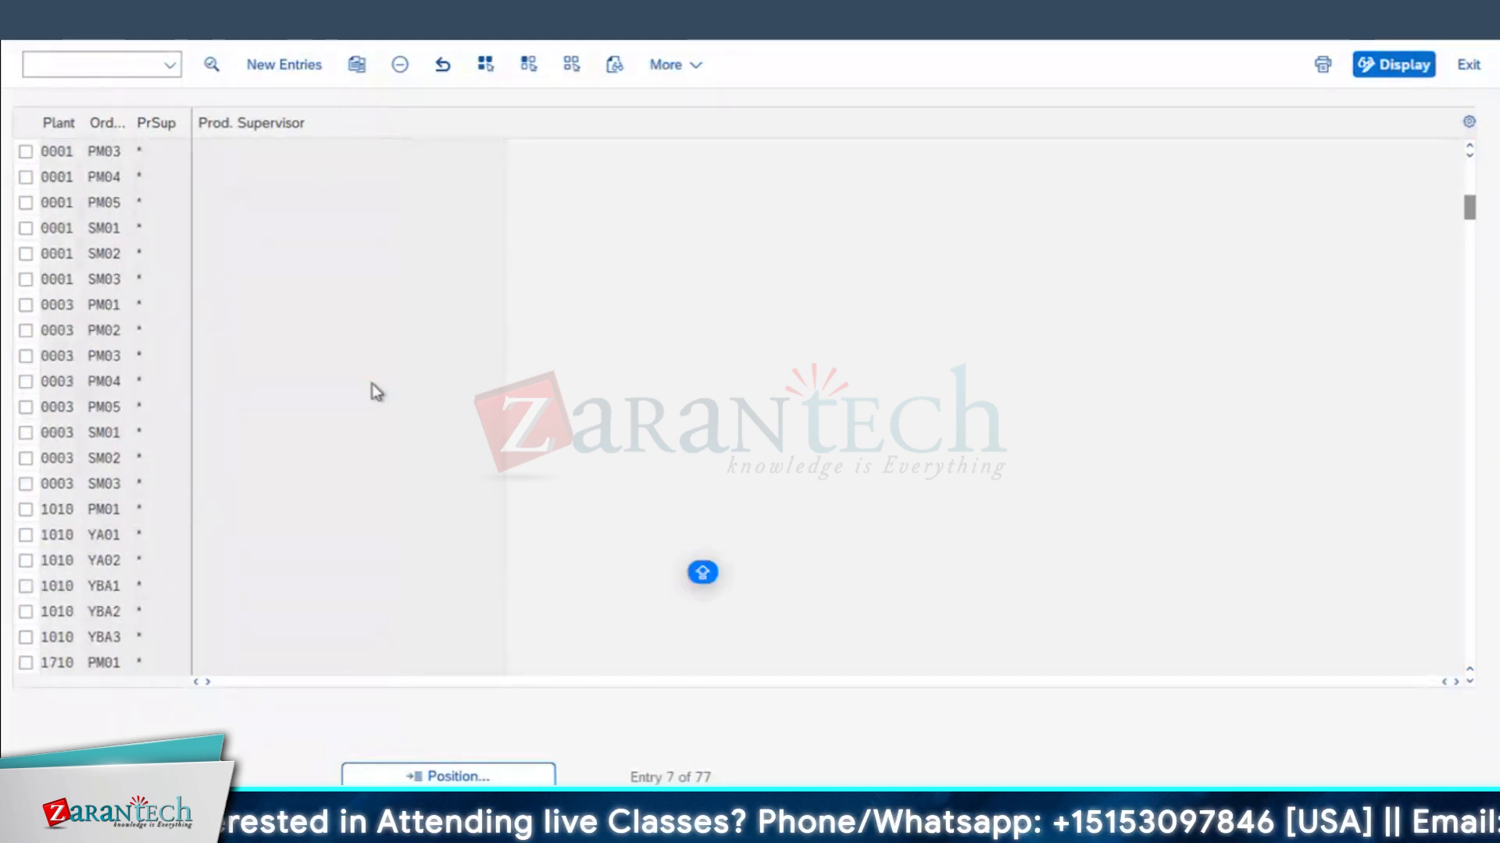
scroll(308, 523, down, 2)
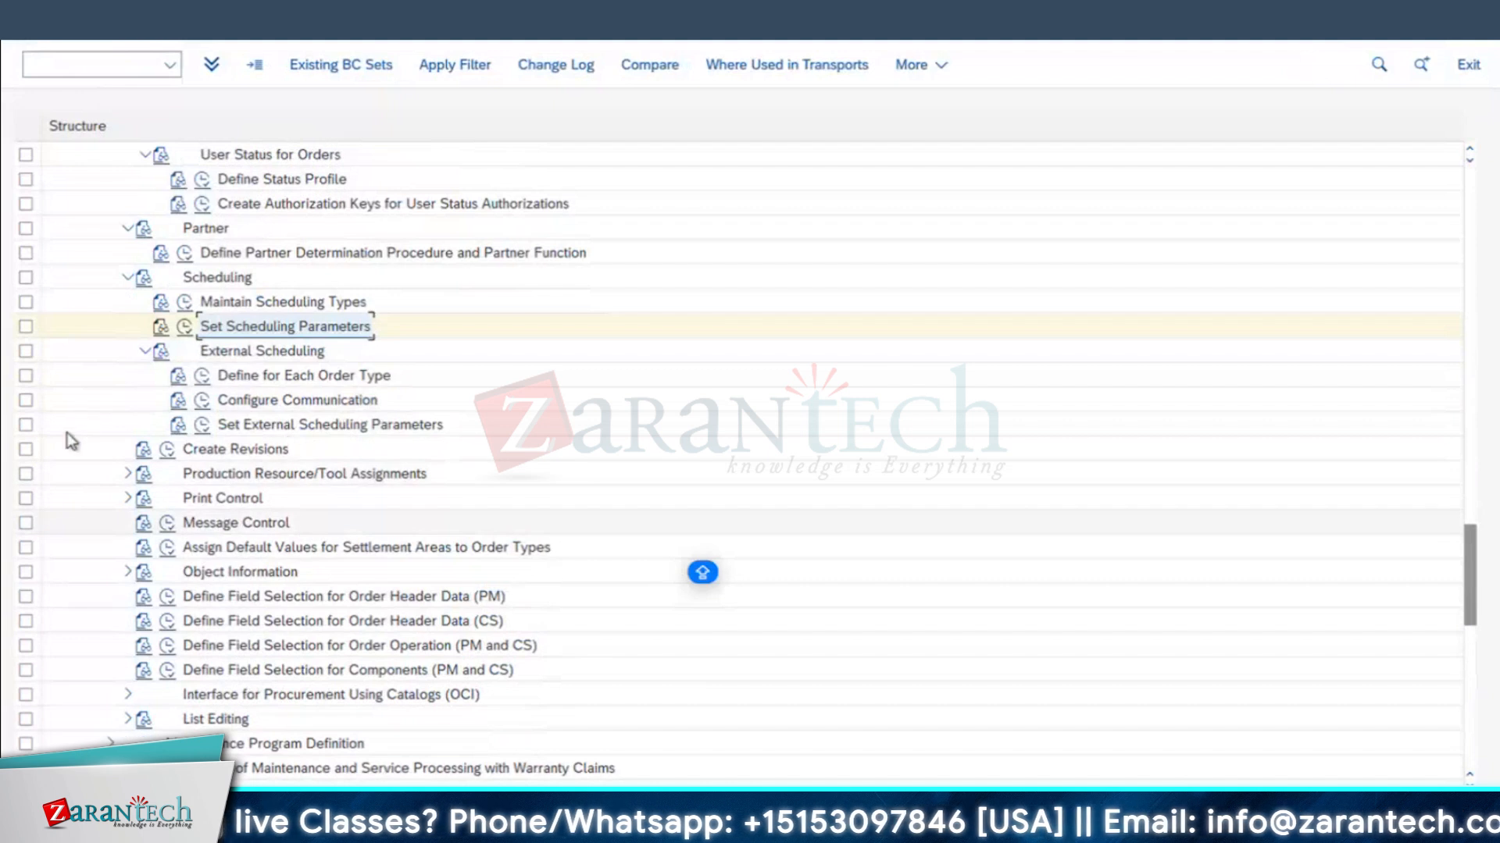
- Locate Create Revisions and look at the activities under Production Resource/Tool Assignments
click(227, 427)
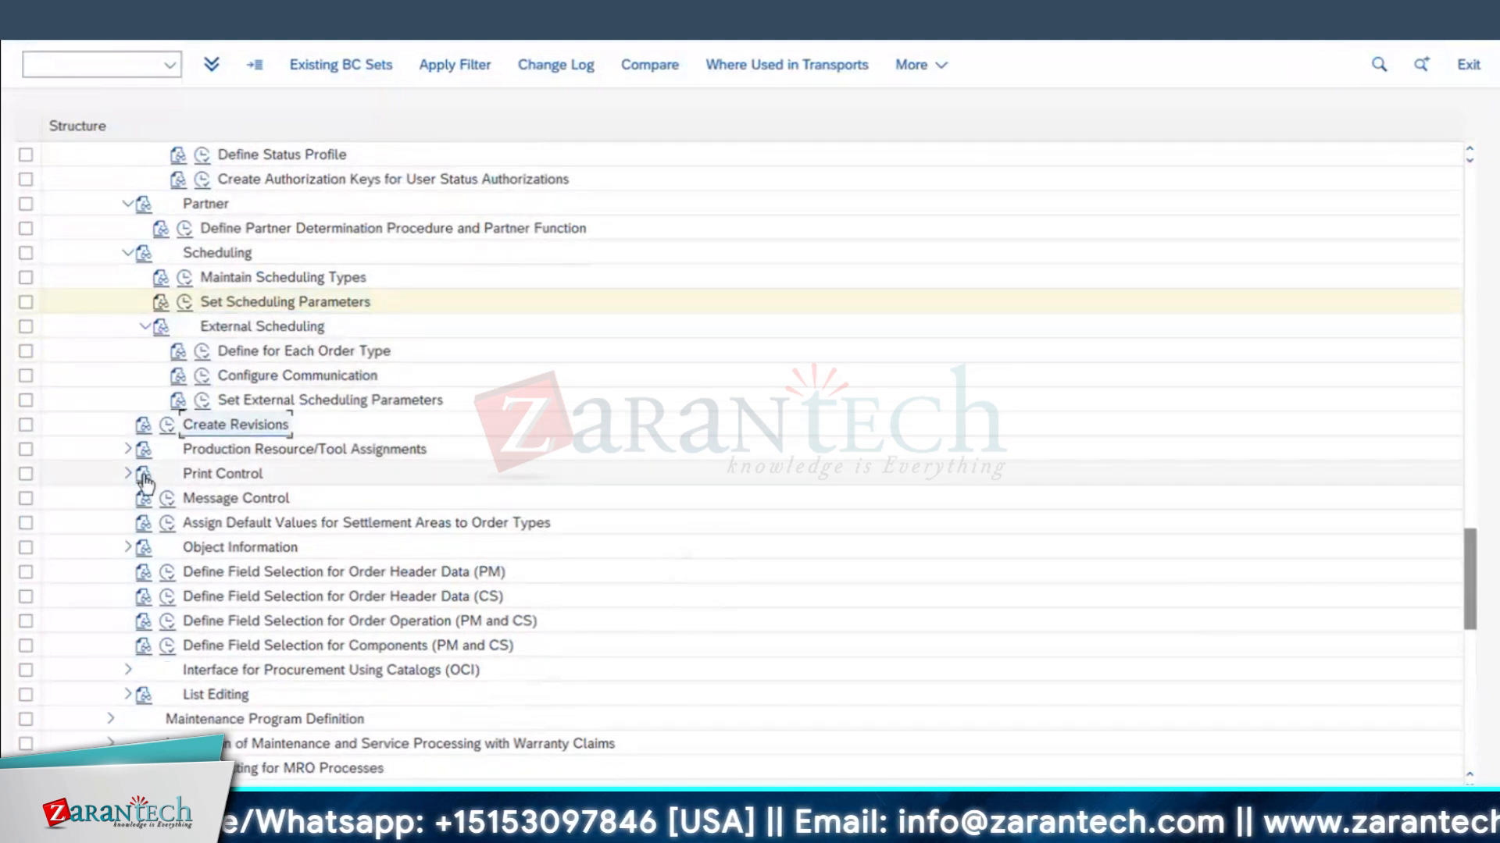
scroll(142, 473, down, 1)
click(129, 401)
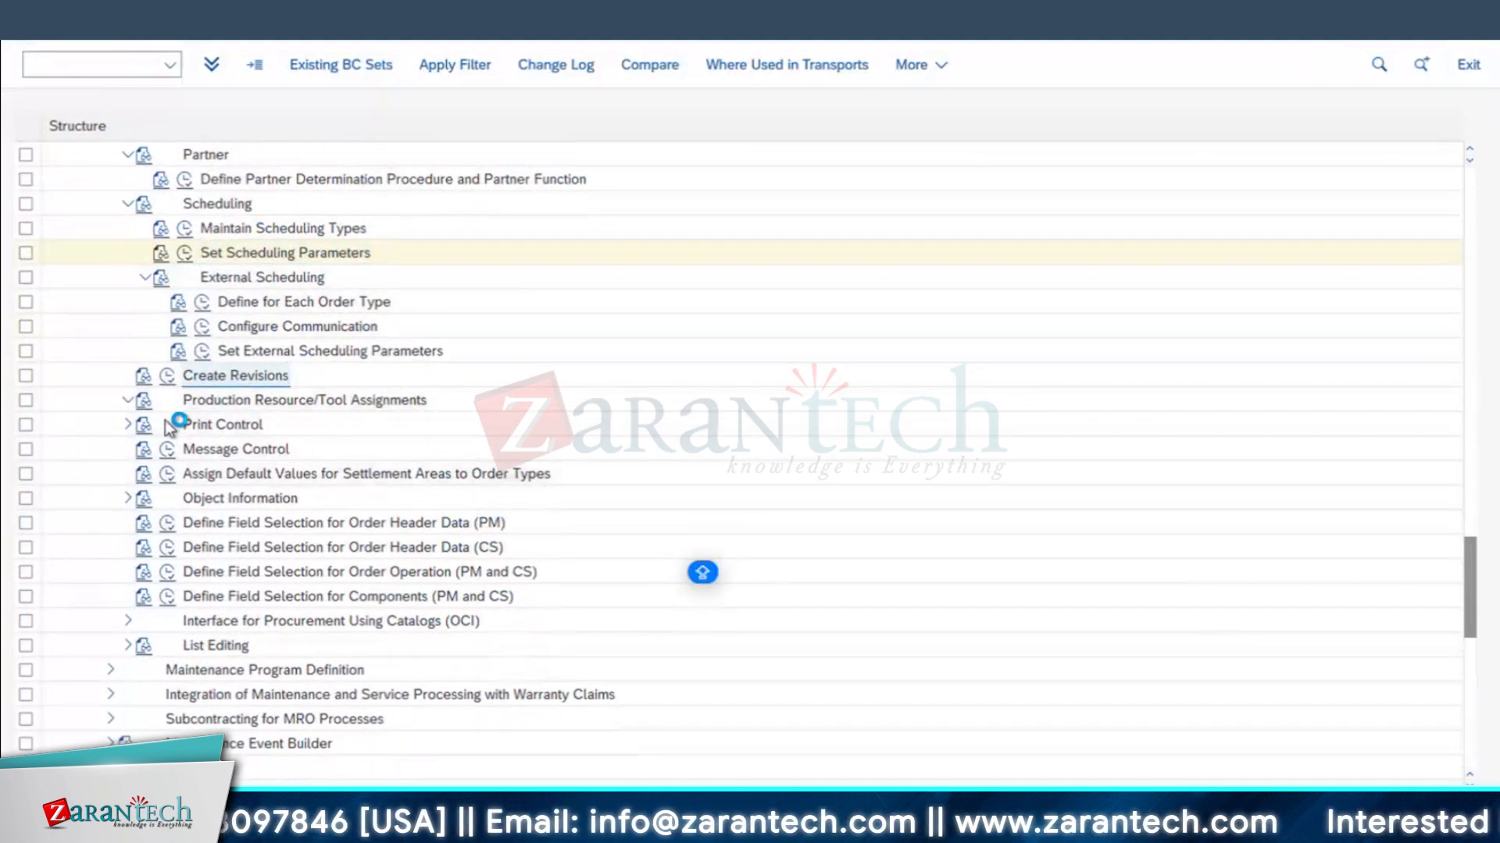
click(129, 402)
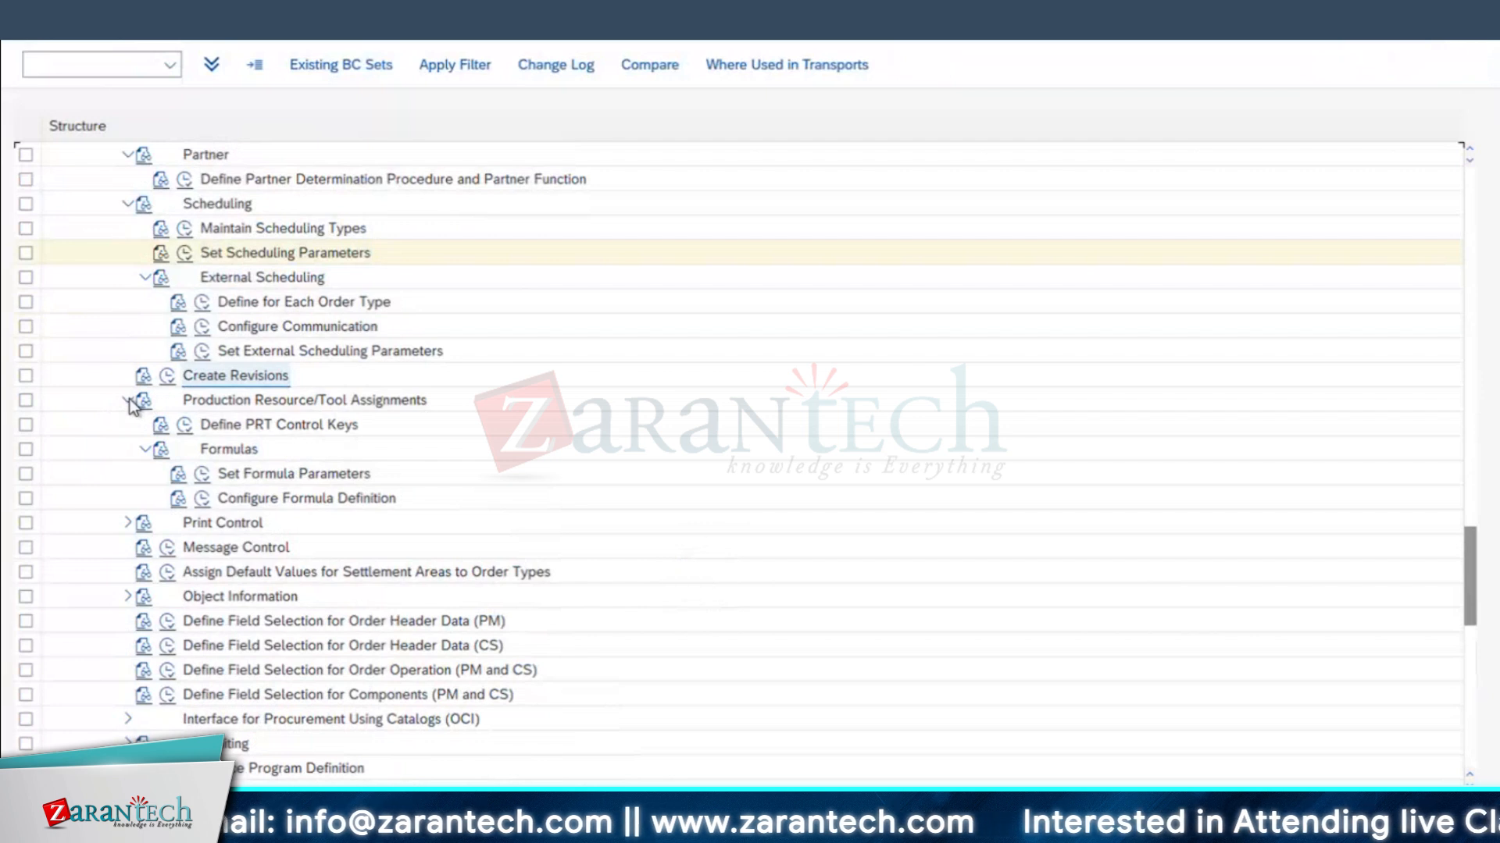
- Collapse Production Resource/Tool Assignments, expand Print Control and open Define Shop Papers for Order Type
click(231, 430)
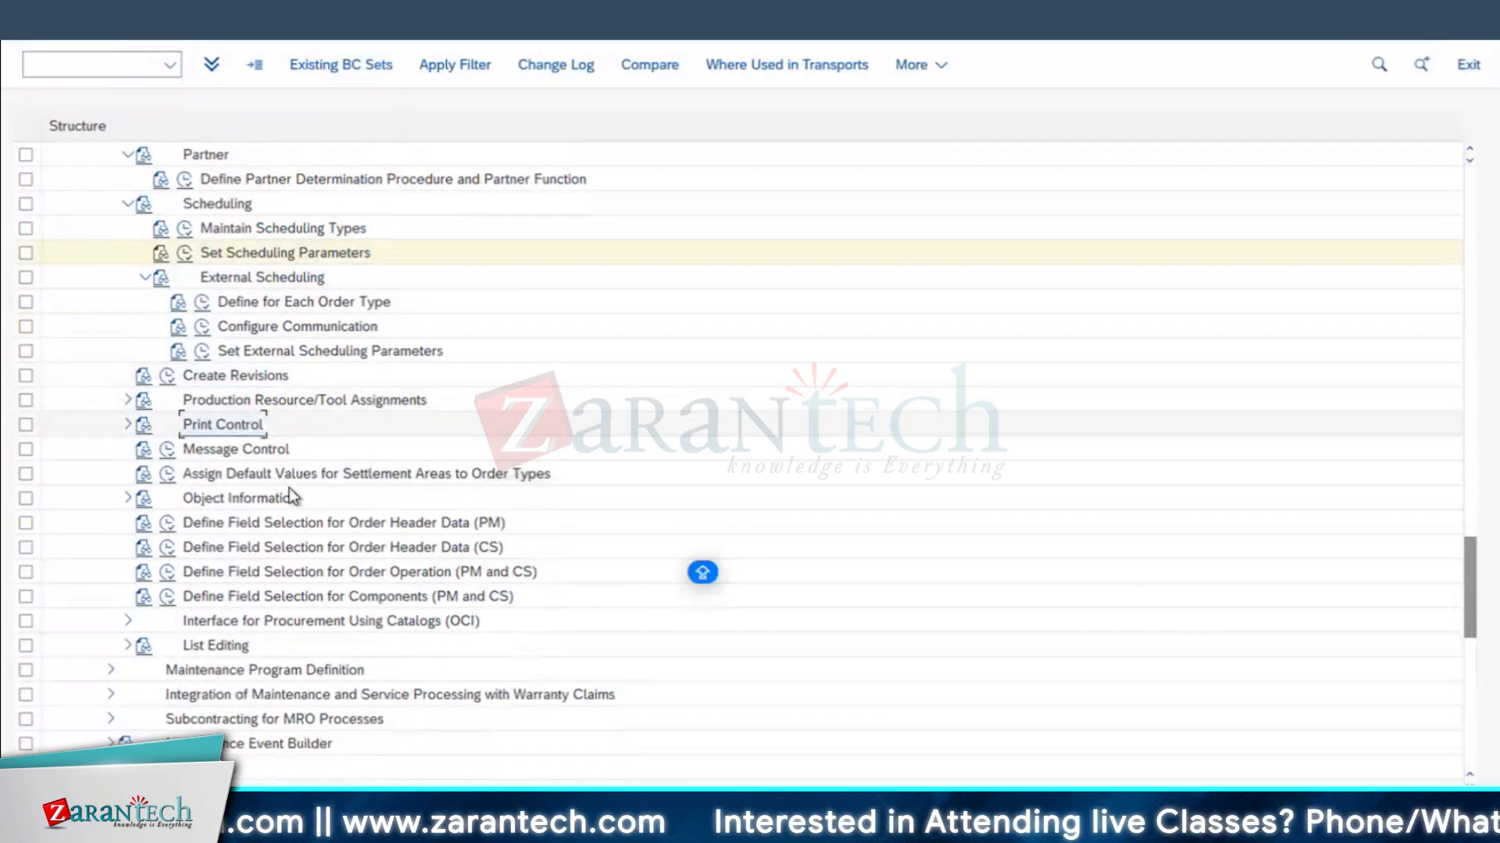
click(130, 425)
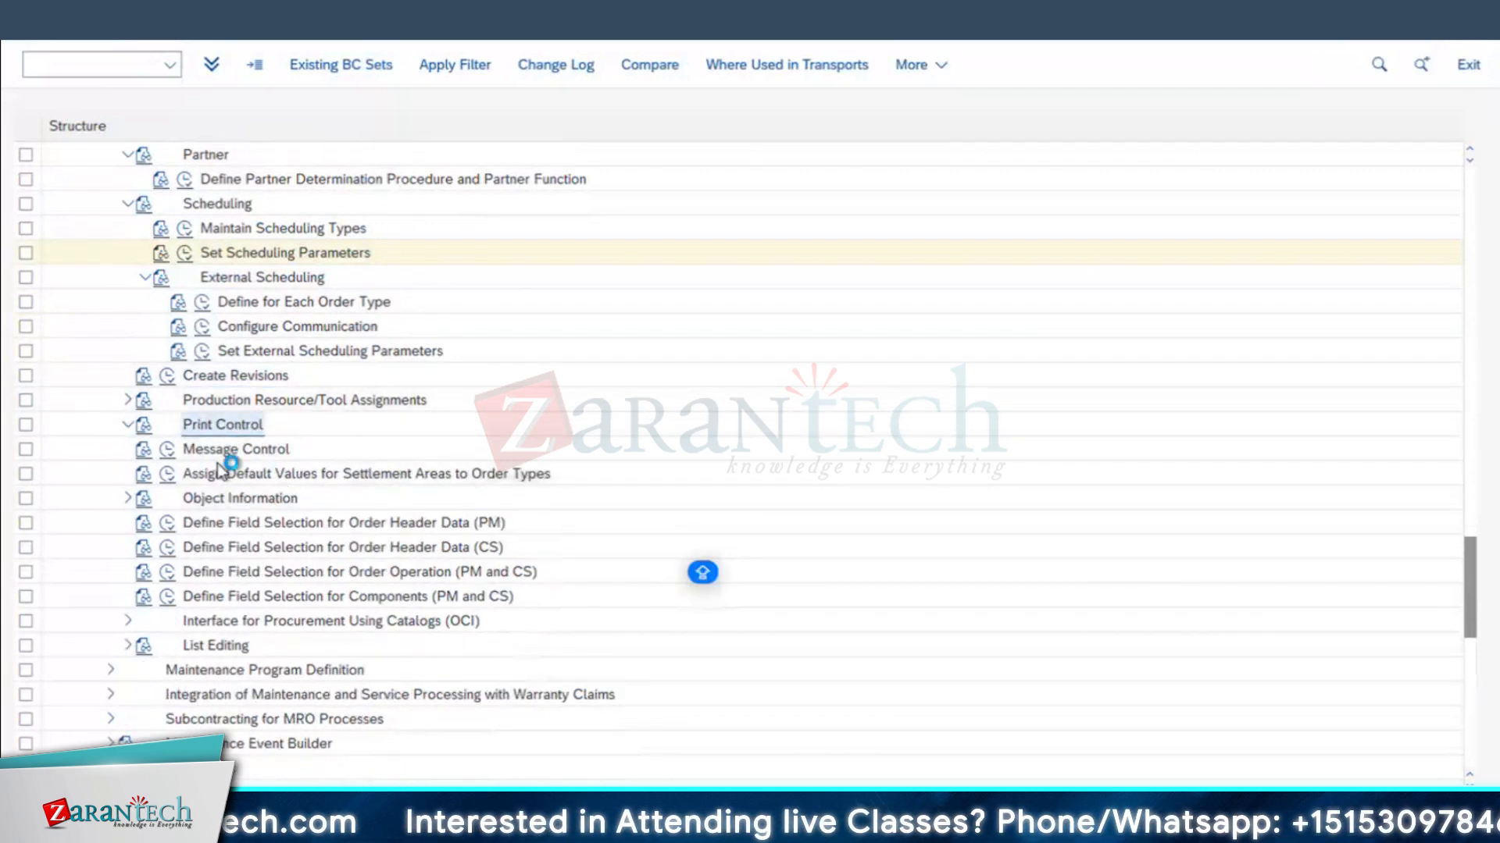
click(242, 448)
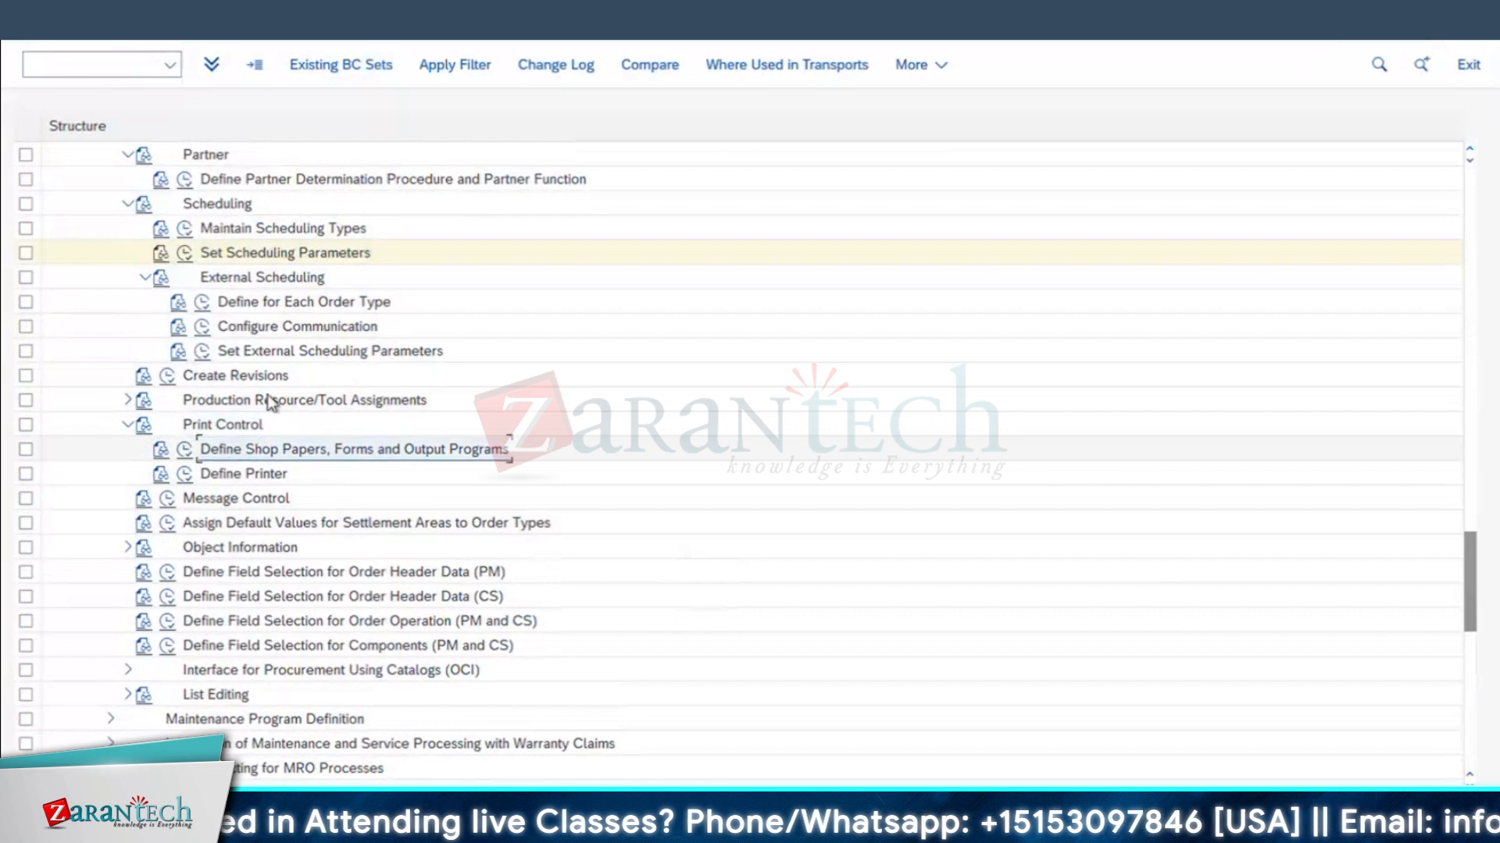
click(184, 449)
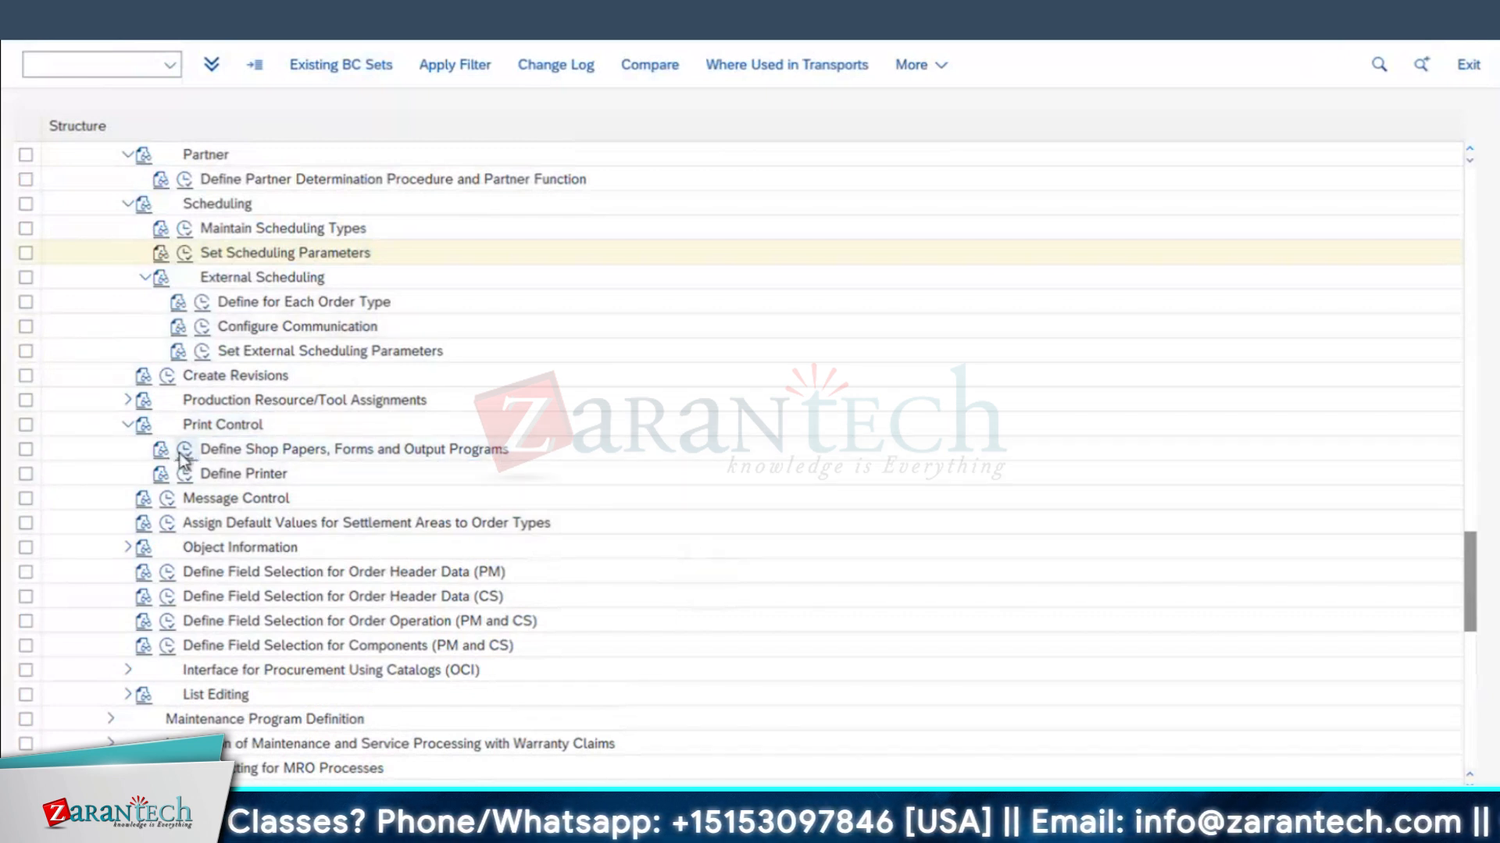
click(164, 233)
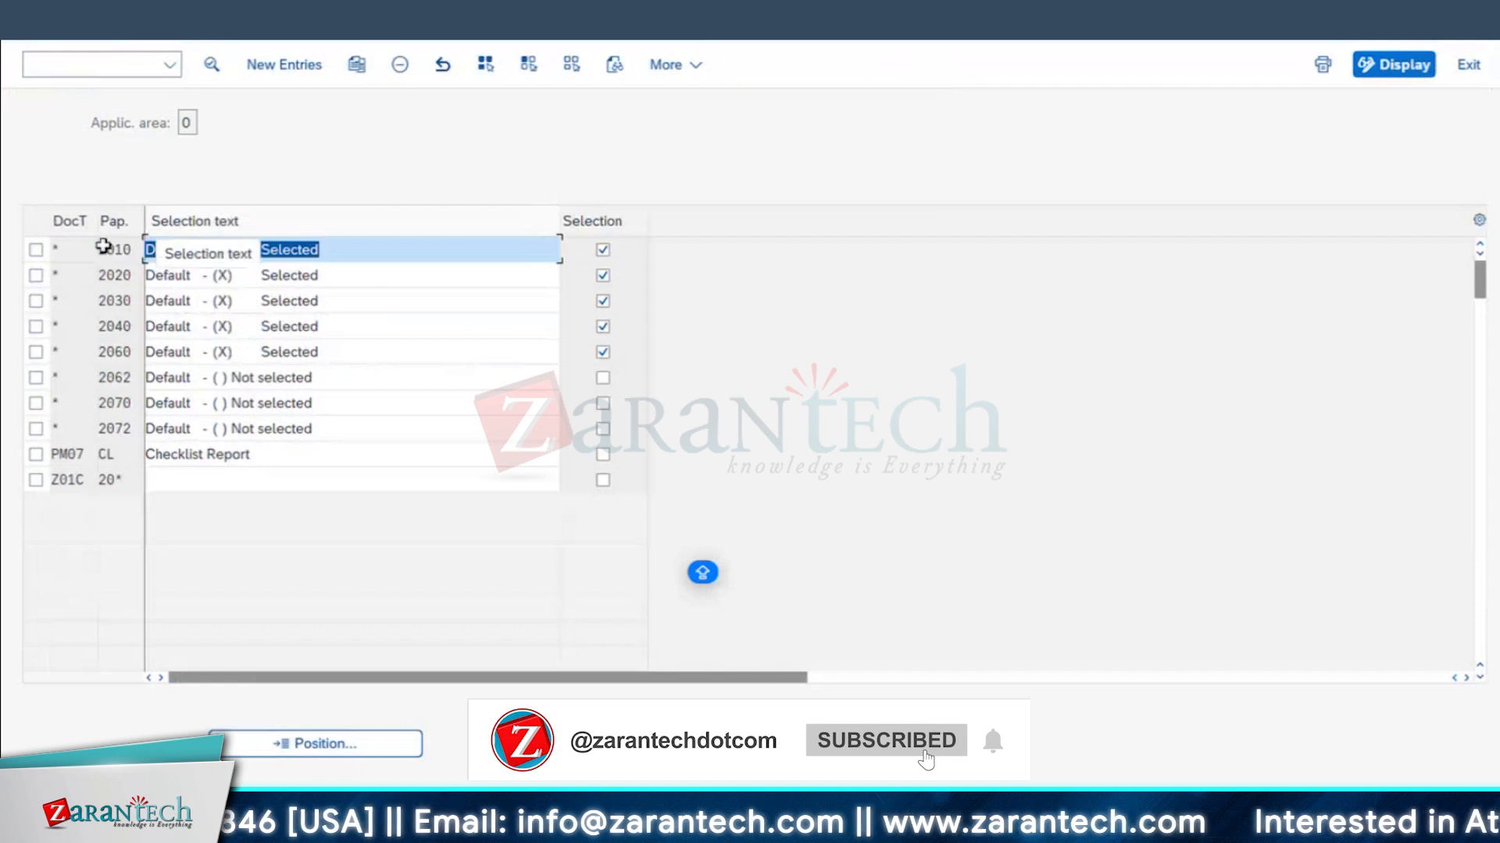
- Review the shop paper entry for order type Z01C, then return and close the activity selection
click(69, 481)
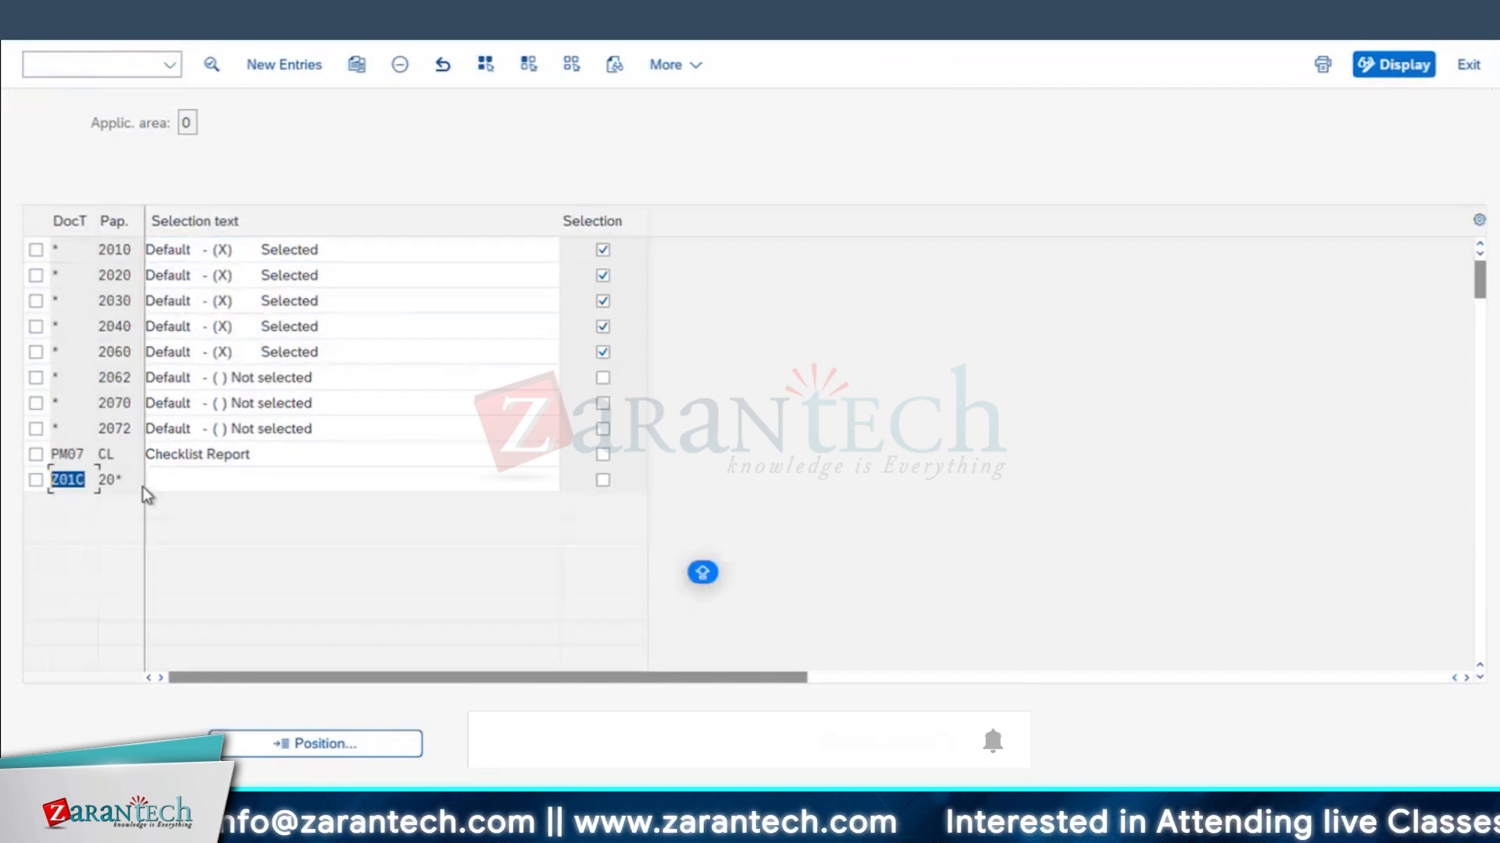
click(116, 479)
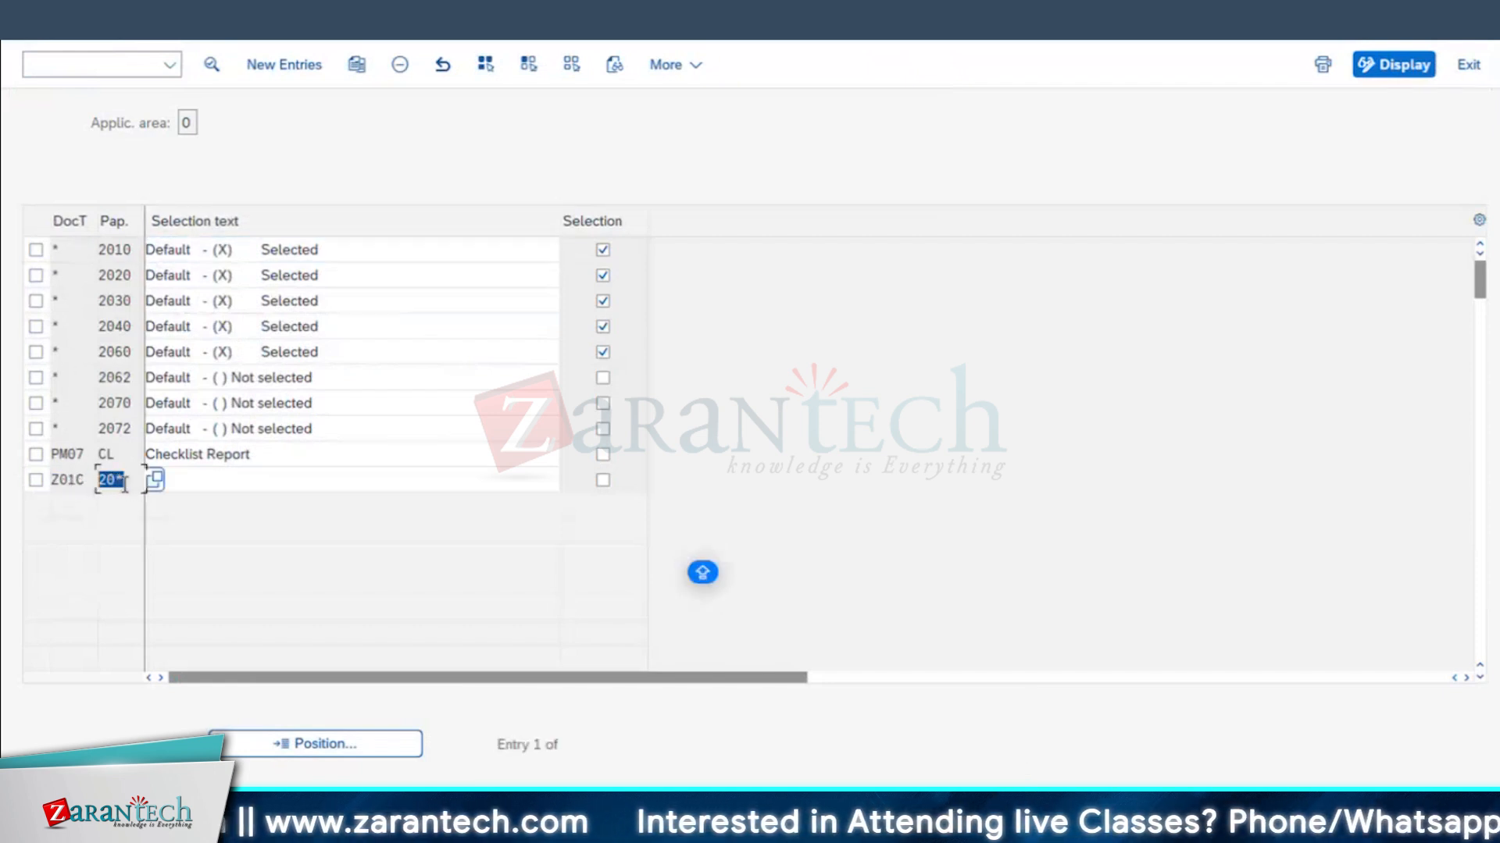
mouse_move(66, 479)
mouse_down()
mouse_move(70, 536)
mouse_move(51, 476)
mouse_up()
click(48, 40)
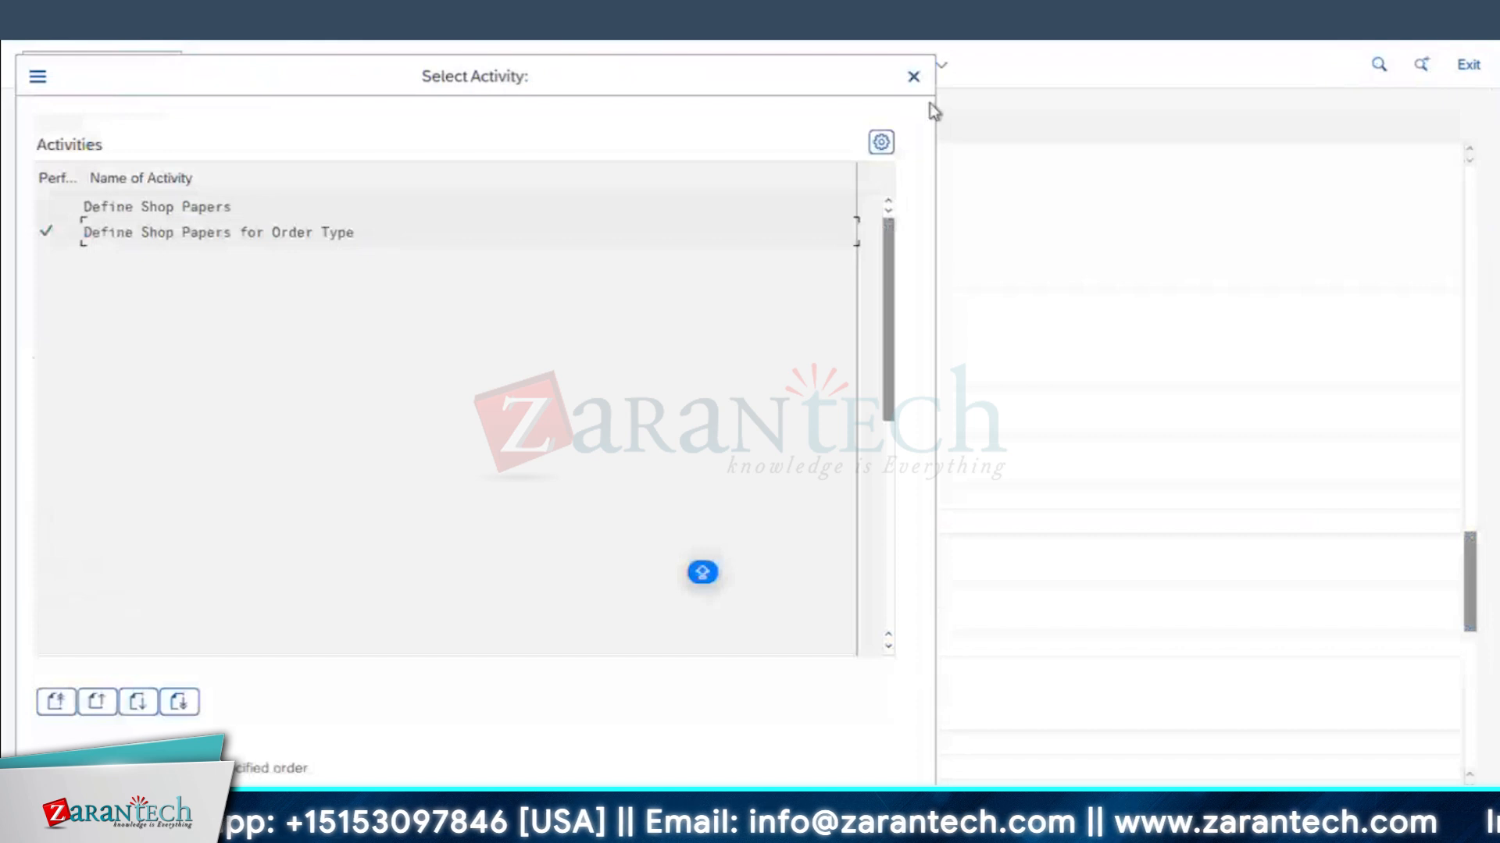
click(913, 75)
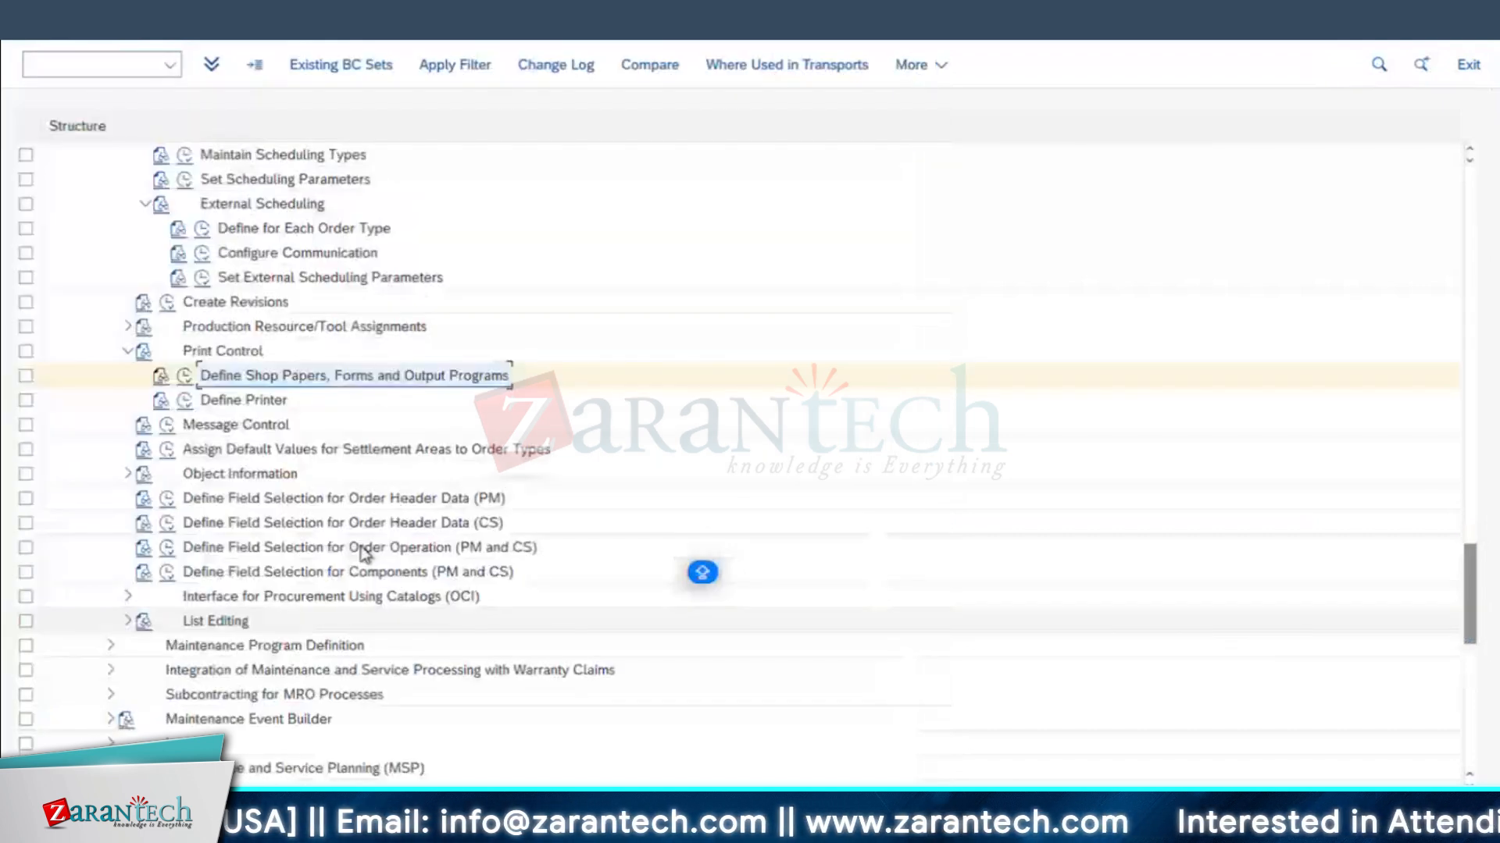
- Collapse Print Control, expand Object Information and open Define Object Information Keys
scroll(364, 554, down, 1)
click(128, 326)
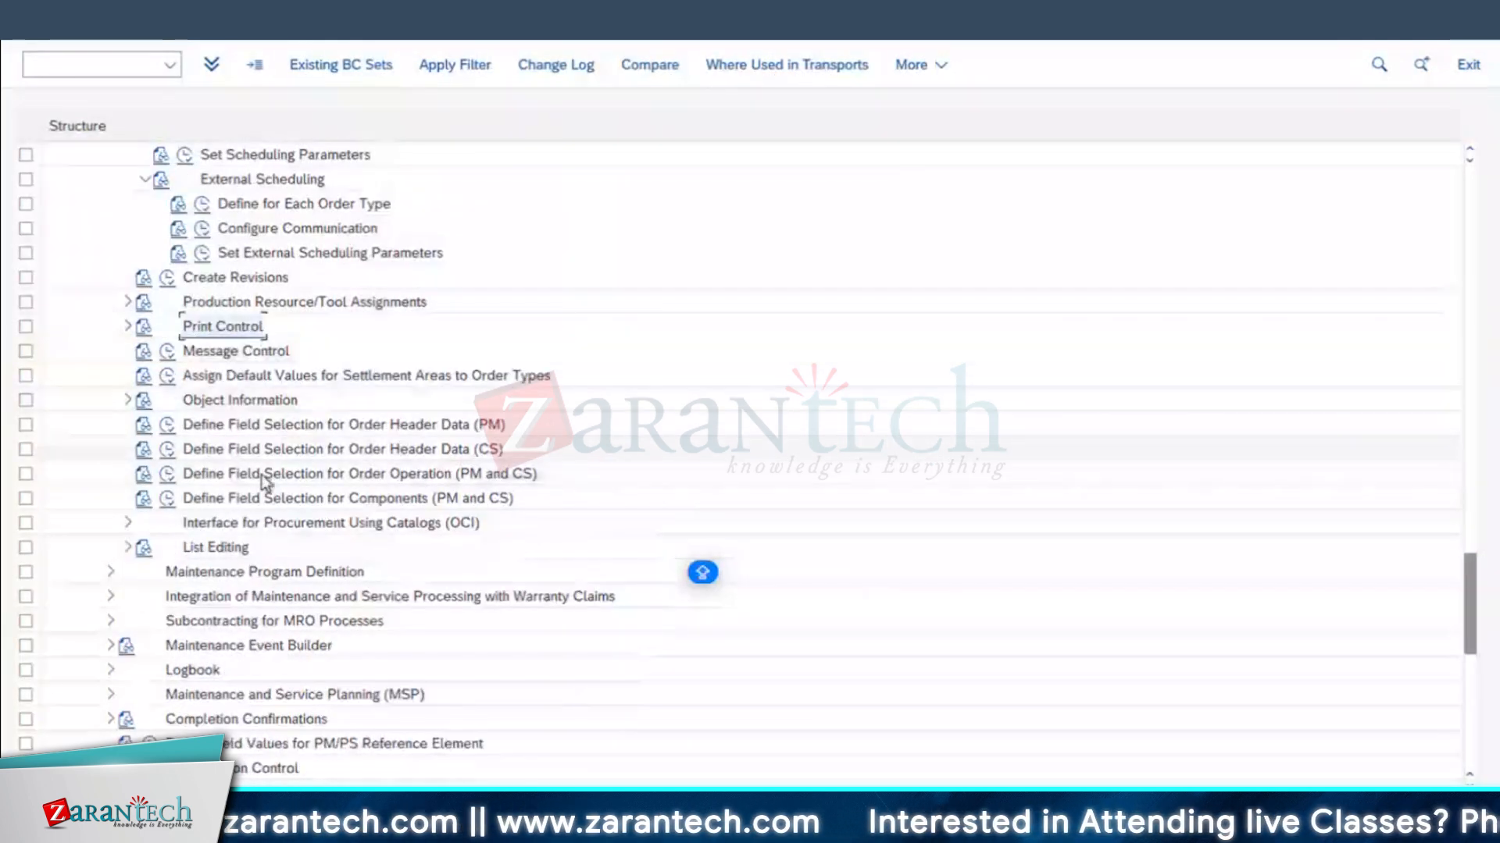
click(230, 398)
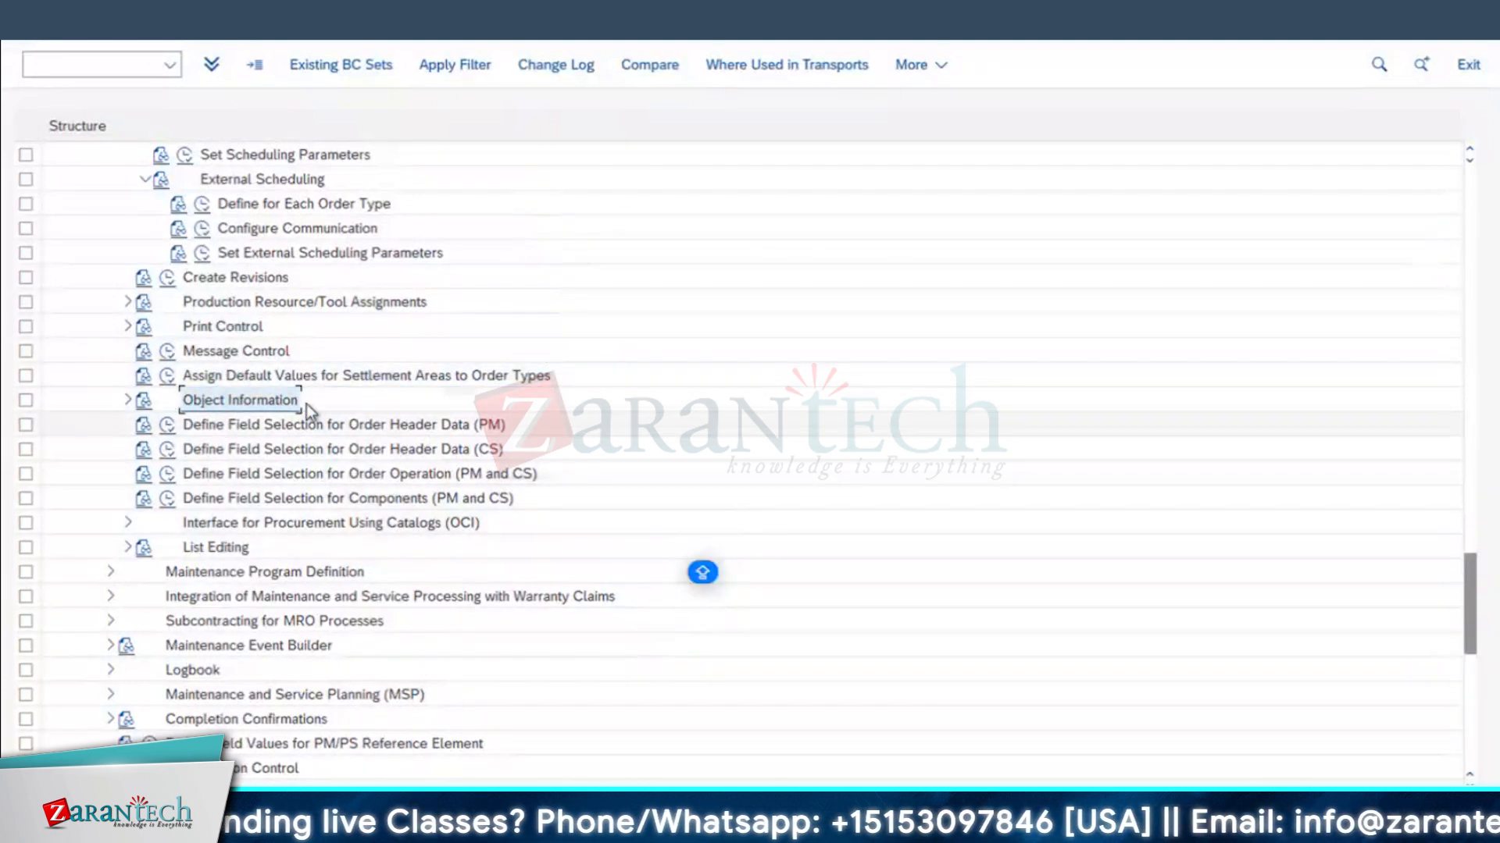
click(230, 428)
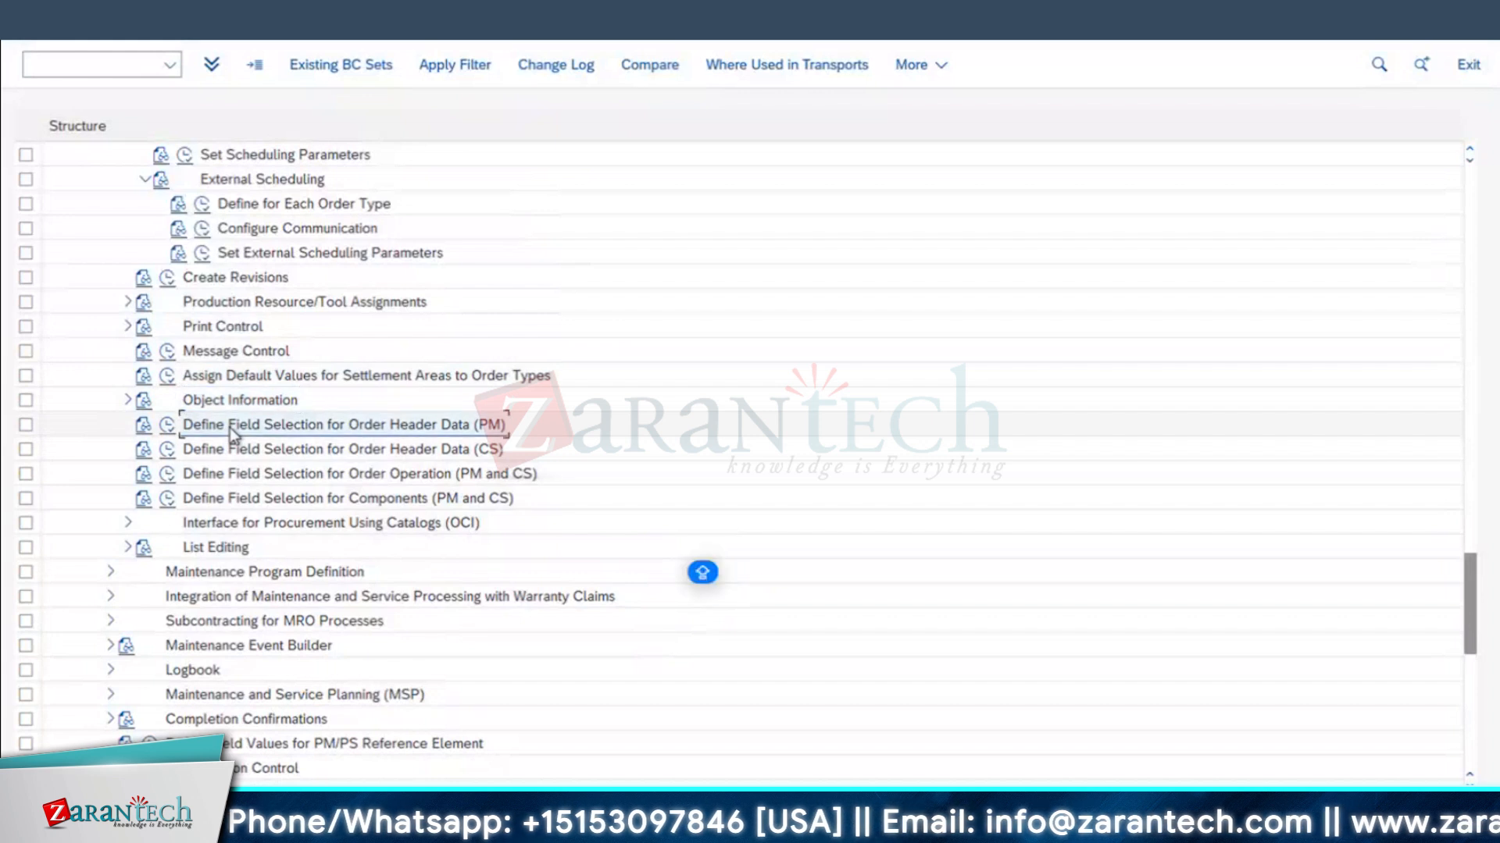
click(128, 401)
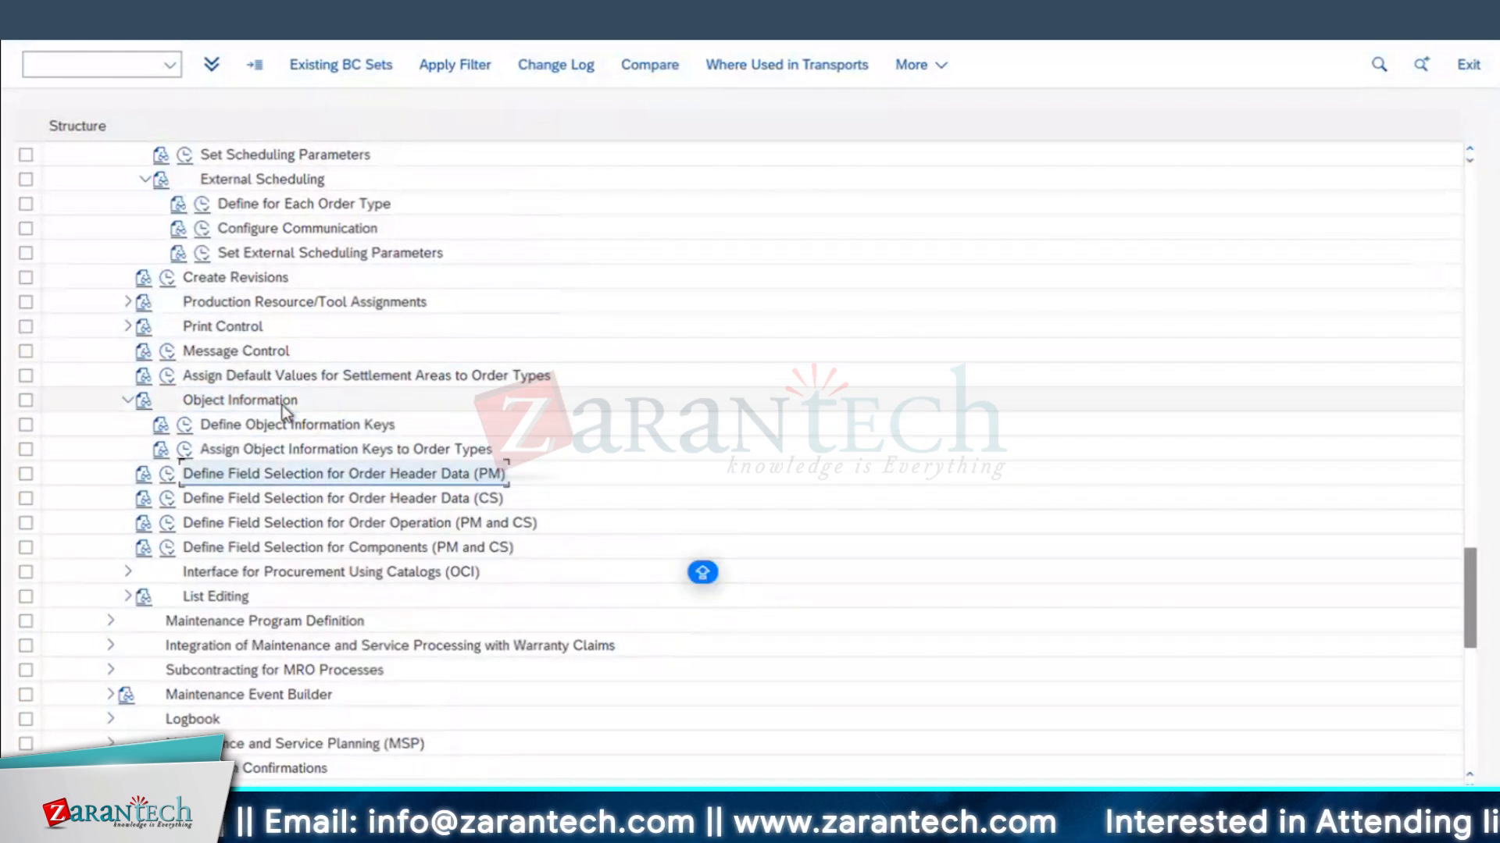
click(185, 426)
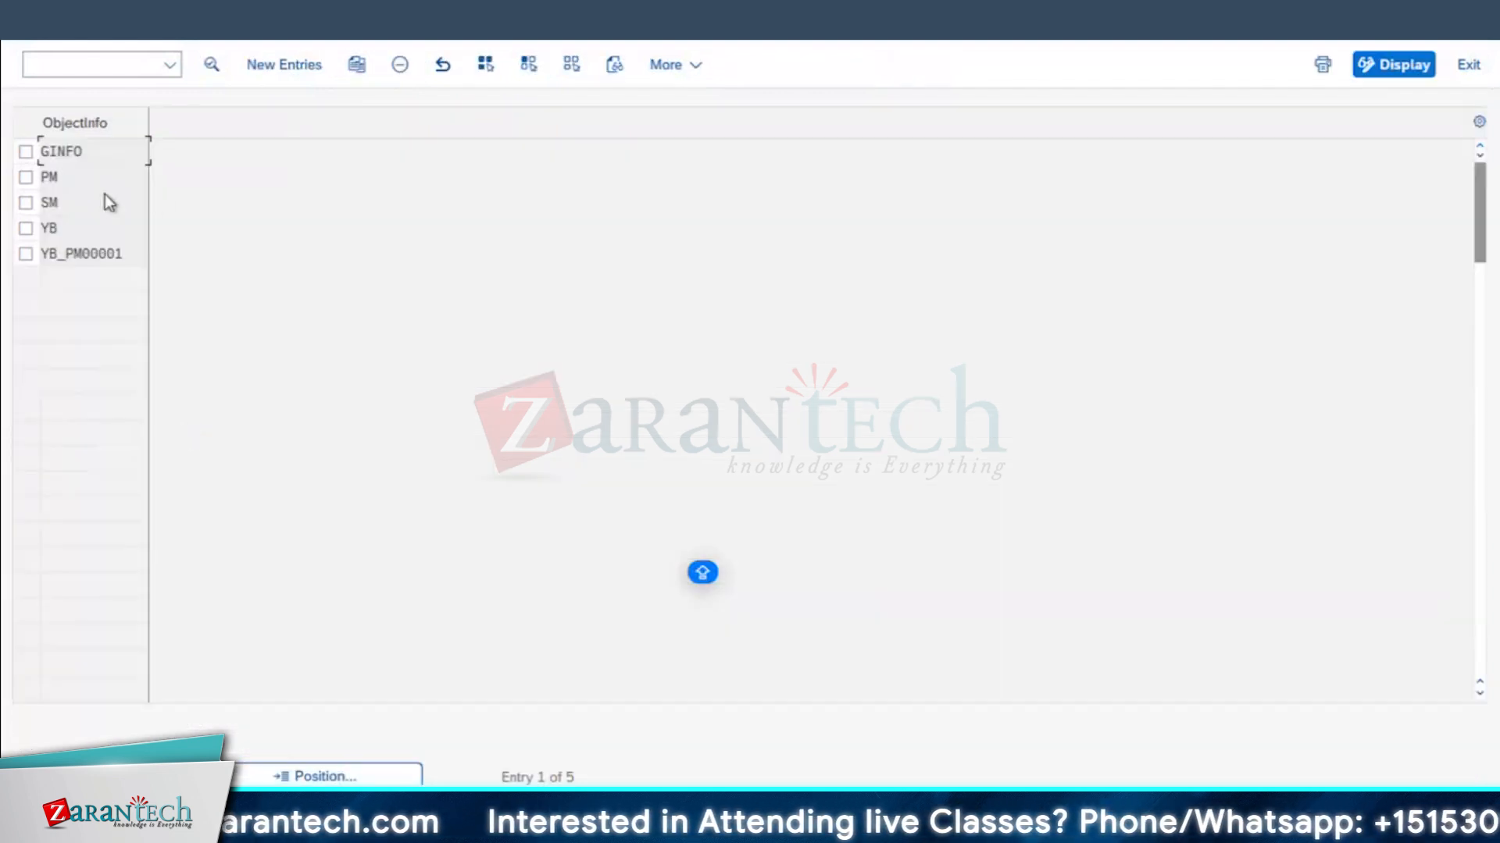
- View the fields of a blank new object information key entry and return to the key list
click(26, 177)
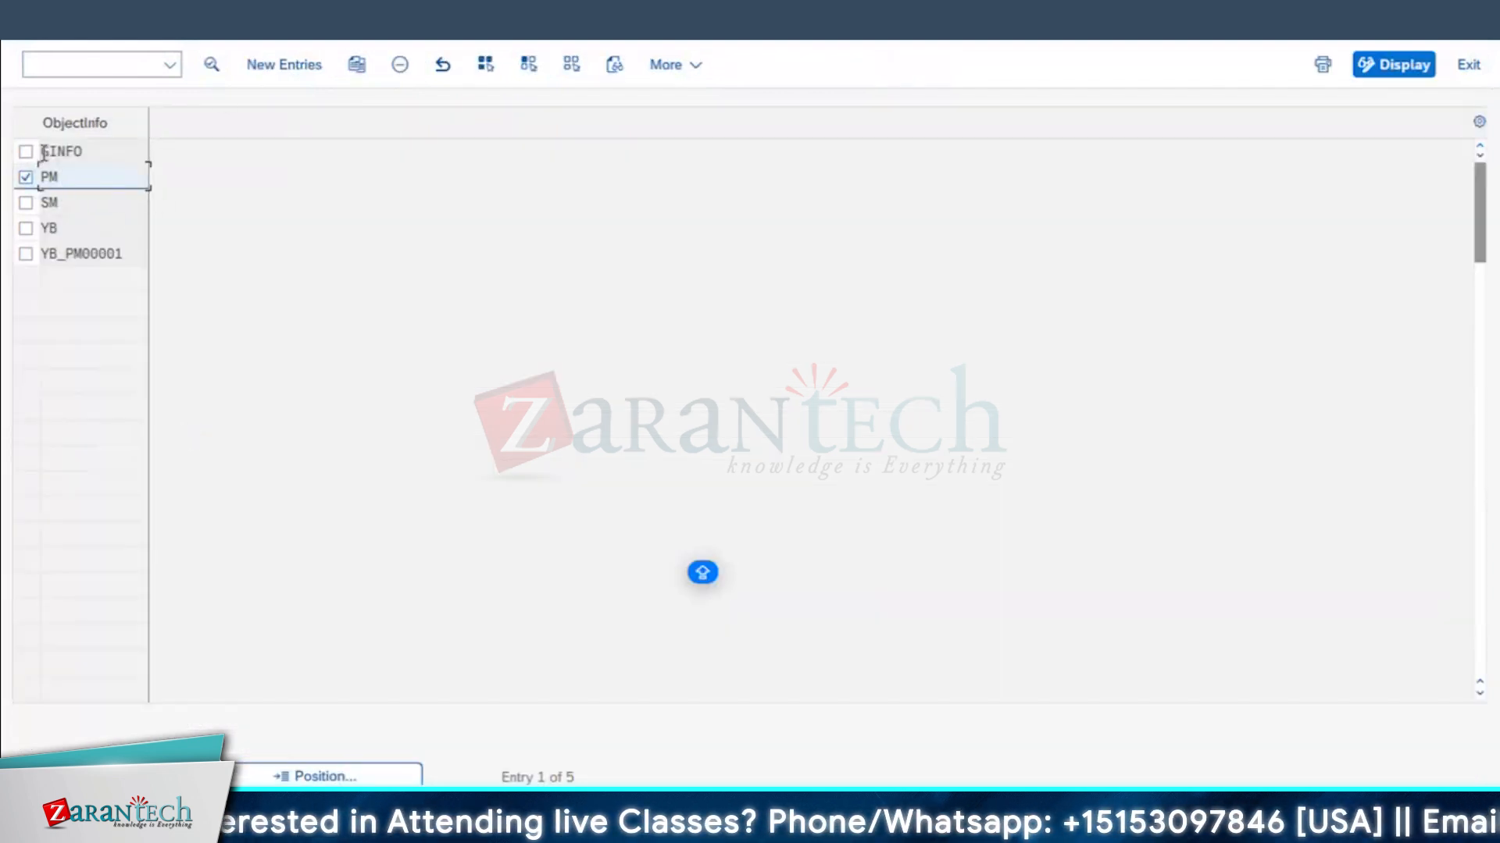
click(25, 177)
click(292, 64)
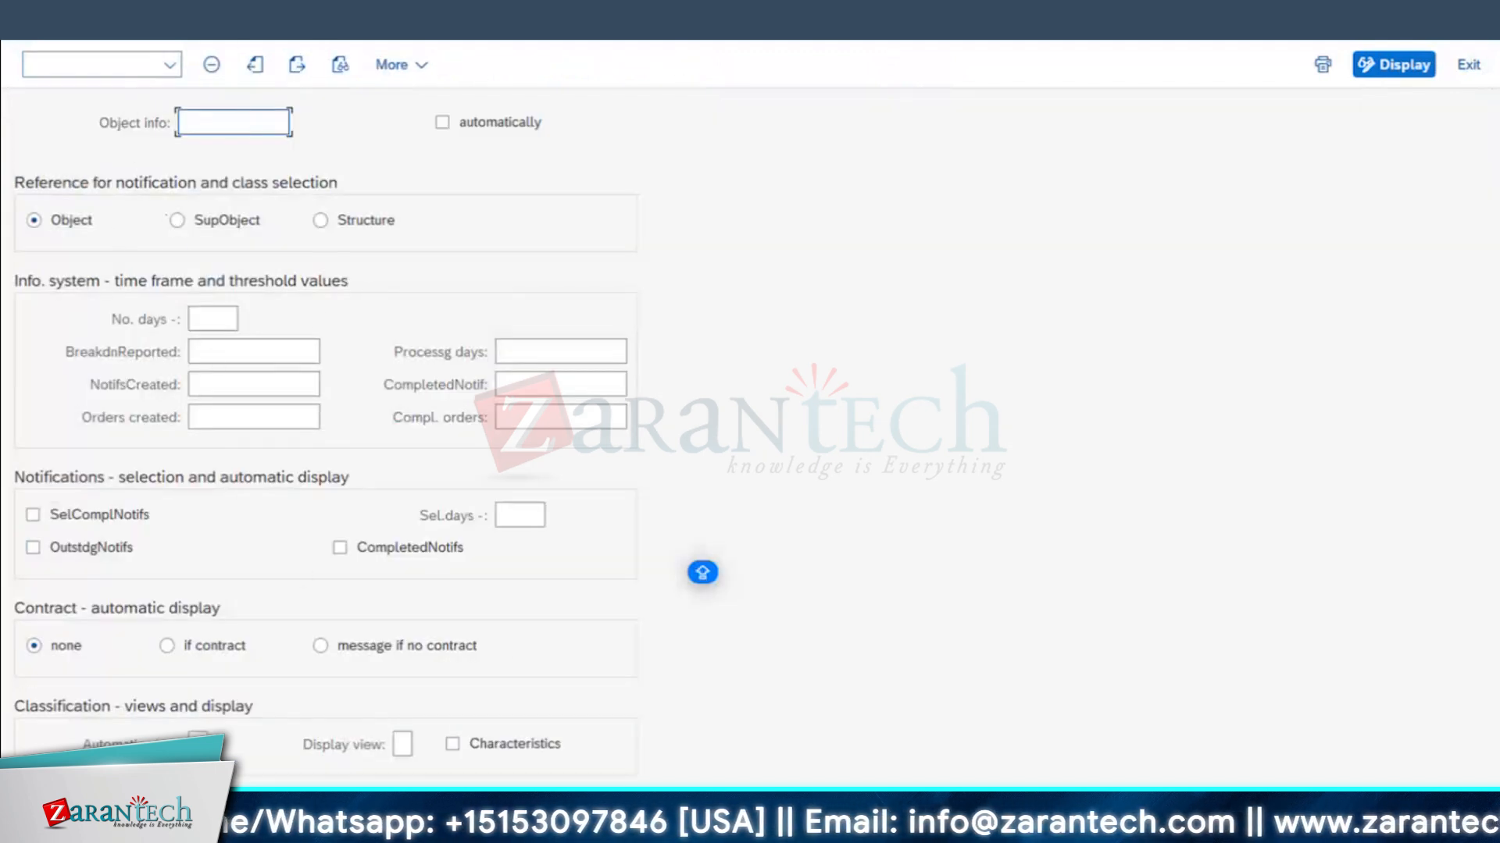
click(34, 25)
- Review the detail settings of object information key PM and return to the structure
click(27, 202)
click(211, 64)
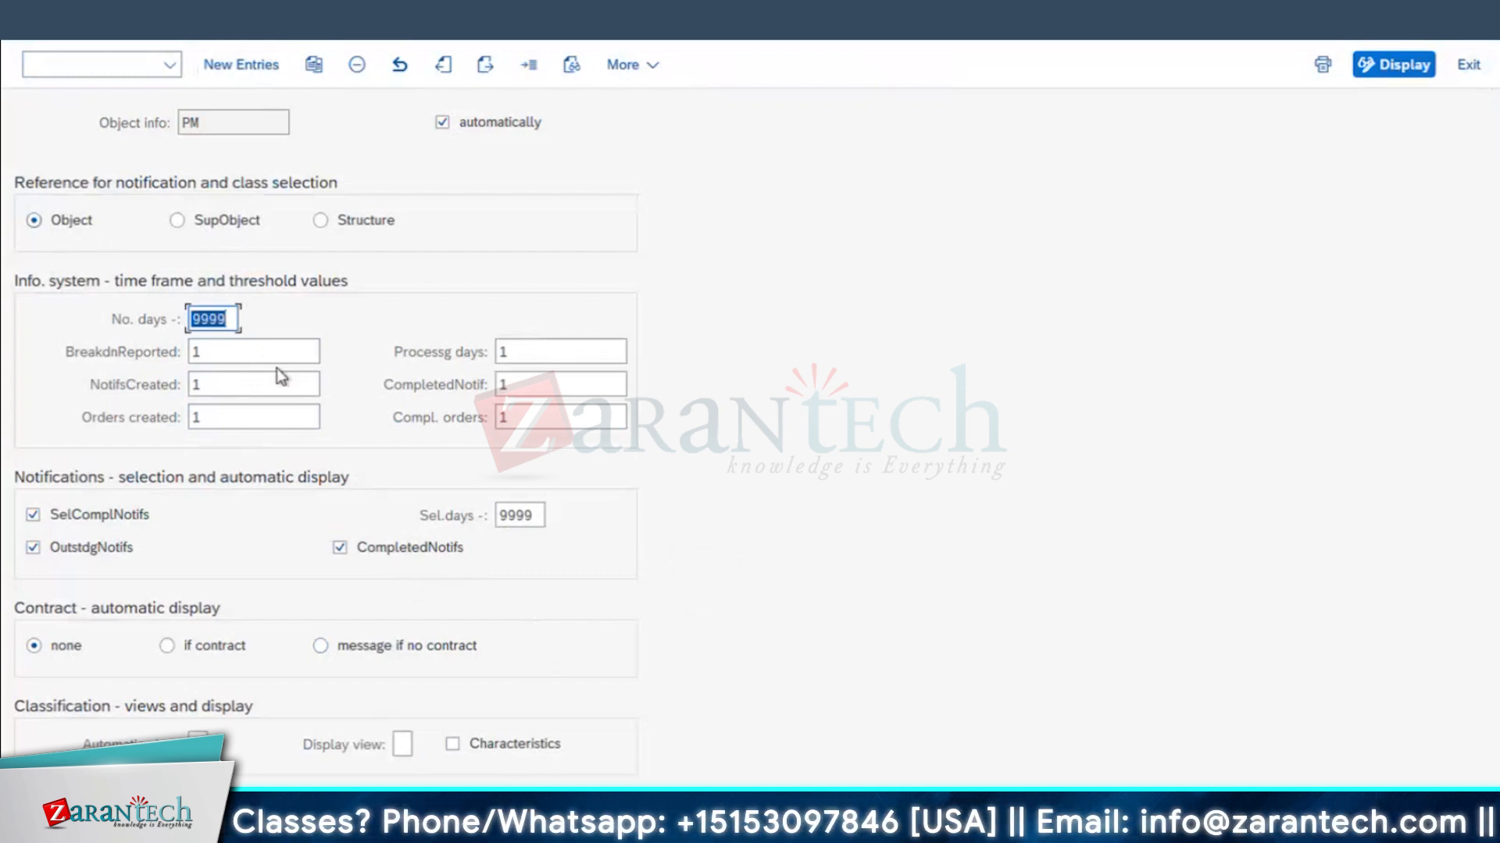
click(23, 19)
click(46, 30)
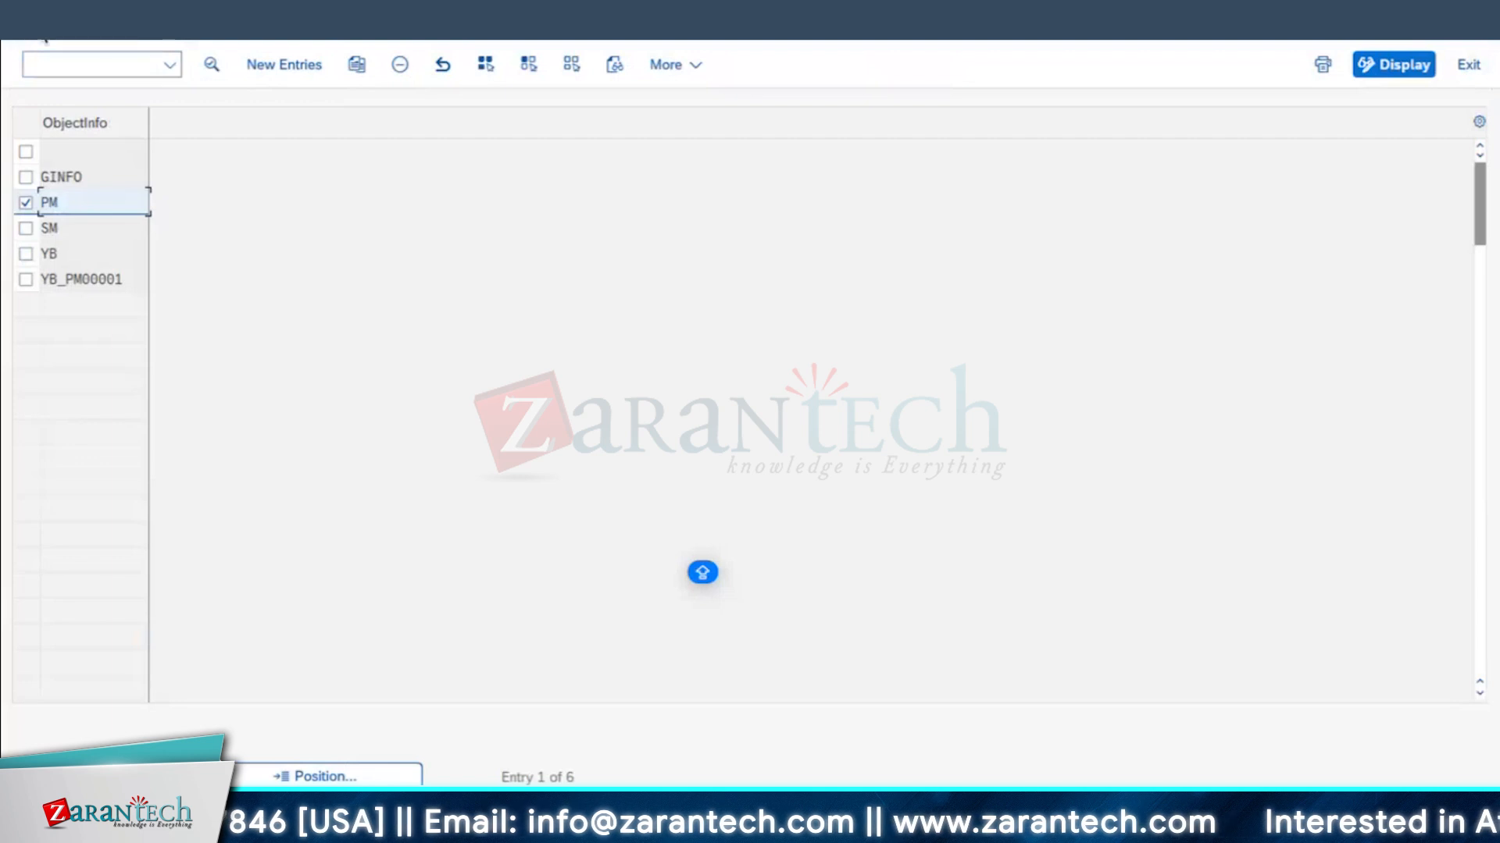
click(494, 464)
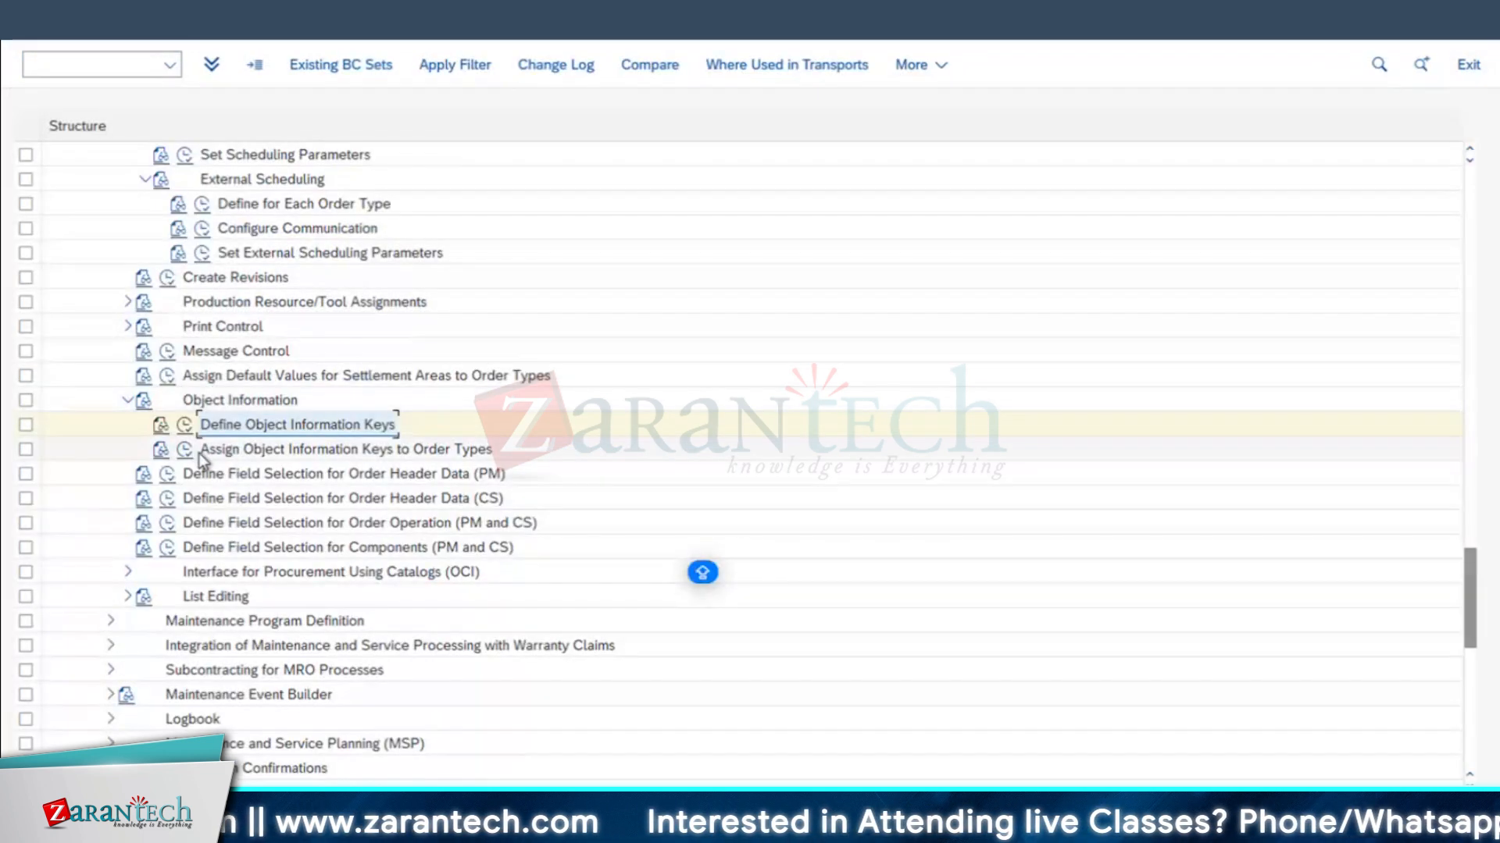
- In Assign Object Information Keys to Order Types, assign key PM to order type Z01C and save
click(185, 450)
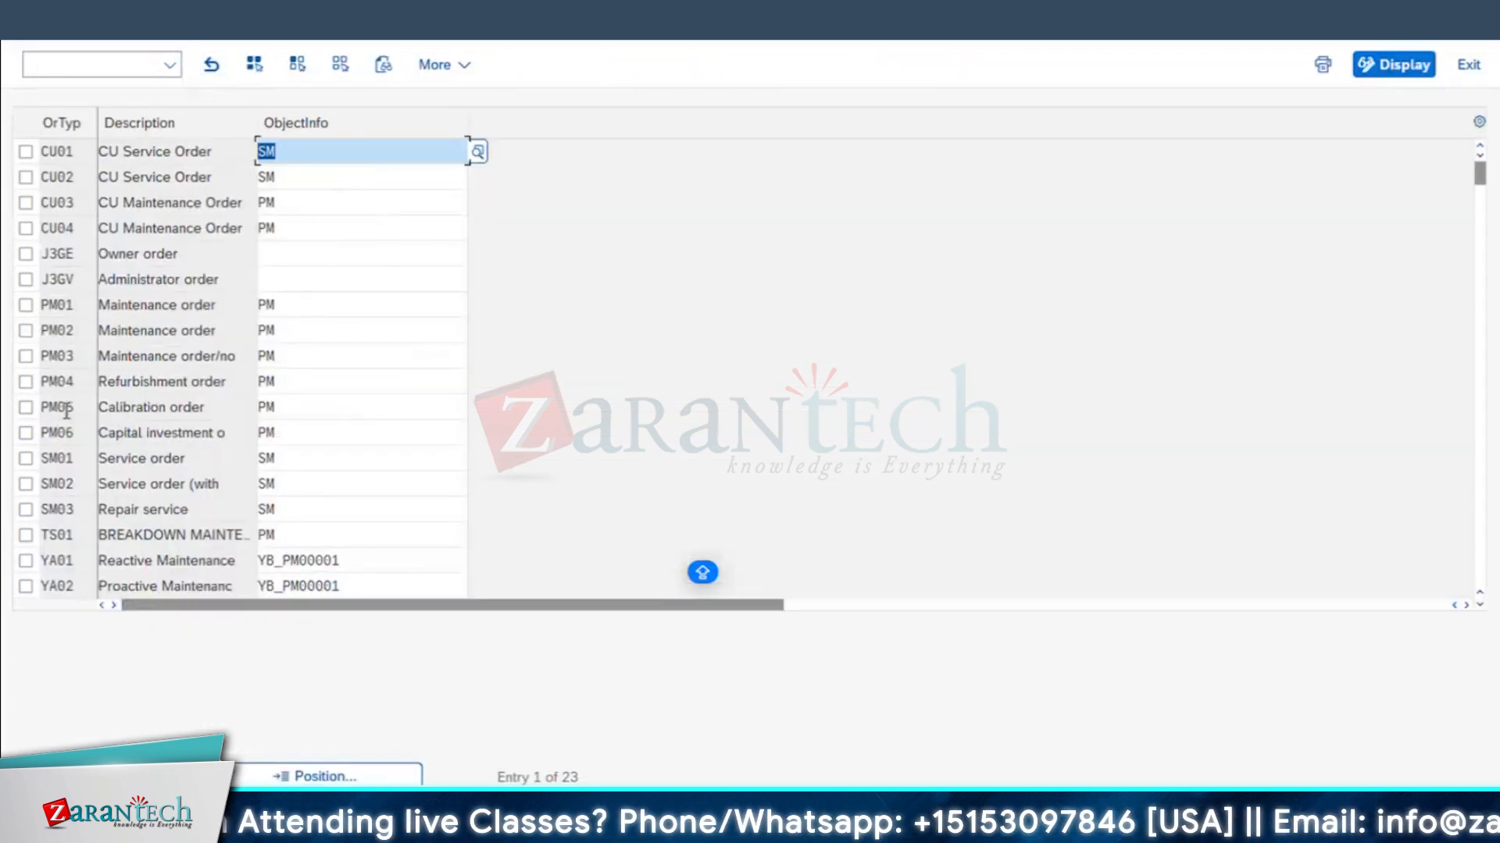
click(76, 538)
scroll(76, 554, down, 1)
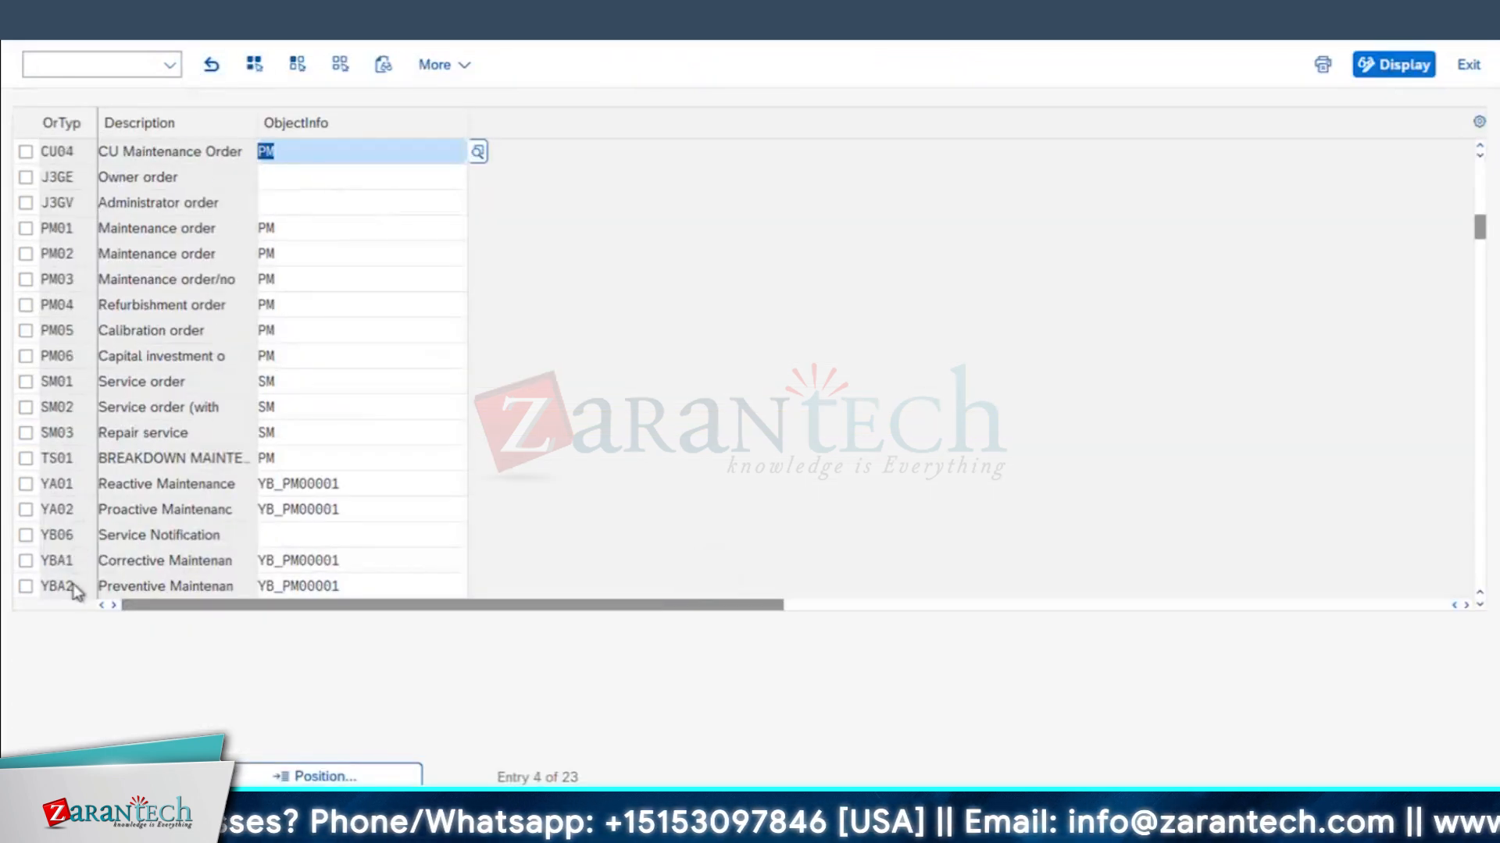
scroll(72, 589, down, 1)
click(386, 556)
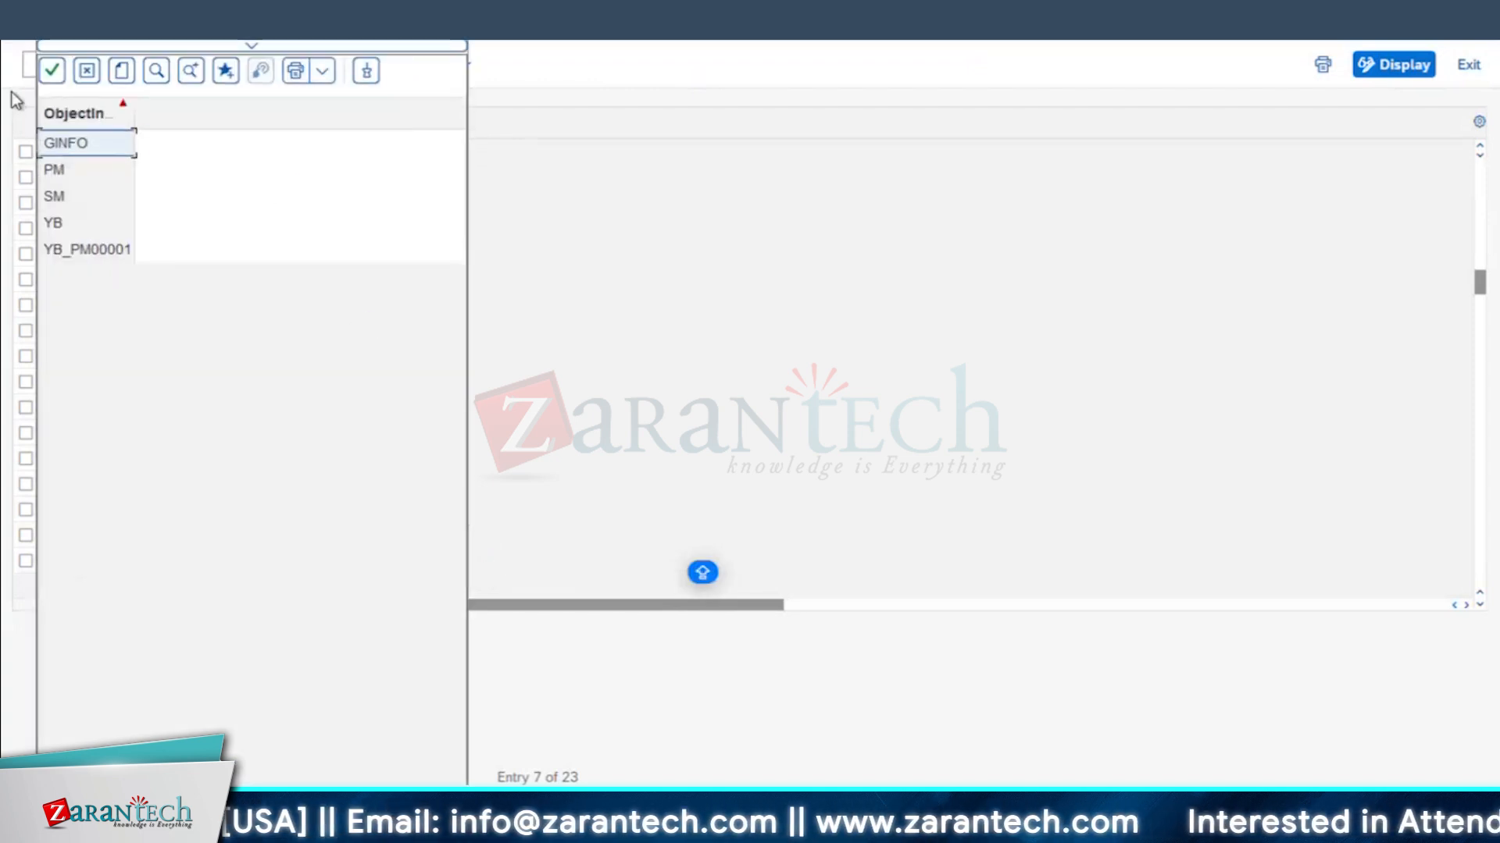
double_click(54, 170)
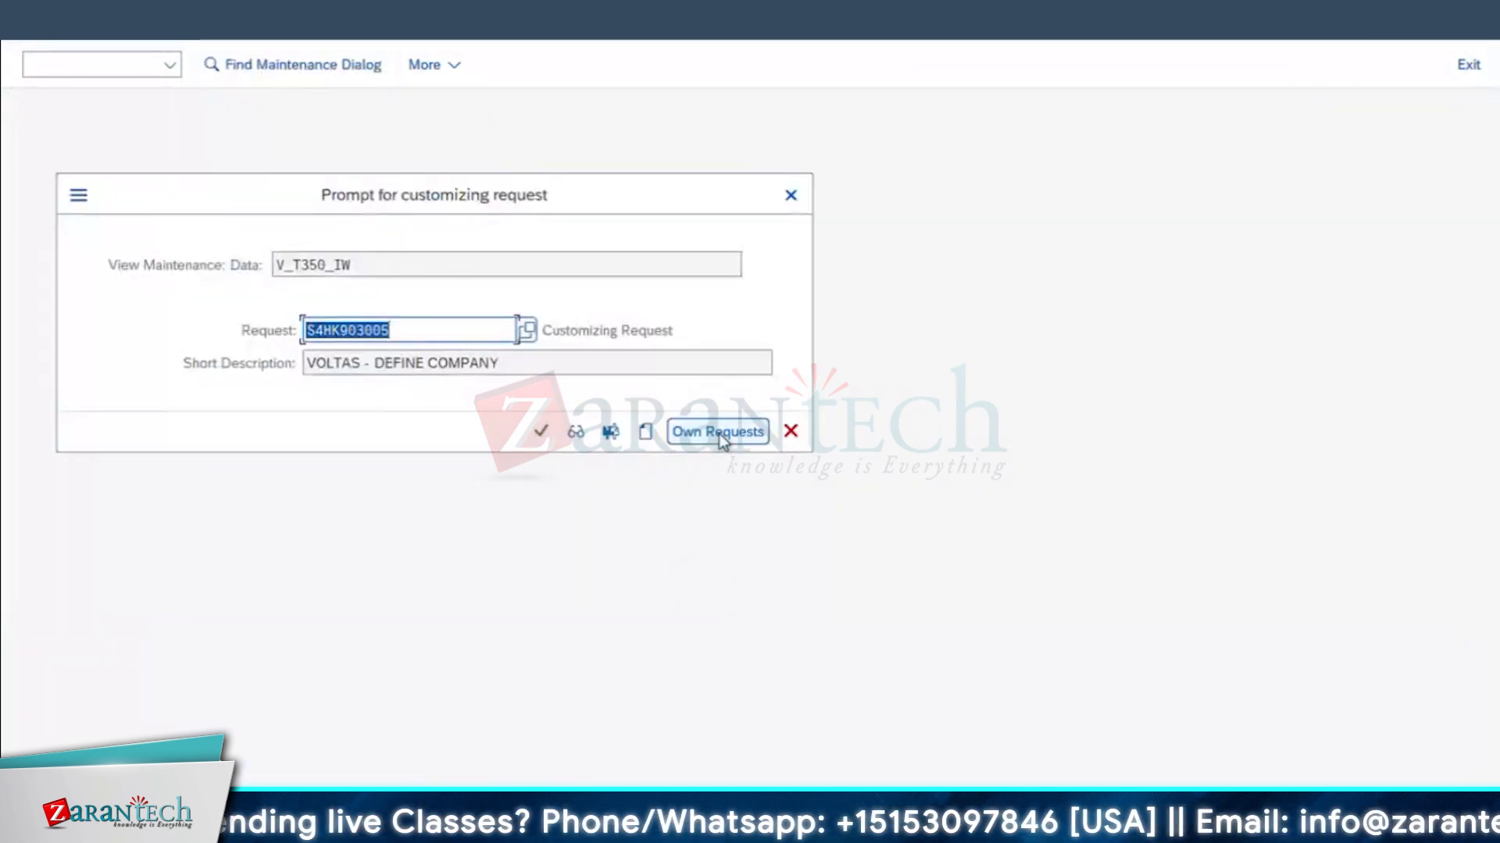
- Record the change in the own customizing request CONFIGURE ORDER - Z01C and return to the structure
click(717, 432)
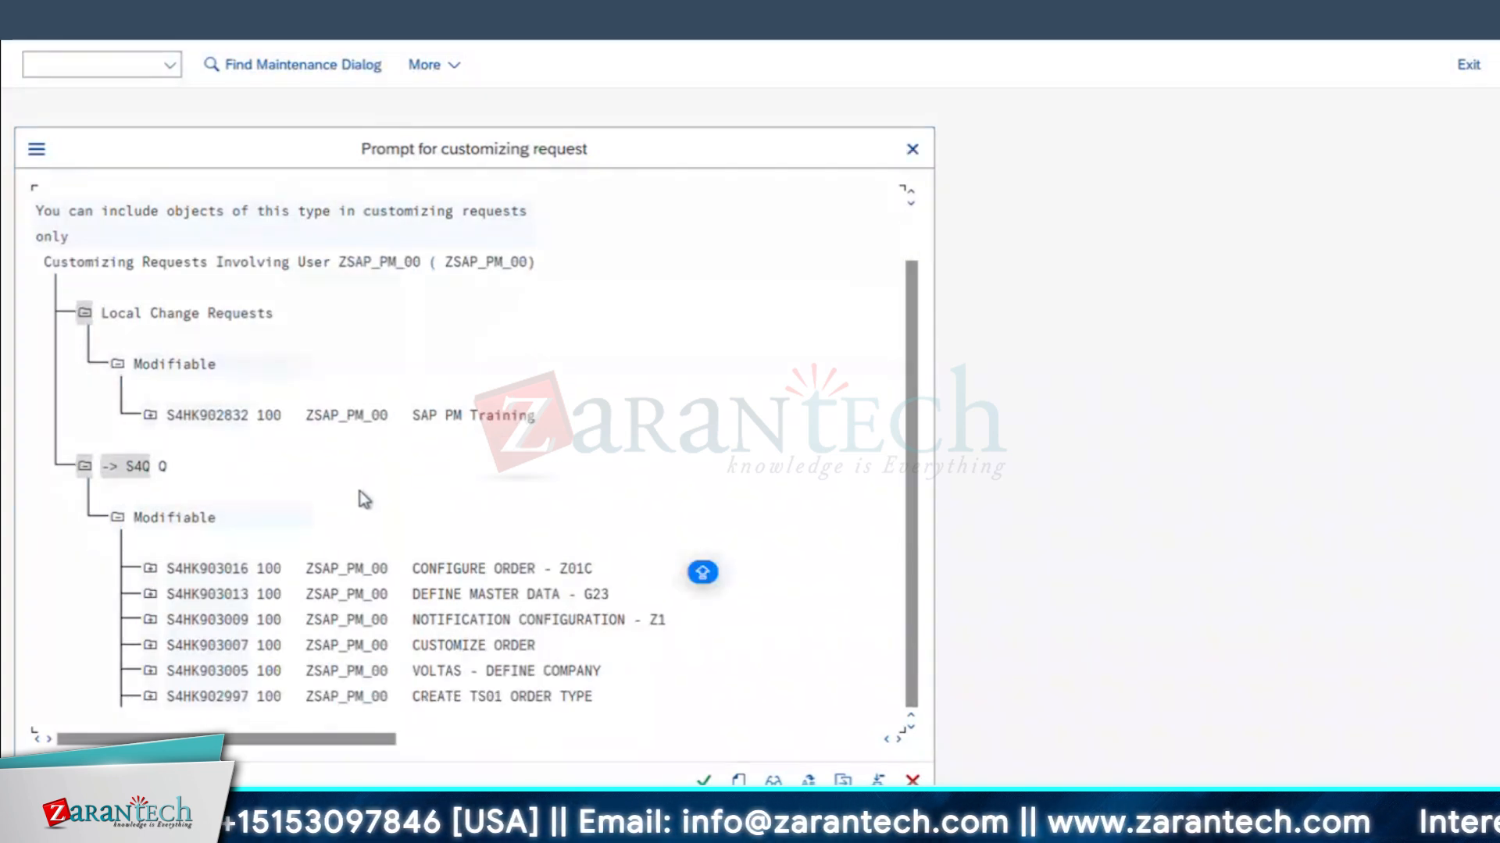
scroll(359, 490, down, 2)
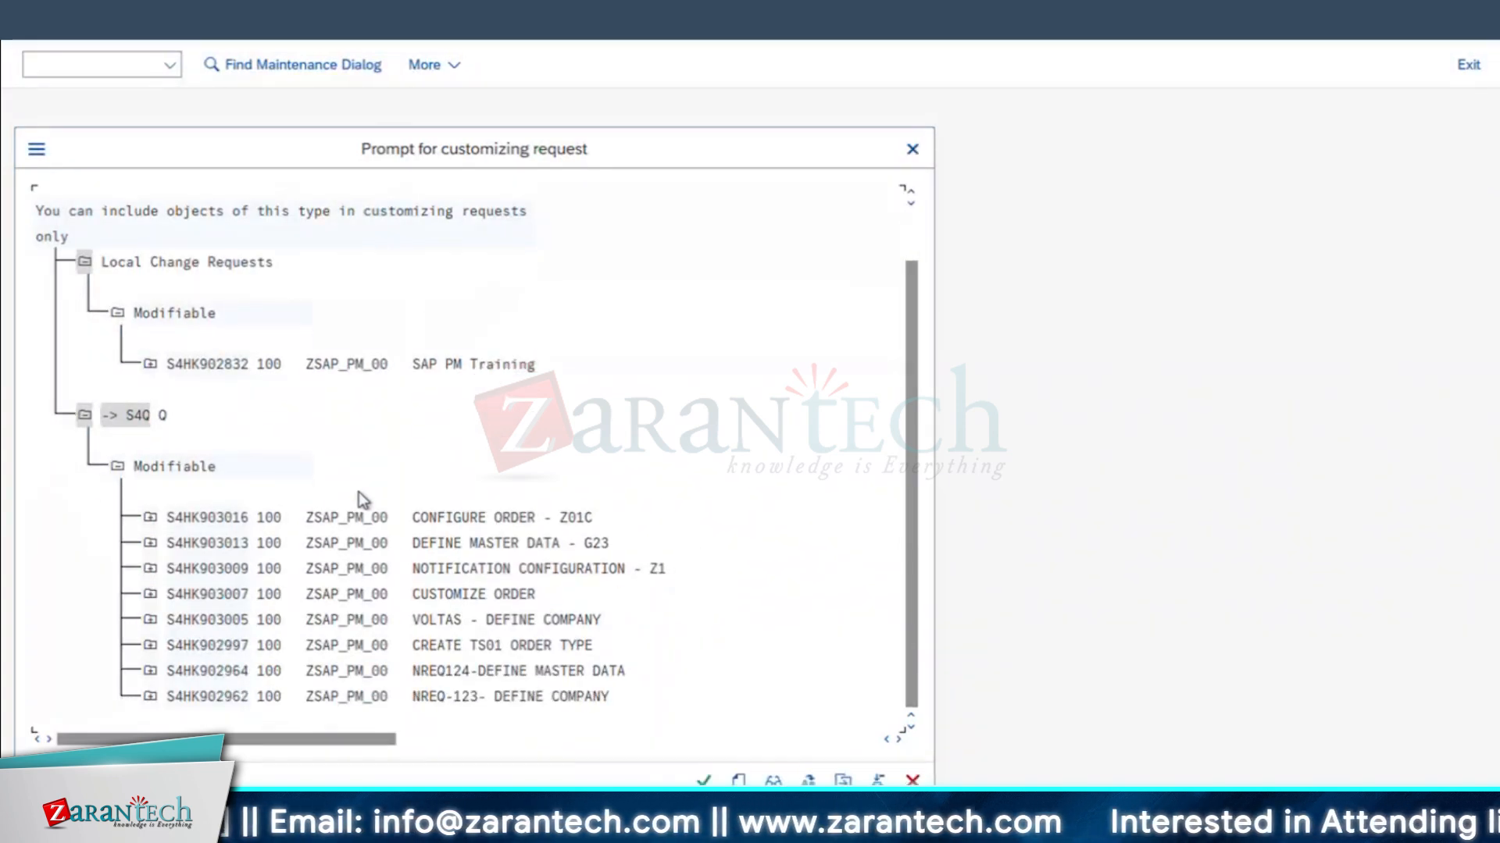
click(435, 517)
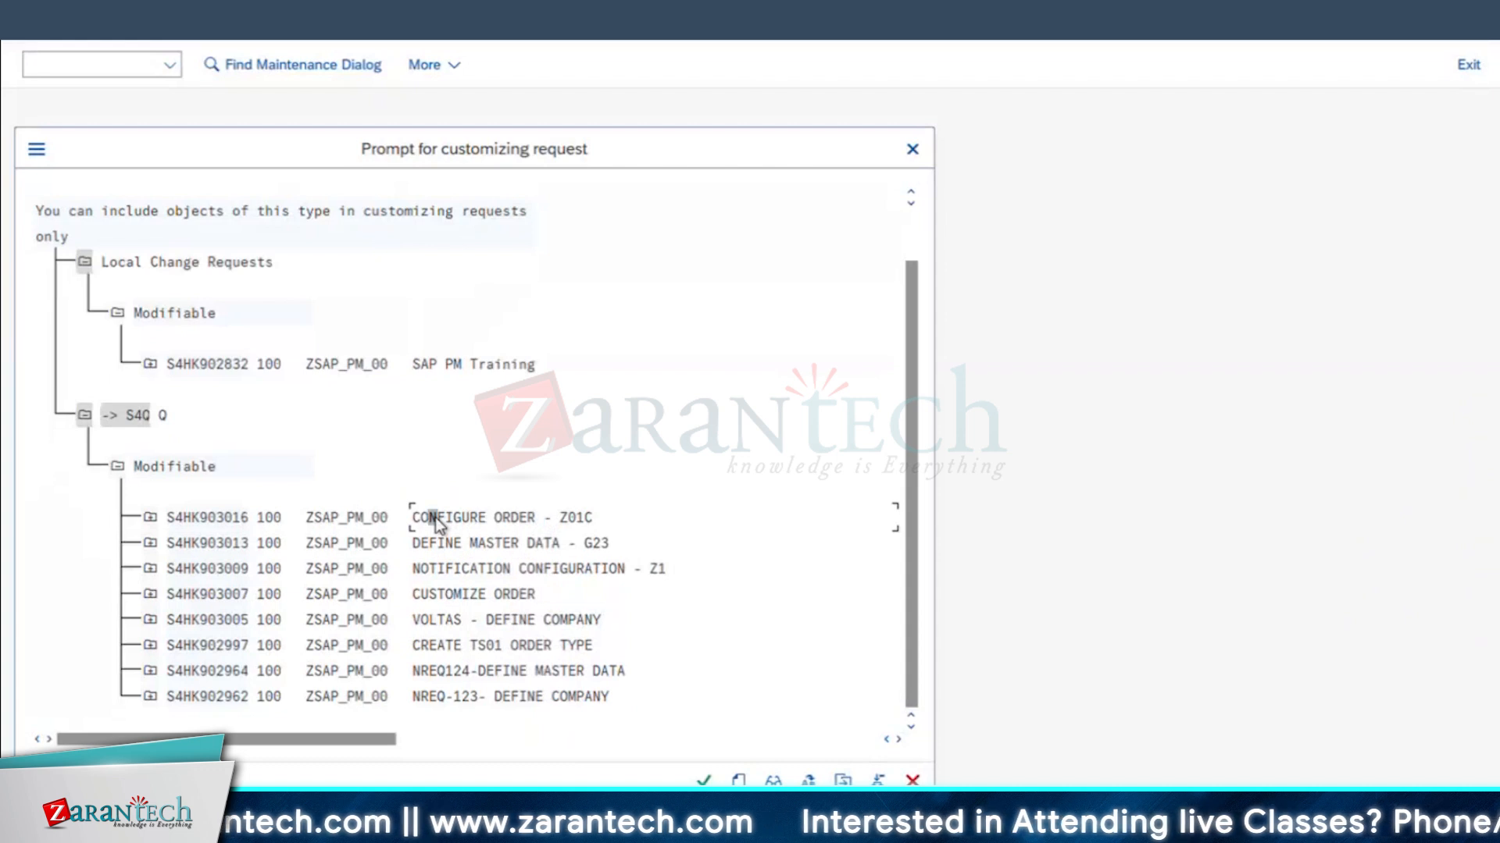
double_click(434, 517)
click(541, 431)
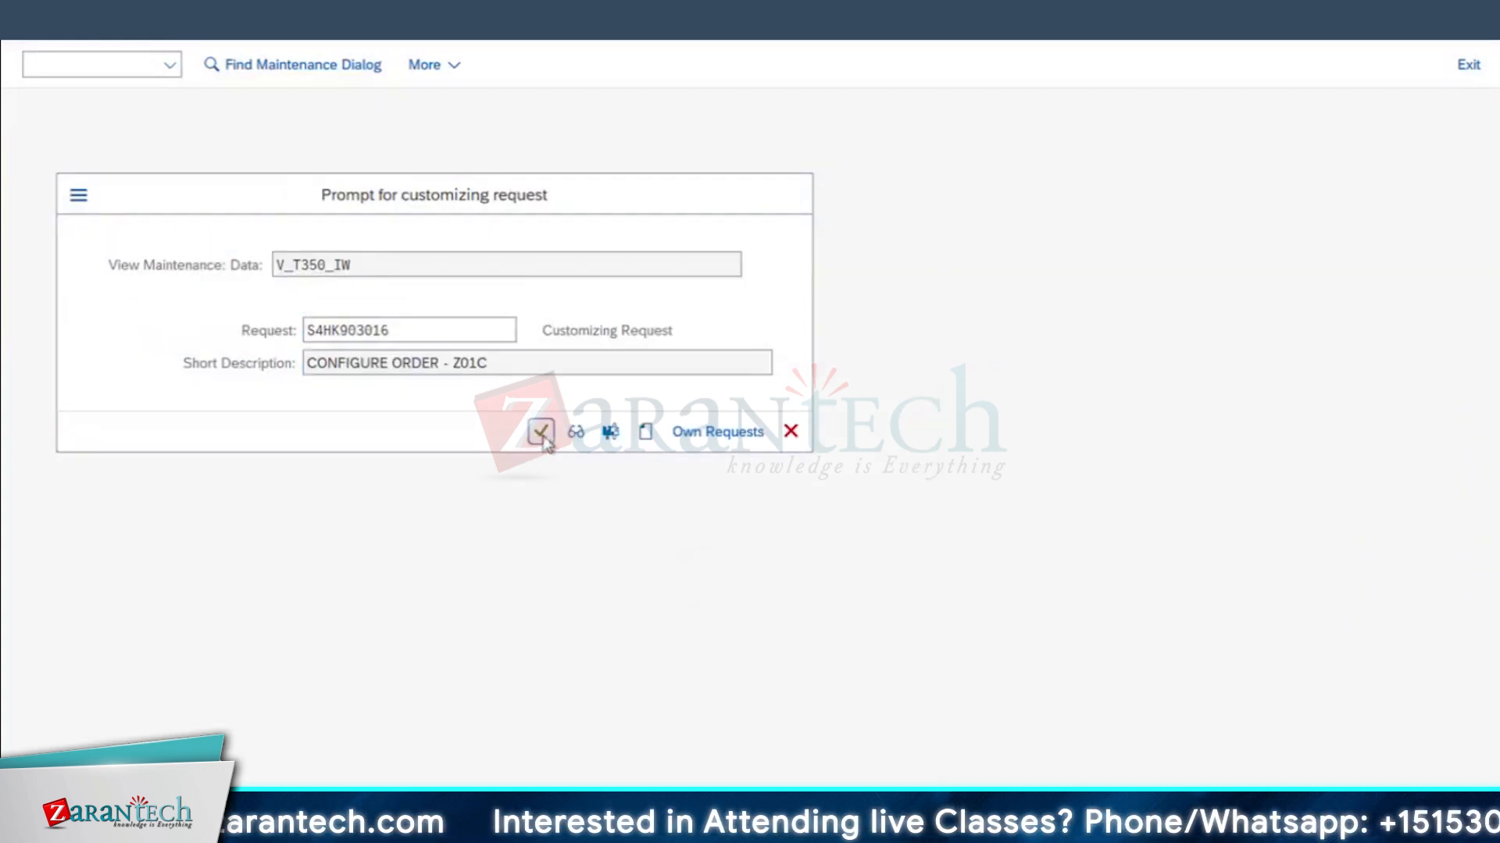
click(19, 23)
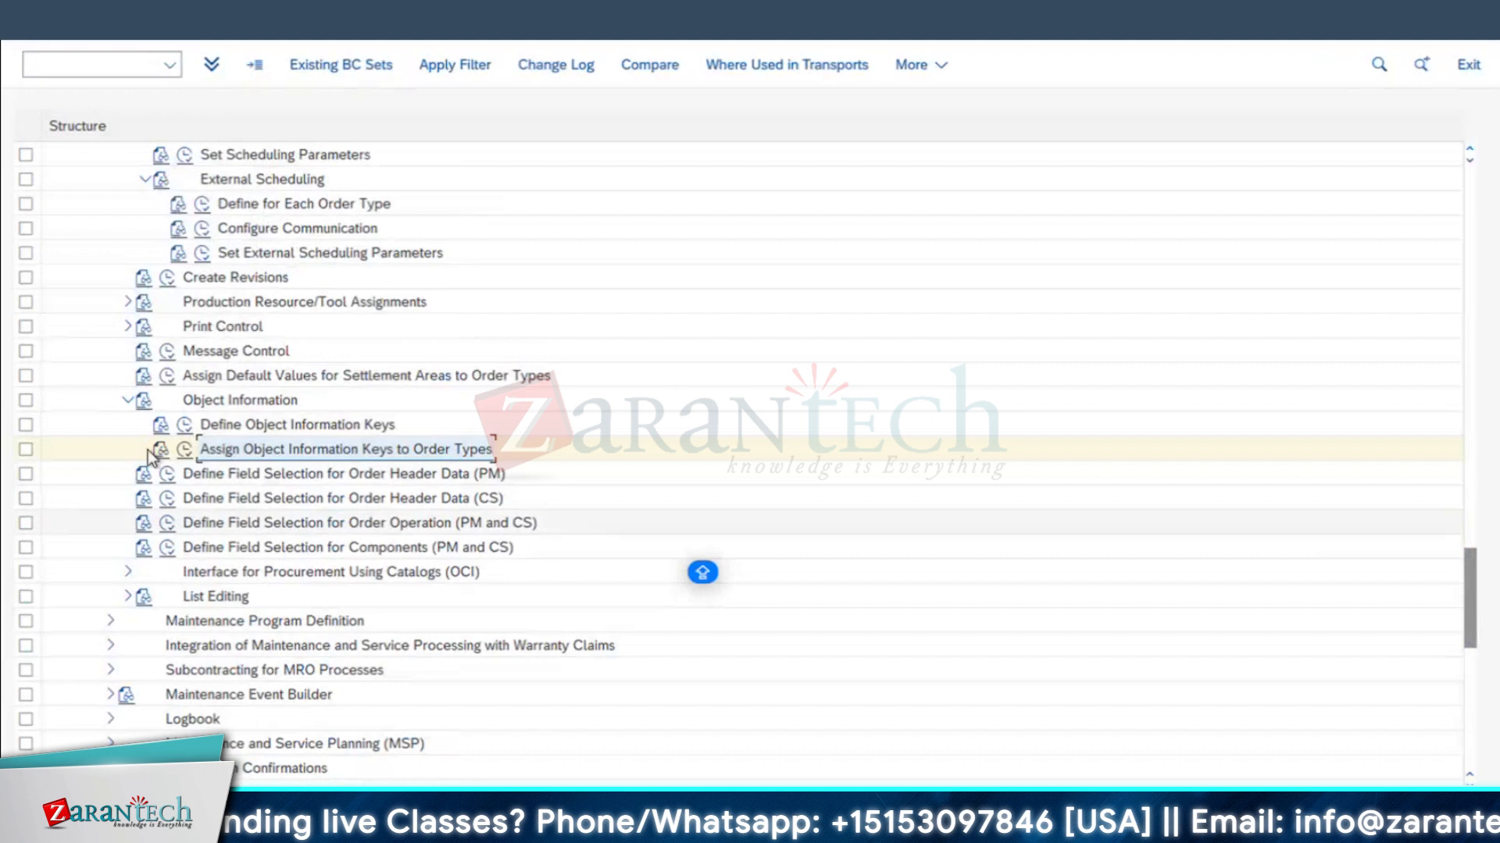
- Collapse Object Information and expand Completion Confirmations further down the structure
click(125, 401)
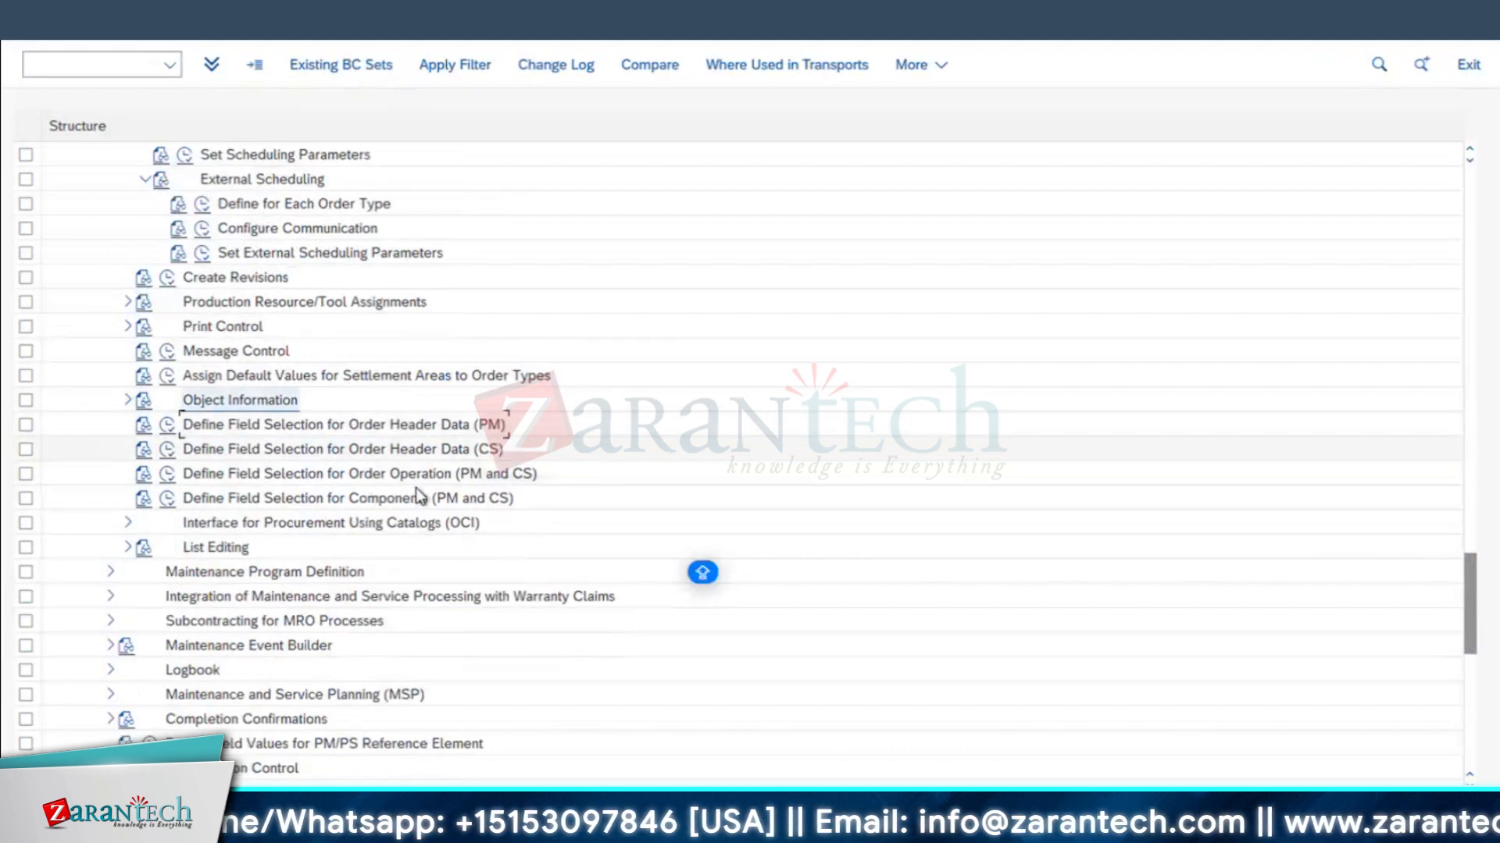
scroll(417, 490, down, 2)
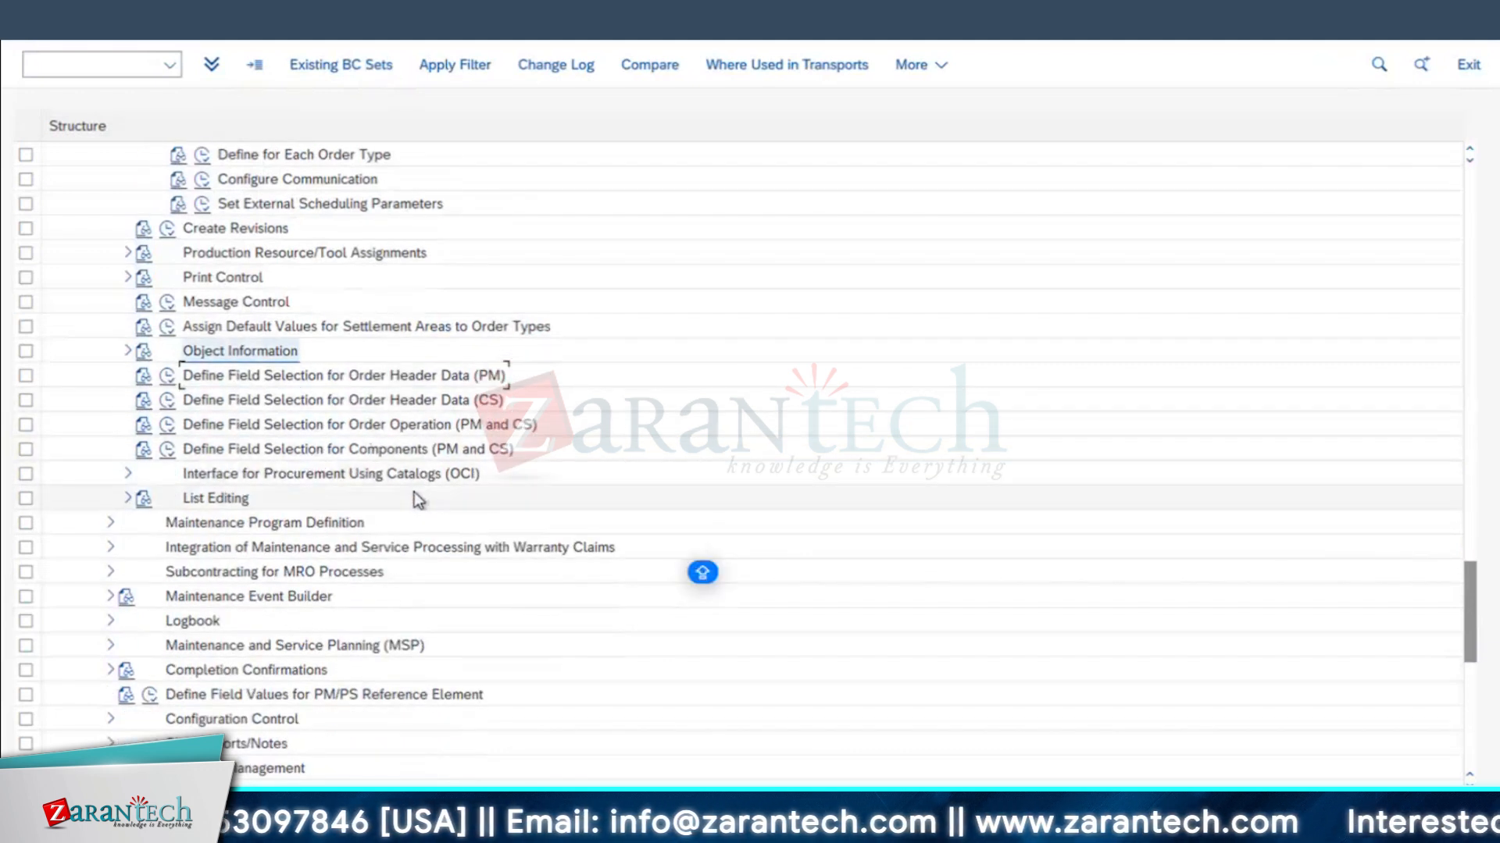
scroll(414, 495, down, 1)
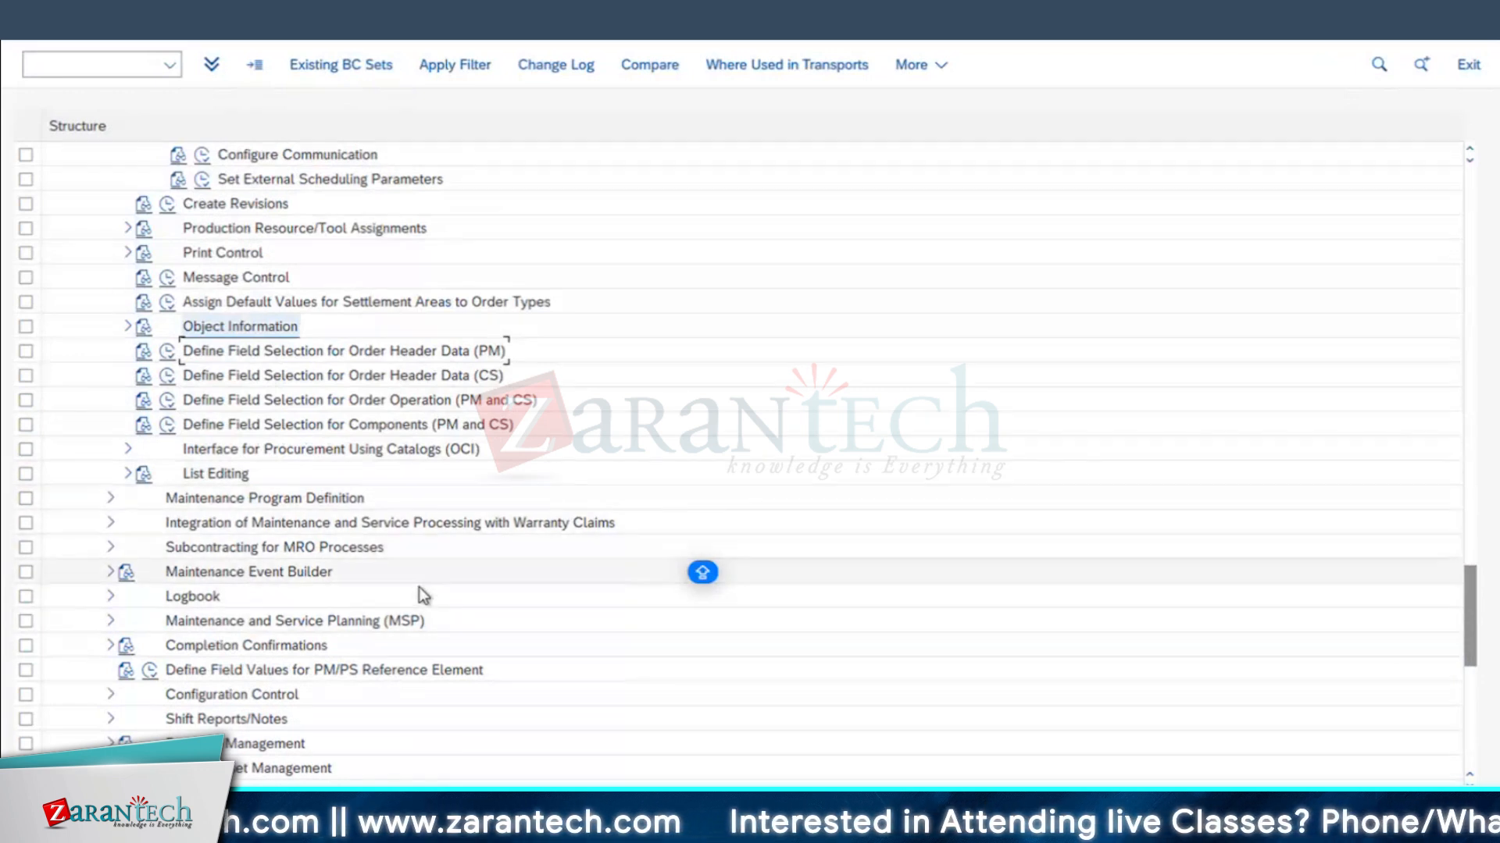
scroll(419, 589, down, 1)
scroll(344, 606, down, 1)
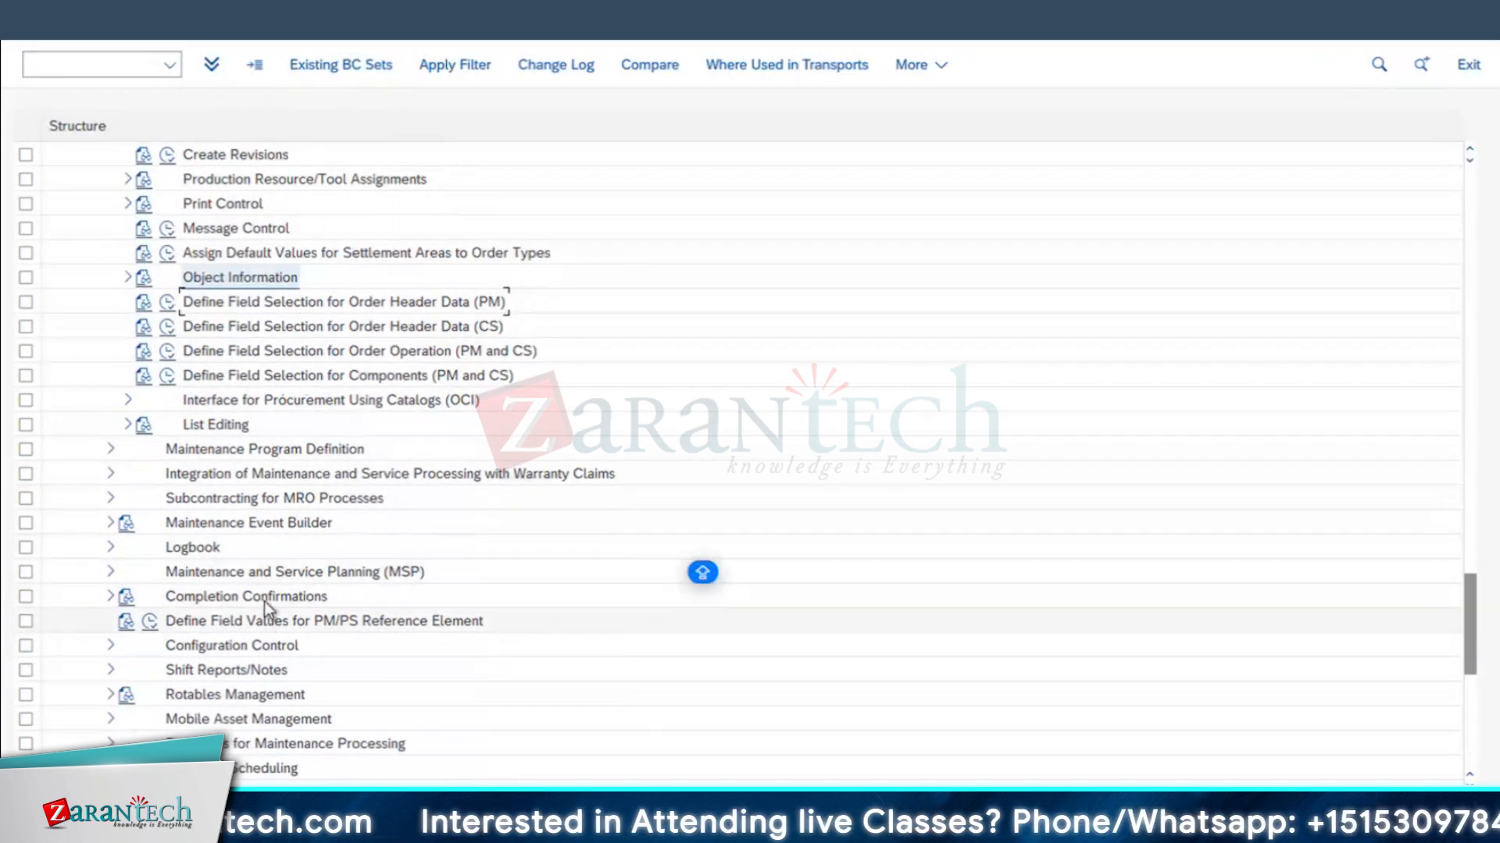
click(264, 599)
click(111, 598)
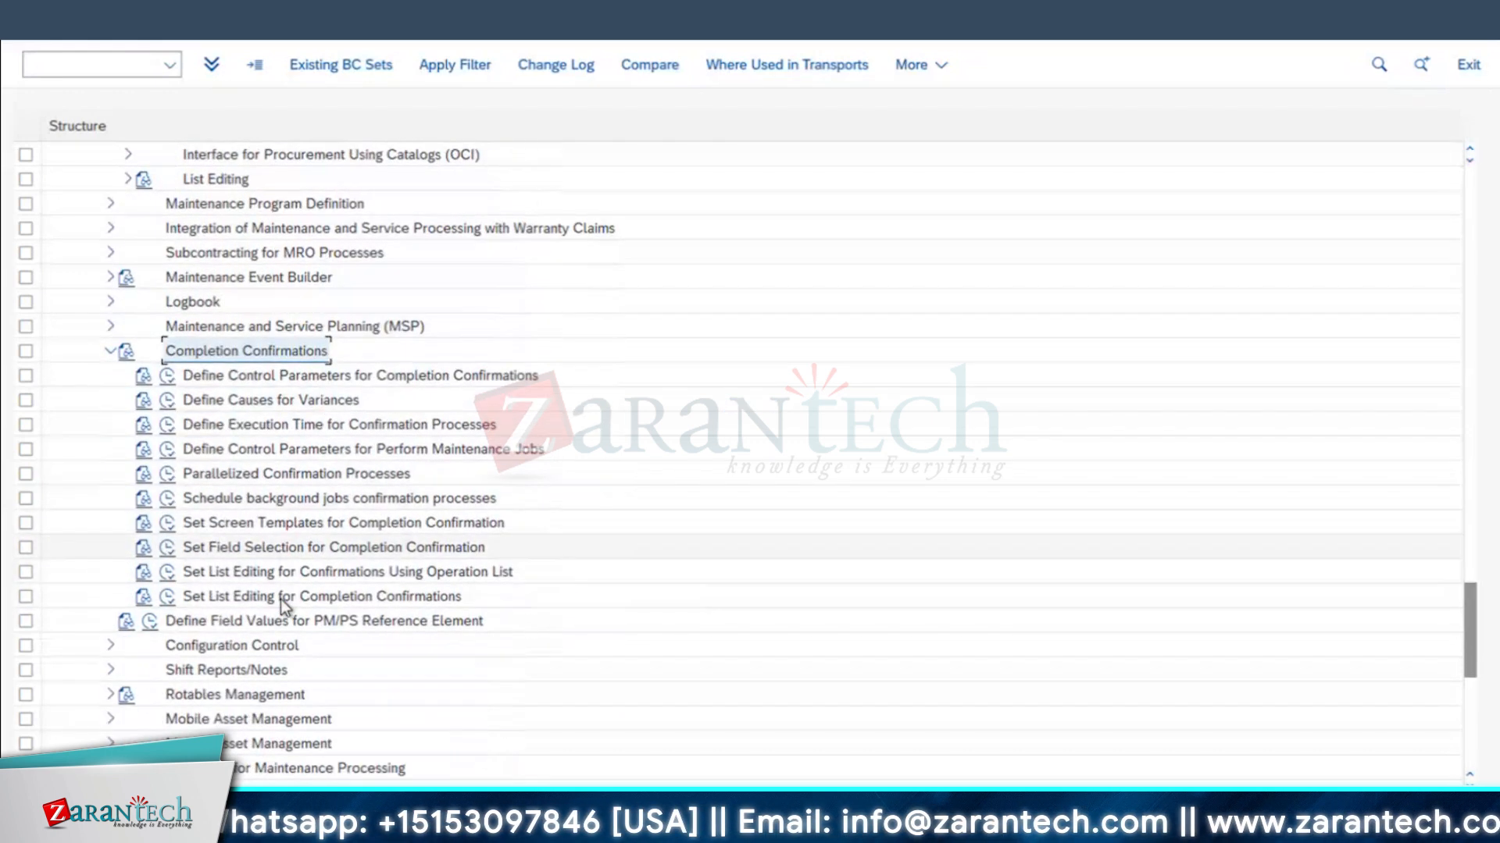
- Open Define Control Parameters for Completion Confirmations to see its plant and order type overview
scroll(279, 598, down, 2)
click(227, 334)
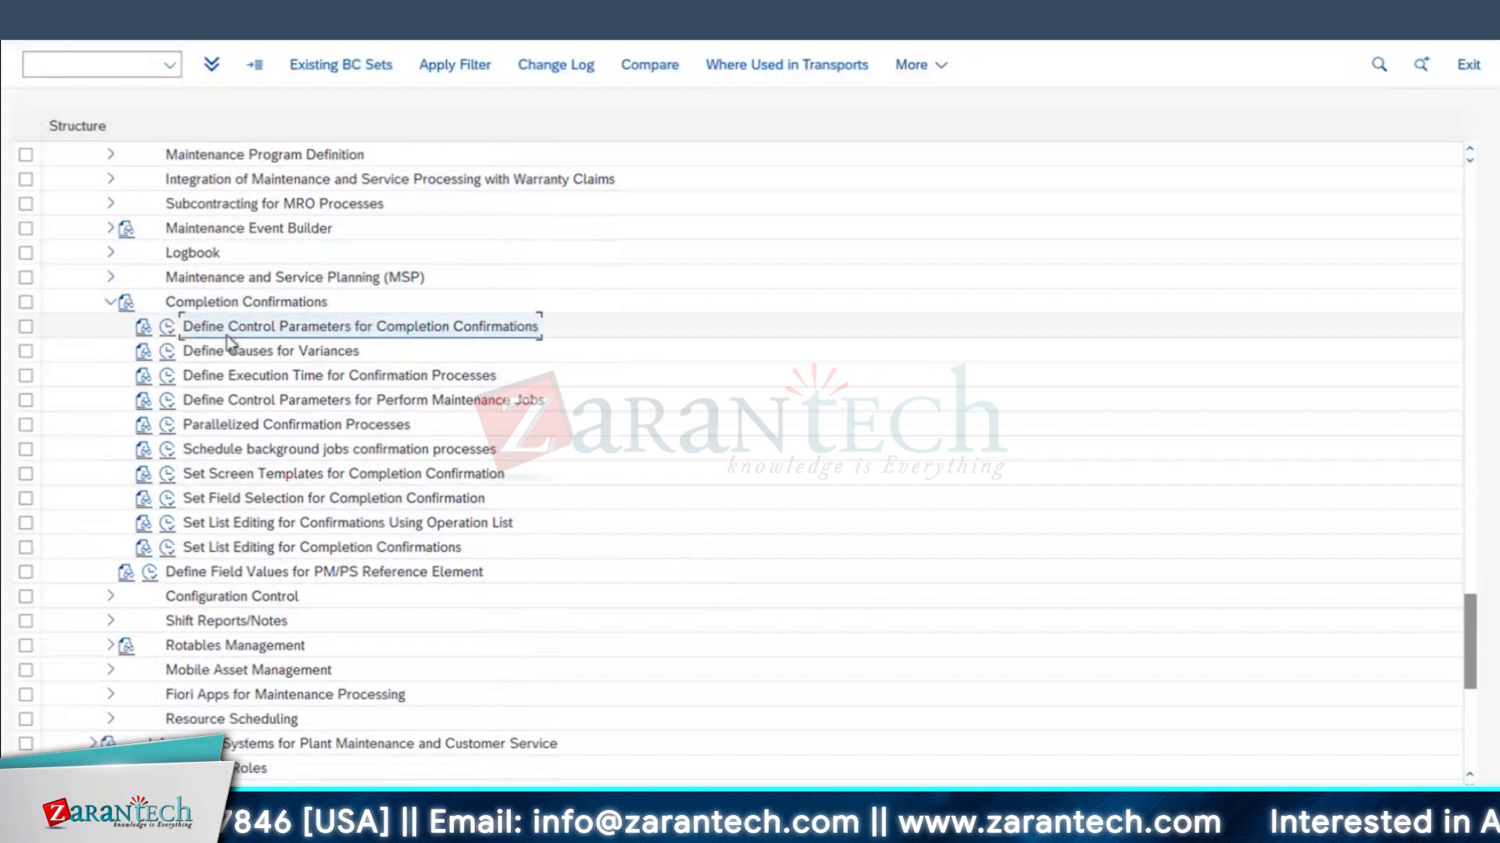
click(169, 329)
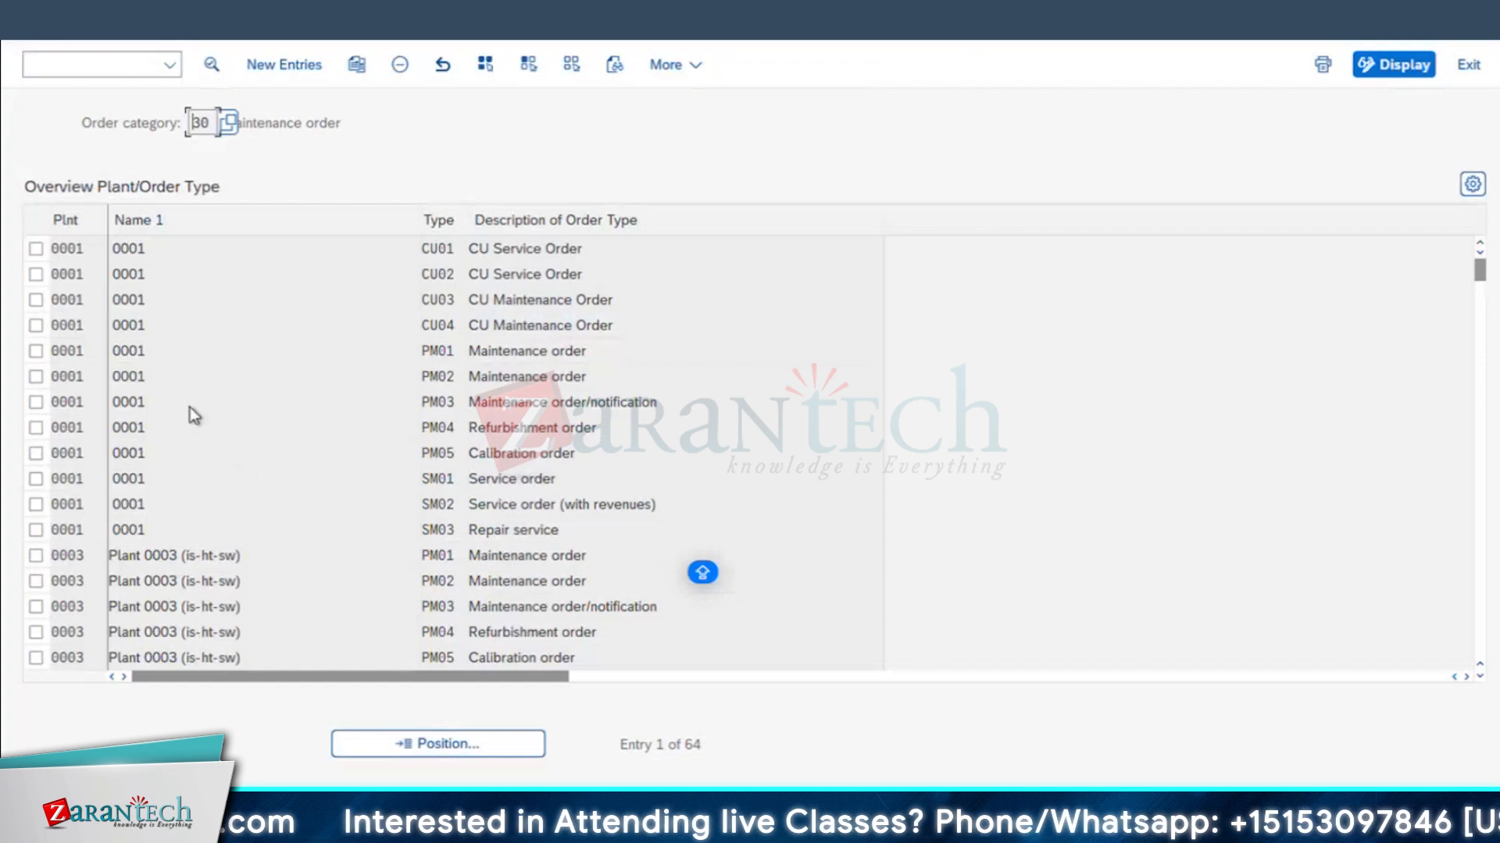
- Find the plant 1710 entry for order type PM01 in the overview and start a copy of it
scroll(245, 471, down, 1)
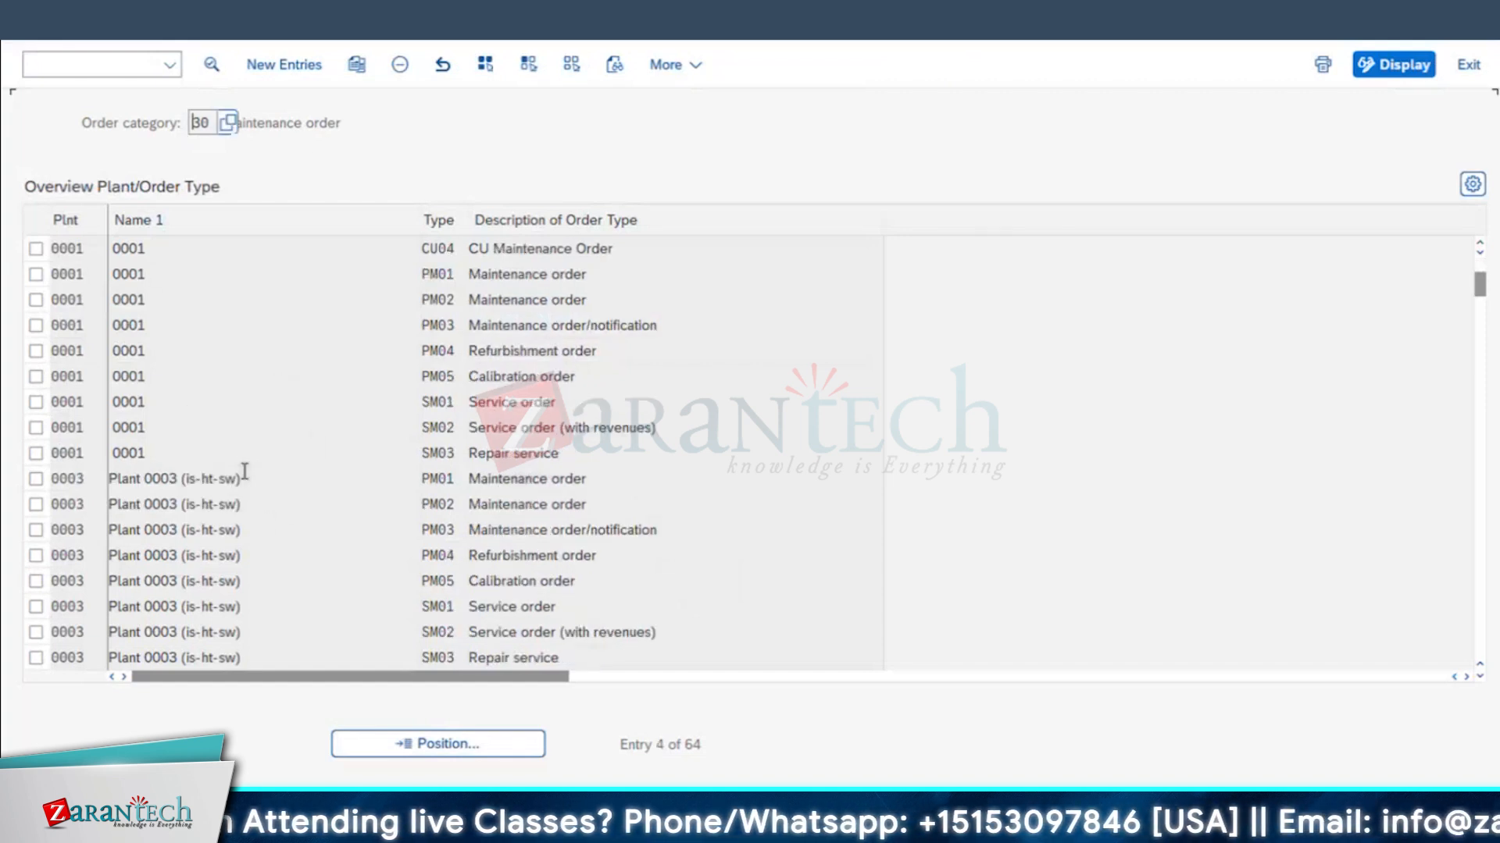
scroll(244, 471, down, 1)
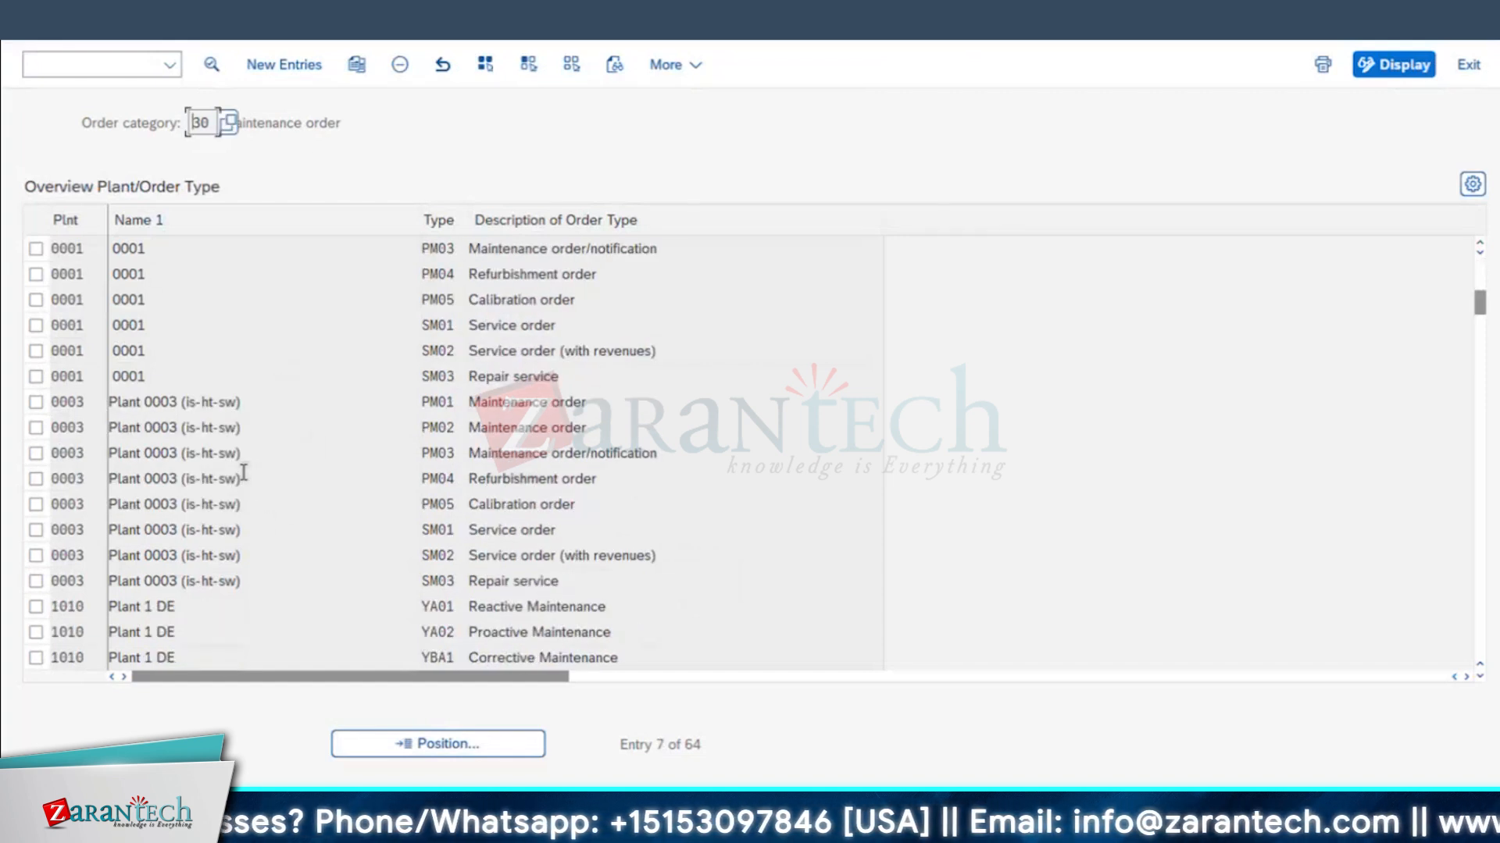
scroll(244, 471, down, 2)
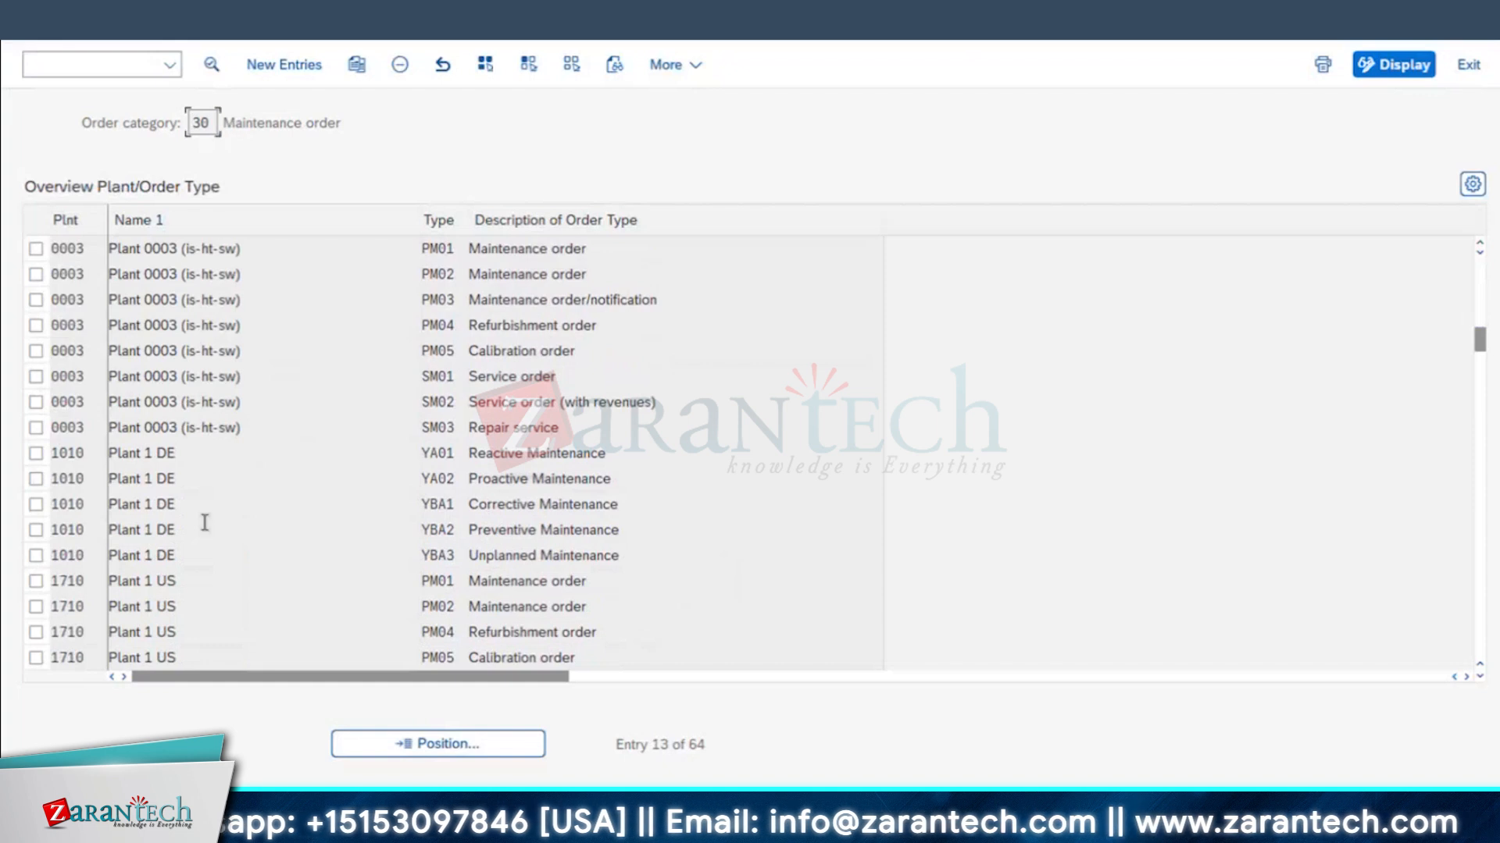
scroll(204, 522, down, 3)
scroll(204, 530, down, 1)
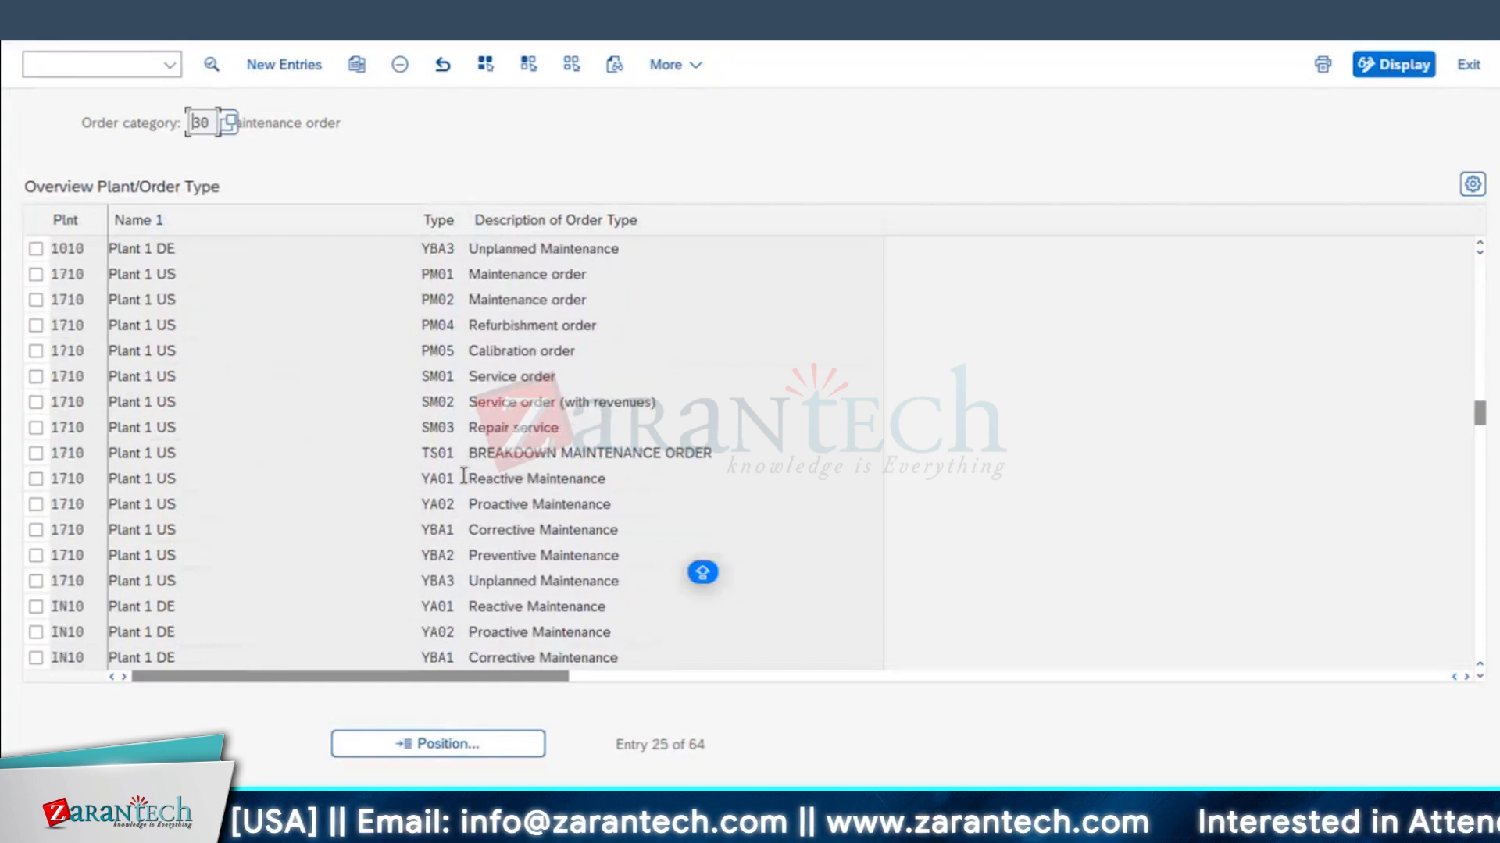
scroll(361, 383, up, 1)
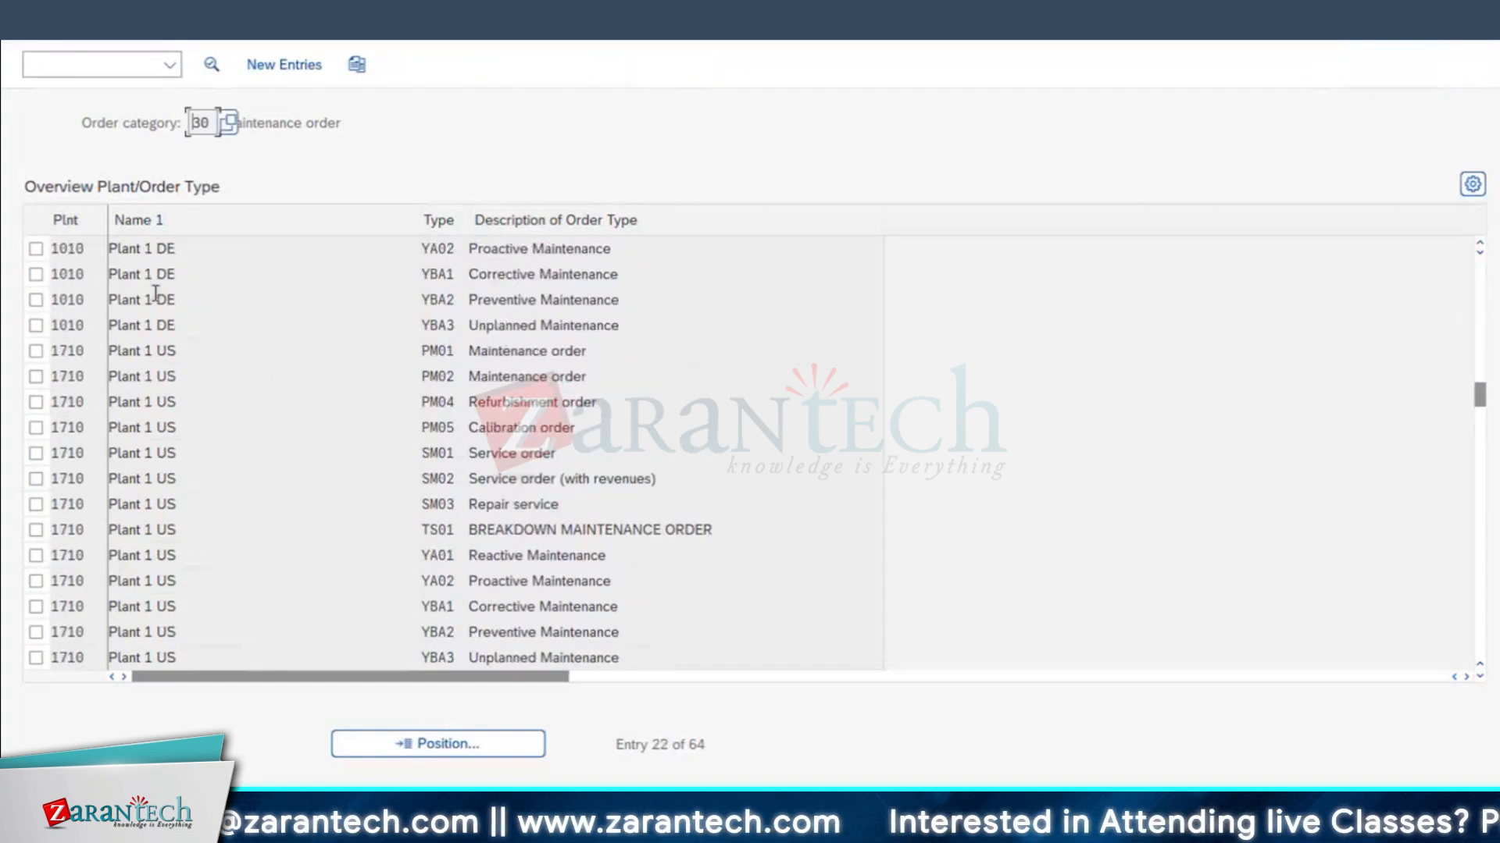
click(36, 350)
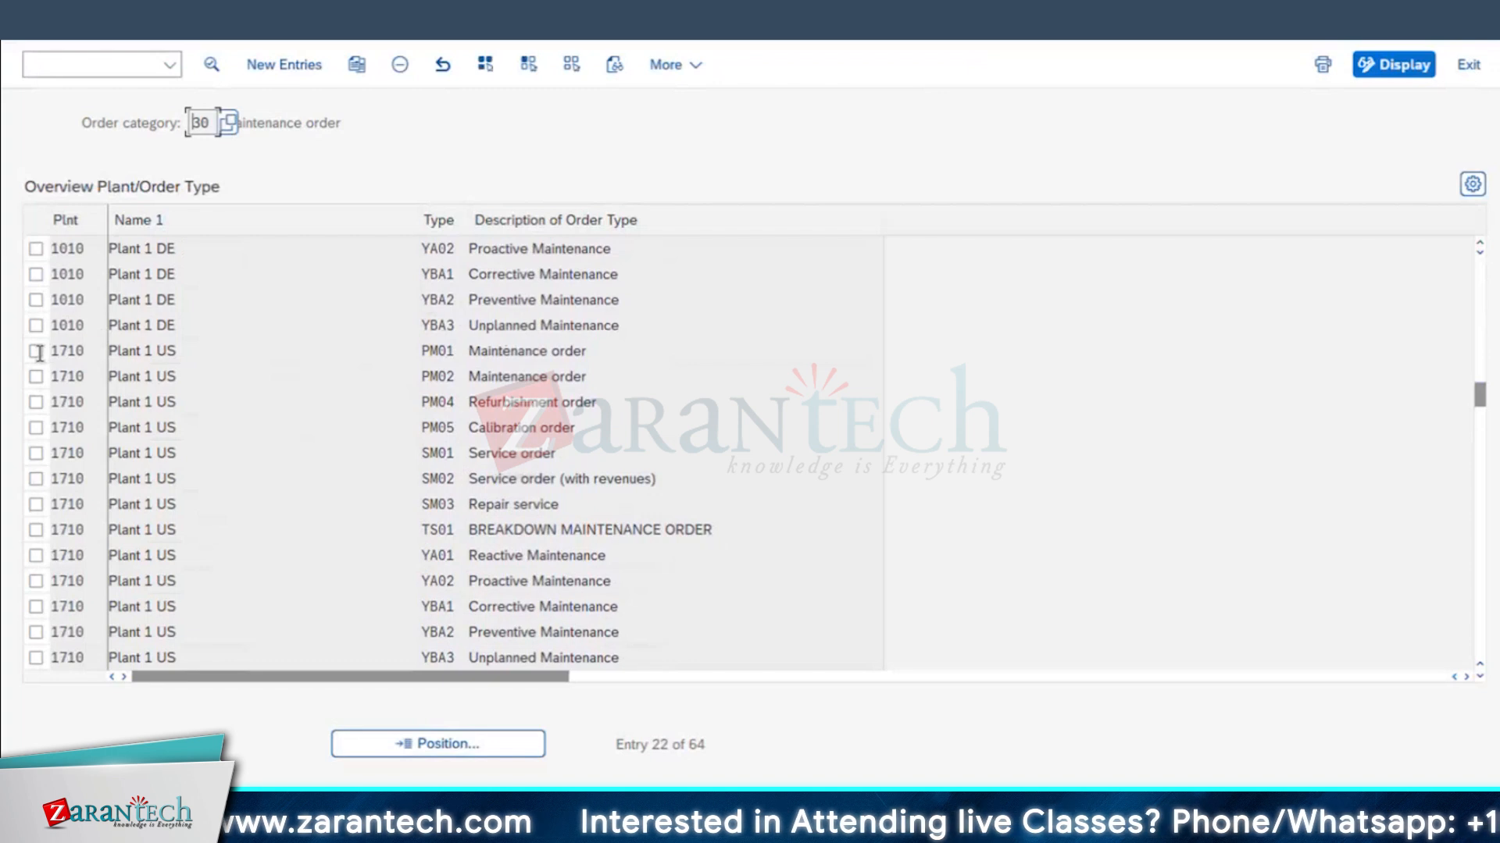
click(358, 68)
- Set the copy's order type to Z01C, look through its remaining confirmation parameters and accept the copied entry
key(Tab)
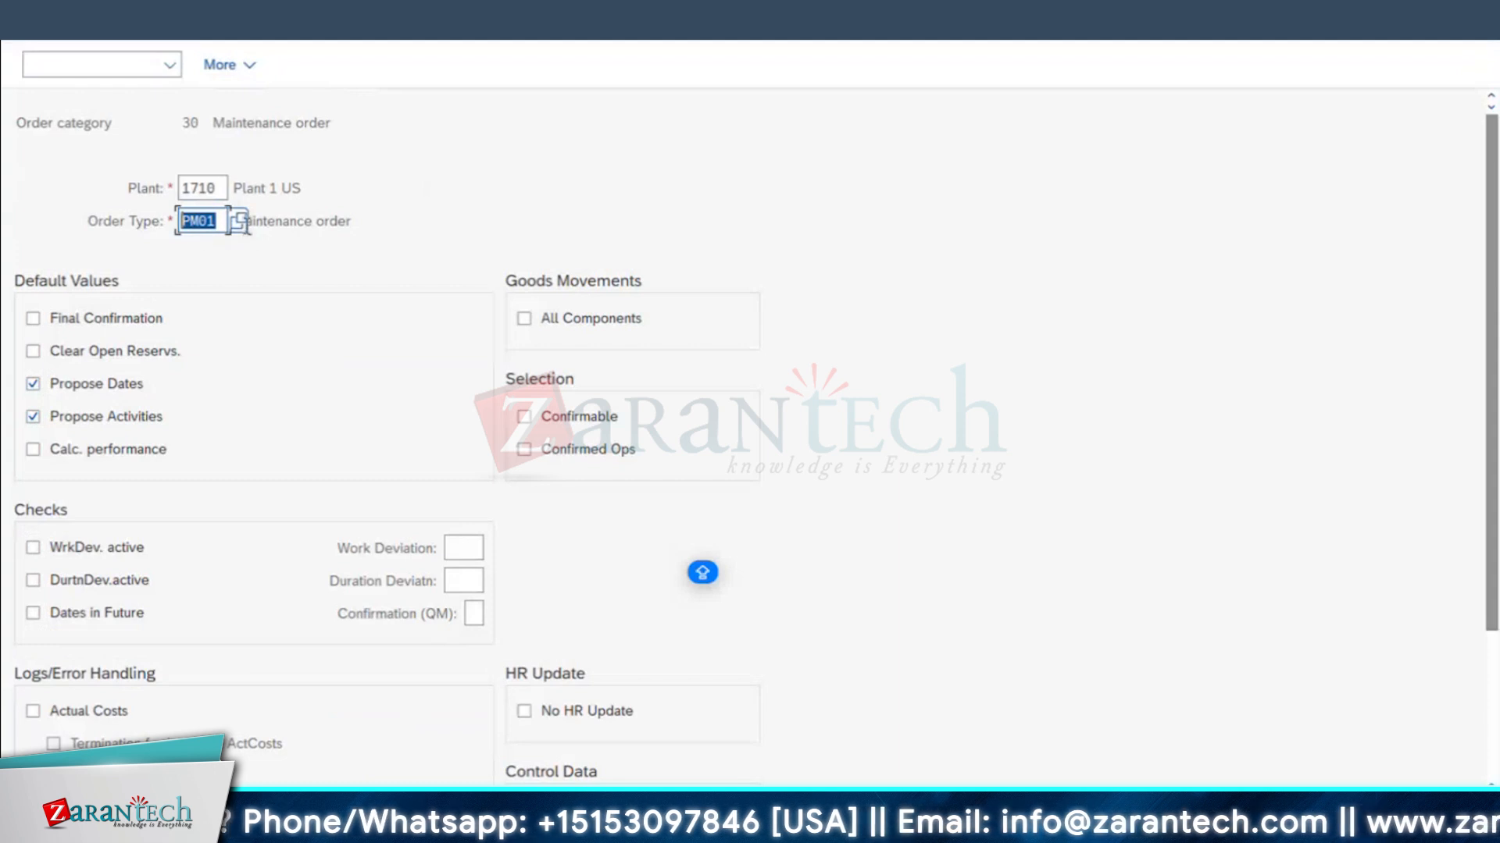
text(Z010)
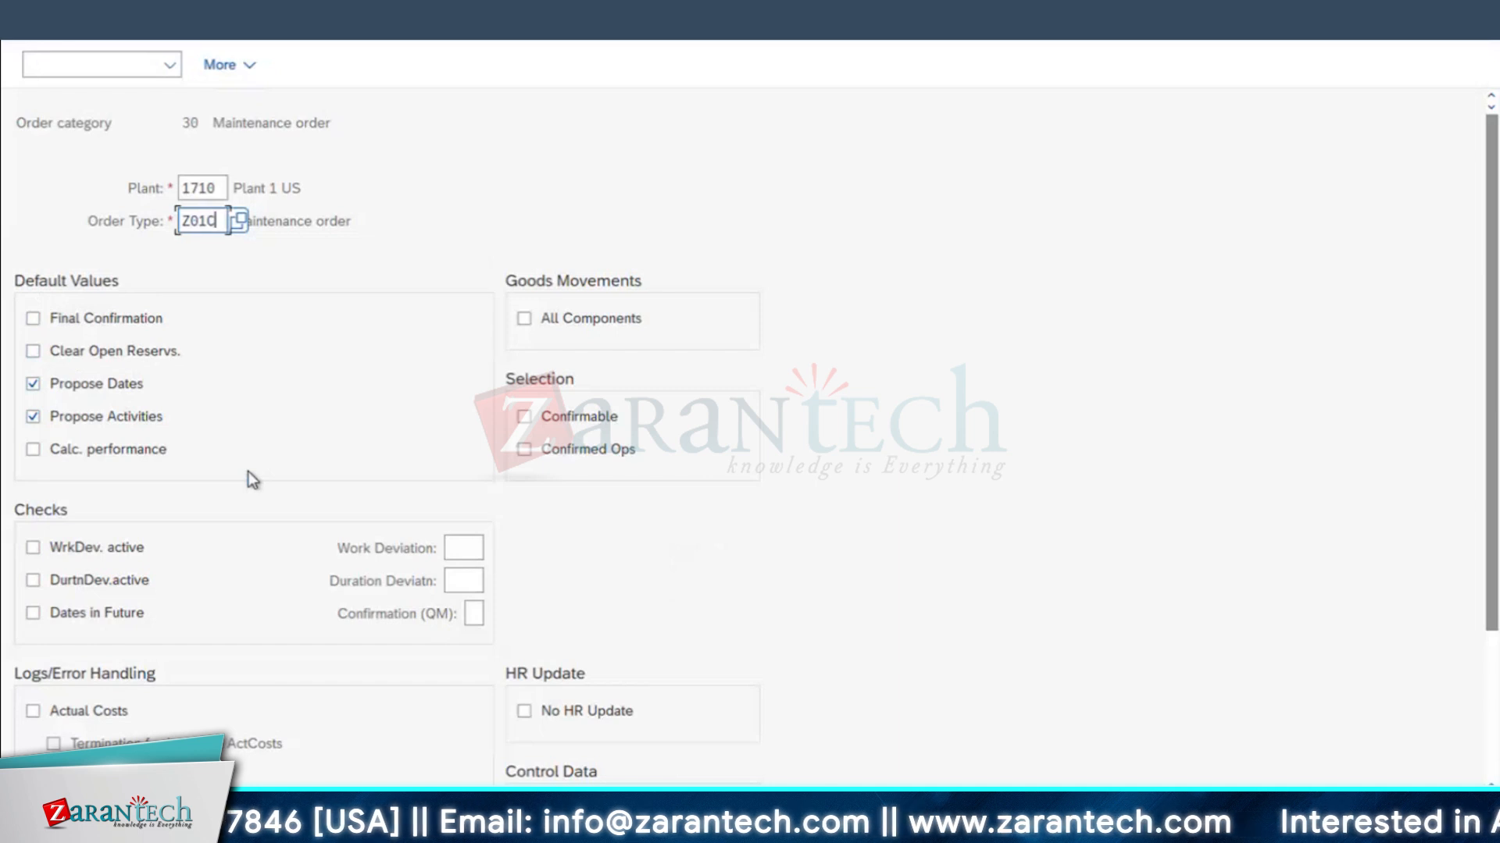
scroll(247, 471, down, 2)
scroll(246, 472, down, 1)
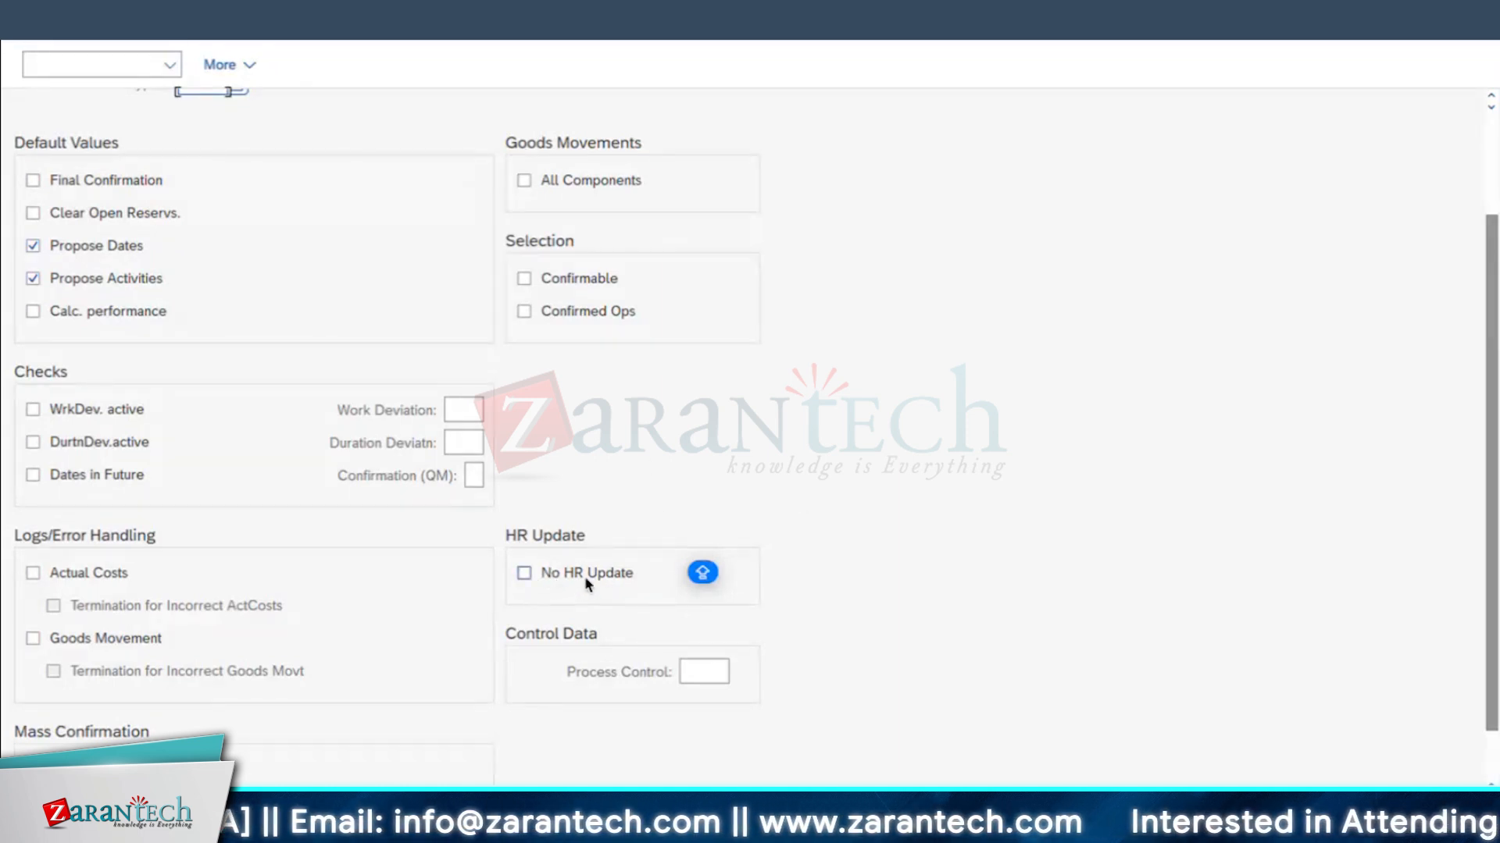
scroll(588, 585, down, 1)
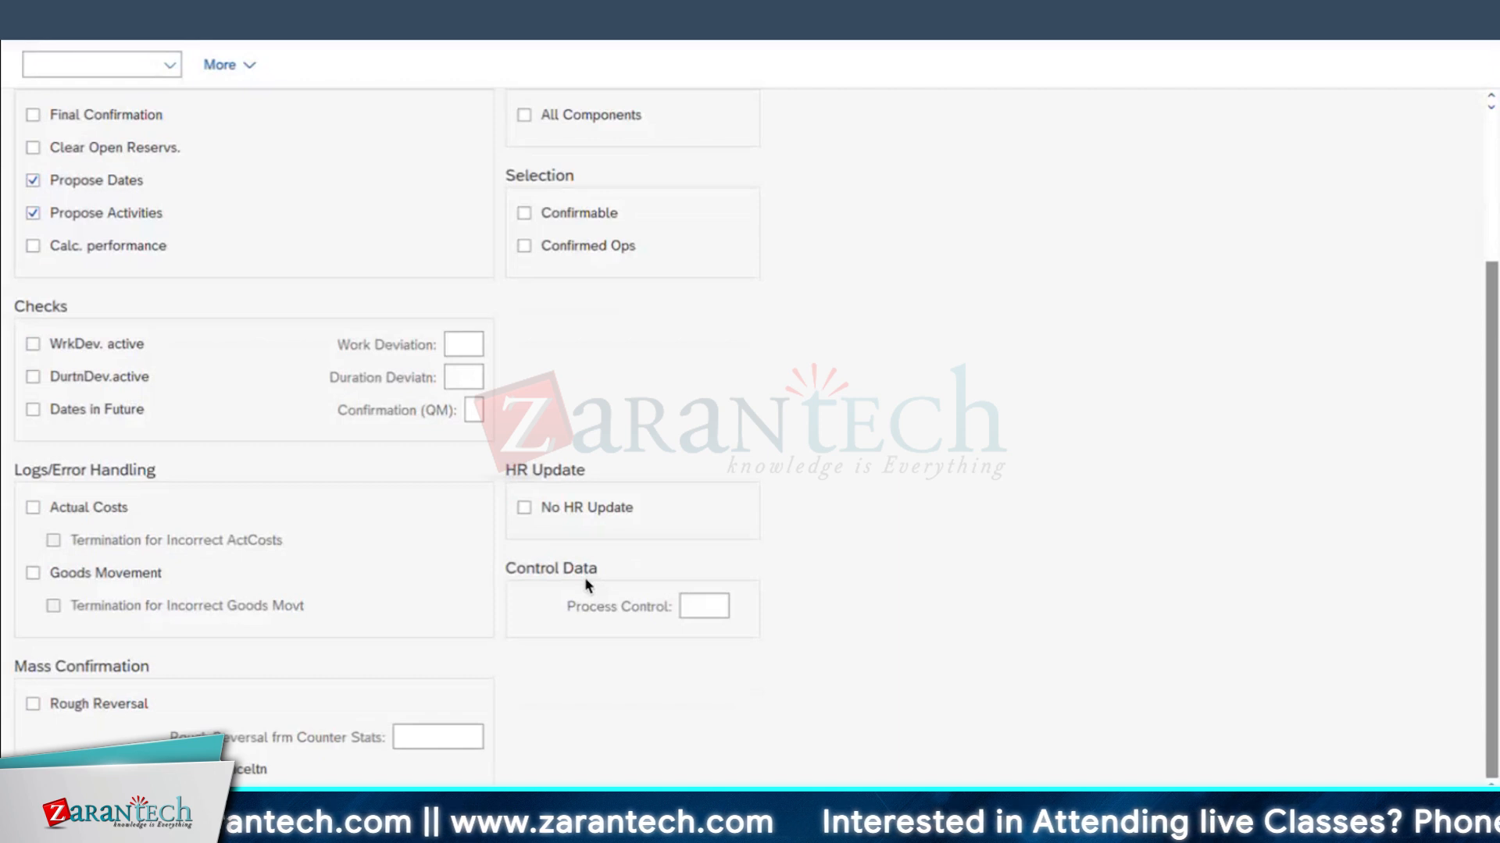
scroll(586, 583, up, 3)
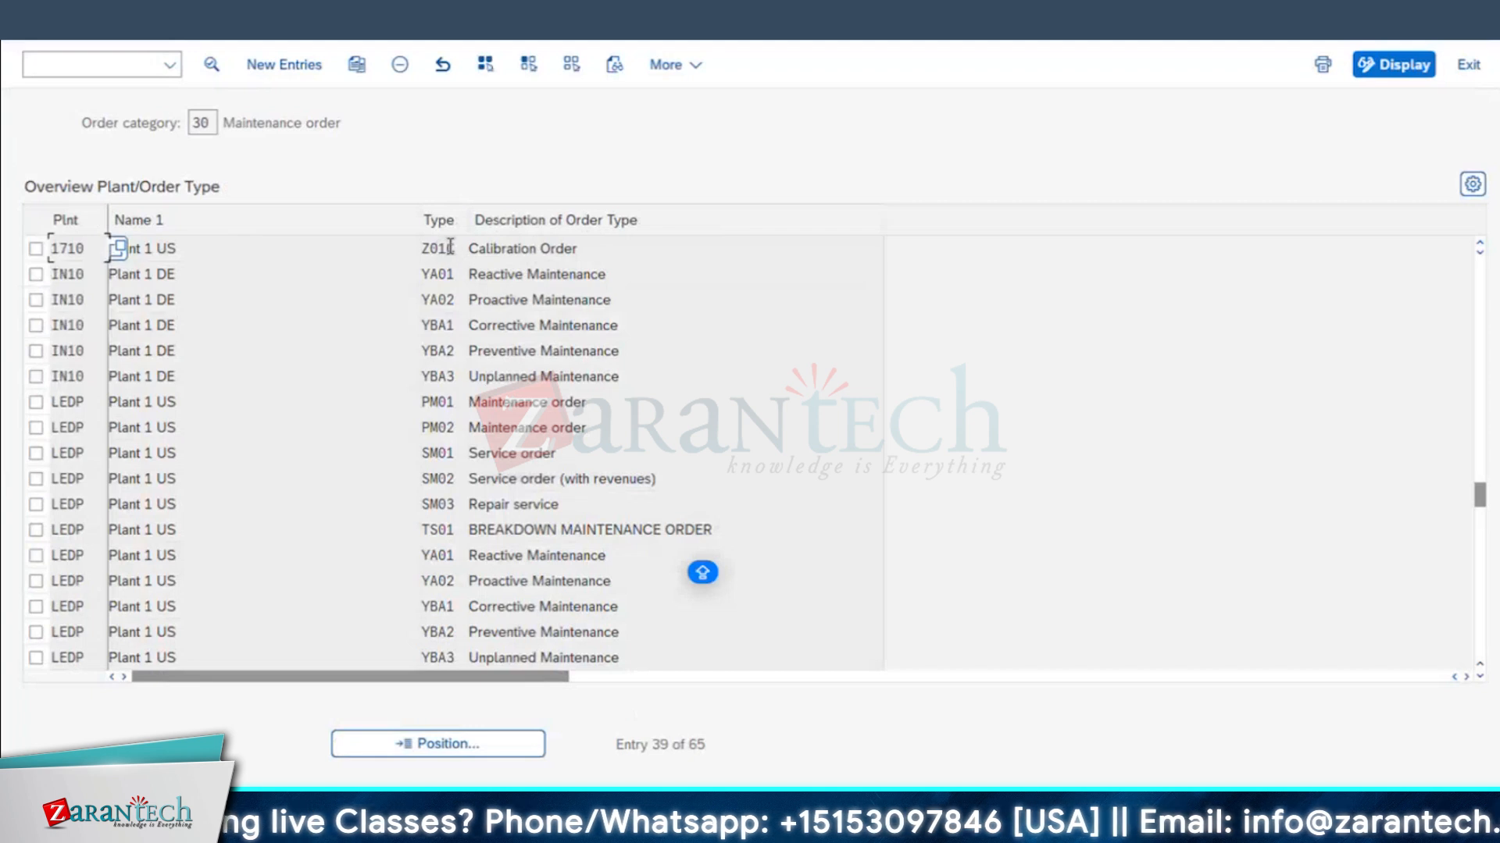
- Save the new Z01C entry in customizing request CONFIGURE ORDER - Z01C and return to the structure
double_click(450, 247)
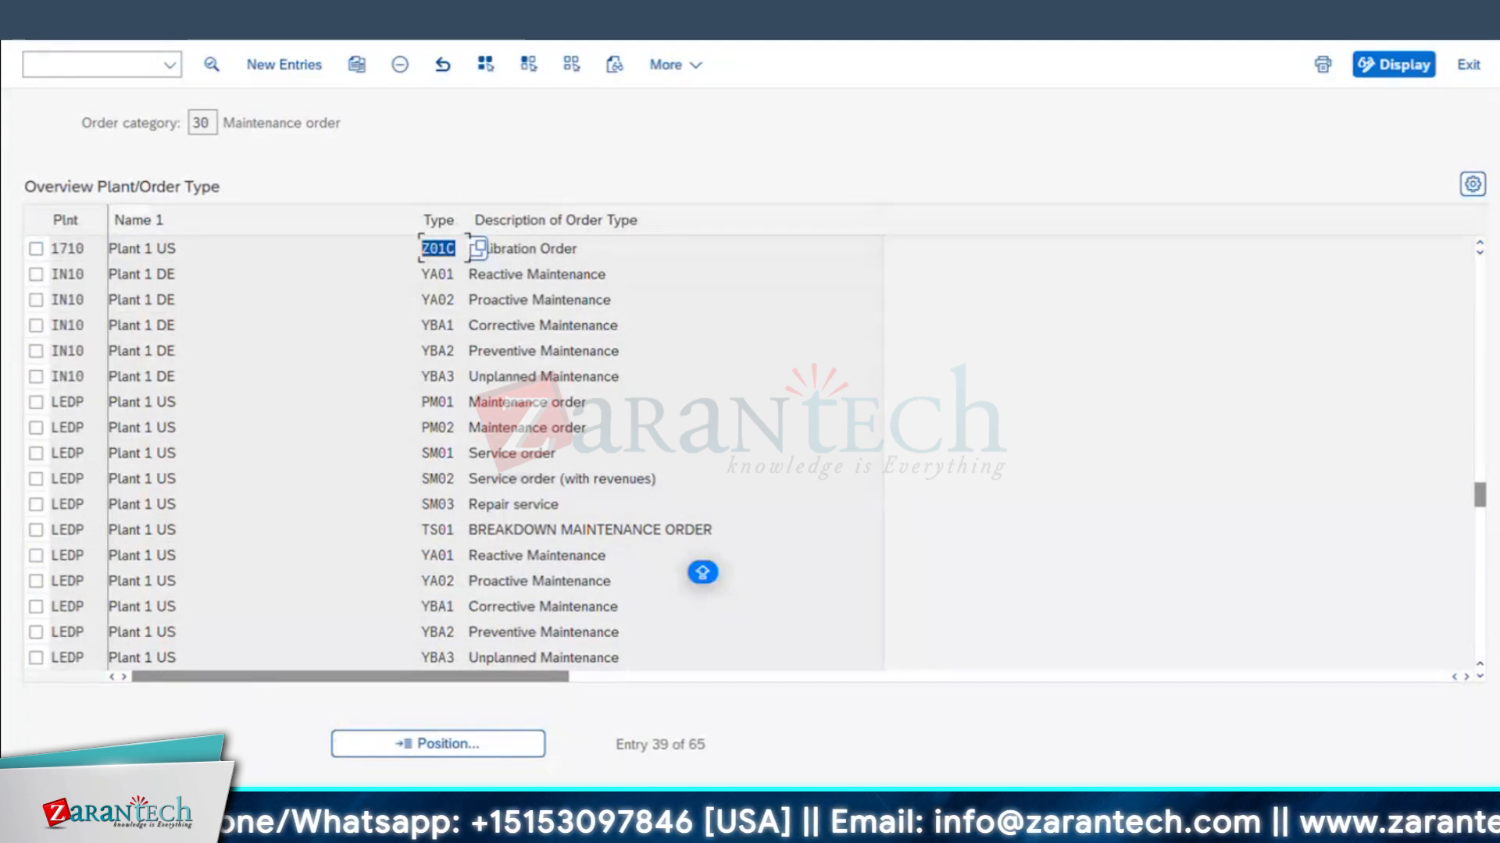
key(ctrl+s)
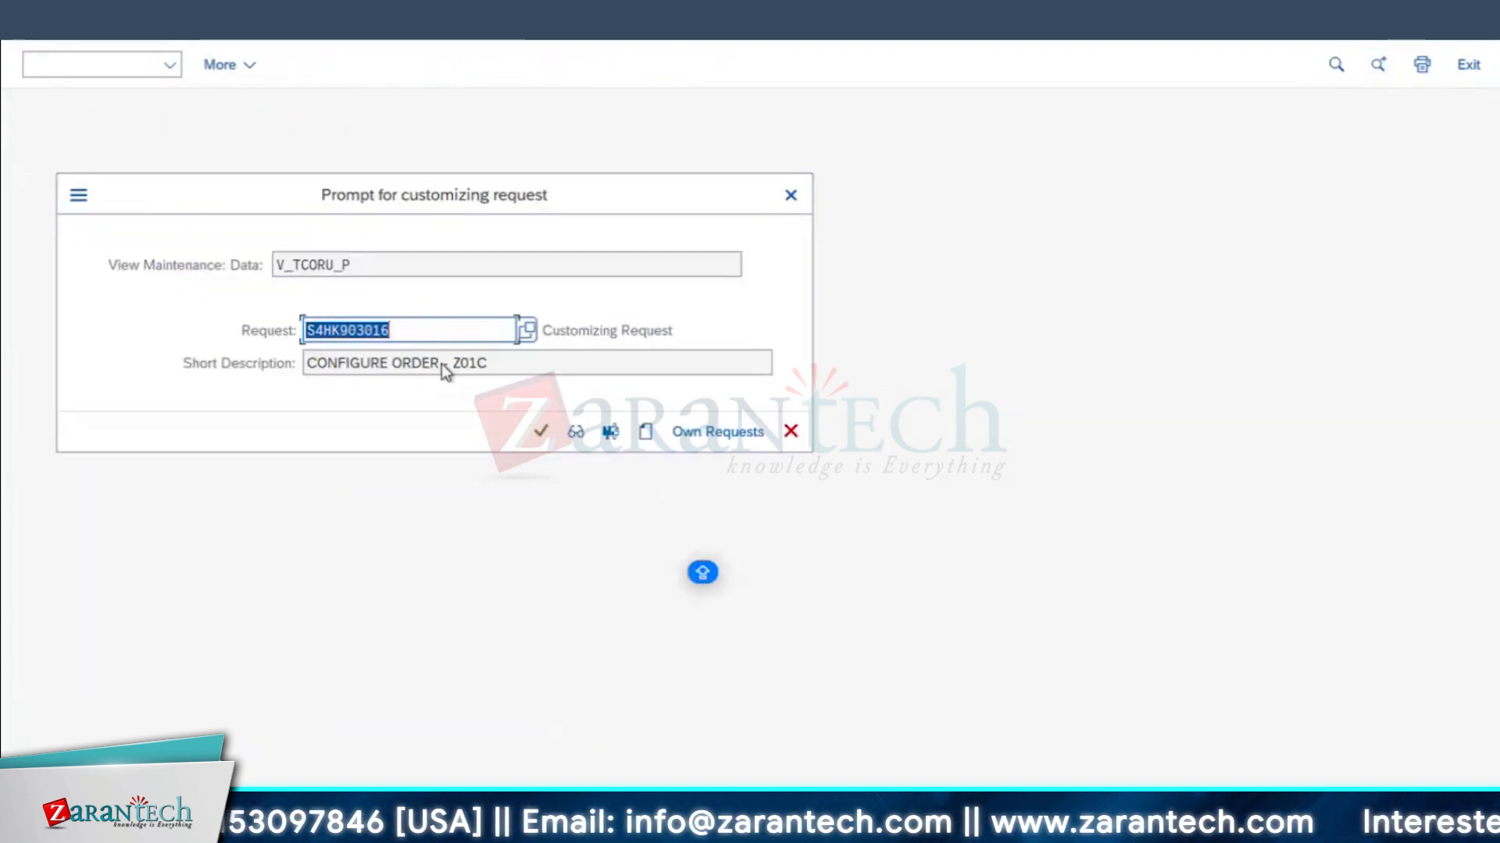
click(540, 431)
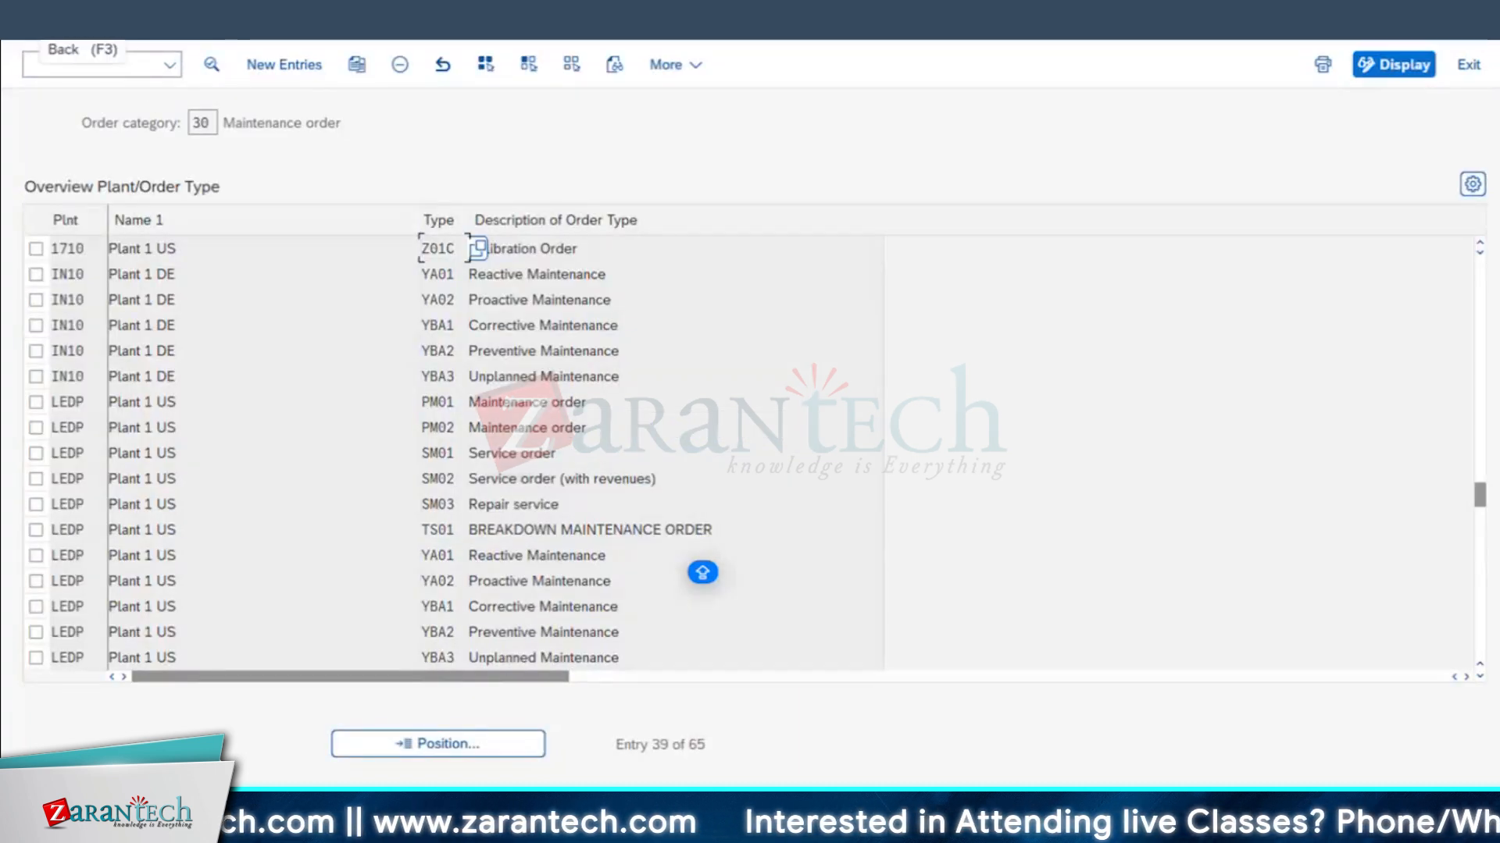
click(33, 25)
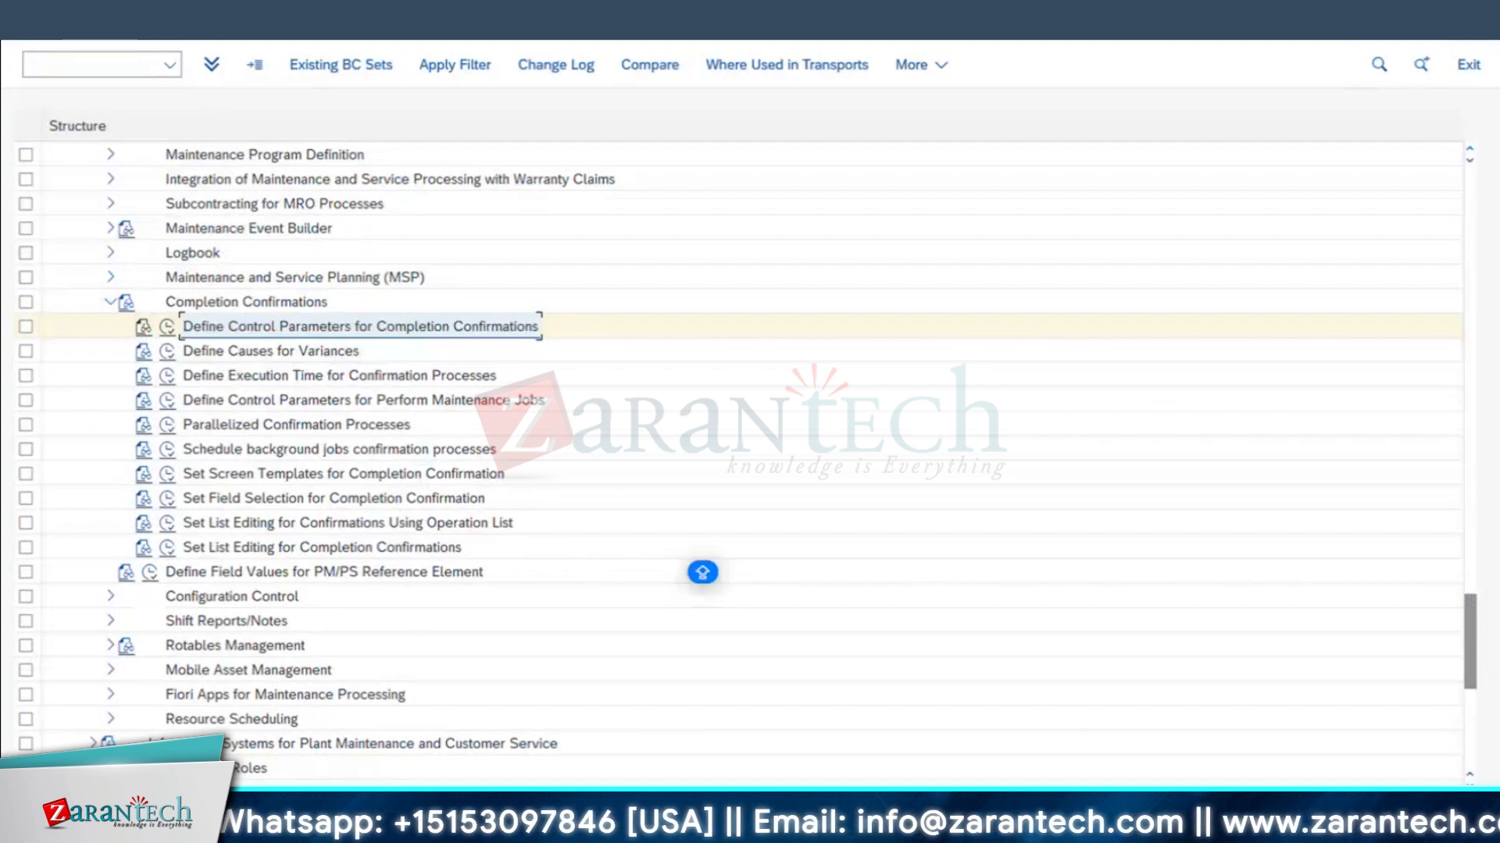
- Collapse Functions and Settings for Order Types and expand Basic Settings under Maintenance and Service Processing
scroll(202, 408, up, 10)
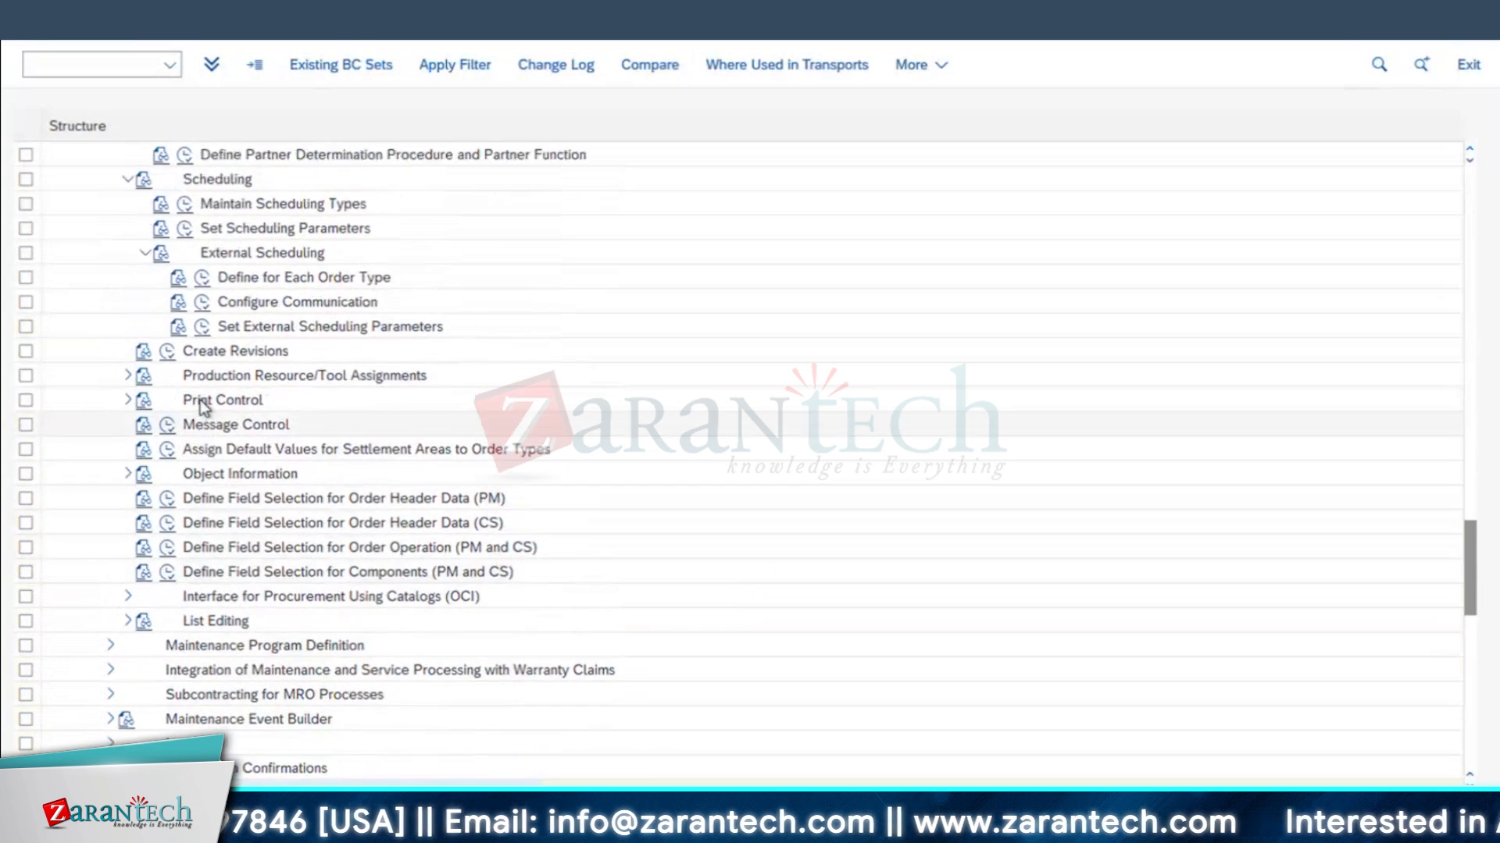
scroll(201, 408, up, 13)
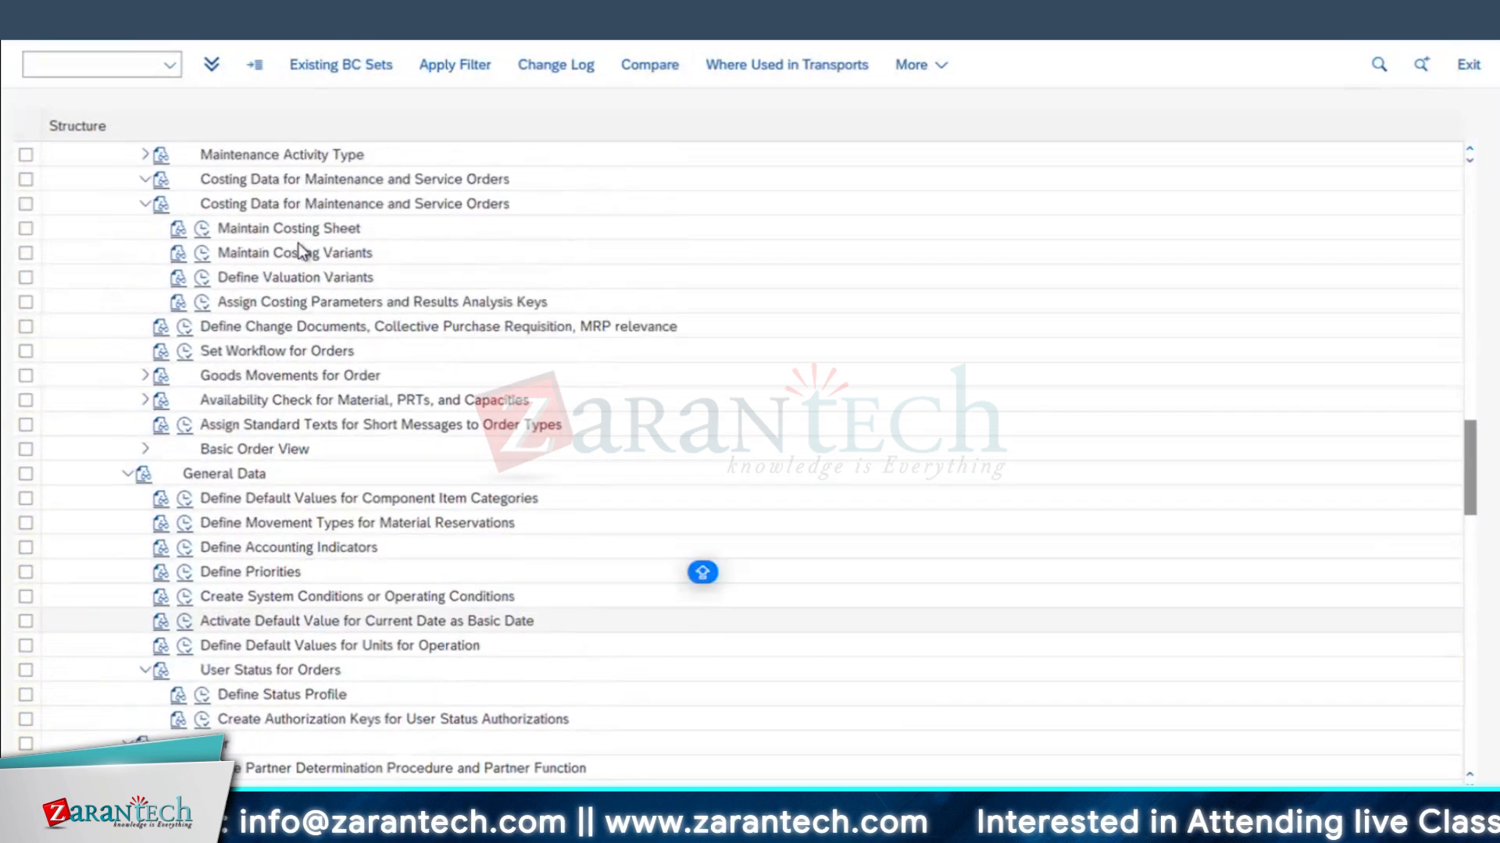
scroll(289, 262, up, 5)
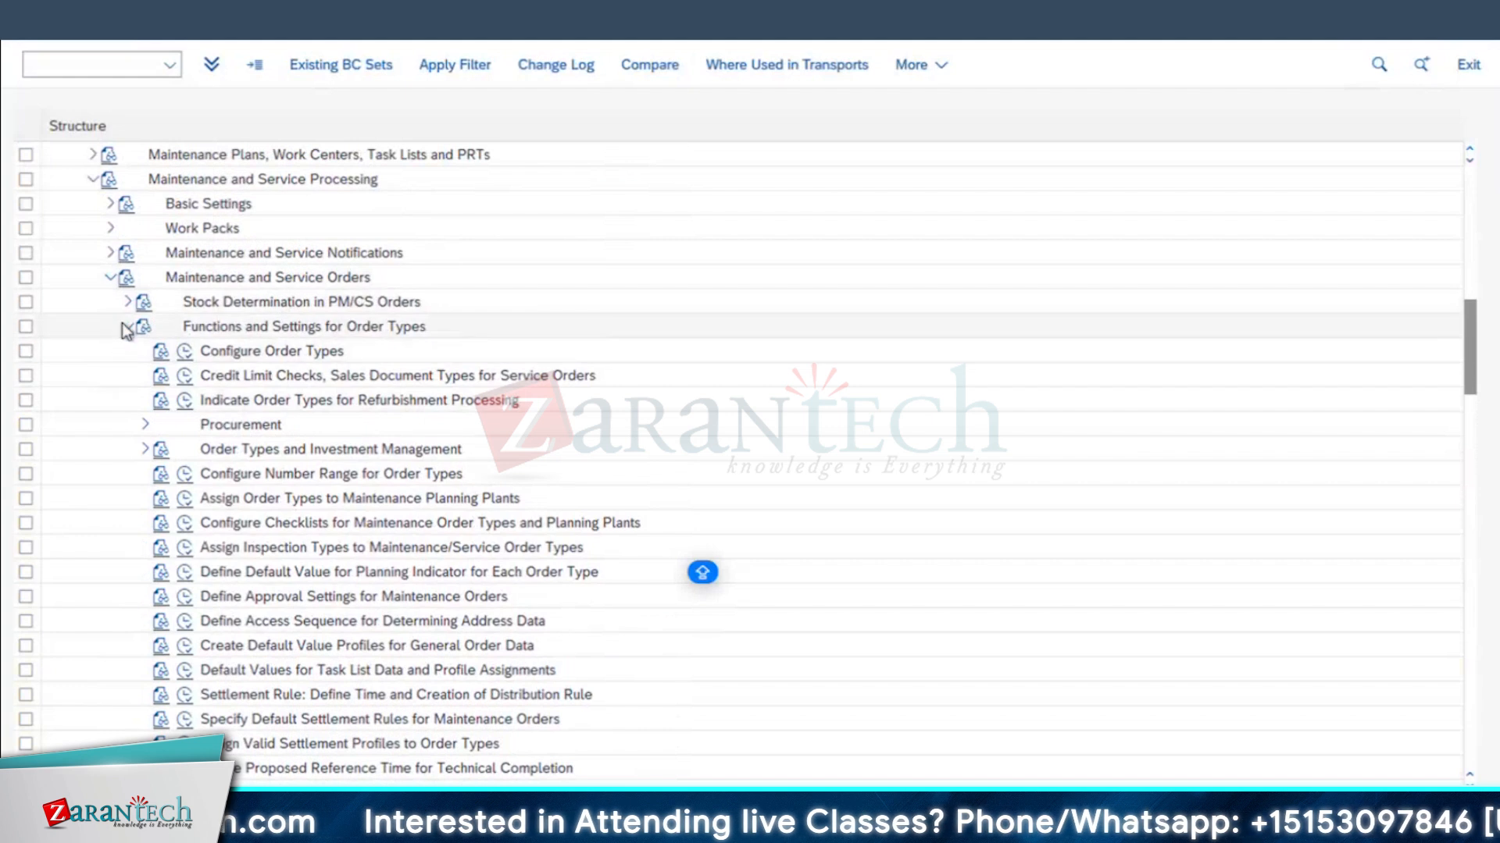
click(128, 328)
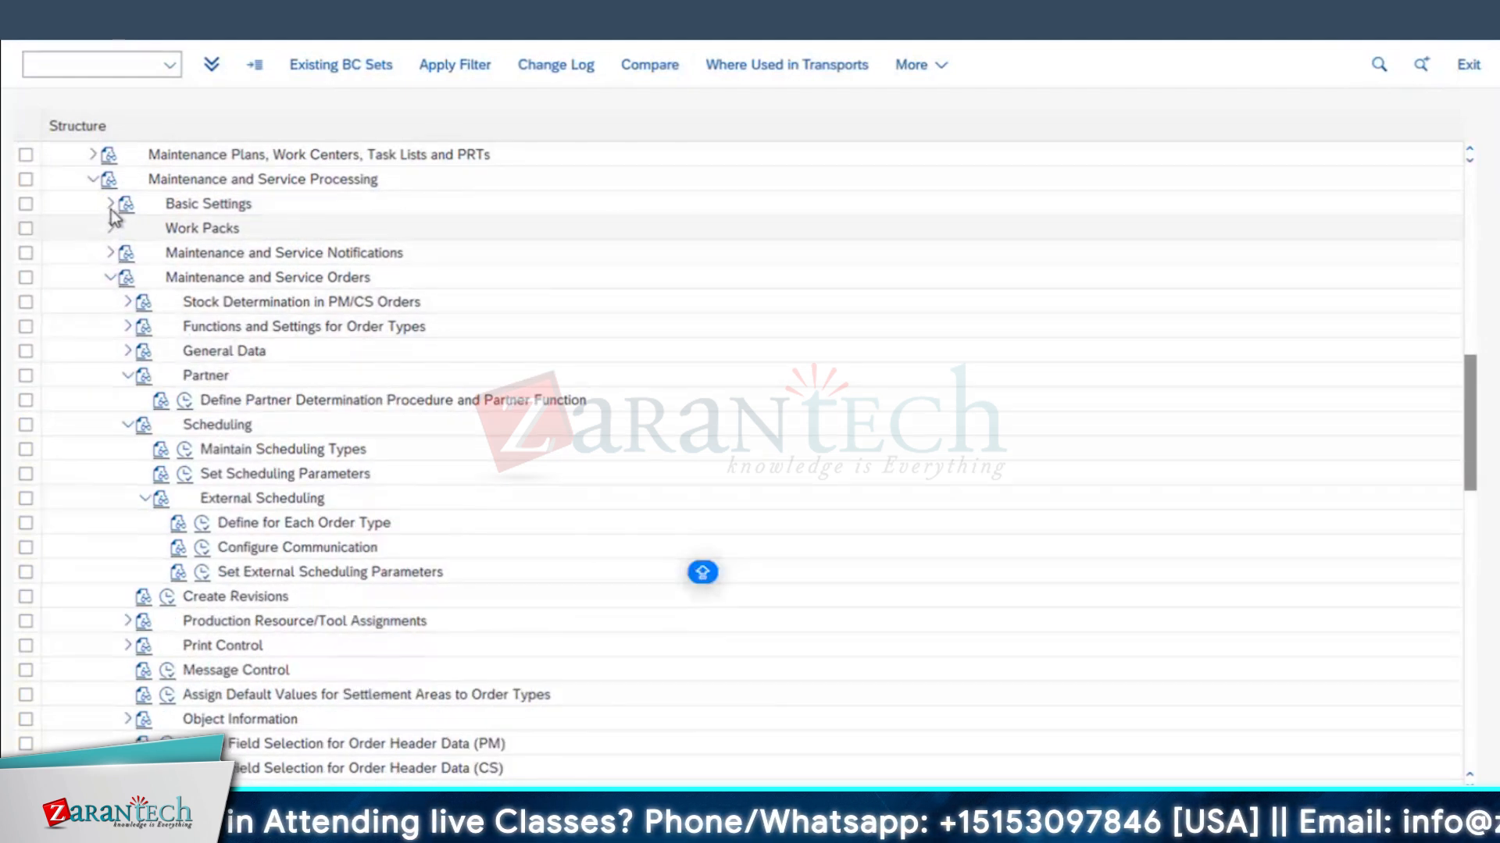
click(111, 206)
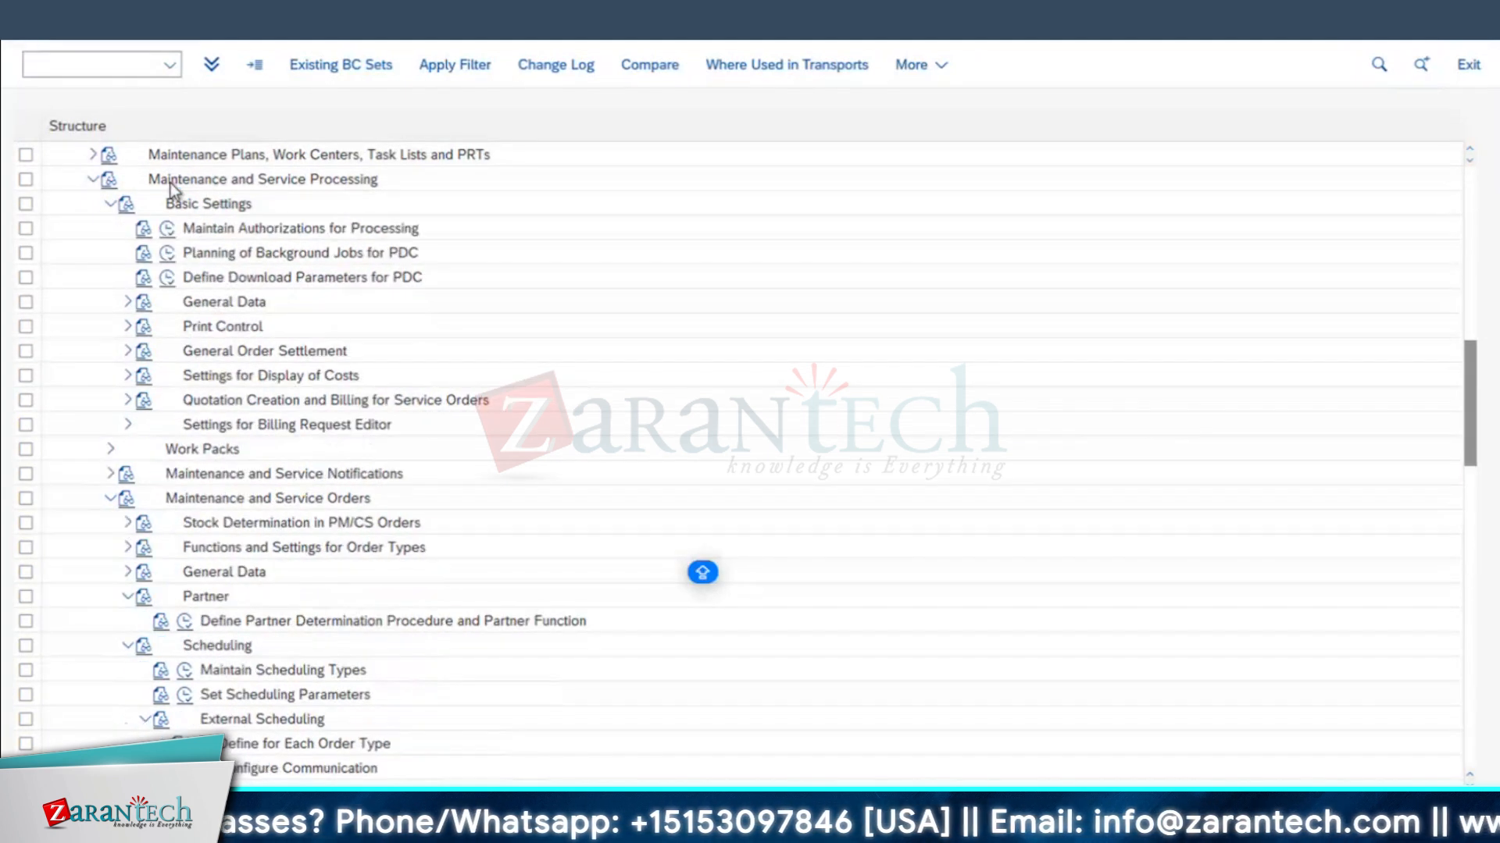
- Expand General Order Settlement under Basic Settings and open Maintain Settlement Profiles
click(307, 176)
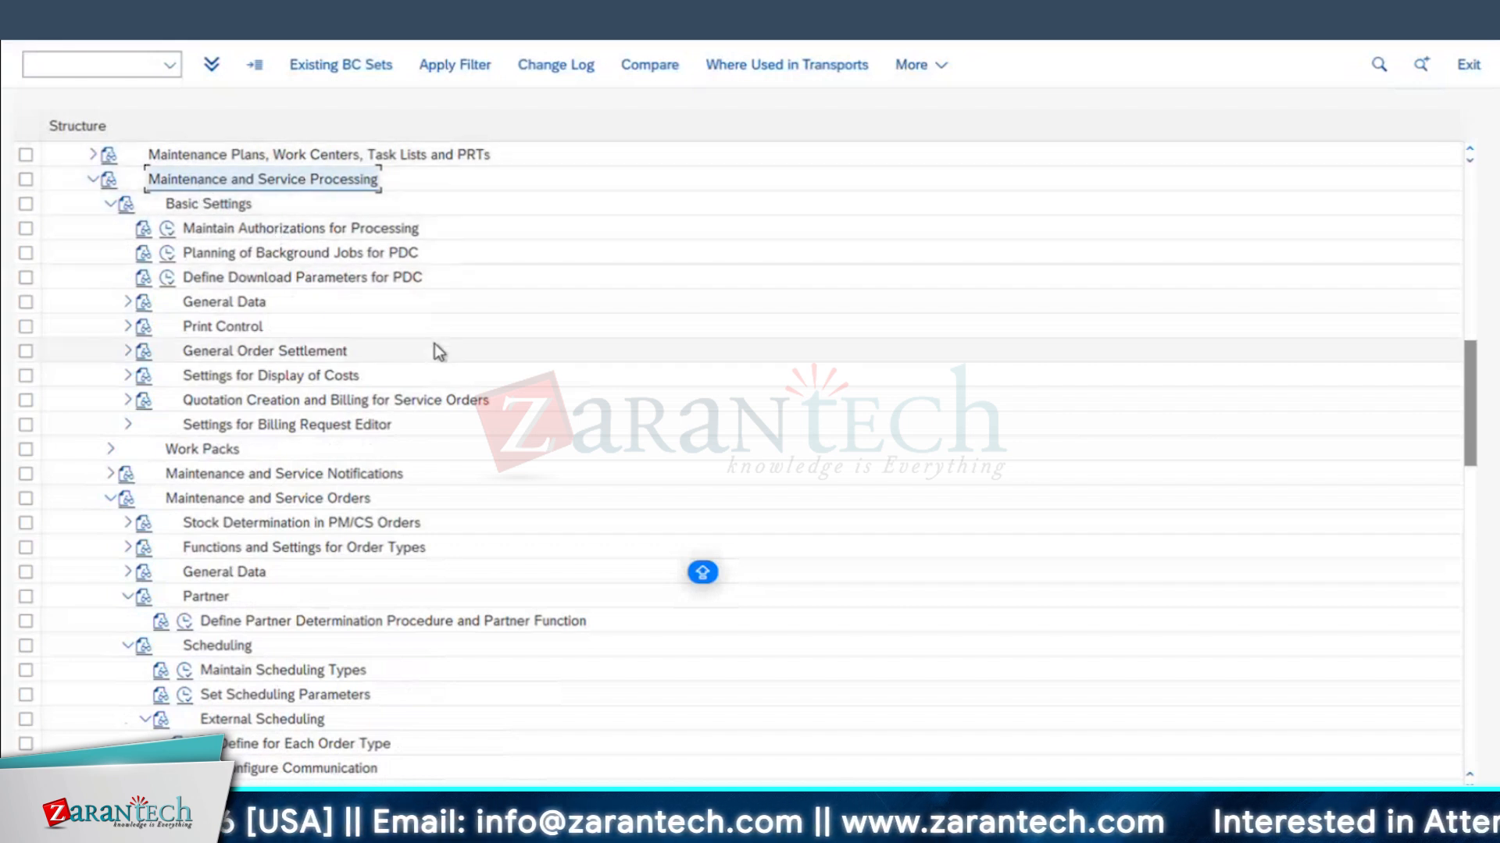
click(236, 355)
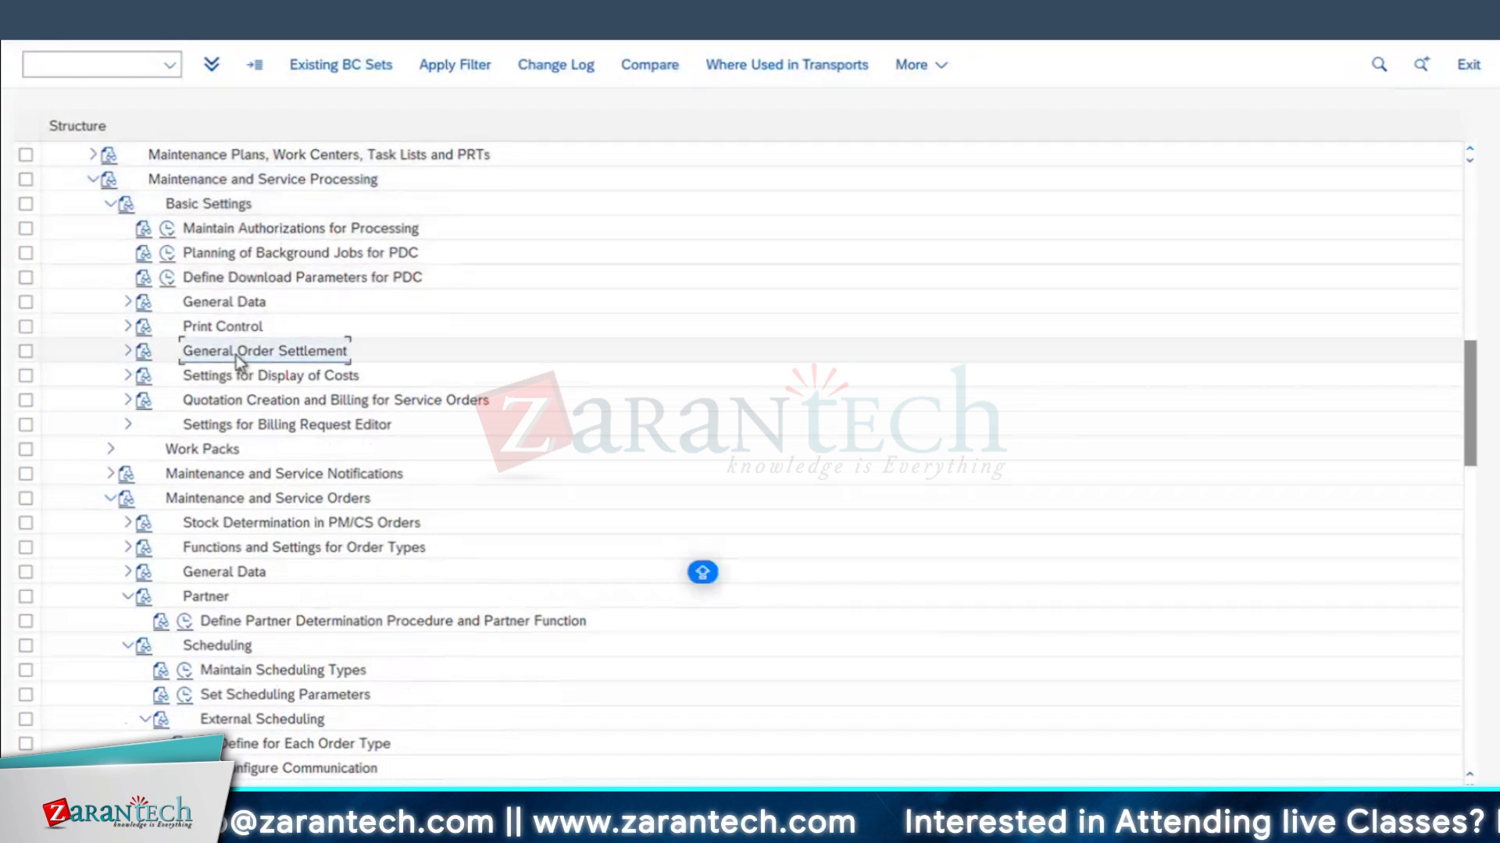
click(129, 352)
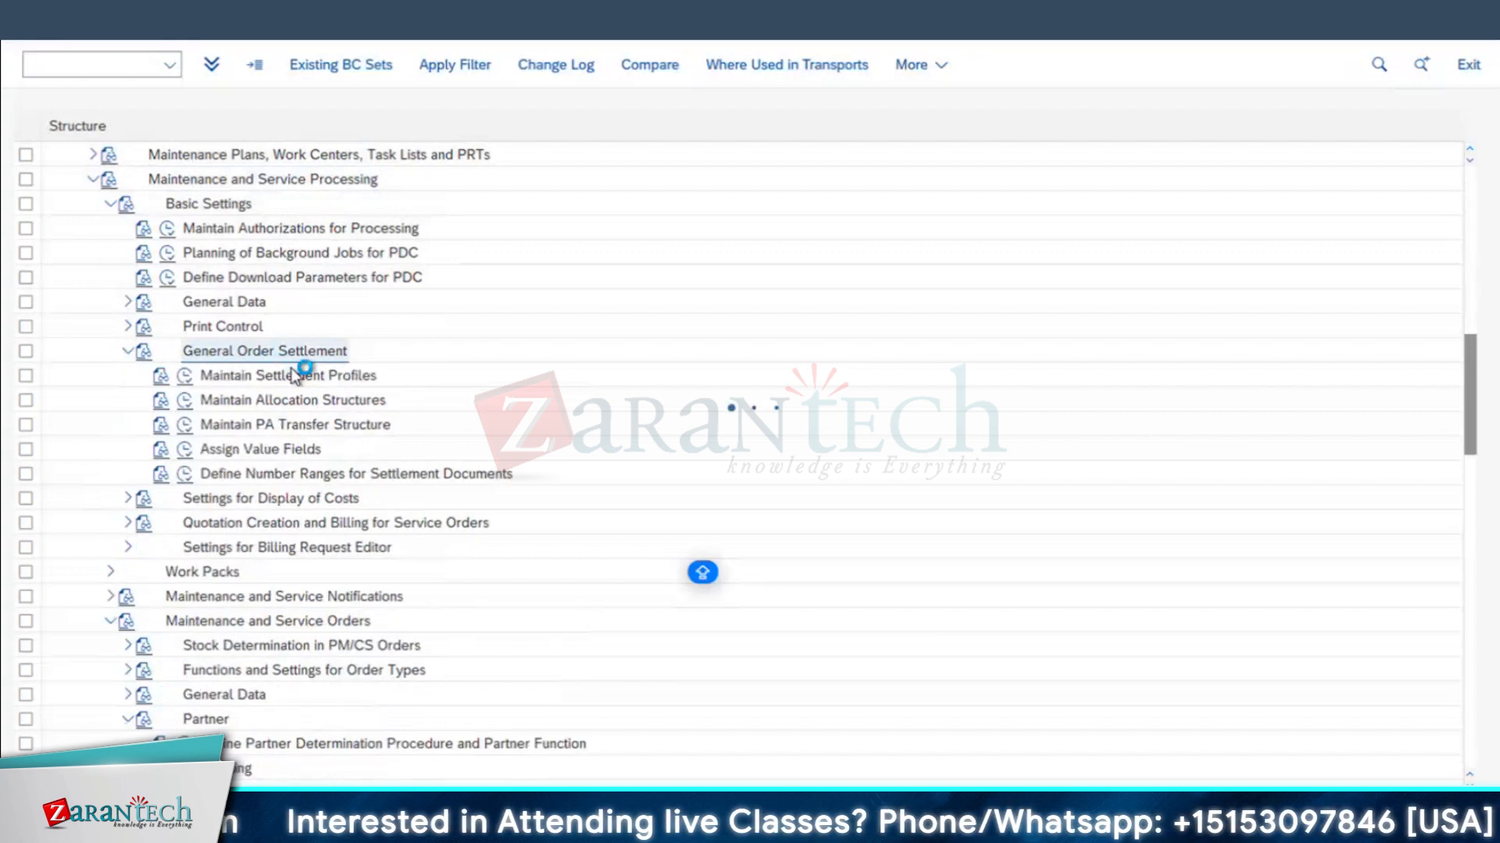
click(275, 383)
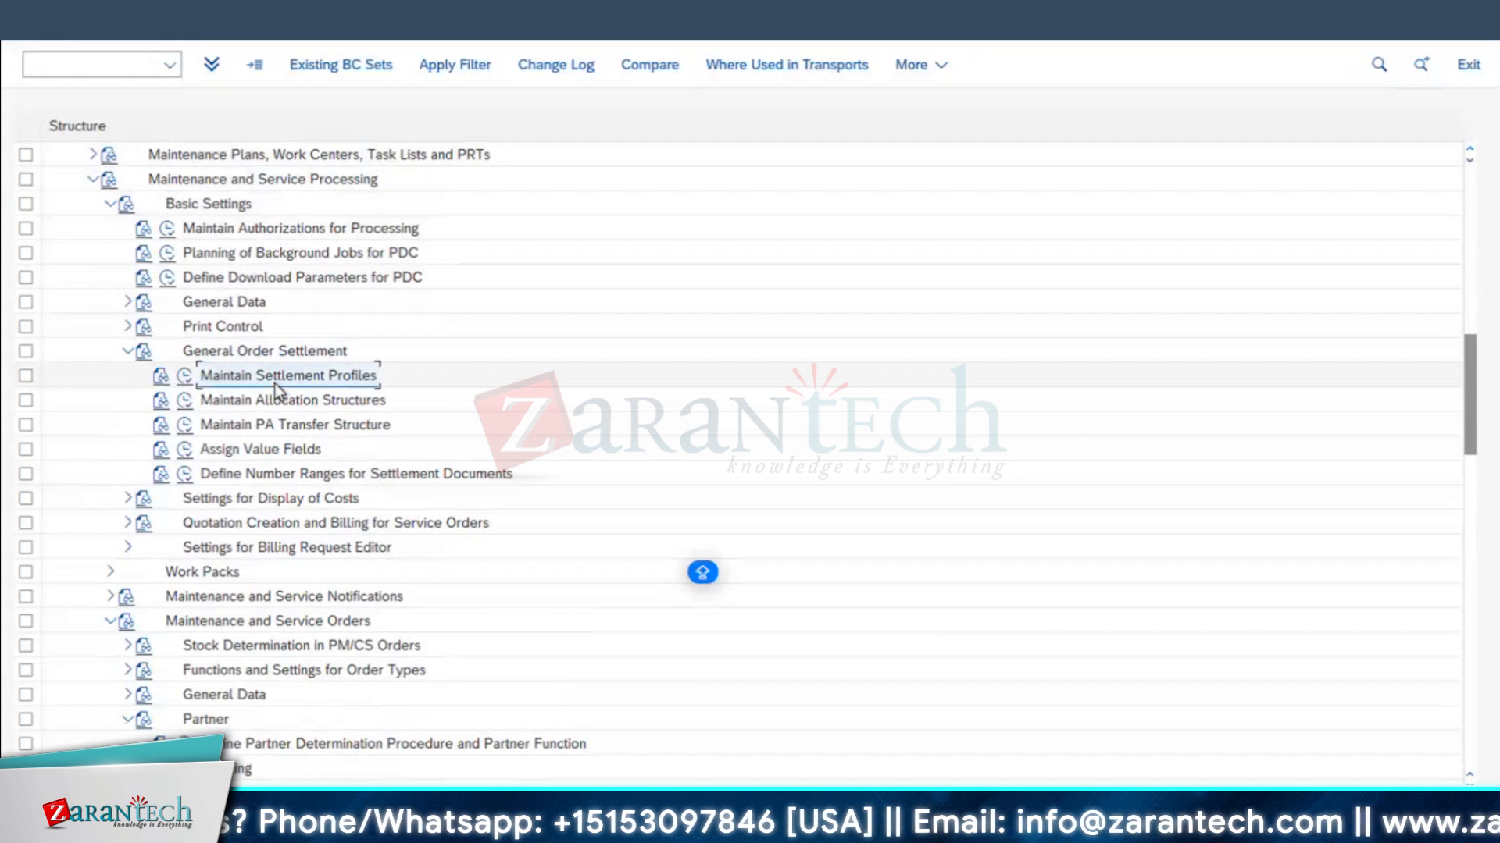
click(184, 377)
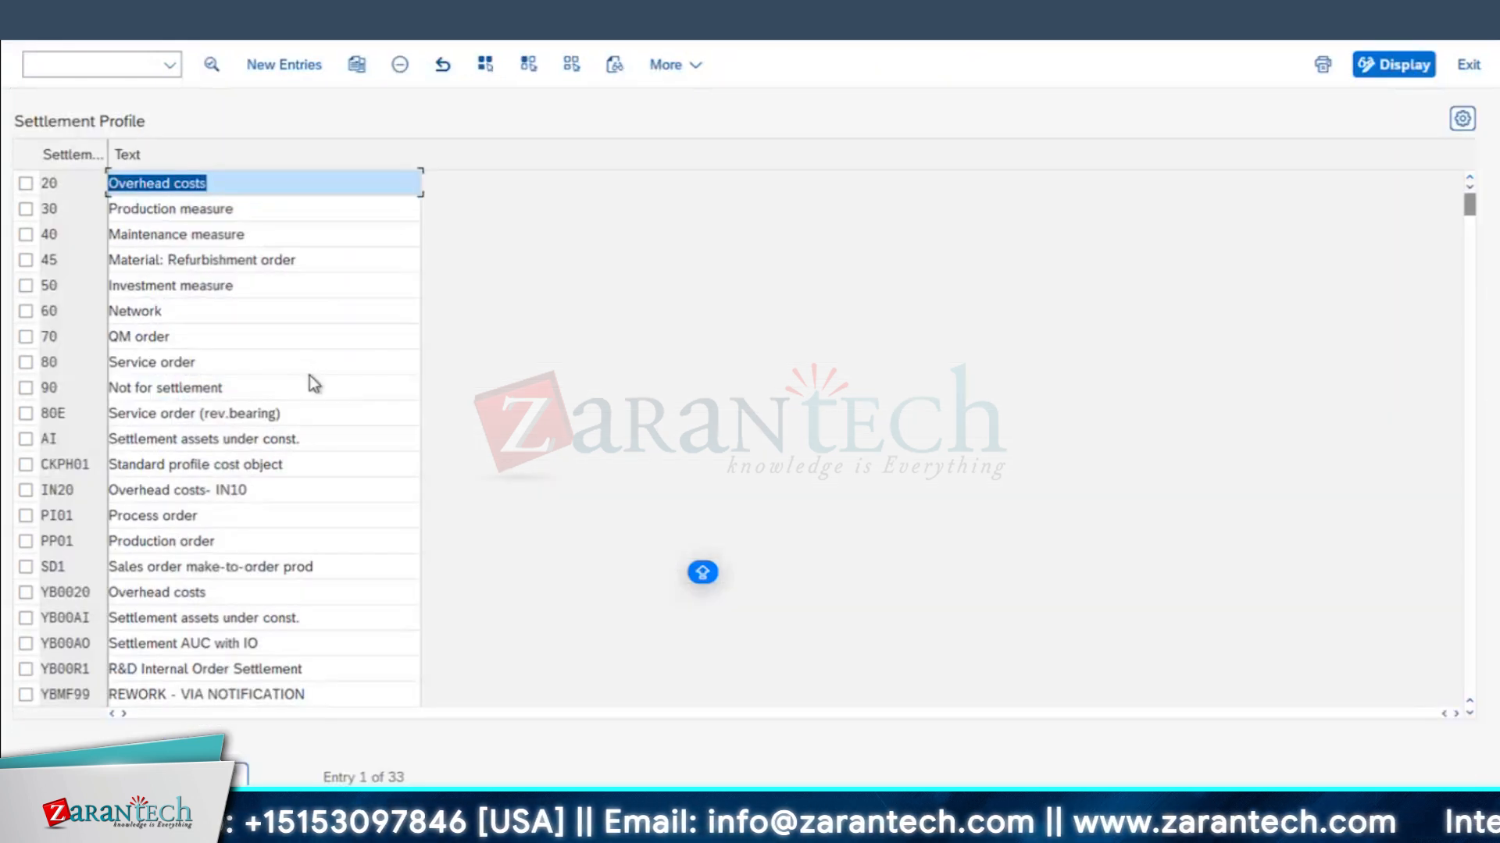
- Open the details of settlement profile 40, Maintenance measure, and review its default values, indicators and valid receivers
click(52, 235)
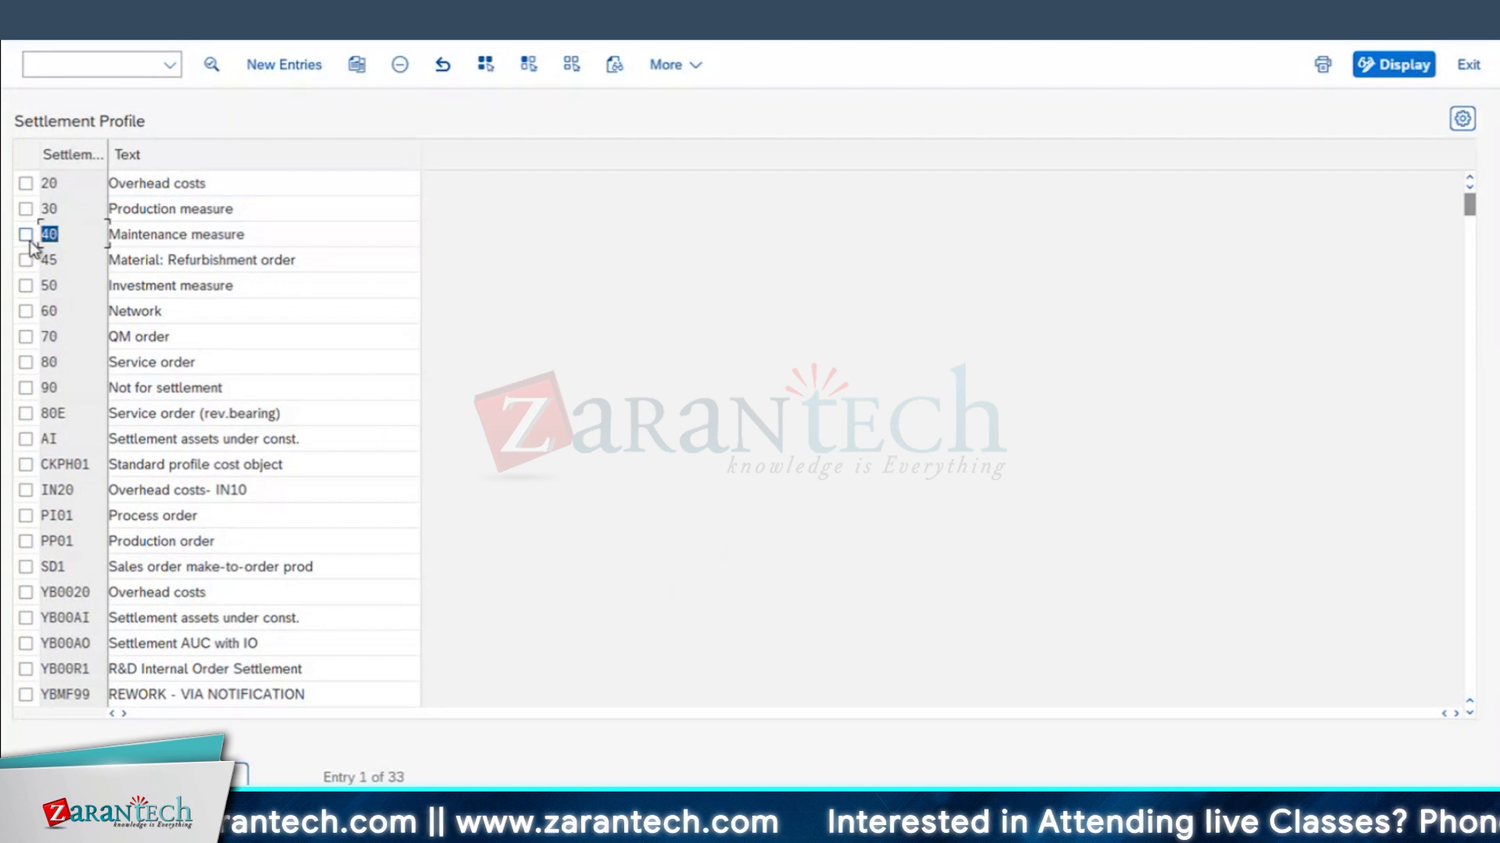
click(26, 235)
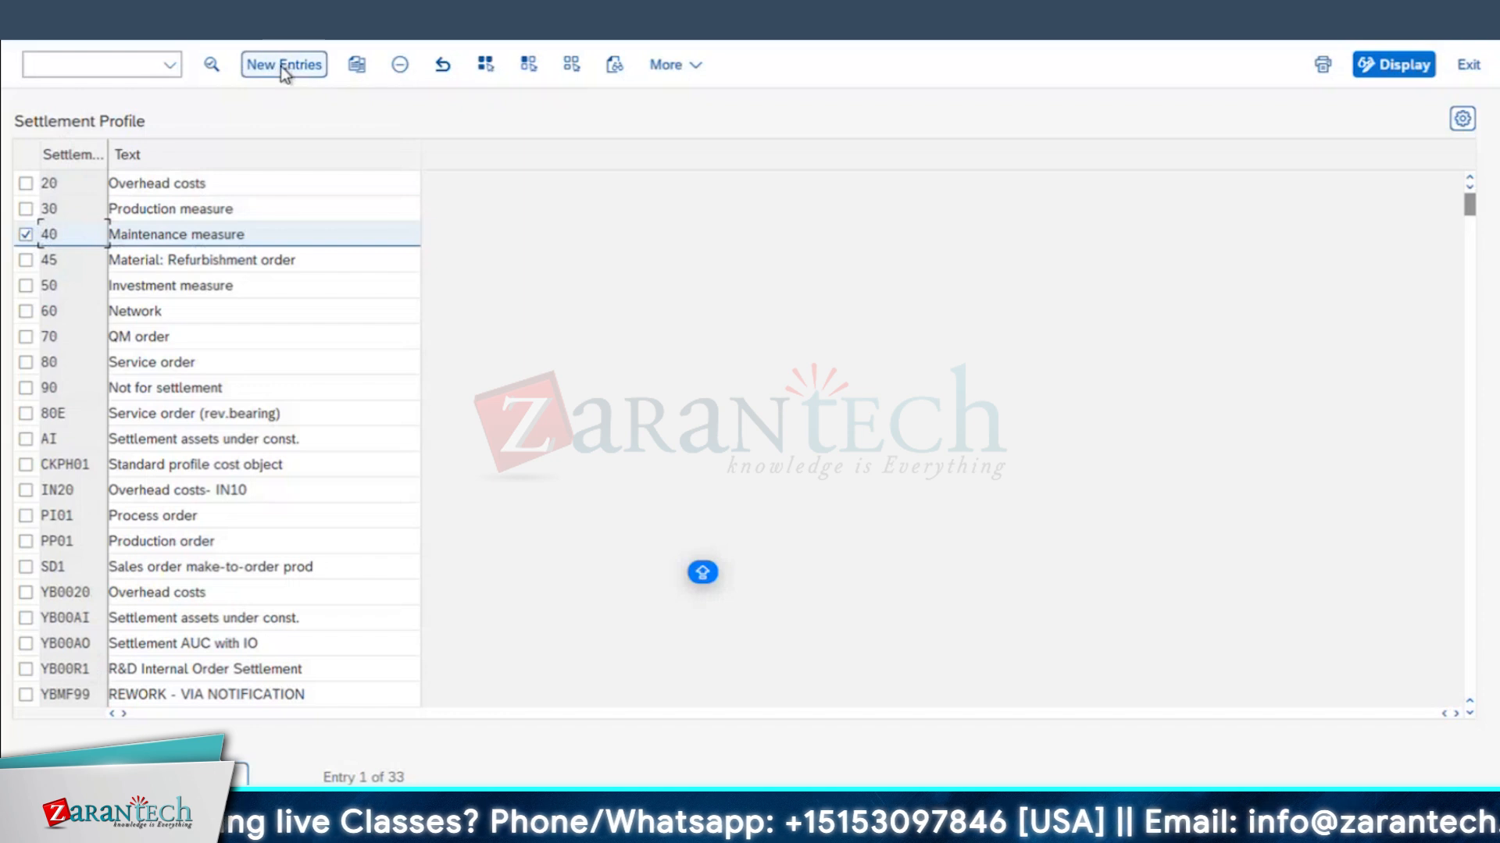
click(211, 67)
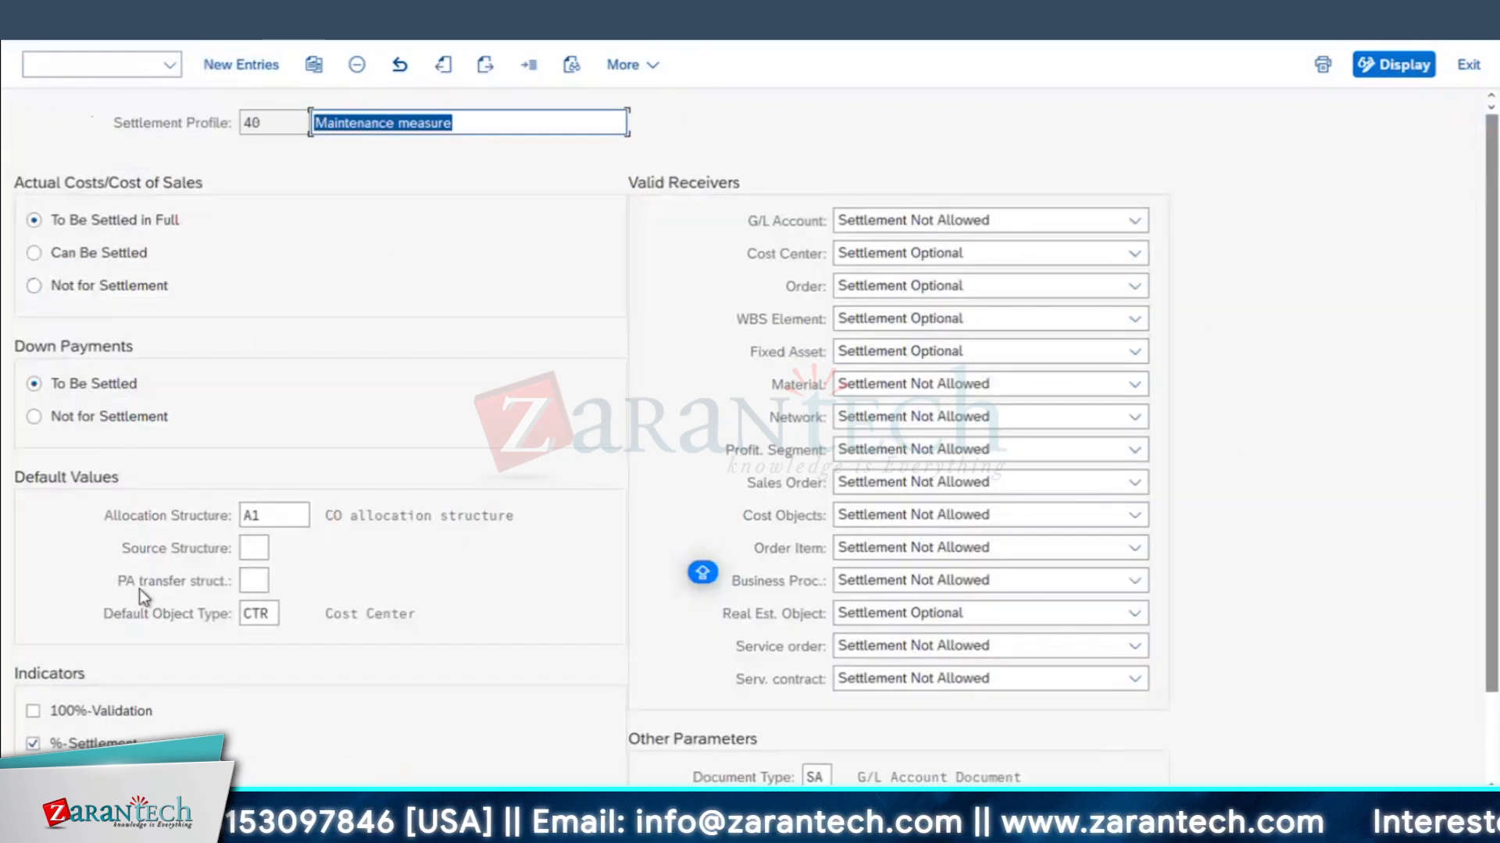
scroll(573, 569, down, 1)
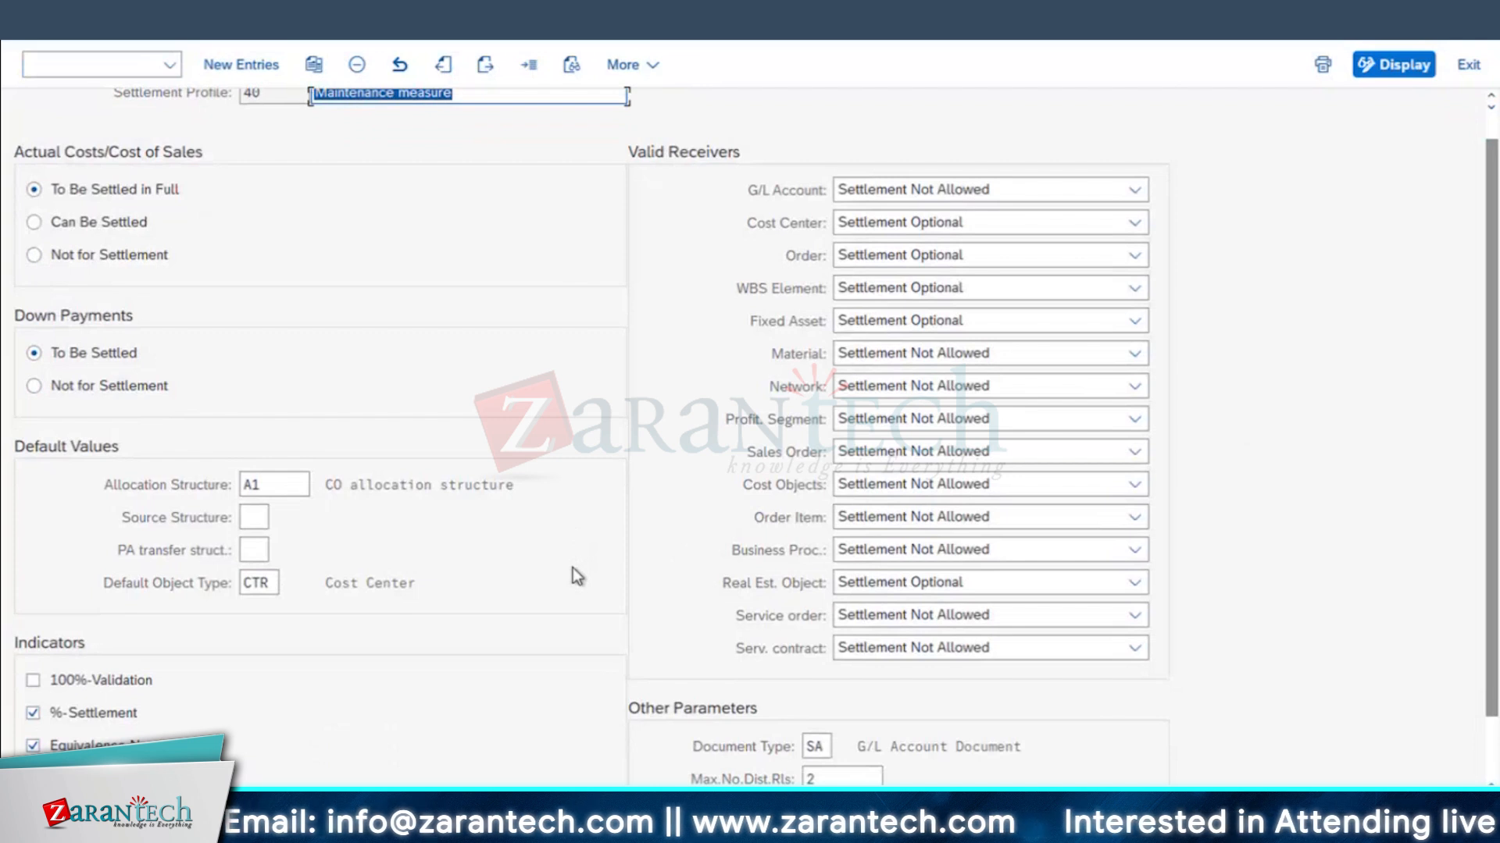
scroll(573, 568, down, 2)
scroll(573, 569, up, 3)
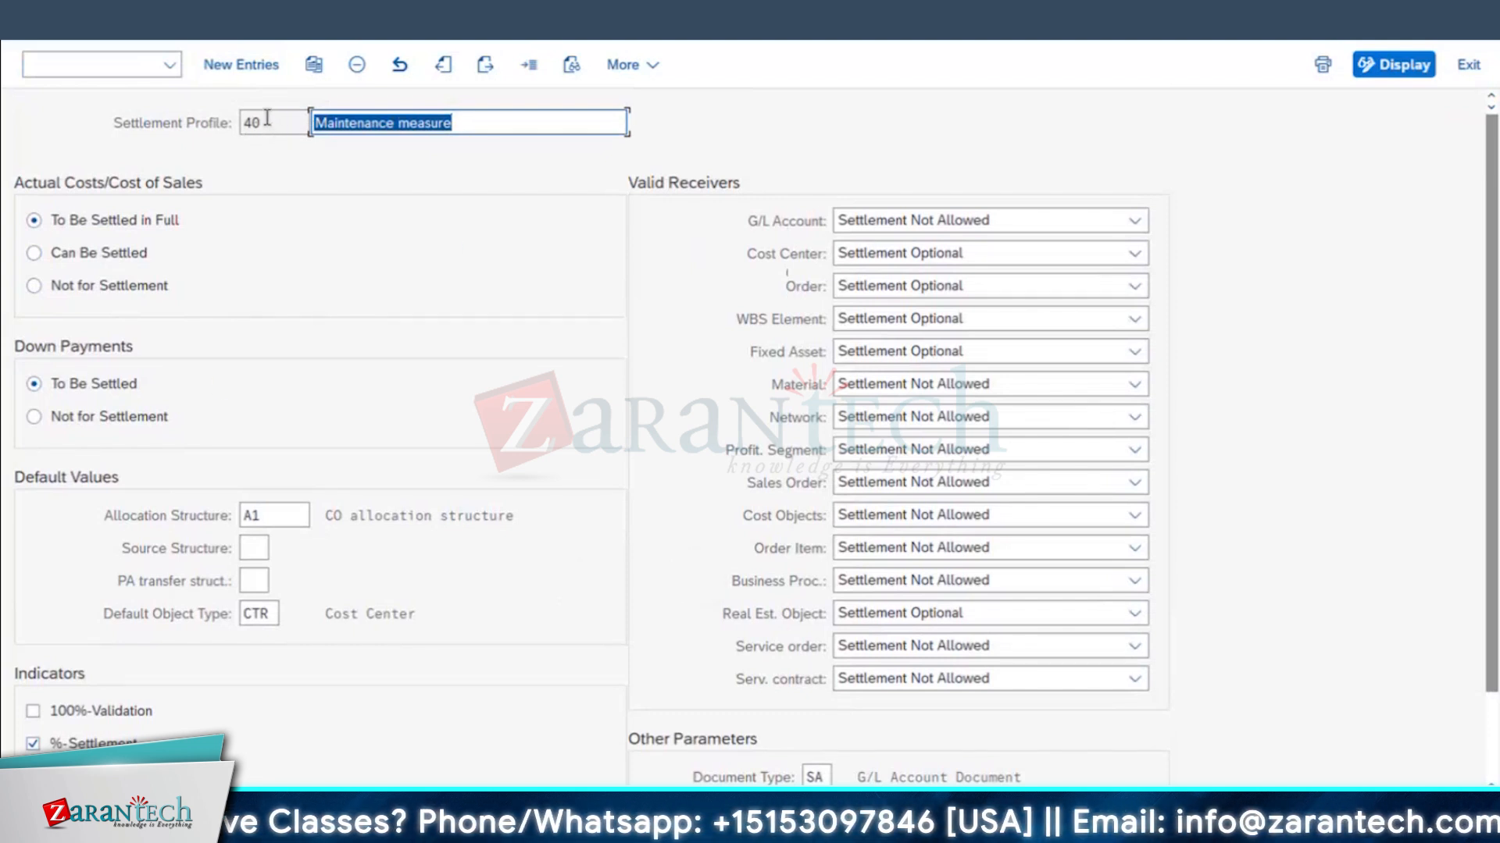
key(shift+Tab)
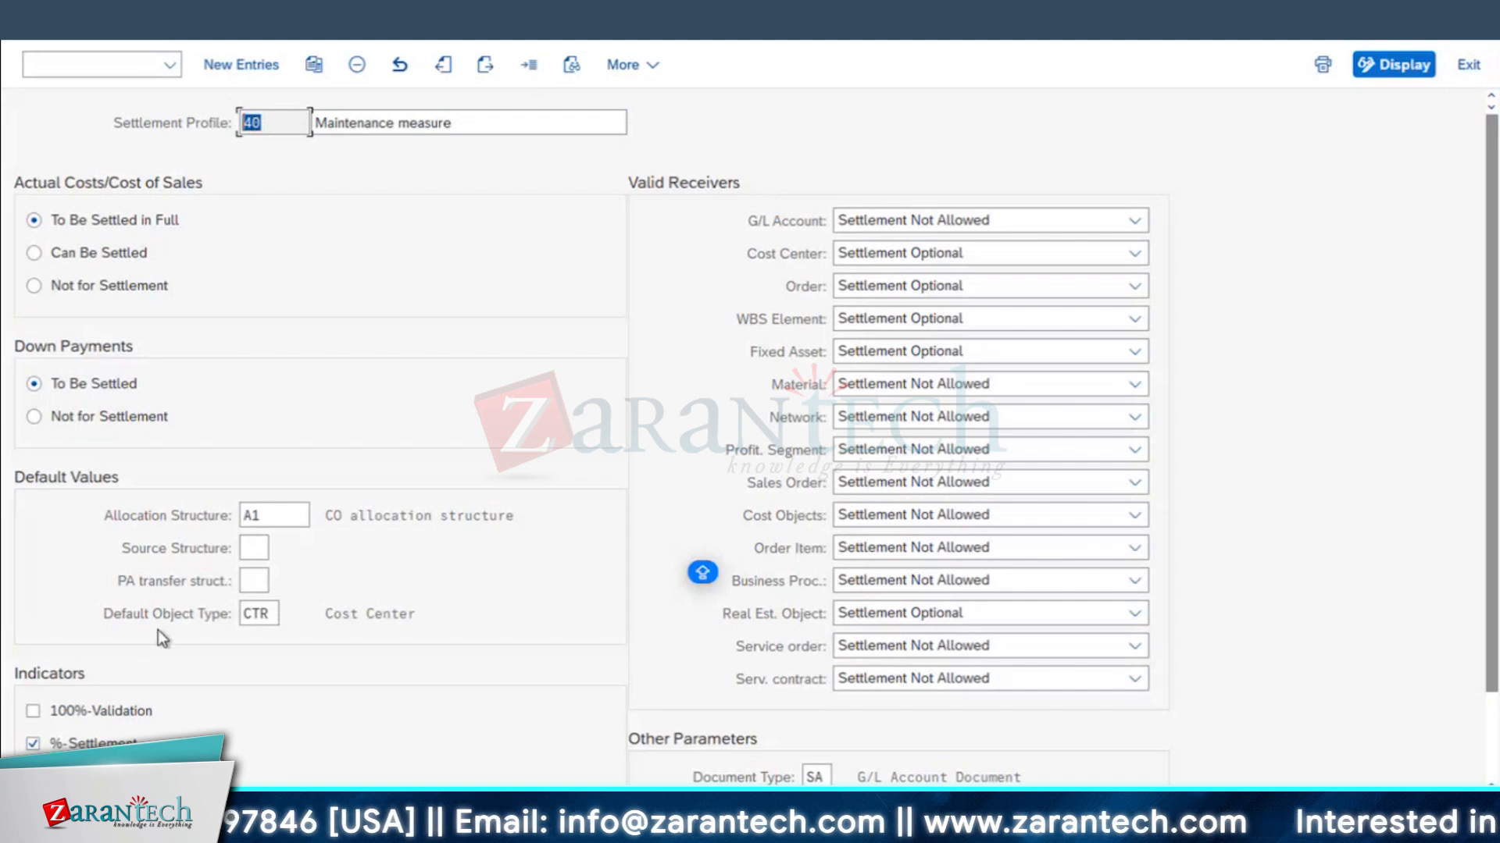
- Browse the possible entries for the profile's Default Object Type and close the list without choosing one
click(265, 615)
click(289, 613)
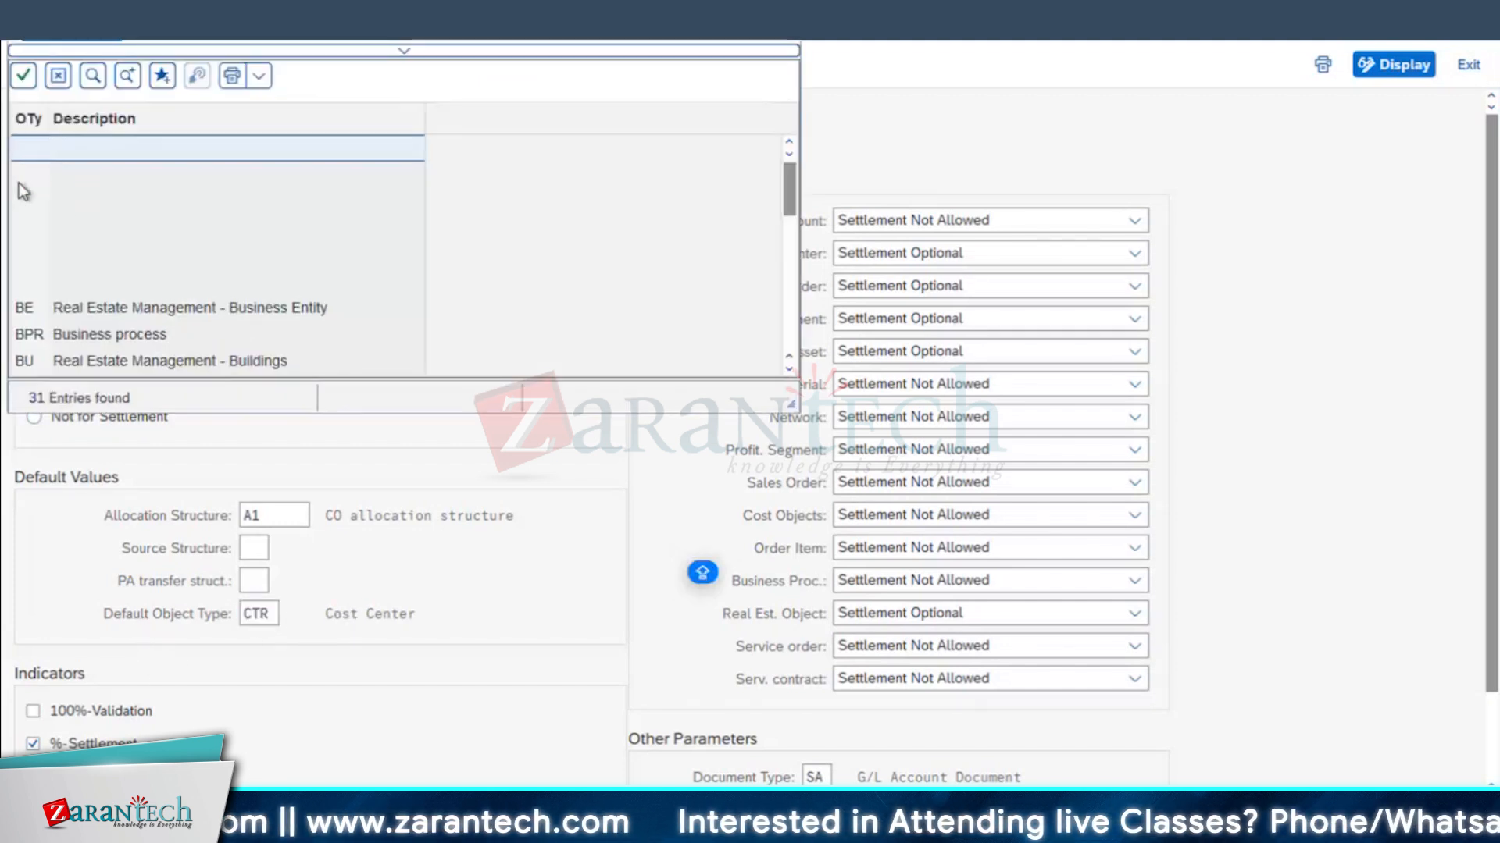
scroll(52, 331, down, 2)
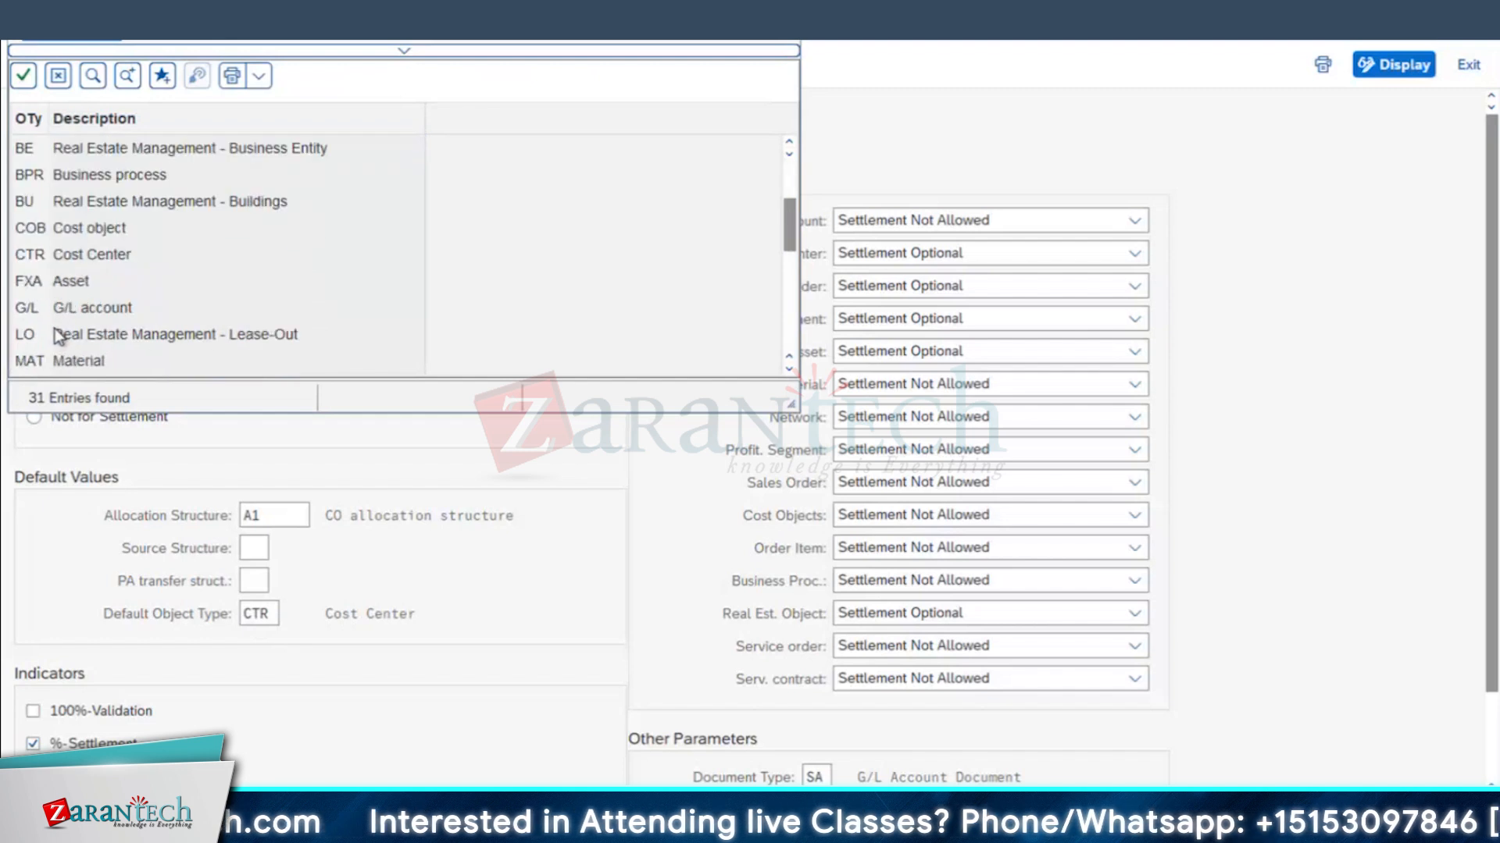
key(Escape)
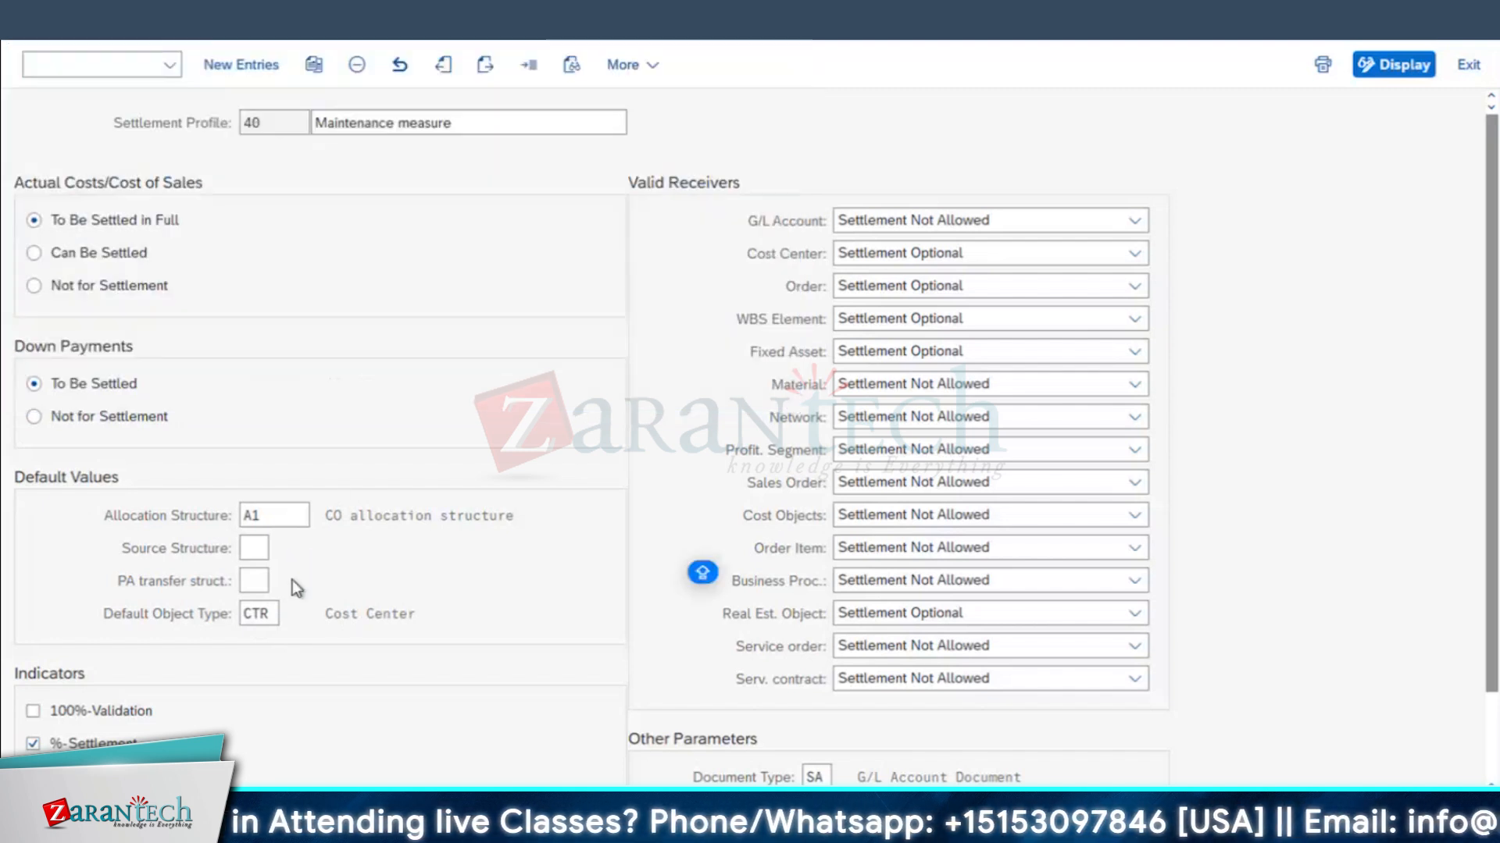
double_click(257, 614)
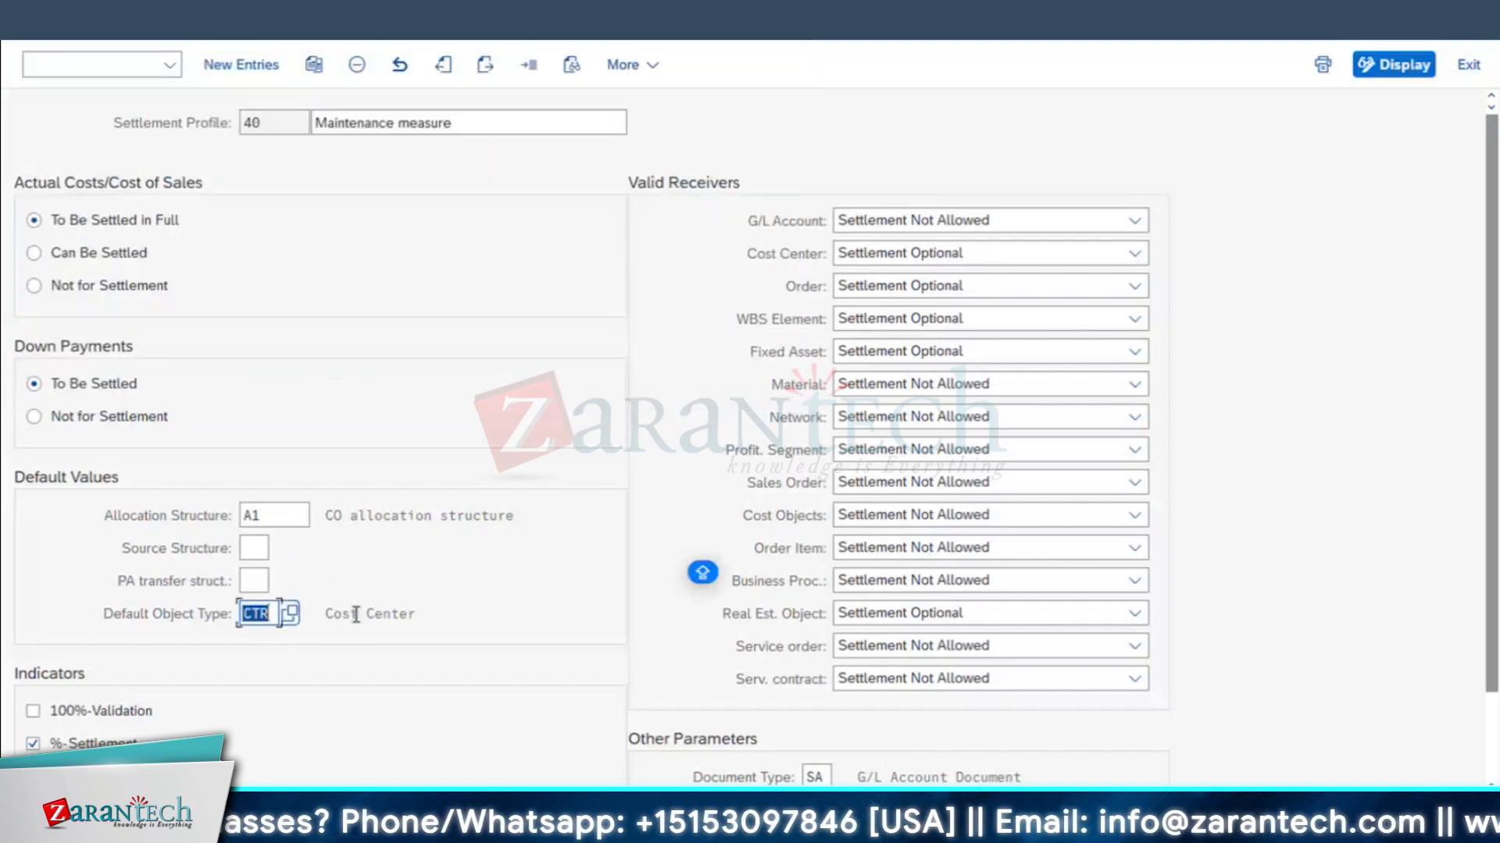
- Review profile 40's Default Object Type CTR and the settlement options for the G/L Account receiver, and return to the customizing structure
drag(416, 614, 320, 614)
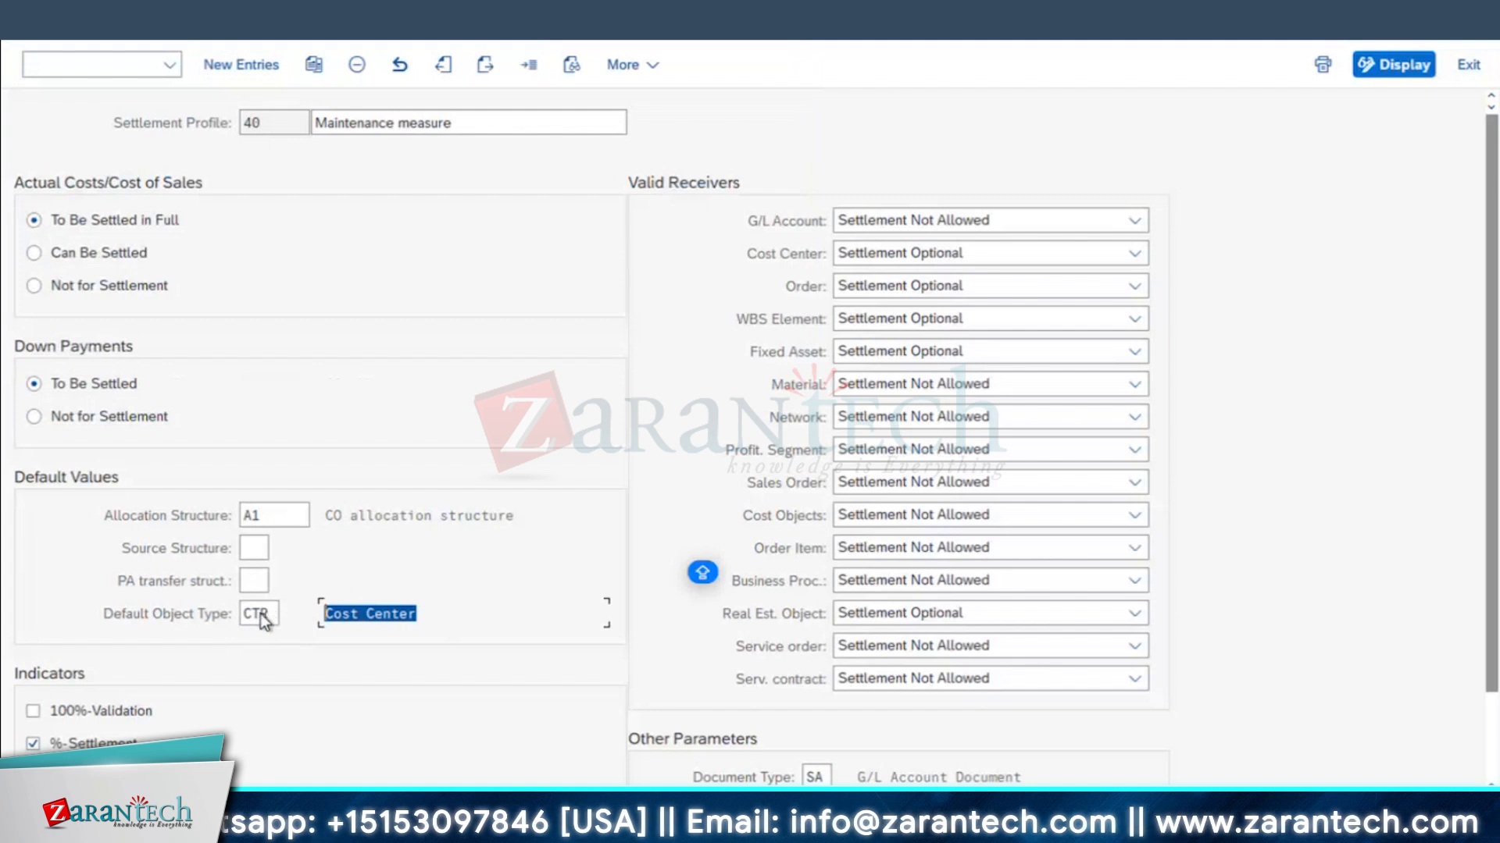
click(260, 614)
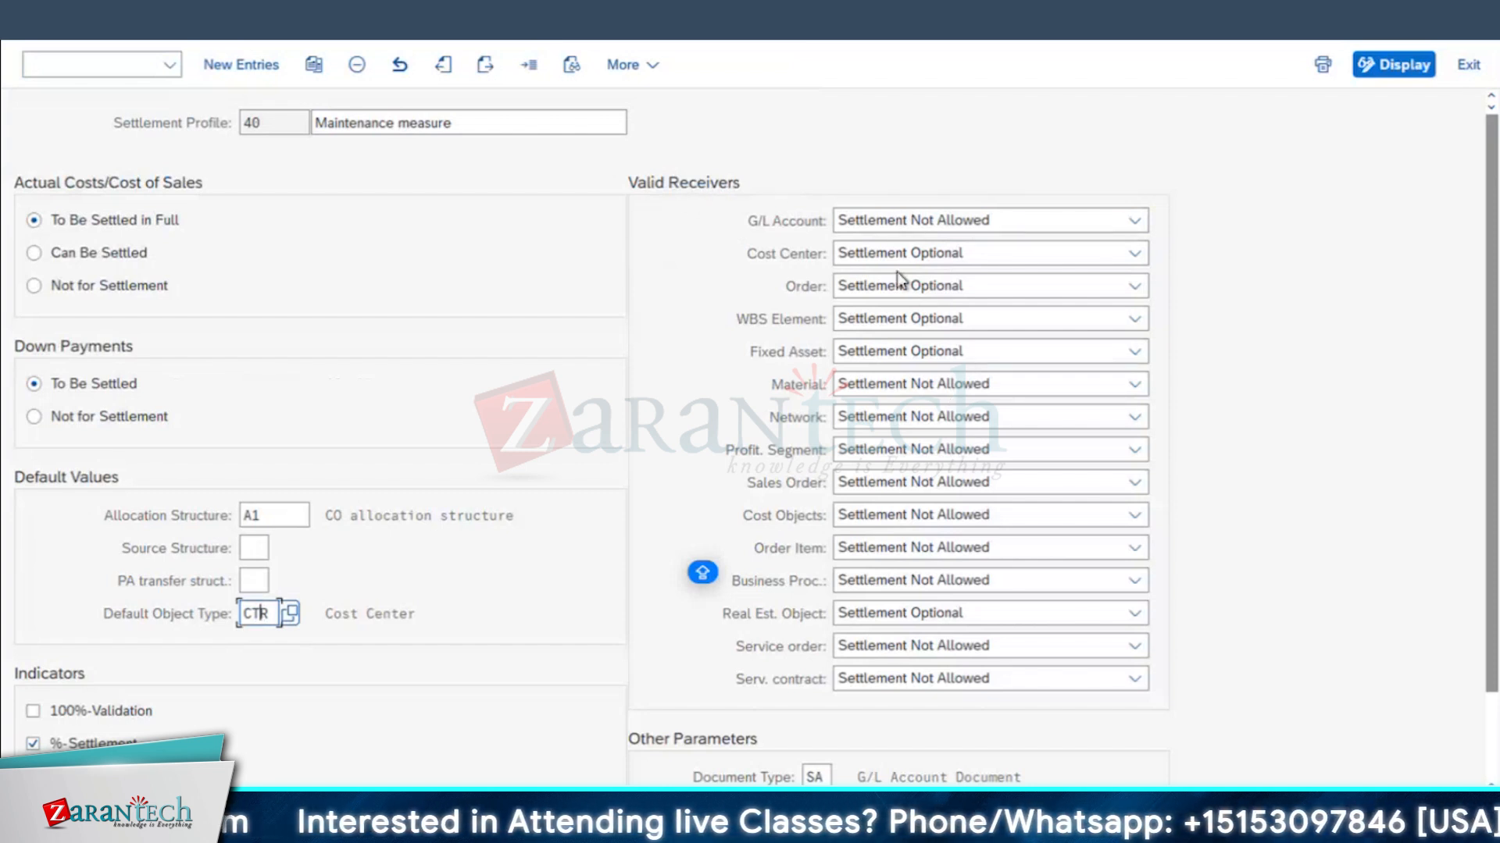
click(911, 224)
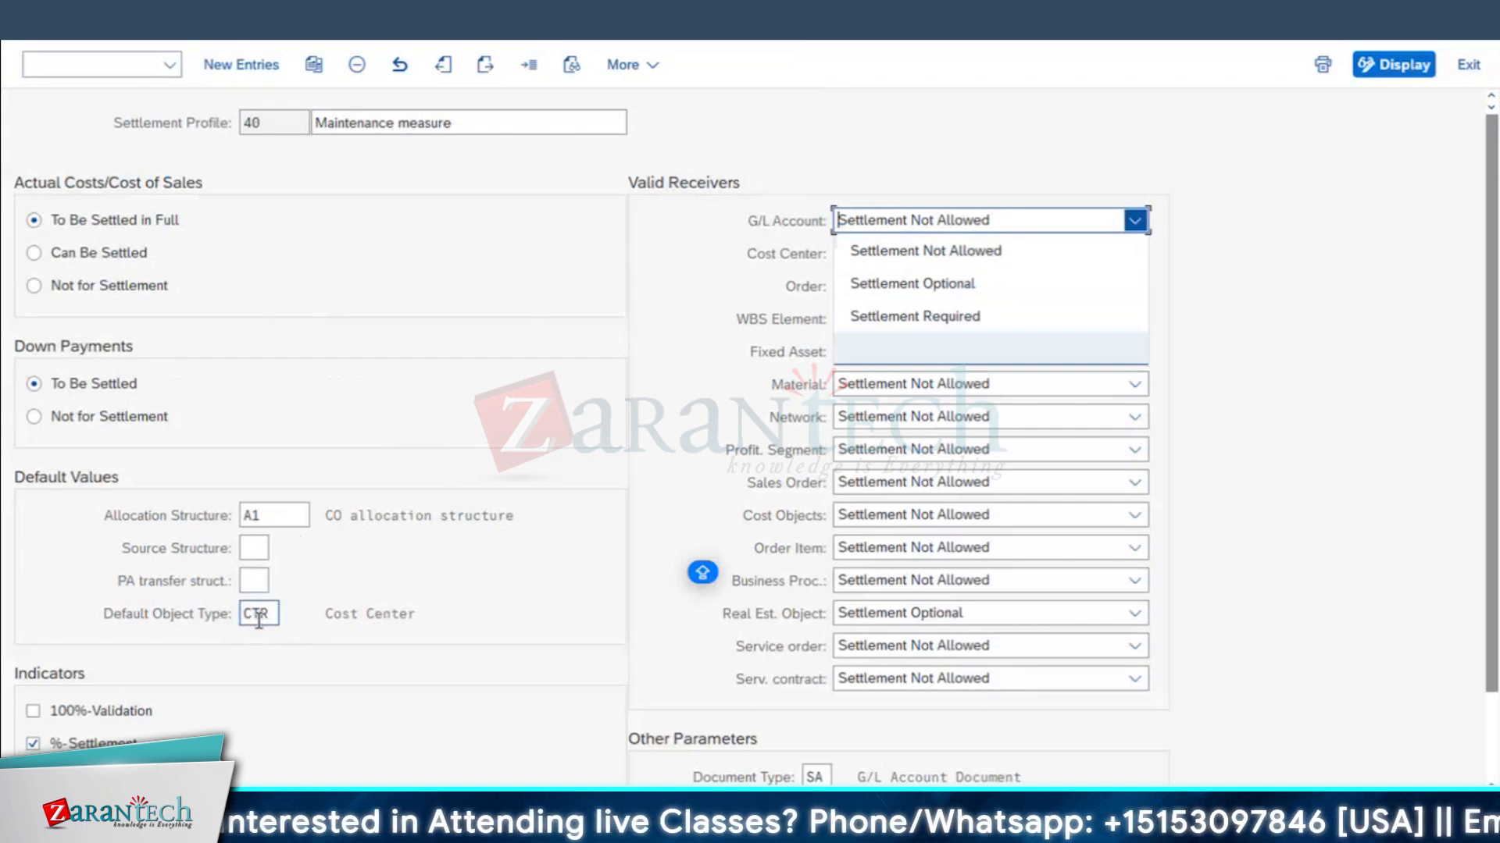
click(1334, 260)
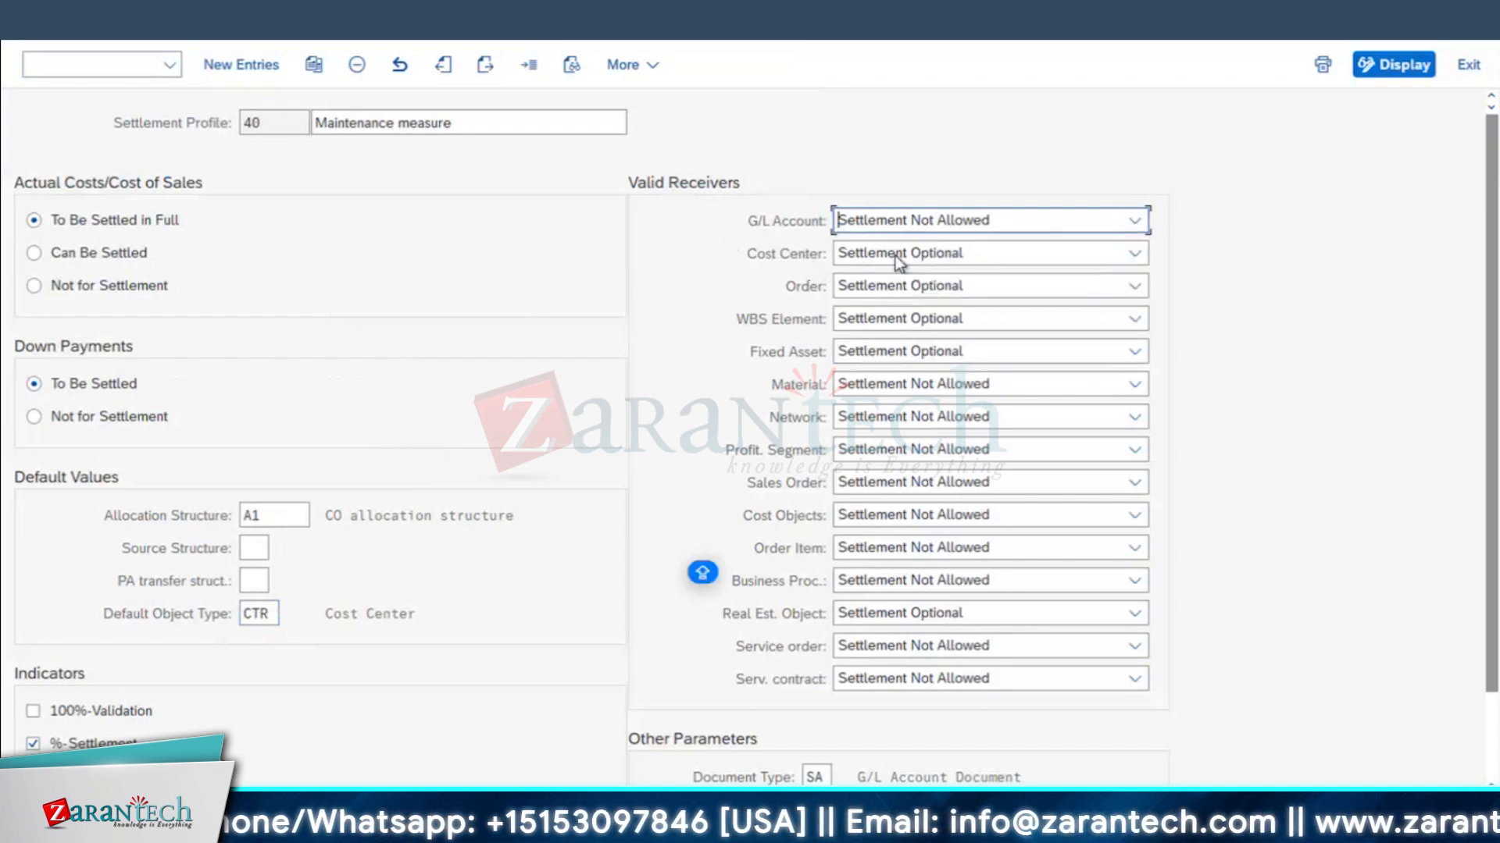
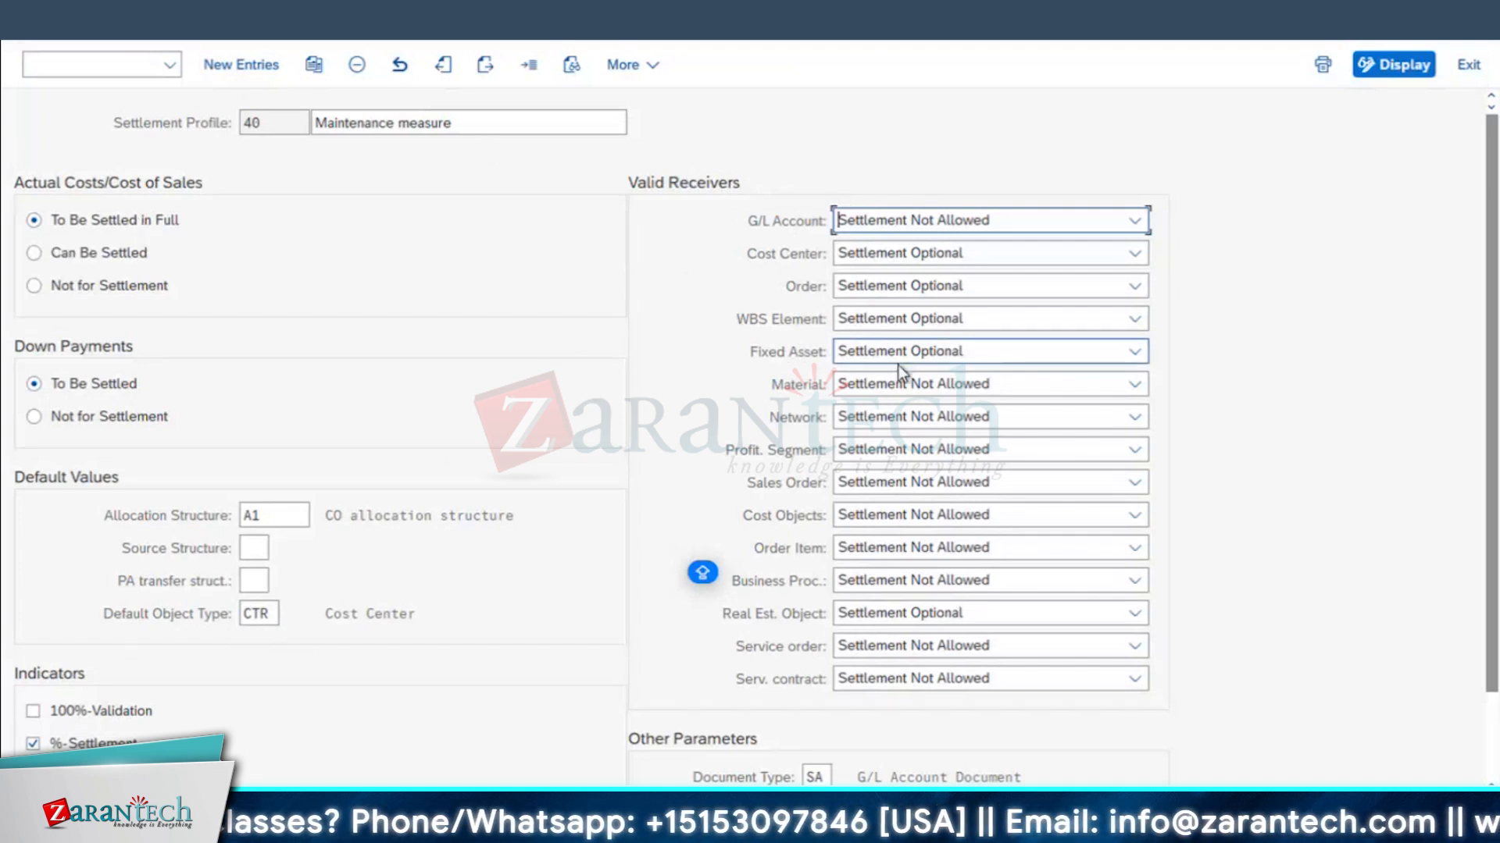
double_click(270, 125)
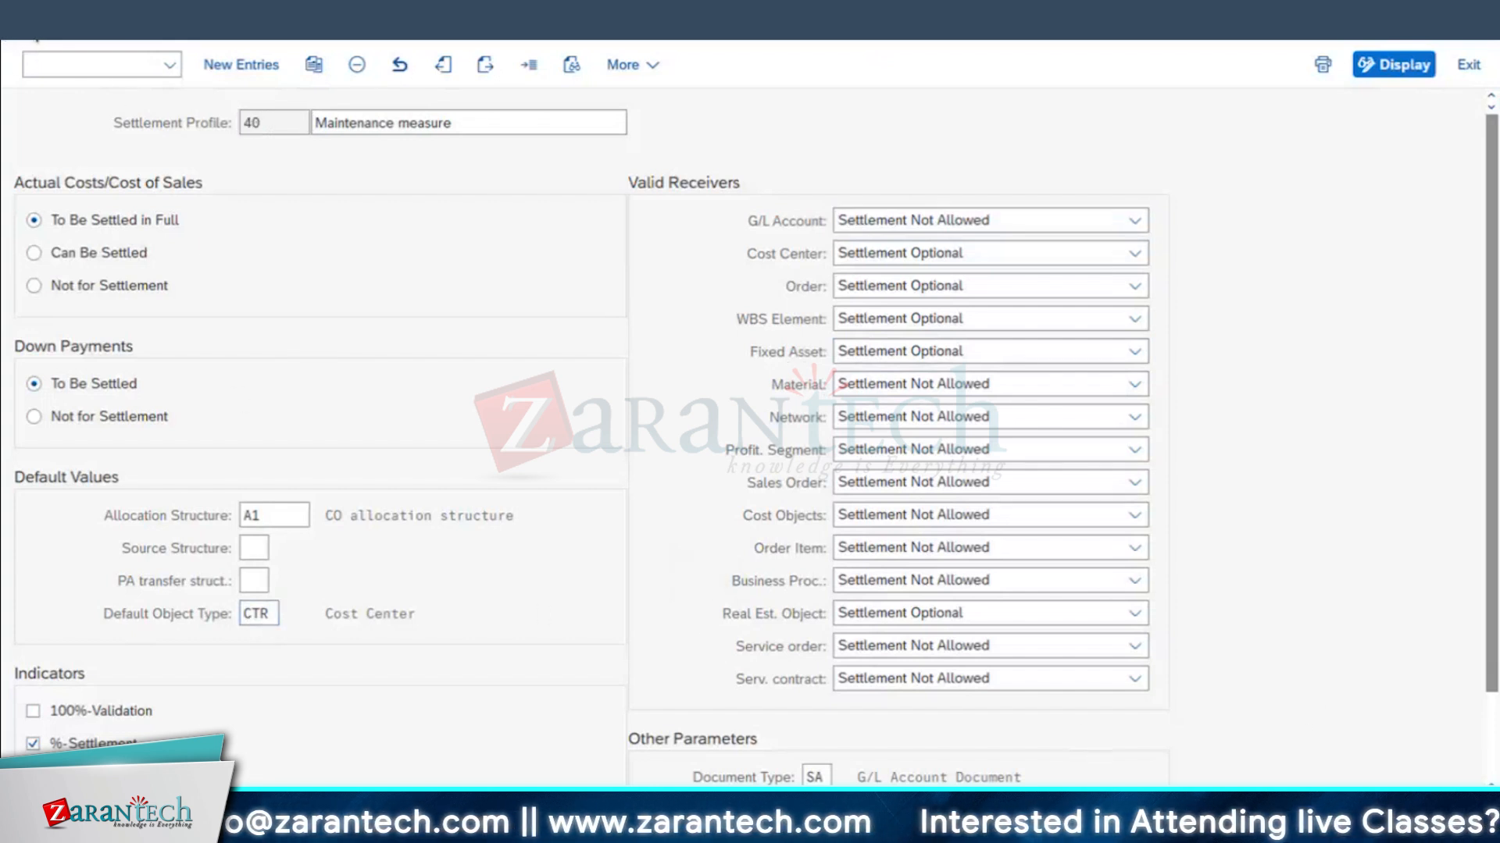
key(F3)
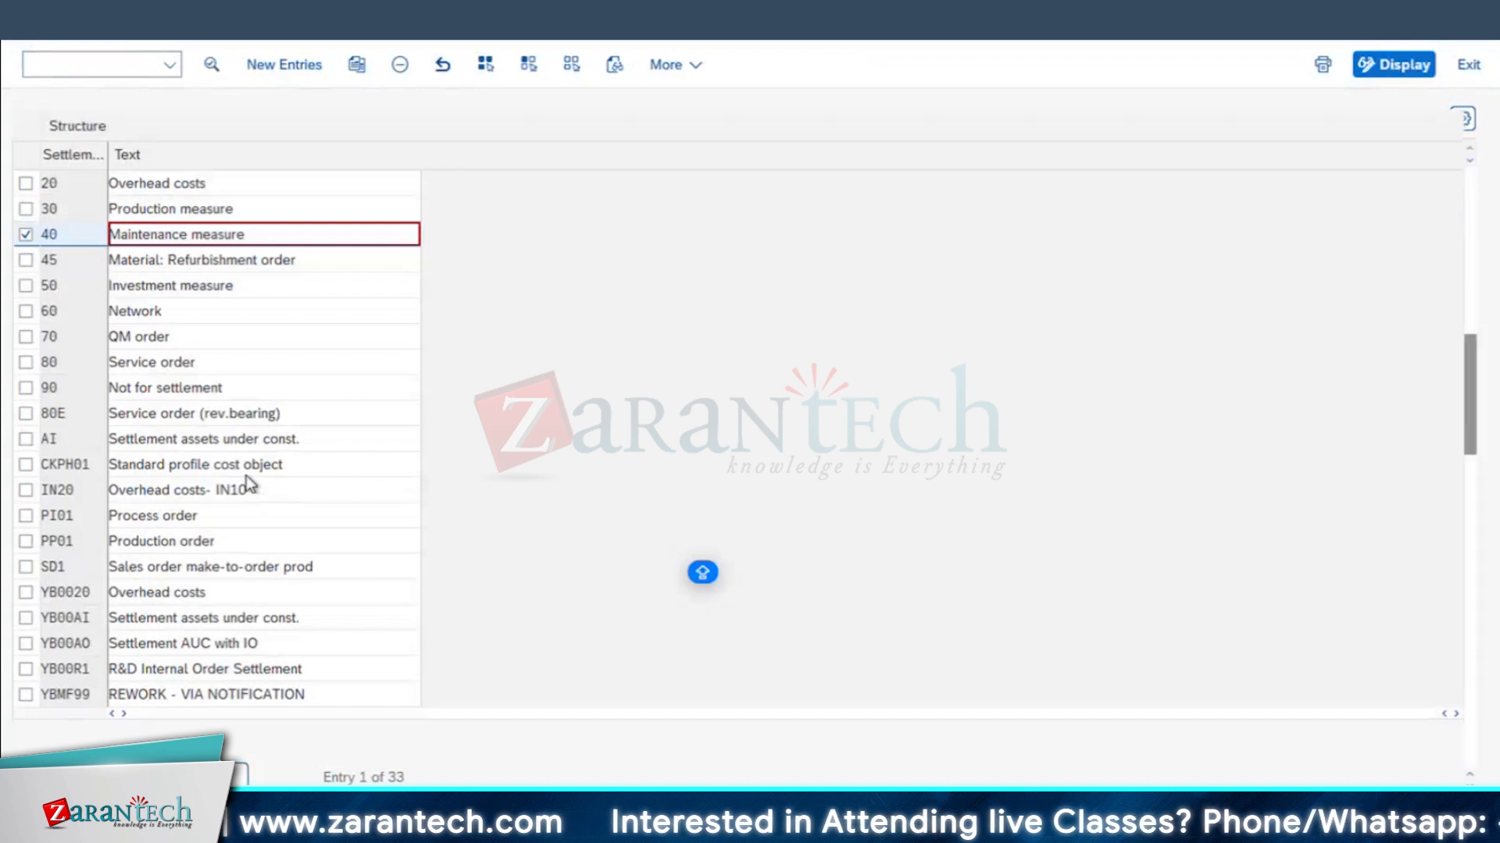
key(F3)
- Expand Functions and Settings for Order Types under Maintenance and Service Orders and open Configure Order Types
scroll(246, 475, down, 5)
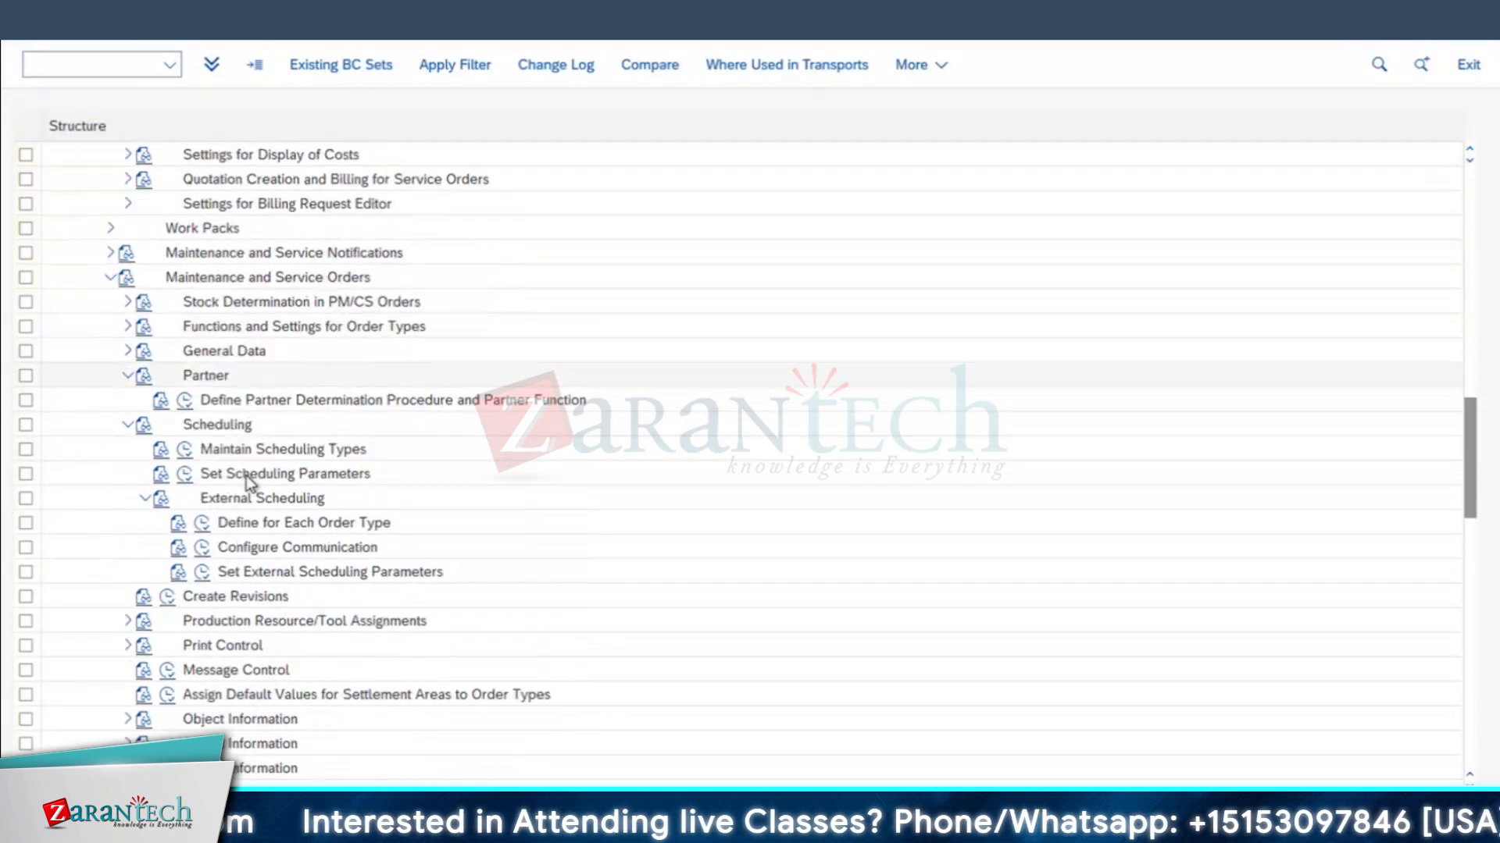
scroll(287, 625, down, 3)
scroll(288, 625, down, 2)
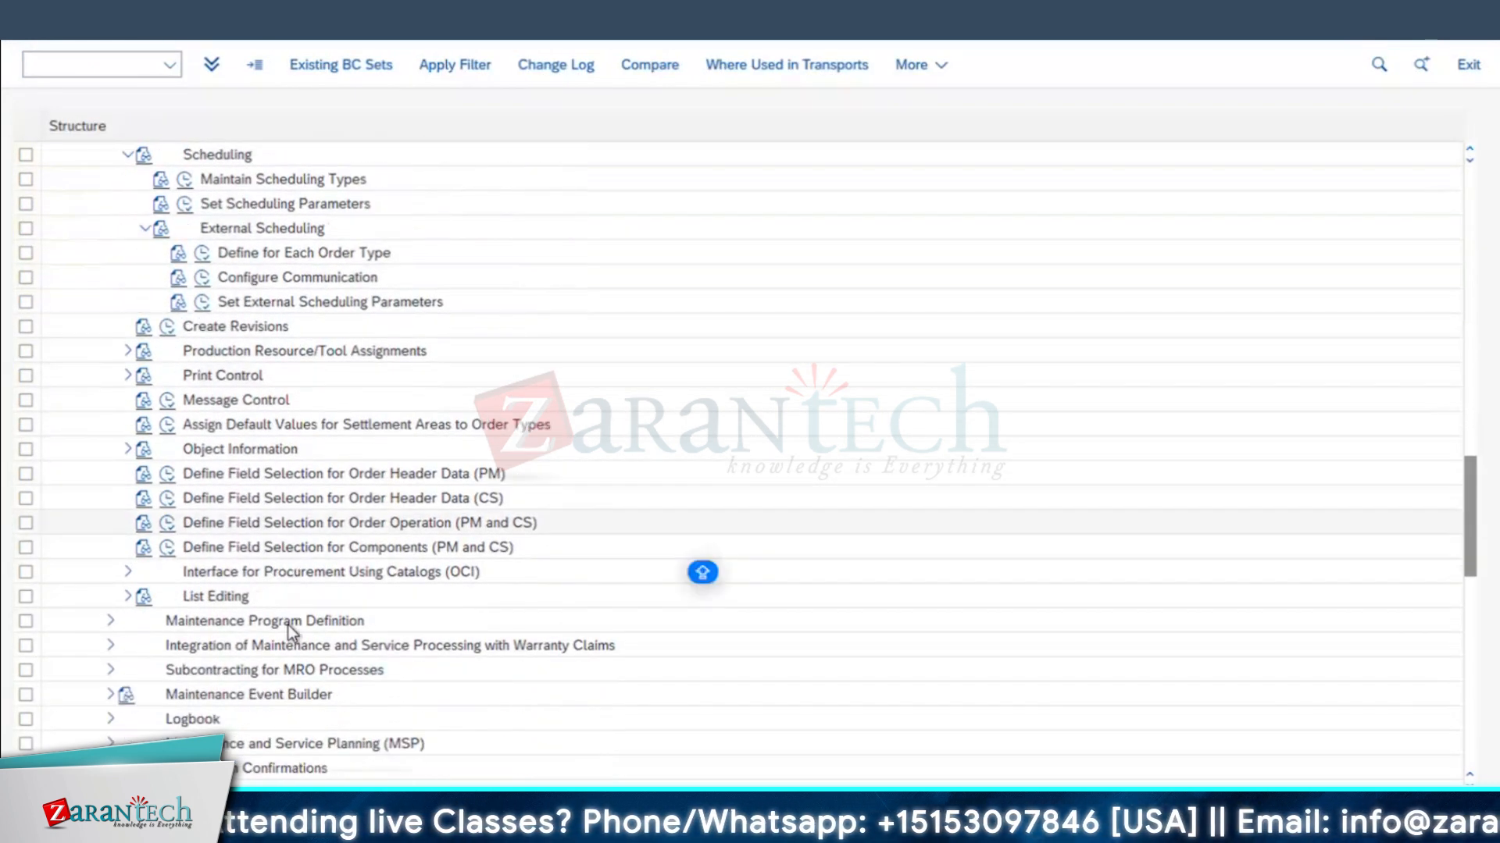
scroll(239, 355, up, 3)
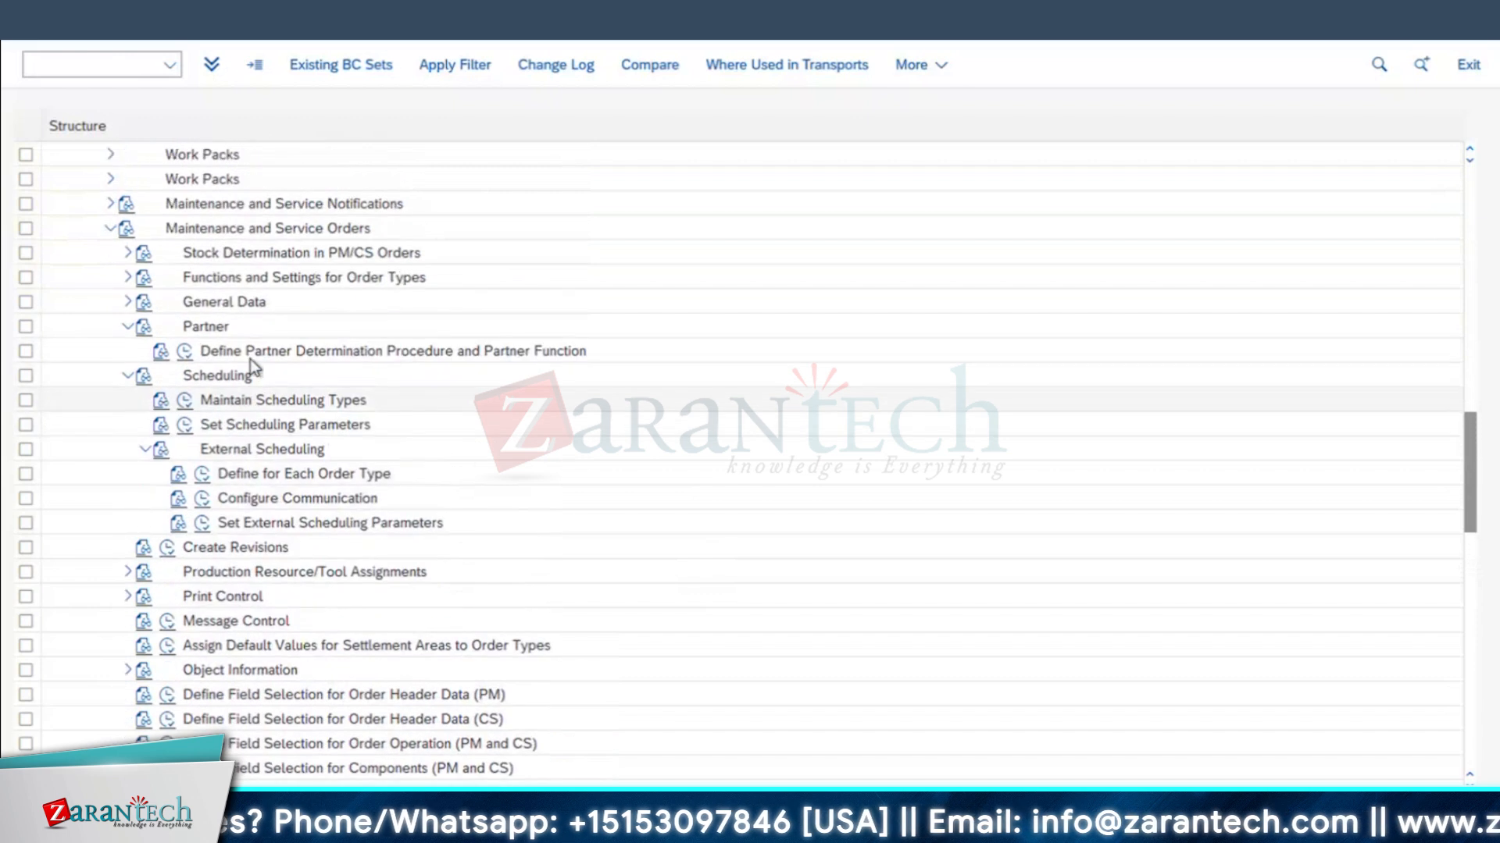
scroll(240, 361, up, 3)
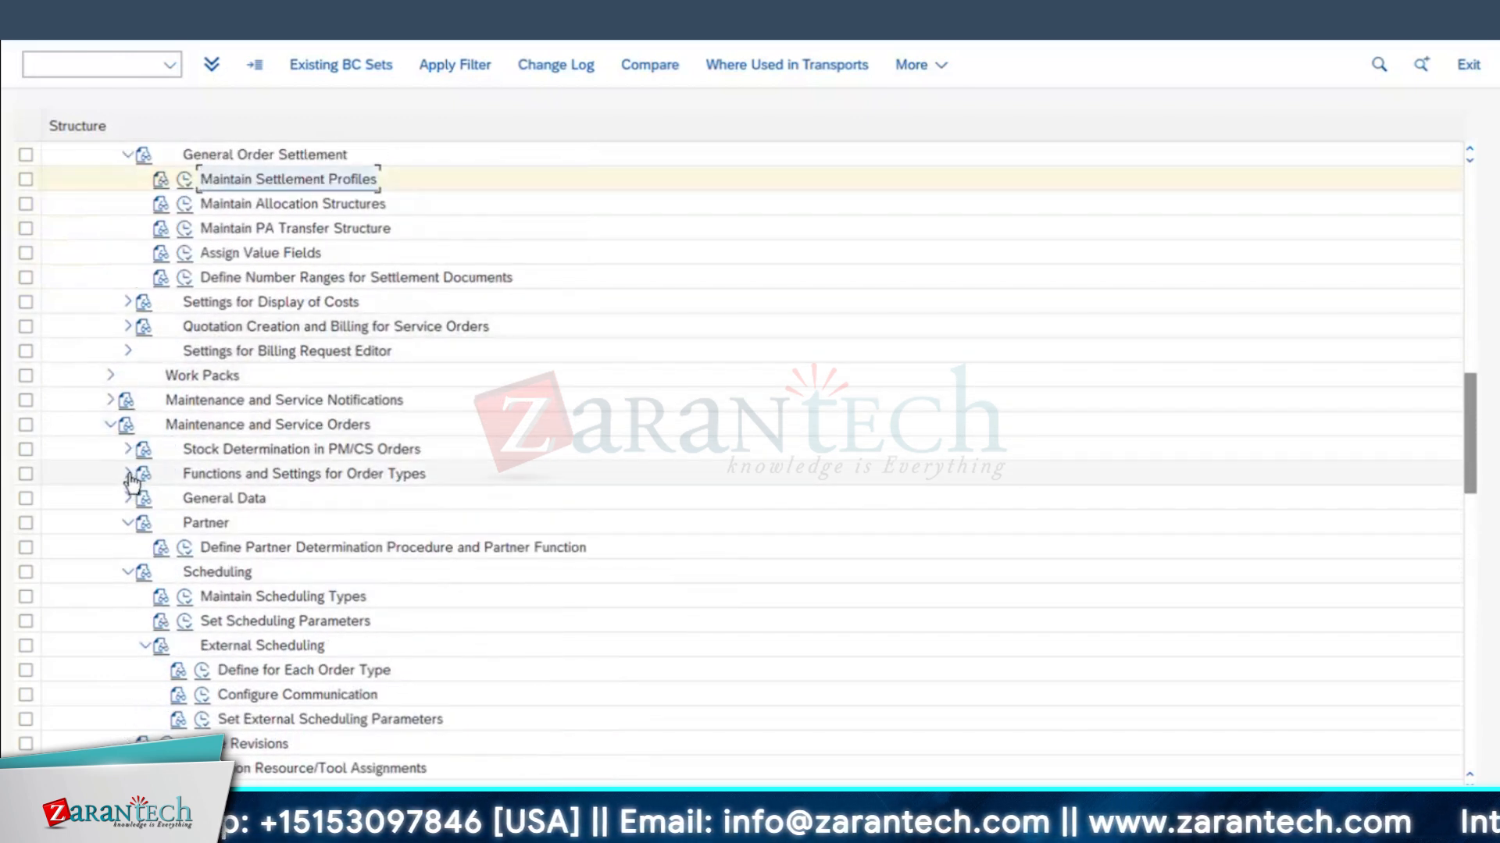
click(128, 474)
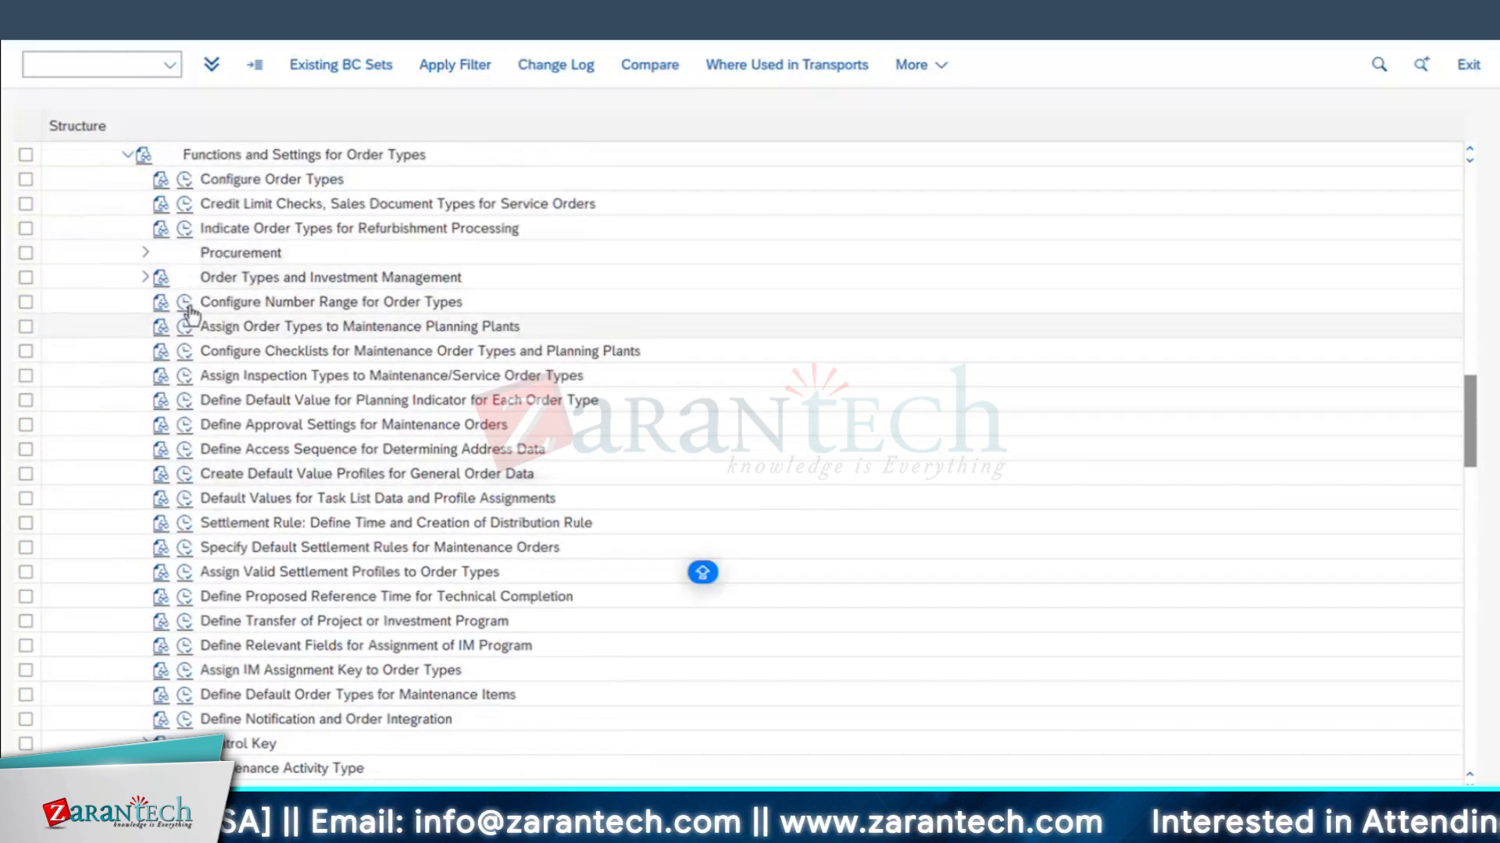
click(186, 181)
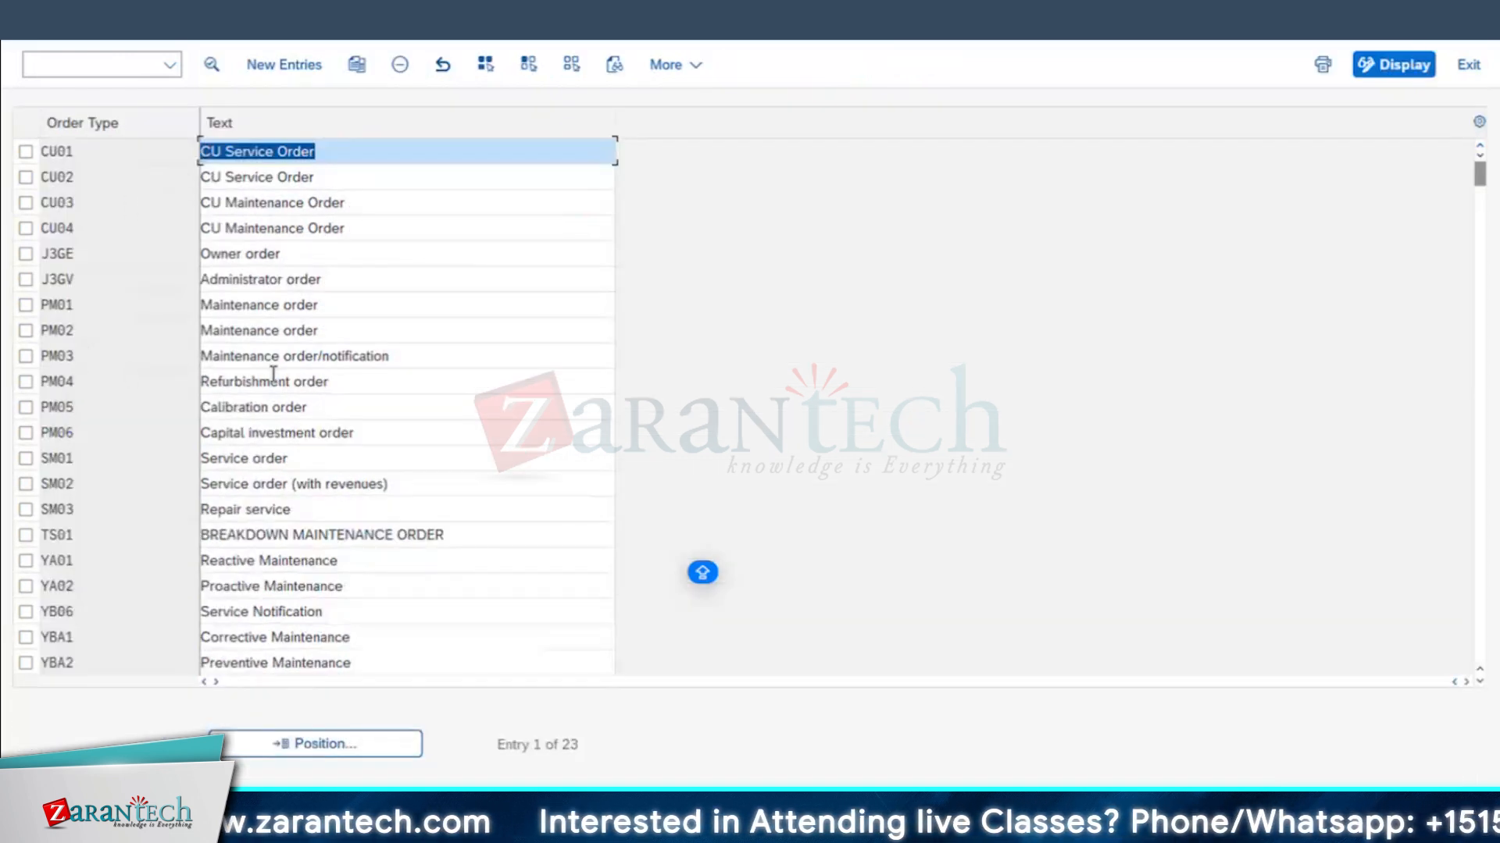
- Open the details of order type PM04, Refurbishment order, check its assigned settlement profile and return to the customizing structure
double_click(69, 380)
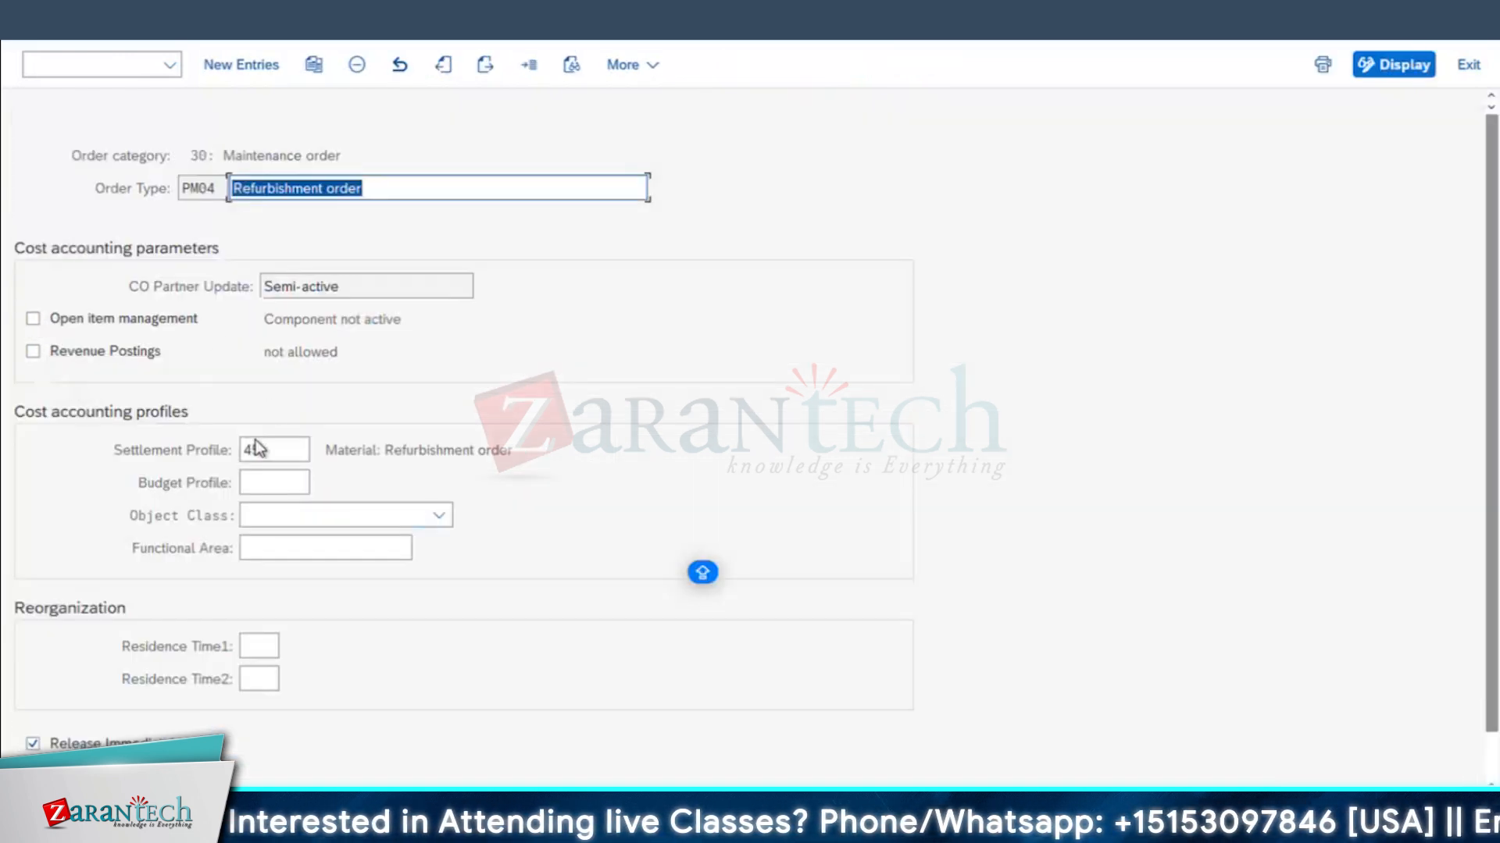
key(Tab)
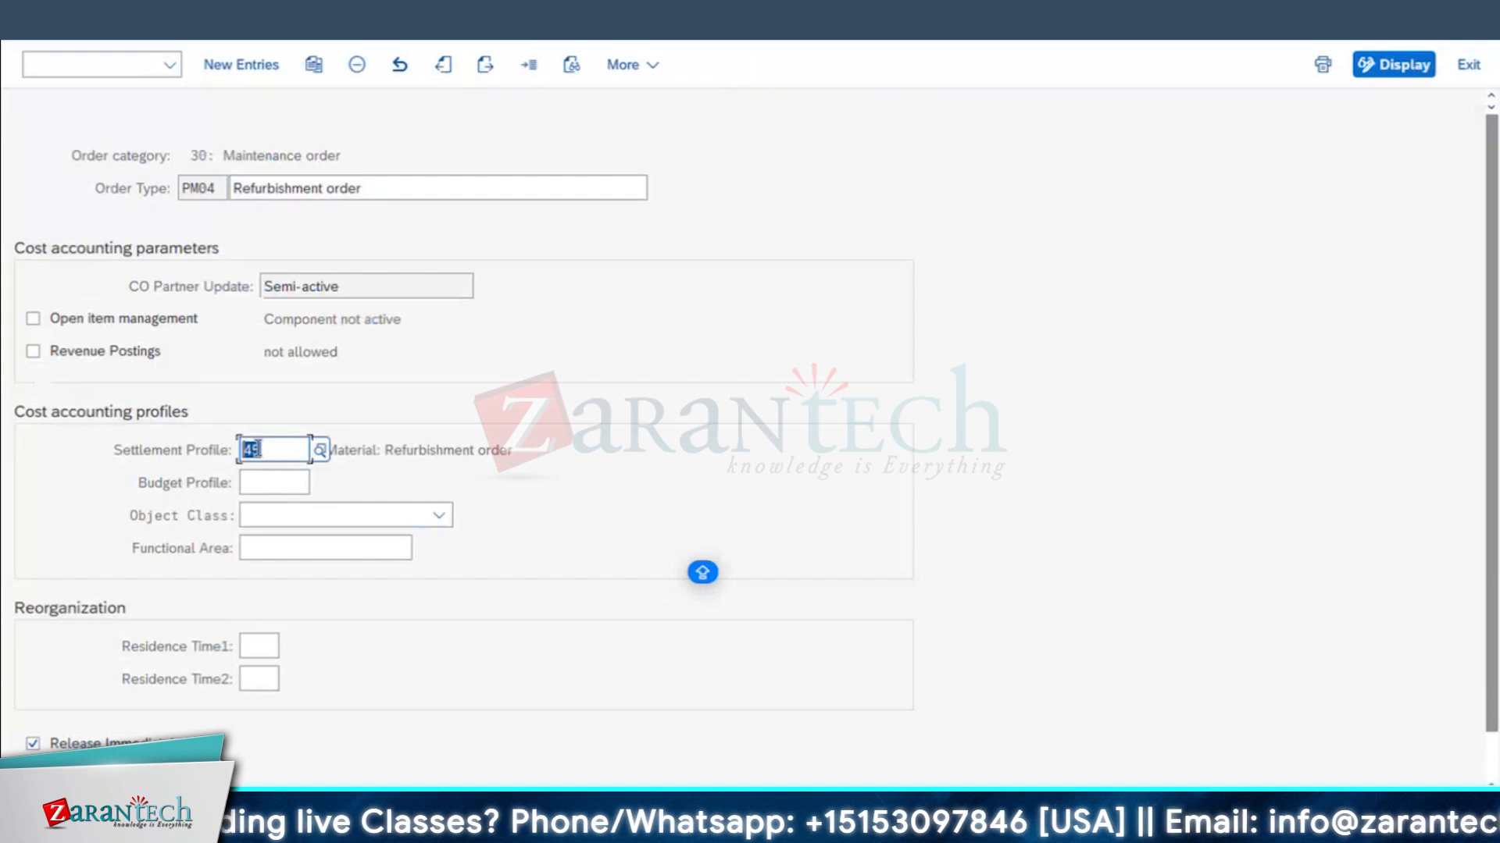
drag(557, 452, 327, 450)
click(285, 450)
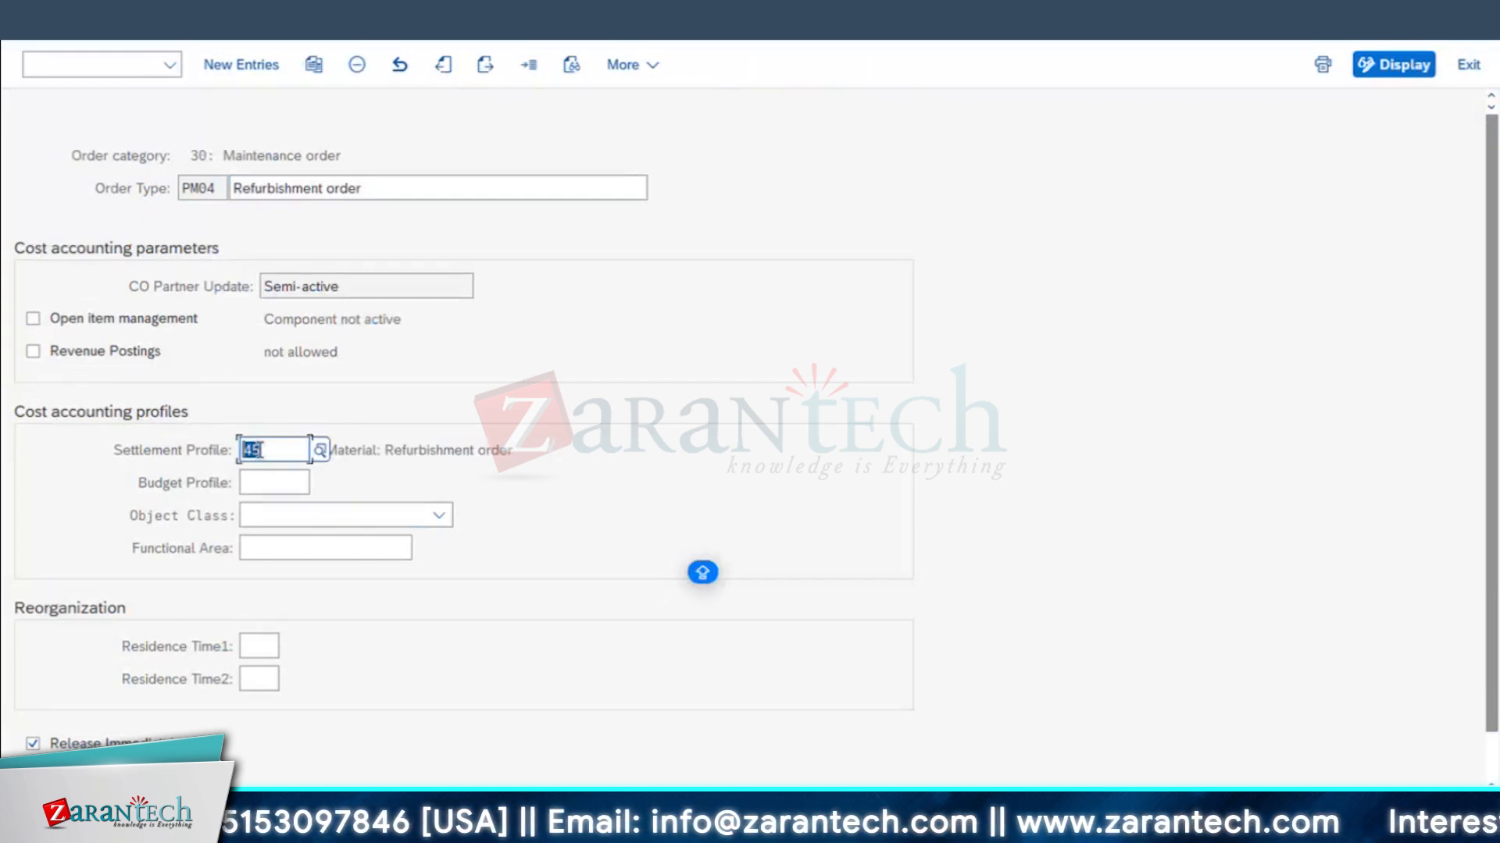
click(424, 466)
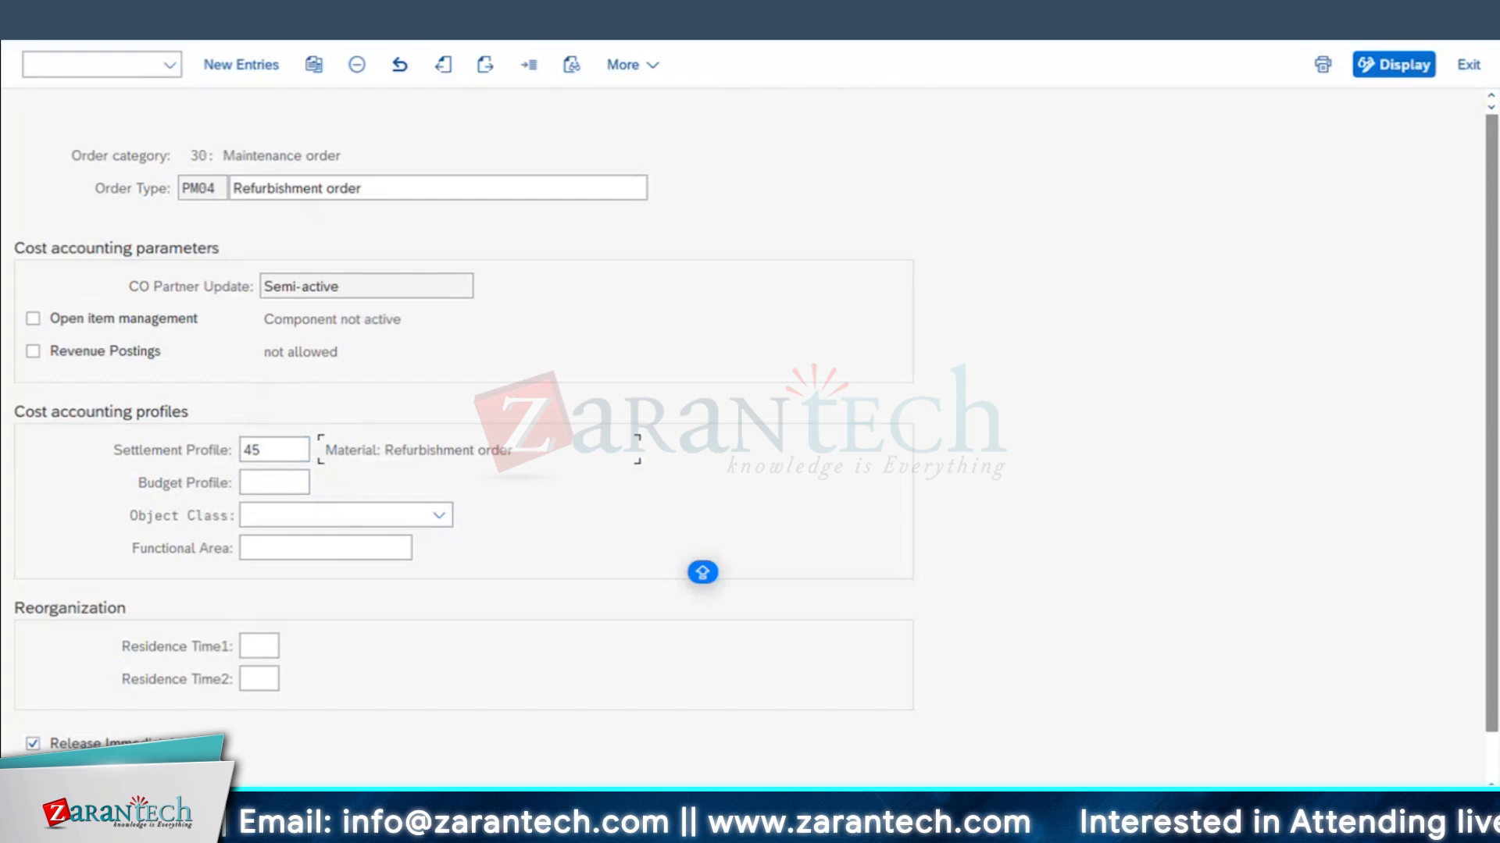
click(31, 20)
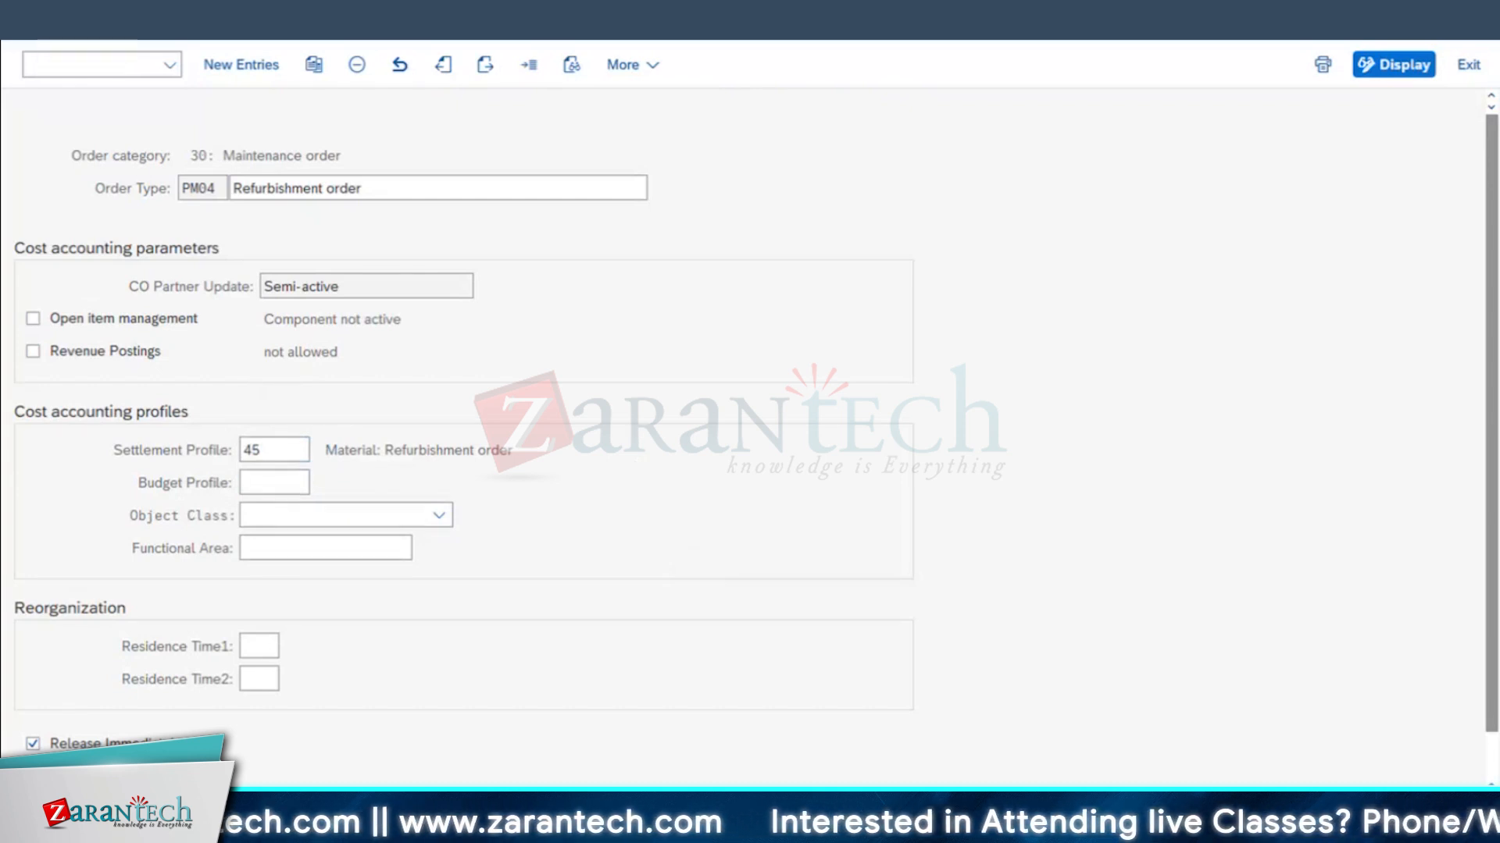
- Open Maintain Settlement Profiles under General Order Settlement and check the Default Object Type in the details of profile 45, Material: Refurbishment order
scroll(389, 387, up, 3)
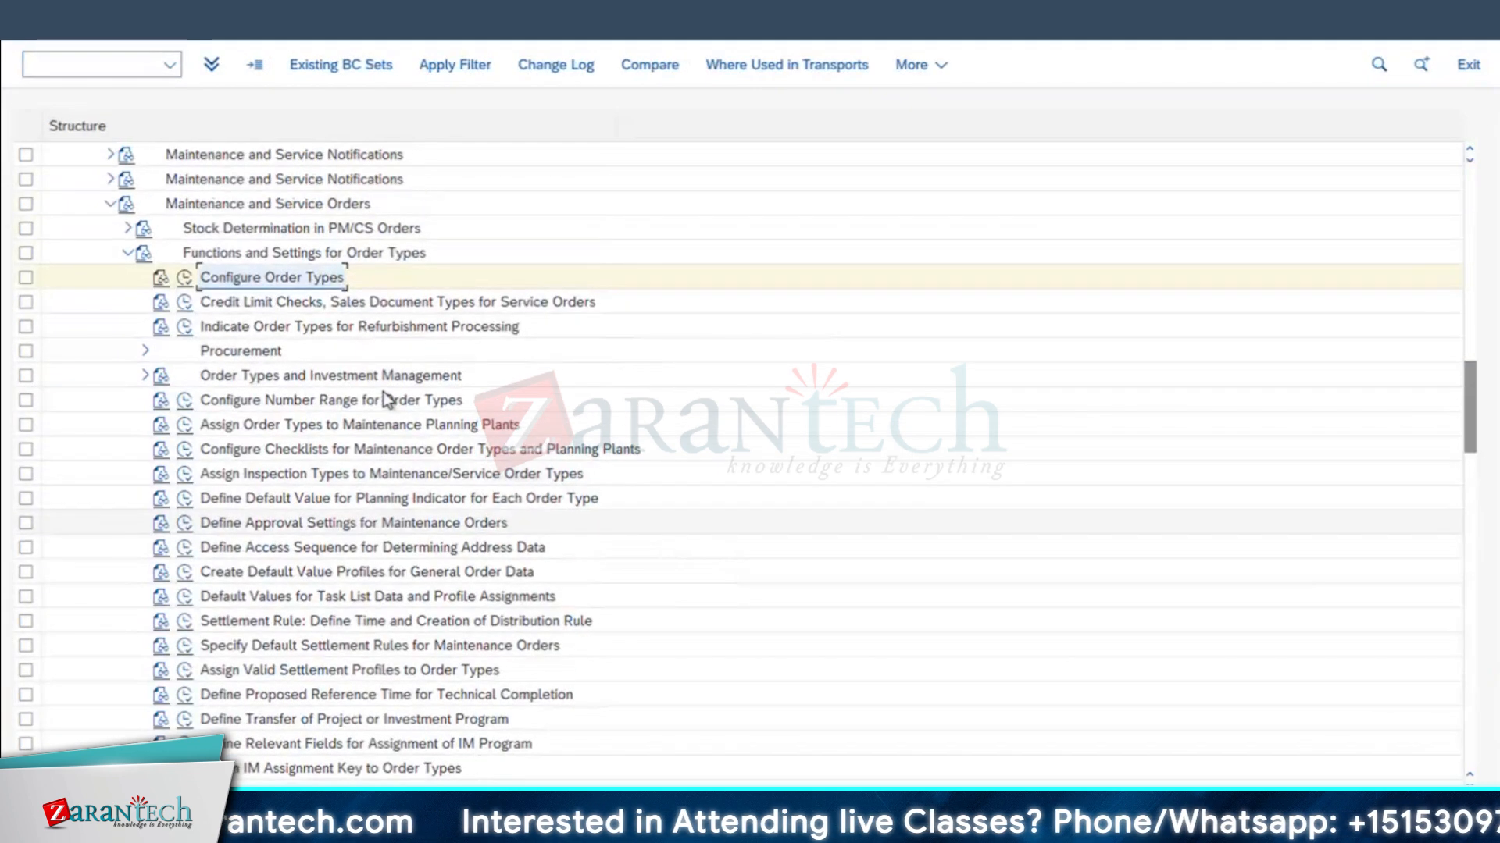
scroll(391, 386, up, 4)
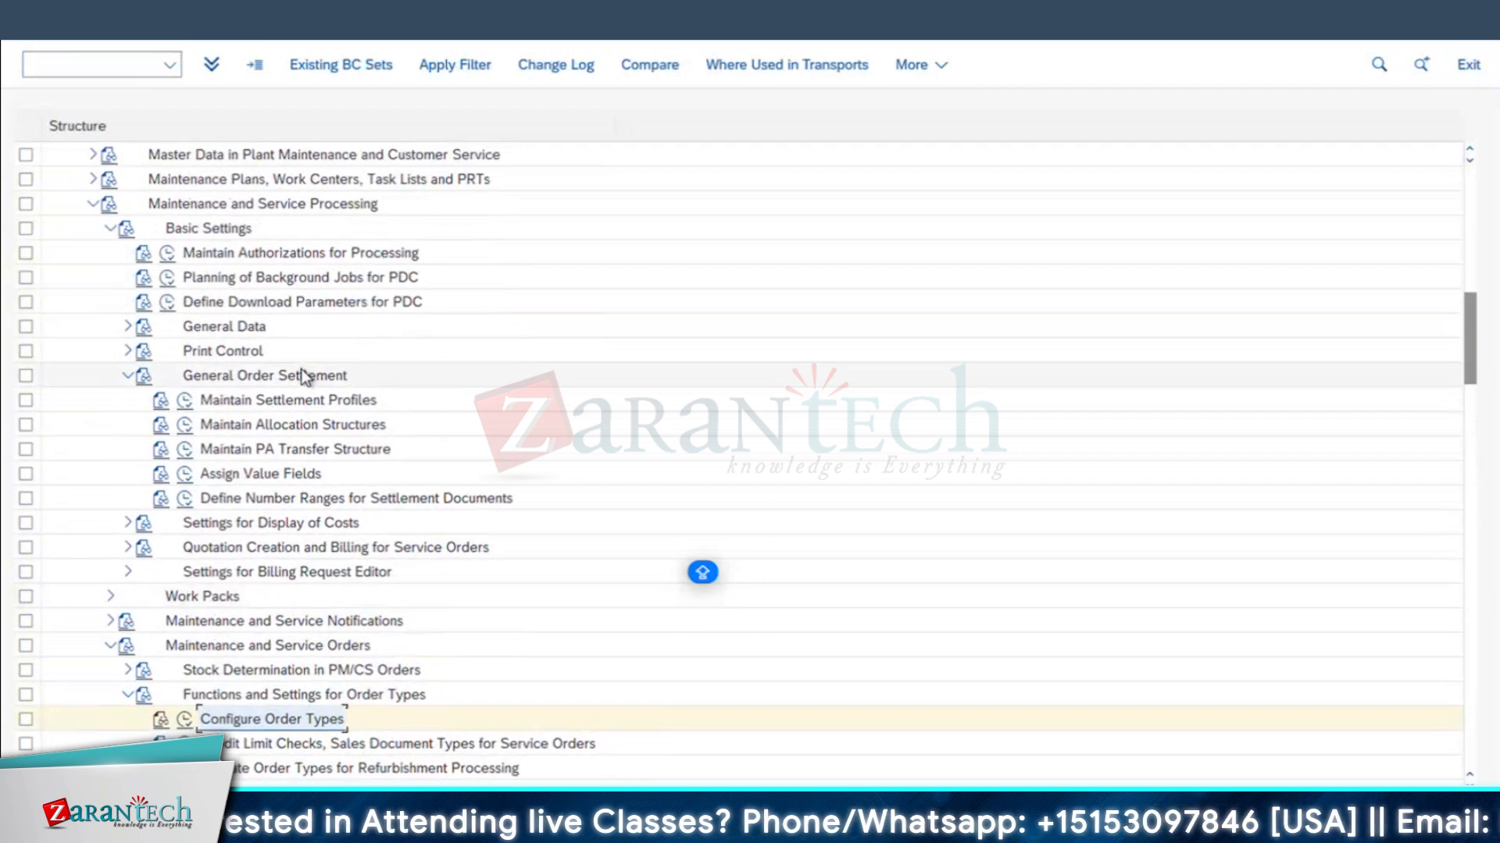
scroll(285, 261, up, 4)
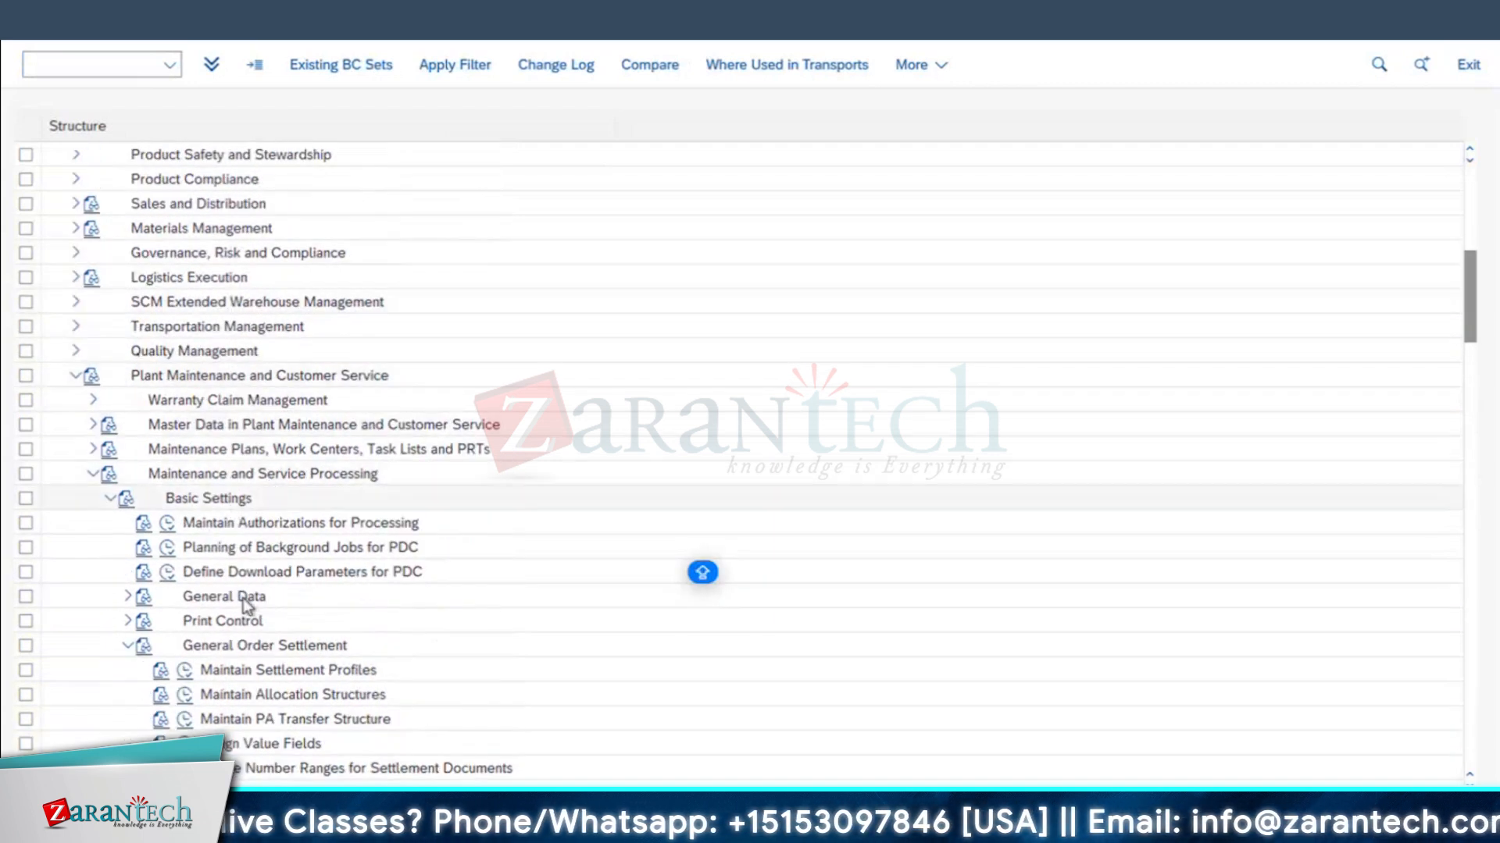
click(256, 646)
click(182, 675)
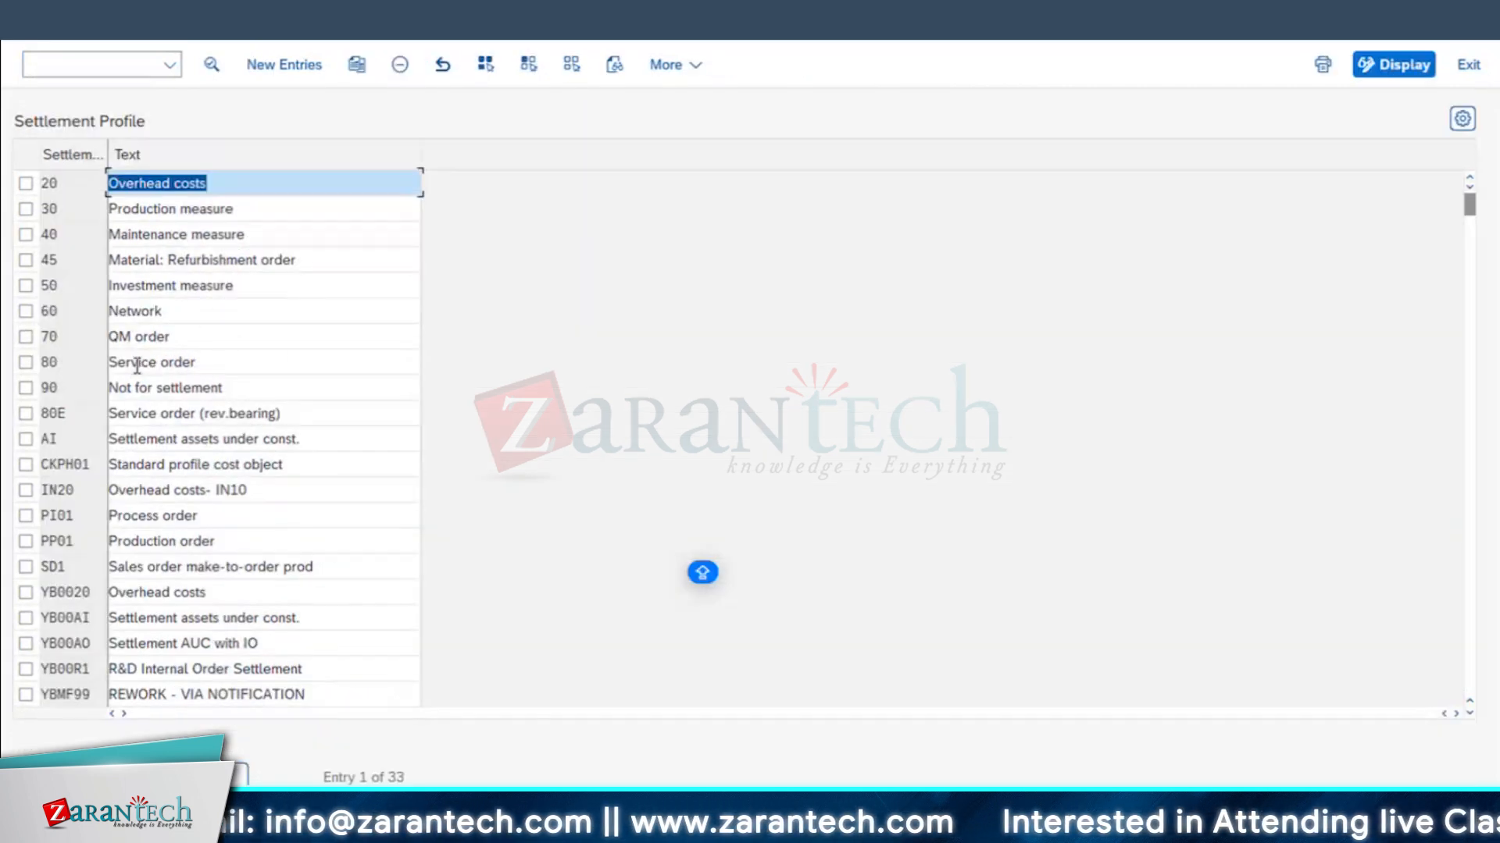
double_click(47, 259)
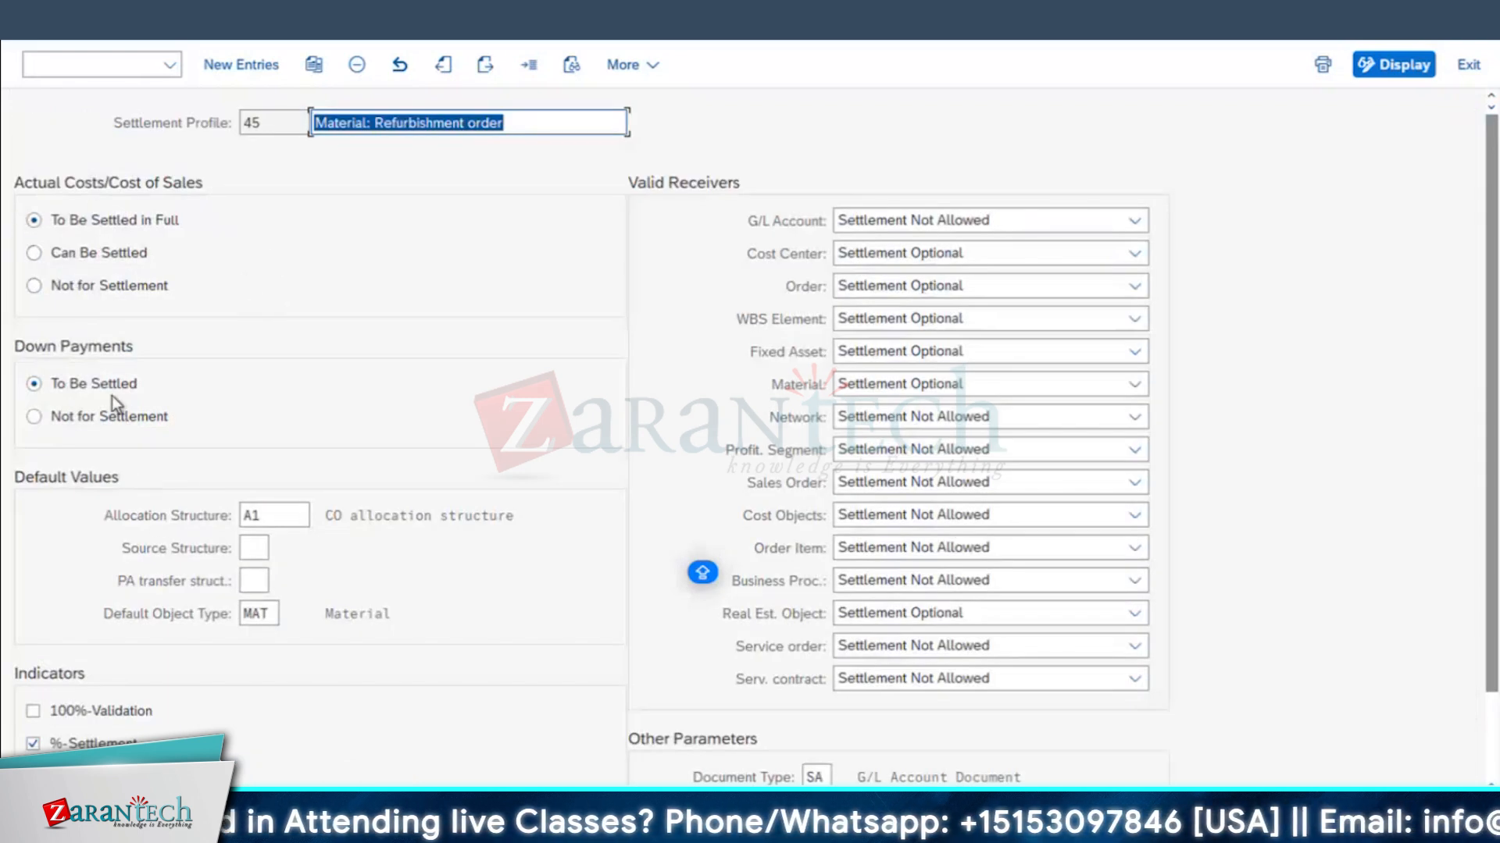
click(265, 615)
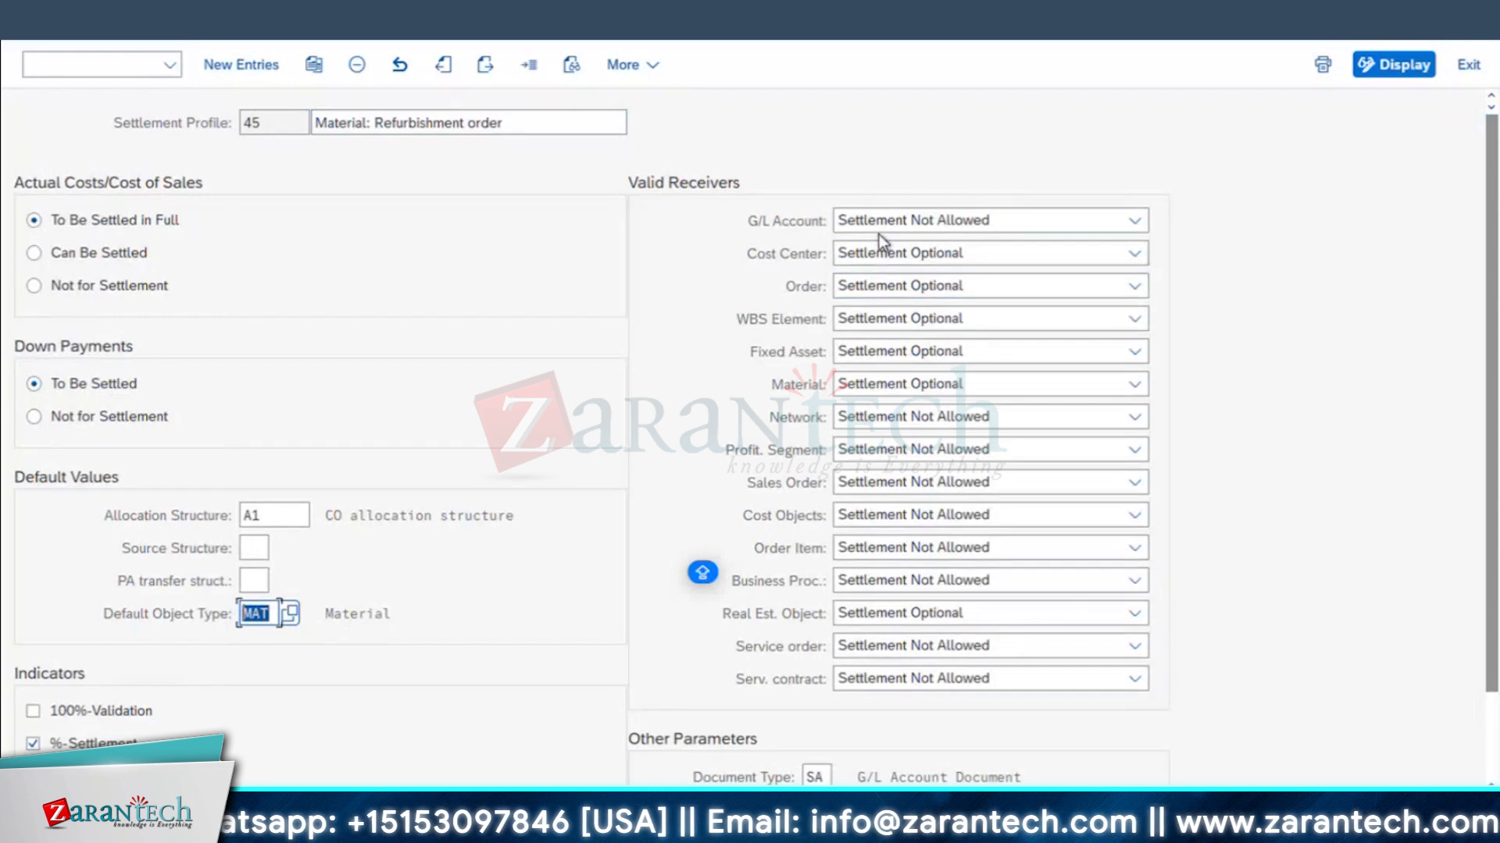
- Browse the settlement options for profile 45's Material receiver and leave it at Settlement Optional
click(923, 384)
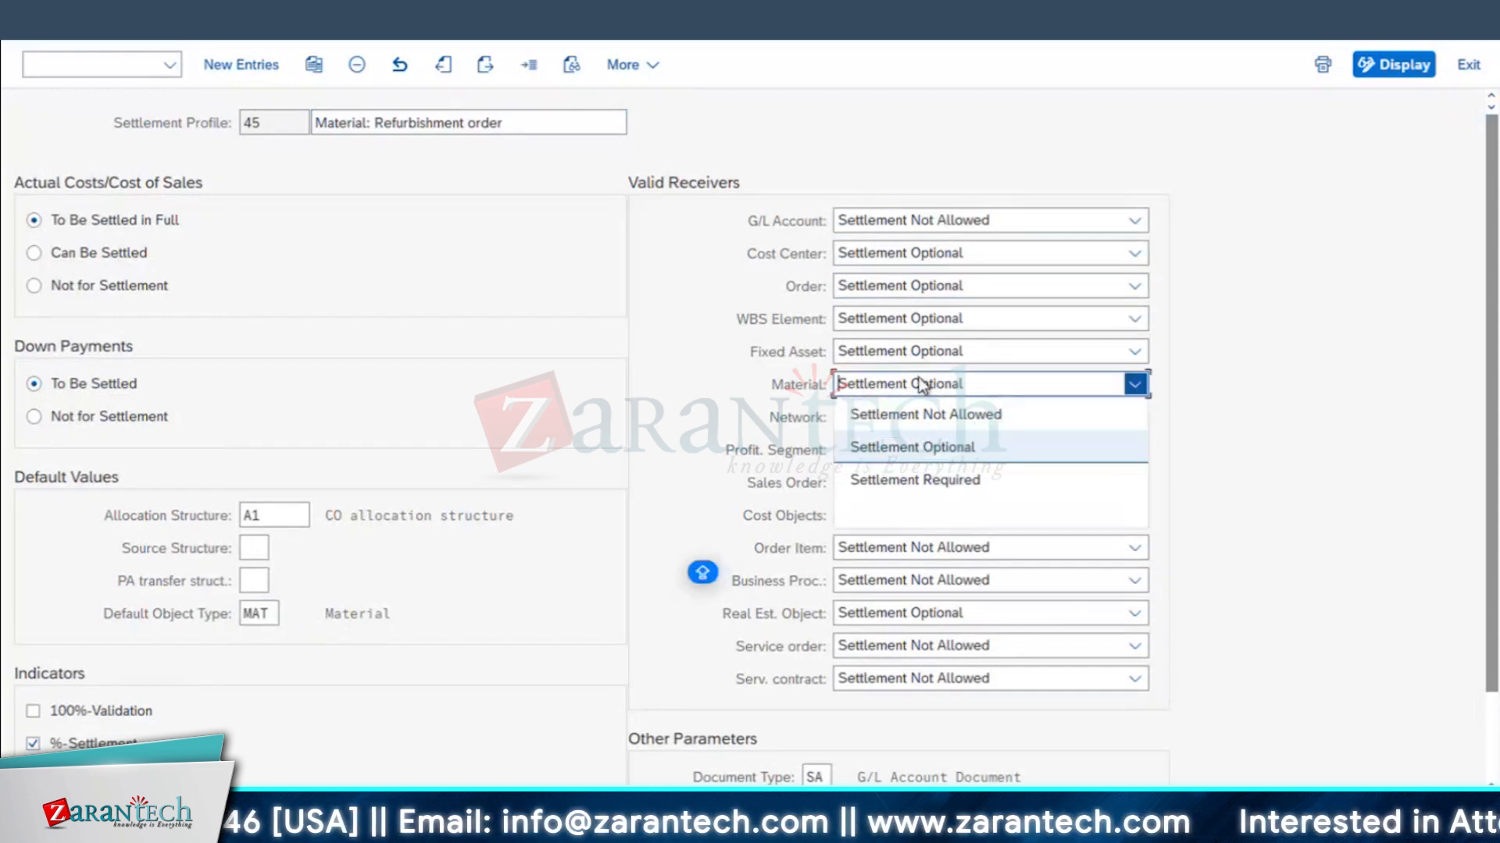
click(931, 450)
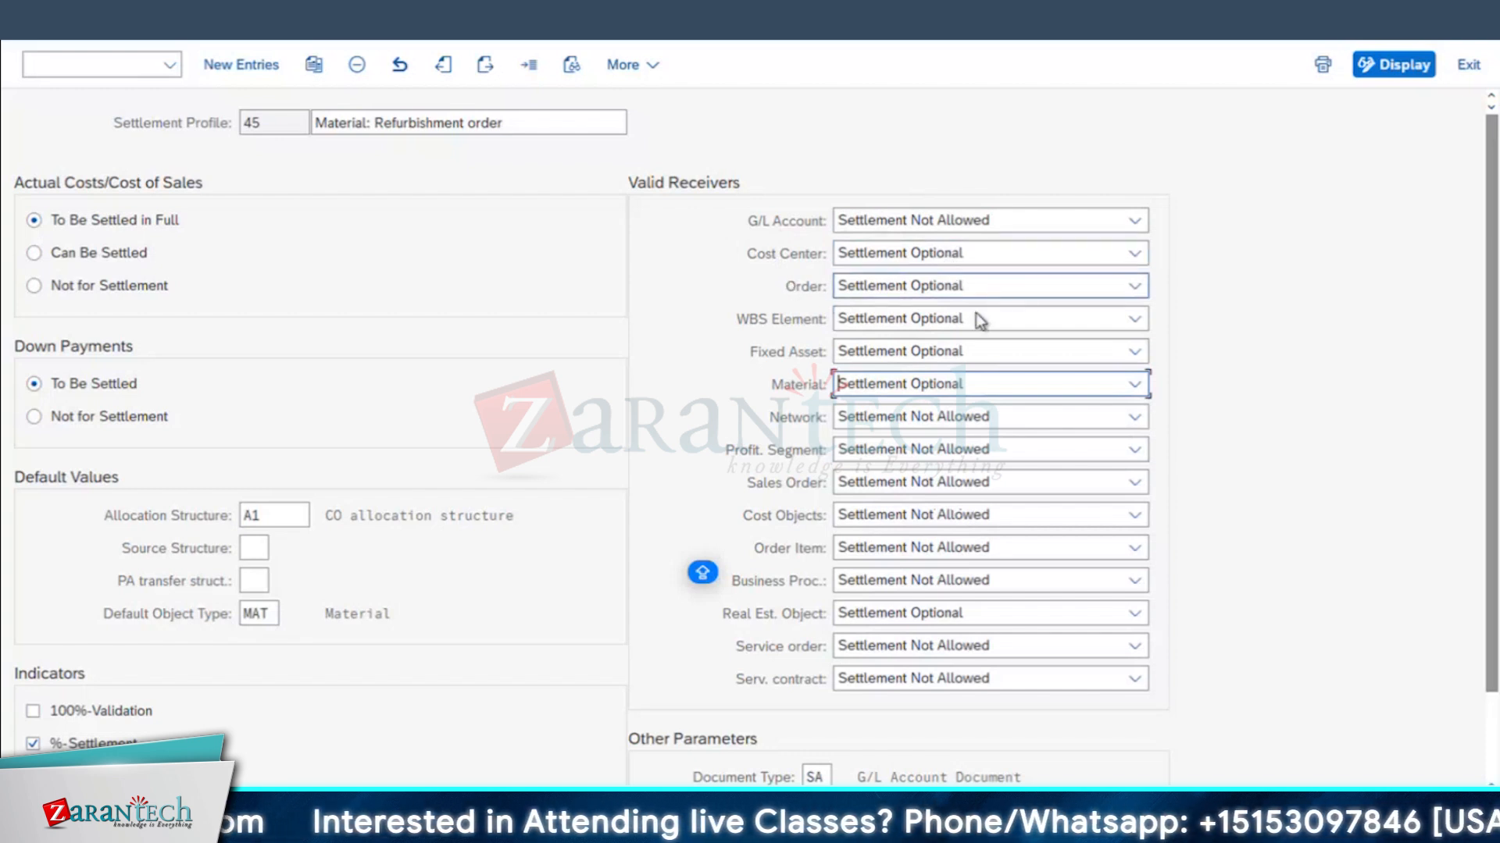
click(933, 391)
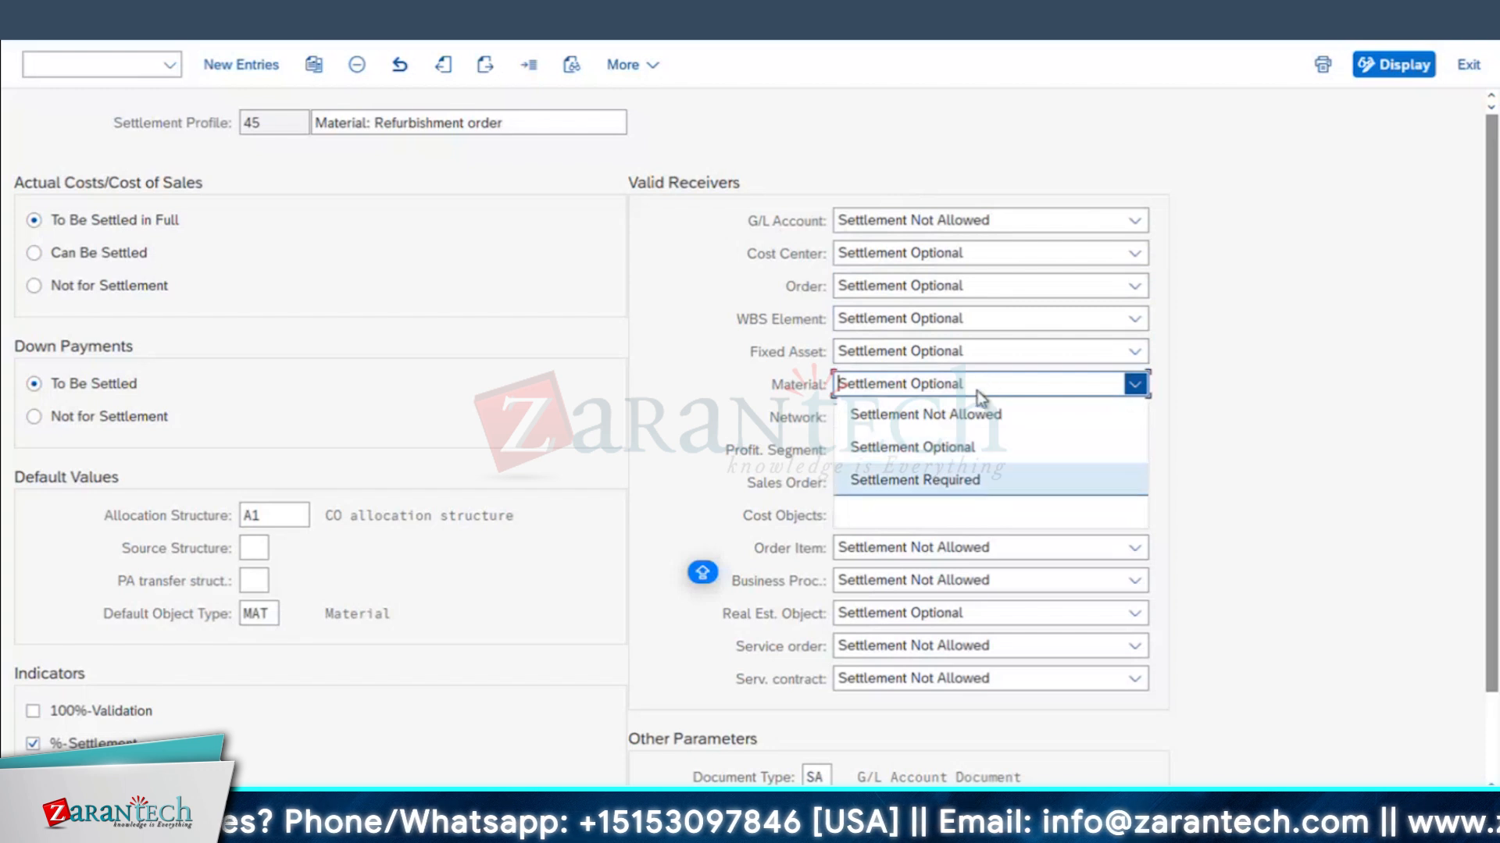
click(949, 379)
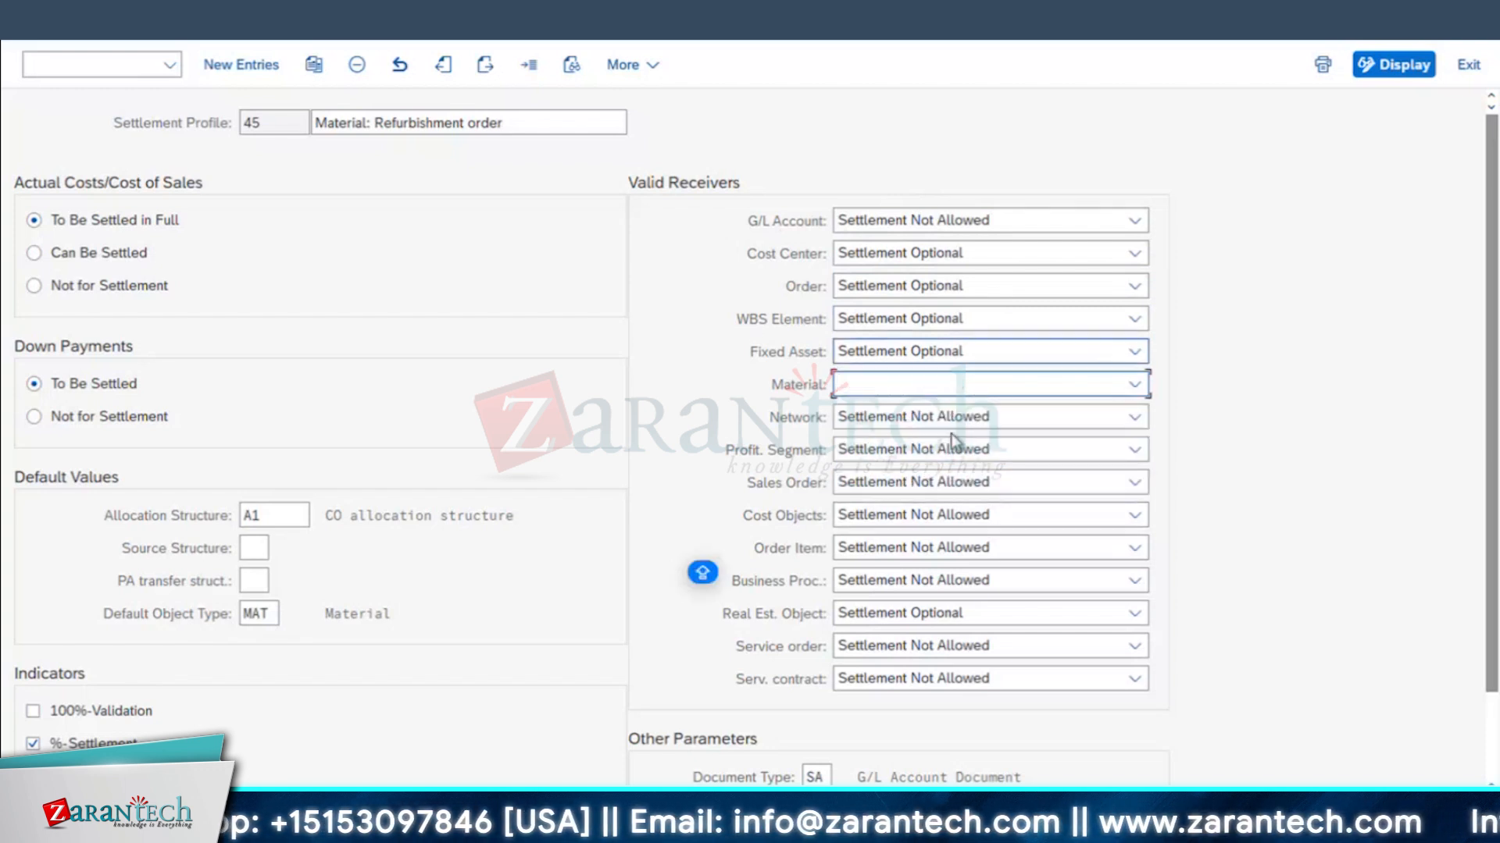
click(894, 383)
click(910, 387)
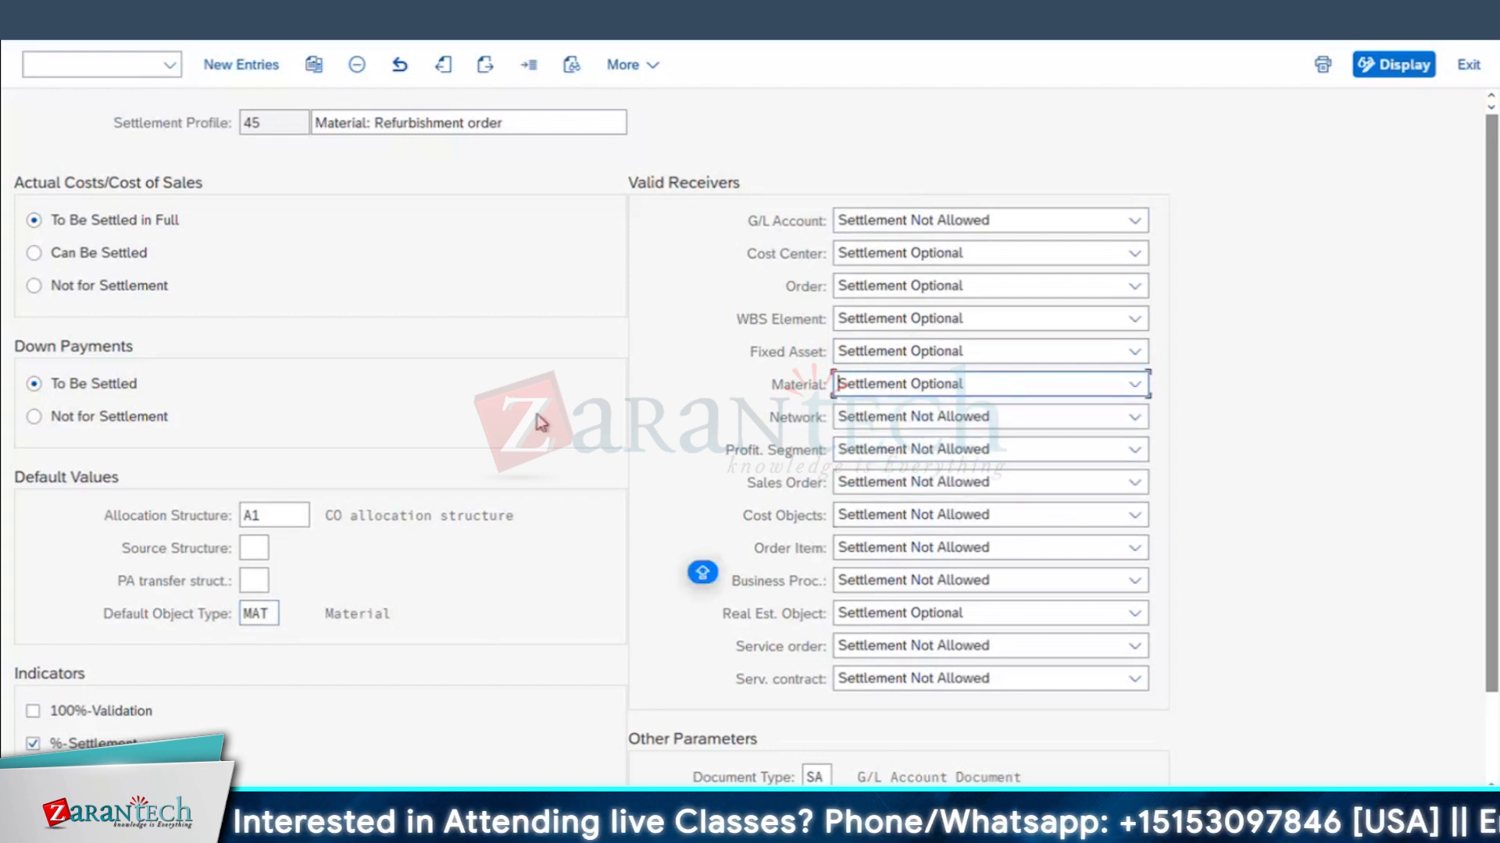
- Review the indicators and other parameters of settlement profile 45 and go back to the customizing structure
scroll(519, 406, down, 3)
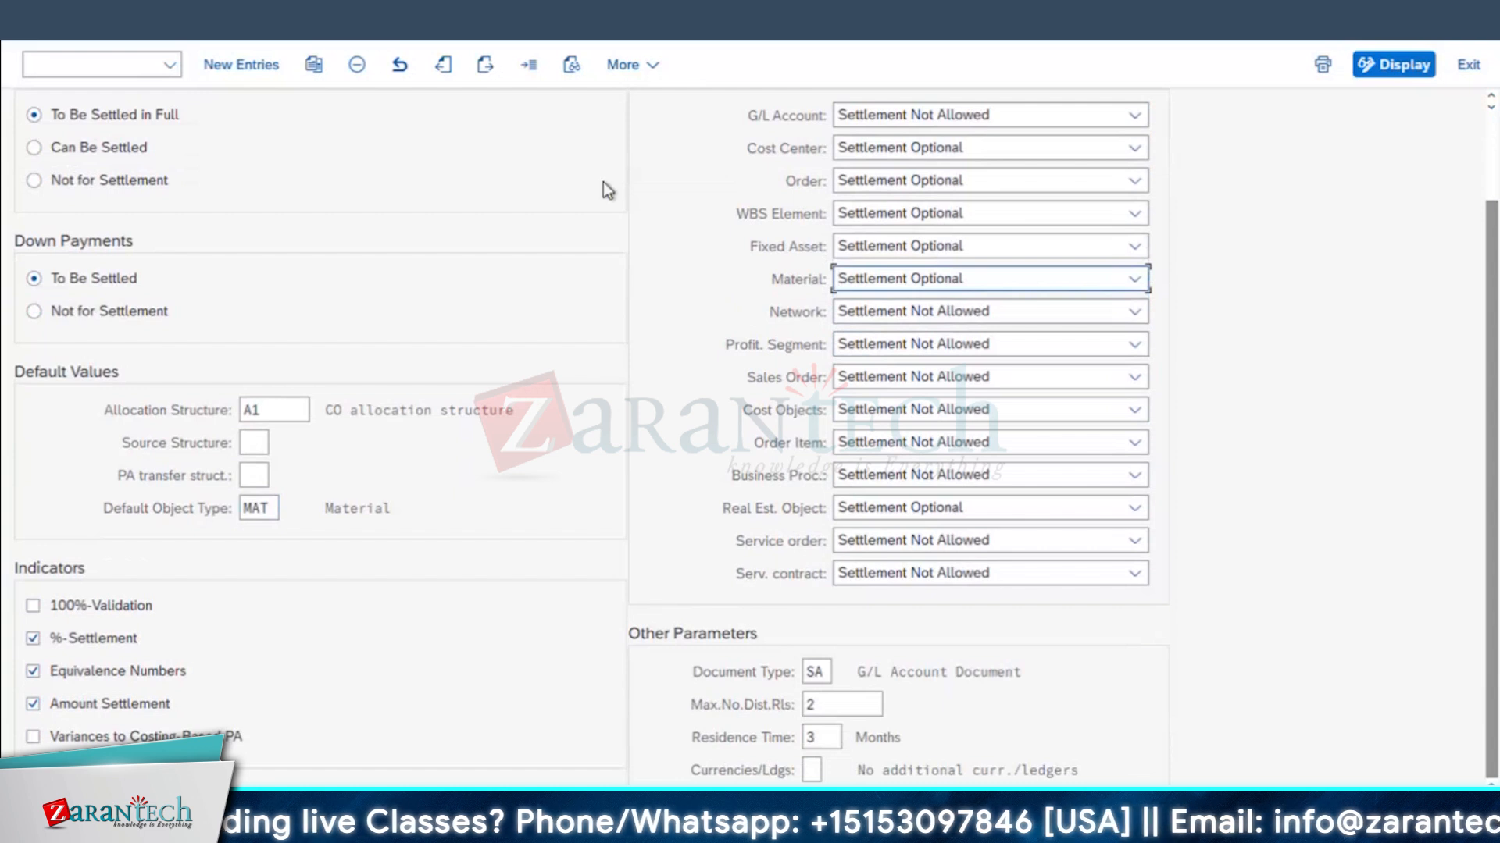
click(35, 22)
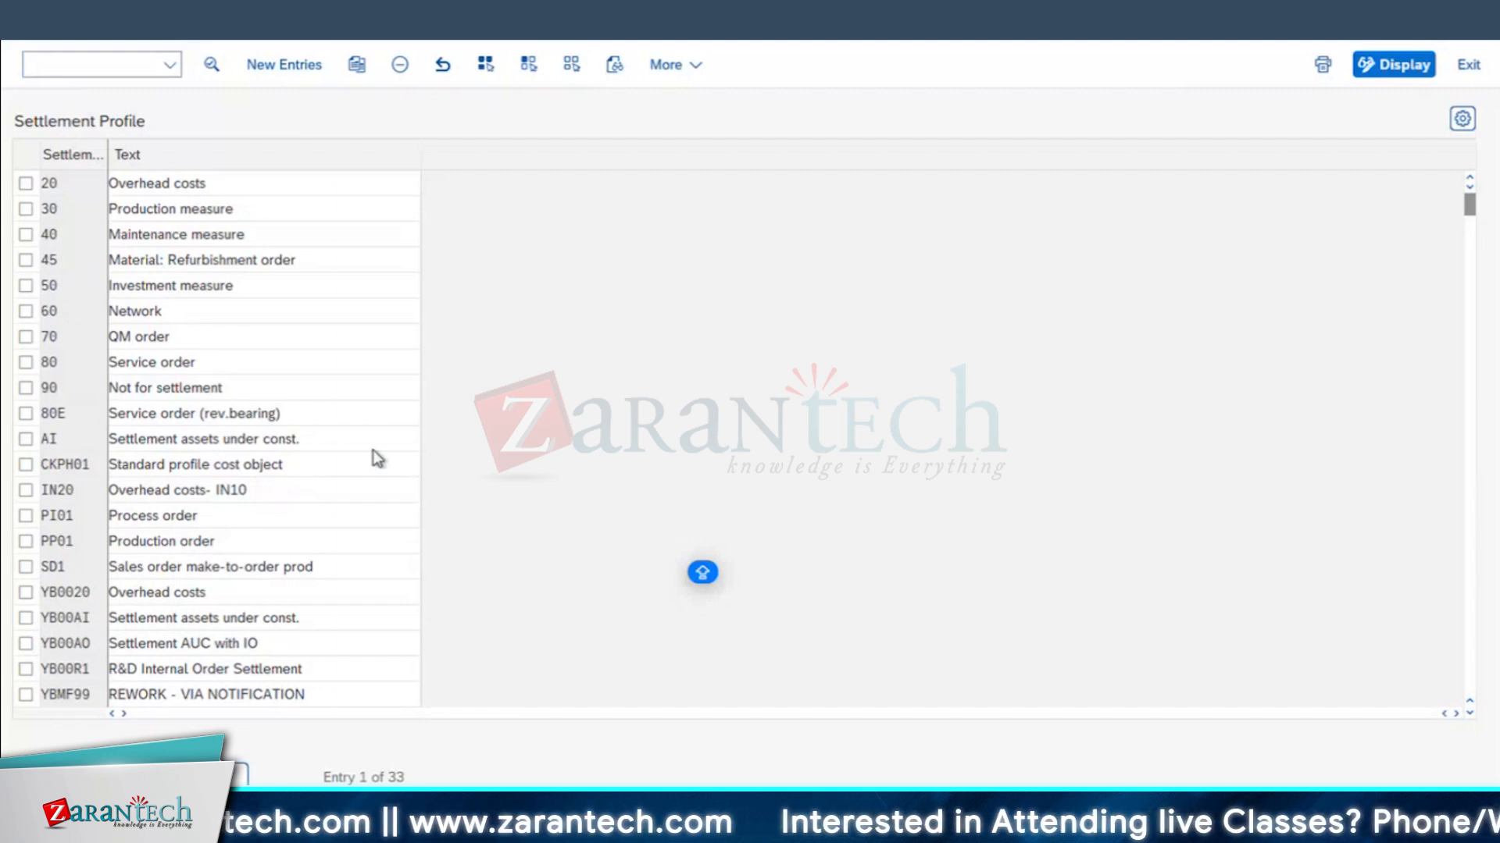
scroll(431, 578, down, 3)
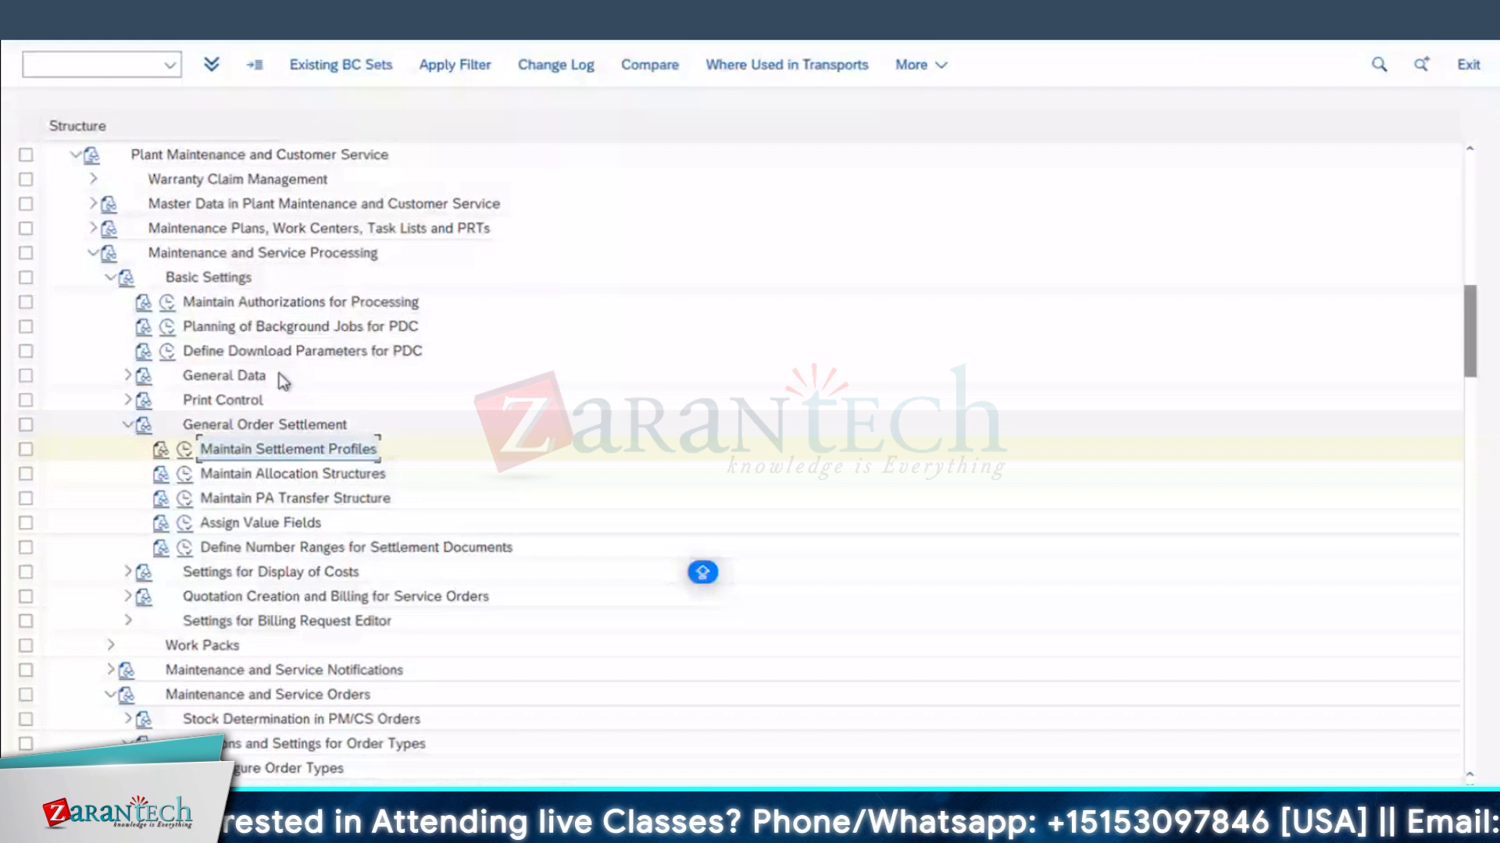
- Open Maintain Allocation Structures, select allocation structure A1 and display its assignments
click(205, 473)
click(186, 474)
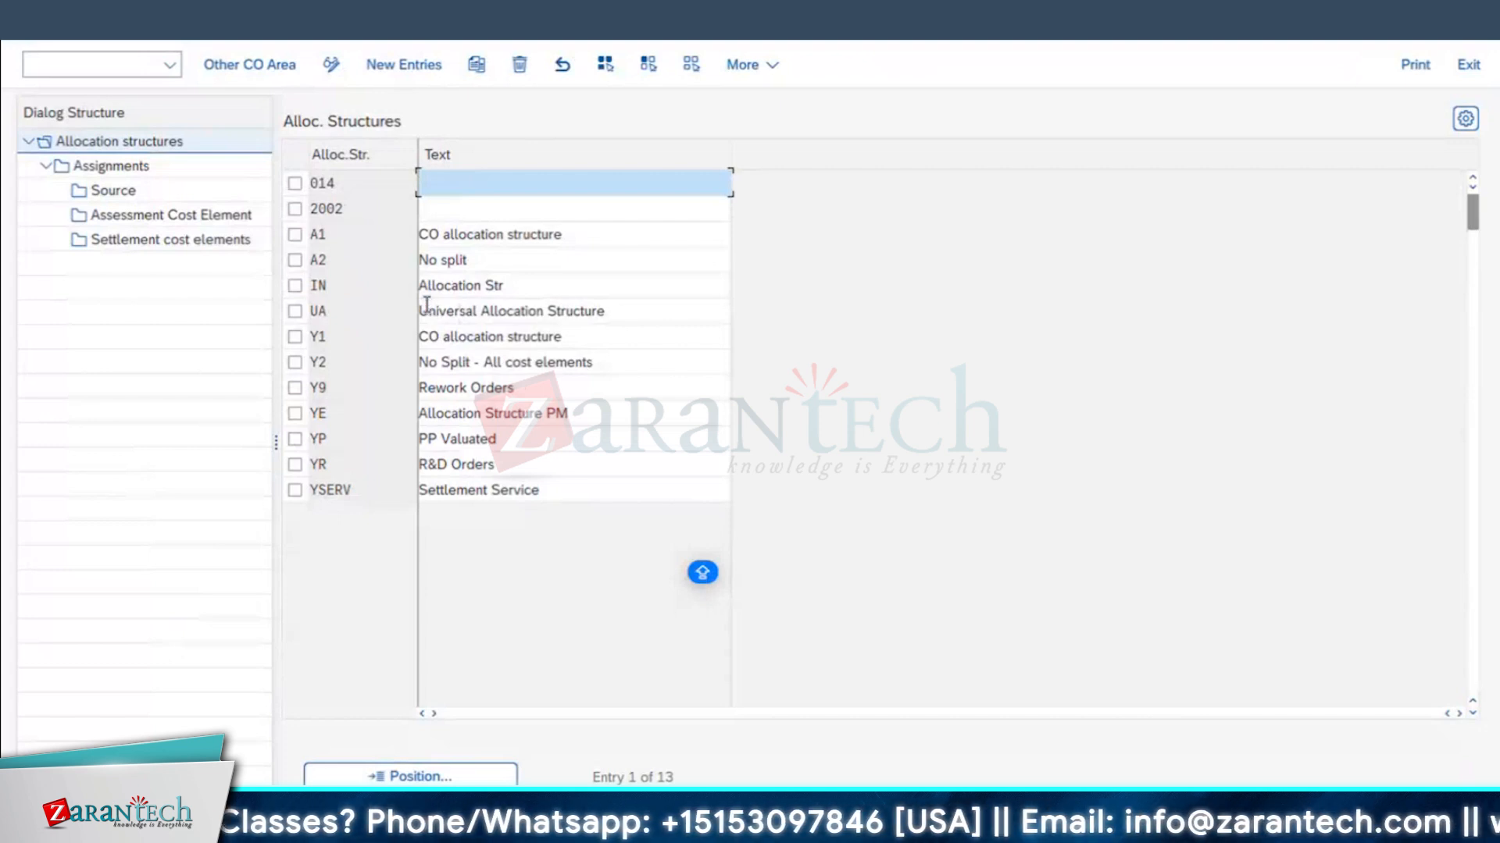
double_click(320, 235)
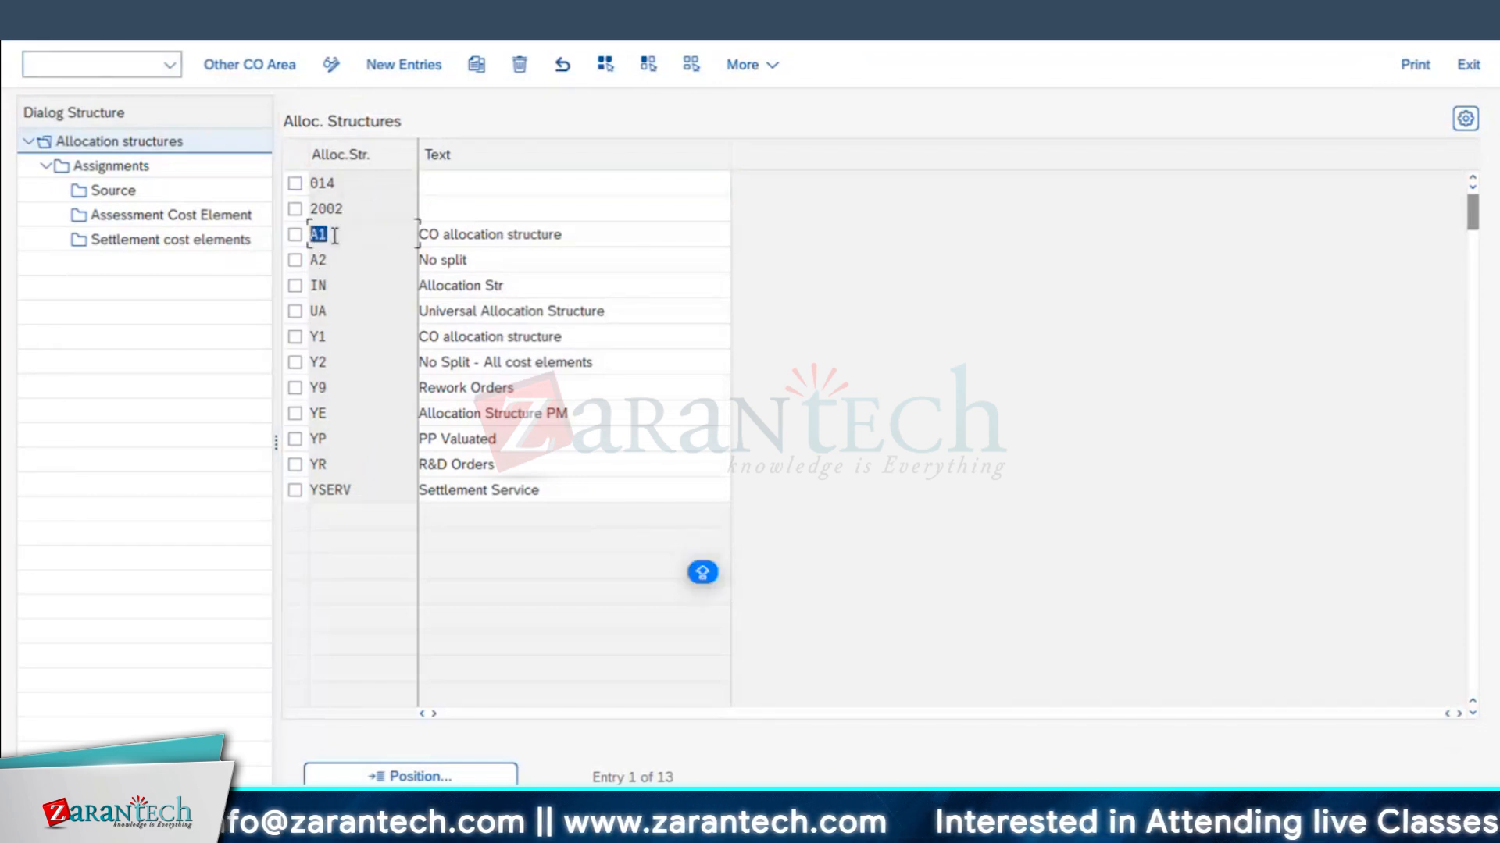
click(322, 263)
click(296, 237)
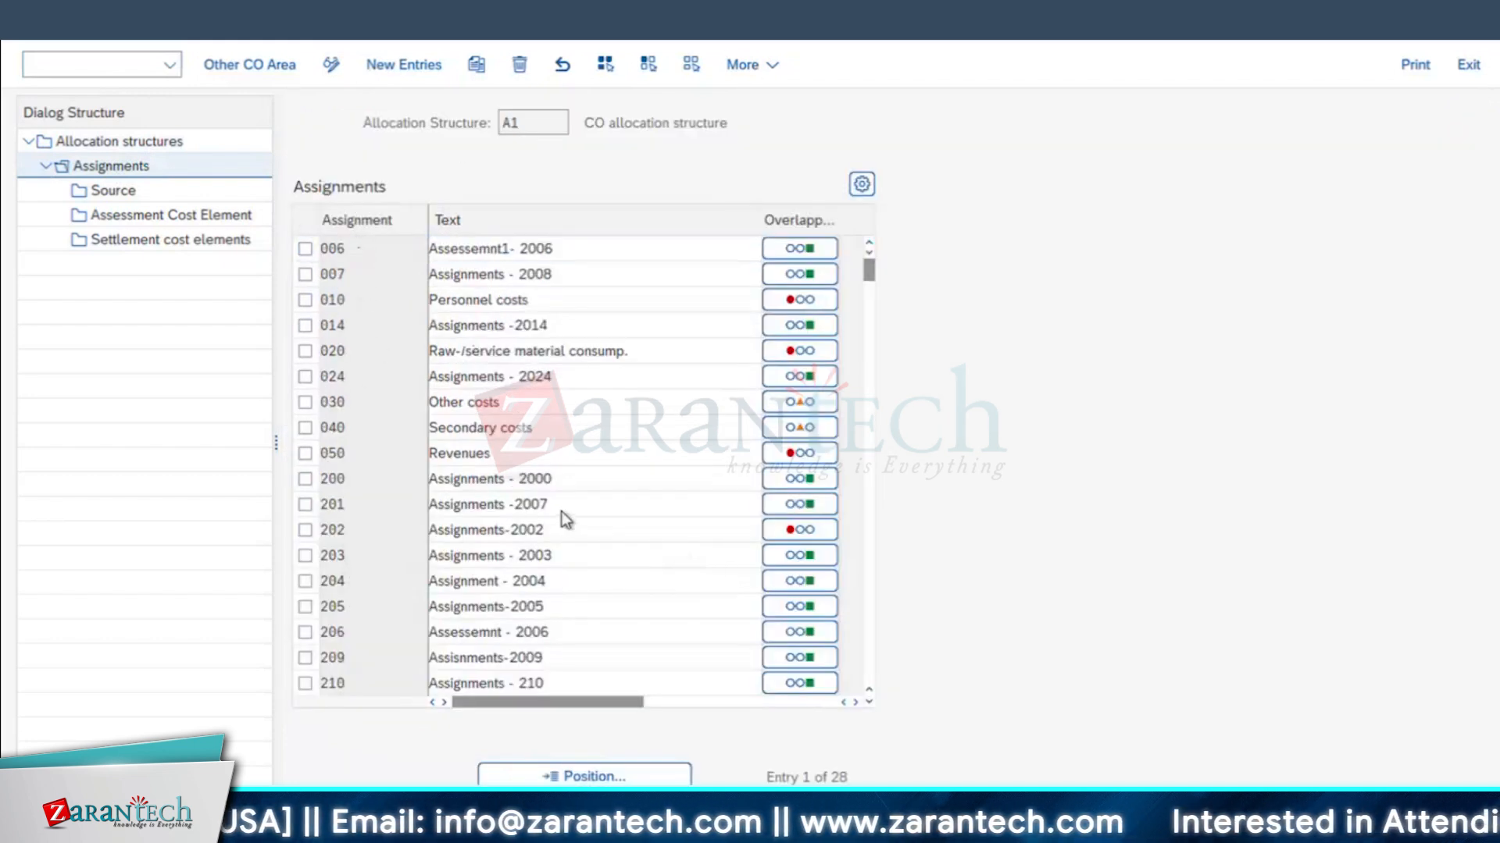
- Look through the assignments of allocation structure A1 and check assignment 222, Assignments -2024
scroll(542, 629, down, 3)
scroll(542, 650, down, 1)
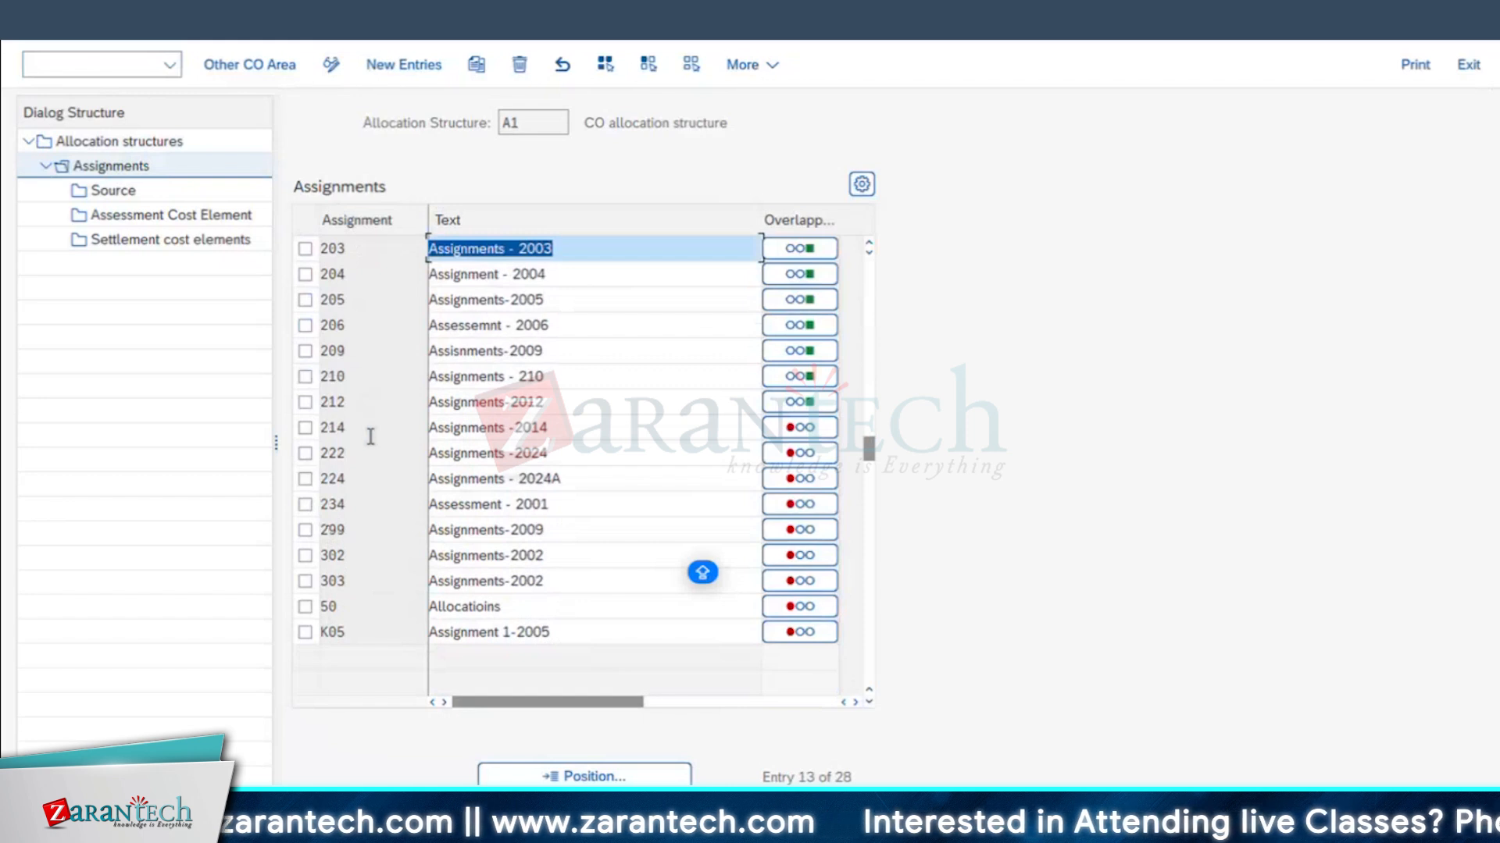
scroll(617, 484, up, 1)
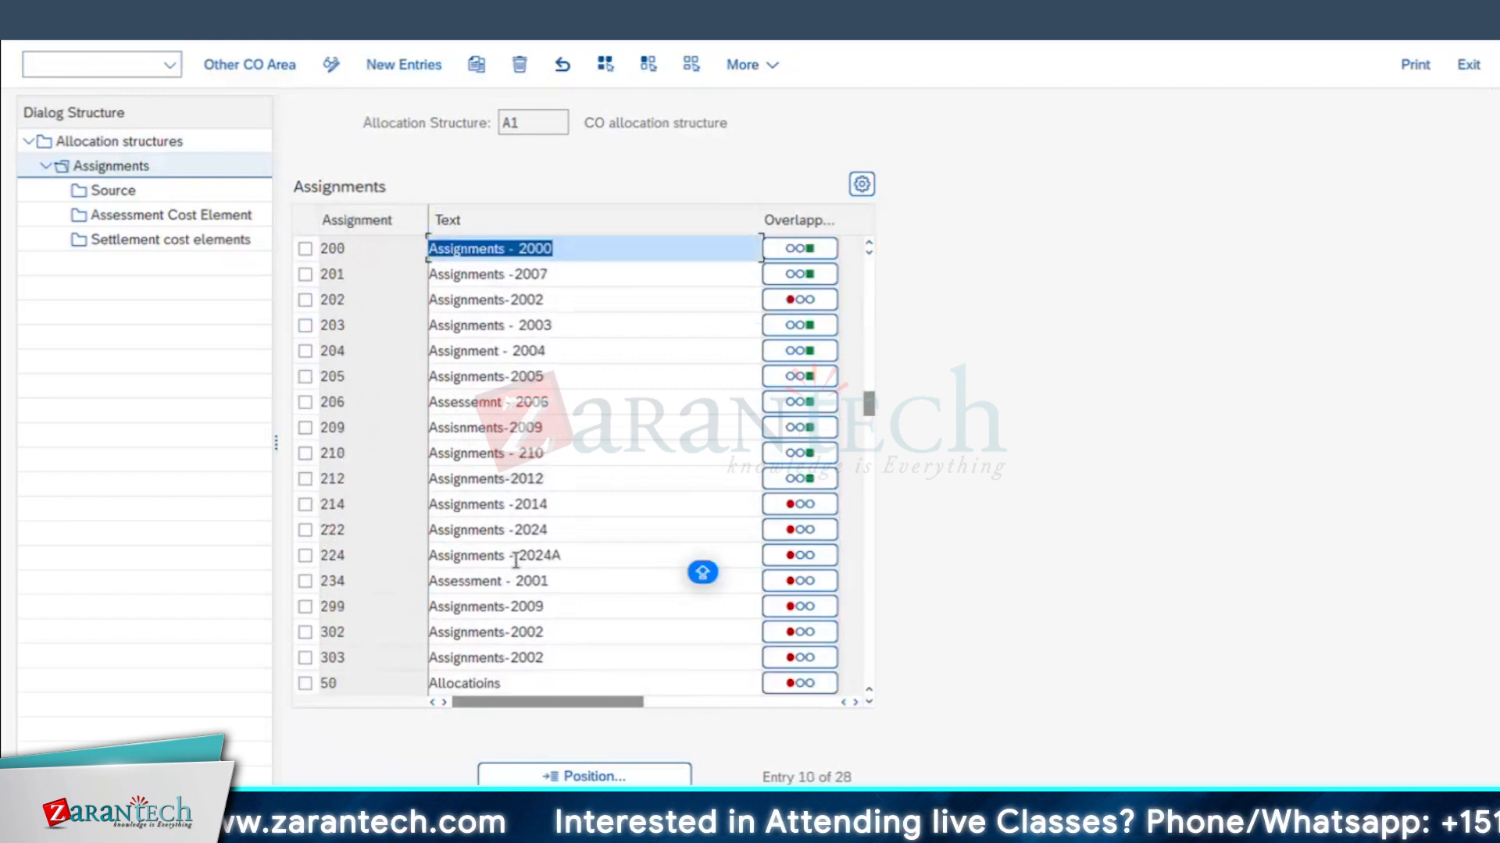
click(347, 534)
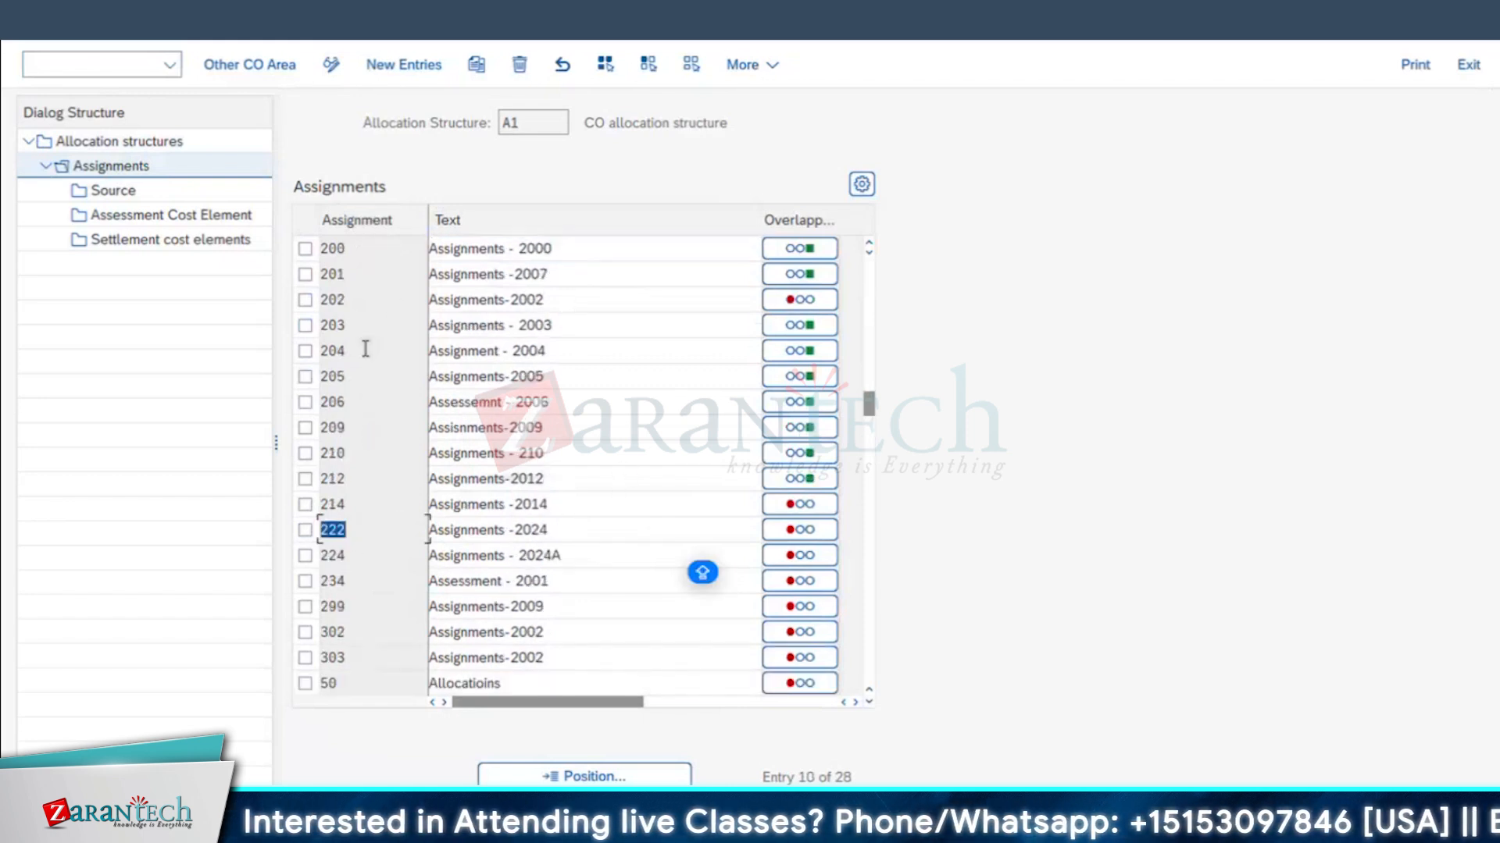
click(558, 531)
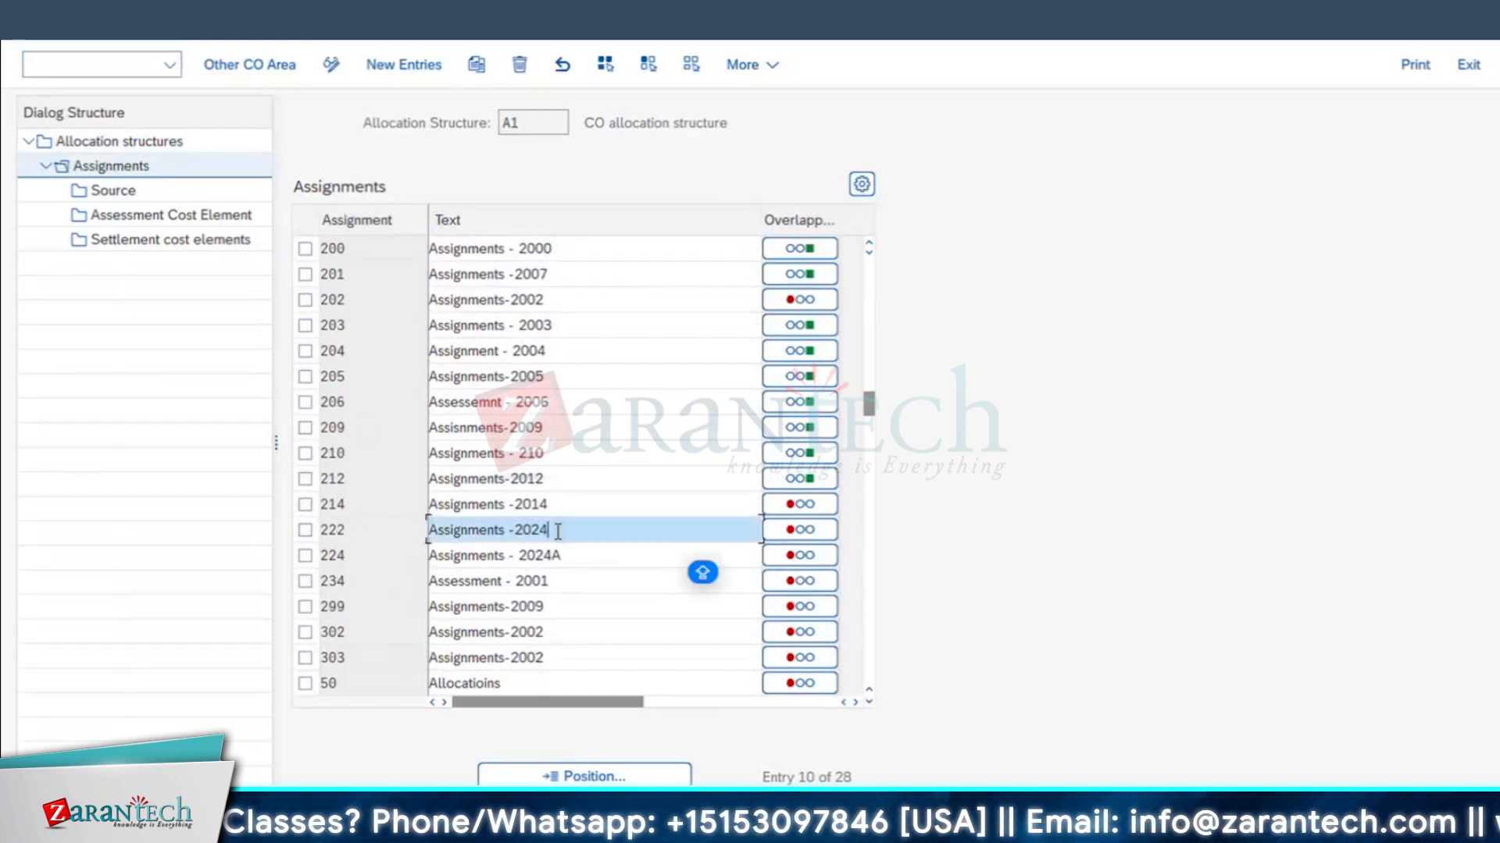
click(344, 529)
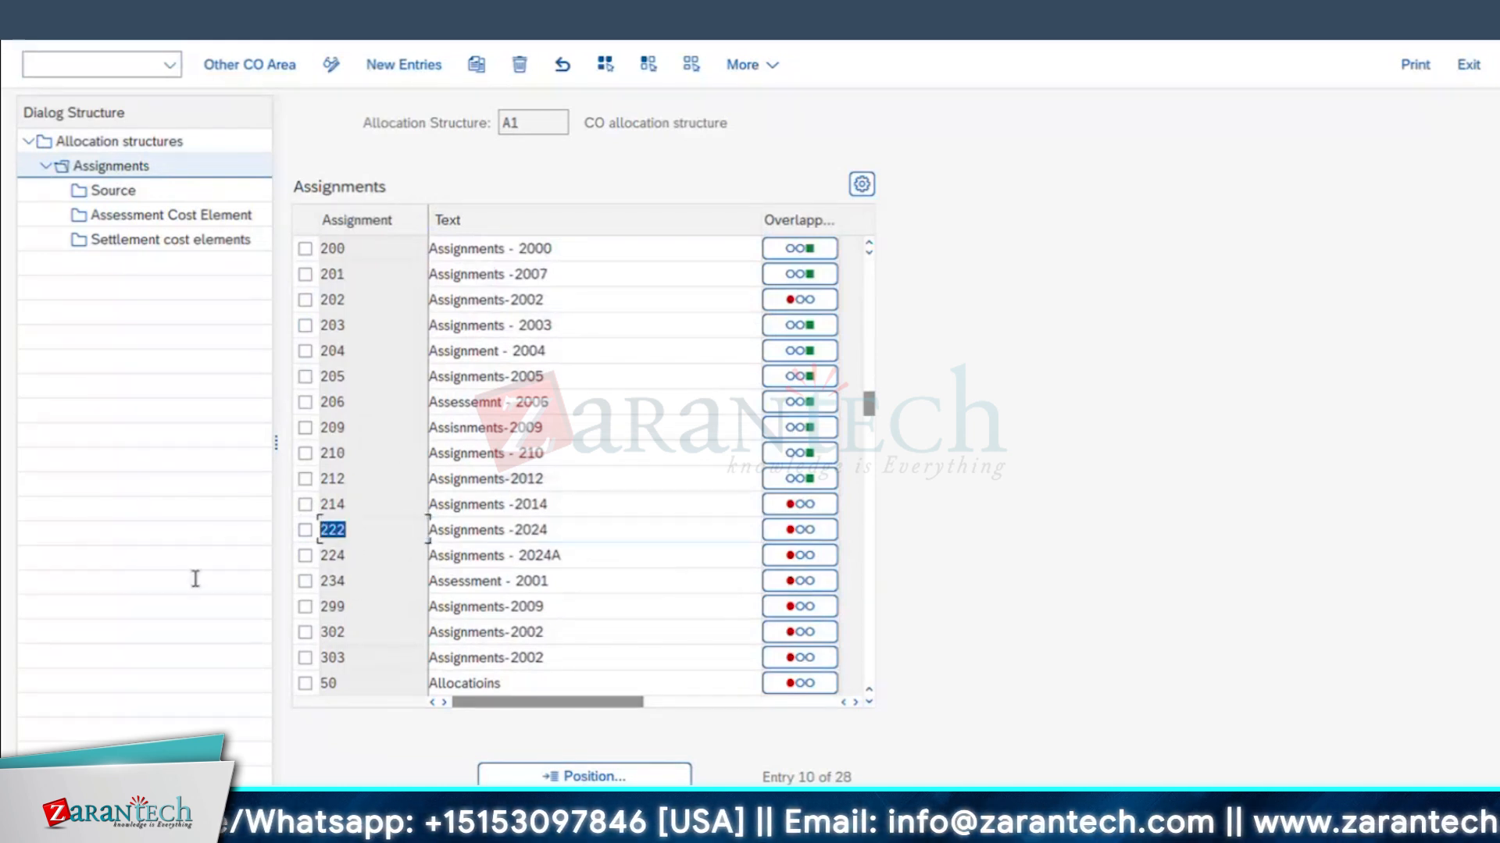
- Check the Source, Assessment Cost Element and Settlement cost elements levels of allocation structure A1 and return to the customizing structure
click(125, 196)
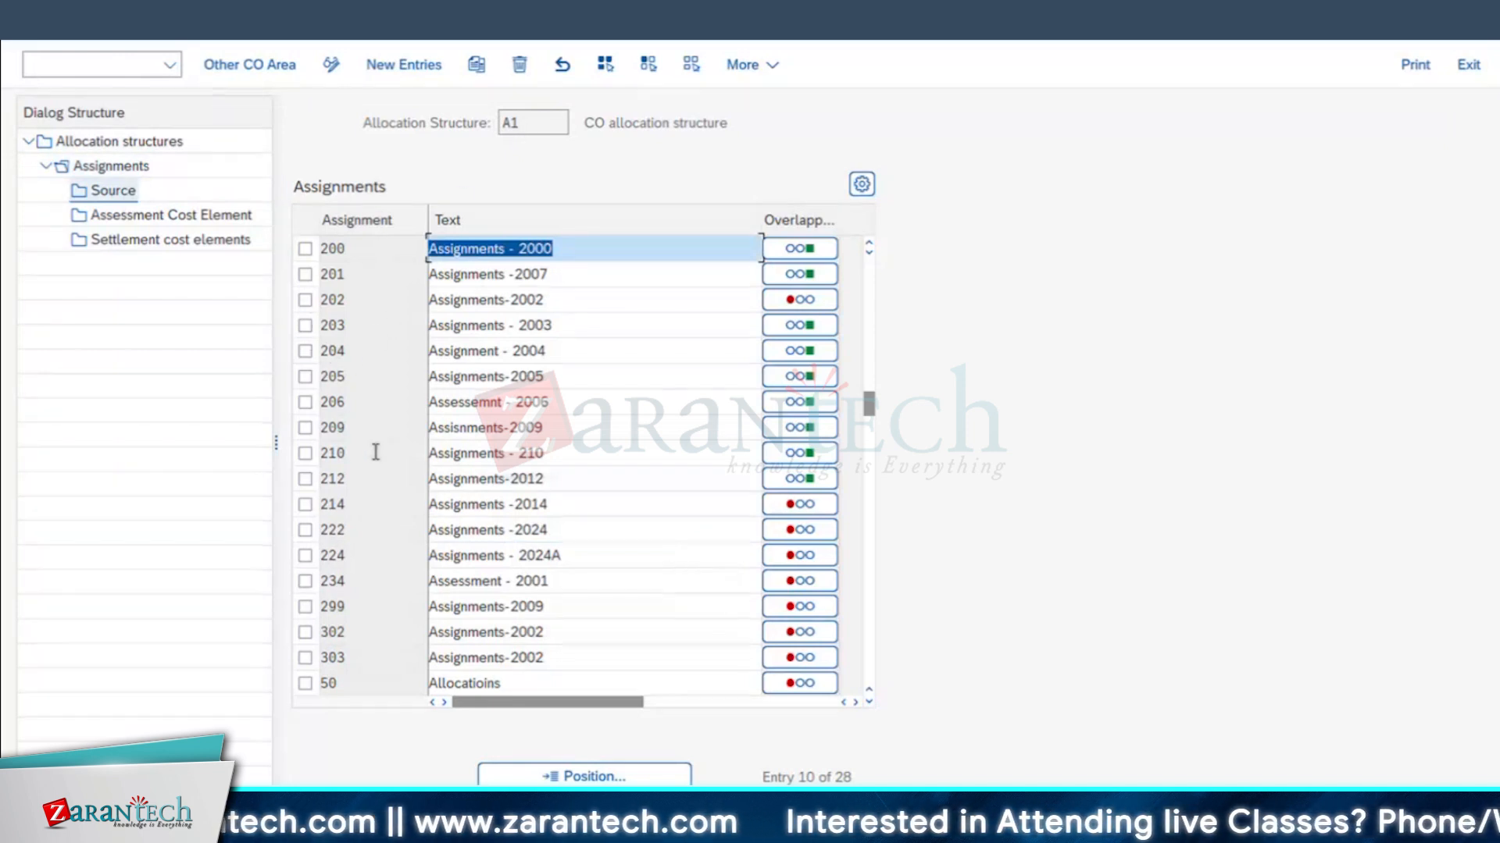
scroll(375, 453, down, 1)
click(145, 218)
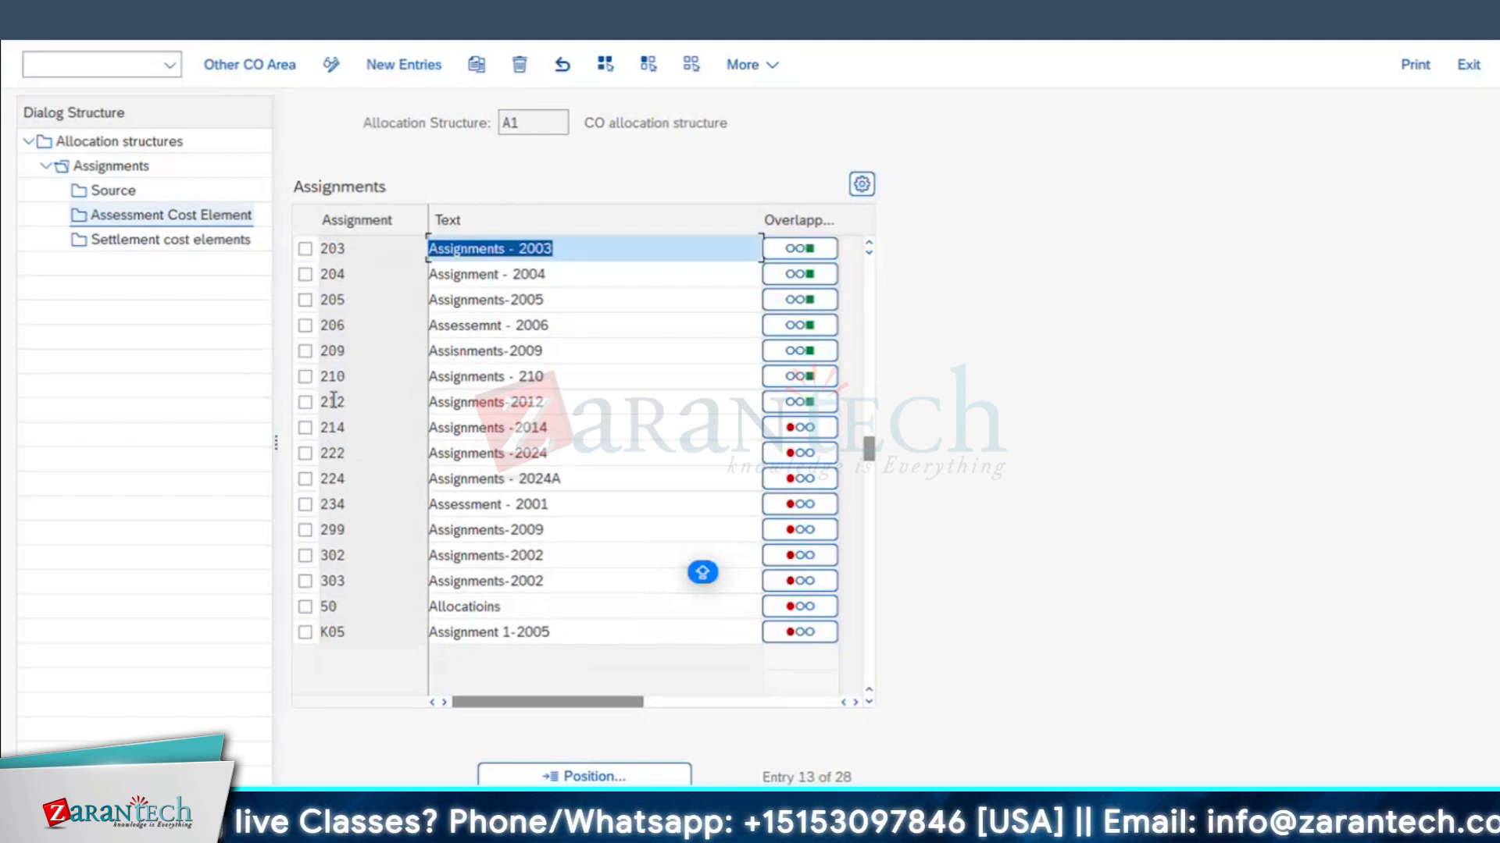
click(523, 119)
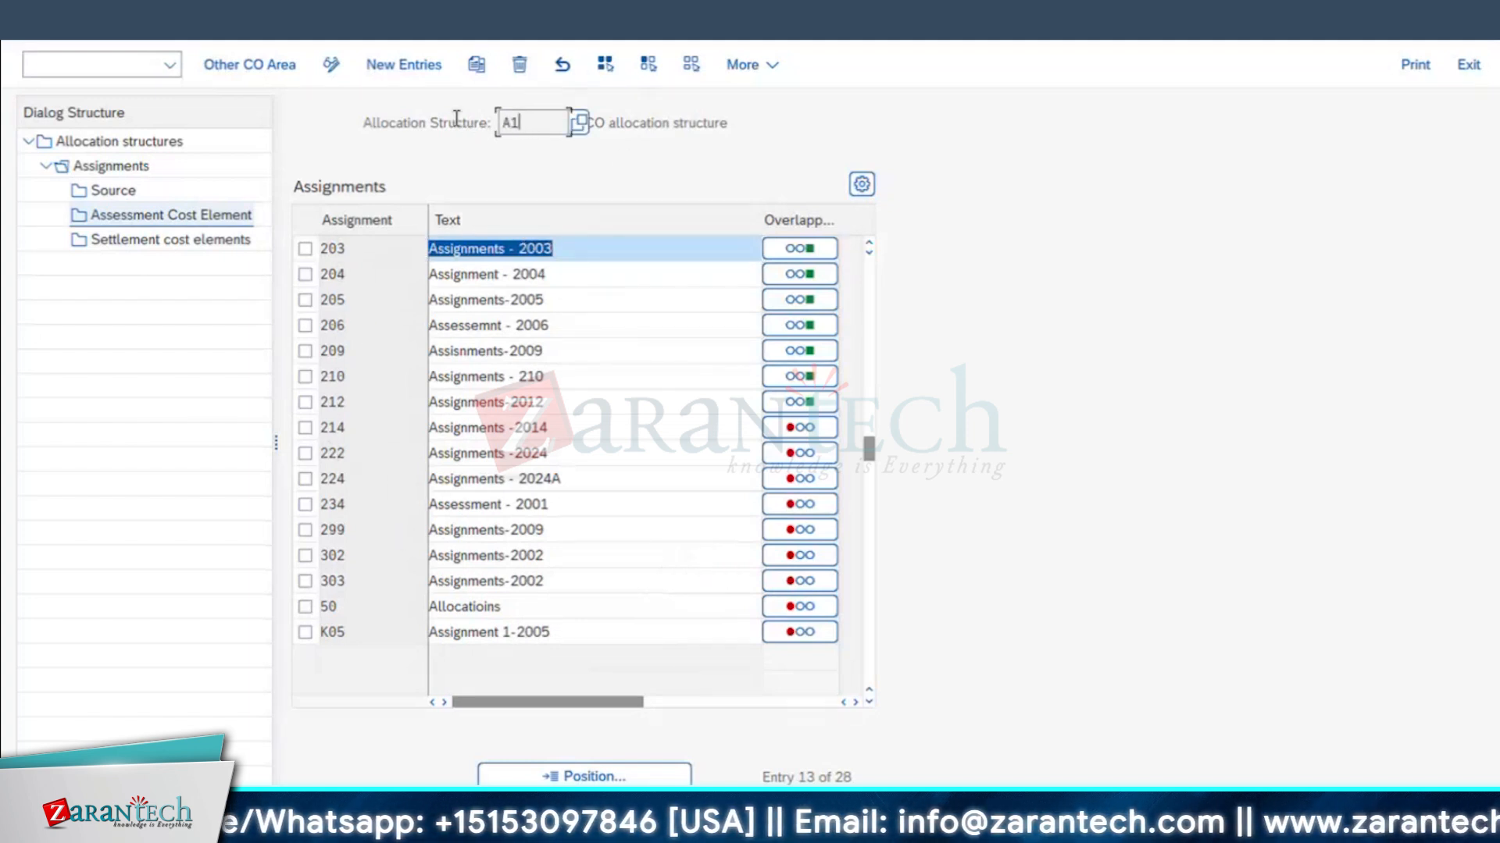
click(157, 240)
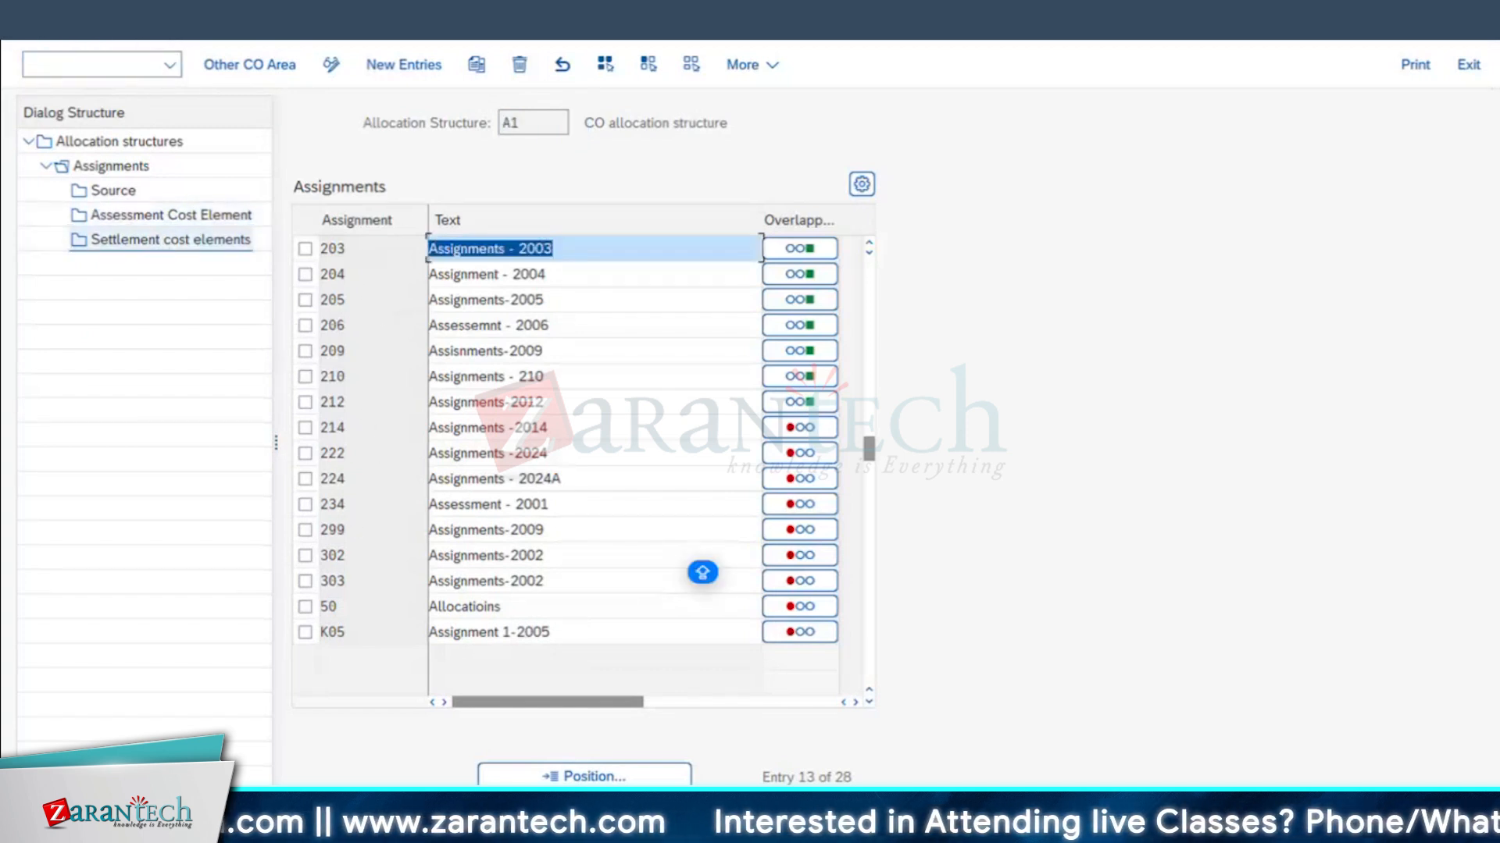
click(38, 23)
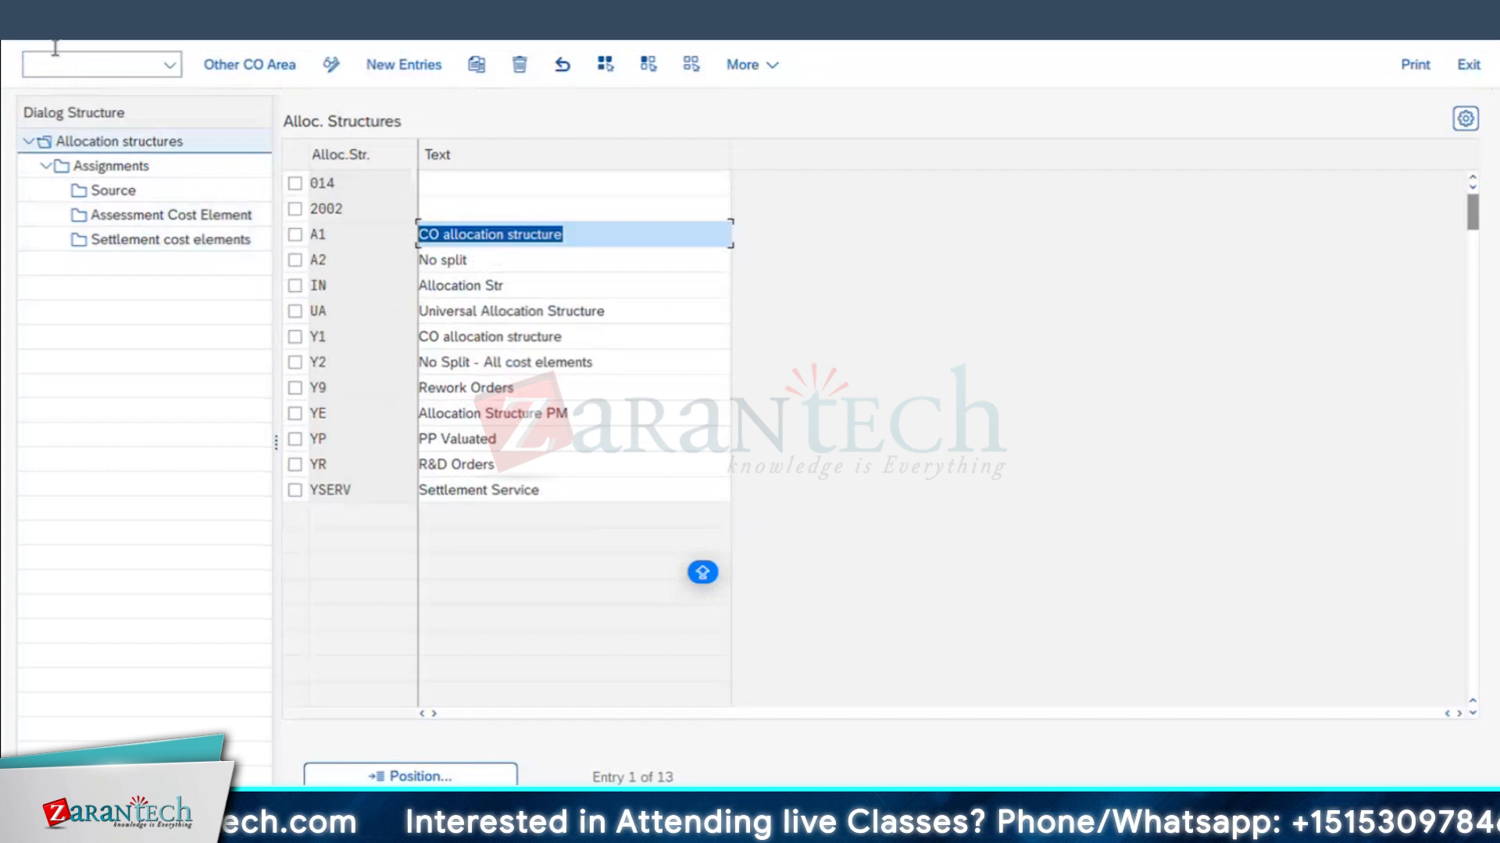
click(37, 23)
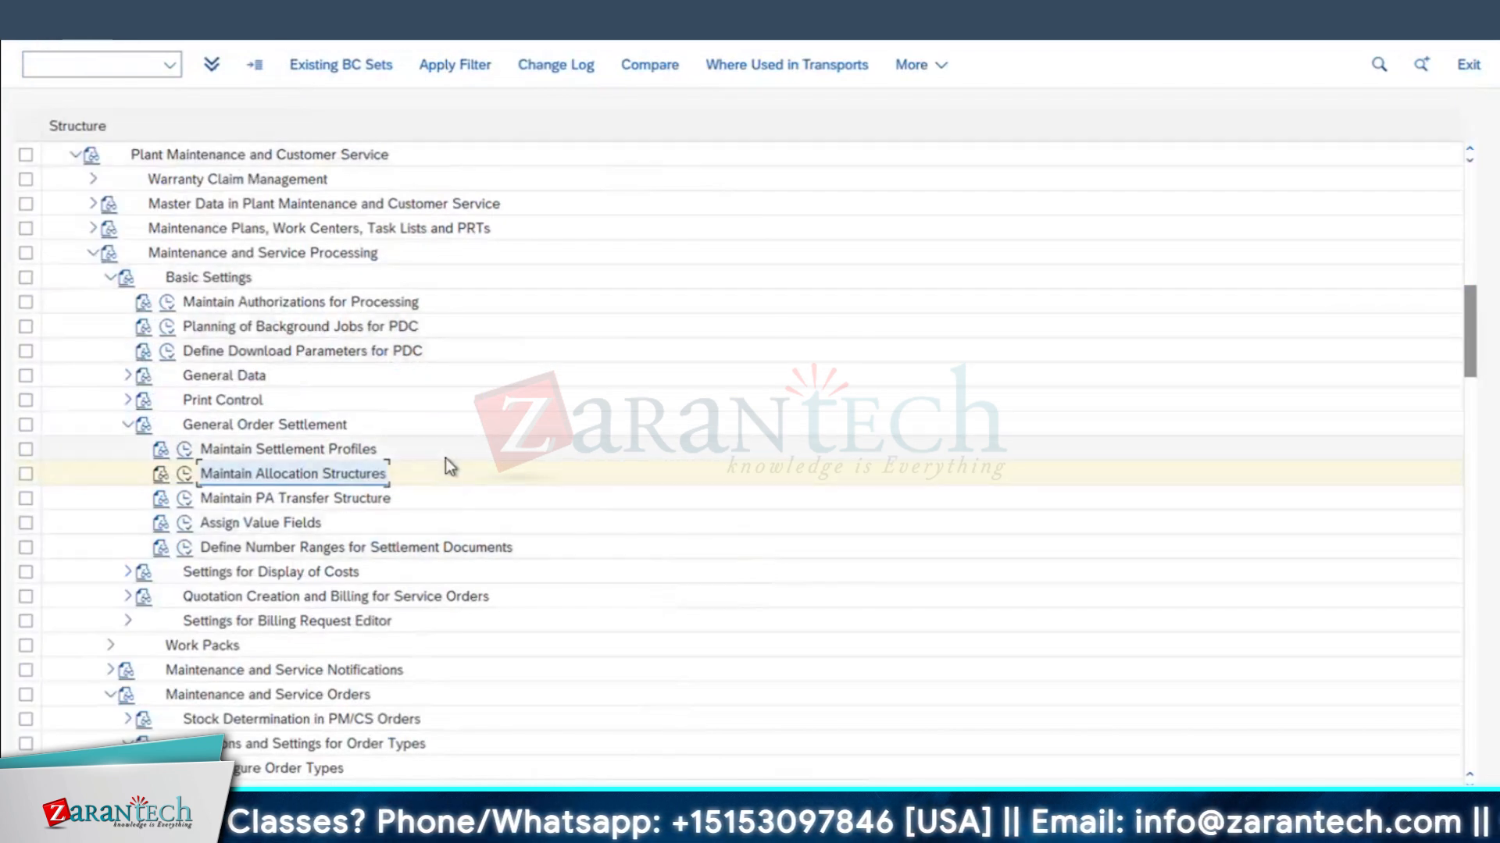
- Expand Settings for Display of Costs and open Maintain Value Categories for controlling area A000
scroll(449, 467, down, 1)
click(259, 499)
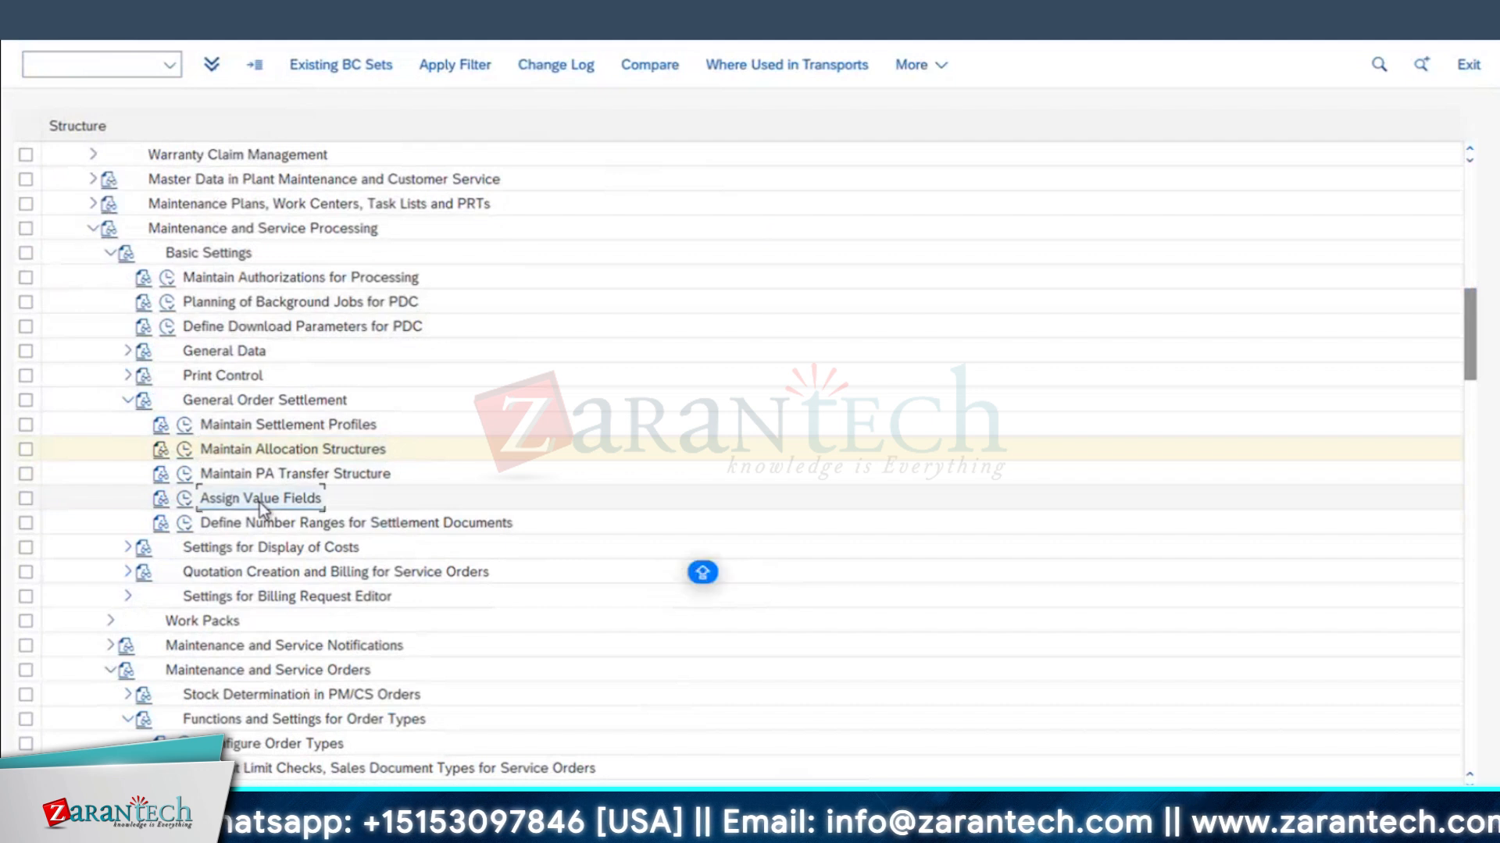
scroll(434, 442, down, 3)
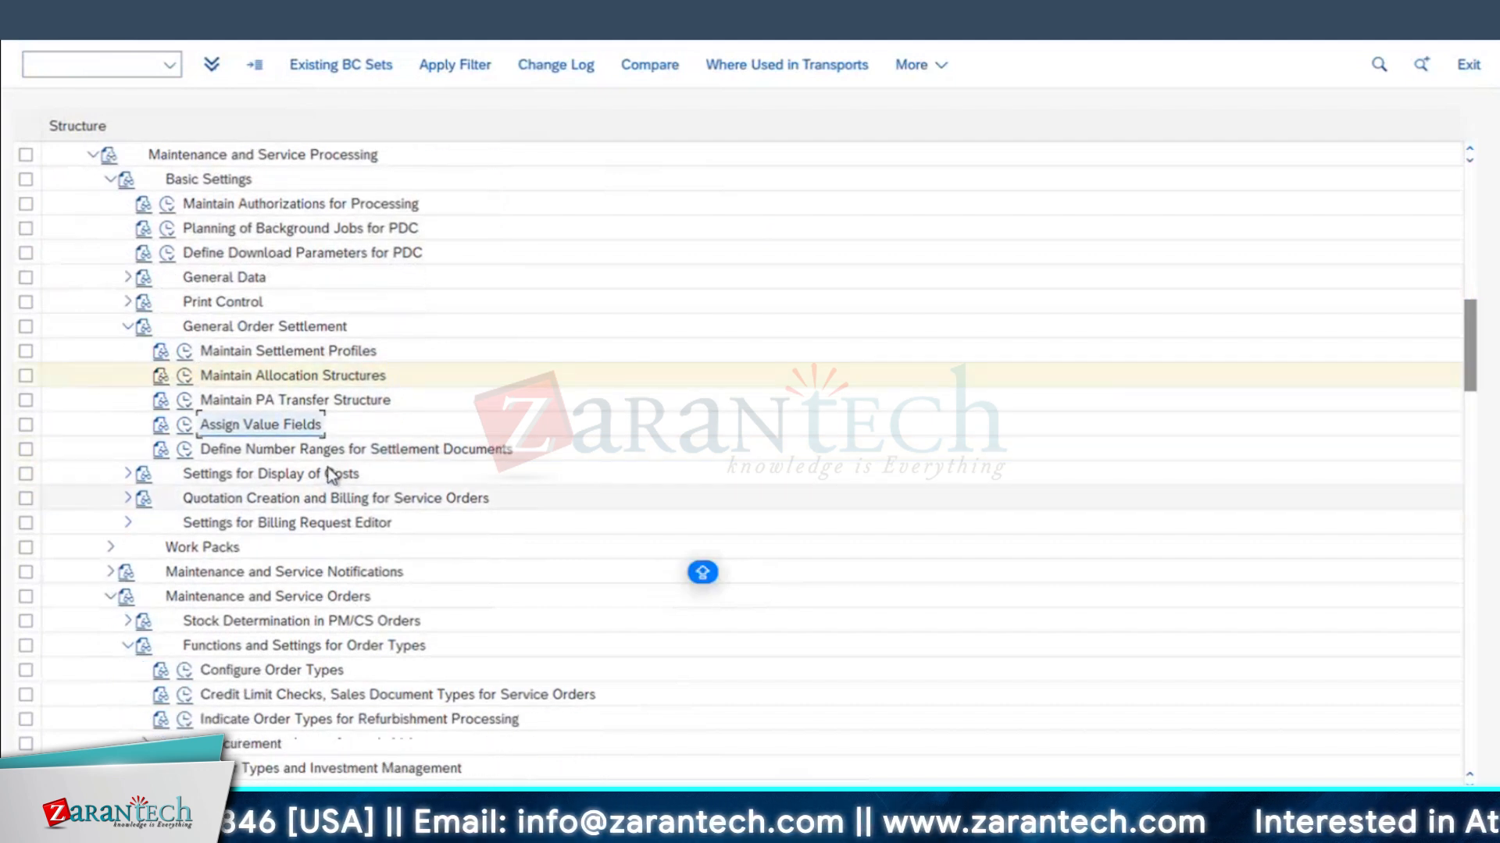
scroll(386, 506, down, 1)
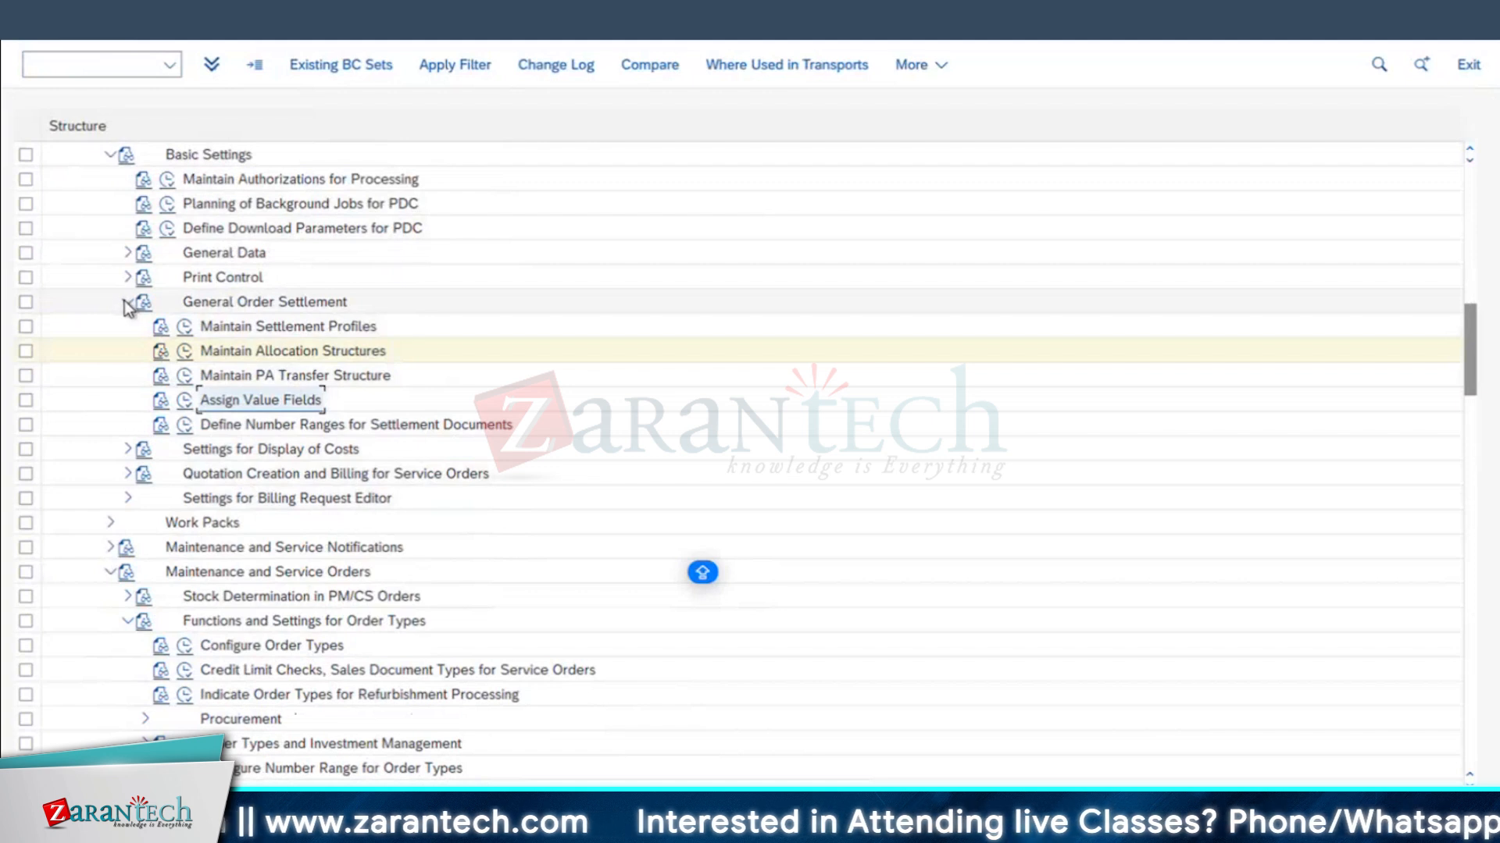
click(130, 456)
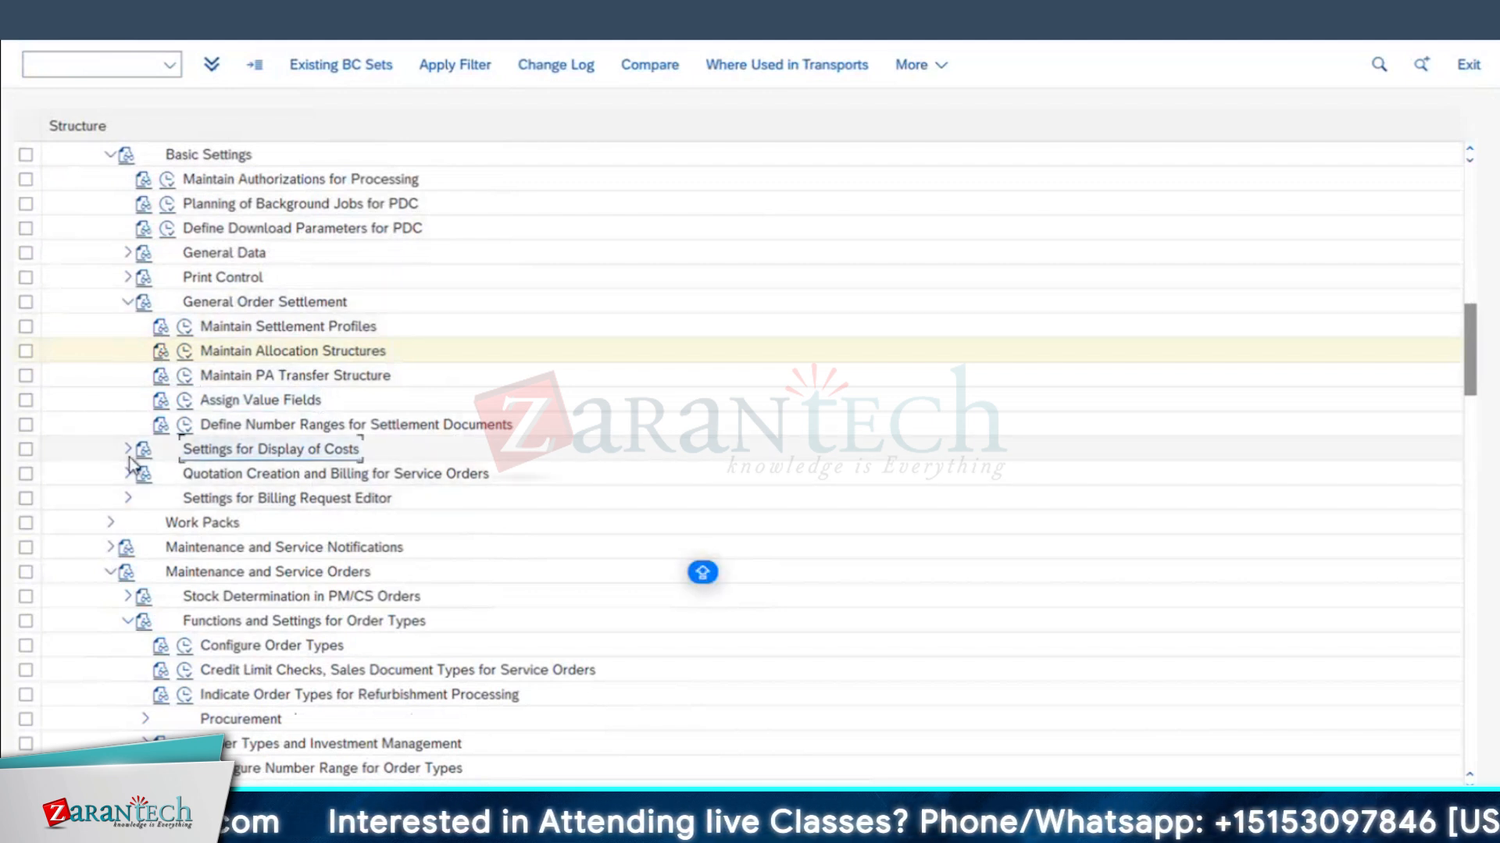
click(129, 450)
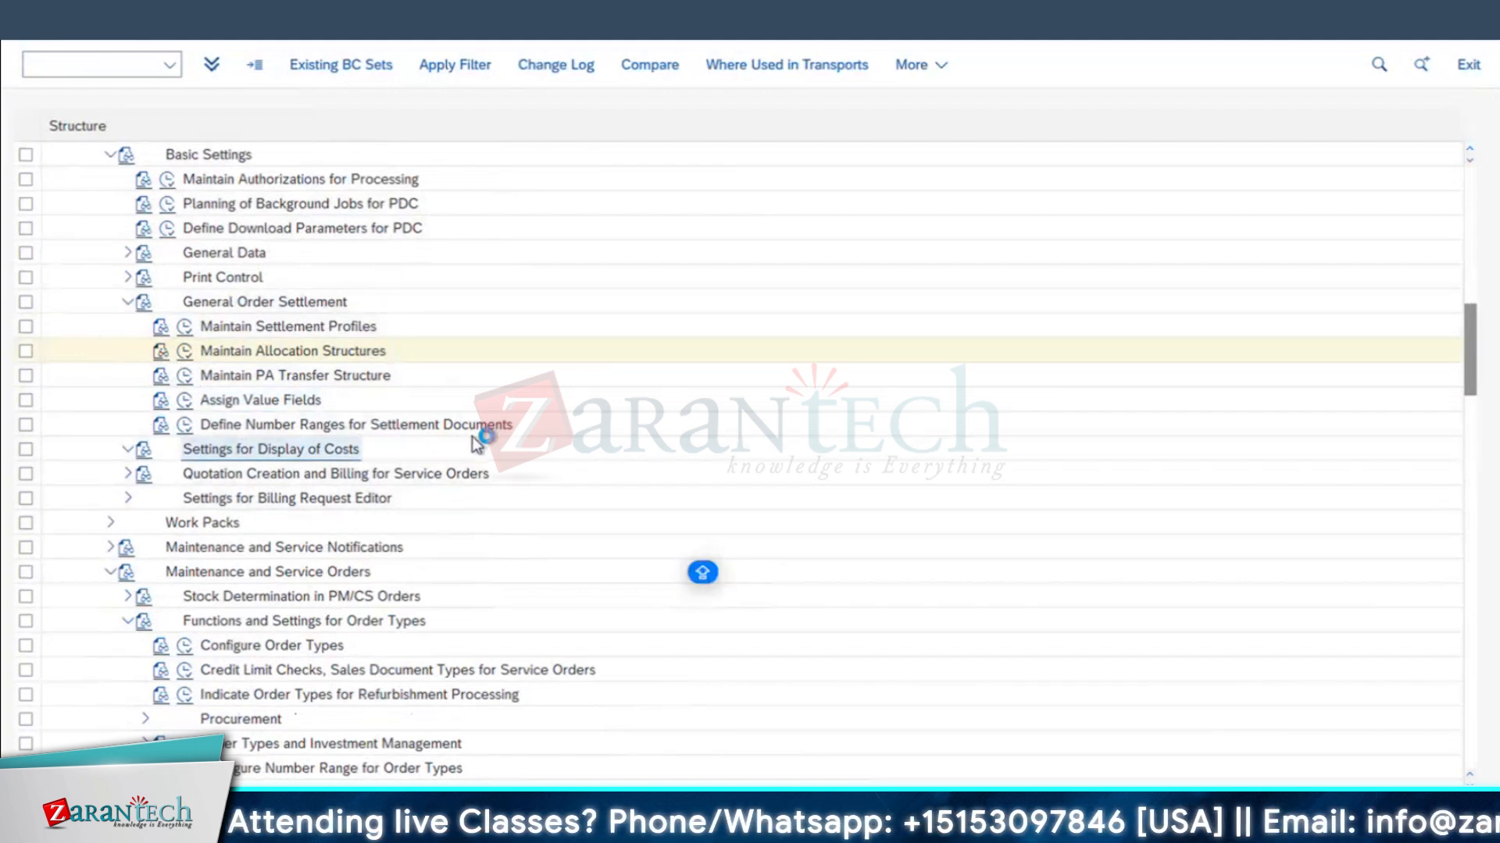
scroll(479, 438, down, 1)
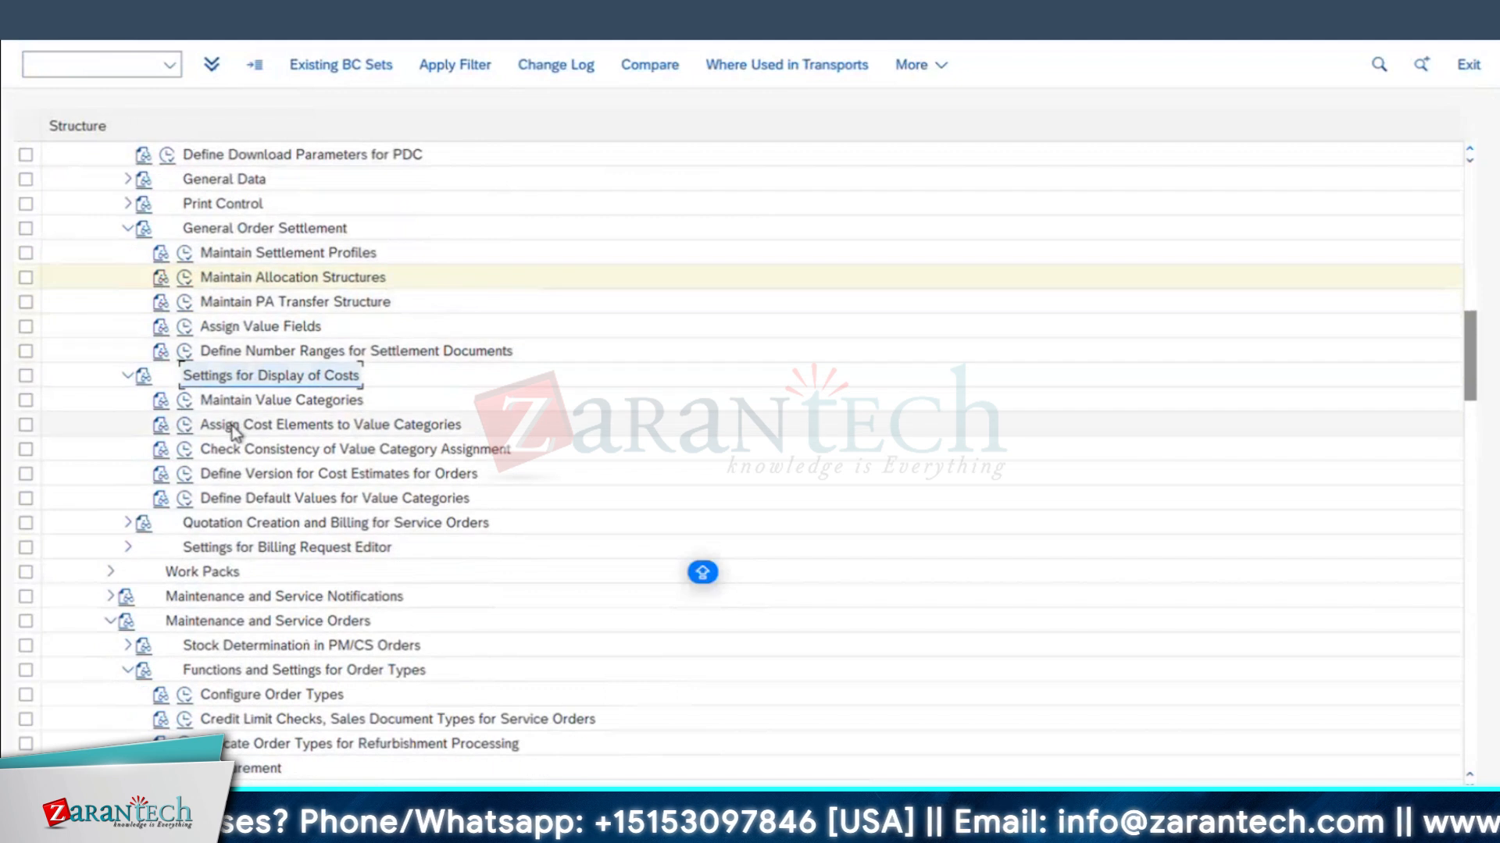
click(186, 401)
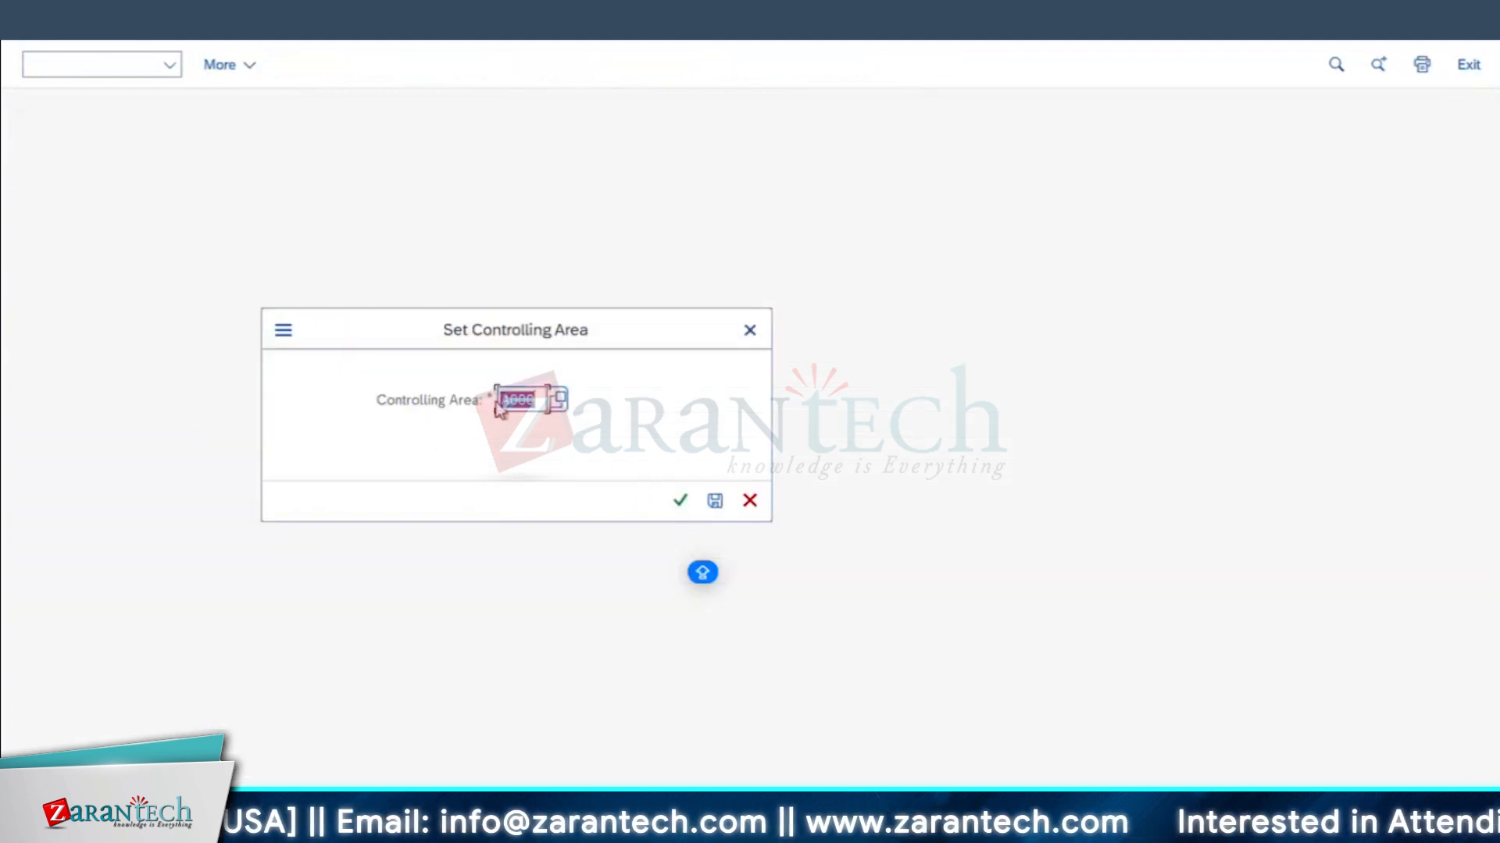
click(679, 502)
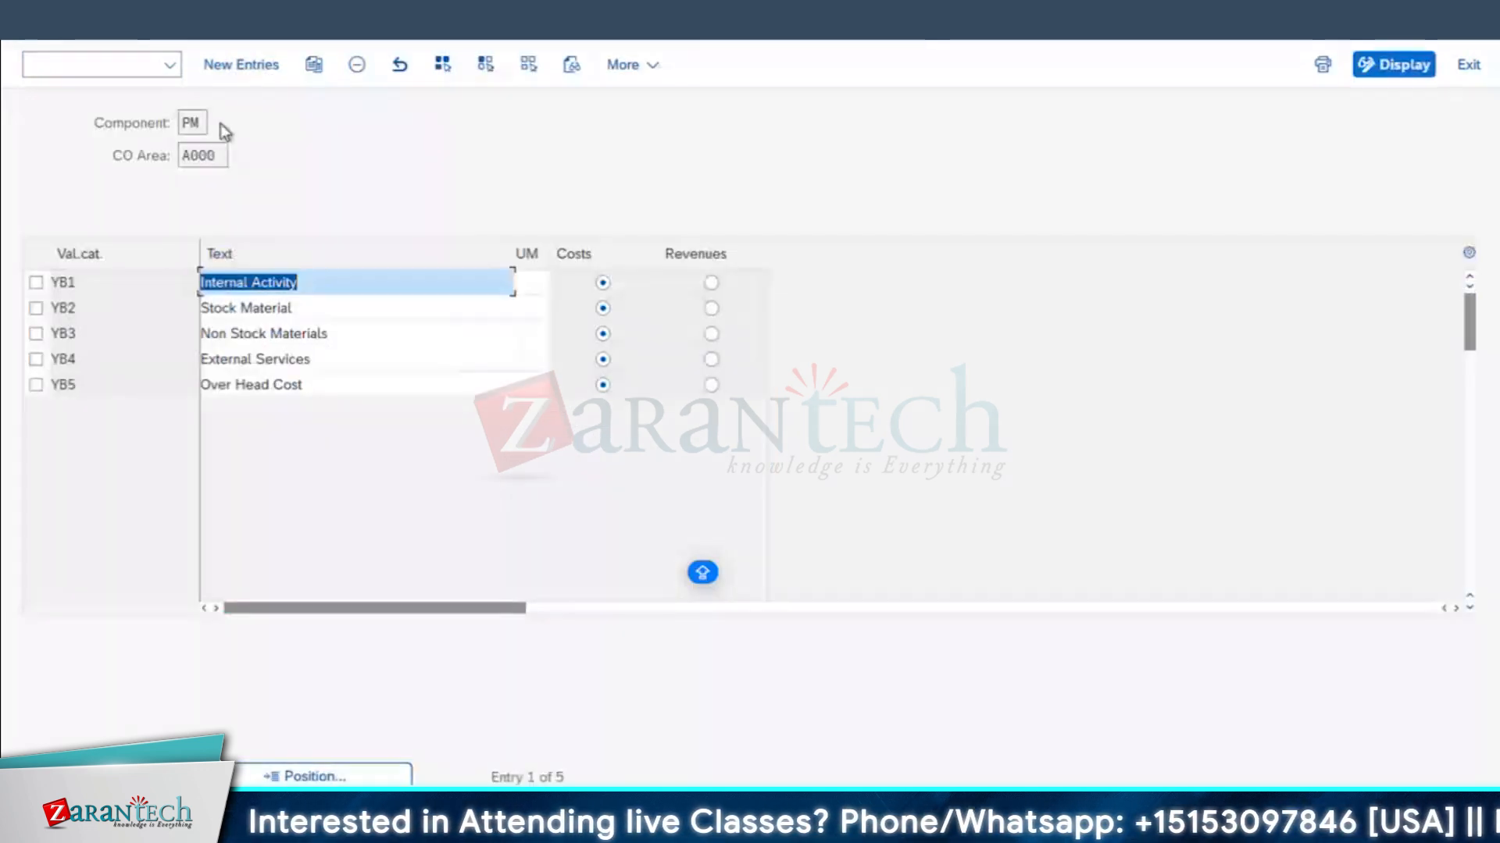
- Review value categories YB1 to YB5 and their texts, from Internal Activity to Over Head Cost, and return to the customizing structure
click(94, 335)
click(94, 379)
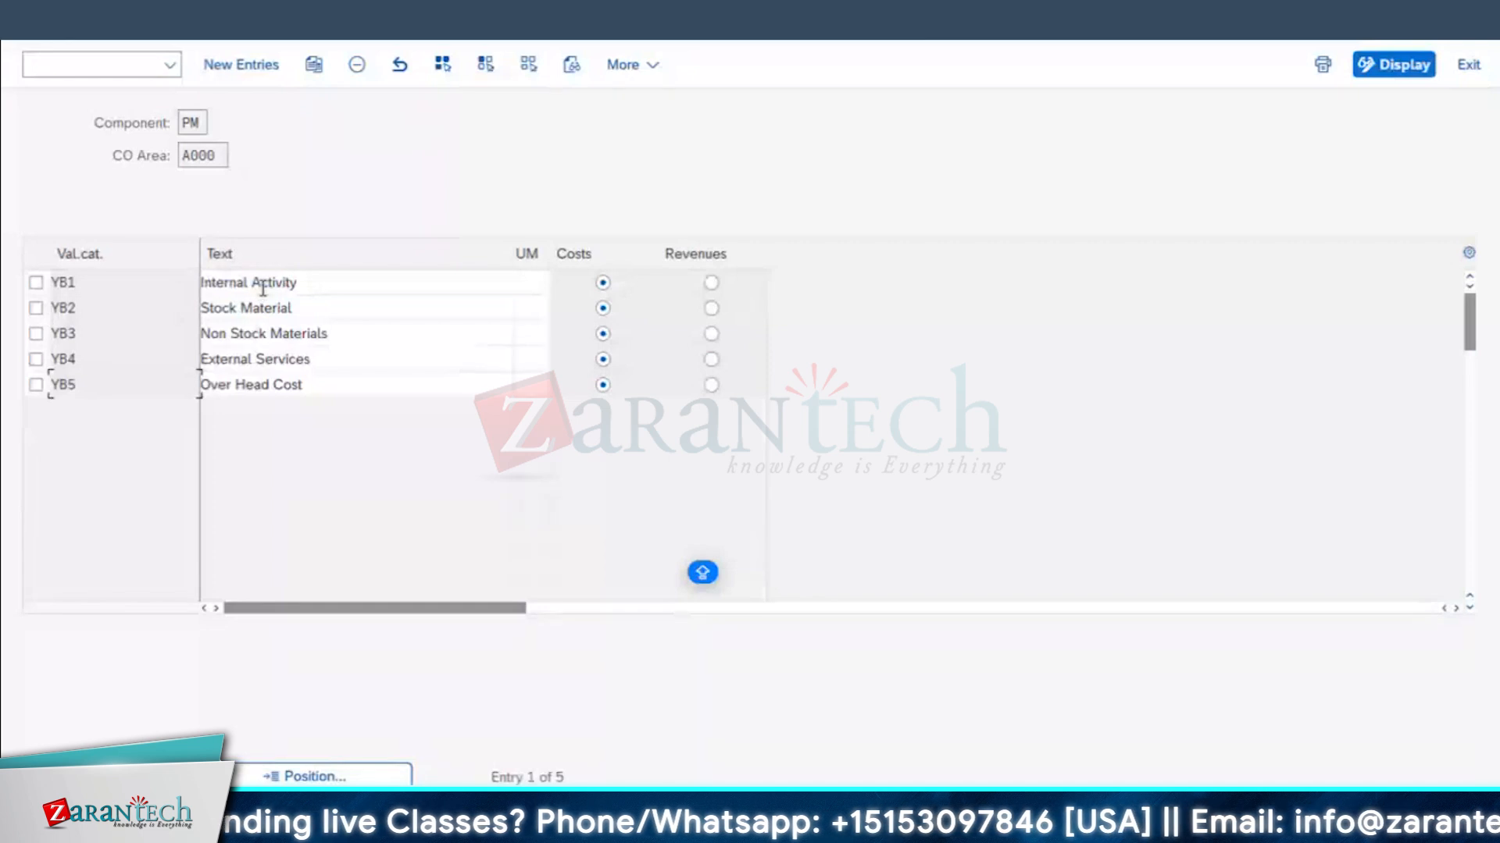
click(260, 284)
click(311, 308)
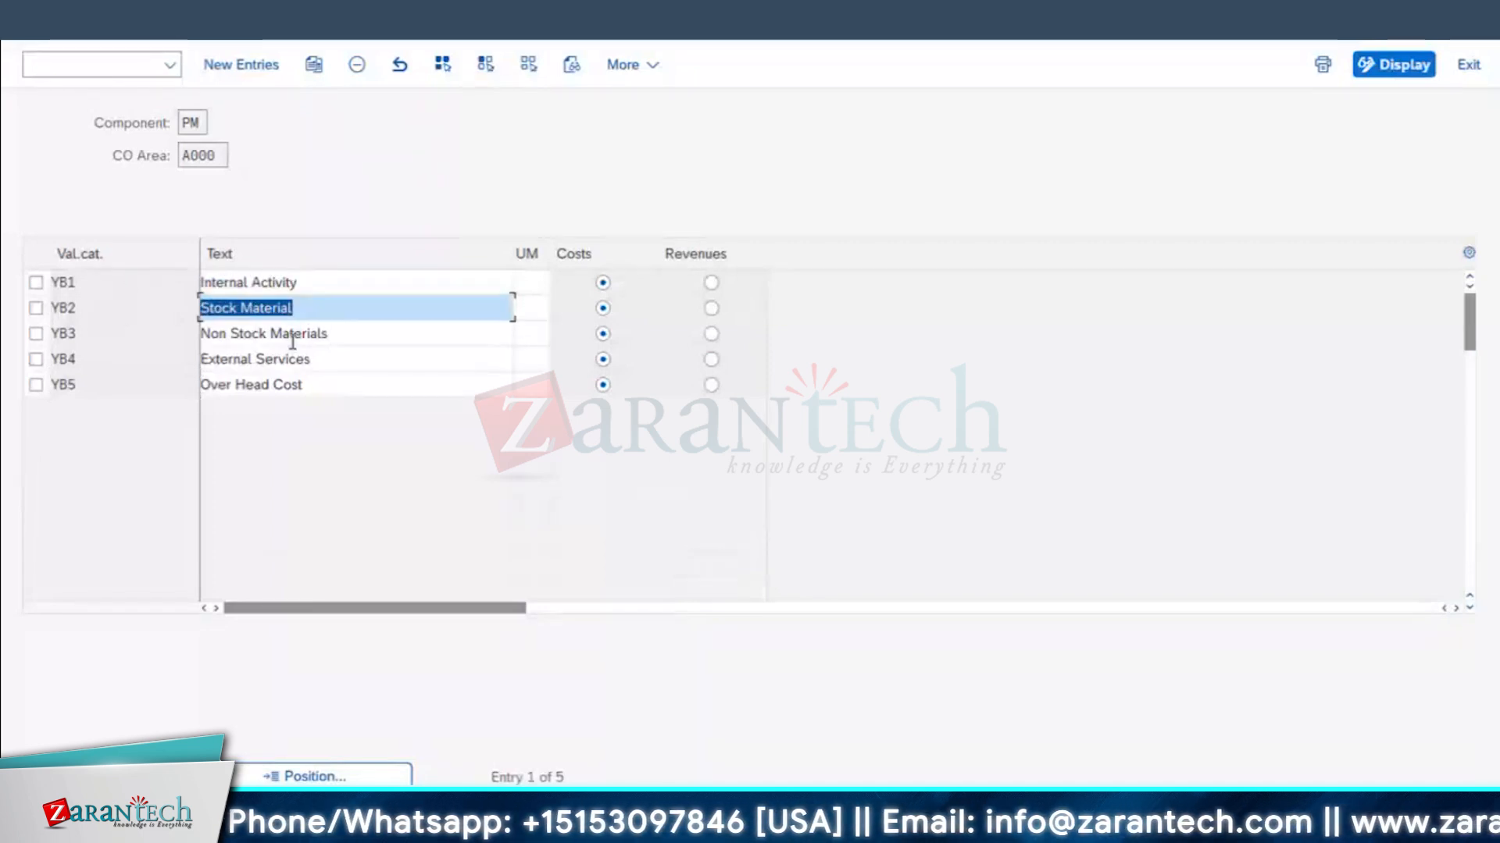
click(327, 334)
click(346, 369)
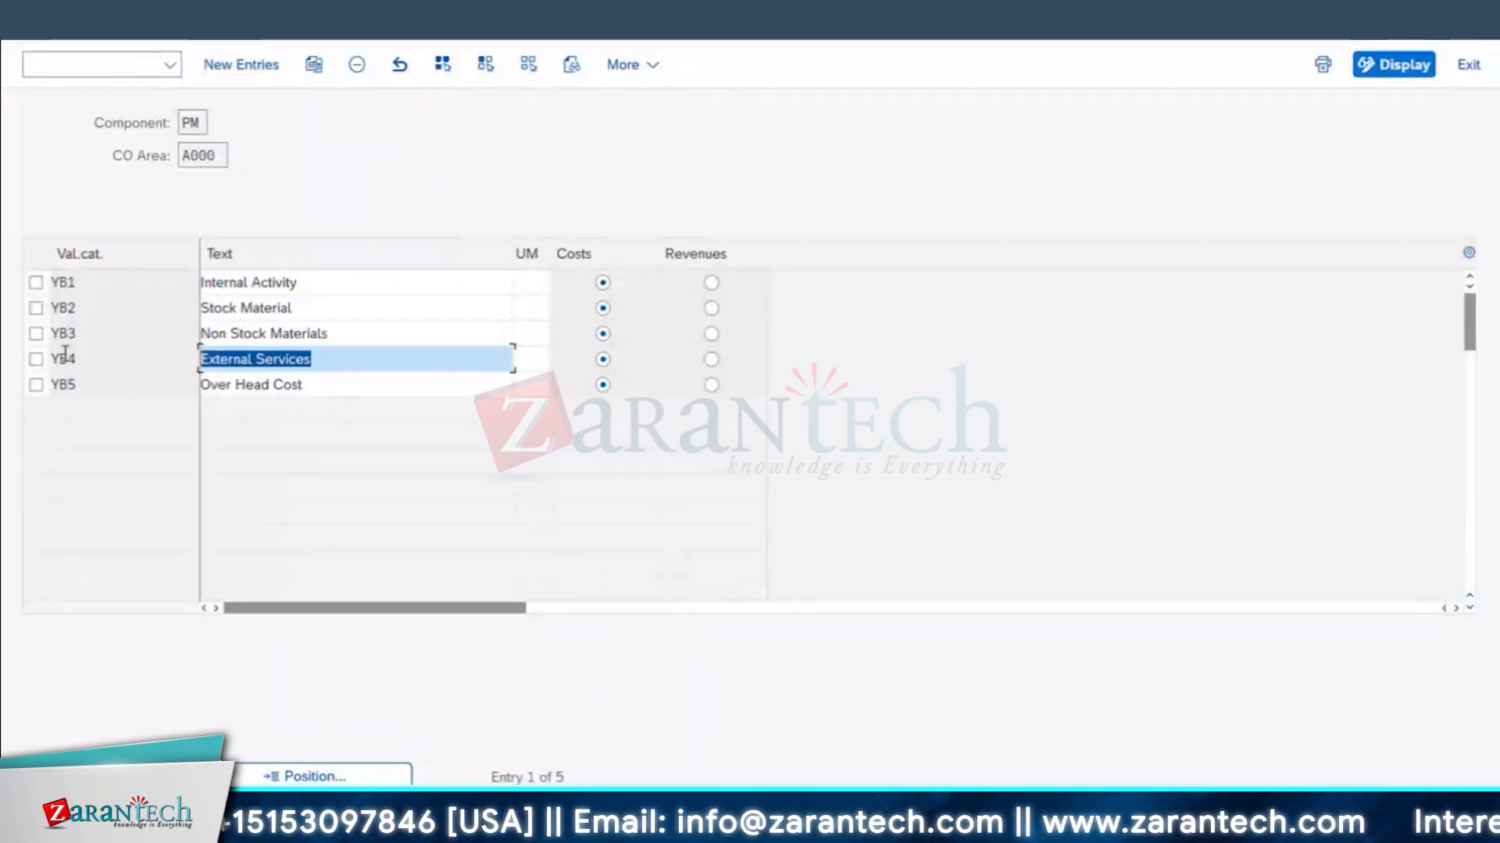
click(307, 386)
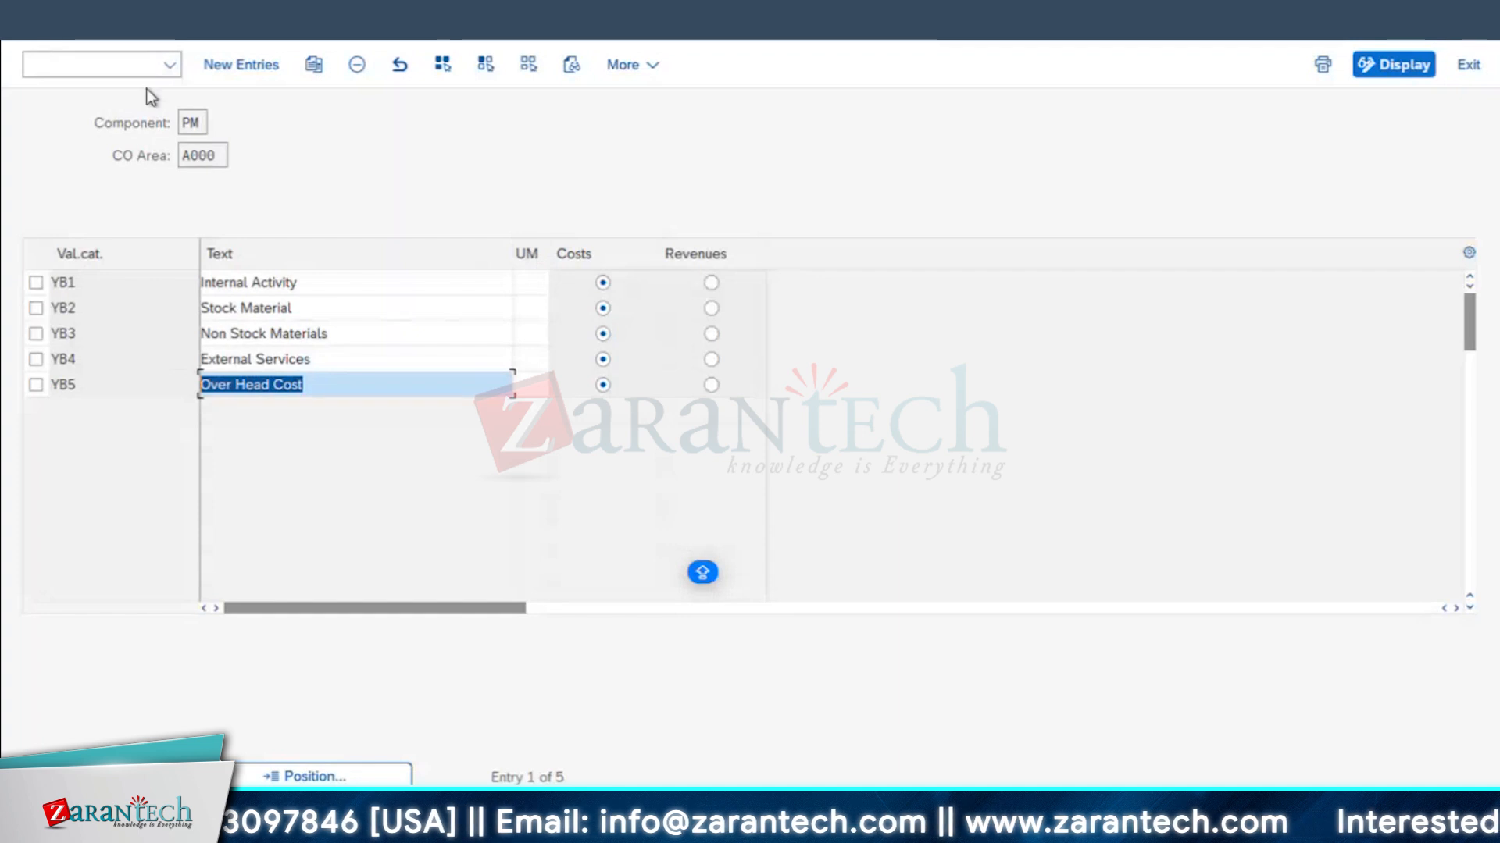
click(37, 25)
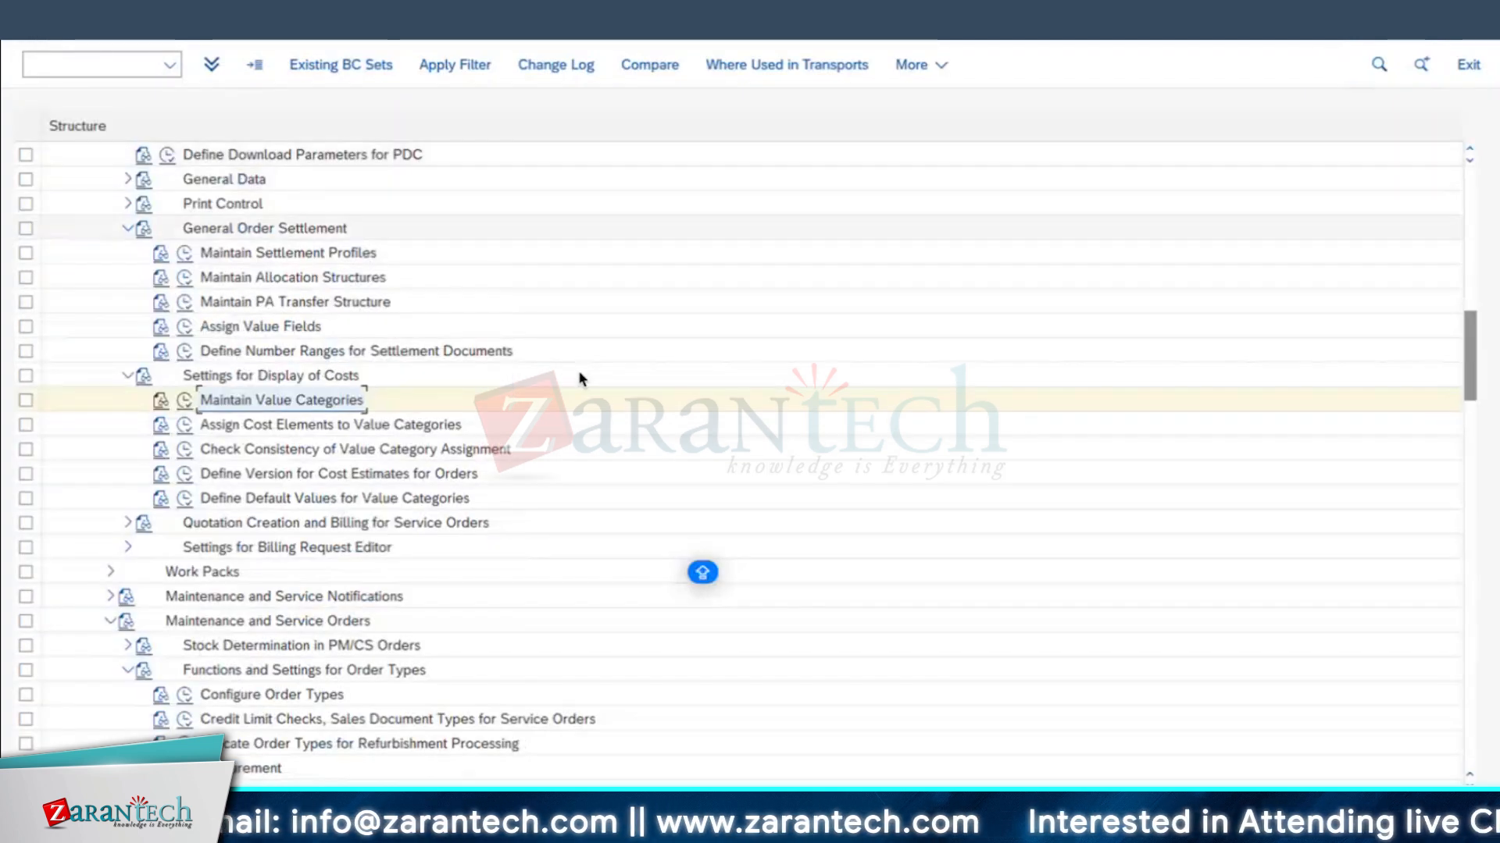
- Open Assign Cost Elements to Value Categories, accepting the proposed controlling area
scroll(321, 437, down, 1)
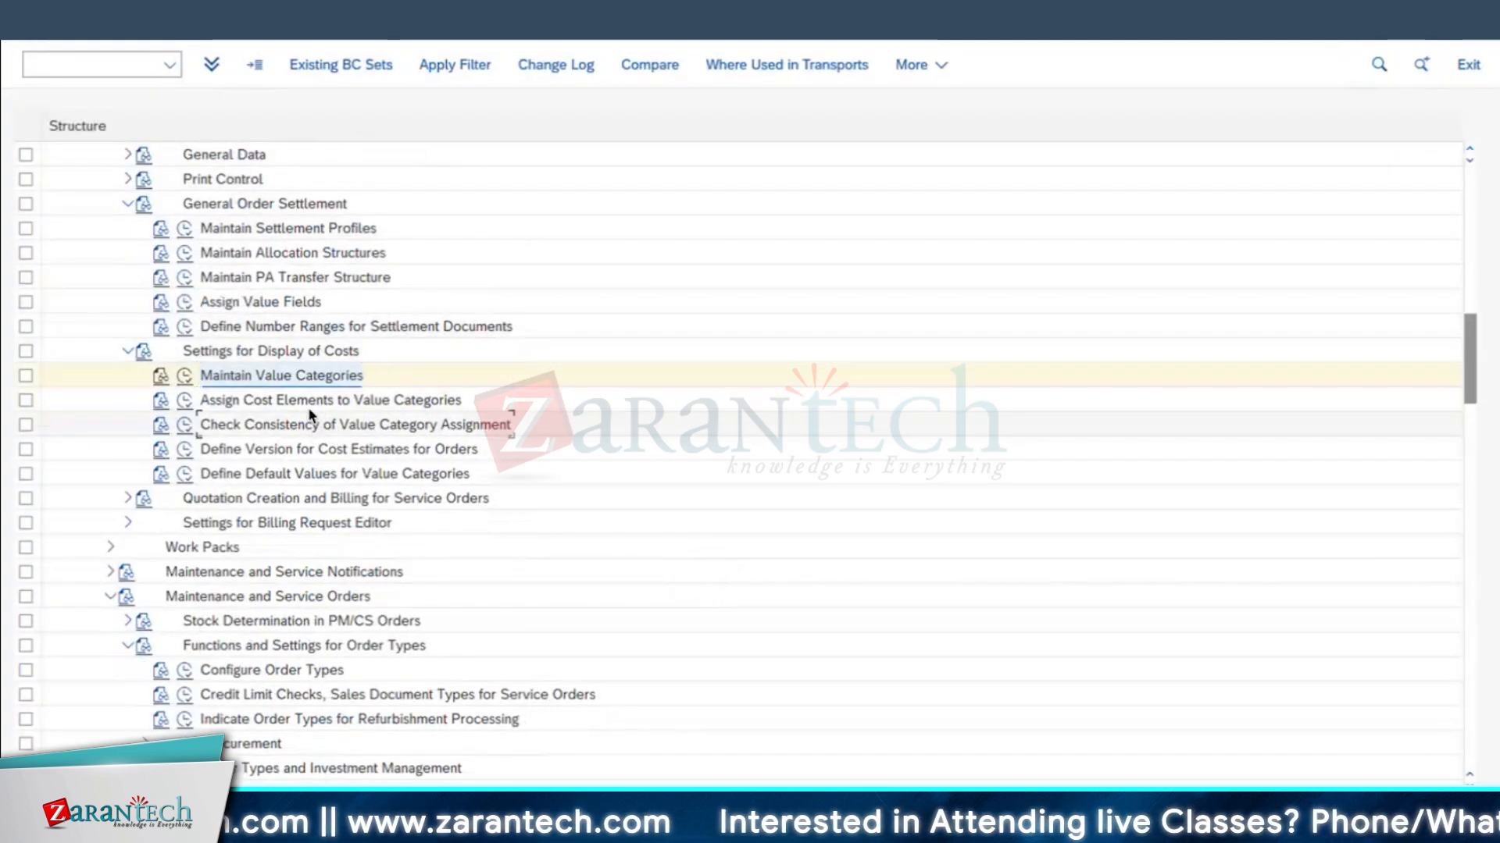
click(227, 401)
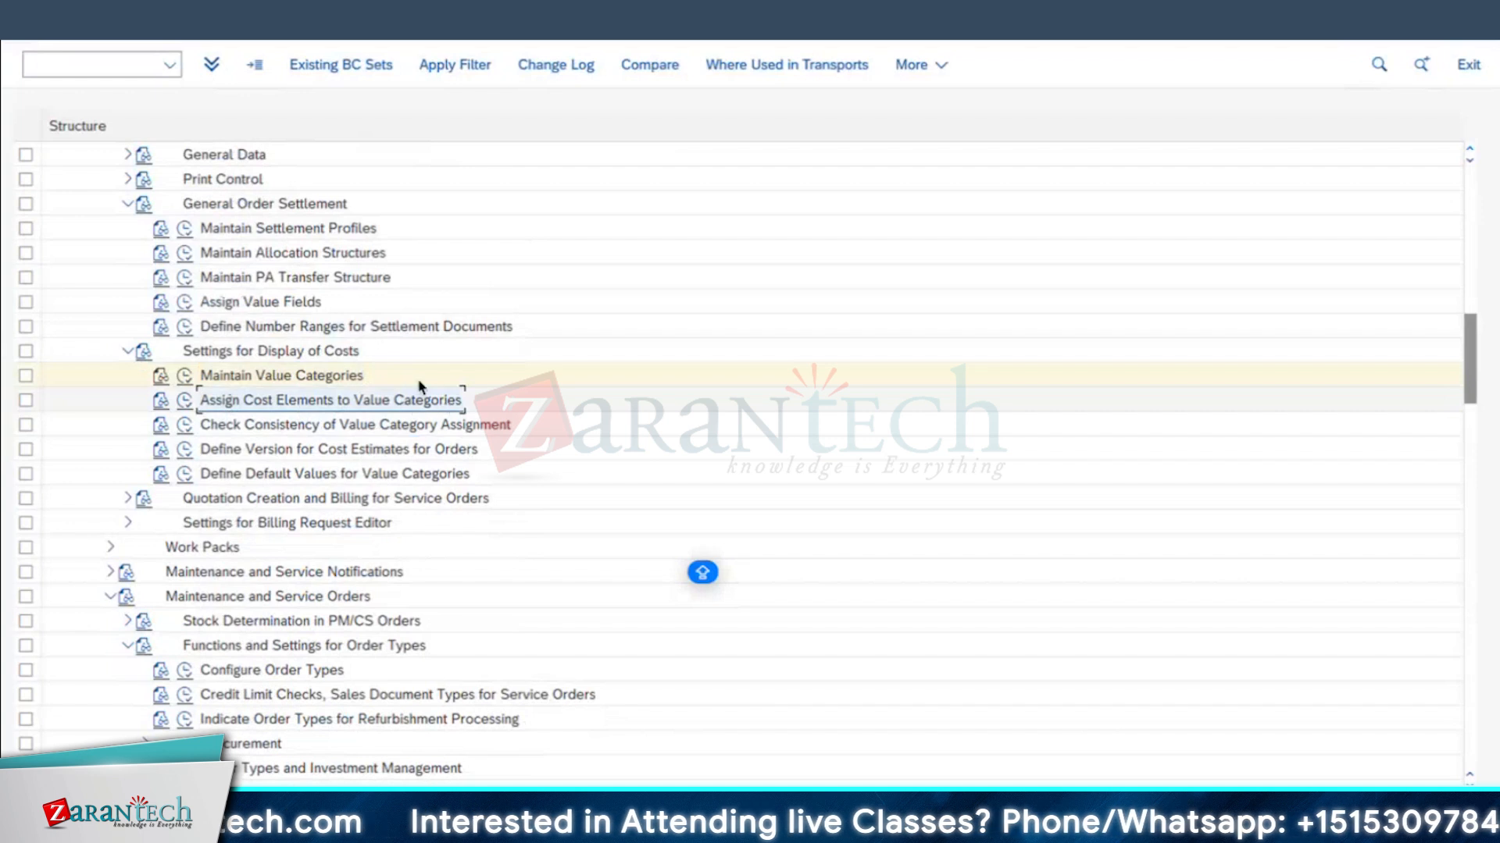
click(185, 401)
click(680, 501)
- Display the assignment details of value category YB1, Internal Activity, and check its cost element group
click(102, 278)
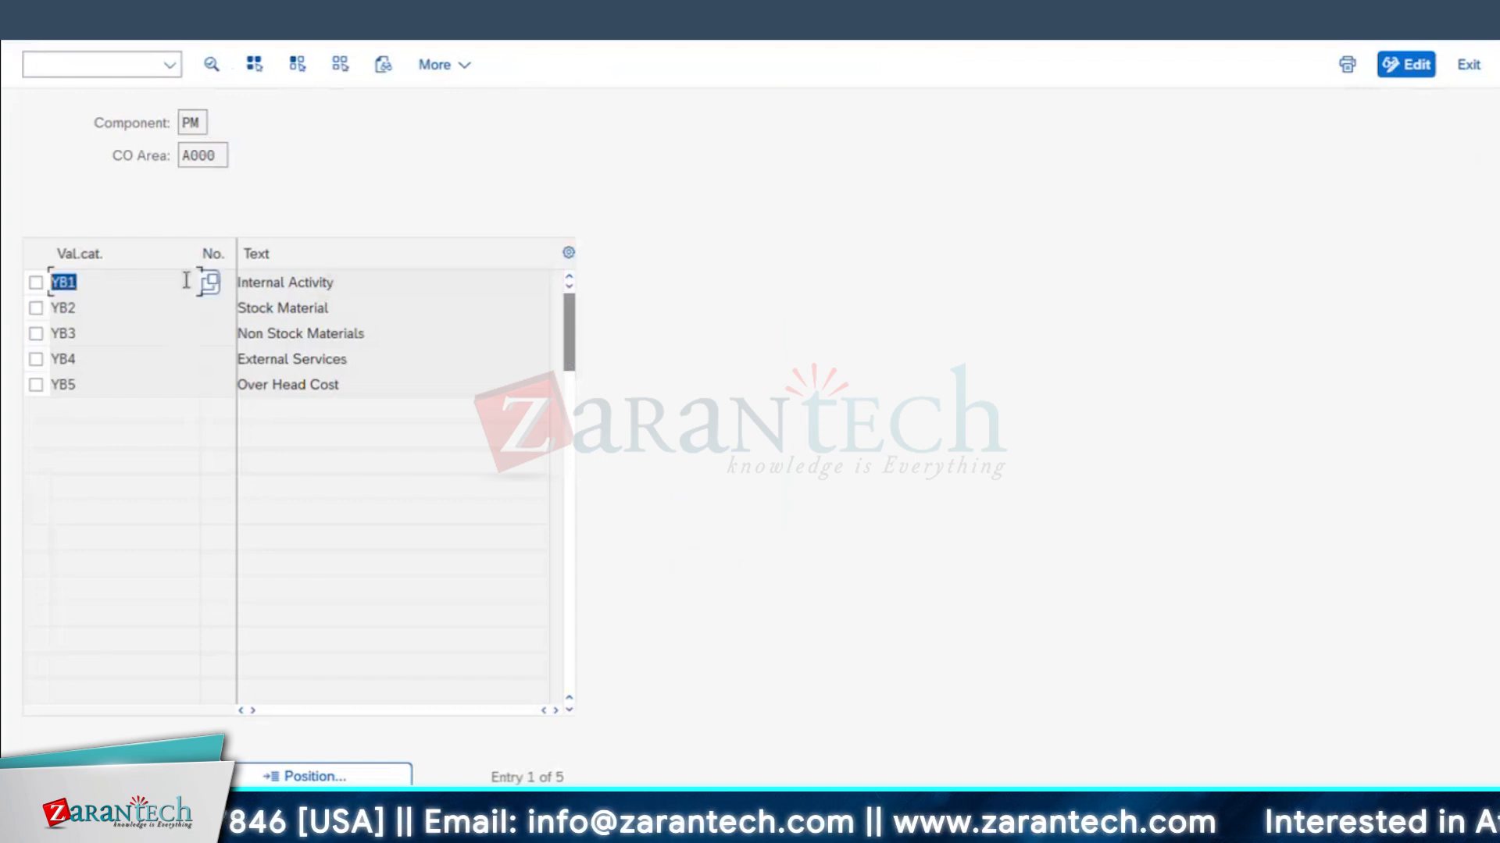
key(Tab)
click(36, 283)
click(211, 66)
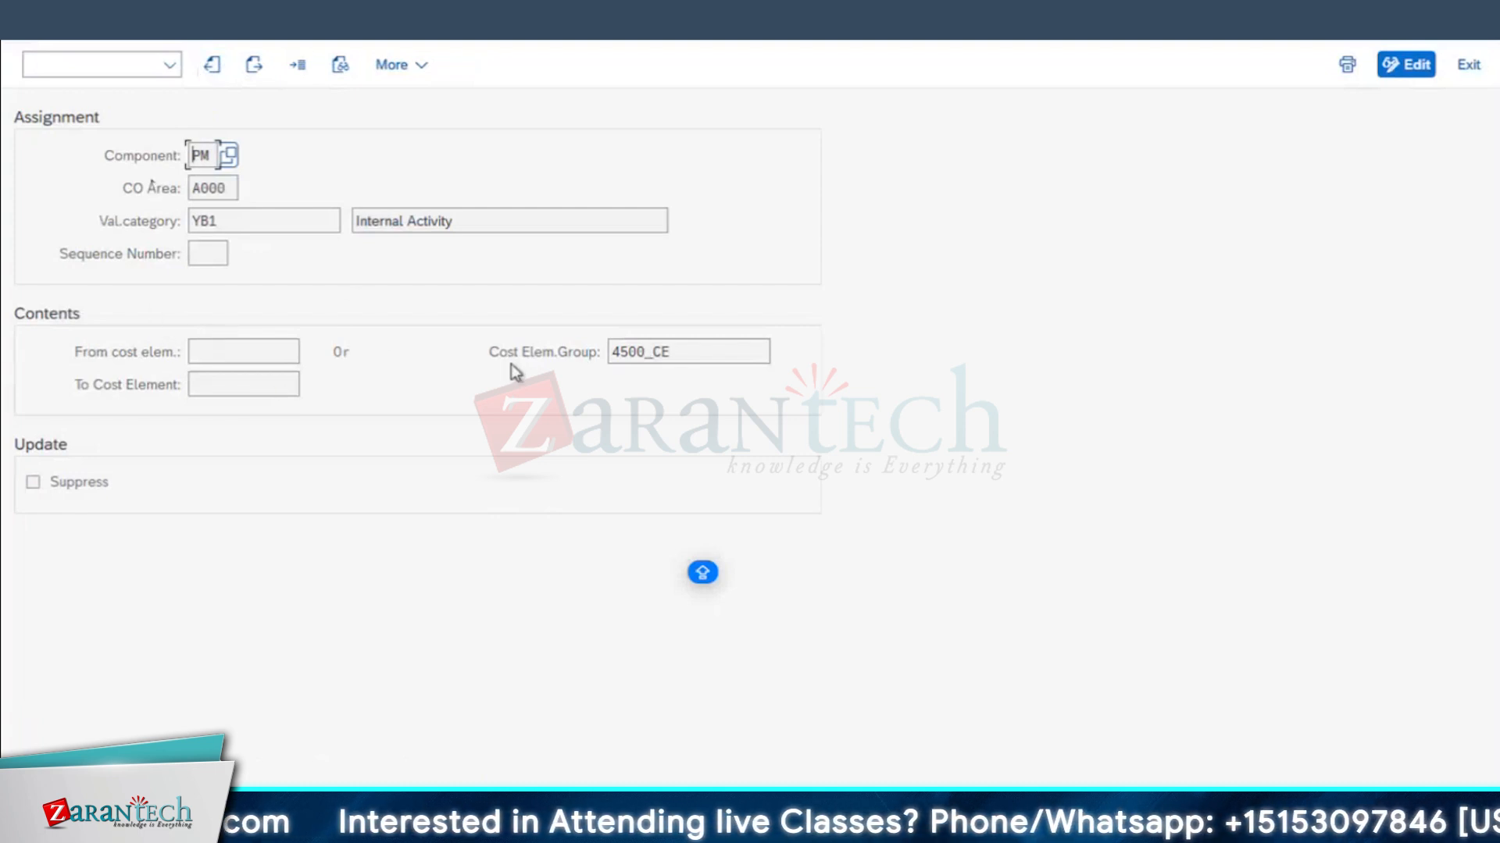
double_click(690, 352)
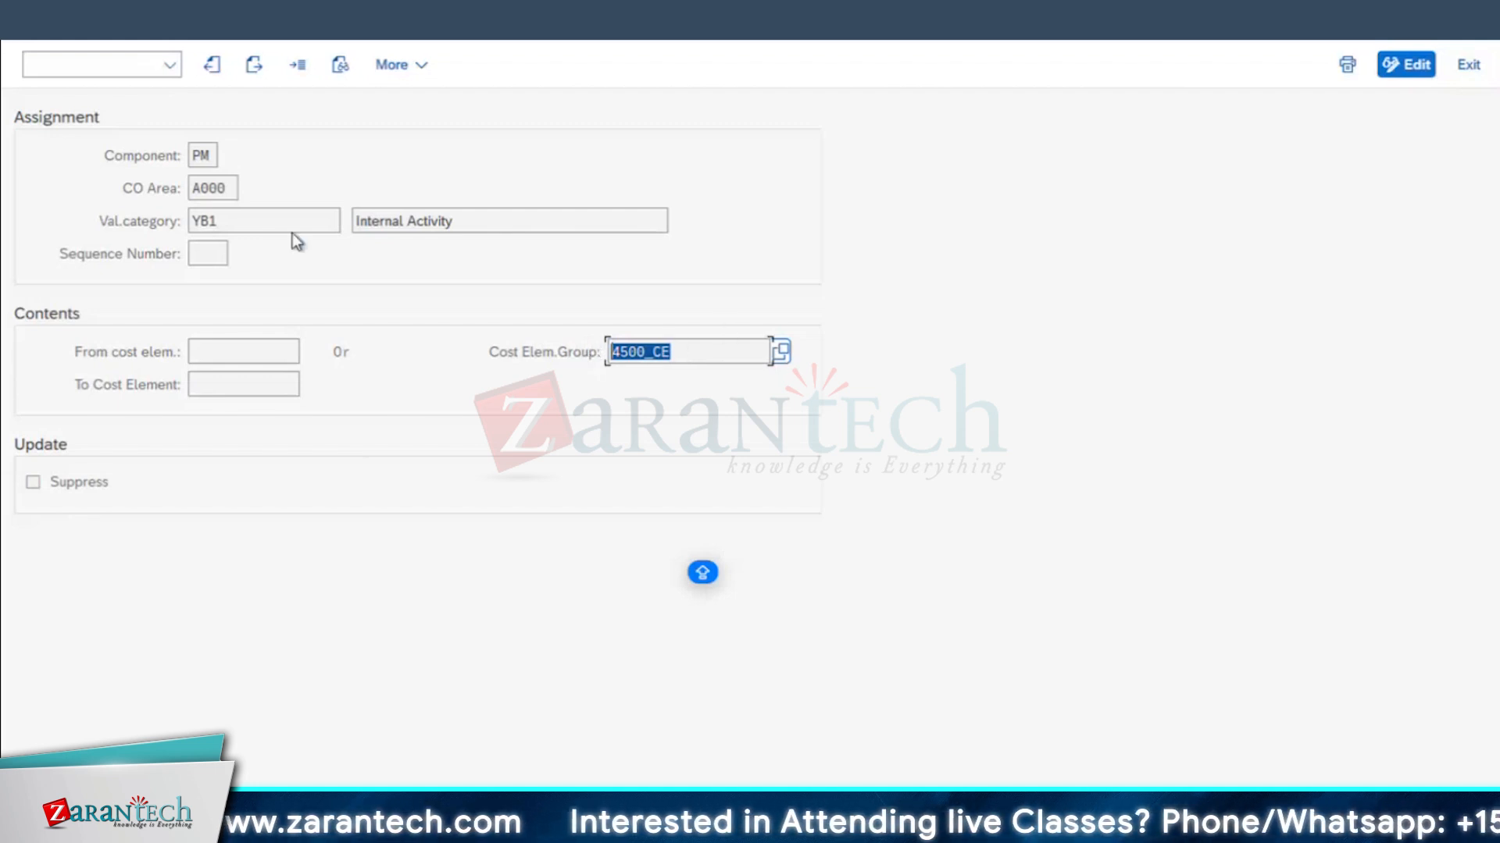
click(623, 357)
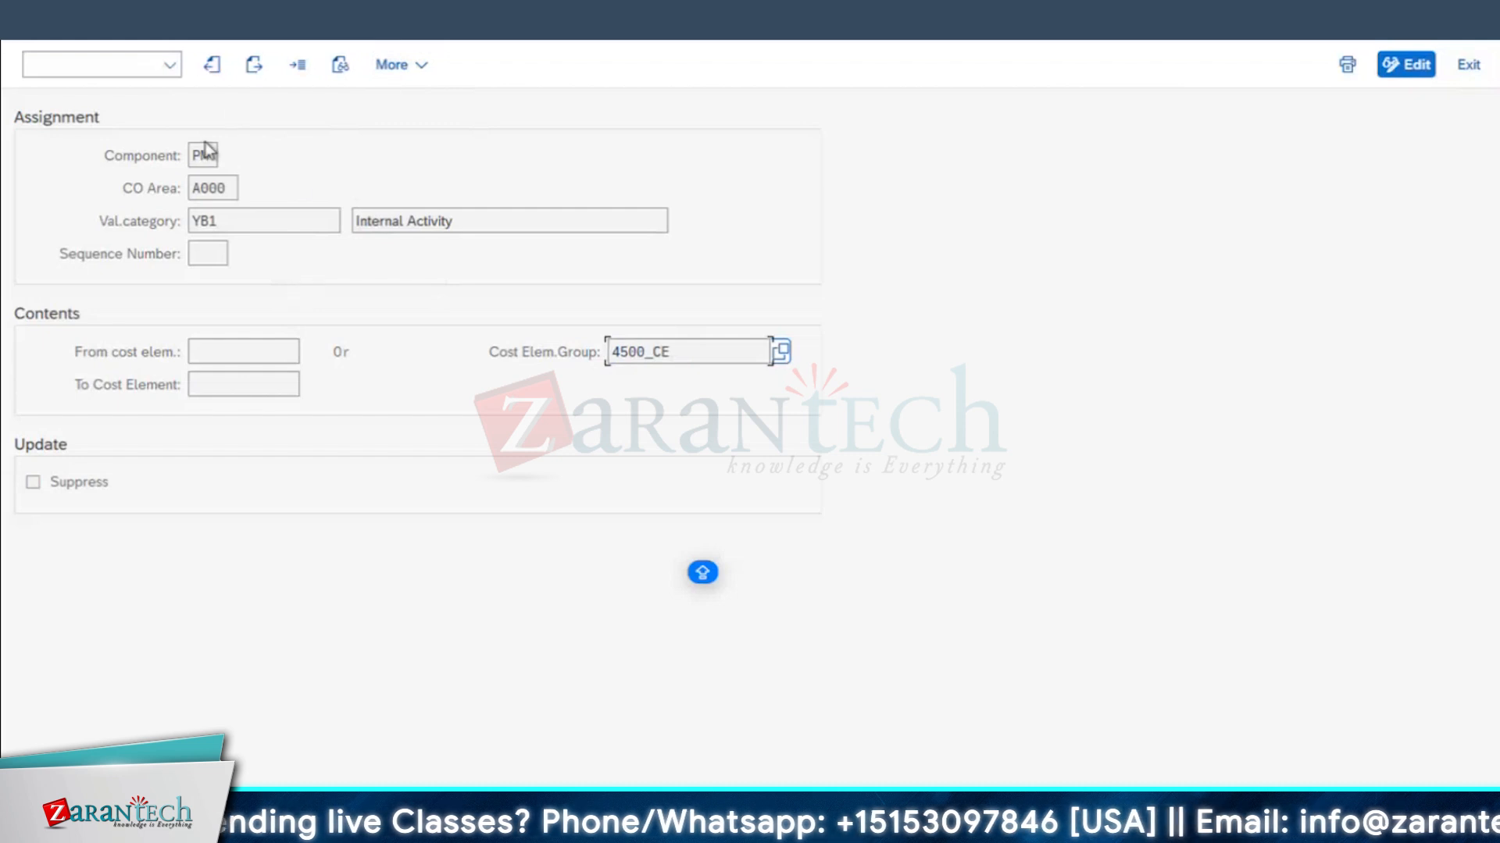
- Check the value category in the details, return to the value category list and reopen the details of YB1
double_click(209, 221)
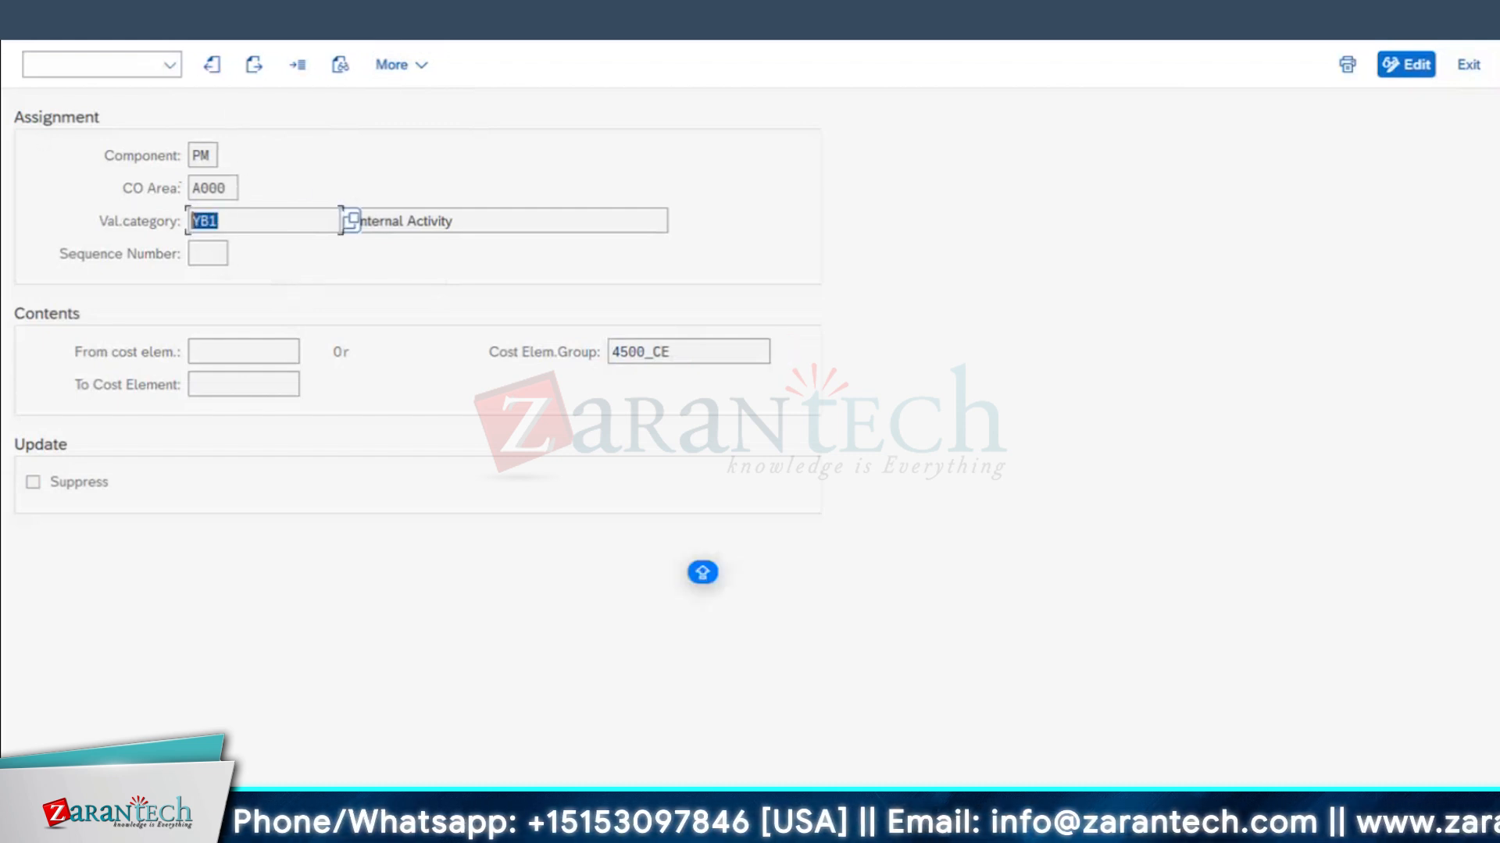
key(F4)
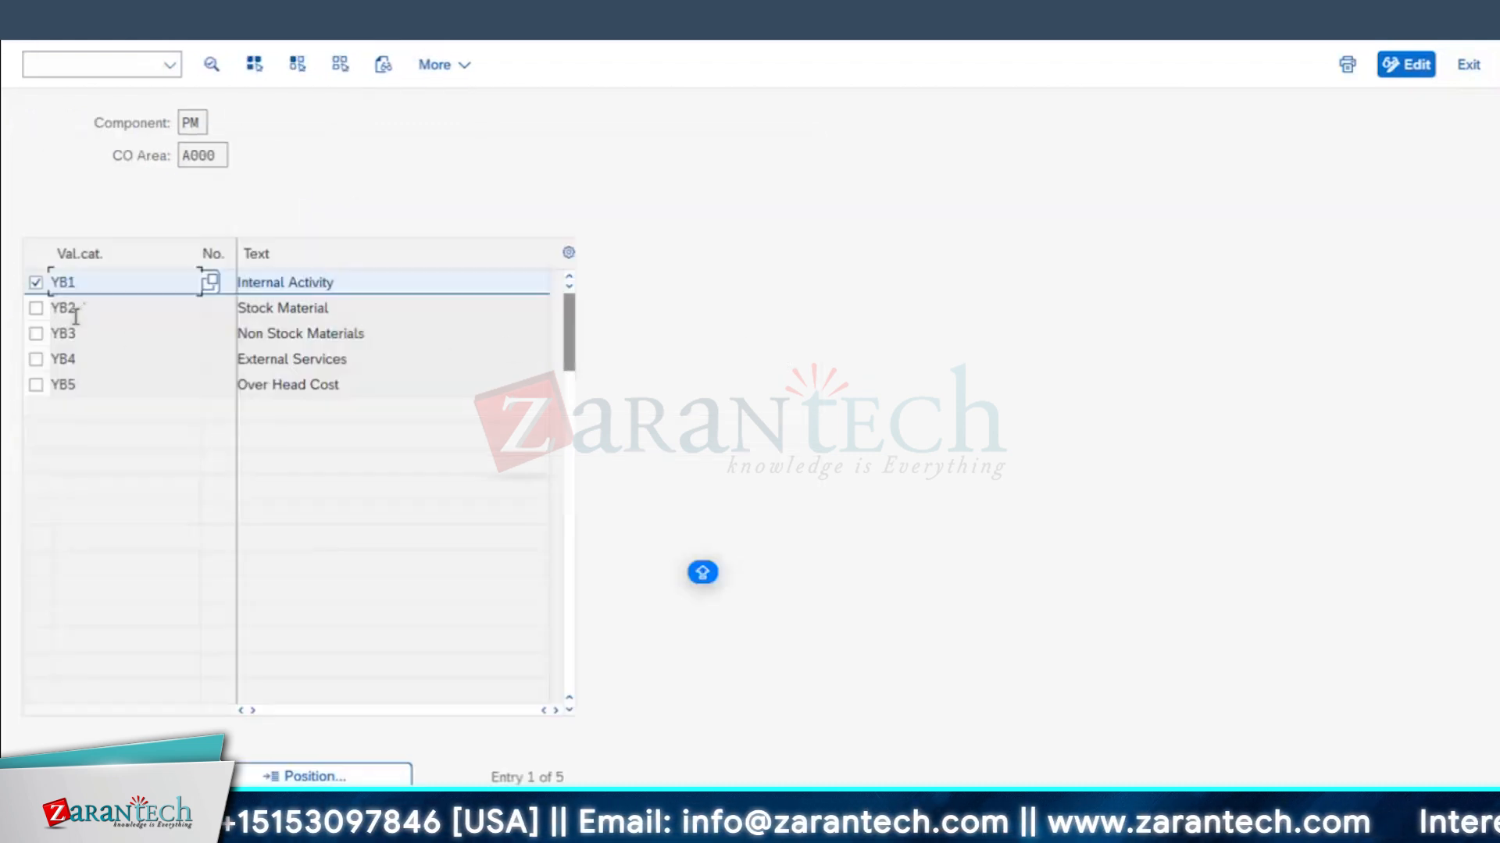
key(Return)
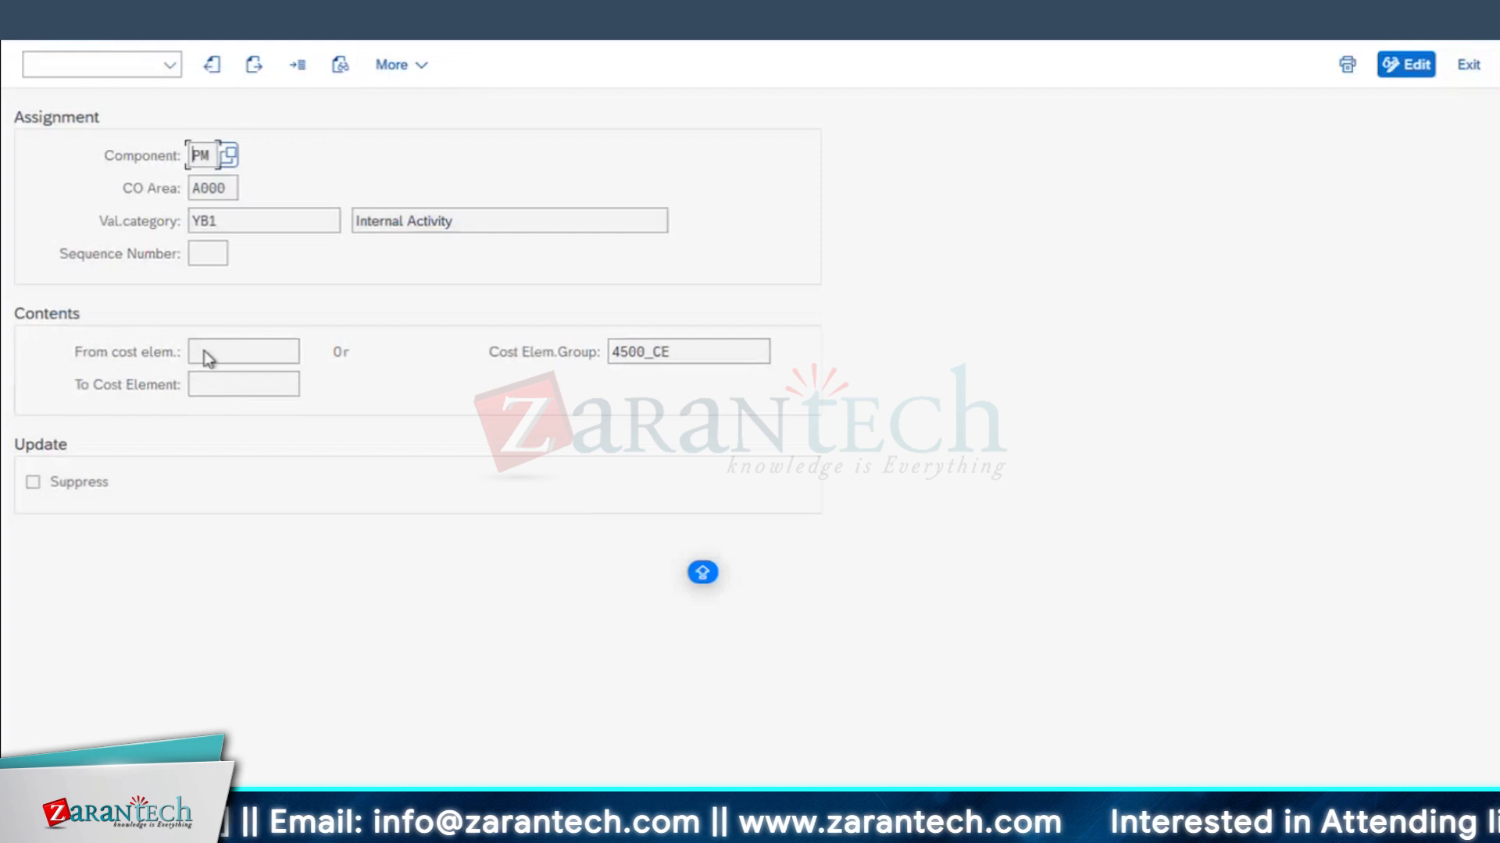
- Browse the available cost element groups of chart of accounts YCOA without choosing one, and return to the value category list
click(206, 352)
click(210, 391)
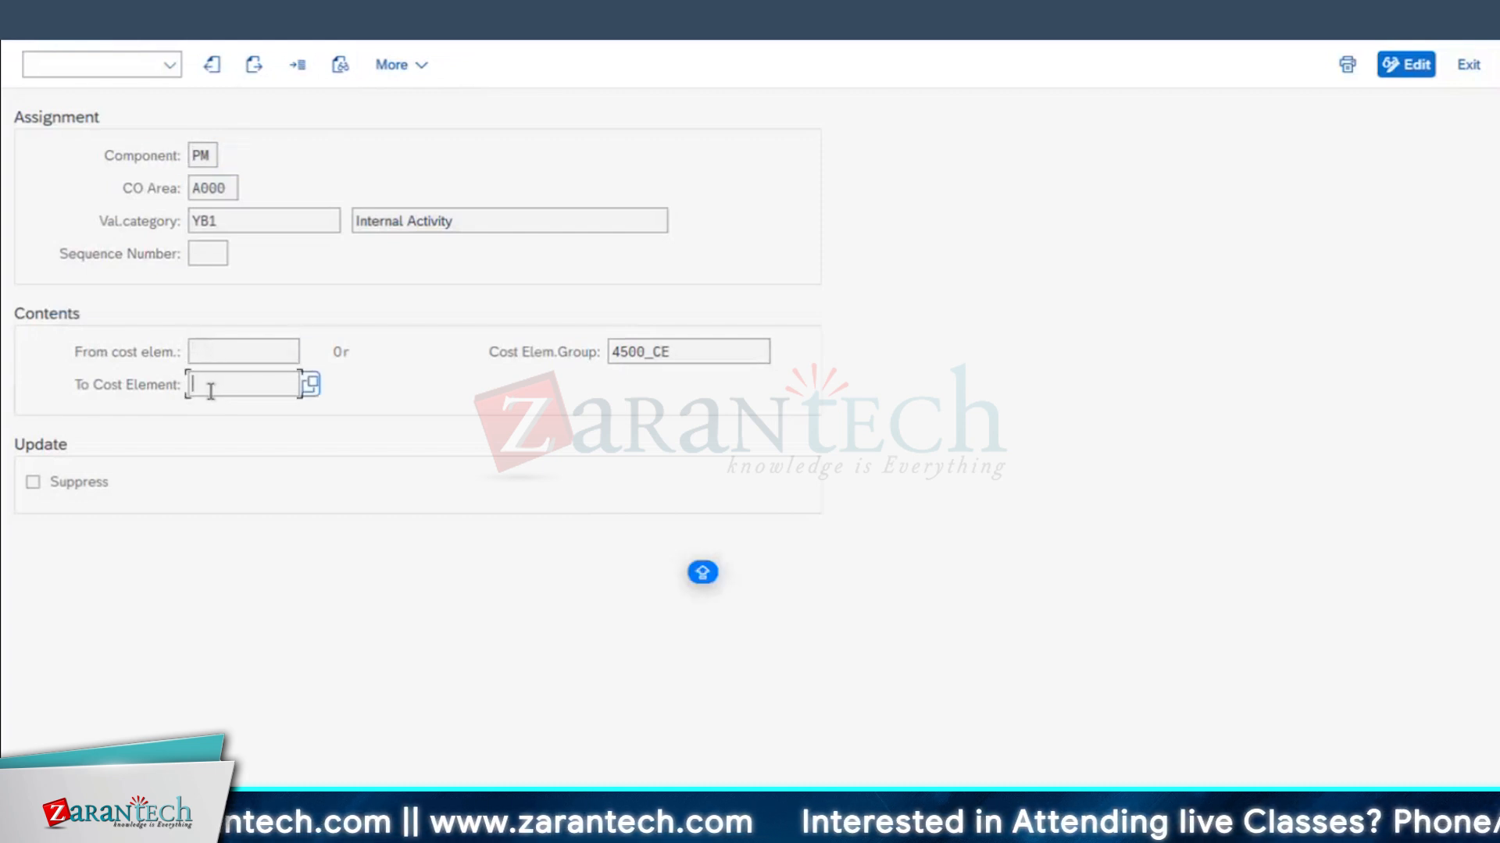
click(311, 352)
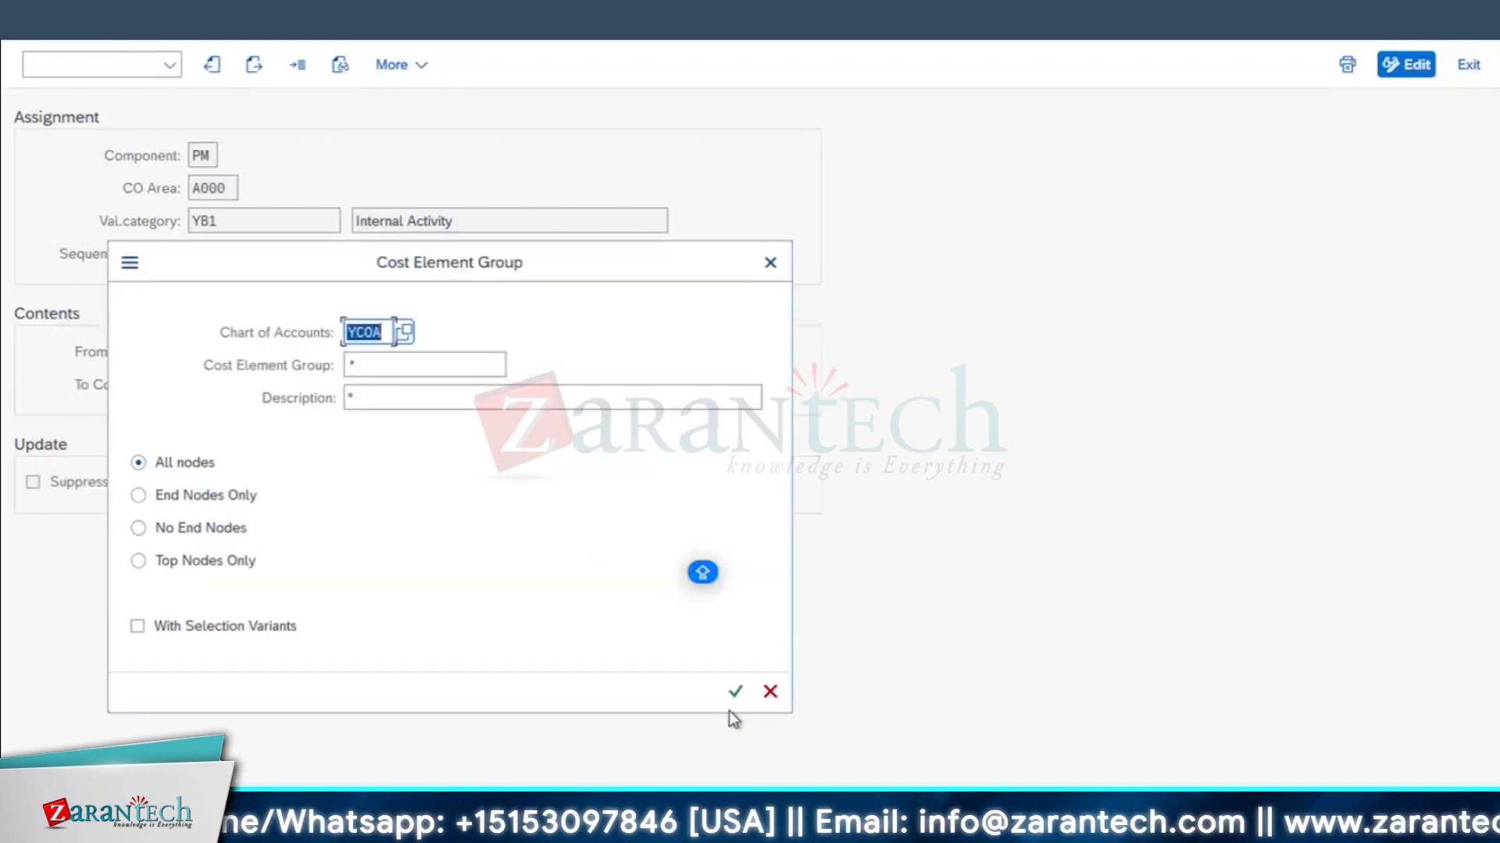
click(736, 692)
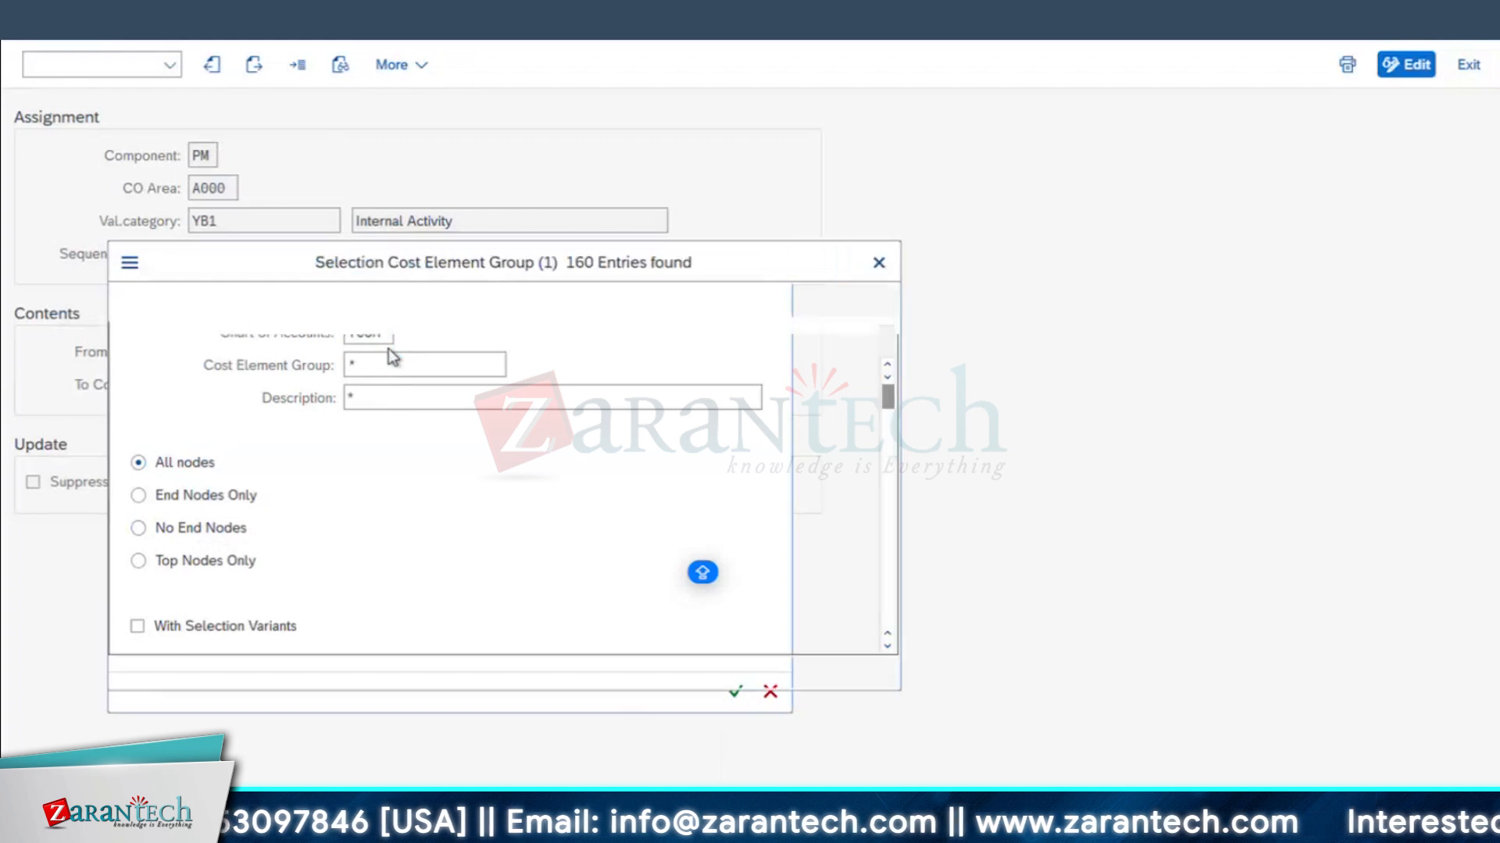
scroll(234, 508, down, 10)
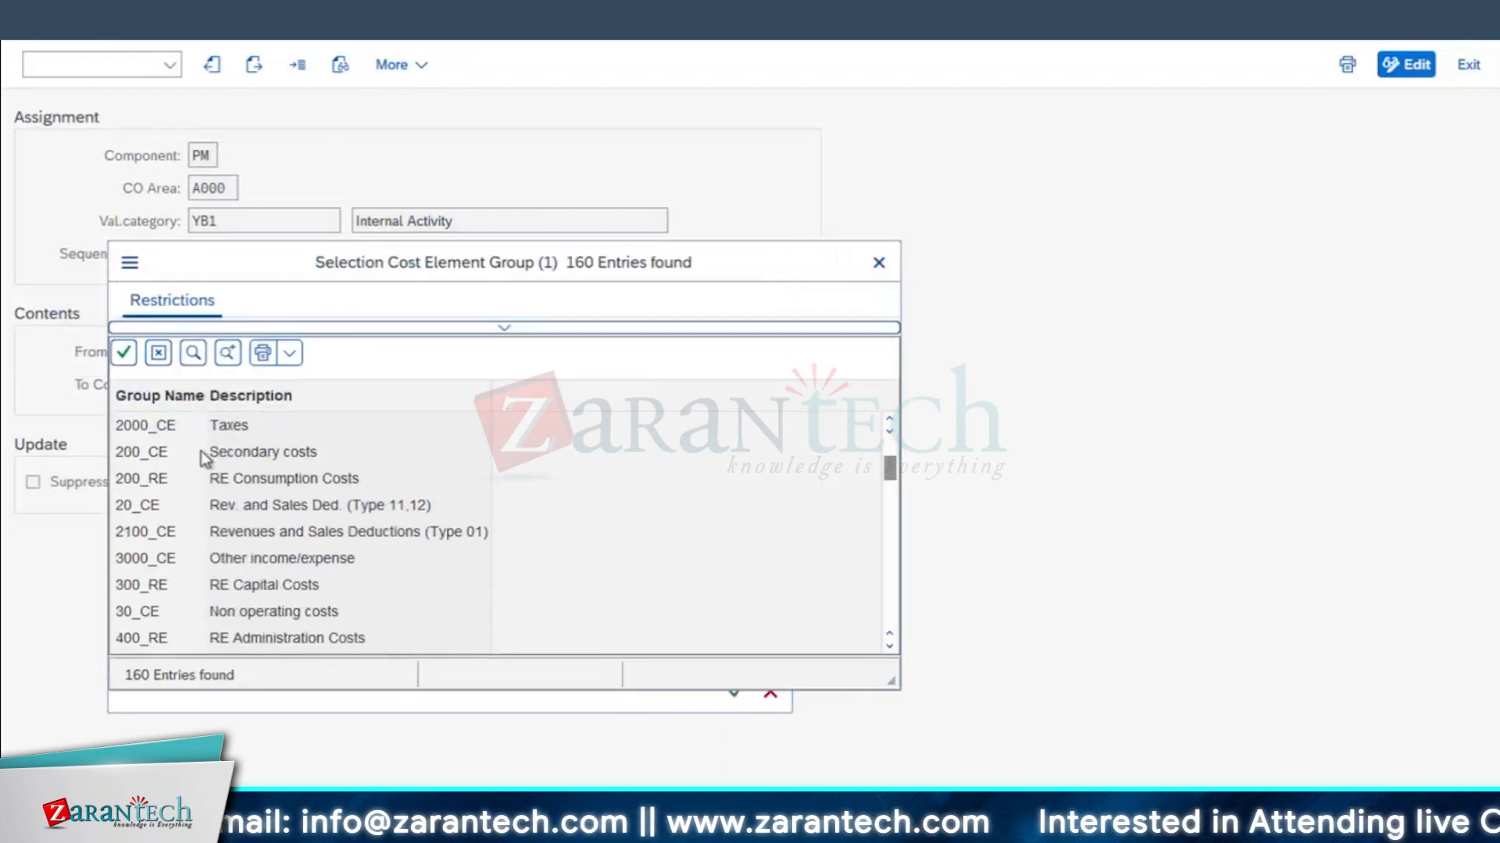
click(879, 263)
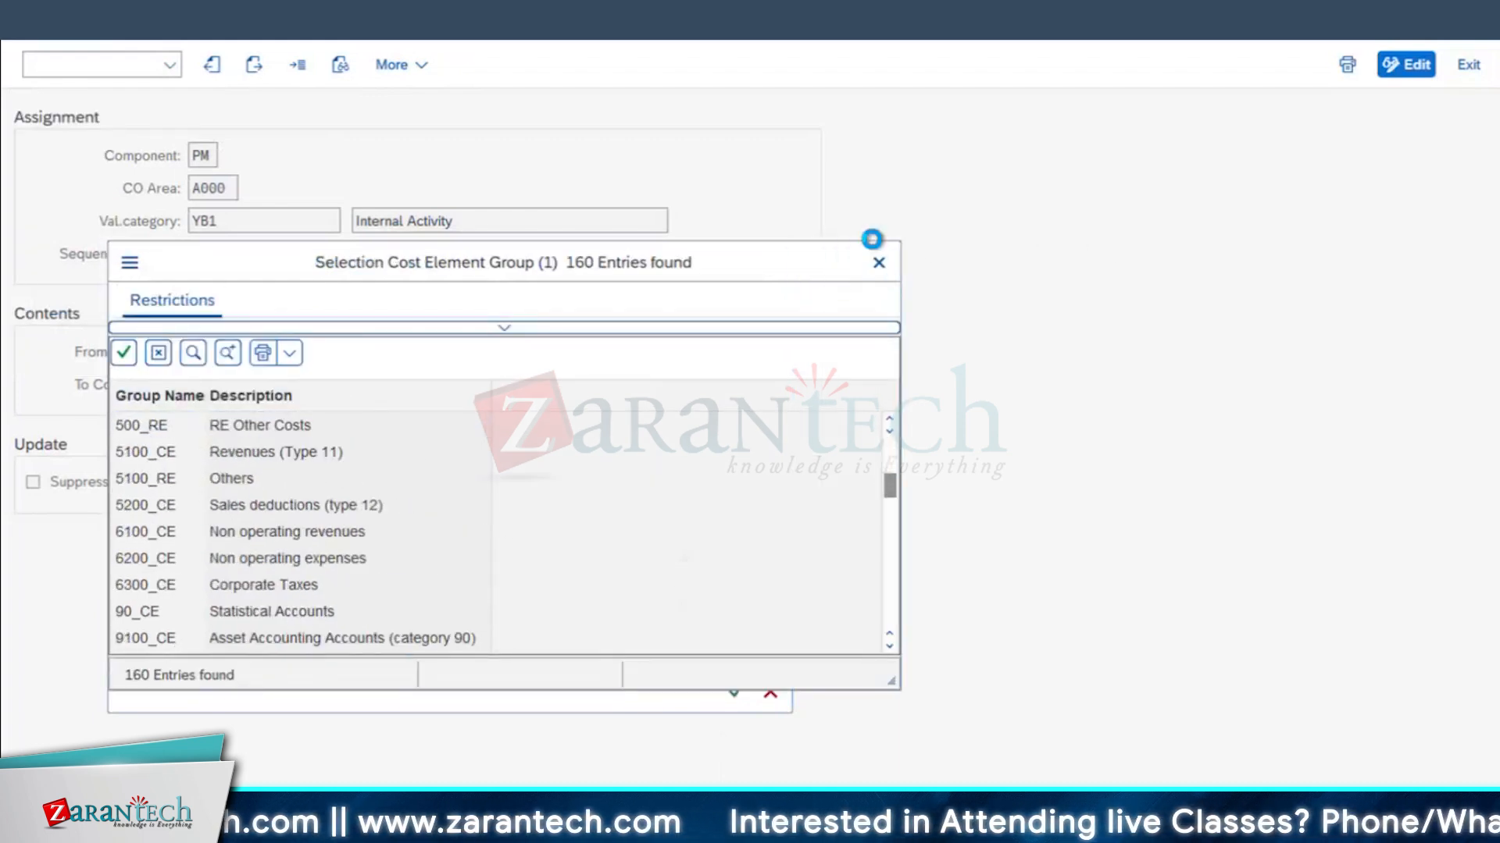
key(F3)
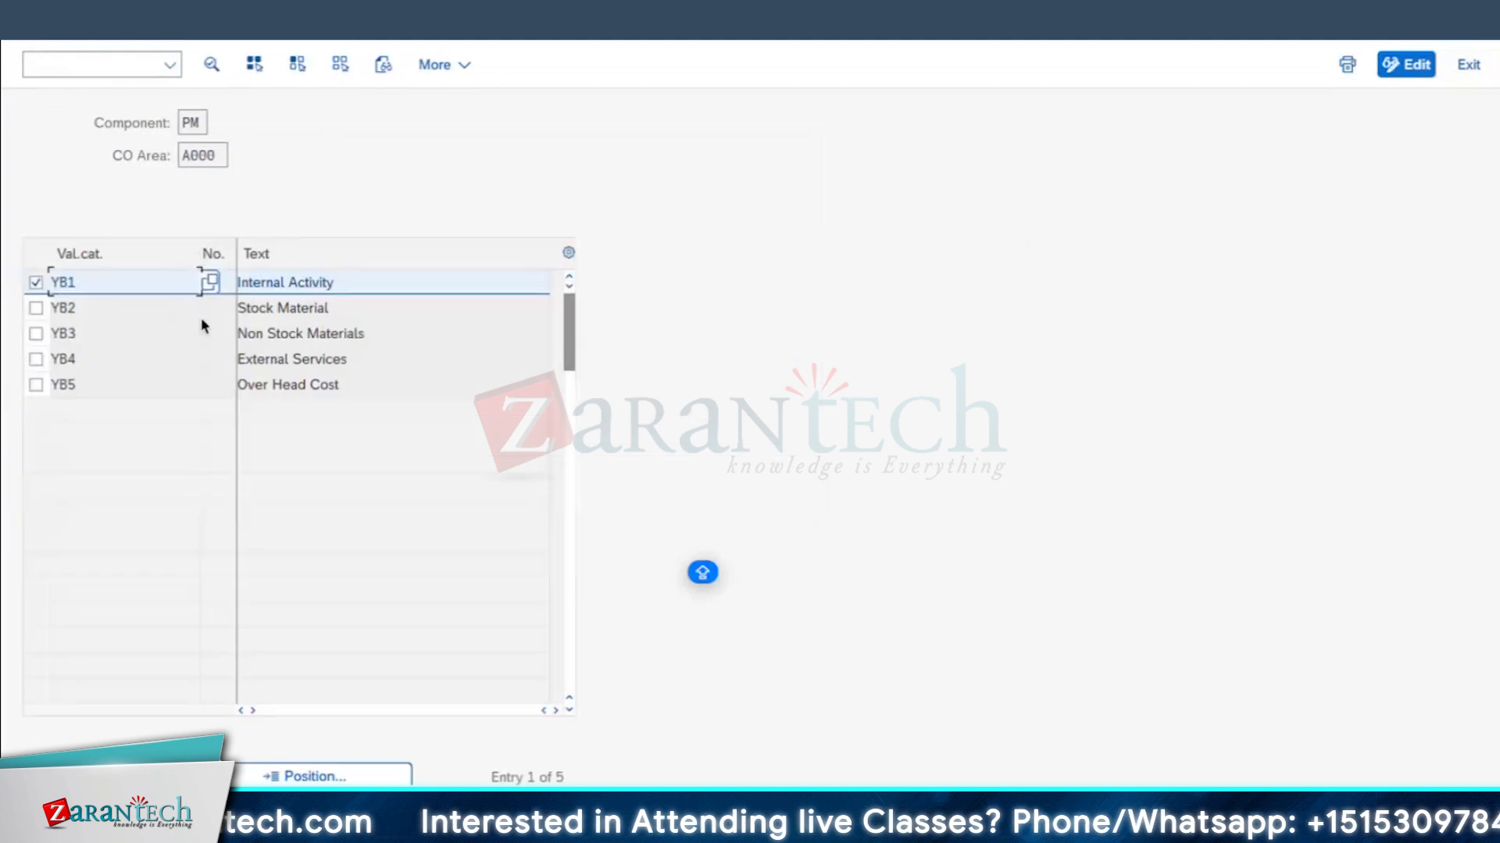
- Try to display the assignment details of value category YB4, External Services, check the cost element group shown and return to the list
double_click(70, 365)
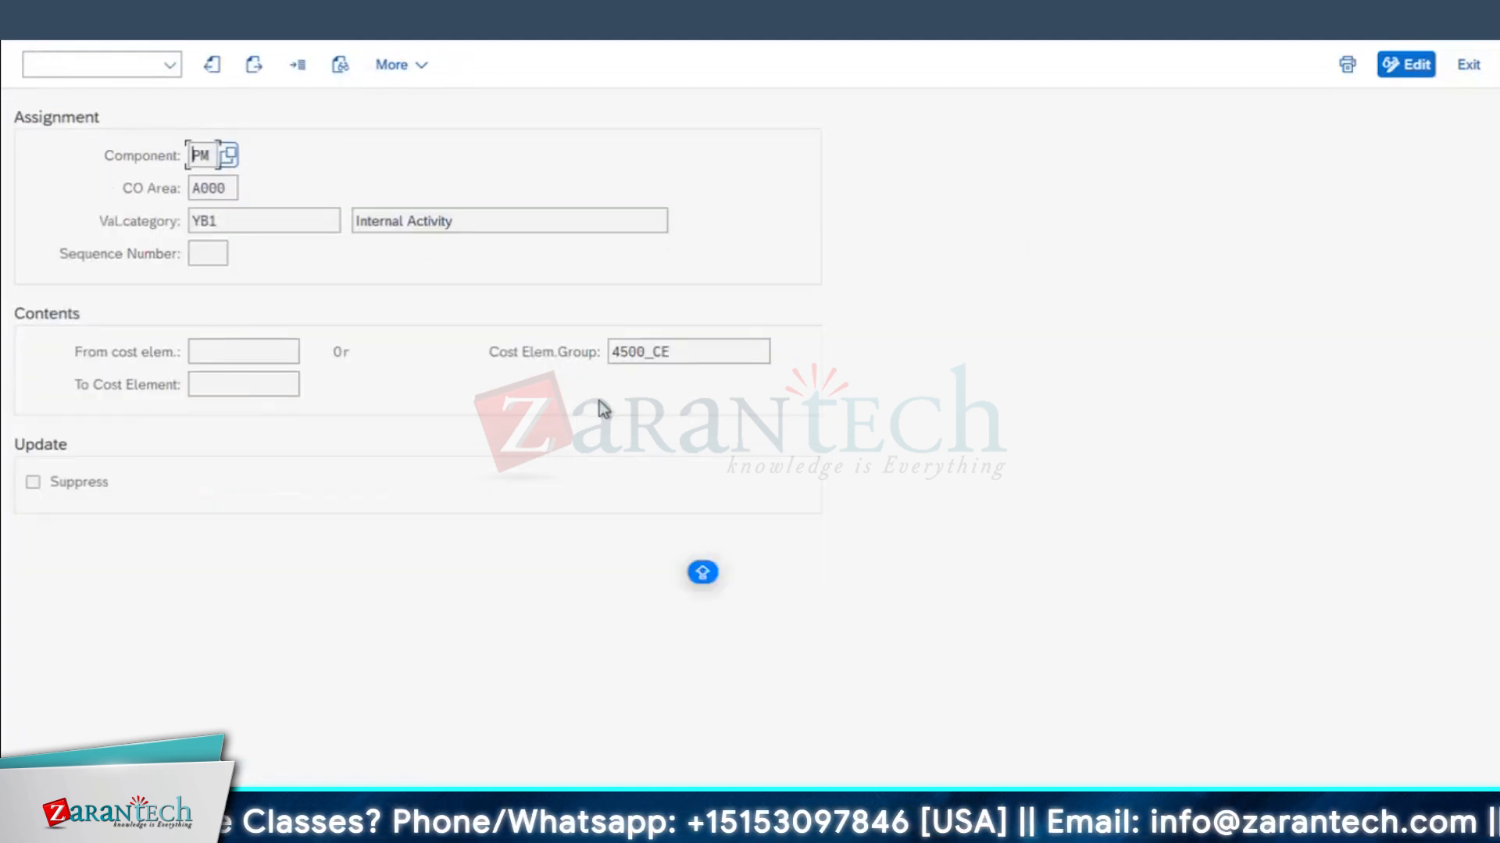
click(39, 23)
double_click(73, 364)
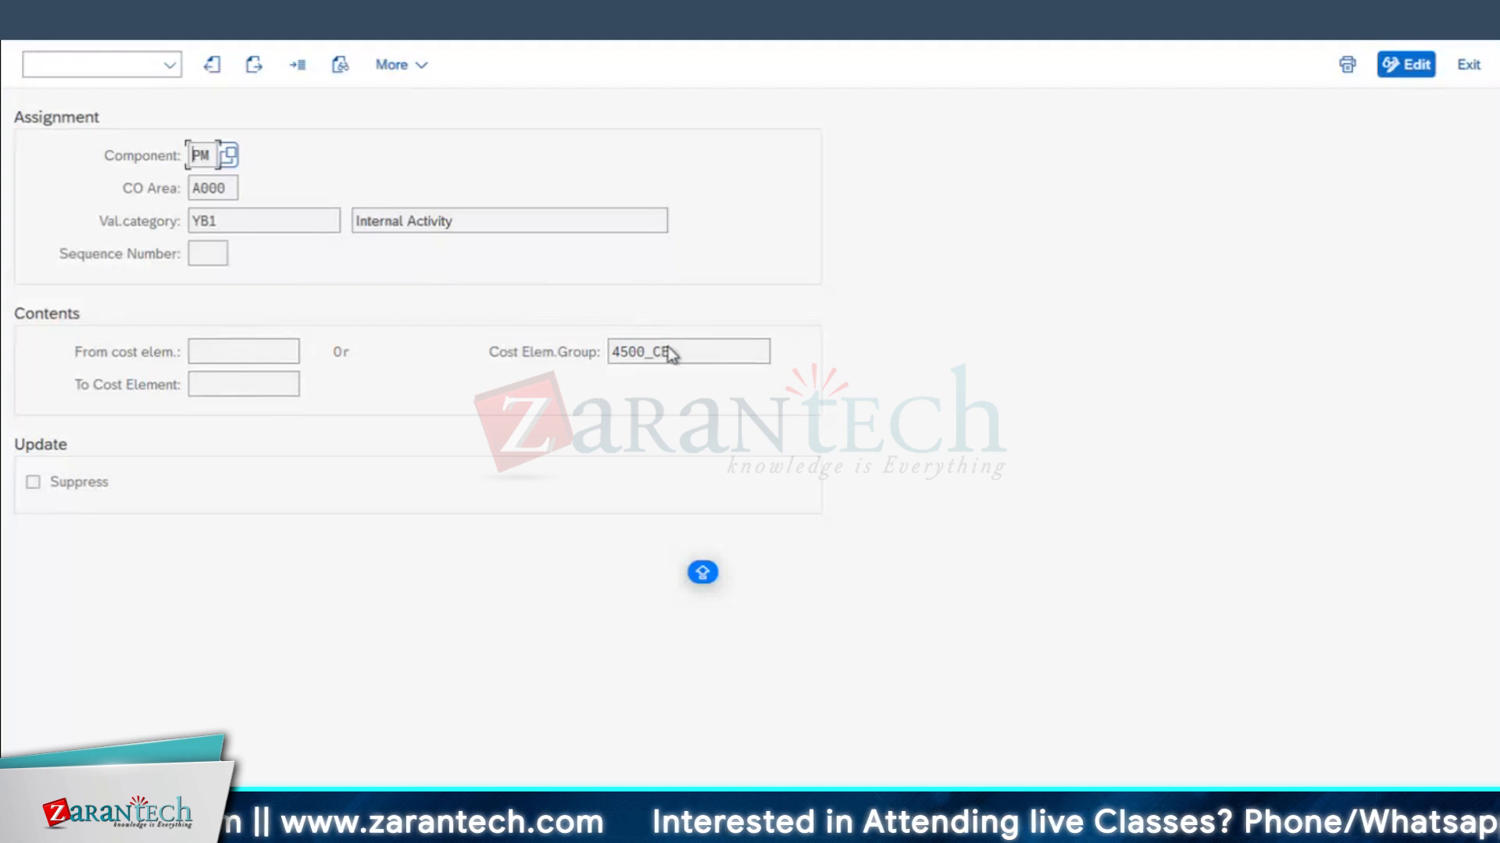
key(F3)
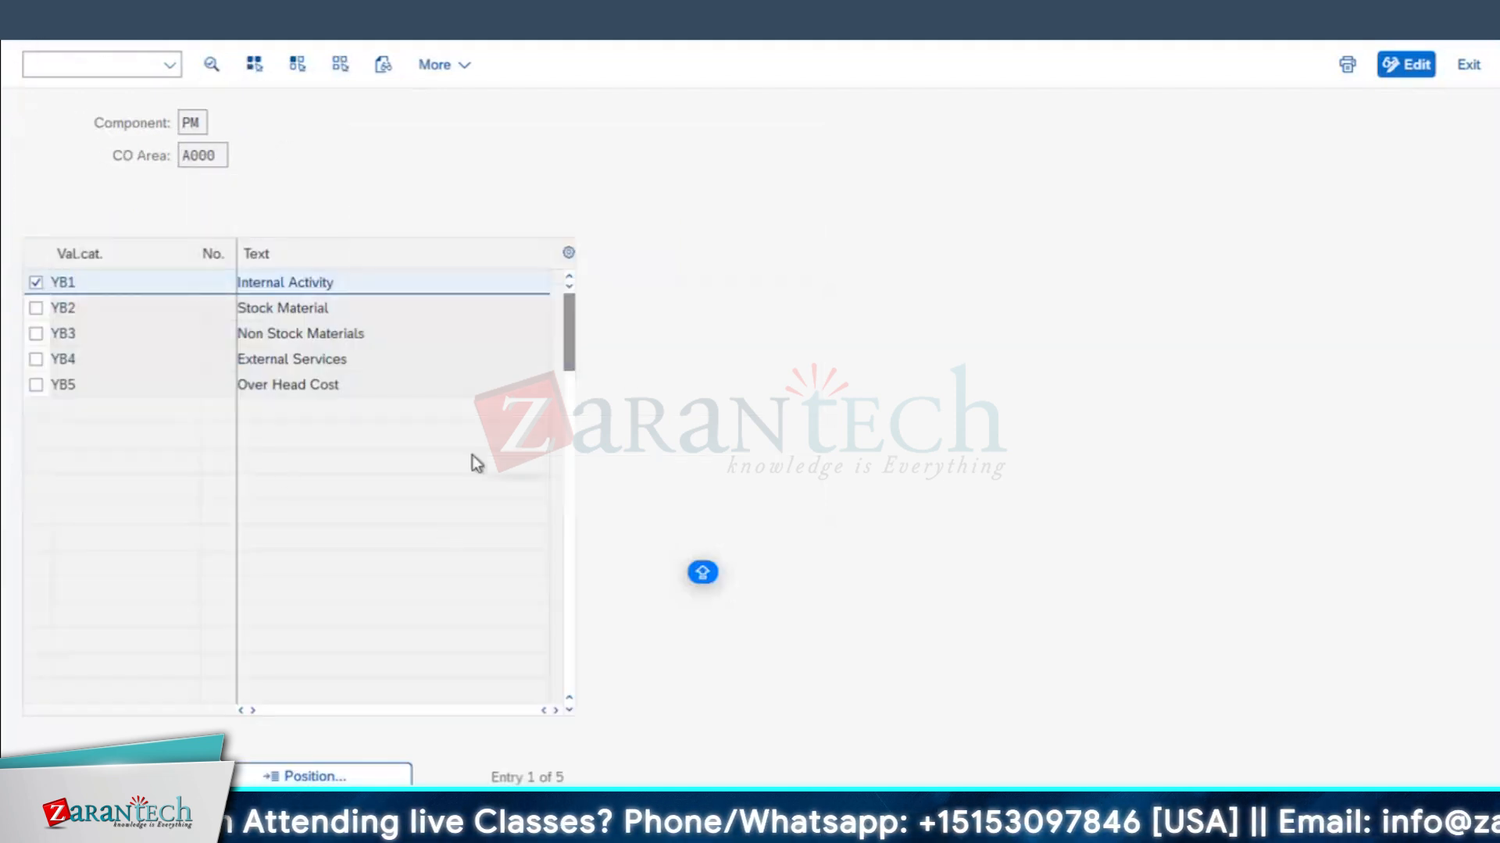
- Look through the maintenance order customizing settings outside the value category view, and the maintenance and inspection apps on the SAP Fiori home page
key(F3)
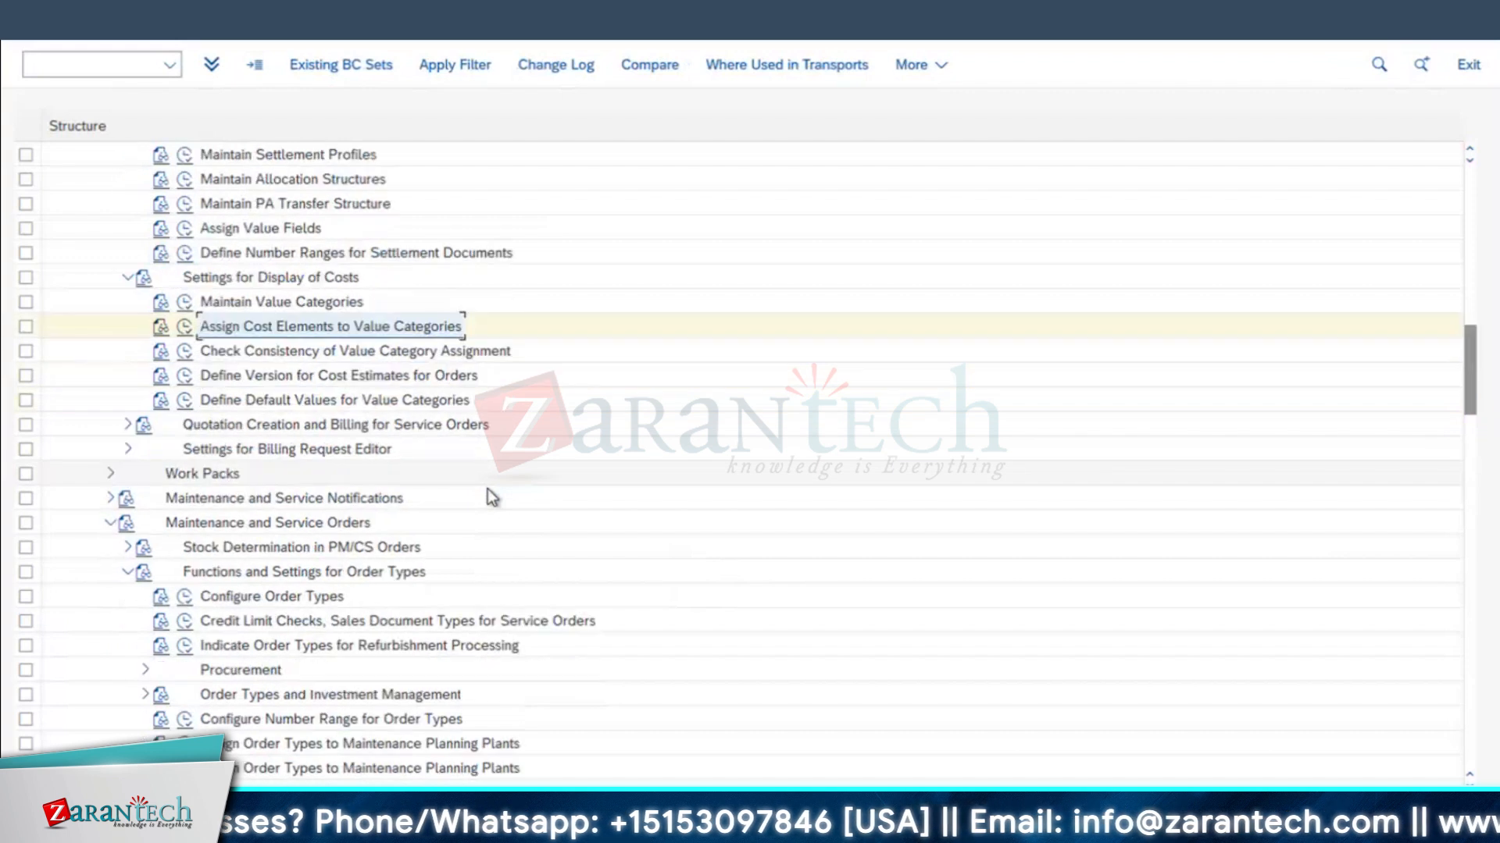
scroll(488, 491, down, 1)
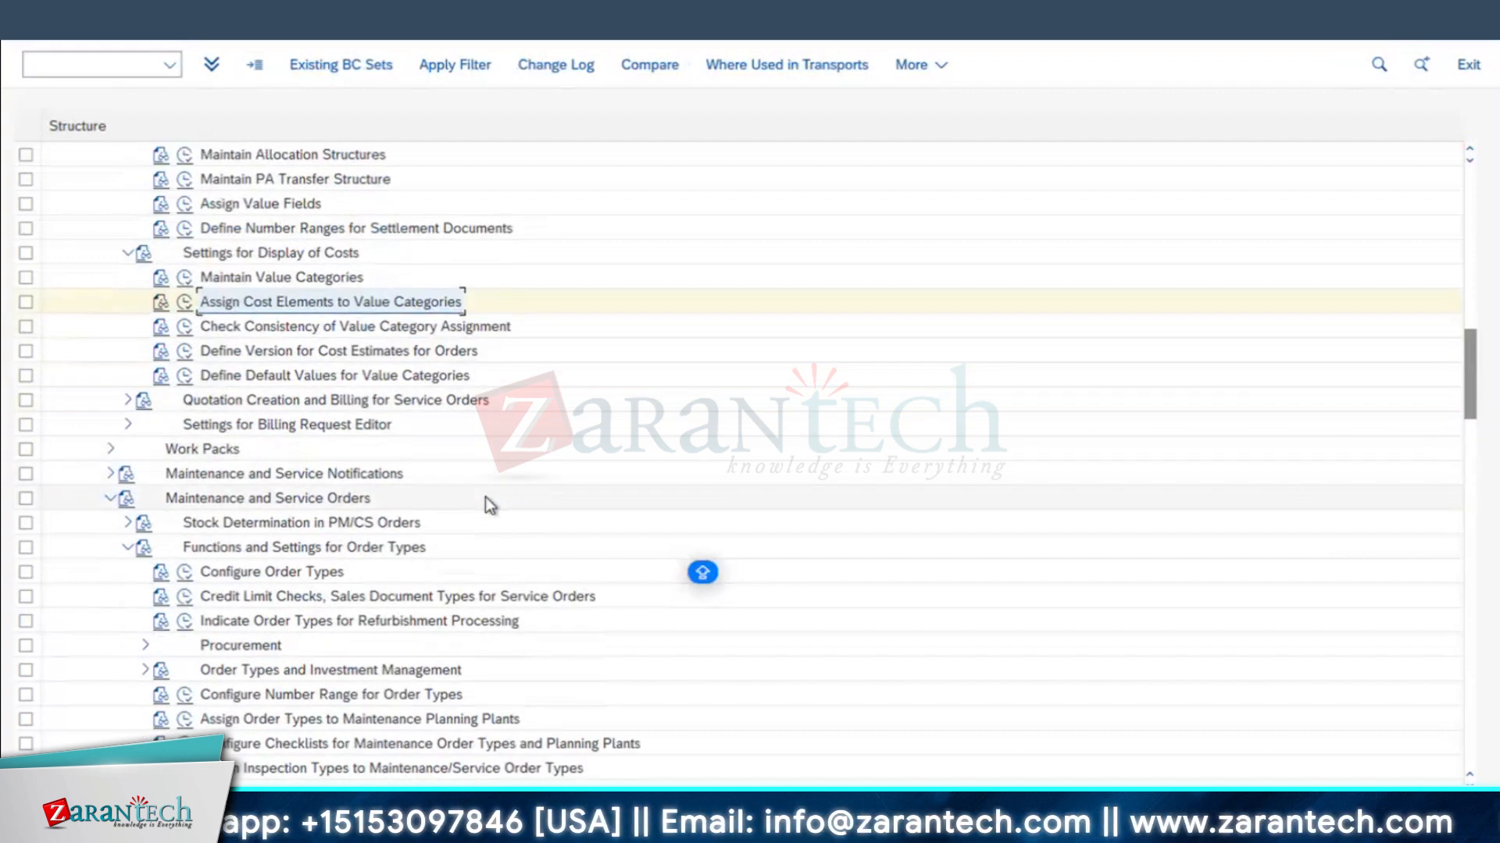
scroll(485, 497, down, 3)
scroll(485, 496, down, 4)
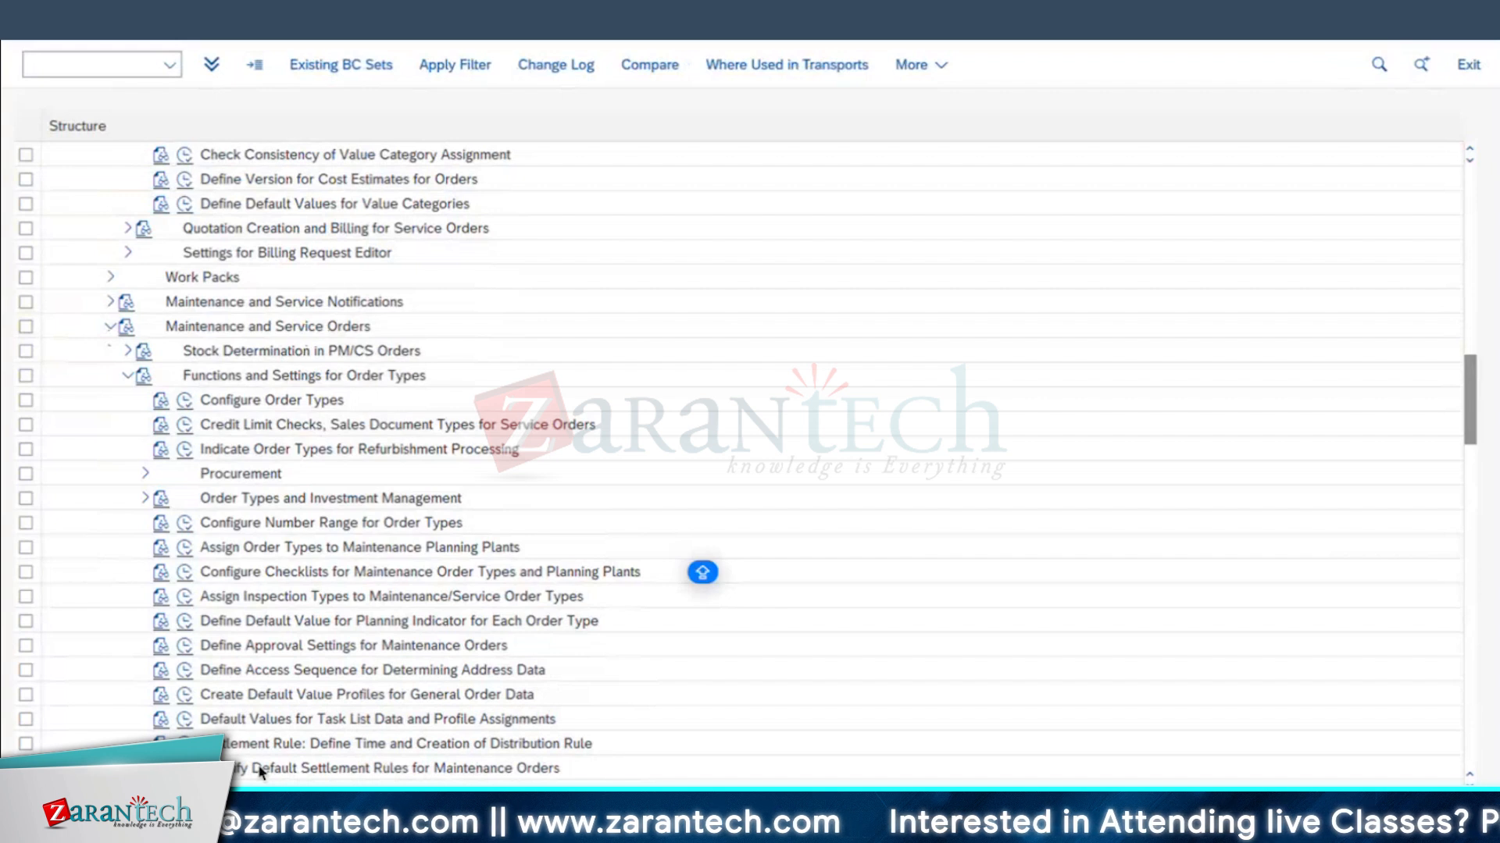
mouse_move(281, 824)
click(475, 756)
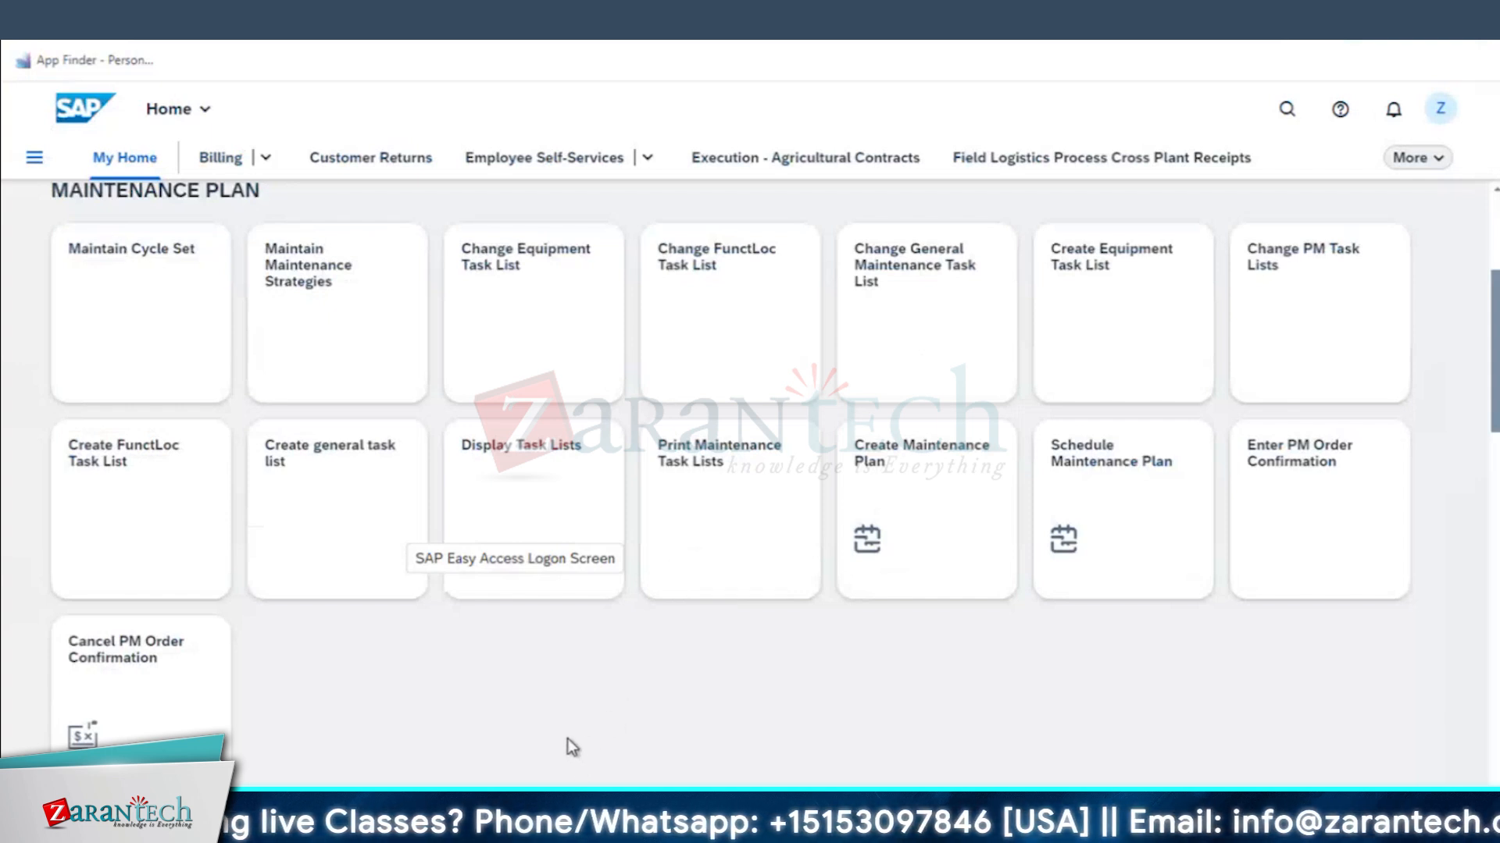
scroll(567, 738, down, 10)
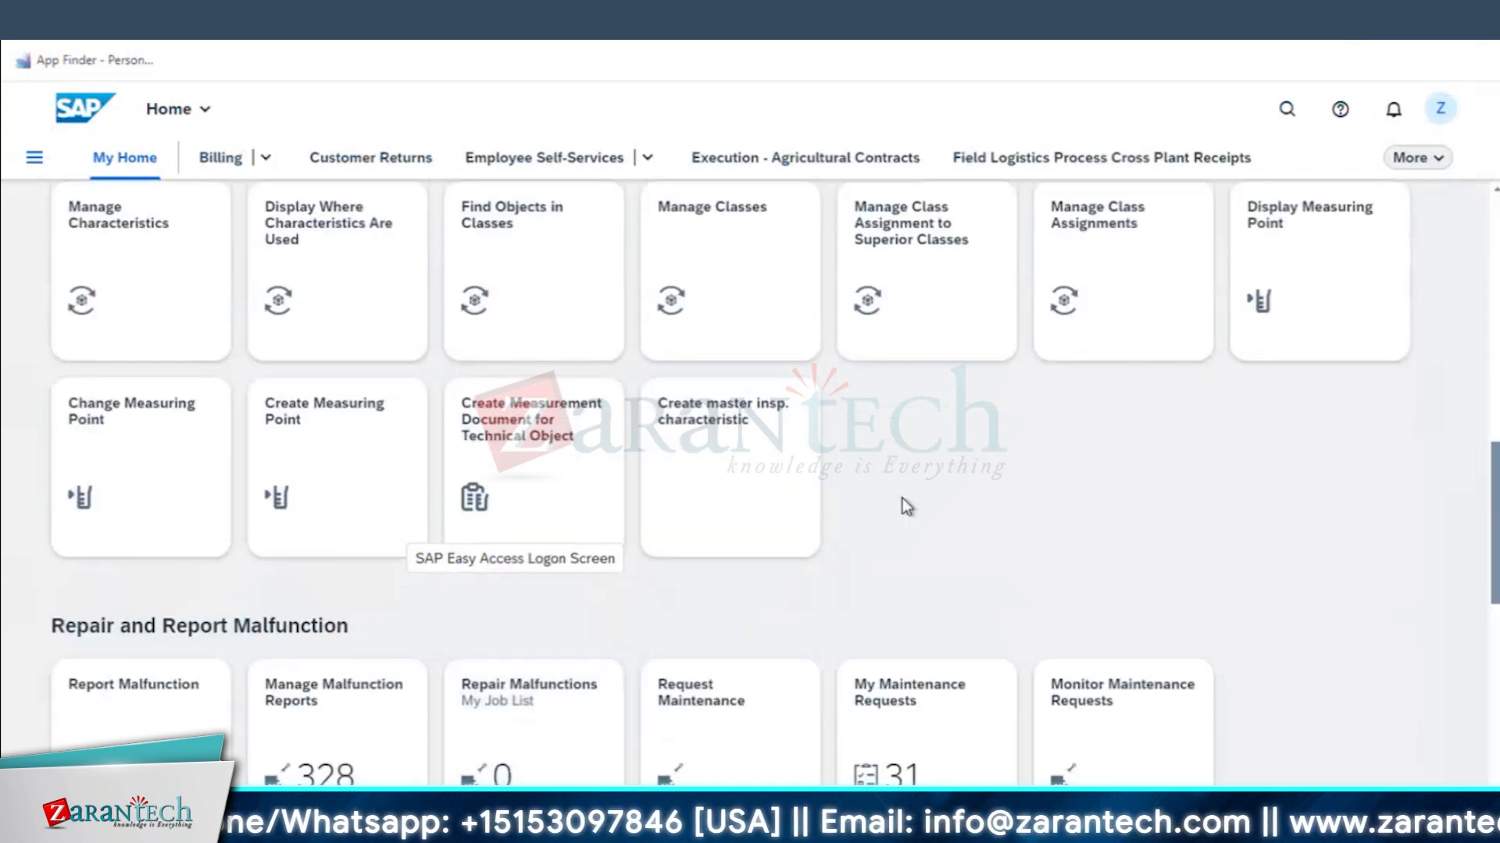
scroll(902, 499, up, 1)
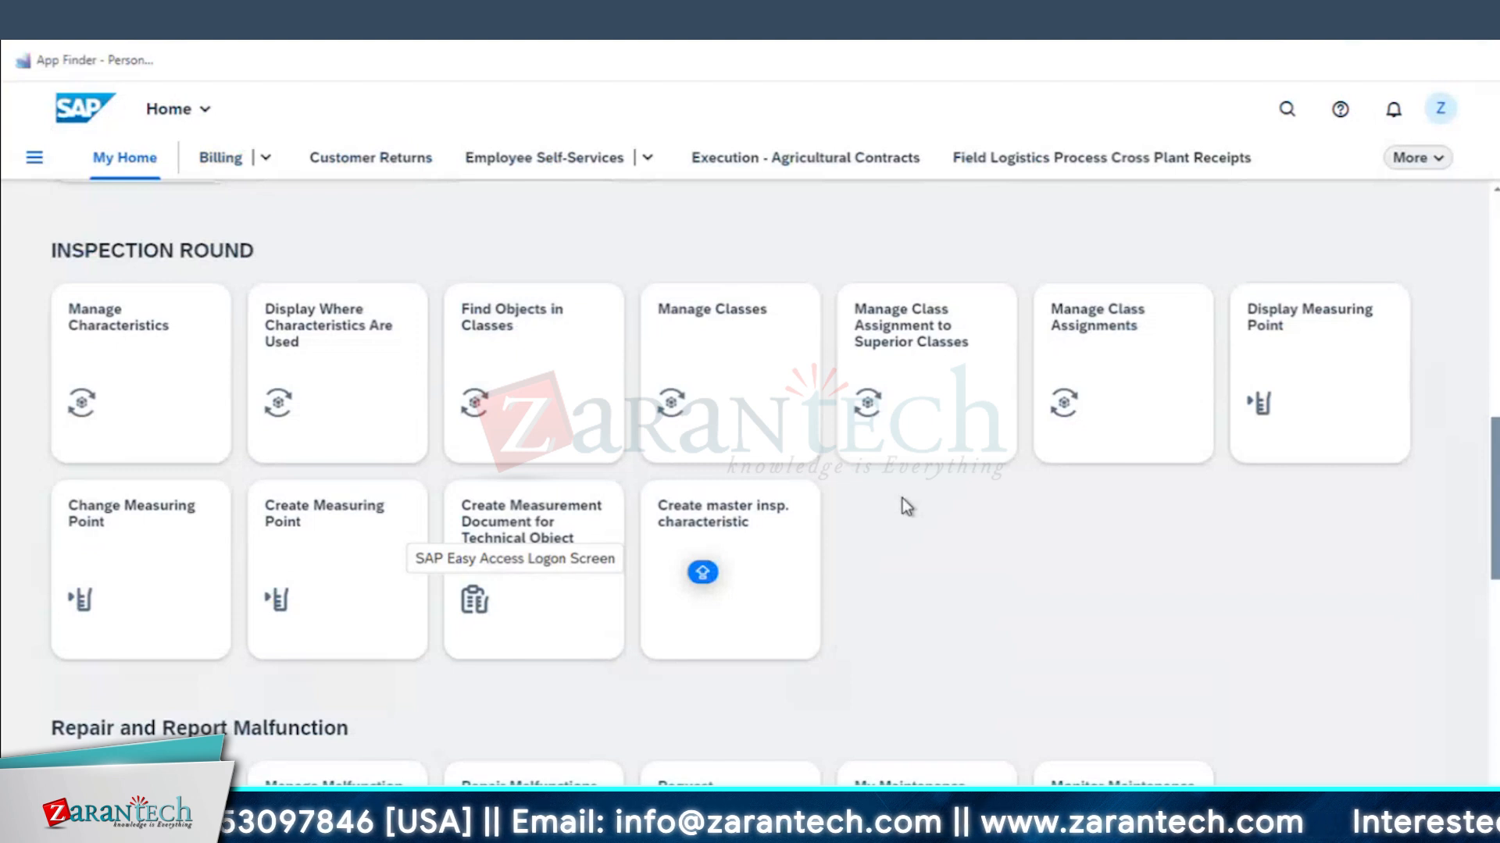
- Switch to the blank Excel workbook and enter the heading CALIBRATION ORDER in cell B3
key(super+Tab)
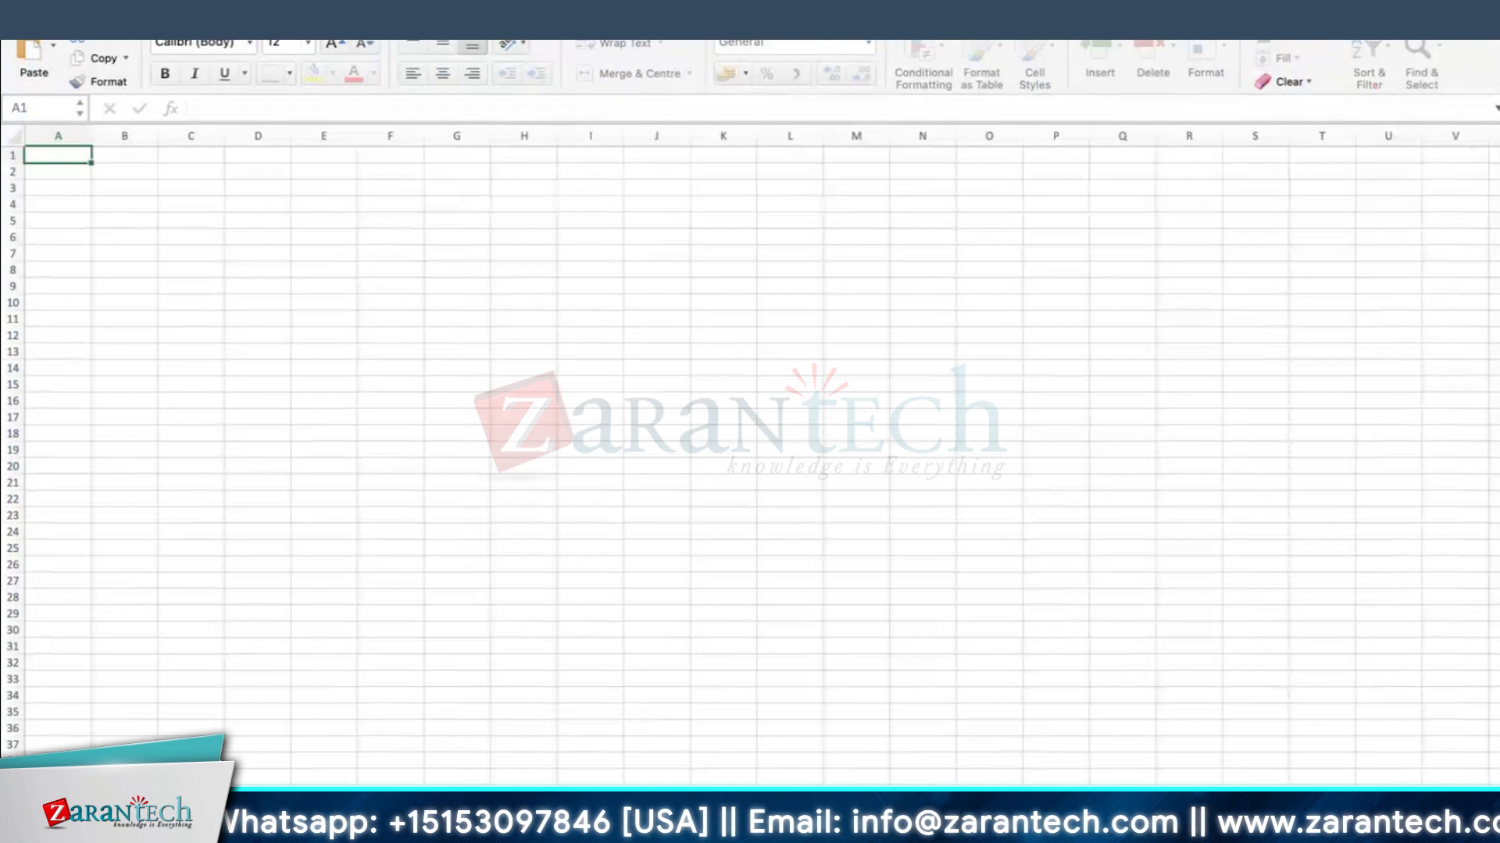
click(134, 188)
text(CALIBRATION ORDER)
key(Return)
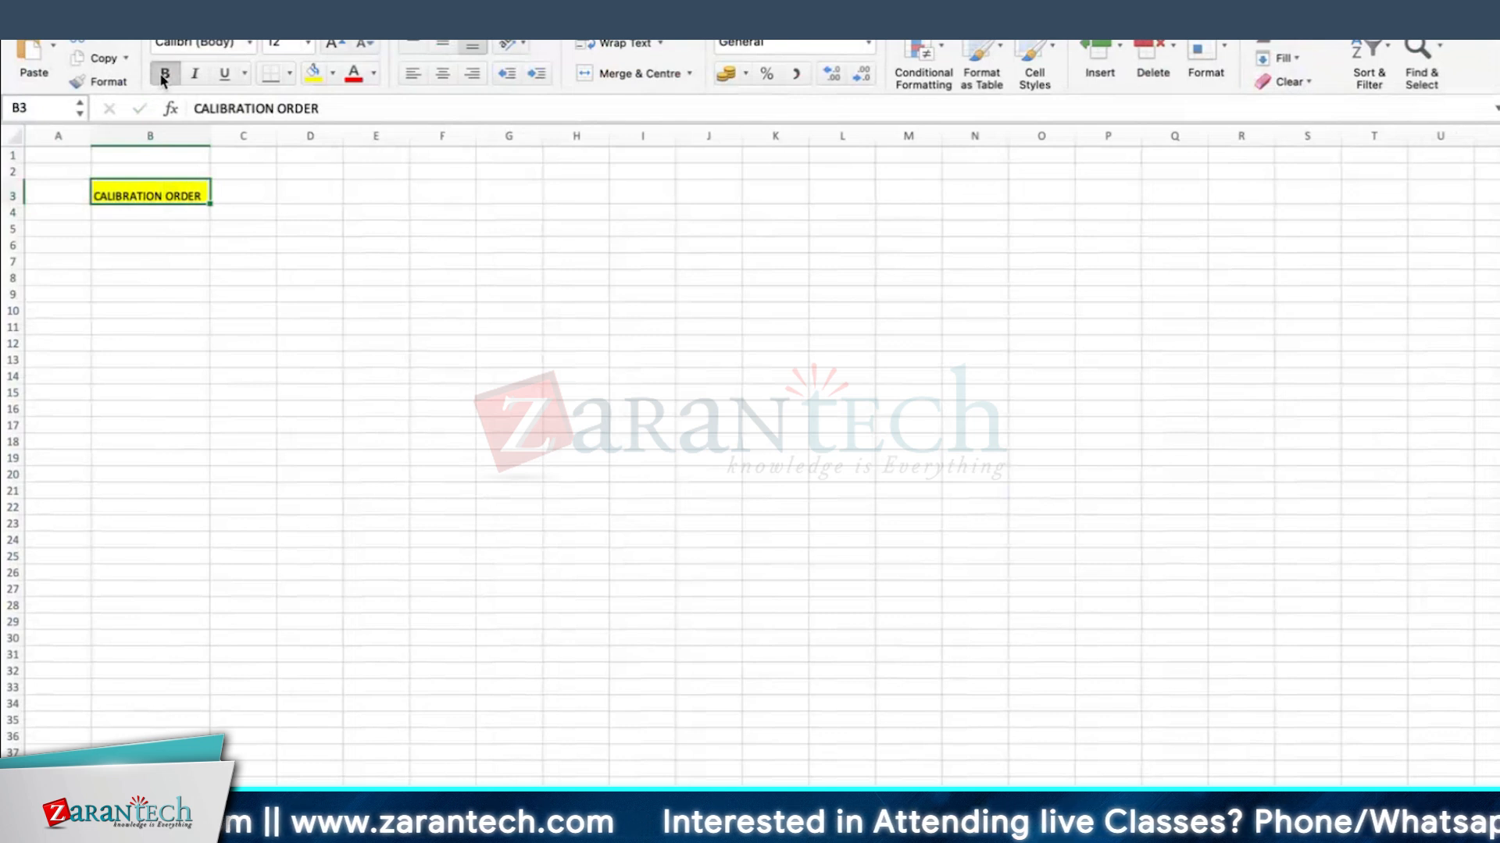
- Format the CALIBRATION ORDER heading in B3 with bold text, a yellow fill and all borders
click(164, 73)
click(443, 185)
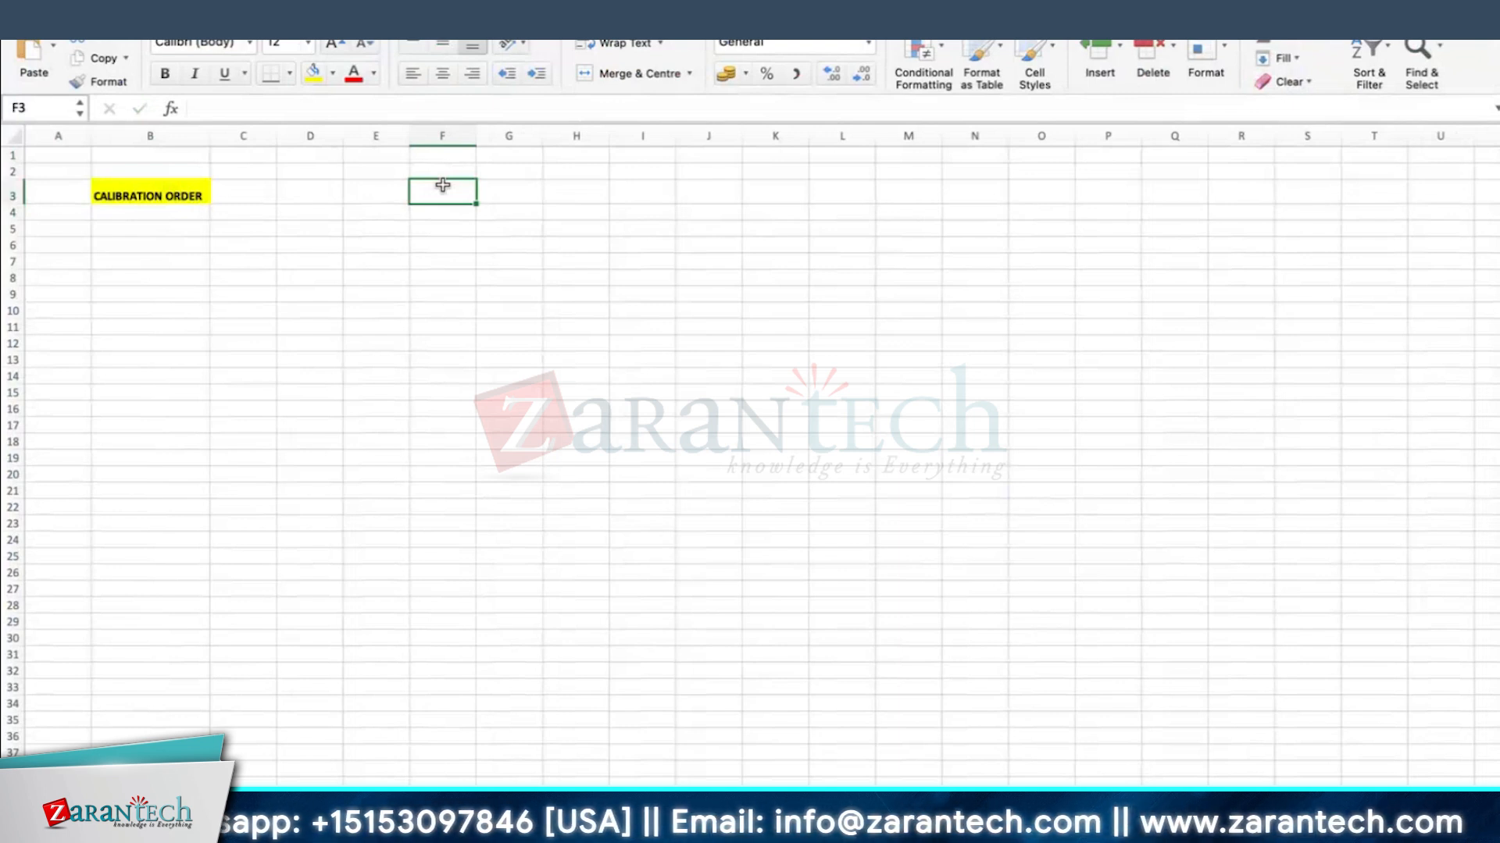
click(117, 195)
click(290, 73)
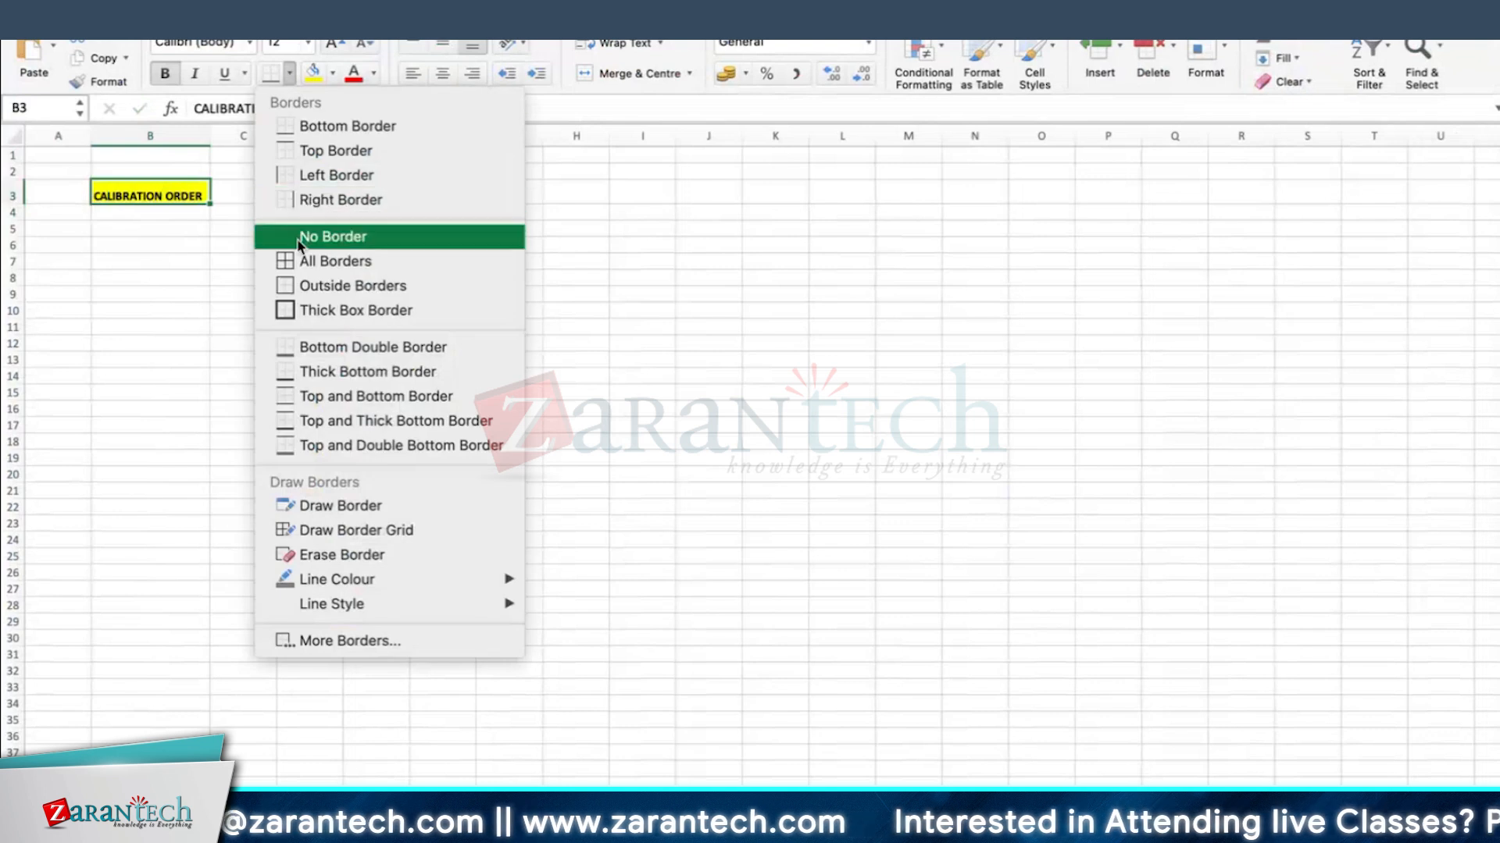
click(328, 257)
- Enter EQUIPMENT CATEGORIES in cell B8 and widen column B so the text fits
click(164, 275)
text(EQUIPME)
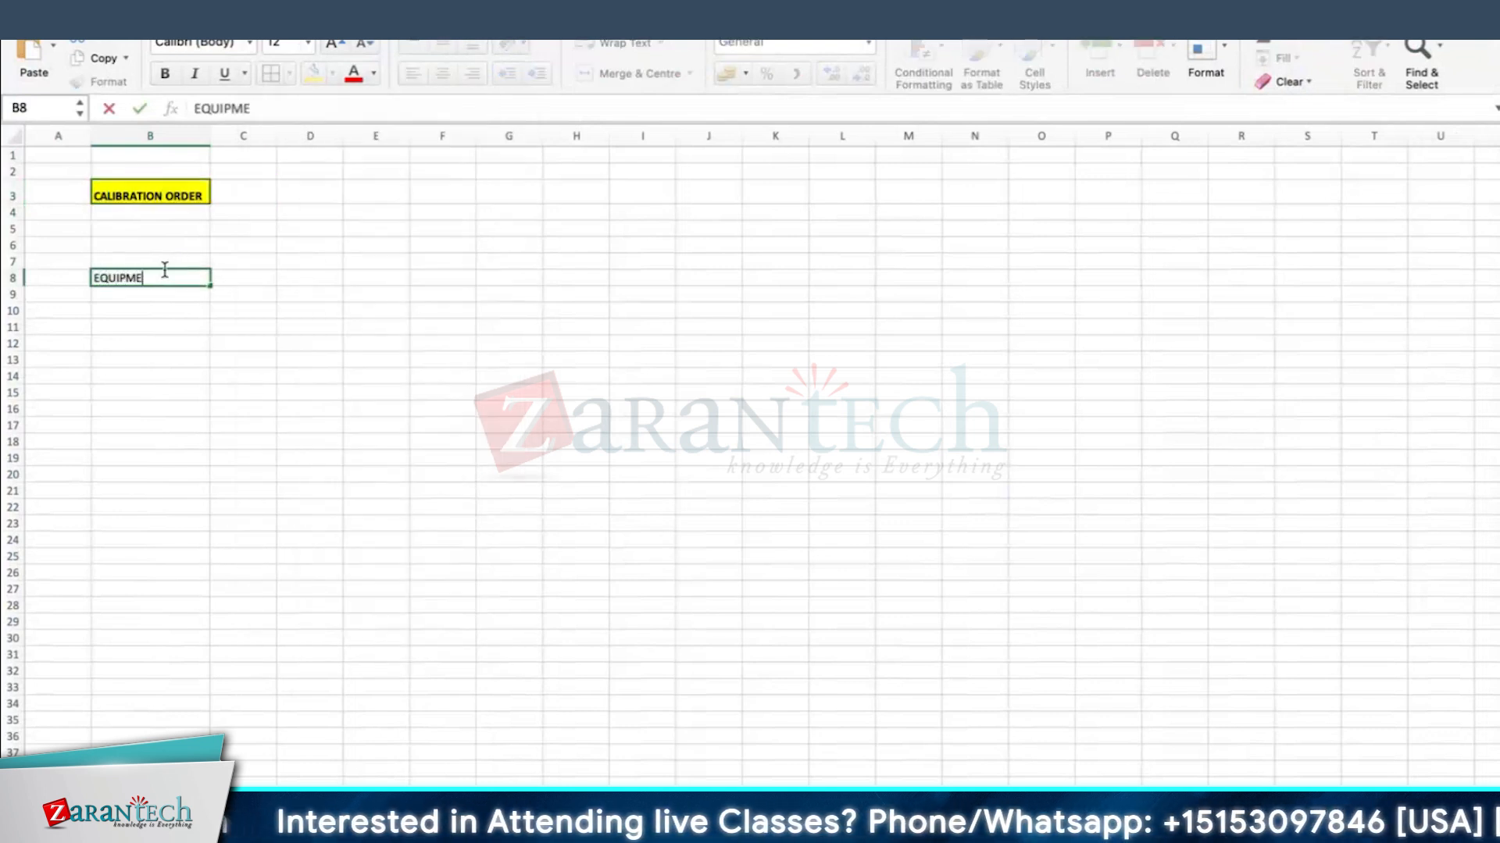
text(NT CATEGORIES)
key(Return)
drag(211, 136, 292, 136)
- List the equipment categories MACHINES and FLEET in cells C8 and C9
key(Up)
key(Right)
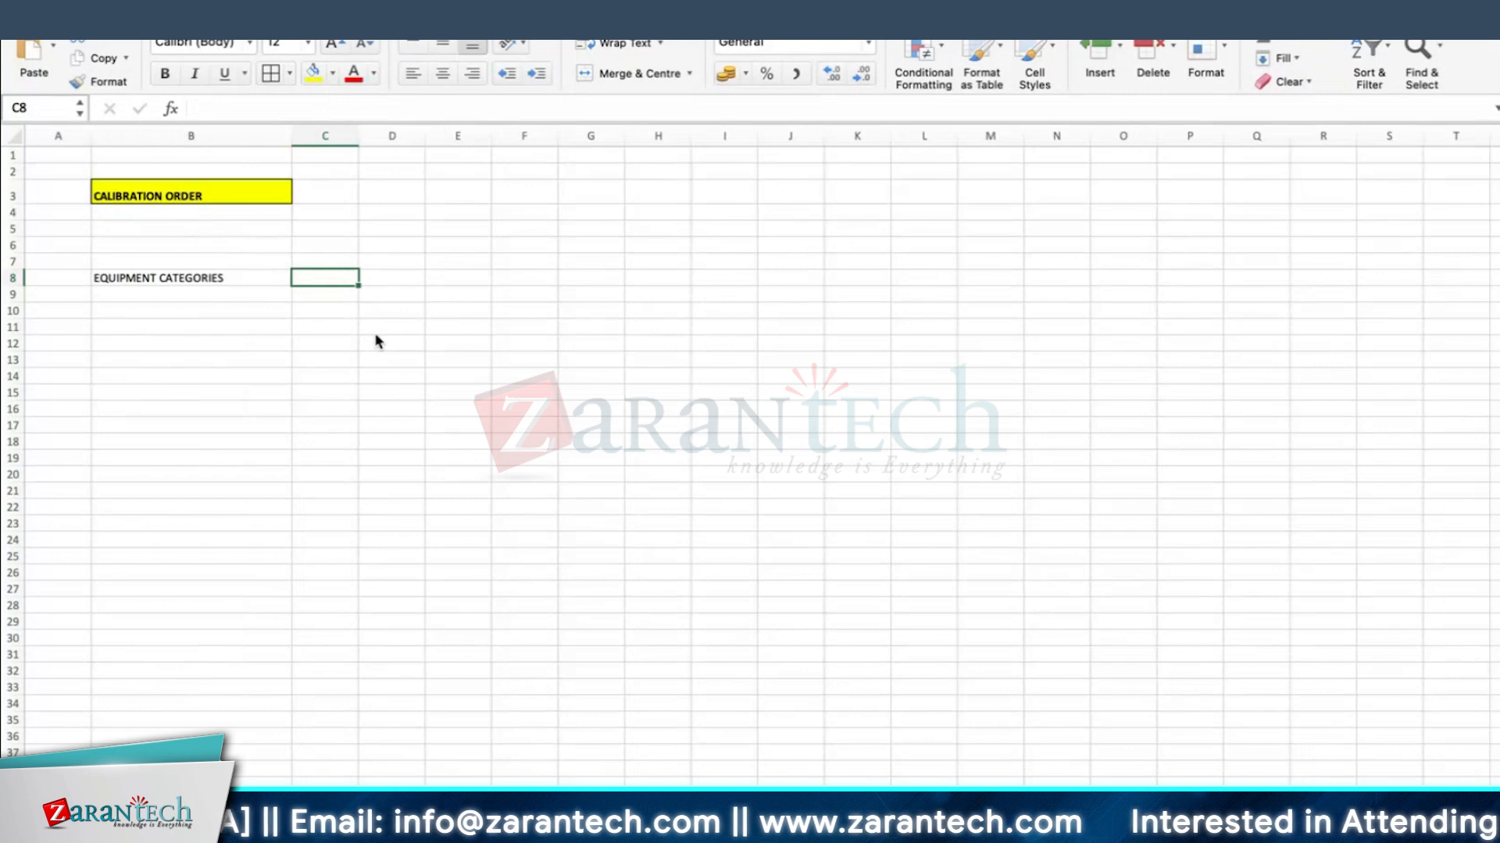
text(MACH)
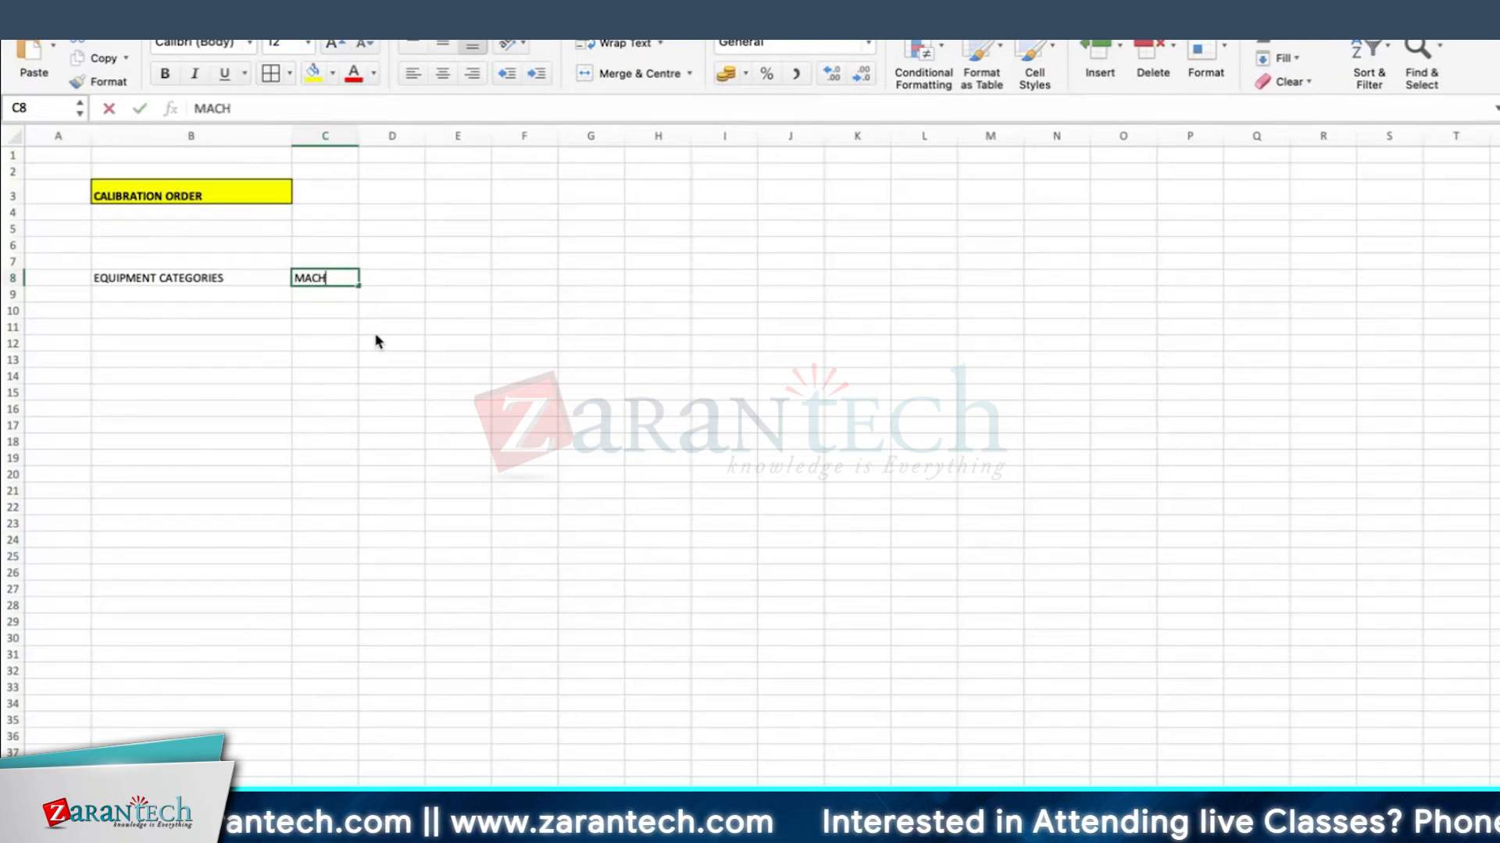
key(Return)
text(FLEE)
key(Return)
- Enter the category codes M for machines and F for fleet in cells D8 and D9
key(Up)
key(Up)
key(Right)
text(M)
key(Return)
text(F)
key(Return)
- Add the PRT category in cell C10 with the code P in D10
key(Left)
text(PRT)
key(Tab)
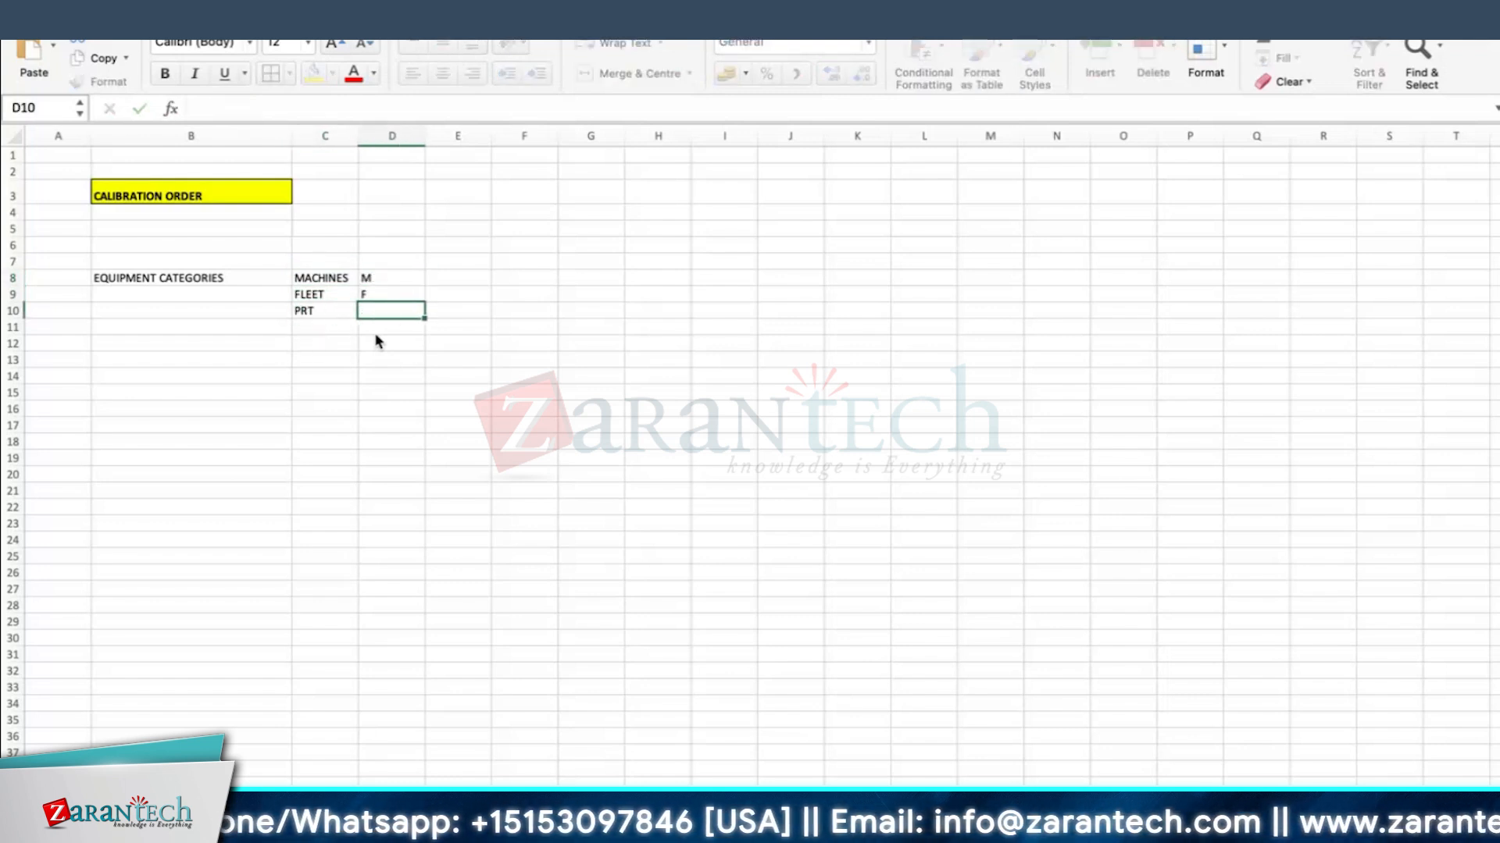
text(P)
key(Return)
drag(328, 314, 380, 314)
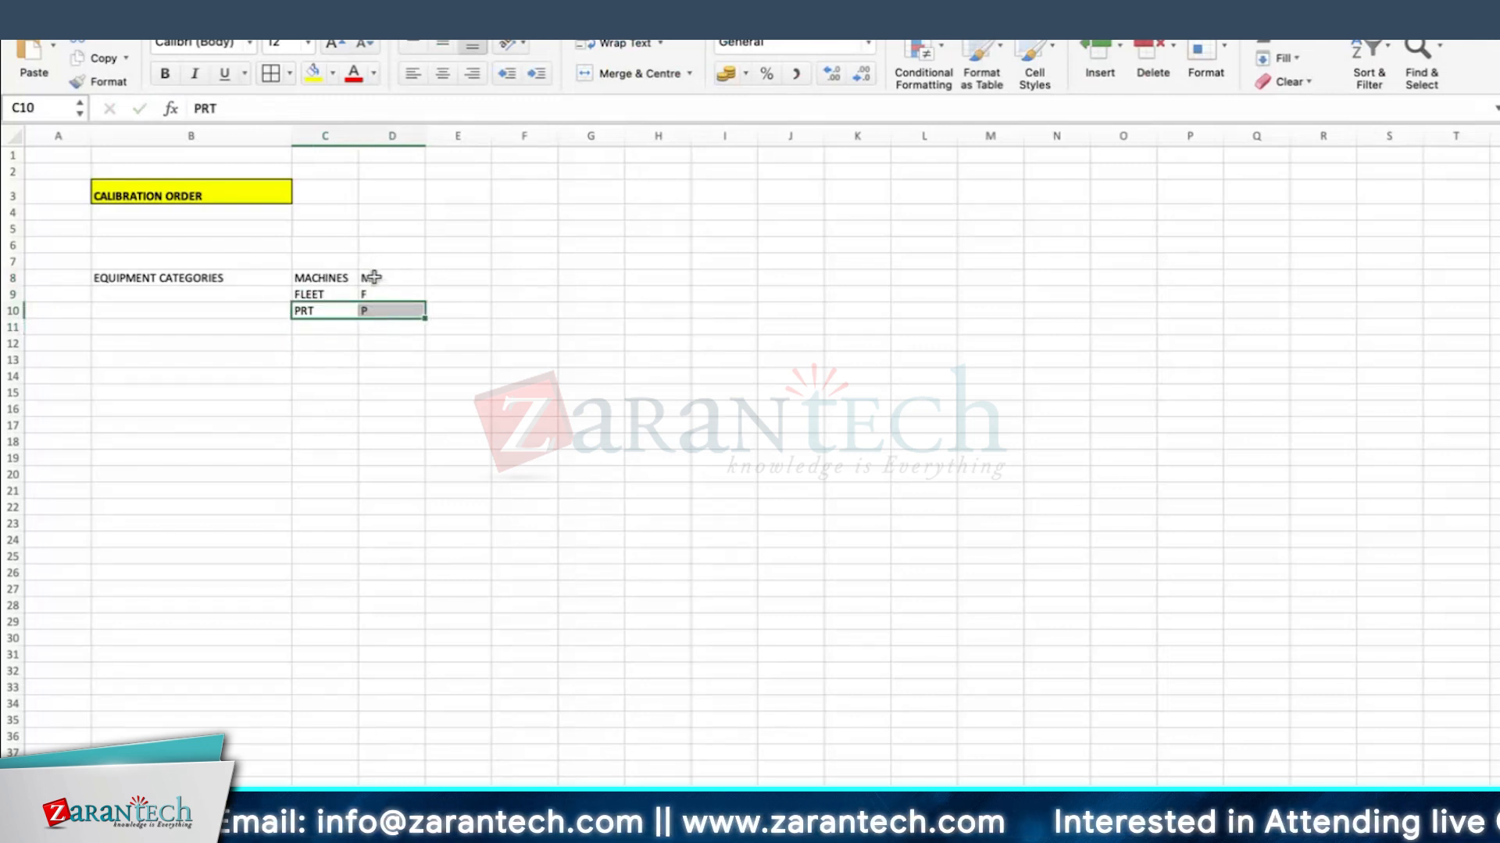
click(374, 277)
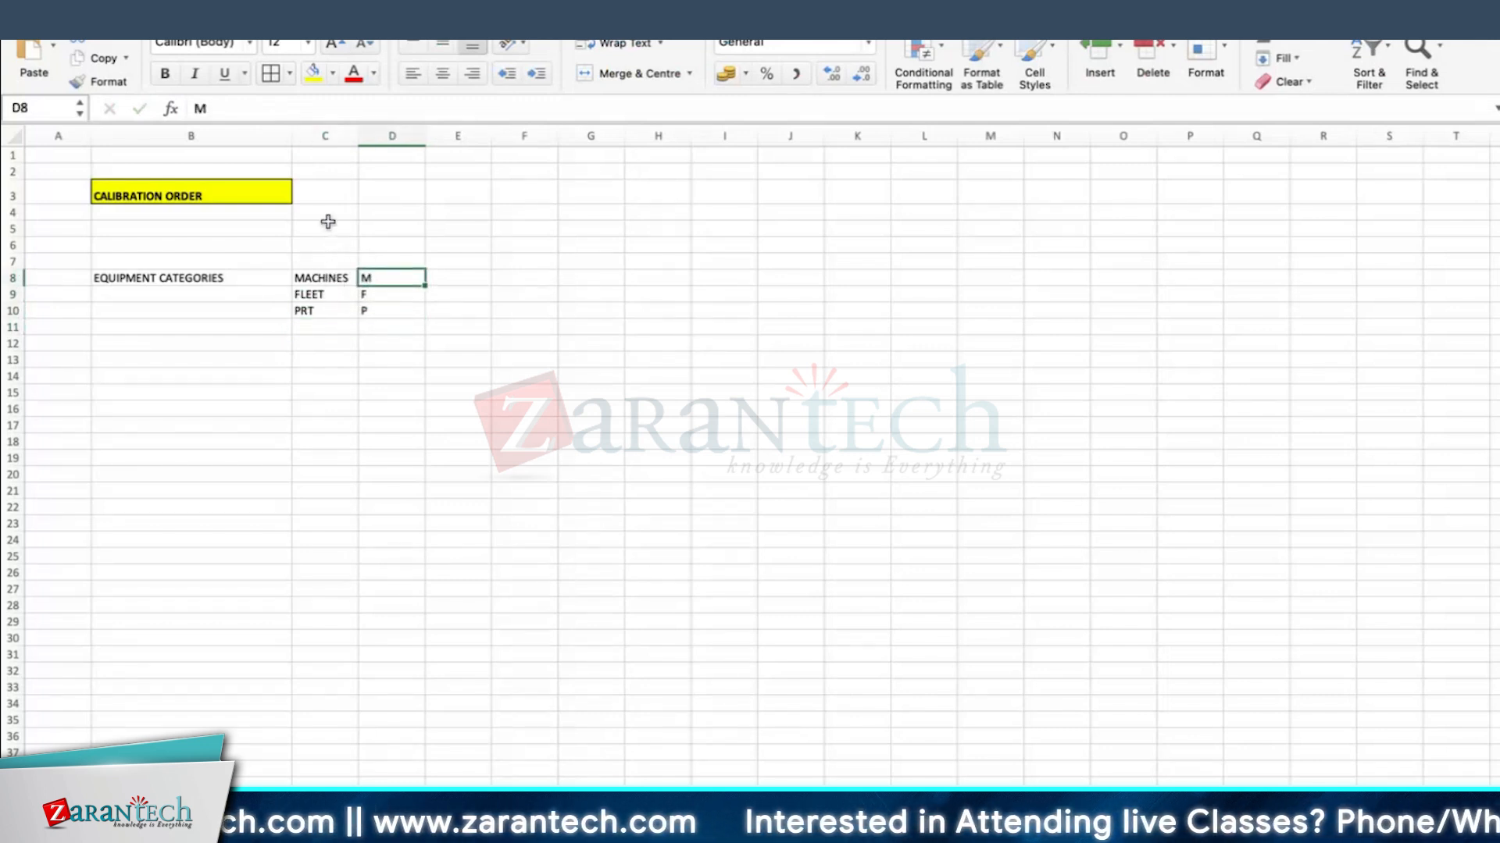
- Enter CALIBRATION/MEASURING in cell C12 and fit column C to the text width
click(332, 342)
text(CALIBRATION)
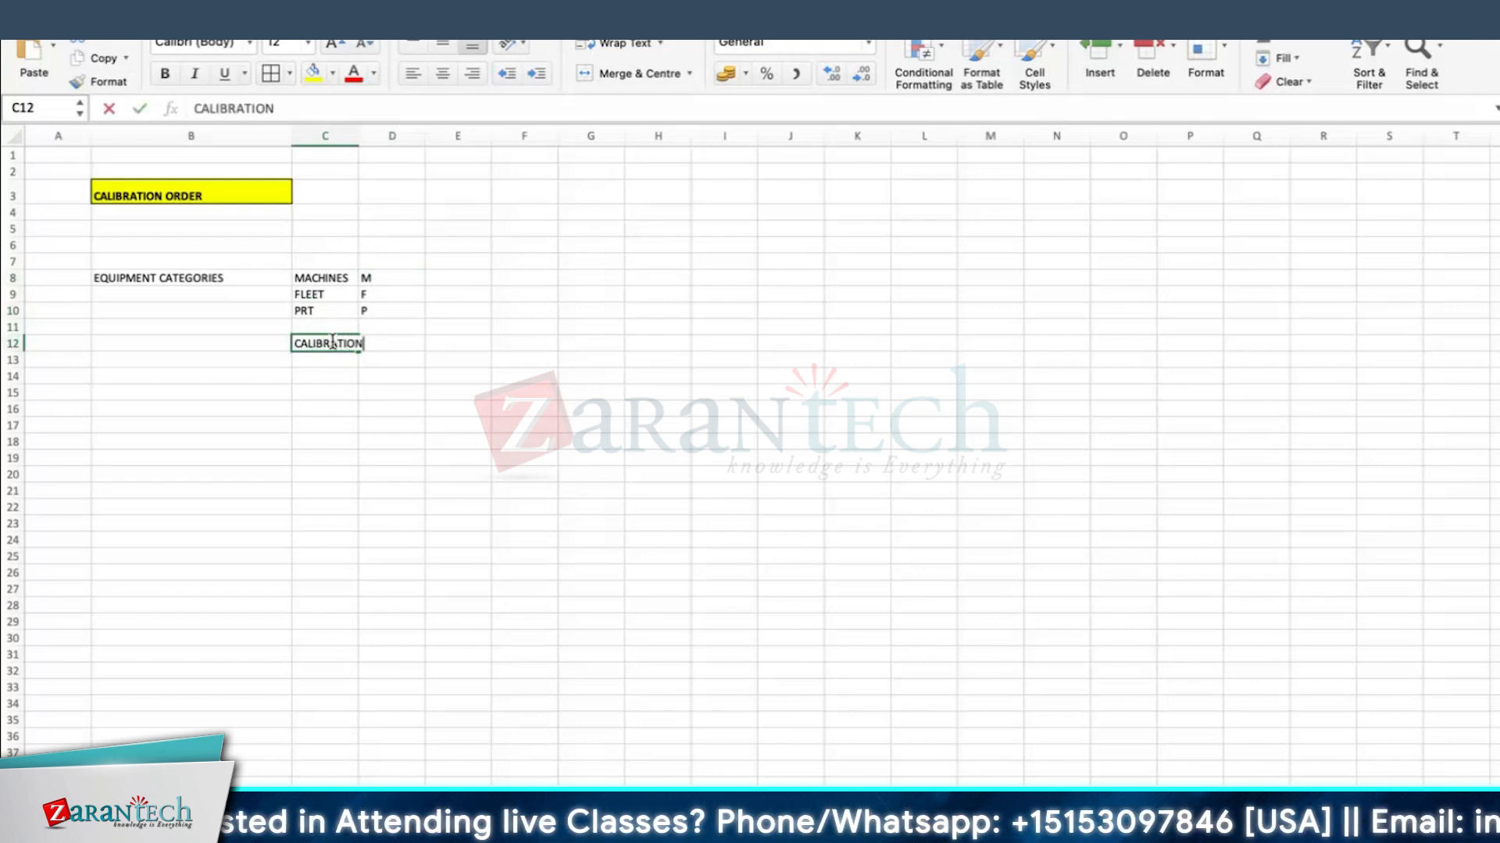
text(.)
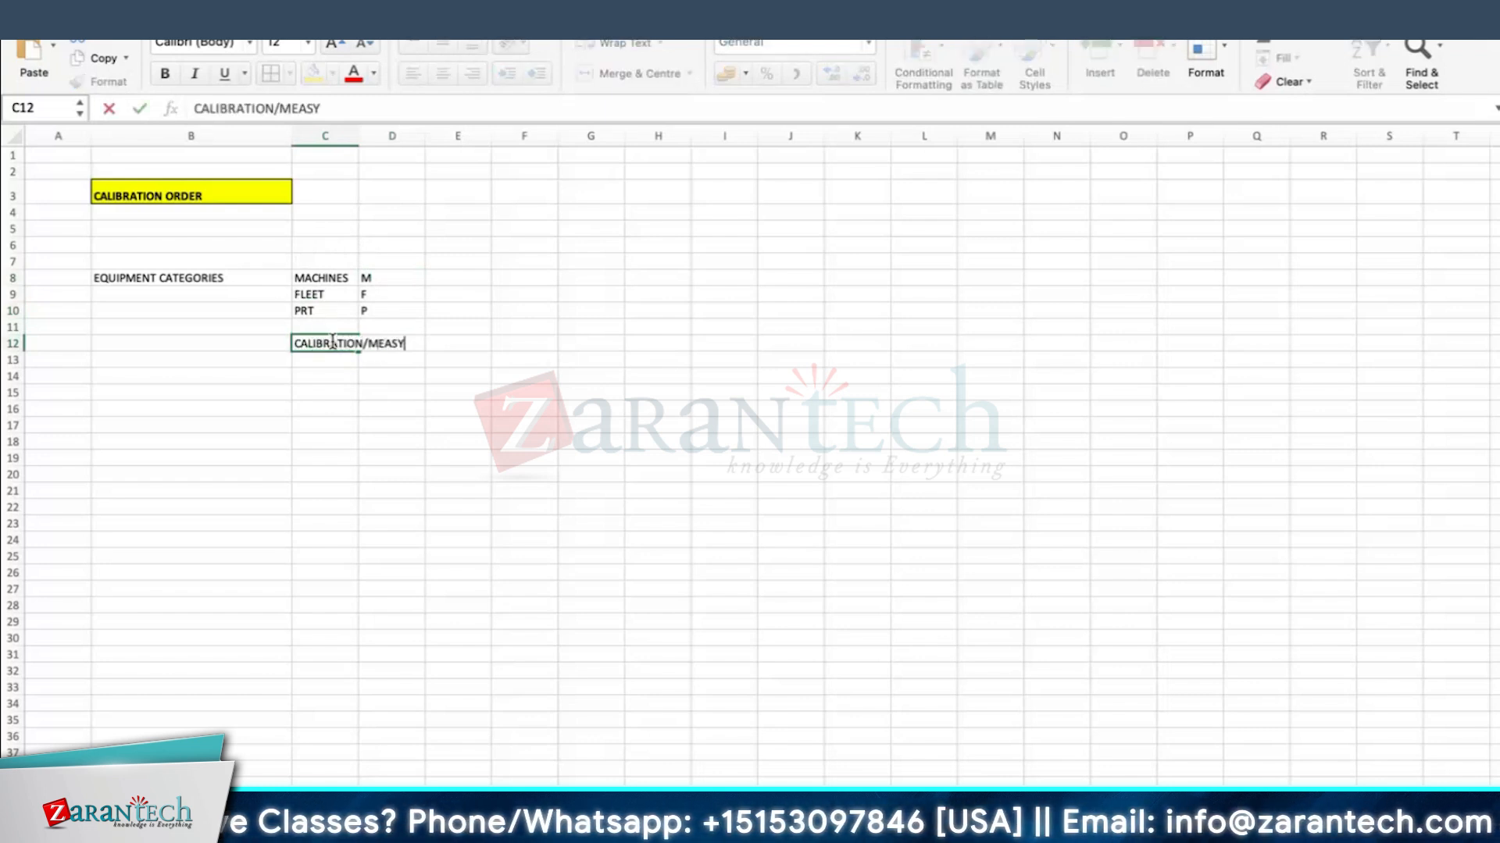
text(MEASURING)
key(Return)
click(332, 342)
drag(360, 135, 360, 134)
double_click(360, 135)
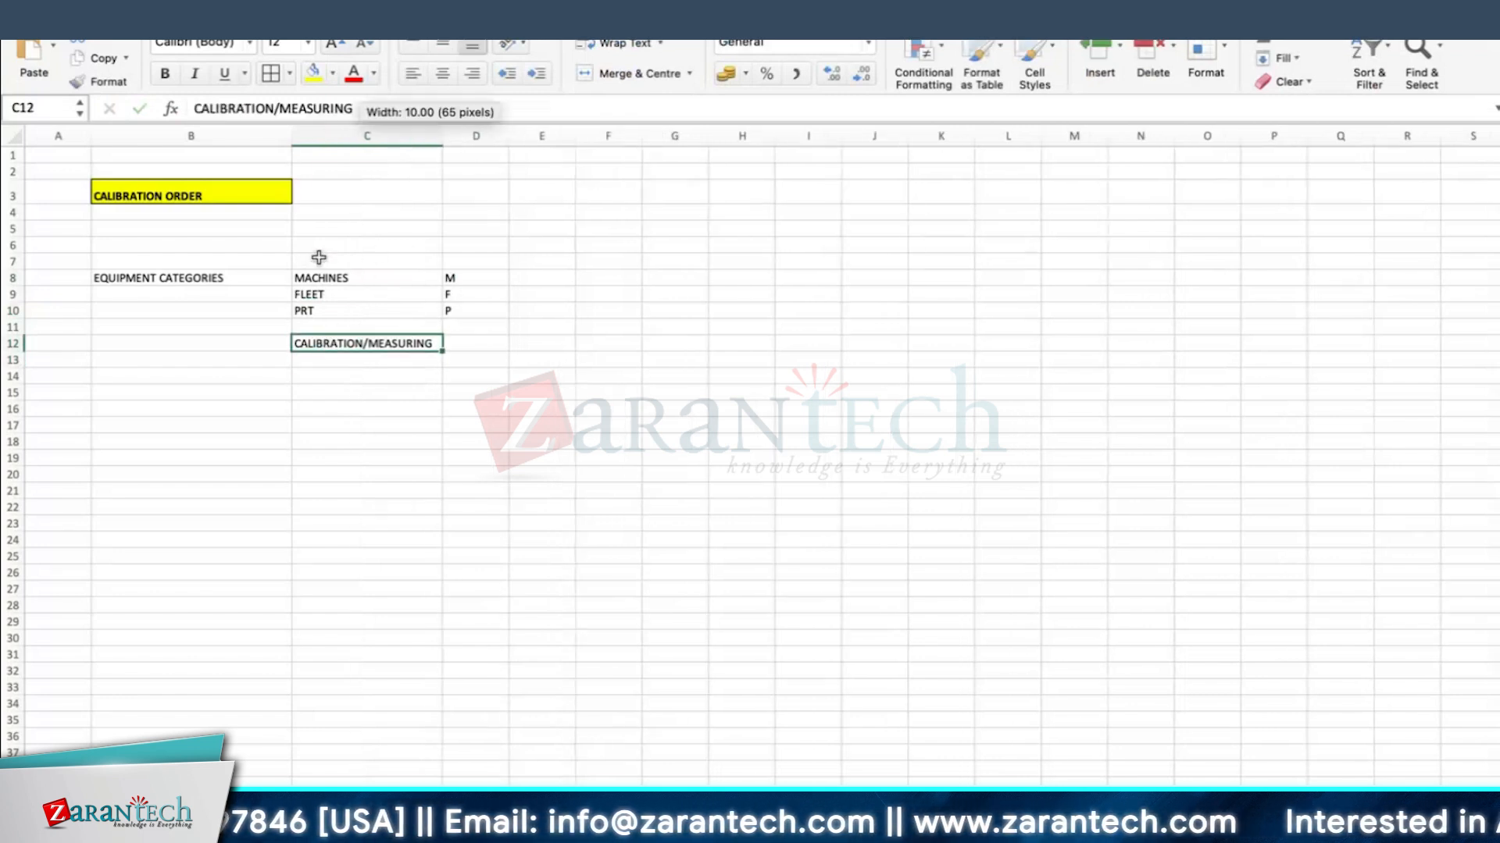
- Enter the category code Q for calibration/measuring in cell D12
click(380, 281)
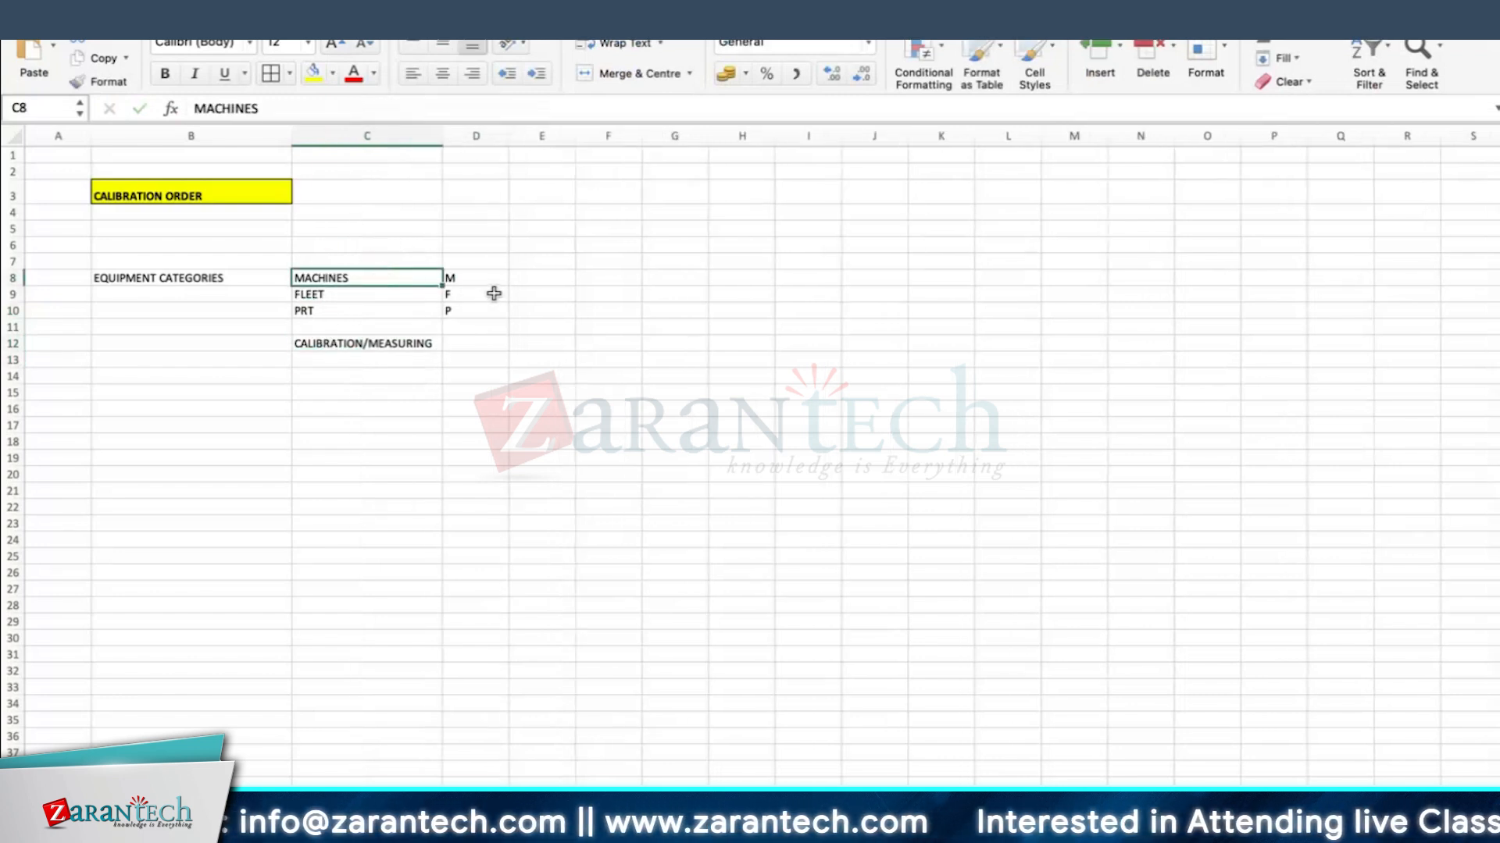
click(479, 344)
text(Q)
key(Return)
- Make the calibration/measuring row in C12:D12 bold and enlarge its font to size 20
drag(457, 345, 408, 346)
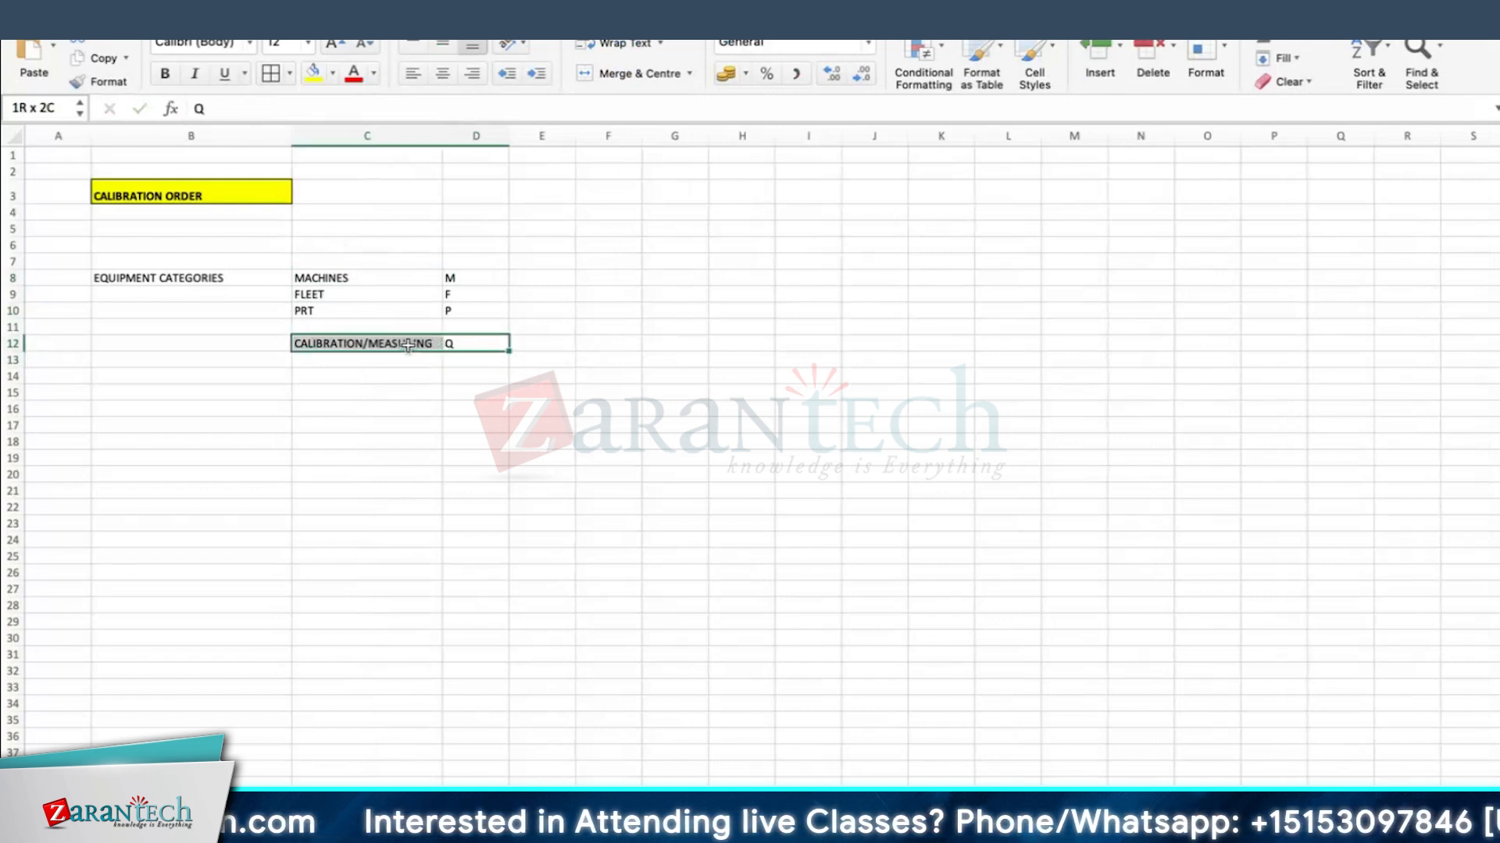
click(164, 74)
click(336, 45)
click(336, 45)
click(336, 45)
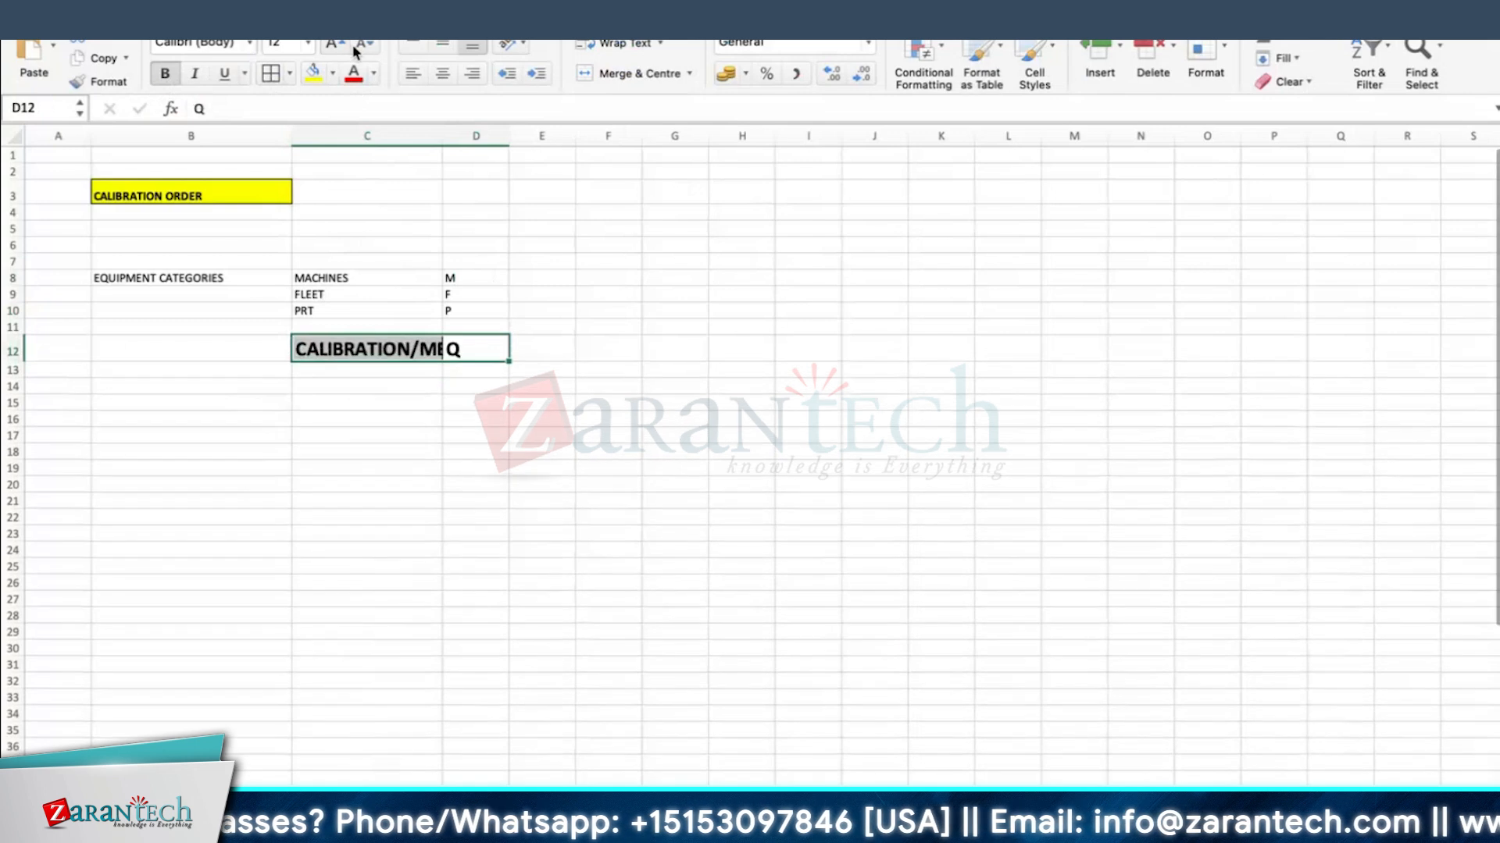
- Wrap the text in C12:D12 and show both cells with all borders
click(613, 43)
click(455, 359)
click(487, 427)
click(496, 350)
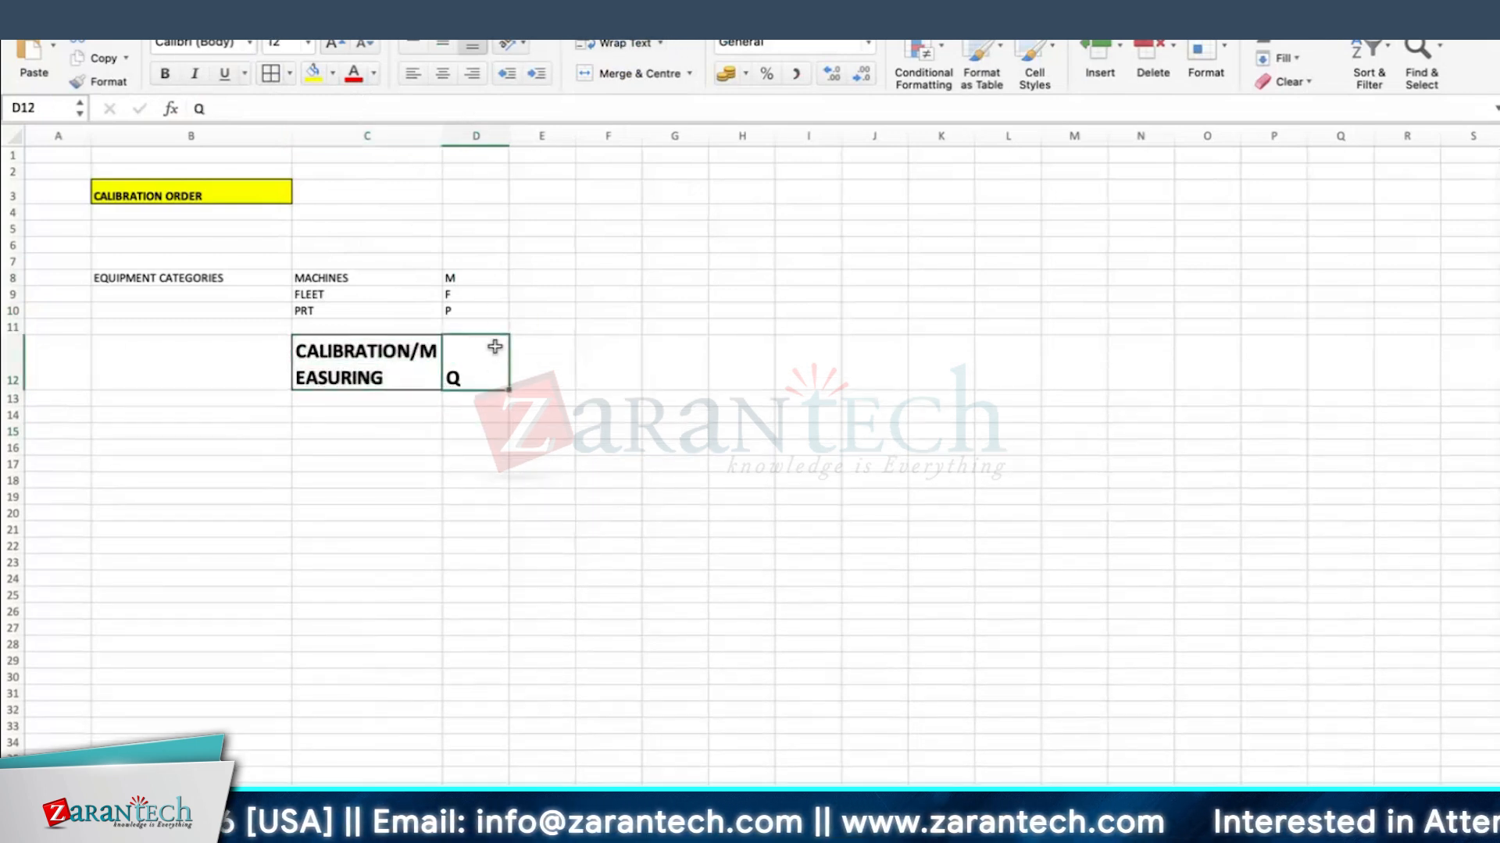
scroll(496, 418, down, 1)
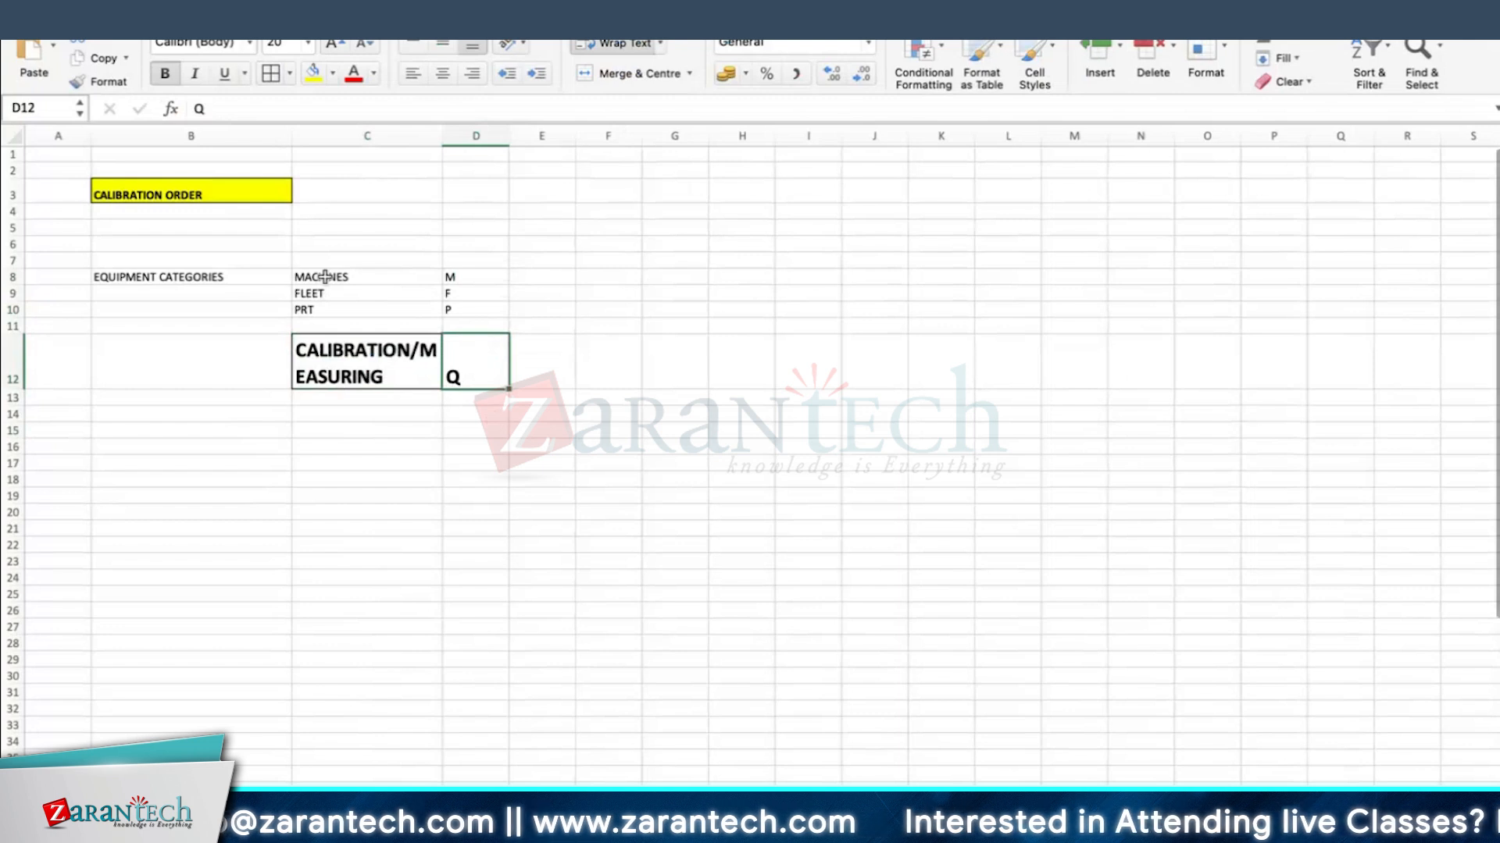
scroll(507, 386, down, 1)
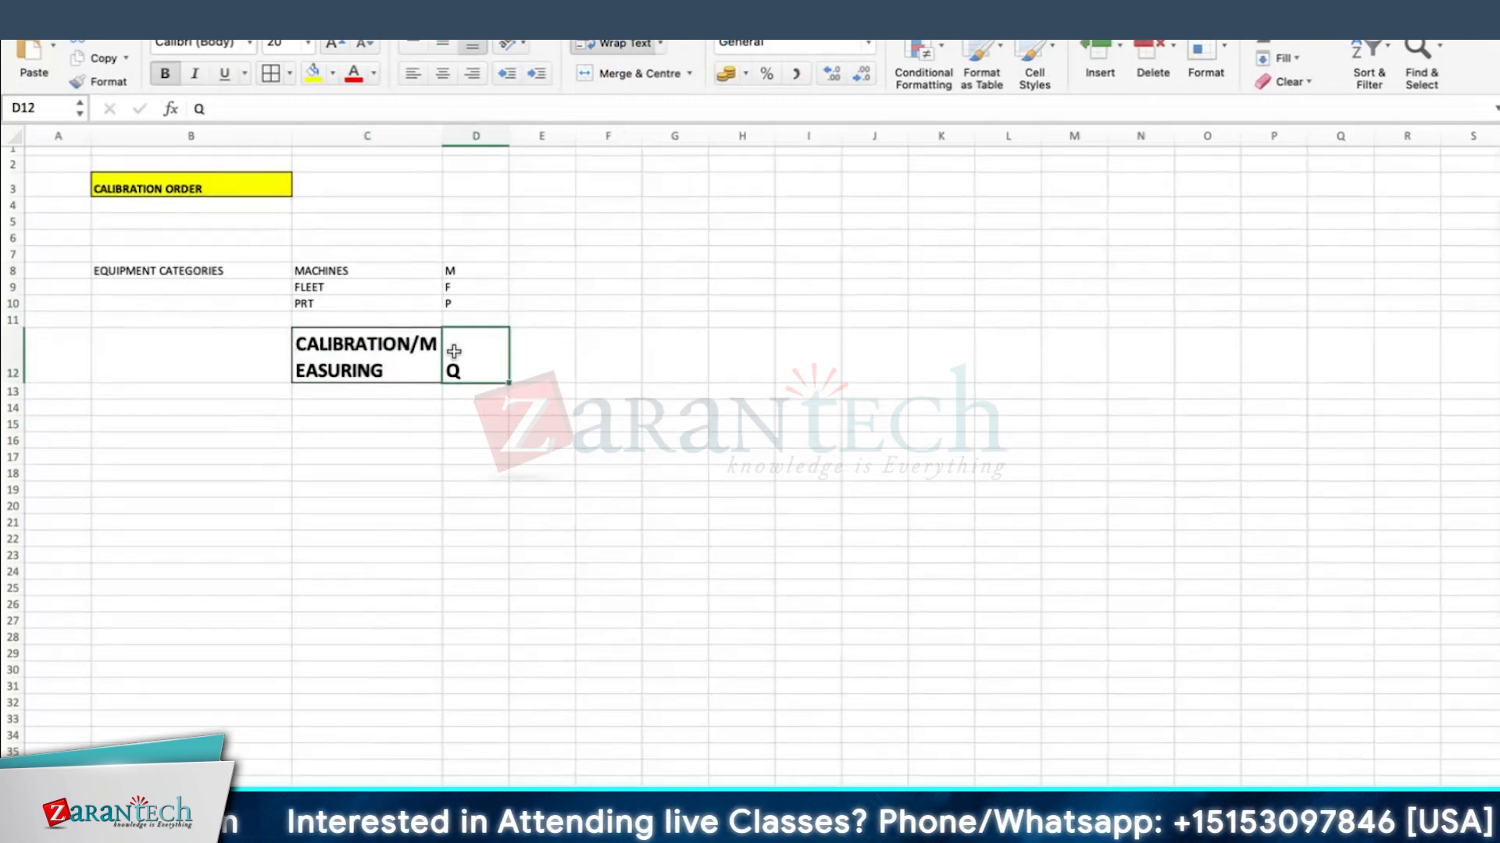
- Make the EQUIPMENT CATEGORIES label in cell B8 bold
click(169, 423)
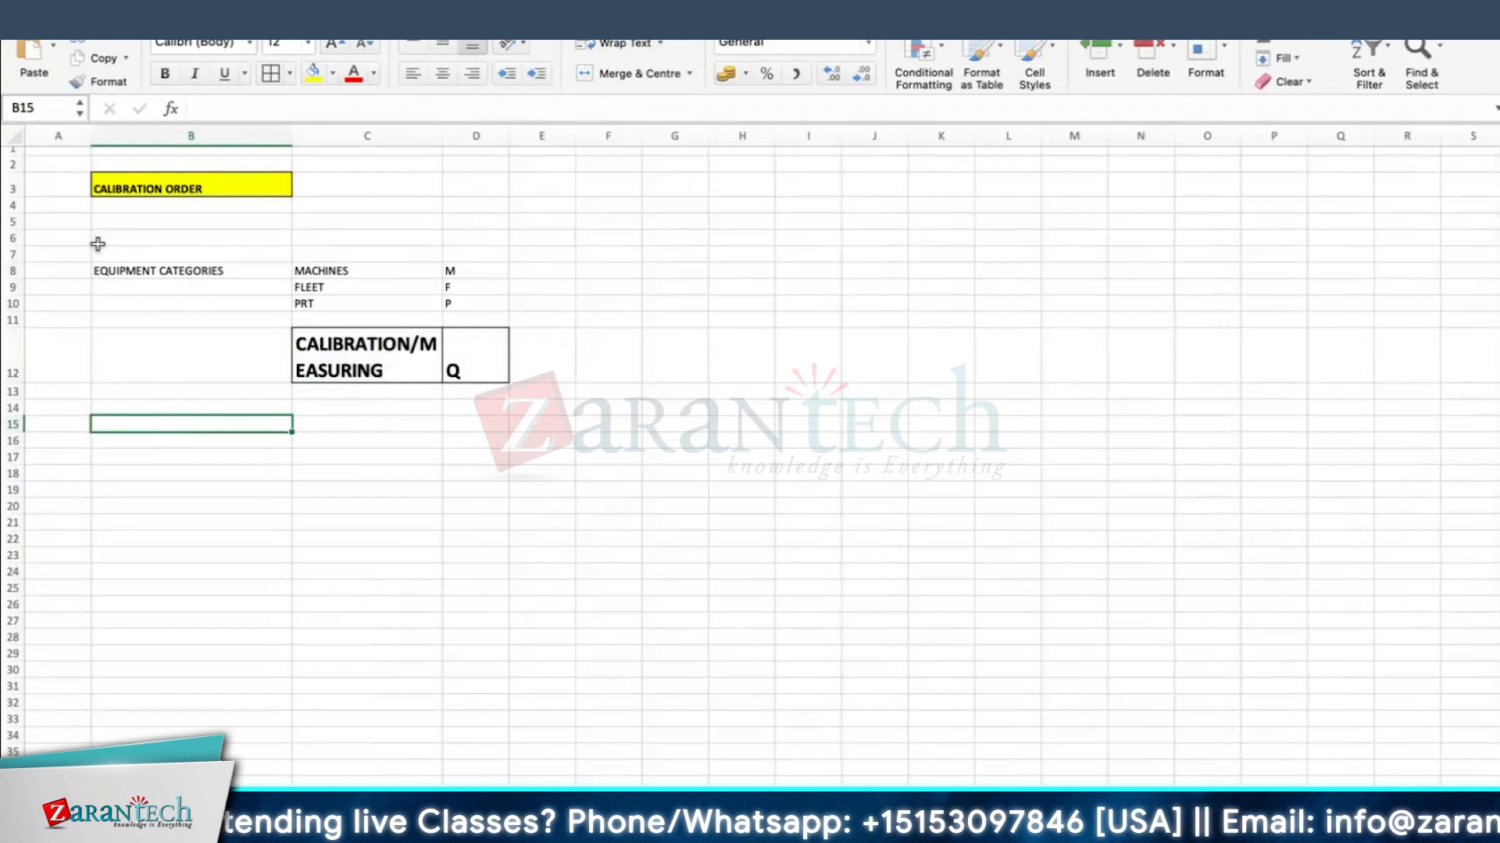
click(100, 271)
click(166, 76)
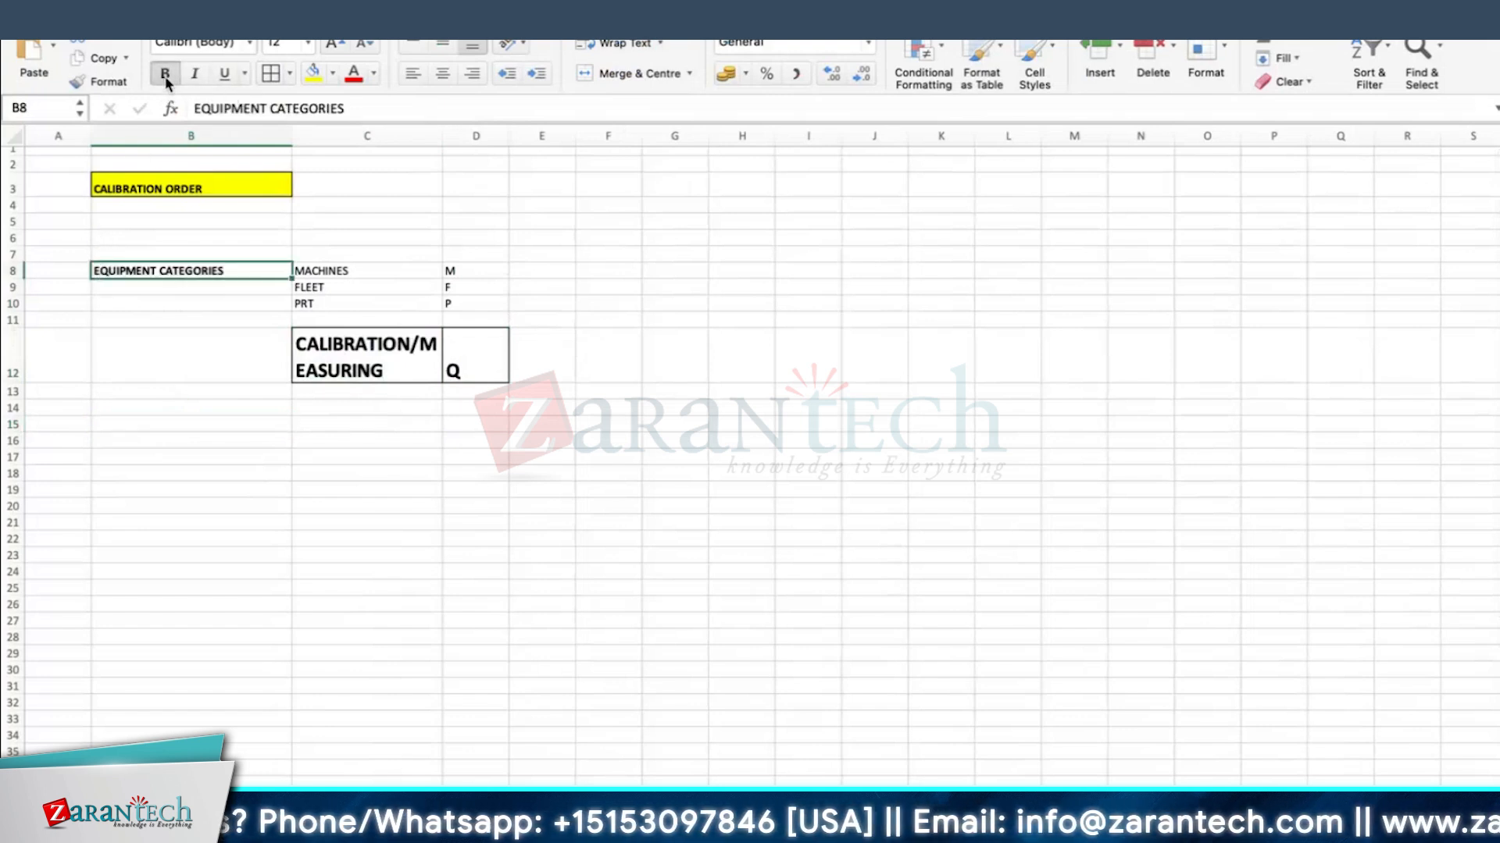
click(459, 324)
click(455, 274)
click(468, 371)
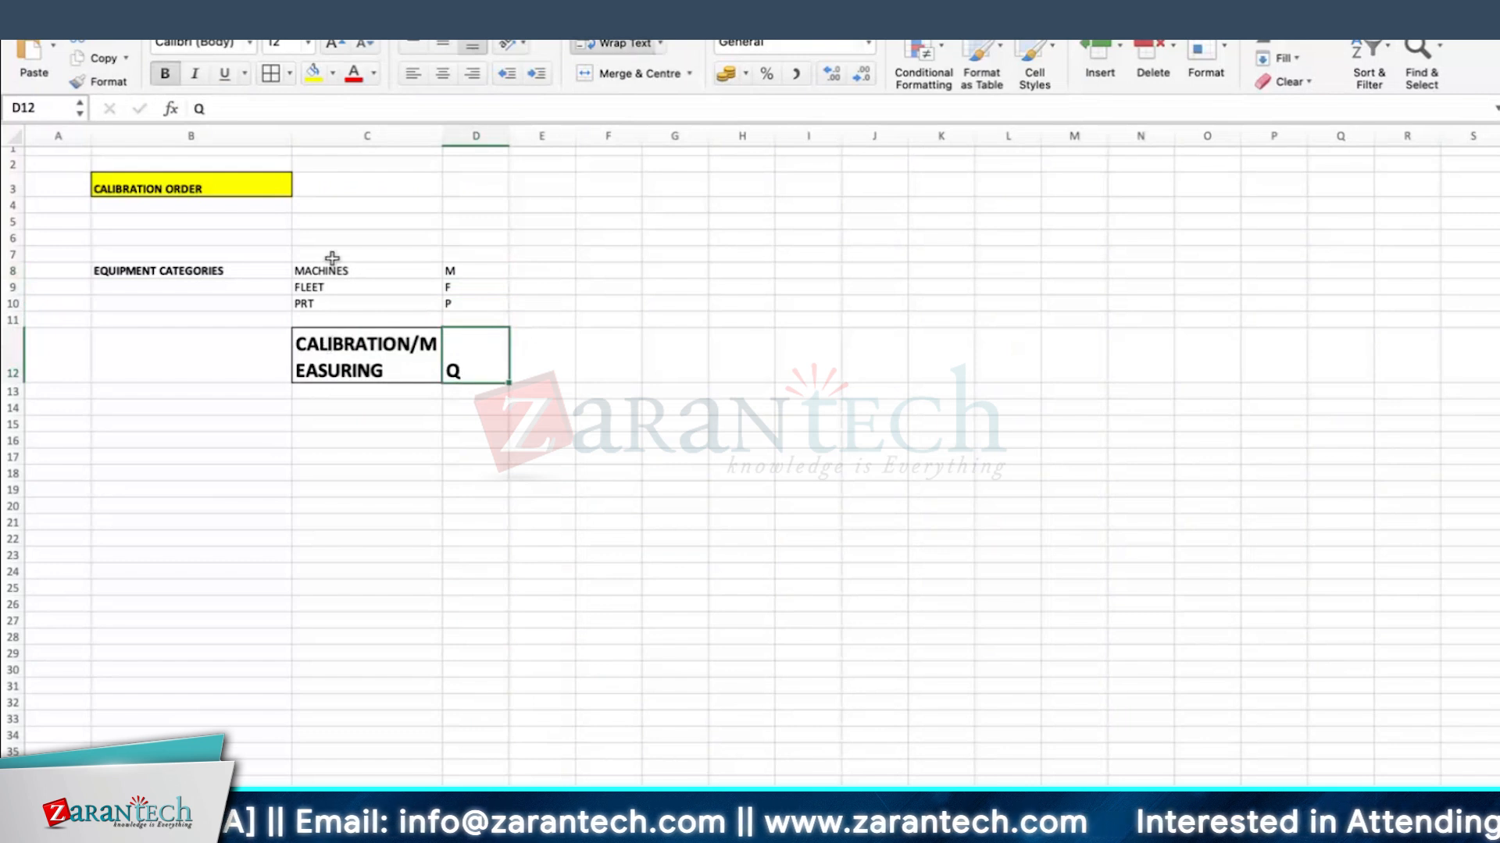
click(181, 438)
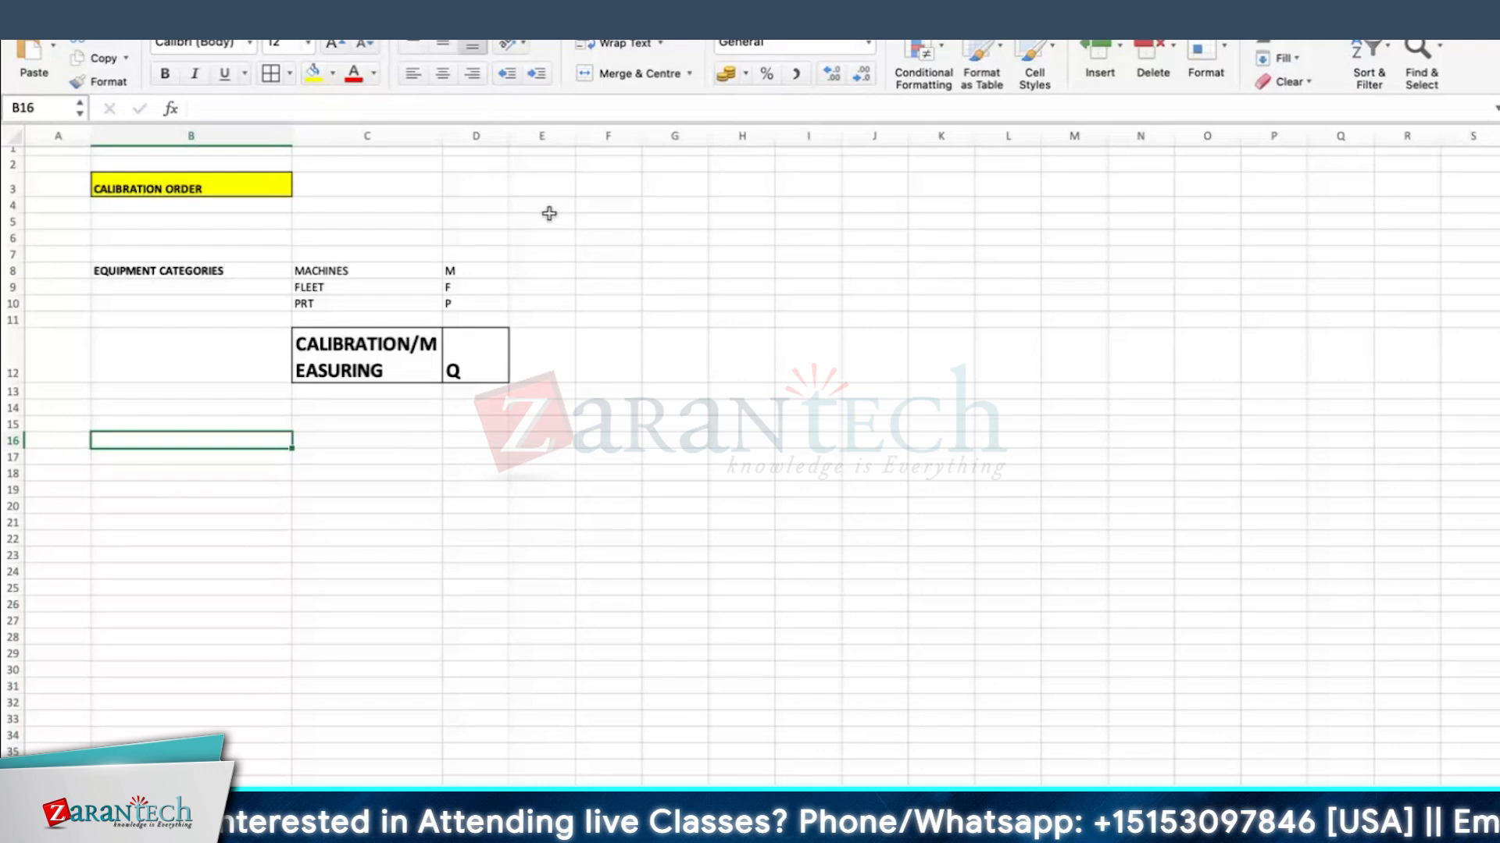
- Enter the module integration label PM - QM in cell E3
click(551, 167)
click(554, 180)
text(PM - QM)
key(Return)
- Format the PM - QM label with a yellow fill and bold size 18 text, and widen column E to fit
click(554, 178)
click(313, 73)
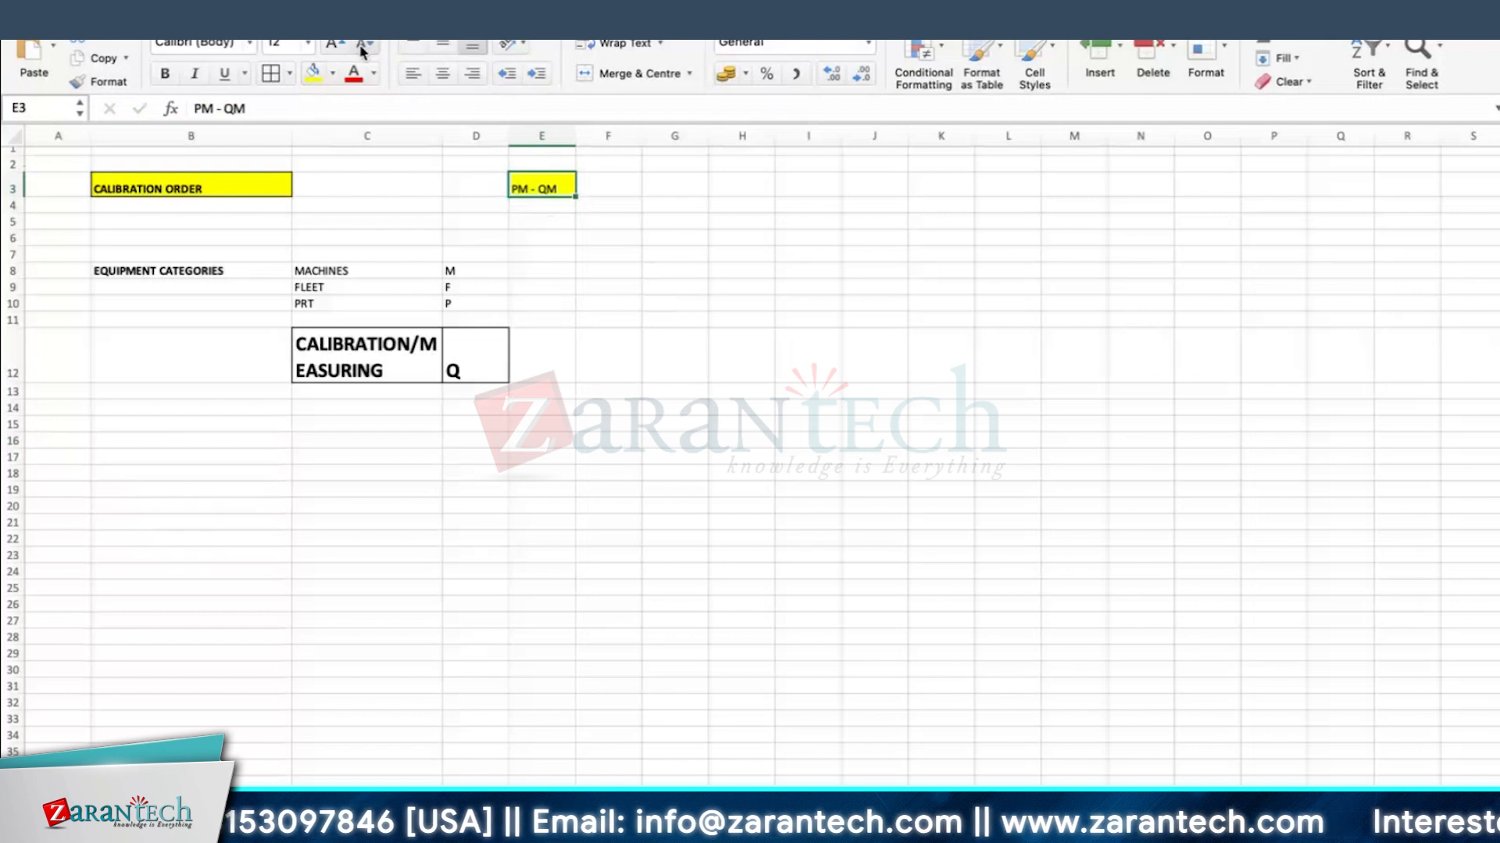
click(330, 44)
click(330, 43)
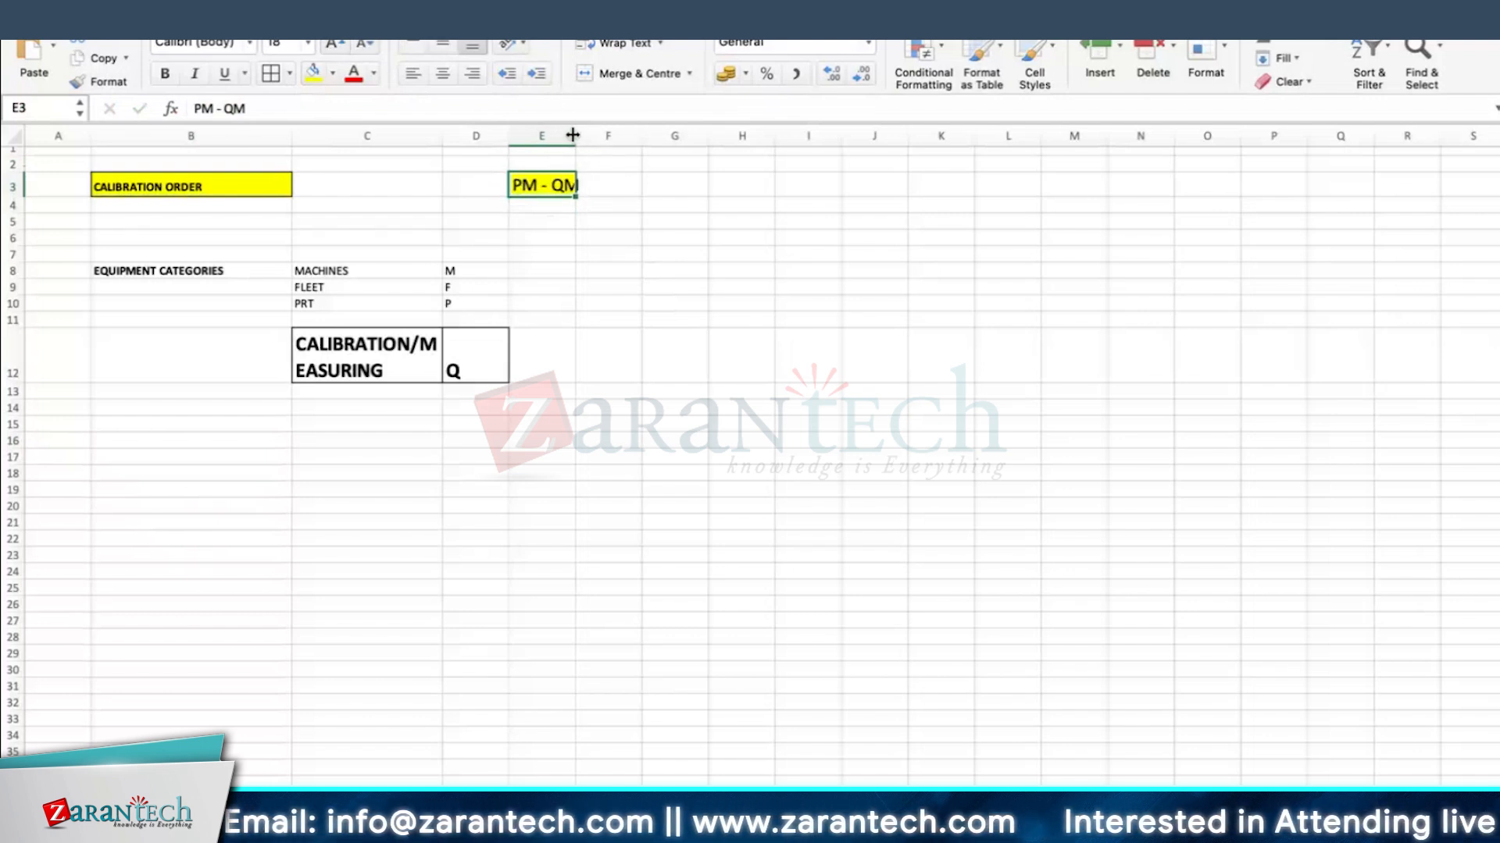
double_click(572, 136)
click(164, 73)
click(641, 327)
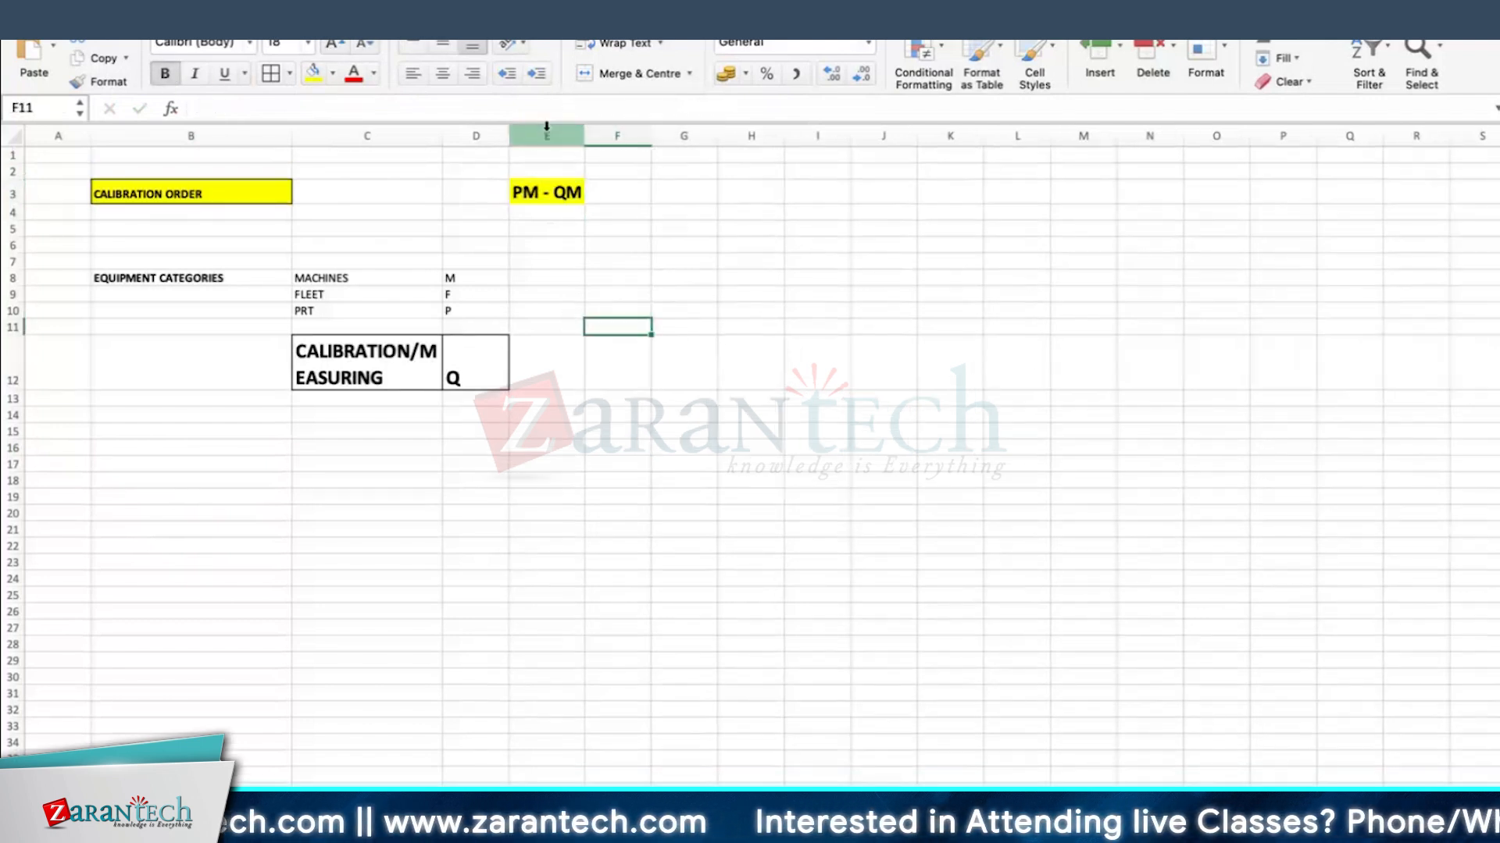
drag(589, 133, 598, 134)
- Enter QM SETTINGS AT 1710 PLANT LEVEL in cell B16 and switch back to the SAP Fiori home page
click(164, 453)
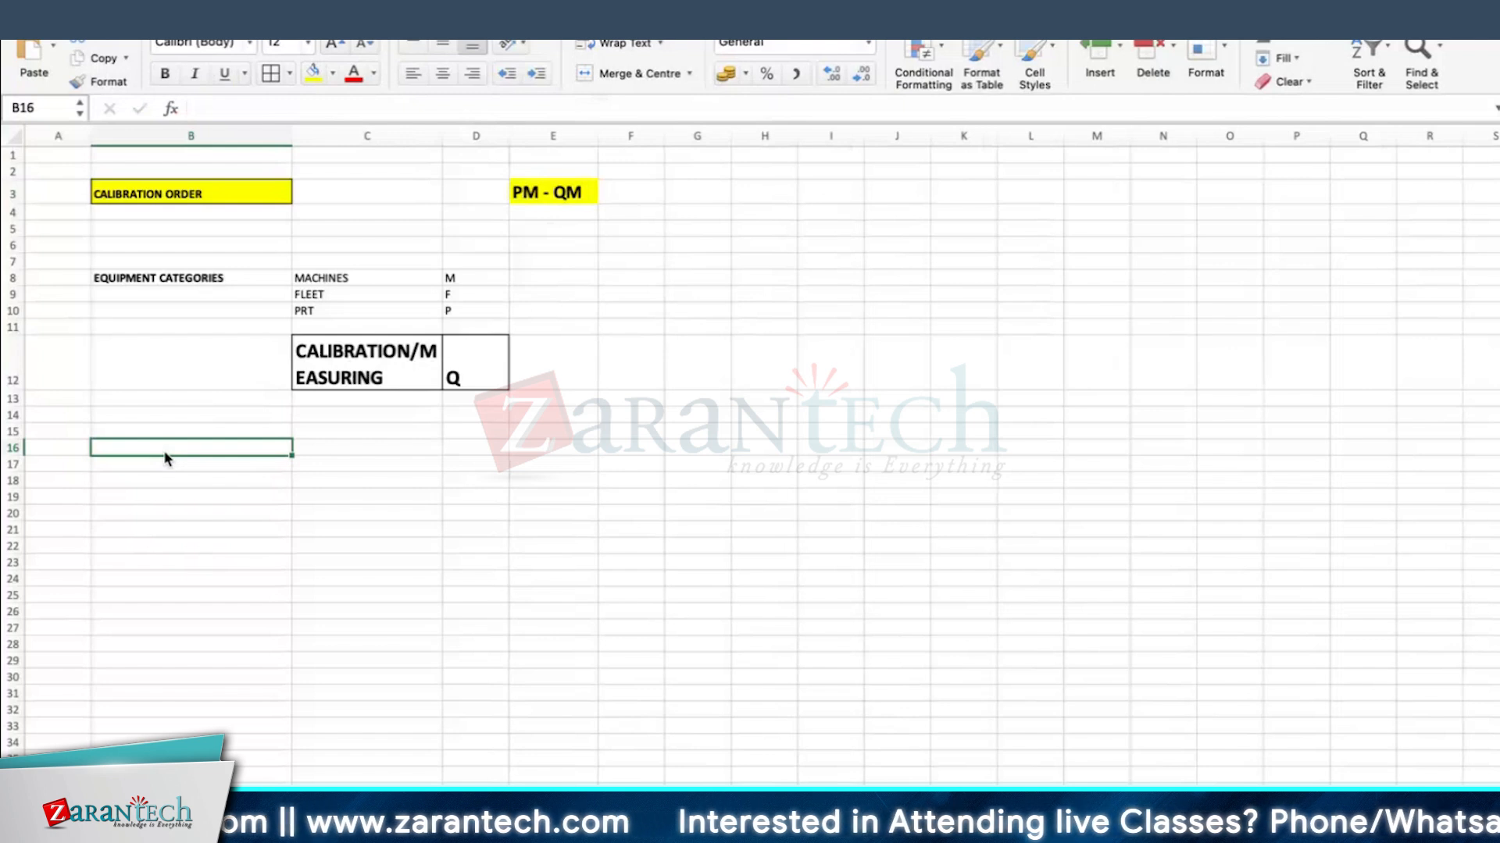
text(QM SETTINGS AT 1710 PLANT LEVEL)
key(Return)
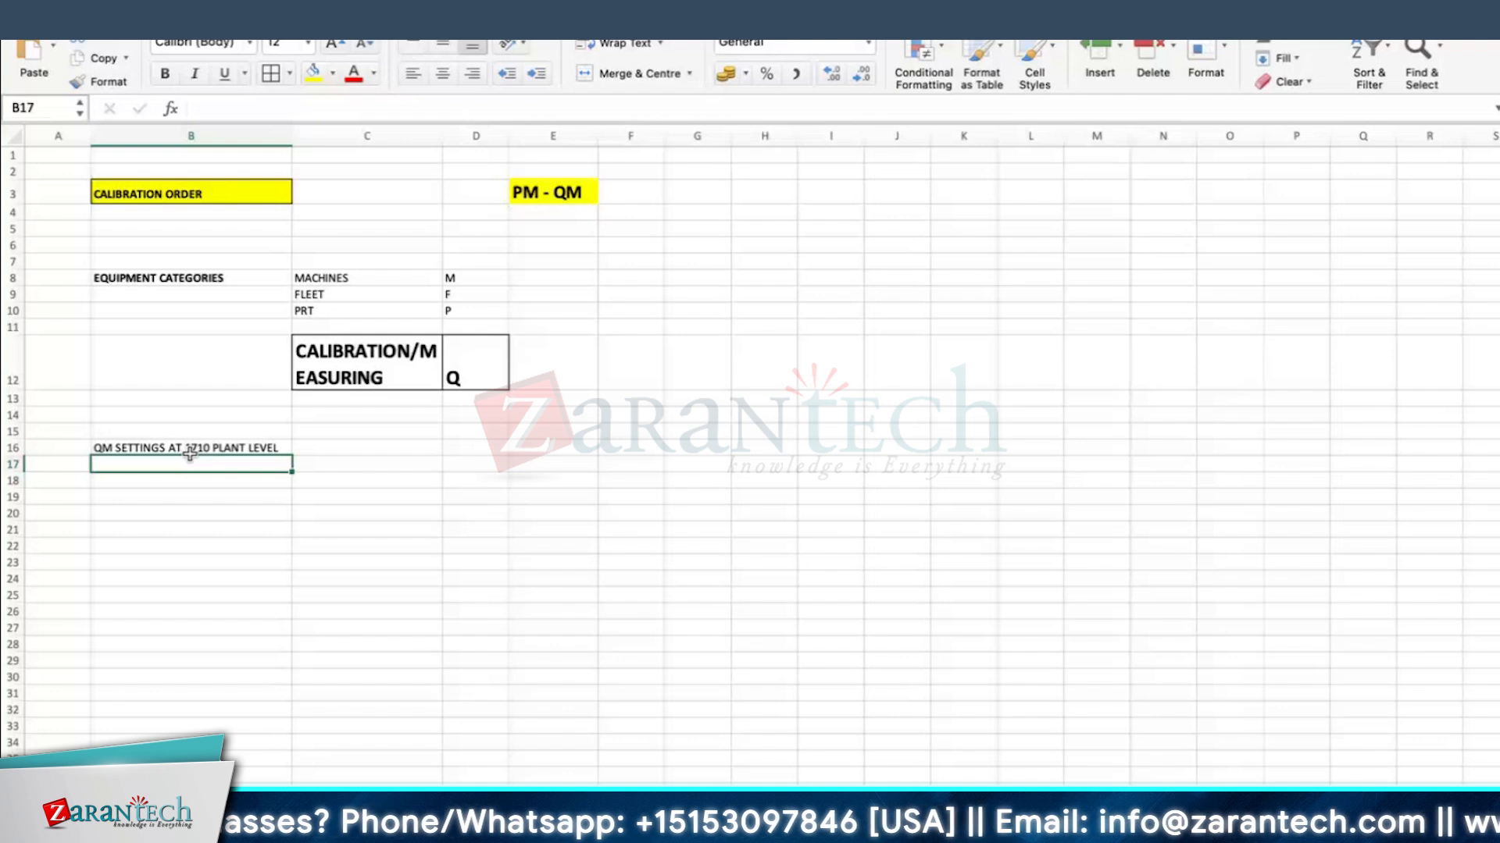
key(super+Tab)
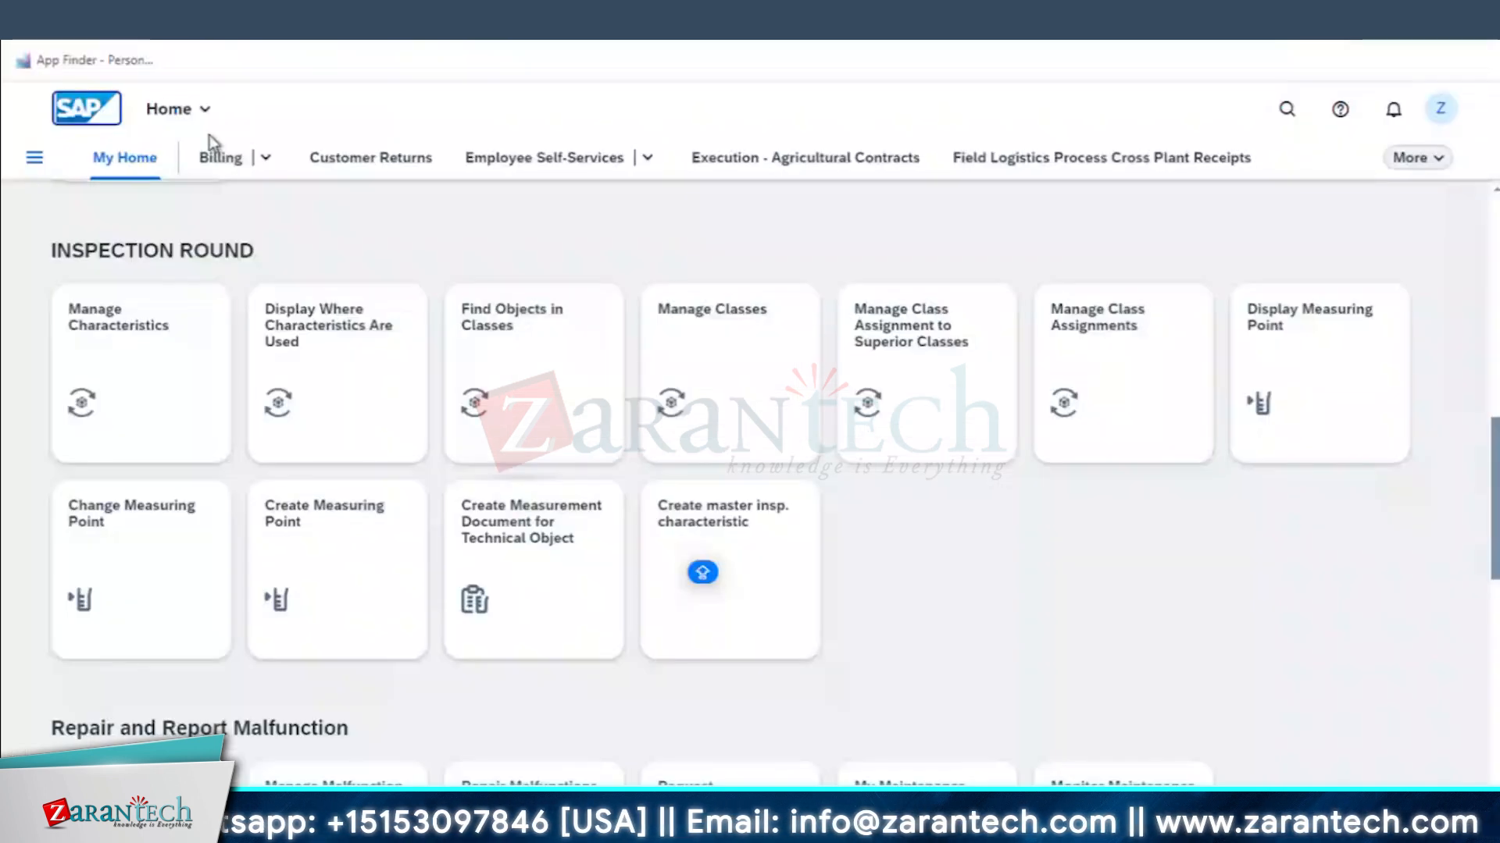
- Switch to the SAP Display IMG window and open the SAP Reference IMG
click(390, 829)
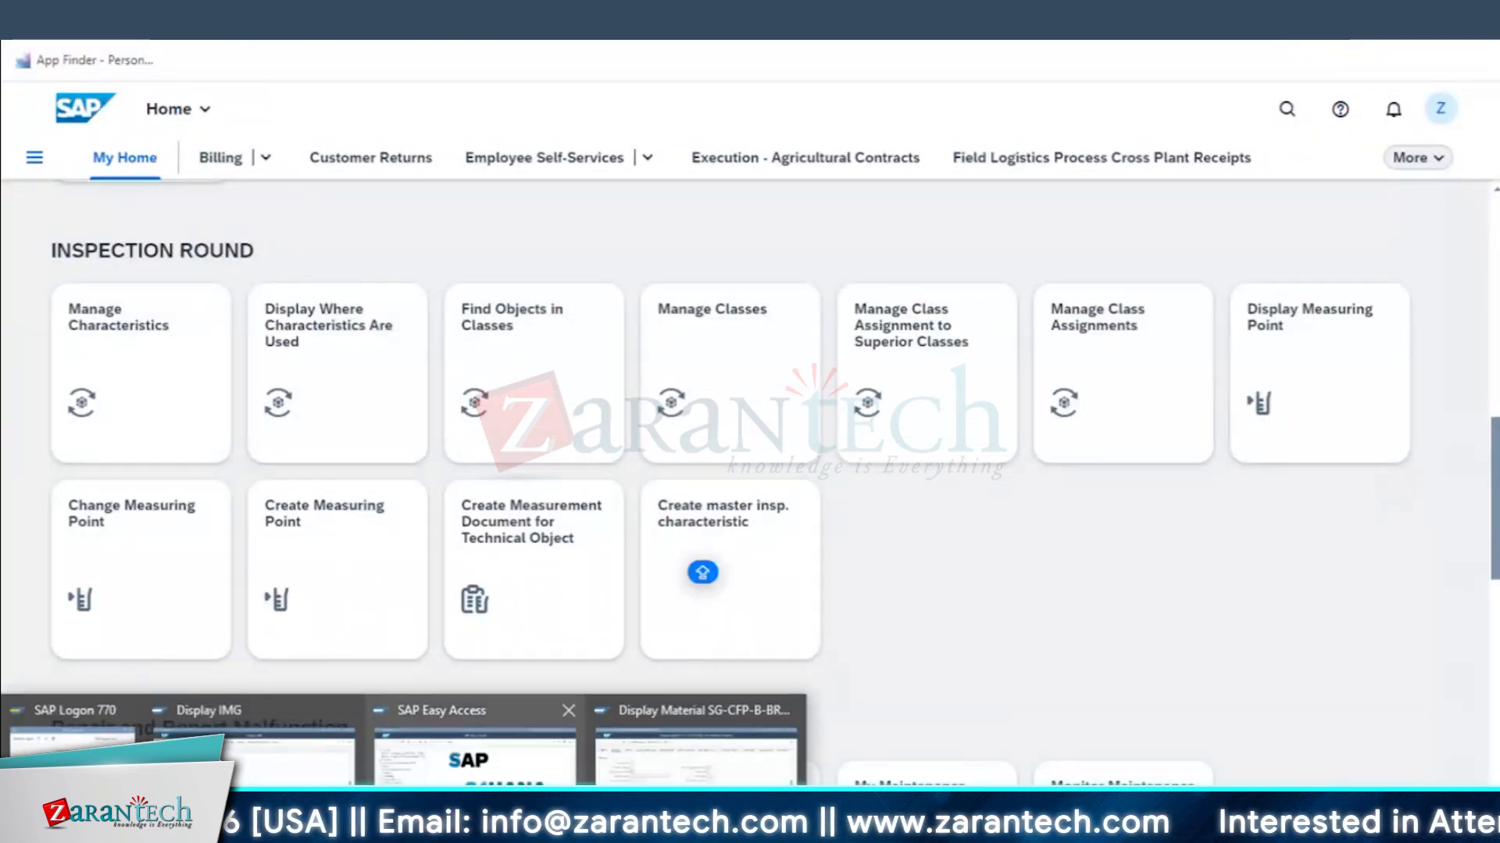
click(254, 746)
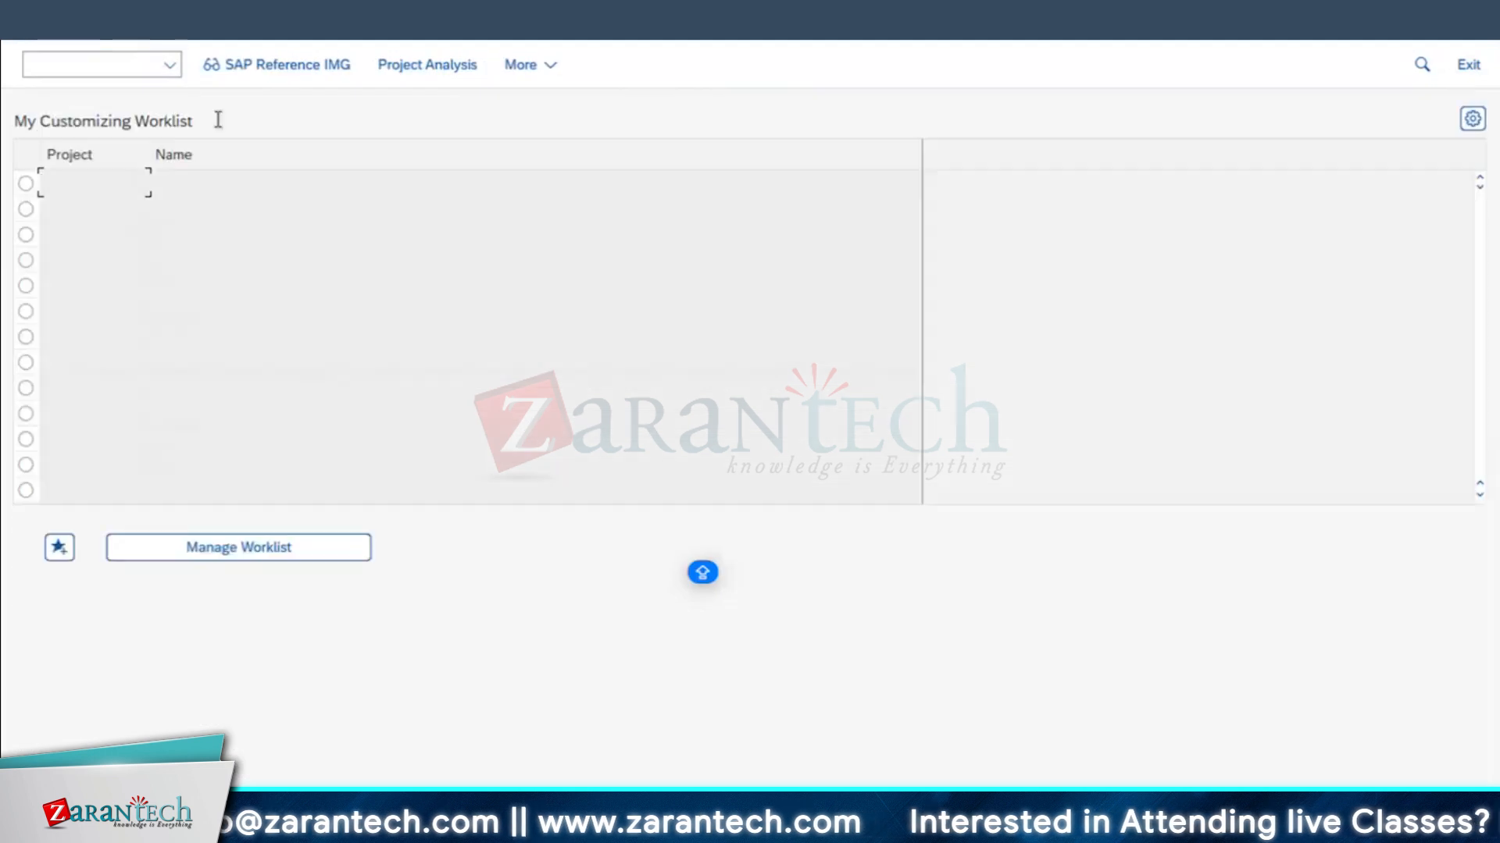
click(269, 62)
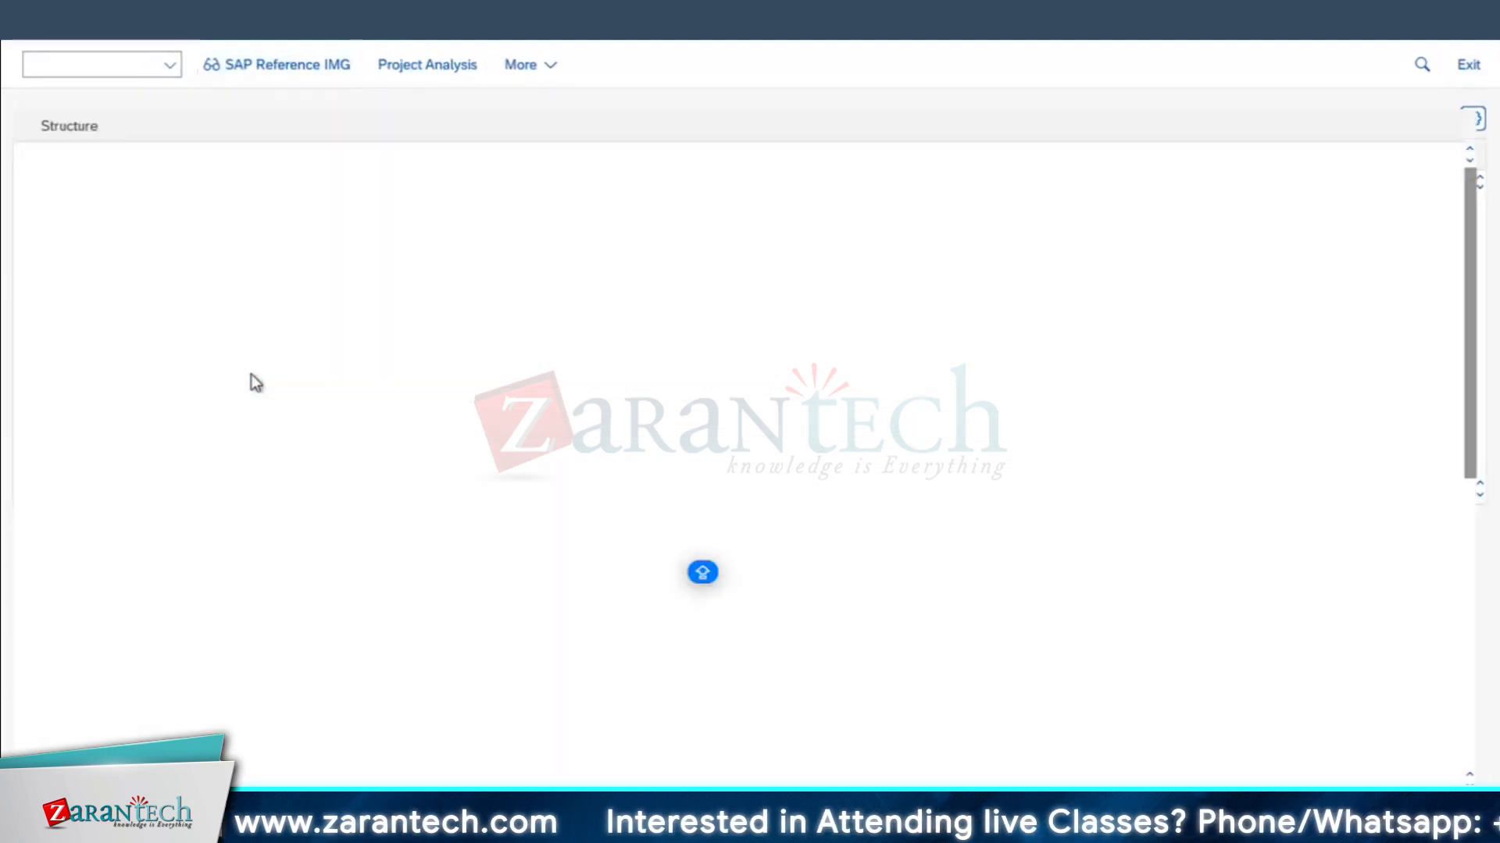
- Expand Quality Management and its Basic Settings node in the IMG structure
scroll(209, 435, down, 2)
scroll(209, 434, down, 5)
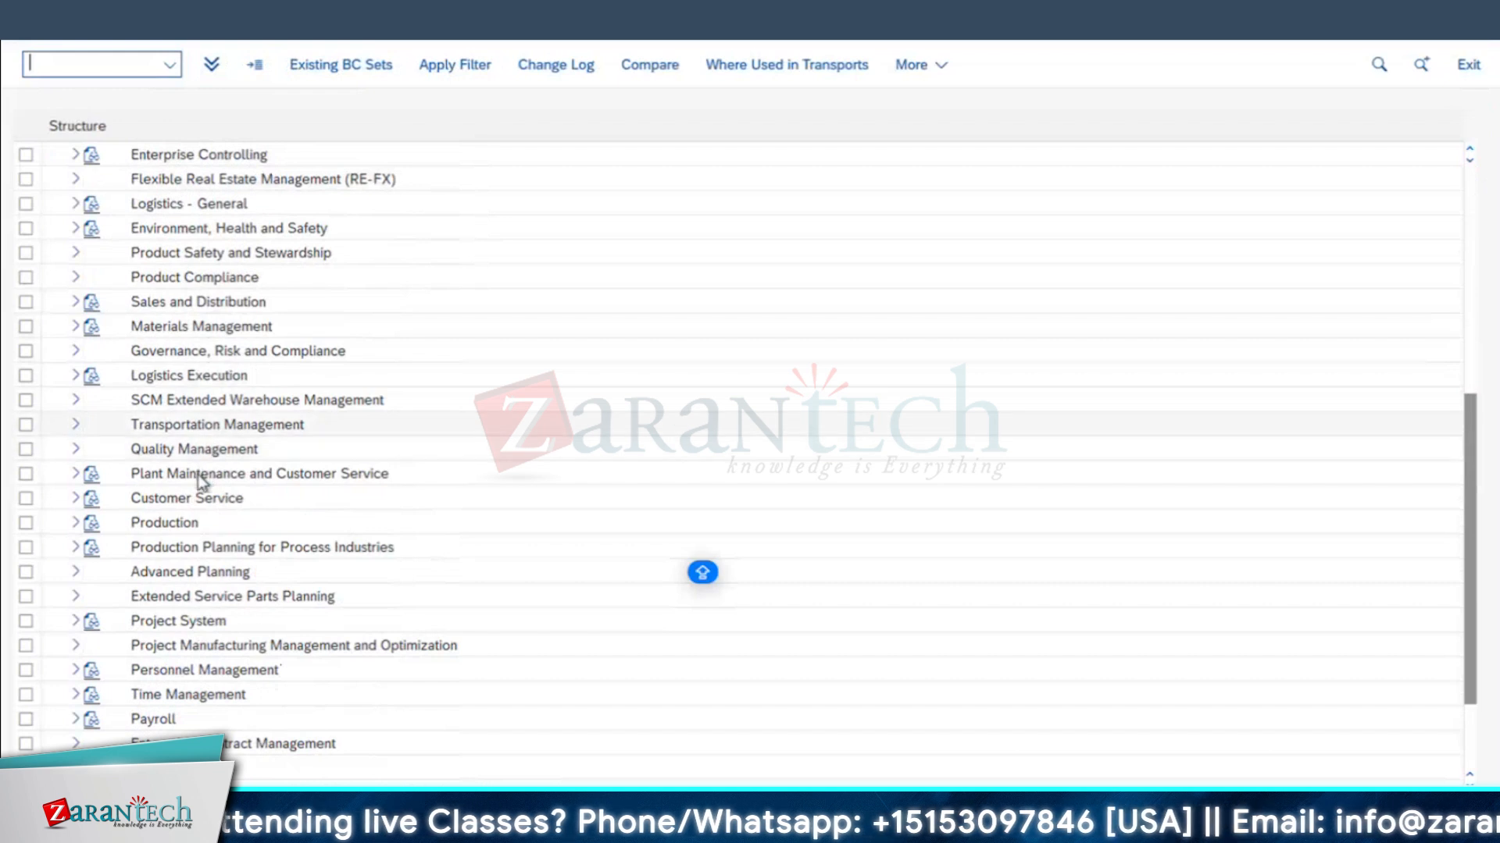
click(184, 452)
click(75, 450)
scroll(364, 464, down, 1)
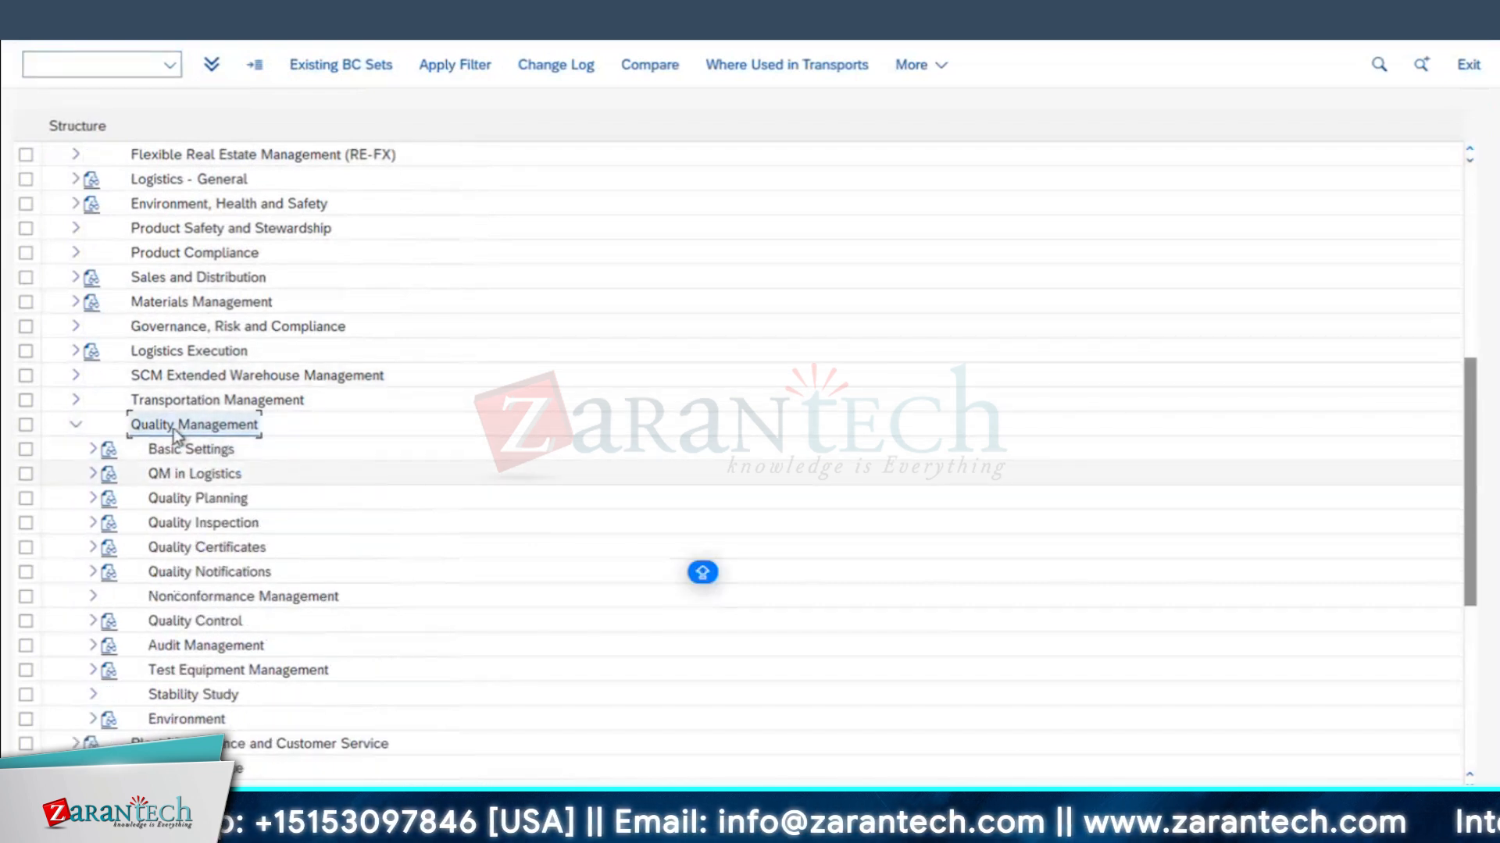
click(178, 448)
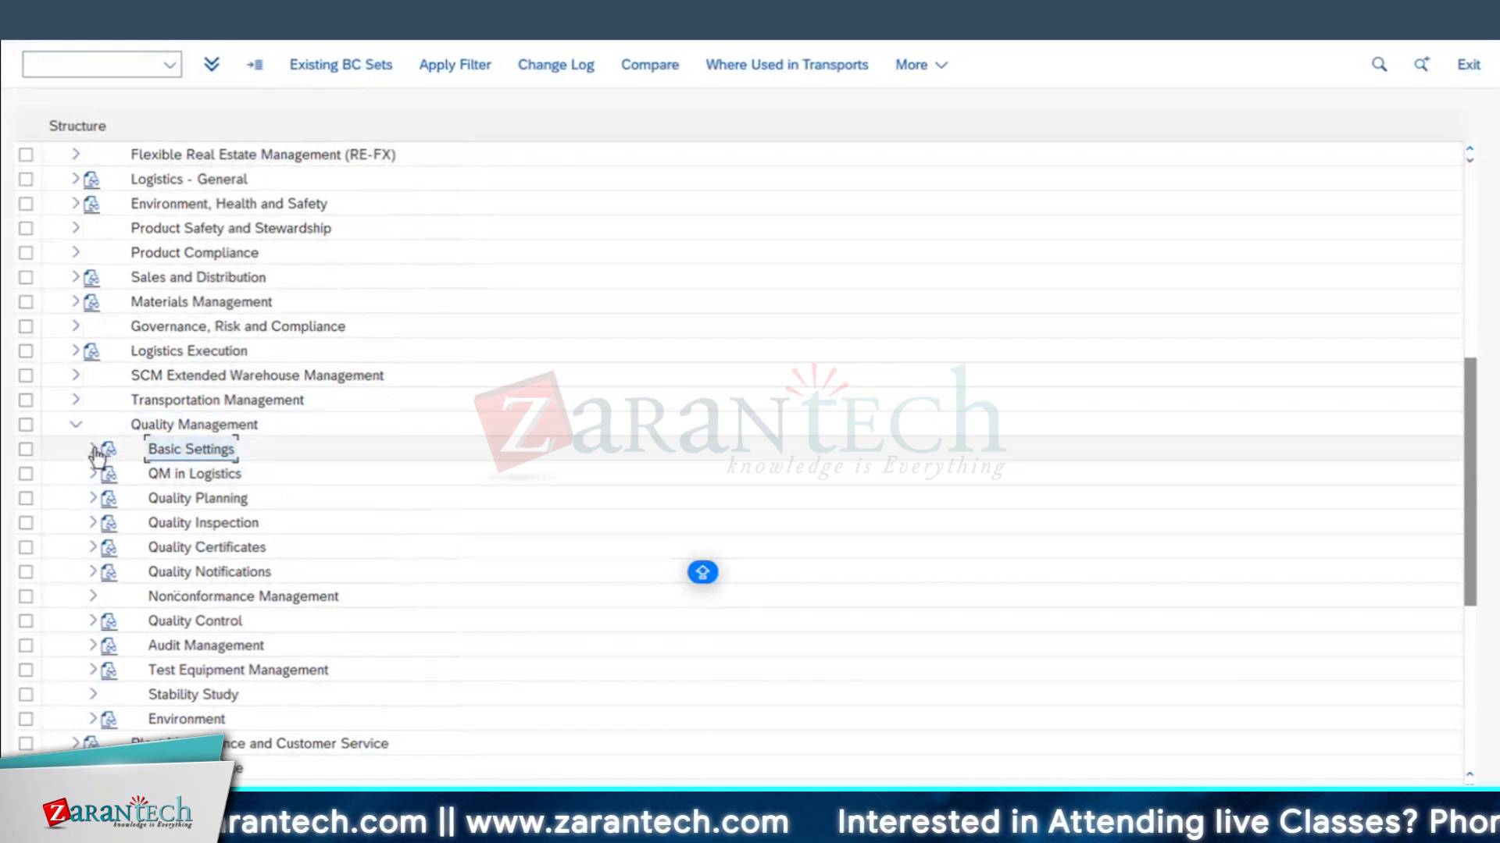
click(93, 450)
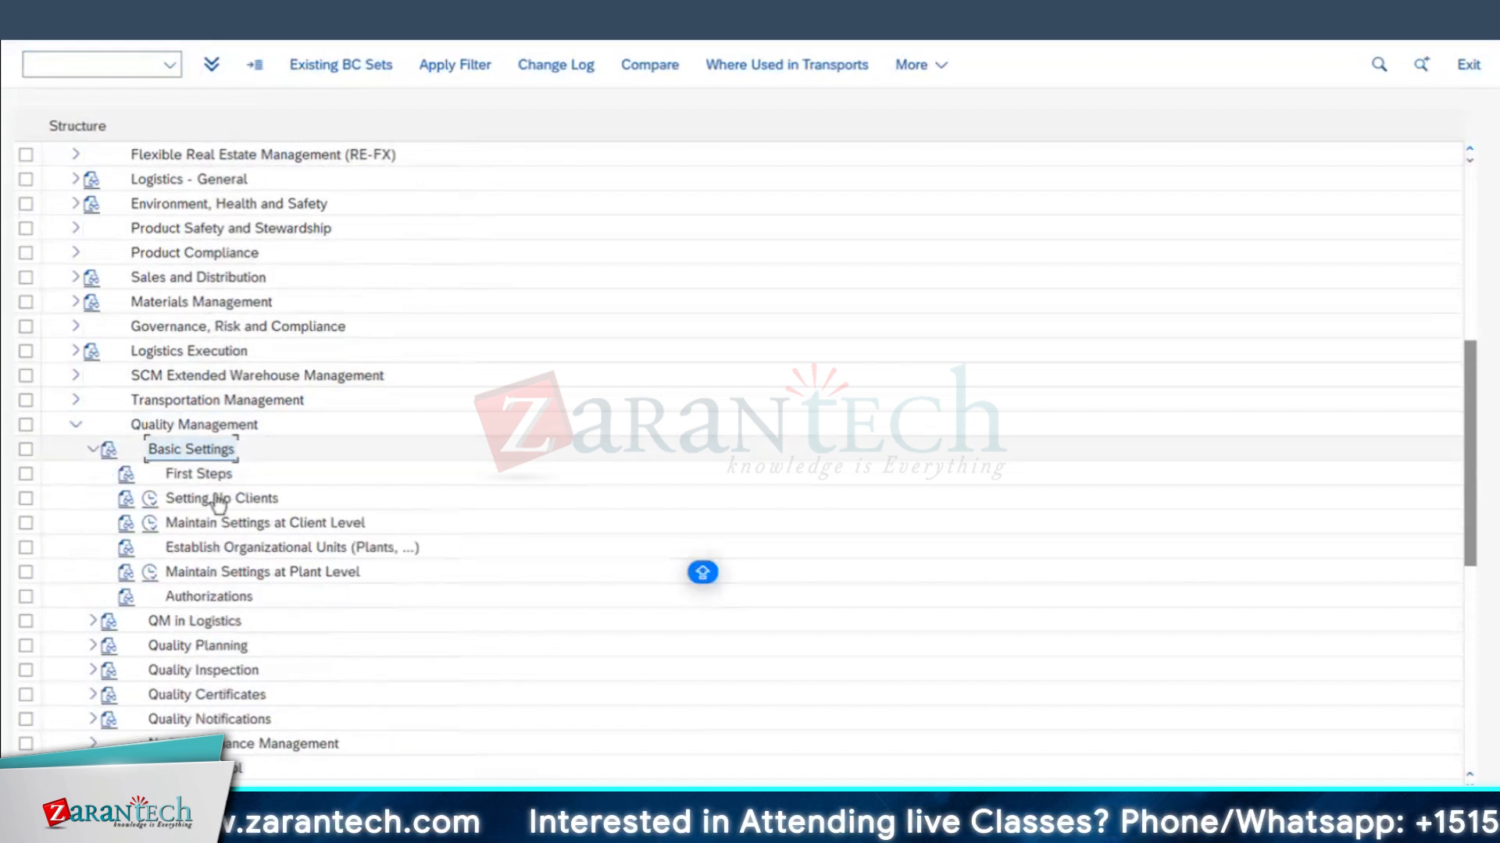
- Run the Maintain Settings at Plant Level activity under the Quality Management basic settings
scroll(249, 515, down, 3)
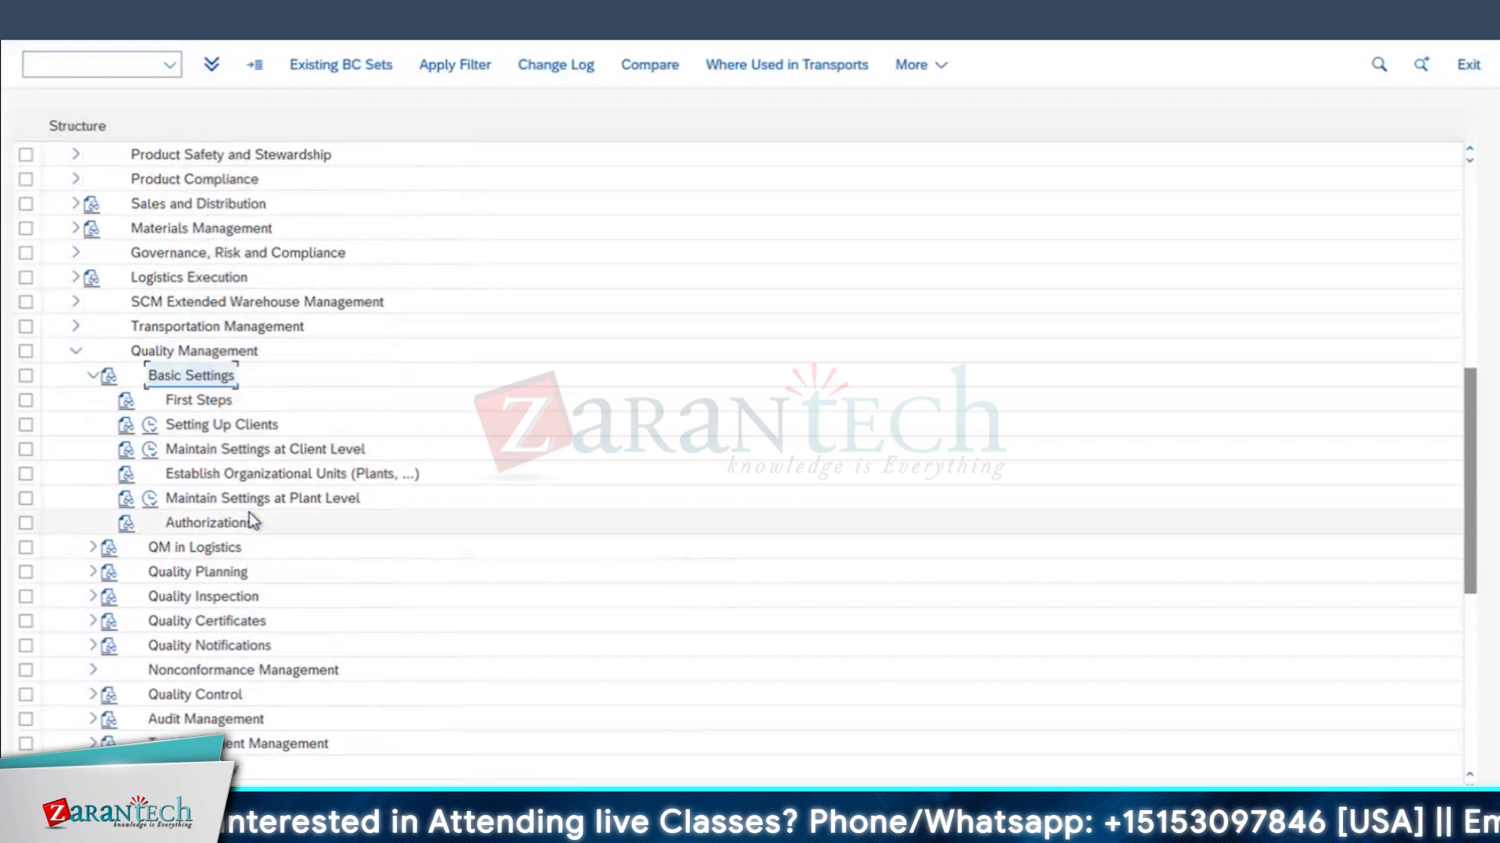
scroll(252, 522, down, 1)
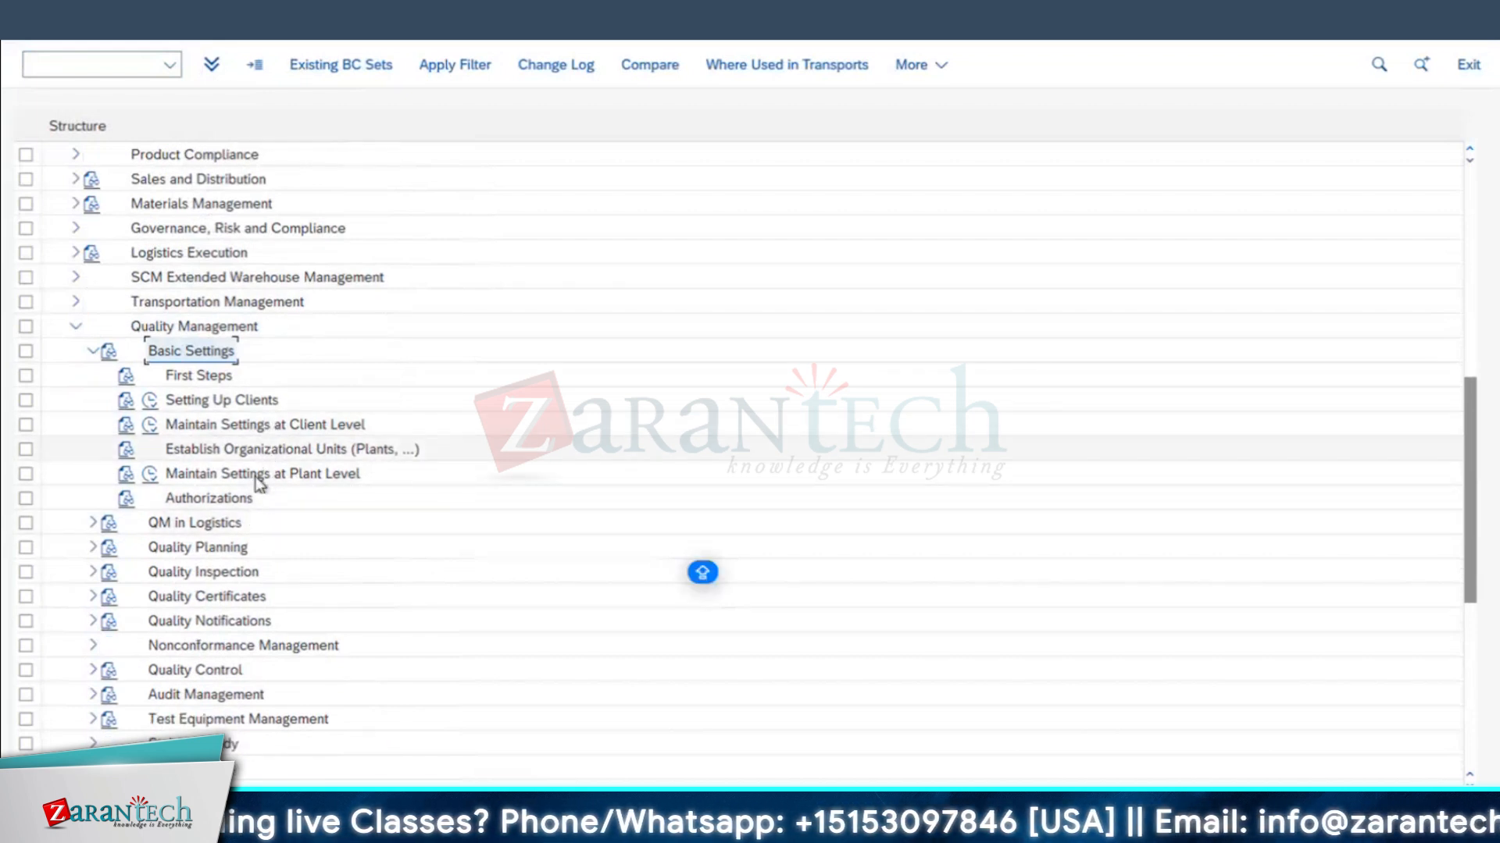
click(305, 475)
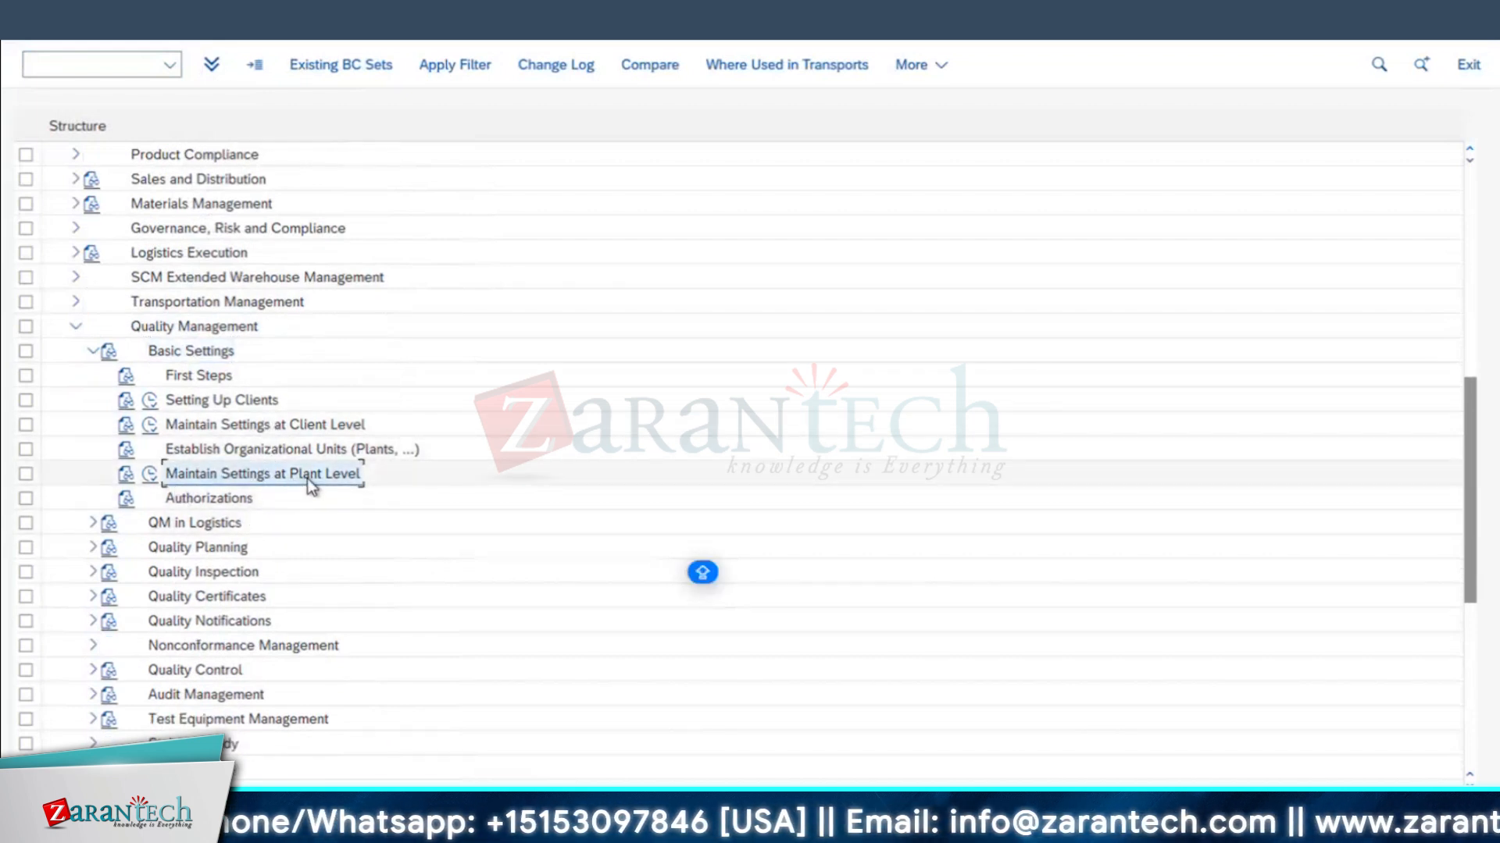
click(150, 475)
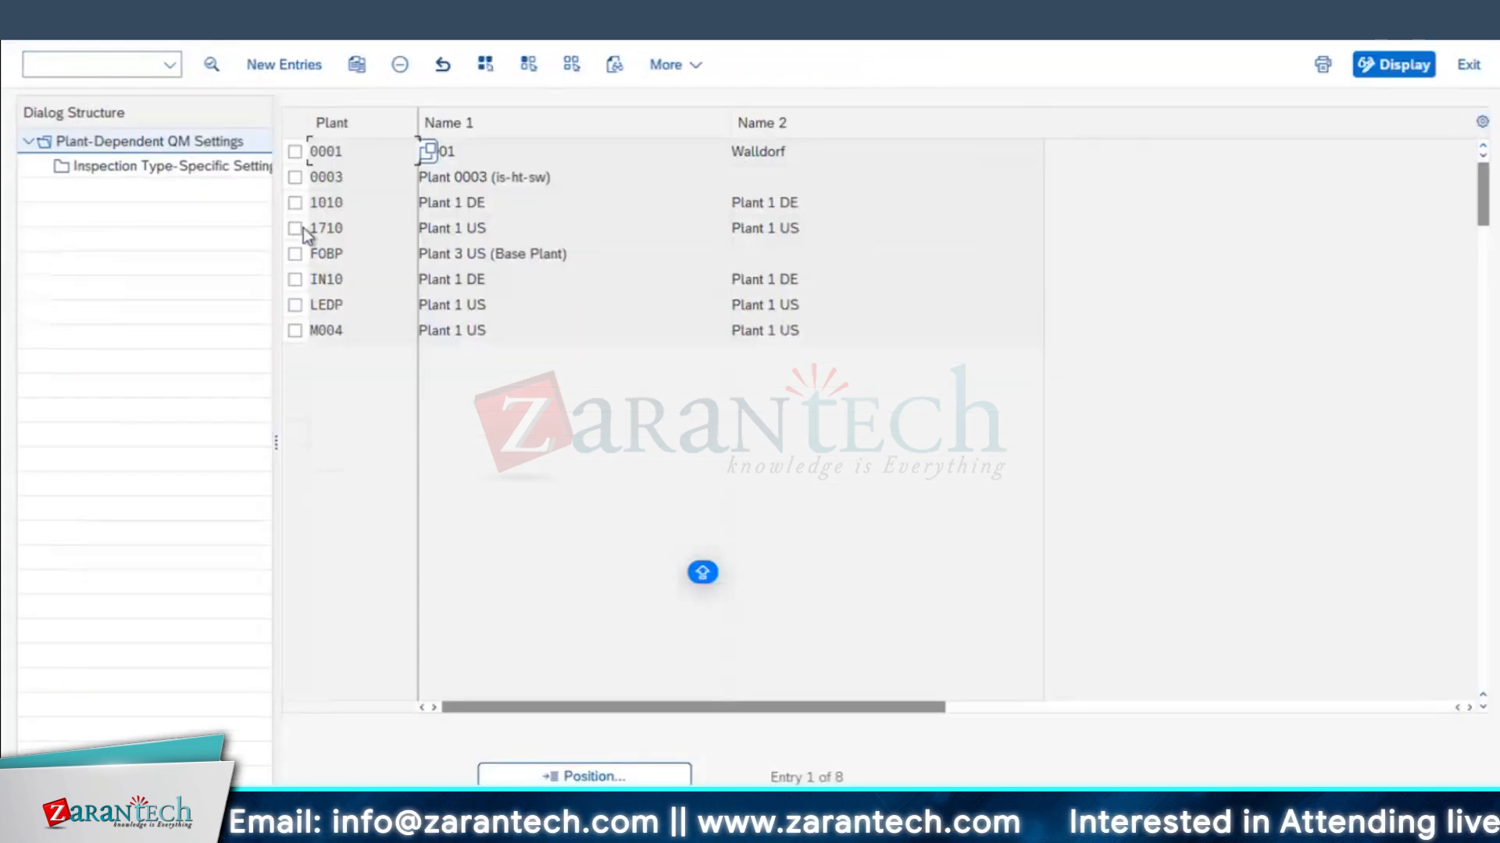
- Open the detailed plant-dependent QM settings of plant 1710
click(355, 233)
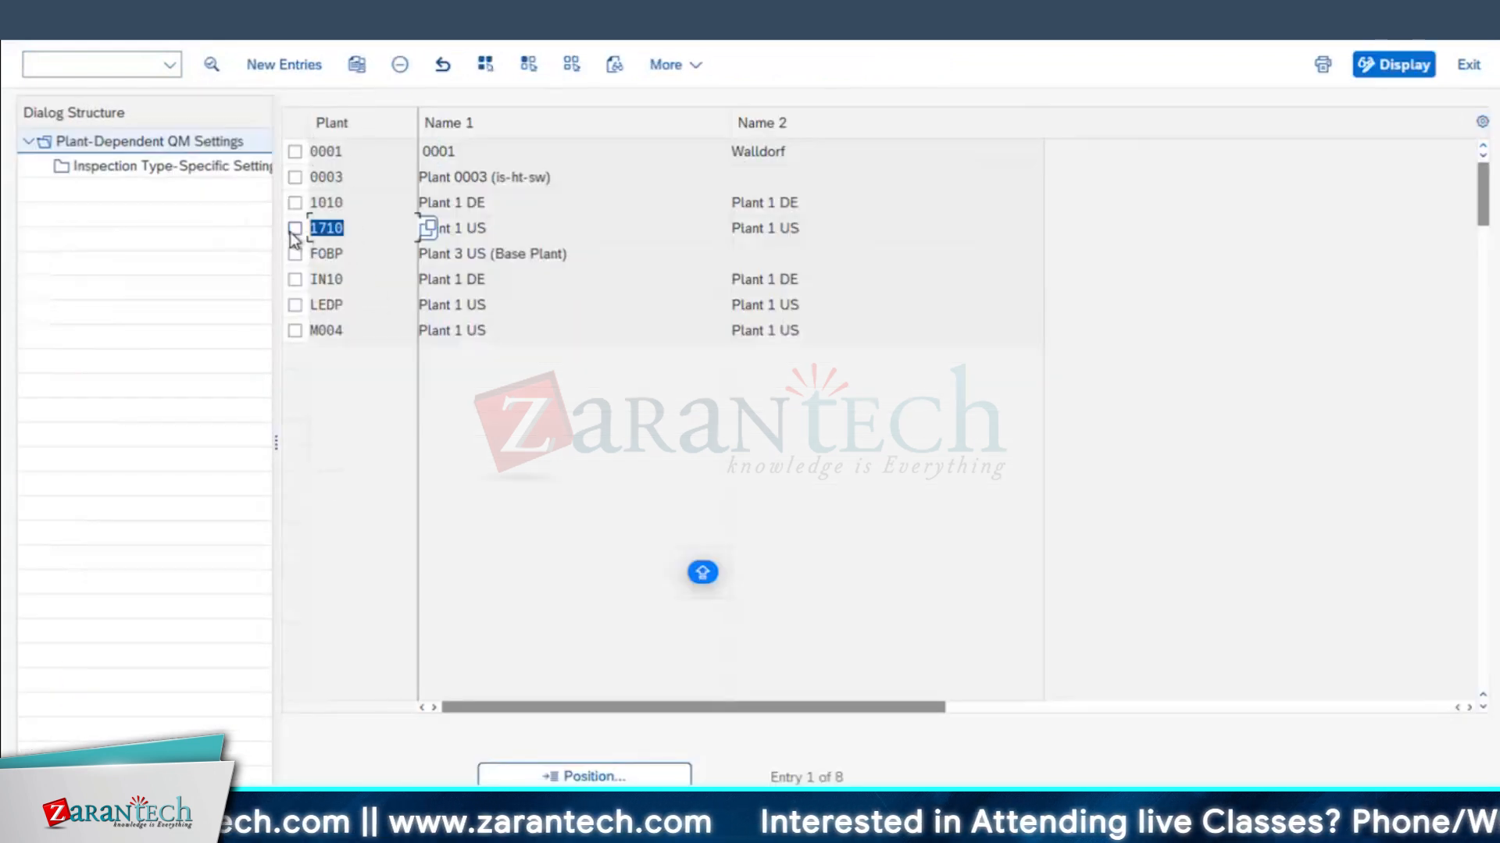
click(294, 228)
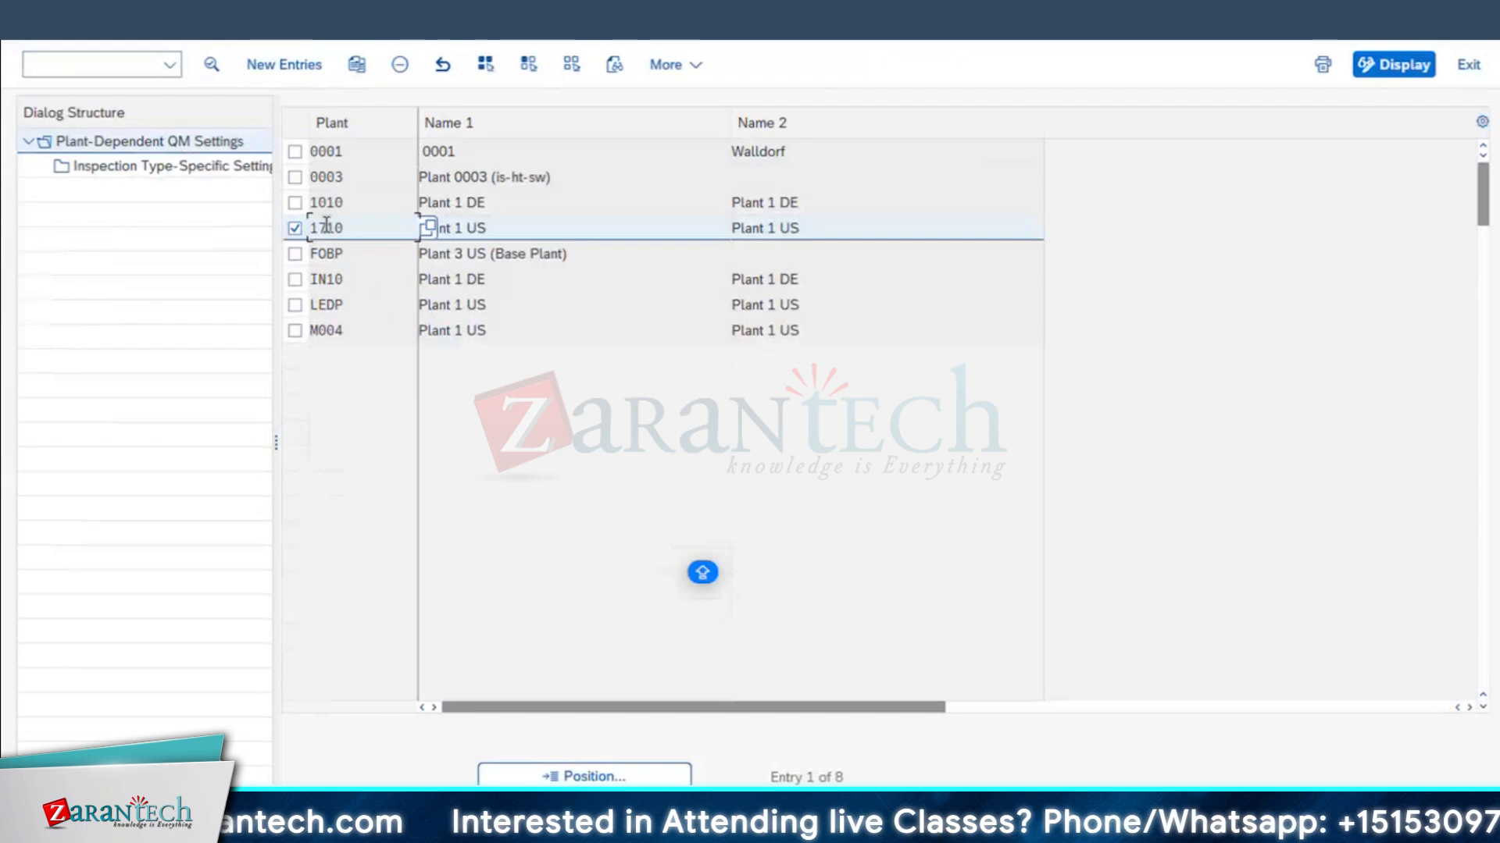
click(293, 231)
click(355, 227)
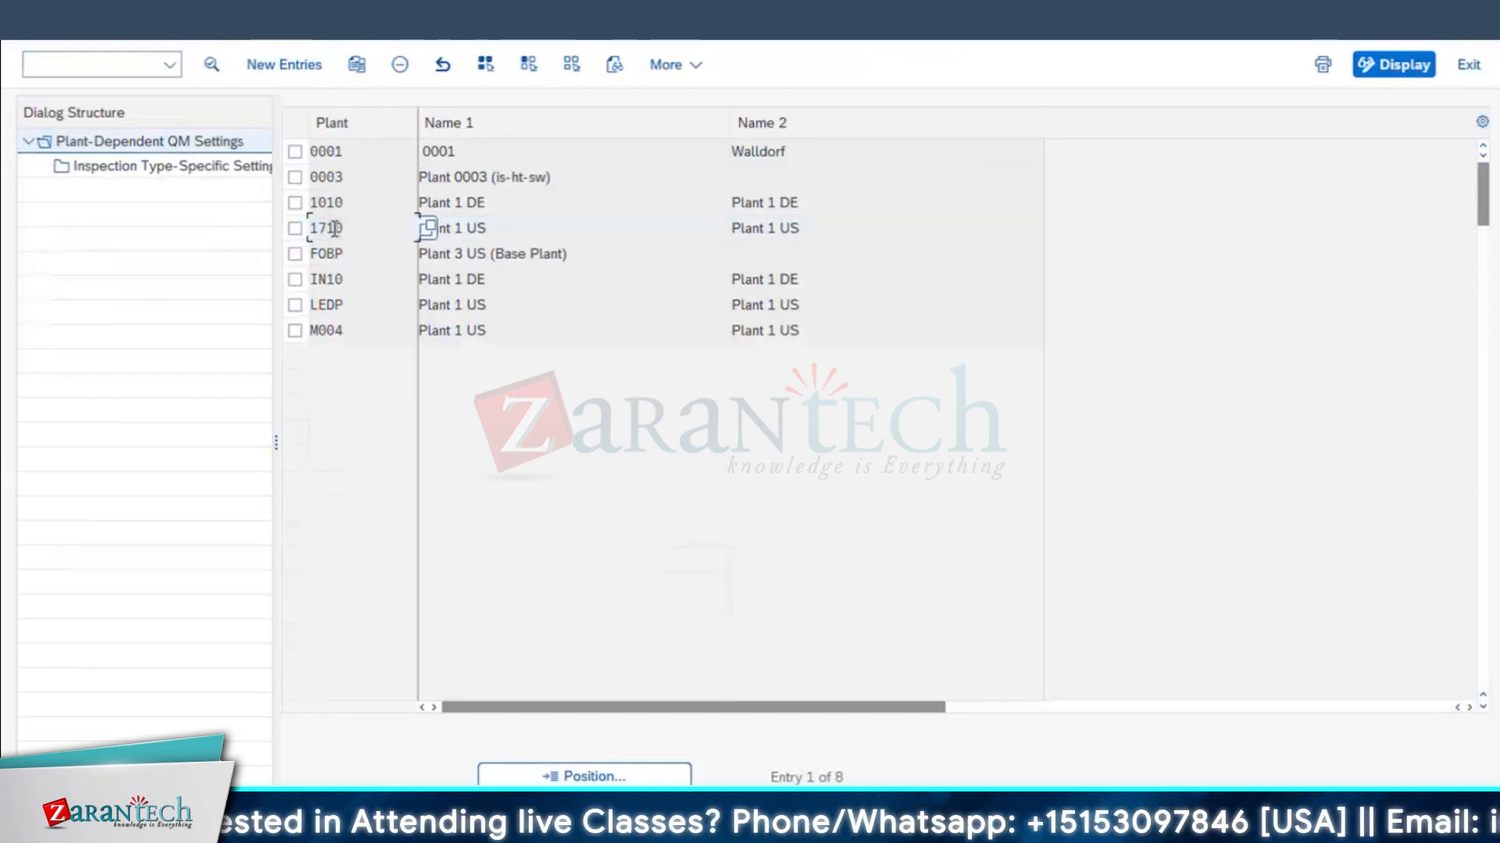
double_click(336, 228)
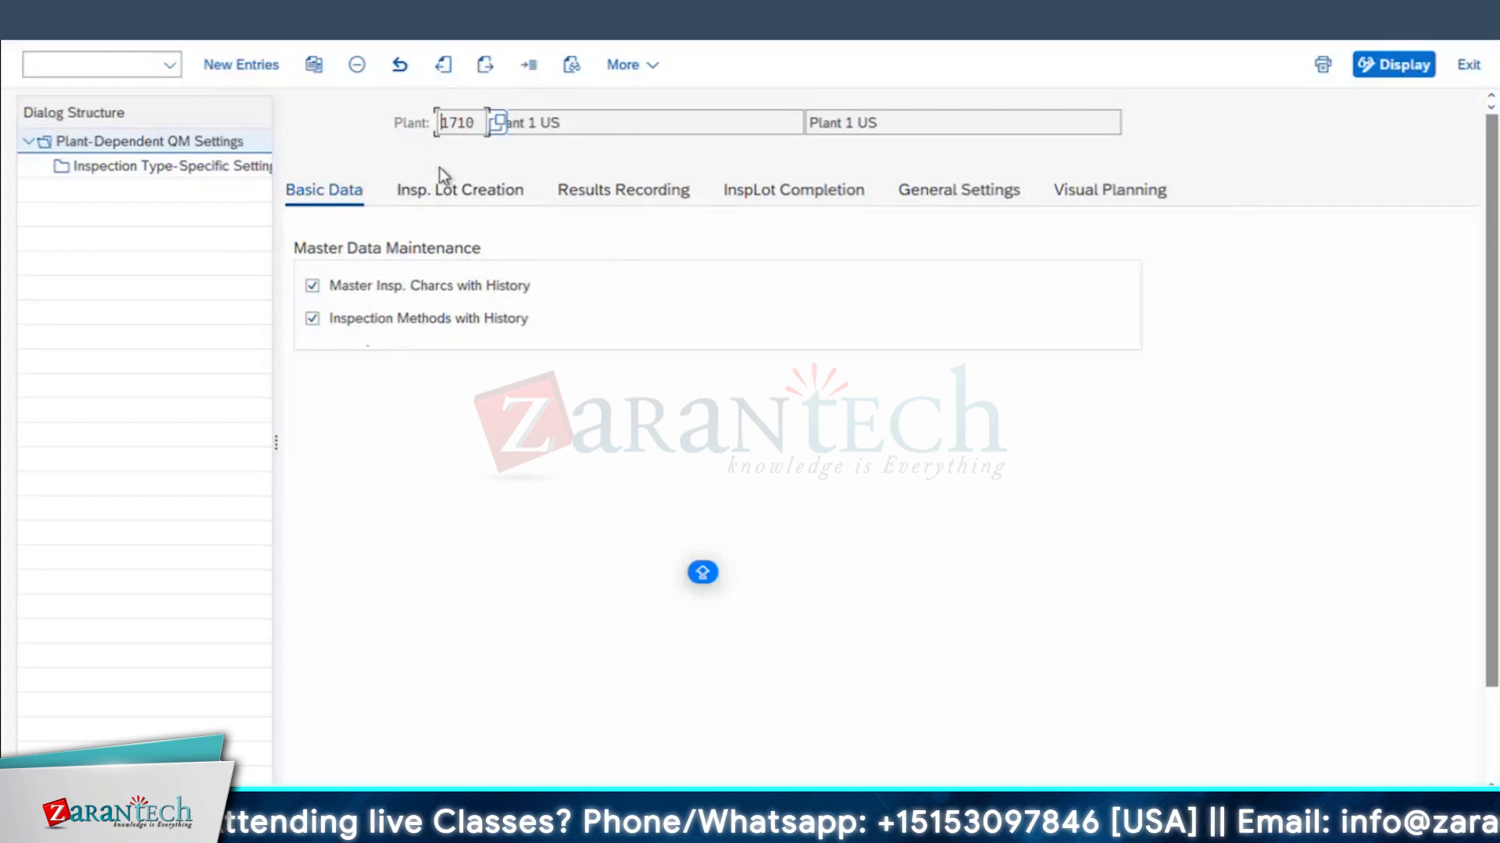
- Review plant 1710's basic data, inspection lot creation, results recording, lot completion and general settings
click(435, 193)
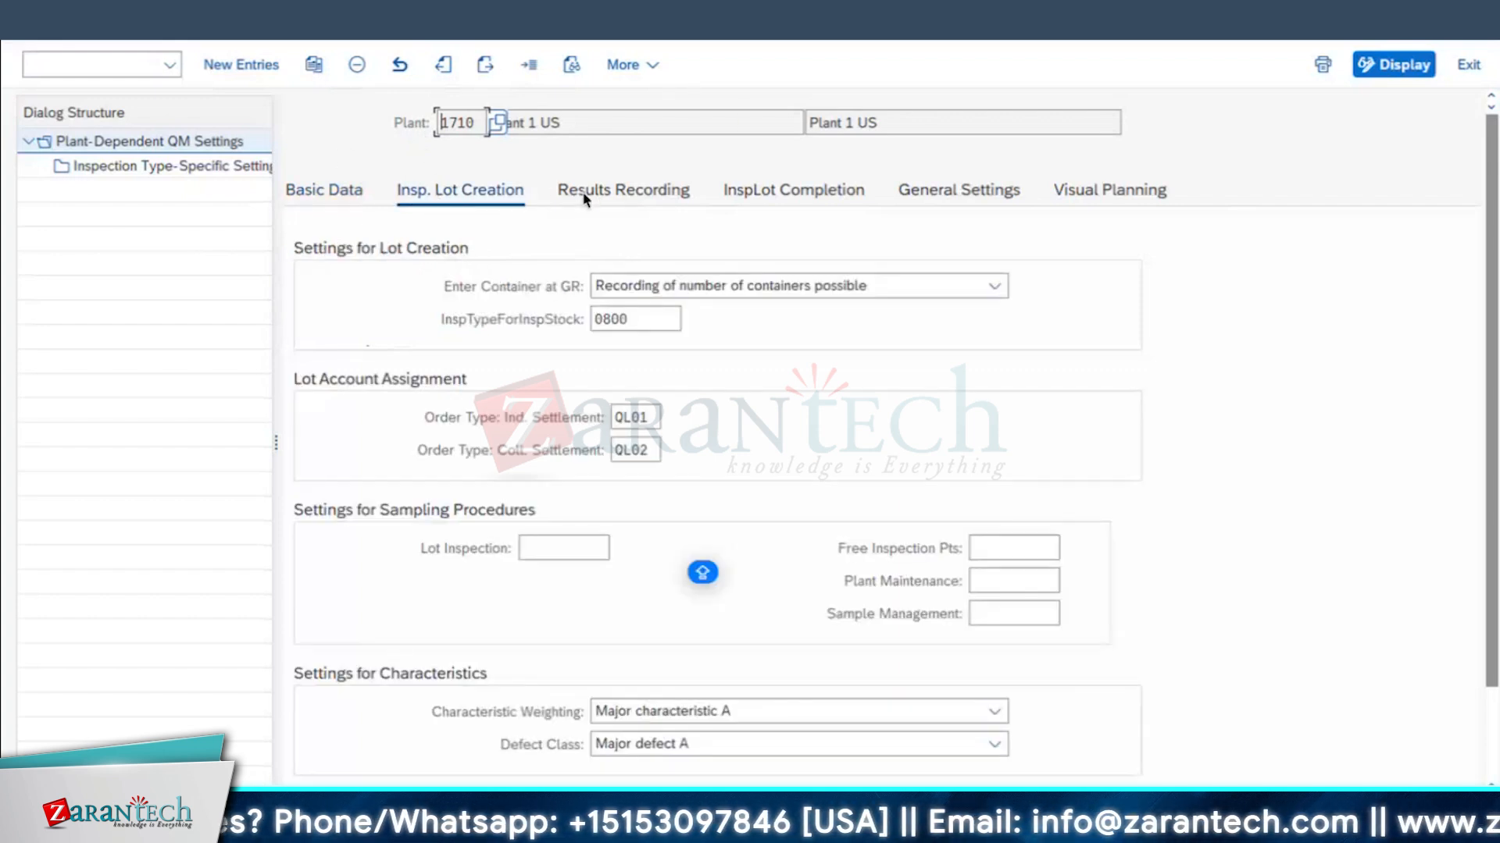
click(327, 193)
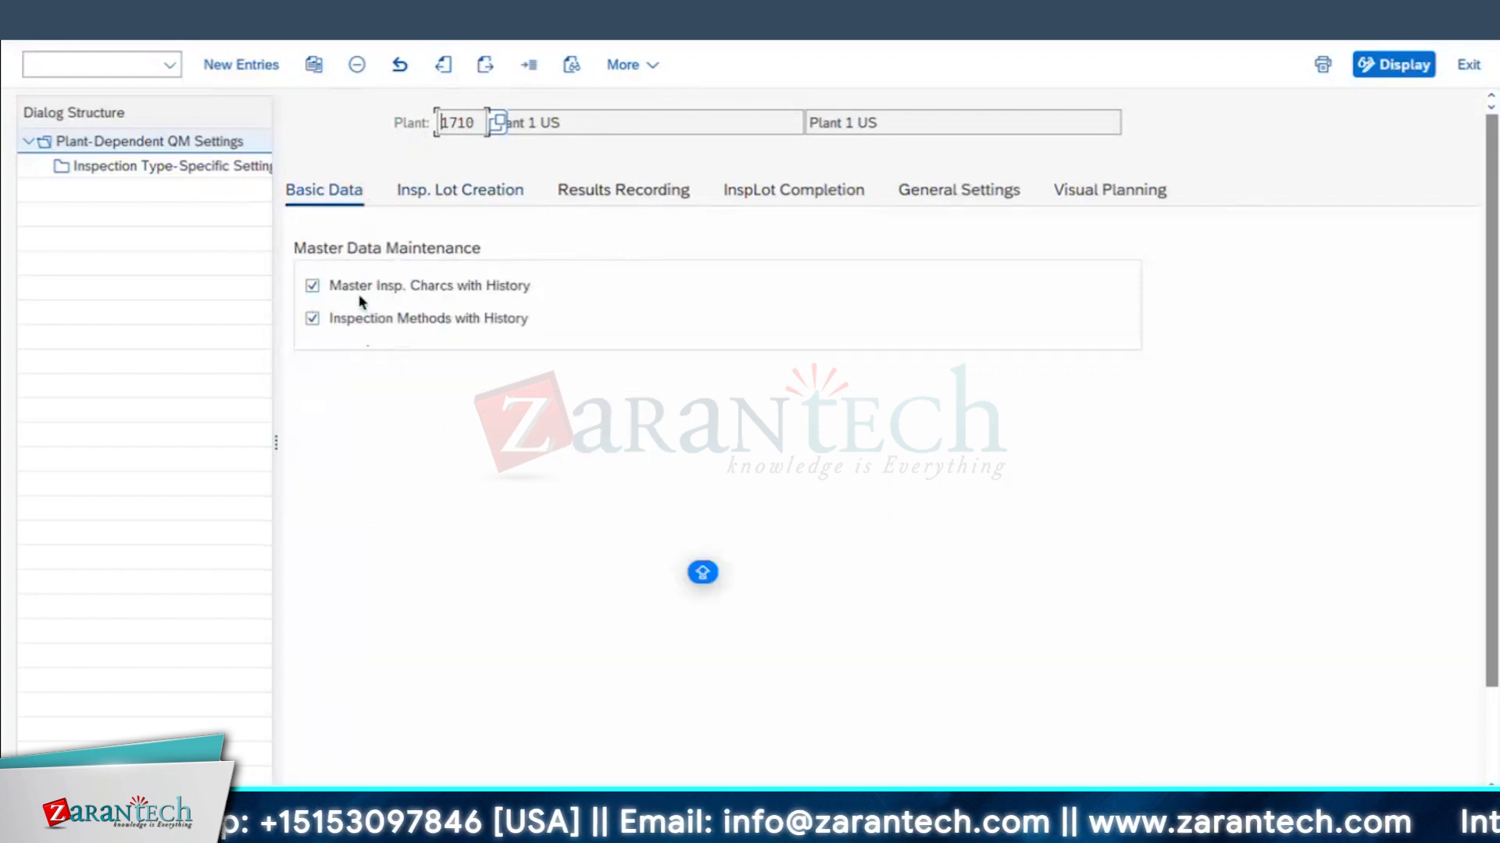
click(440, 193)
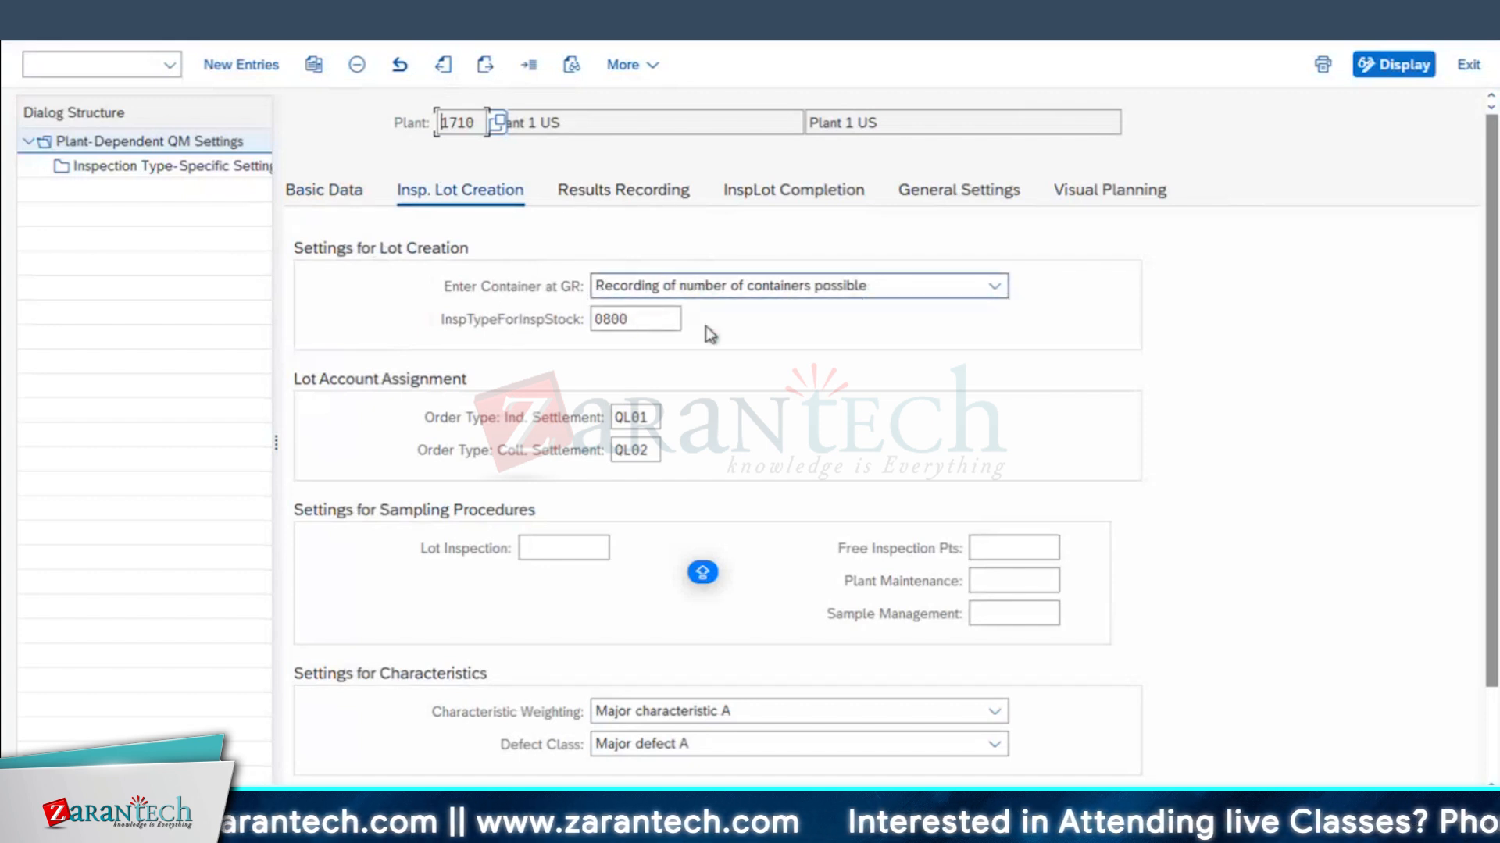
click(641, 323)
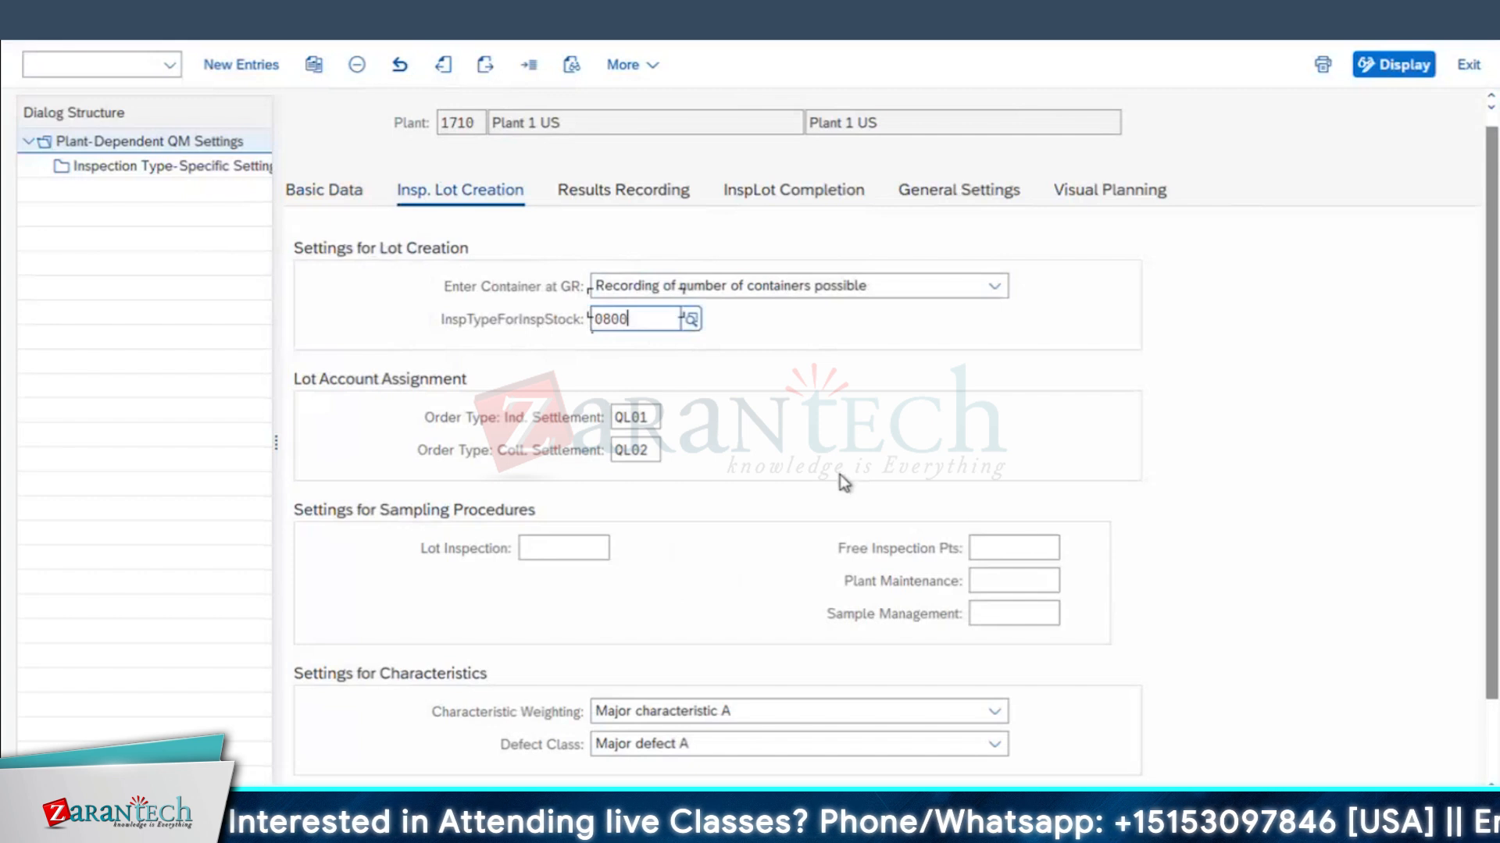
scroll(840, 478, down, 1)
click(649, 166)
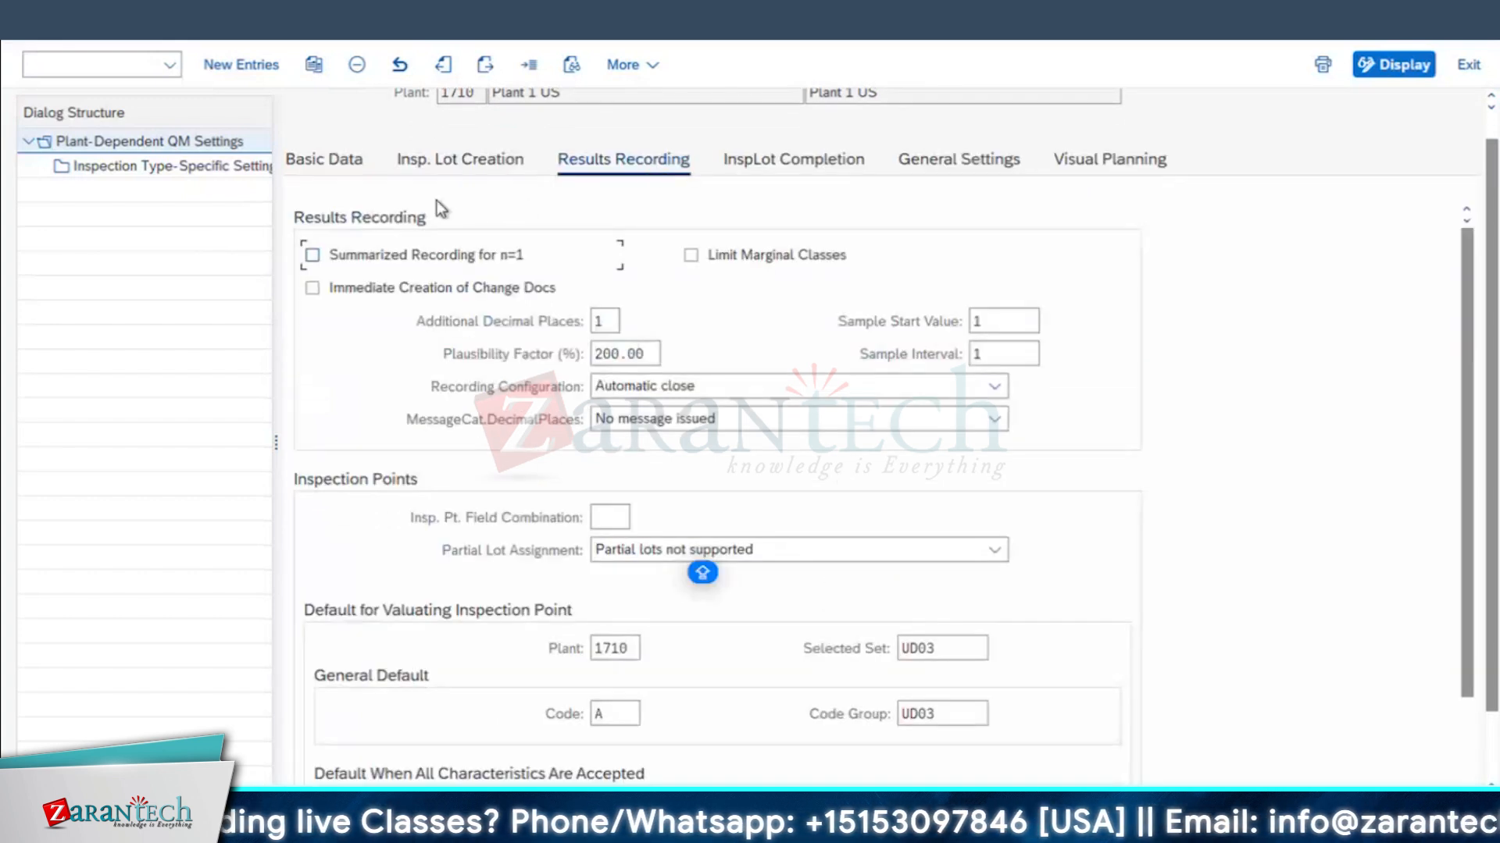
click(780, 166)
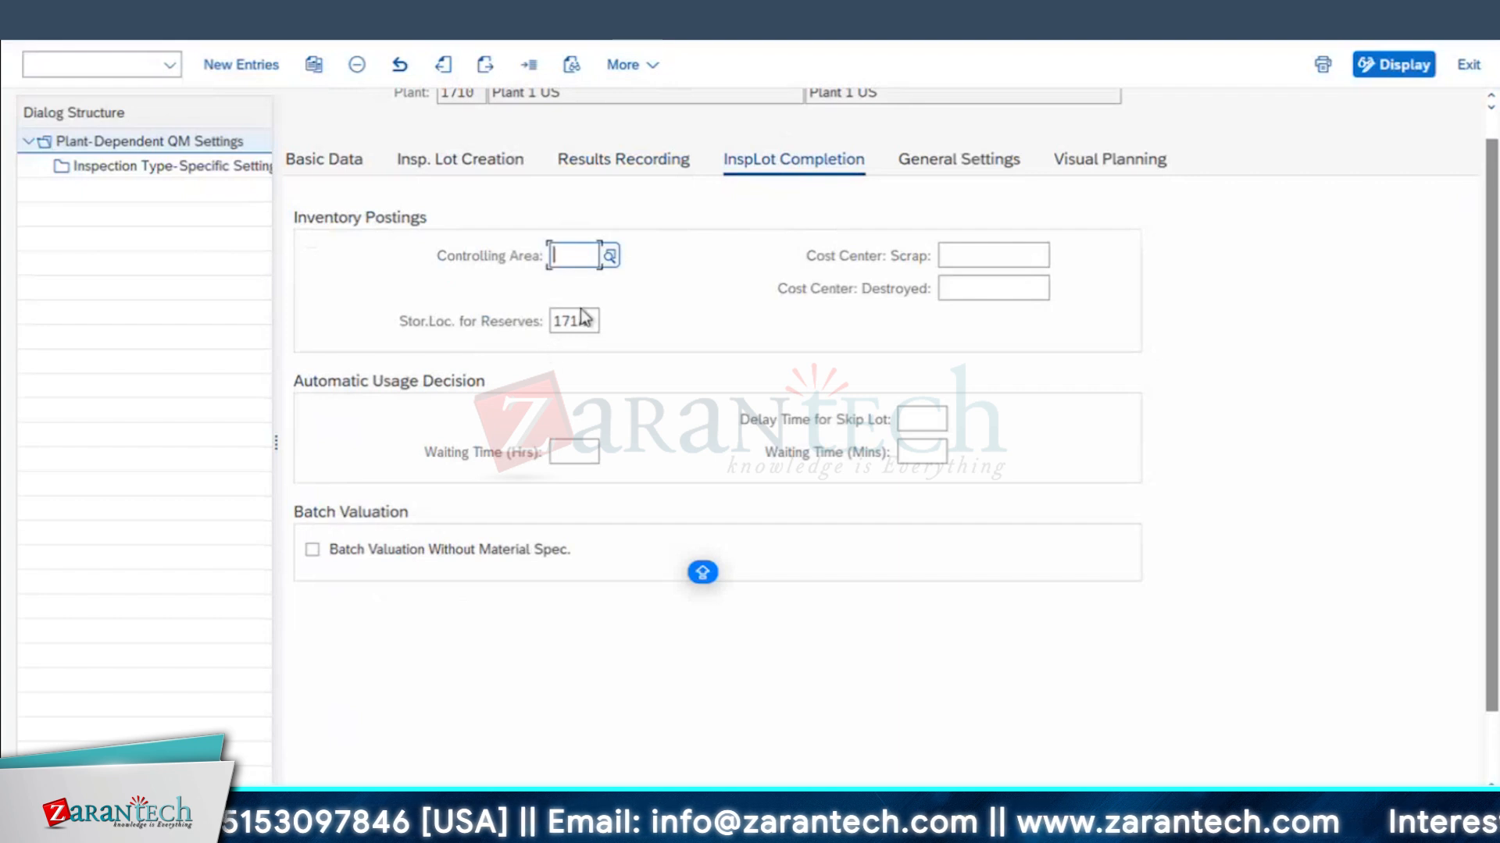
click(955, 160)
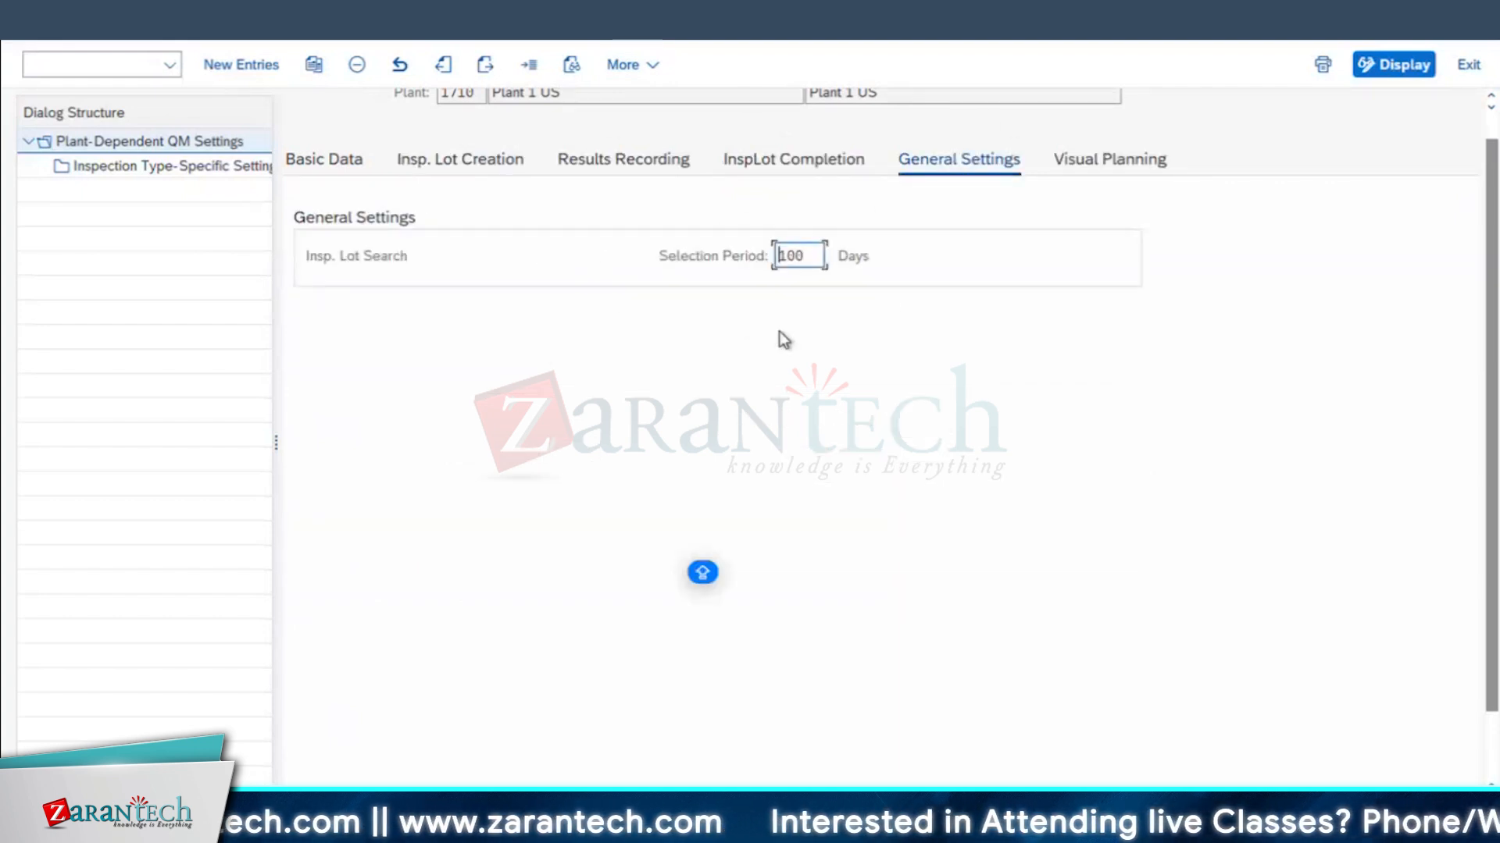
click(348, 162)
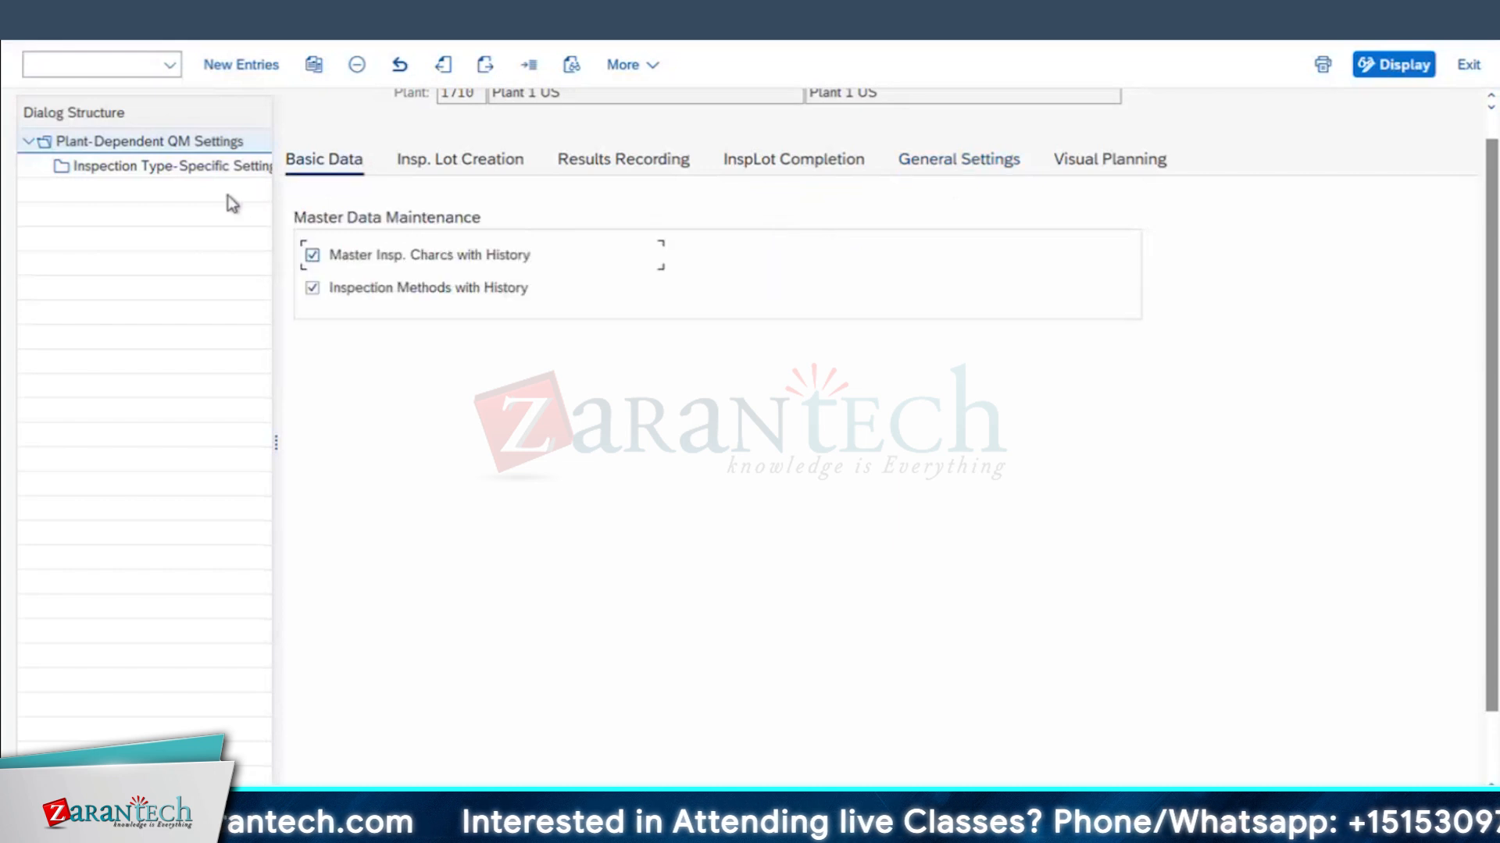
- Add a new inspection type-specific settings entry for plant 1710 with inspection type 14, Inspection in Plant Maintenance
click(164, 169)
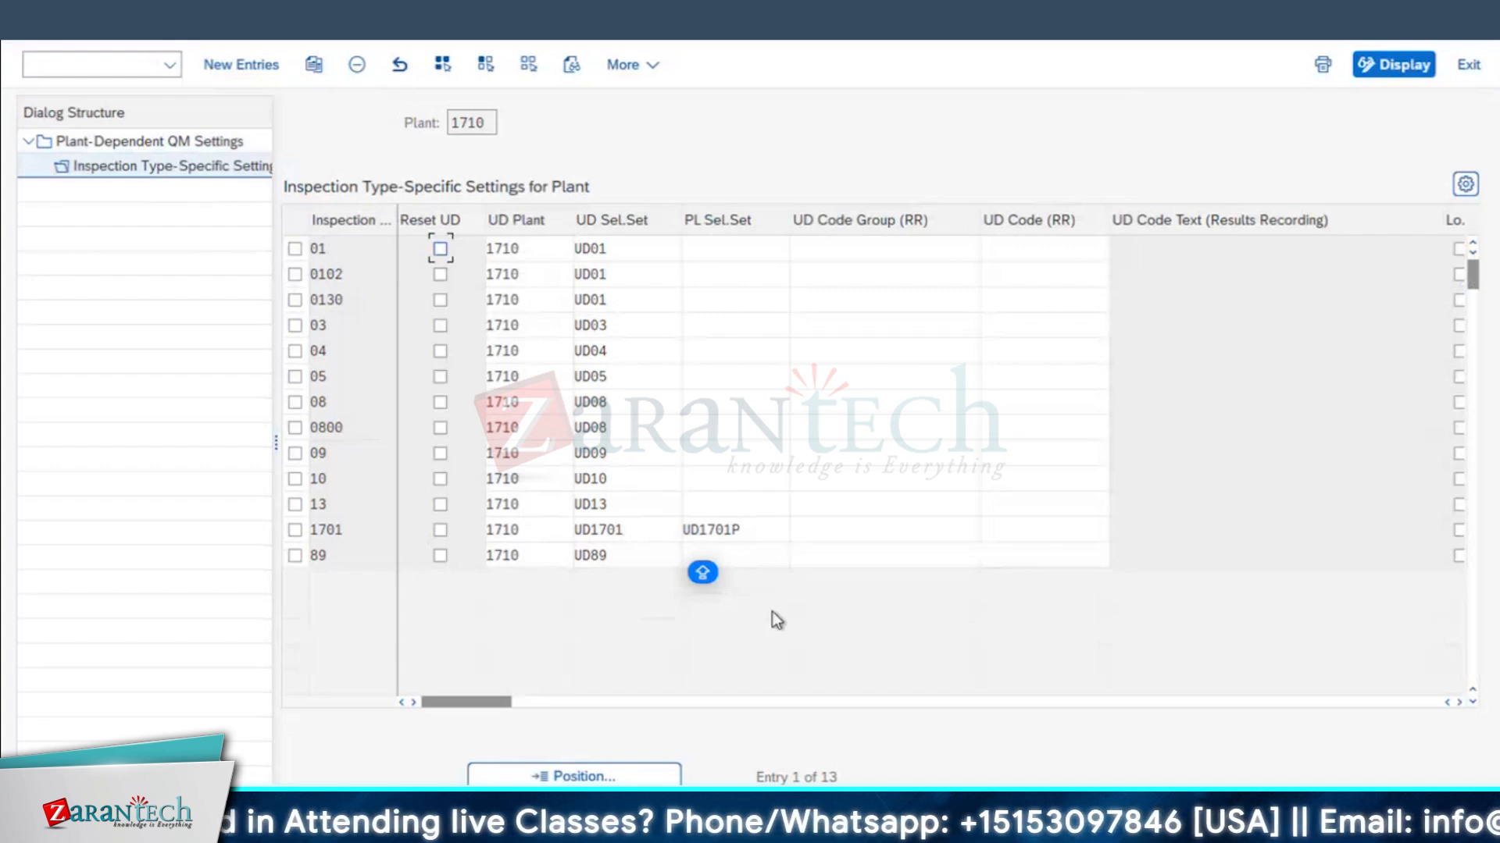
click(240, 64)
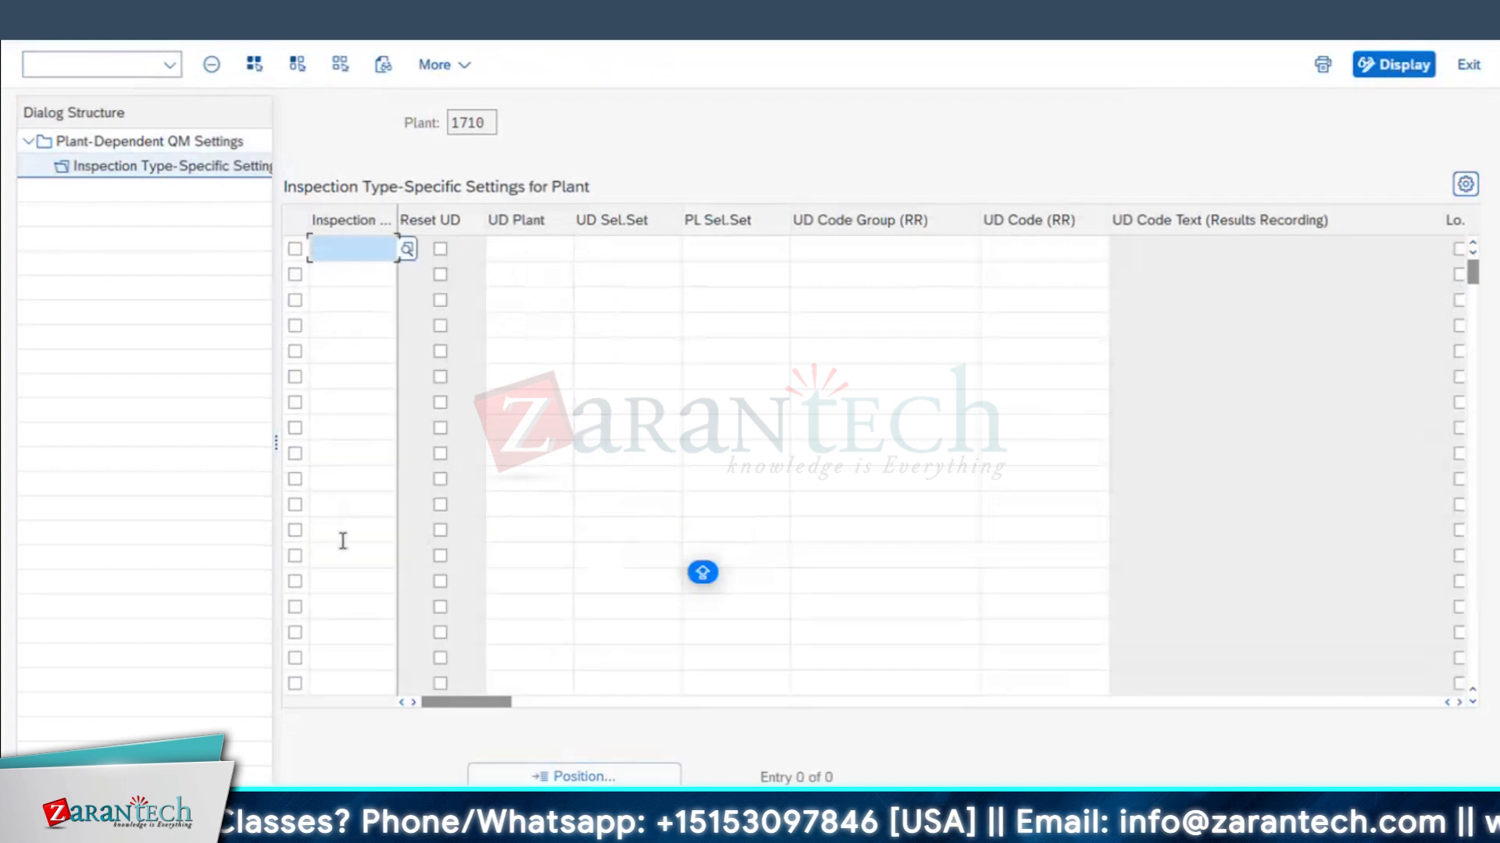
click(407, 249)
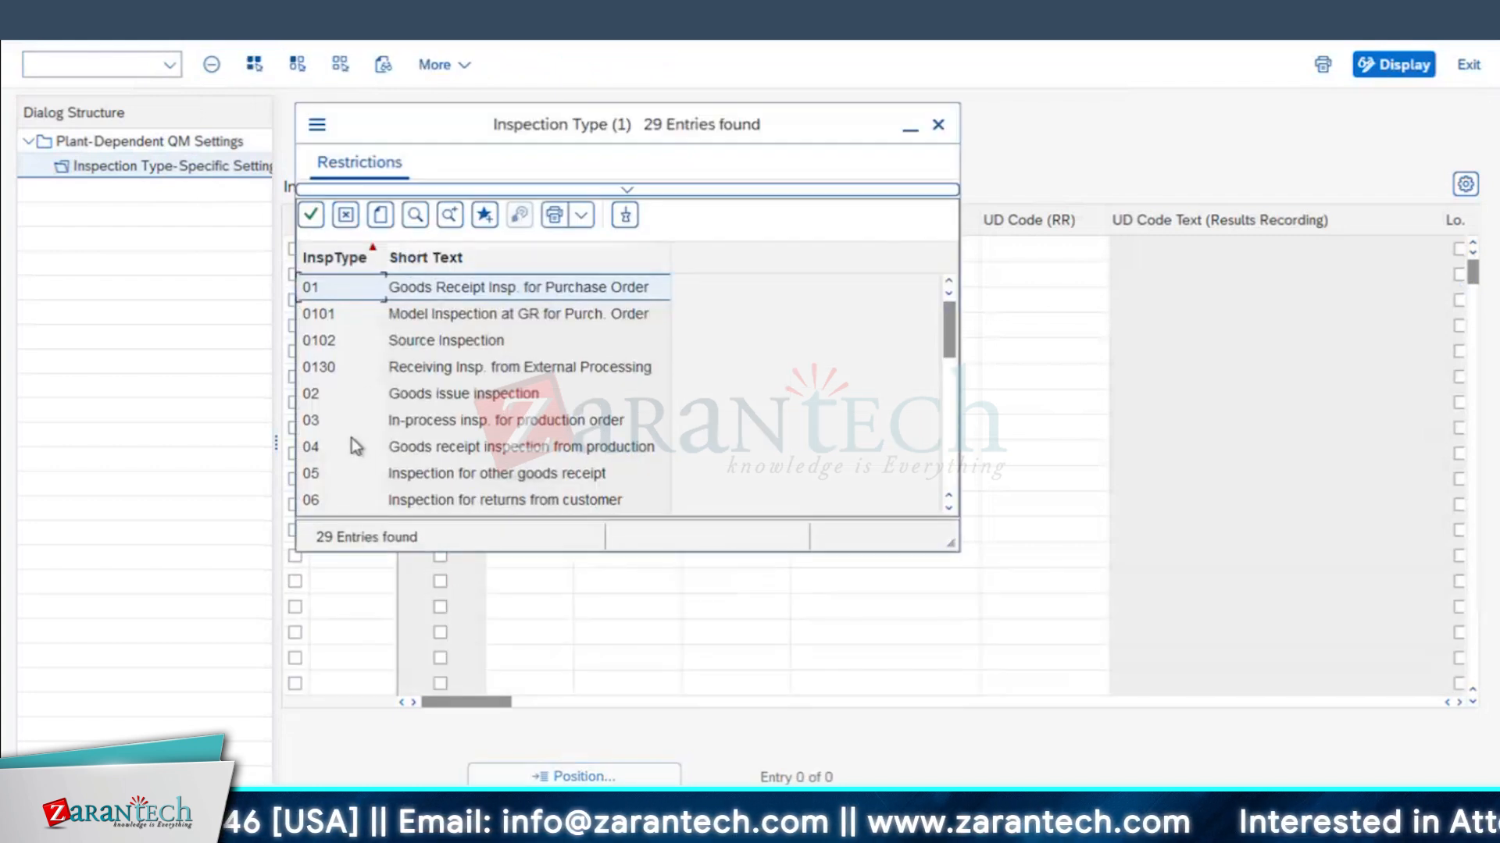
scroll(355, 446, down, 3)
click(424, 428)
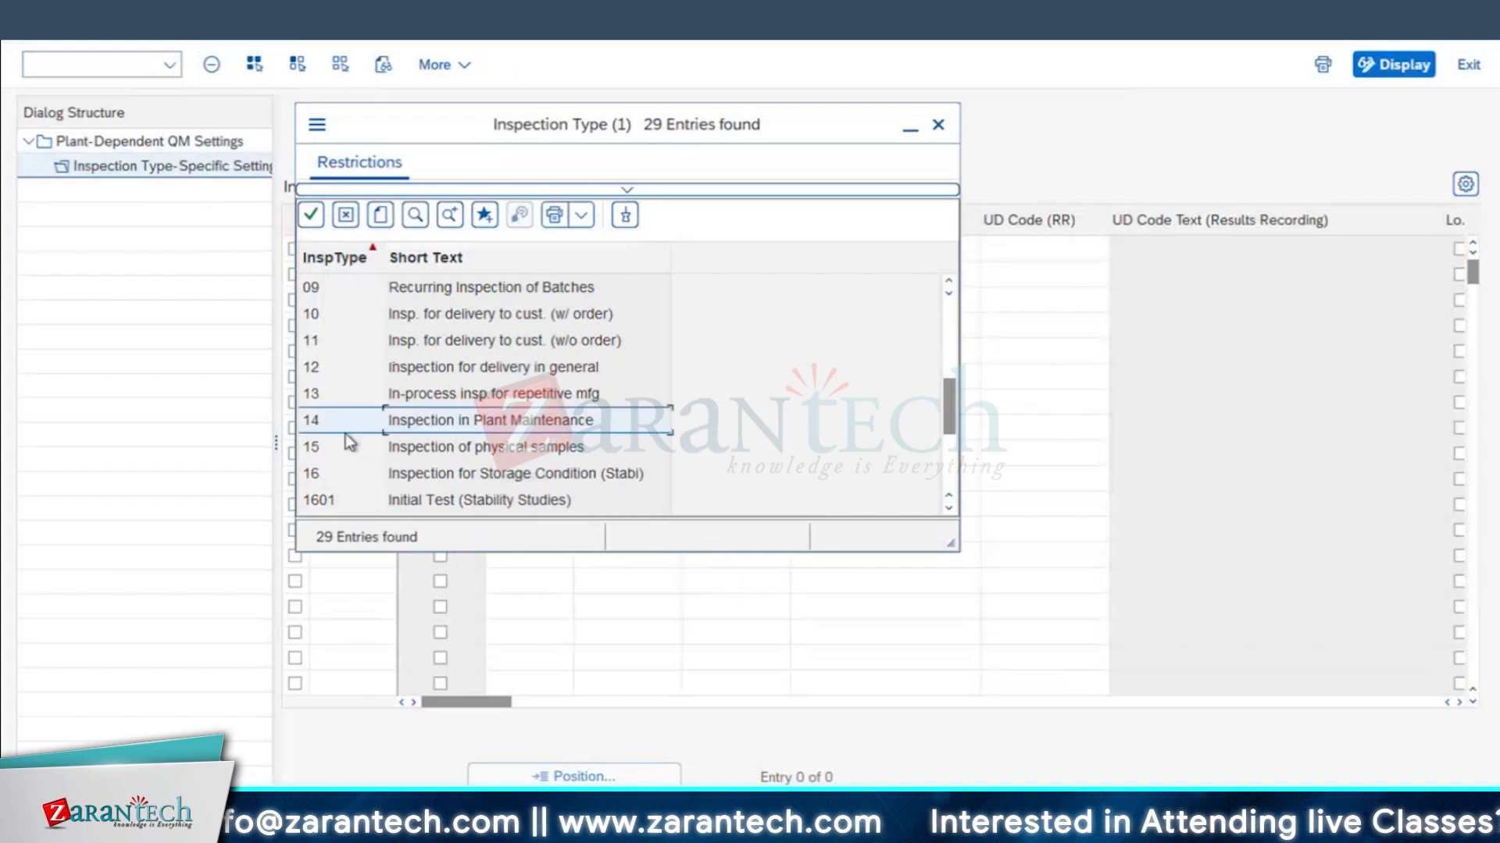
double_click(470, 428)
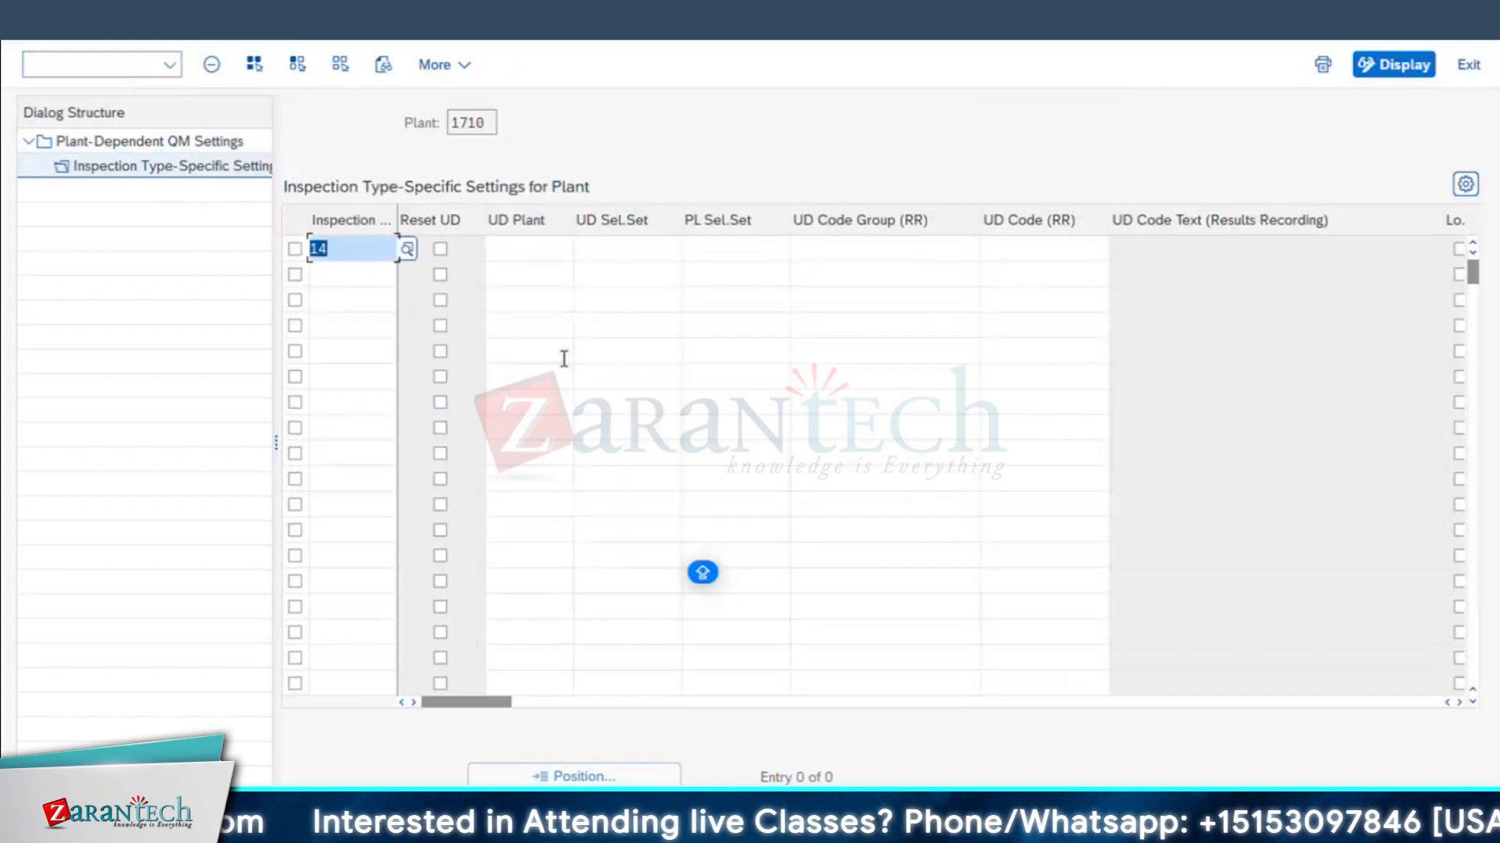
key(Return)
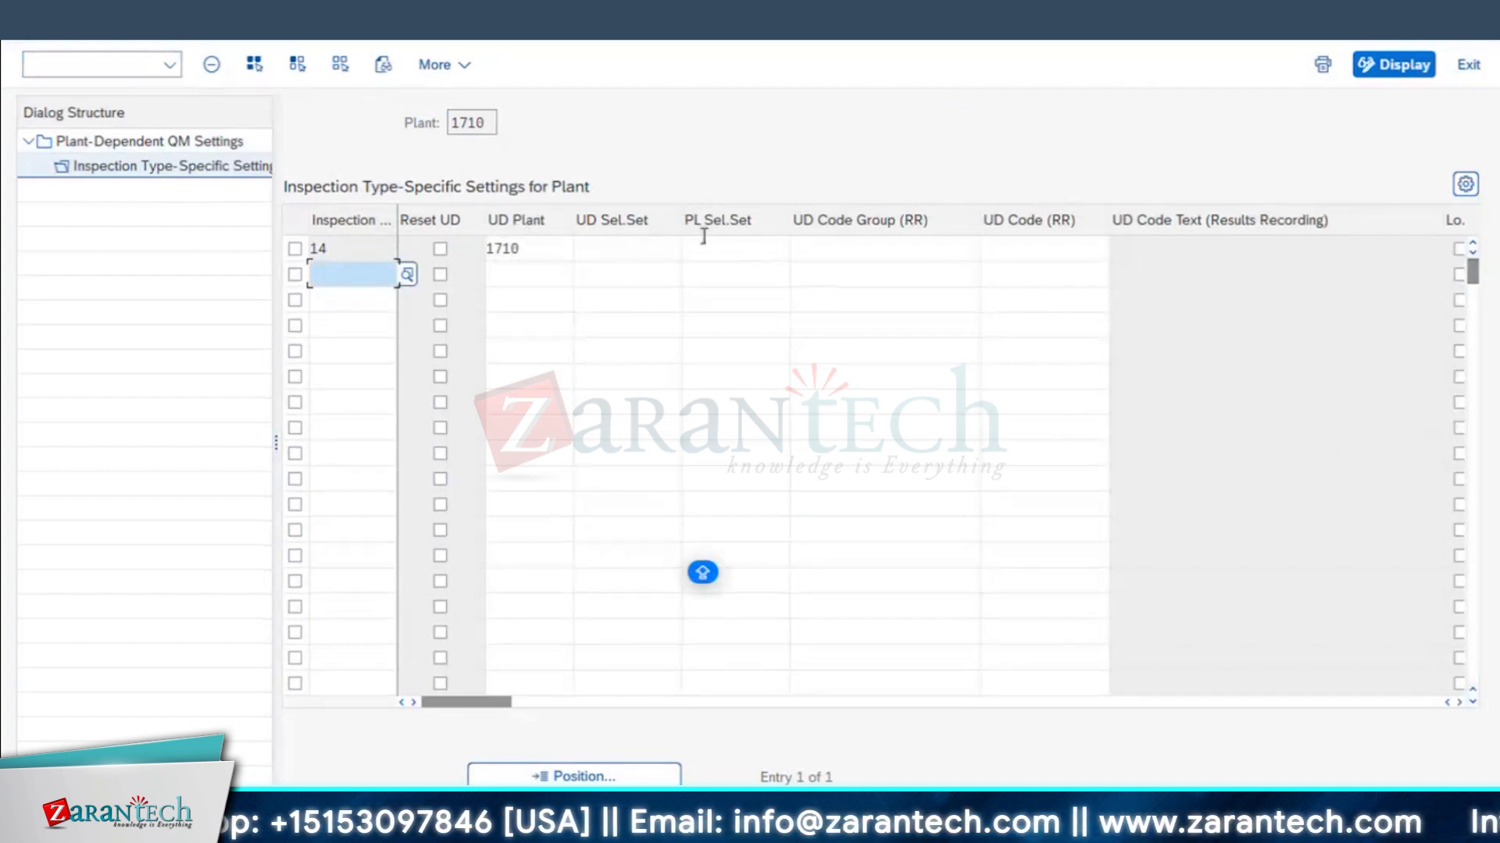
- Assign selected set 14, Calibration inspection (PM/QM), as the UD Sel.Set of the inspection type 14 entry
click(651, 251)
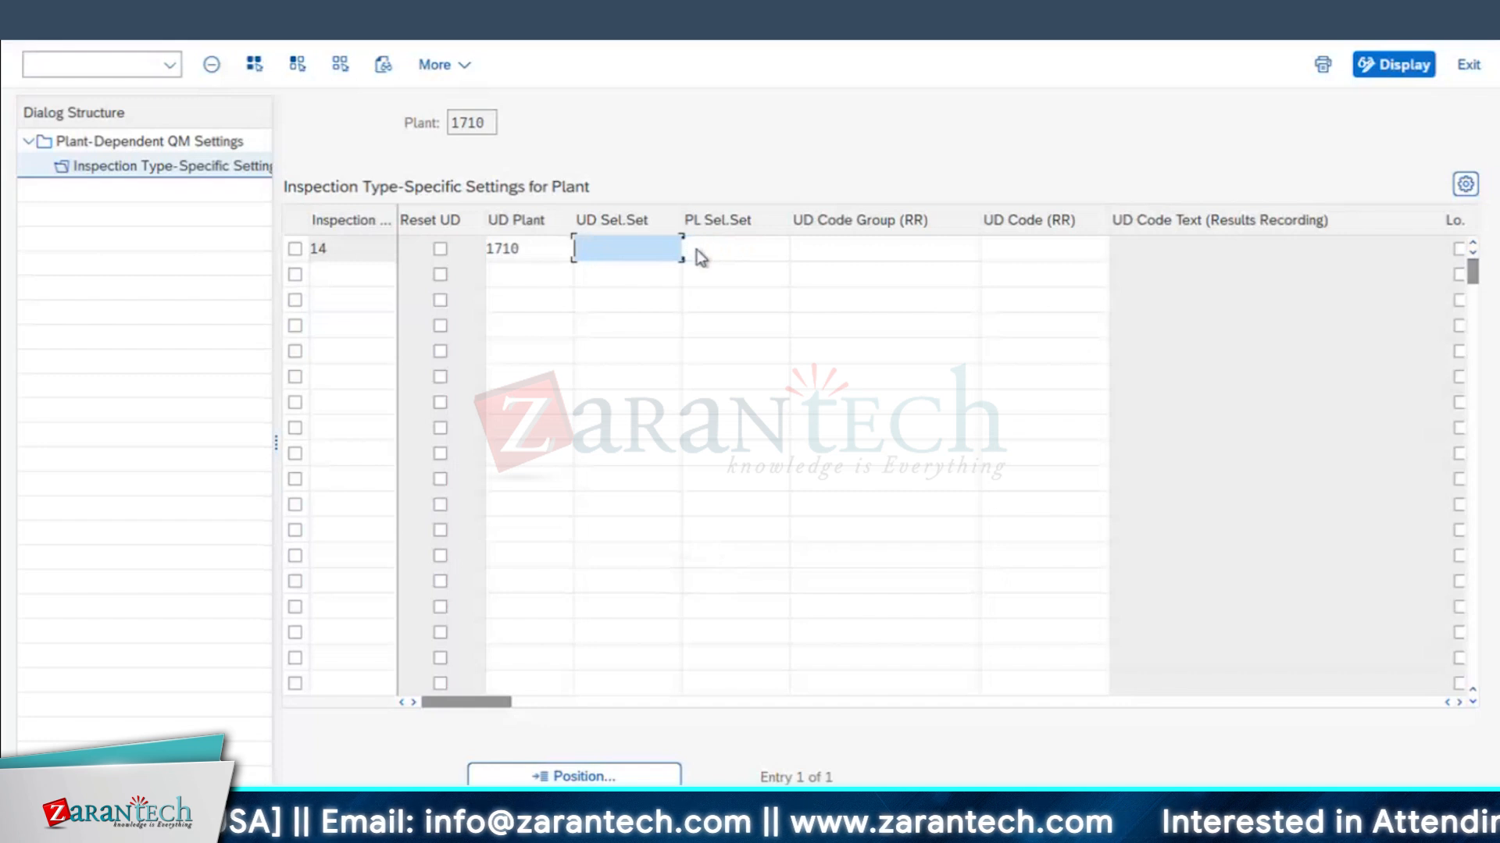
key(F4)
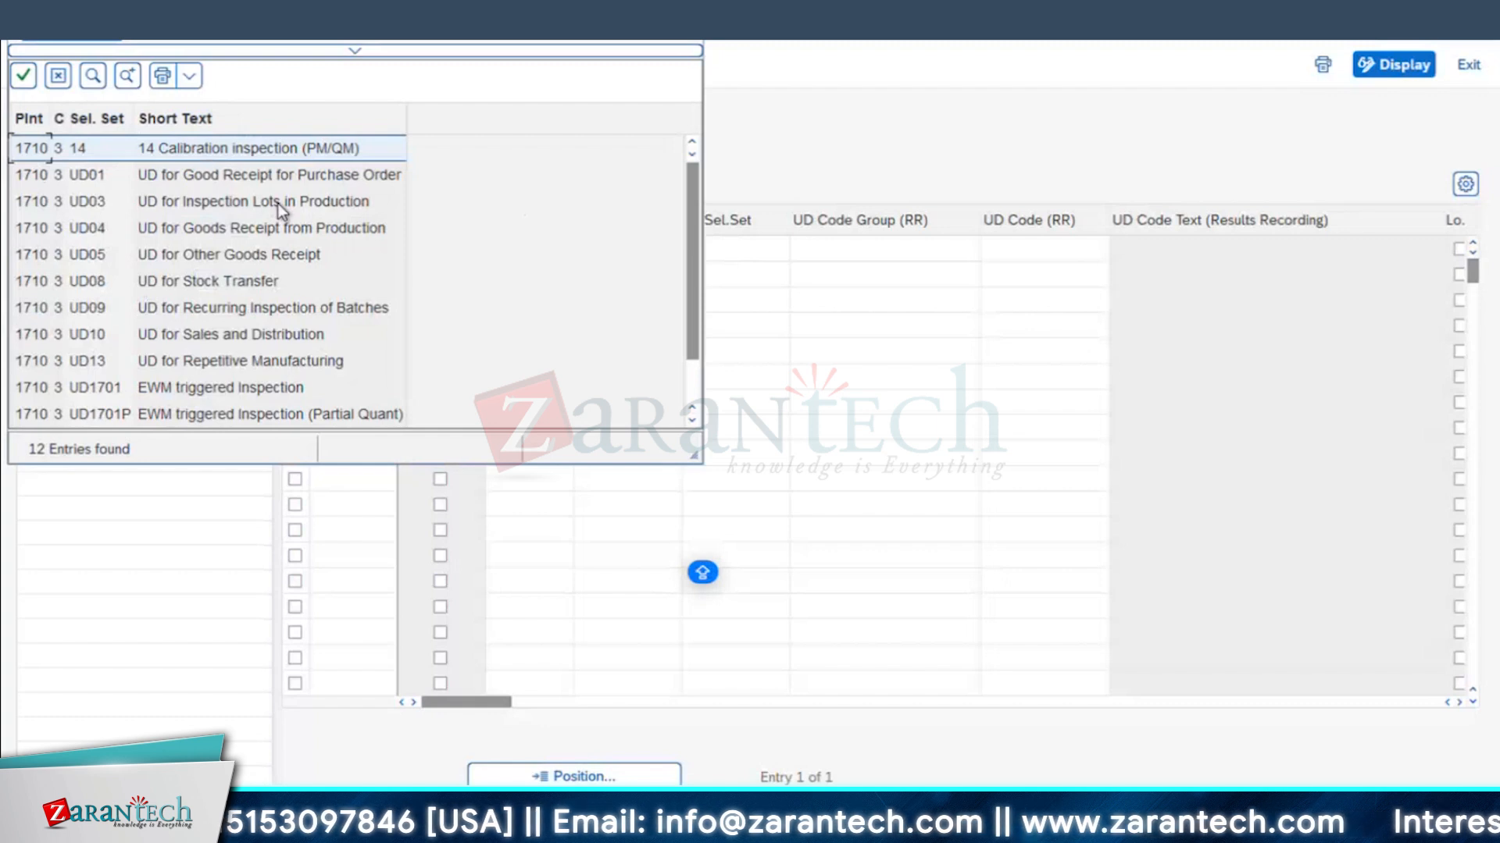
scroll(289, 315, down, 2)
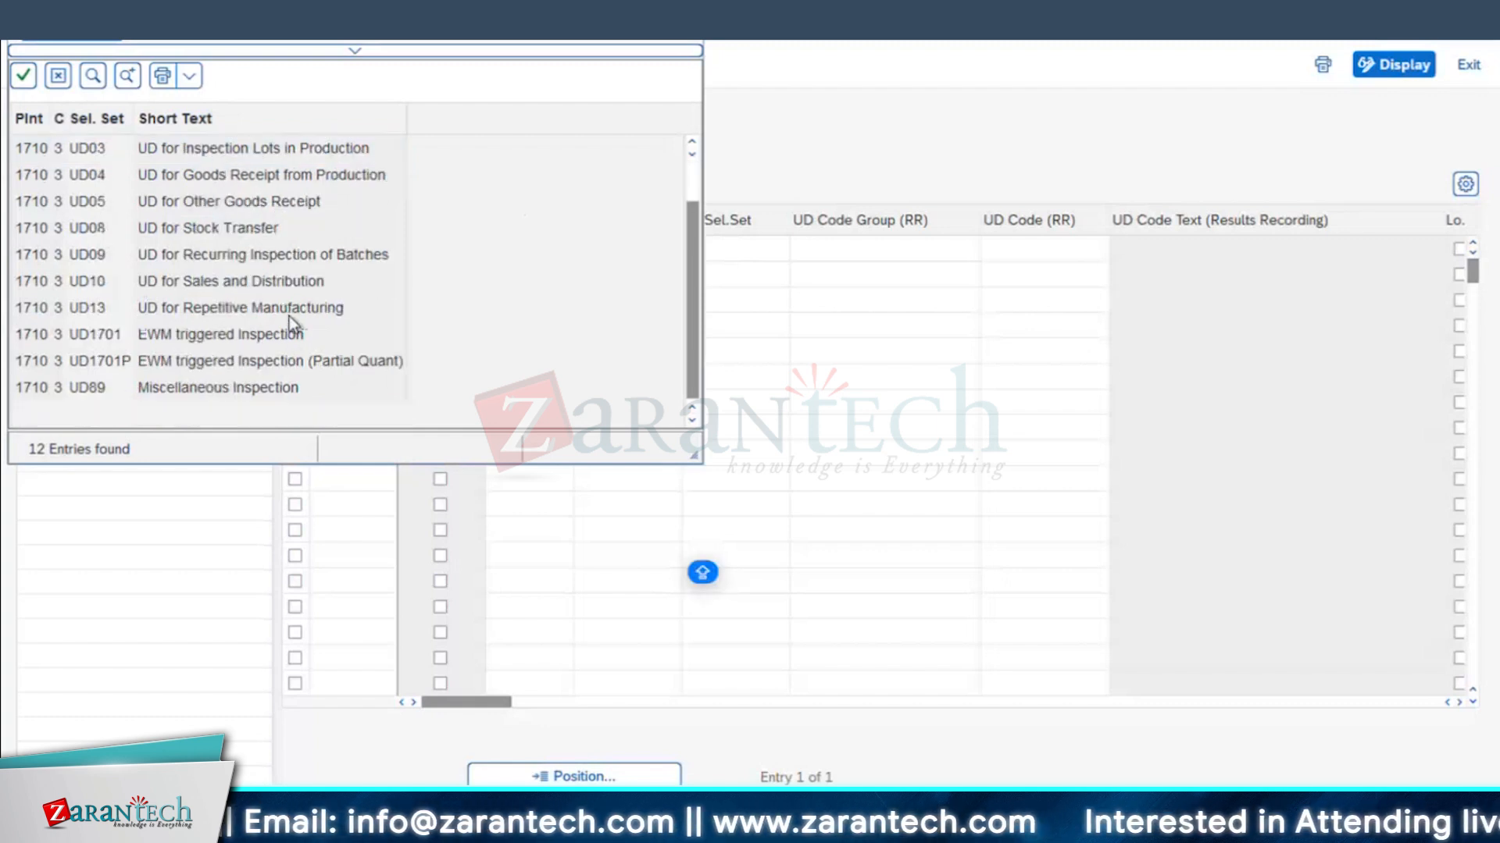
scroll(289, 391, up, 2)
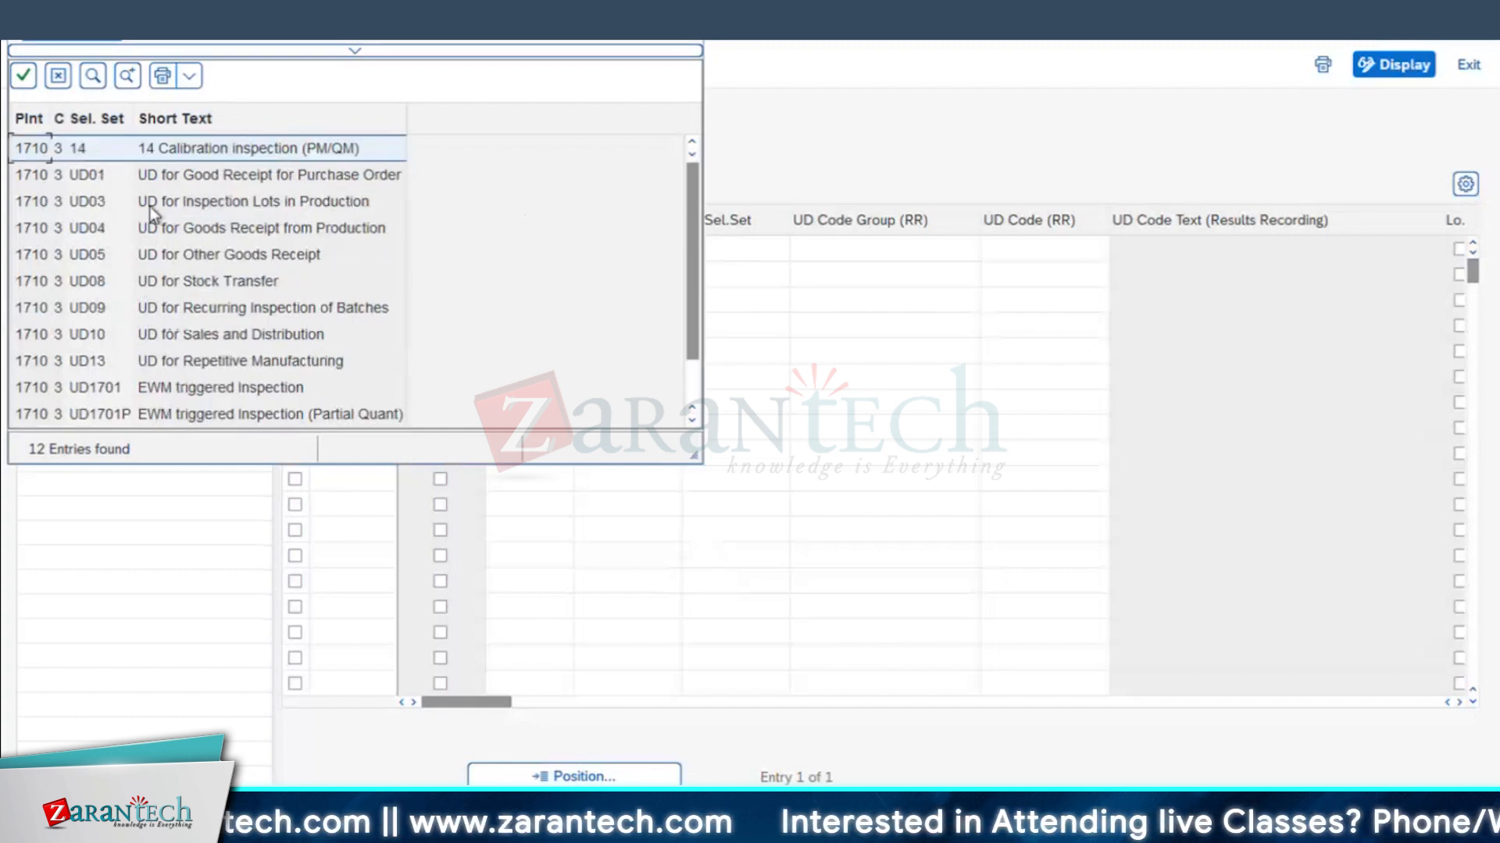
double_click(262, 153)
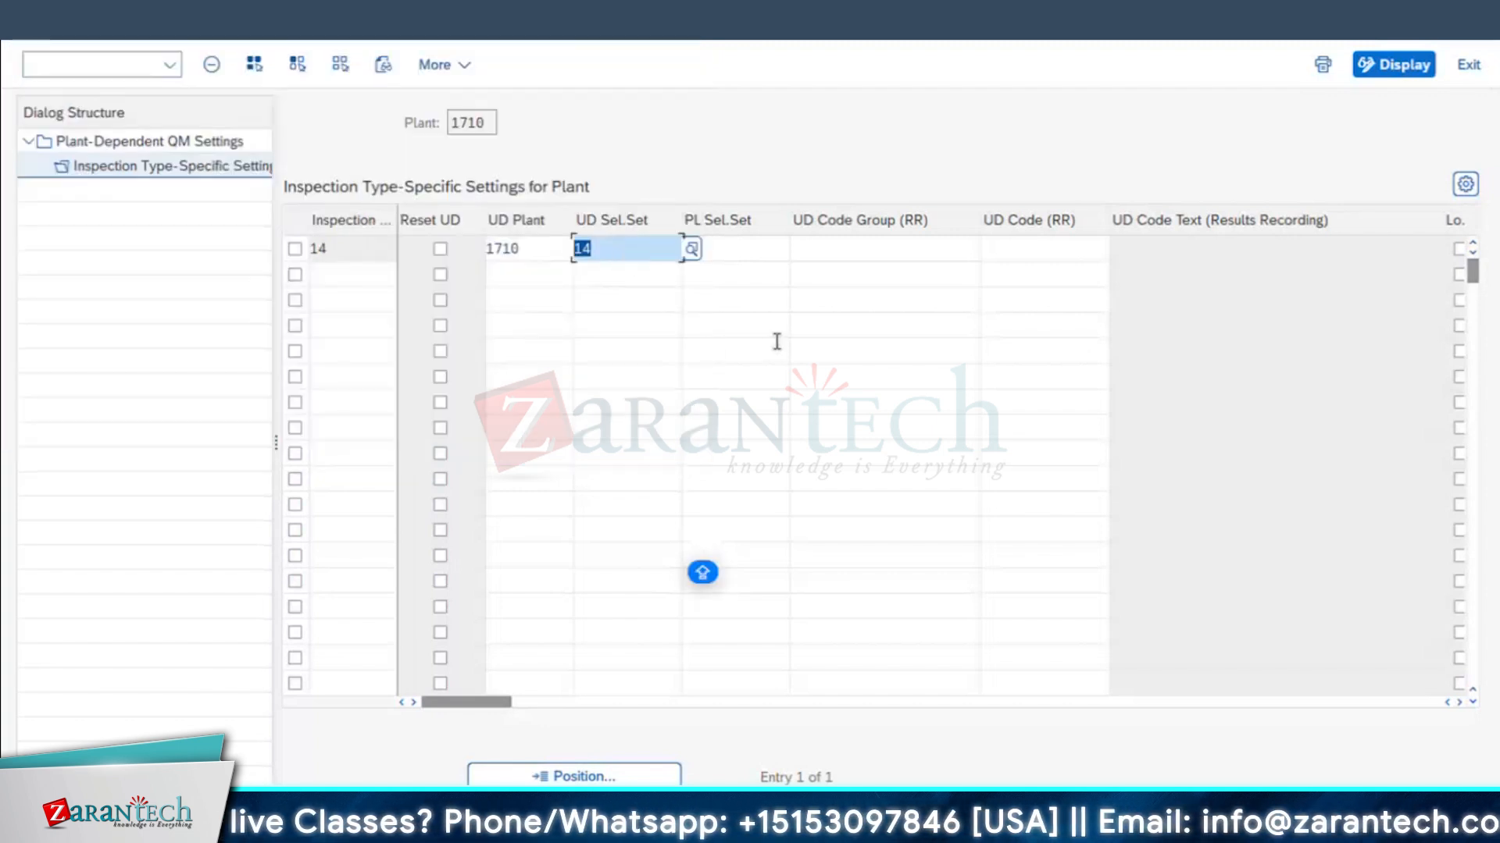
key(Return)
- Assign selected set 14, Calibration inspection (PM/QM), as the PL Sel.Set of the inspection type 14 entry
click(739, 250)
click(800, 248)
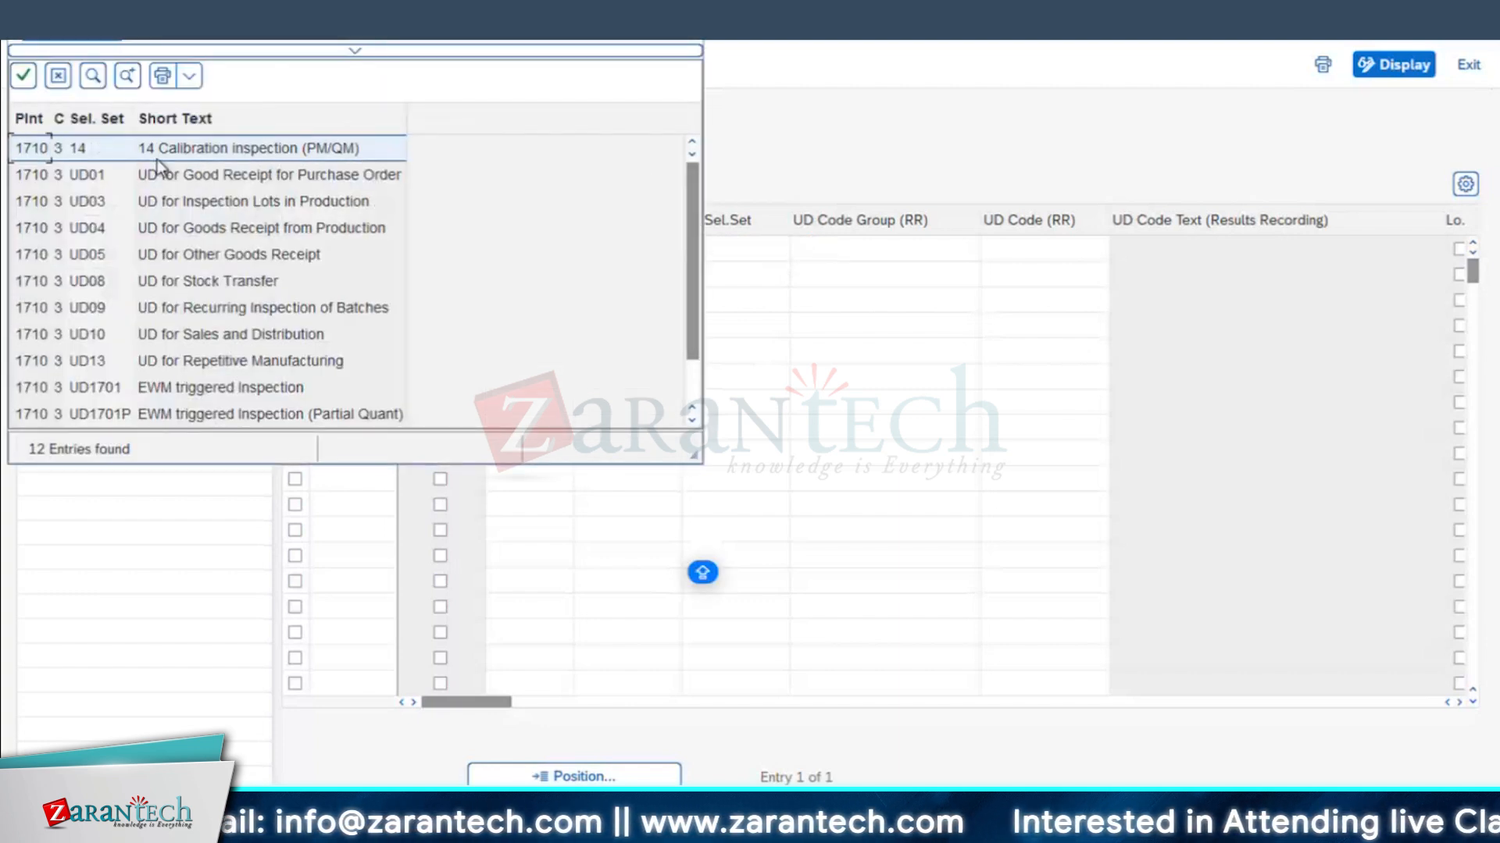
double_click(258, 149)
key(Return)
- Assign code group 14 with usage decision code A, Can be used, to the inspection type 14 entry for results recording
click(935, 253)
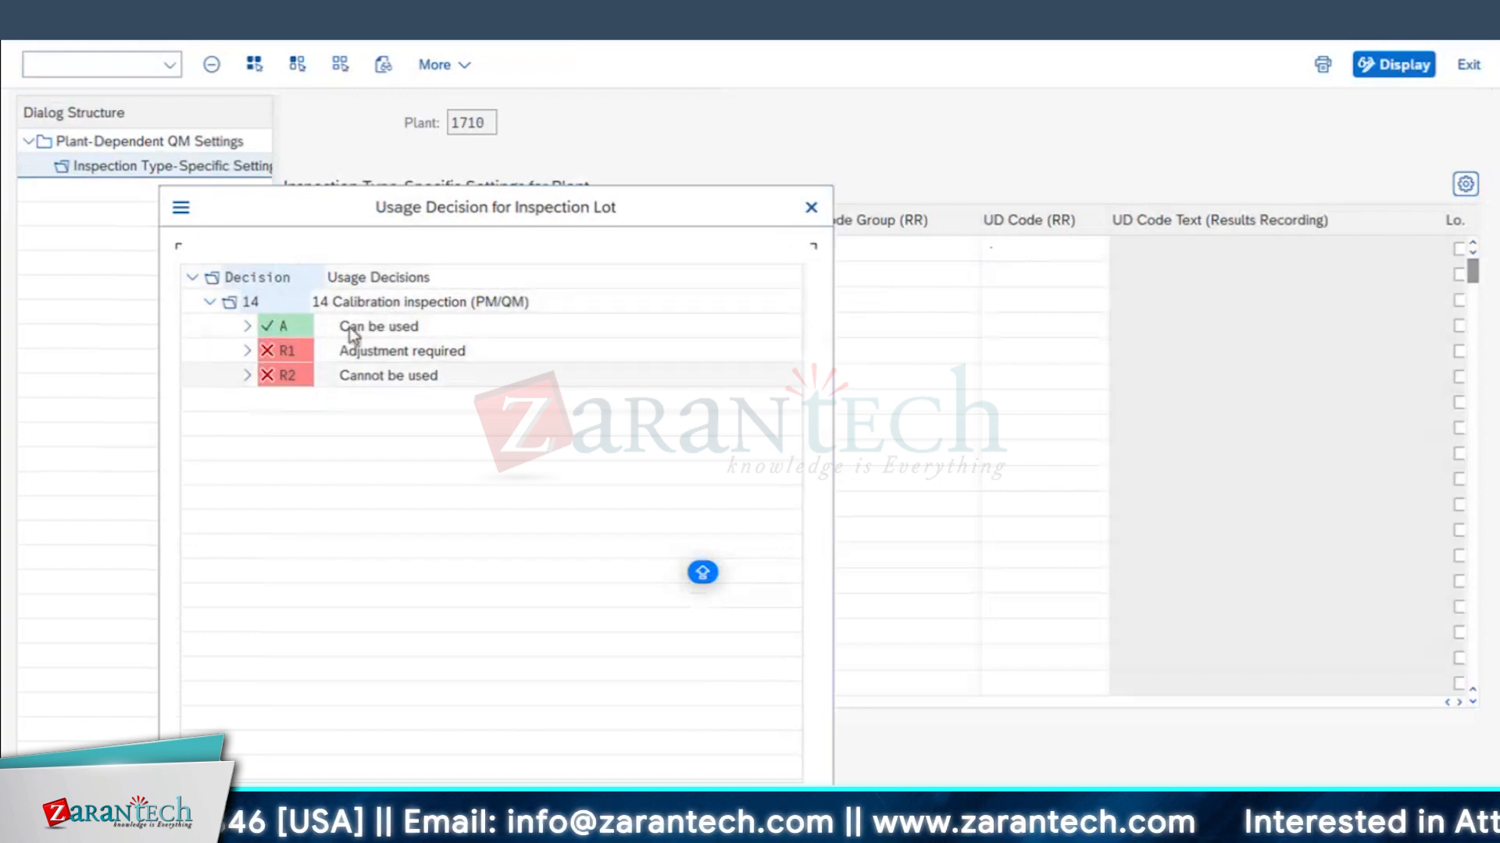
drag(579, 208, 623, 318)
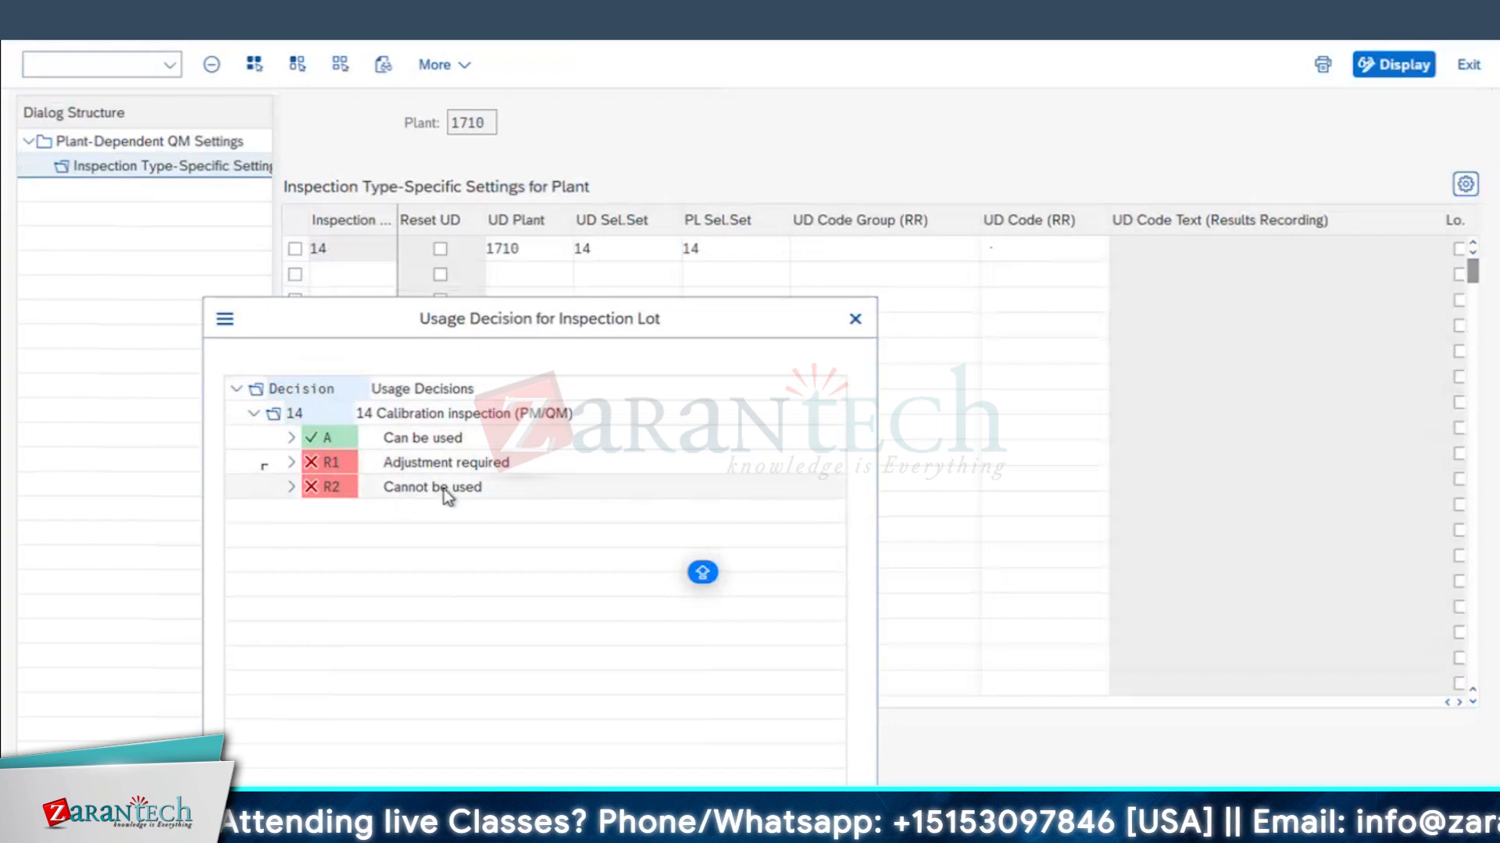
double_click(322, 414)
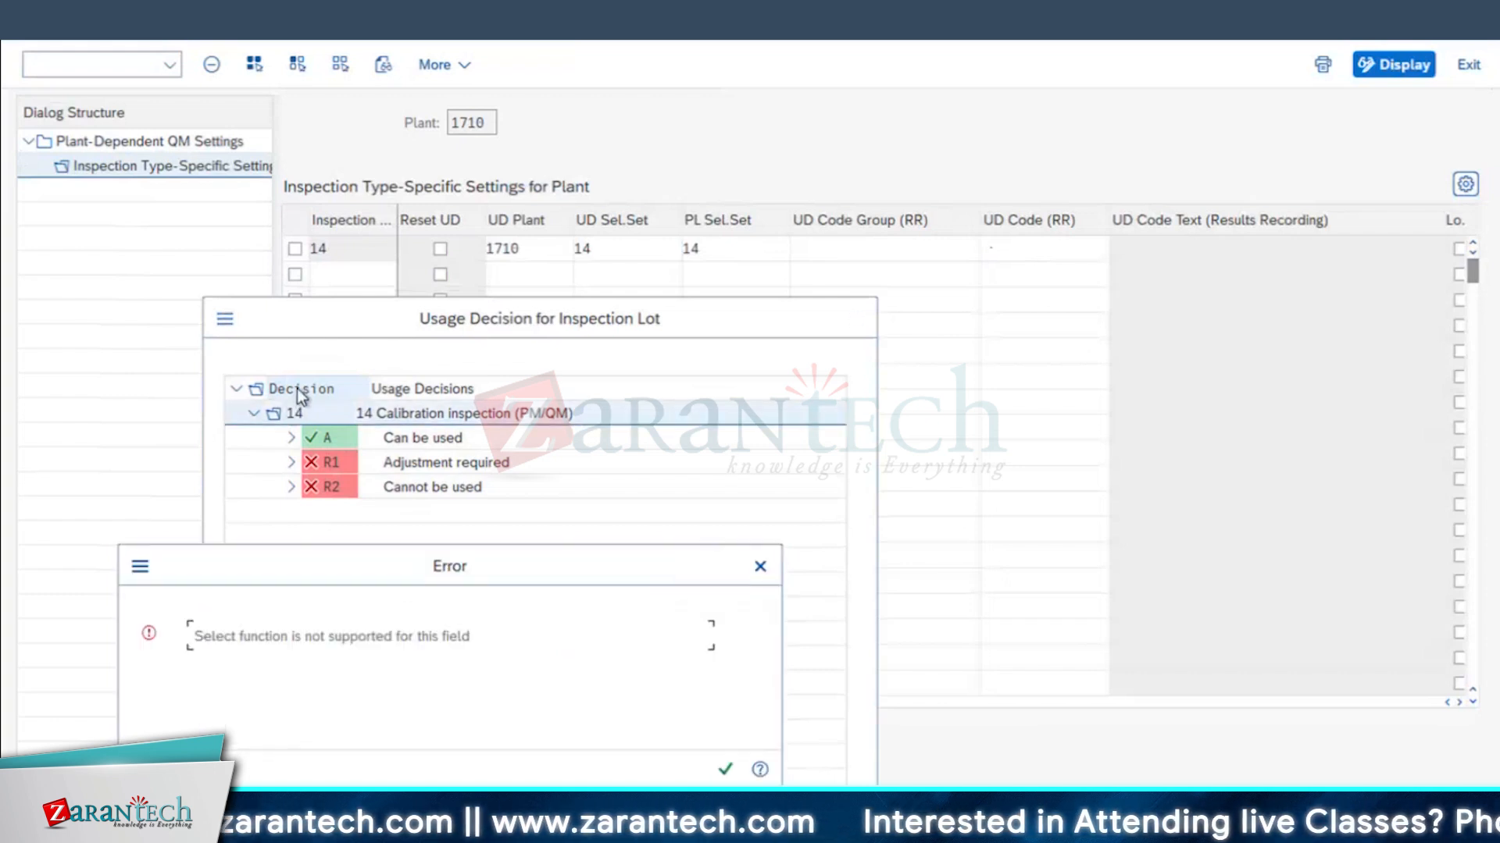
click(760, 569)
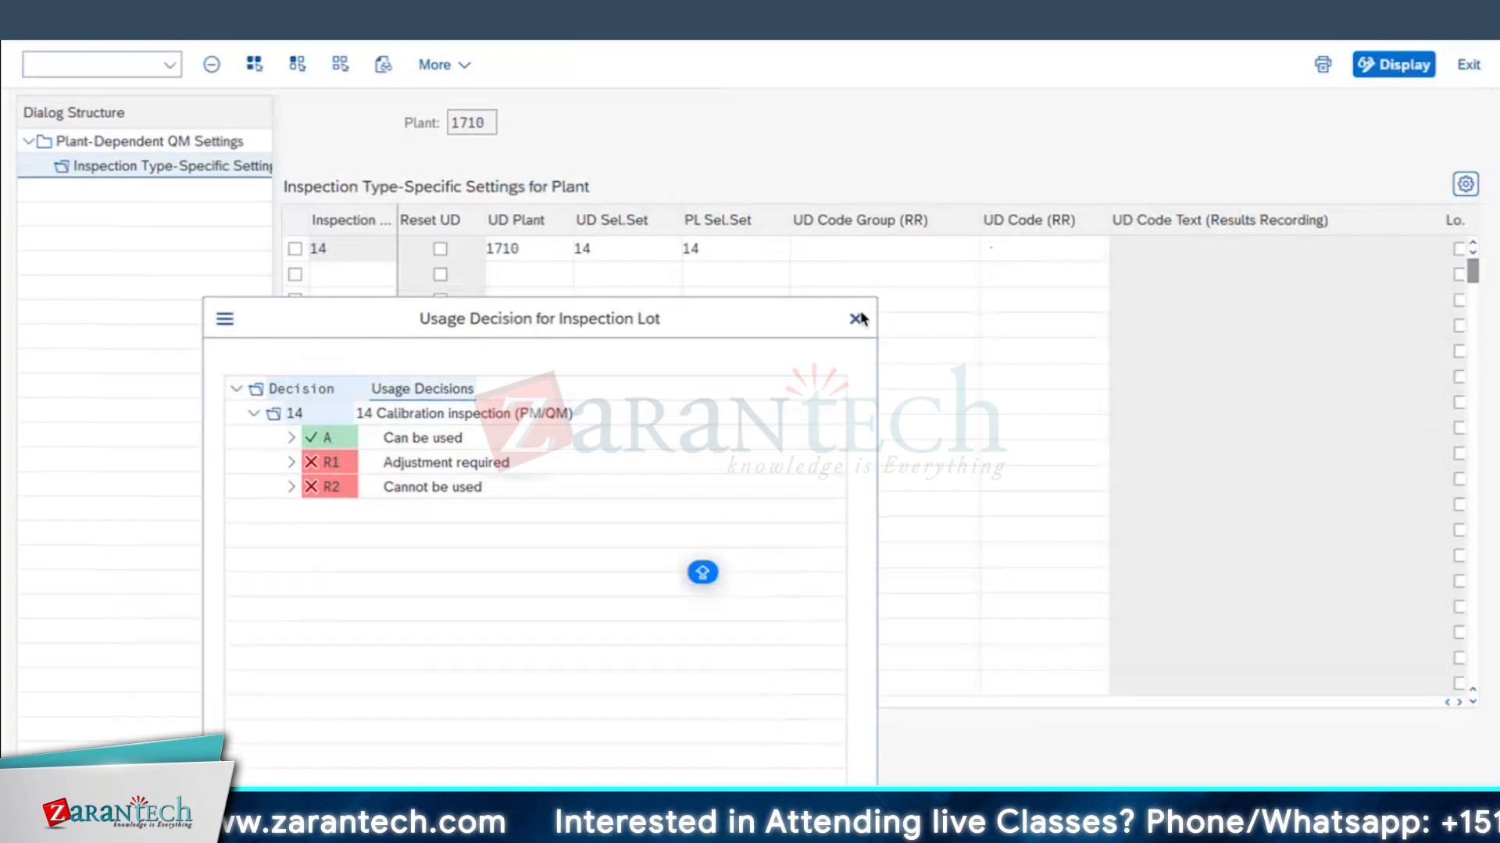
click(316, 441)
double_click(323, 444)
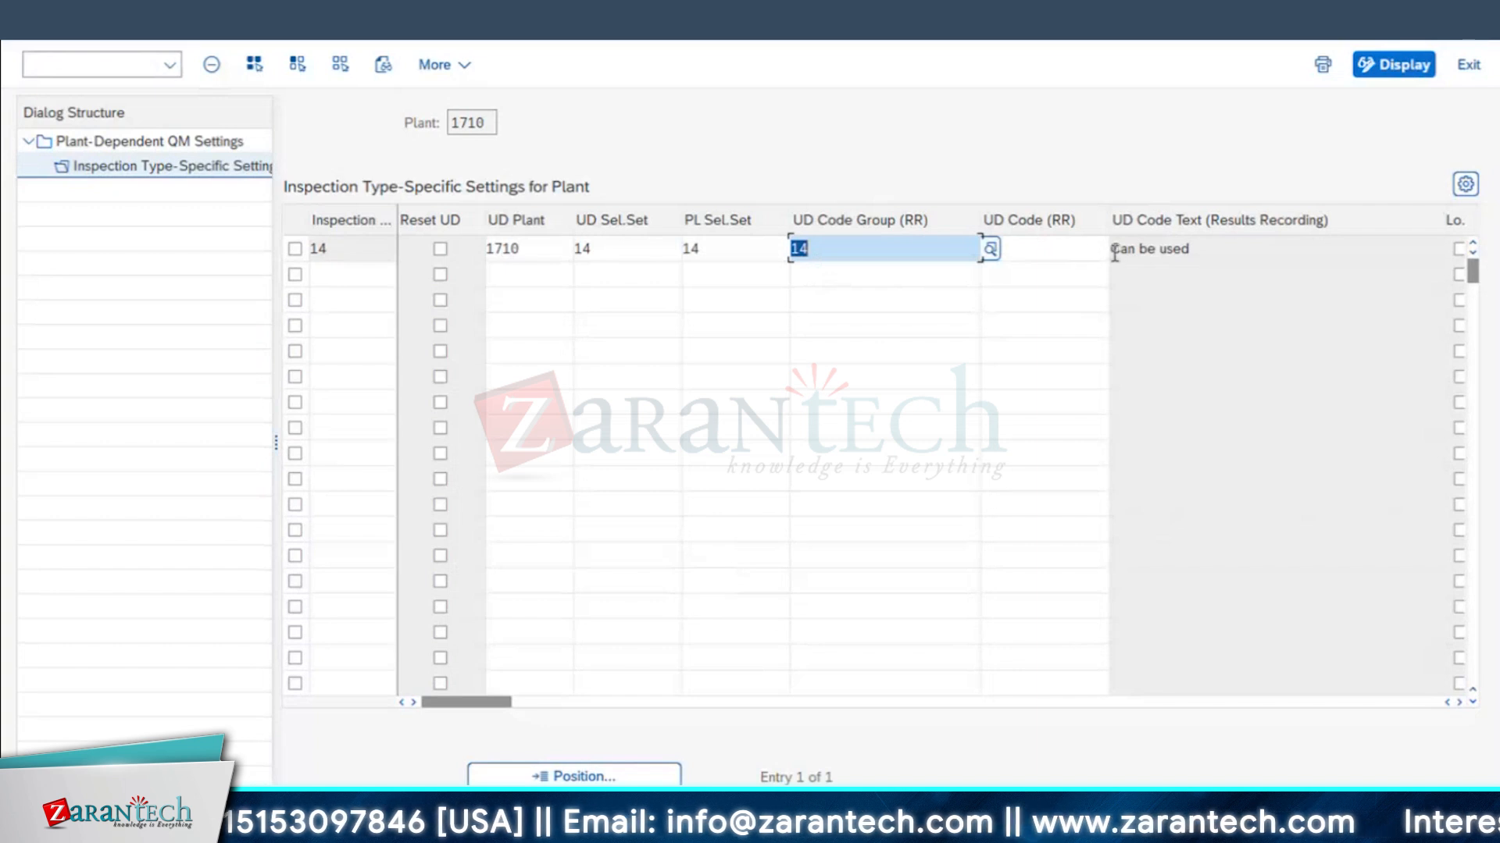
click(1077, 250)
click(1114, 252)
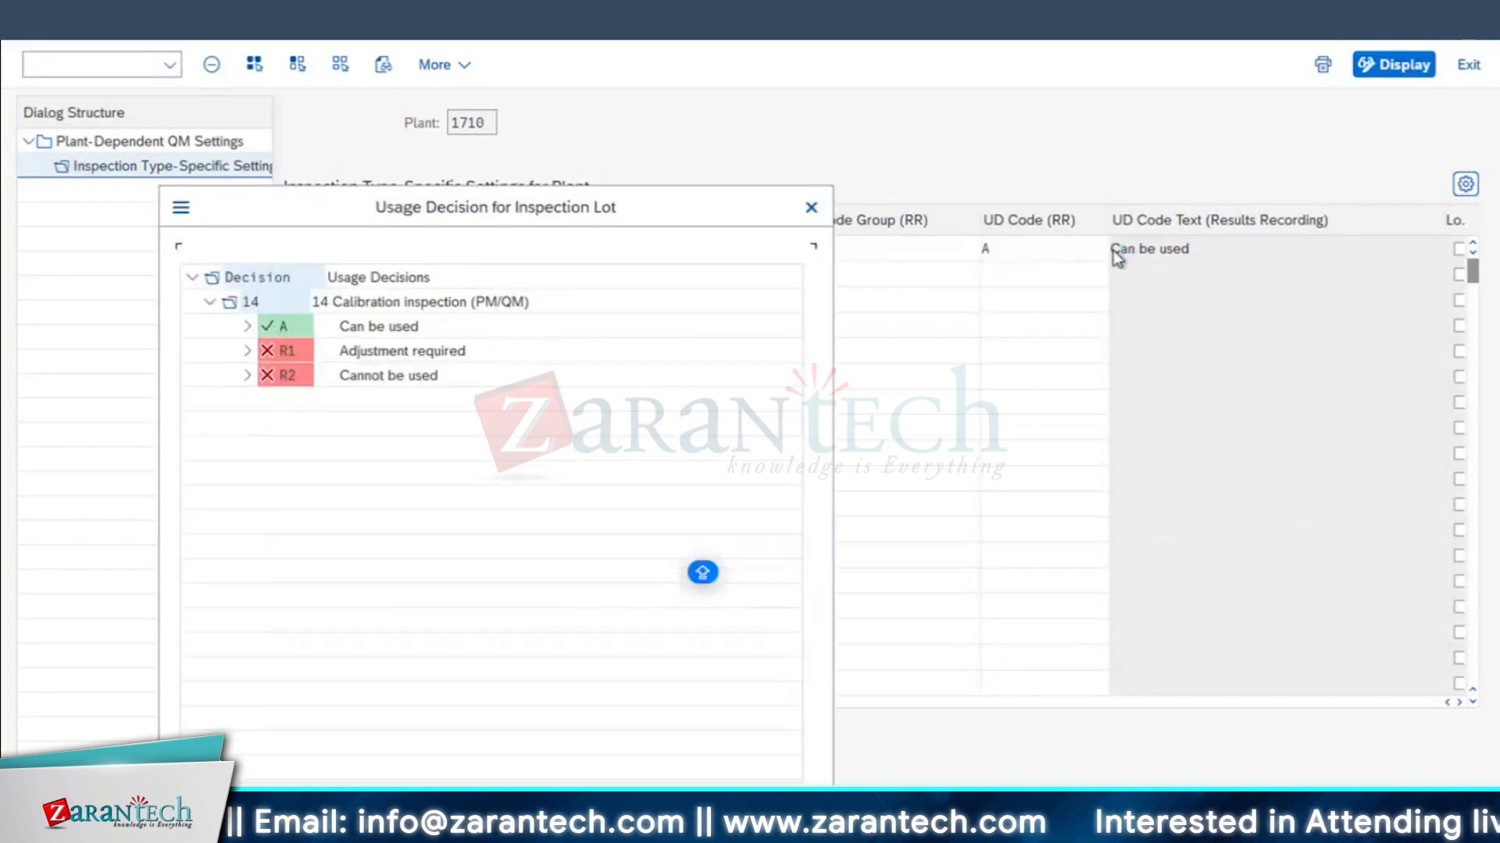
double_click(352, 332)
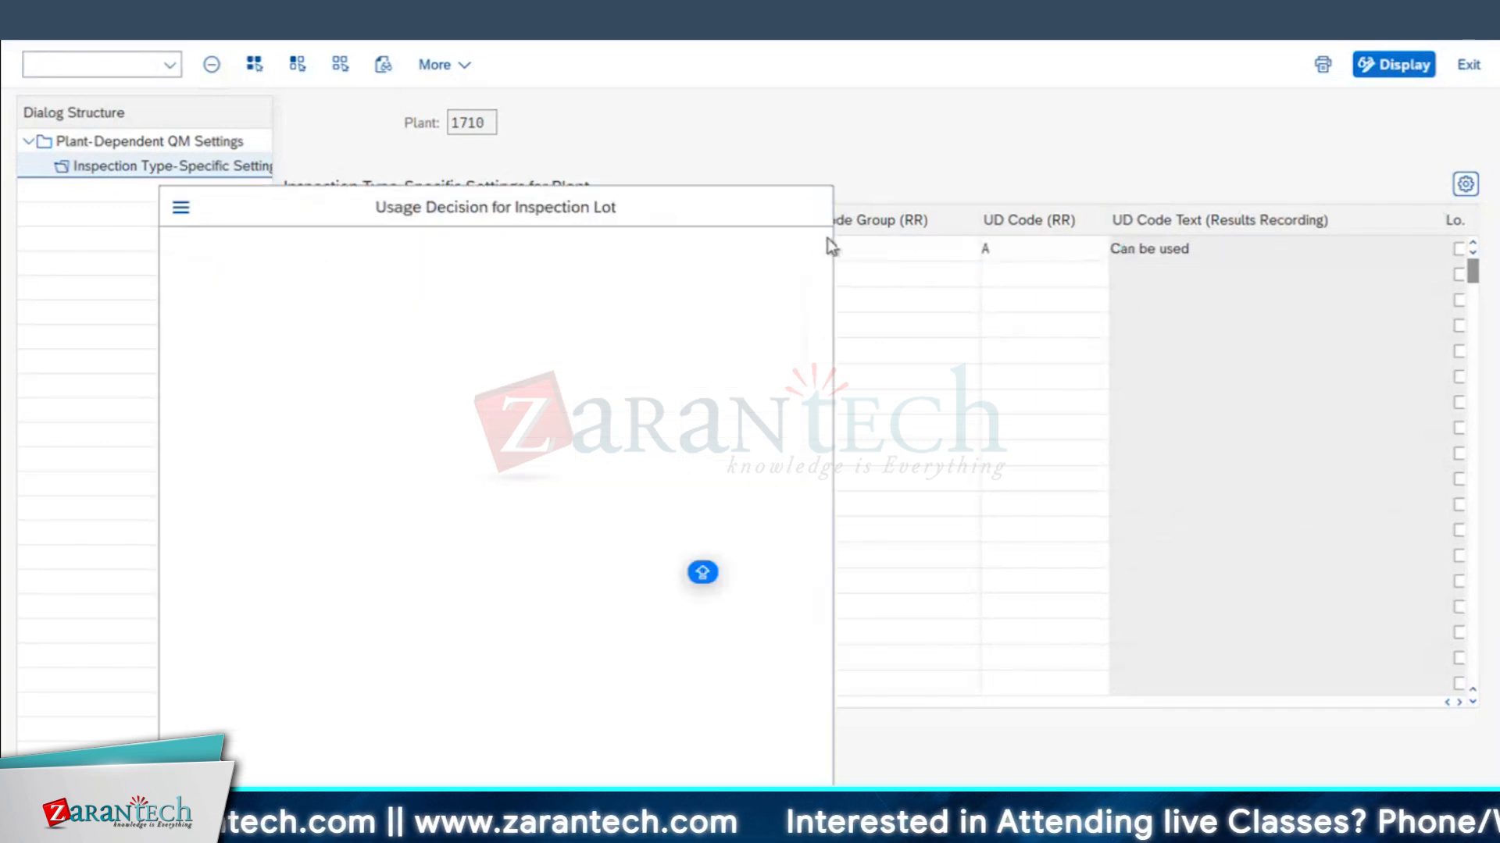
- Try to add a second inspection type 14 entry with UD plant 1710, both selected sets 14 and code R1, Adjustment required
click(294, 248)
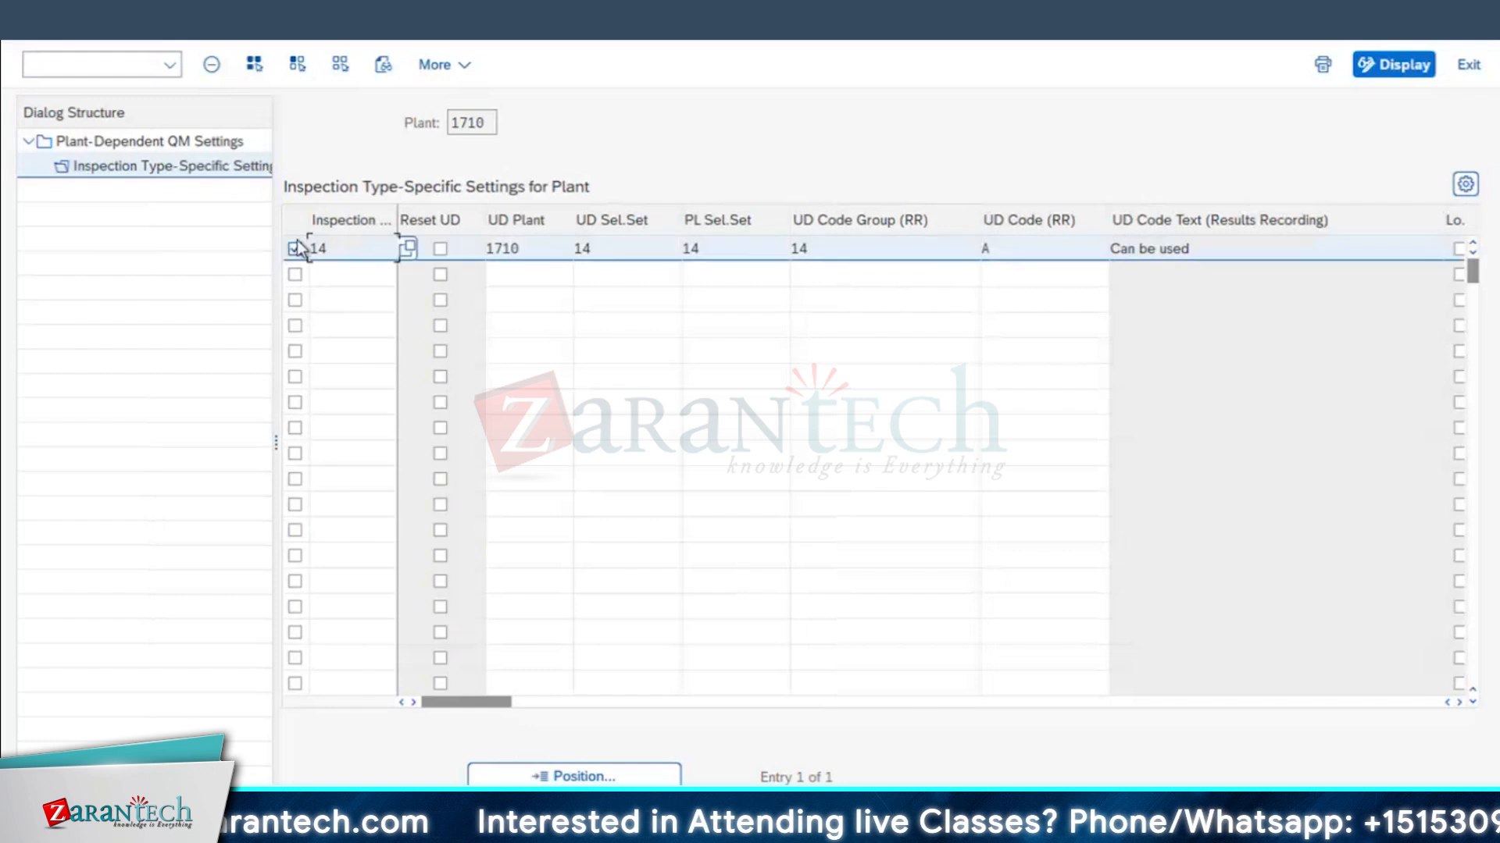
click(347, 275)
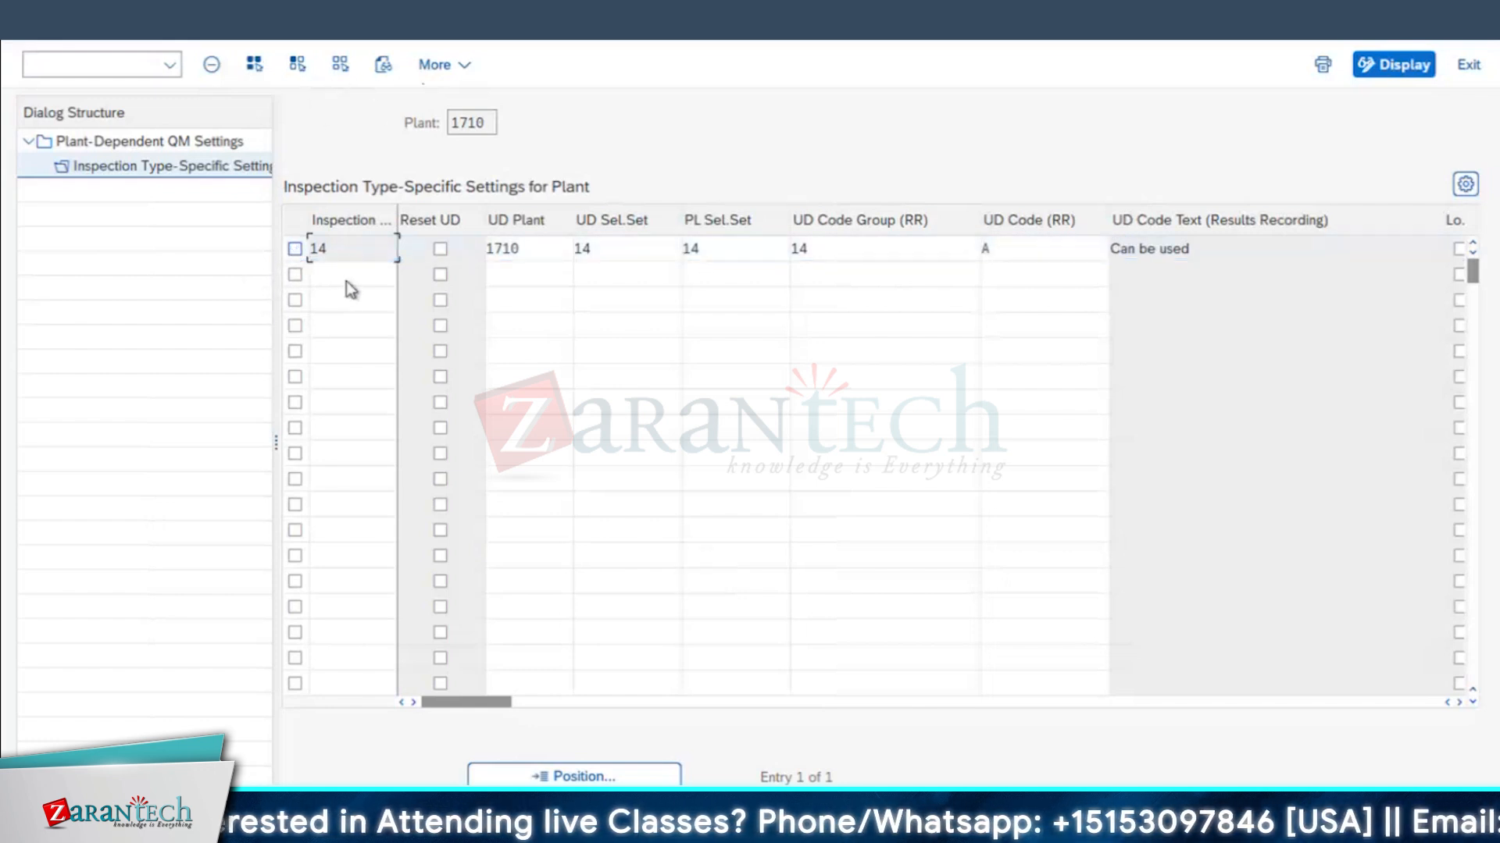
text(14)
key(Tab)
click(543, 278)
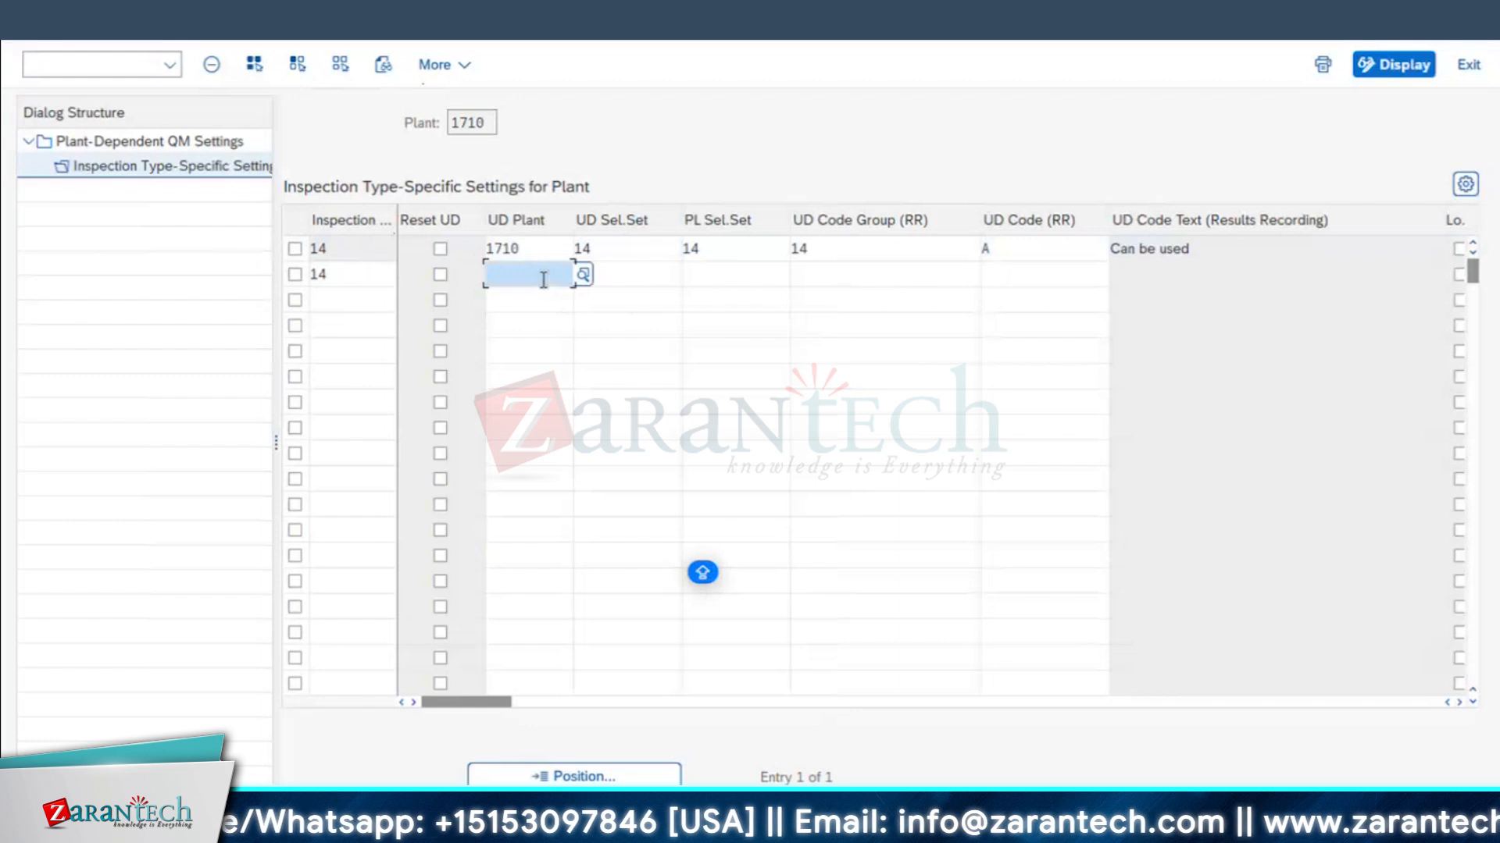
text(1710)
key(Tab)
text(14)
key(Tab)
text(14)
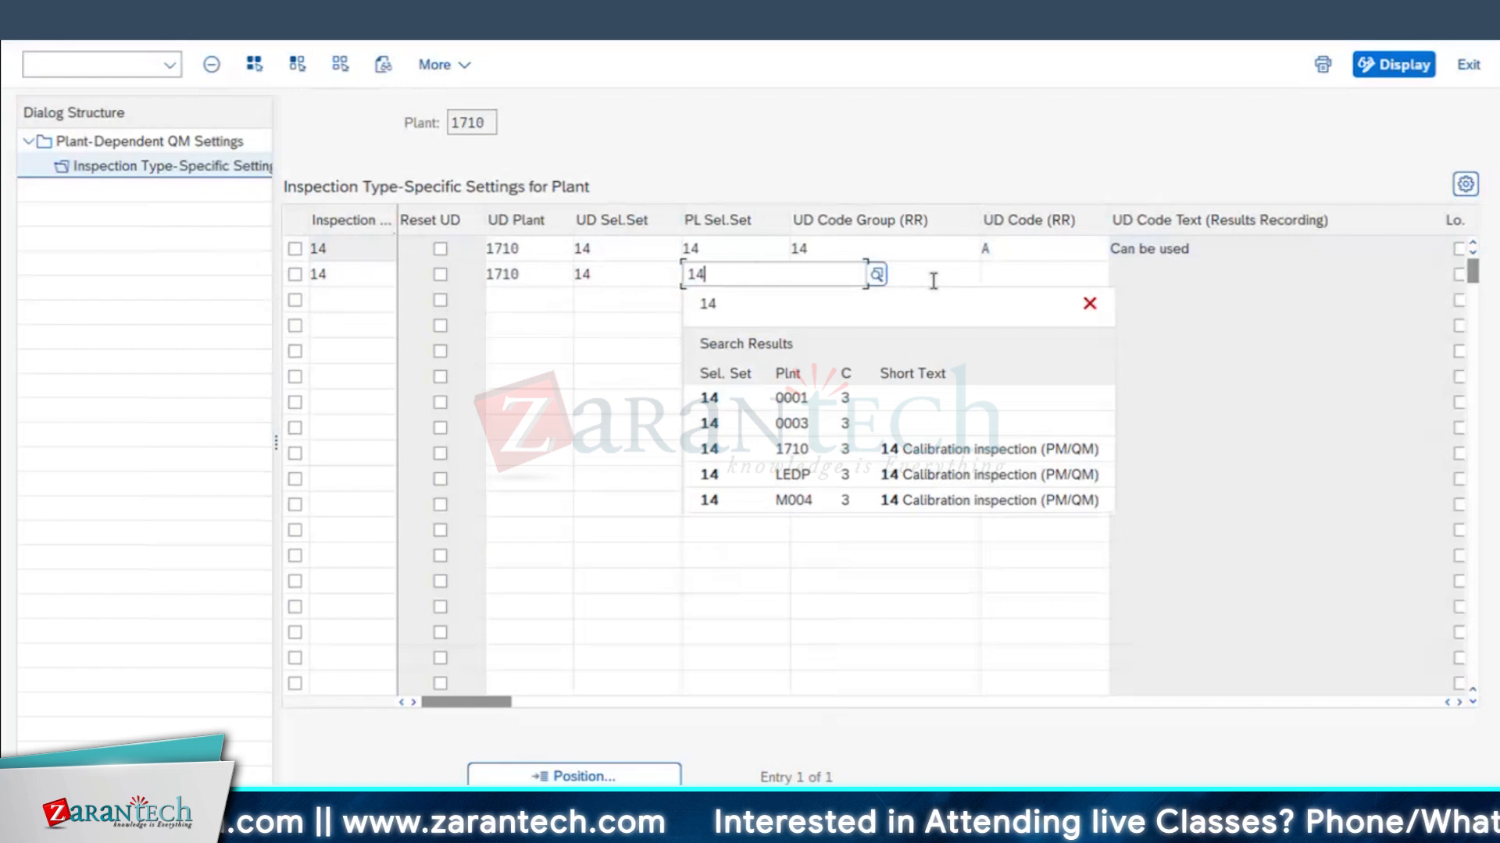
key(Tab)
click(991, 274)
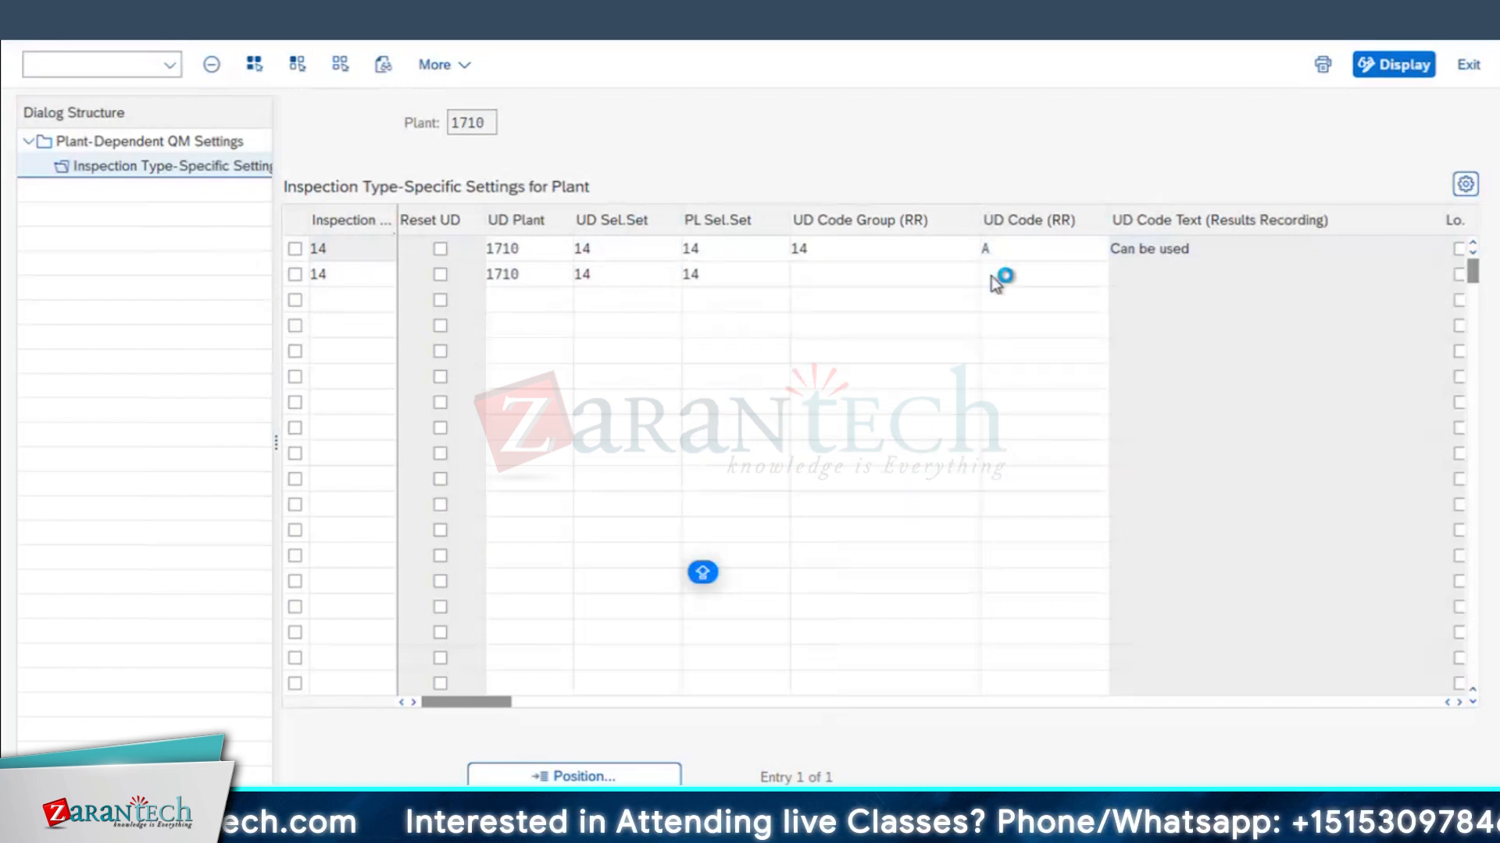
double_click(371, 353)
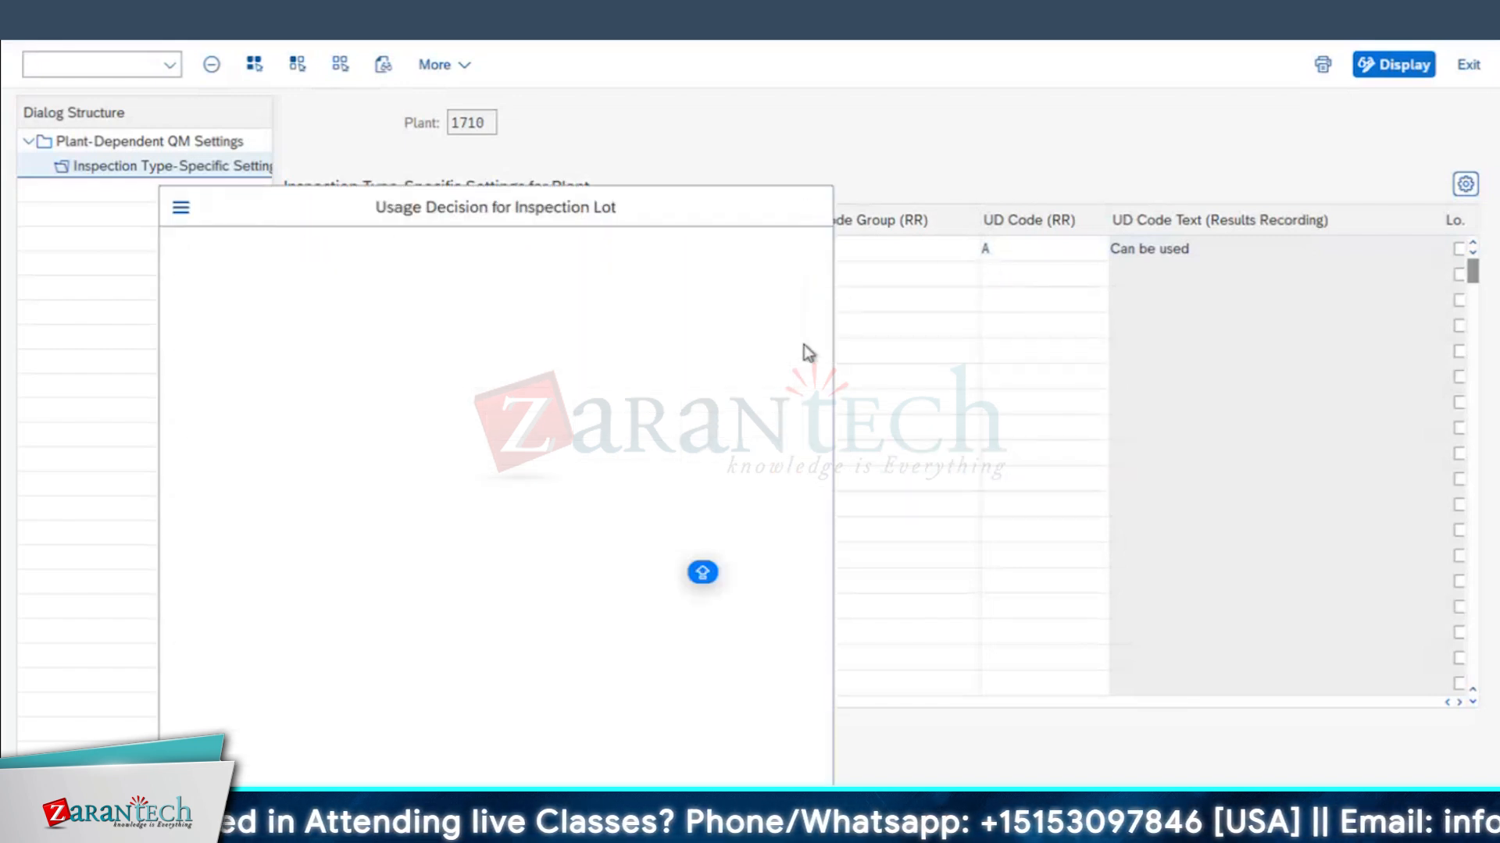
- Try to add a third inspection type 14 entry with UD plant 1710, both selected sets 14 and code R2, Cannot be used
click(337, 300)
text(14)
key(Tab)
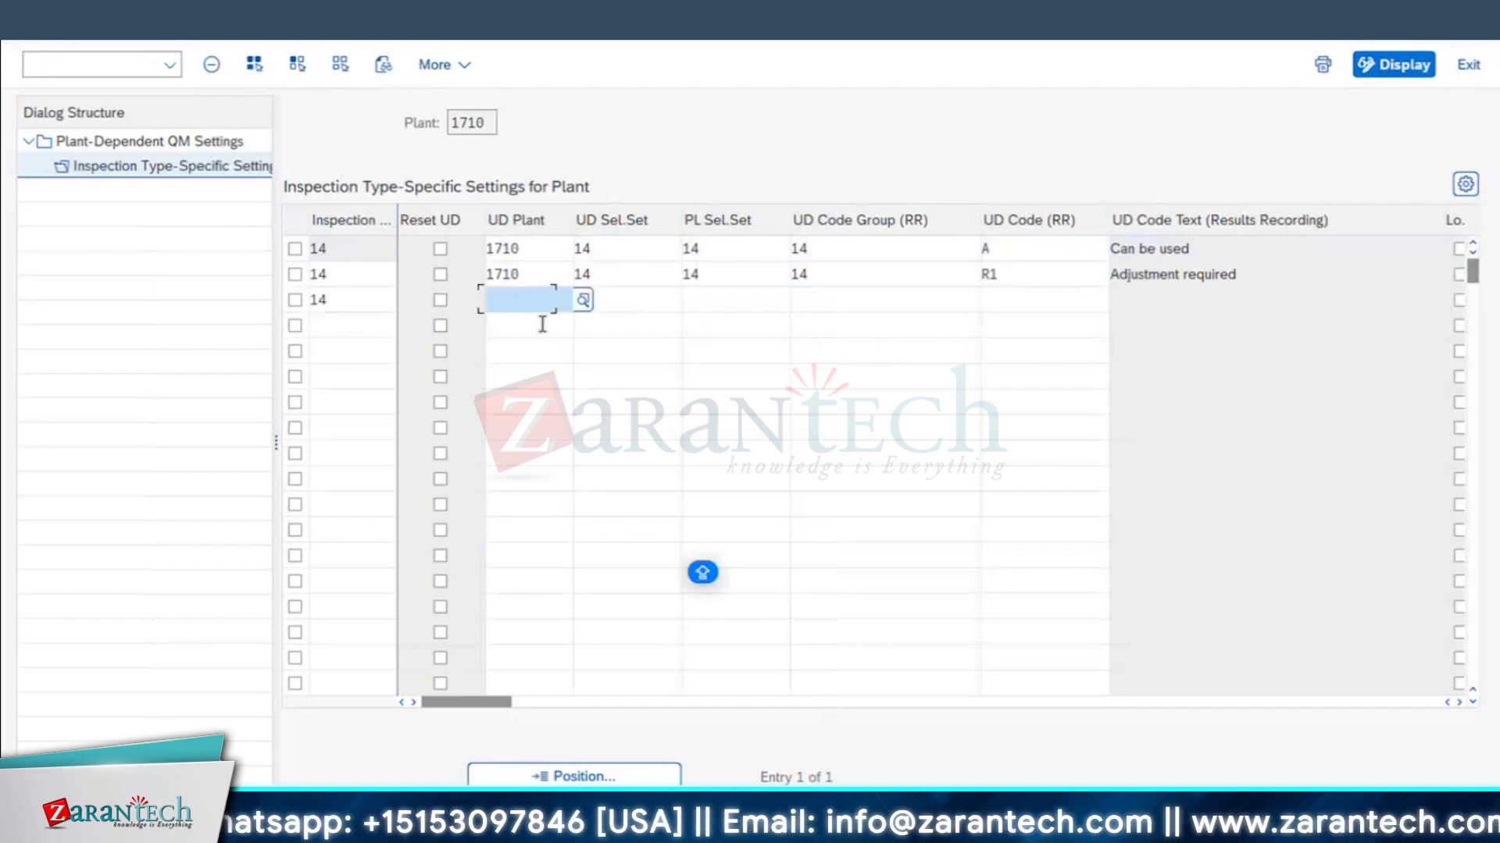
text(1710)
key(Tab)
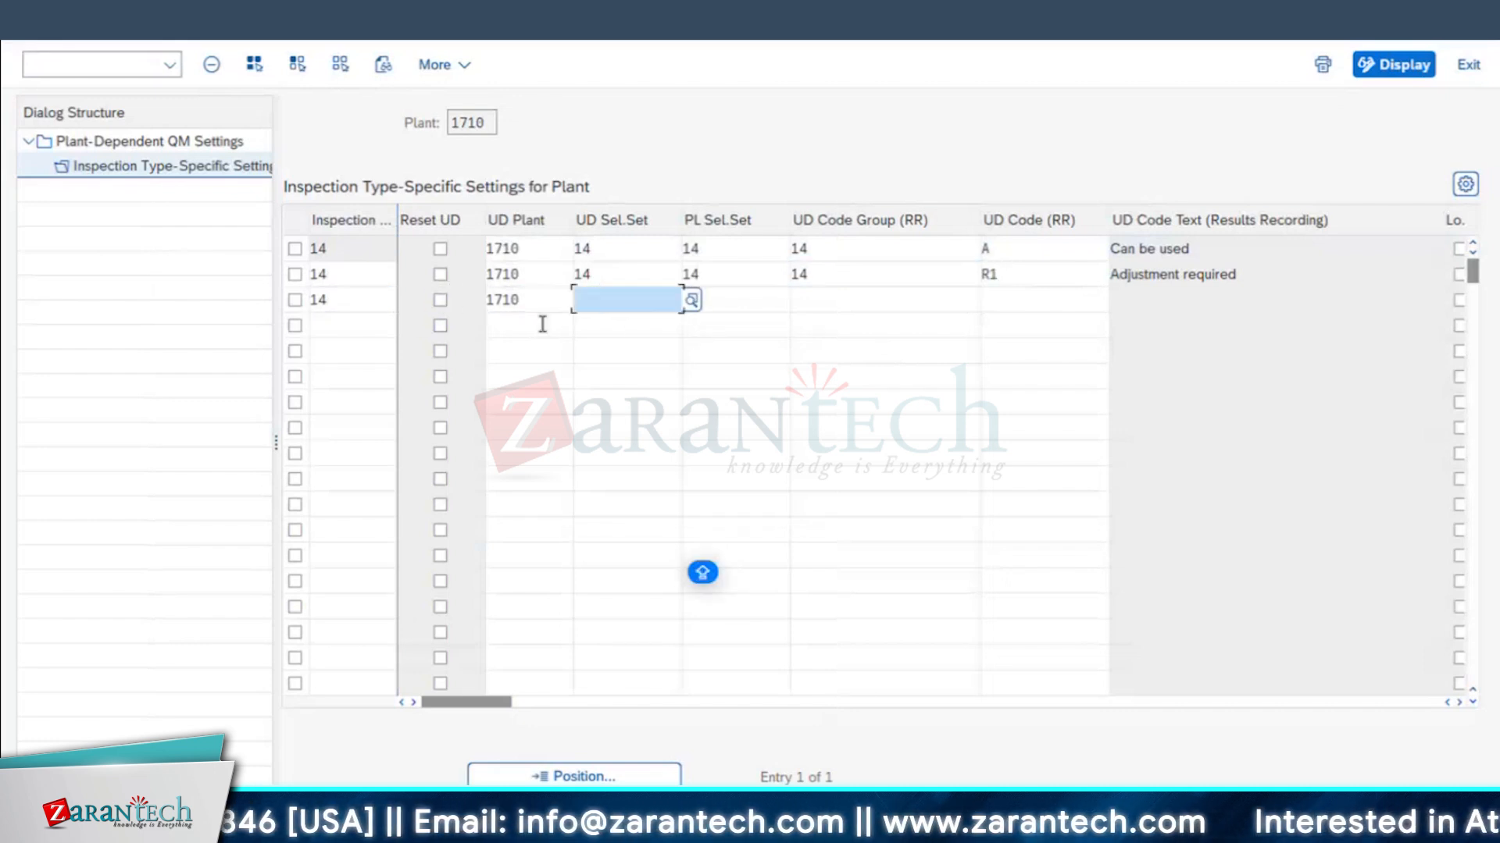
text(1)
key(Tab)
text(14)
key(Tab)
text(1)
click(991, 297)
click(942, 303)
key(BackSpace)
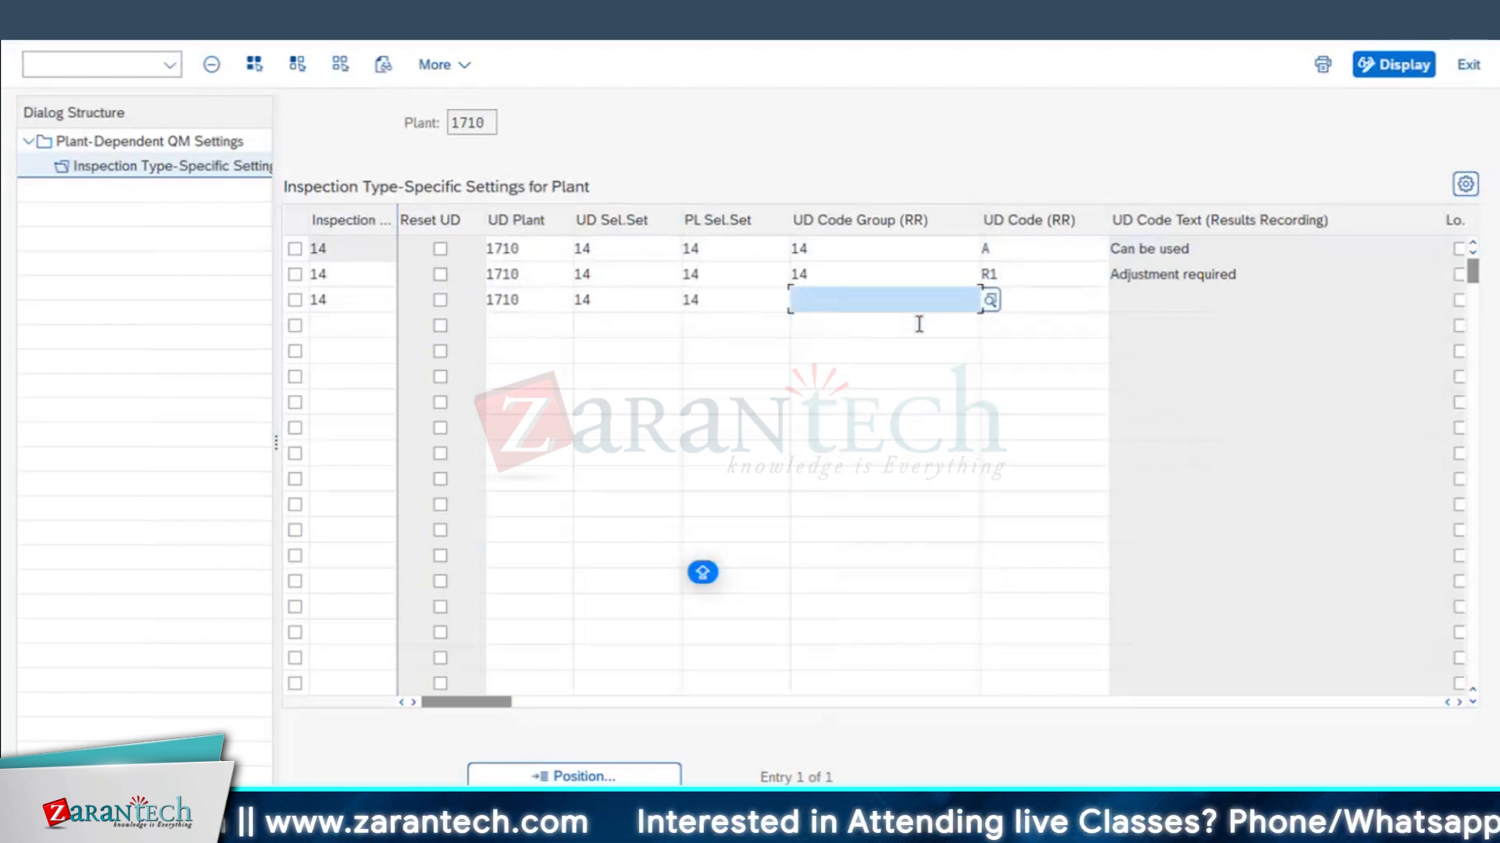
click(993, 303)
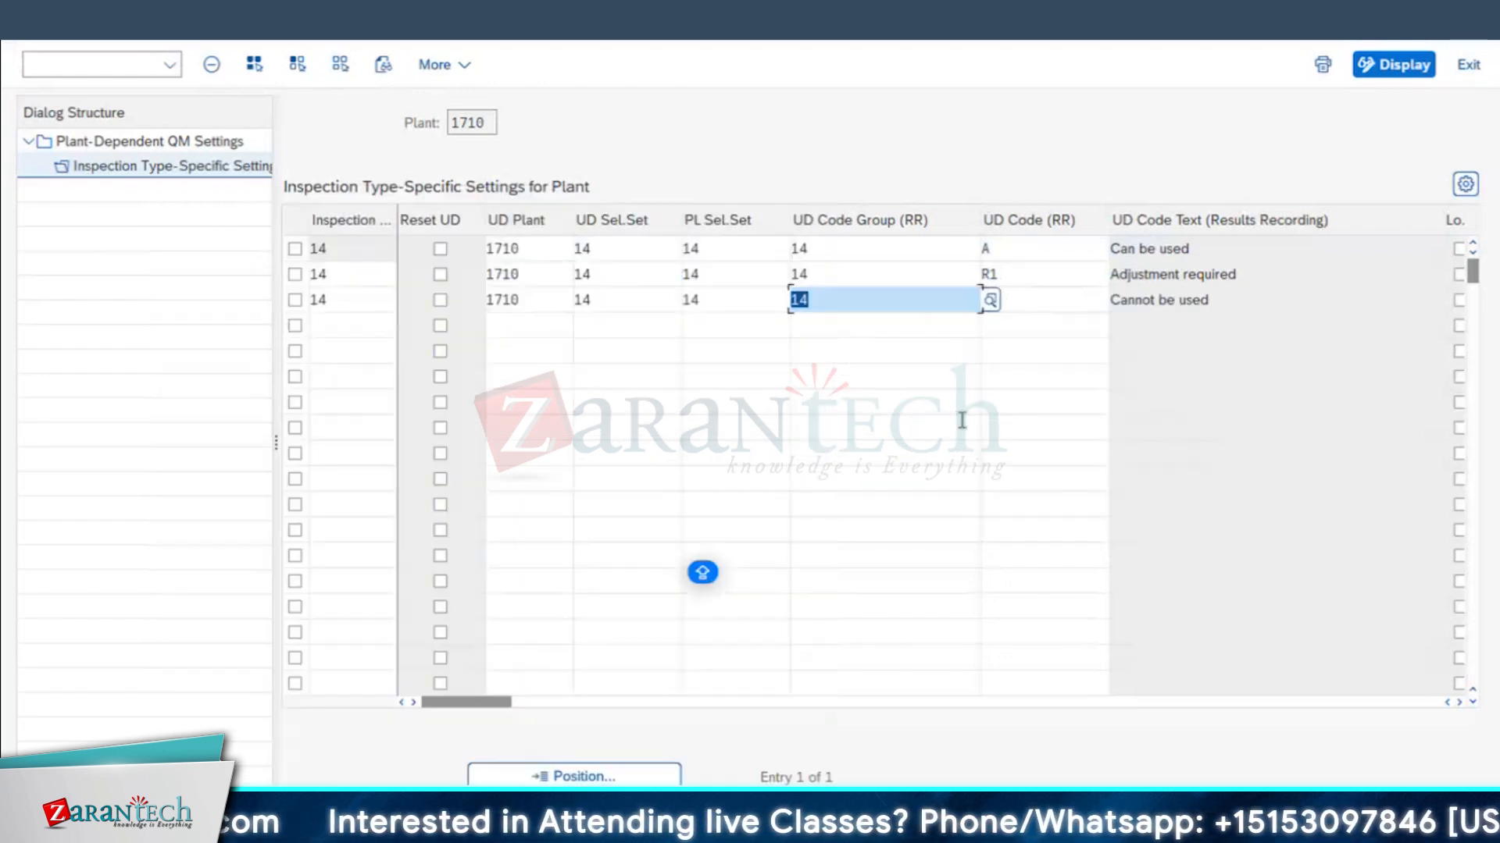
key(Return)
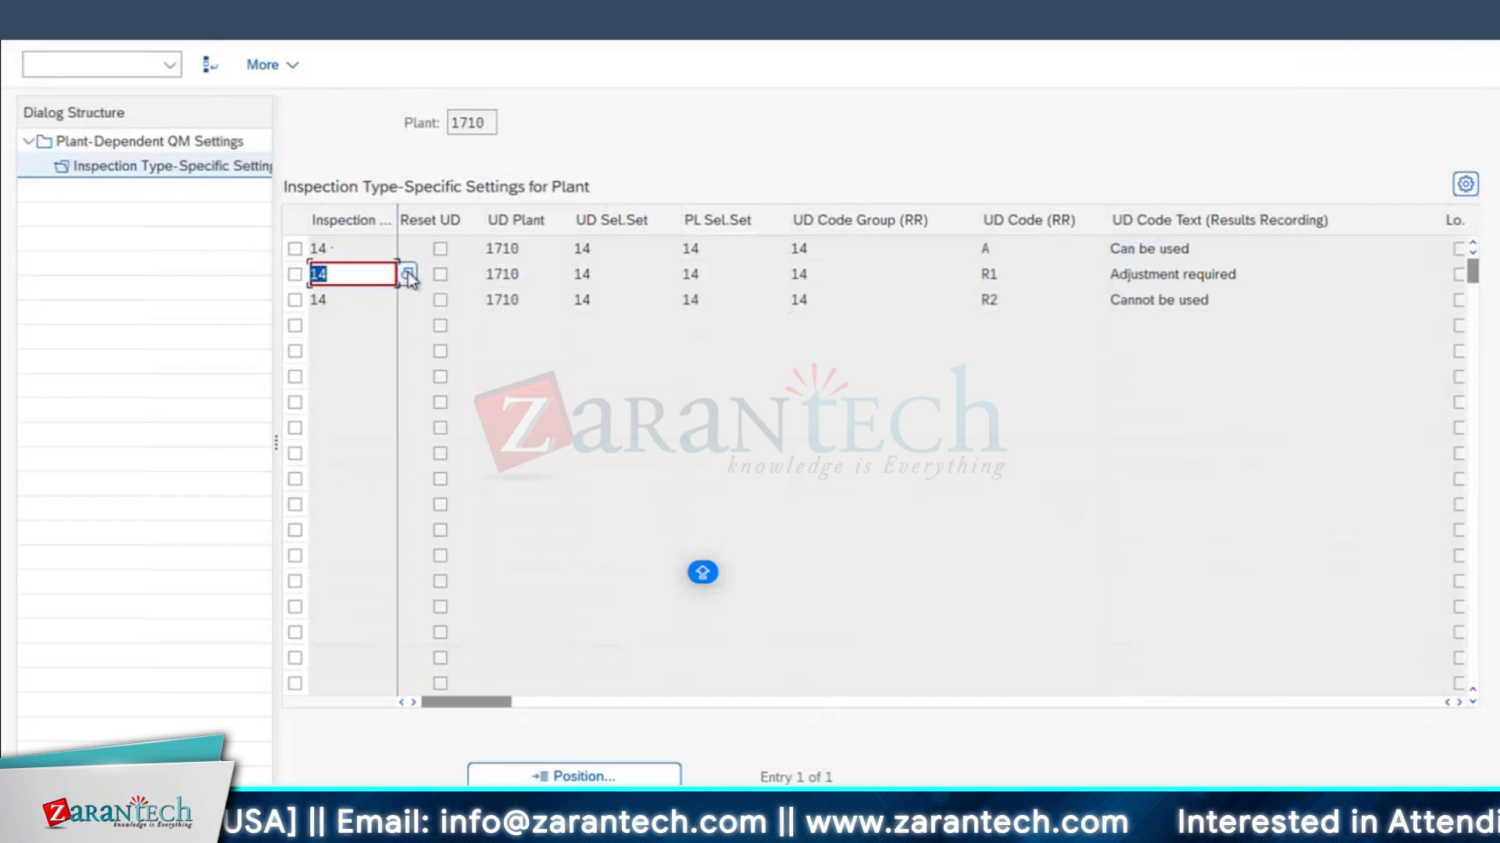
- Try inspection types 89 and 03 for the second entry, the one with code R1
click(1459, 702)
click(1459, 702)
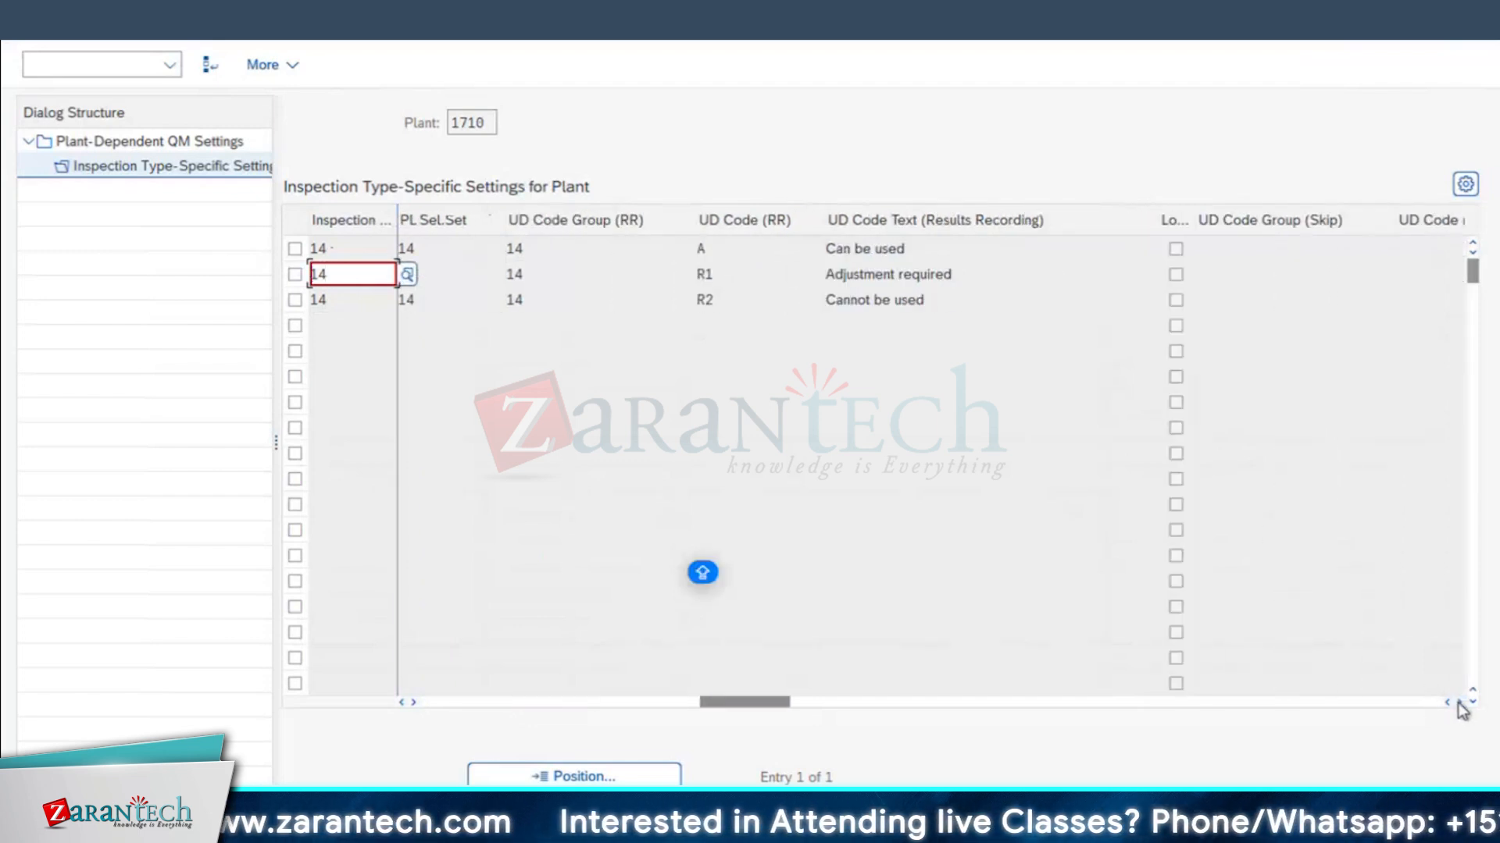
click(1459, 703)
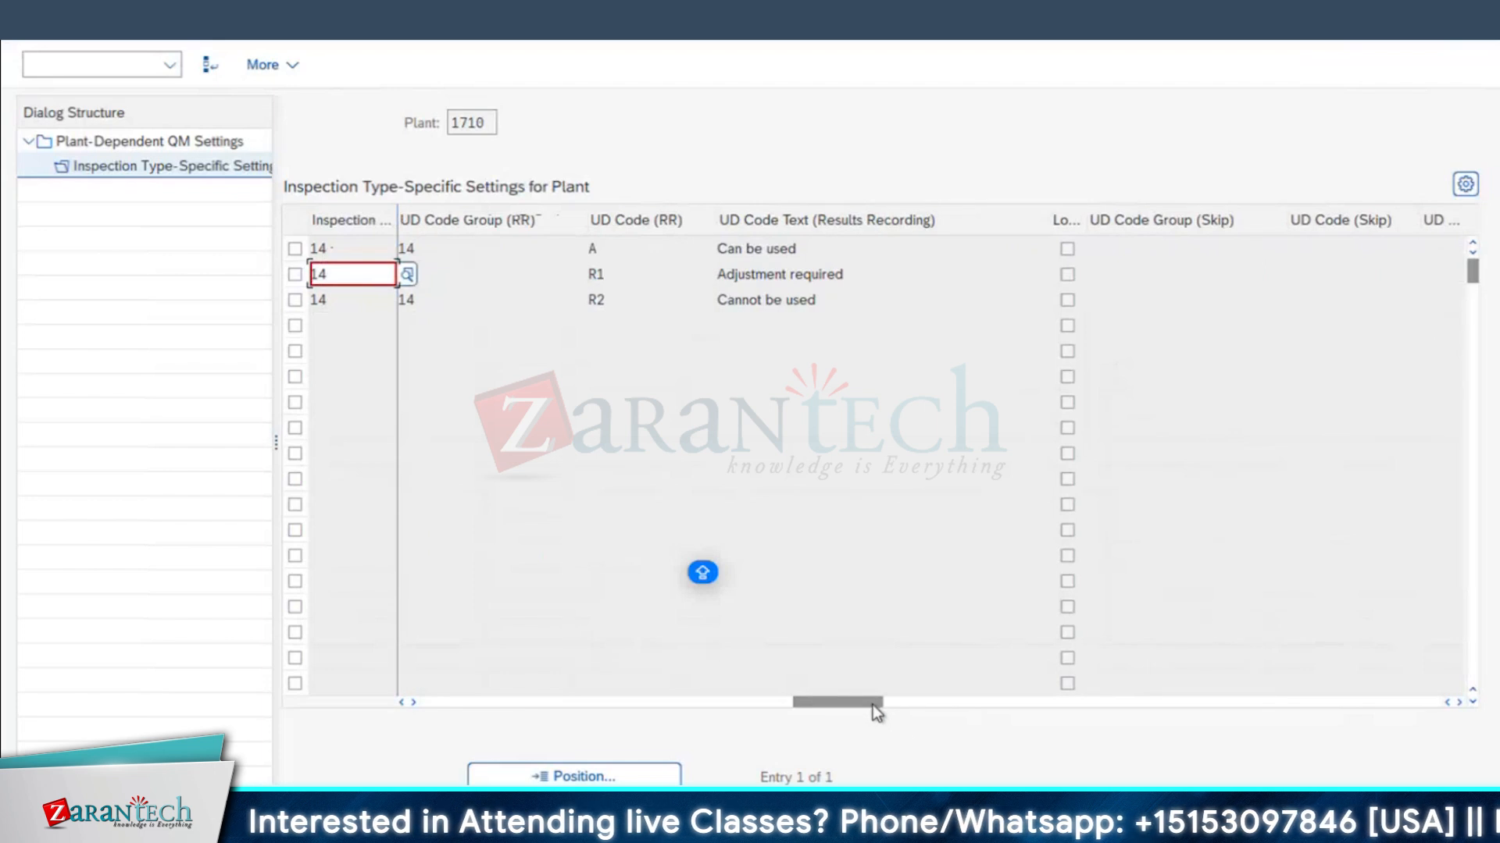
drag(874, 704, 375, 695)
key(BackSpace)
key(BackSpace)
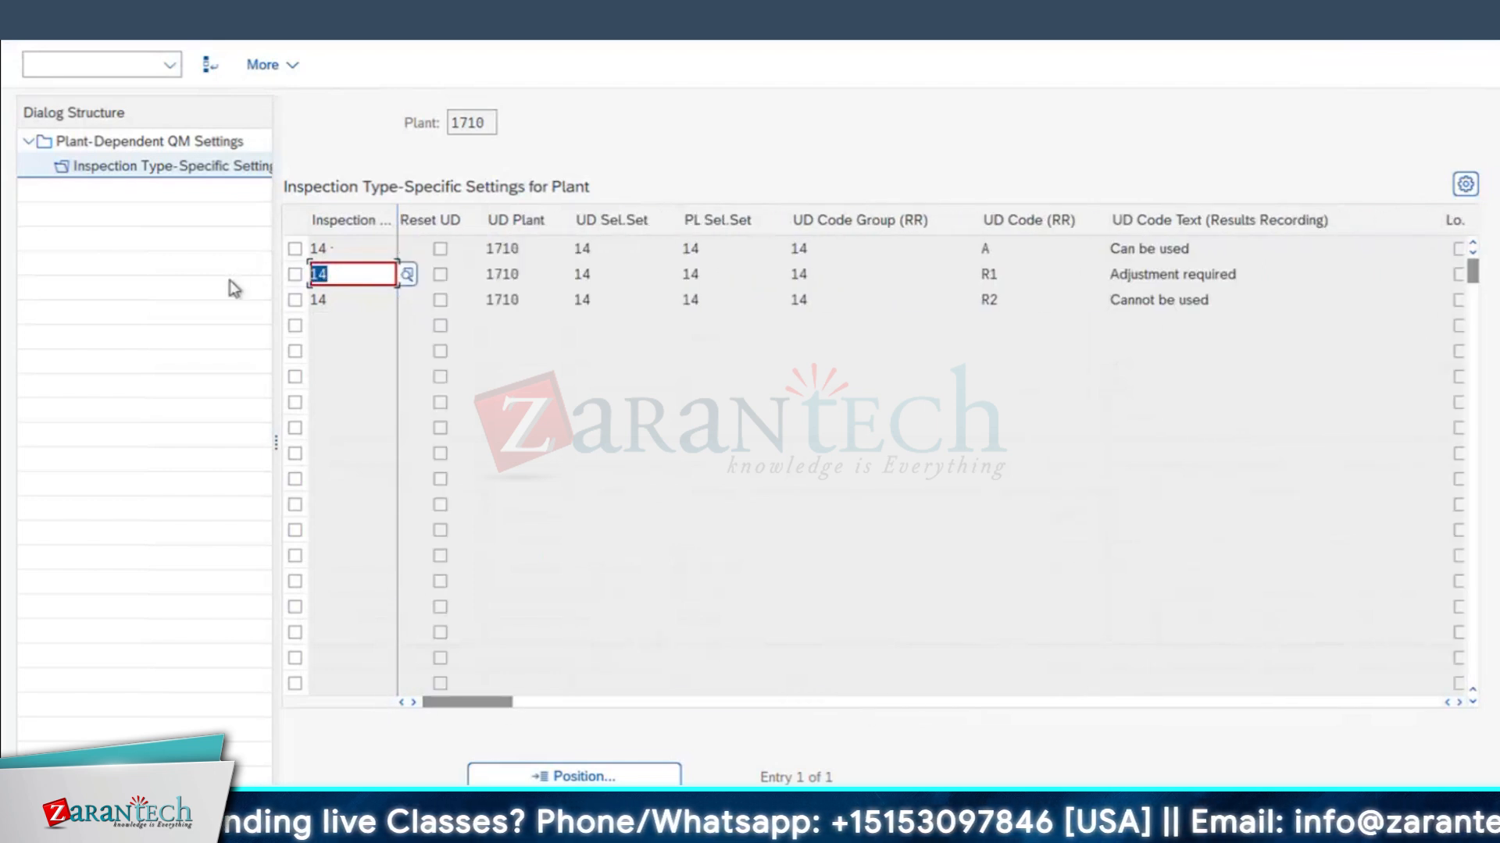
key(Return)
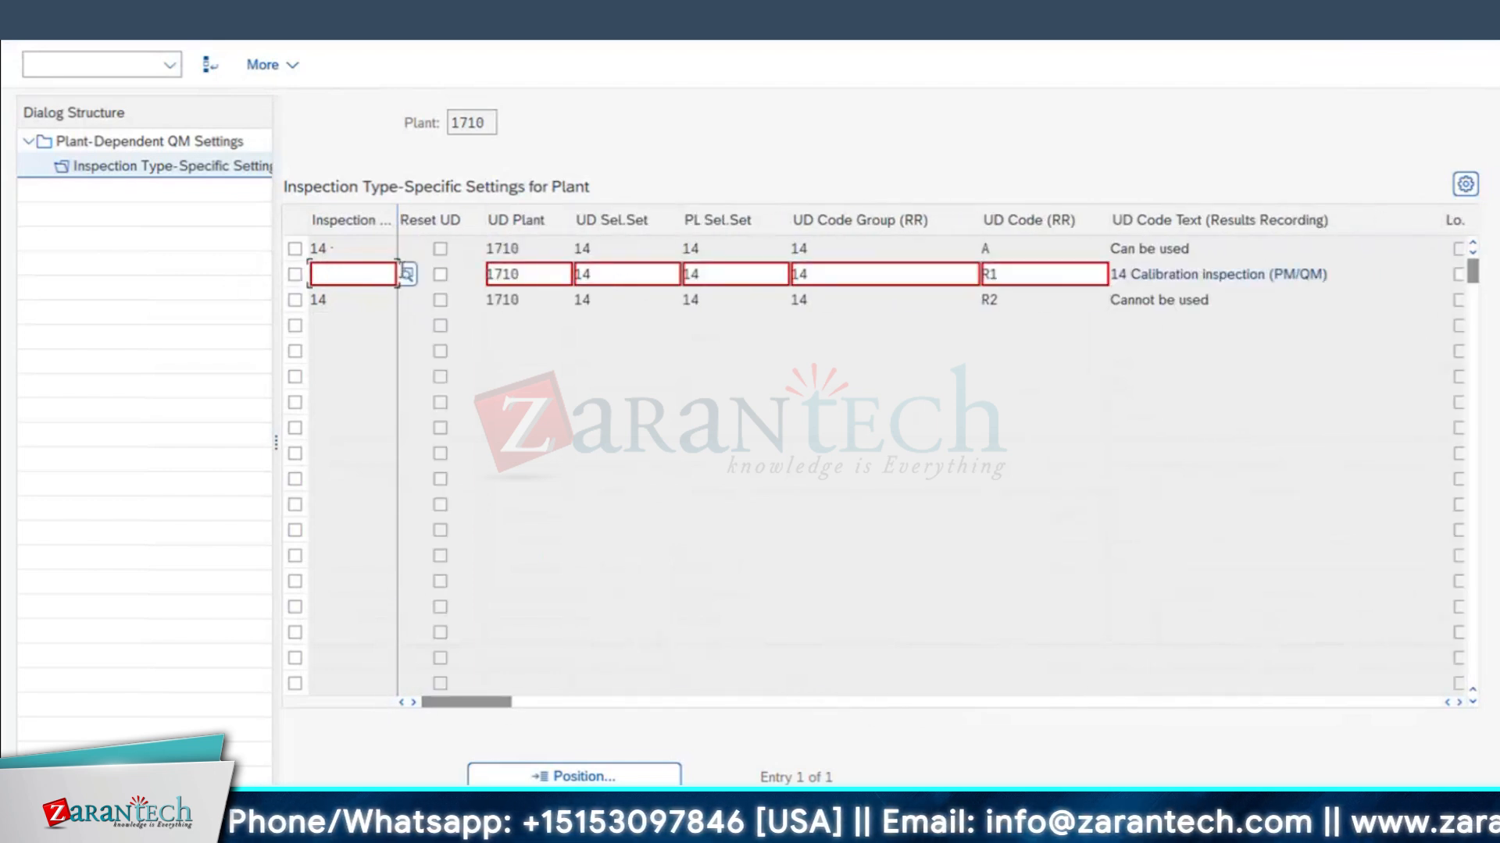
click(406, 275)
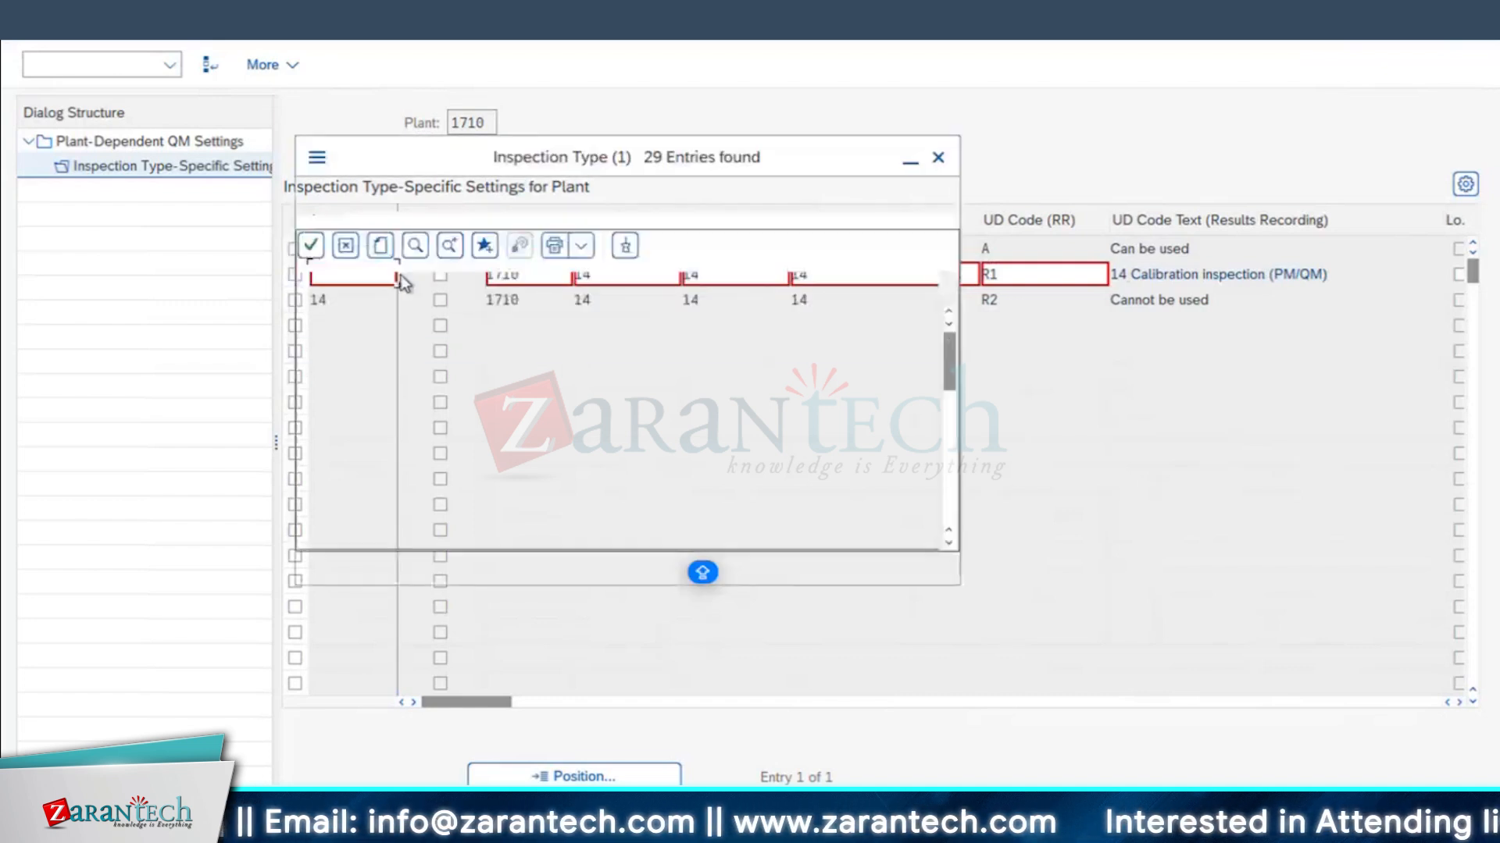
scroll(341, 467, down, 7)
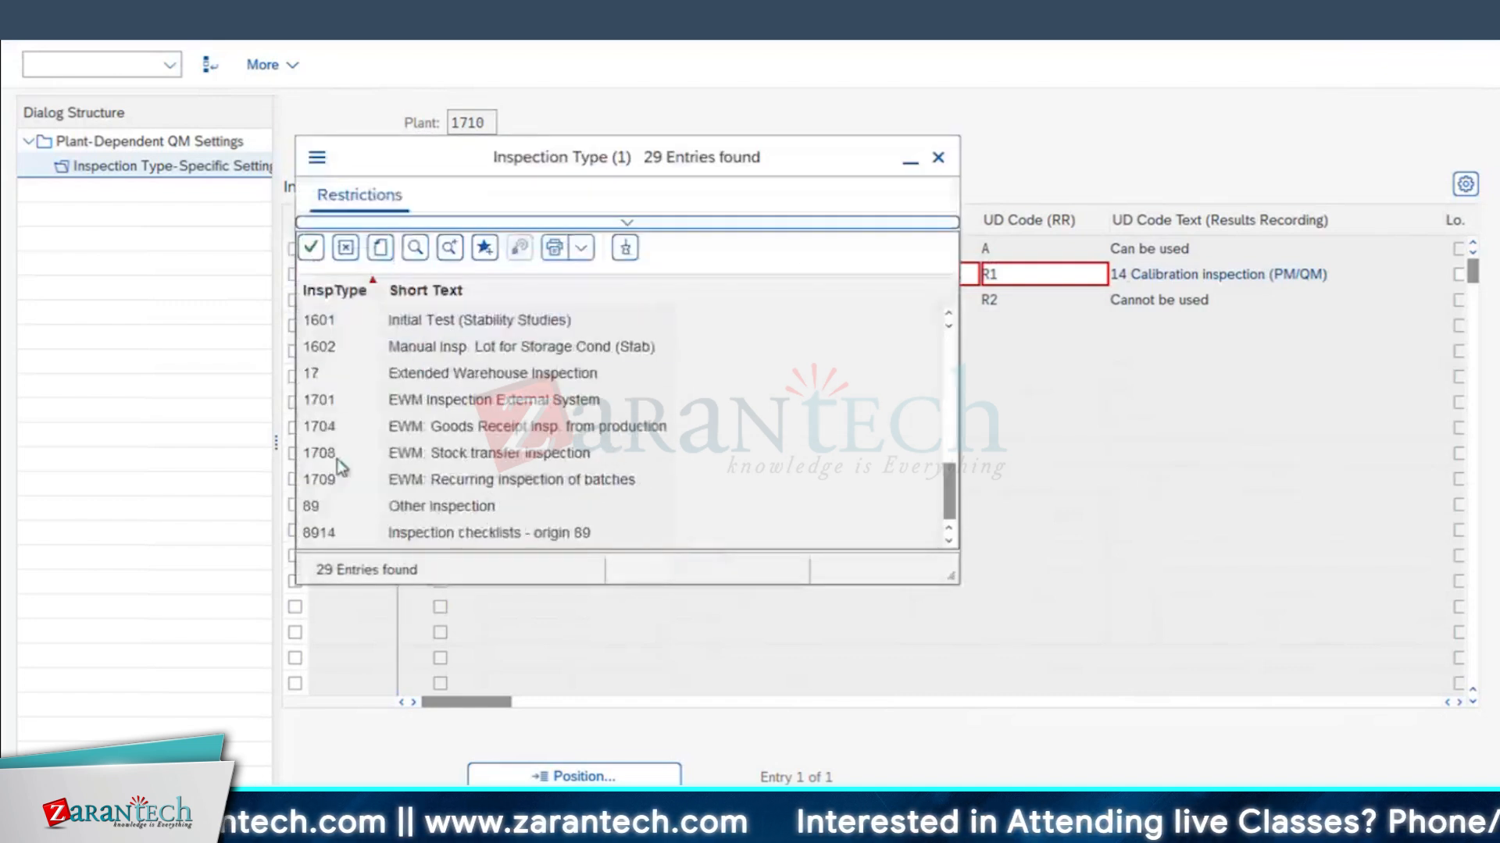
double_click(320, 508)
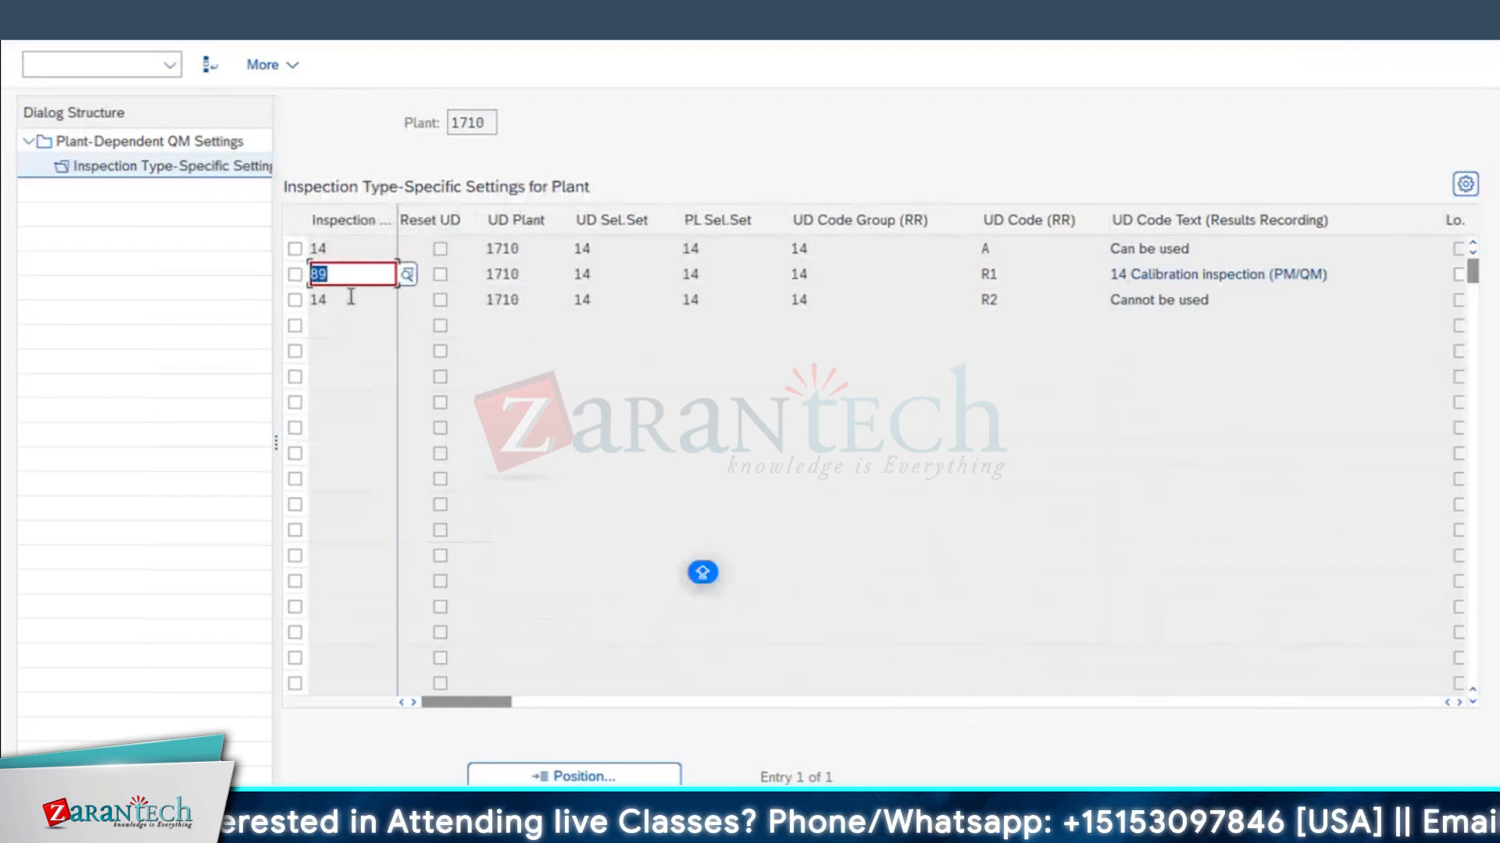
click(405, 276)
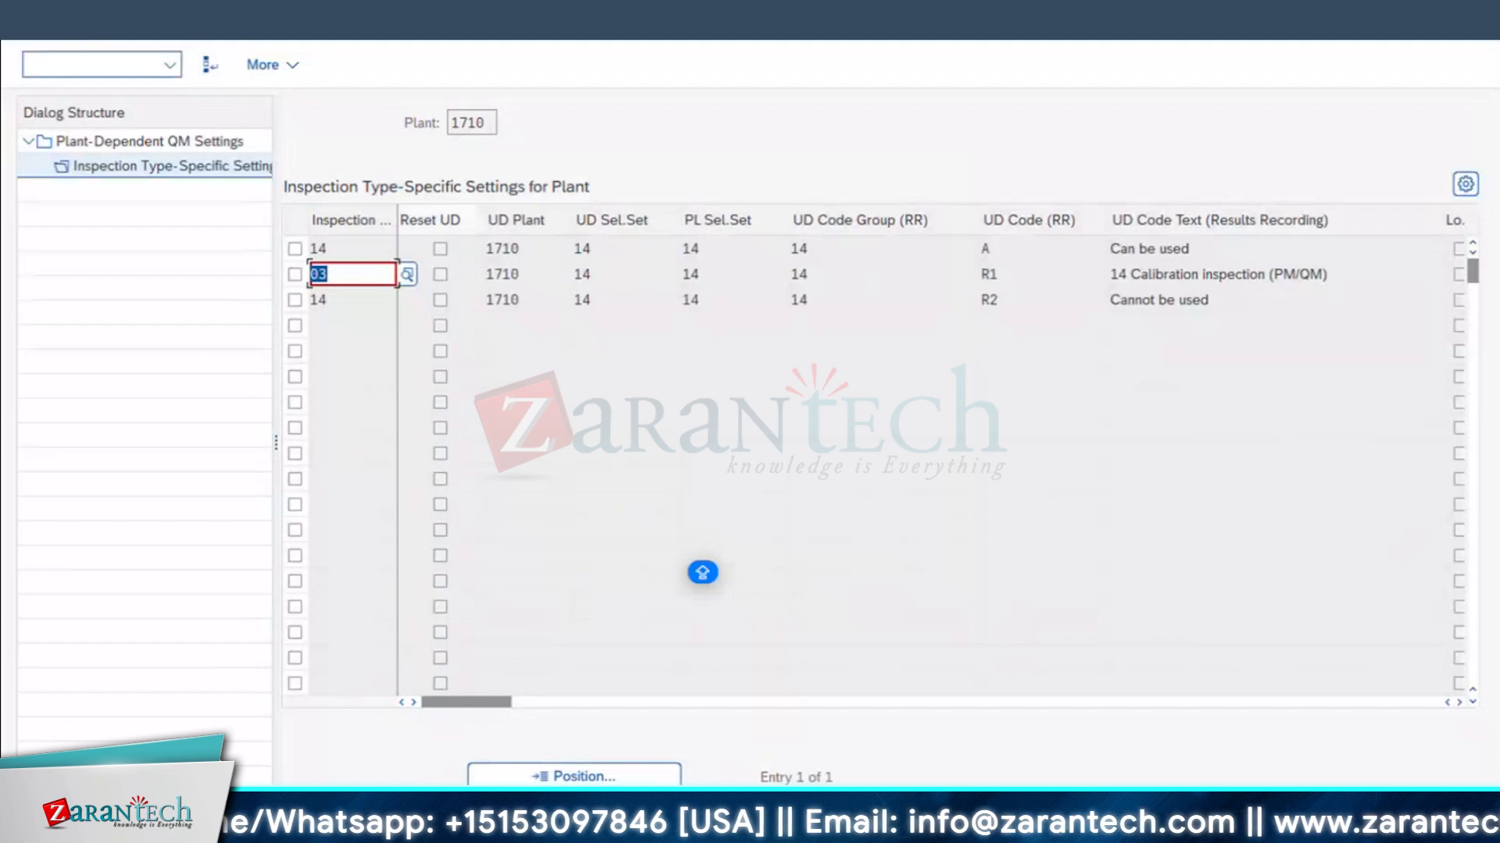
- Discard the additional R1 and R2 entries, keeping only the inspection type 14 entry with code A
click(102, 64)
click(110, 241)
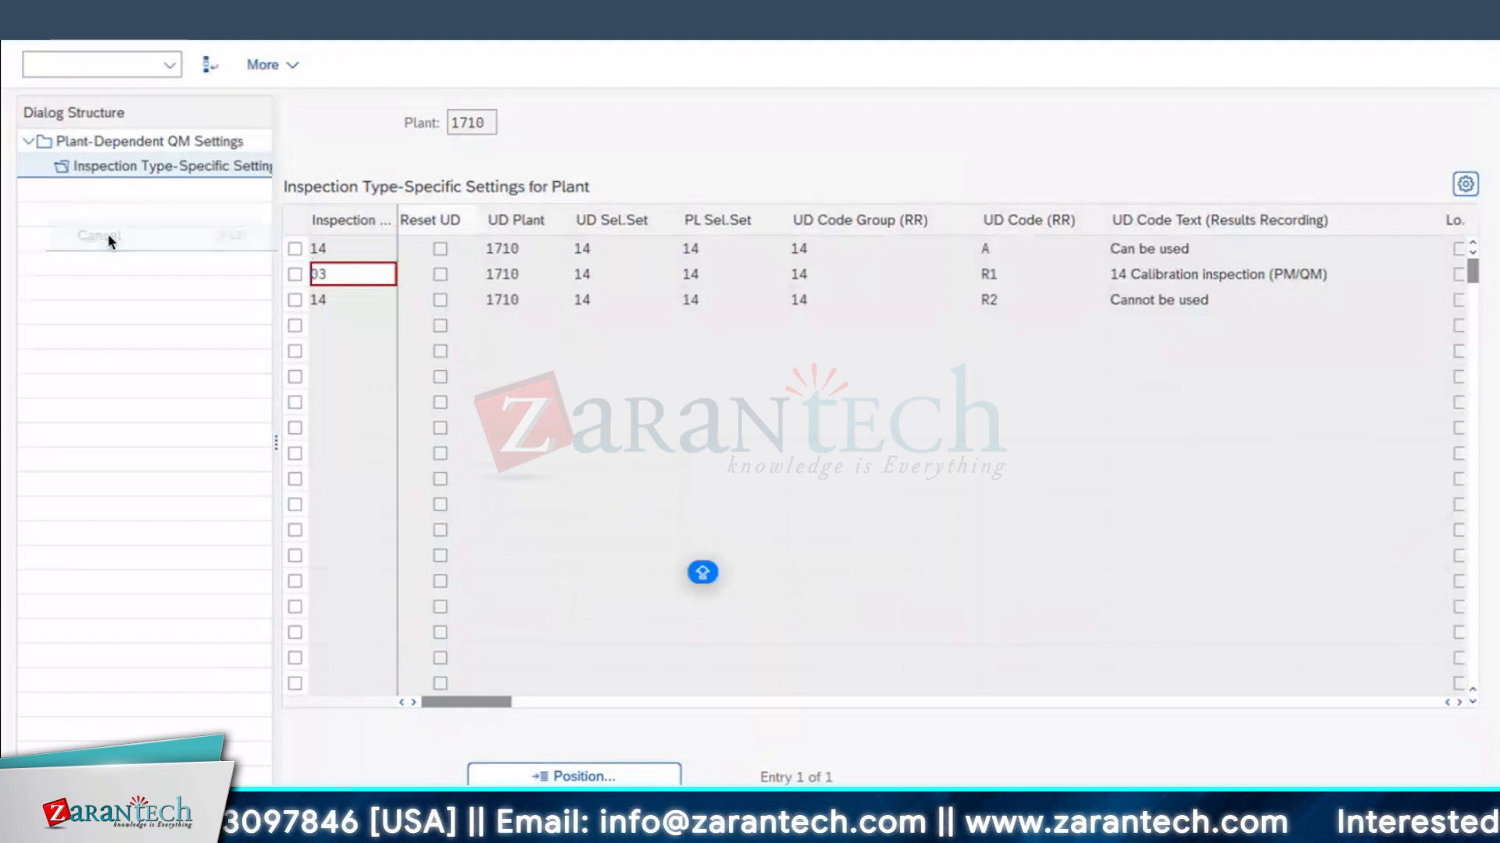
click(403, 464)
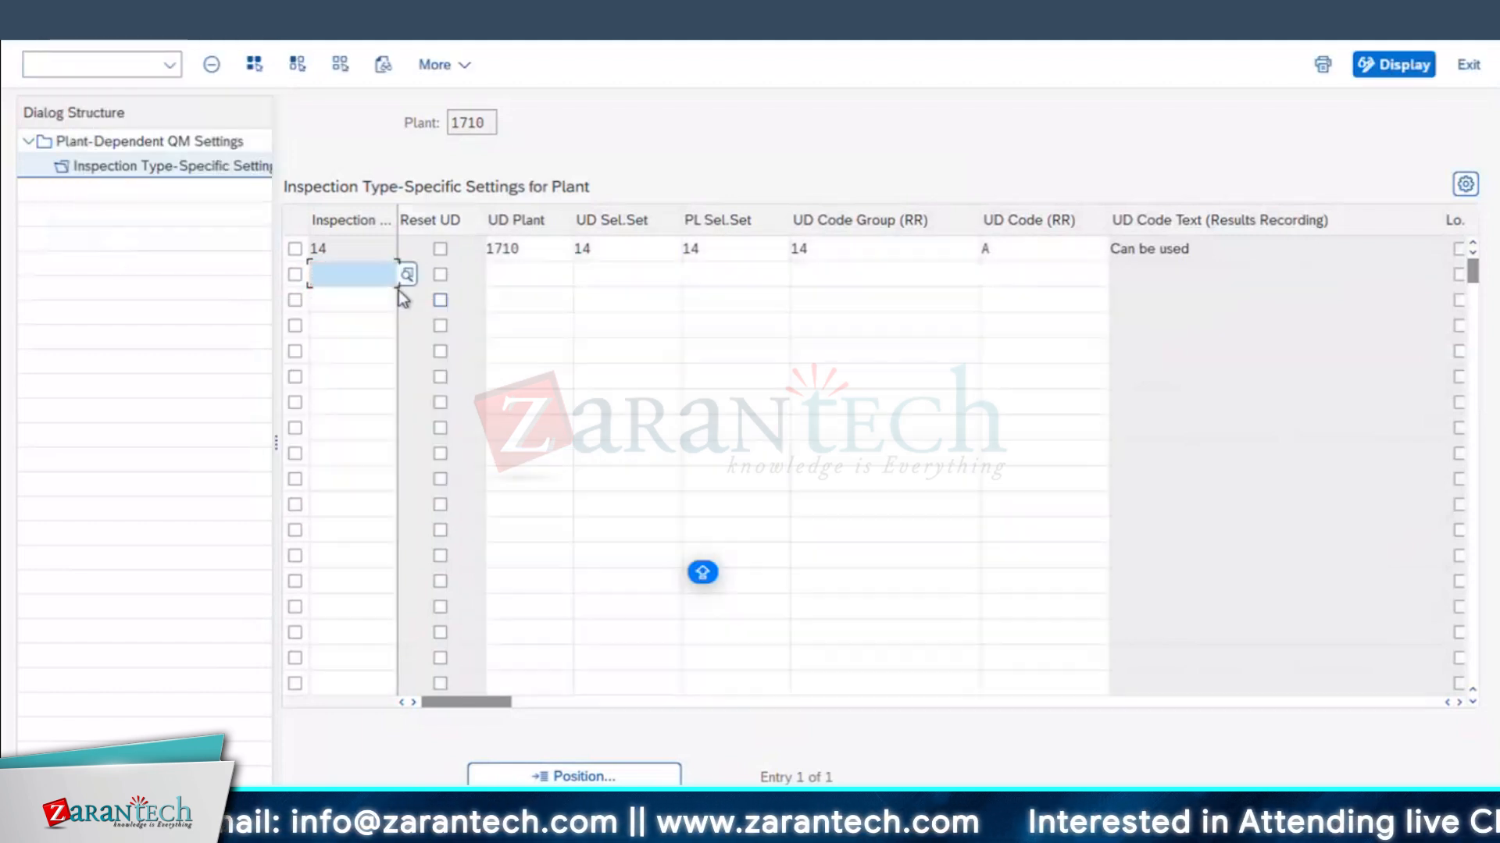
- Save the inspection type 14 entry to the customizing request CONFIGURE ORDER - Z01C
click(1195, 250)
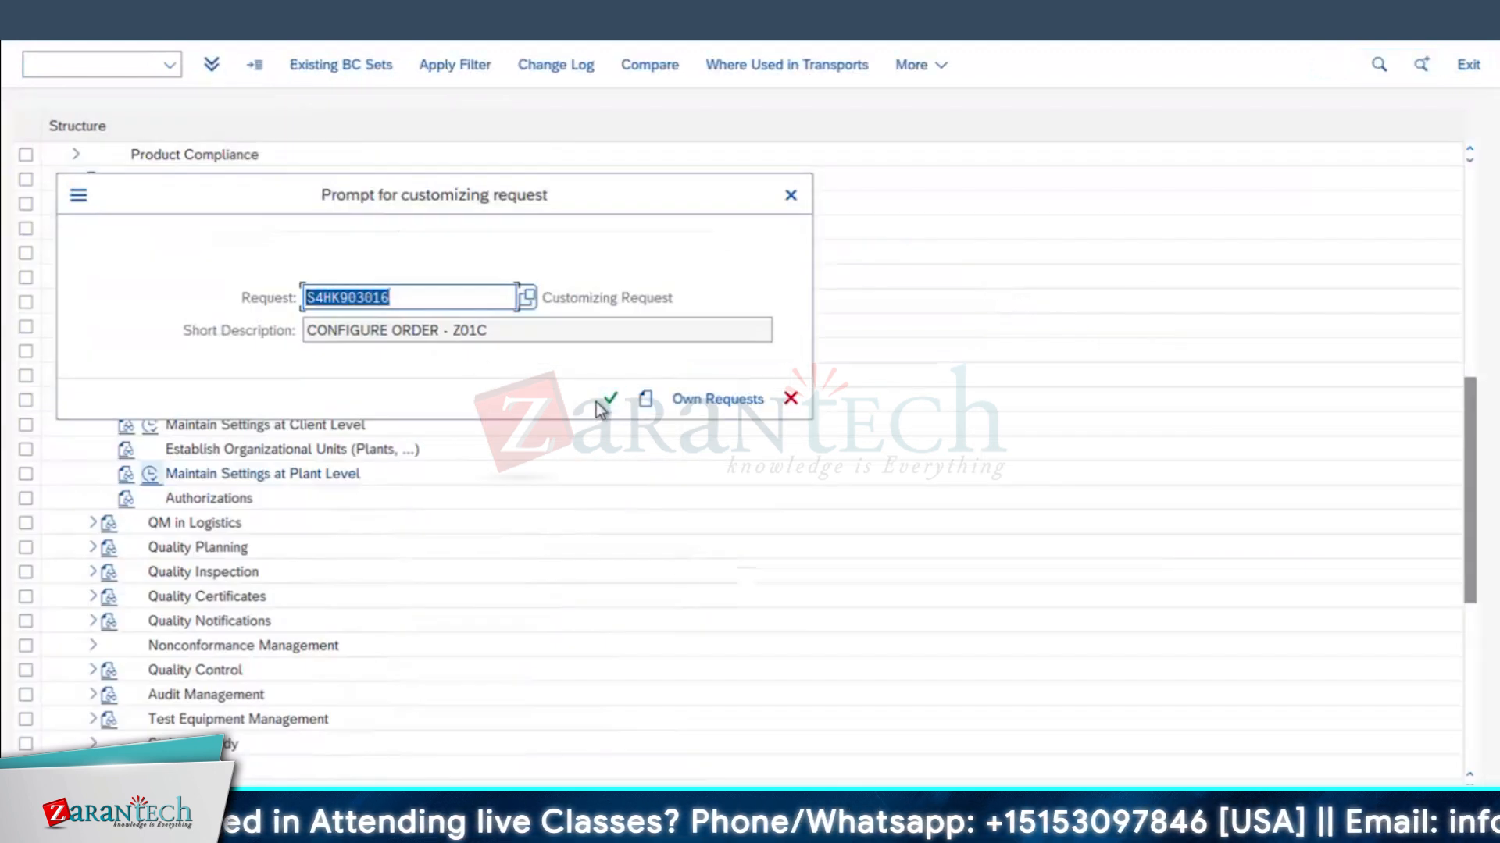
click(599, 402)
click(602, 396)
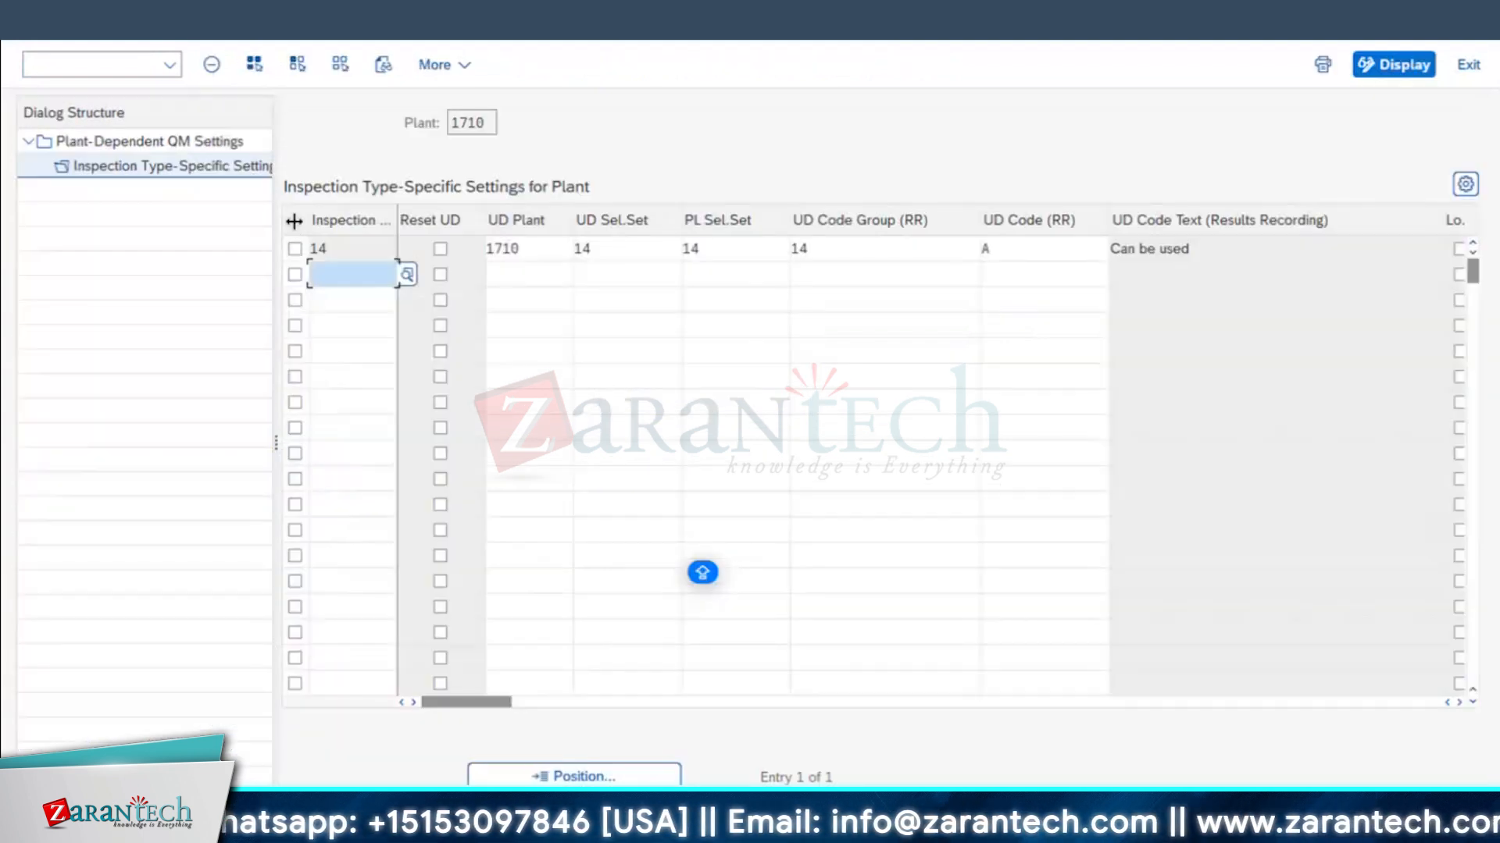
- Select the inspection type 14 entry and narrow the UD Code (RR) and UD Code Text (Results Recording) columns
click(295, 250)
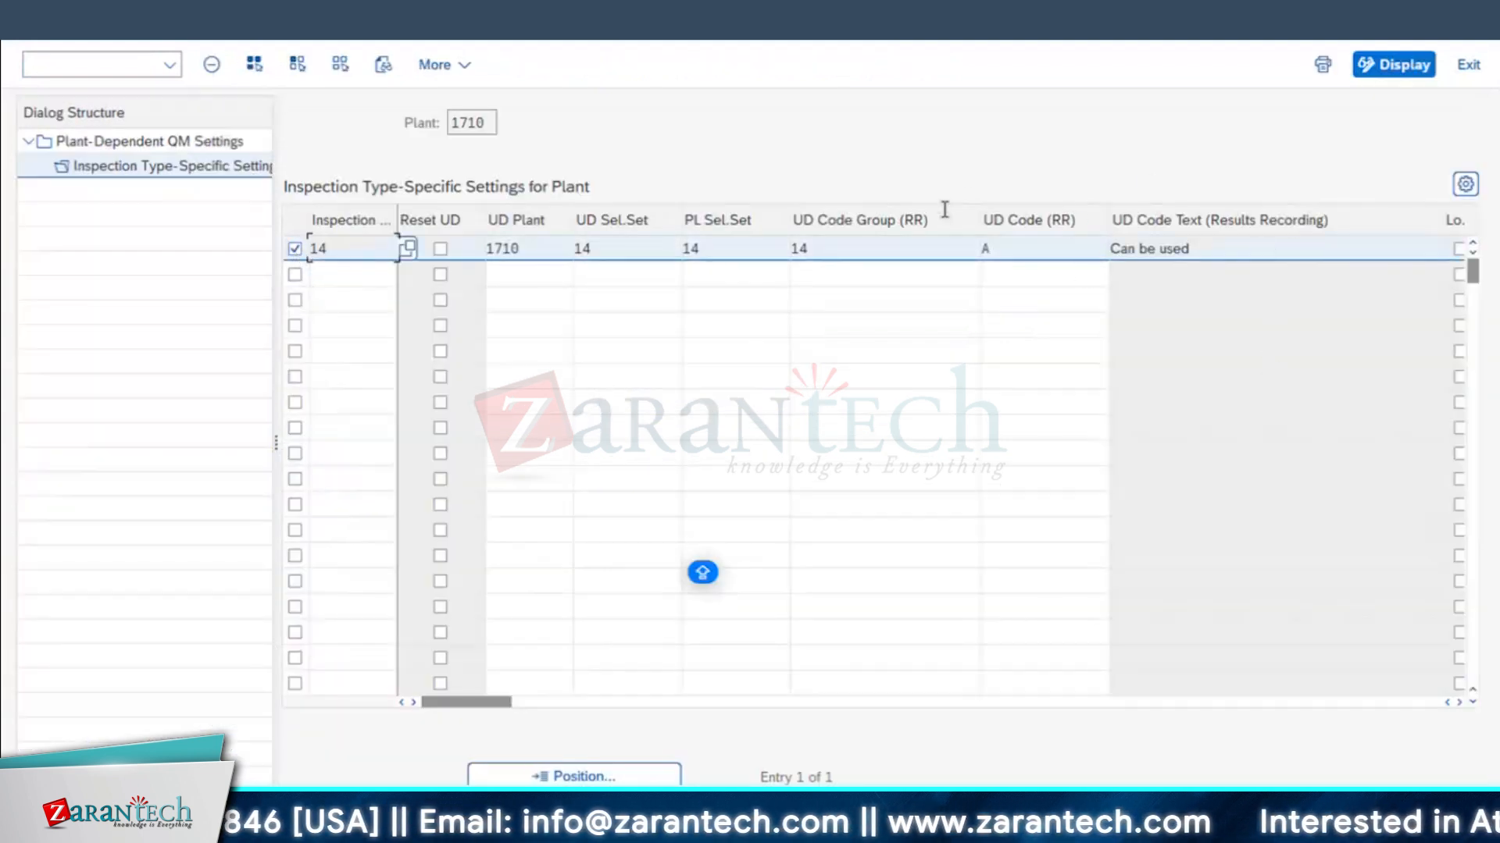
drag(1113, 215, 1080, 214)
drag(1412, 213, 1289, 213)
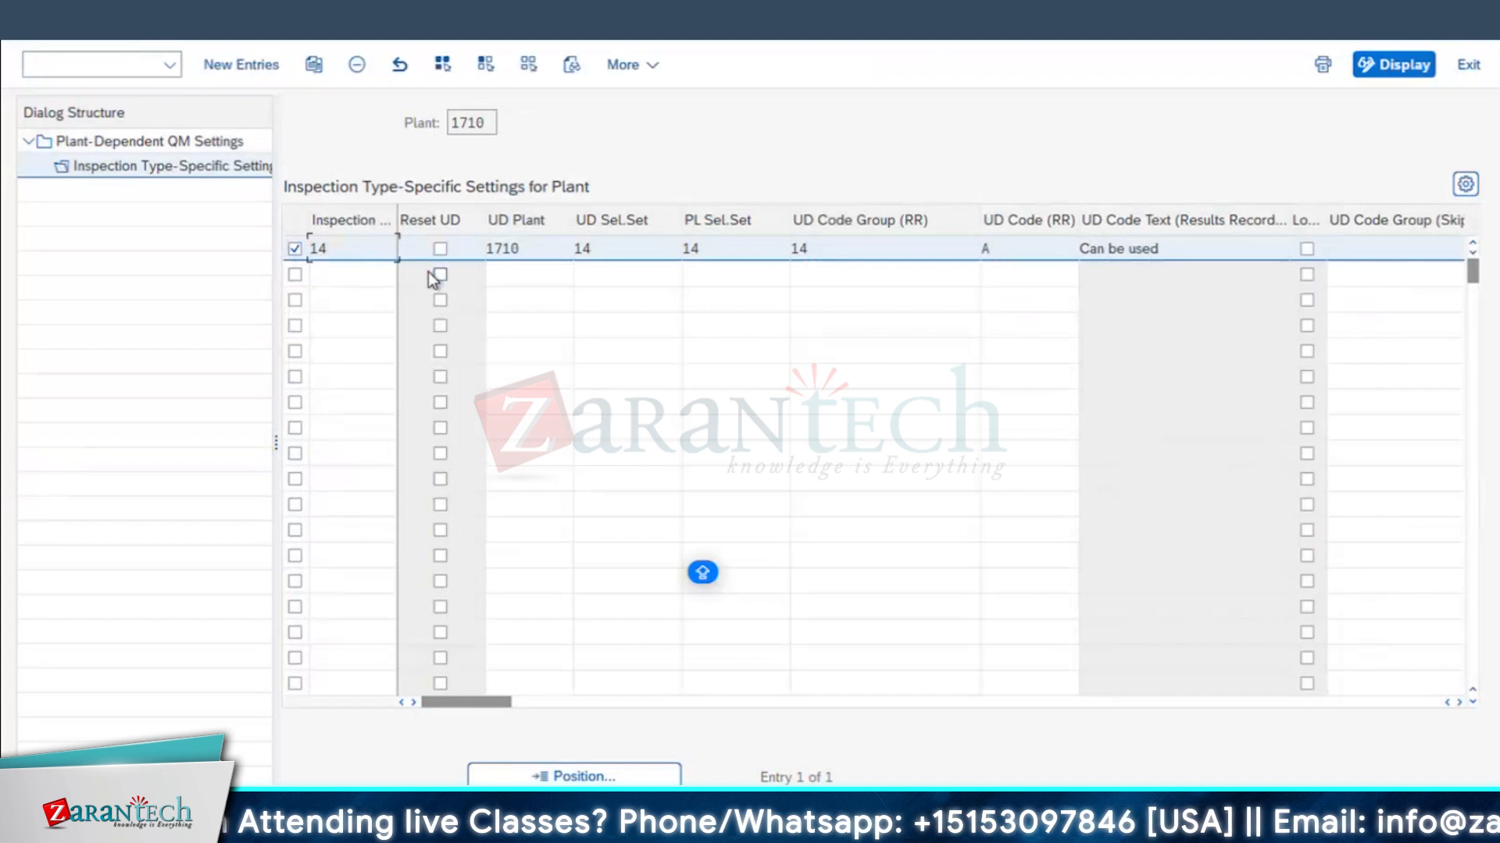
- Assign UD code group 14 with code R1 (Adjustment required) as the skip-lot usage decision for inspection type 14
click(1457, 703)
click(1457, 703)
click(1458, 703)
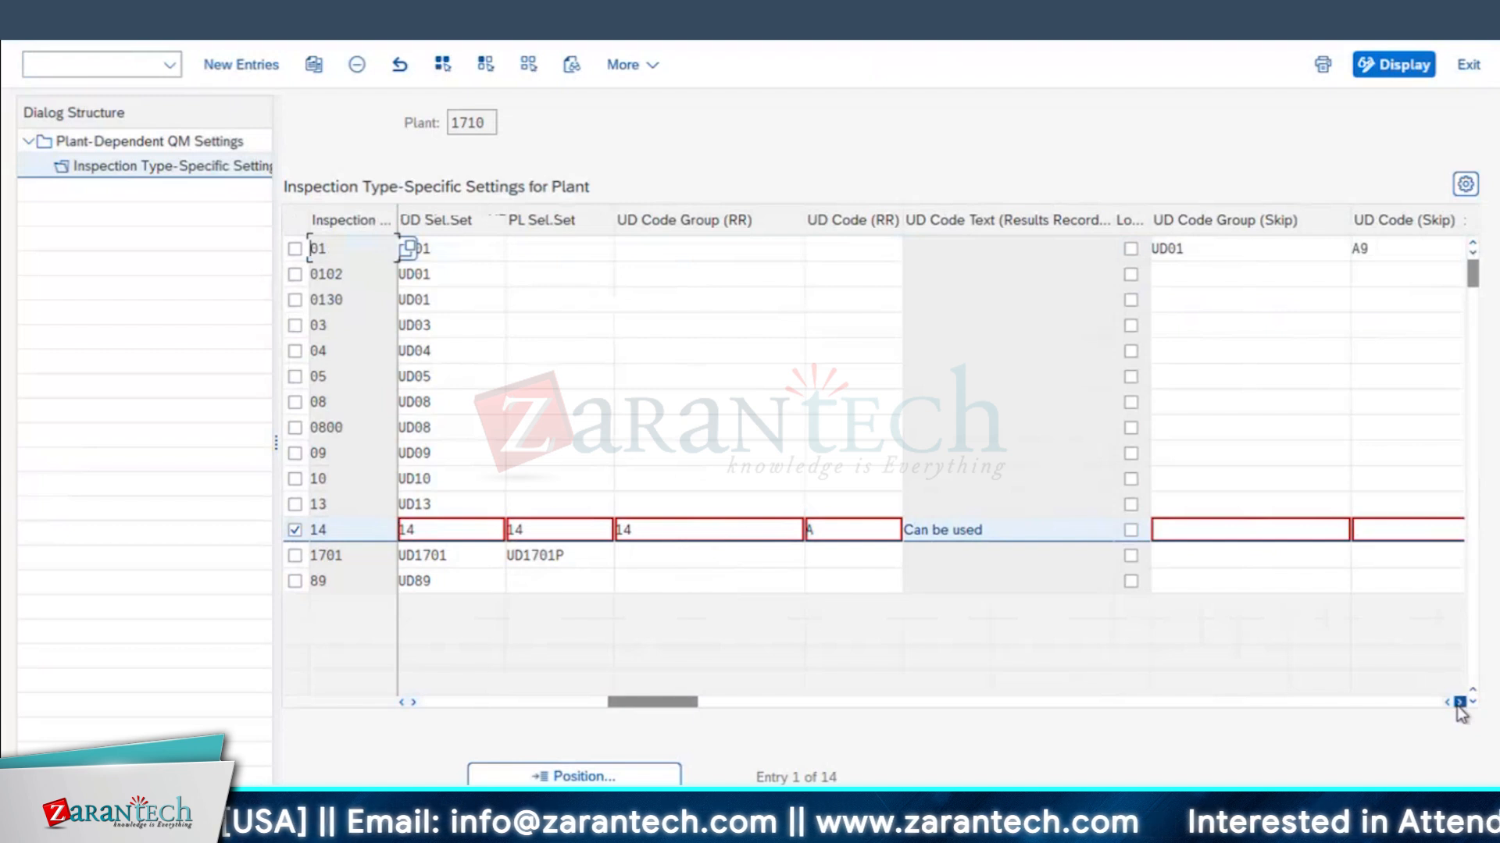
click(1458, 703)
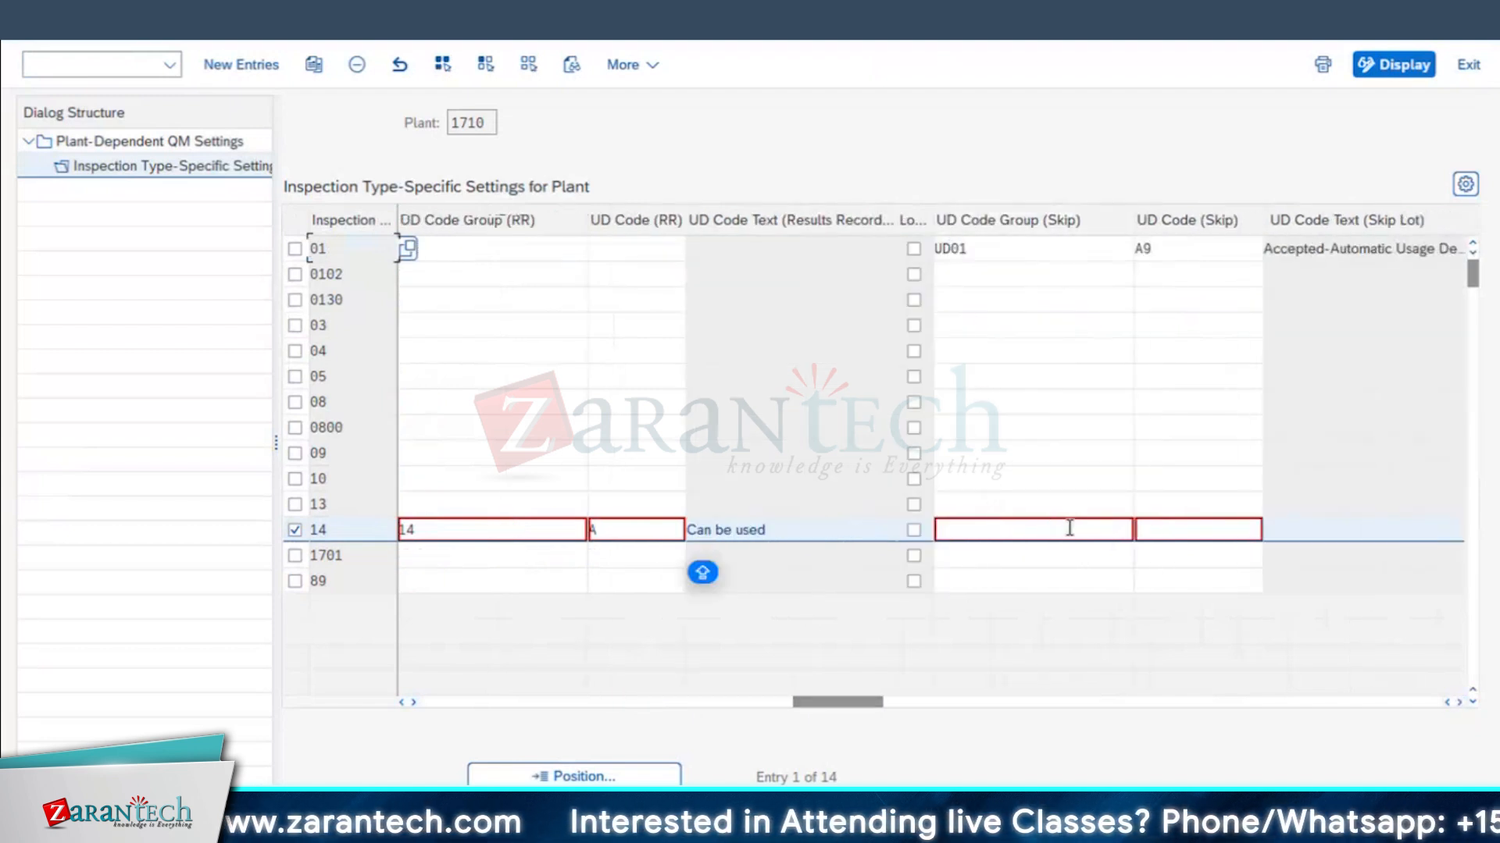
click(1112, 533)
key(F4)
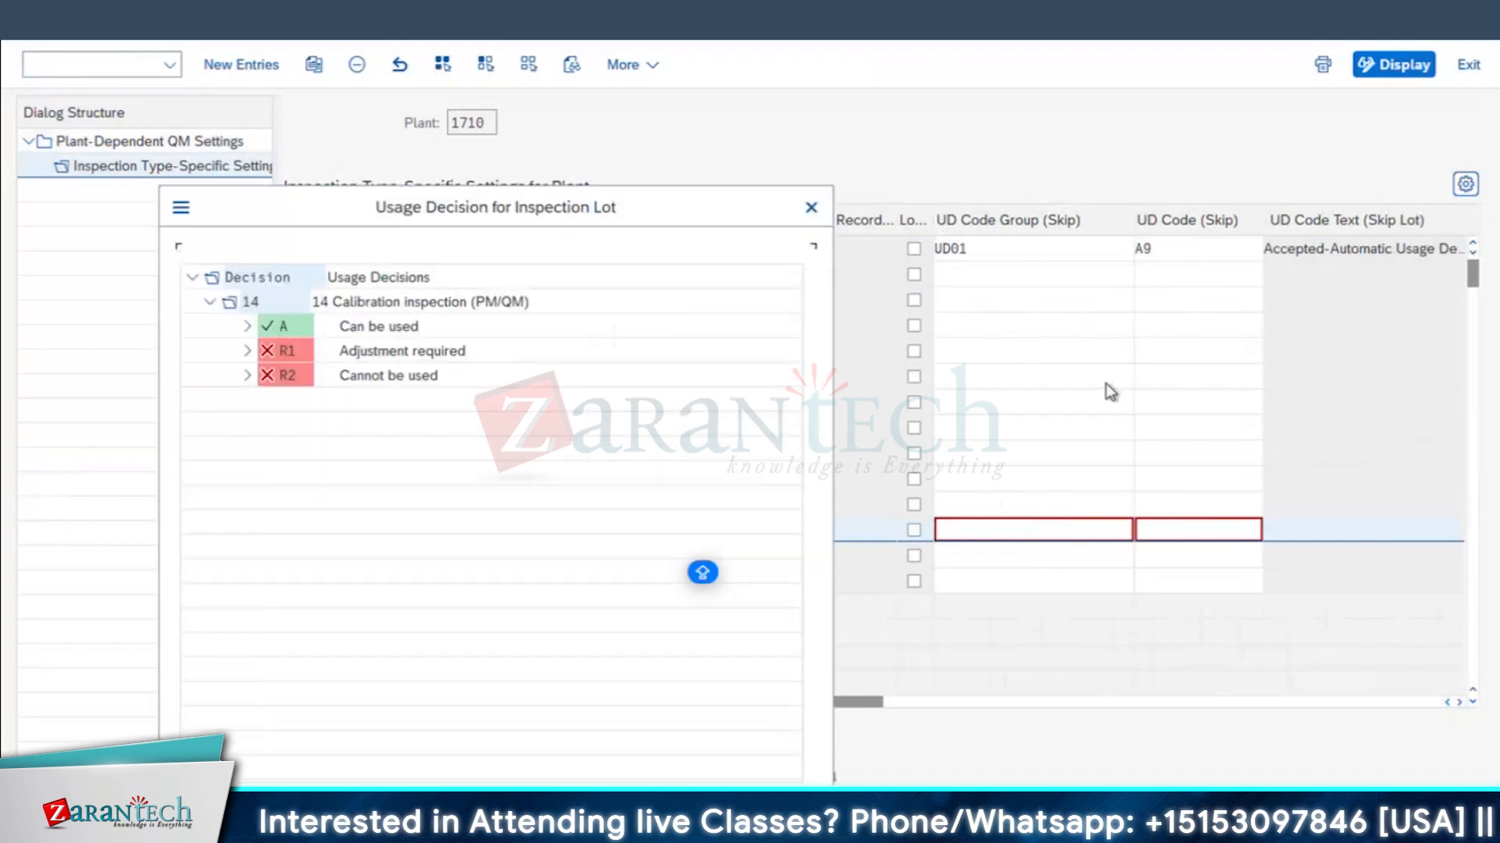
click(410, 358)
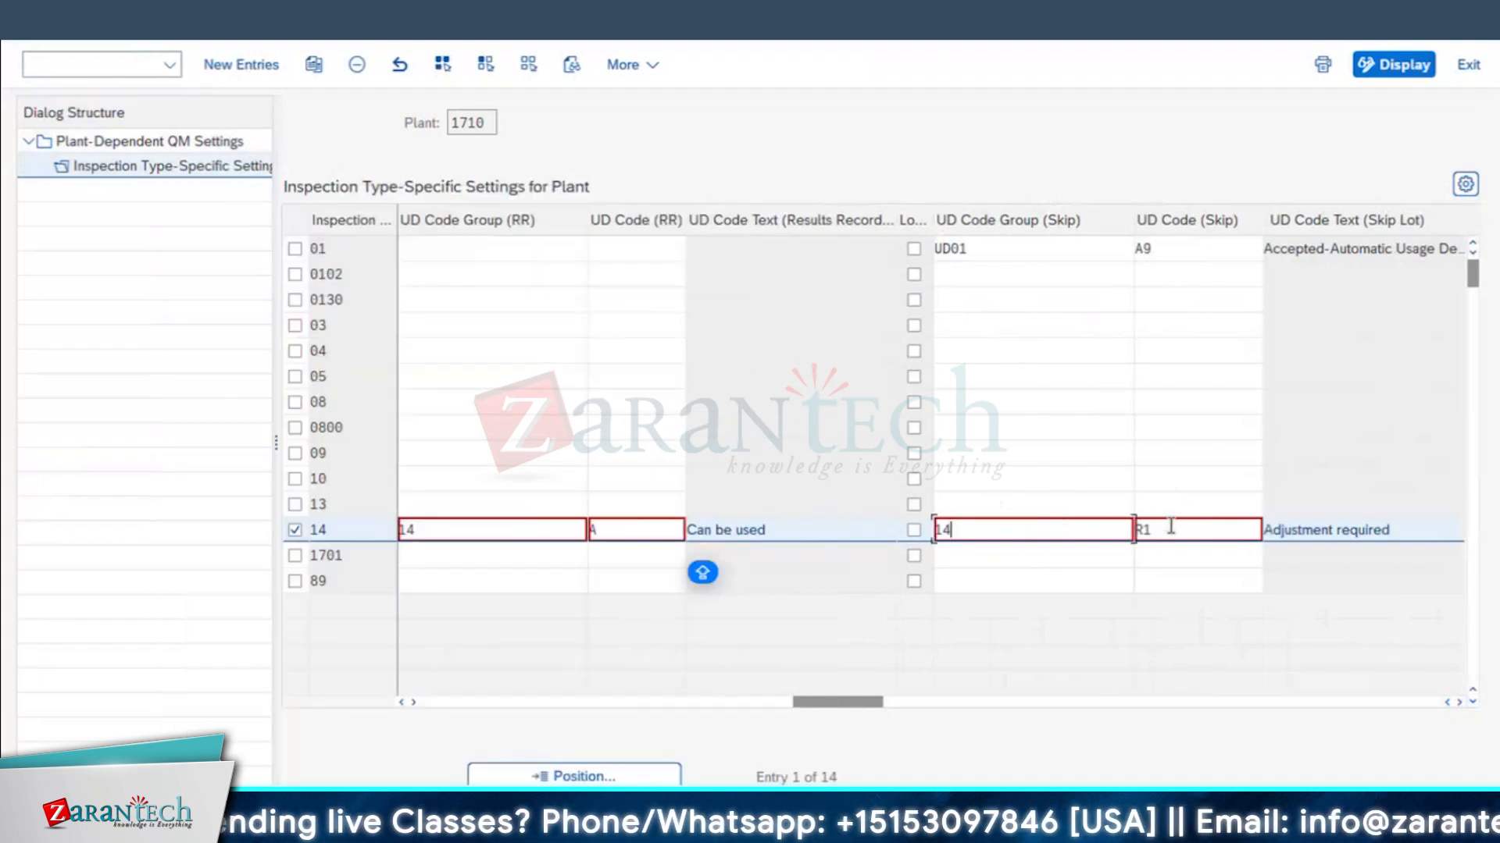
click(1459, 703)
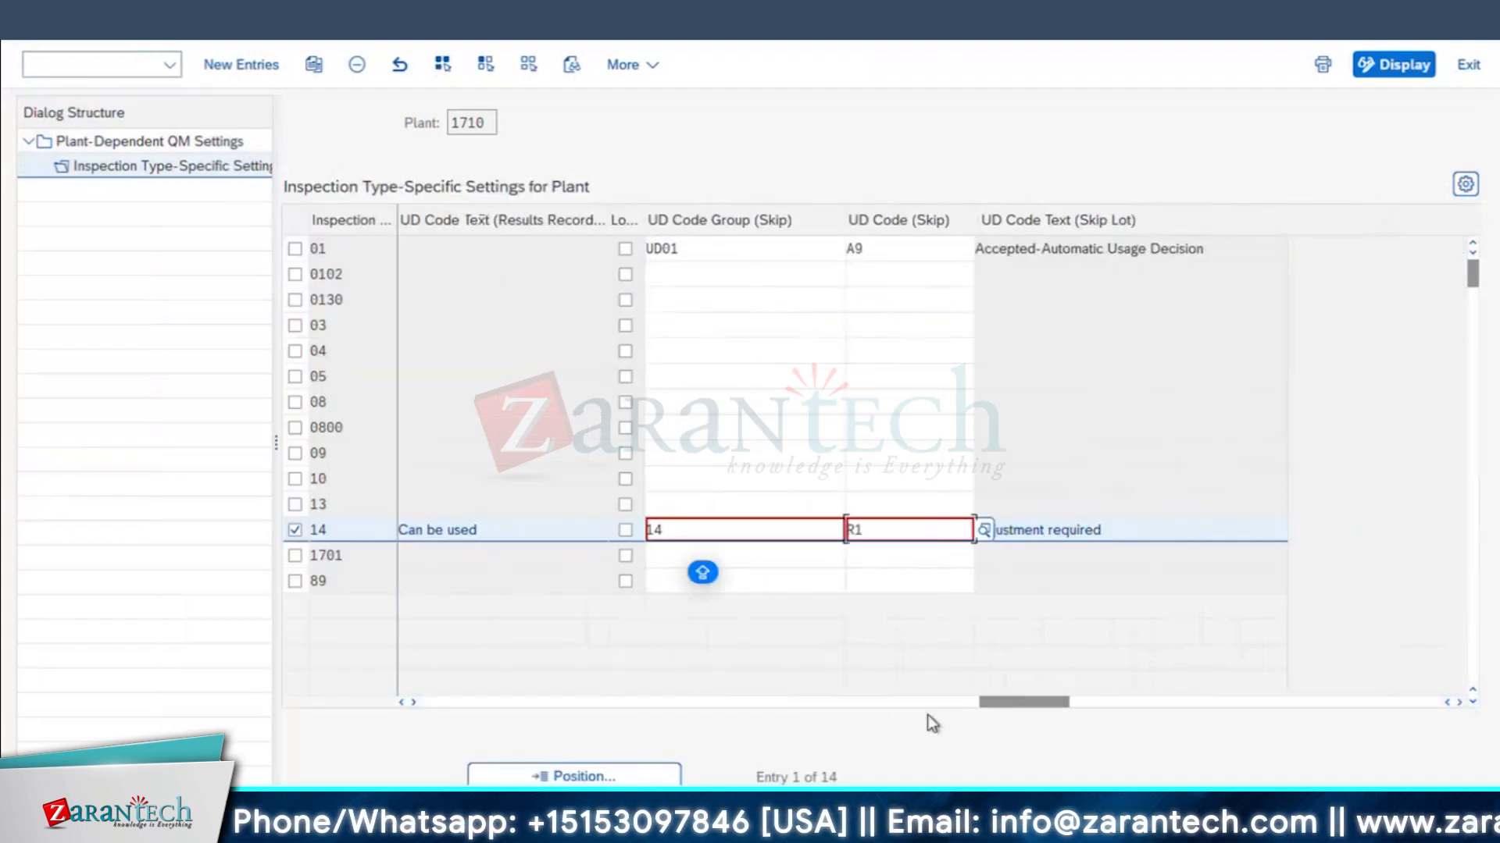
- Choose selected set 14, Calibration inspection (PM/QM), from the value list for the UD Sel.Set of inspection type 14
drag(997, 703, 520, 671)
click(713, 530)
key(F4)
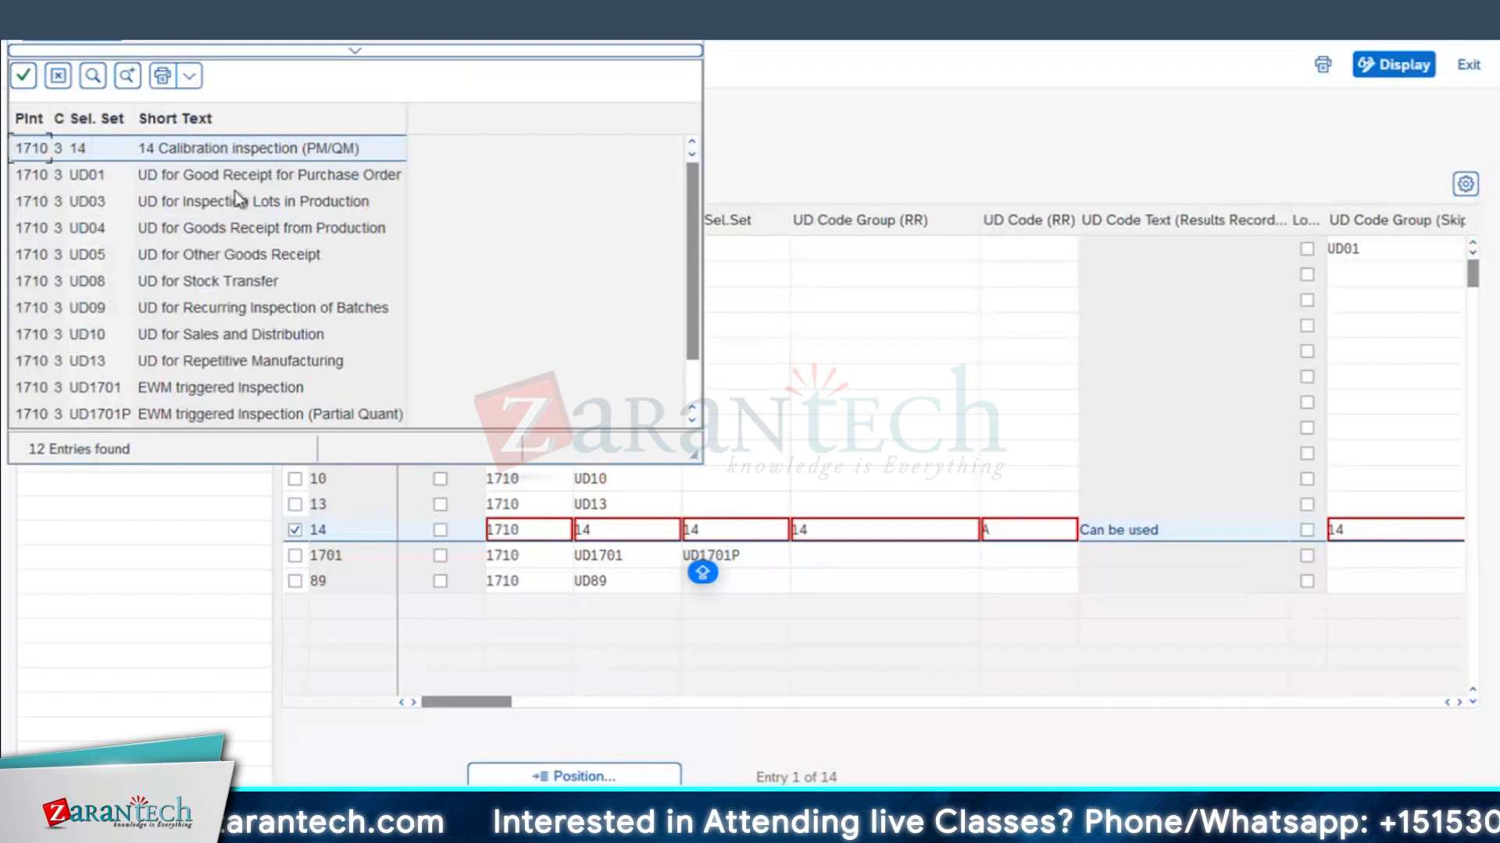
click(125, 202)
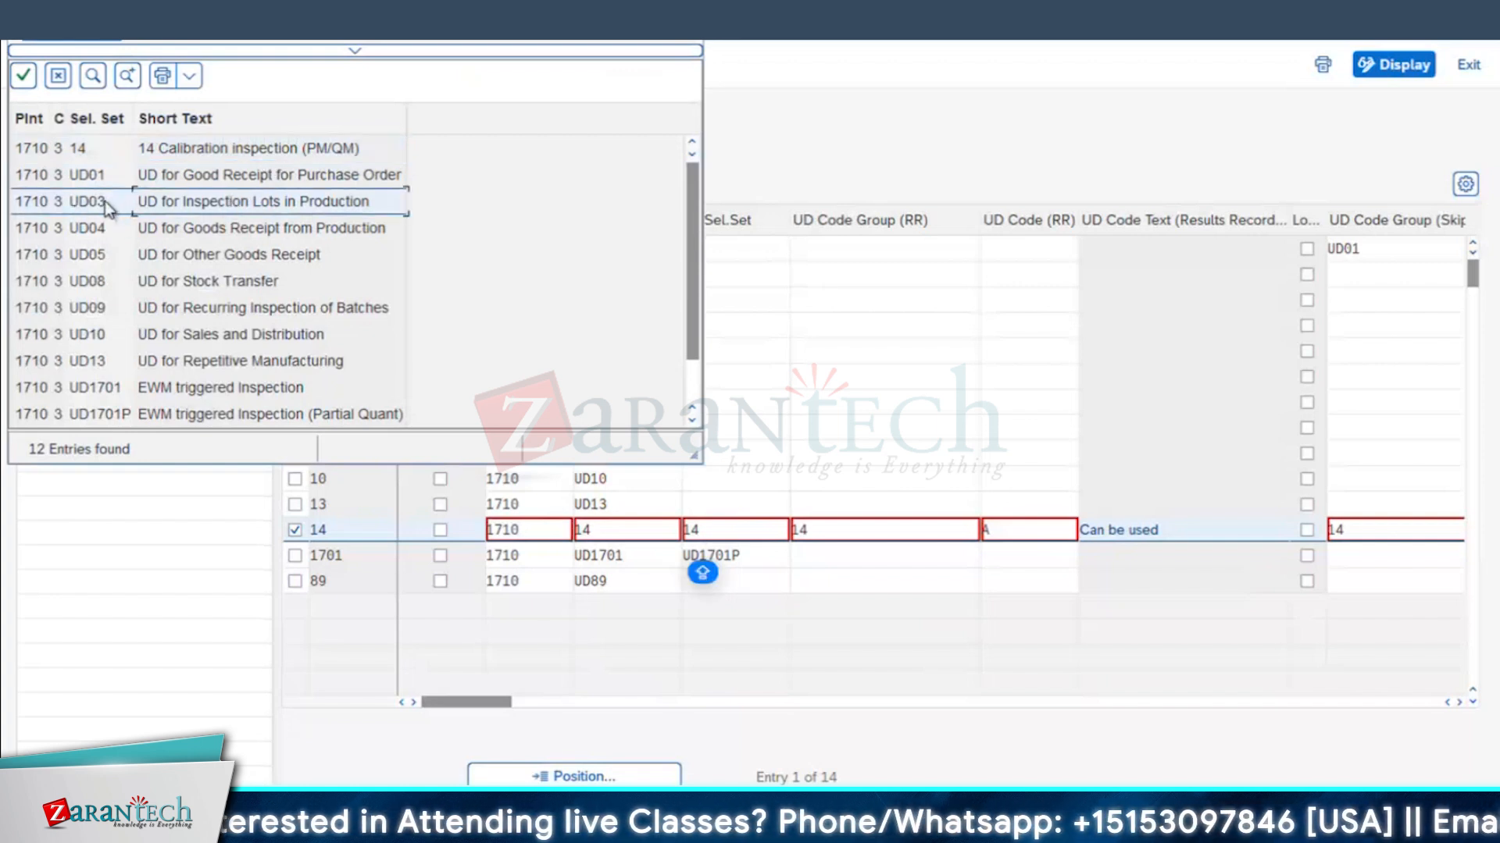
click(299, 150)
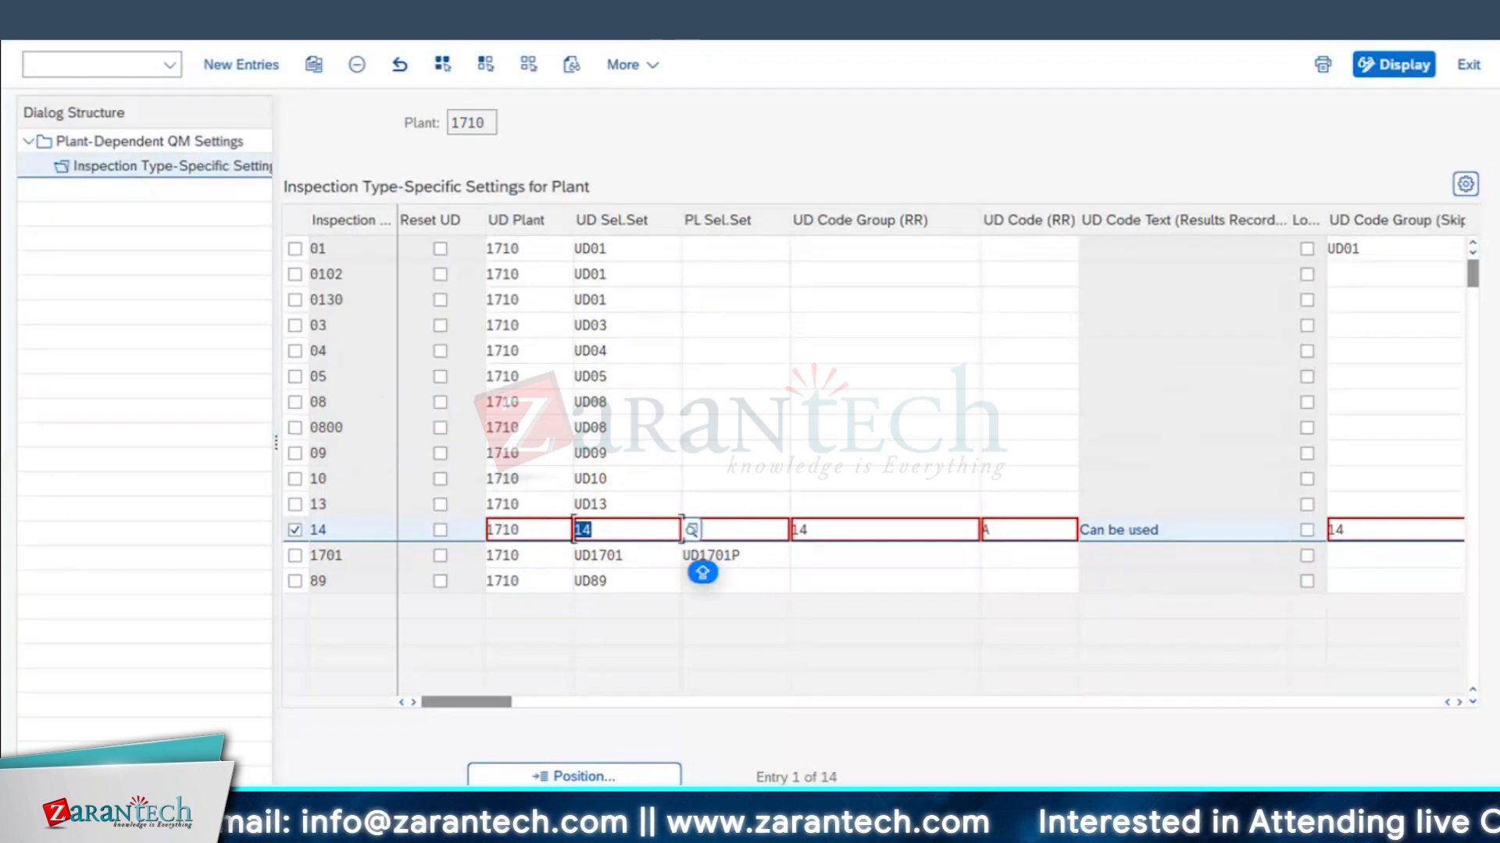
text(14)
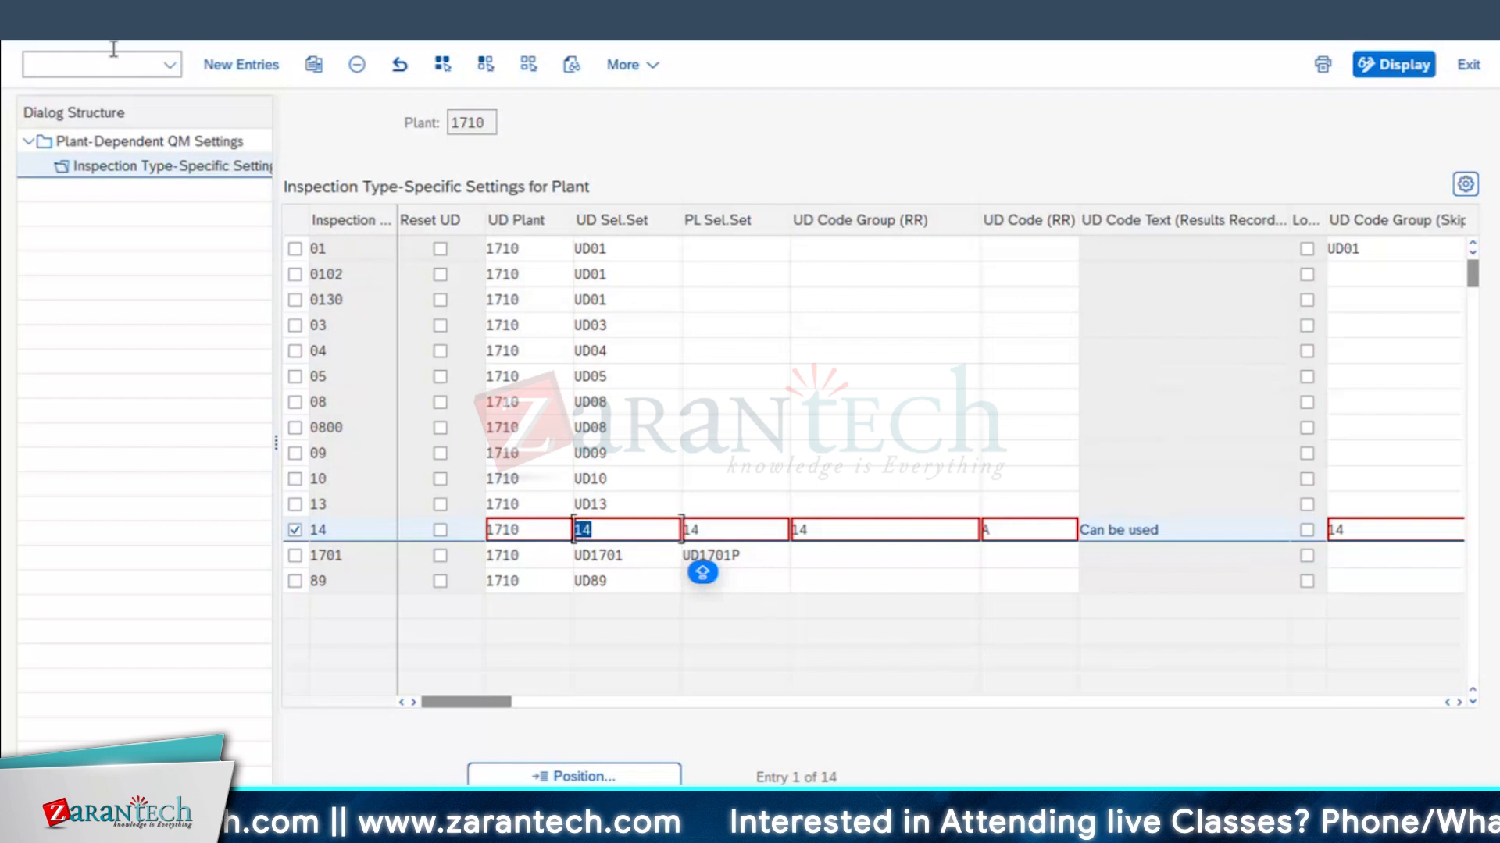
- Return to plant 1710's details, reopen its inspection type-specific settings and deselect the inspection type 14 entry
key(F3)
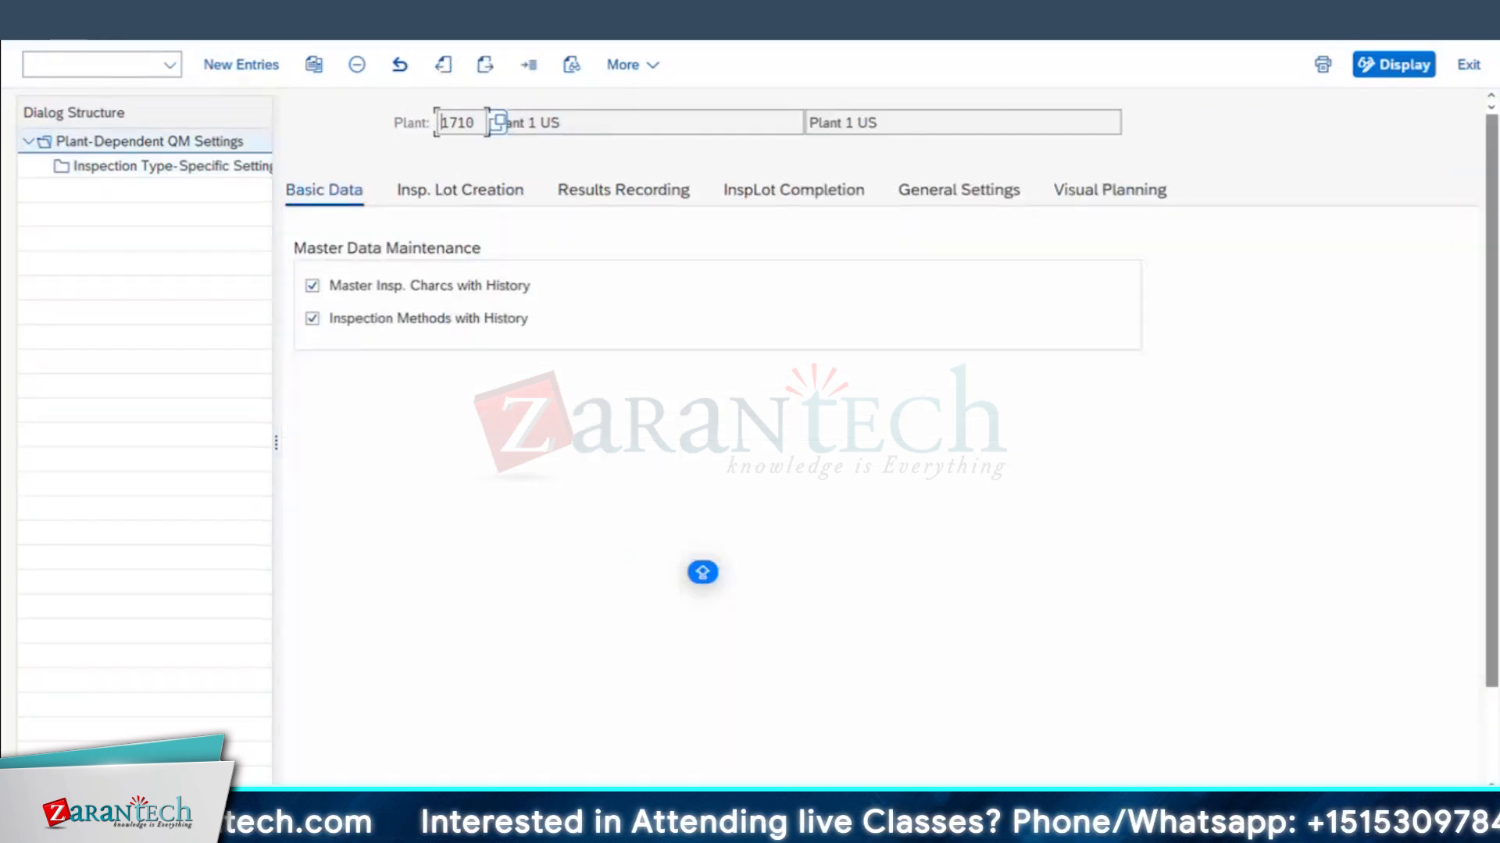
double_click(120, 161)
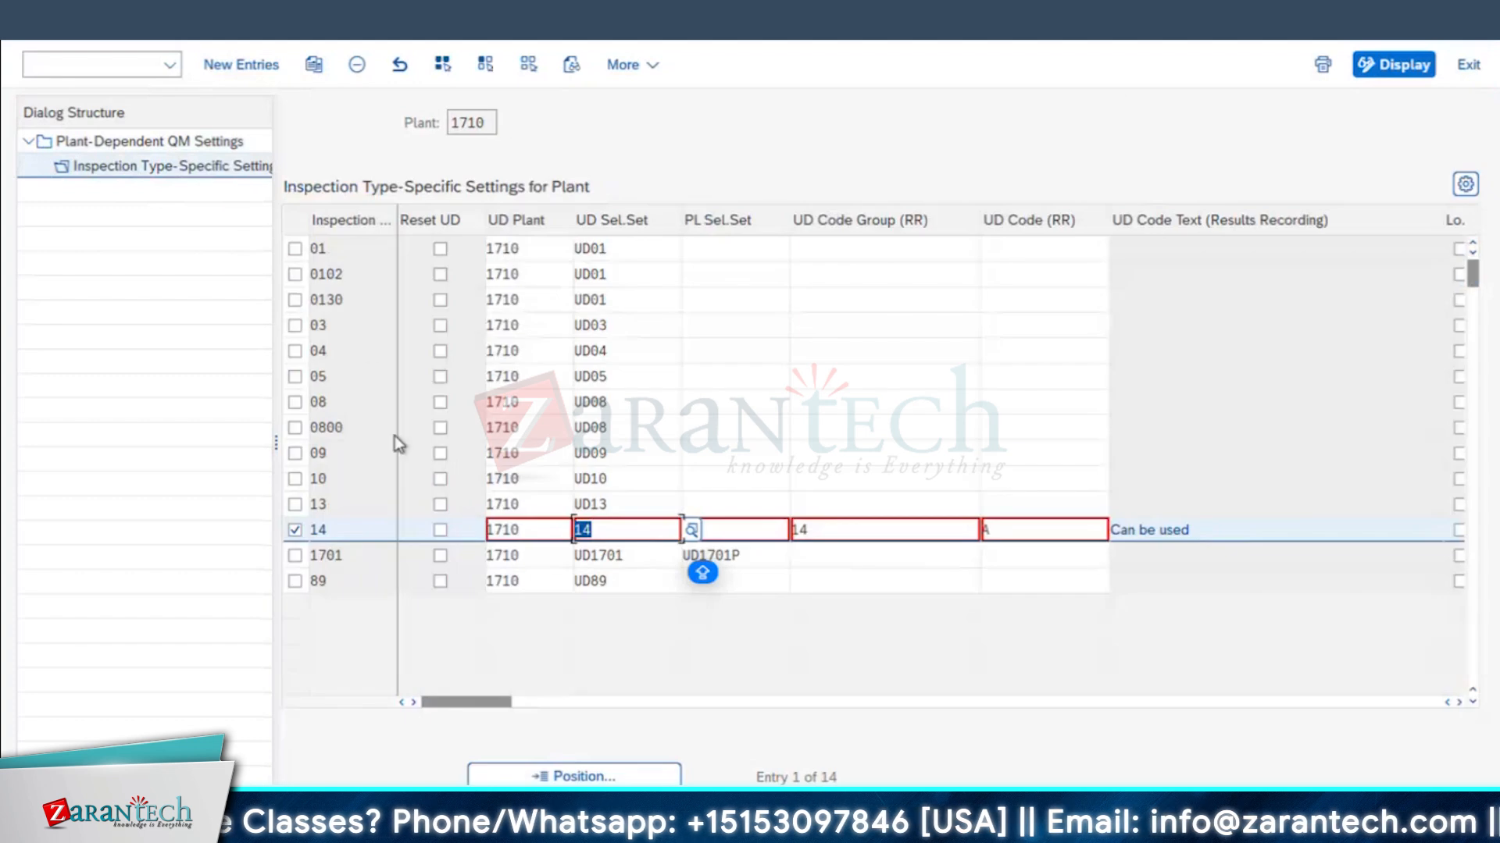
click(296, 533)
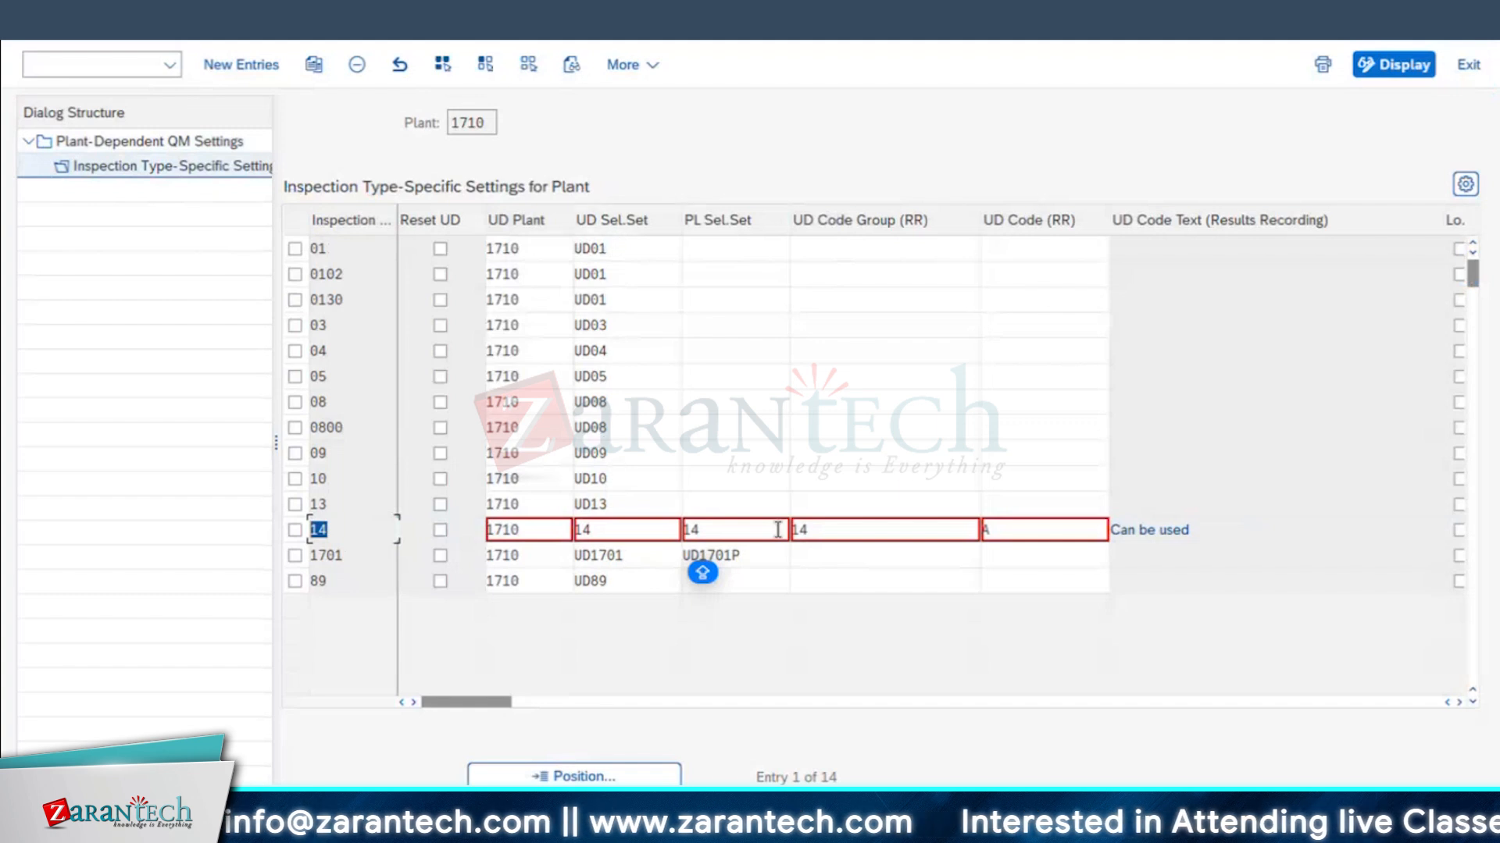
click(1217, 533)
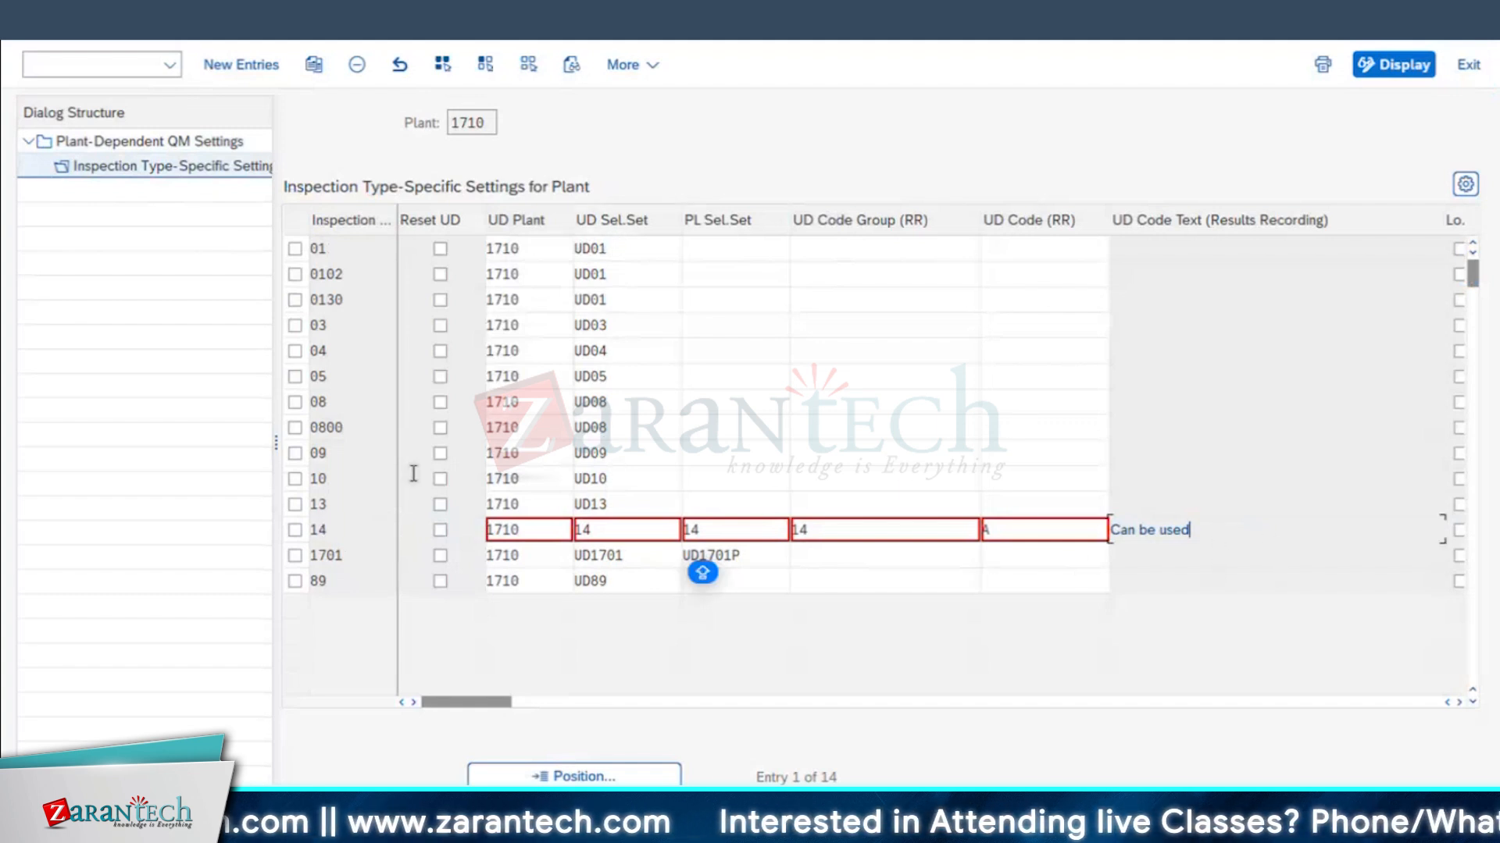
click(339, 528)
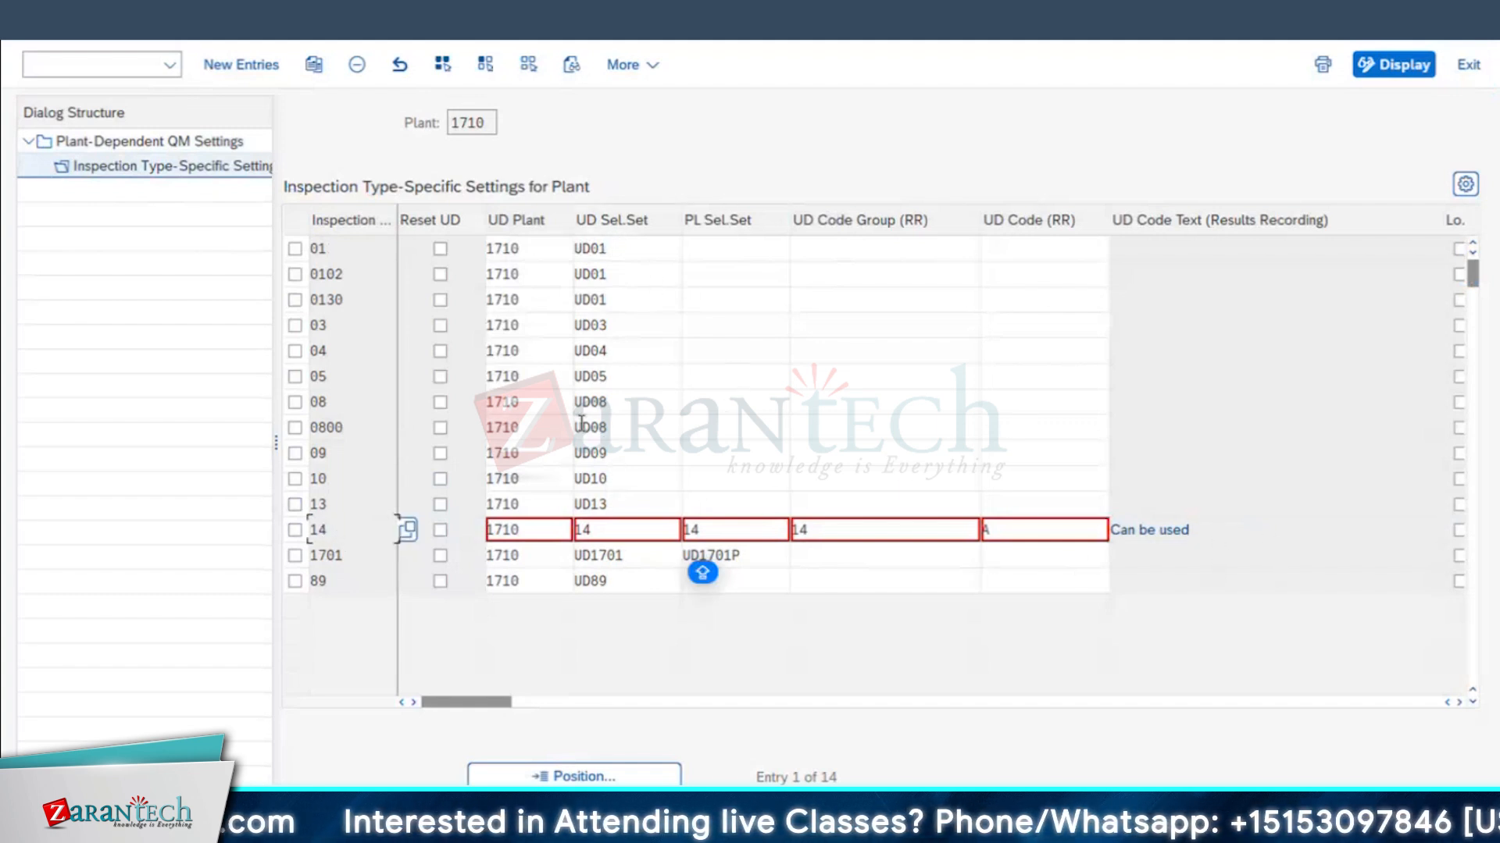
- Clear the PL Sel.Set, UD Code Group (RR) and UD Code (RR) of inspection type 14, keeping UD Sel.Set 14
drag(619, 530, 572, 530)
drag(727, 536, 673, 532)
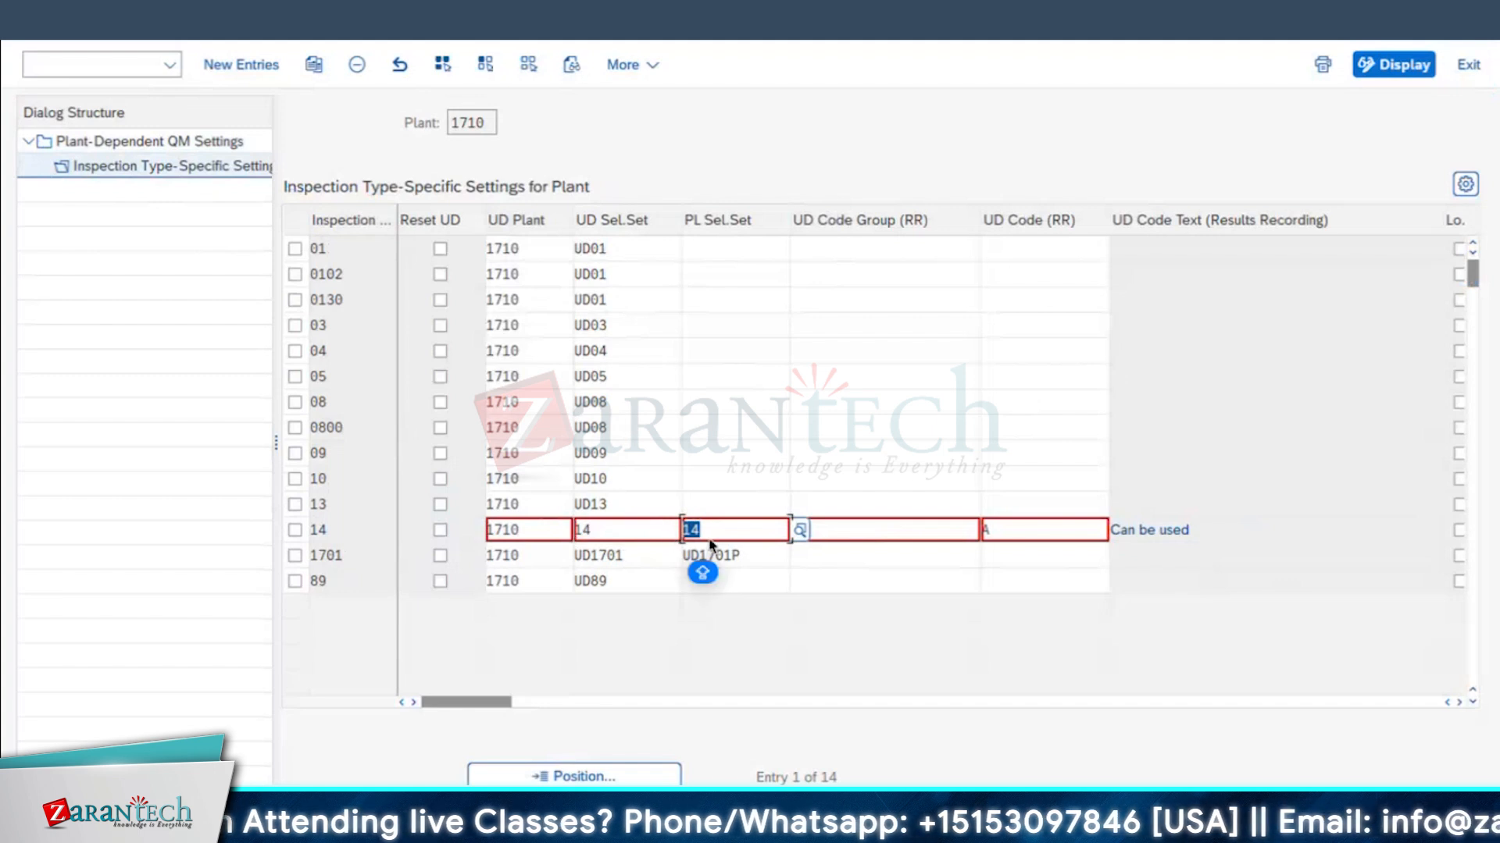
key(Delete)
key(Tab)
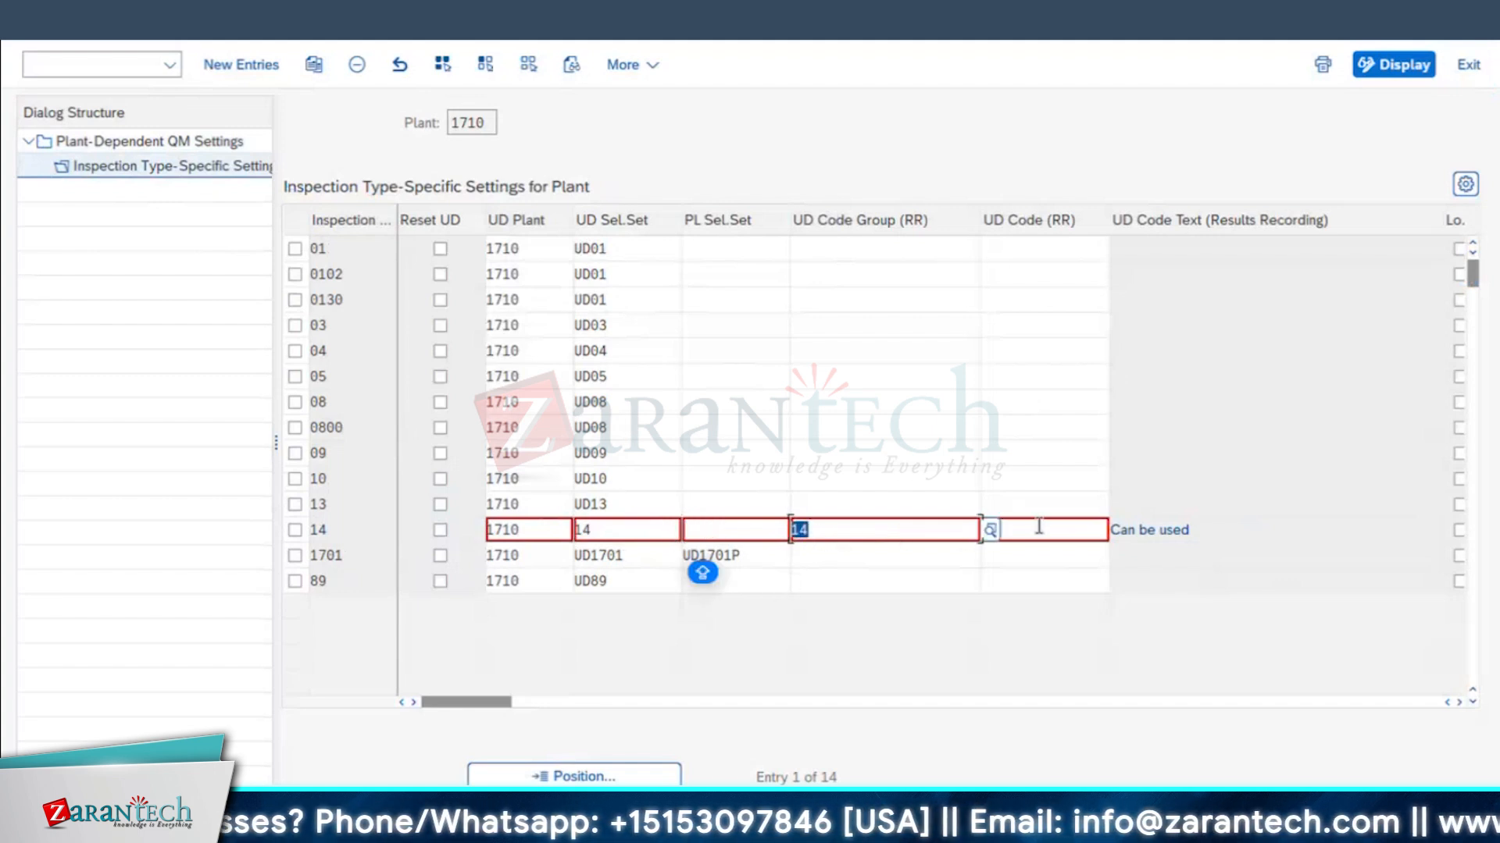
key(Tab)
key(Return)
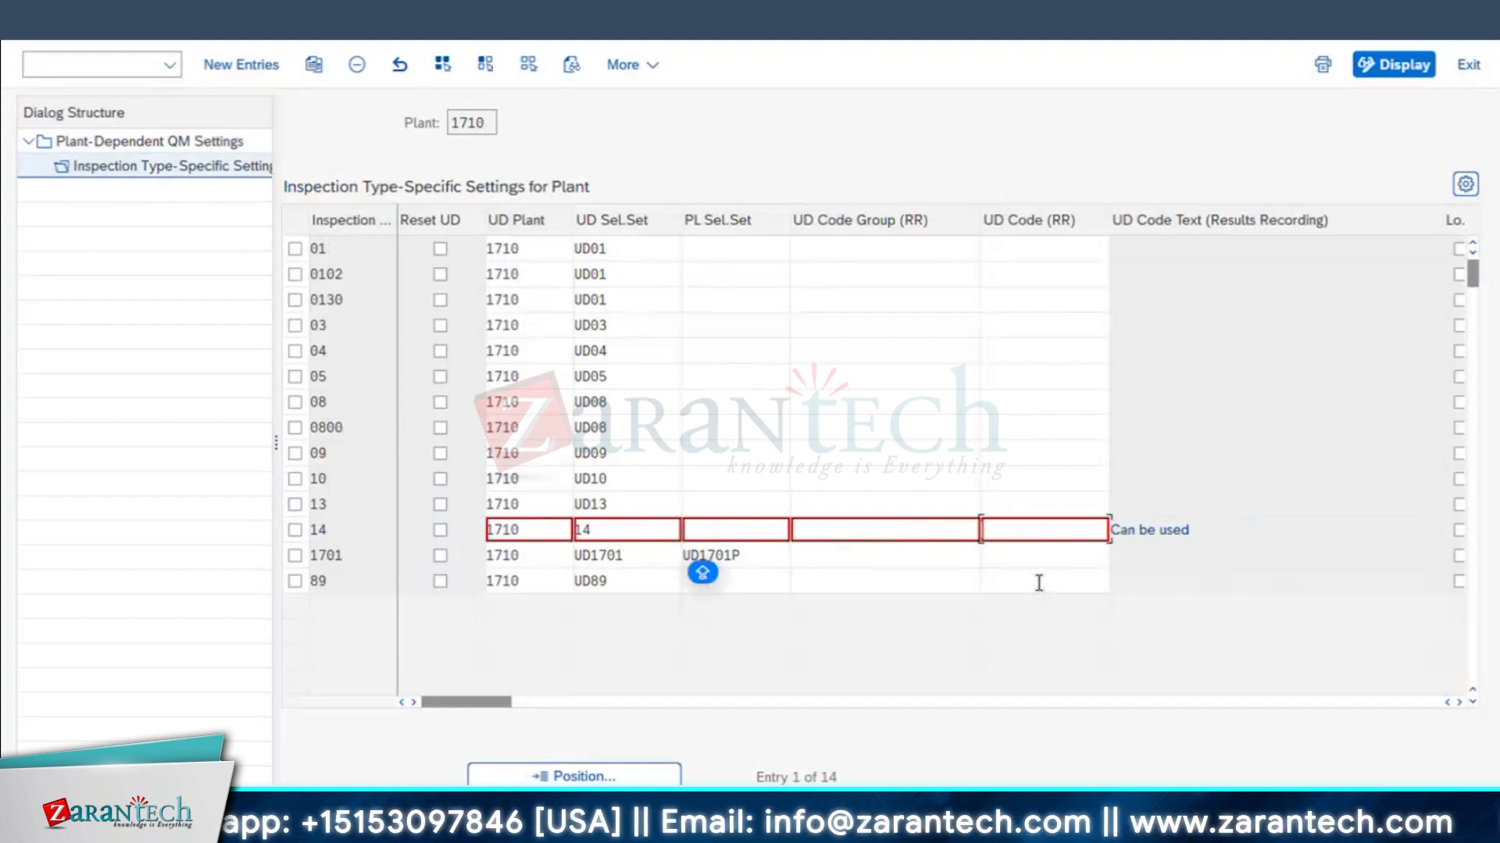
click(1175, 529)
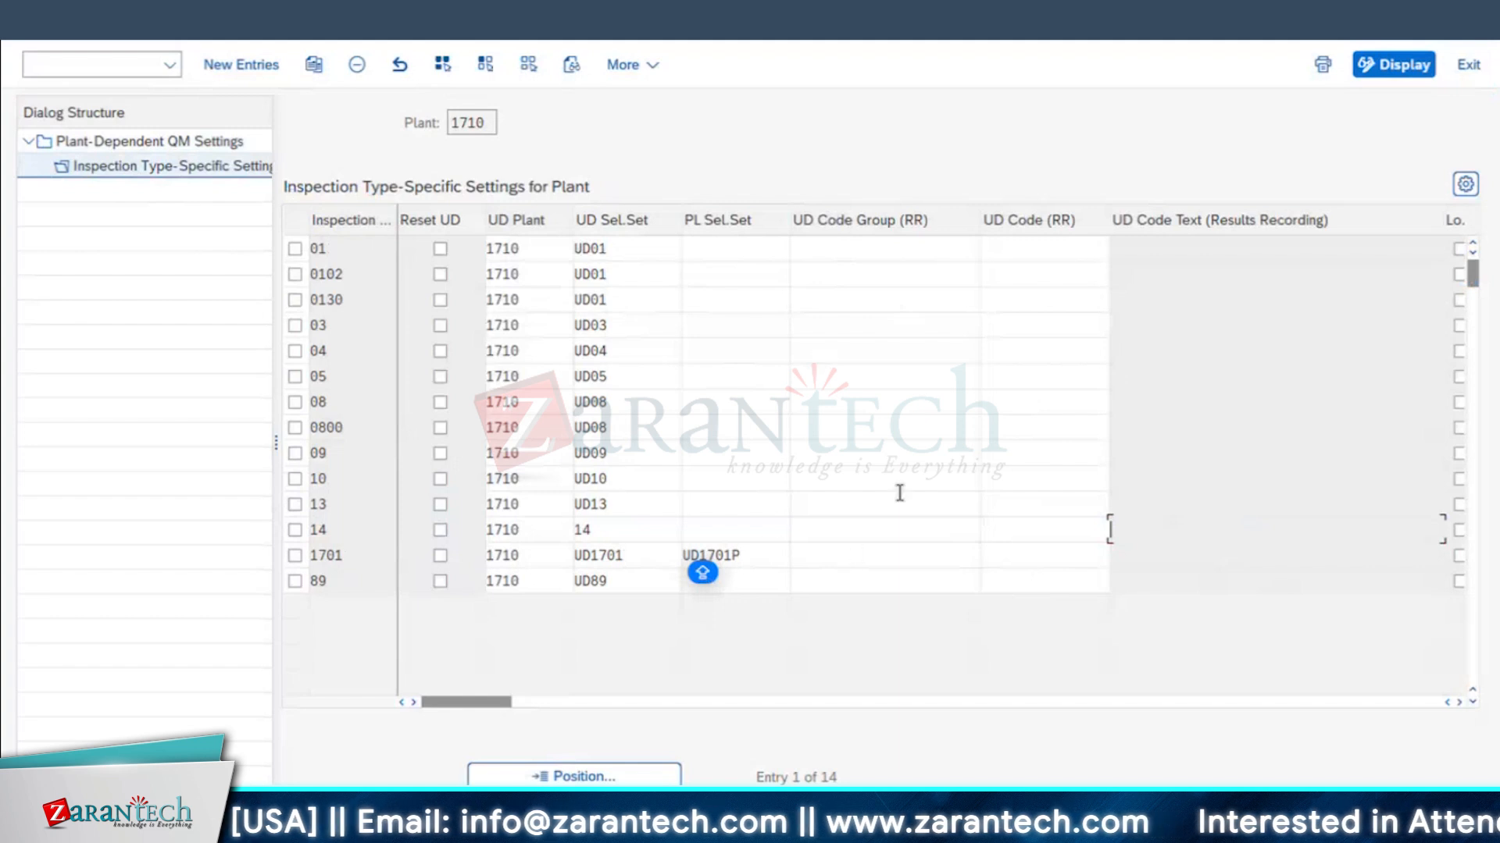
- Examine the selected sets available for the UD Sel.Set of inspection type 14 and check the entry's other usage decision fields
click(699, 560)
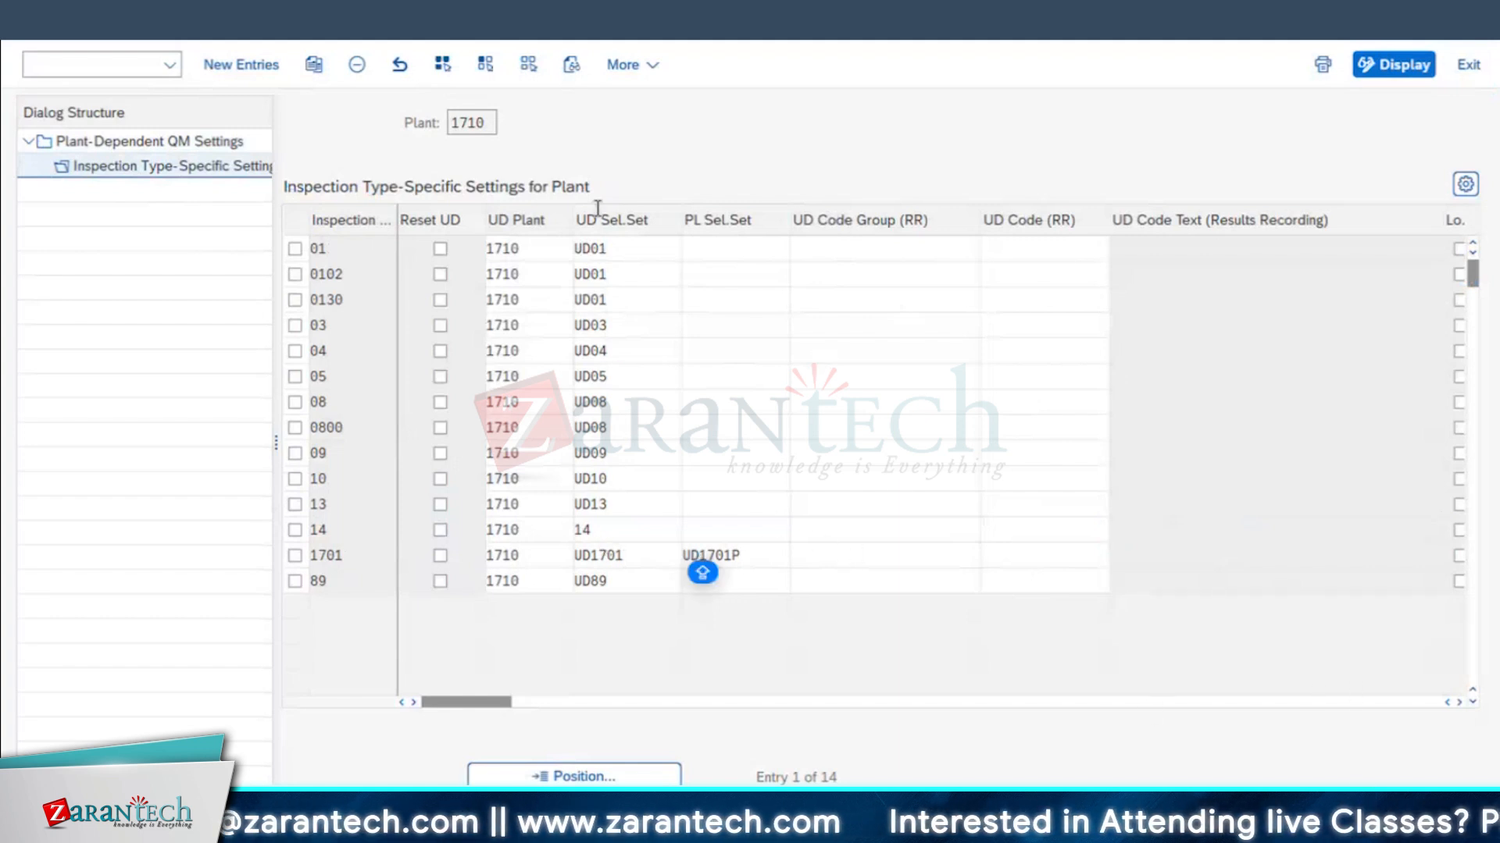
click(612, 529)
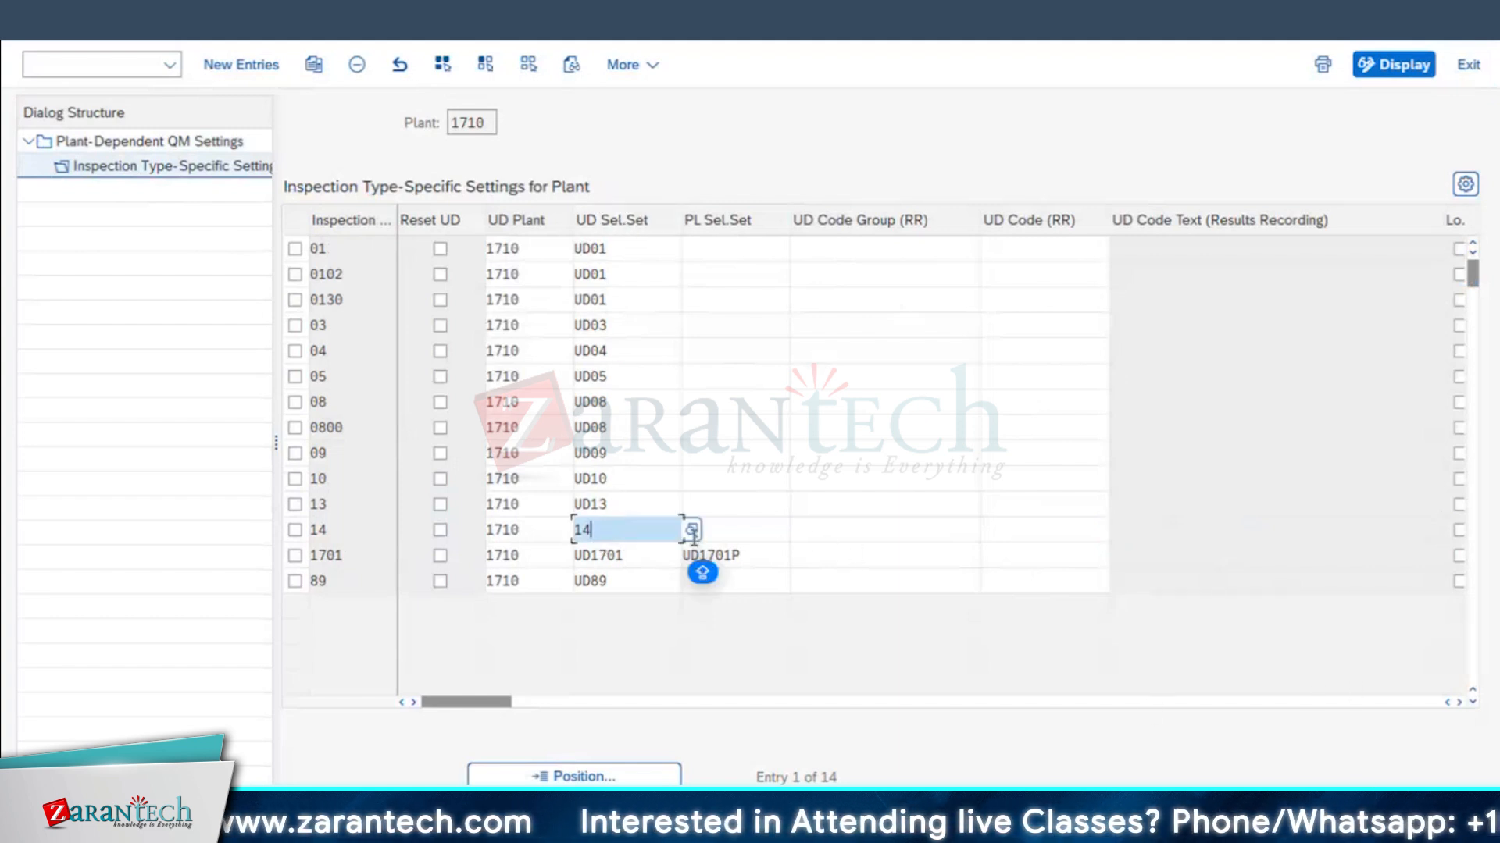
click(691, 531)
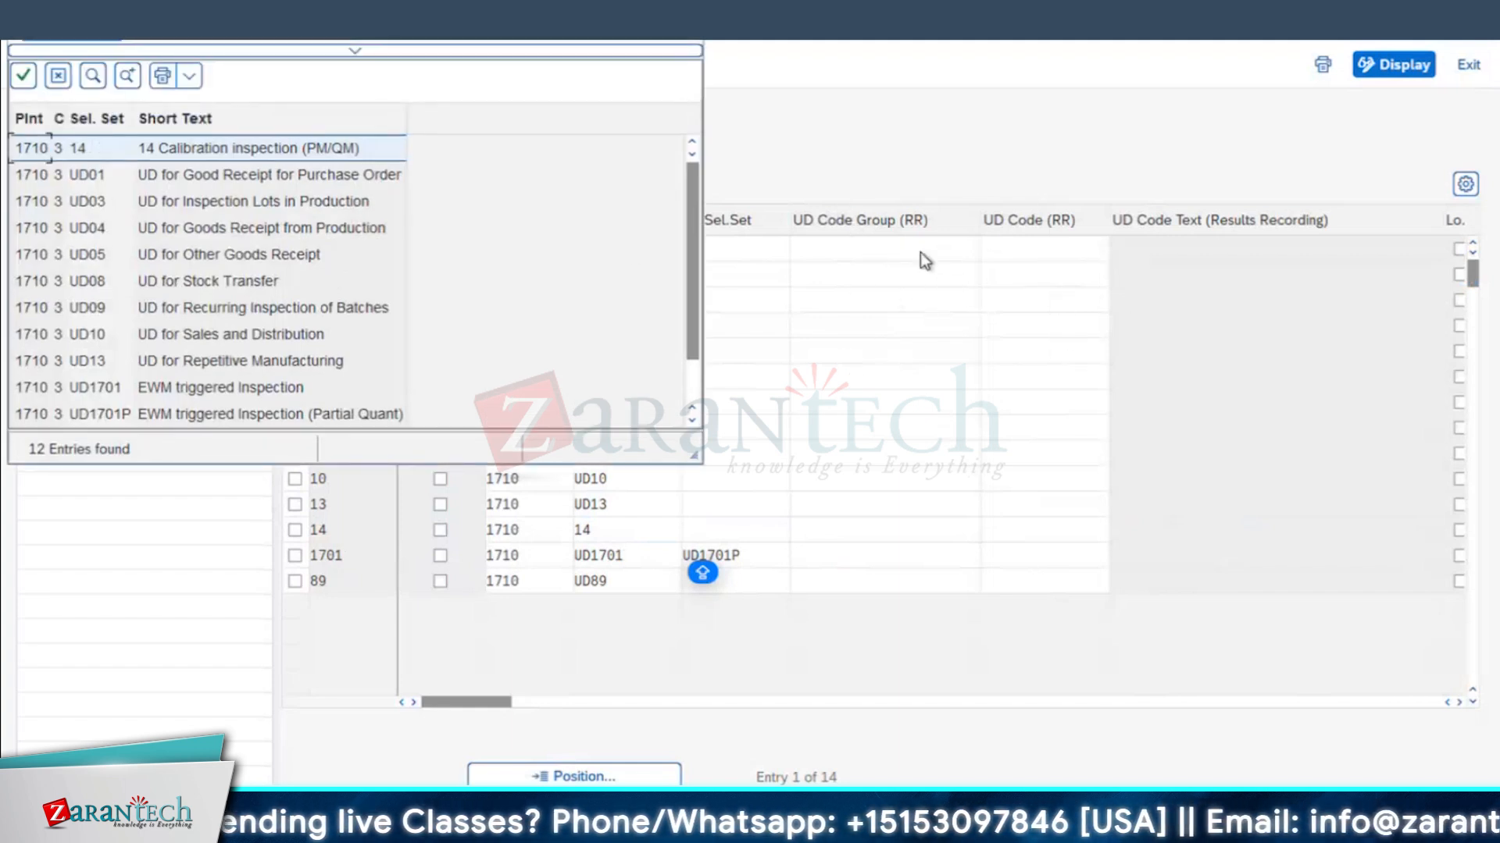
scroll(154, 336, down, 1)
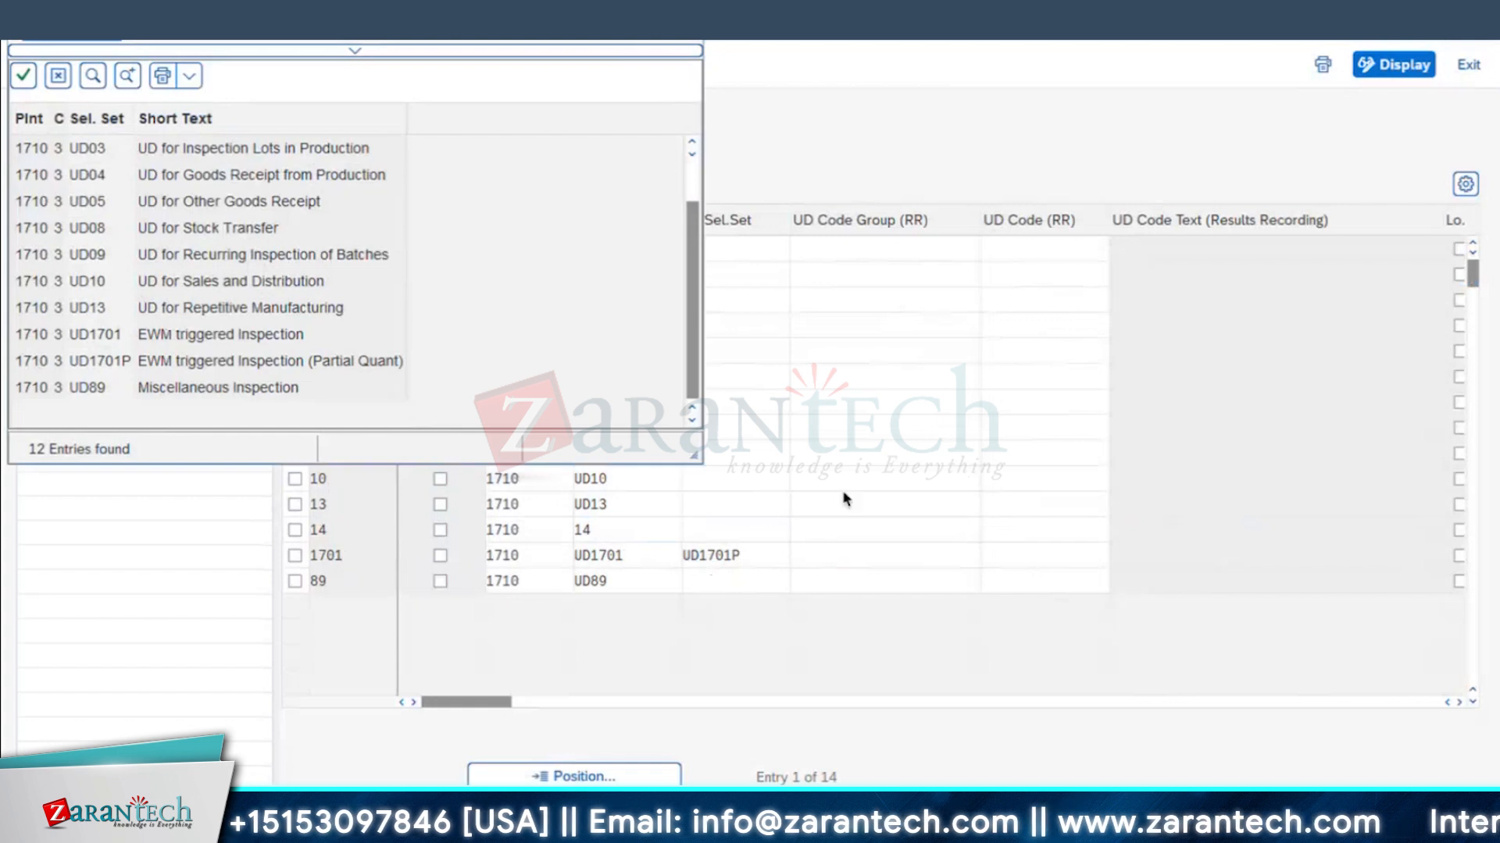
key(Escape)
click(783, 535)
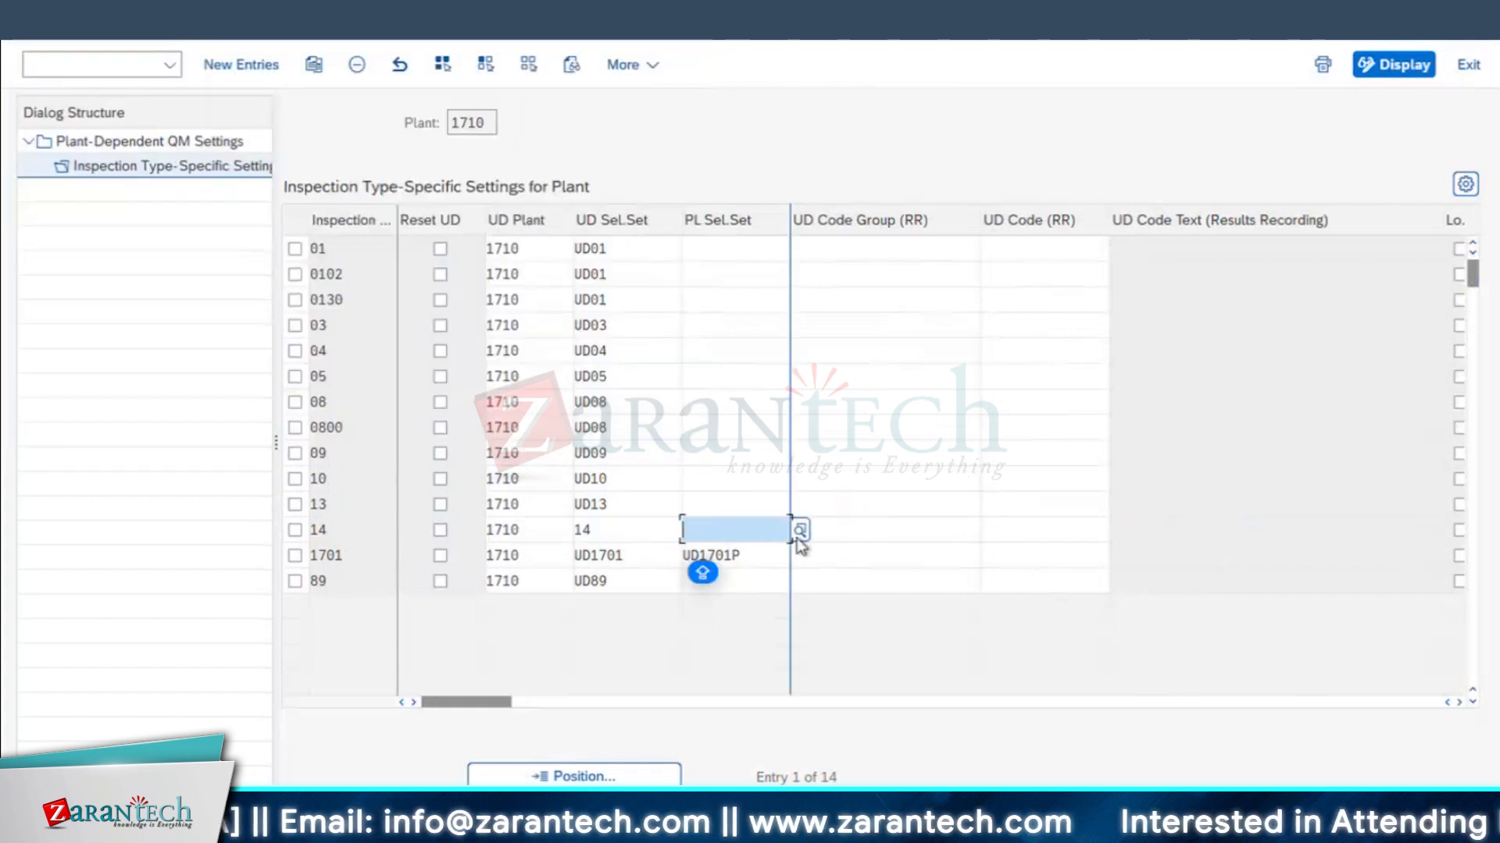
click(881, 531)
click(1072, 536)
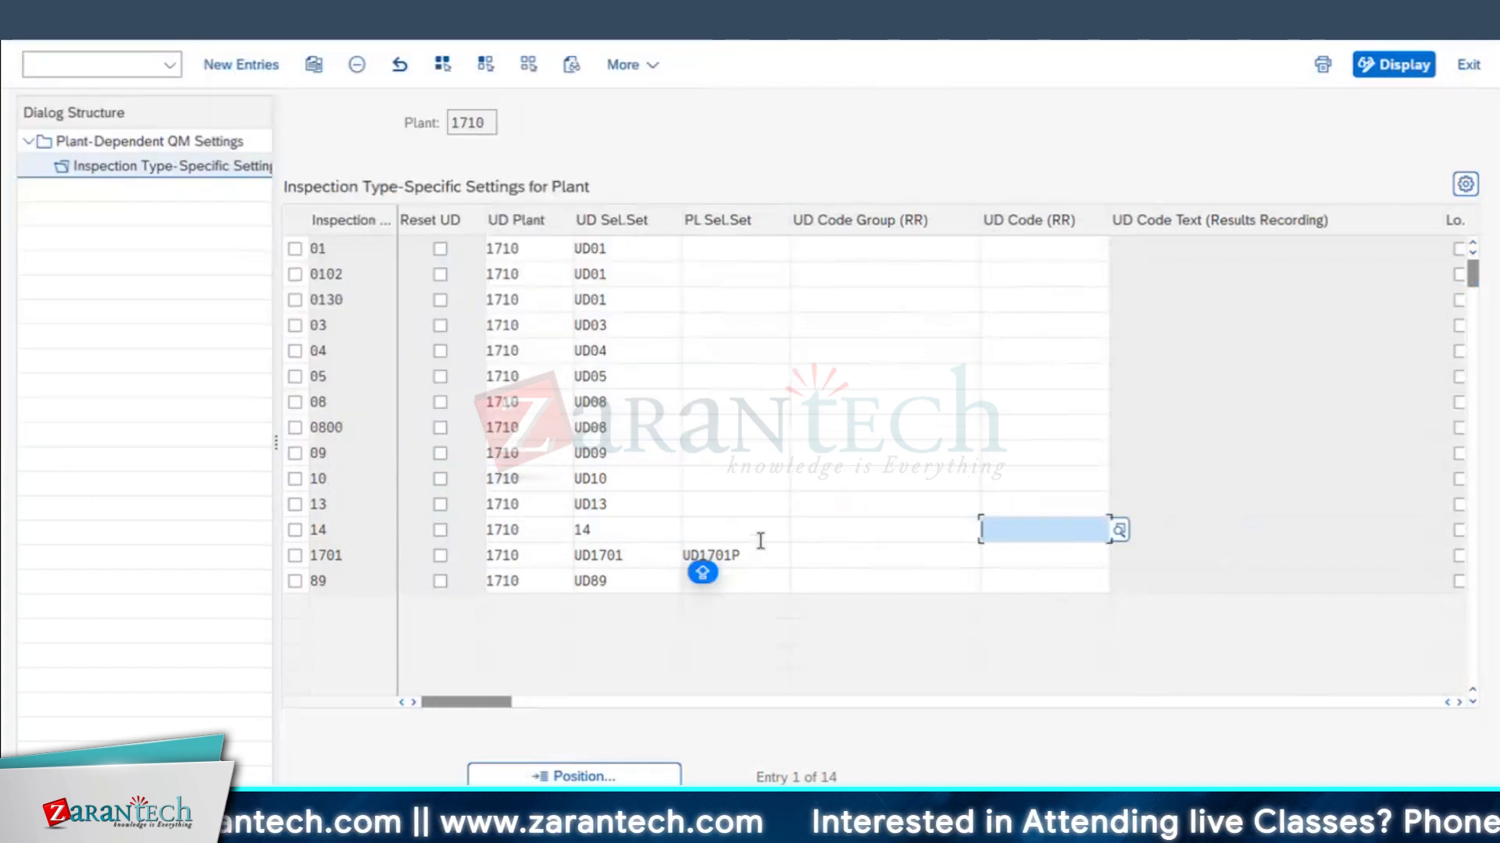
click(591, 537)
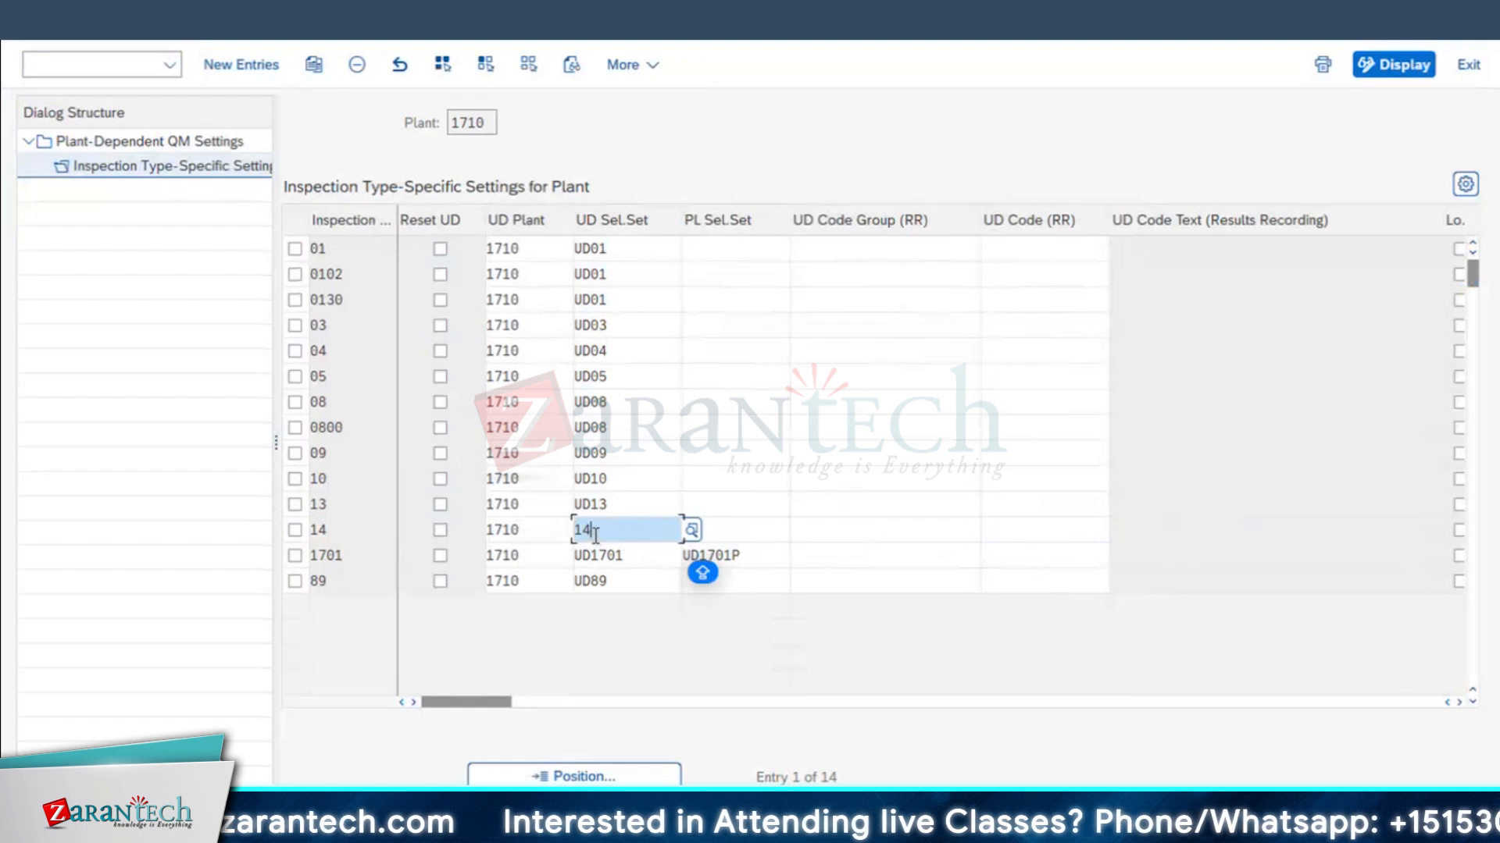
click(694, 531)
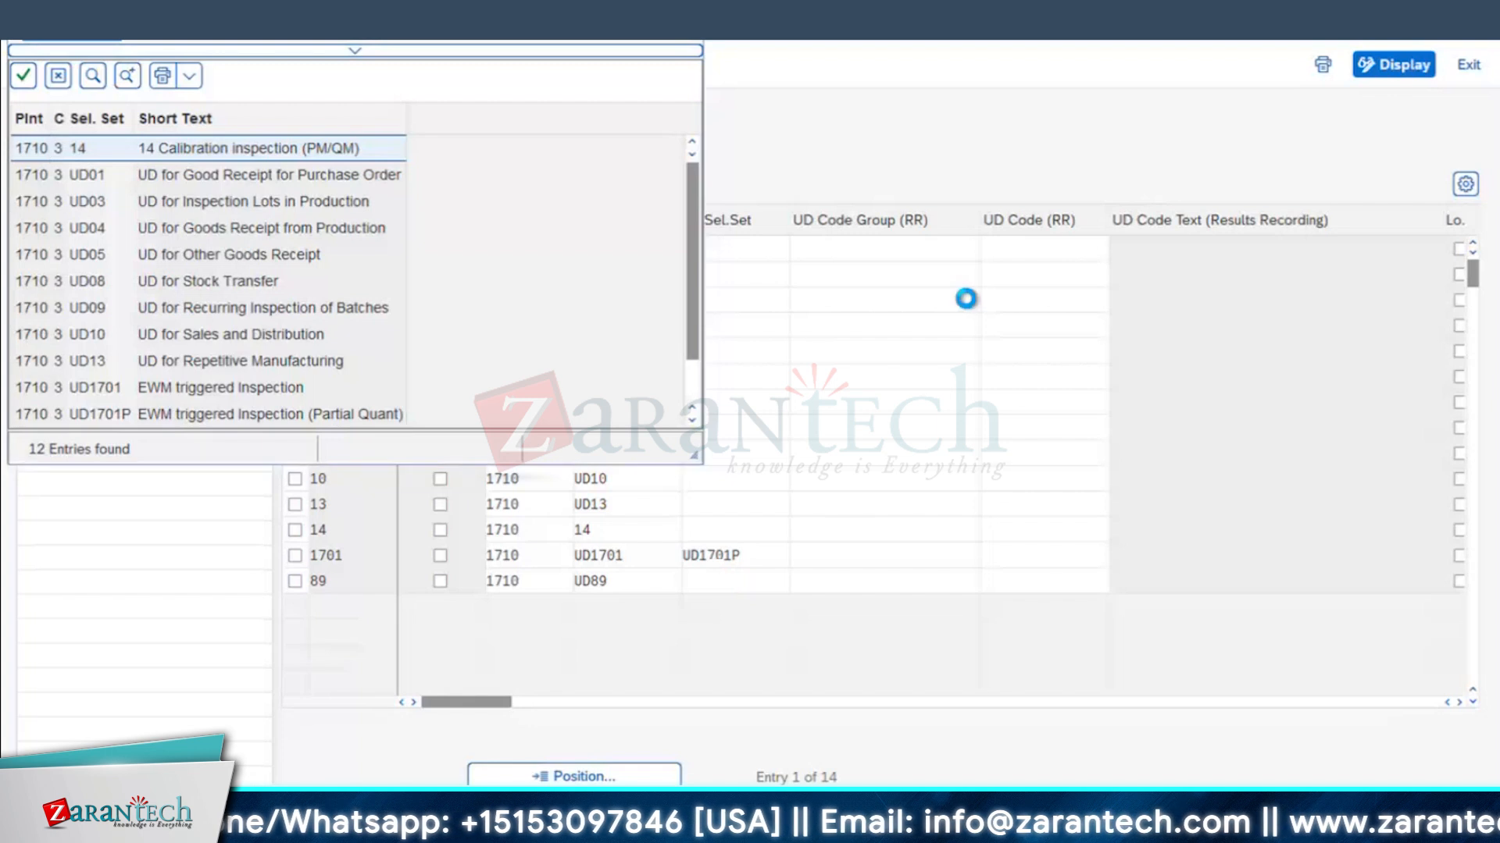
key(Return)
- Go back to the list of plant-dependent QM settings and highlight plant 1710
click(59, 36)
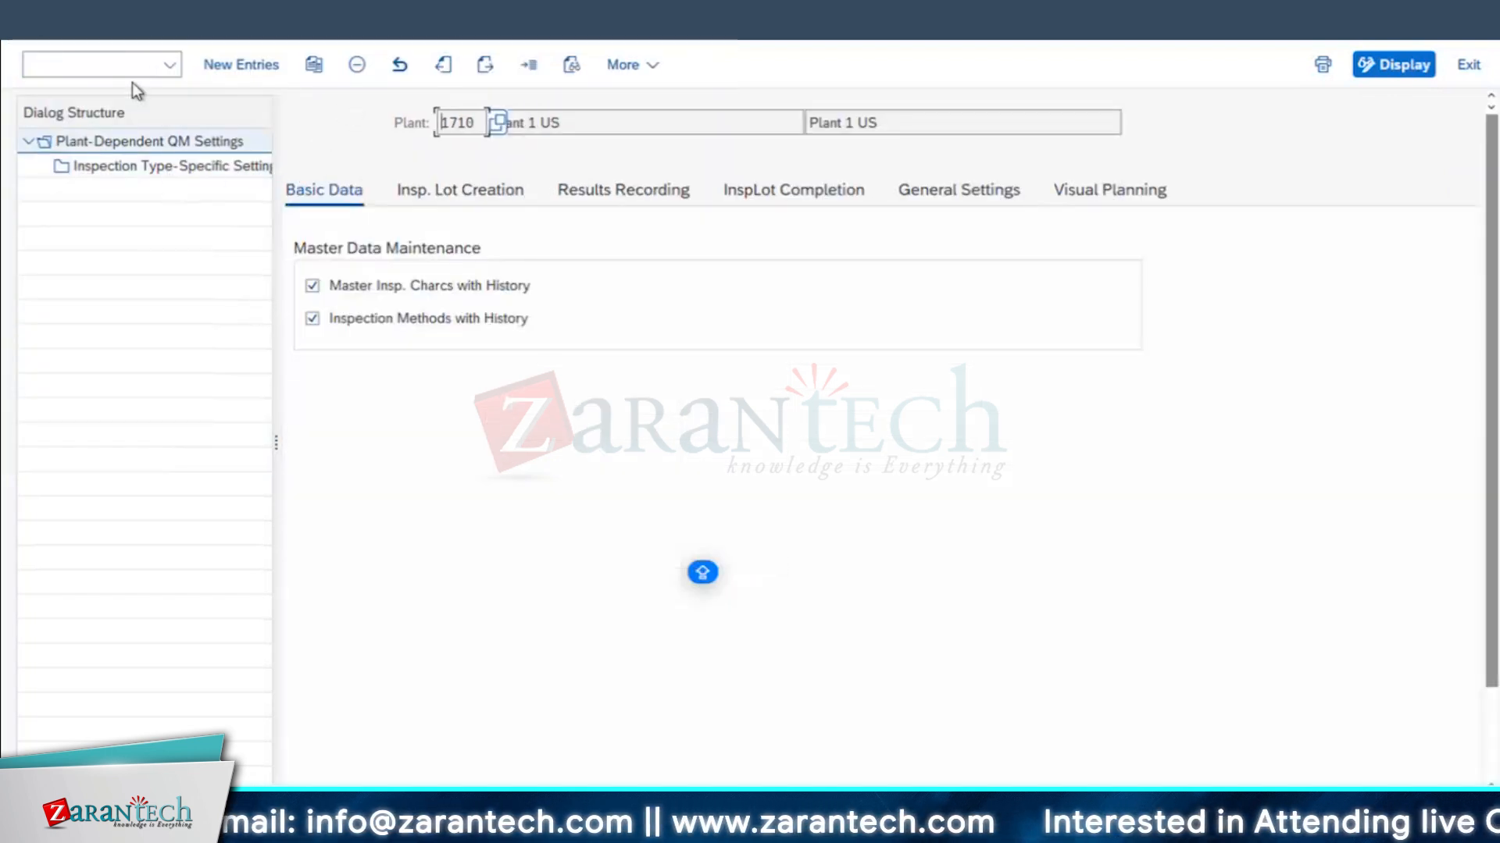
click(59, 36)
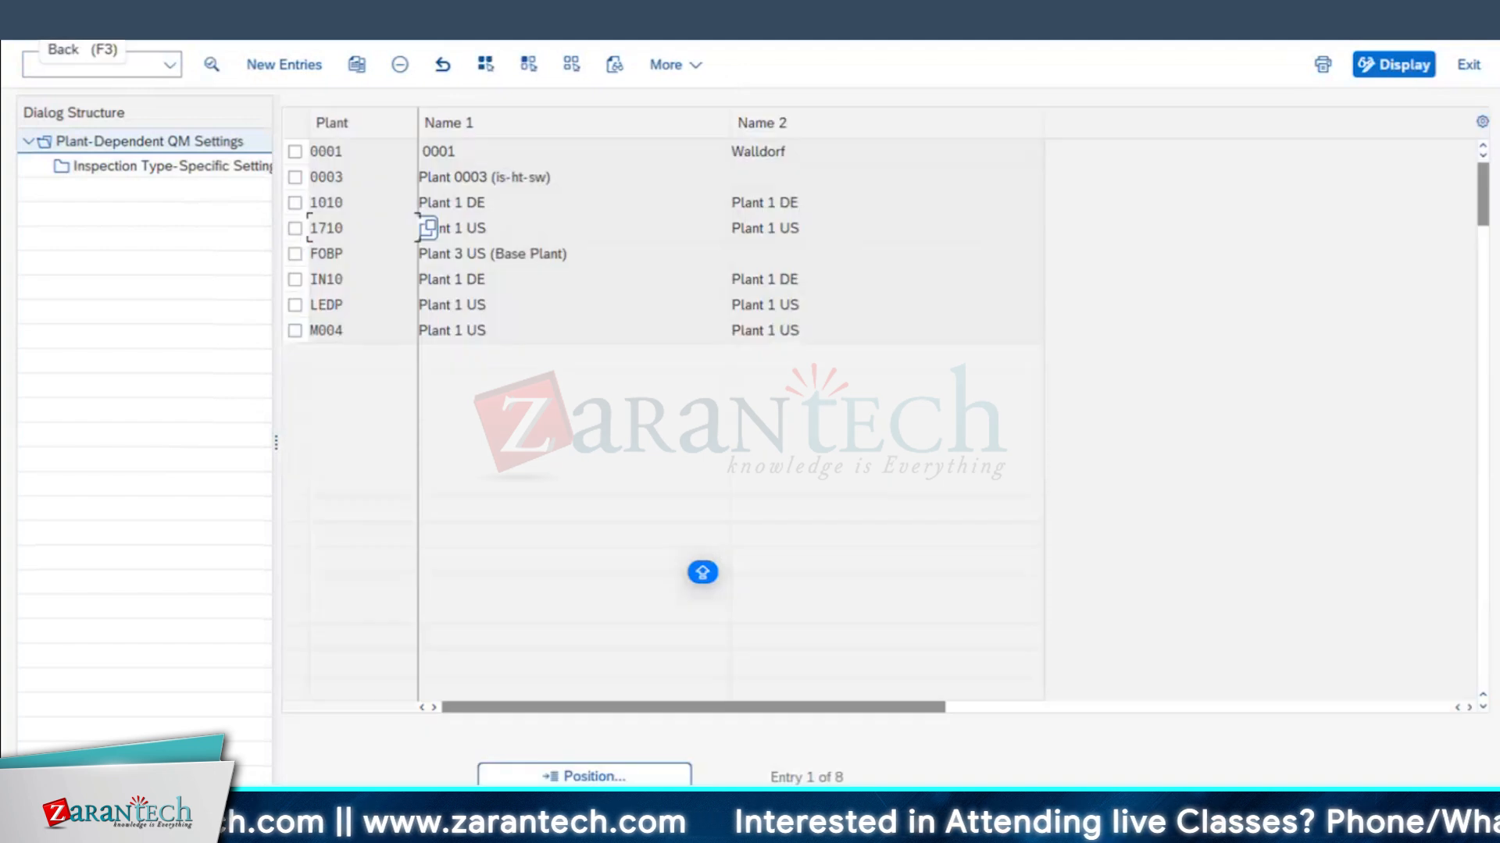
drag(349, 226, 294, 229)
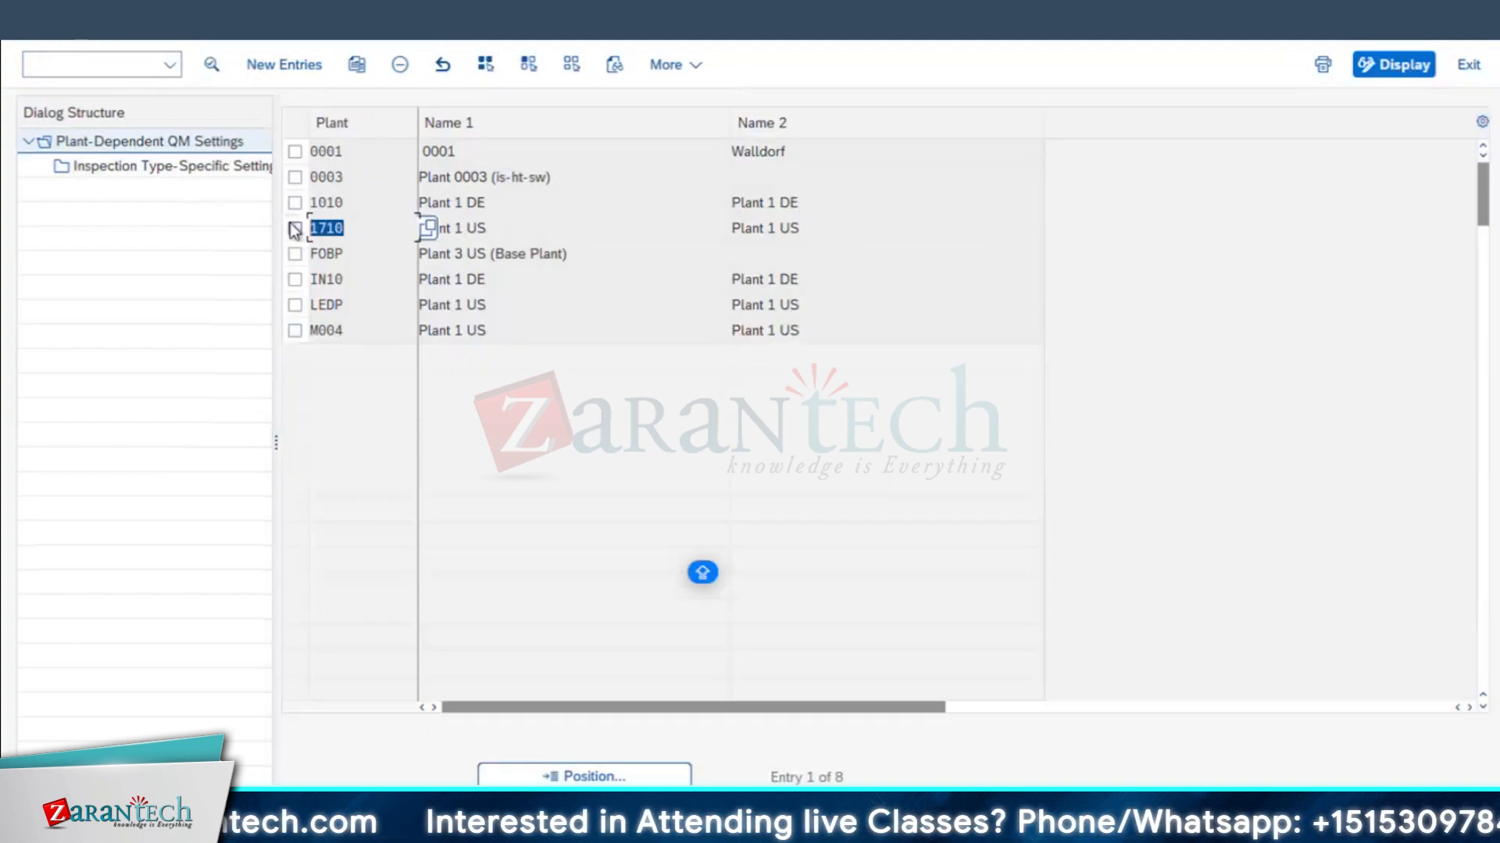
- Switch to the Excel calibration order notes and enter "1710 - INSPECTION TYPE 14 - PM/QM" in cell B19
key(super+Tab)
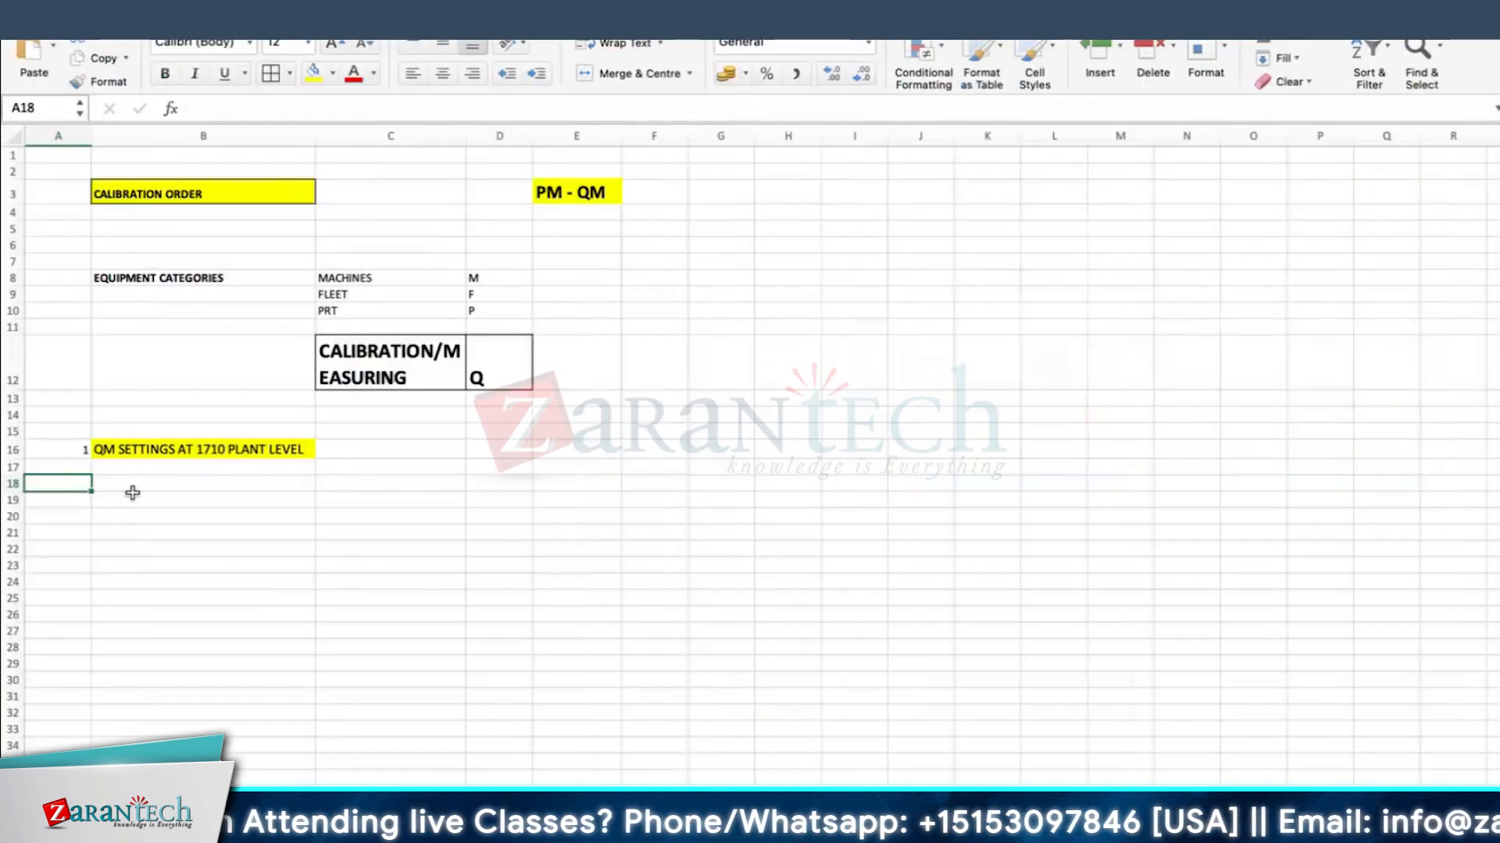
click(132, 494)
text(1710 - INSPECTION TY)
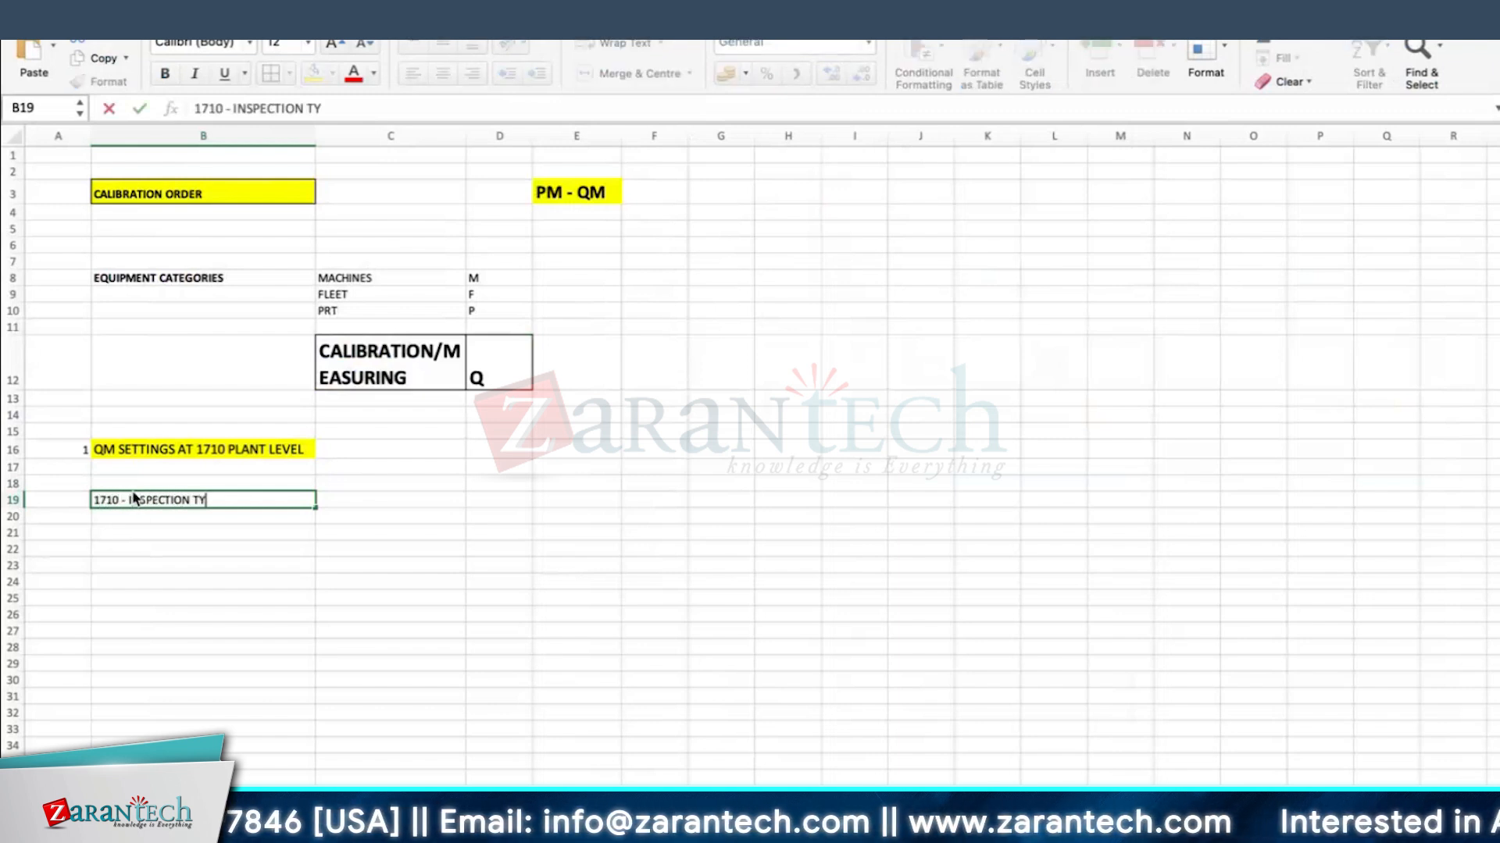
key(BackSpace)
key(BackSpace)
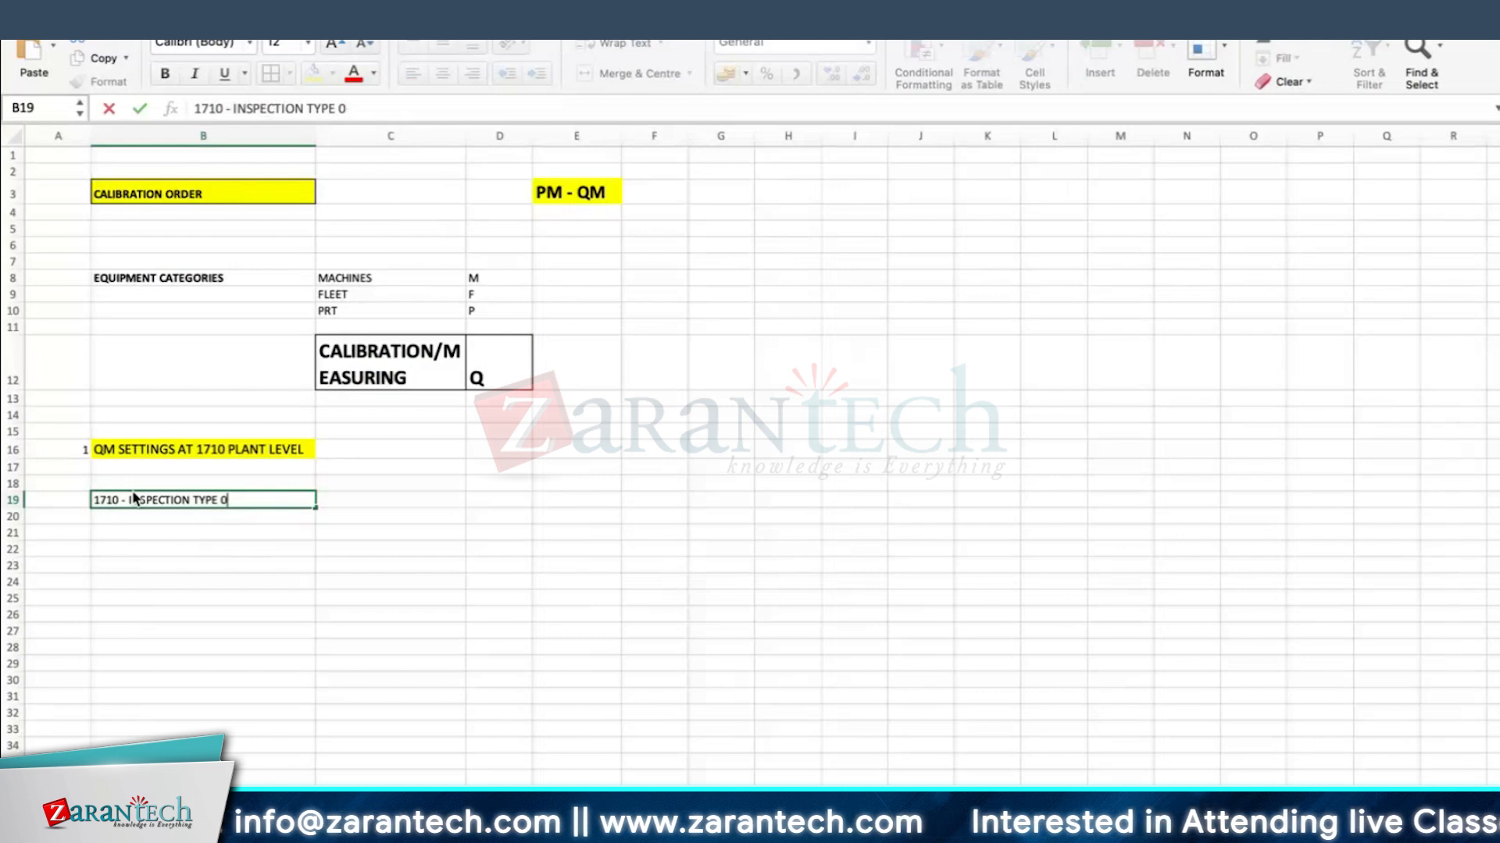
text(- )
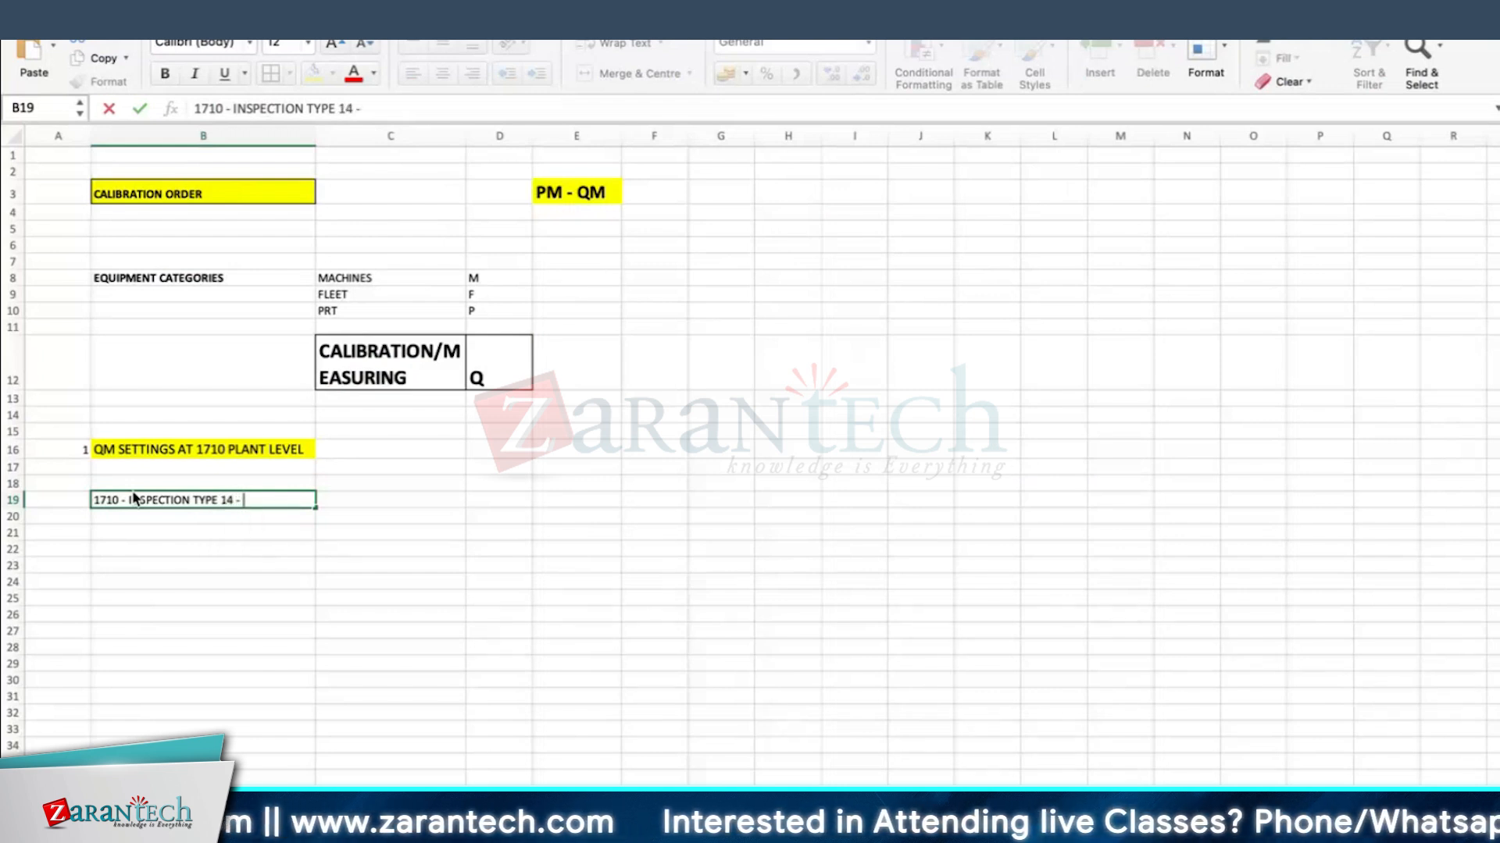
text(PM/QN)
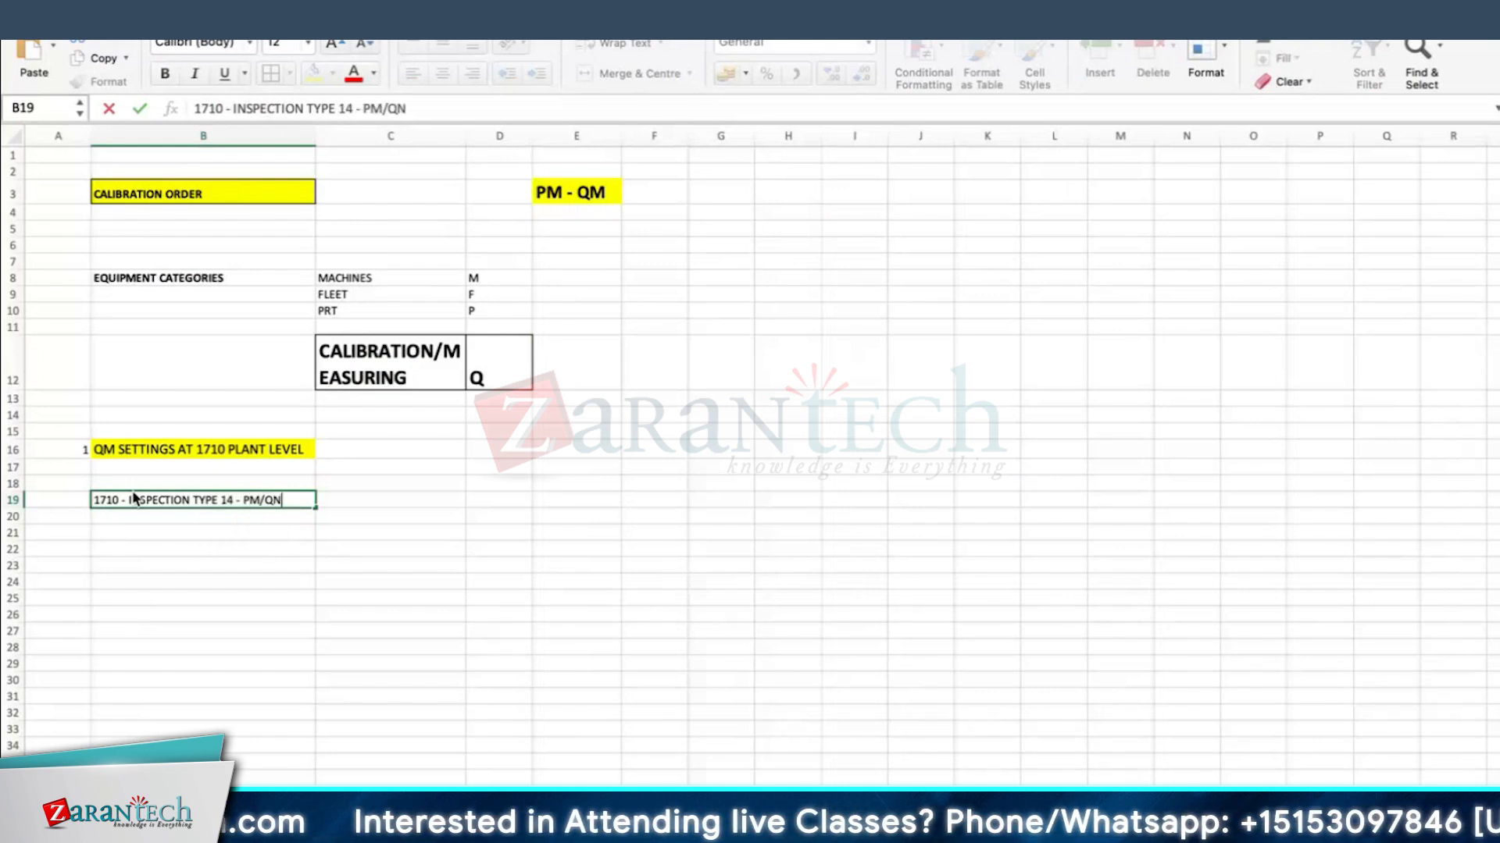
key(BackSpace)
text(M)
- Enter "USAGE DECISION AS 14 -" in cell C19 and "CODES" in cell E19
key(Tab)
text(USAGE DECISION A)
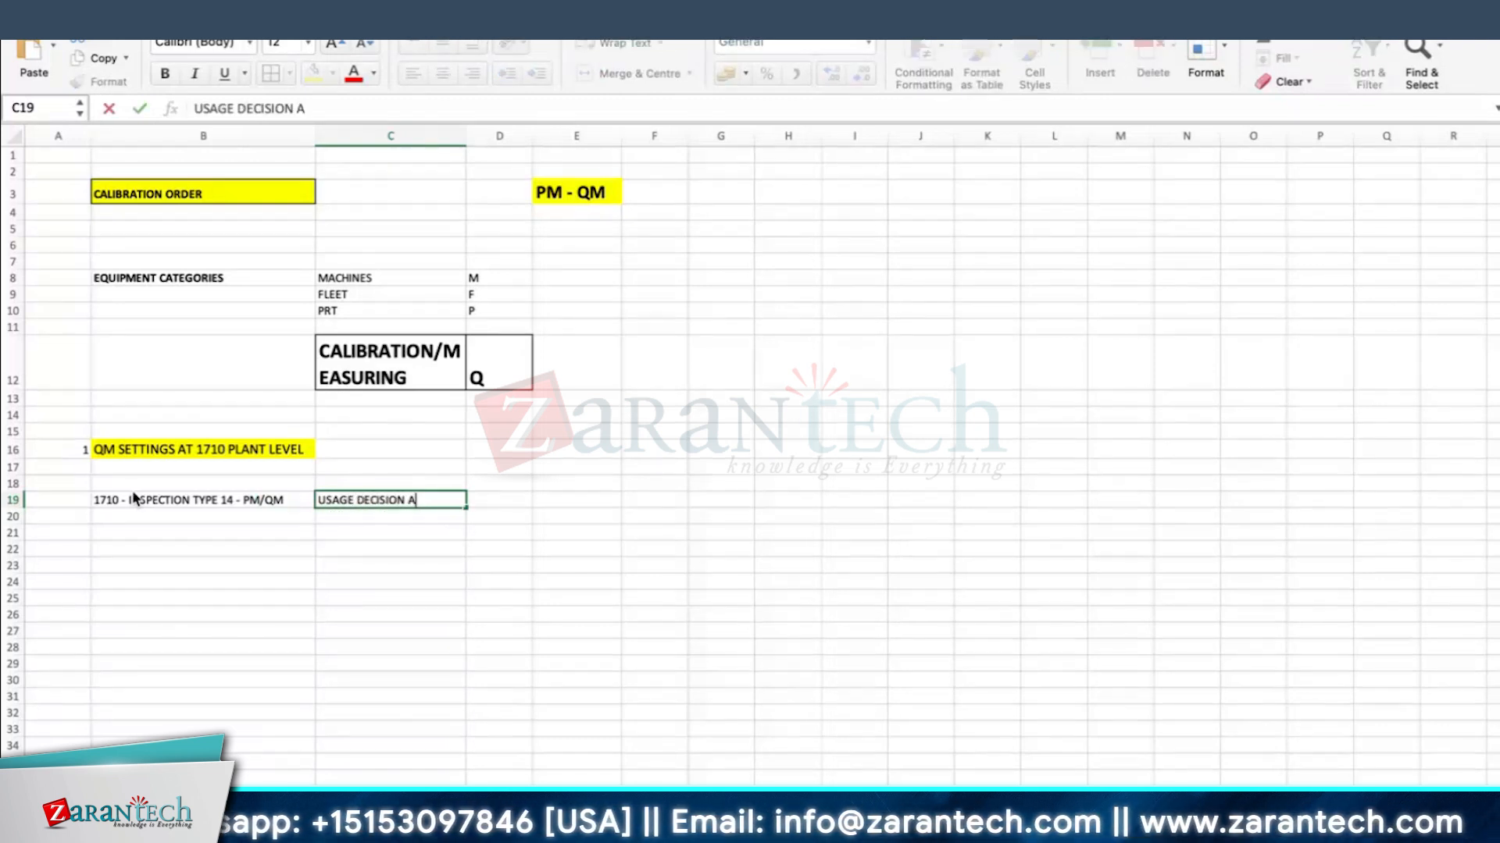
text(S 14 -)
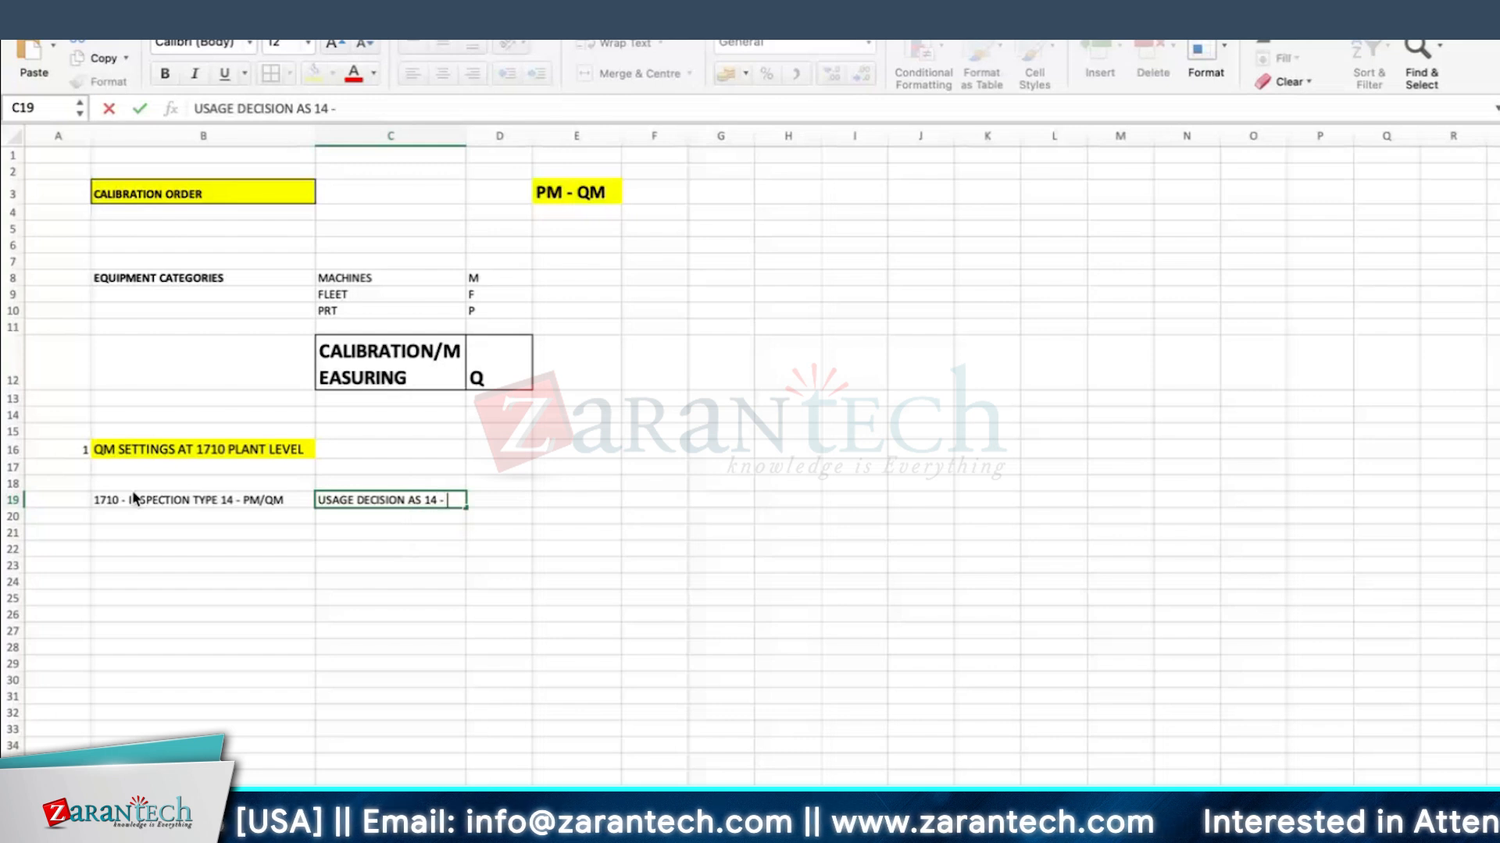
click(368, 534)
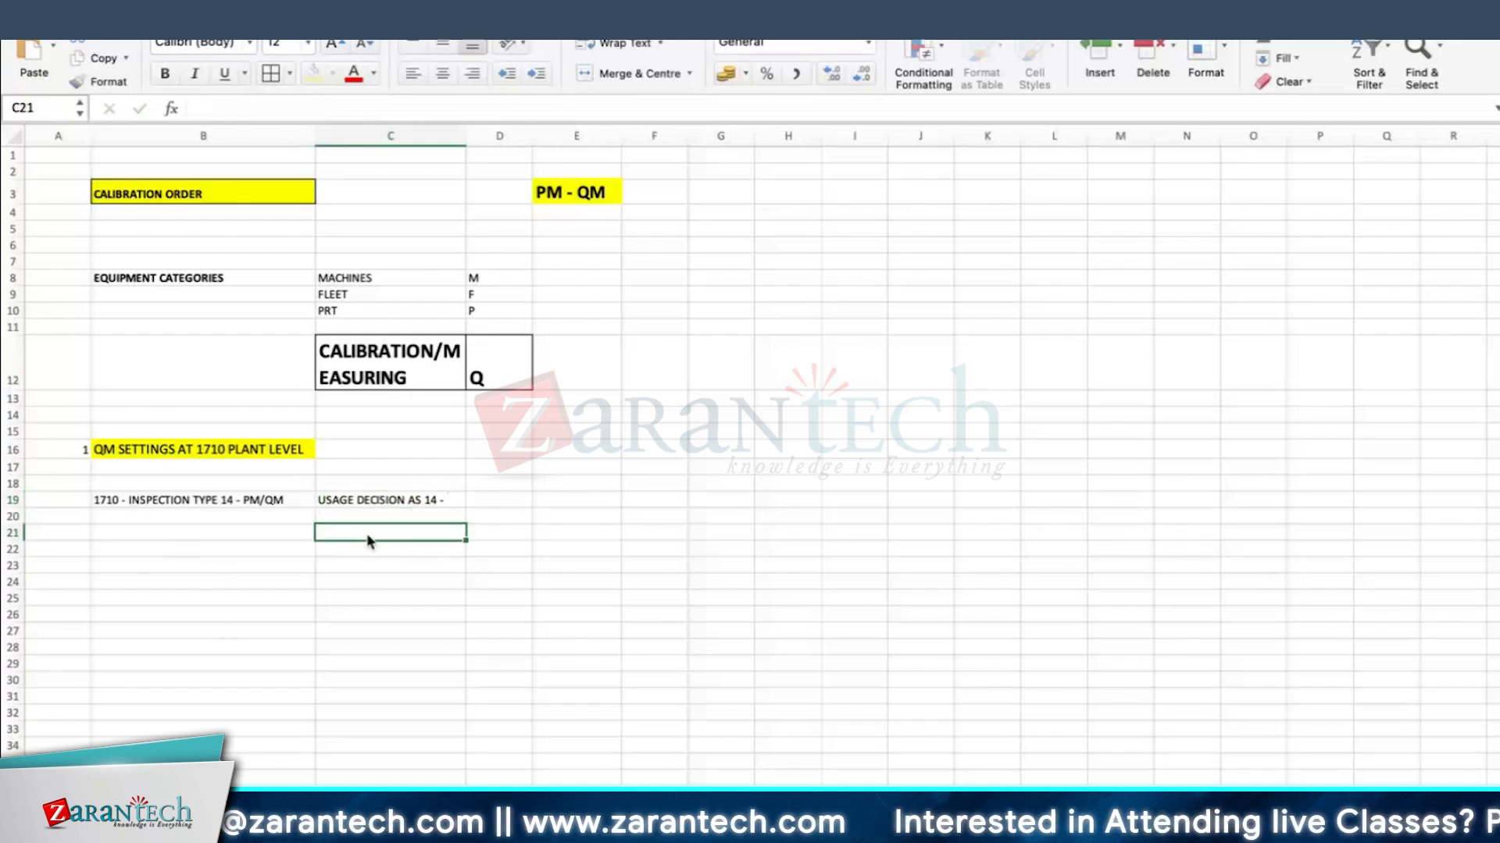
click(414, 502)
click(552, 500)
text(CODES)
key(Tab)
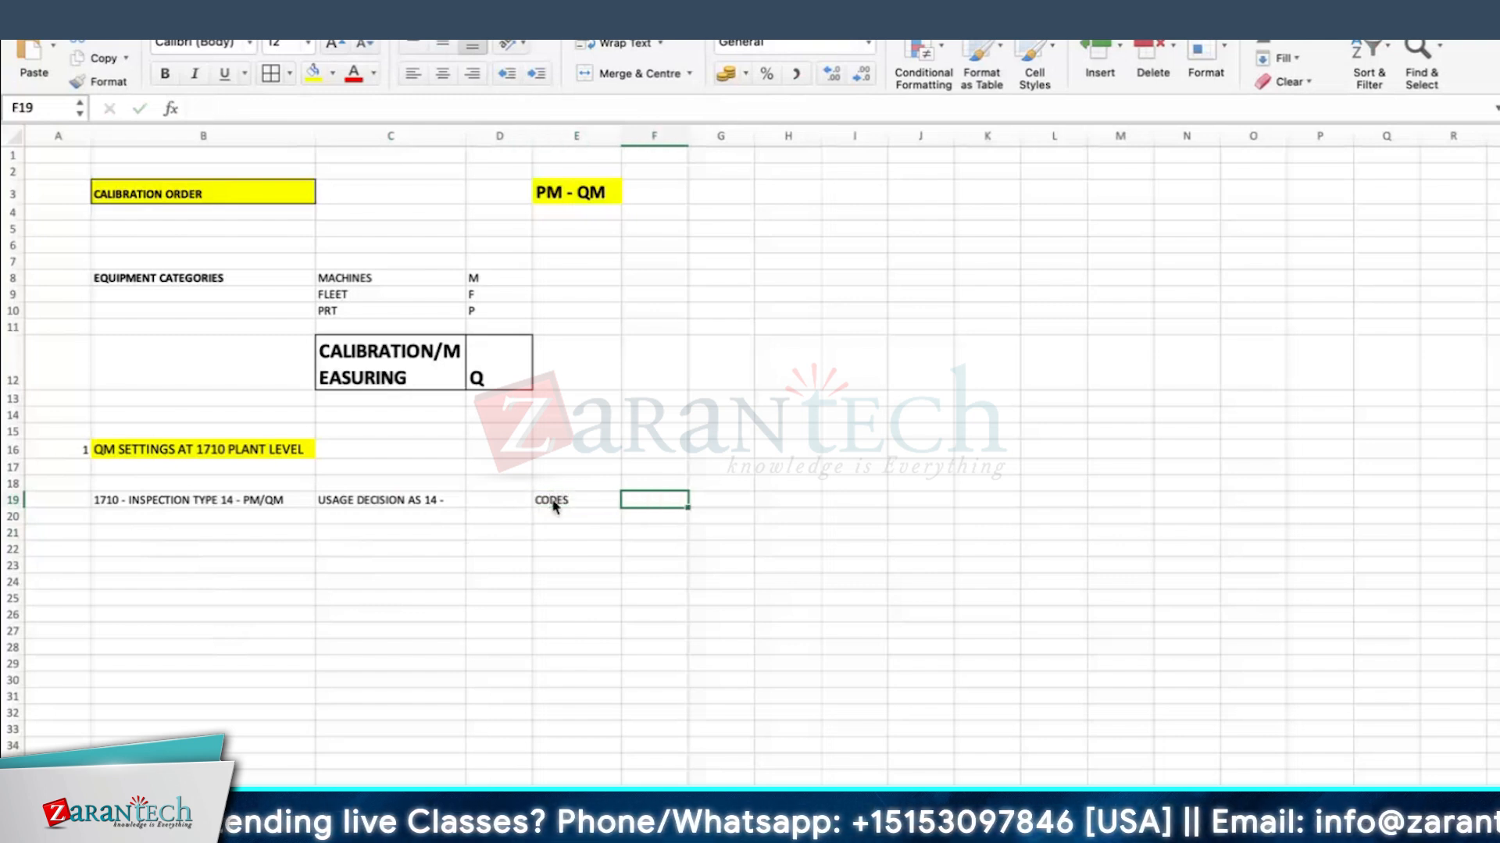
- List the usage decision codes: "A - CAN BE USED" in F19, "R1" in F20, "R2" in F21 and "REJECTED" in G21
text(A)
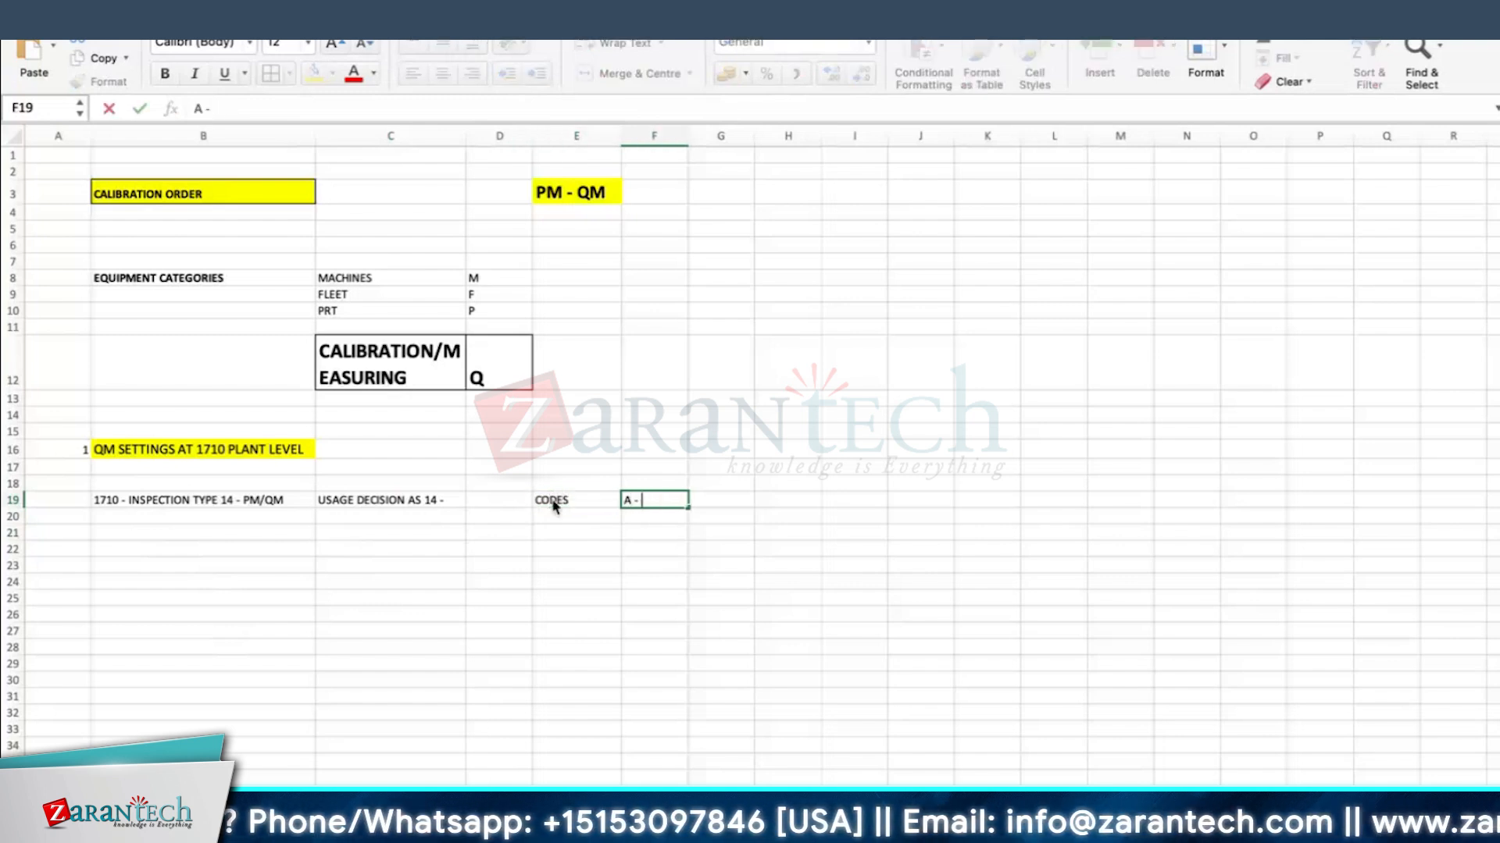
text( - CAN BE USED)
key(Return)
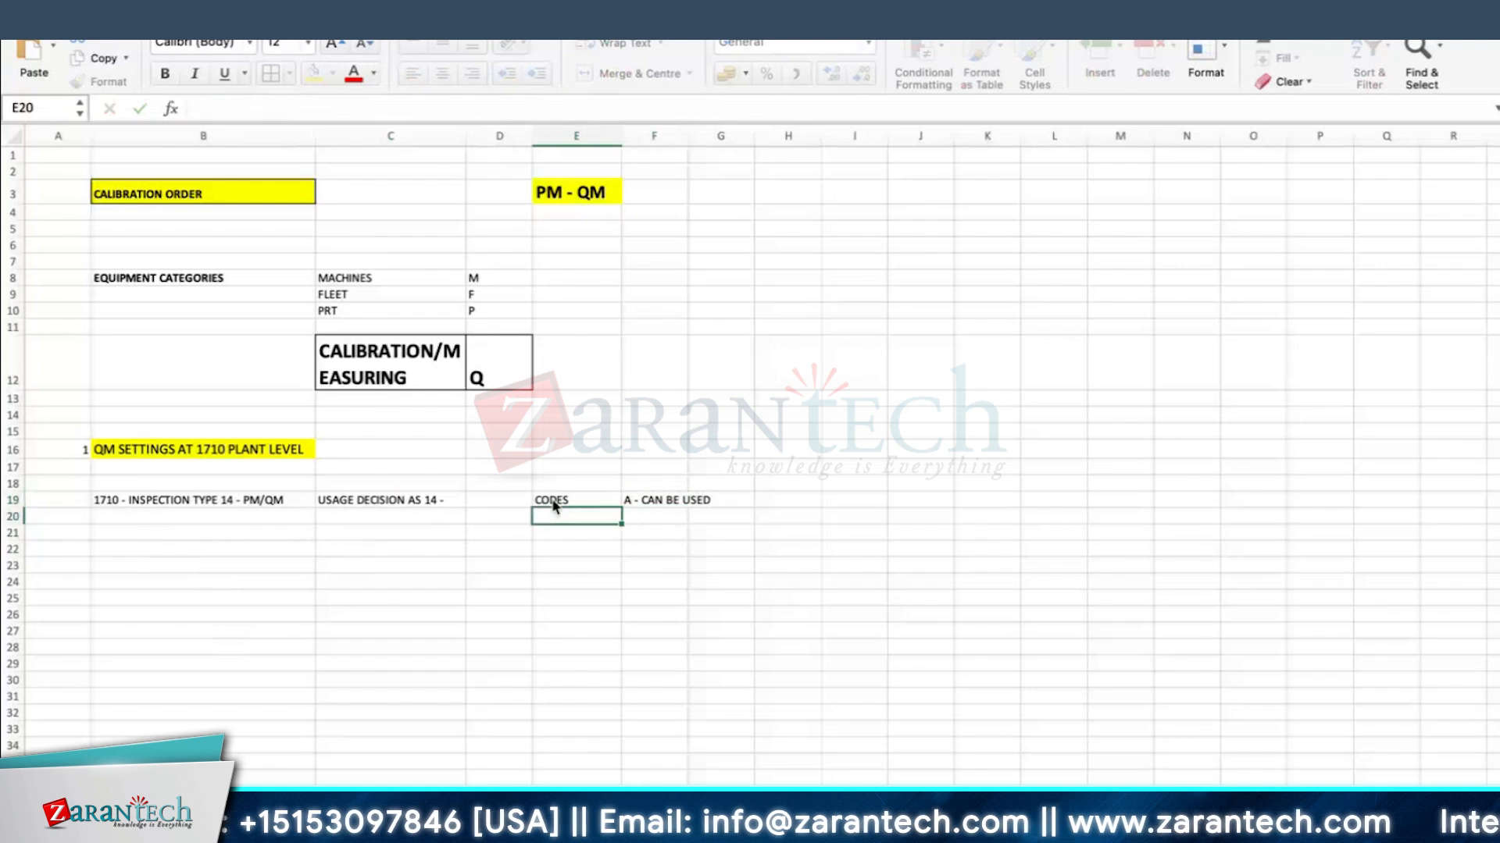
click(641, 517)
text(R1)
key(Return)
text(R2)
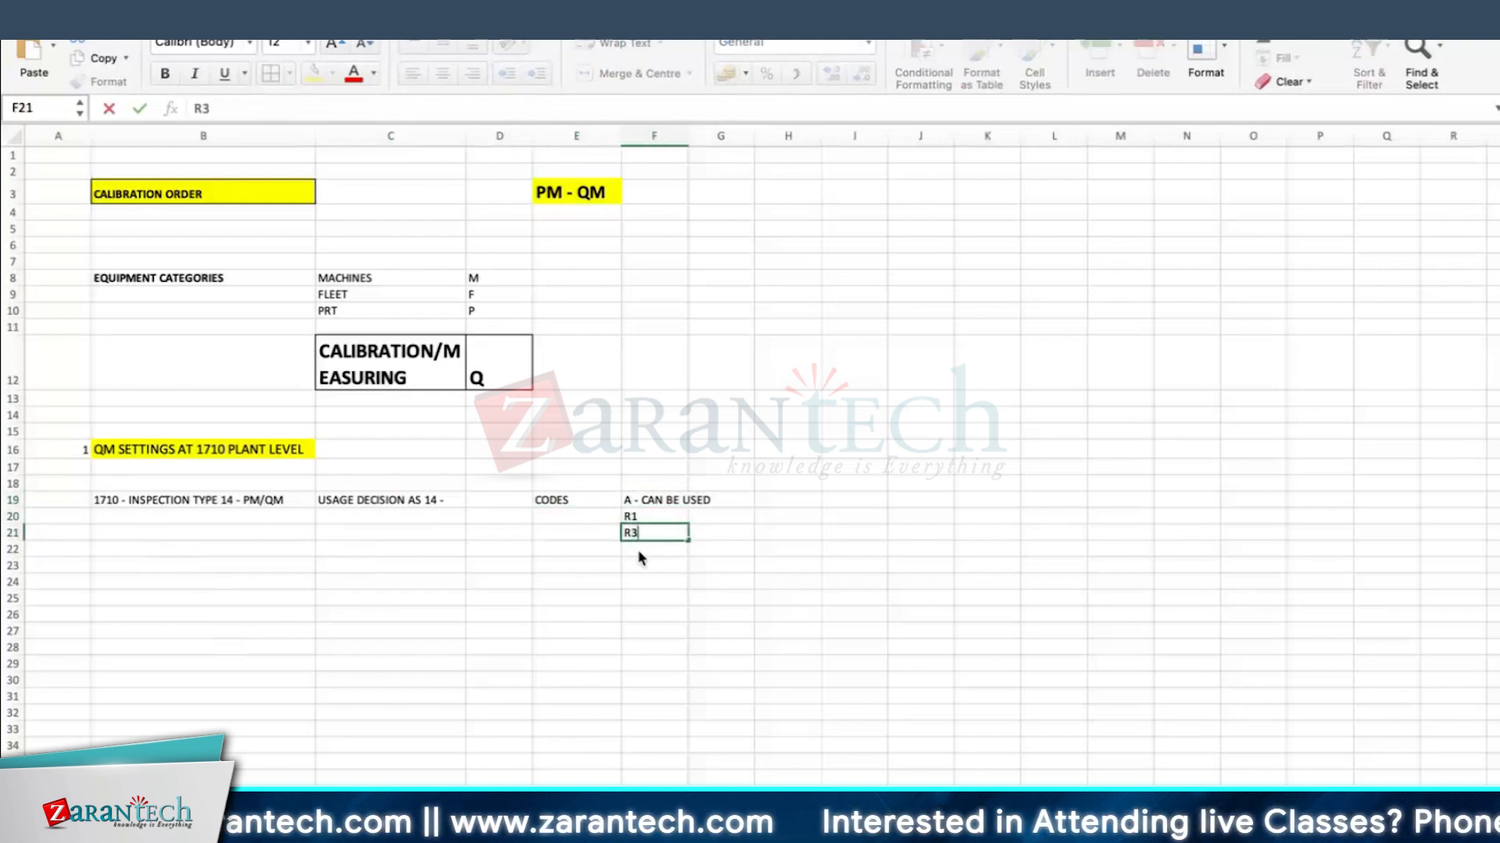
key(Tab)
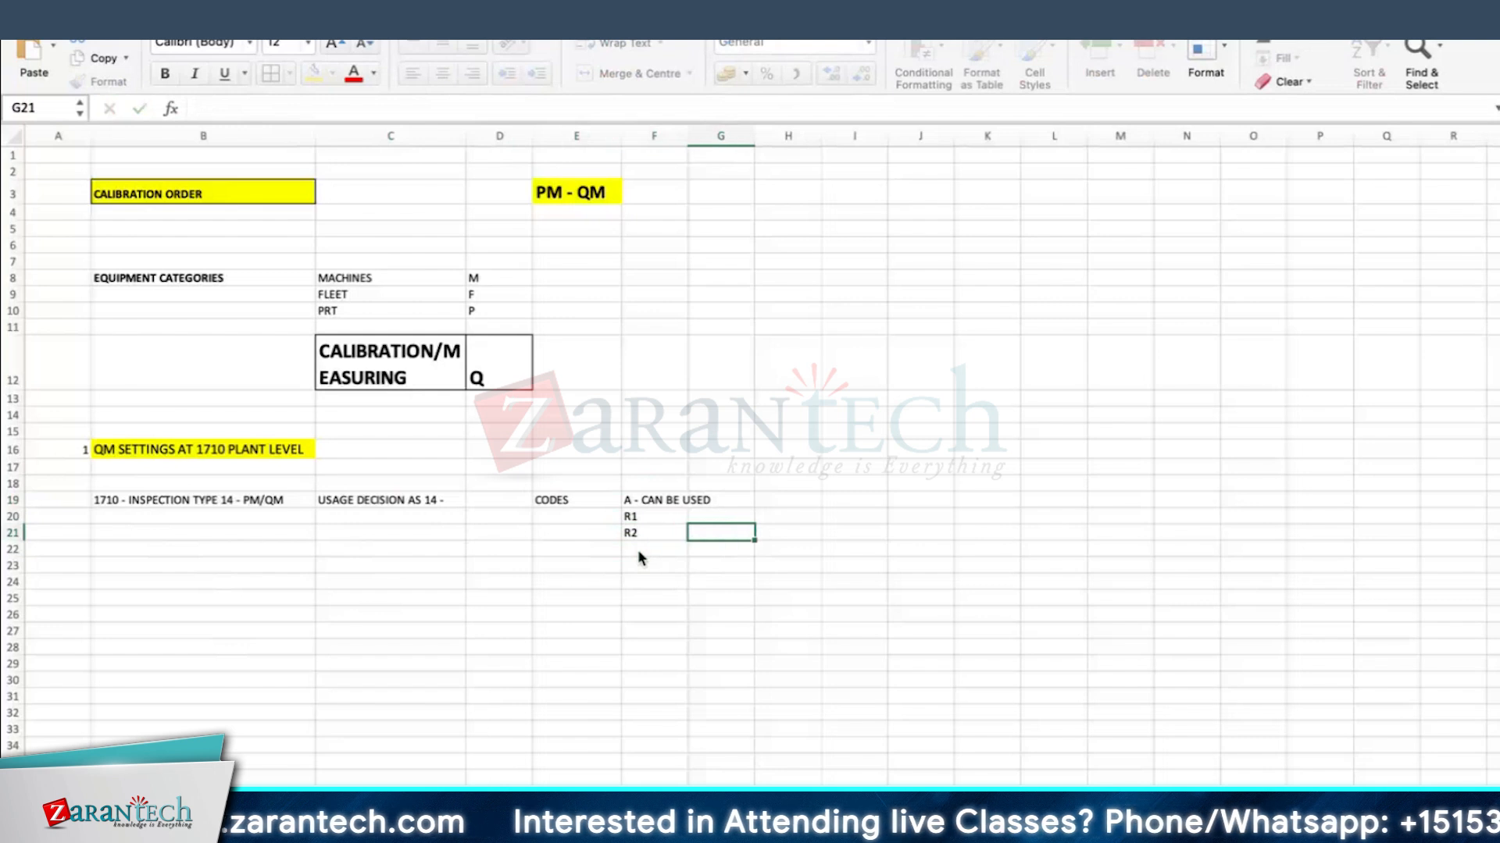
text(REJECTED)
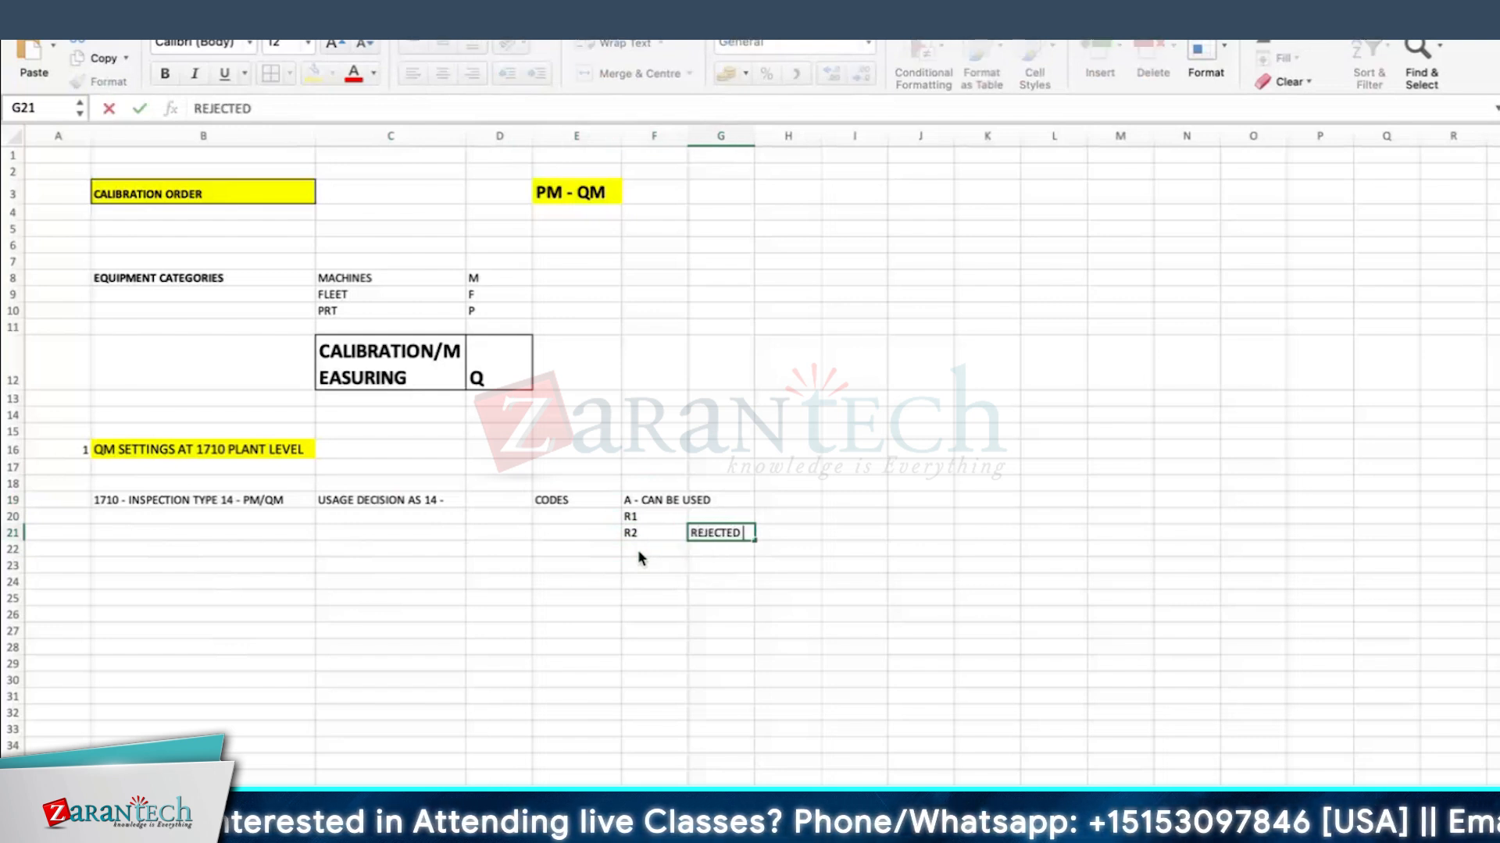
key(Return)
- Widen columns F and G and move the text "CAN BE USED" from cell F19 into G19
drag(685, 129, 717, 129)
double_click(648, 500)
drag(640, 500, 715, 500)
key(super+x)
click(746, 531)
click(747, 499)
key(super+v)
drag(789, 135, 798, 135)
- Add the bold heading "PRE REQUISITE" in cell B13, above the QM settings line
click(147, 401)
text(REQUISITE)
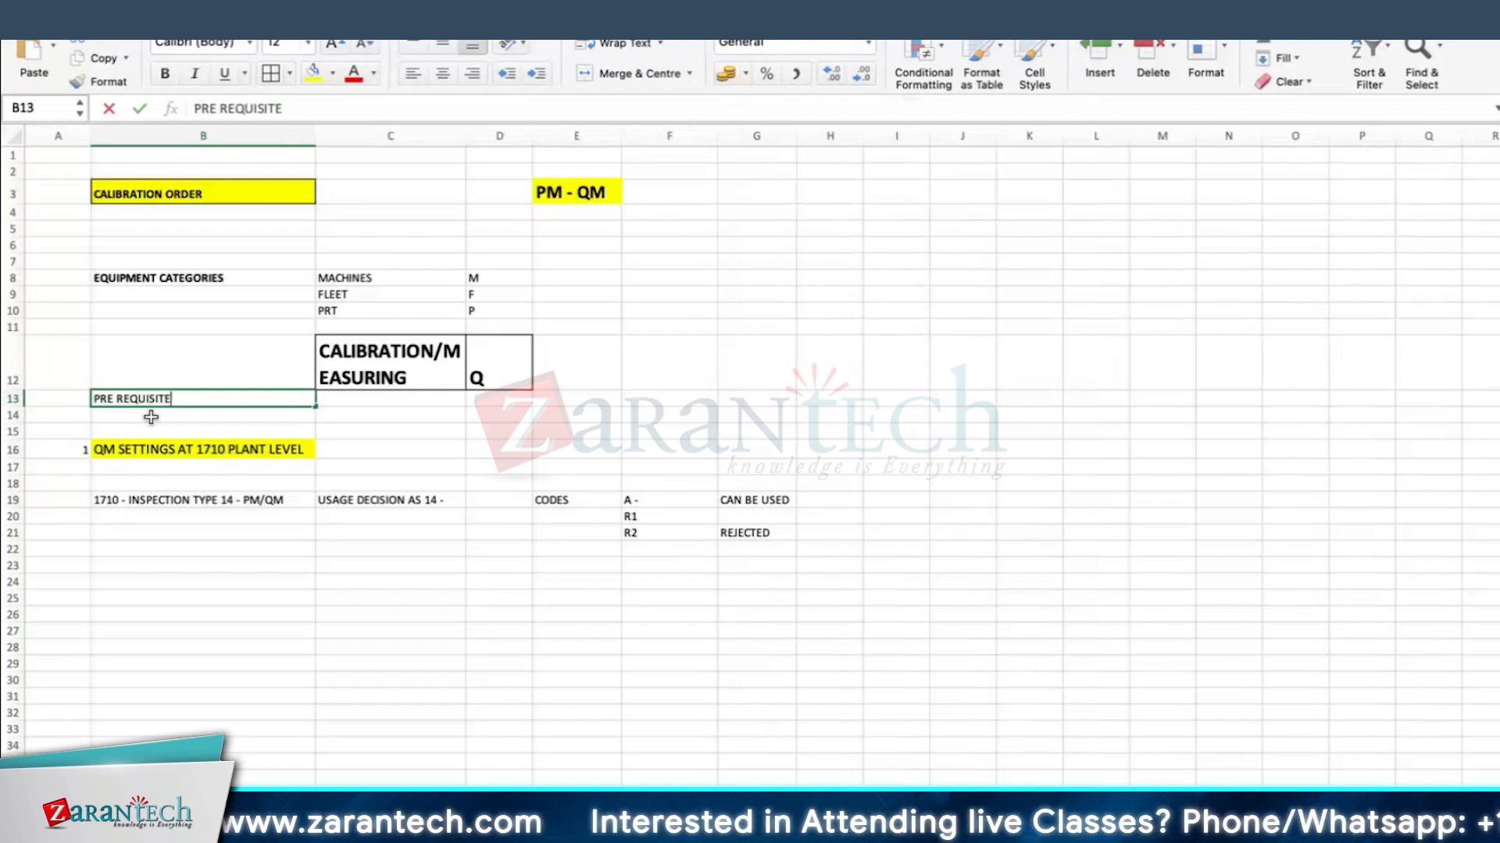
key(Return)
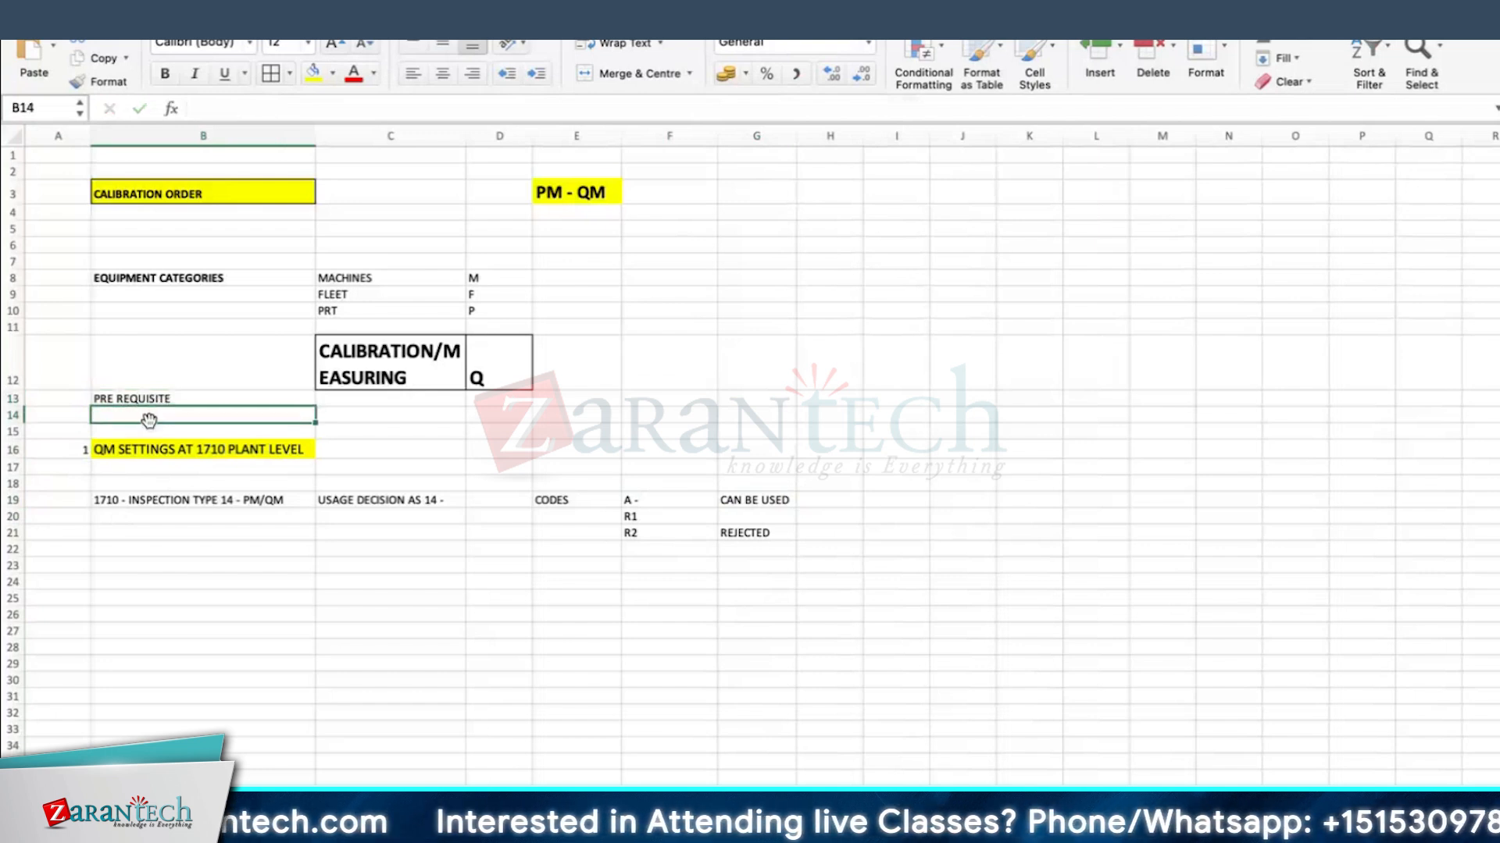
click(156, 399)
click(166, 75)
scroll(224, 630, down, 3)
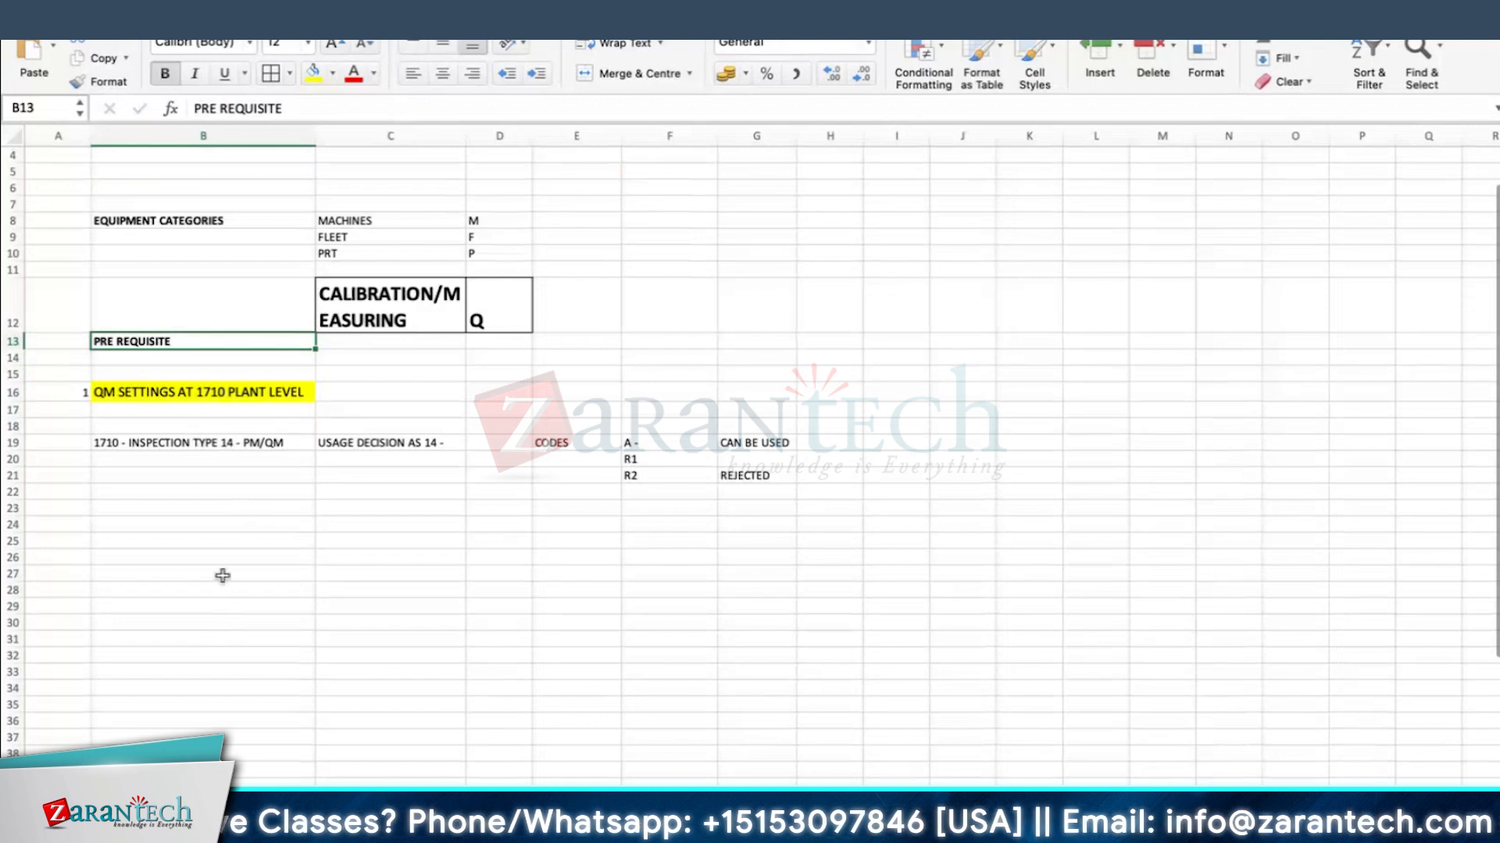
click(149, 523)
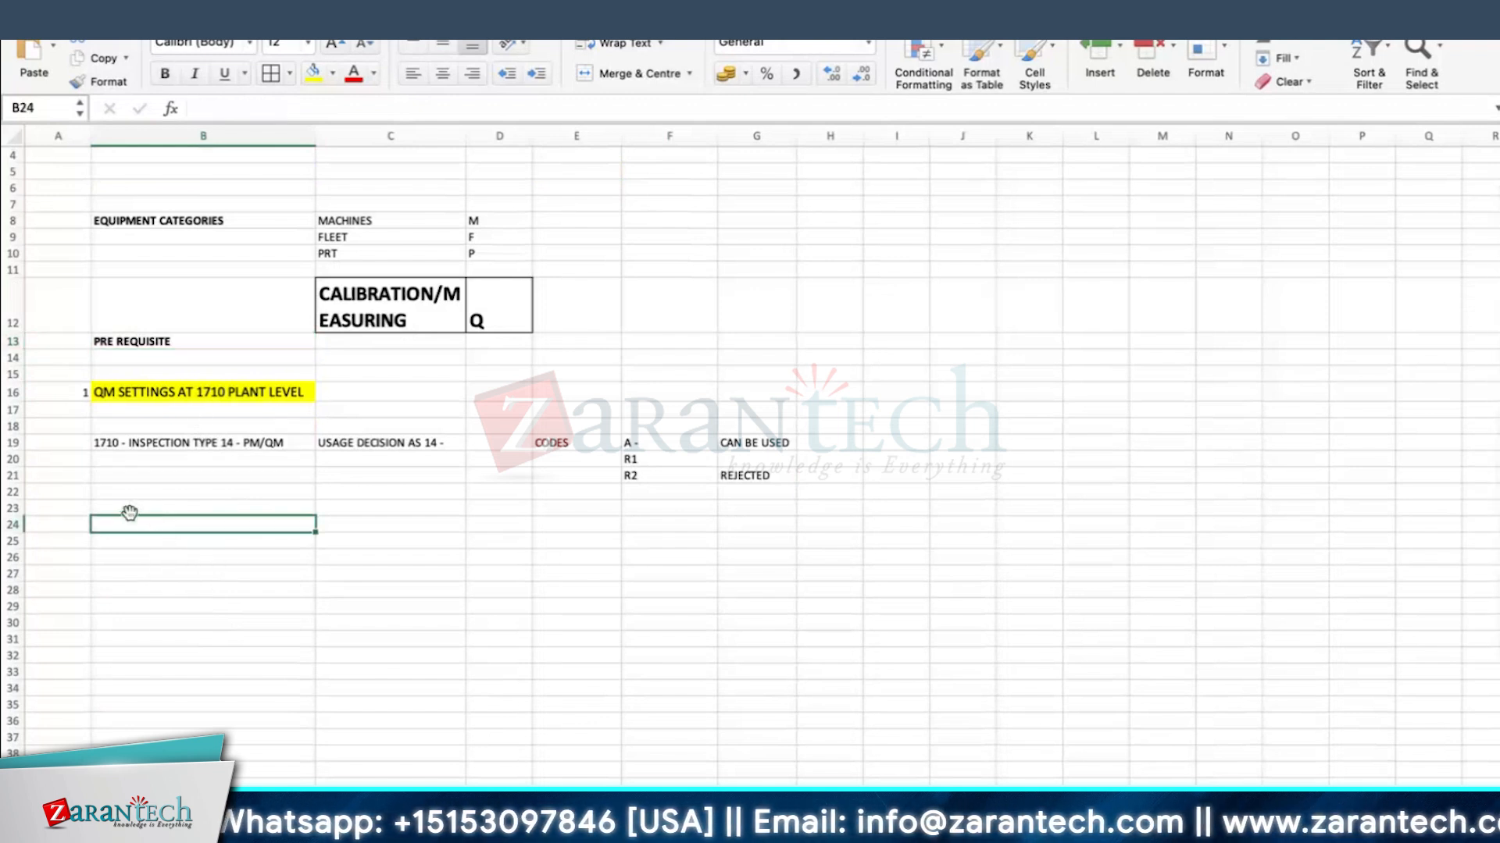
- Switch to SAP, leave the plant-dependent QM settings and open the Edit Selected Set transaction QS51
key(super+Tab)
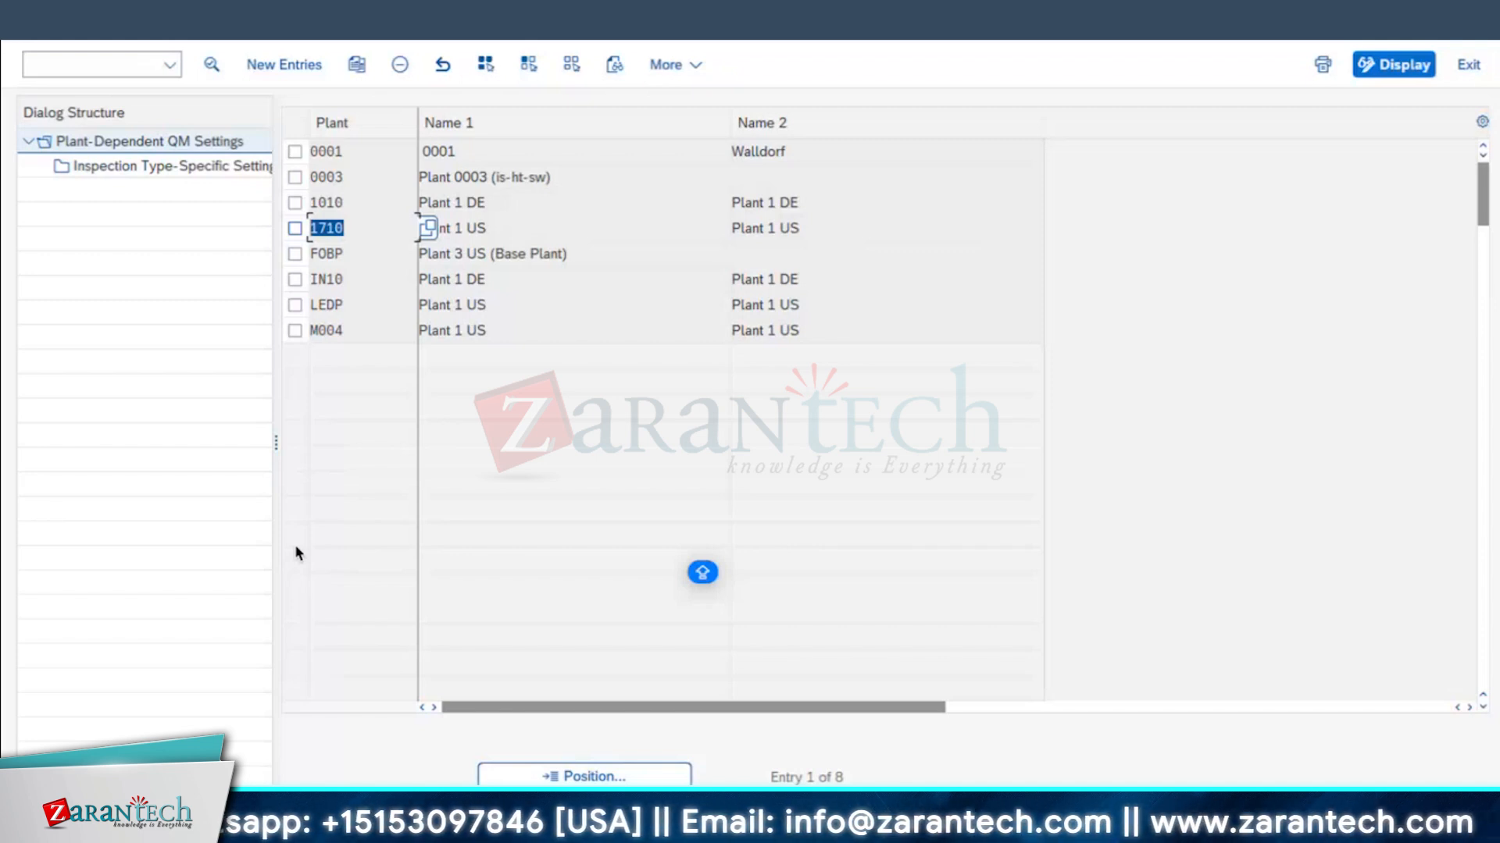
click(72, 59)
click(72, 60)
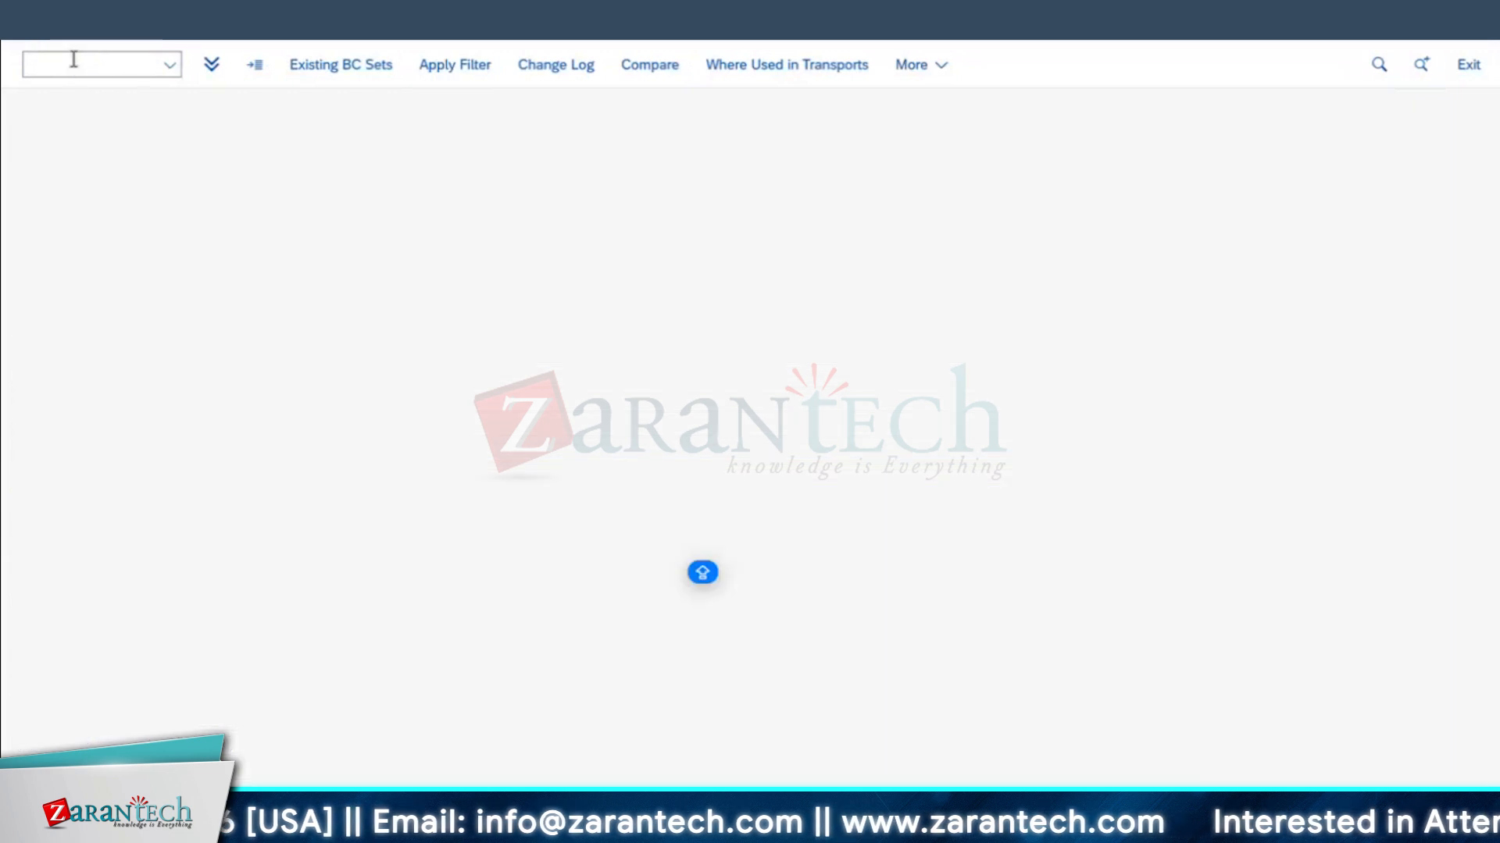
click(53, 63)
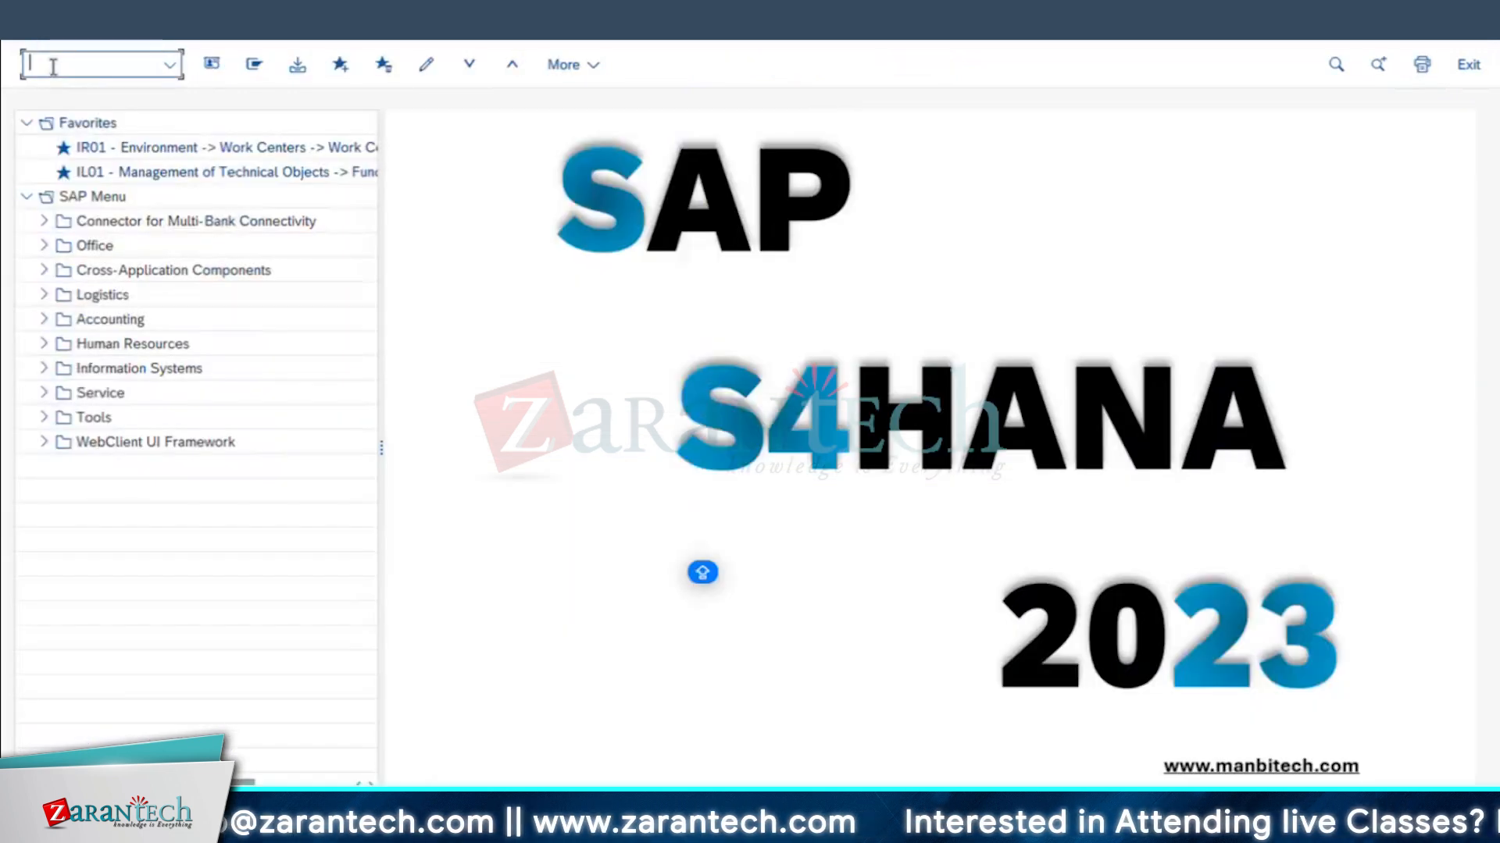
text(o)
text(S51)
key(Return)
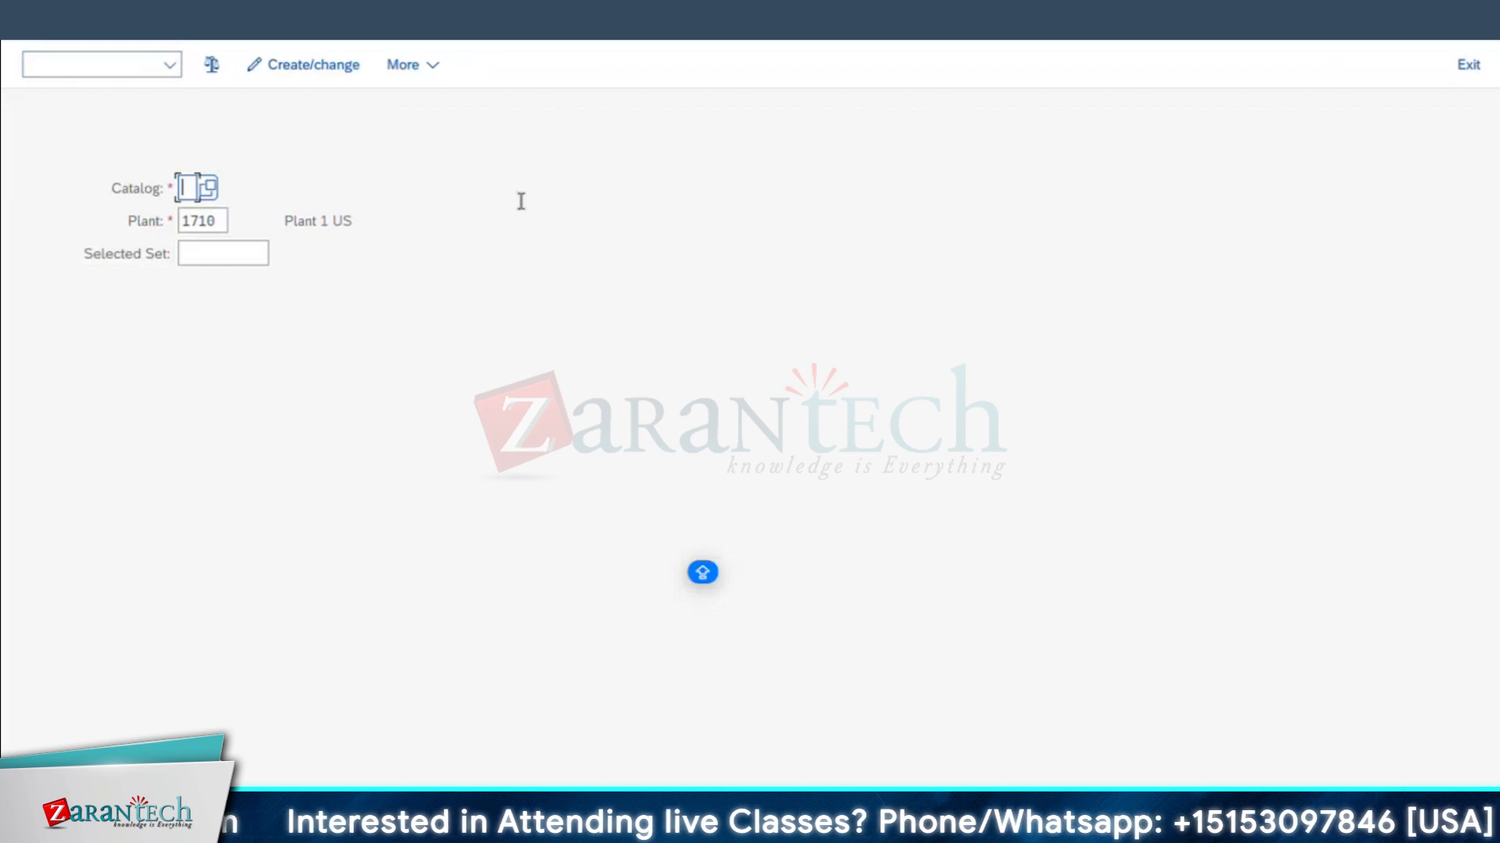
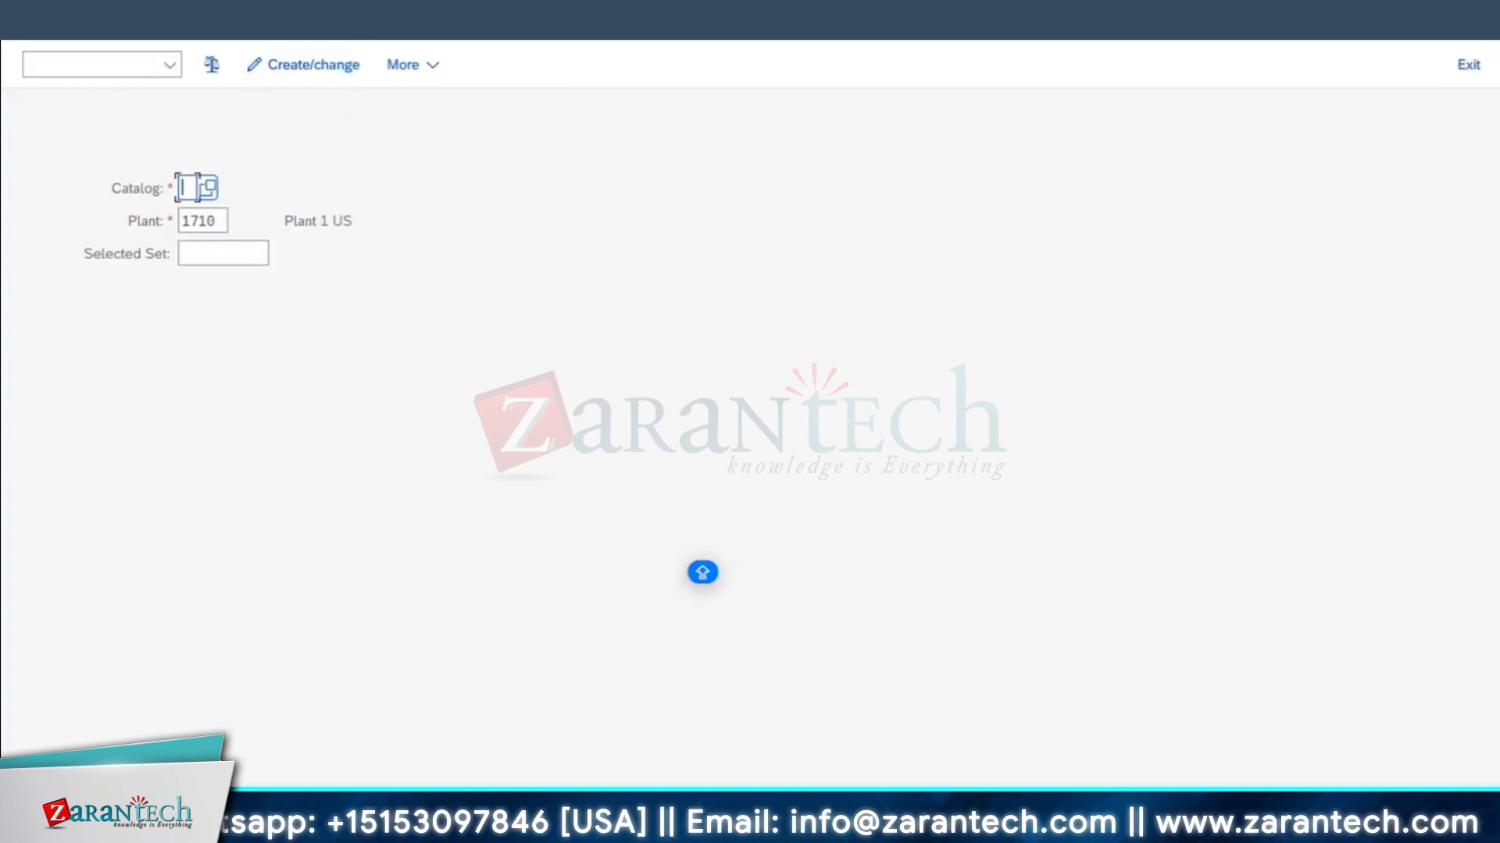
- Open the Edit Catalog transaction QS41 in another session, then return to the Edit Selected Set session
click(269, 4)
click(305, 9)
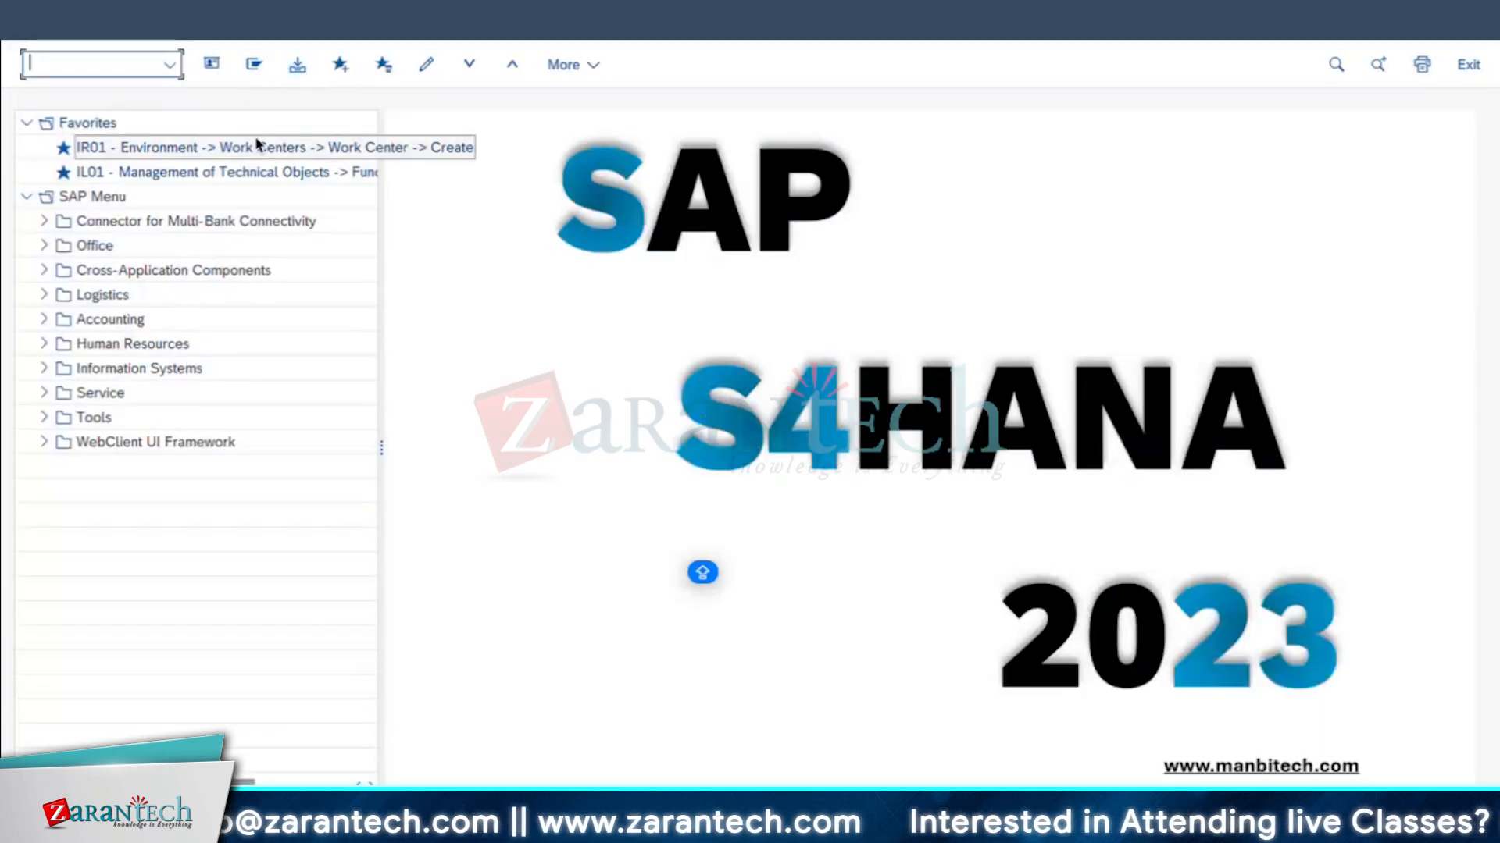
text(41)
key(Return)
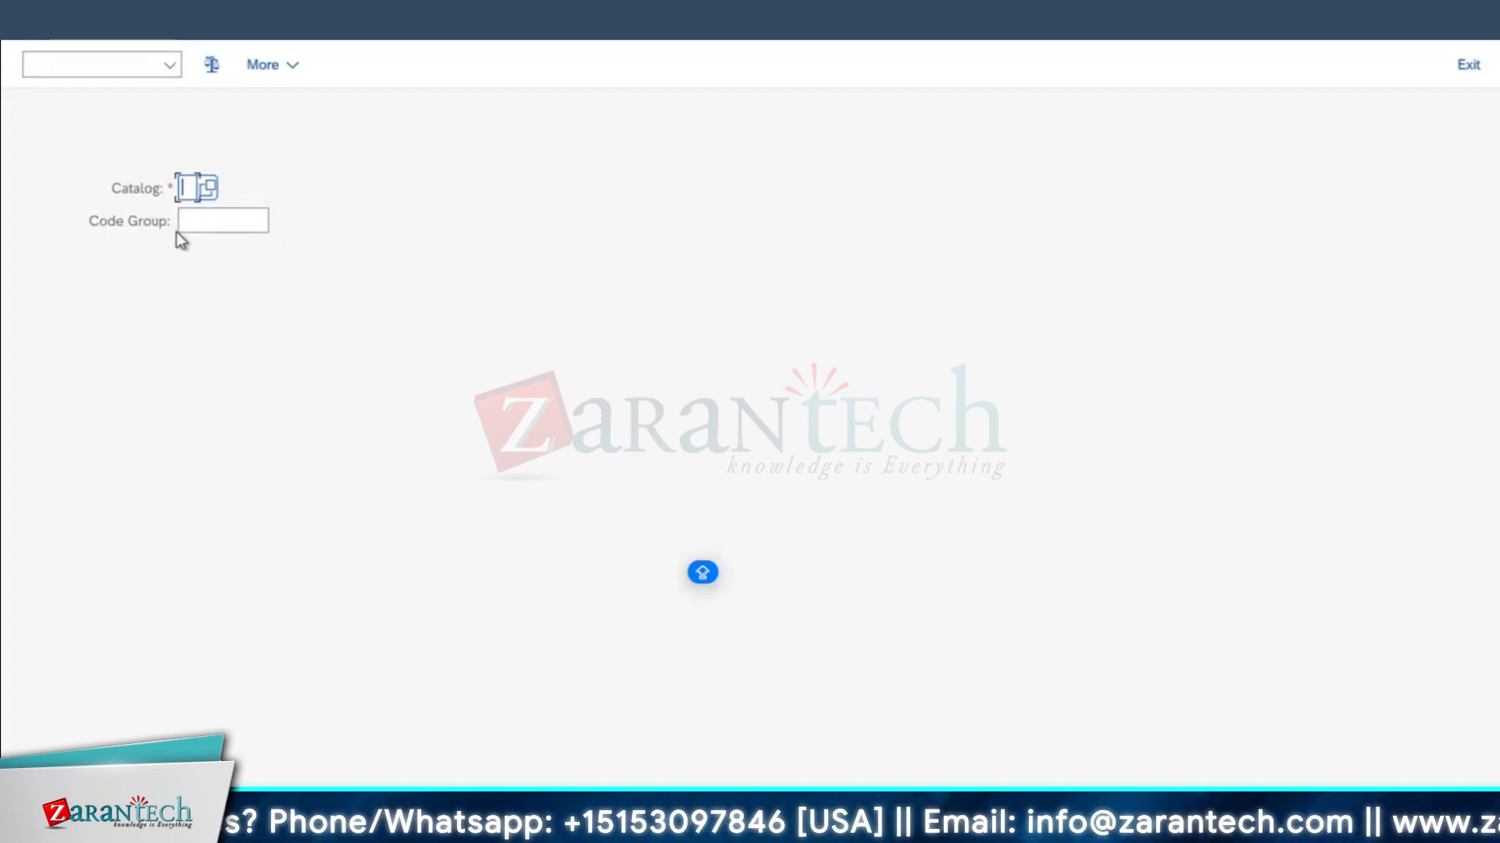
click(225, 220)
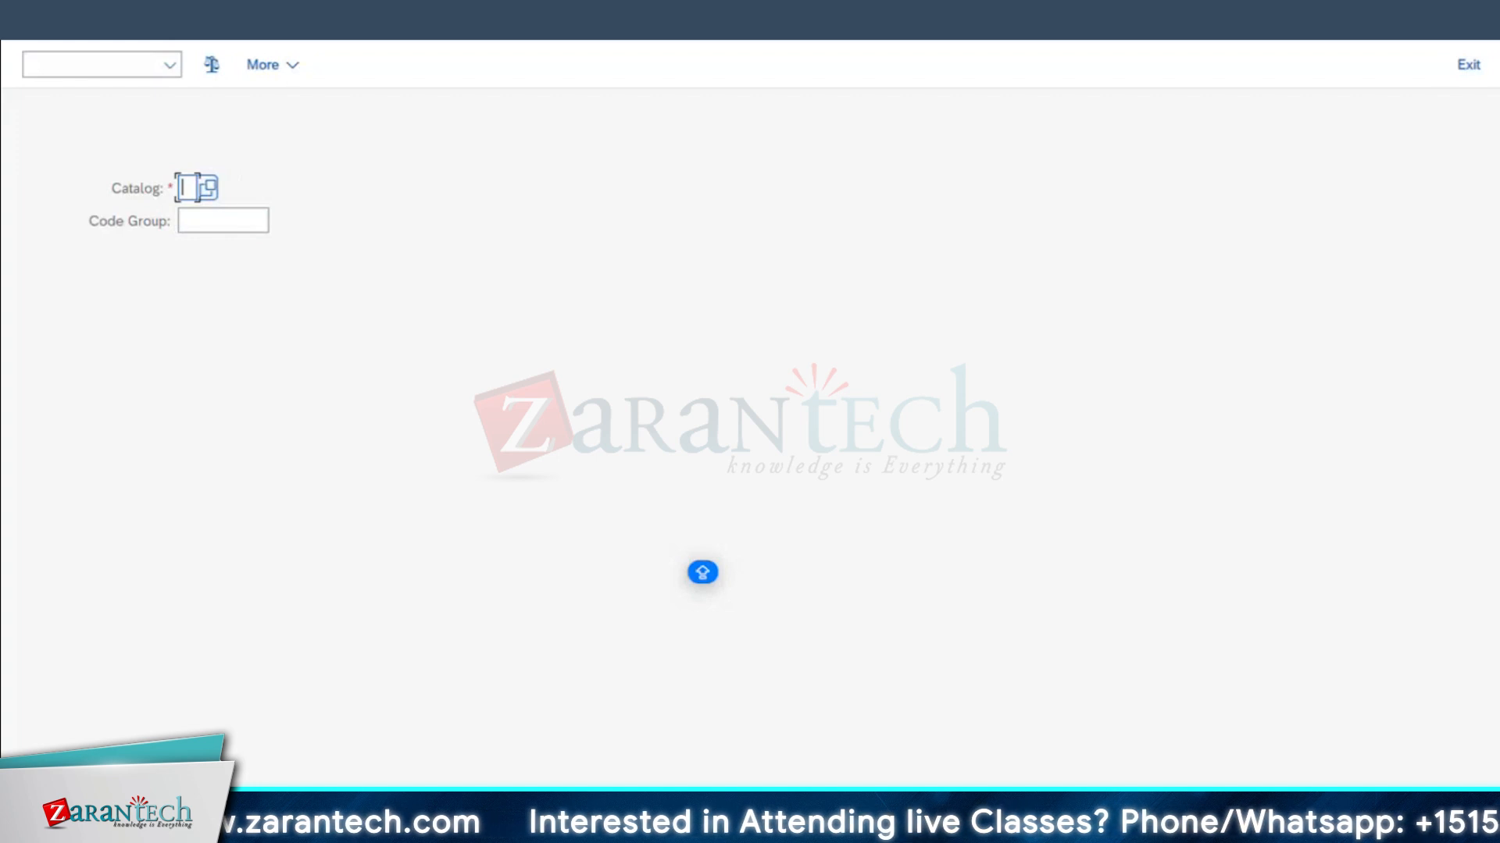
click(453, 760)
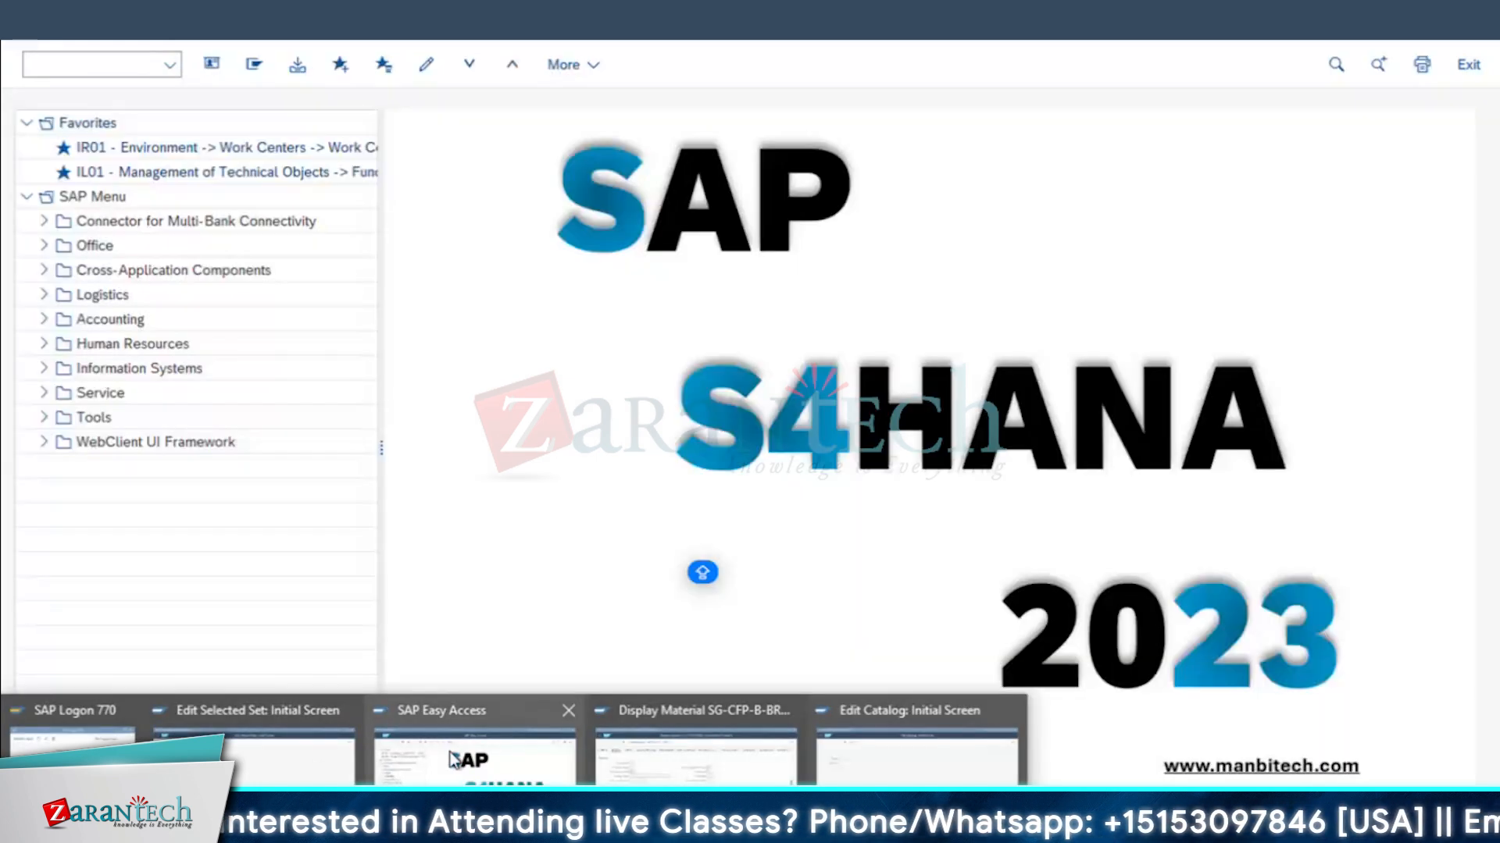
click(255, 760)
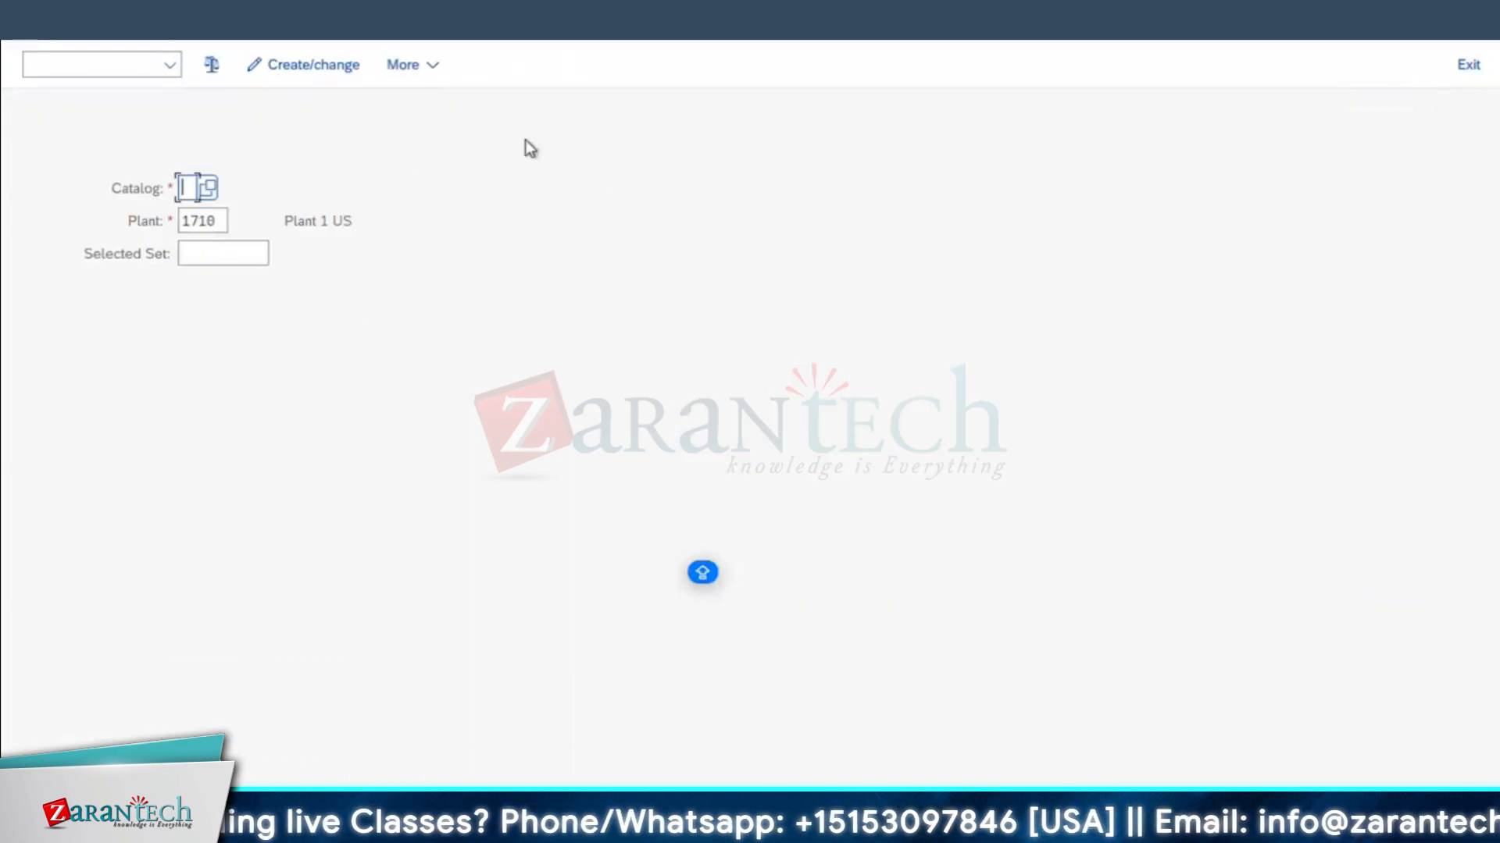
- Switch to the Excel notes and enter the transaction code "QS51" in cell B24
key(super+Tab)
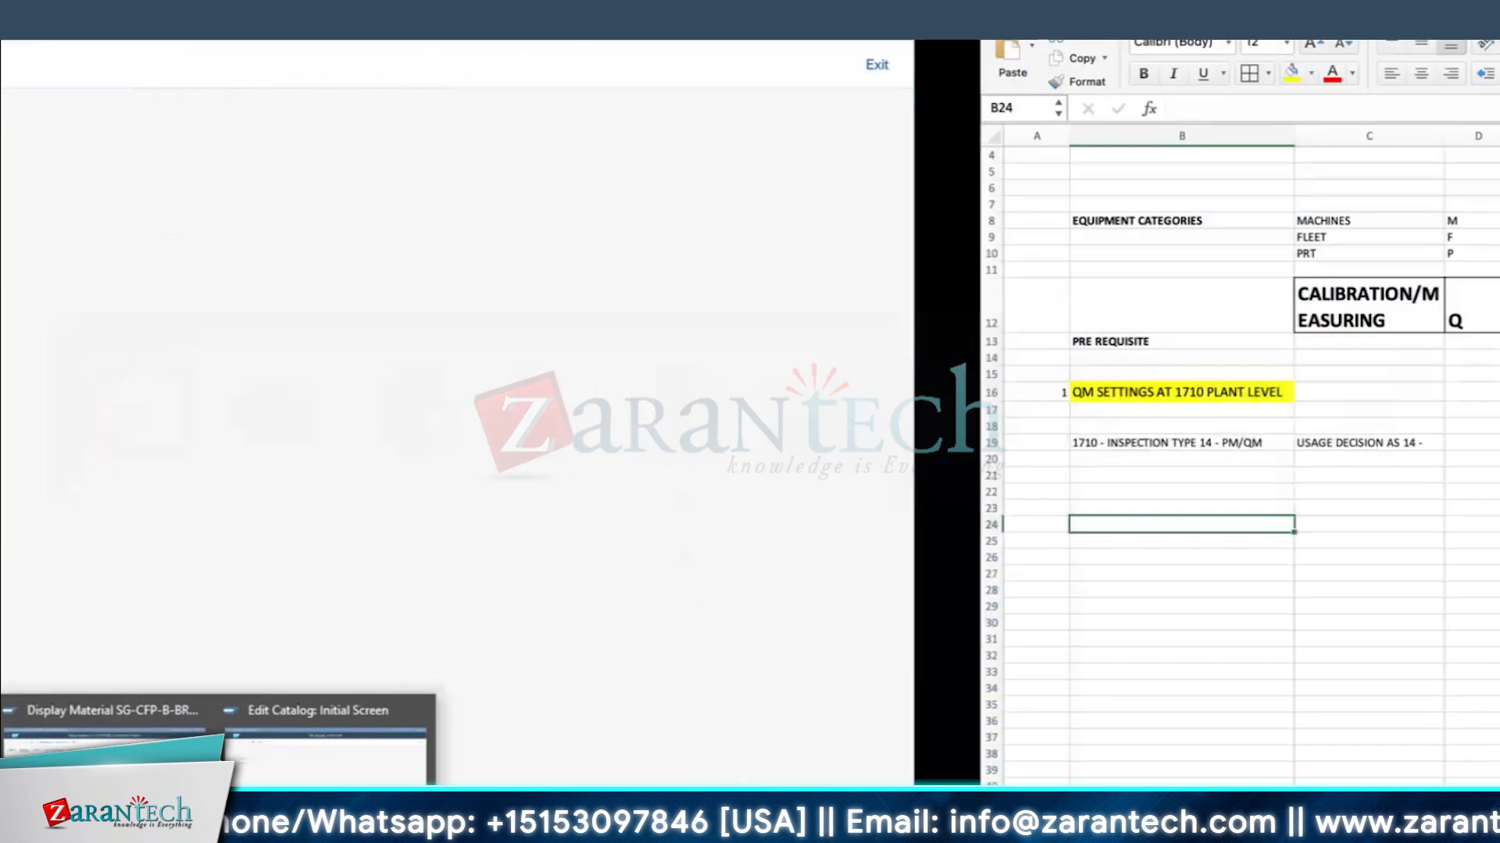
text(QS51)
key(Return)
click(233, 439)
click(149, 524)
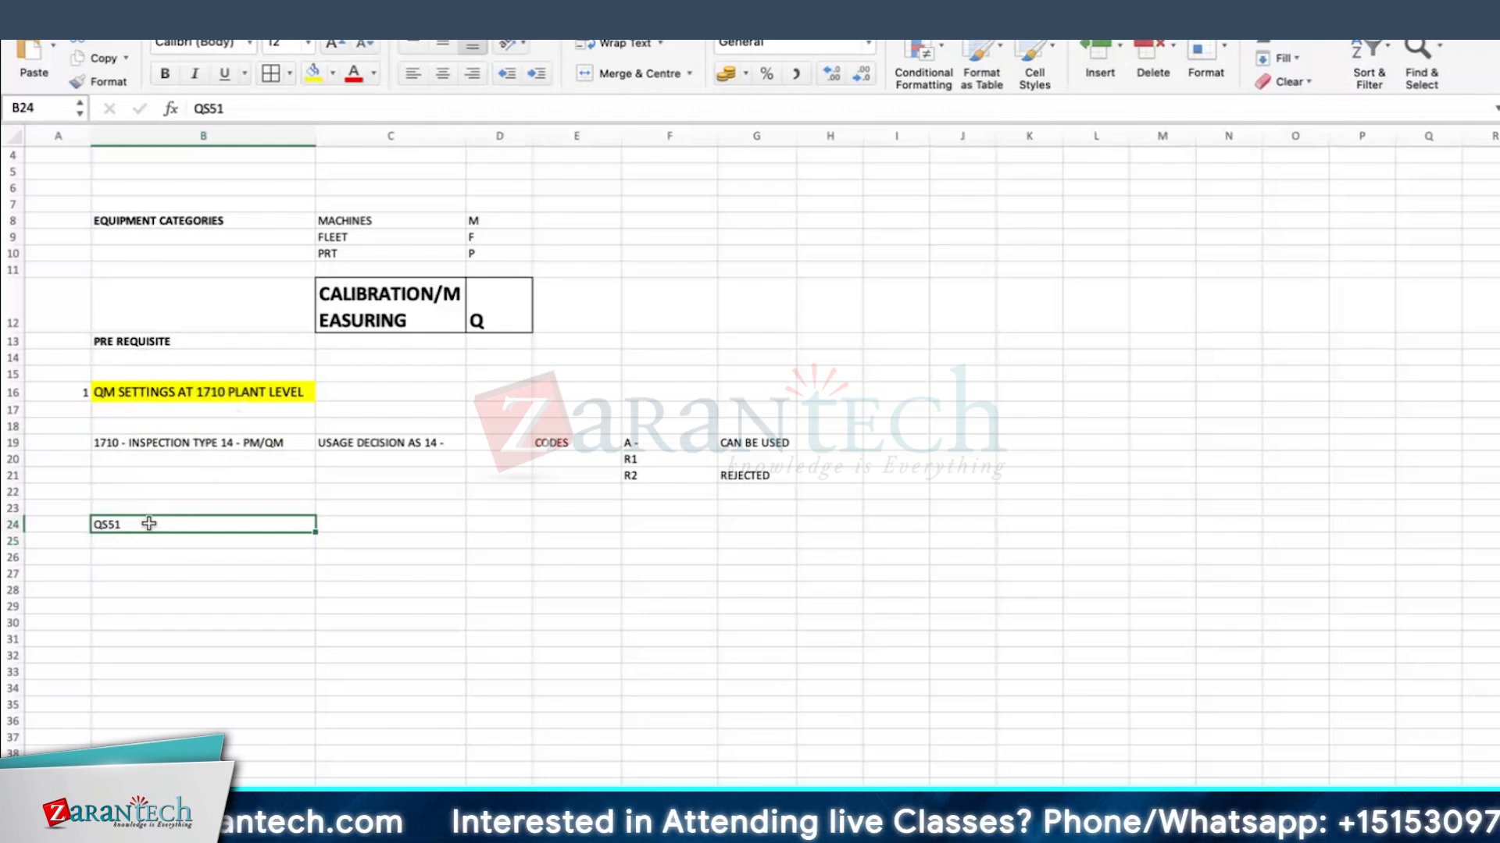
- Switch back to SAP and choose catalog 1, Characteristic Attributes, for the selected set at plant 1710
key(ctrl+Left)
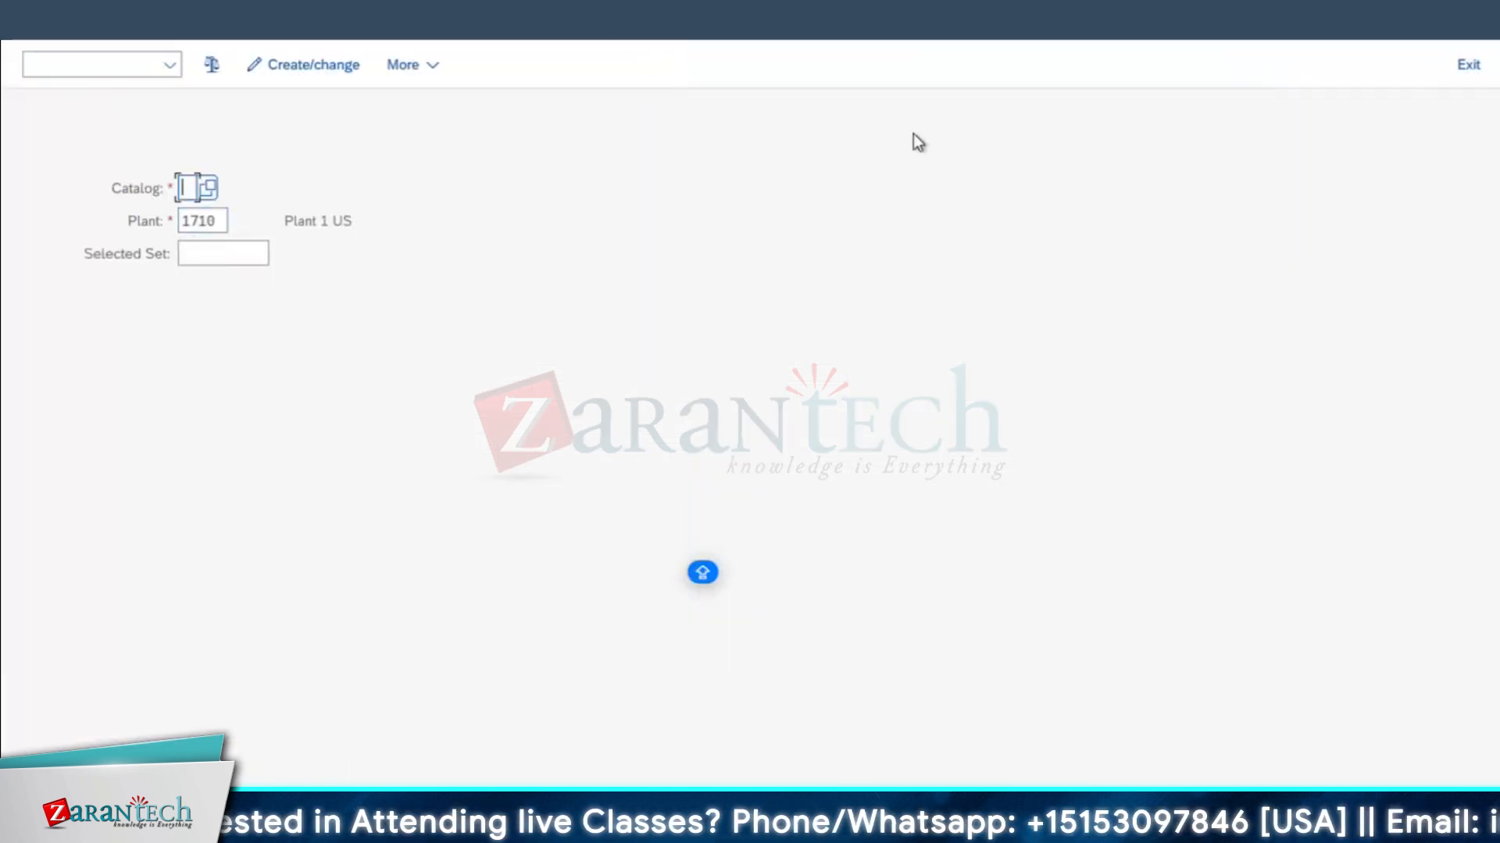
click(209, 190)
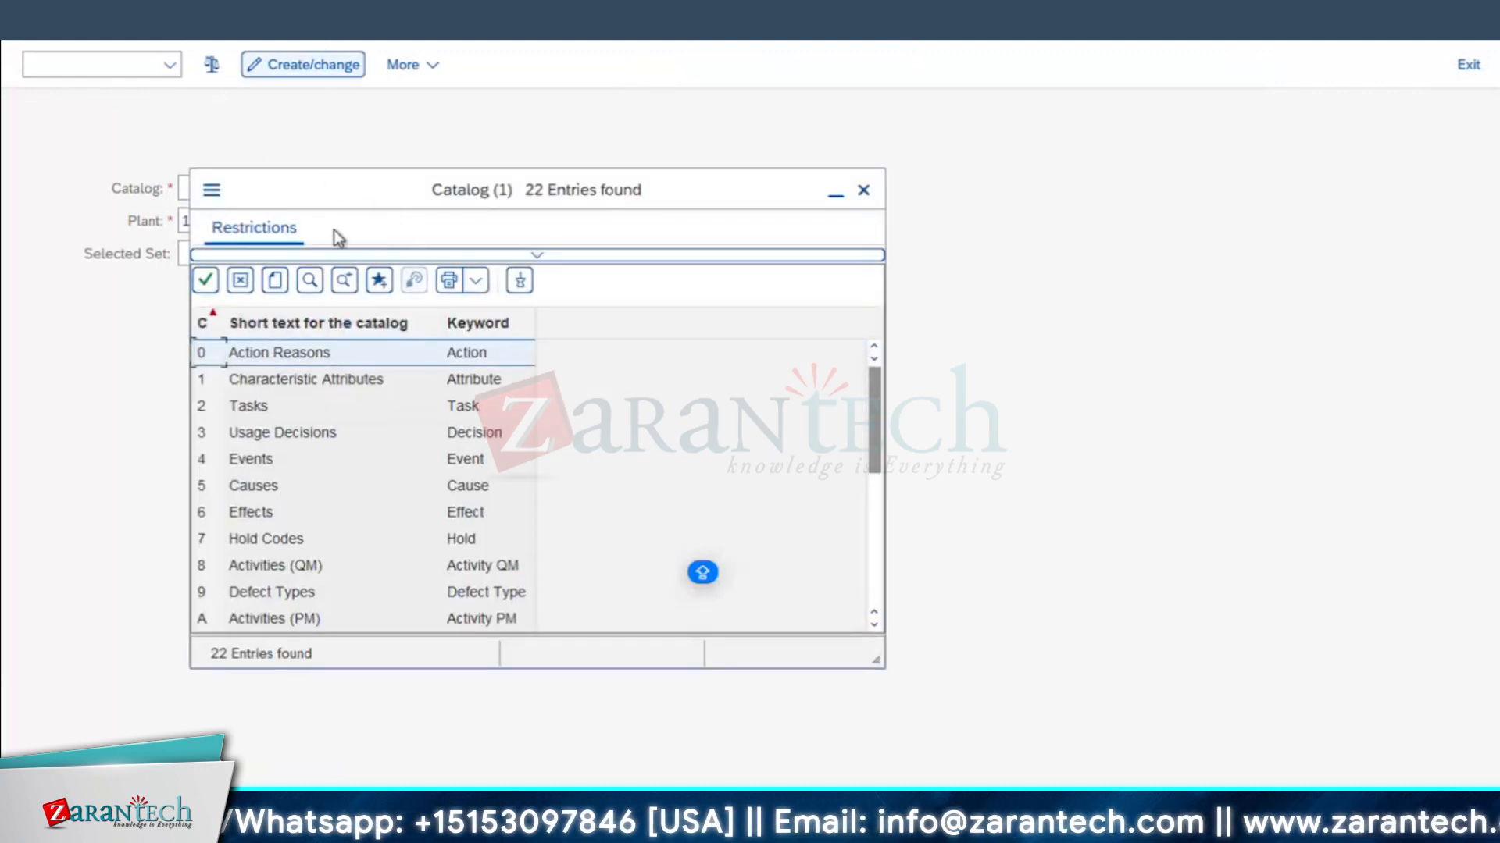
click(214, 385)
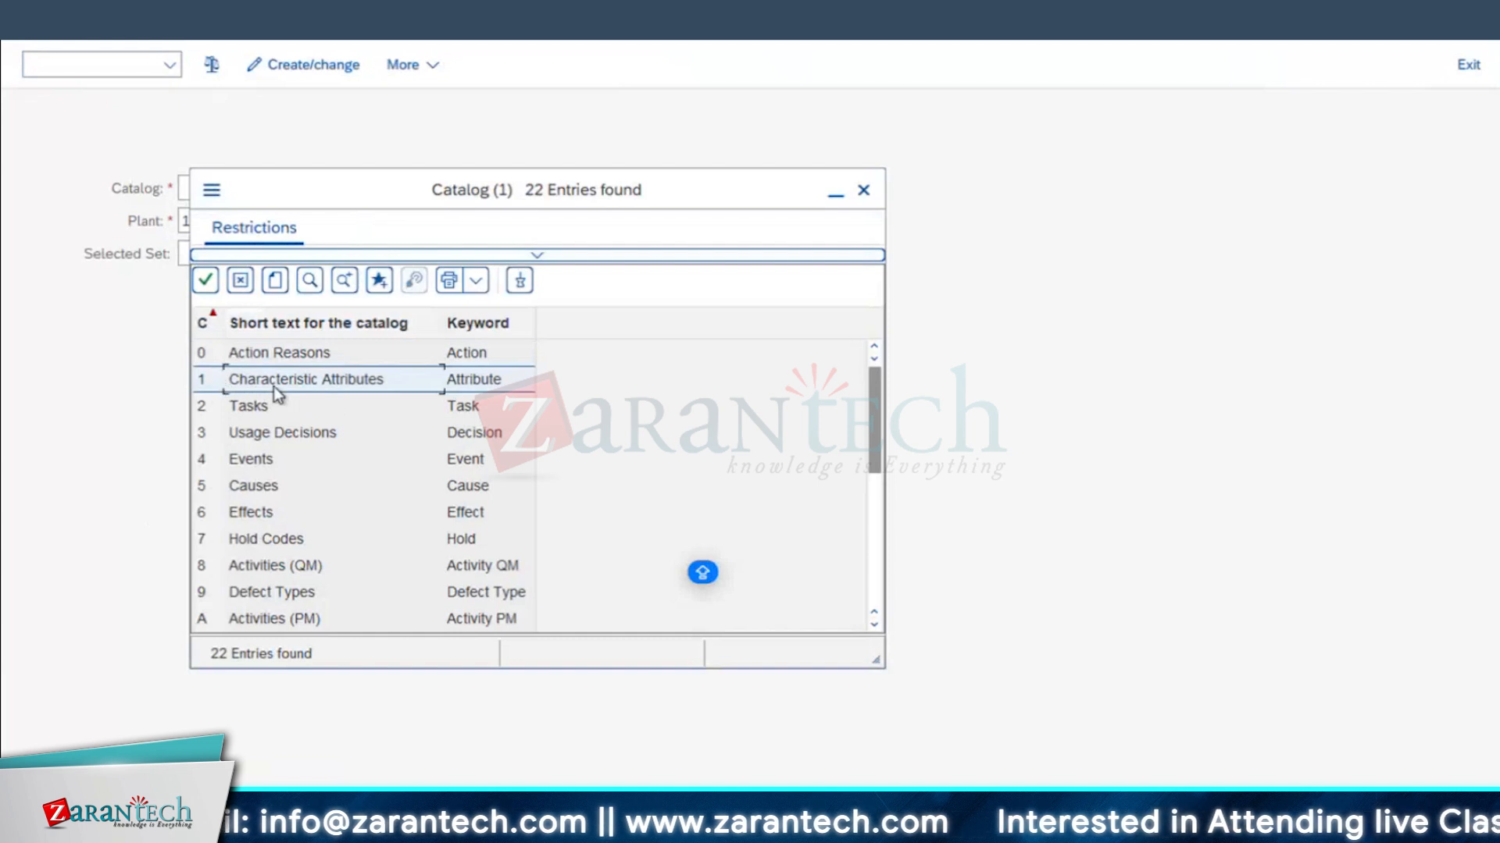
click(478, 384)
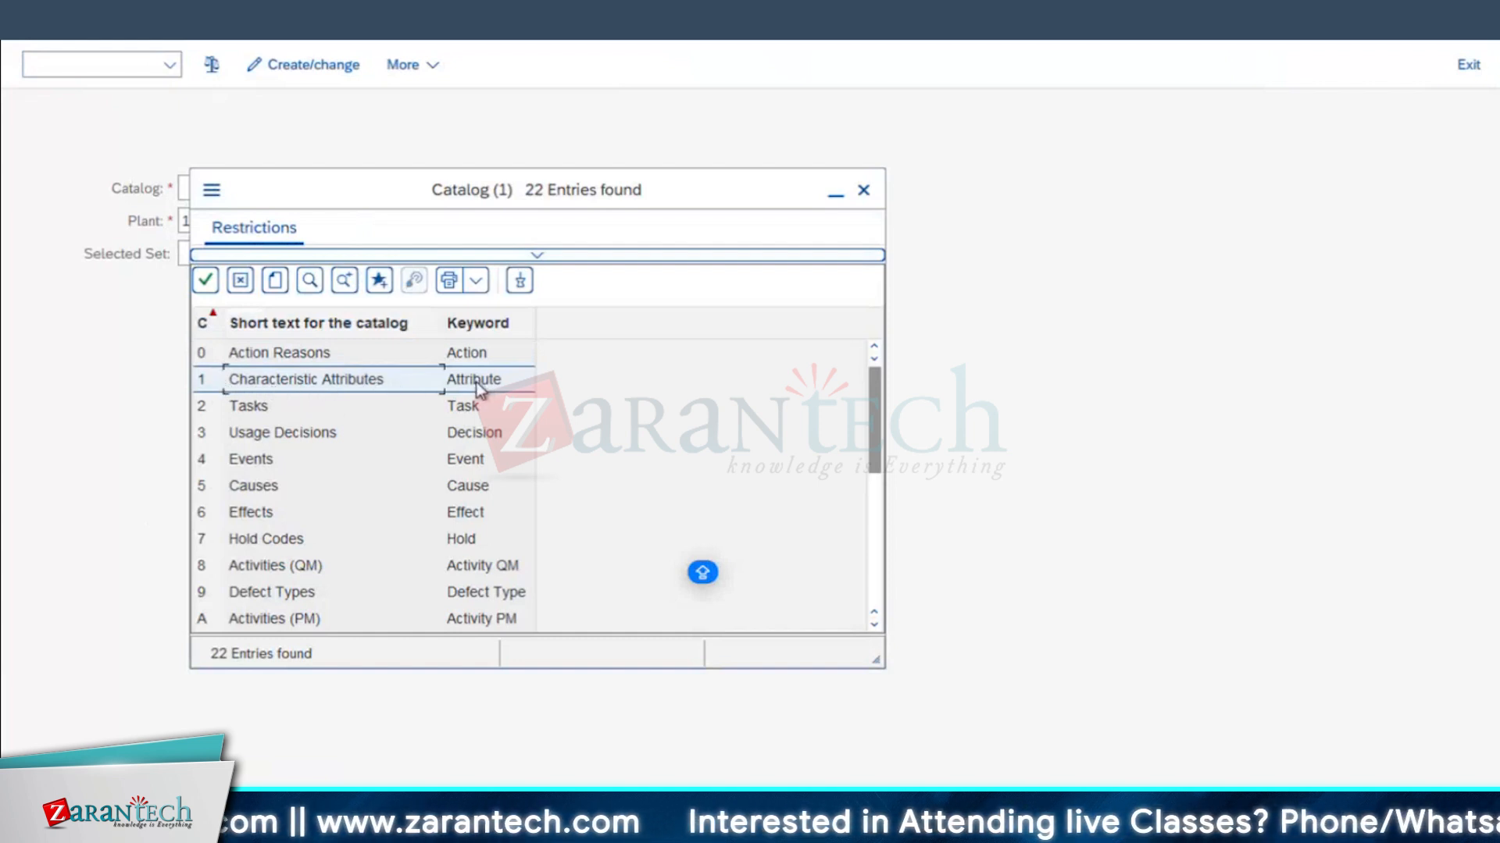
double_click(322, 384)
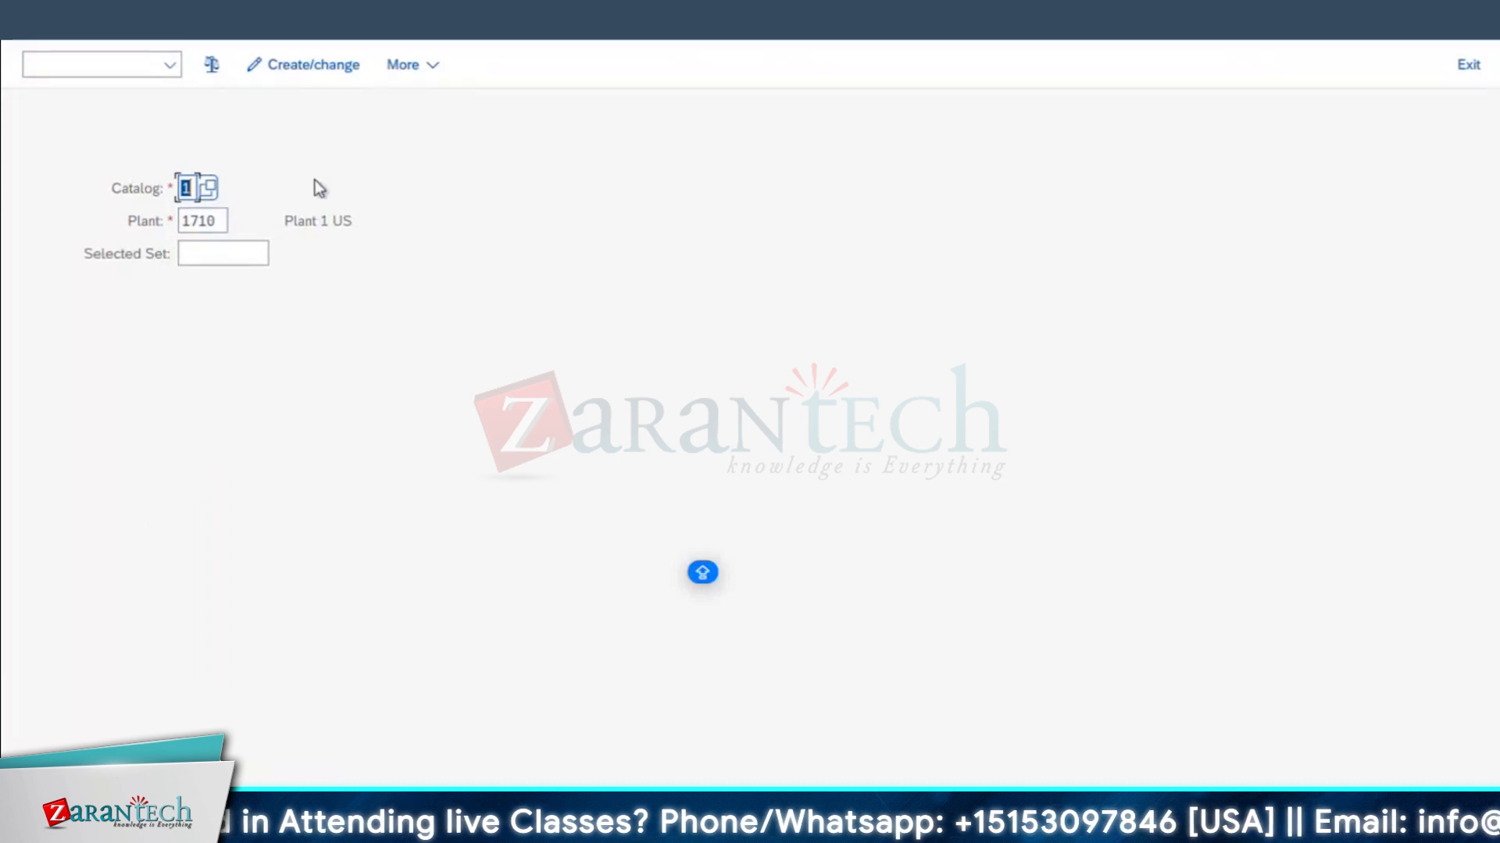
- Examine the existing Characteristic Attributes selected sets of plant 1710 and close the catalog selection without choosing one
click(247, 263)
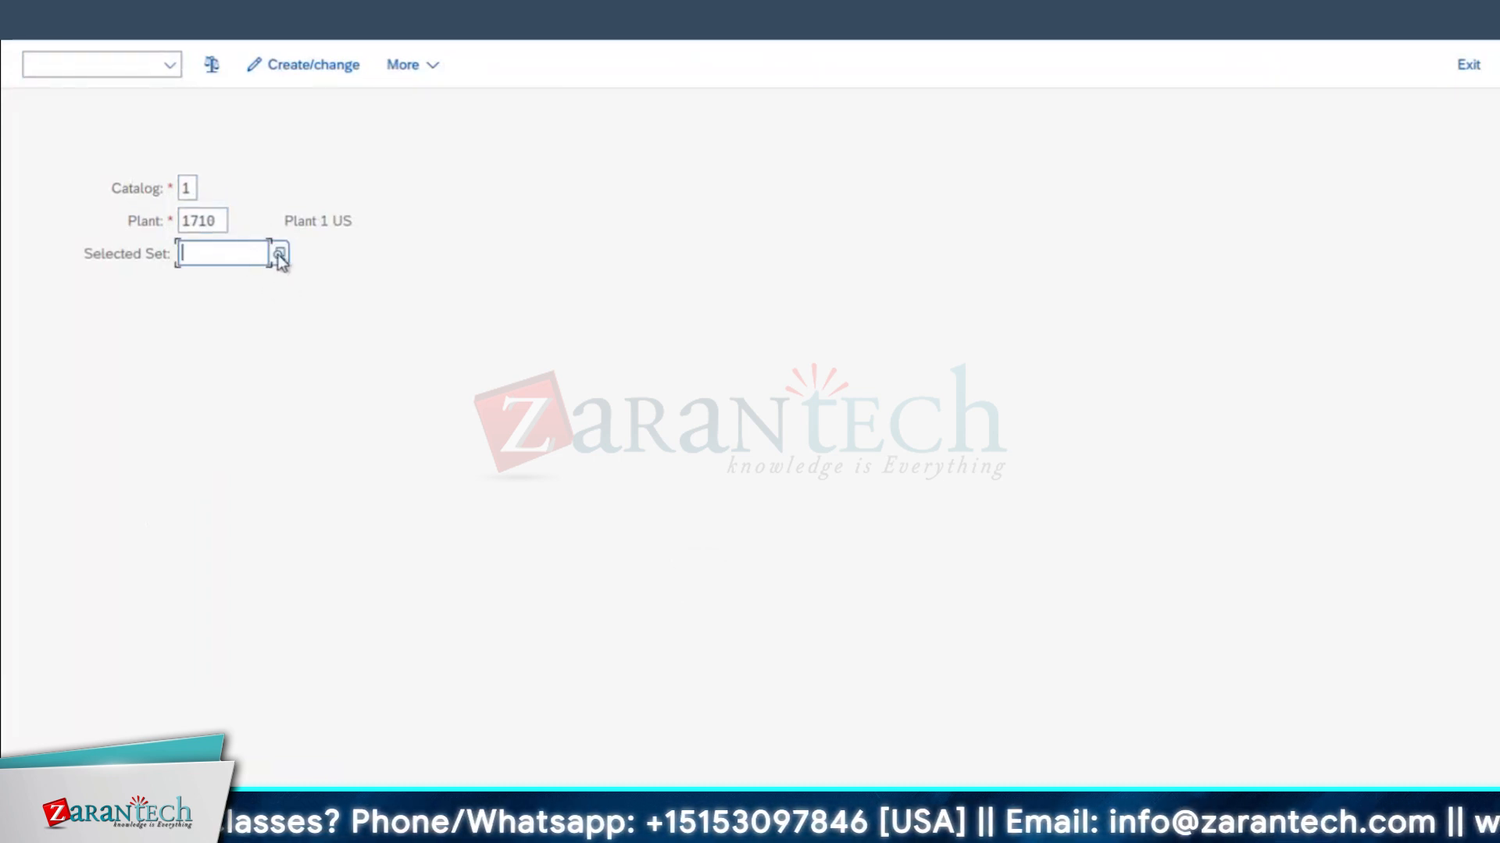
click(282, 255)
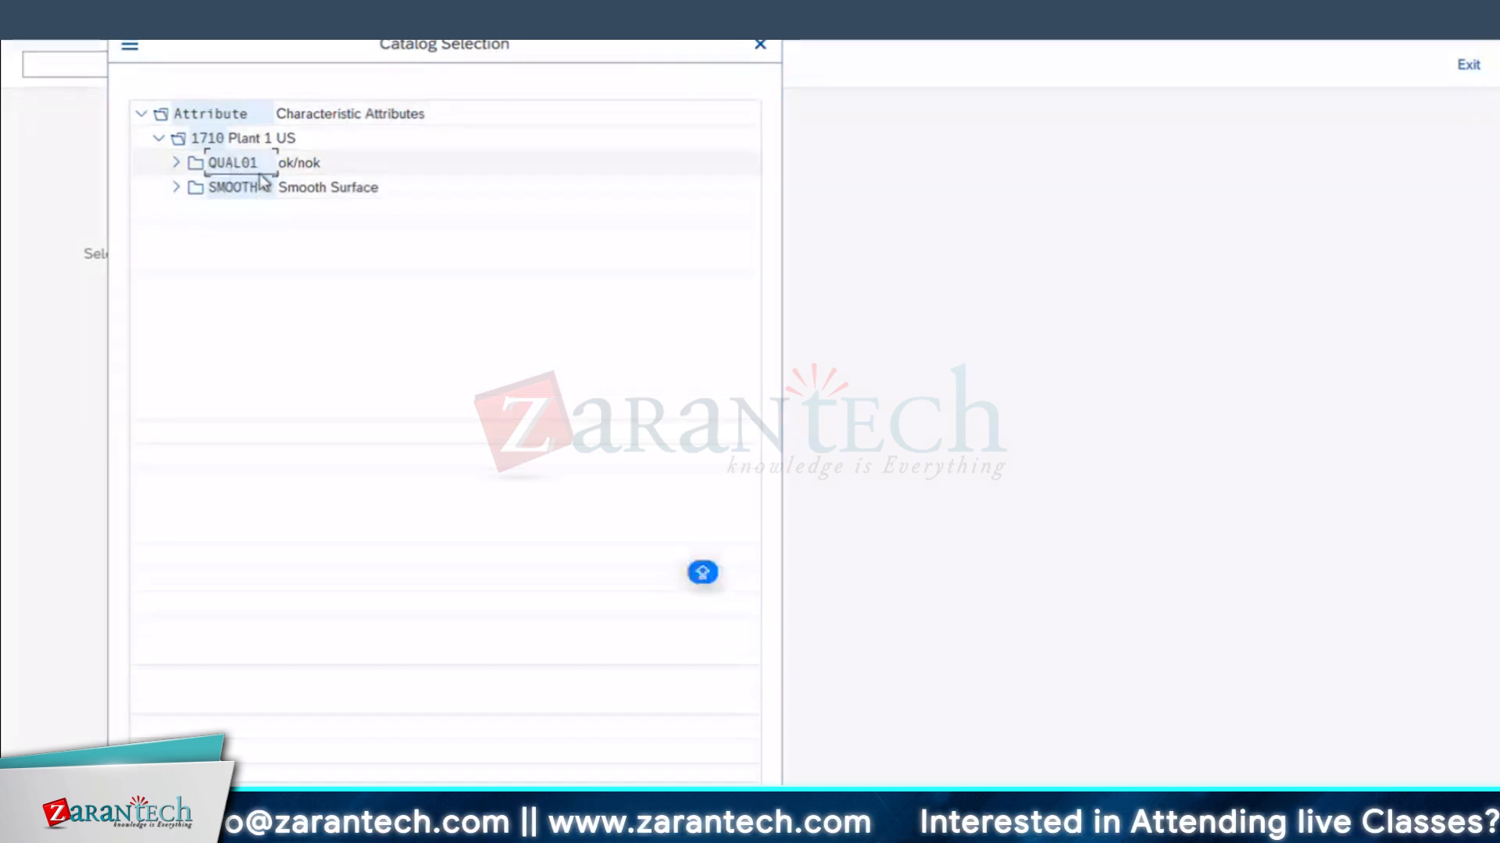
double_click(201, 144)
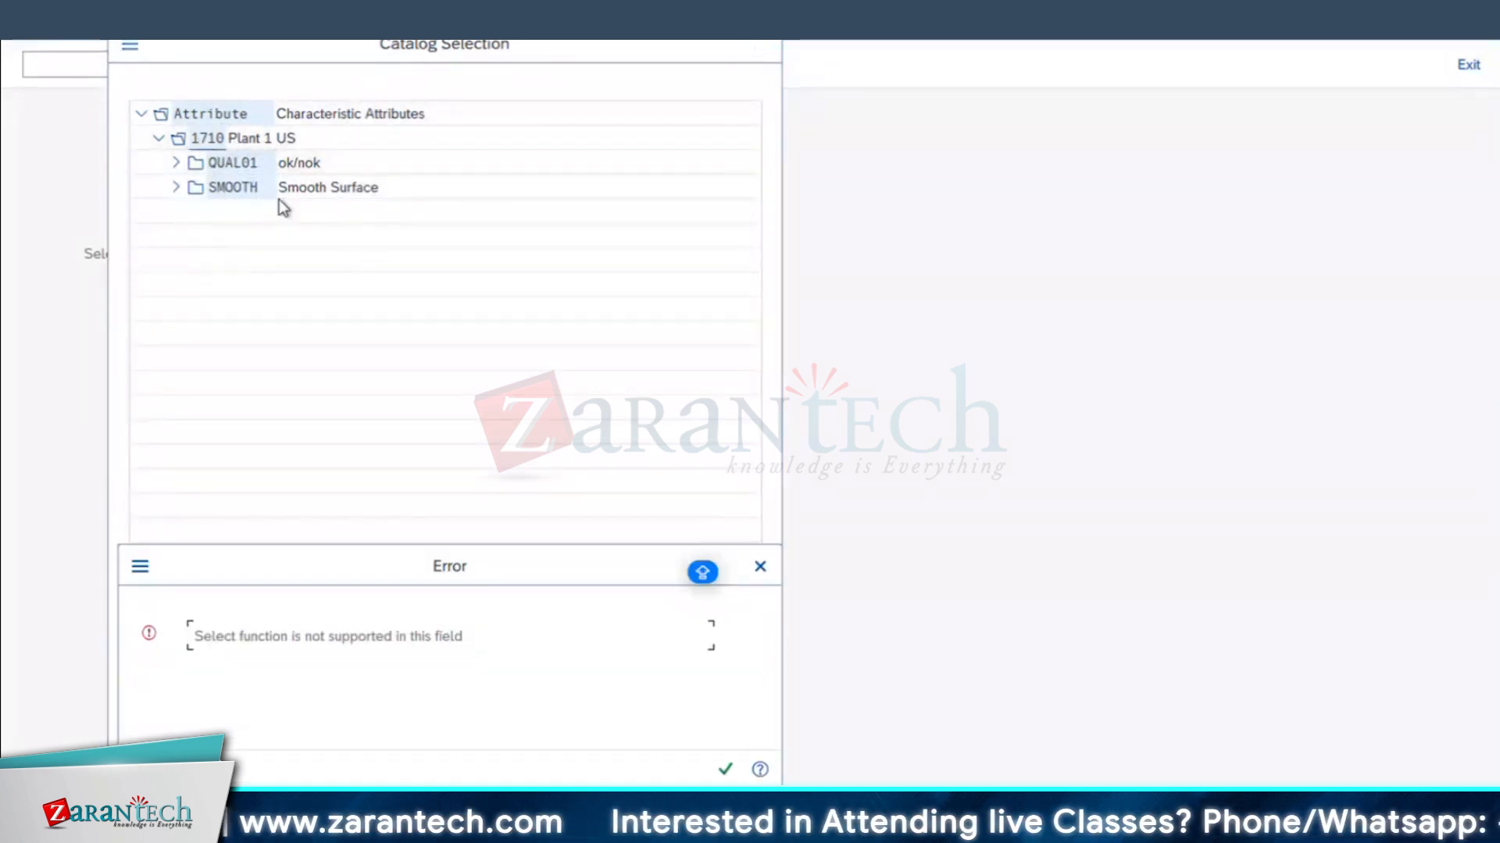
click(760, 567)
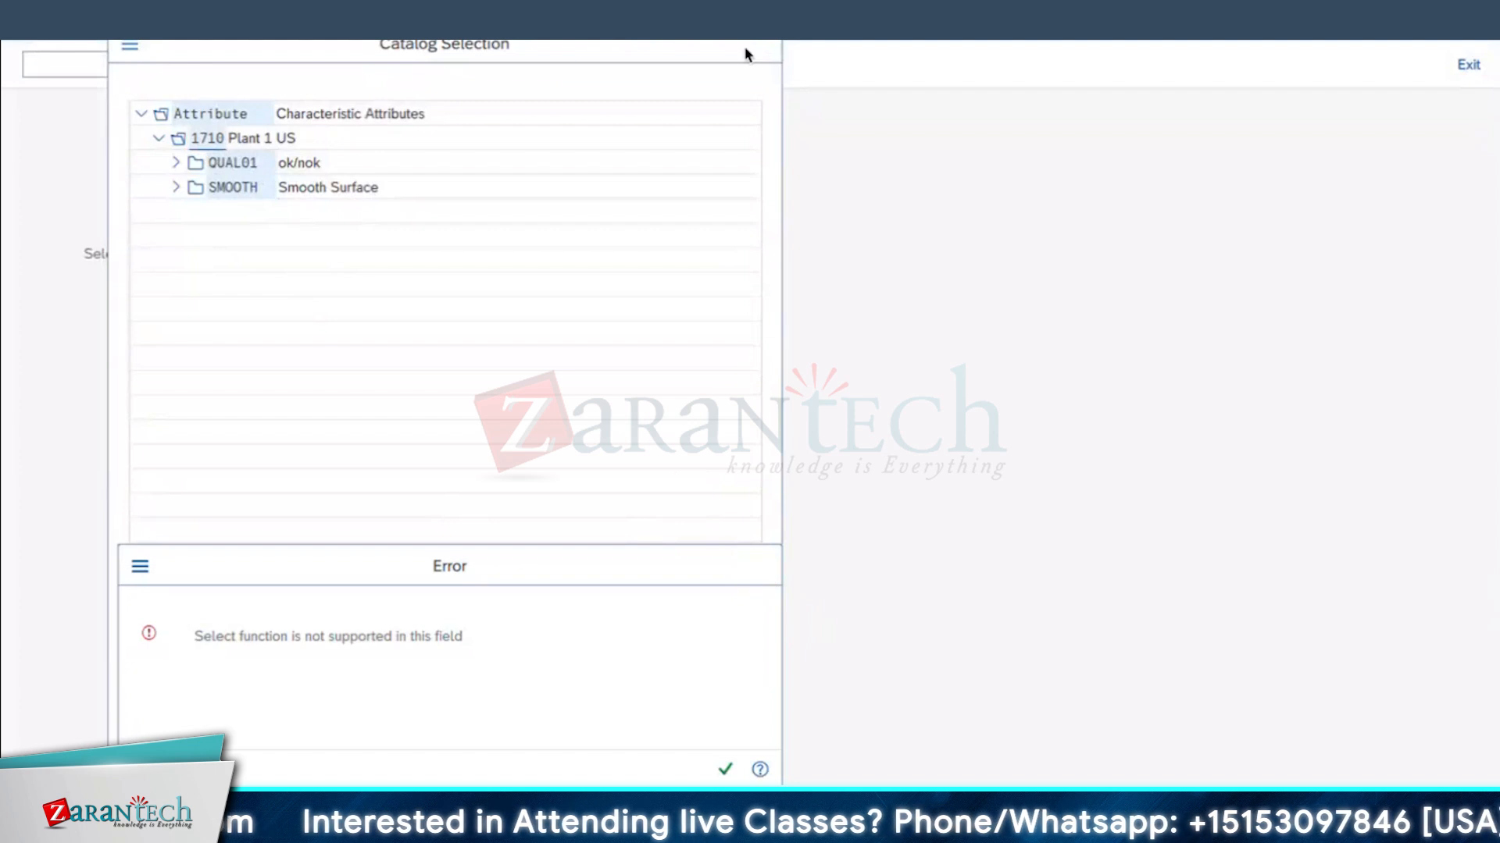
click(759, 46)
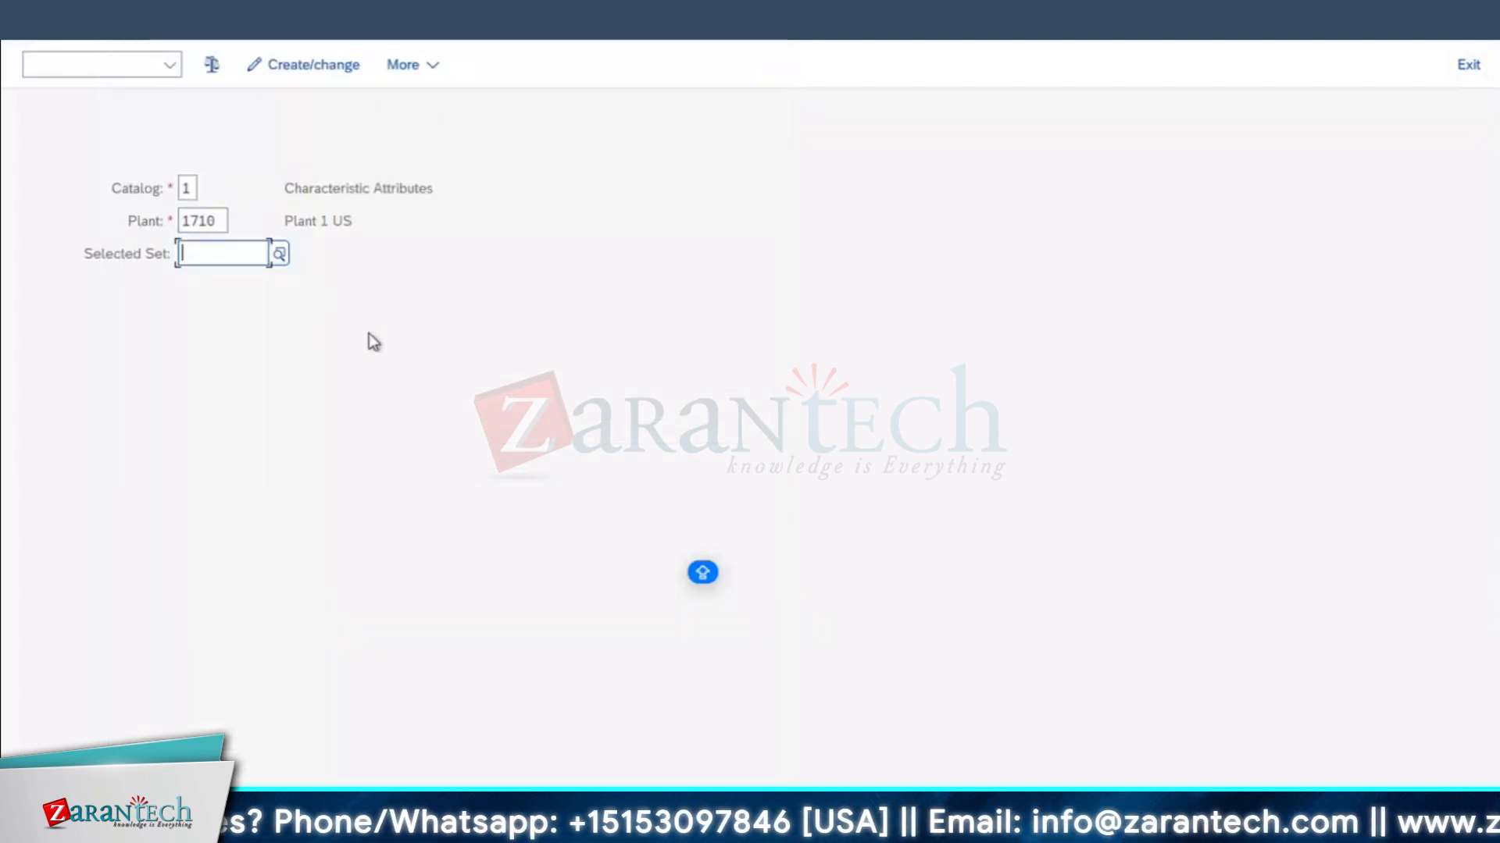
- Add a new Characteristic Attributes selected set ZPM_100 for plant 1710 with short text ZPM_100 and status Released
key(Return)
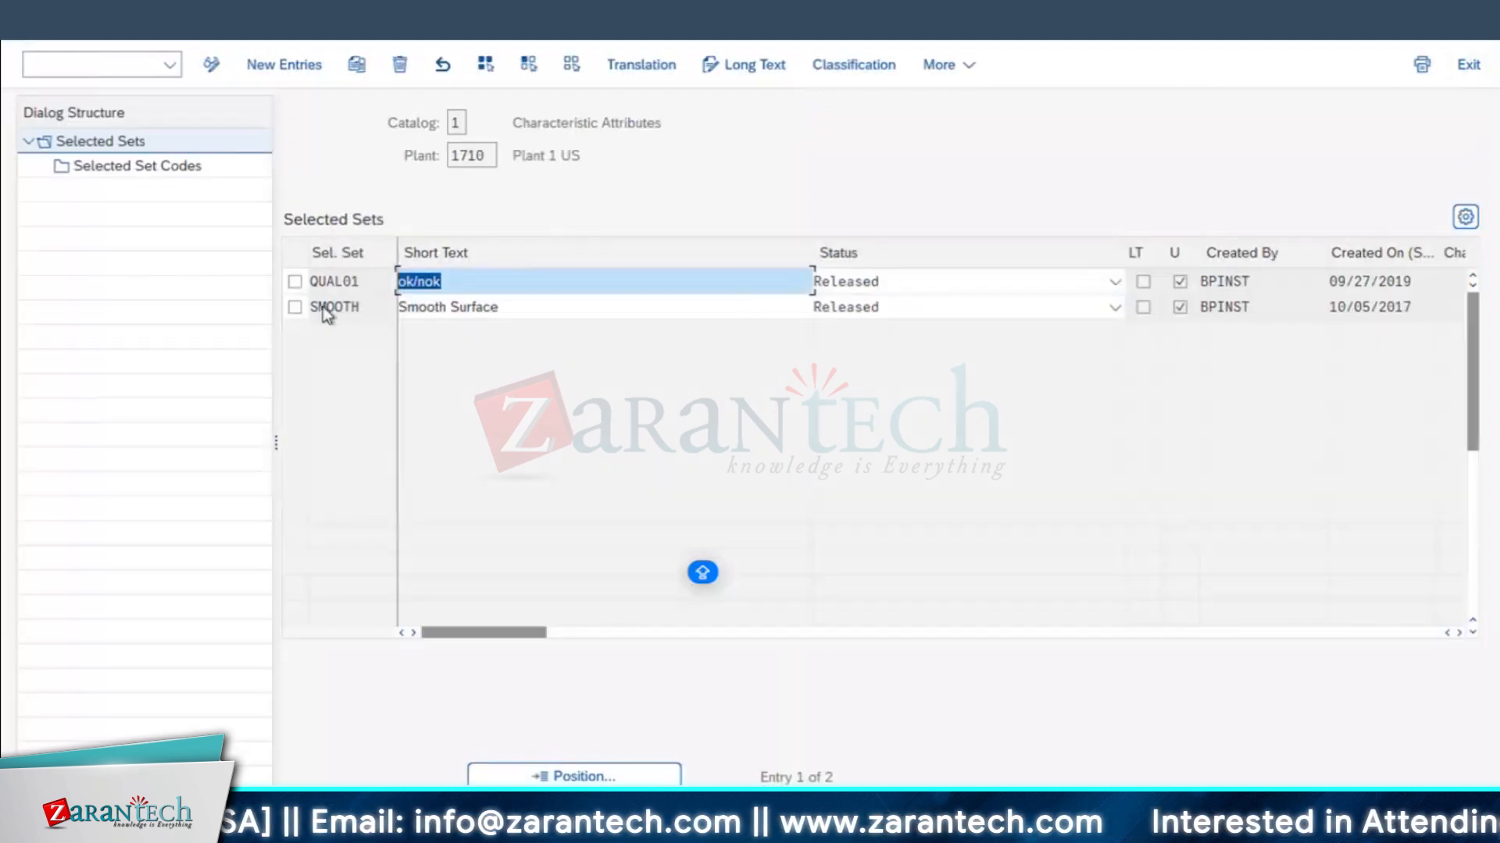
click(344, 299)
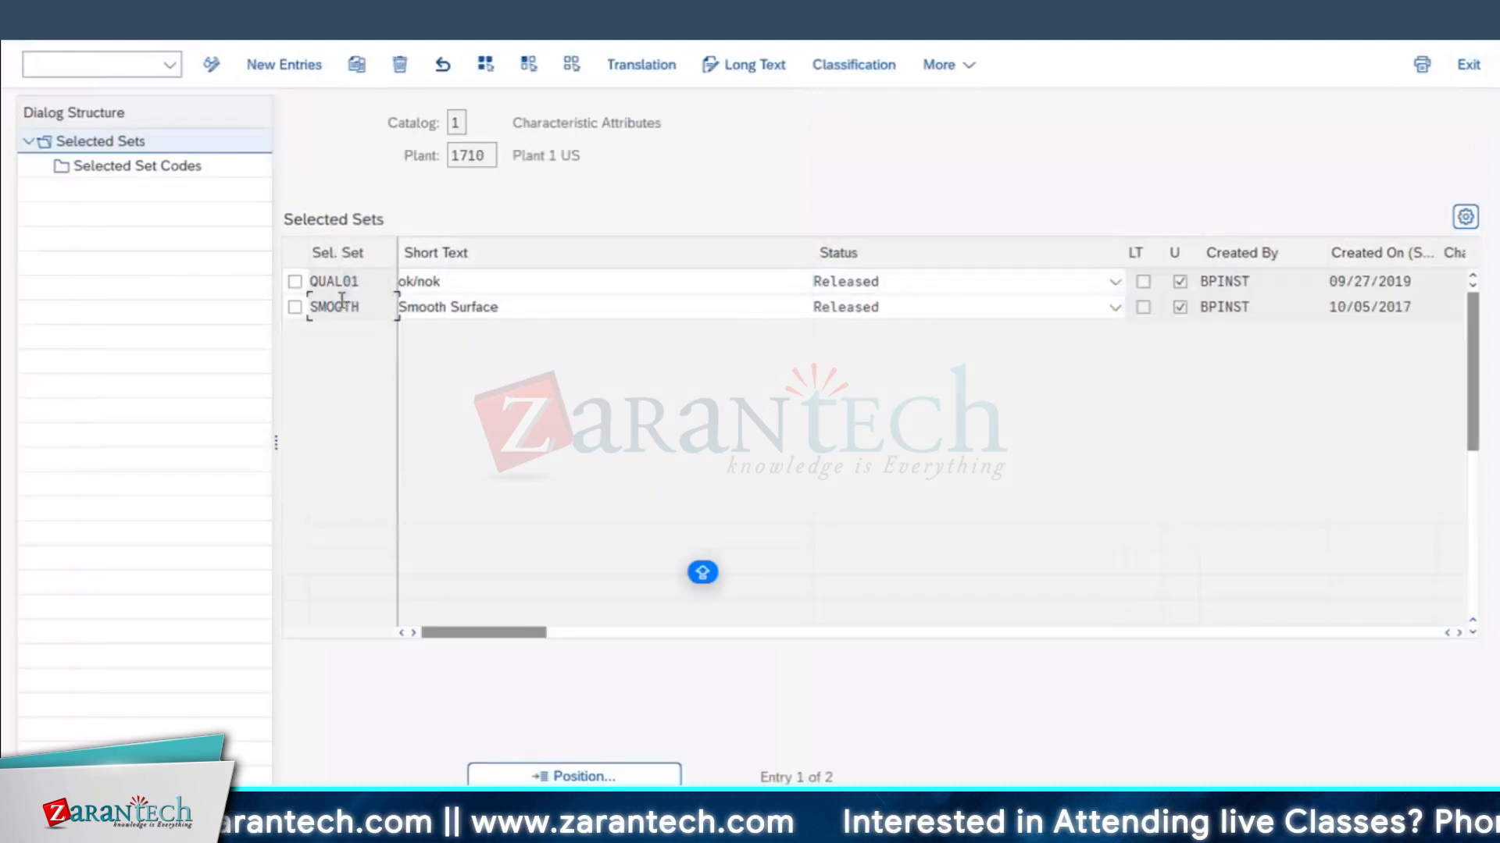
click(269, 65)
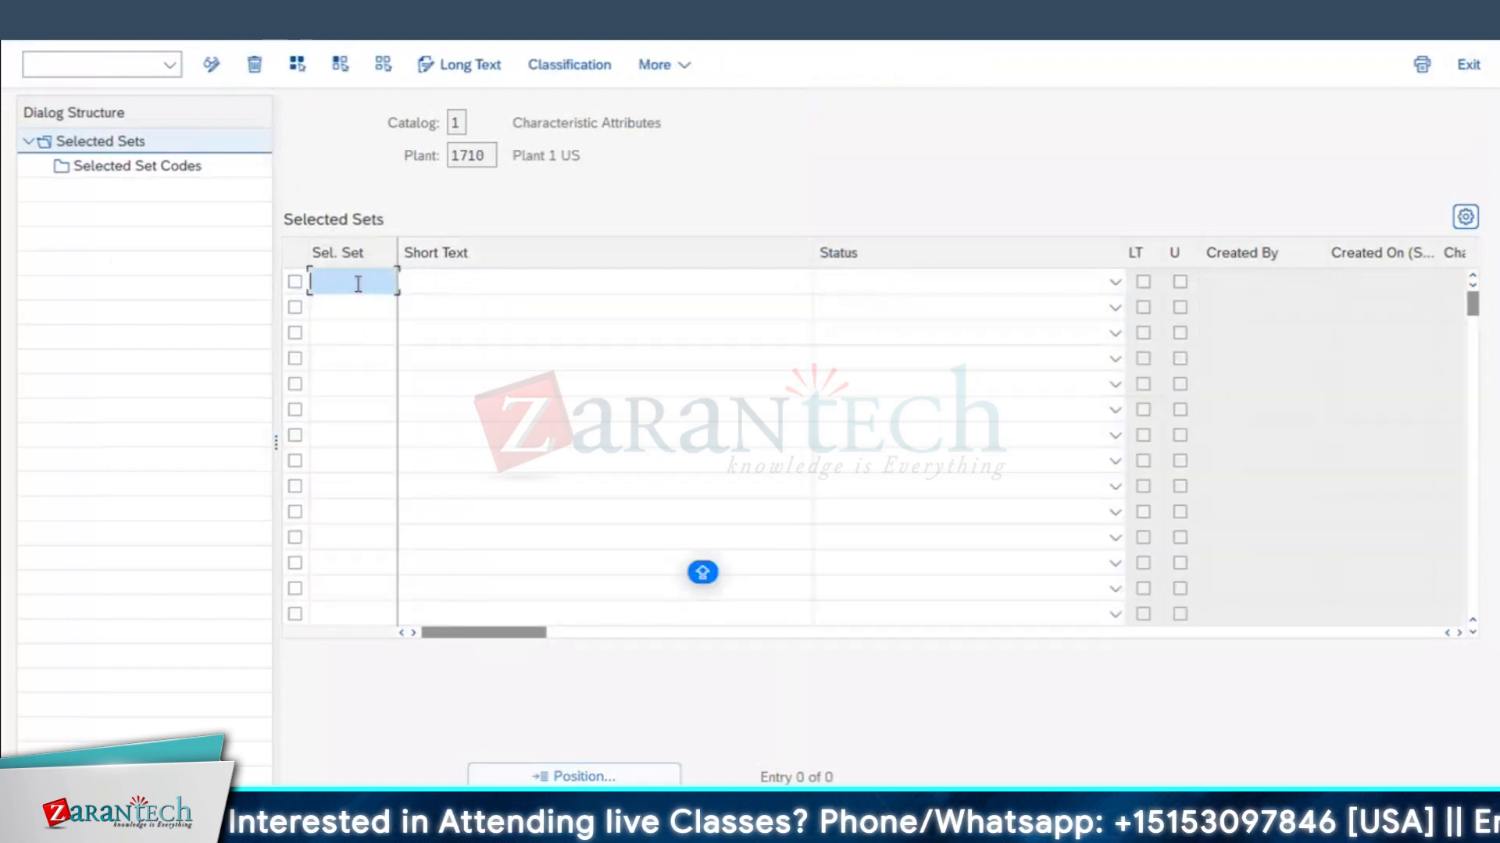
text(ZPM)
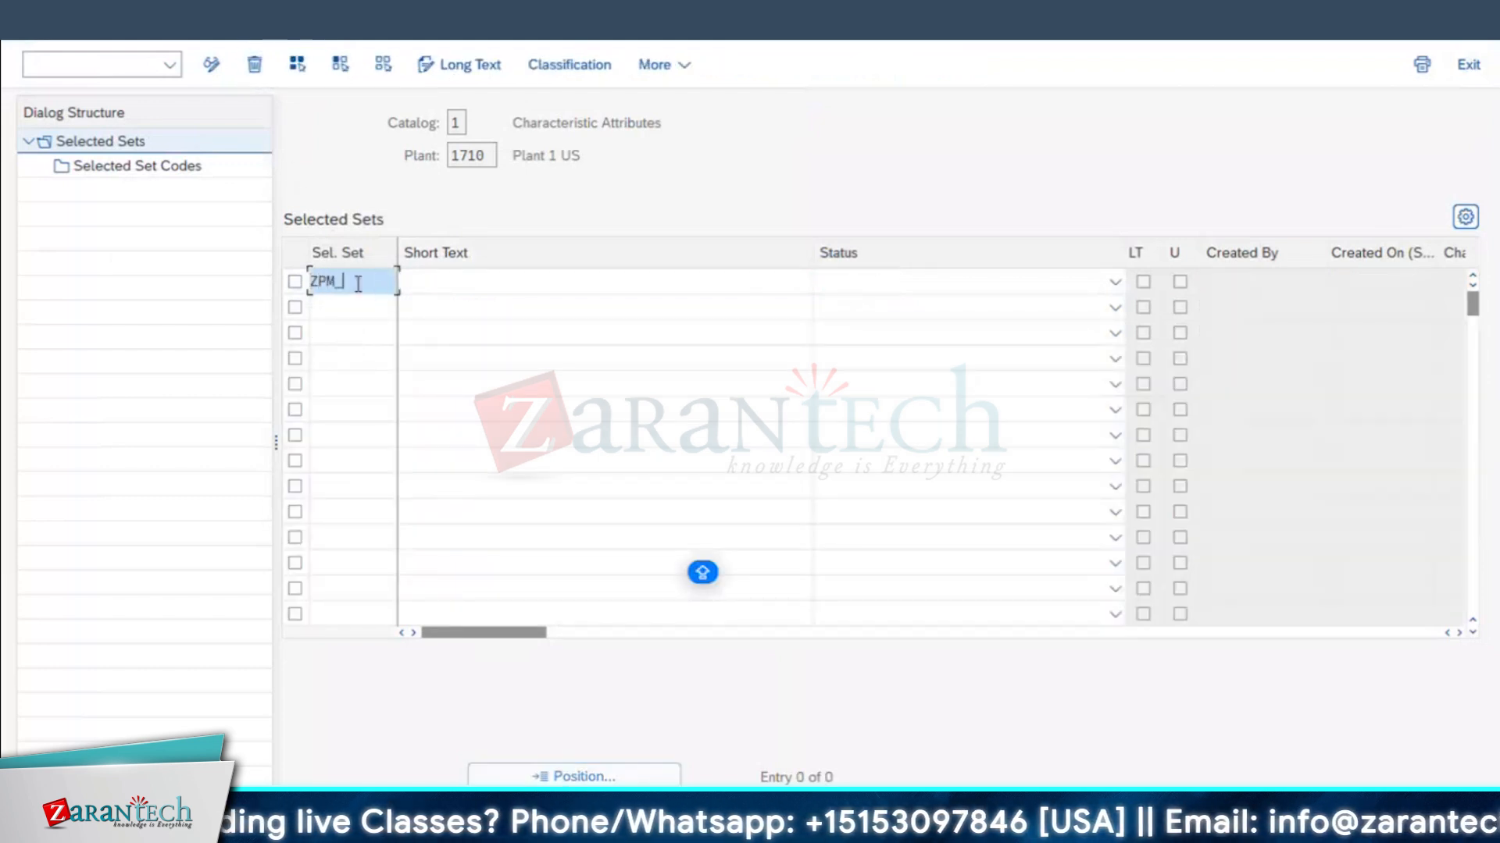
text(_100)
key(Tab)
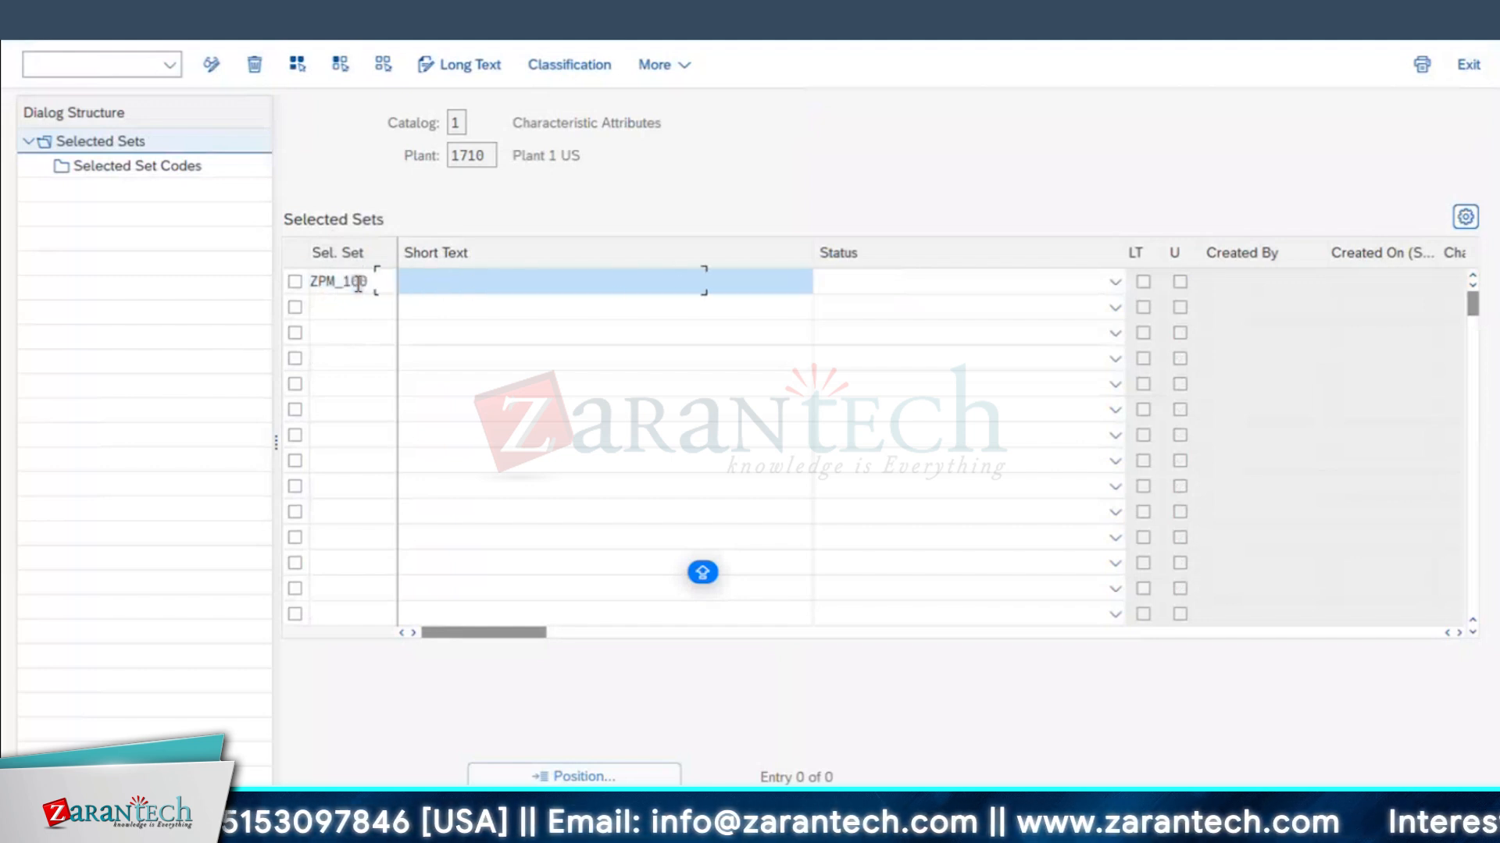
text(ZPM_100)
key(Tab)
key(r)
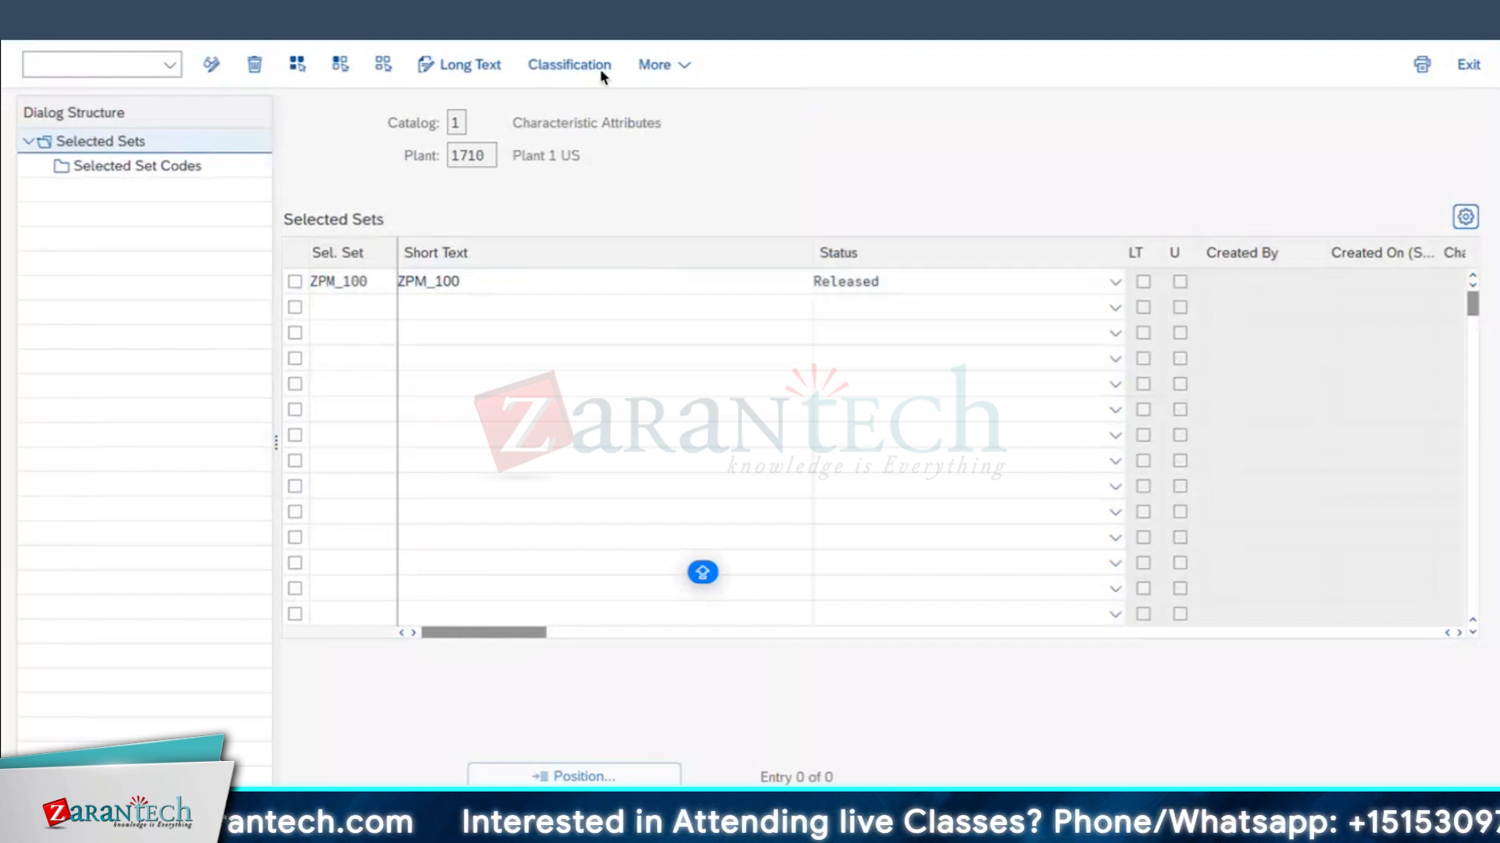
key(Return)
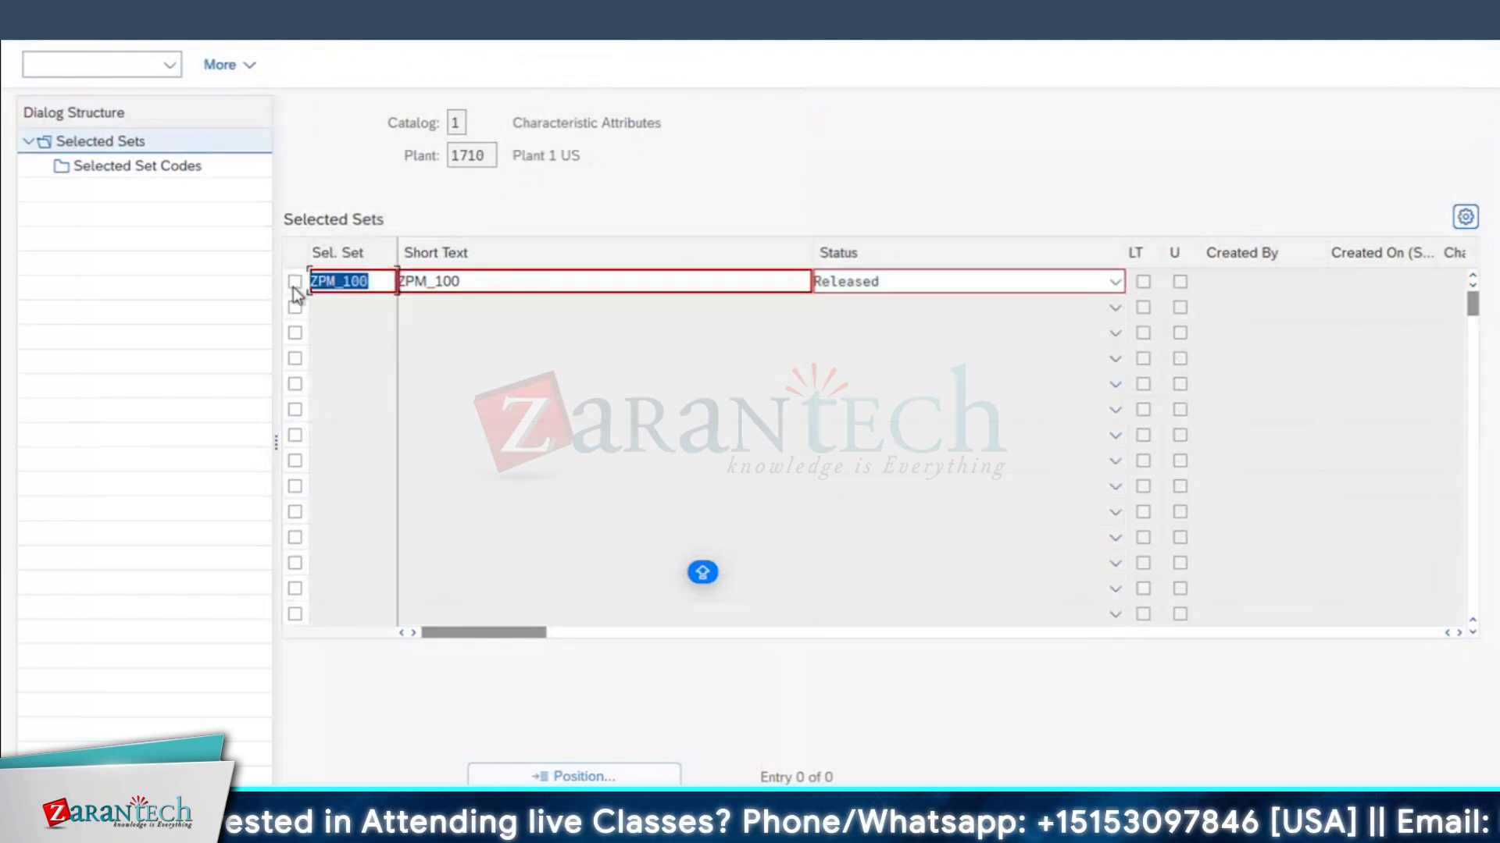
- Change the new selected set's name to ZPM100
click(342, 281)
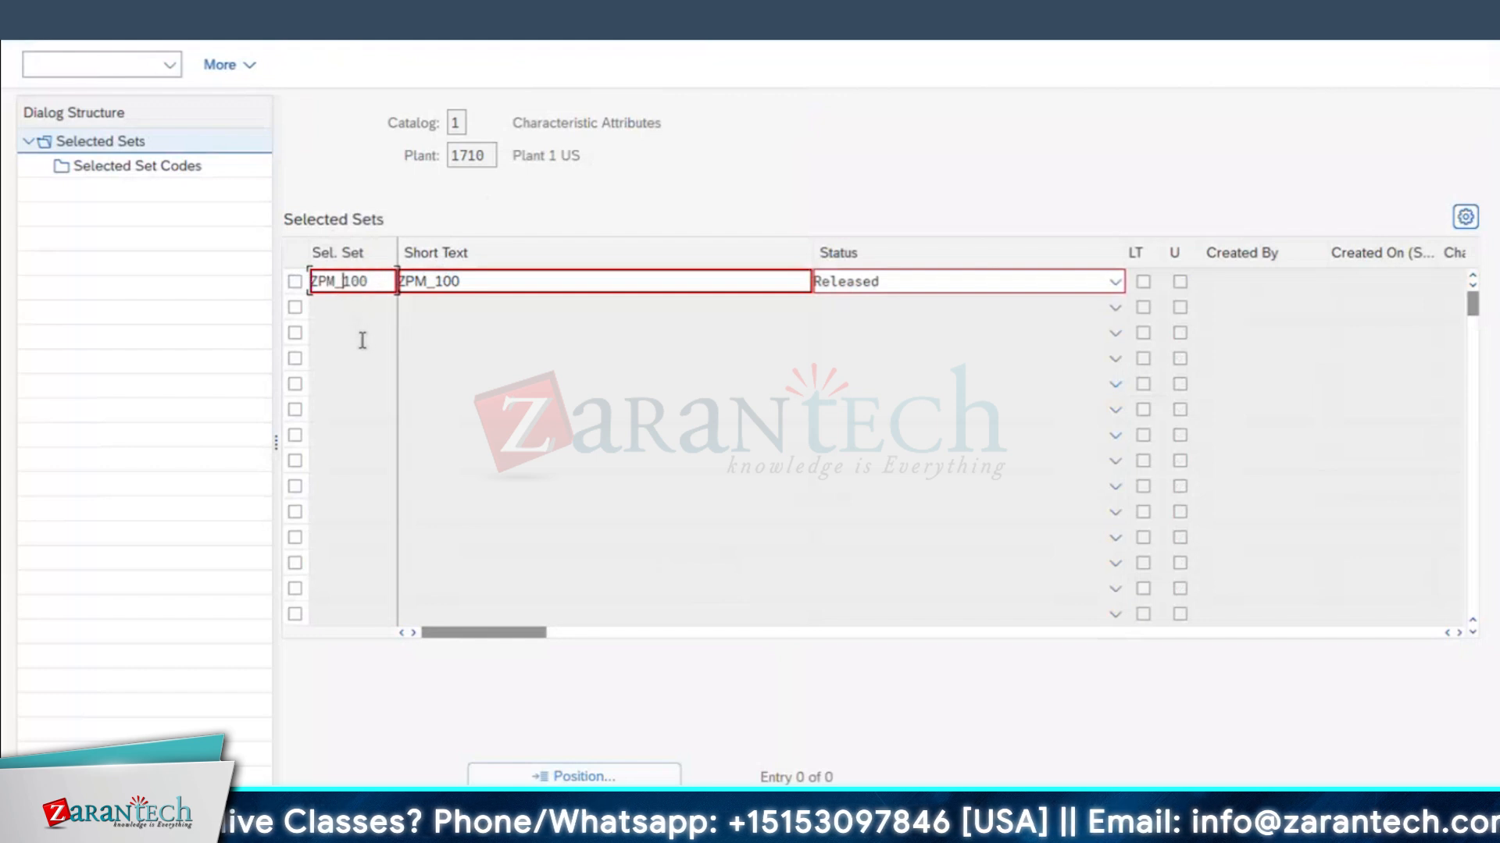
key(BackSpace)
key(Return)
- Start new selected set code entries for ZPM100 and open the multiple selection of codes
click(153, 170)
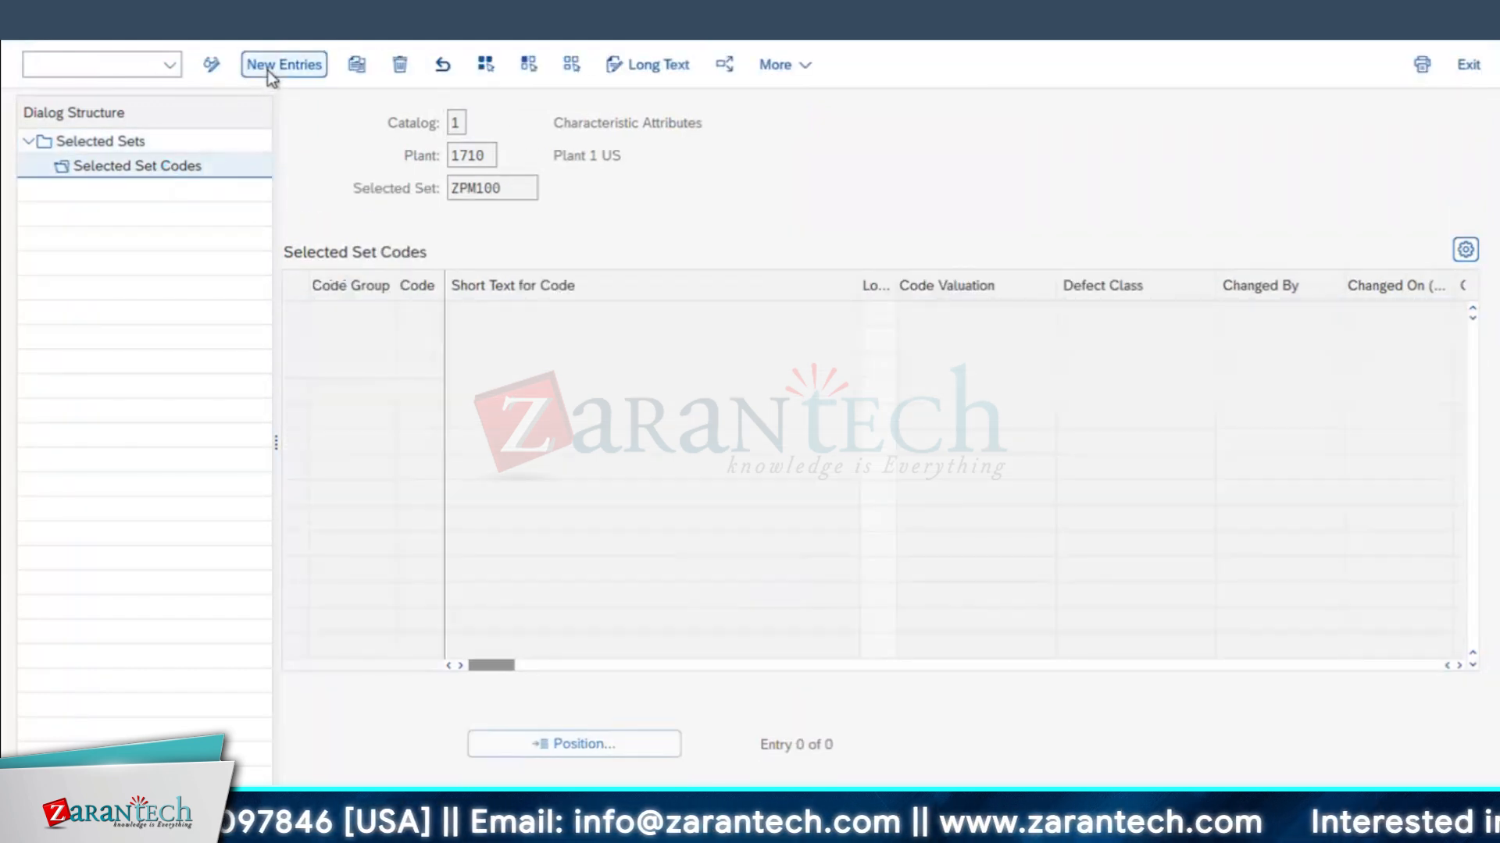
click(269, 66)
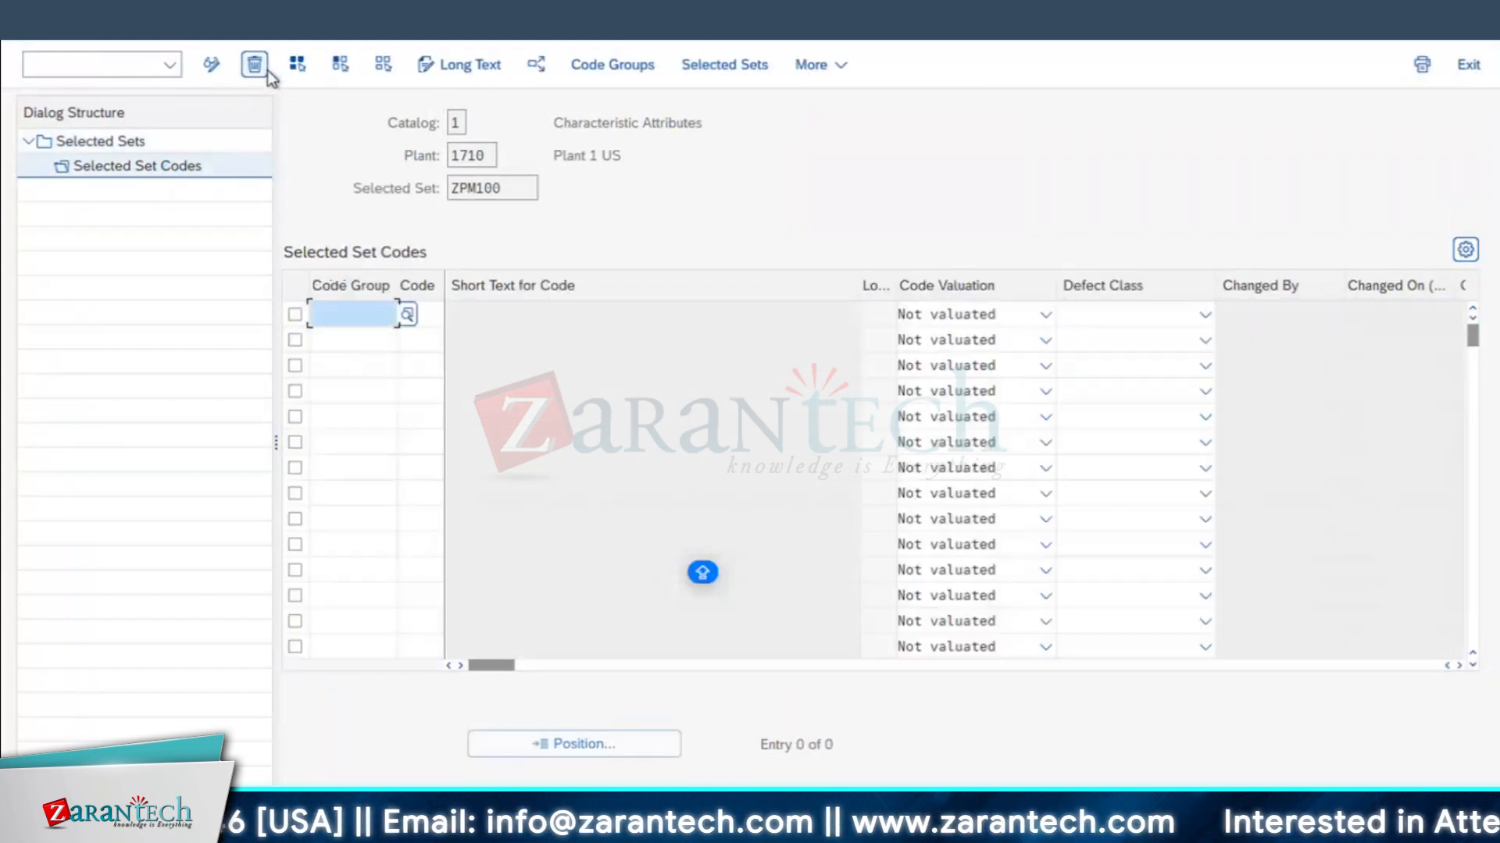
click(408, 315)
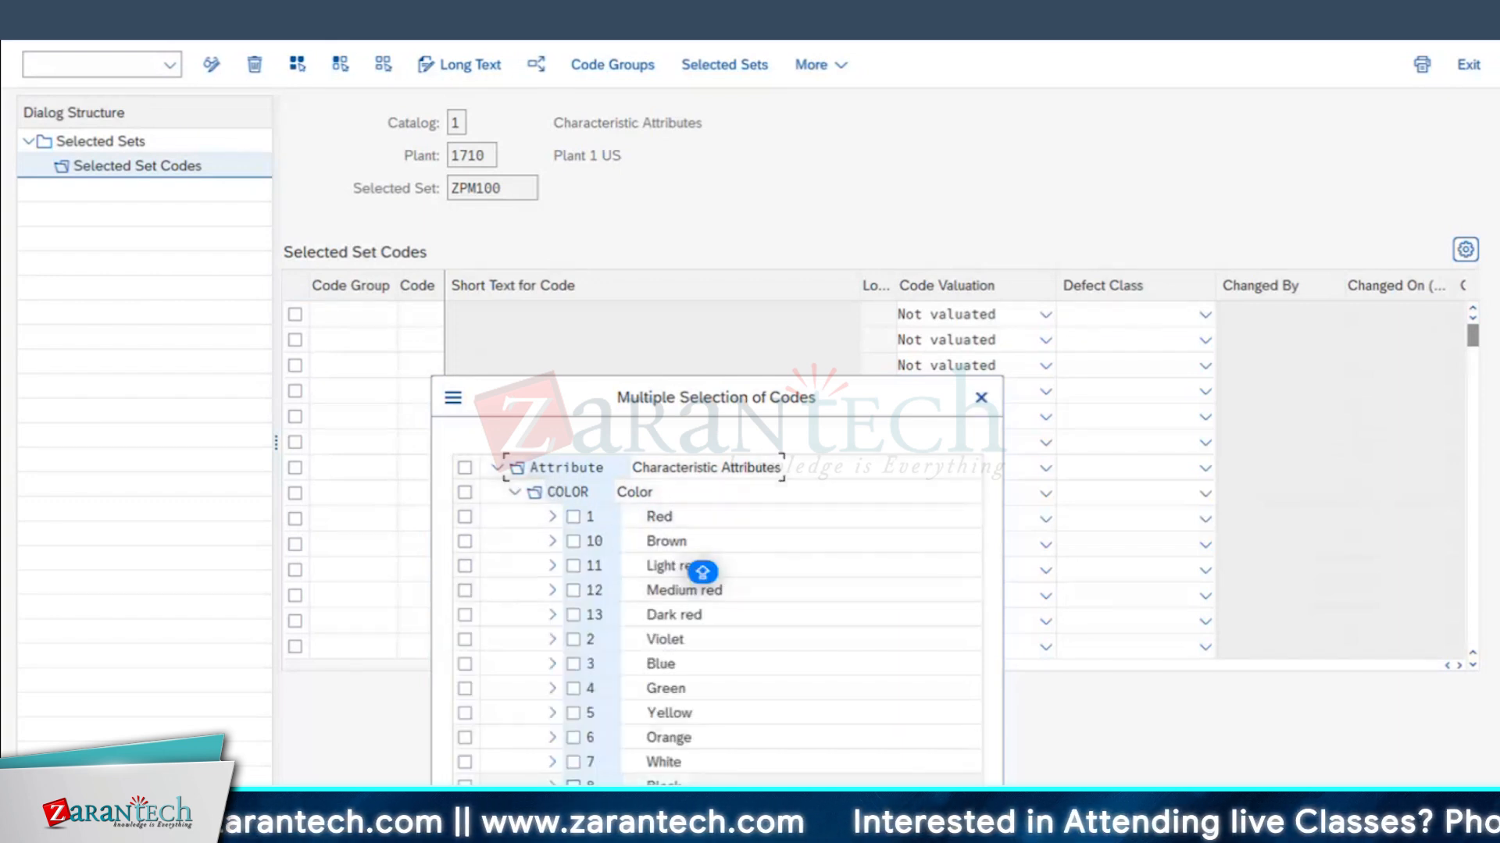
- Add COLOR codes 1 Red, 10 Brown, 11 Light red and 12 Medium red to selected set ZPM100
click(568, 492)
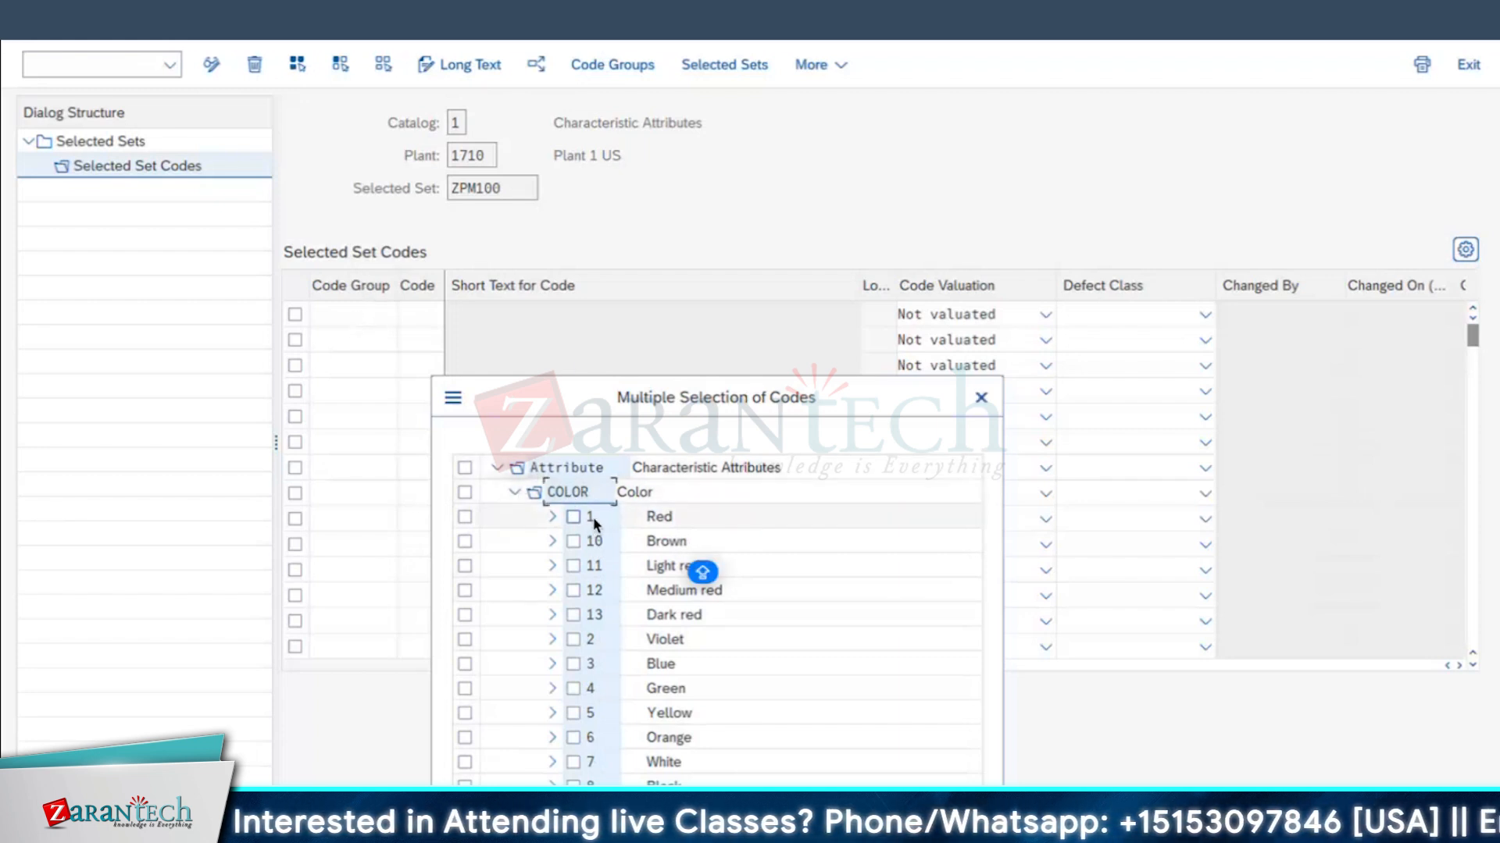
click(515, 492)
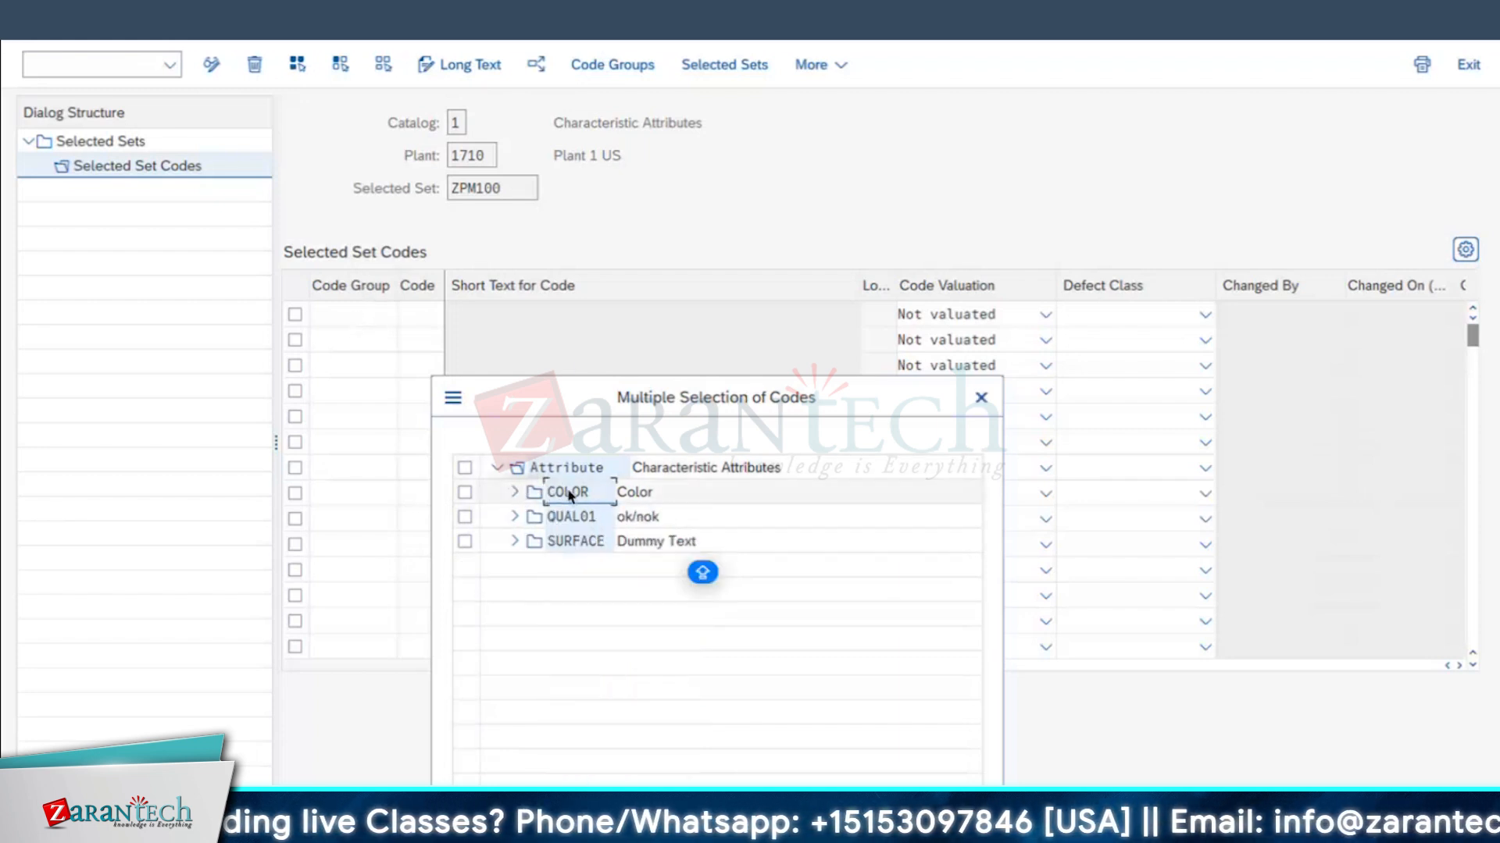
click(514, 492)
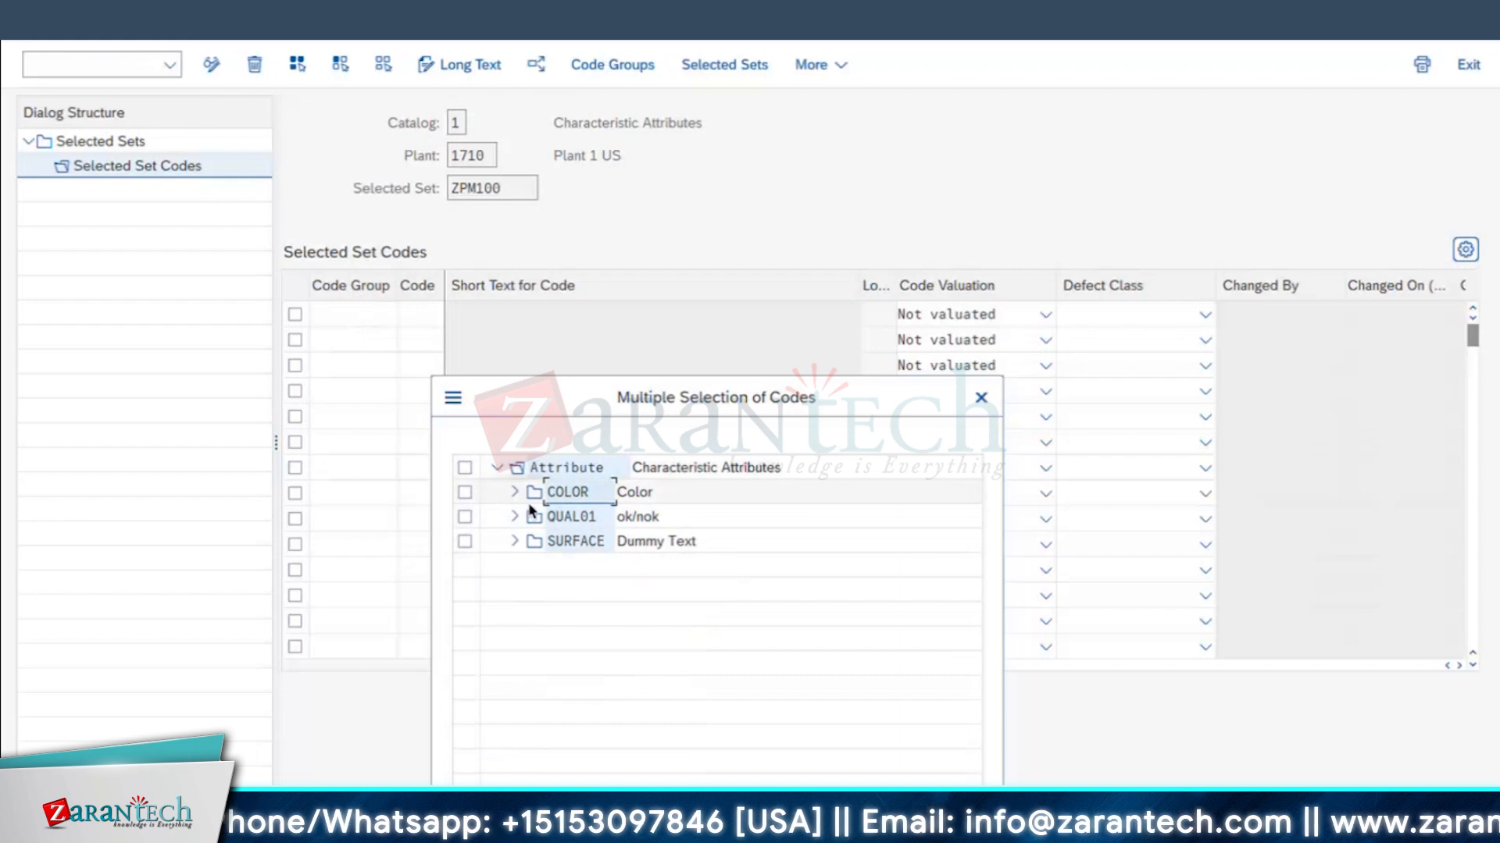
click(574, 517)
click(574, 541)
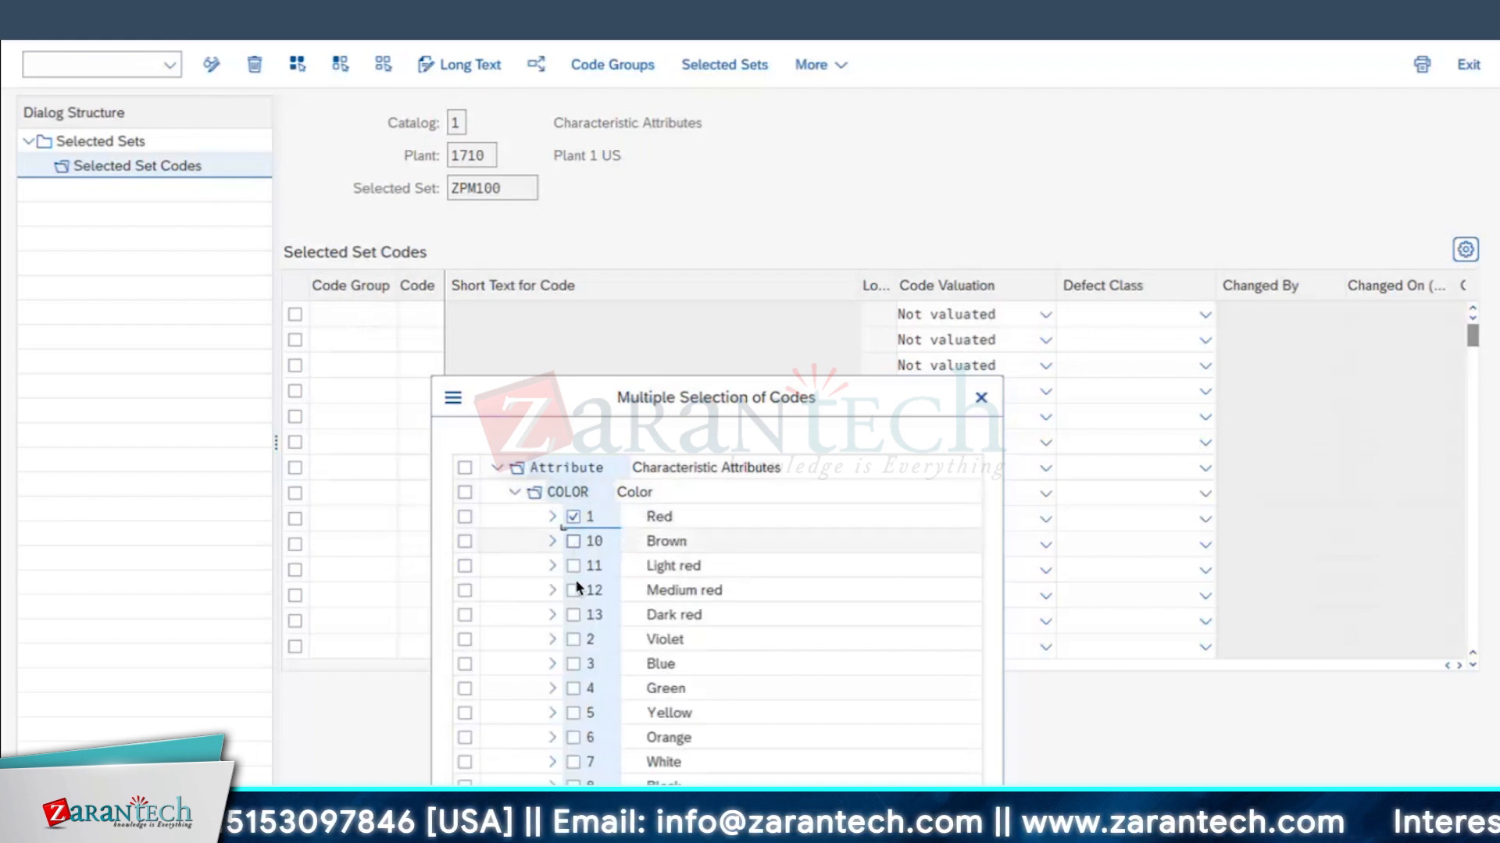
click(573, 567)
click(573, 591)
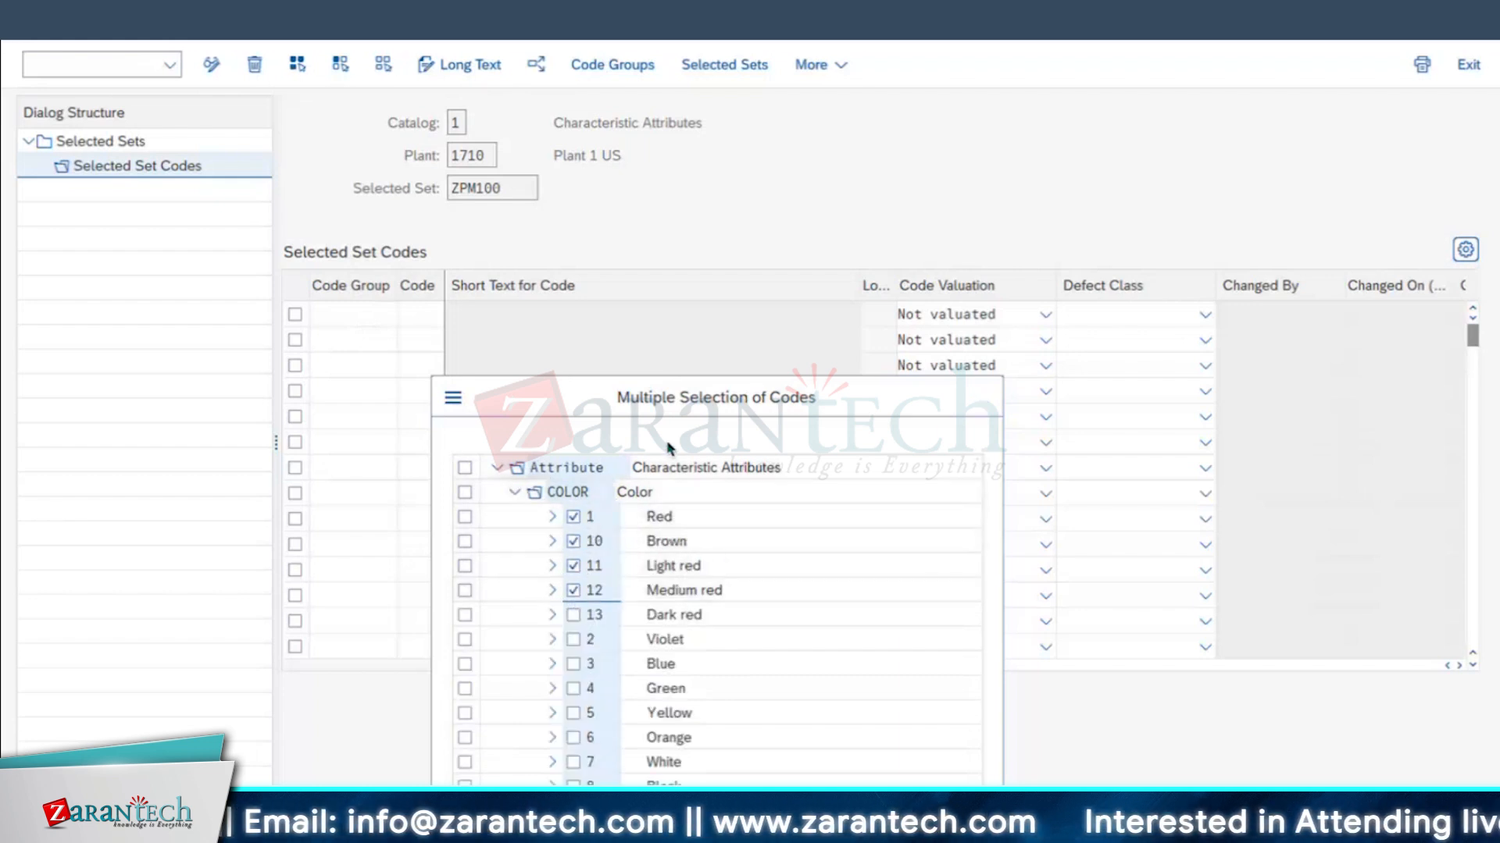
drag(726, 193, 795, 11)
click(980, 801)
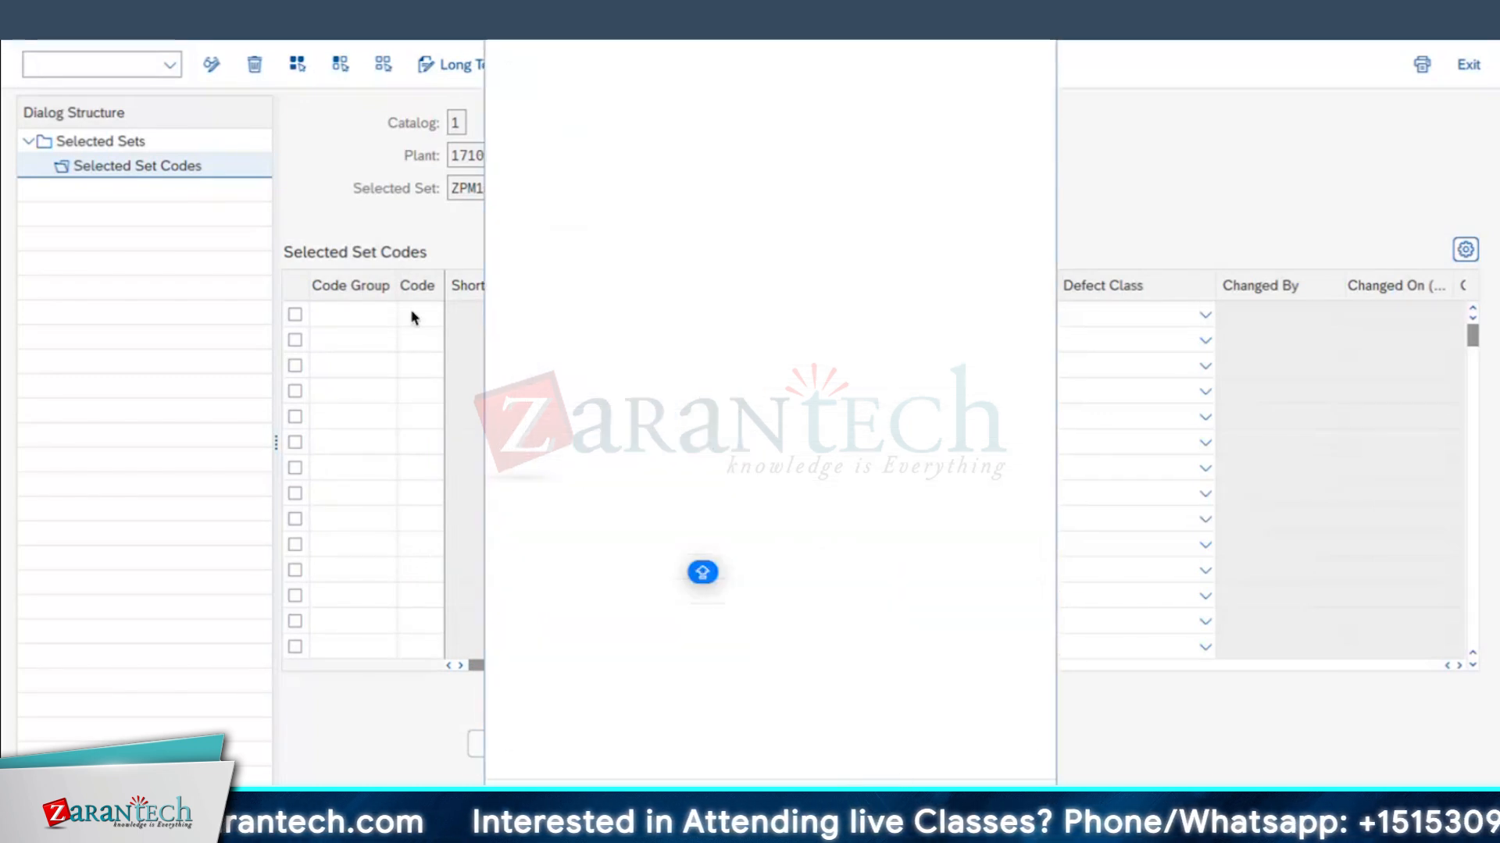
- Add codes NOK and OK from code group QUAL01 to the selected set
click(336, 422)
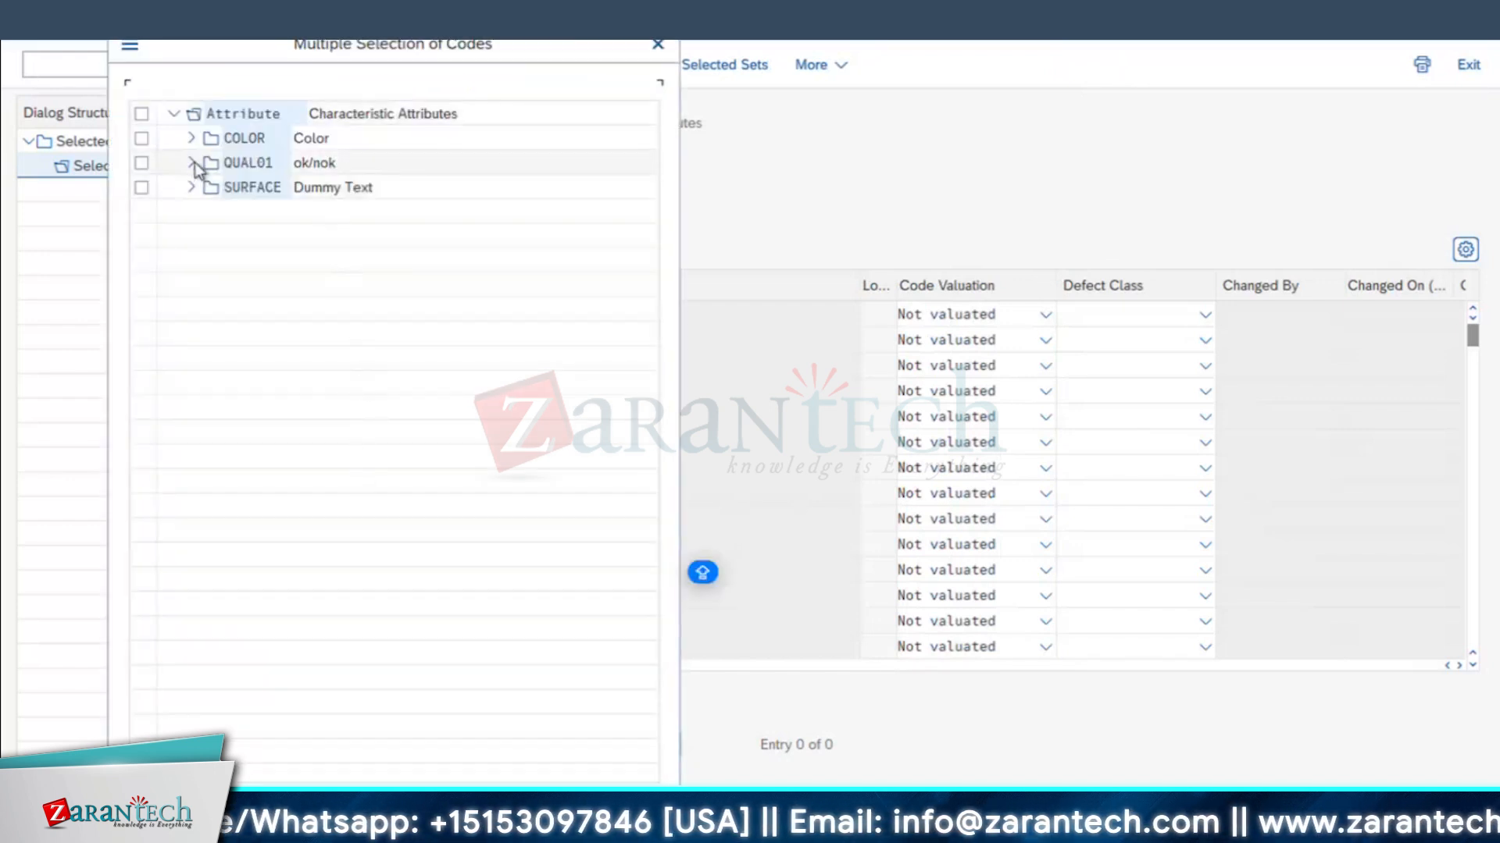
click(192, 163)
click(250, 188)
click(250, 212)
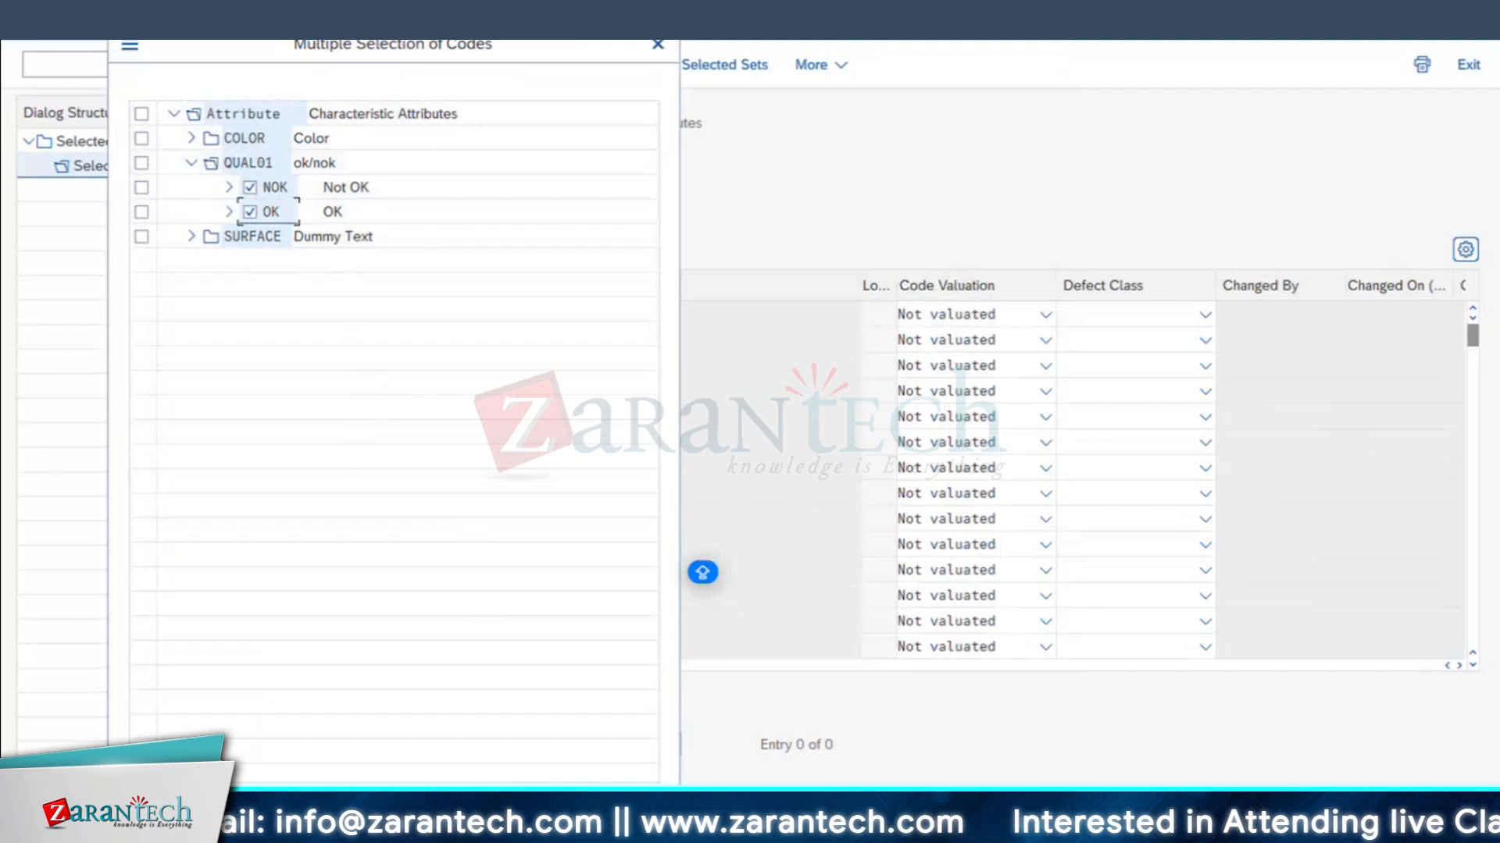
key(Return)
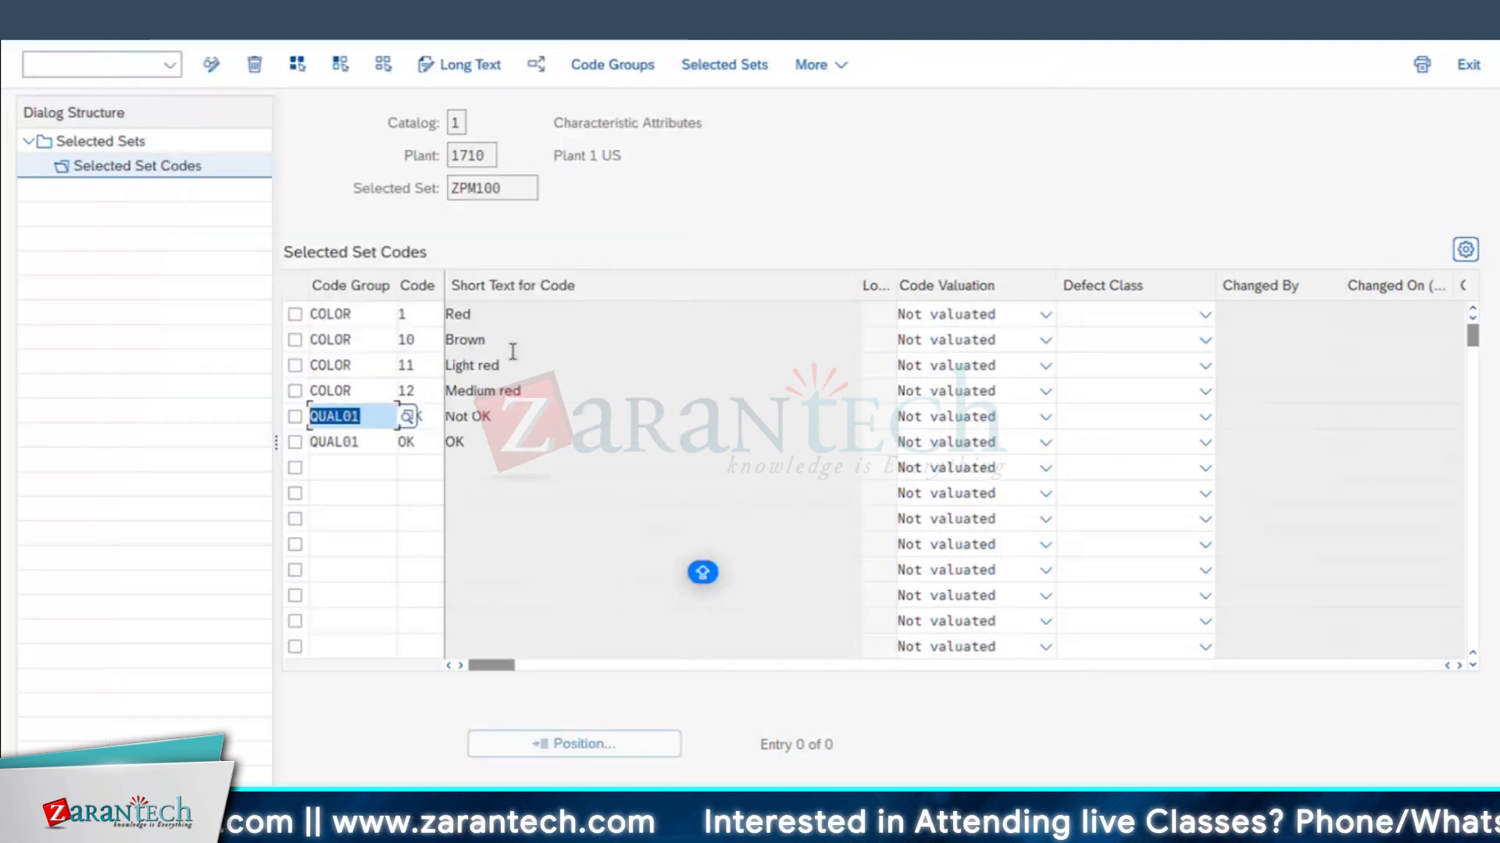
- Narrow the Short Text for Code column in the selected set codes table
drag(857, 282, 610, 289)
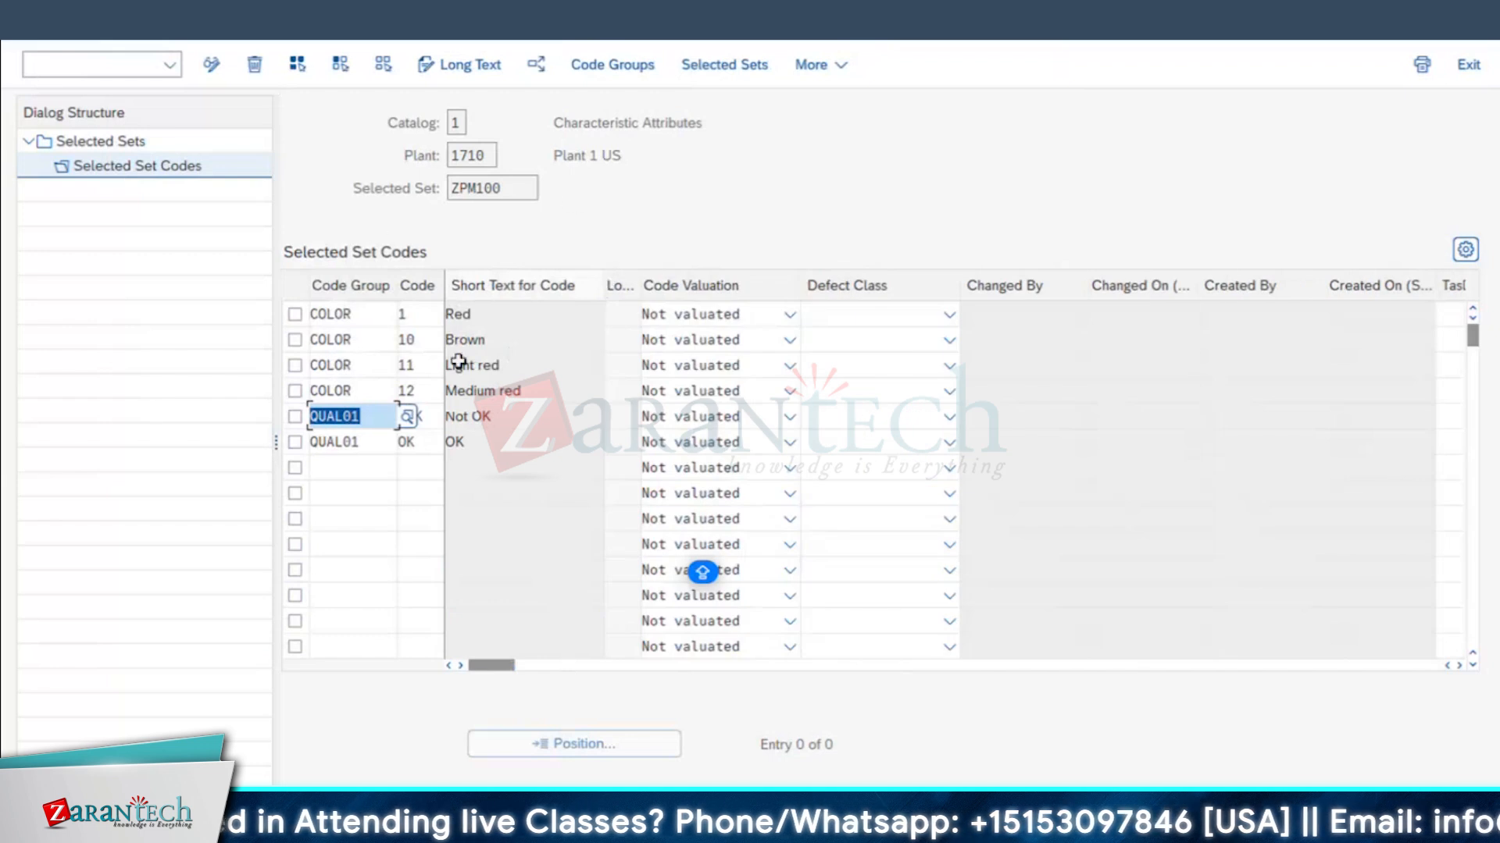
click(419, 417)
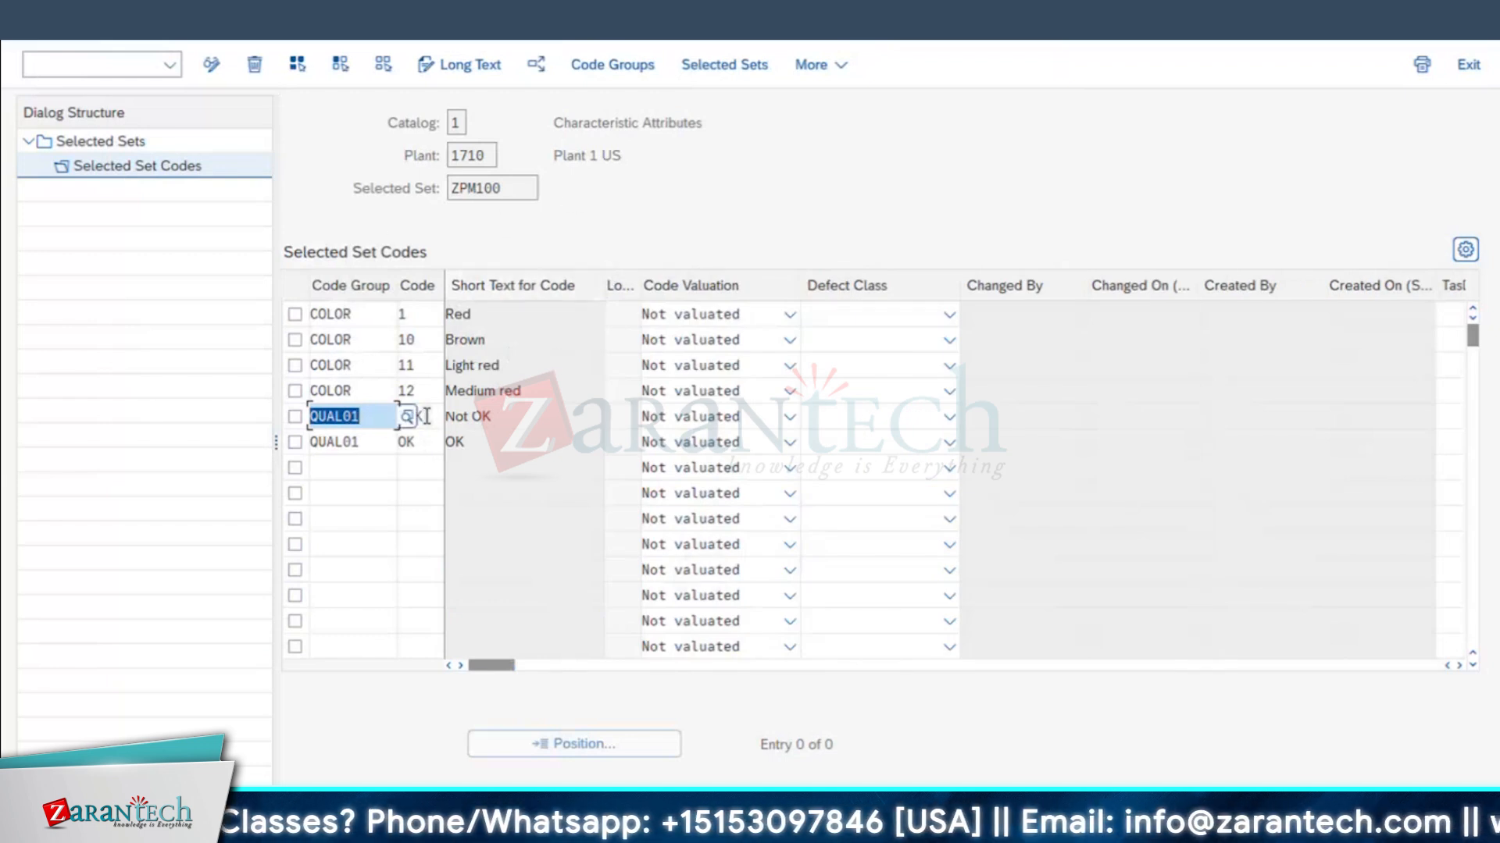
text(NOK)
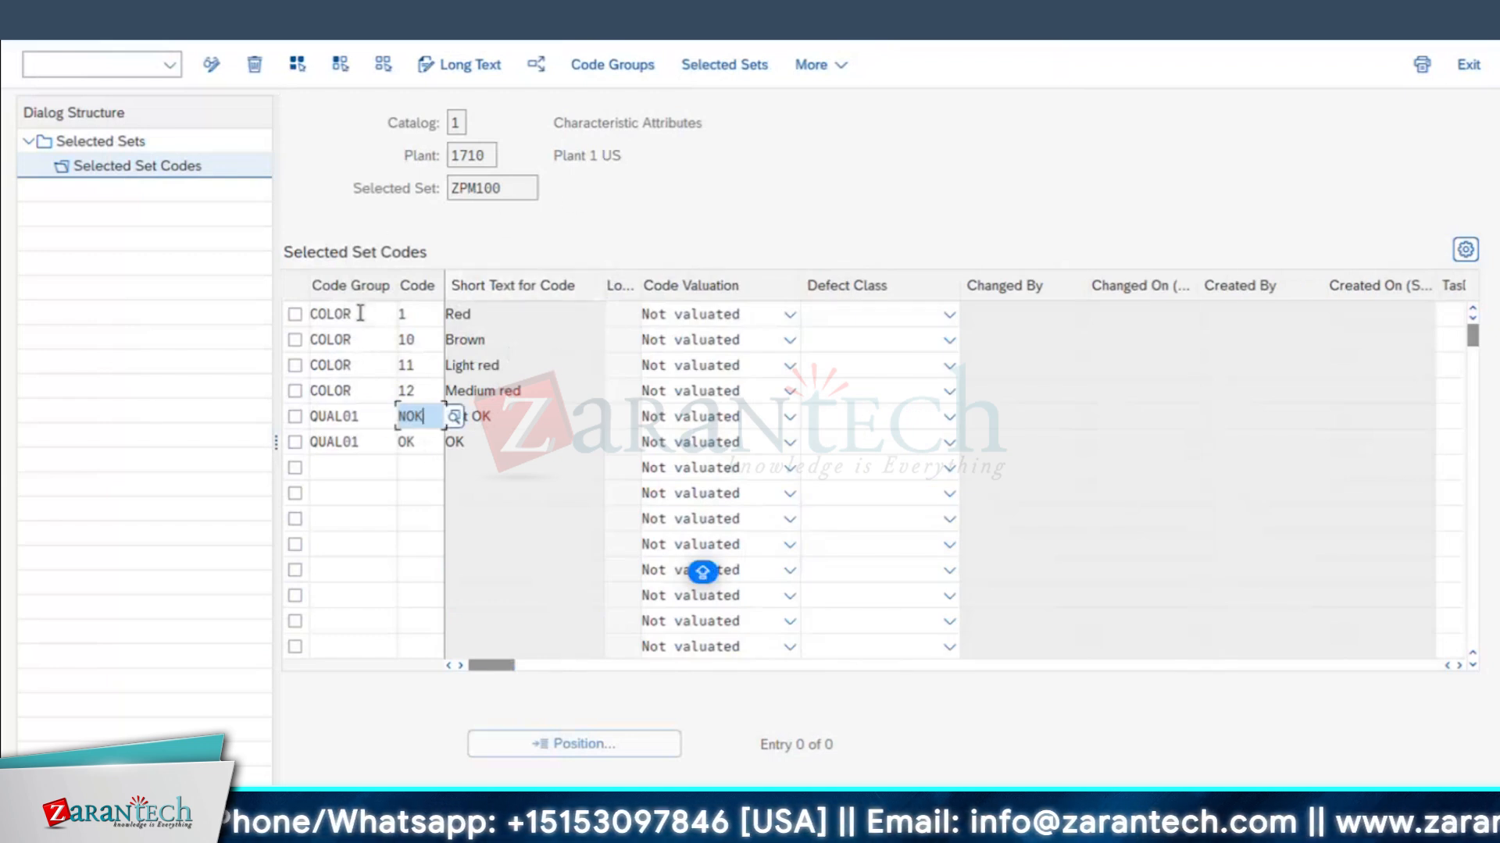
click(473, 312)
key(Down)
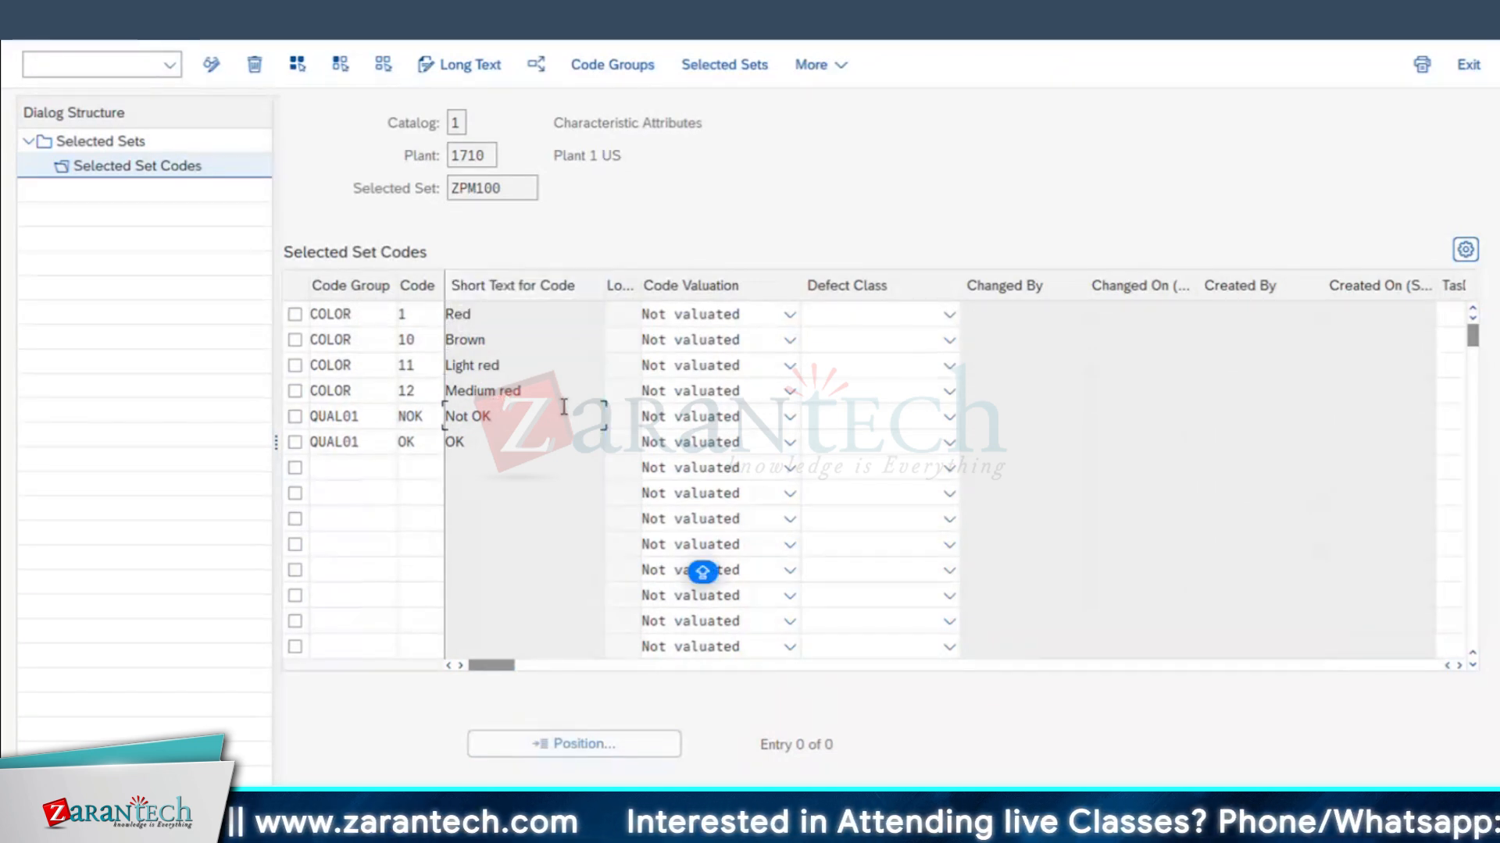
key(Caps_Lock)
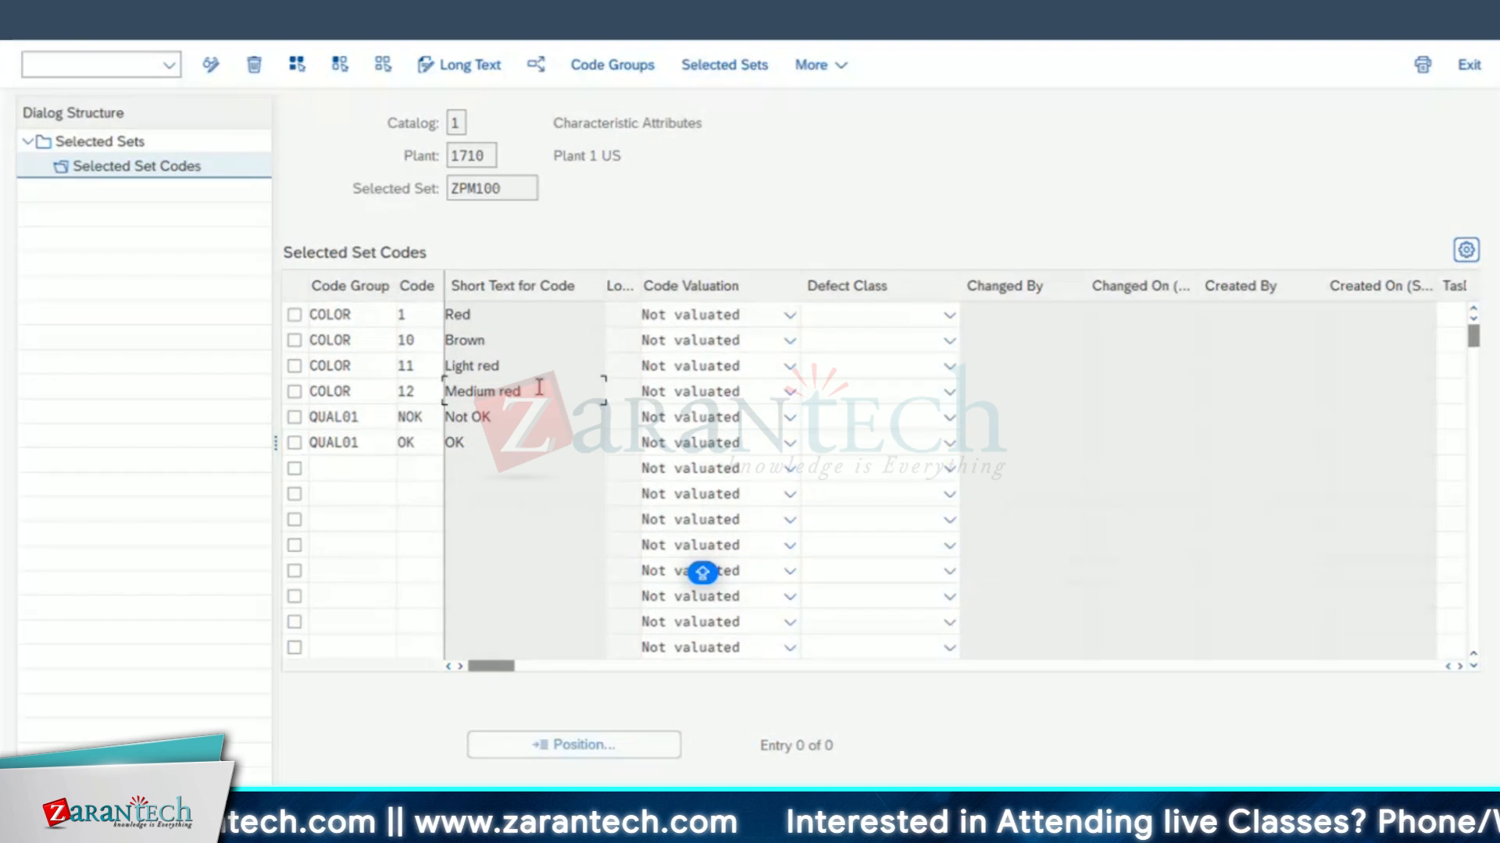
- Leave Red's defect class blank, and set Brown to Minor defect A and Light red to Minor defect B
click(863, 315)
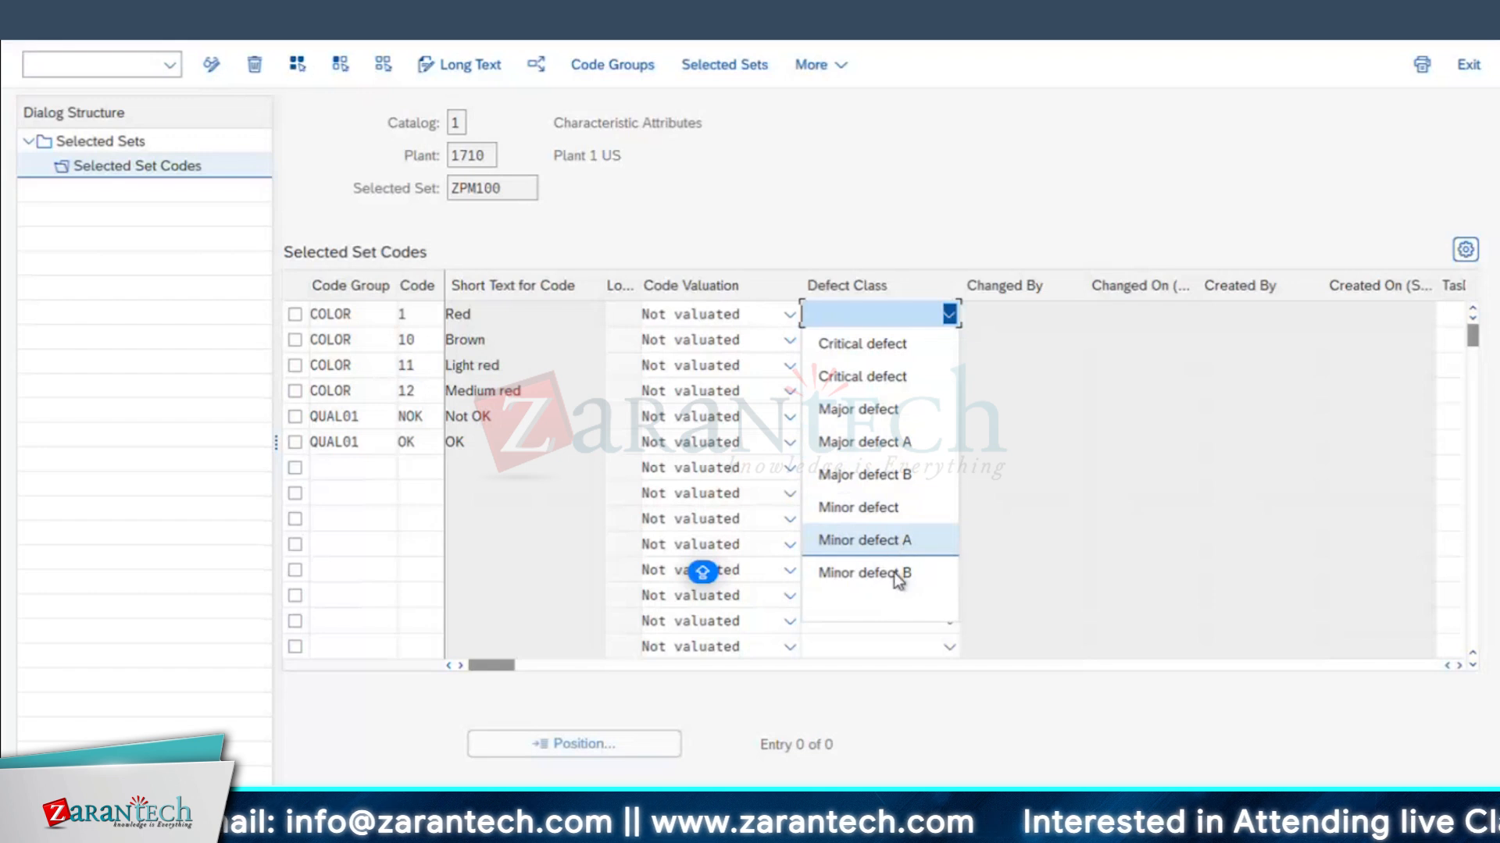
click(874, 607)
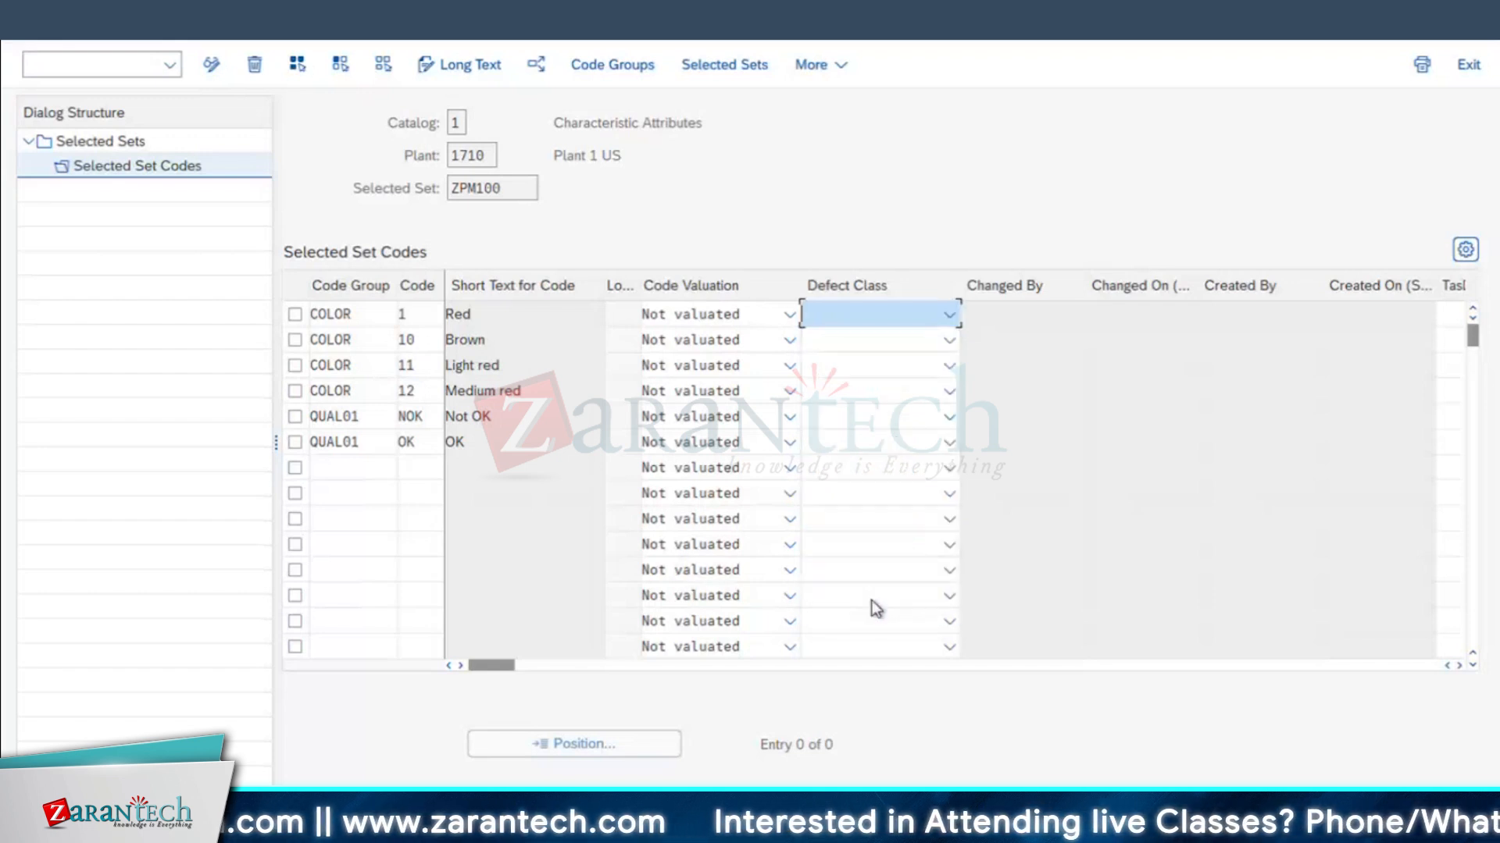
click(951, 342)
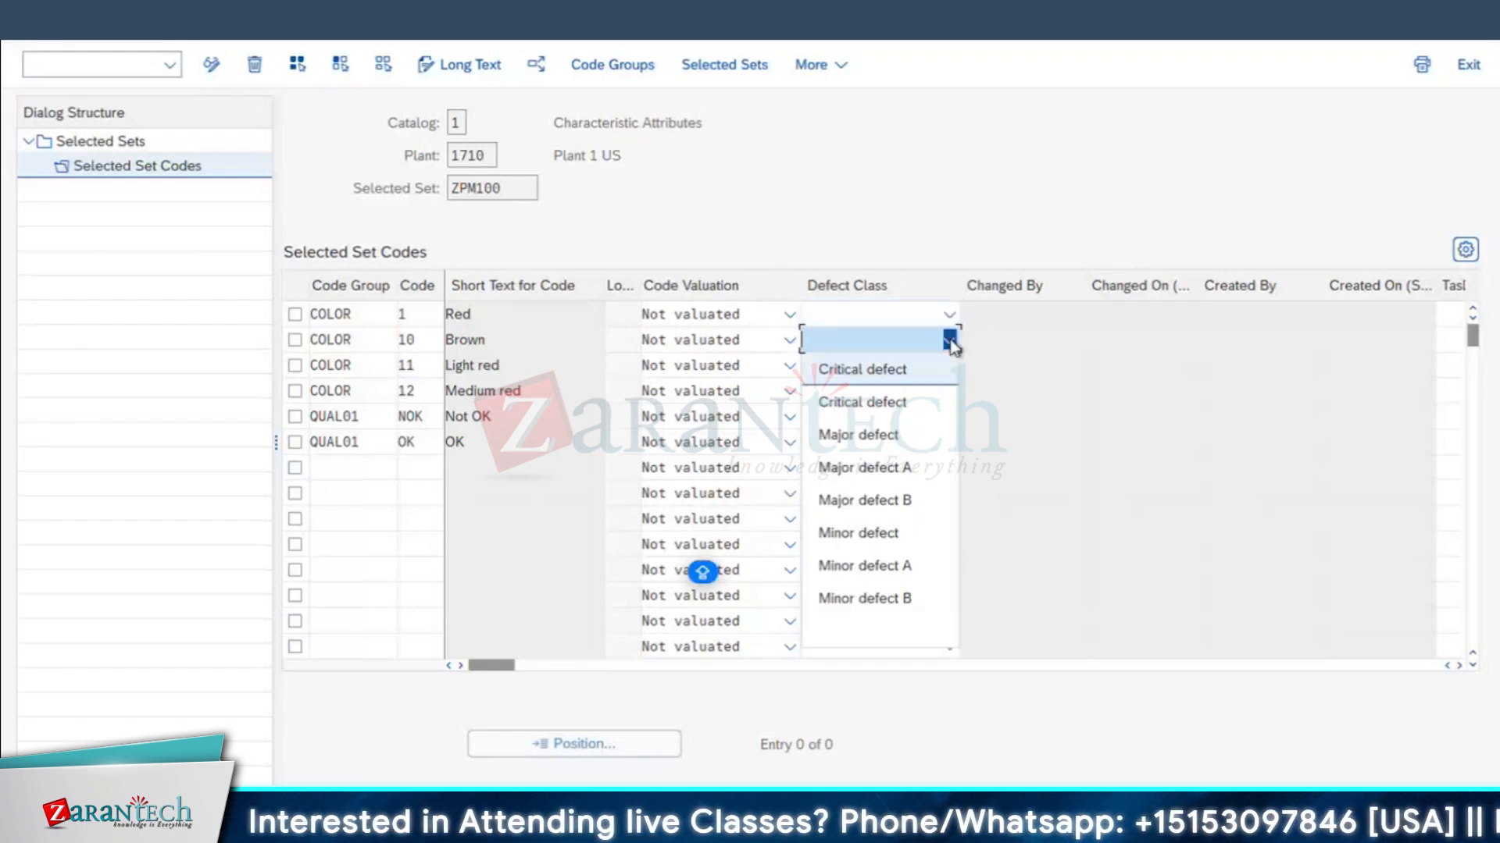
click(881, 566)
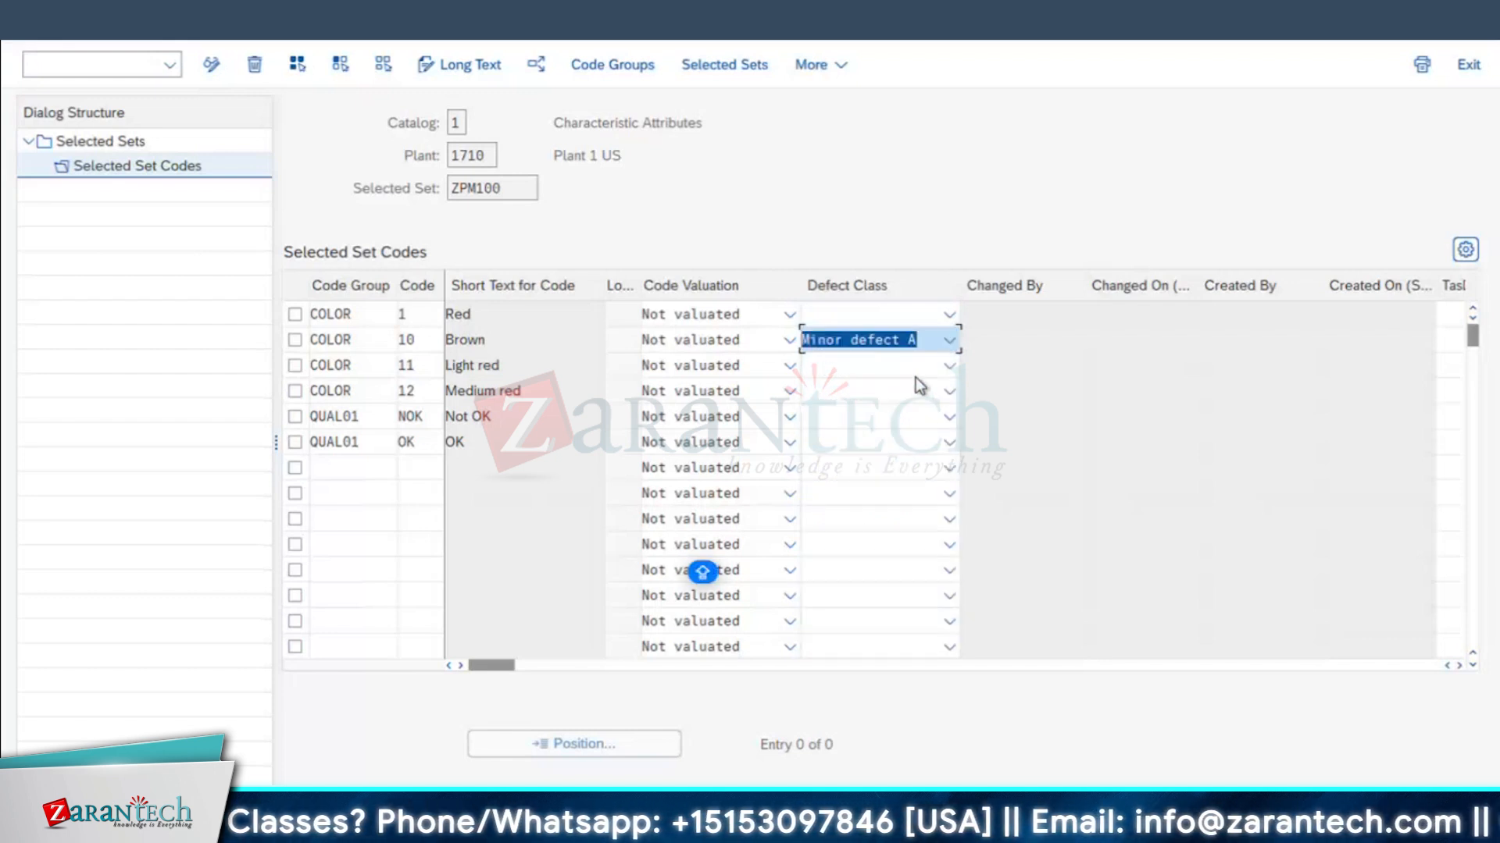
click(949, 366)
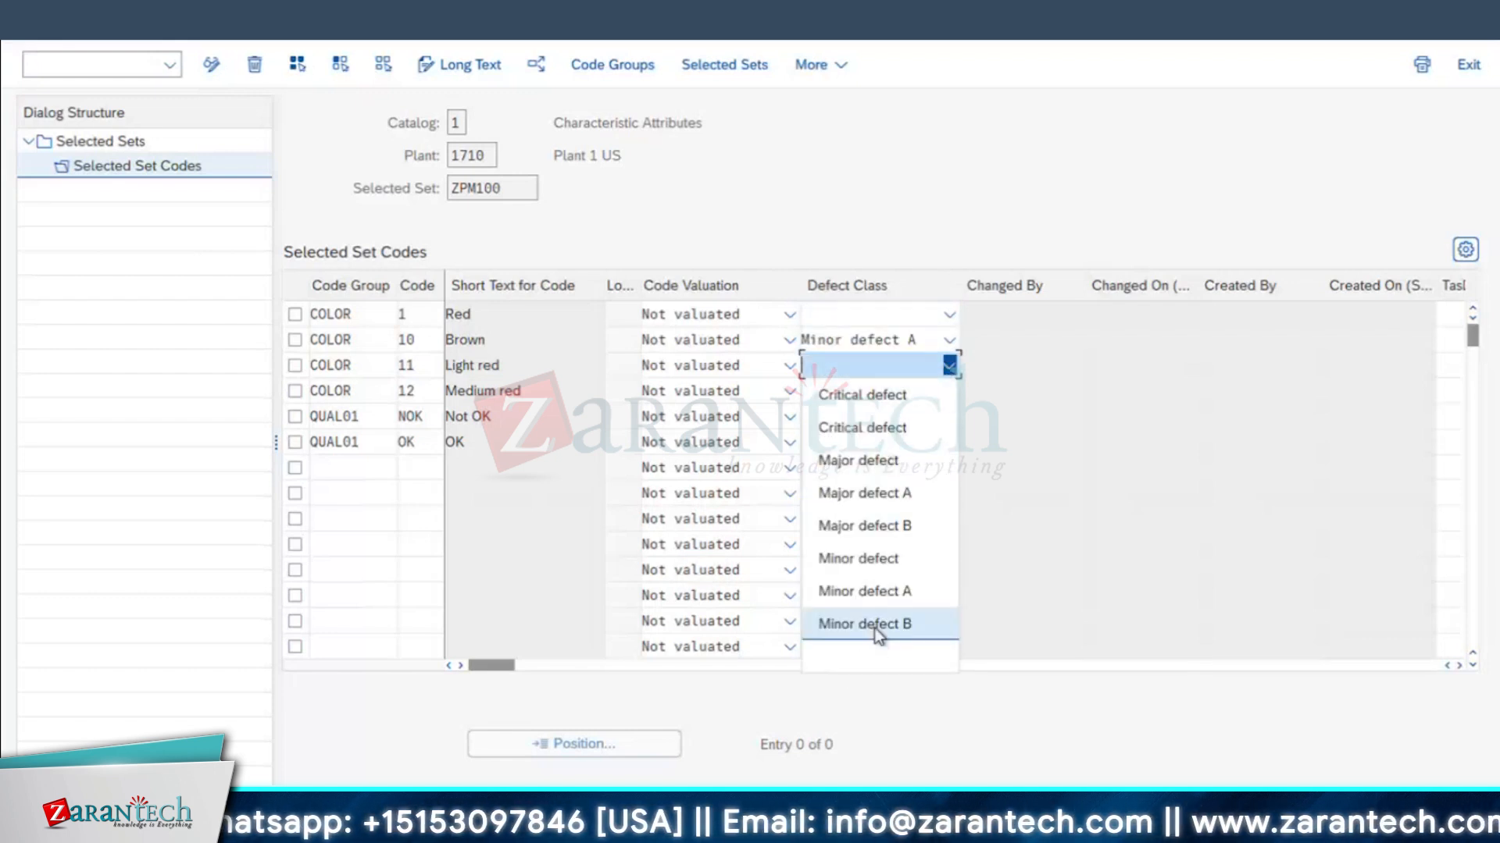
click(878, 624)
click(949, 390)
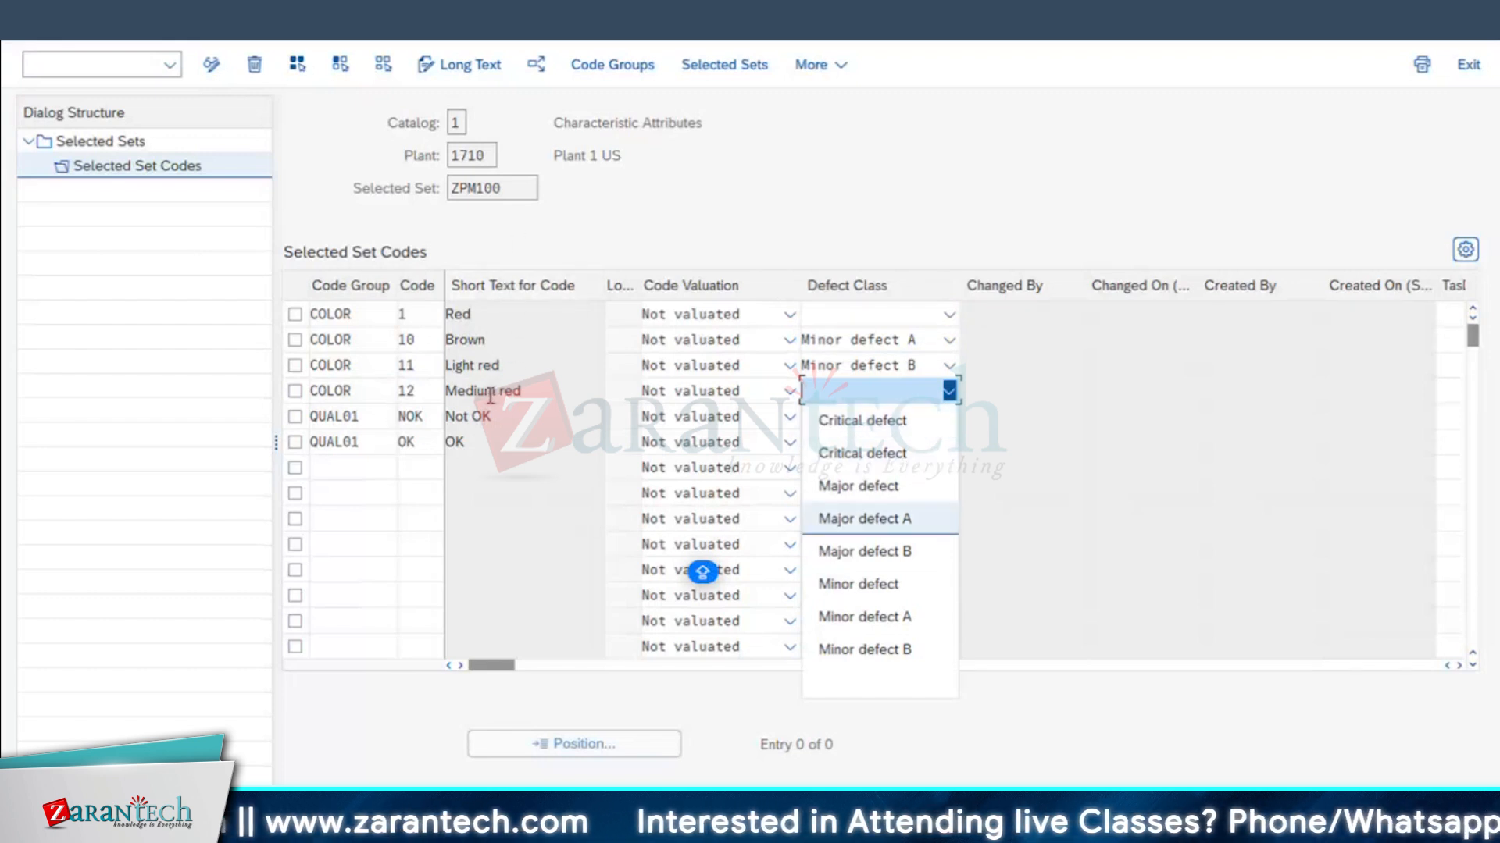
click(789, 322)
- Set the code valuation of Red and Brown to Accepted (OK)
click(789, 314)
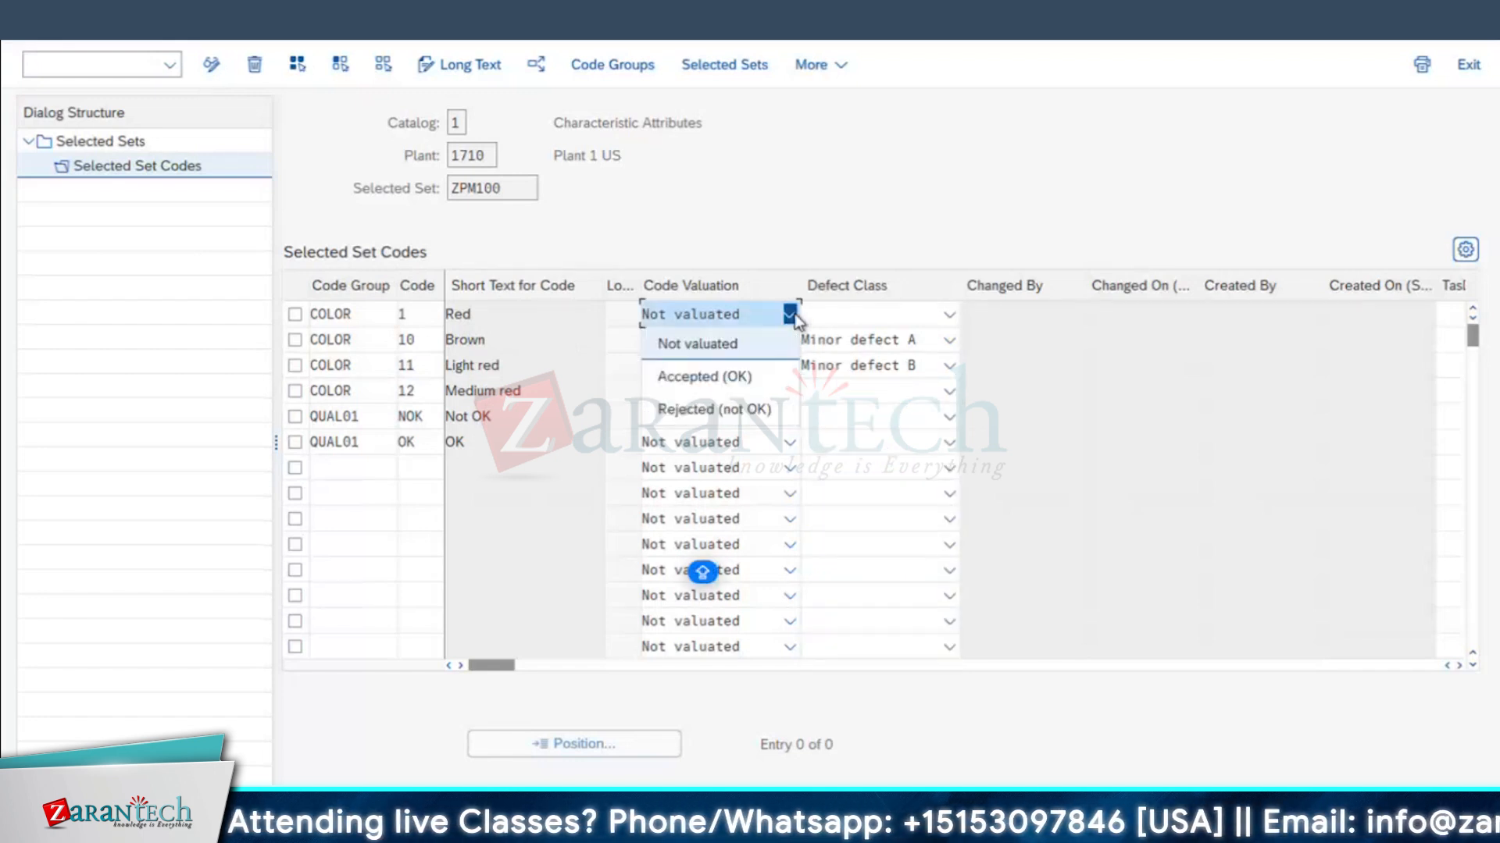
click(732, 378)
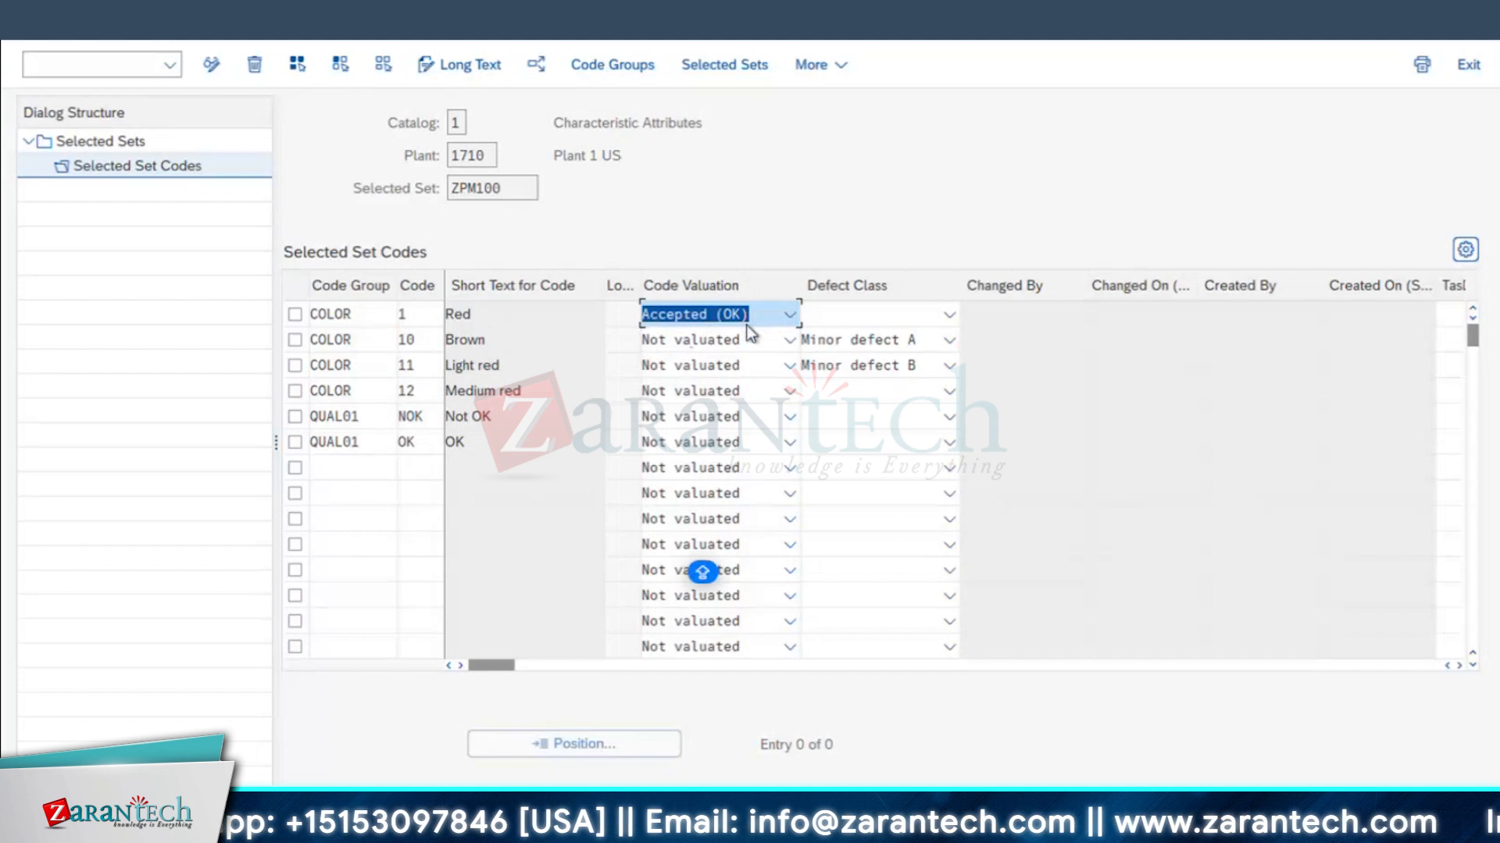
click(790, 340)
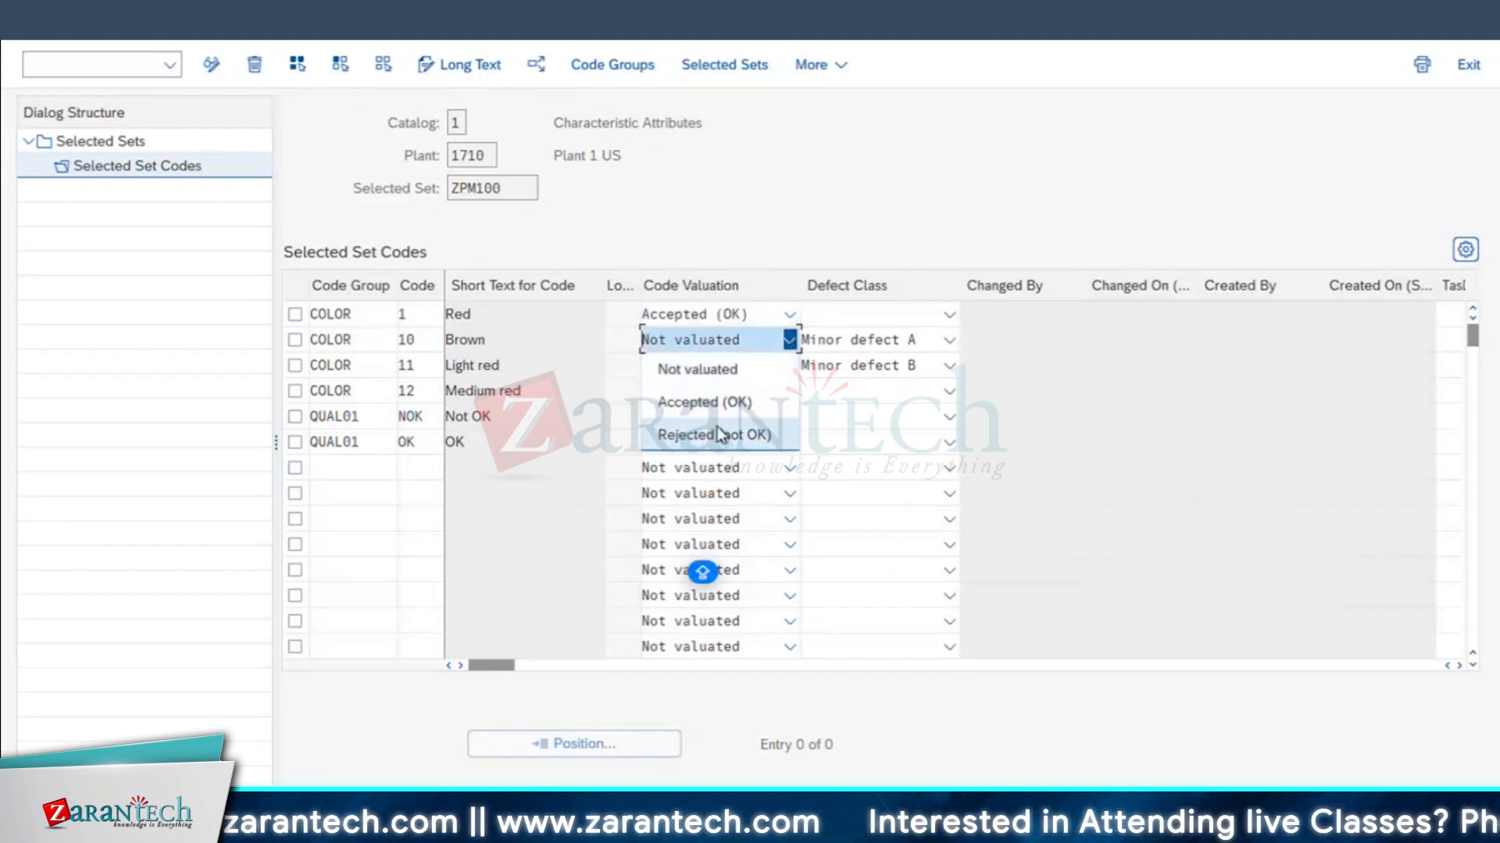
click(703, 402)
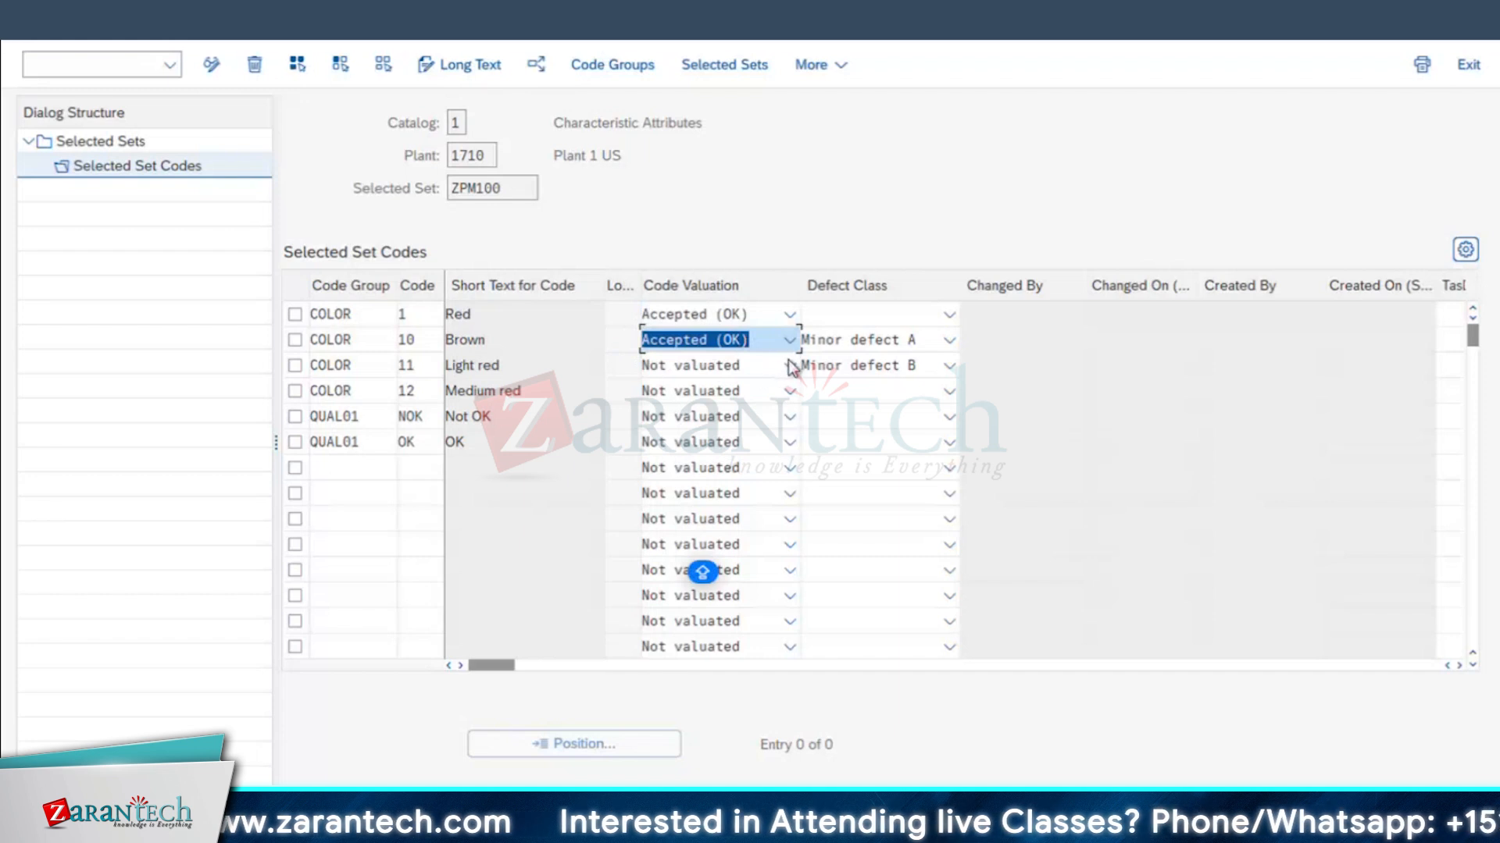
- Set the code valuation of Light red, Medium red and NOK to Rejected (not OK), and of OK to Accepted (OK)
click(789, 365)
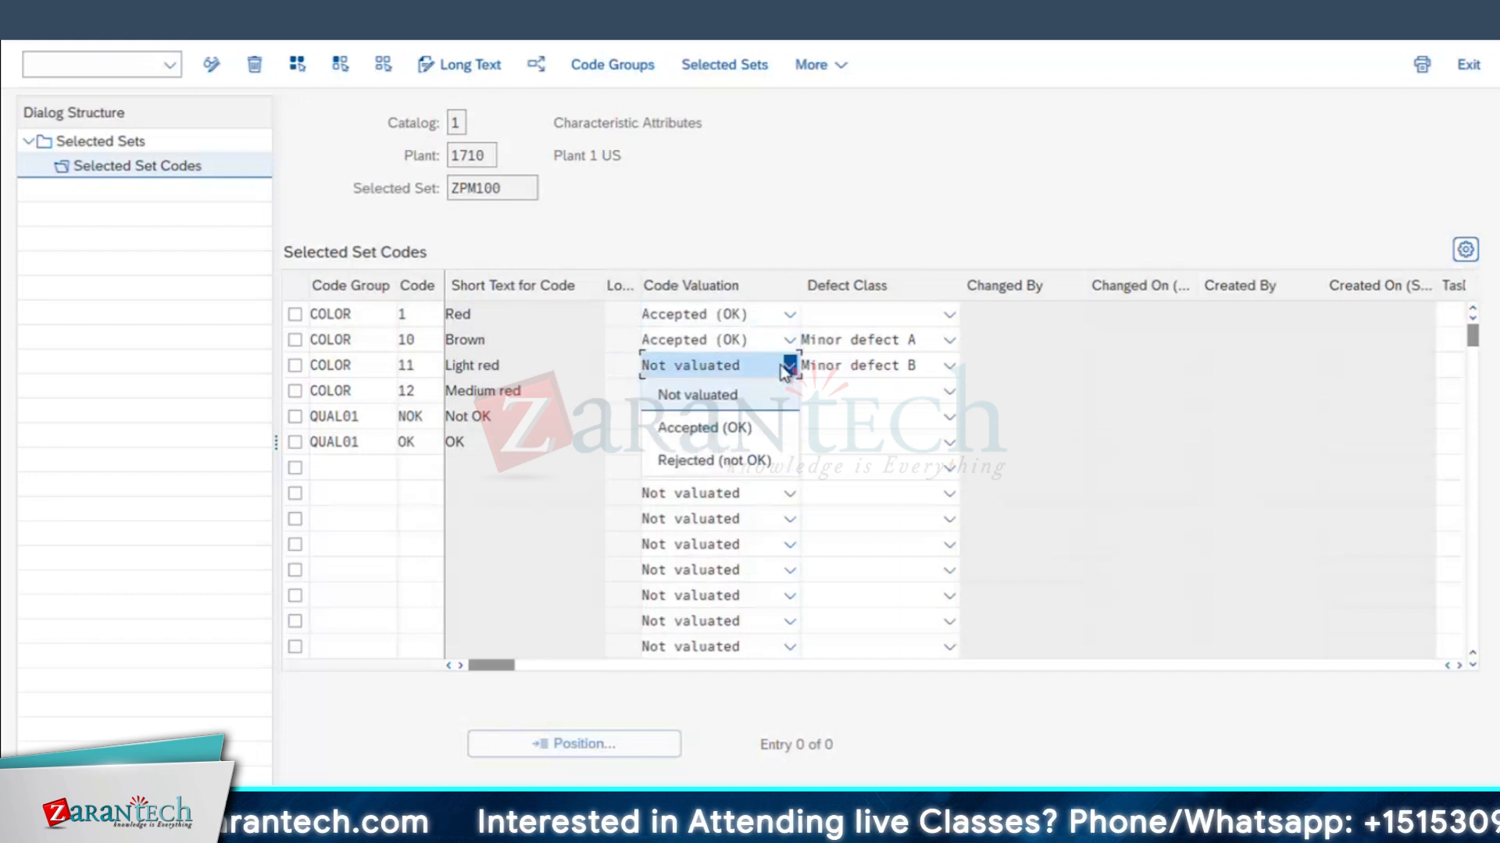
click(703, 460)
click(721, 392)
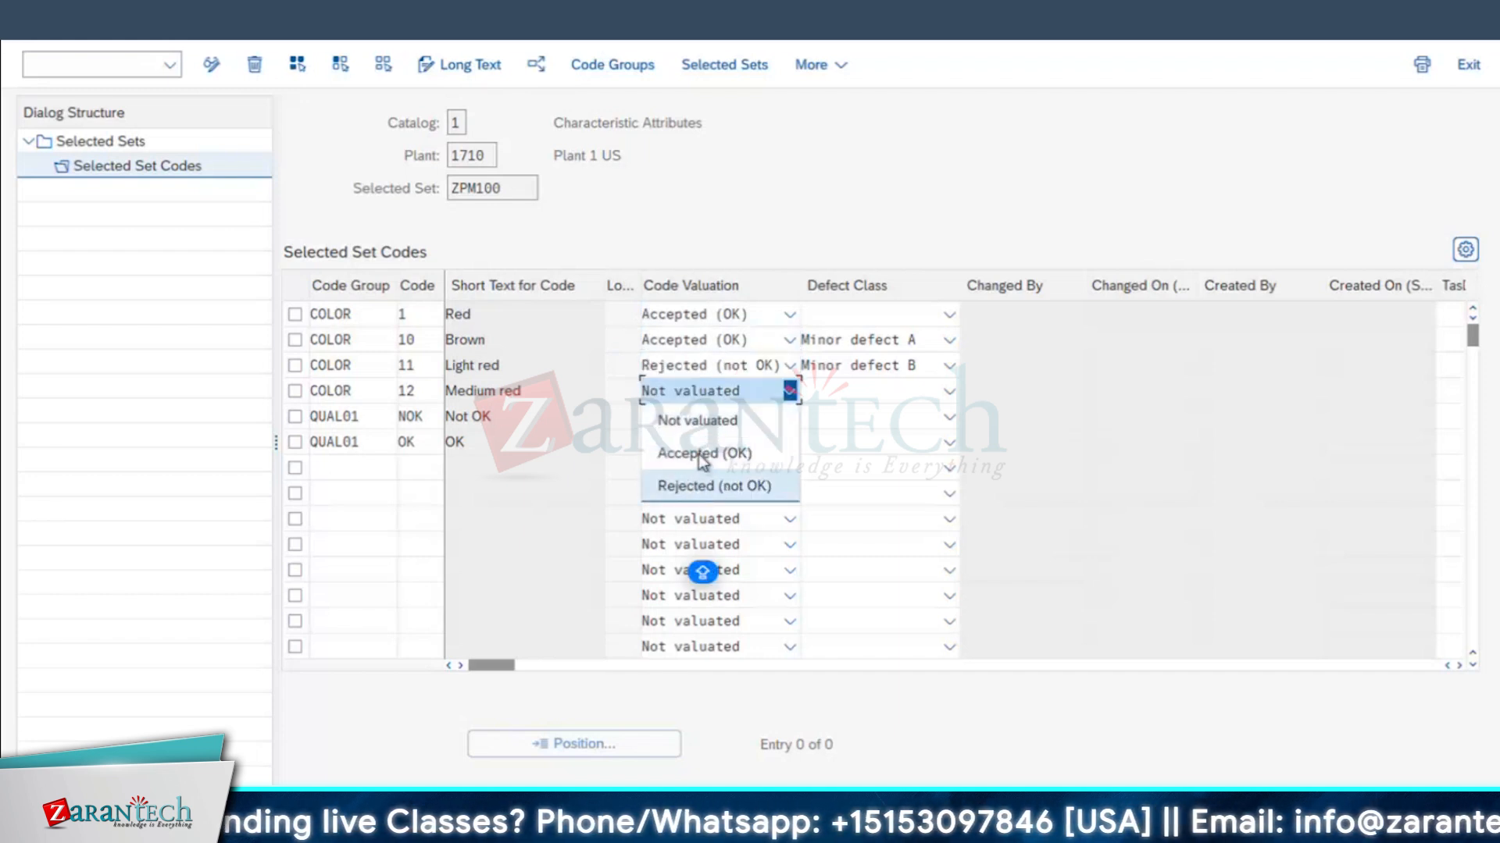
click(697, 484)
click(696, 422)
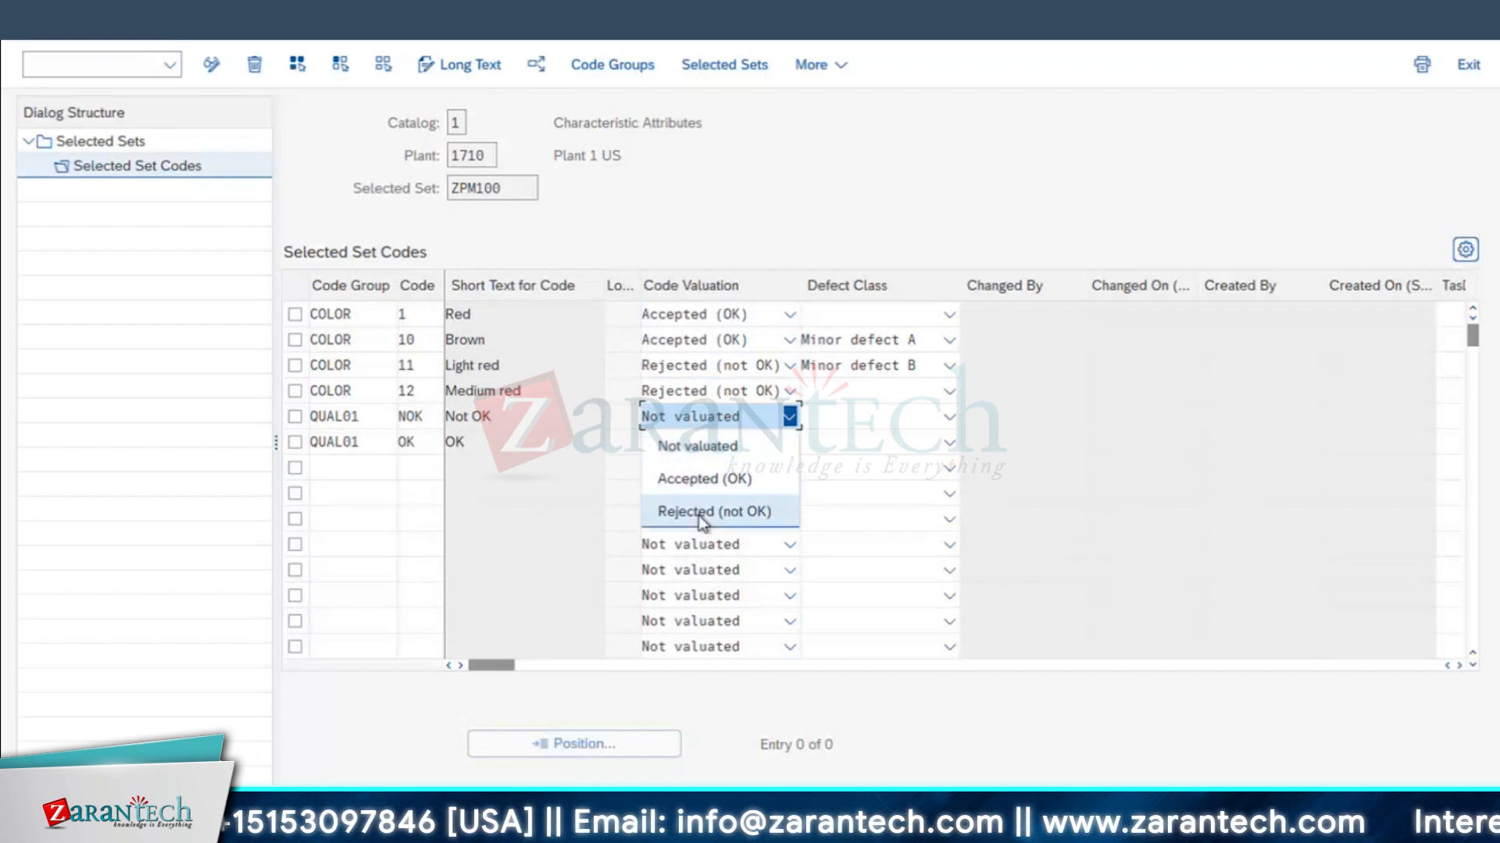
click(698, 513)
click(699, 450)
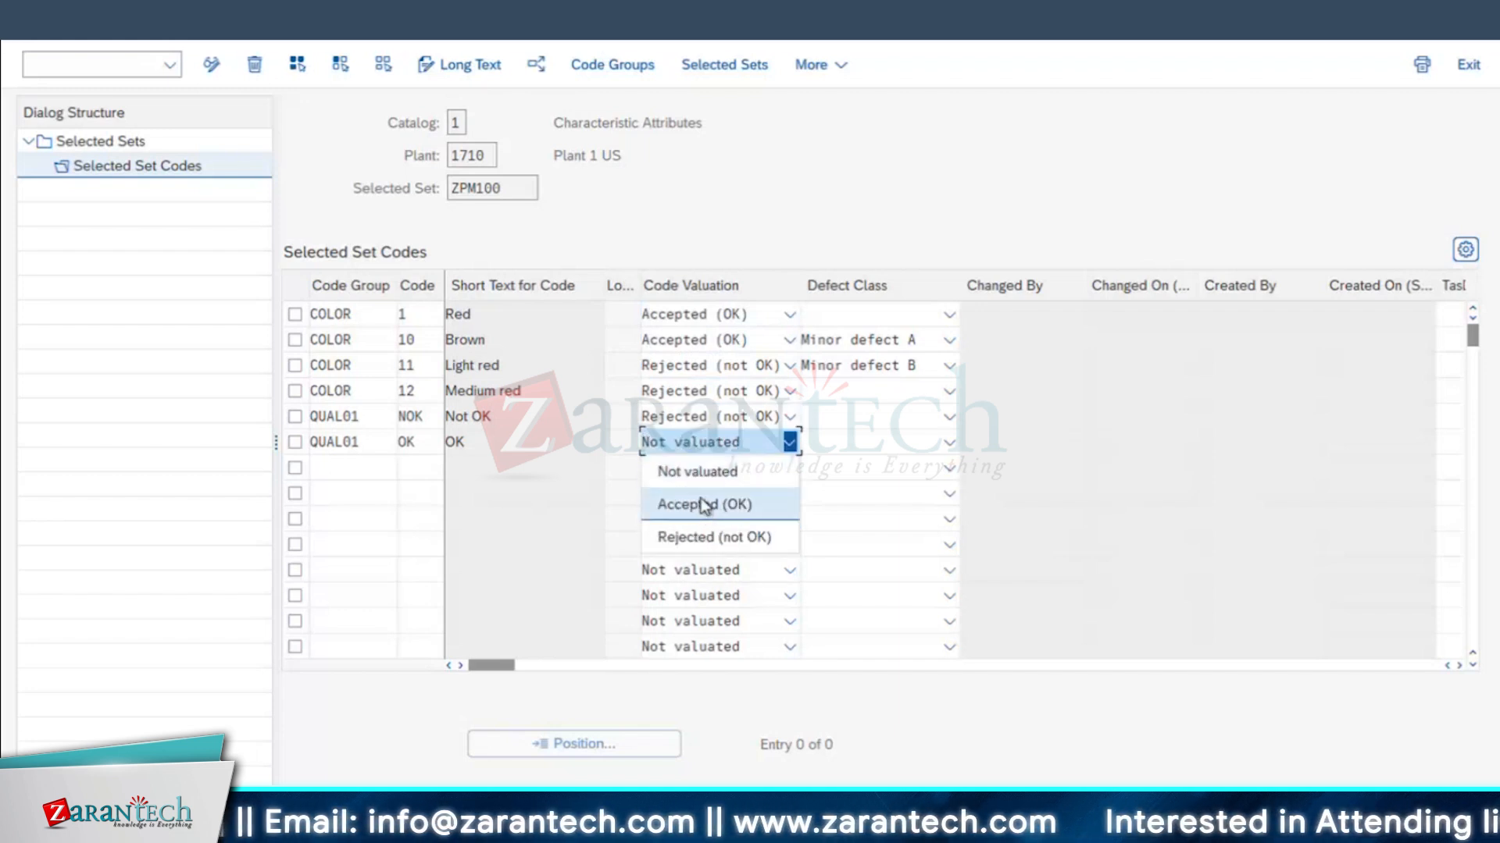
click(703, 503)
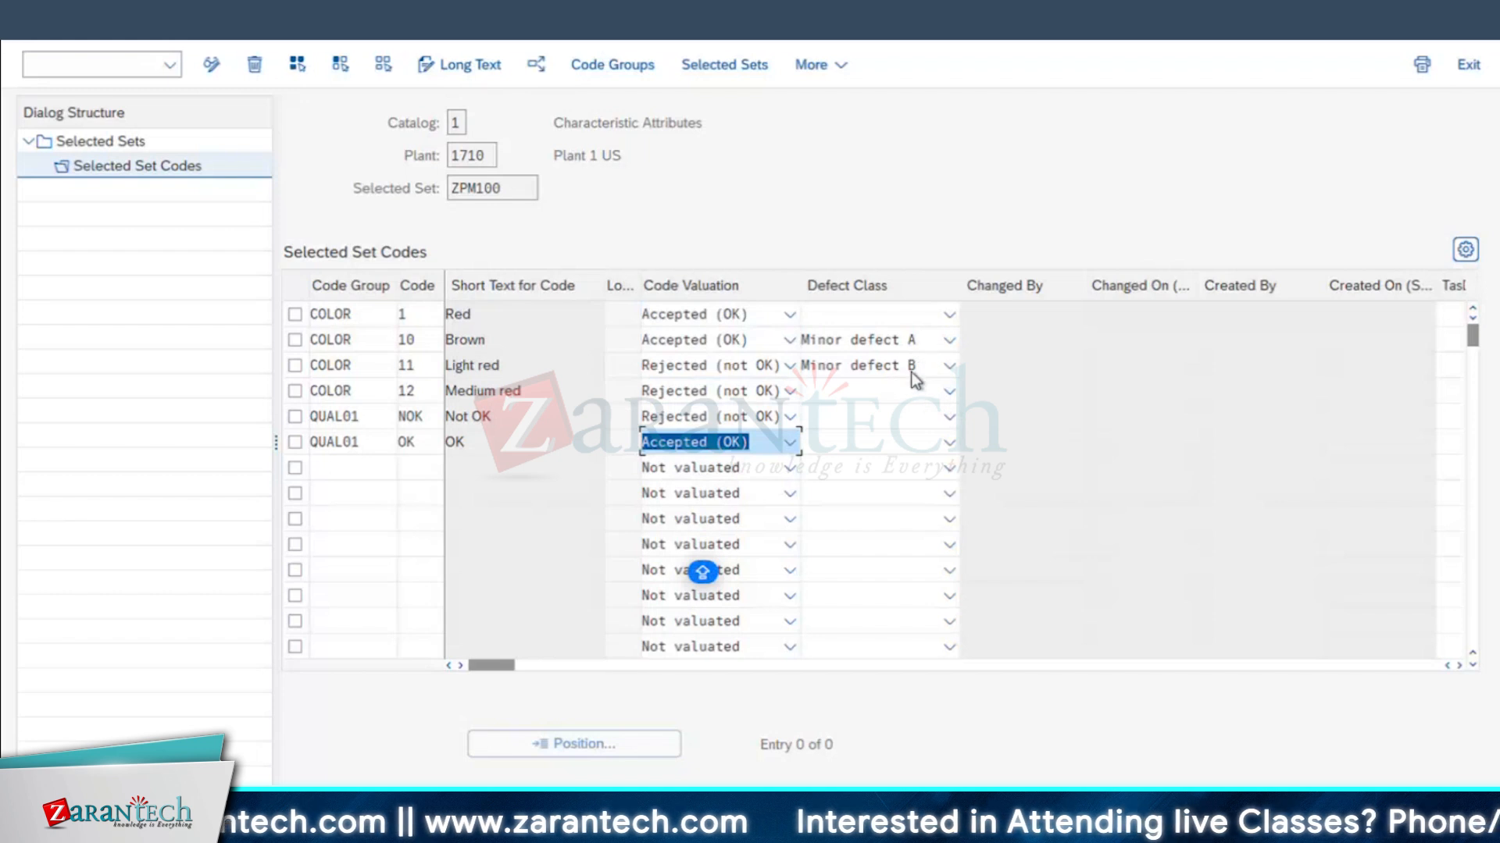
- Clear Brown's defect class, and set Medium red to Major defect B and NOK to Critical defect
click(845, 340)
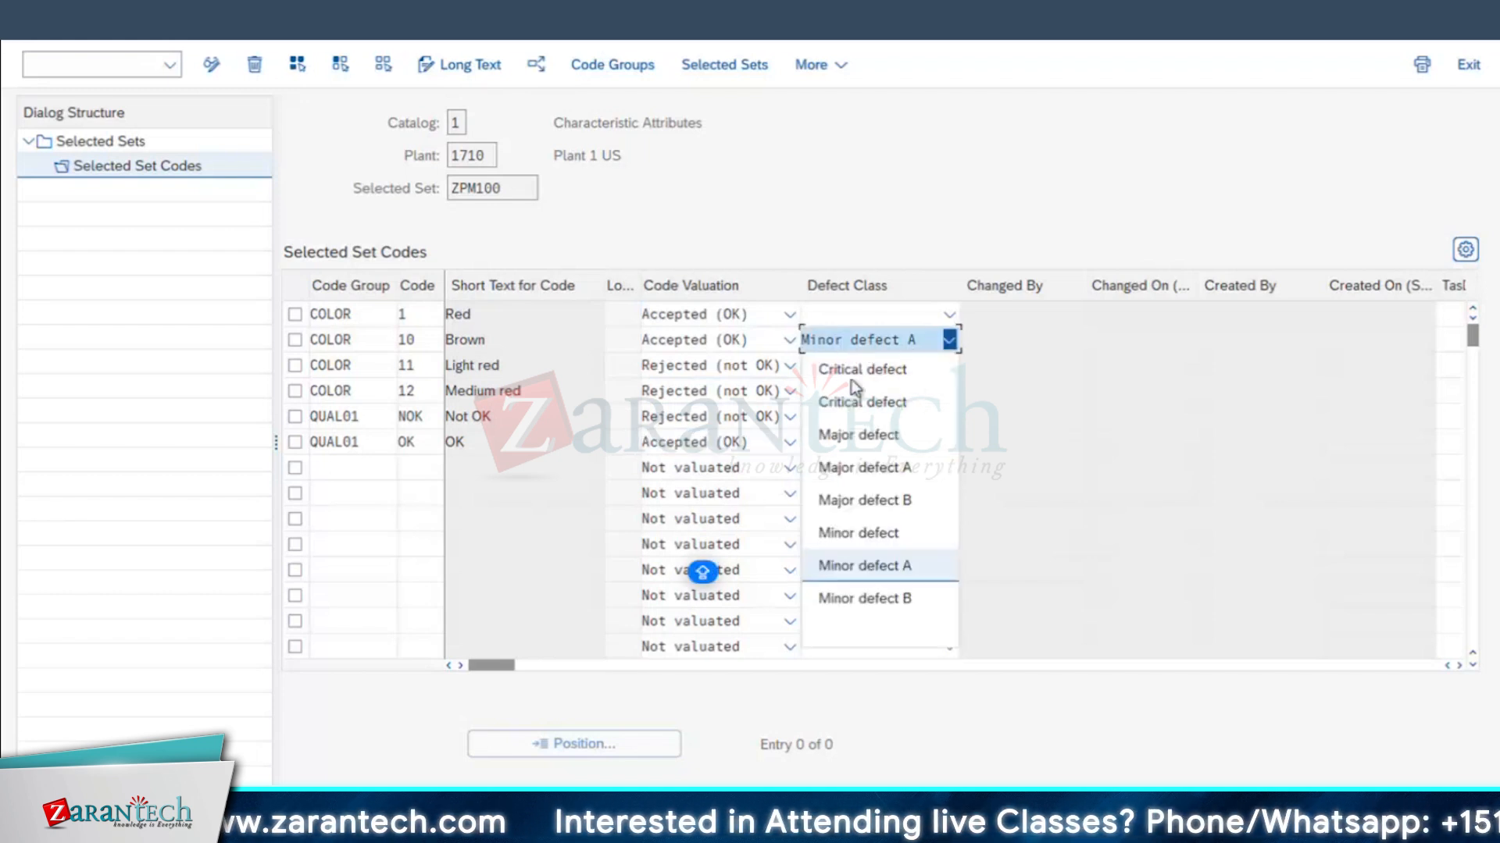
click(863, 614)
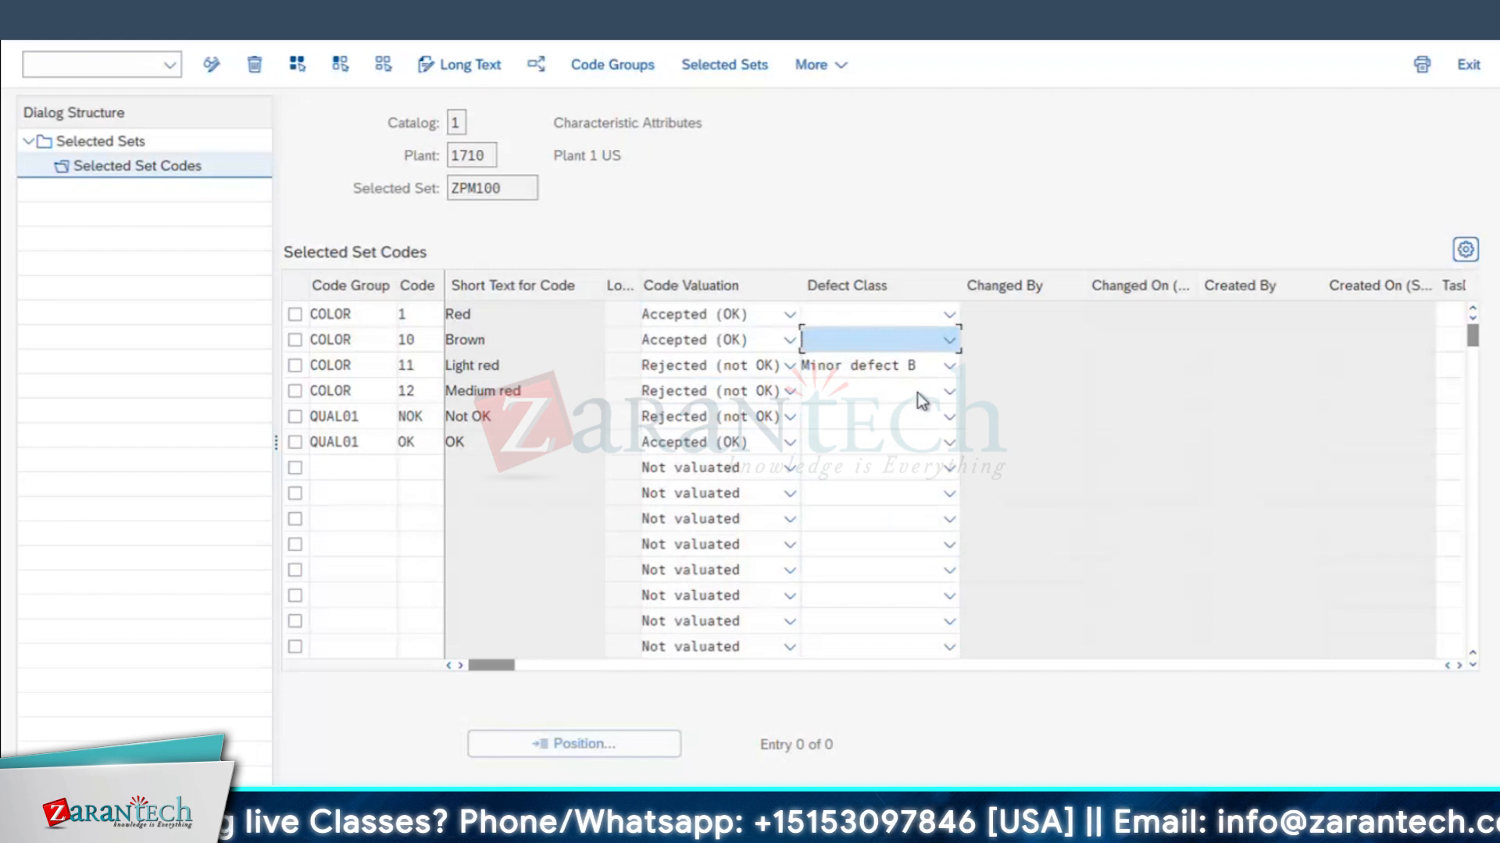
click(886, 391)
click(864, 551)
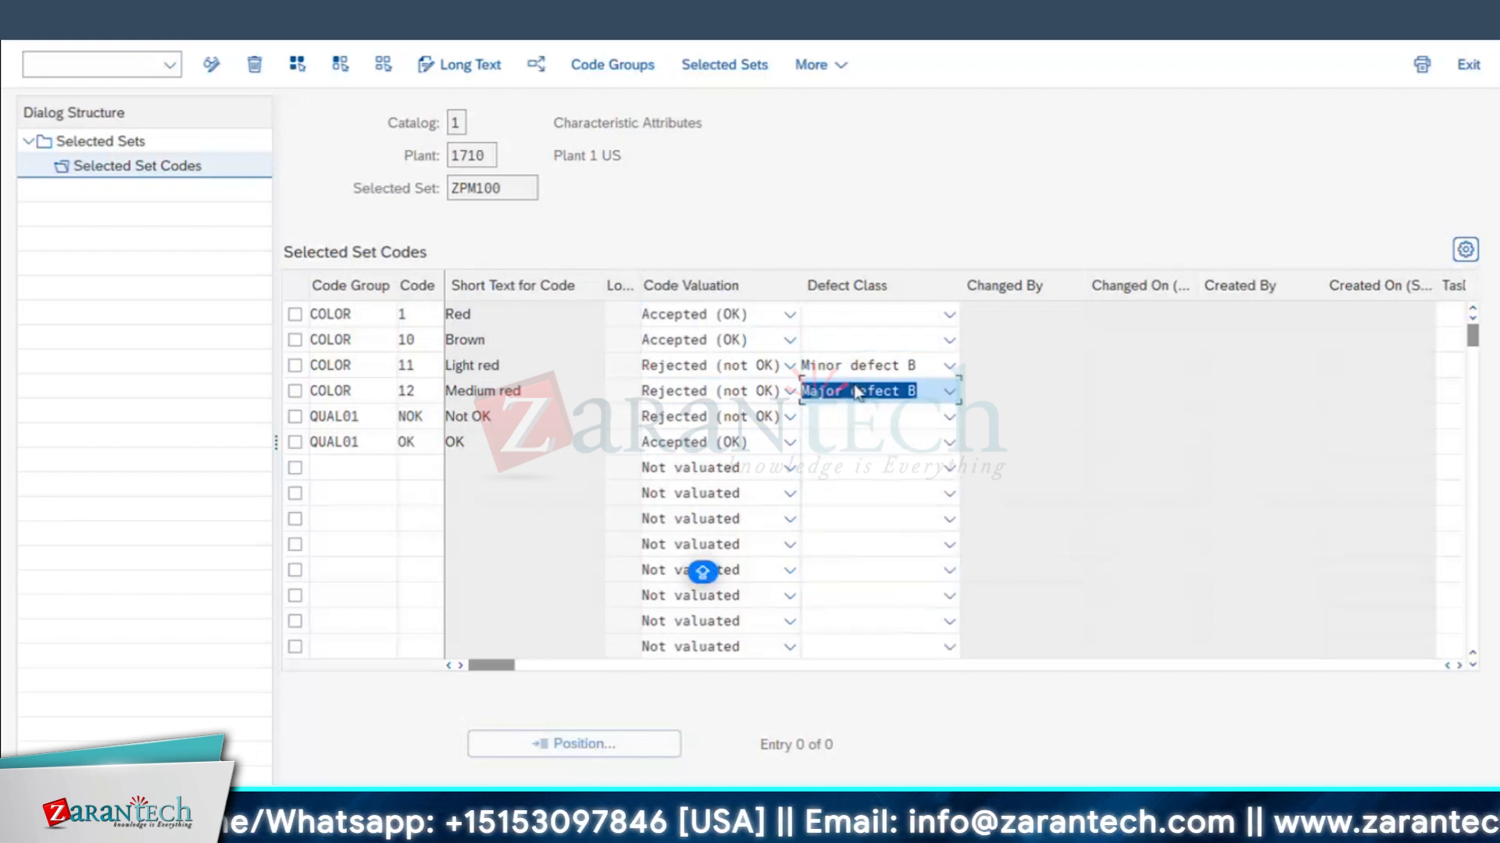
click(863, 417)
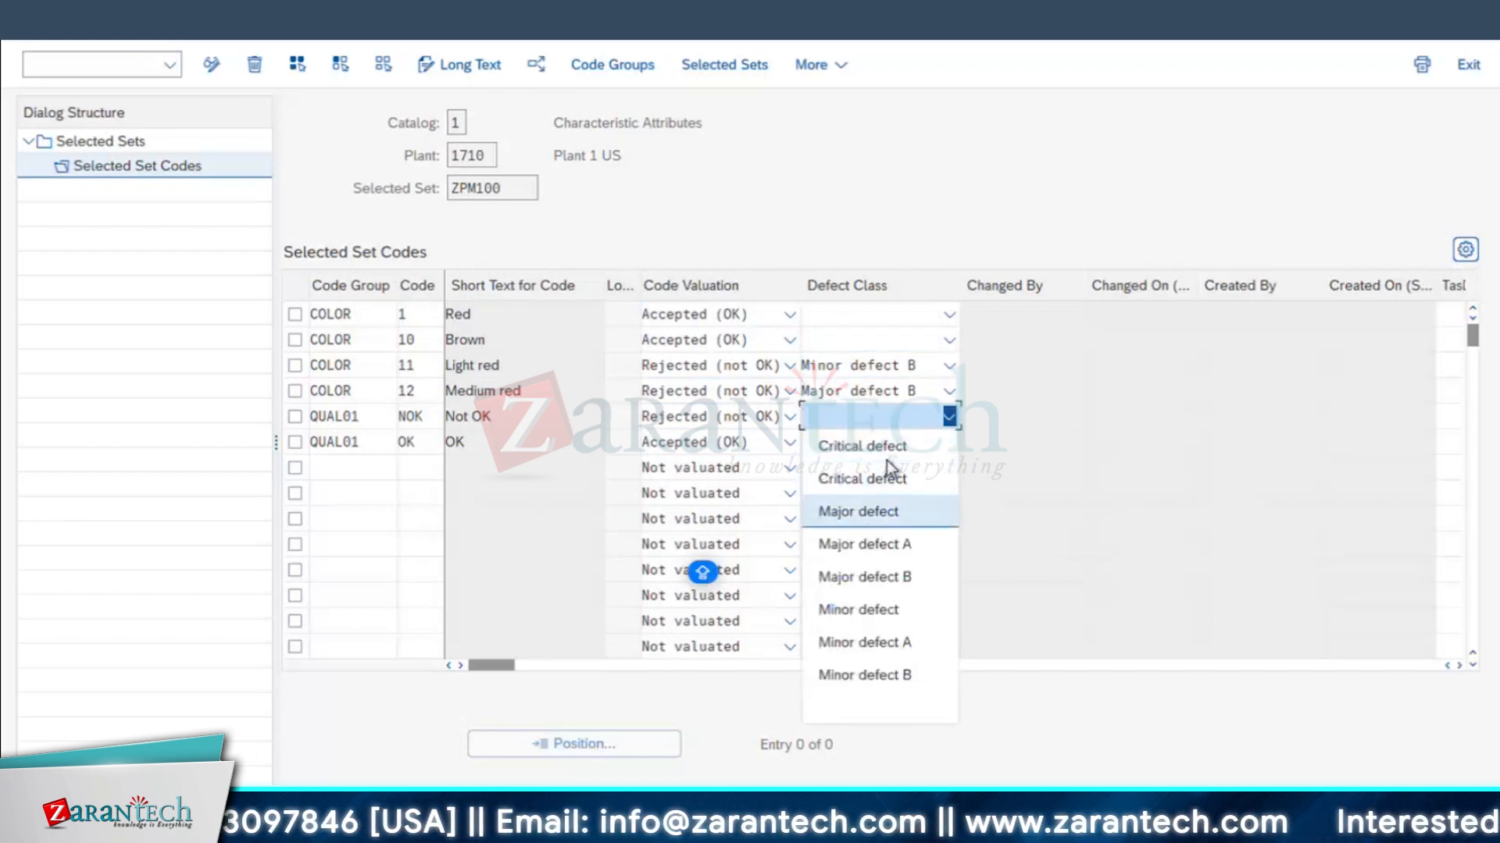
click(871, 479)
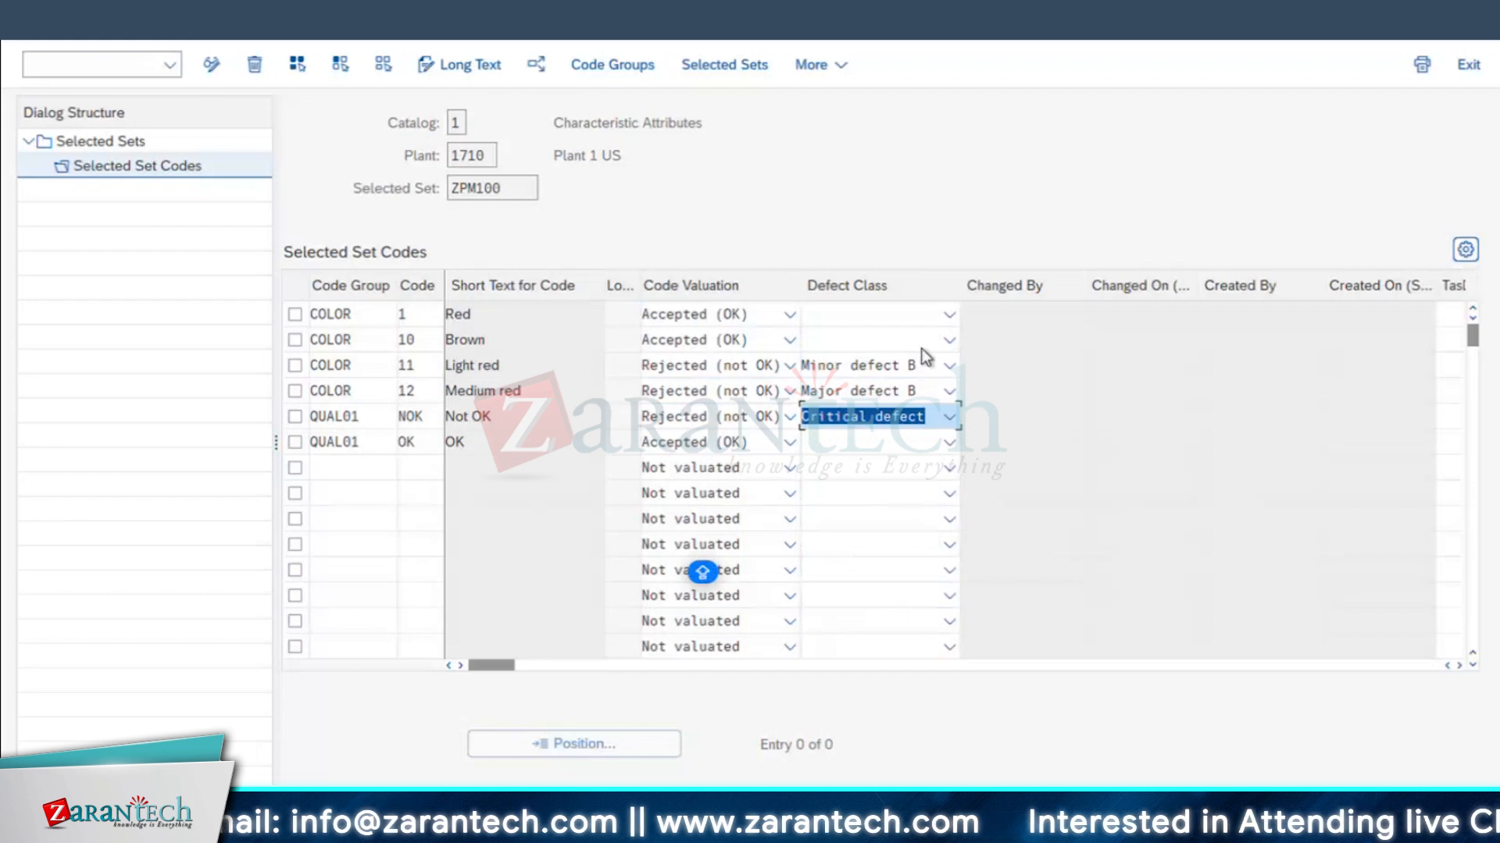
- Save the selected set codes, record them in customizing request CONFIGURE ORDER - Z01C, and return to the SAP start screen
key(ctrl+s)
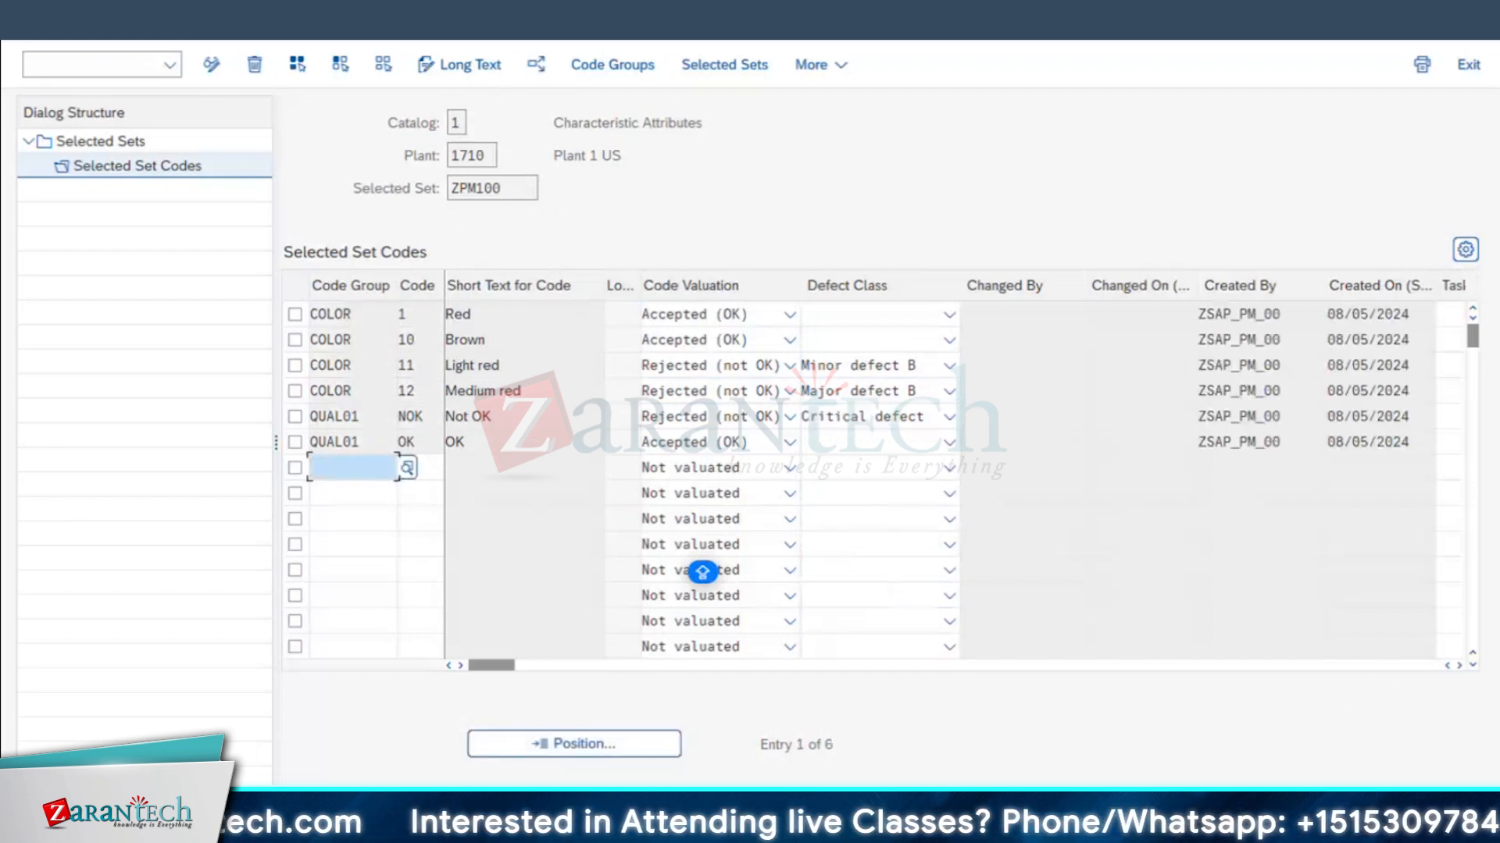
click(675, 316)
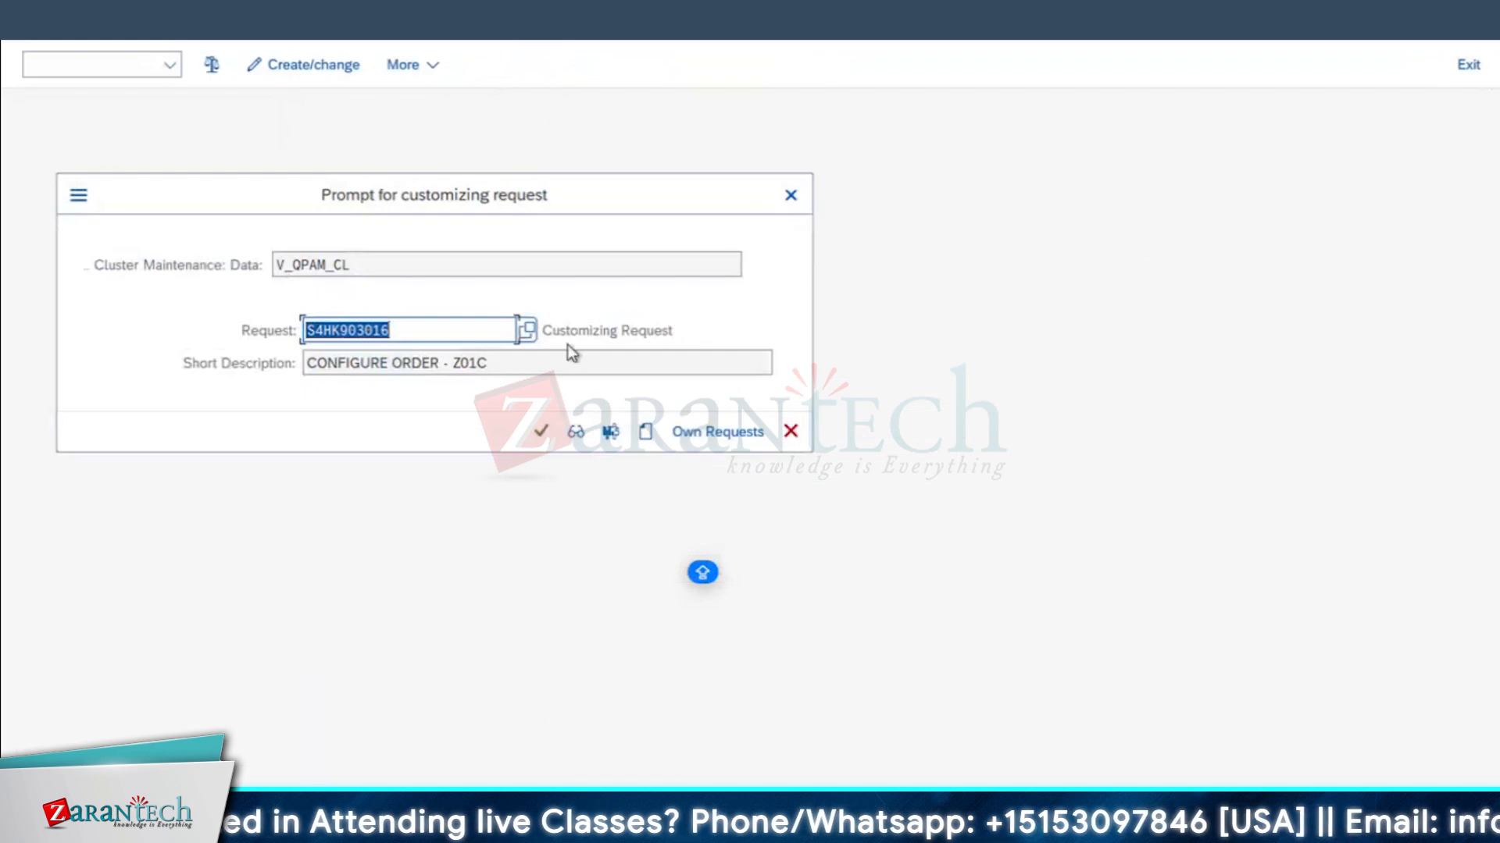
click(542, 430)
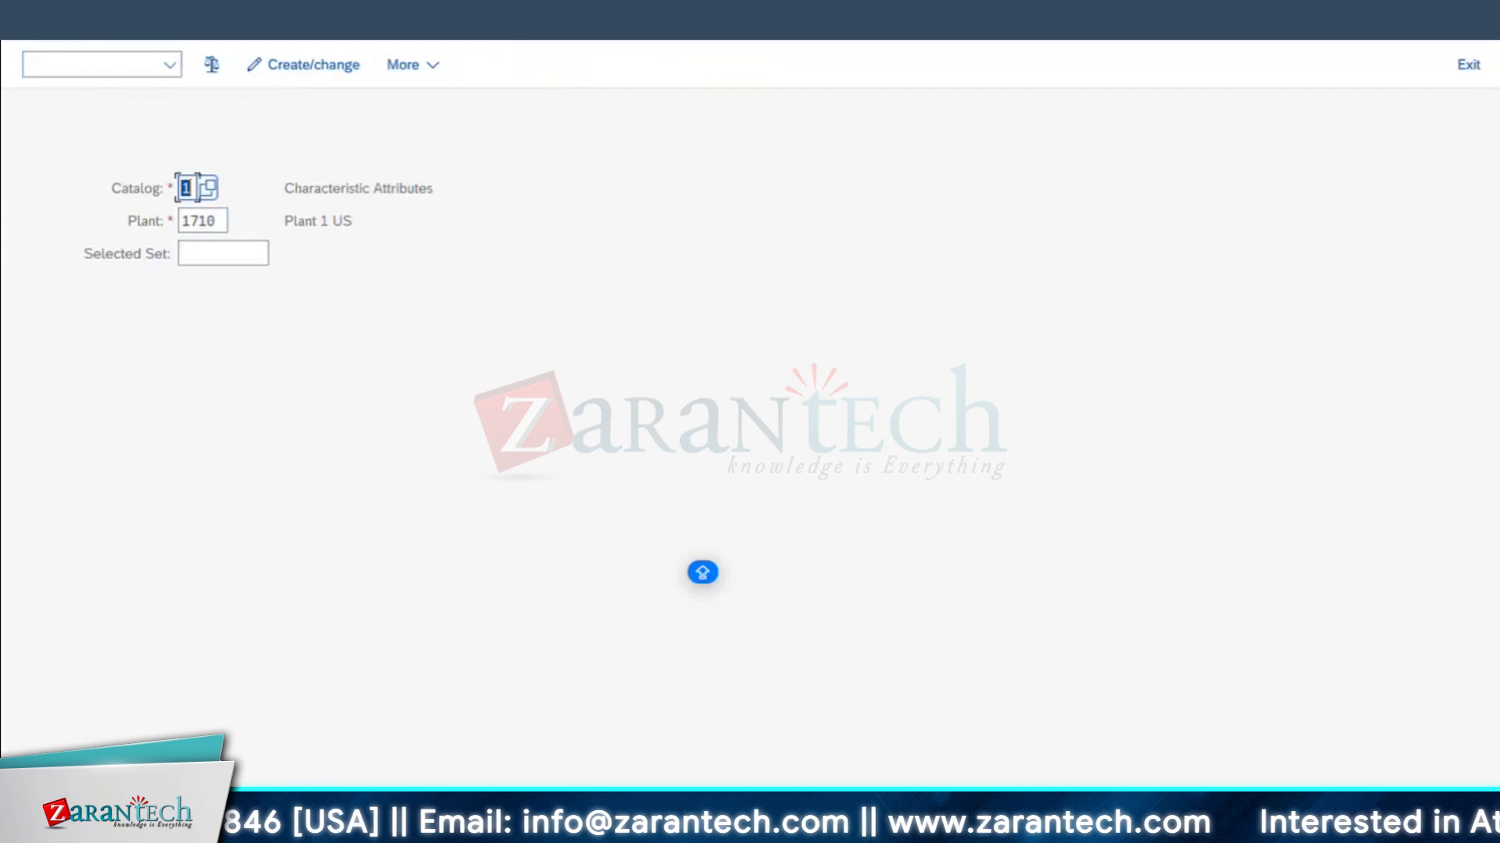
click(33, 22)
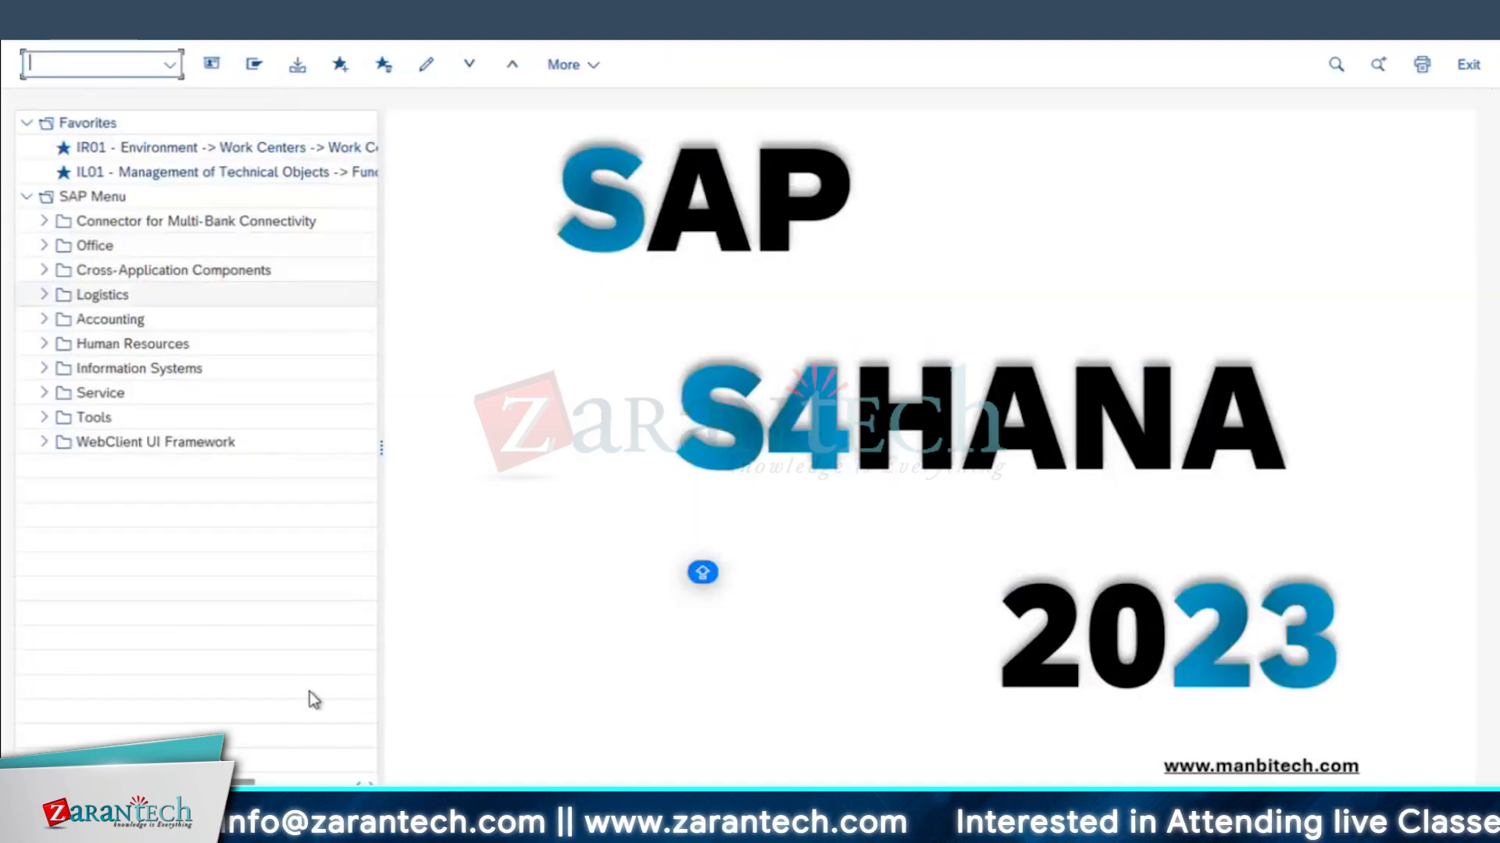
- Switch to the Excel notes and extend the QS51 entry in B24 to read "QS51 - QUALITATIVE"
key(super+Tab)
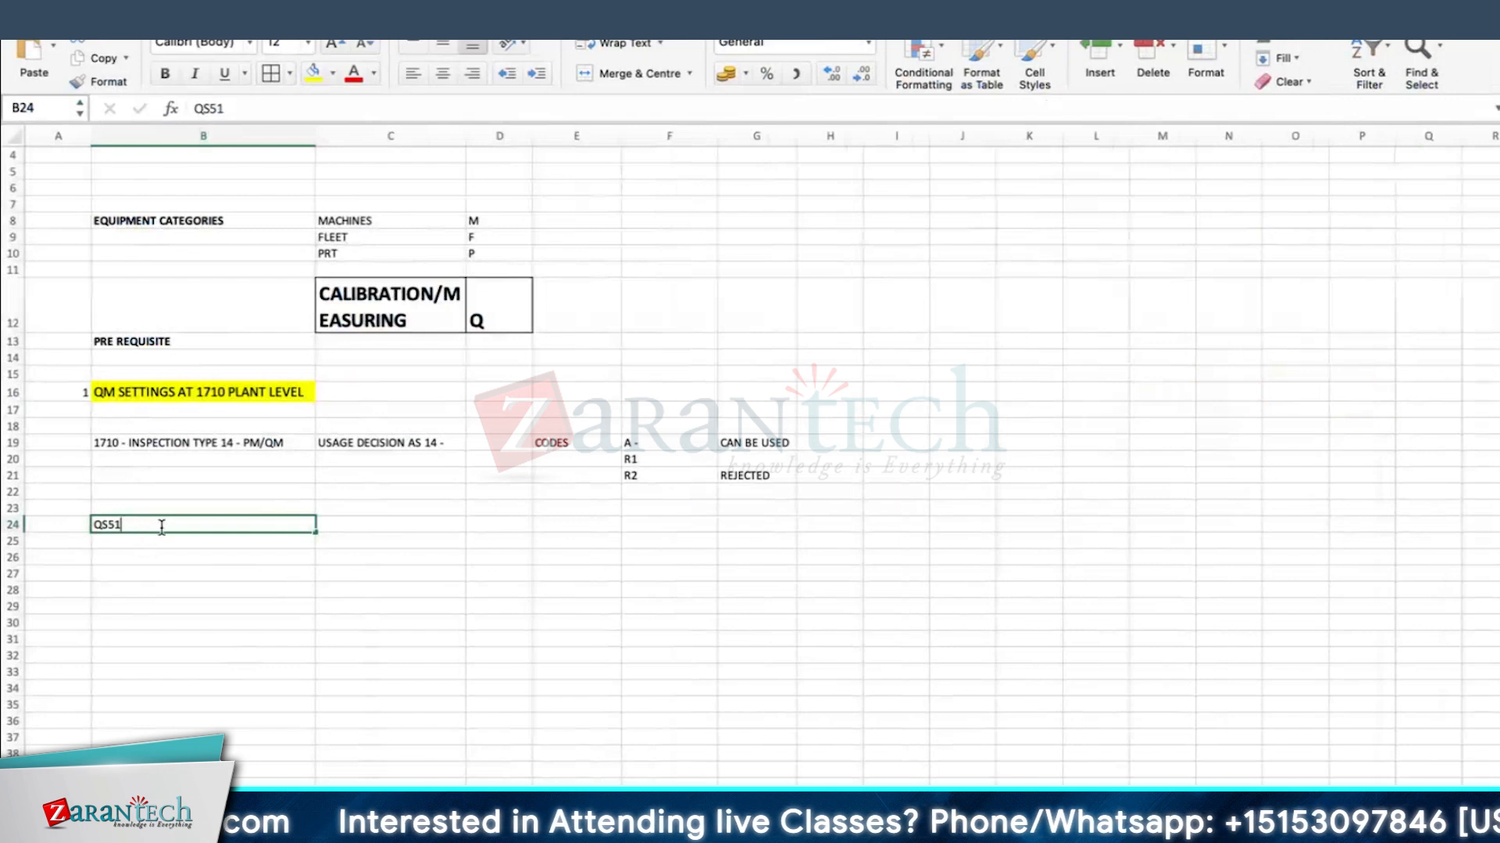
double_click(161, 529)
text(- QUALITATIVE)
key(Return)
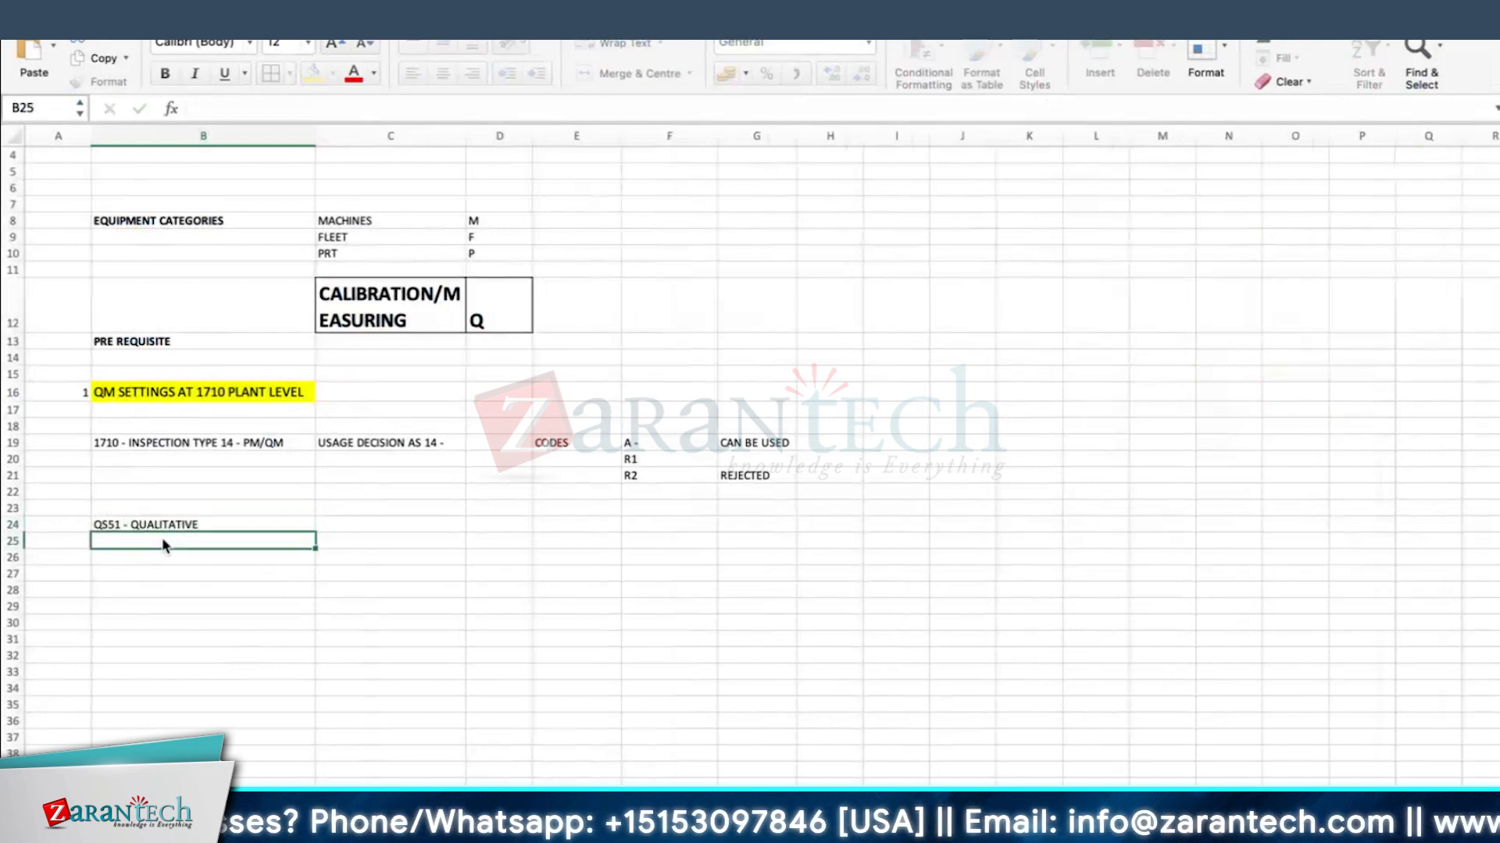
- Enter "ASSIGN 14 - INSPECTION TYPE TO ORDER TYPE - Z01C" in B27 and fit column B to its text
click(149, 573)
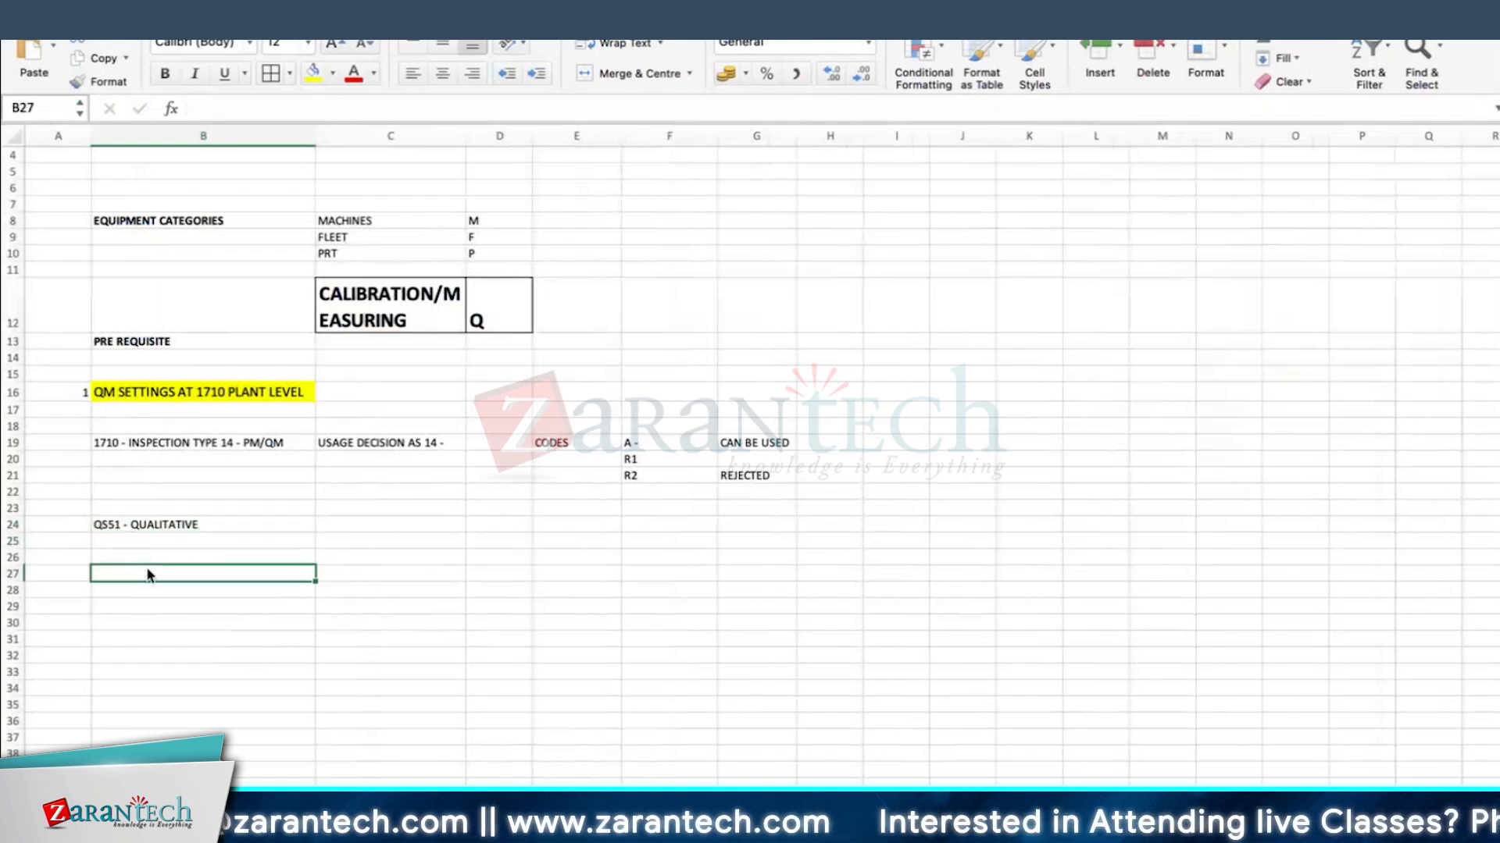
text(ASSI)
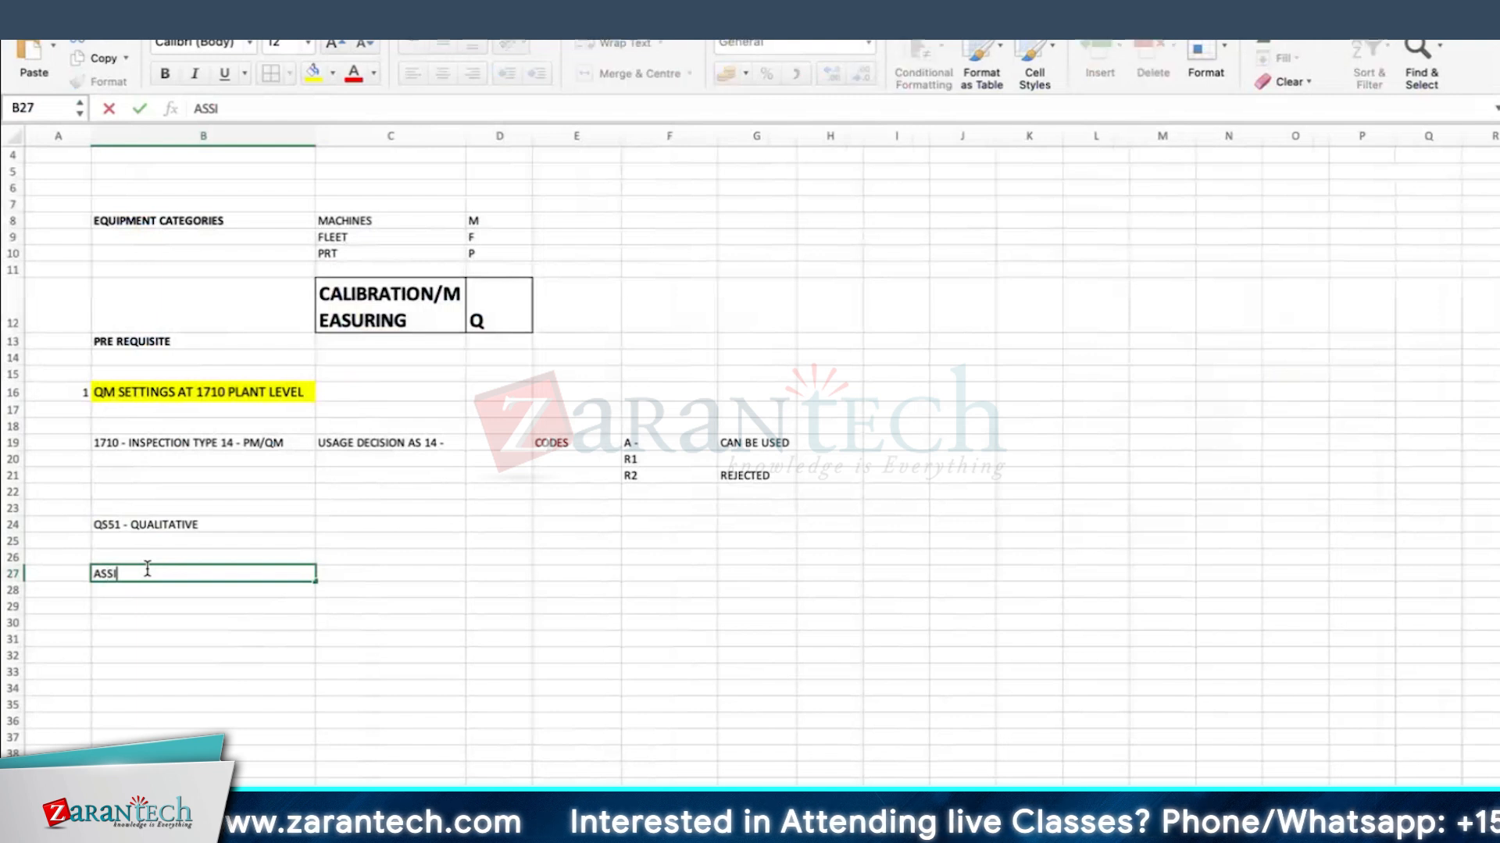
text(GN 14 -)
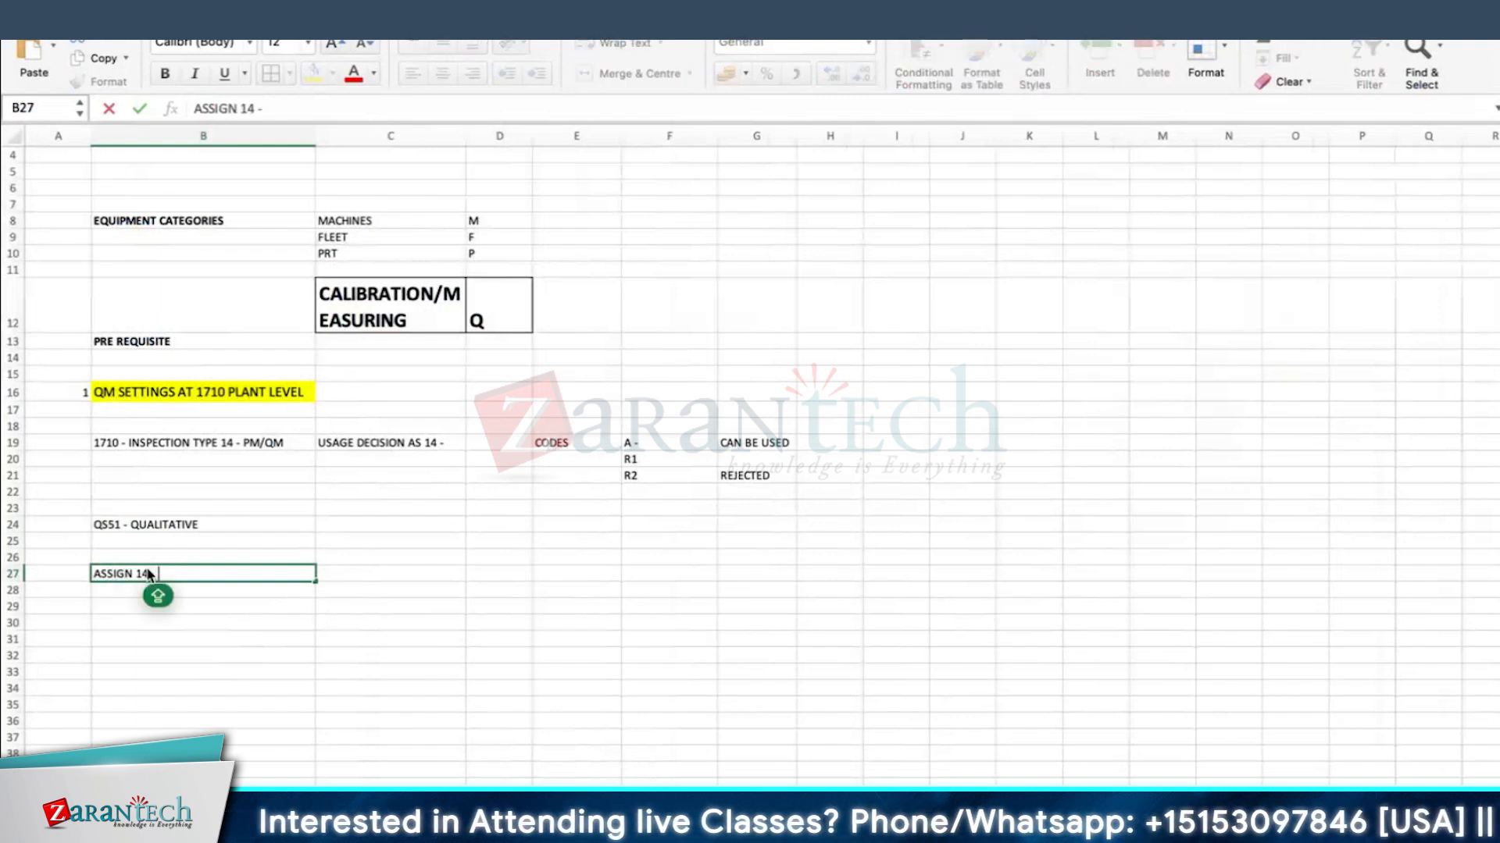
text( INSPECTION TYPE TO)
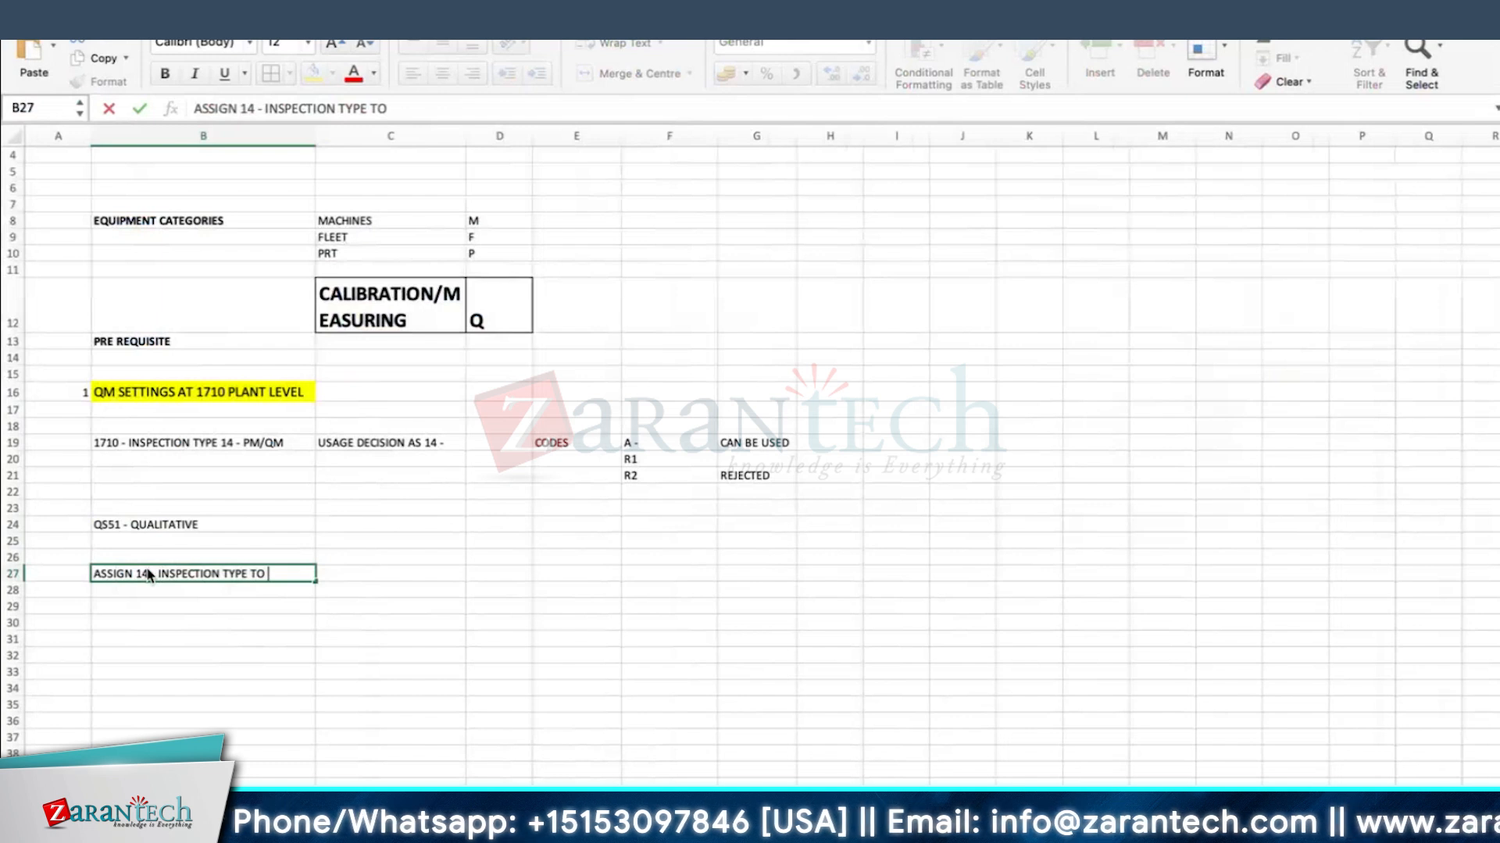
text( ORDER T)
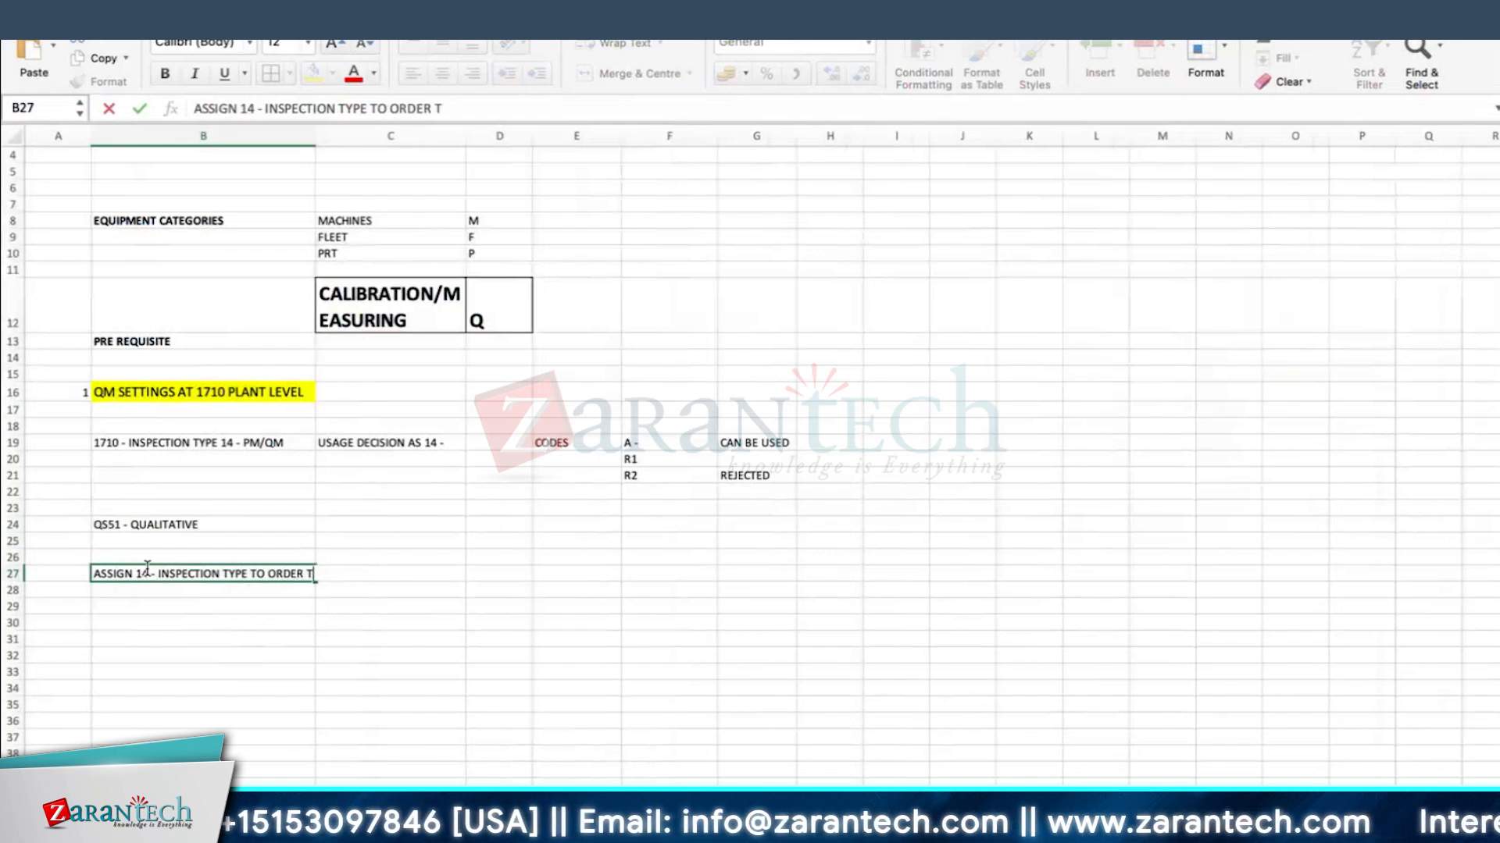
text(YPE - Z0)
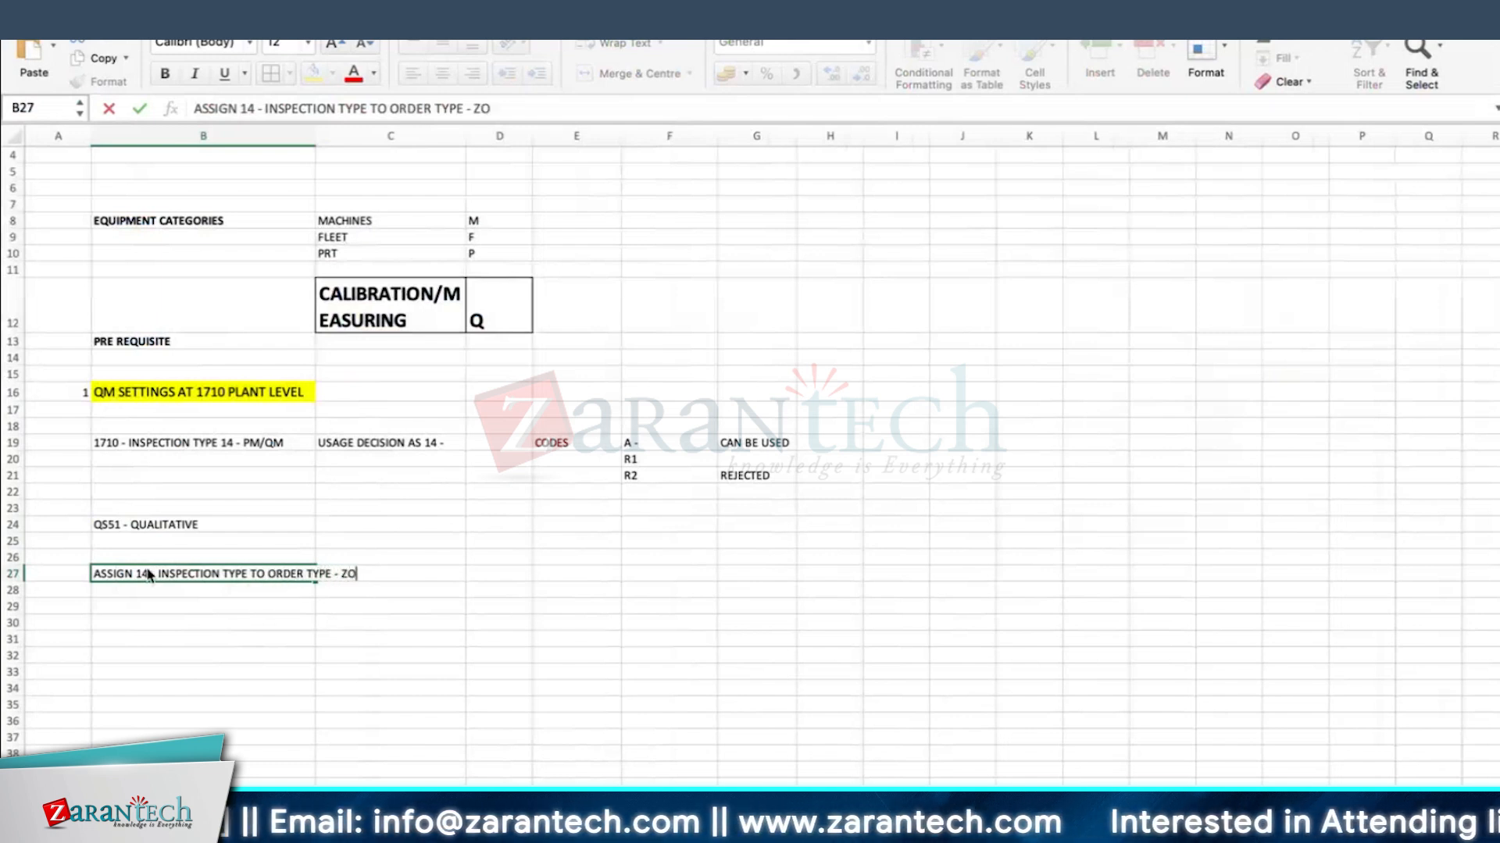
text(1C)
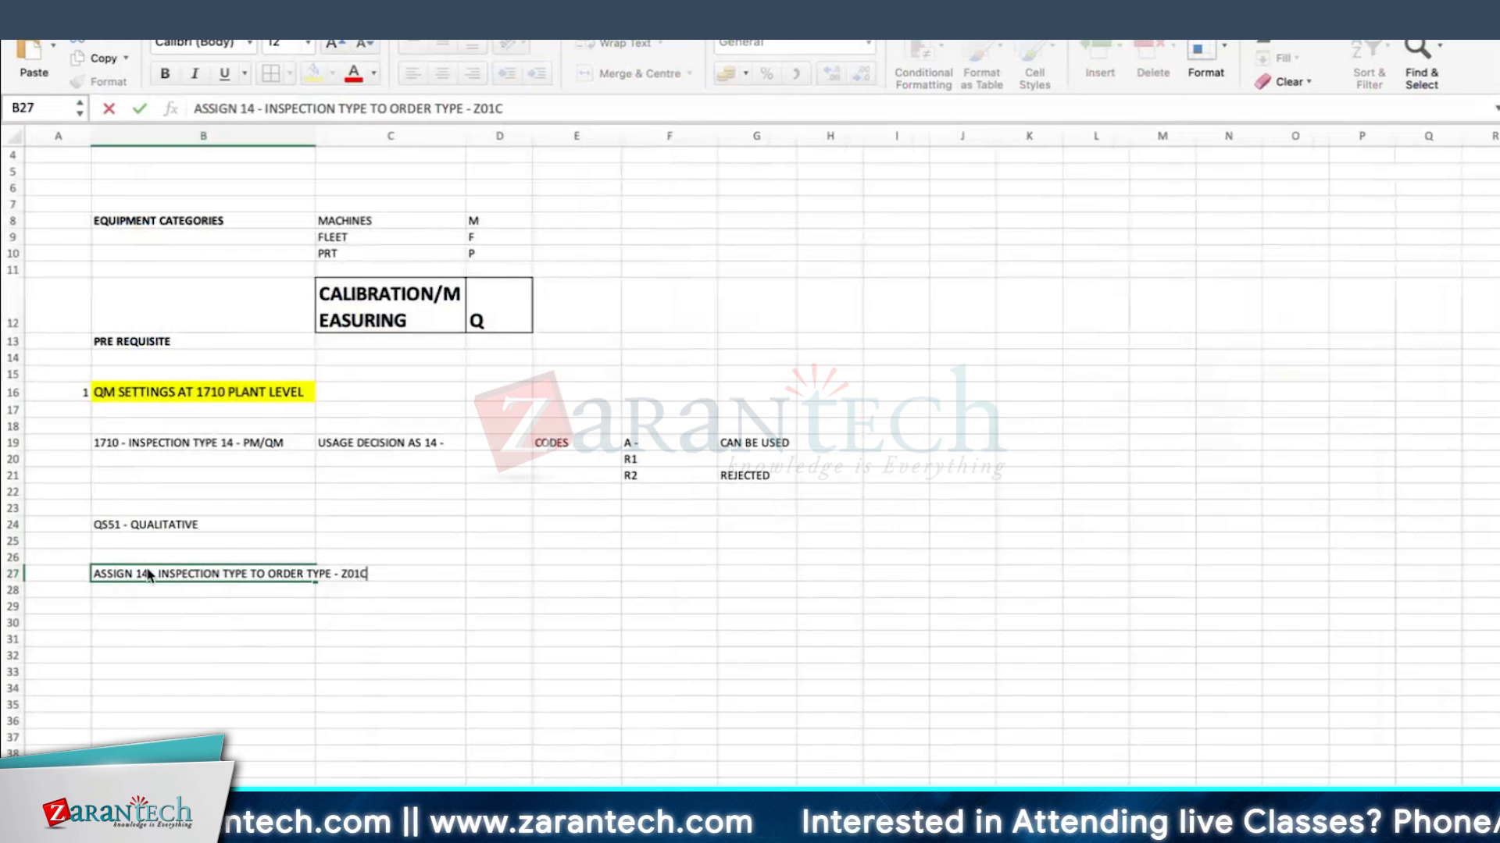
key(Return)
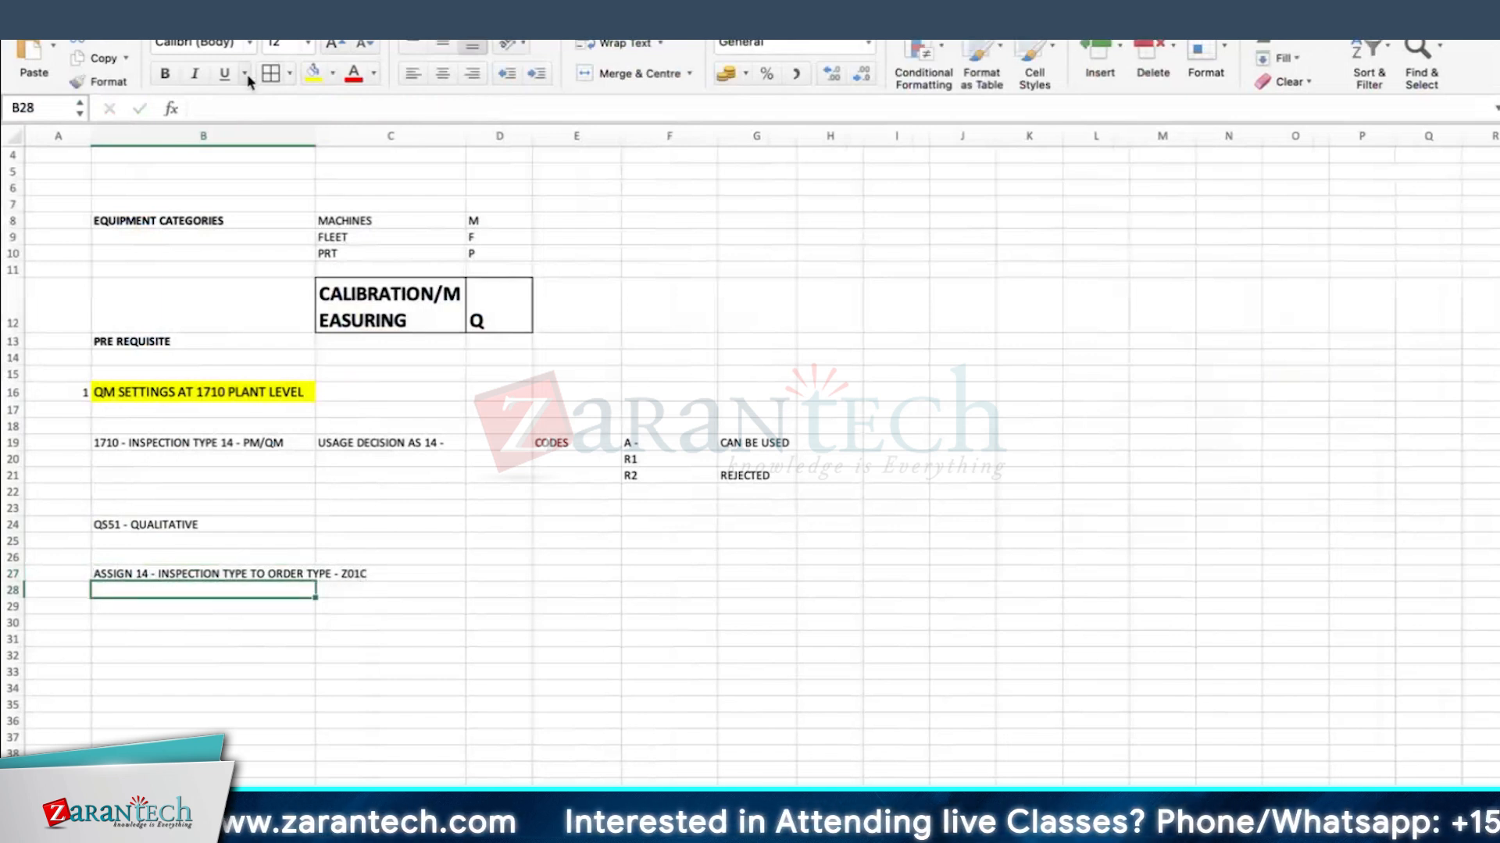
double_click(315, 138)
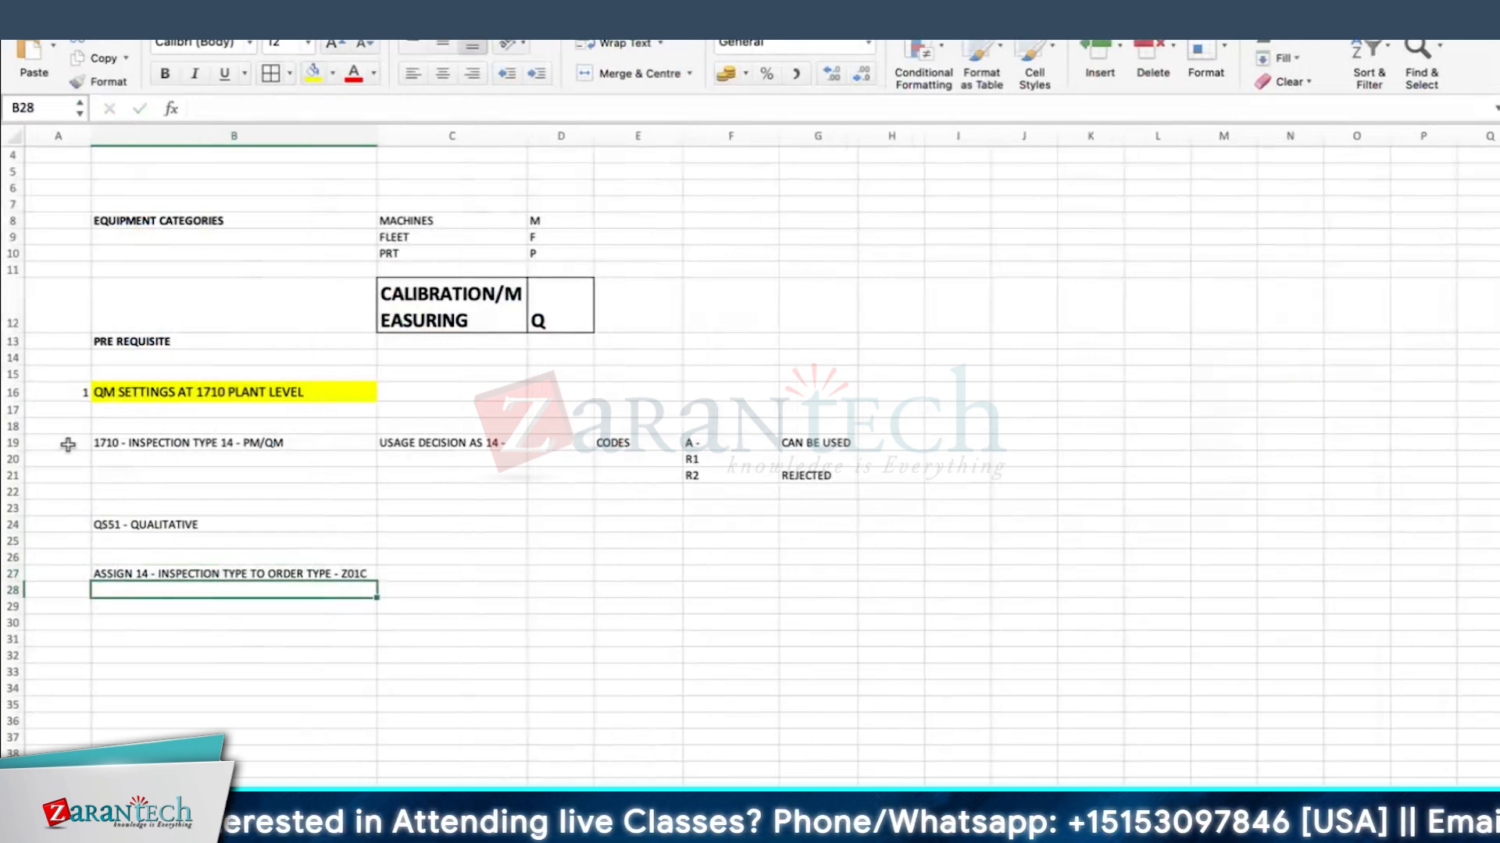
- Number the QS51 note 2 and the inspection type assignment note 3 in column A, and widen column B to 51.50
click(72, 525)
text(2)
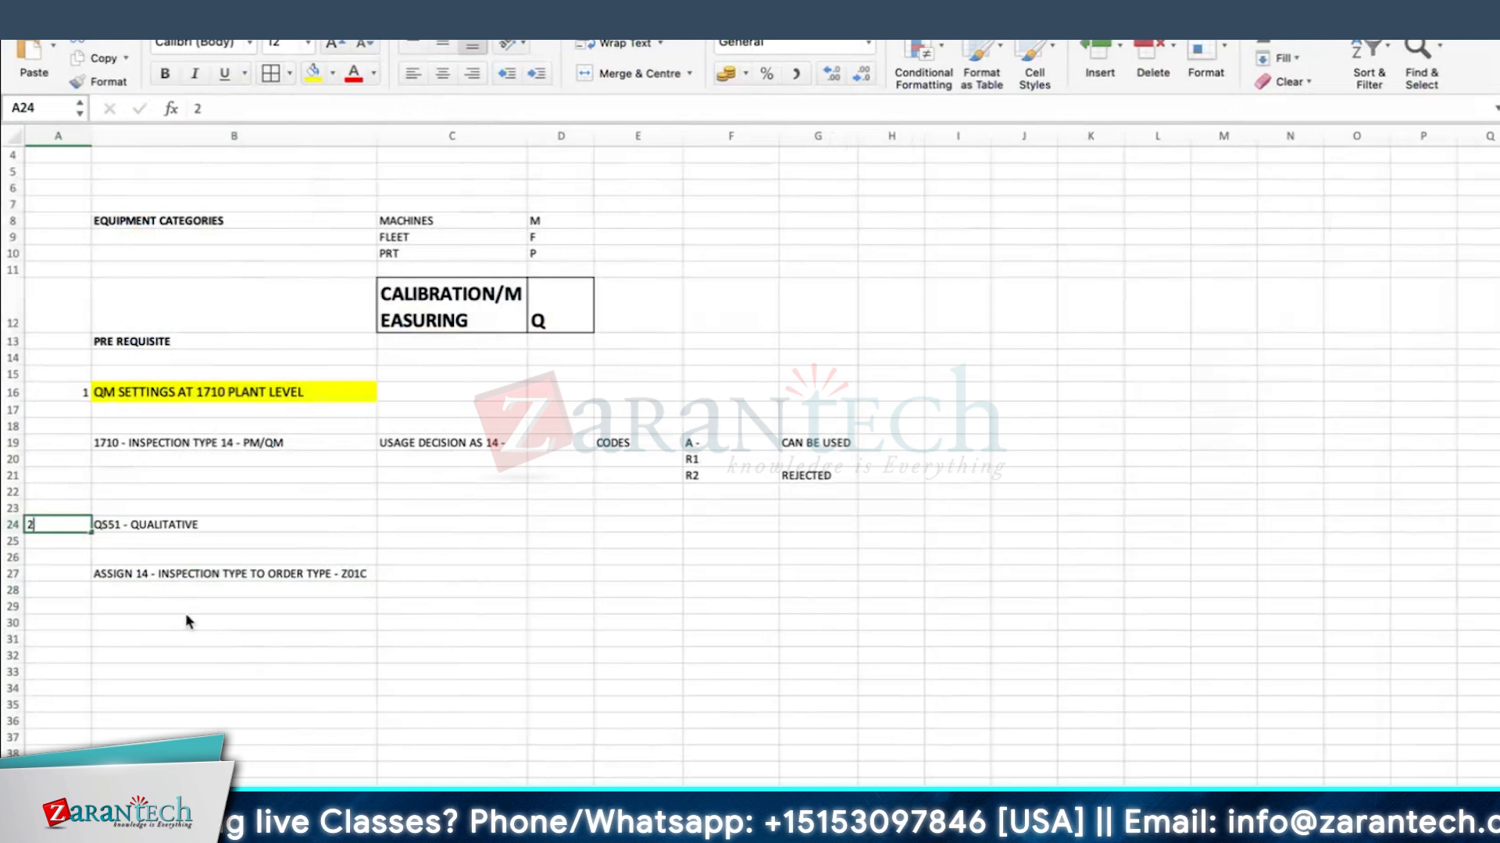
key(Return)
key(Down)
key(Down)
text(3)
key(Return)
key(Down)
key(Down)
scroll(195, 562, down, 3)
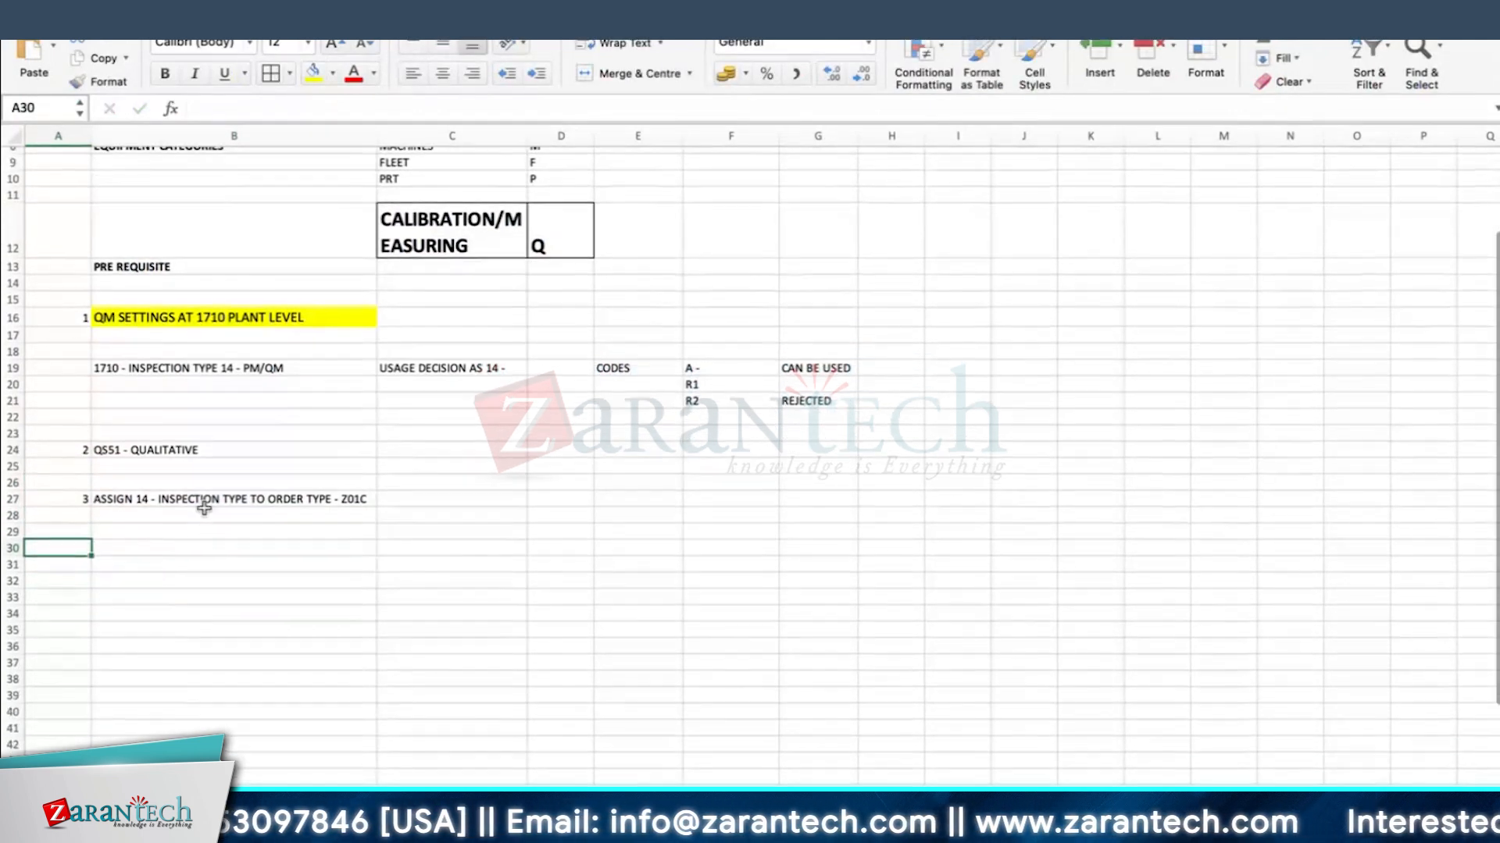
click(204, 508)
drag(377, 136, 412, 136)
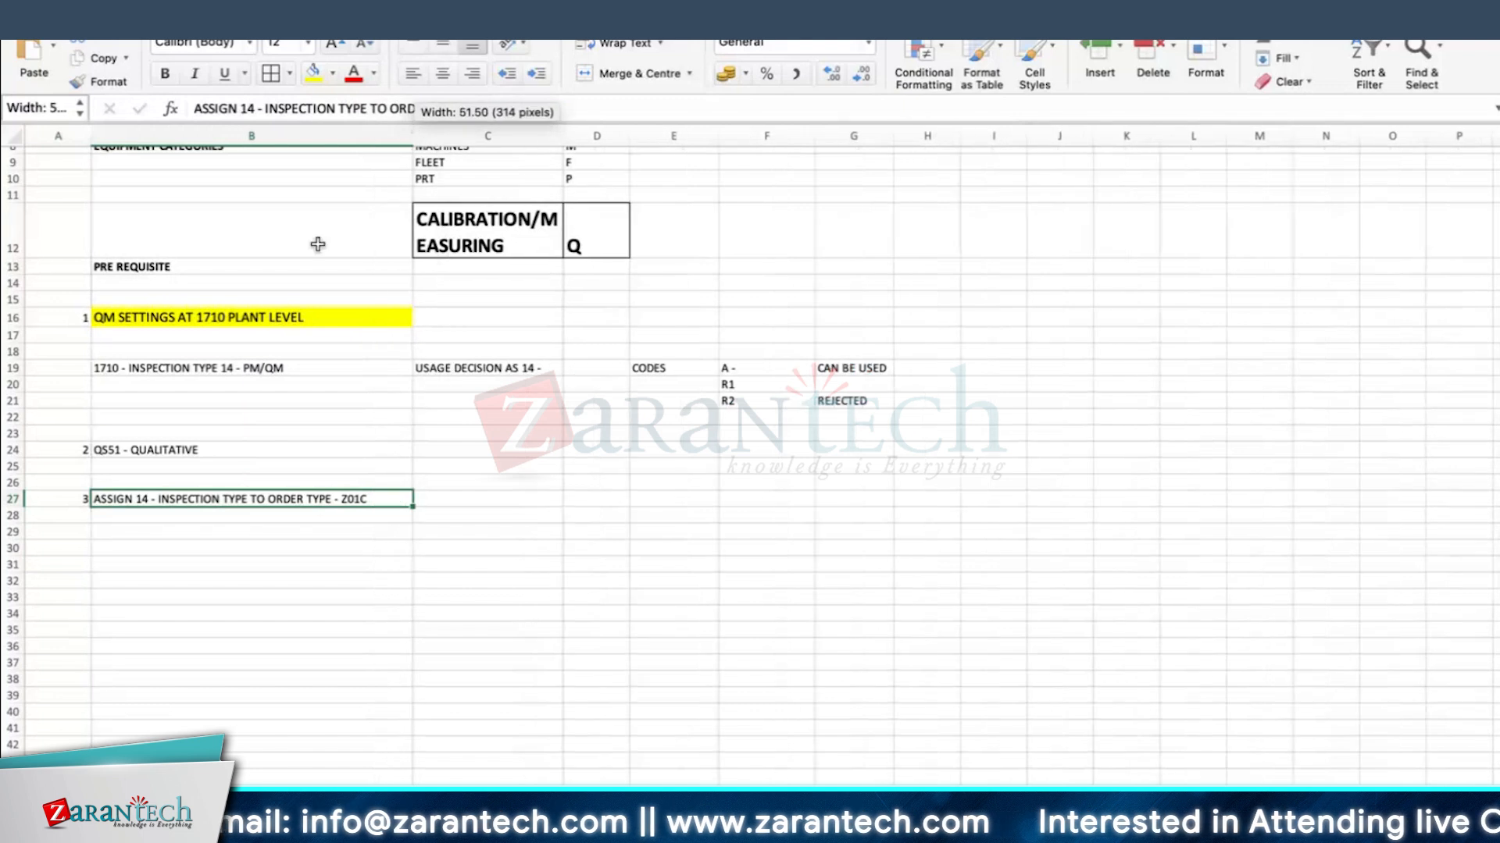
- Add note 4 in row 29 with "SAMPLING PROCEDURE" in column B and "T CODE : QDV1" in column C
click(76, 536)
text(4)
key(Tab)
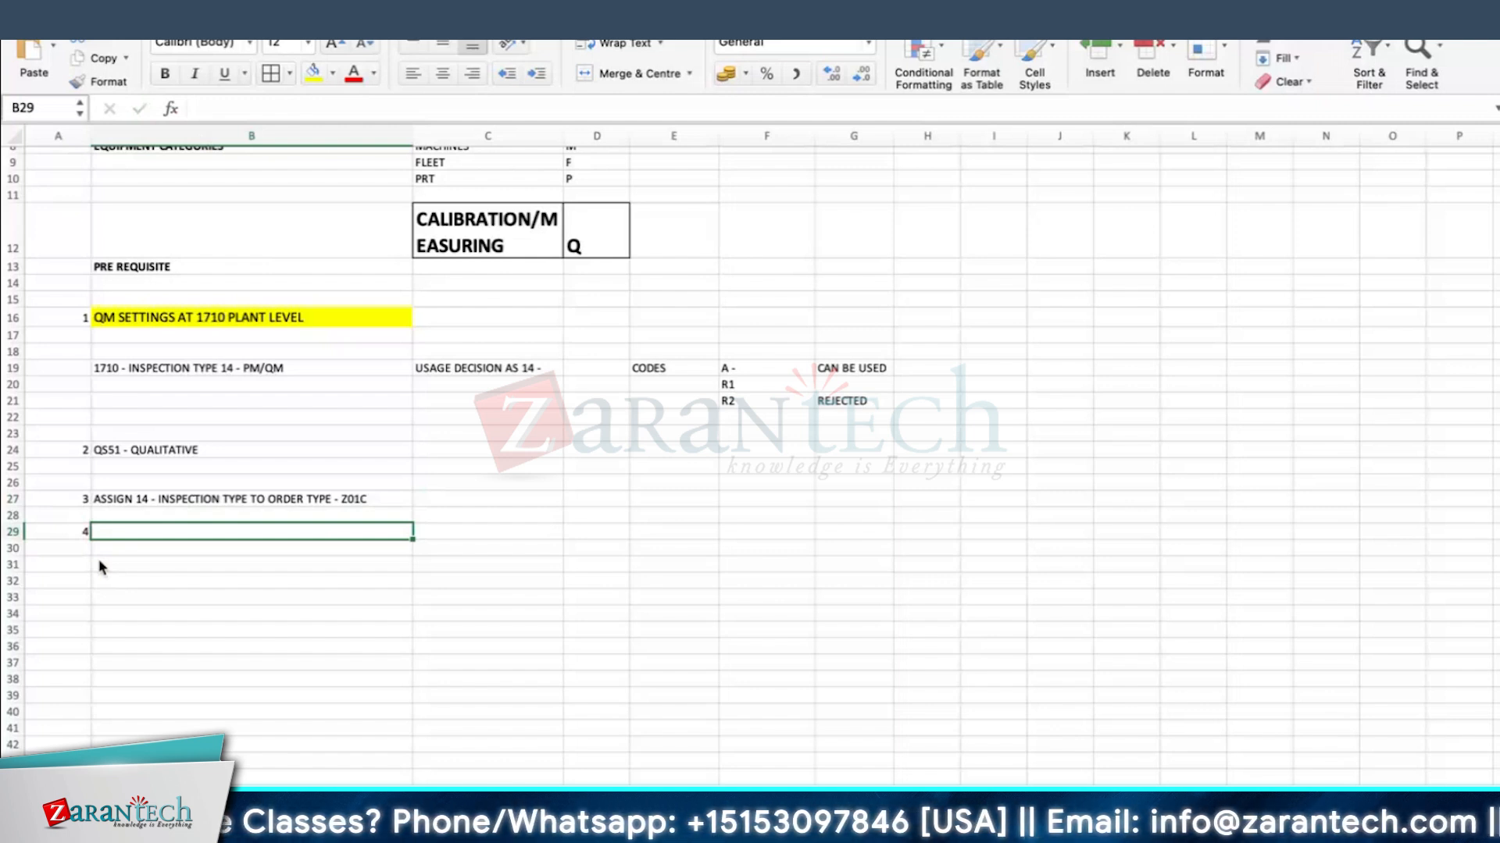
text(SAMPLING PROCED)
text(URE)
key(Tab)
text(QD)
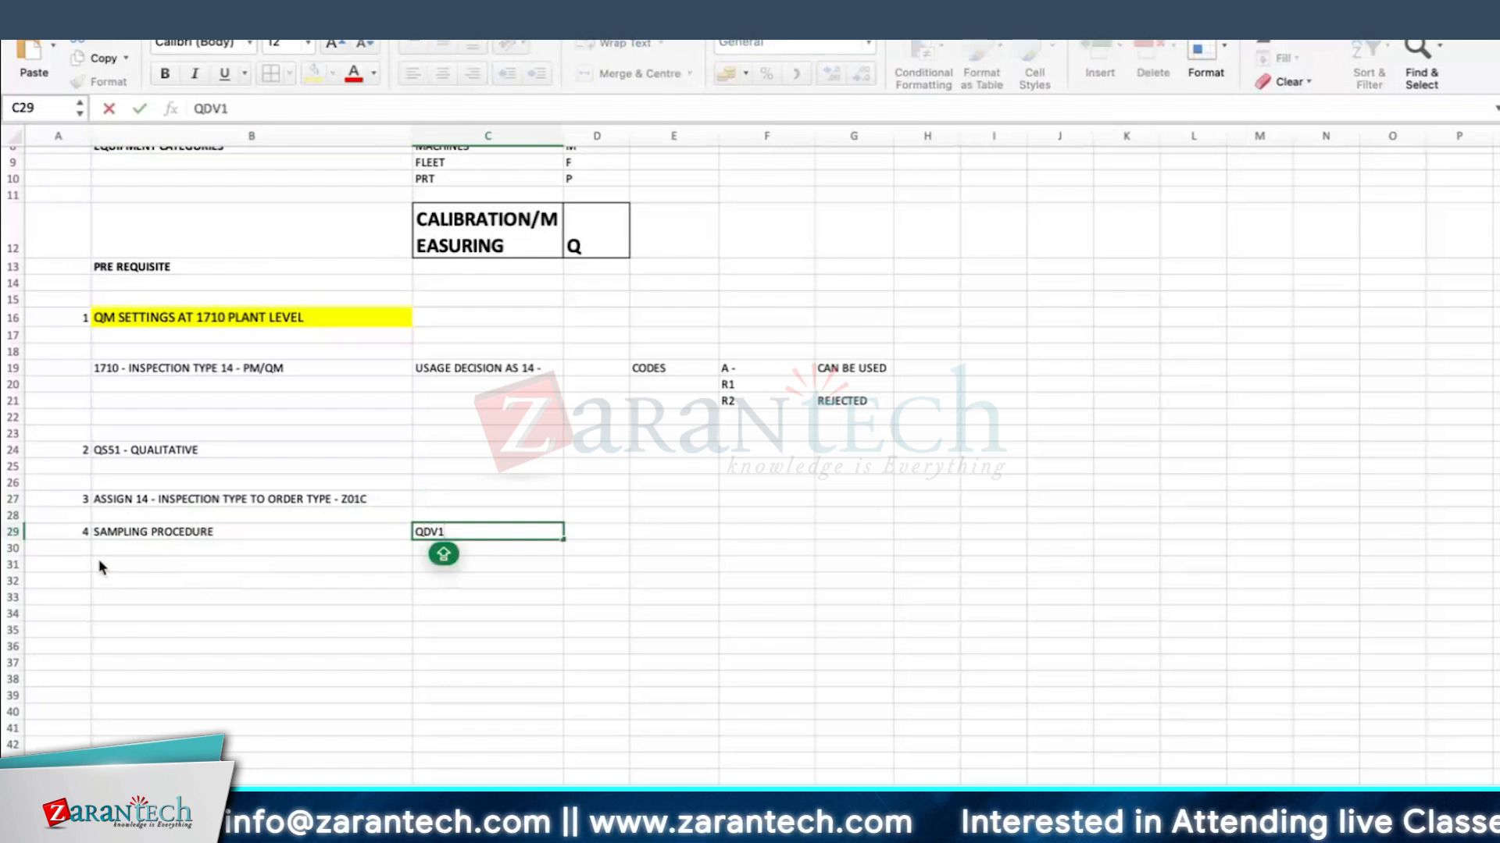
click(192, 108)
text(T CODE :)
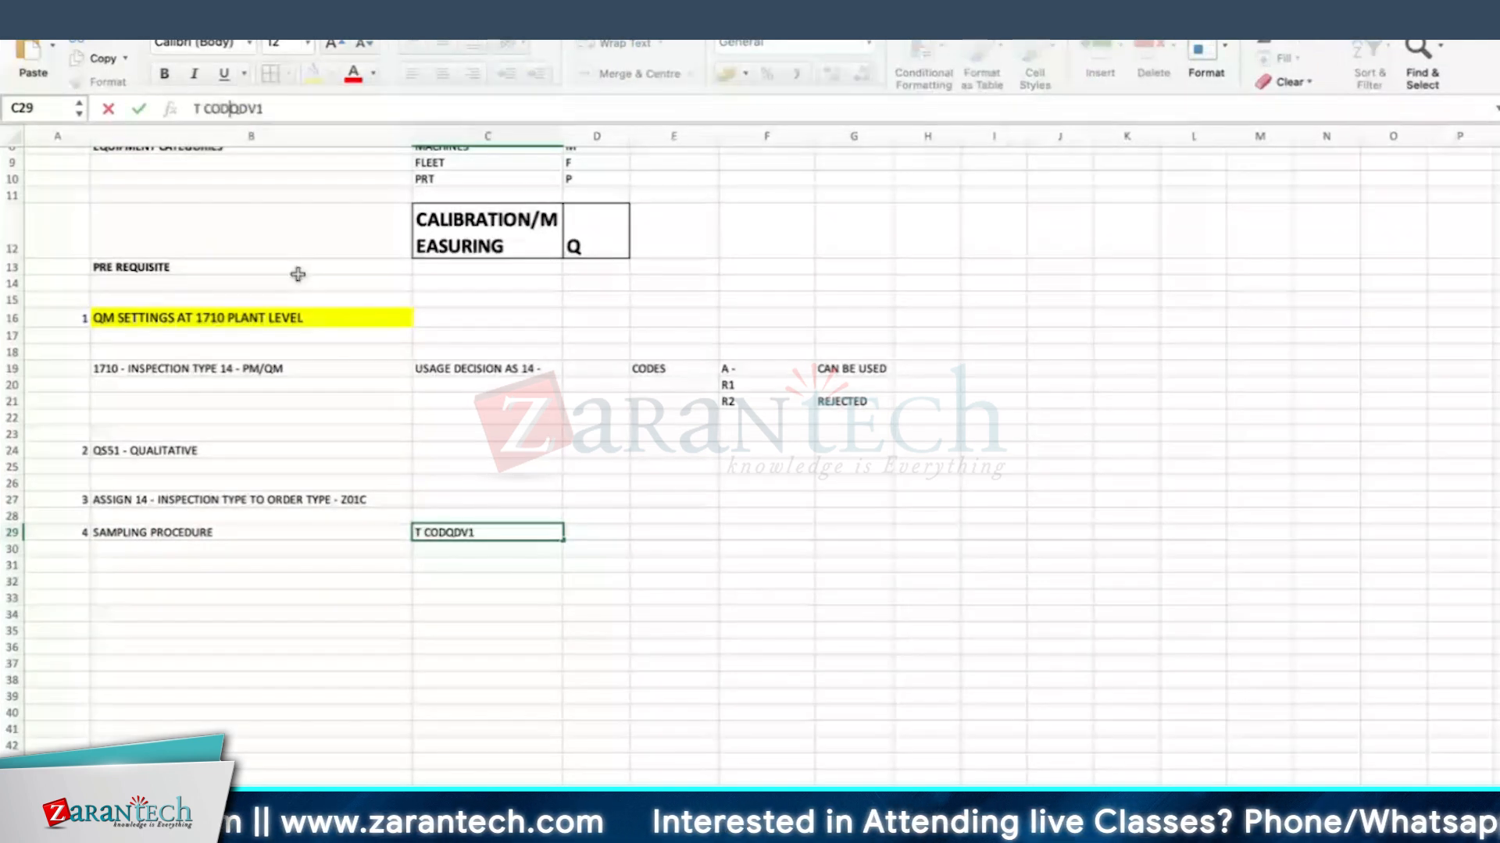
key(Return)
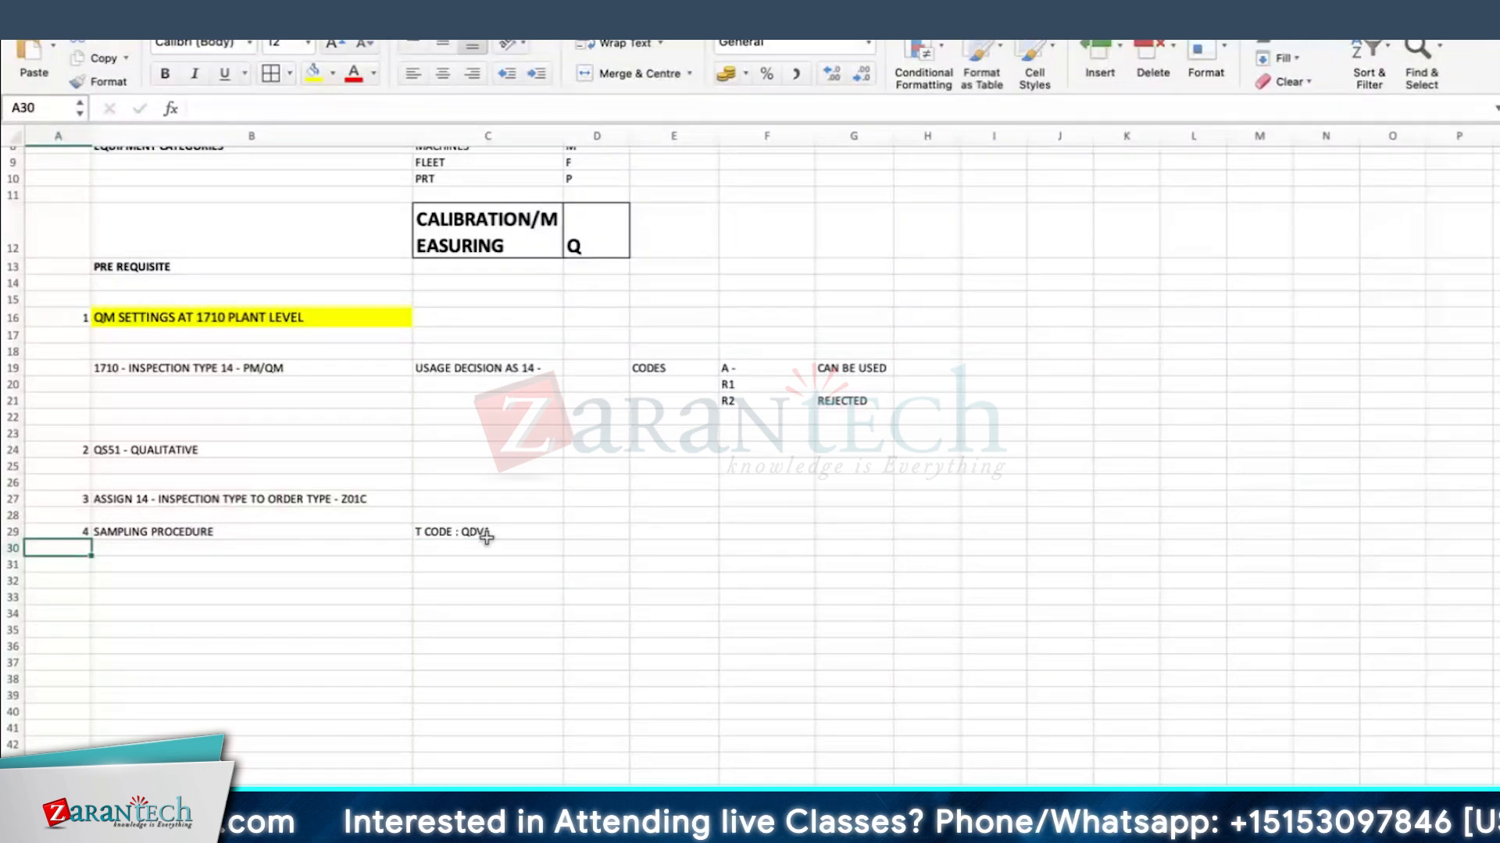
- Label the responsible modules in column D: PM for note 3, QM for note 4 and QM for note 2
click(492, 533)
click(511, 499)
click(588, 499)
text(PM)
key(Return)
key(Return)
text(QM)
key(Return)
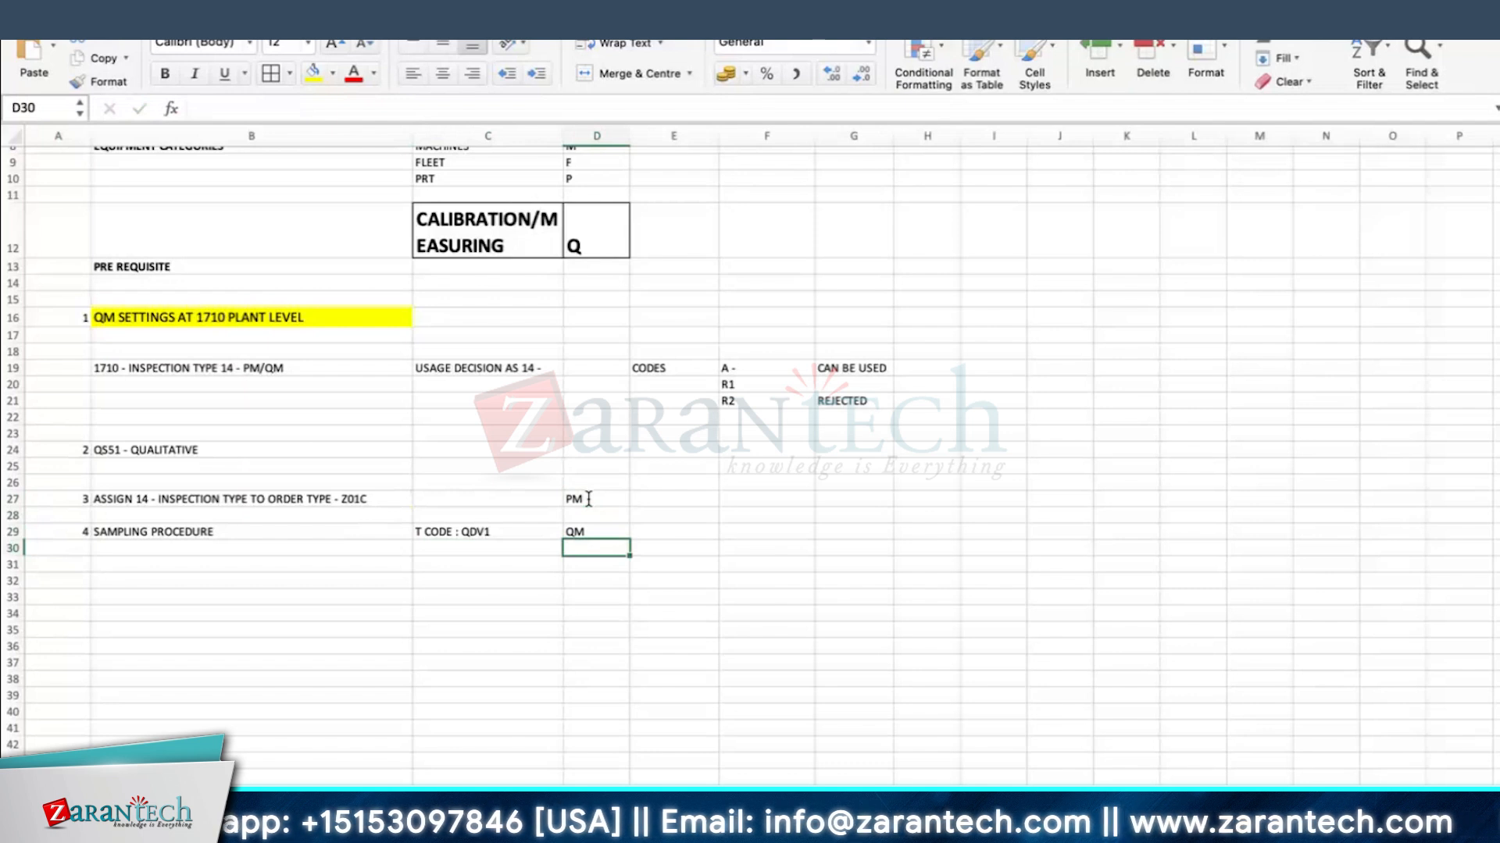
click(596, 451)
text(QM)
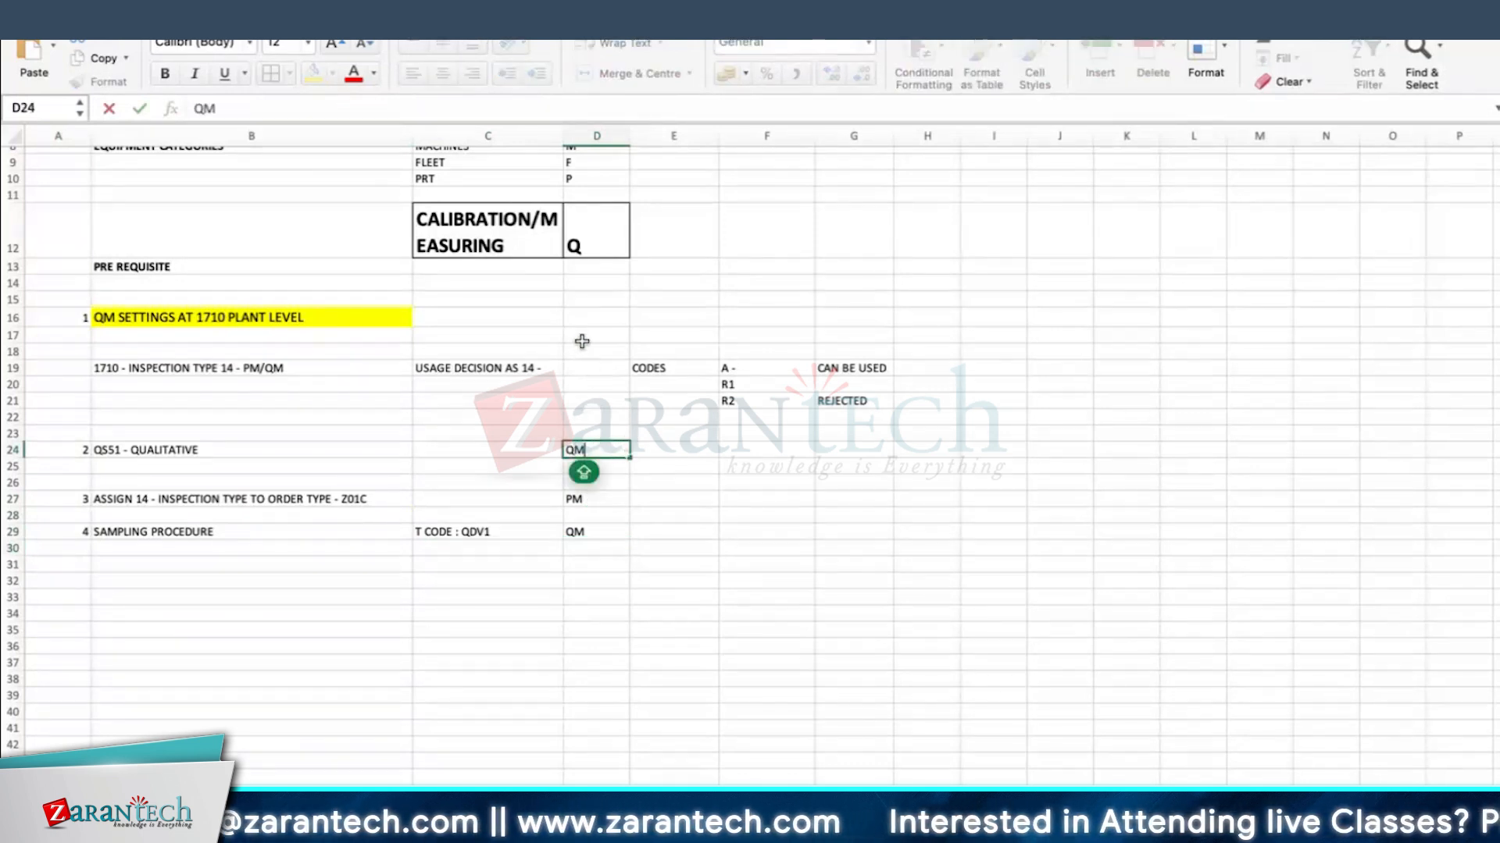
click(586, 318)
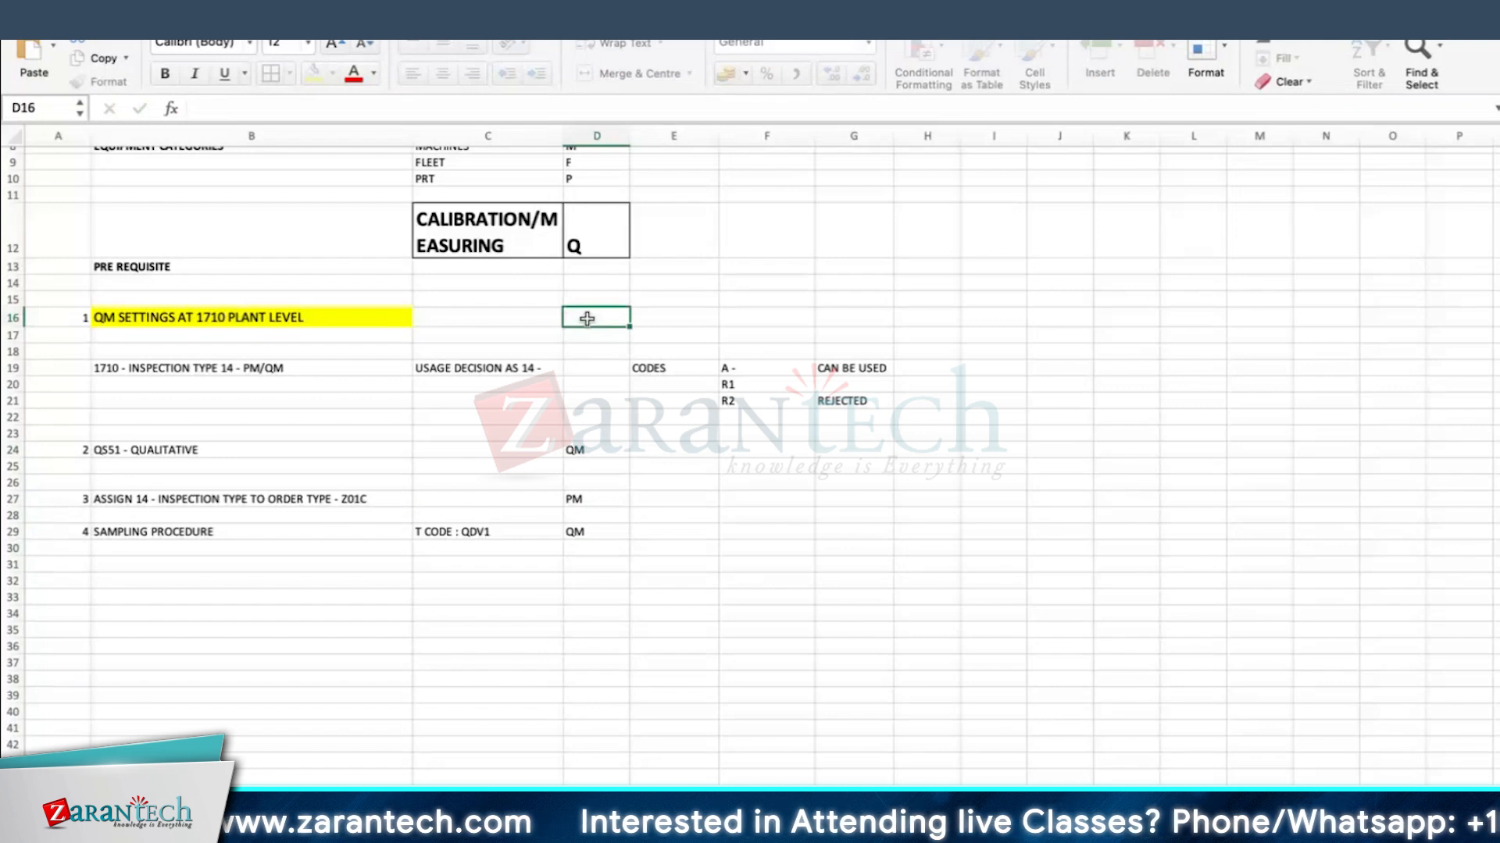
- Label note 1, the QM settings at 1710 plant level, with the responsible module QM in column D
text(QM)
key(Return)
click(587, 498)
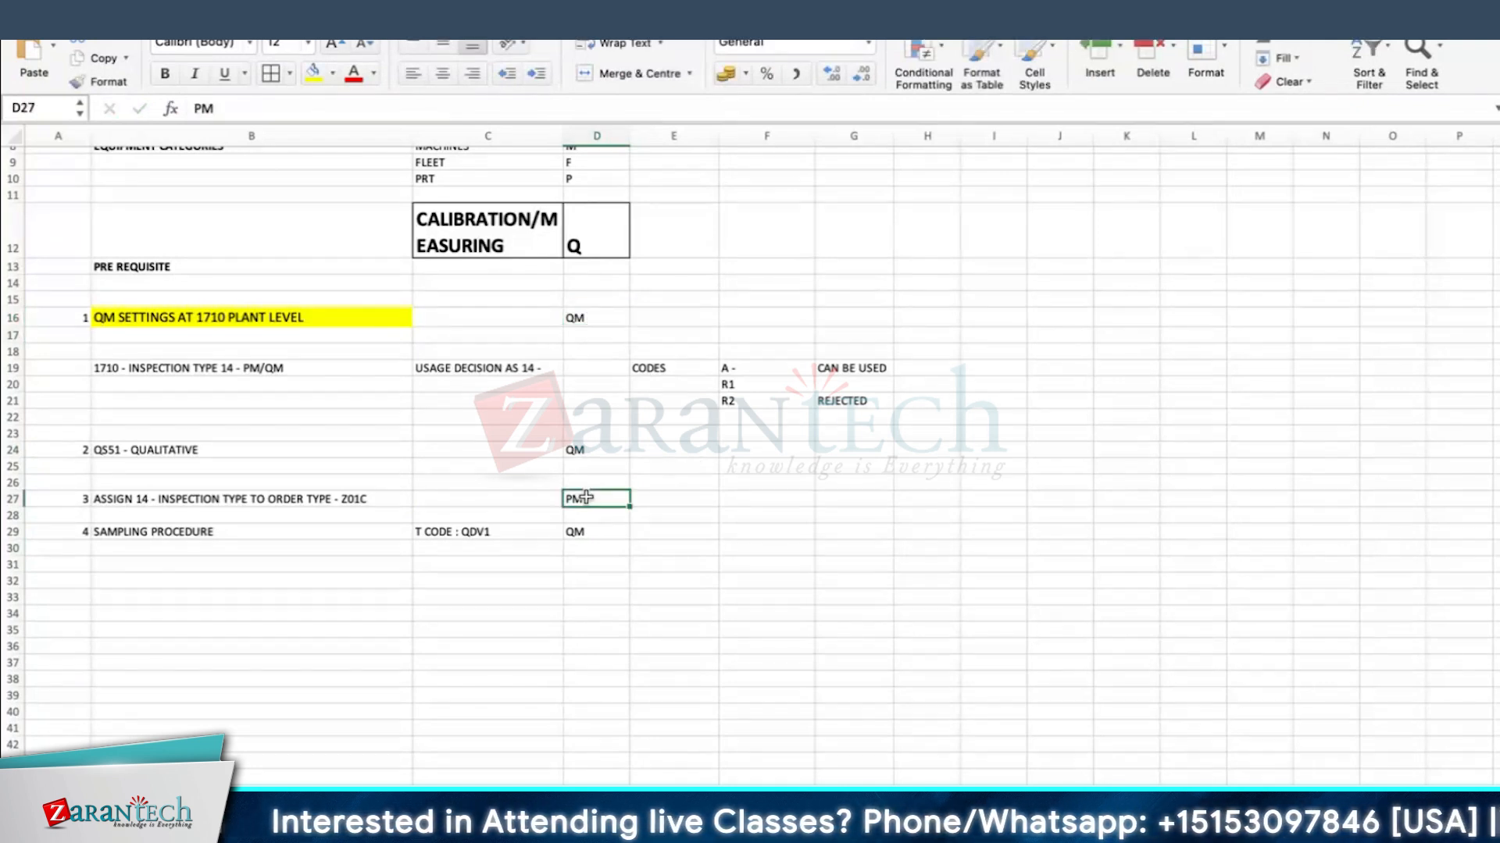
click(282, 492)
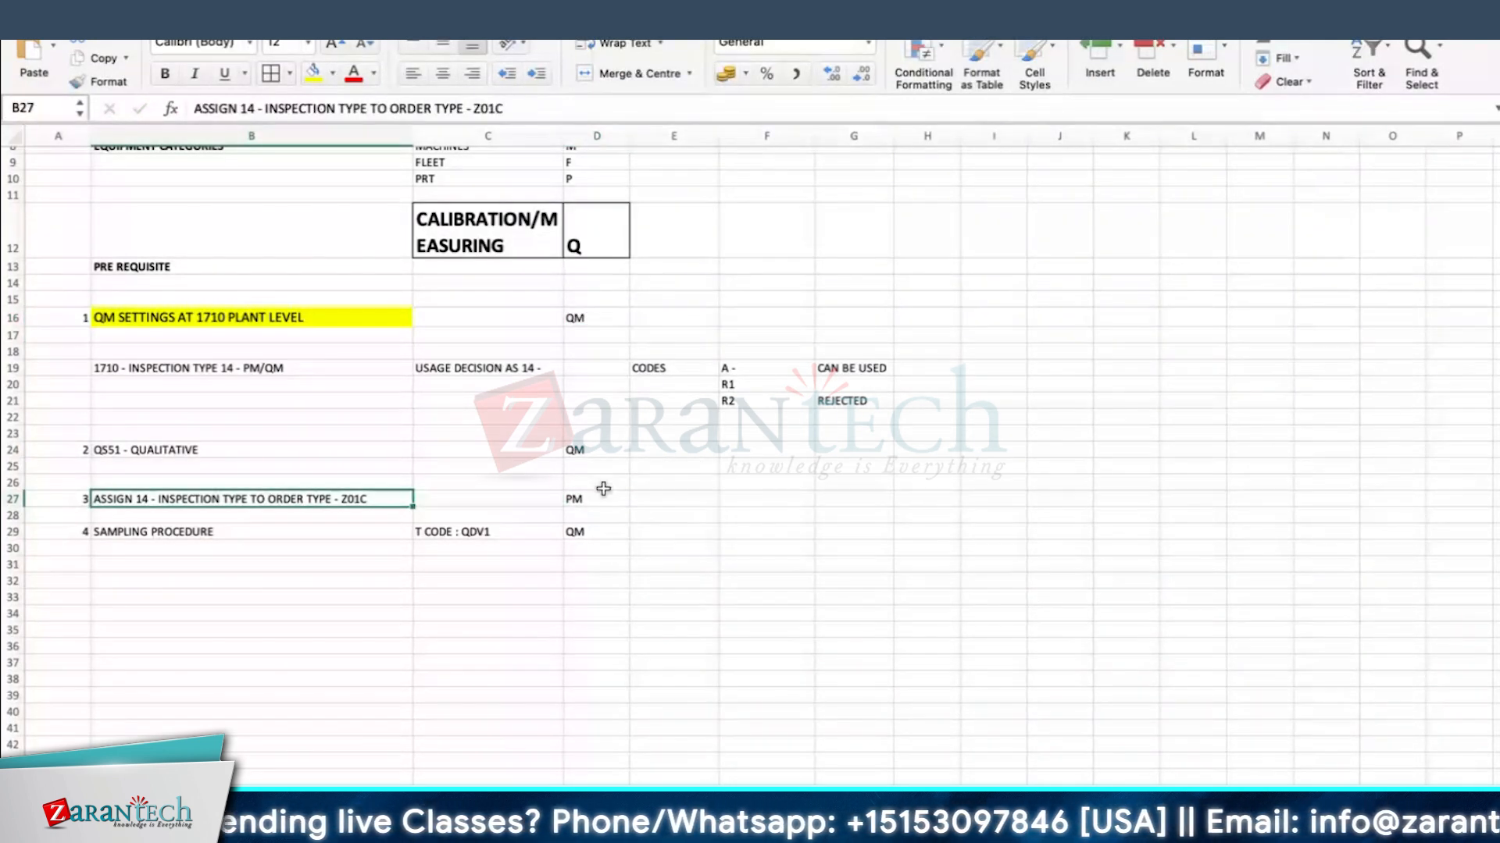
- Enter "14 - PLANT MAINTENANCE - QM" in column E for note 3 and fit column E to its text
click(701, 497)
text(14)
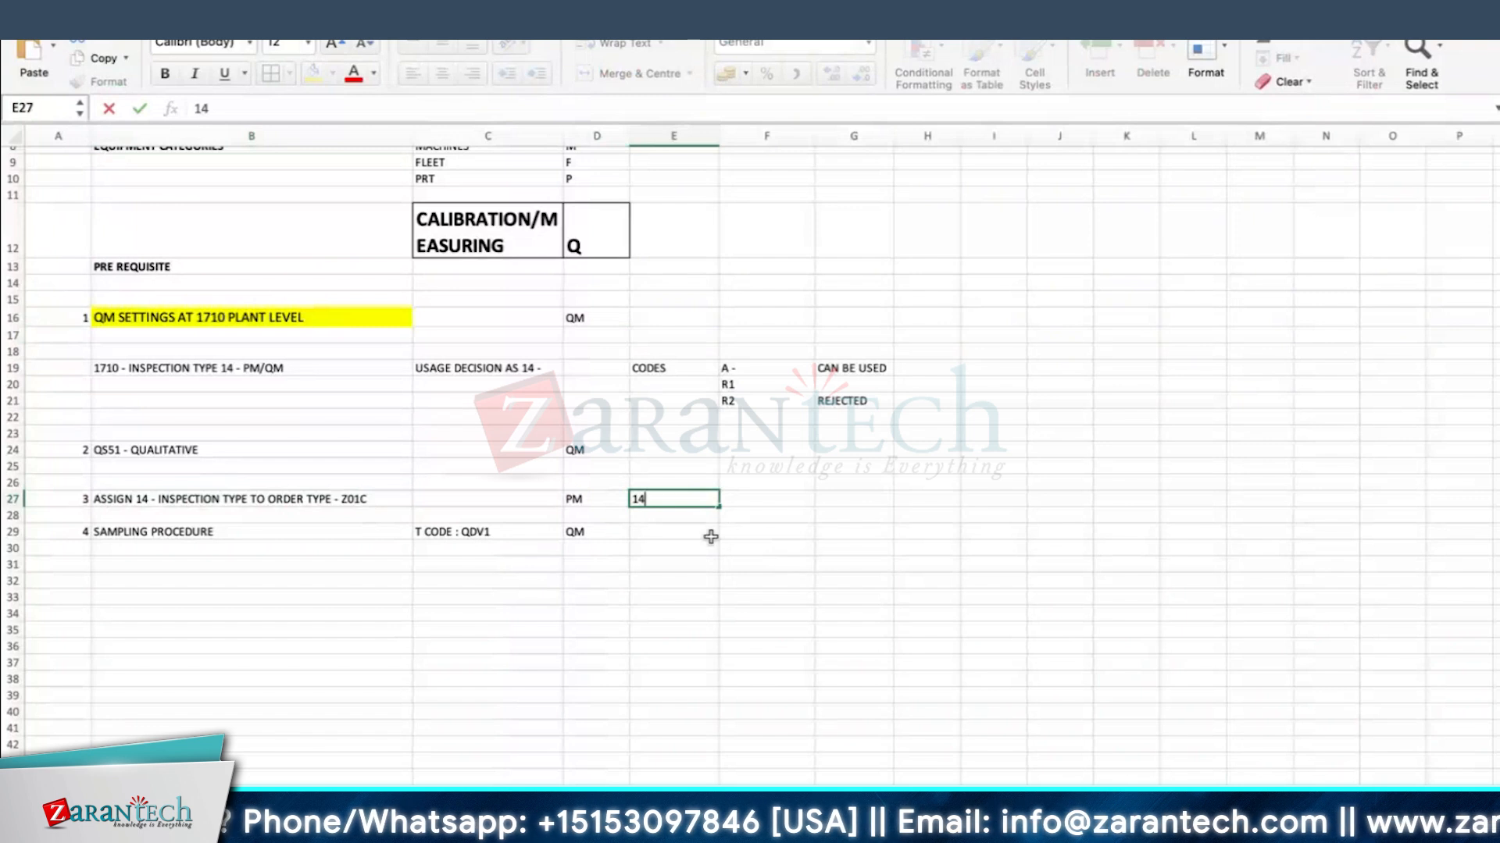
text( - PLANIT MAINTE)
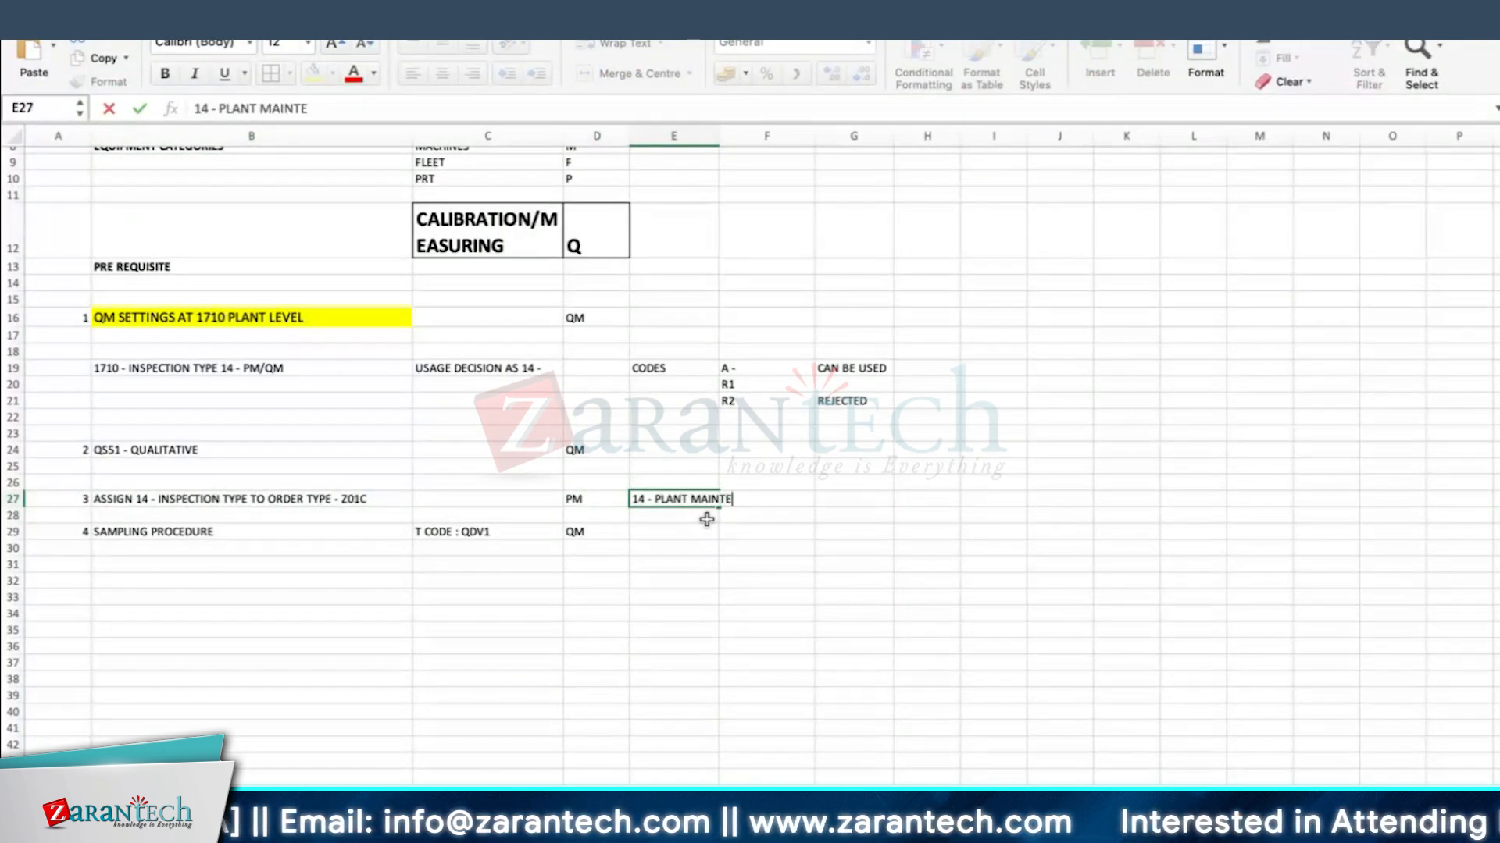
text(NANCE - QM)
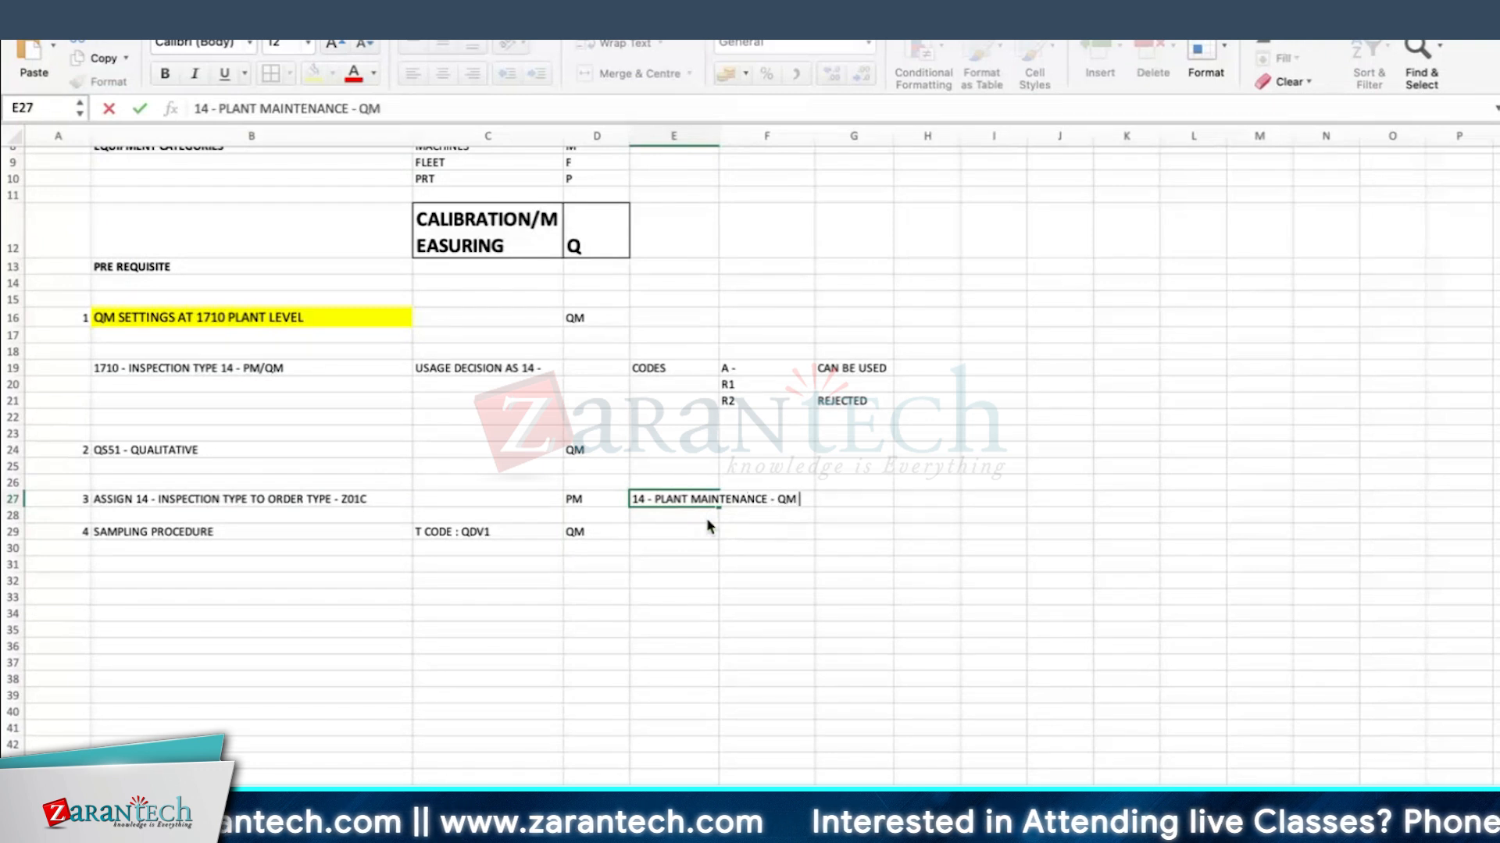
key(Return)
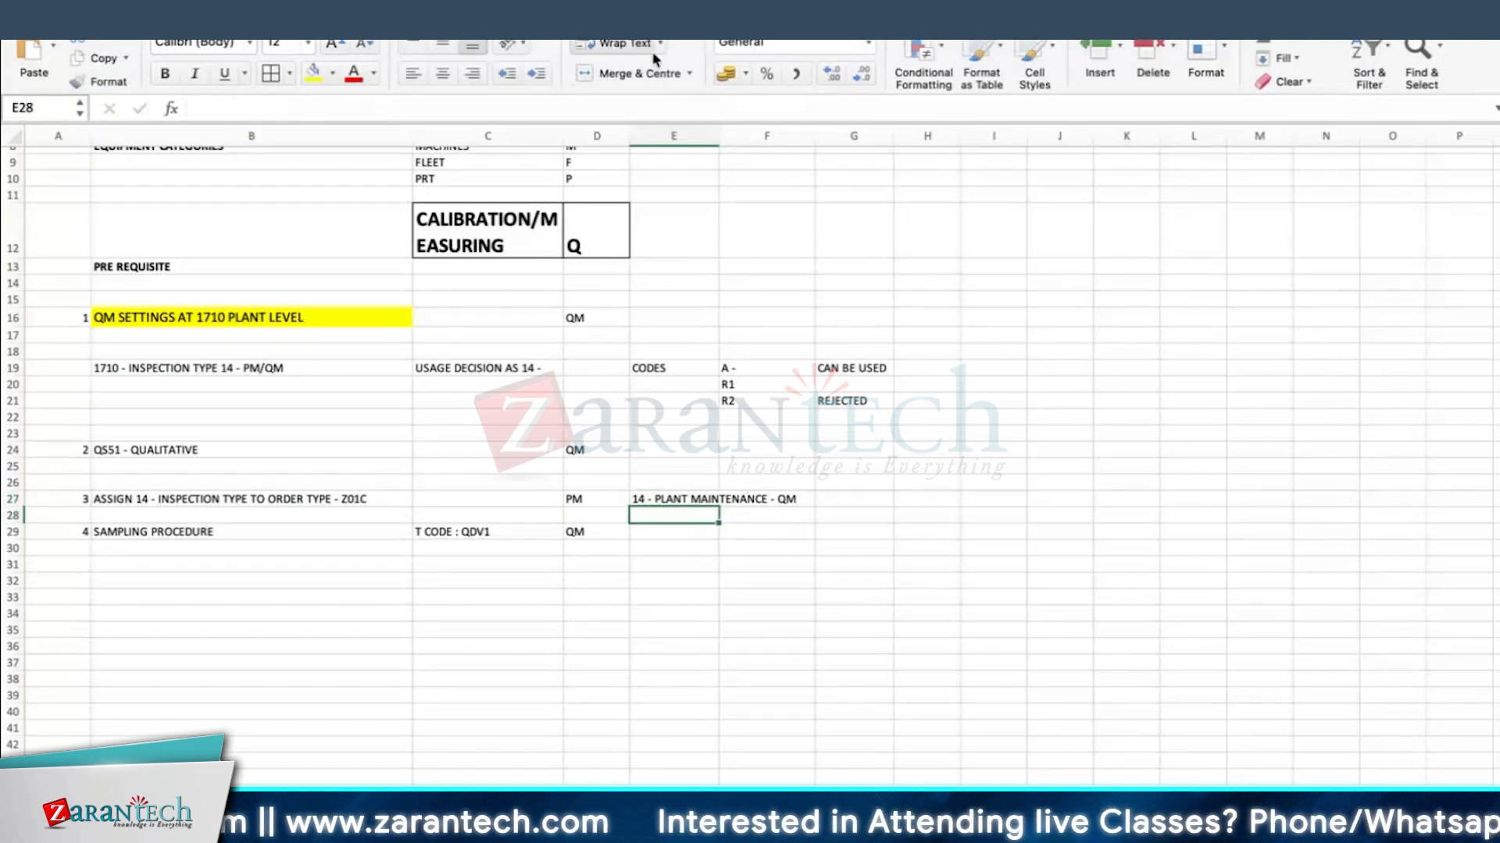
double_click(719, 136)
click(663, 501)
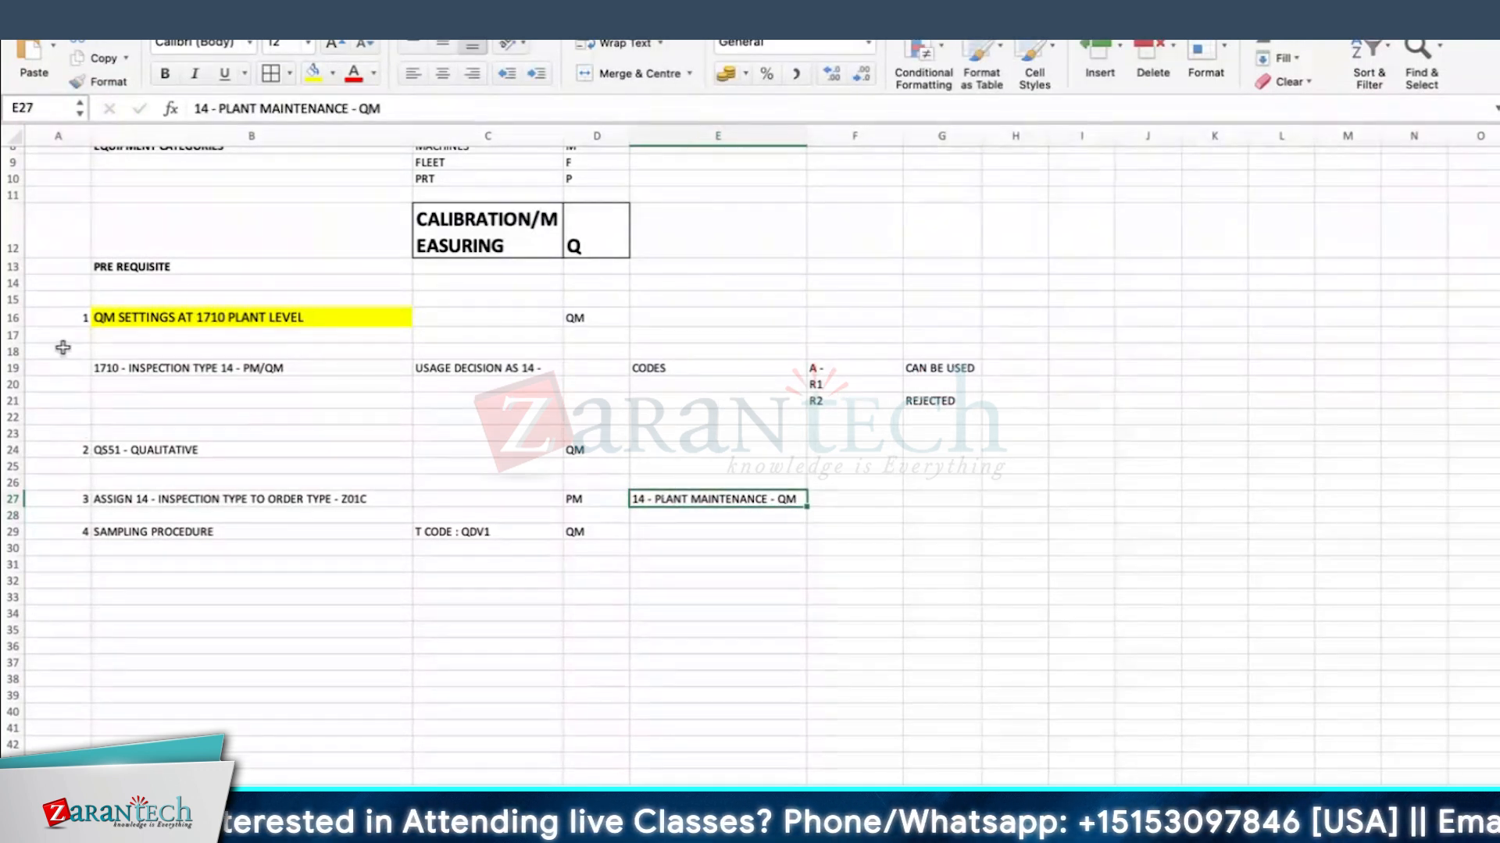
click(133, 571)
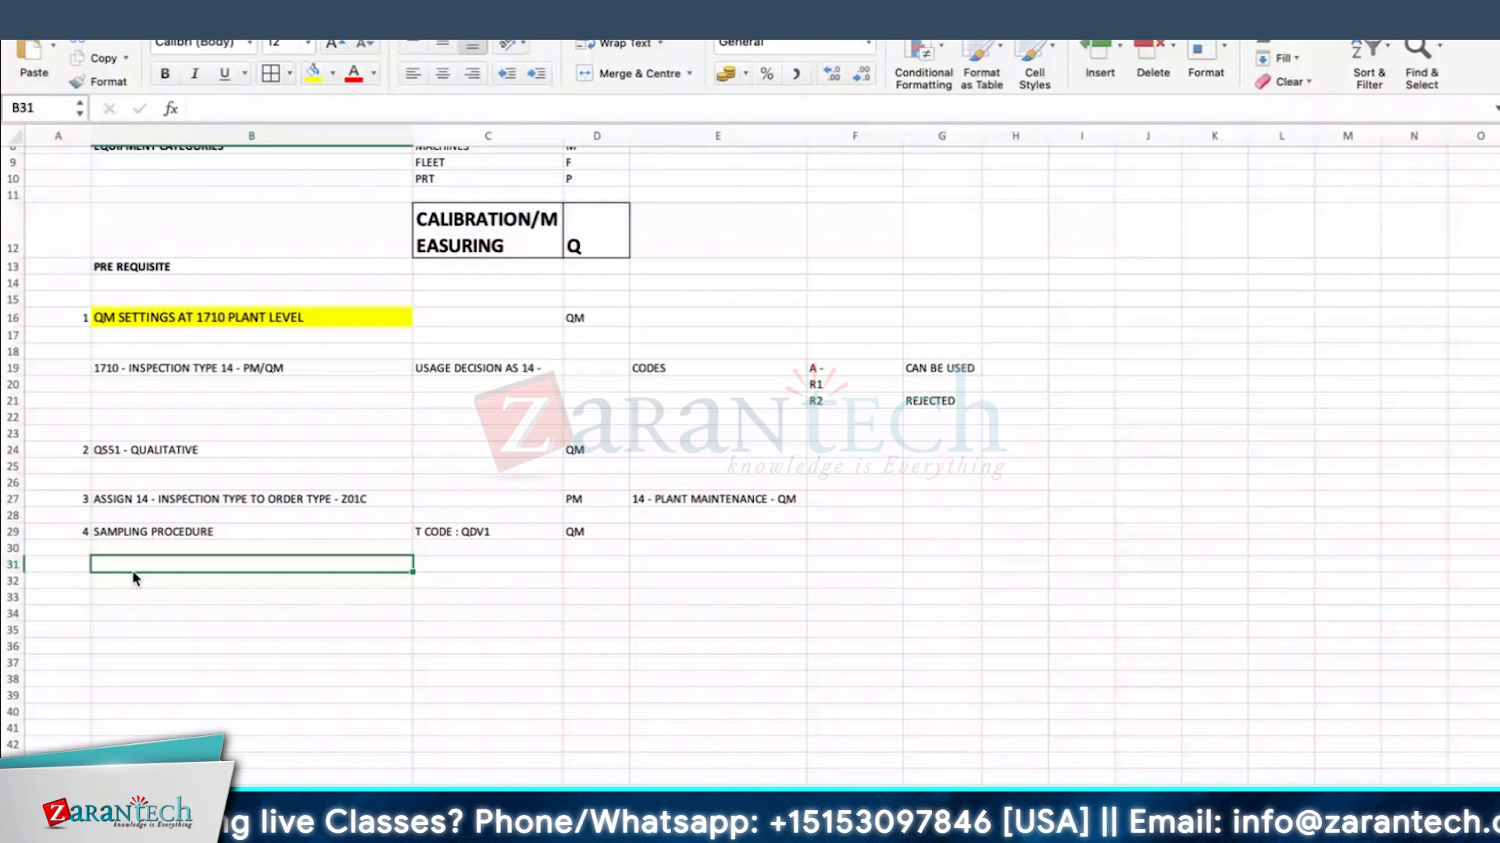
click(641, 503)
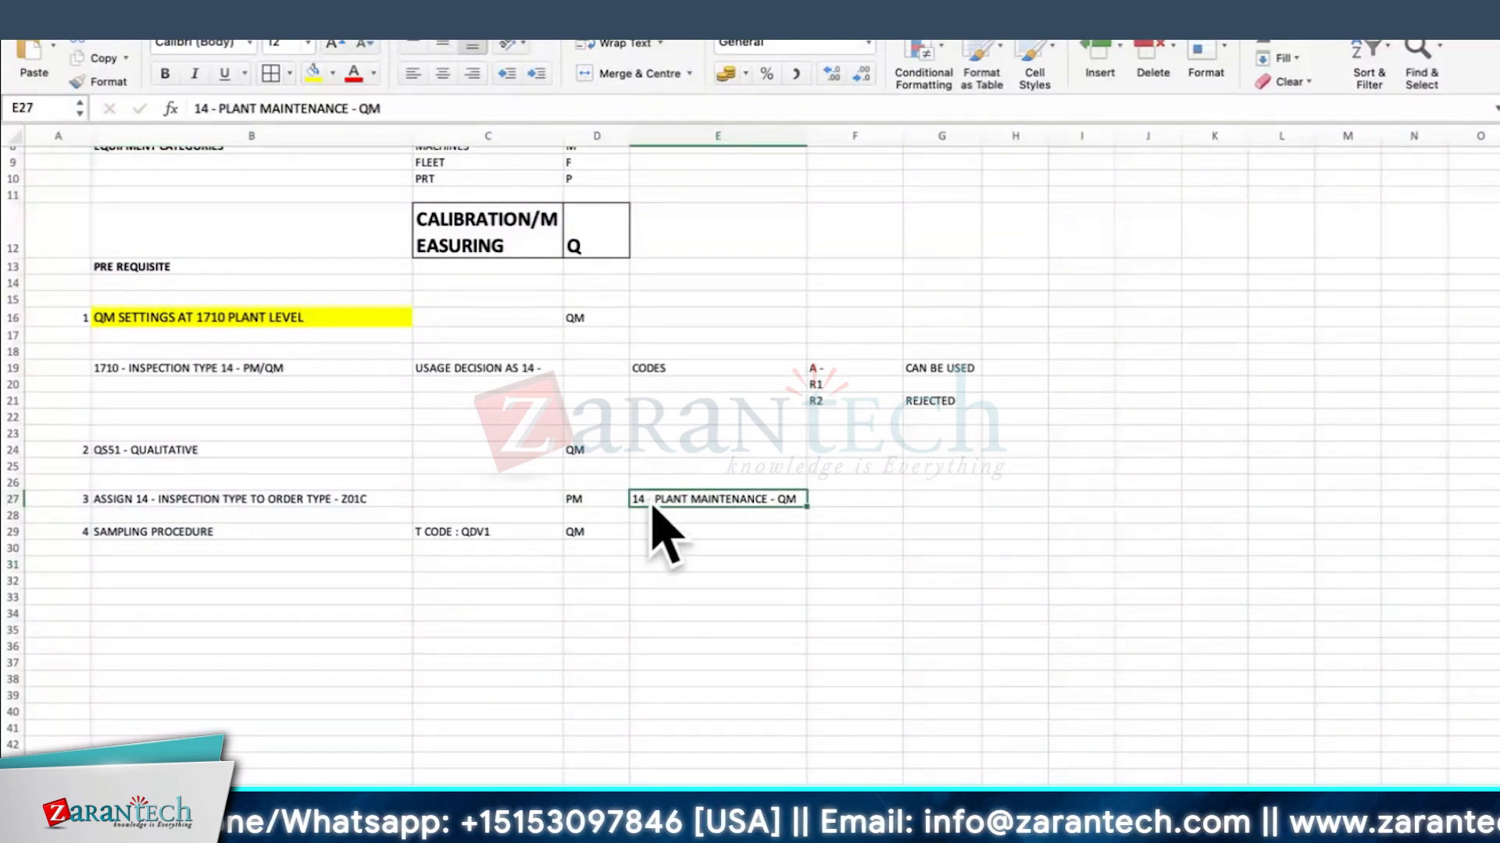
click(656, 564)
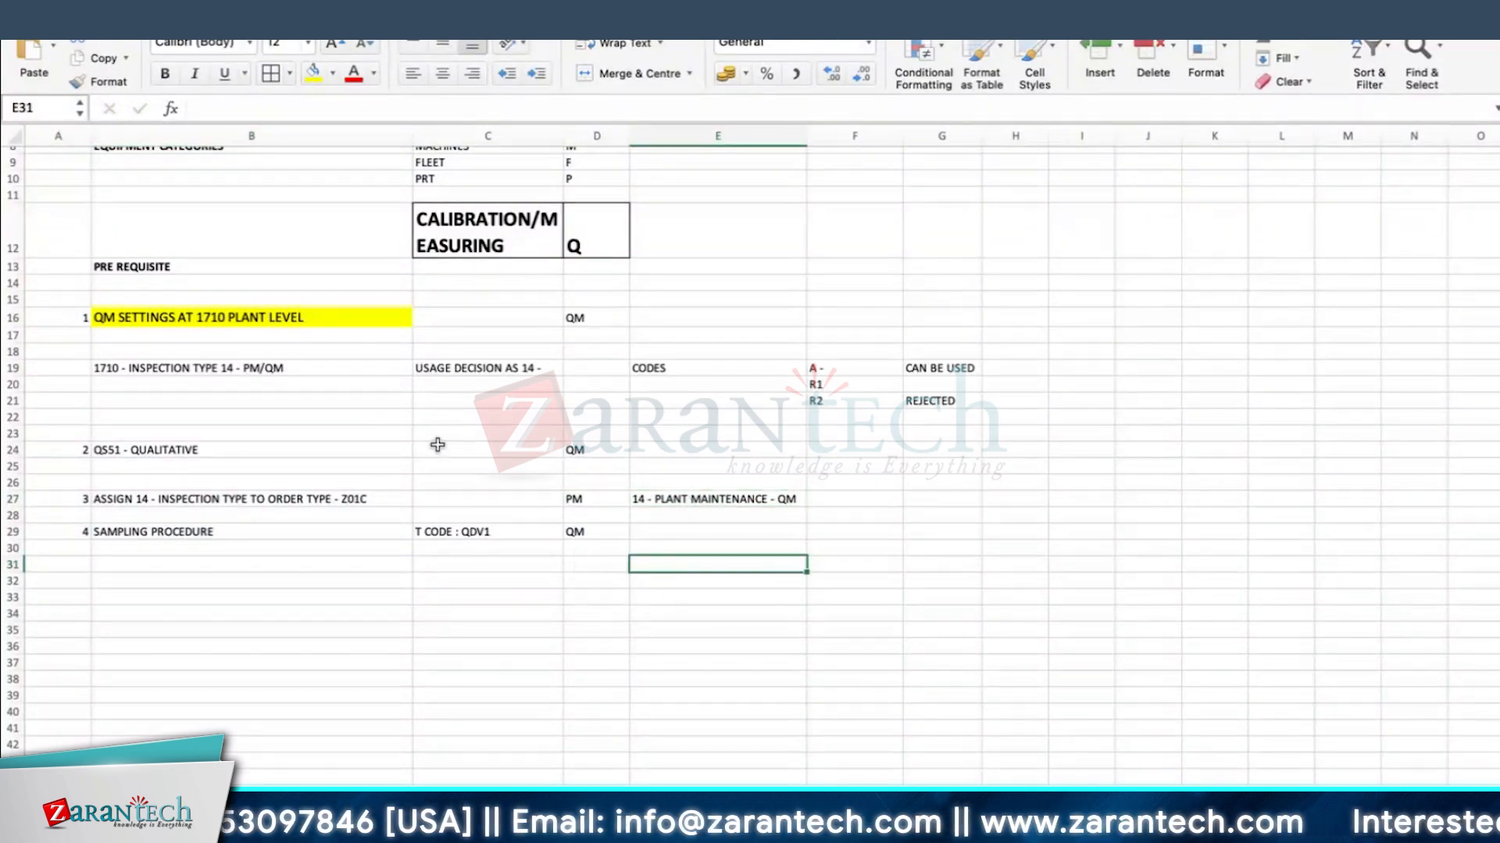
- Switch to SAP in Microsoft Remote Desktop and open transaction QDV1 for the sampling procedure
click(128, 531)
key(super+Tab)
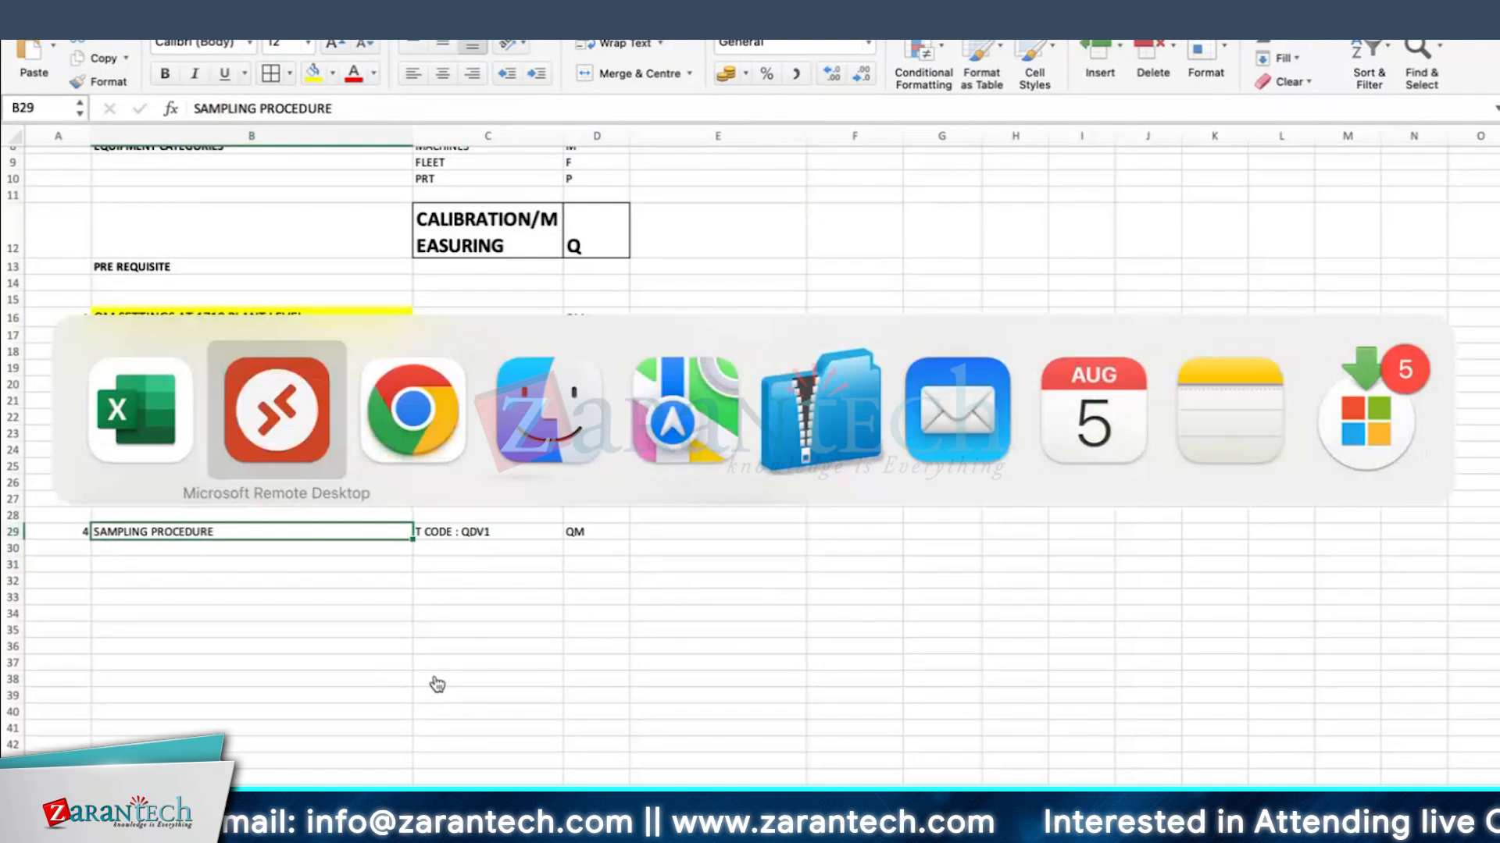
text(QDV1)
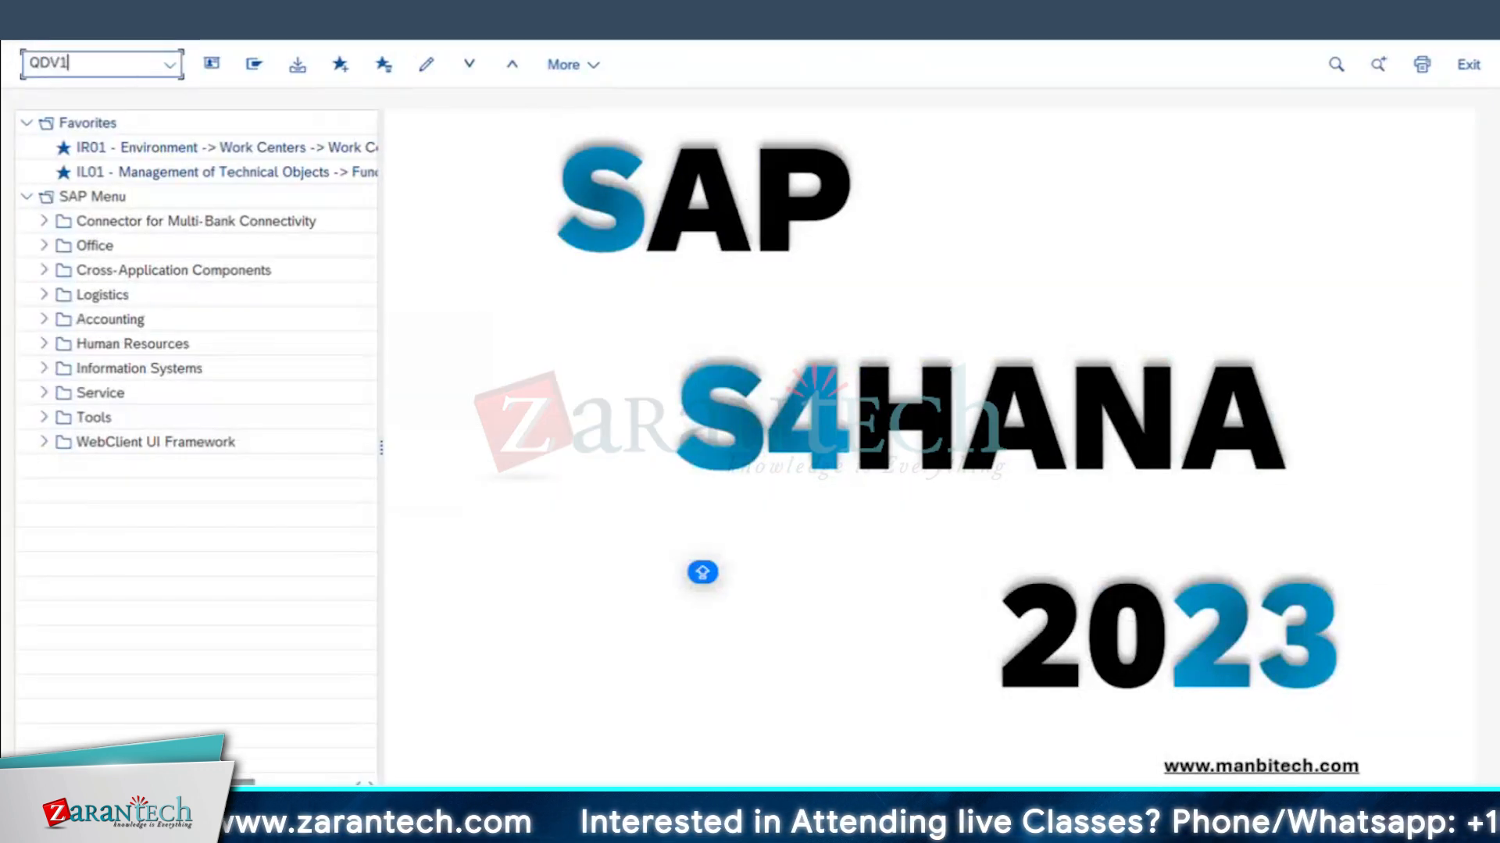
key(Return)
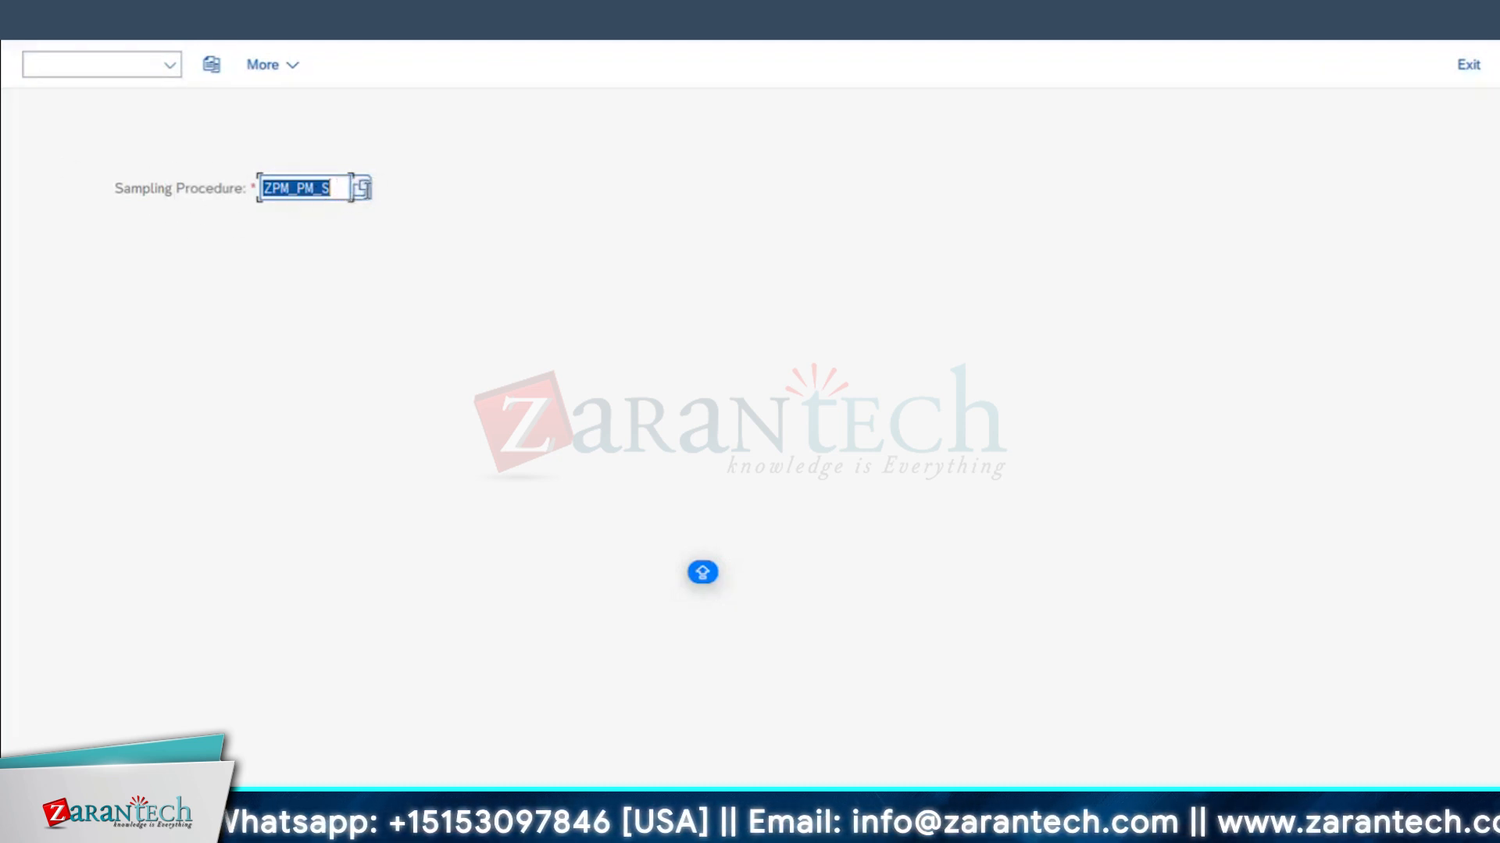
- Create sampling procedure ZPM_PM_Z with the description "CALIBRATION PROC OF PM EQUIPMENT"
key(Return)
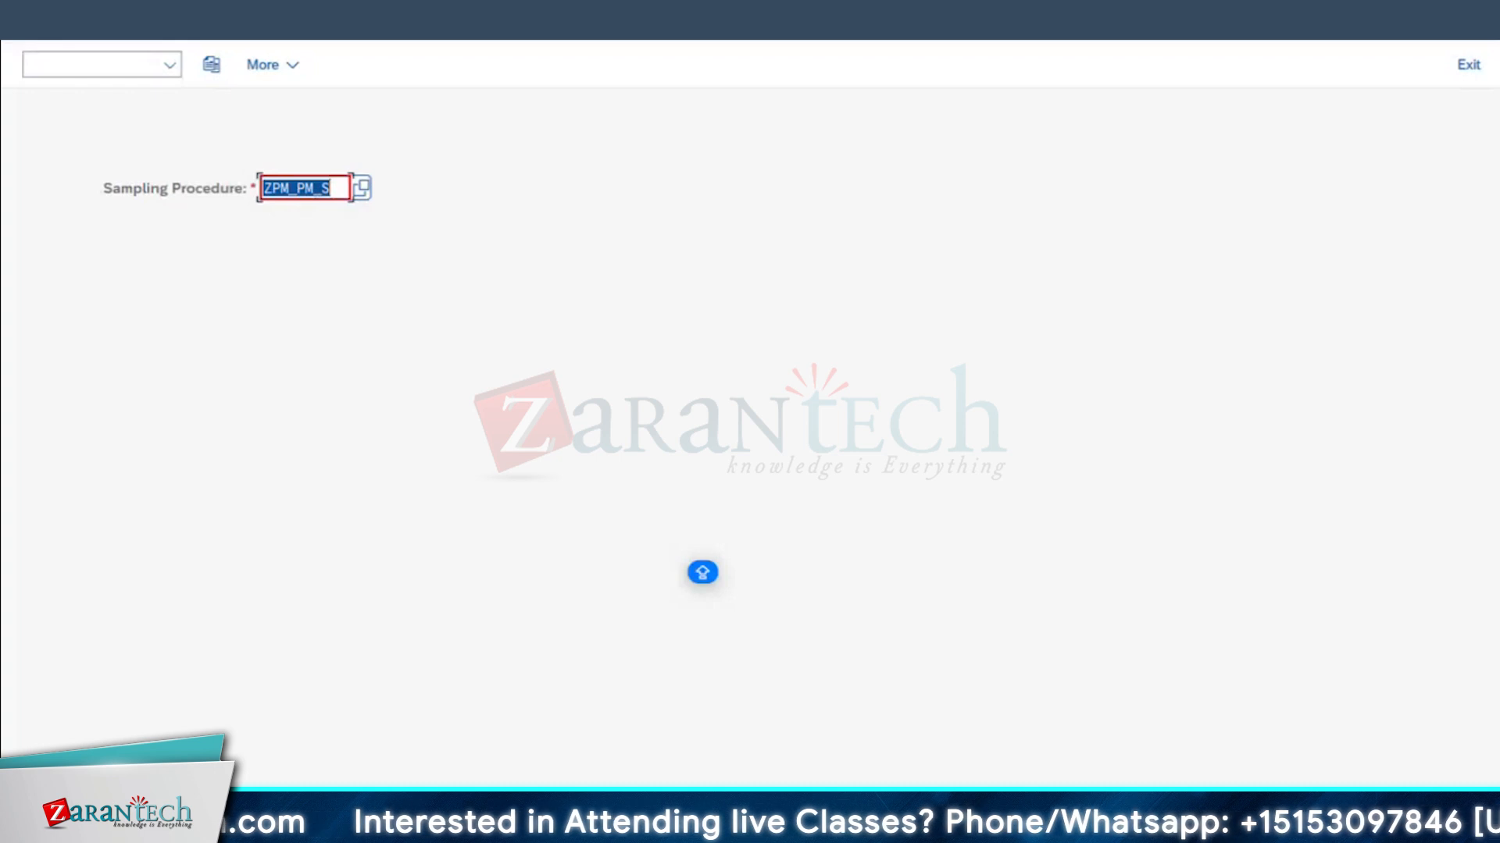
key(Return)
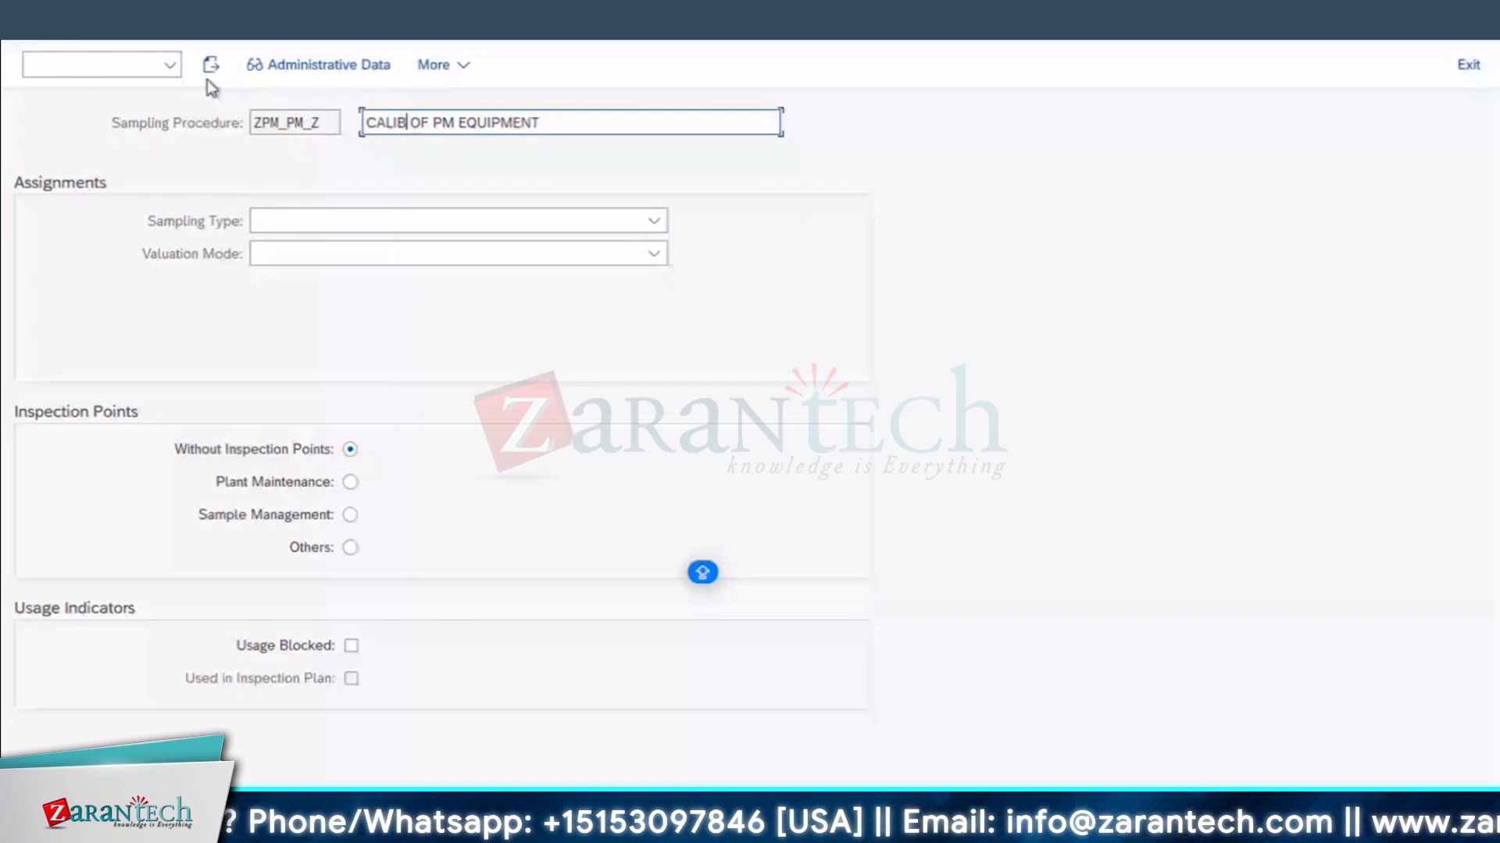
text(RATION PRO)
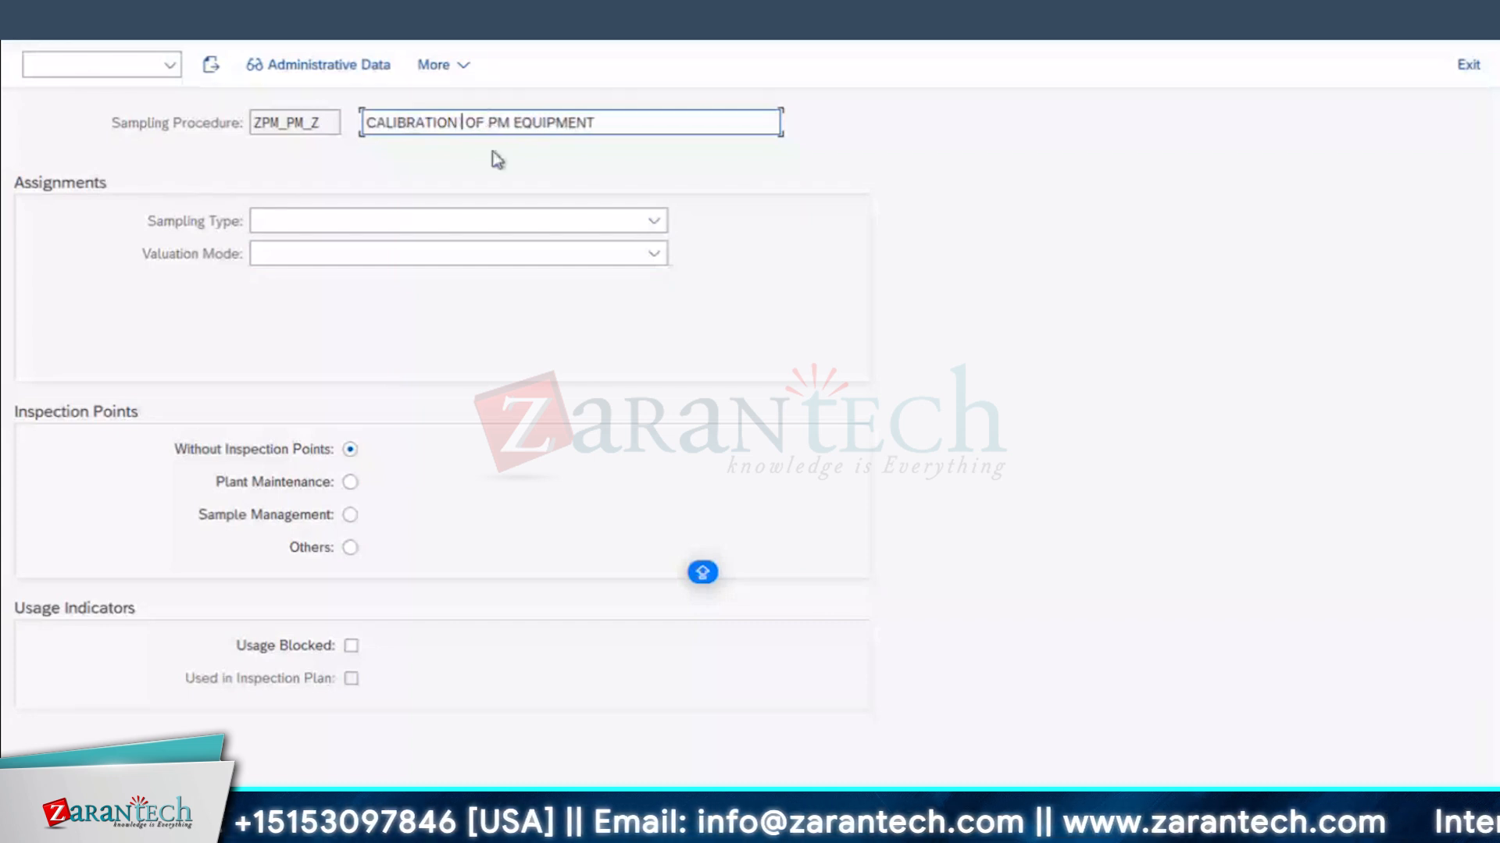
text(C)
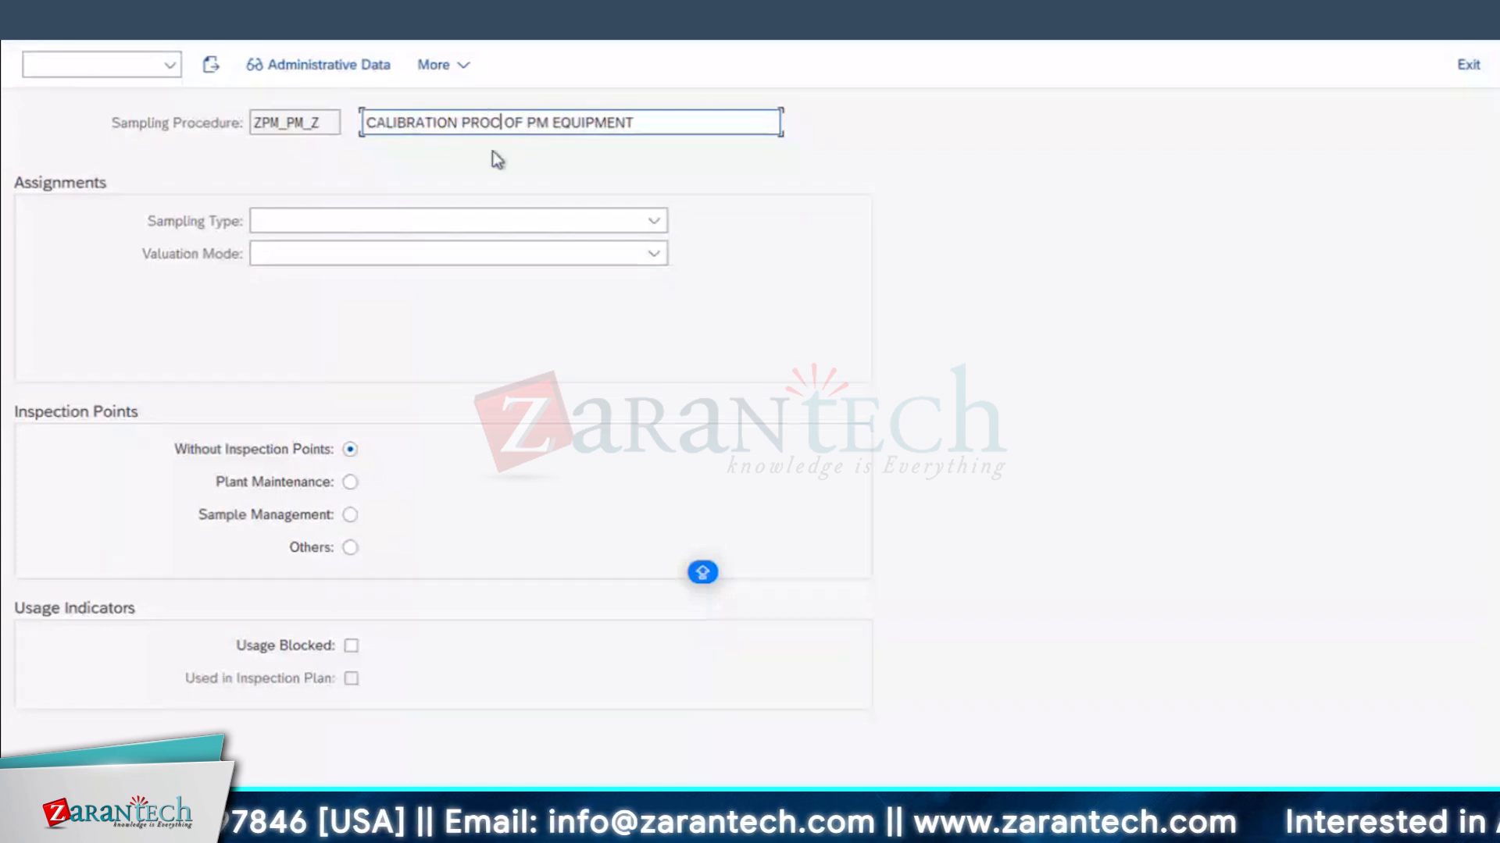
- Assign the sampling type Fixed sample and the valuation mode Attributive inspection nonconf. units
click(288, 220)
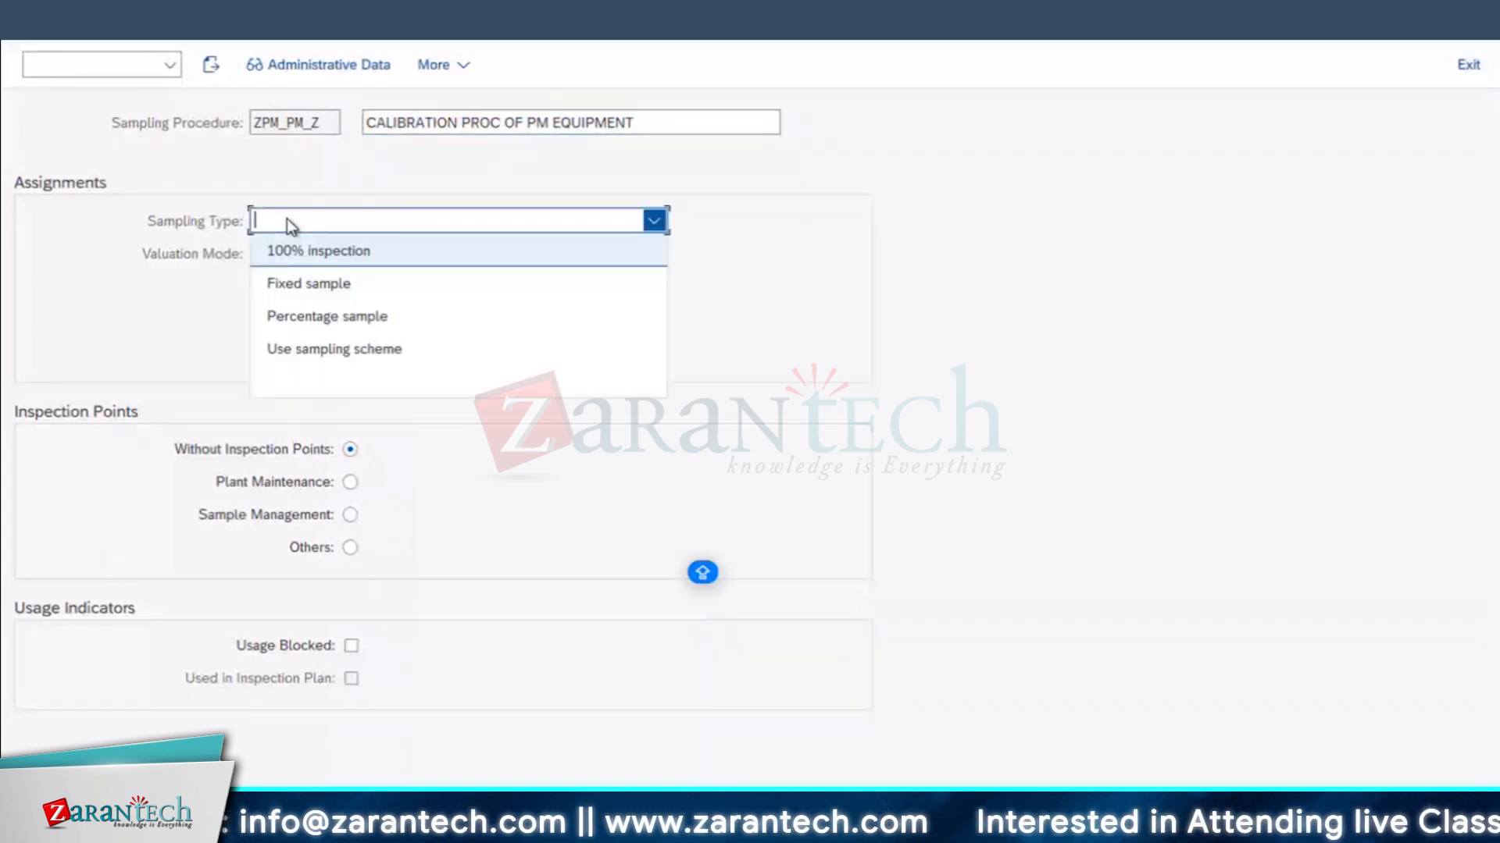
click(311, 285)
click(339, 222)
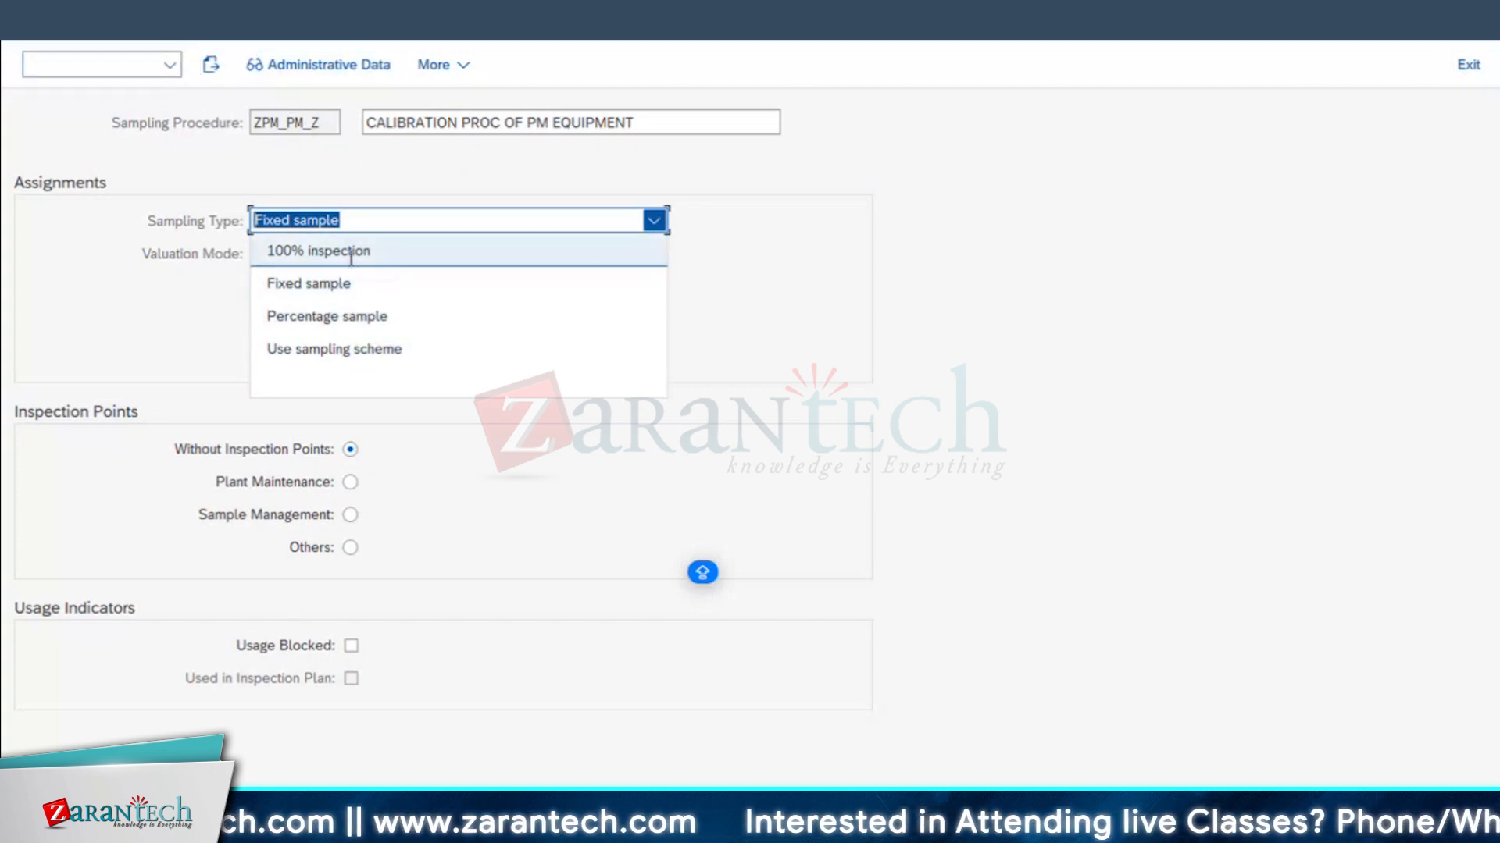
click(316, 285)
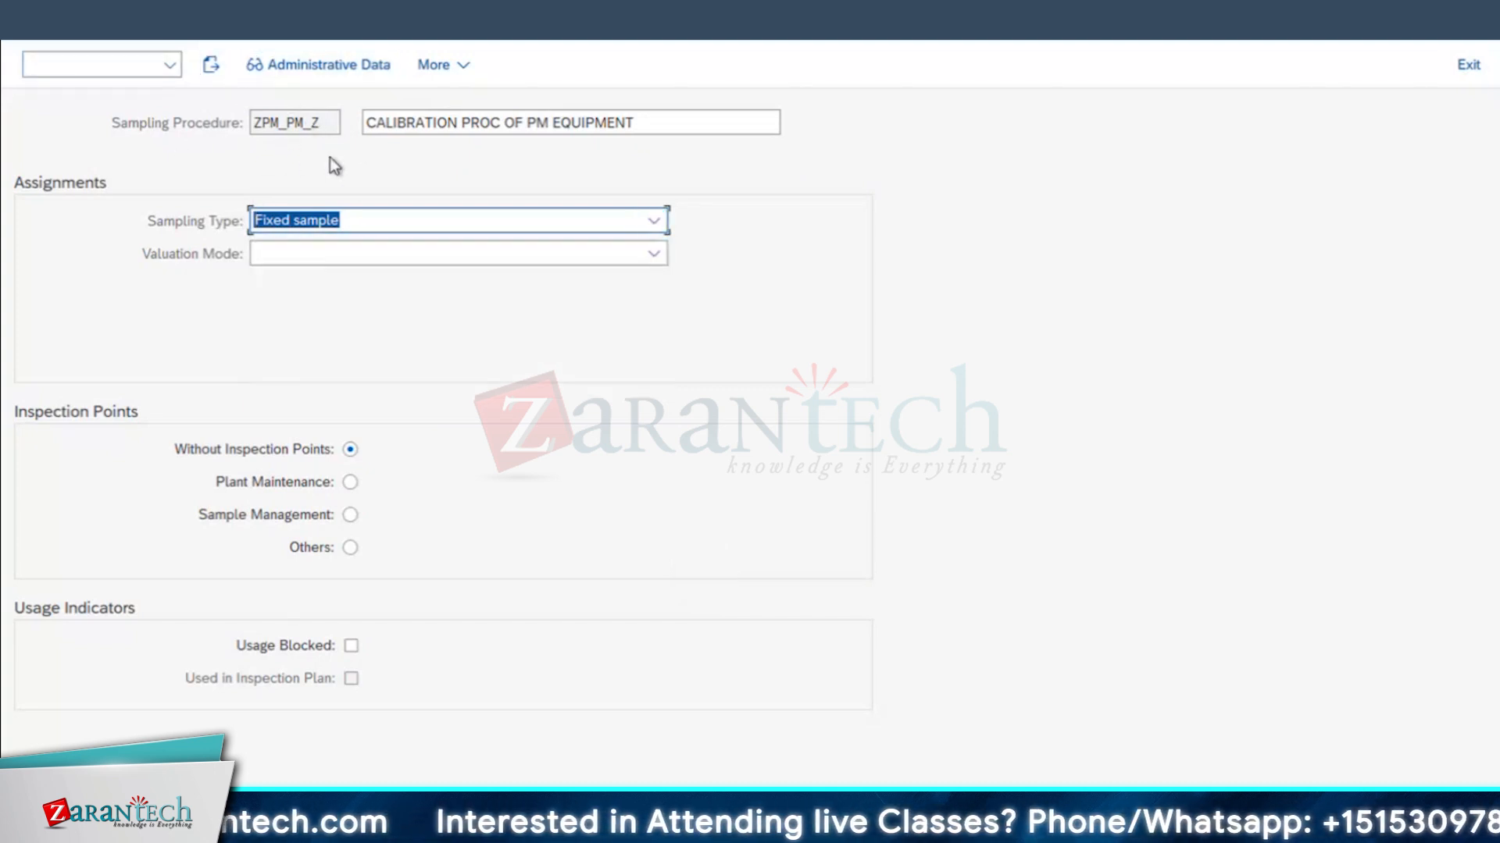
click(285, 256)
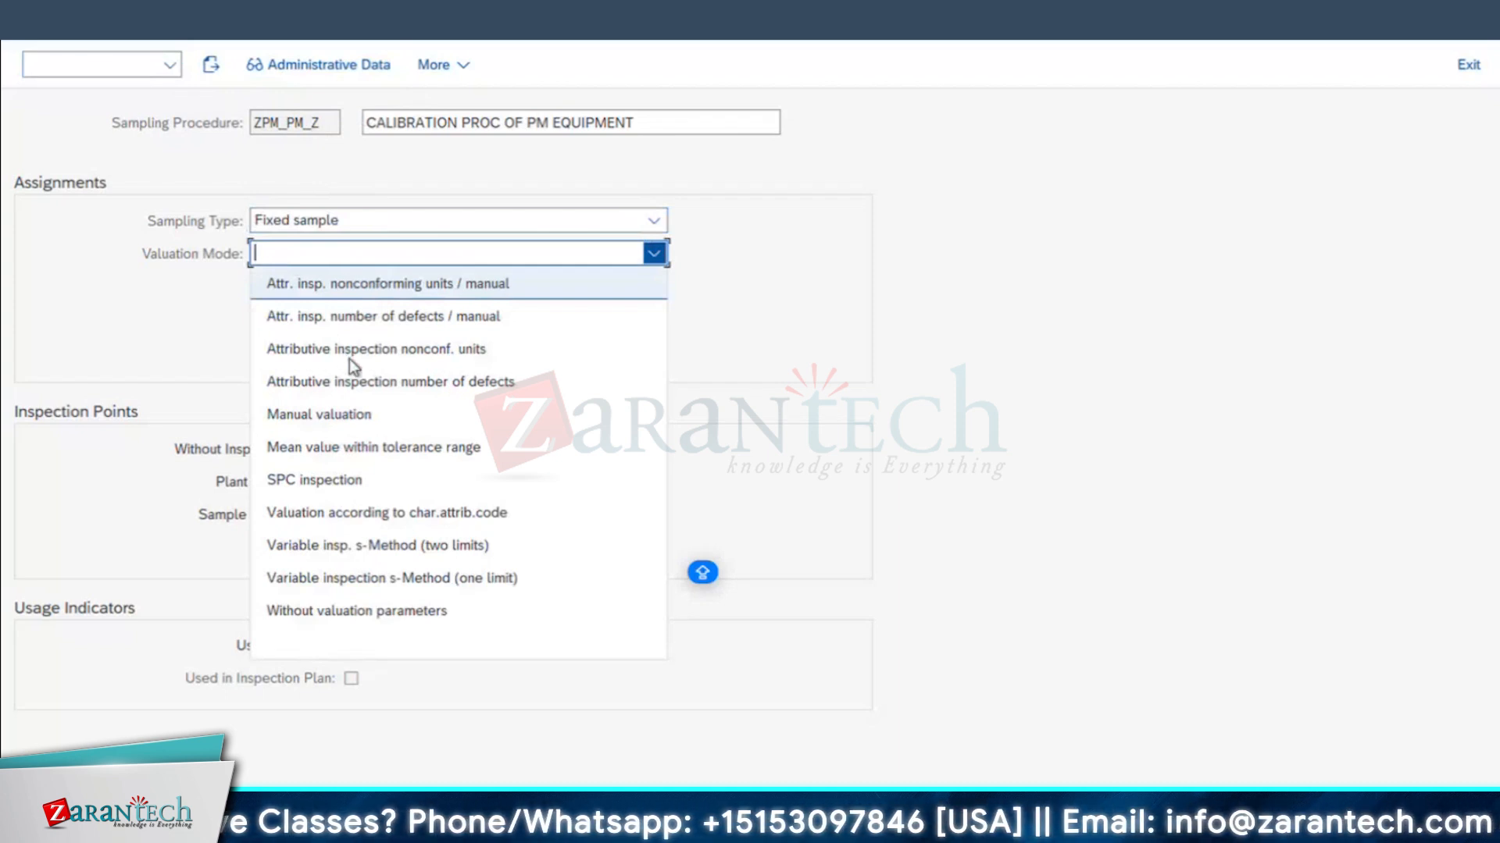
click(392, 356)
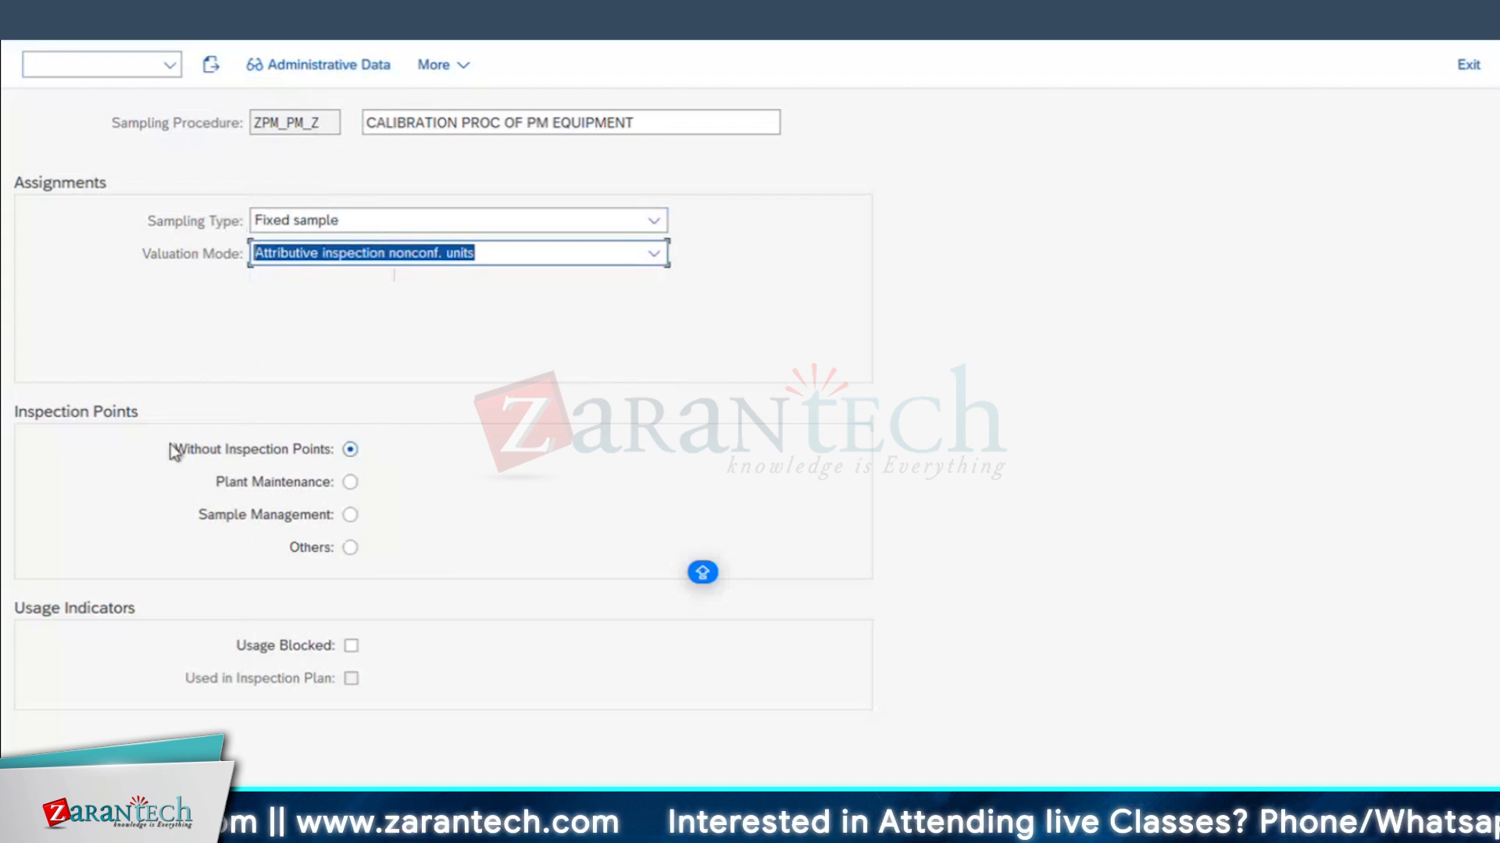
- Set the inspection points to Plant Maintenance, continue to the procedure details and review the control chart types without choosing one
click(351, 482)
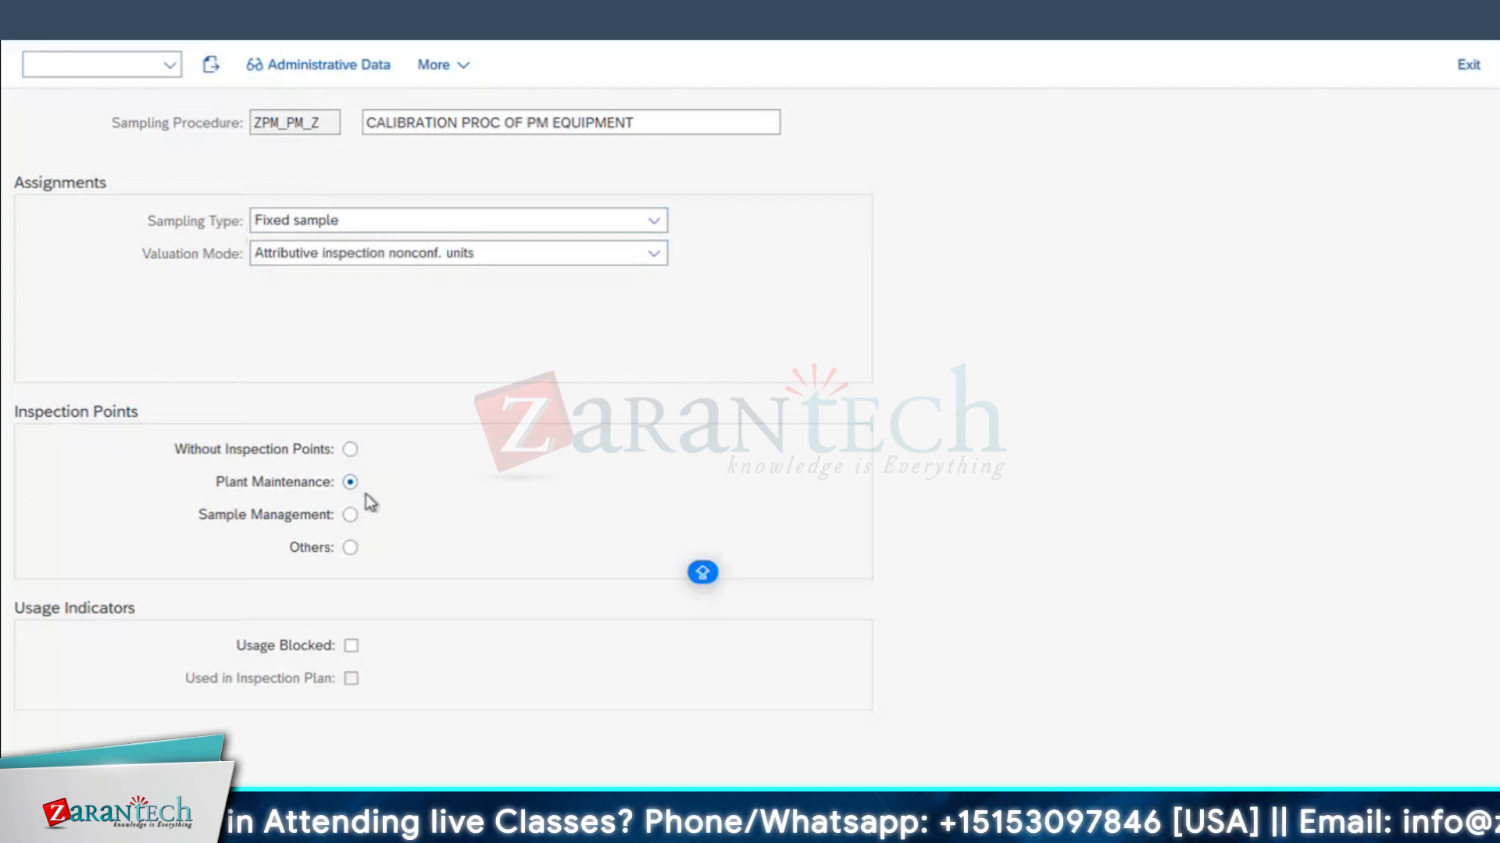
key(Return)
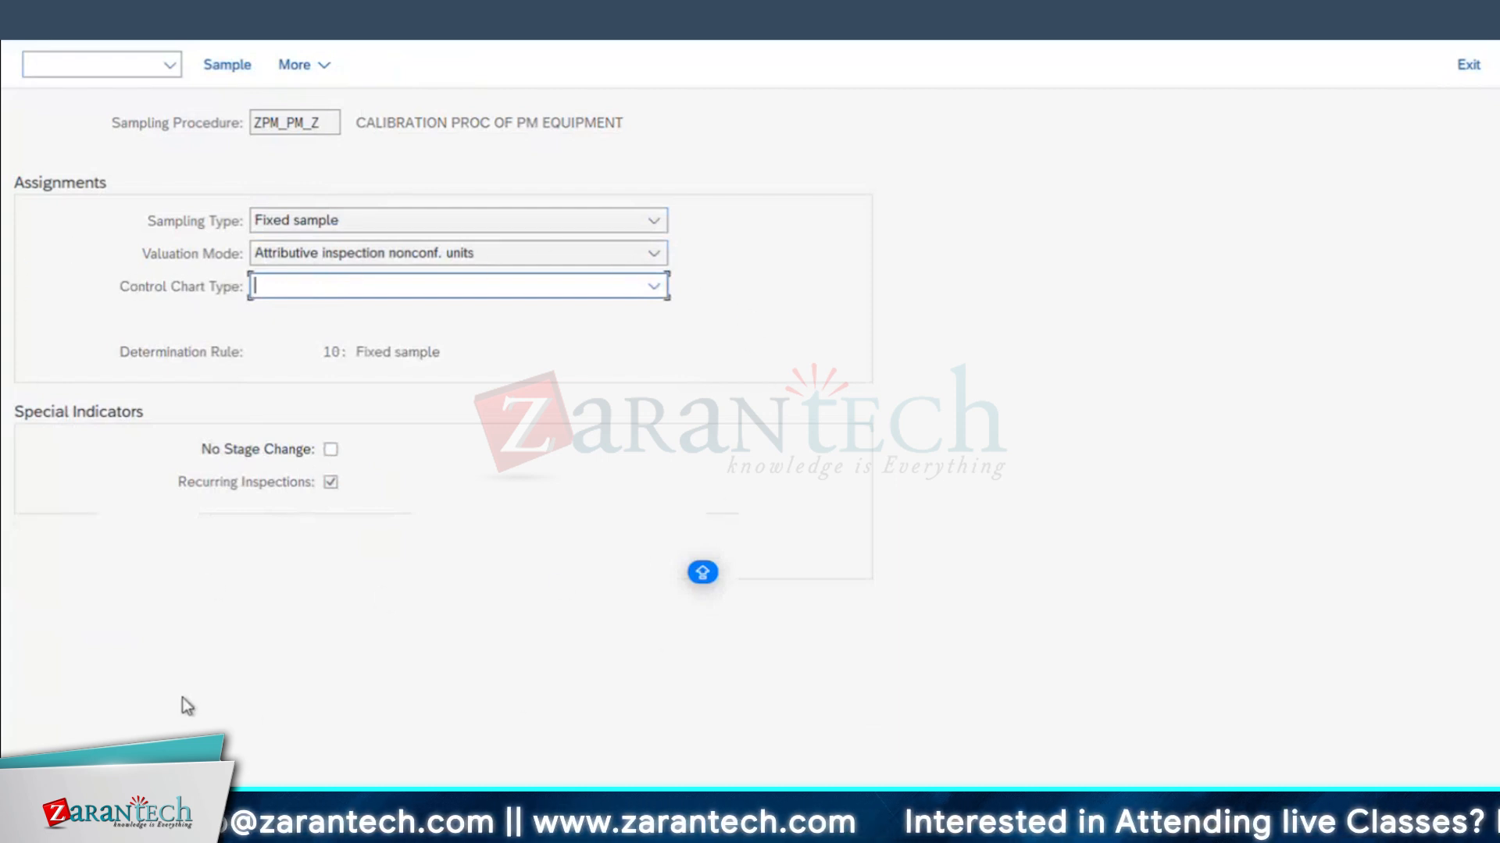
click(314, 288)
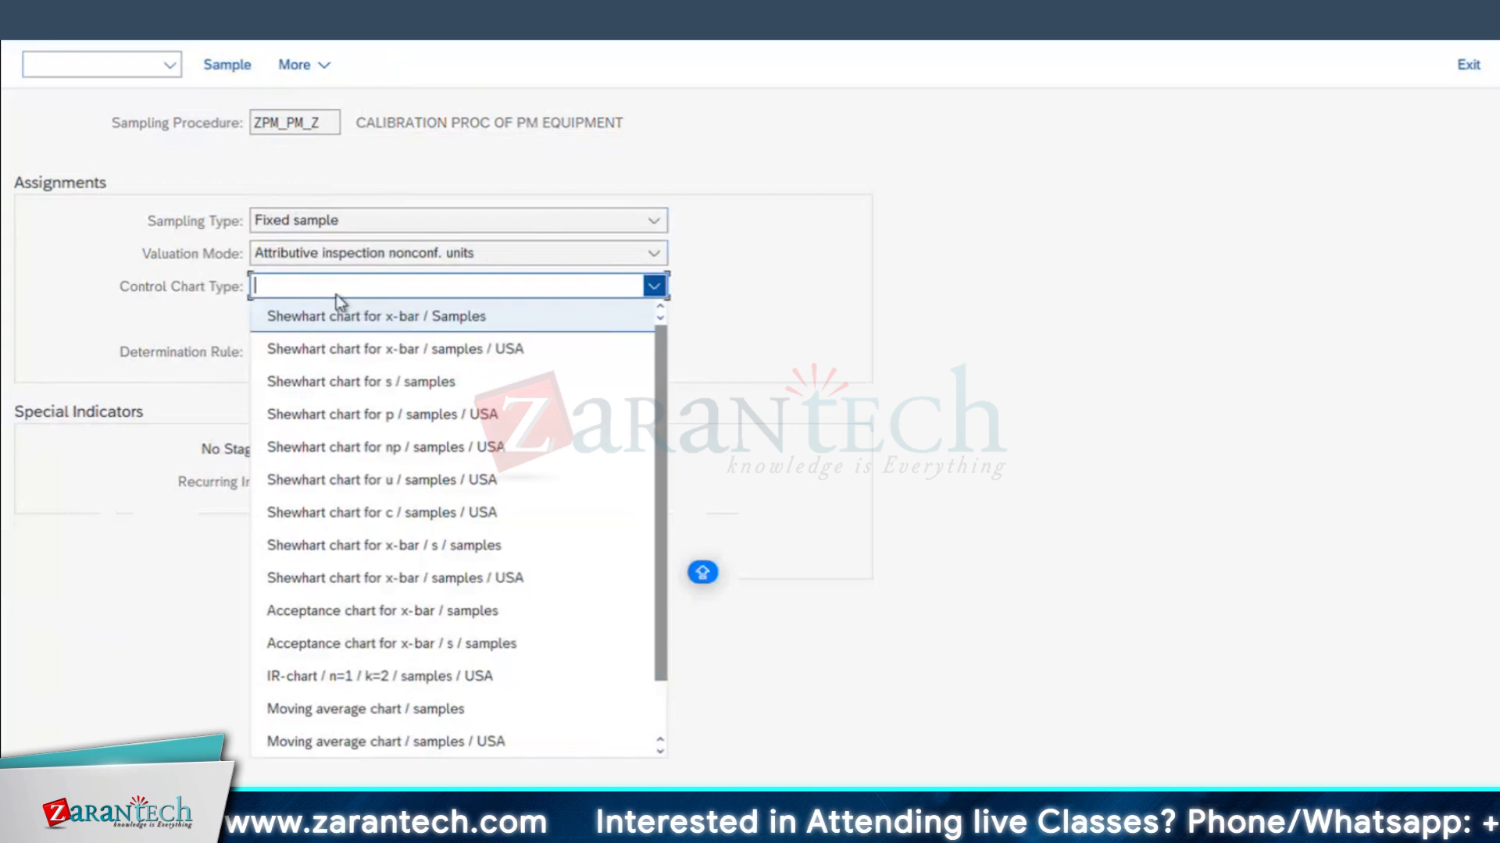
click(891, 457)
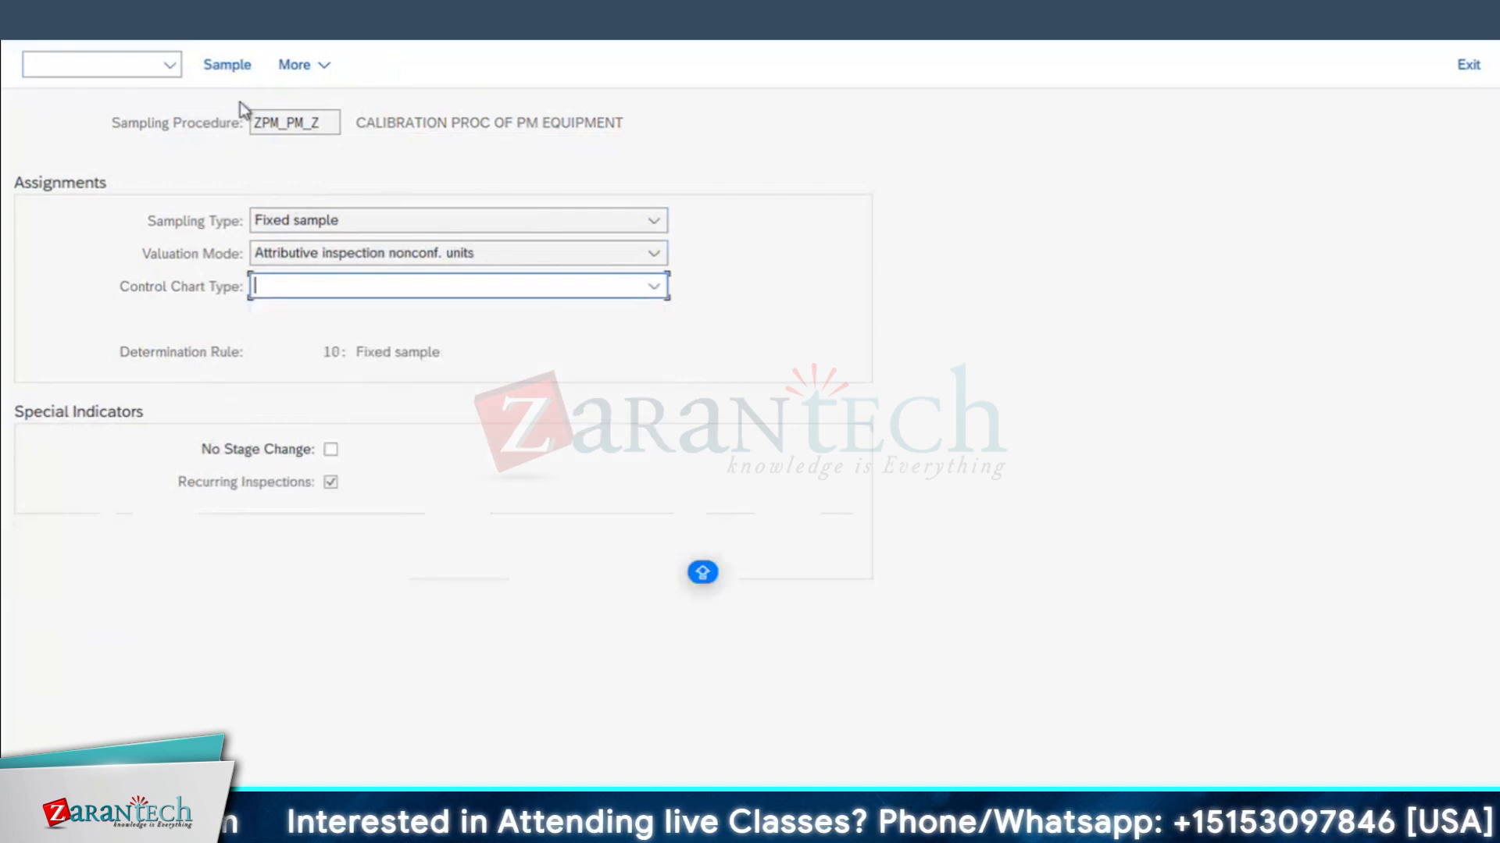
- Open the sample settings for the procedure and enter sample size 10 and acceptance number 8
click(231, 67)
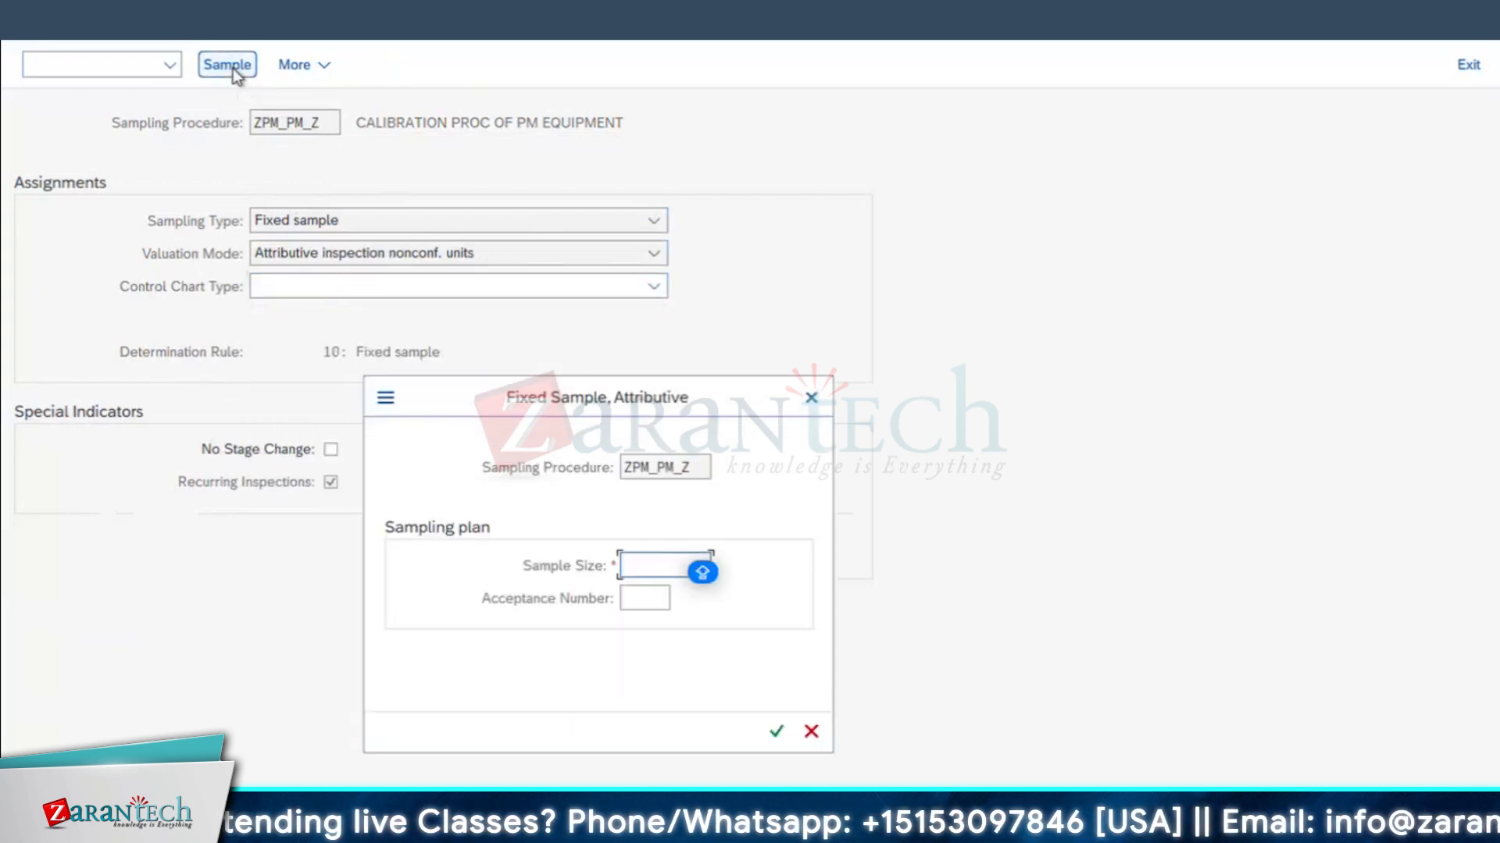
drag(564, 405, 741, 325)
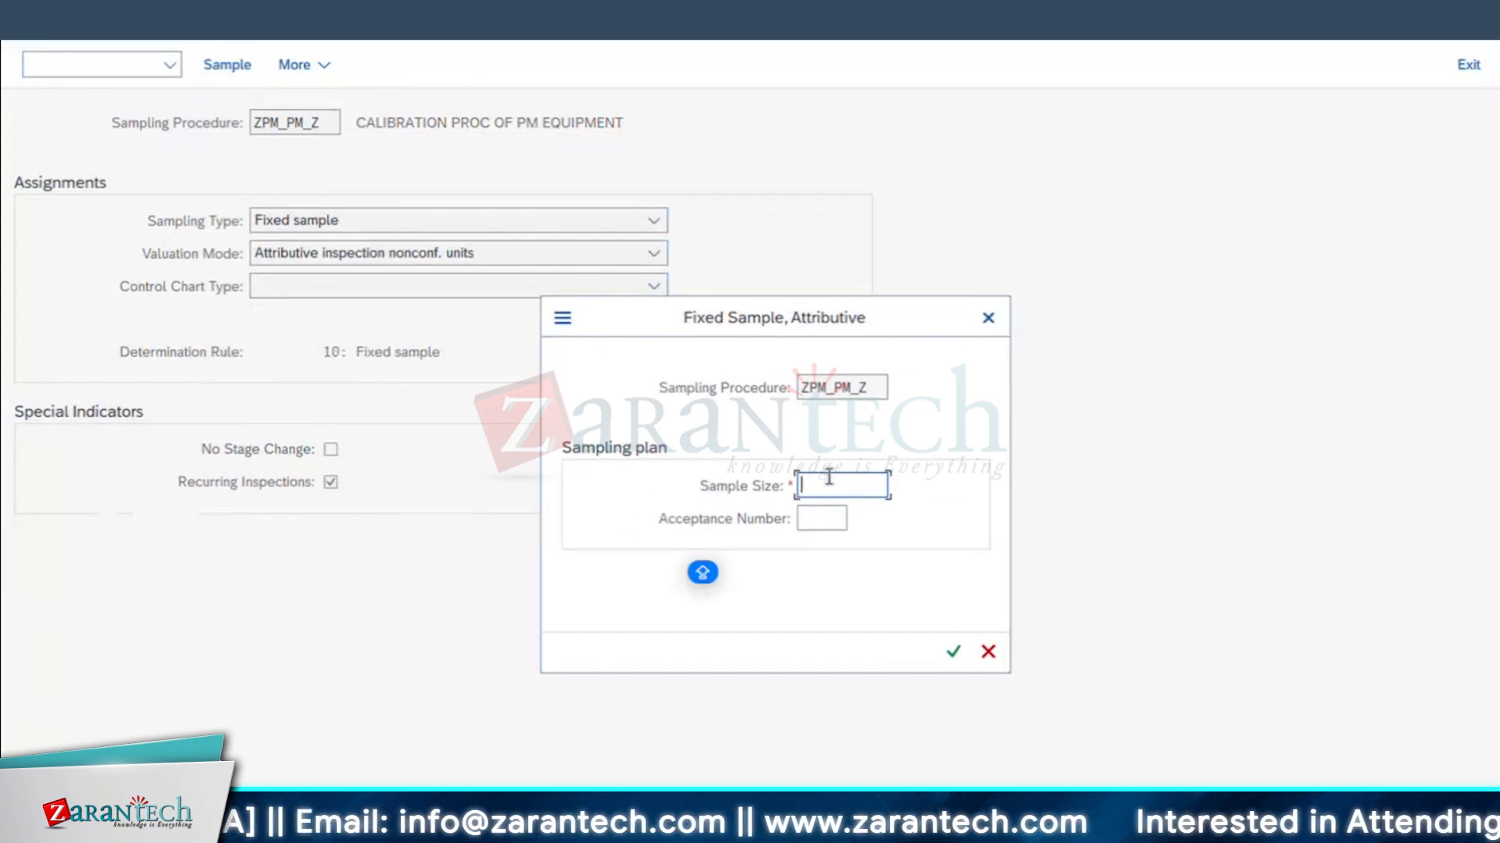
text(10)
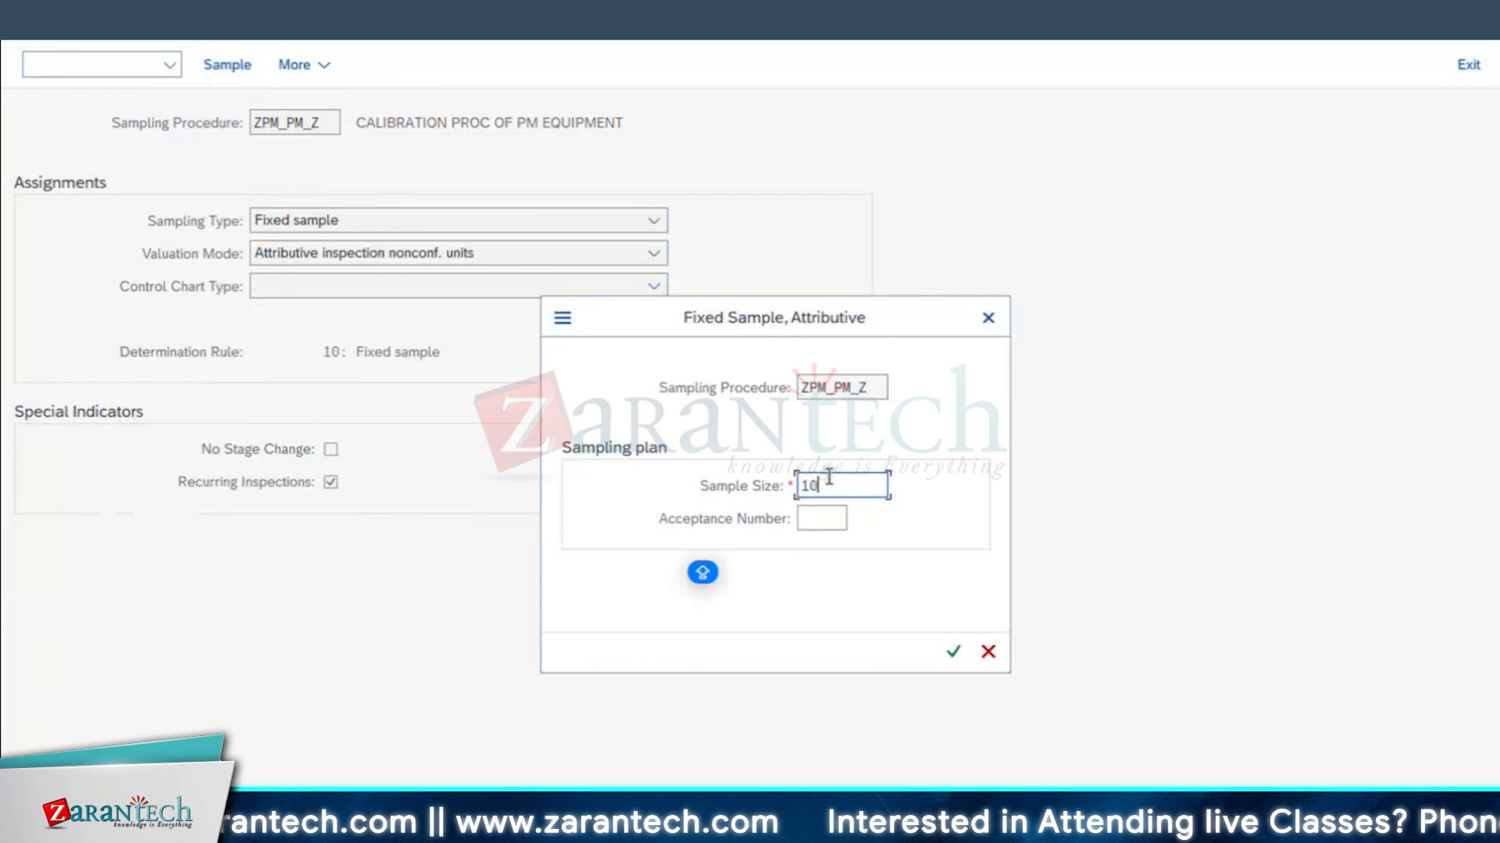
click(832, 520)
key(BackSpace)
text(8)
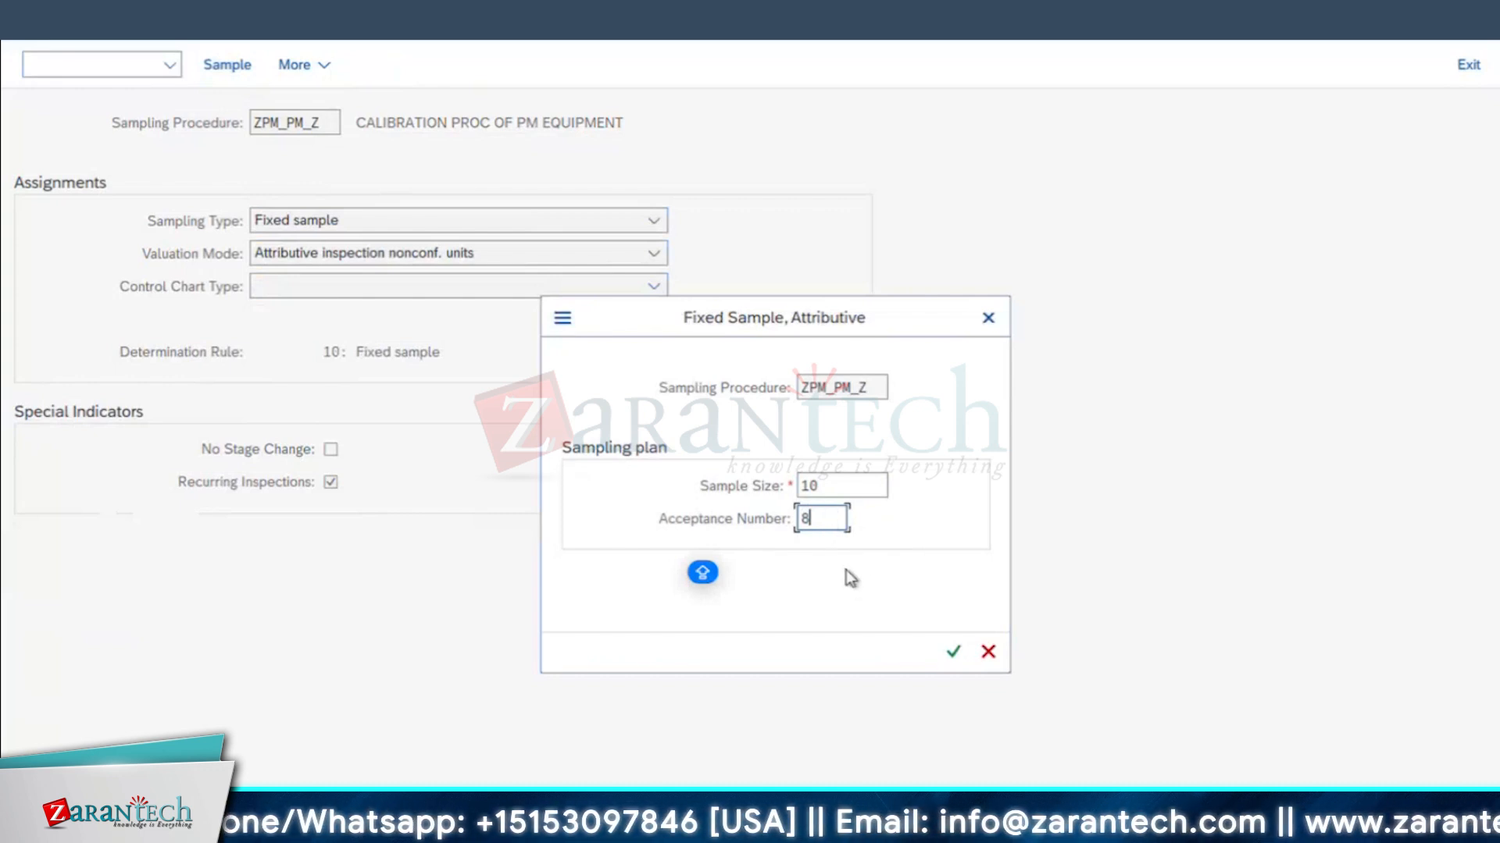
- Change the sampling plan to a sample size of 1 and an acceptance number of 1
double_click(810, 484)
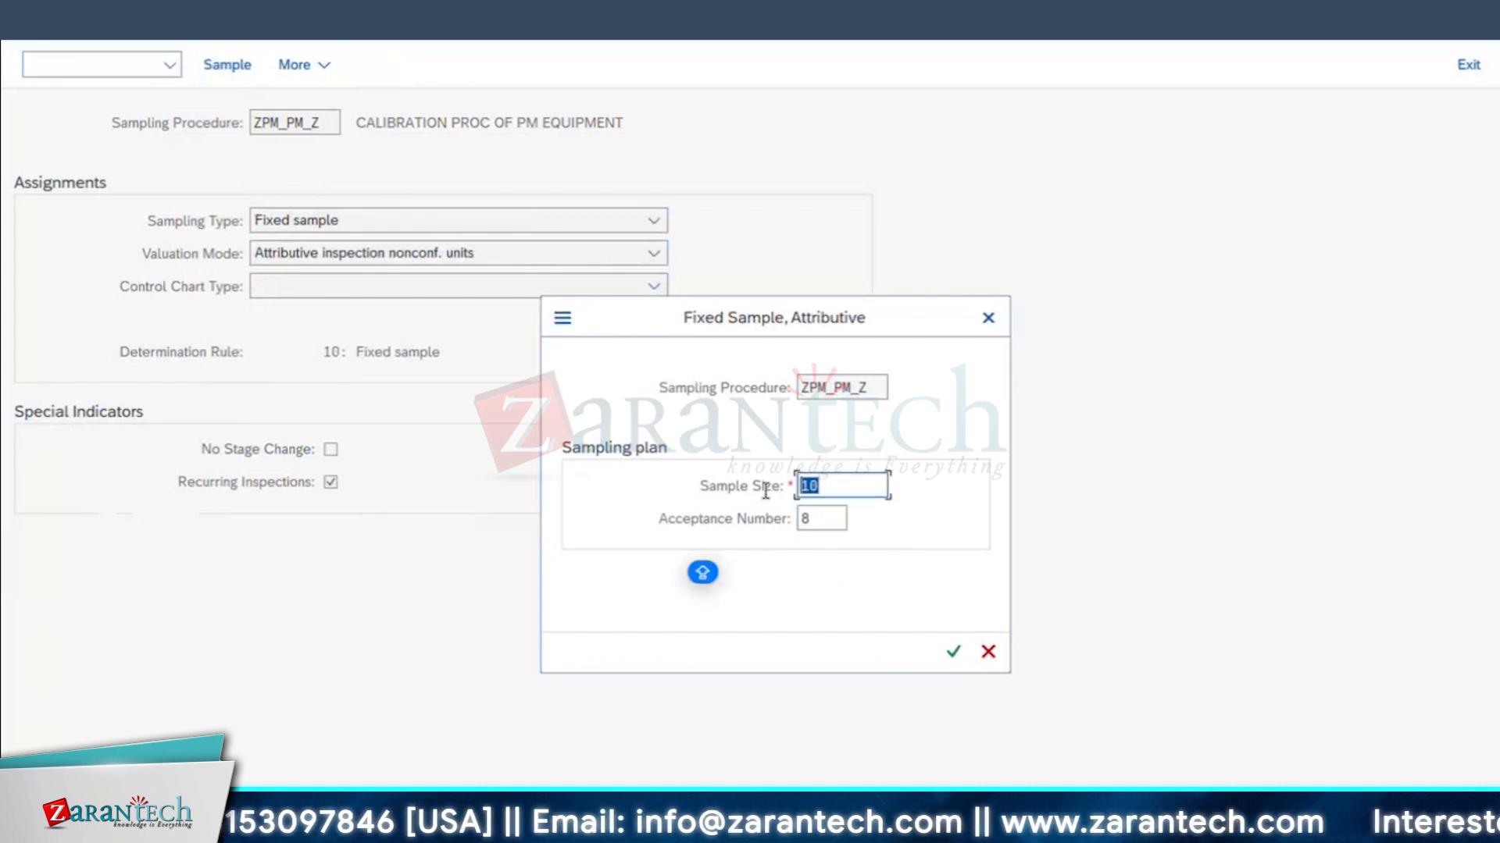
double_click(824, 520)
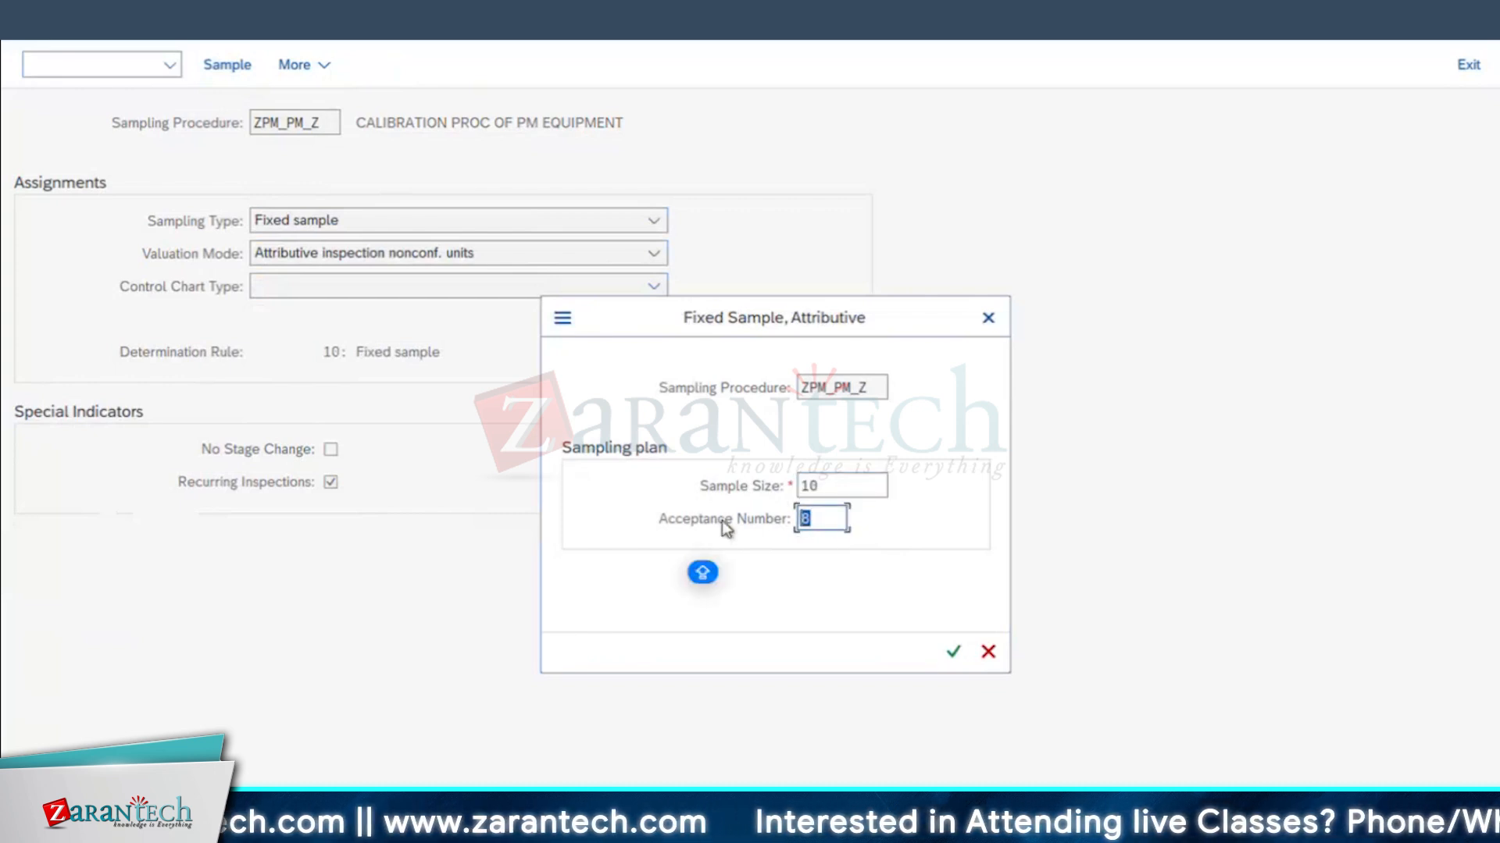
double_click(821, 486)
text(1)
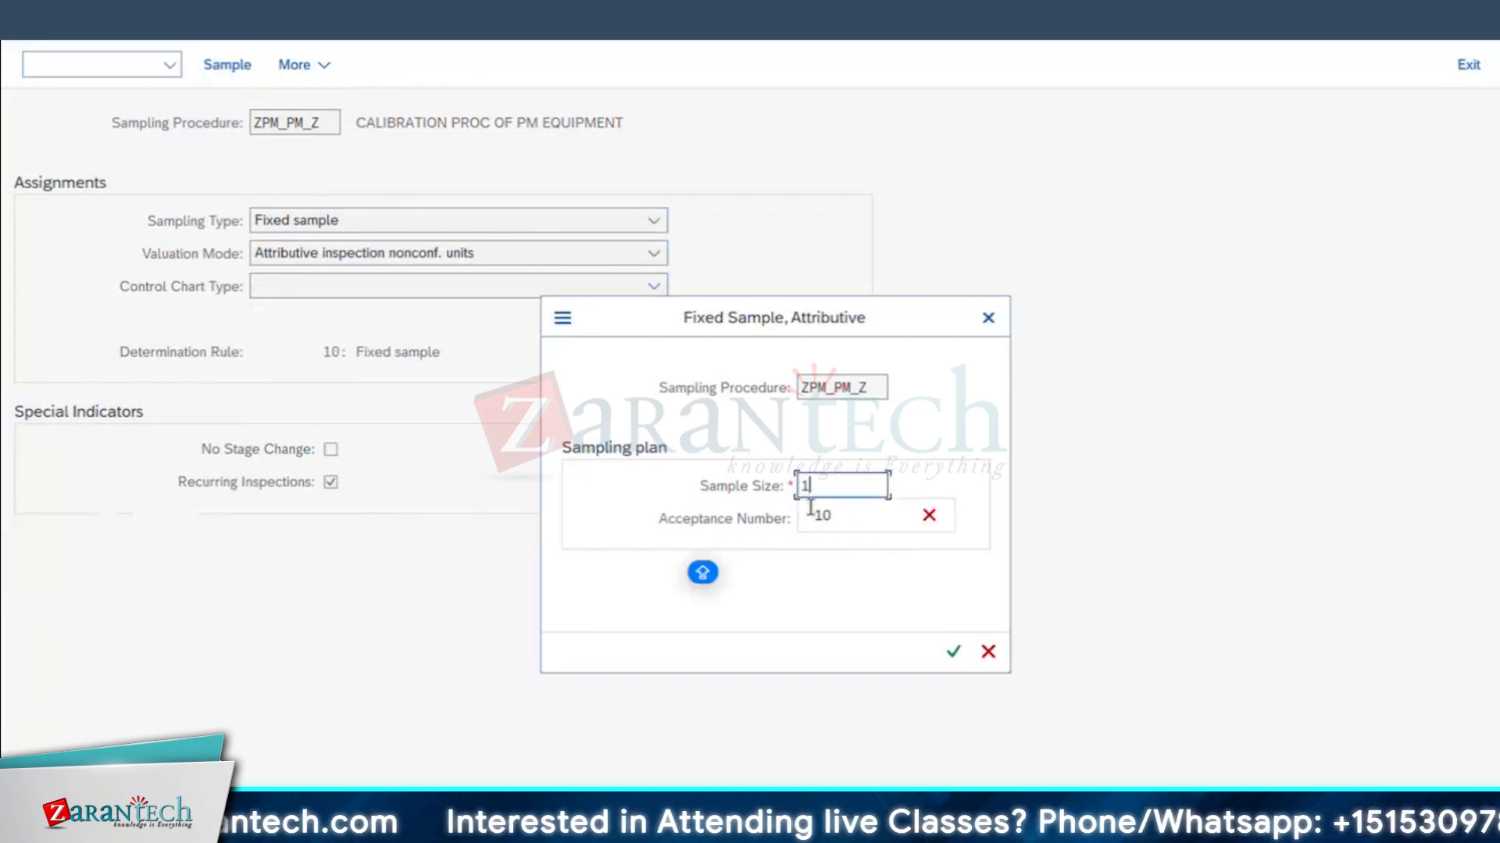
key(Tab)
text(1)
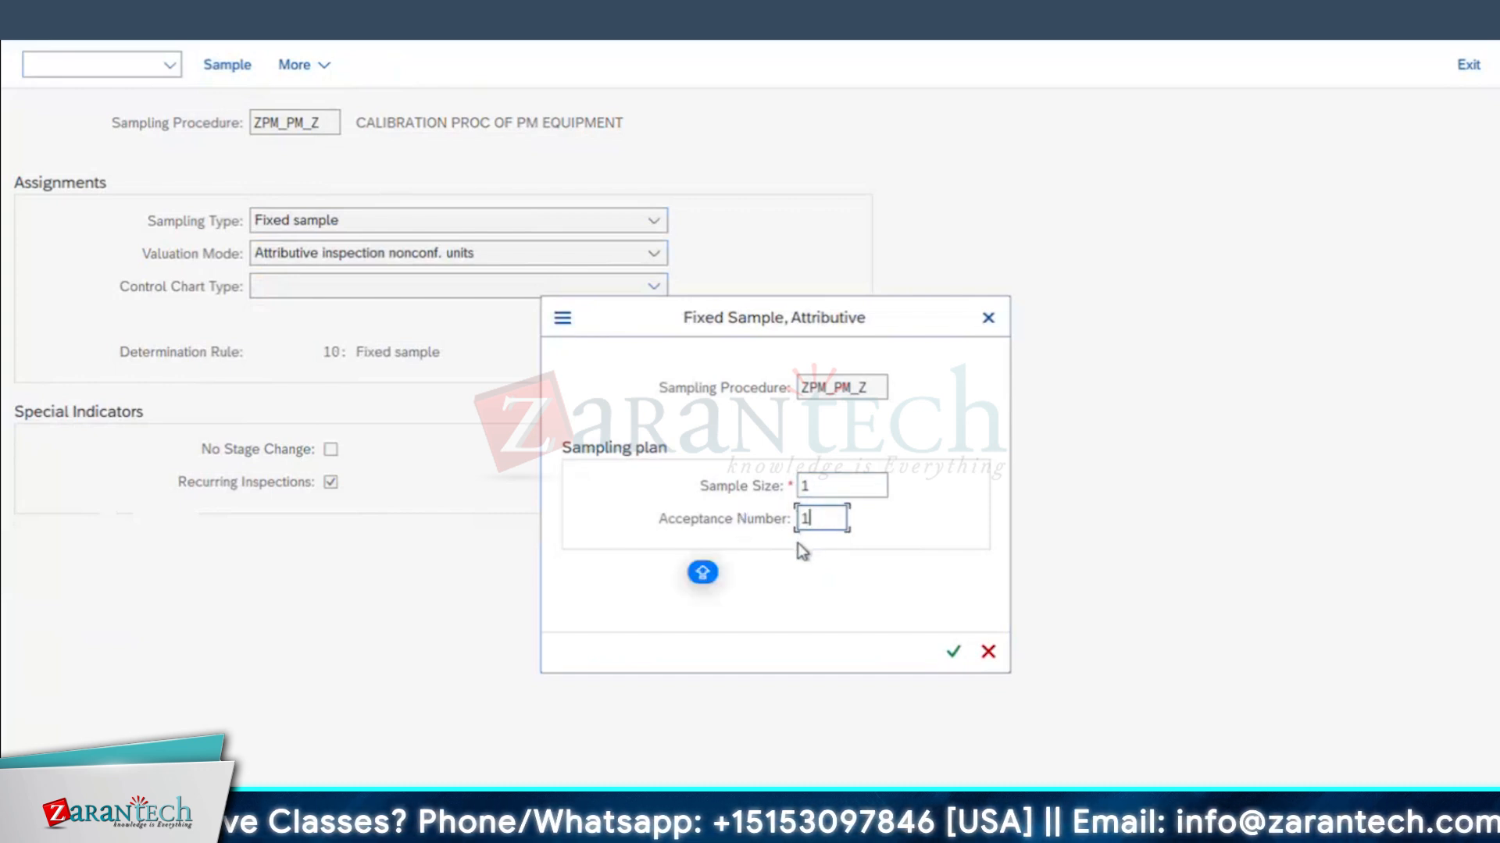
click(836, 486)
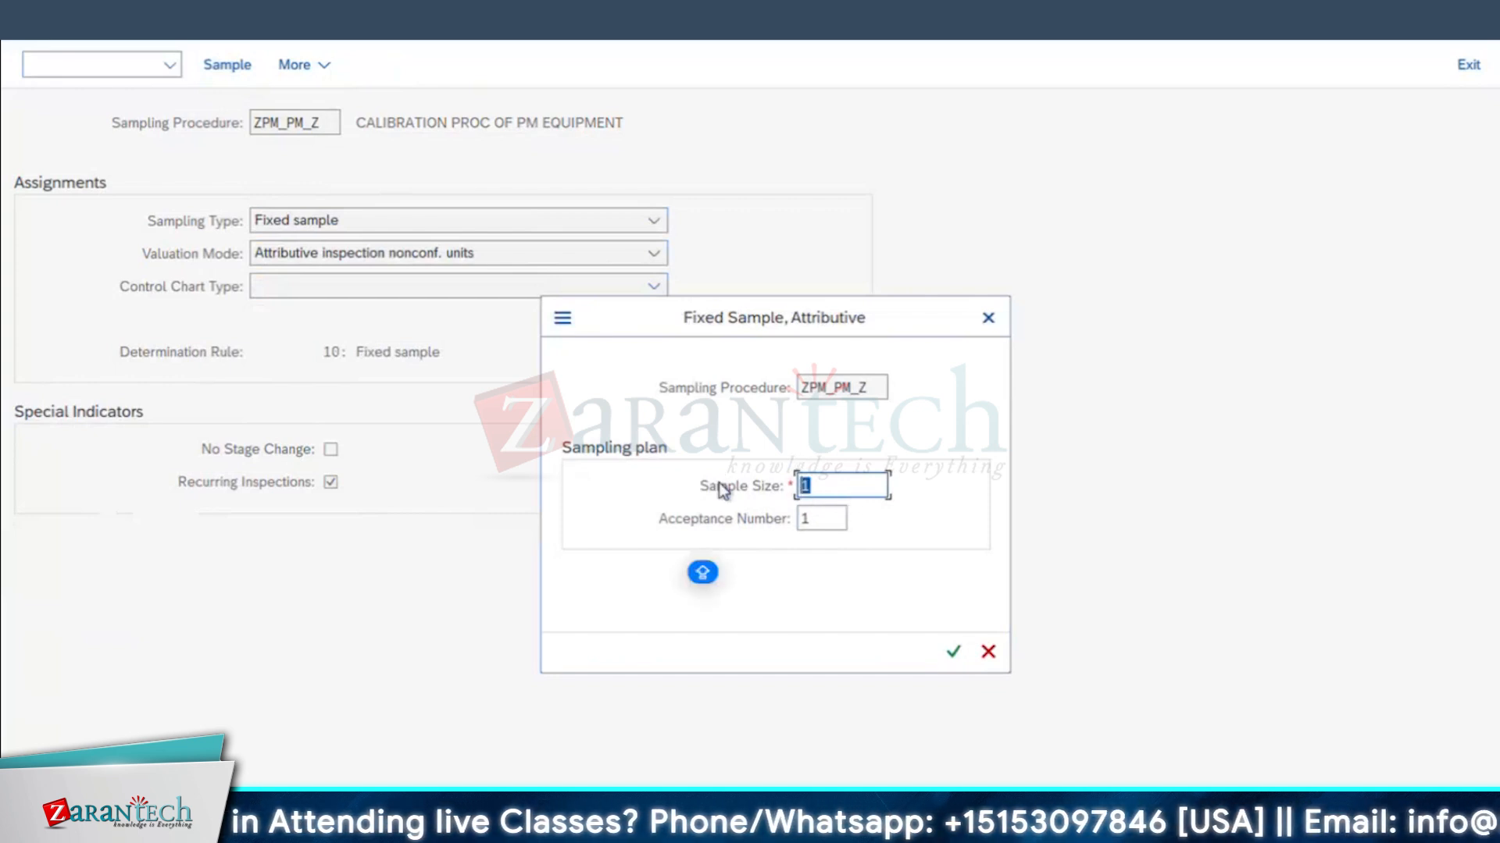
- Confirm the fixed-sample settings and leave sampling procedure ZPM_PM_Z for the SAP main menu
click(804, 523)
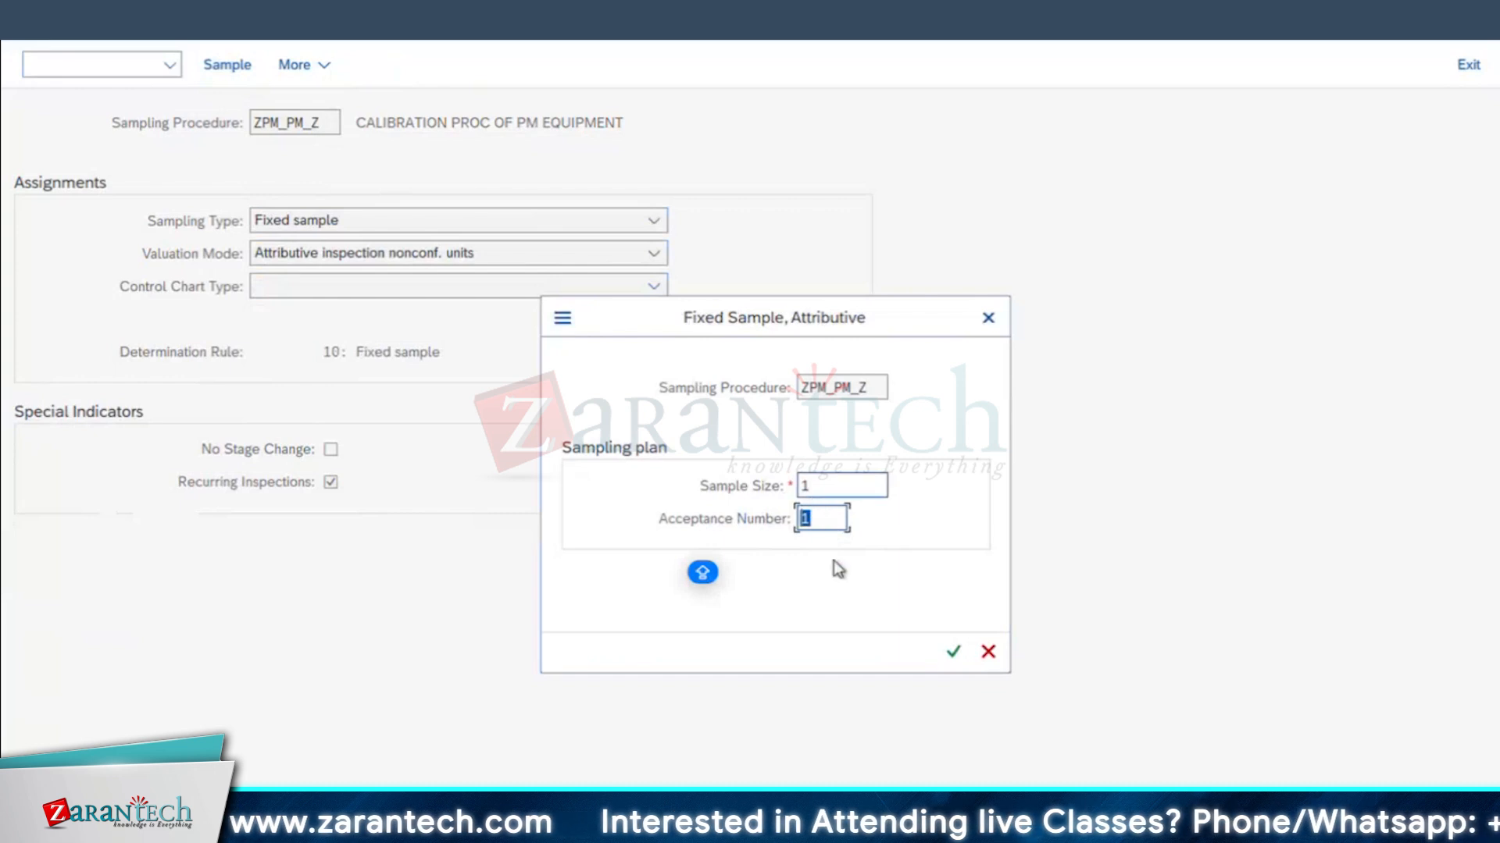
click(954, 653)
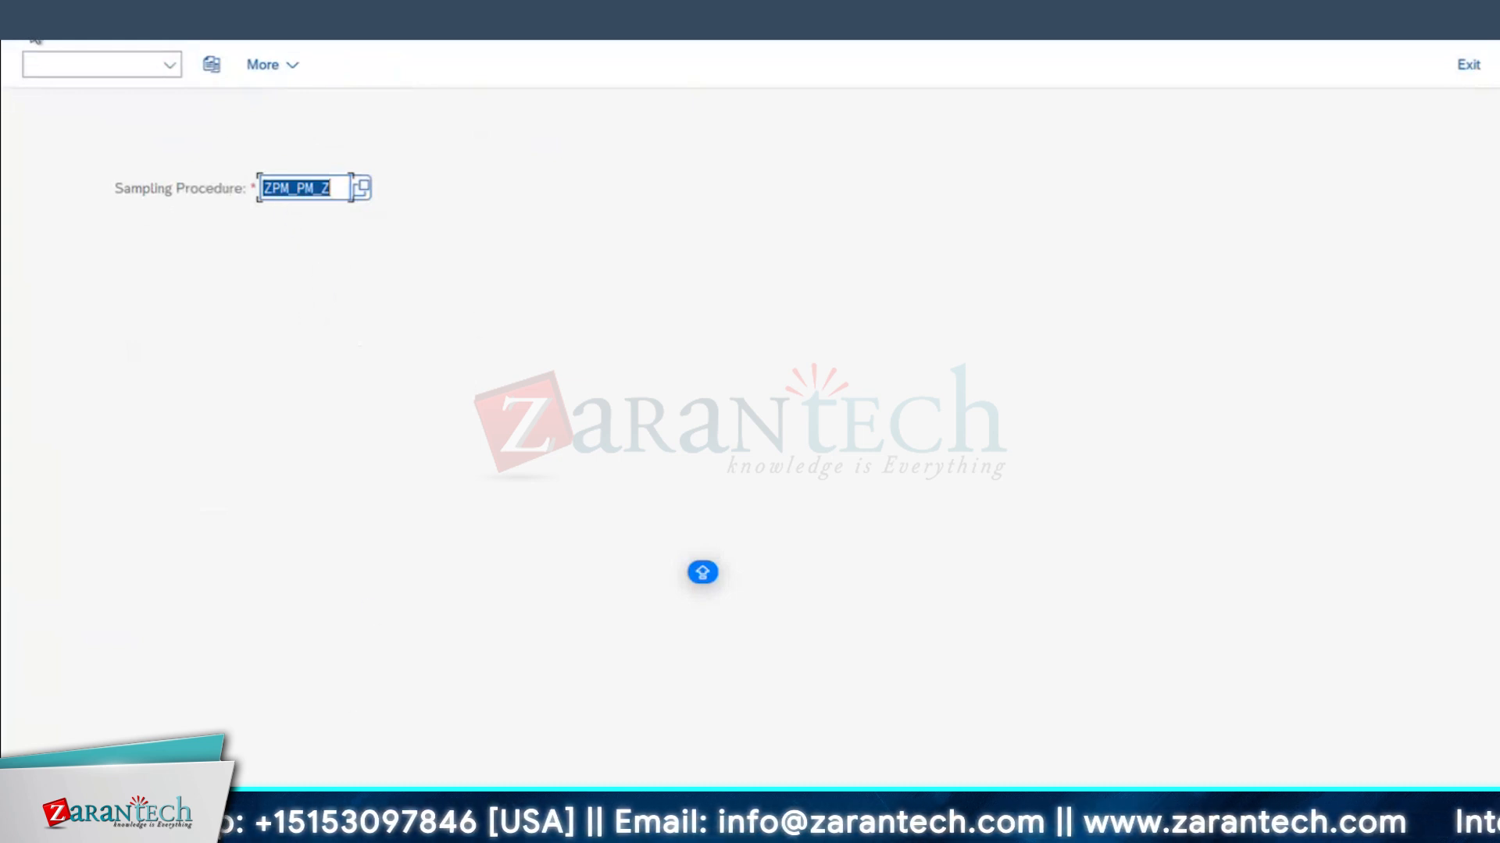
key(F3)
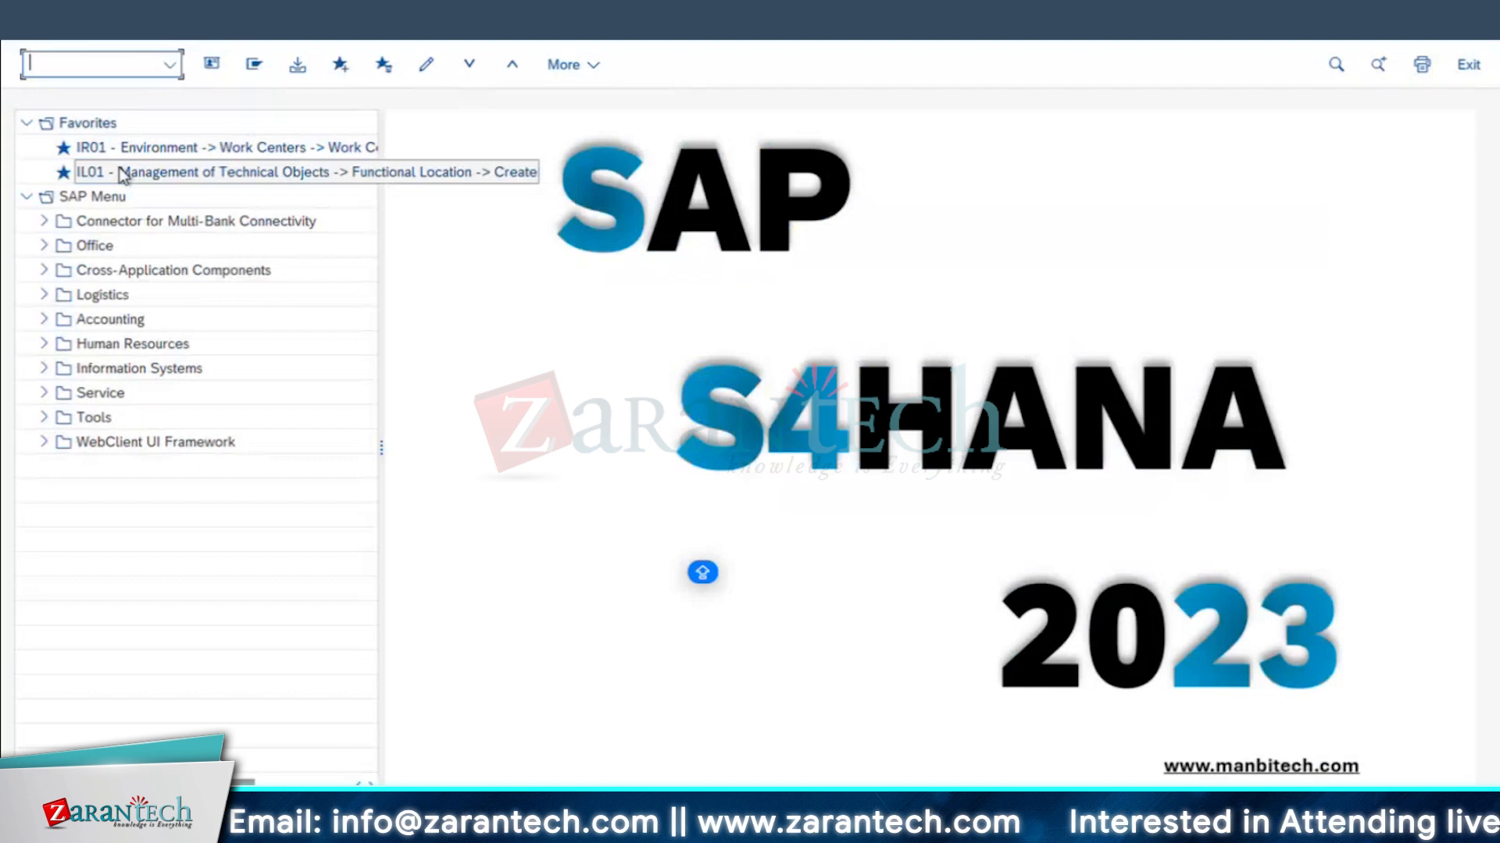
- Open the SAP Reference IMG and expand the Quality Management node
key(BackSpace)
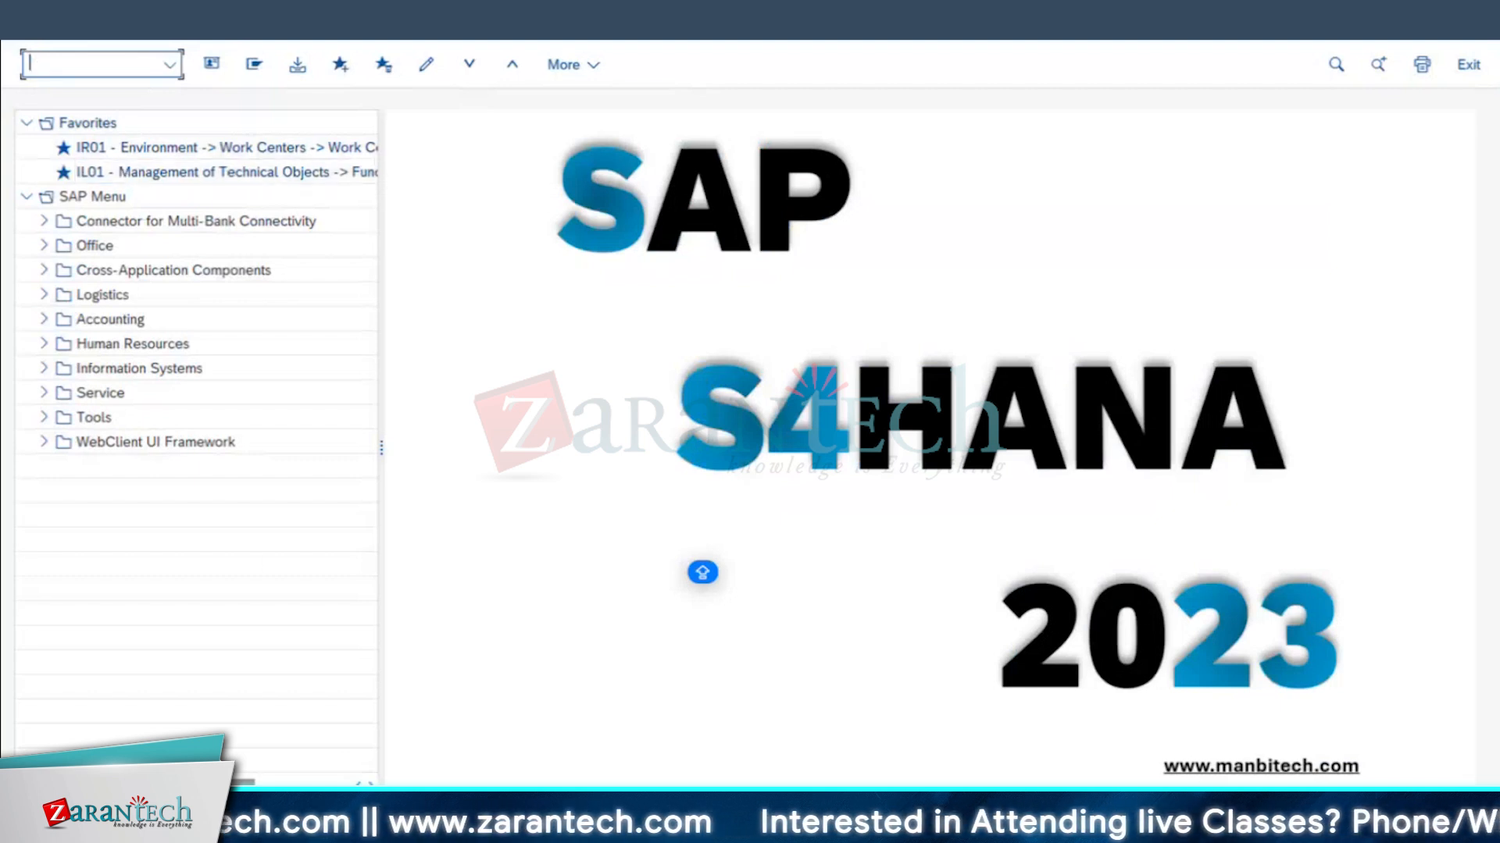
click(134, 167)
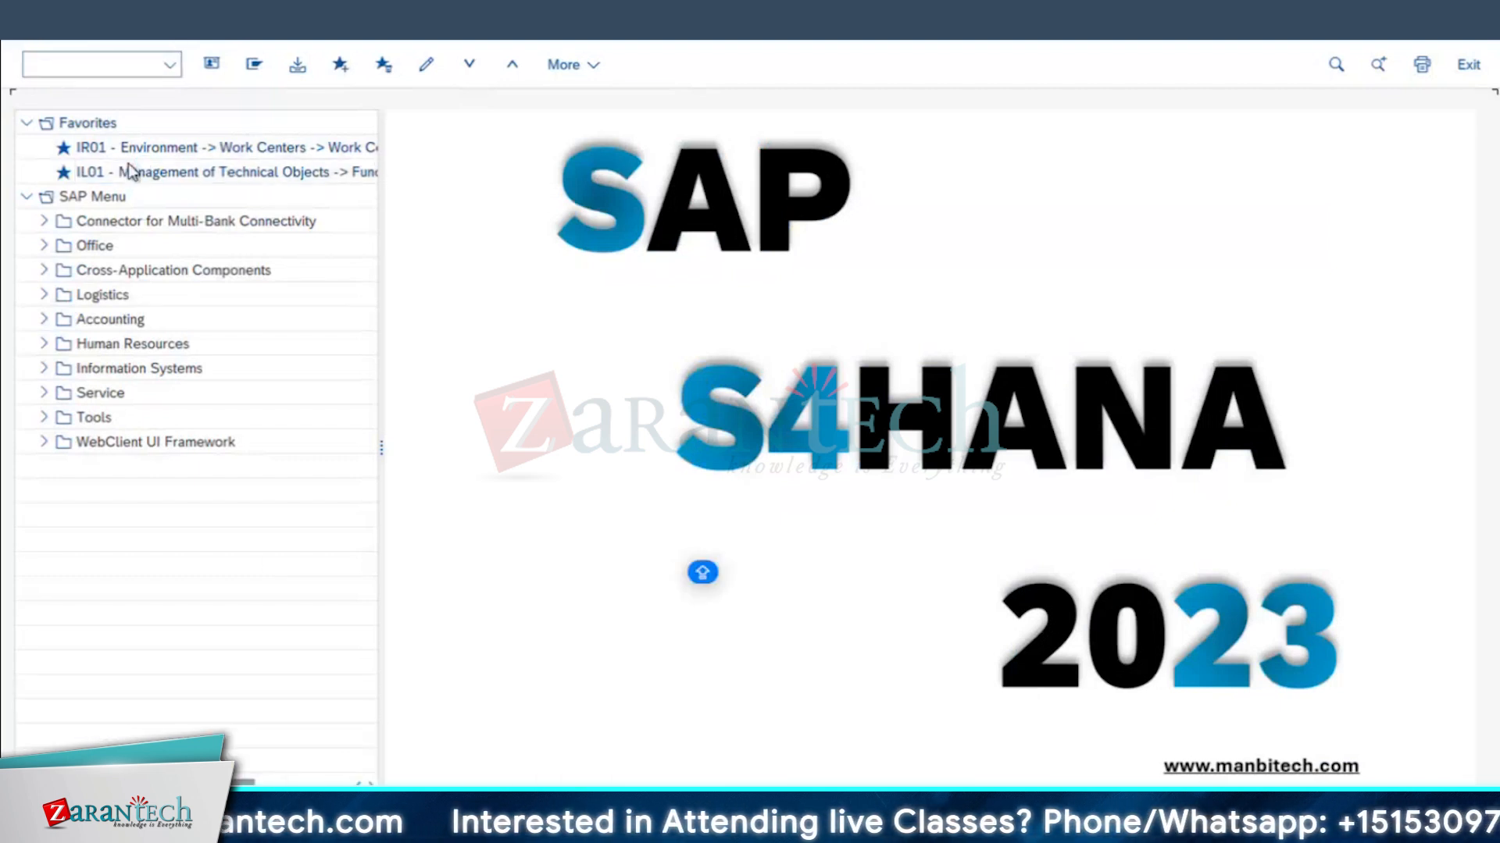
click(260, 67)
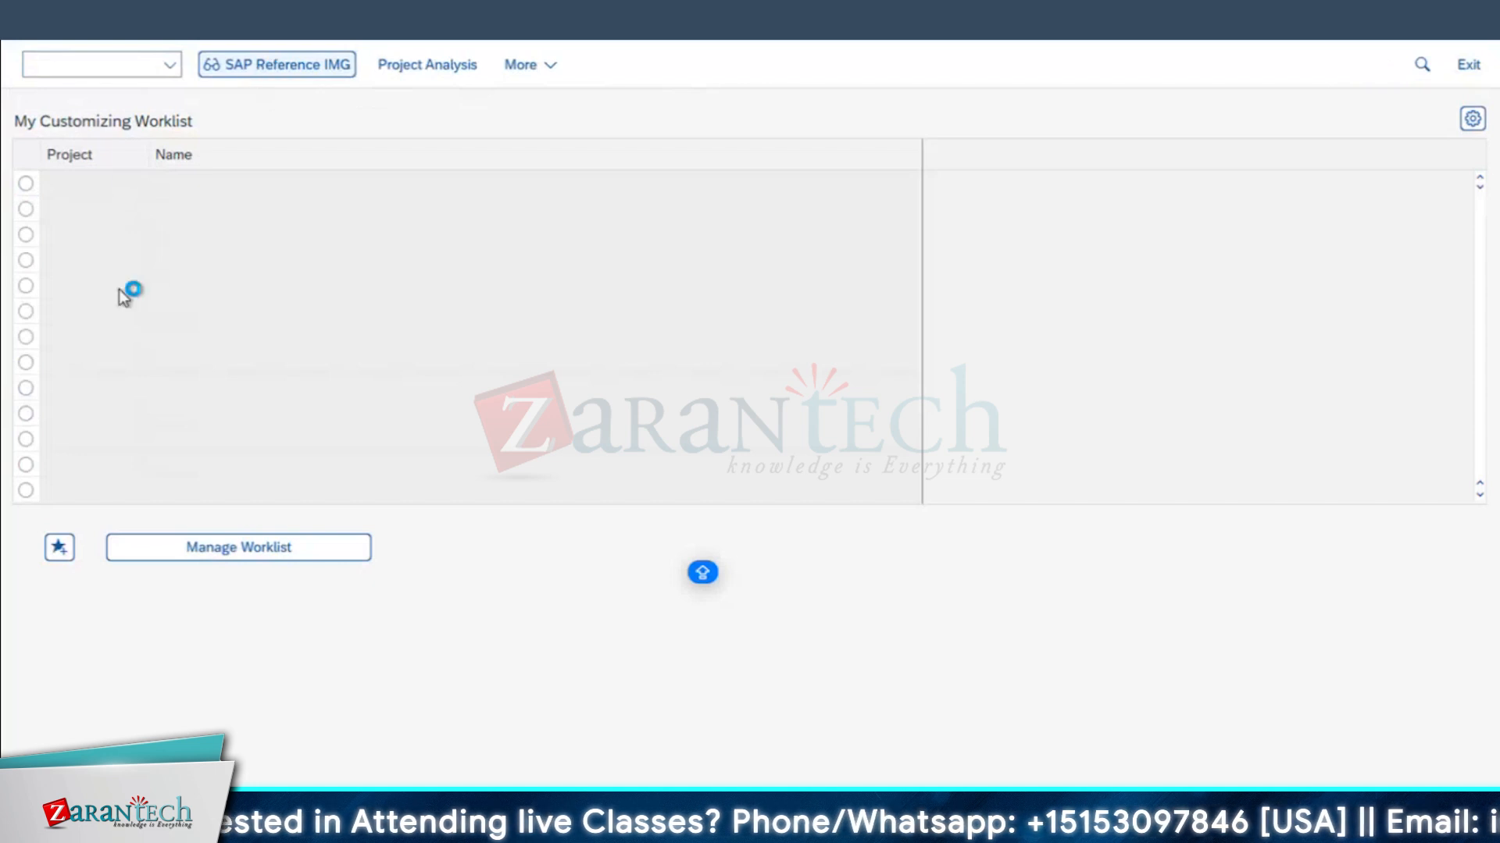
scroll(153, 388, down, 5)
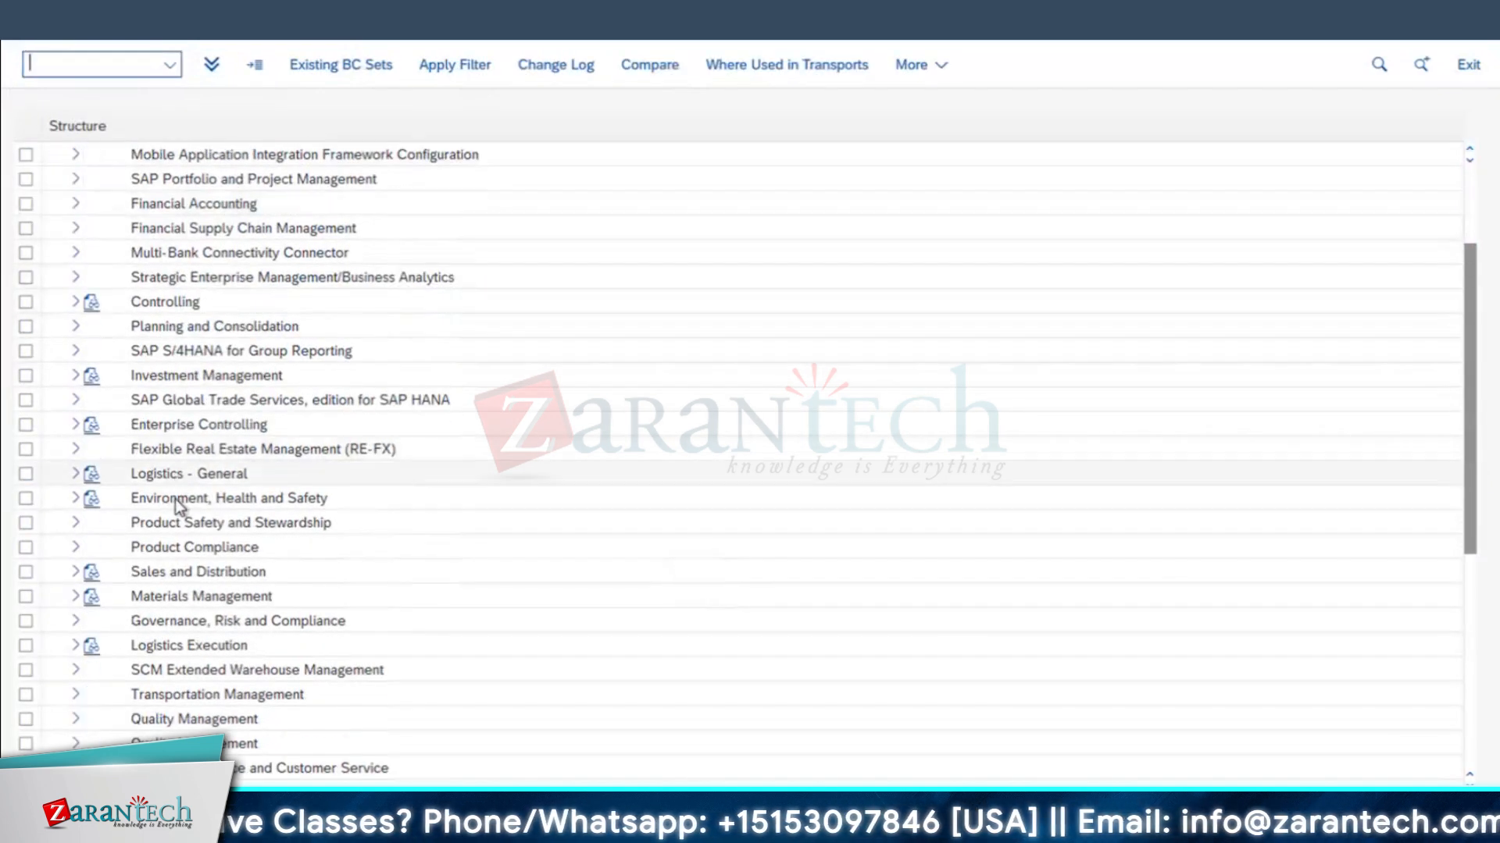
scroll(175, 499, down, 2)
click(76, 670)
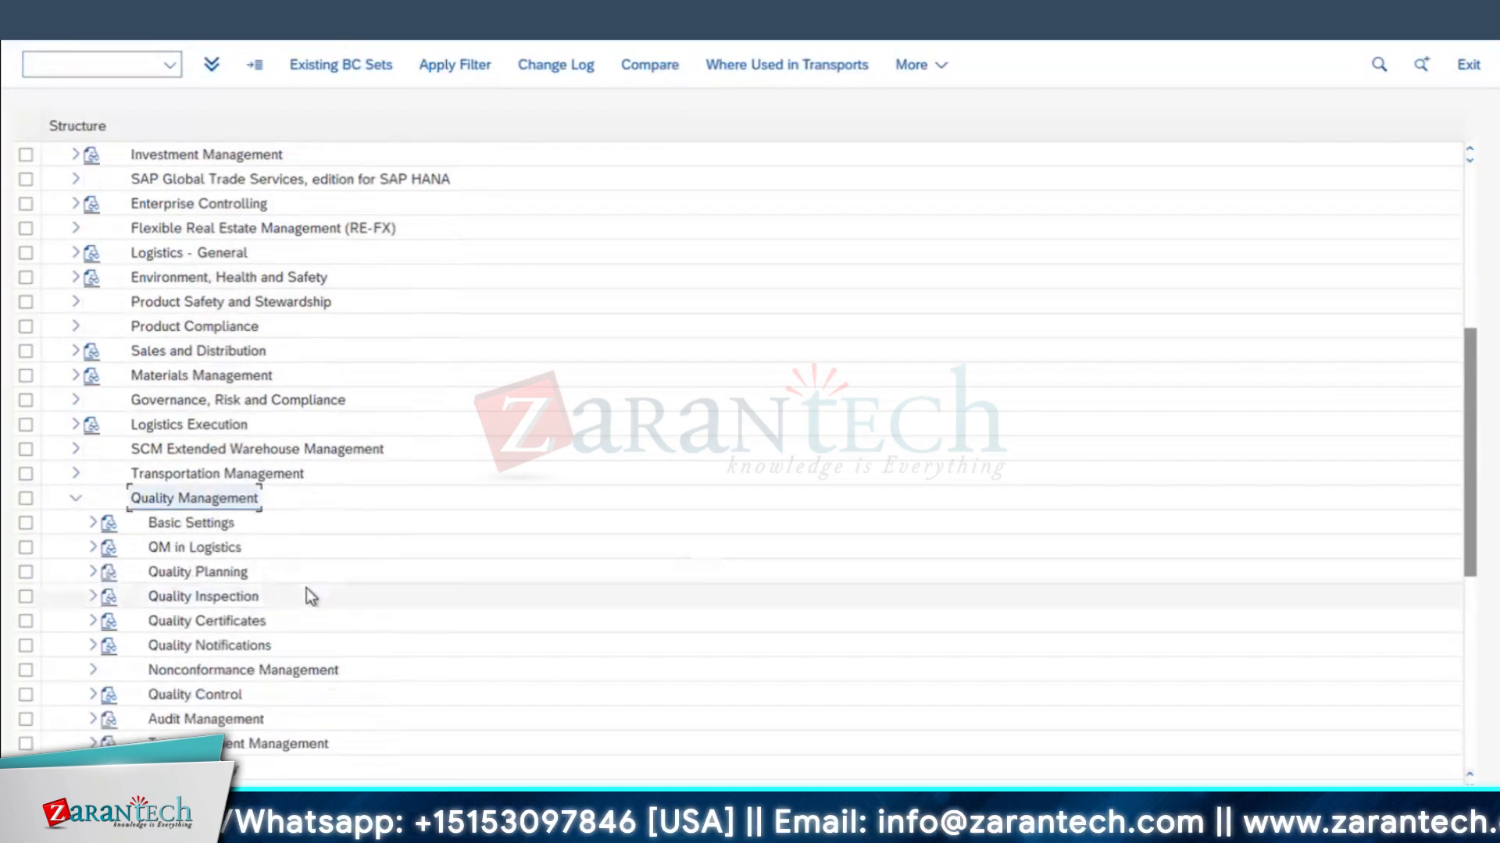
- Expand Basic Settings under Quality Management and locate the client-level and plant-level settings activities
scroll(308, 570, down, 5)
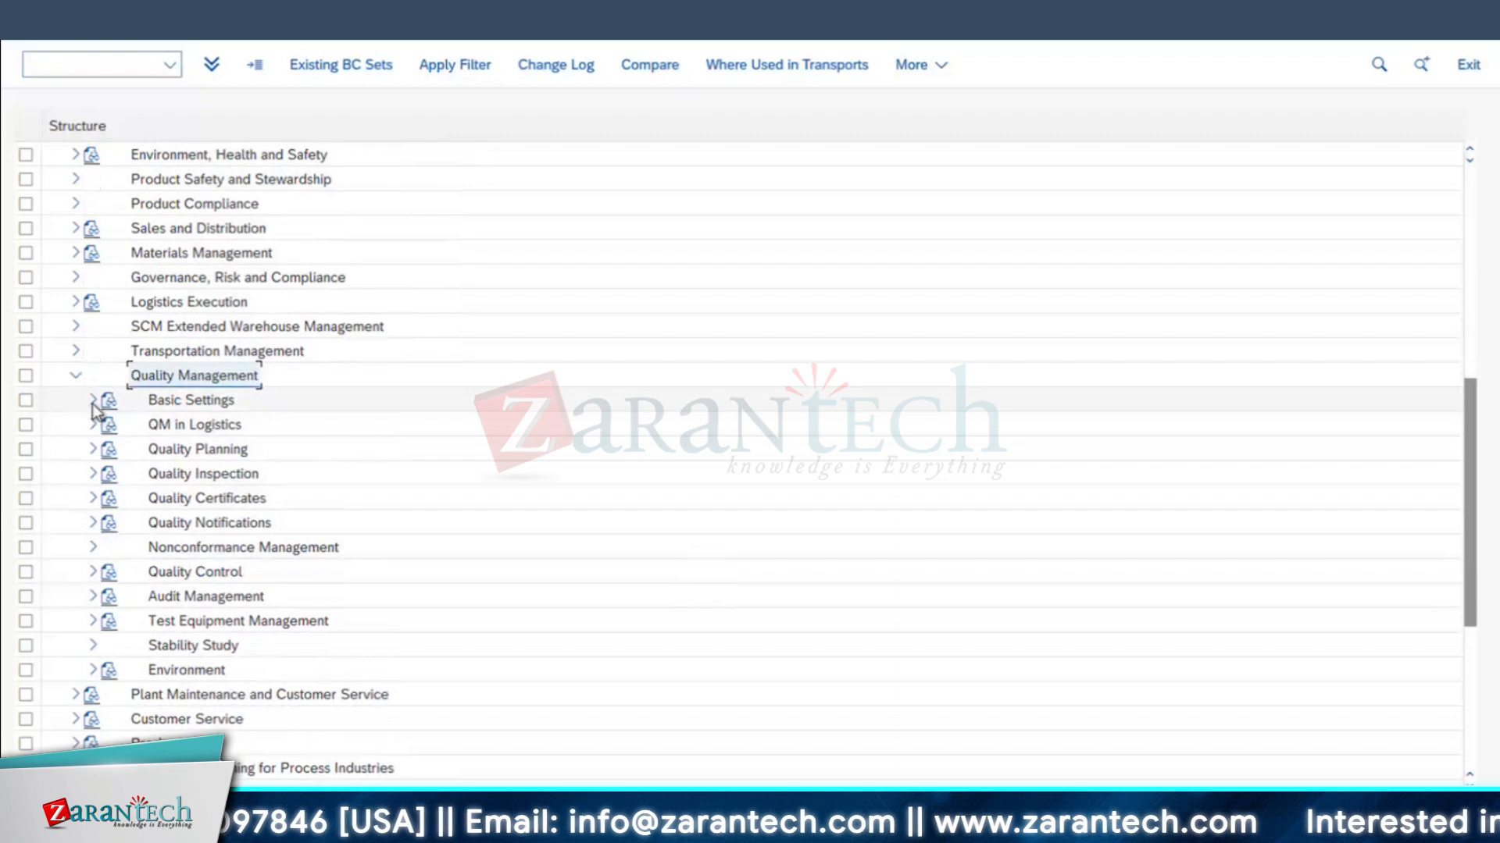
click(93, 400)
scroll(258, 496, down, 2)
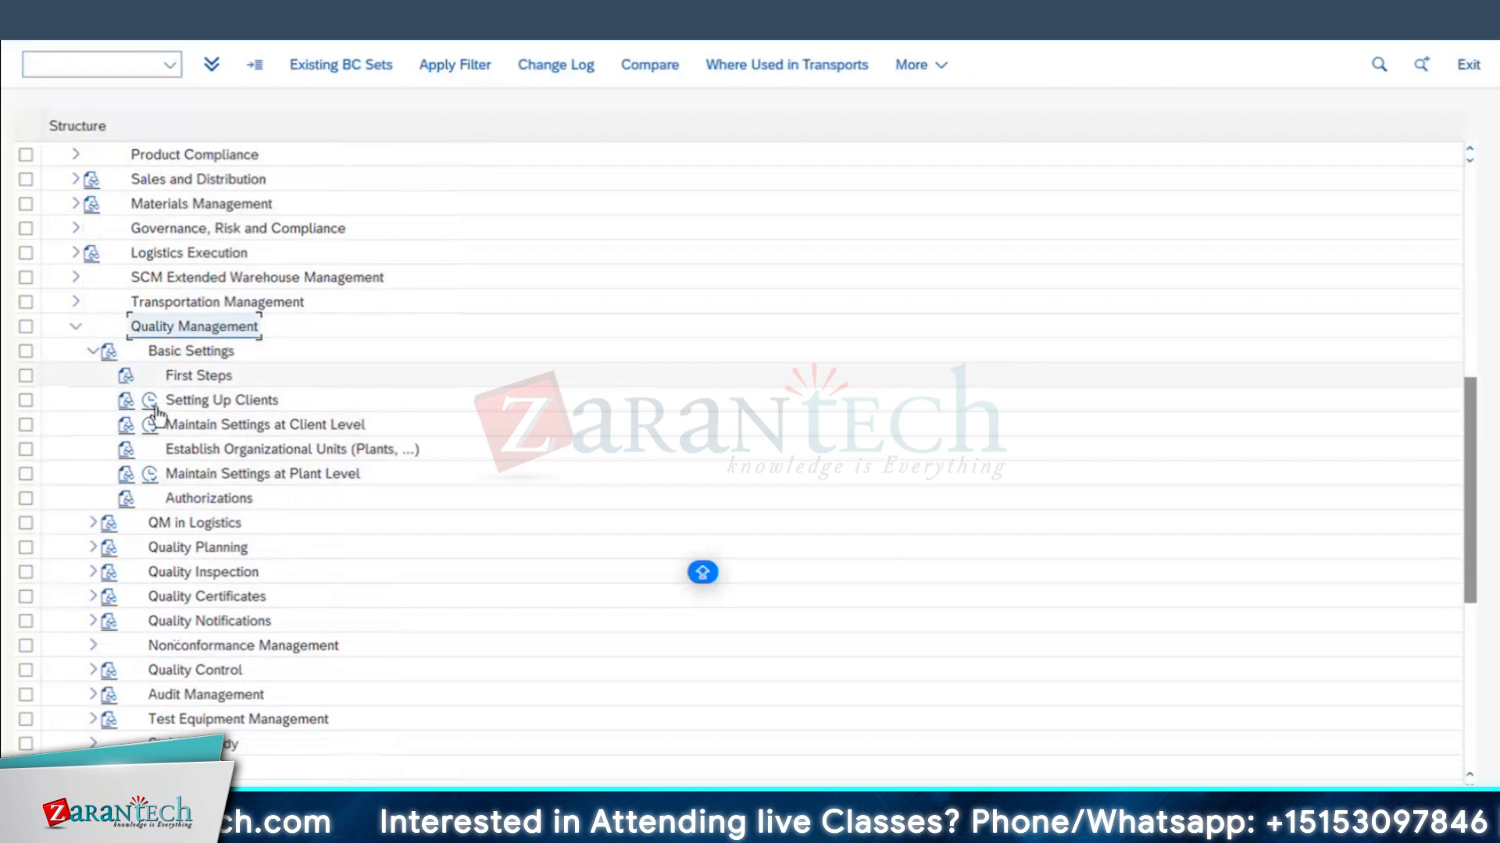
click(267, 428)
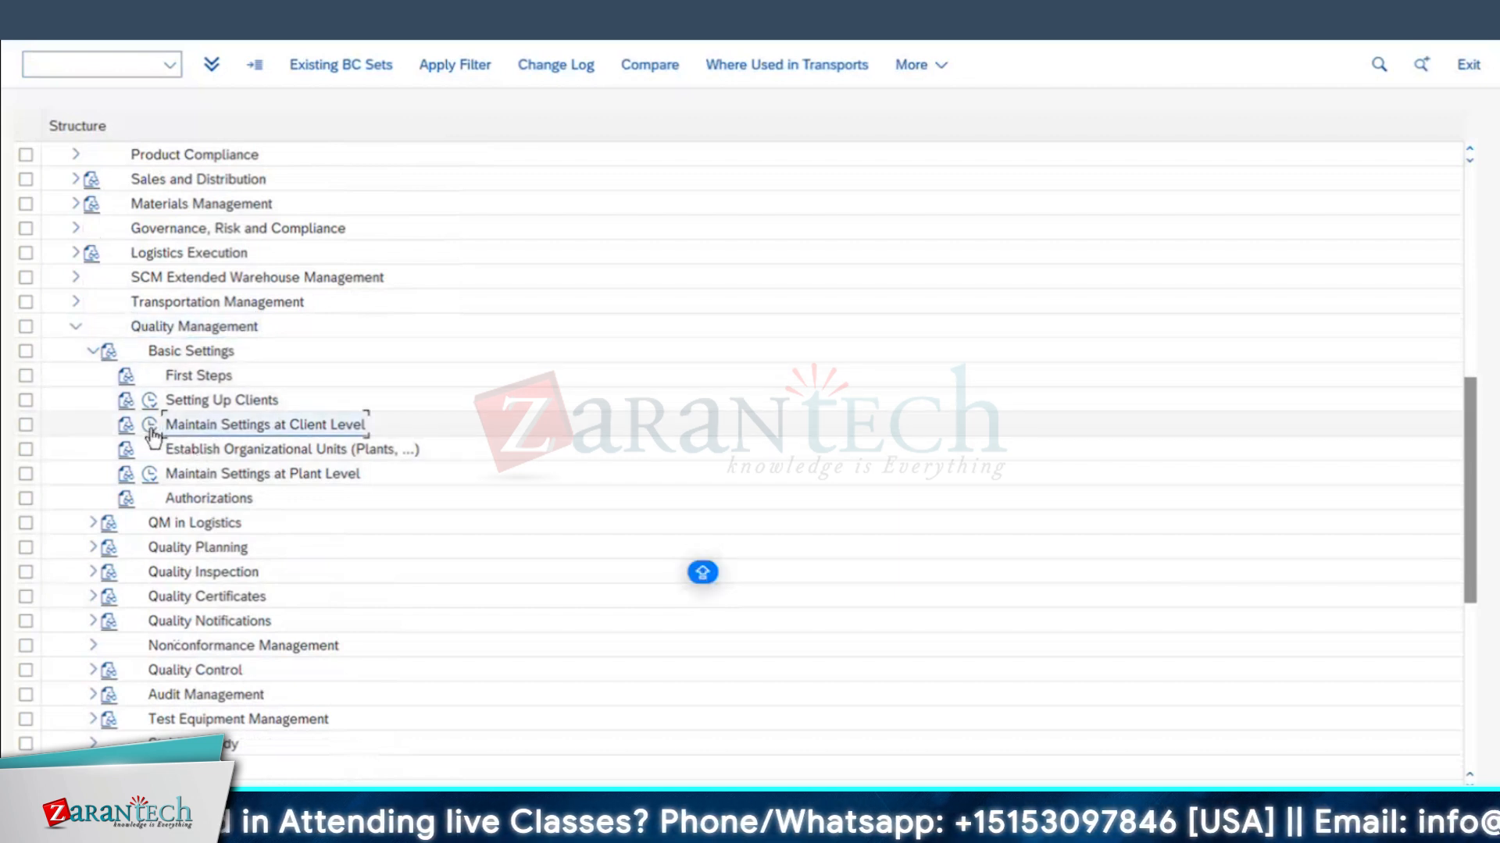
click(212, 475)
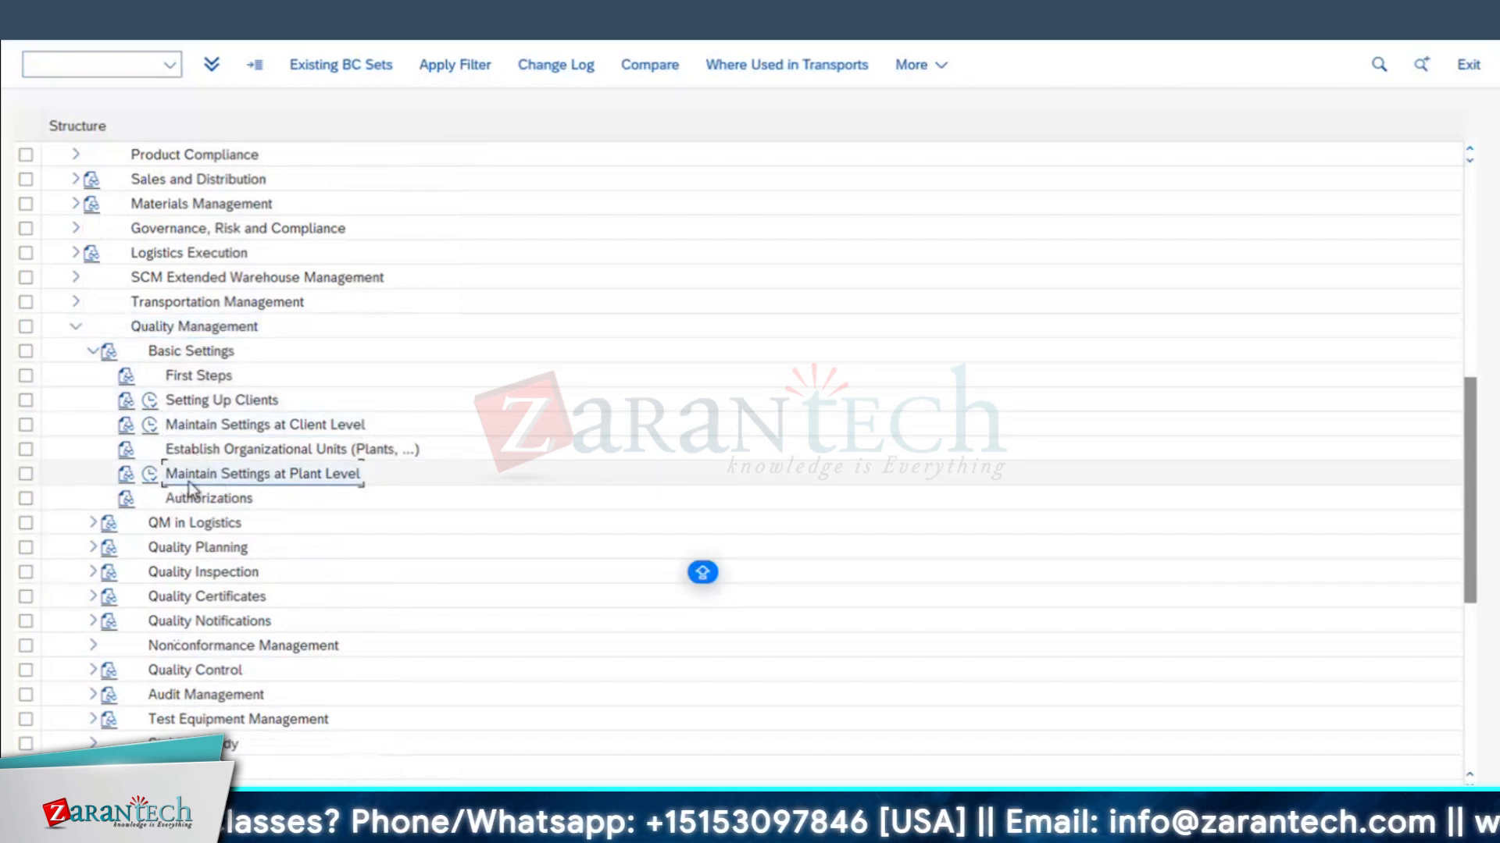
scroll(256, 473, down, 3)
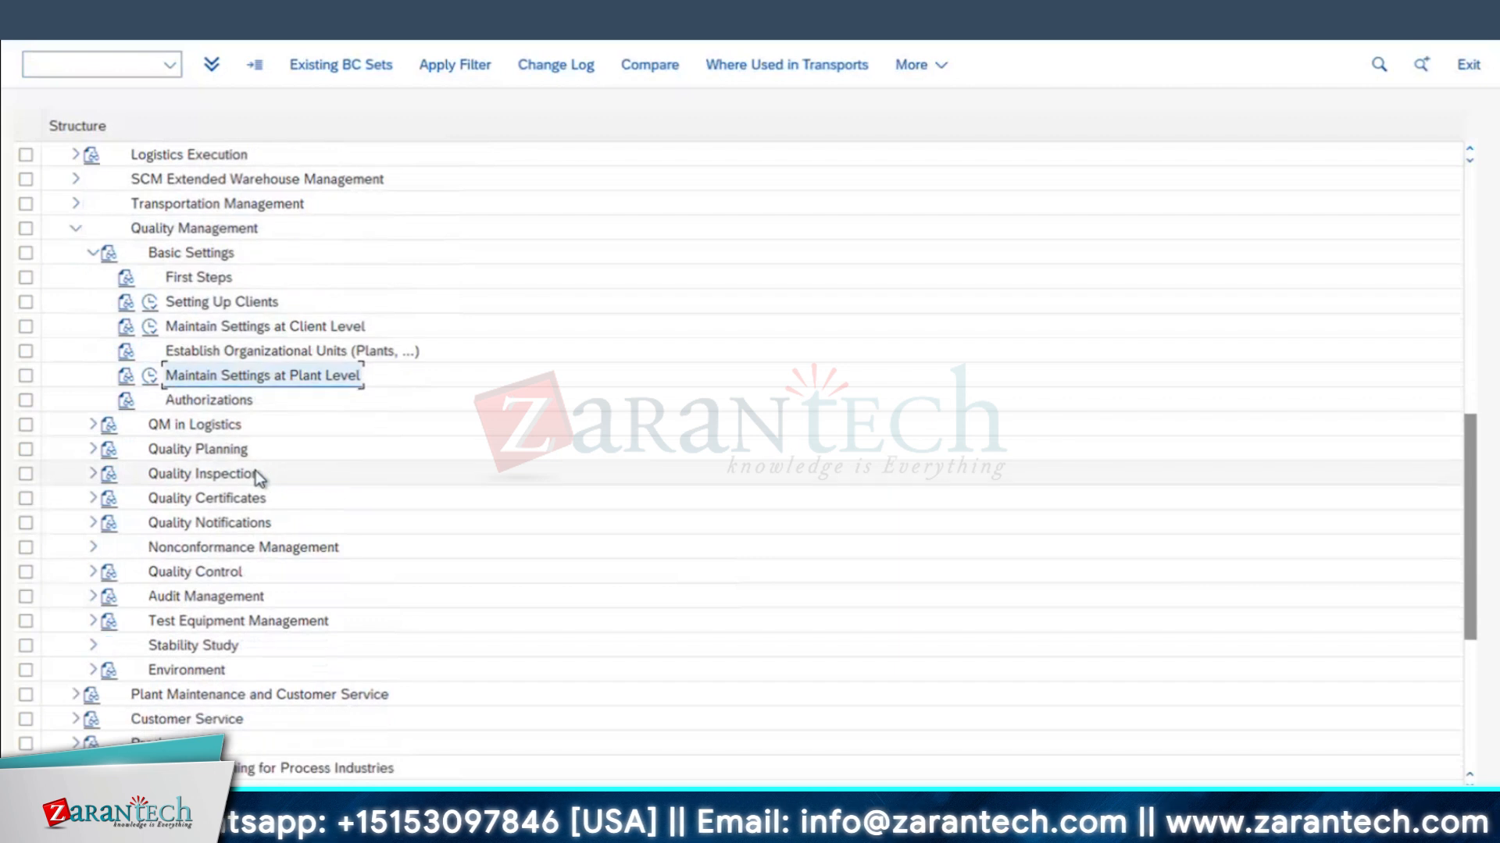
- Expand Quality Inspection and its Inspection Lot Creation node, and open the inspection types overview
click(92, 424)
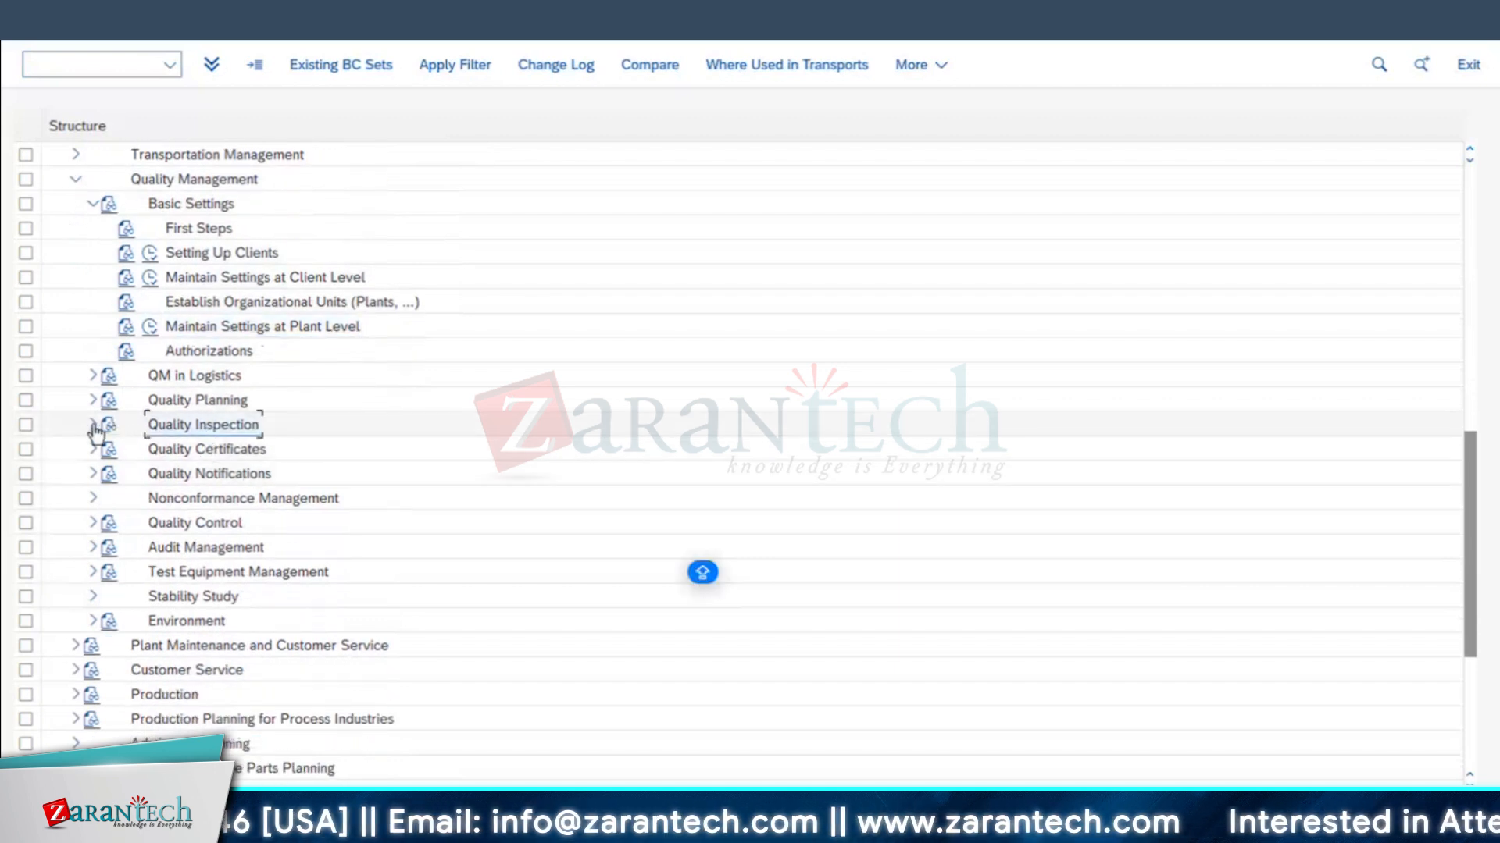
scroll(242, 470, down, 1)
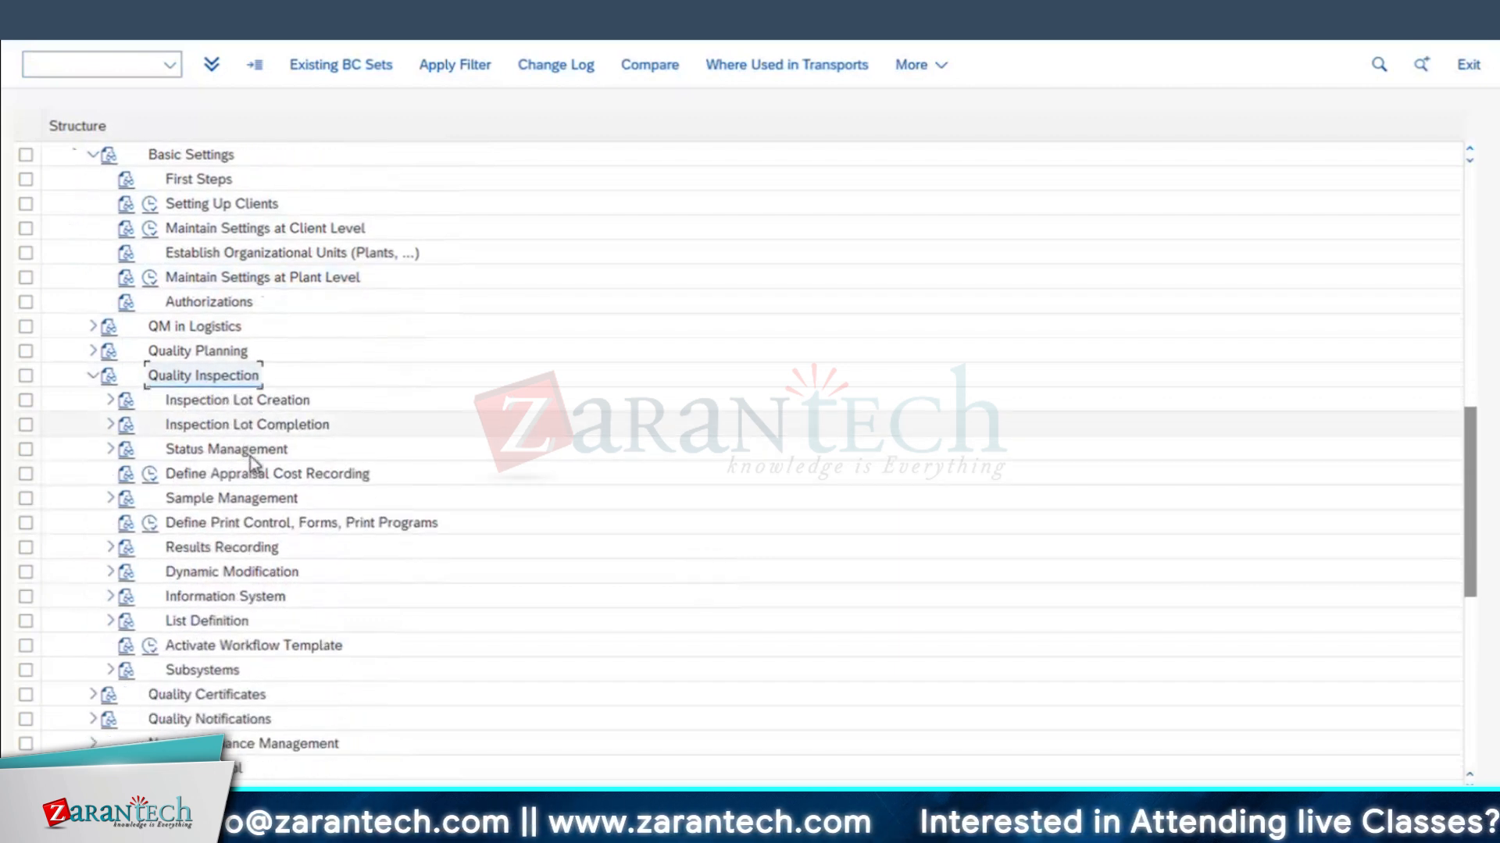
click(246, 402)
click(109, 401)
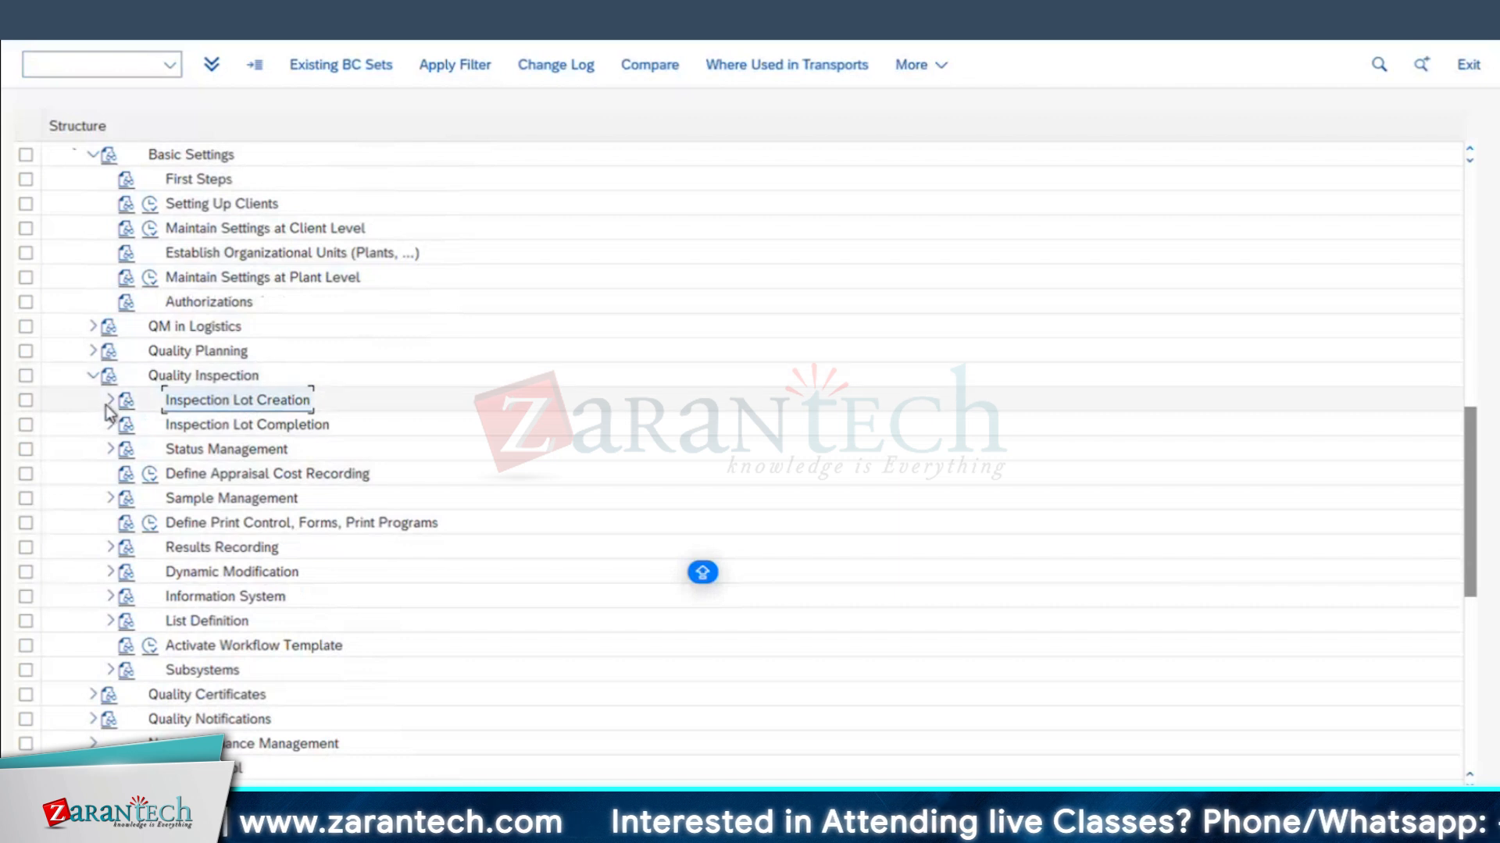
click(227, 424)
click(154, 471)
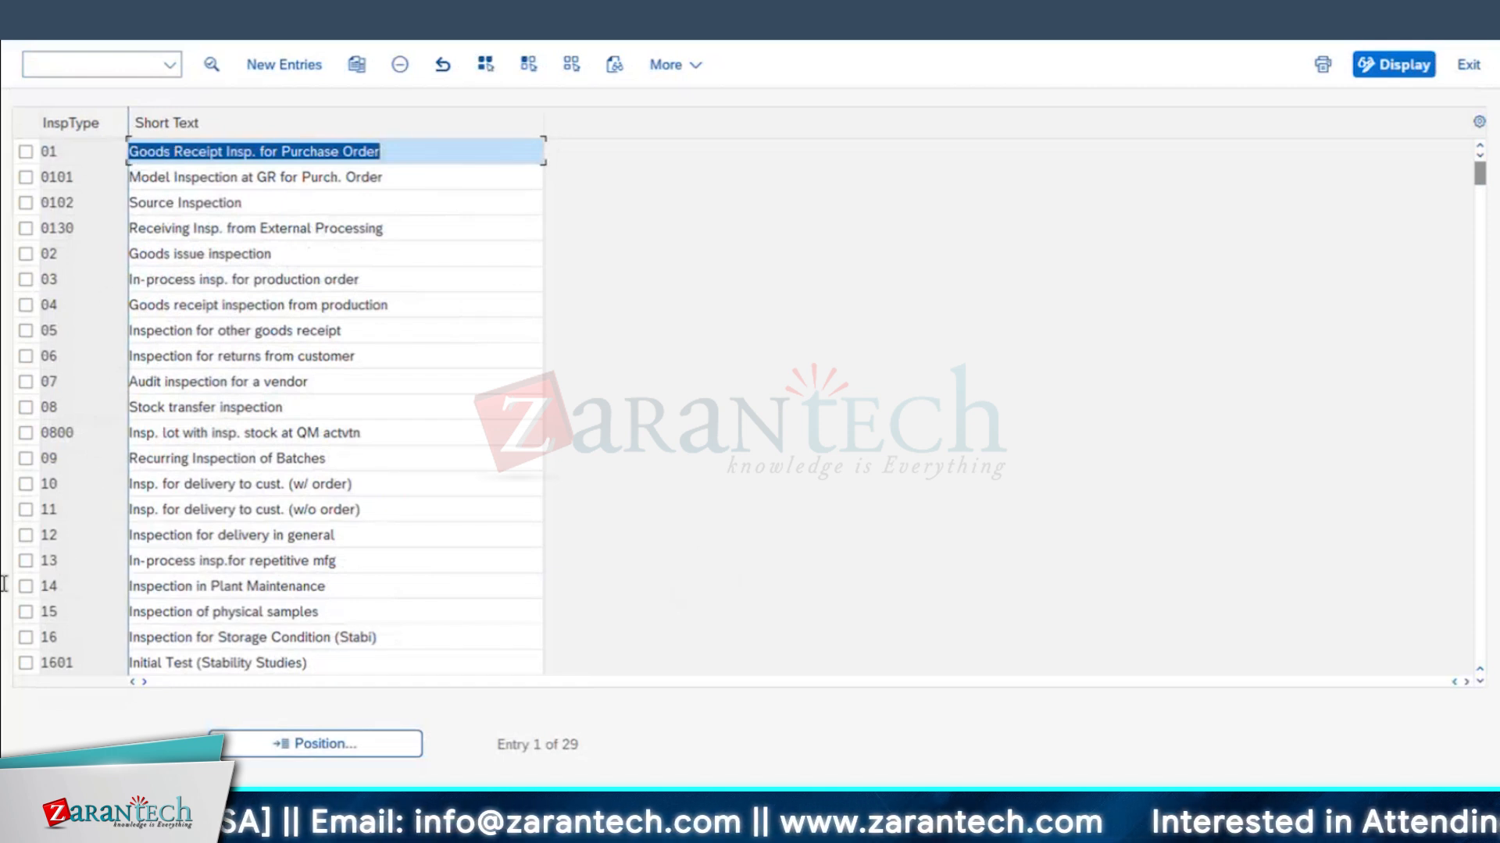
- Open the details of inspection type 14, Inspection in Plant Maintenance
click(39, 588)
click(25, 587)
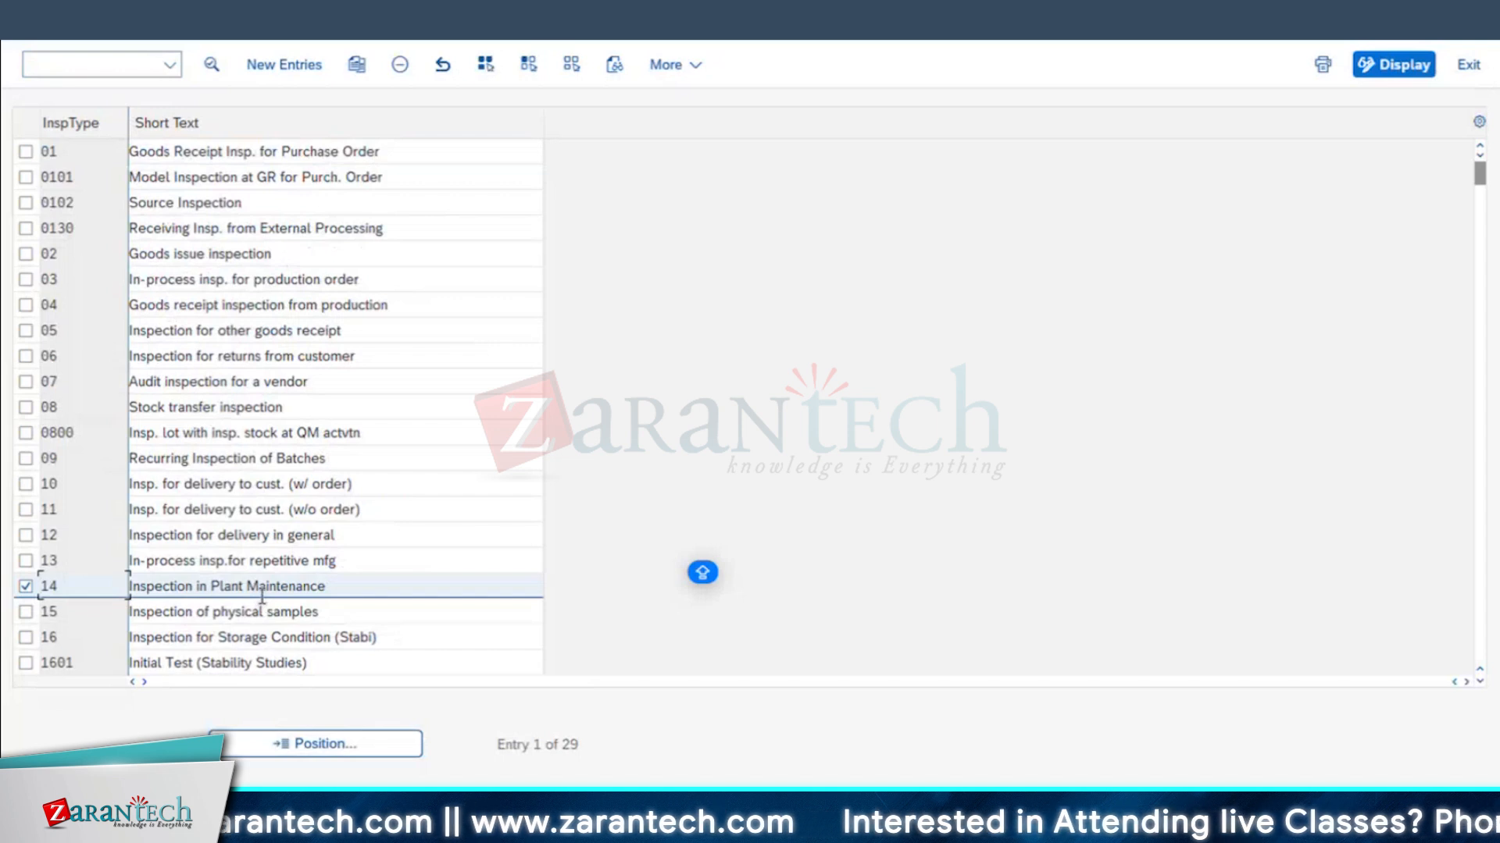
click(211, 65)
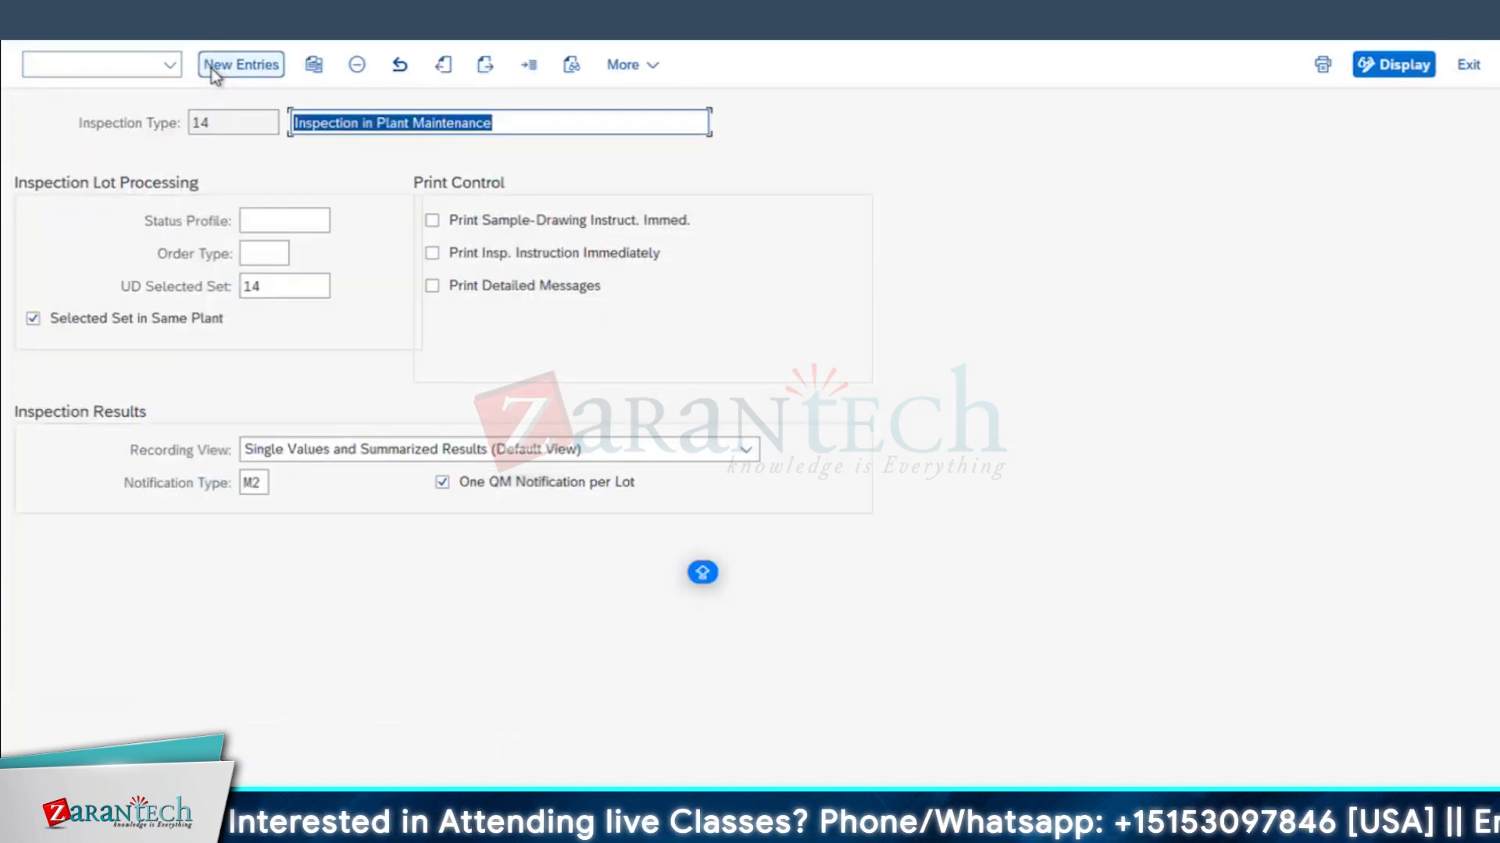
drag(187, 126, 233, 144)
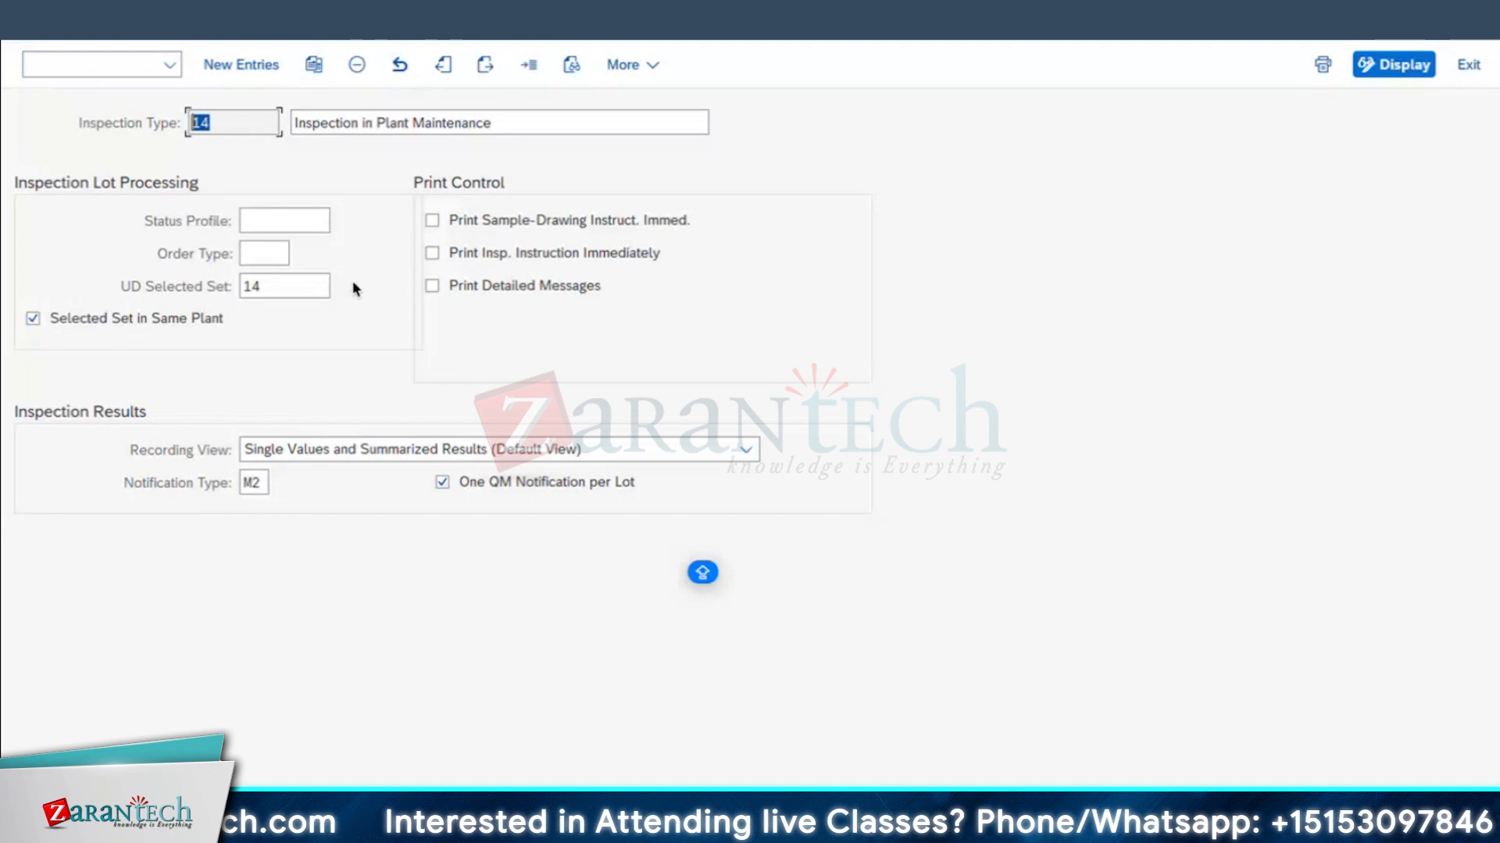
- Review the order types available for inspection type 14 without choosing one, and return to the IMG structure
click(269, 252)
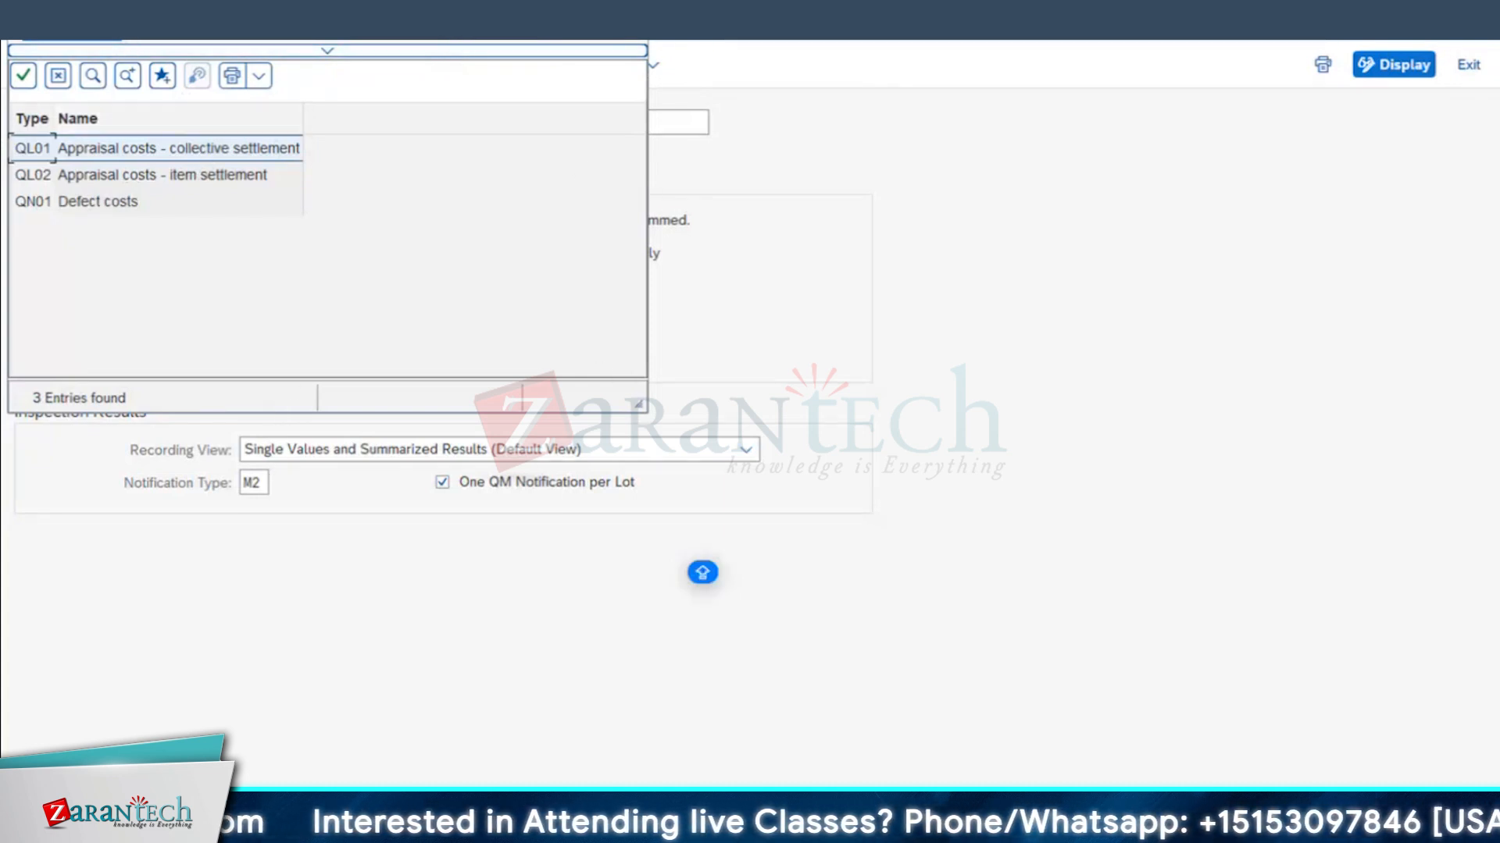
drag(248, 2, 736, 133)
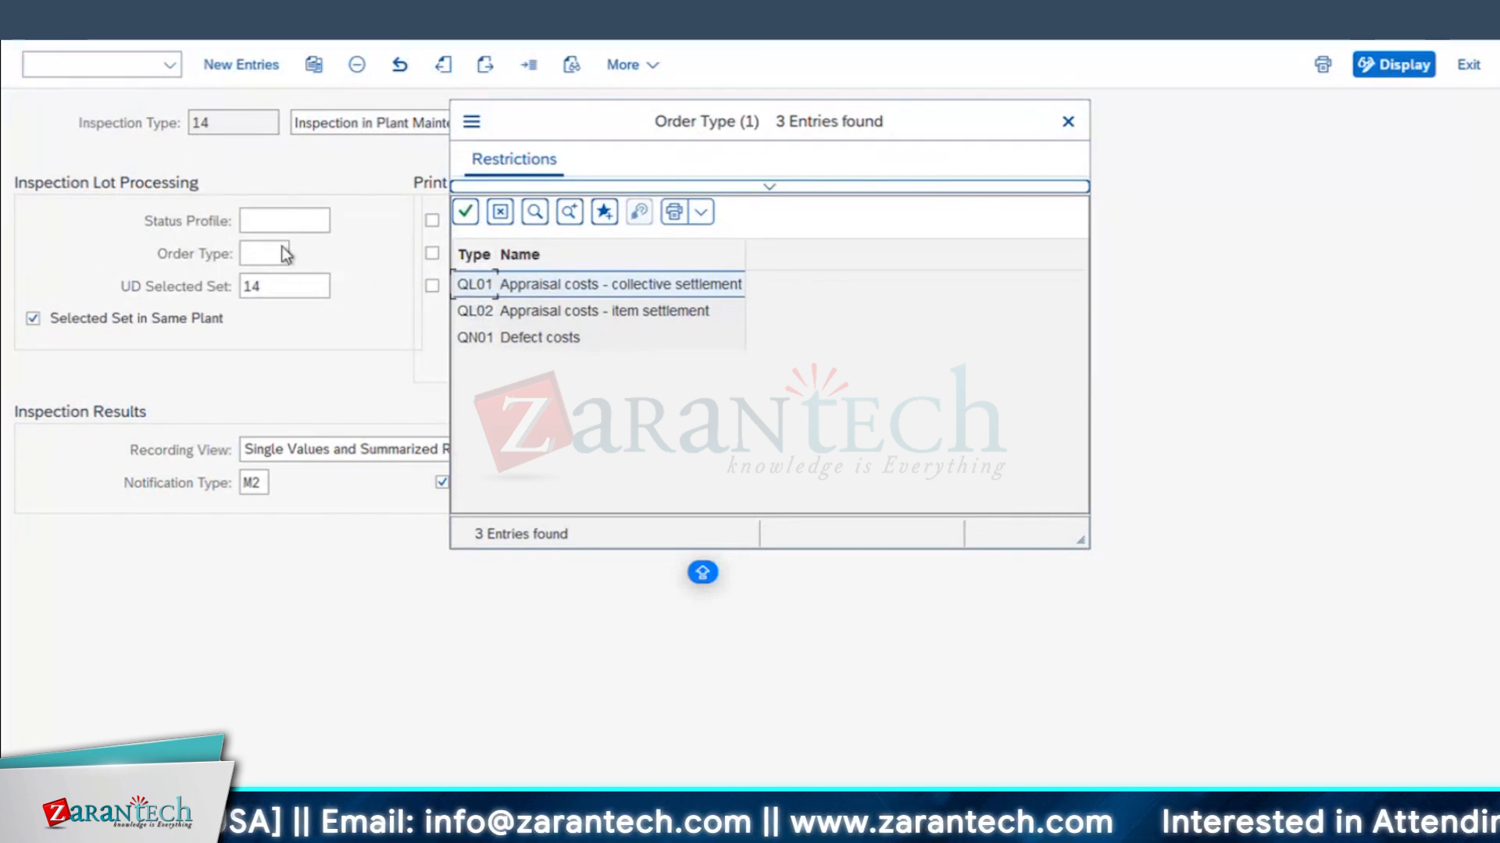
click(1068, 121)
key(F3)
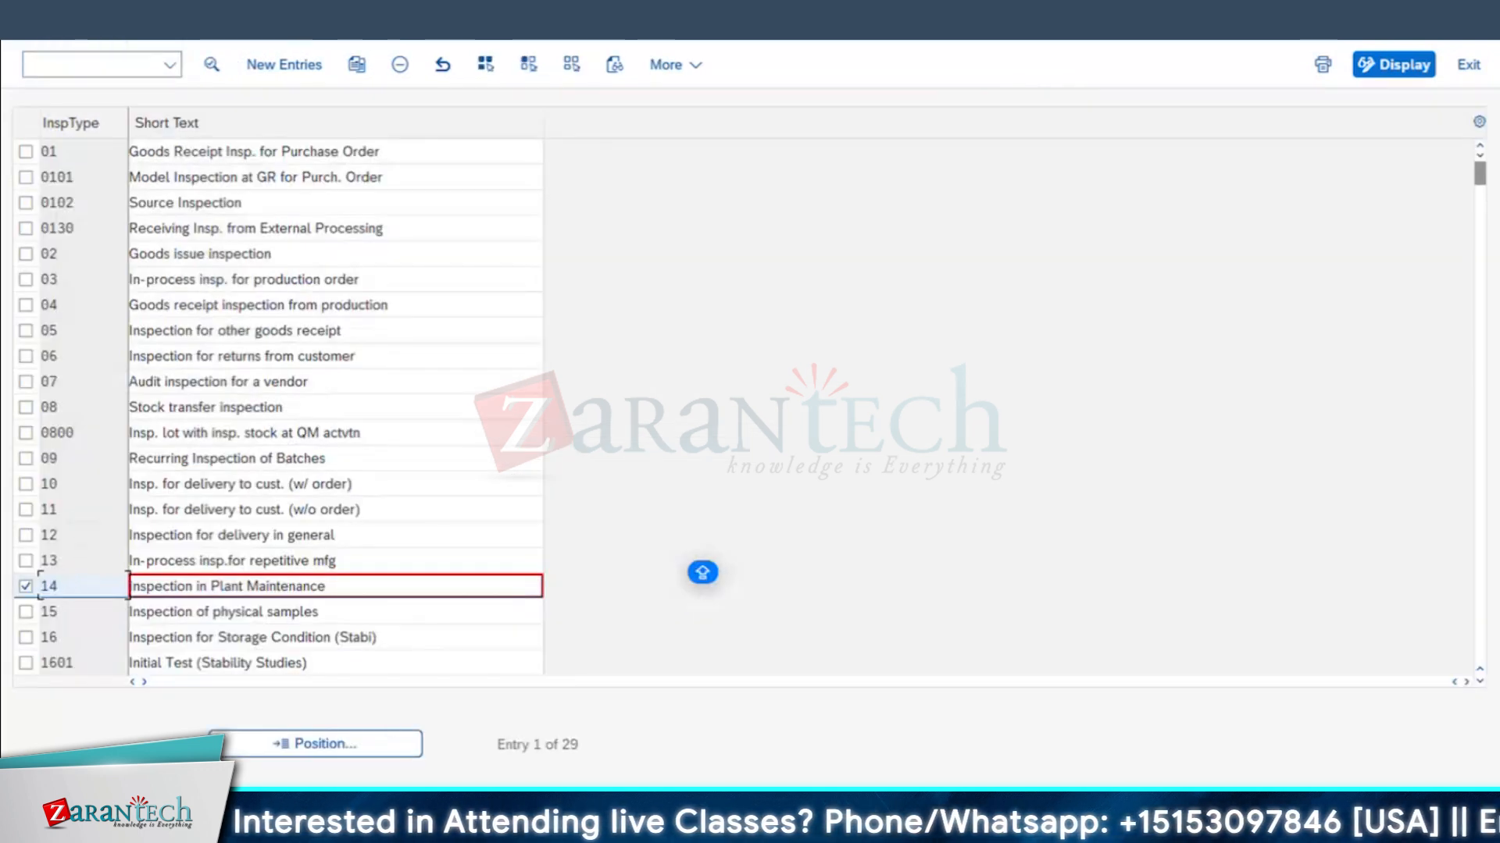
key(F3)
- Switch to the Excel notes and enter MAINTAIN INSPECTION TYPE in B26 with QM in D26
key(super+Tab)
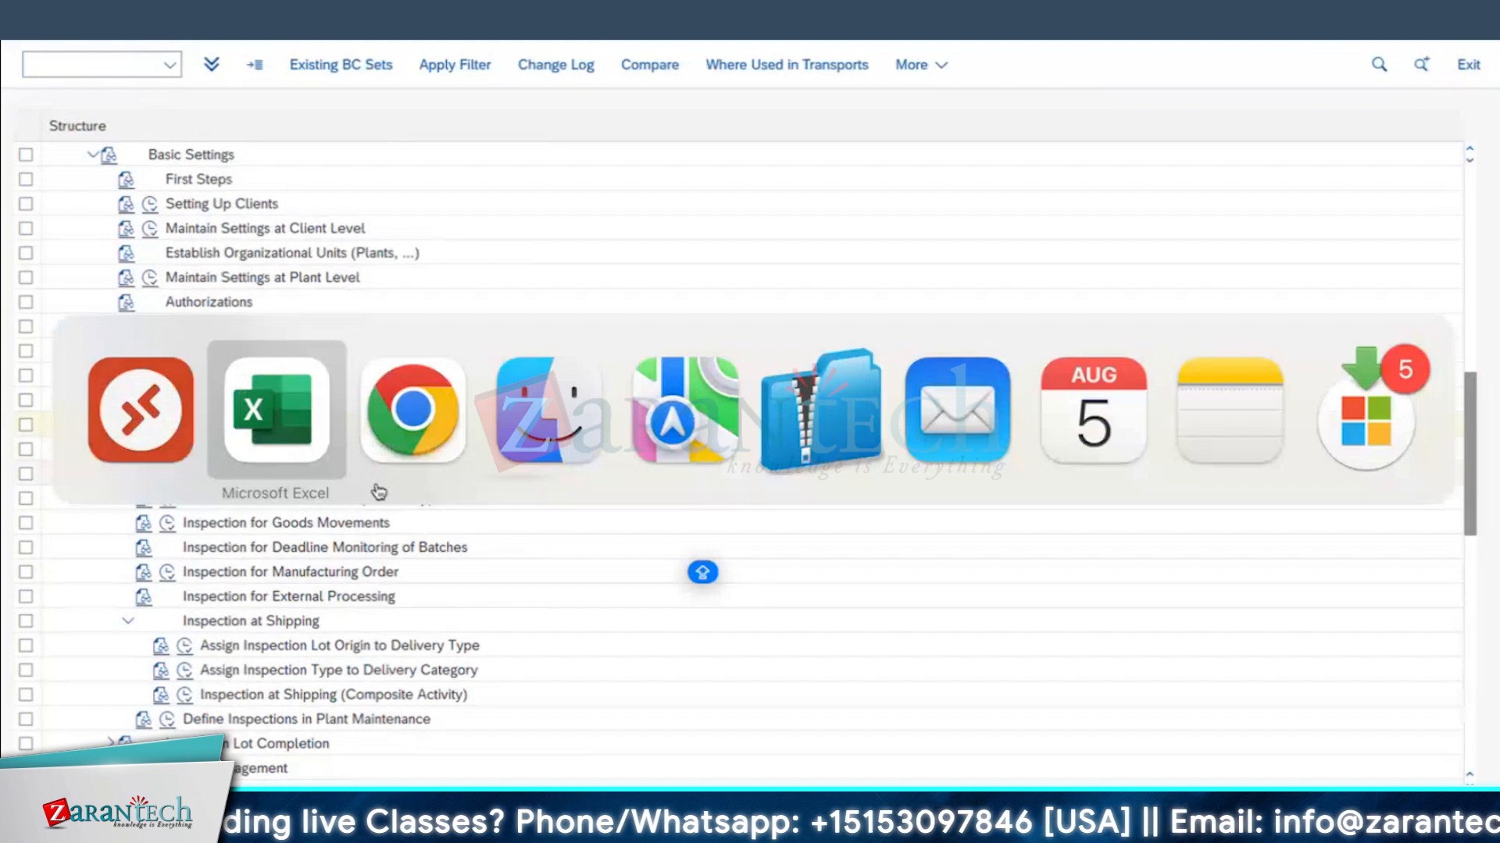
click(158, 504)
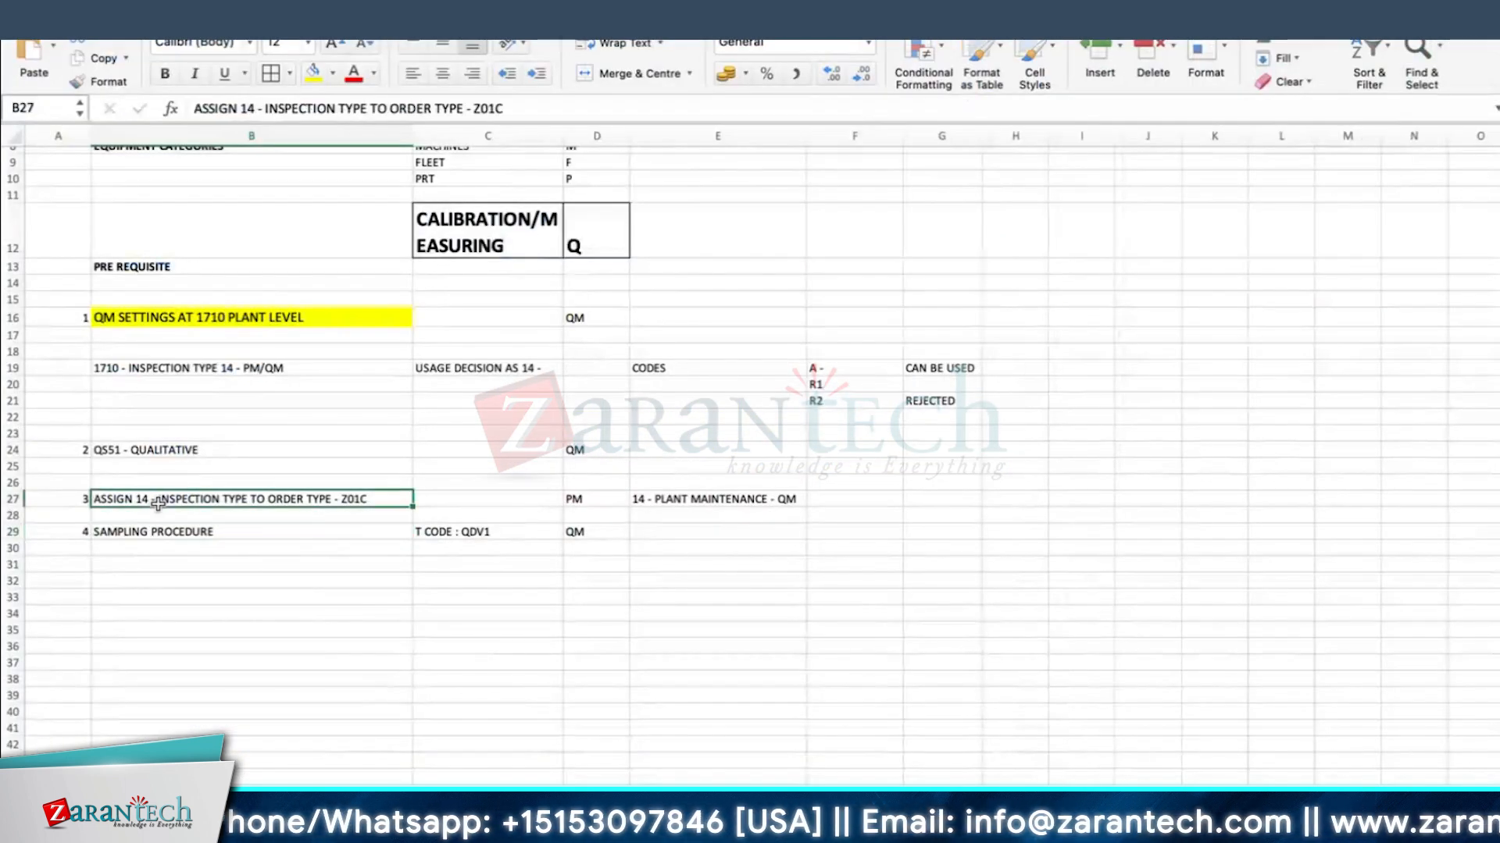
click(291, 477)
text(MAINTAIN INSPE)
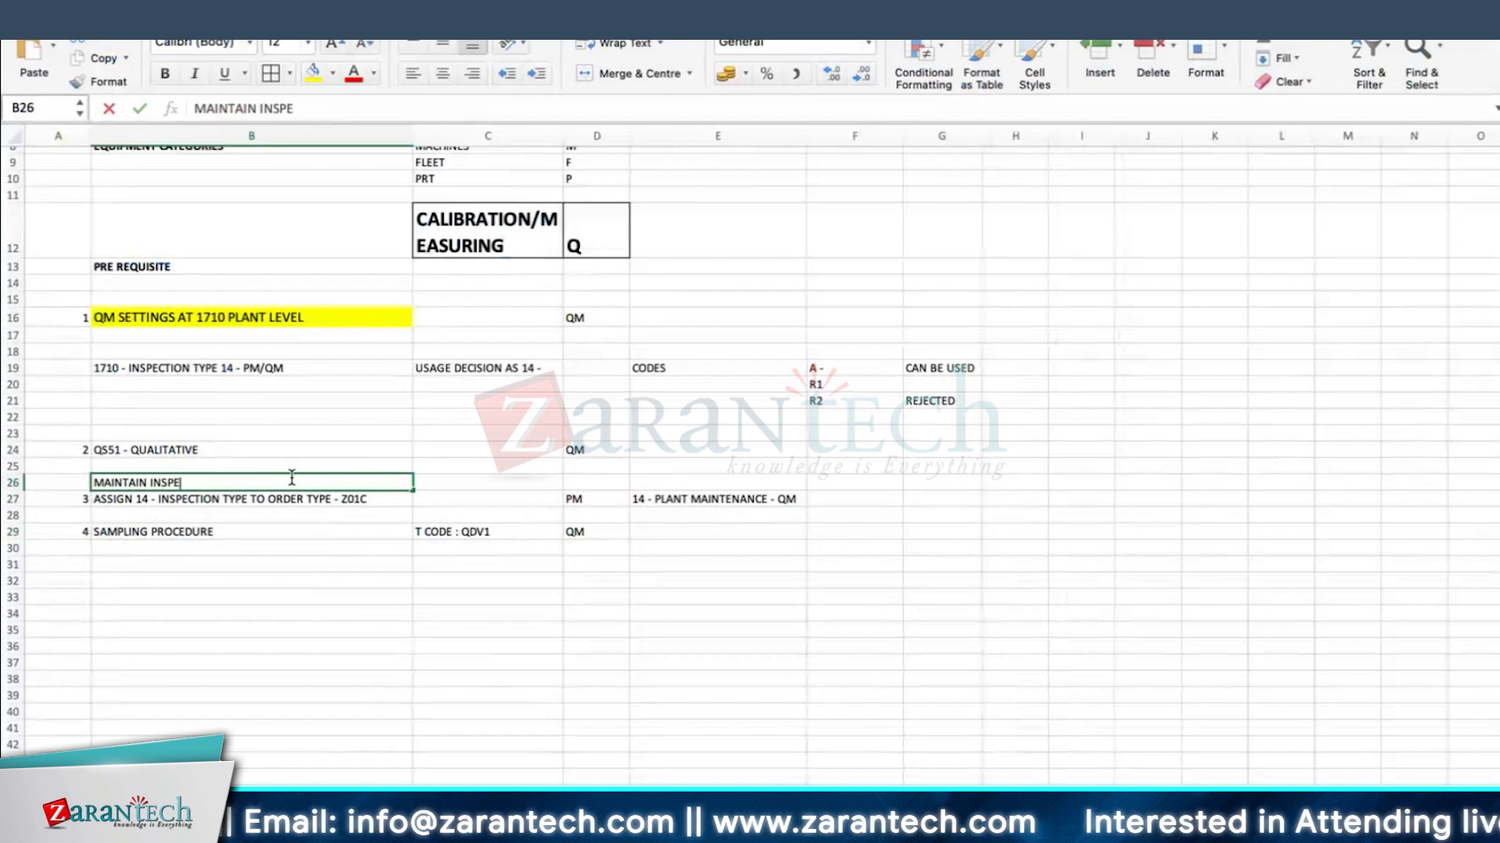
text(CTION TYPE)
key(Tab)
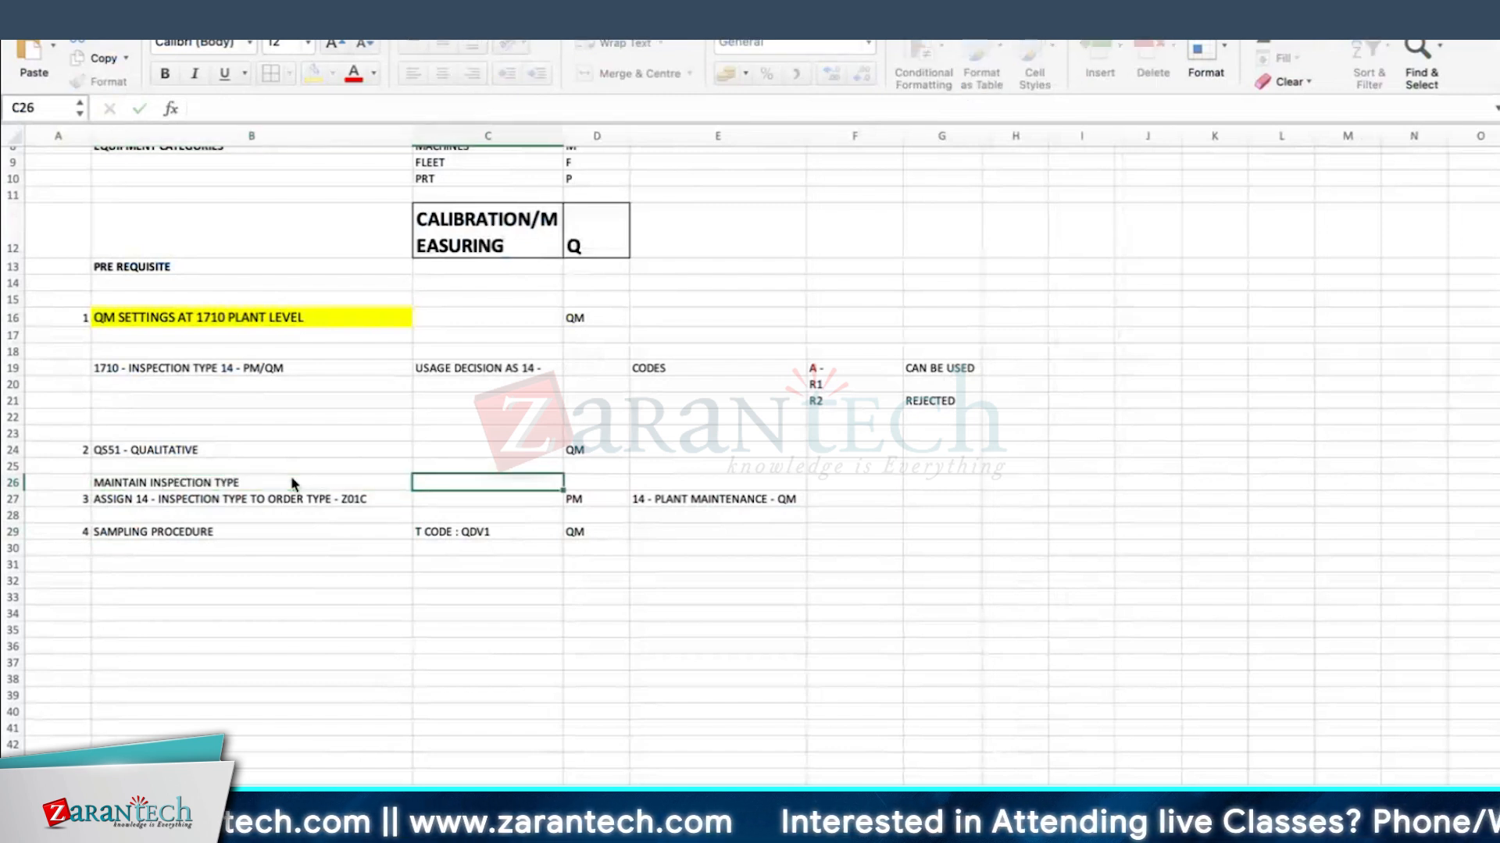
key(Tab)
text(QM)
key(Return)
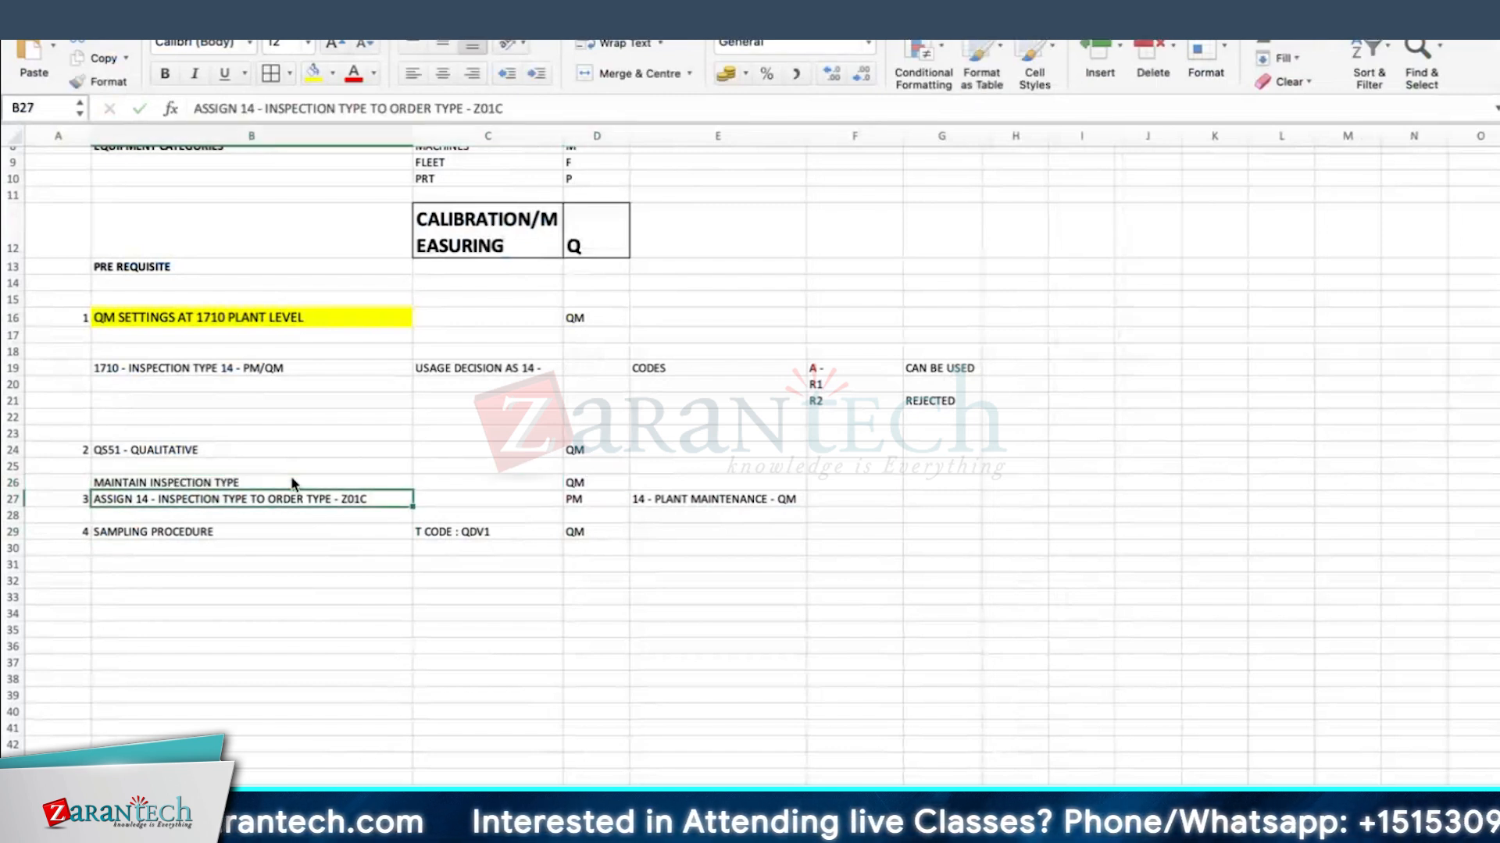
- Apply borders to all cells of the prerequisites range A16:G30 and to the PRE REQUISITE heading in B13
click(585, 510)
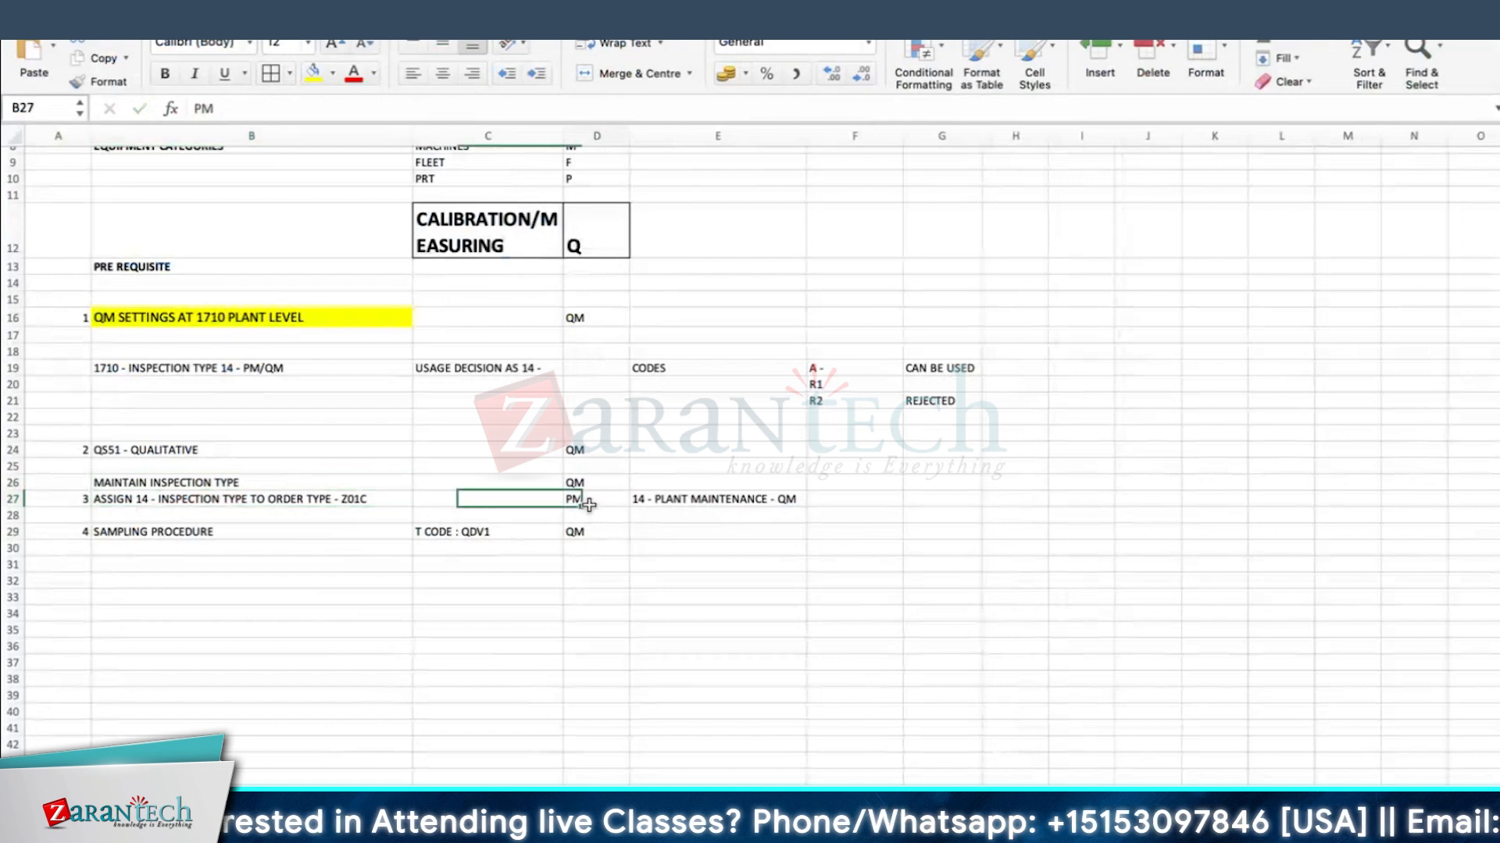
click(160, 565)
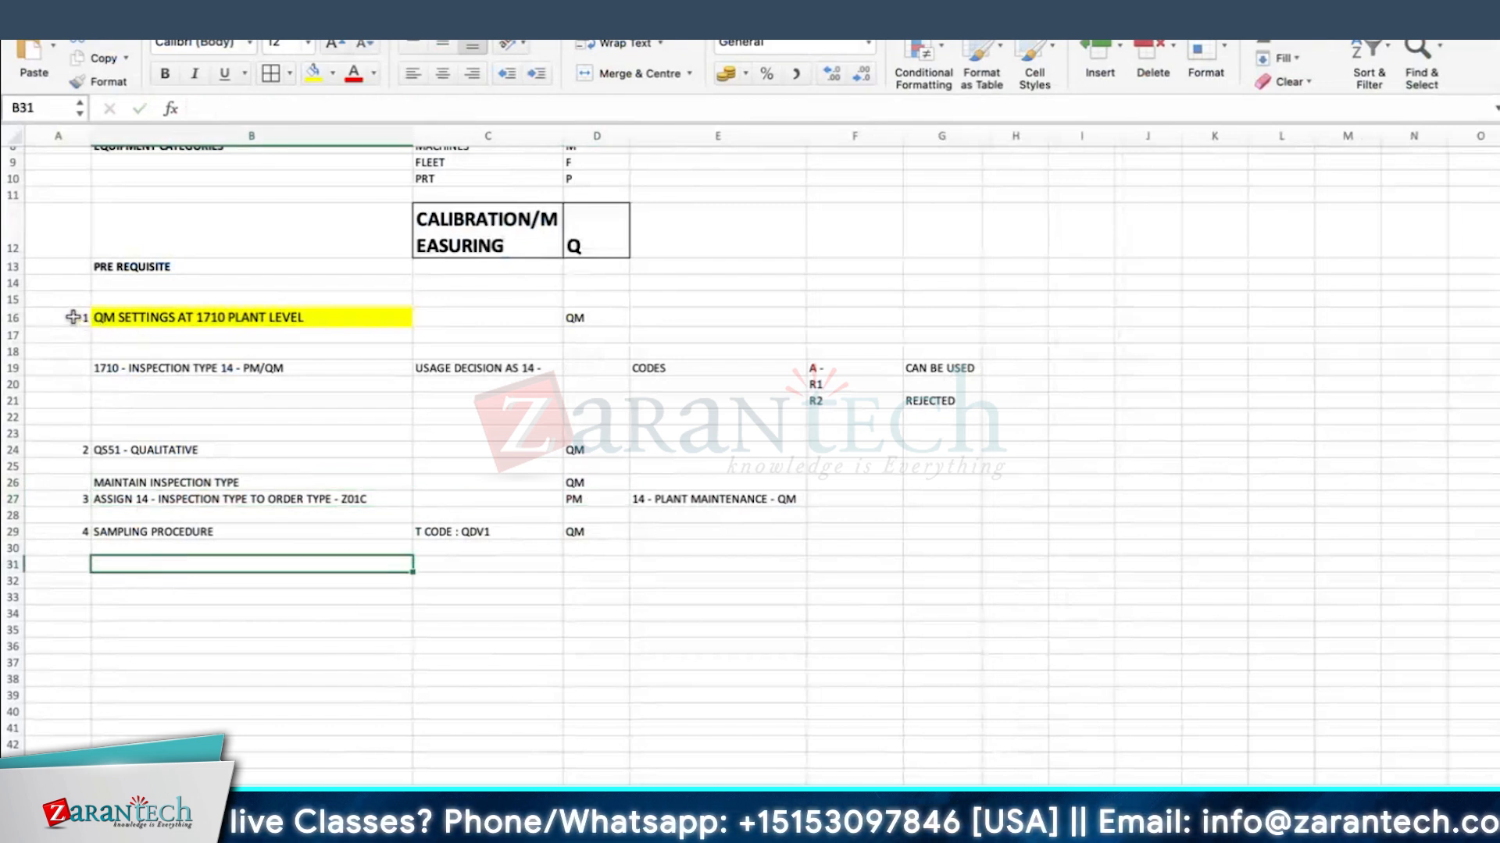
drag(74, 317, 964, 549)
scroll(381, 558, down, 3)
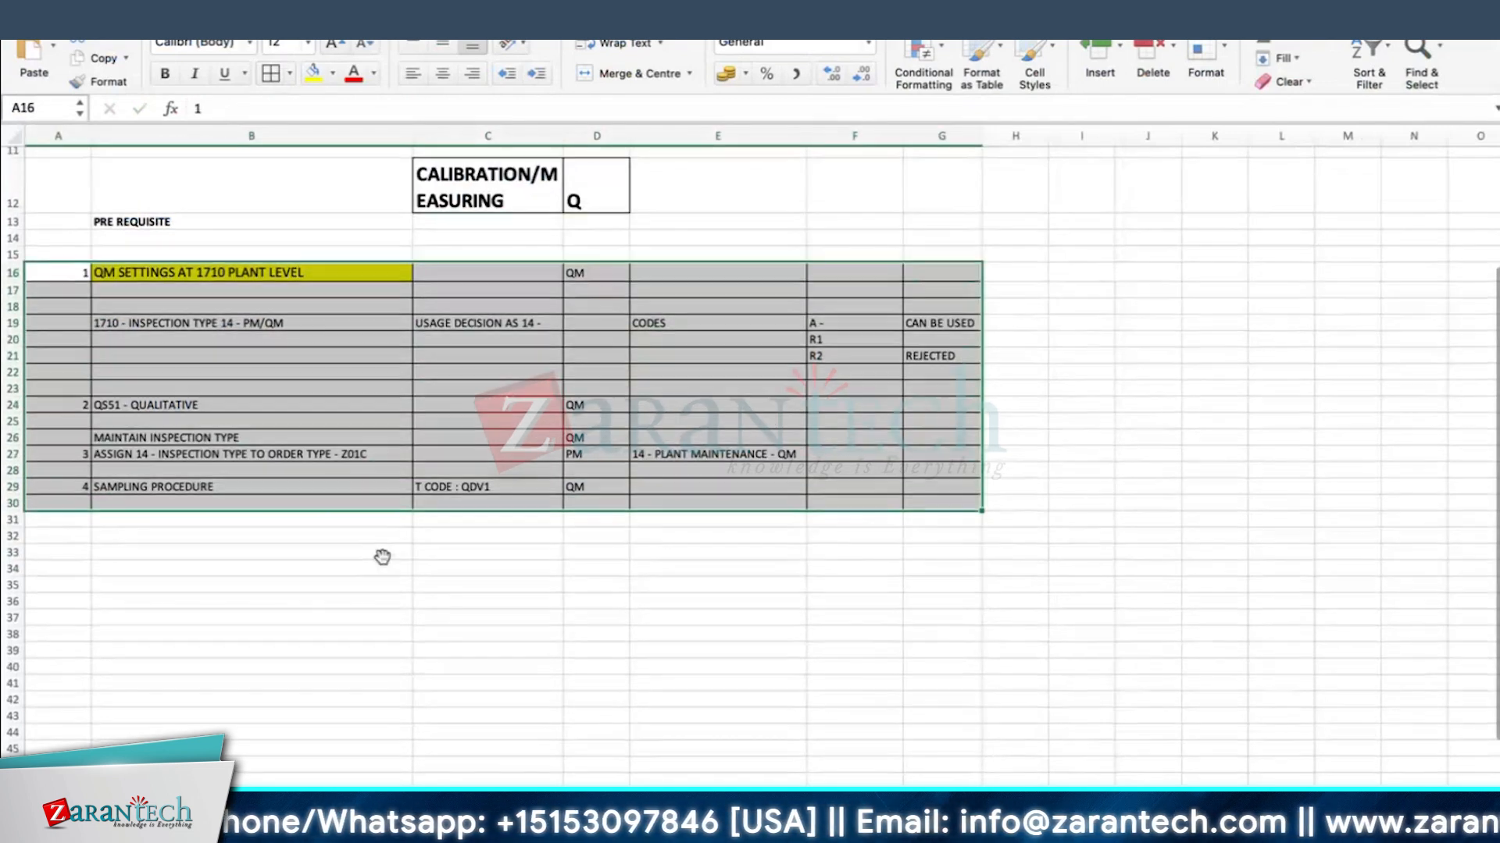
click(141, 570)
click(181, 223)
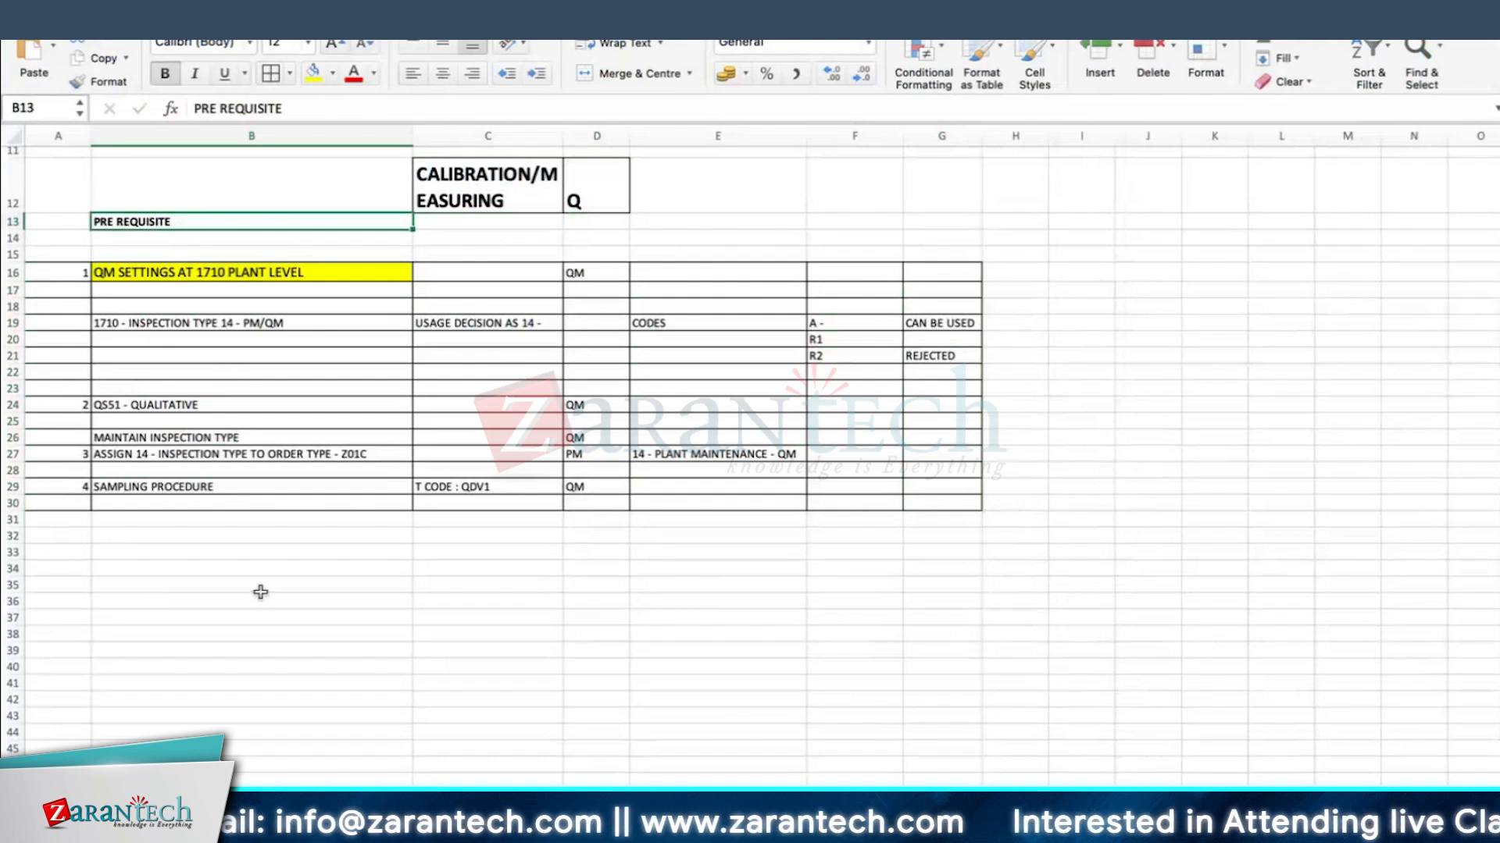
click(175, 569)
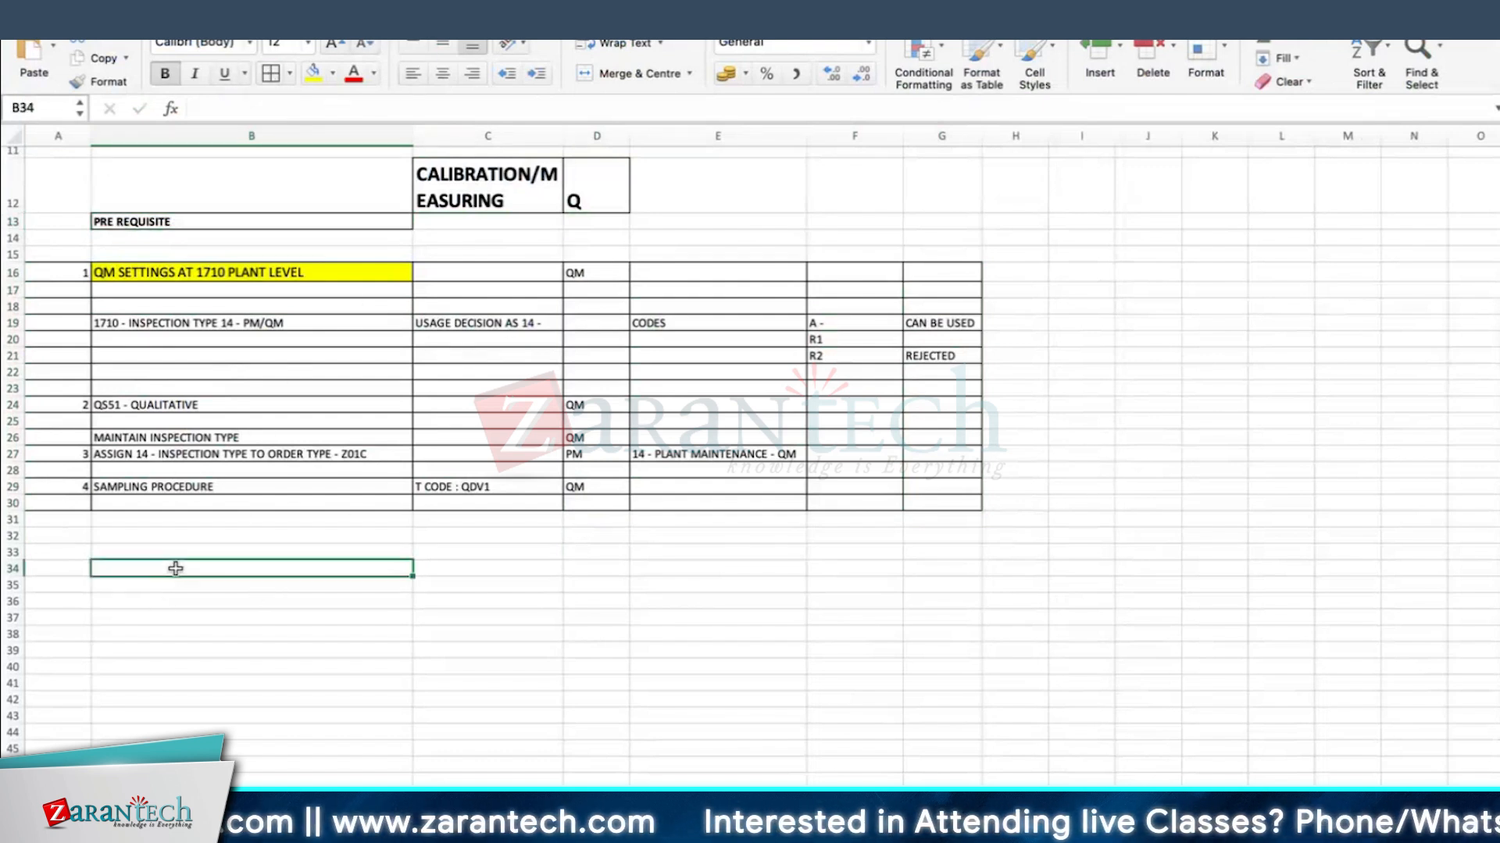
click(343, 457)
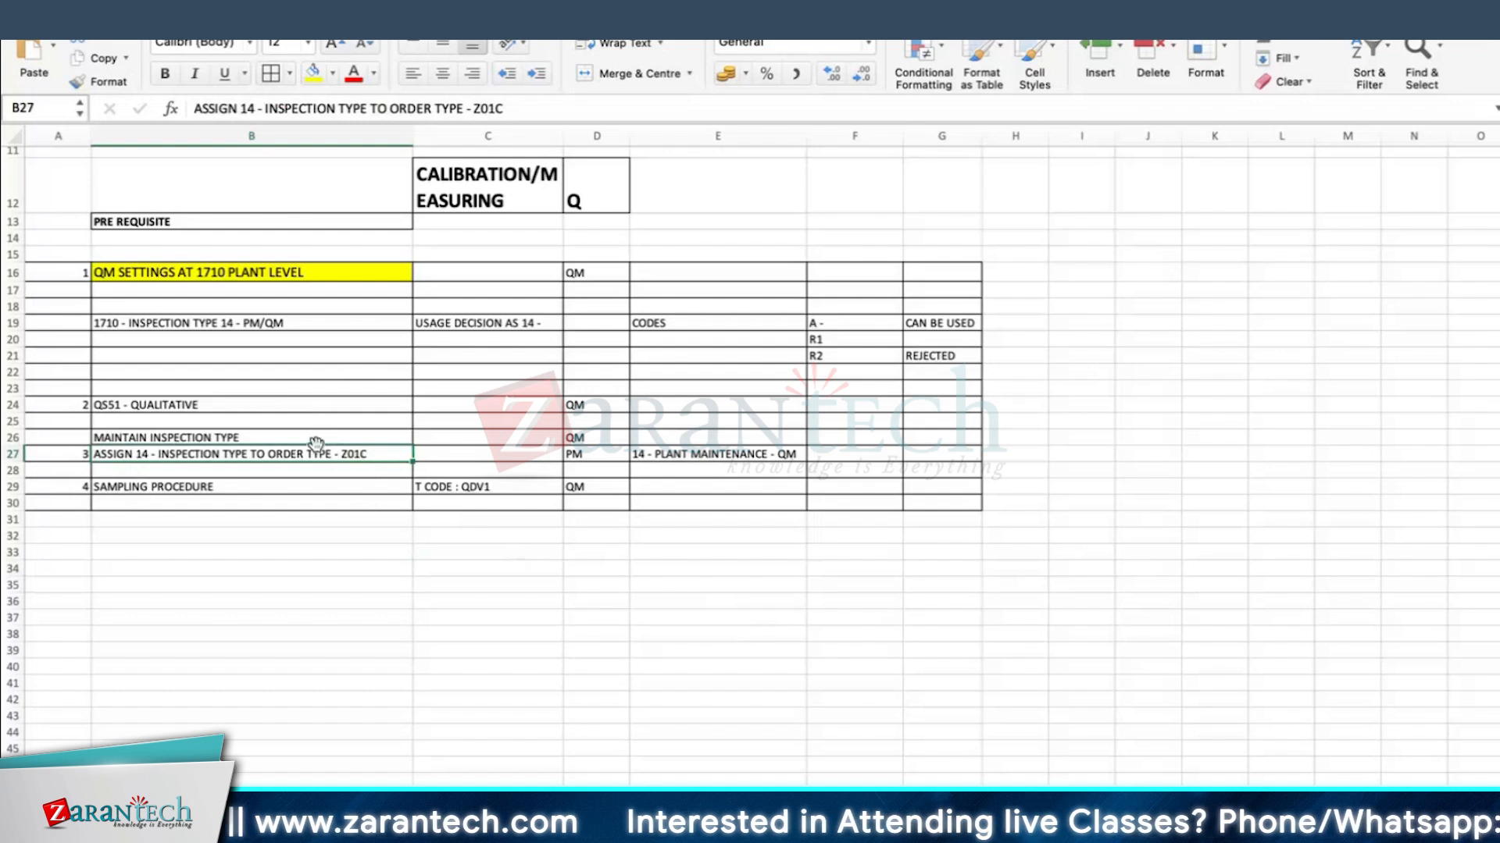
click(114, 534)
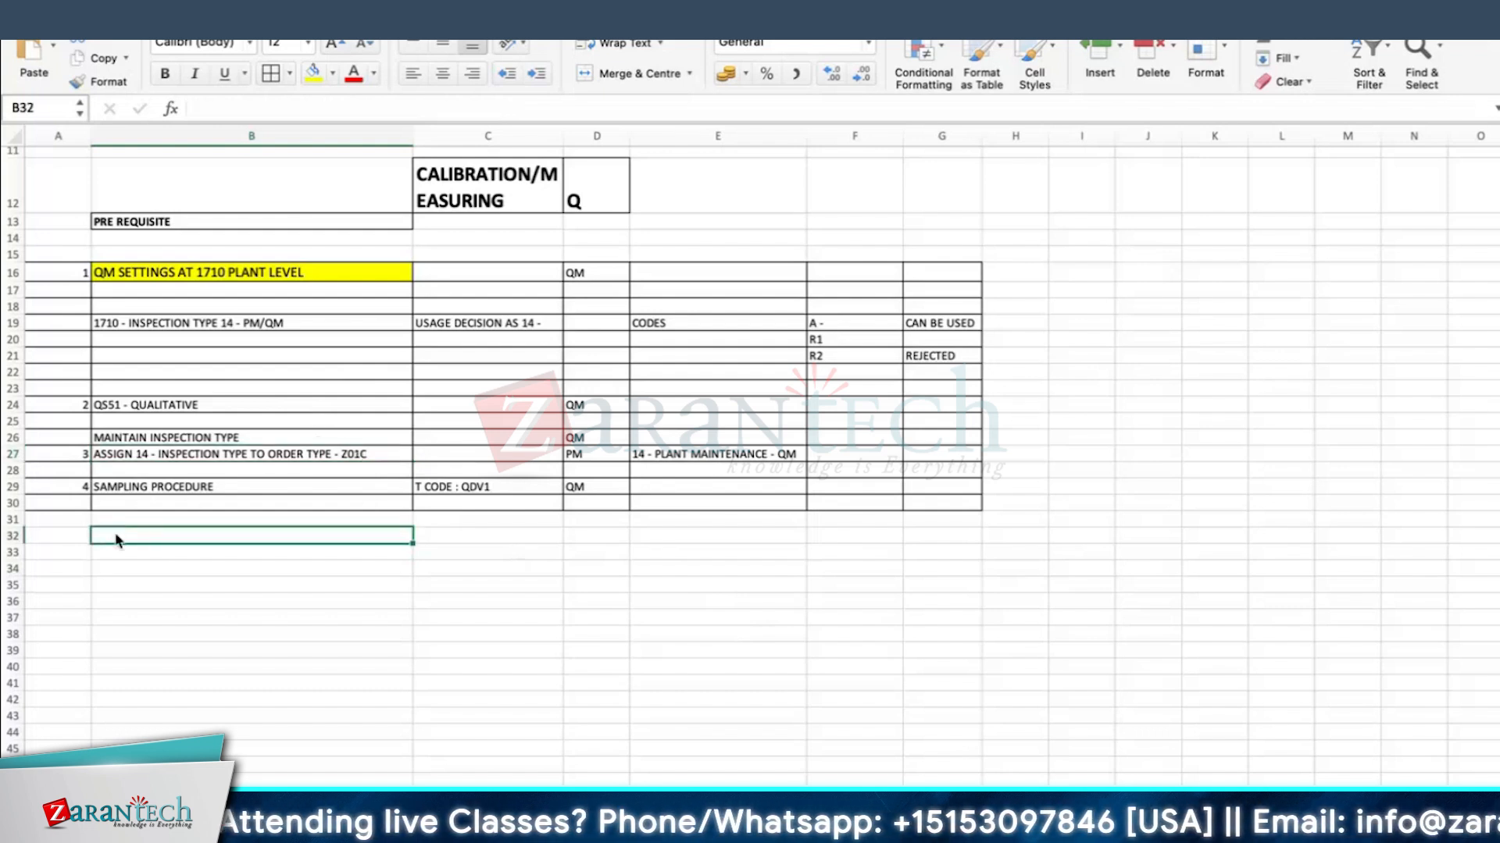
- Widen column C to give the CALIBRATION/MEASURING heading more room
drag(562, 136, 632, 136)
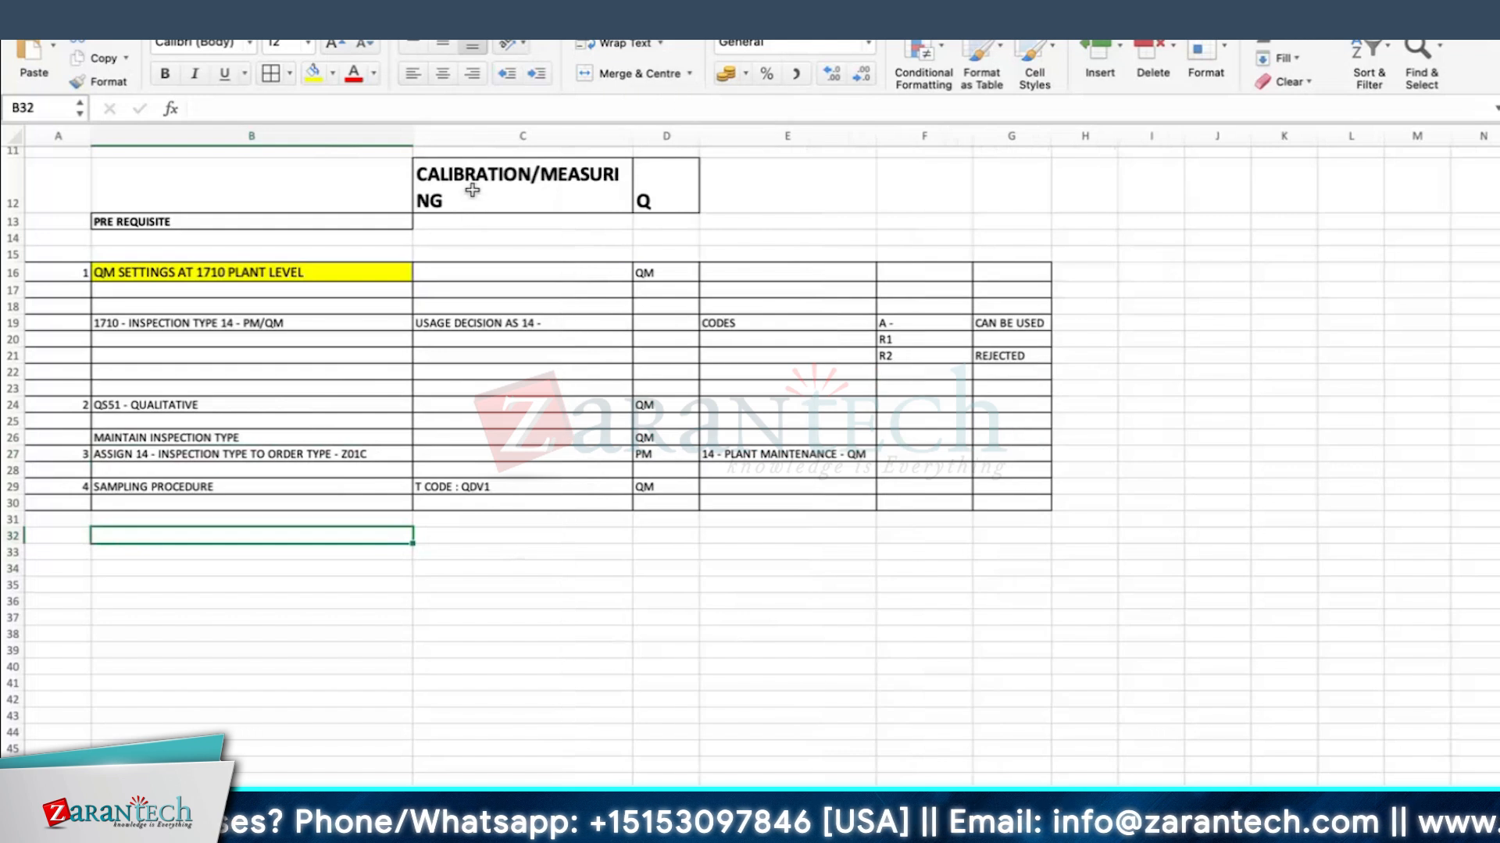
click(469, 187)
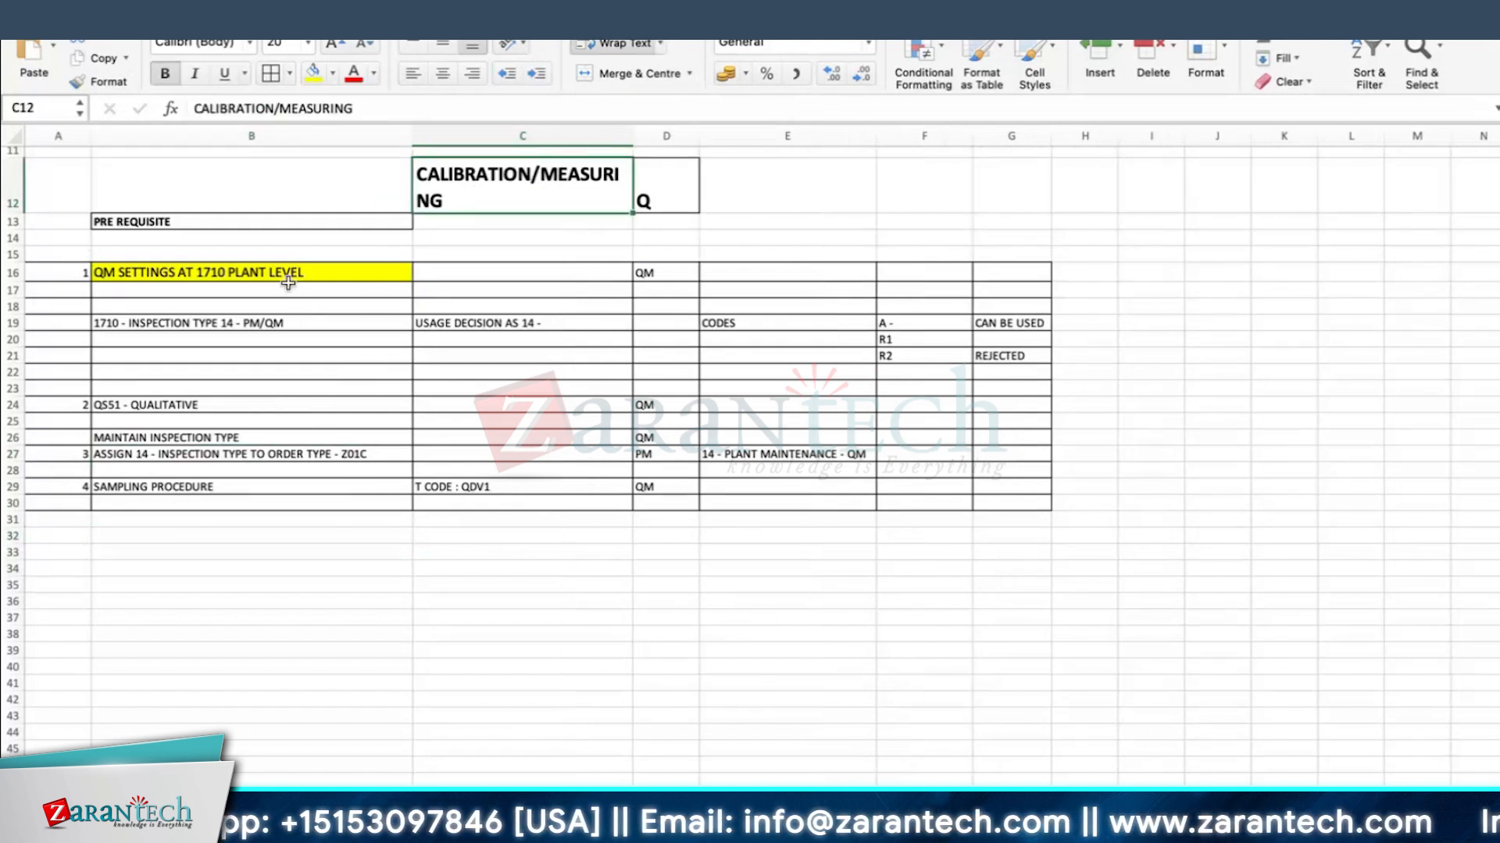
- Enter MASTER INSPECTION CHARACTERISTICS in B35 with the abbreviation MIC in C35, below the prerequisites table
click(118, 581)
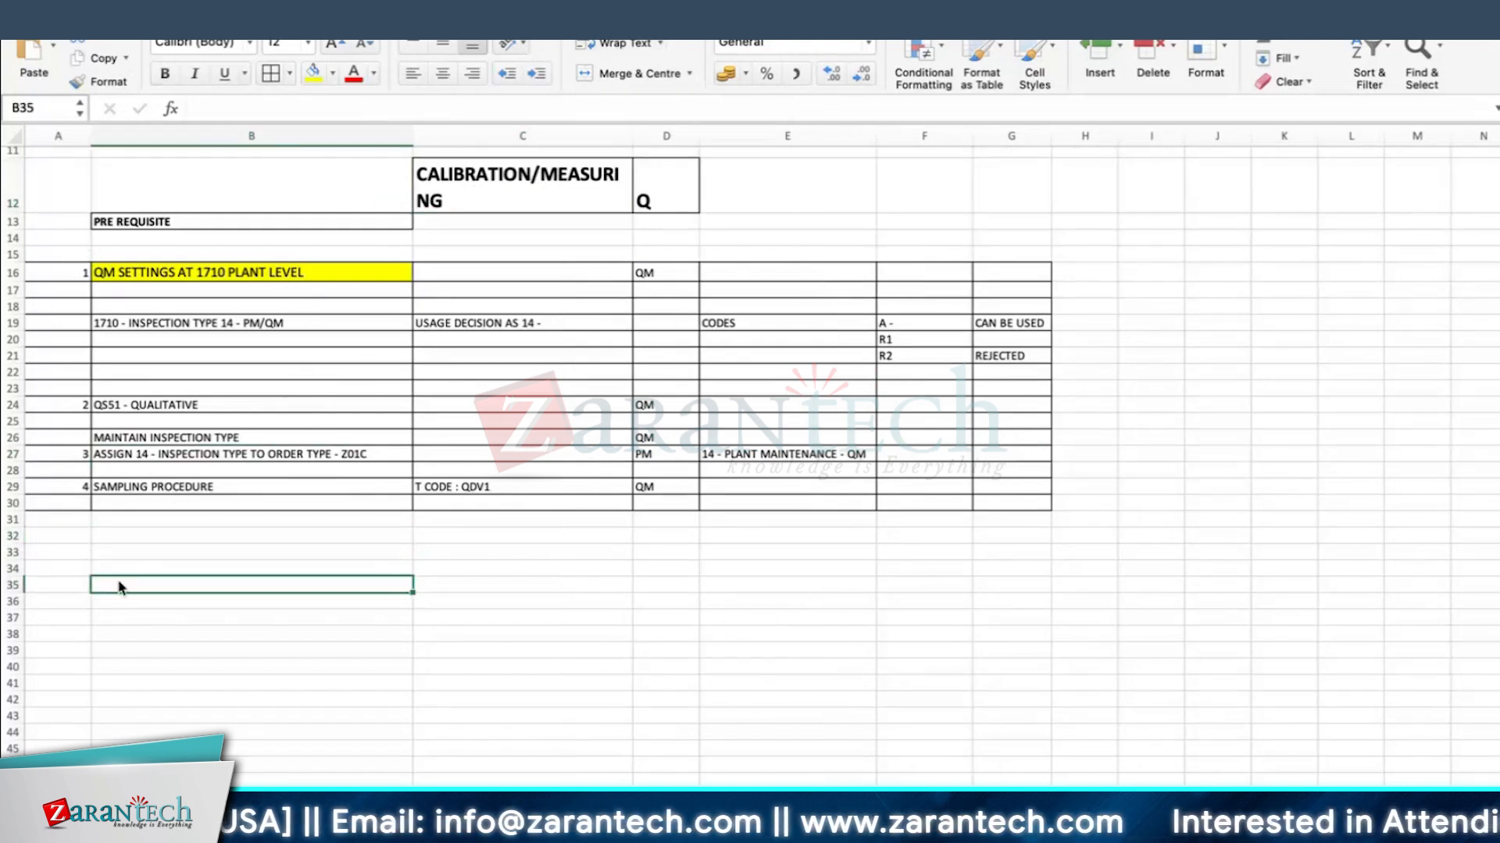
text(MA)
text(STER)
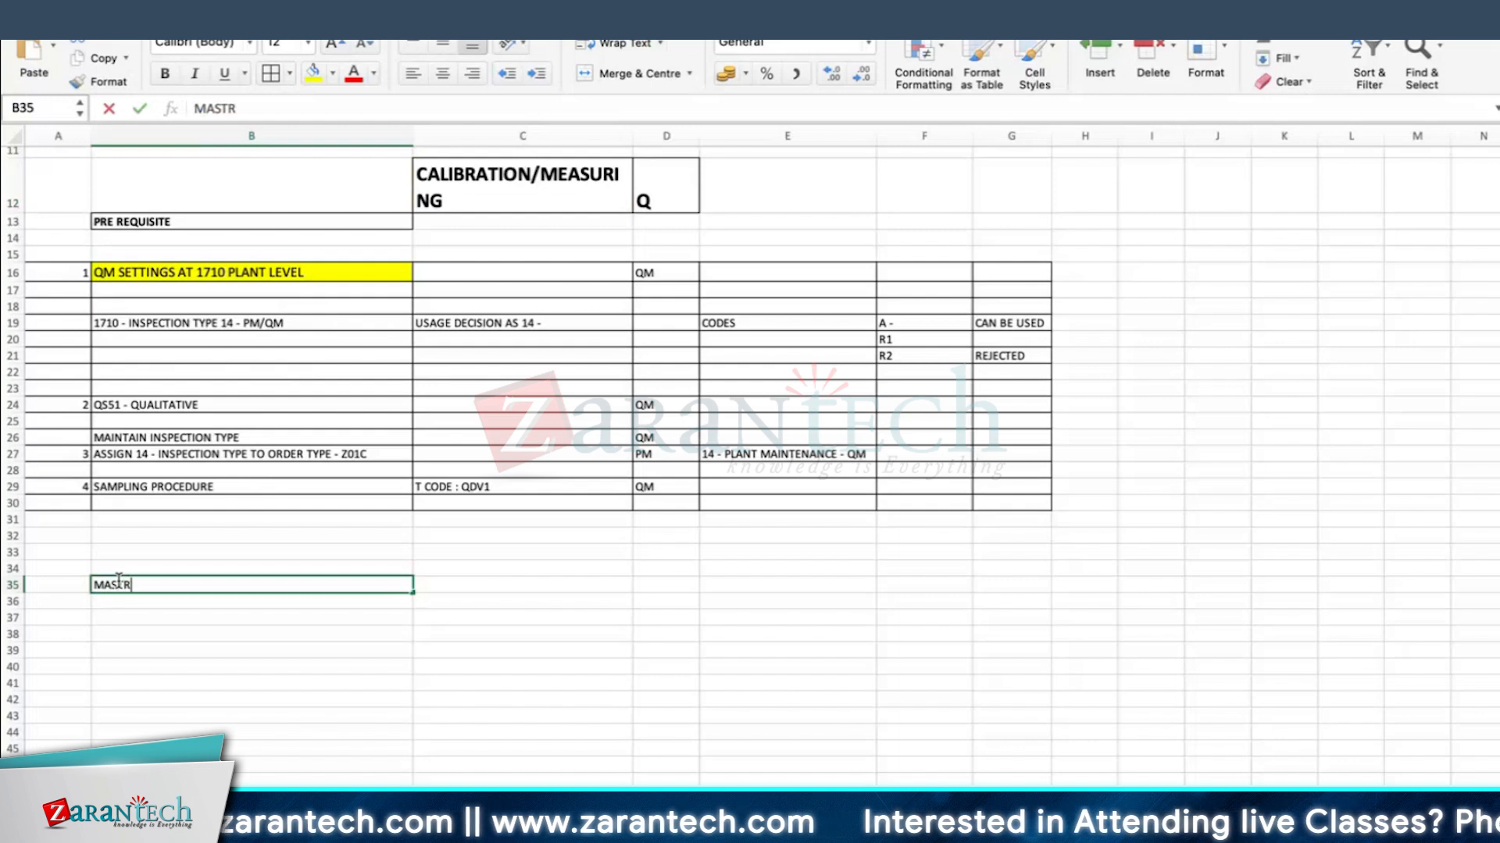
key(BackSpace)
text(ER INSPECTIONN)
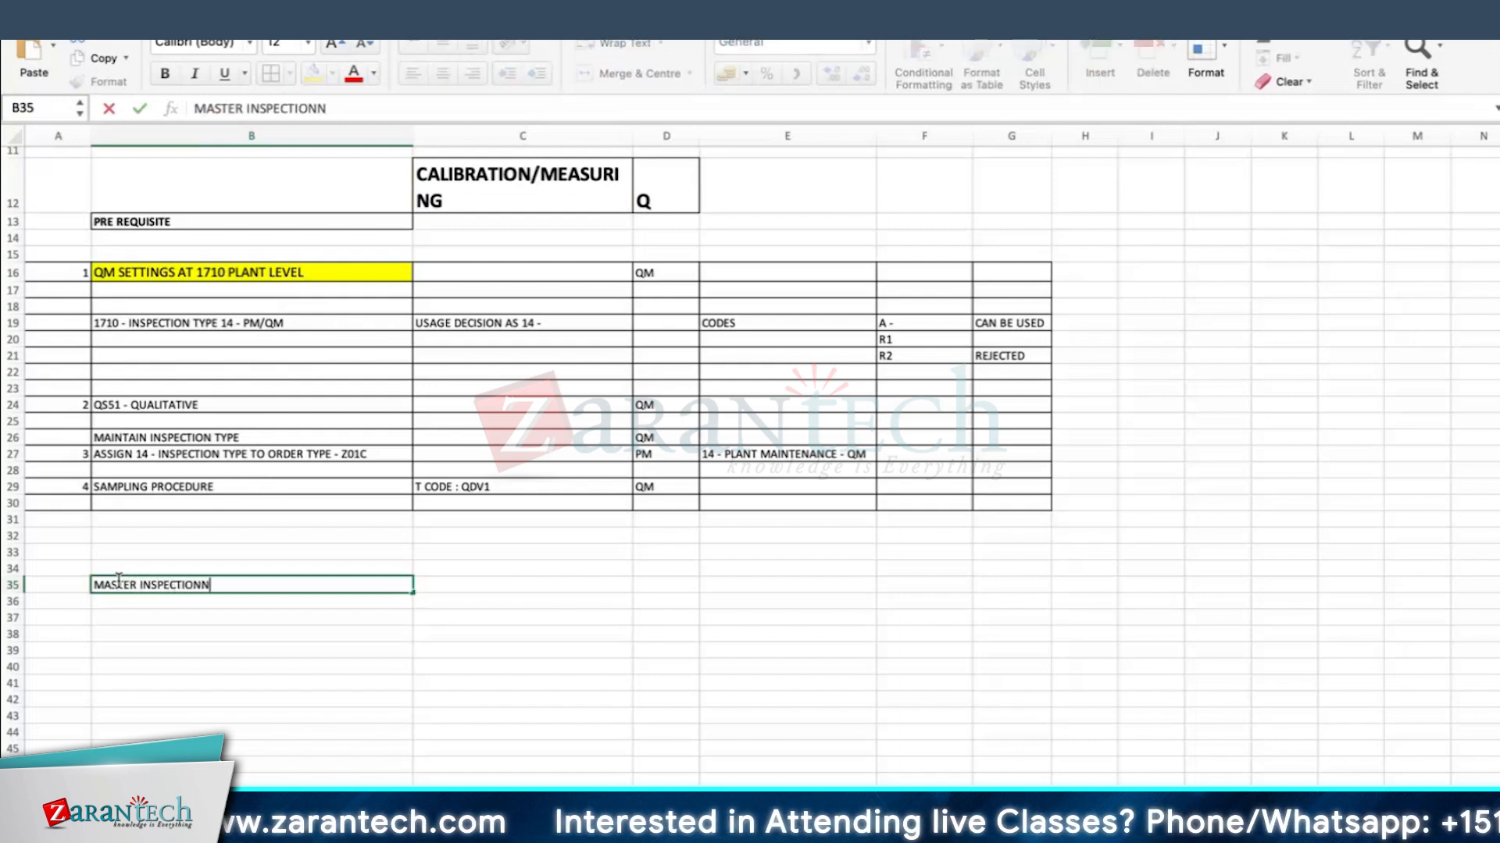
text(CHAR)
key(BackSpace)
key(BackSpace)
key(BackSpace)
key(BackSpace)
key(BackSpace)
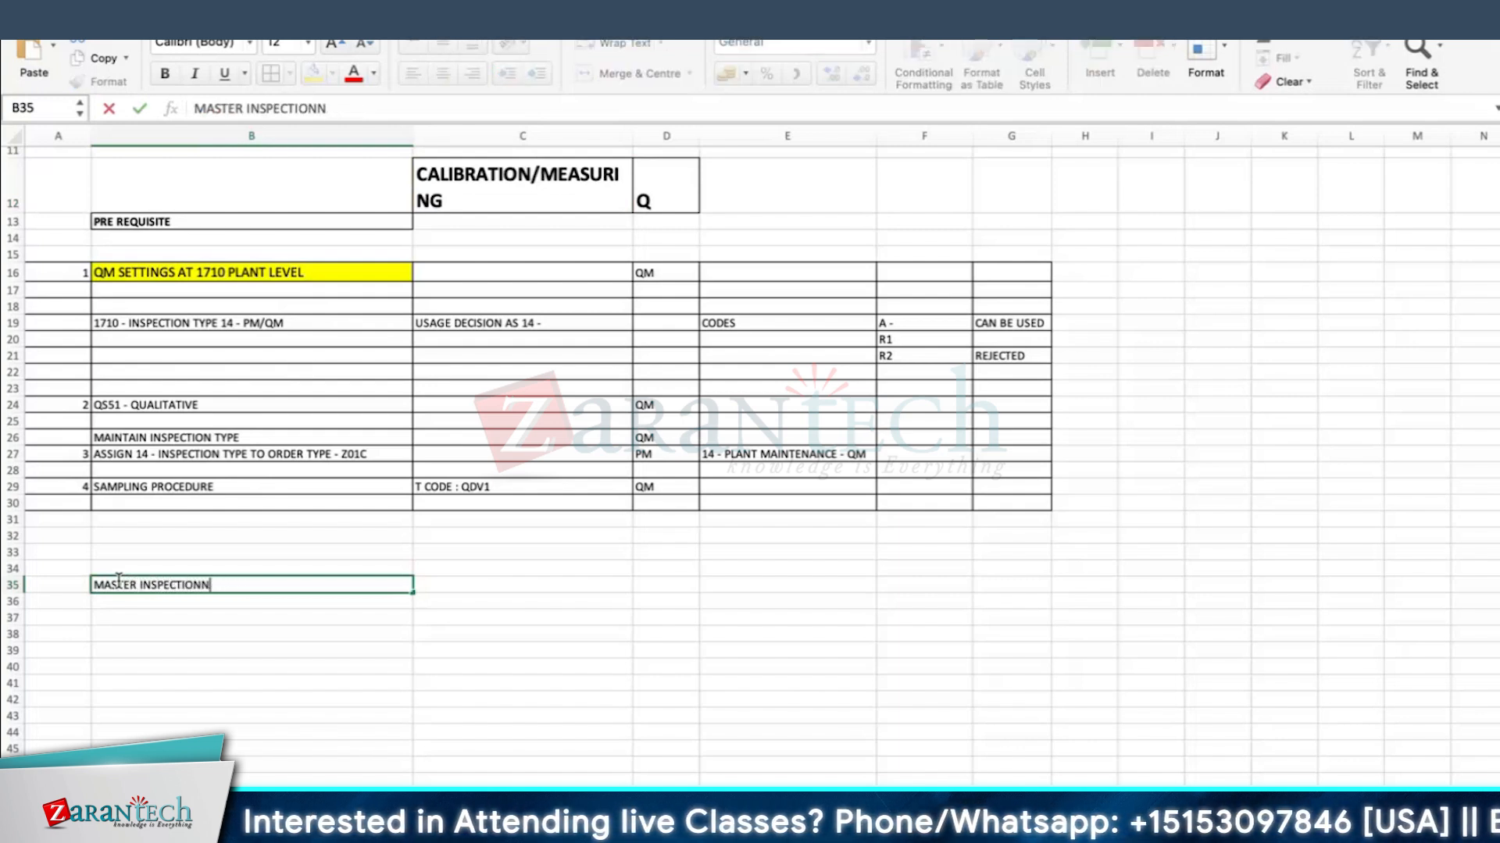
text(CHARACTERISTICS)
click(498, 580)
text(MIC)
key(Return)
- Add an EQUIPMENT entry in B33 with category Q in C33
click(162, 554)
text(EQUIPMENT)
key(Tab)
text(Q)
key(Return)
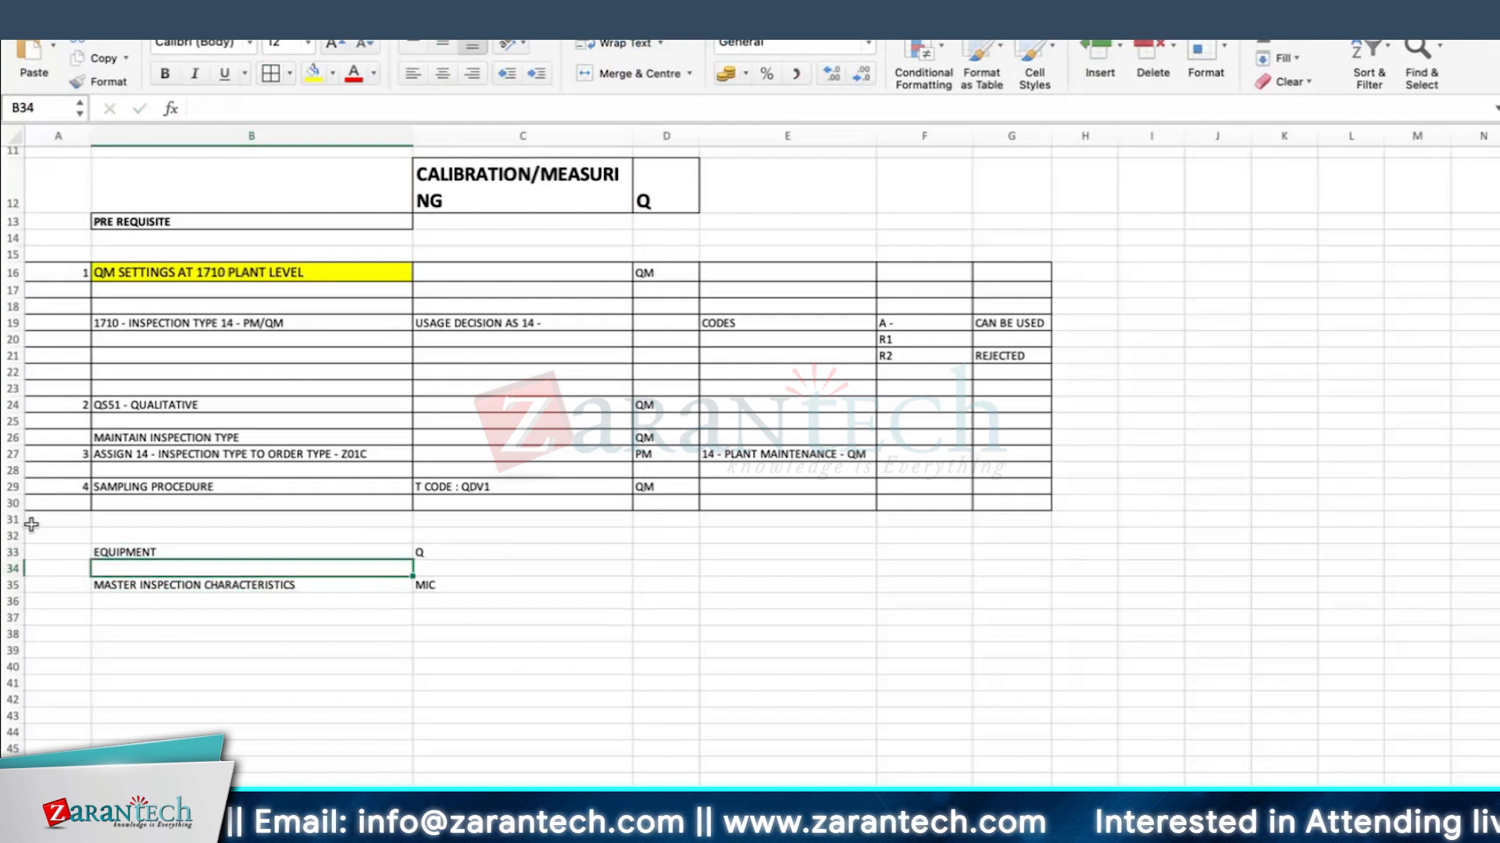
- Number the EQUIPMENT row 1 in A33 and the MASTER INSPECTION CHARACTERISTICS row 2 in A35
click(68, 554)
text(1)
key(Return)
key(Return)
text(2)
key(Return)
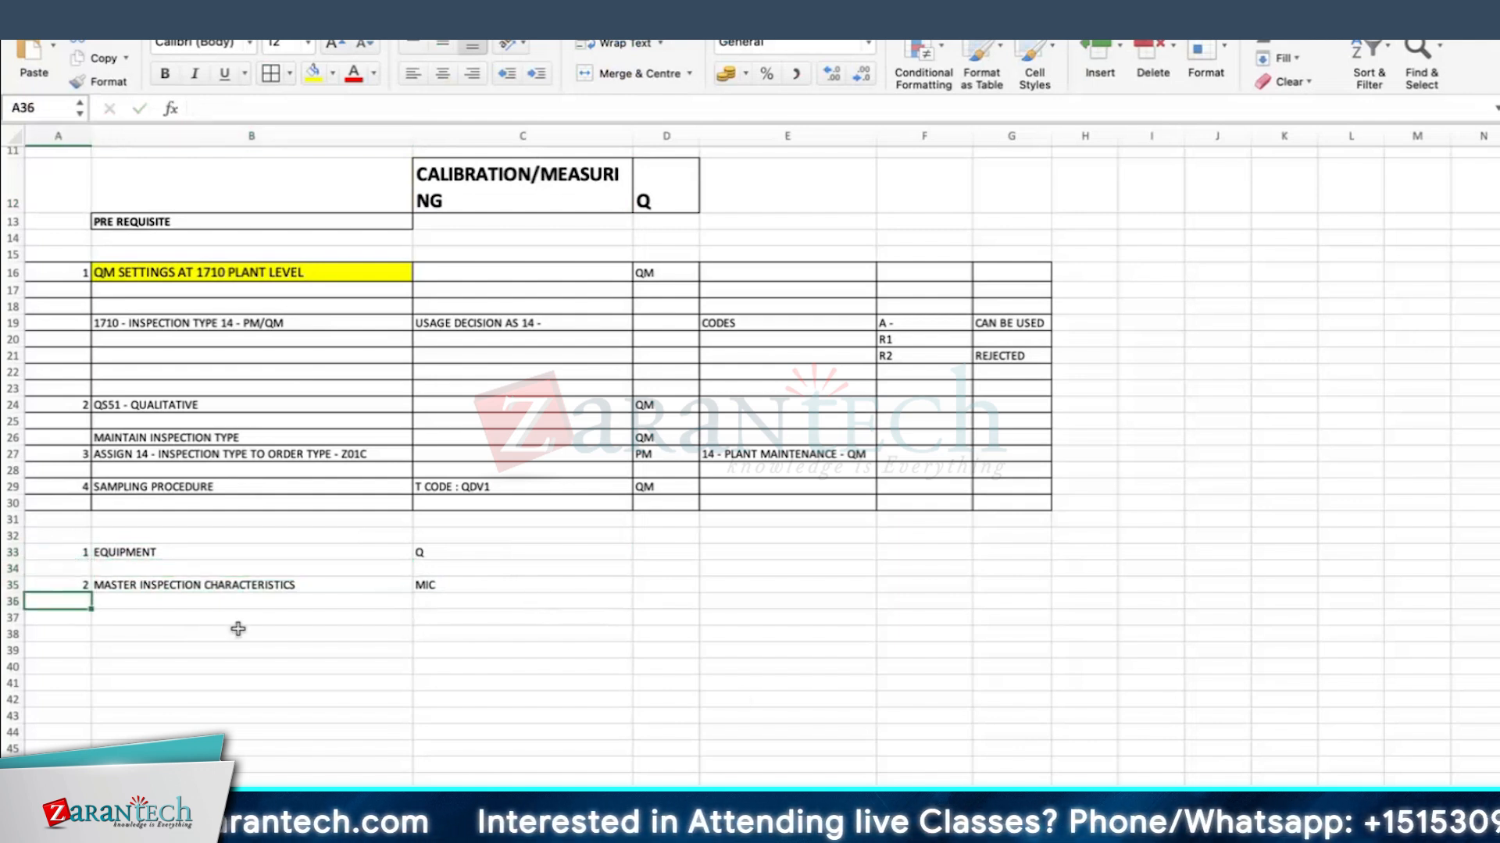
- Add item 3 in row 37, with the number in A37 and STRATEGY in B37
click(81, 619)
text(3)
key(Tab)
text(STRATEGY)
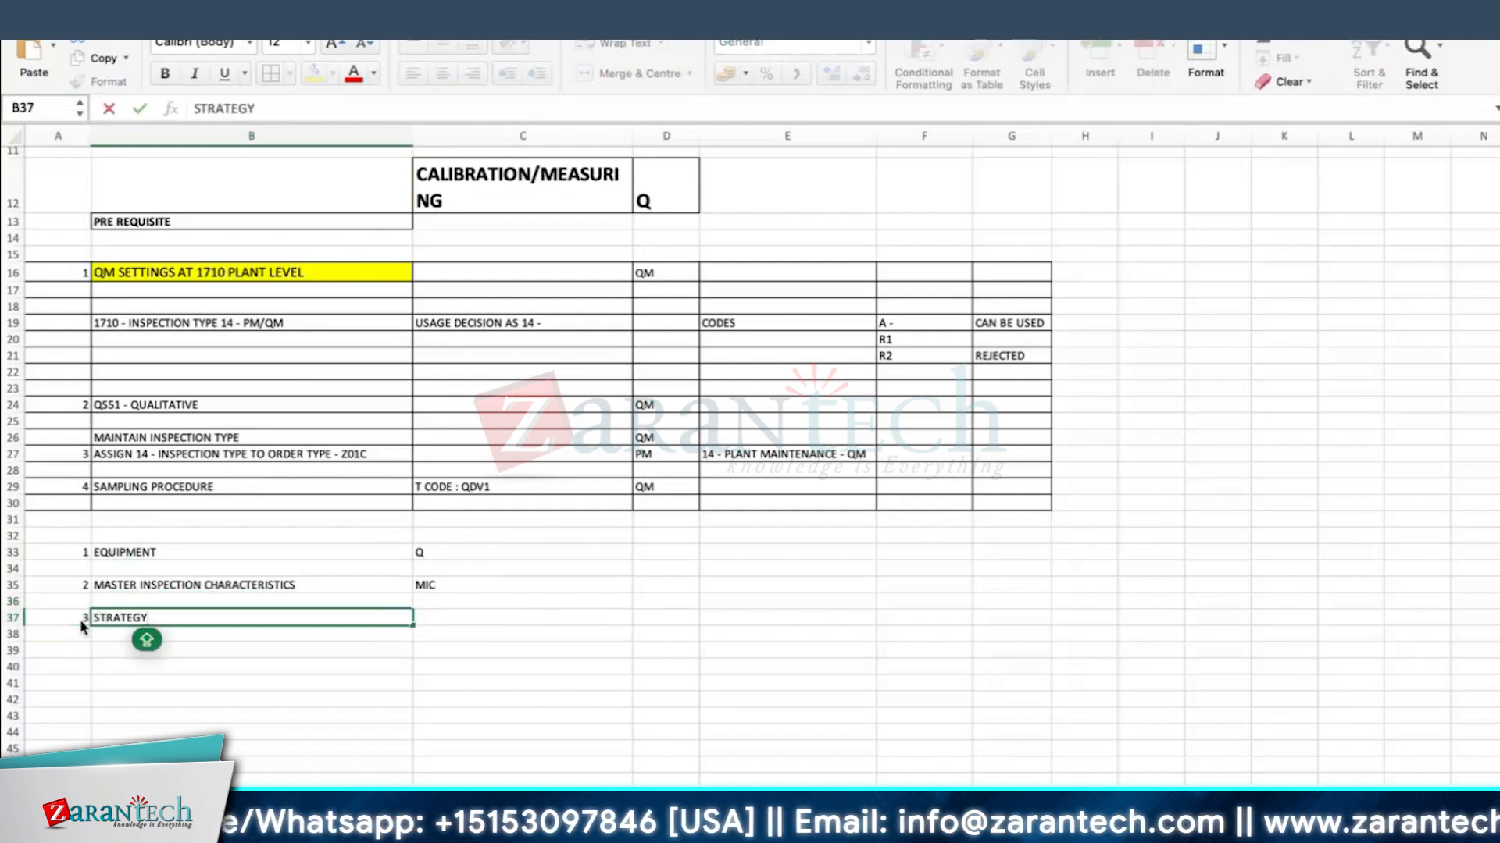
key(Return)
- Start item 4 of the list by entering its number in A39
key(Down)
text(4)
key(Tab)
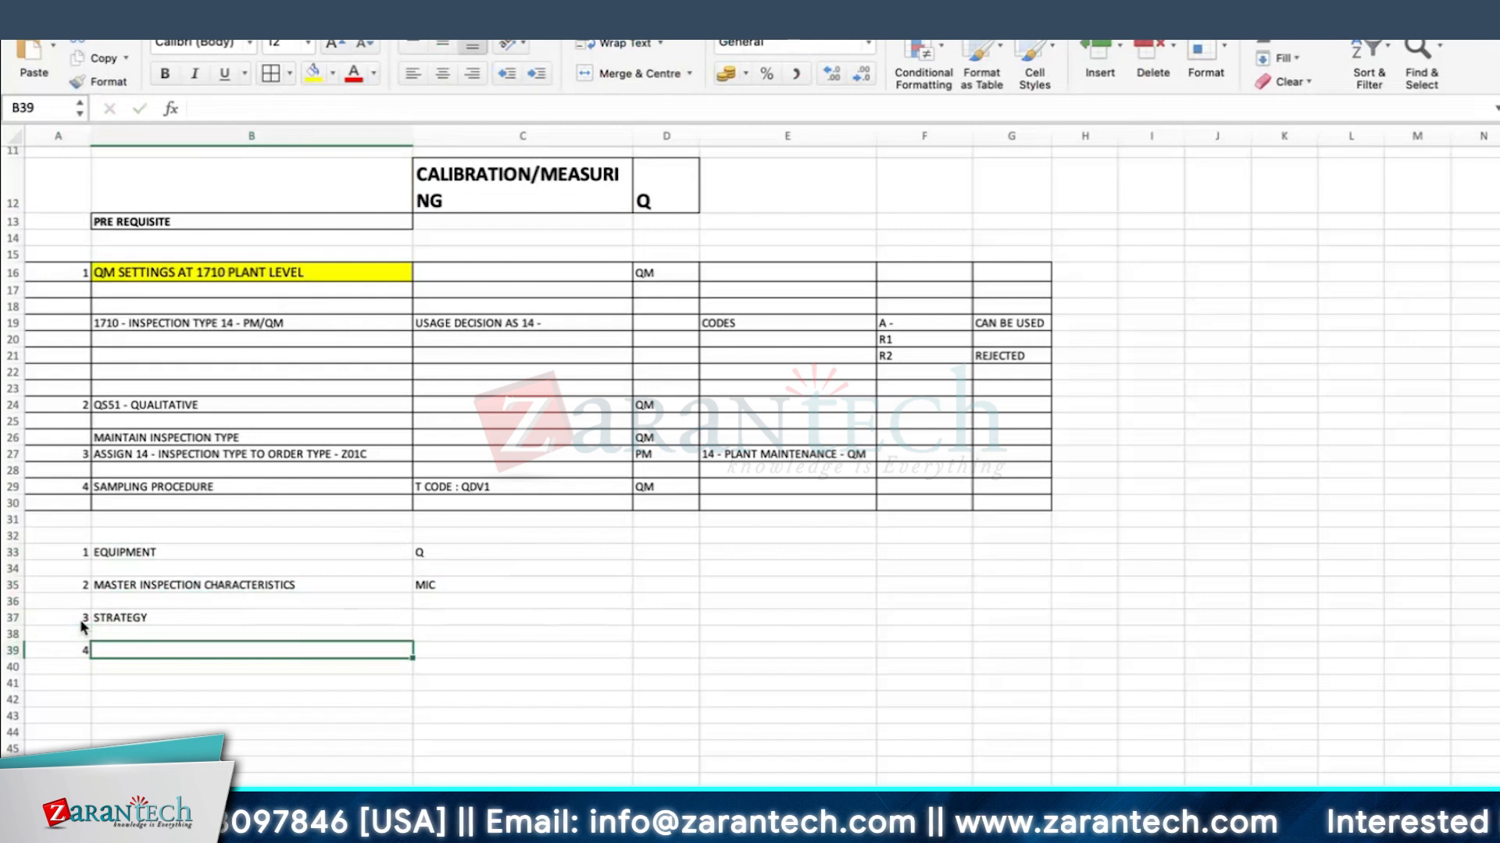
- Enter TASK LIST as item 4 in cell B39
text(TAS)
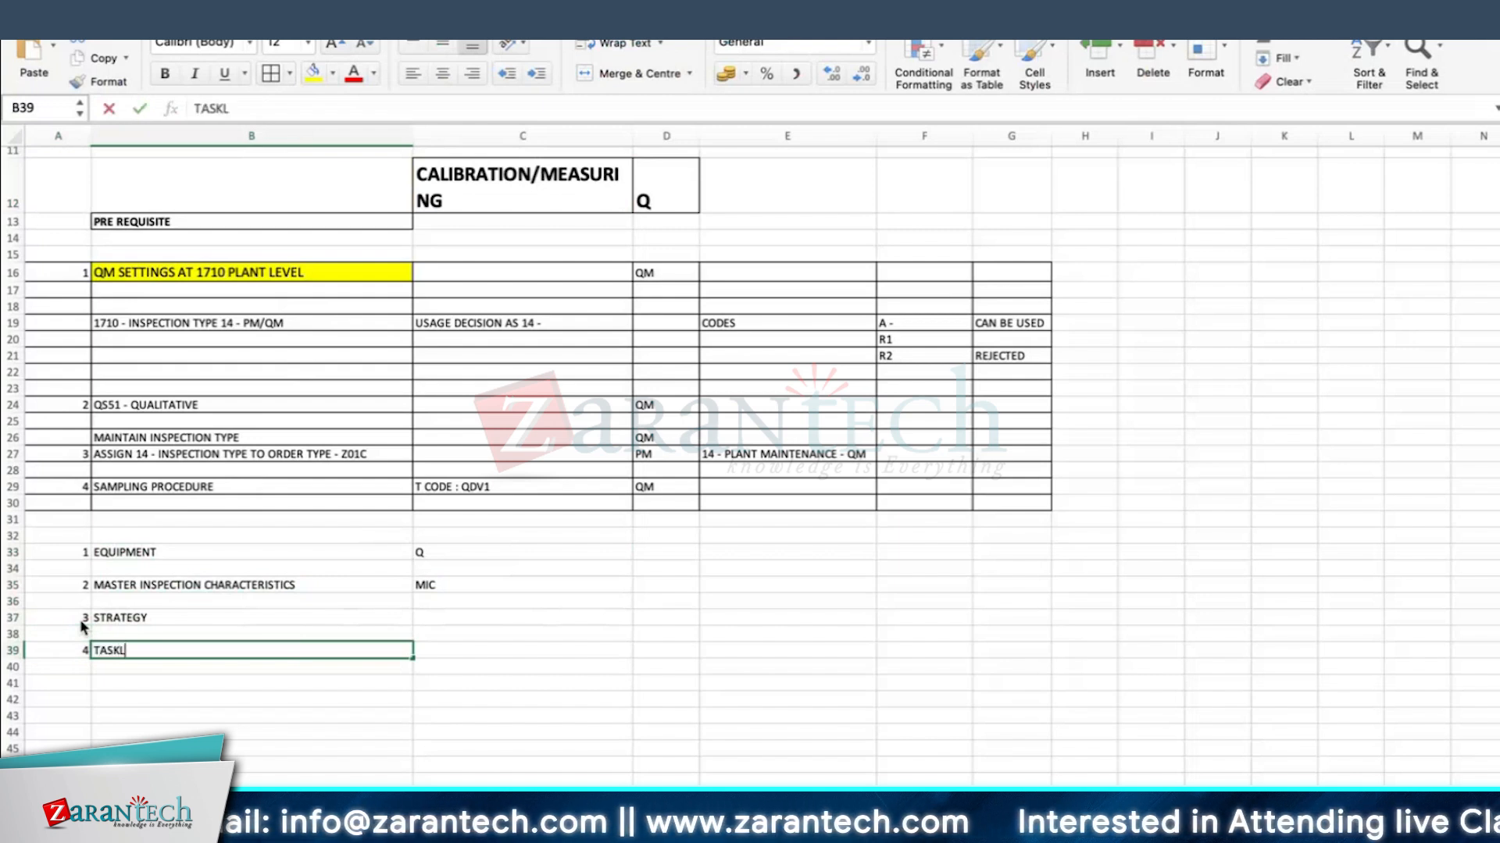
text(KL)
key(BackSpace)
text(LIST)
key(Return)
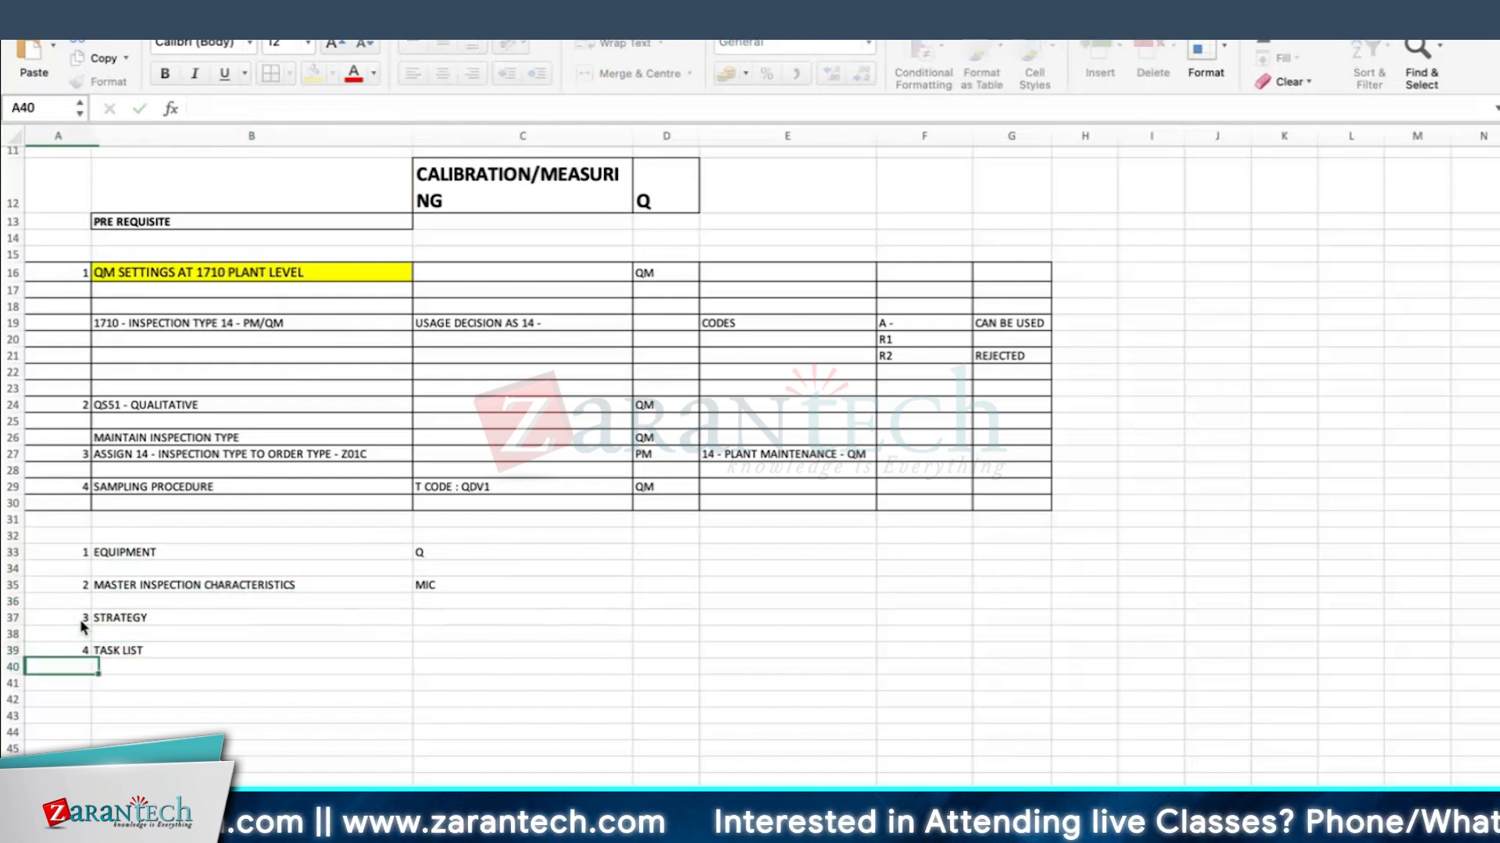
- Add item 5, MAINTENANCE PLAN, to the numbered list in row 41
key(Down)
text(5)
key(Tab)
text(M)
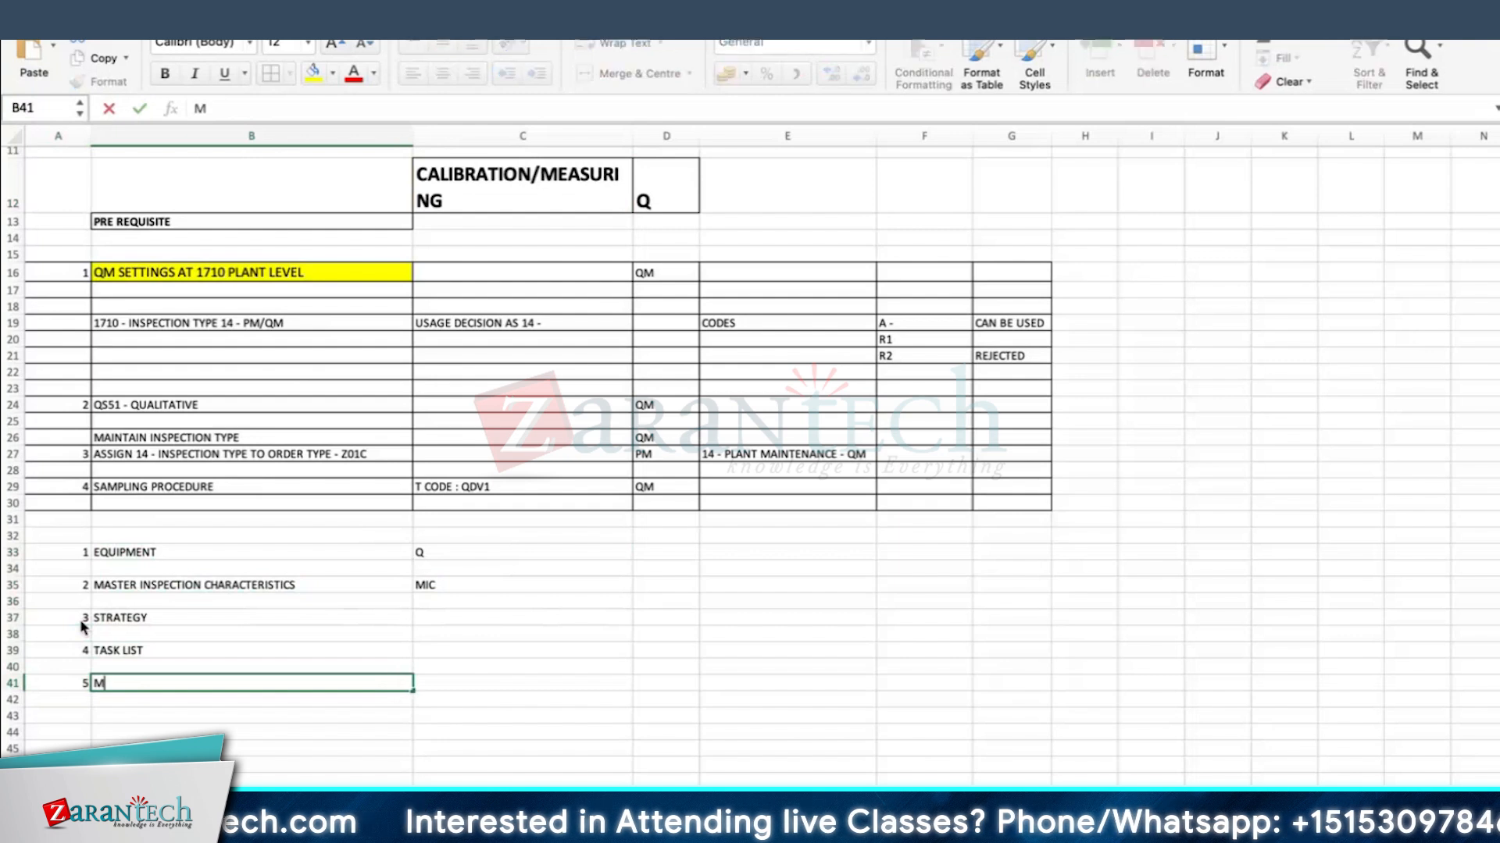
text(AINTENANC)
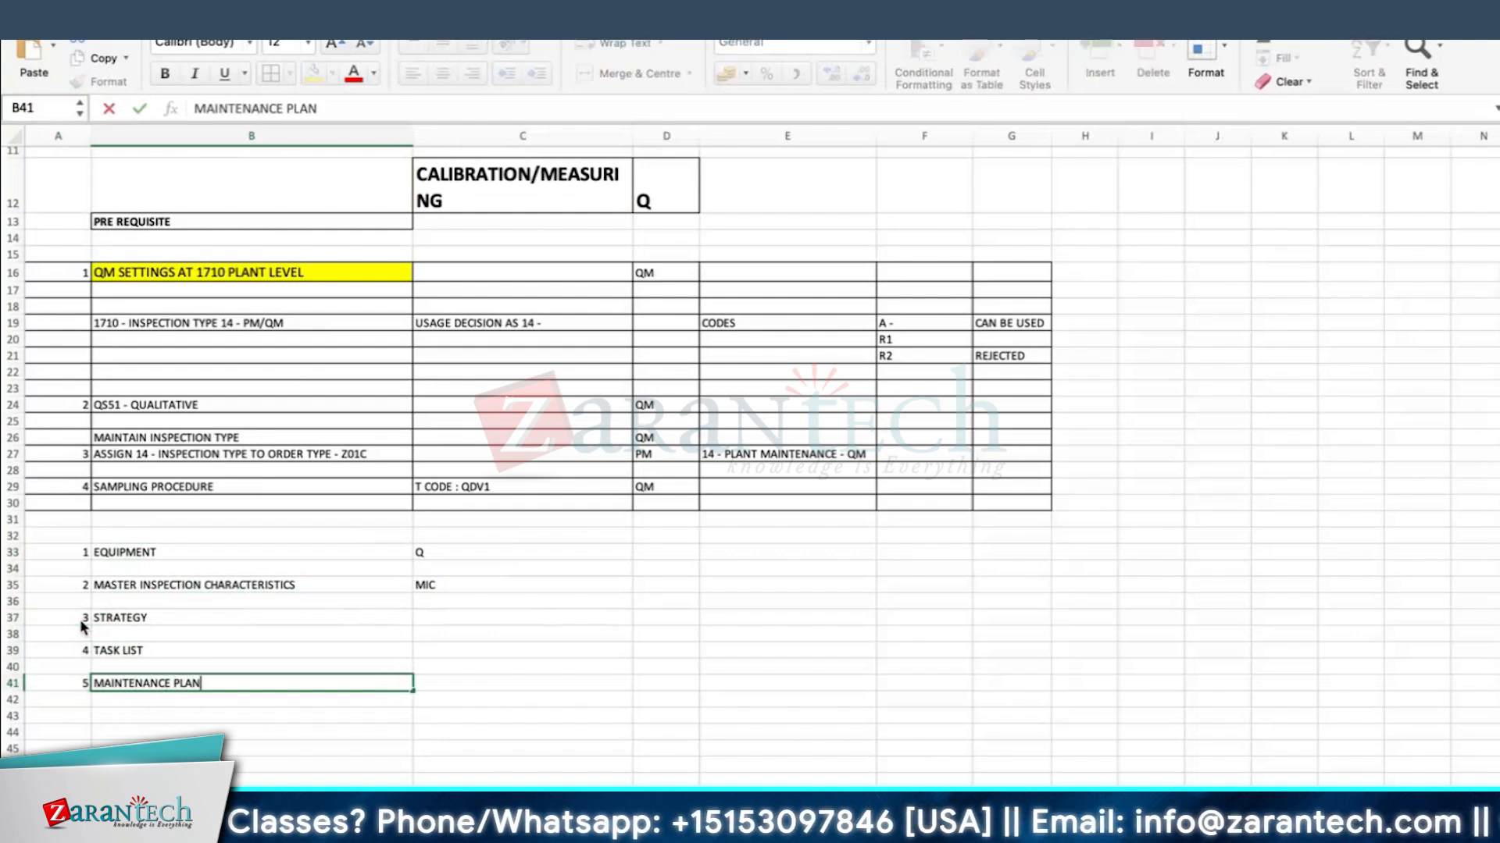
text(E PLAN)
key(Return)
- Add item 6, SCHEDULE, to the numbered list in row 43
key(Return)
text(6)
key(Tab)
text(SCHEDULE)
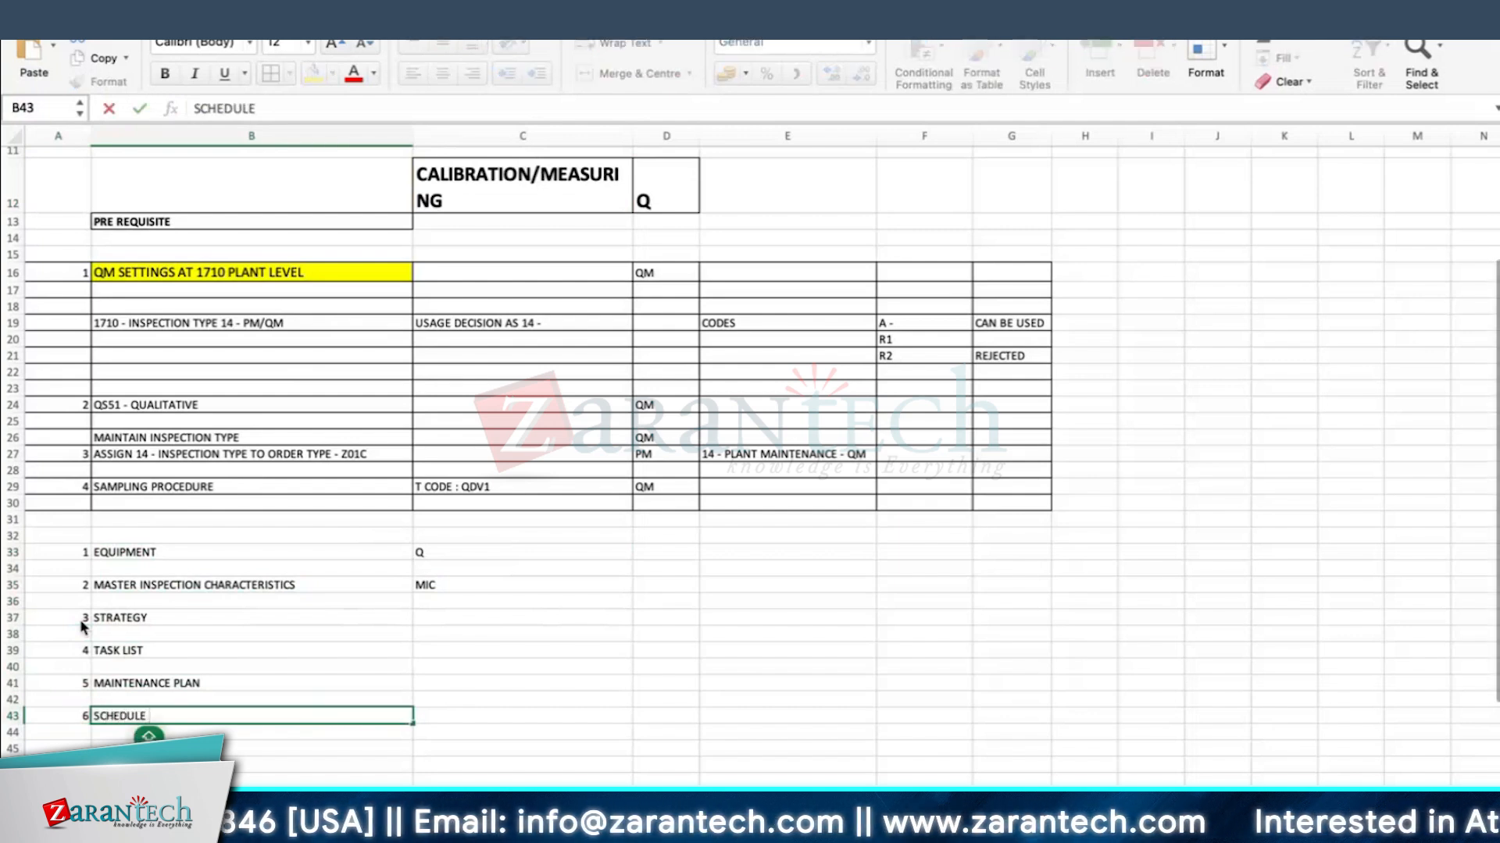
key(Return)
- Add item 7, DEADLINE MONITORING, to the numbered list in row 45
key(Return)
text(7)
key(Tab)
text(DEADLINE MONITO)
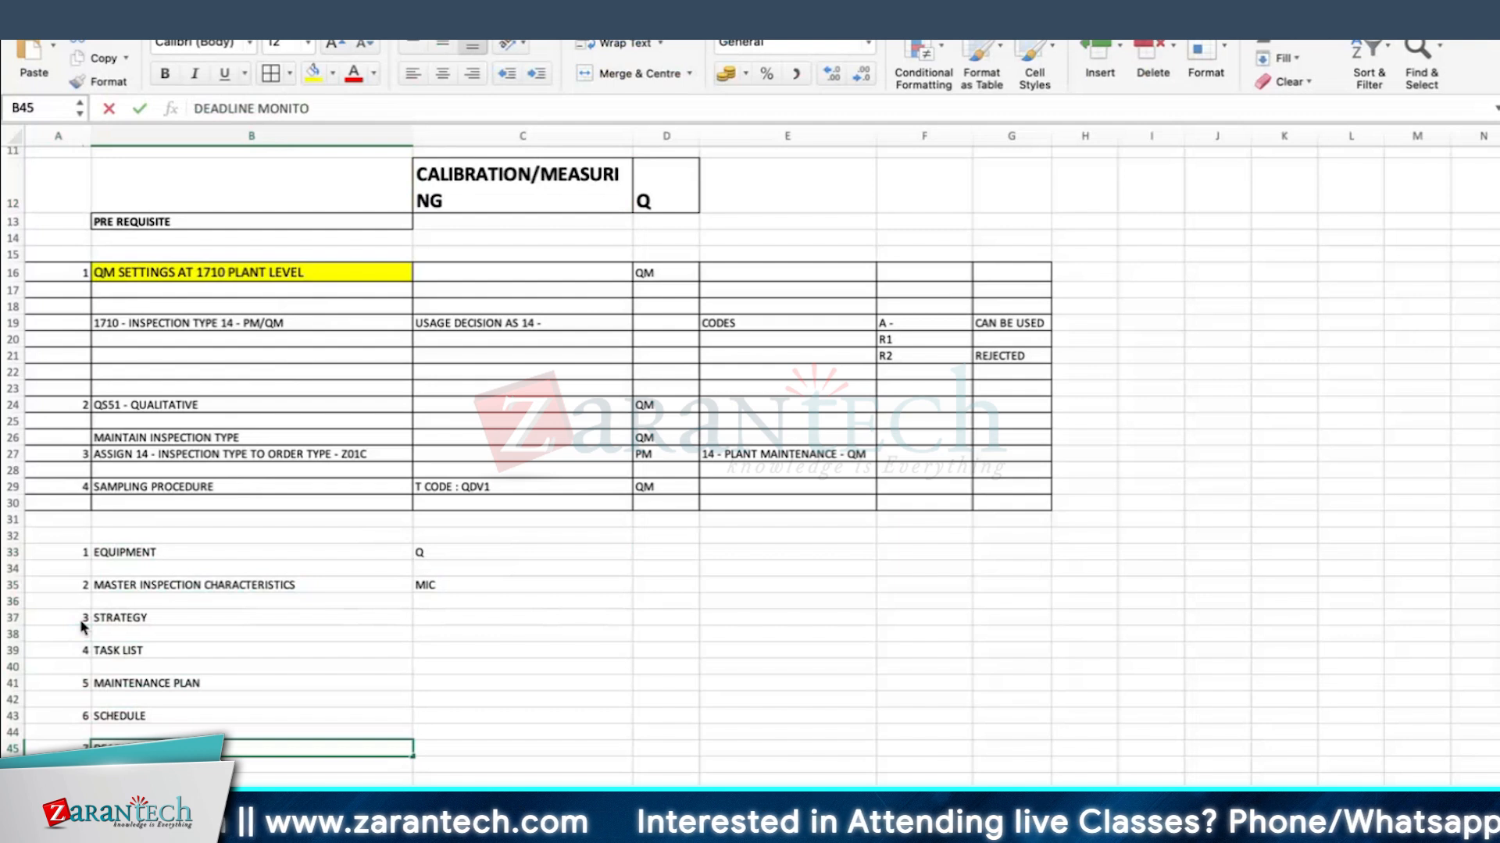
text(RI)
key(Tab)
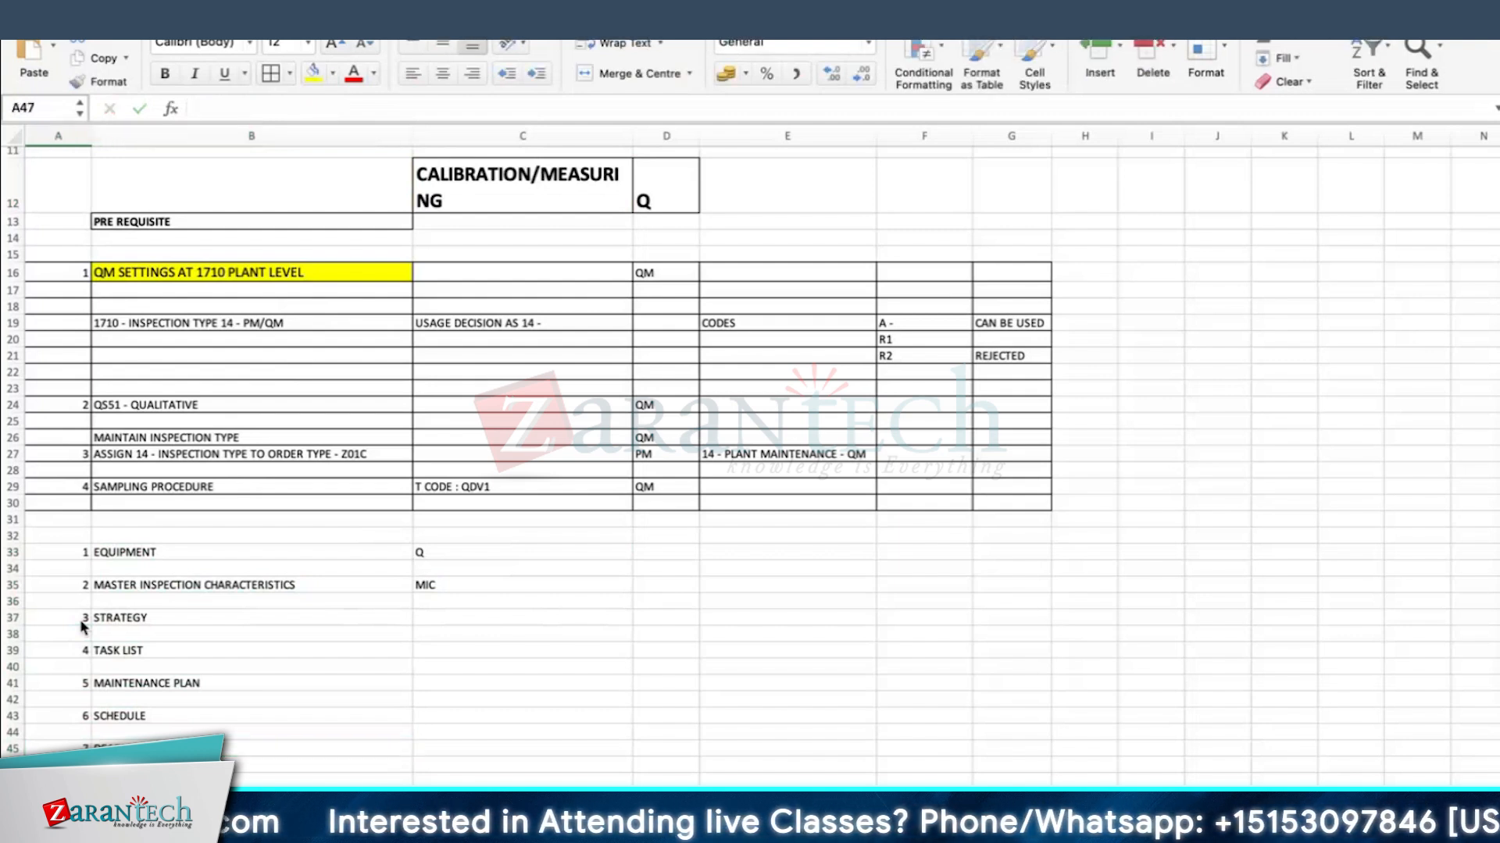
- Add item 8, CALIBRATION ORDER, to the numbered list in row 47
scroll(153, 657, down, 3)
text(CALIBRATION ORDER)
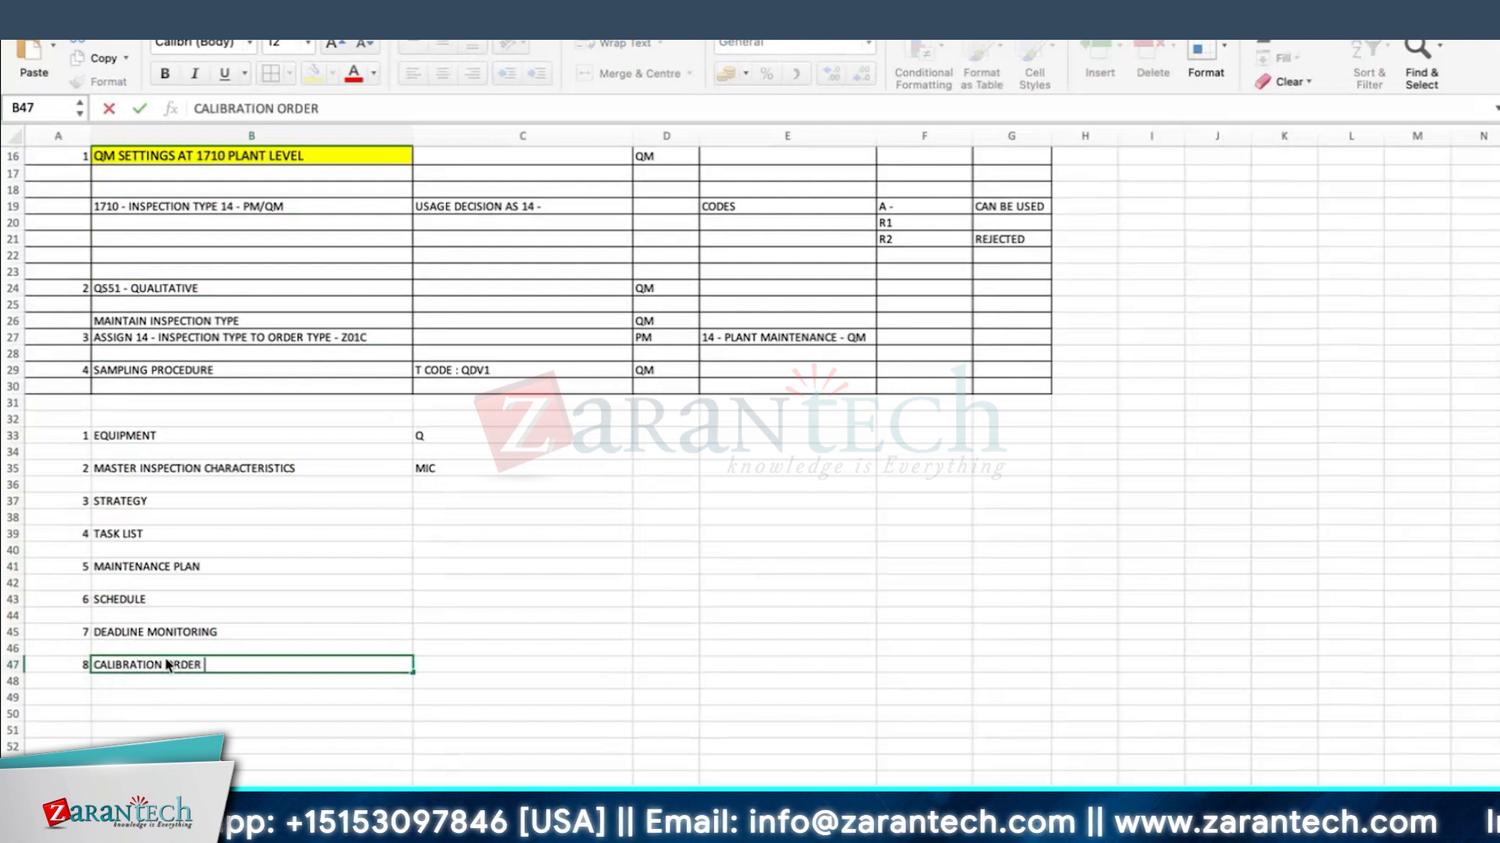
key(Return)
- Add item 9, RESULTS RECORDING, to the numbered list in row 49
key(Down)
text(9)
key(Tab)
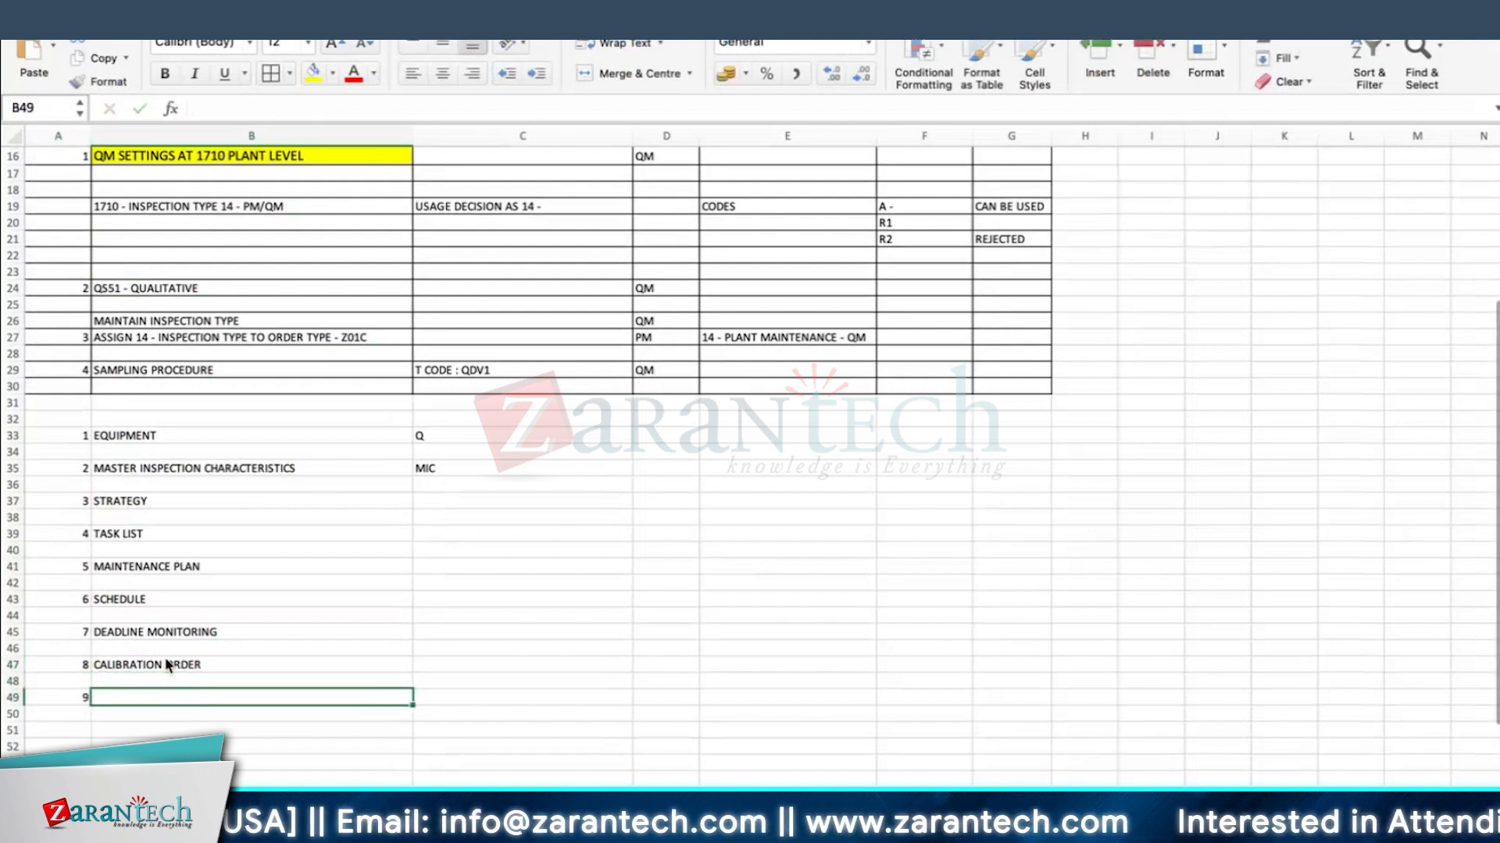
text(RESU)
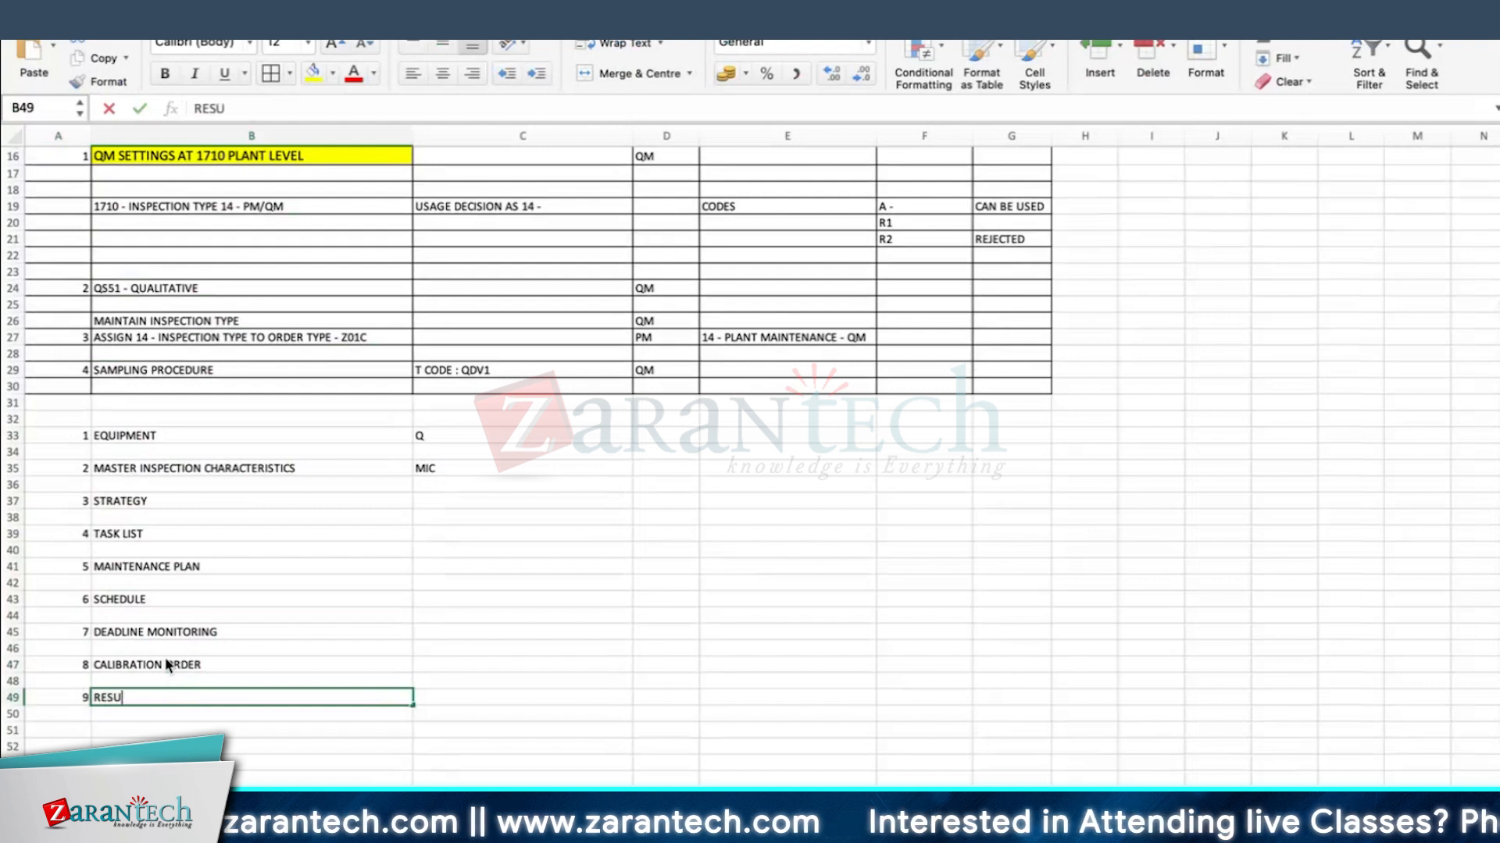
text(LTS RECORSING)
key(Return)
- Make the numbered list in cells A33 to B49 bold
scroll(331, 606, down, 1)
drag(55, 423, 288, 683)
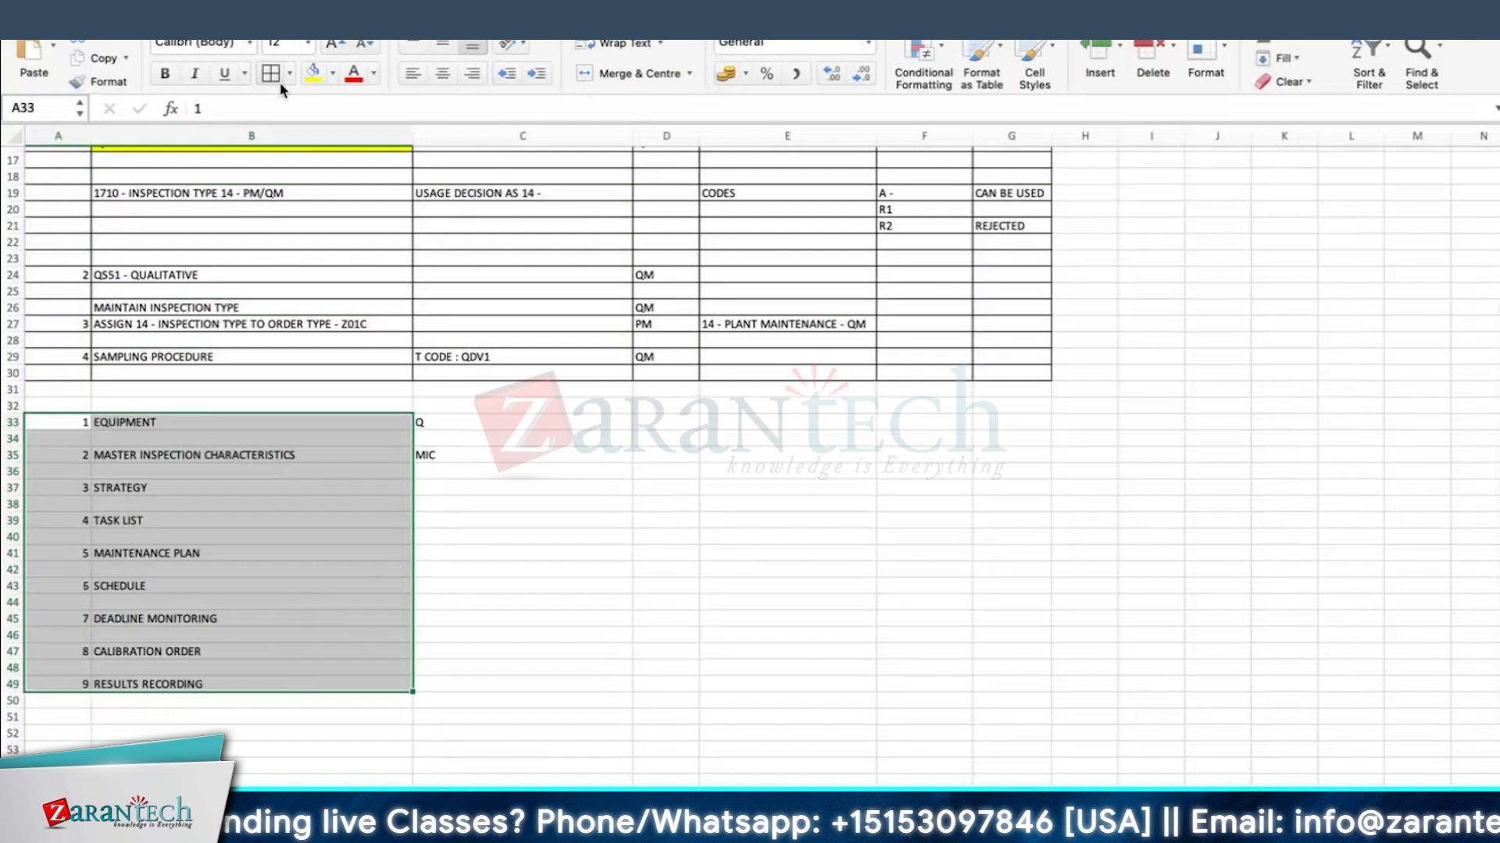
click(165, 74)
scroll(478, 439, down, 1)
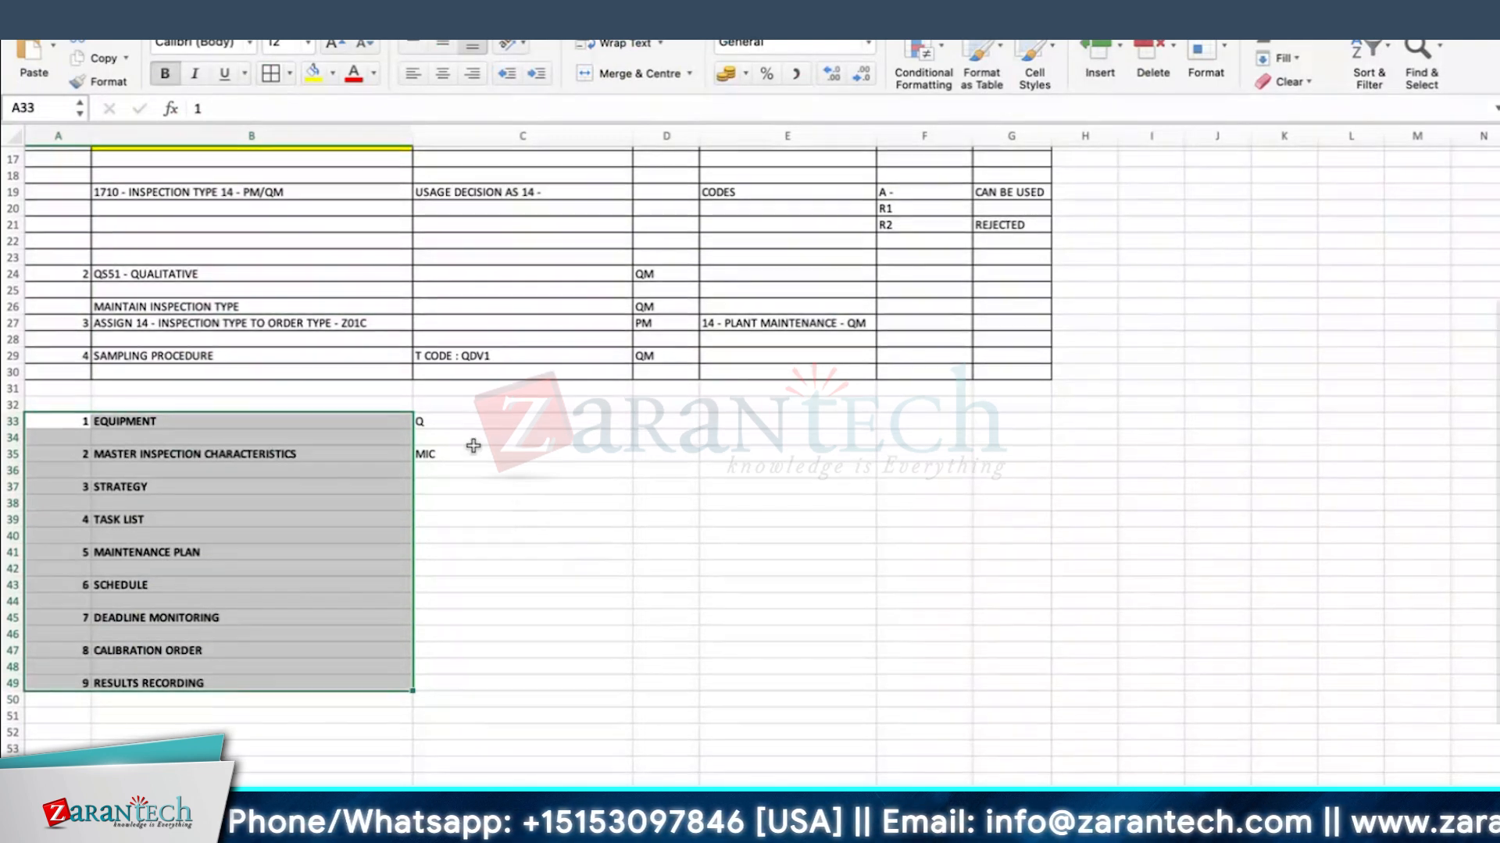
click(448, 412)
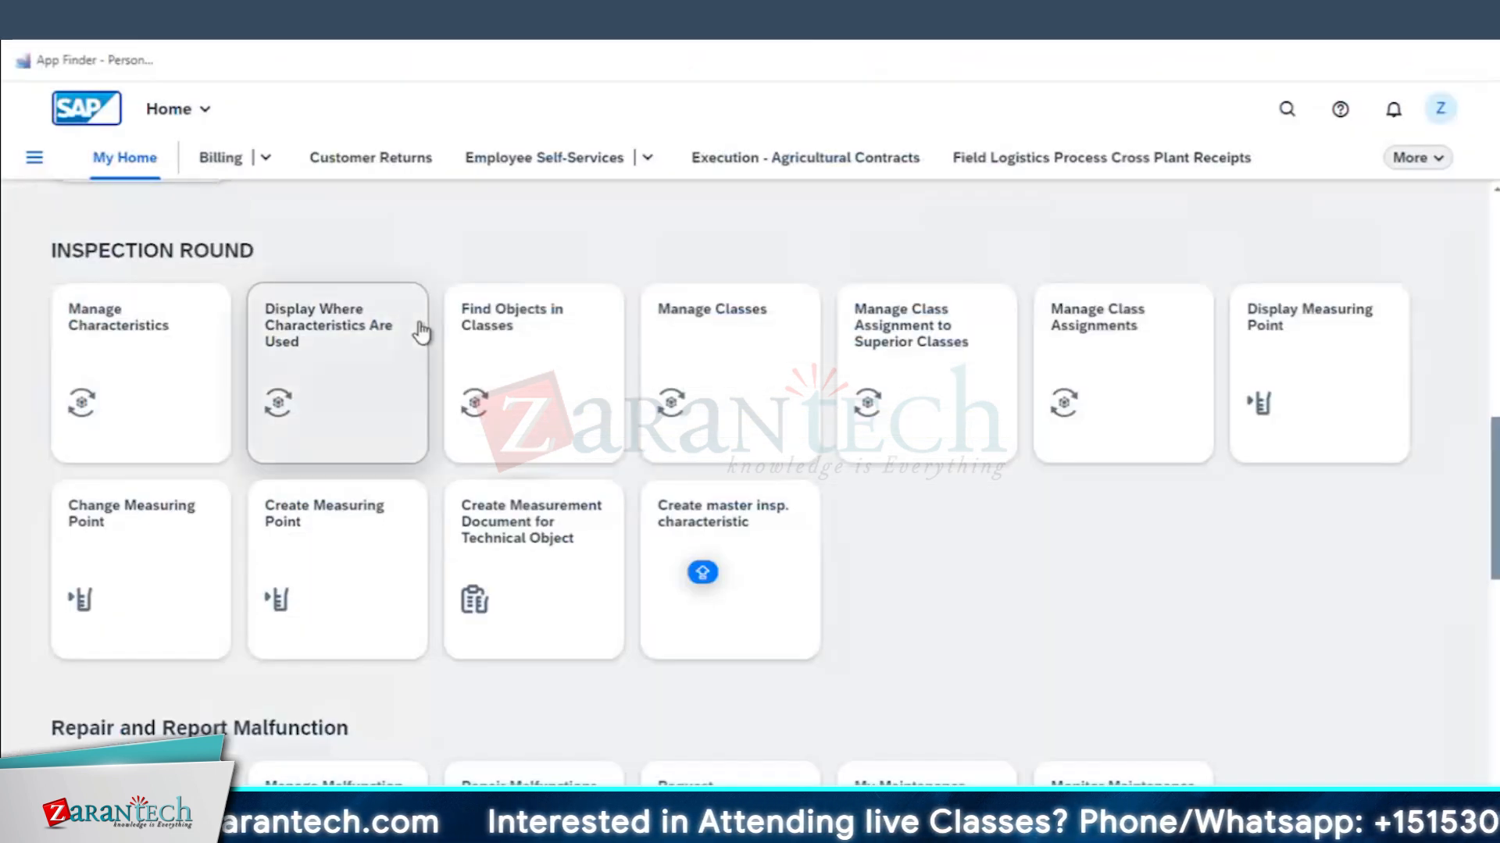
- In SAP Fiori, open Create Technical Object from the MD-TECHNICAL OBJECT group and set the technical object type to Equipment
scroll(803, 452, down, 6)
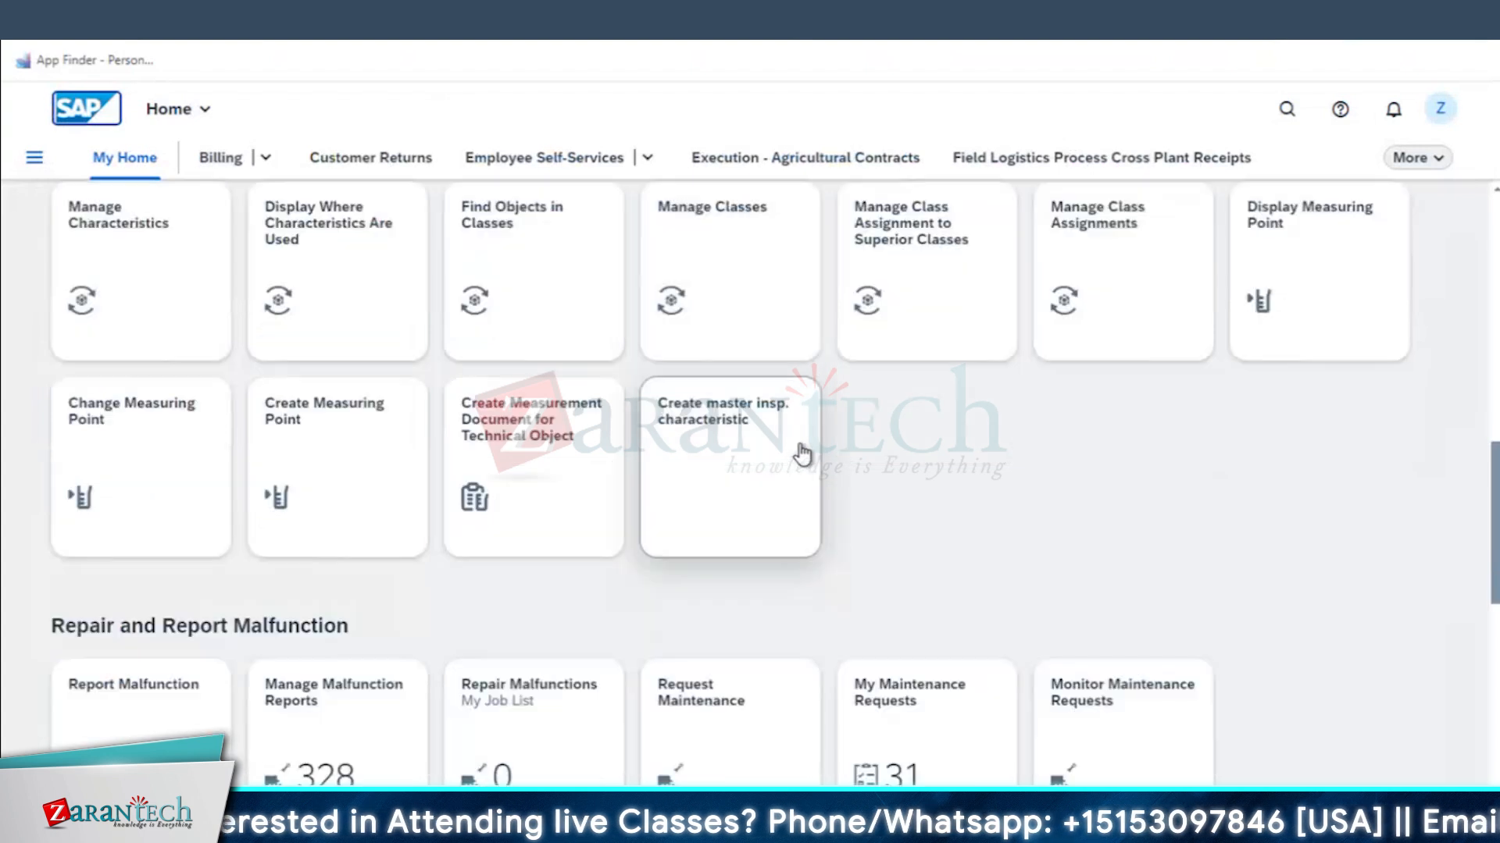
scroll(826, 509, down, 5)
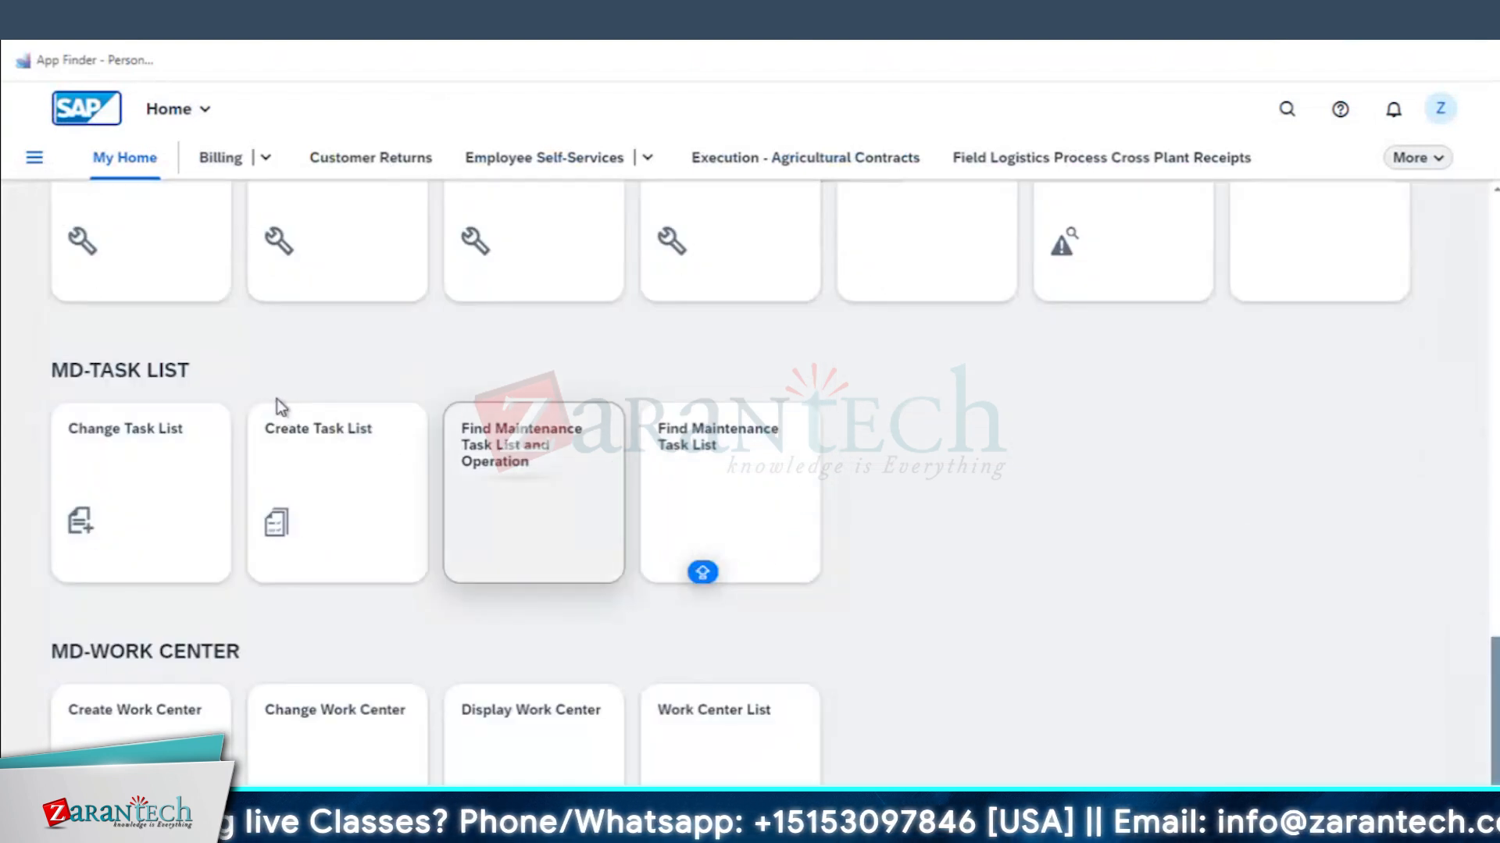
scroll(281, 422, up, 2)
scroll(284, 429, up, 3)
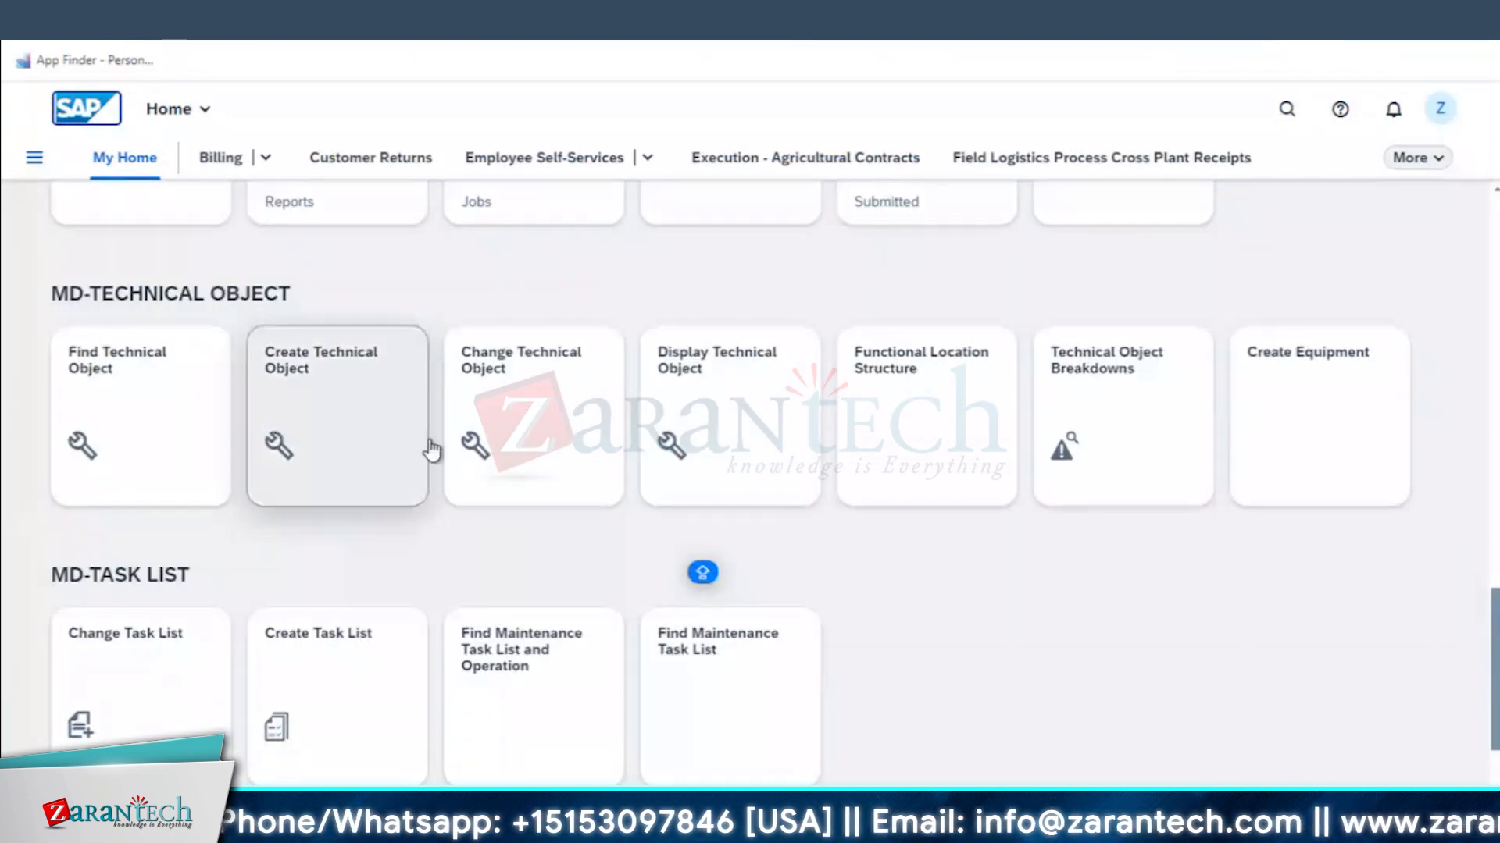
click(352, 418)
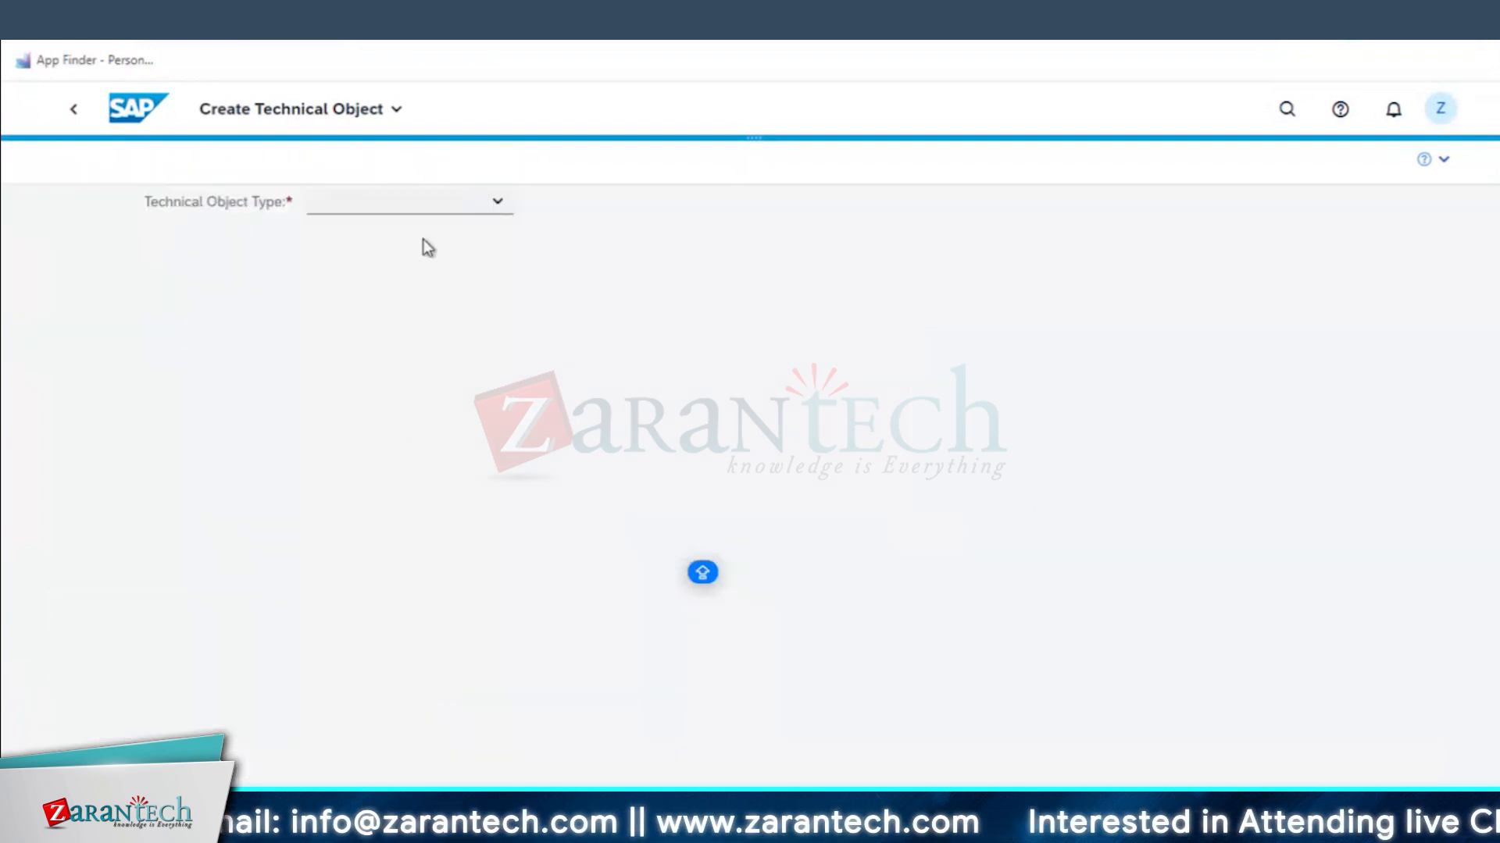
click(497, 202)
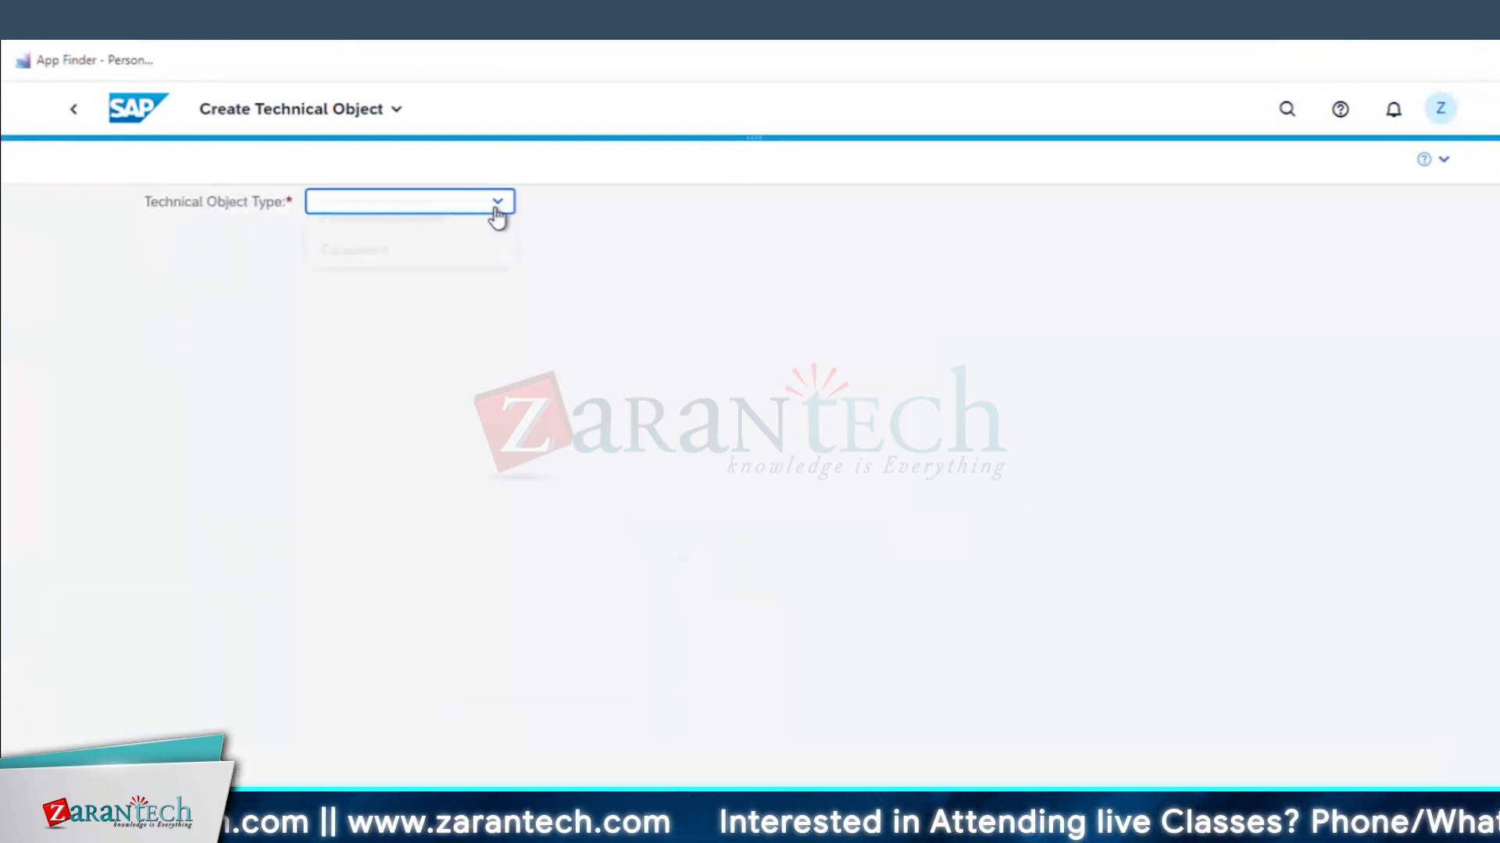
click(353, 268)
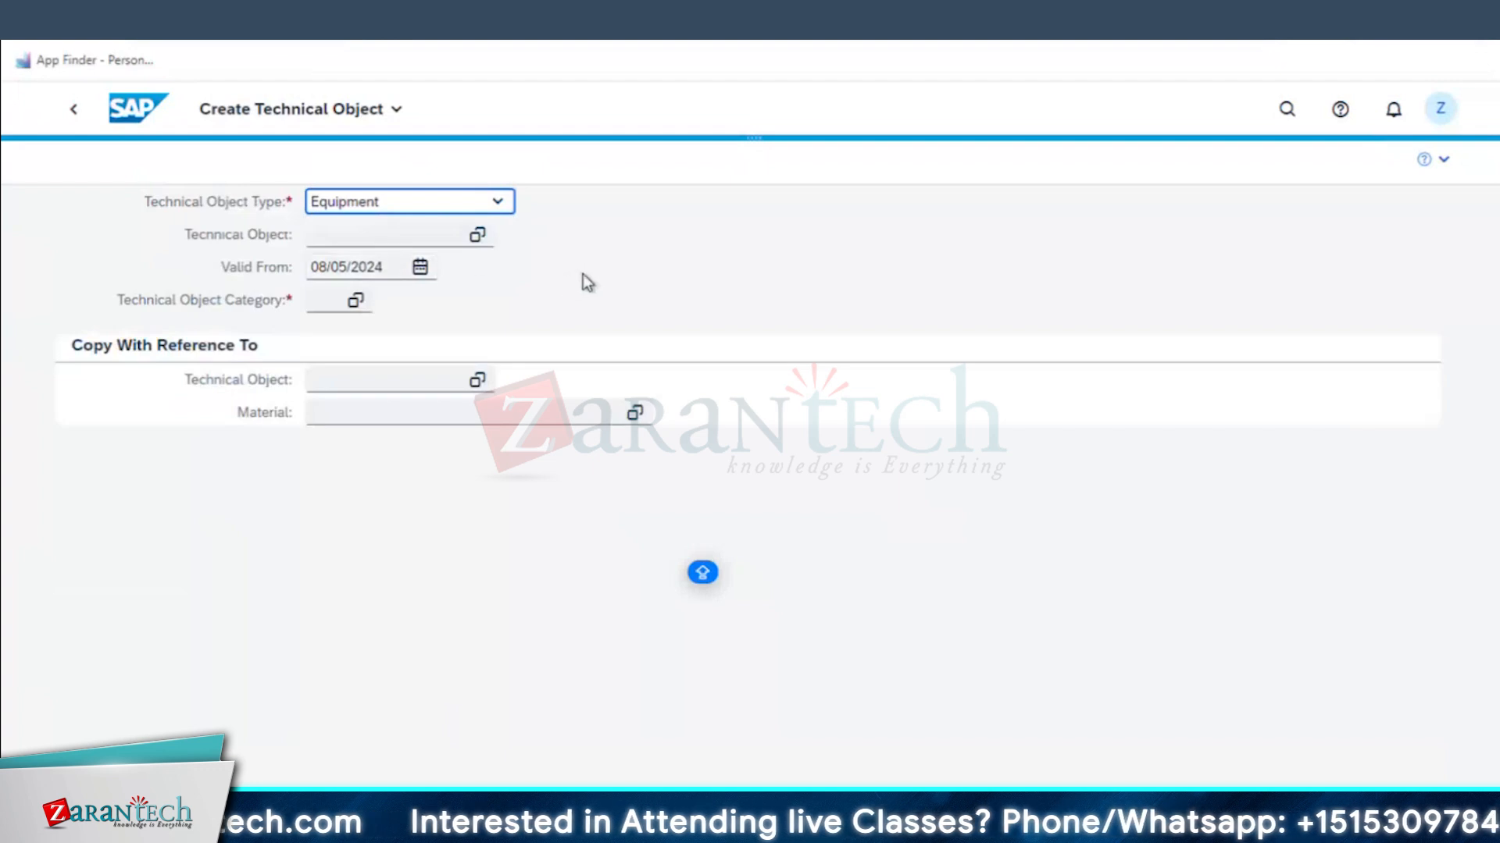
click(478, 238)
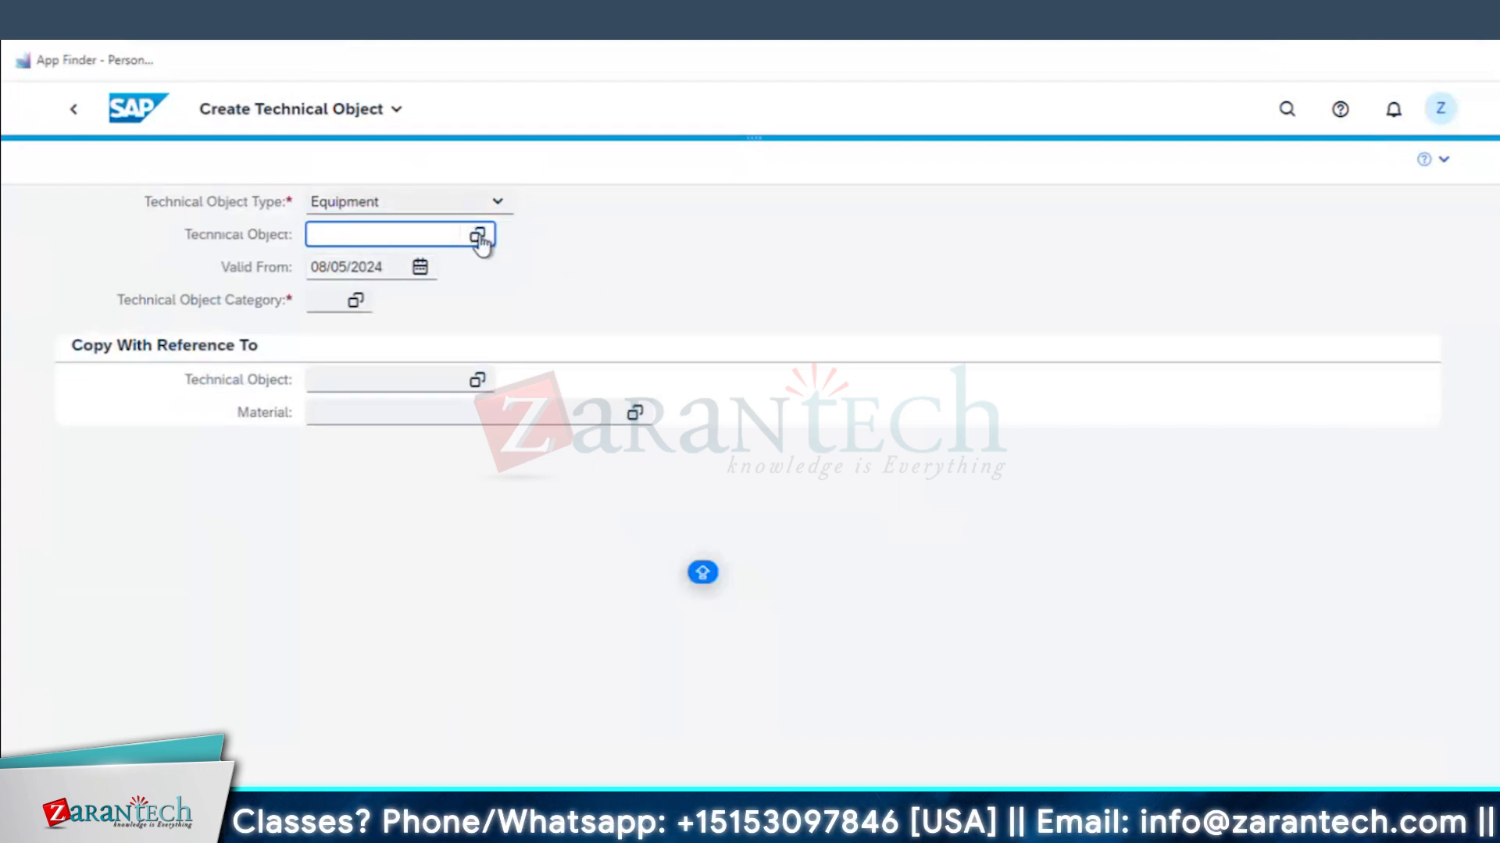
click(478, 237)
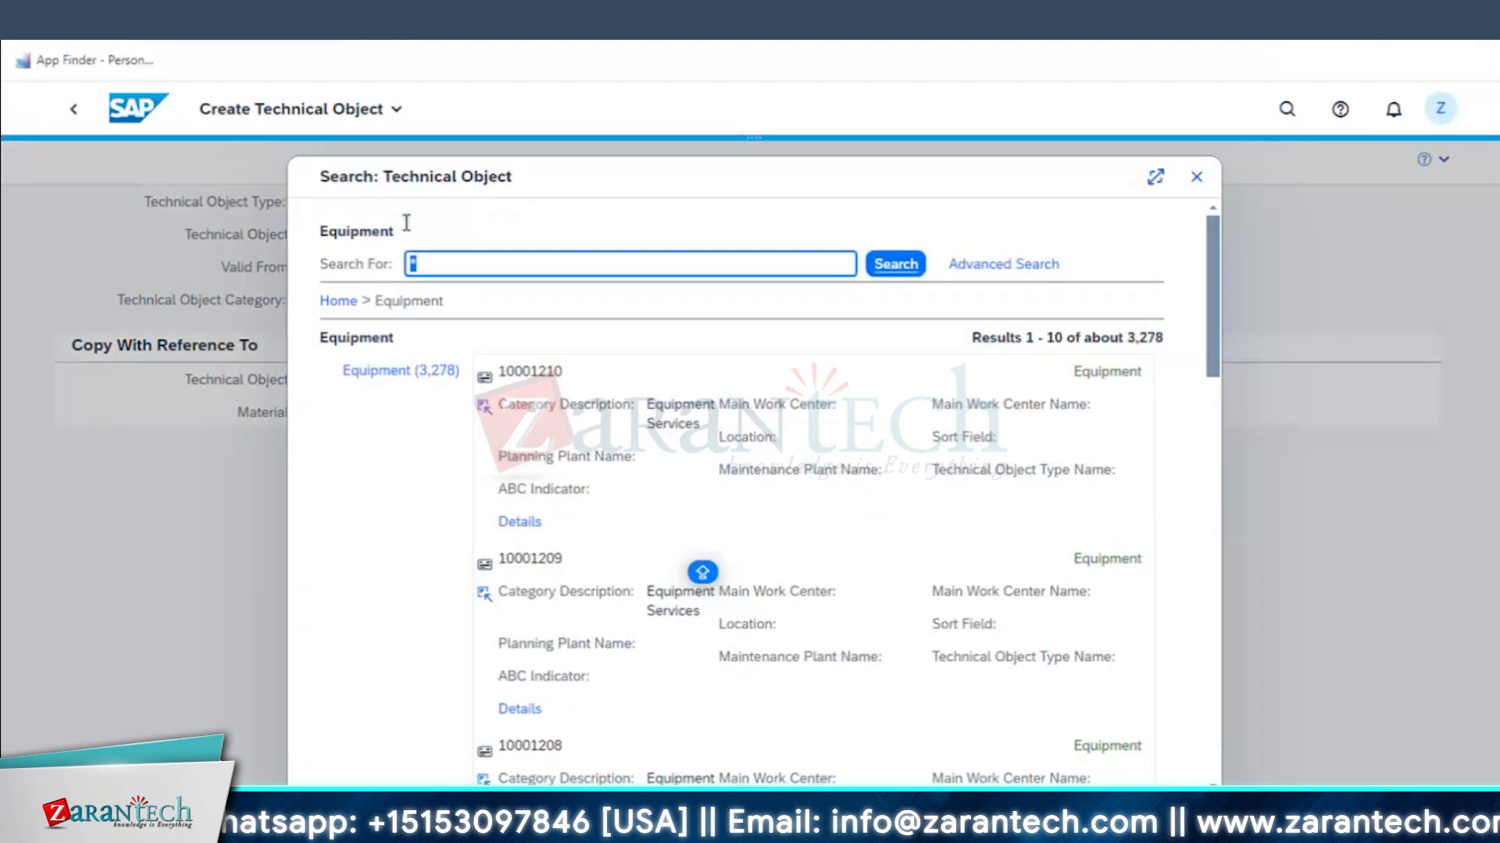
click(1195, 182)
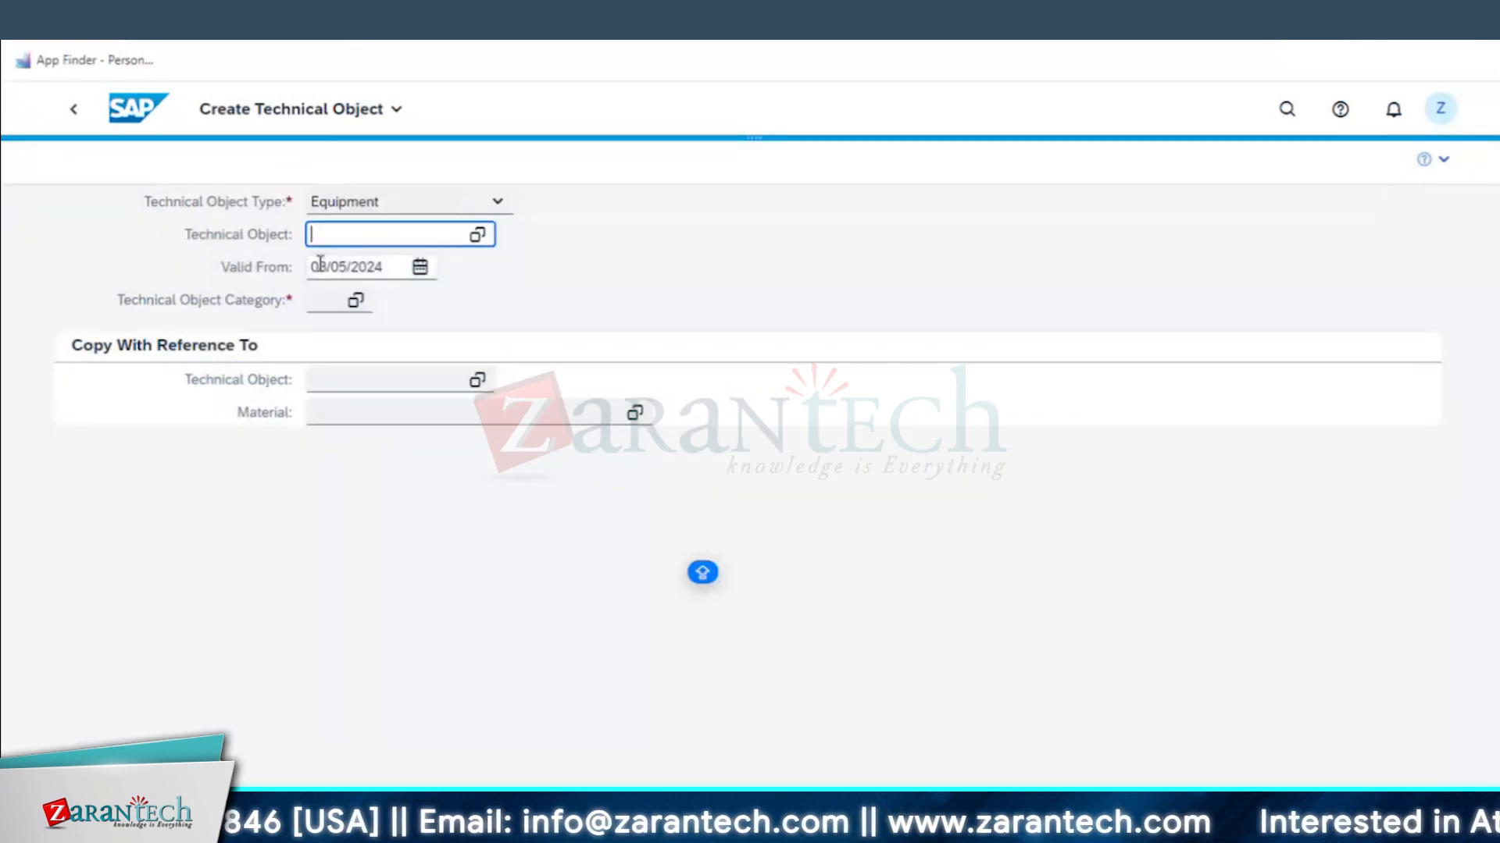
- Set the technical object category to Q, Test/measurement equipment, and continue to the new equipment's data screen
click(357, 304)
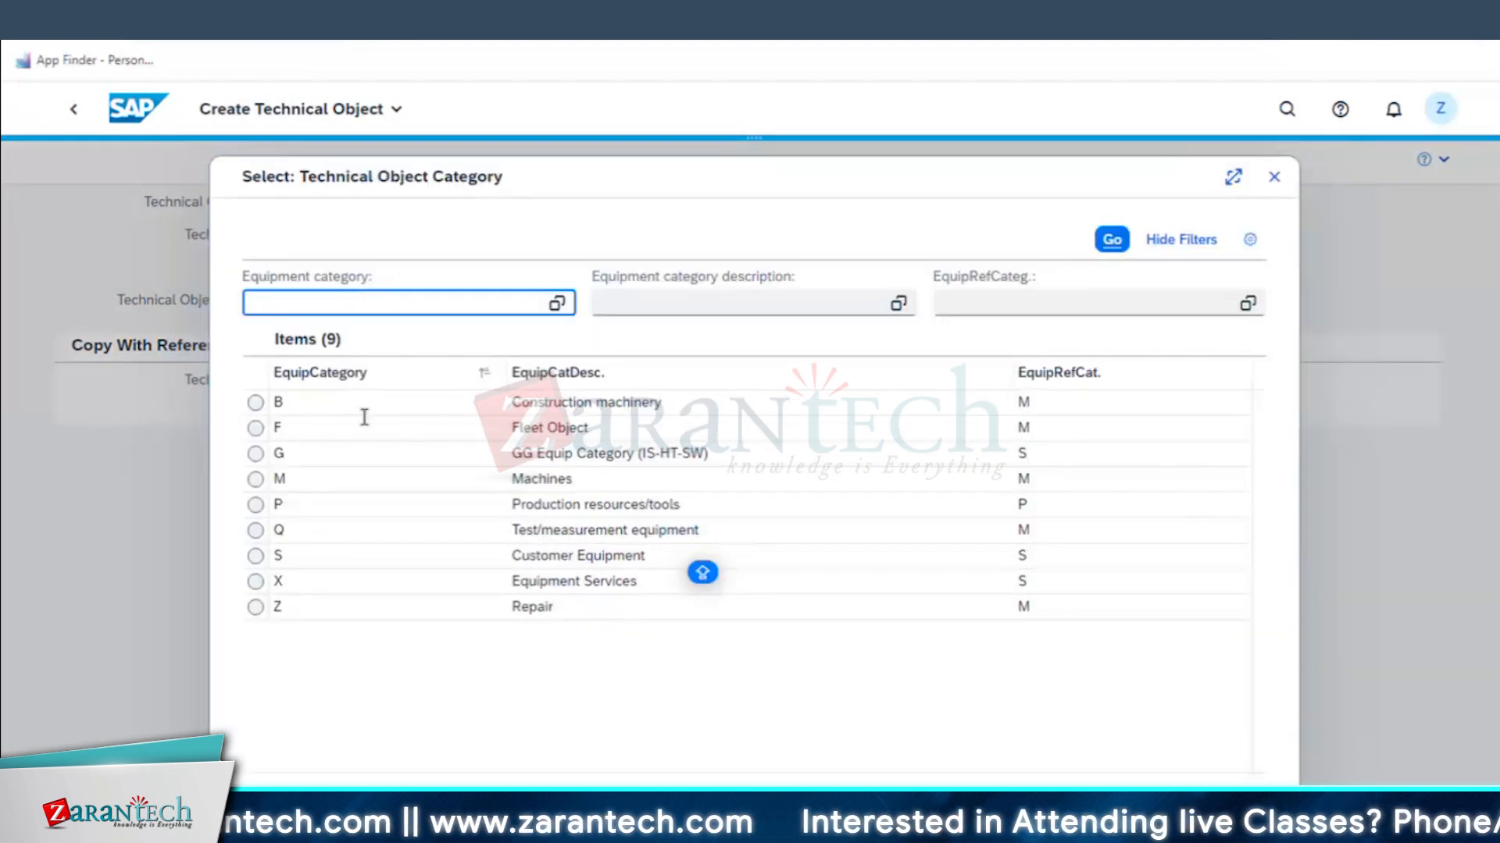
click(256, 531)
click(520, 537)
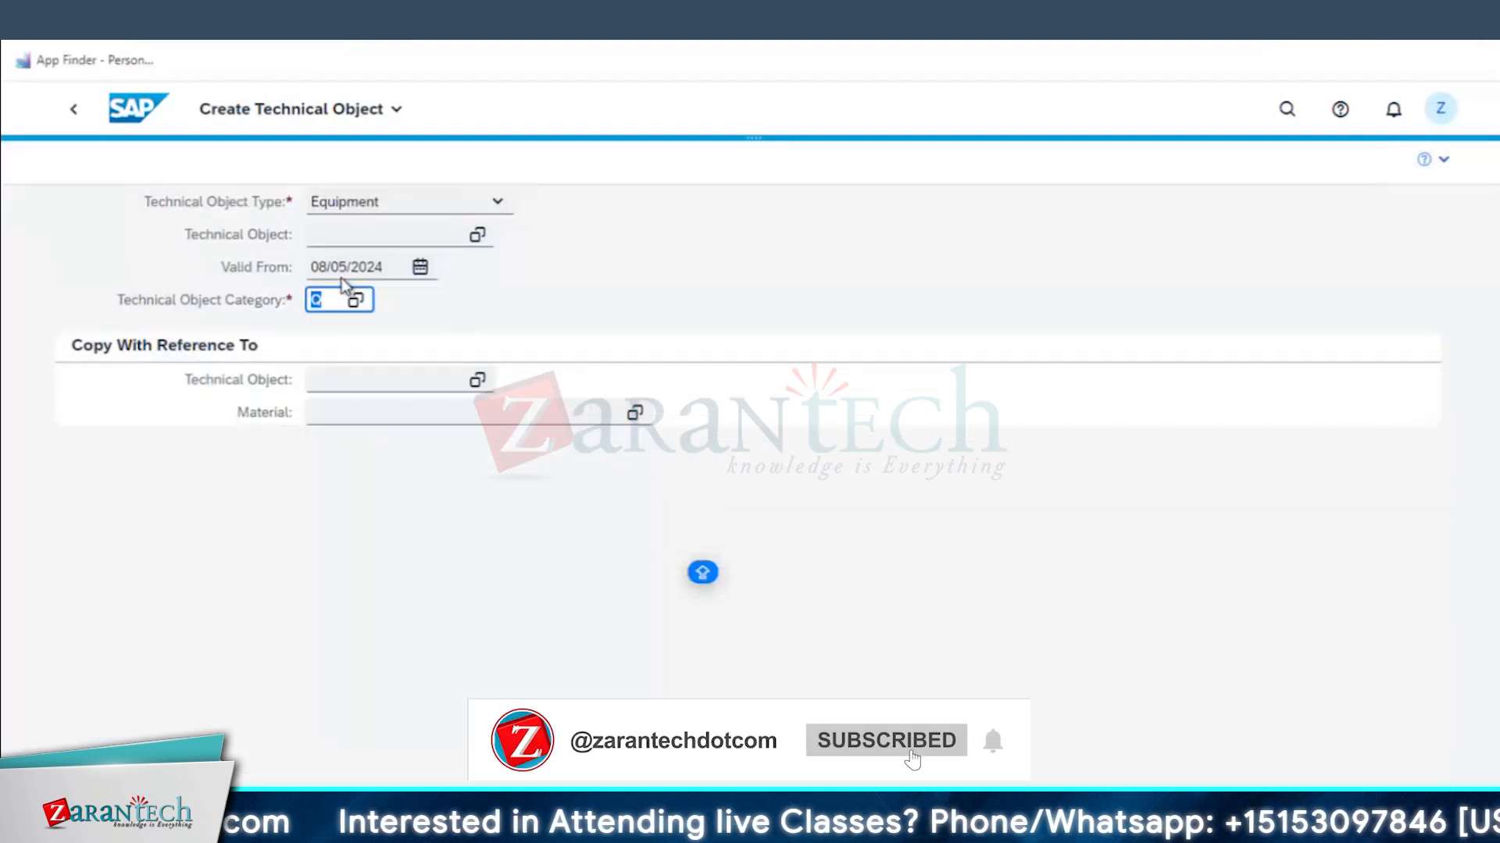
click(1328, 793)
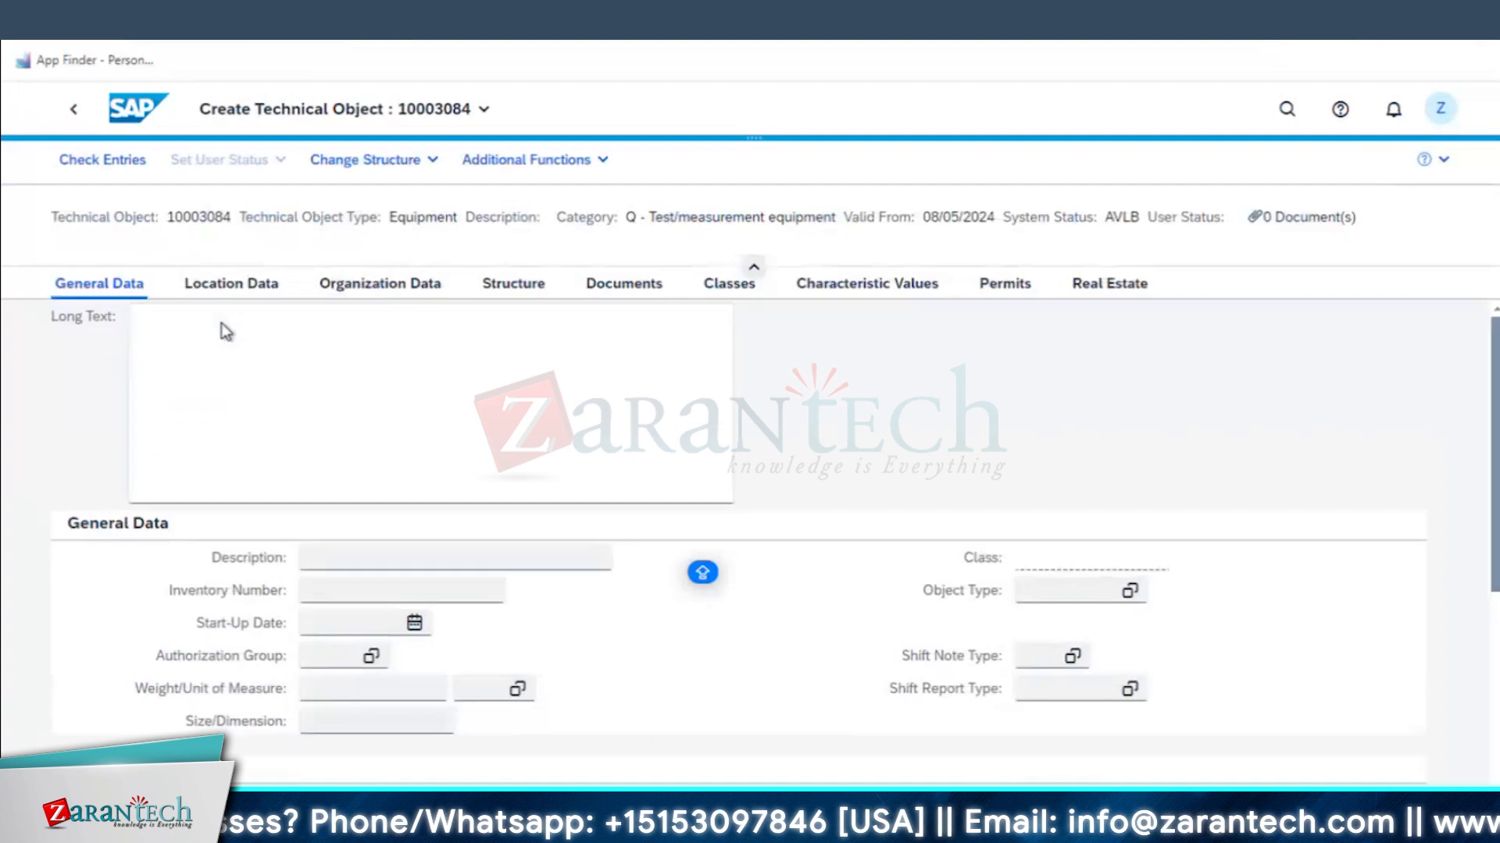
- Enter MEGGER - 100 OHM as the equipment's description
click(337, 559)
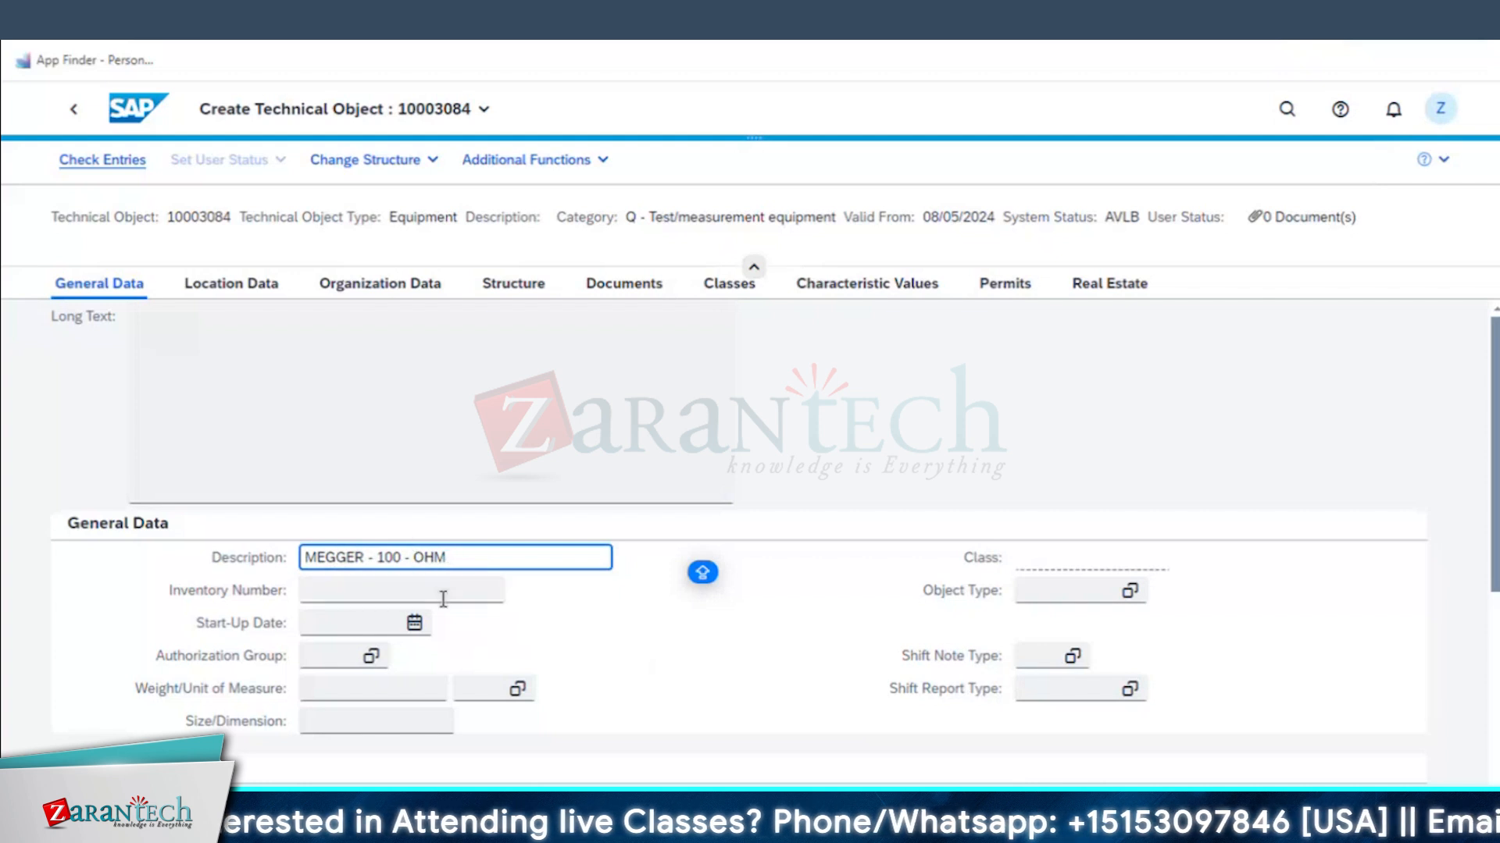
click(409, 559)
key(BackSpace)
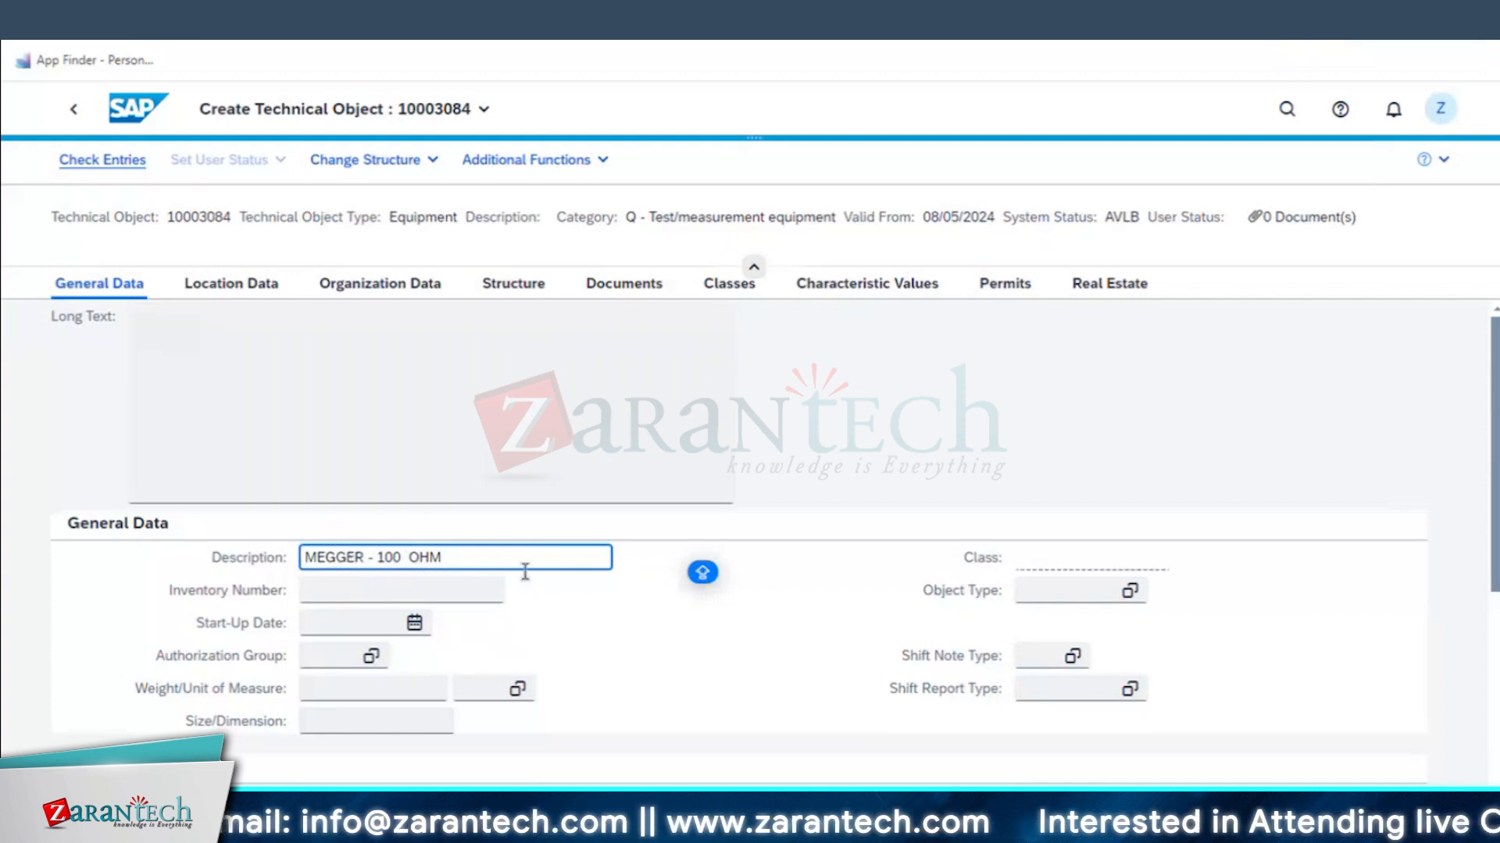
- Enter FLUKE as the manufacturer in the equipment's manufacturer data
scroll(619, 605, down, 3)
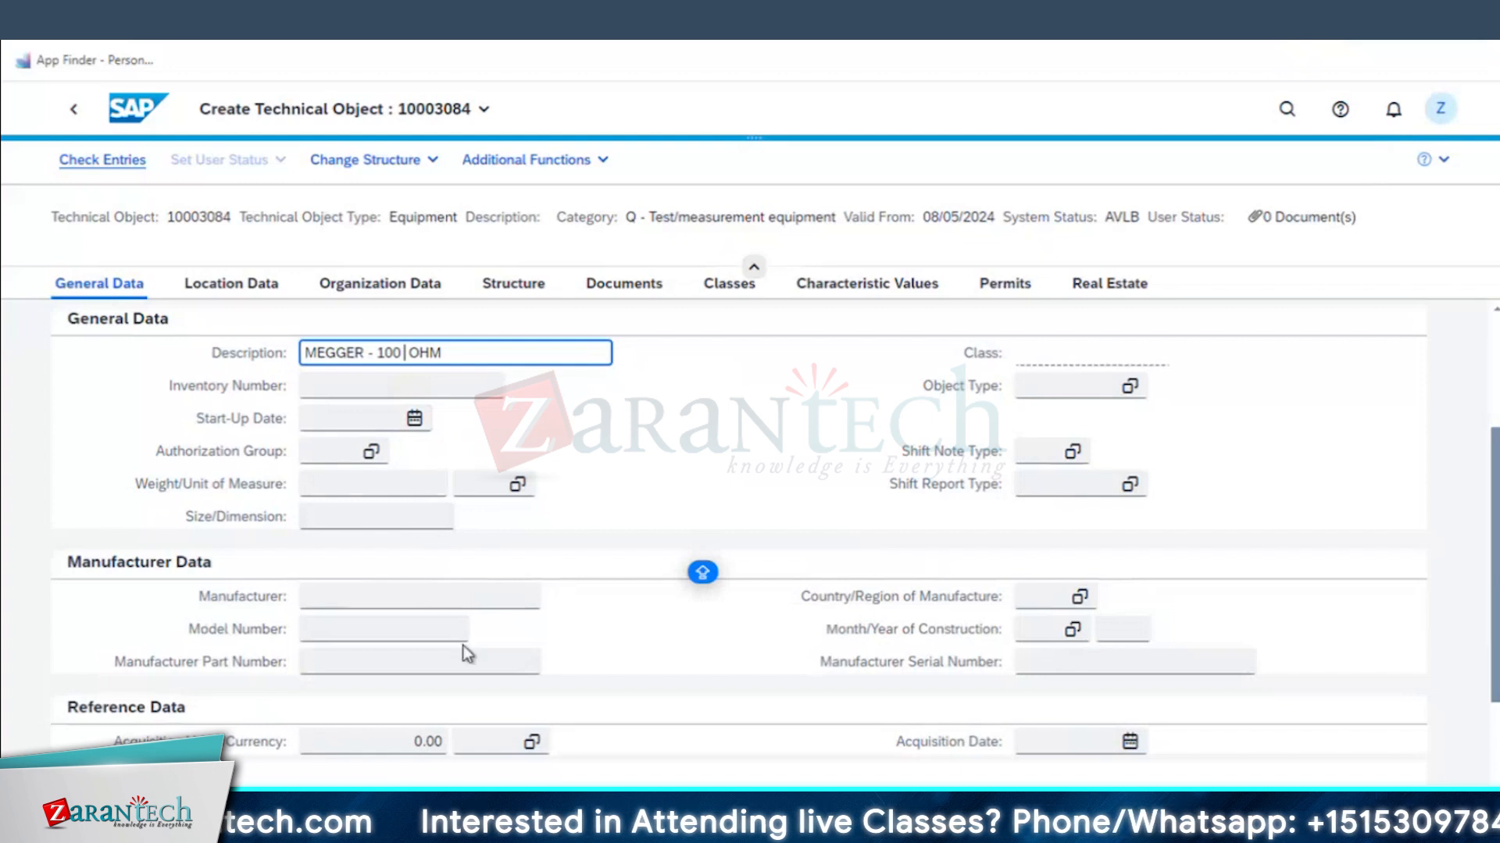
click(386, 600)
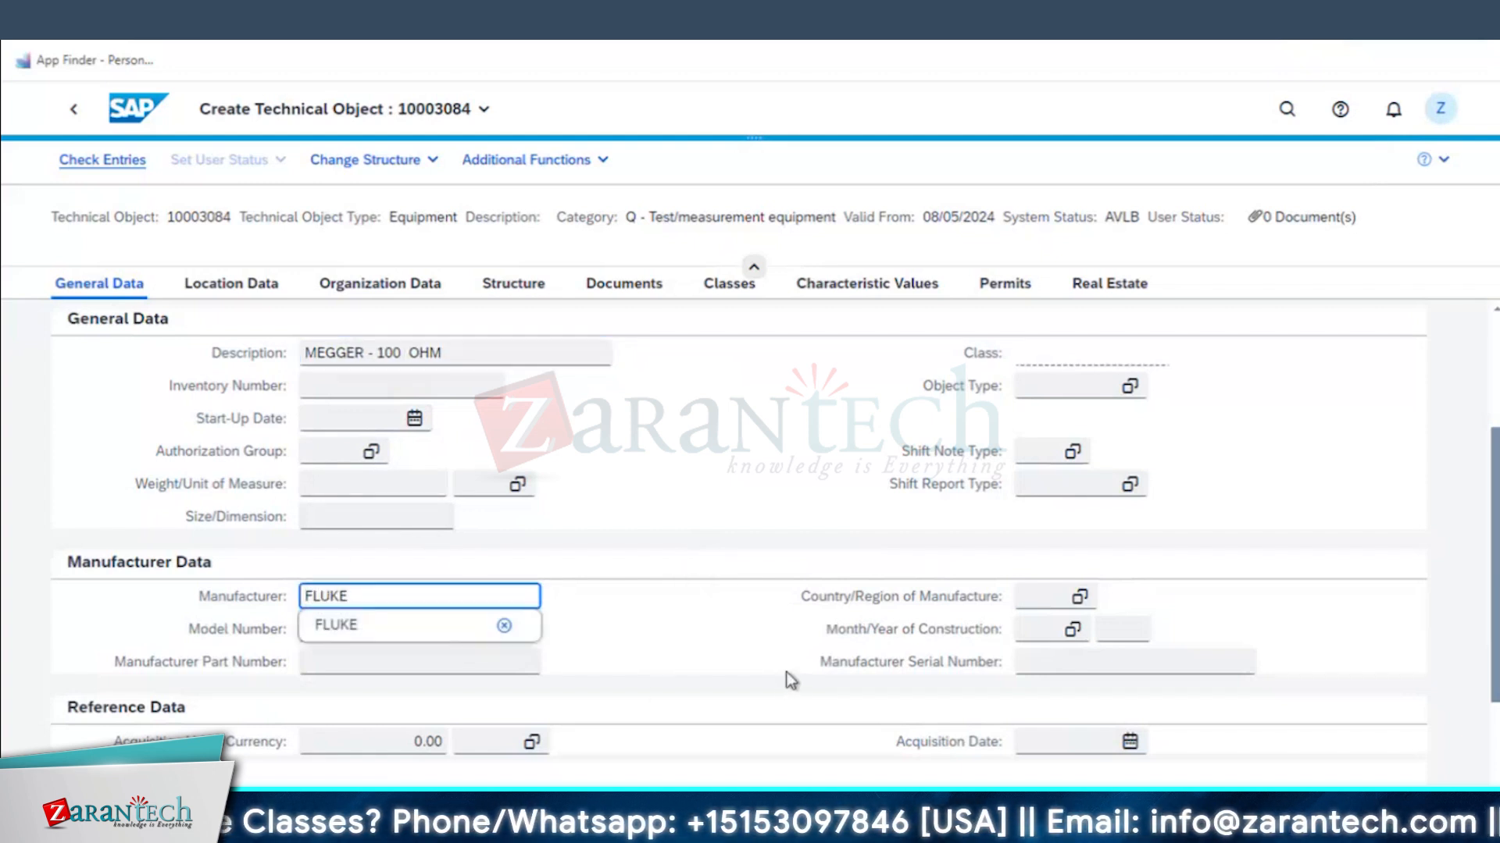
scroll(786, 678, down, 2)
click(346, 471)
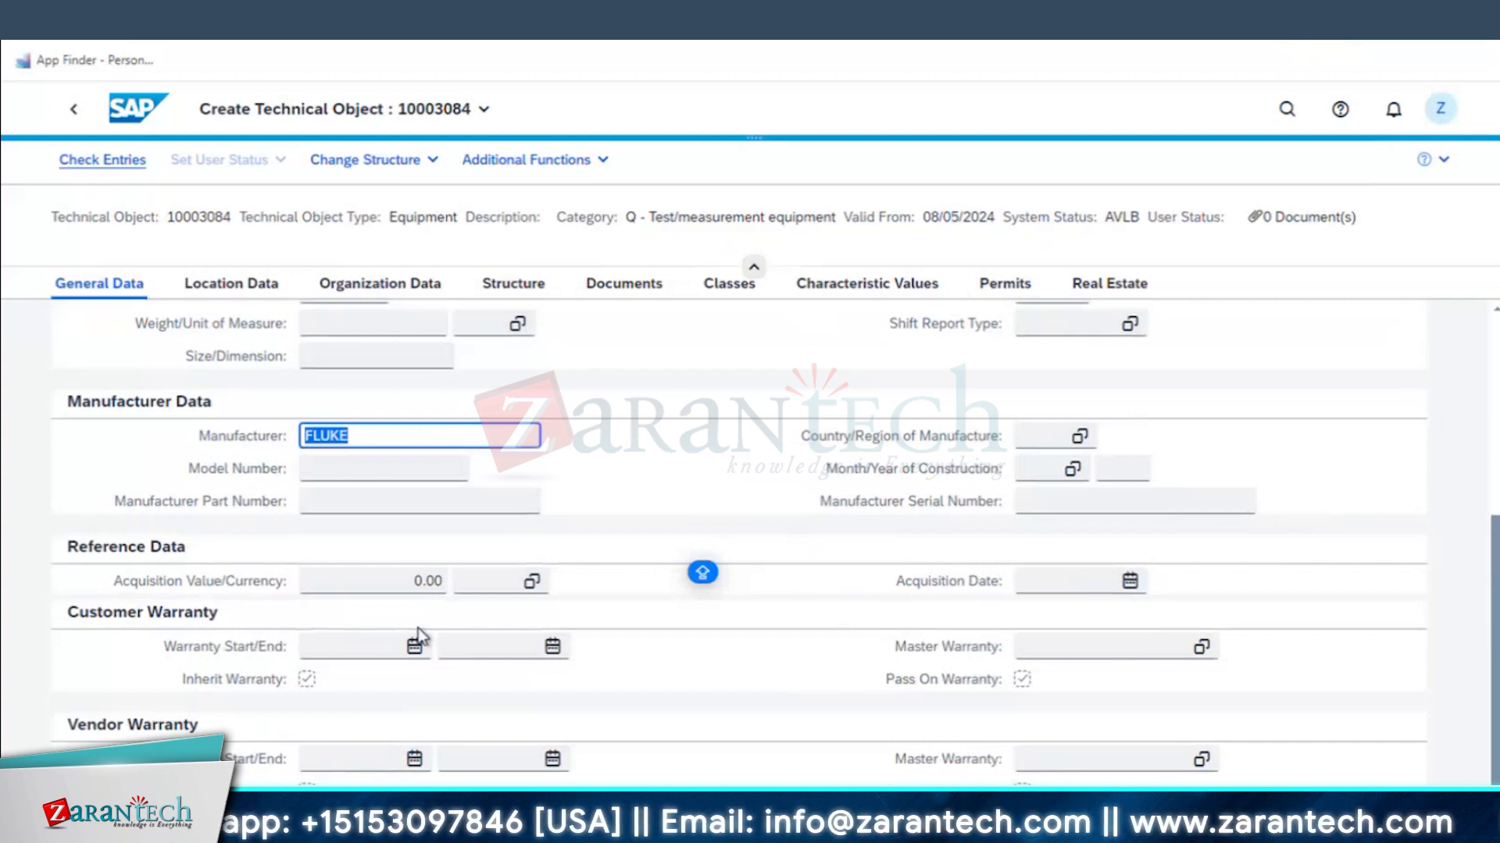
- Switch to the Excel list and review the strategy, task list and master inspection characteristics (MIC) entries
key(super+Tab)
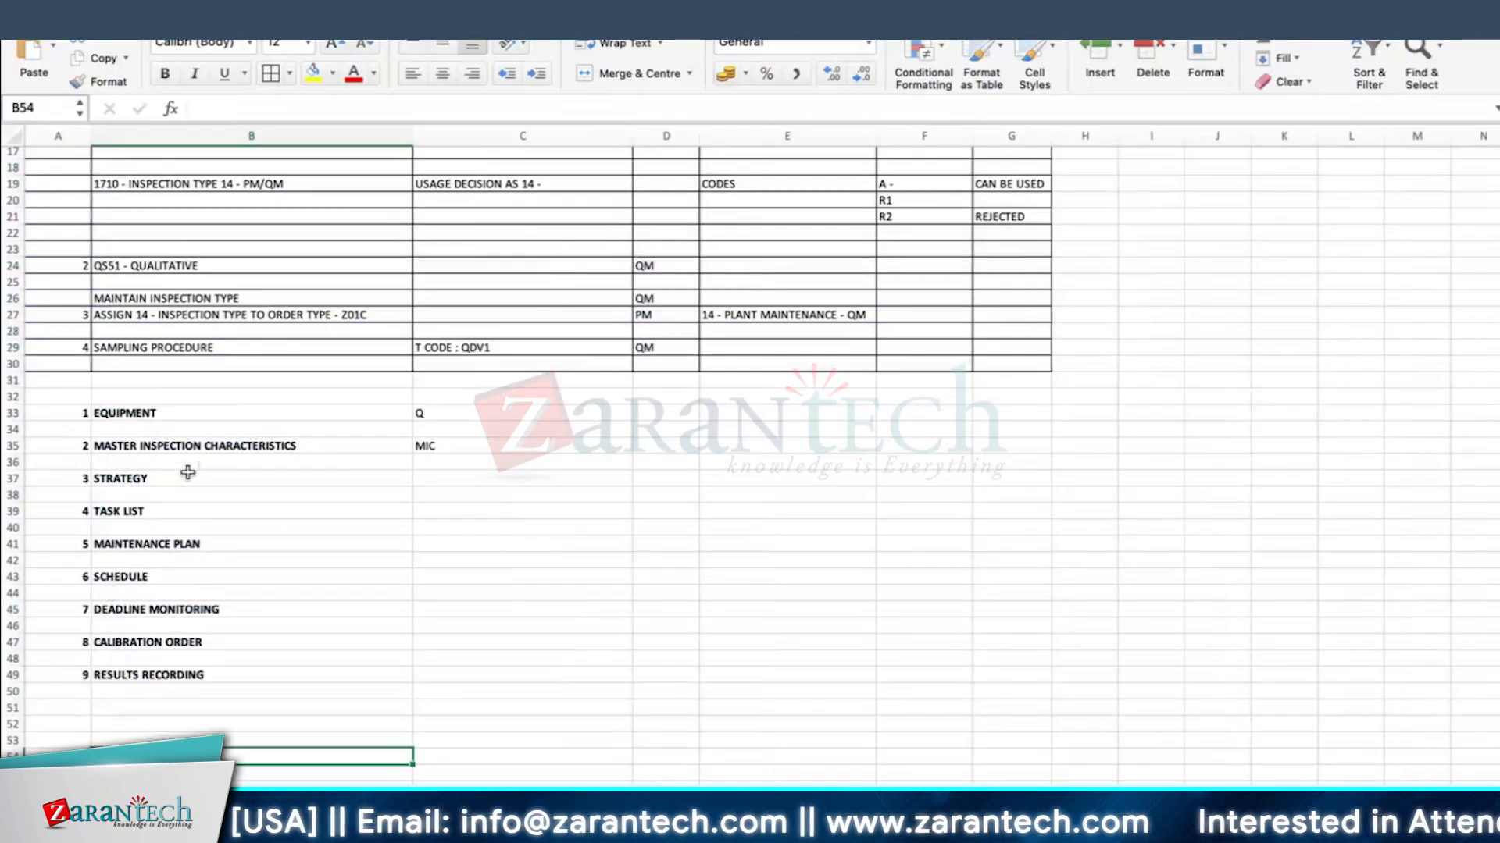
click(157, 510)
click(127, 474)
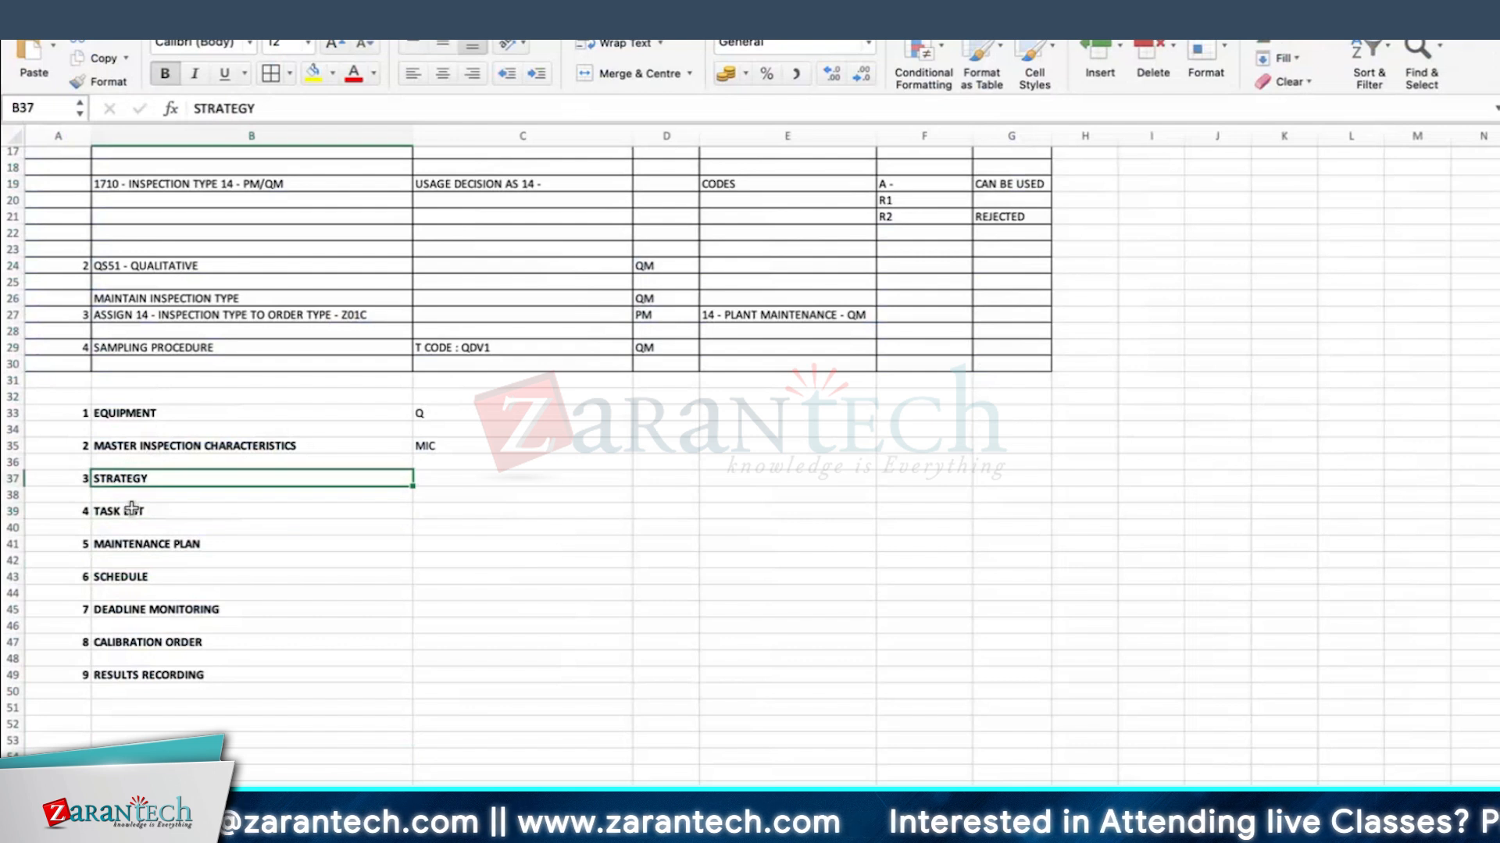
click(133, 510)
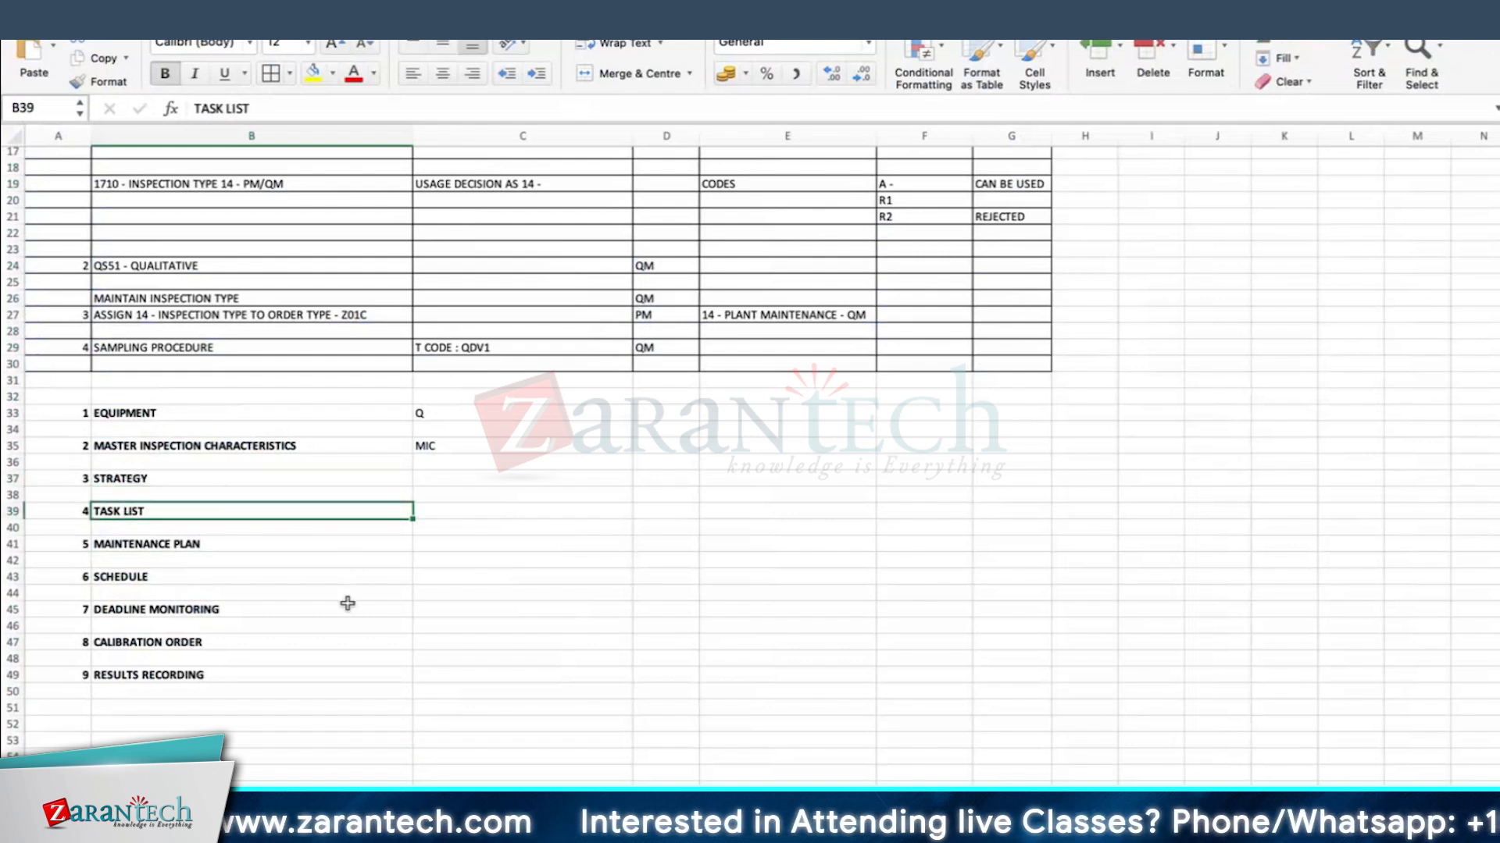
click(286, 449)
click(471, 449)
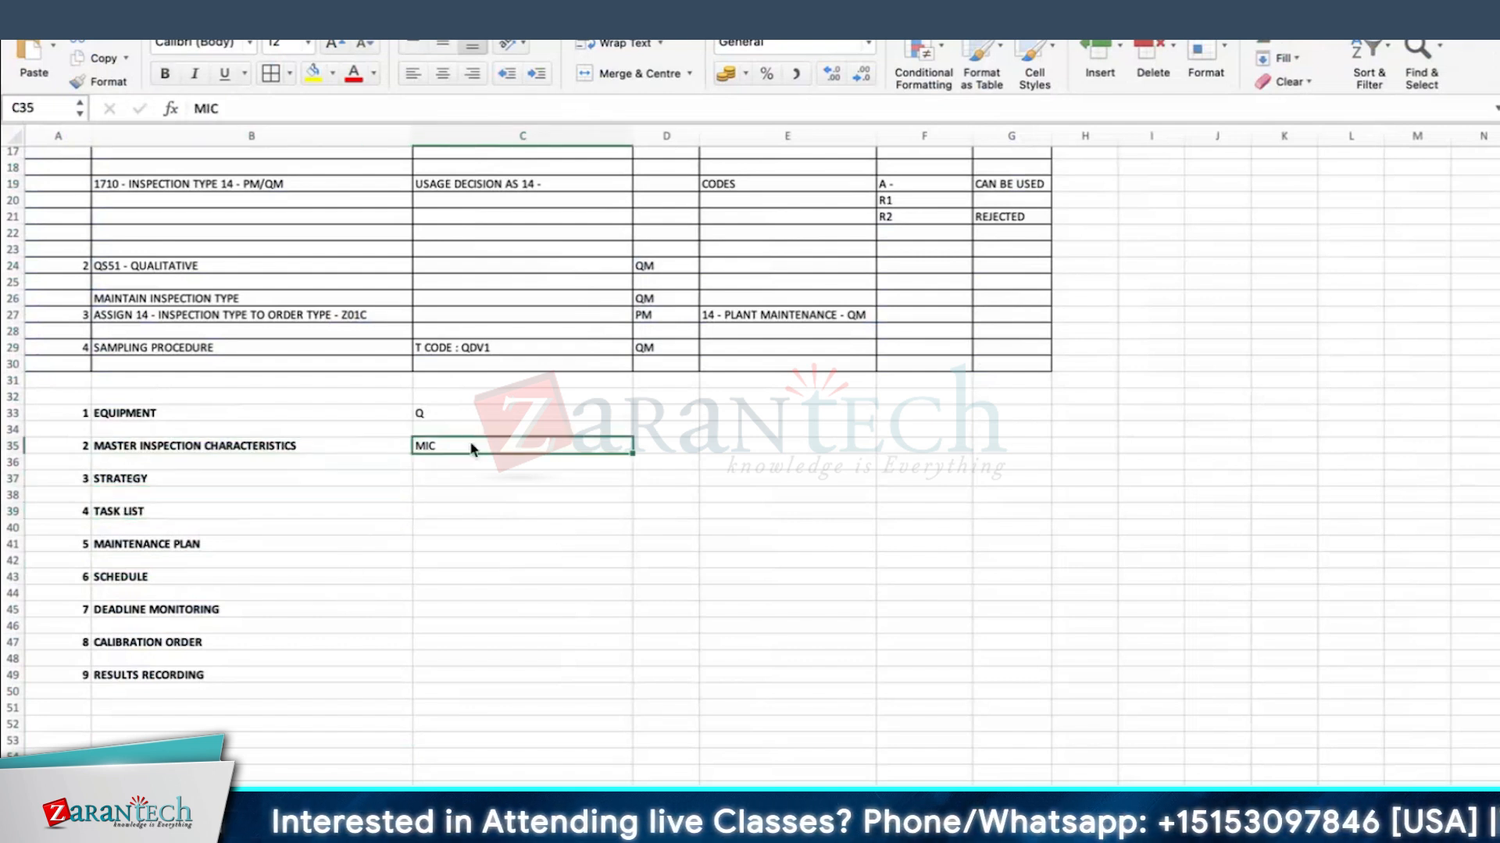
click(334, 450)
click(495, 443)
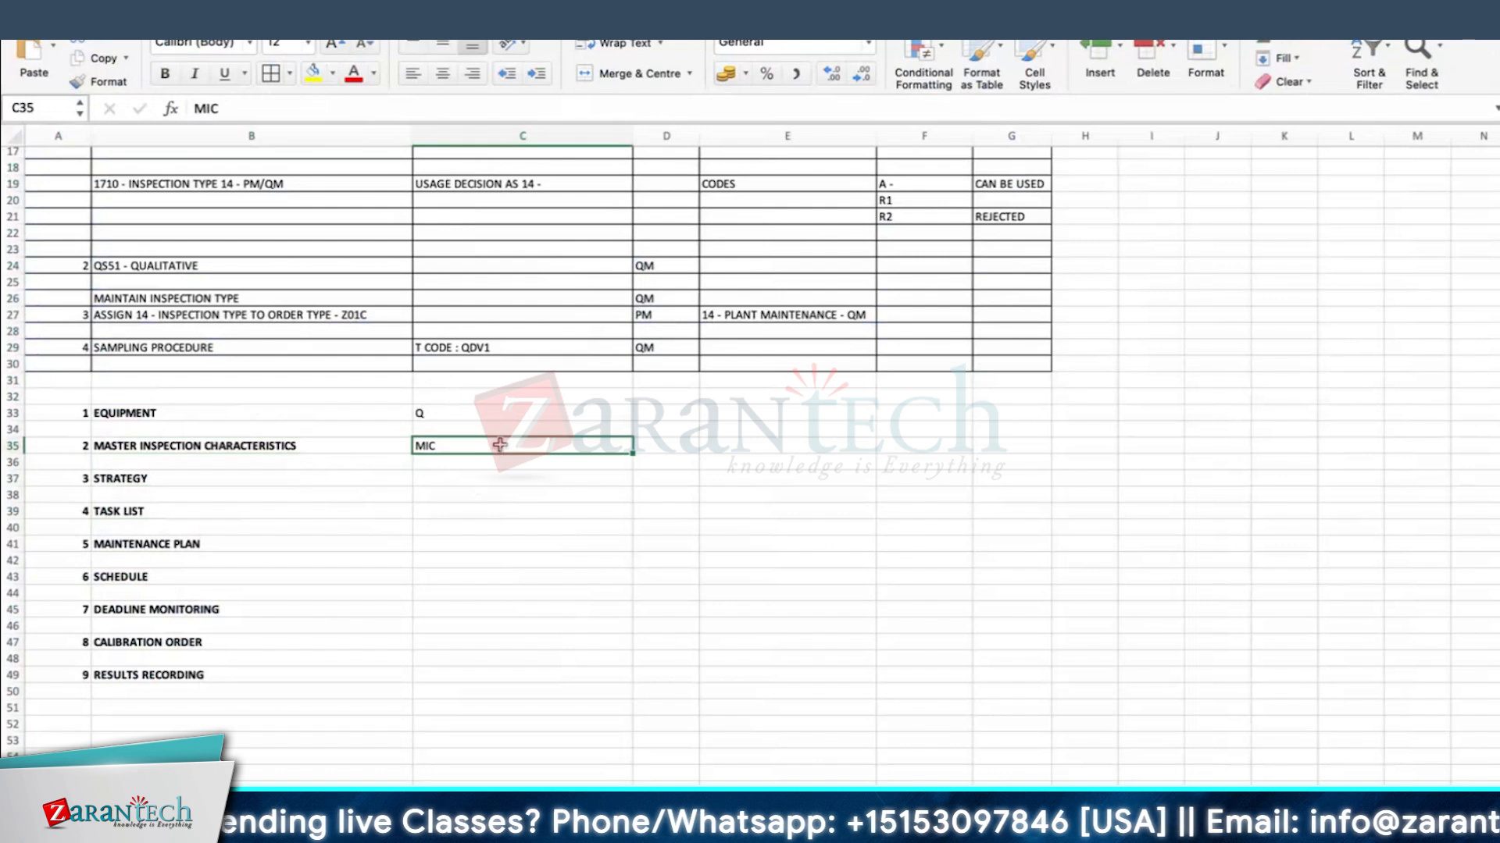
- Switch back to the SAP equipment record and set its maintenance plant to 1710 and sort field to MEG in the location data
click(306, 445)
click(458, 448)
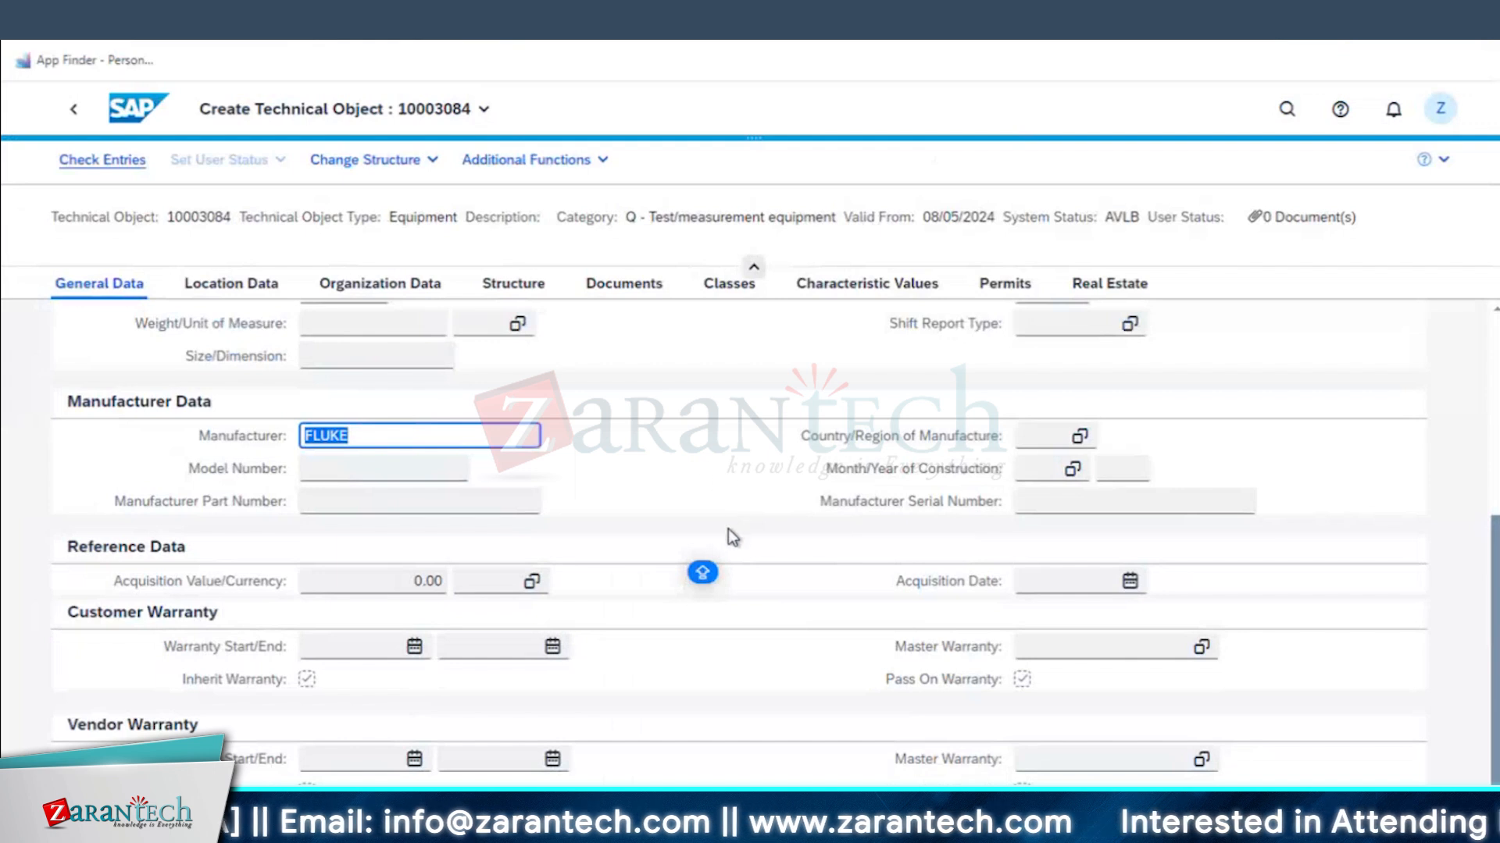
click(243, 287)
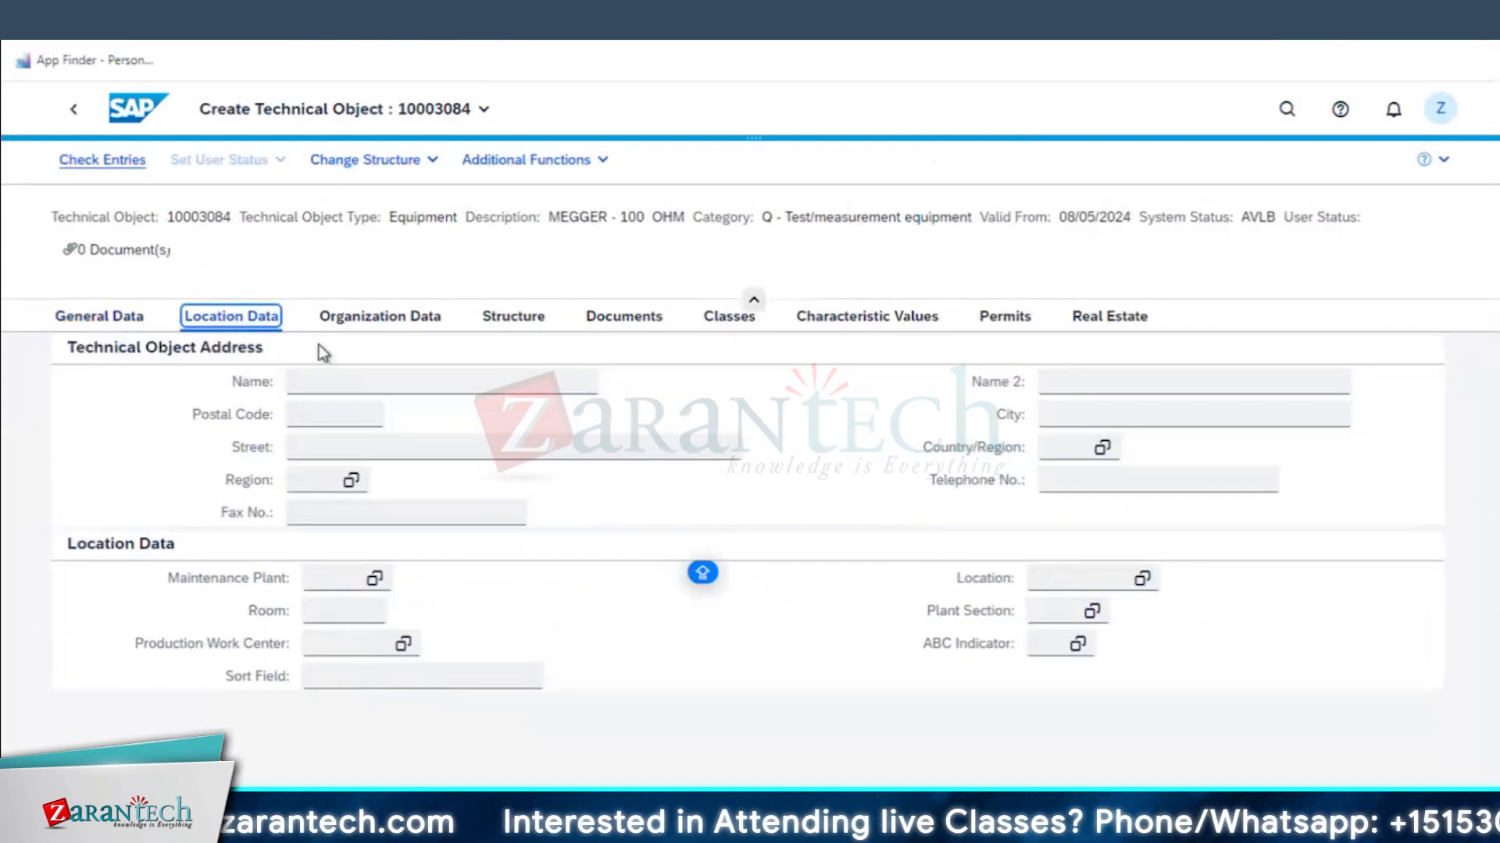
click(322, 580)
text(1710)
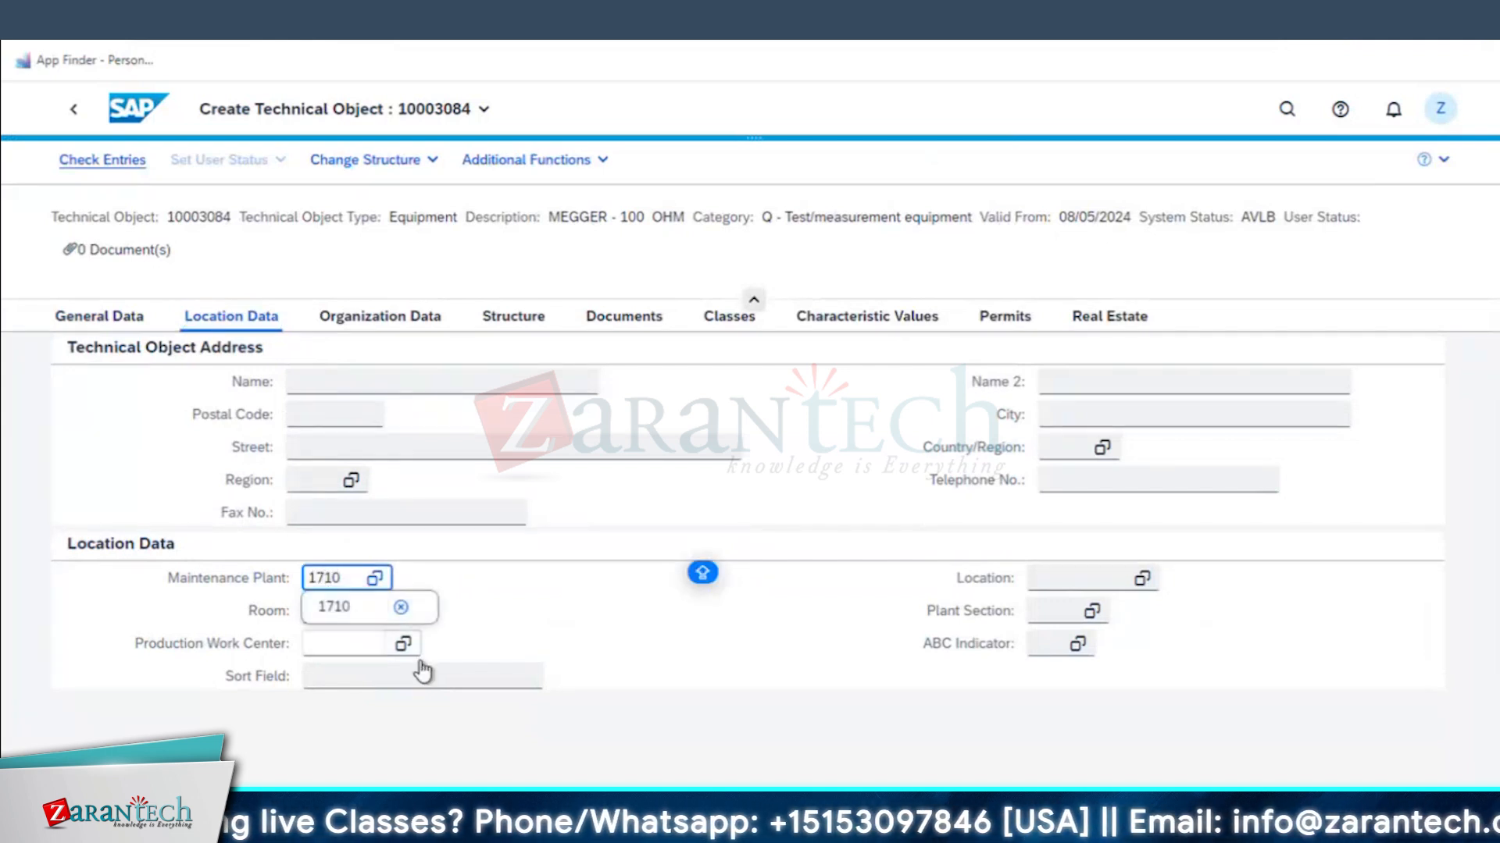
click(344, 603)
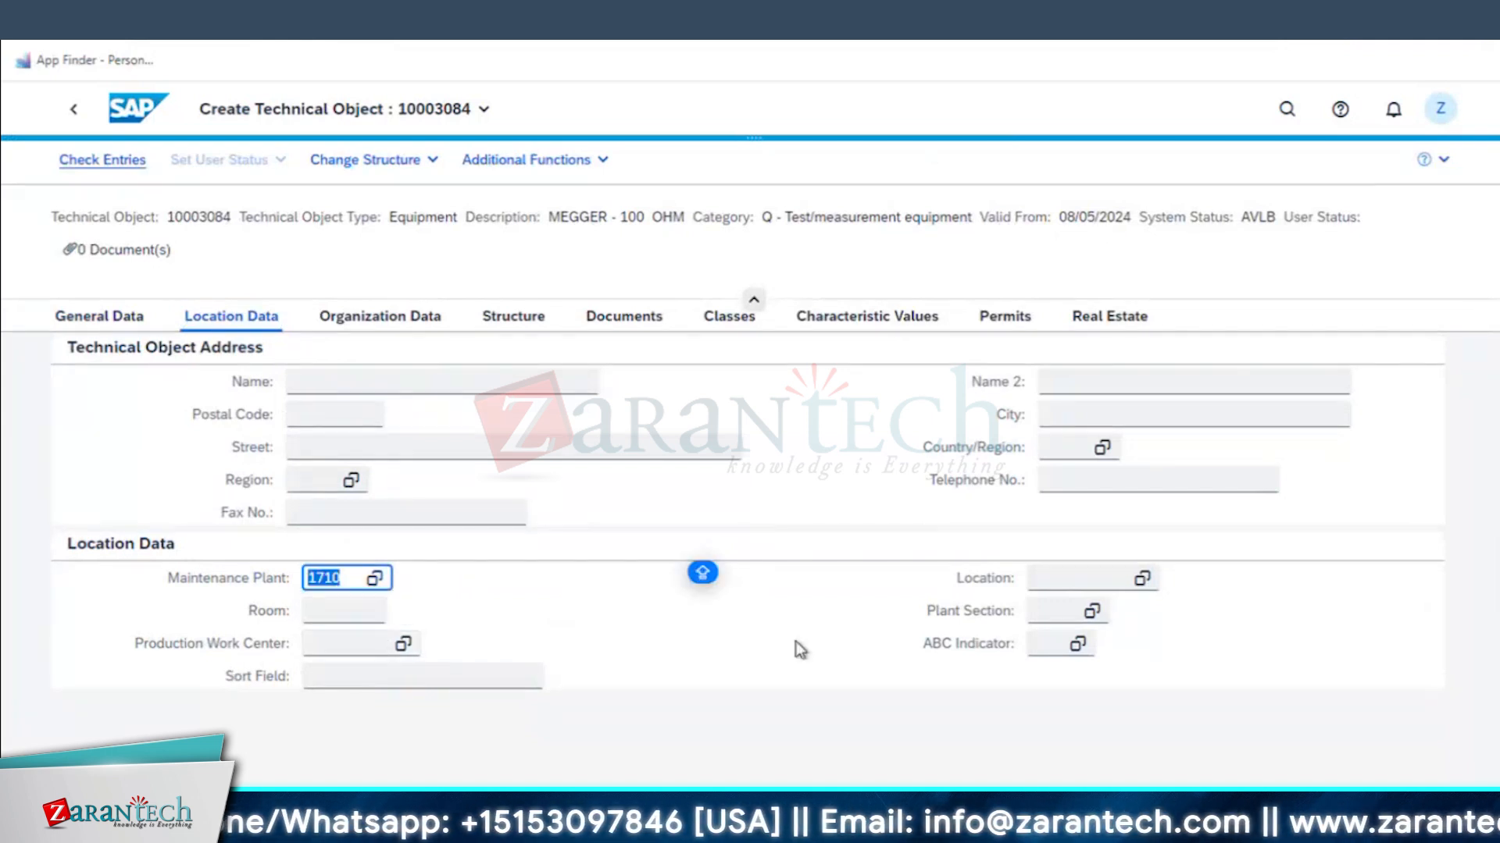
click(340, 681)
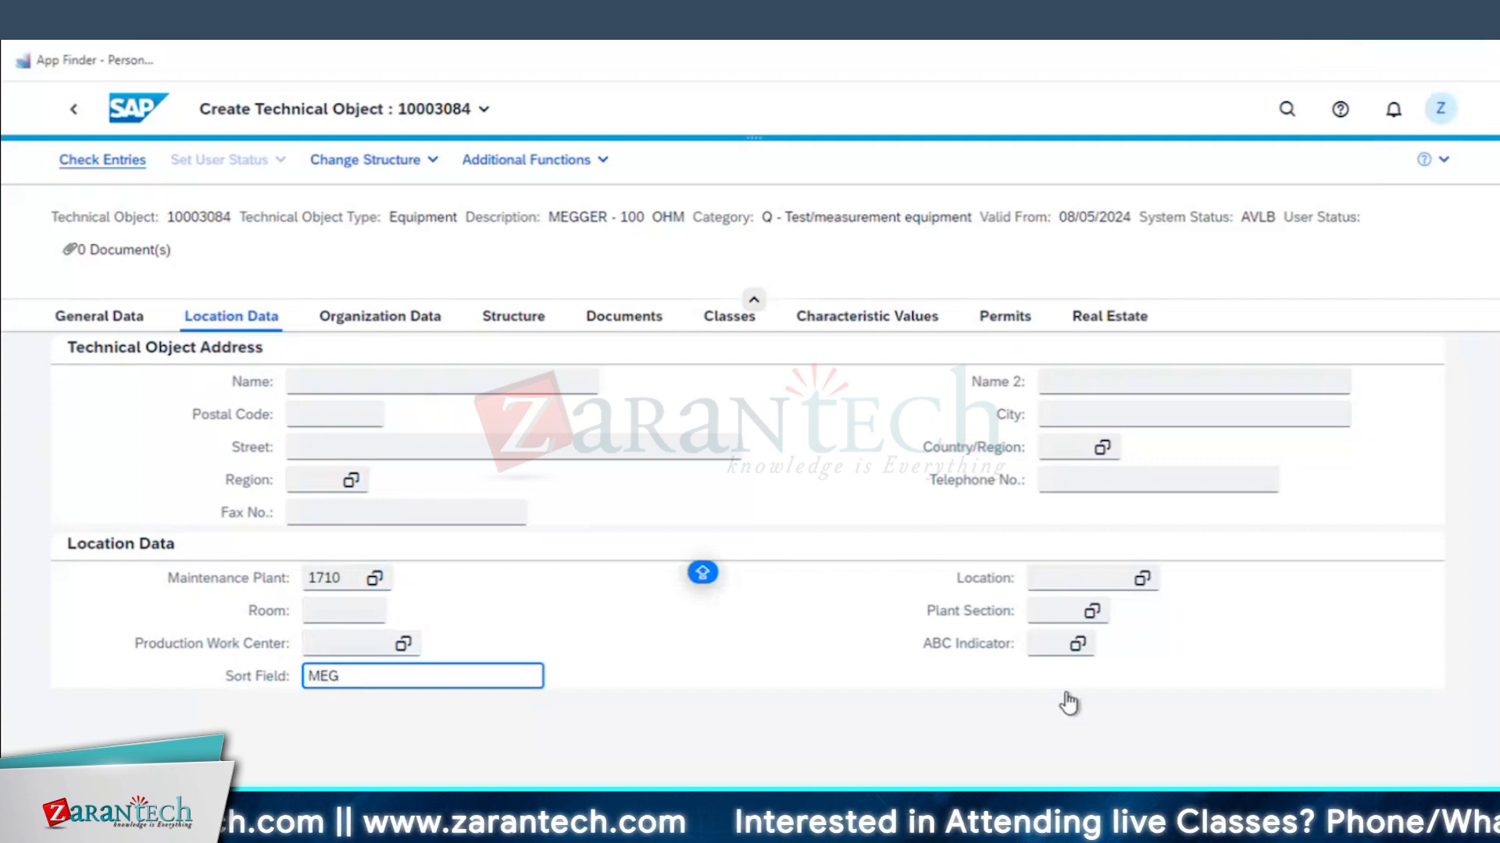
- Set the planner group to 102 in the equipment's organization data
click(417, 334)
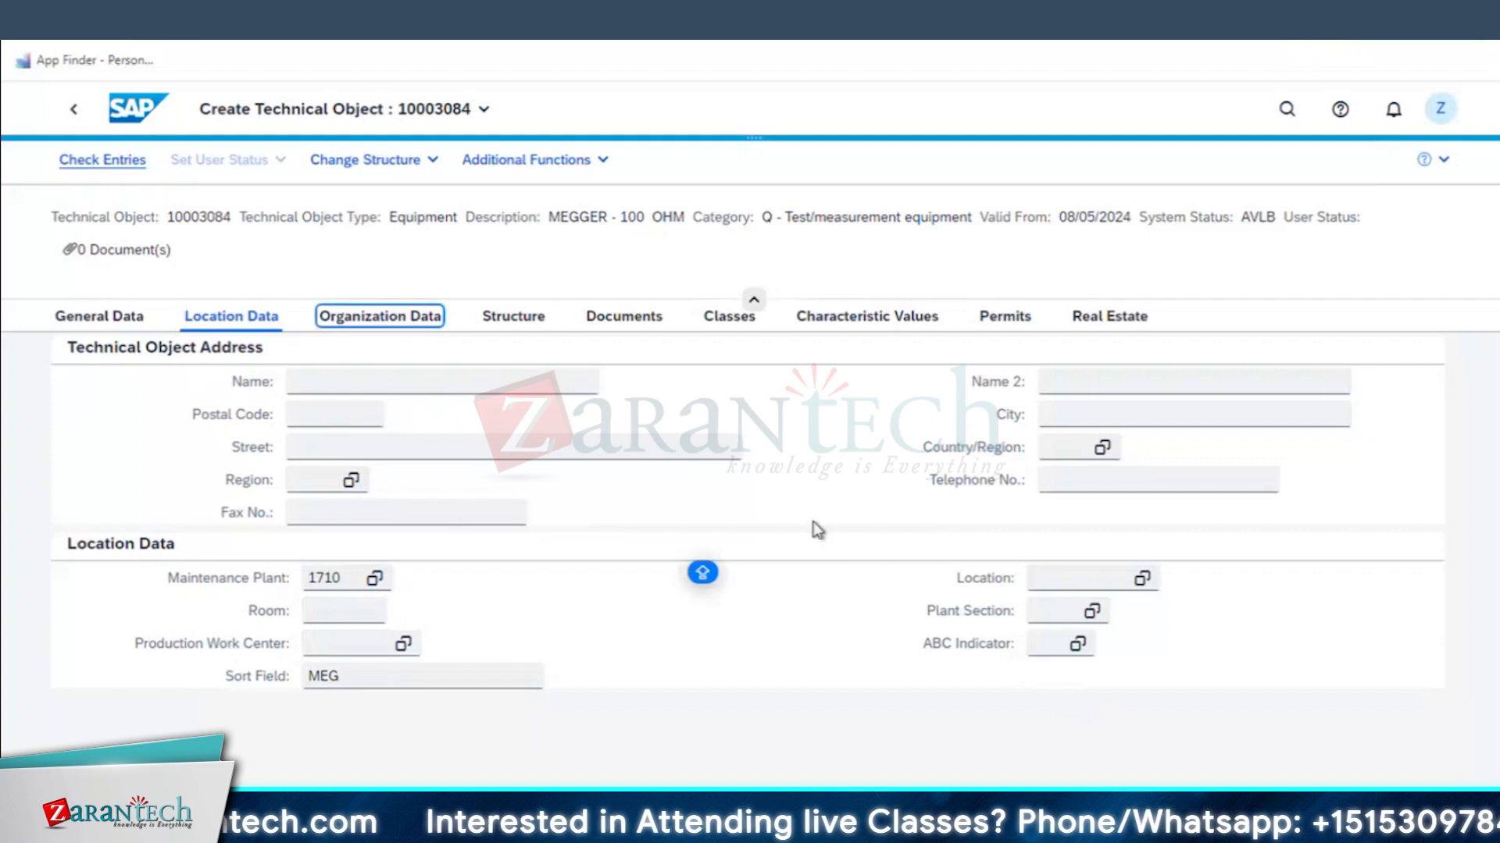
click(321, 382)
text(1)
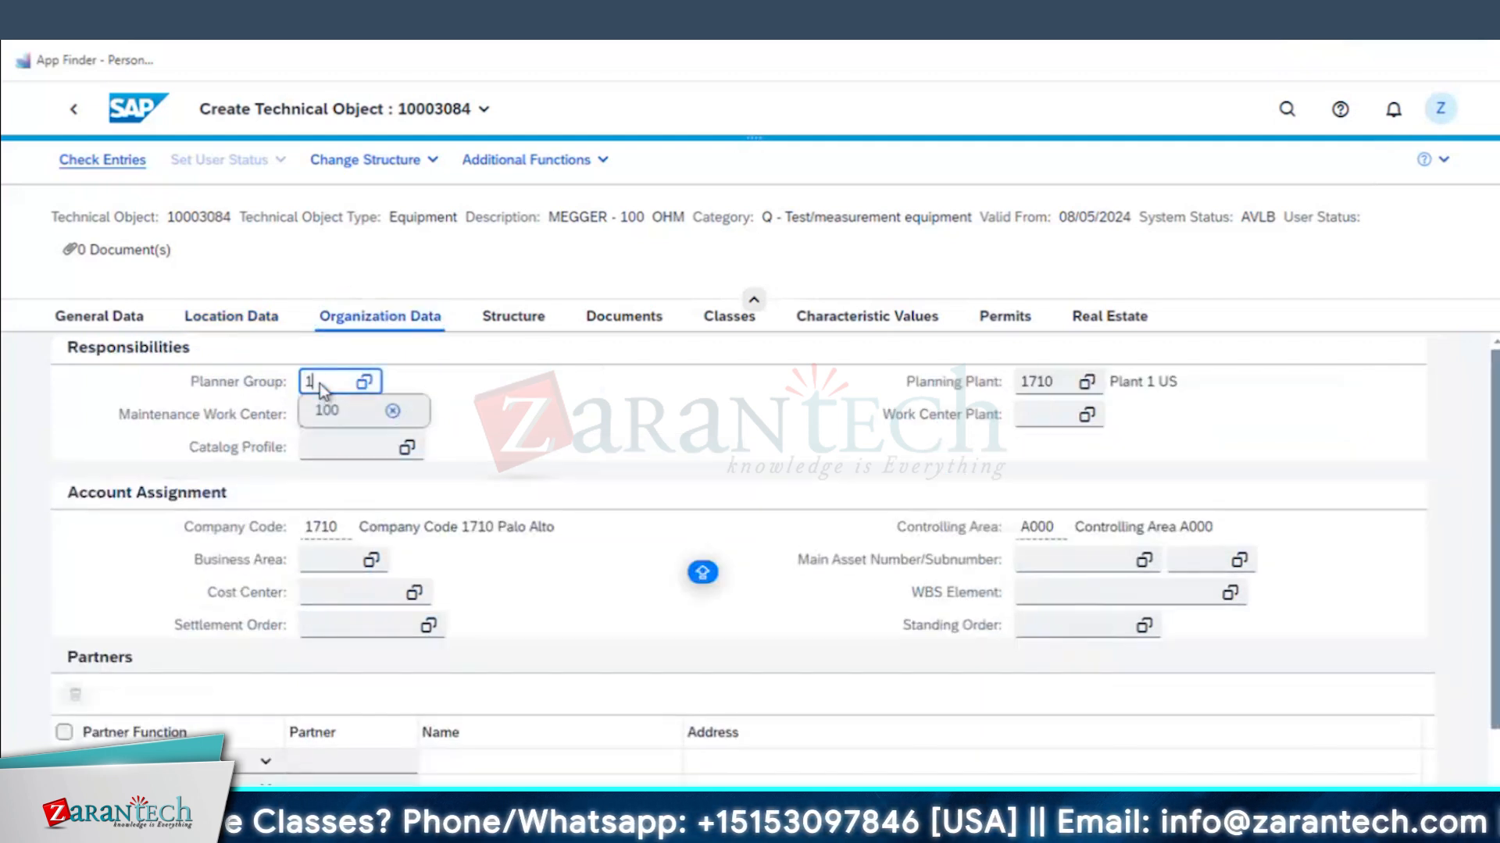
text(02)
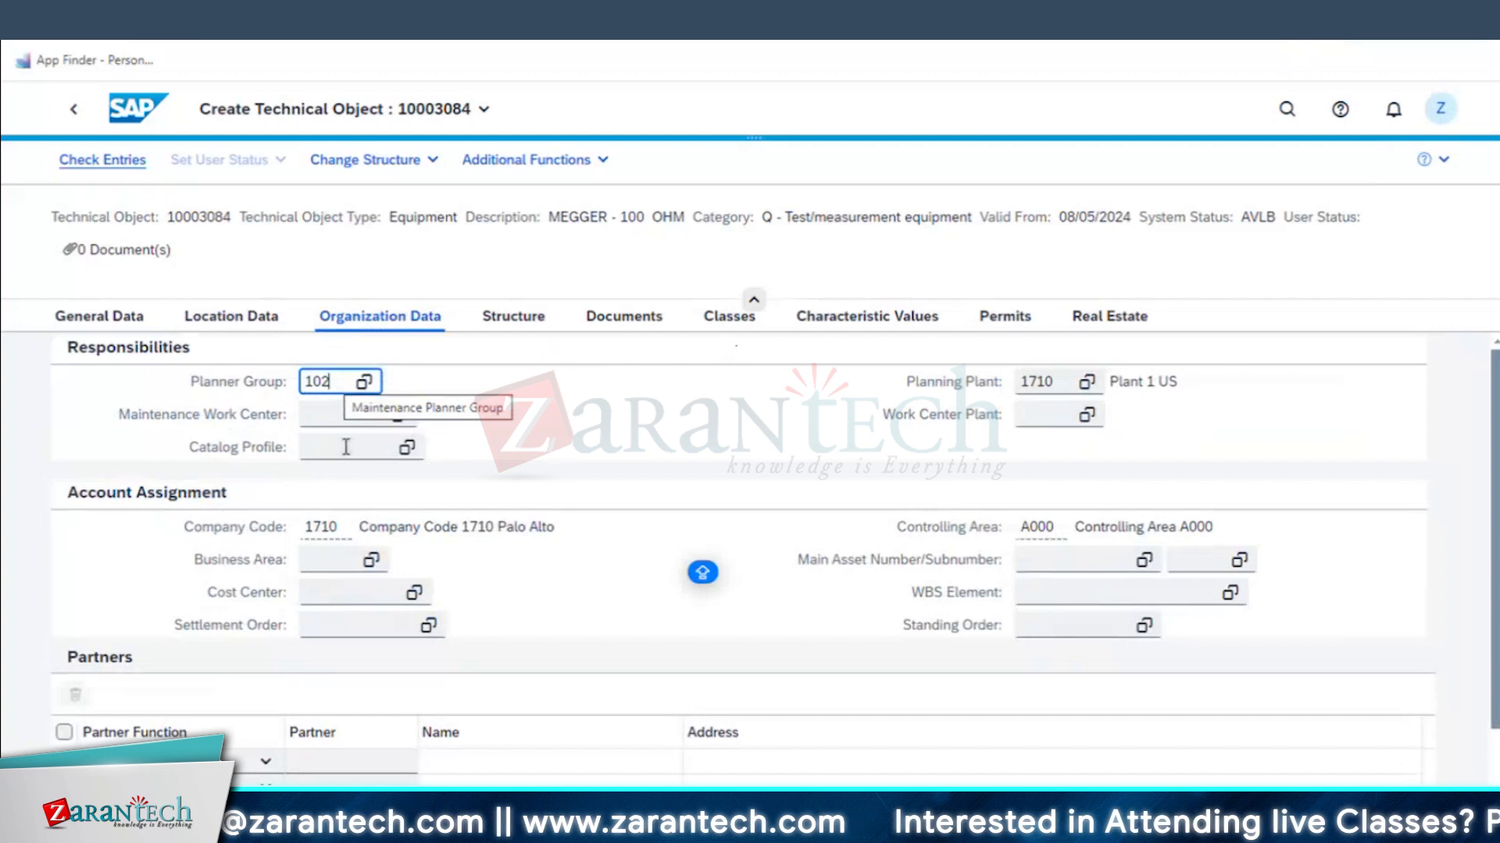
- Look up the maintenance work centers of plant 1710 and assign BLECME01 to the equipment
click(351, 417)
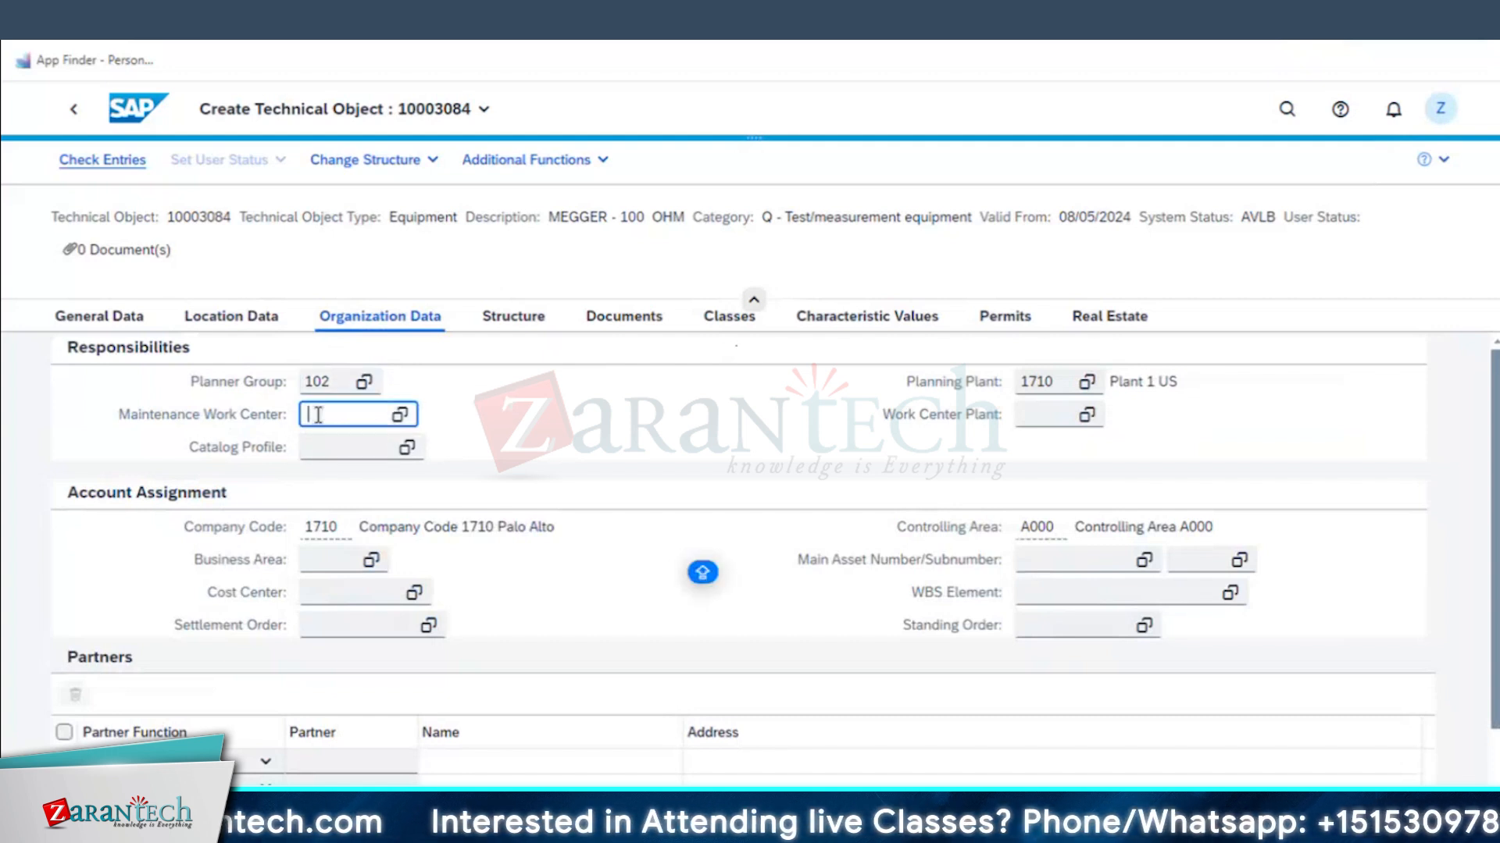
click(400, 415)
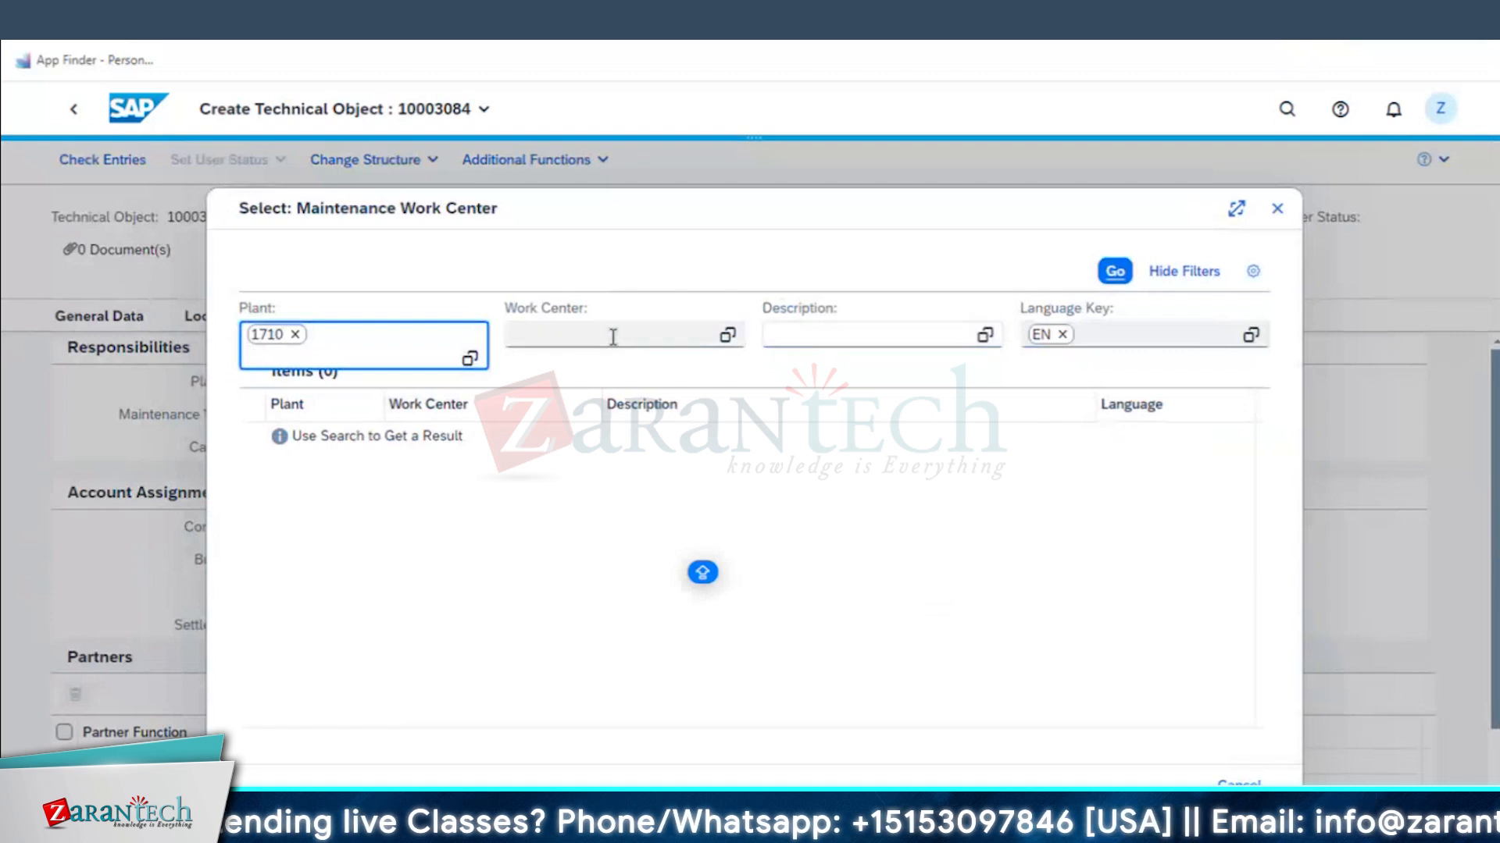
click(865, 335)
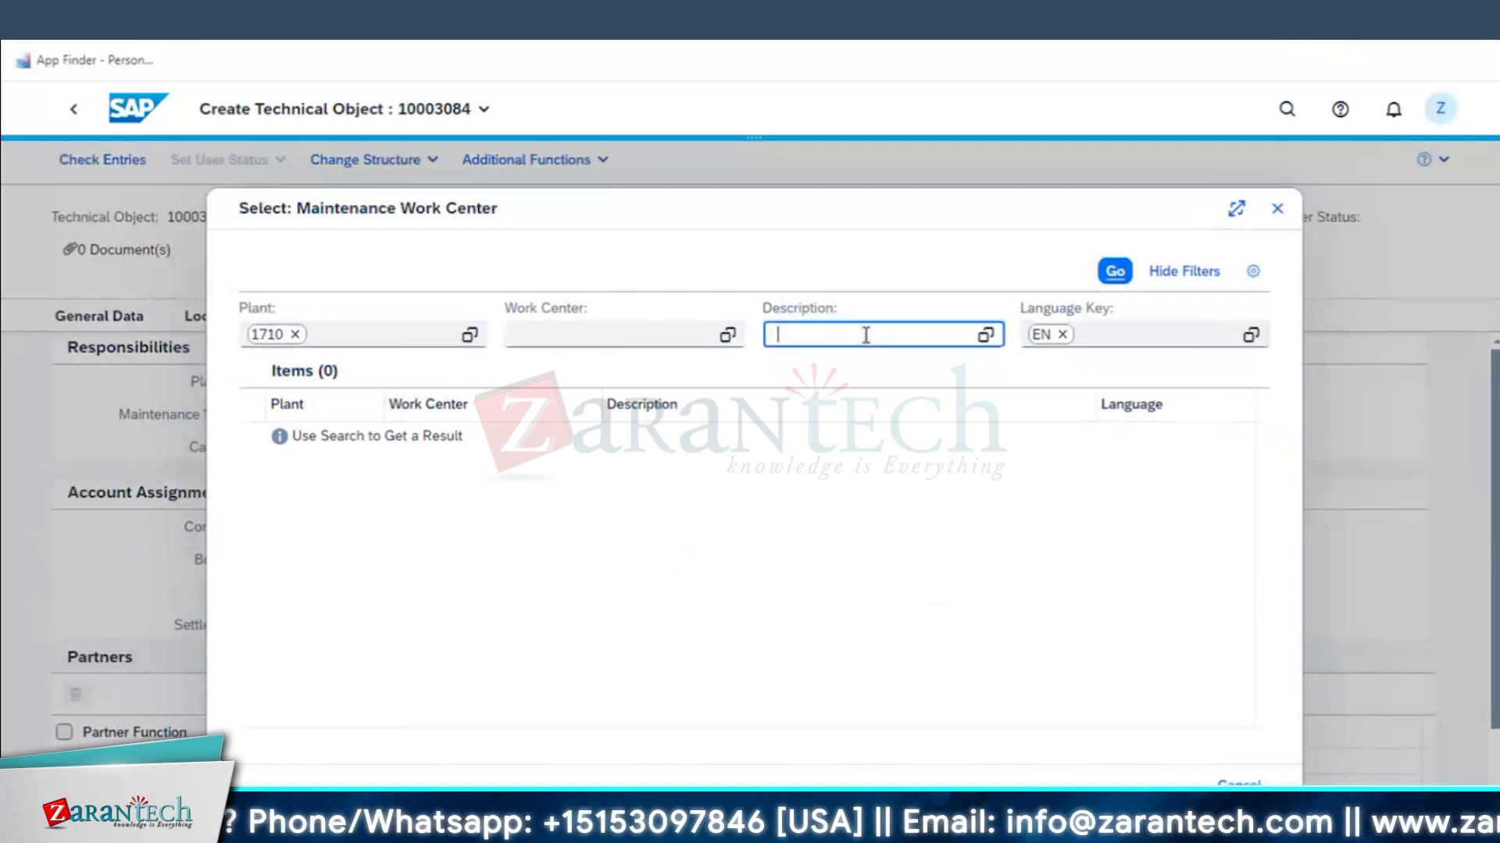
click(1114, 271)
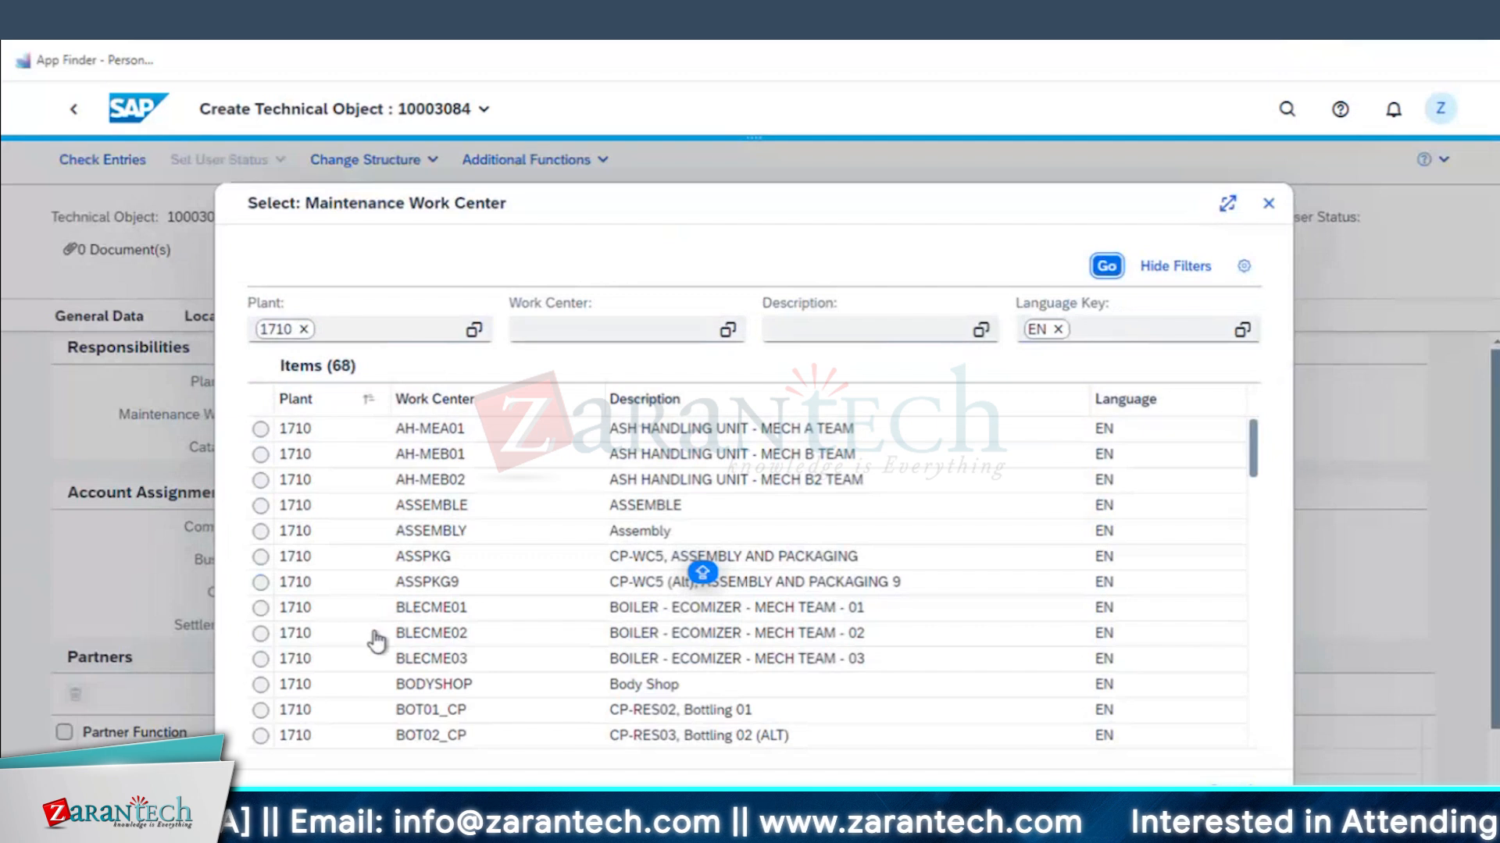
click(425, 610)
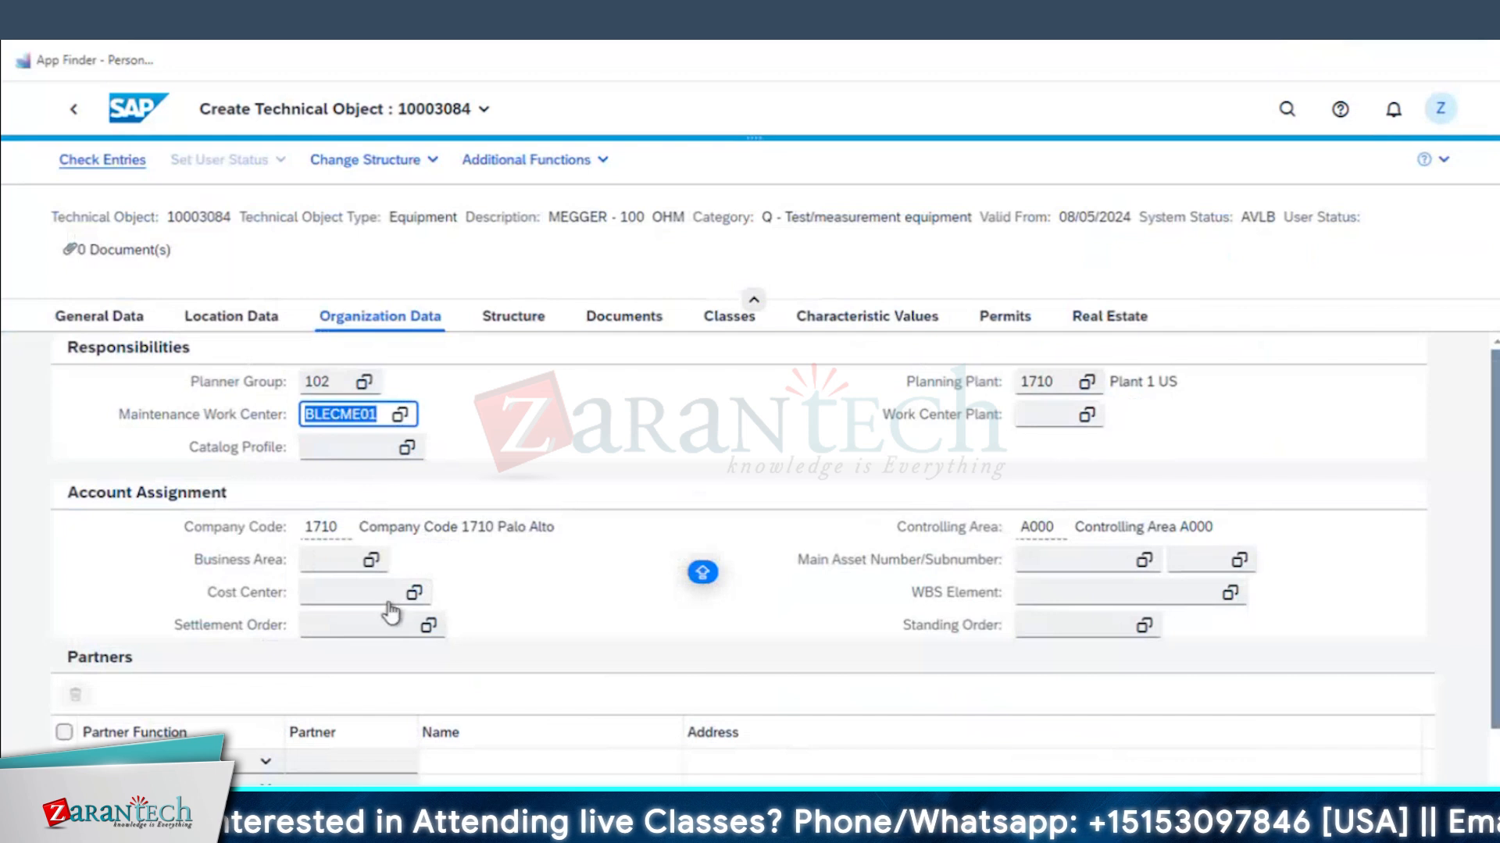
- Look up the cost centers, assign 17101701, Plant & Maint (US), to the equipment and check the entries
click(325, 592)
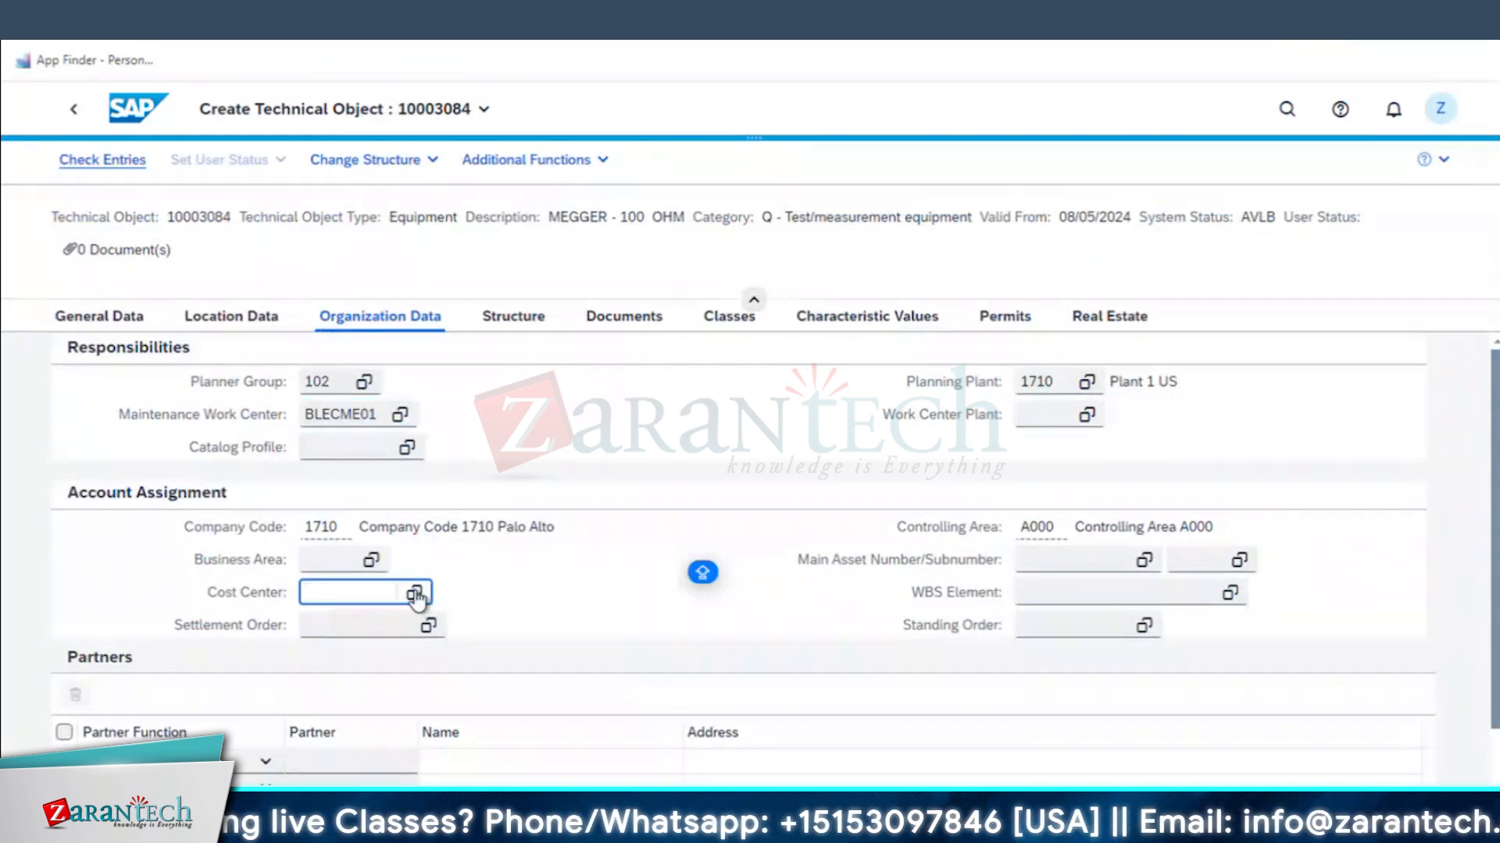
click(414, 594)
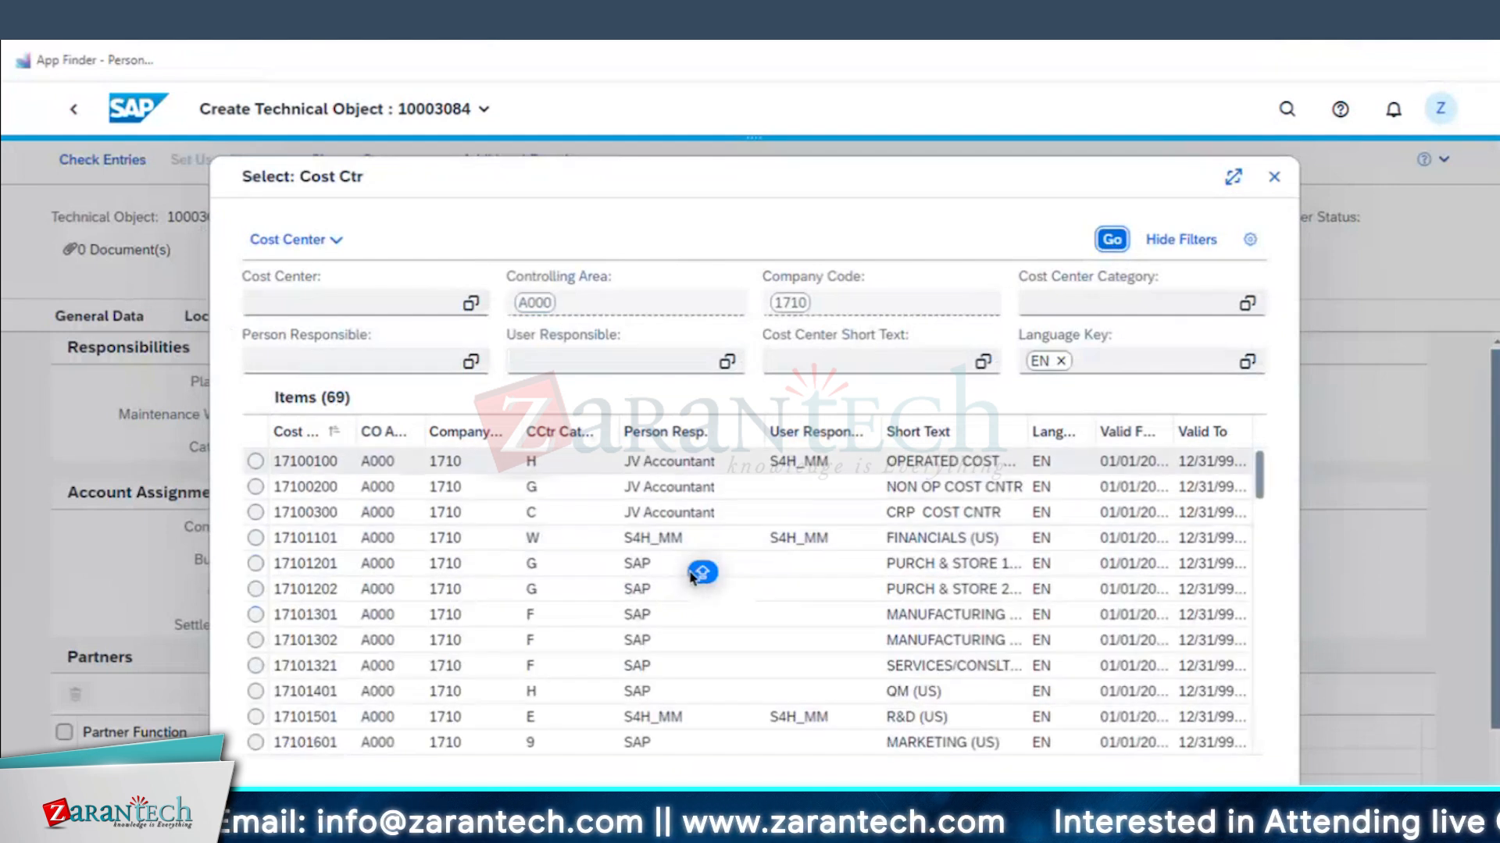
scroll(895, 634, down, 5)
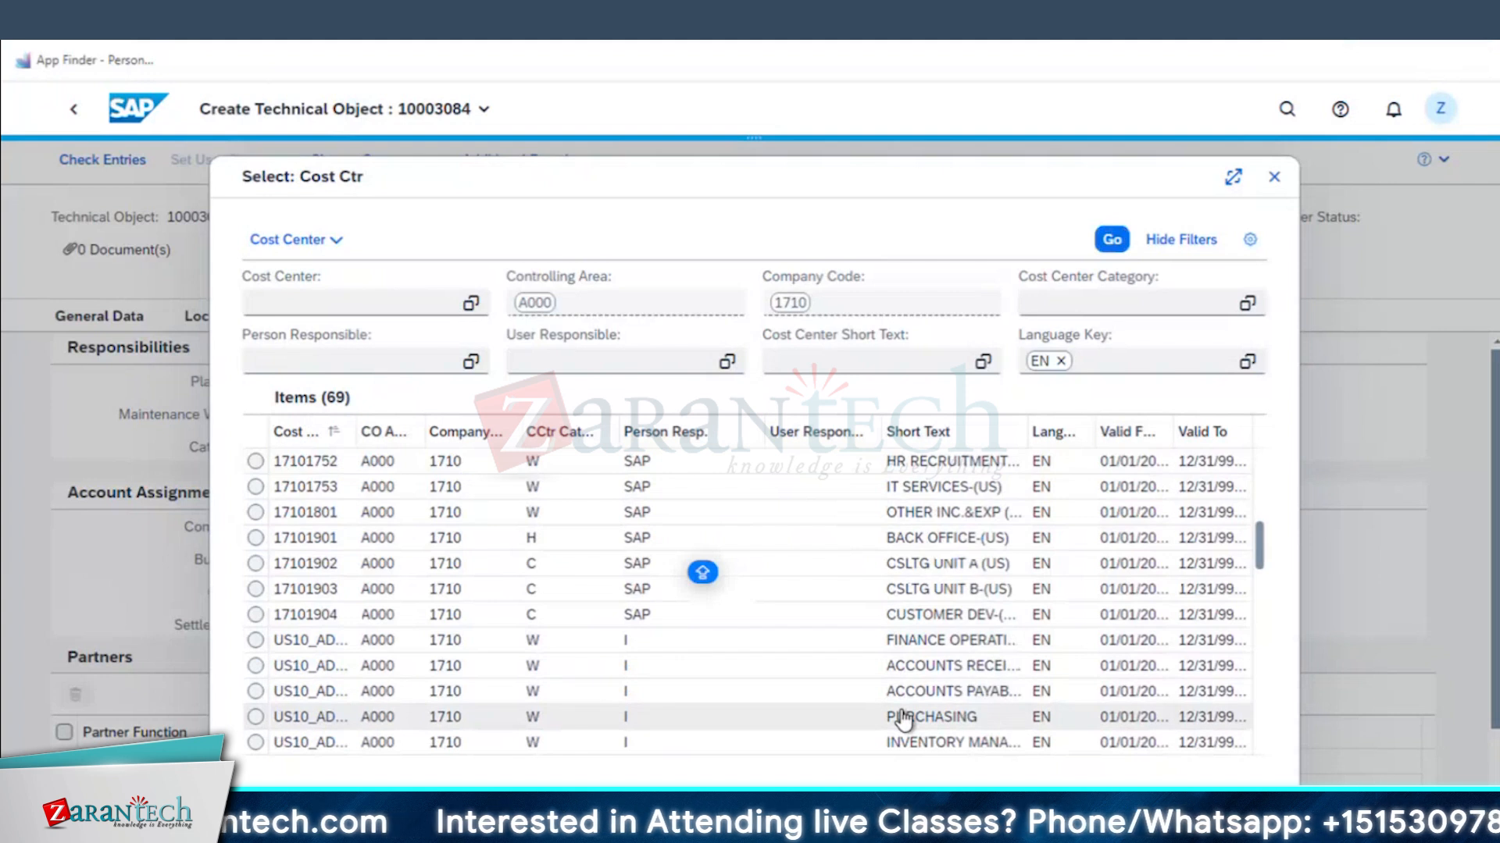
scroll(819, 637, down, 6)
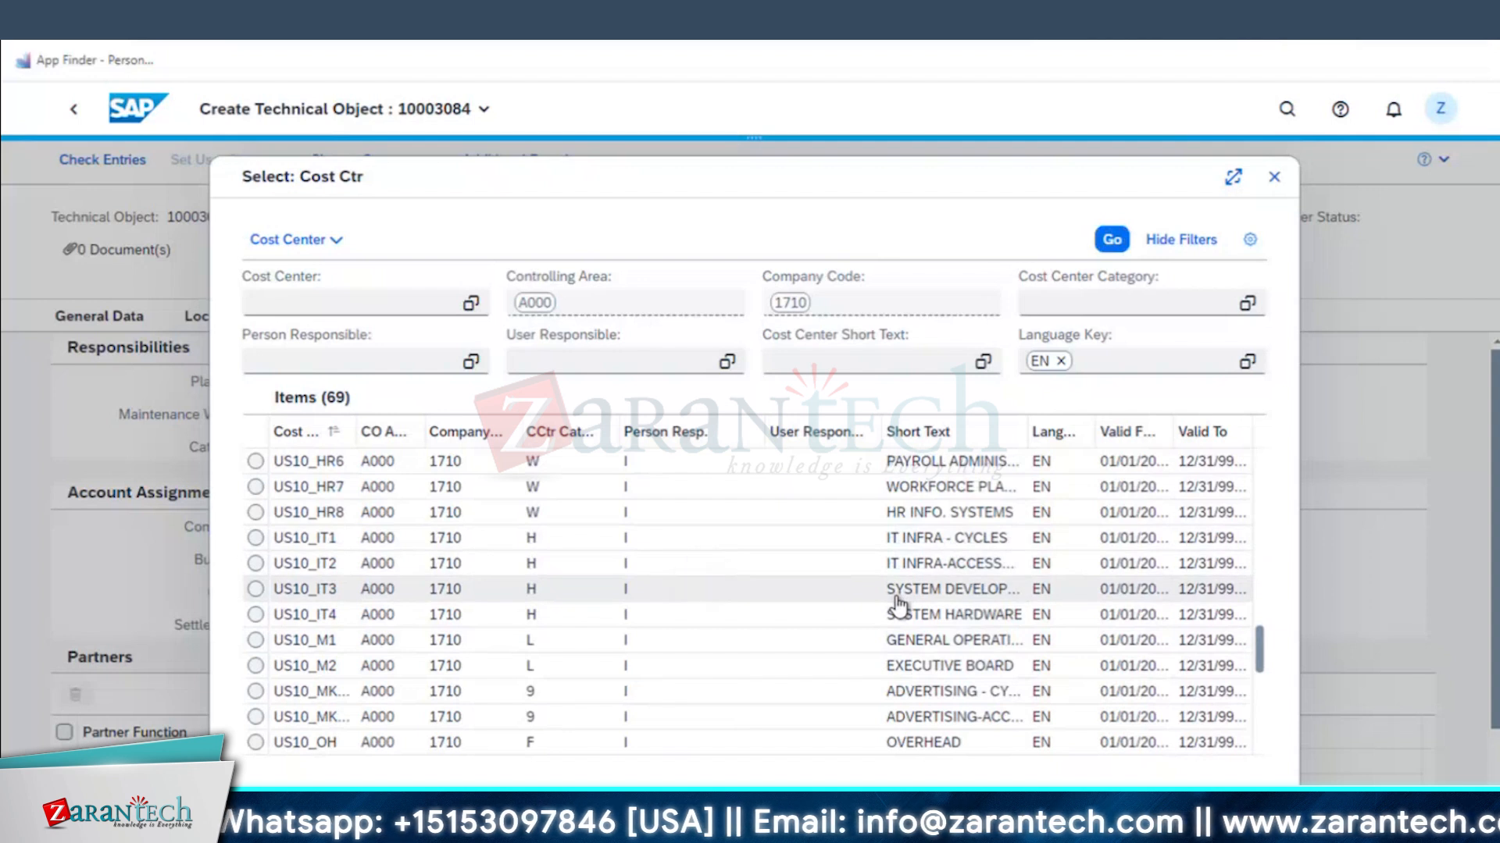
scroll(898, 606, up, 4)
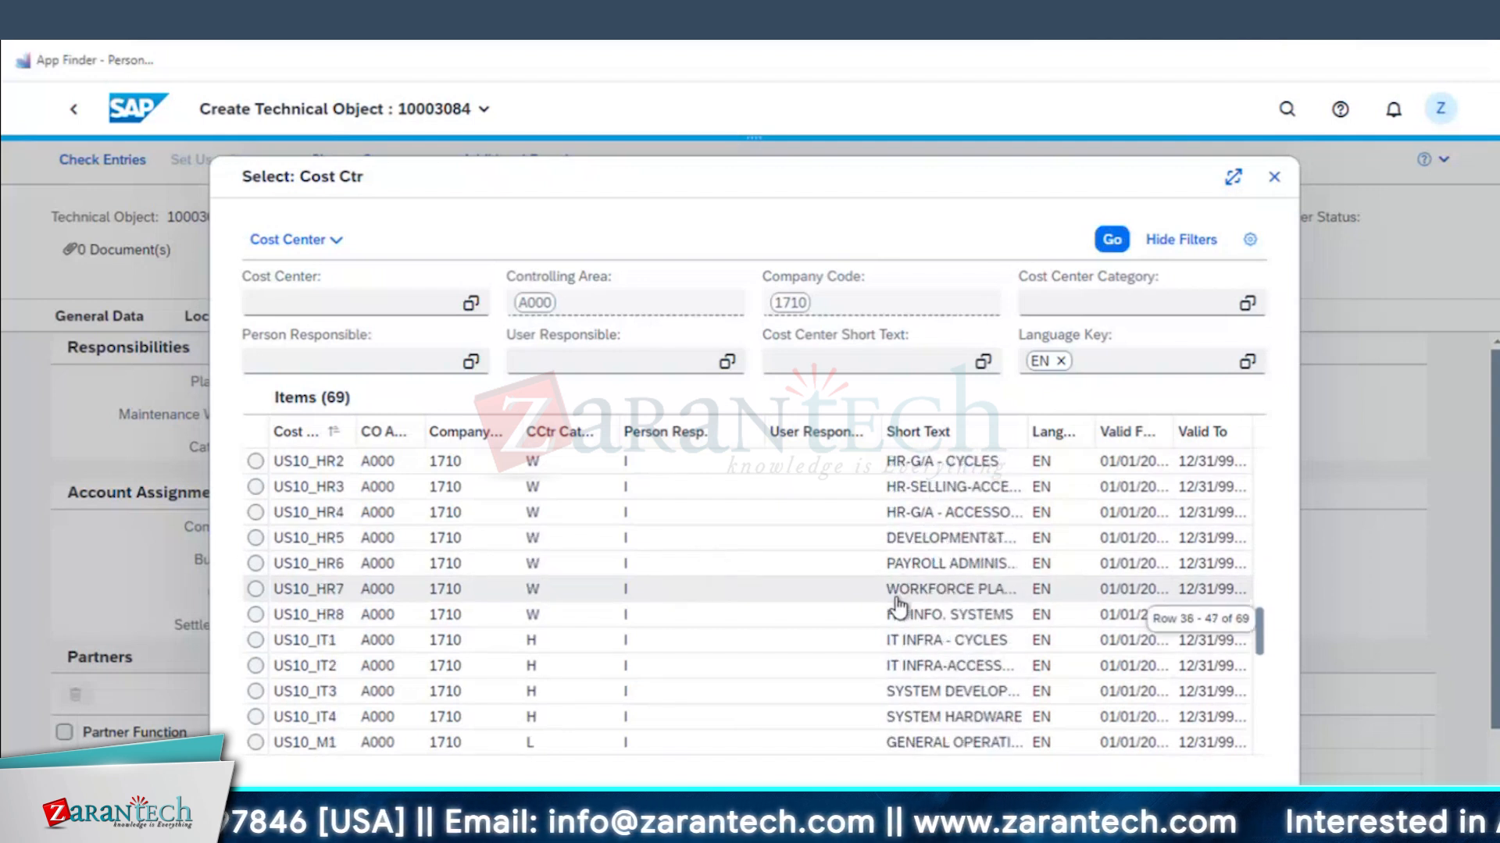
scroll(898, 605, down, 5)
scroll(898, 605, up, 2)
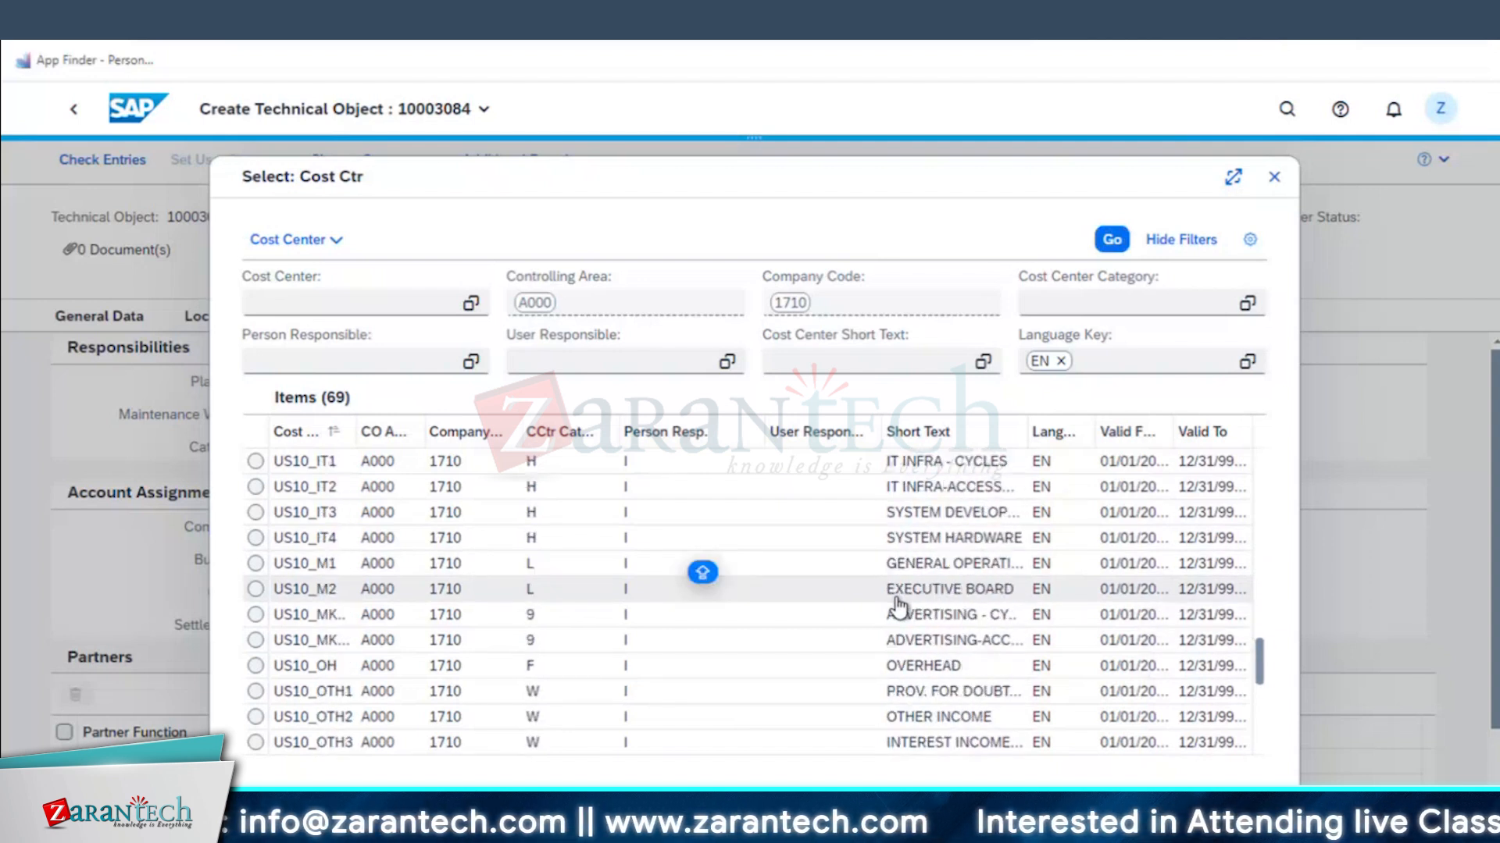
scroll(898, 607, up, 3)
scroll(896, 610, up, 2)
scroll(895, 614, up, 3)
scroll(896, 617, down, 8)
scroll(895, 618, up, 8)
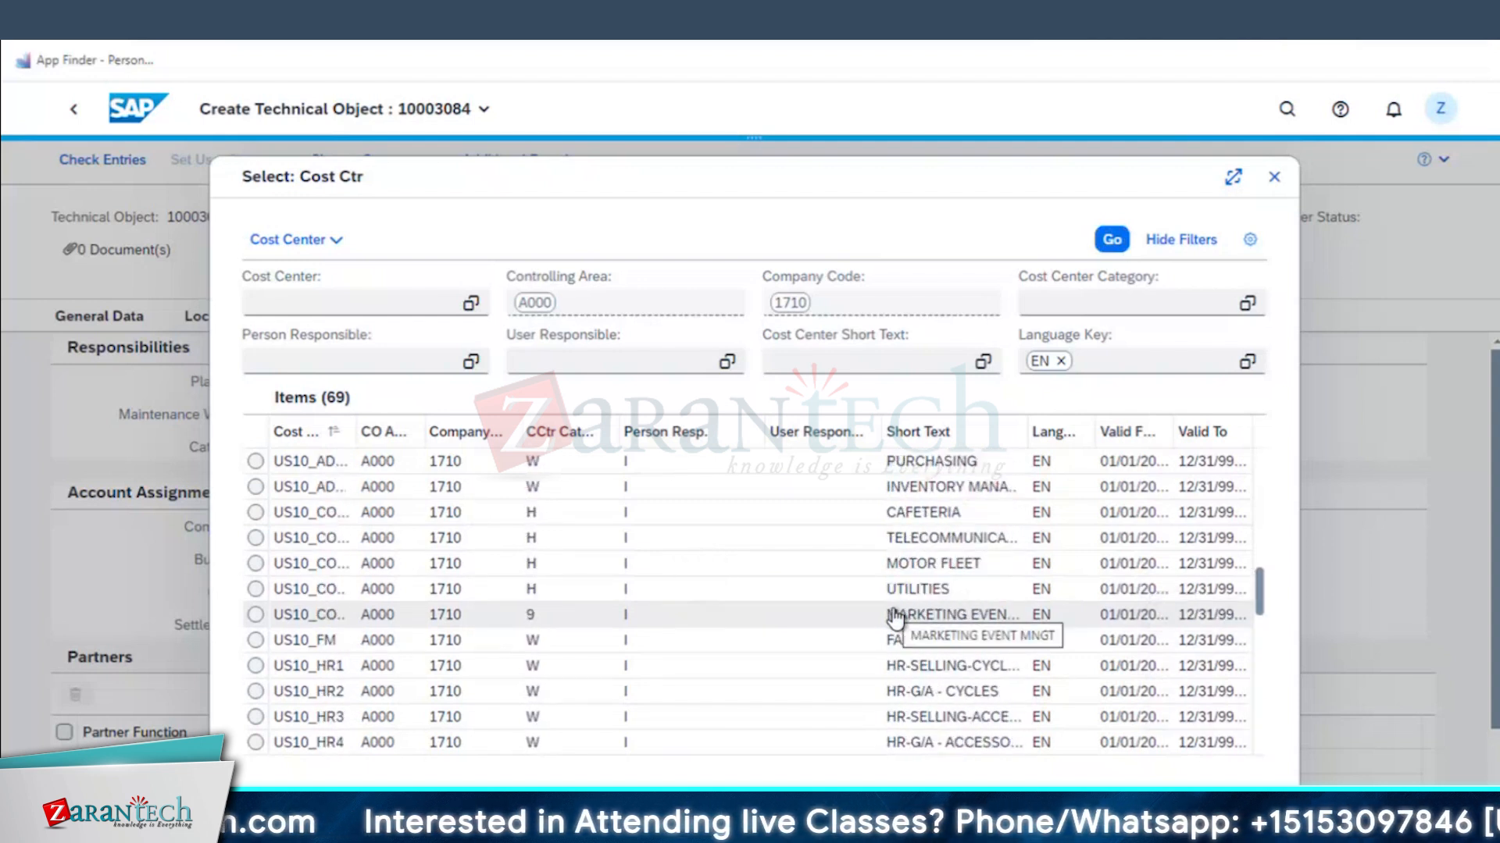
scroll(895, 619, up, 5)
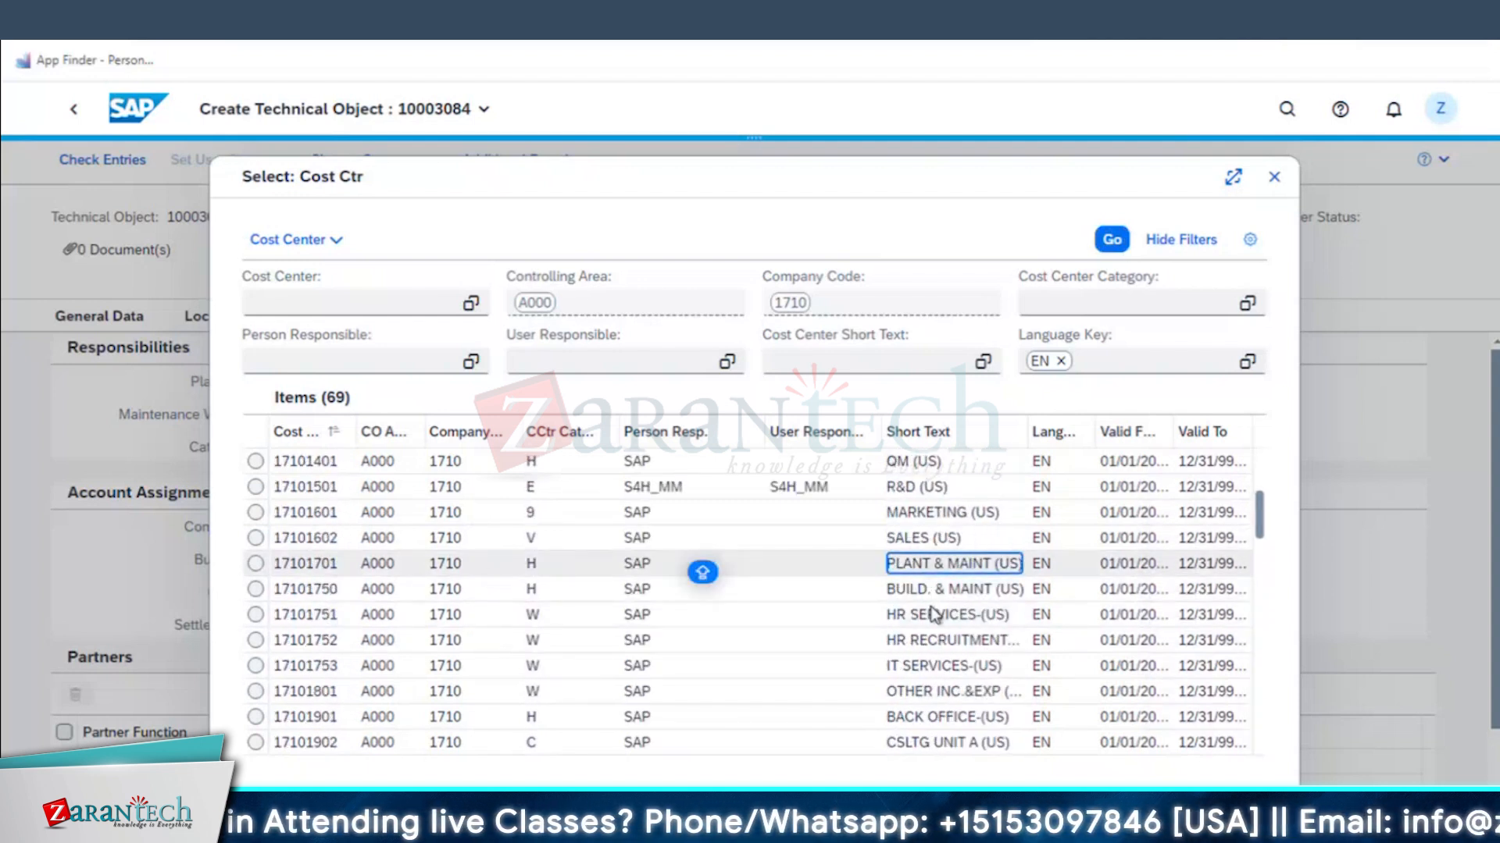
click(945, 564)
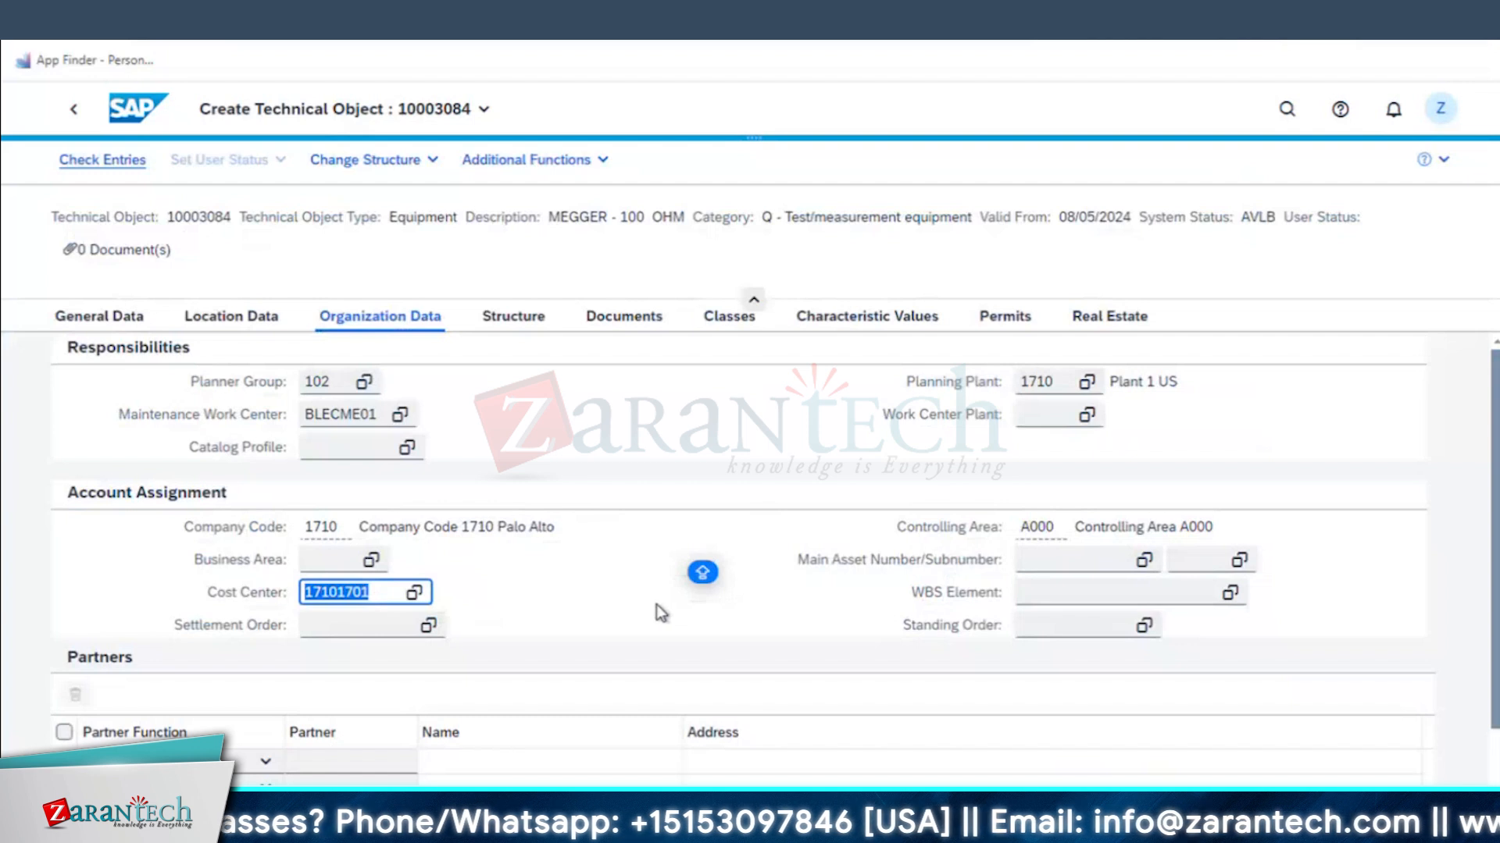
key(Return)
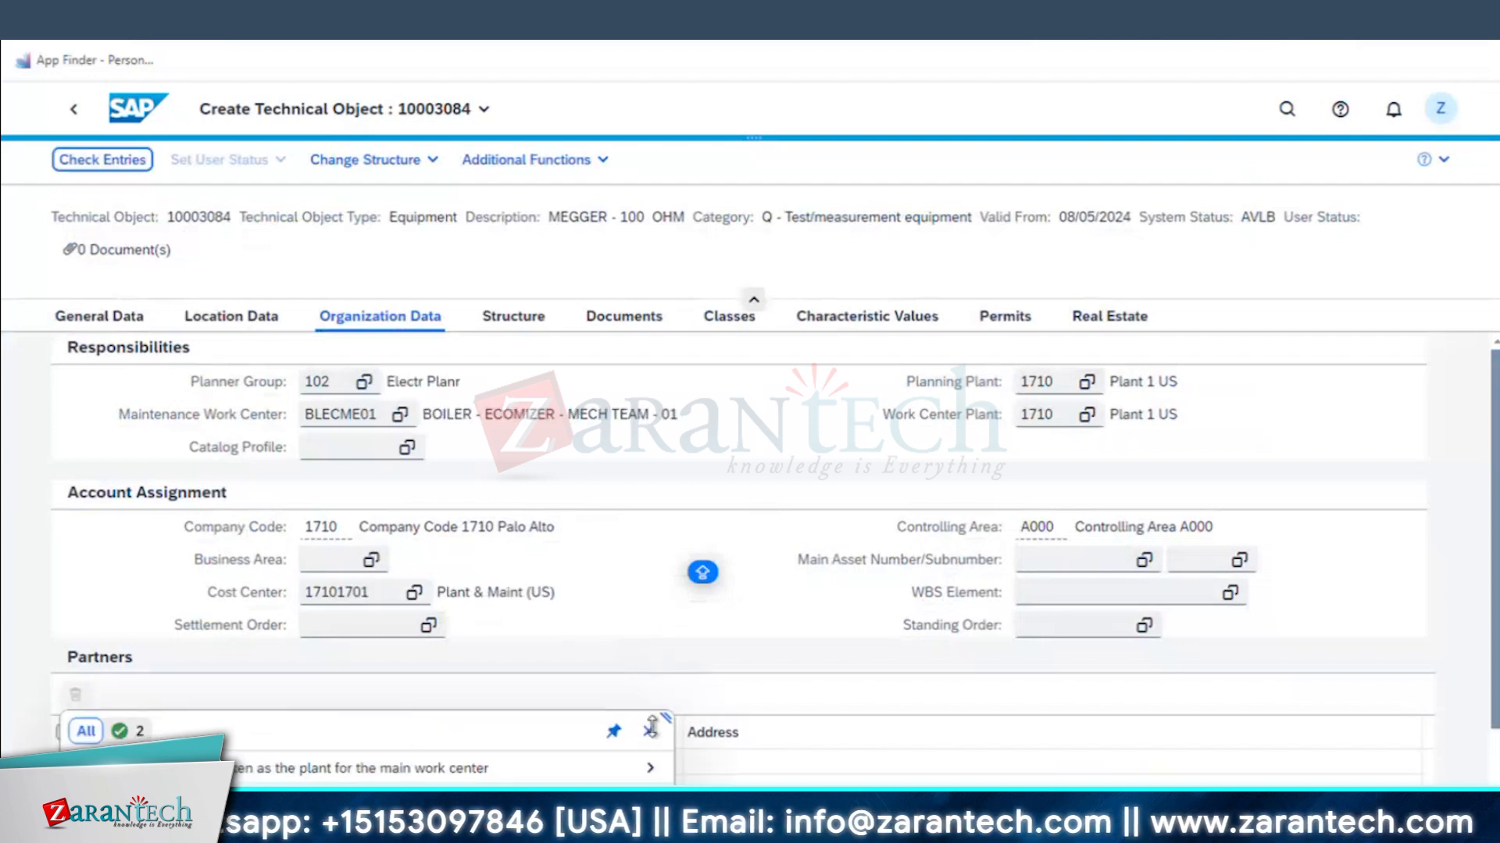
click(640, 570)
- Add a Department resp. partner to the equipment, choosing PnF test Org Unit 1 (50001472) from the partner search
scroll(645, 579, down, 1)
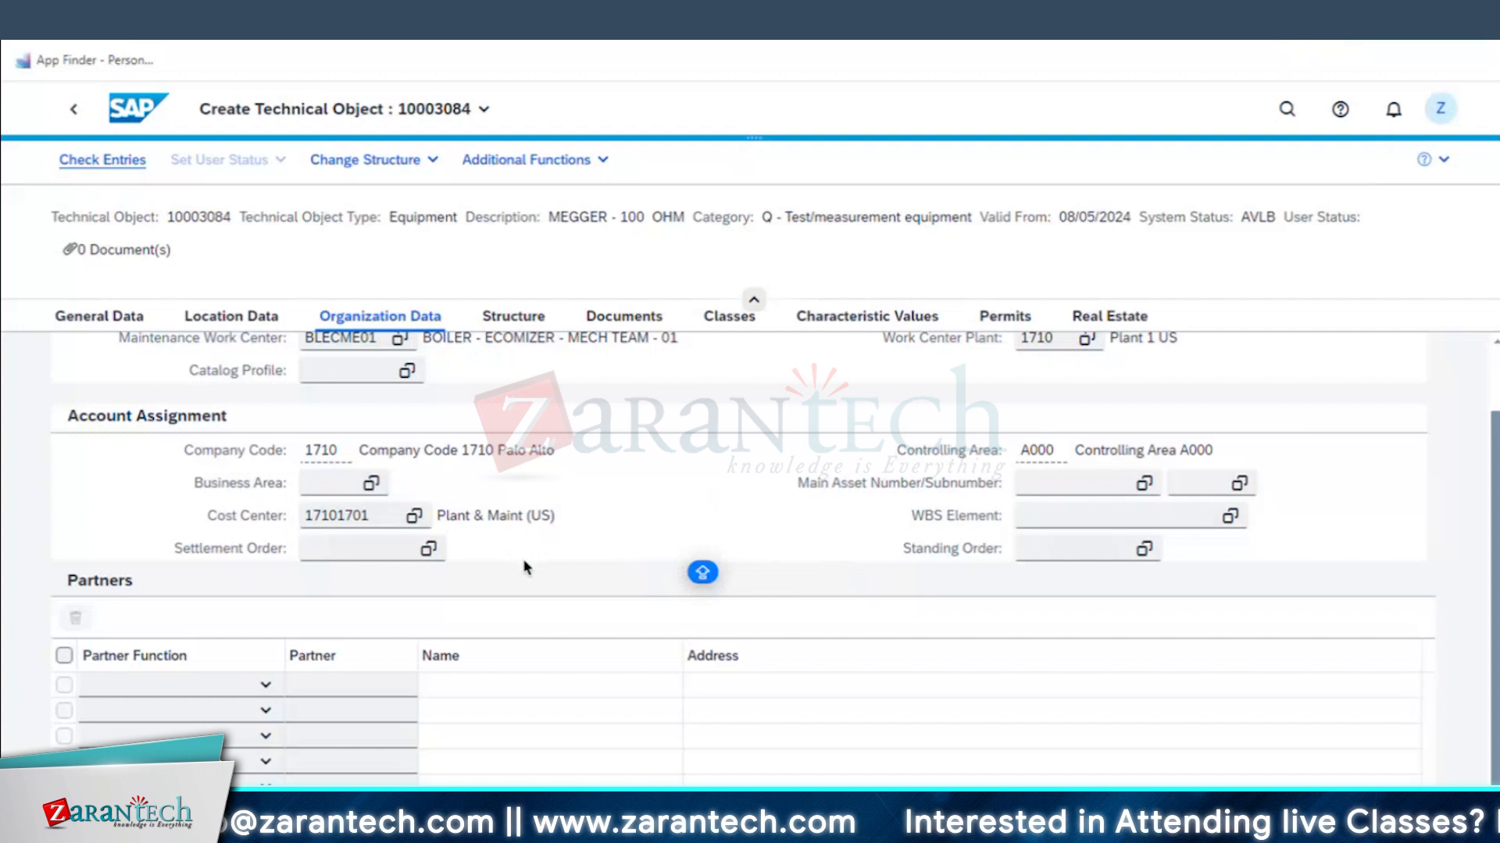
click(260, 688)
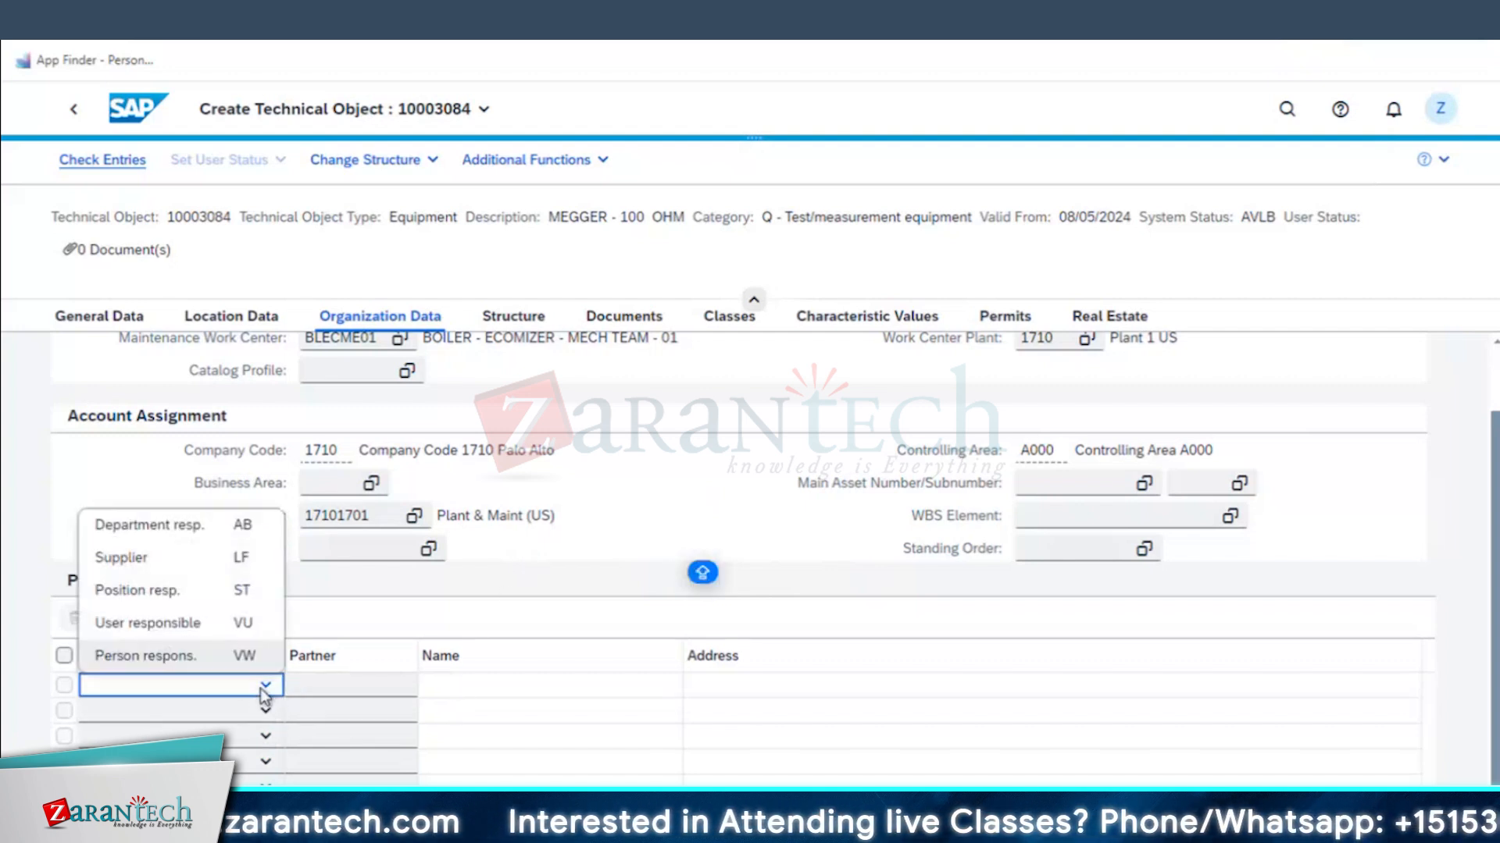
click(173, 526)
click(497, 687)
click(334, 685)
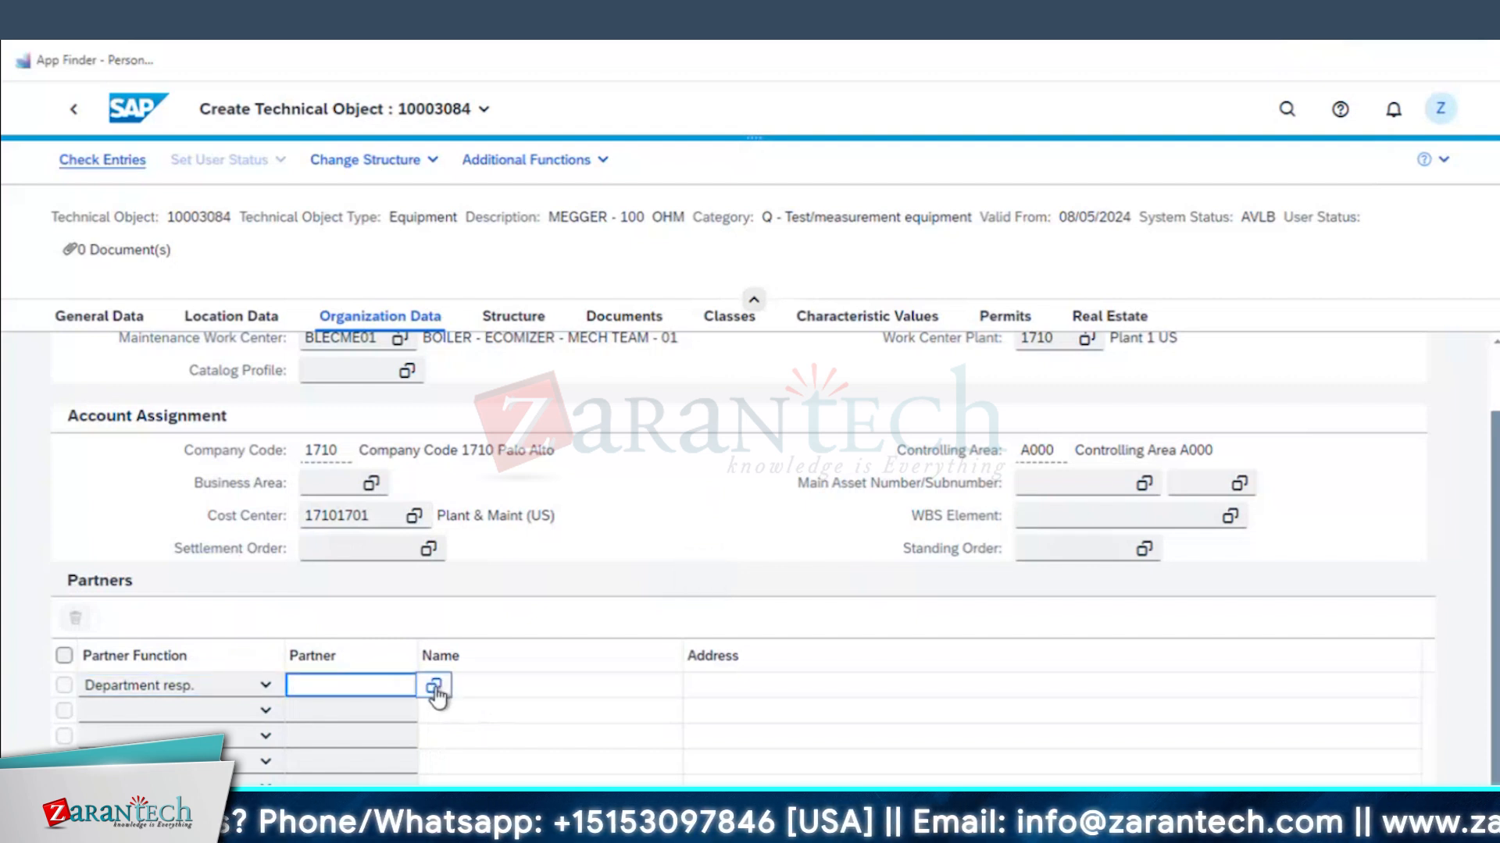
click(433, 688)
click(956, 456)
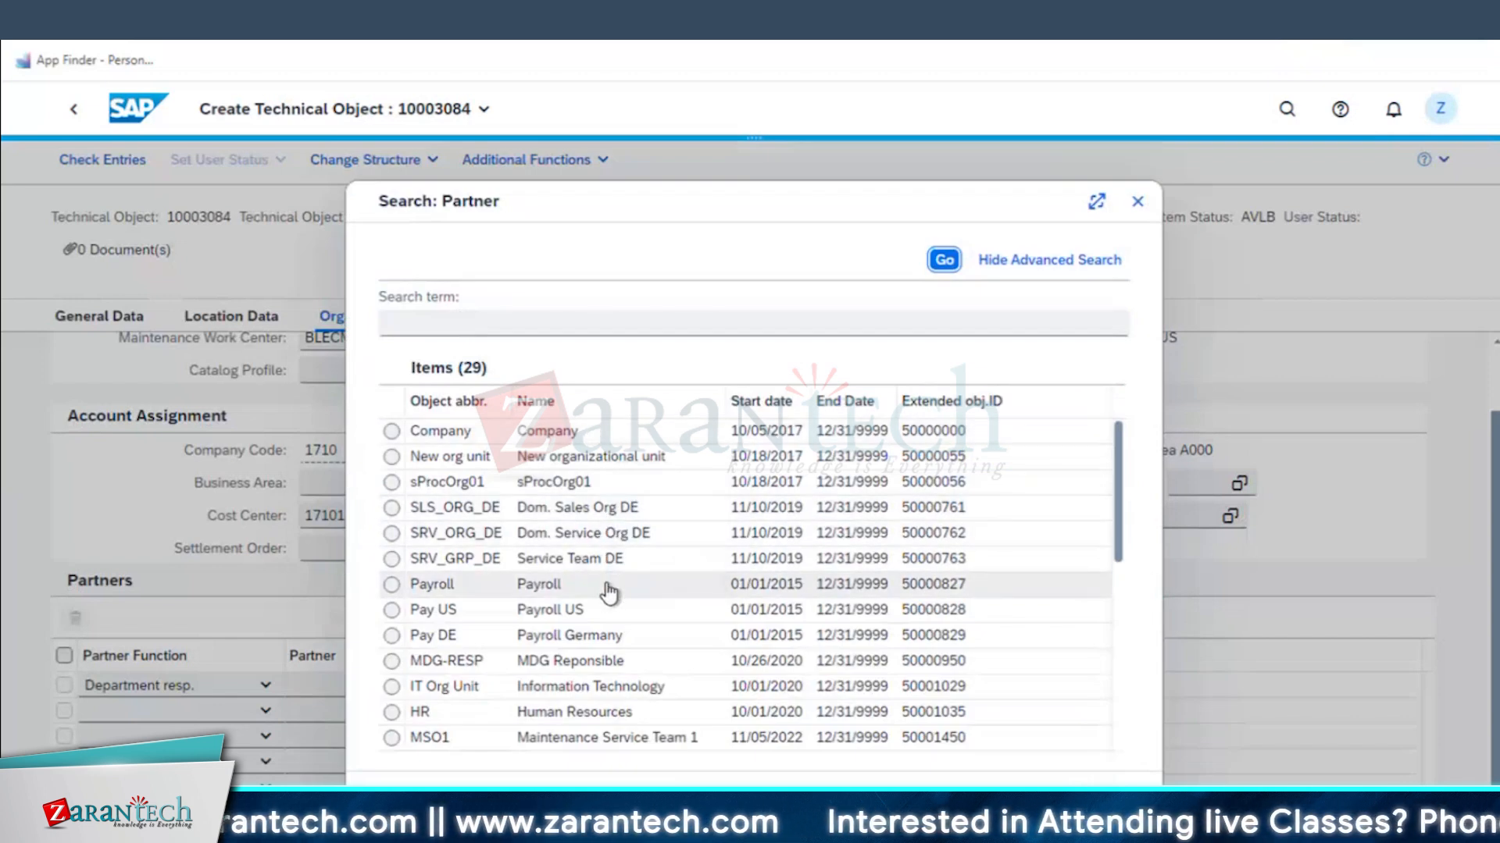
scroll(610, 593, down, 5)
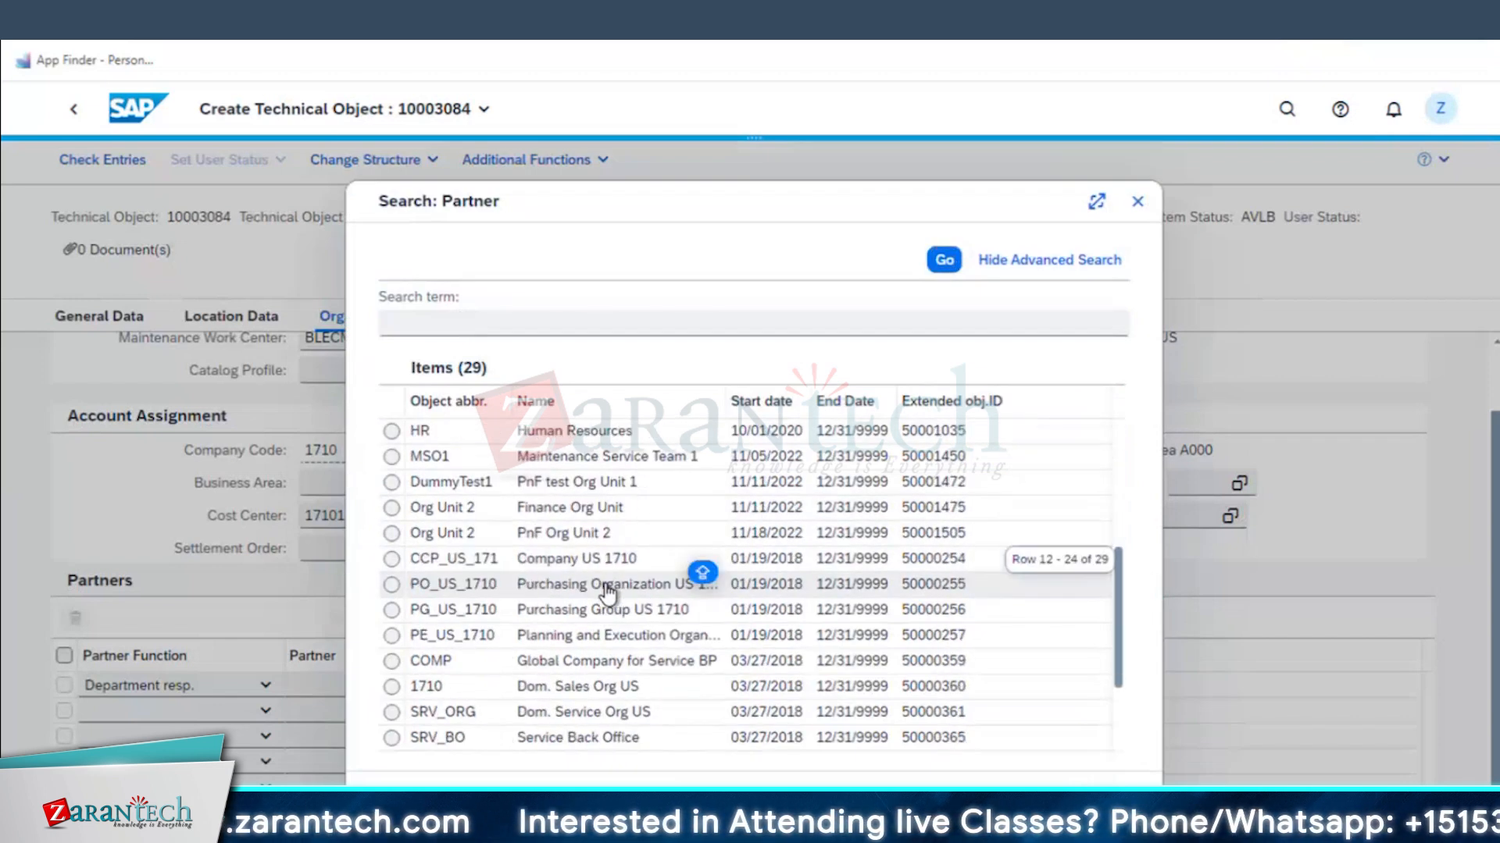
scroll(609, 601, down, 3)
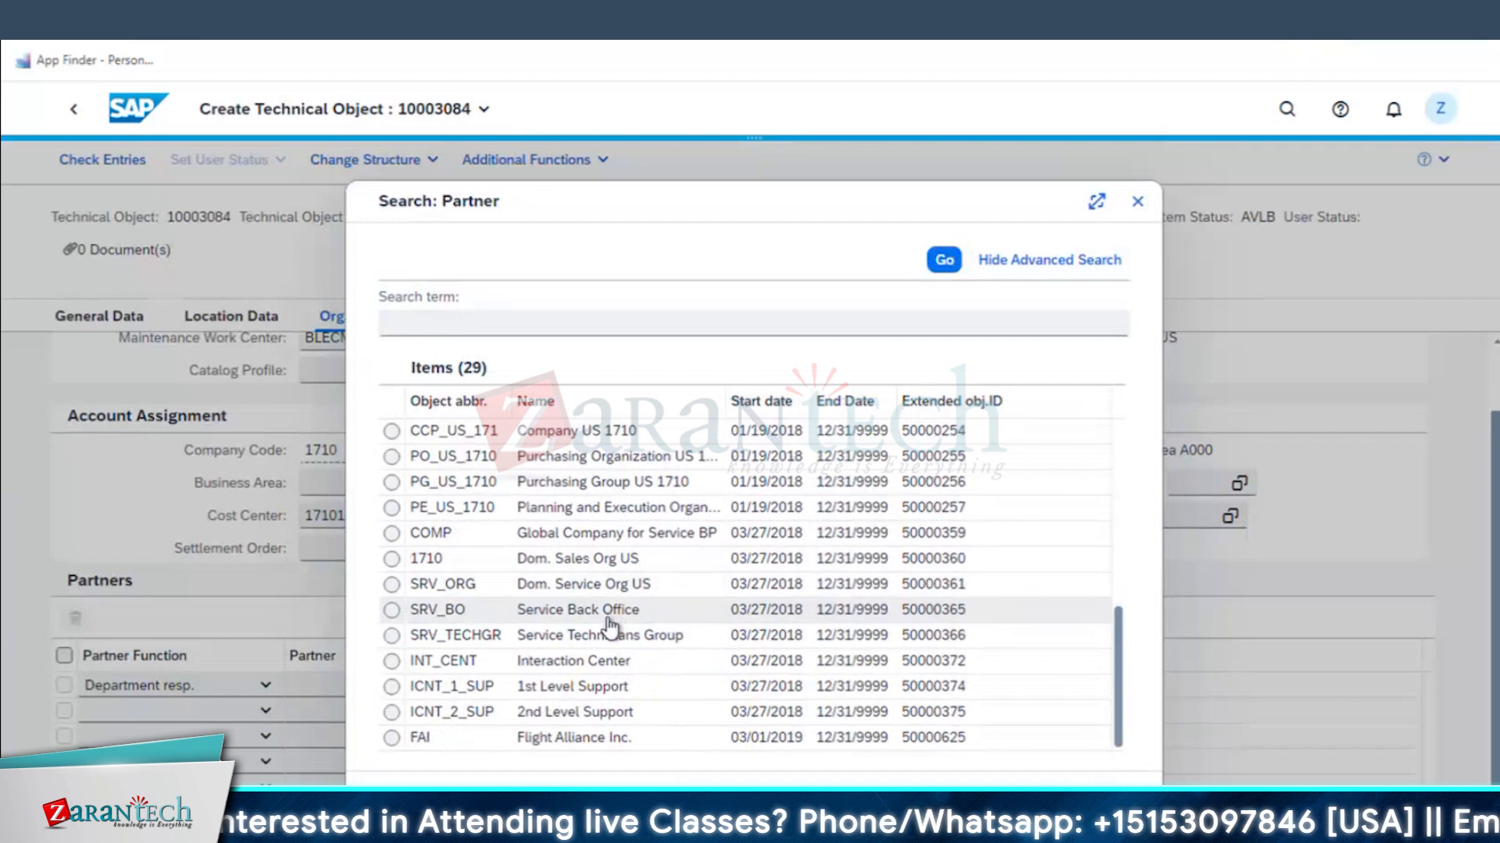
scroll(607, 636, up, 3)
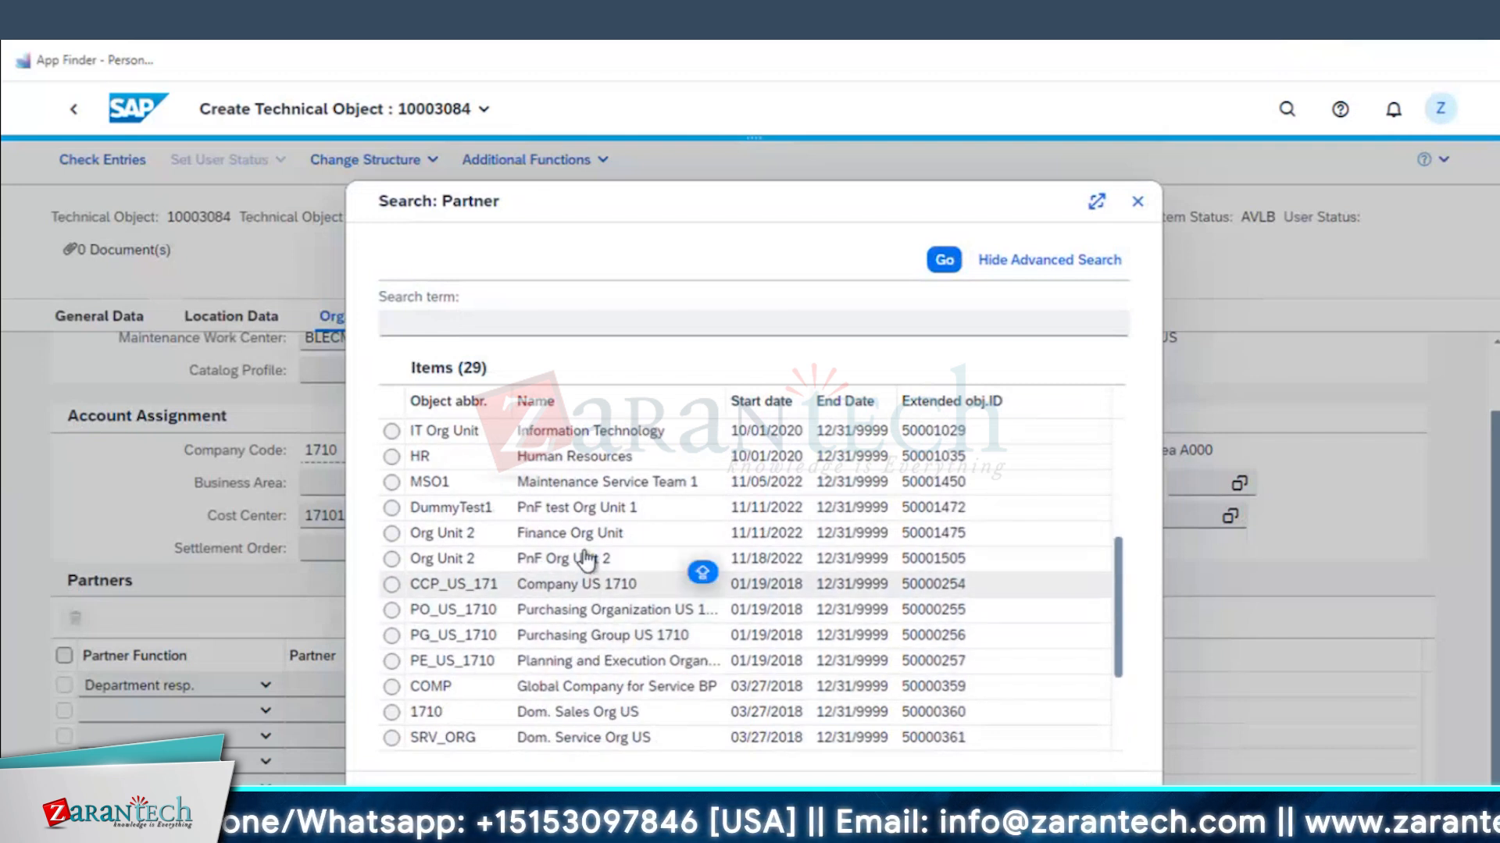
scroll(587, 539, up, 3)
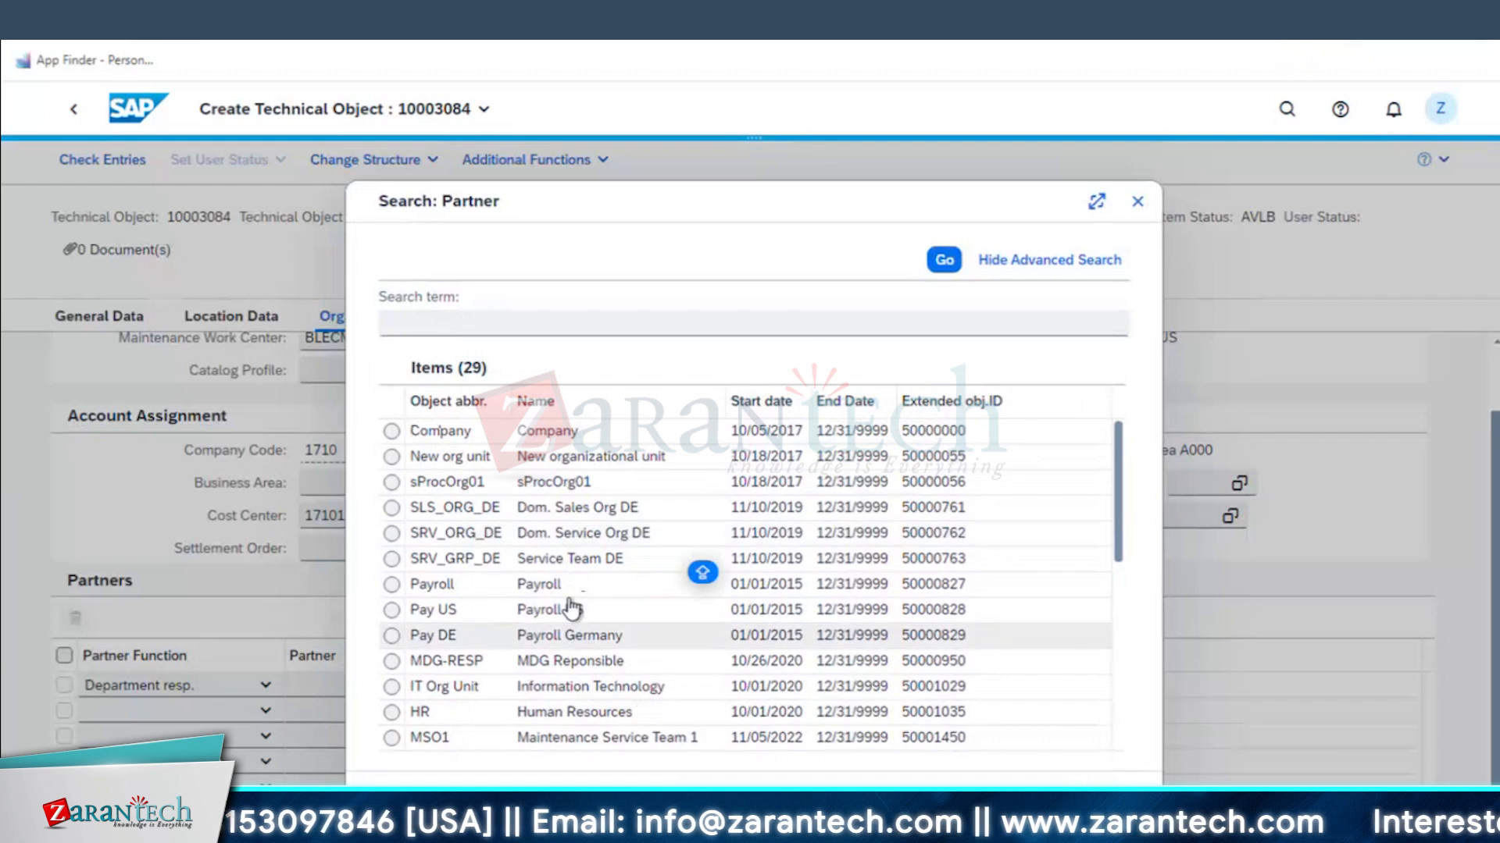
scroll(589, 711, down, 1)
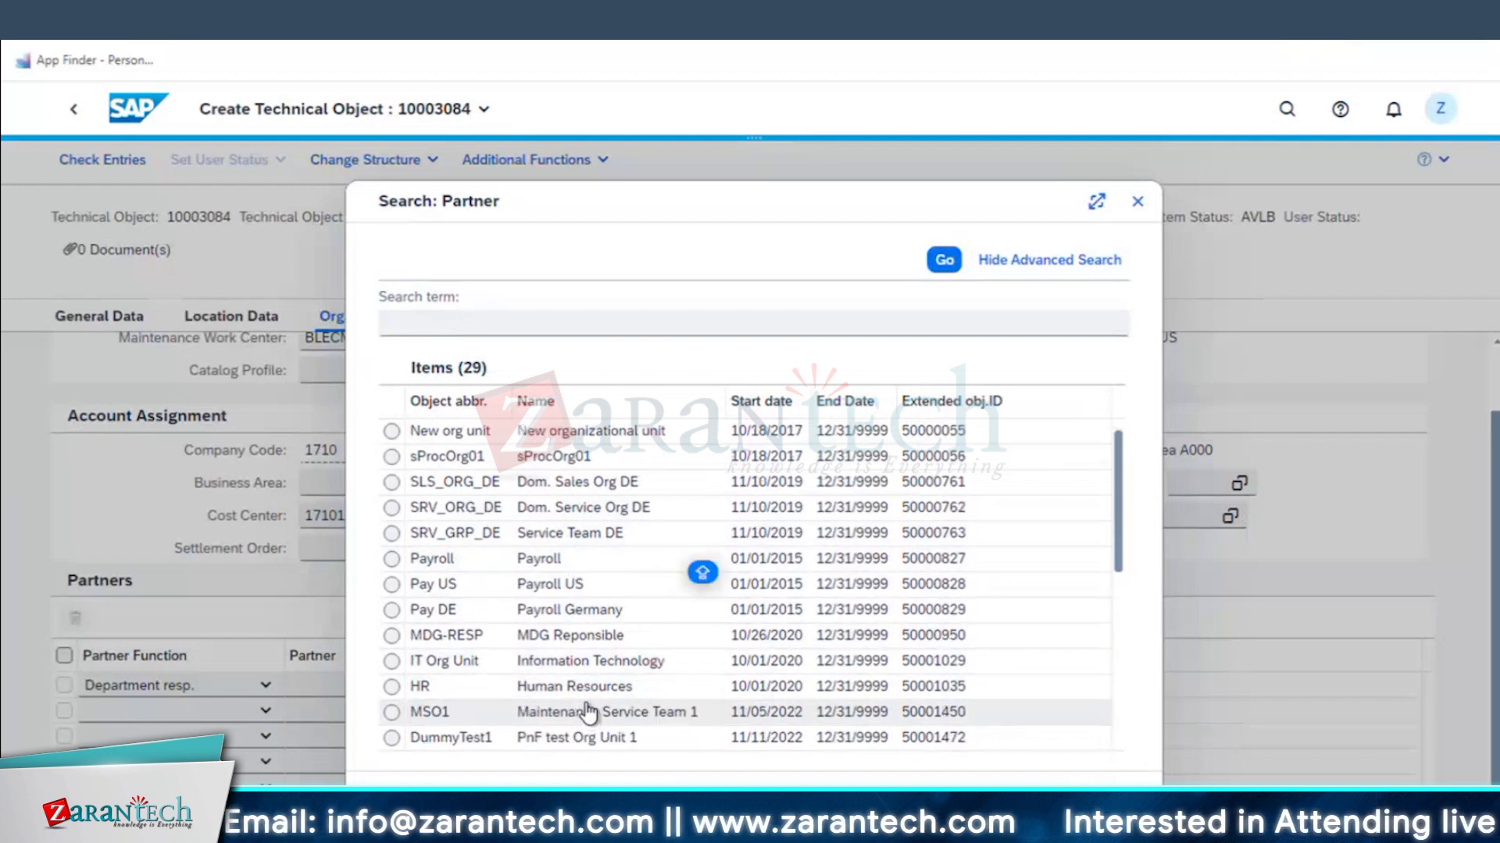
scroll(589, 710, down, 1)
click(579, 712)
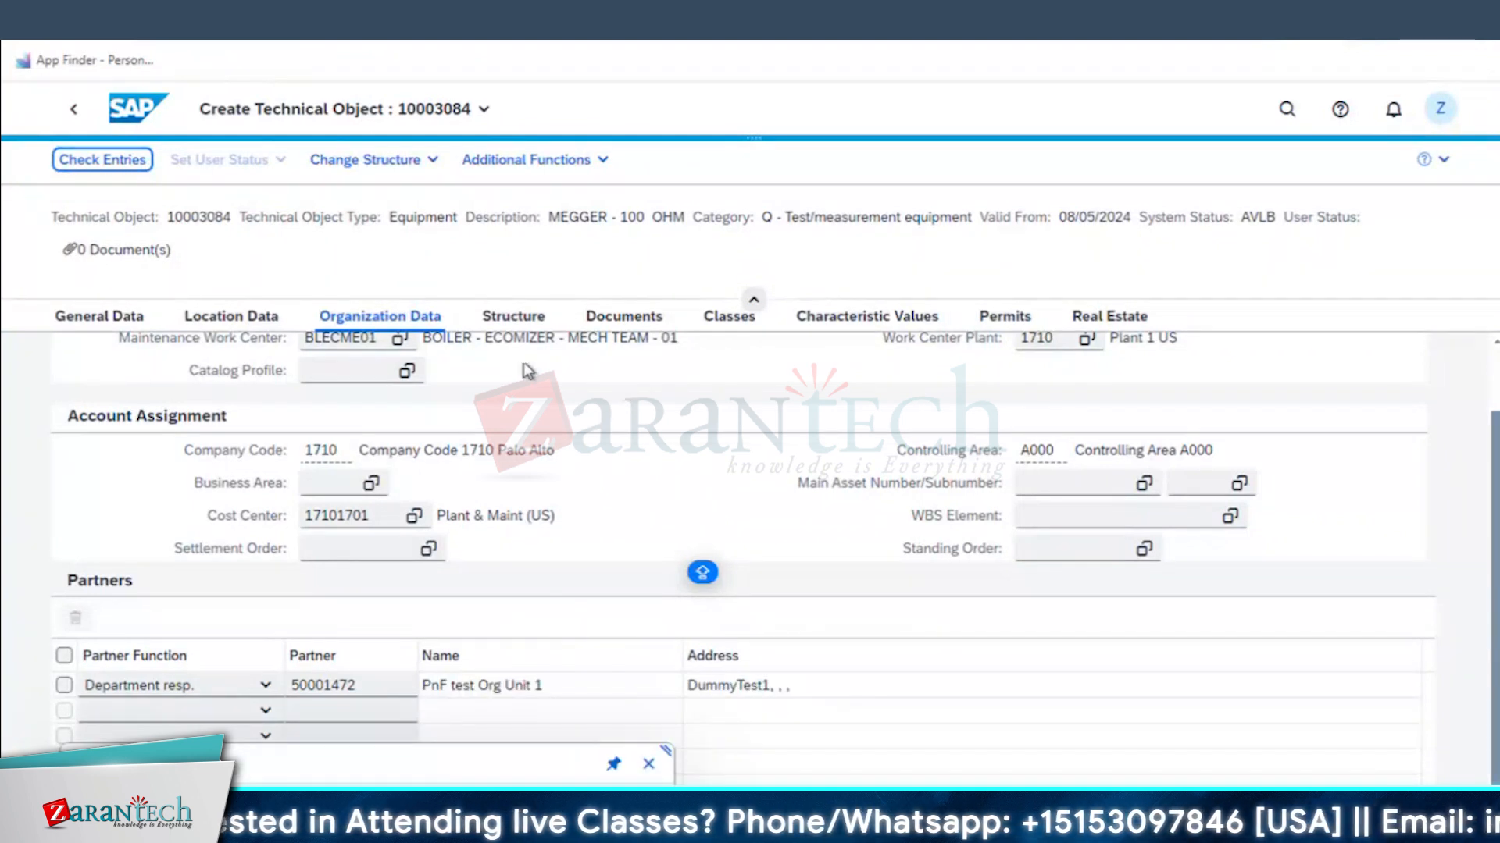
- Enter MEG as the technical ID in the equipment's structure data
click(520, 317)
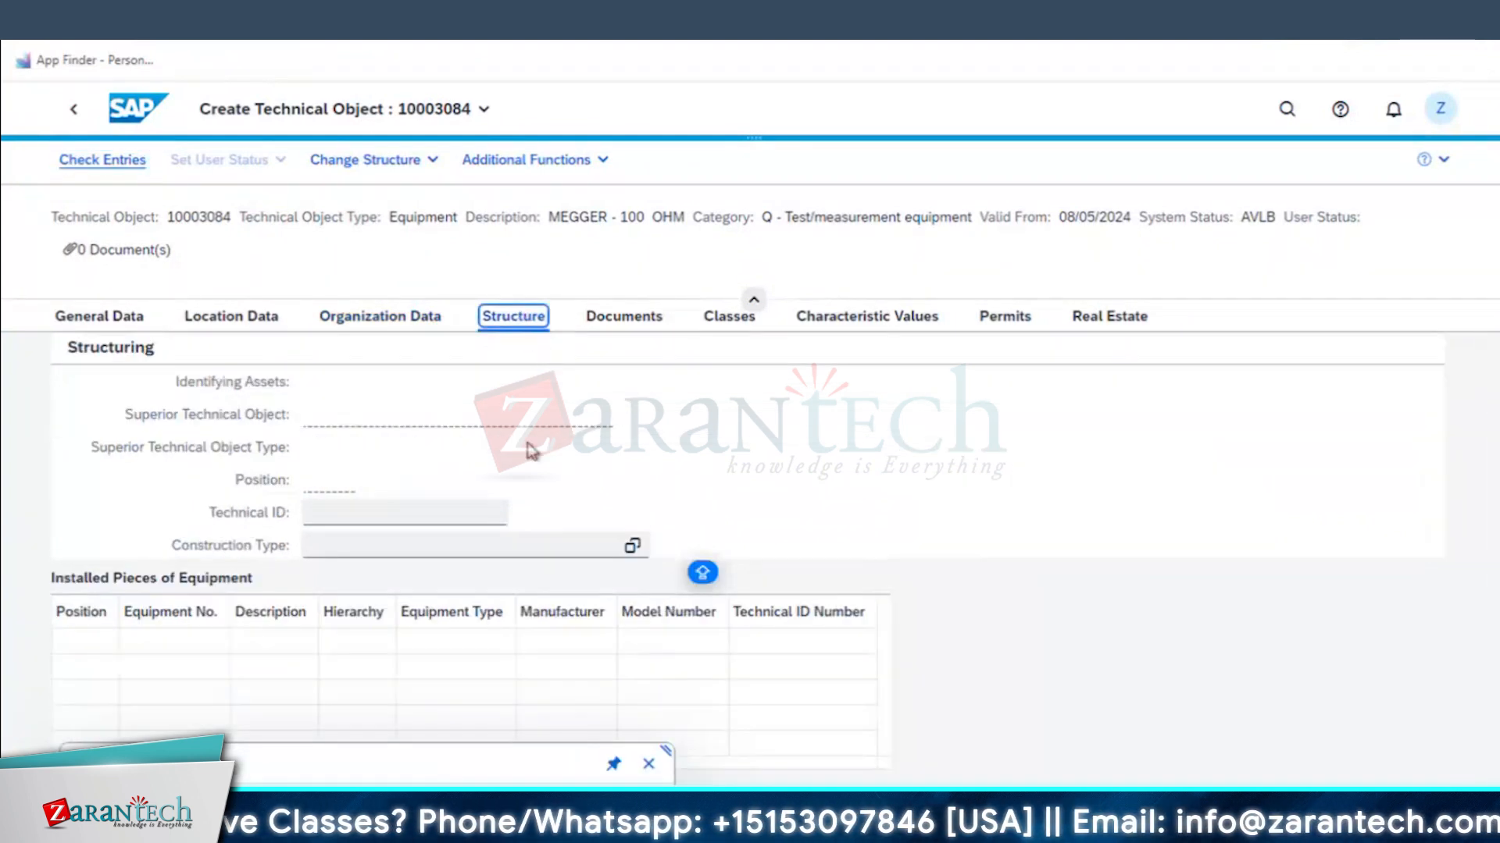
click(345, 512)
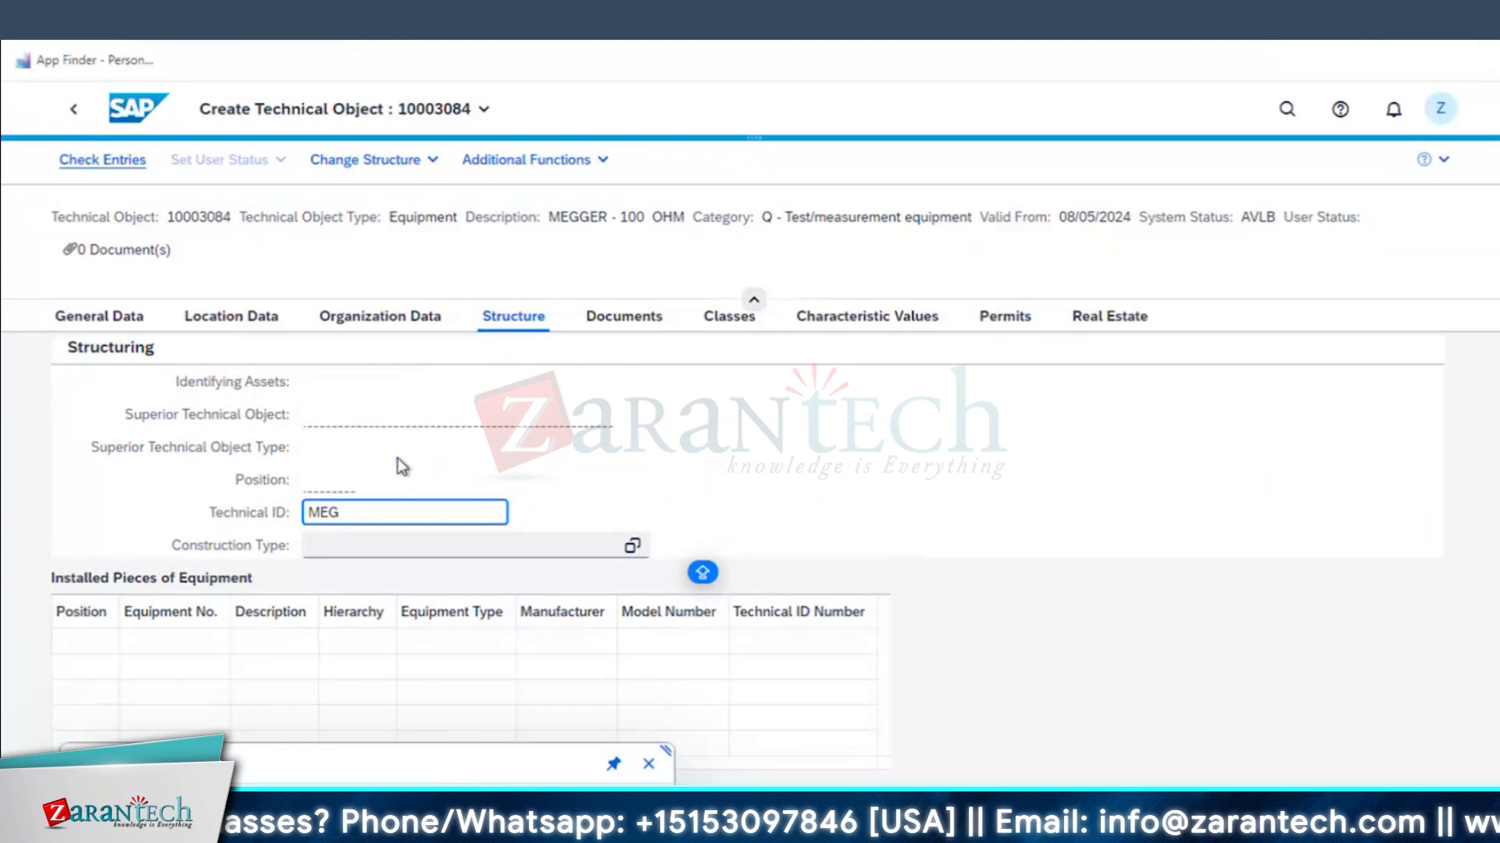
- Review the equipment's document and class assignments and save the equipment
click(624, 322)
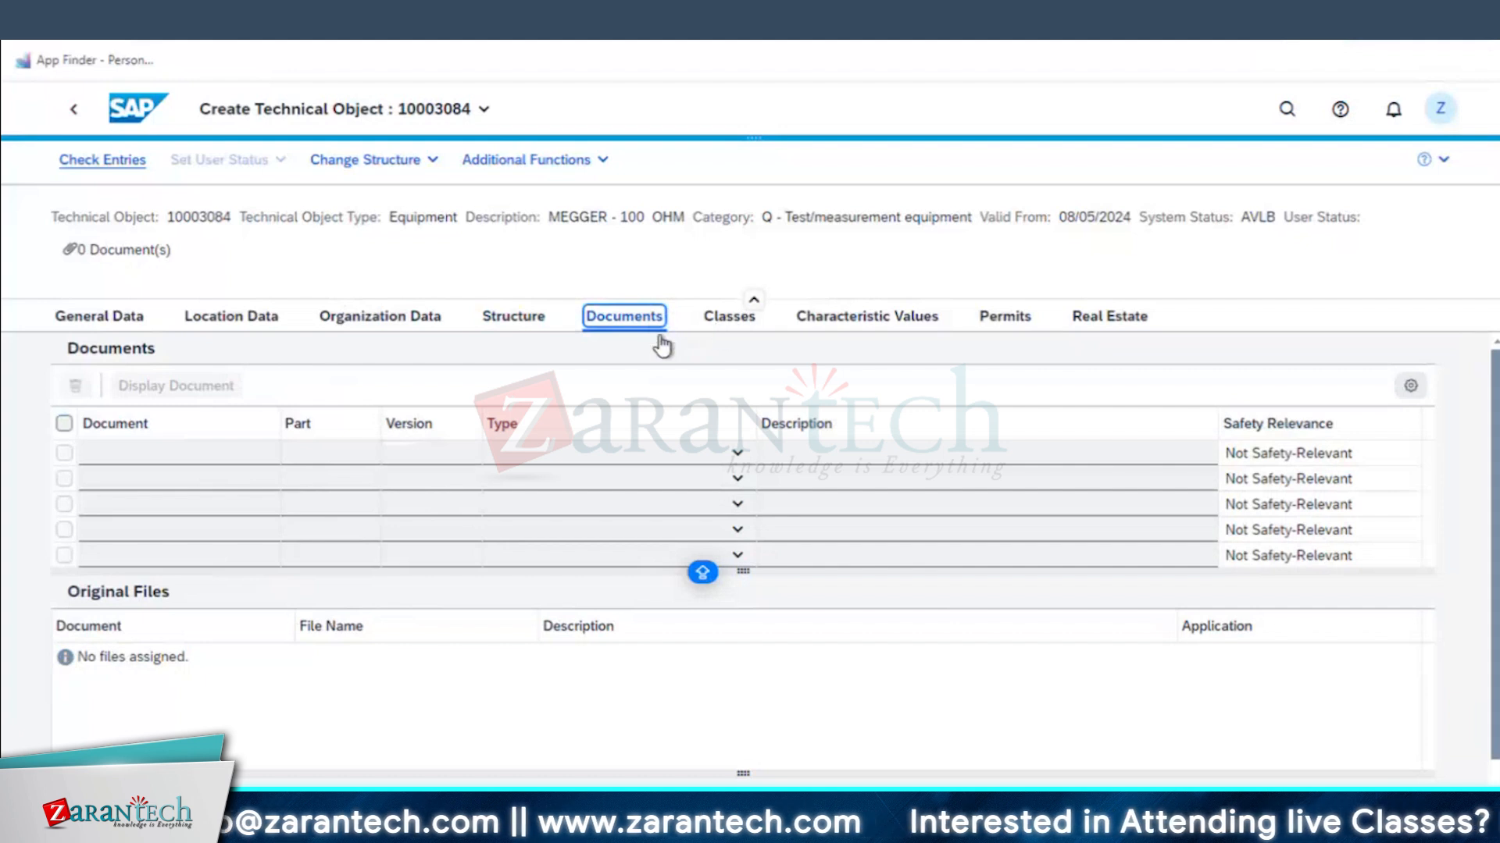
click(191, 455)
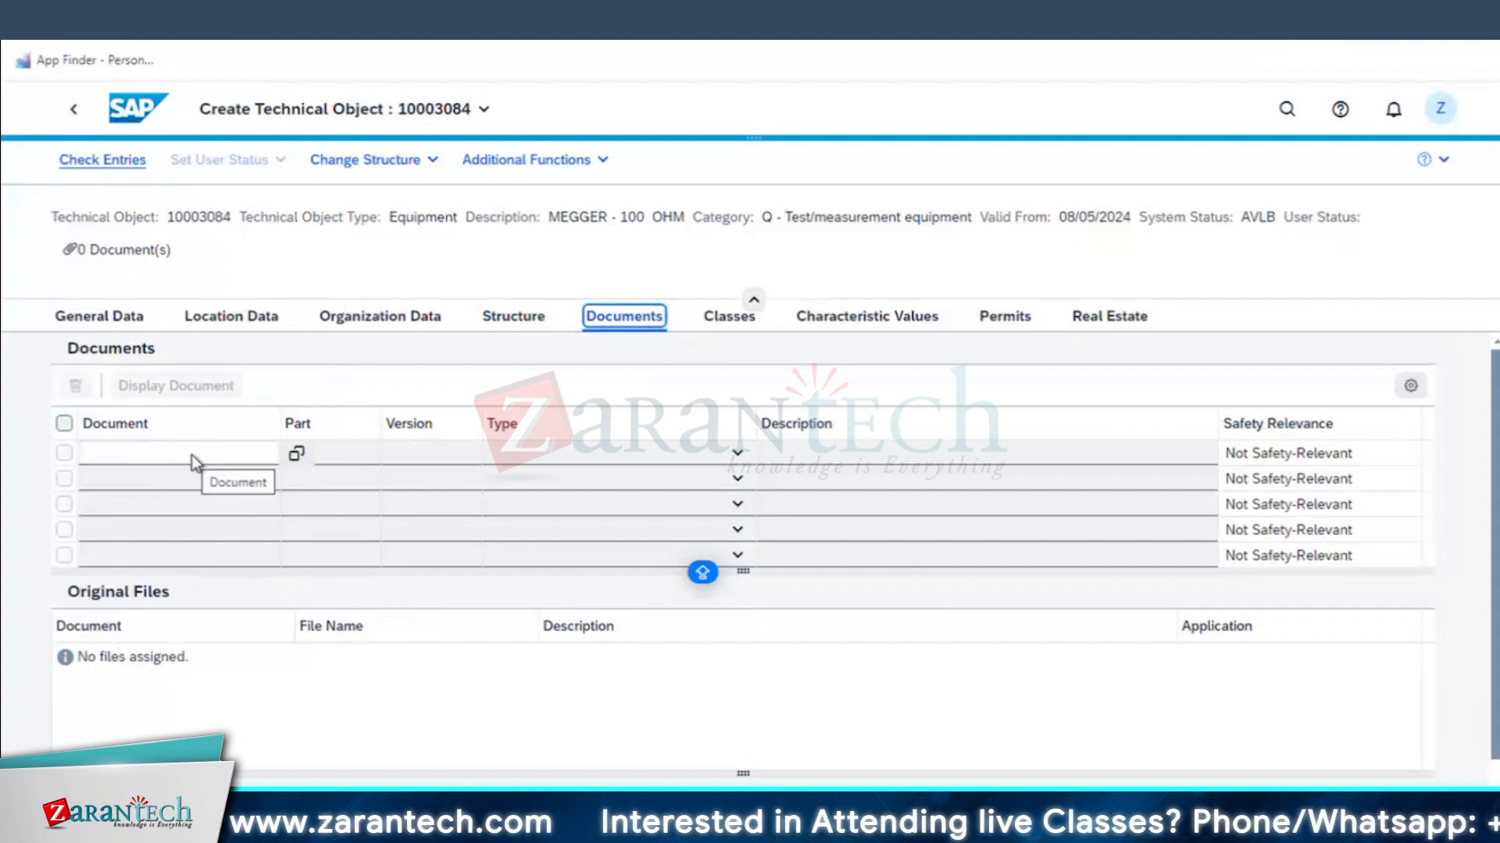
click(715, 326)
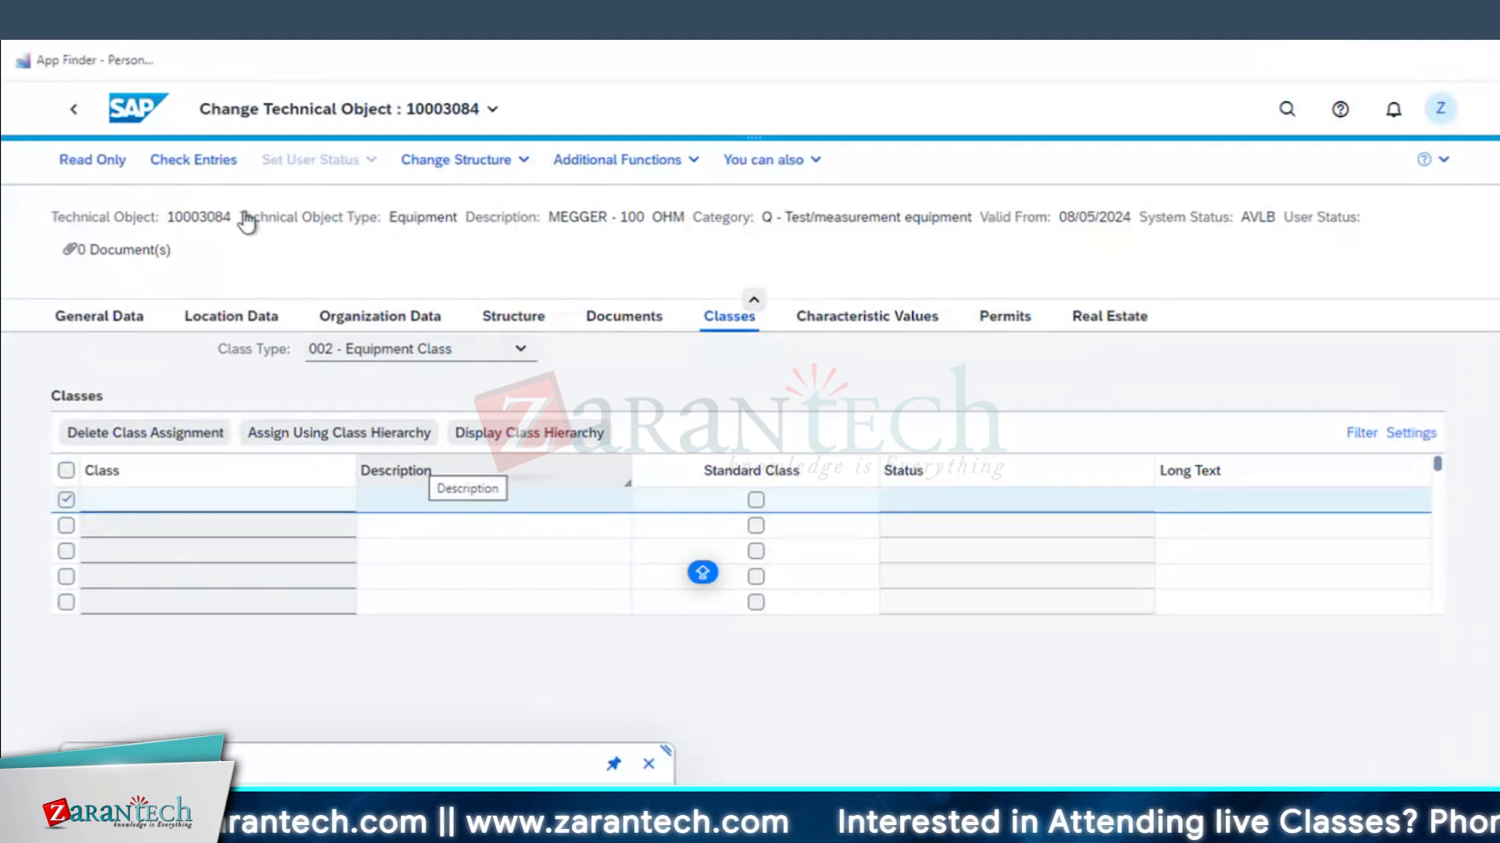
click(648, 764)
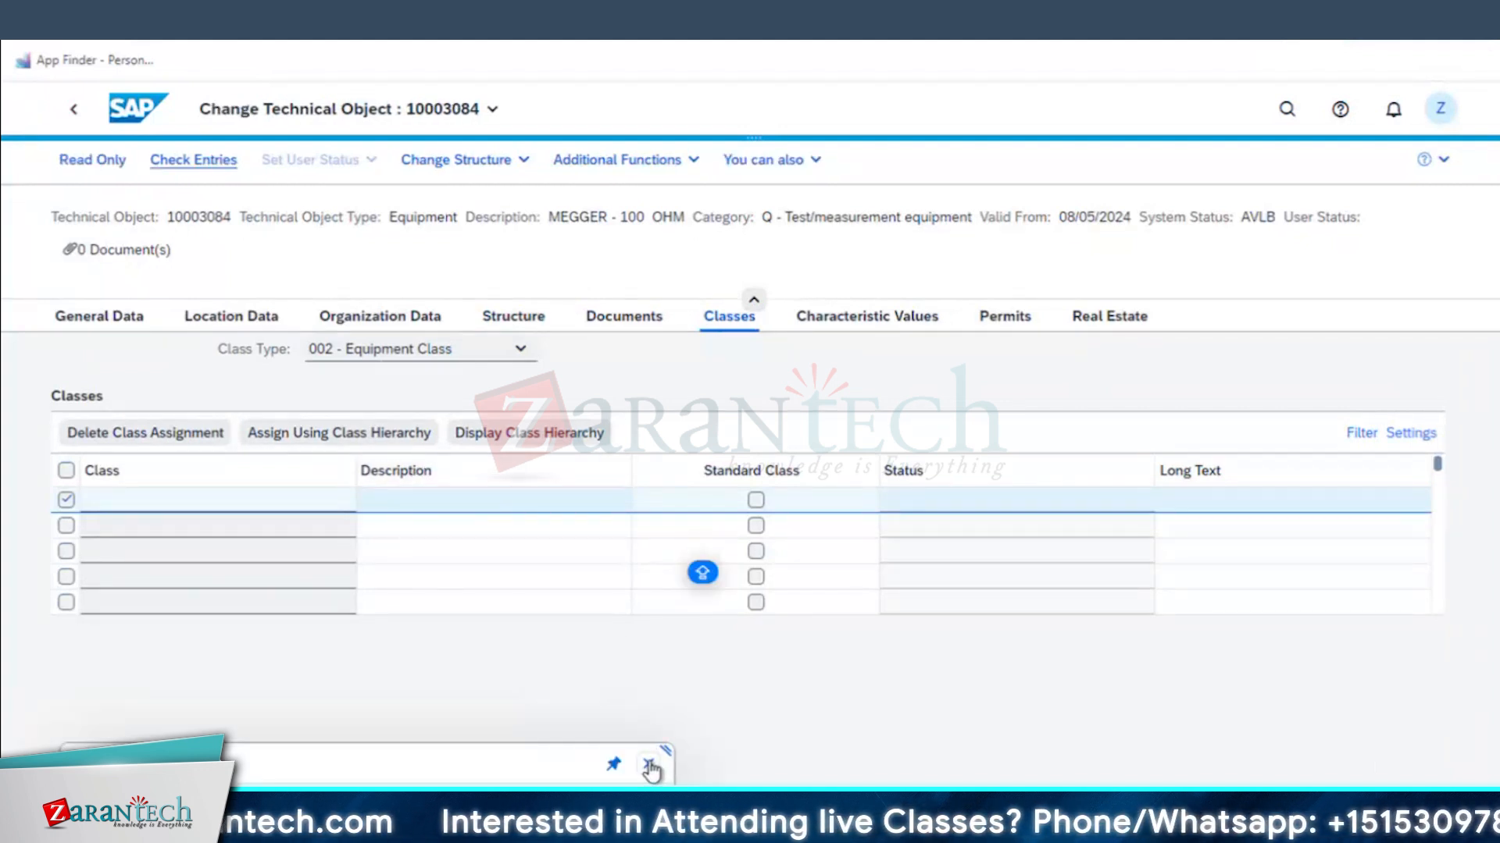
- Return to the home page and locate the Create master insp. characteristic app in the INSPECTION ROUND group
click(79, 118)
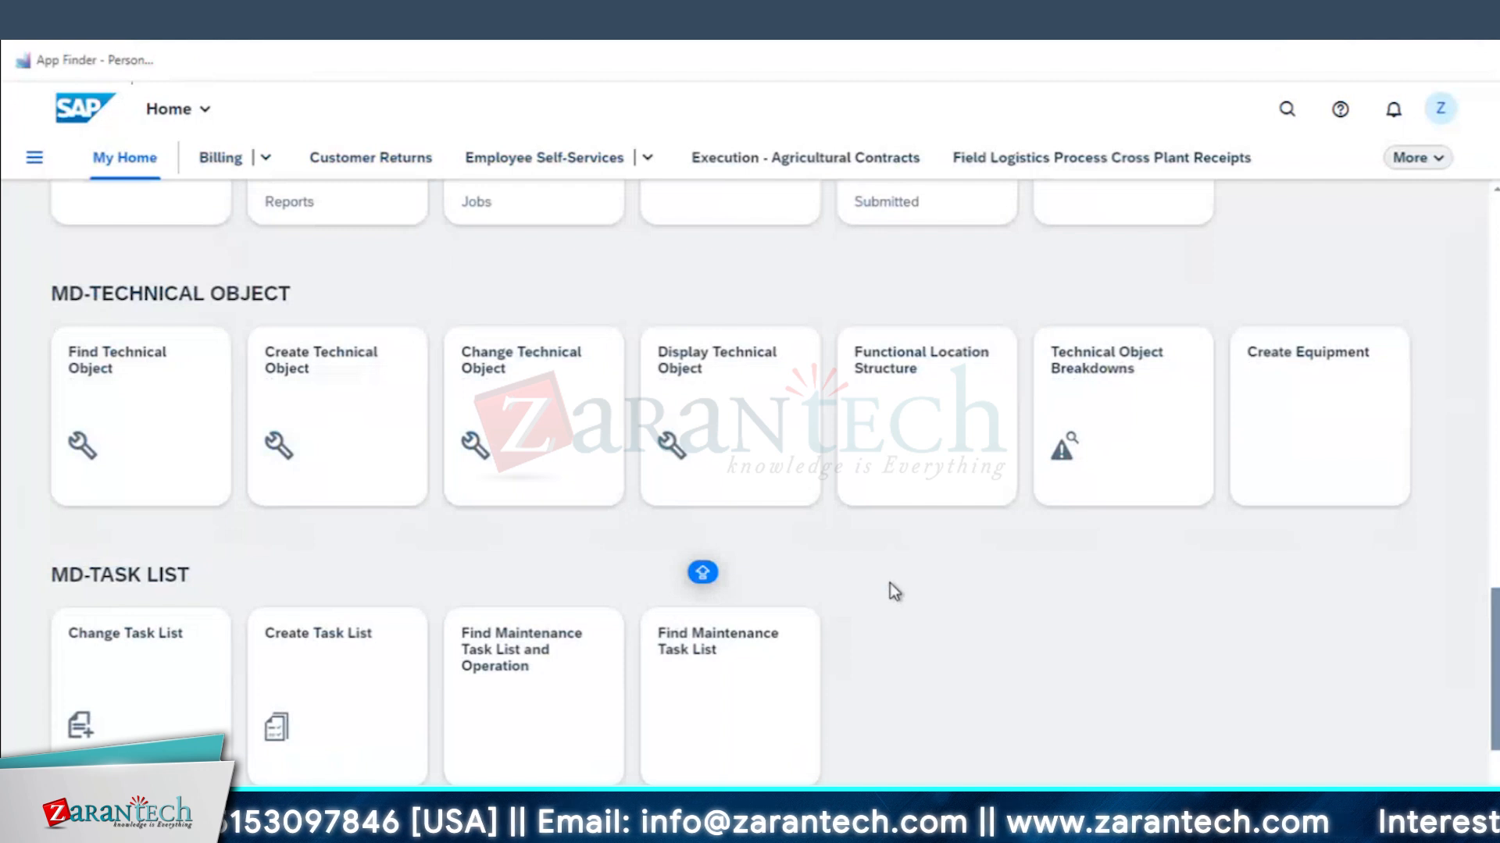
scroll(891, 592, up, 1)
scroll(891, 595, up, 2)
scroll(892, 596, down, 7)
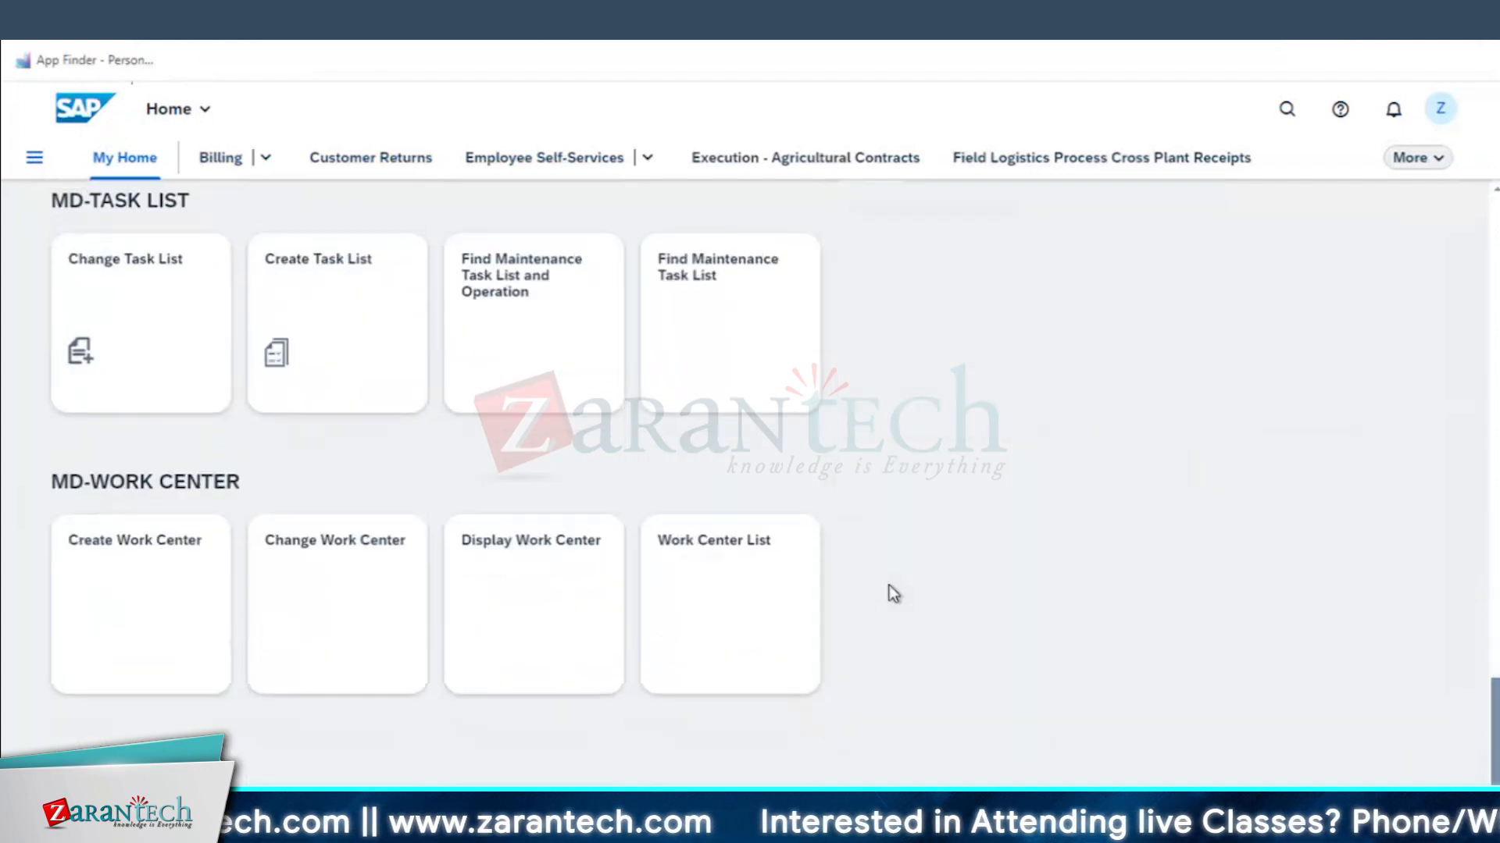
scroll(893, 594, up, 3)
scroll(890, 595, up, 5)
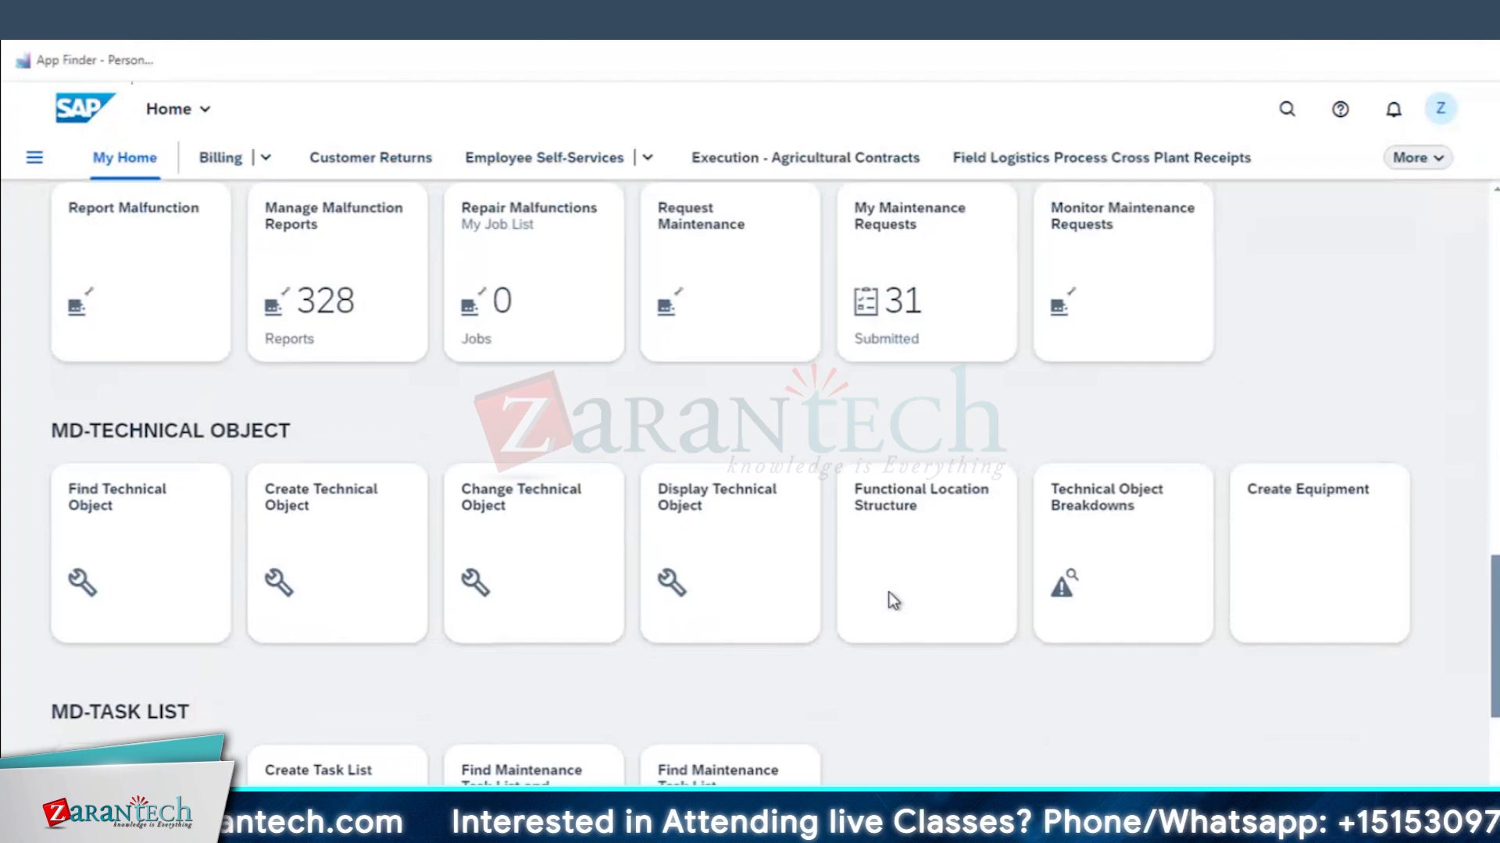
scroll(415, 391, up, 5)
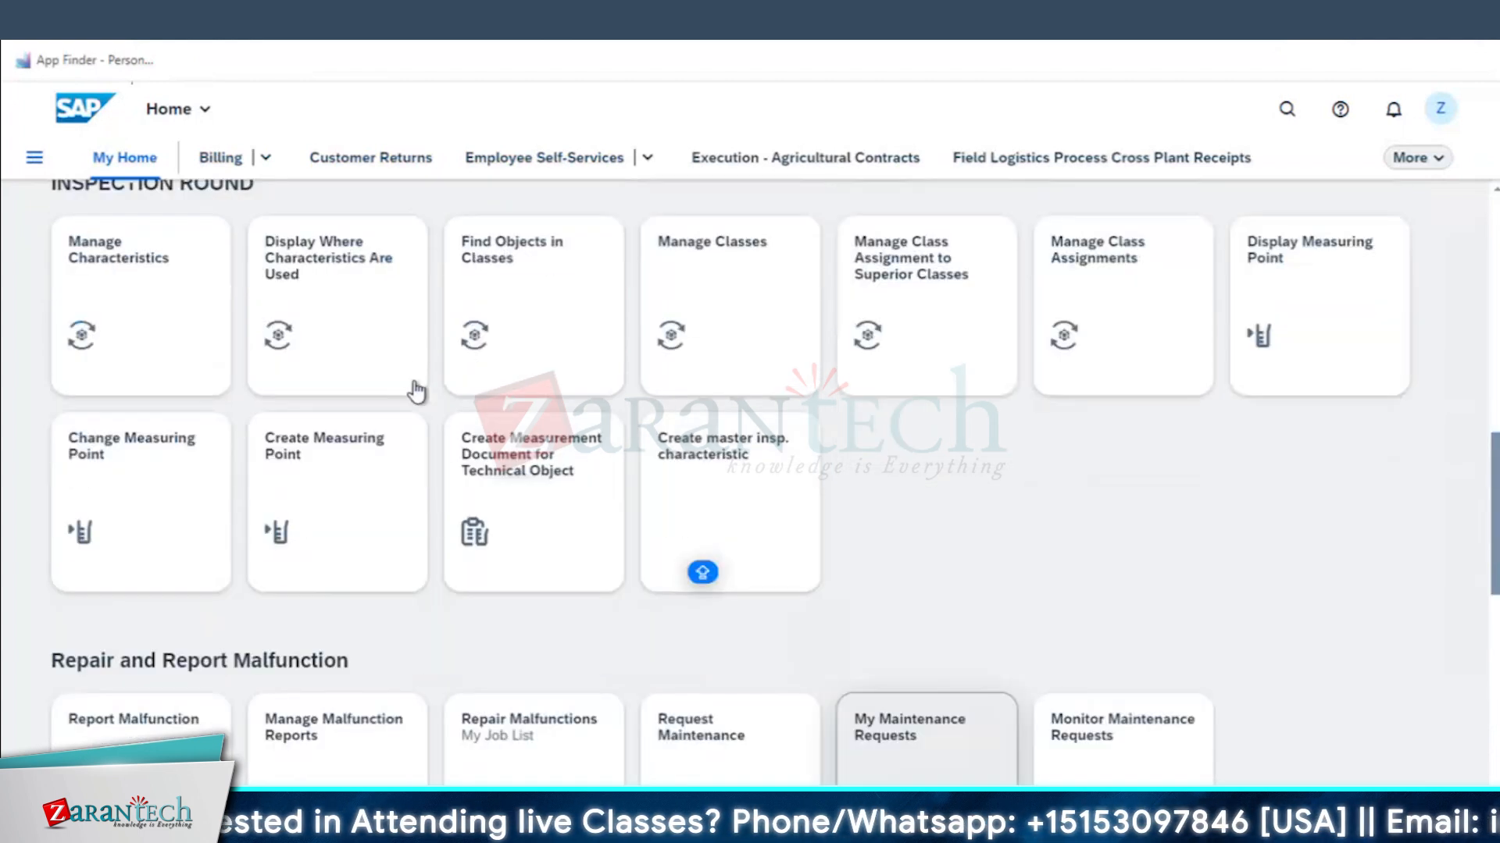
scroll(471, 459, up, 2)
scroll(471, 459, down, 2)
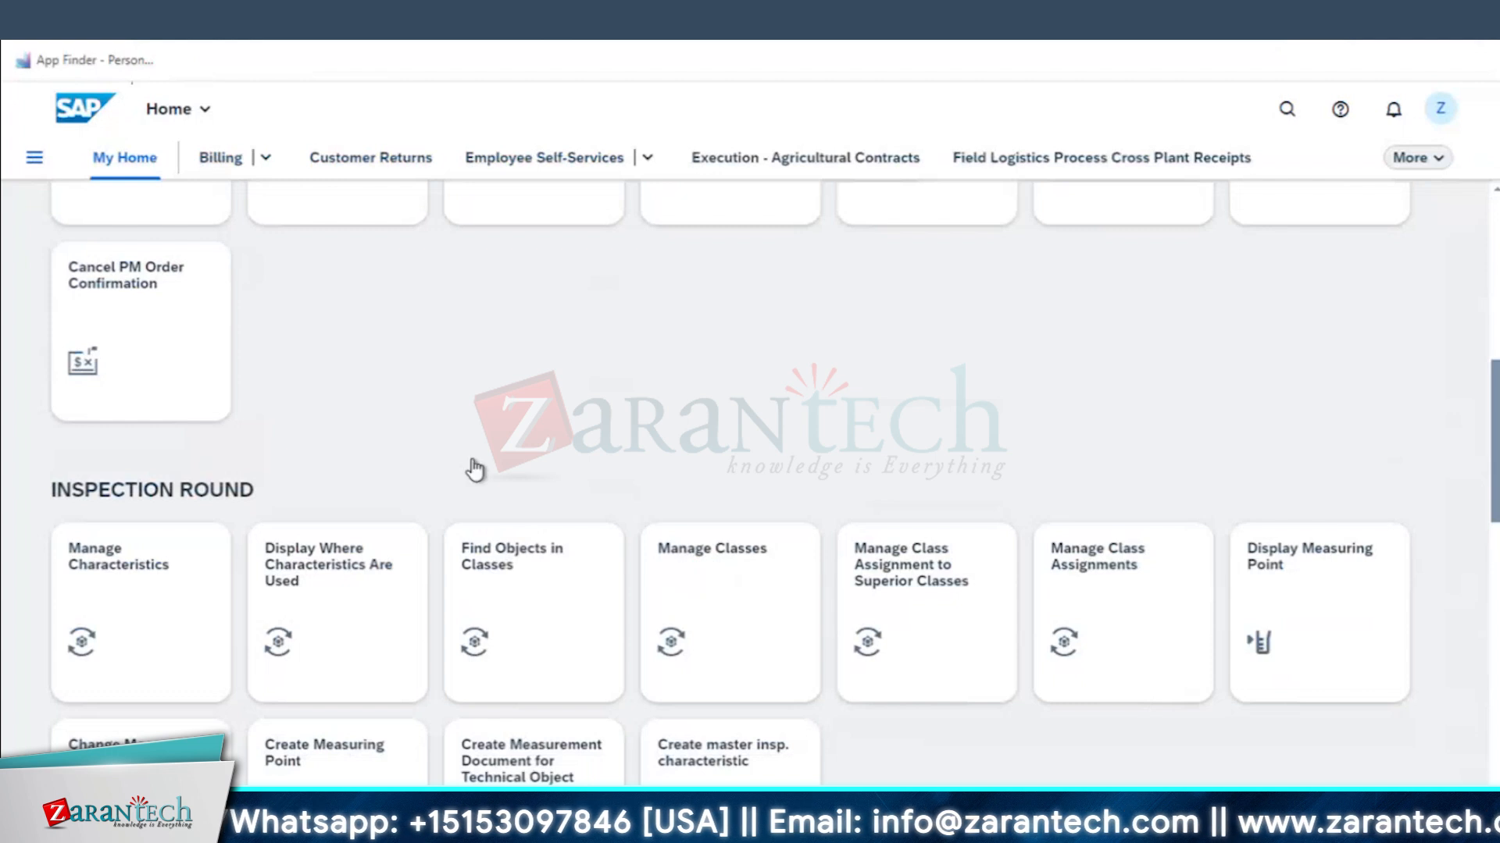
scroll(471, 460, down, 2)
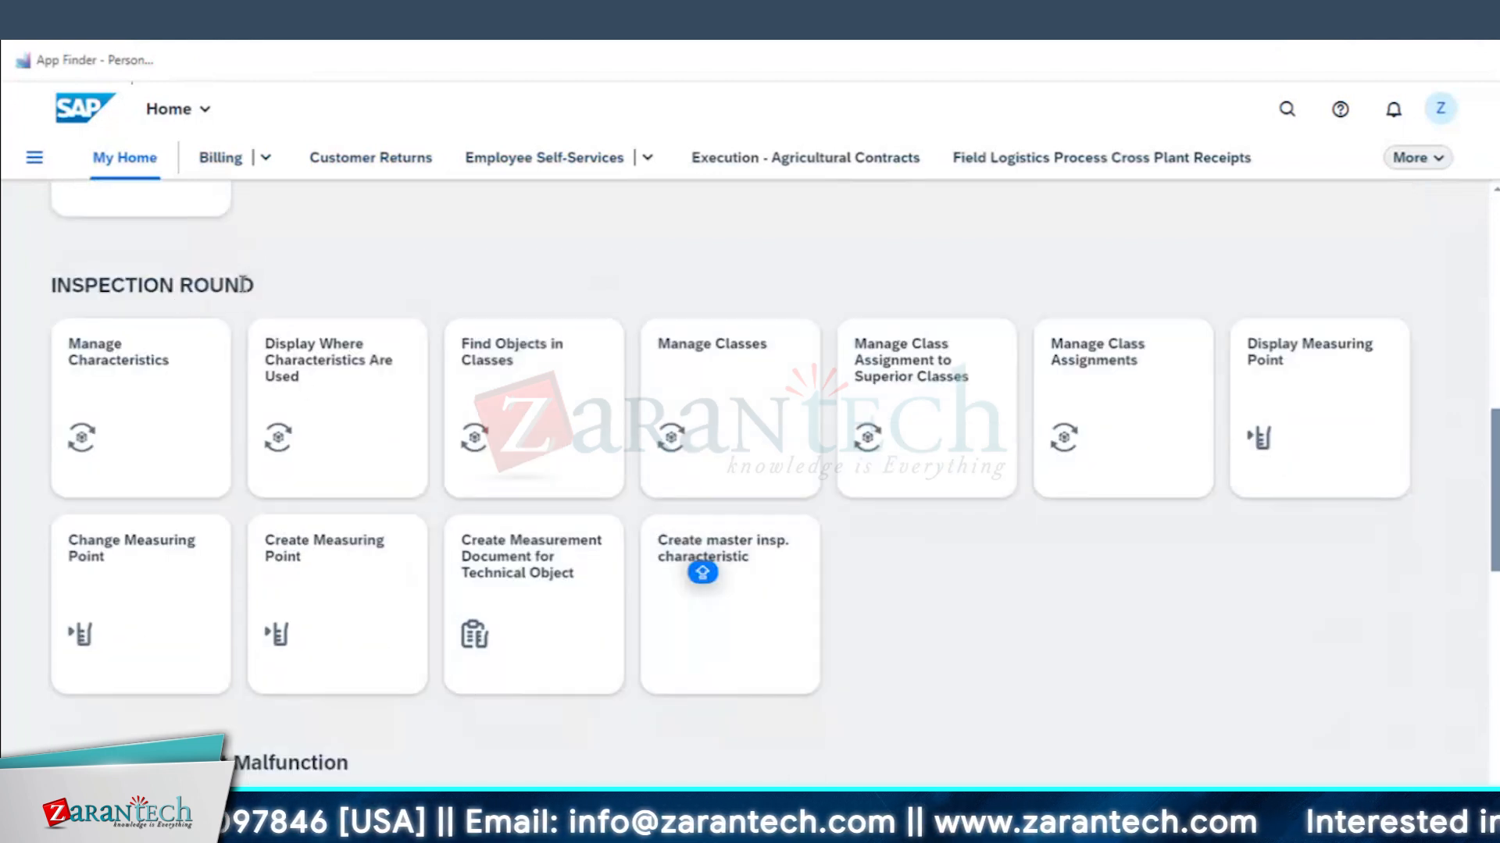
click(725, 644)
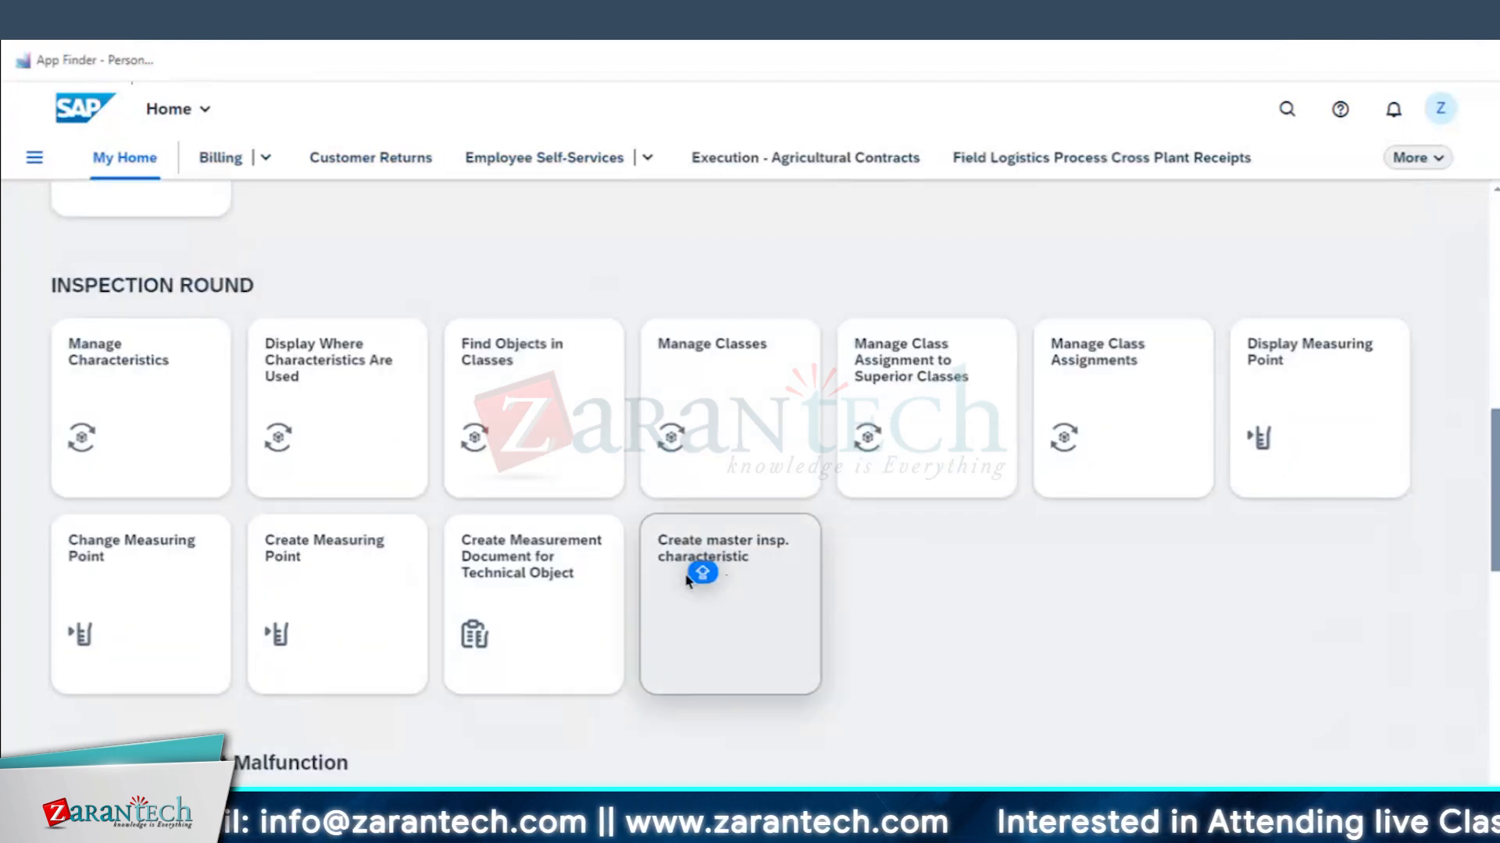
- Switch to Excel and enter MIC - QS21 in cell C35 beside MASTER INSPECTION CHARACTERISTICS
key(super+Tab)
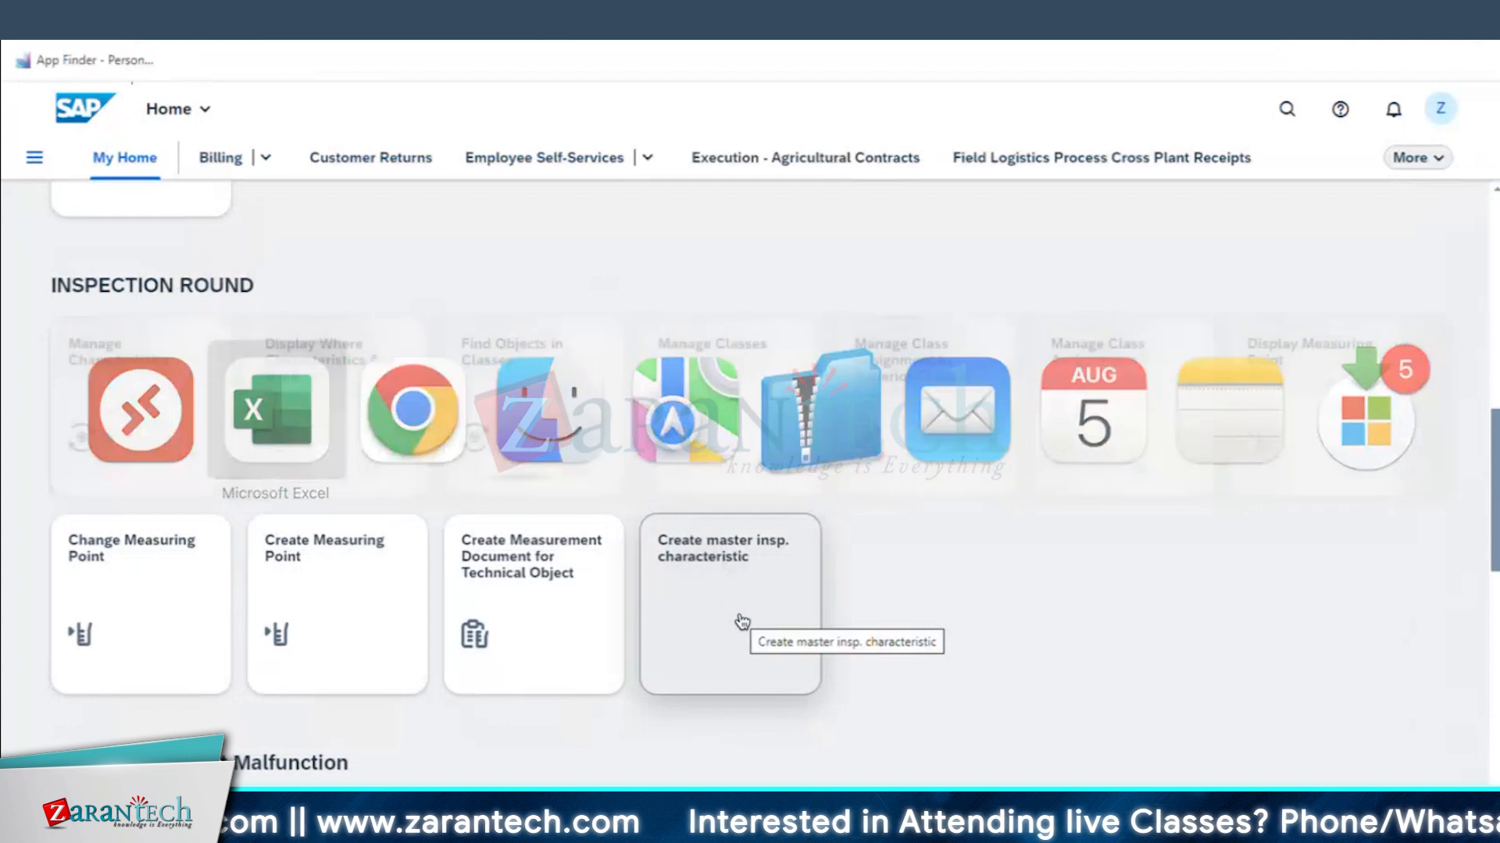
click(476, 447)
text(MIC - QS21)
key(Return)
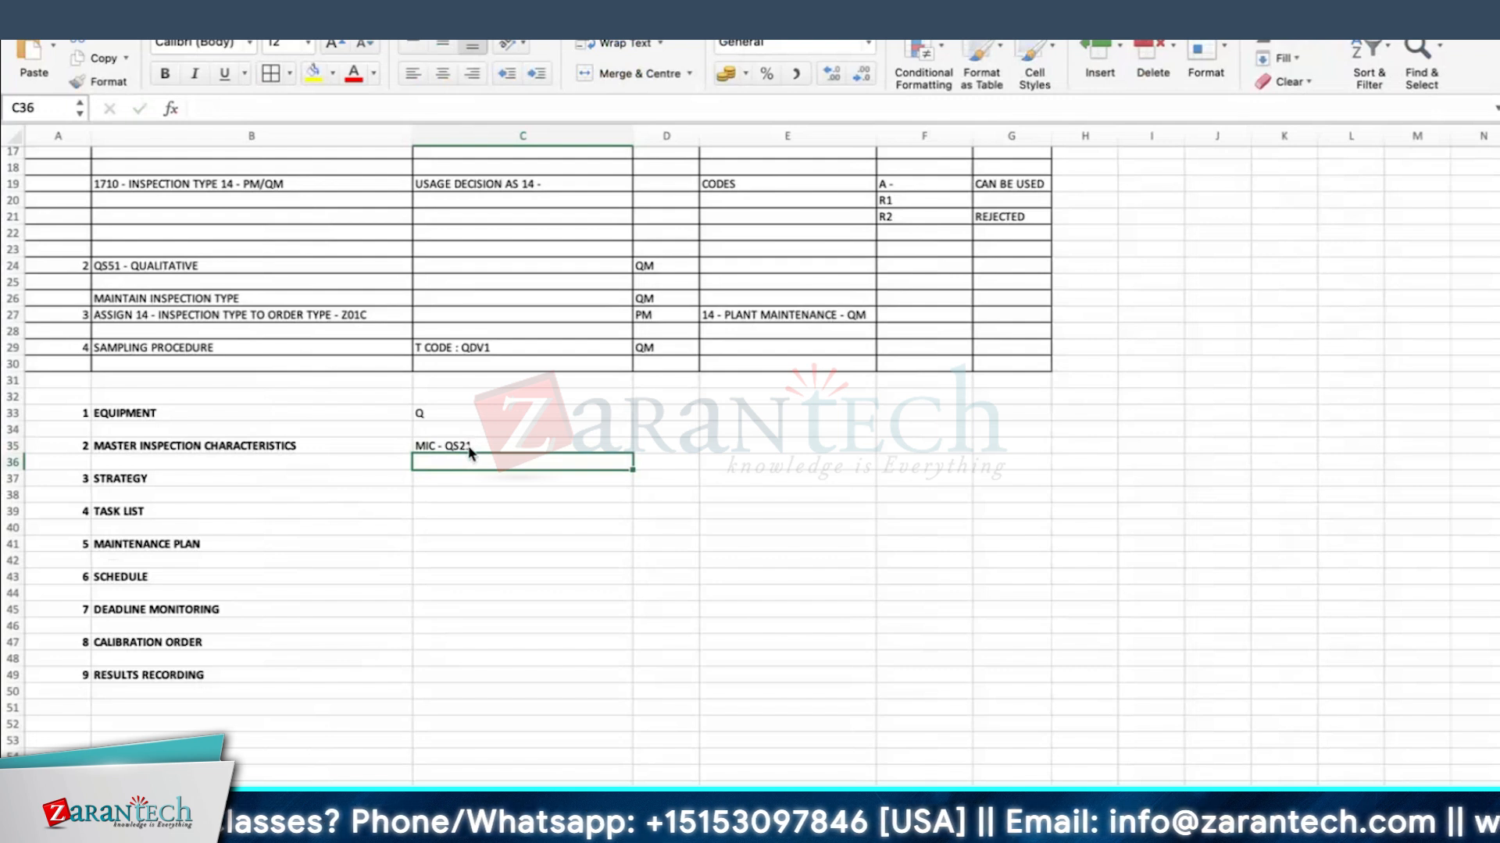
- Extend the EQUIPMENT entry in cell C33 to read Q - IE01
double_click(484, 412)
text(-)
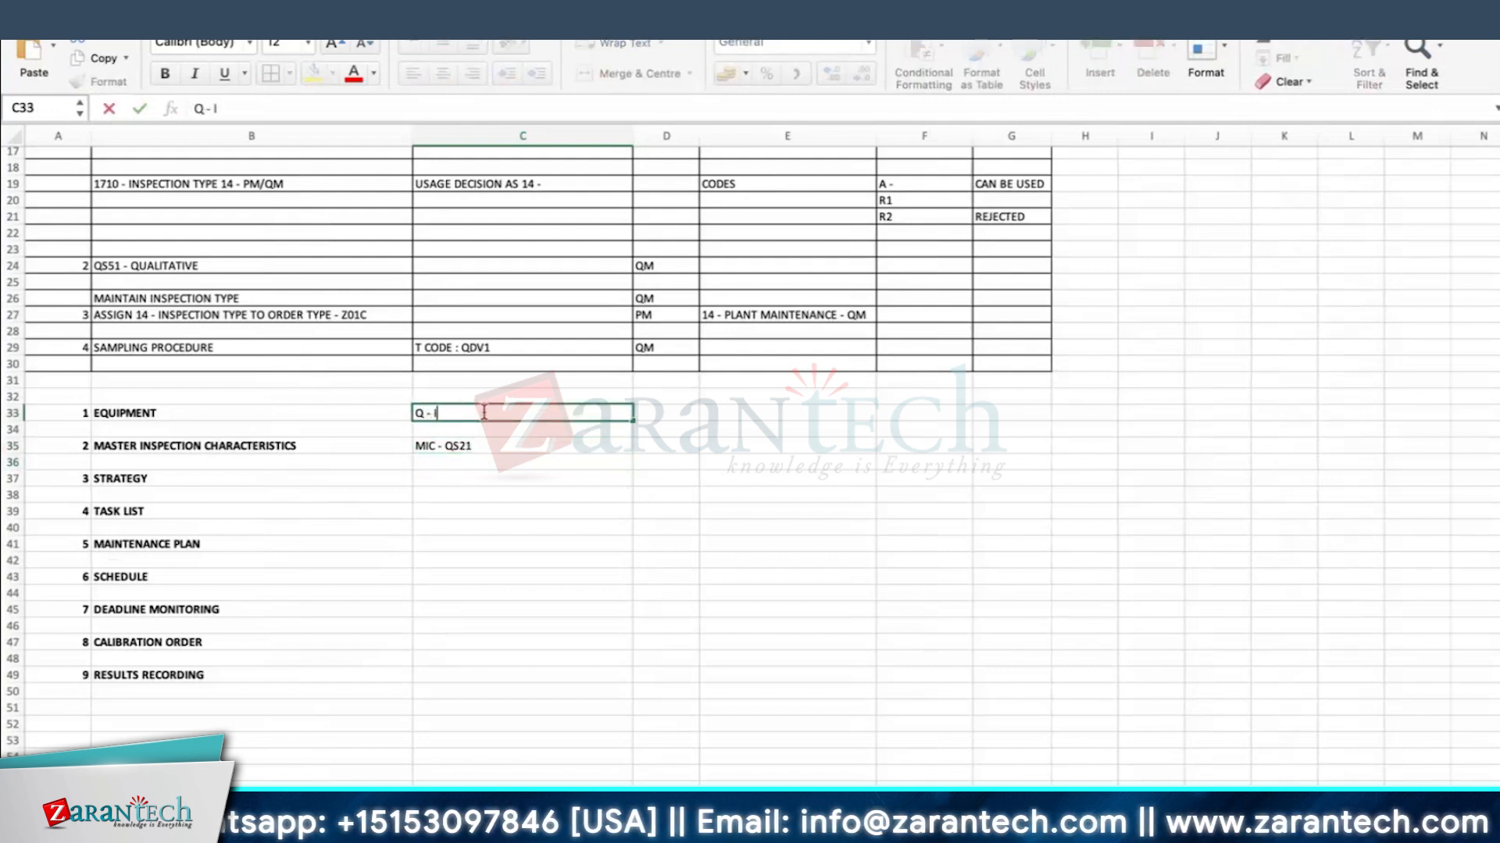
text( IW)
key(BackSpace)
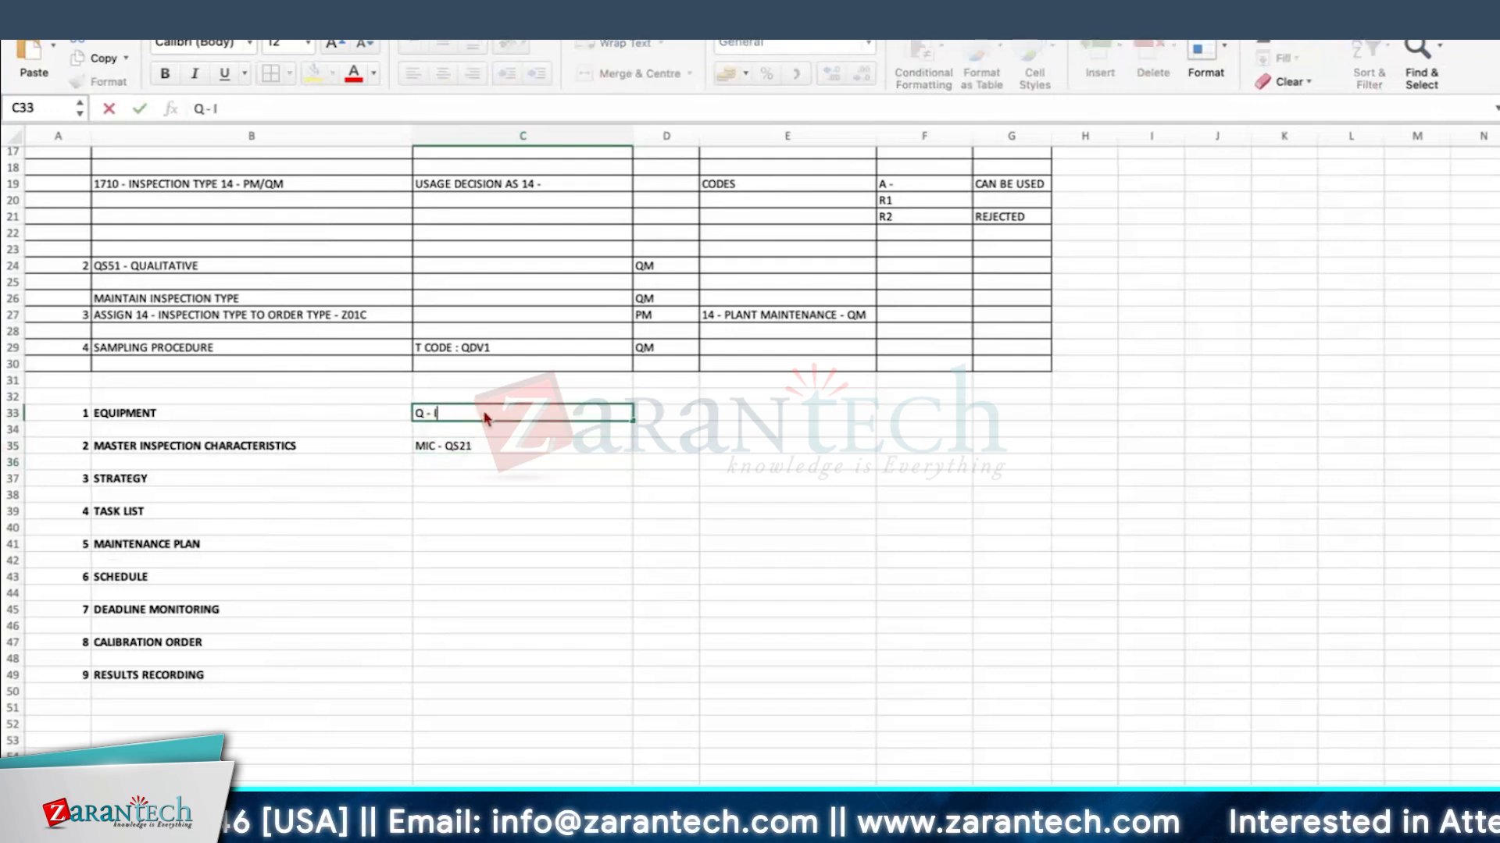
key(Return)
click(490, 453)
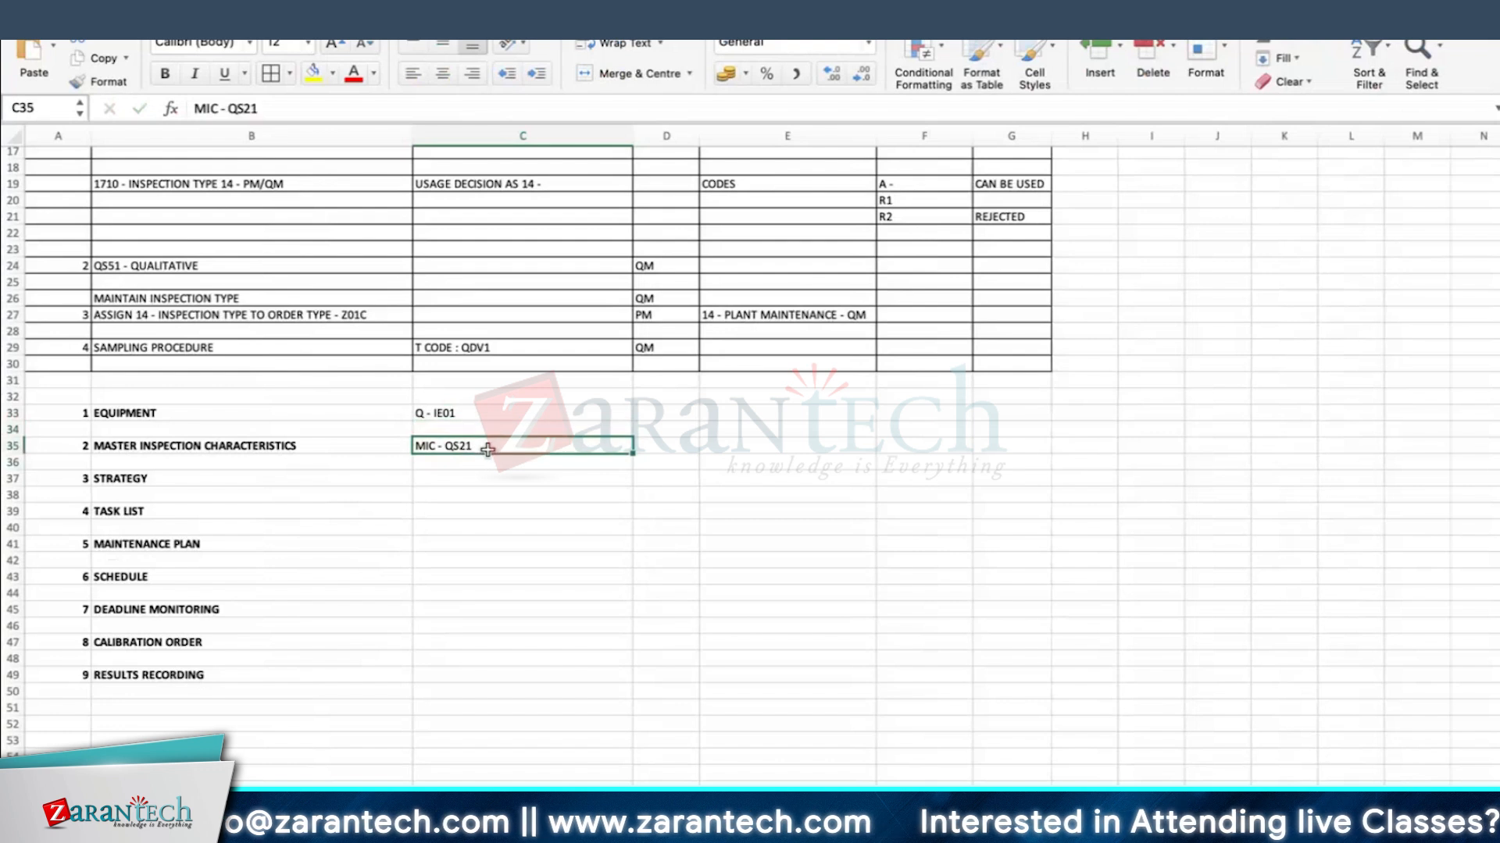
- Switch back to SAP and start creating the master inspection characteristic COILREST for plant 1710
key(ctrl+Left)
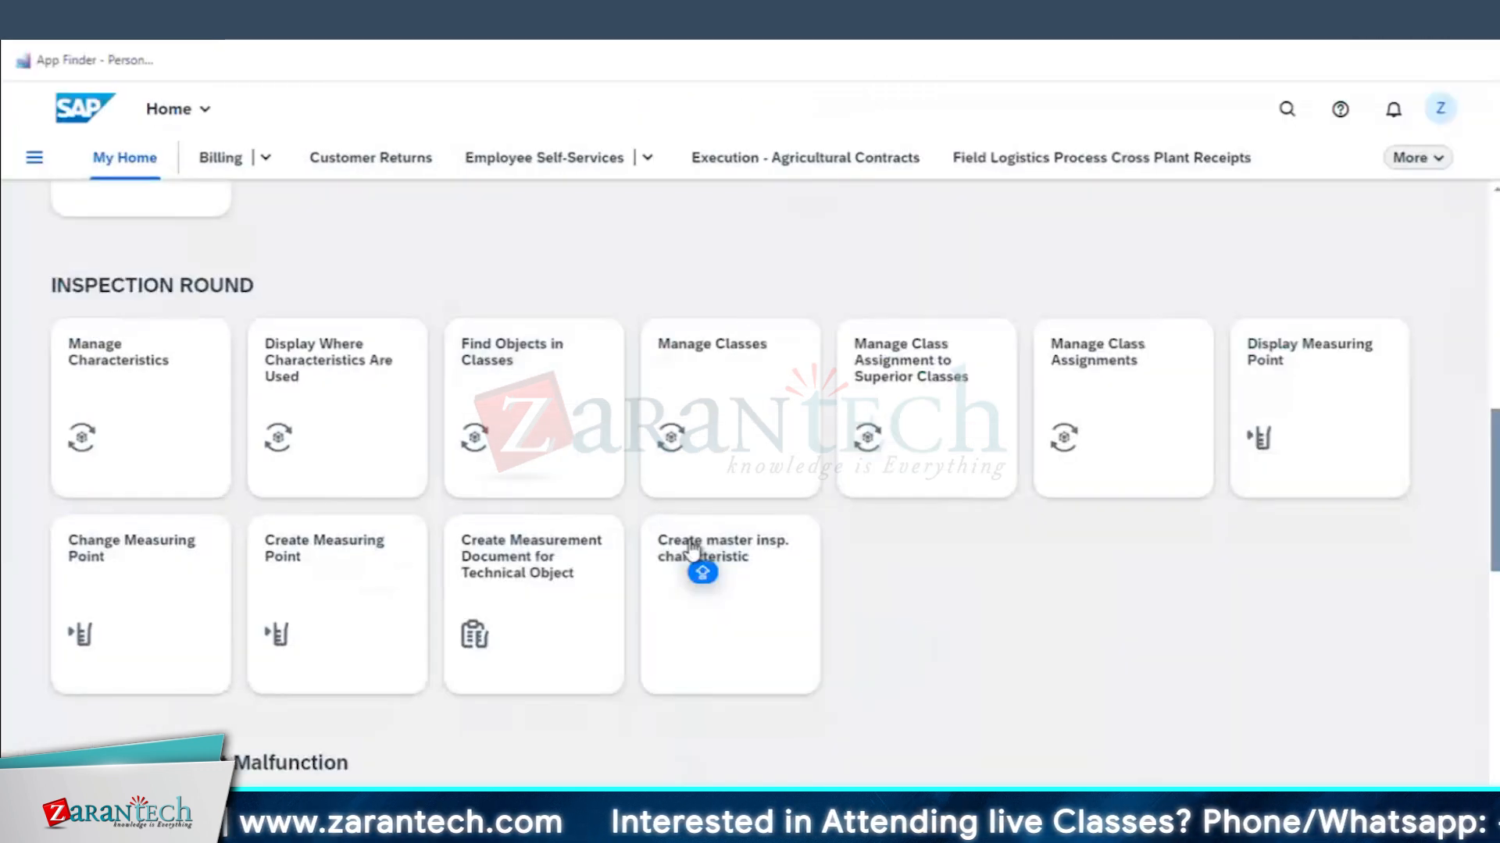
click(691, 551)
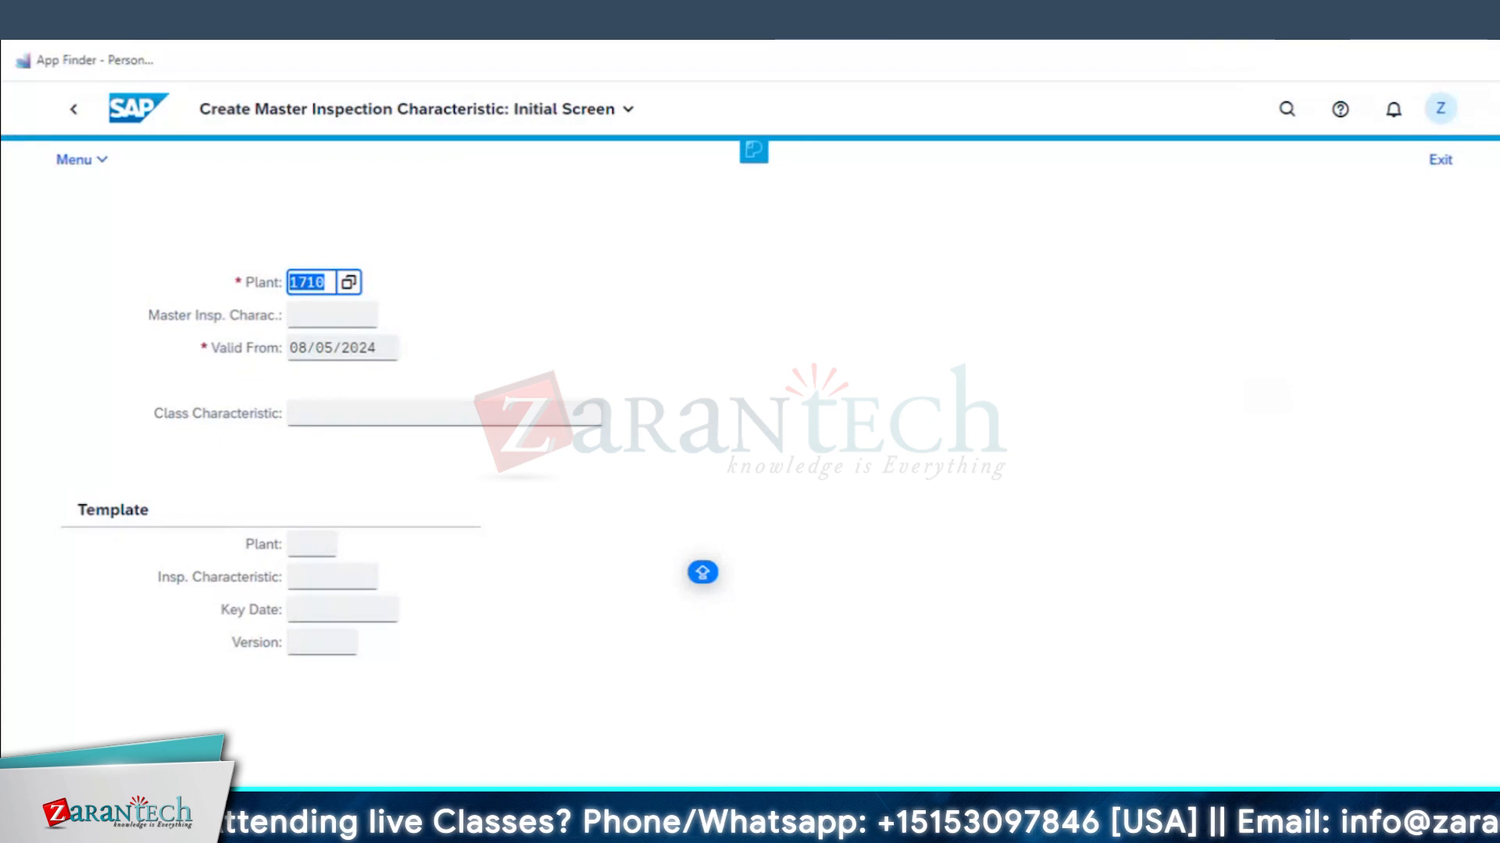
click(328, 317)
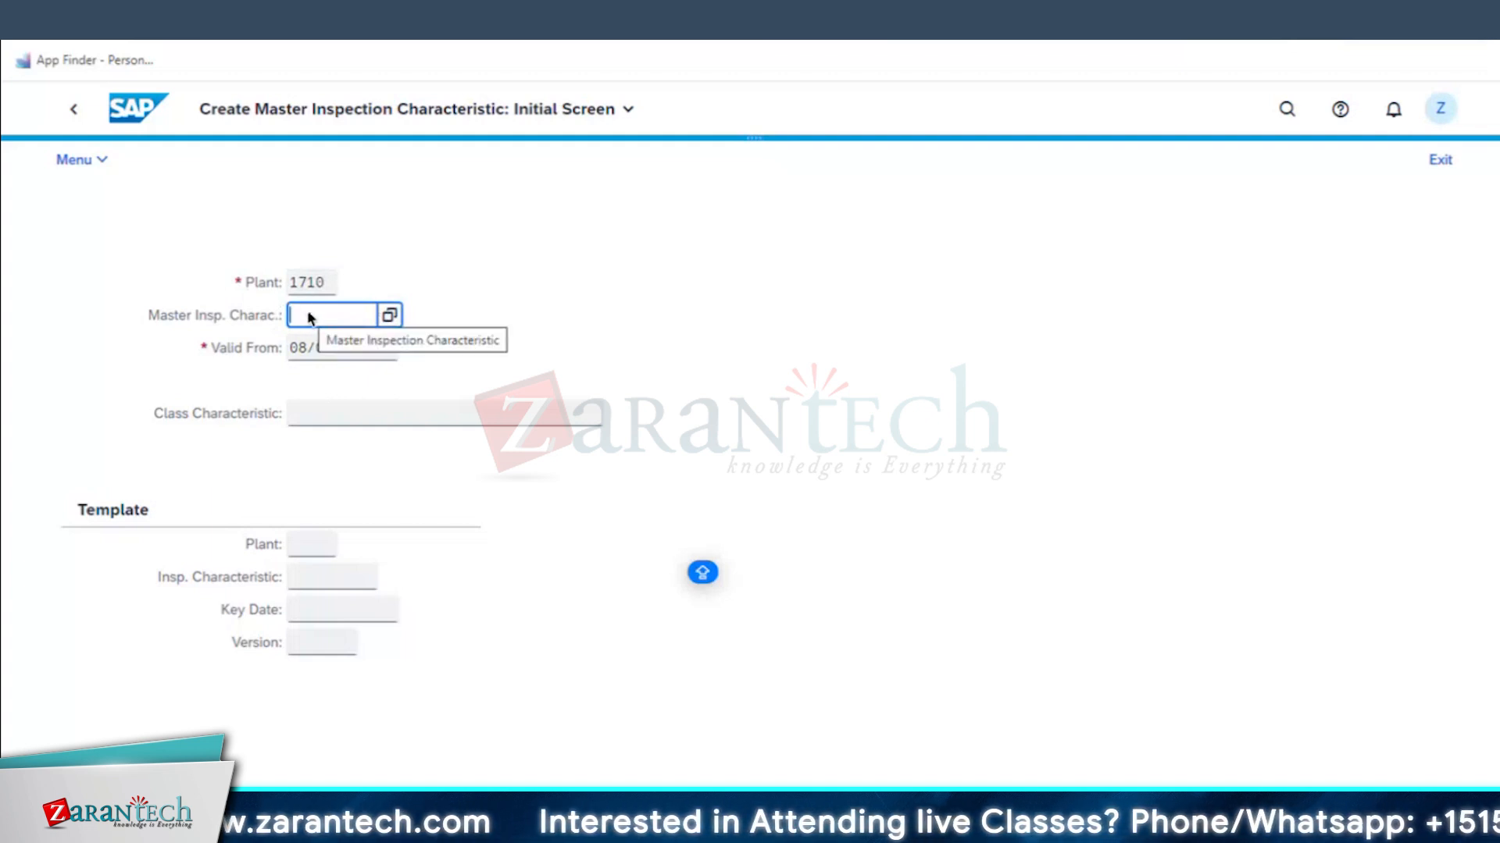
text(COILR)
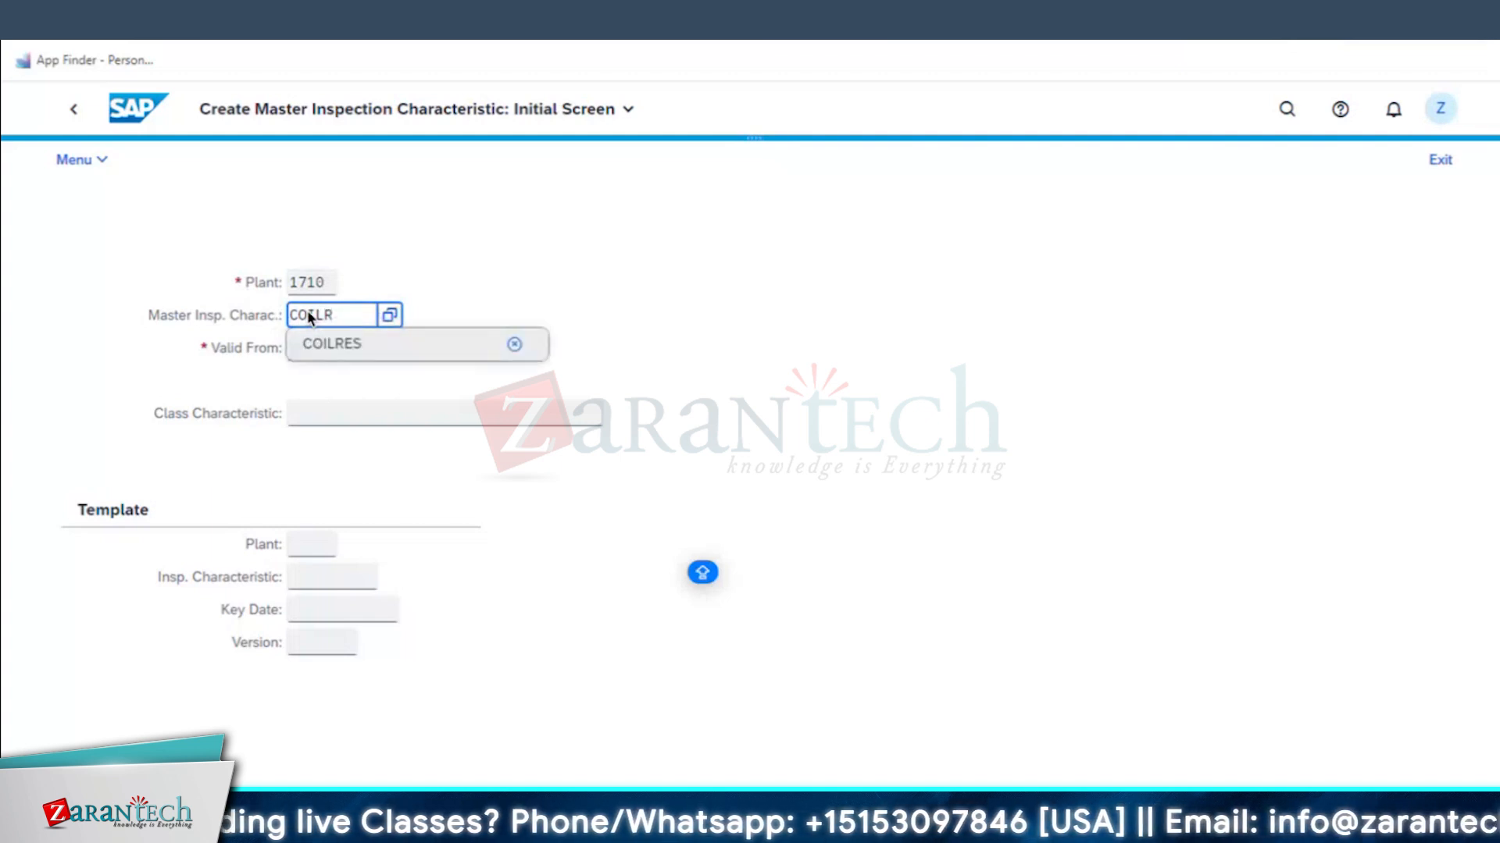
text(EST)
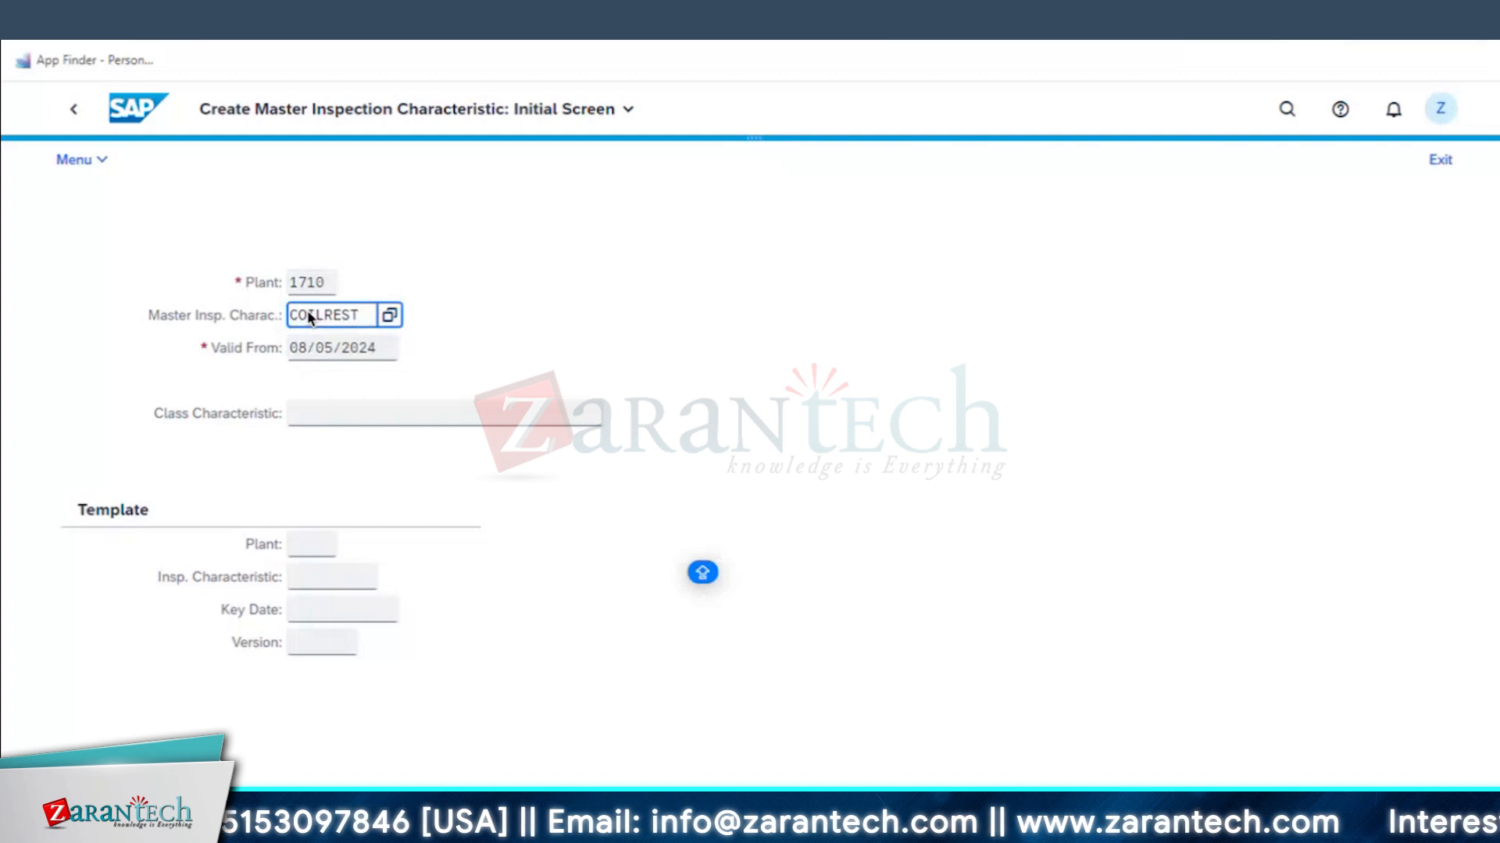
click(264, 309)
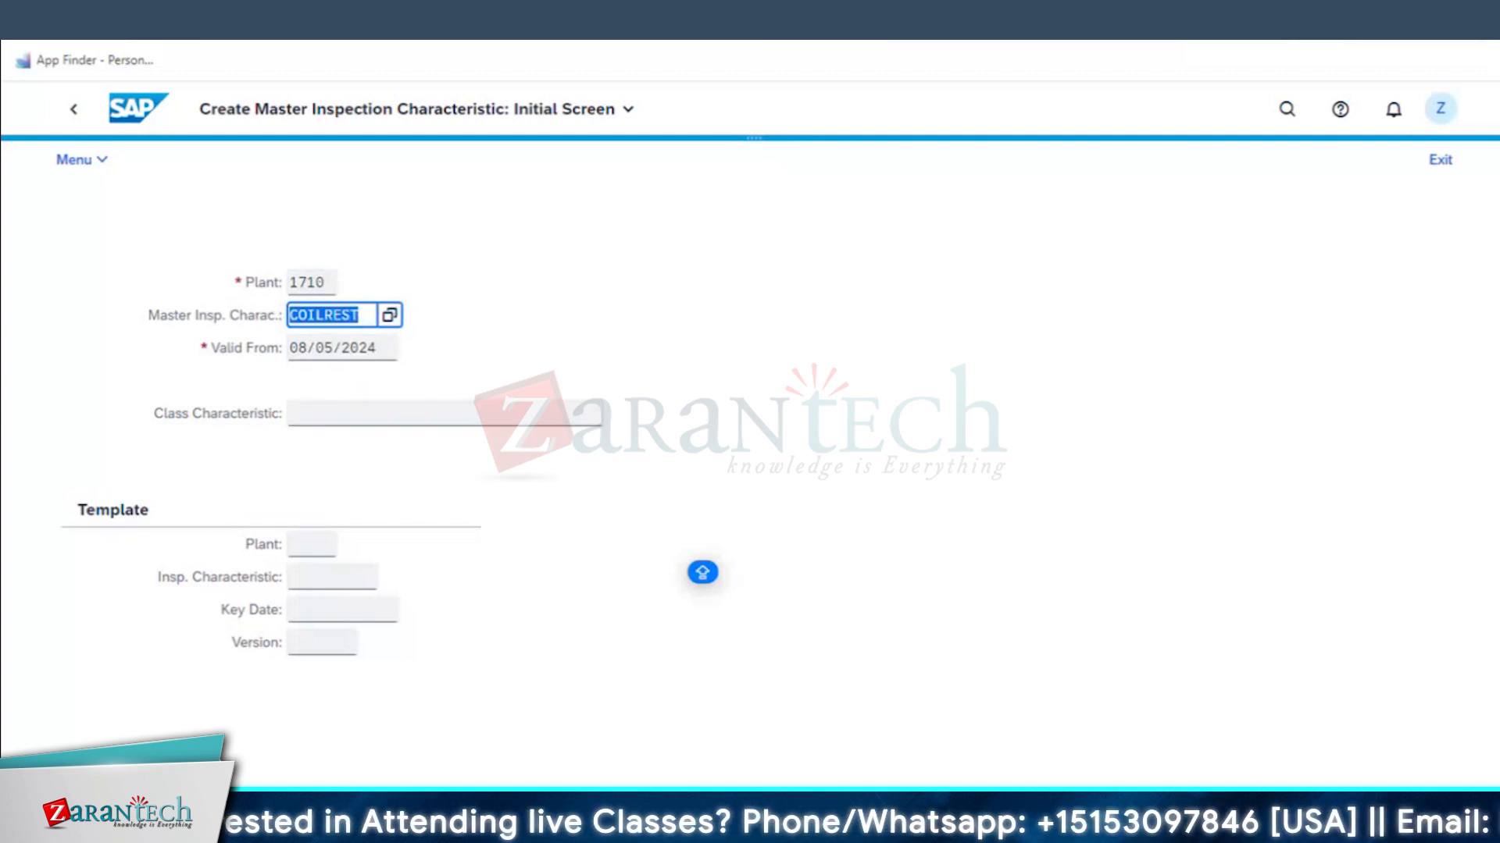
click(576, 403)
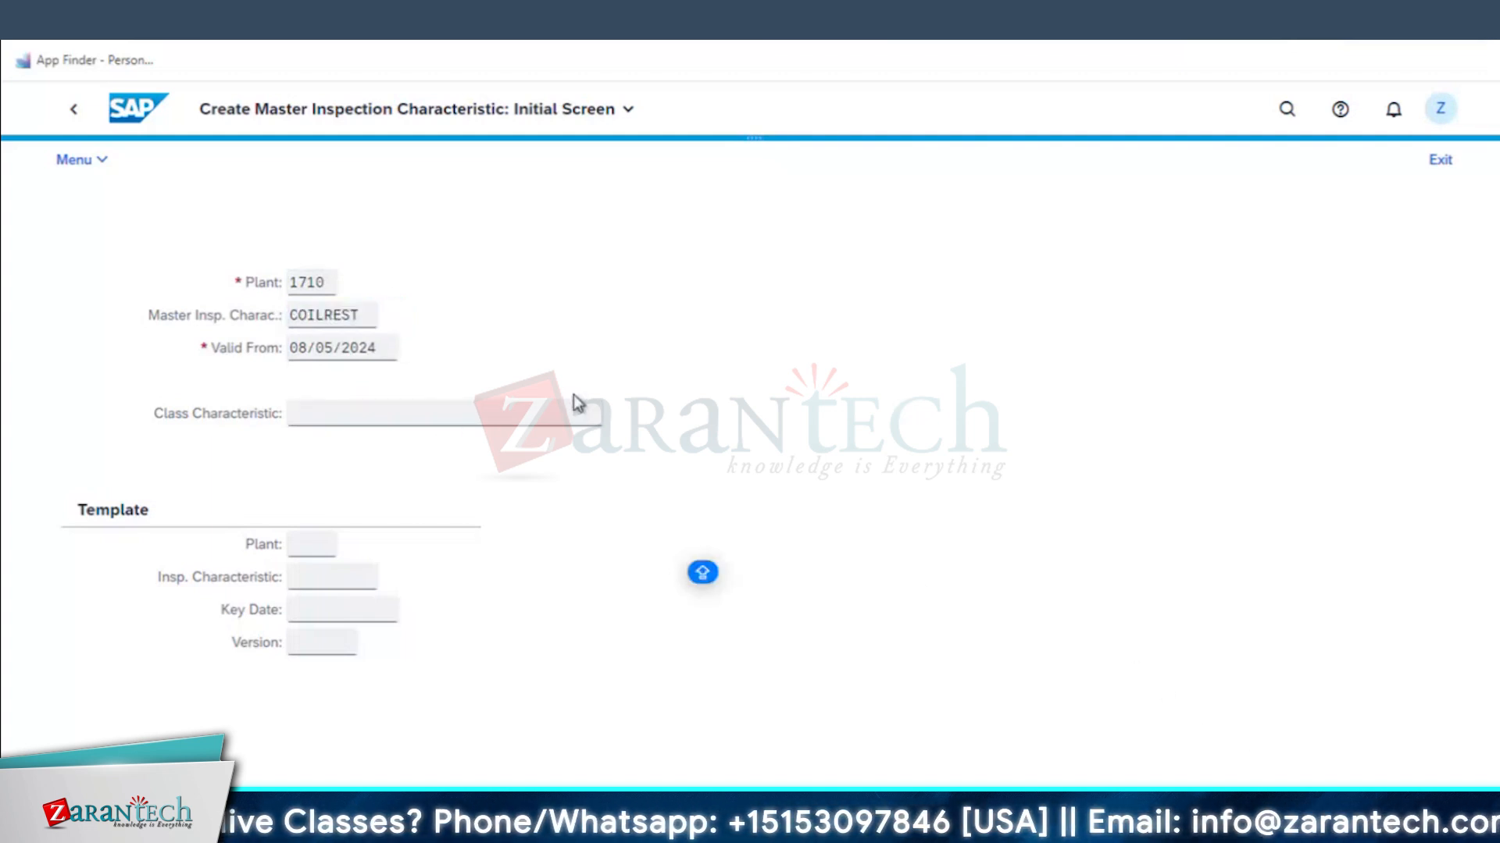
key(Return)
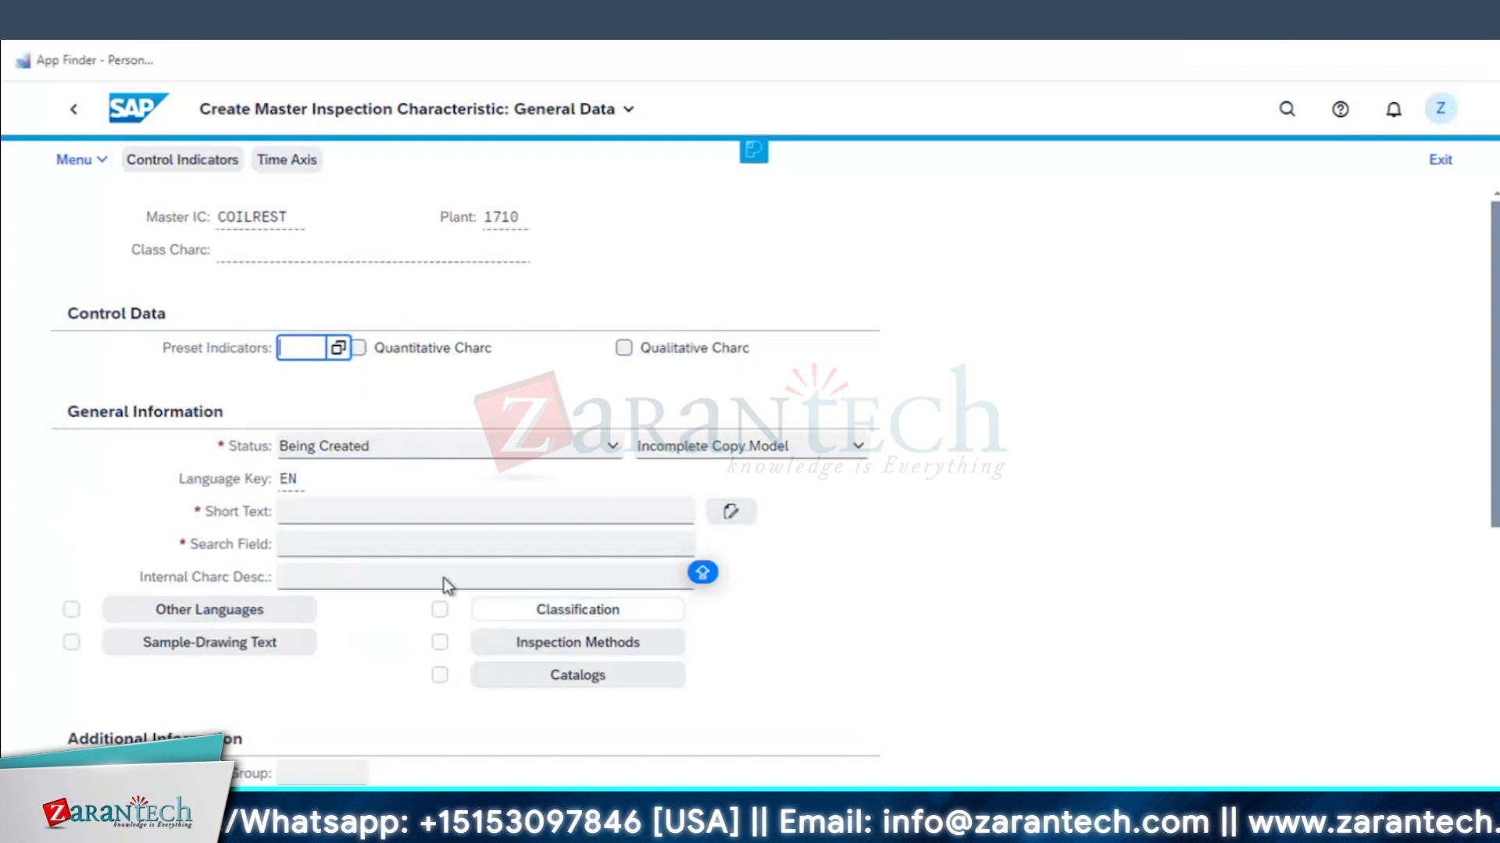
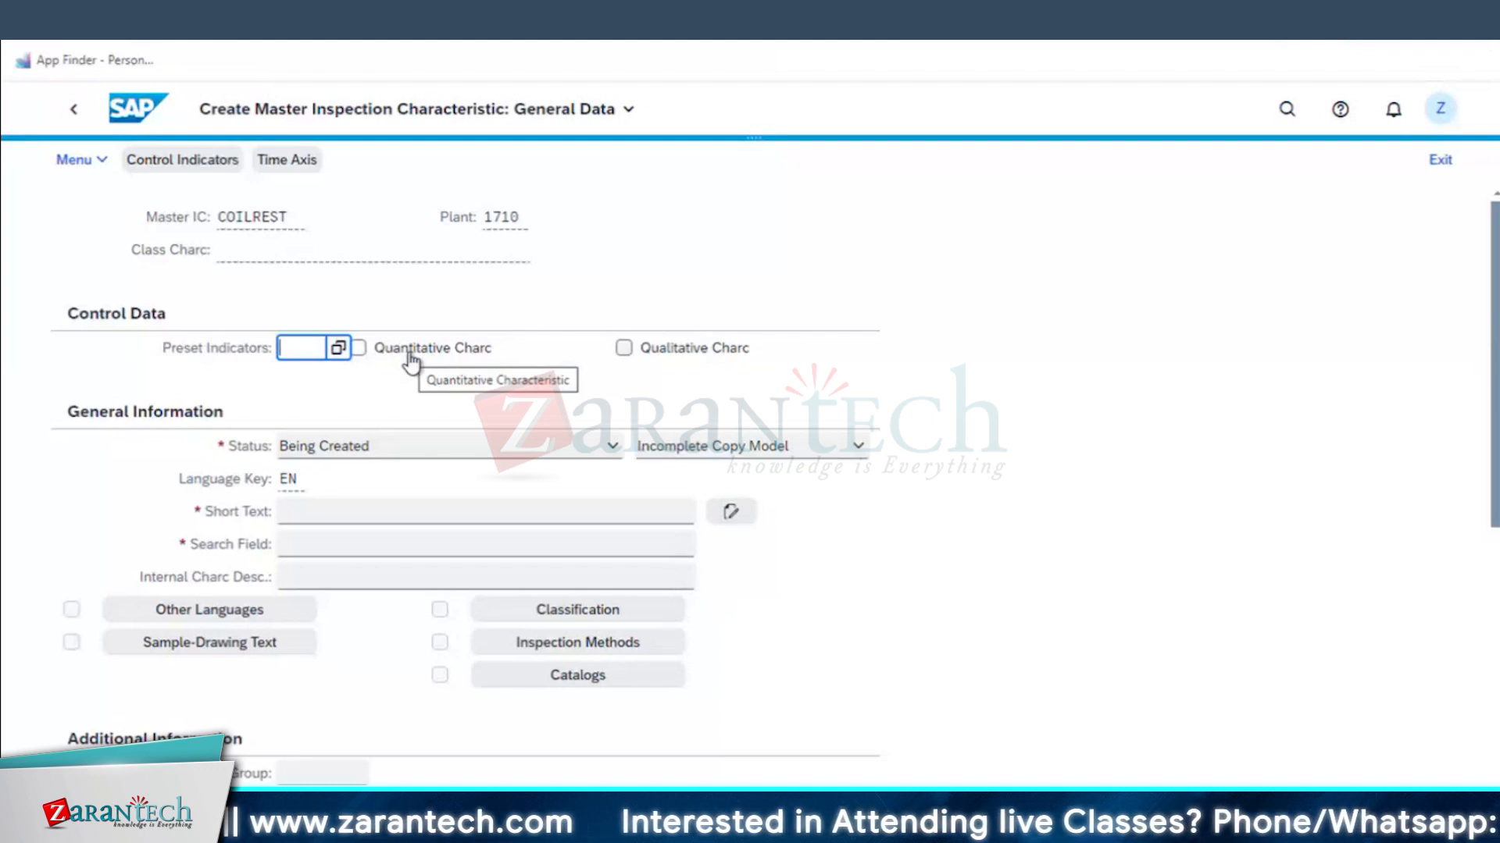
- Mark the characteristic as quantitative and set its status to Released with Complete Copy Model
click(411, 358)
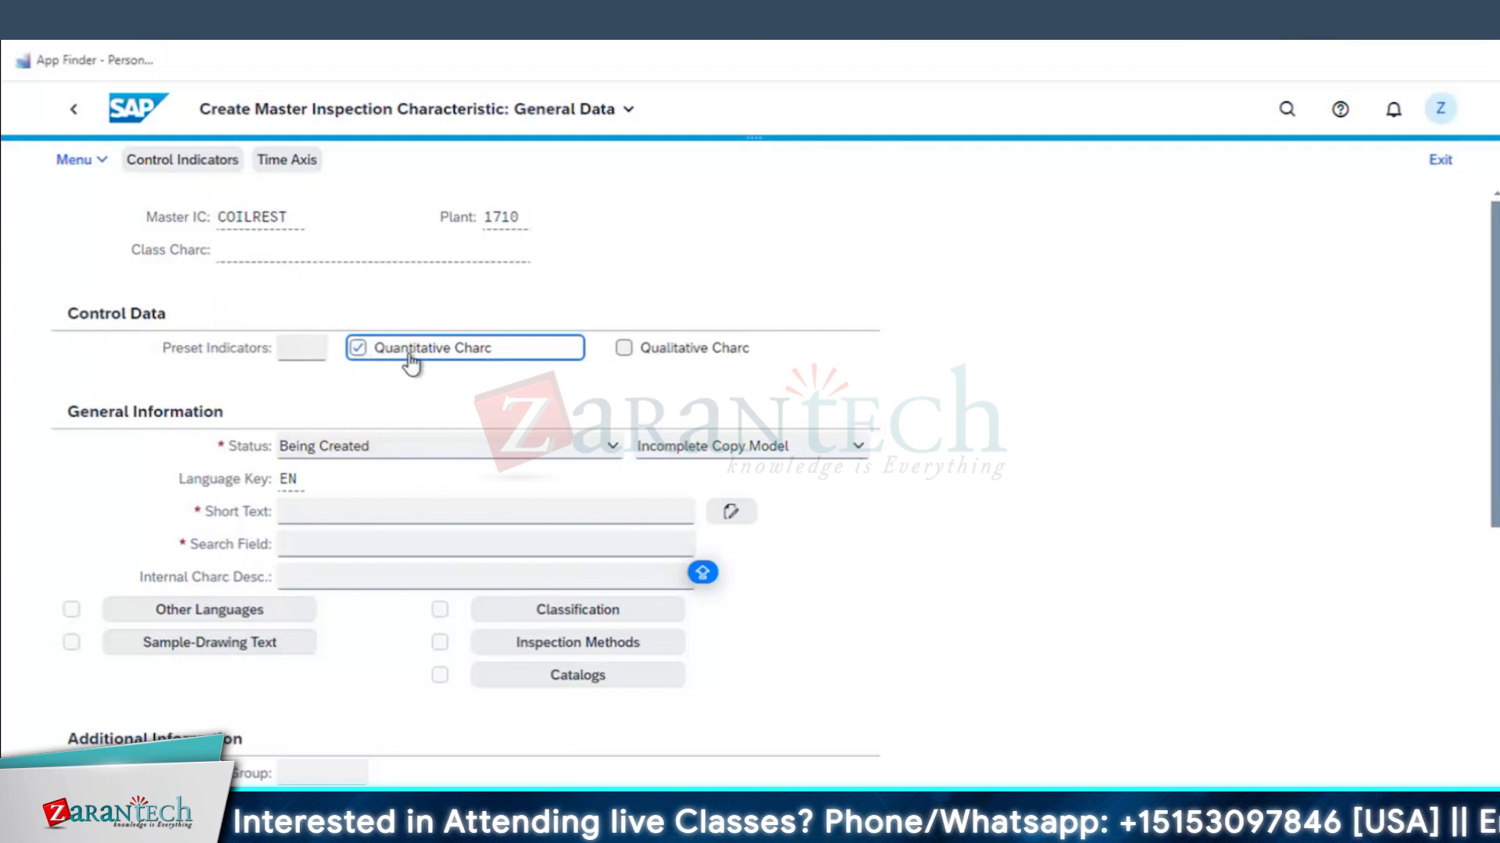
click(362, 445)
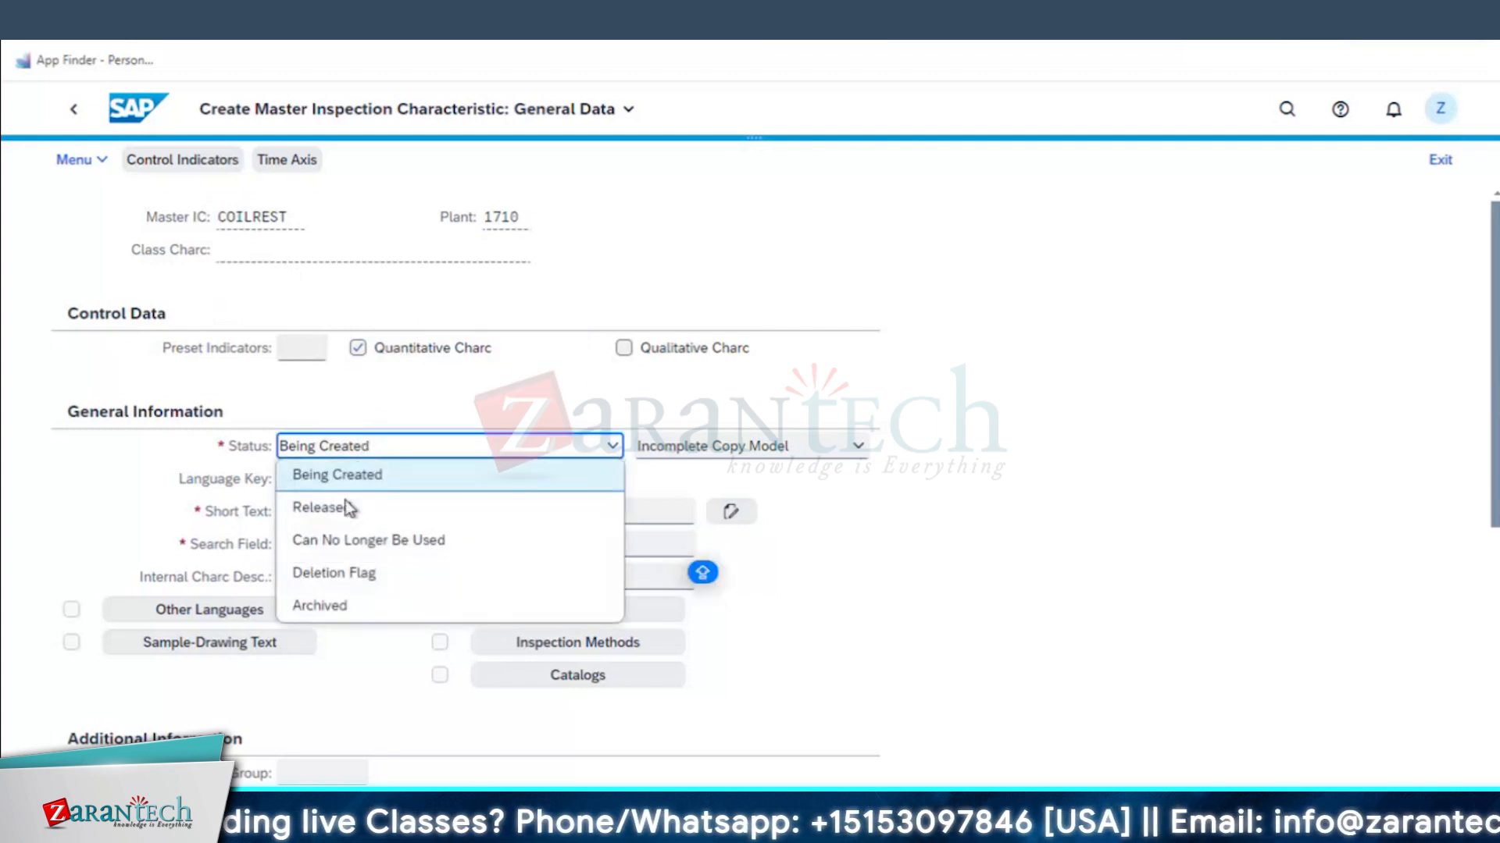
click(344, 507)
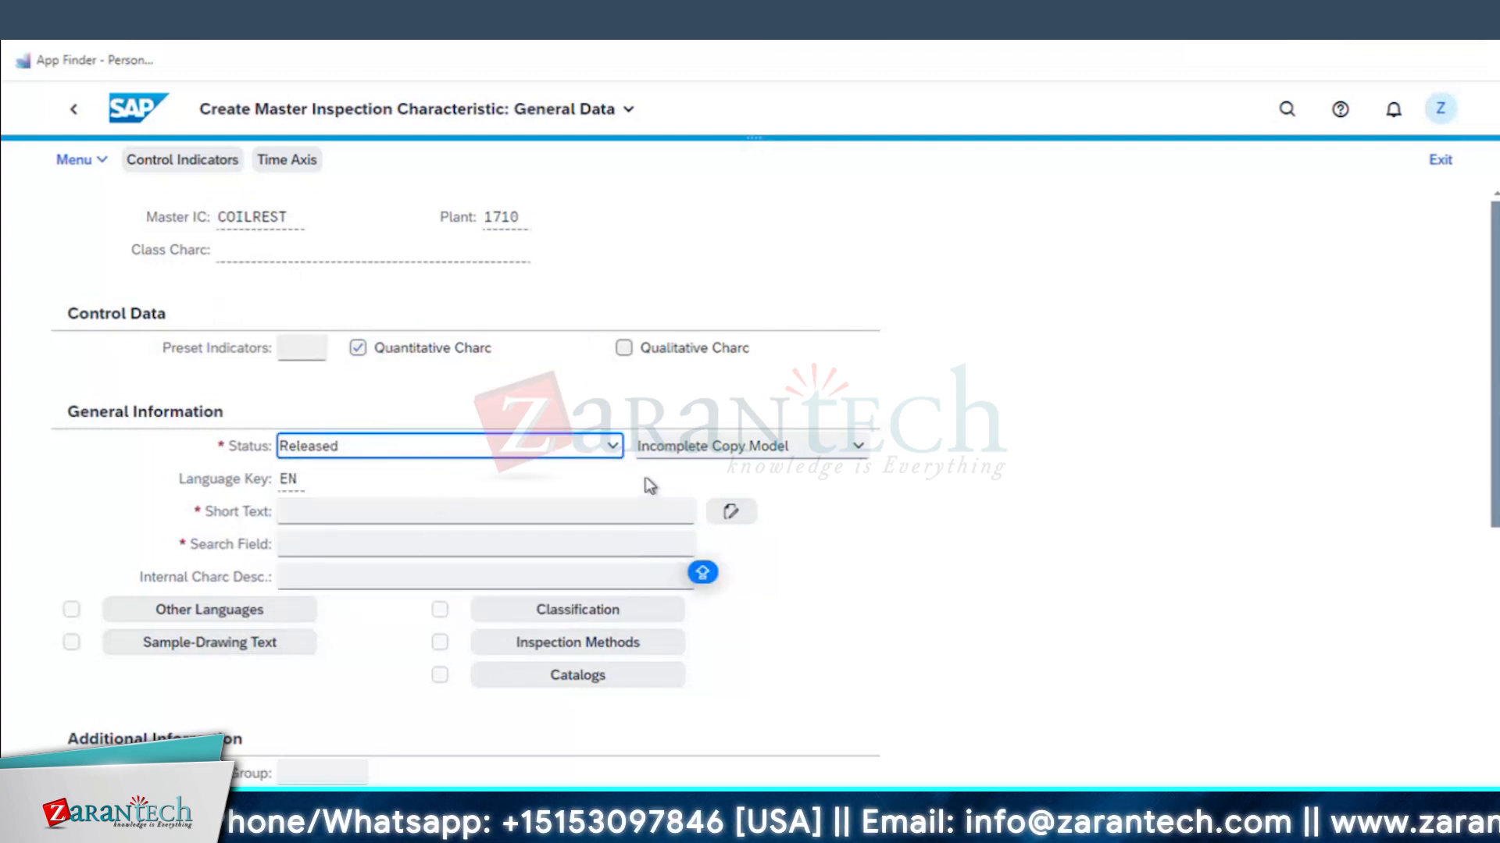
click(725, 448)
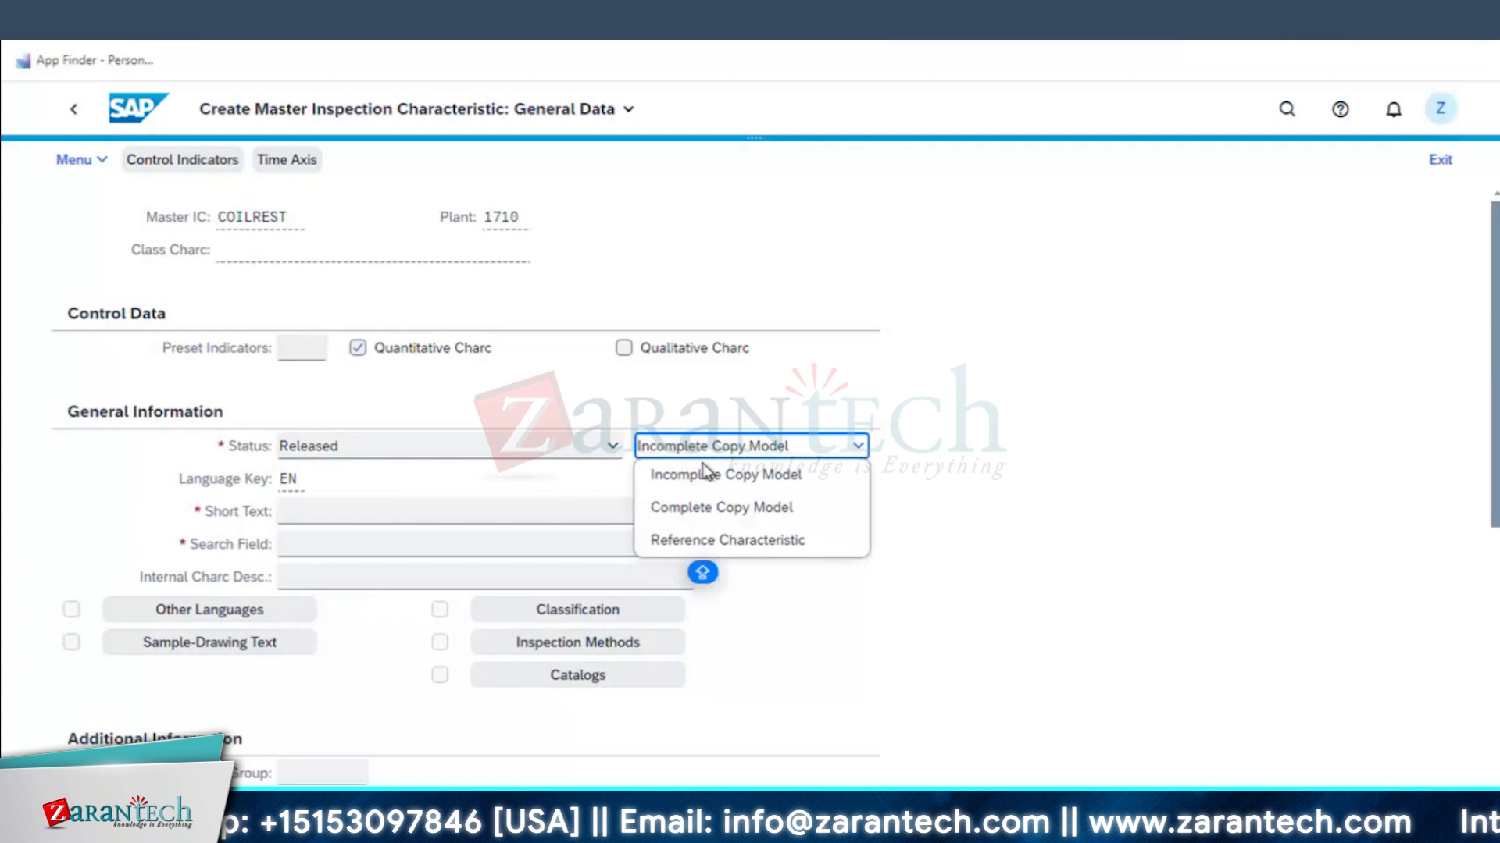
click(701, 511)
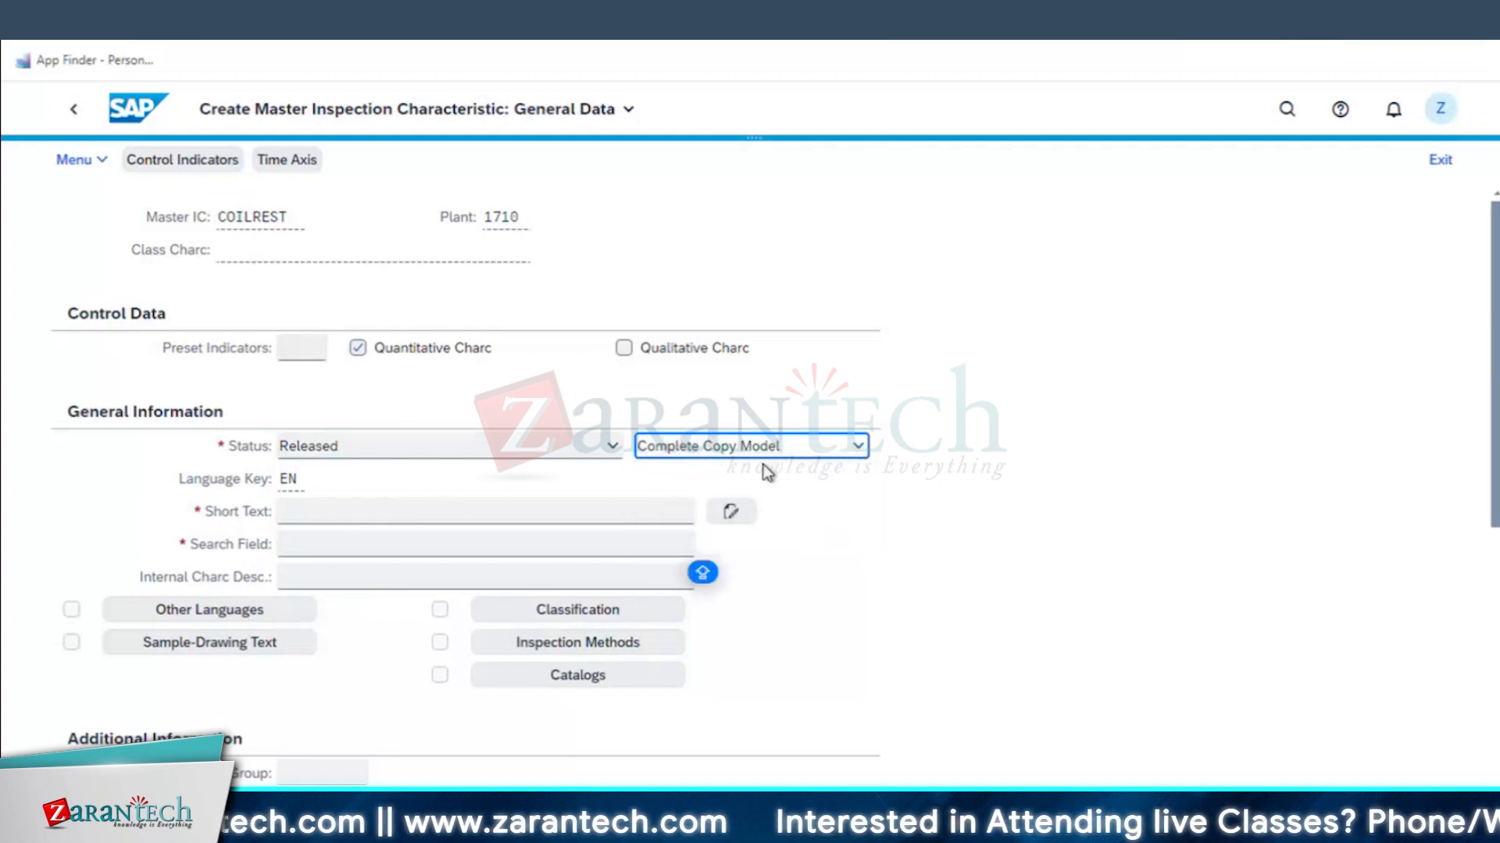
- Enter COIL RESISTANCE OF MEGGER as the characteristic's short text and MC as its search field
click(334, 512)
text(COIL RESIS)
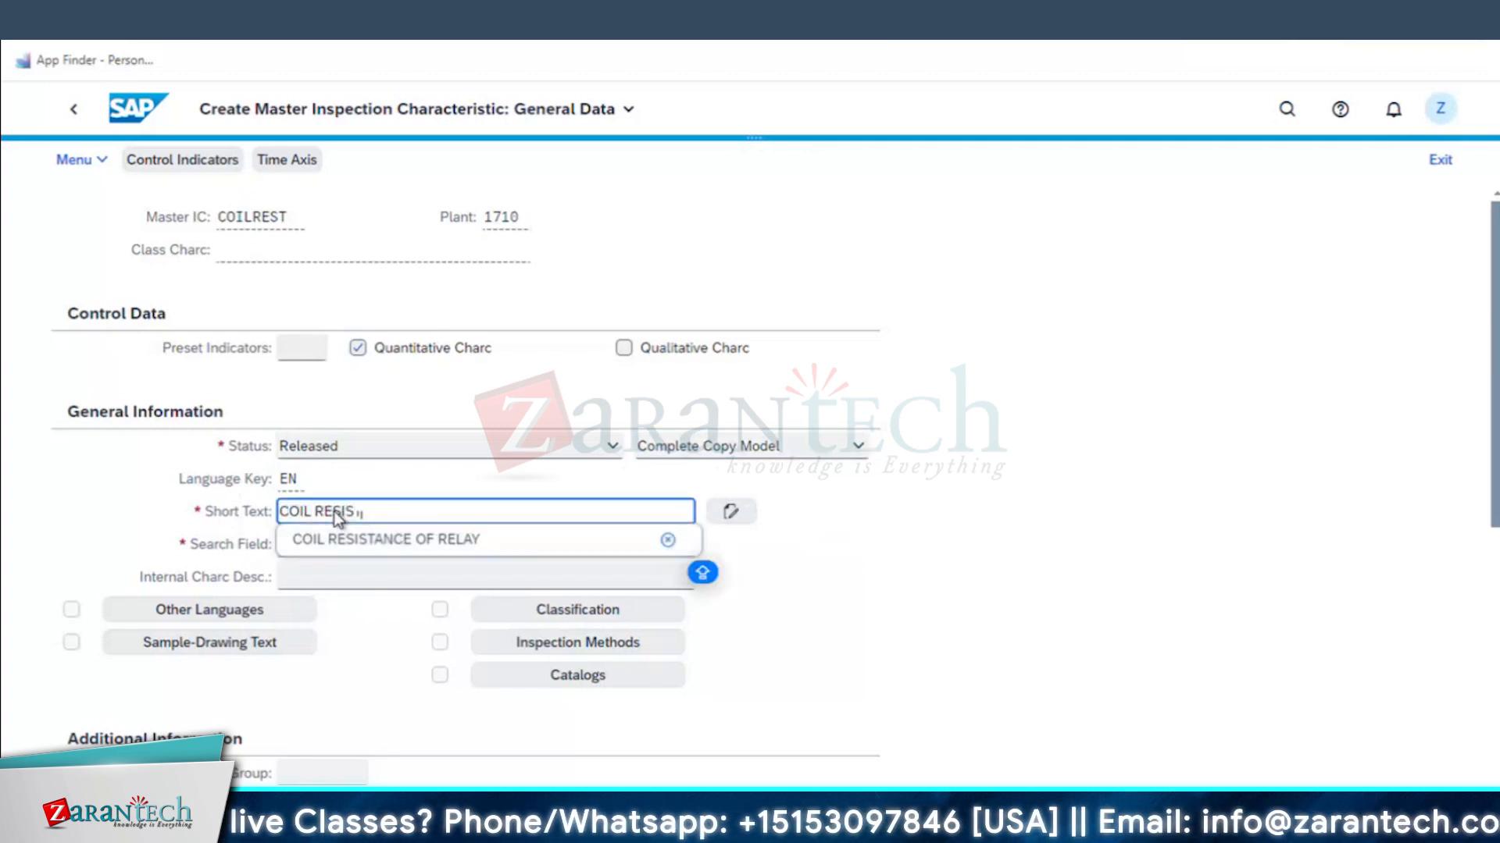
text(TANCE OF MEGGER)
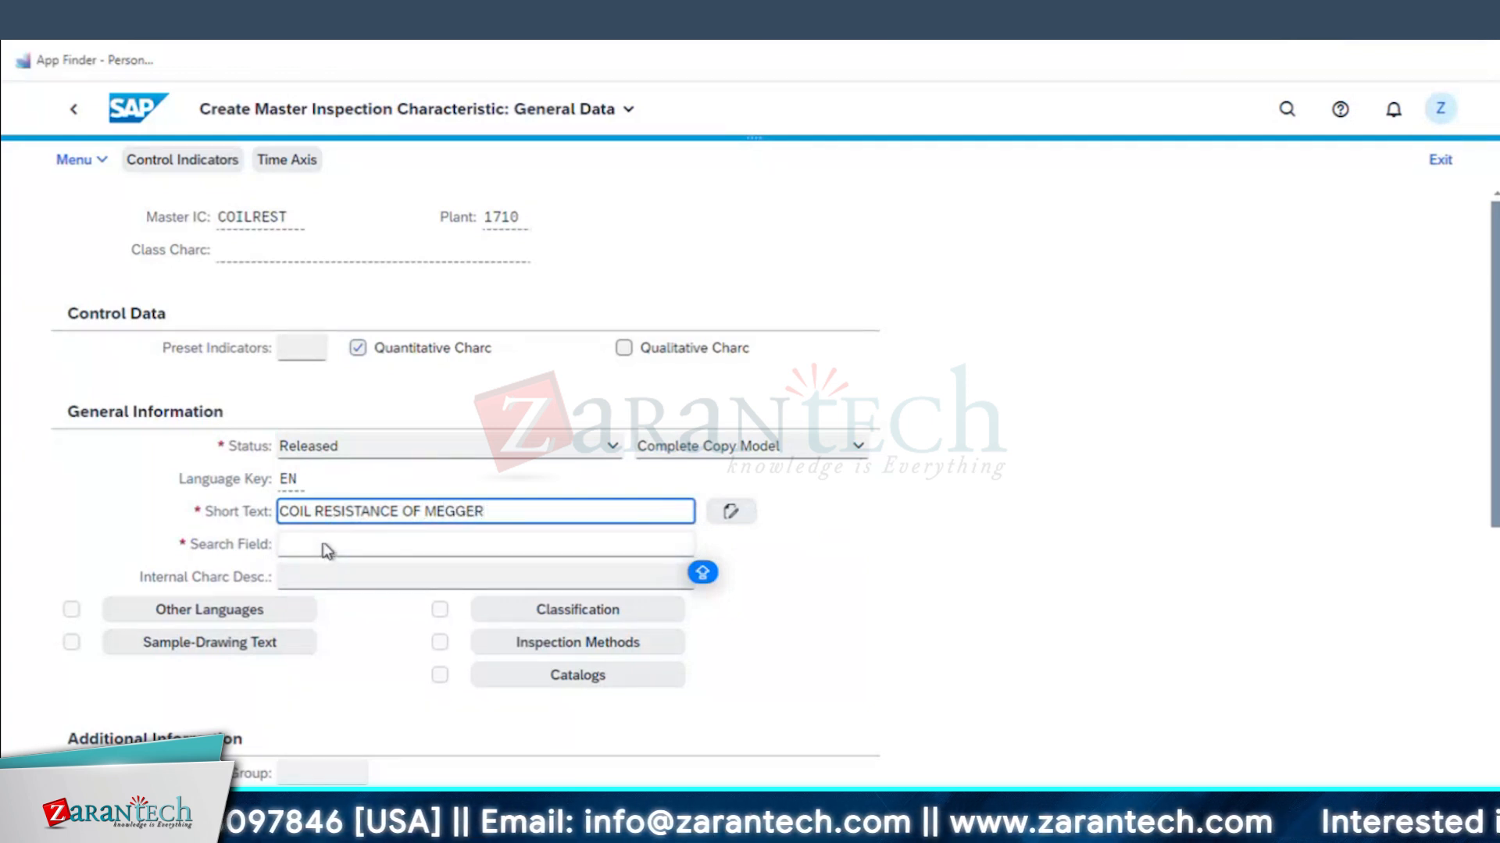
click(323, 544)
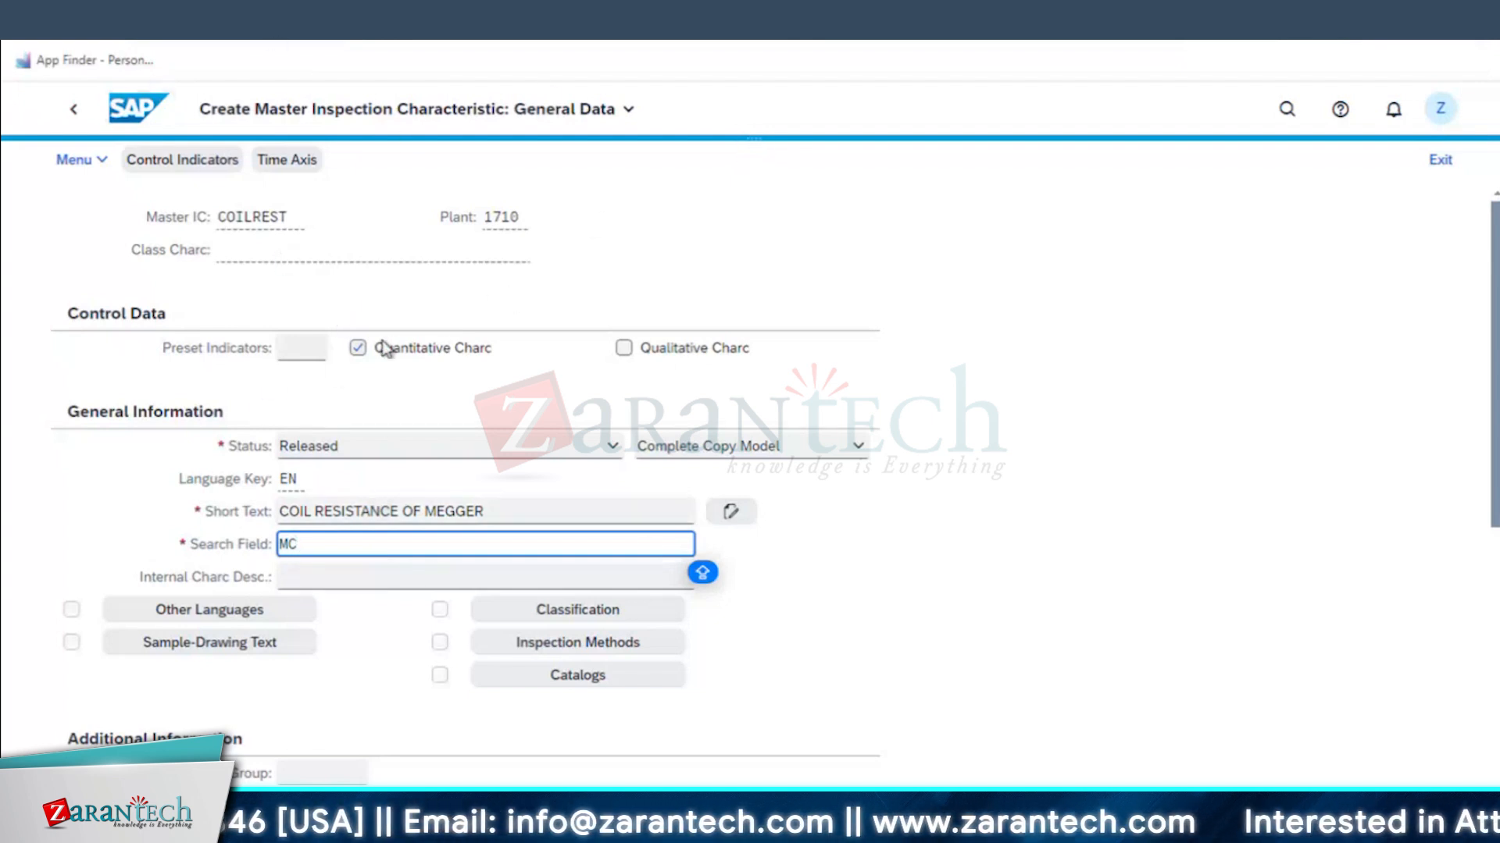
- Enable the lower and upper specification limits and the sampling procedure in the characteristic's control indicators
click(177, 171)
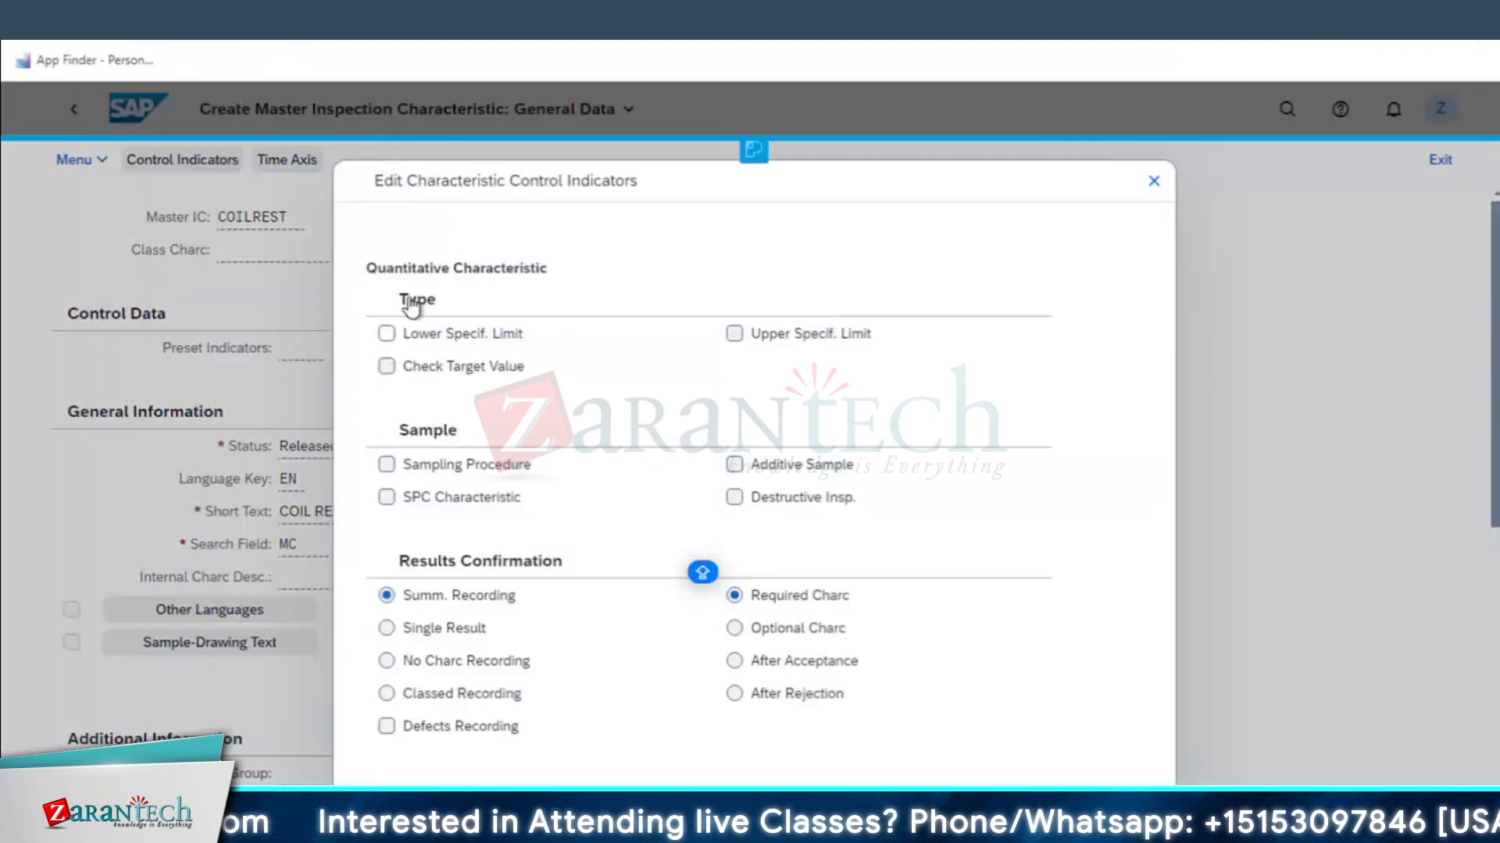
click(394, 336)
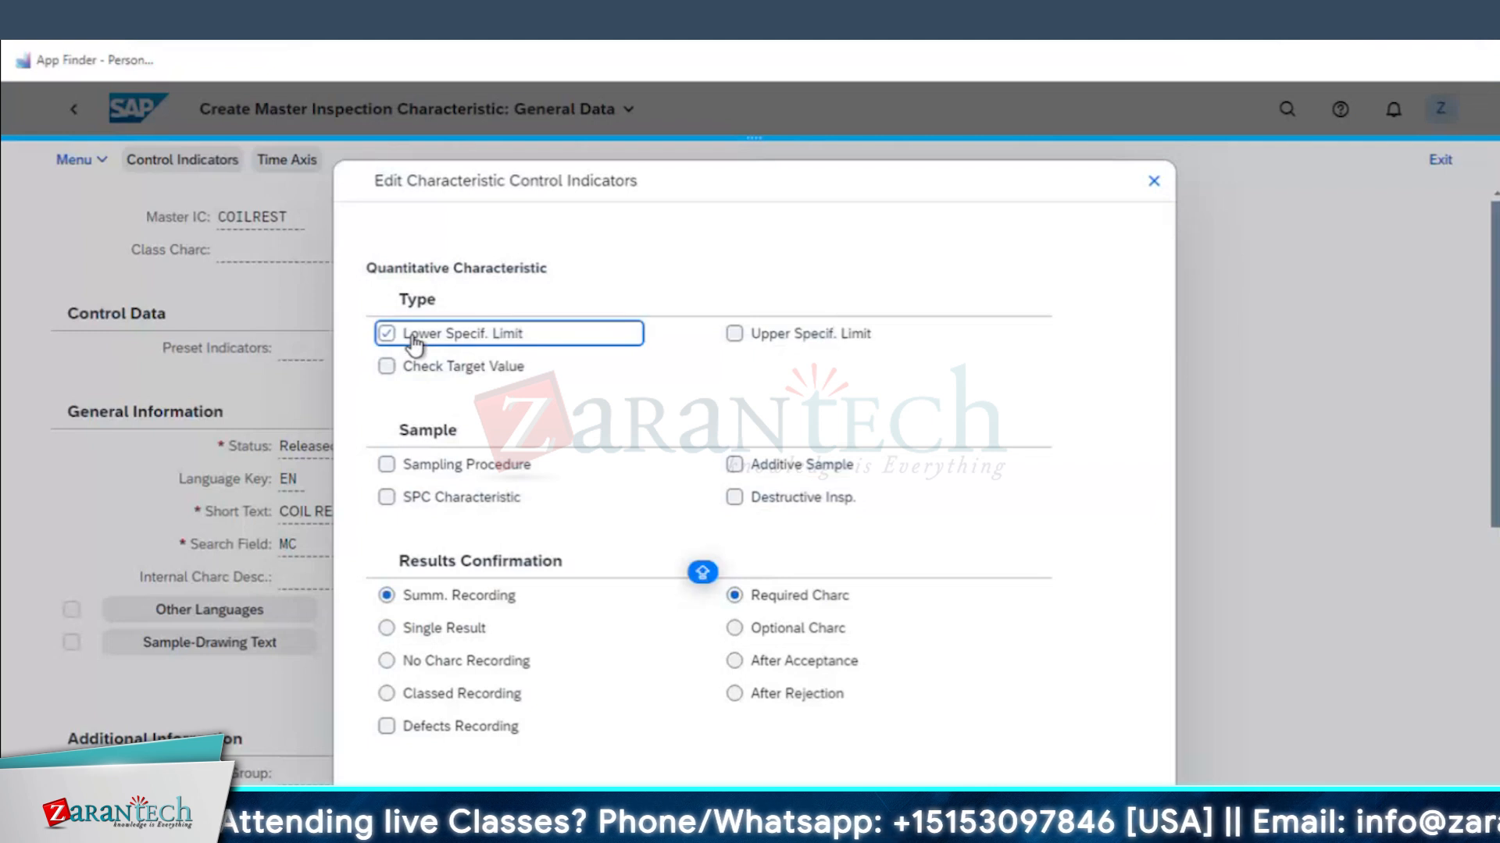
click(738, 337)
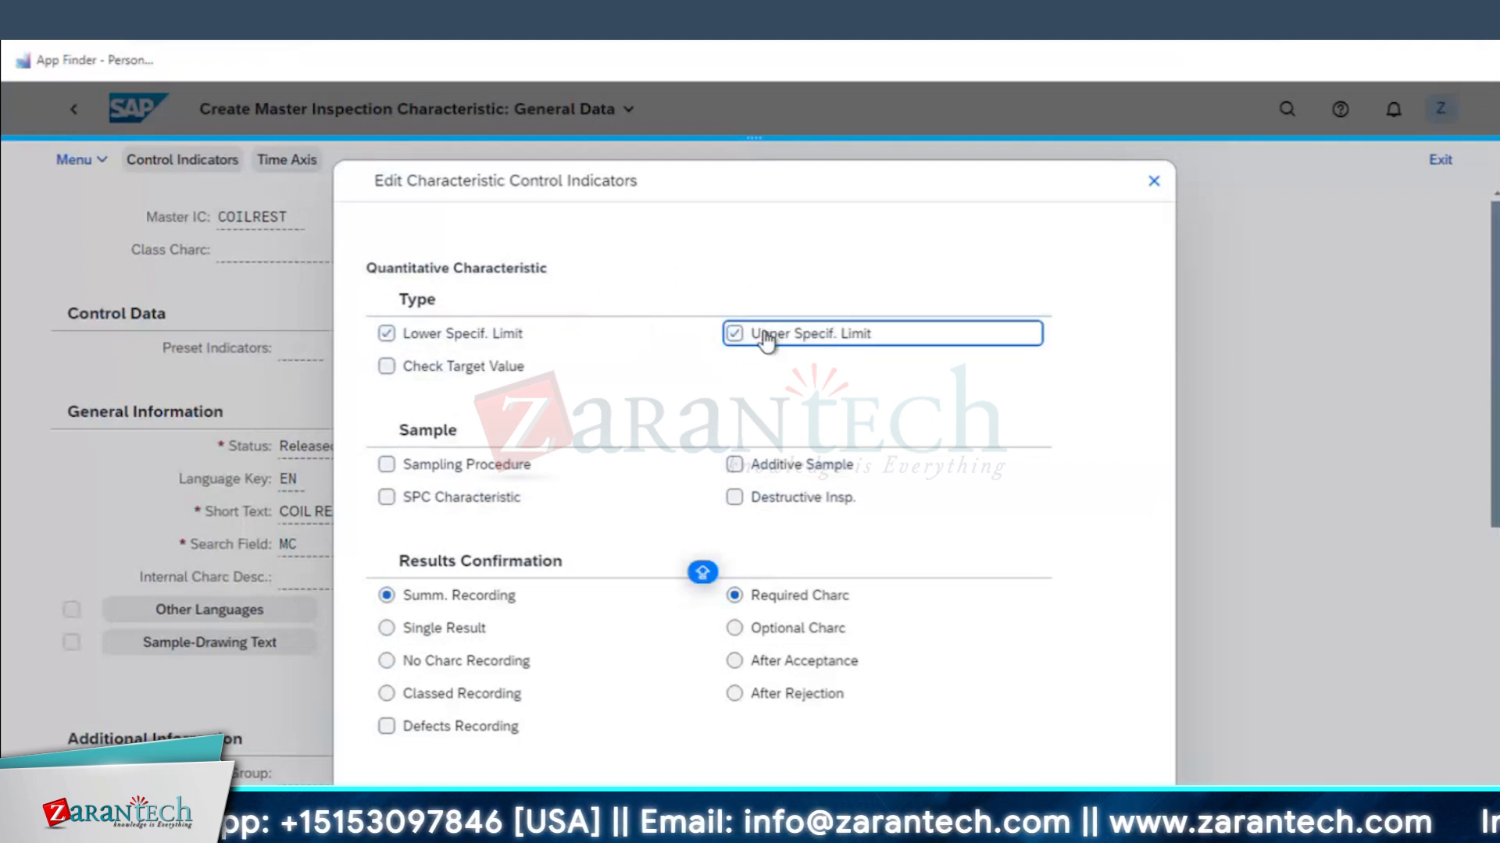
click(431, 467)
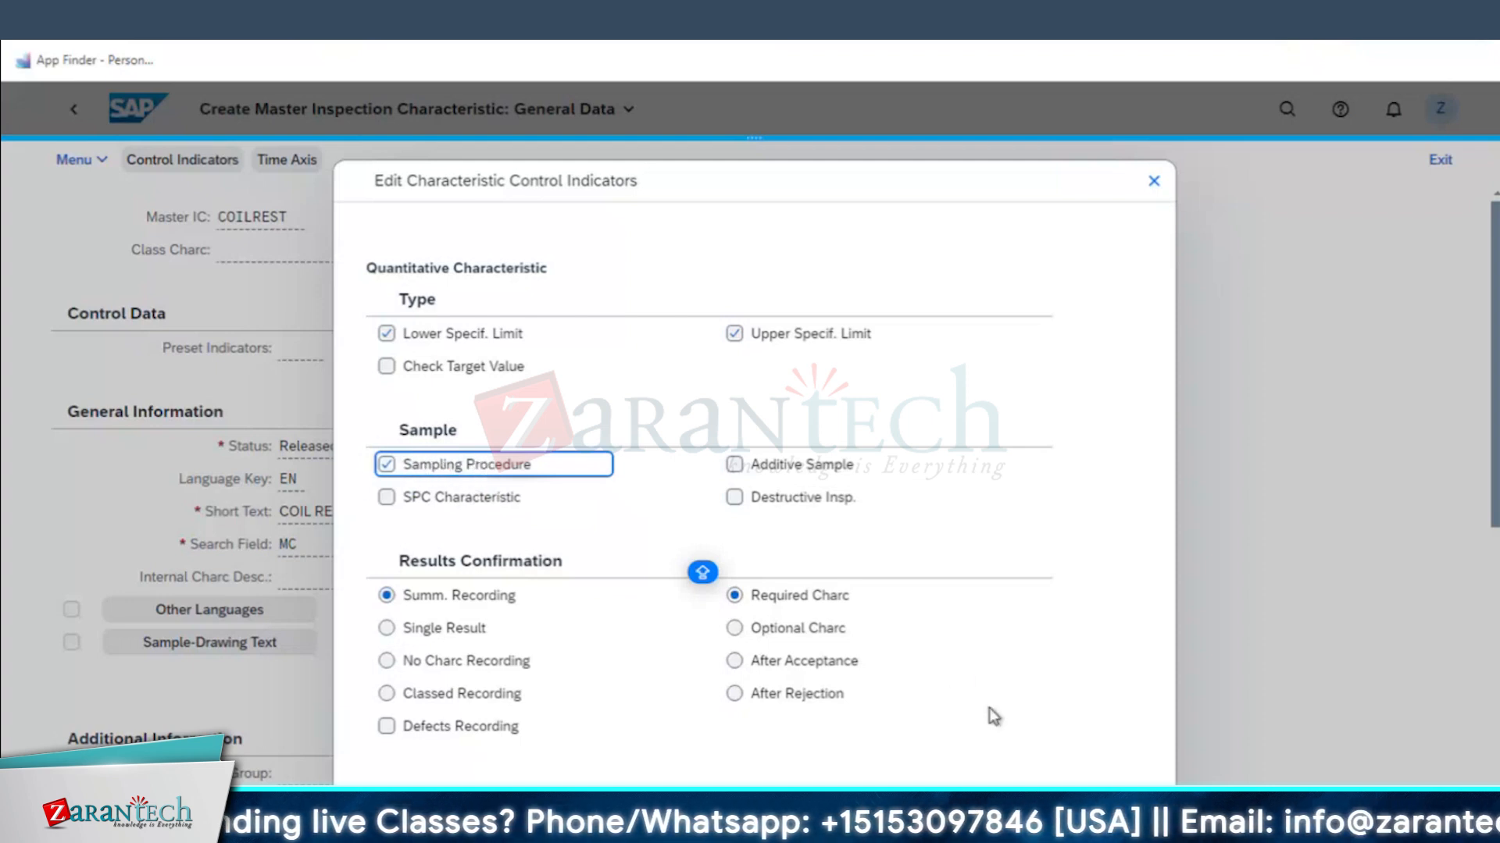
click(702, 572)
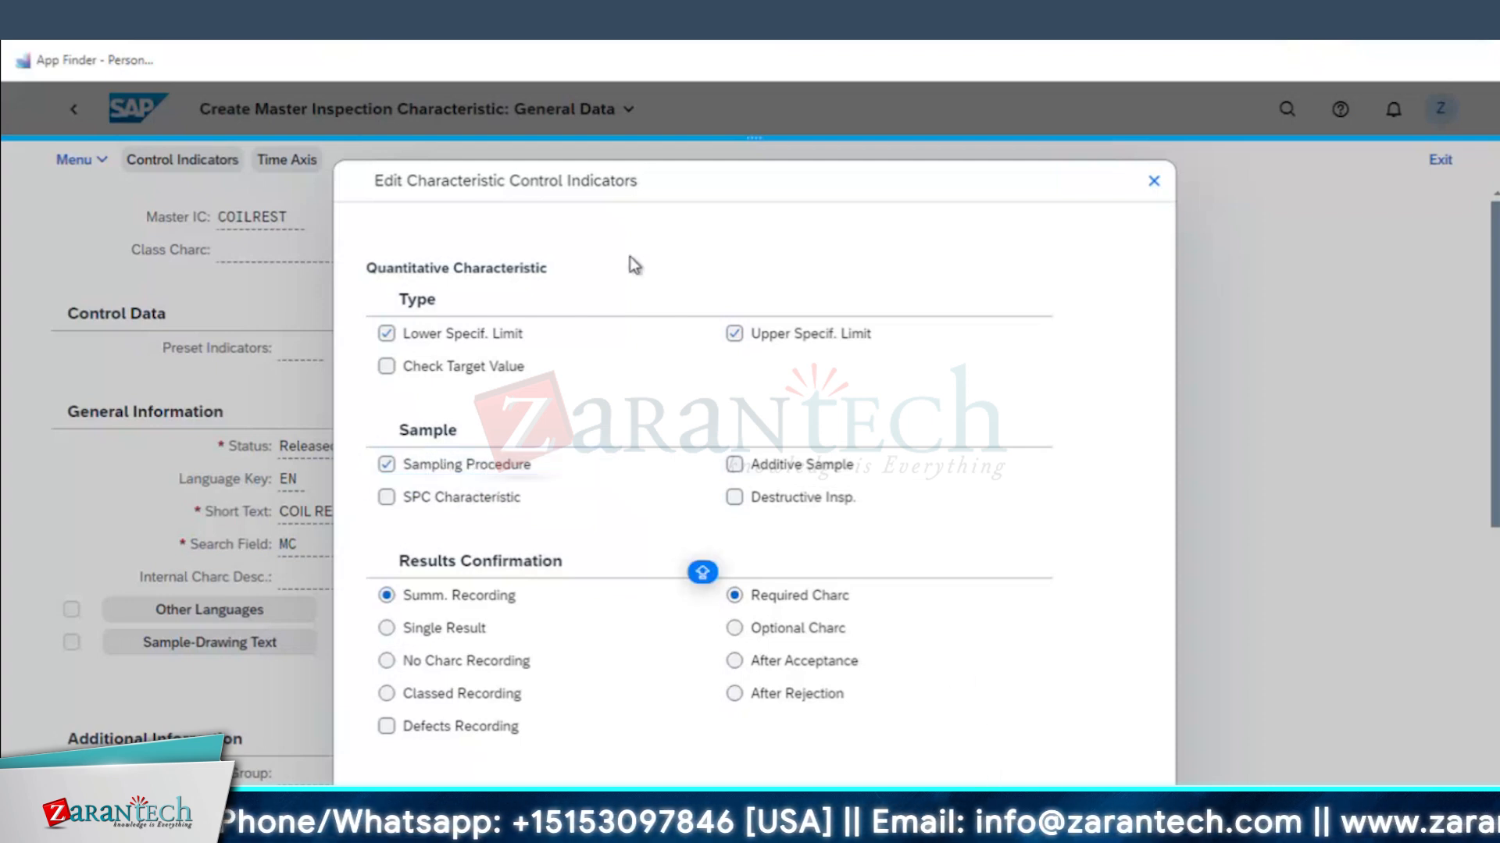
- Accept the remaining control indicators with their default settings and continue without a tolerance key
key(Return)
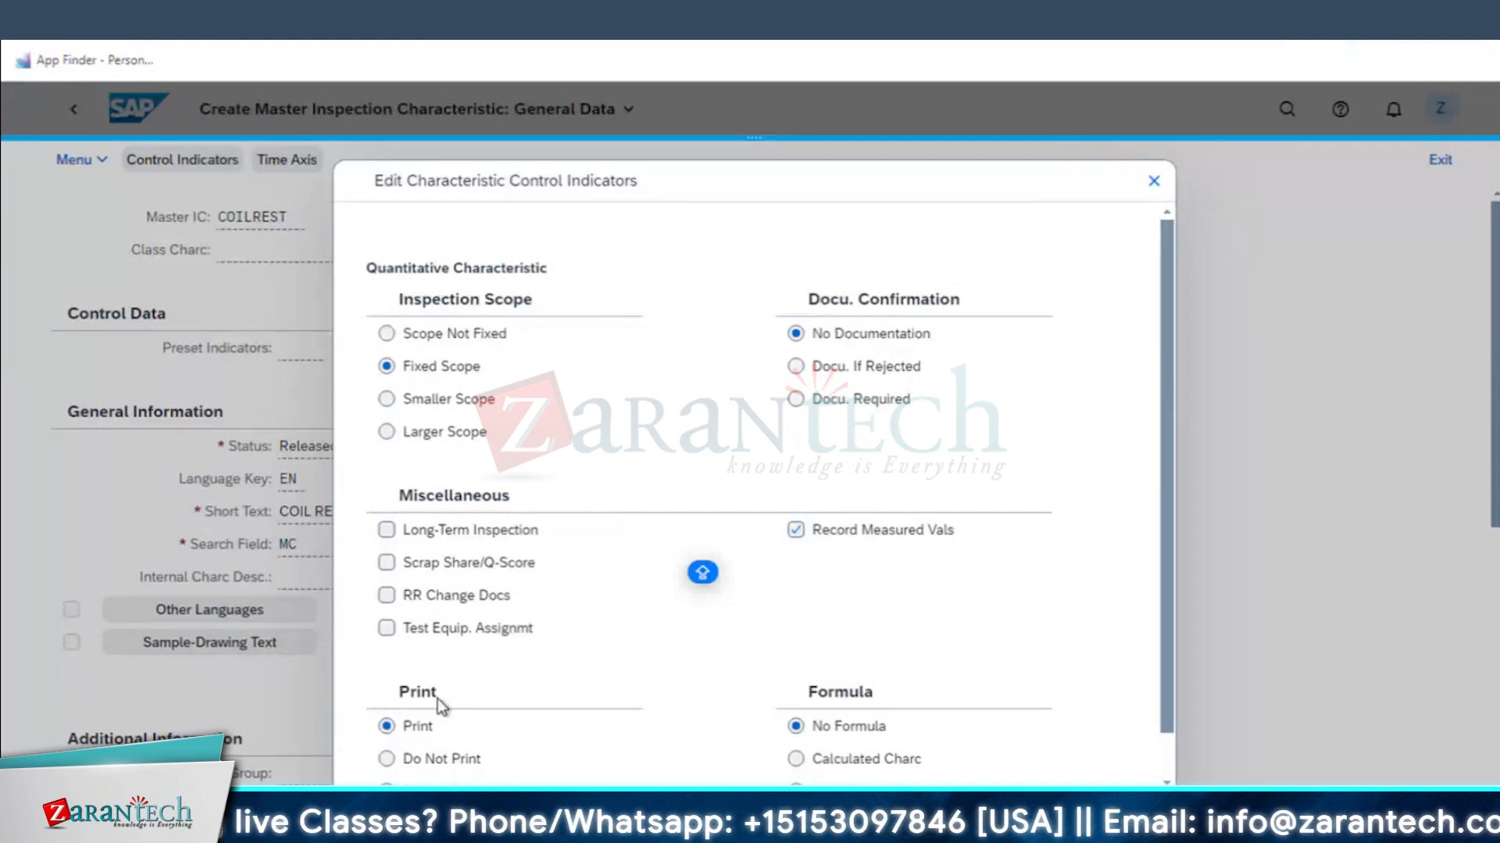
drag(560, 149, 504, 124)
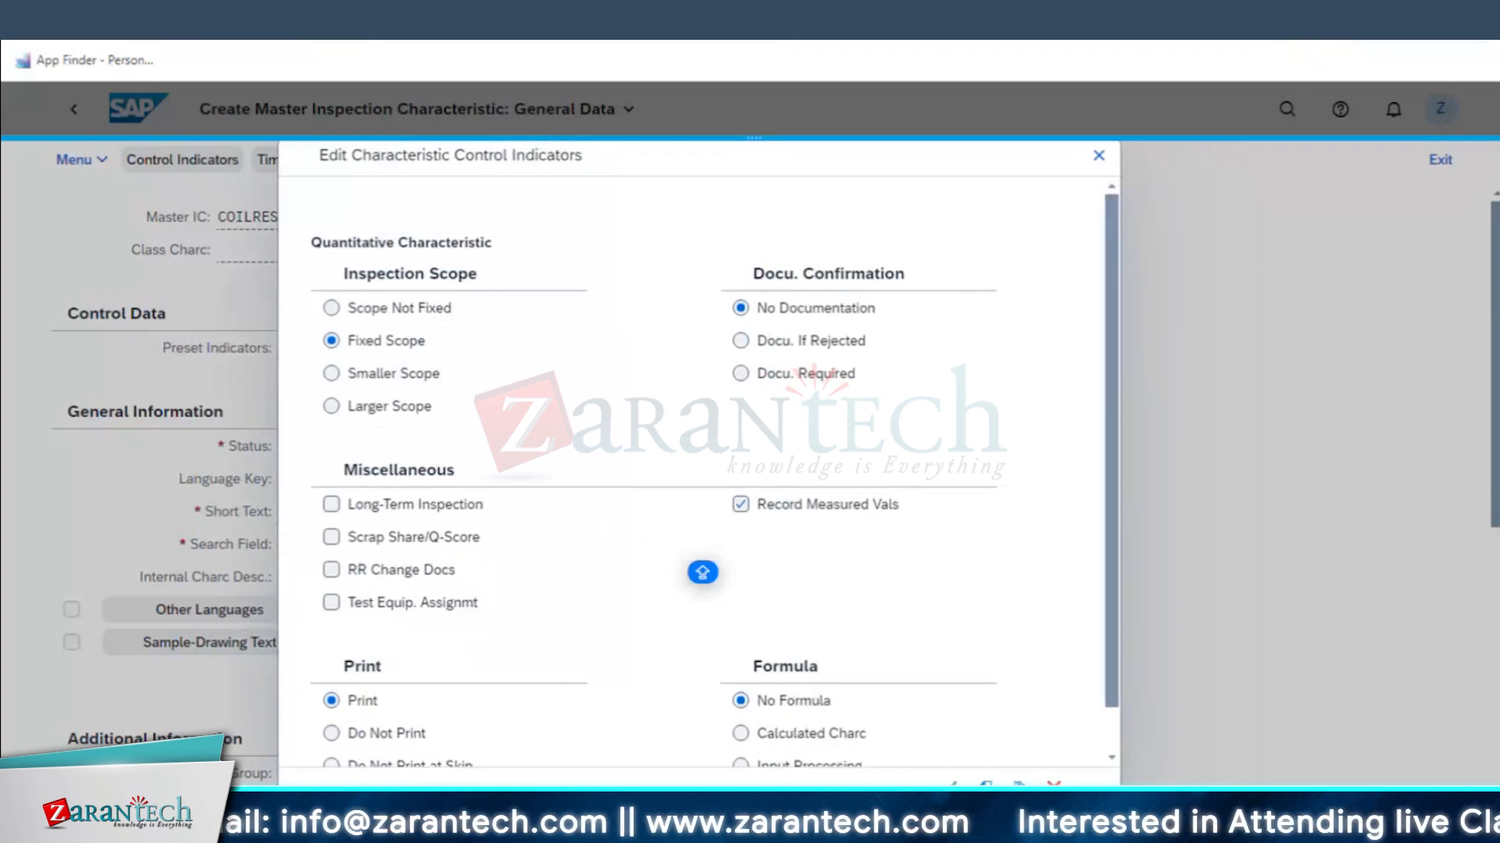
click(949, 781)
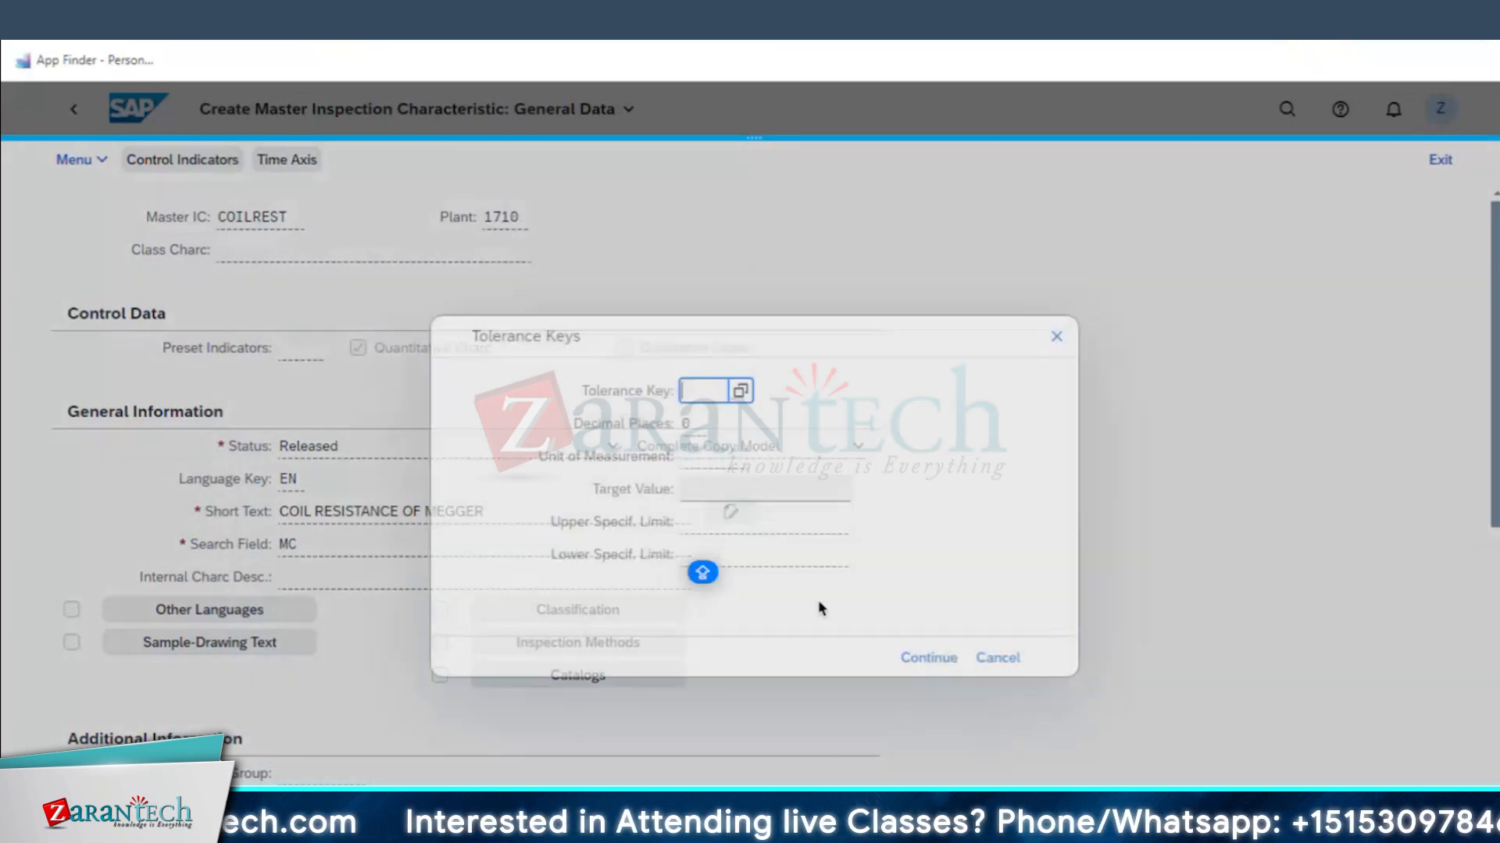
click(928, 658)
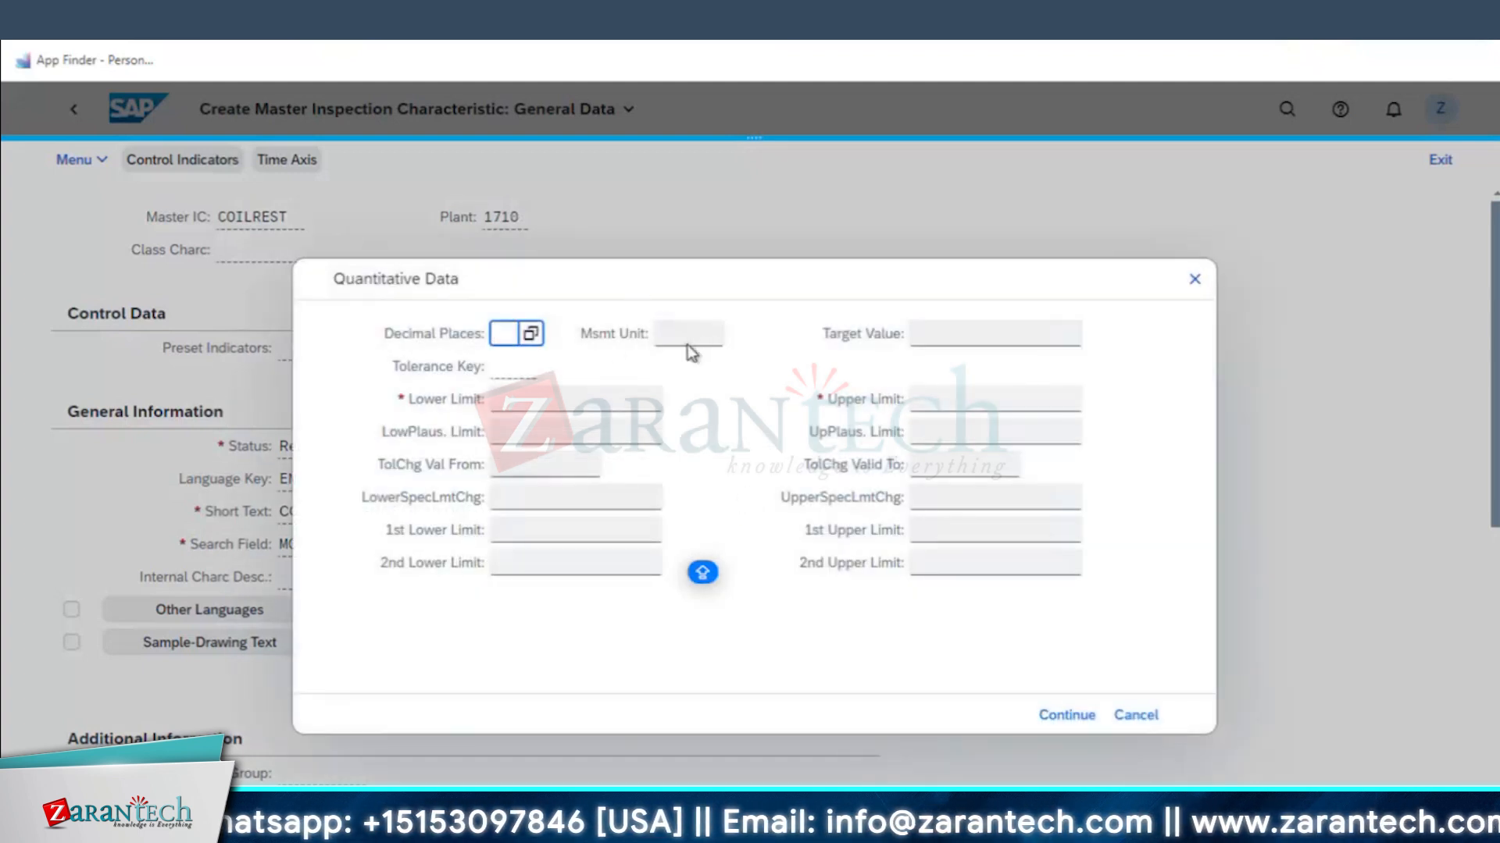
- Enter the quantitative data with unit Ohm, target value 100, lower limit 90 and upper limit 110, and confirm it
click(687, 340)
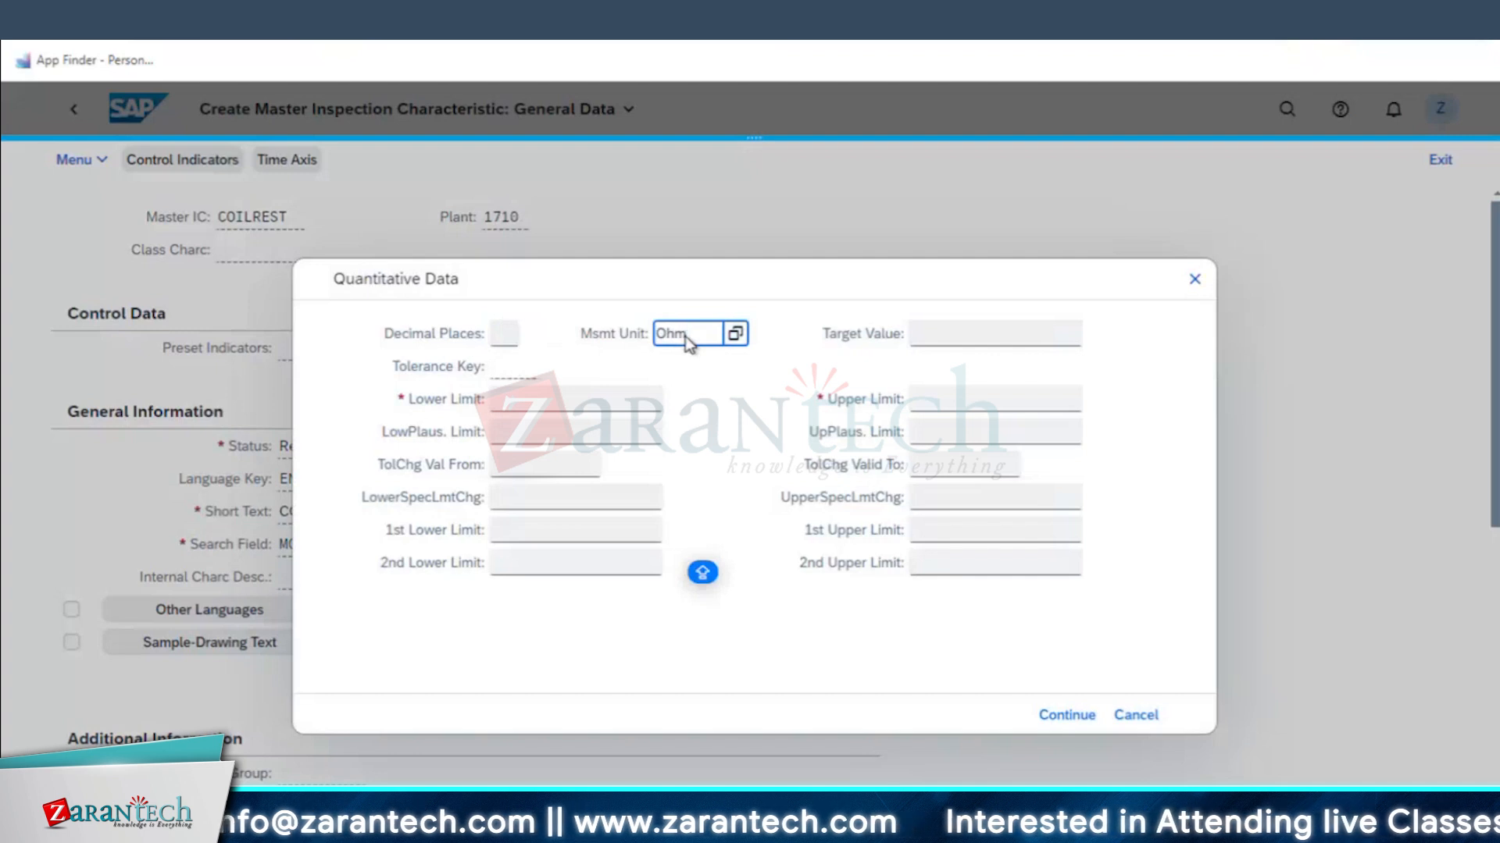
key(Tab)
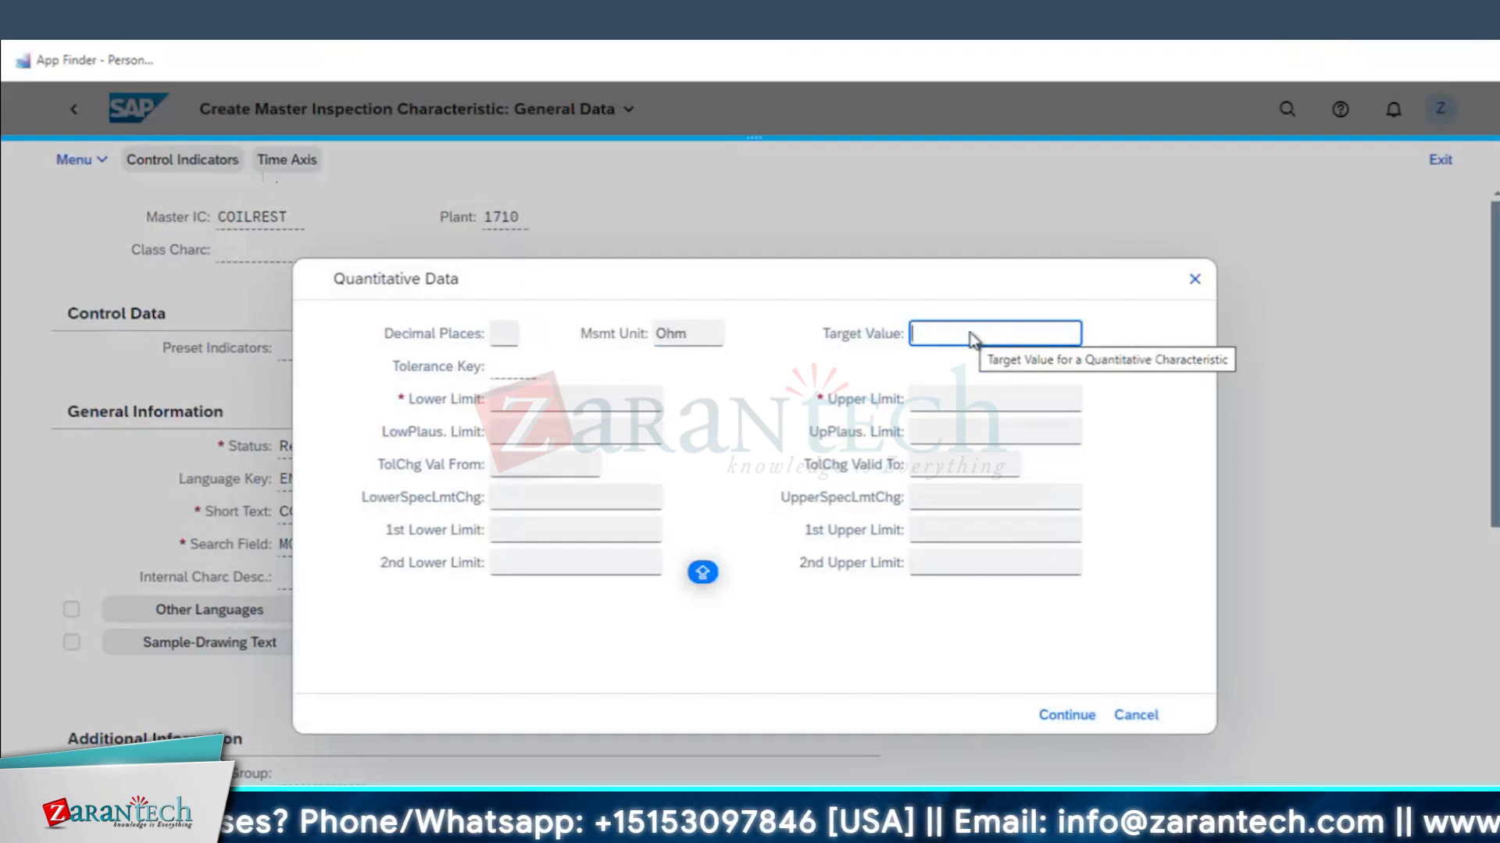
text(100)
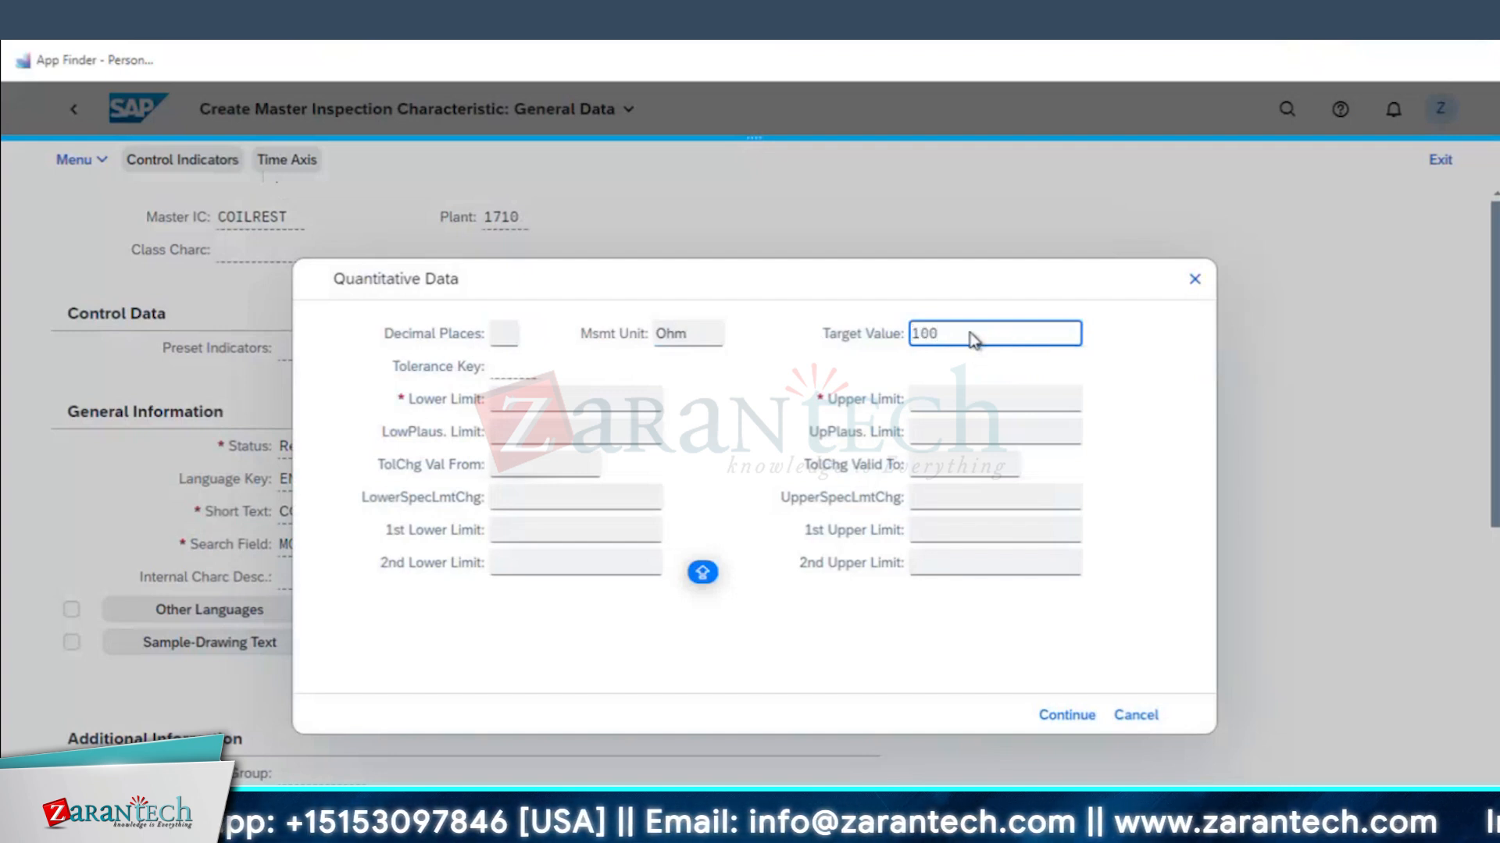
click(551, 403)
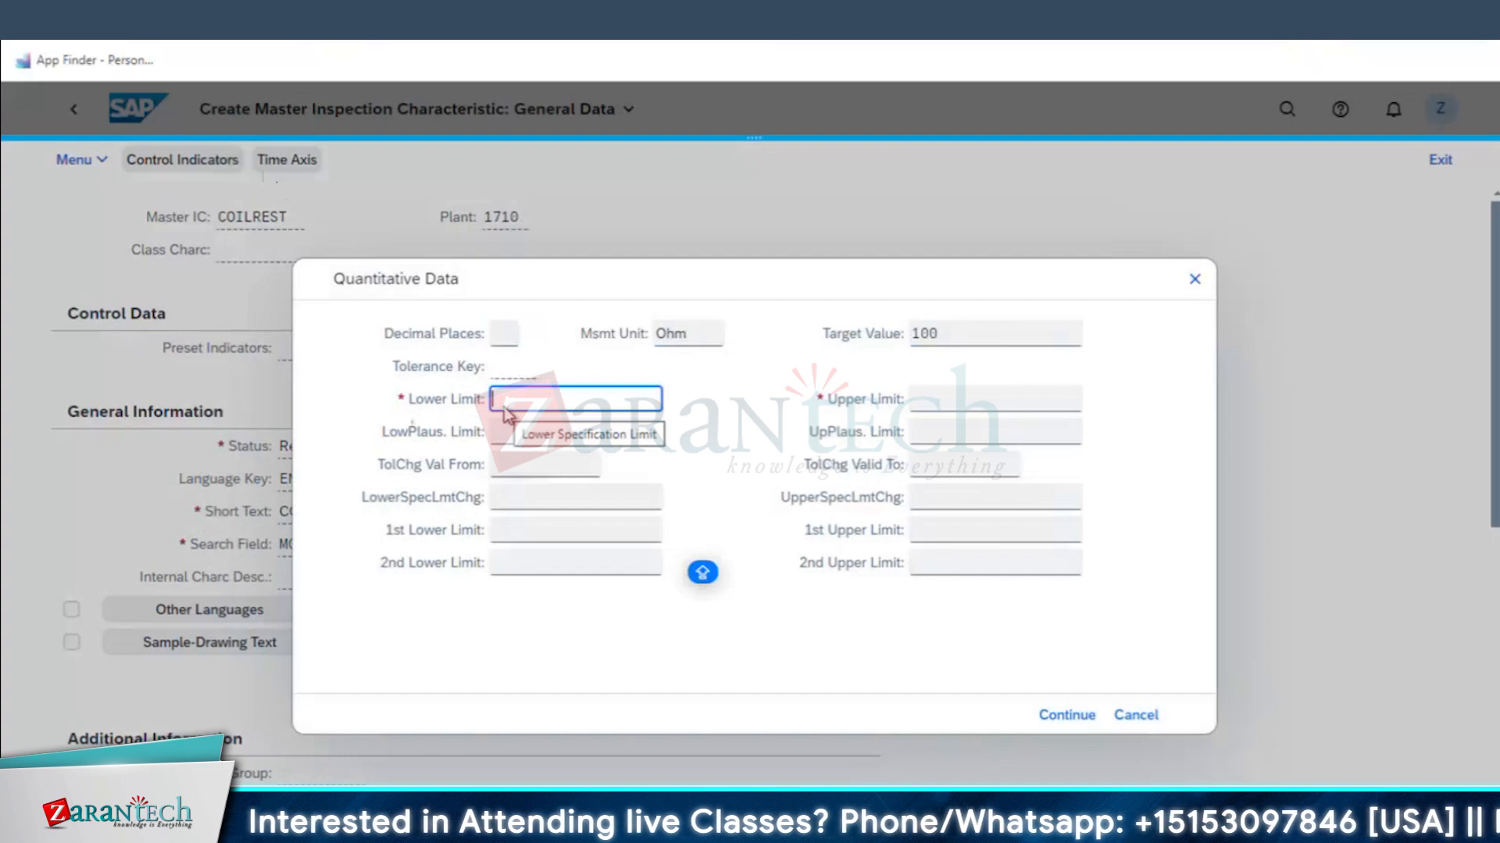
text(90)
key(Tab)
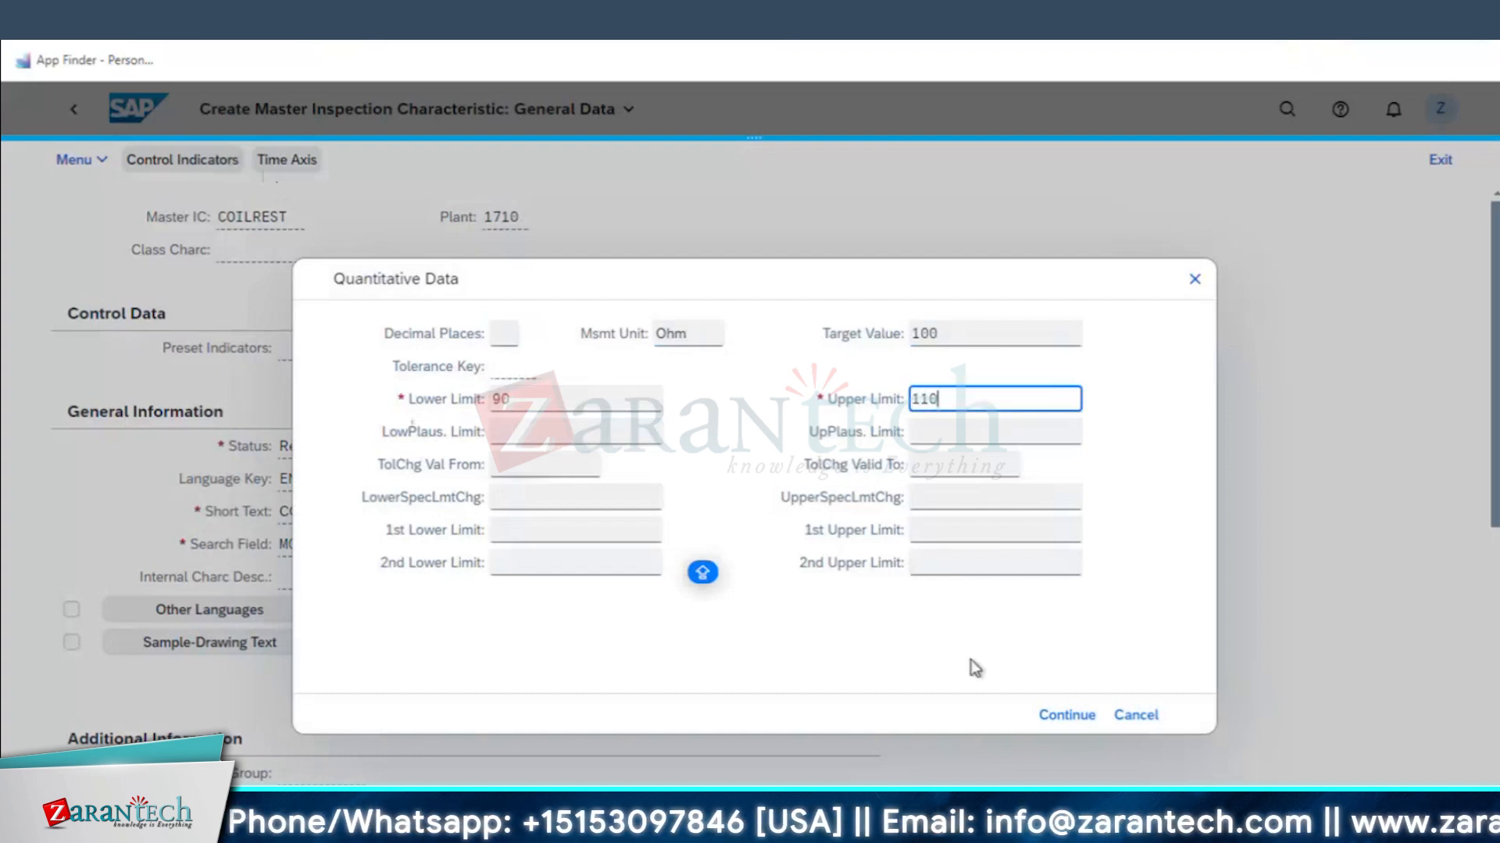
click(1047, 720)
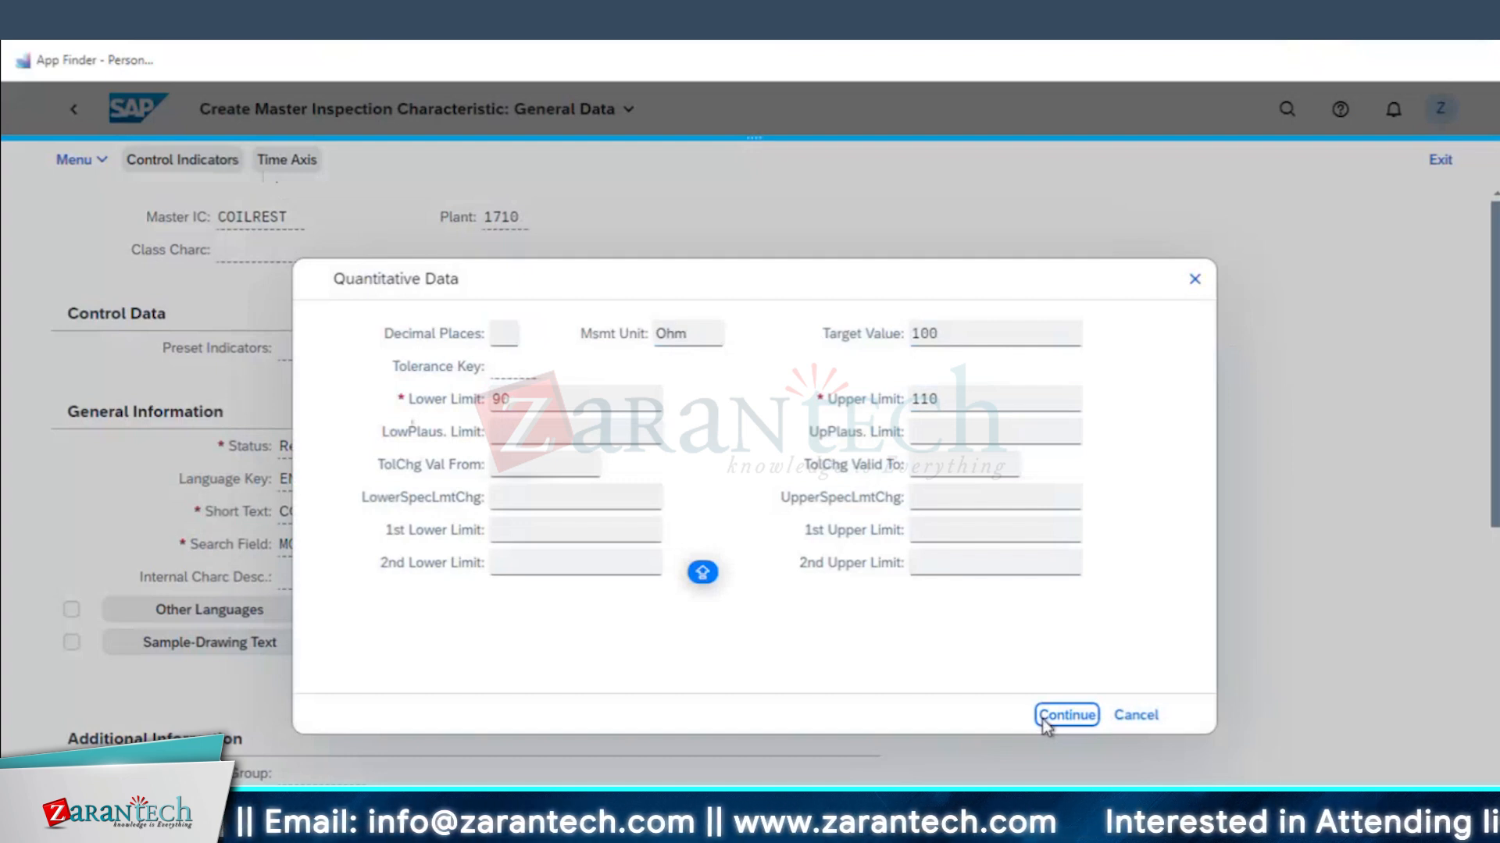
click(1044, 721)
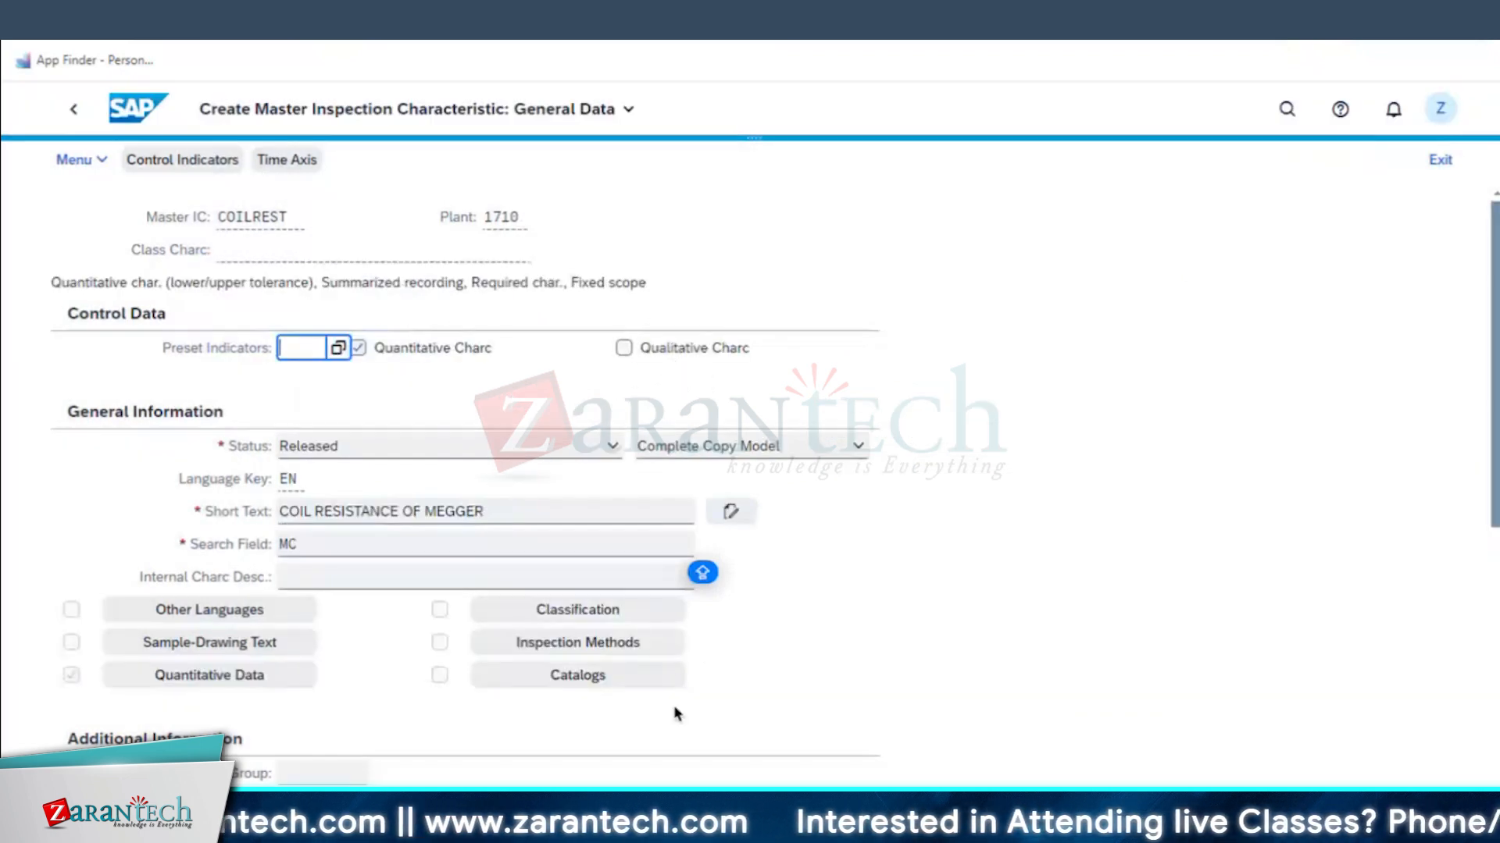
- Try to assign a code group from catalog 1, Characteristic Attributes, to the inspection characteristic
click(582, 685)
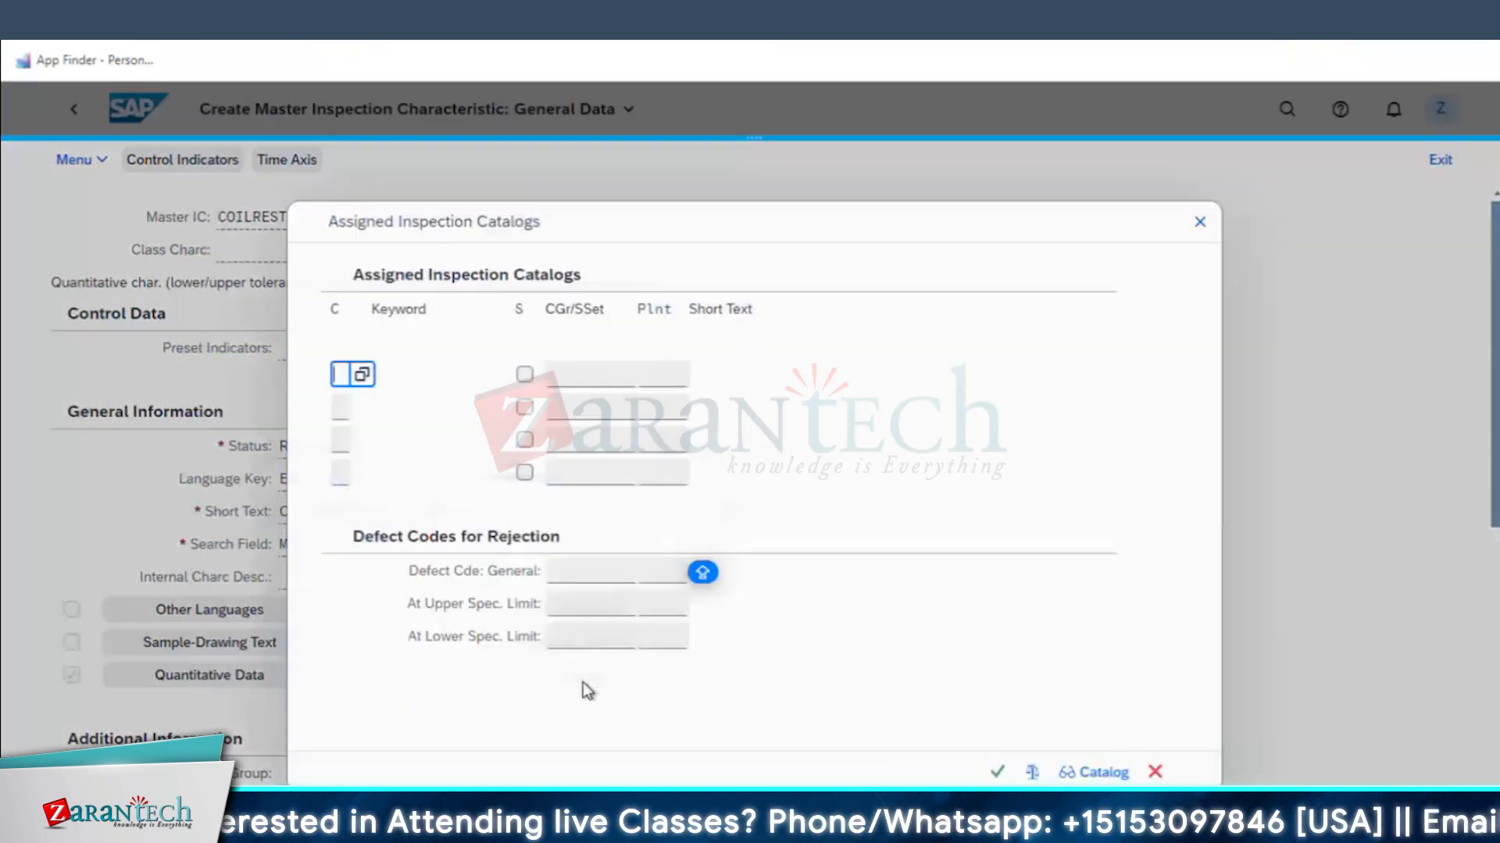
click(363, 377)
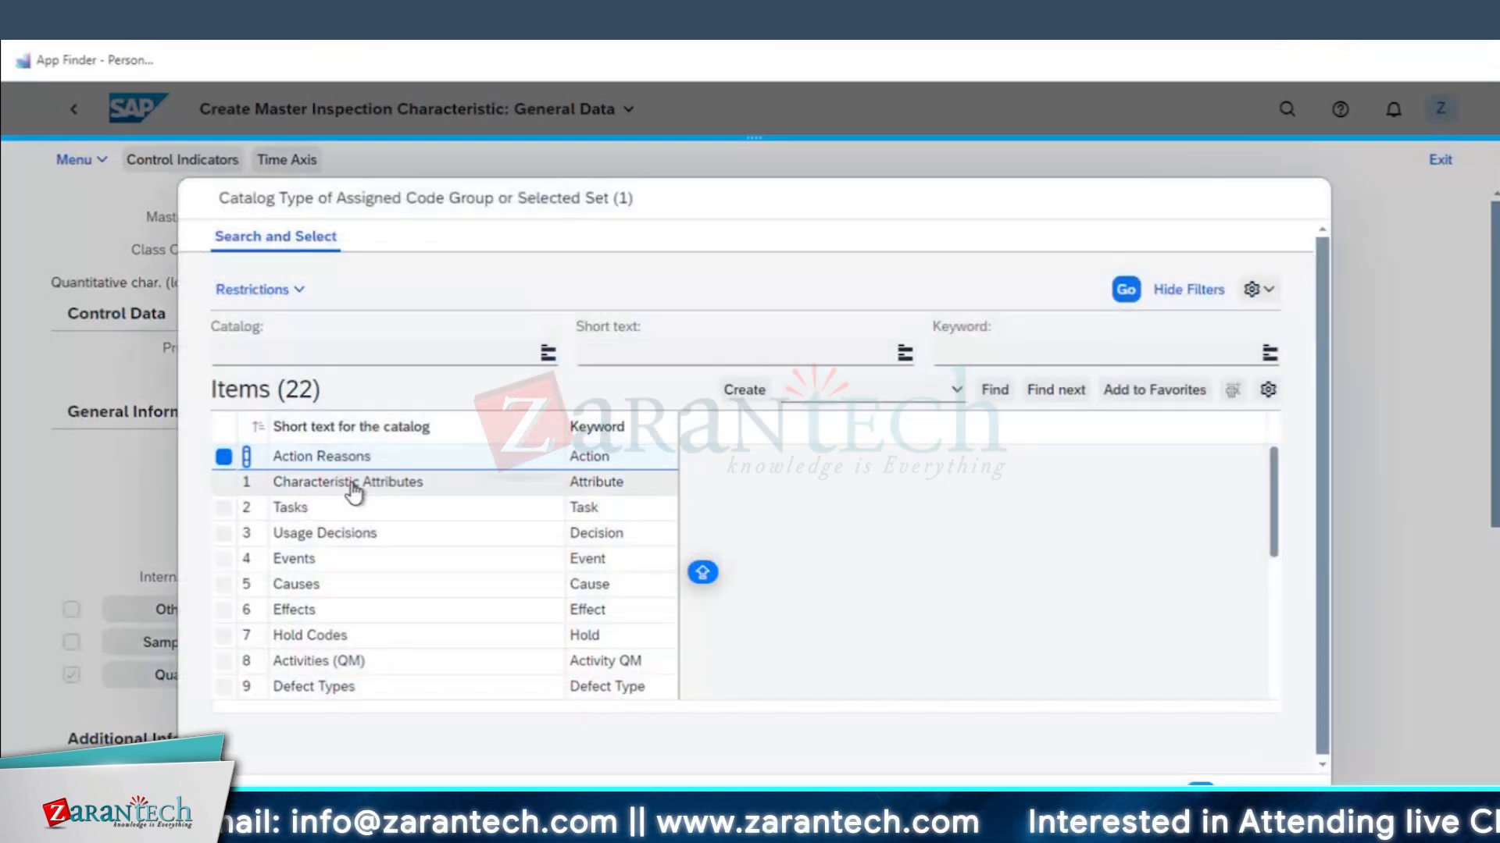
double_click(354, 489)
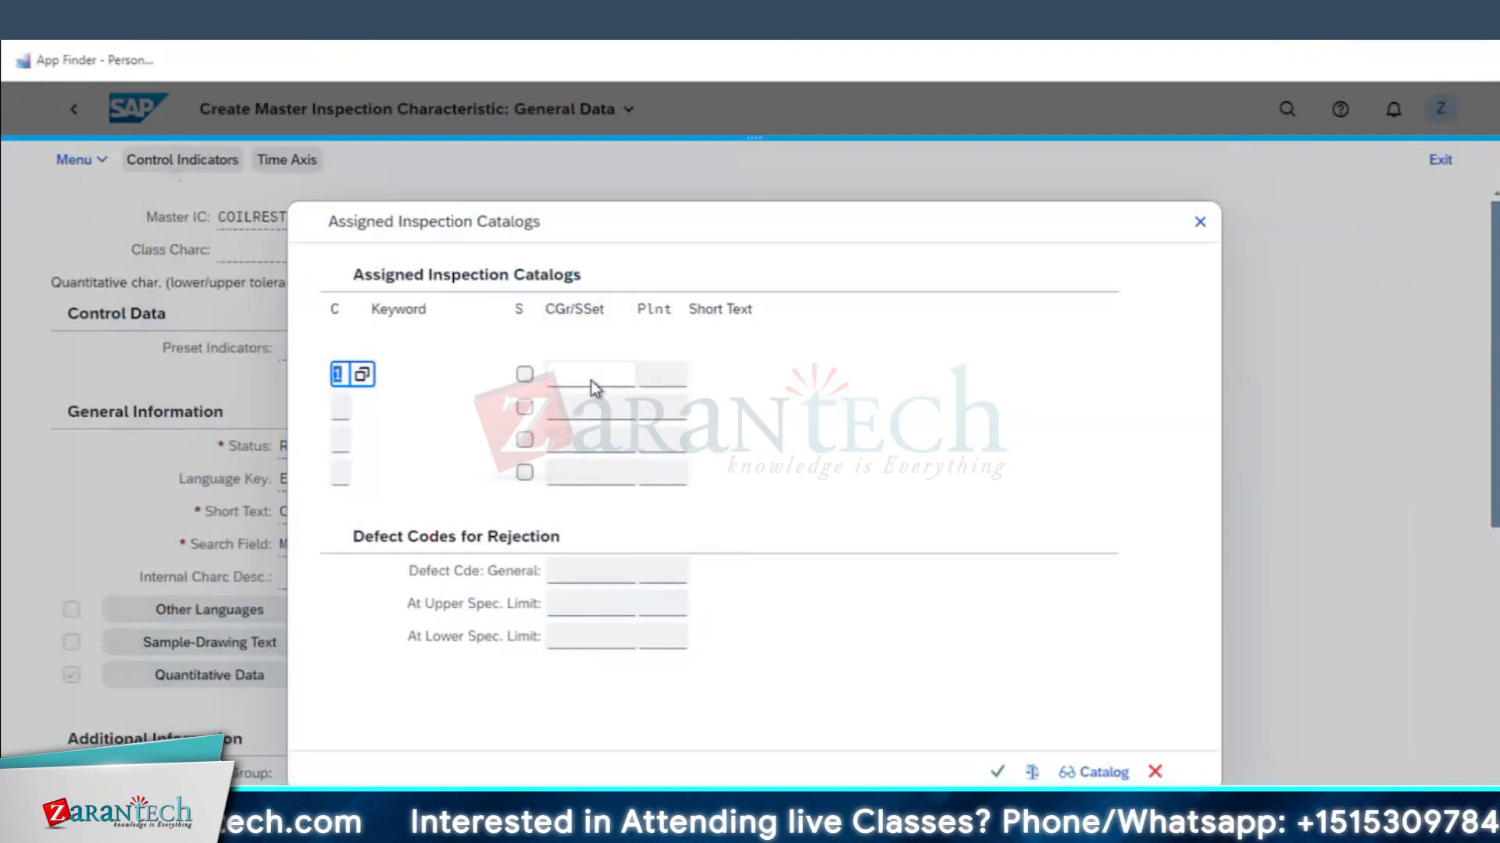
click(590, 379)
click(648, 381)
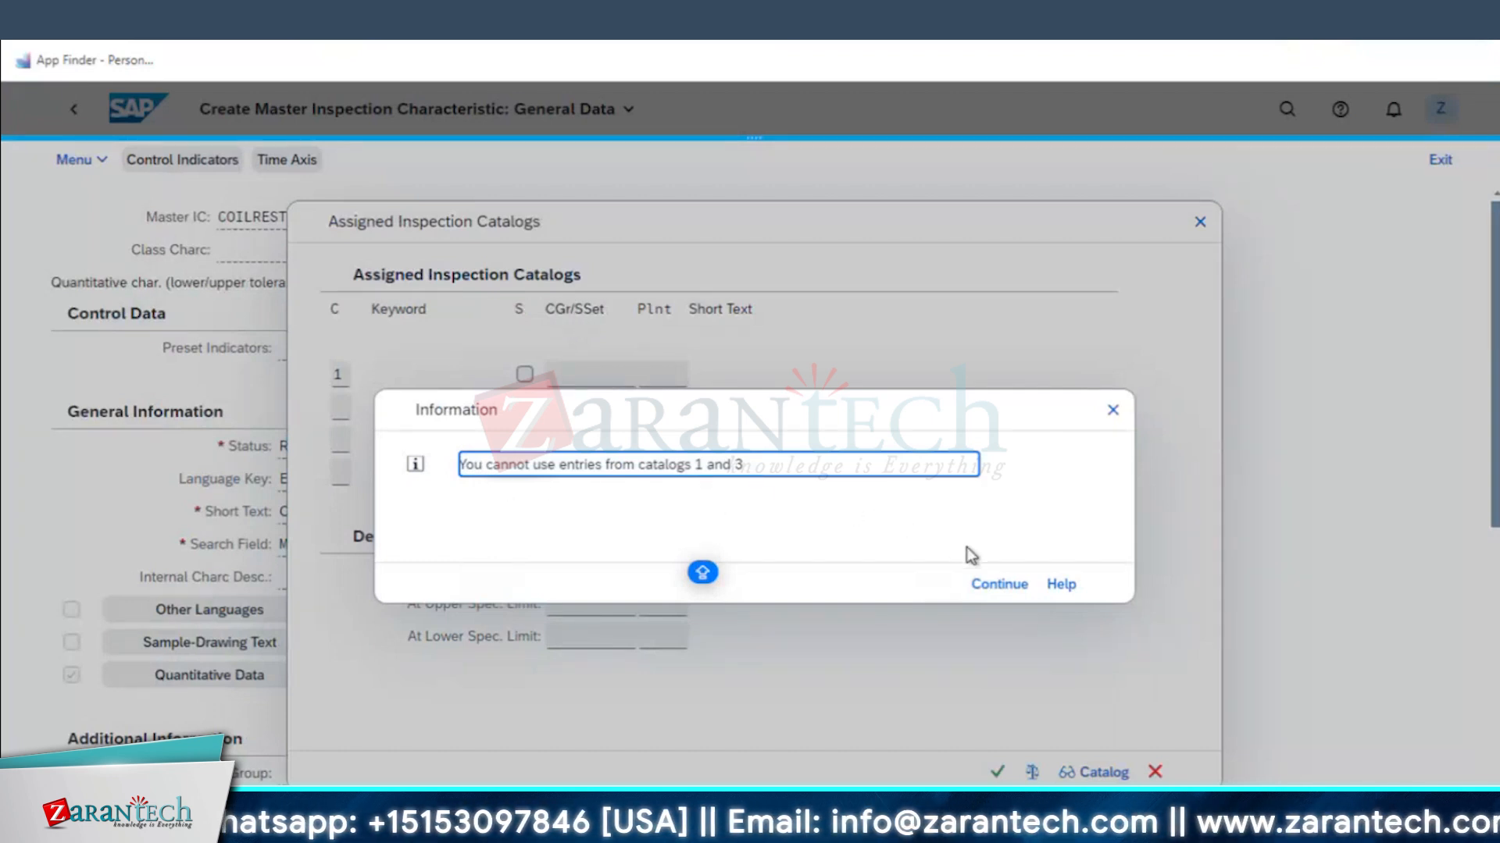
click(994, 587)
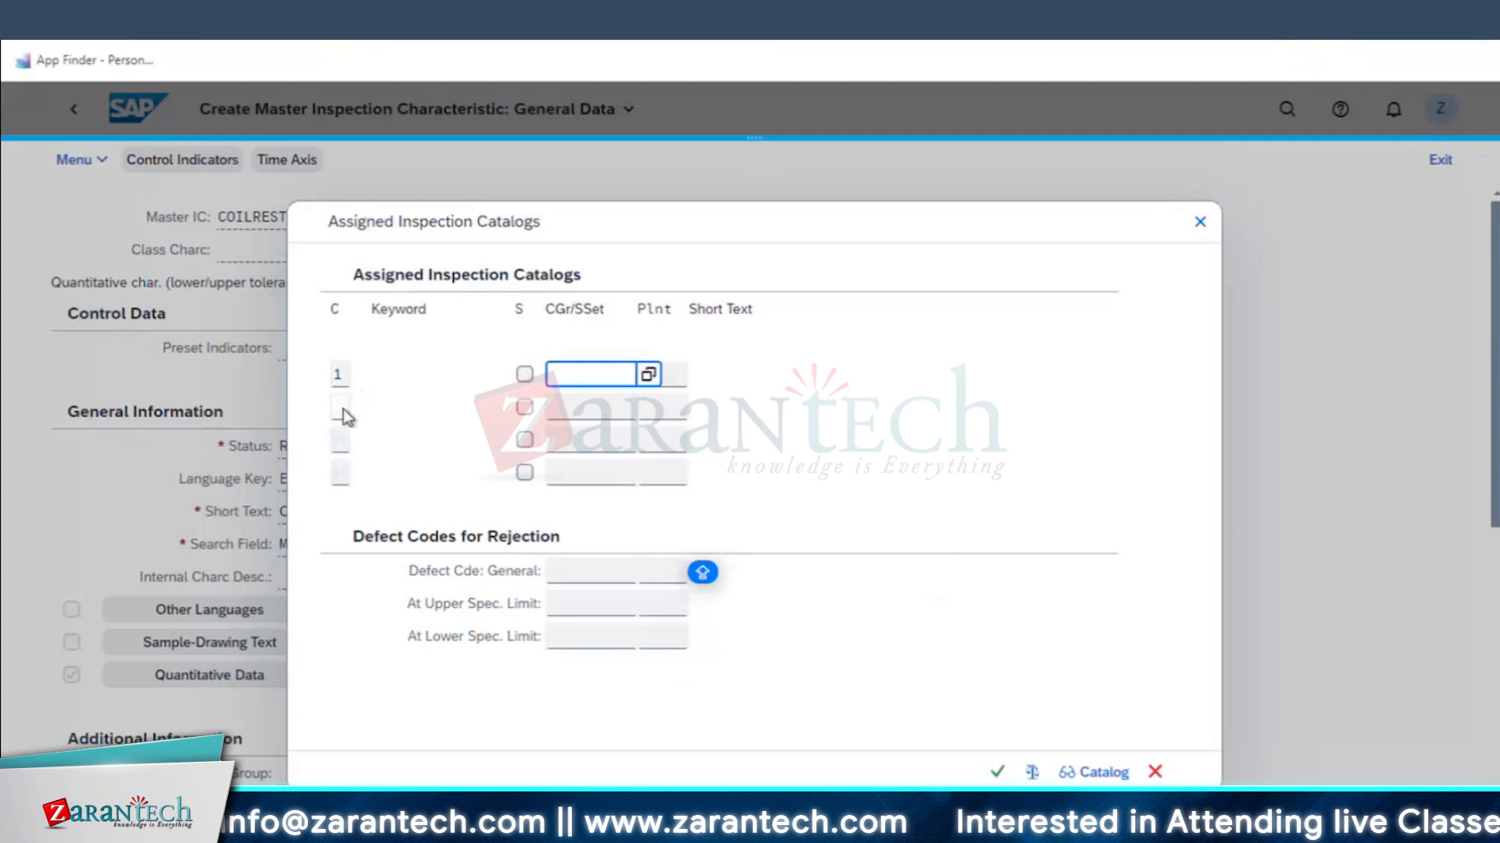
- Try to assign catalog 2, Tasks, in the second row, browsing the RI-TA-DG code group, and close the catalog selection
click(348, 413)
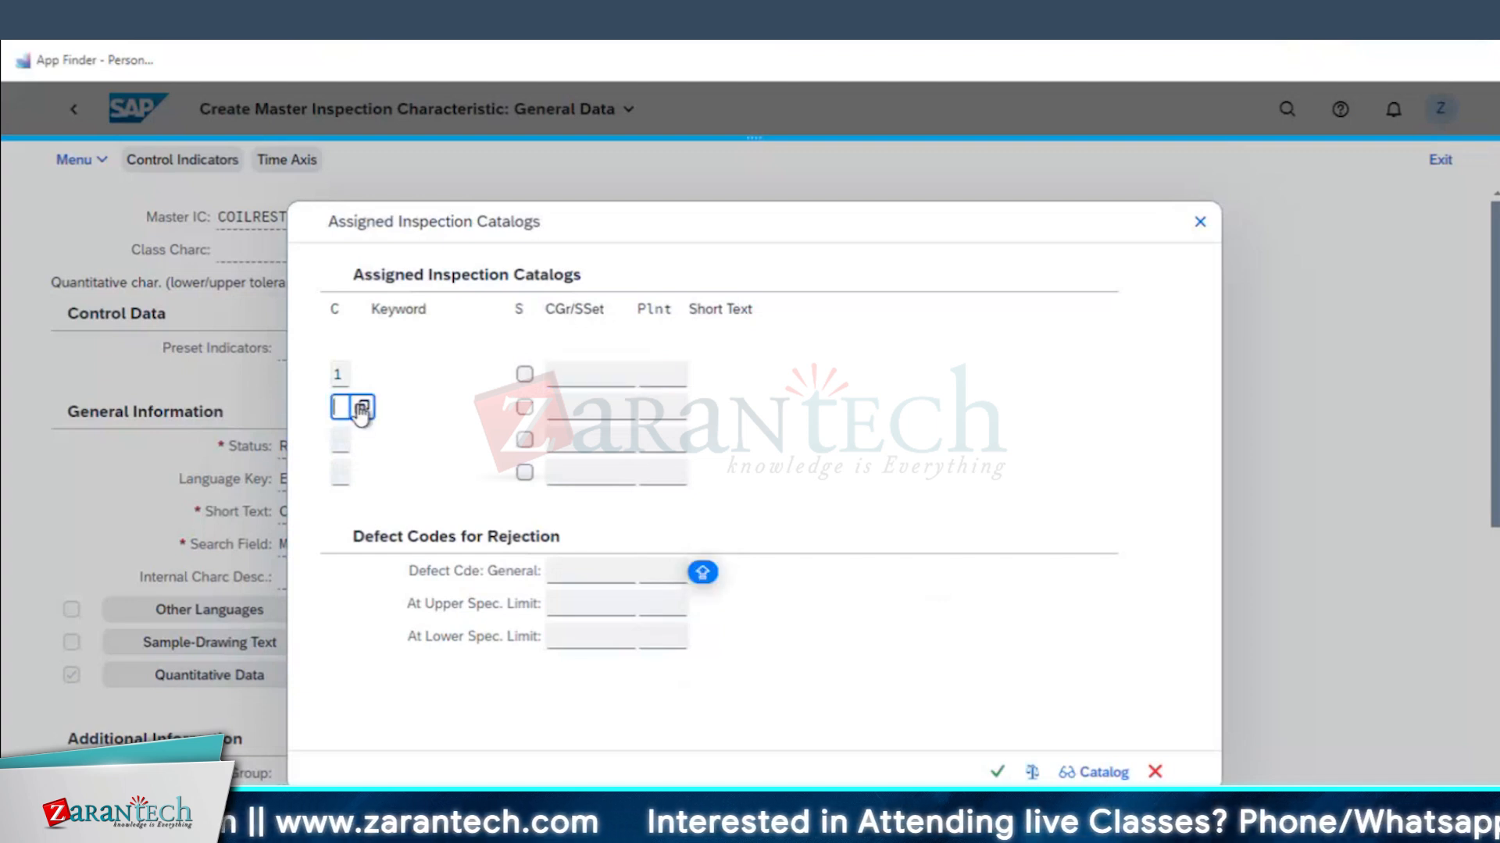
click(362, 408)
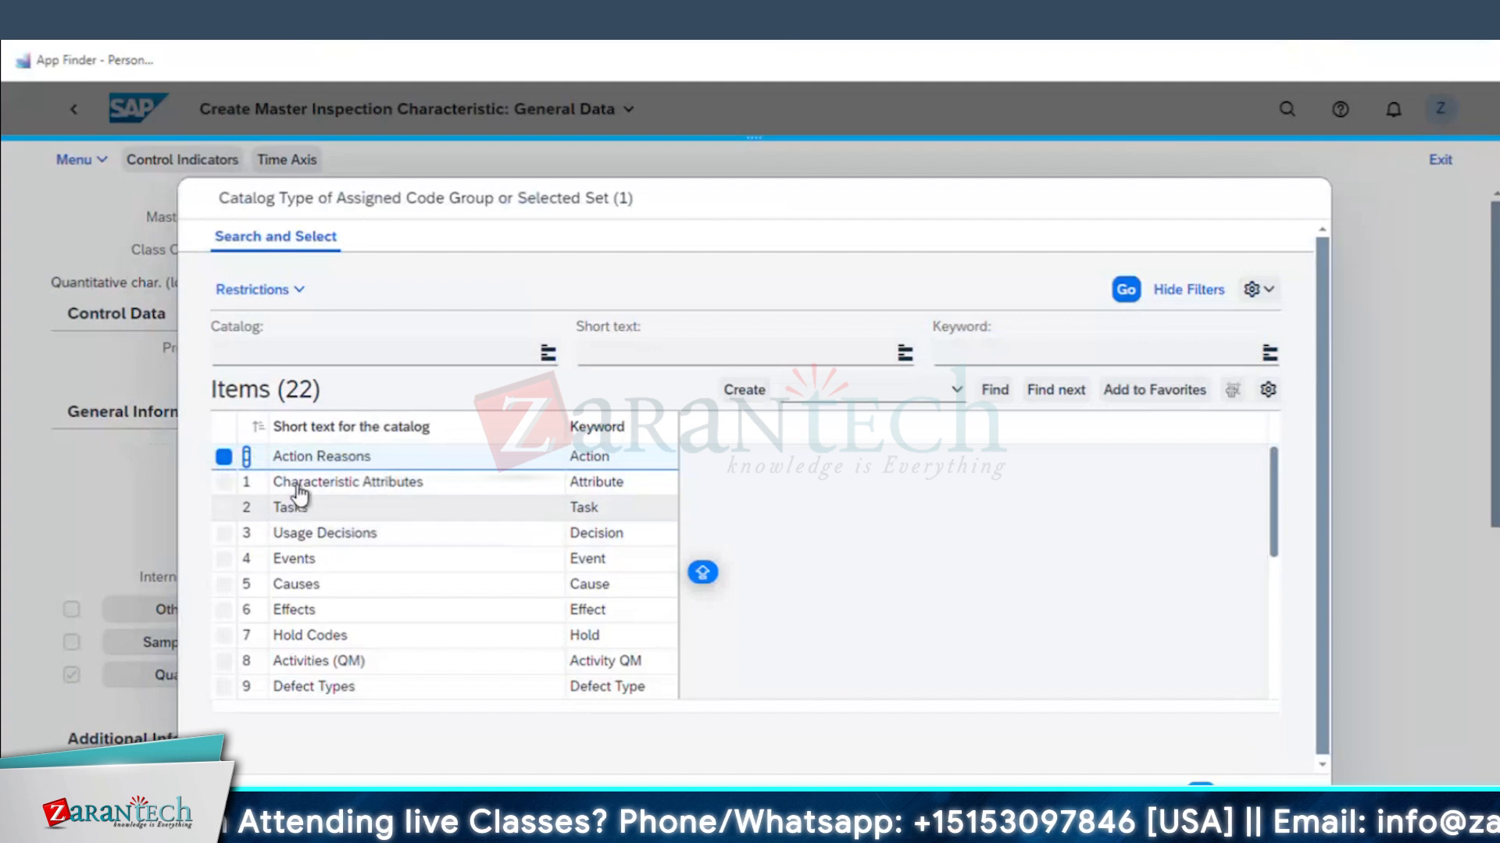
click(292, 515)
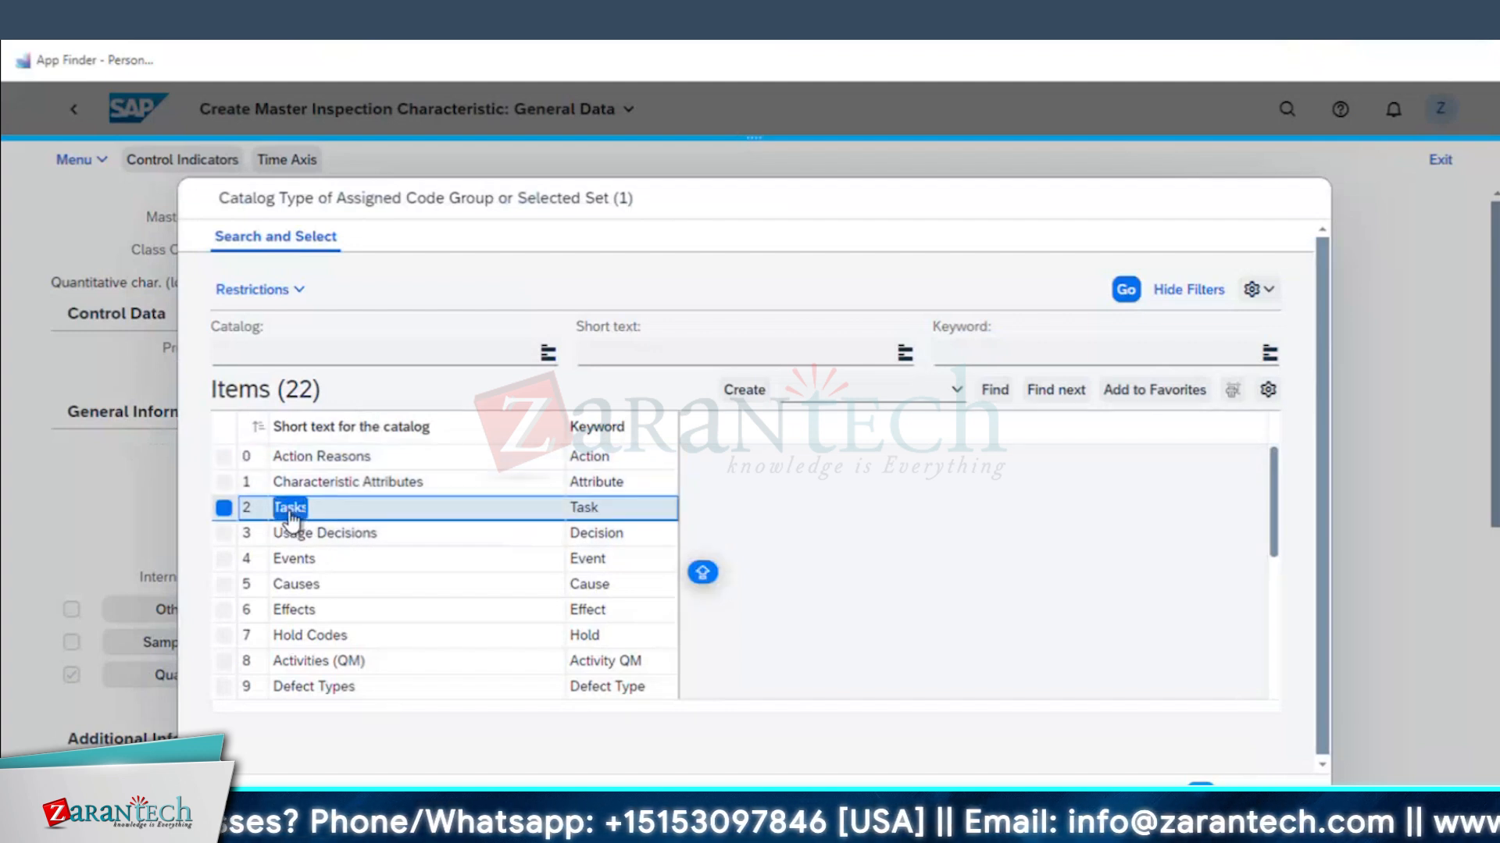
click(650, 409)
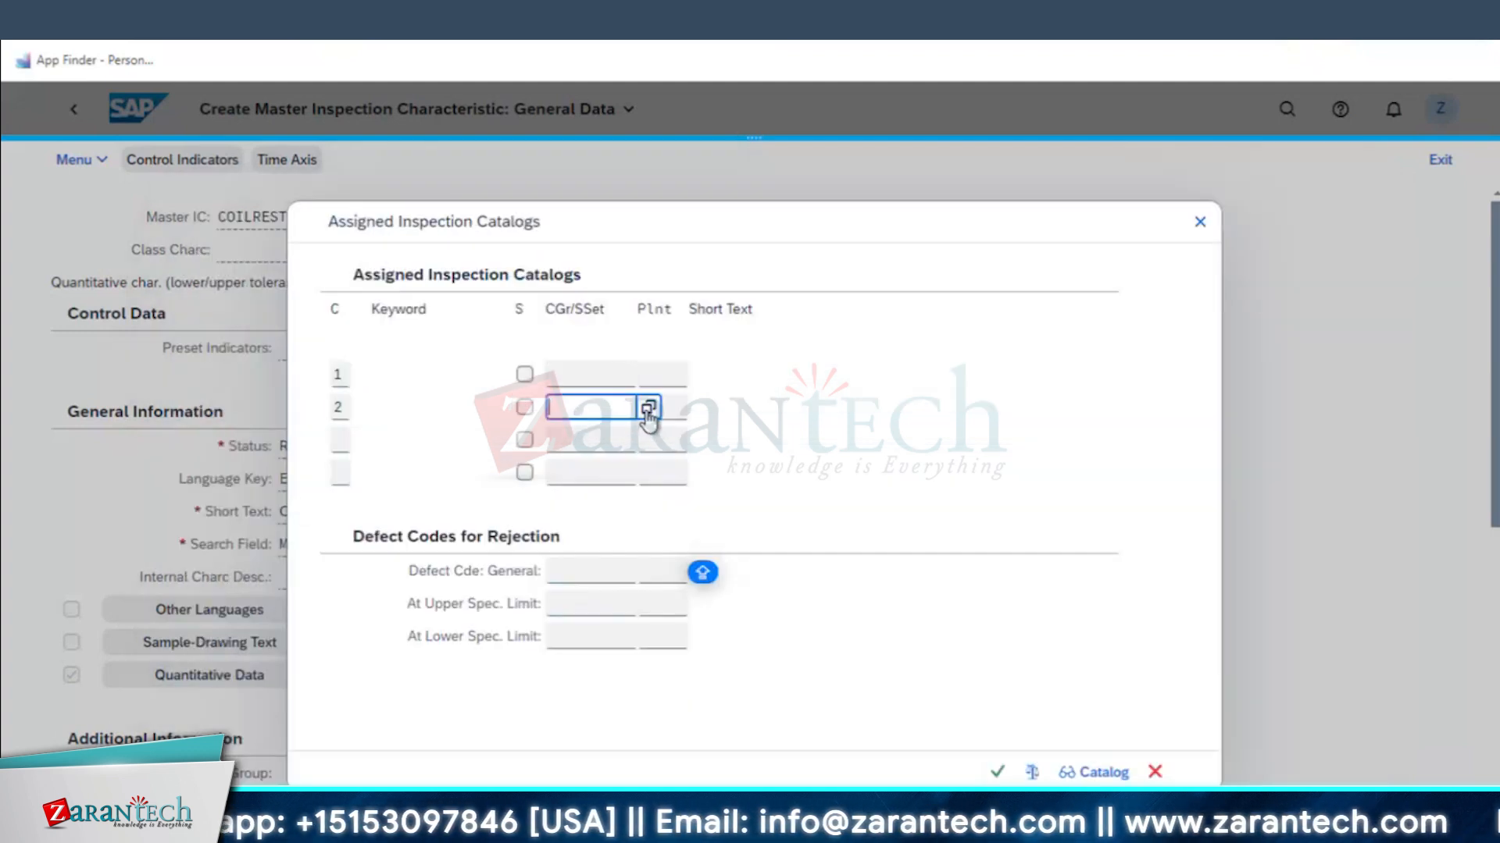
click(648, 412)
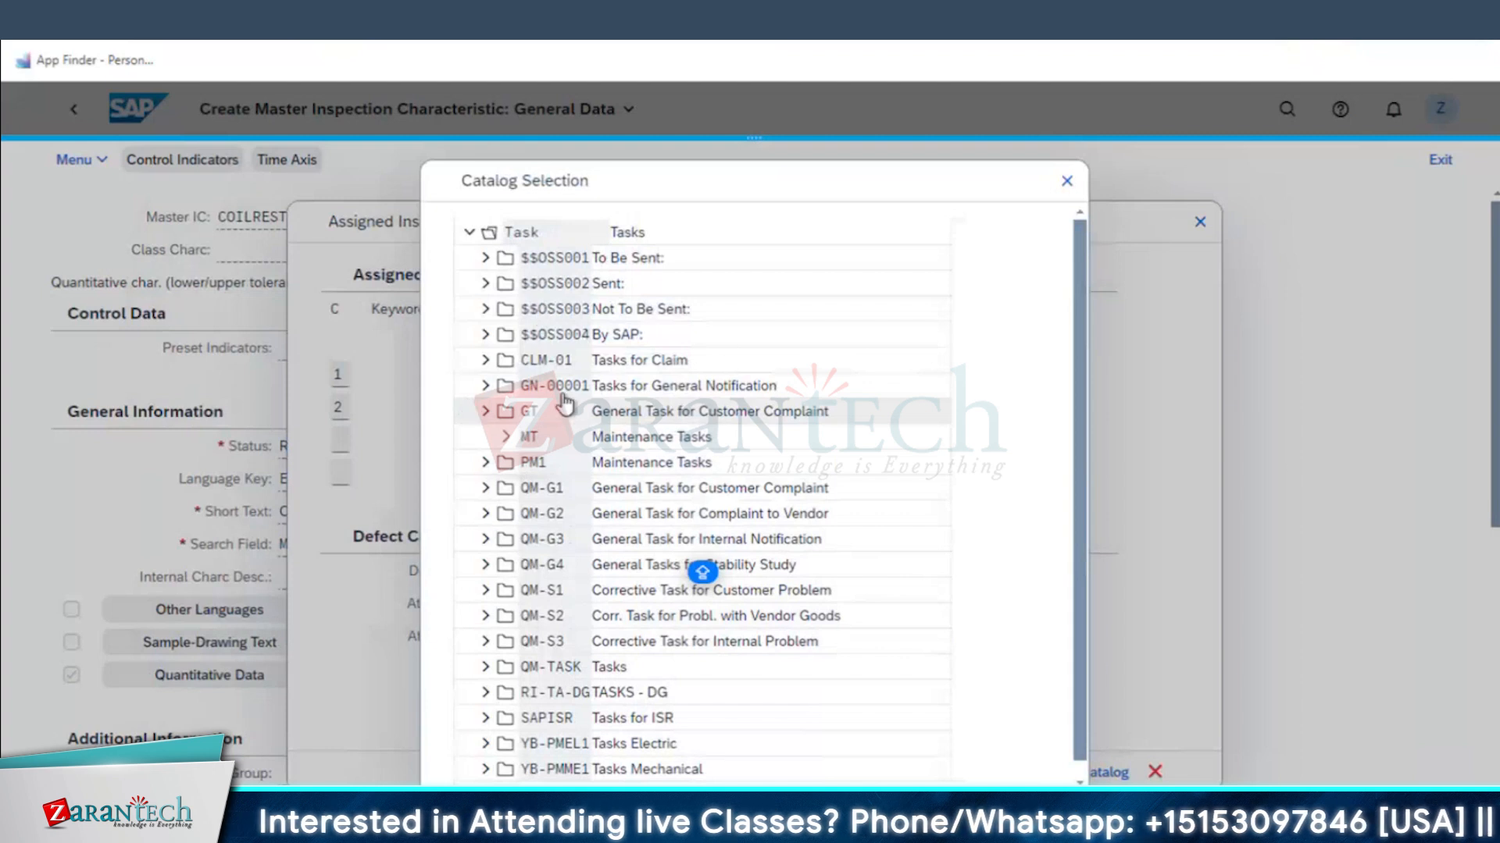
scroll(625, 609, down, 1)
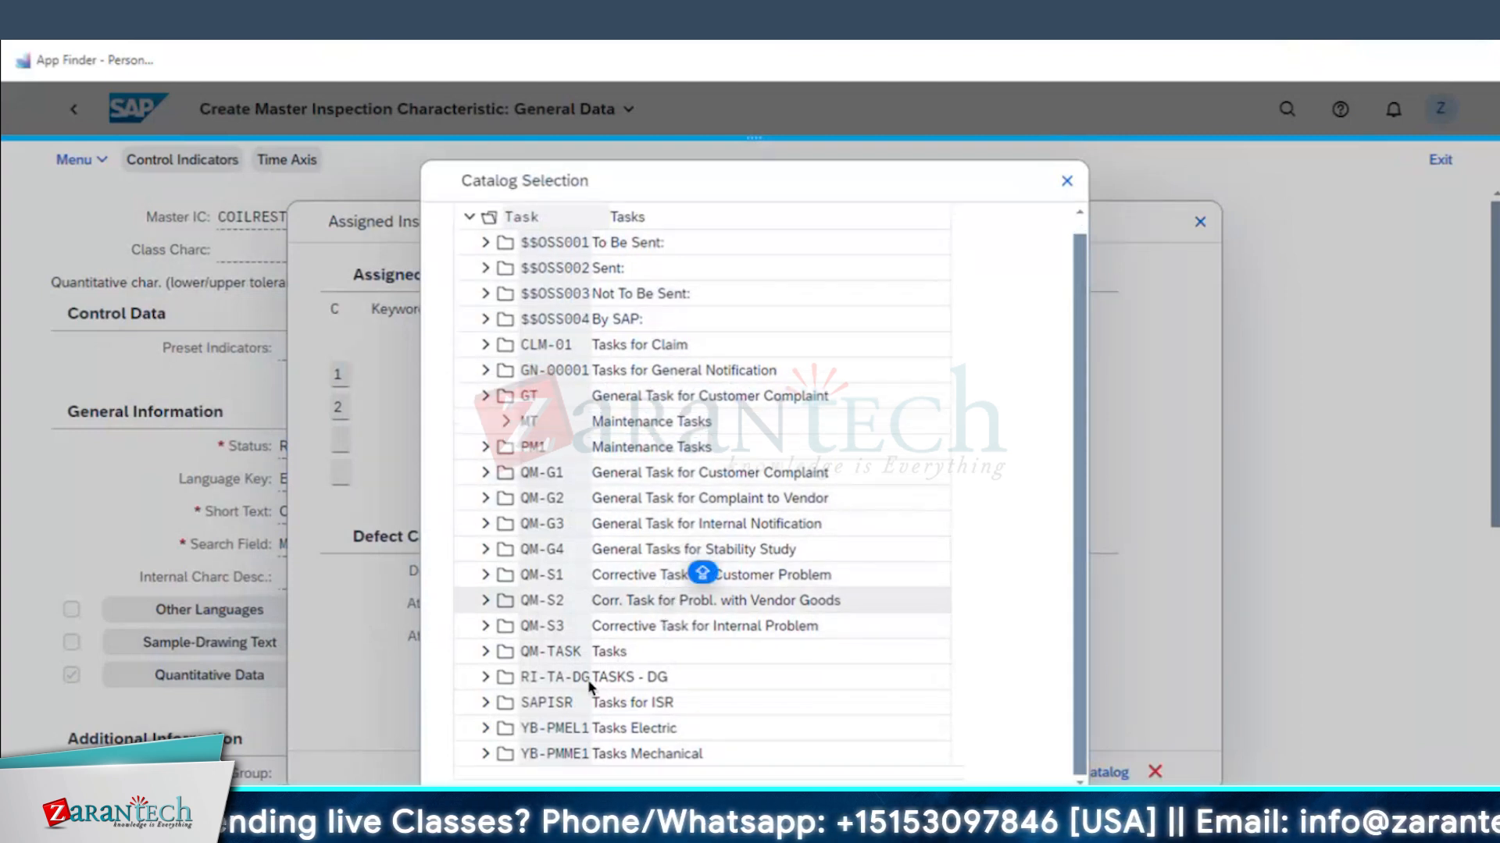
click(620, 676)
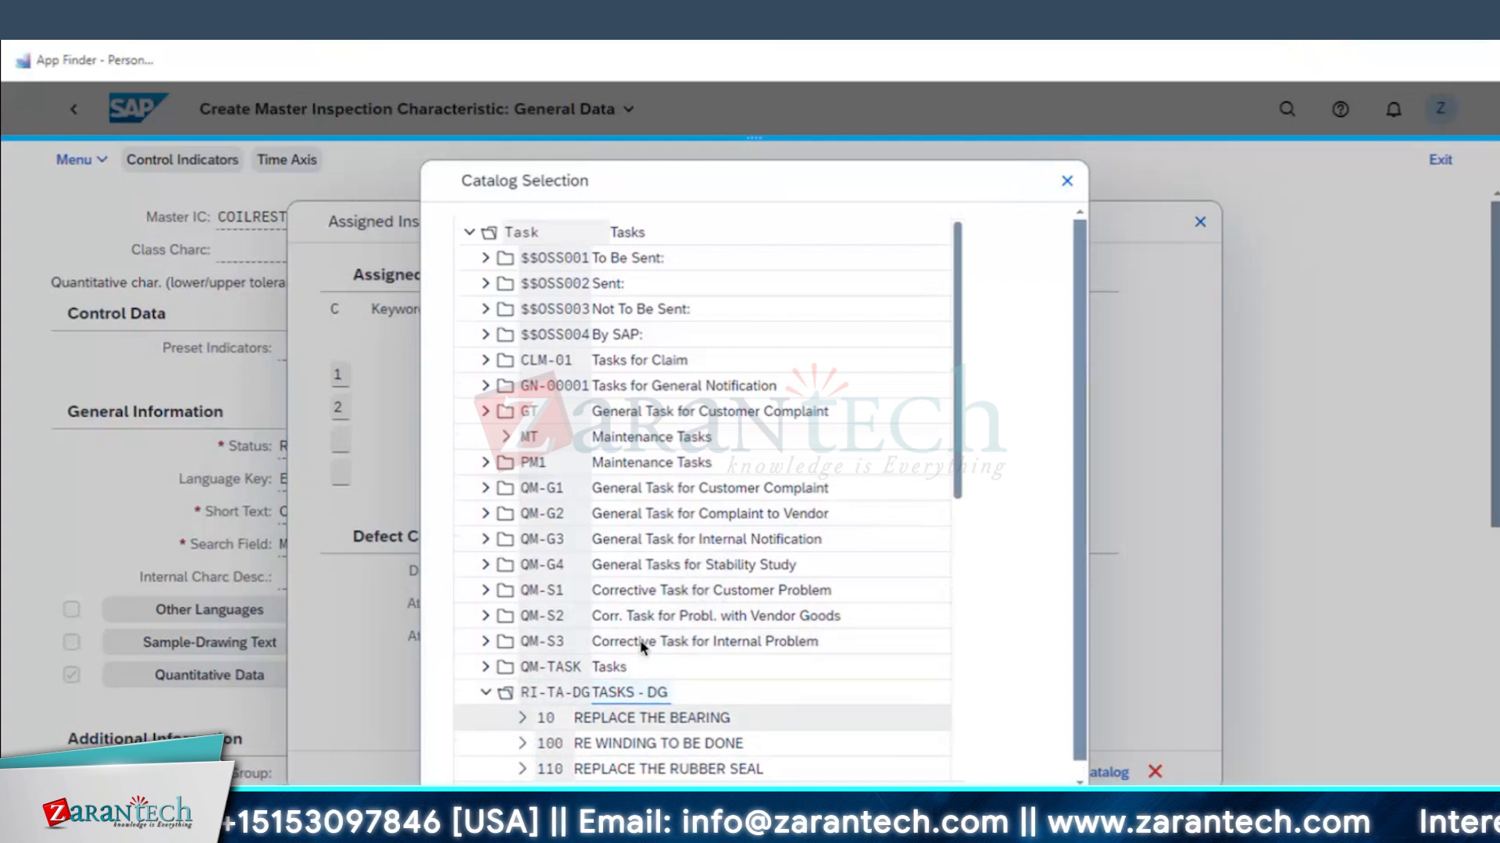
scroll(806, 591, down, 5)
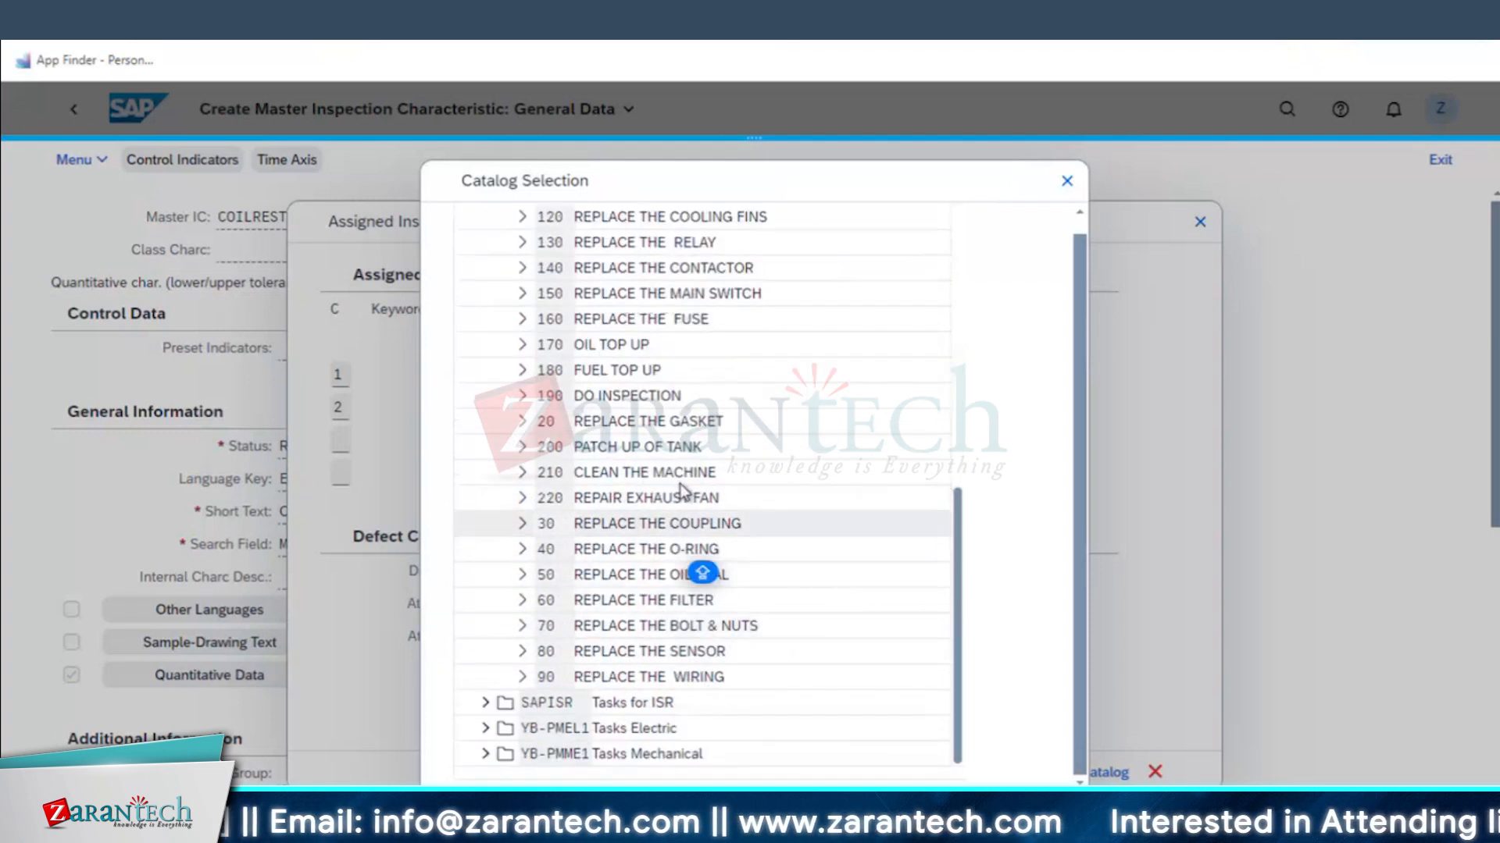
scroll(600, 390, up, 1)
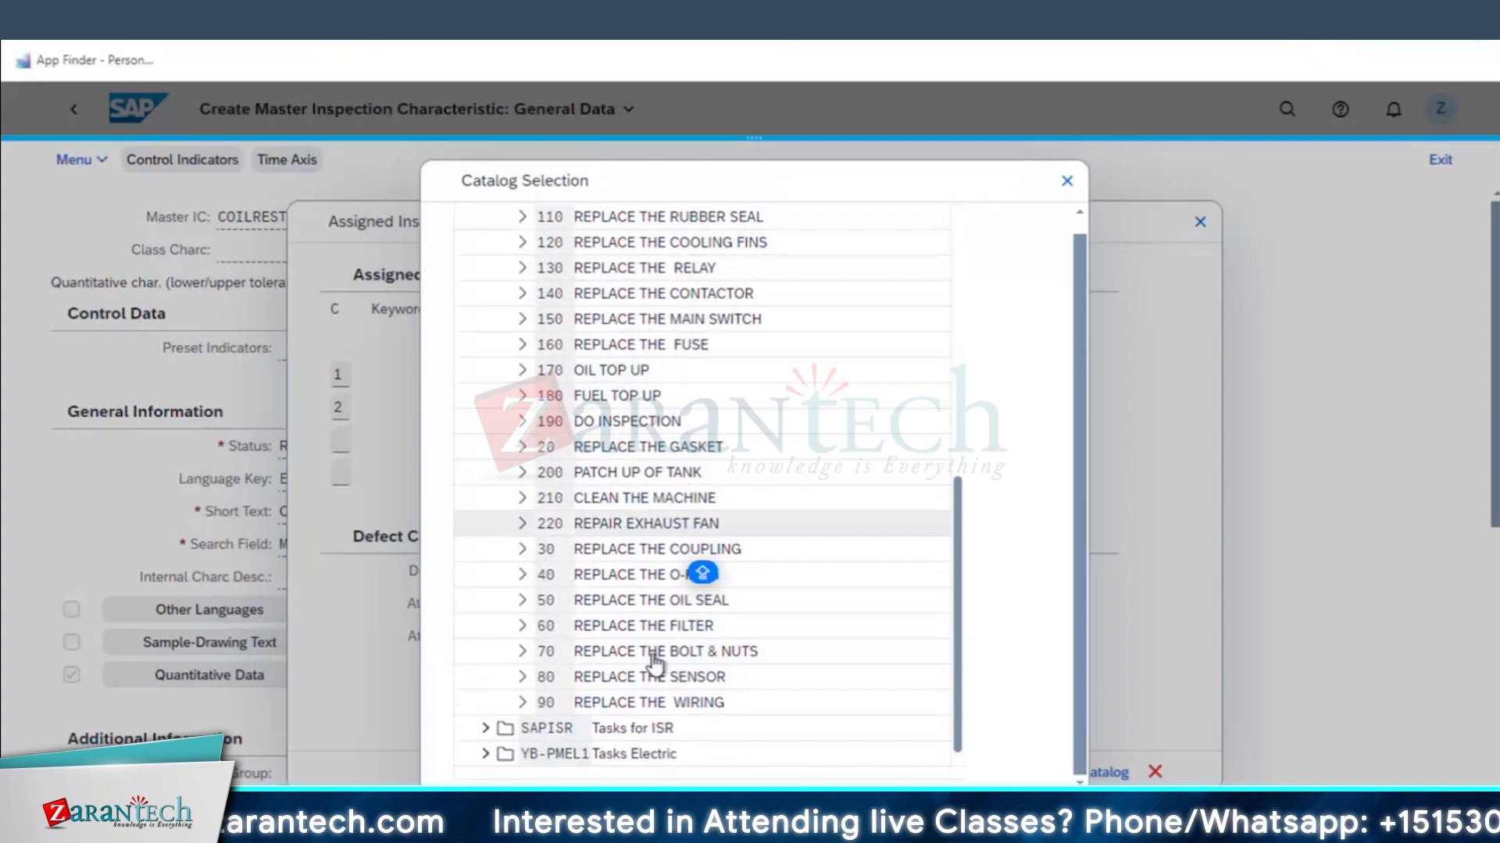
scroll(655, 664, up, 3)
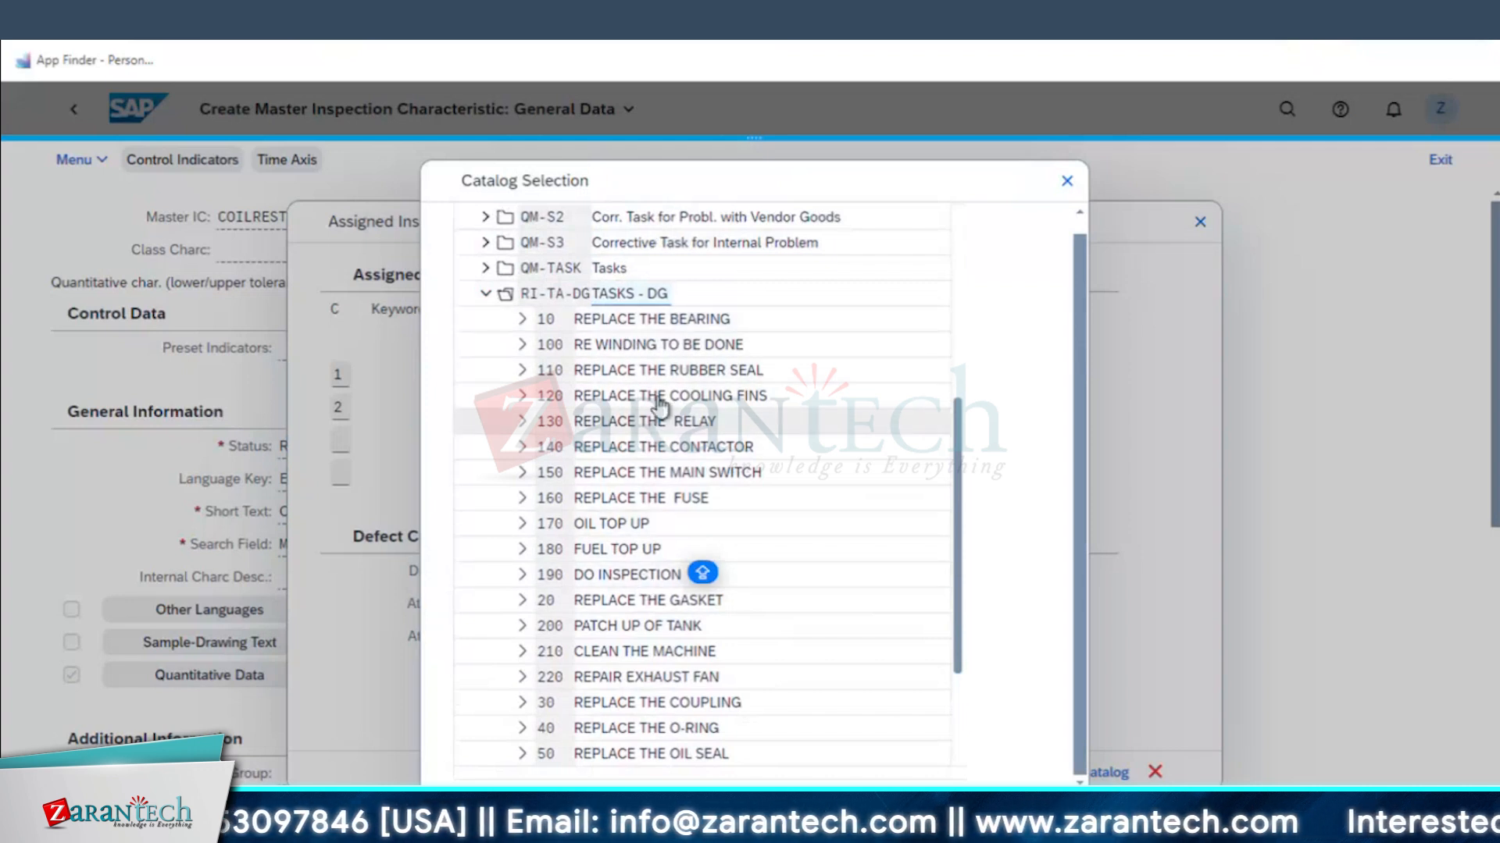
click(1067, 182)
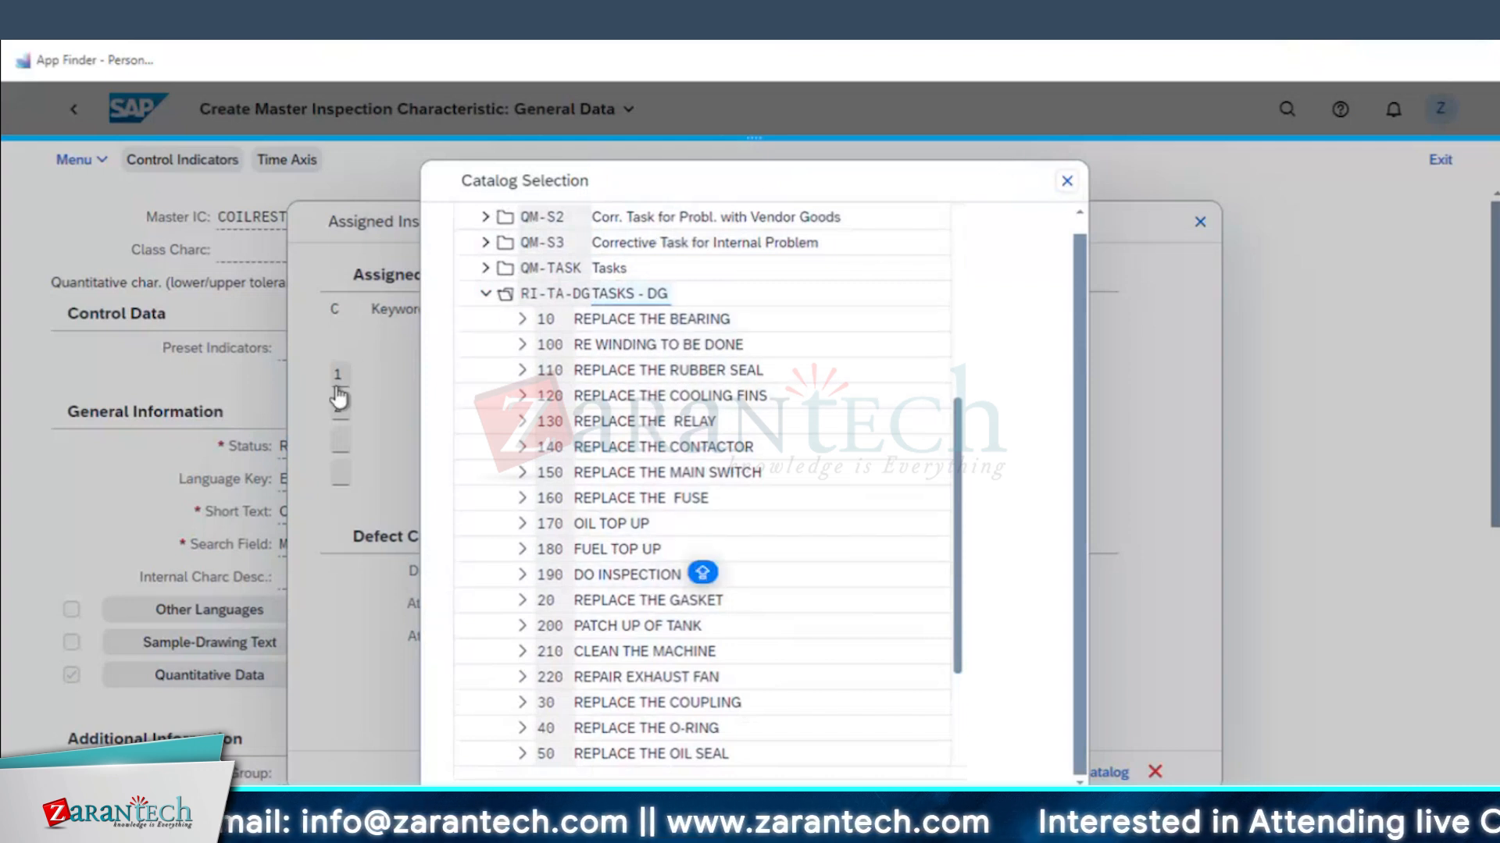
- Clear both catalog entries and leave the catalog assignment without saving it
click(344, 383)
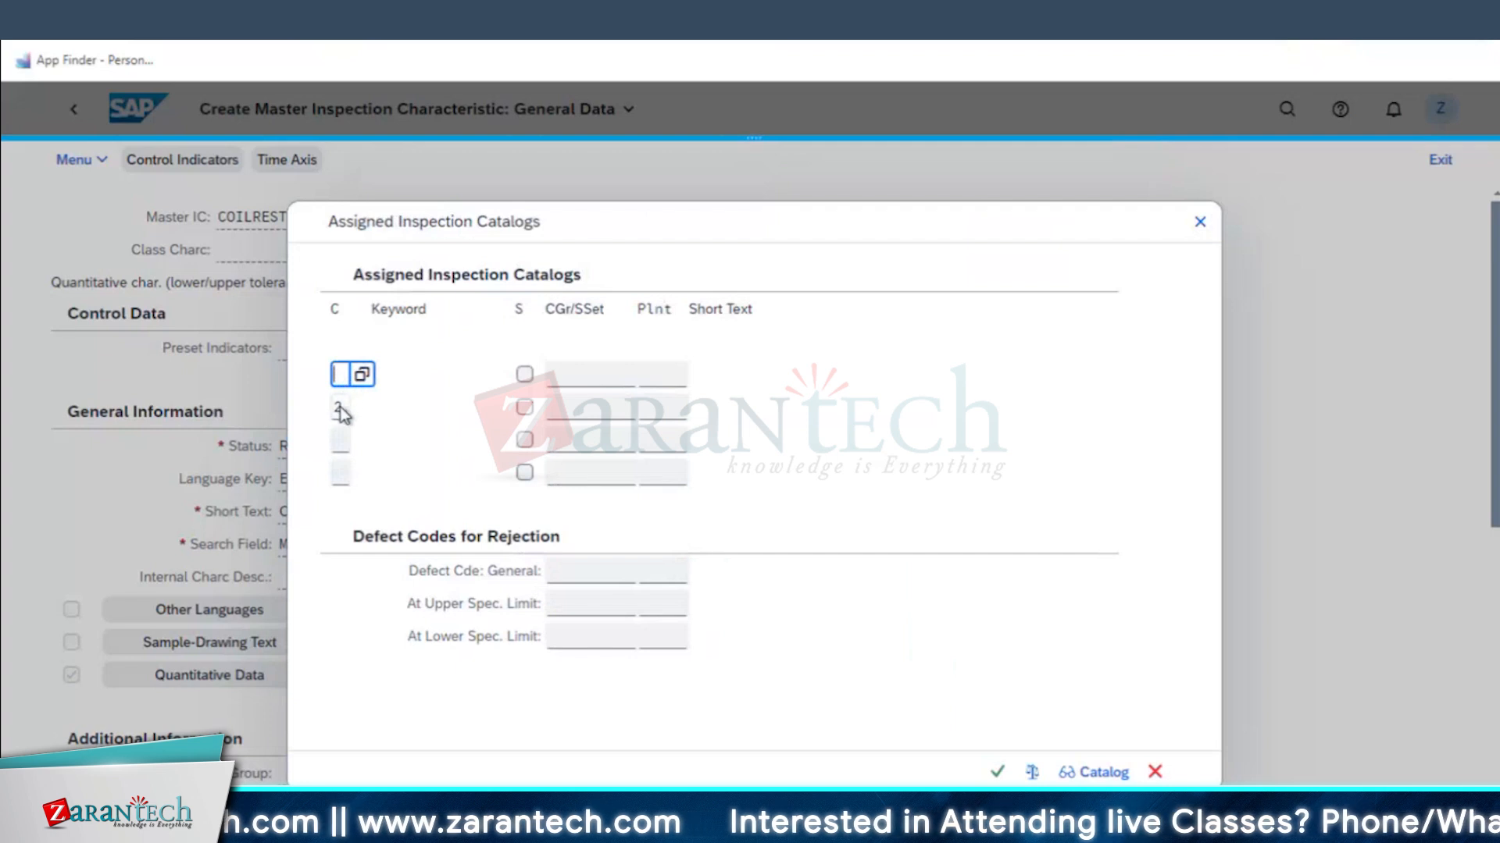
click(344, 409)
click(1200, 222)
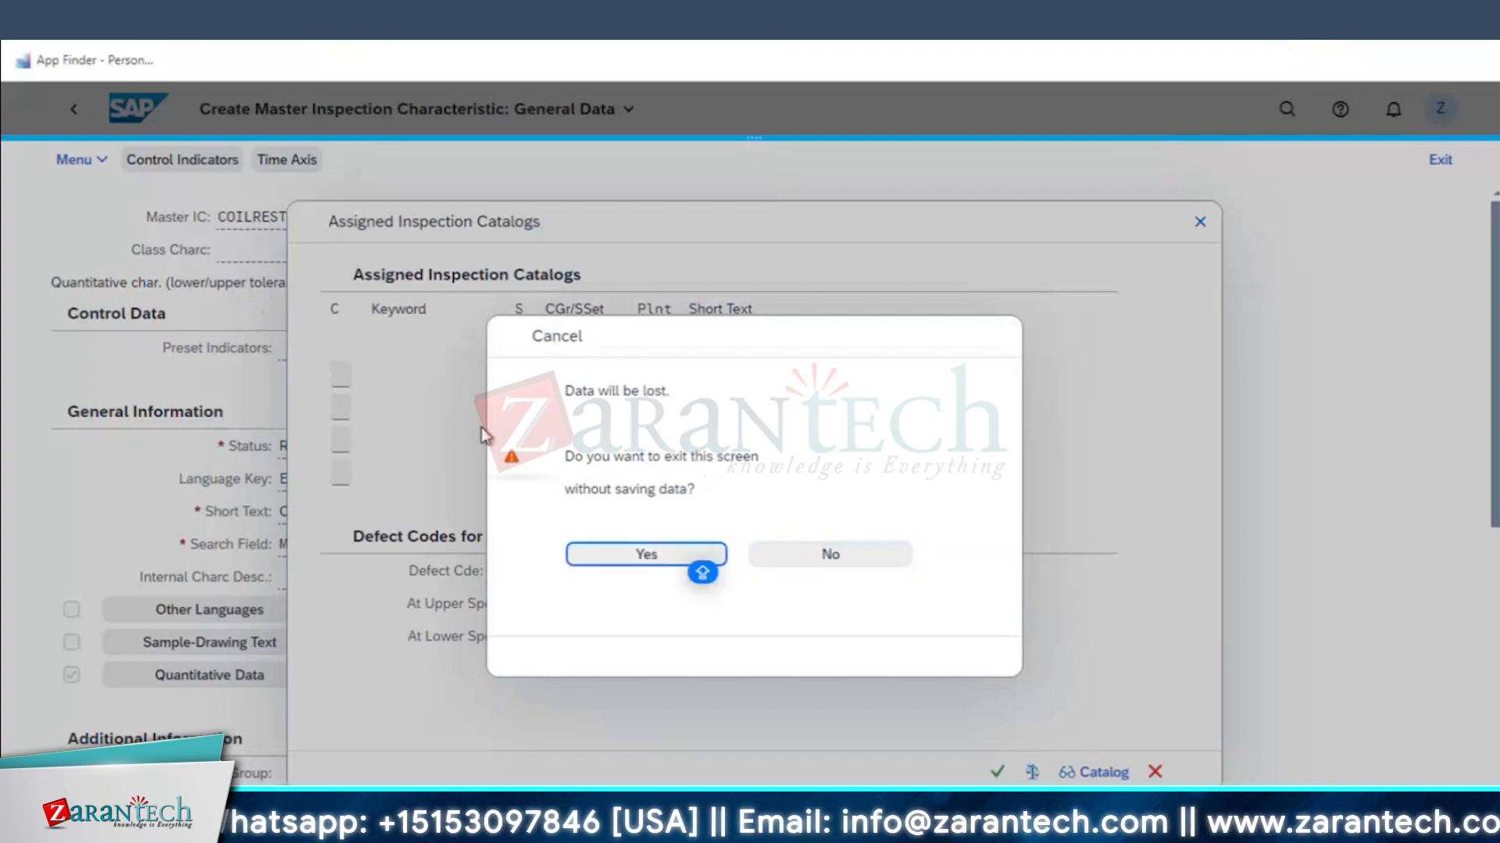
key(Return)
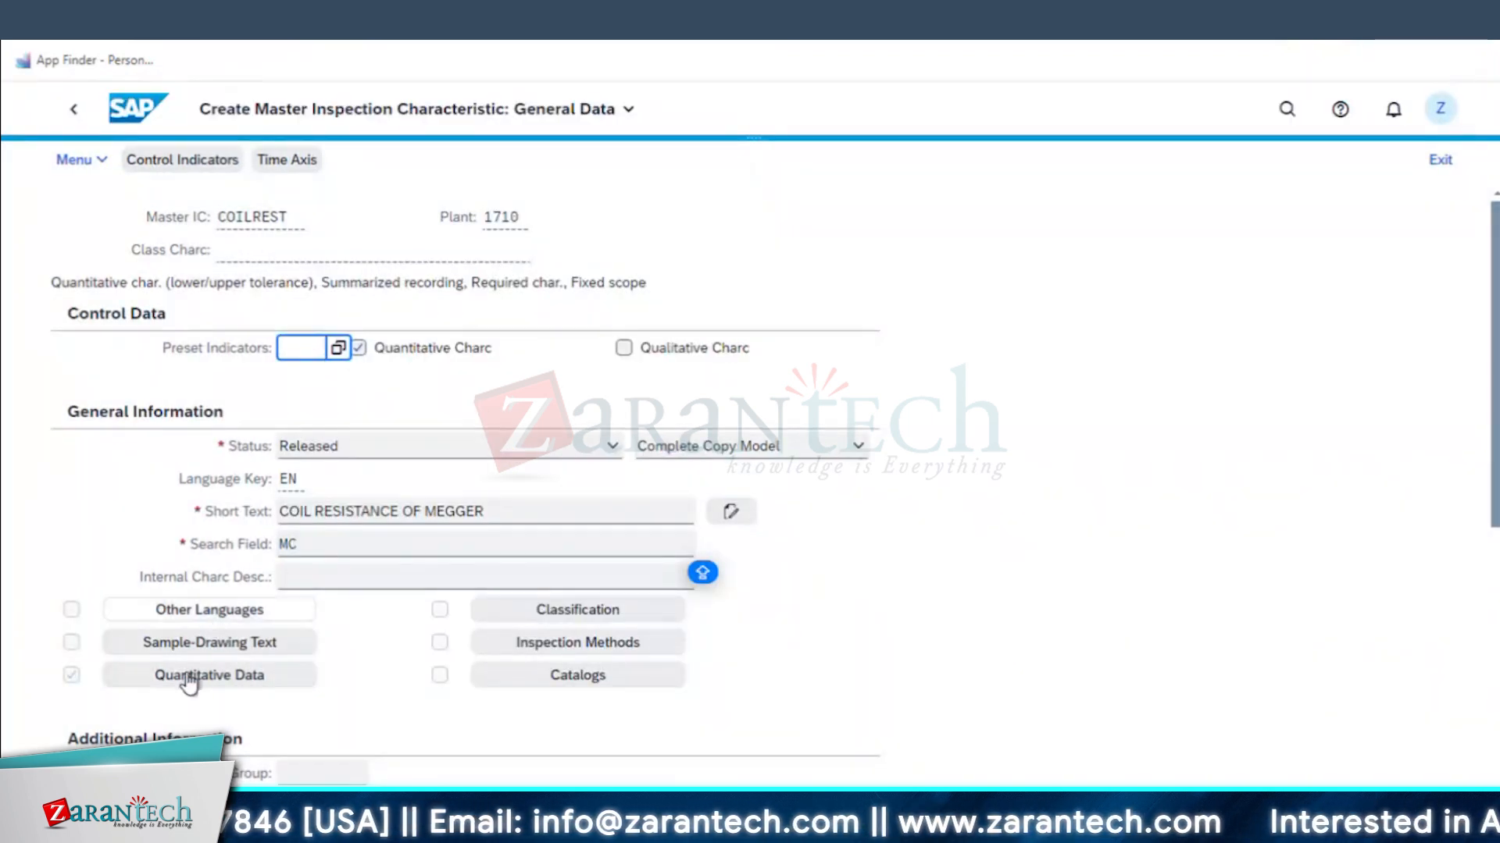
- Review the quantitative data entered for COILREST and close it
click(242, 682)
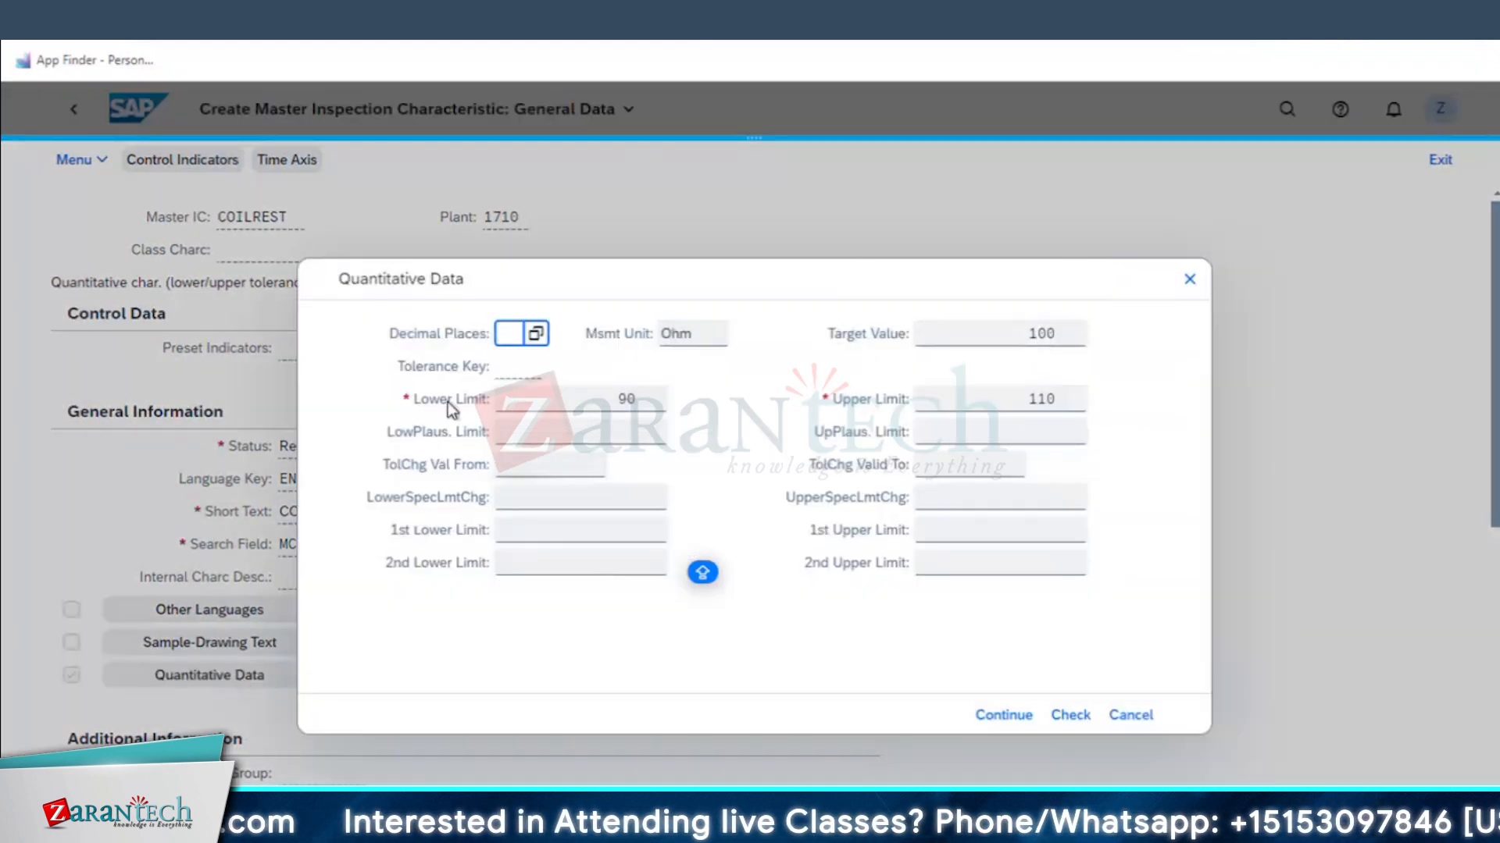
click(1188, 281)
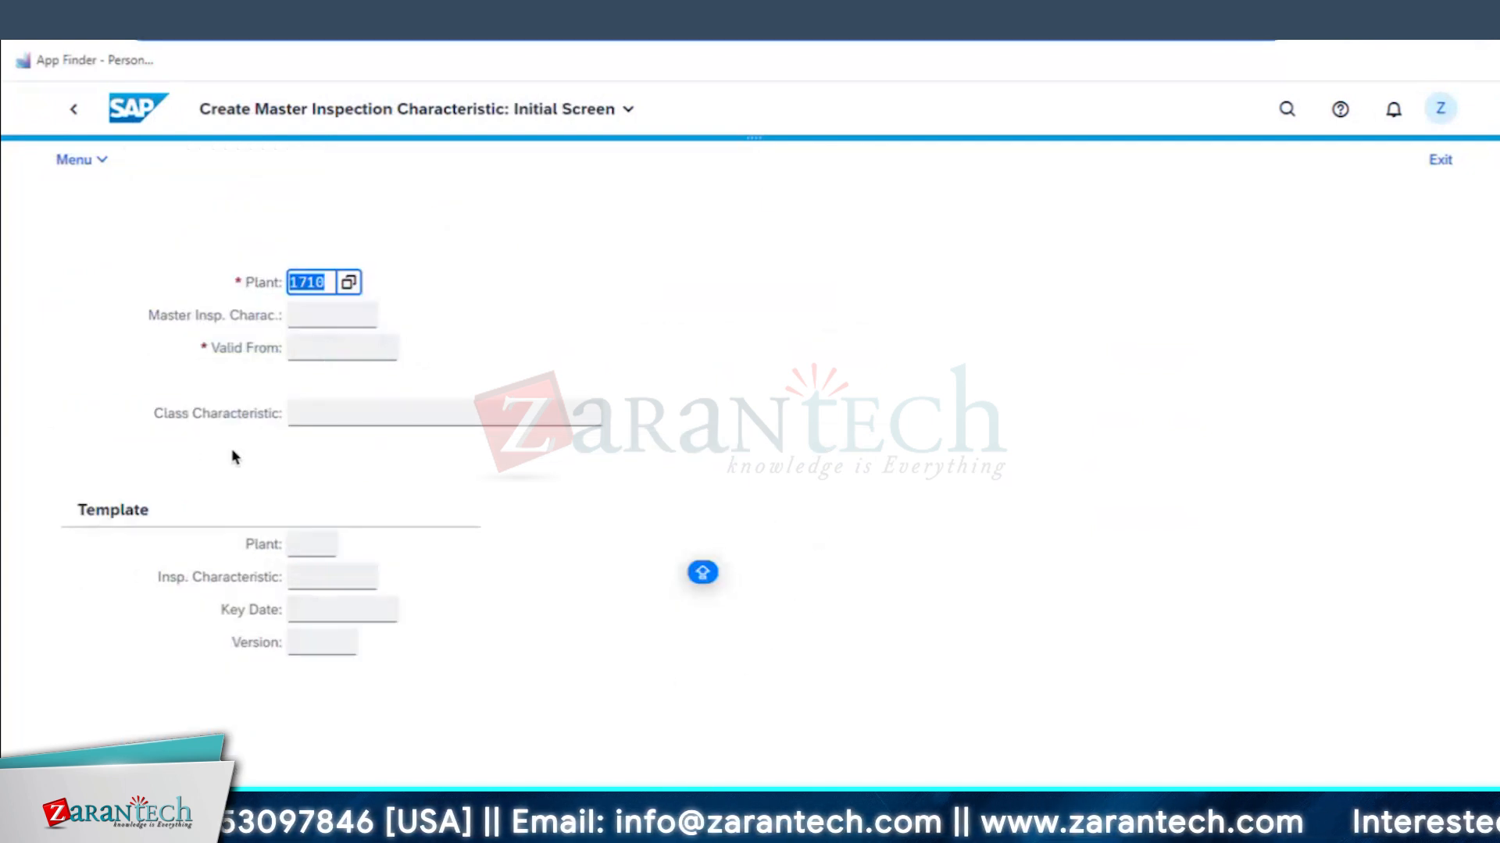
- Start creating the master inspection characteristic PROBERES in plant 1710 and continue to its general data
click(333, 316)
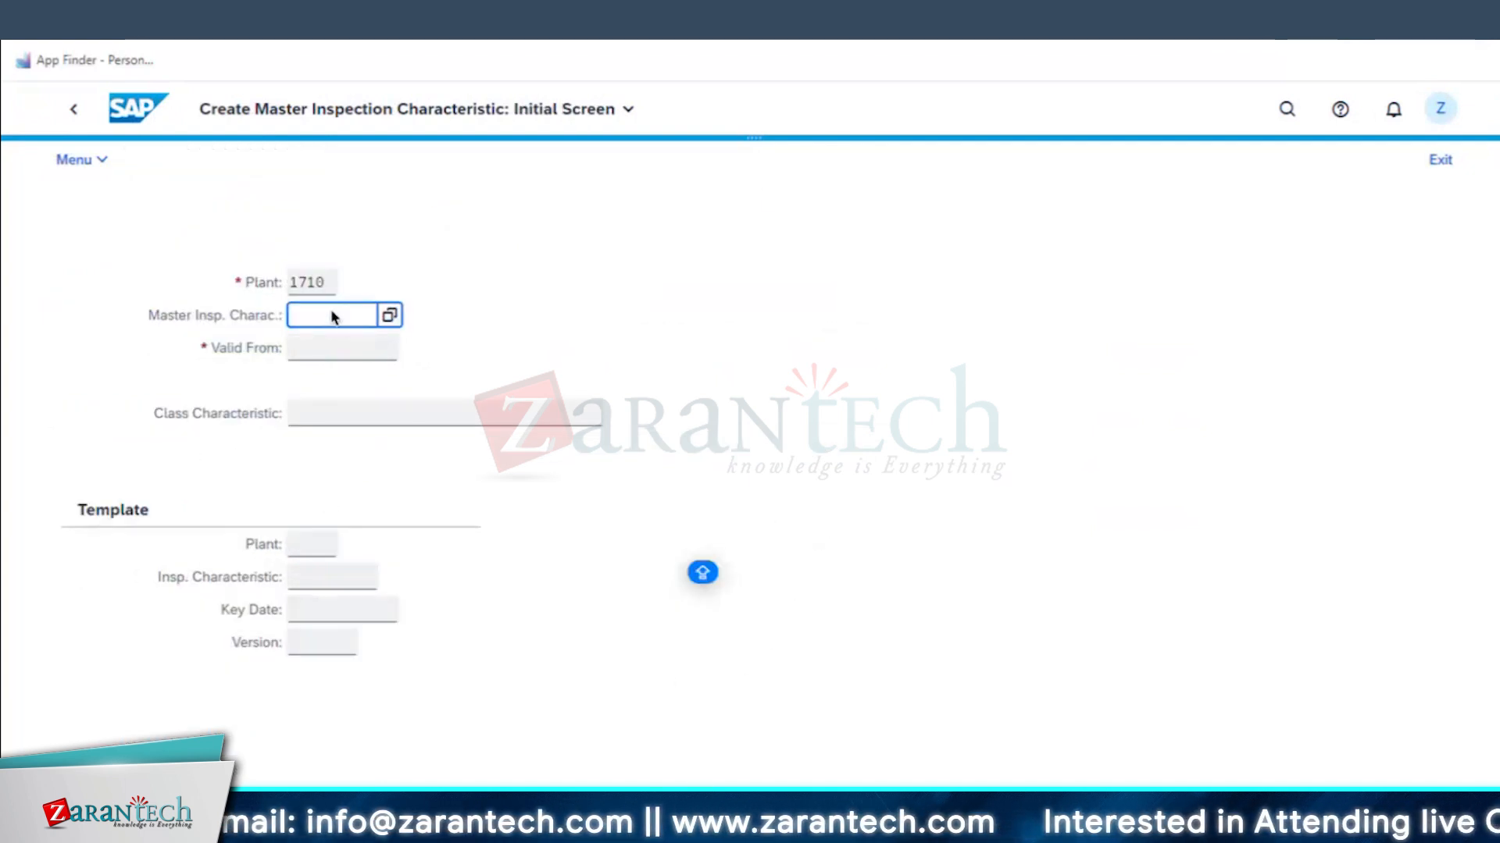
text(PR)
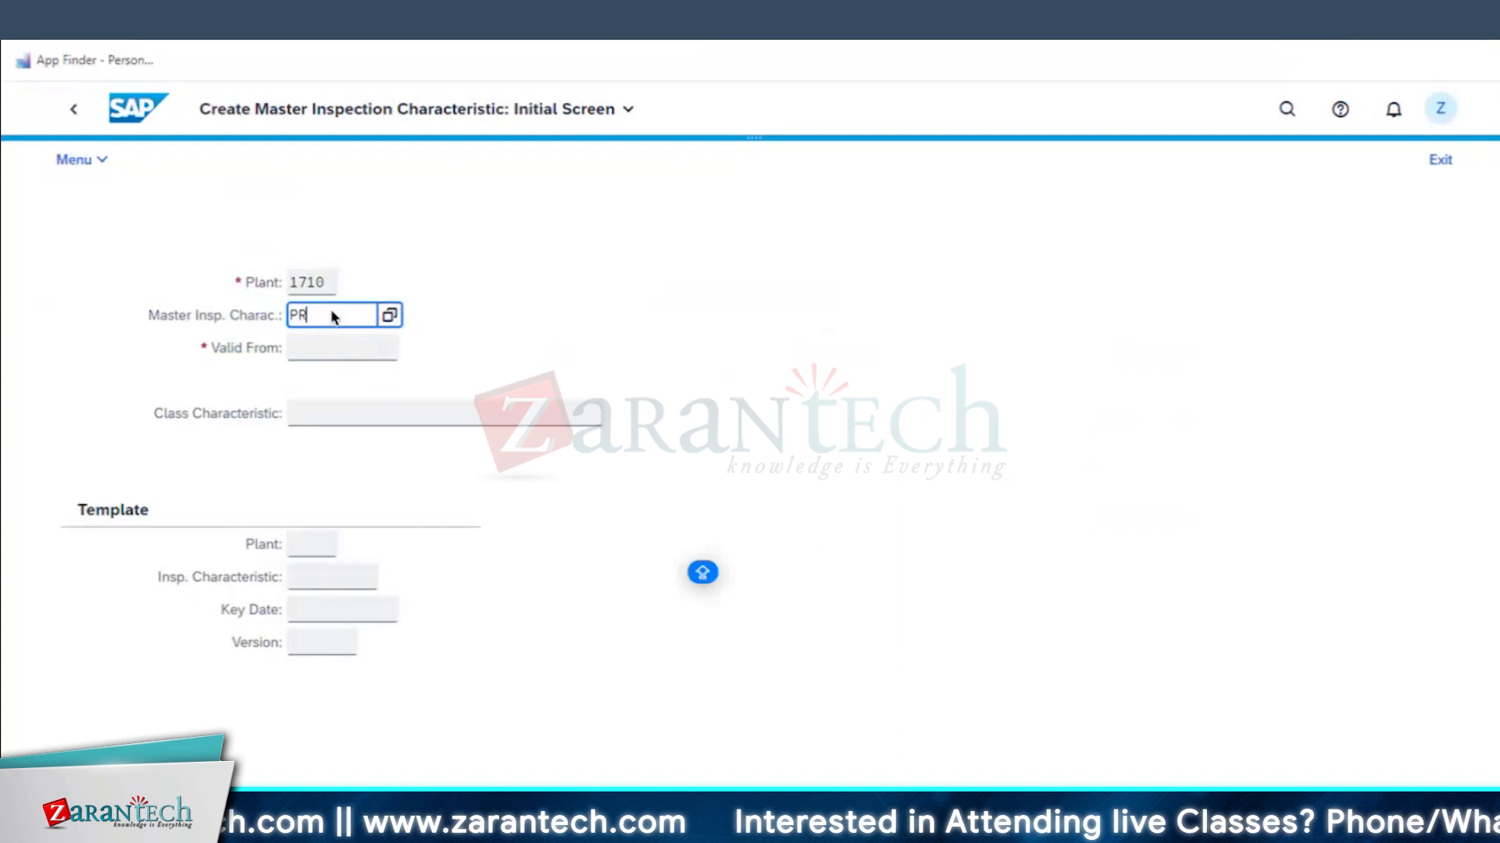
text(OBERES)
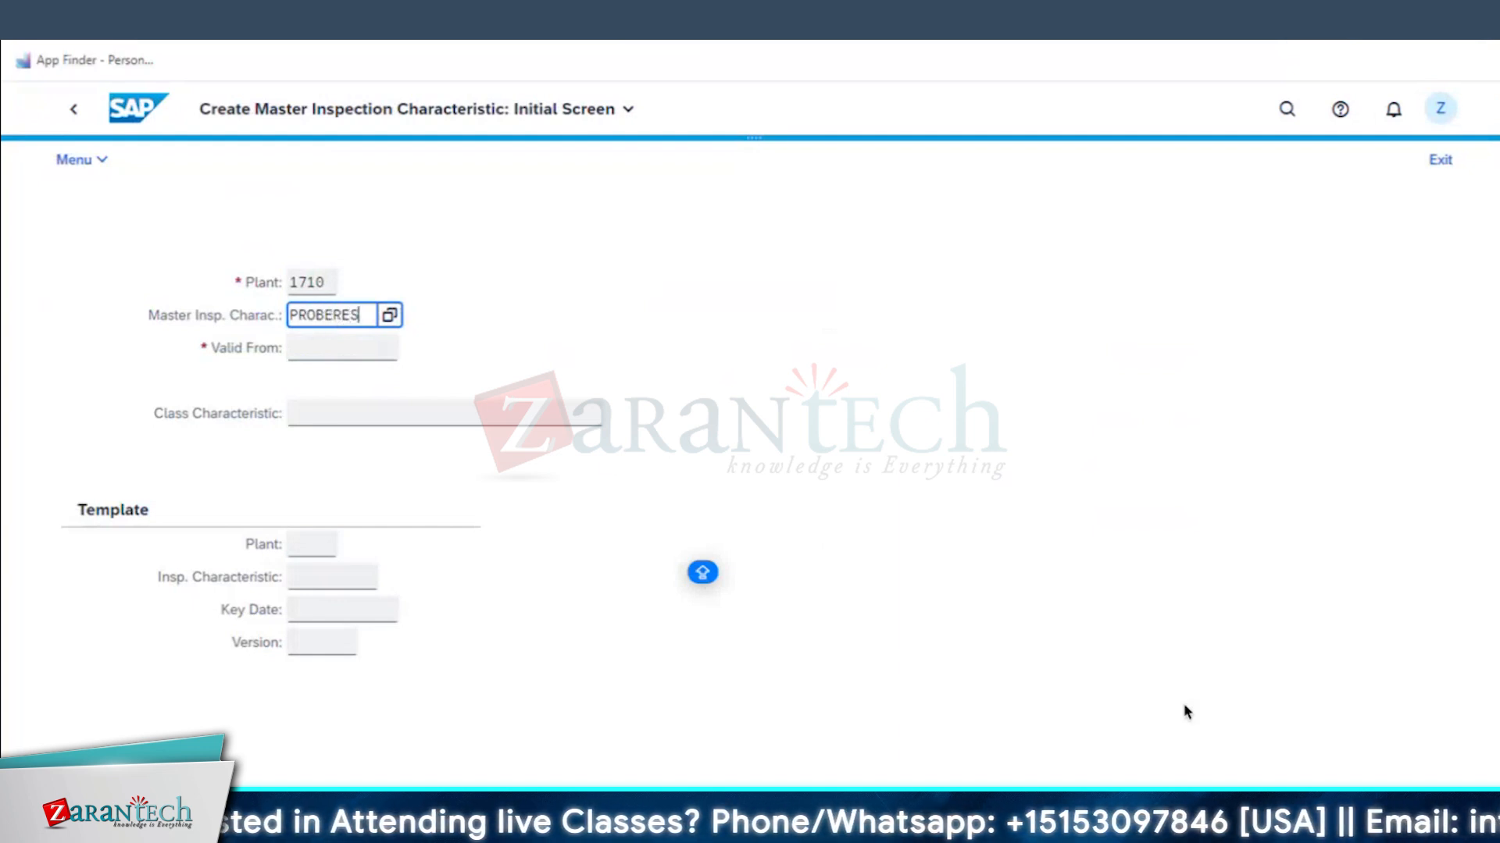
click(732, 482)
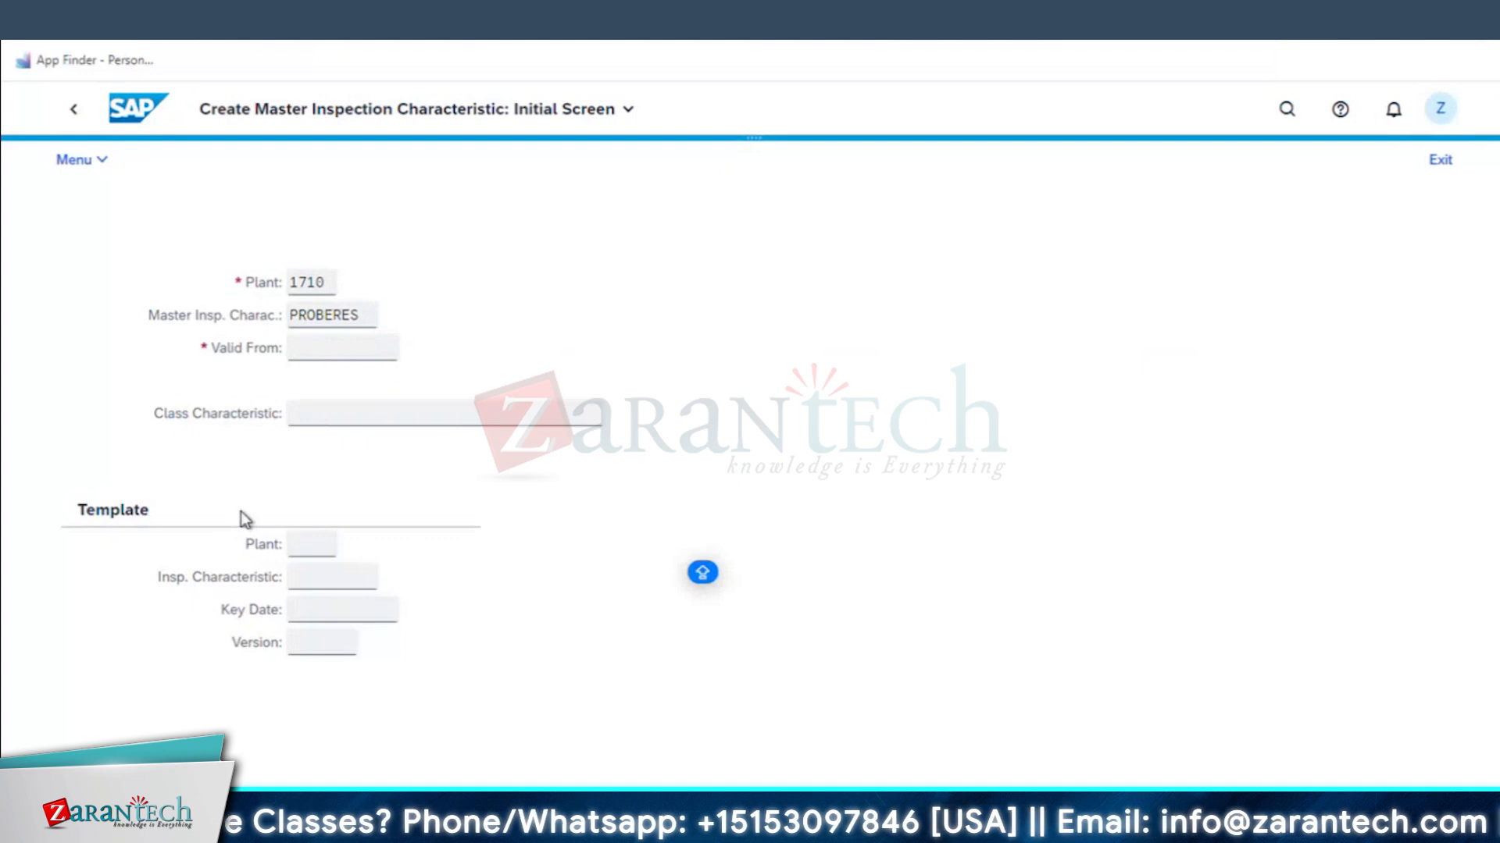
key(Return)
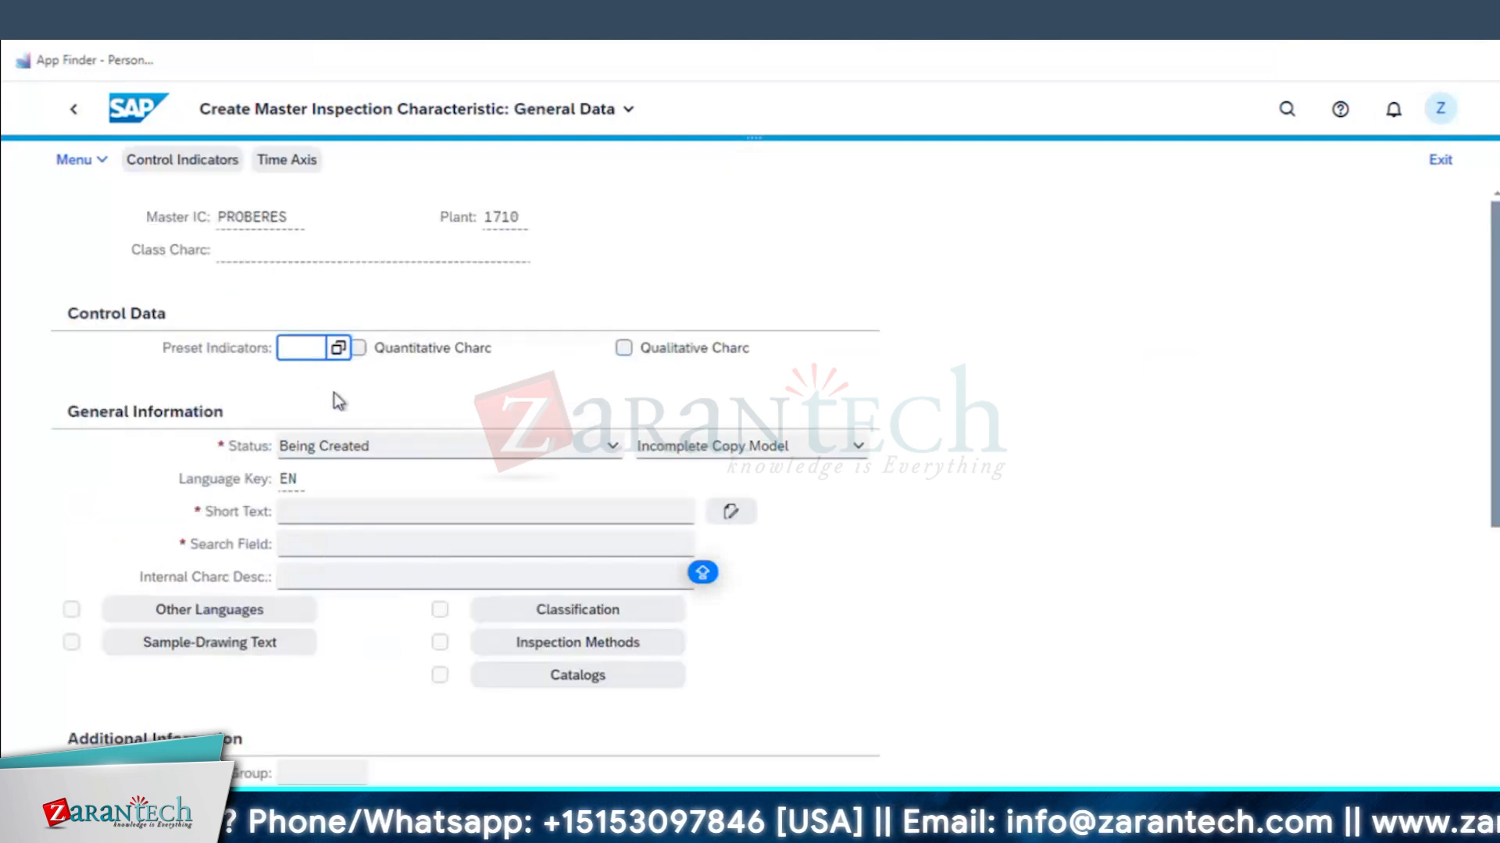
- Set the status of PROBERES to Released and its copy model to Complete Copy Model
click(358, 348)
click(401, 447)
click(329, 453)
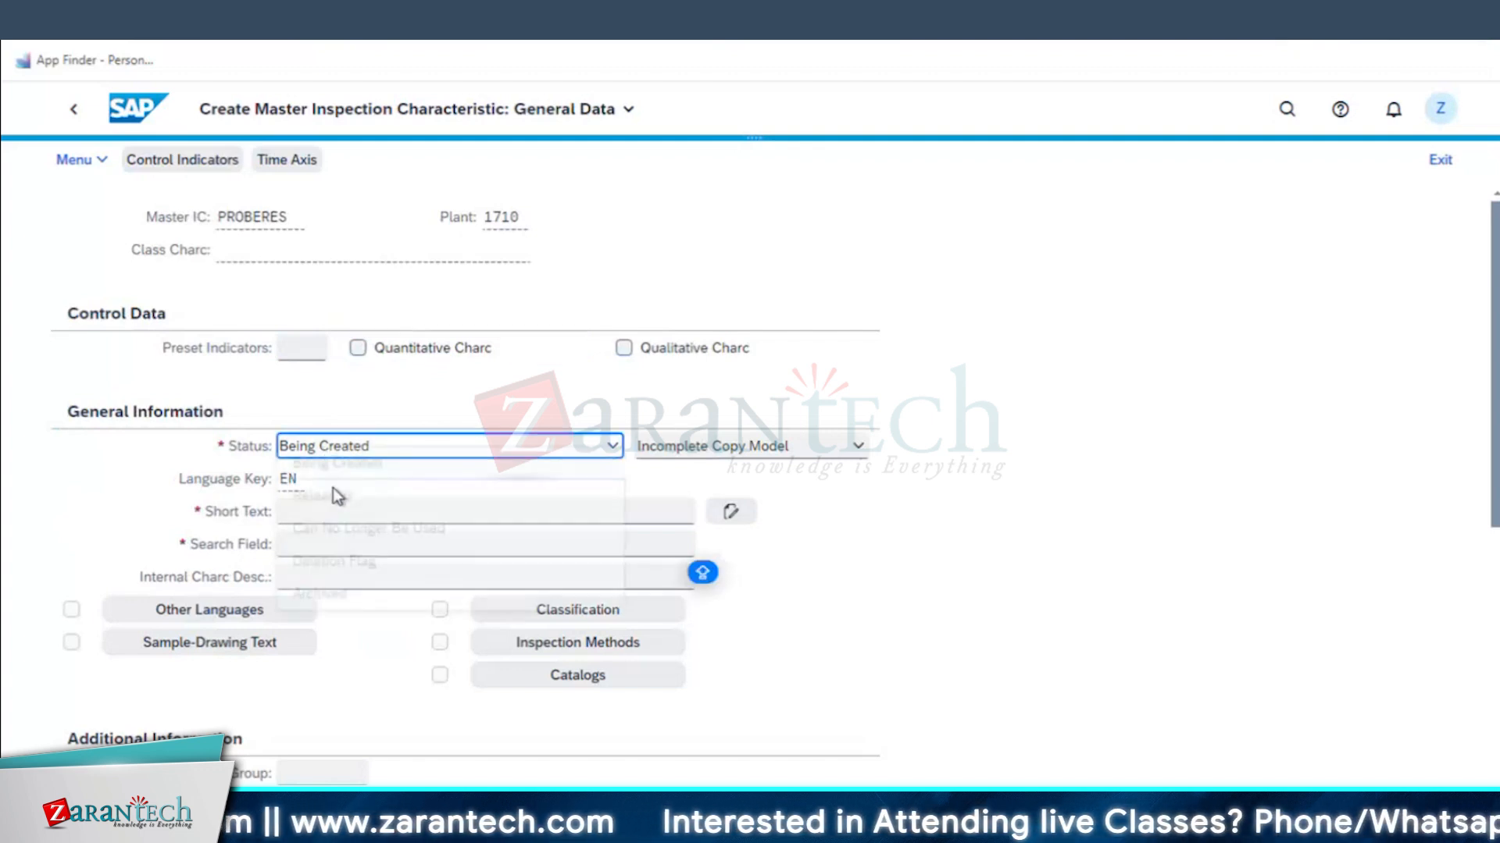
click(328, 506)
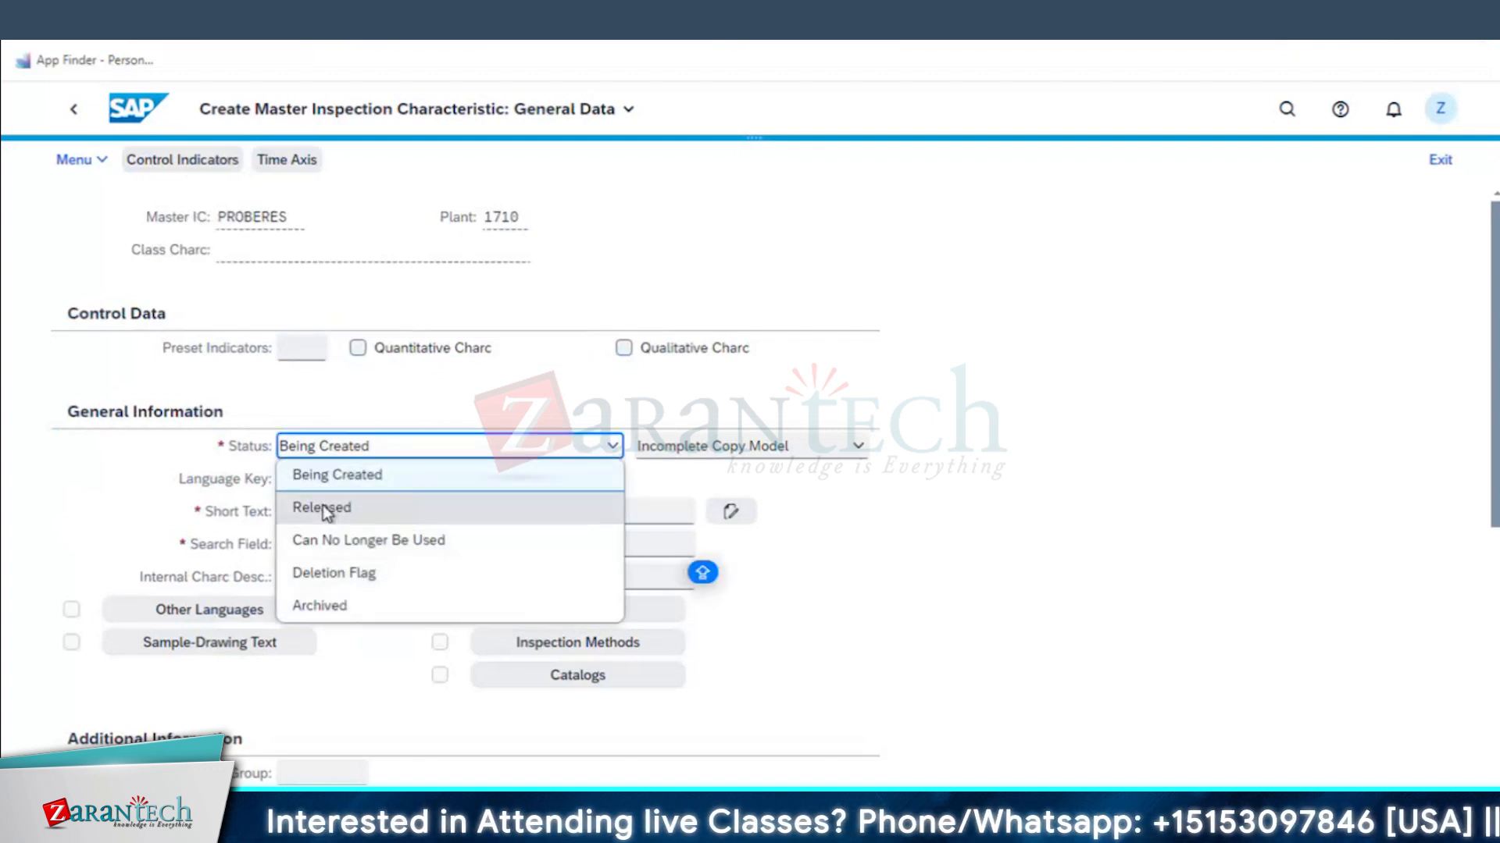
click(689, 450)
click(694, 506)
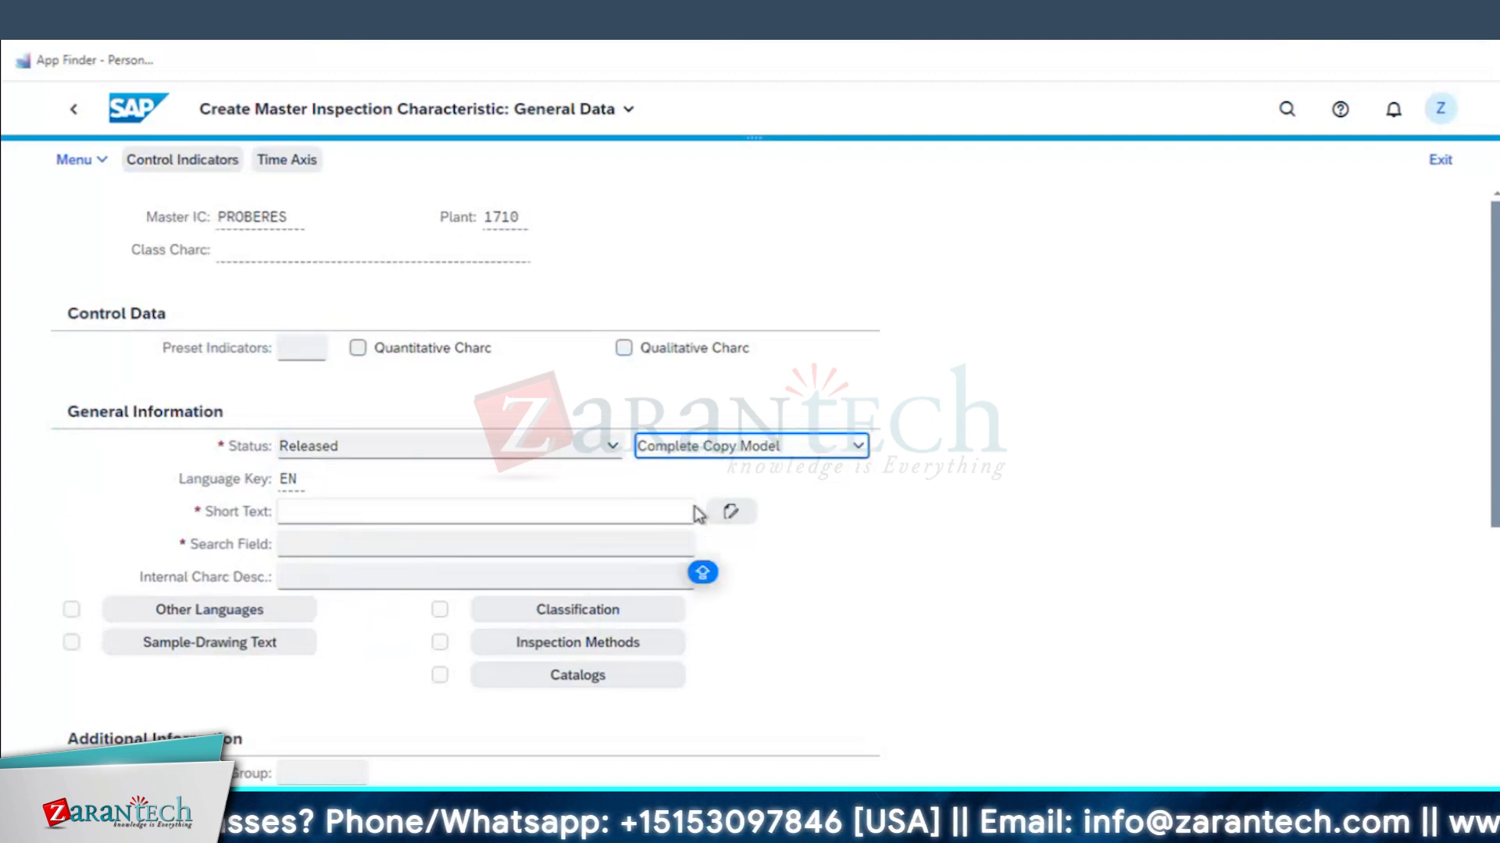
- Enter the short text PROBE RESISTANCE and the search field value MP
click(179, 160)
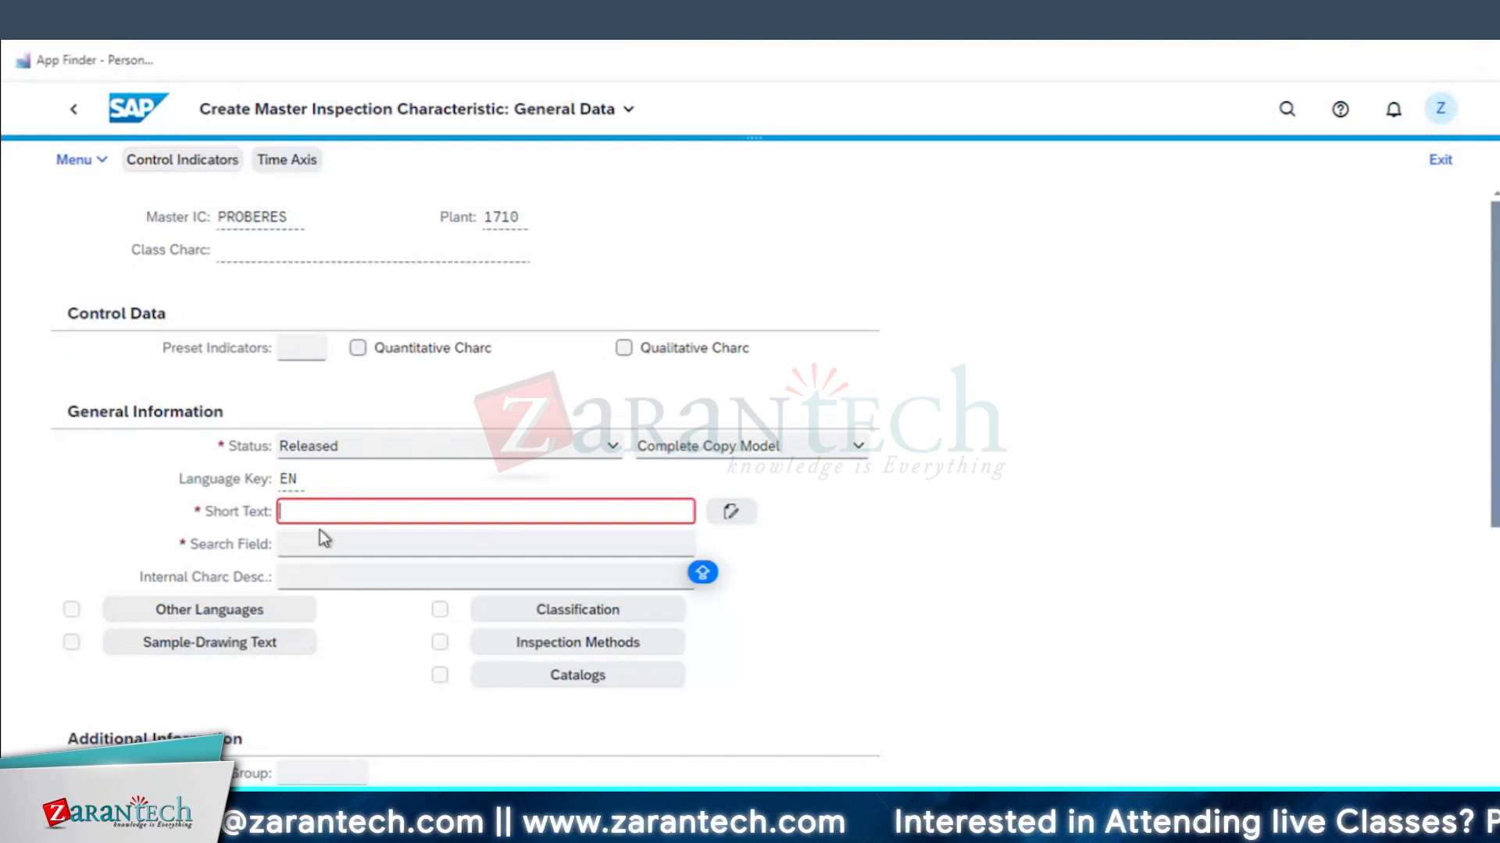
text(PROBE RESISTANCE)
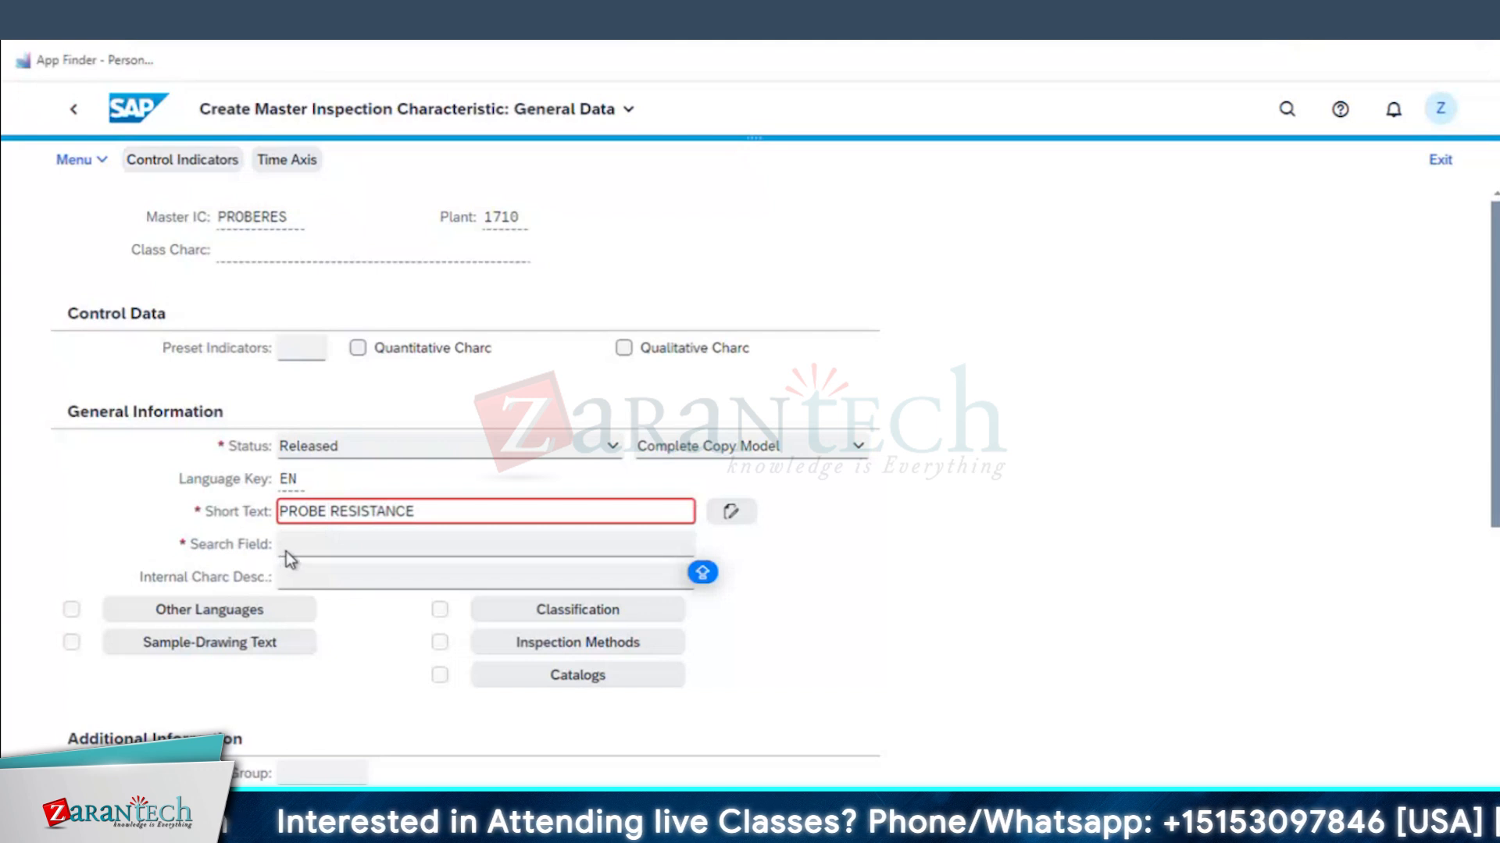
click(340, 537)
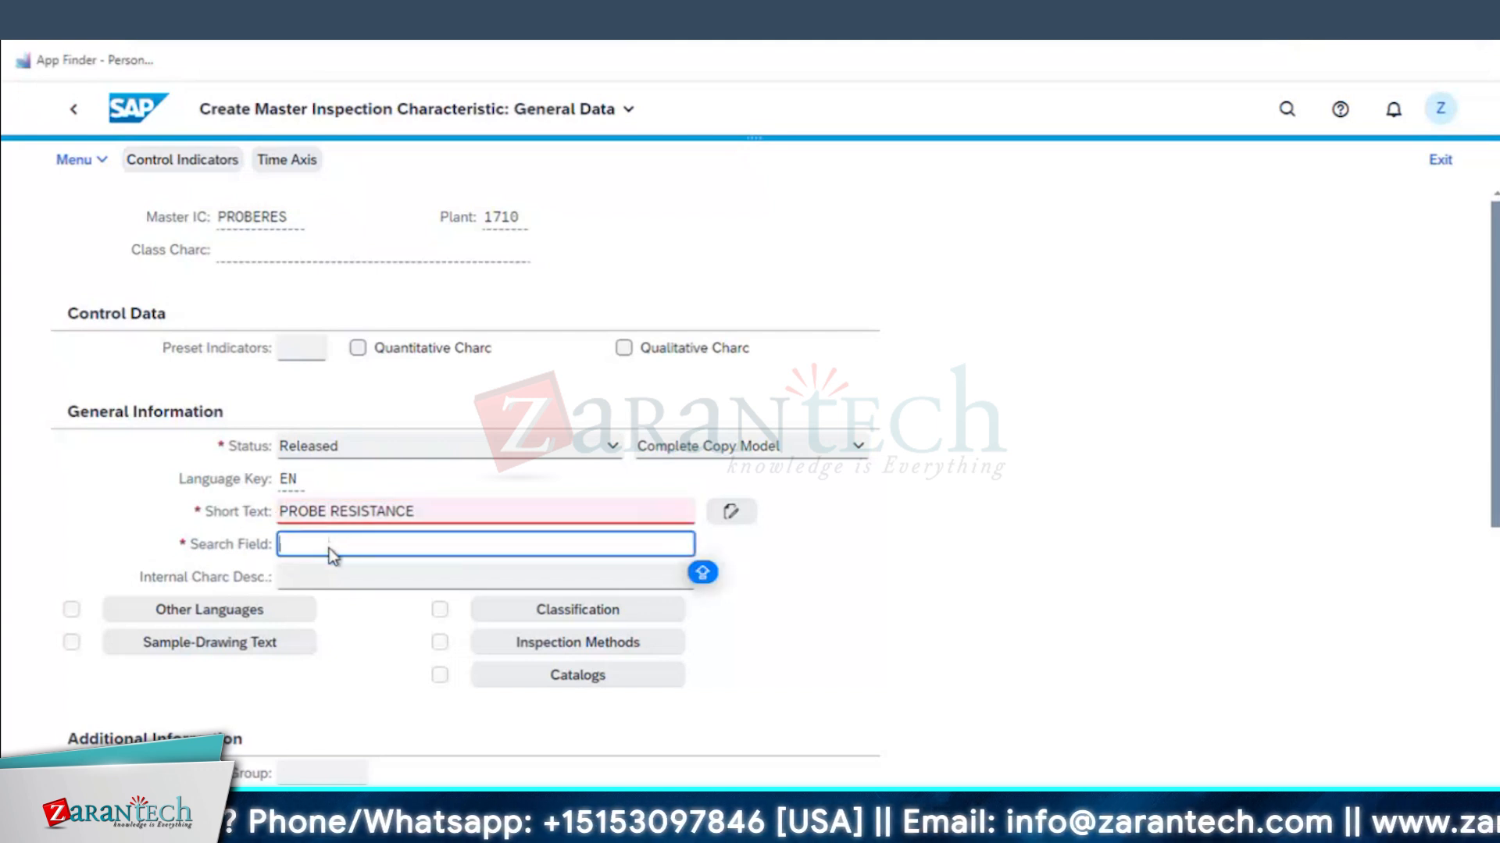
text(MP)
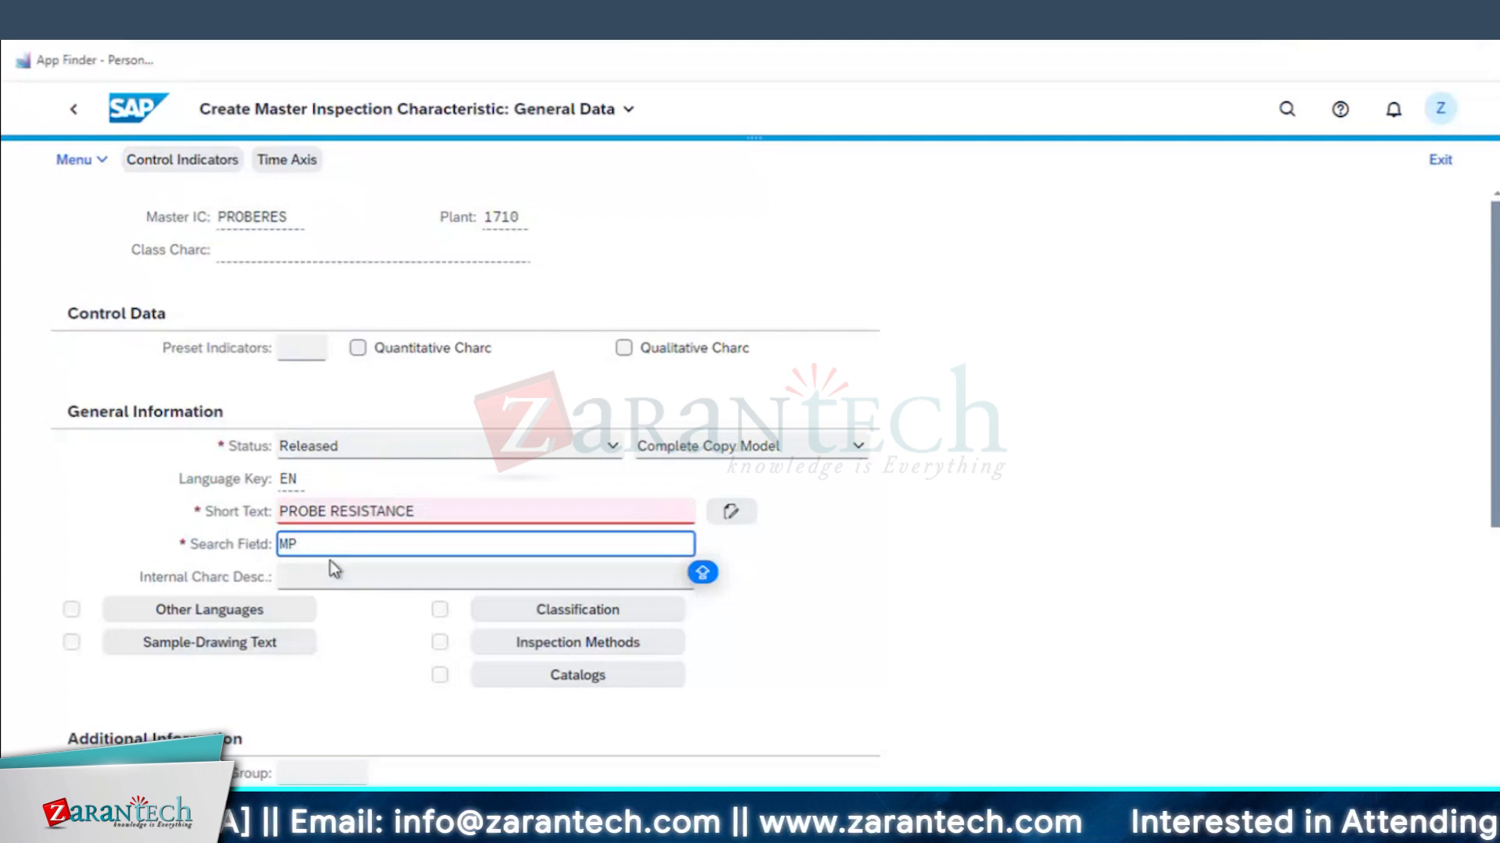
- Mark the characteristic as quantitative, enable lower and upper specification limits and sampling procedure in the control indicators, and continue without a tolerance key
click(183, 164)
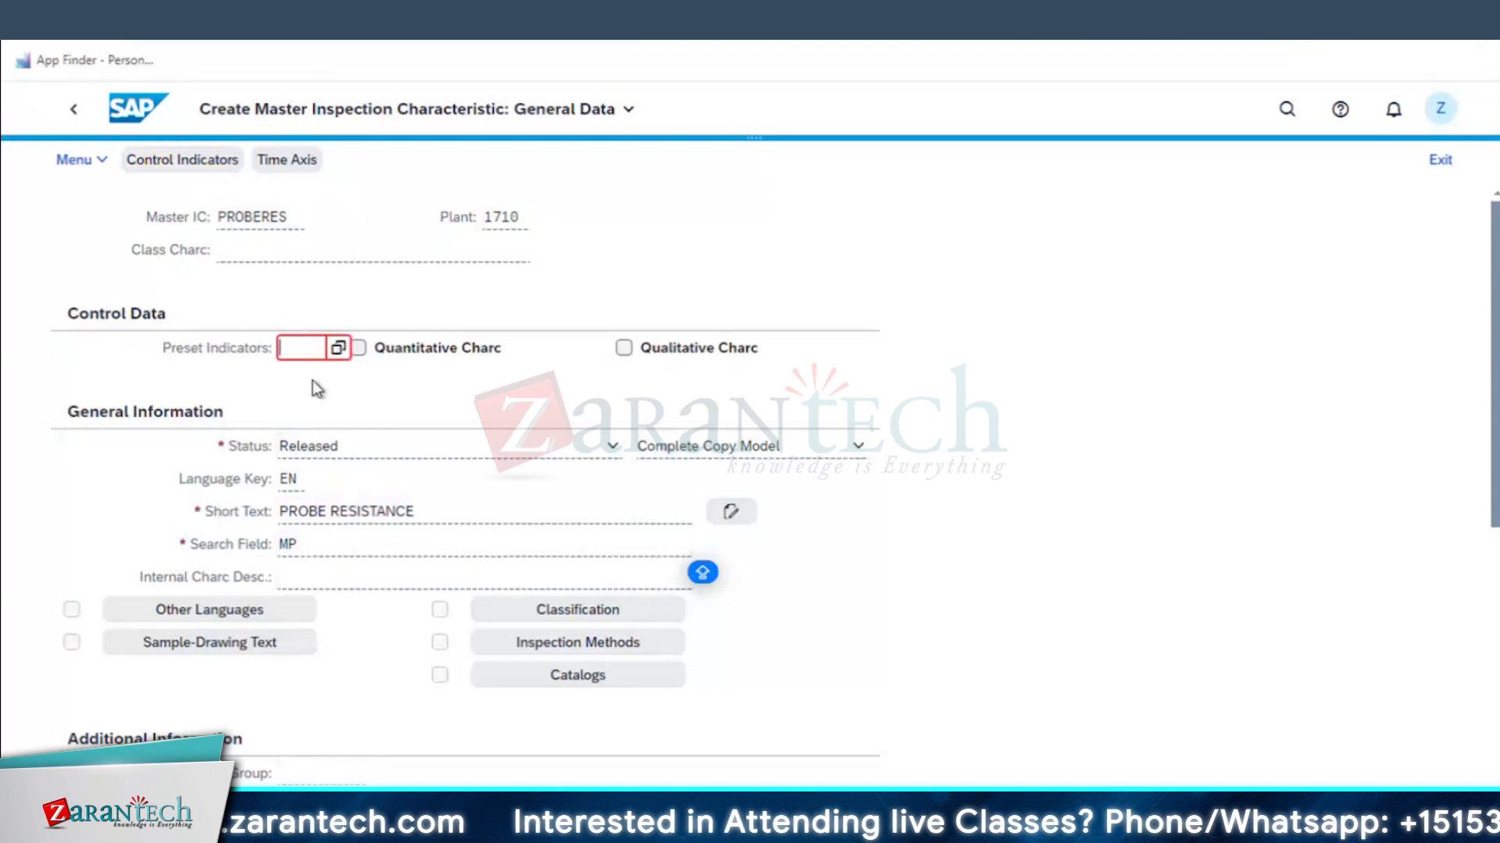
click(367, 356)
click(175, 164)
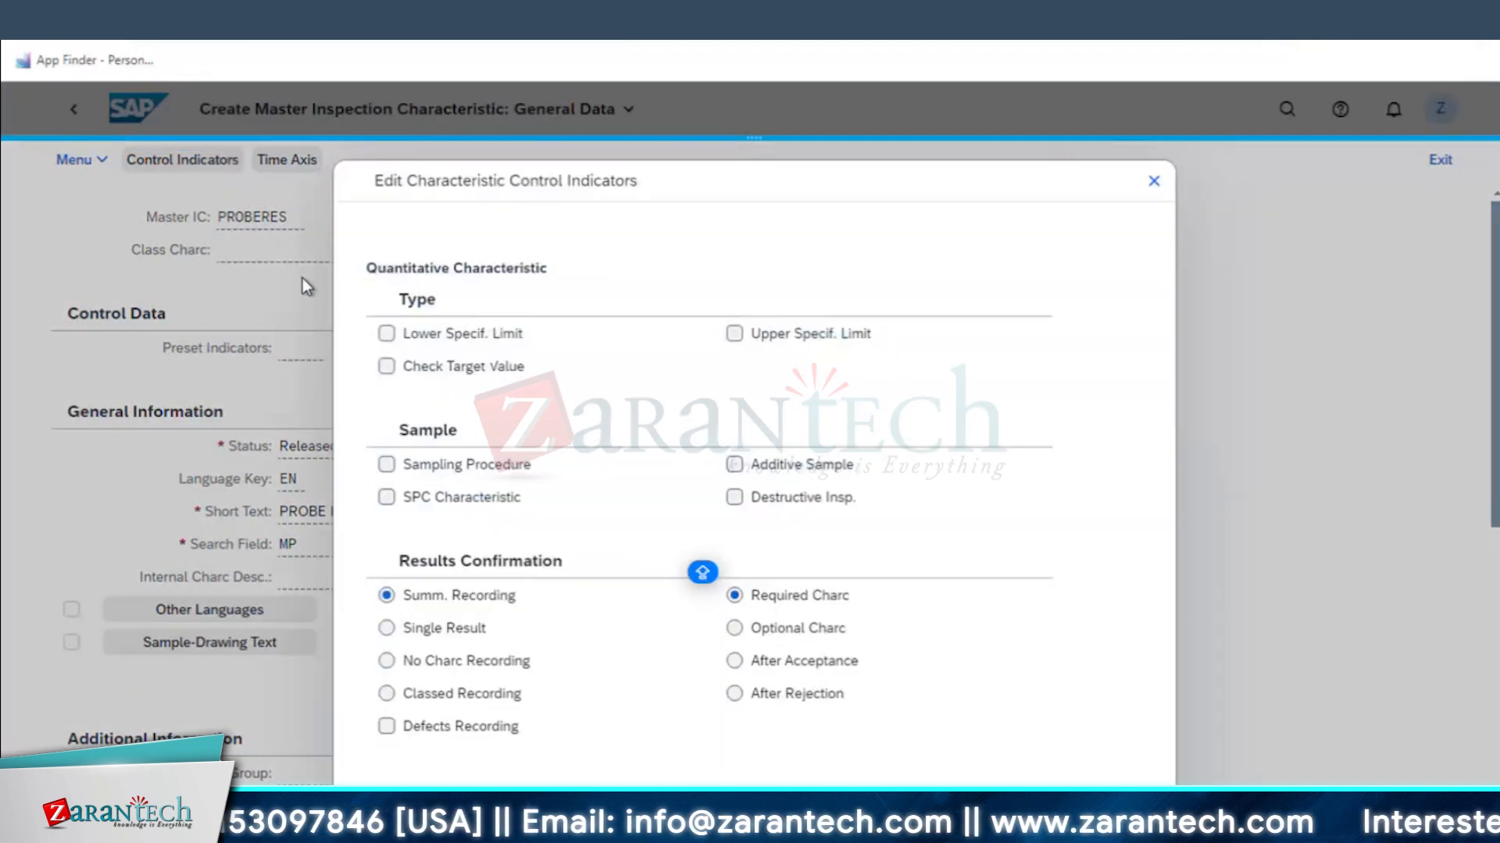
click(429, 342)
click(779, 341)
click(449, 467)
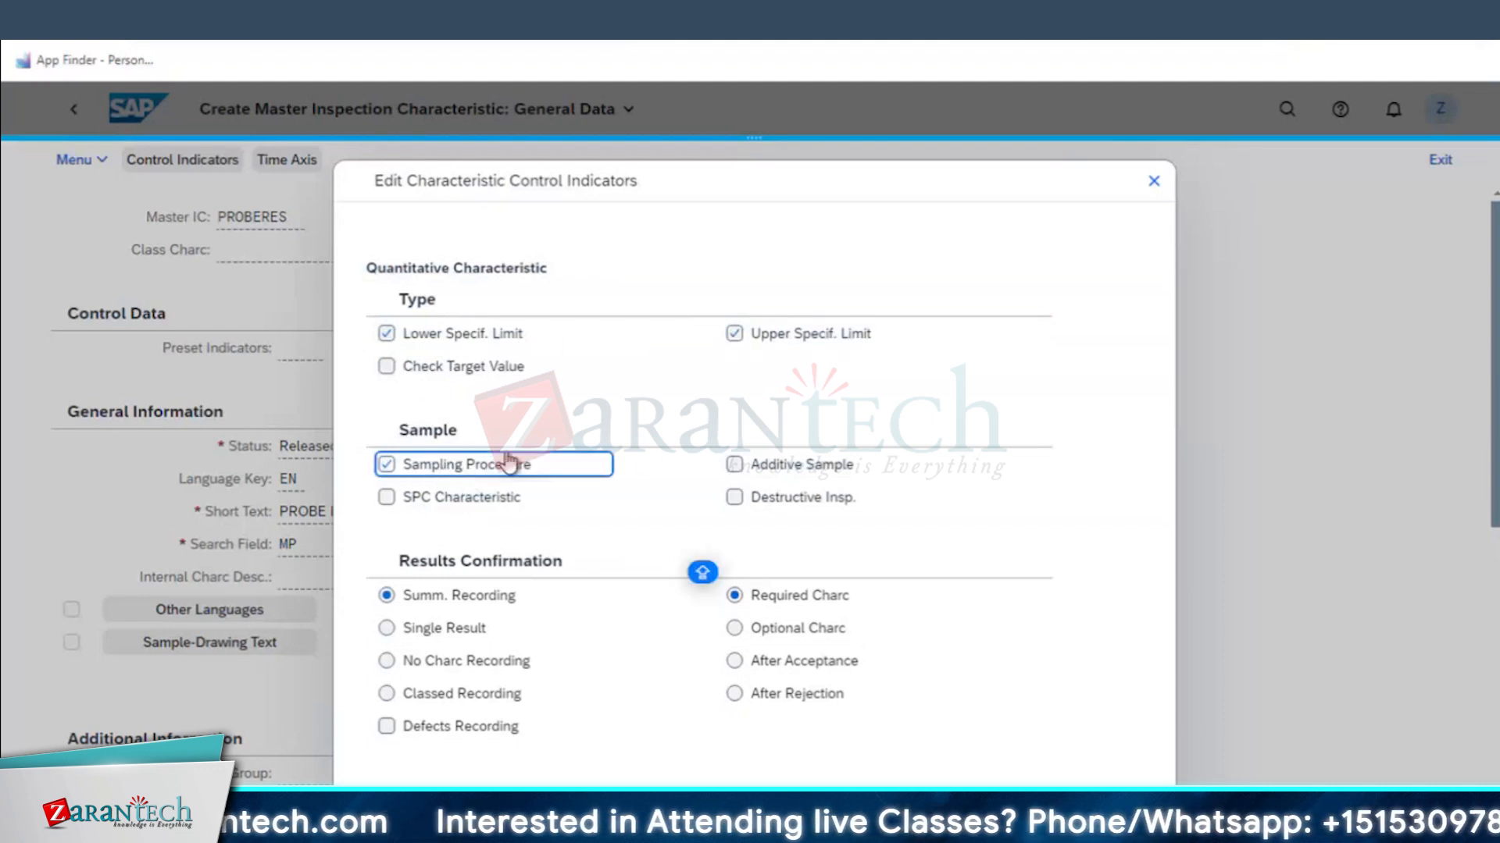
click(437, 437)
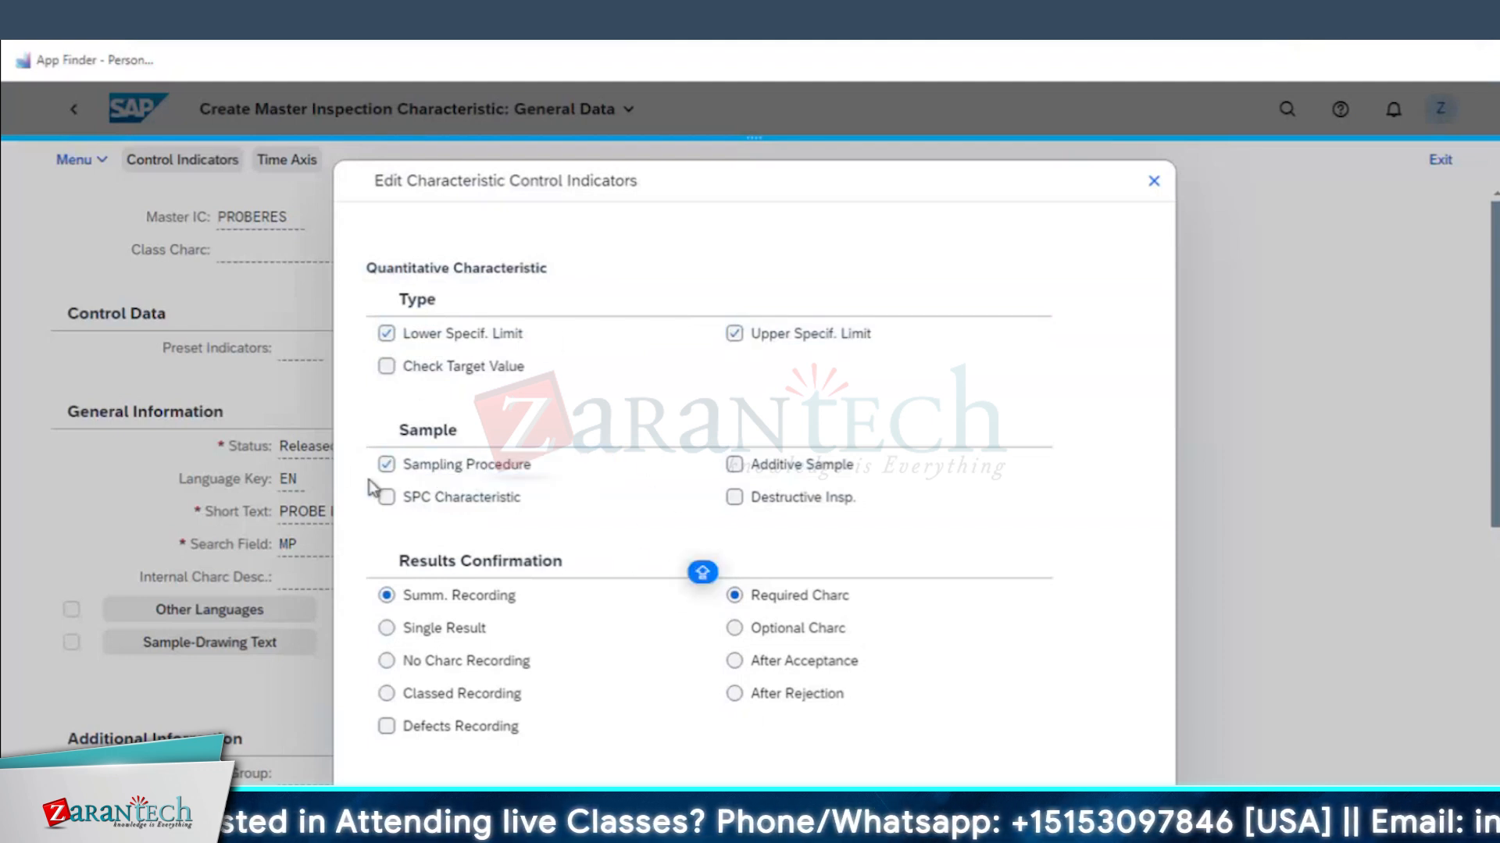
key(Return)
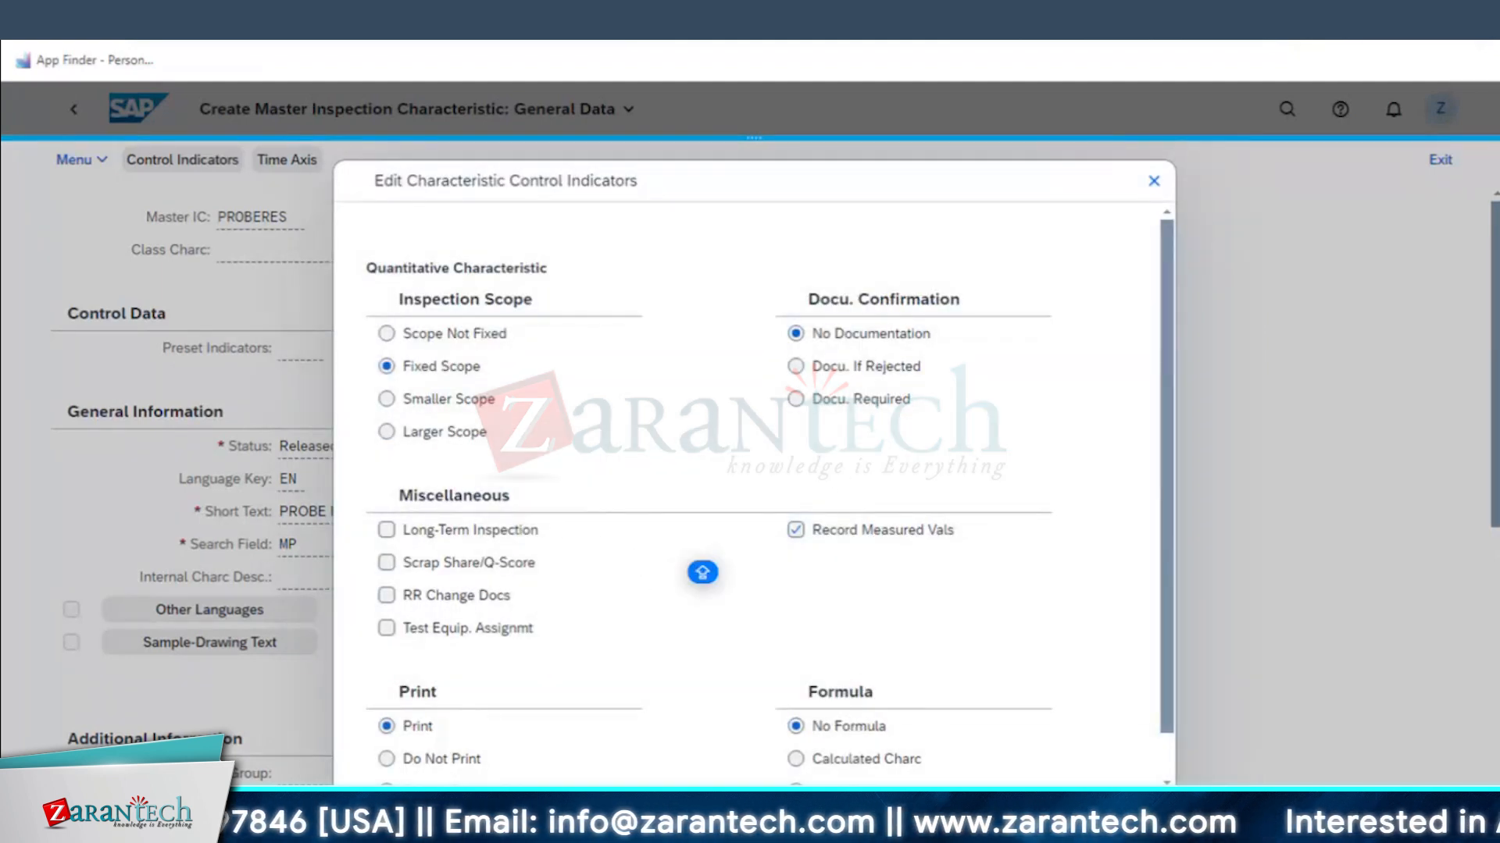
key(Return)
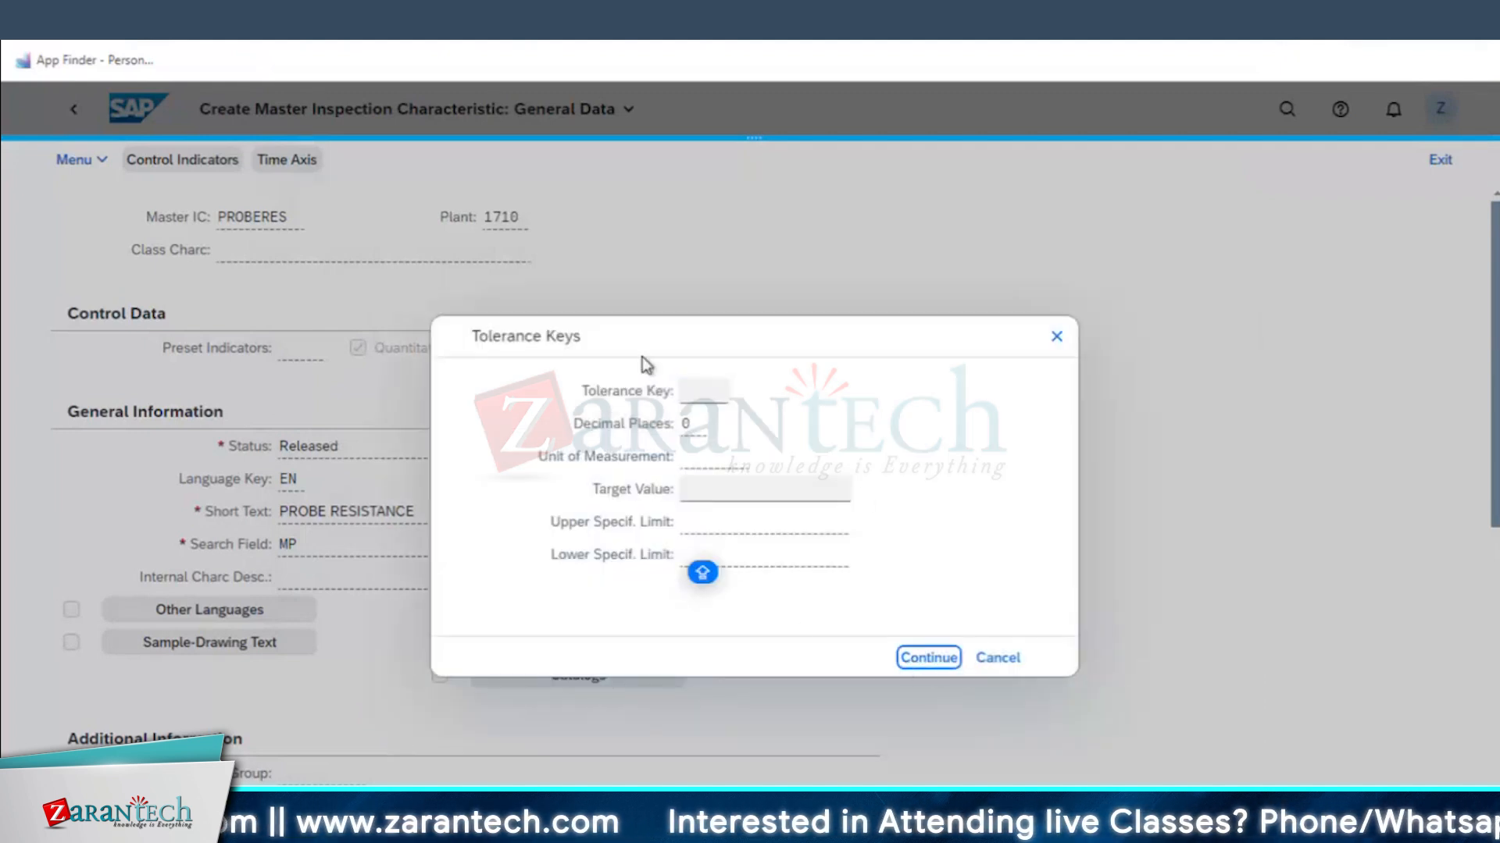
key(Return)
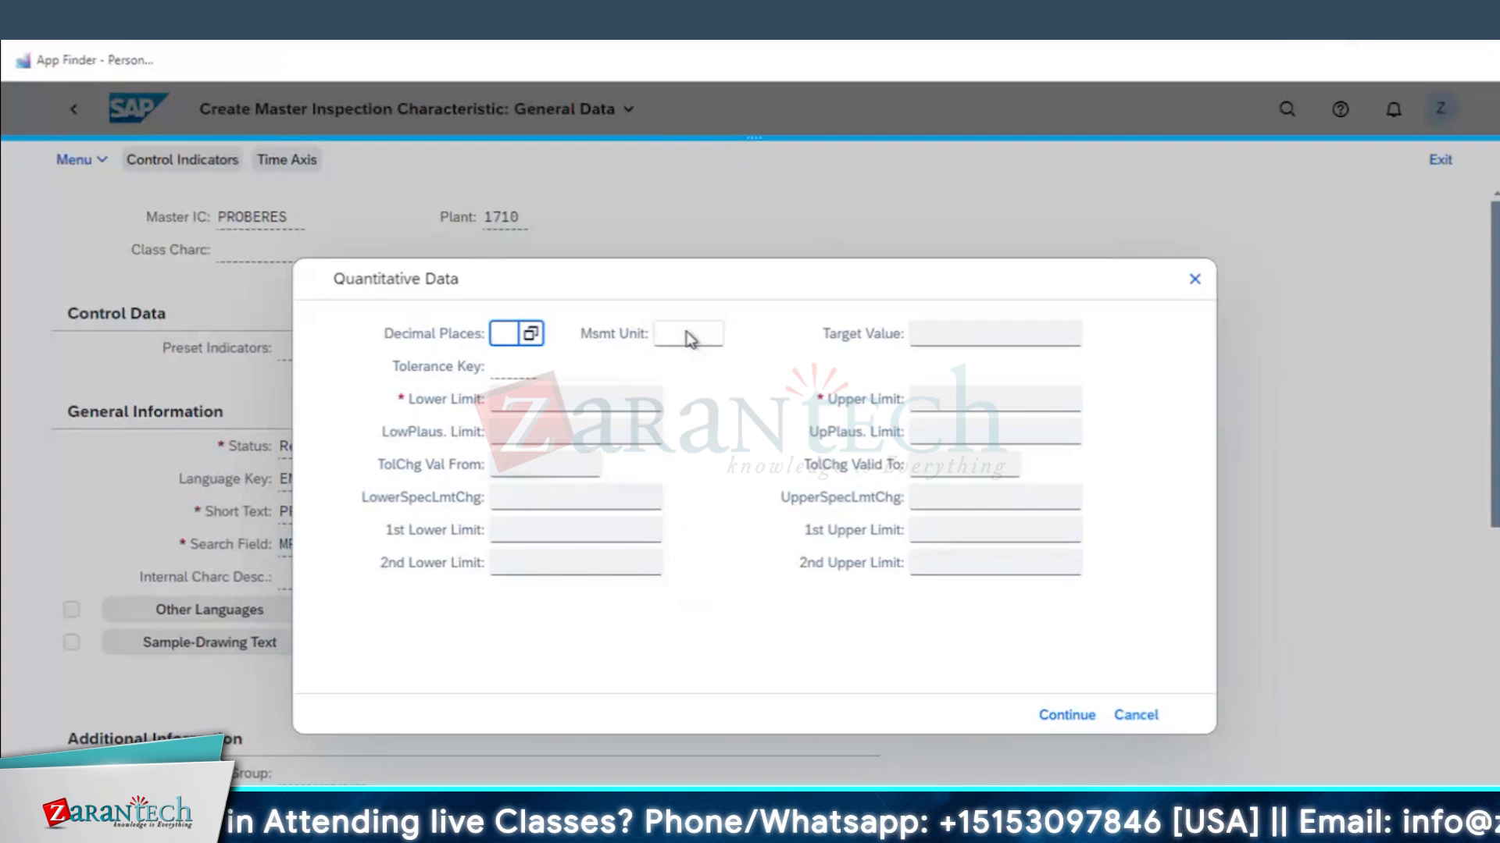
- Enter the quantitative data with unit Ohm, target value 10, lower limit 5 and upper limit 12, and confirm it
click(689, 335)
text(Oh)
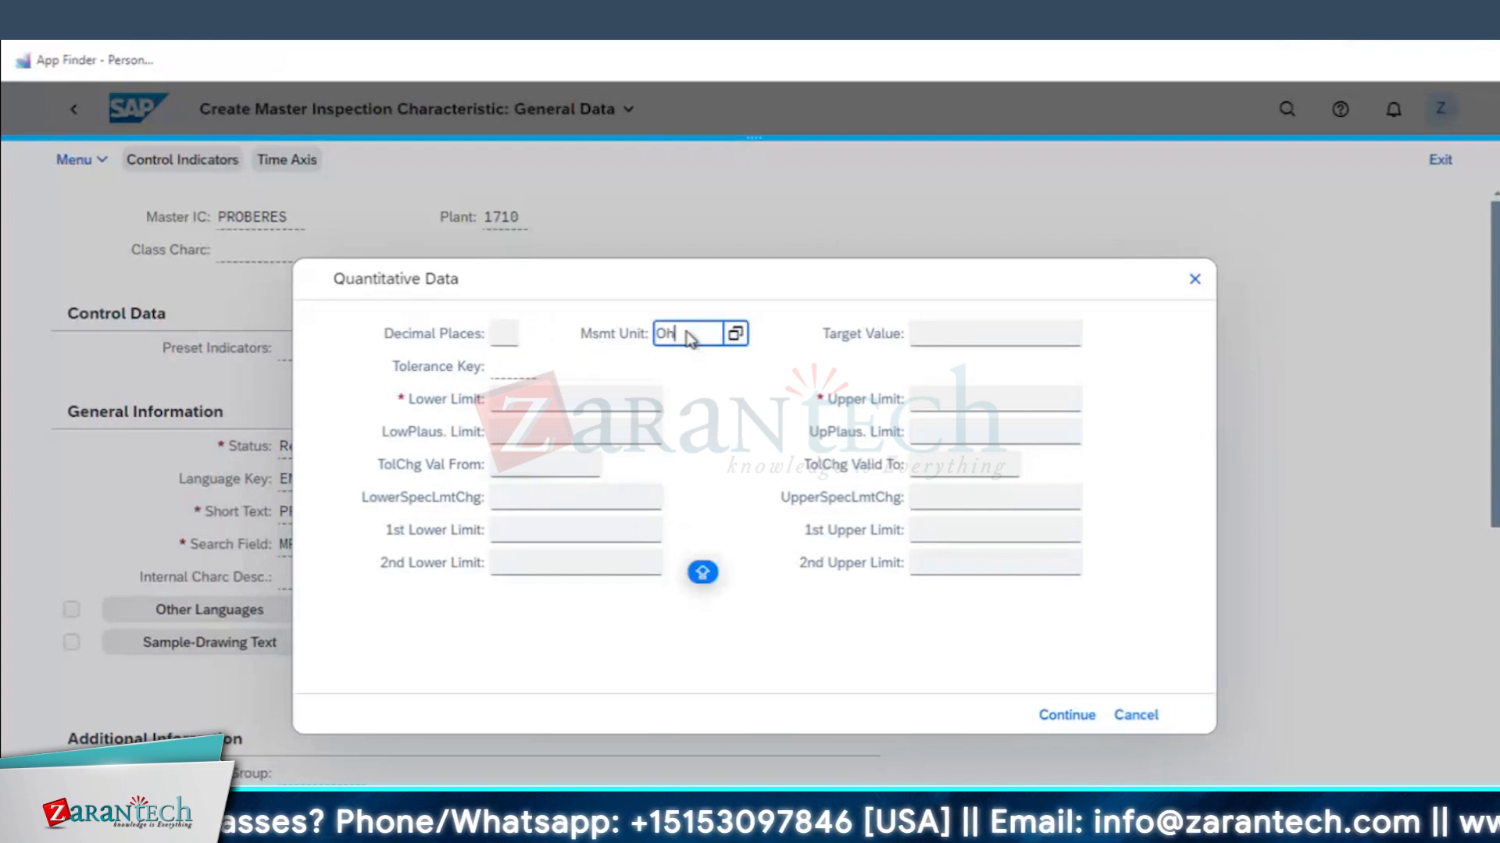
text(m)
key(Tab)
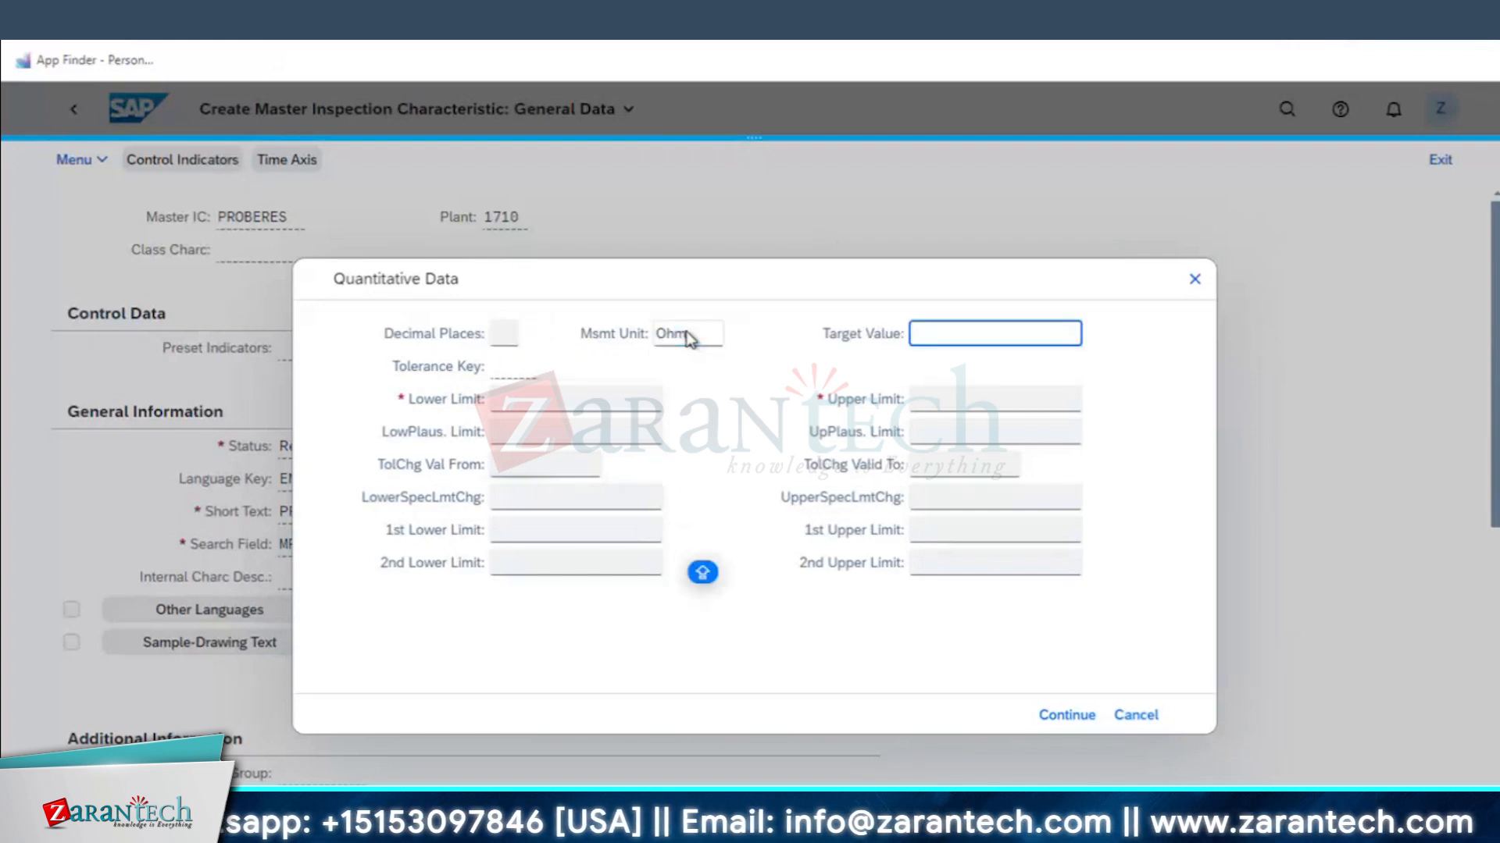
click(527, 402)
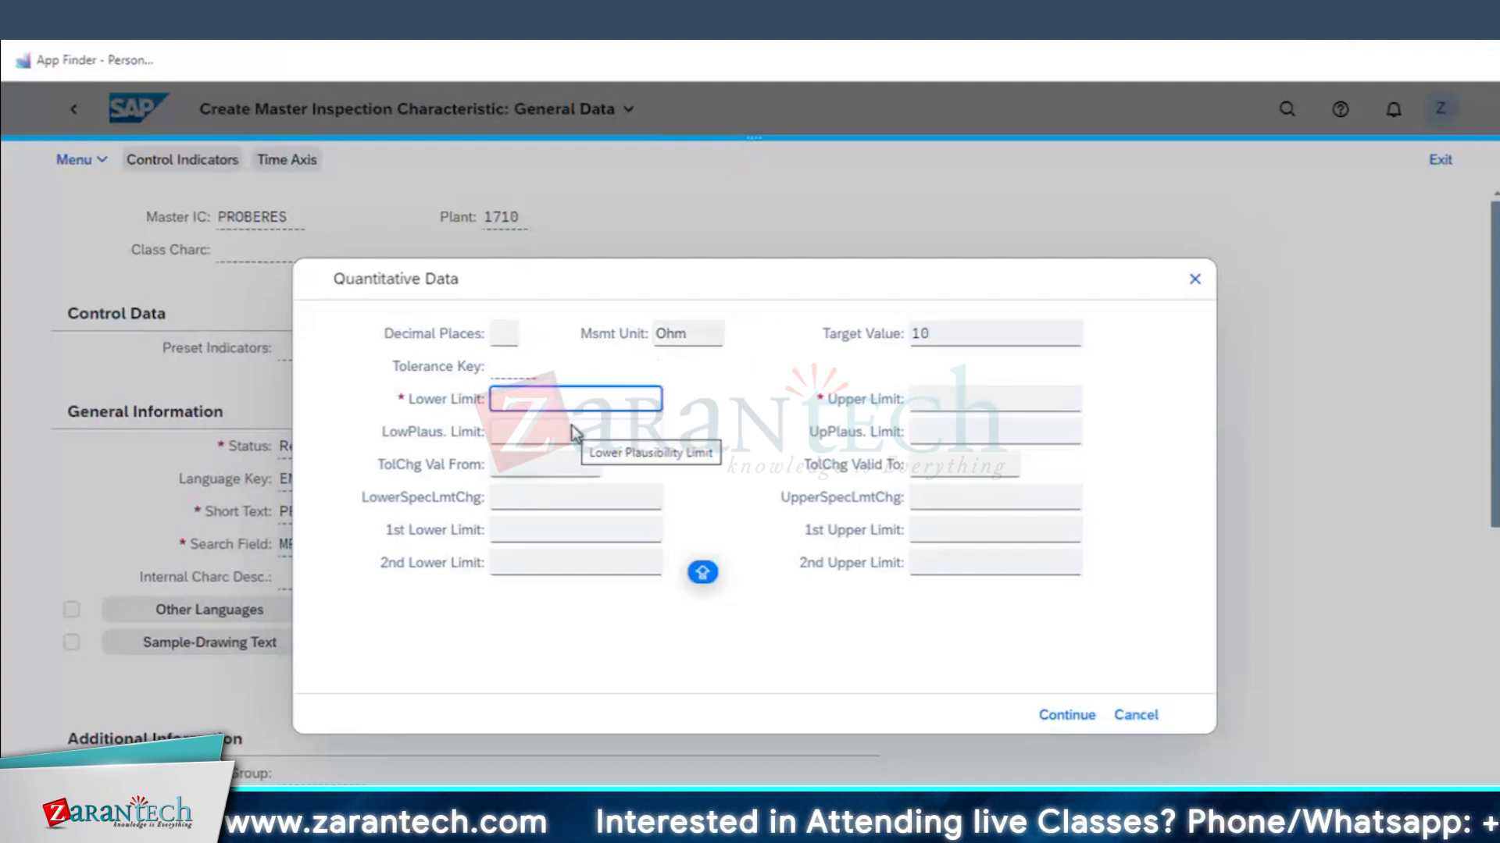
text(5)
key(Tab)
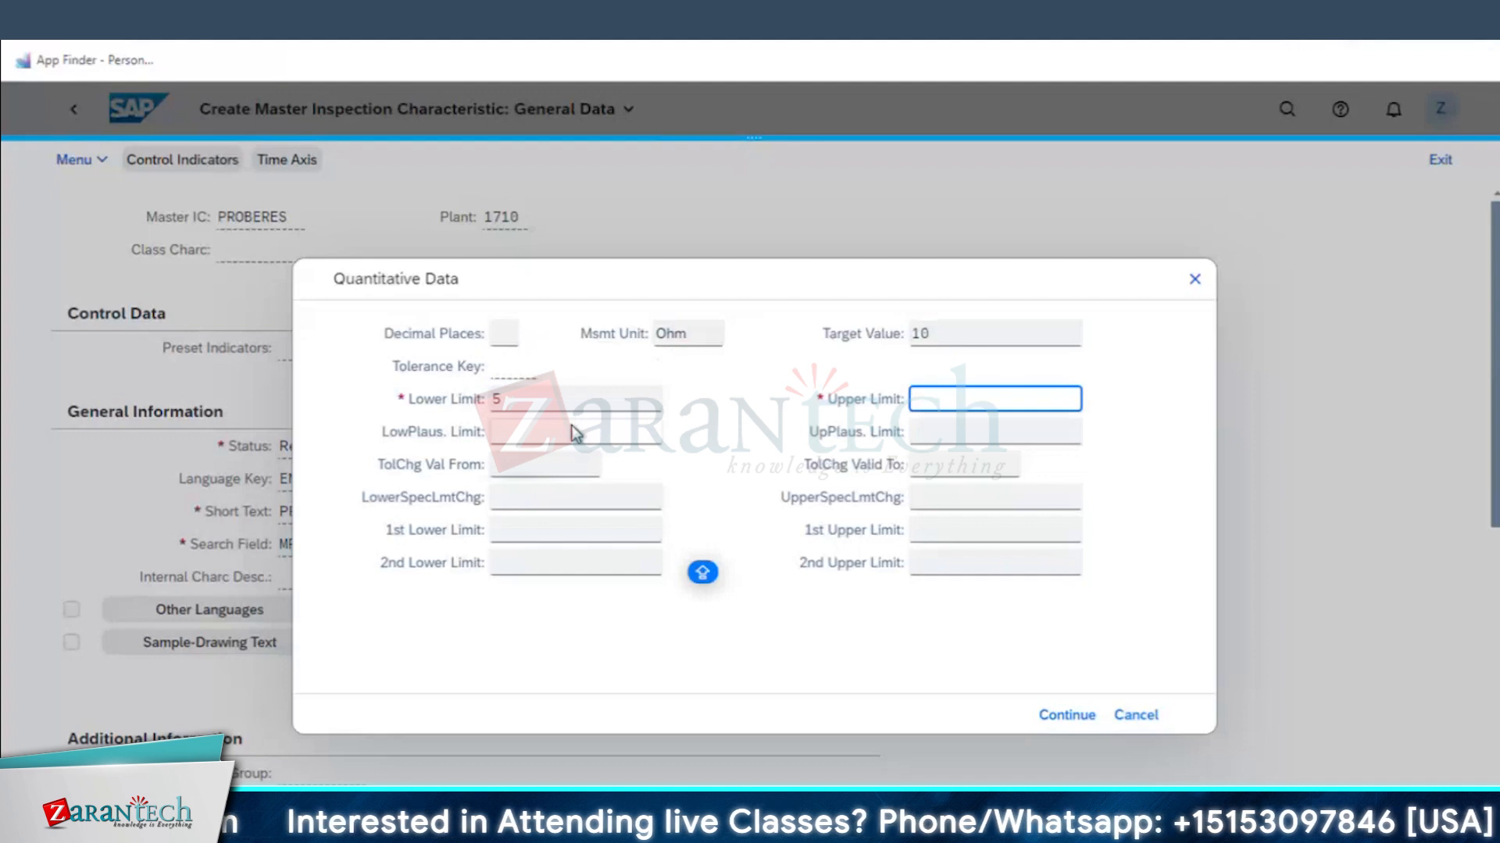
text(12)
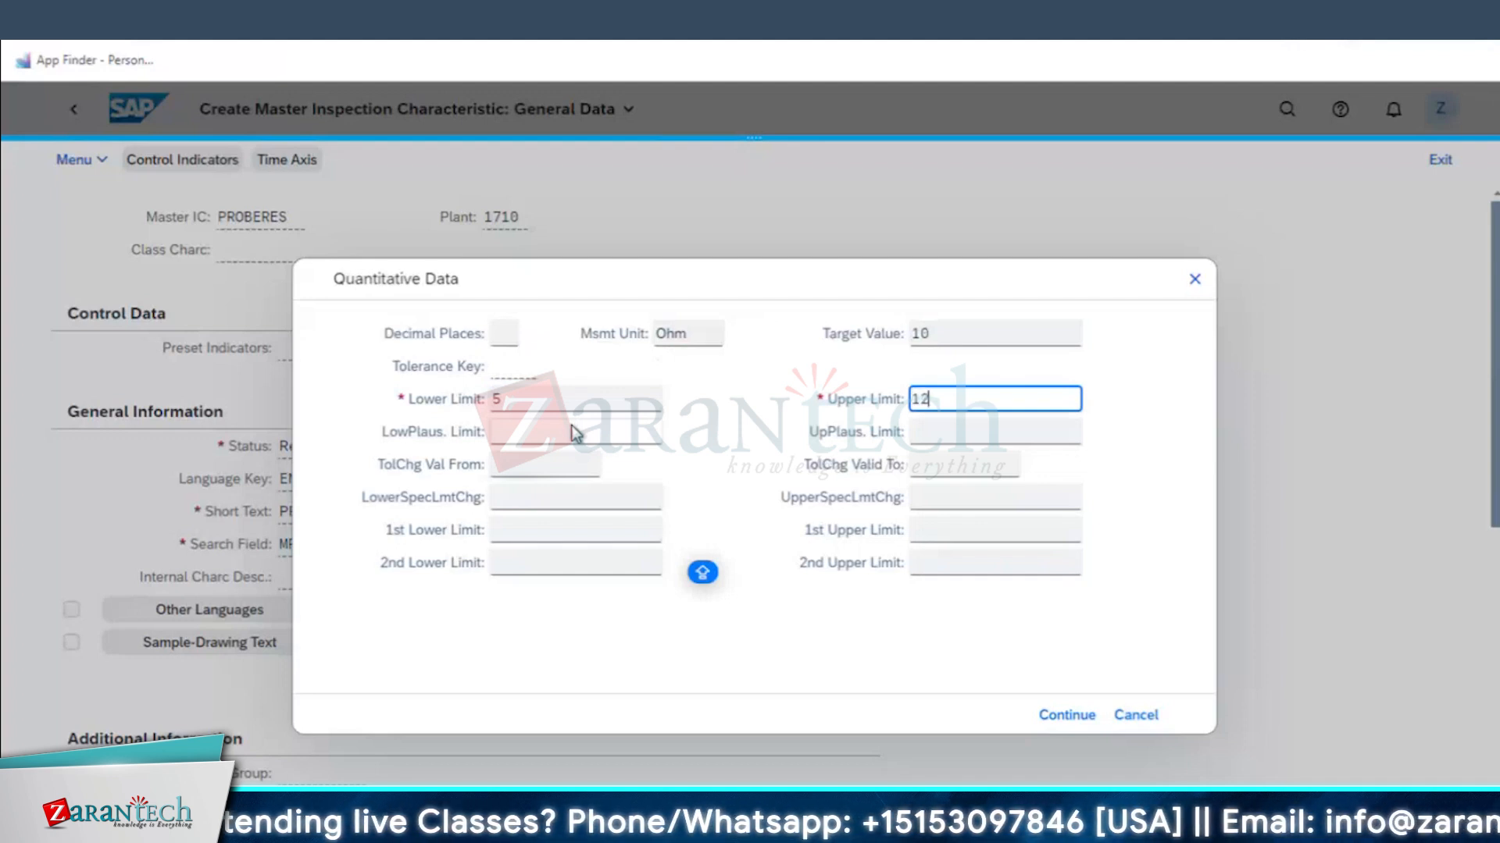
click(1065, 715)
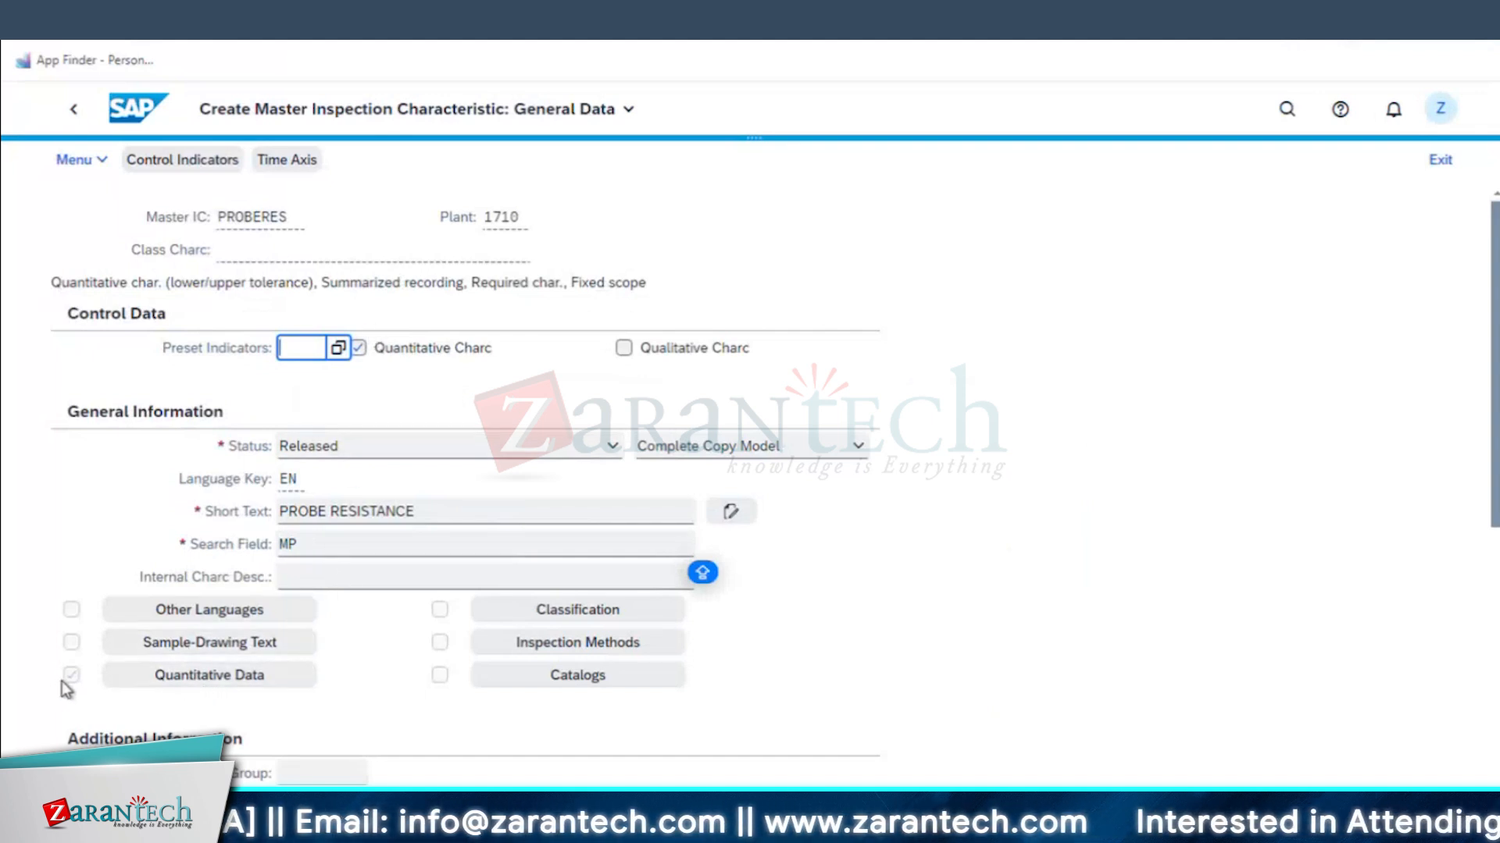
- Check the remaining general data of PROBERES and save the master inspection characteristic
scroll(191, 645, down, 5)
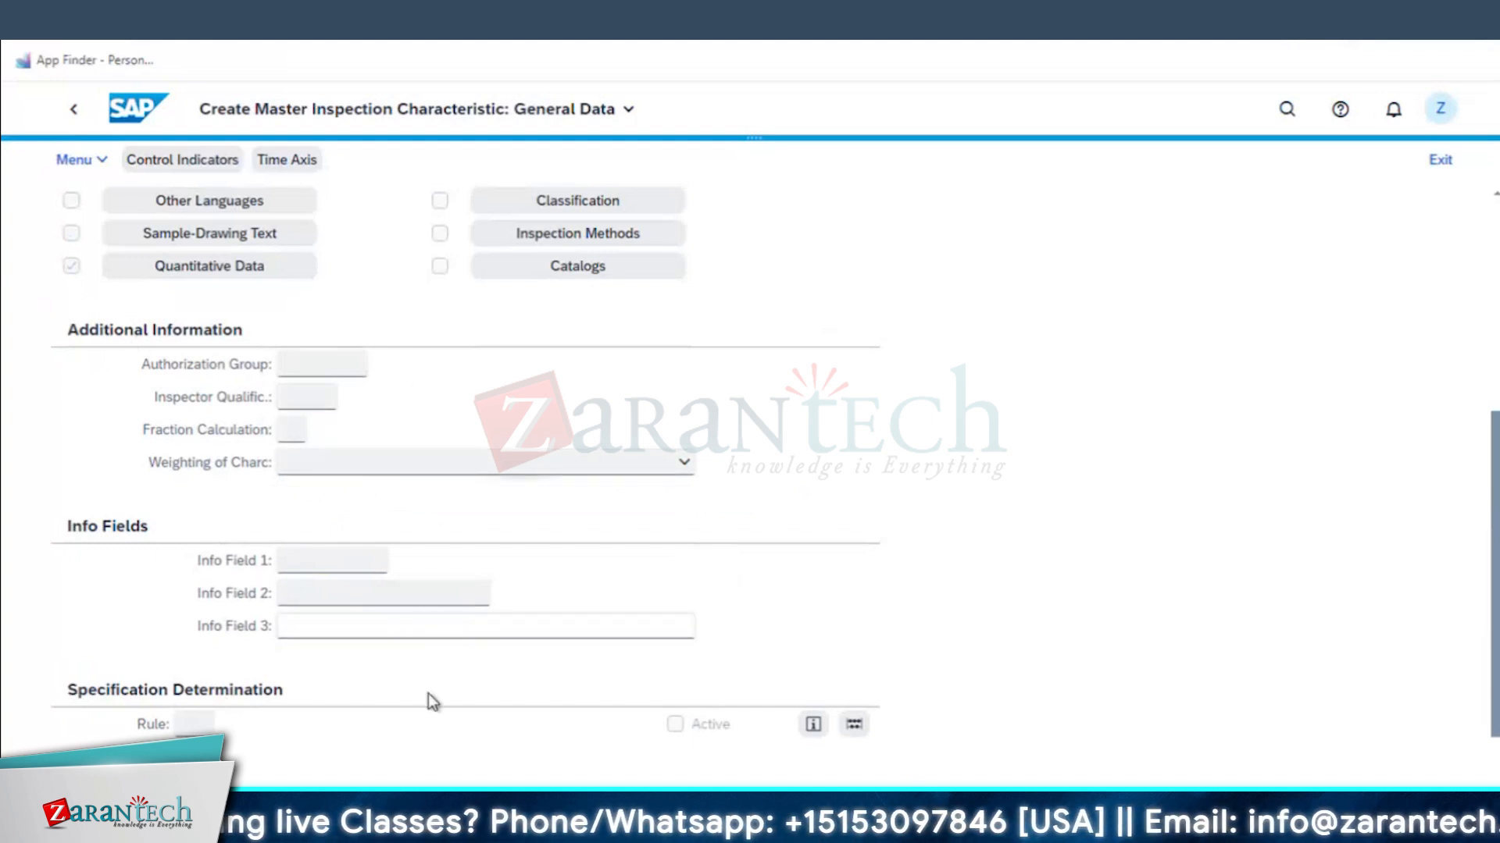
scroll(426, 694, down, 2)
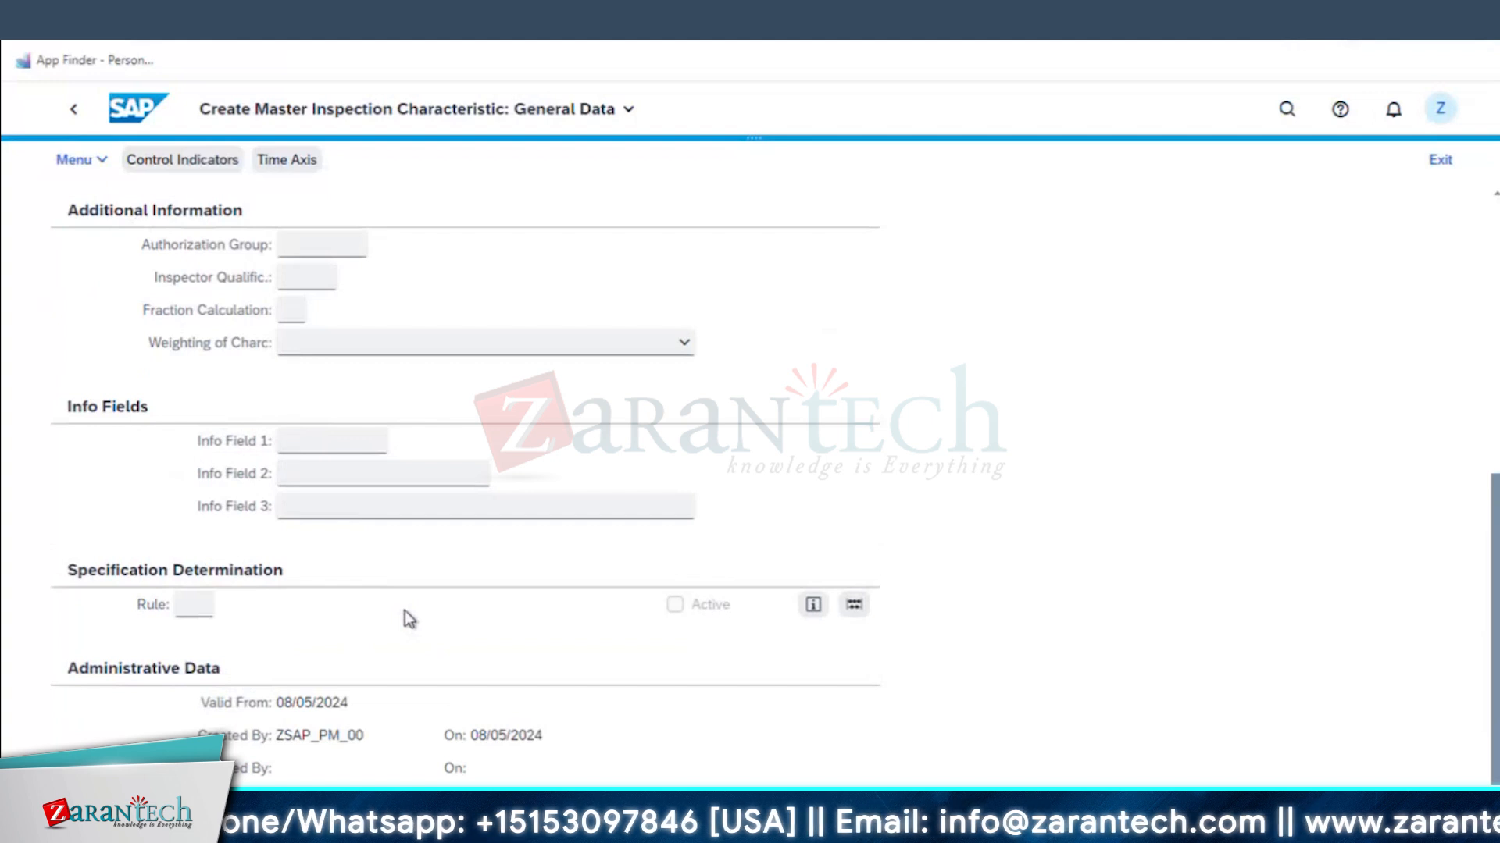
drag(1495, 488, 1495, 215)
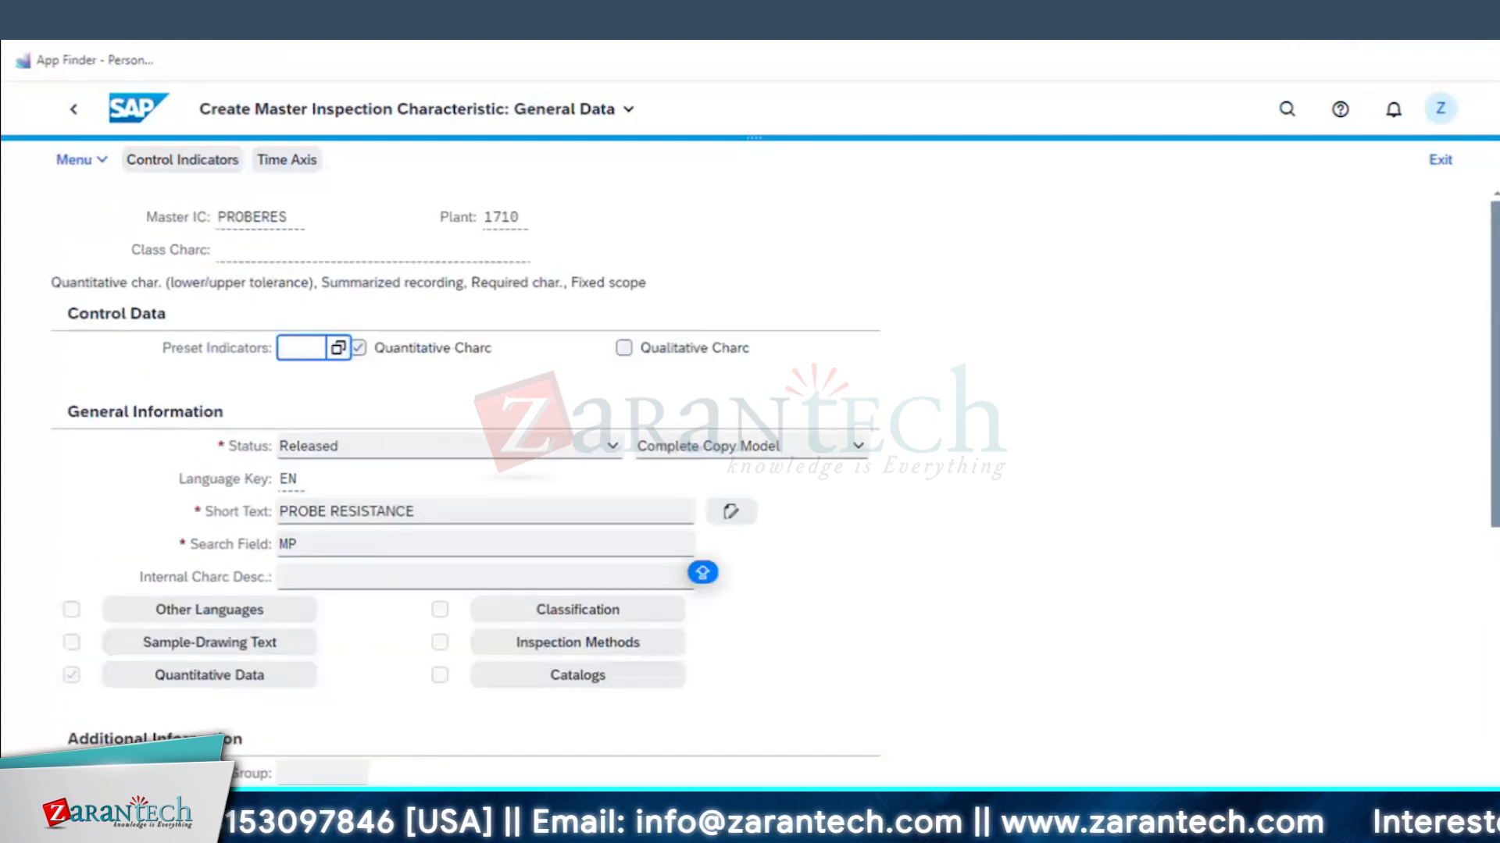
click(1389, 814)
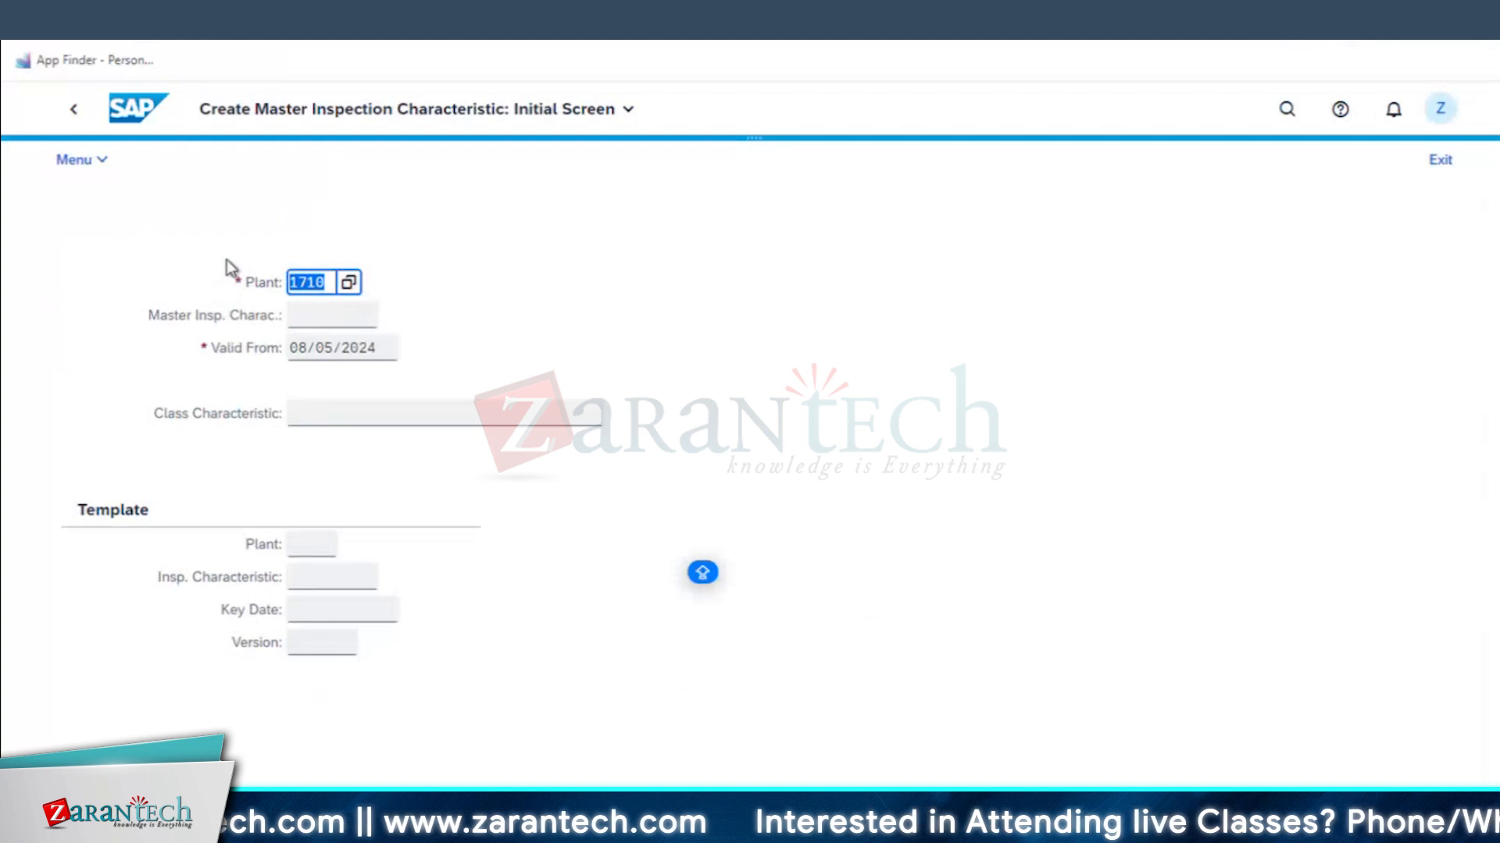
- Switch to the Excel process list and fill the Equipment and Master Inspection Characteristics entries, A33:C35, with yellow
key(super+Tab)
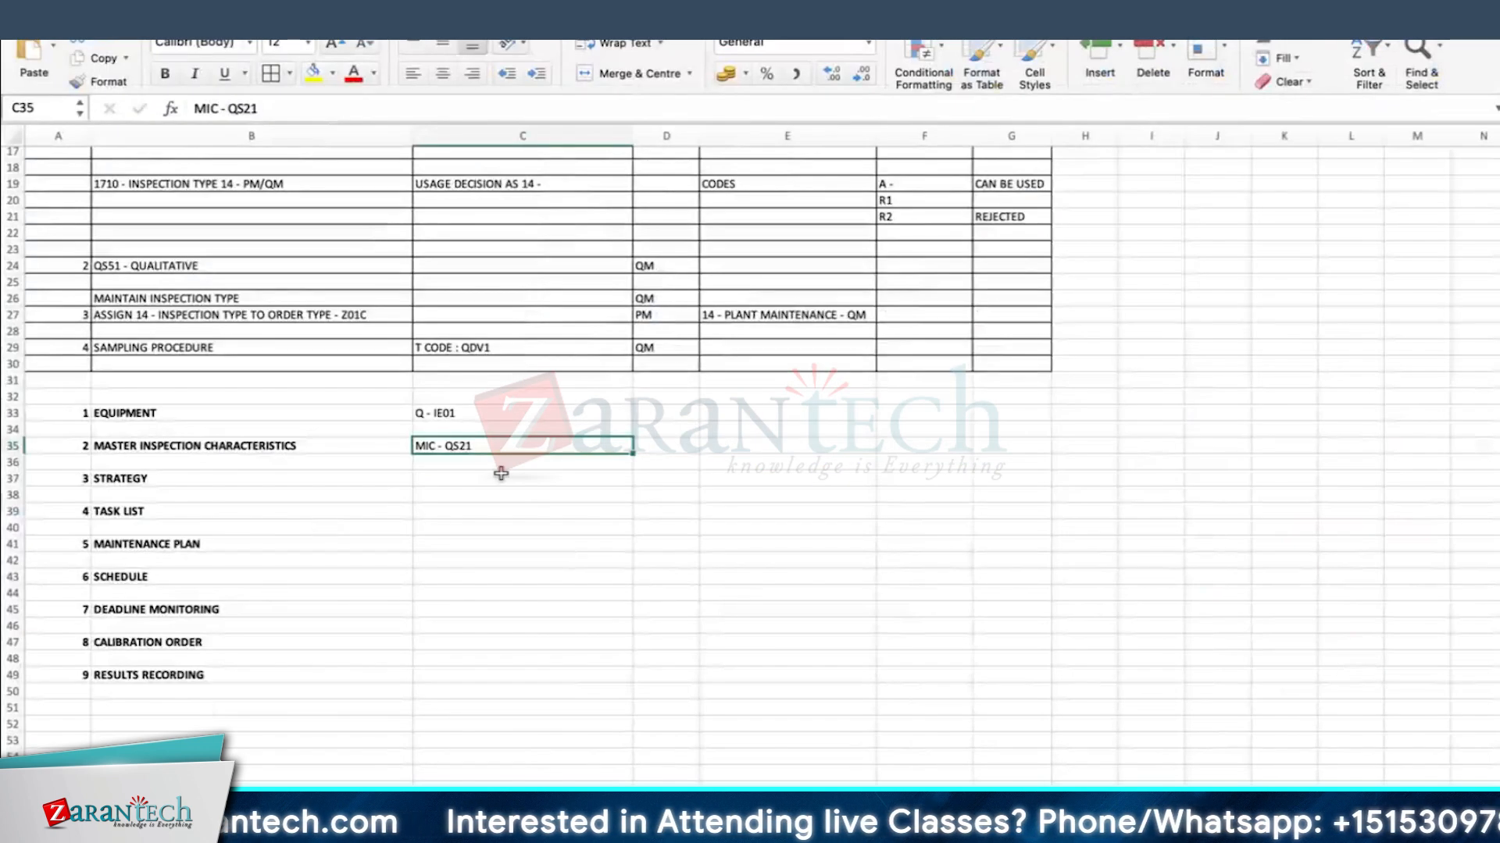
click(469, 481)
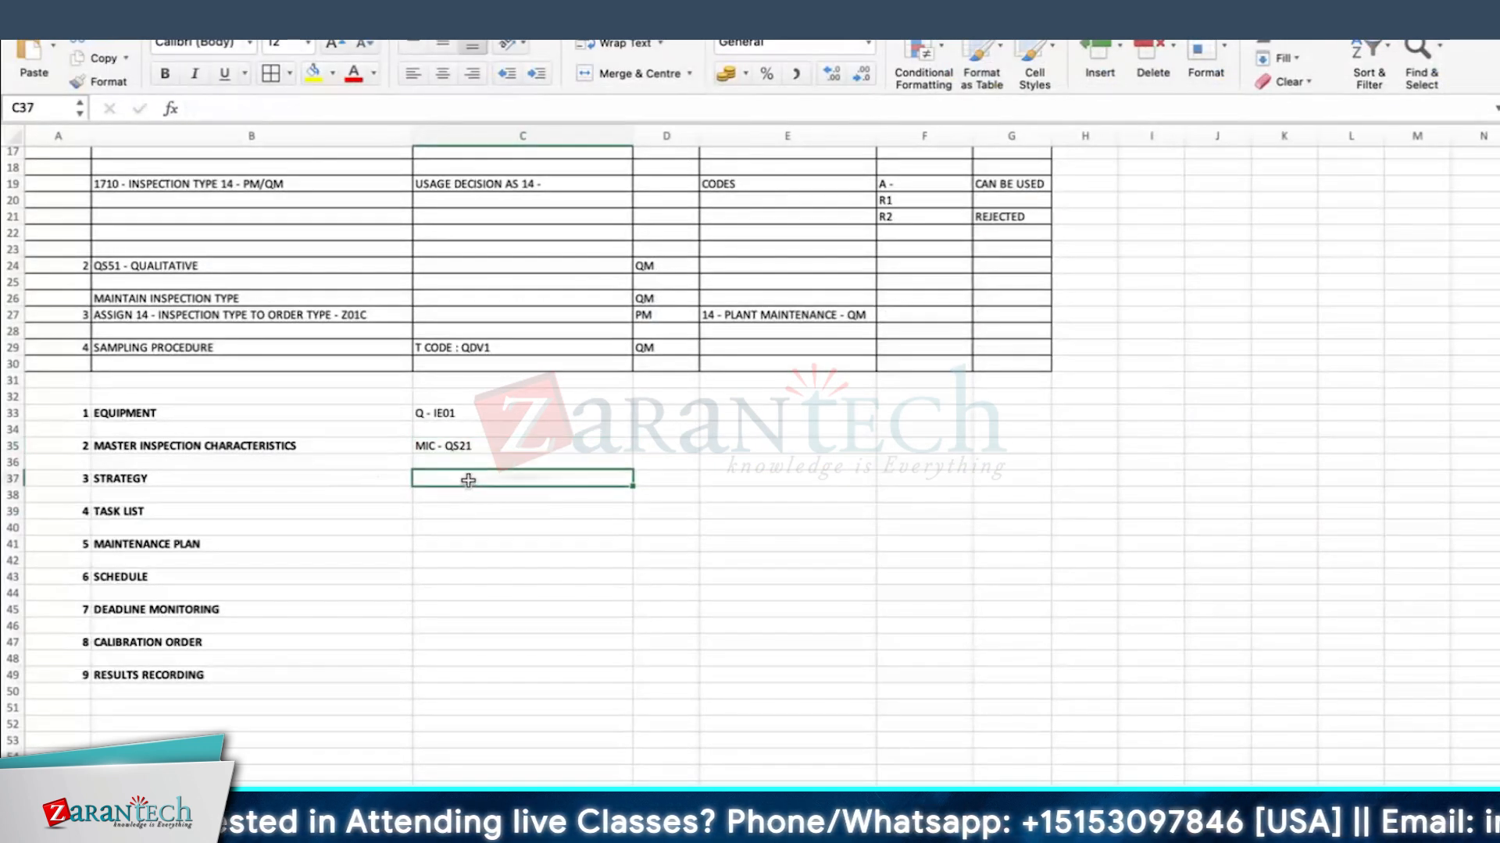
drag(56, 414, 491, 441)
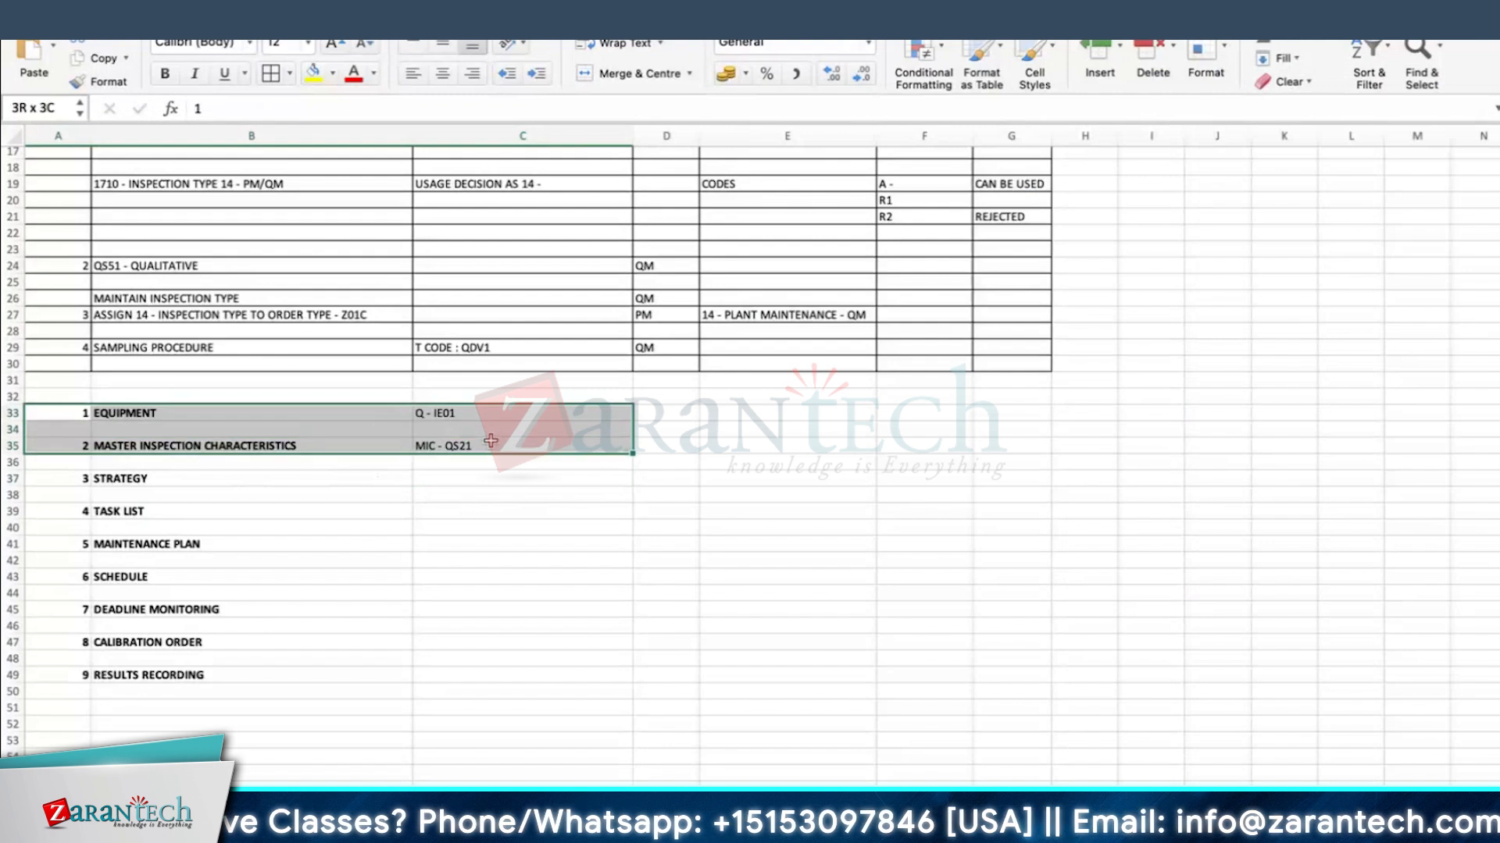
click(312, 74)
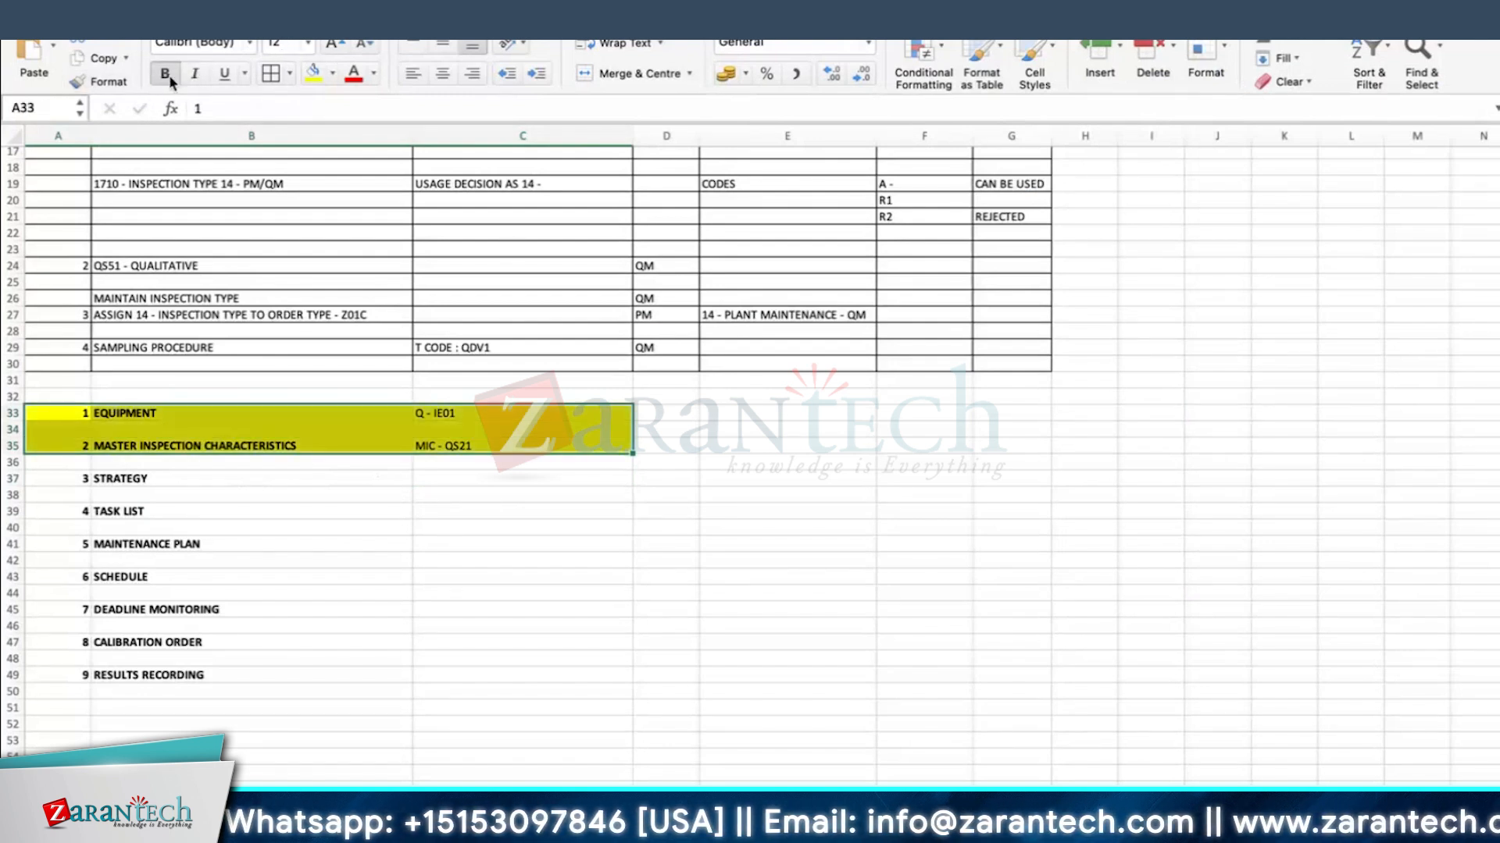
- Enter TIMEST in cell C37 beside the Strategy entry of the process list
click(552, 493)
click(171, 478)
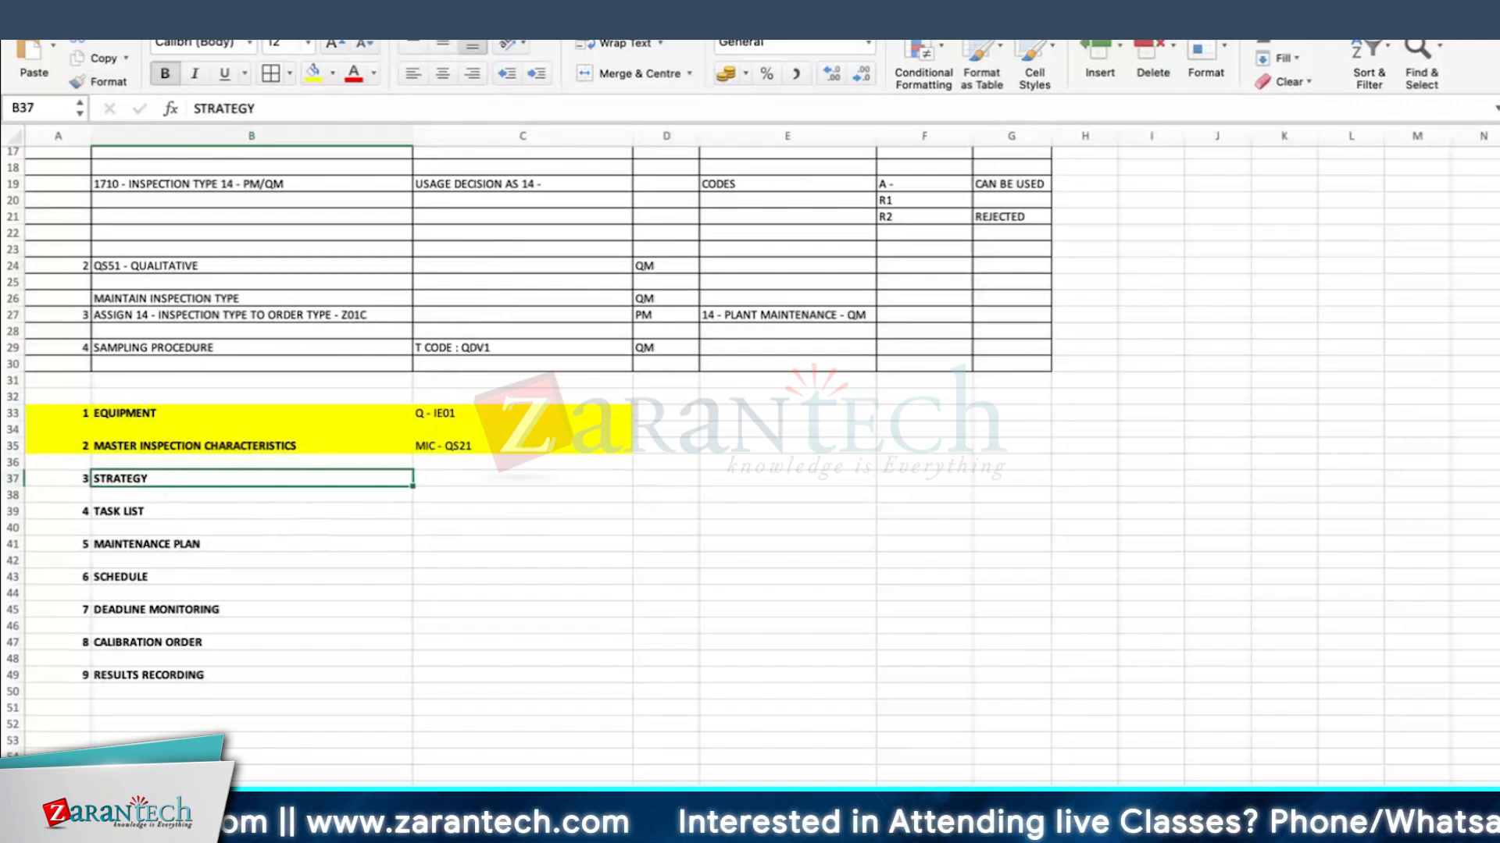
click(778, 479)
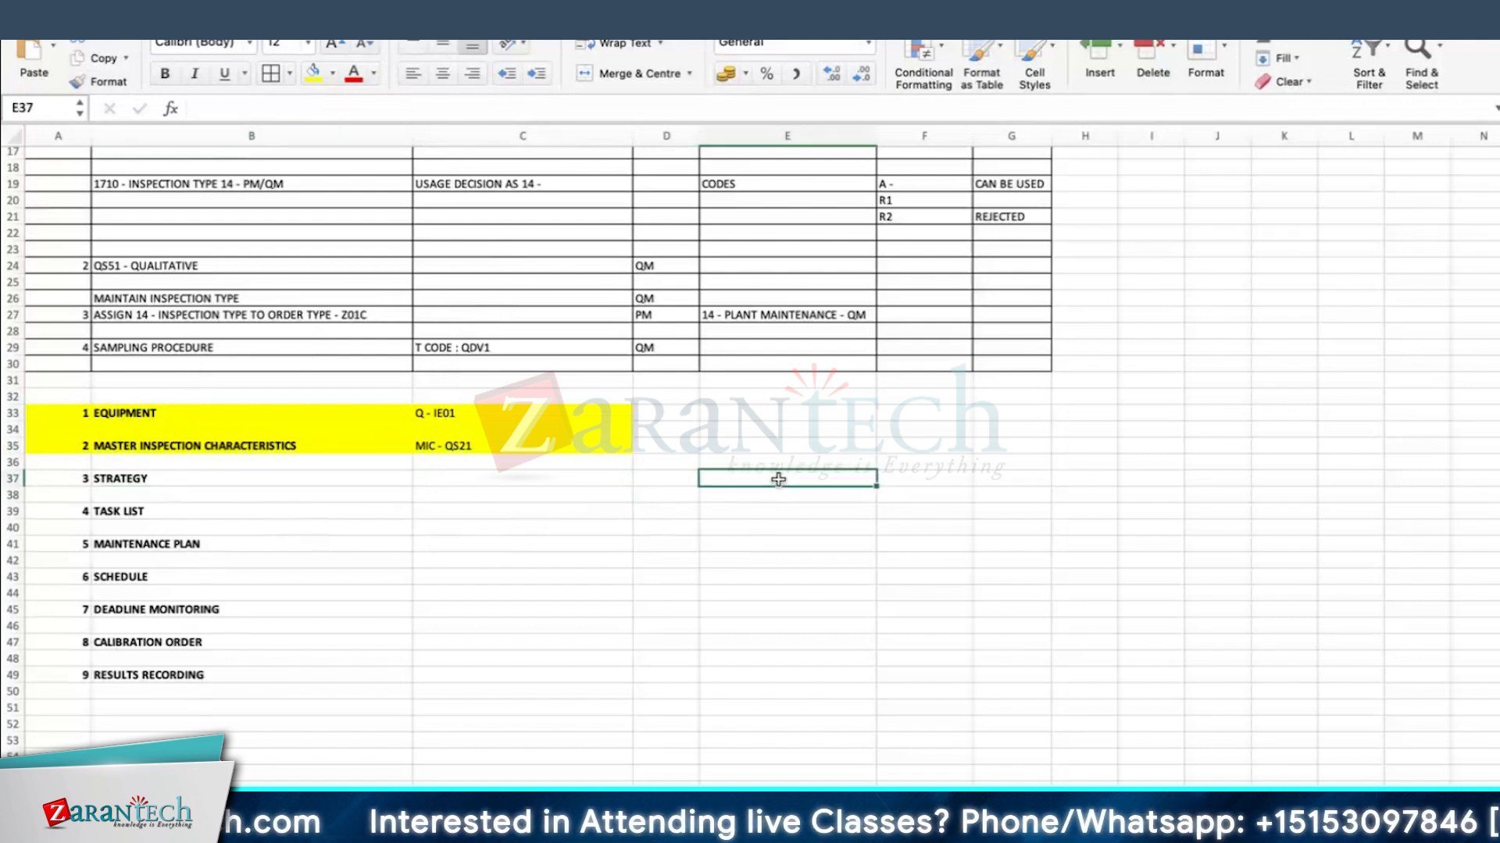
click(131, 480)
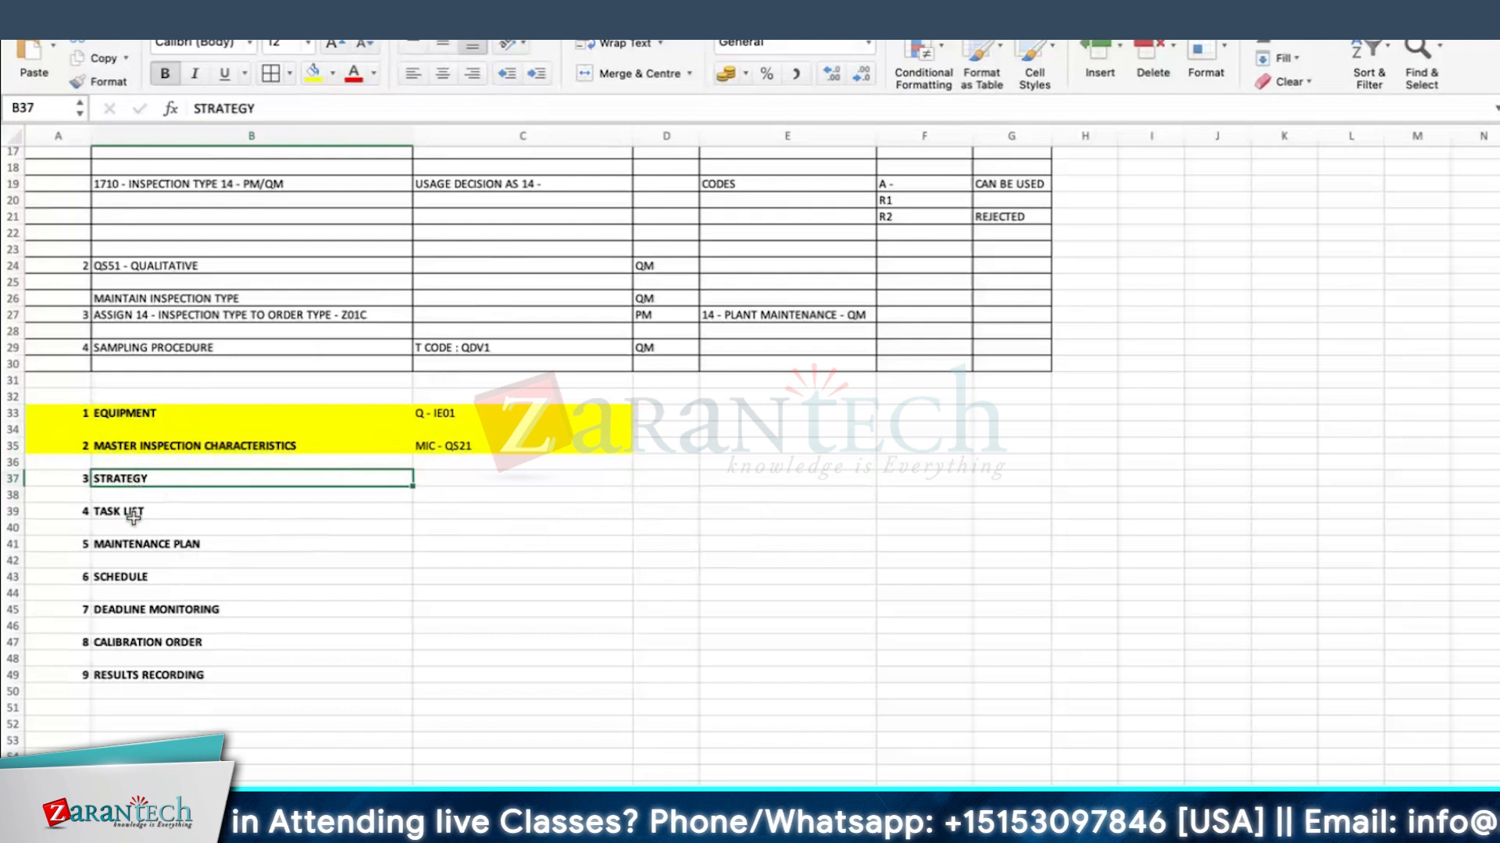
click(516, 480)
text(t)
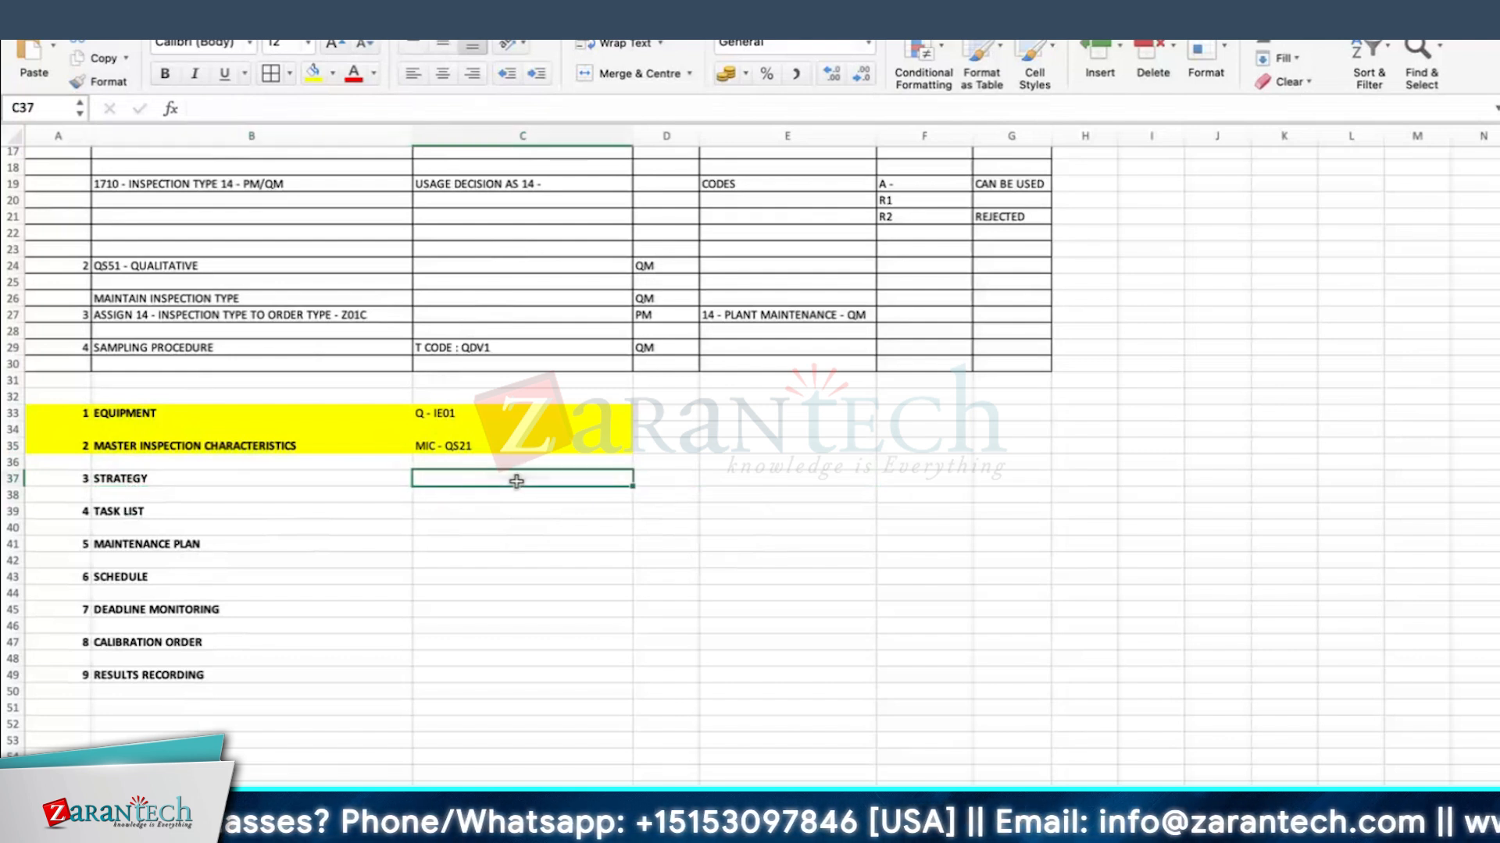
text(imest)
key(Return)
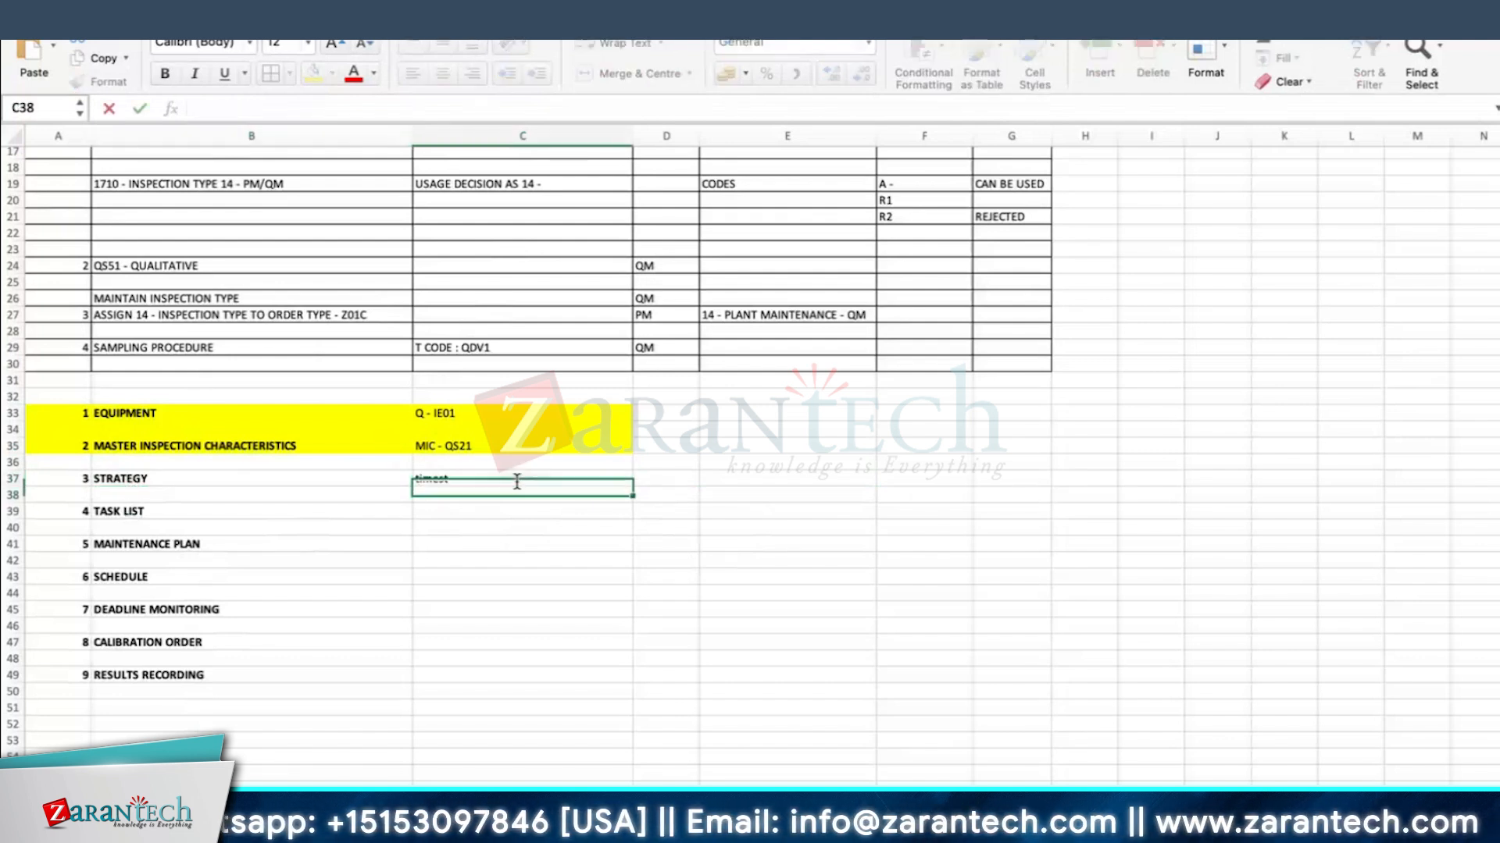
click(516, 479)
text(TIM)
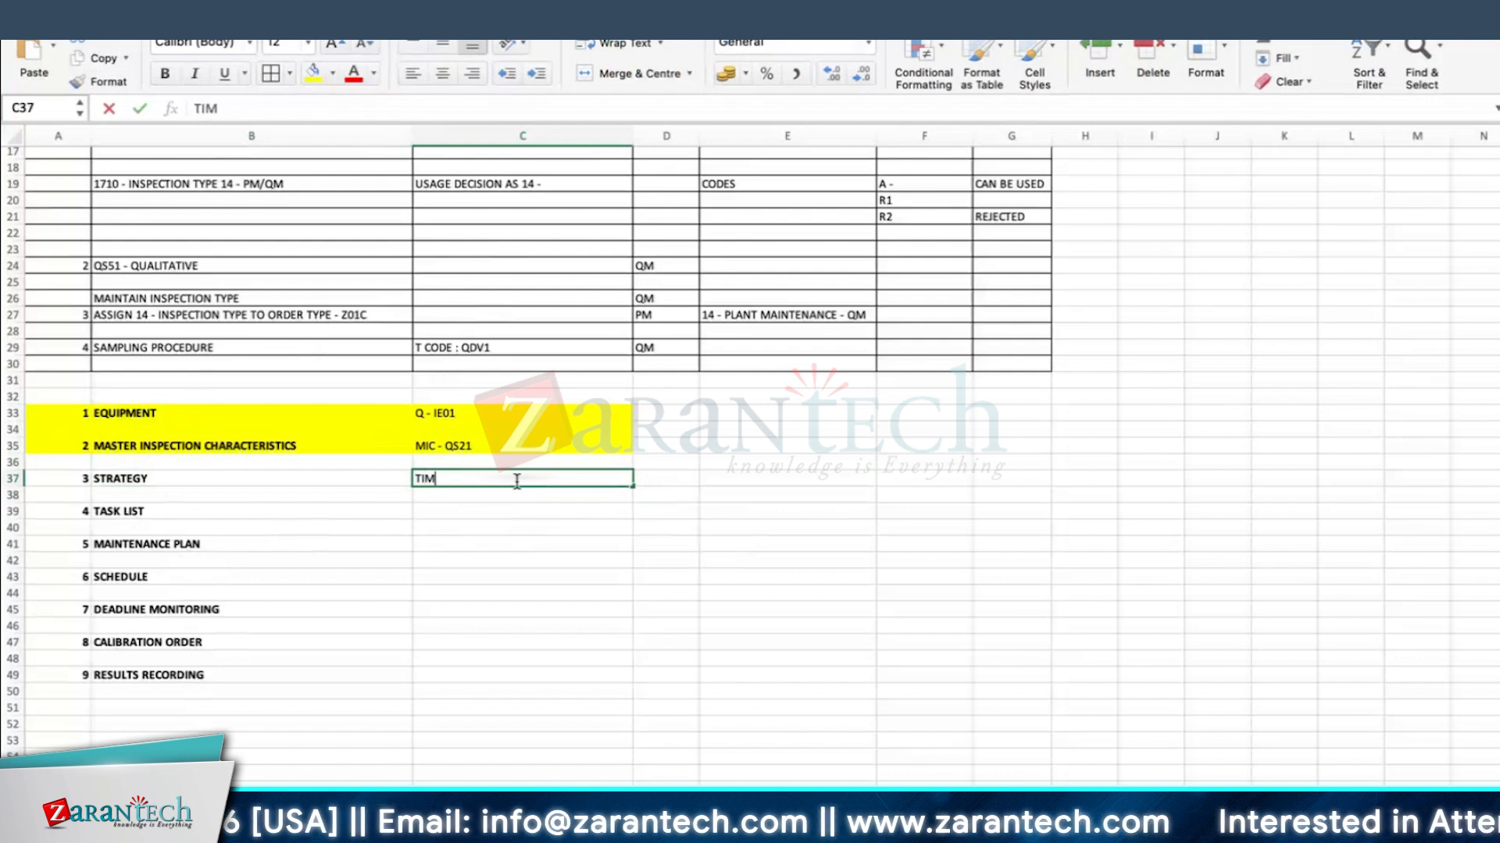
text(EST)
key(Return)
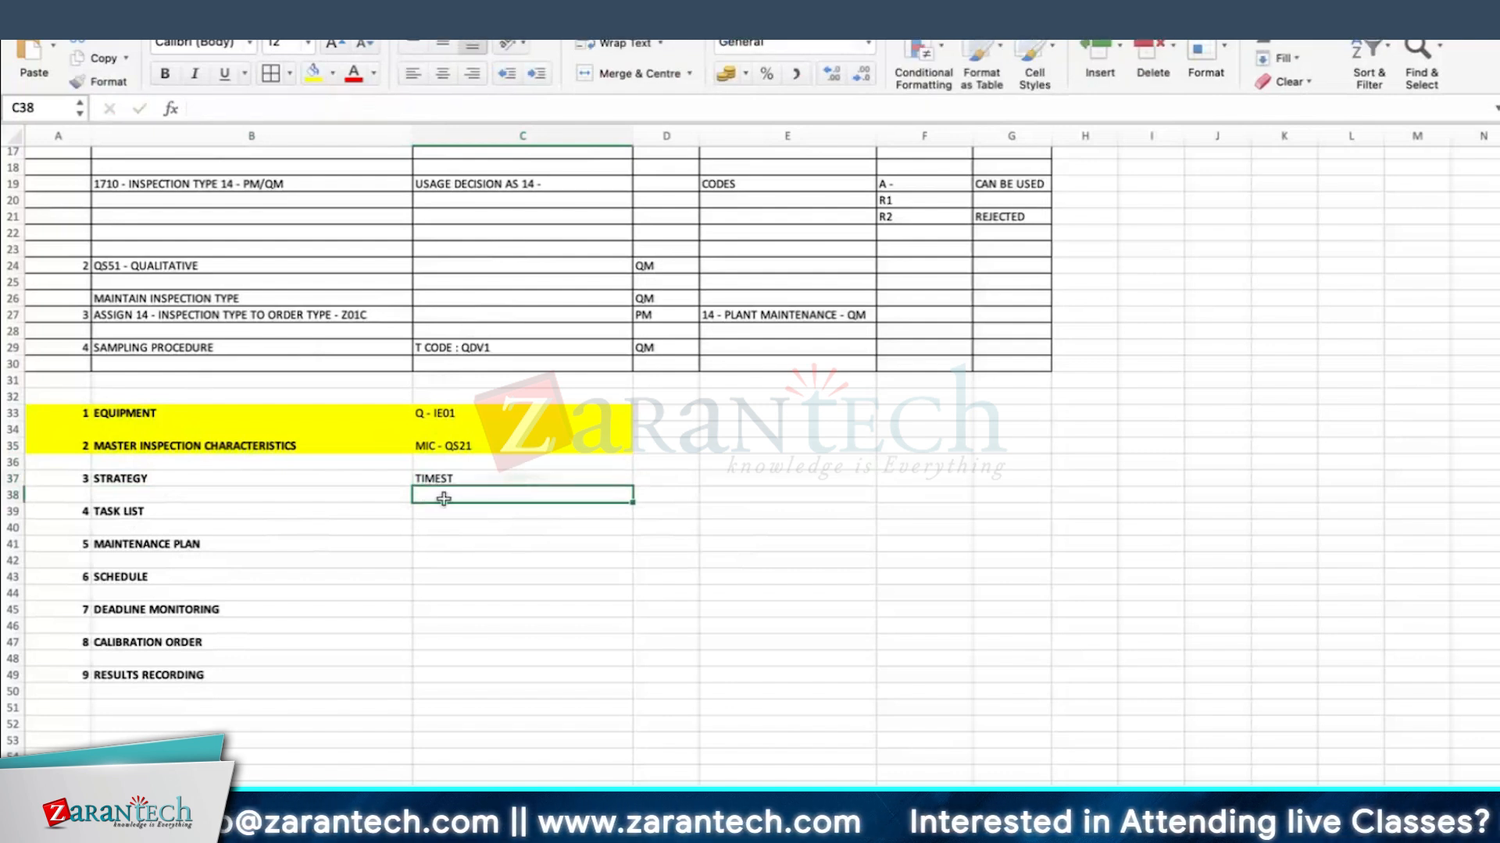
click(426, 520)
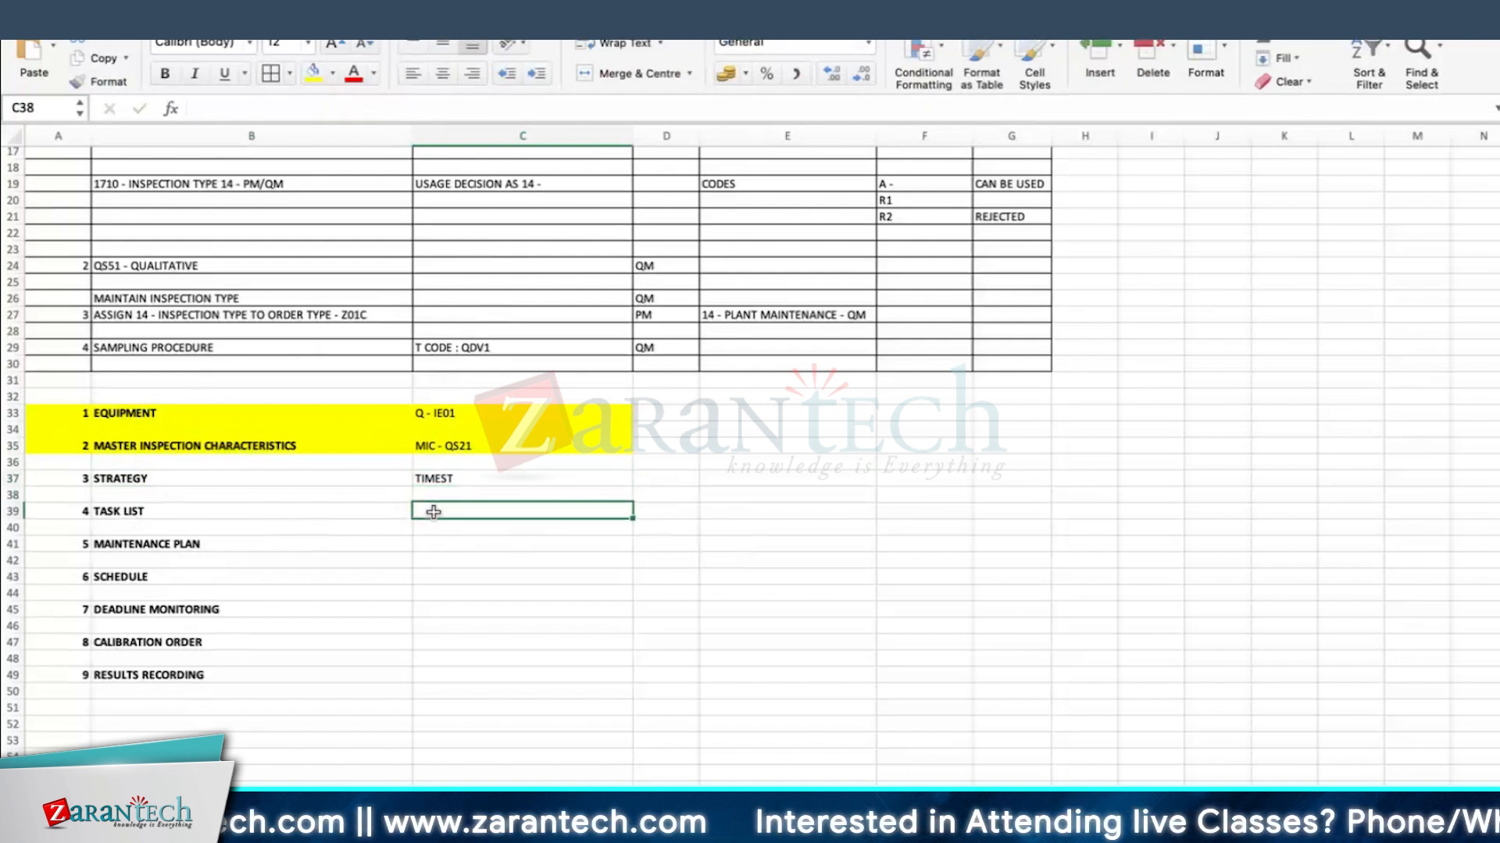
click(173, 511)
click(475, 512)
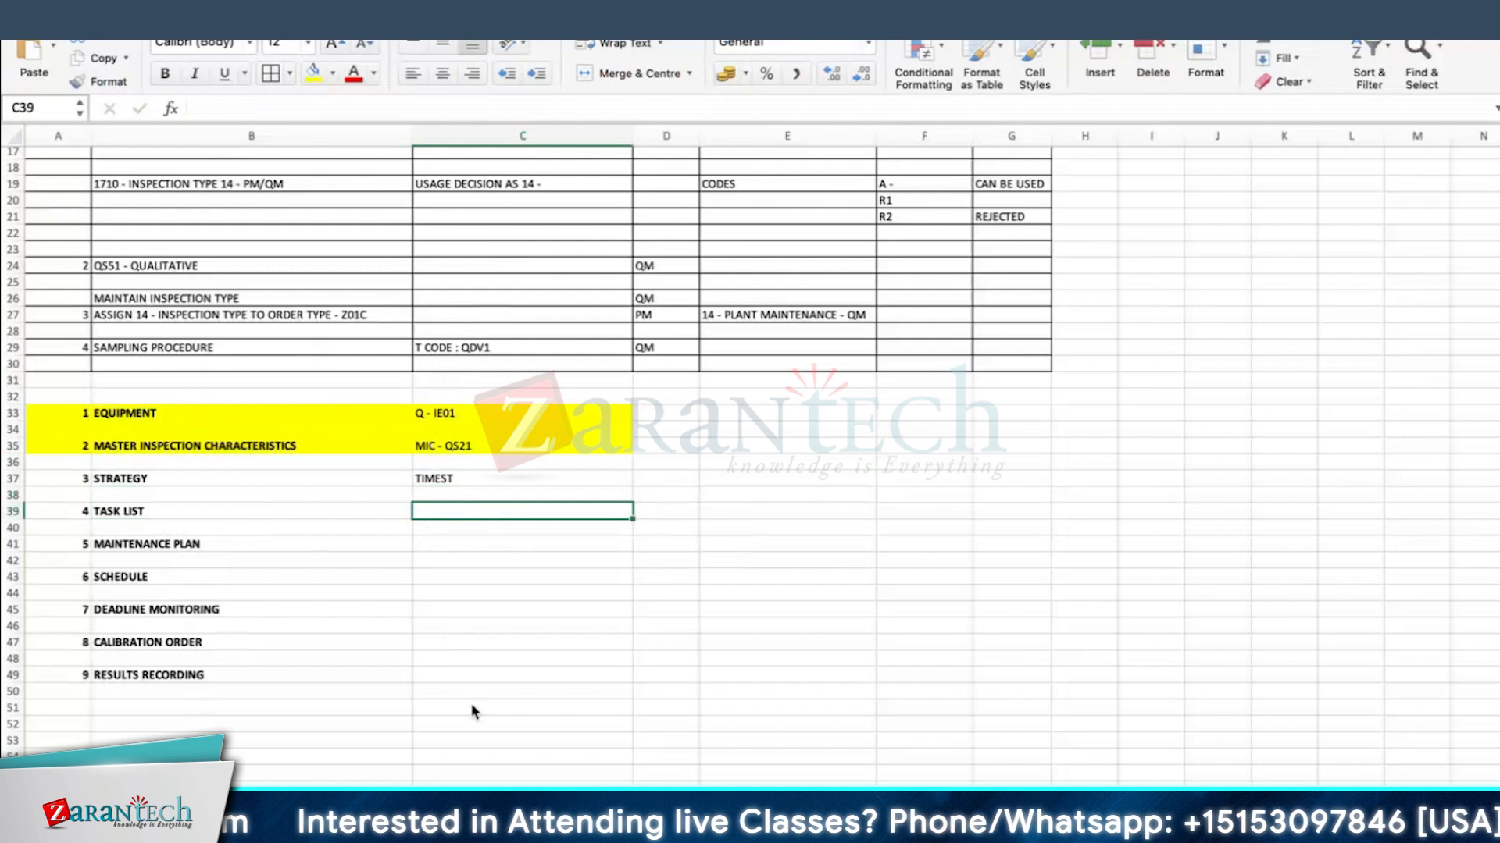
- Switch to SAP, leave the master inspection characteristic screen and open Create Equipment Task List from the Maintenance Plan group
key(super+Tab)
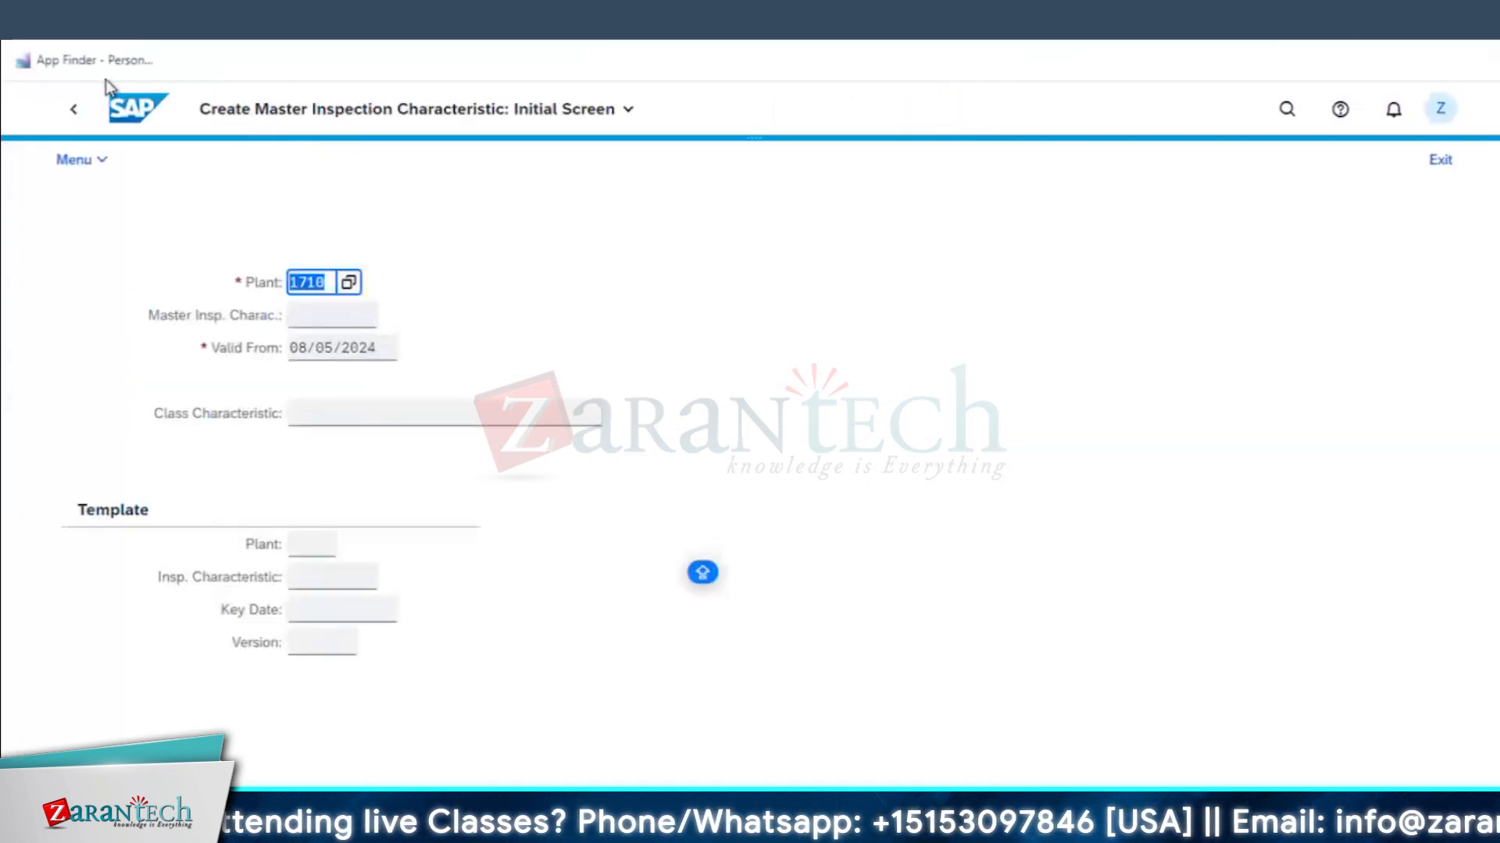
click(75, 116)
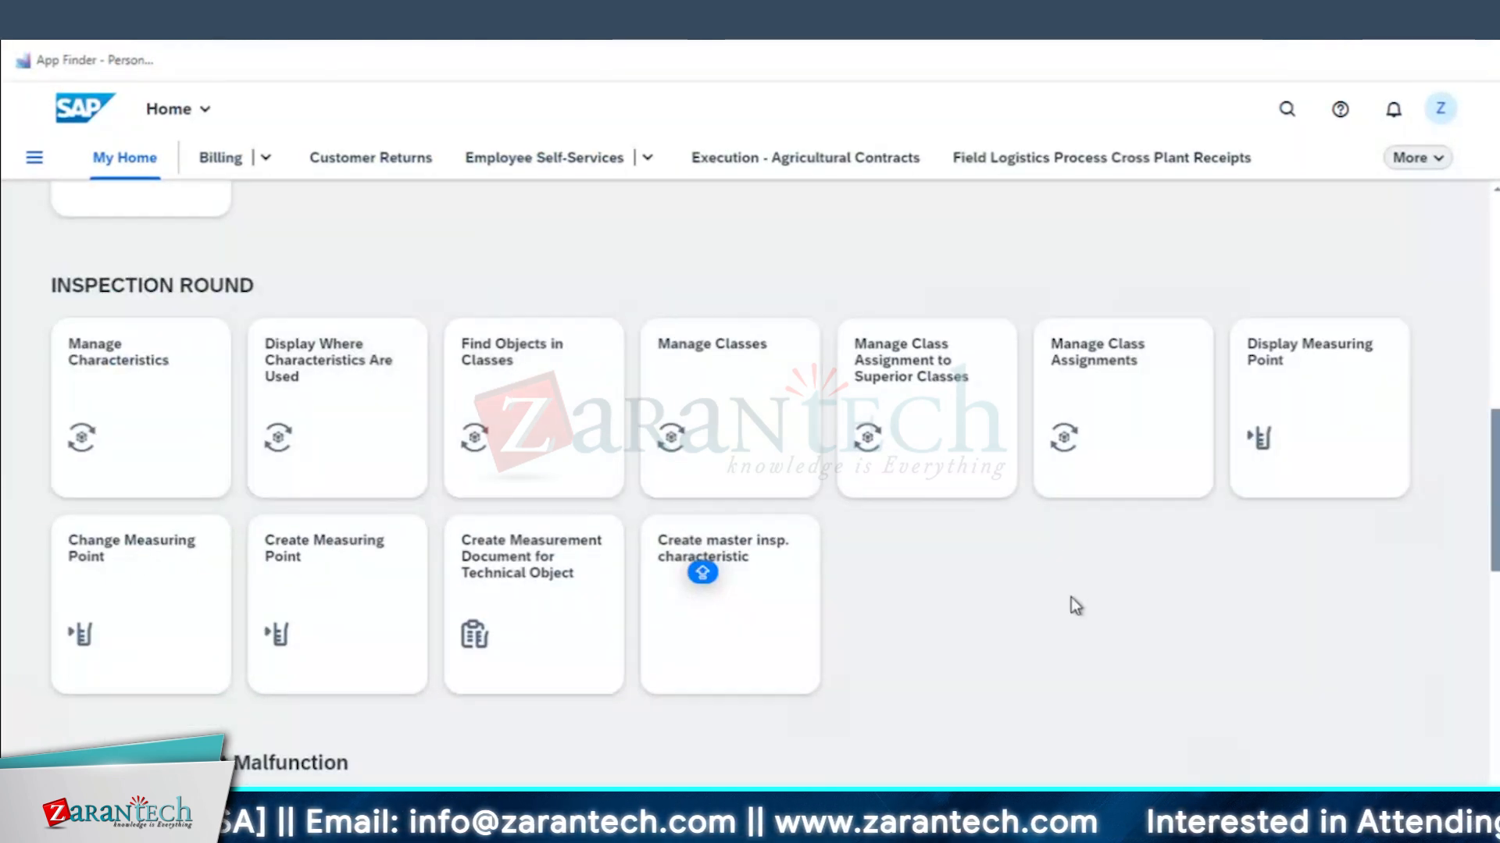
scroll(989, 639, up, 3)
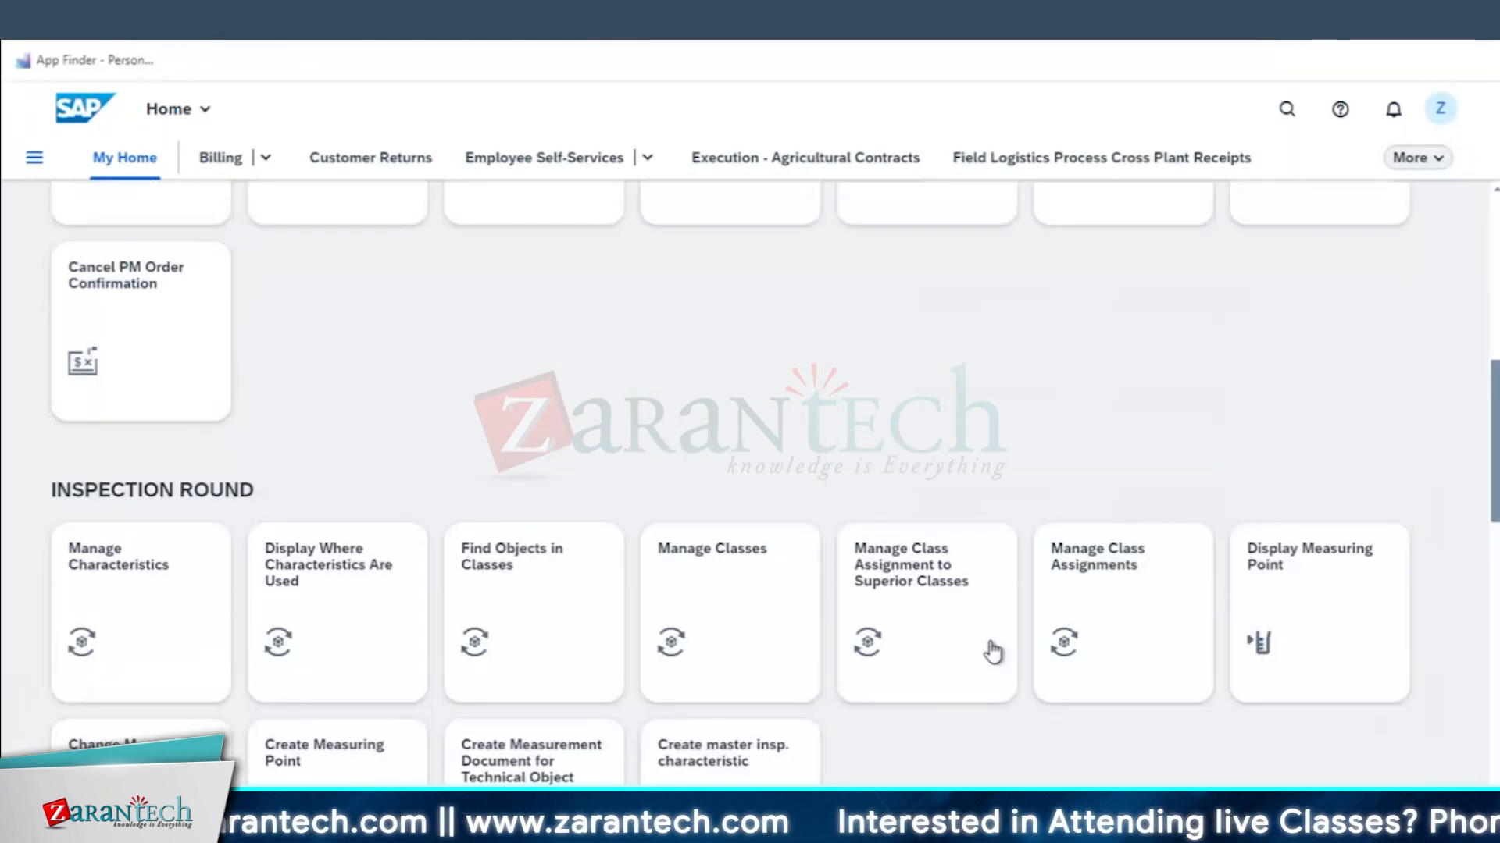
scroll(504, 432, up, 1)
scroll(504, 432, up, 3)
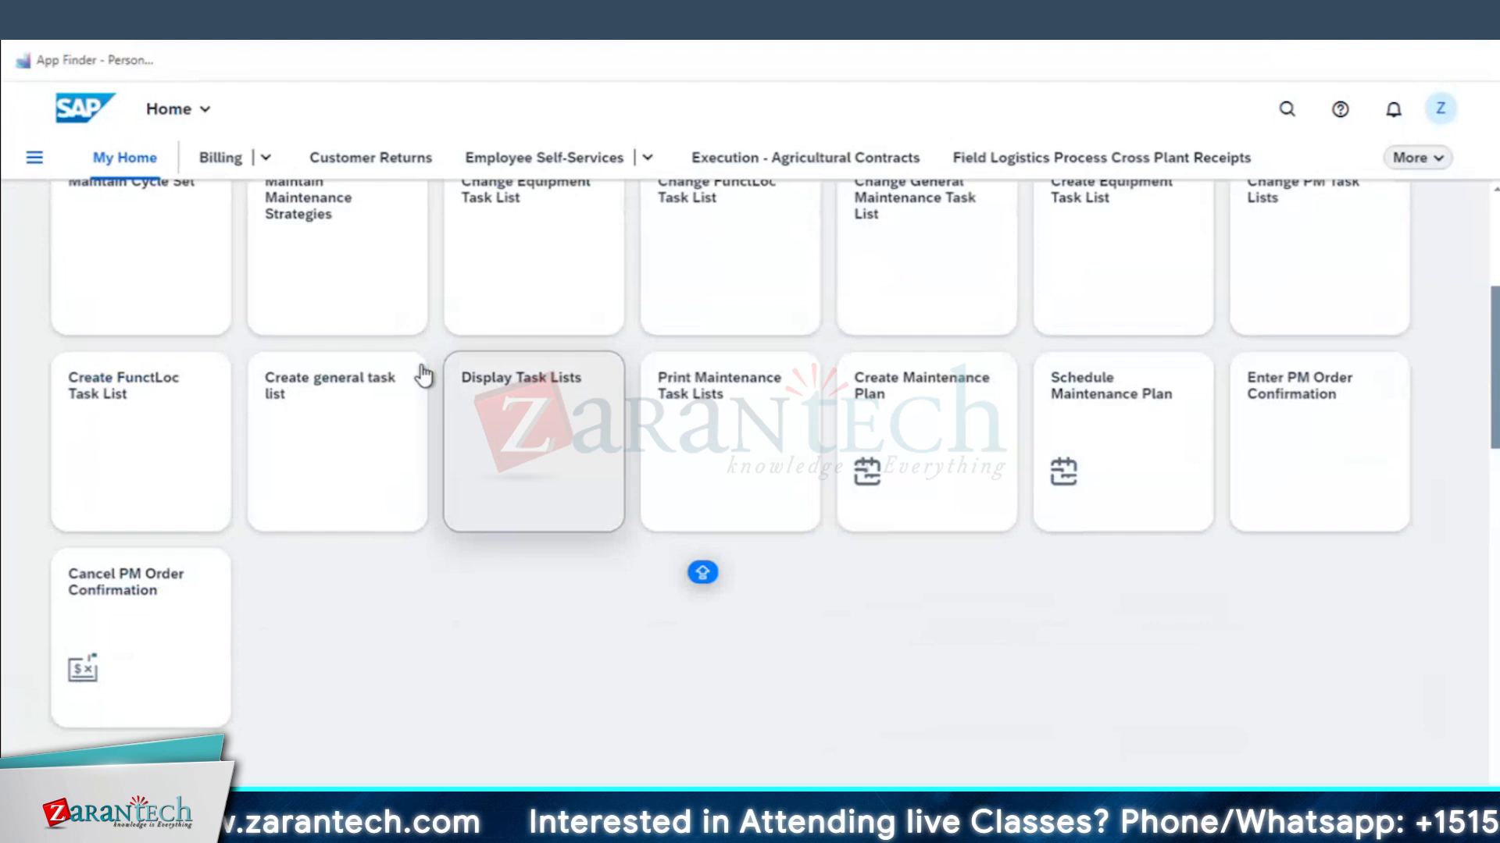
scroll(367, 381, up, 2)
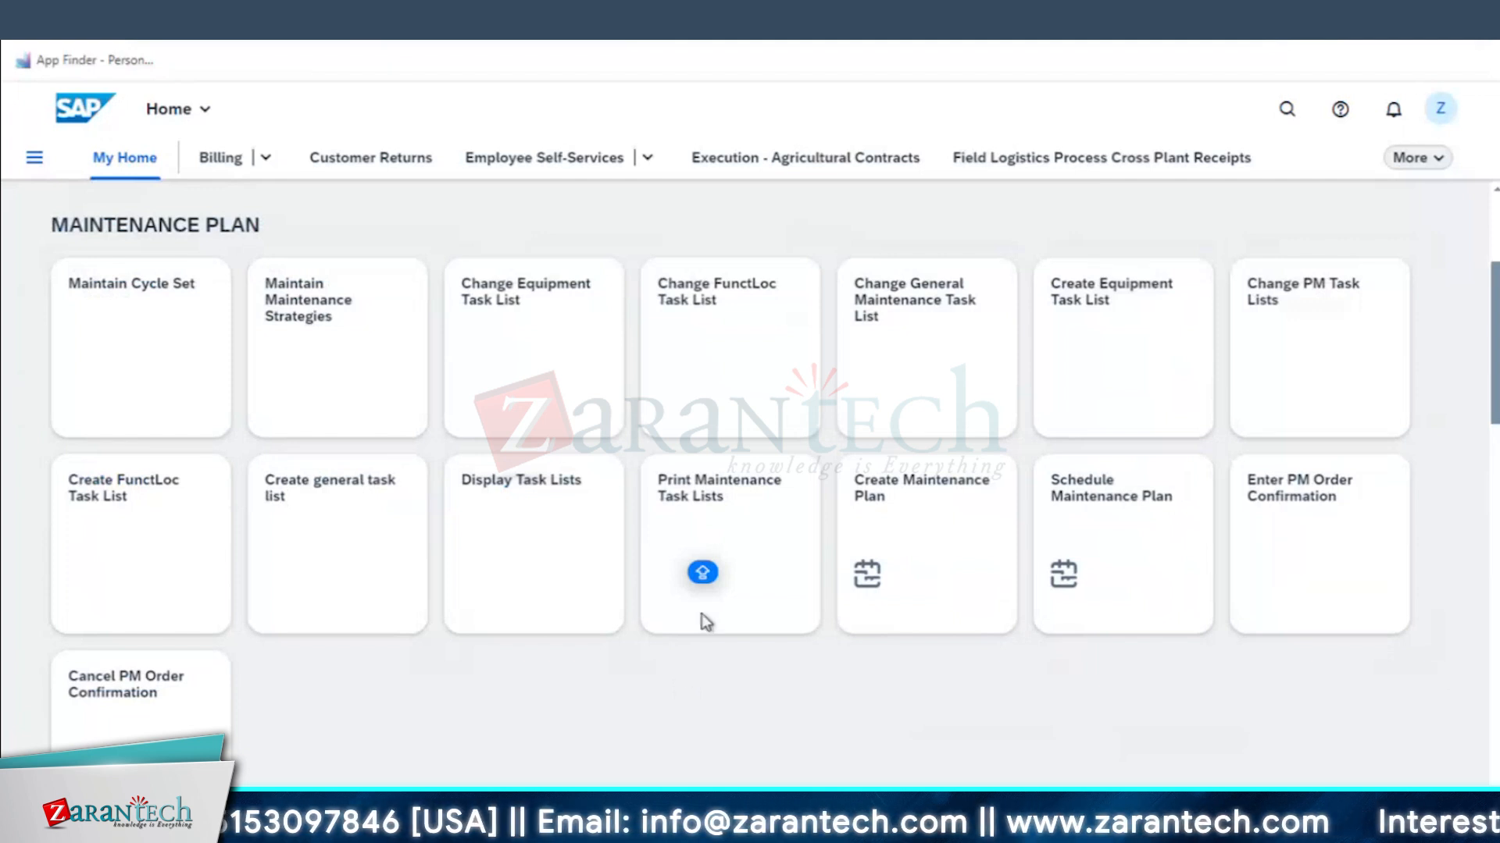
click(1107, 363)
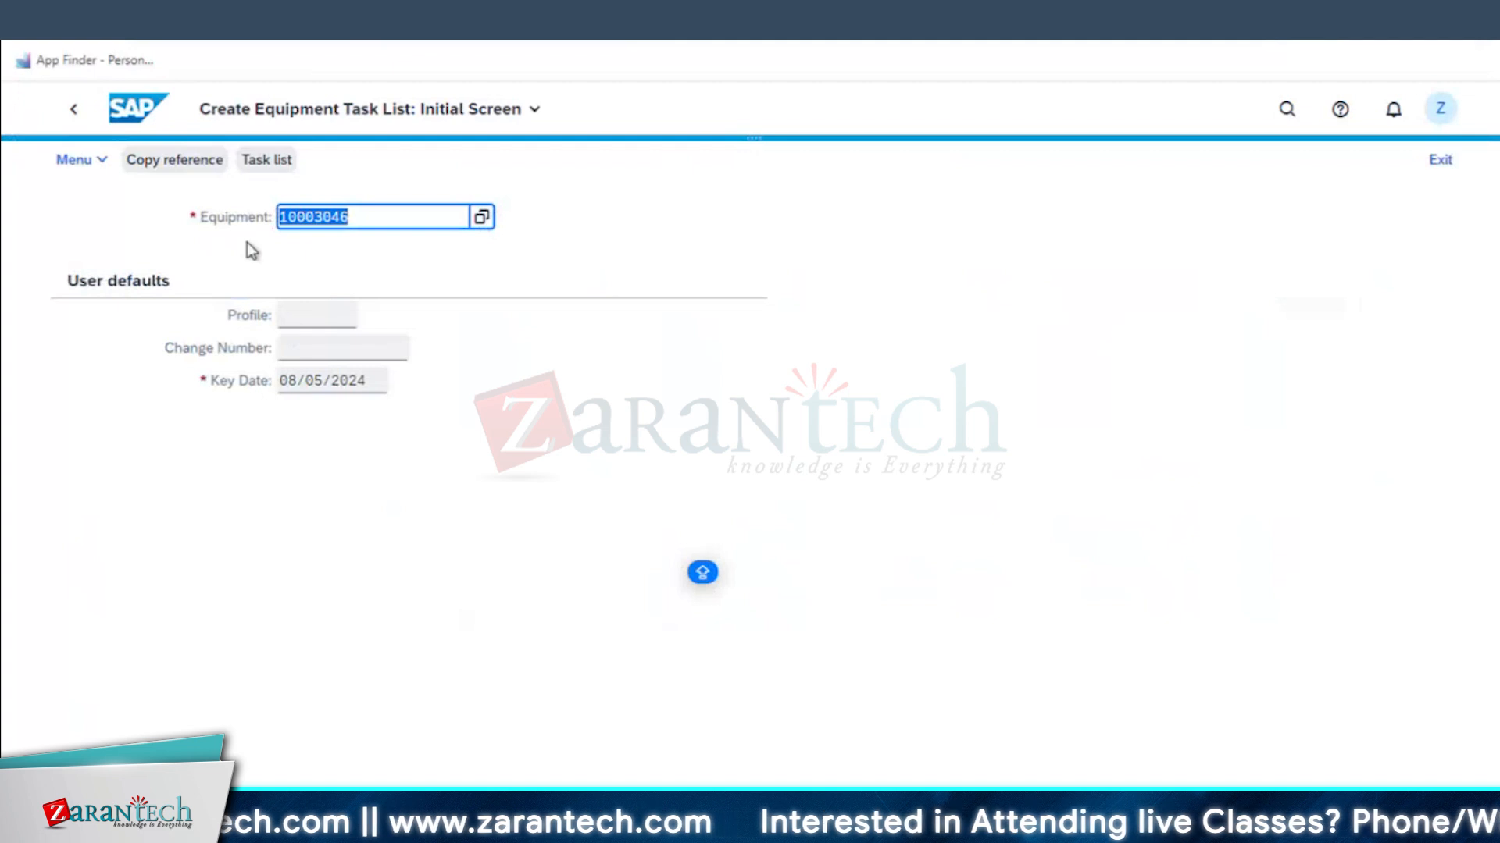
- Look up the equipment with technical identification number MEG through the Display Task Lists selection and copy its equipment number
click(480, 219)
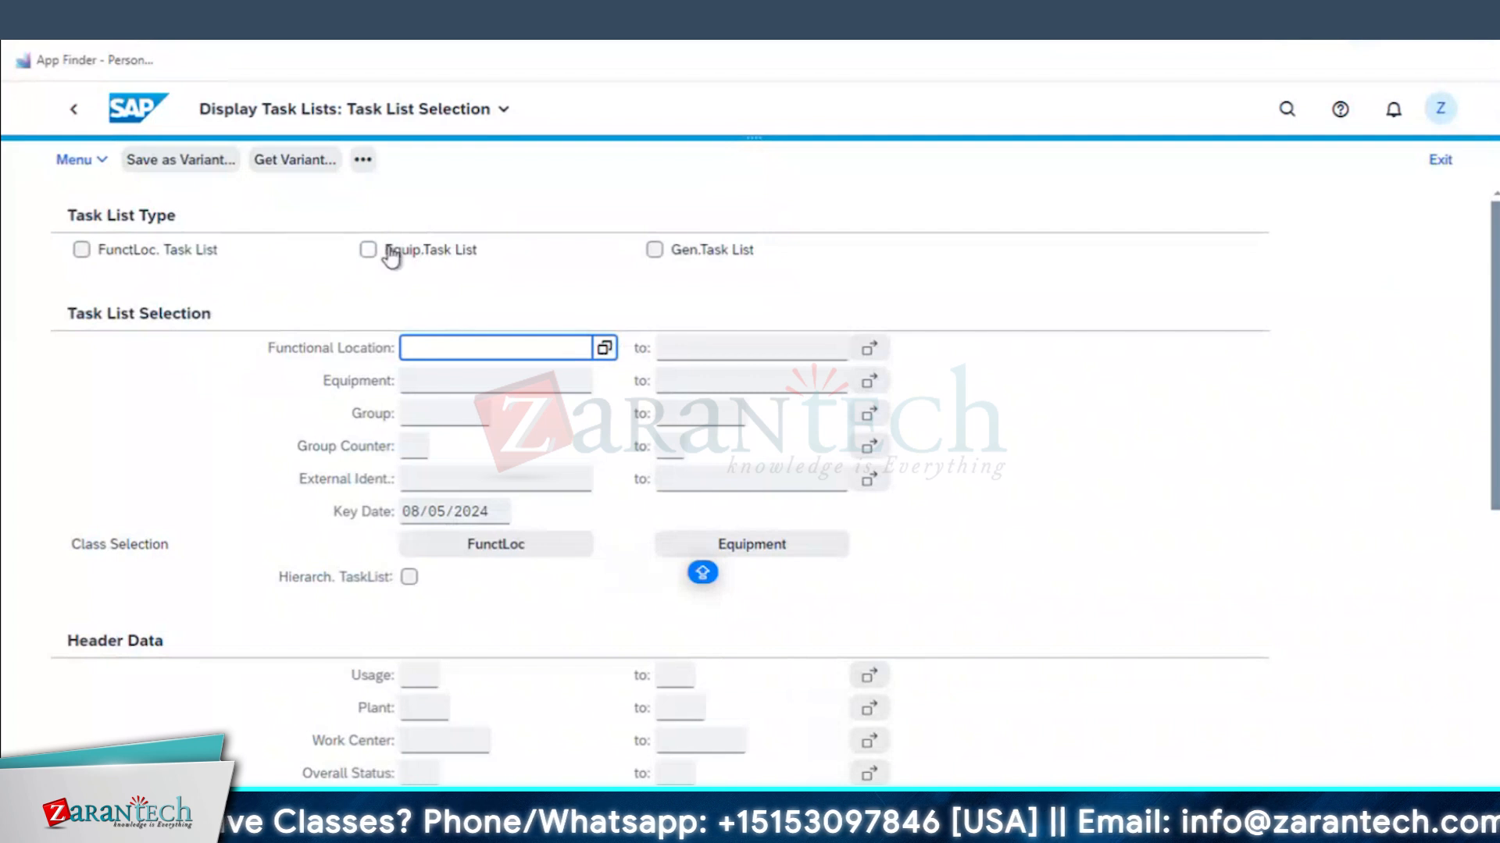
click(582, 381)
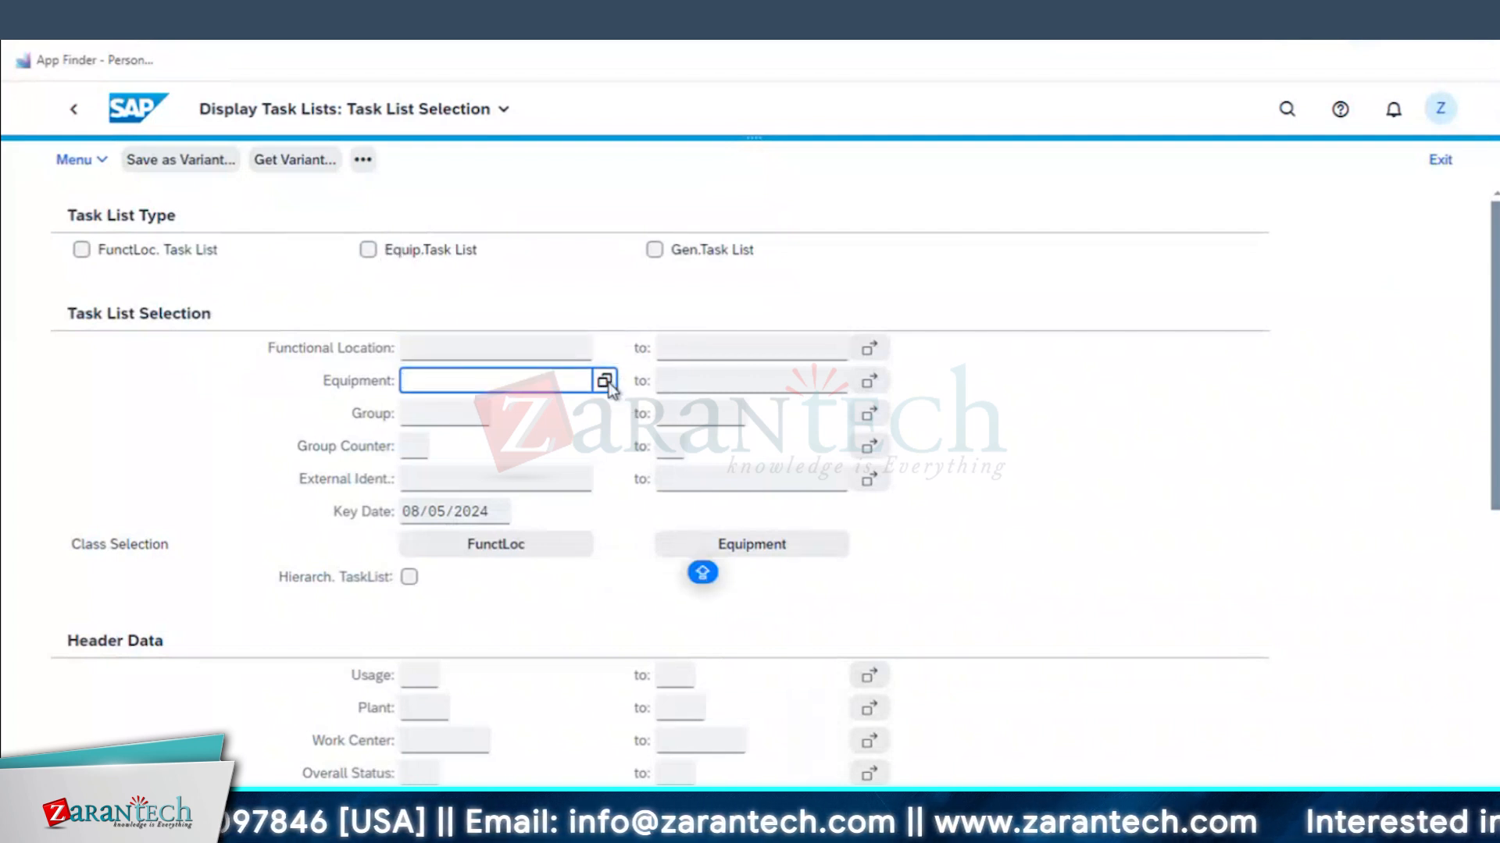
click(604, 381)
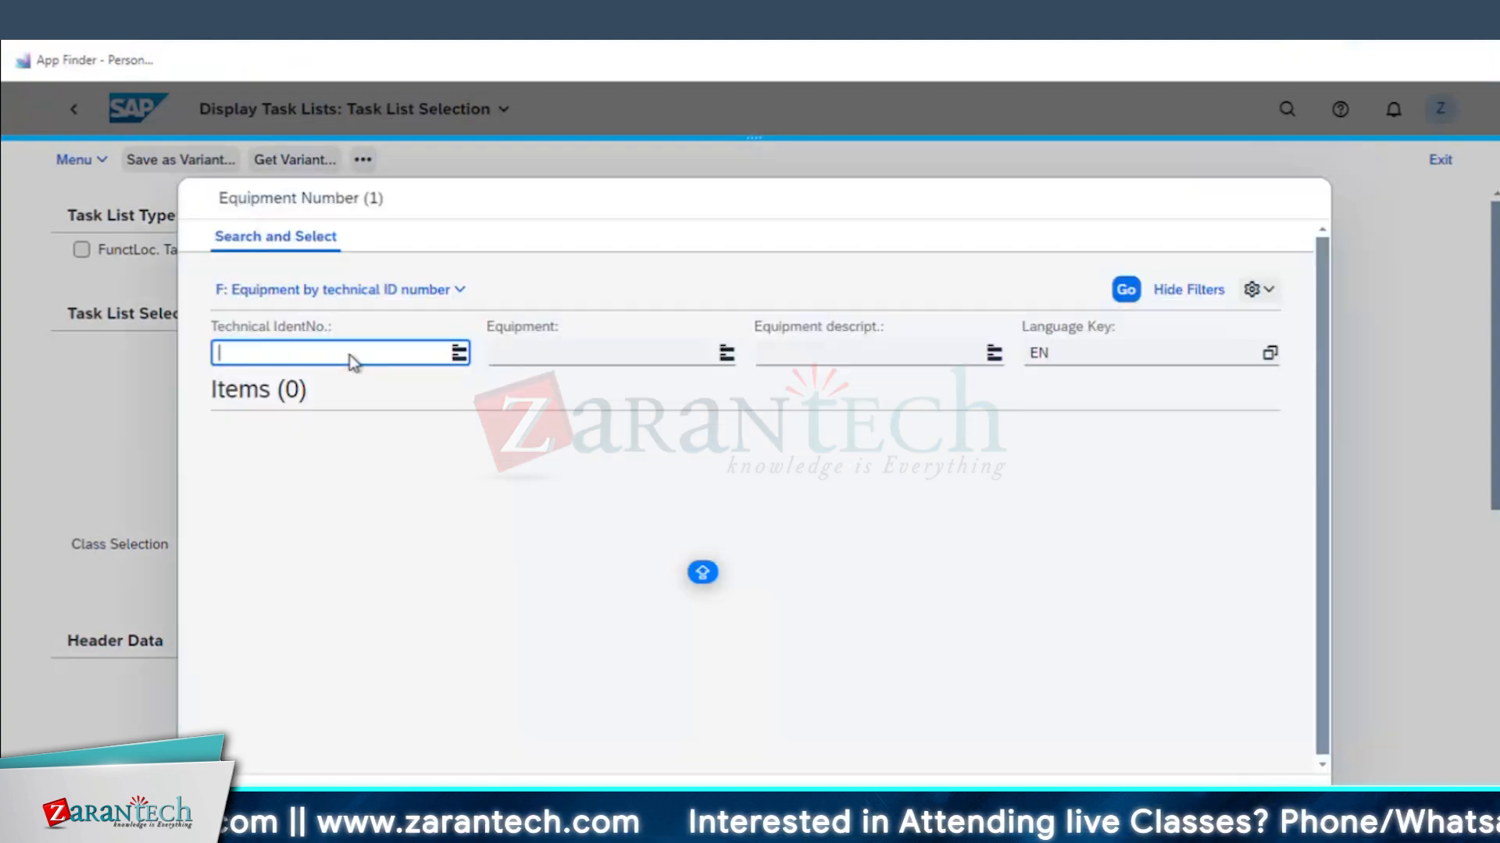
text(MEG)
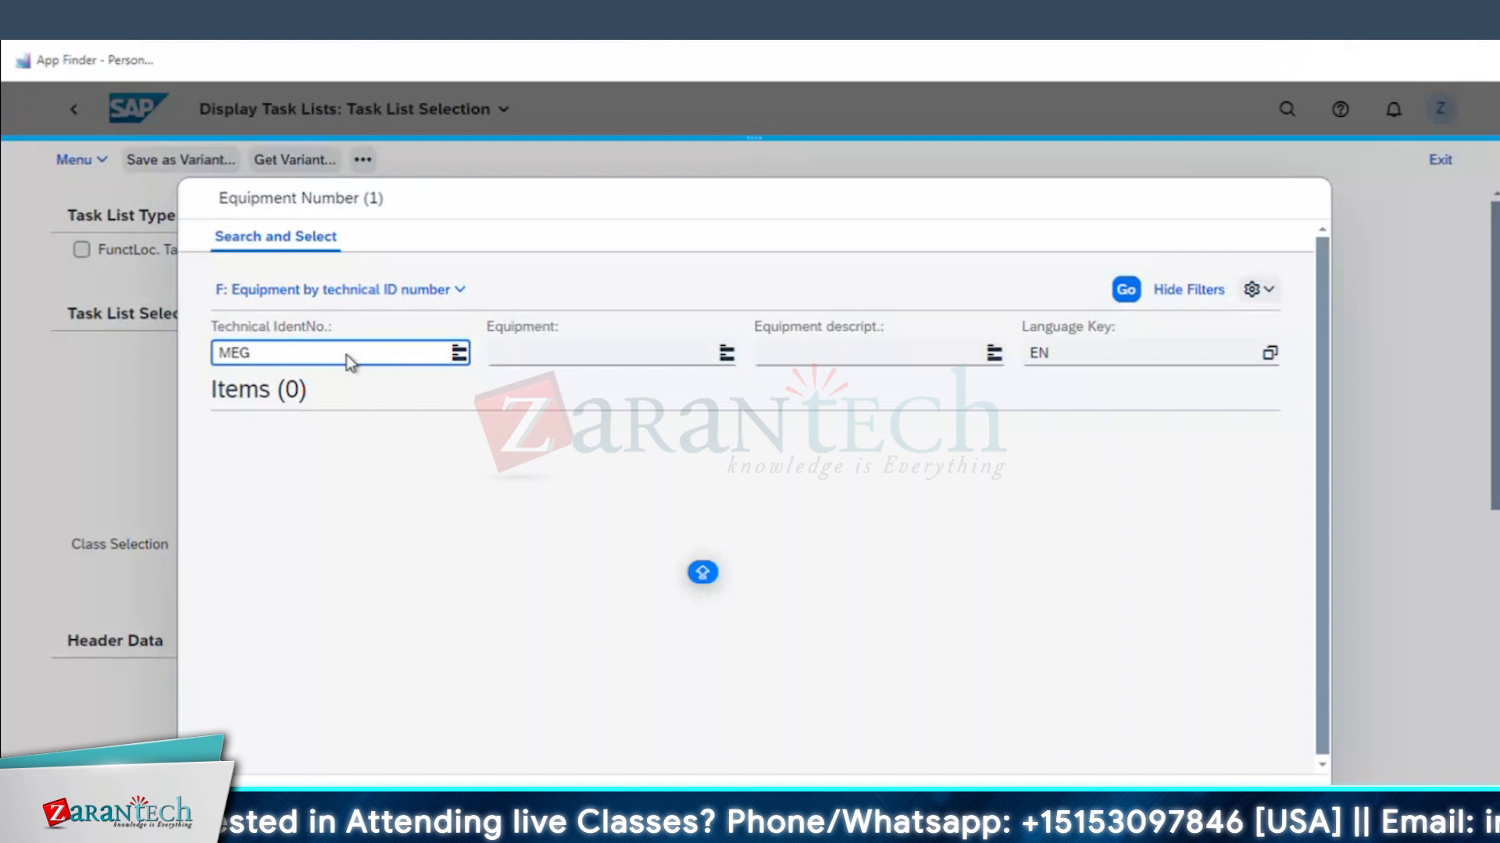
key(Return)
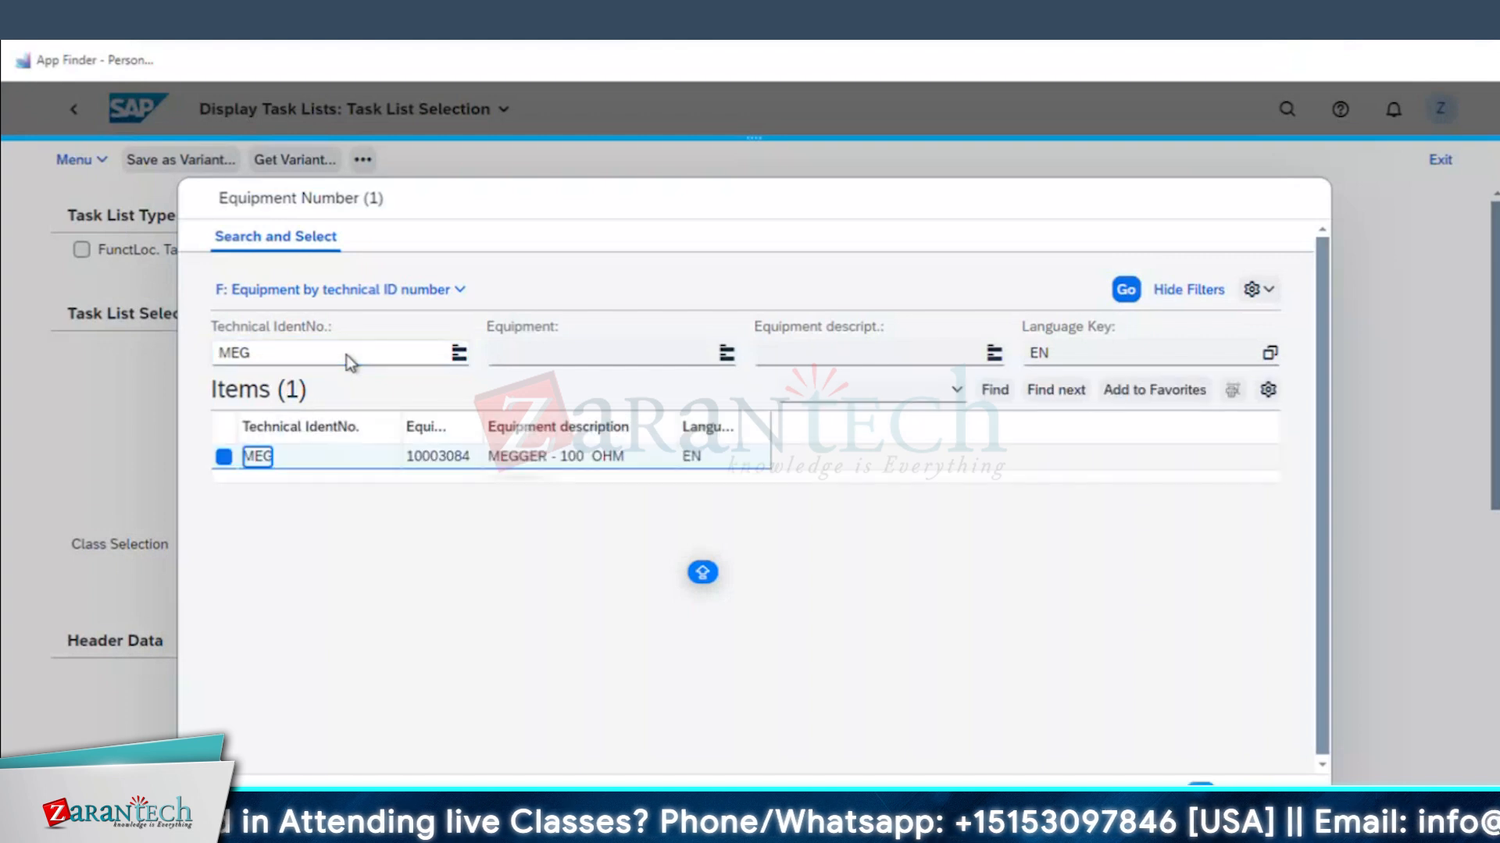
click(260, 461)
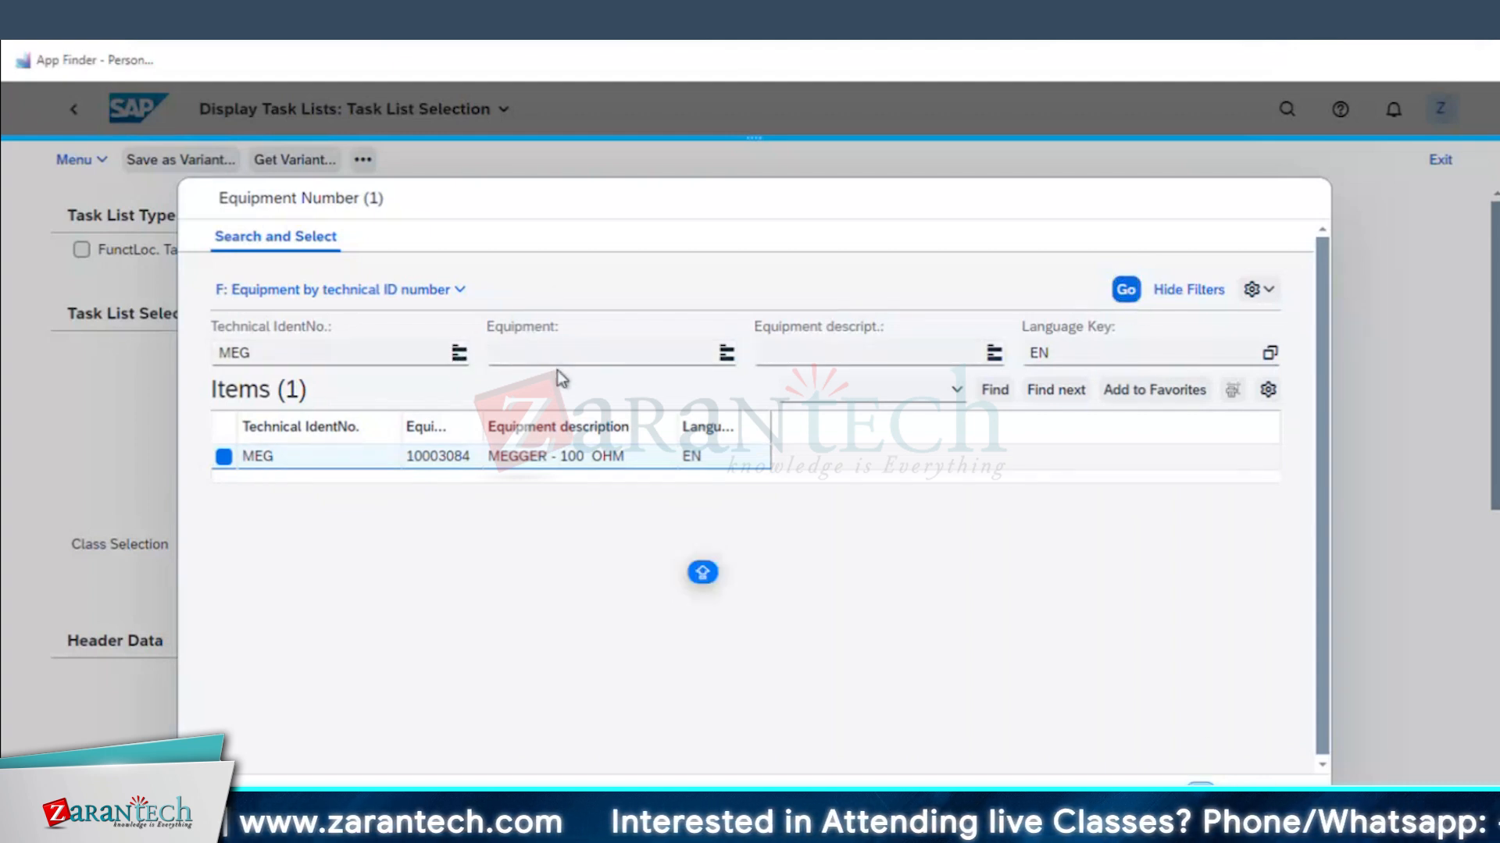
key(Return)
key(ctrl+c)
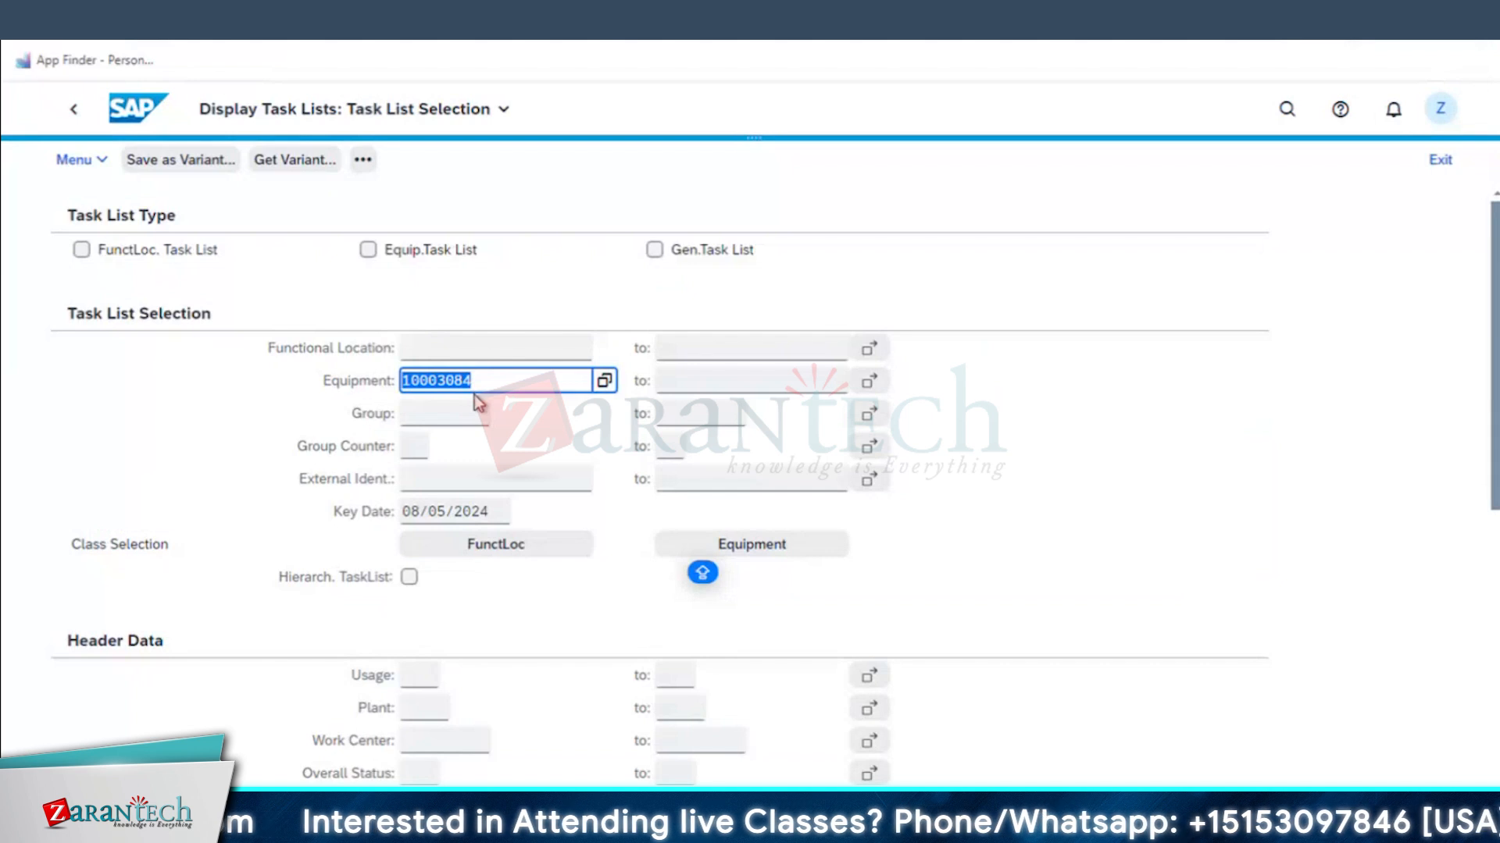
- Return to the equipment task list creation screen, dismiss the input help and paste the copied number 10003084 as the equipment
click(74, 115)
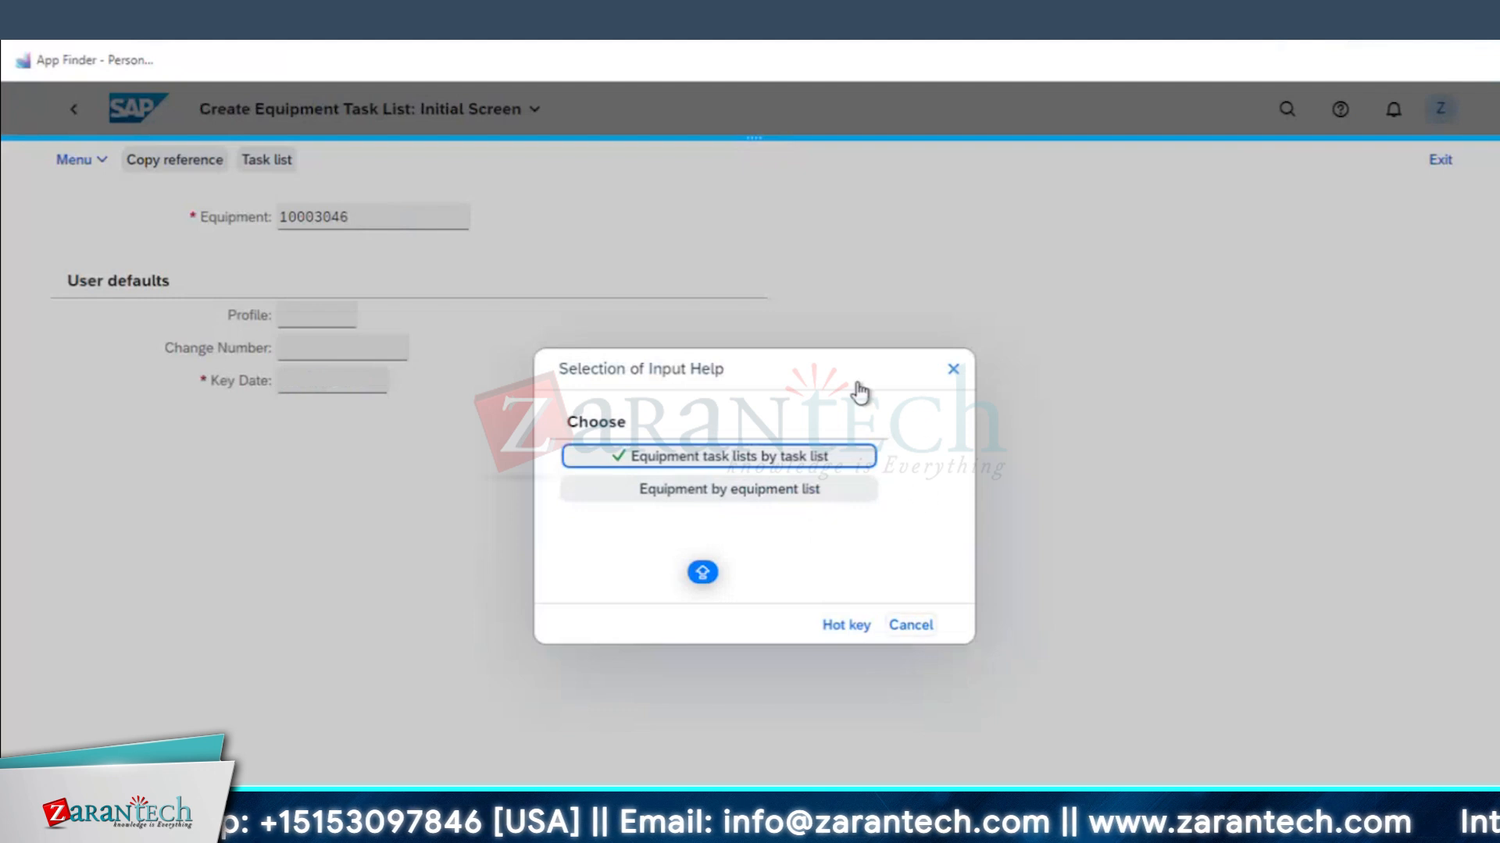
click(953, 371)
key(ctrl+v)
- Choose profile 0000001 as the user default and continue to the task list header
click(328, 315)
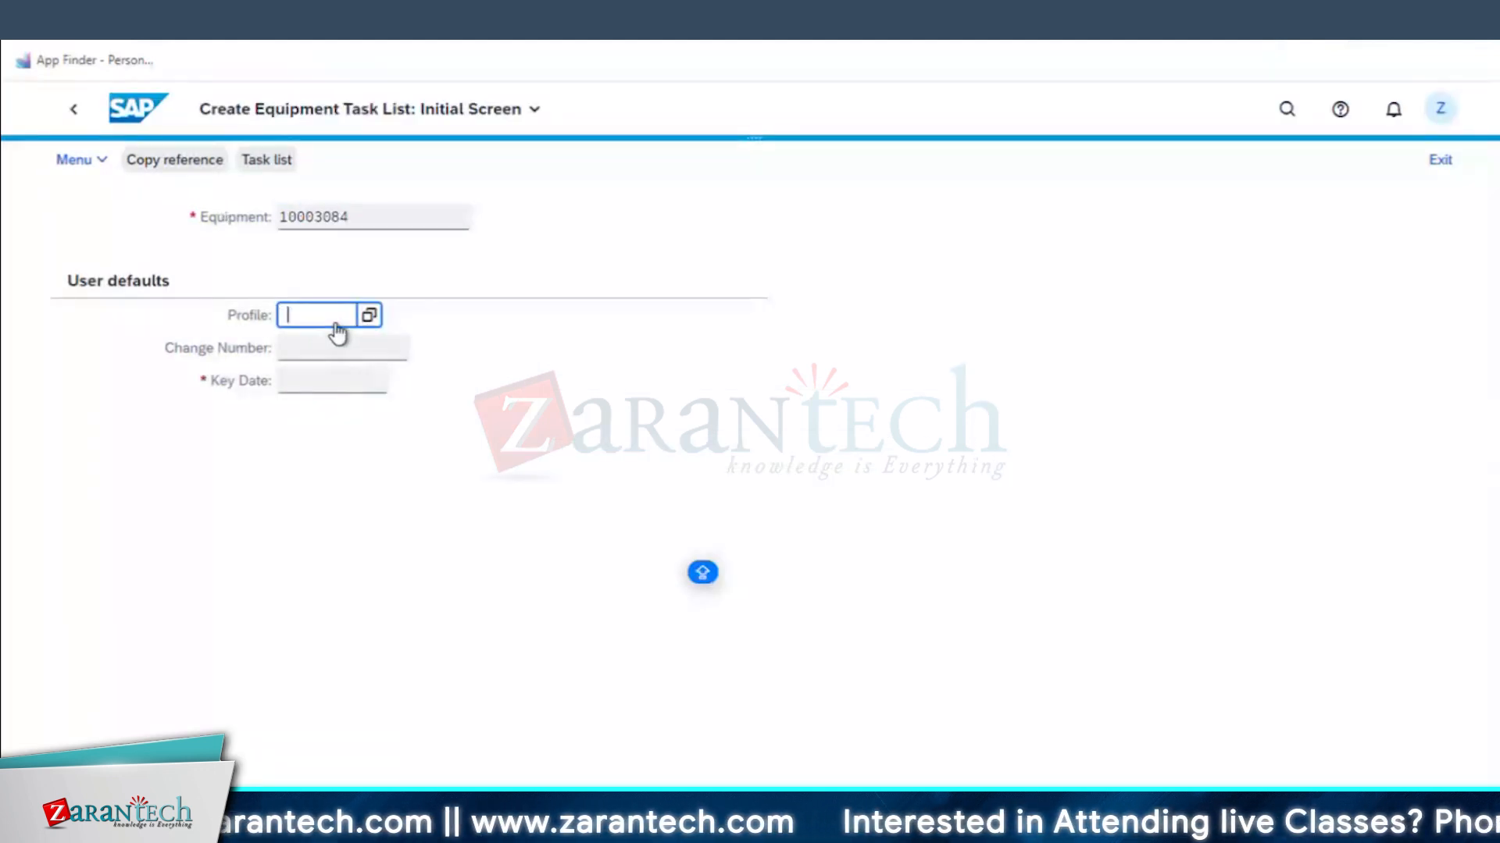
click(368, 316)
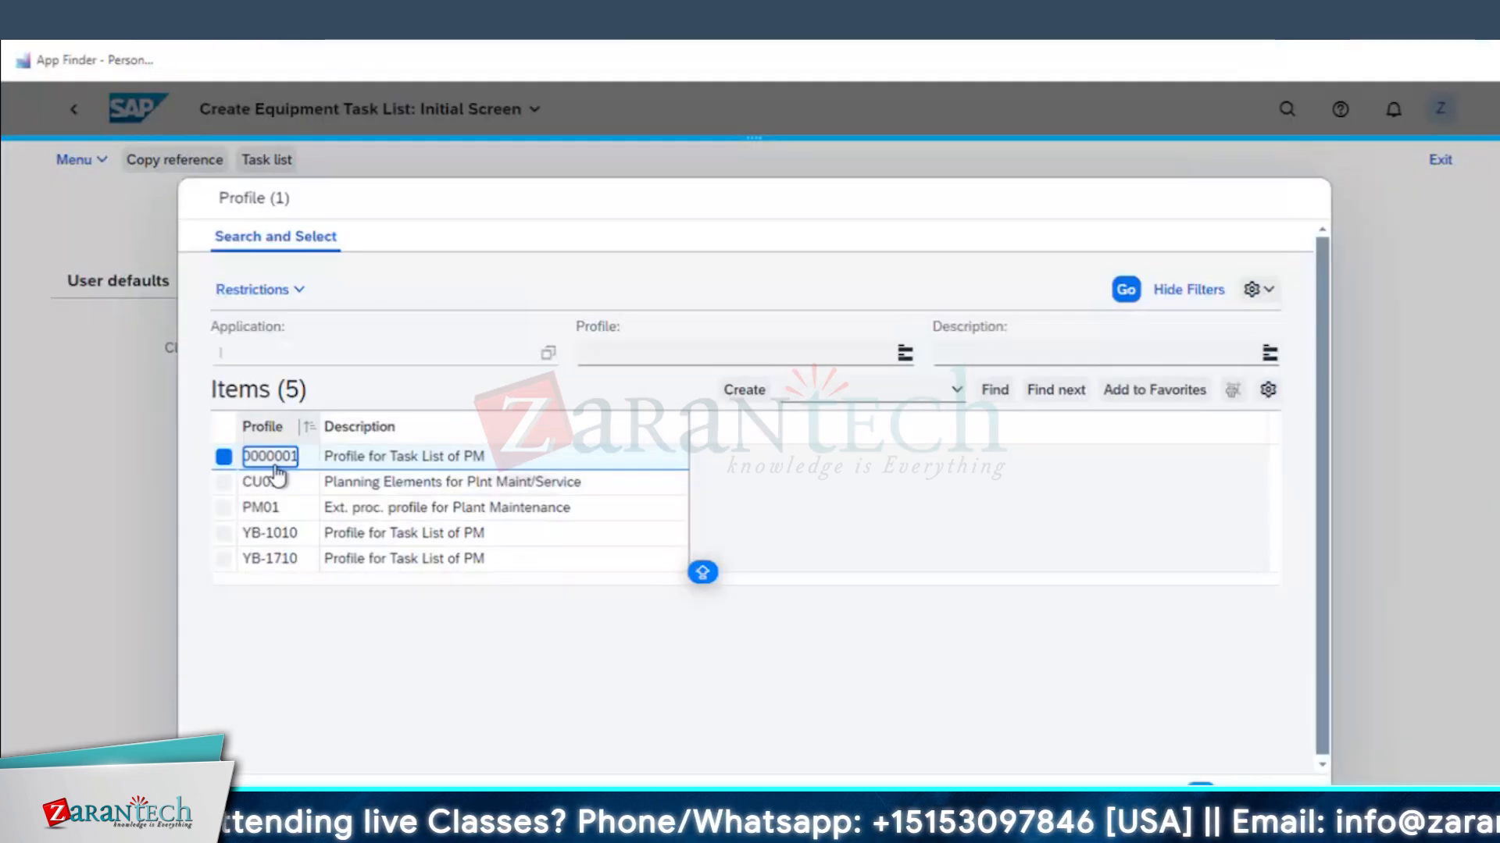
click(274, 459)
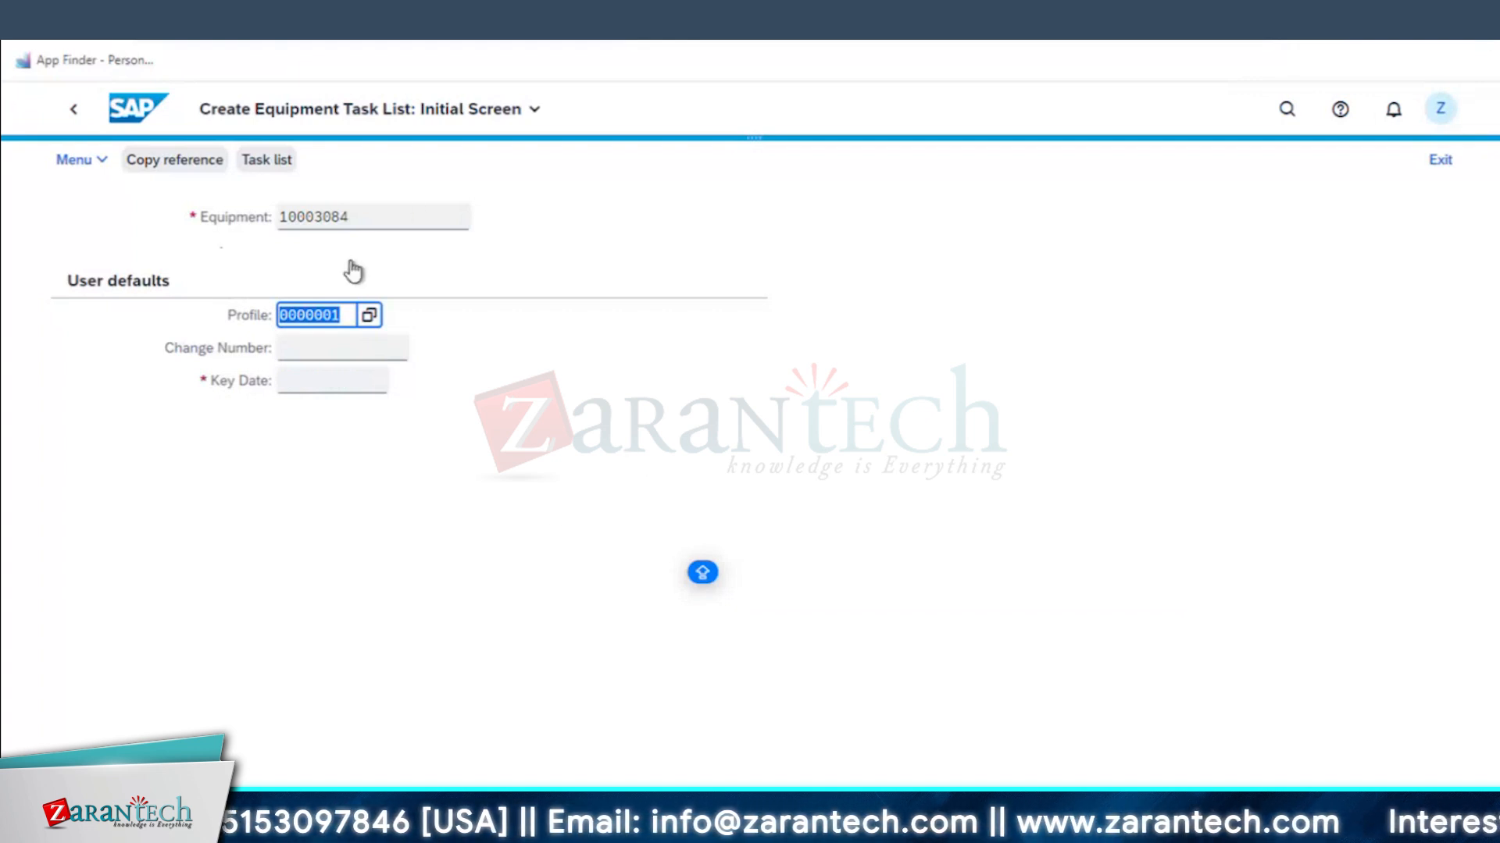
key(Return)
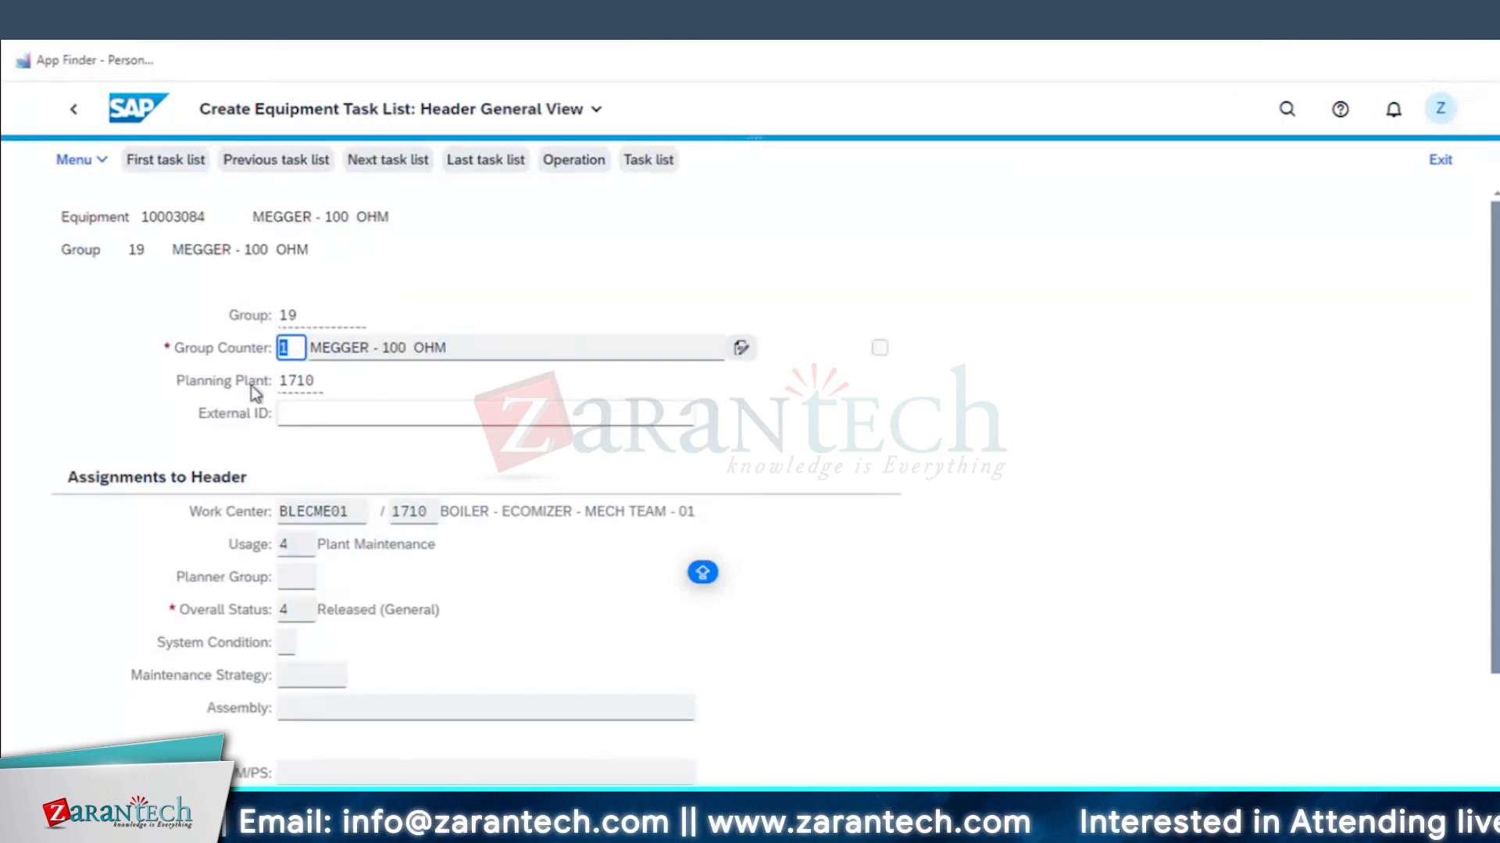
- Assign planner group 10 and system condition 0, not in operation, to the task list header
click(296, 579)
text(10)
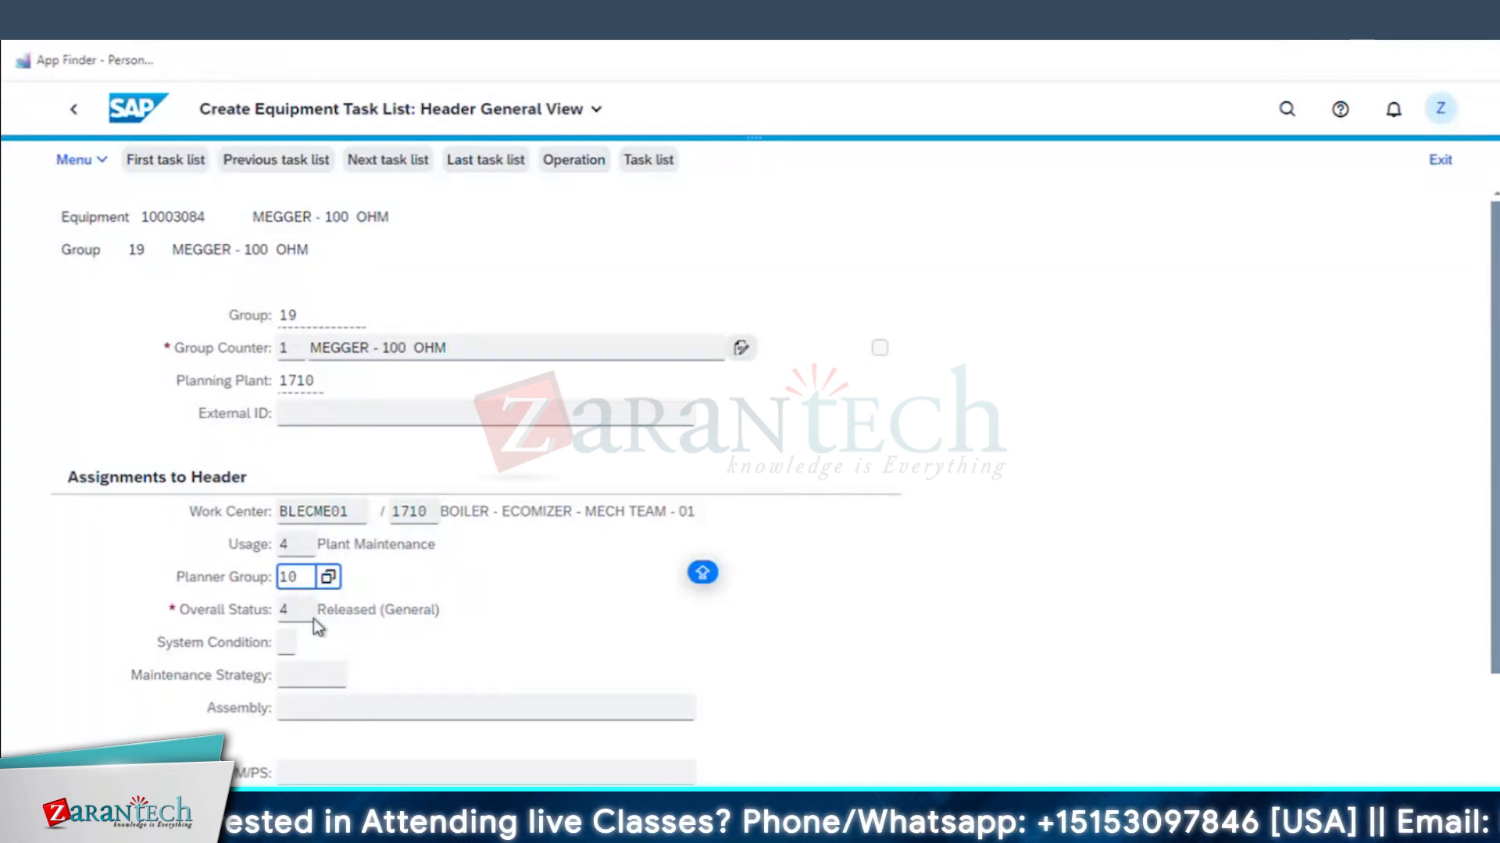
click(309, 606)
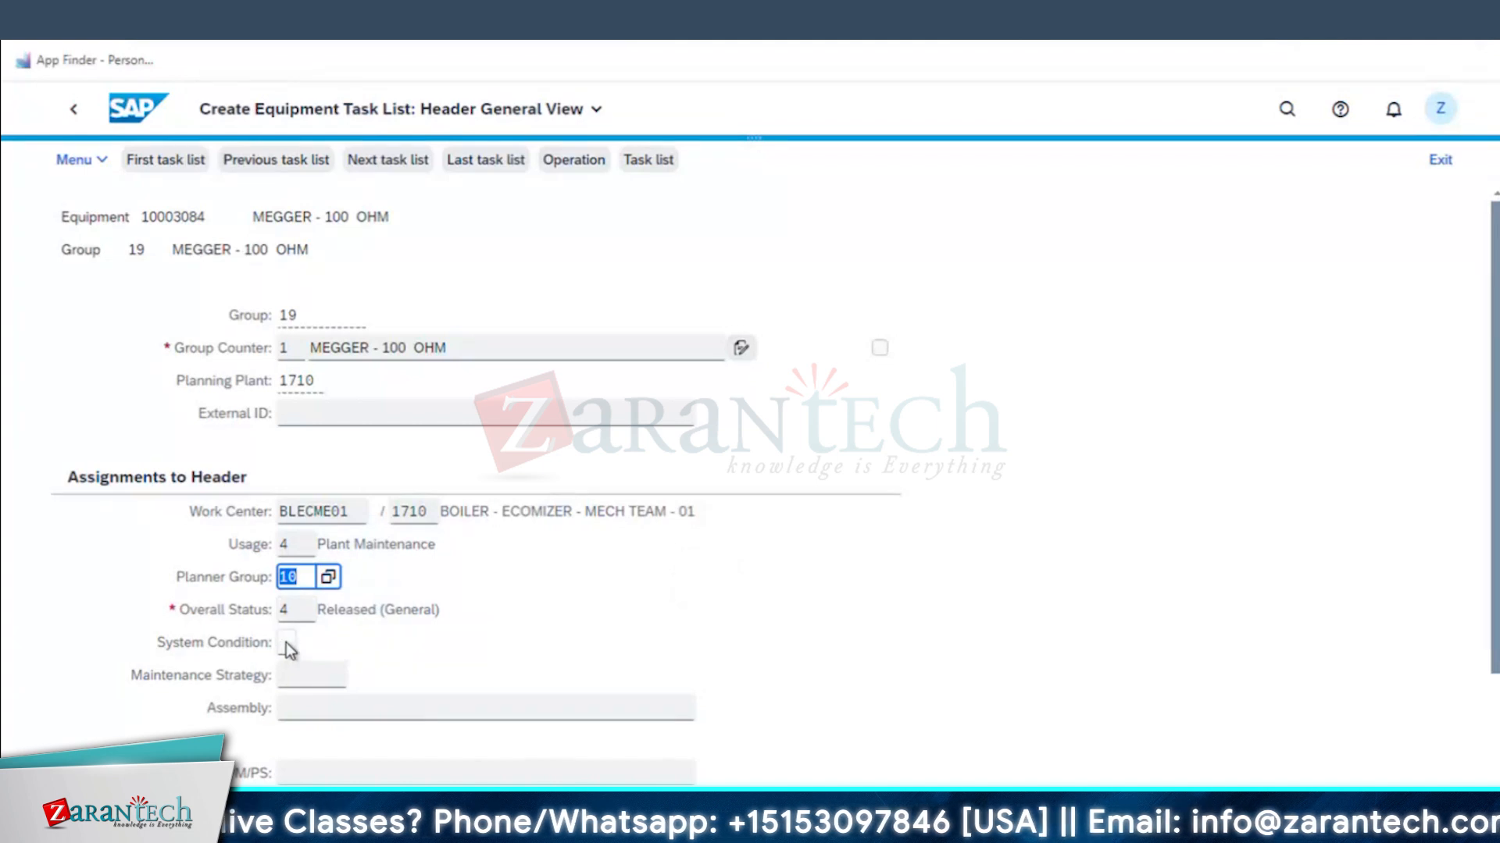
click(286, 642)
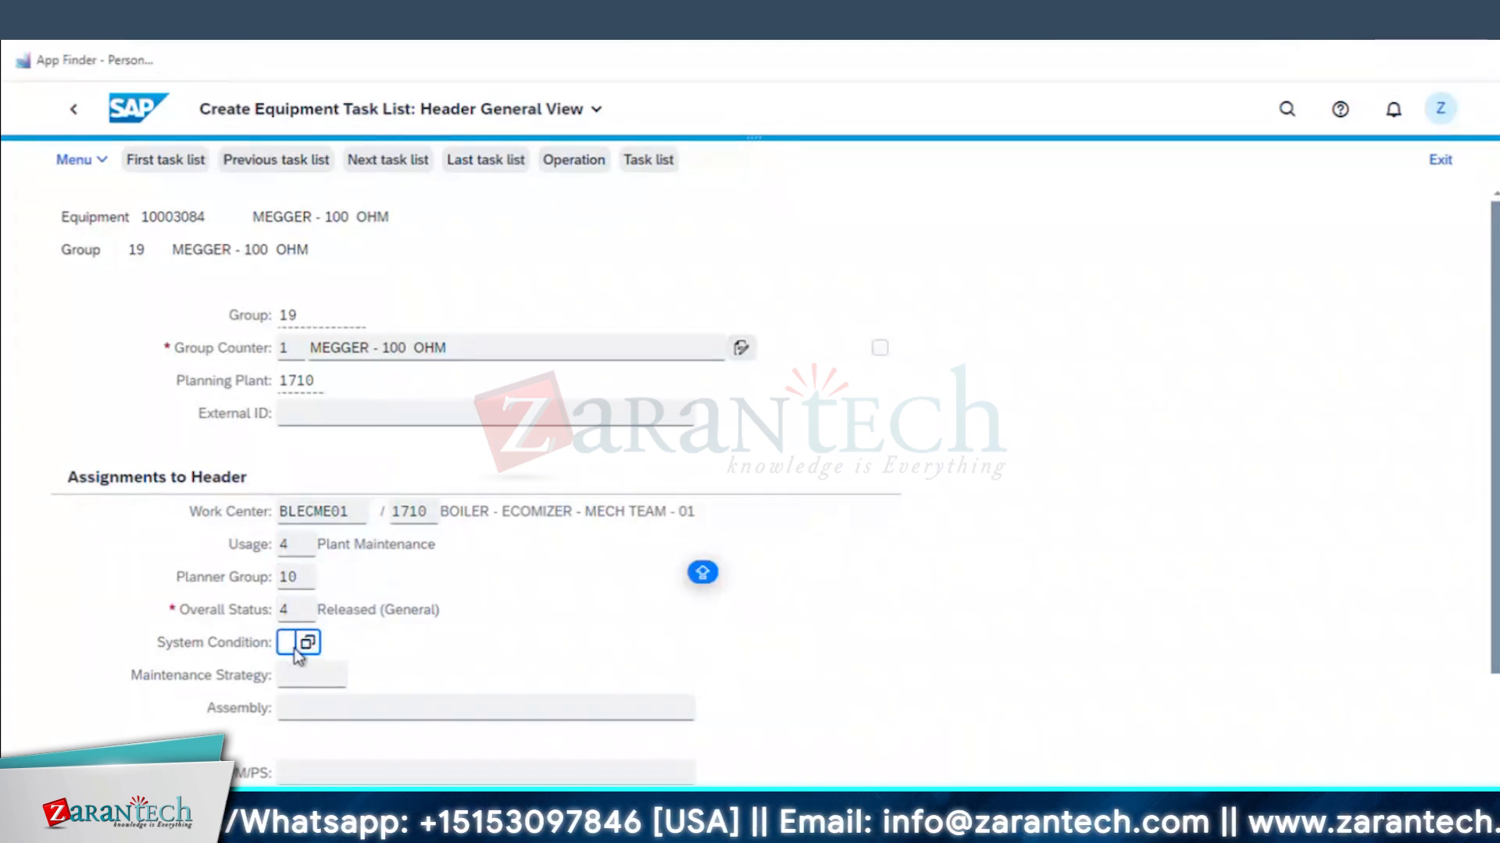
click(308, 642)
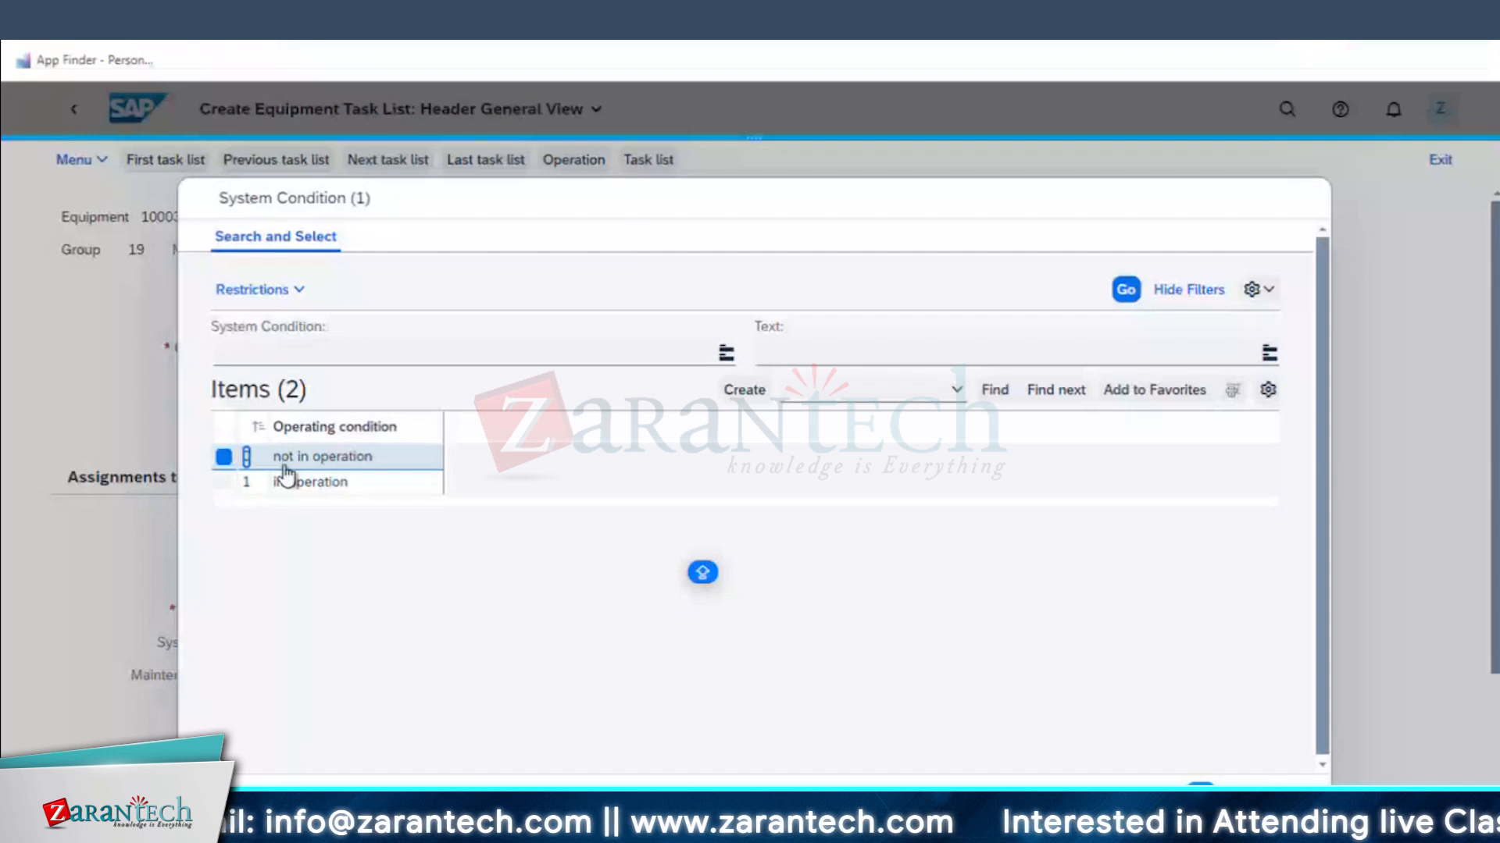
click(289, 467)
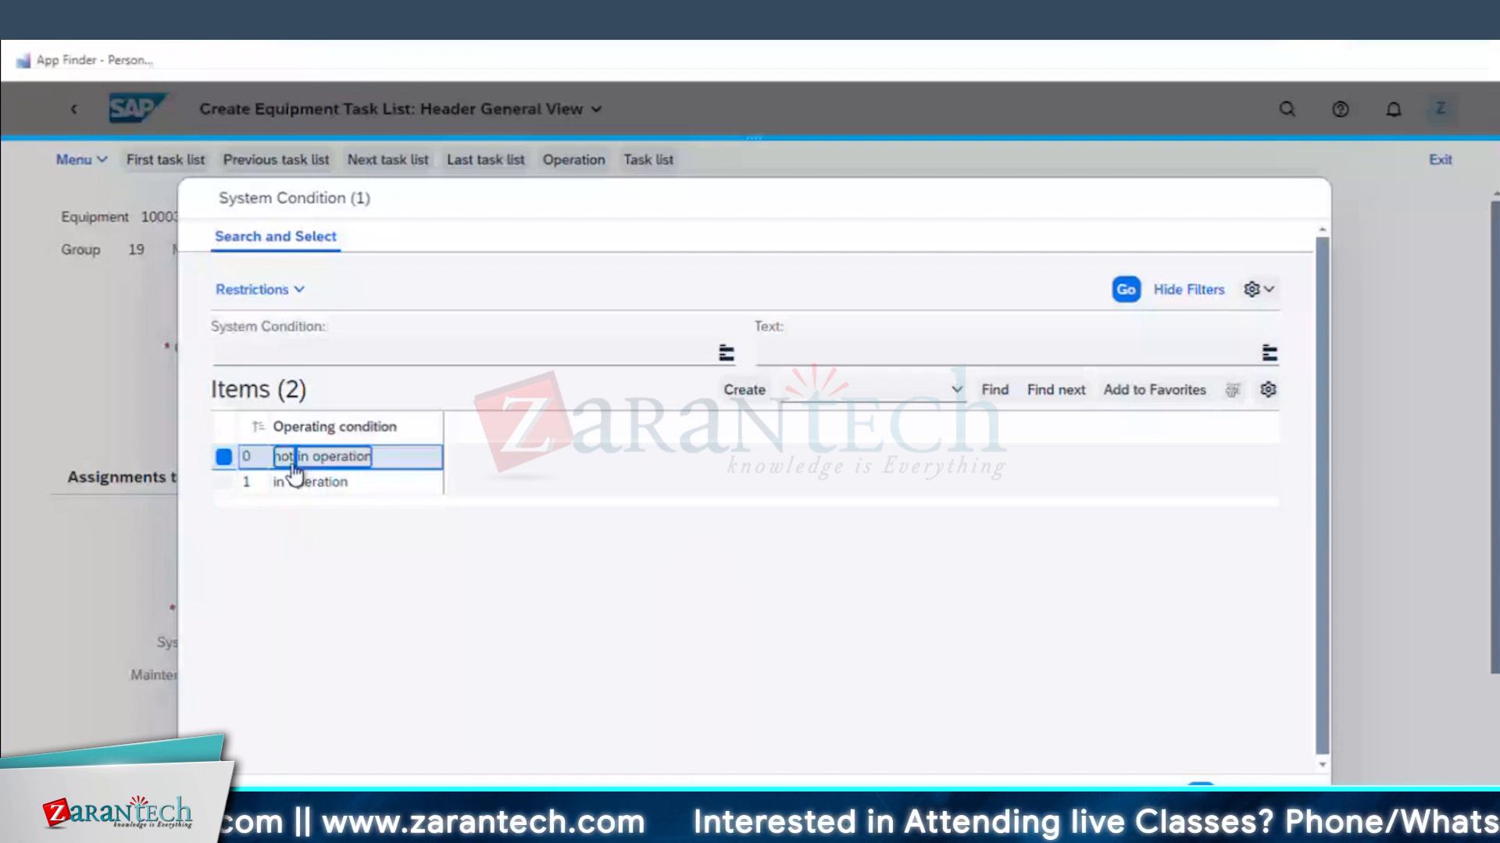
double_click(293, 469)
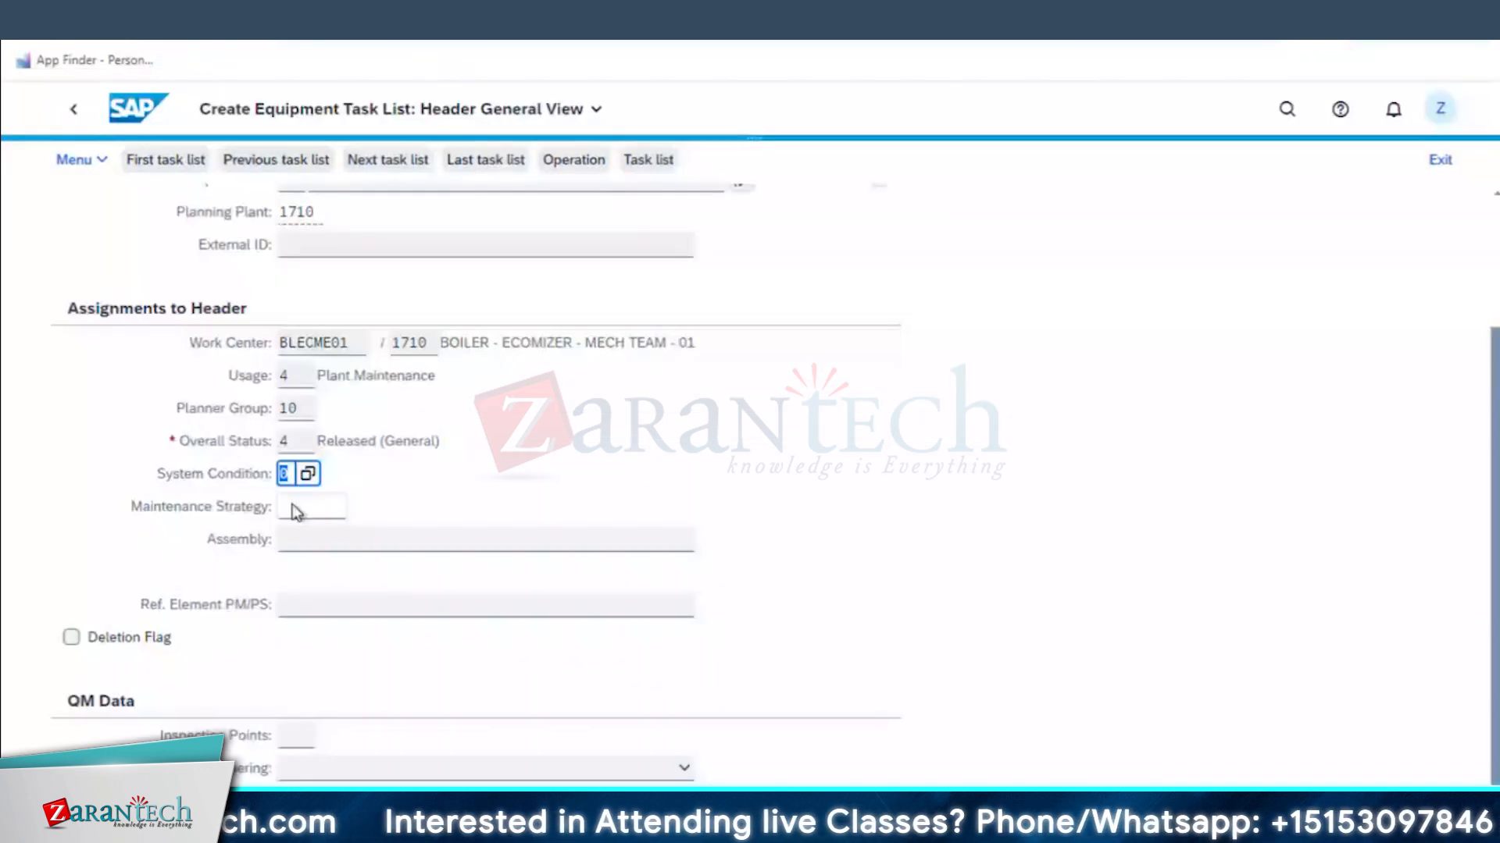
- Assign the time-based maintenance strategy TIMEST to the task list header
click(292, 508)
click(357, 507)
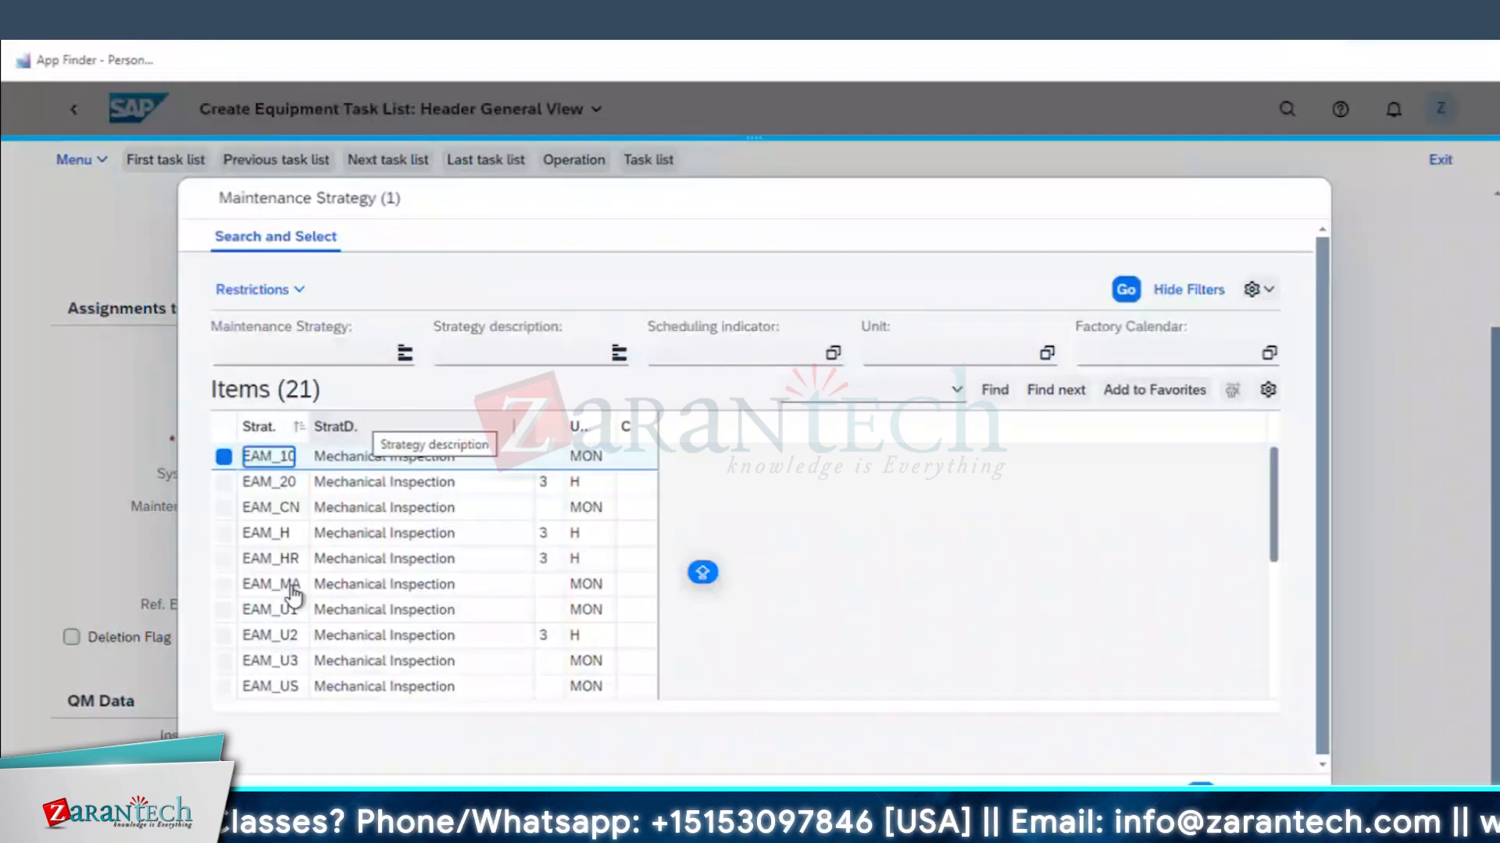
scroll(289, 593, down, 5)
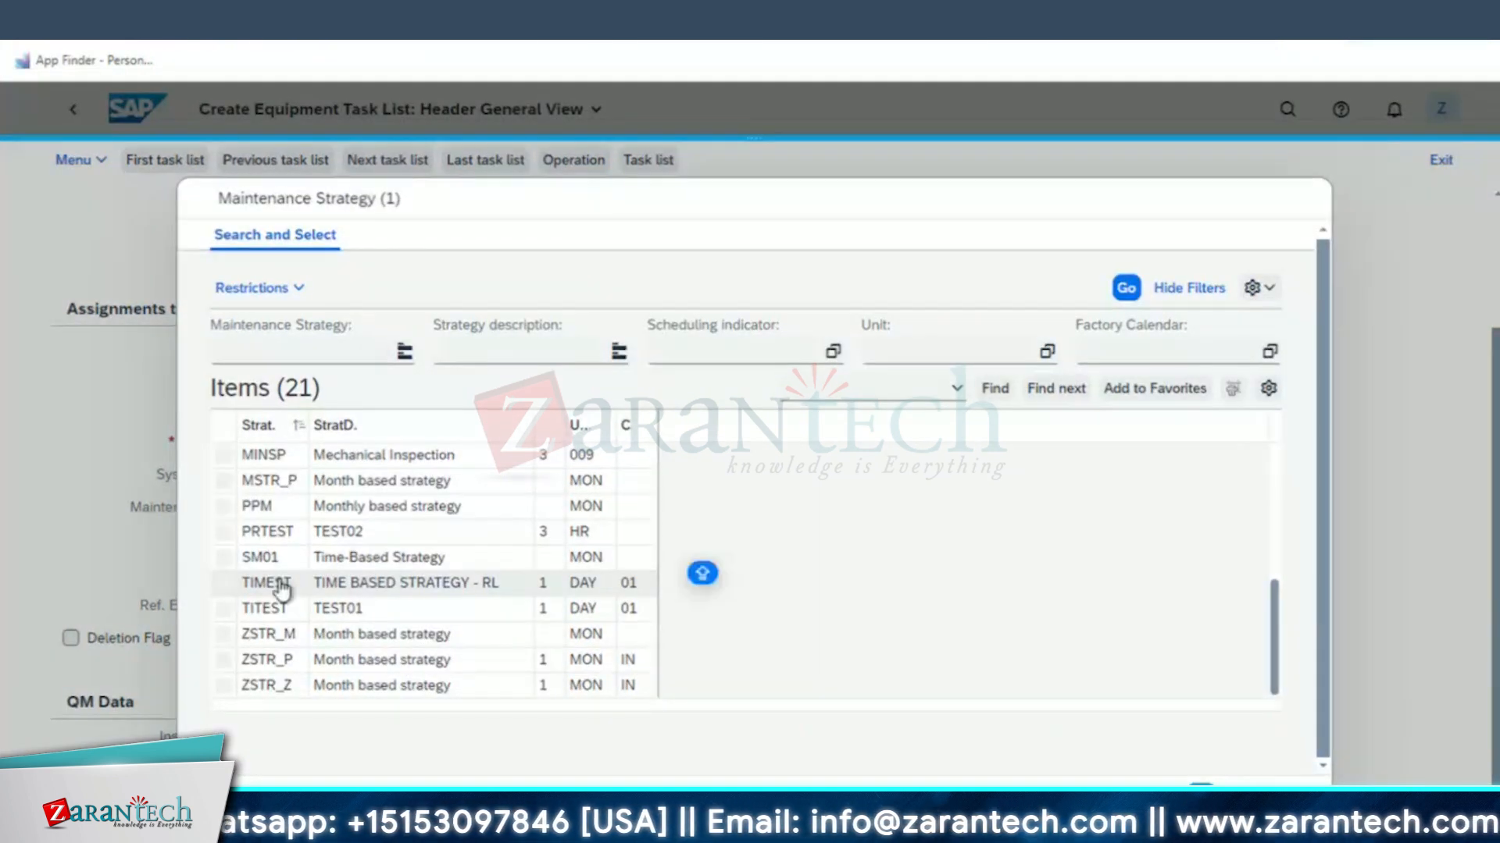
click(283, 587)
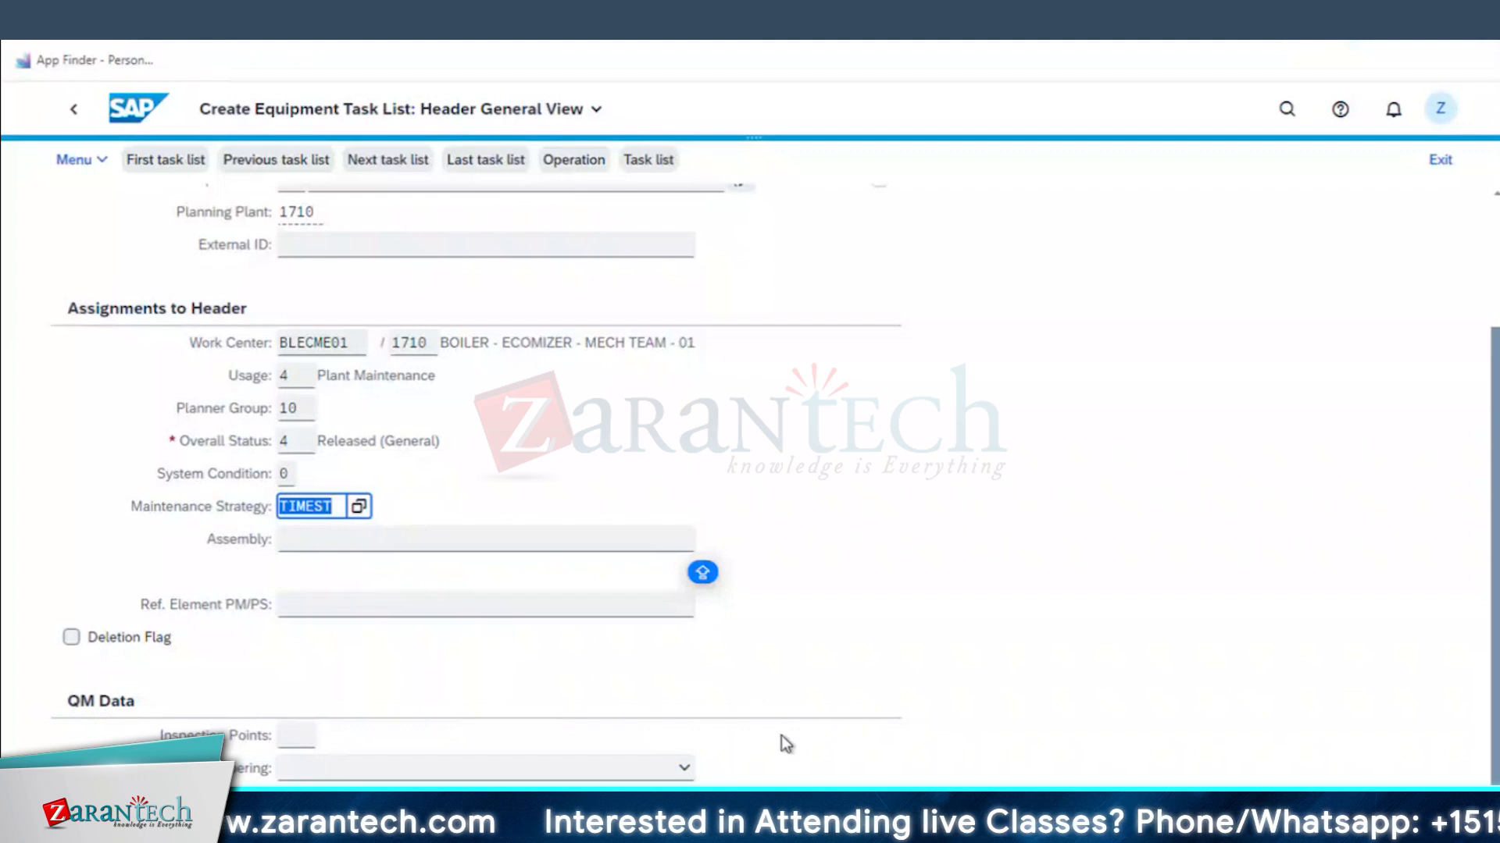
- In the header's QM data, set the inspection points to 300 and the external numbering to Any external numbering possible
click(295, 736)
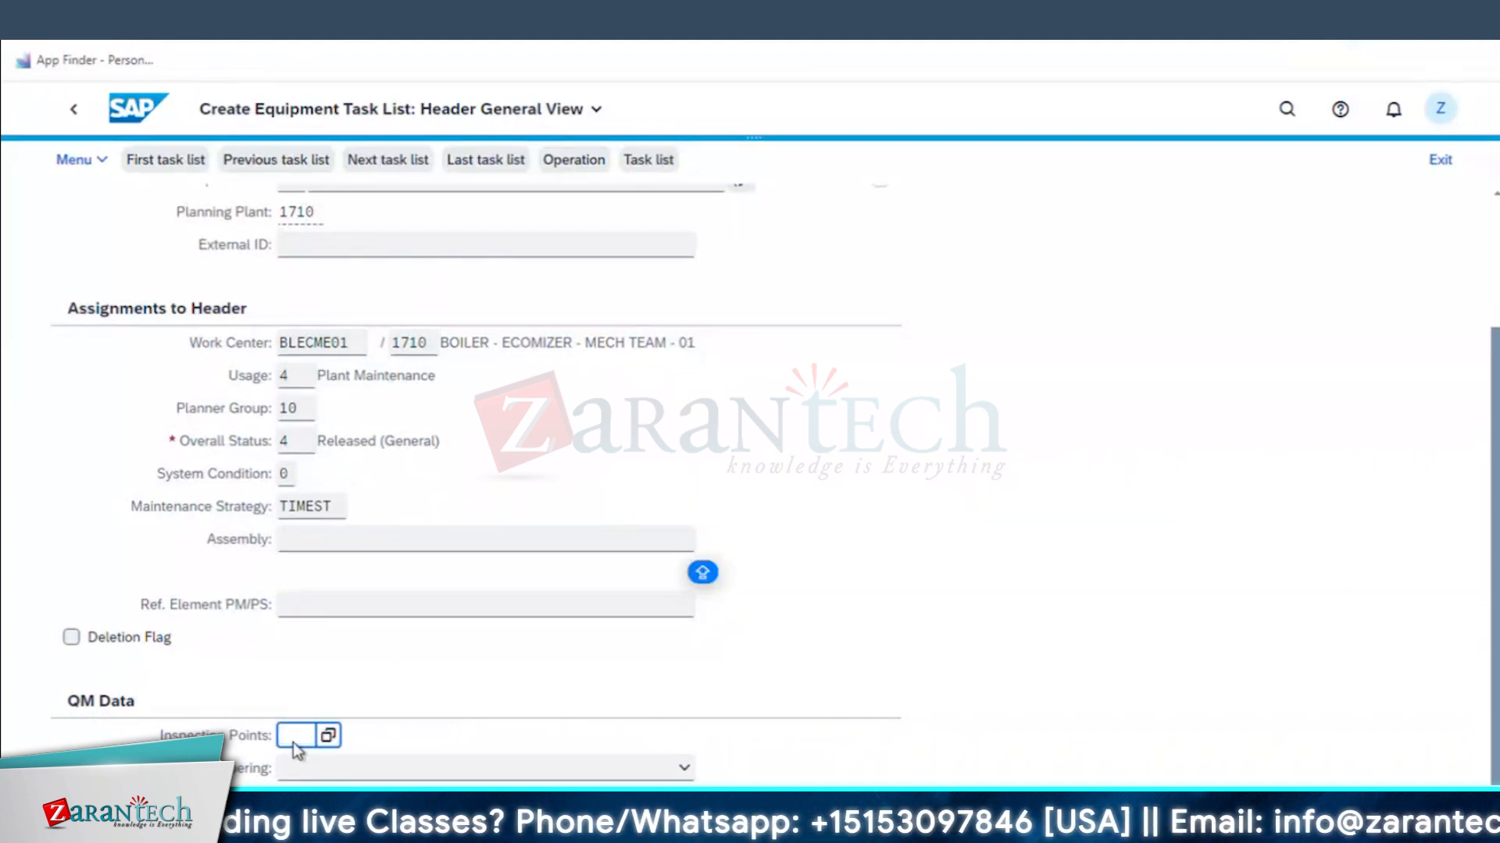
key(F4)
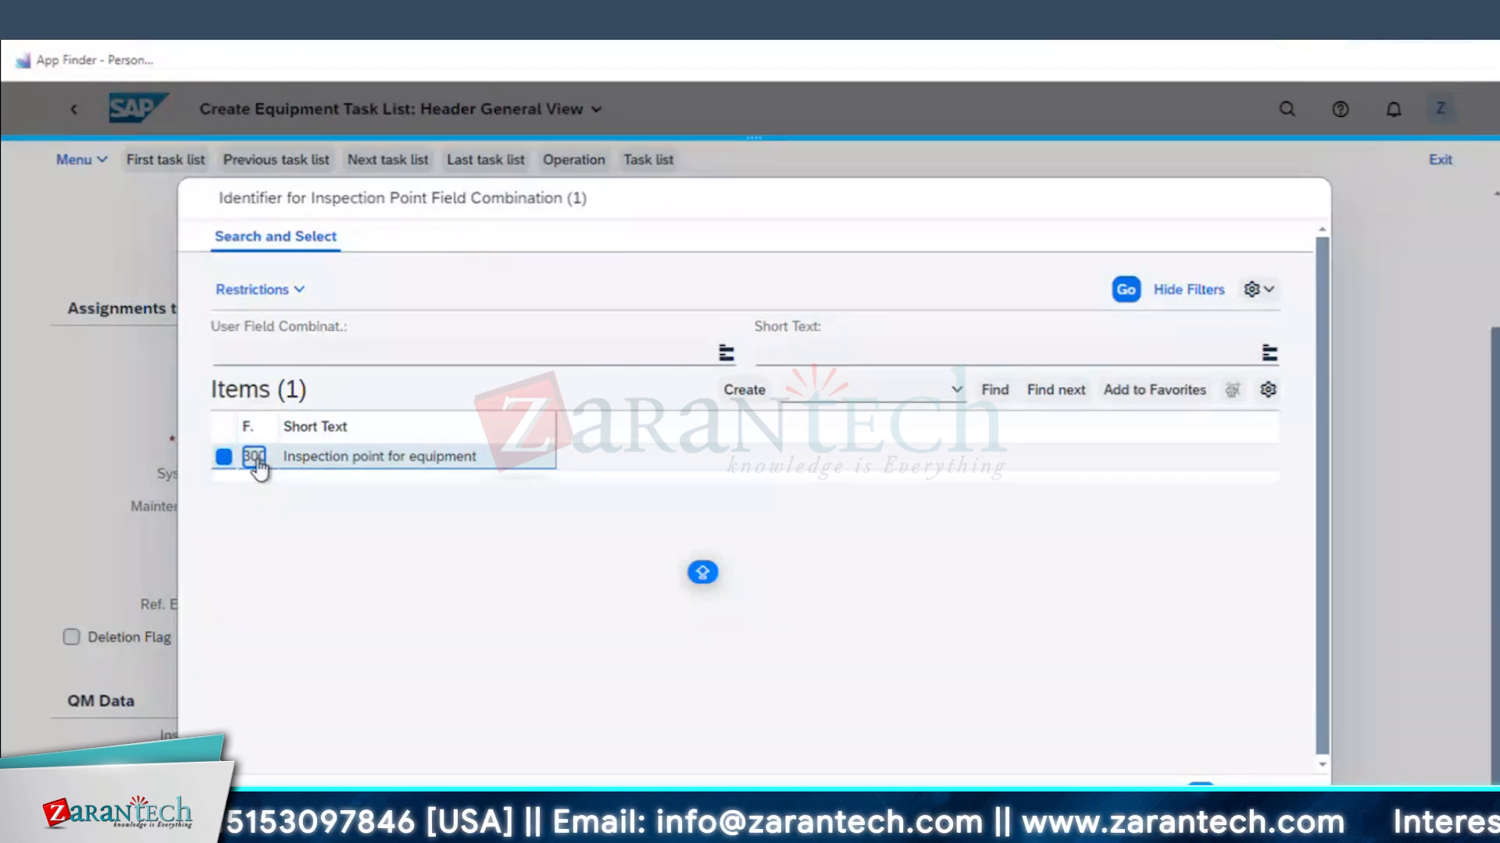
double_click(303, 465)
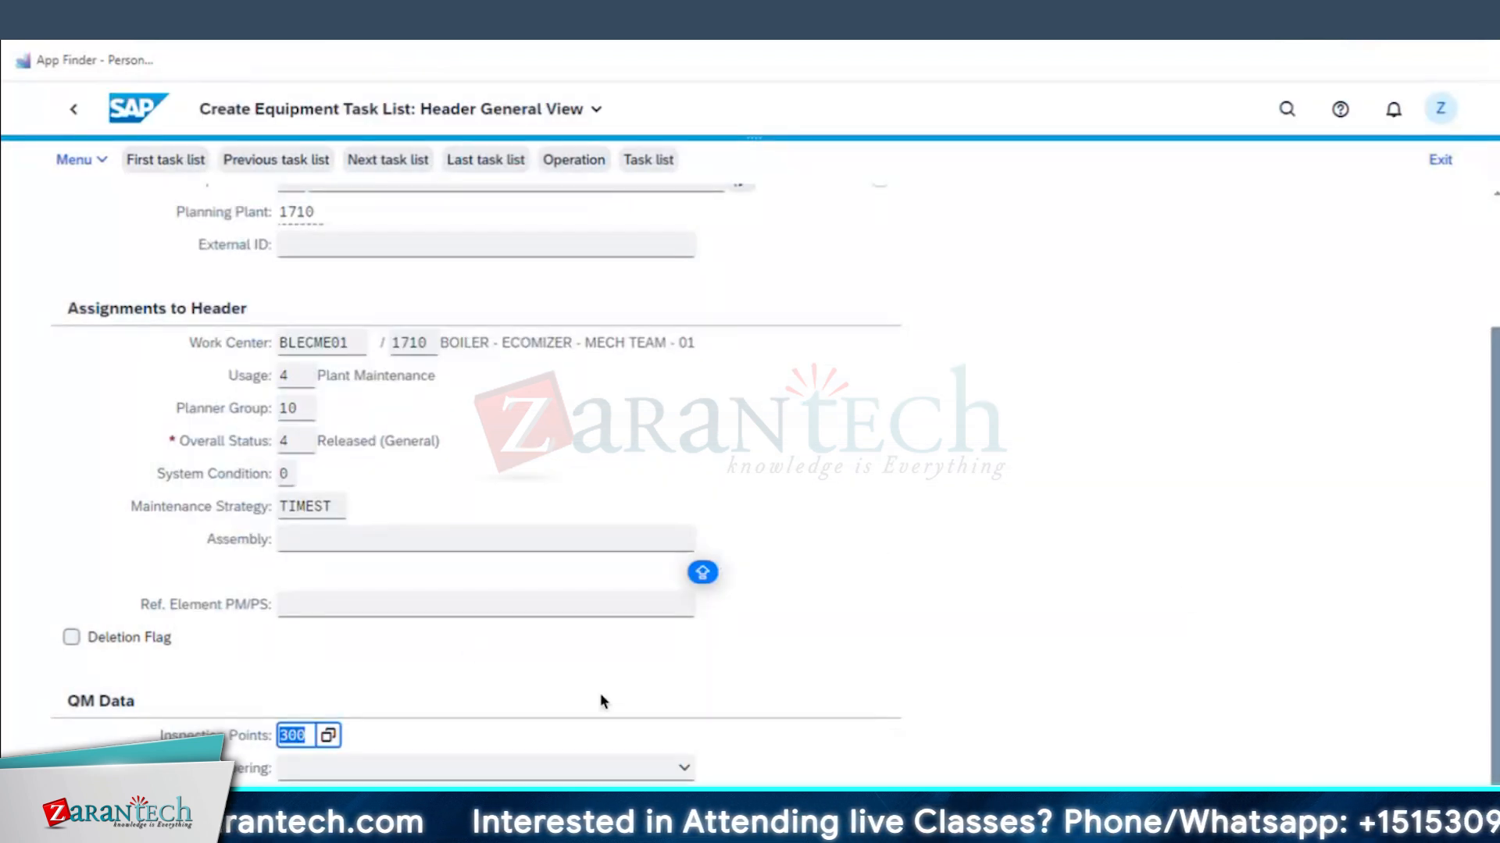
key(Return)
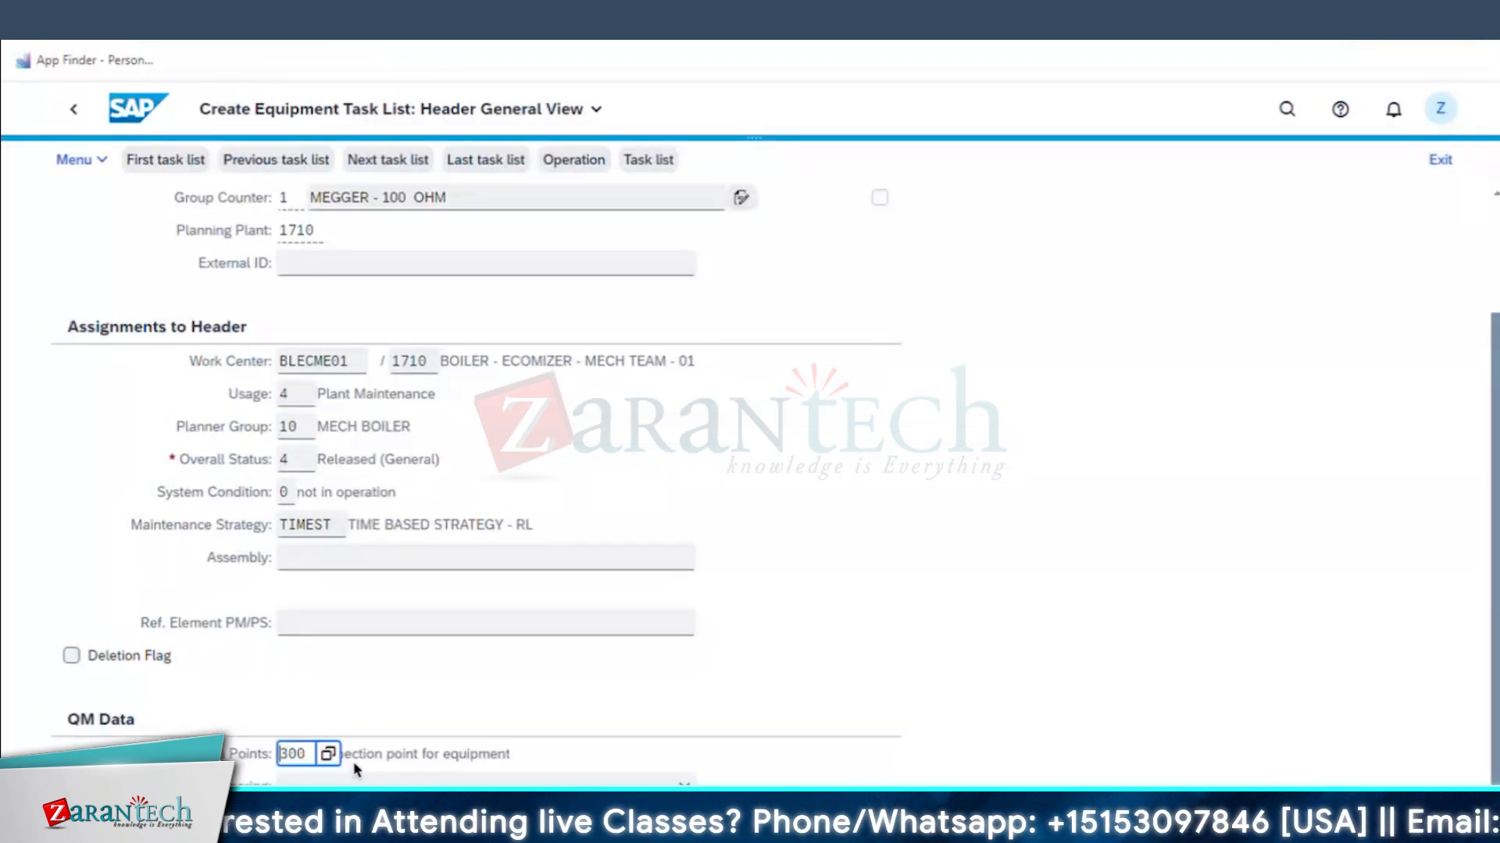
click(355, 781)
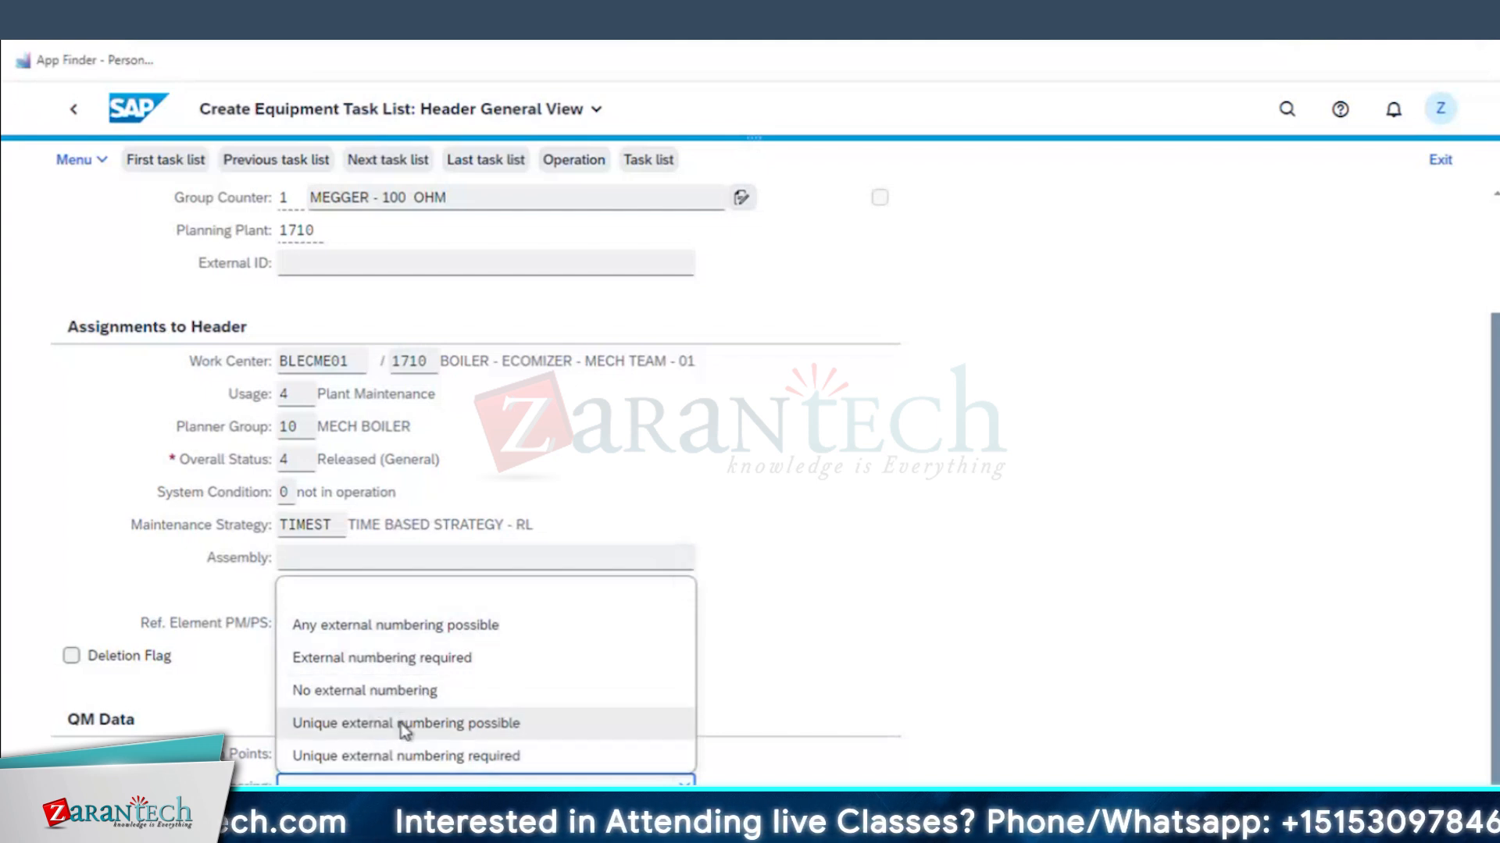
click(435, 625)
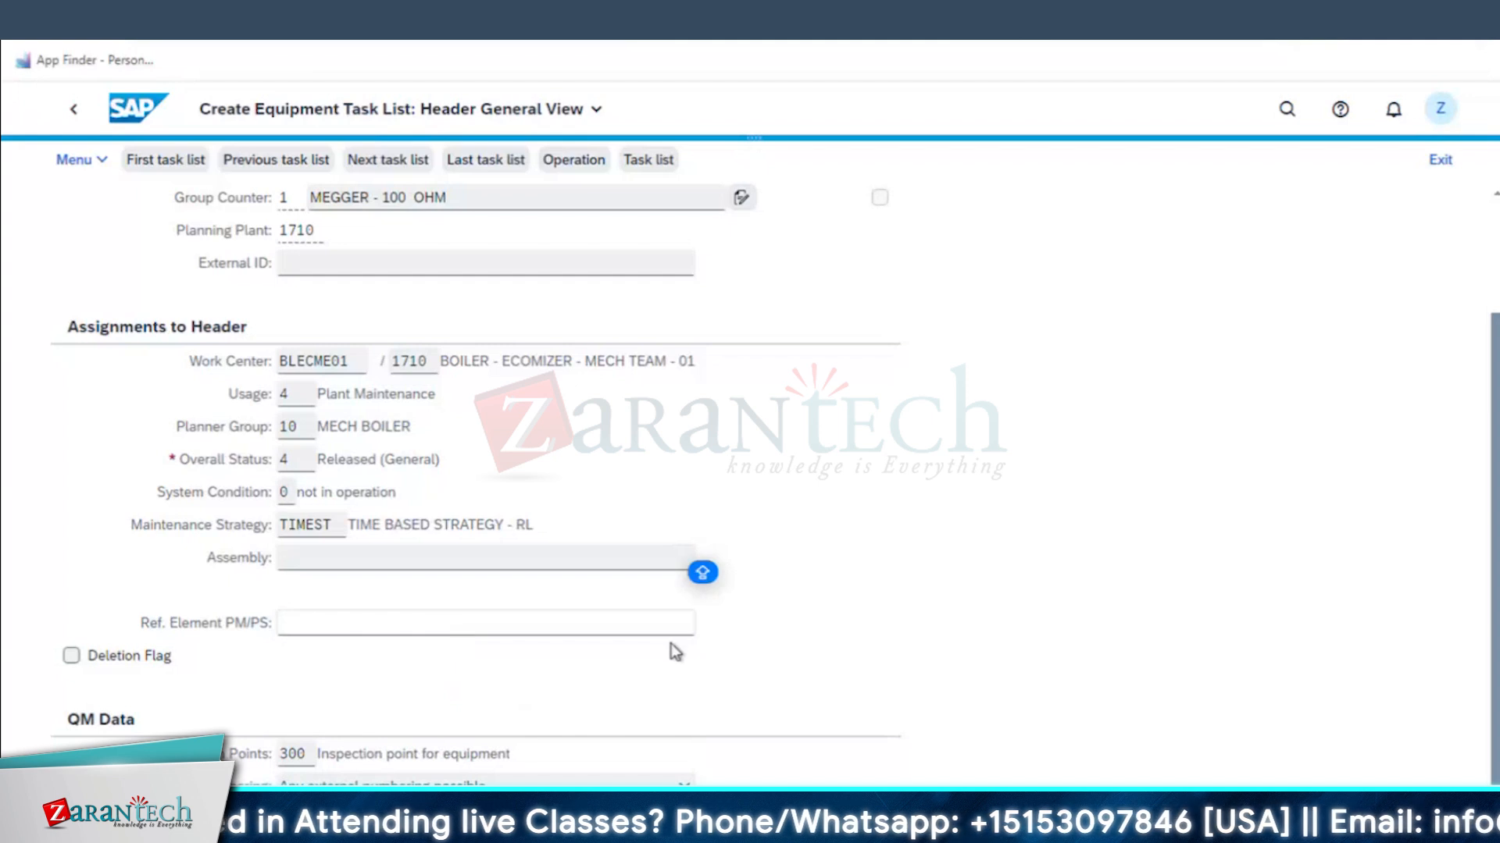
key(Return)
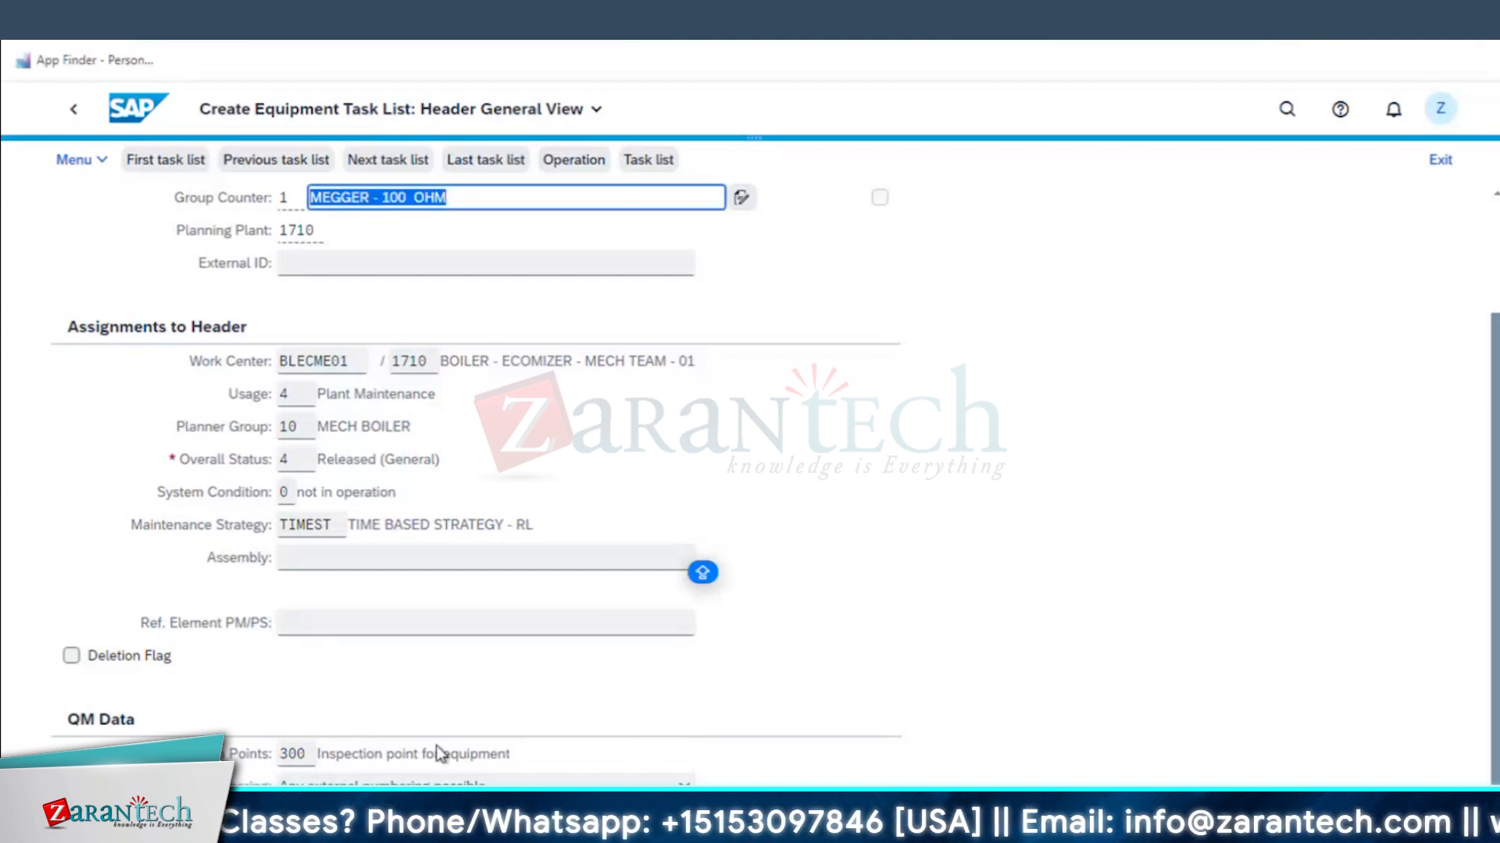
- In the operation overview, describe operation 0010 as MEASUREMENT OF COIL RESISTANCE and operation 0020 as MEASUREMENT OF PROBE RESISTANCE
click(562, 167)
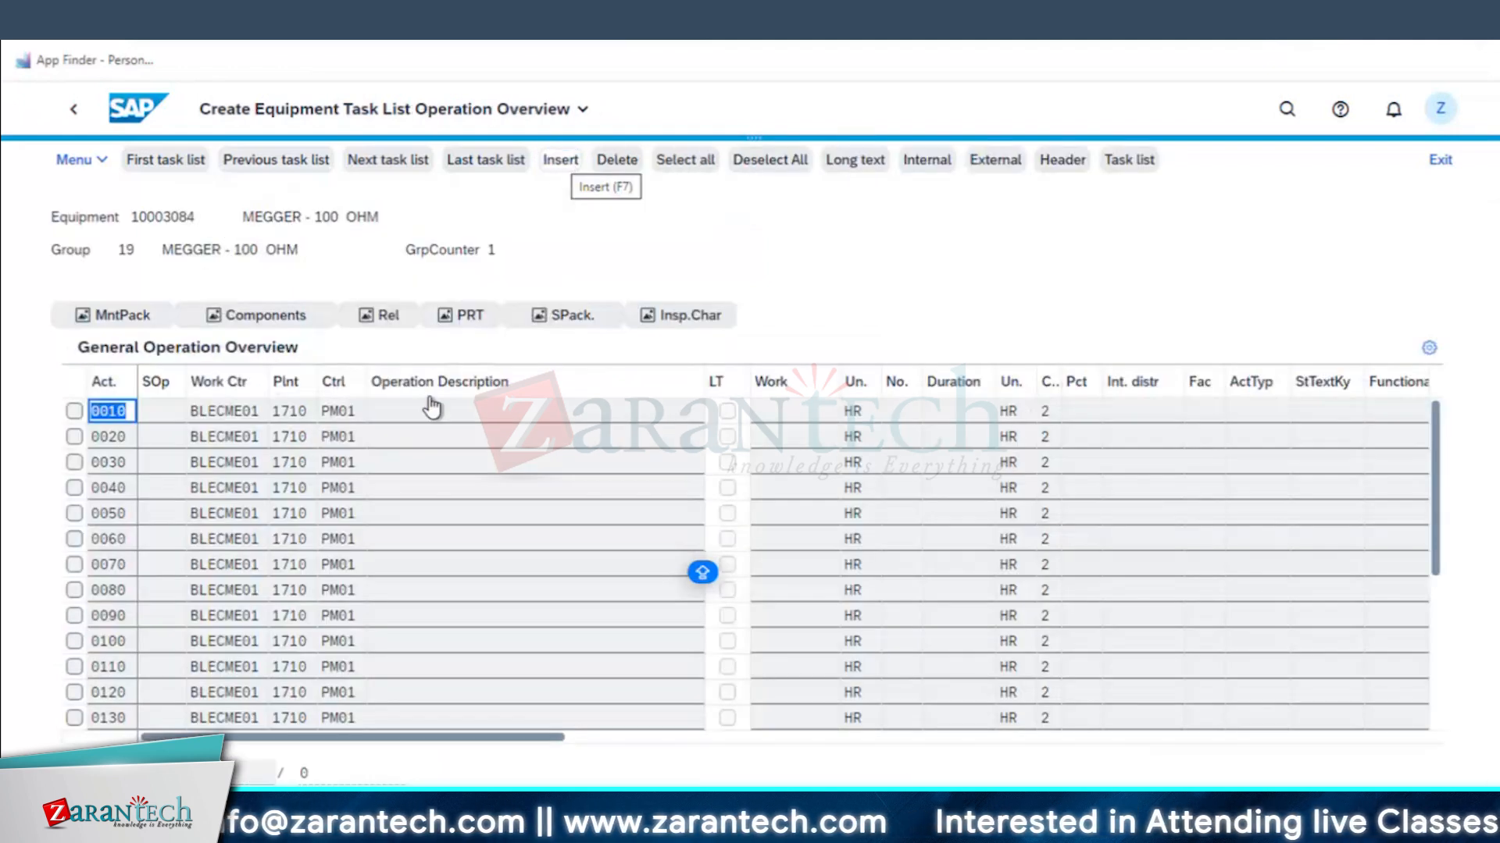
click(432, 407)
text(MEASUREMENT OF)
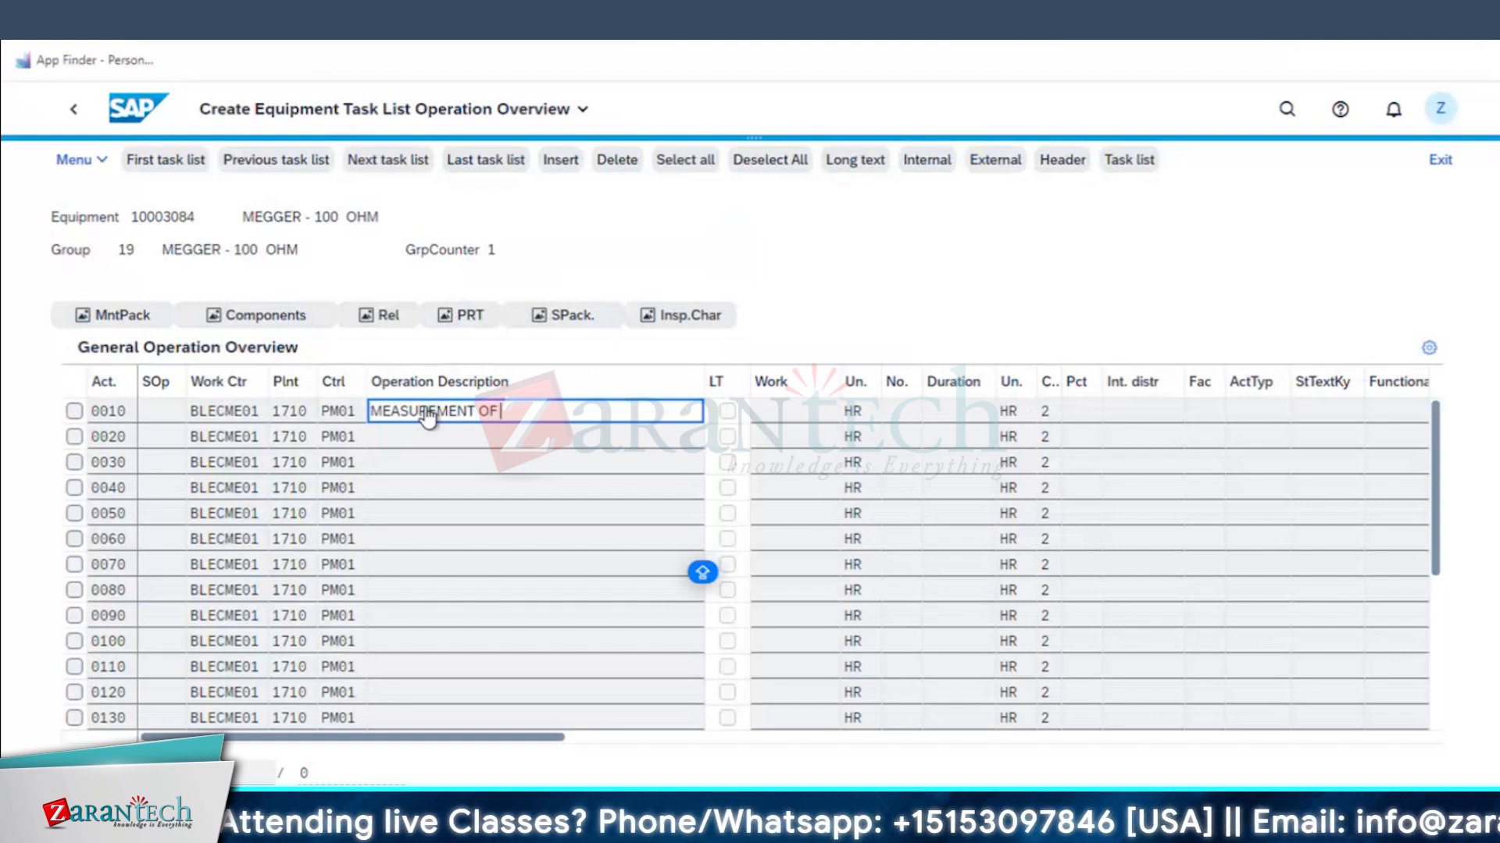
text( COIL RESI)
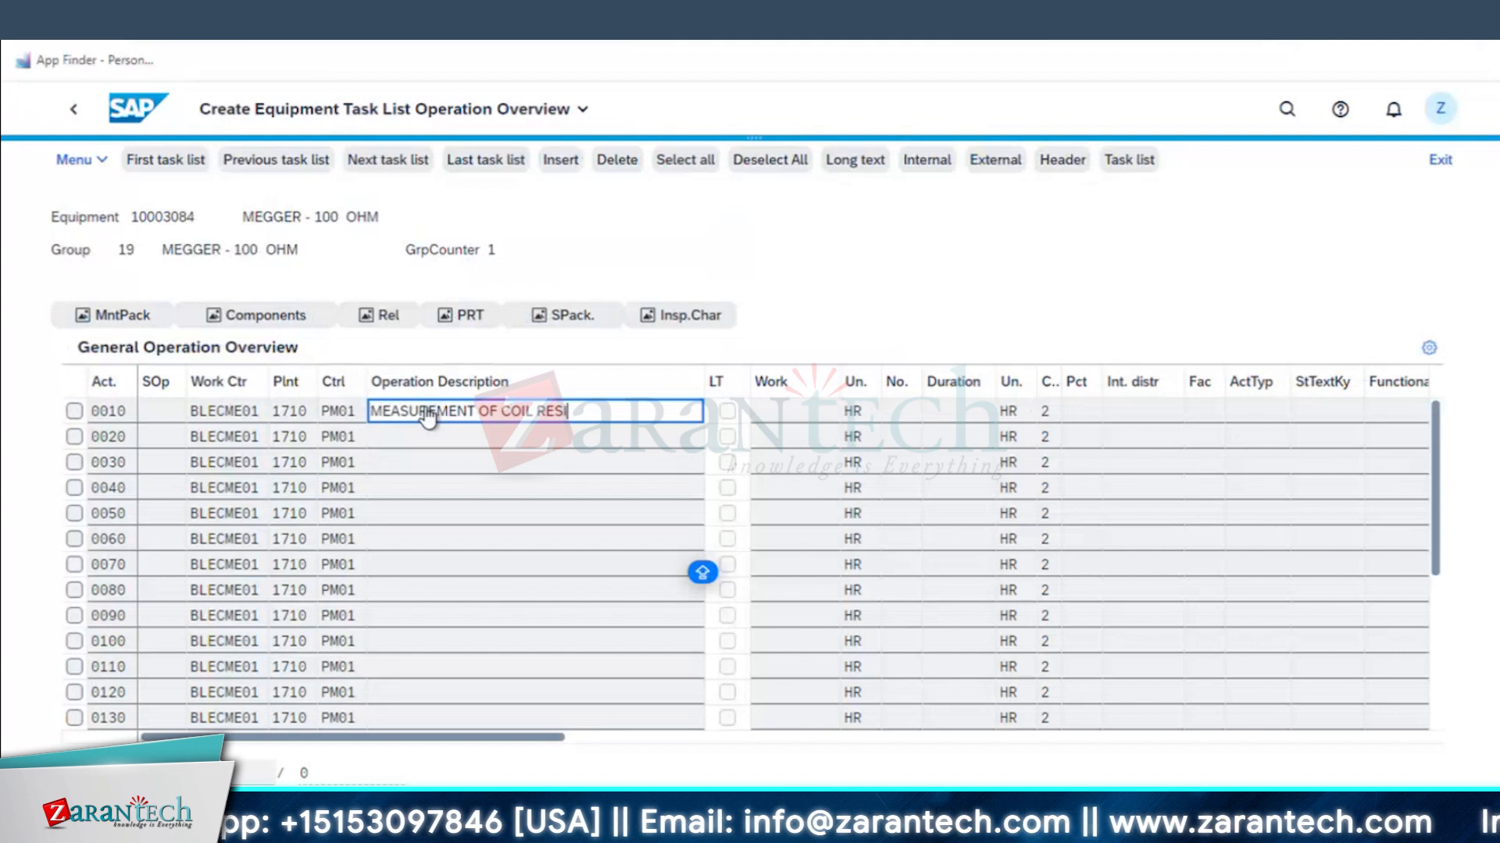
text(STANCE)
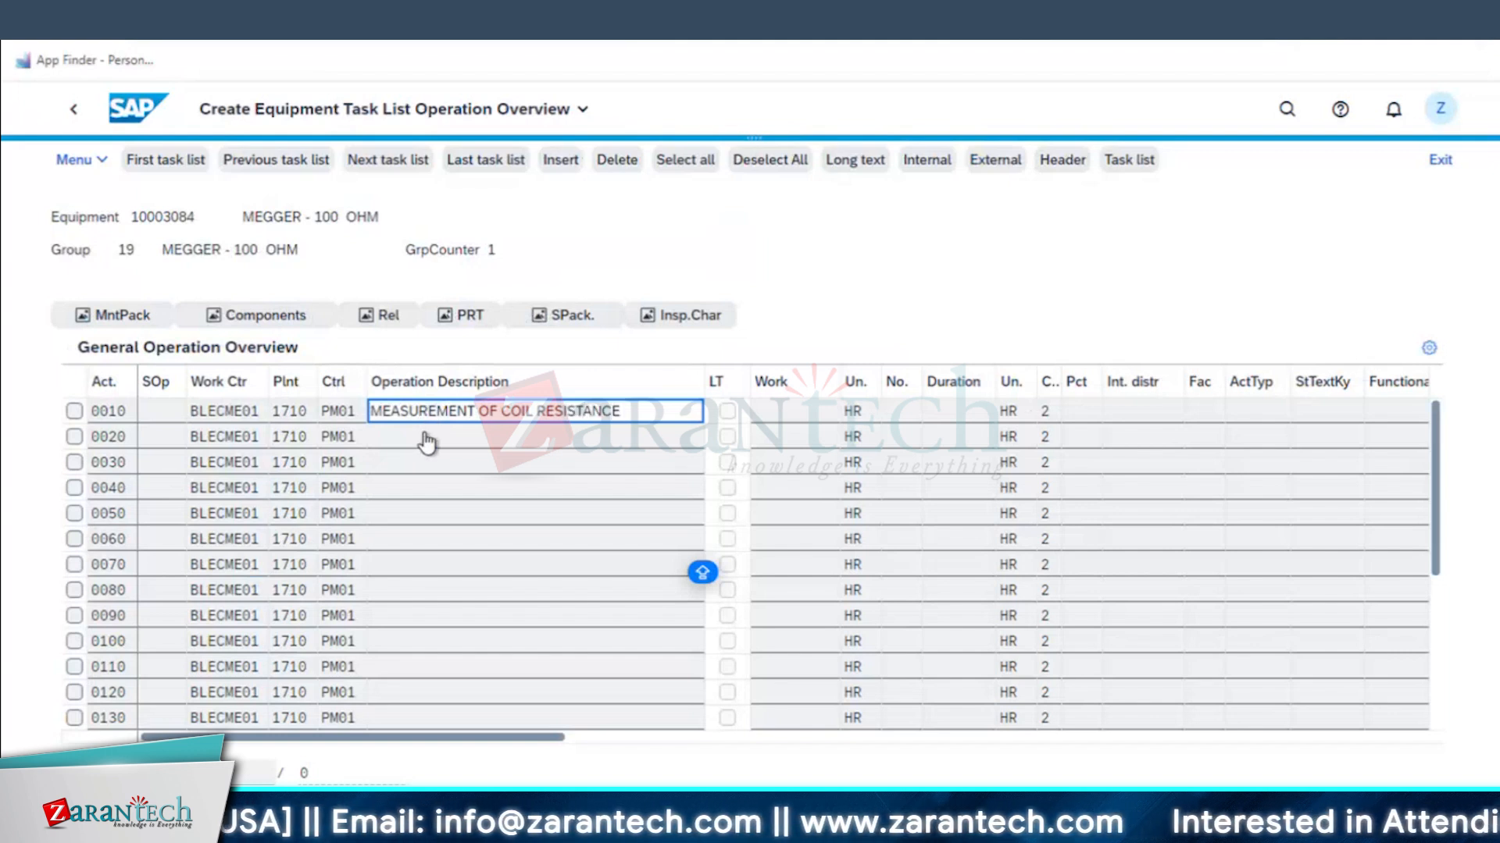
click(427, 440)
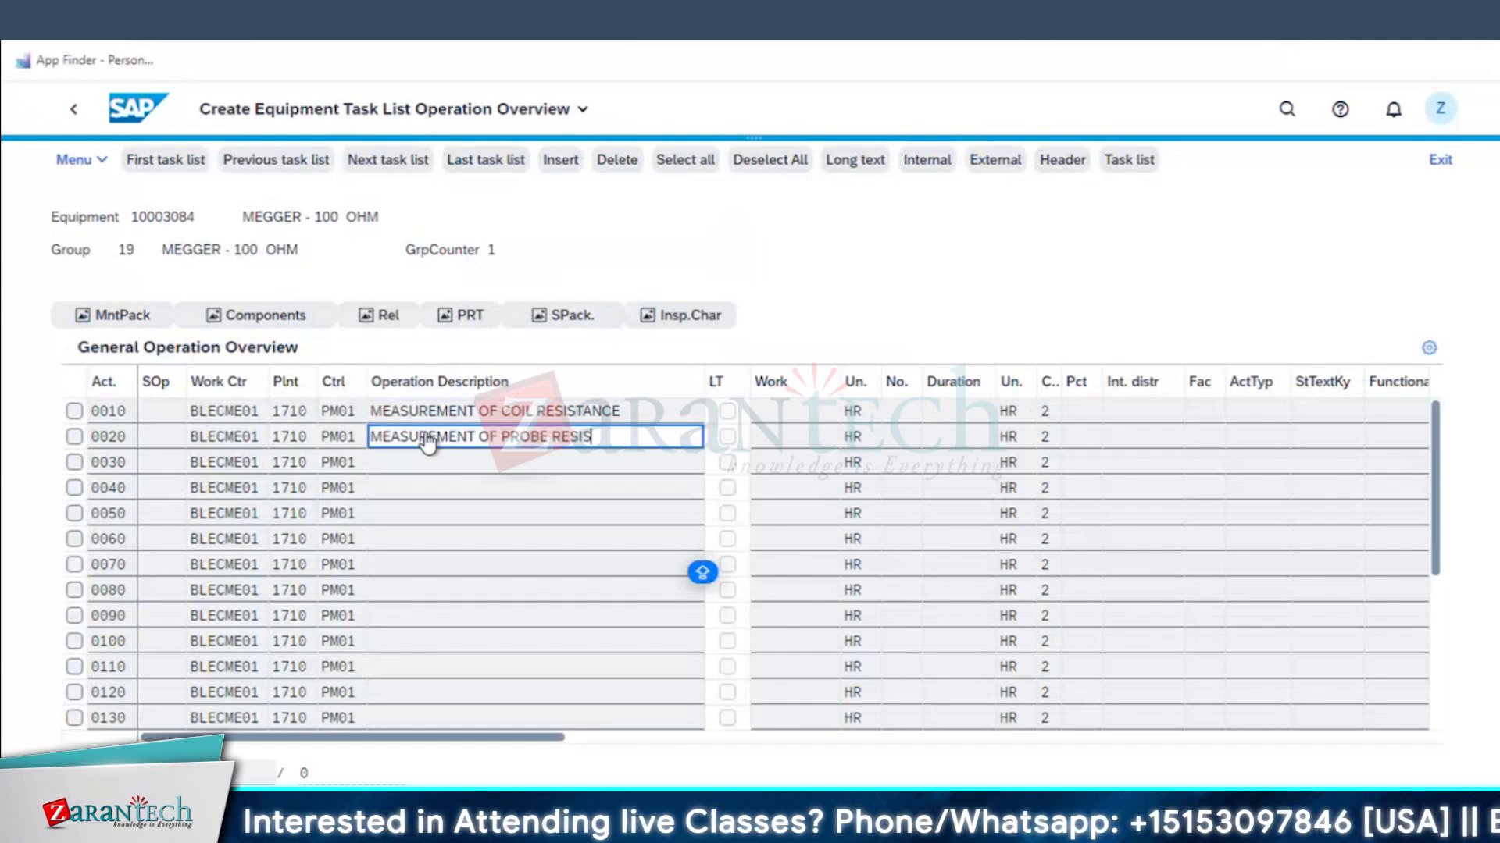
- Set the number to 3 for both operations, with a duration of 1 hour for 0010 and 2 hours for 0020
click(909, 416)
key(Down)
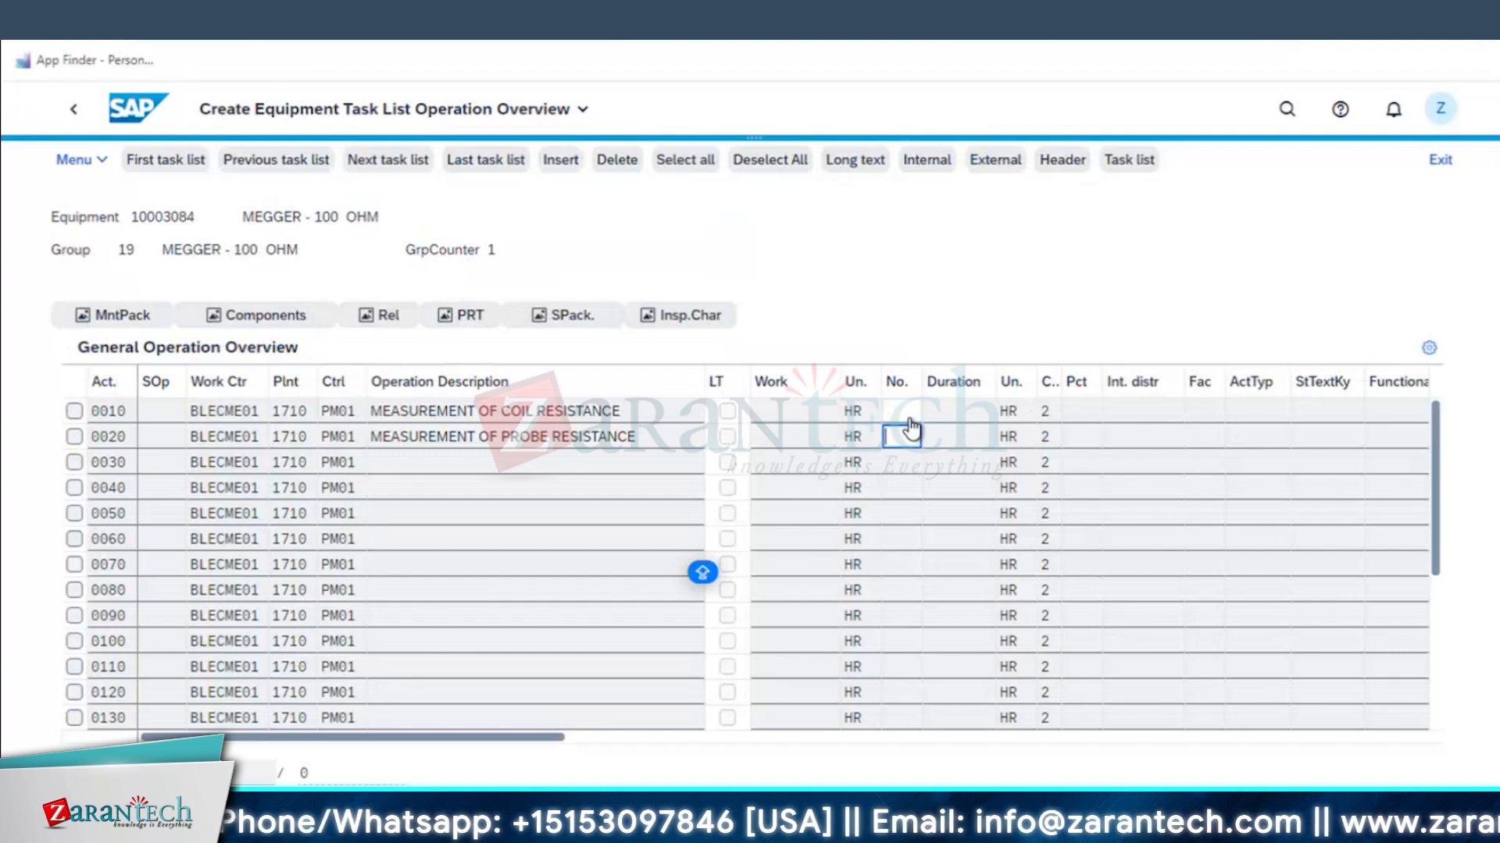
text(3)
click(909, 415)
text(3)
click(968, 414)
text(1)
click(952, 439)
text(2)
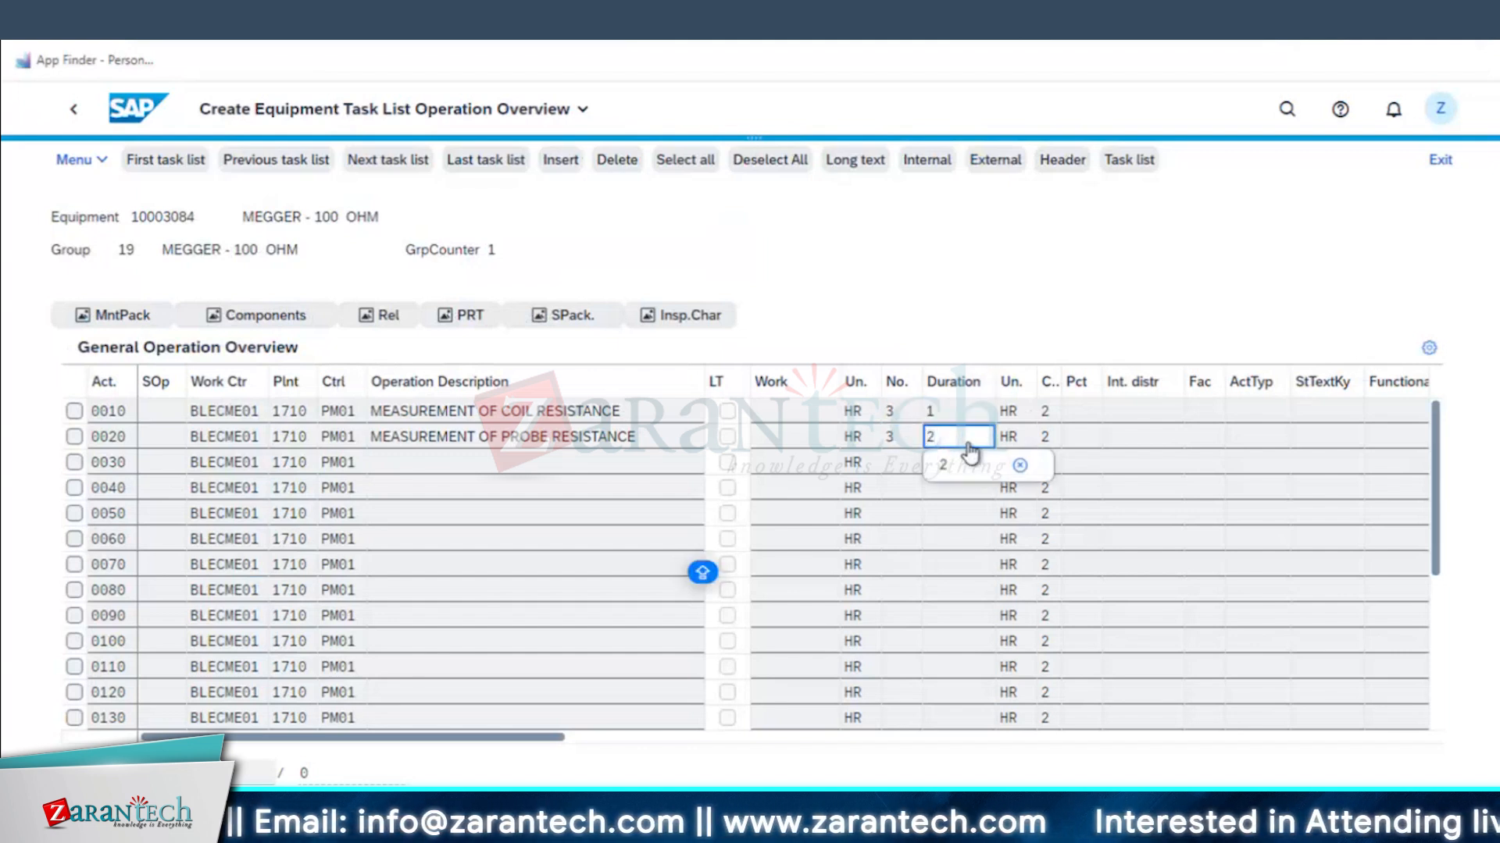
key(Return)
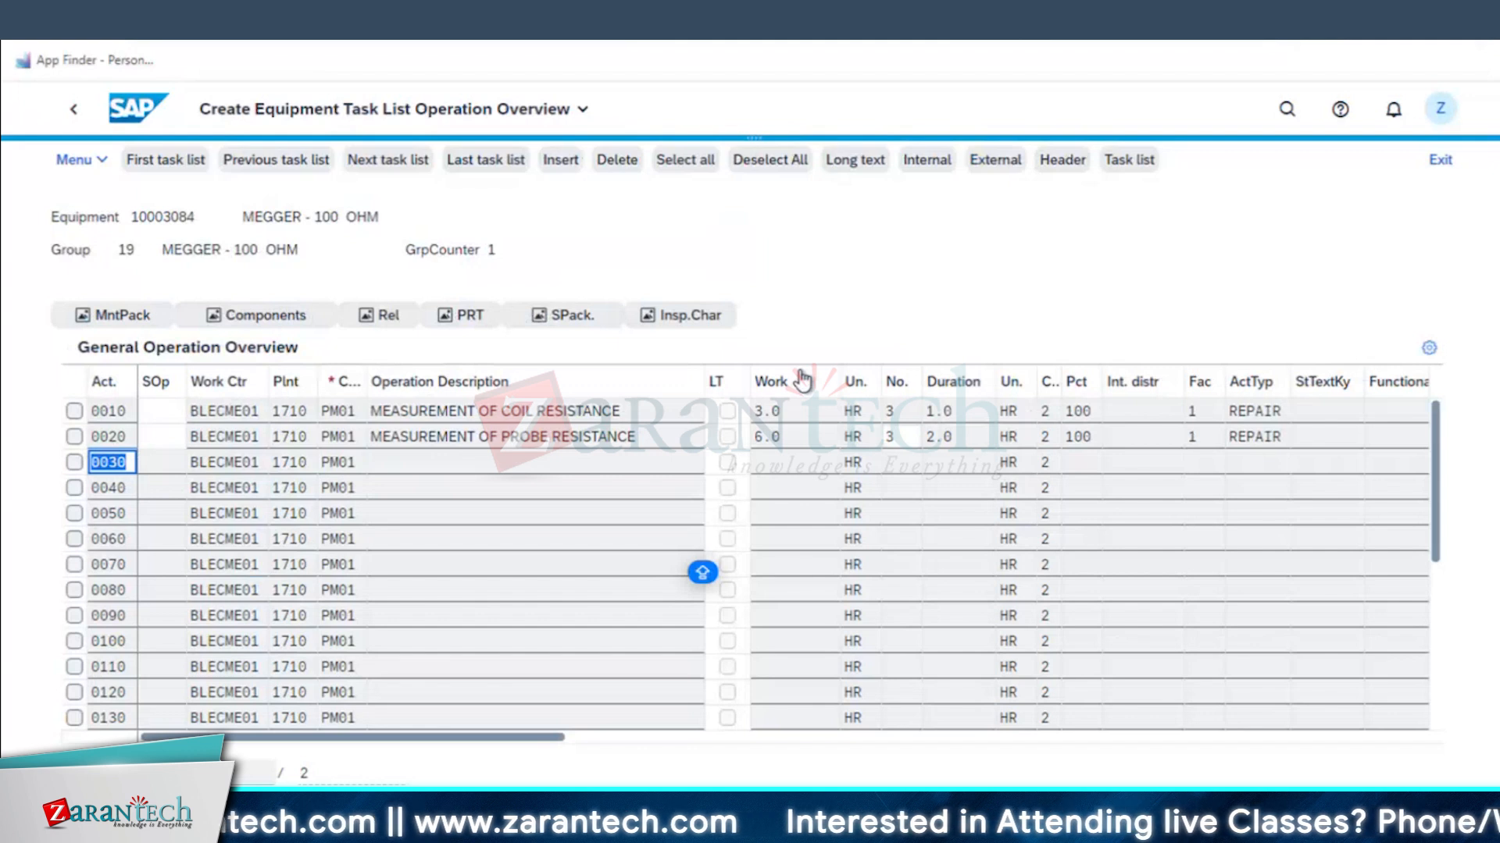
- Assign the 3M maintenance package to operations 0010 and 0020, and return to the operation overview by way of the header
click(127, 319)
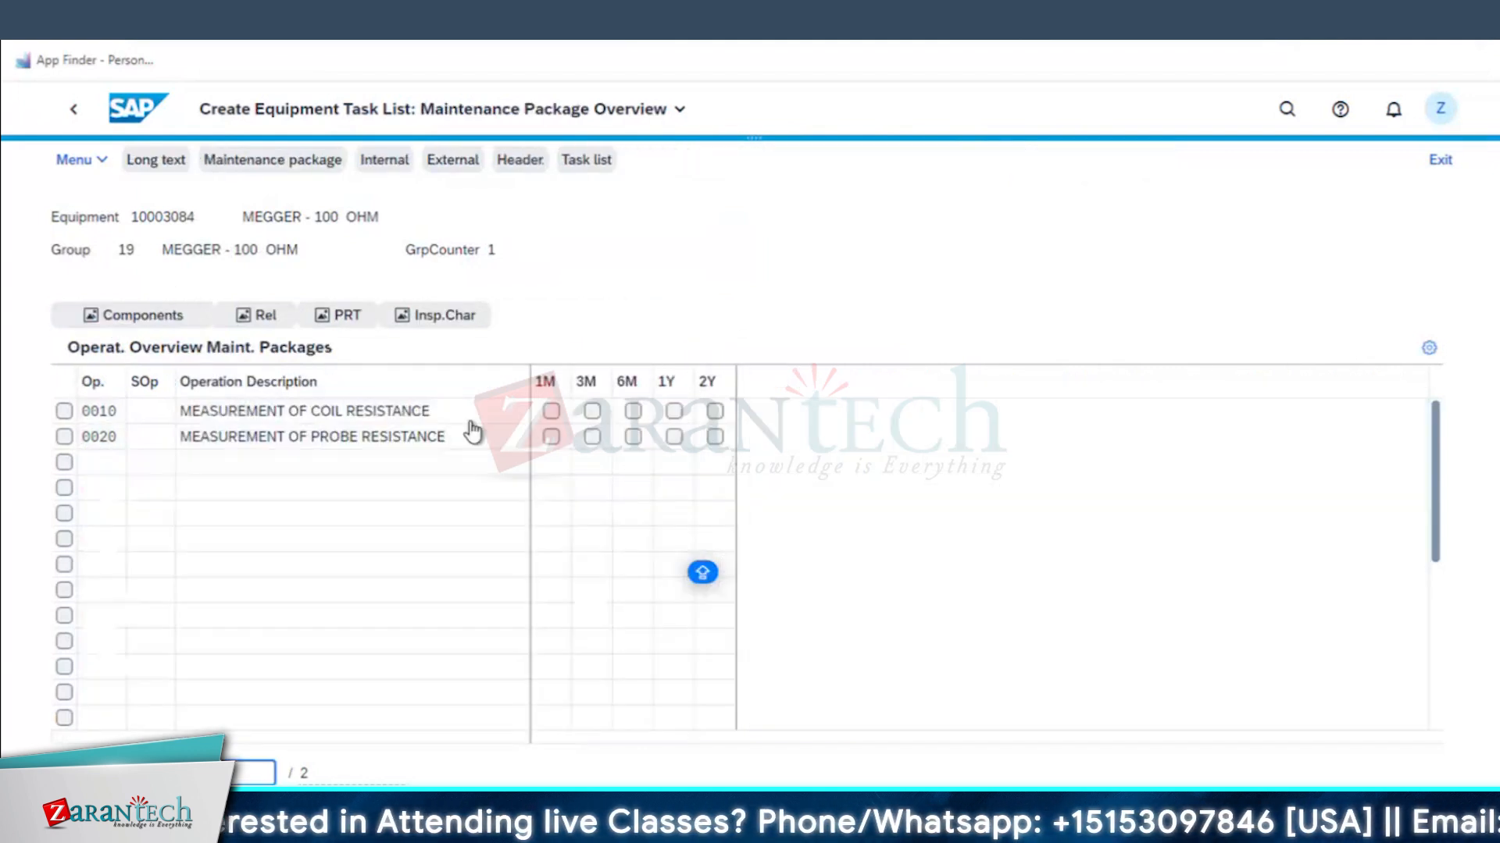
click(594, 412)
click(592, 437)
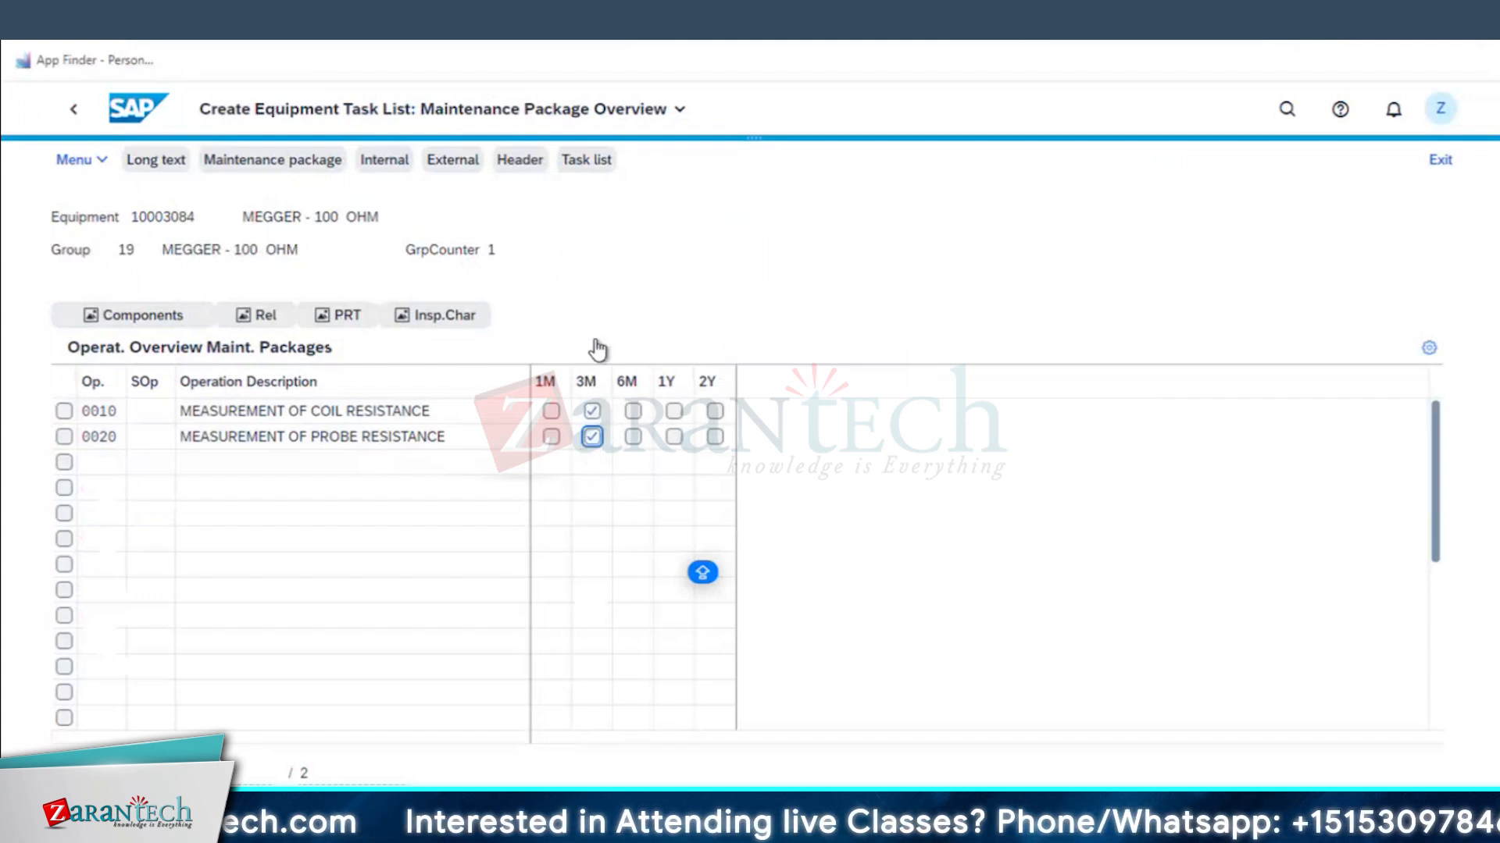
click(515, 161)
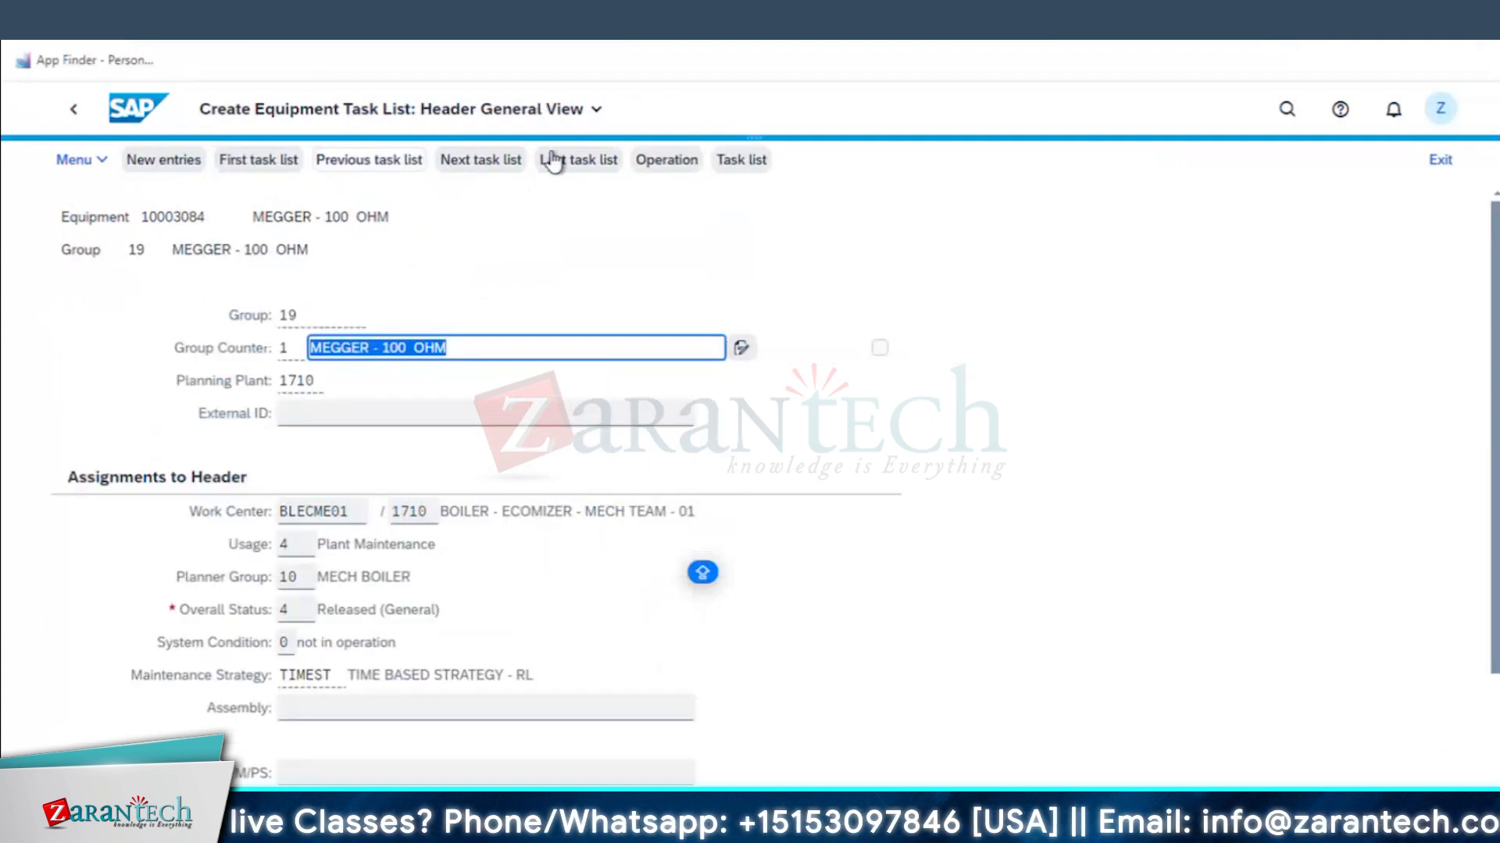
click(683, 160)
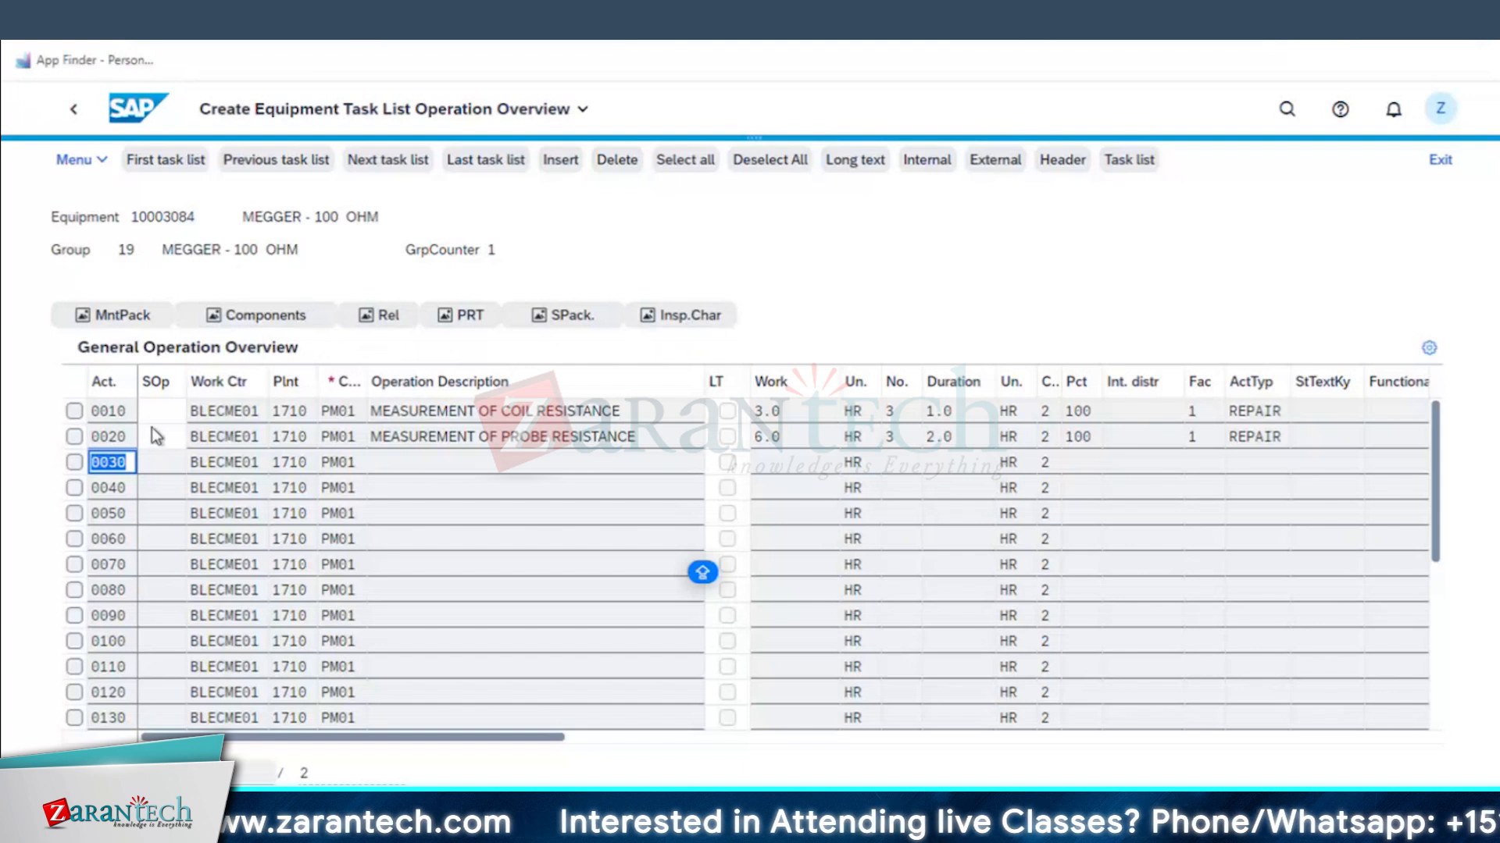
- Select operations 0010 and 0020, consult the process list in Excel, and open the inspection characteristics back in SAP
click(74, 411)
click(74, 437)
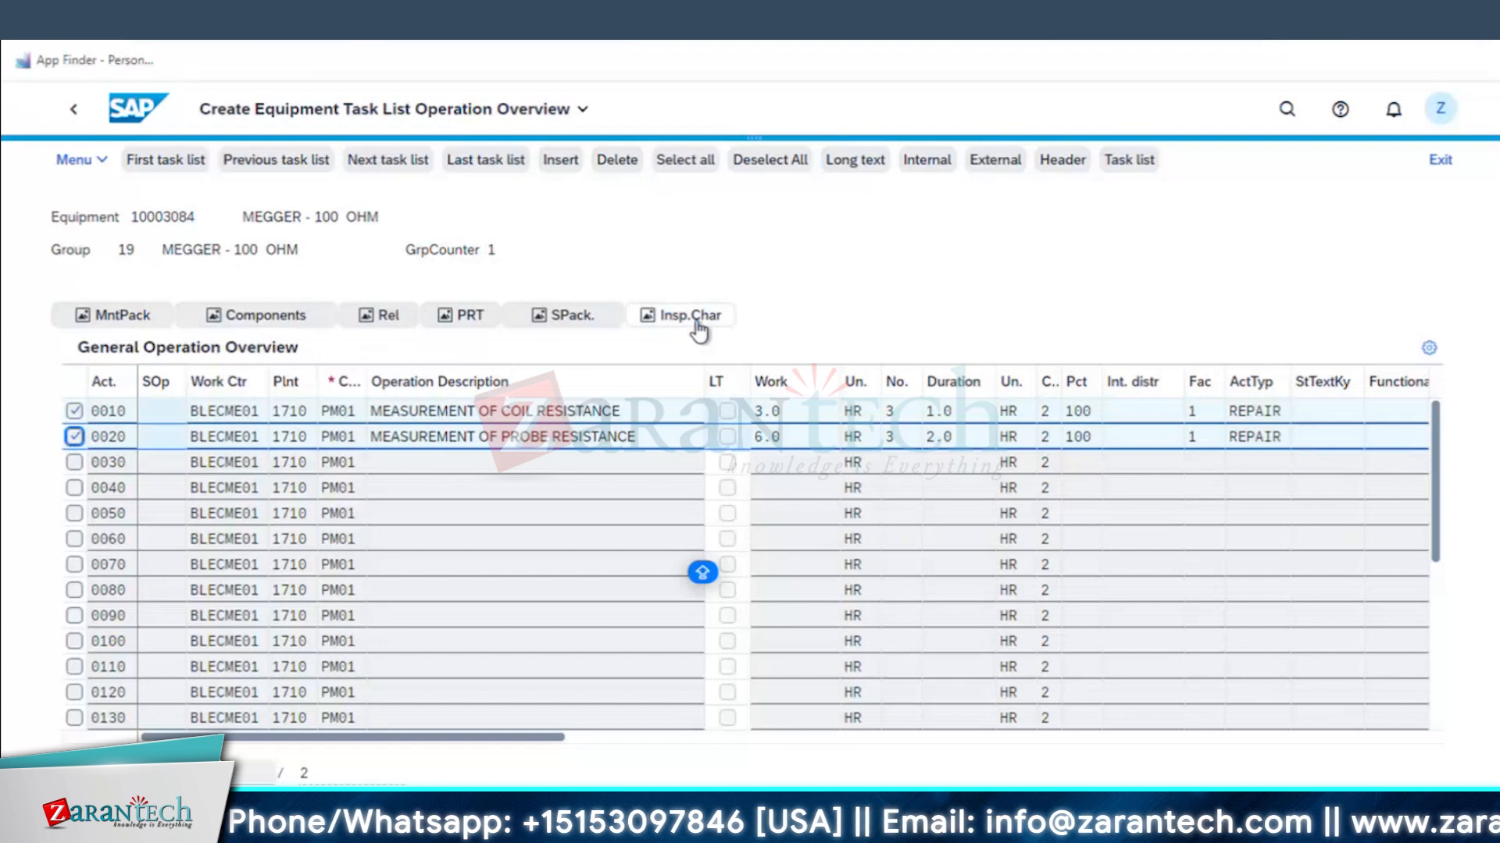
key(super+Tab)
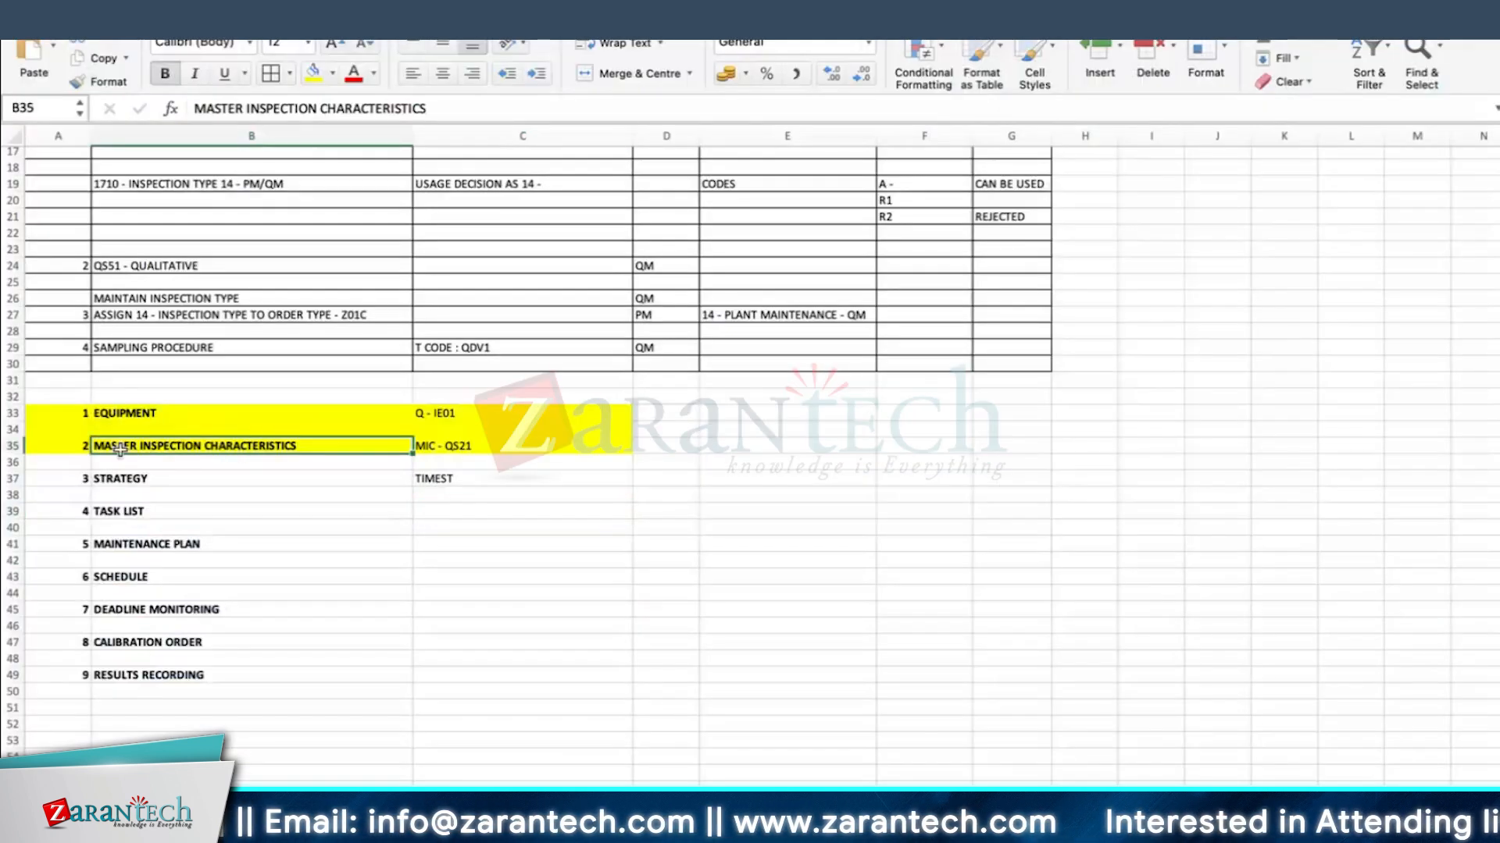
click(449, 430)
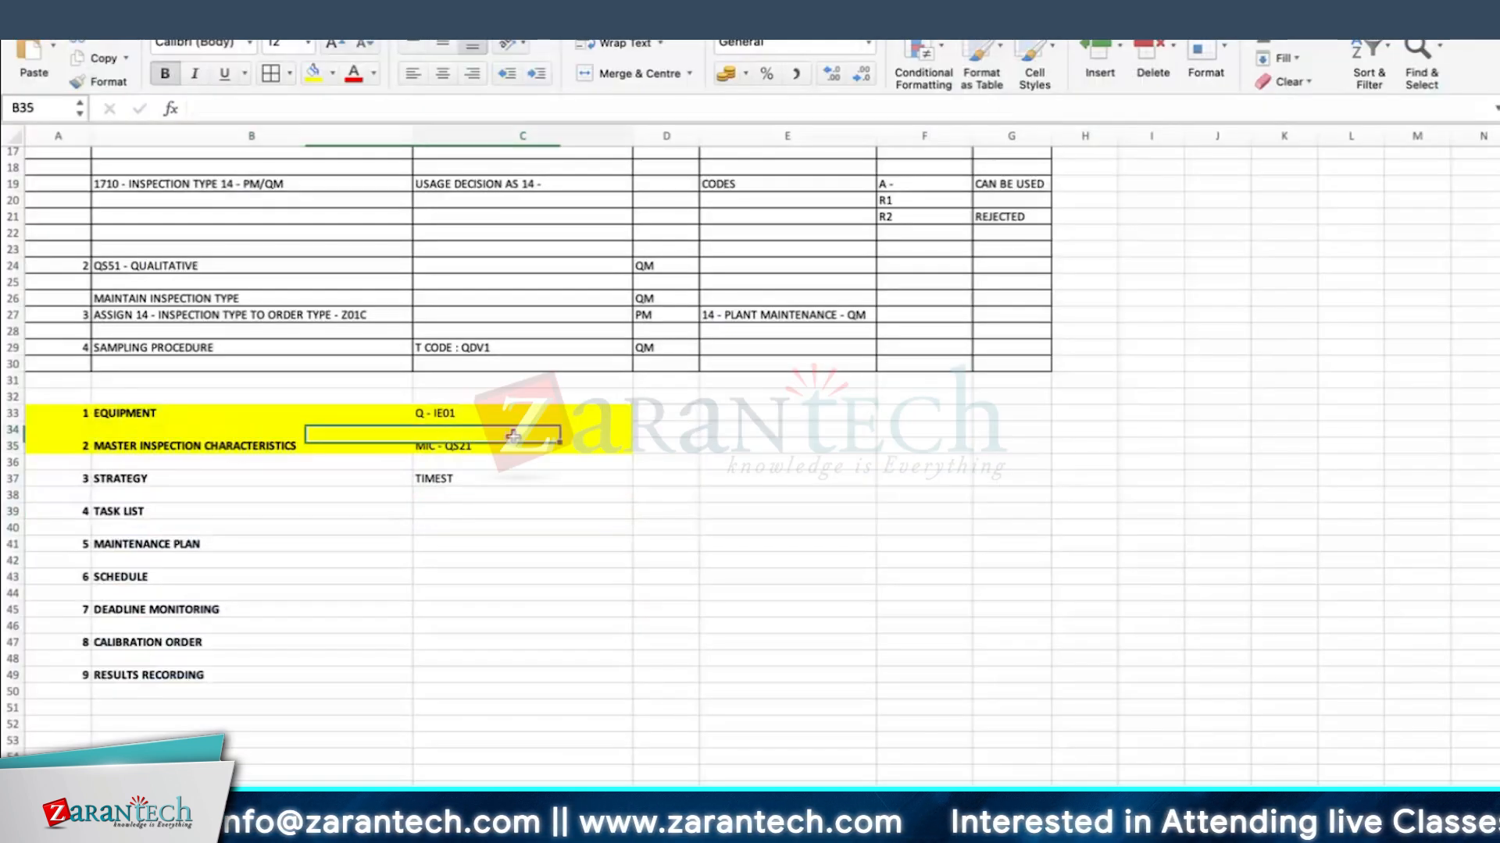
click(458, 453)
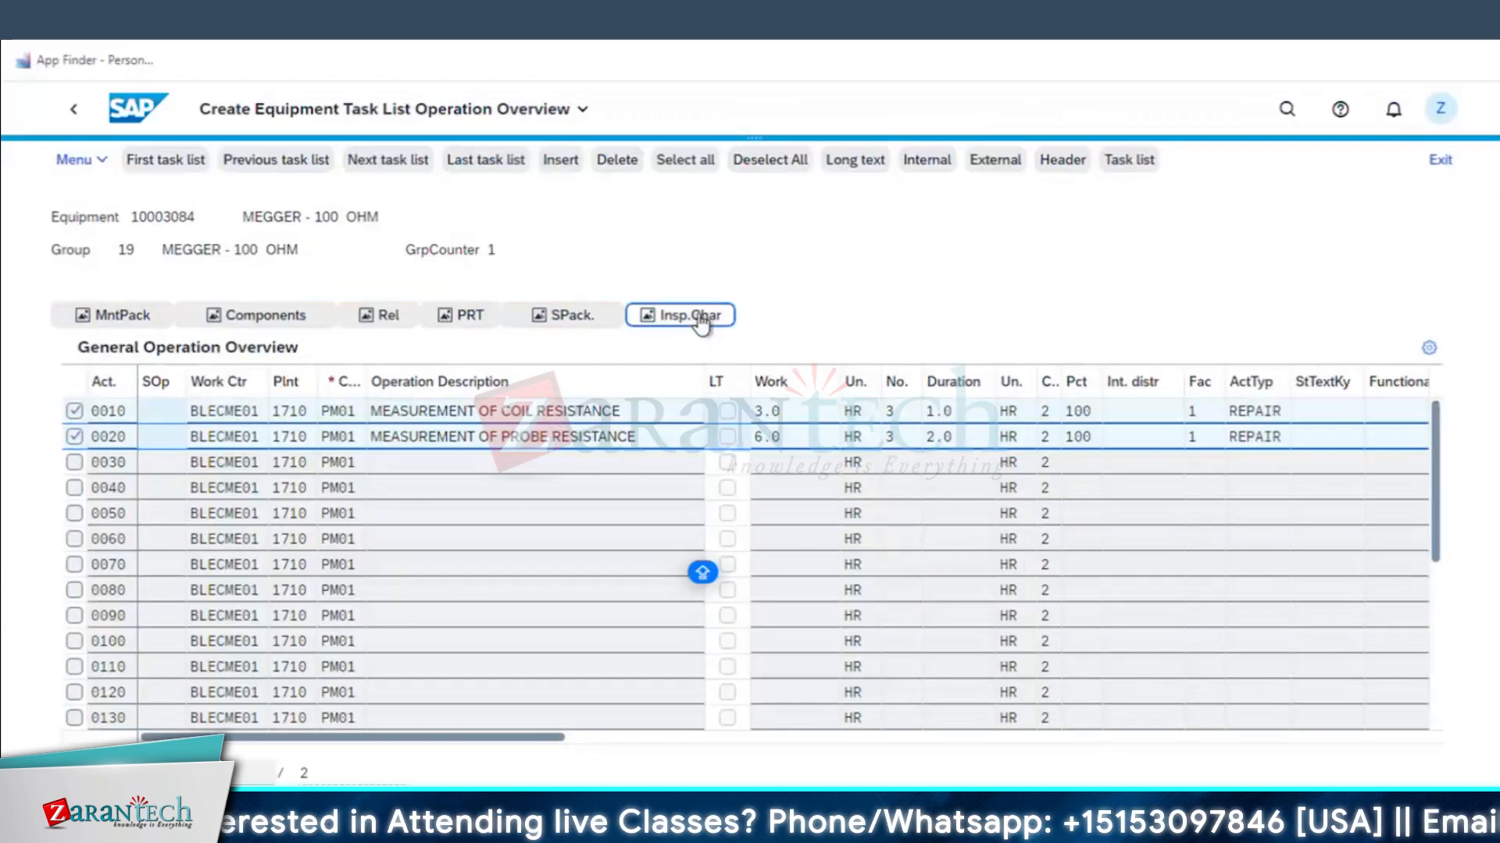
click(700, 317)
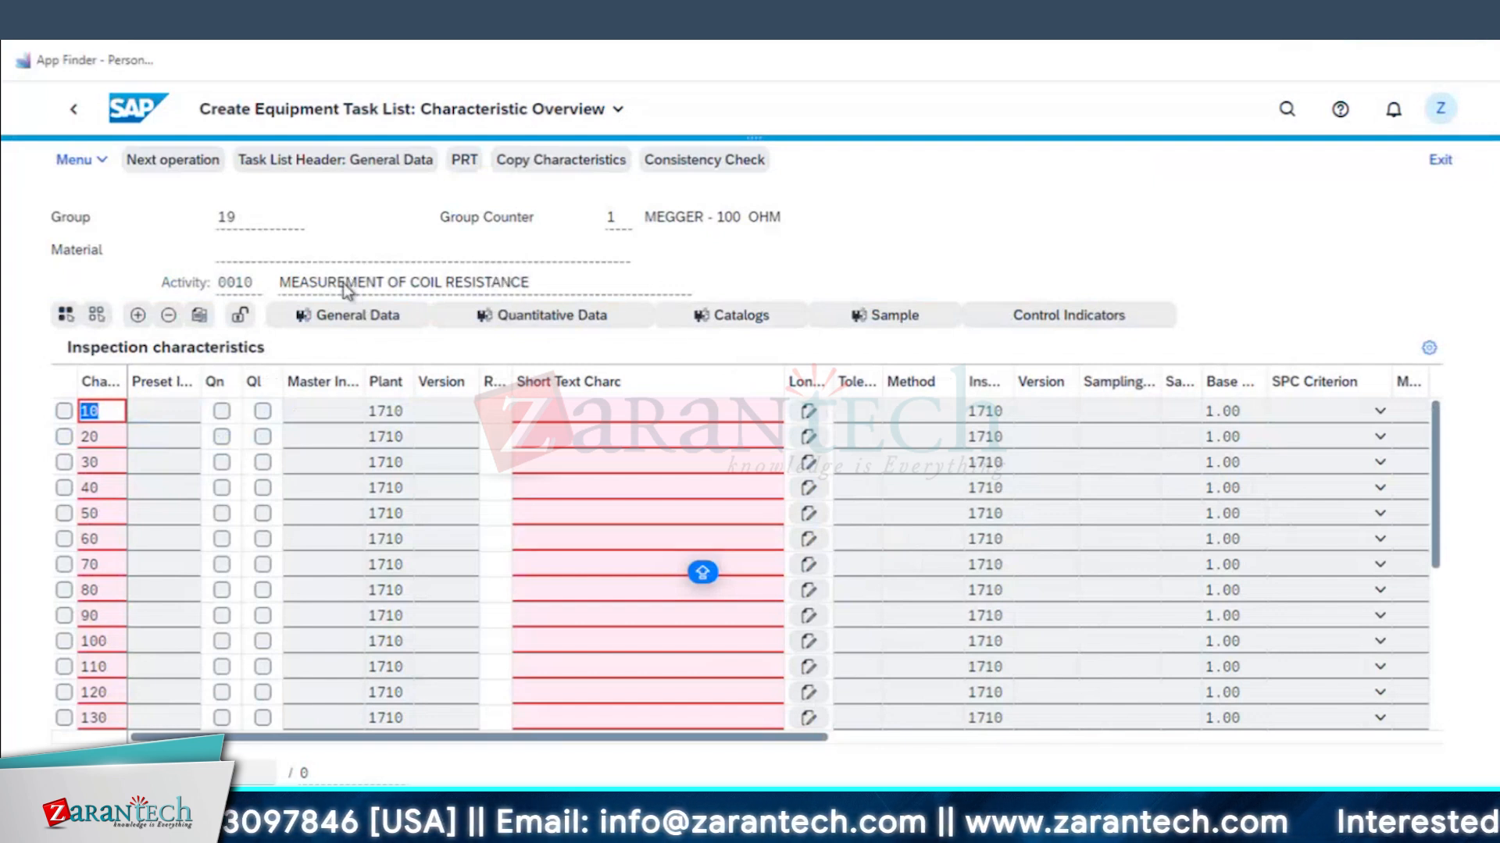
- Find the plant 1710 master inspection characteristic with search field MC and assign COILREST as characteristic 10 of operation 0010
click(334, 413)
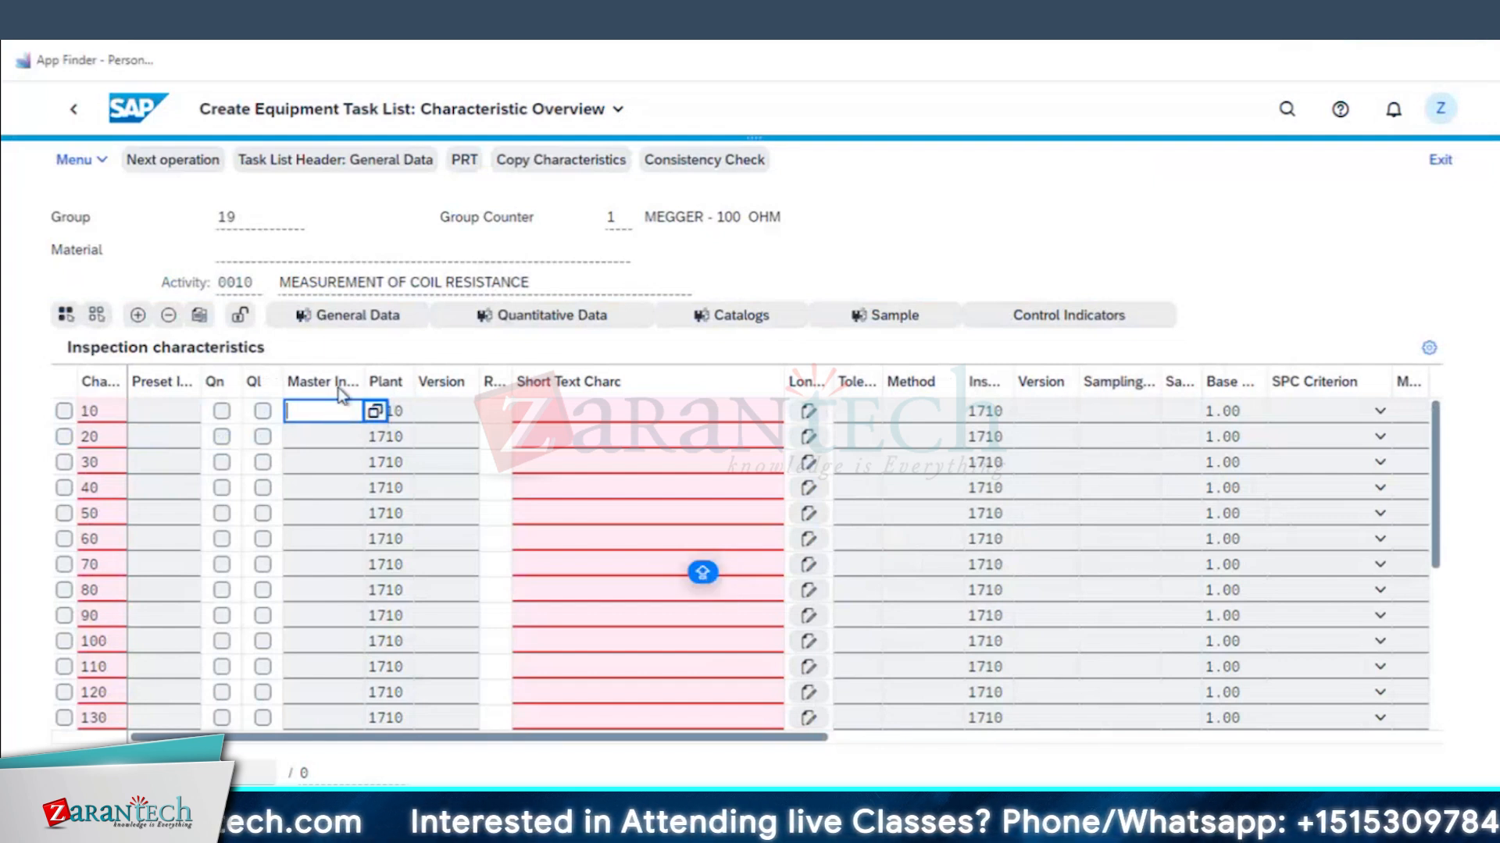
key(F4)
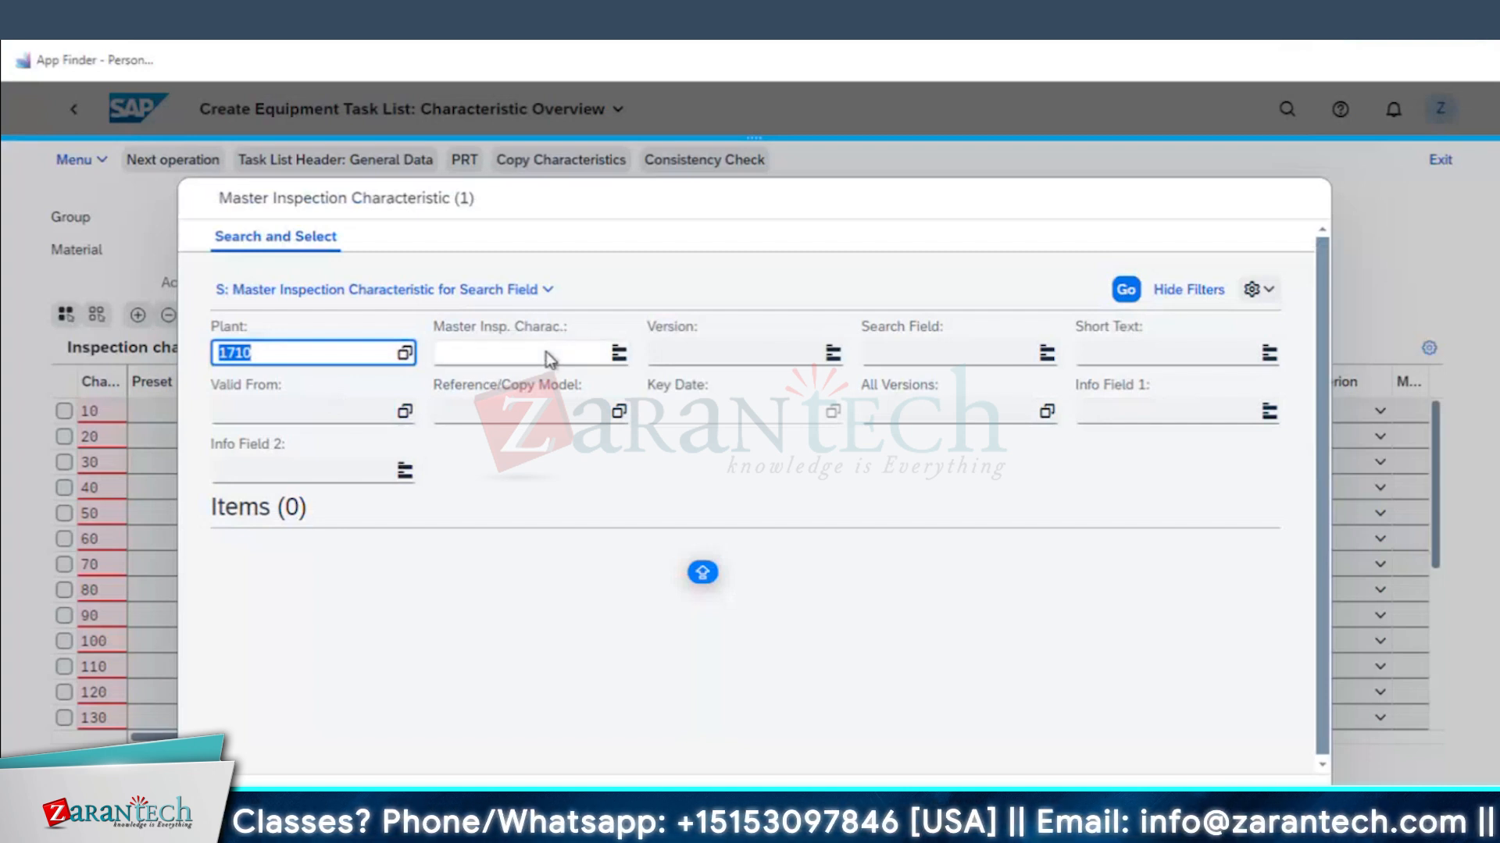
click(881, 357)
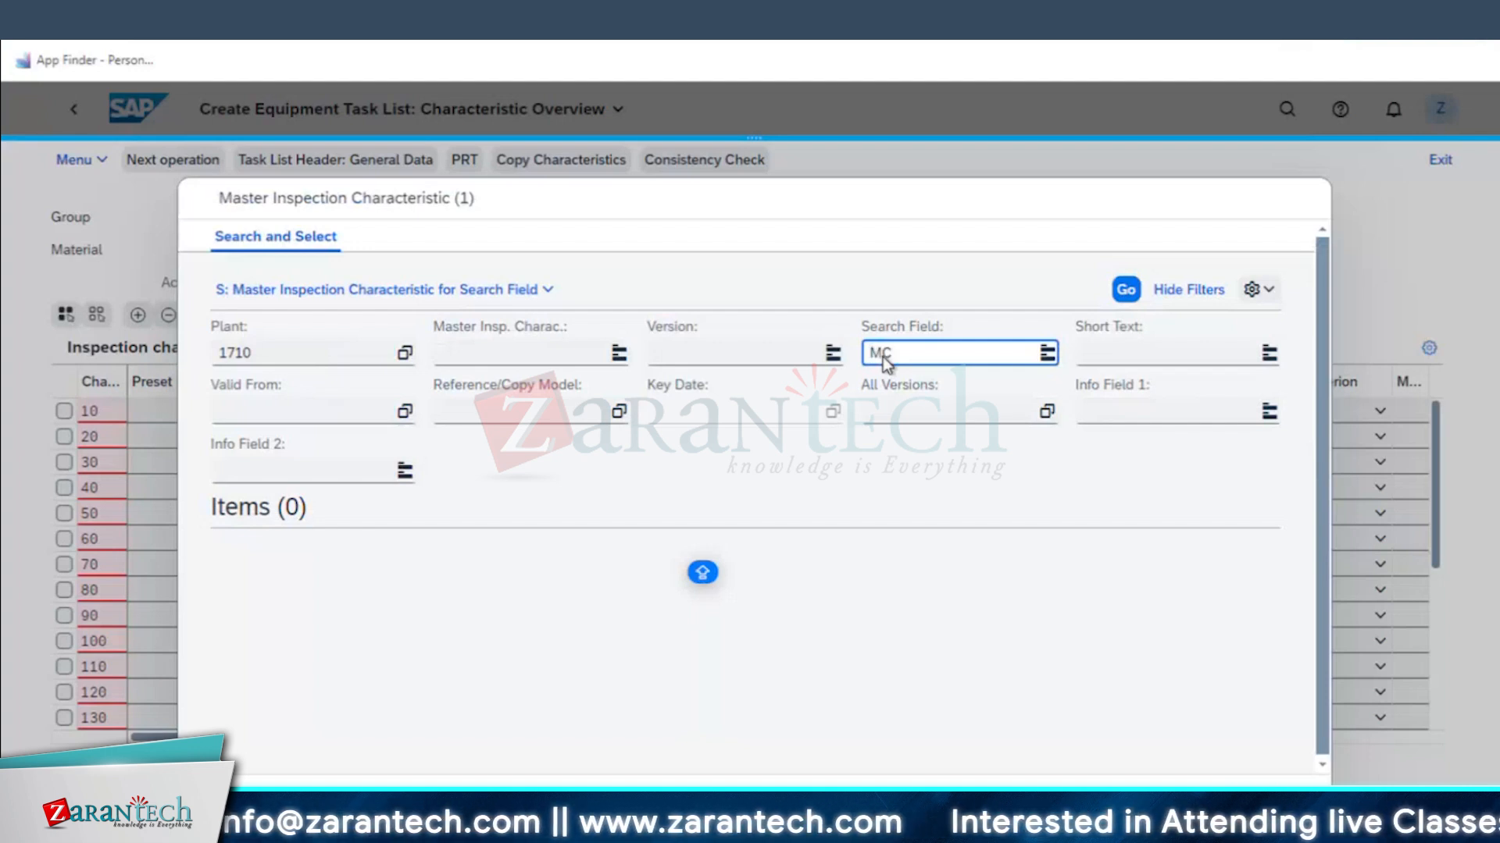
key(Return)
click(225, 575)
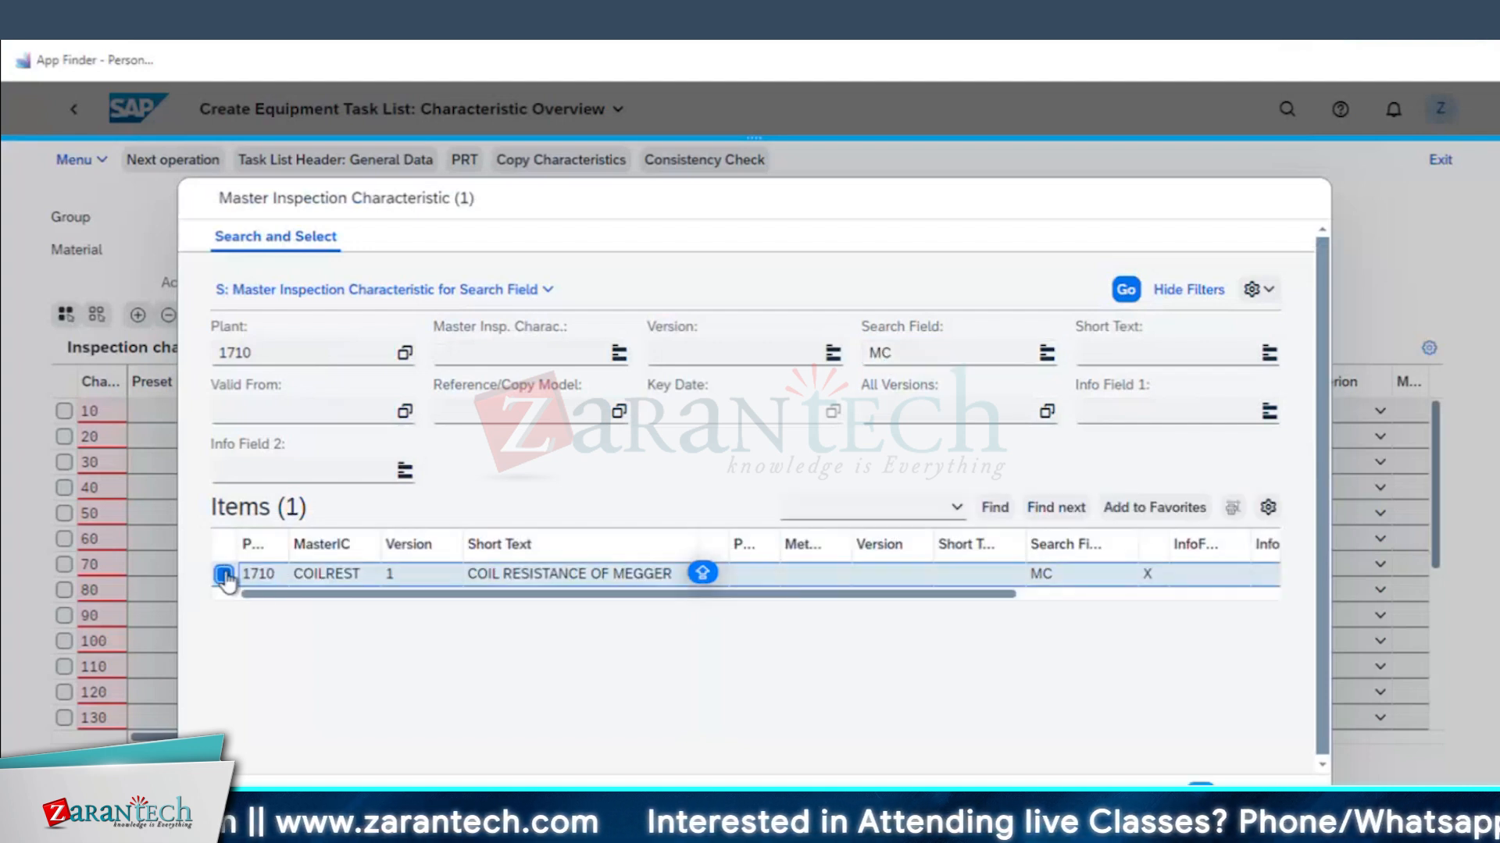
click(1128, 292)
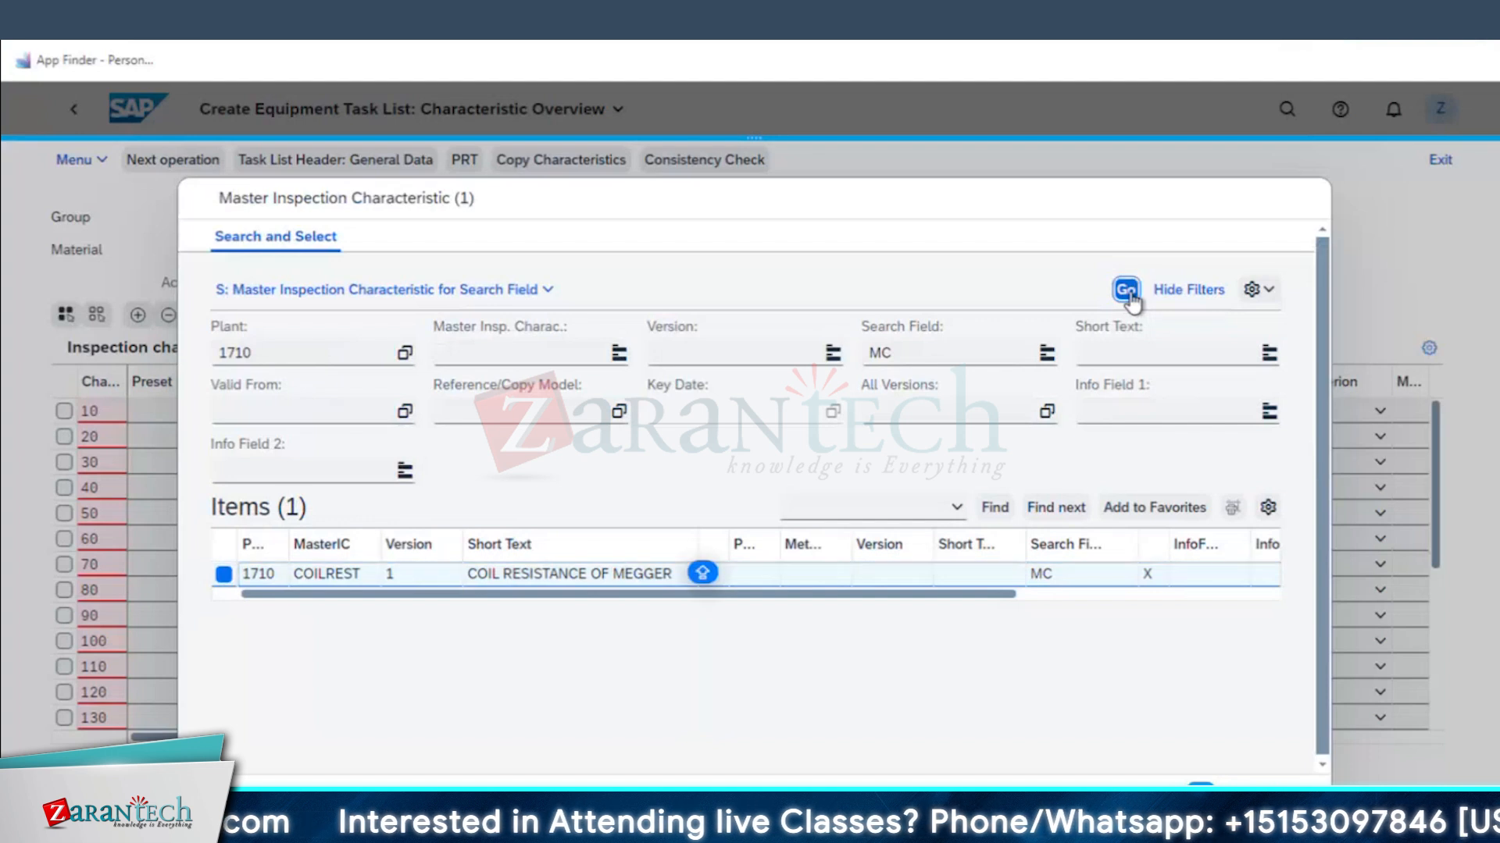
click(1200, 792)
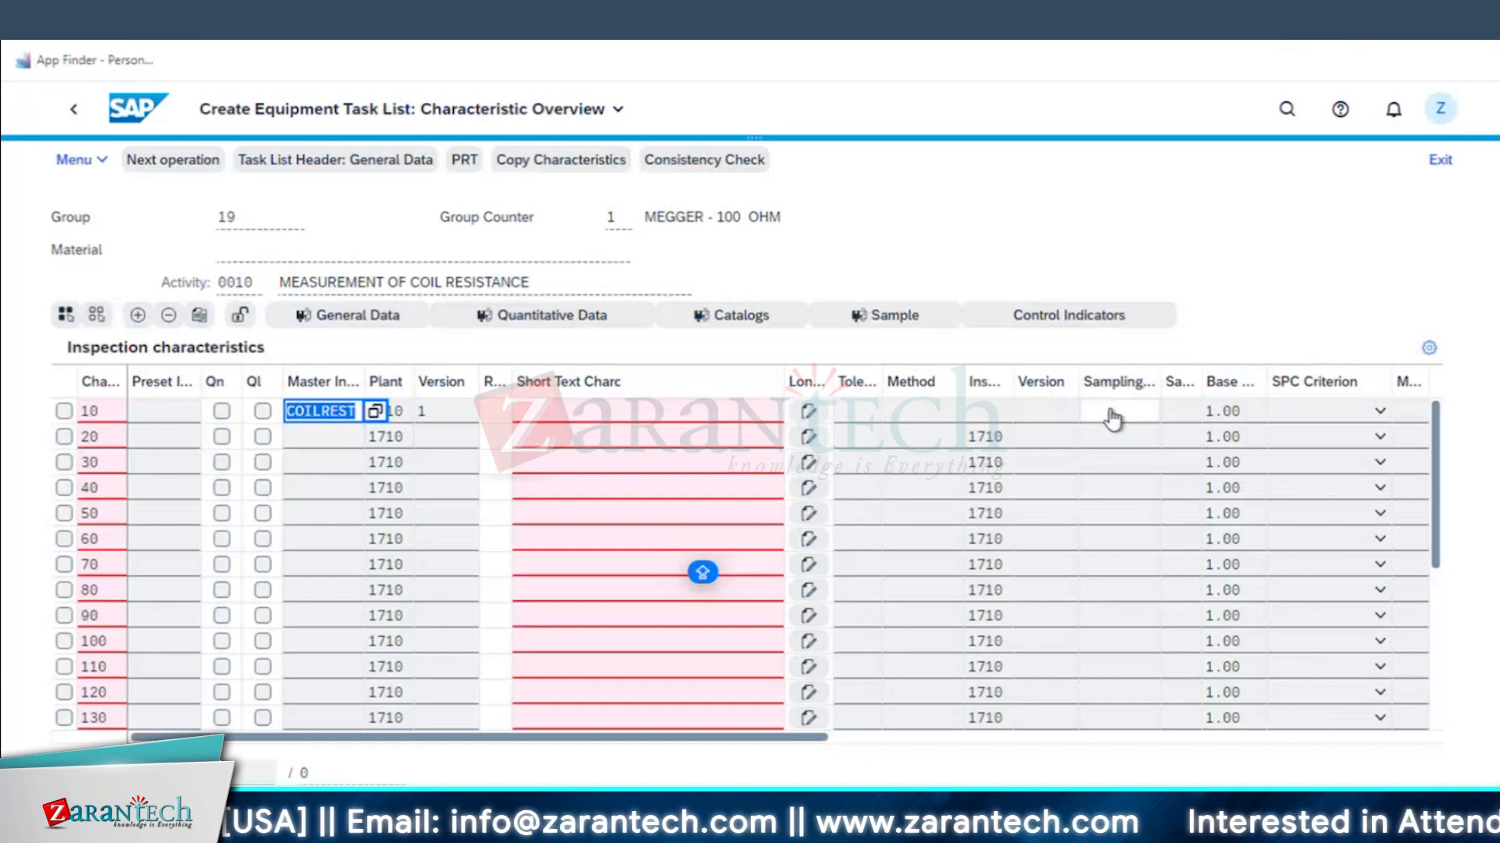
key(Return)
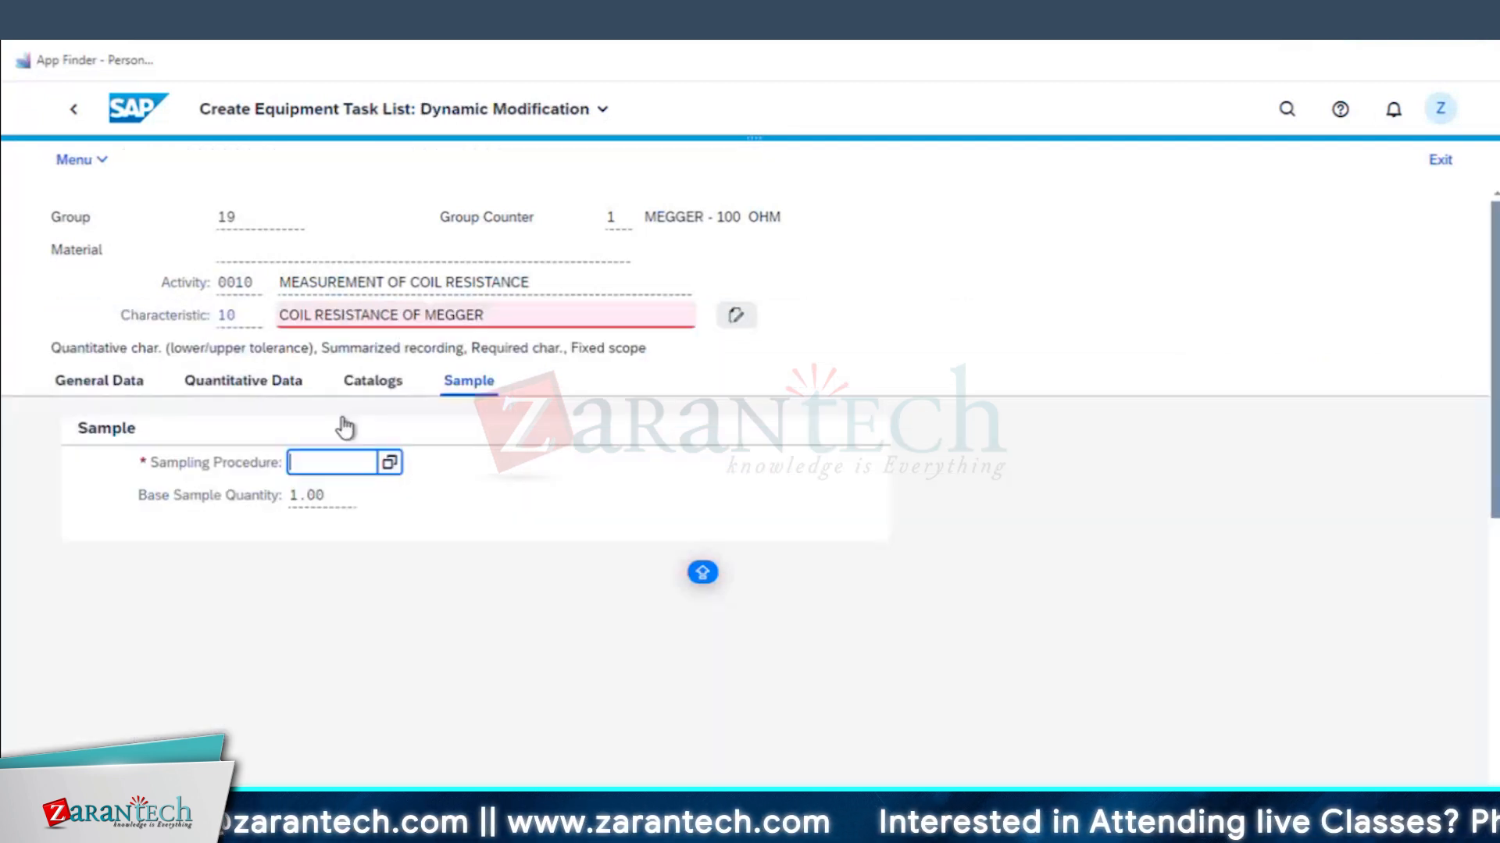
- Assign sampling procedure ZPM_PM_Z to the coil resistance characteristic of operation 0010 and save the task list
click(389, 463)
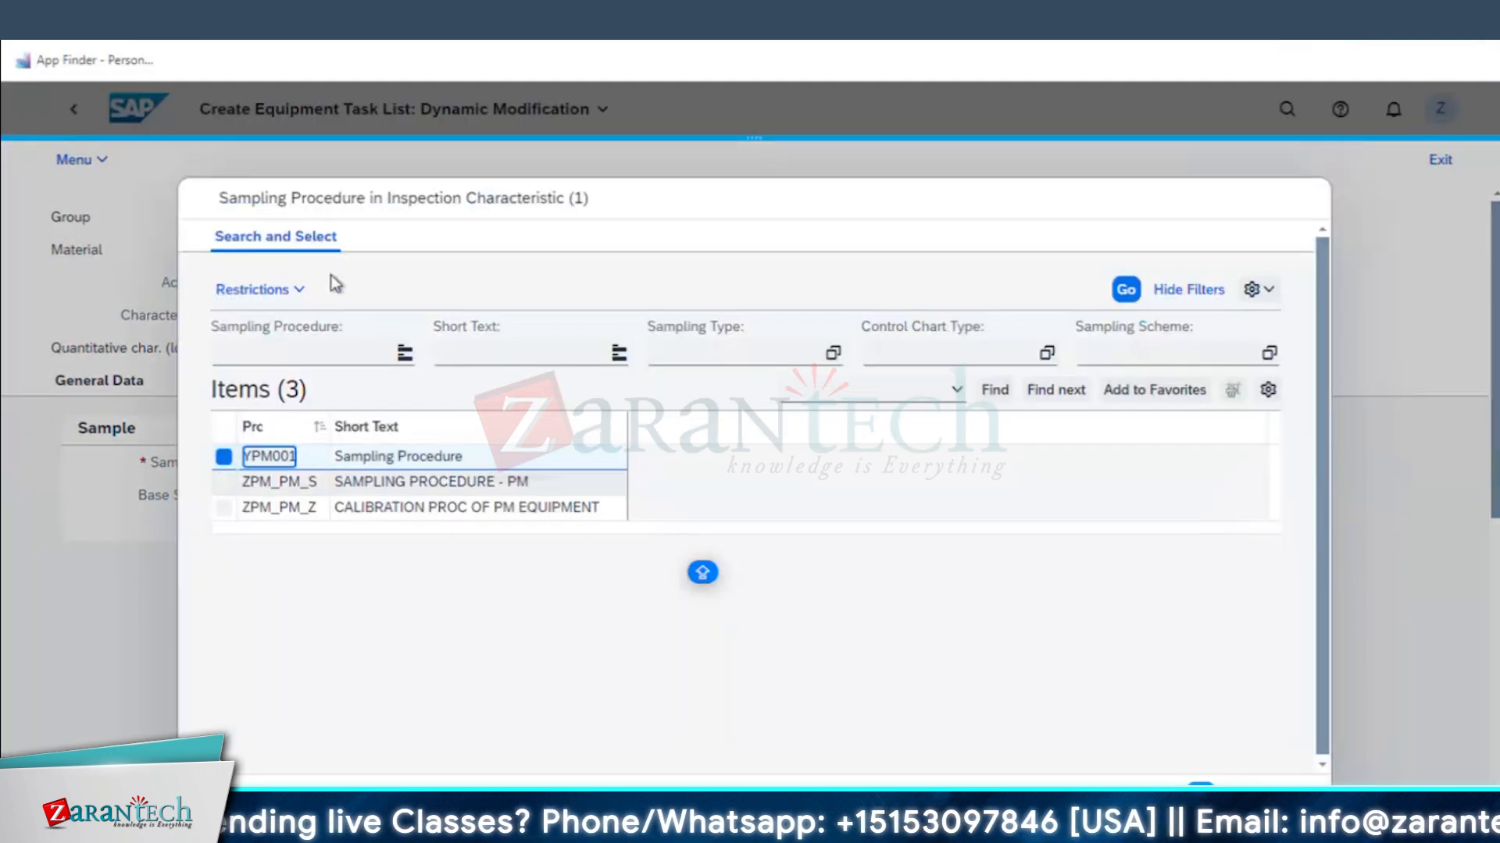
drag(570, 199, 718, 197)
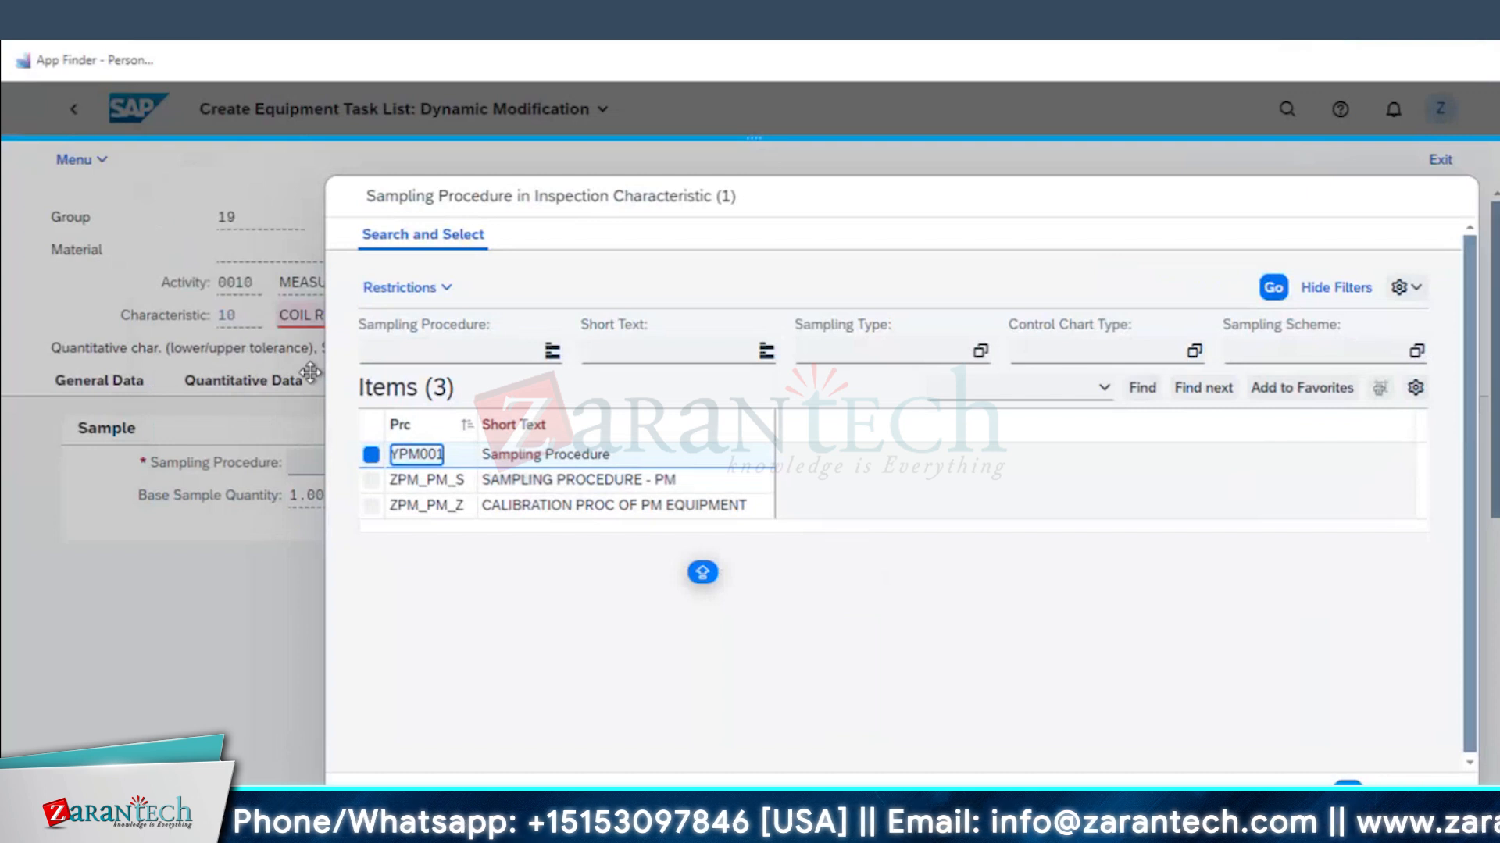
drag(477, 423, 521, 422)
click(435, 506)
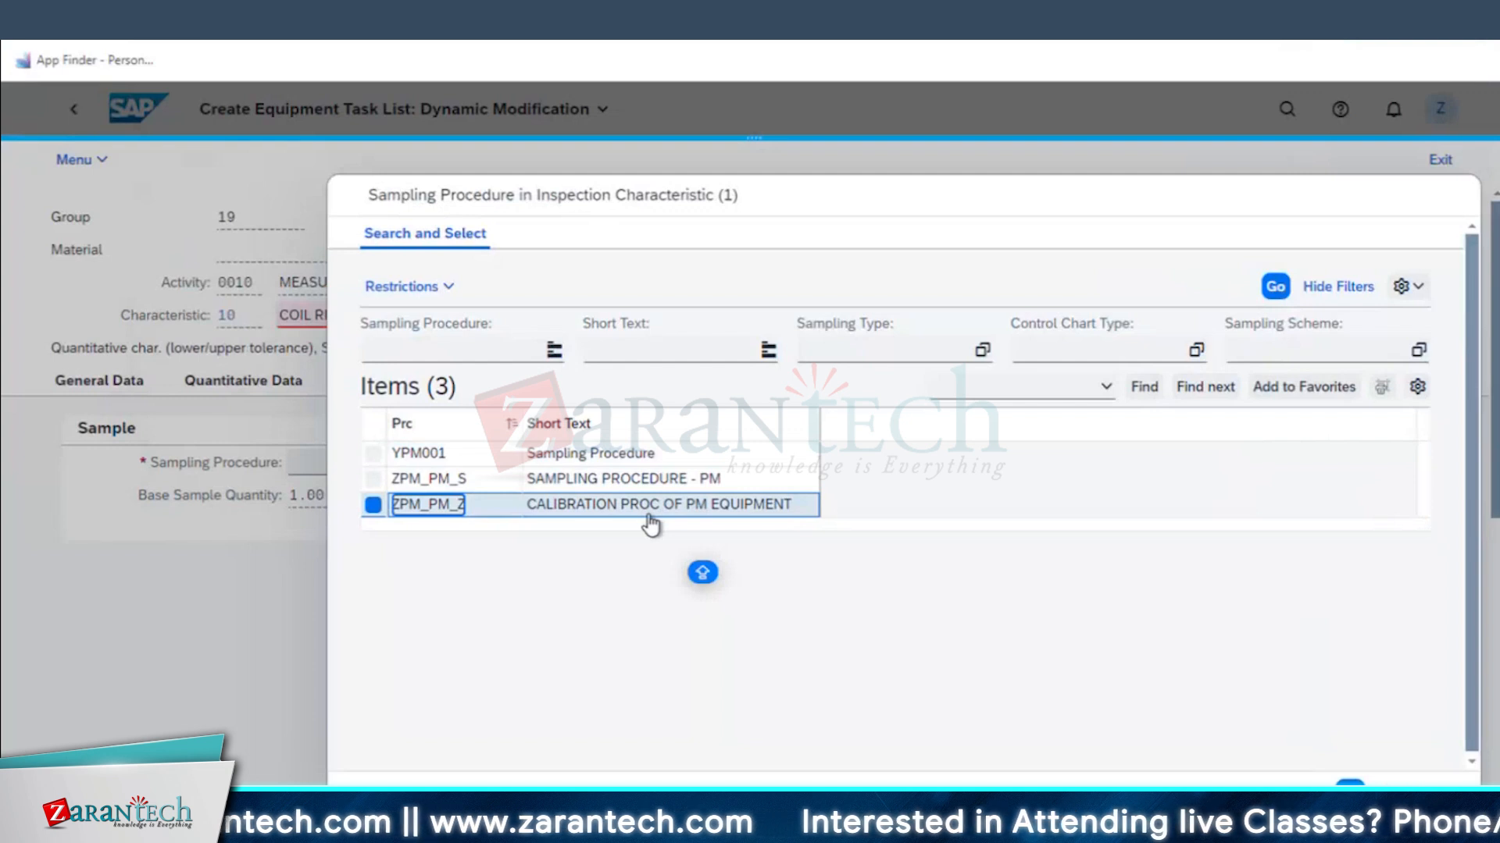
double_click(442, 509)
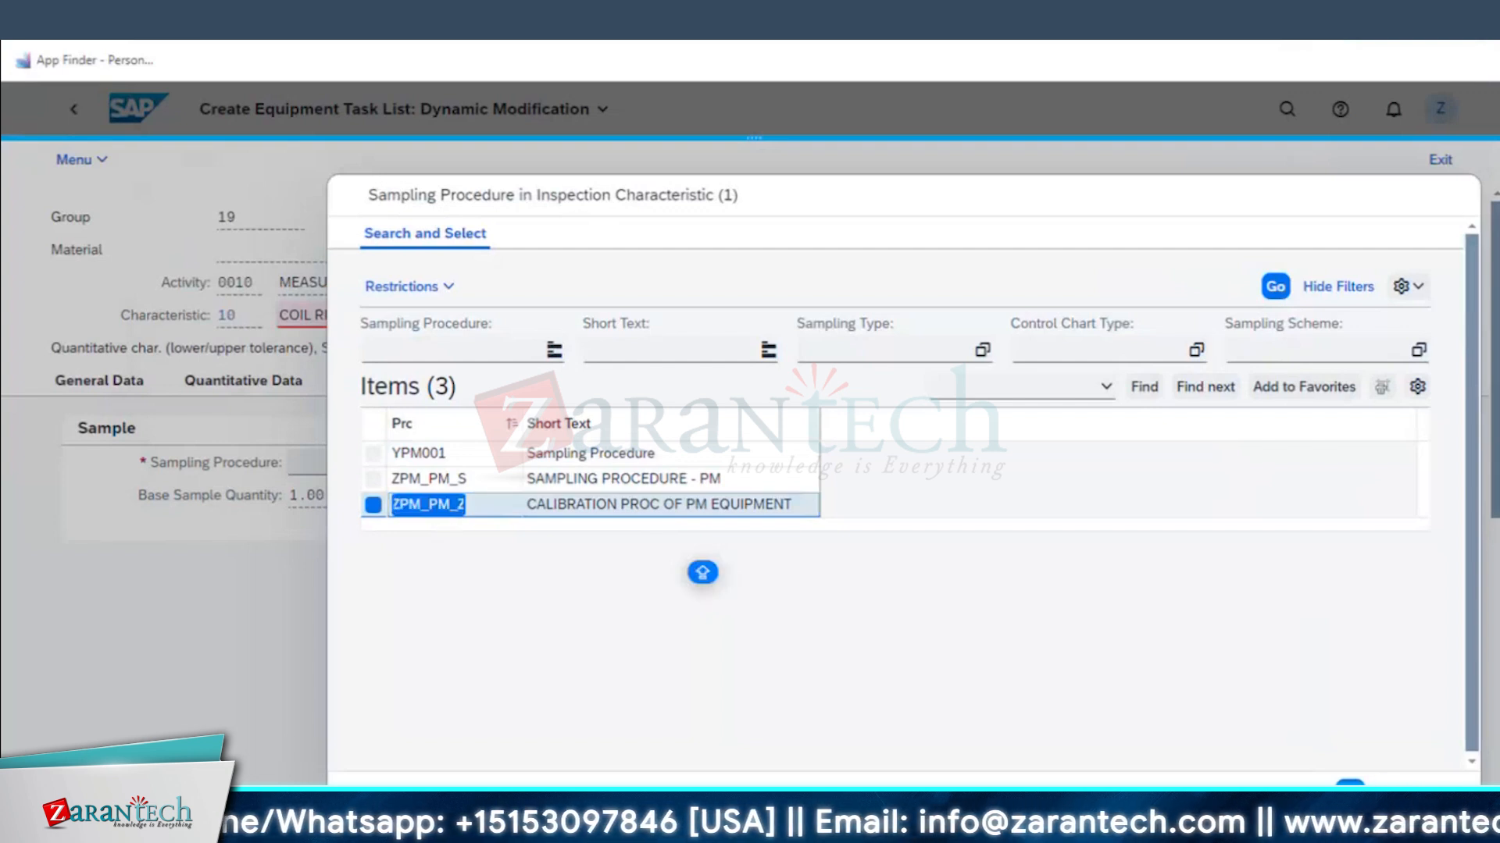
click(1350, 793)
click(475, 493)
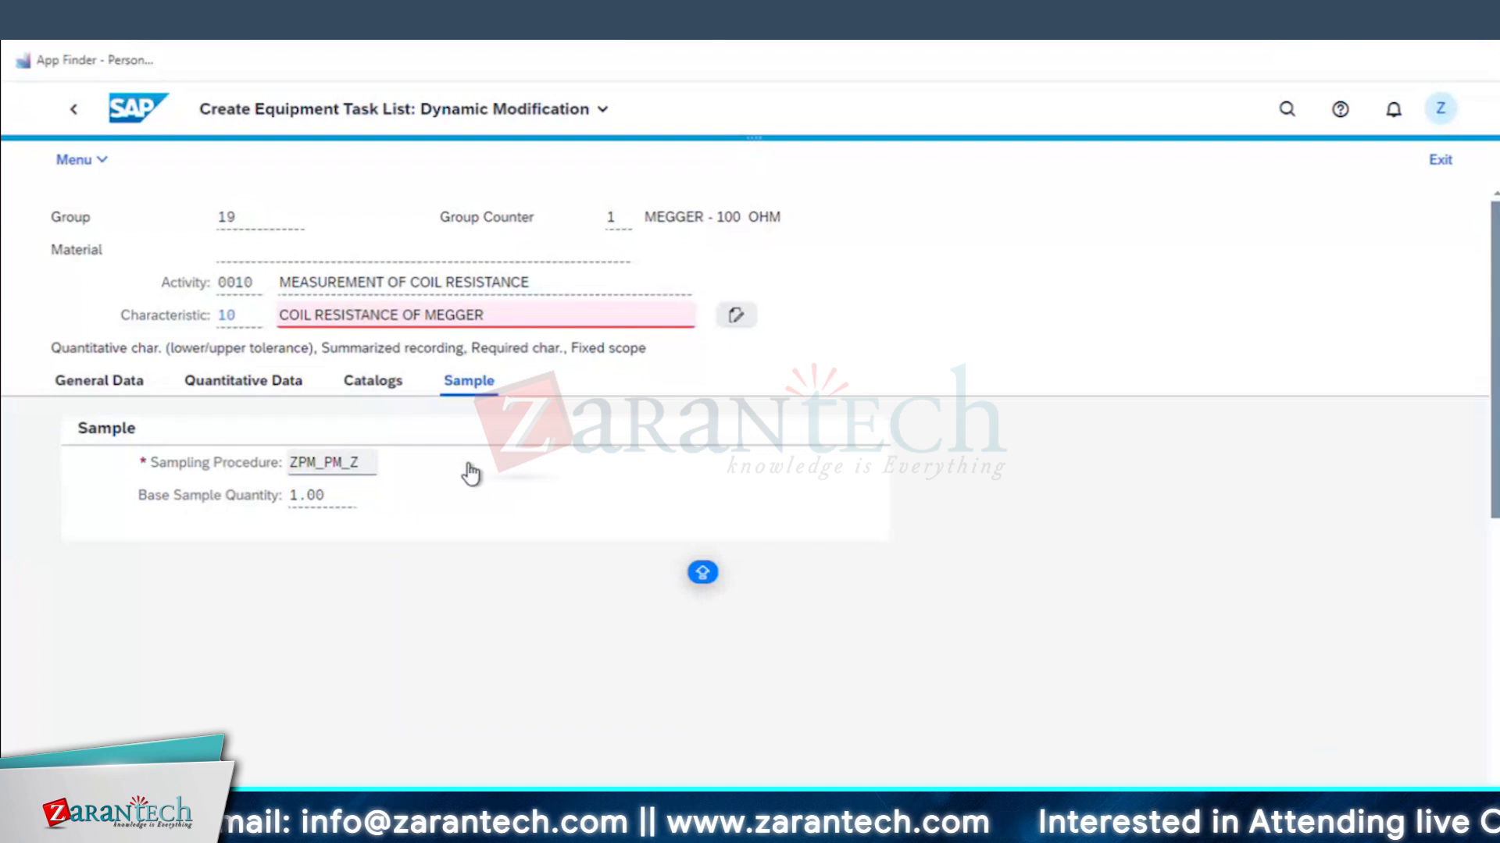
key(Return)
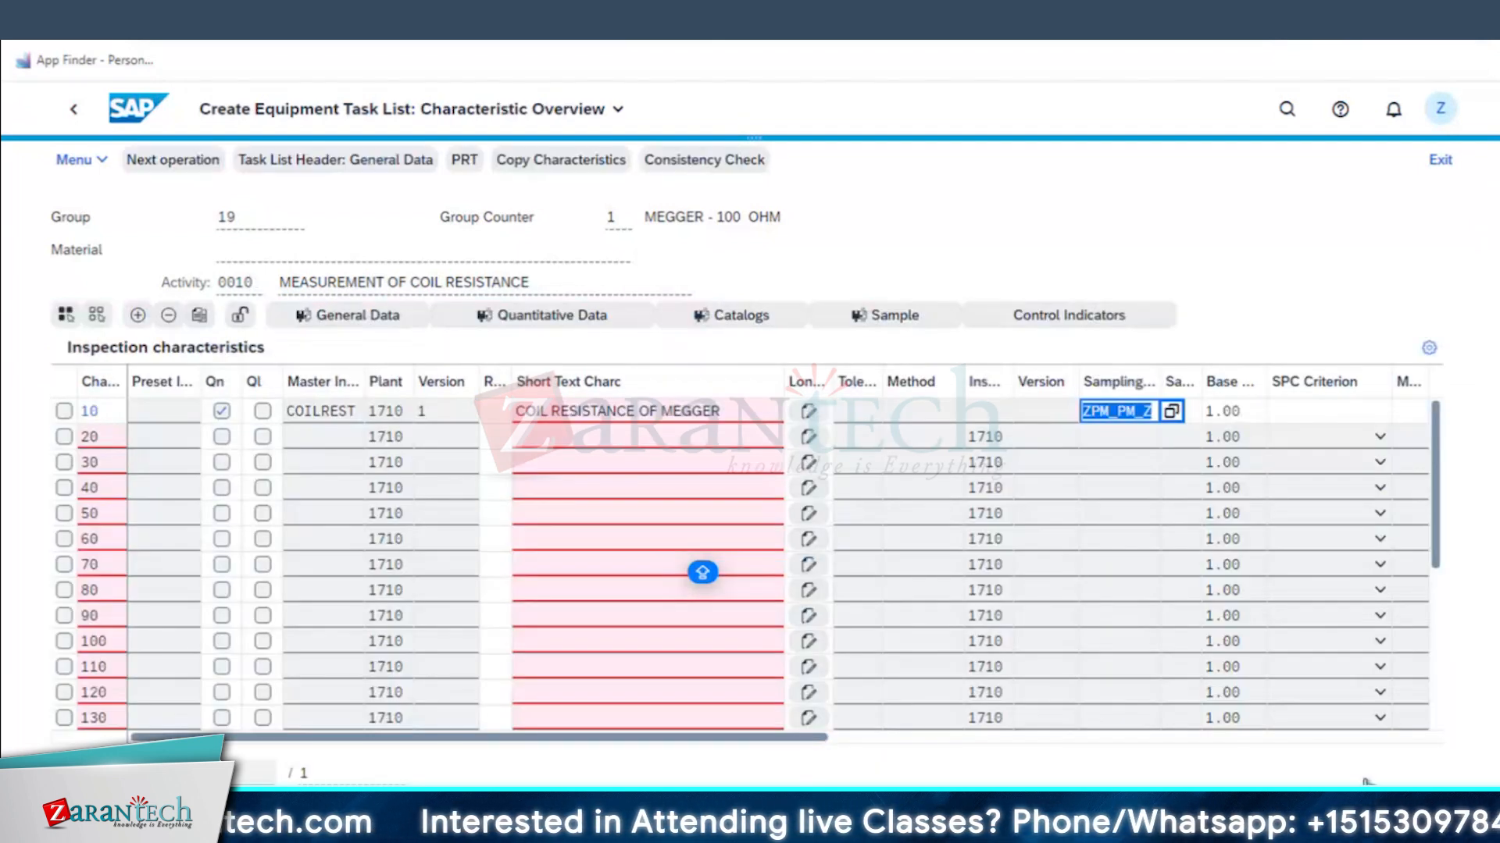
key(ctrl+s)
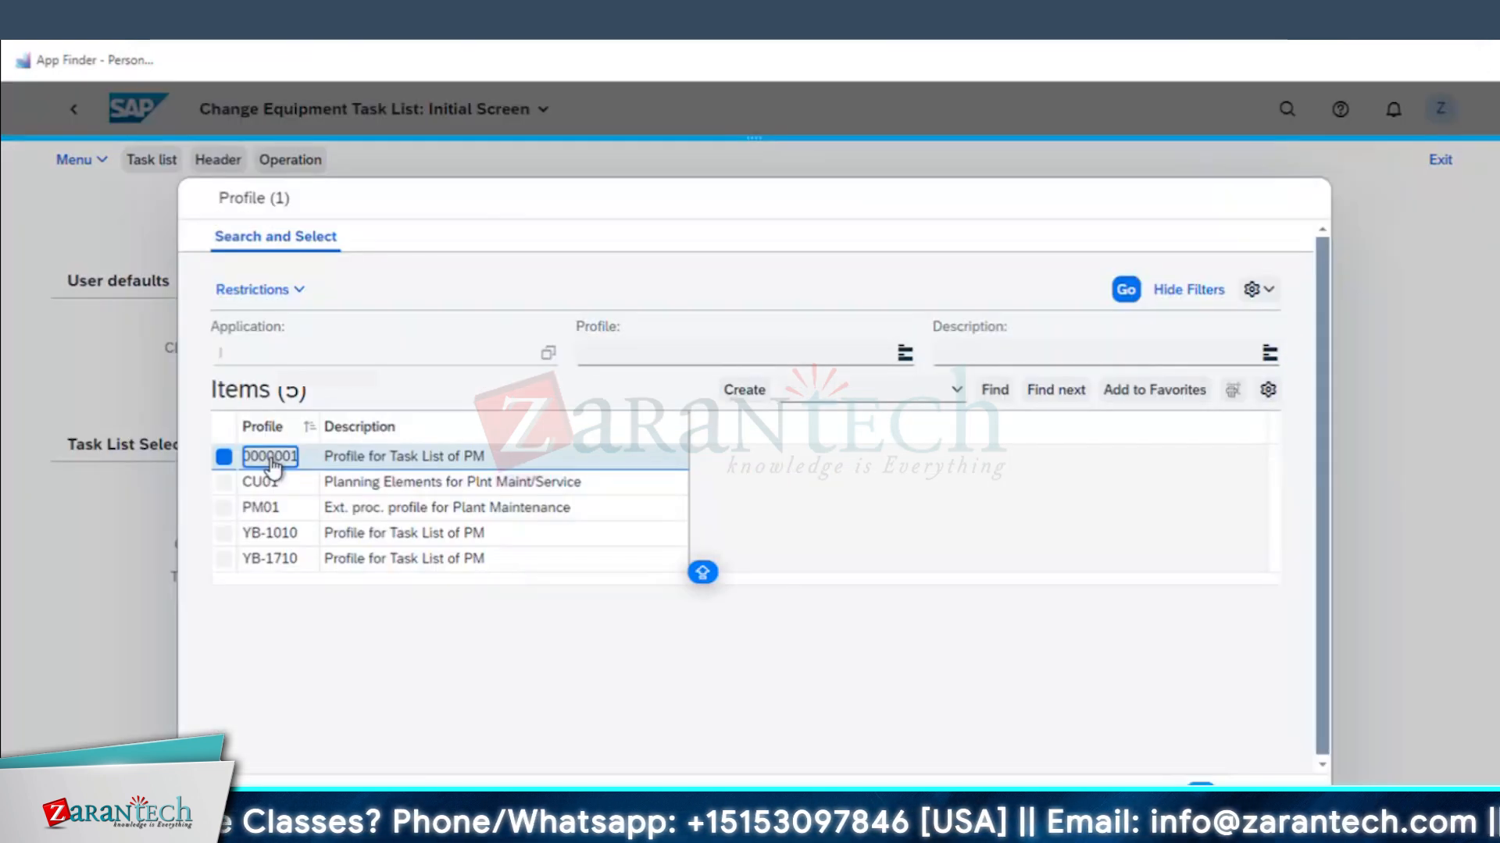
- Open the MEGGER equipment task list for change with profile 0000001 and open the inspection characteristics of operation 0020
key(Return)
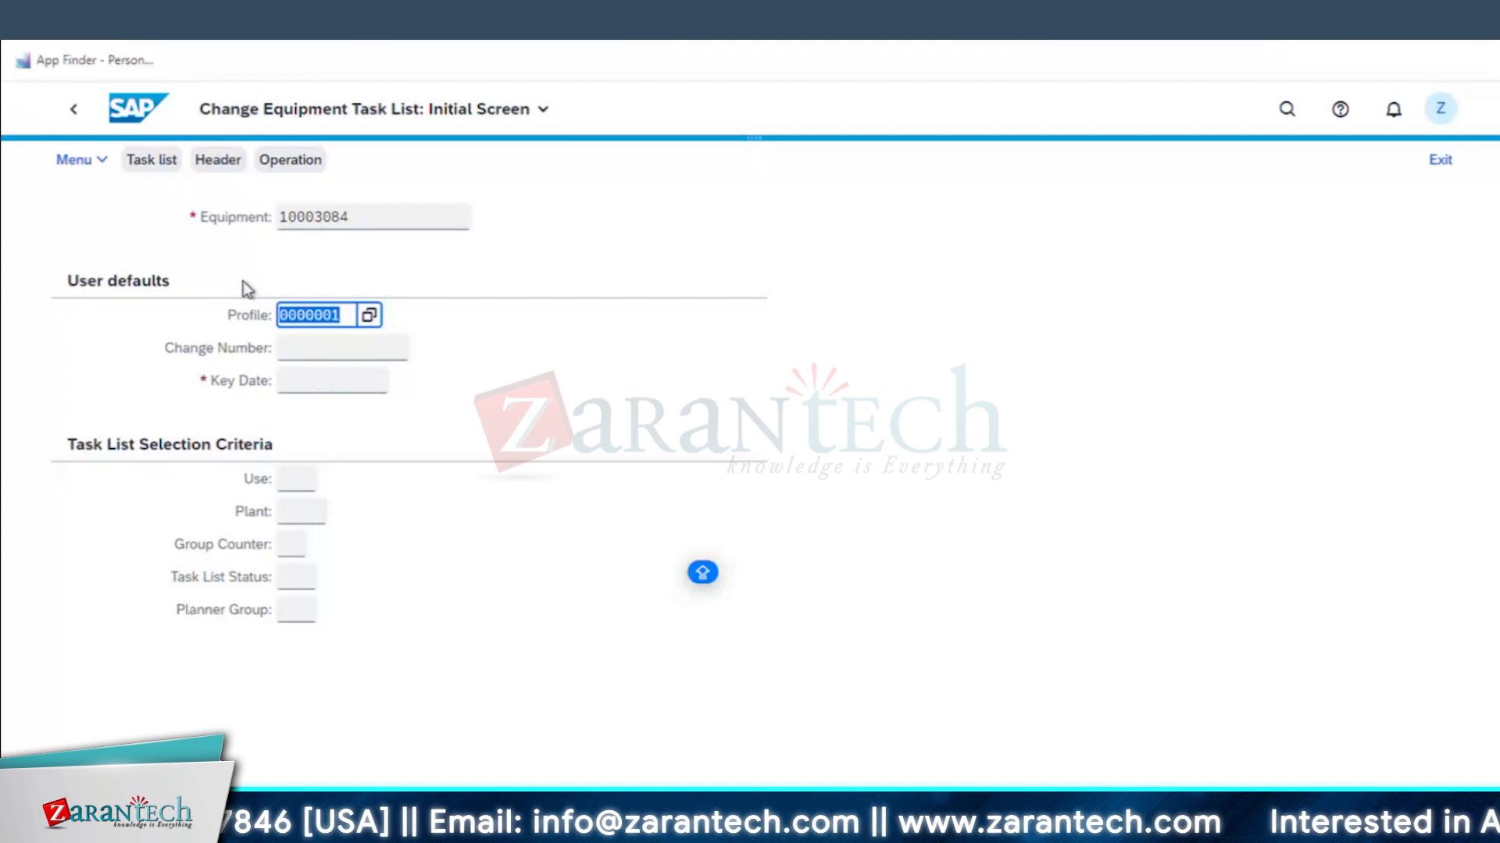
key(Return)
click(74, 436)
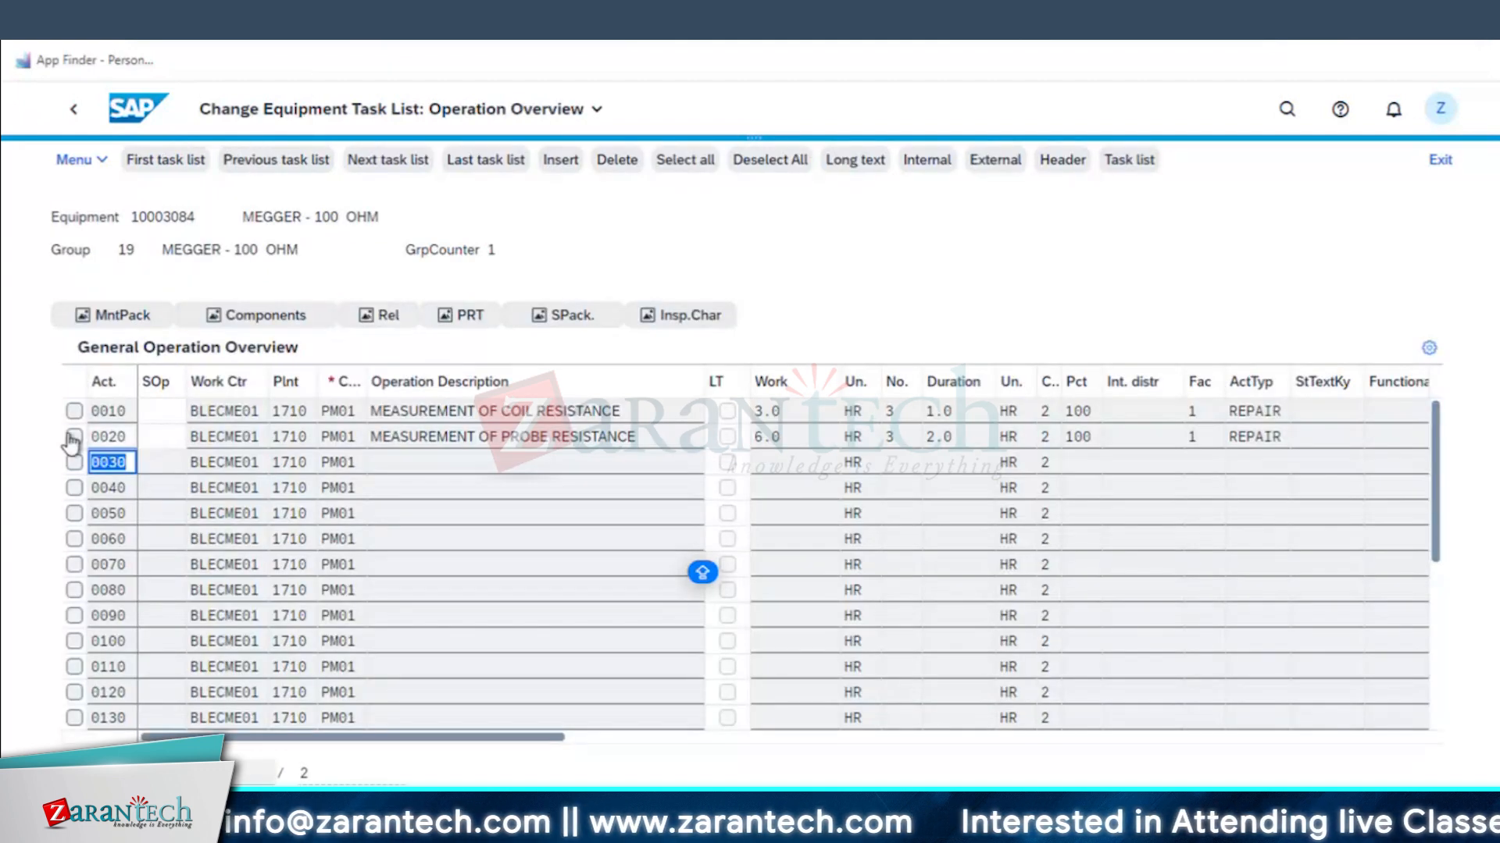
click(686, 326)
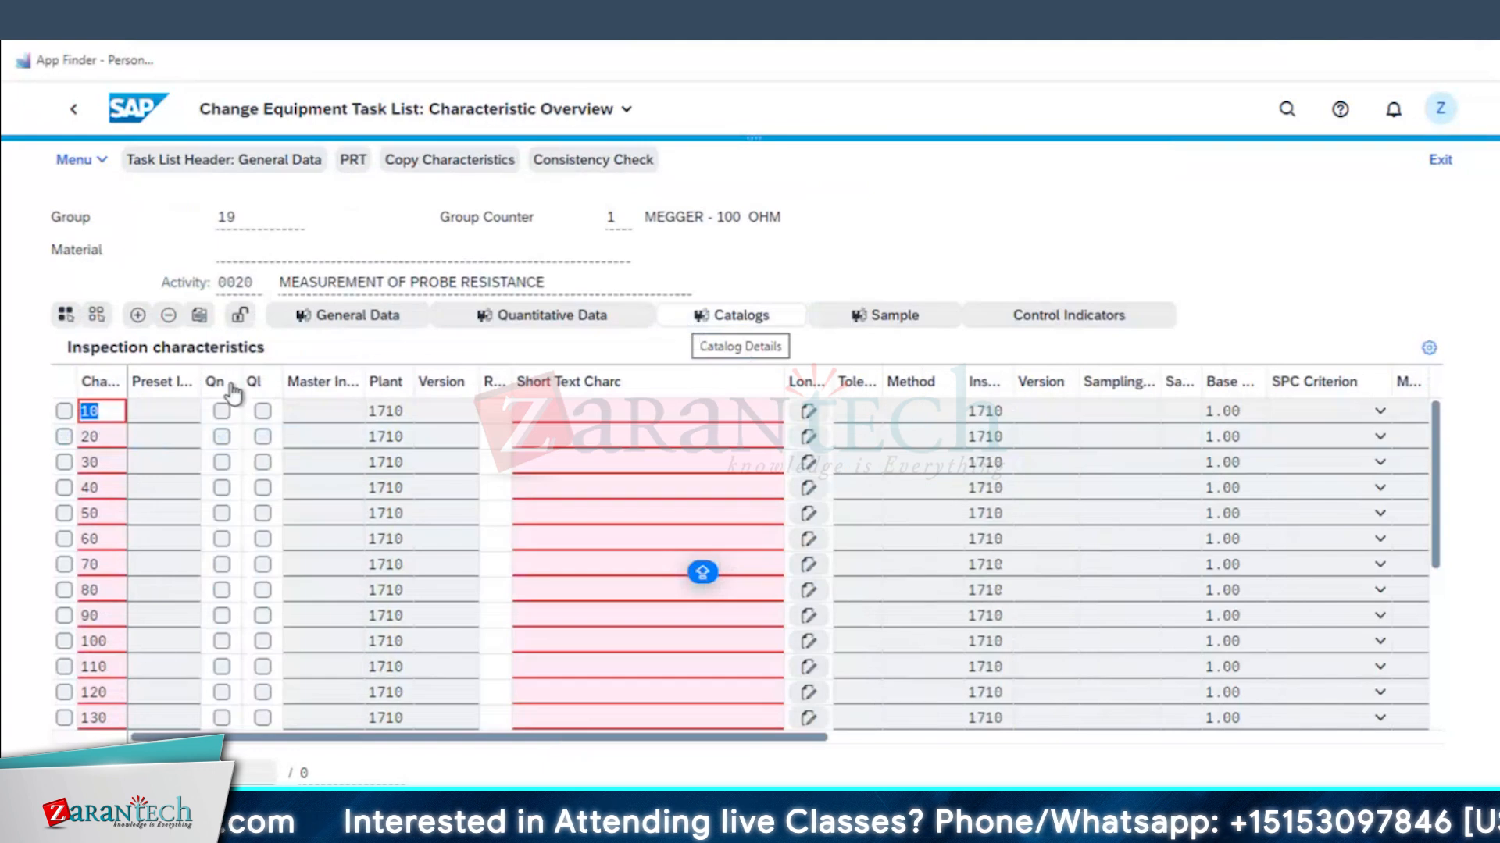
- Find the plant 1710 master inspection characteristic with search field MP and assign PROBERES as characteristic 10 of operation 0020
click(355, 413)
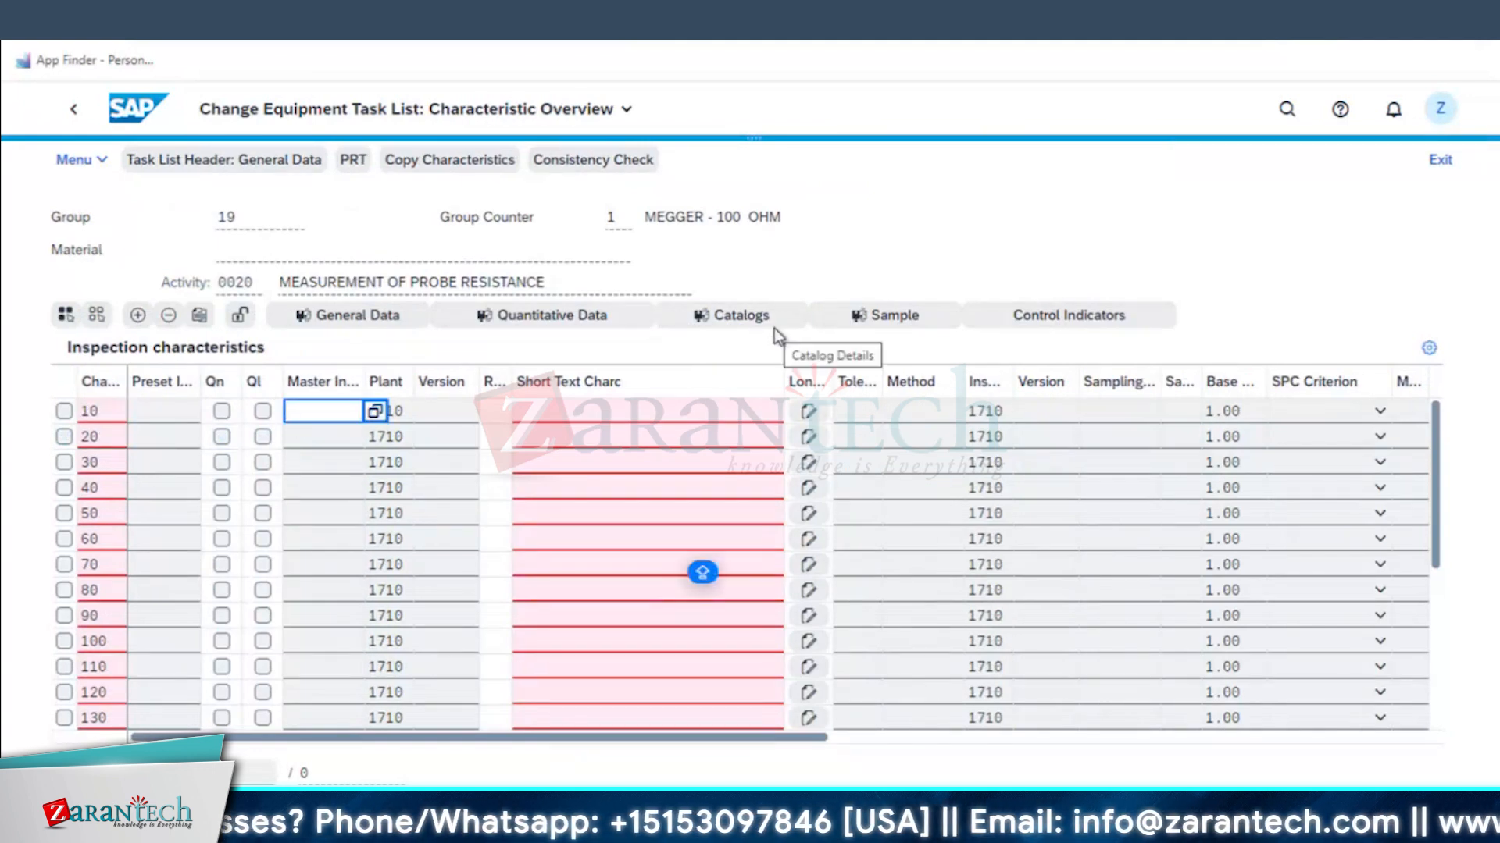
key(F4)
click(1127, 355)
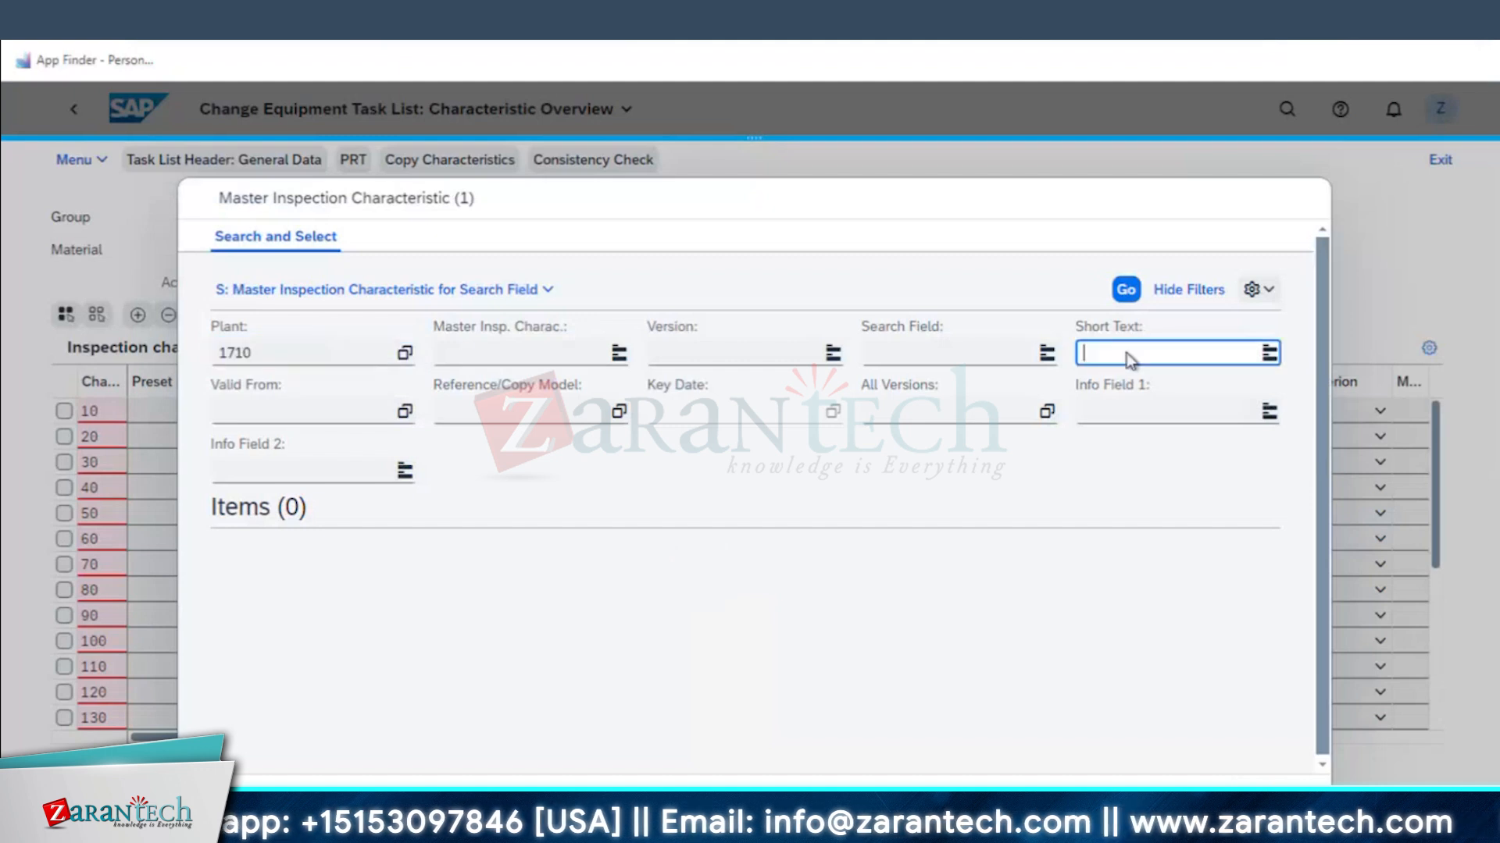
text(MP)
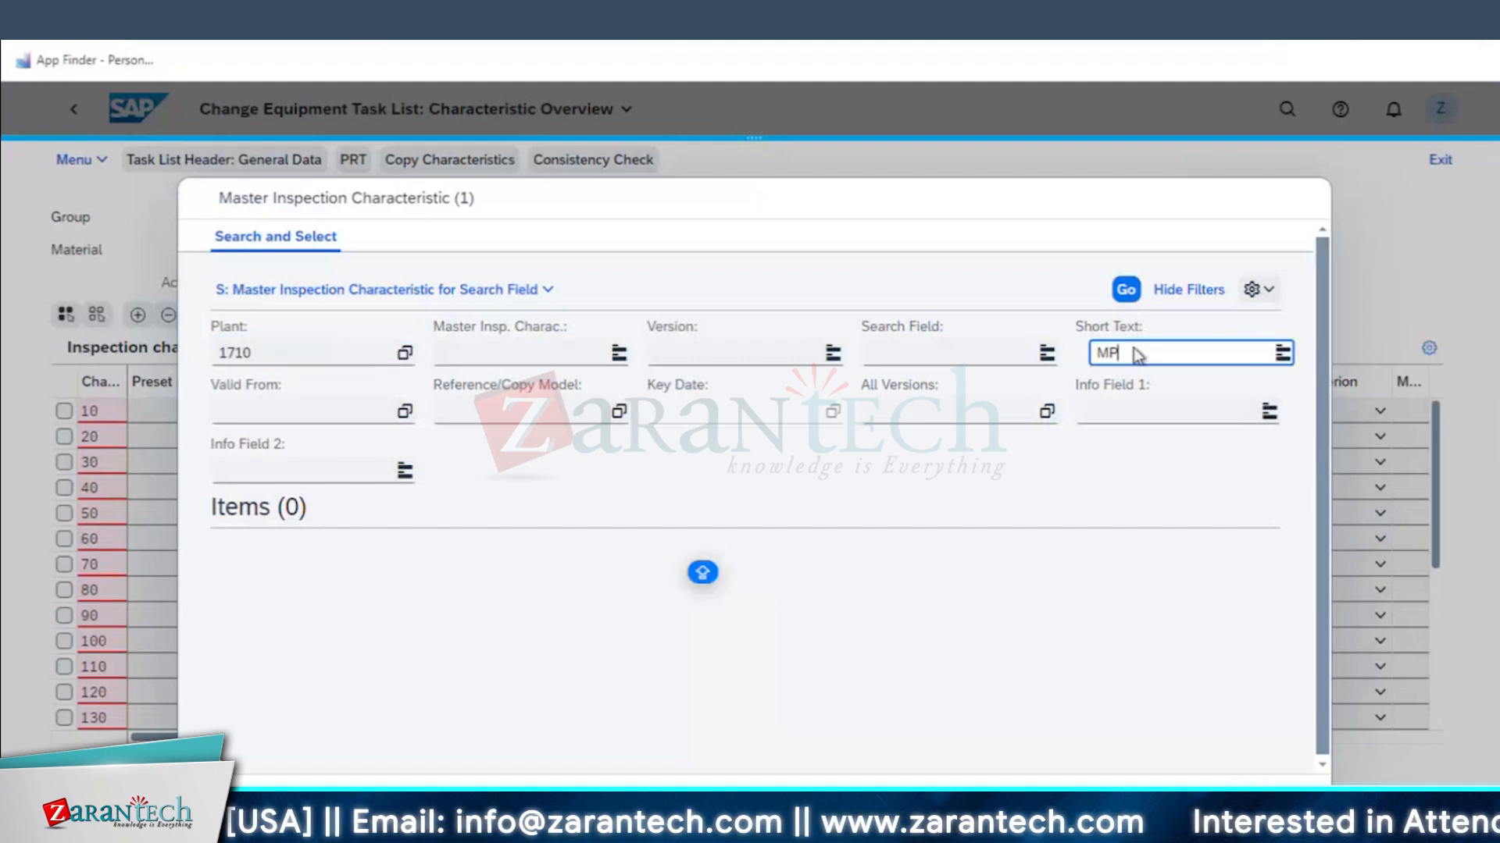
key(Return)
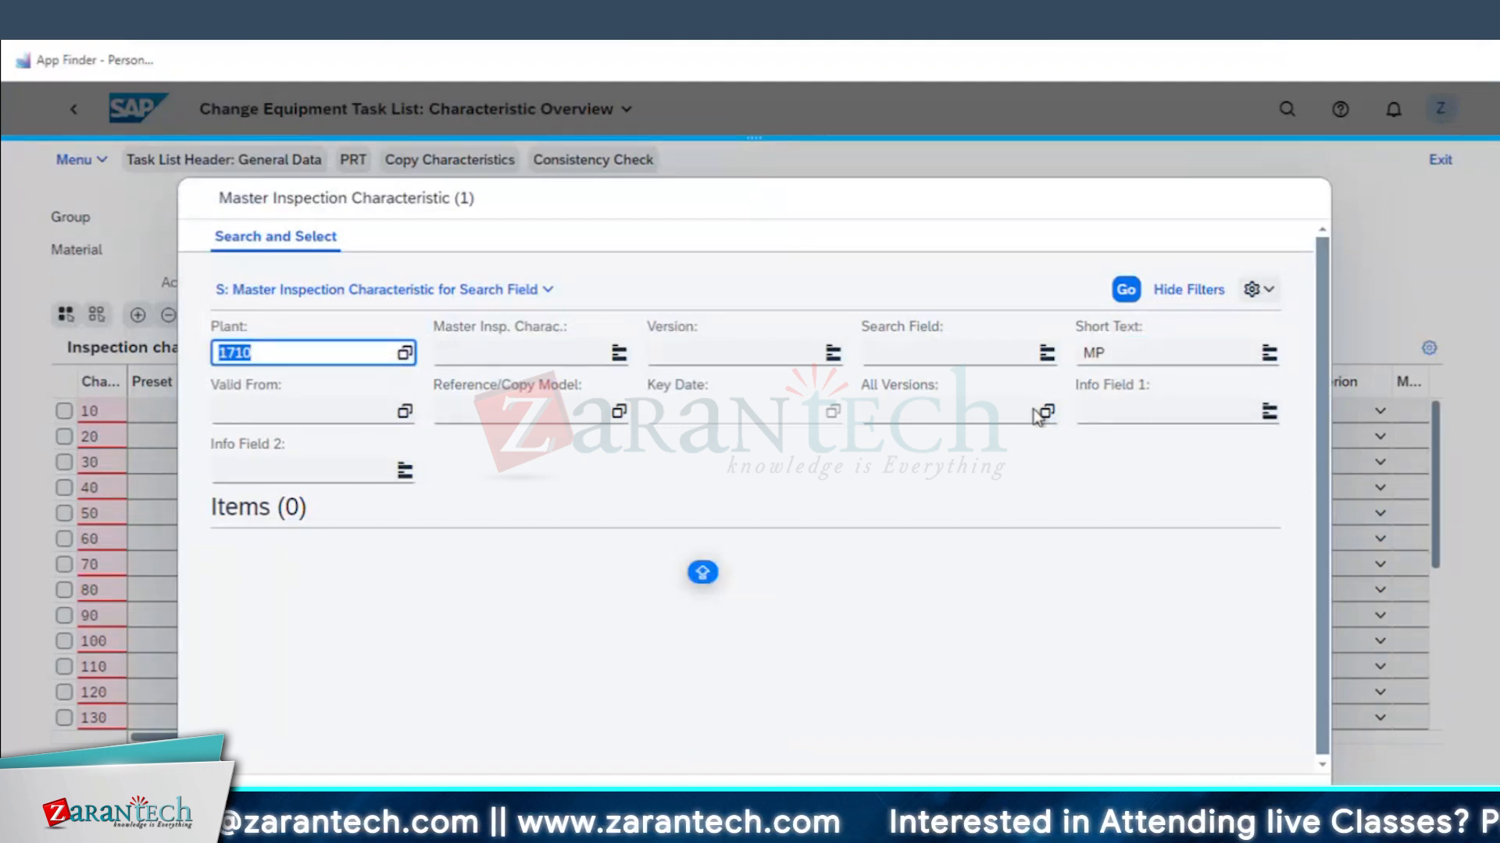
click(921, 353)
text(MP)
key(Tab)
key(BackSpace)
click(1126, 290)
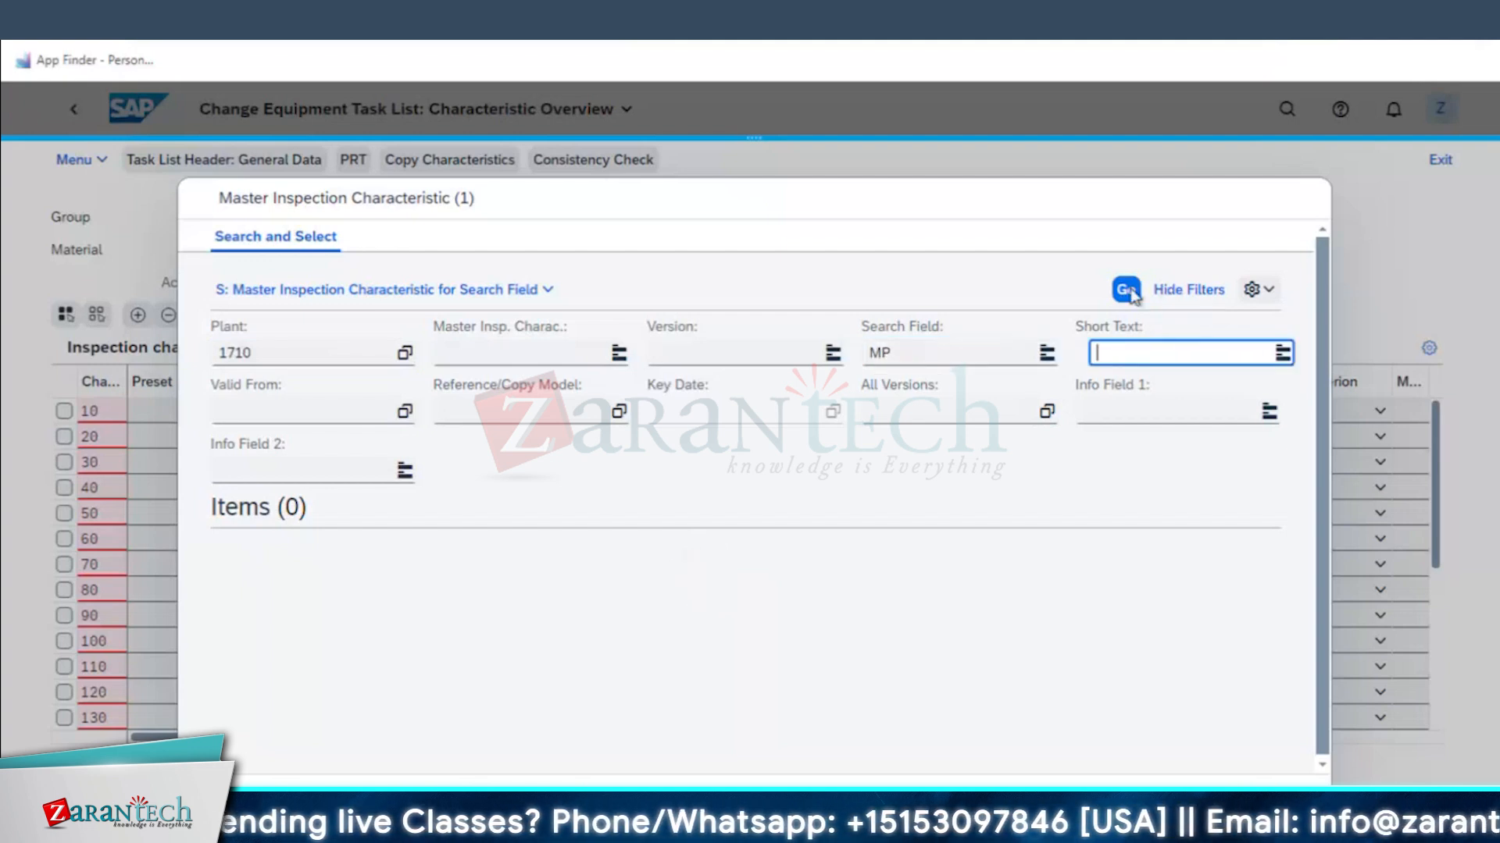
click(223, 574)
click(703, 574)
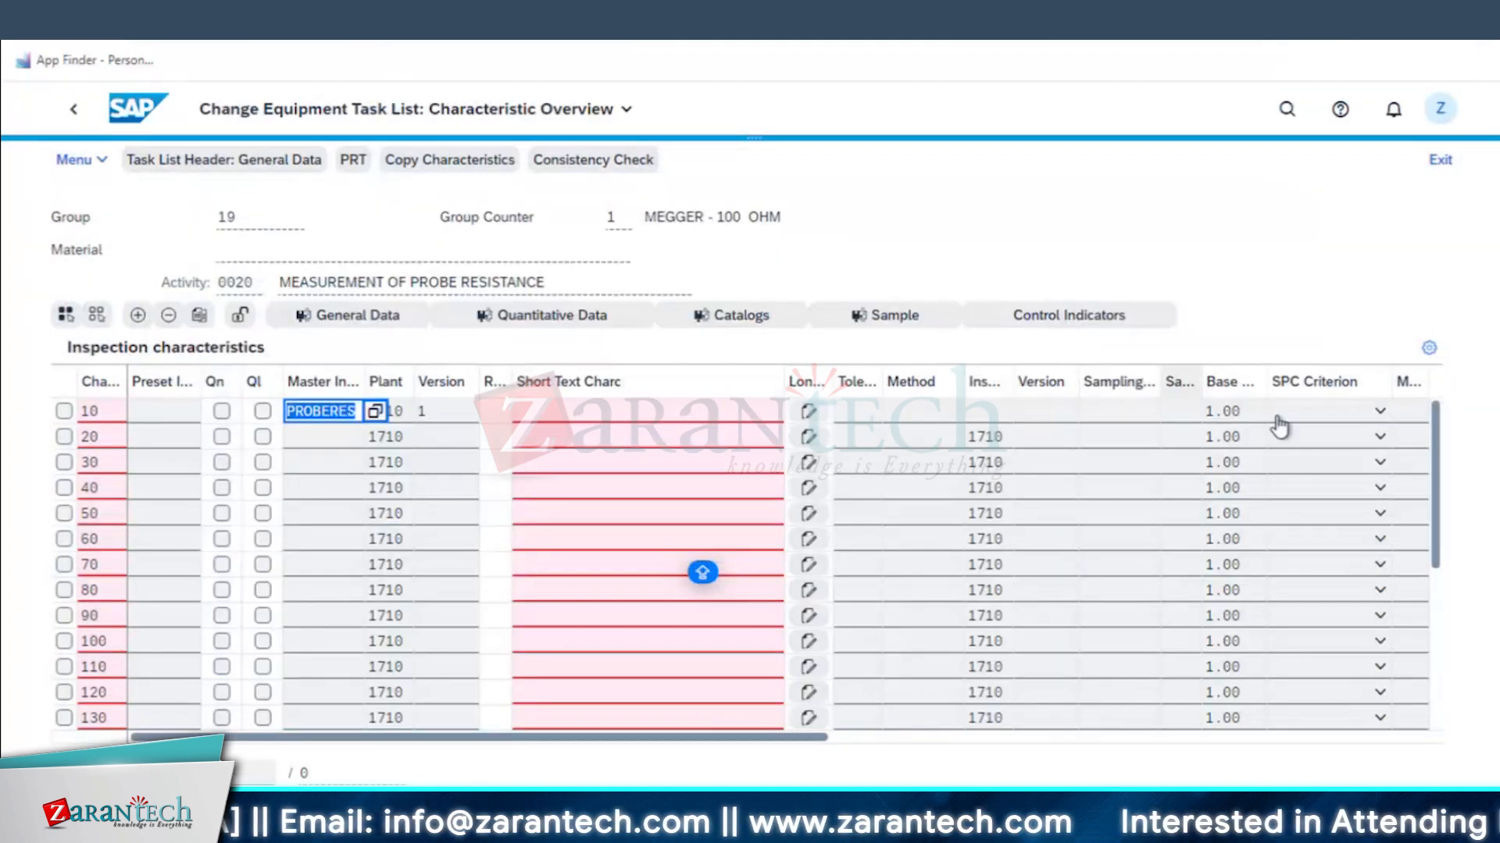
- Assign sampling procedure ZPM_PM_Z to the probe resistance characteristic and return to the characteristic overview
double_click(1125, 413)
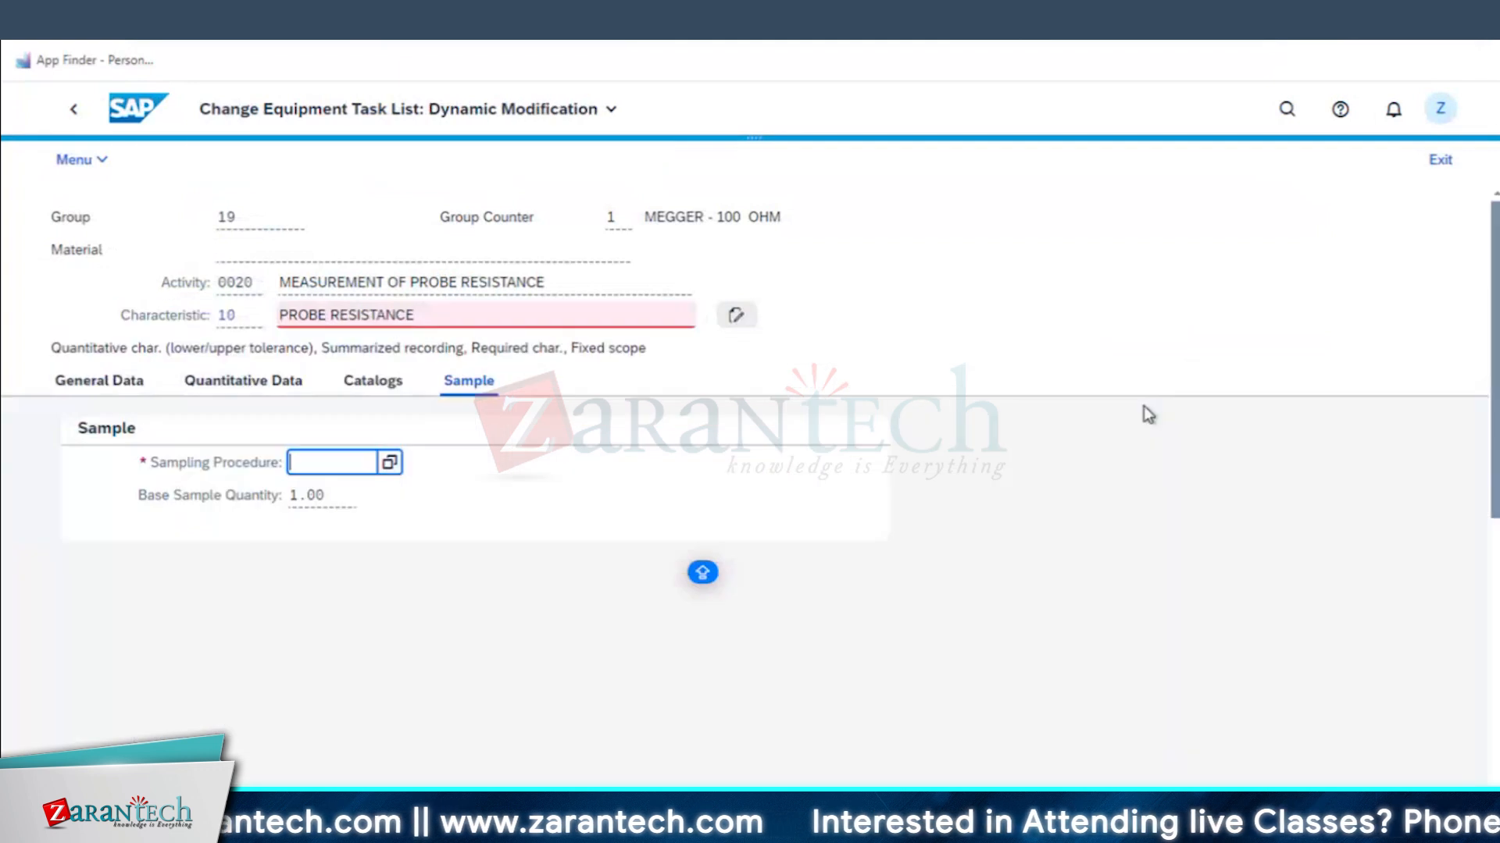
key(Caps_Lock)
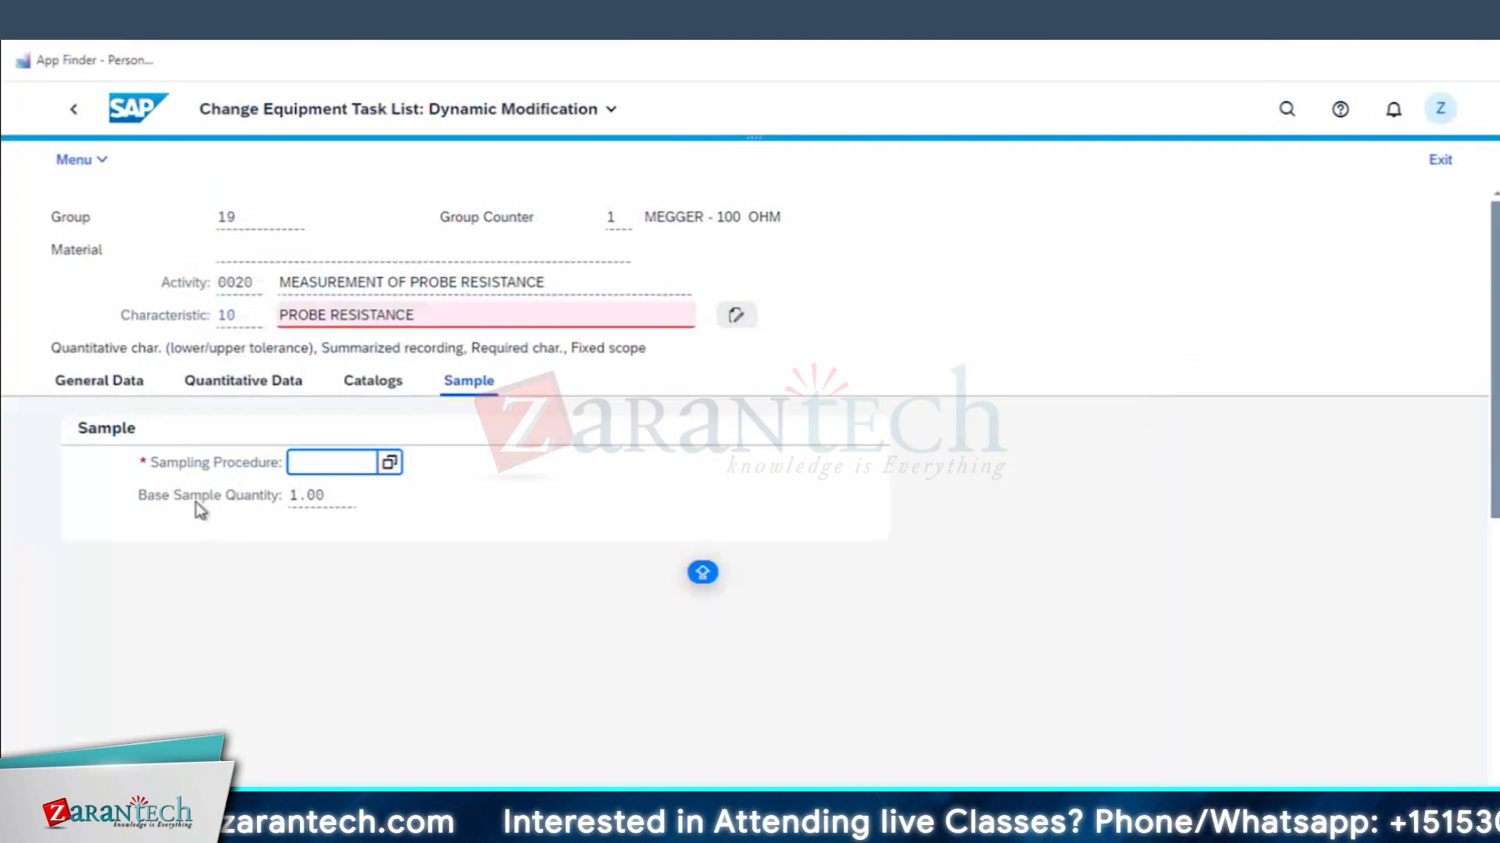
key(F4)
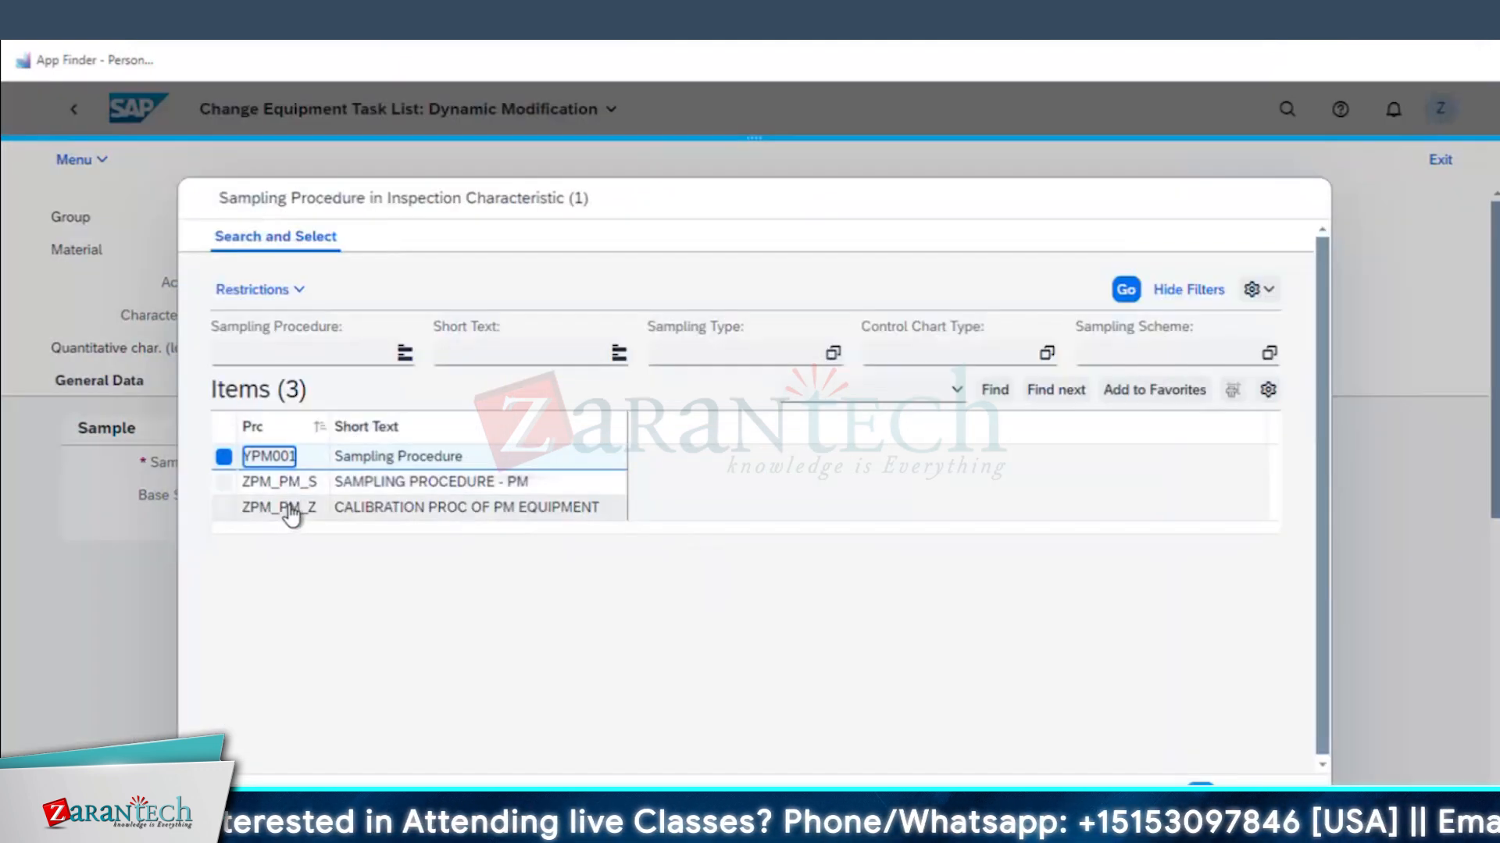
click(290, 509)
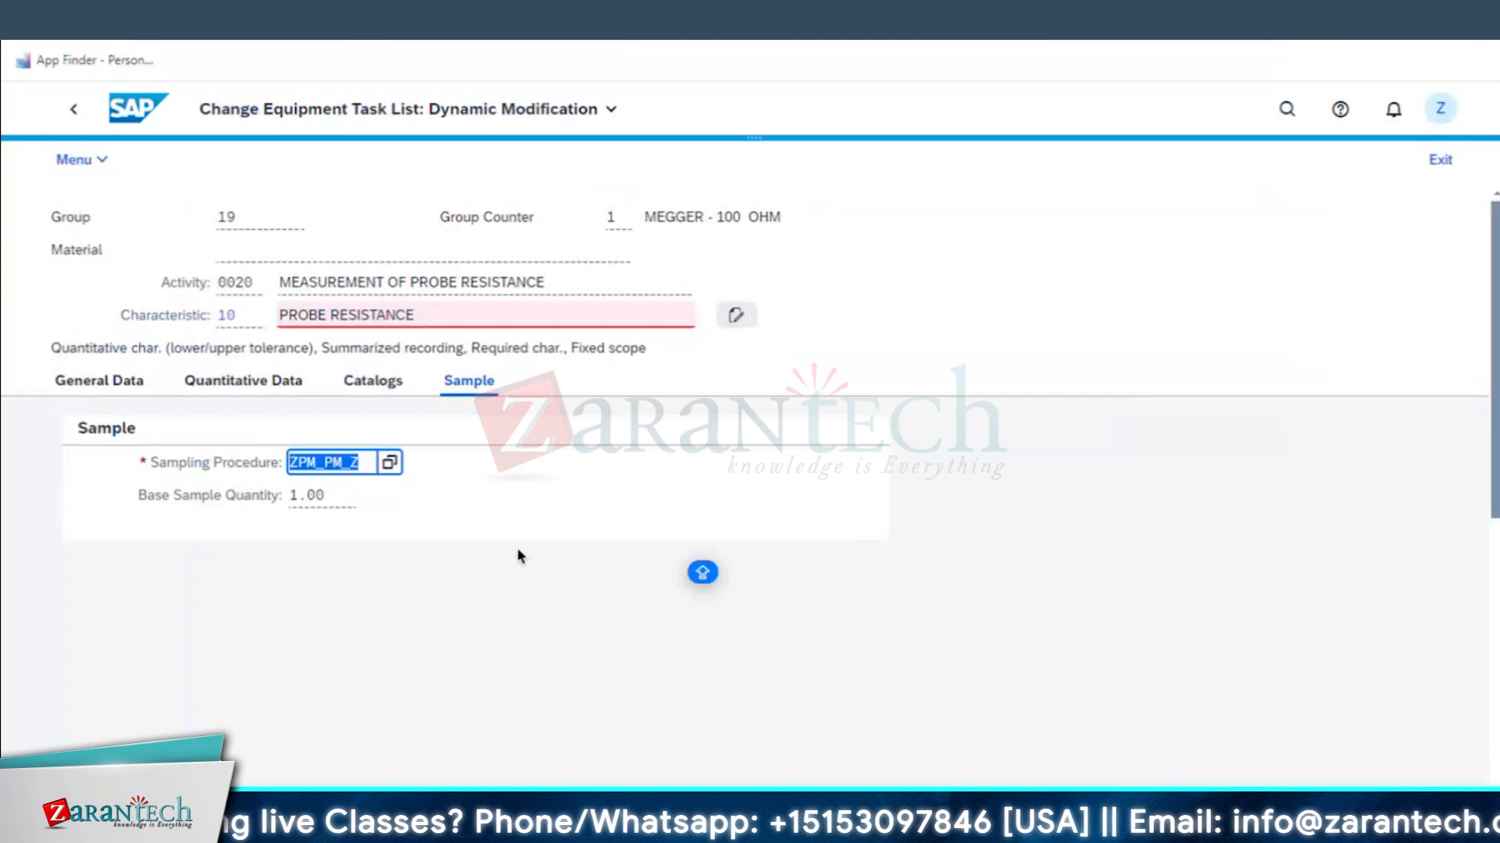
click(74, 109)
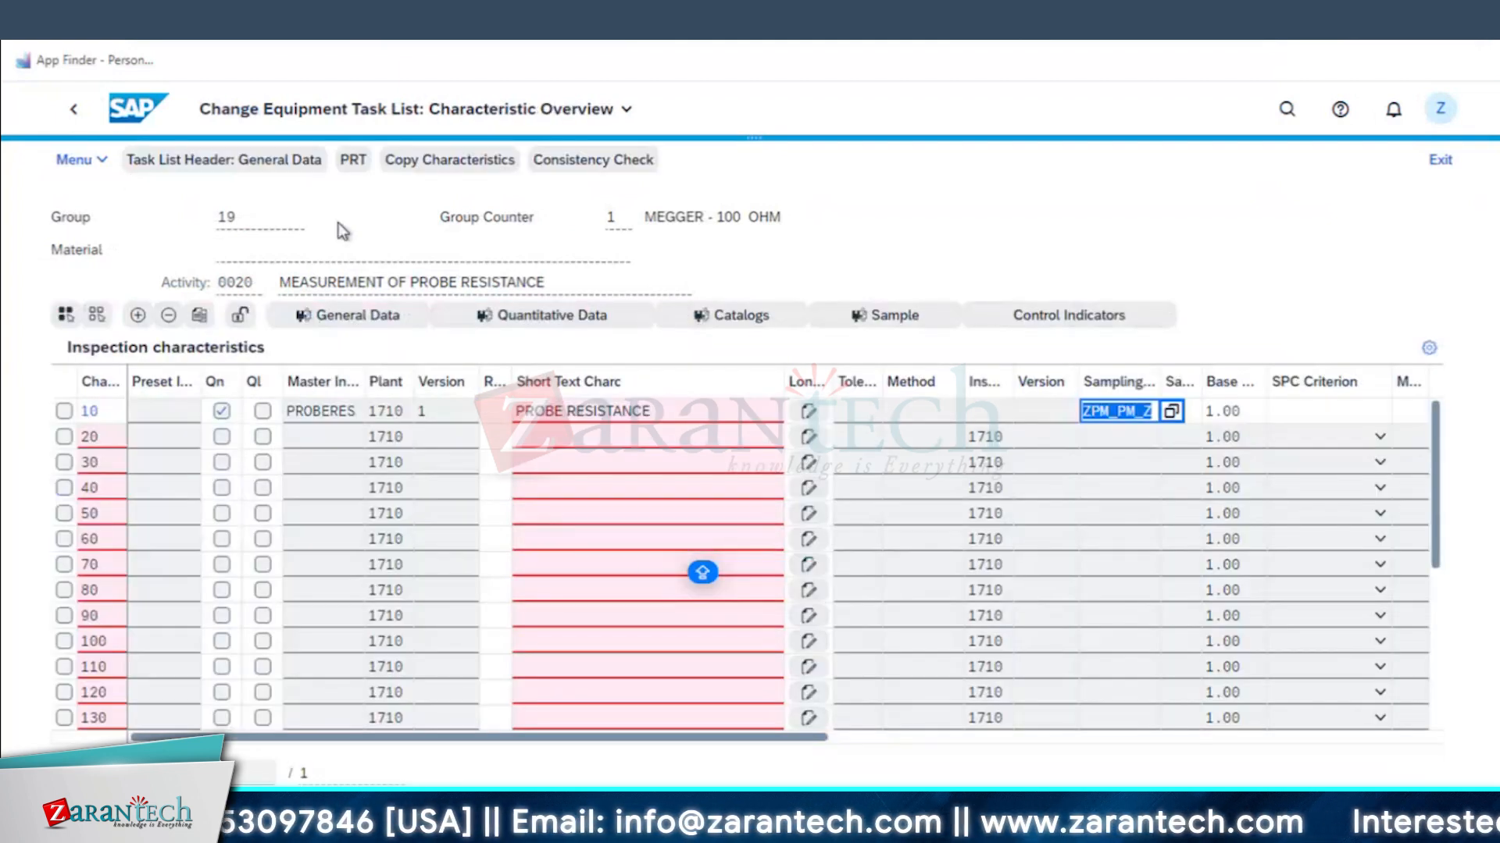
- Return to the operation overview by way of the header, deselect operation 0020, and leave the task list for the home page
click(221, 163)
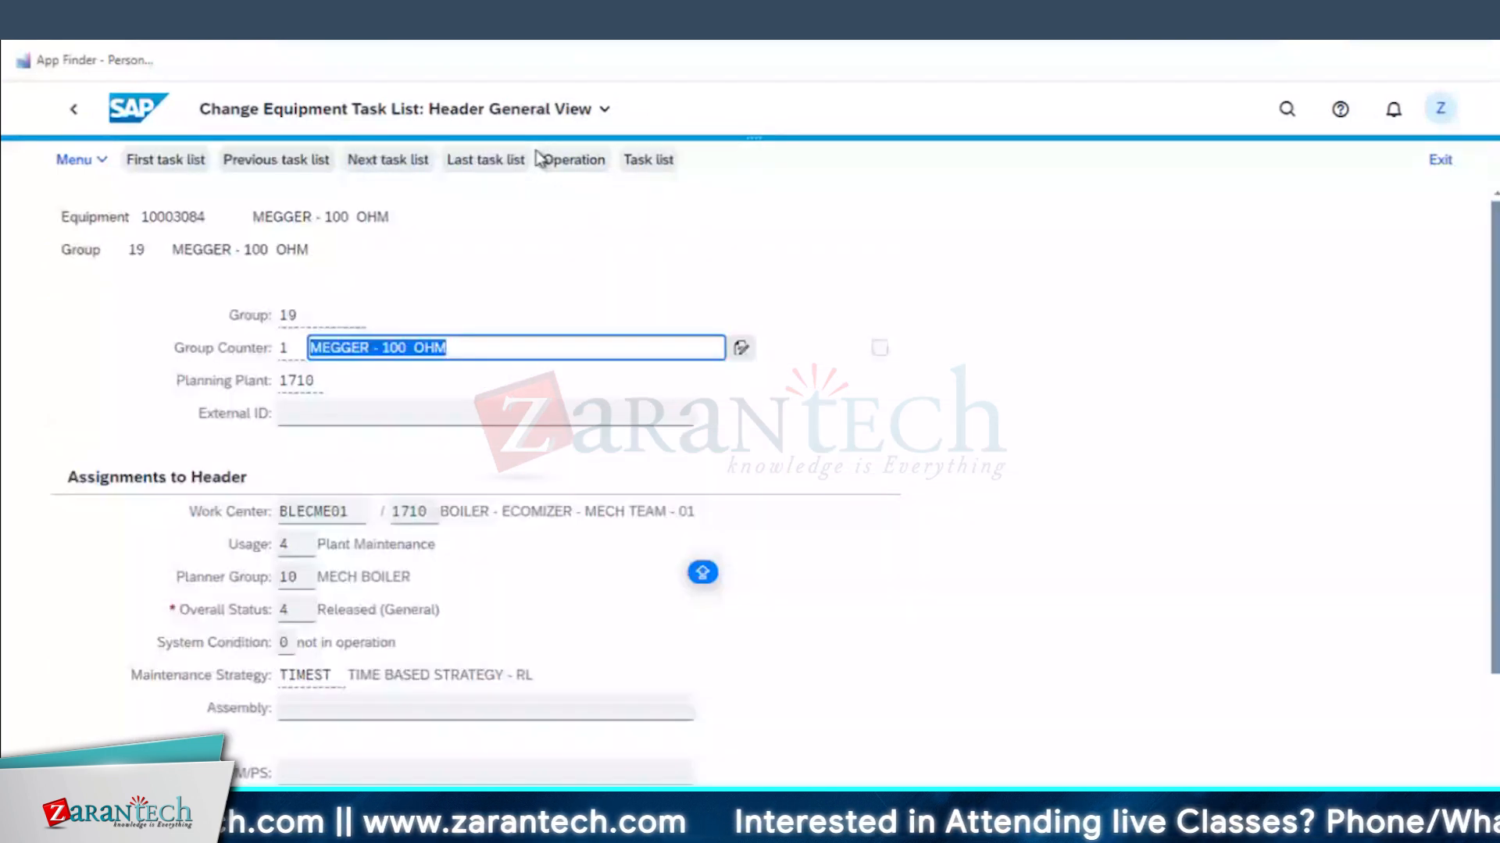
click(557, 161)
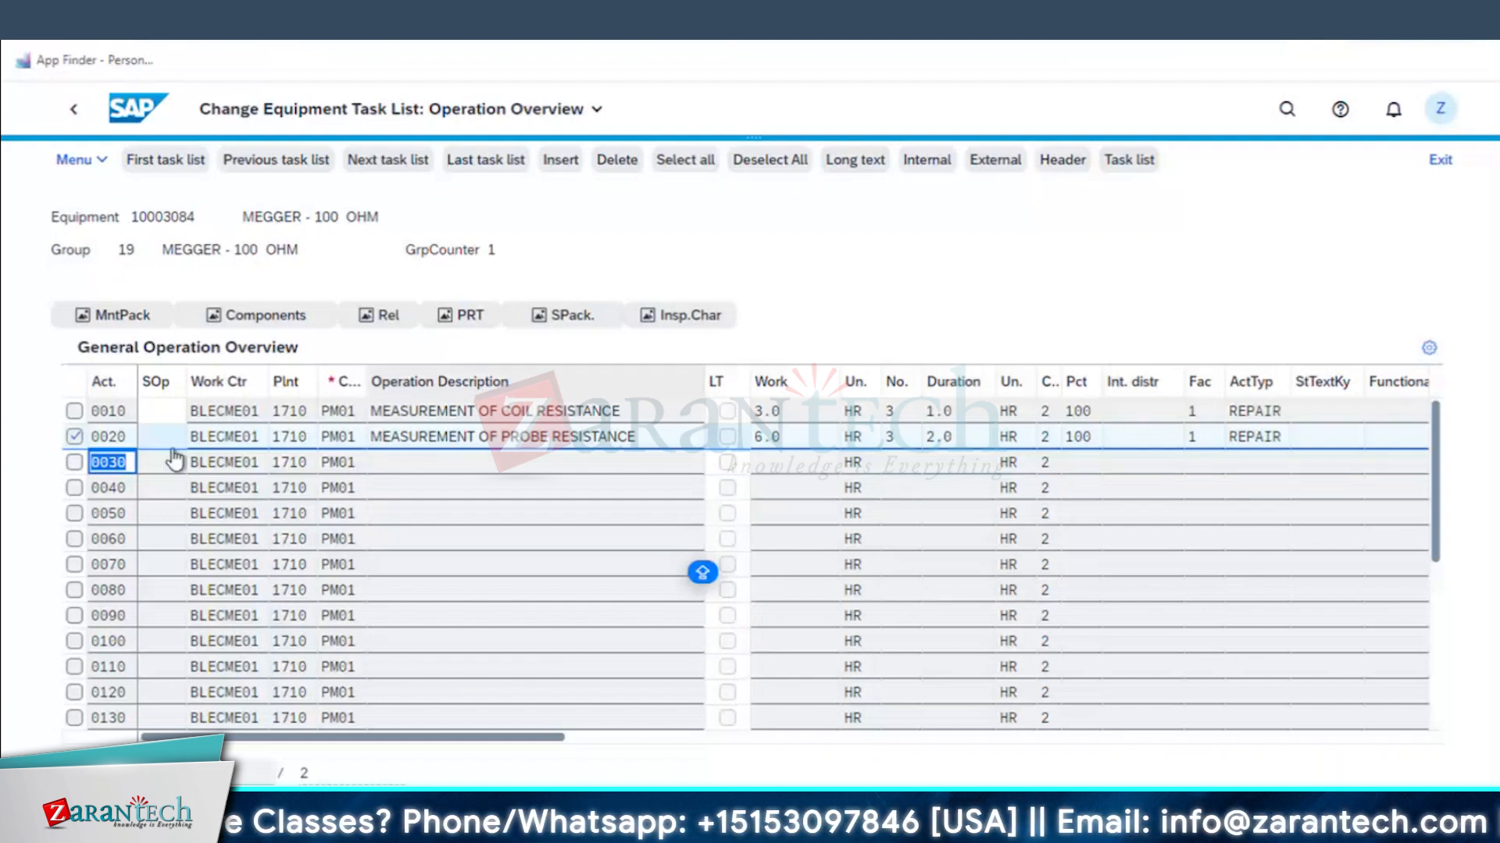
click(75, 436)
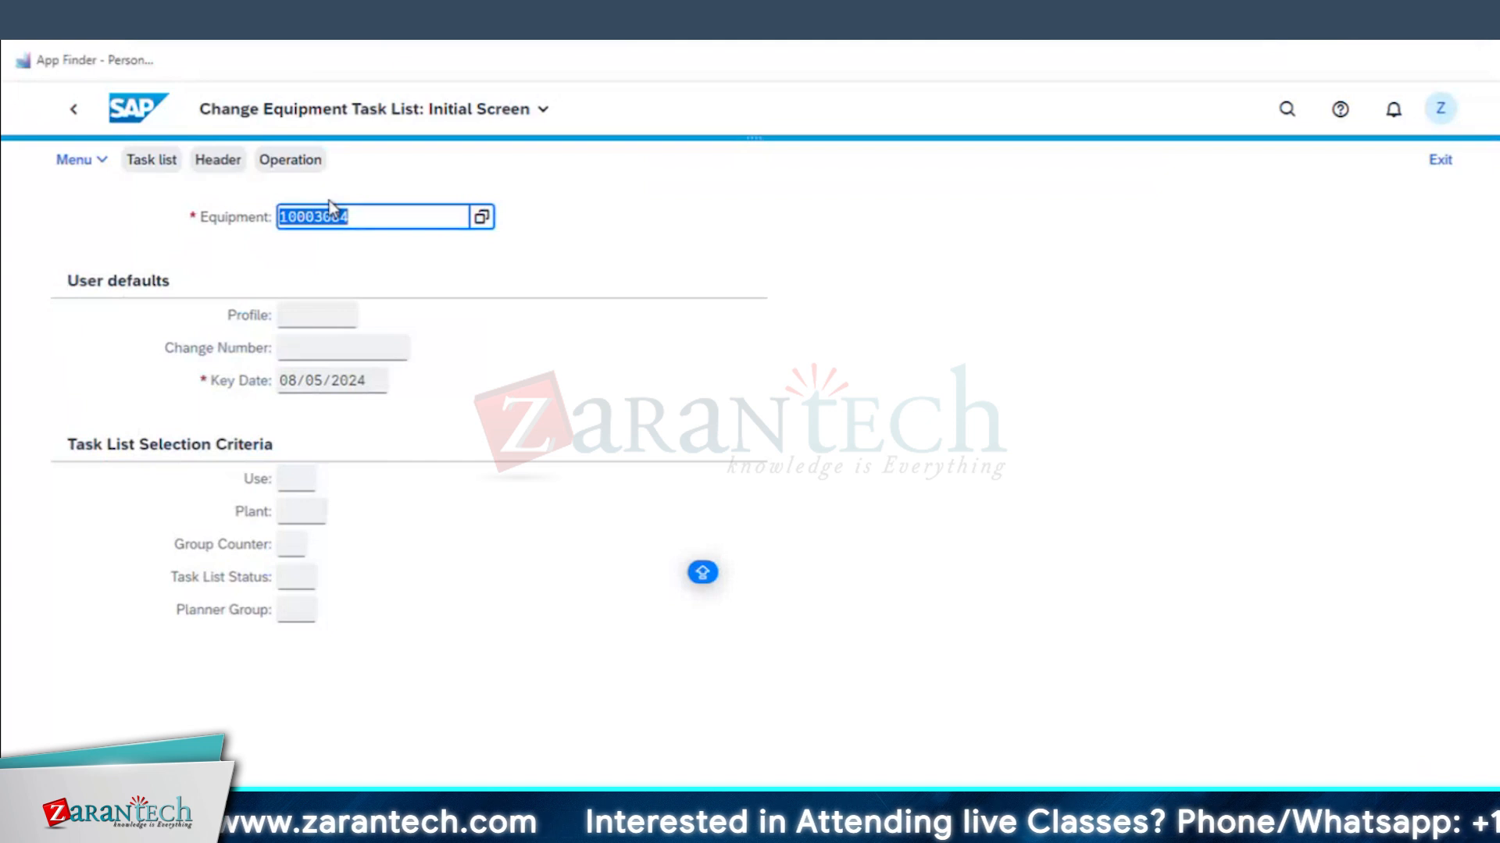
click(123, 114)
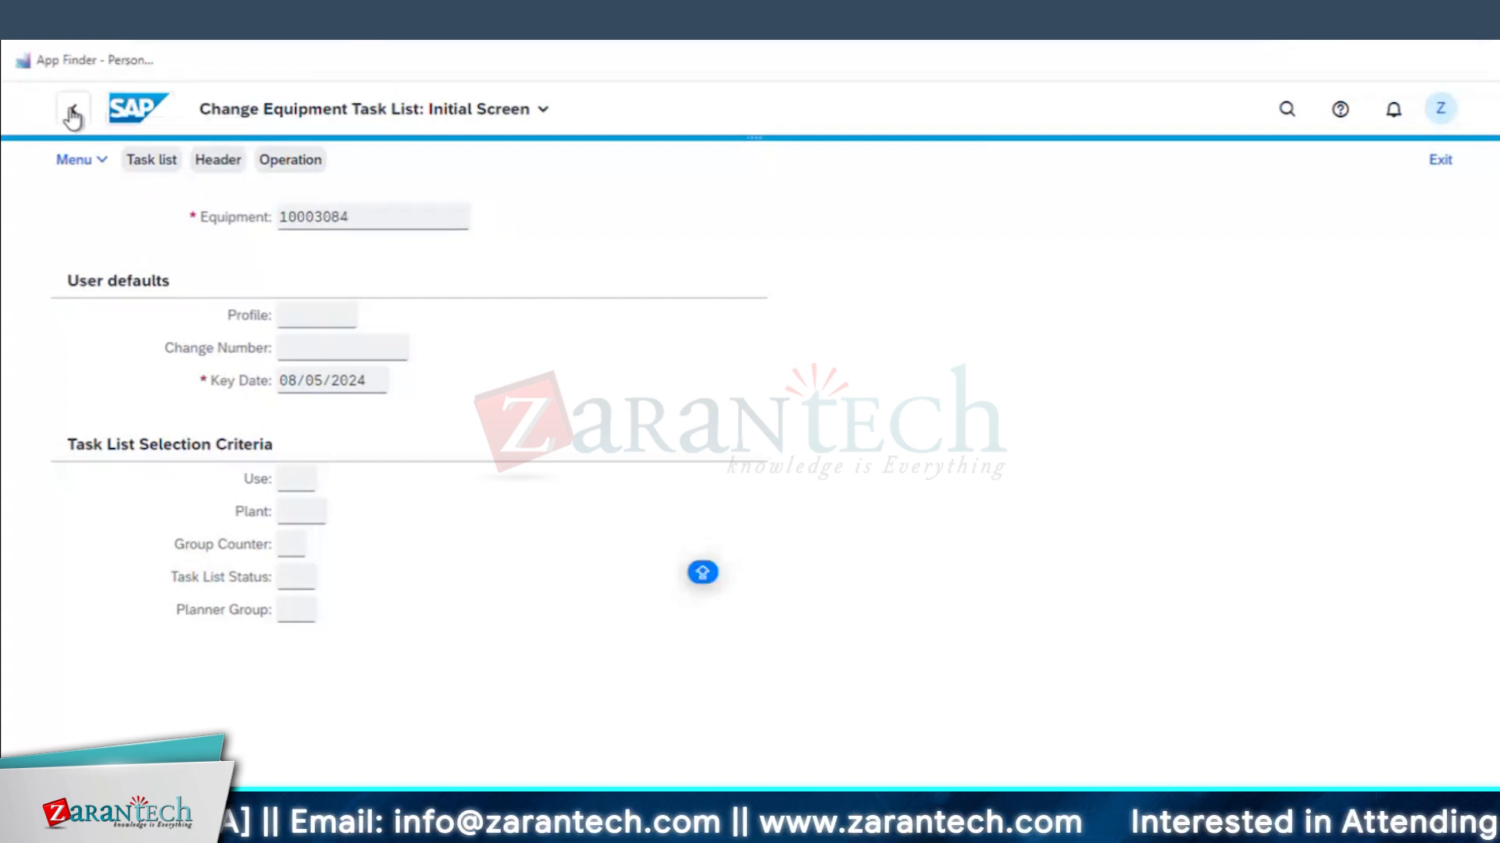
- Switch to Excel to check the strategy, task list and maintenance plan entries in the process list, and return to SAP
key(super+Tab)
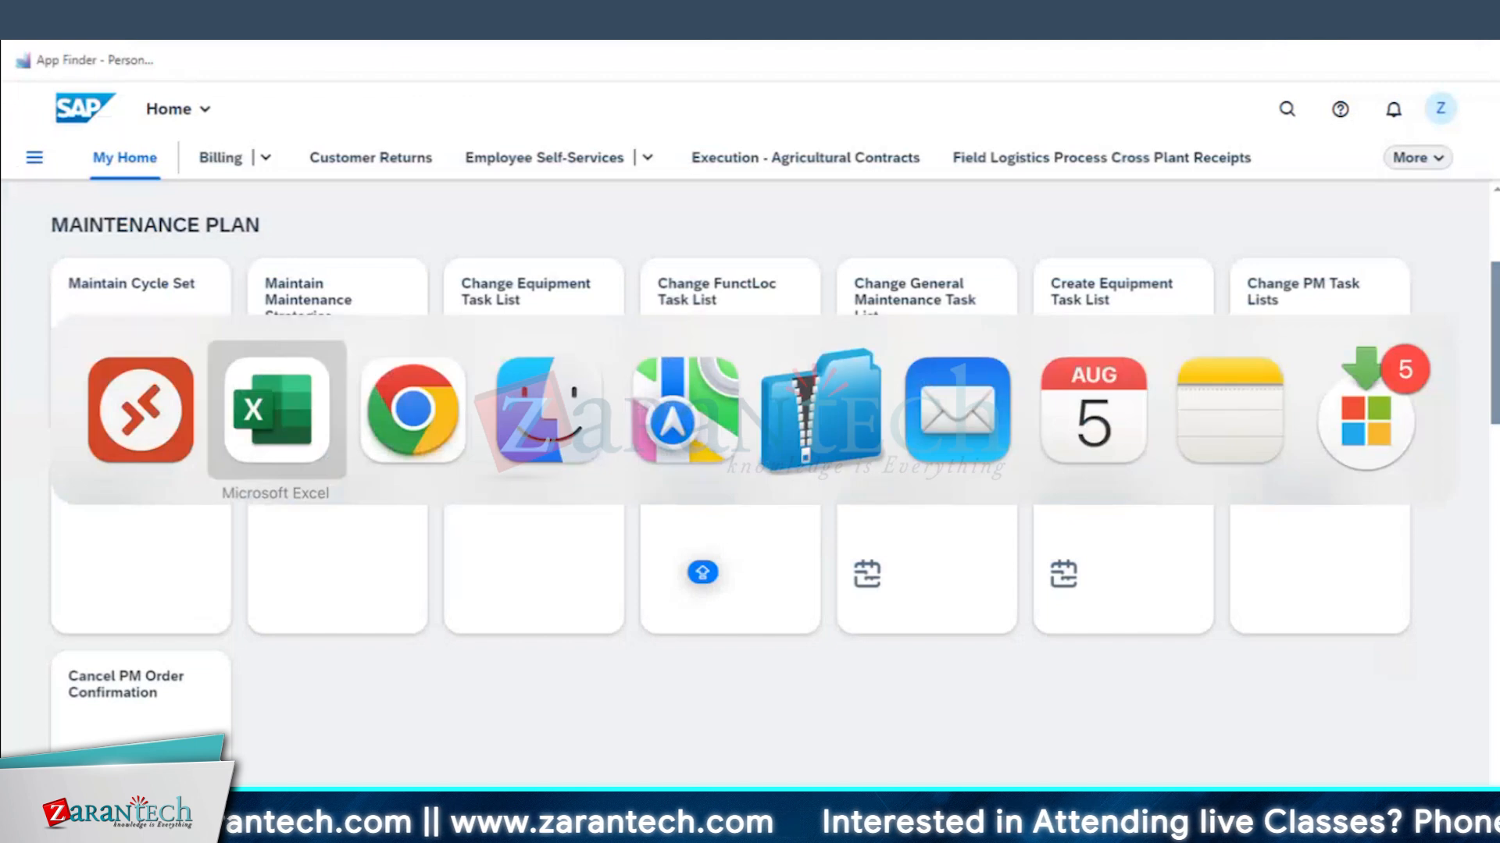
click(120, 479)
click(114, 509)
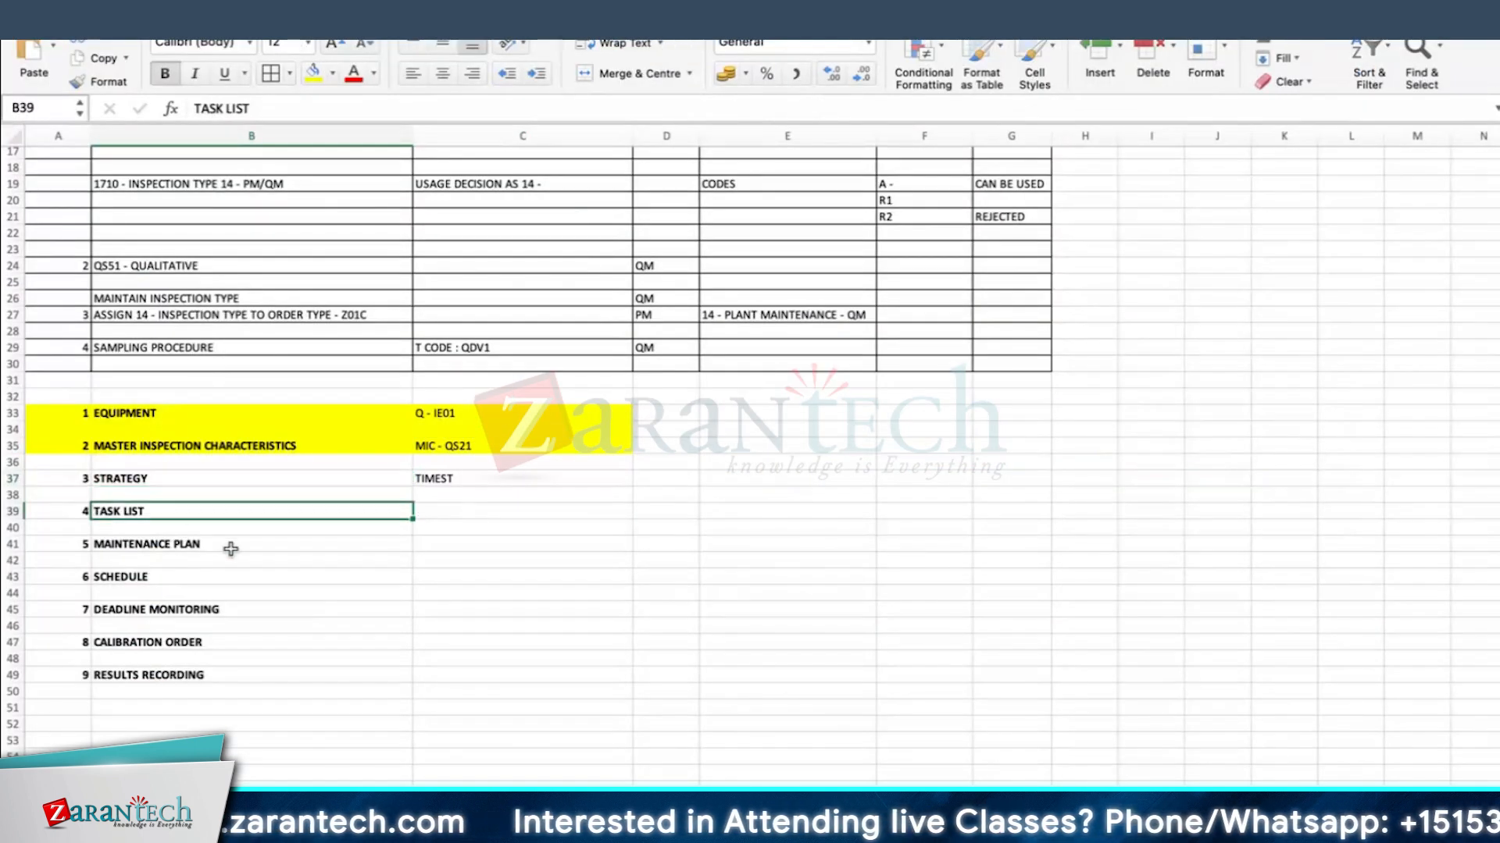
click(442, 539)
key(super+Tab)
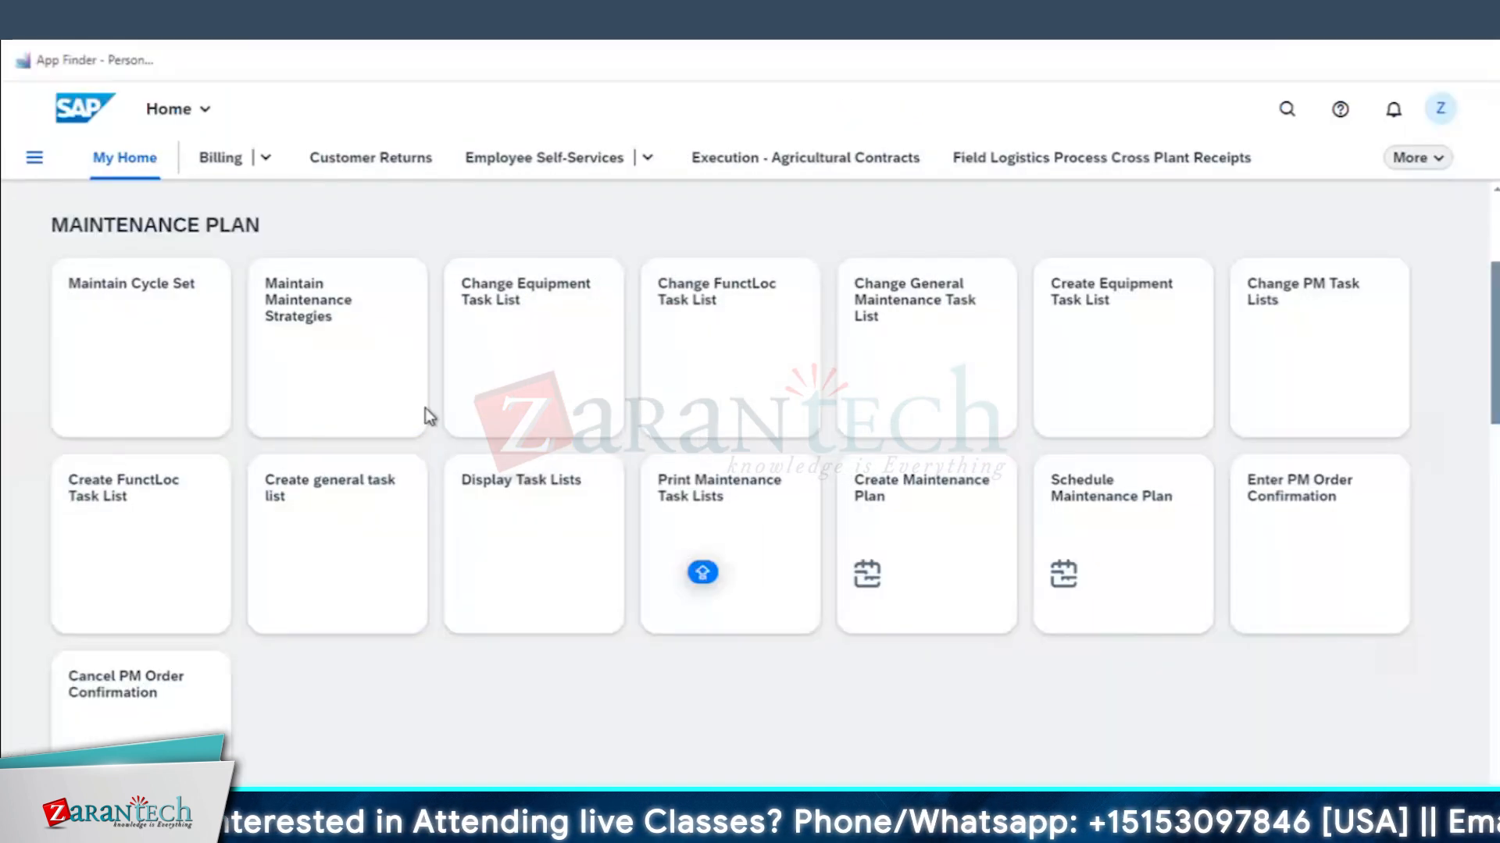
- Start creating a maintenance plan for Maintenance Order with the plan type Single Cycle (Time-Based)
scroll(724, 719, up, 1)
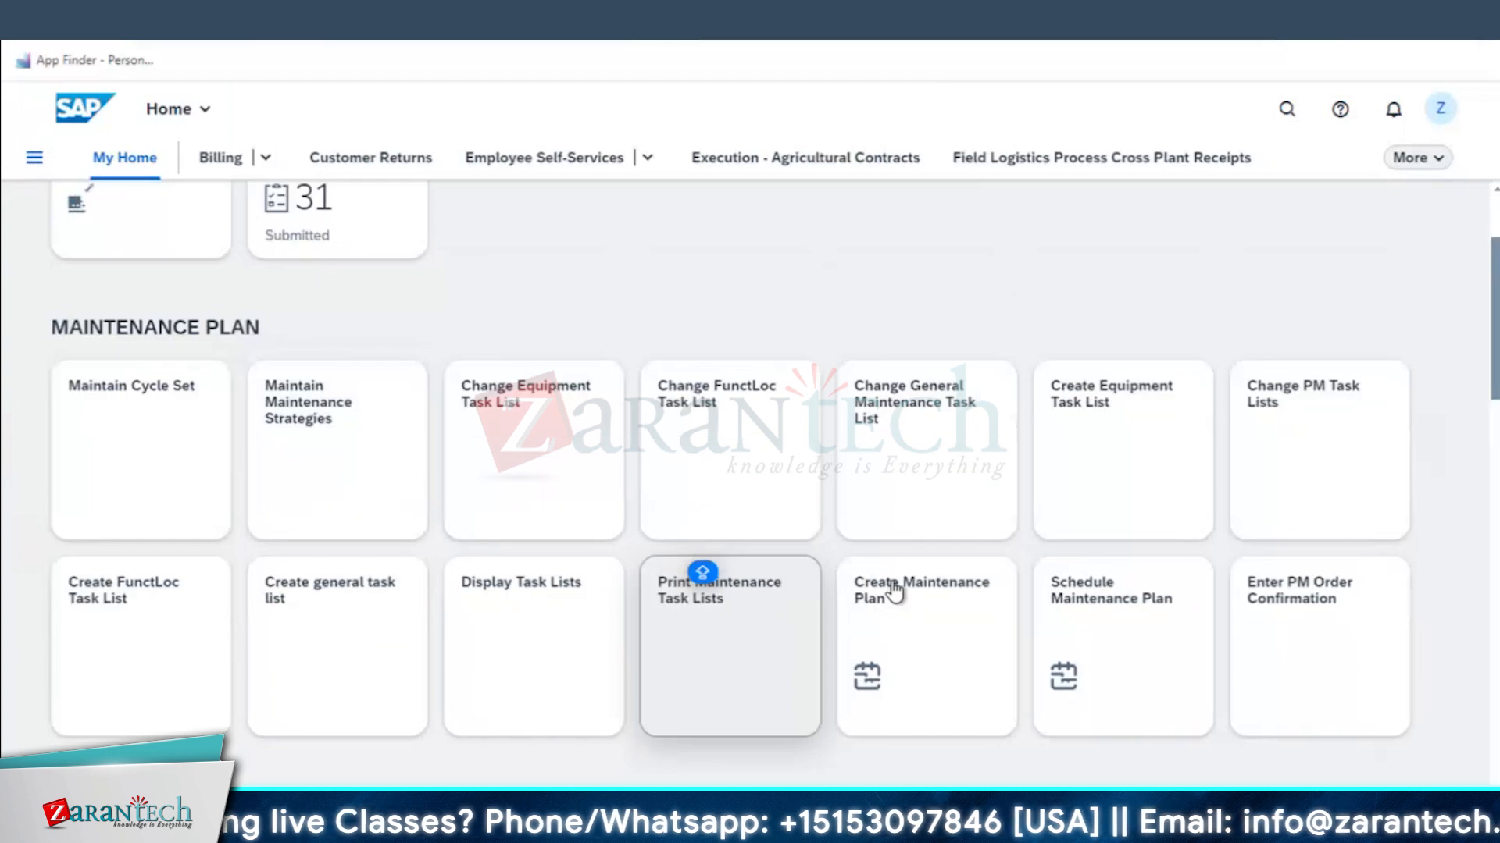
click(915, 639)
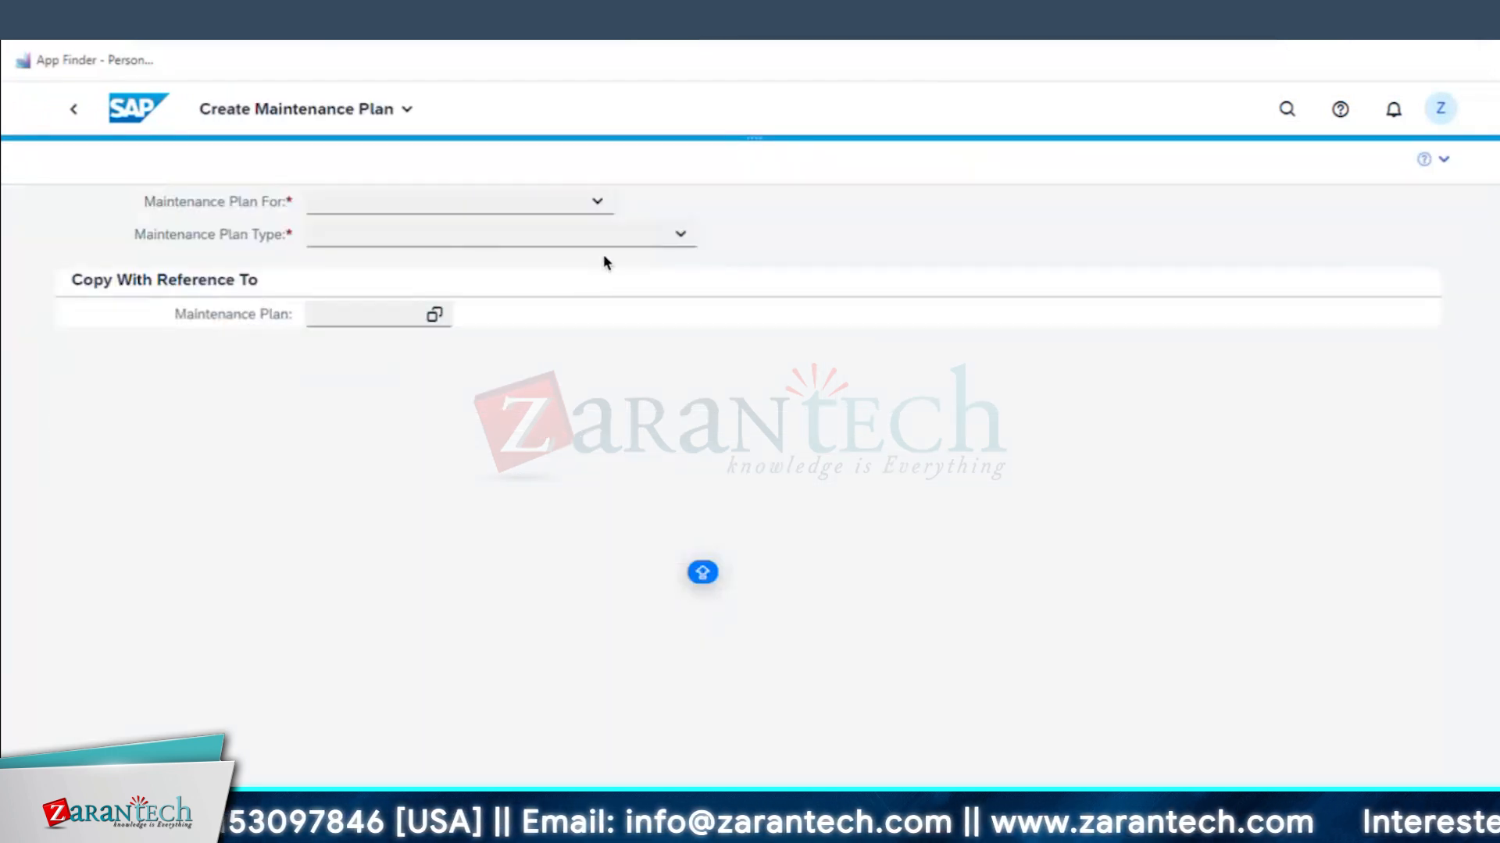
click(600, 203)
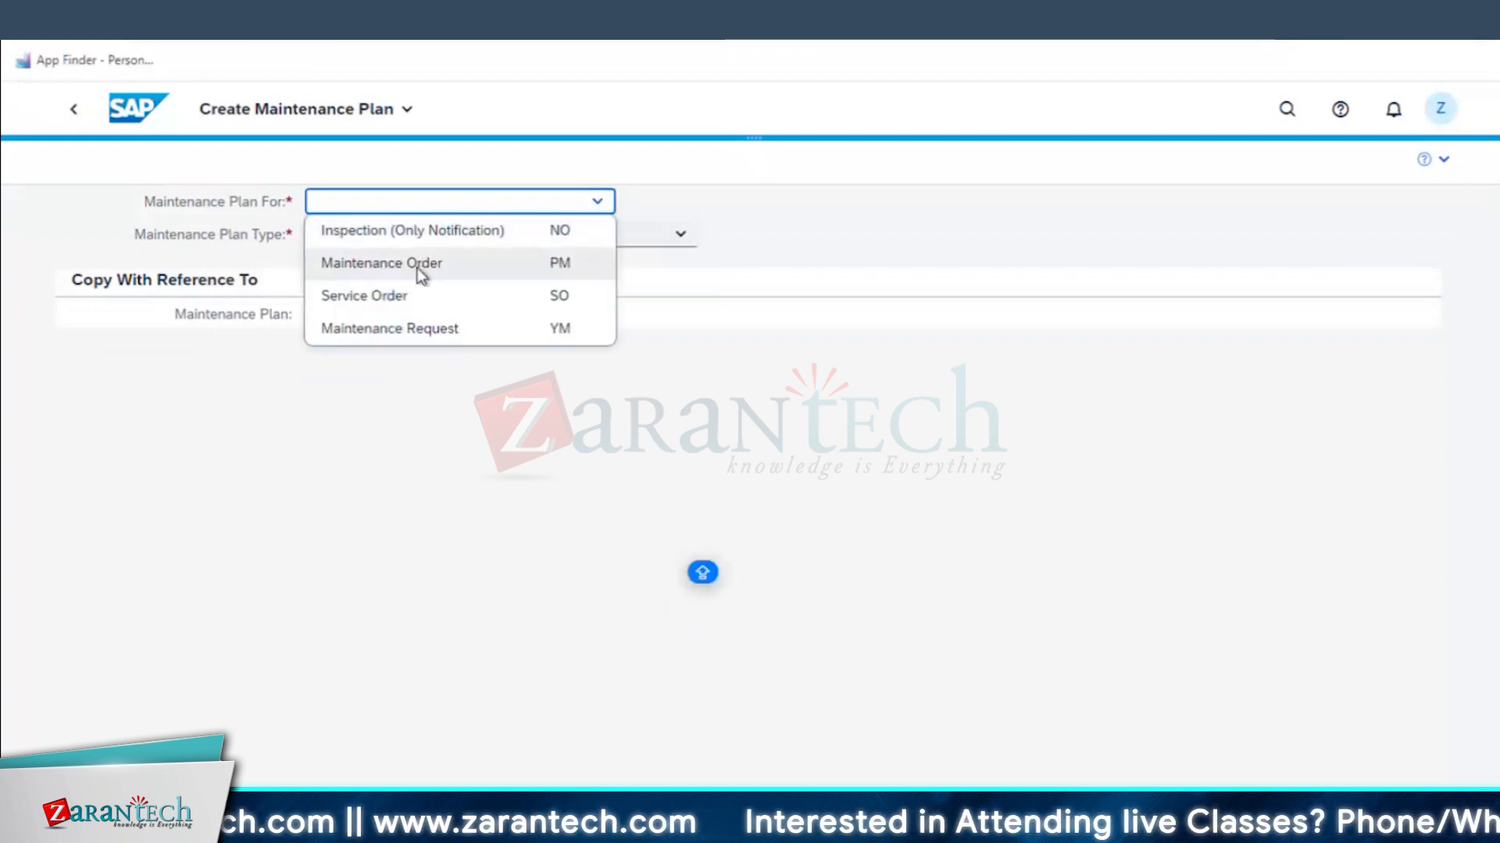
click(378, 277)
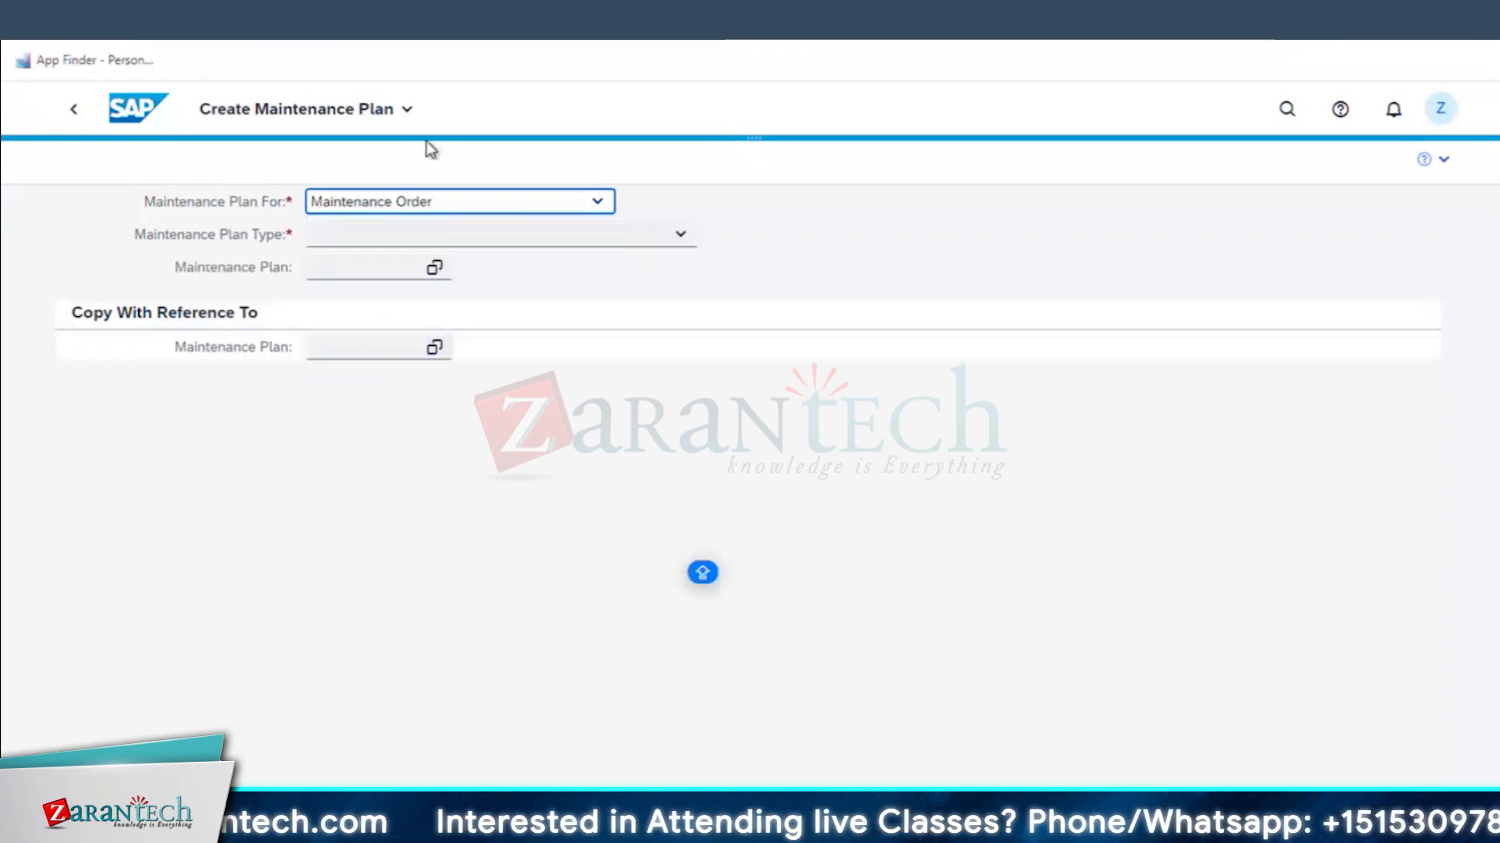
click(680, 234)
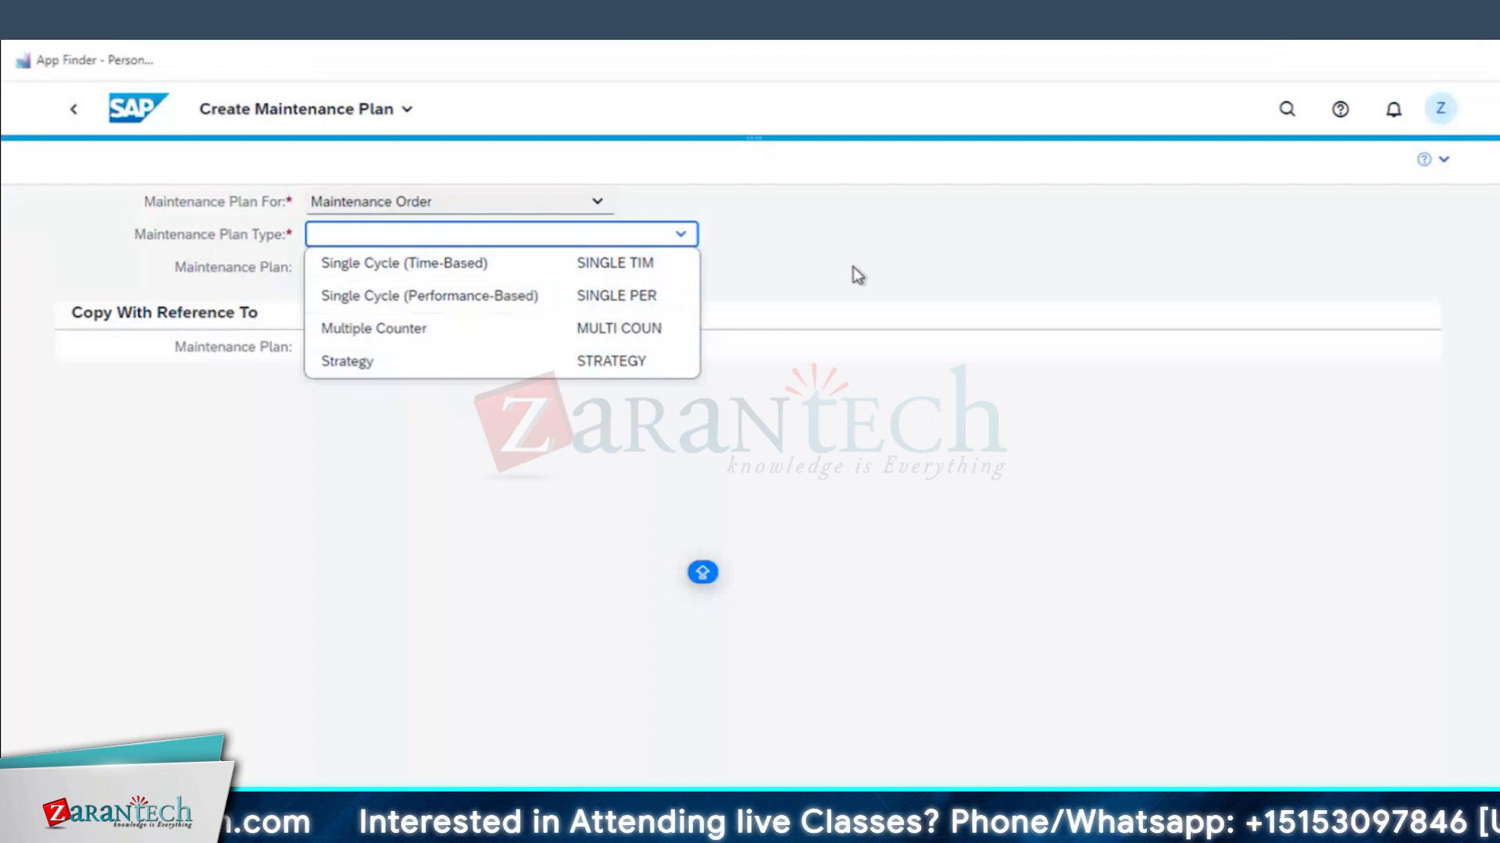
click(400, 264)
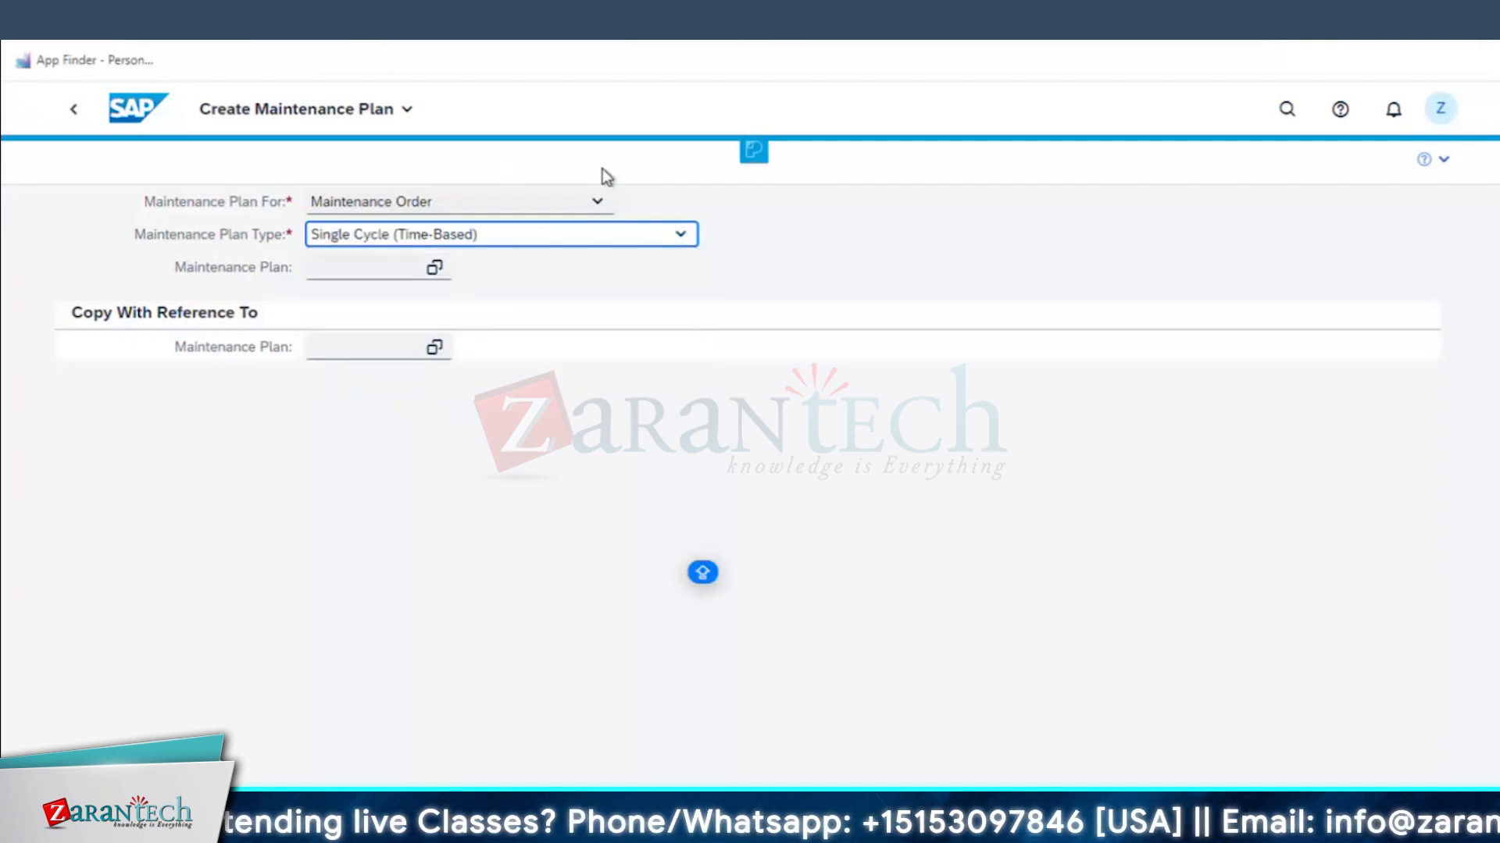
click(431, 271)
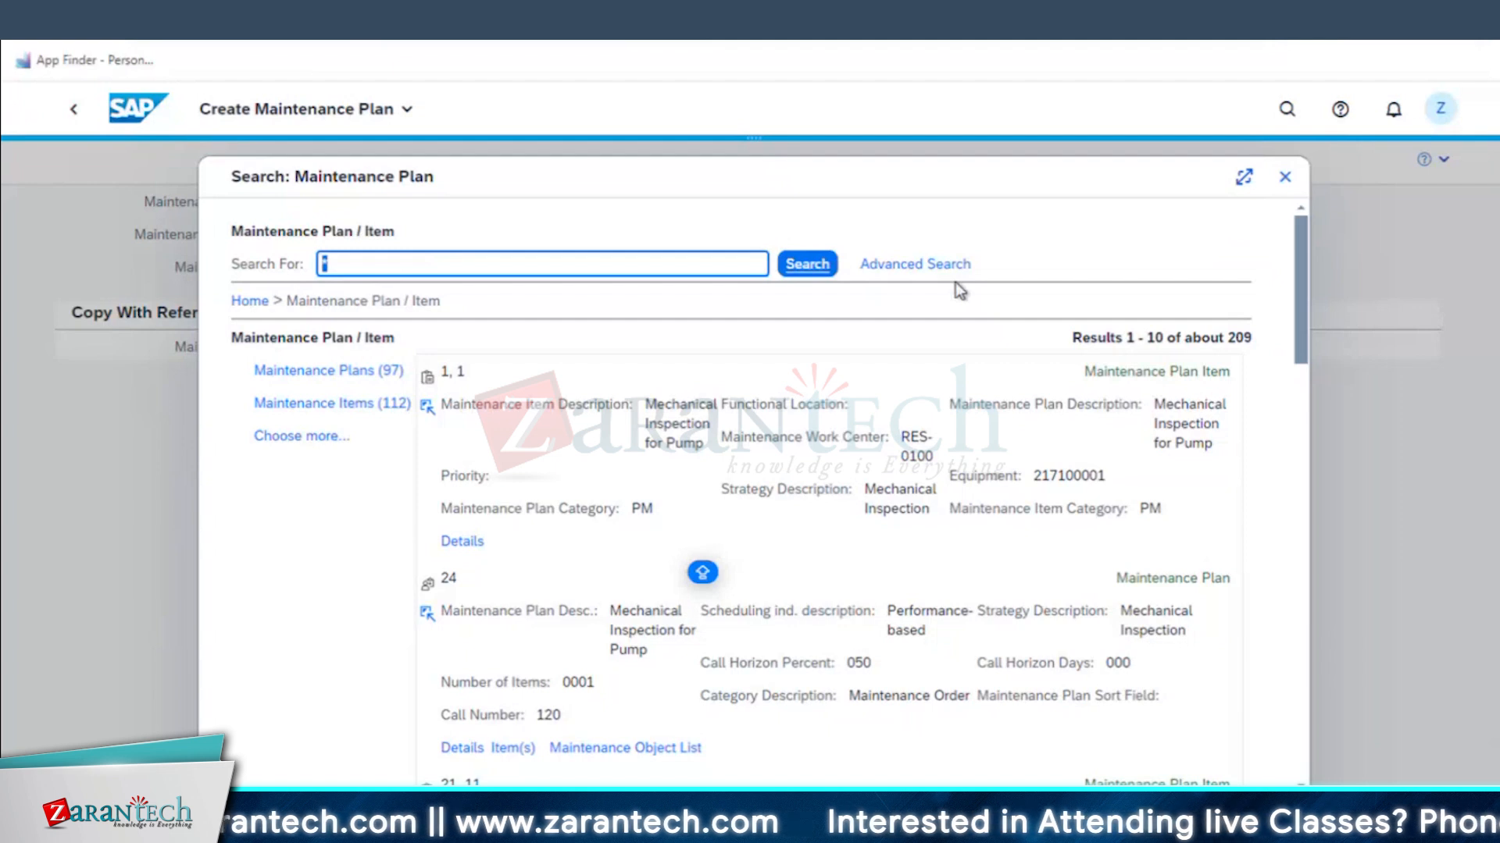
click(938, 266)
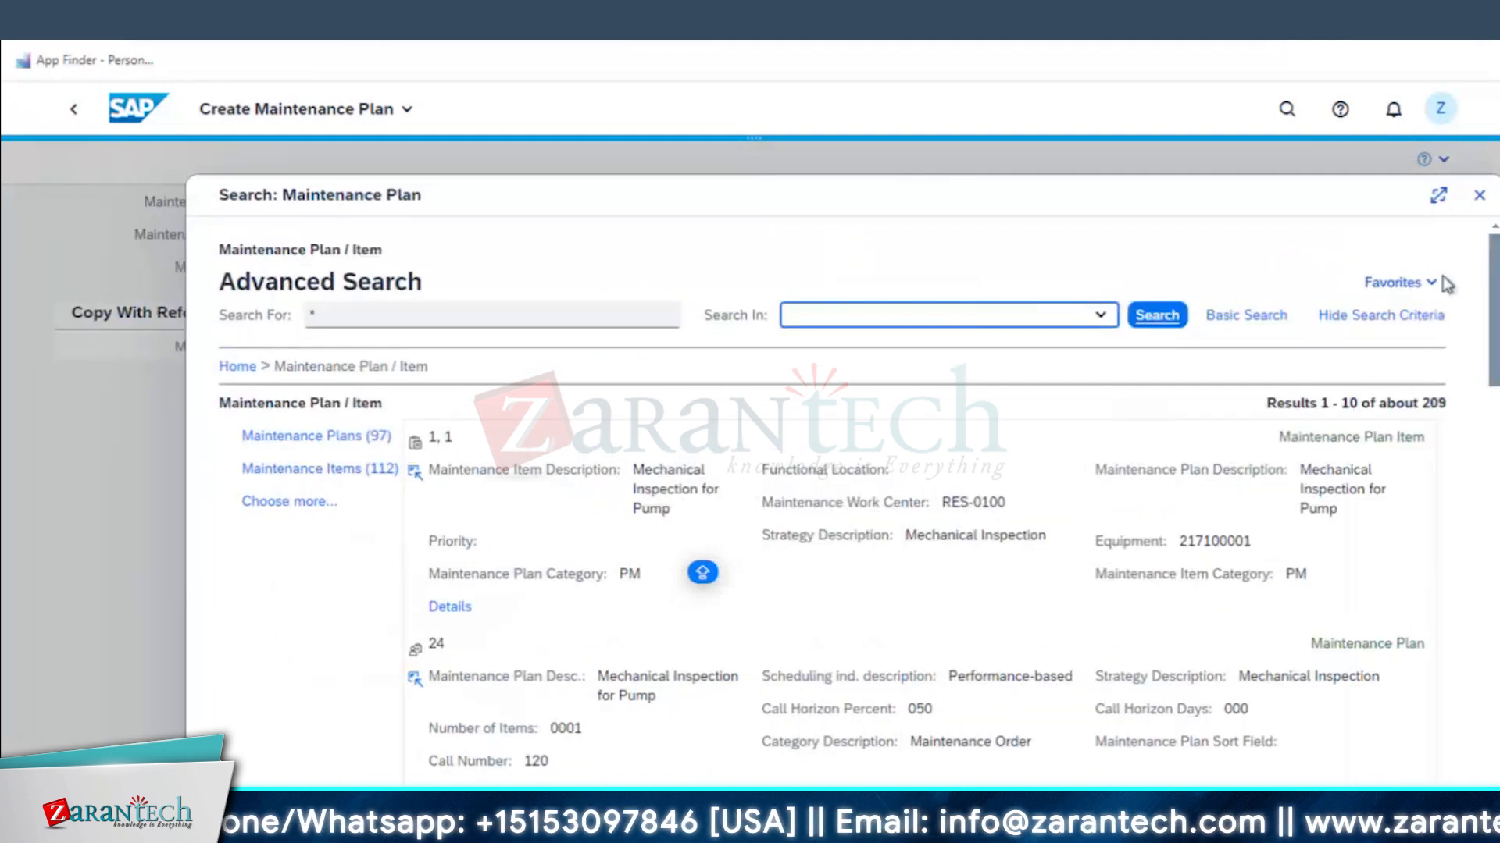
click(1433, 286)
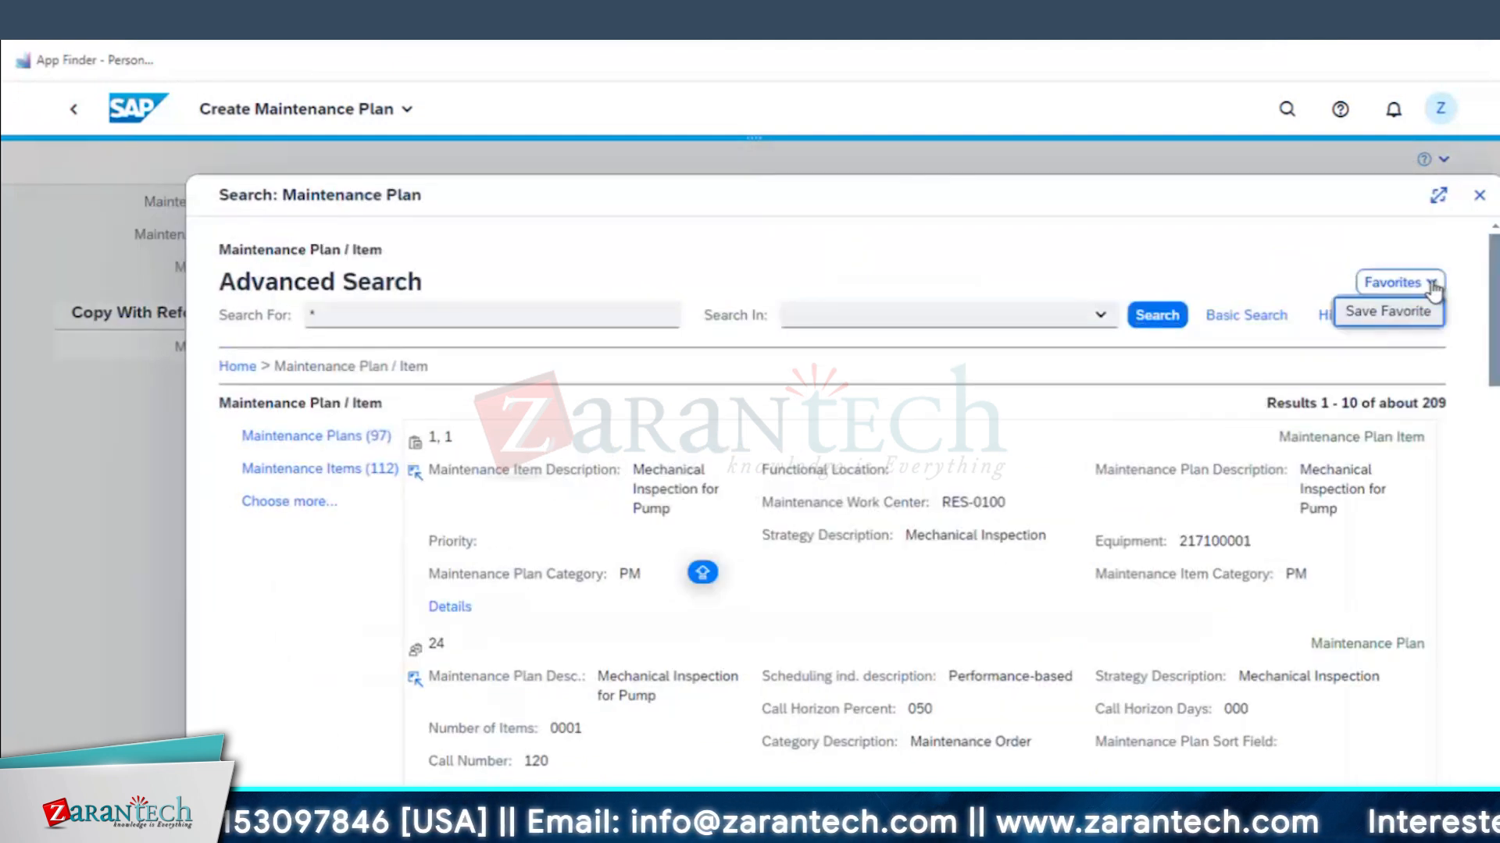
click(1387, 313)
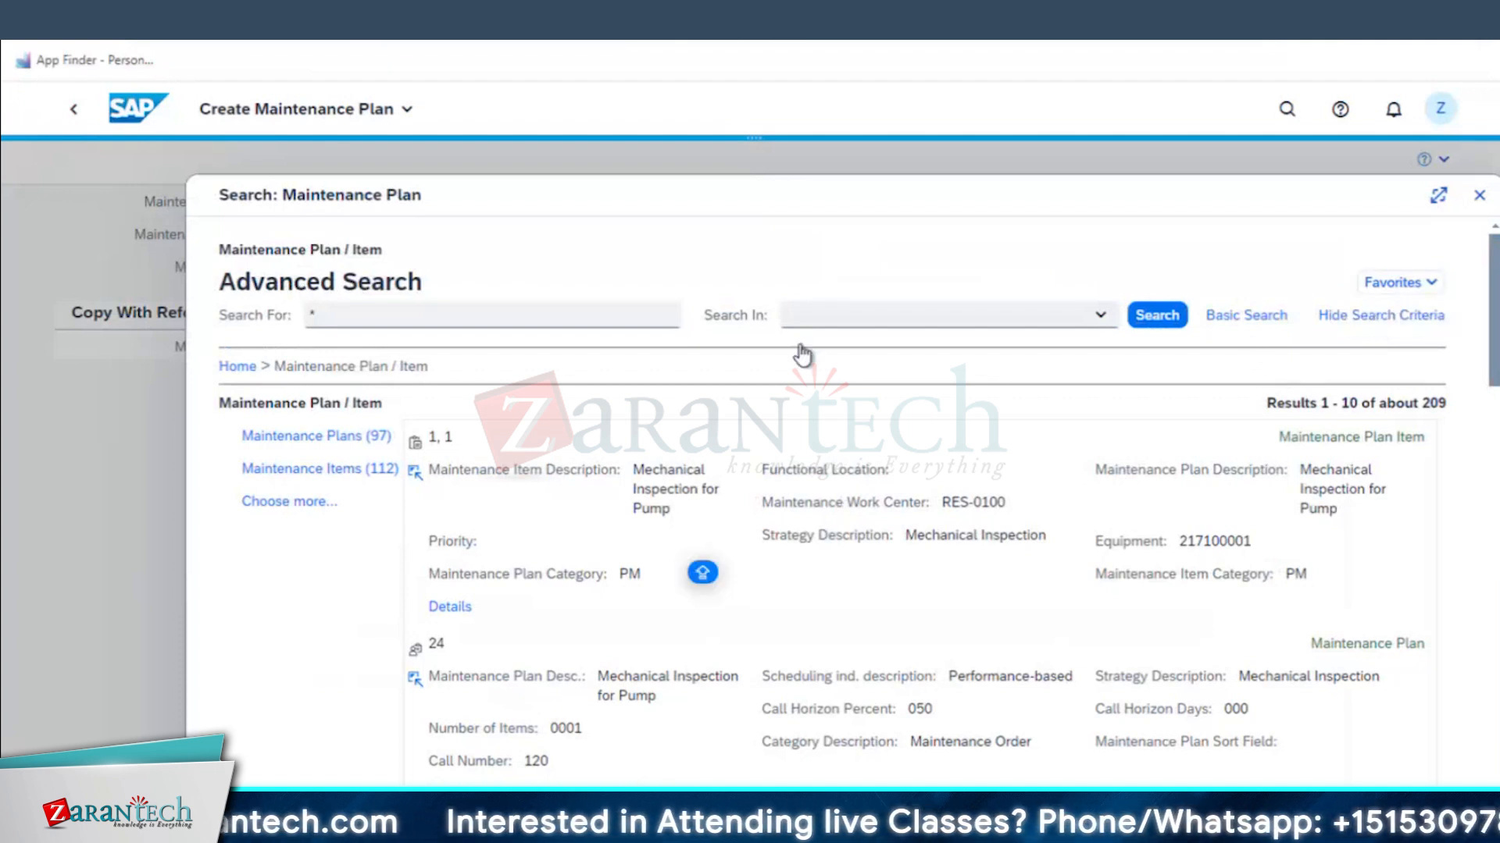
click(334, 316)
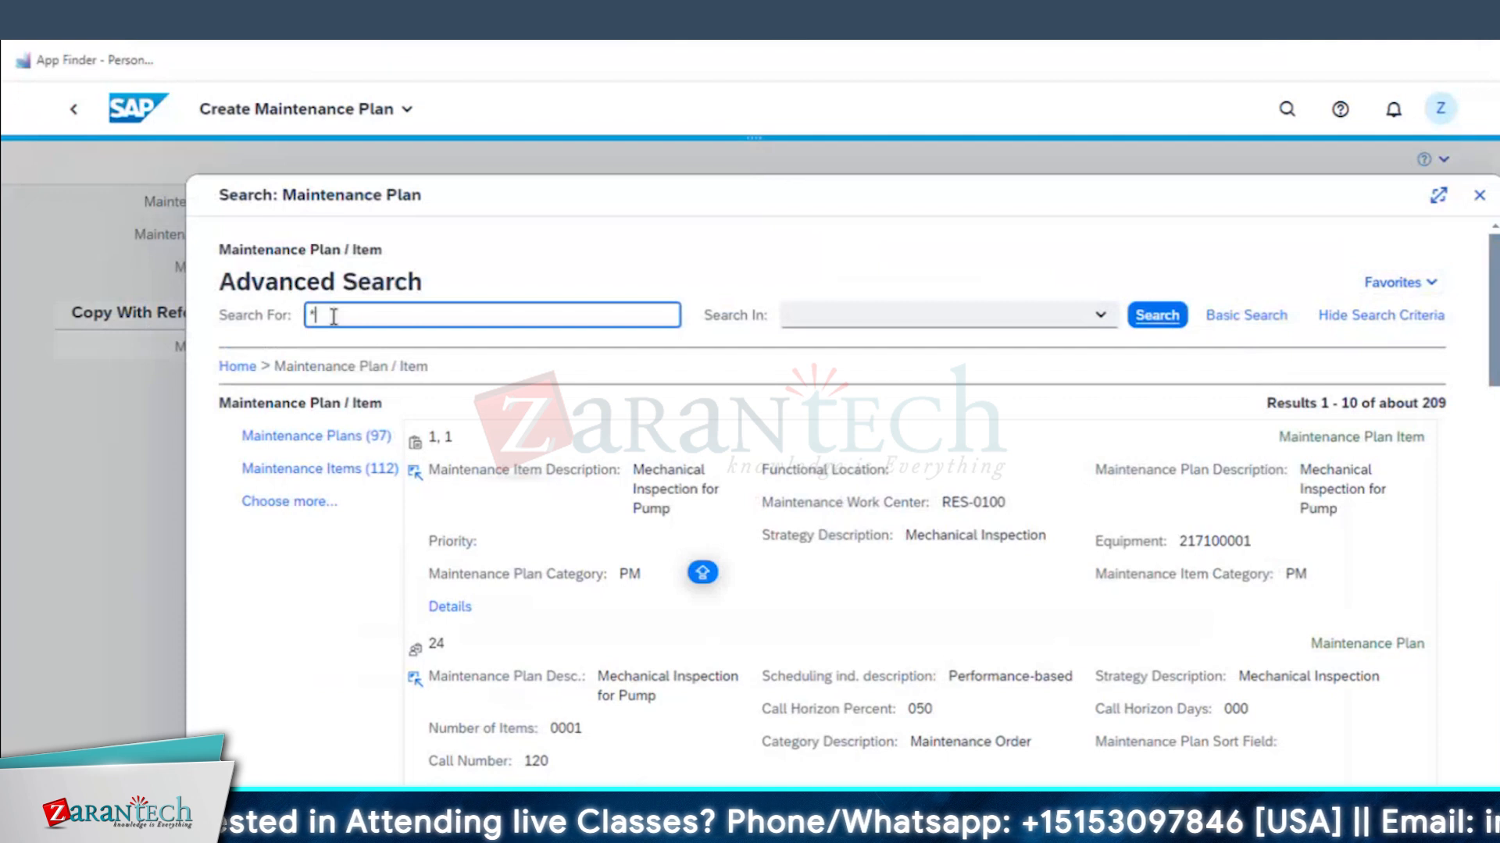
drag(472, 276, 471, 235)
click(1462, 180)
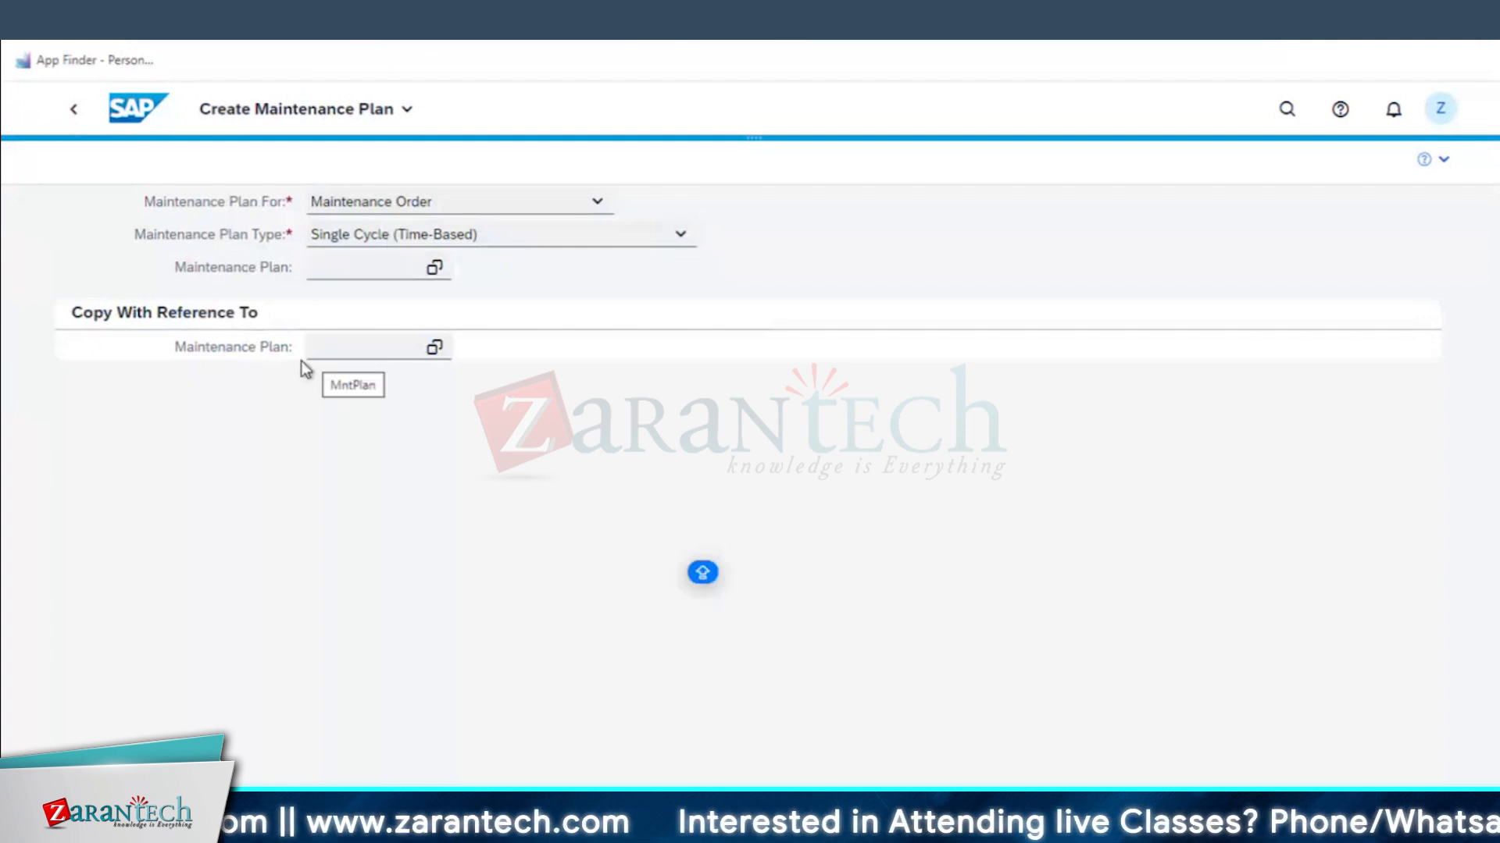
- Continue to the plan's items without a reference plan and describe the first item as CALIBRATION OF MEGGER - 100 OHM
key(Return)
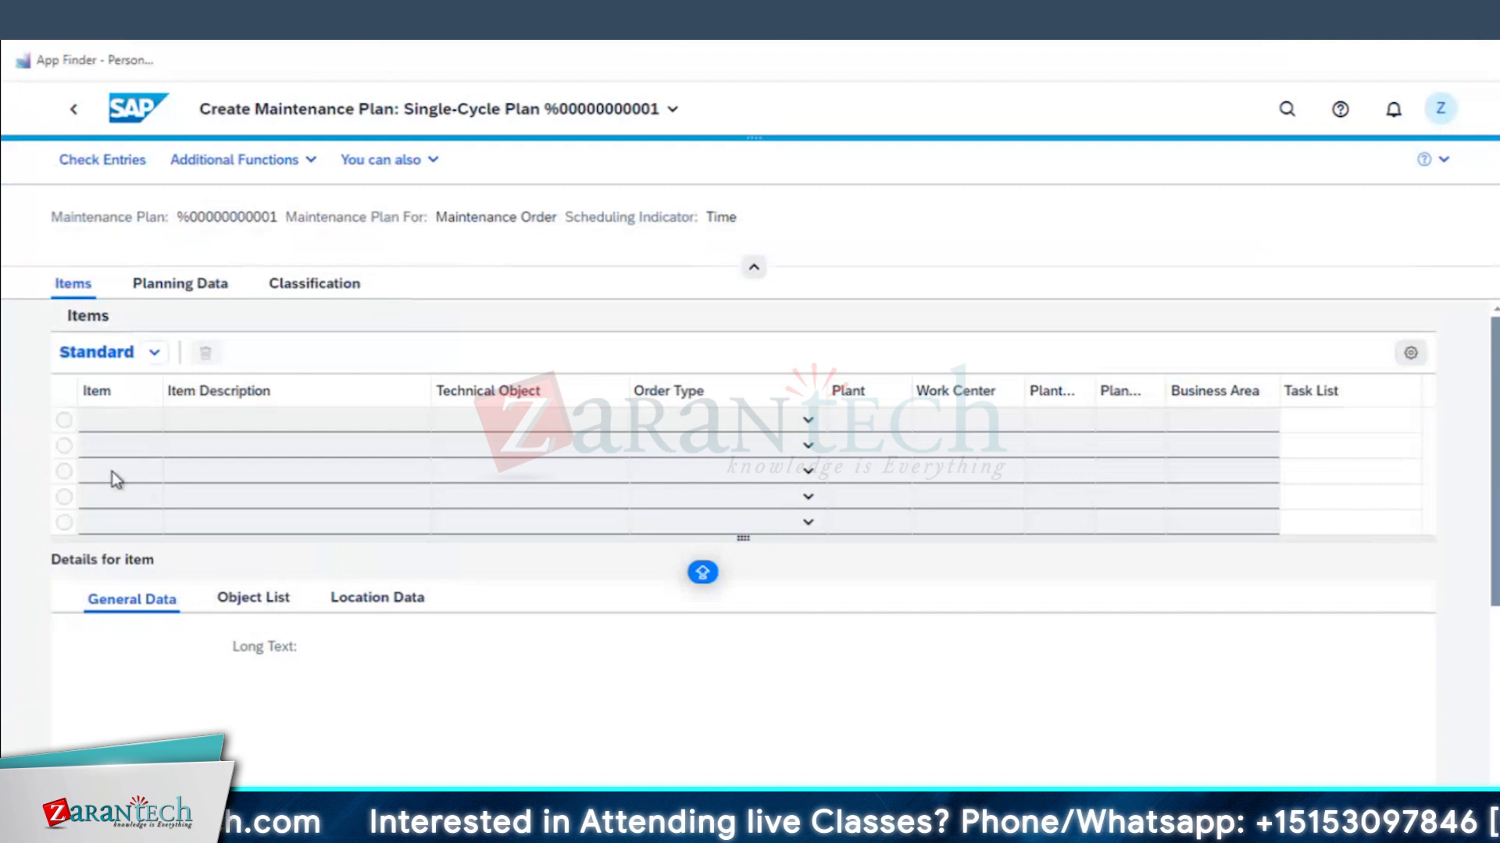
click(241, 418)
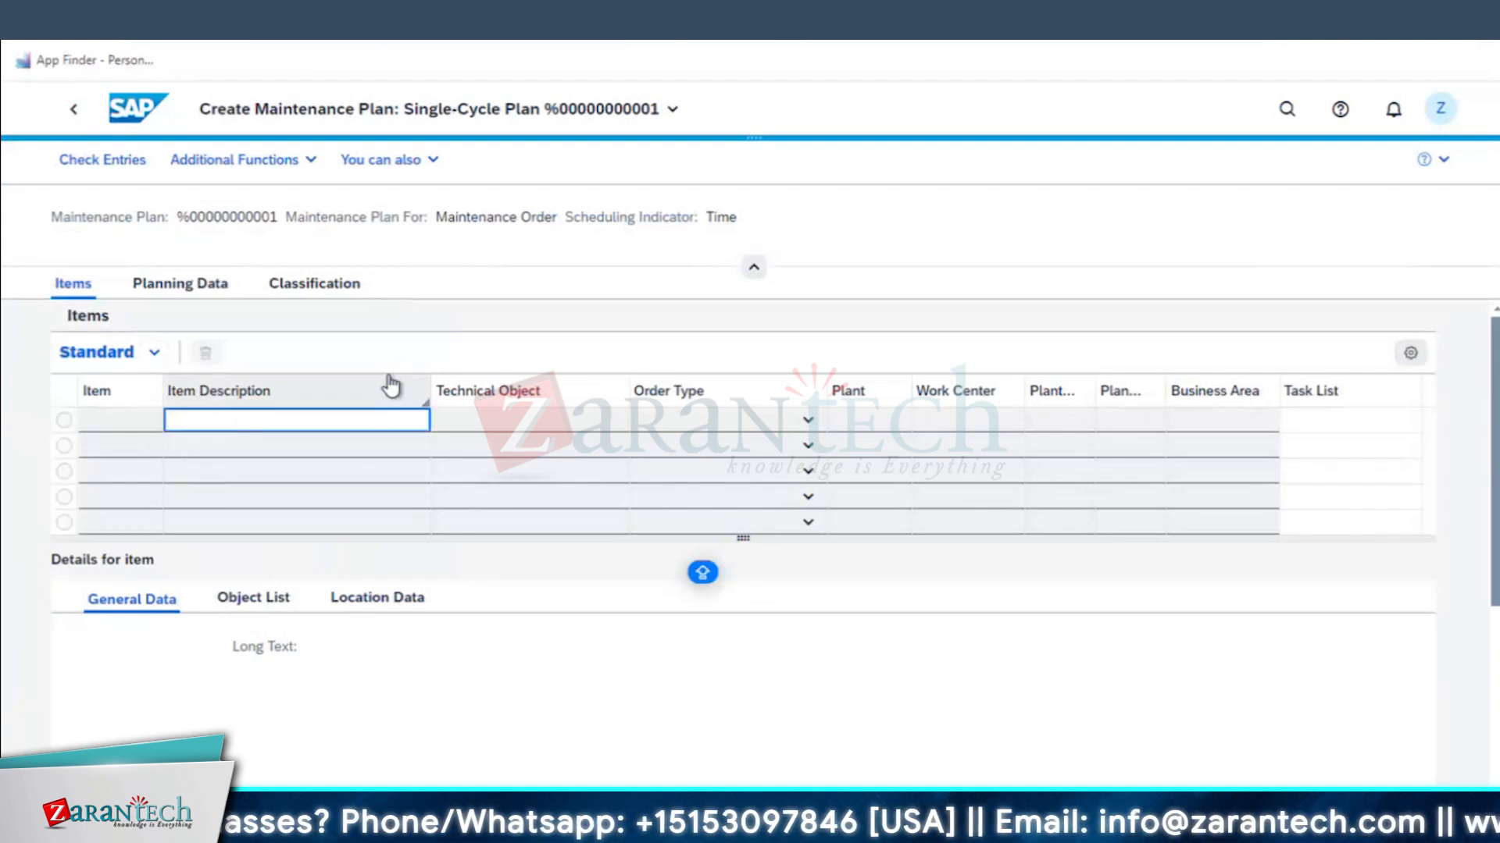
text(CALIBRAT)
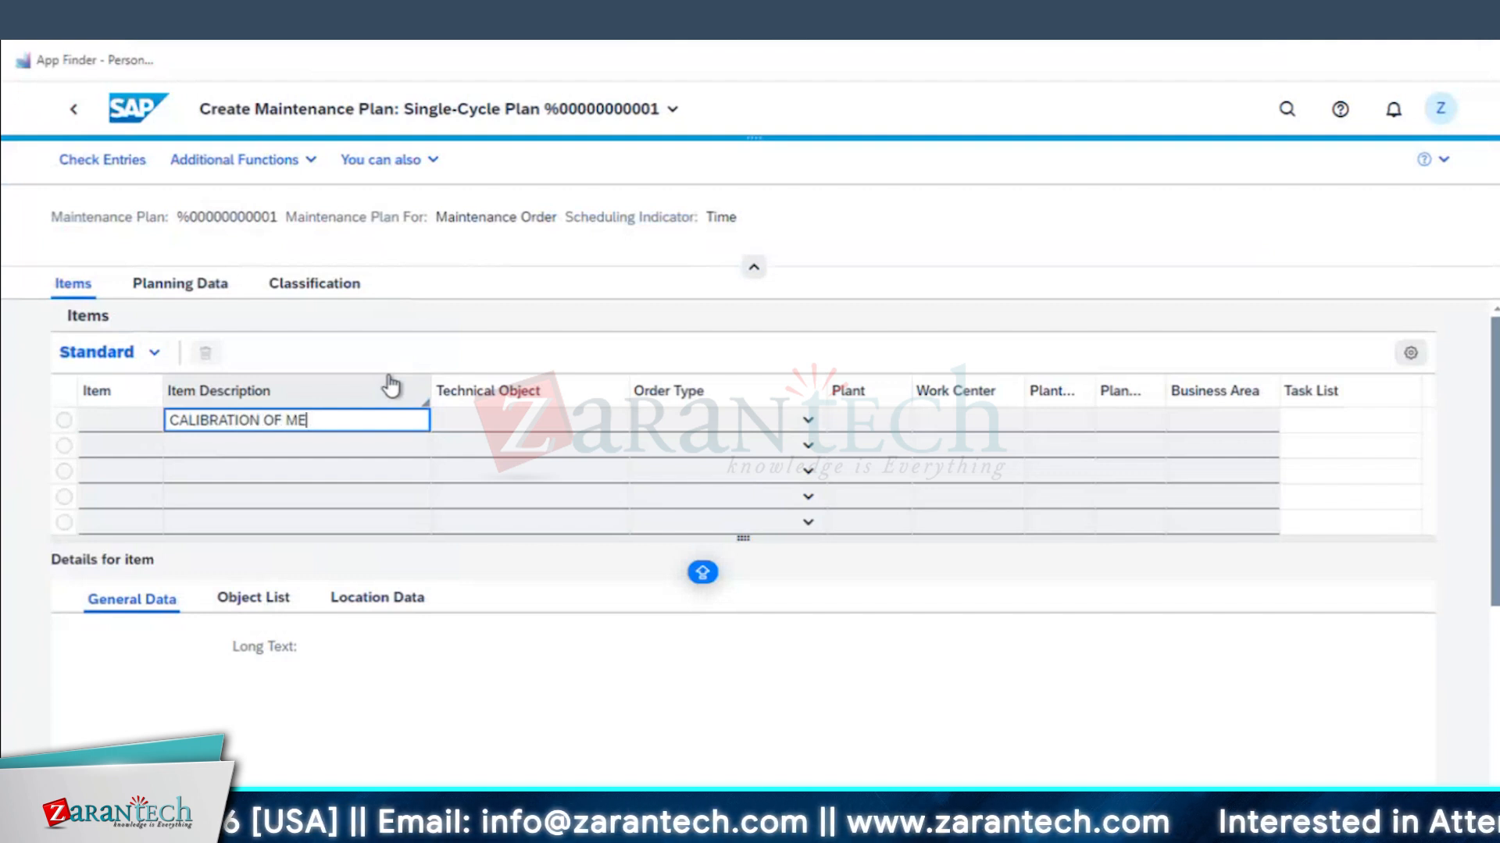
text(ION OF MEGGER - 100 OHM)
key(Tab)
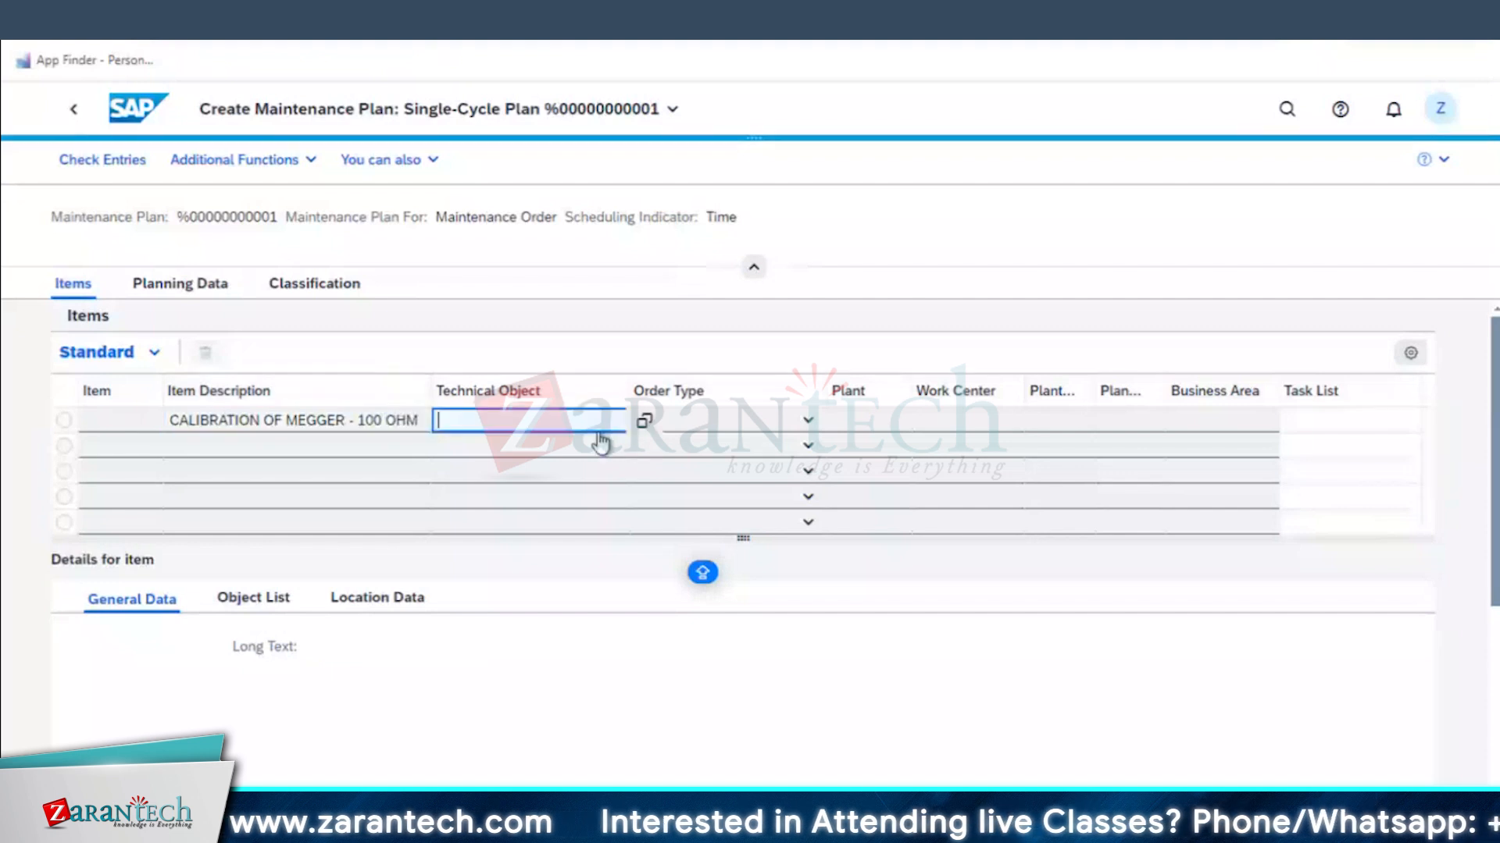
- Open the advanced technical object search for the calibration item and restrict it to Equipment
click(645, 425)
click(644, 422)
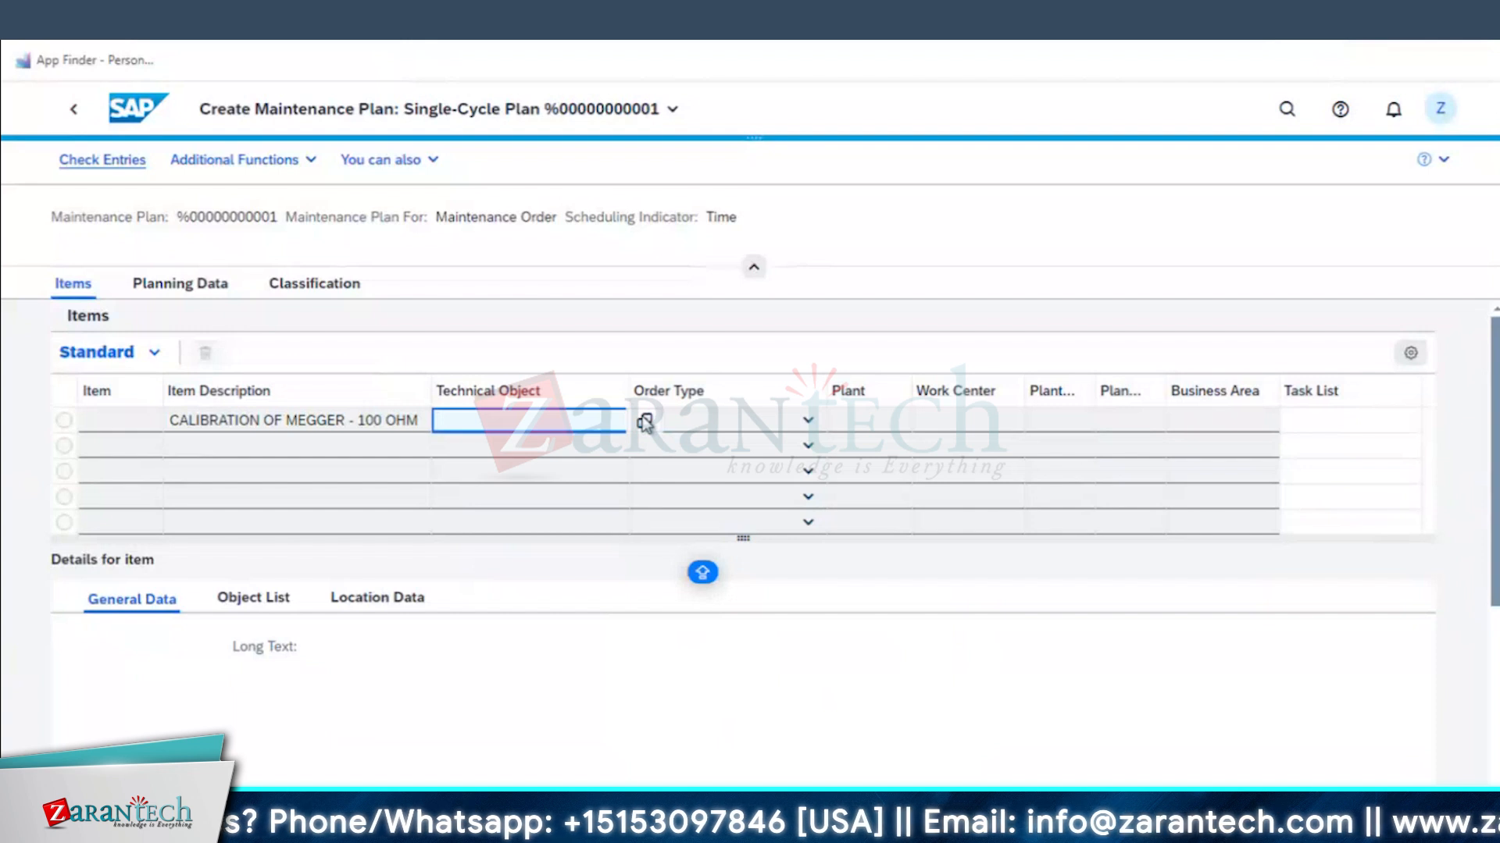
click(644, 422)
click(951, 325)
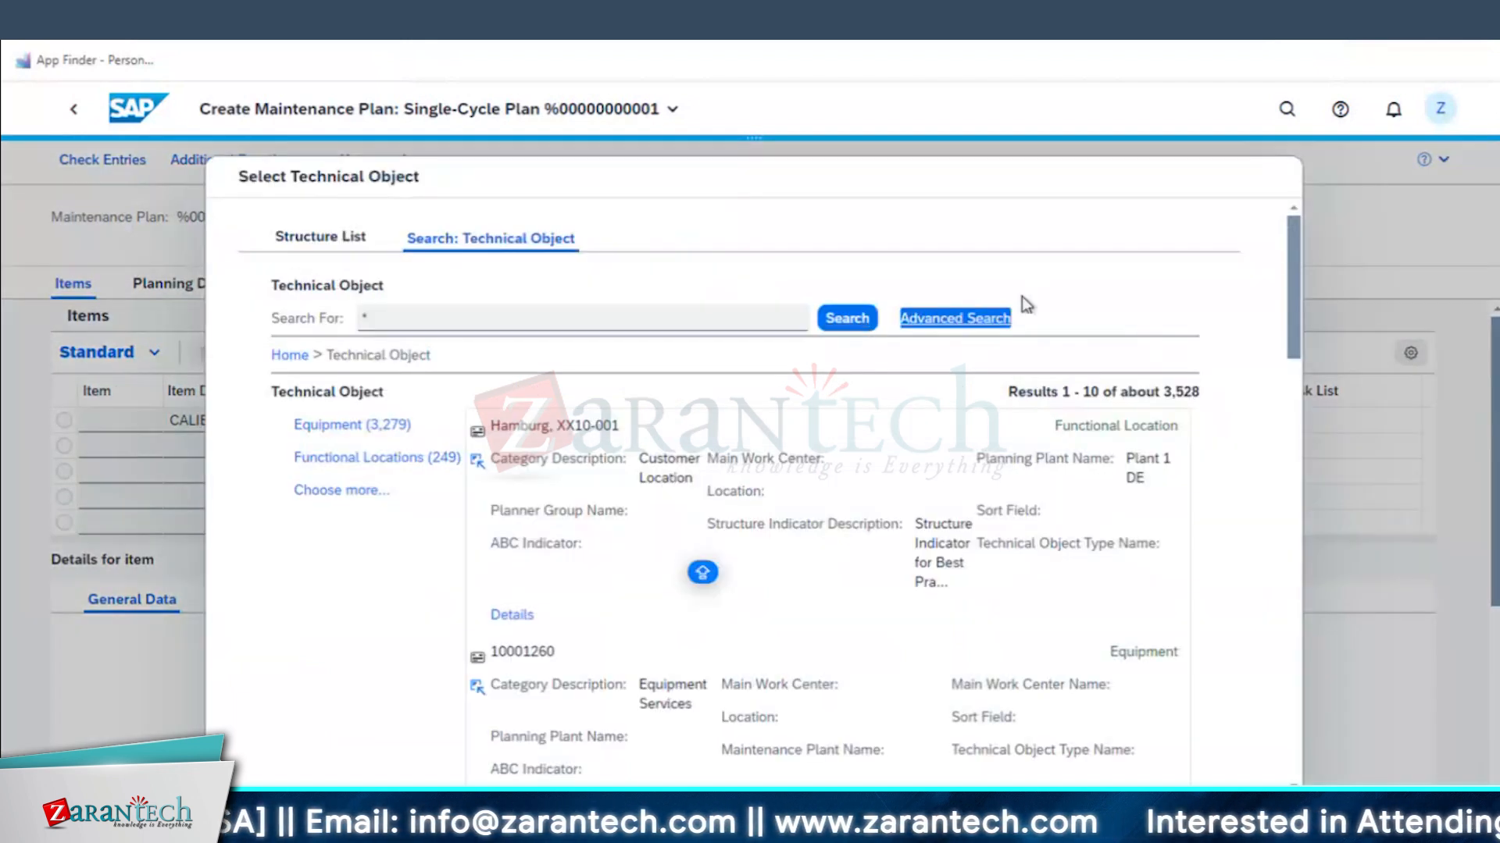
click(1327, 320)
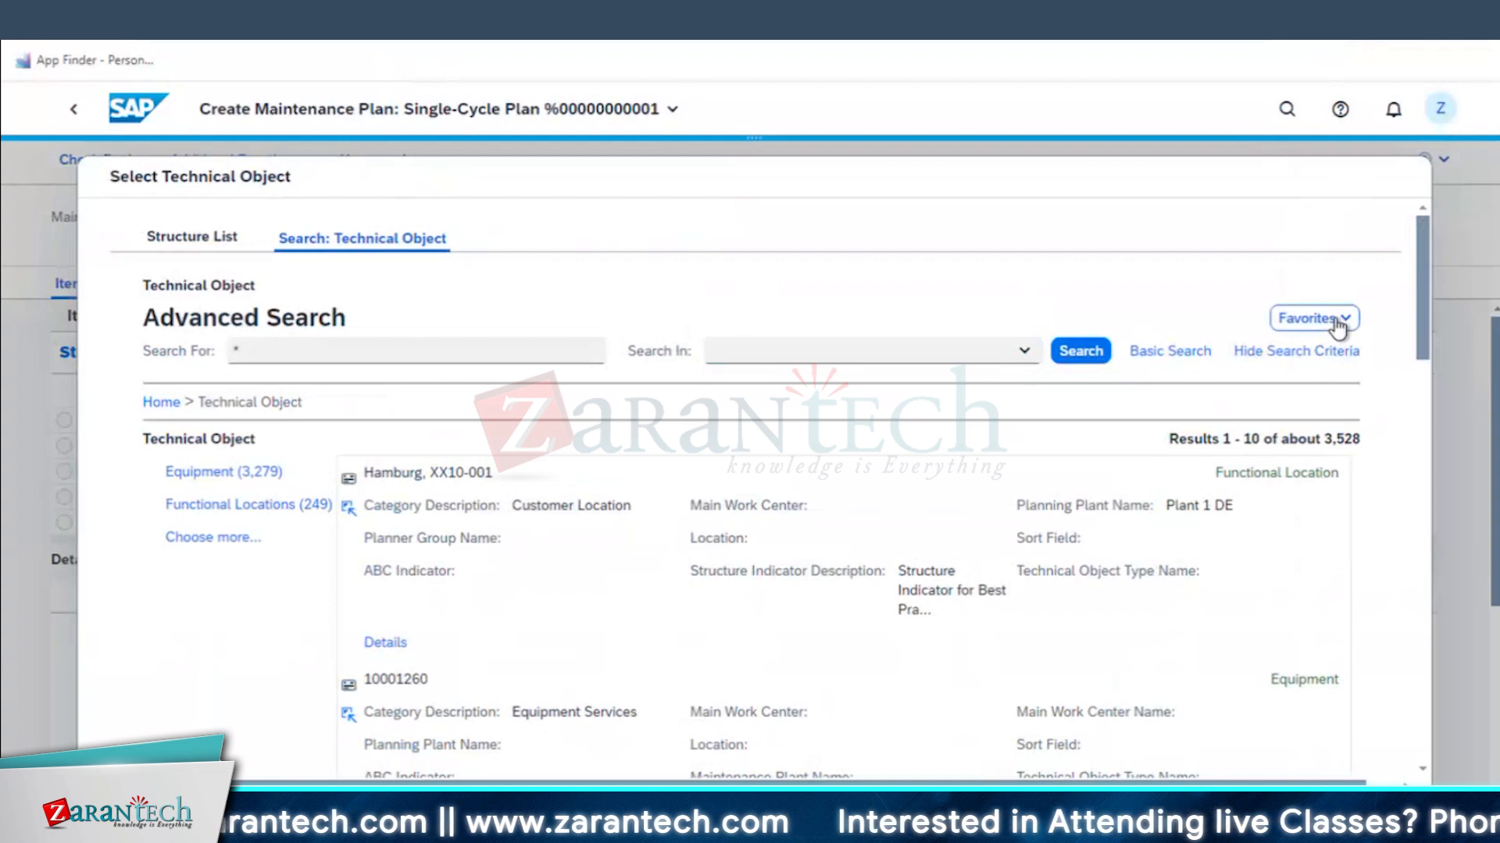
click(1169, 371)
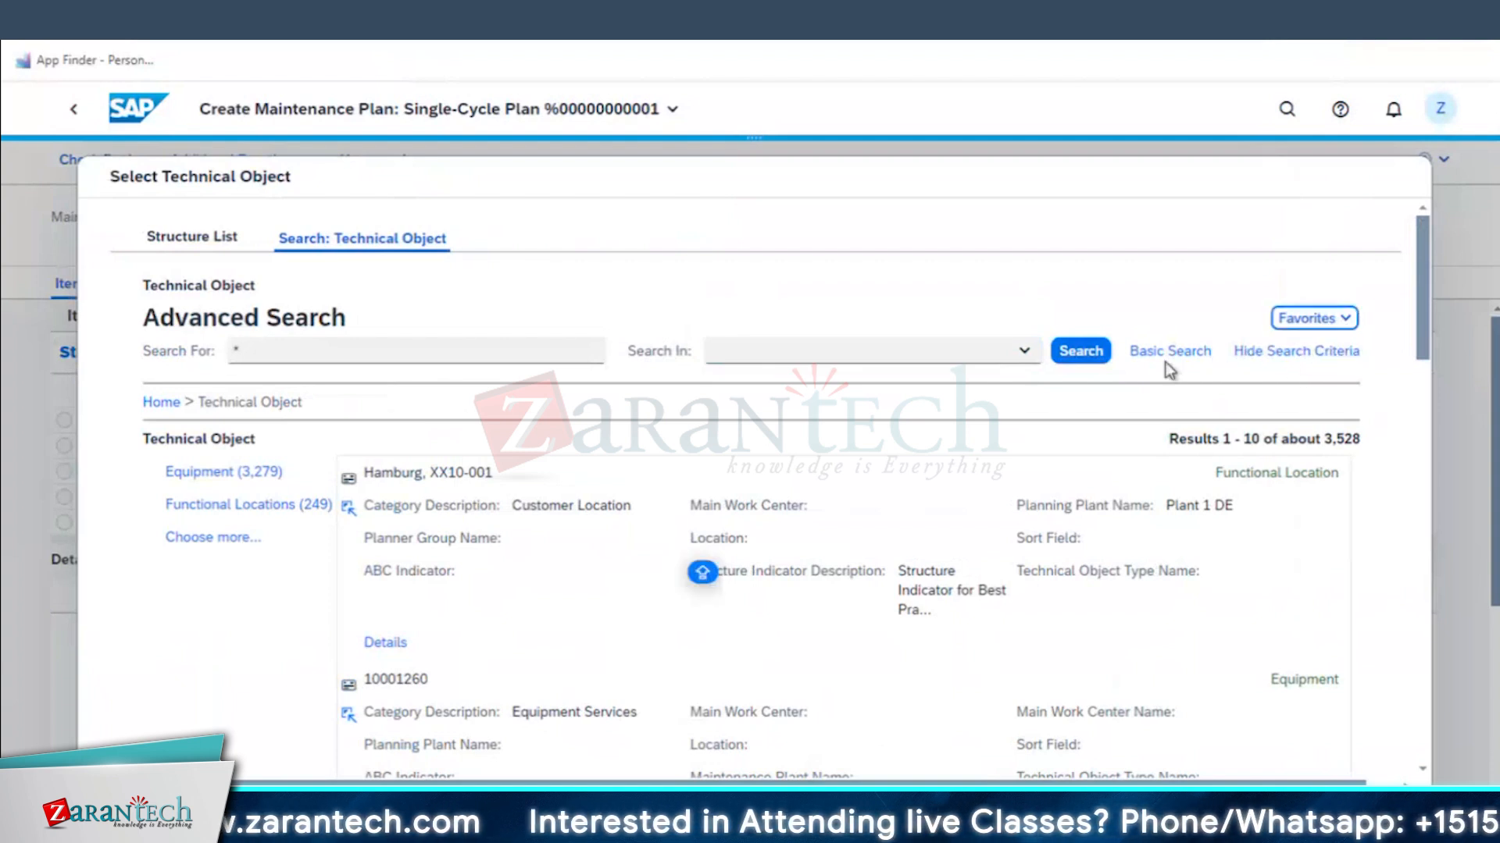
click(788, 351)
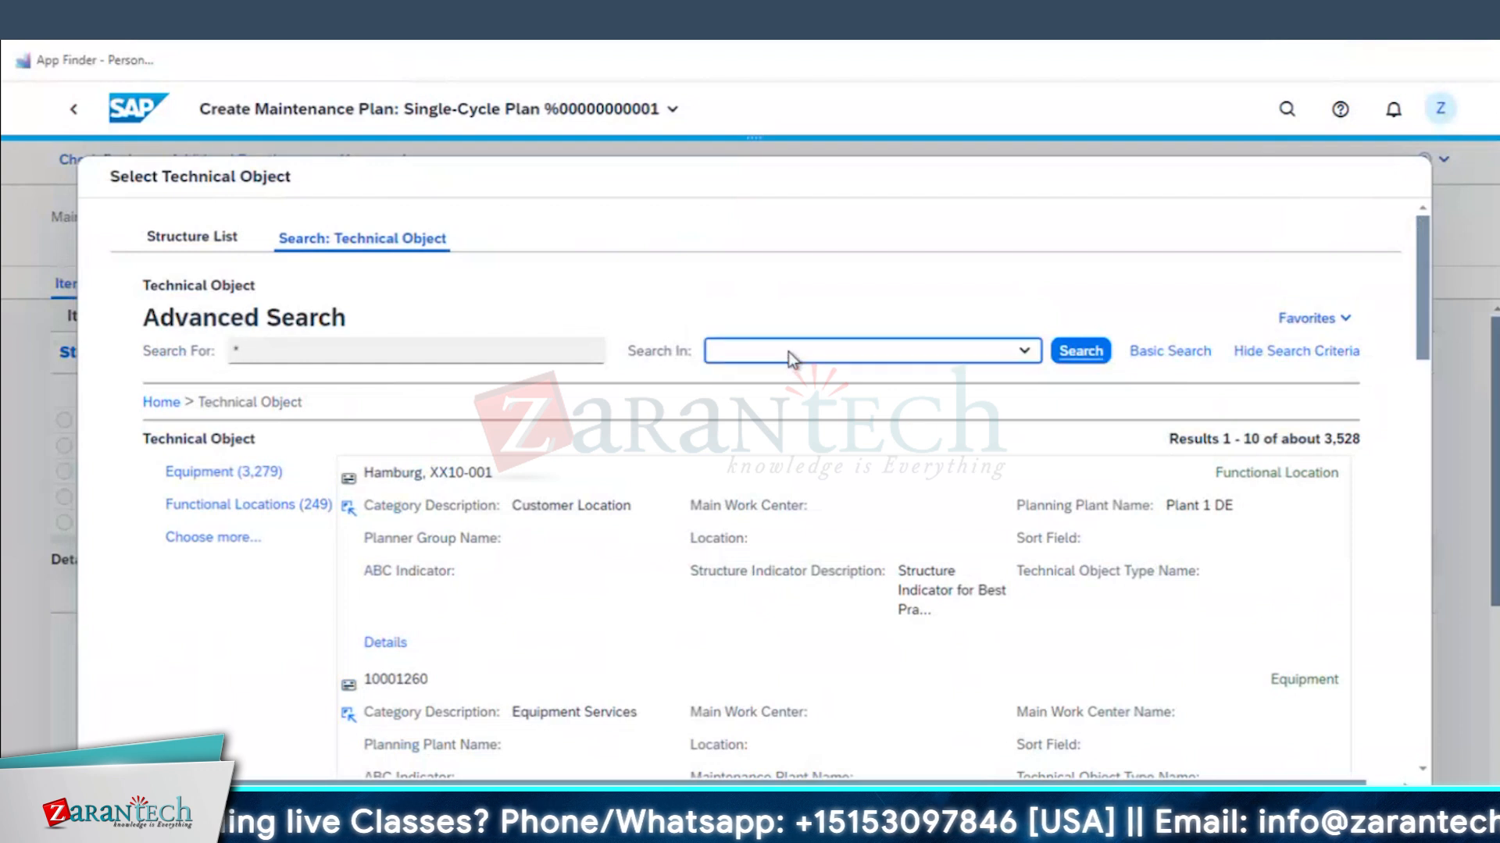
click(777, 412)
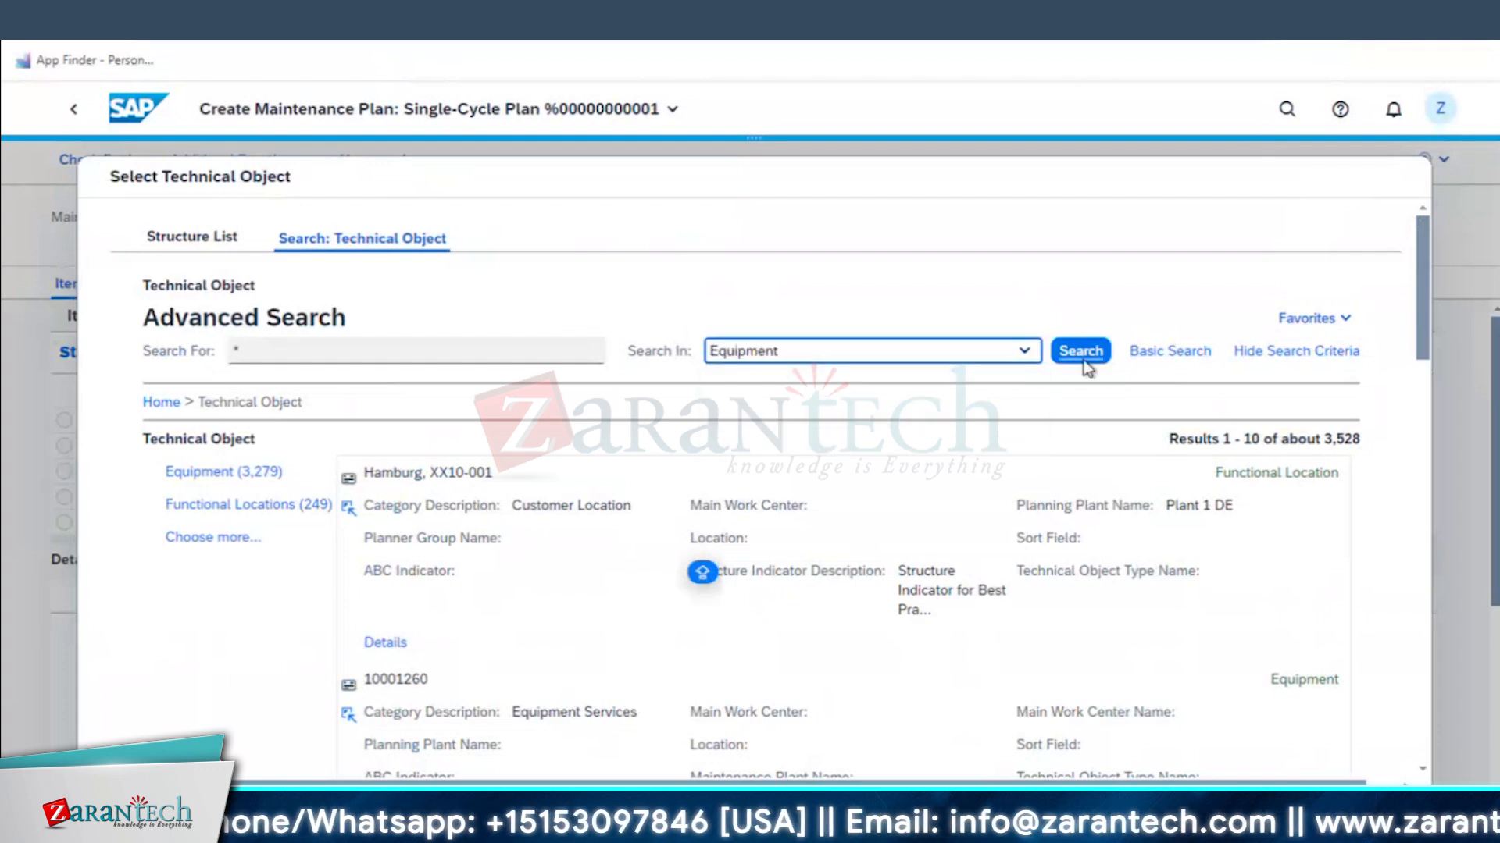
click(1082, 353)
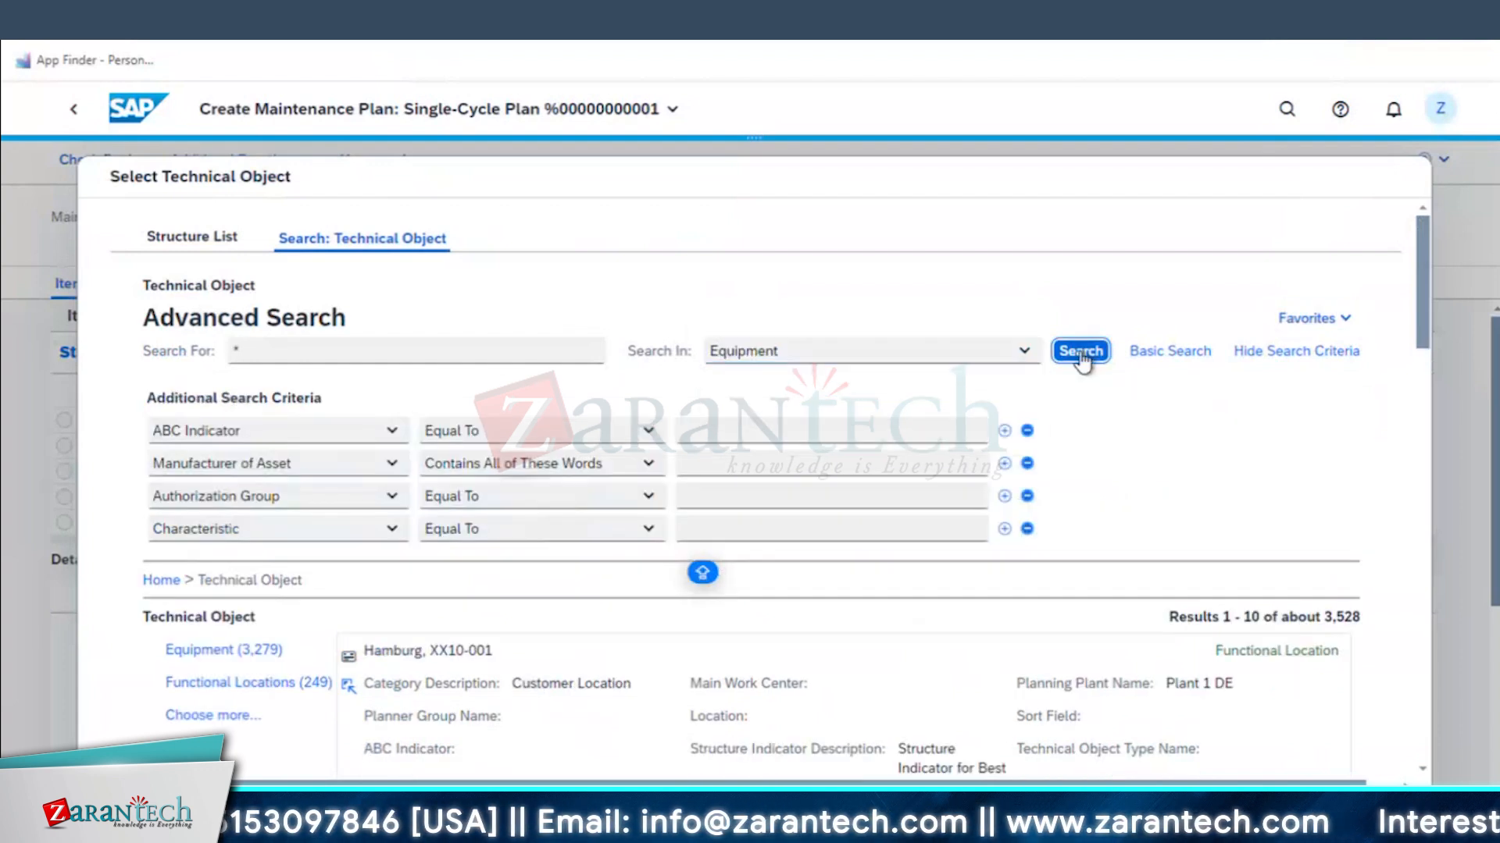
click(1345, 319)
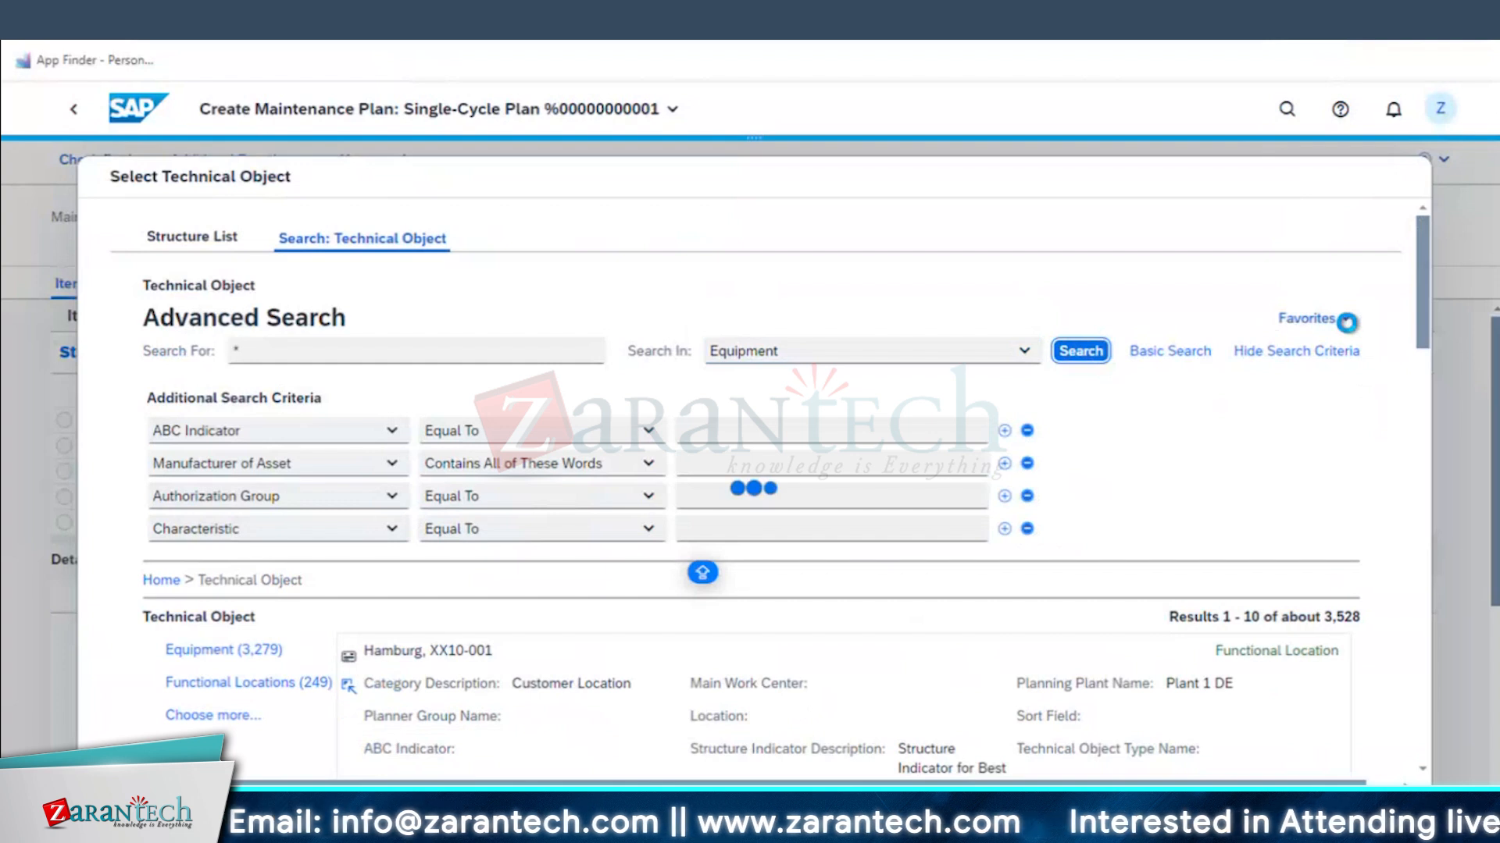
click(1345, 318)
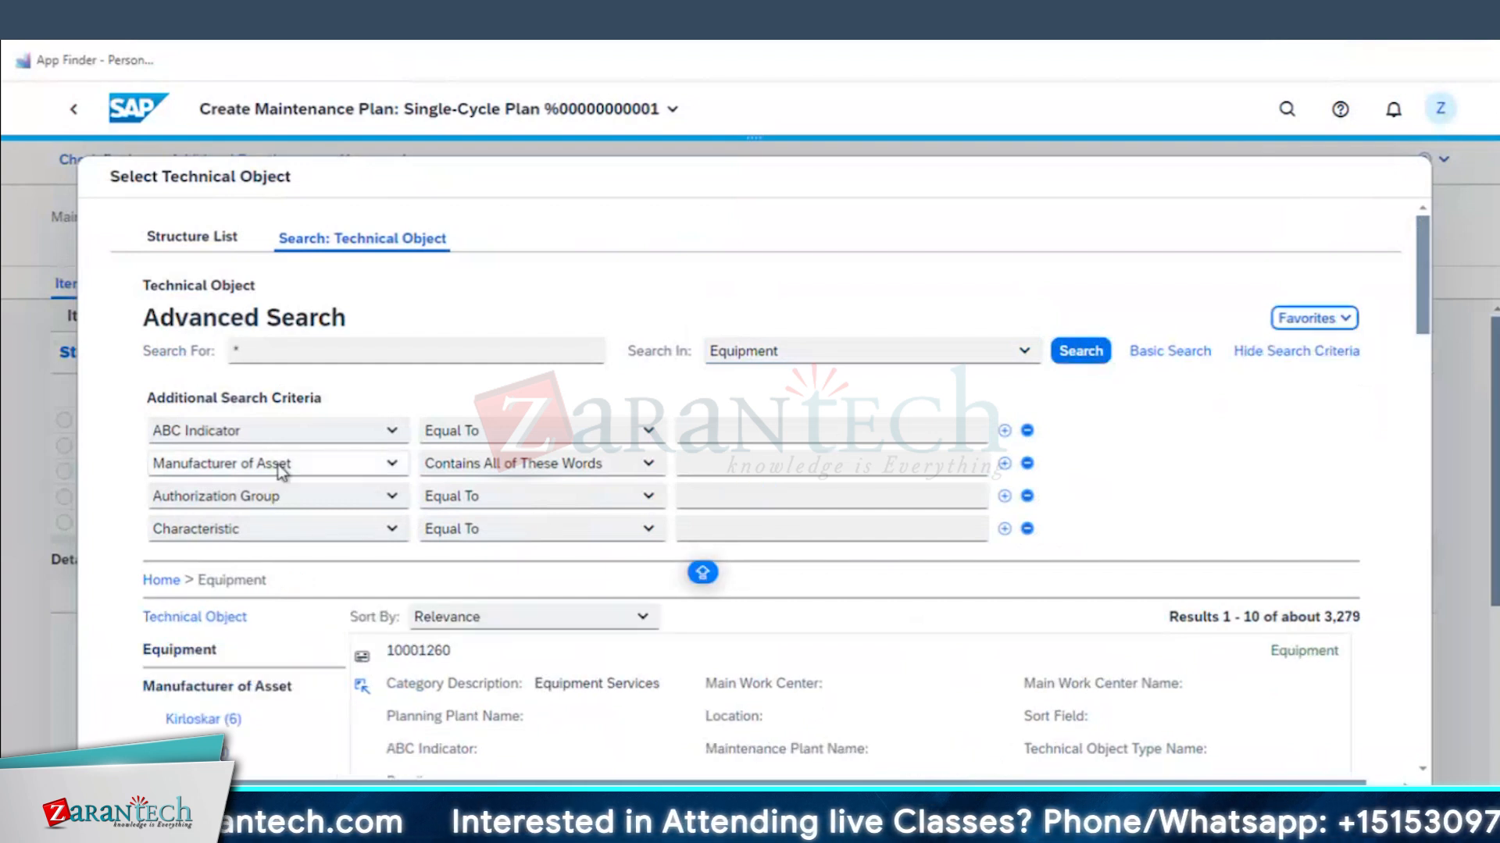
- Replace the ABC Indicator criterion with Sort Field and search for equipment containing MEG
click(299, 442)
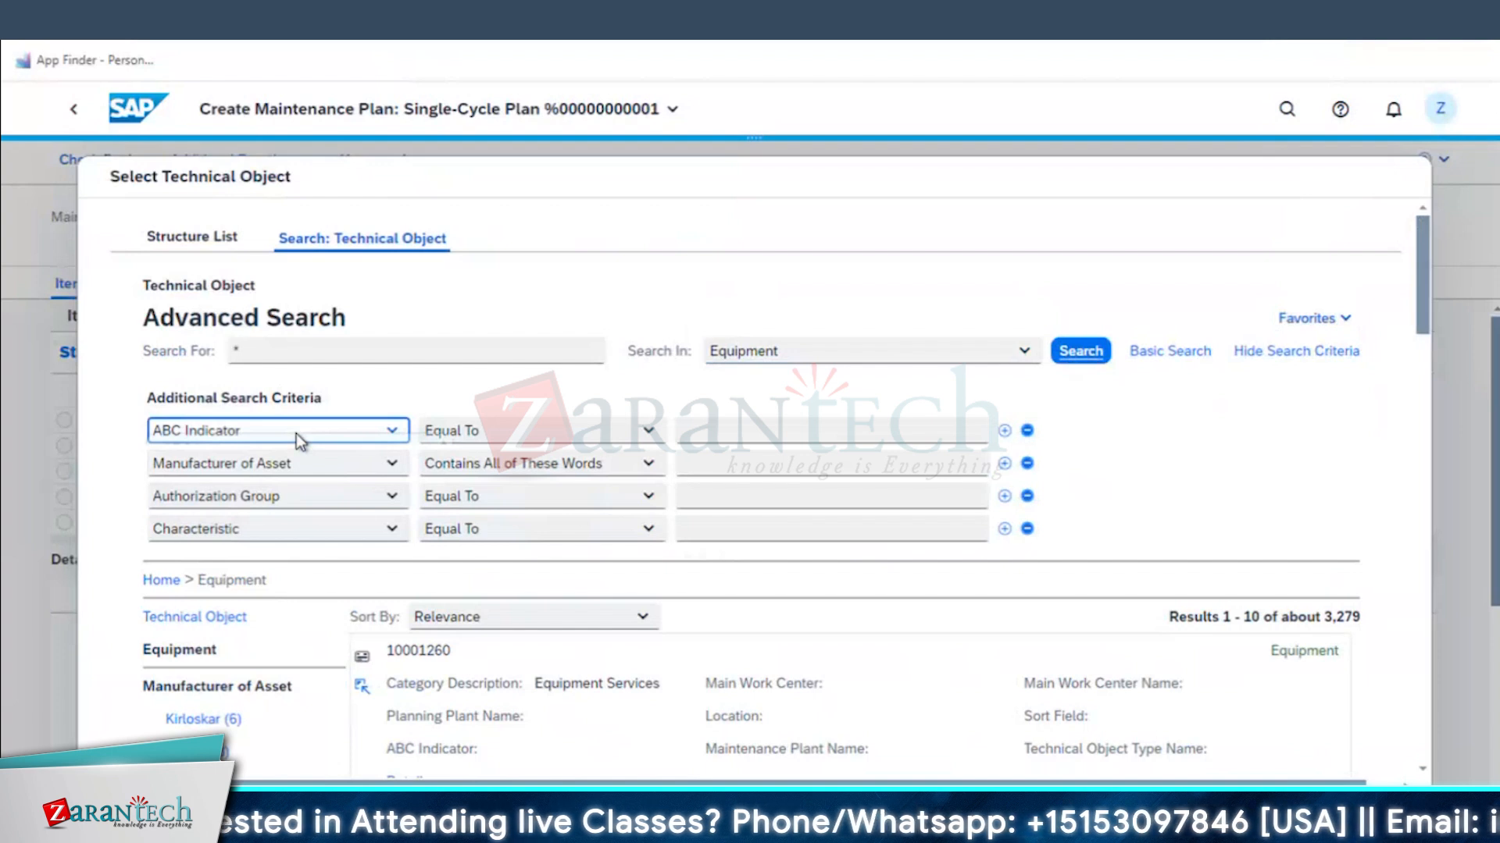
click(297, 434)
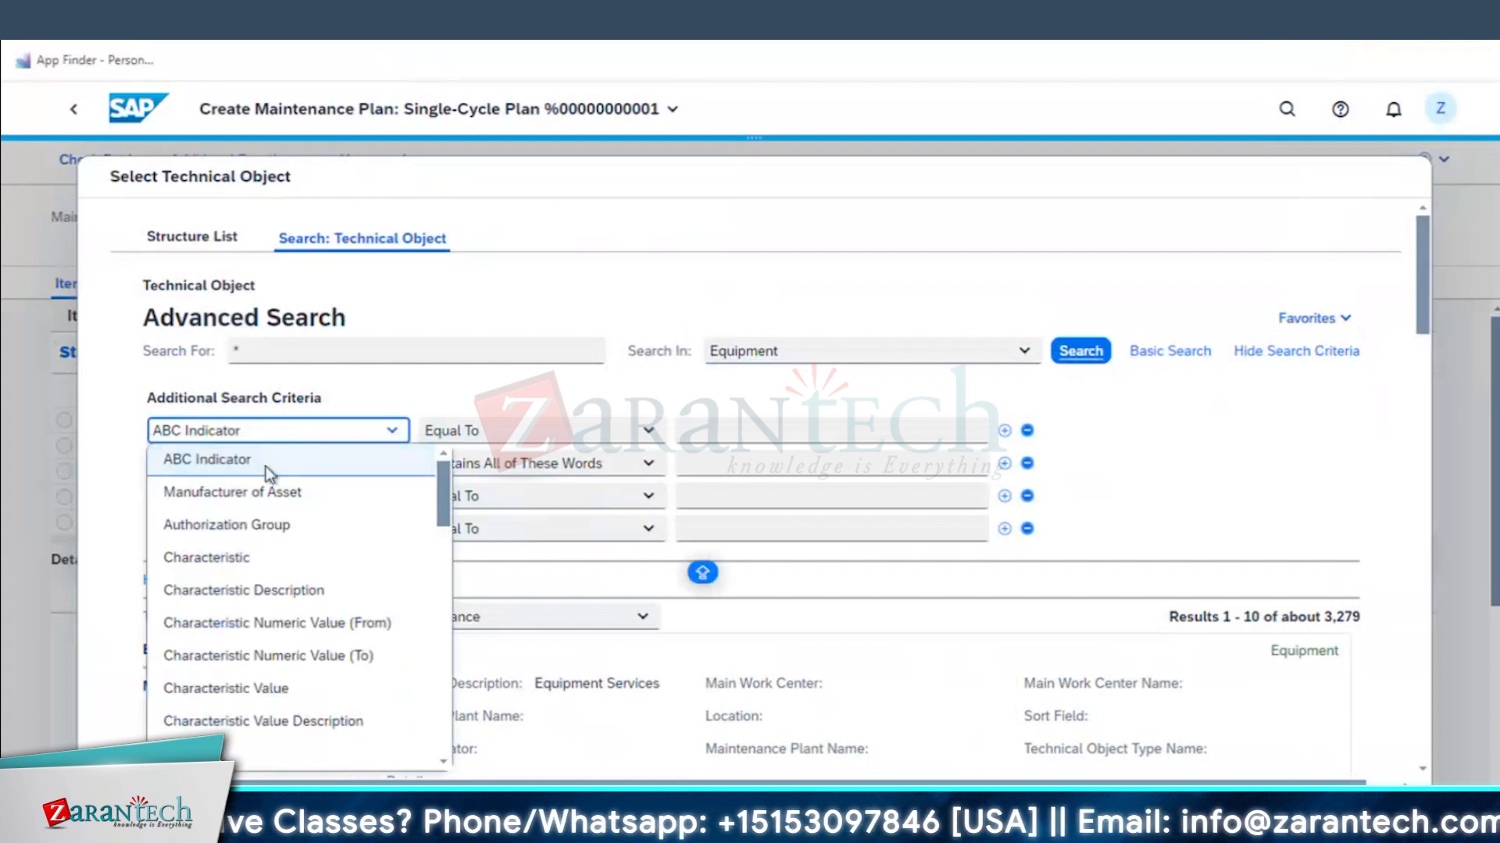
scroll(241, 695, down, 5)
scroll(240, 703, down, 3)
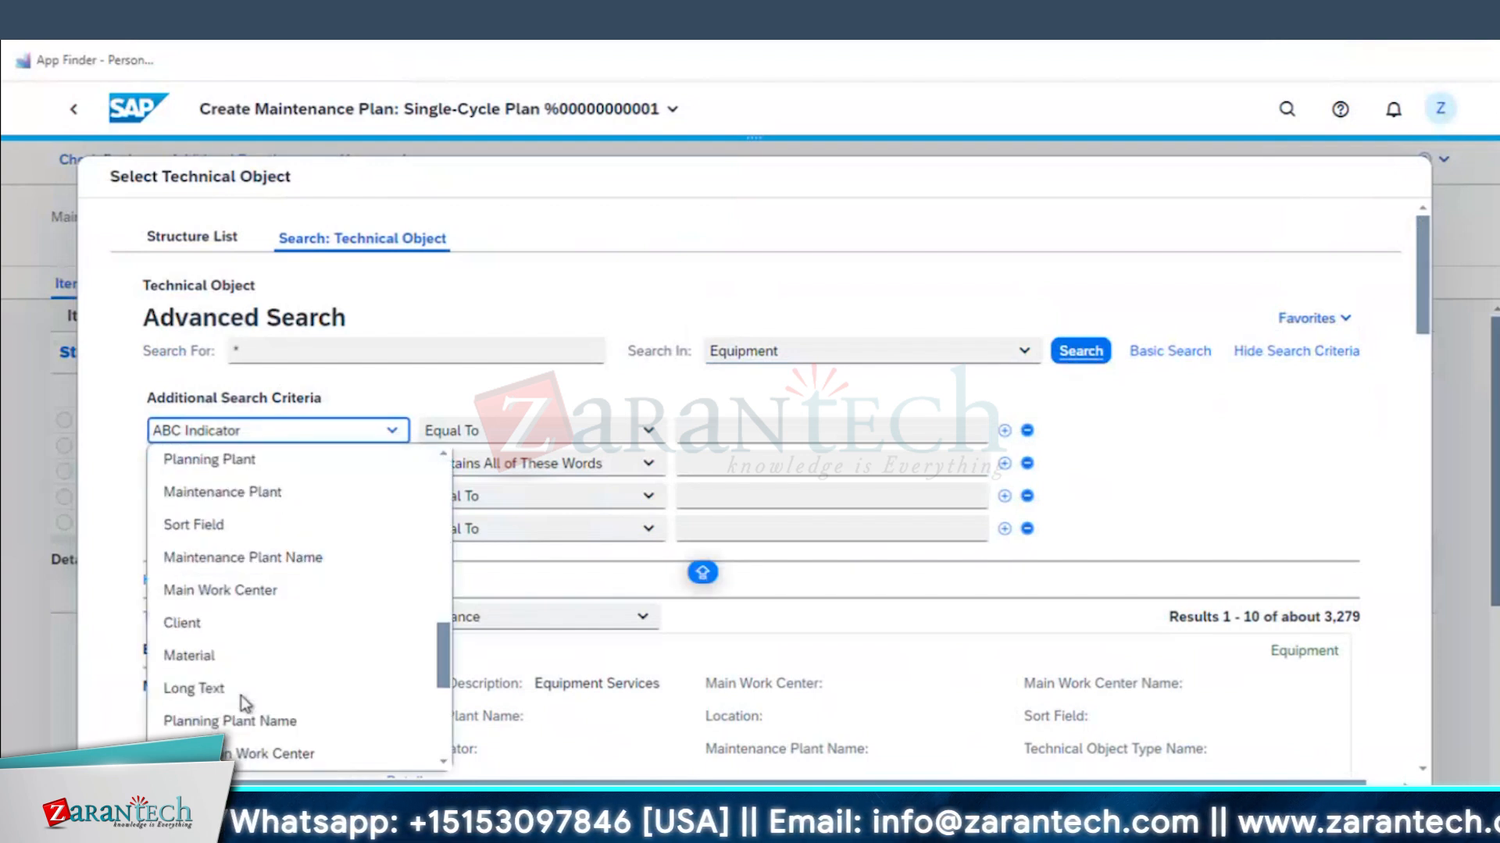
scroll(282, 592, up, 1)
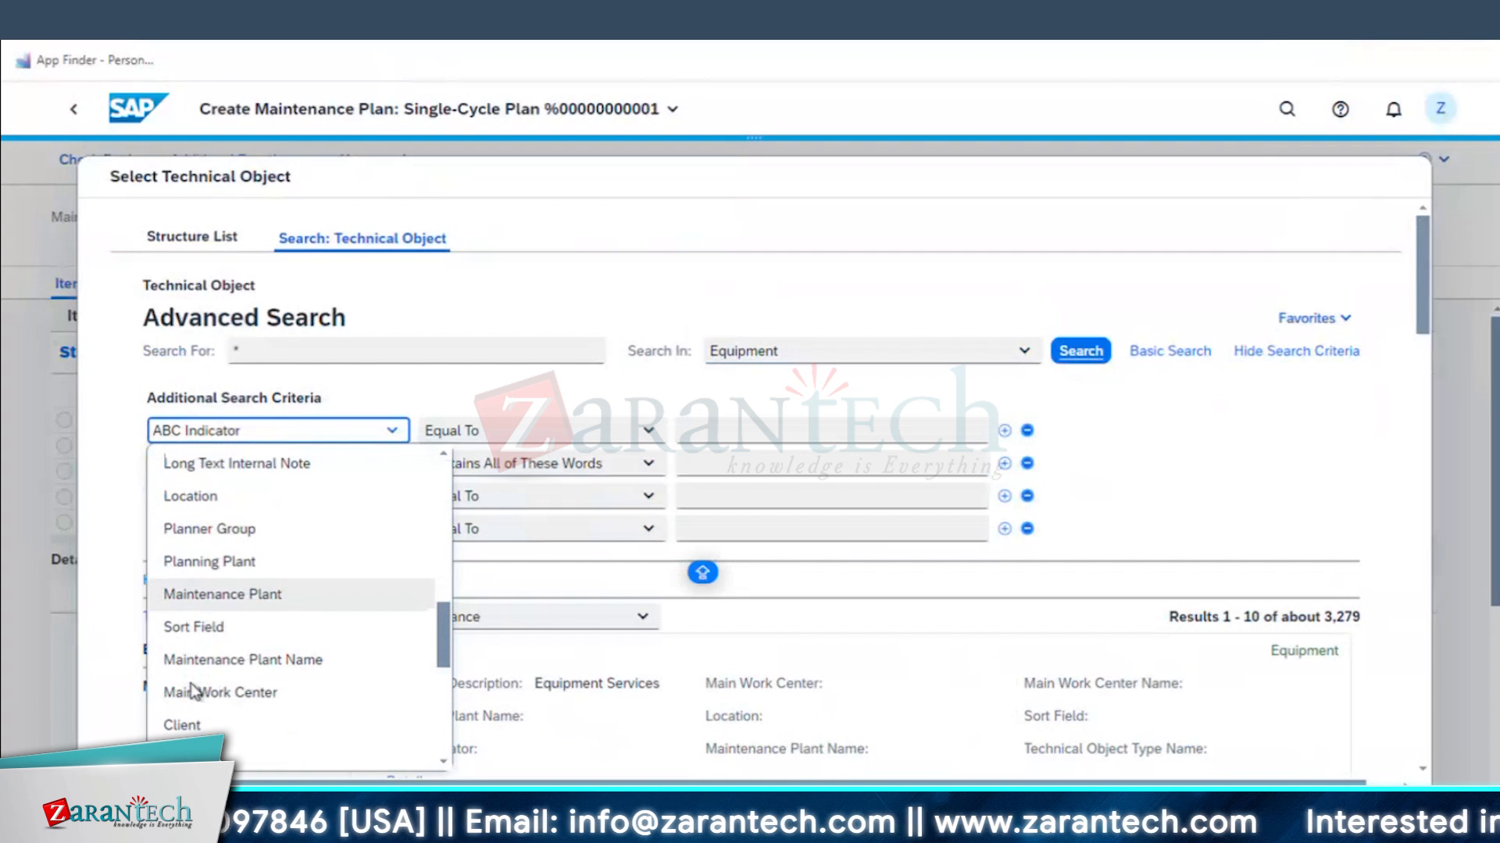
click(215, 626)
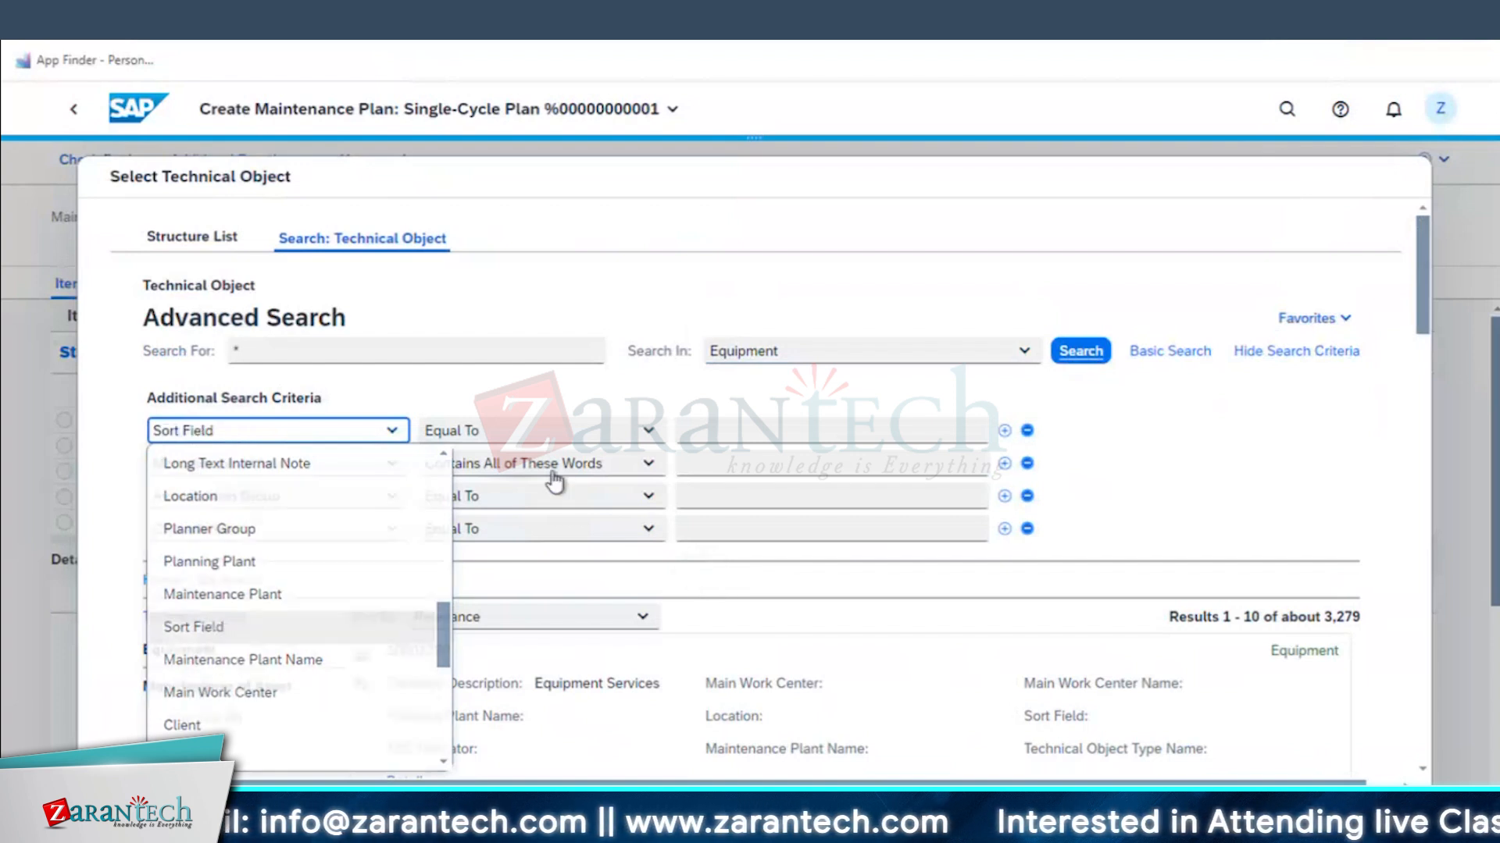
click(732, 432)
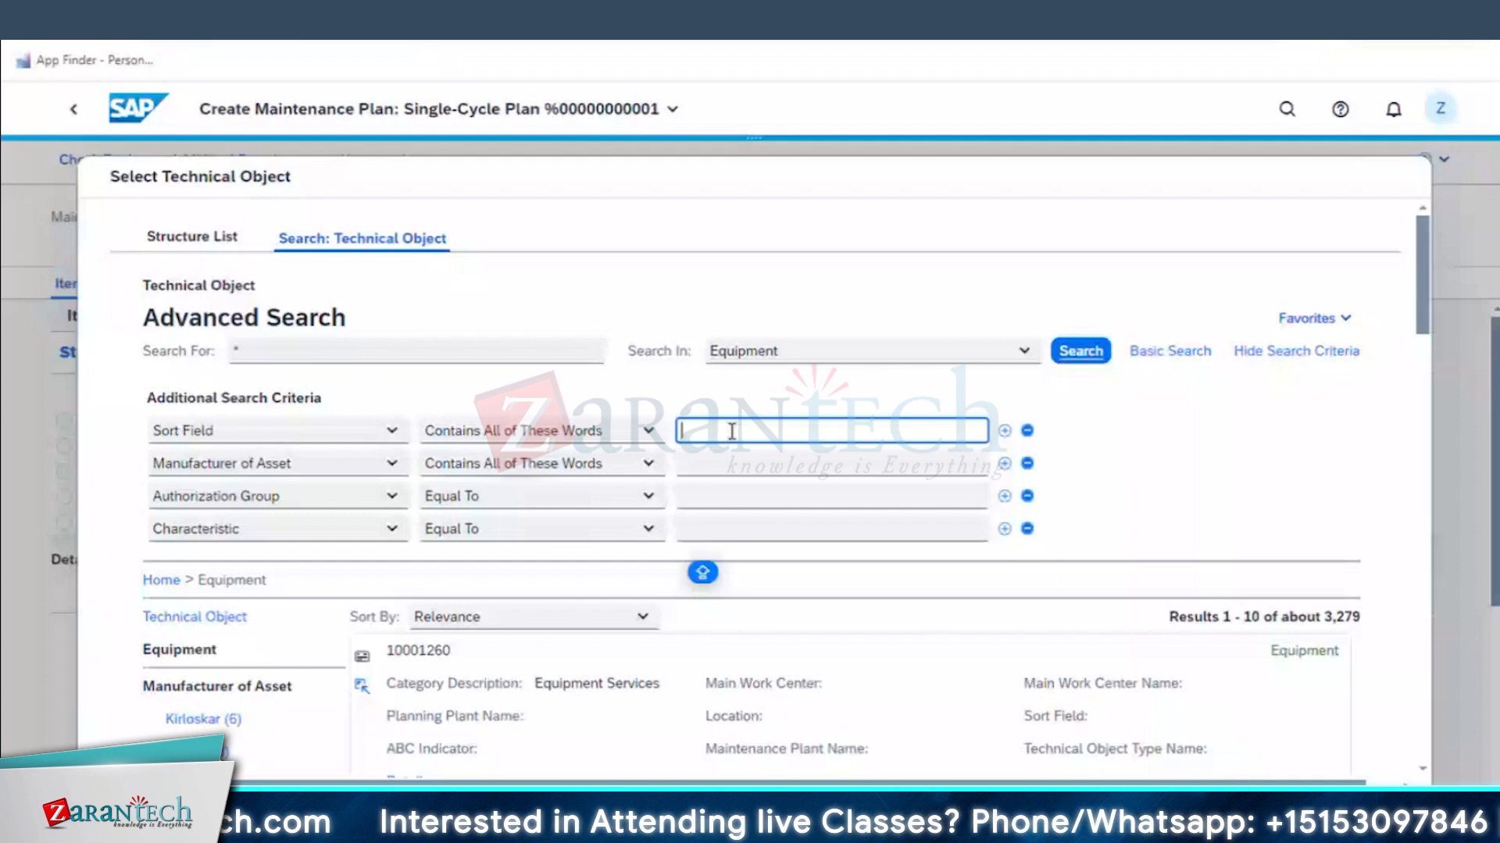
text(MEG)
click(1064, 353)
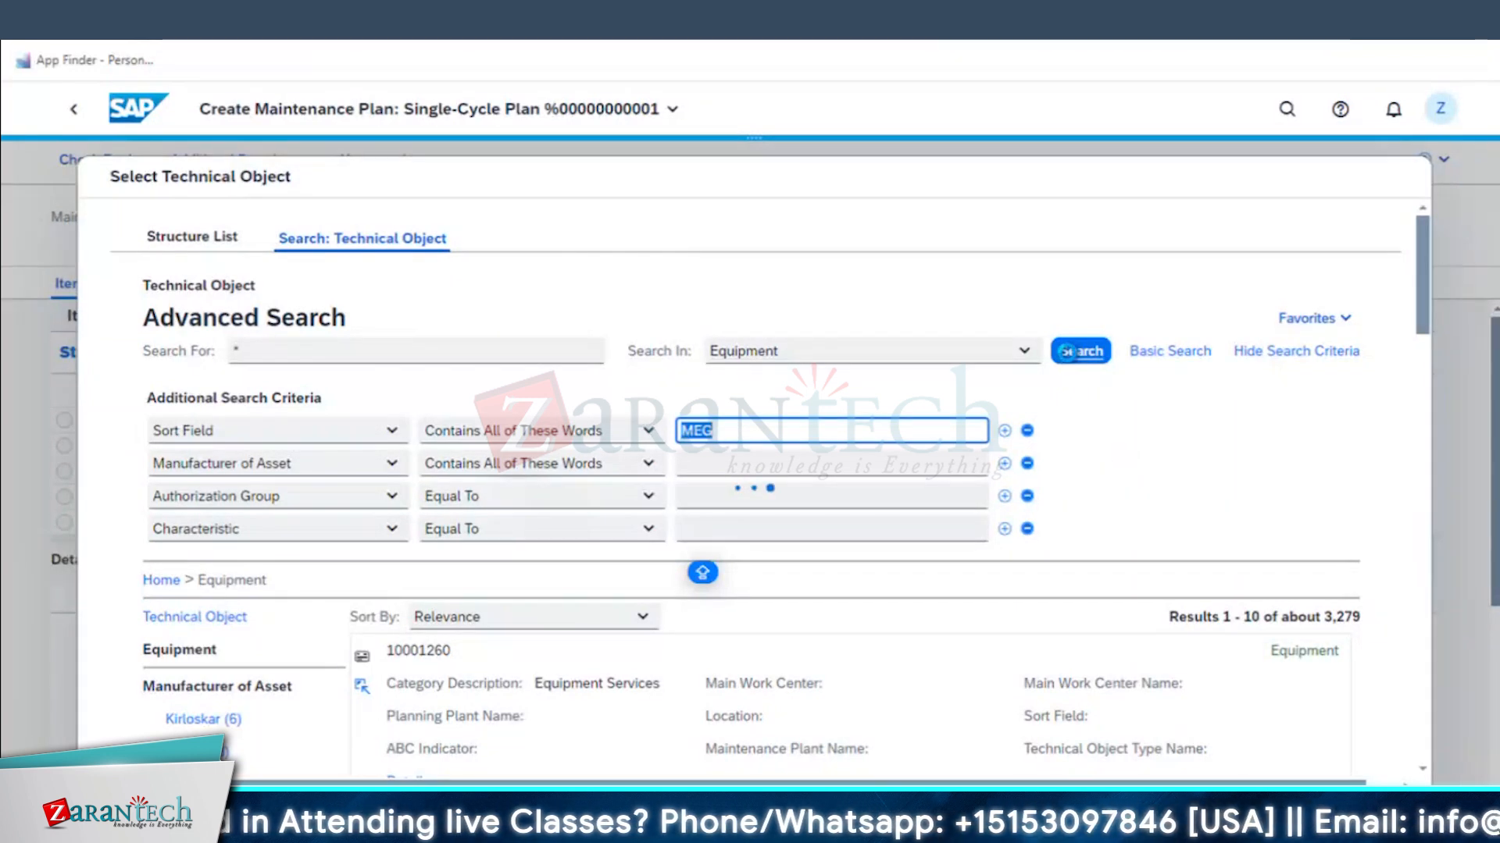
- Assign test/measurement equipment 10003084 from the results as the calibration item's technical object
scroll(1173, 500, down, 2)
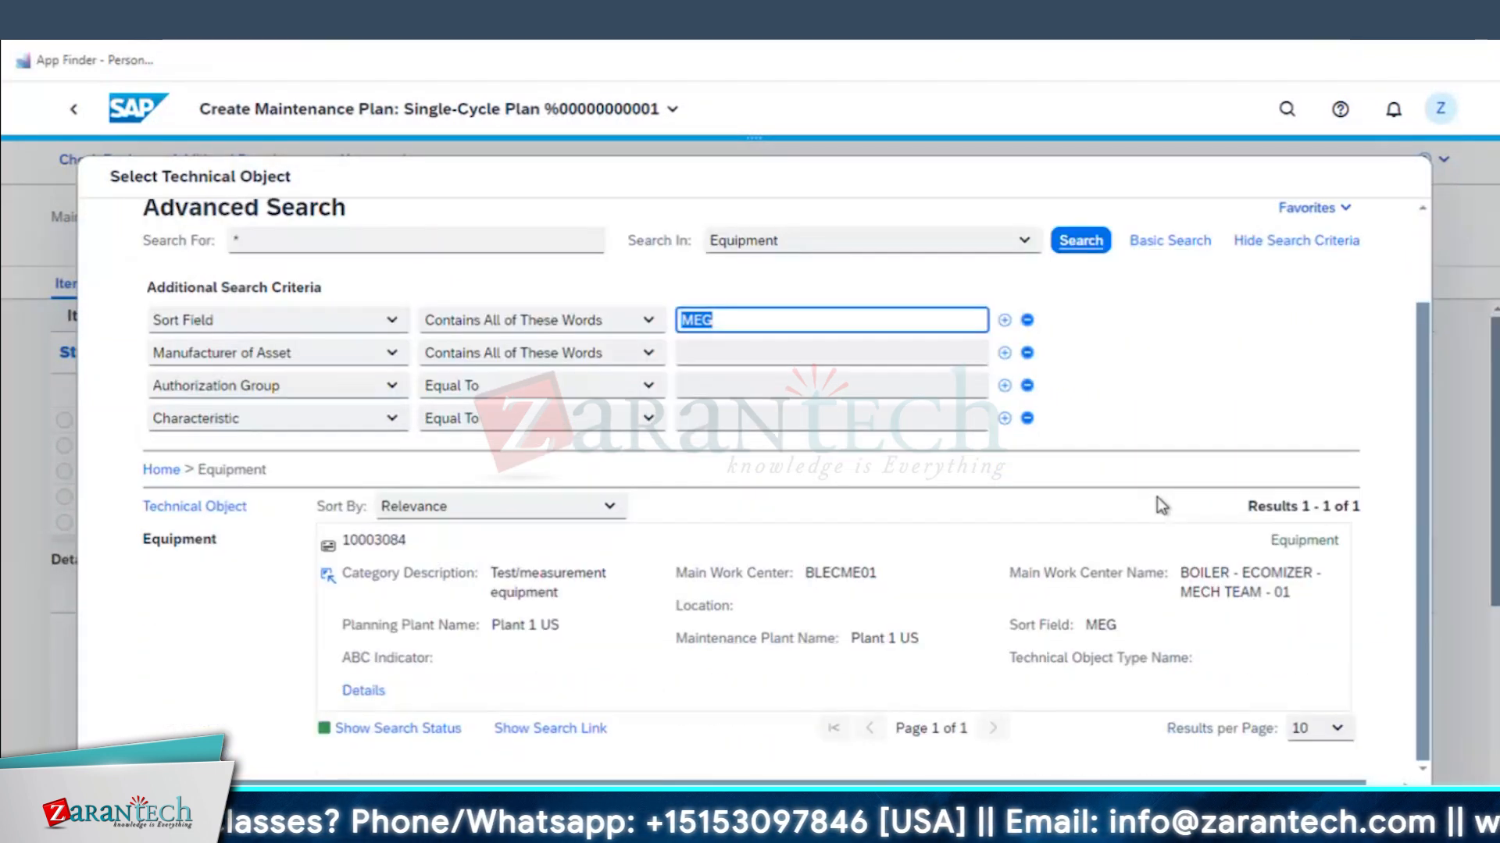
click(329, 578)
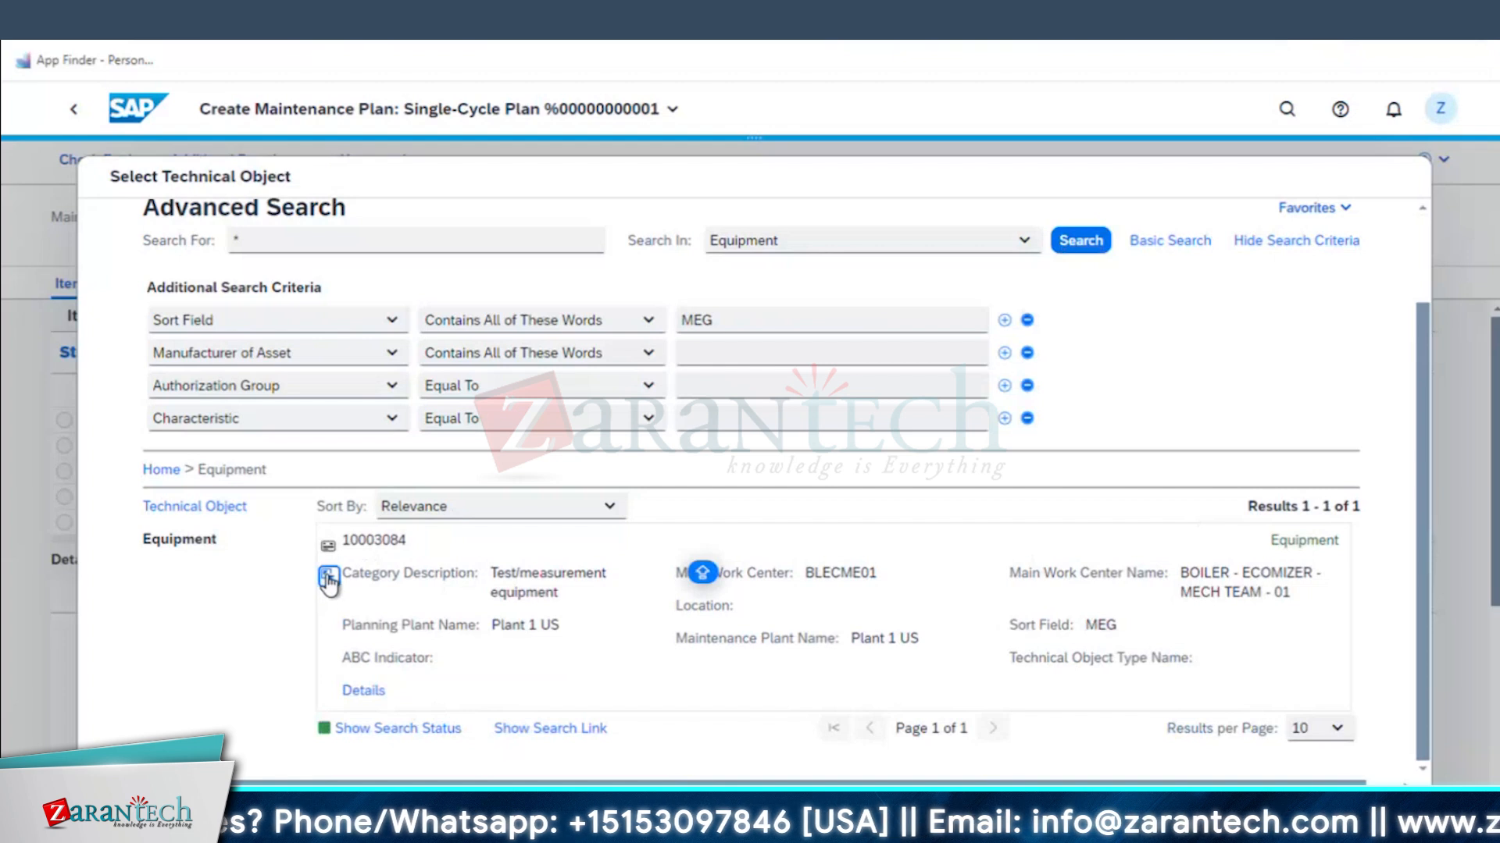
click(593, 612)
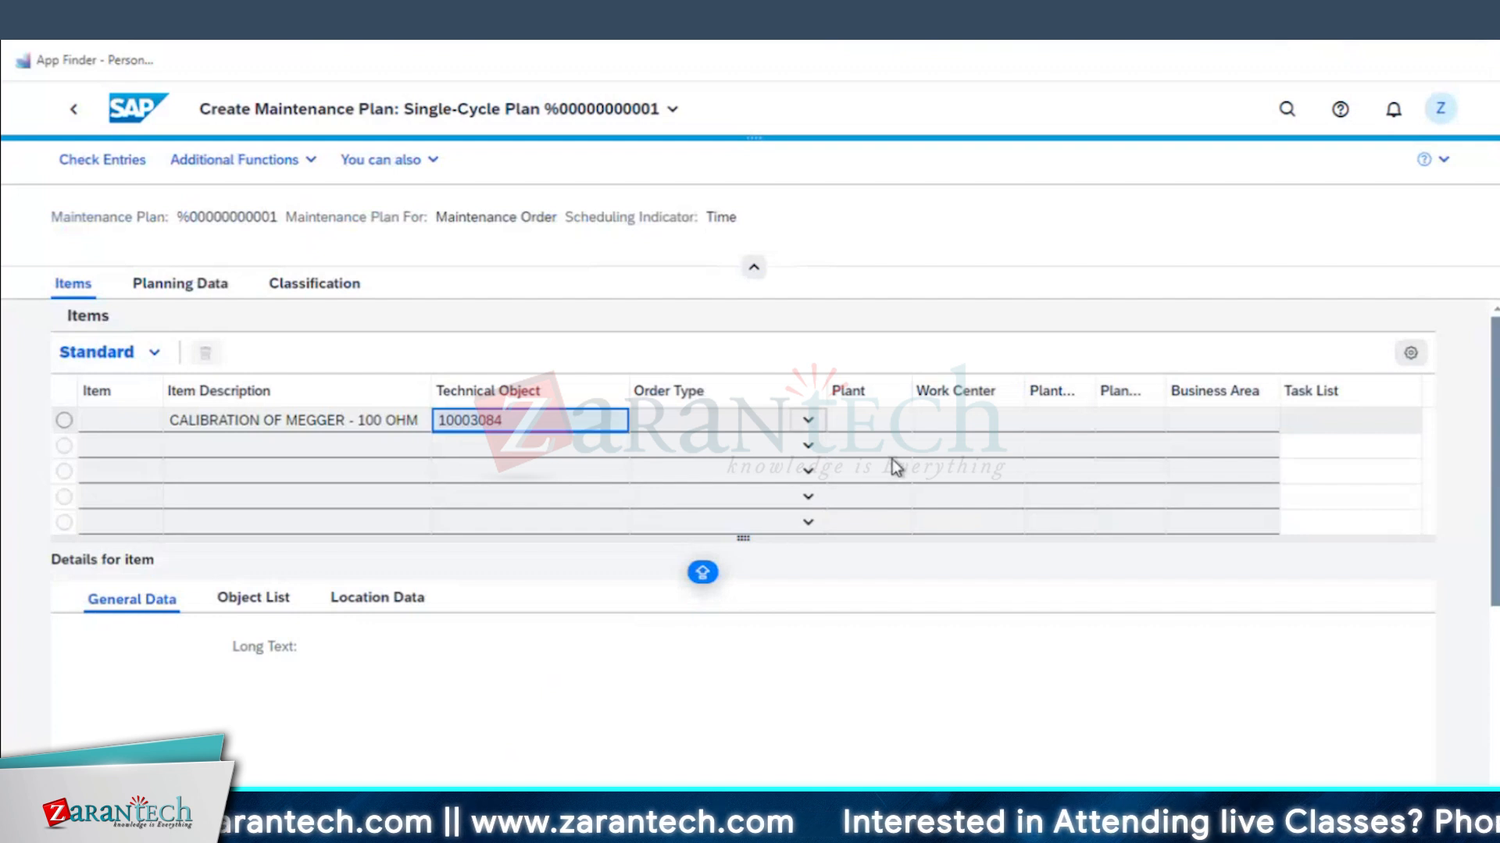
- Apply equipment 10003084 to the calibration item and keep Calibration Order (Z01C) as its order type
key(Return)
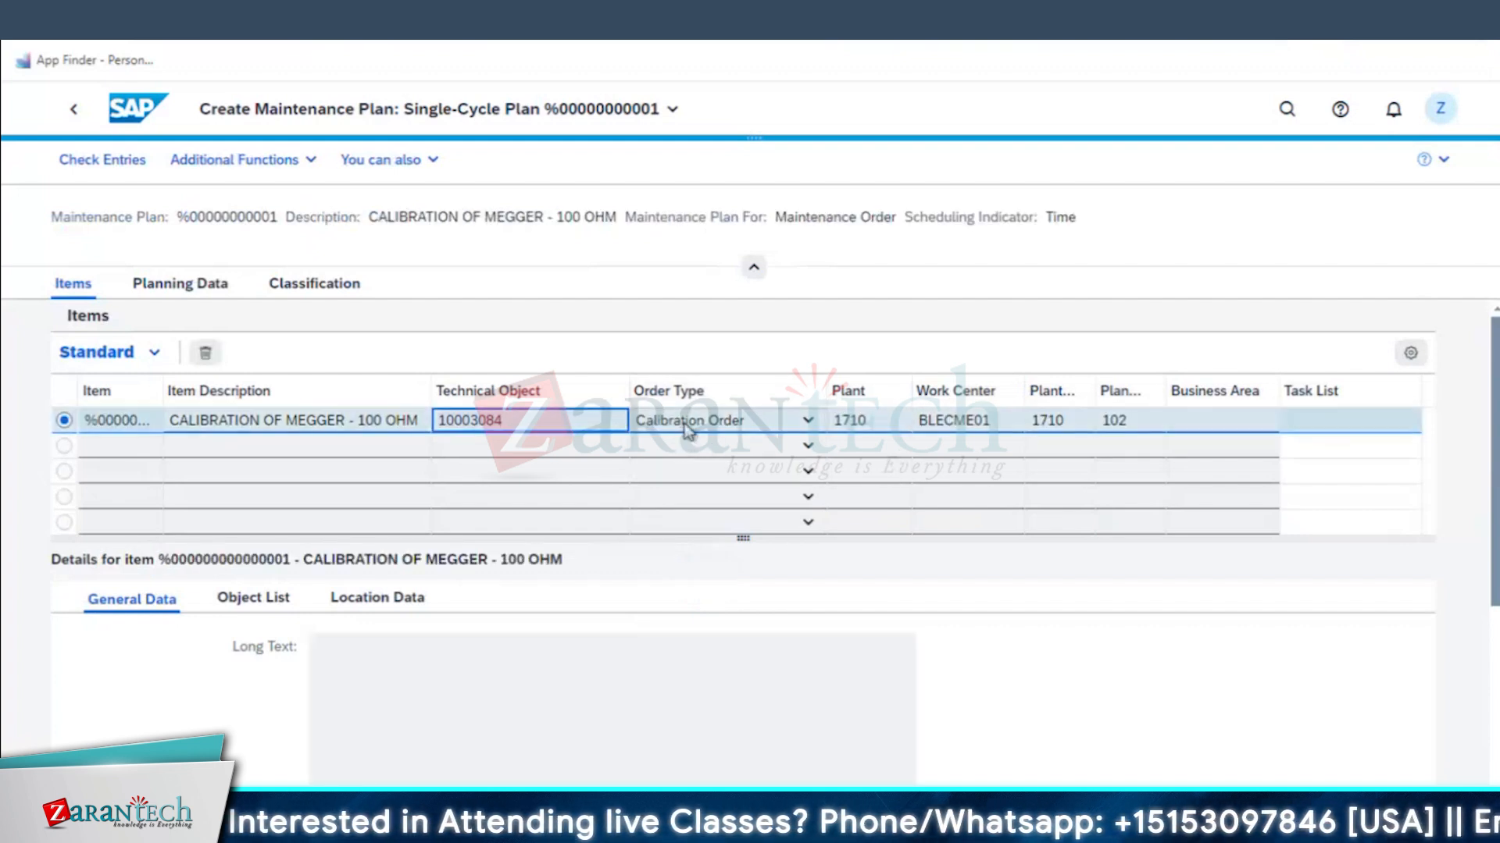
click(687, 427)
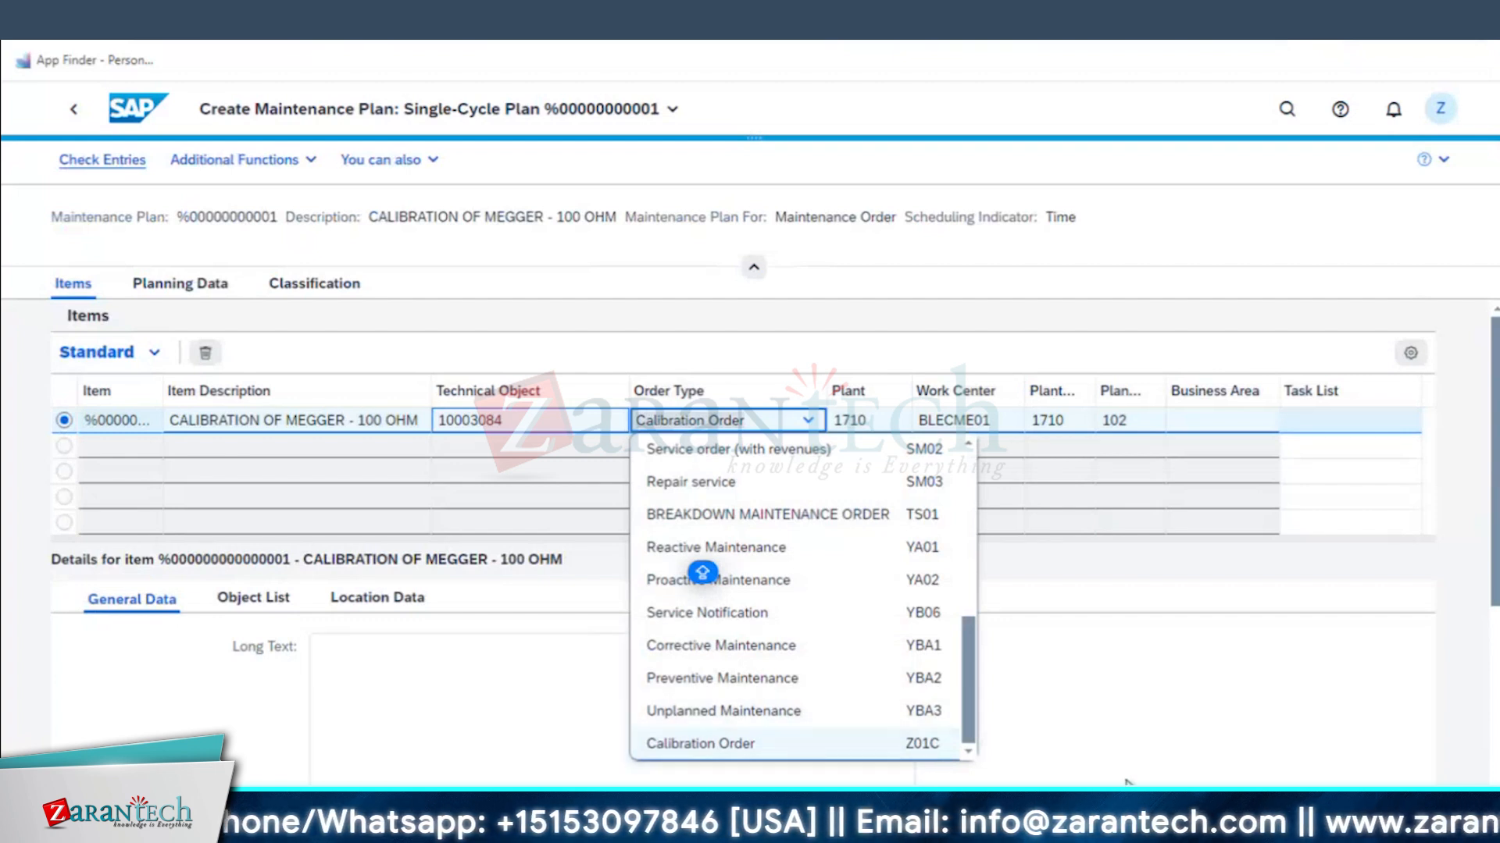
click(769, 420)
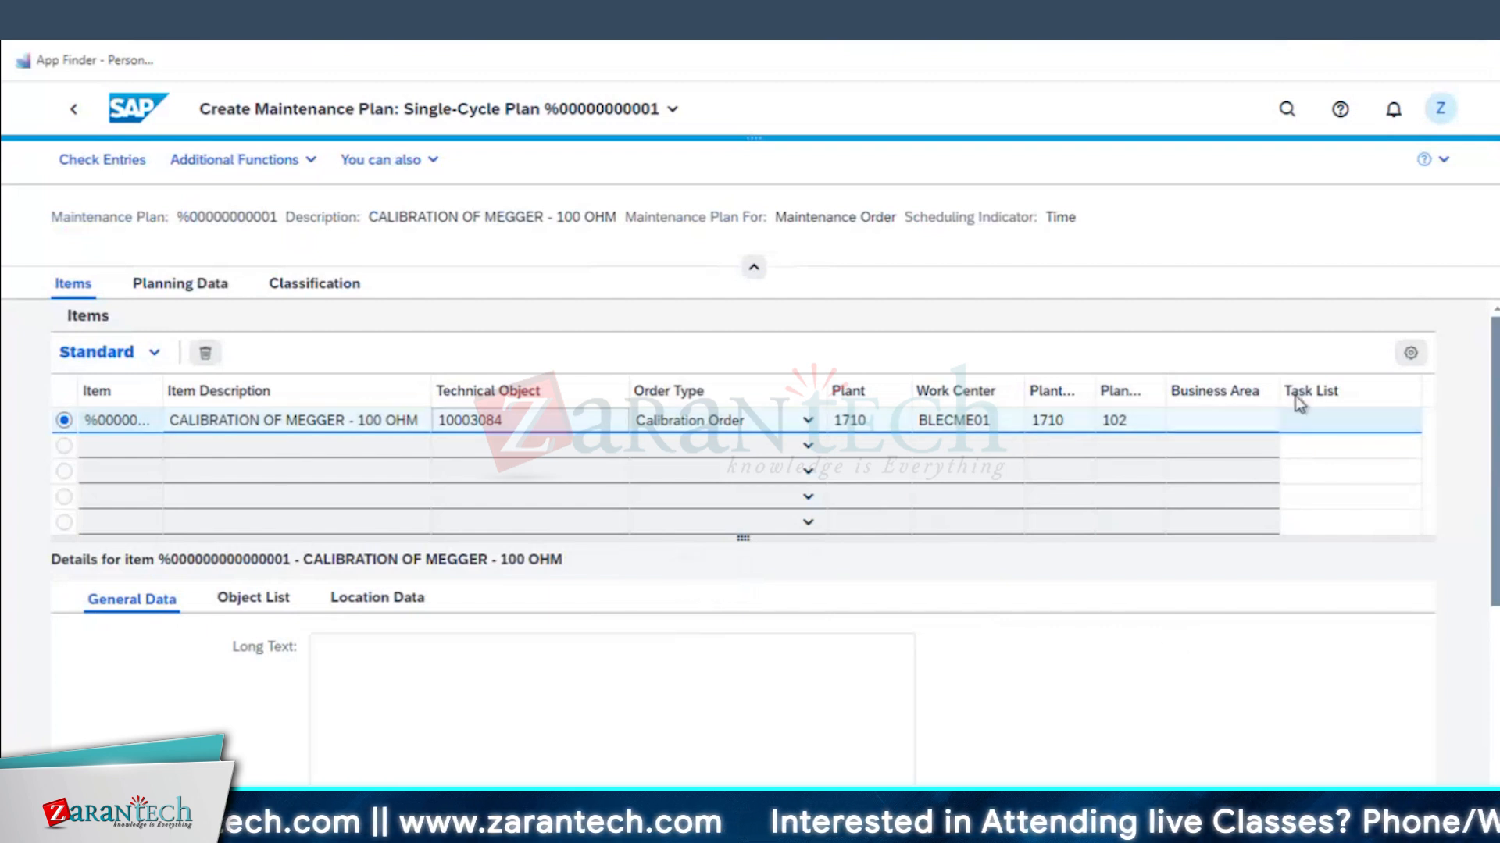
- Set the calibration item's priority to Medium and its system condition to not in operation
scroll(1312, 424, down, 4)
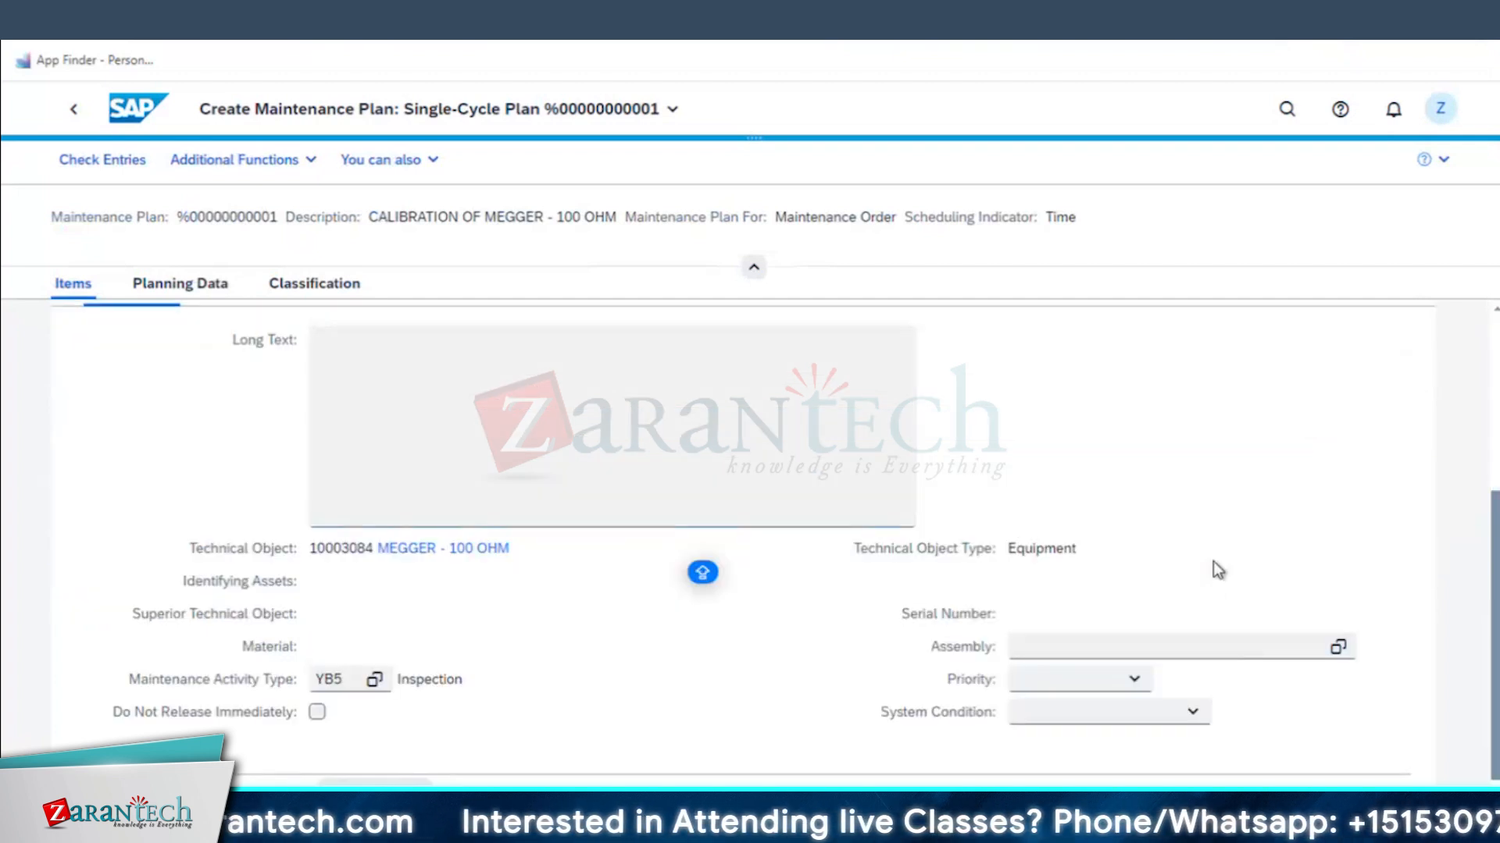
scroll(1212, 560, down, 1)
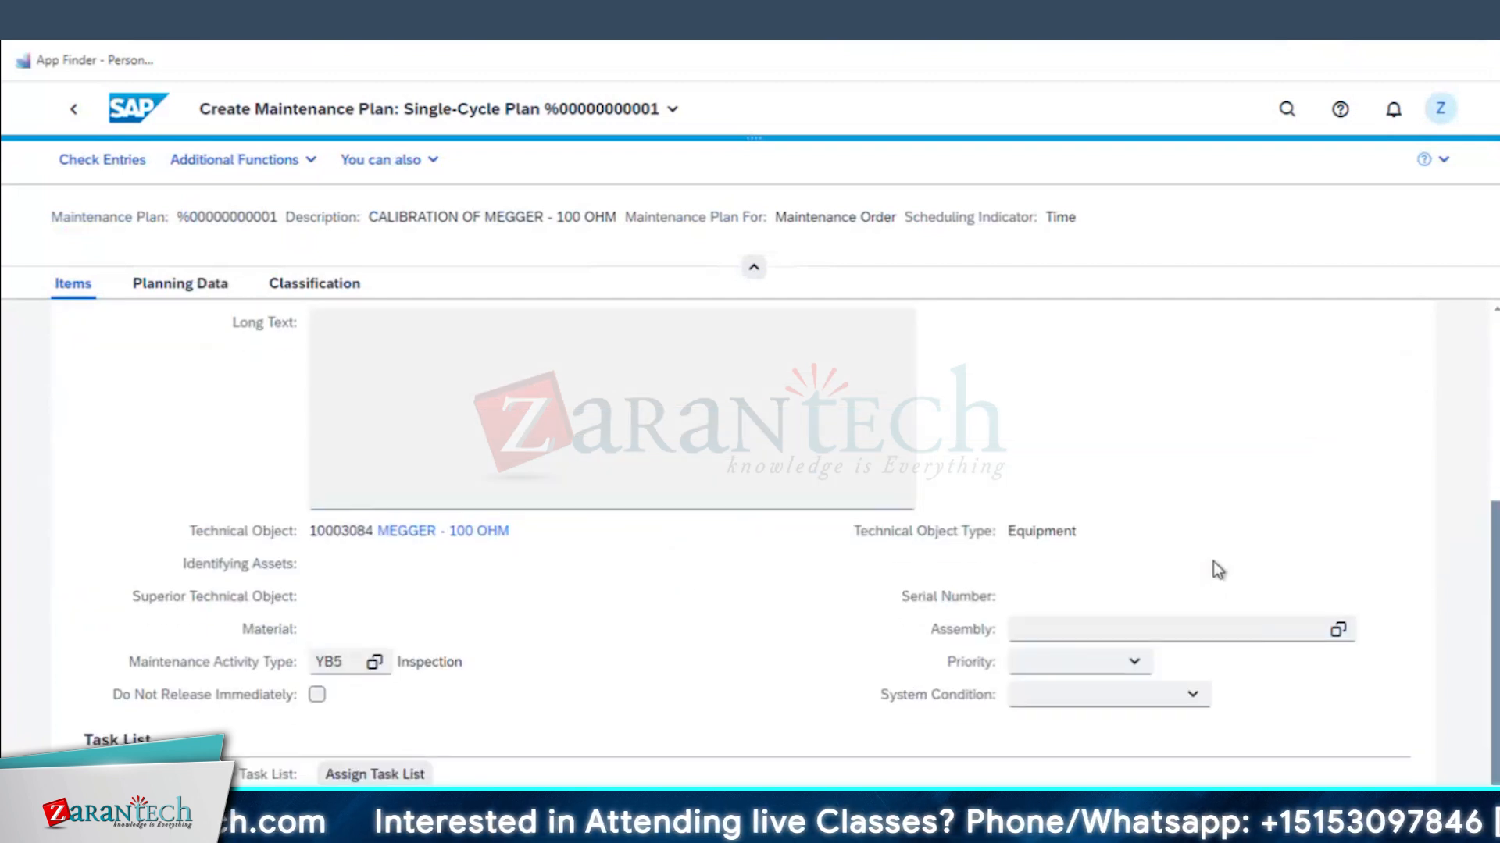
click(1133, 664)
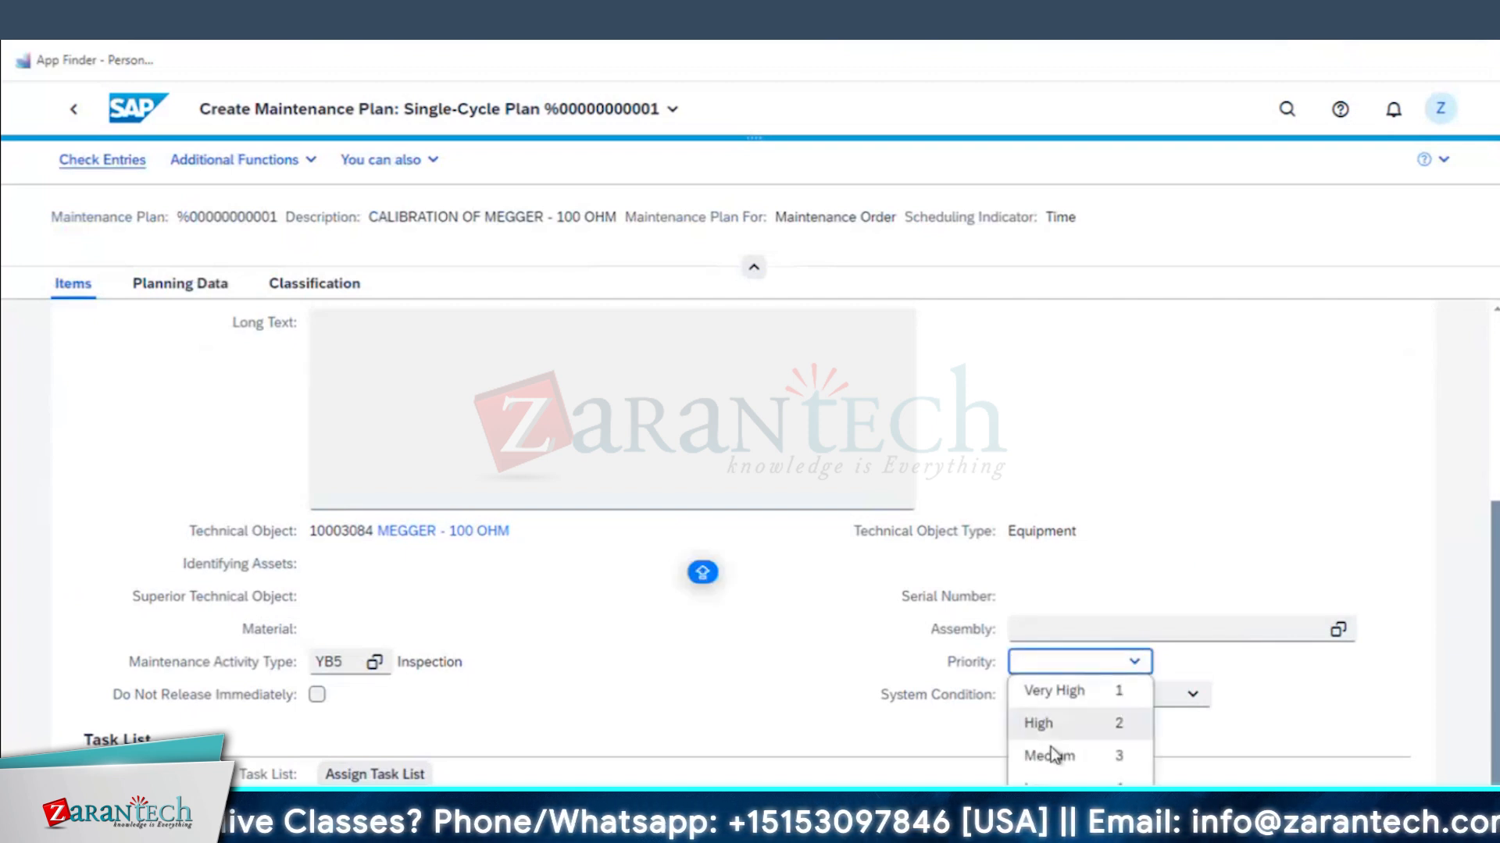
click(1066, 751)
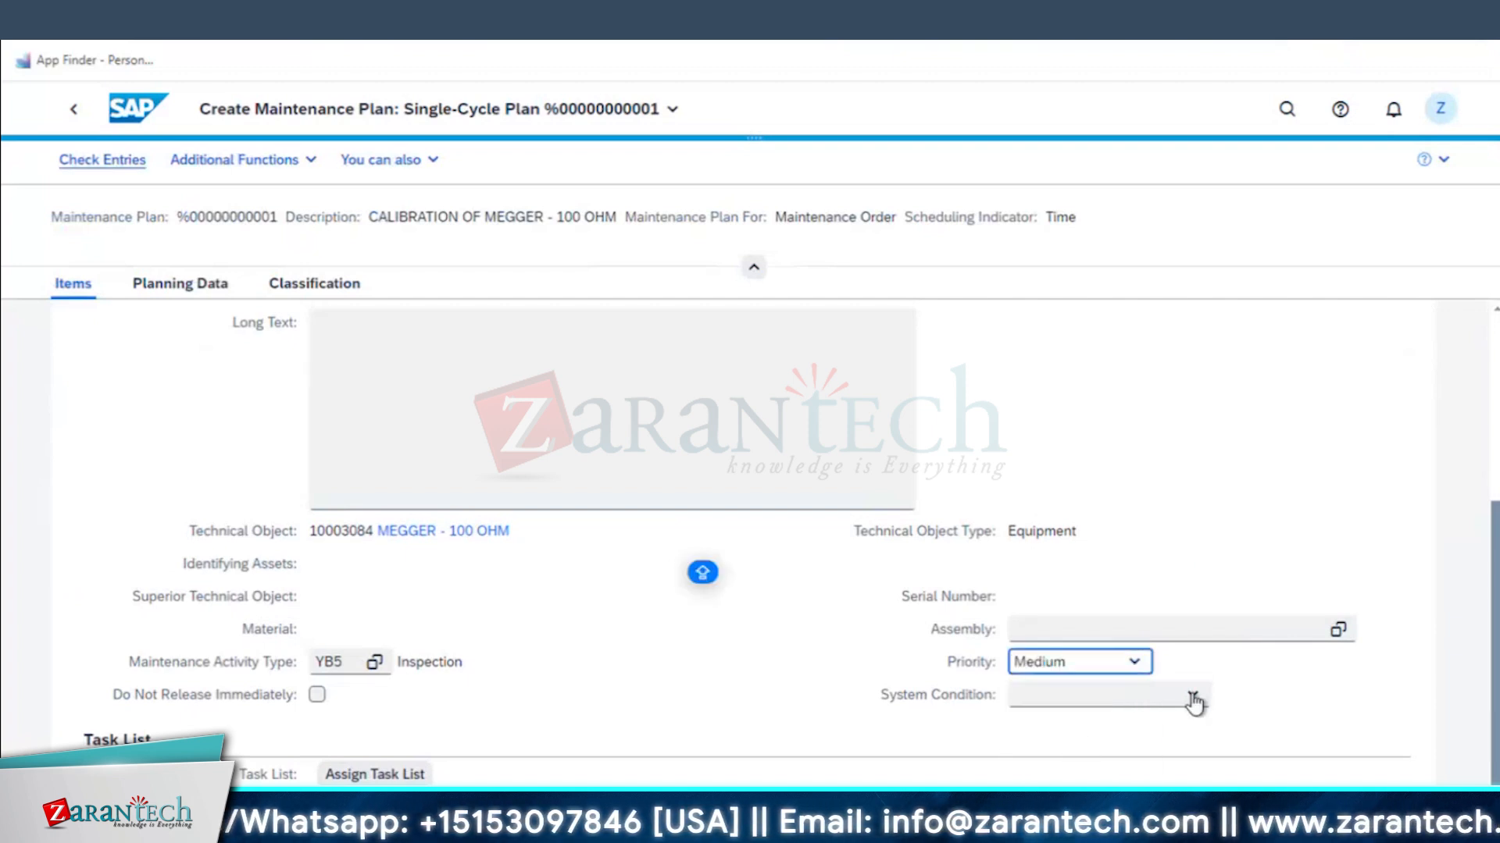
click(1191, 699)
click(1080, 720)
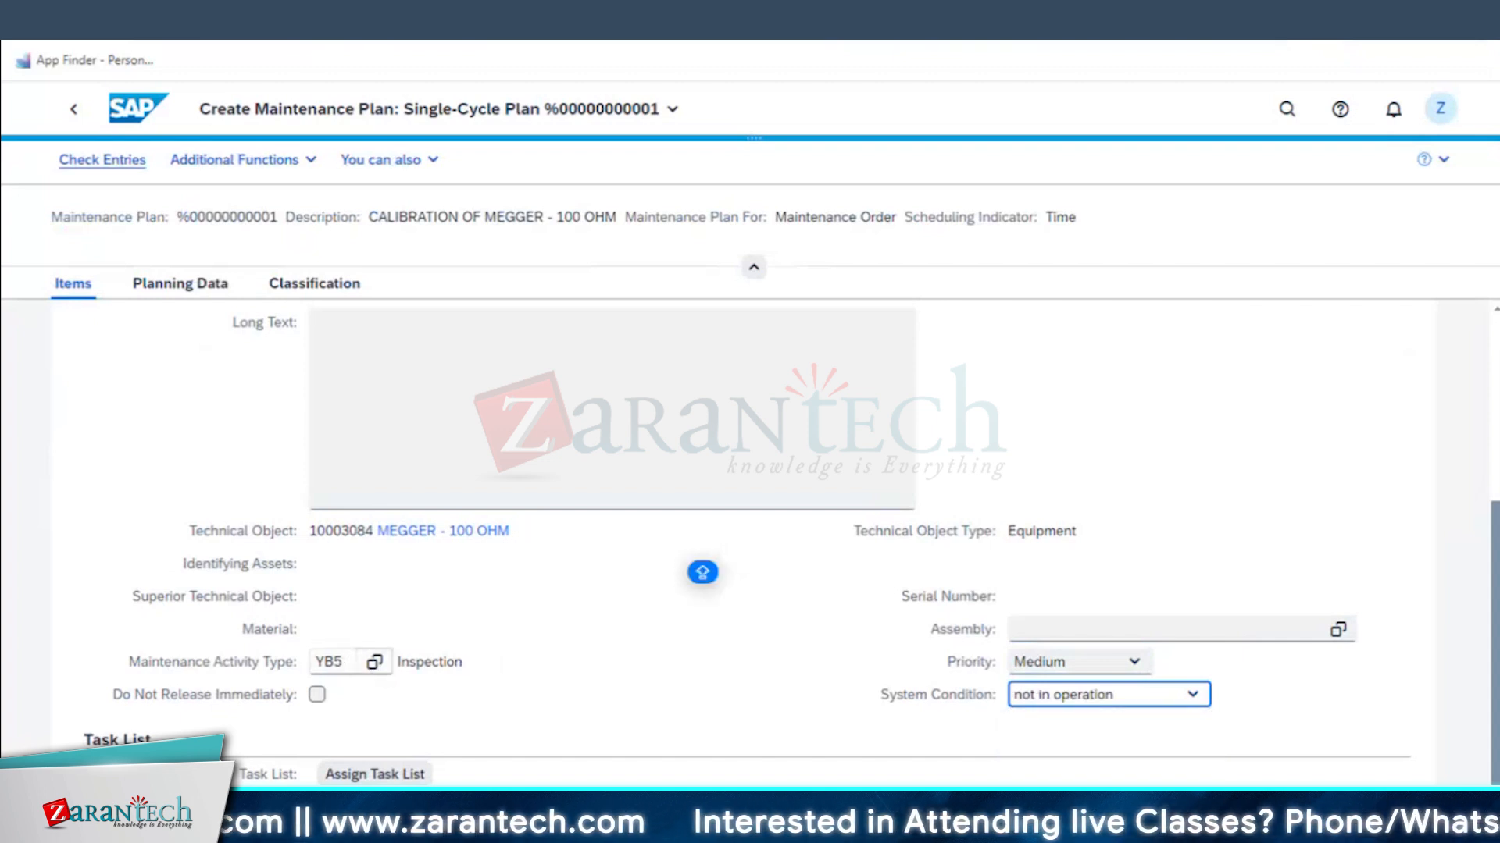
click(1495, 590)
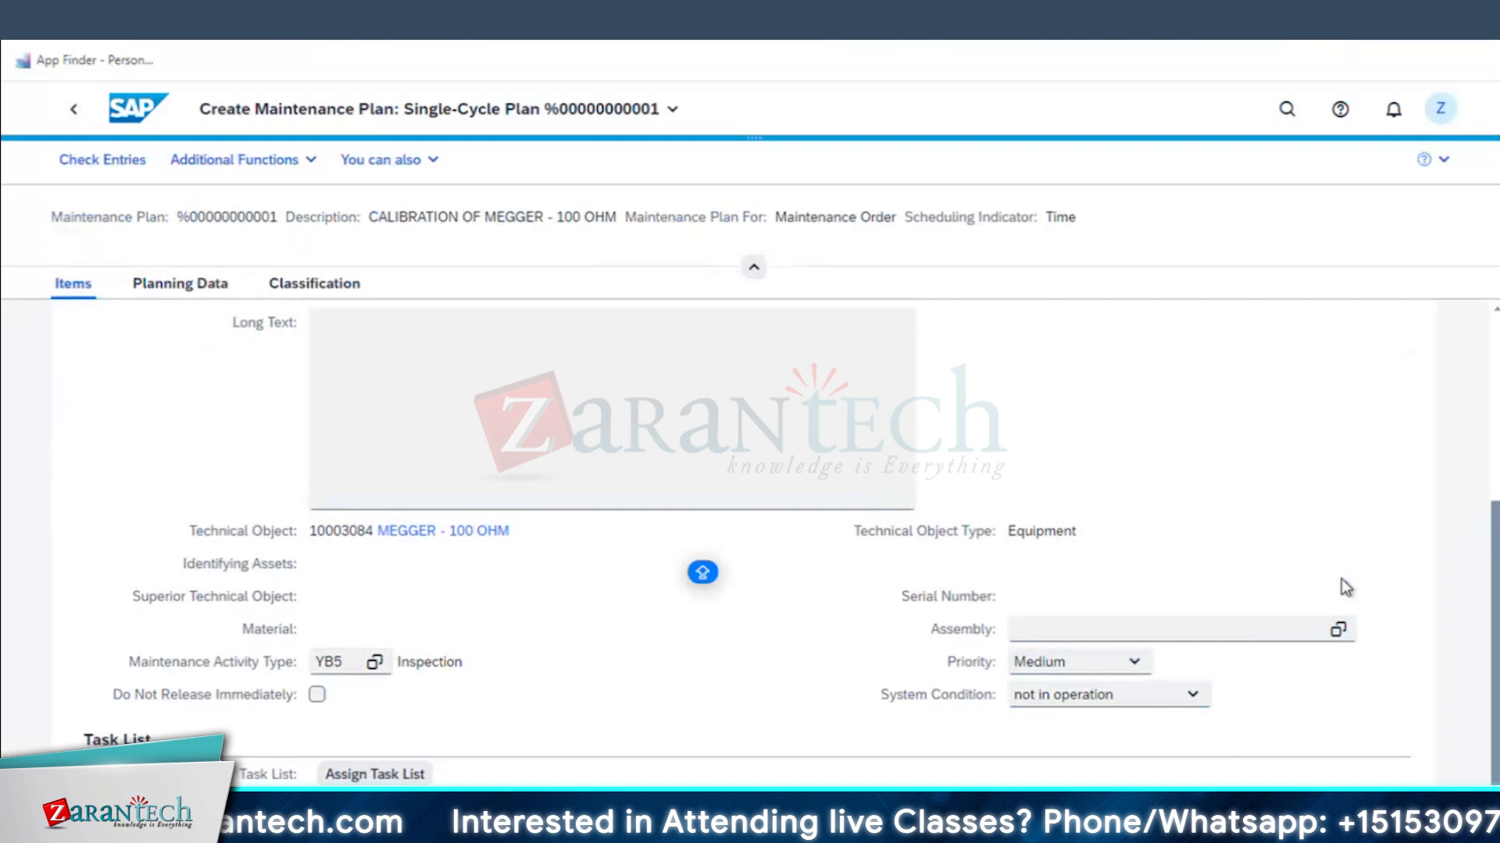
- Assign the Technical Object Task List of equipment 10003084 to the calibration item and check the assignment in the item details
click(382, 774)
click(908, 429)
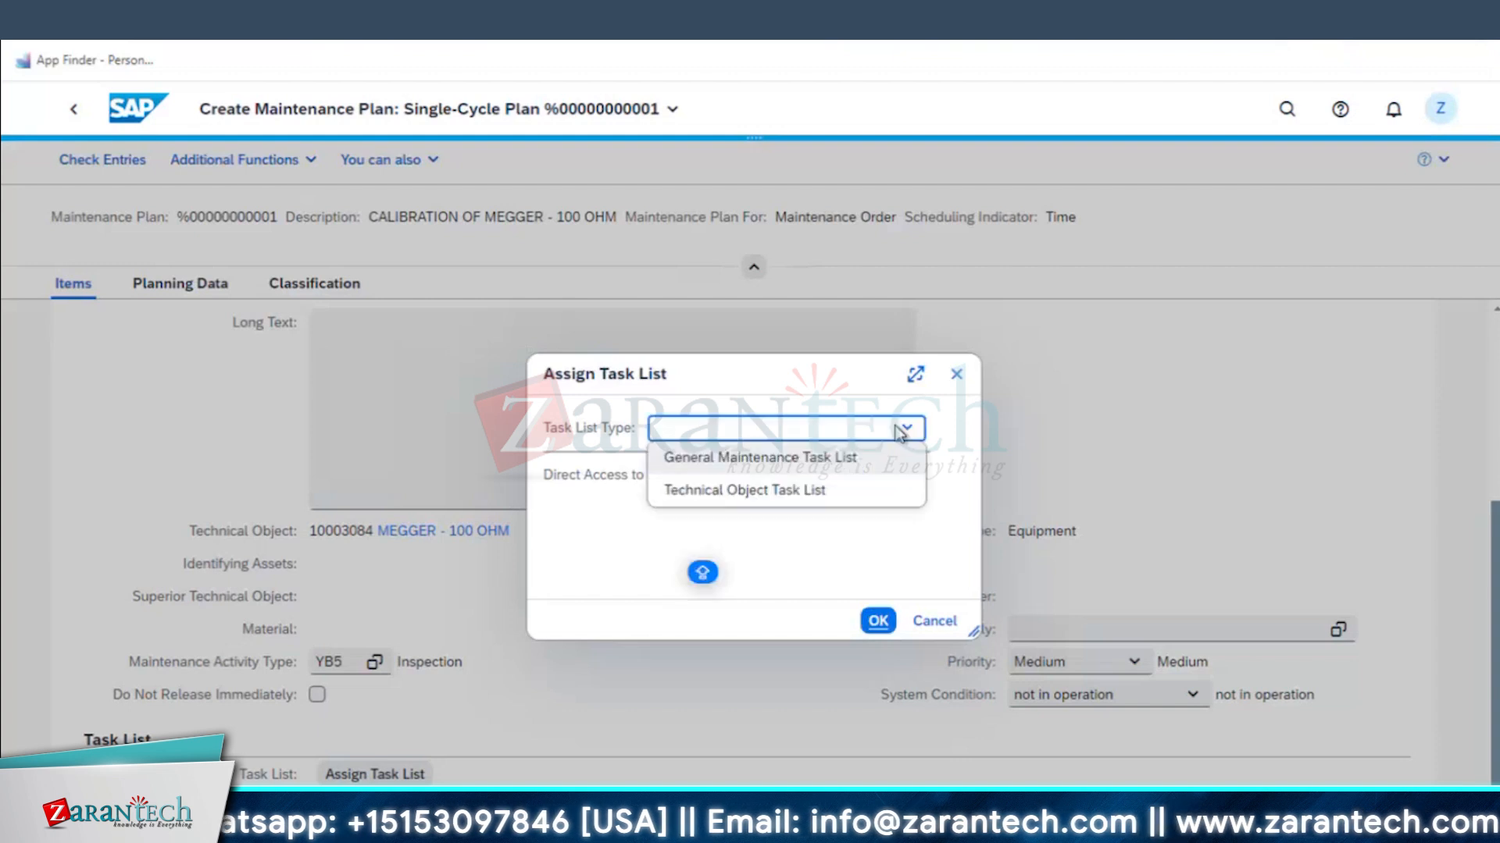
click(733, 492)
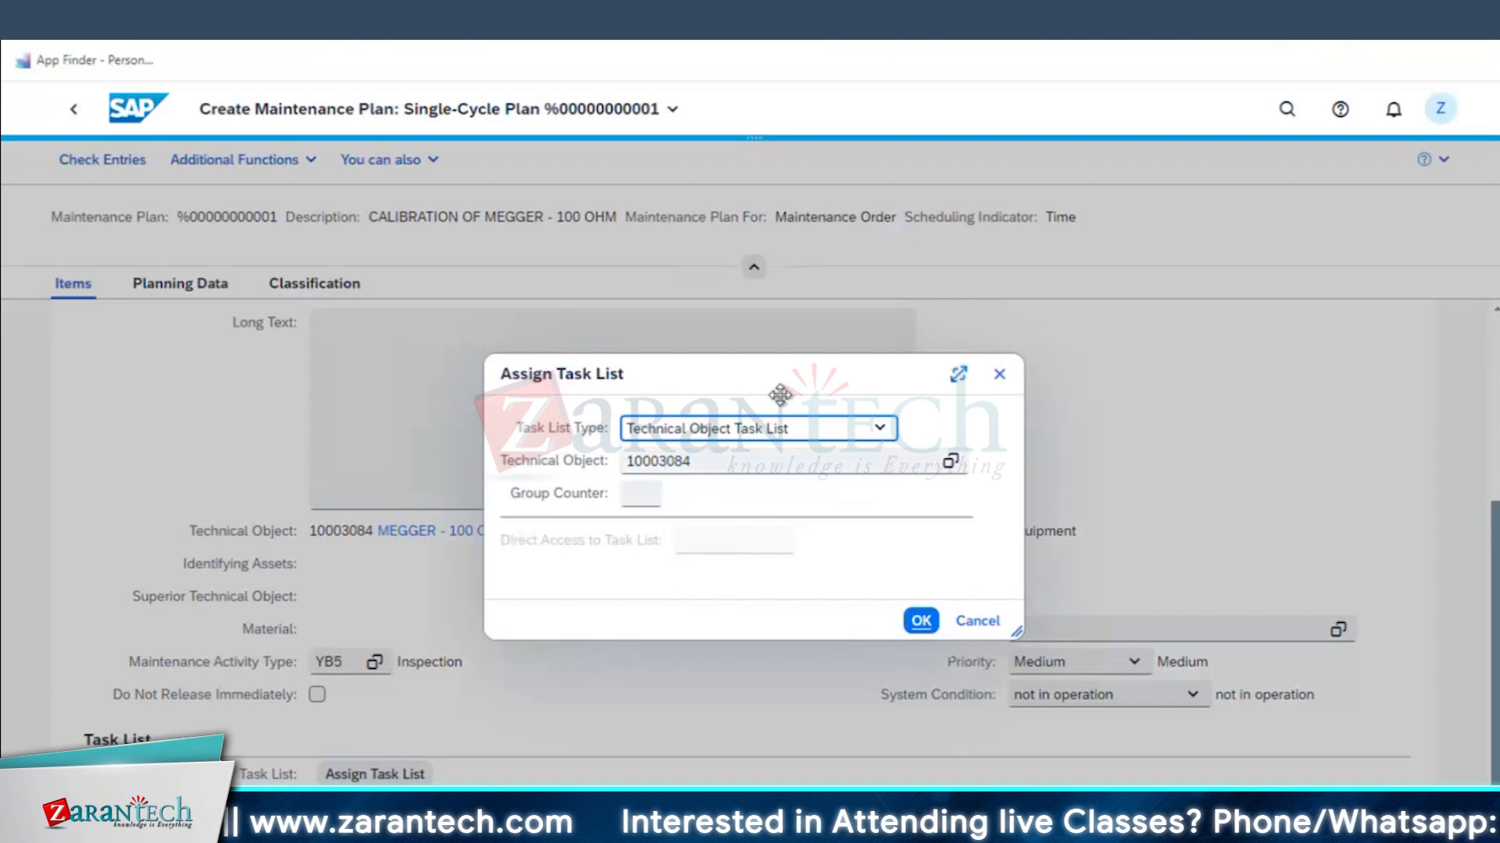
drag(779, 396, 1049, 525)
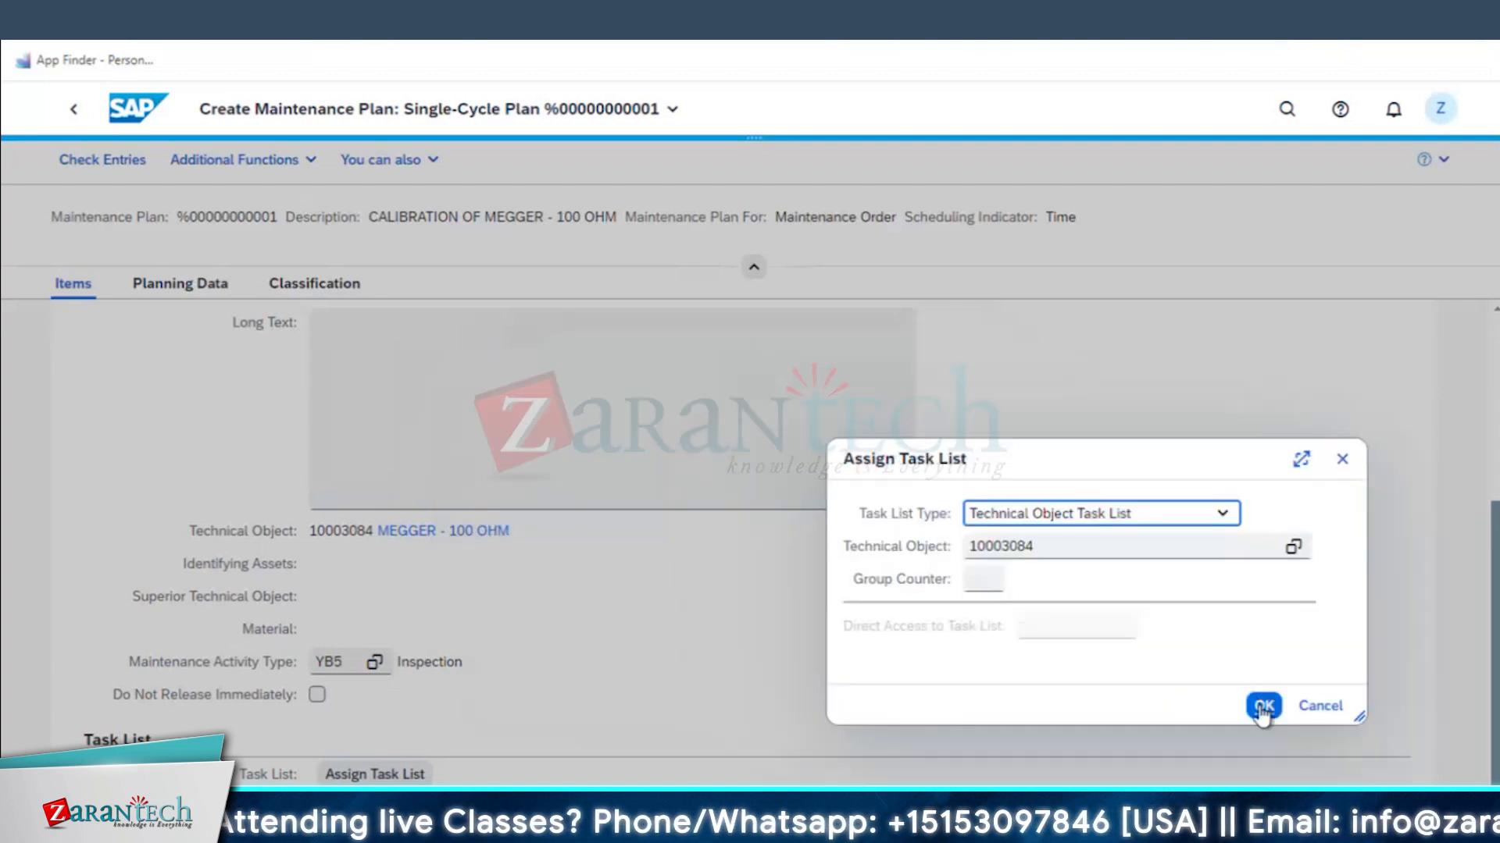
key(Return)
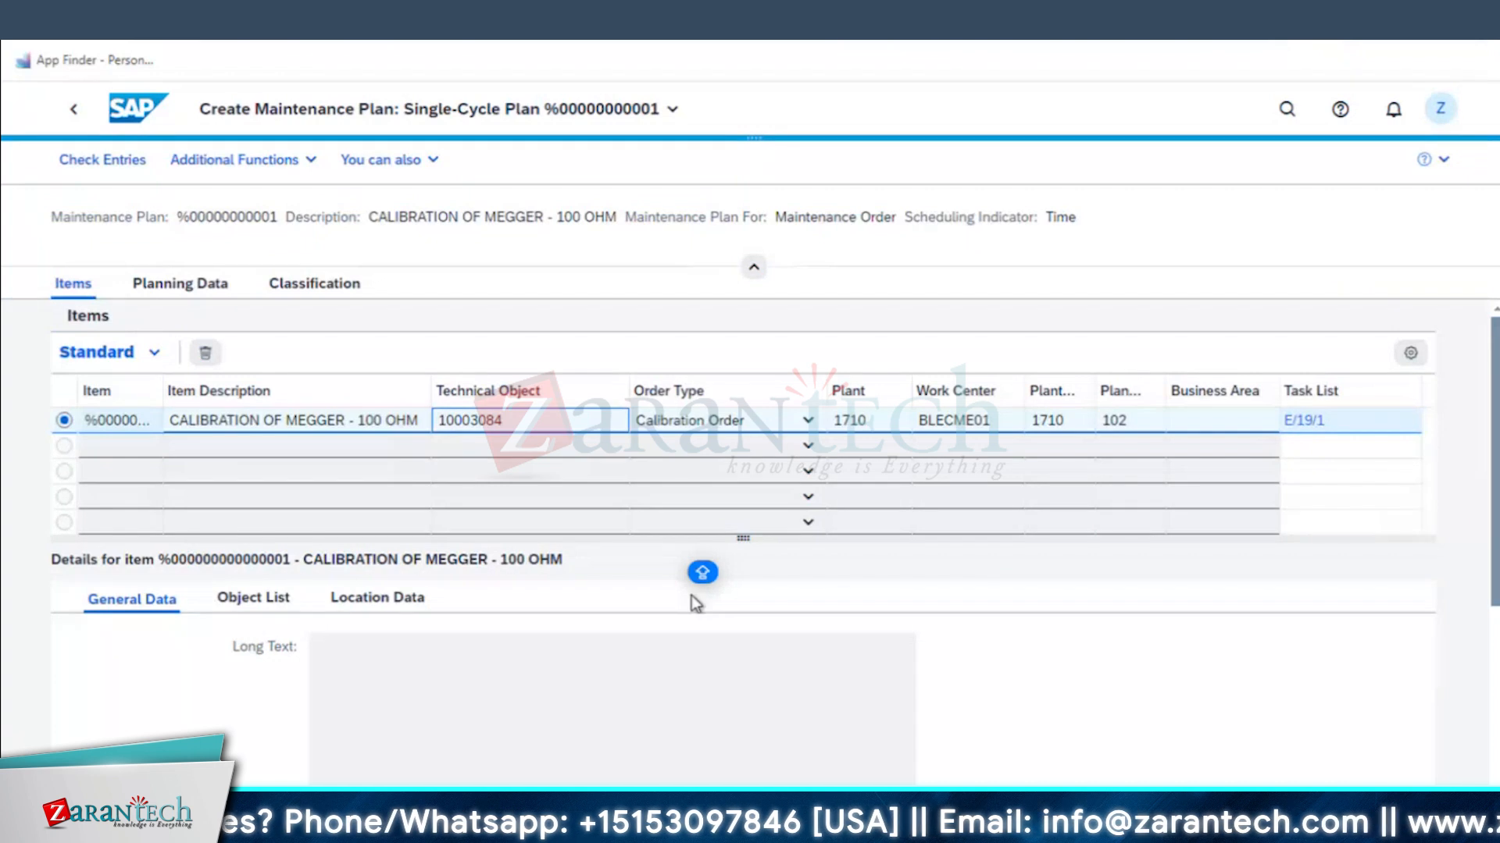
click(1303, 420)
scroll(1109, 734, down, 5)
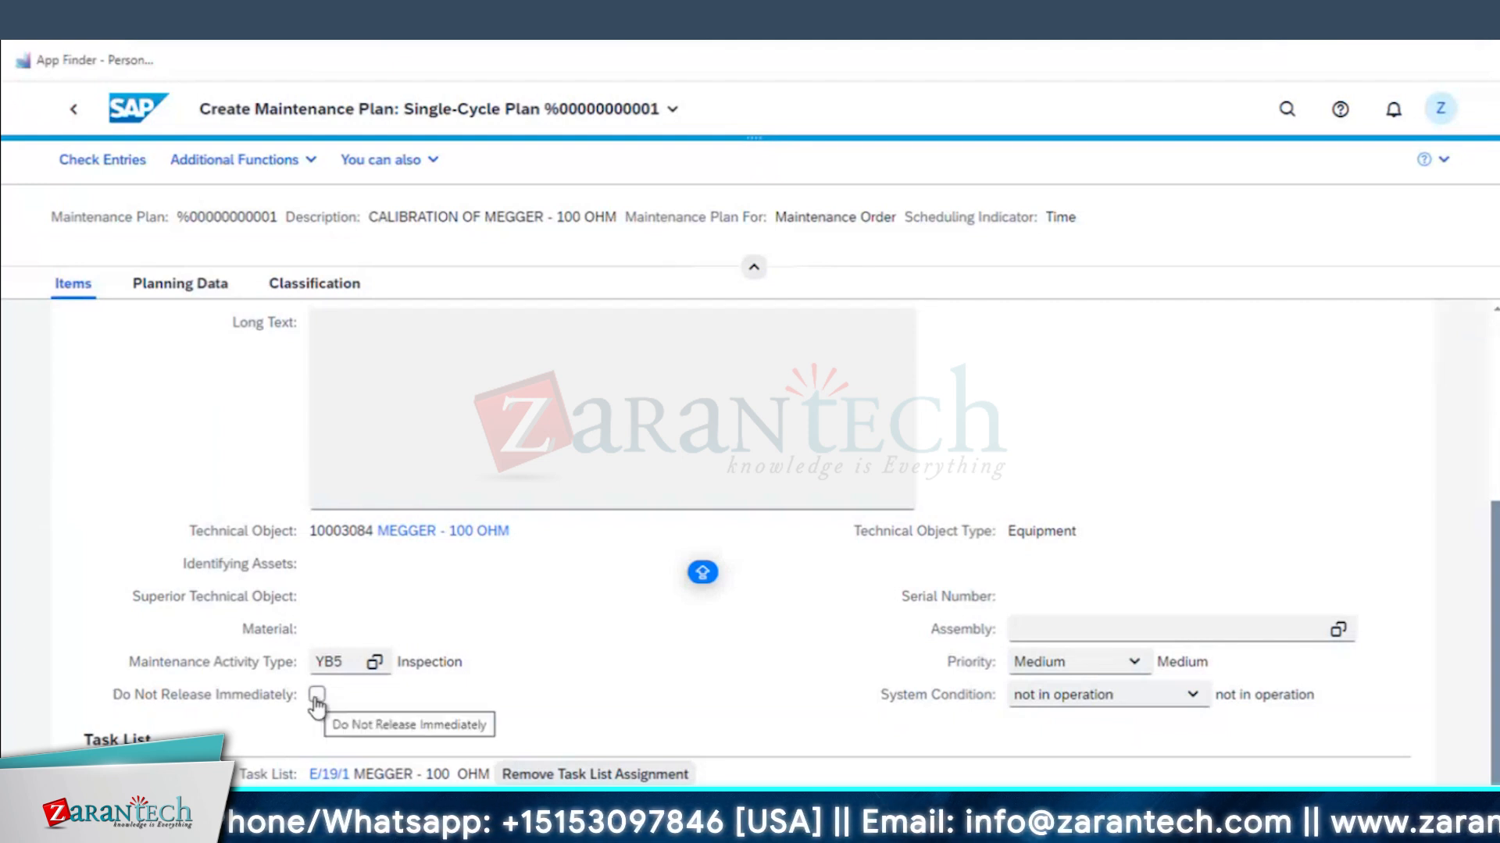
scroll(1322, 428, up, 1)
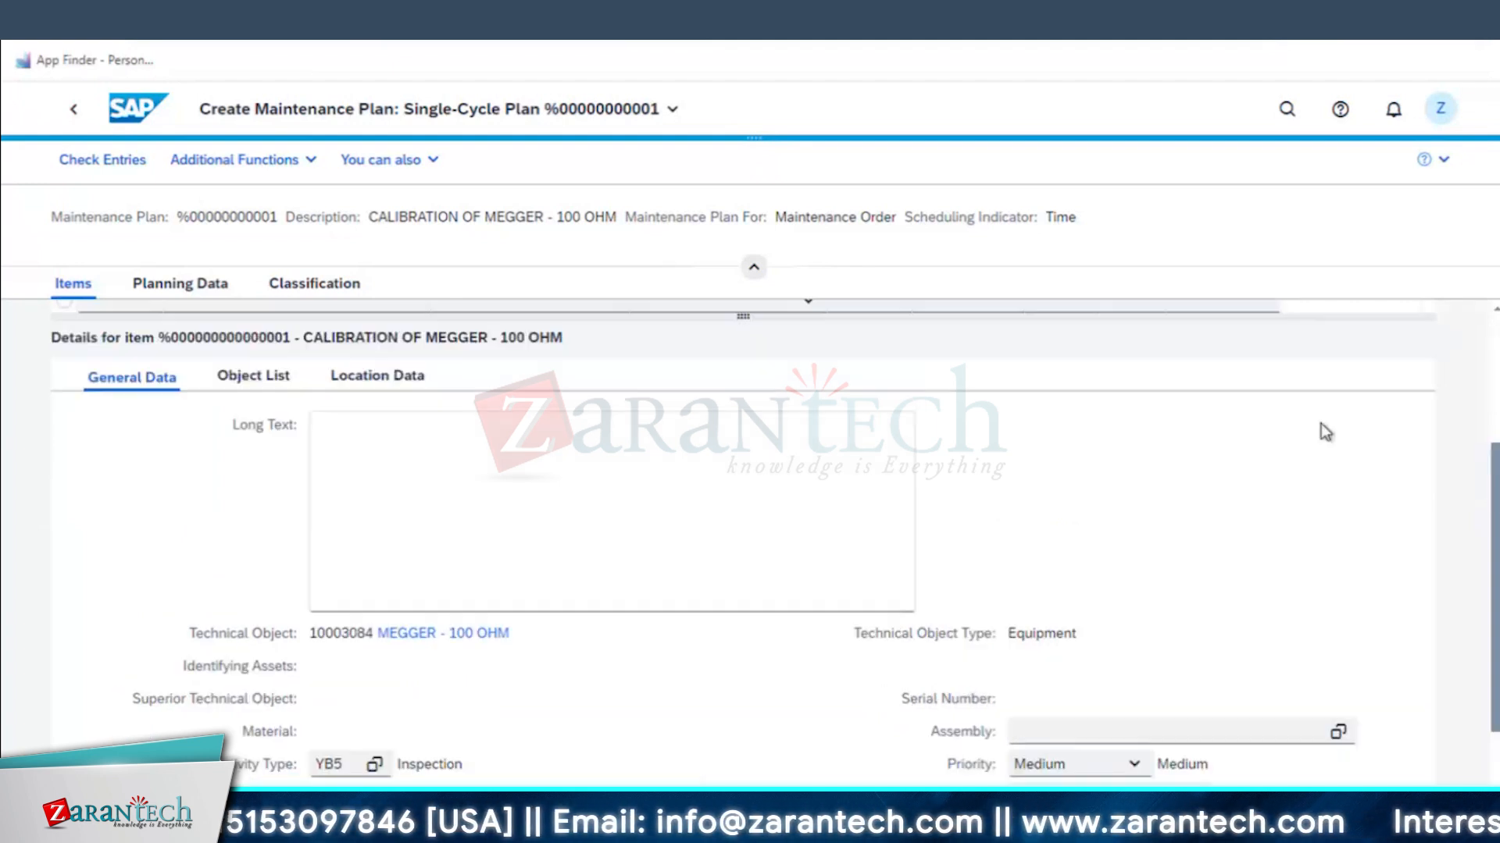
scroll(1325, 432, up, 2)
- Open the maintenance plan's planning data at the date determination, call control and cycle settings
click(174, 285)
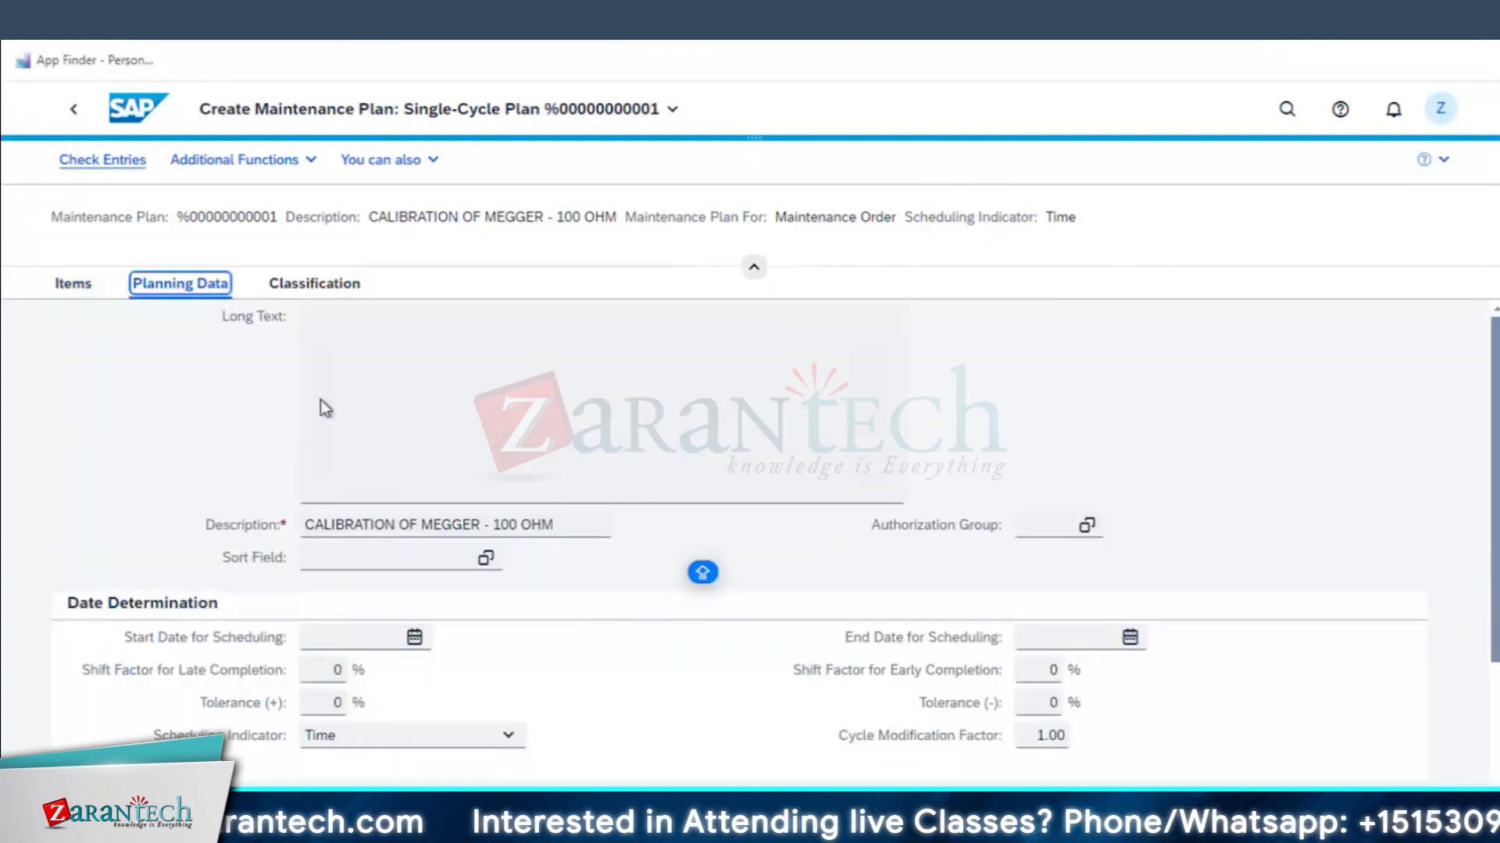
scroll(351, 437, down, 2)
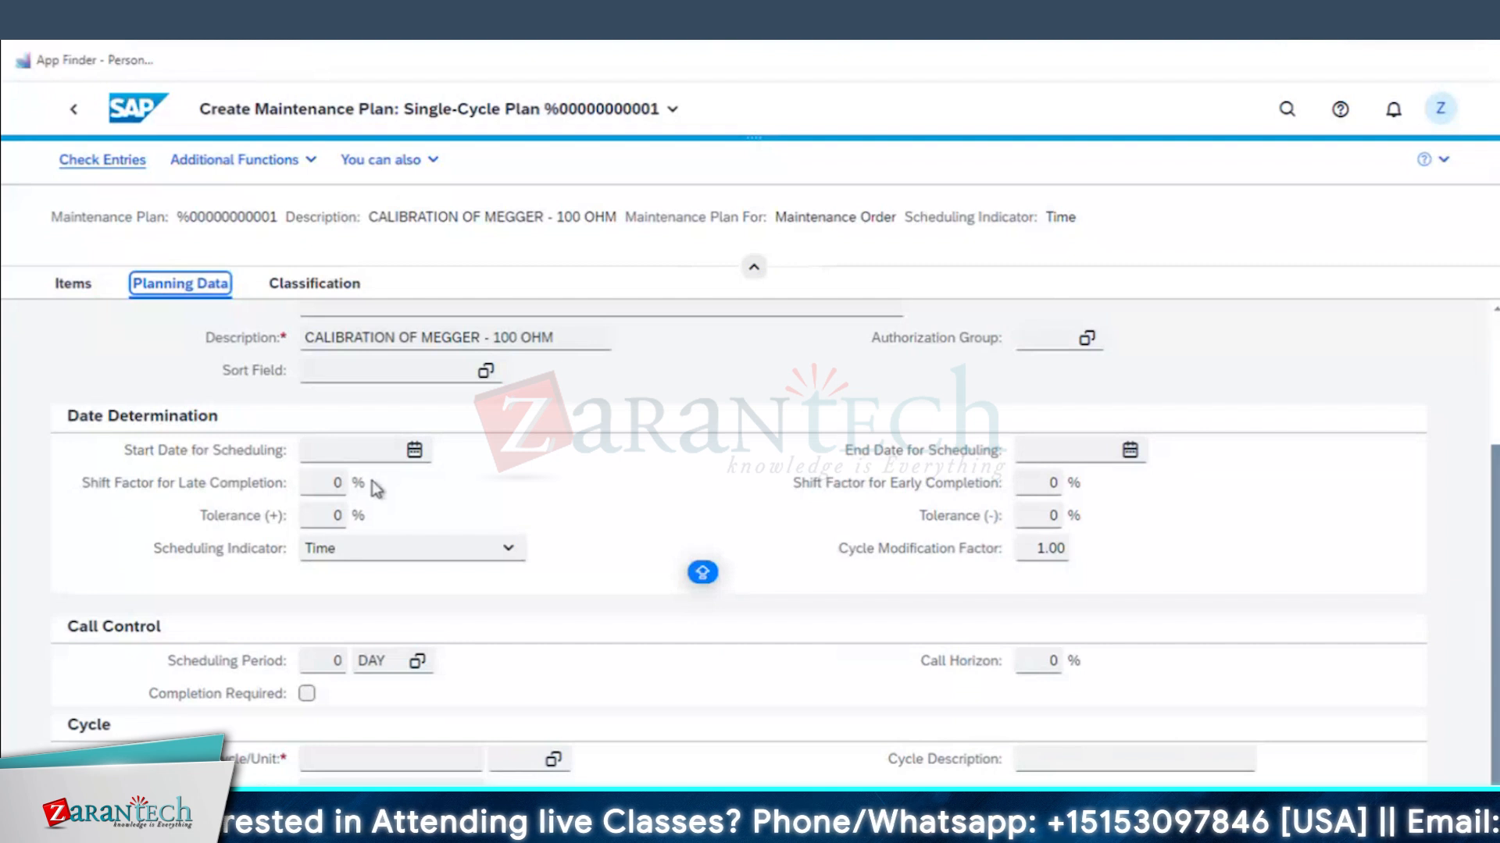
- Set date determination to start date 08/05/2024, both shift factors 100%, both tolerances 10%, and scheduling indicator Time - key date
click(413, 453)
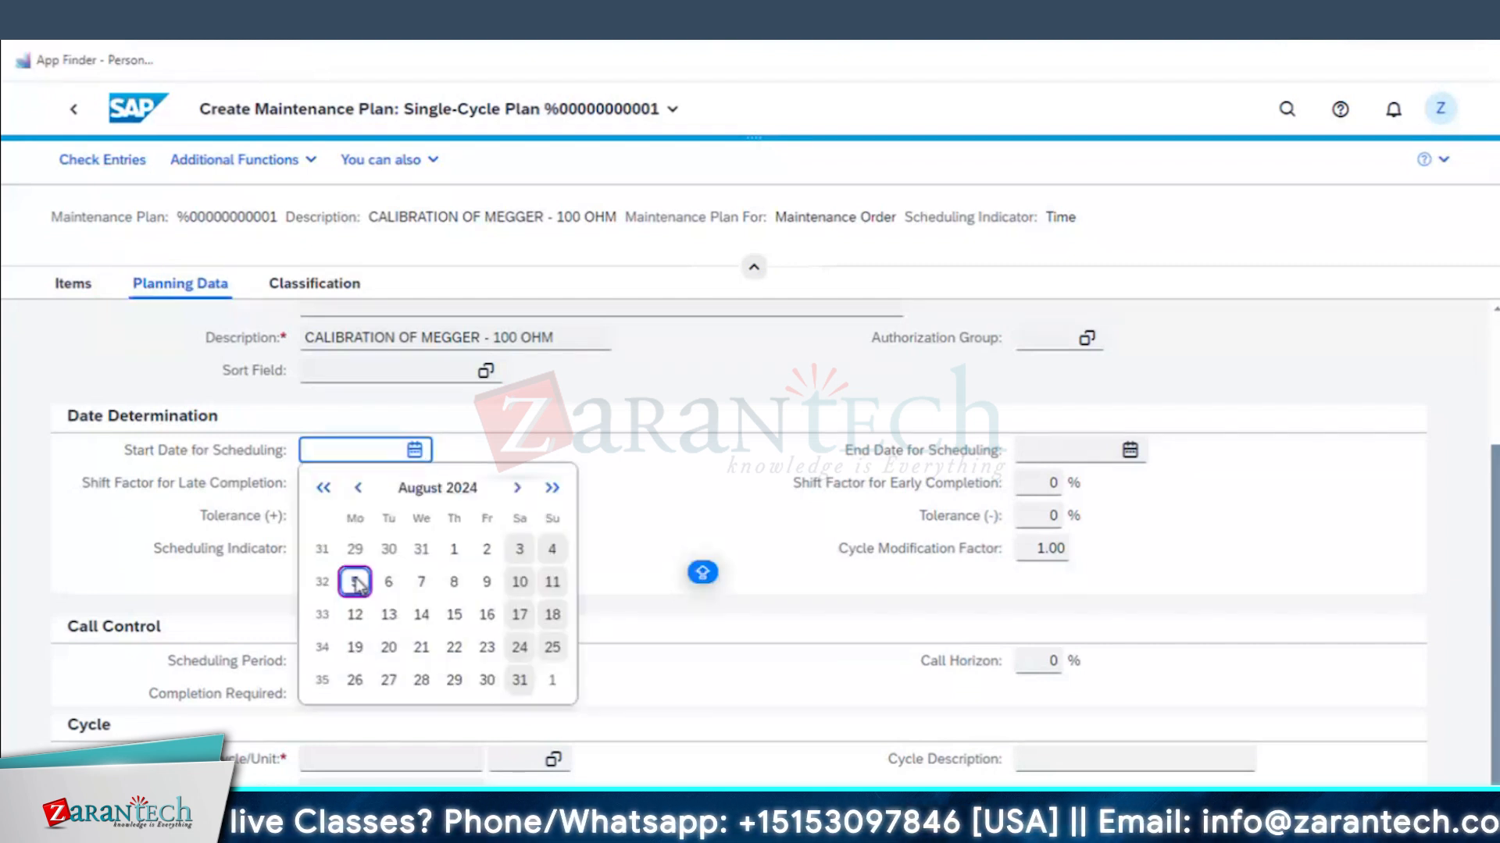
click(354, 582)
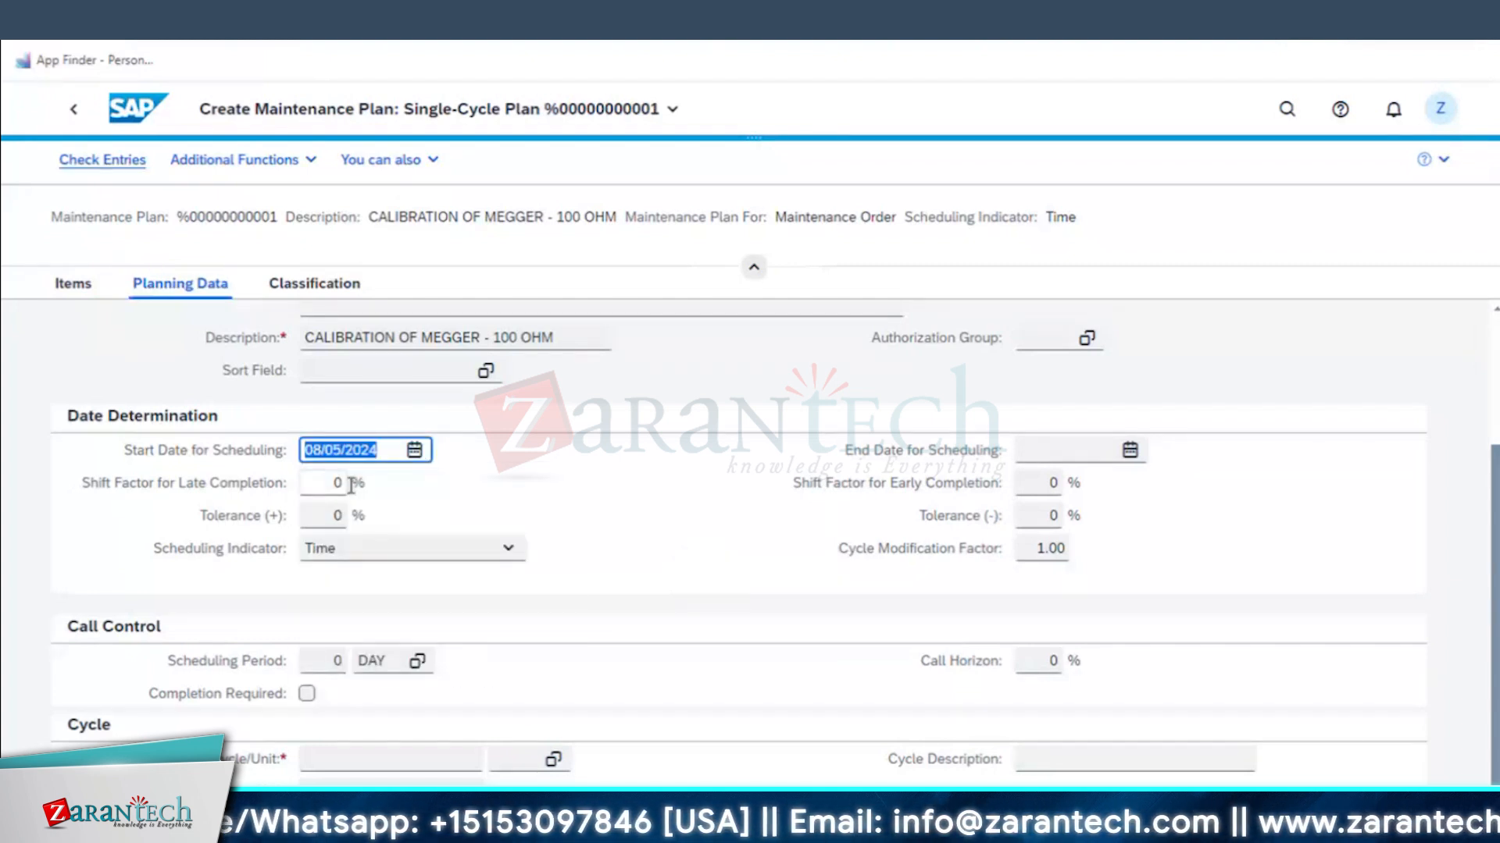
click(351, 484)
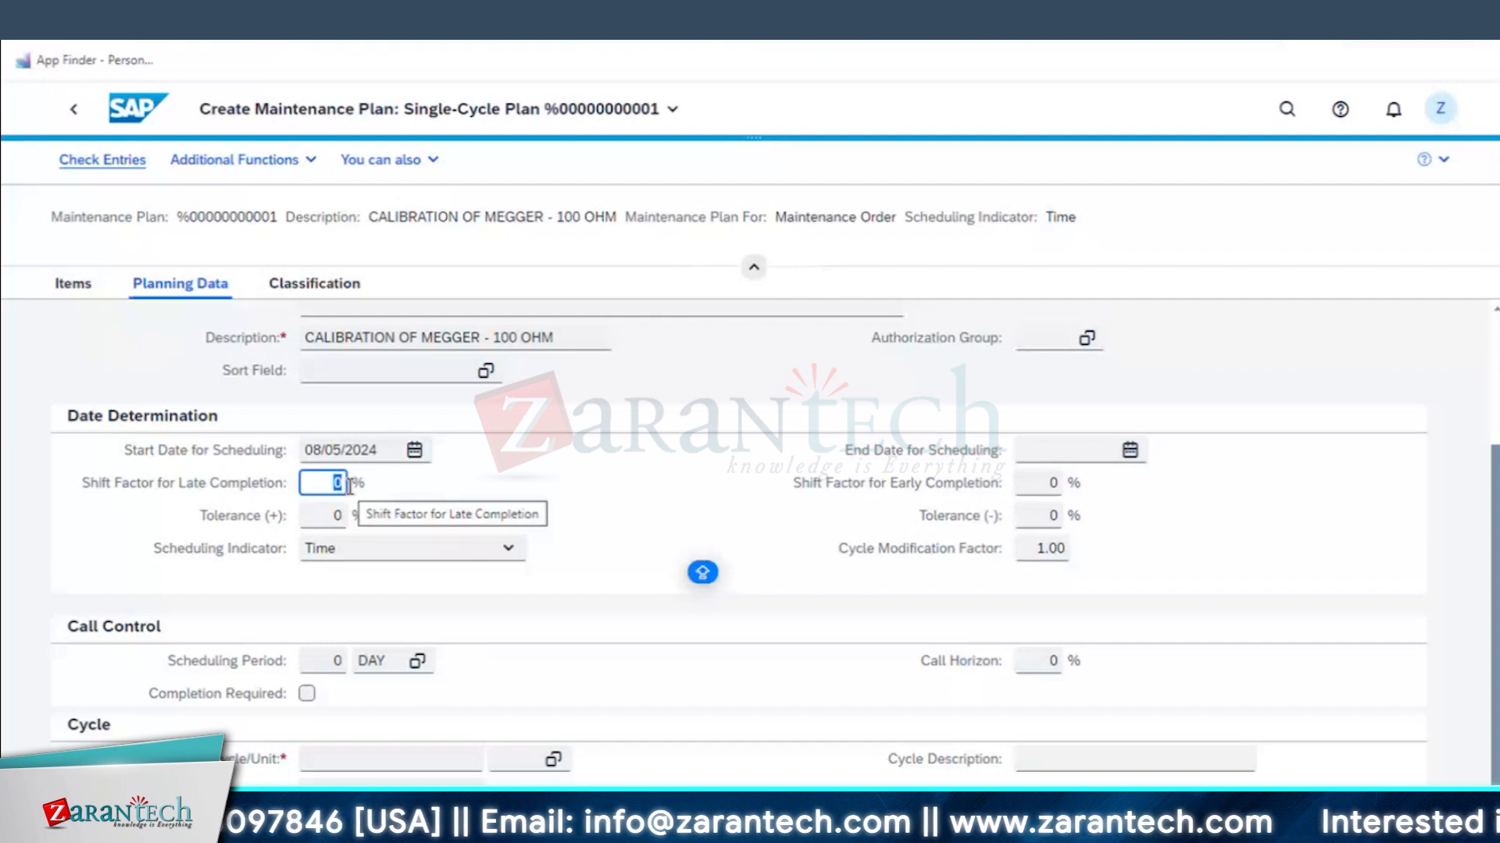
text(1)
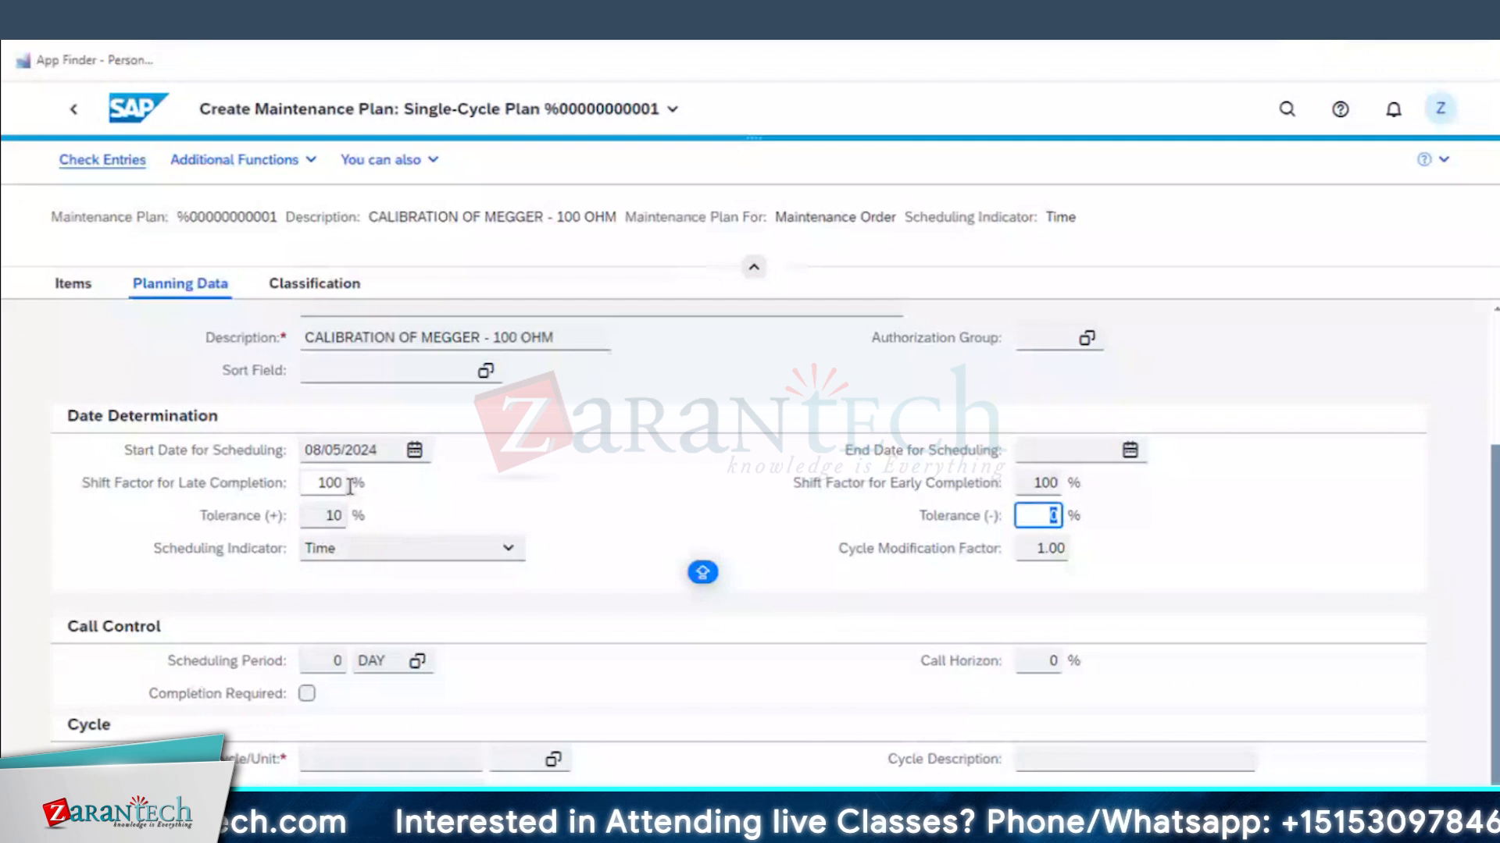
click(376, 549)
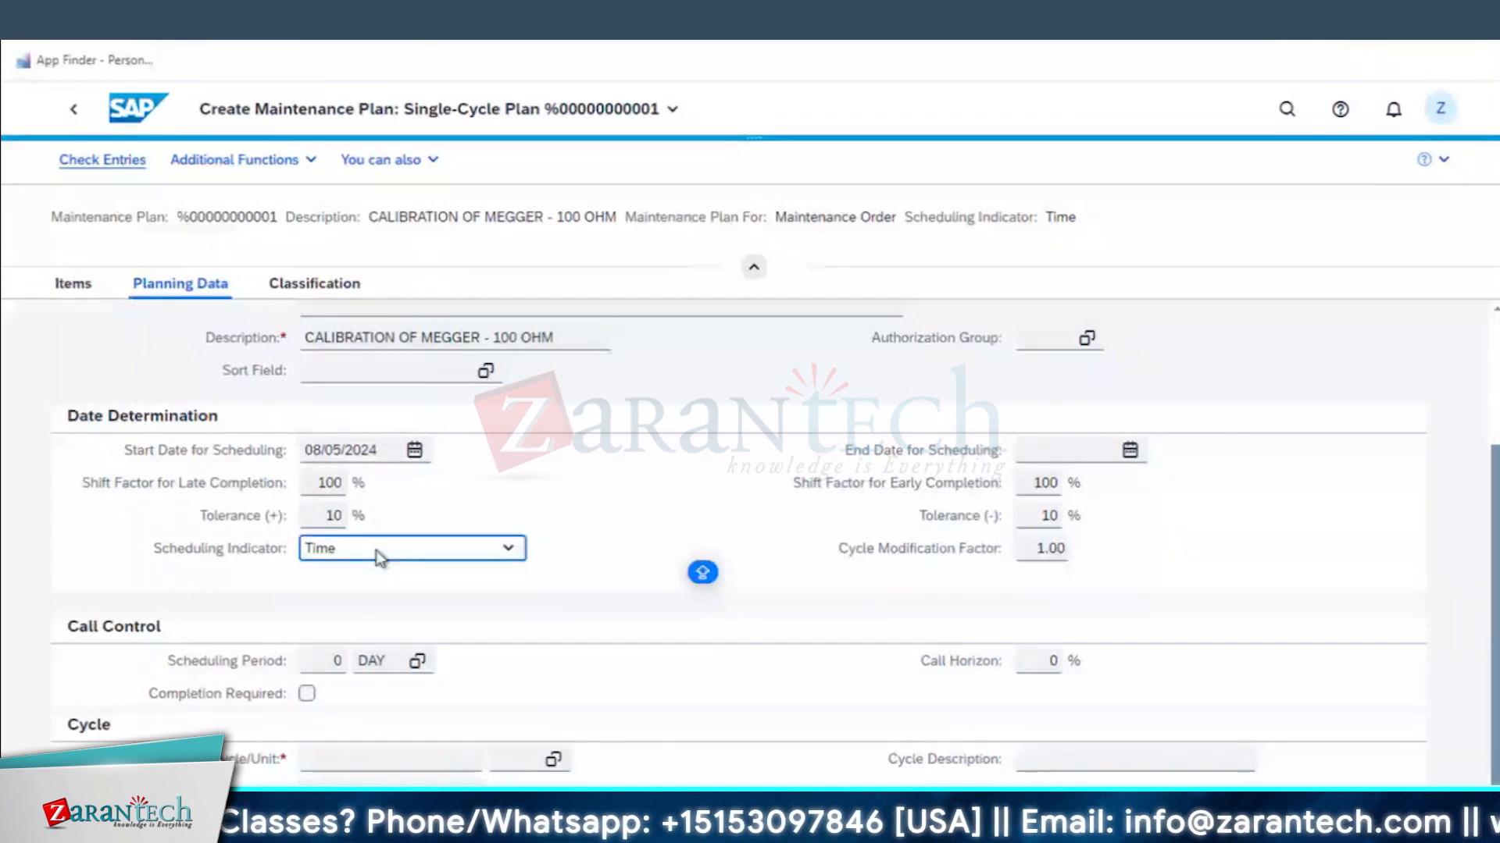
key(Down)
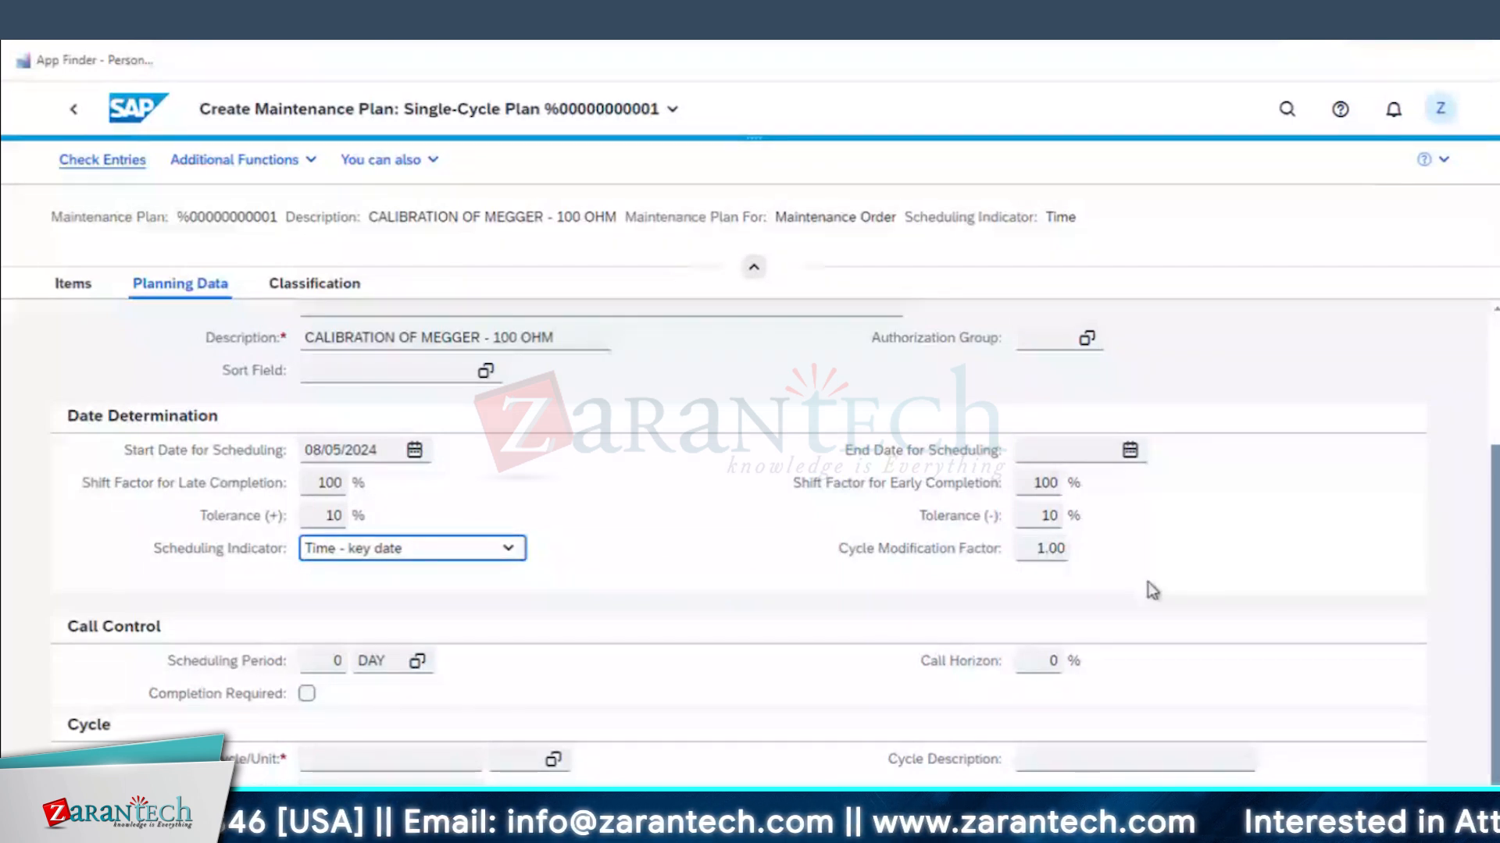
- Set the call control to a 90% call horizon and a scheduling period of 3 YR
click(1048, 662)
text(90)
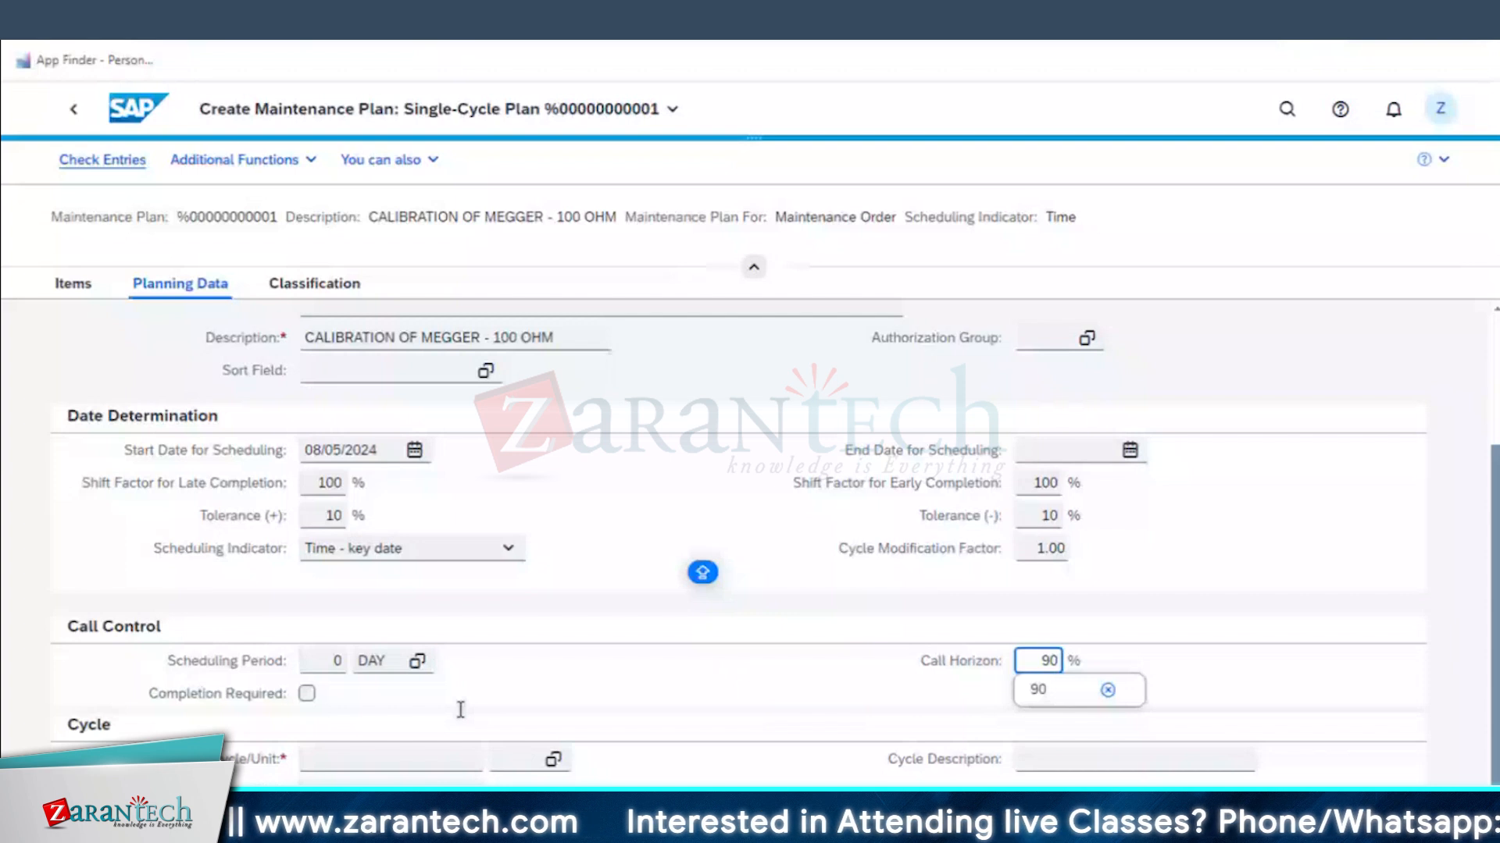
click(343, 662)
text(3)
click(384, 664)
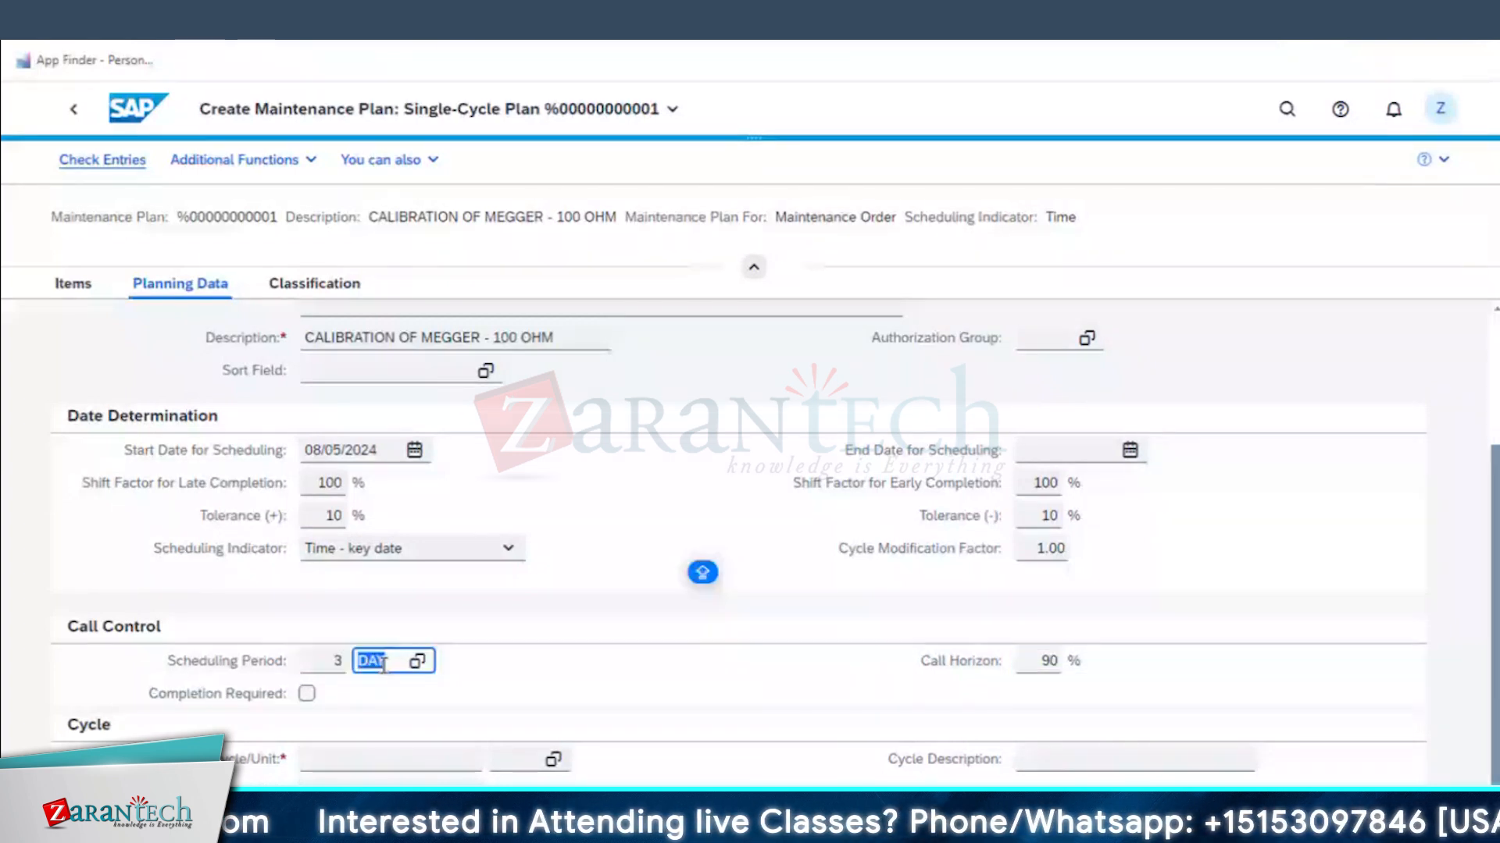
text(YR)
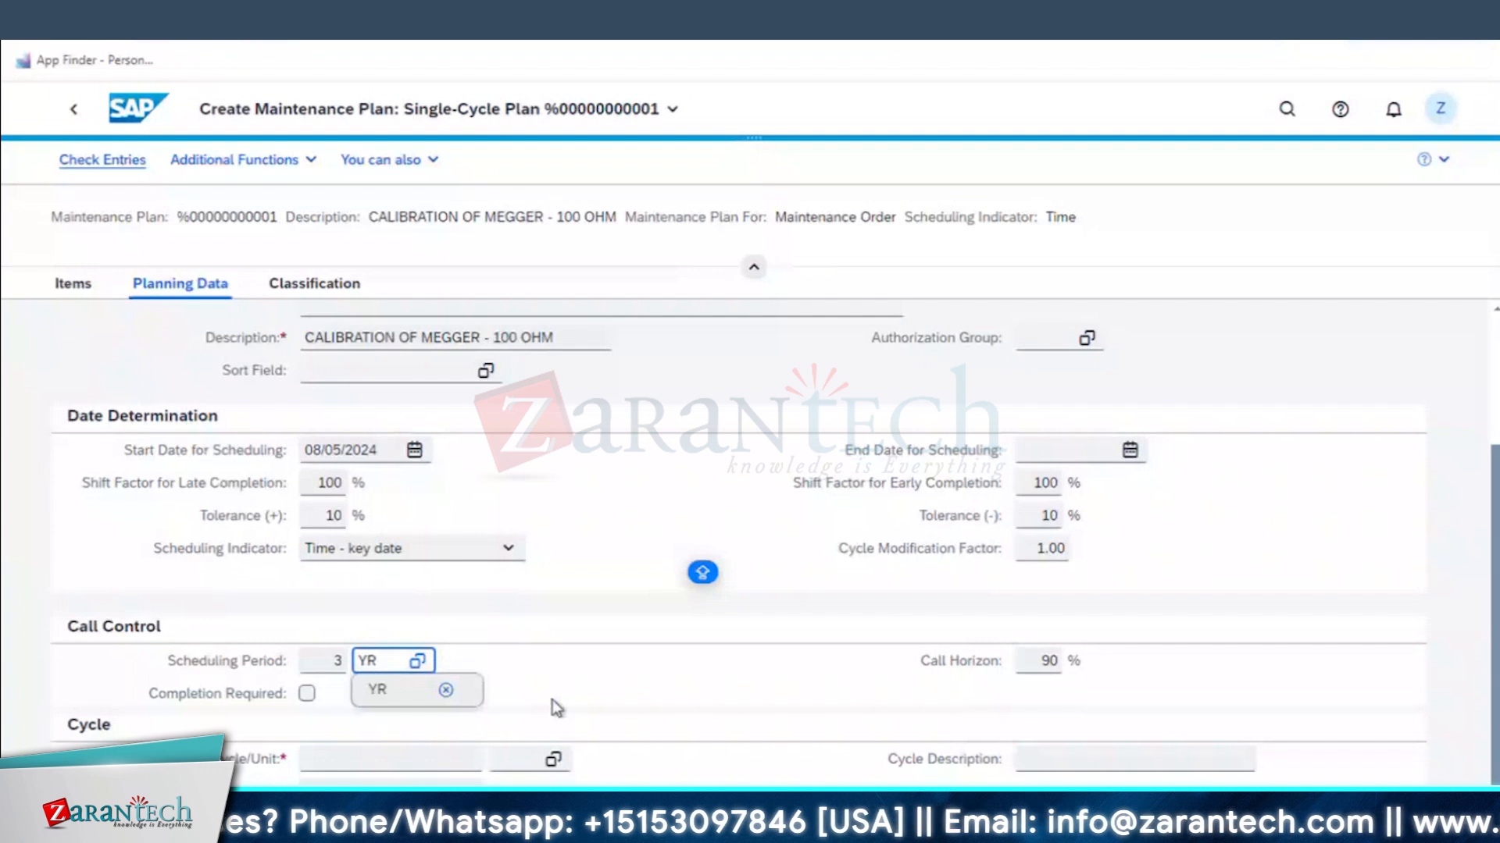
key(Return)
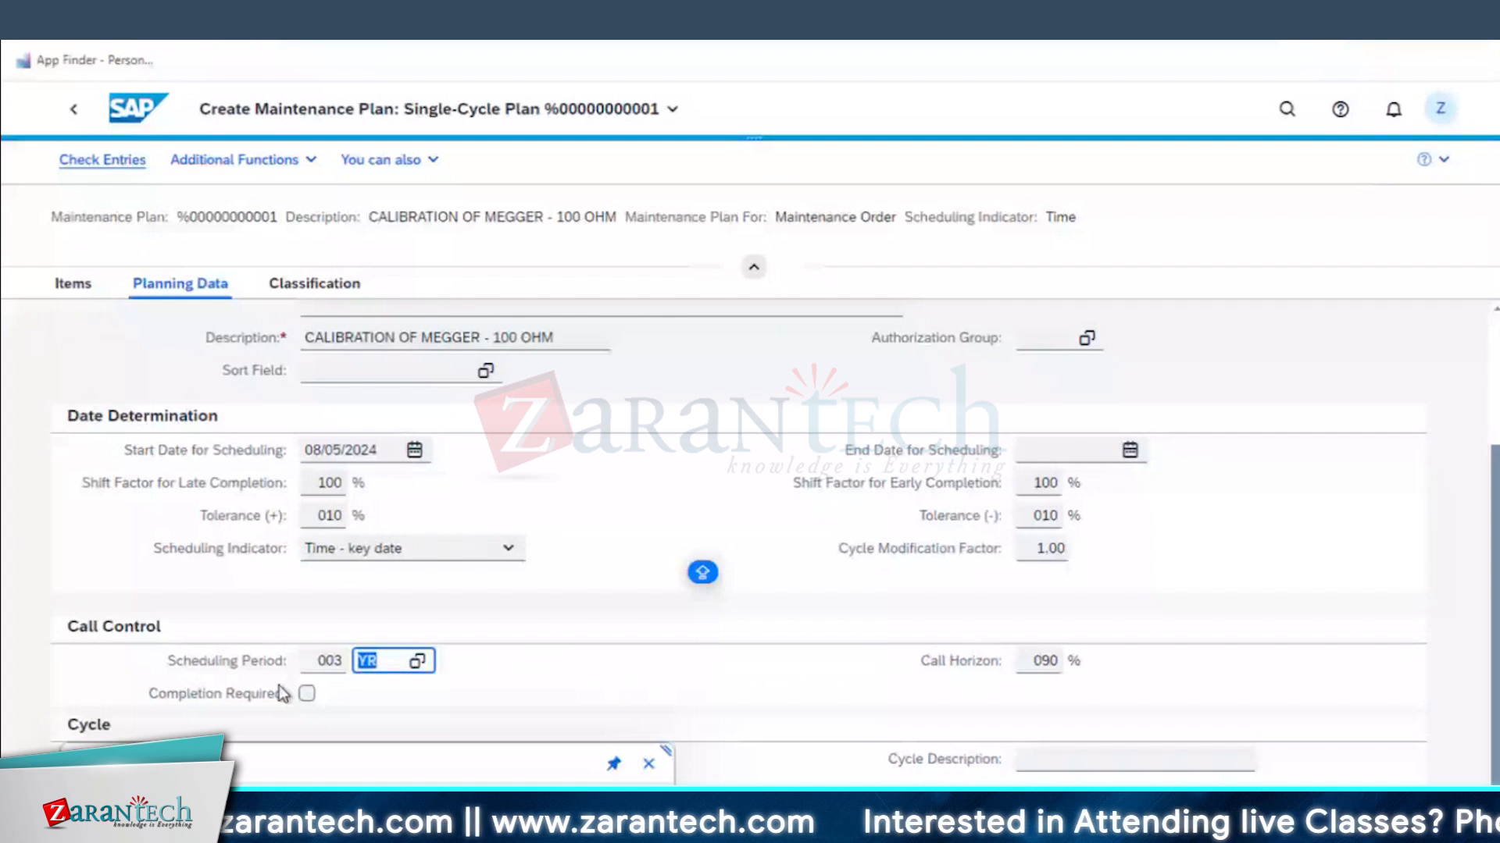
- Set the maintenance cycle to 3 MON, validate the entries and dismiss the message
key(Tab)
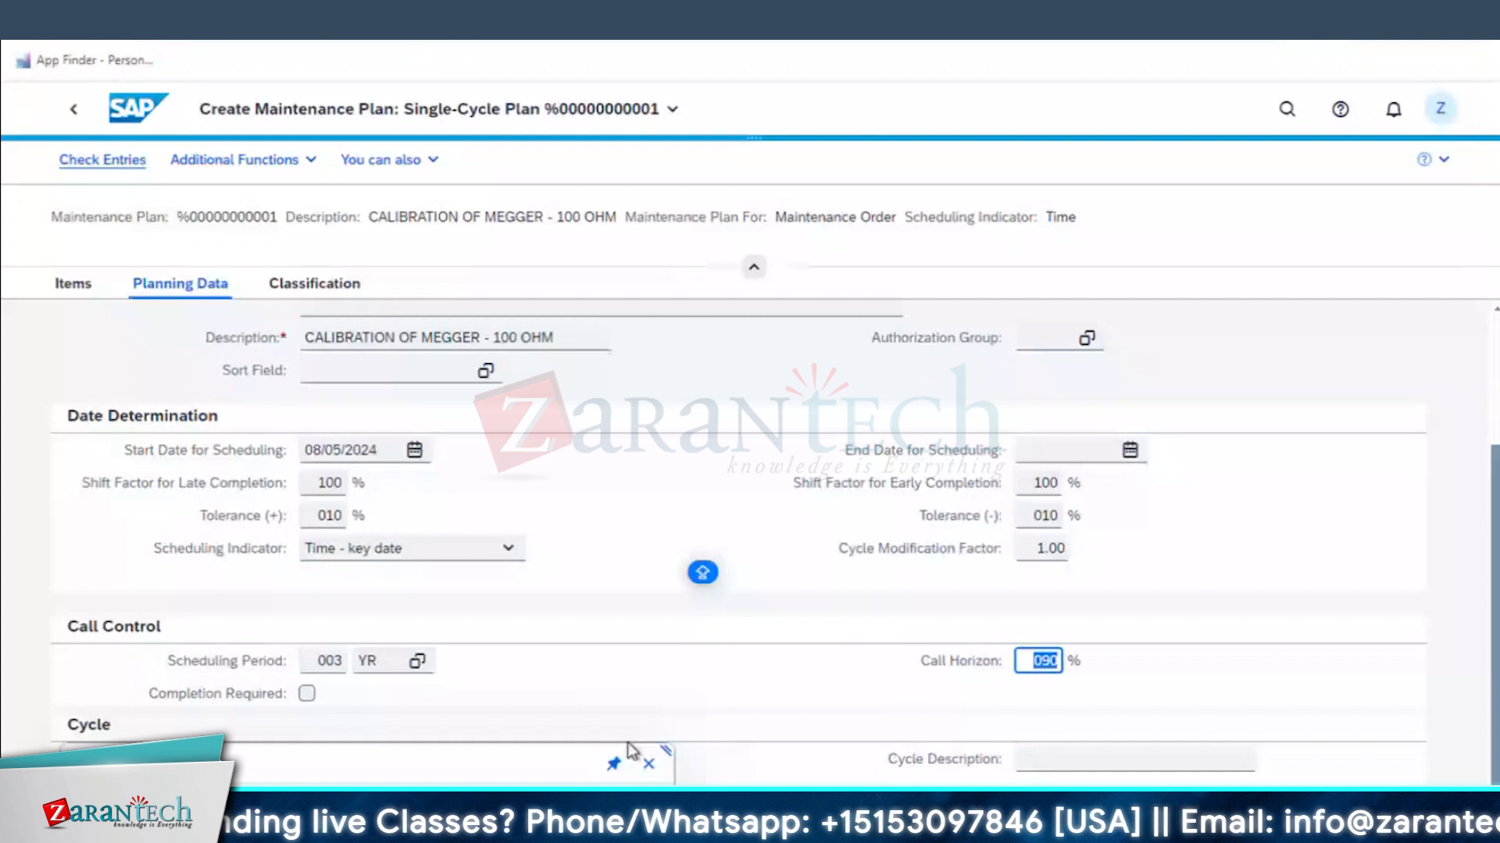
key(Tab)
text(3)
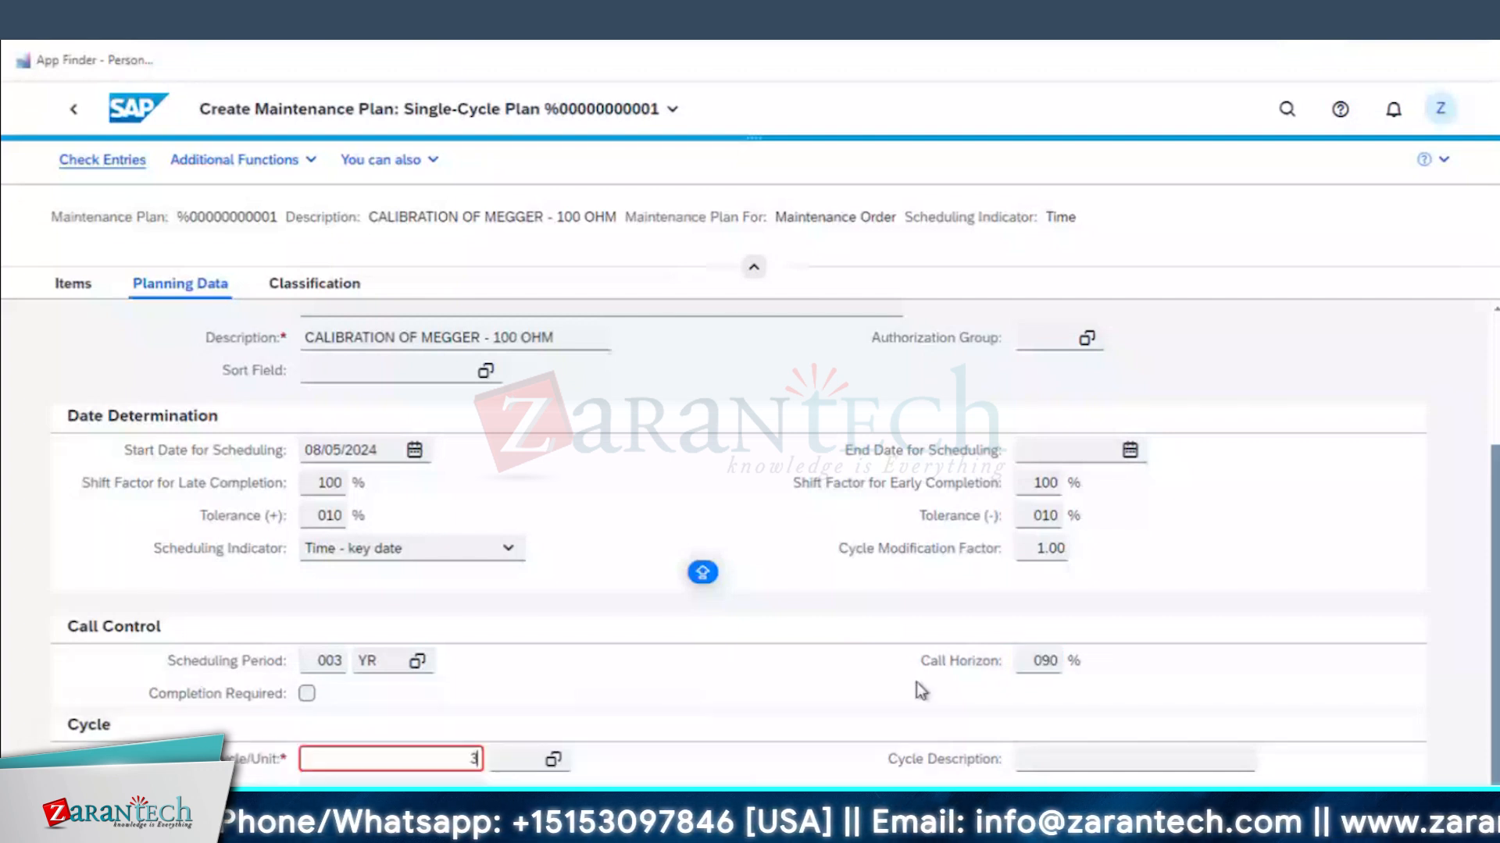
key(Tab)
text(MON)
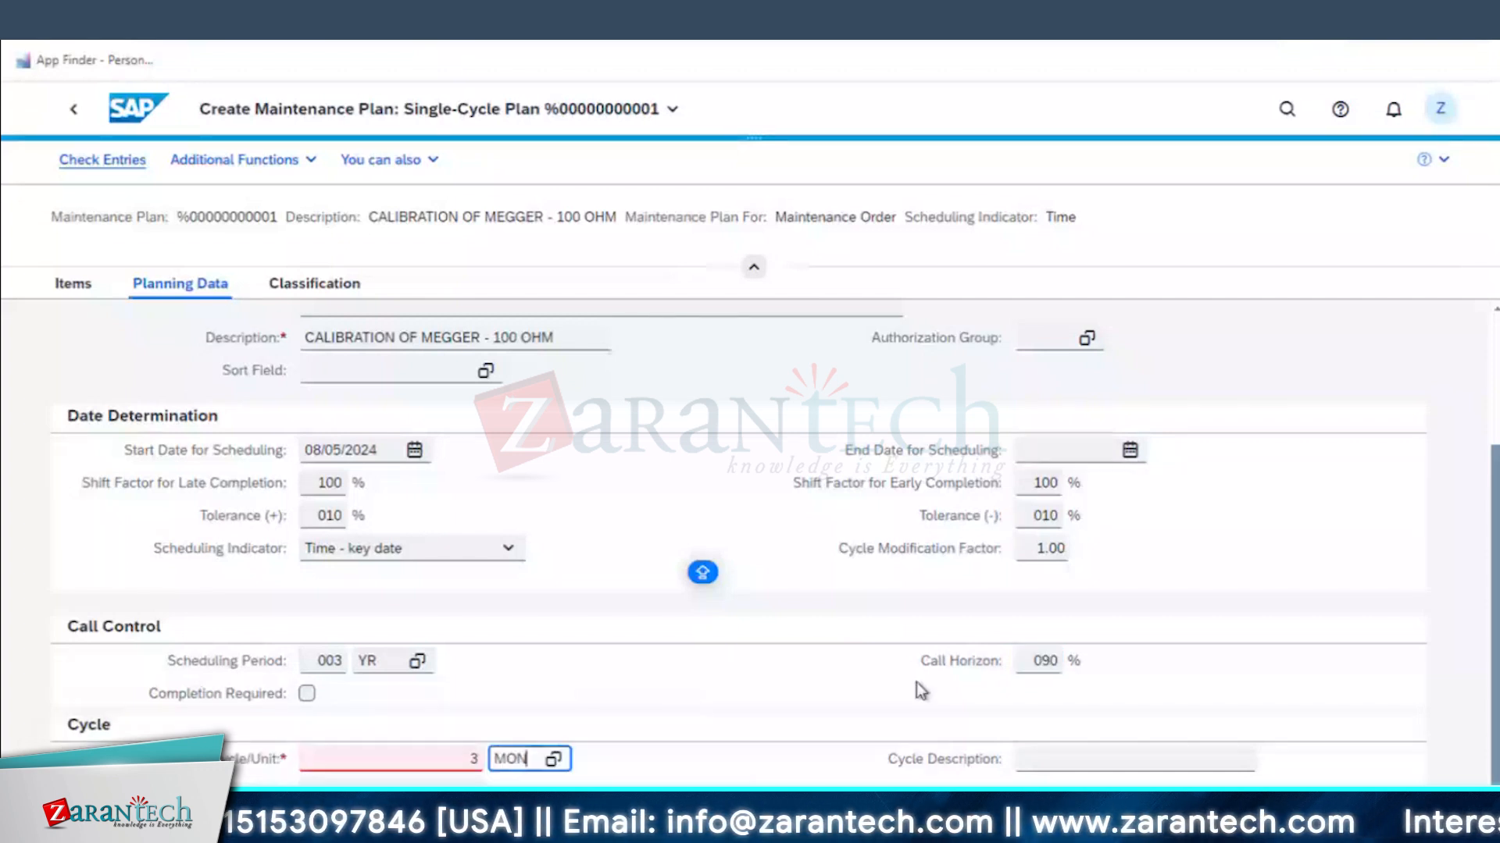
key(Return)
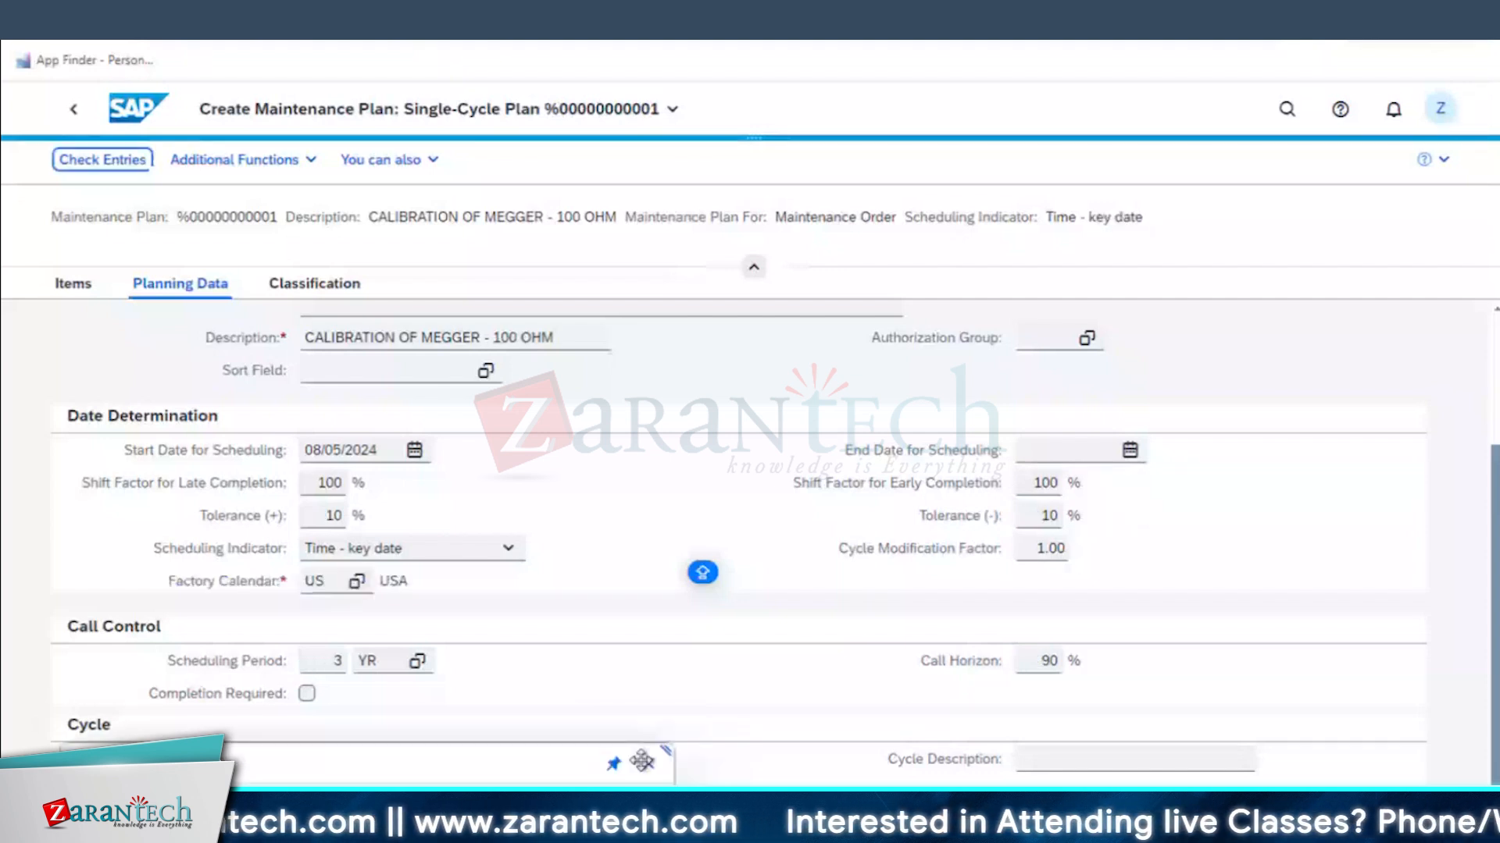
click(644, 761)
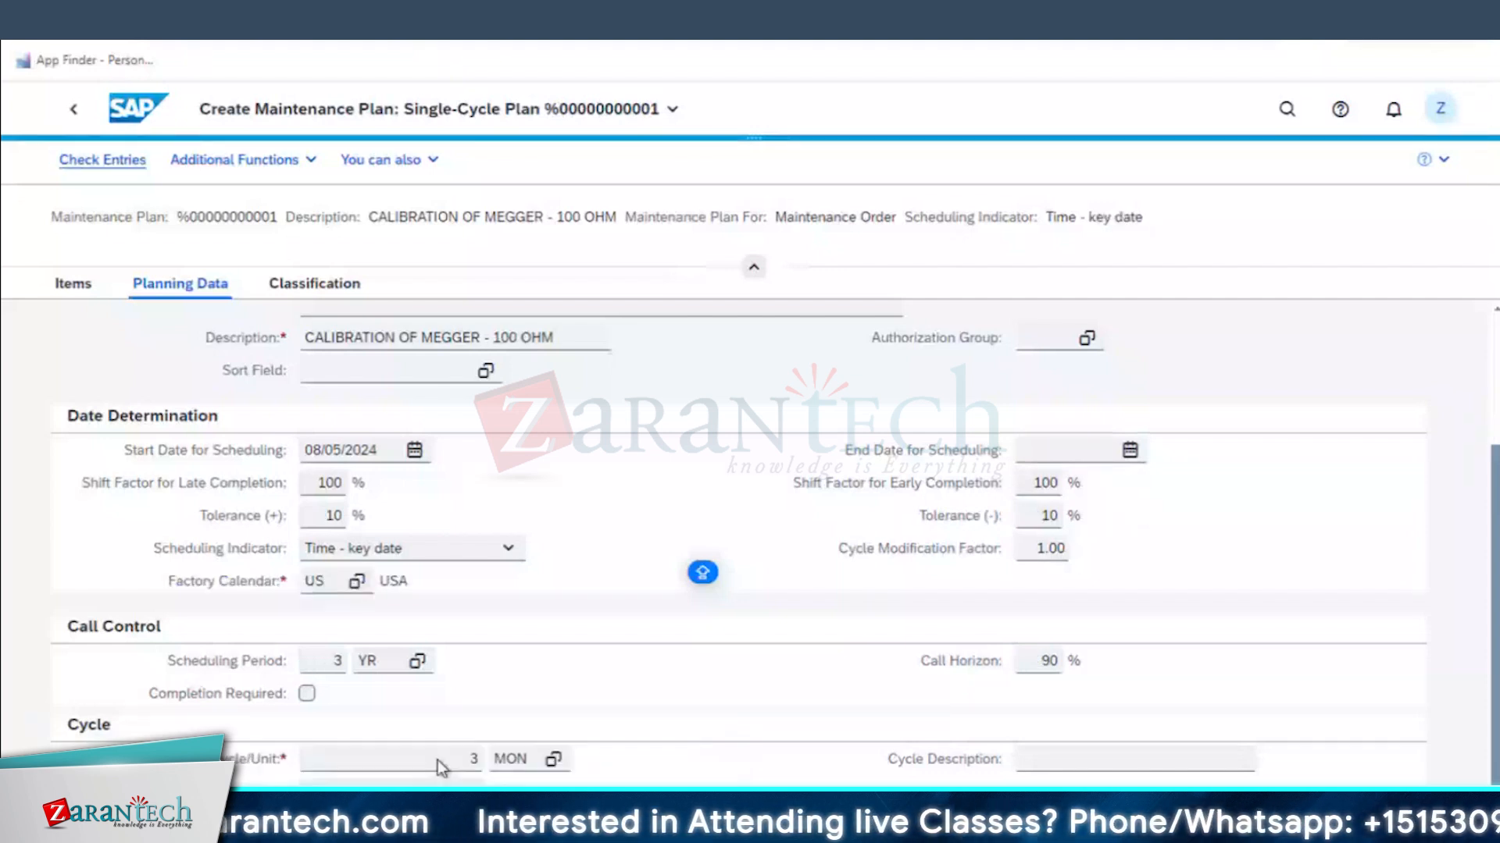
- Look over the maintenance plan's class assignments, then return to its planning data
click(332, 287)
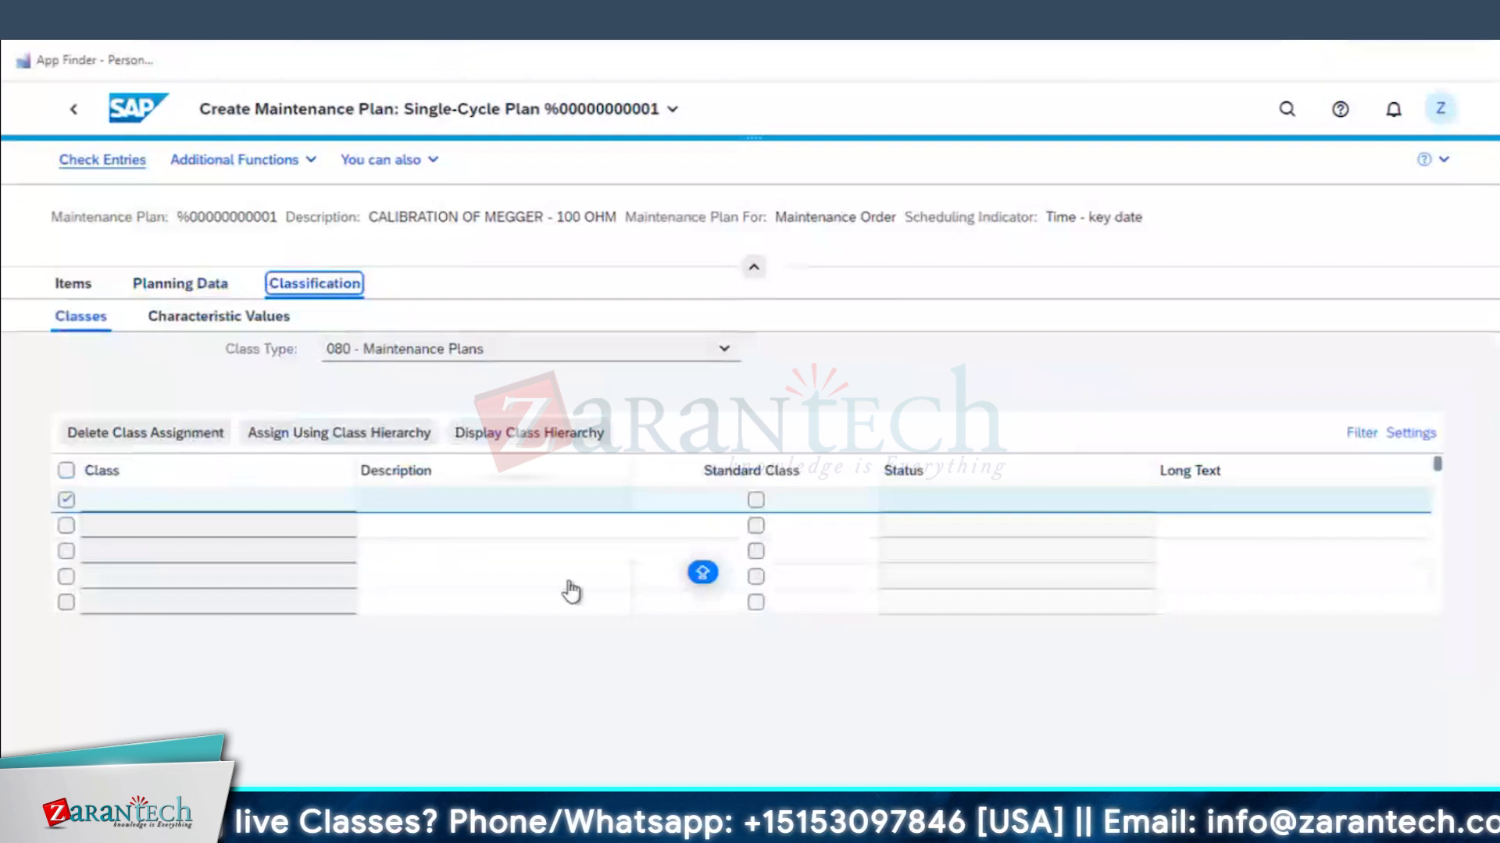
click(269, 523)
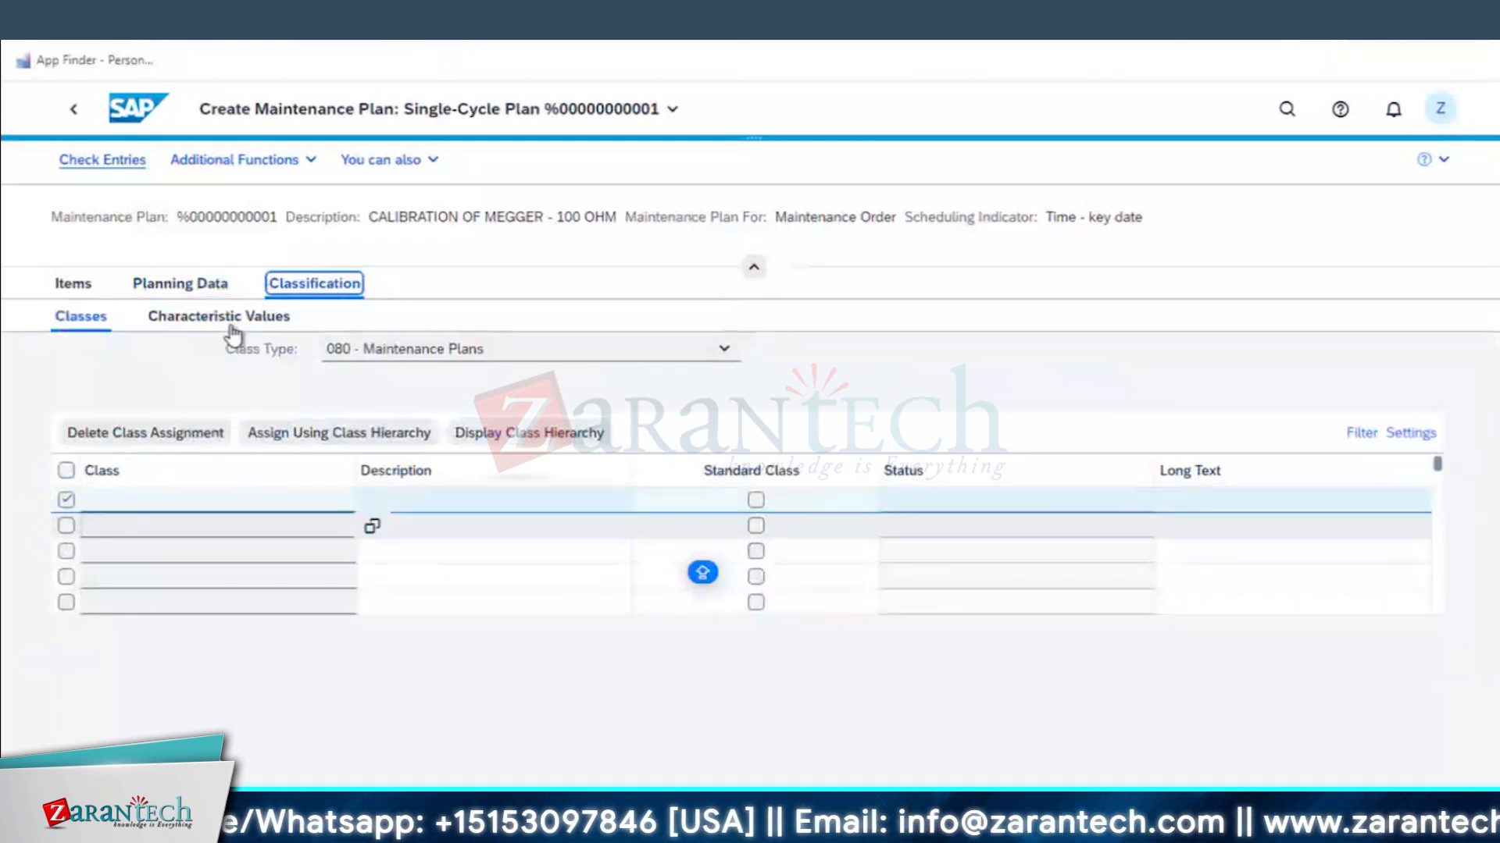
click(177, 286)
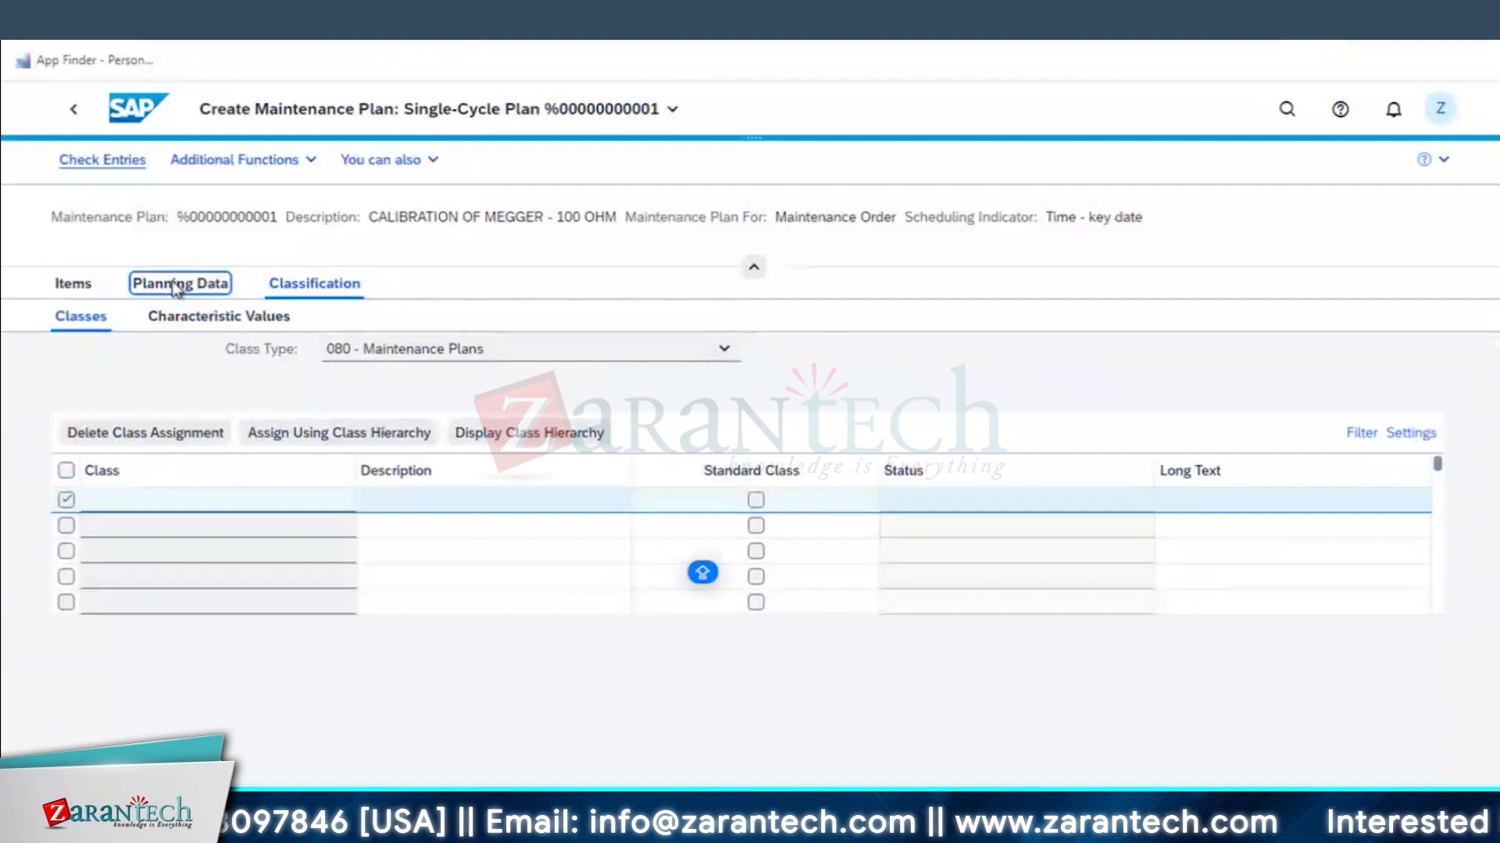
- Assign sort field 1710 (Boiler Mechanical Team) to the plan and save the maintenance plan
scroll(592, 661, down, 2)
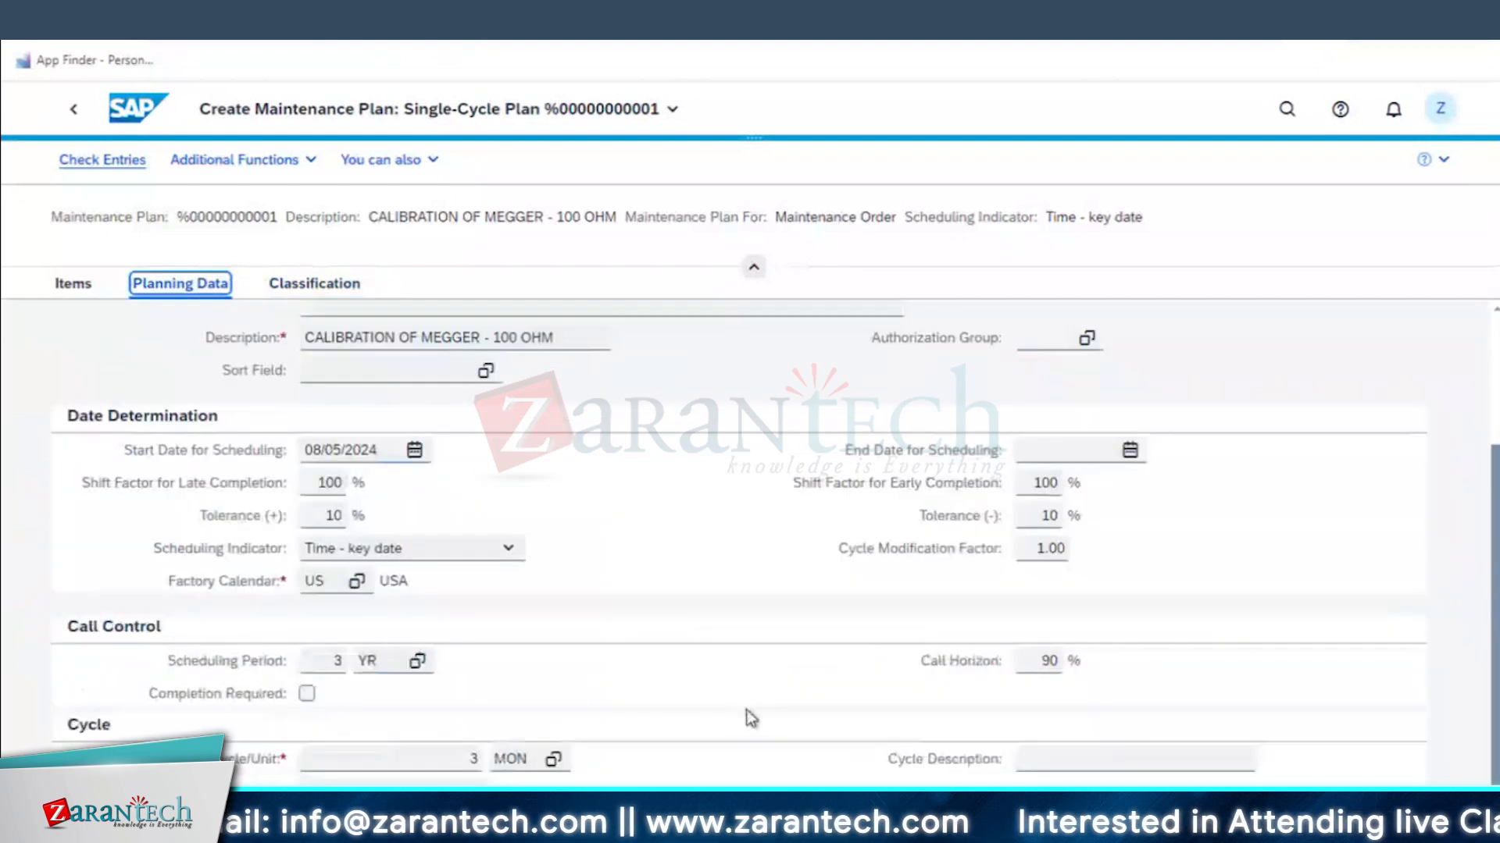
scroll(556, 511, up, 1)
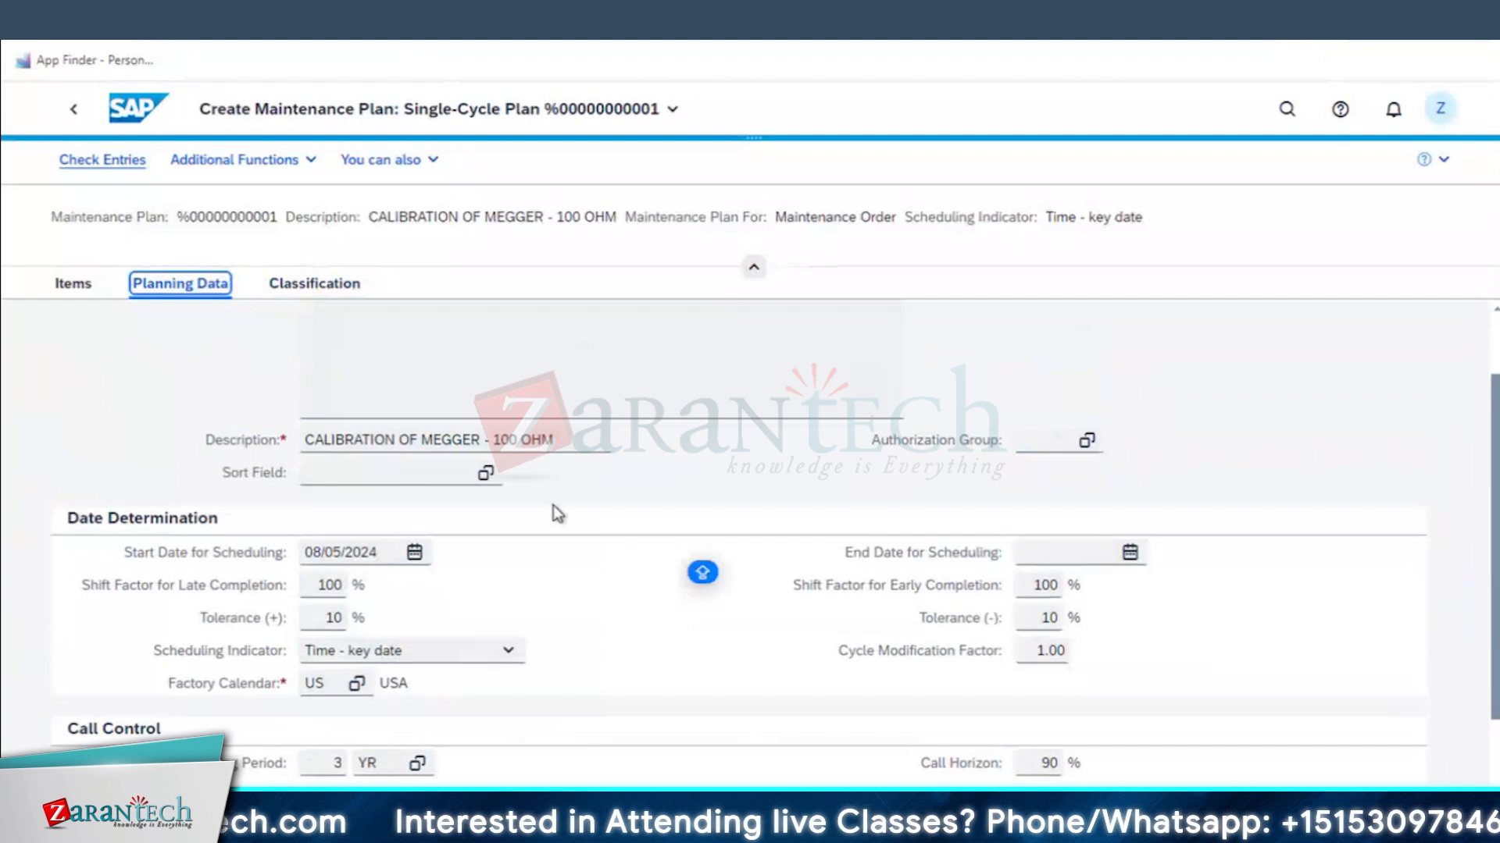
click(485, 471)
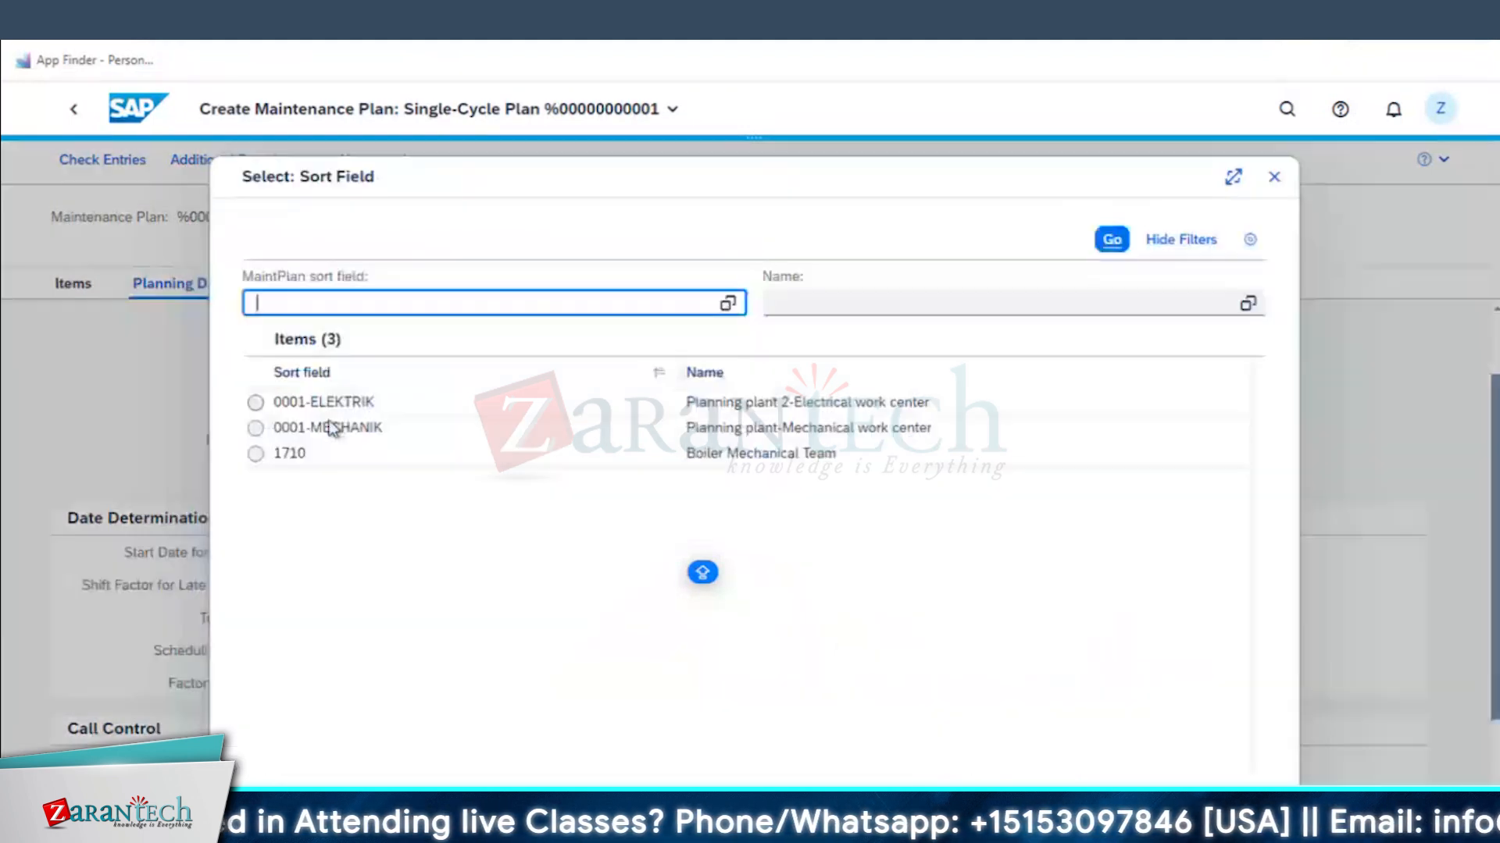
click(287, 451)
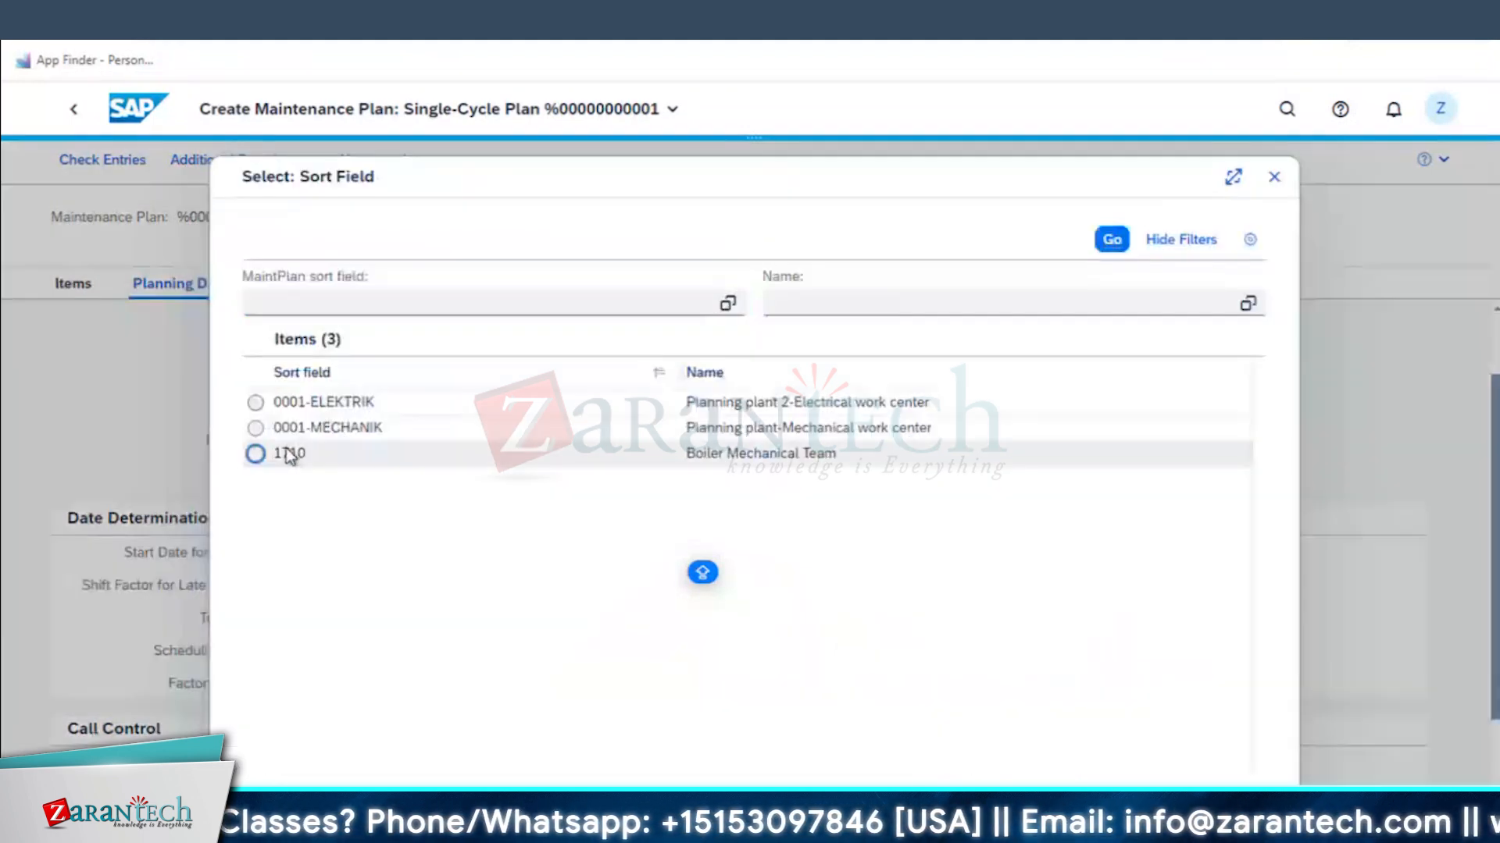
click(287, 452)
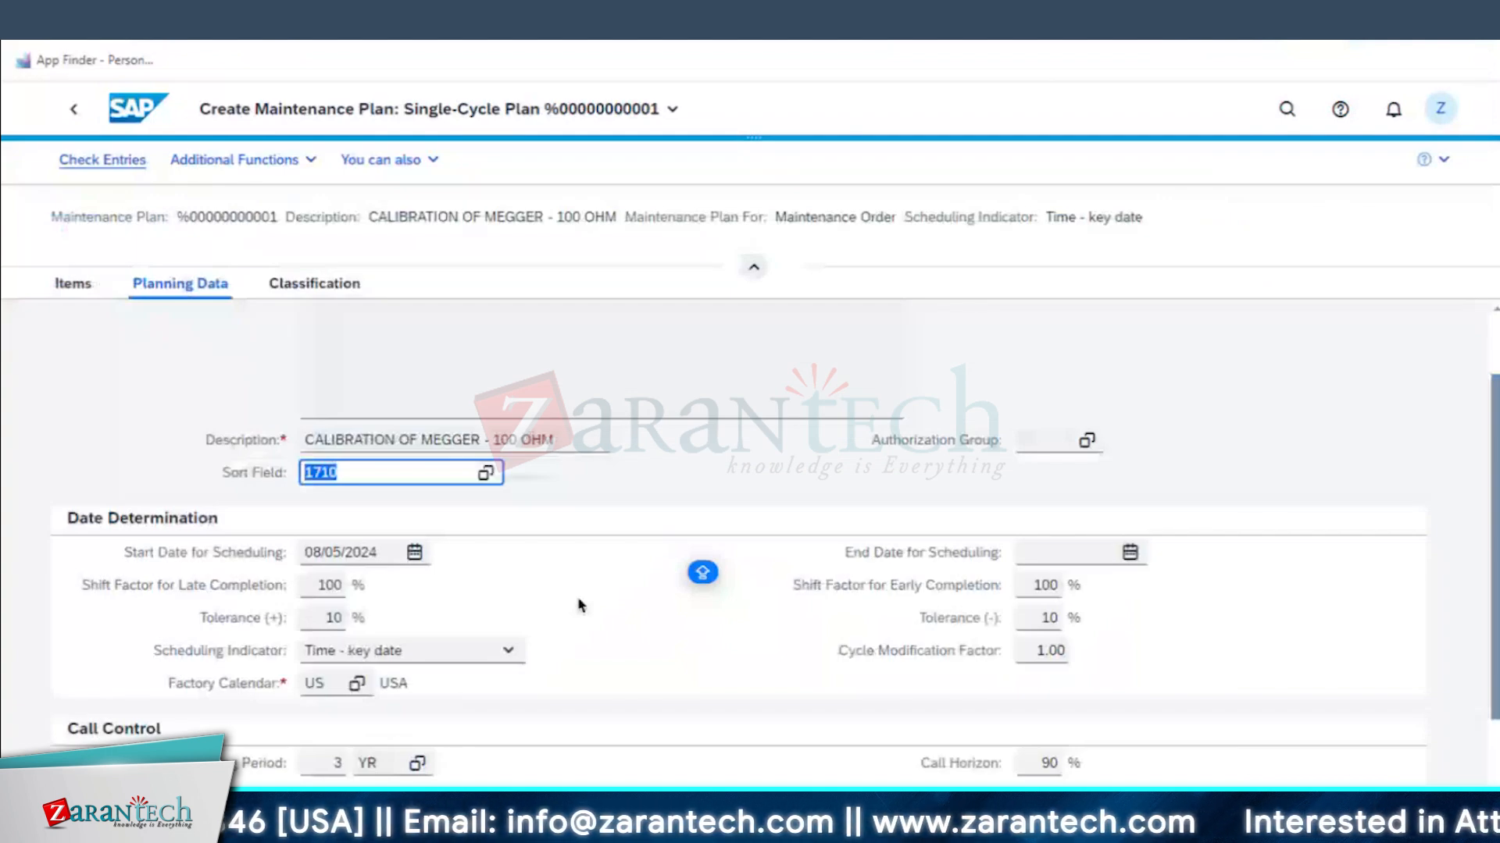
scroll(1435, 536, up, 1)
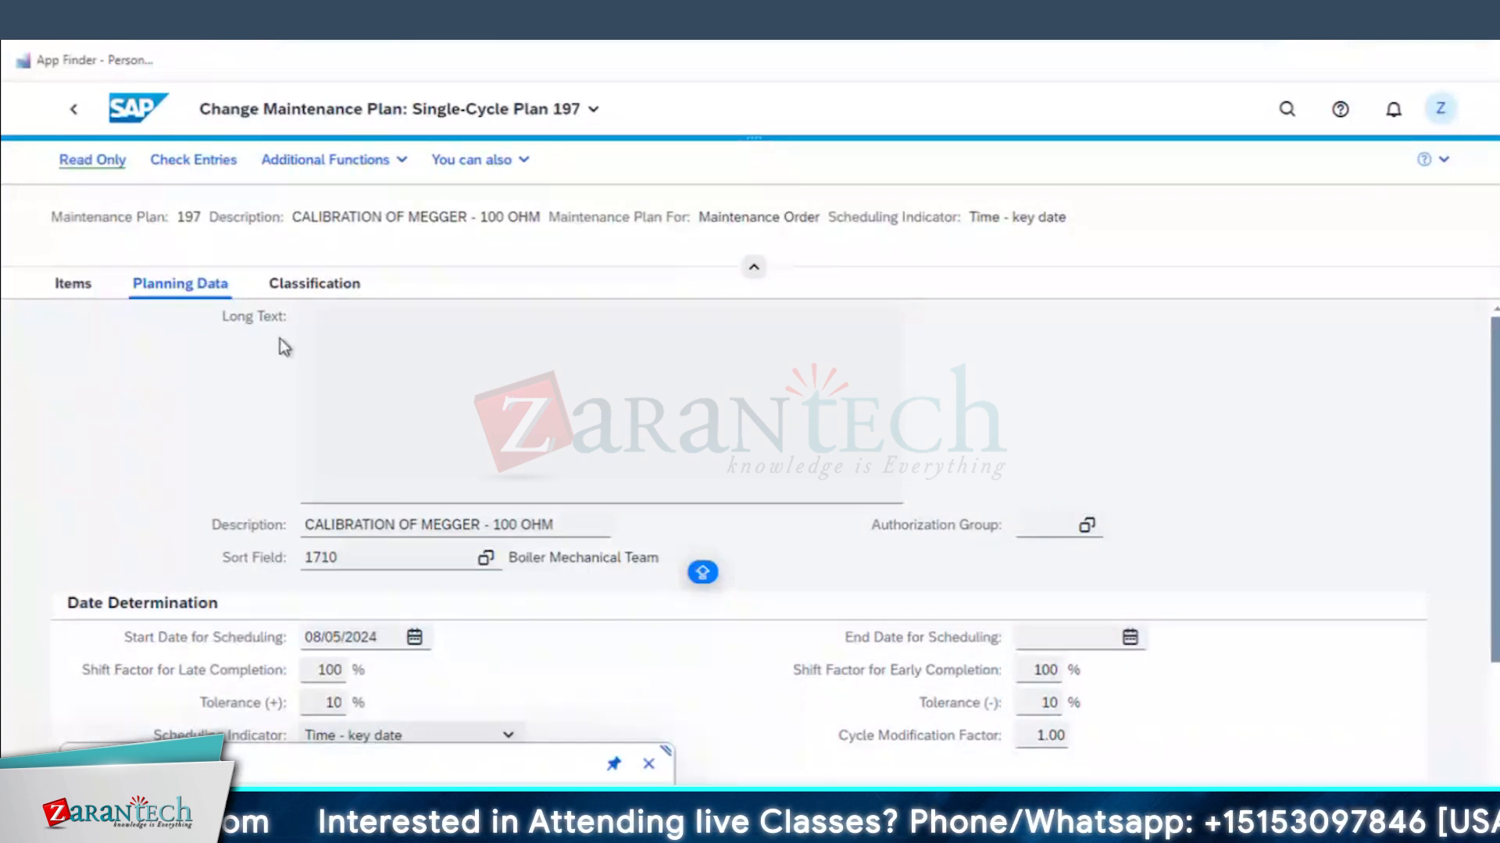
- Open maintenance plan 197 in the Schedule Maintenance Plan app from the home page
click(130, 117)
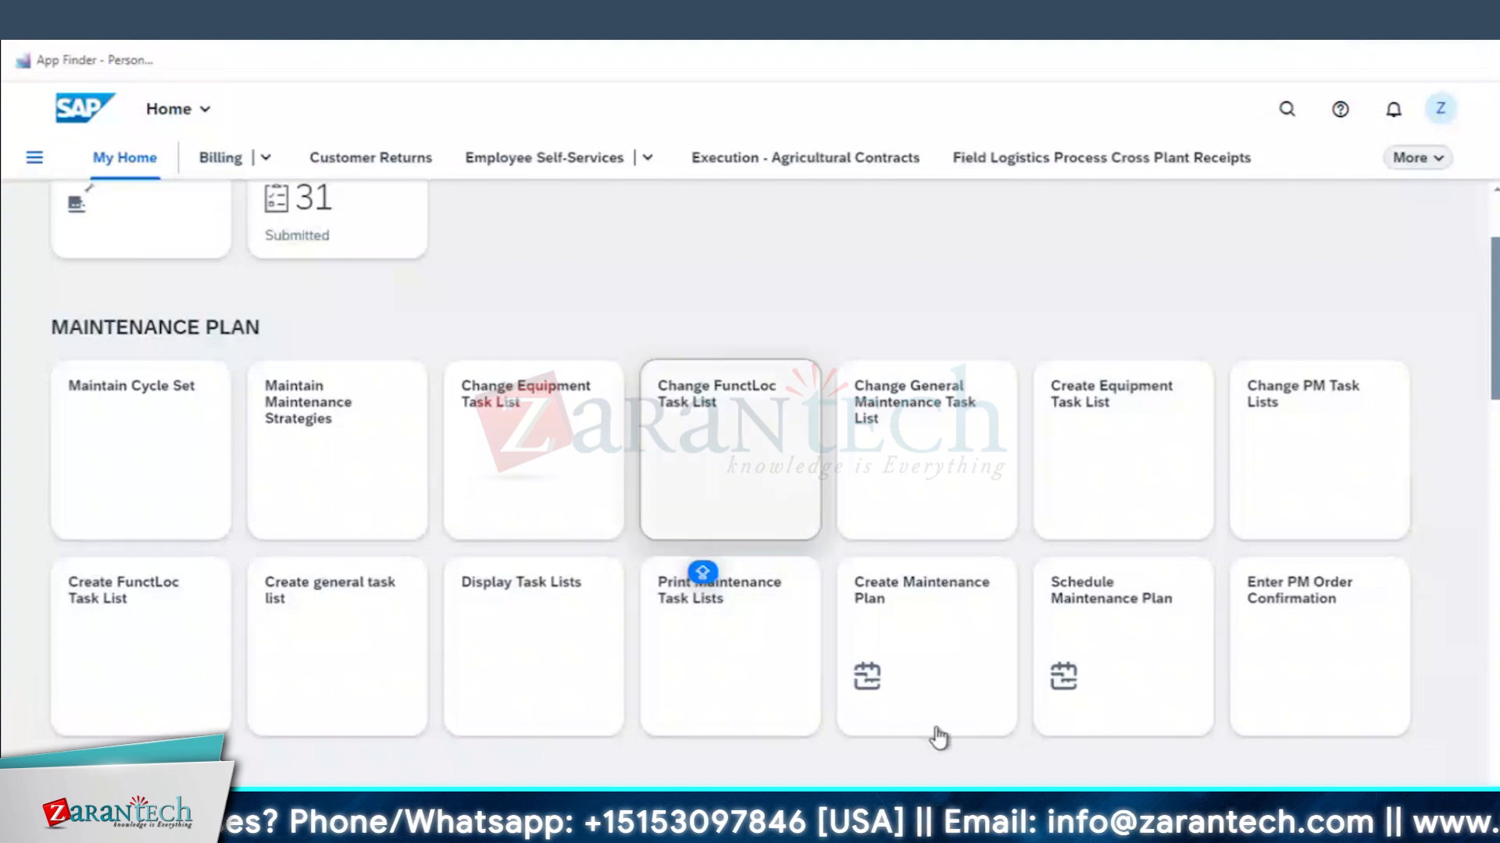
click(1104, 612)
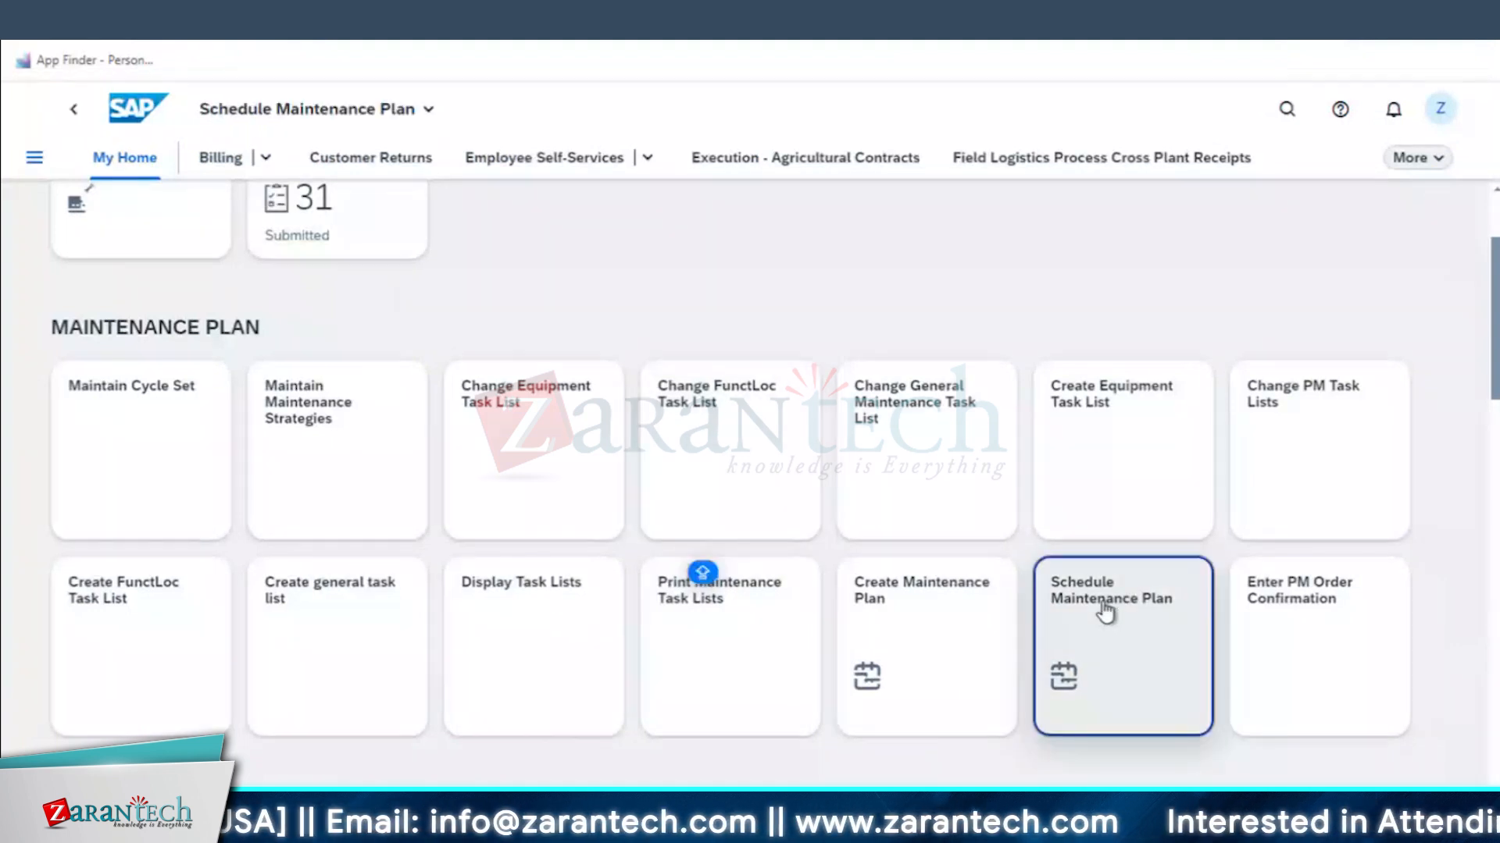
text(197)
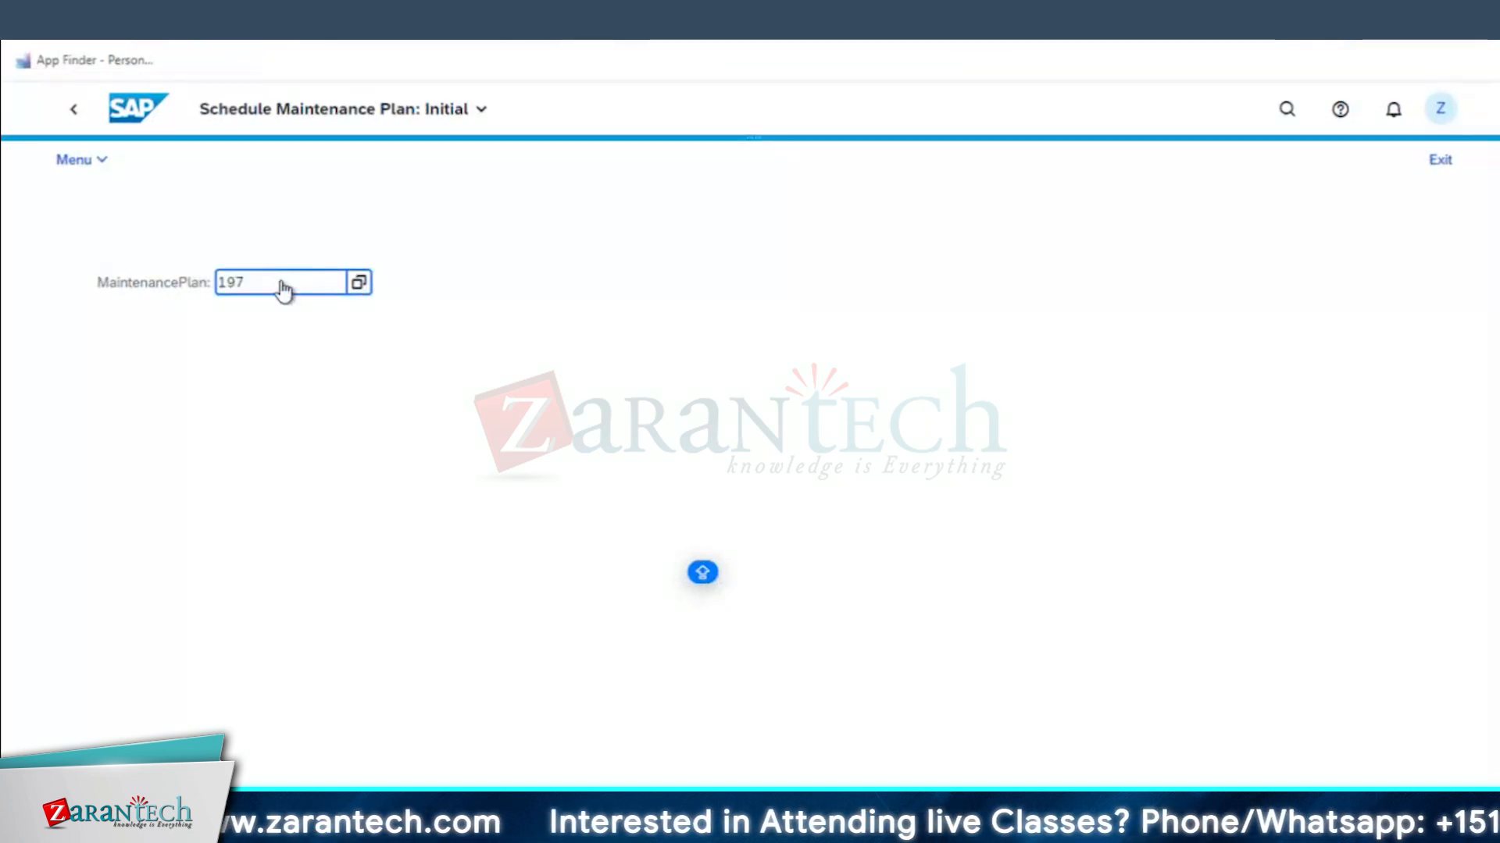
key(Return)
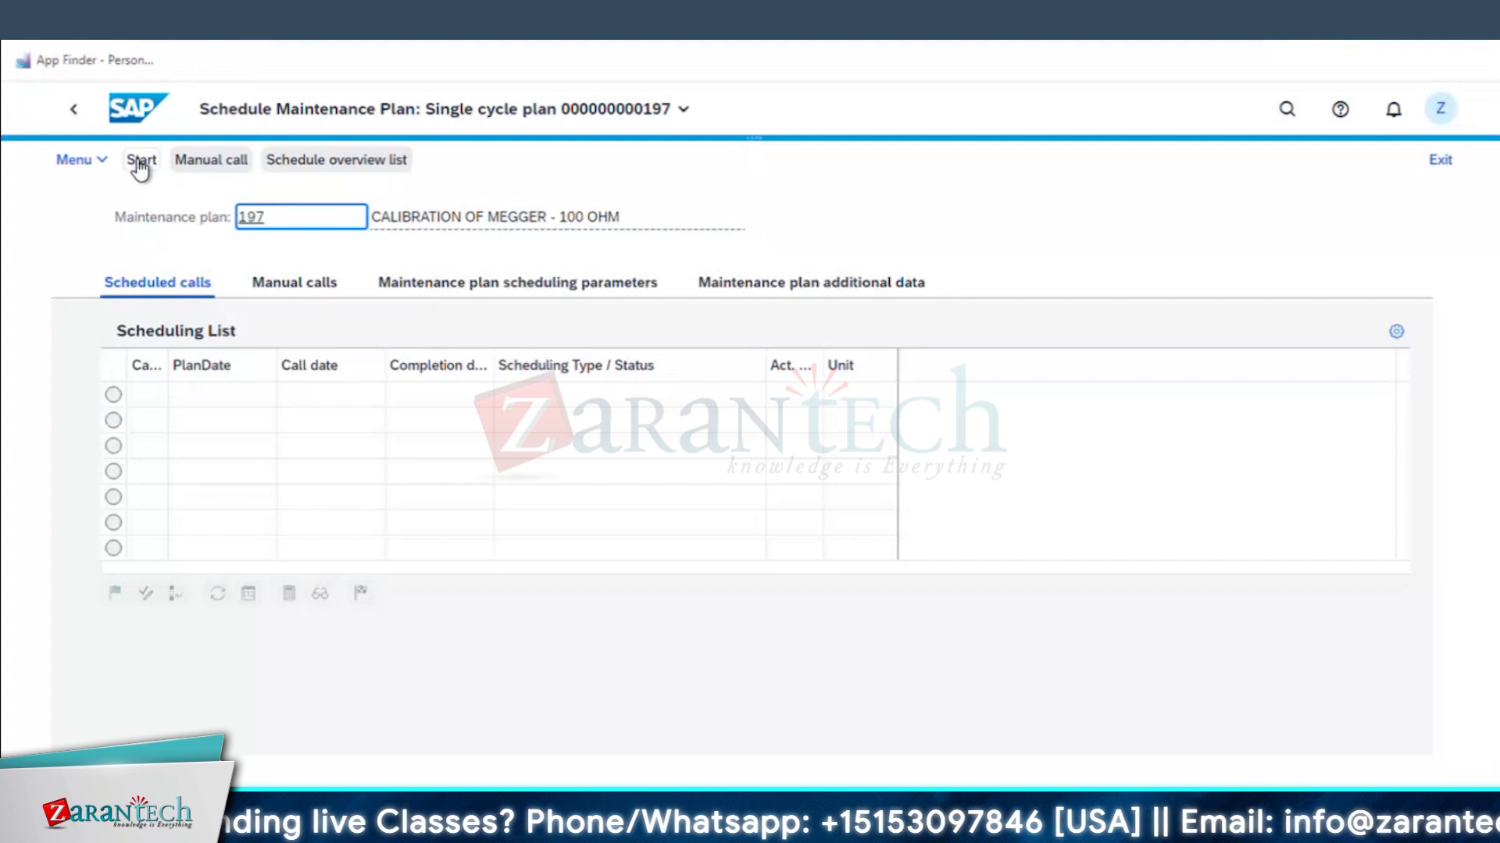
- Start scheduling the plan with cycle start 08/05/2024 and save the schedule
click(140, 160)
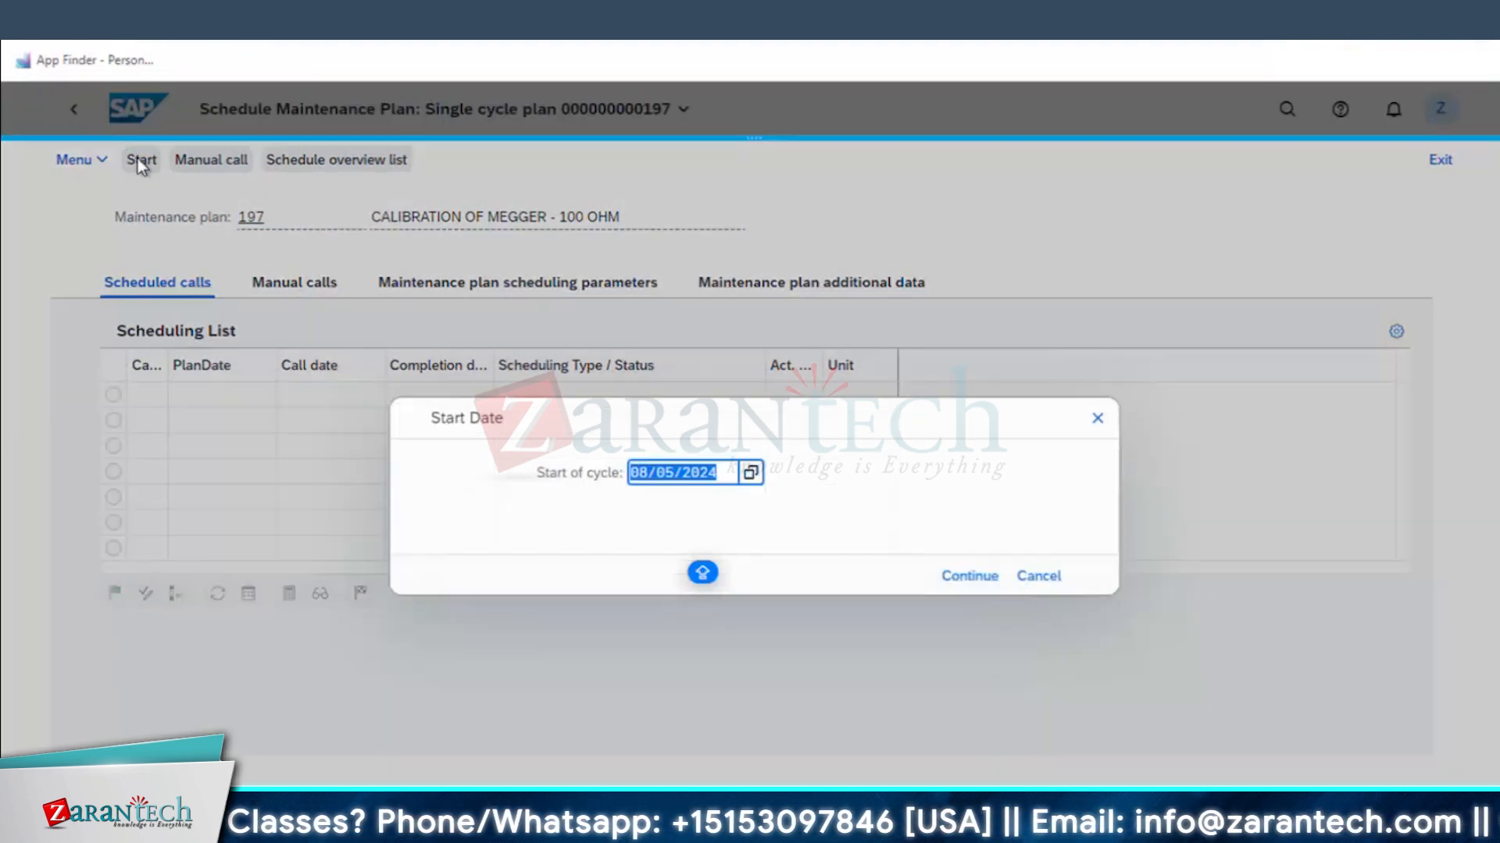
click(971, 578)
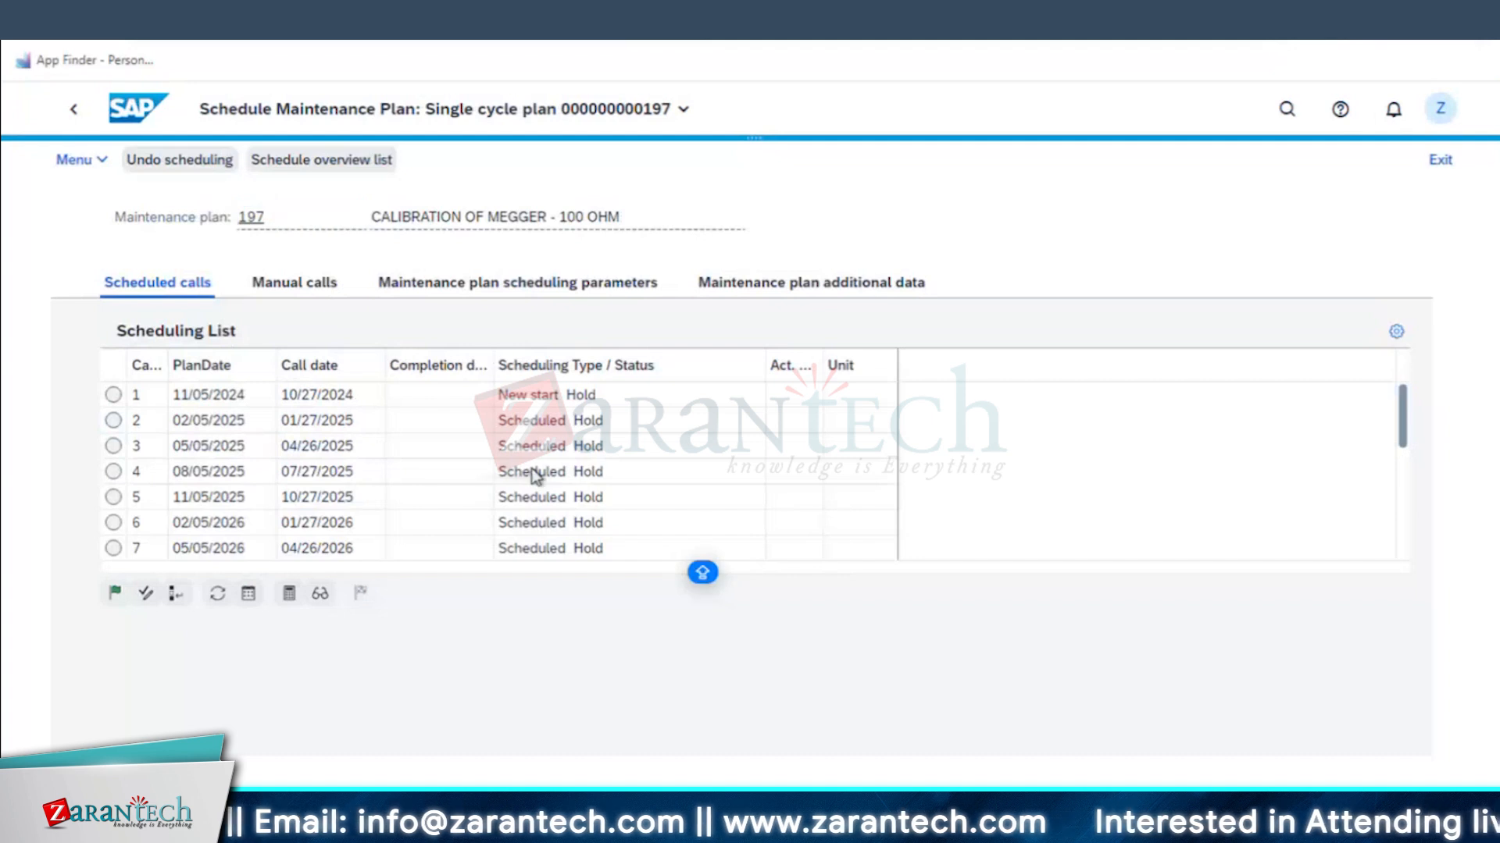
key(ctrl+s)
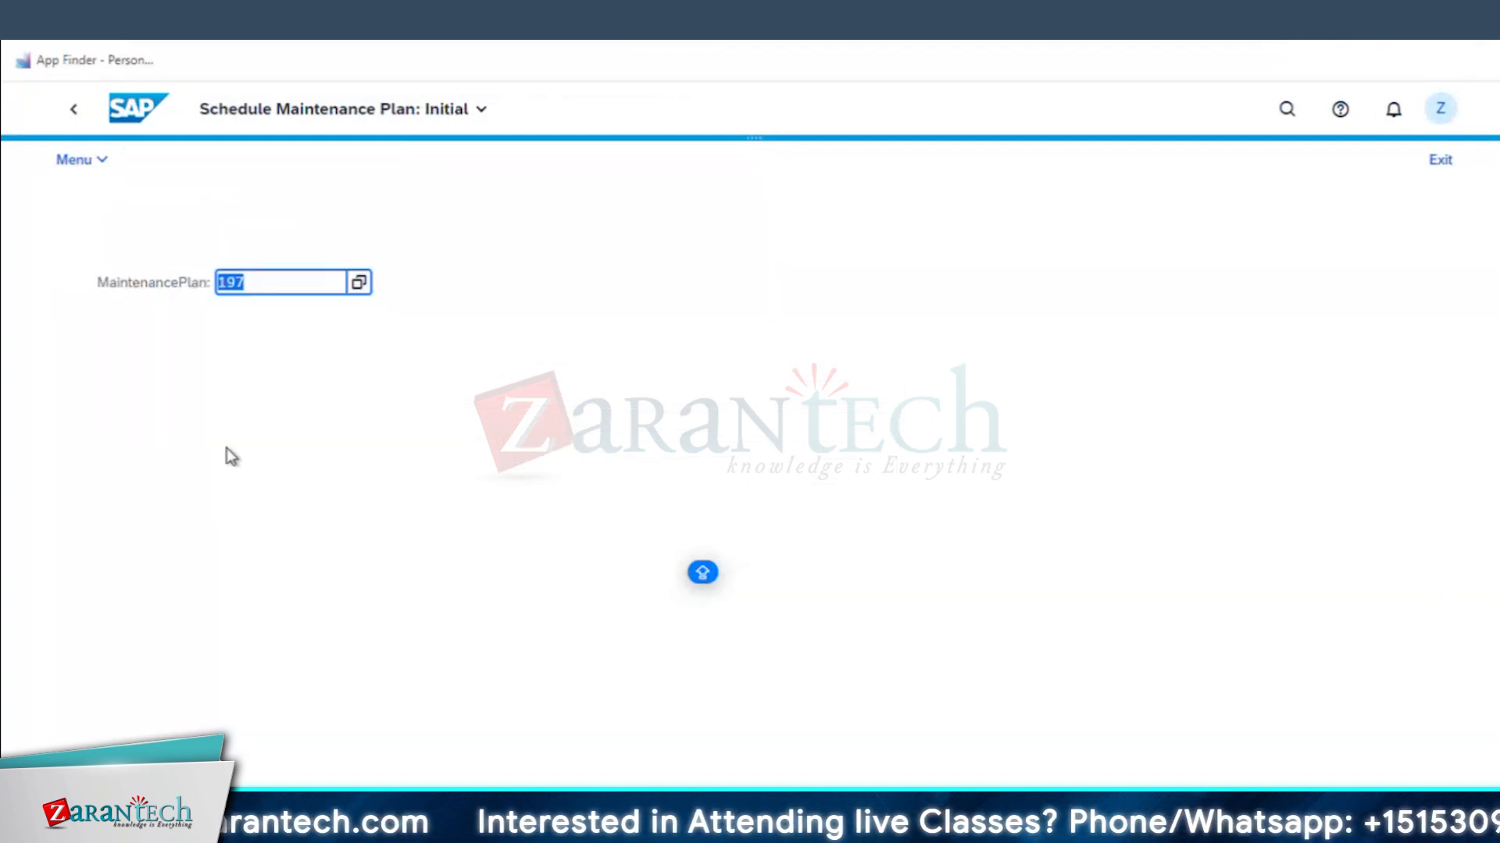
- Reopen plan 197's schedule, release call 1 with plan date 11/05/2024, and save
key(Return)
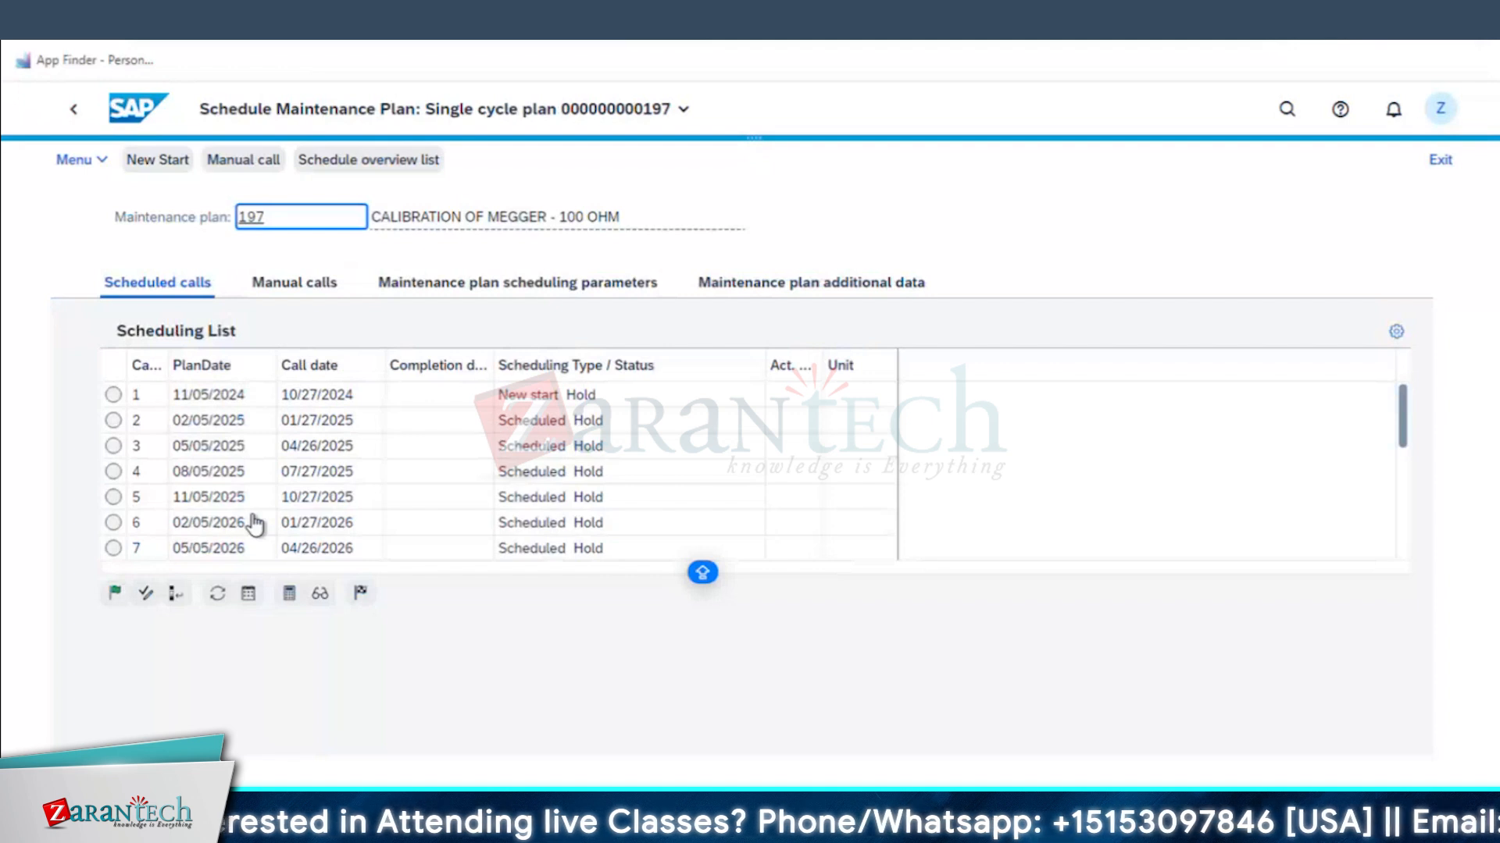
click(113, 395)
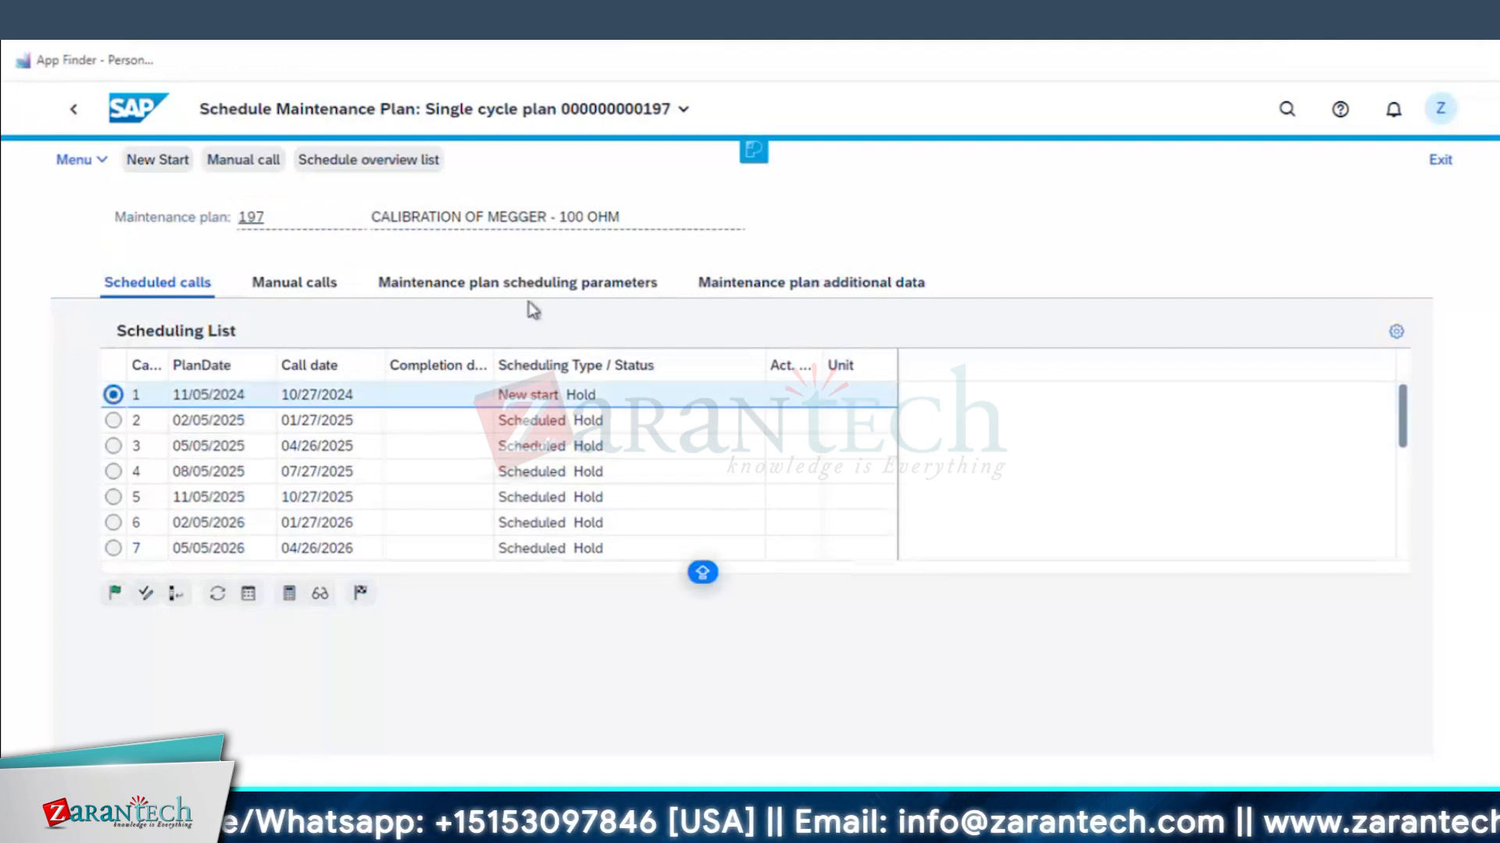
click(116, 596)
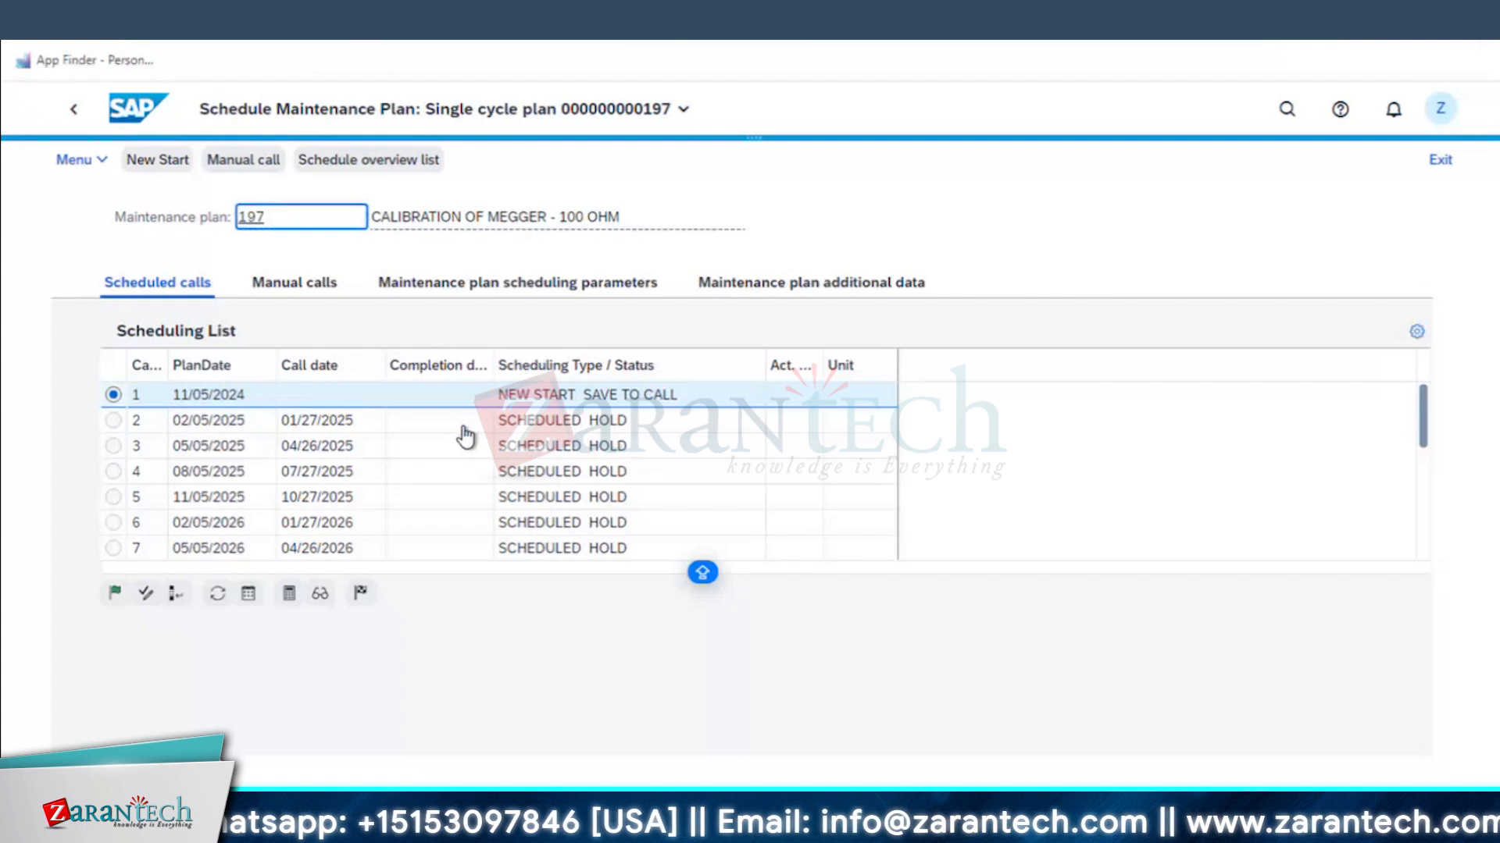
click(1366, 808)
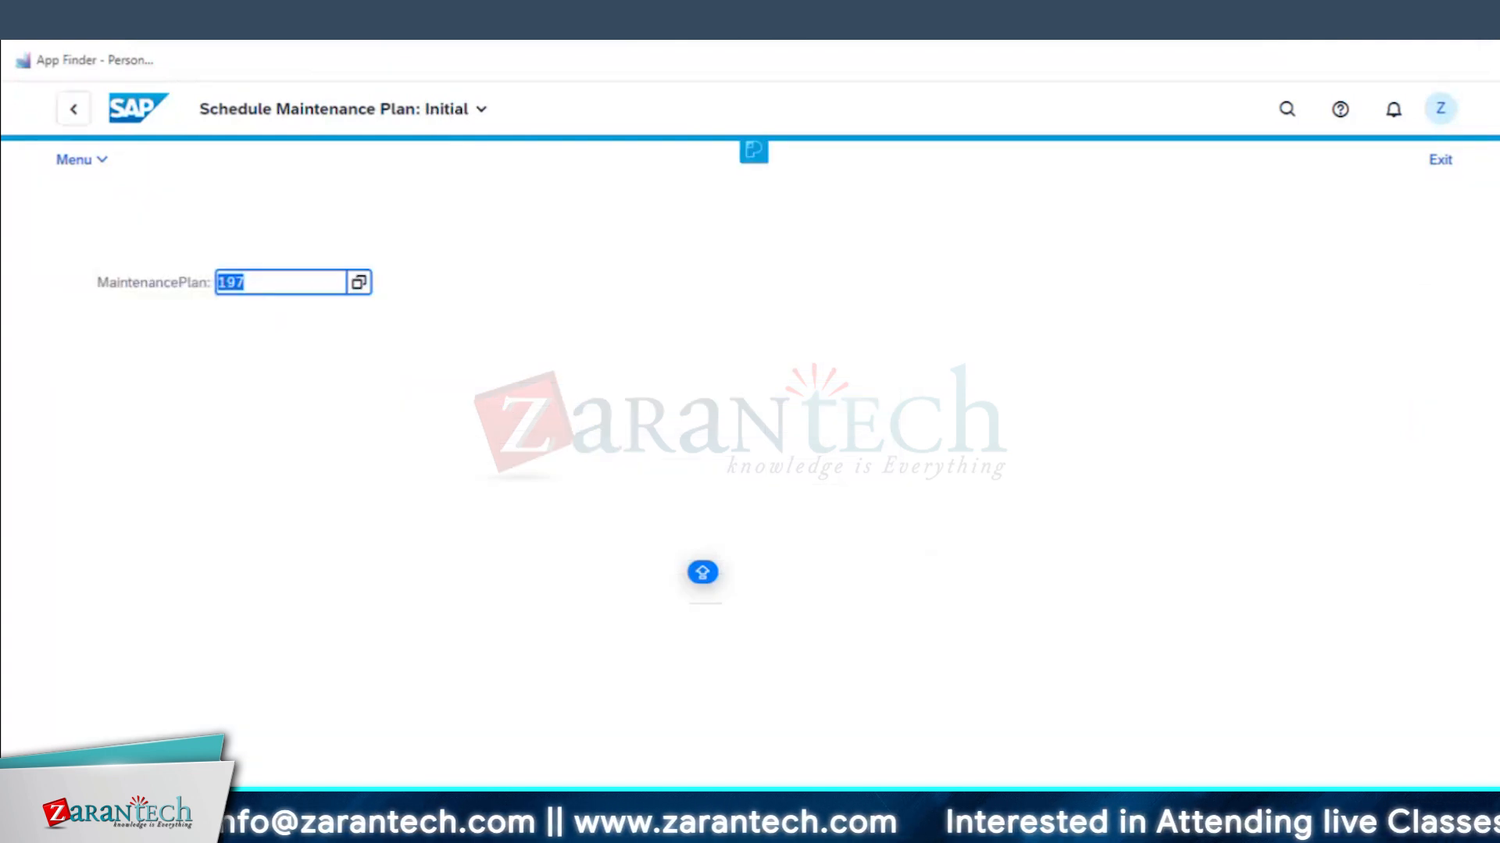
click(74, 108)
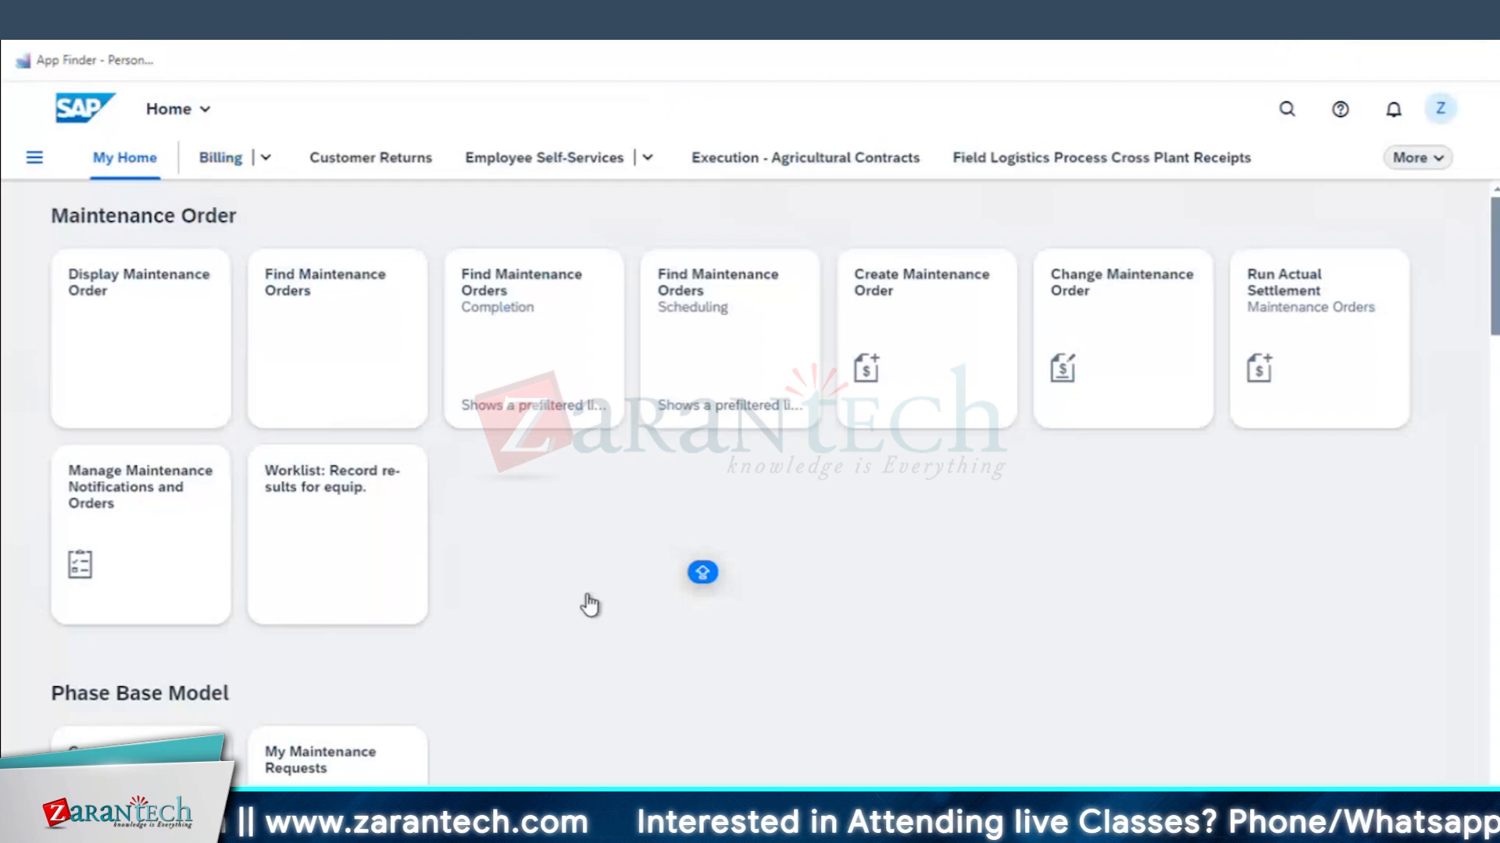
scroll(587, 604, down, 4)
scroll(586, 597, down, 3)
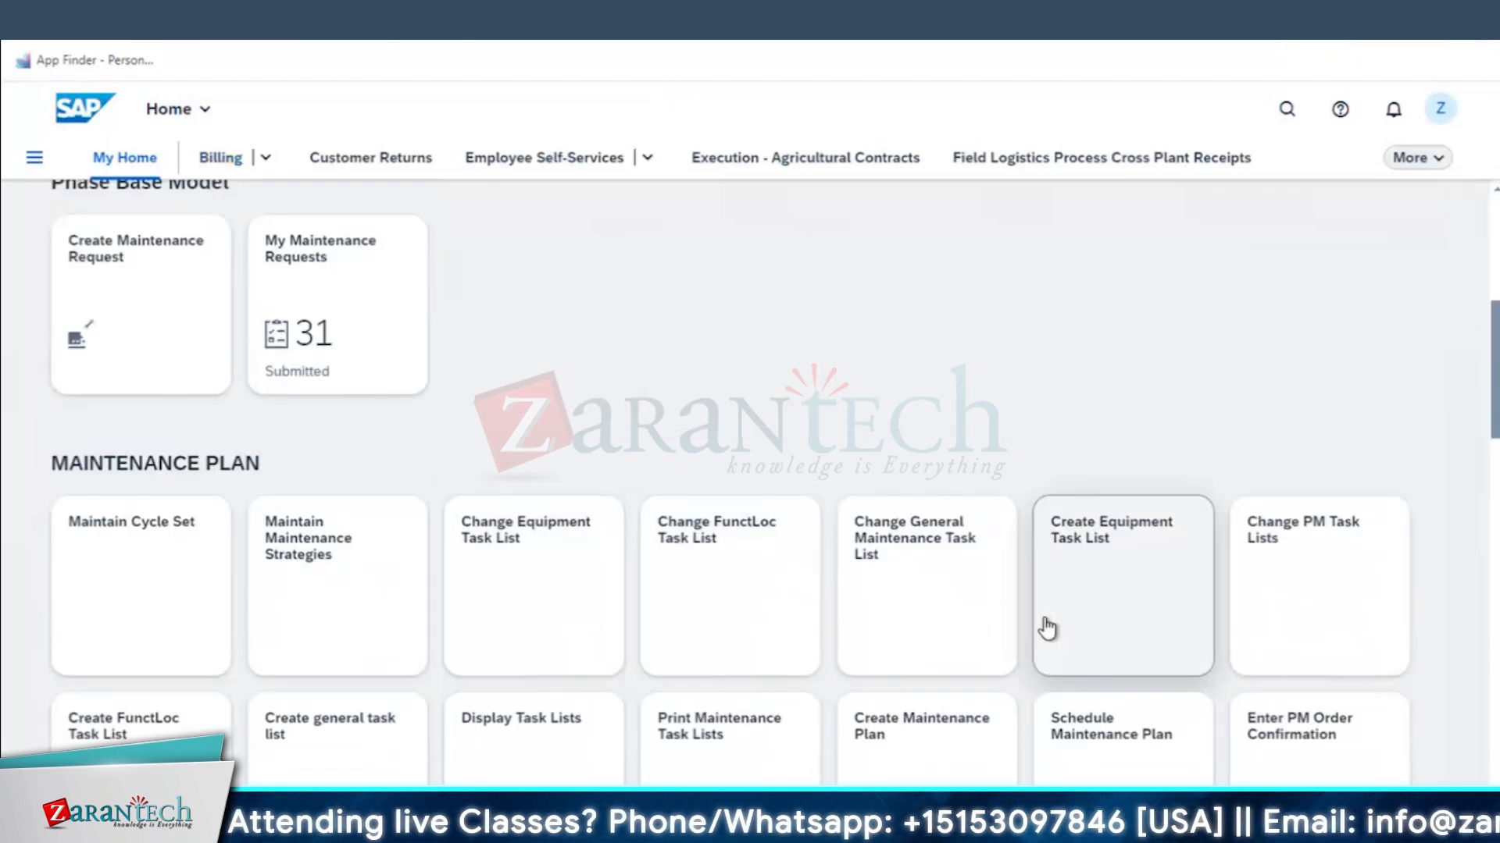
scroll(1048, 686, down, 3)
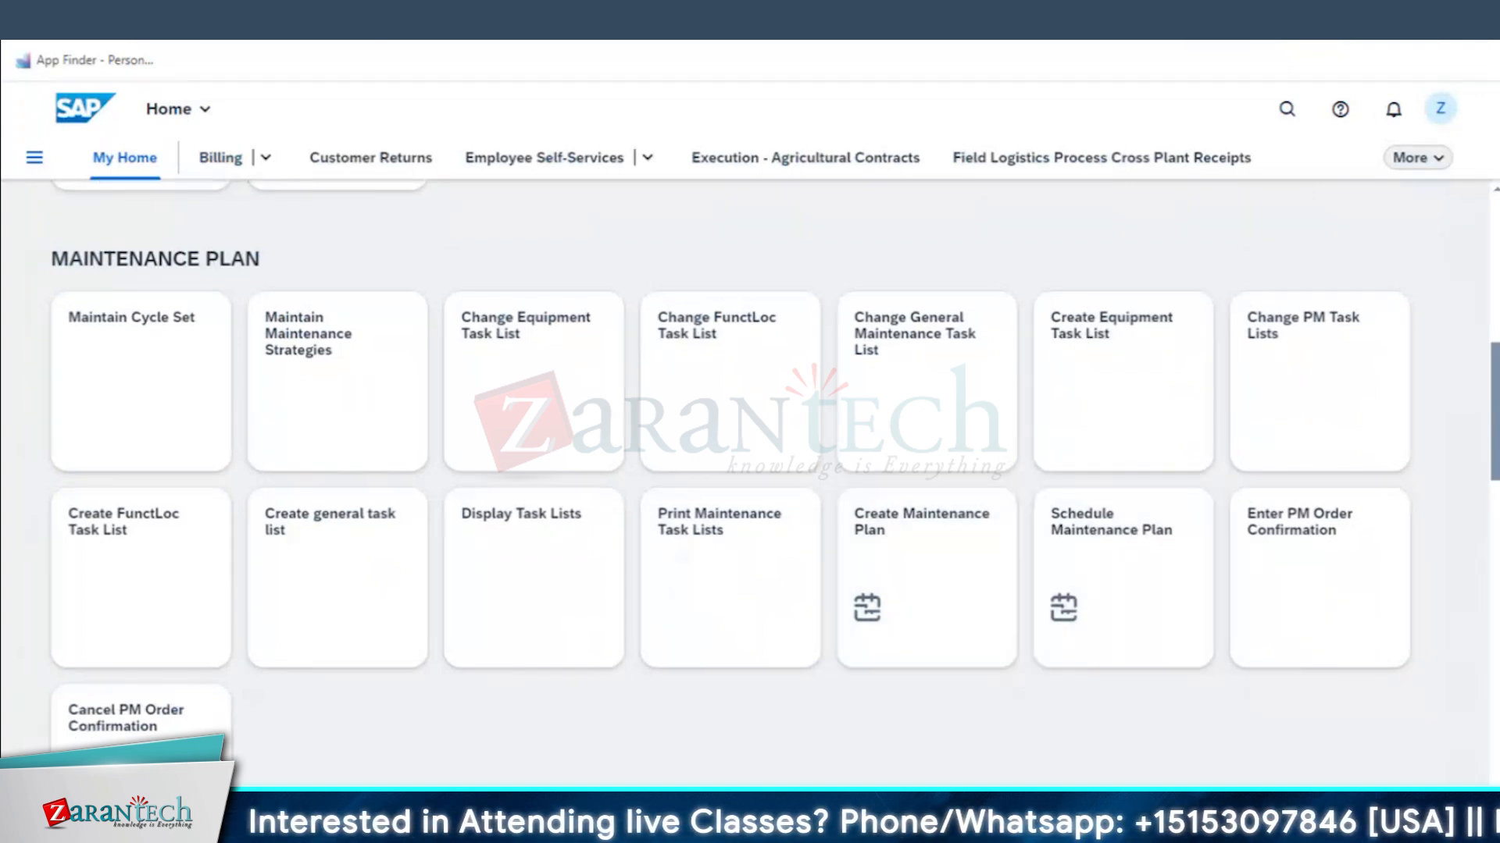
- Switch to the SAP GUI session showing Edit Catalog and start transaction /NIP02 in it
mouse_move(801, 781)
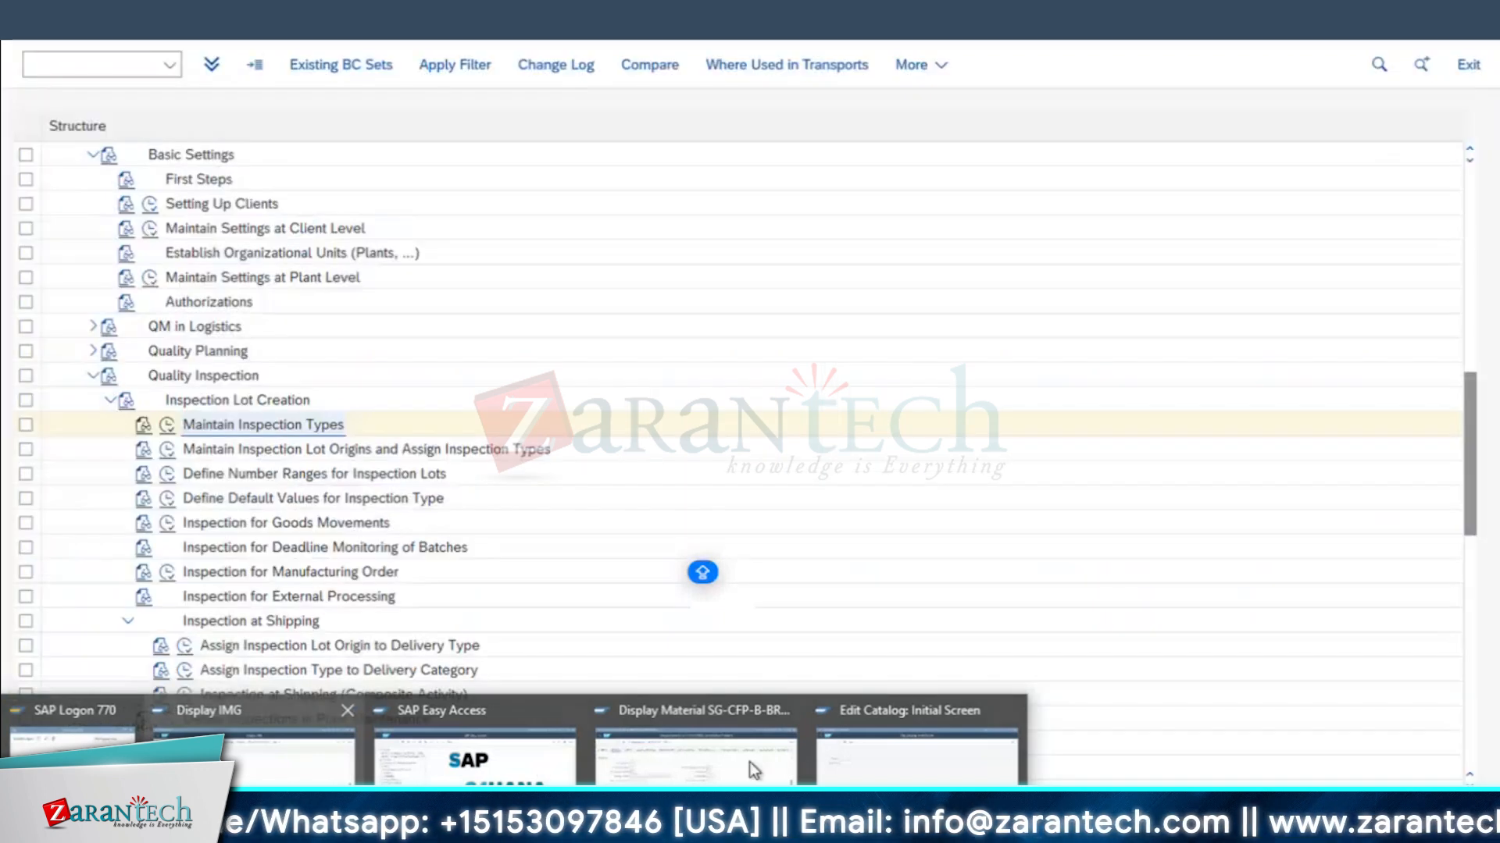
click(918, 758)
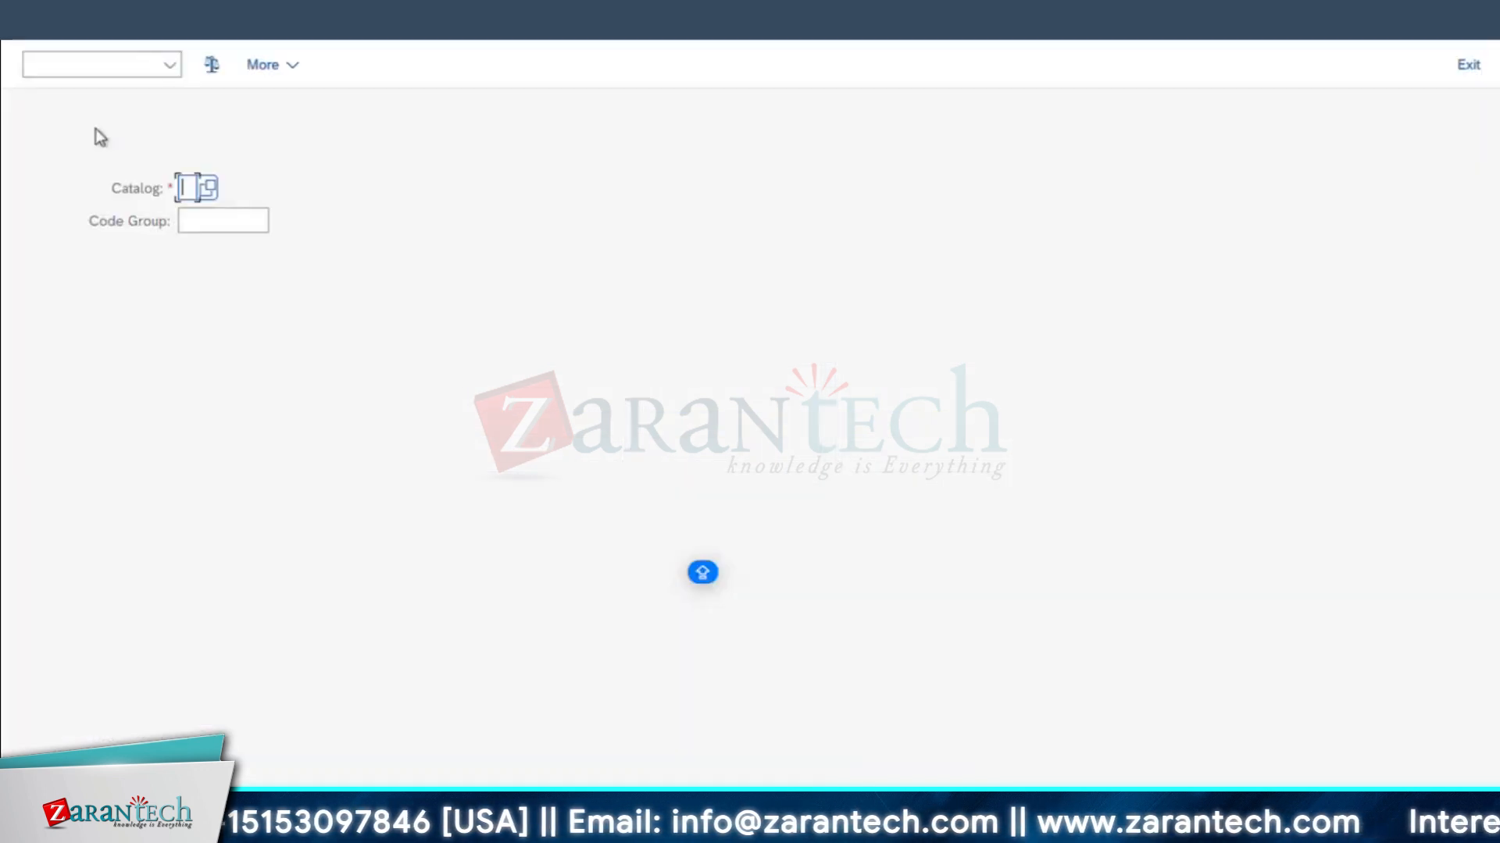
click(106, 66)
text(/NIP02)
key(Return)
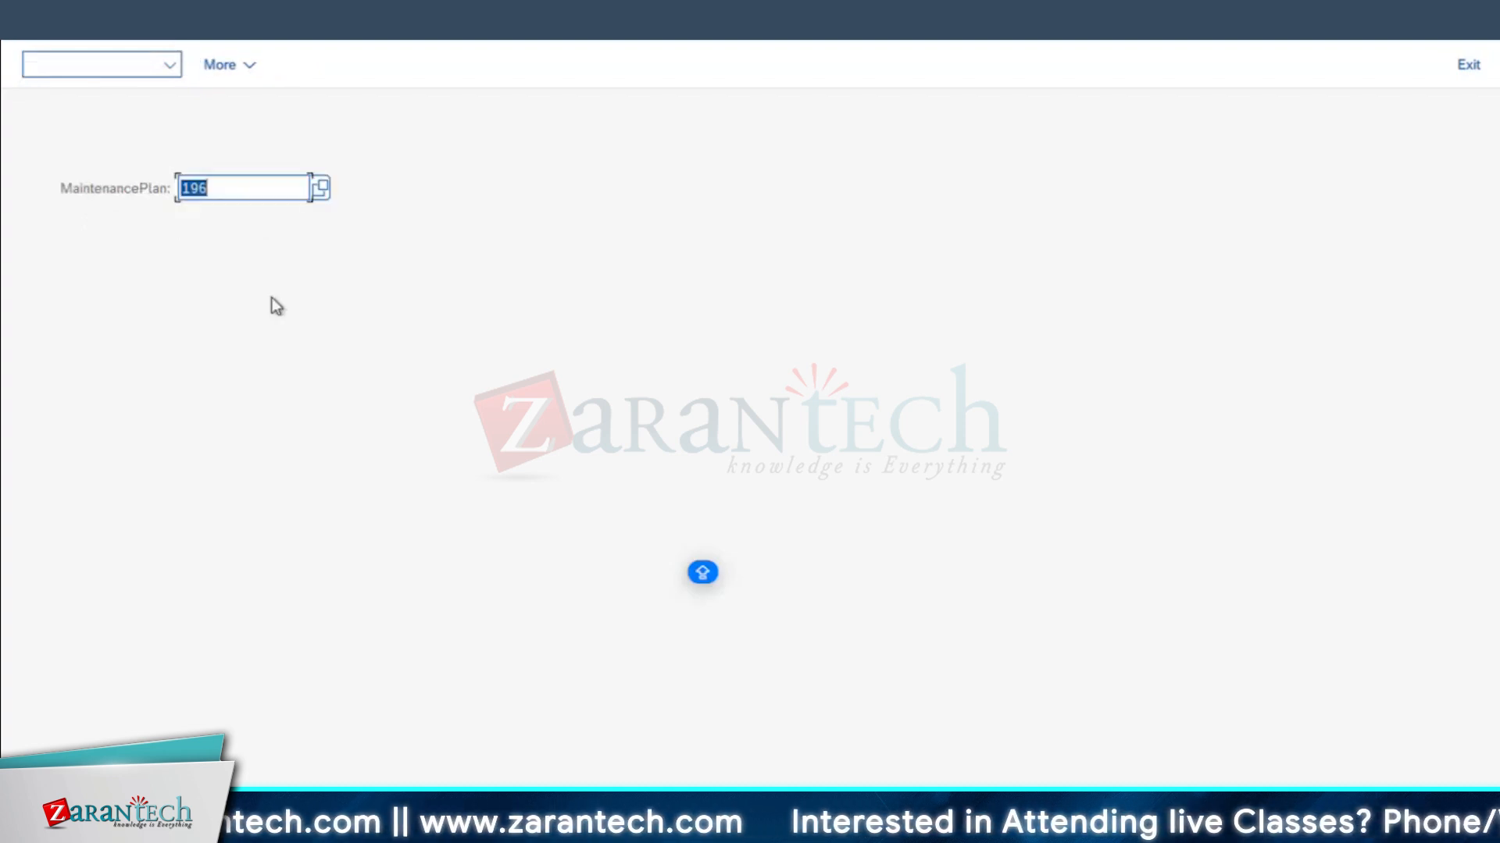
- Enter maintenance plan 197 and open it for changes
key(End)
text(7)
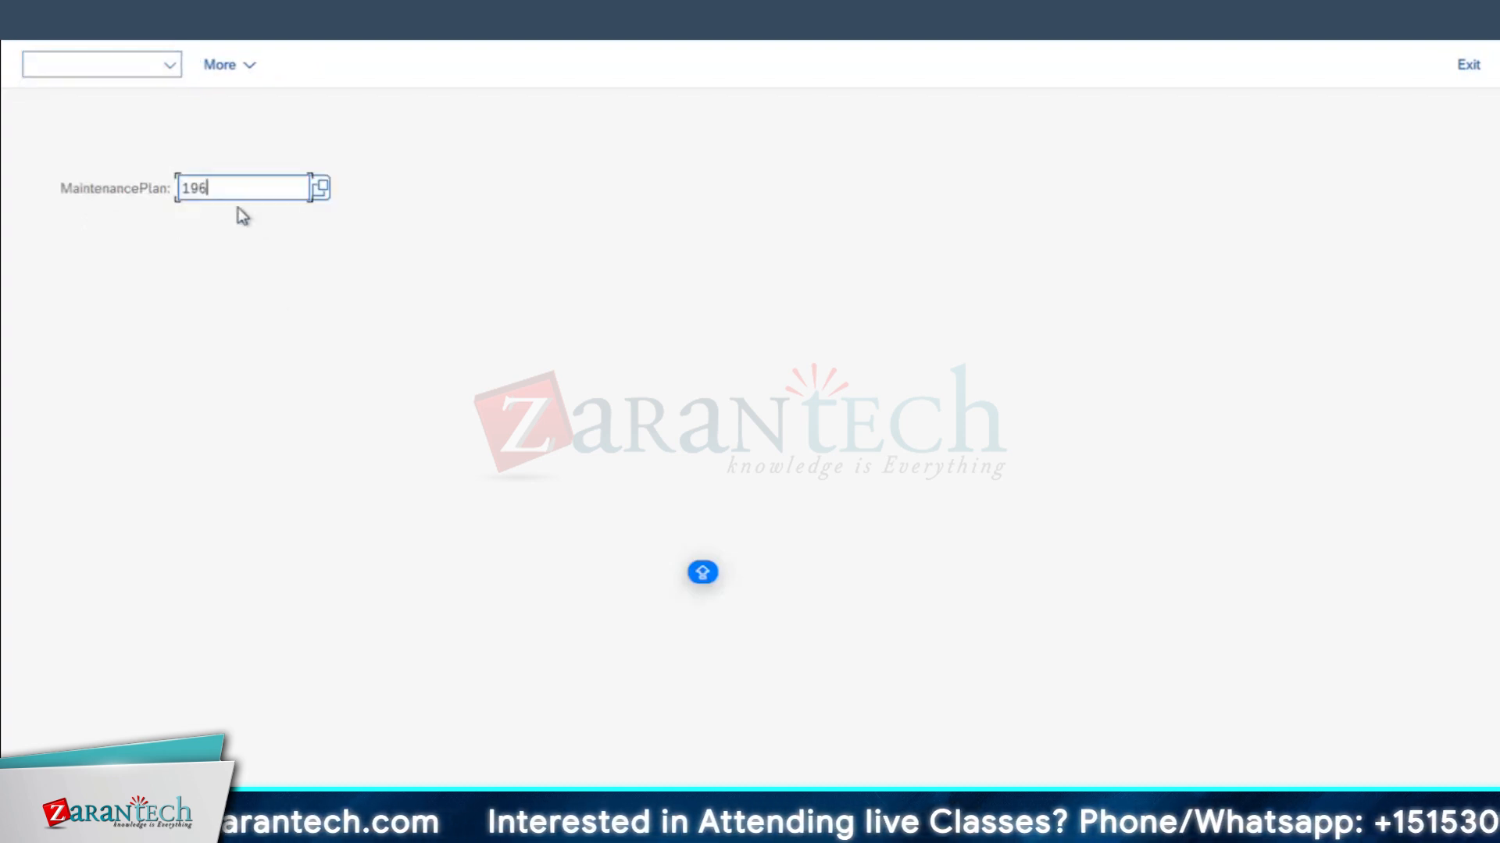
key(Return)
key(End)
key(BackSpace)
key(BackSpace)
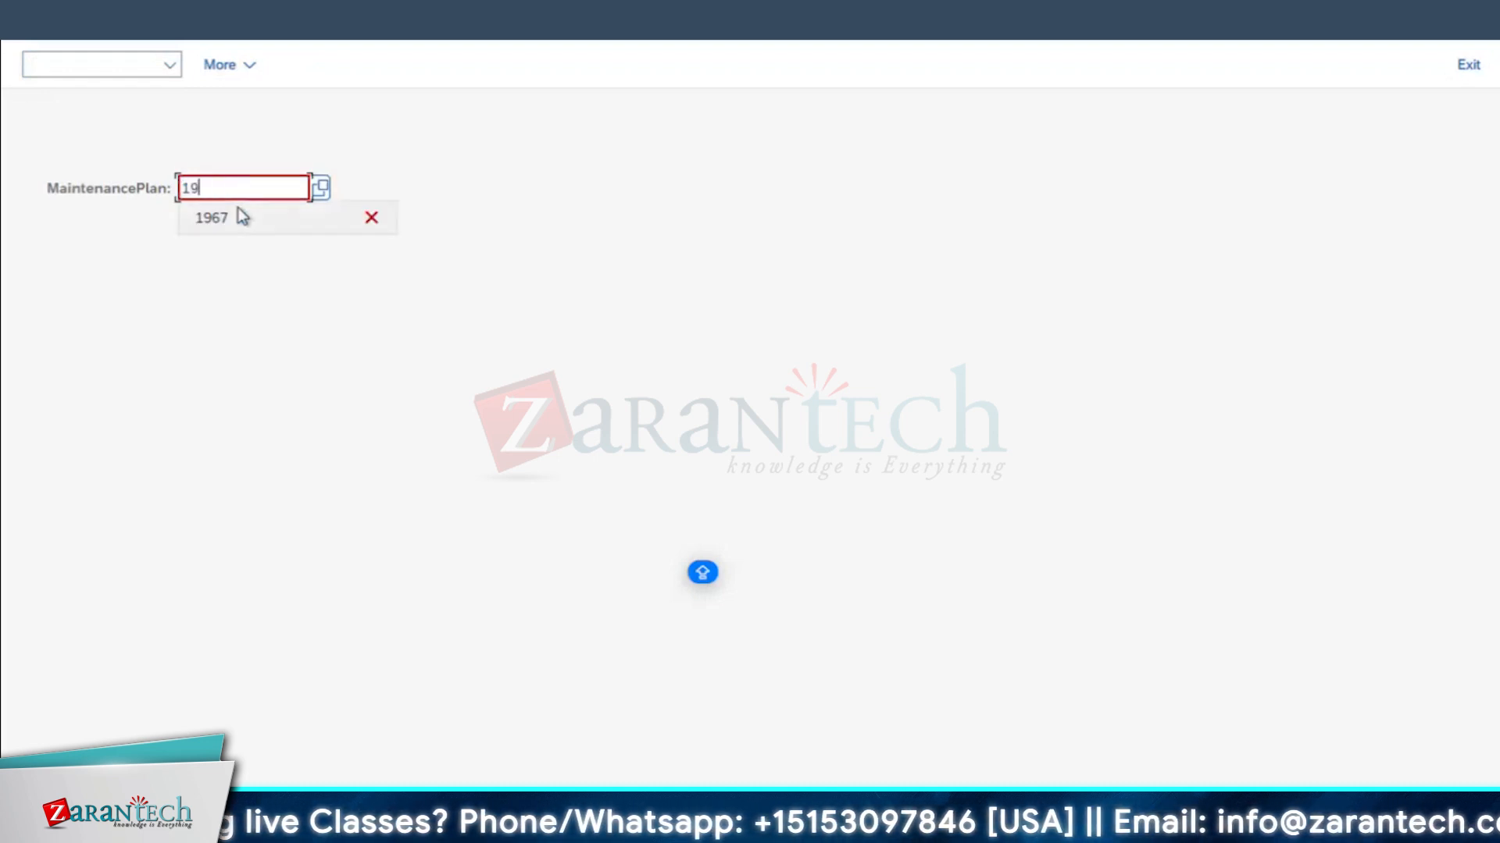
text(7)
key(Return)
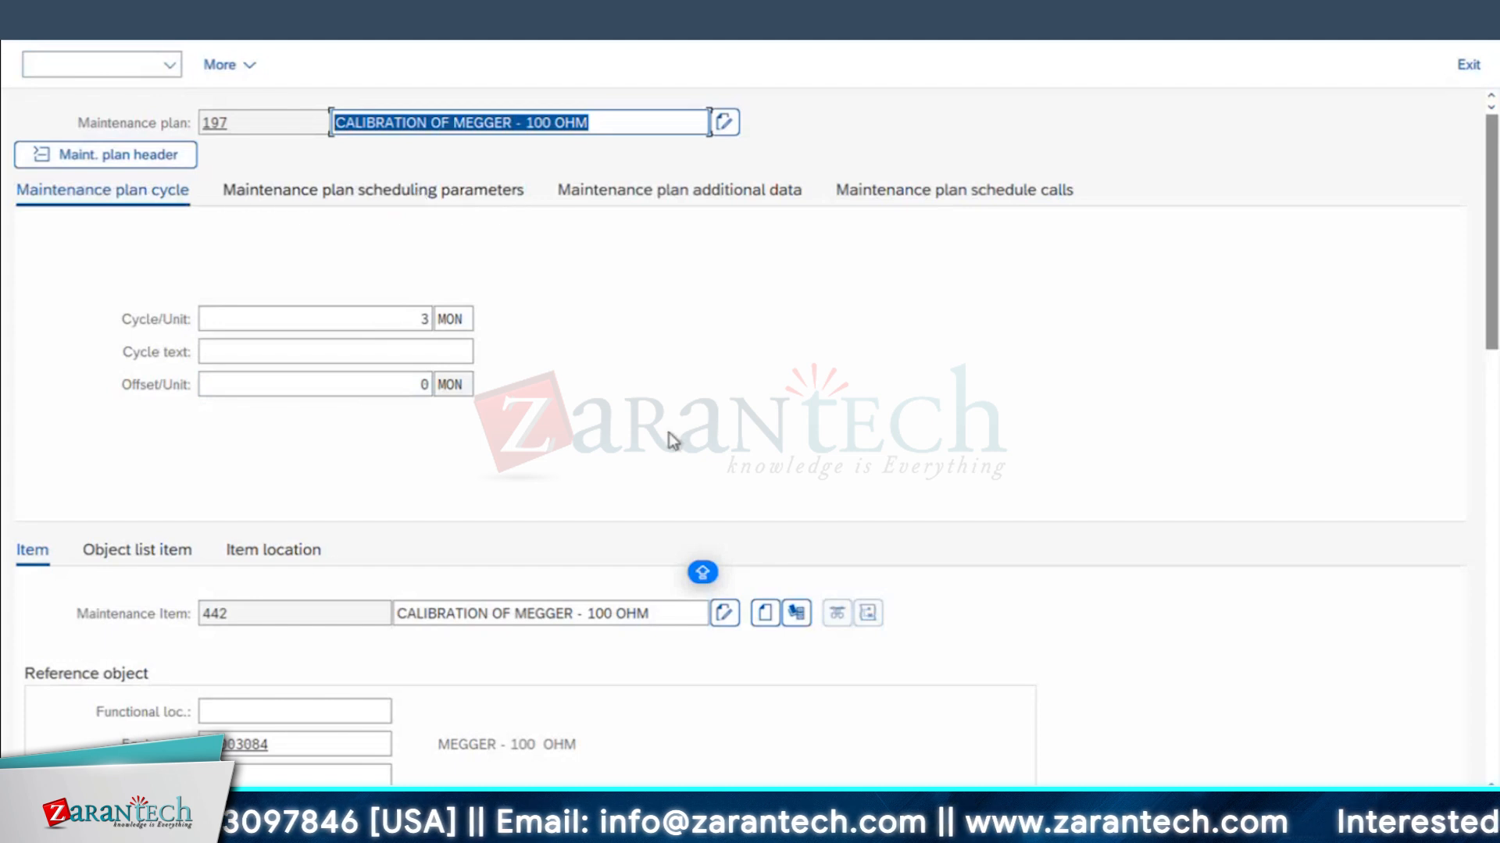
- Review the plan's item data, scheduling parameters, additional data and schedule calls
scroll(673, 439, down, 5)
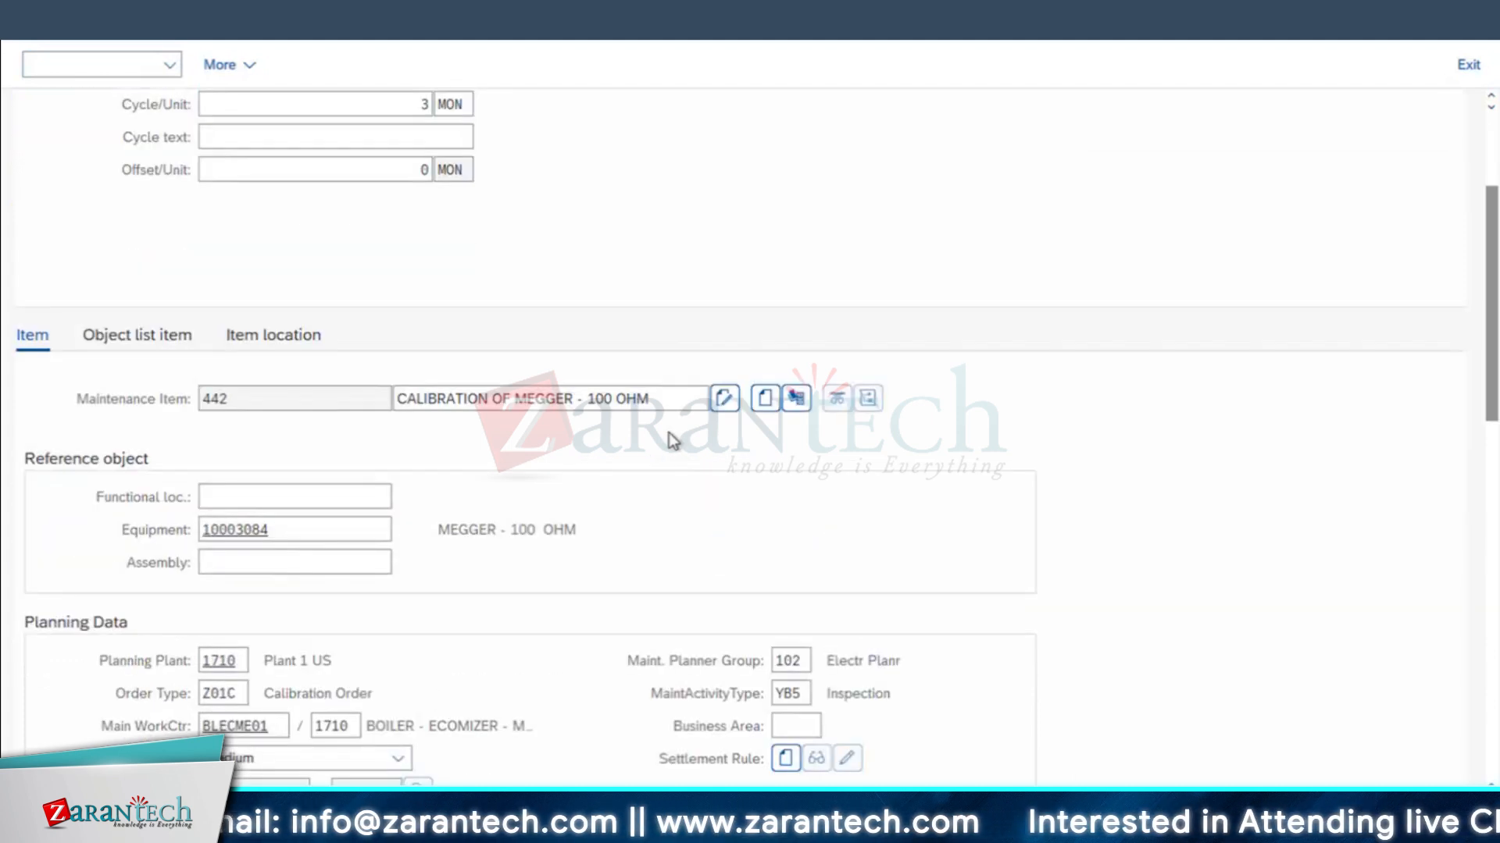
scroll(670, 431, down, 2)
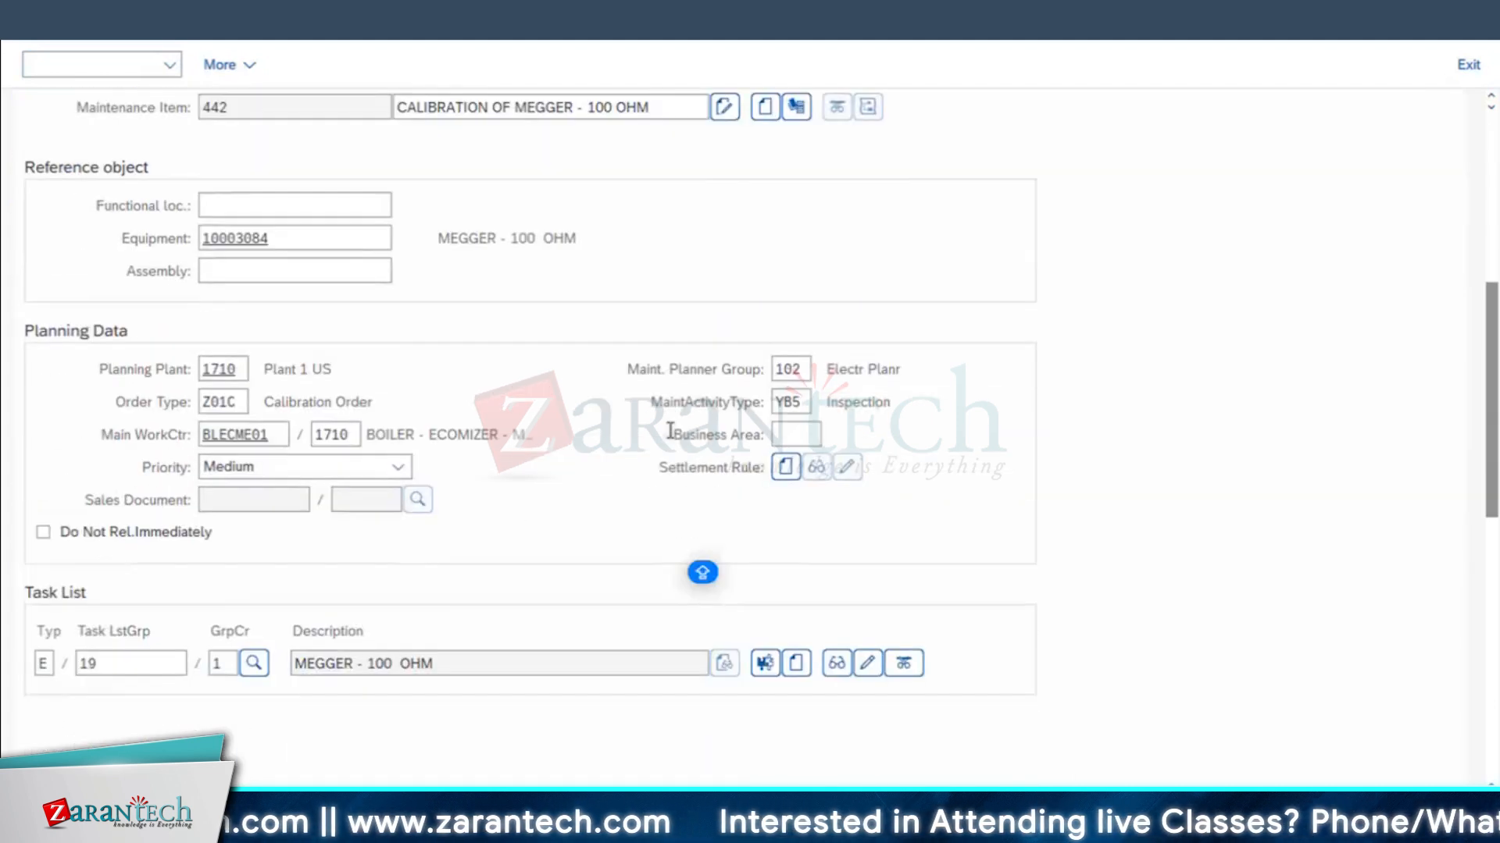
scroll(666, 439, up, 7)
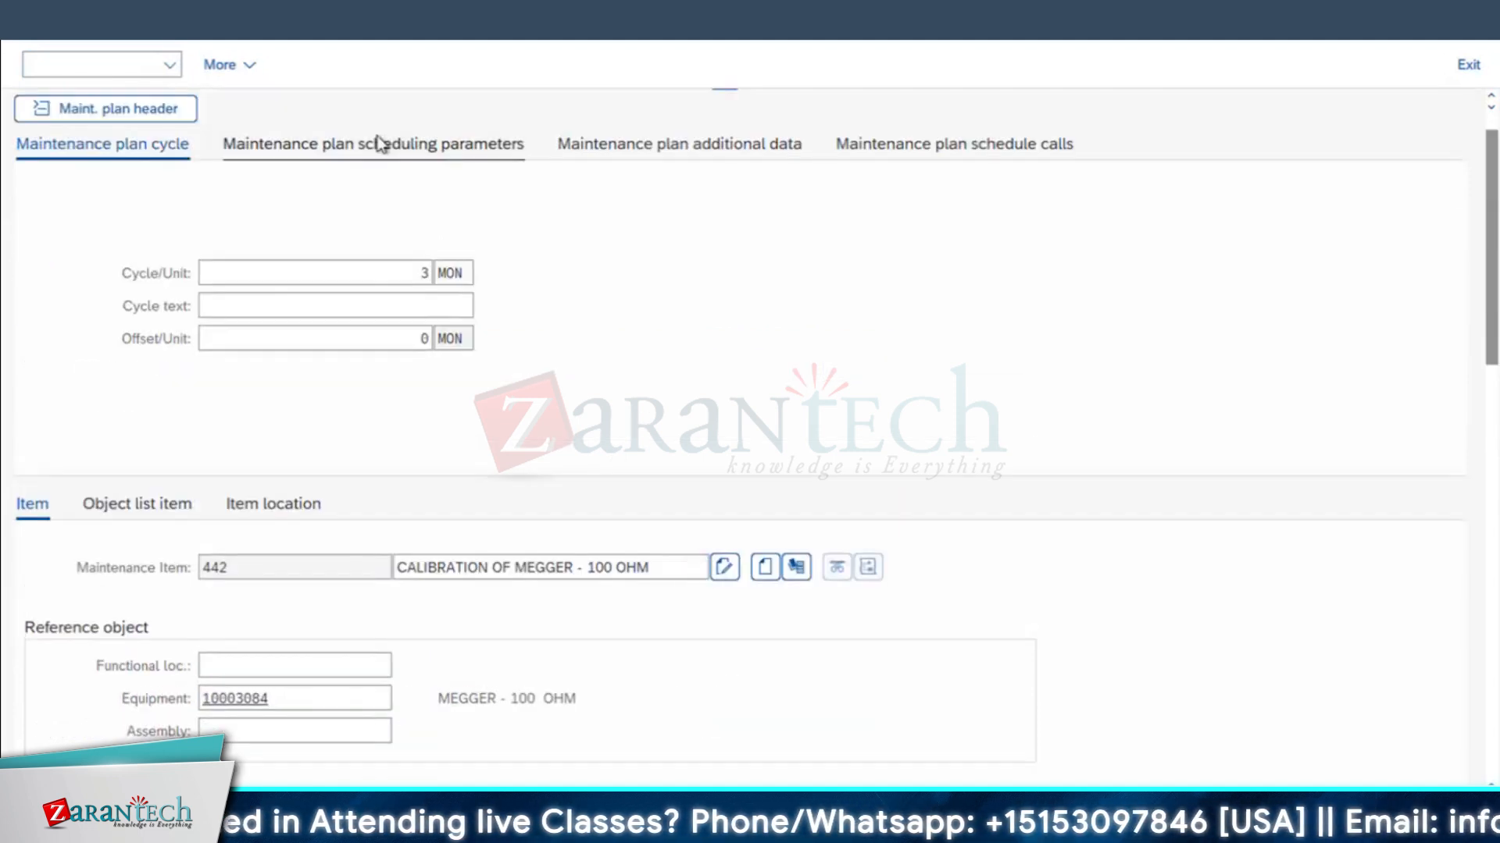
click(378, 143)
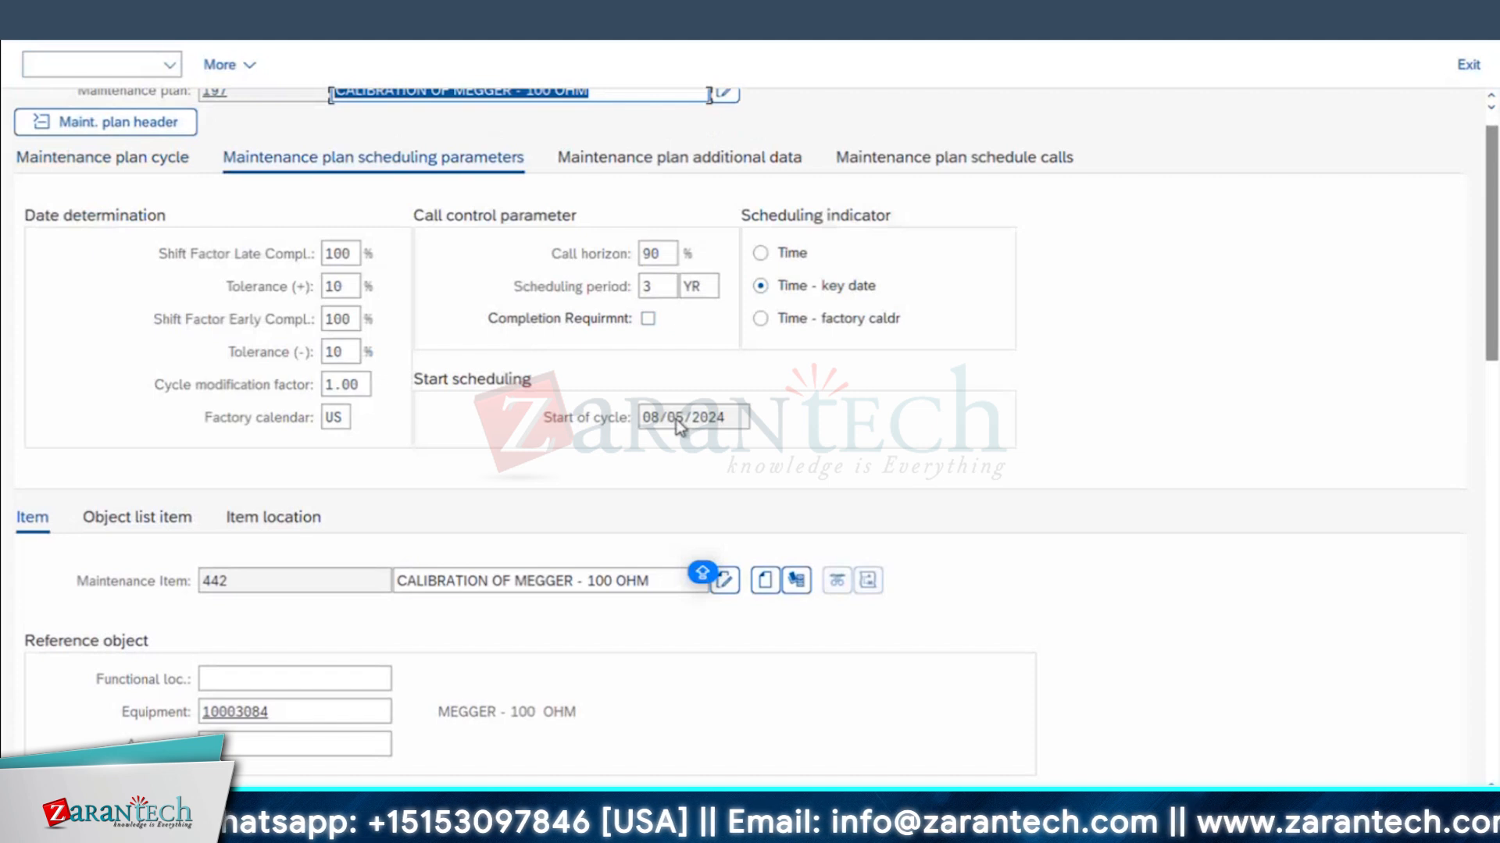
click(350, 419)
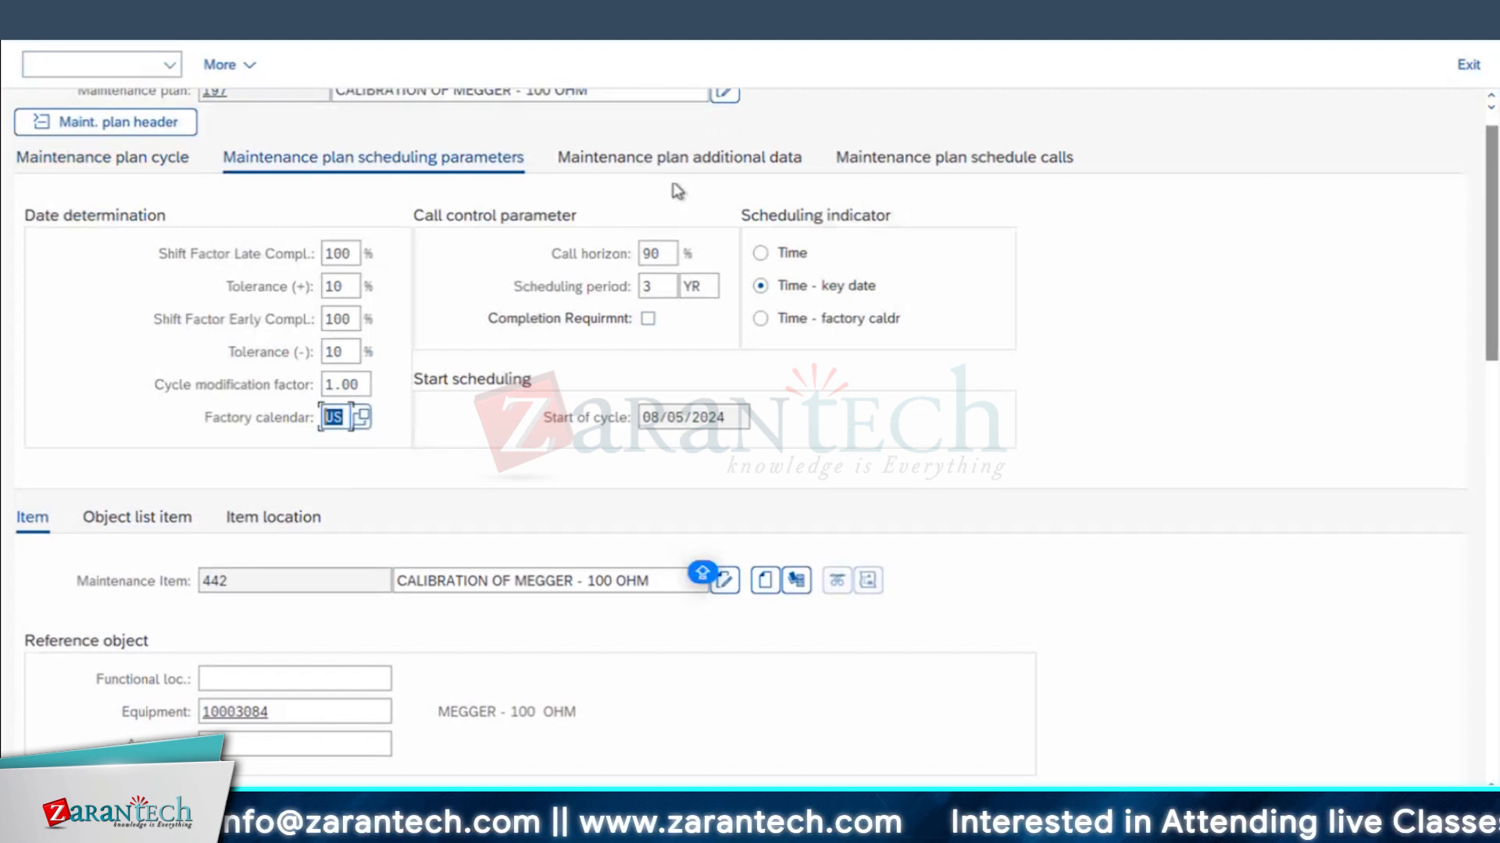
click(666, 160)
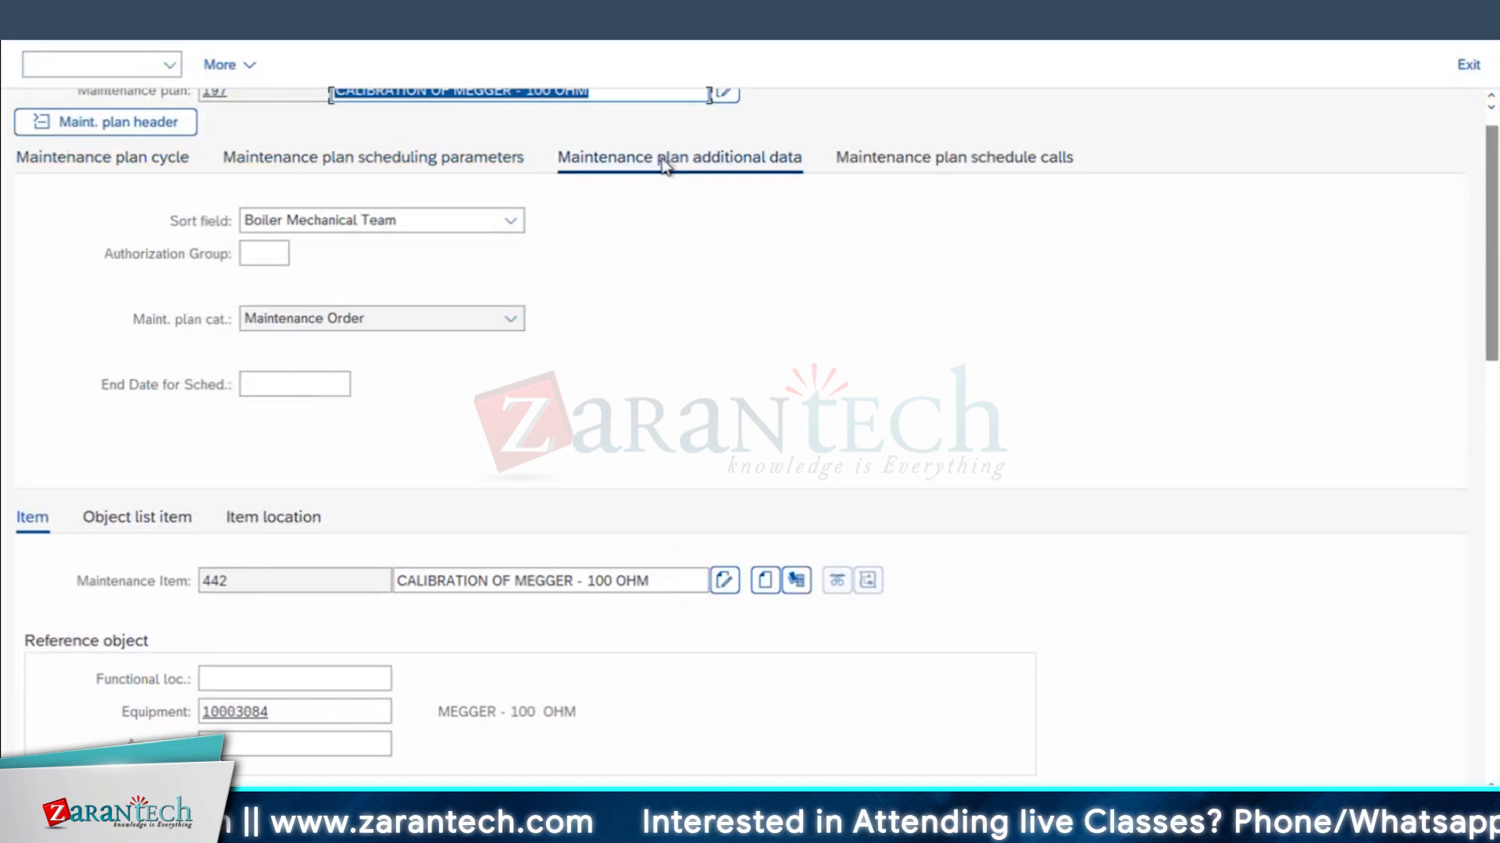
click(848, 162)
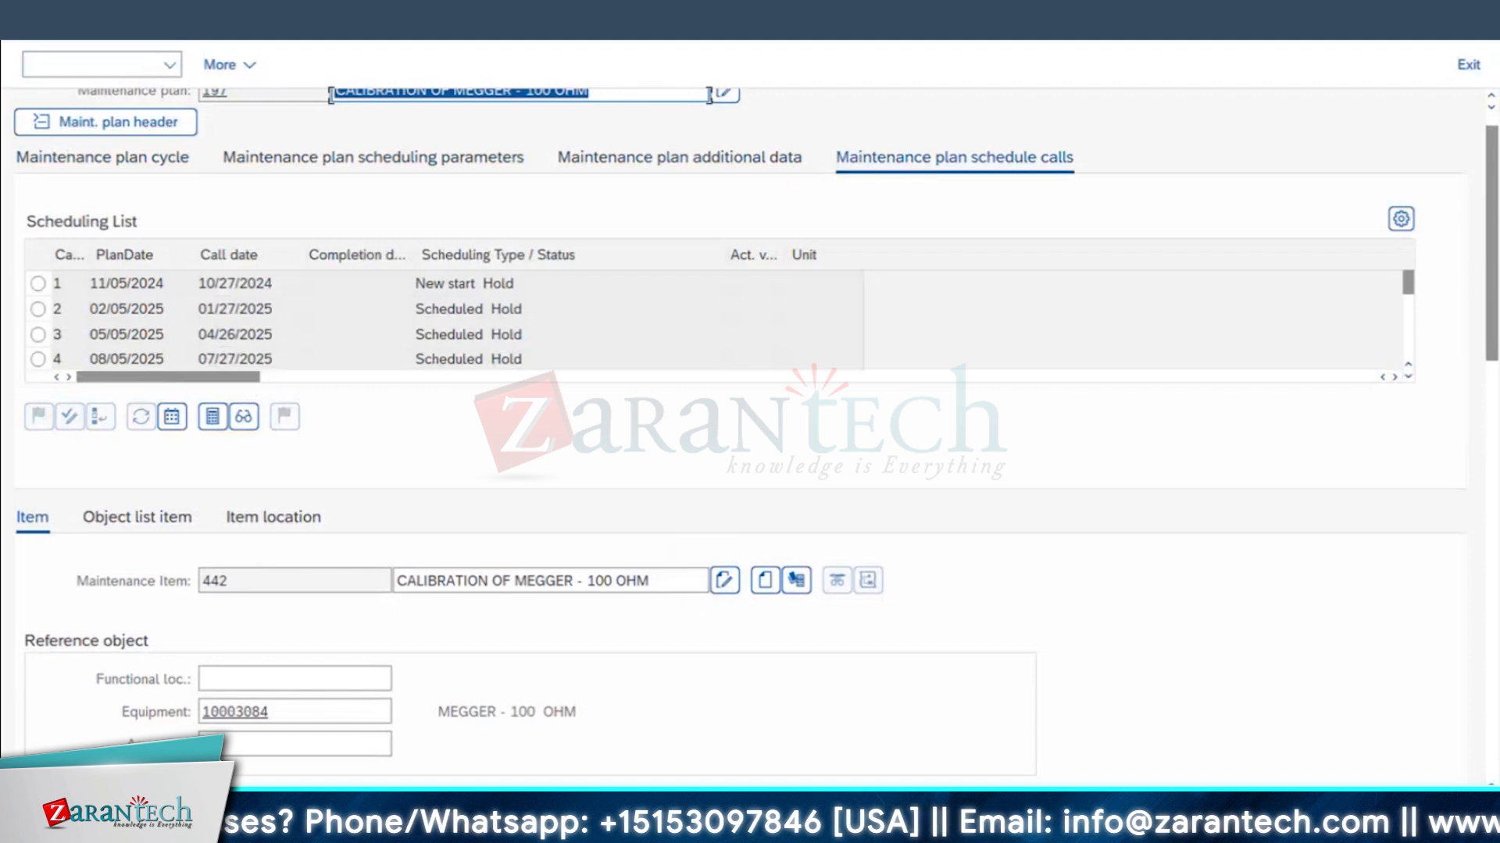
- Leave maintenance plan 197 without saving it so it can be scheduled in the browser session
click(327, 820)
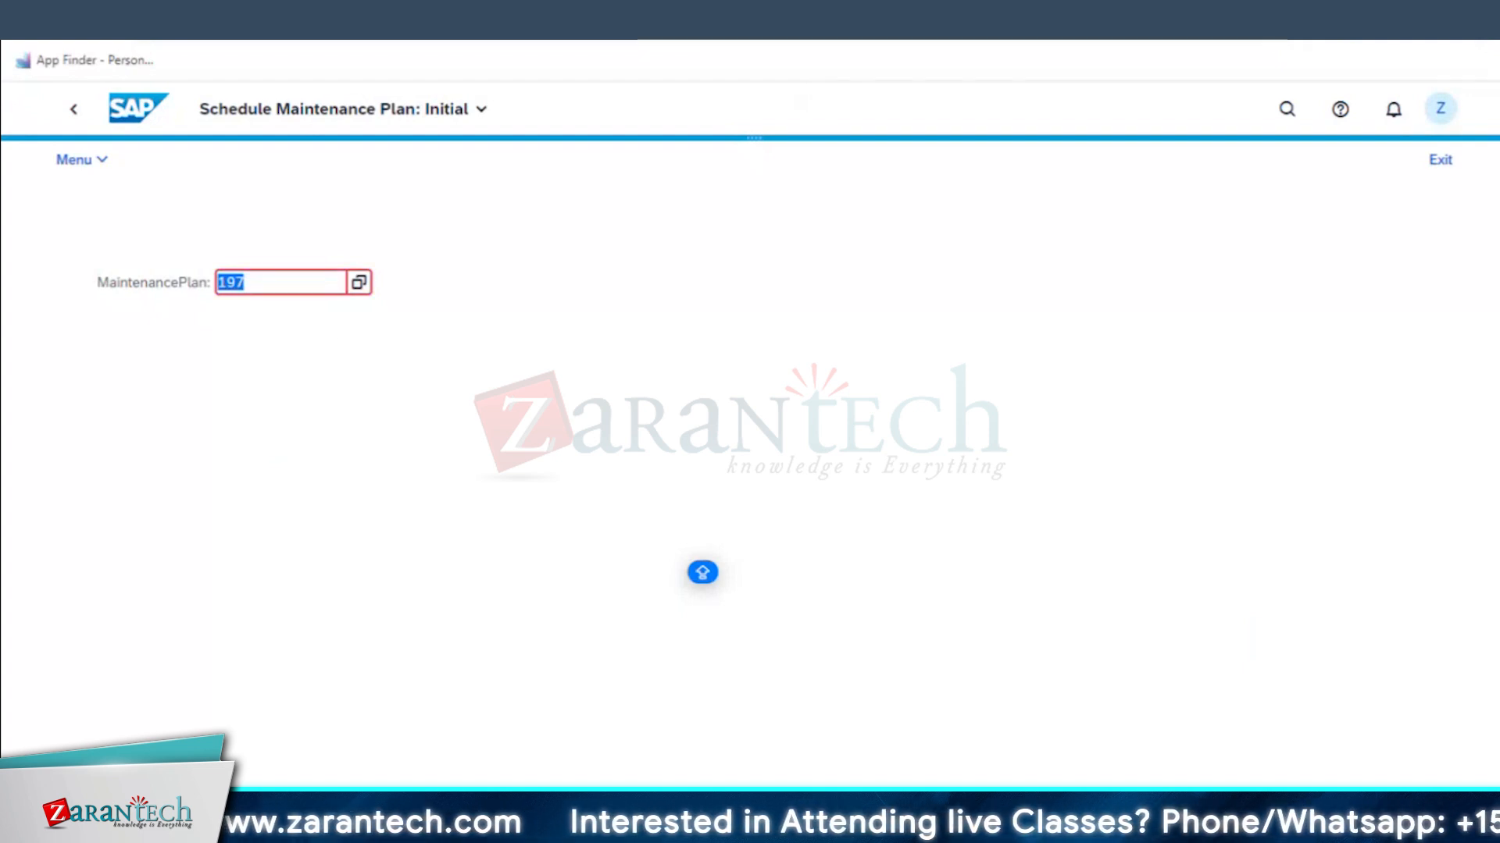
mouse_move(469, 834)
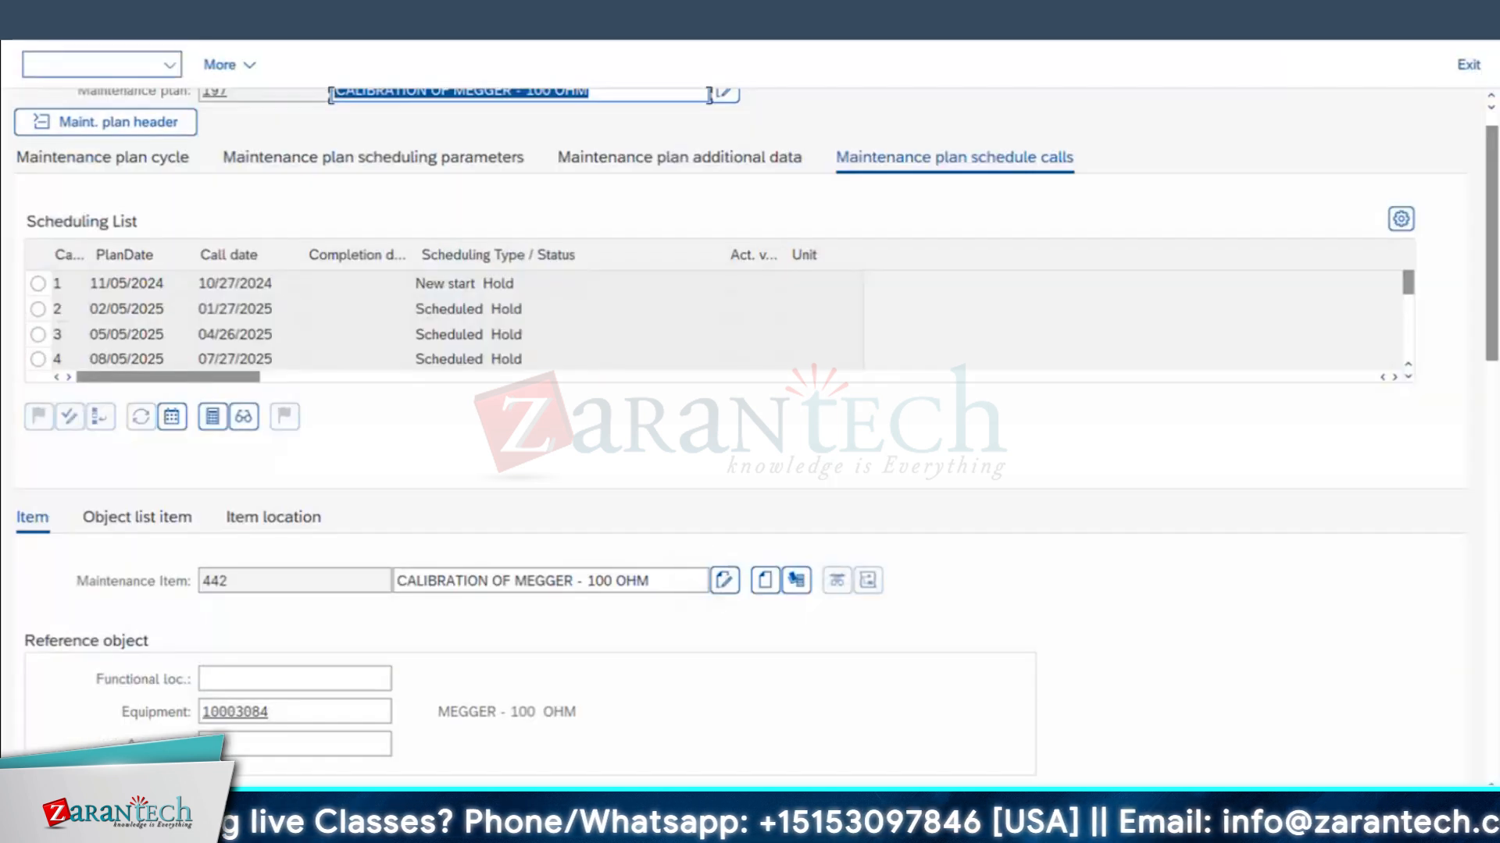
key(F3)
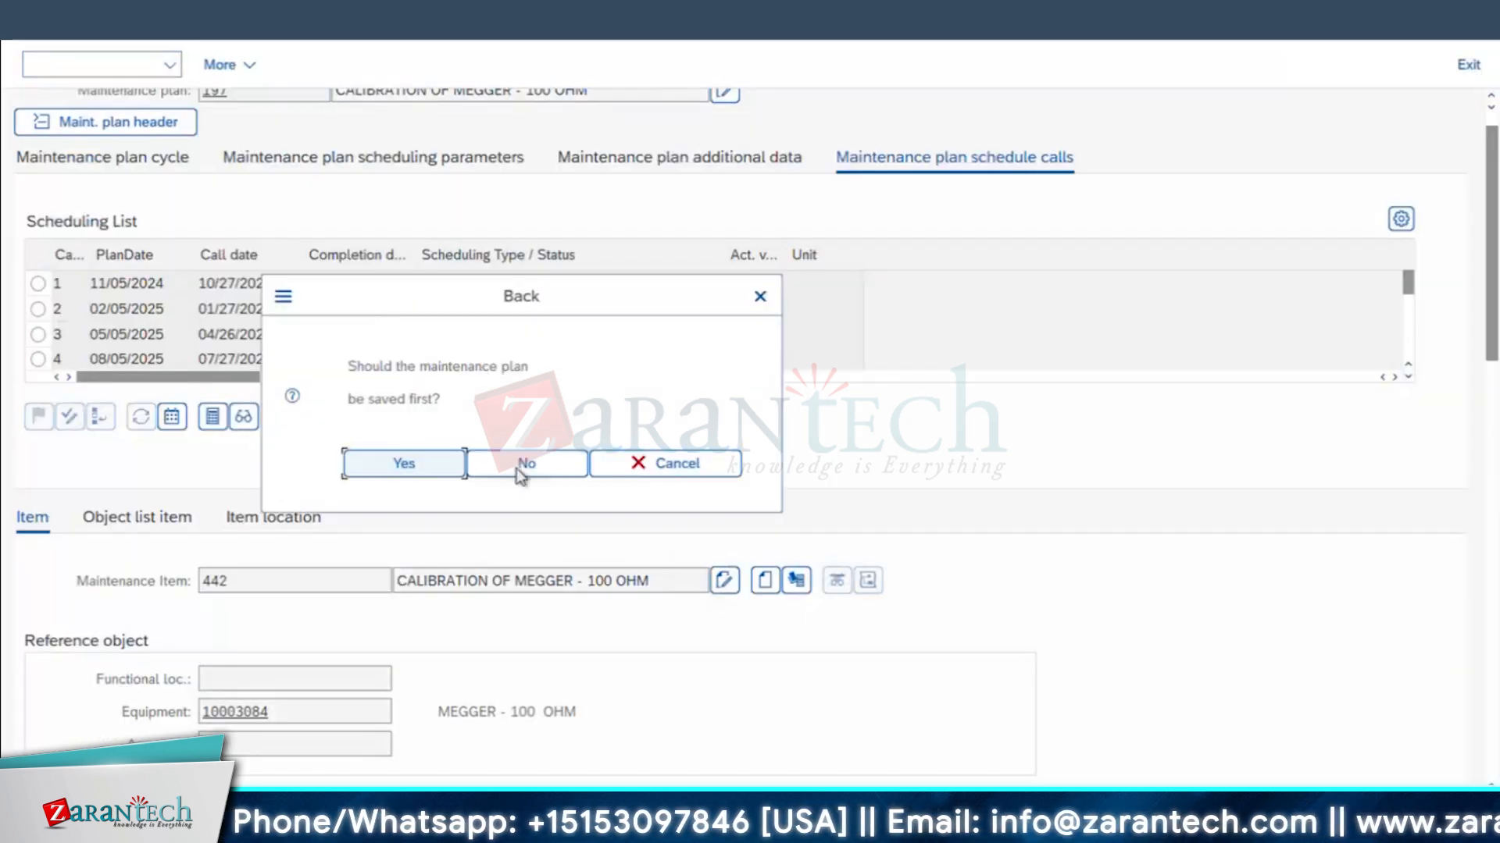
click(518, 467)
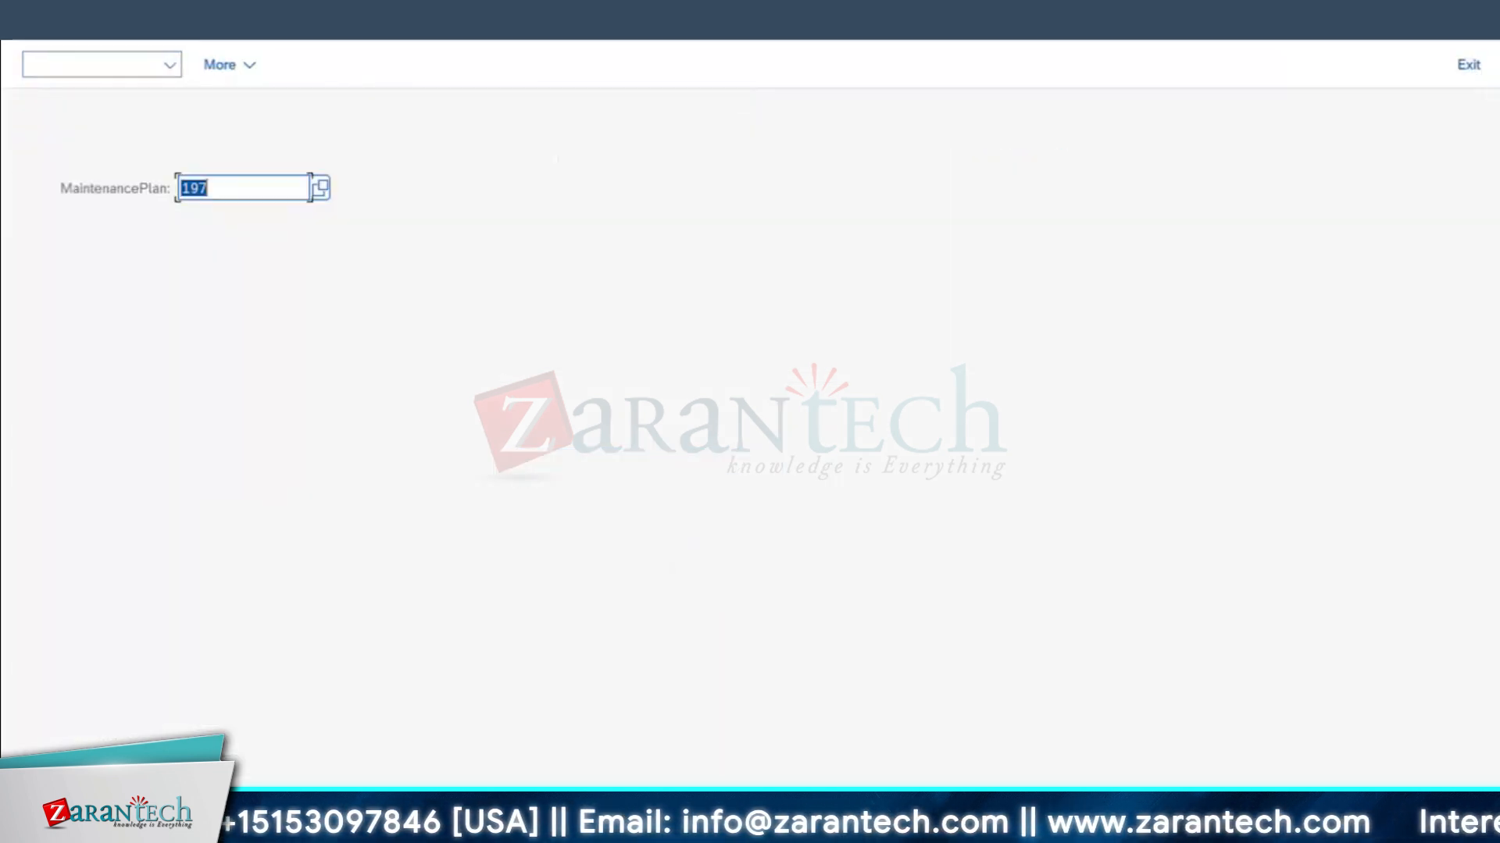
- Switch to the browser, open plan 197's schedule, release call 1 dated 11/05/2024, and close the message's explanation
click(485, 824)
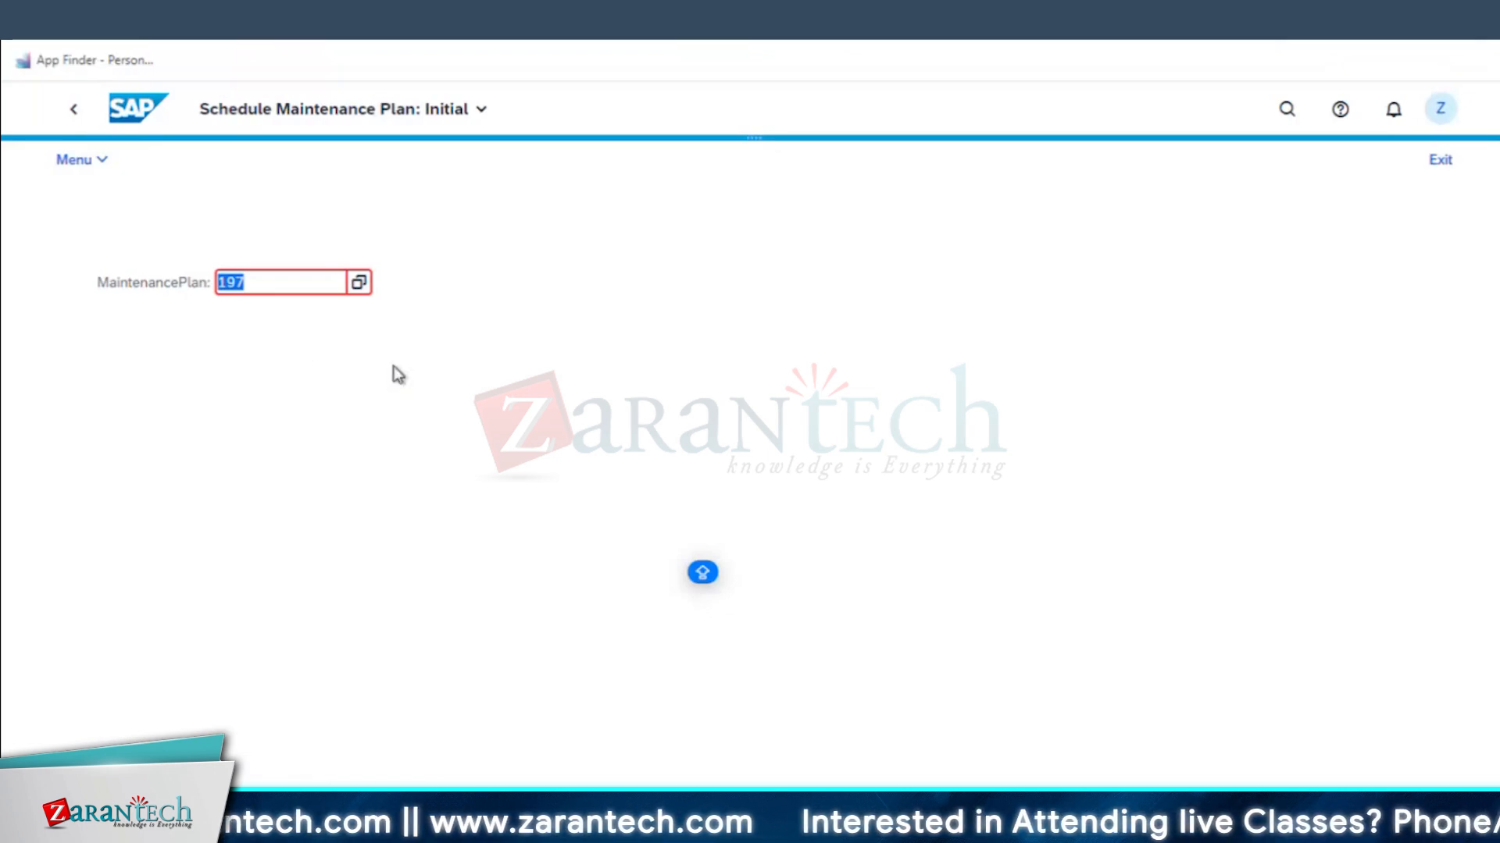
key(Return)
click(113, 394)
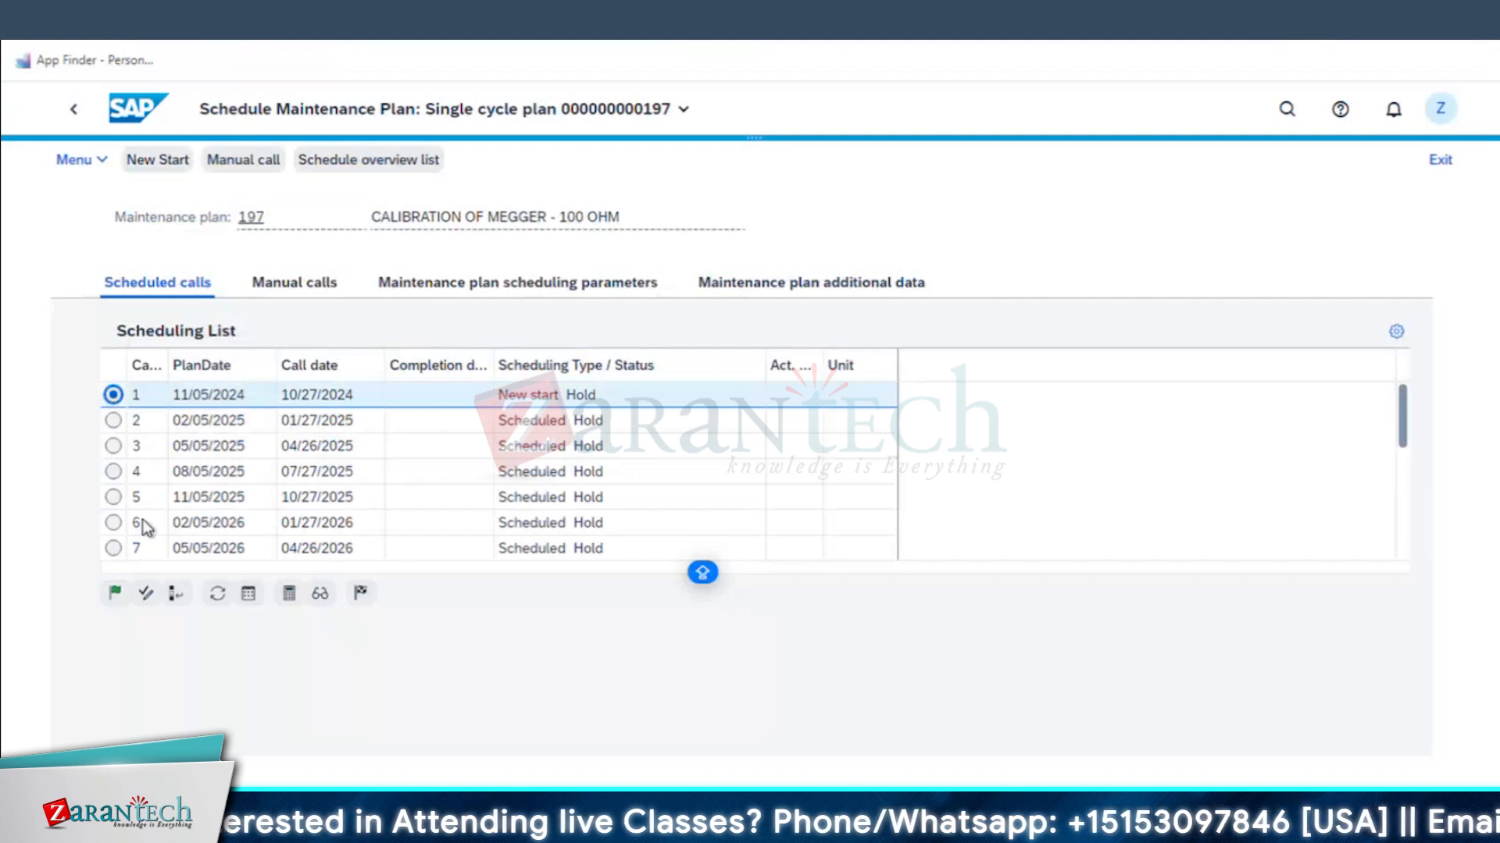
click(115, 595)
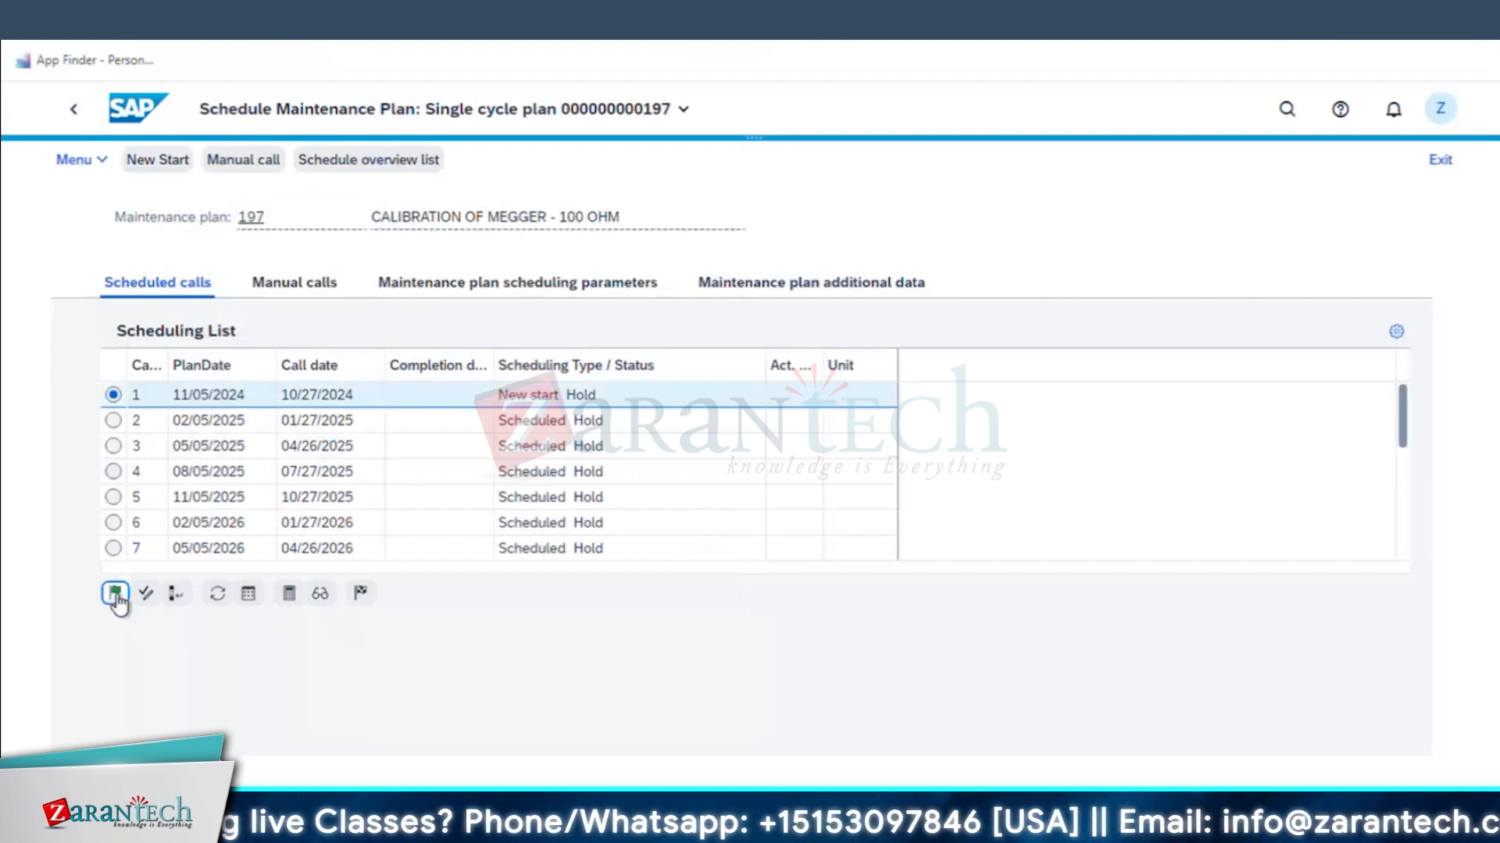
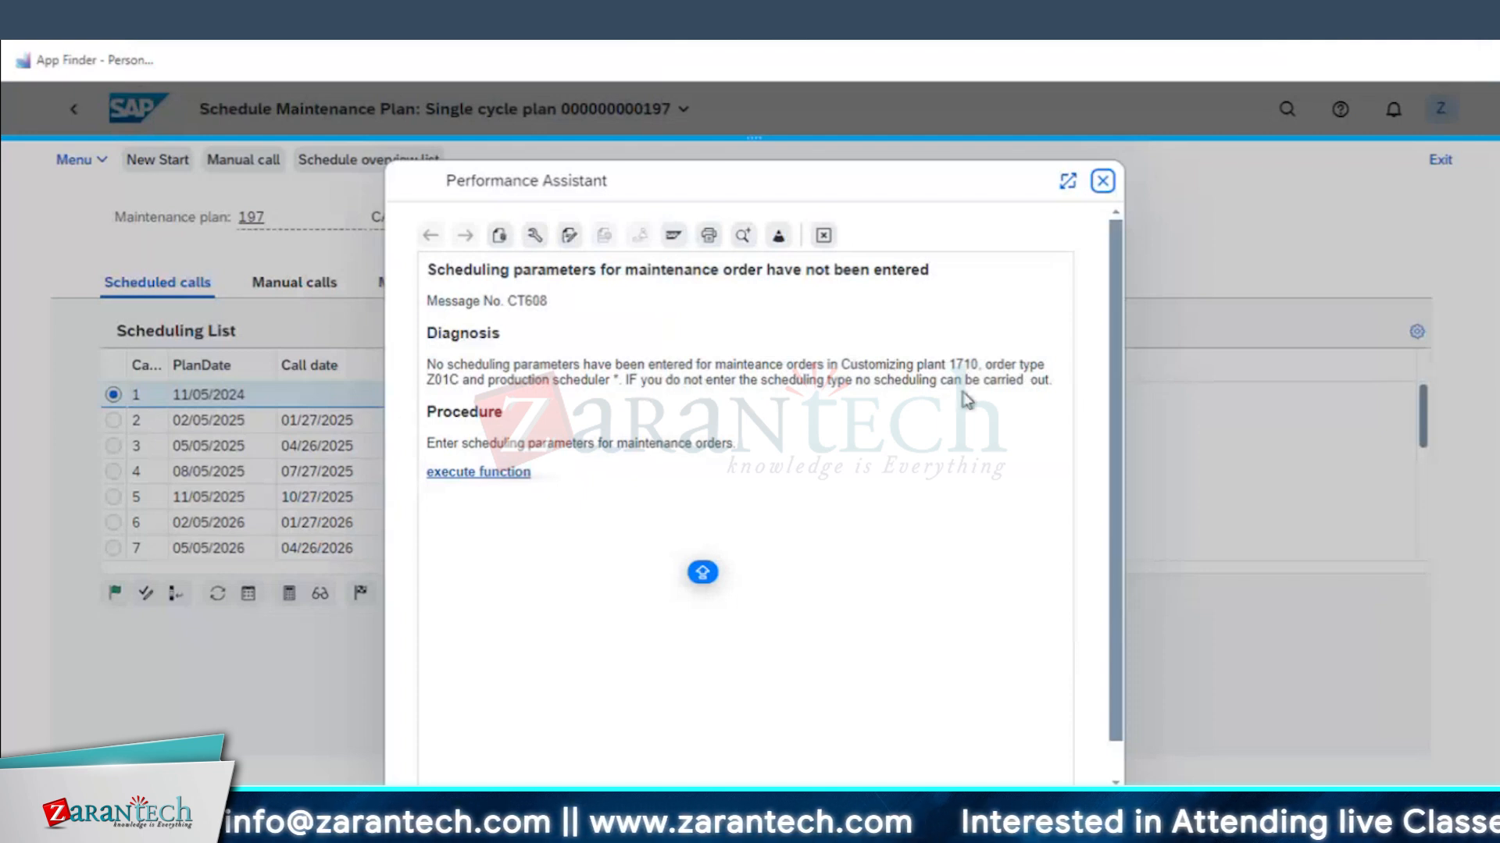
click(1103, 181)
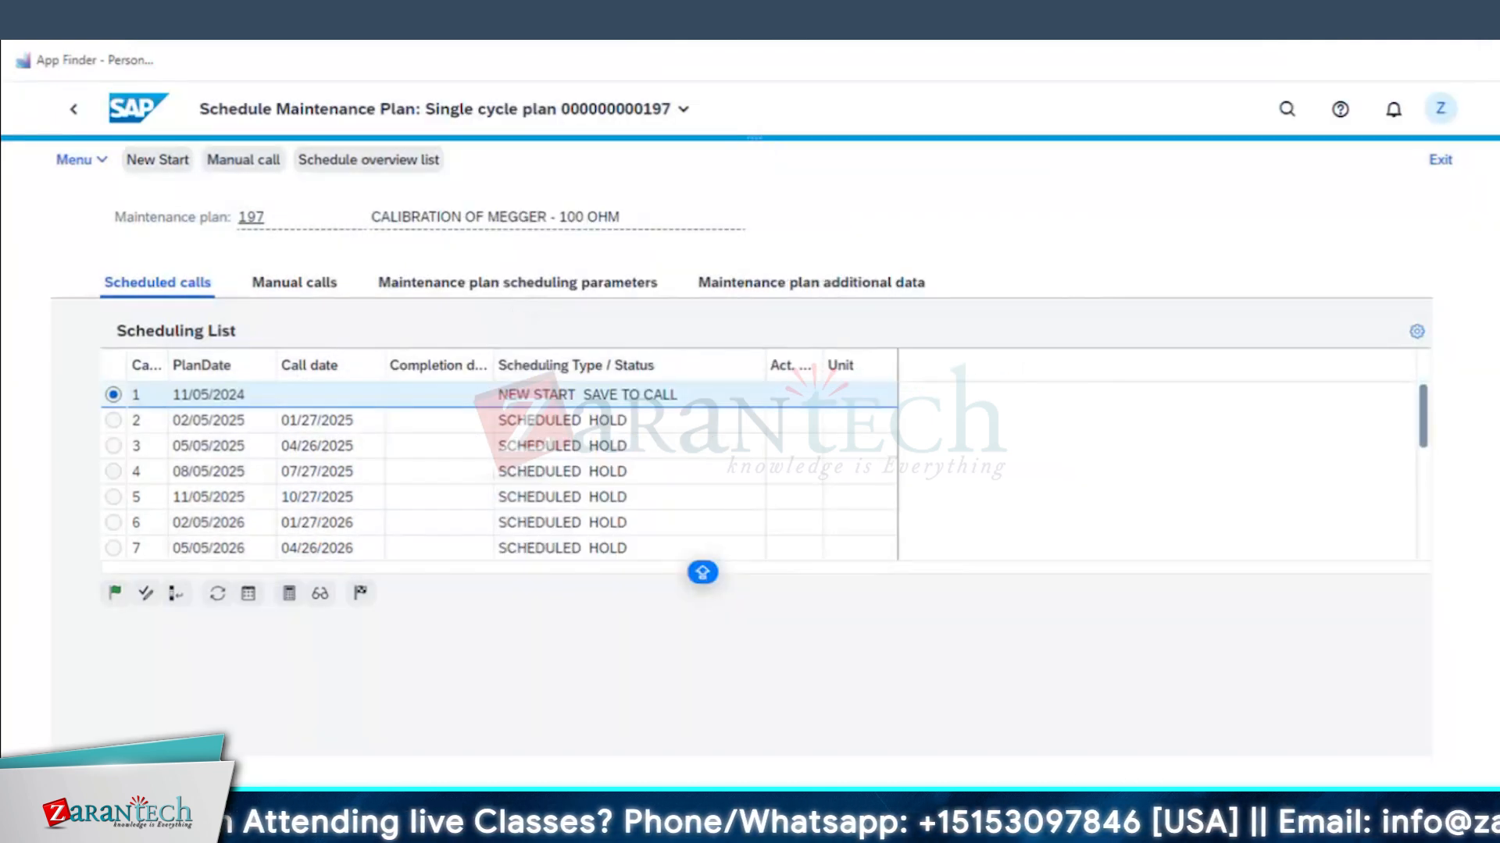
- Switch to the Display IMG session, collapse Inspection Lot Creation, and expand Plant Maintenance and Customer Service
mouse_move(313, 828)
click(253, 750)
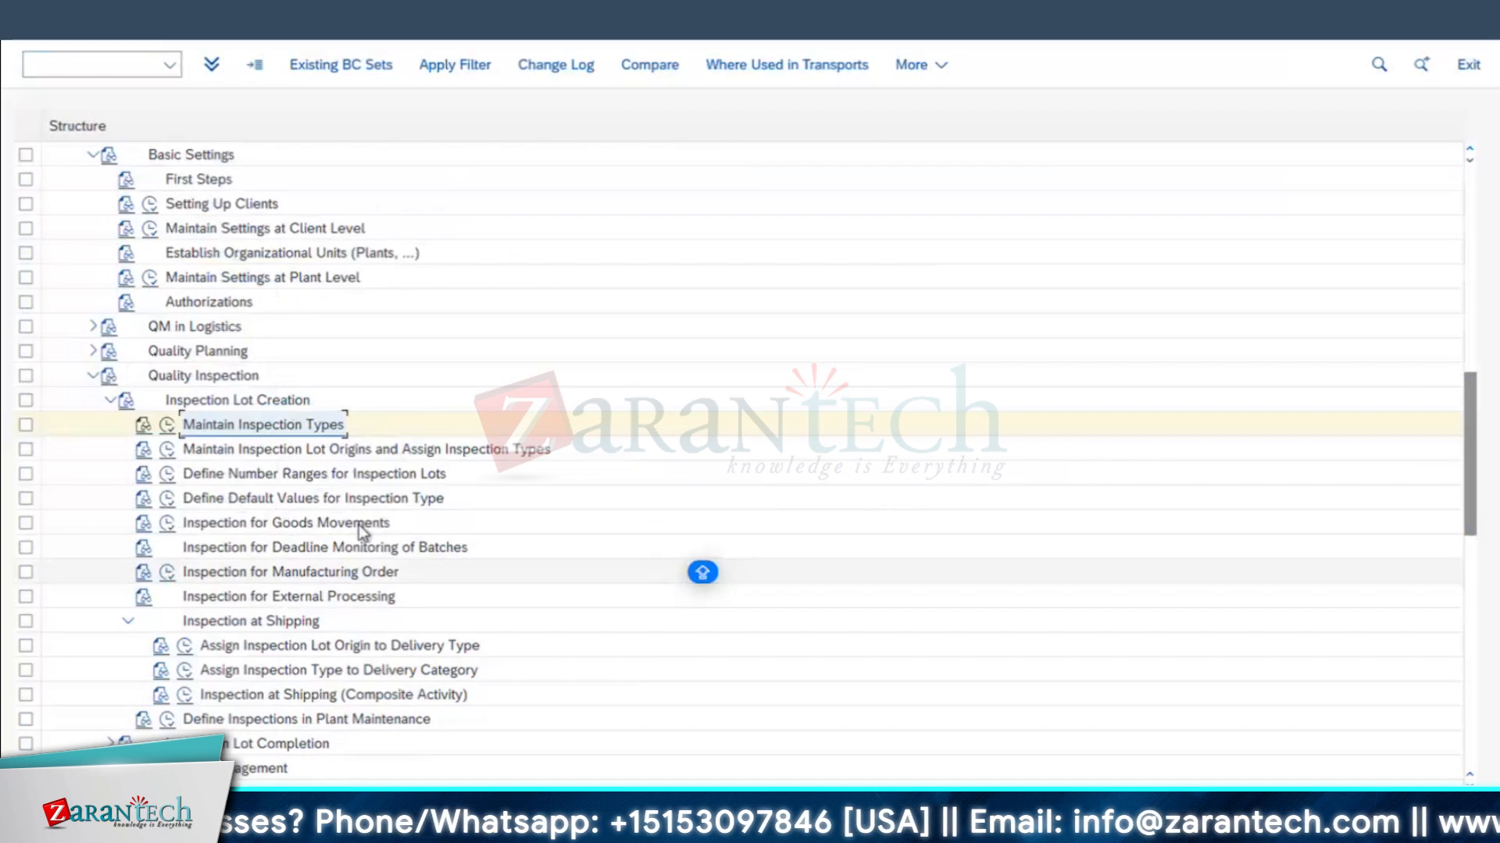
click(110, 400)
click(94, 154)
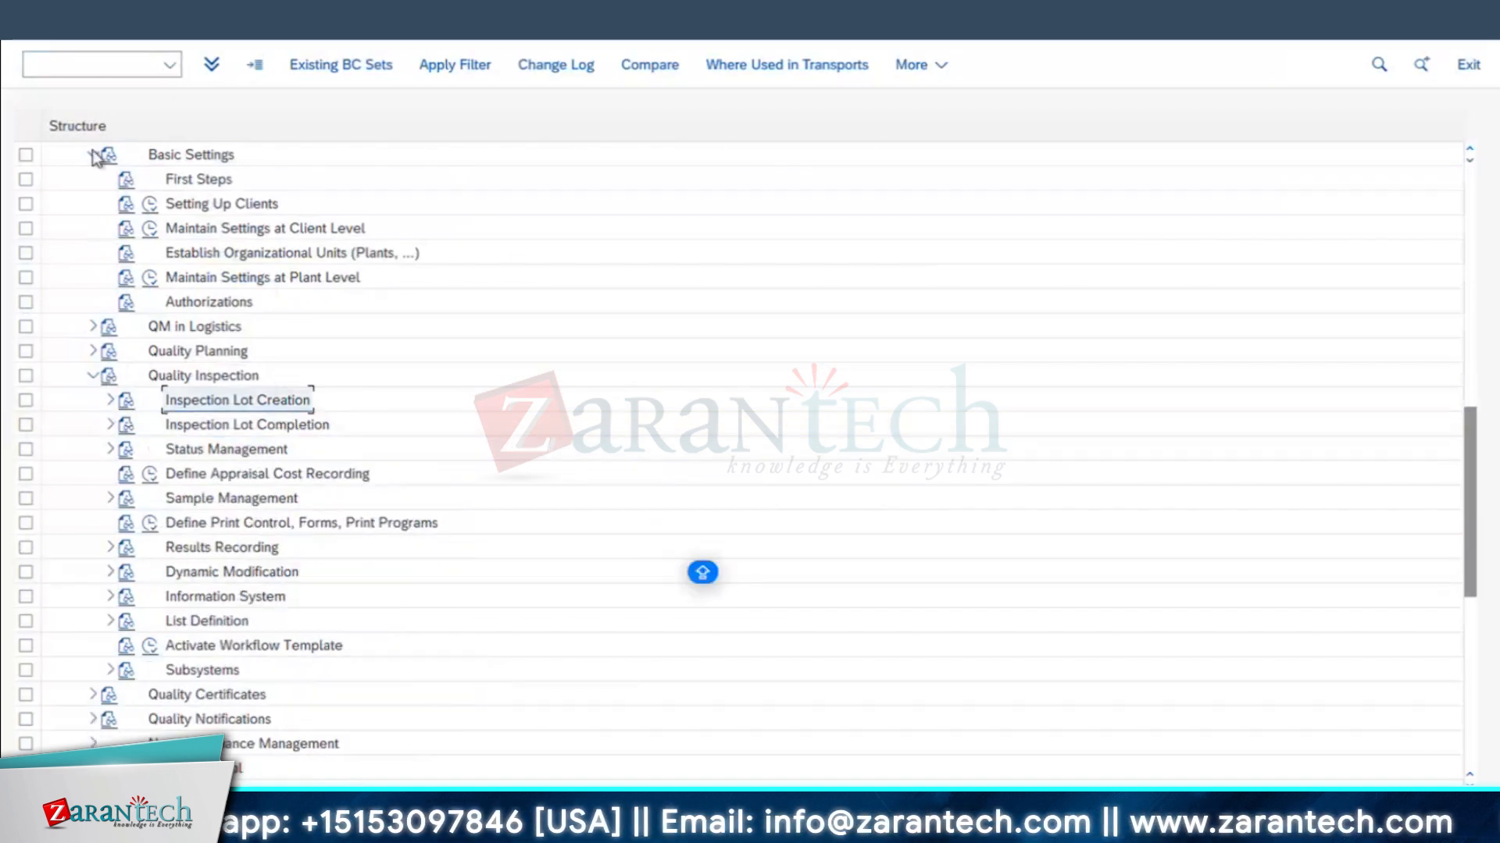
scroll(293, 382, down, 6)
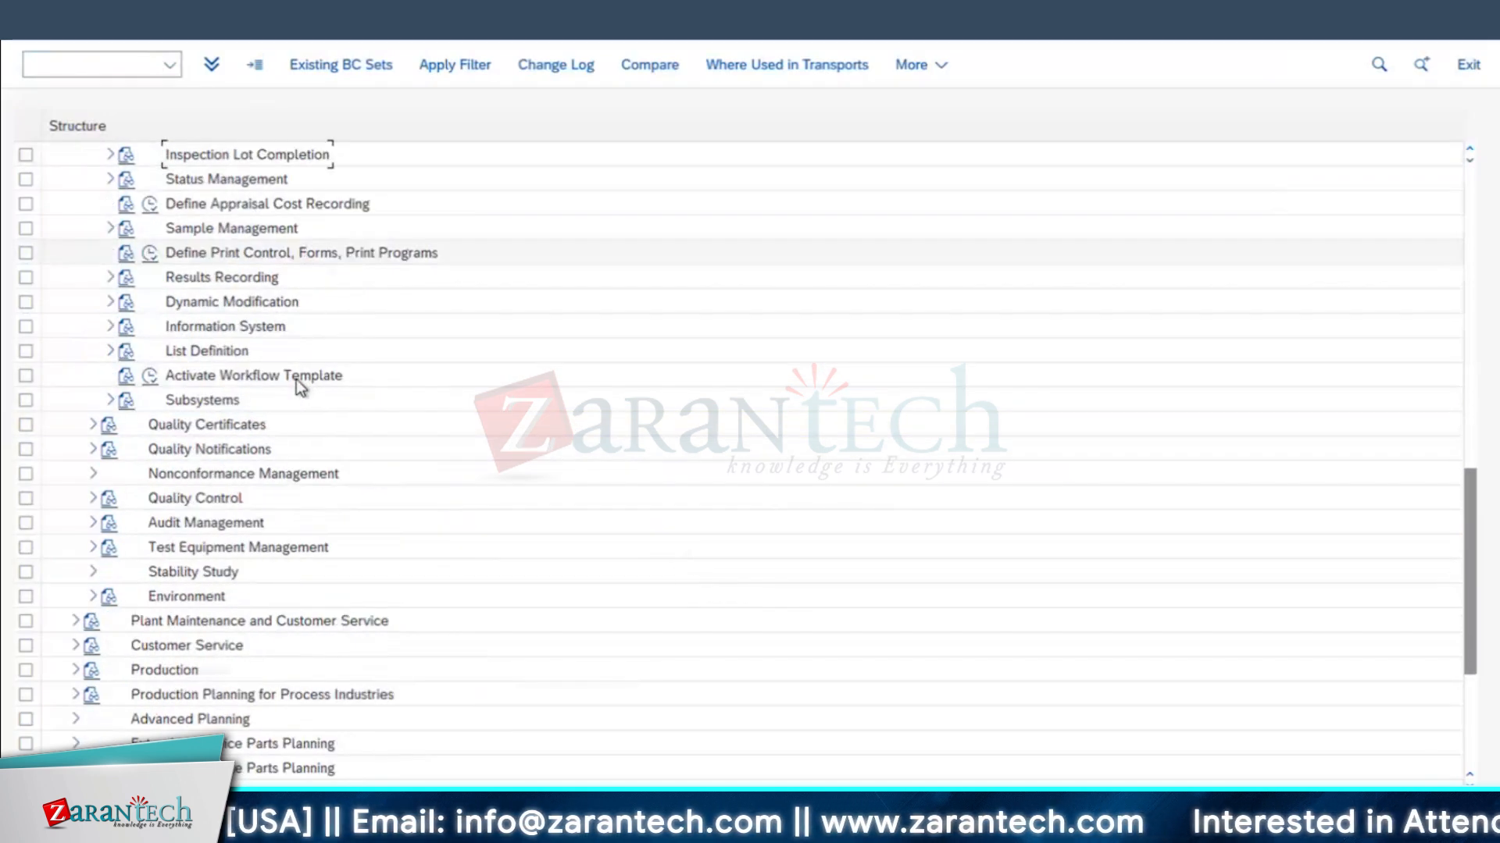
double_click(184, 326)
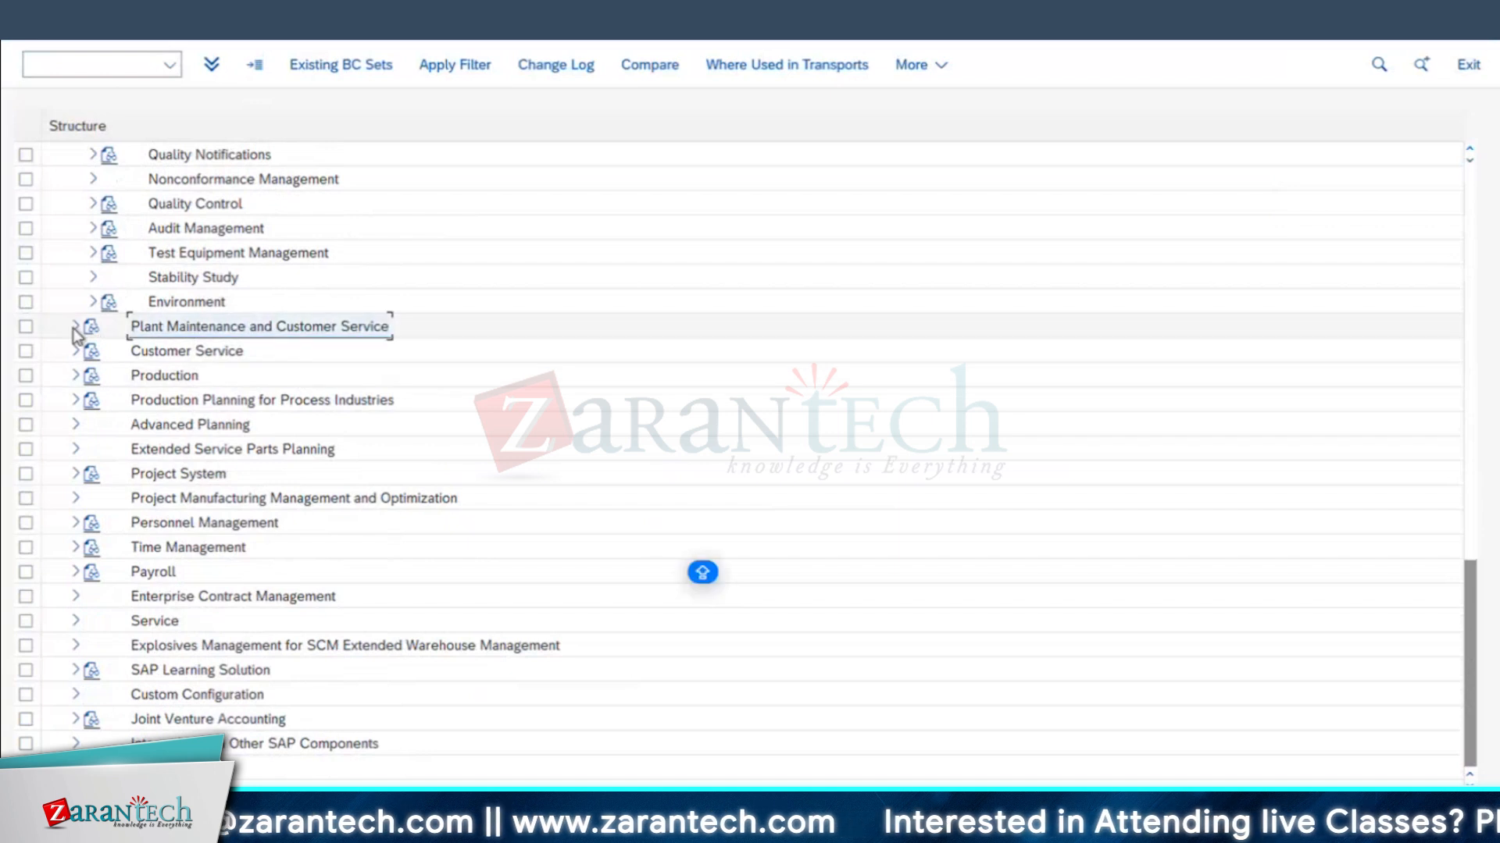
scroll(258, 398, down, 2)
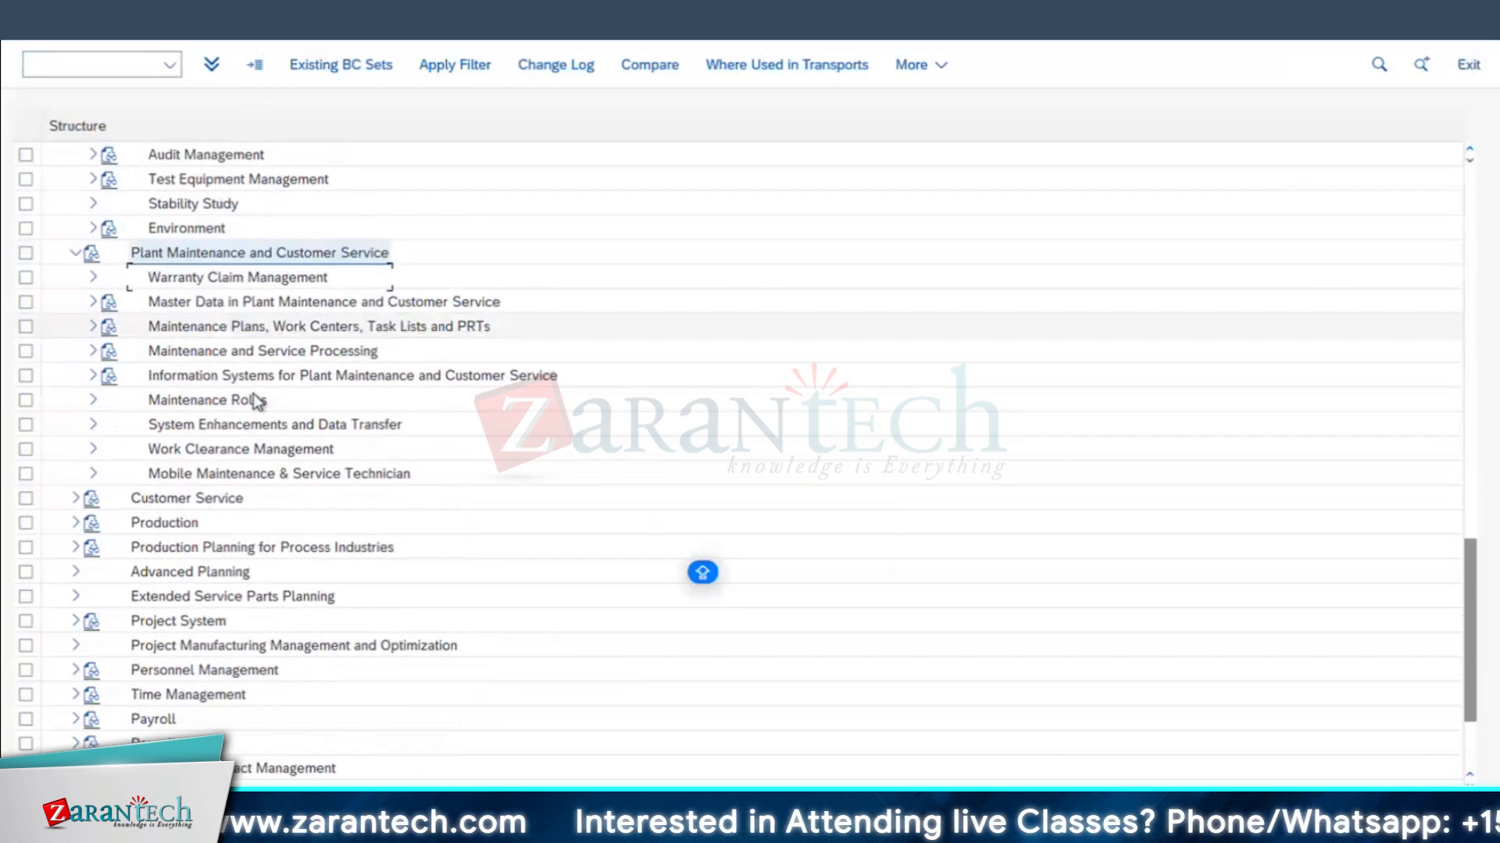
- Expand Maintenance and Service Processing, Maintenance and Service Orders, and its Scheduling node
click(258, 326)
click(91, 332)
scroll(321, 397, down, 2)
click(292, 331)
click(109, 327)
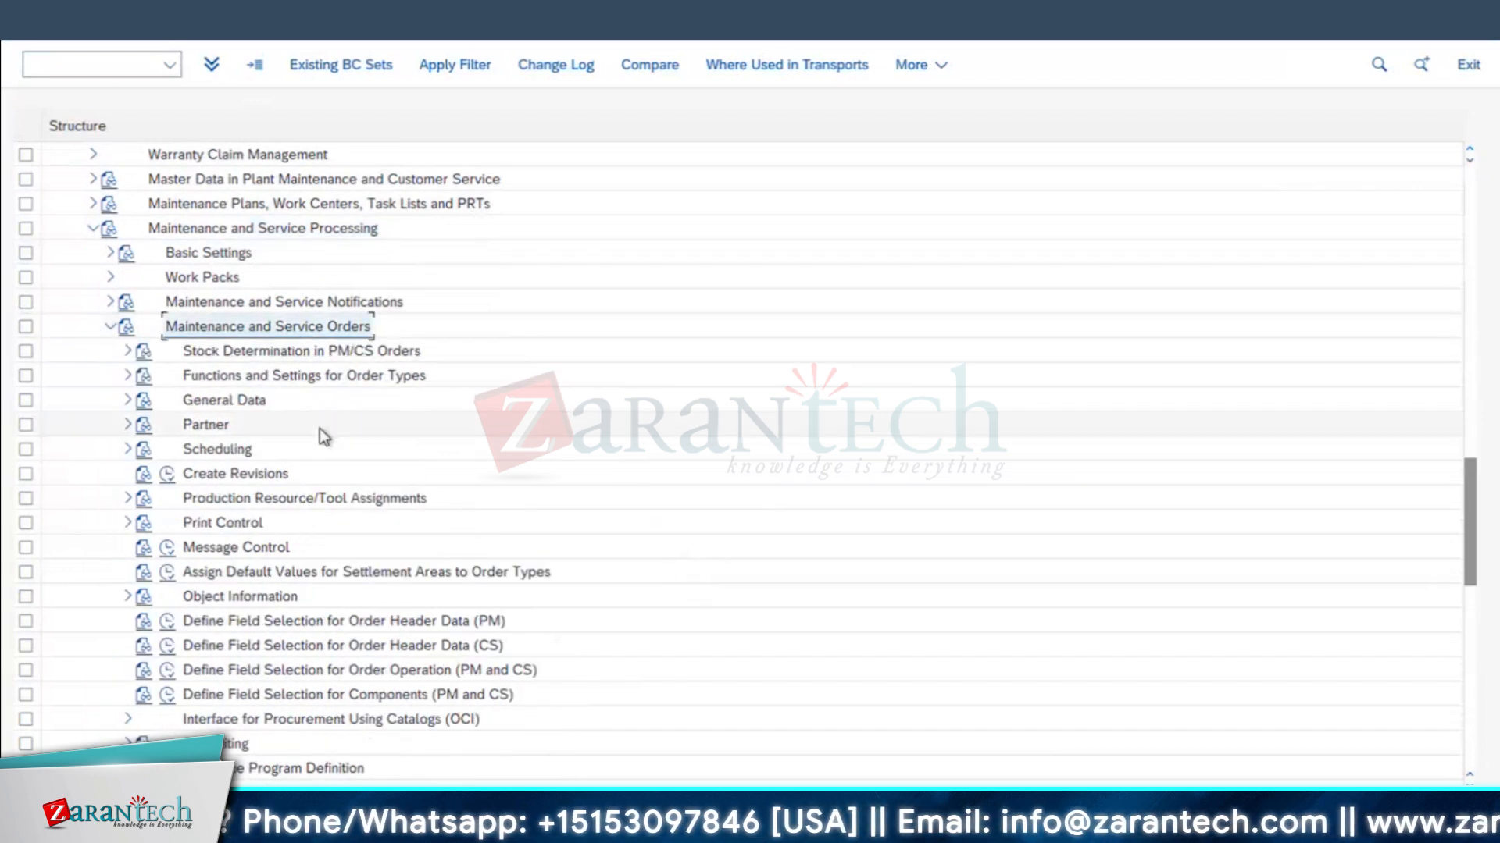
scroll(320, 431, down, 2)
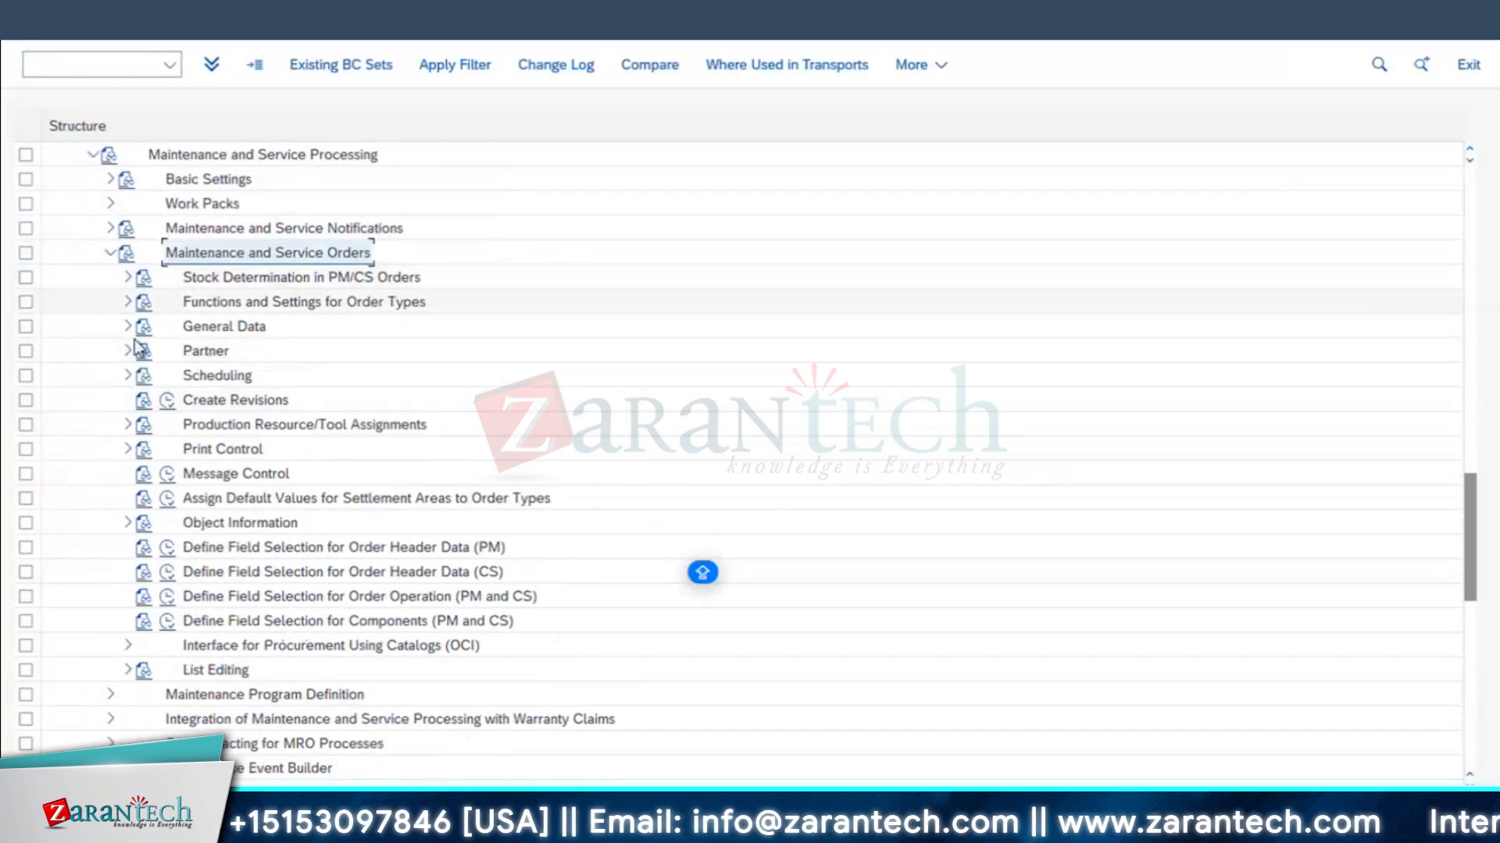
click(128, 376)
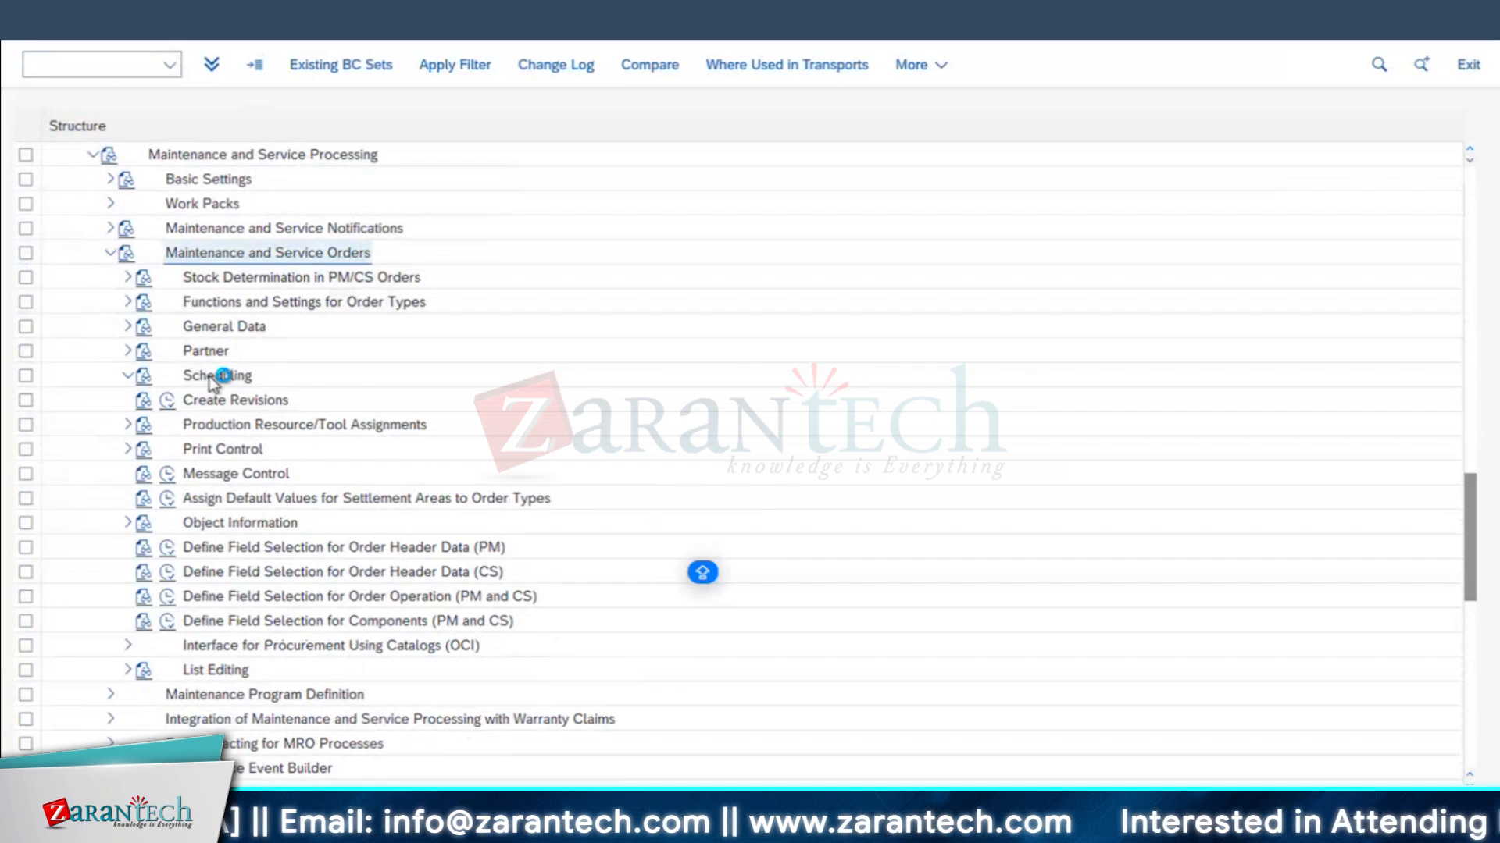
- Examine the entries under Maintain Scheduling Types and return to the IMG structure
click(343, 405)
click(185, 404)
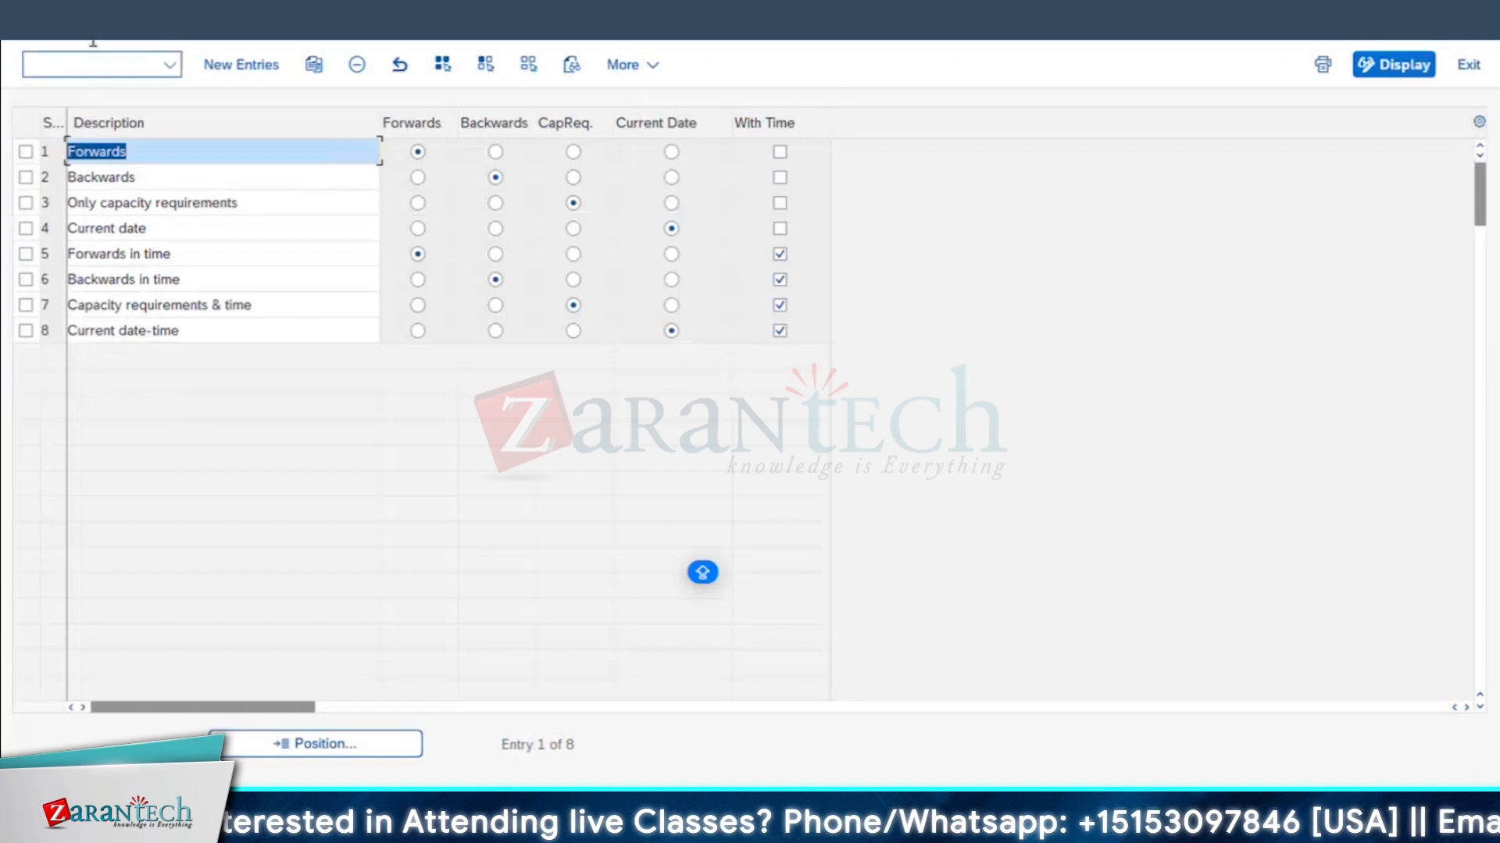
click(39, 25)
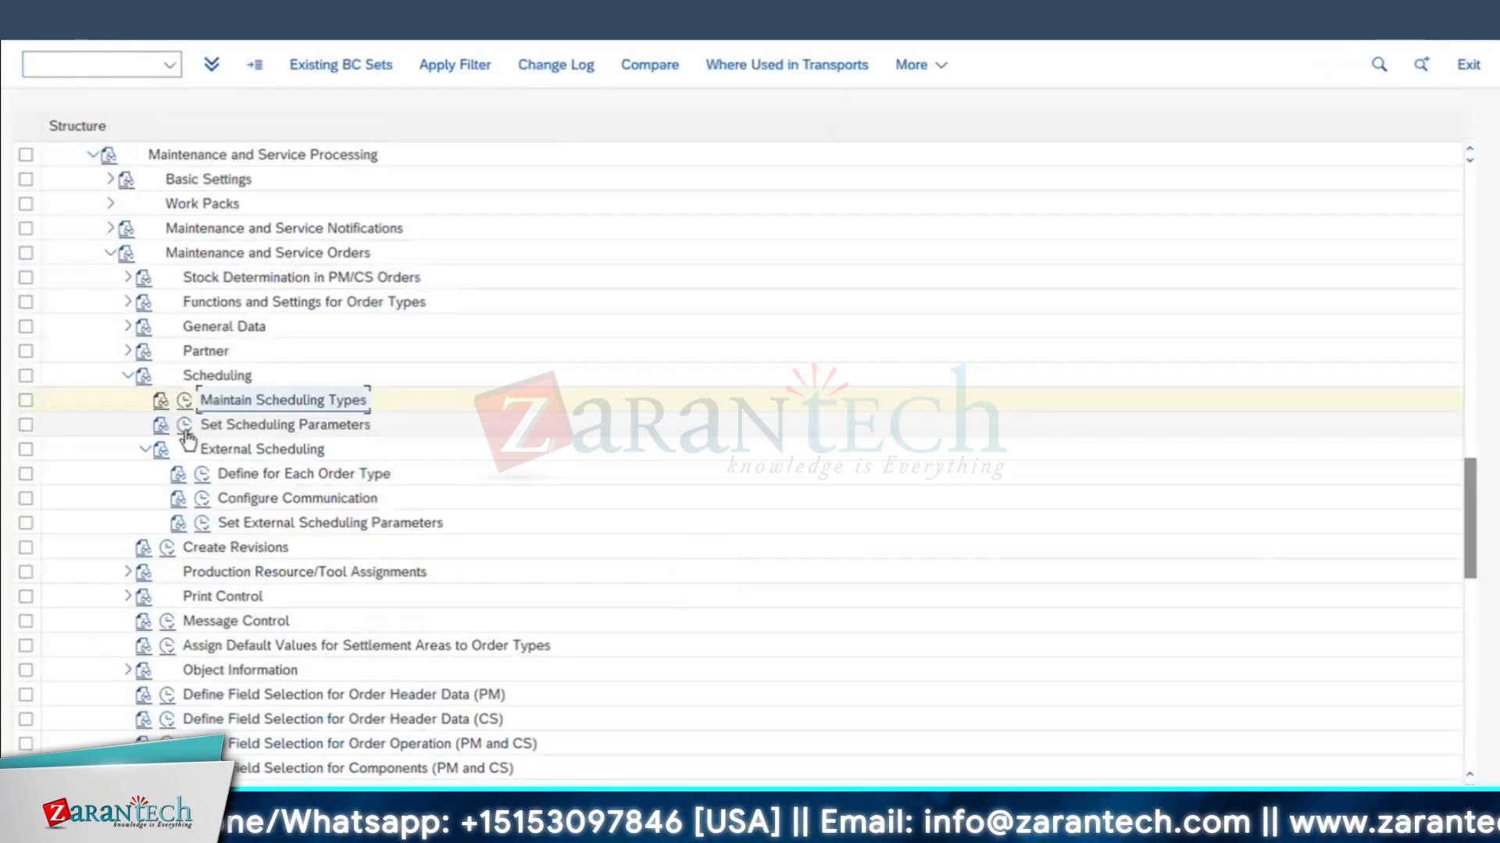
- Open the Set Scheduling Parameters activity and position its list at plant 1710
click(185, 426)
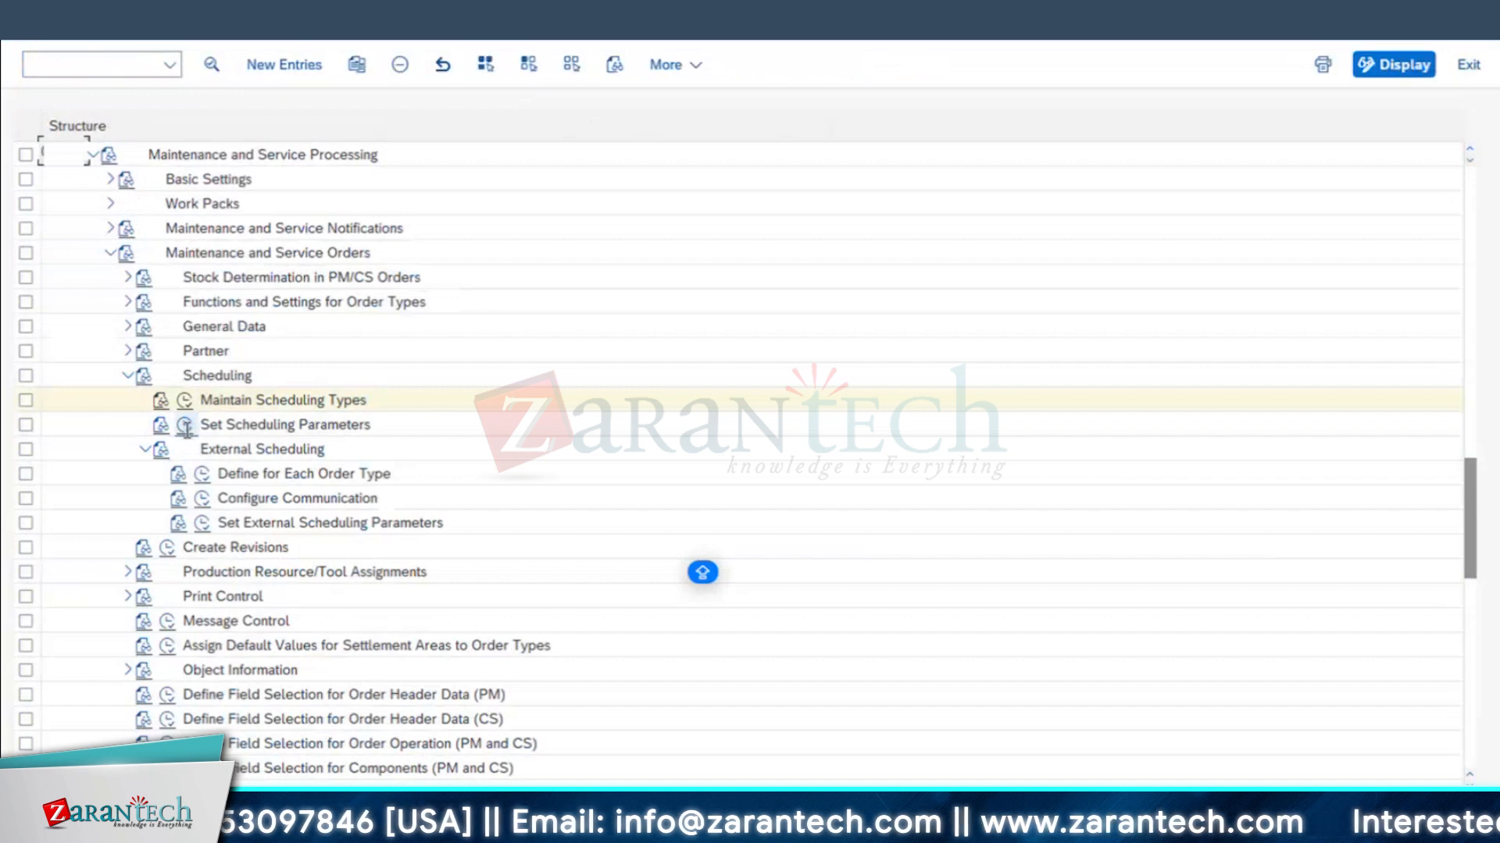
scroll(271, 660, down, 1)
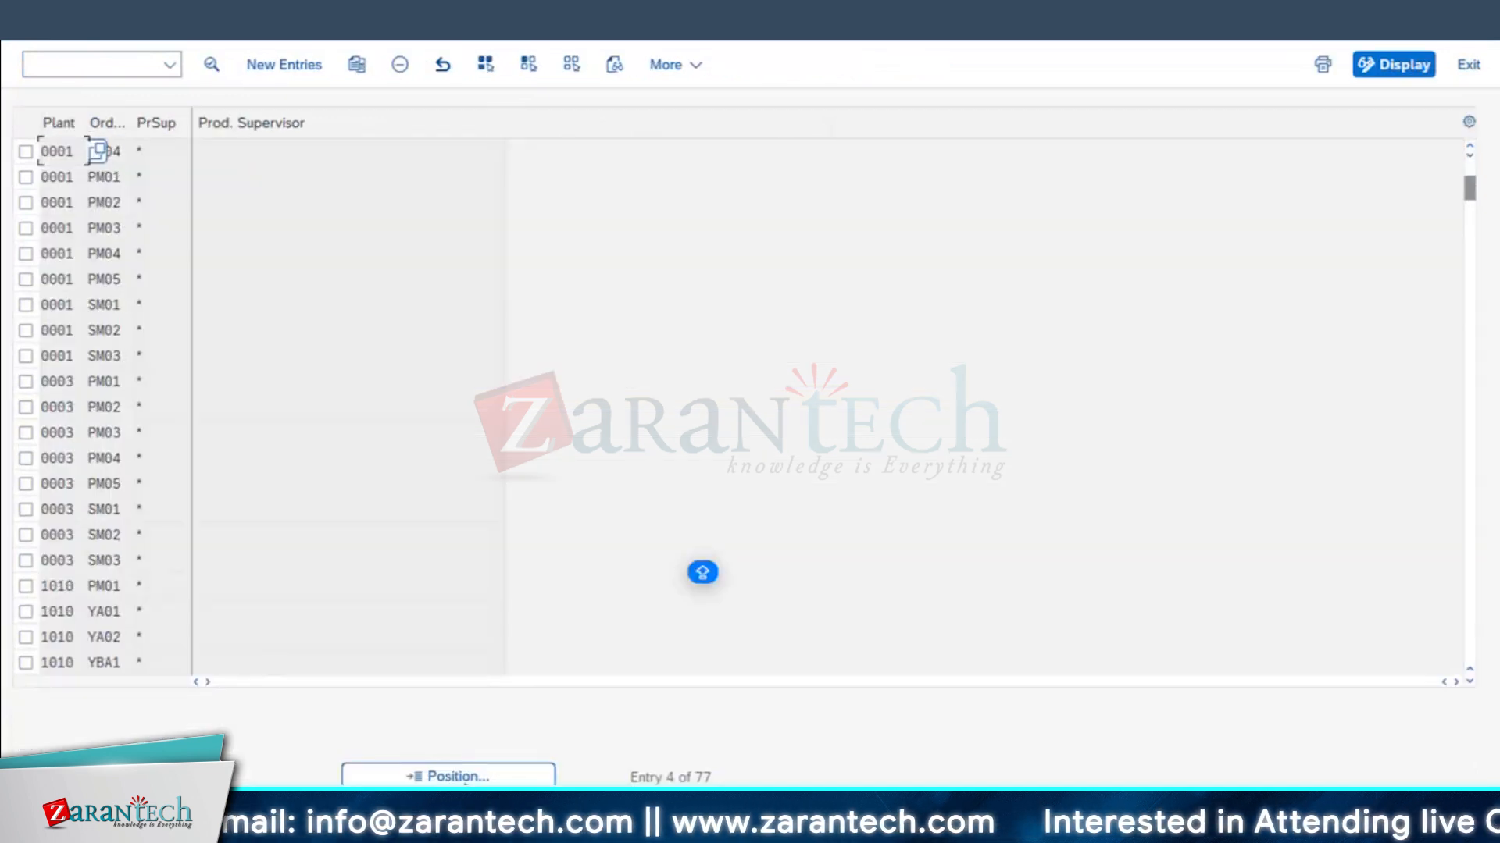
click(461, 777)
text(1710)
key(Return)
- Copy the plant 1710 scheduling parameters of order type YBA2 to order type Z01C
click(26, 459)
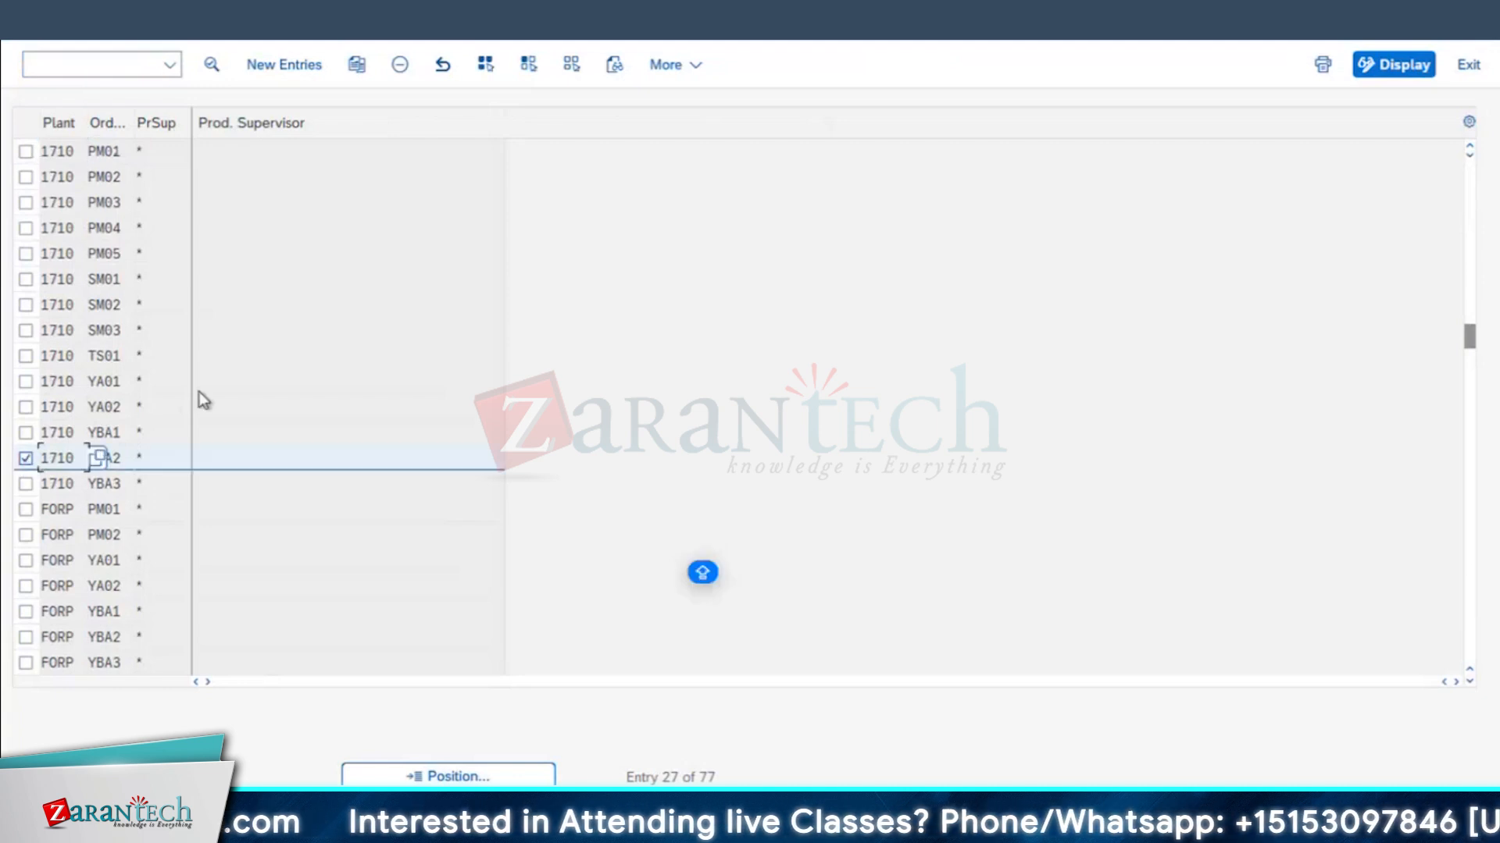
click(358, 66)
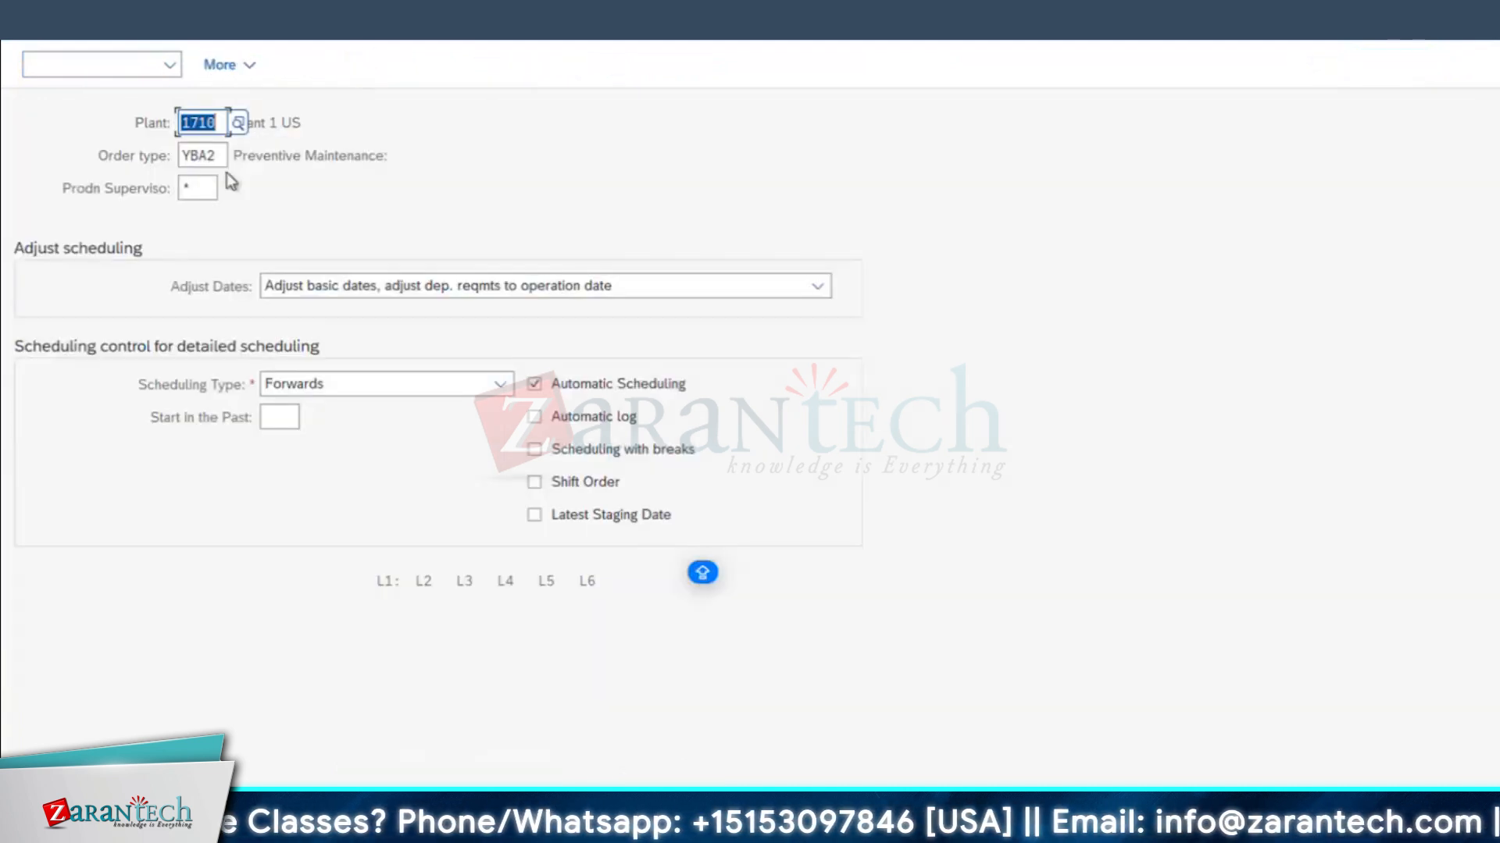
key(Tab)
text(Z)
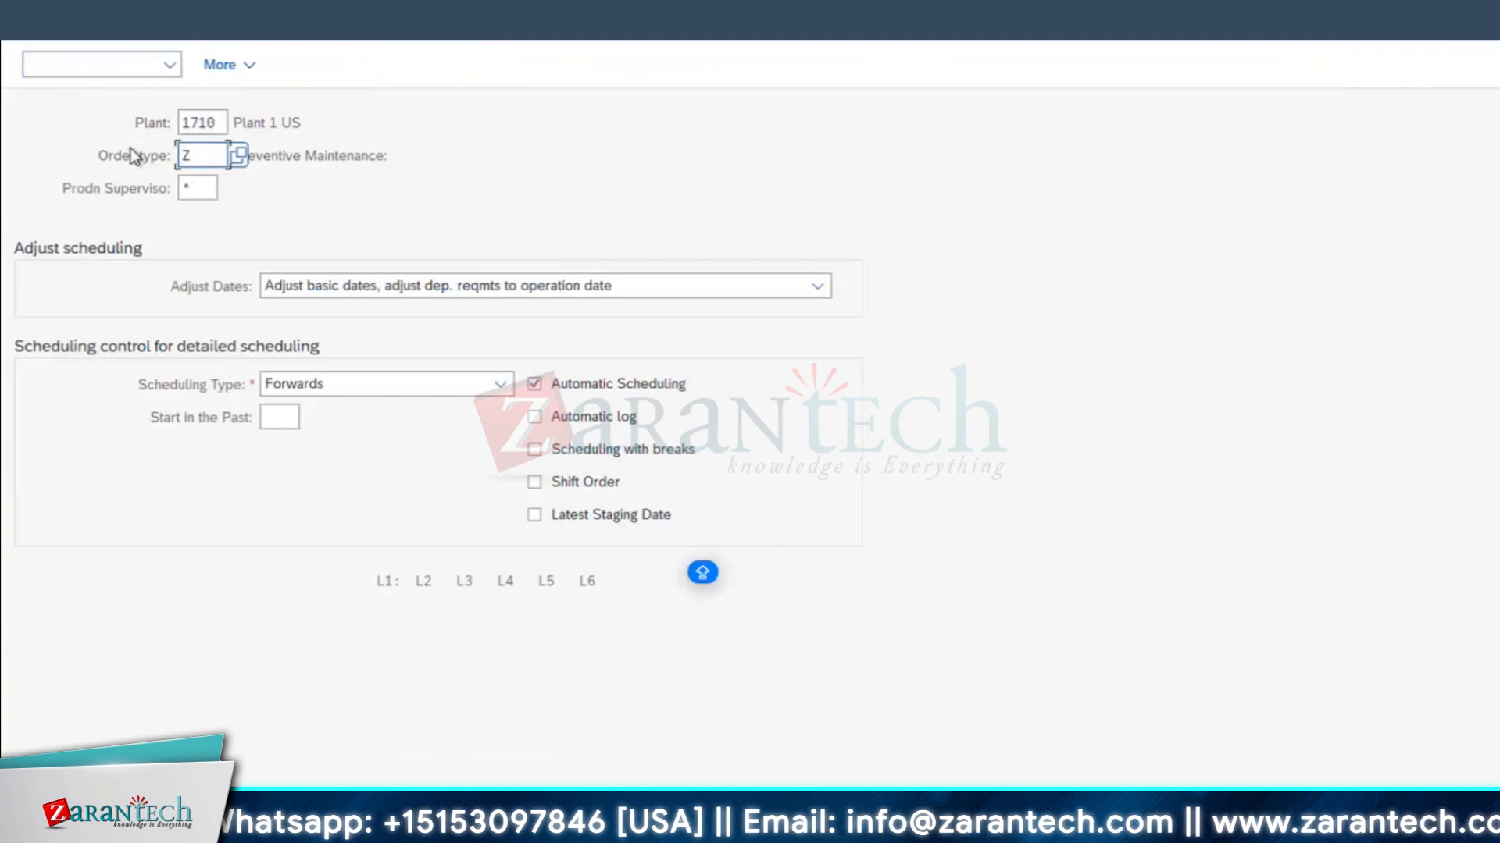
text(01C)
key(Return)
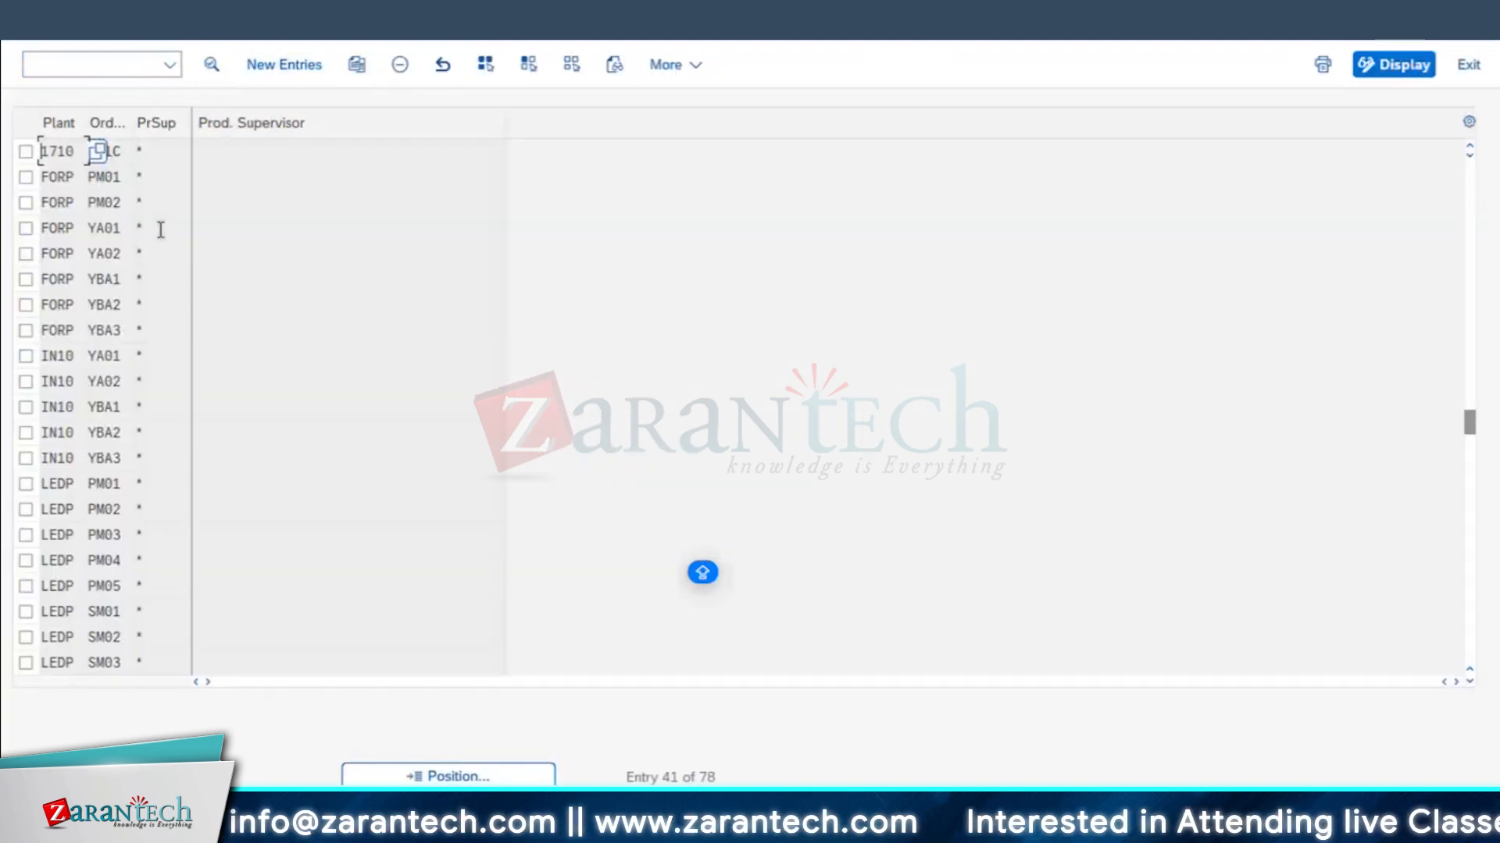
- For plant 1710, YBA1, set Do not adjust basic dates, dep. reqmts to operation dates, with Forwards scheduling, and save to the Z01C customizing request
scroll(102, 176, up, 1)
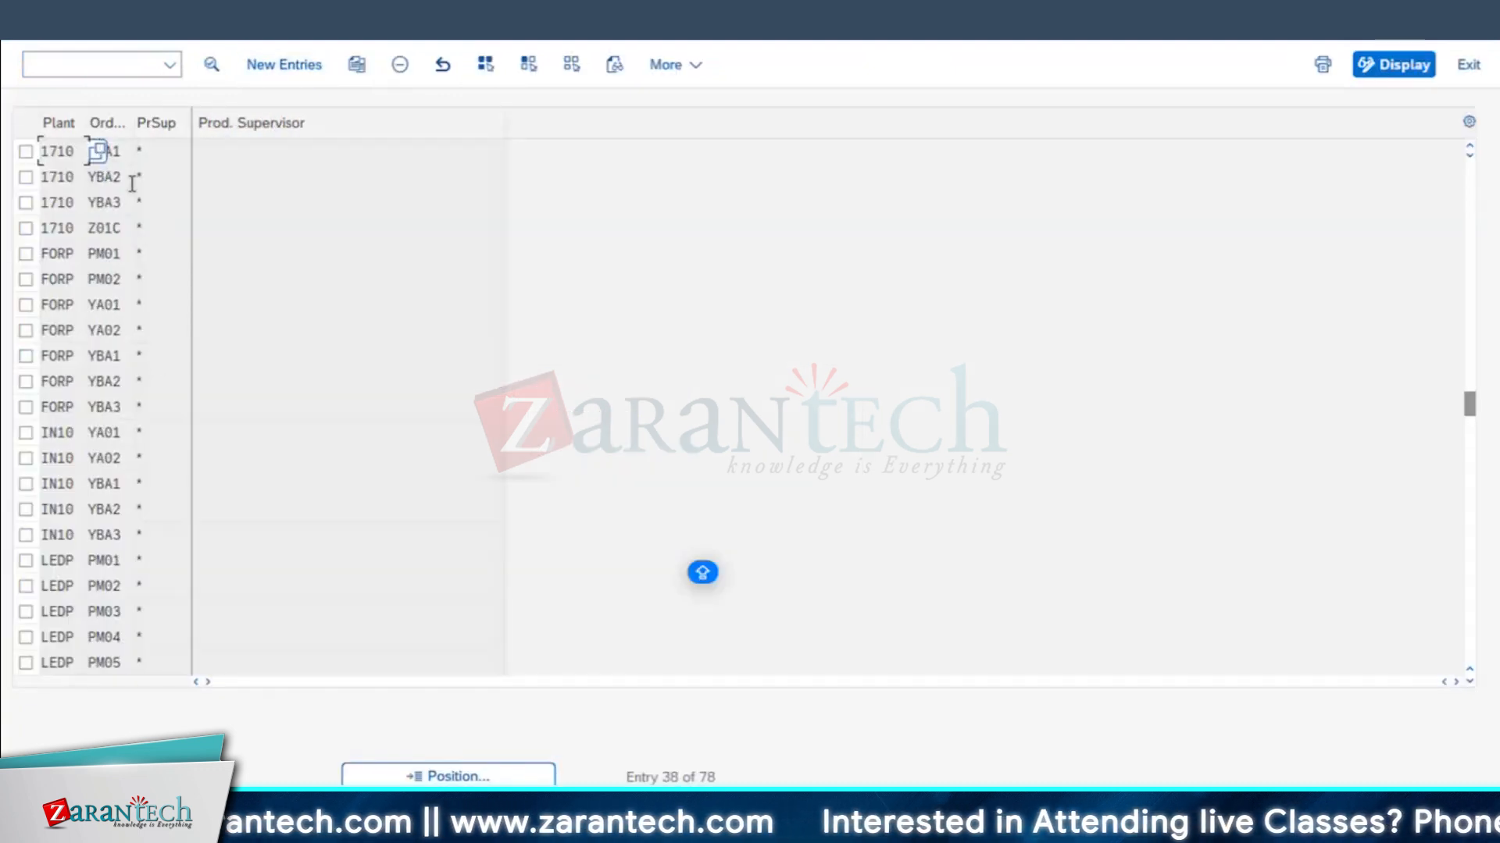
click(26, 151)
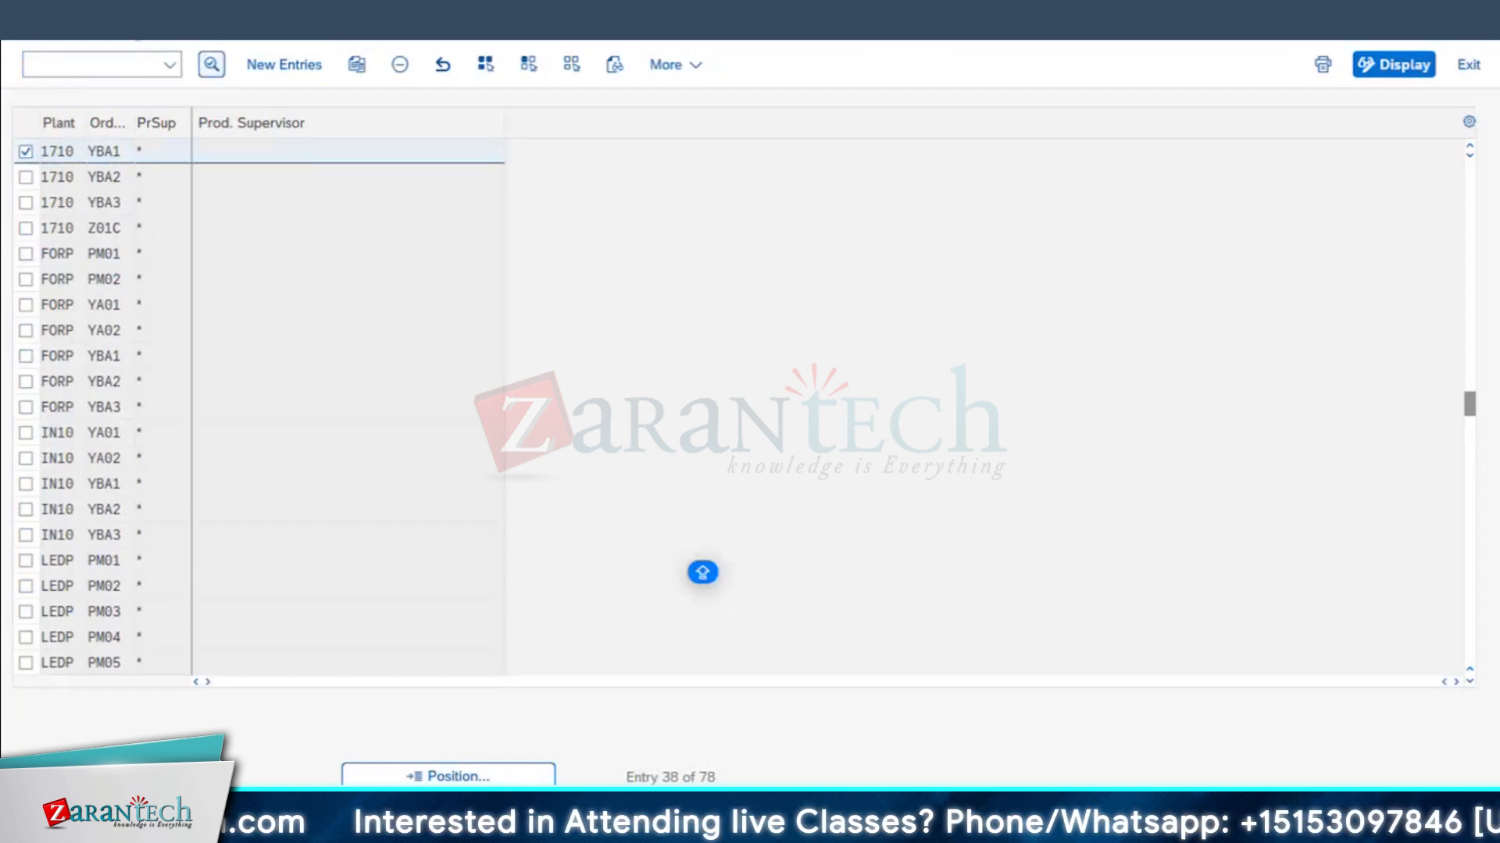
click(211, 64)
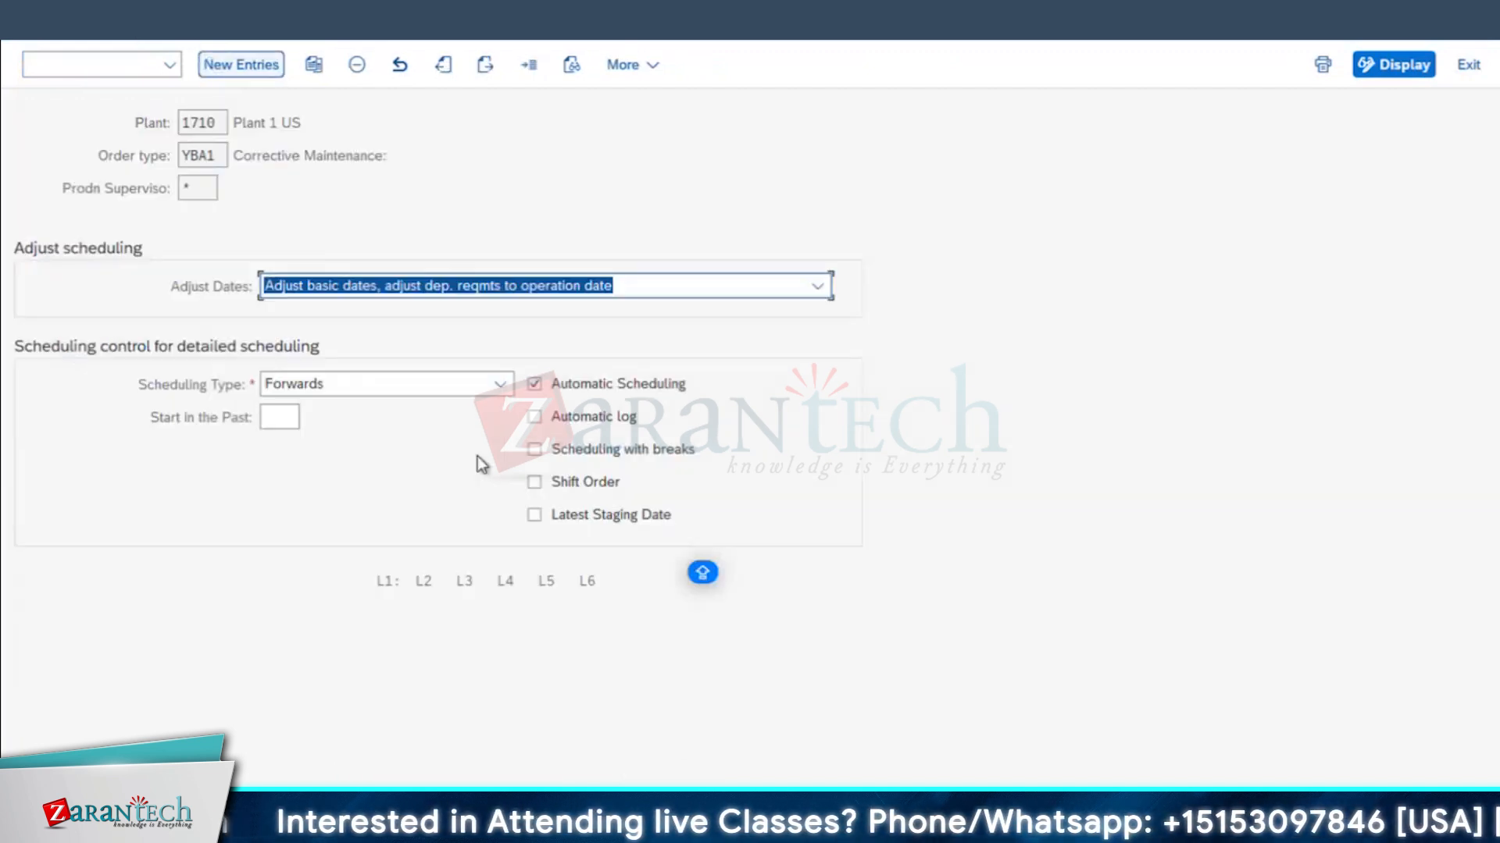
click(332, 291)
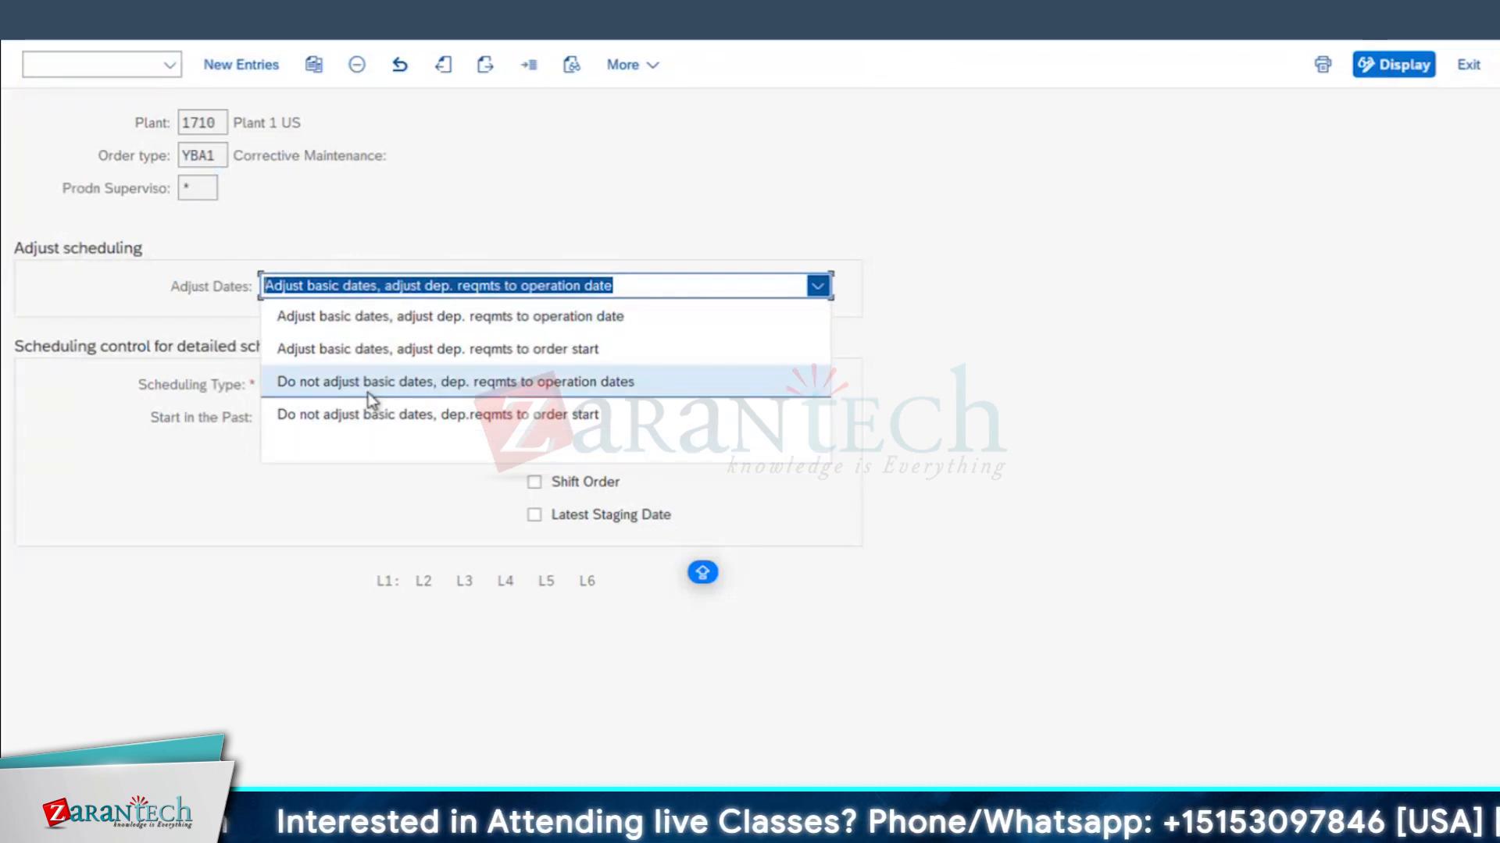
click(556, 382)
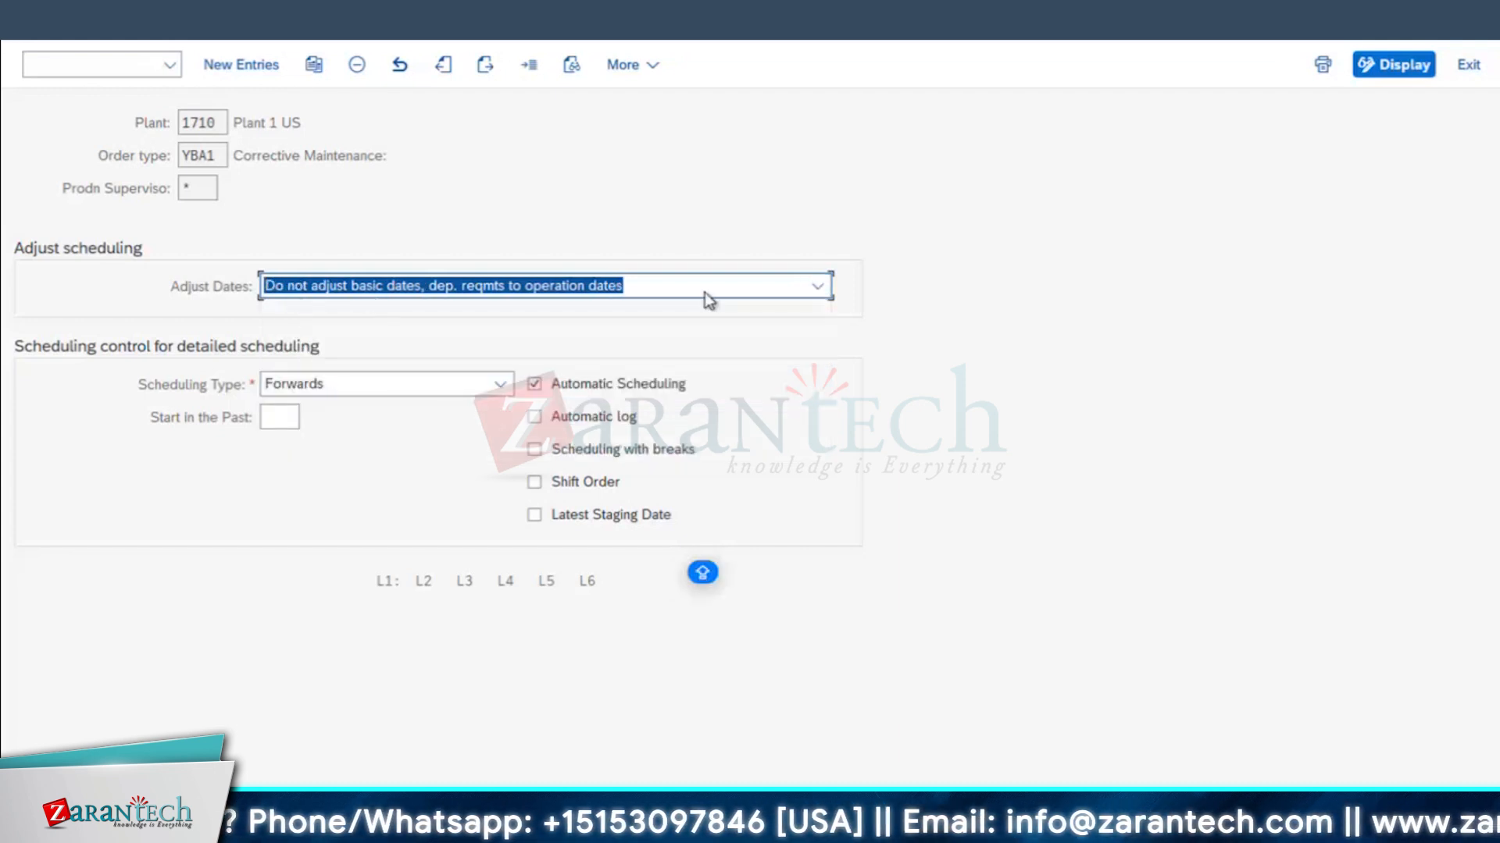
click(391, 388)
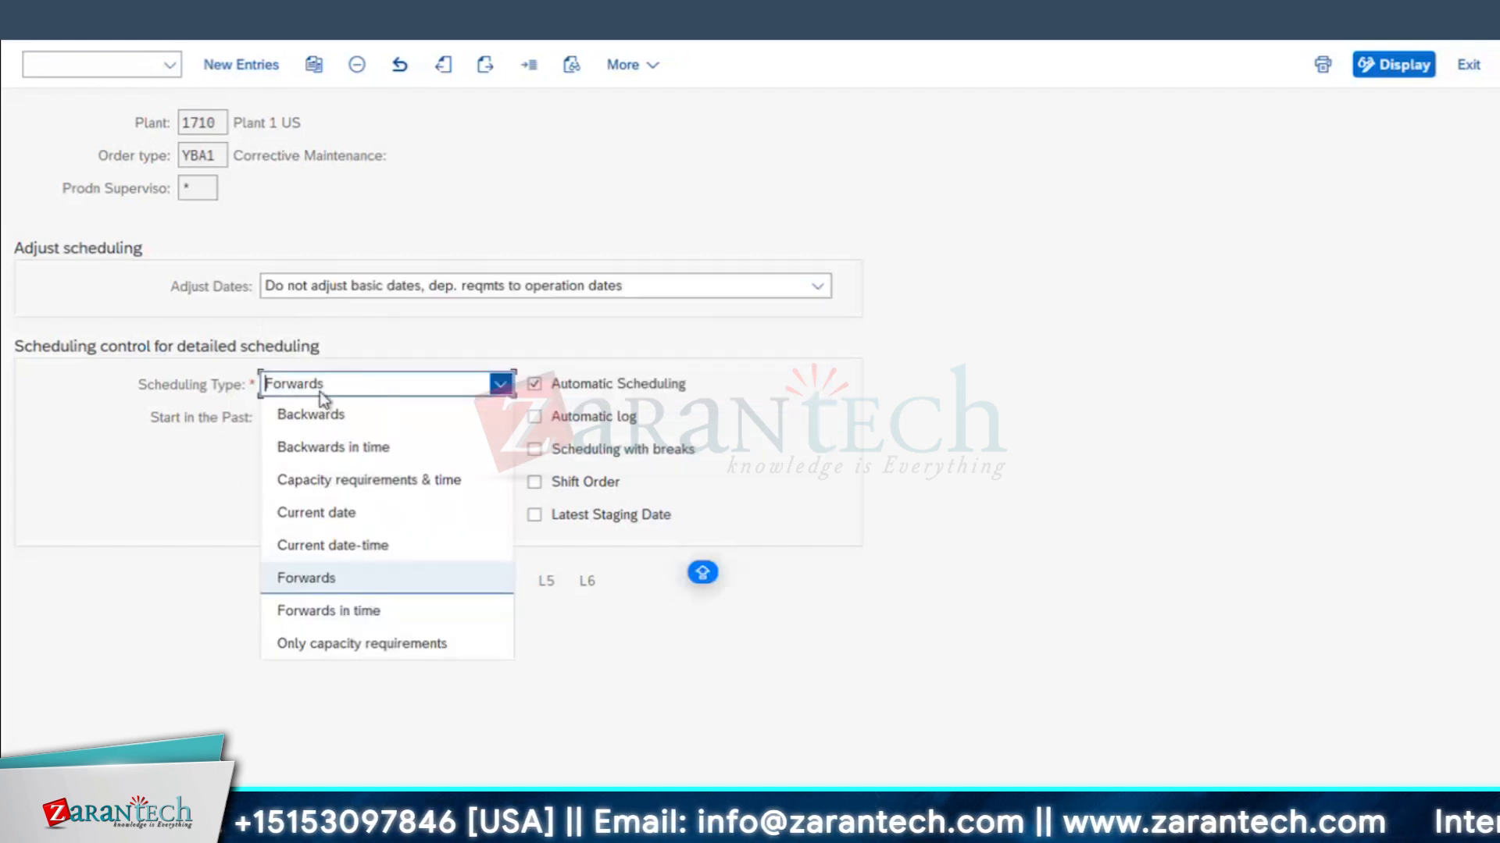
click(321, 576)
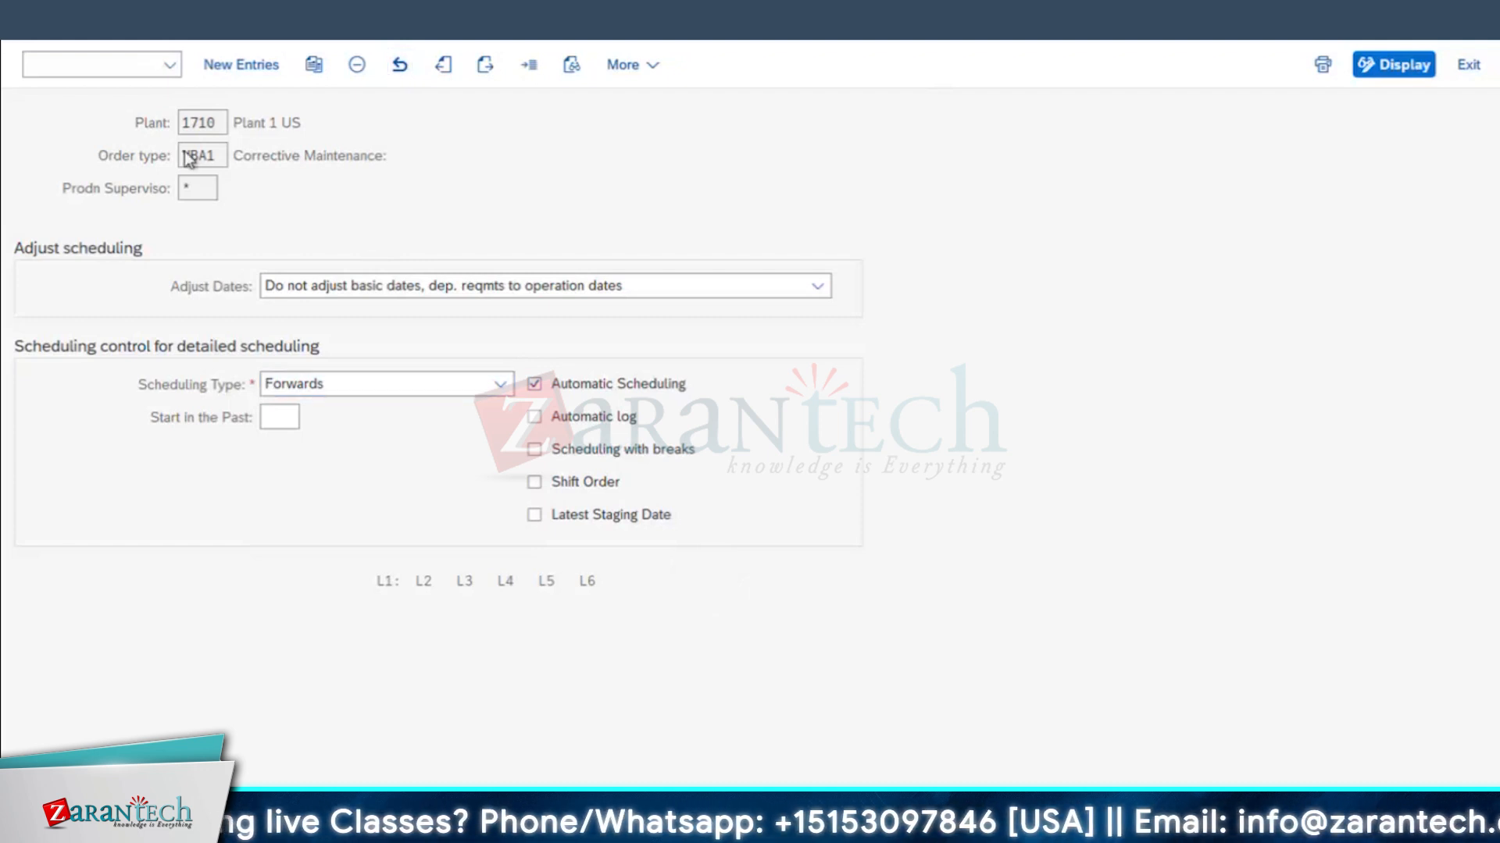
key(ctrl+s)
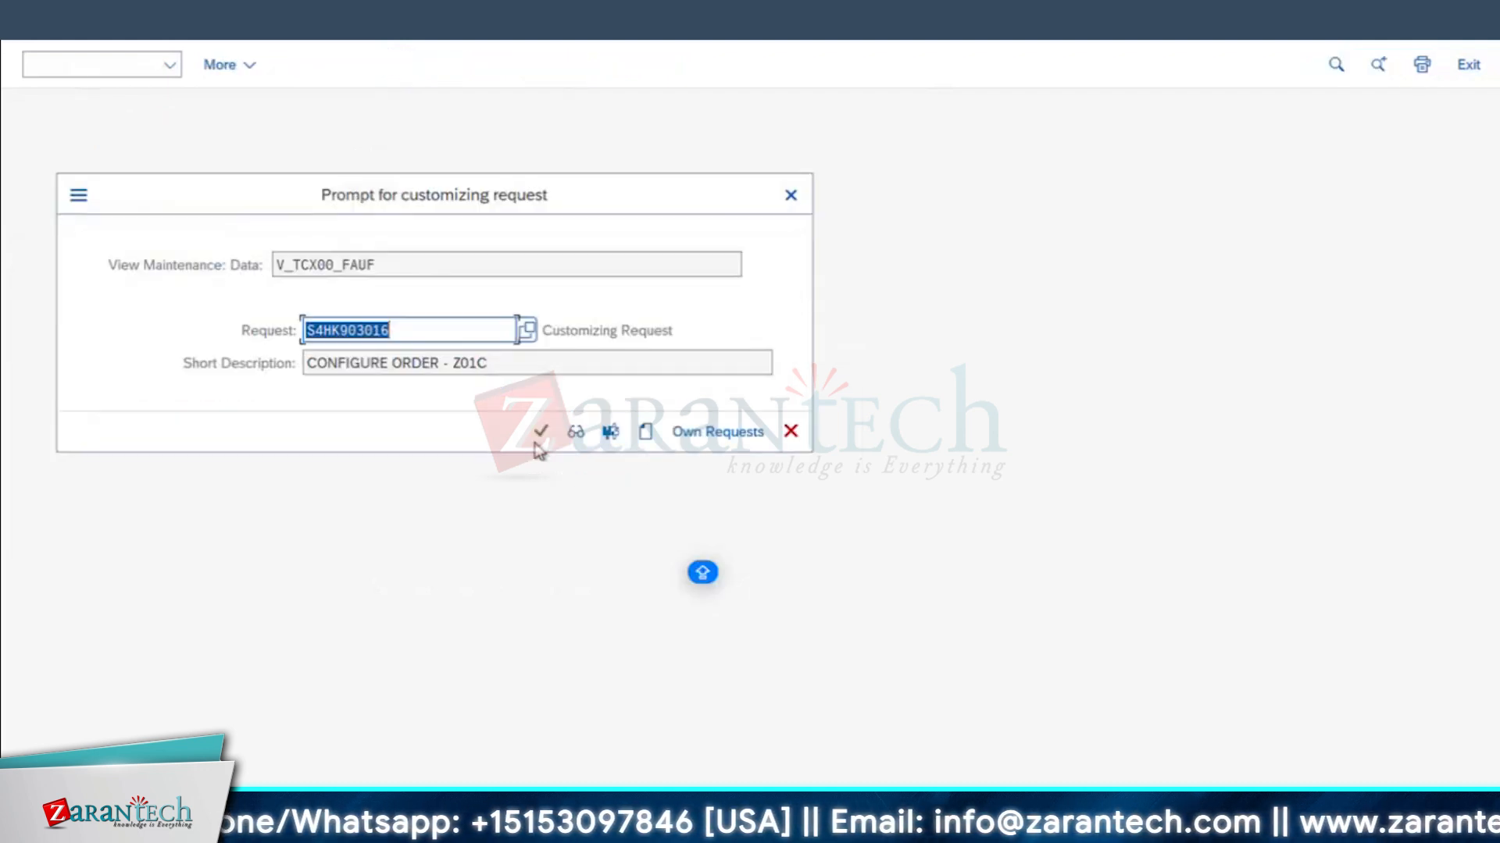
key(Return)
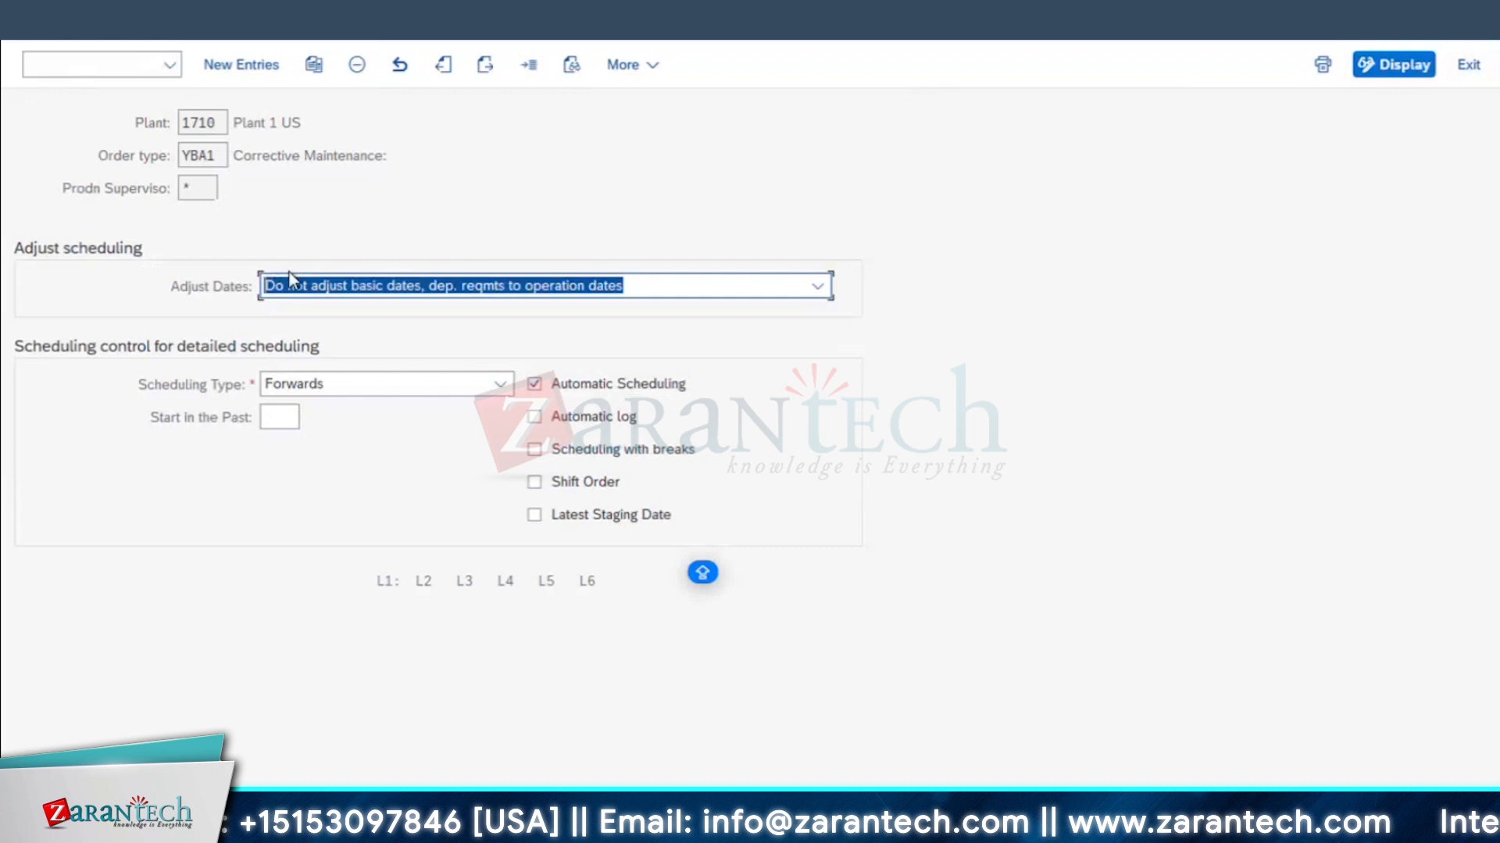
- Open plant 1710's Z01C entry and set Adjust Dates to Do not adjust basic dates, dep. reqmts to operation dates
click(37, 24)
click(26, 228)
click(29, 154)
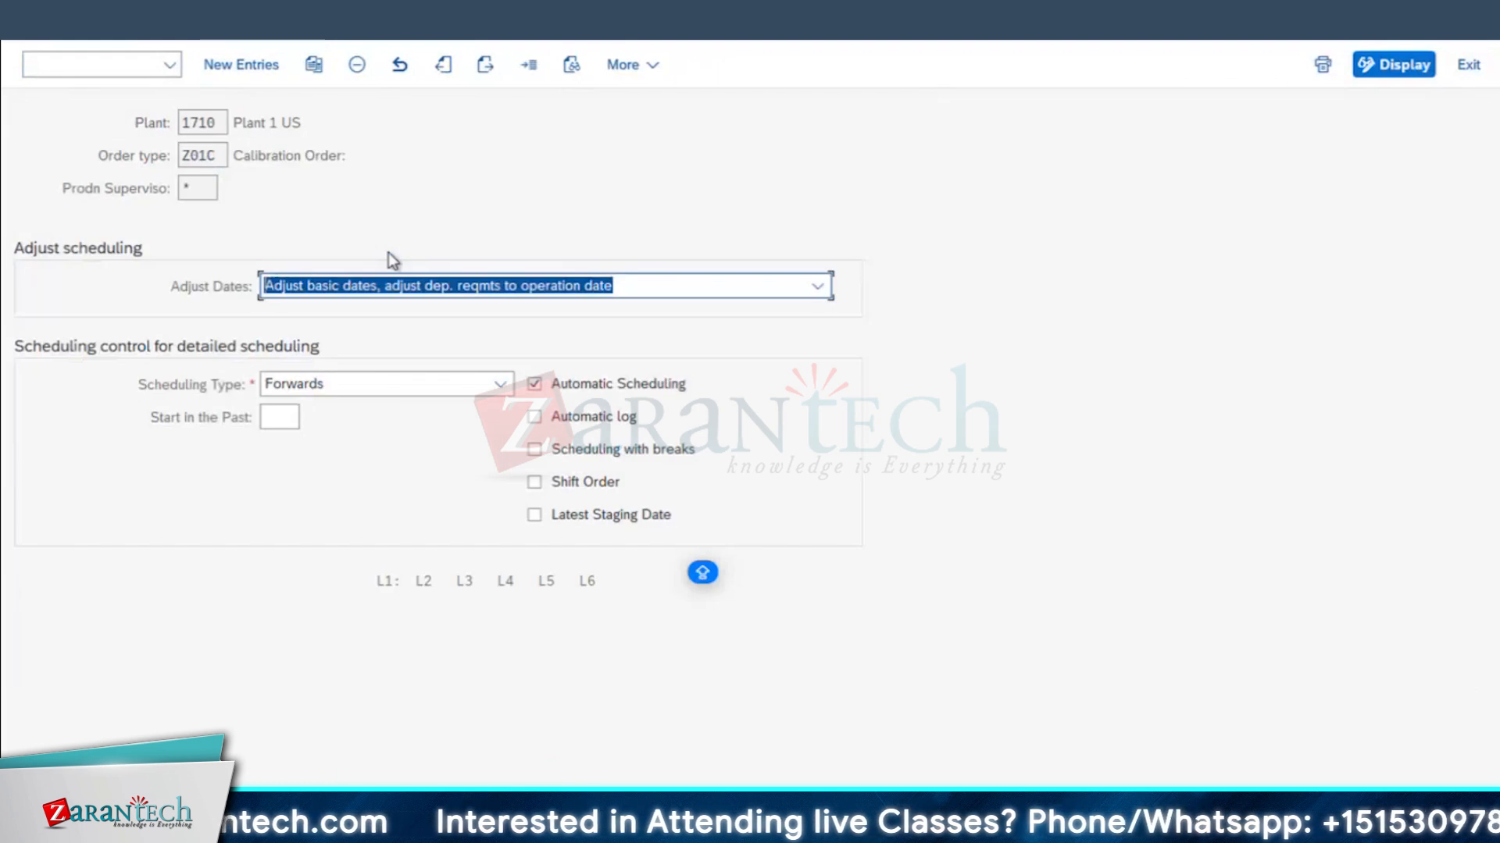
click(394, 286)
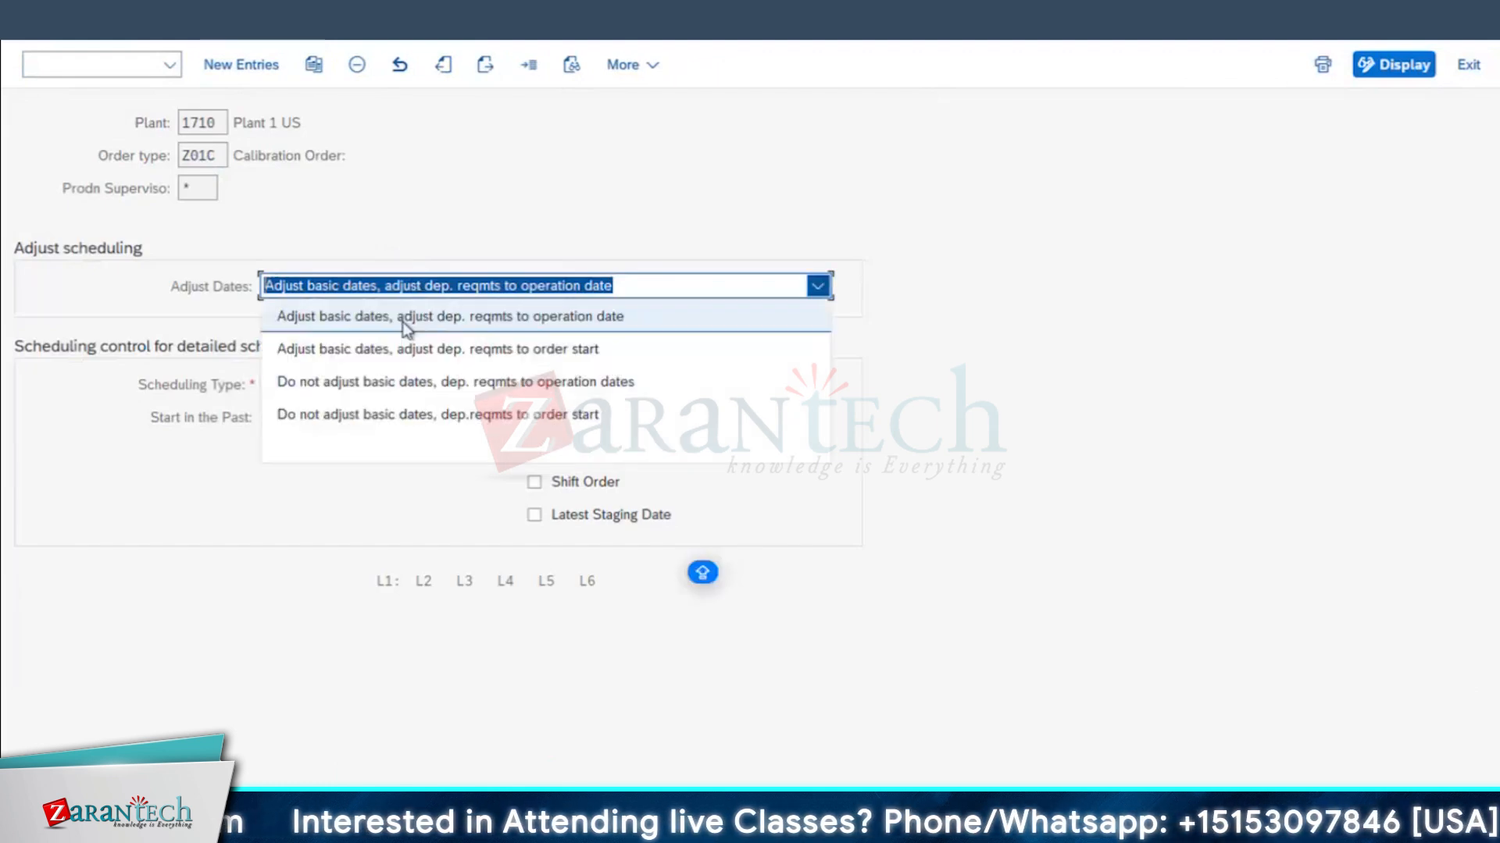
click(369, 388)
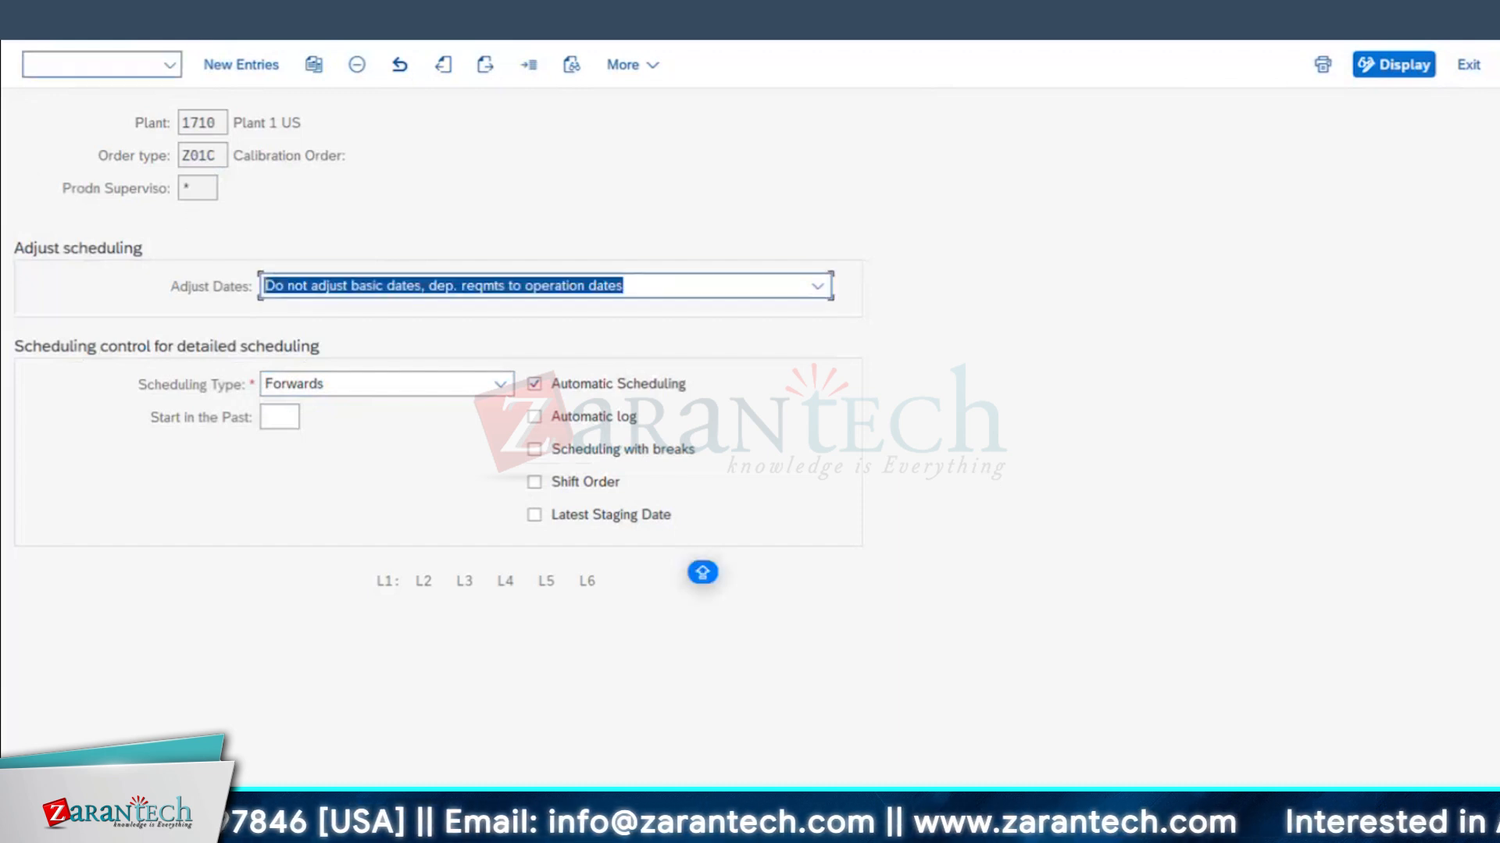
click(33, 22)
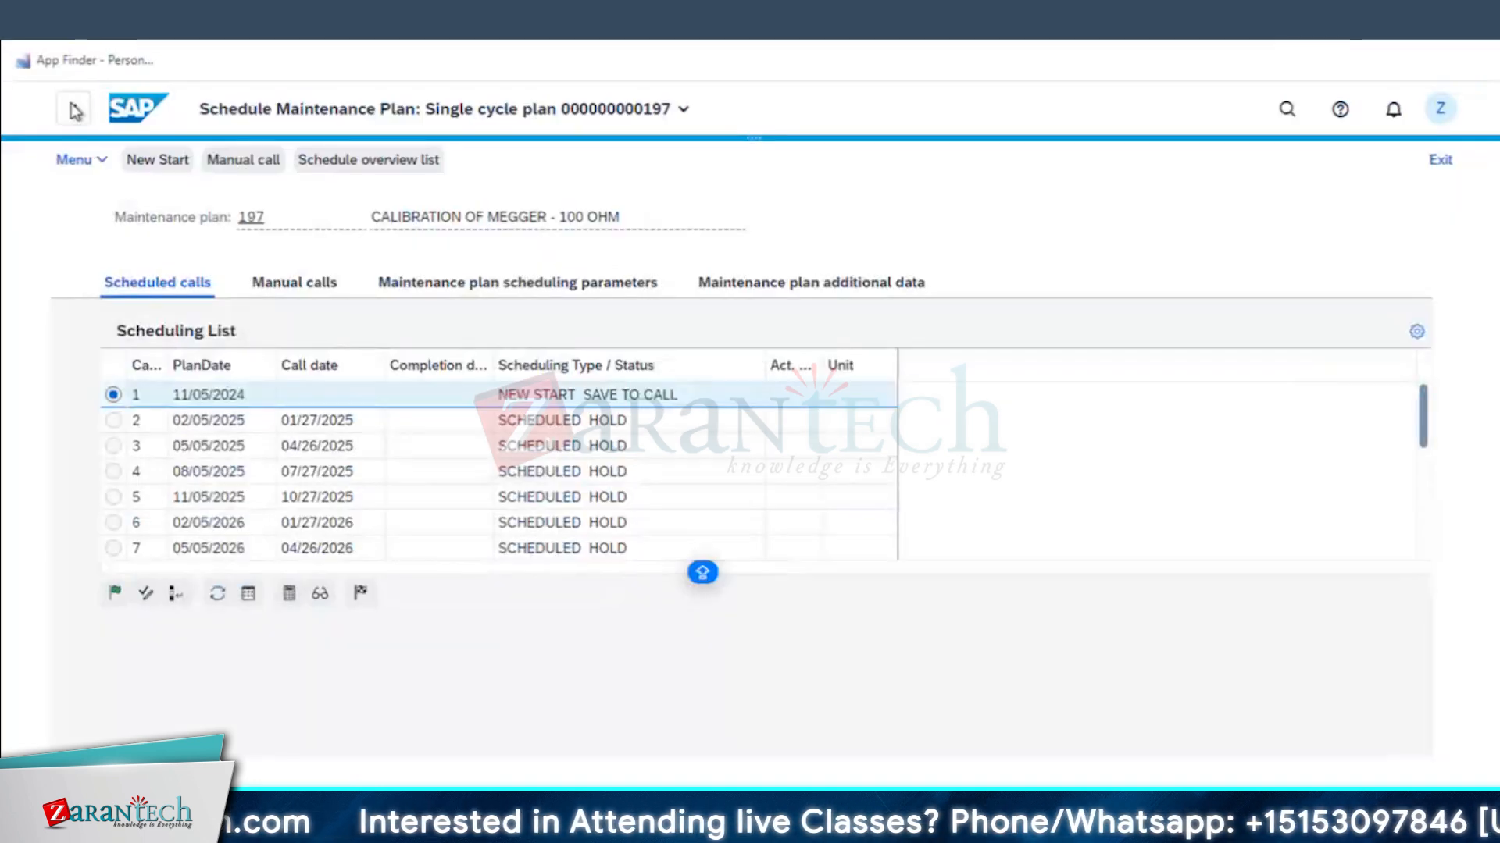
- In the browser, leave the old schedule, reopen maintenance plan 197, release call 1 dated 11/05/2024, and save
click(71, 109)
click(760, 524)
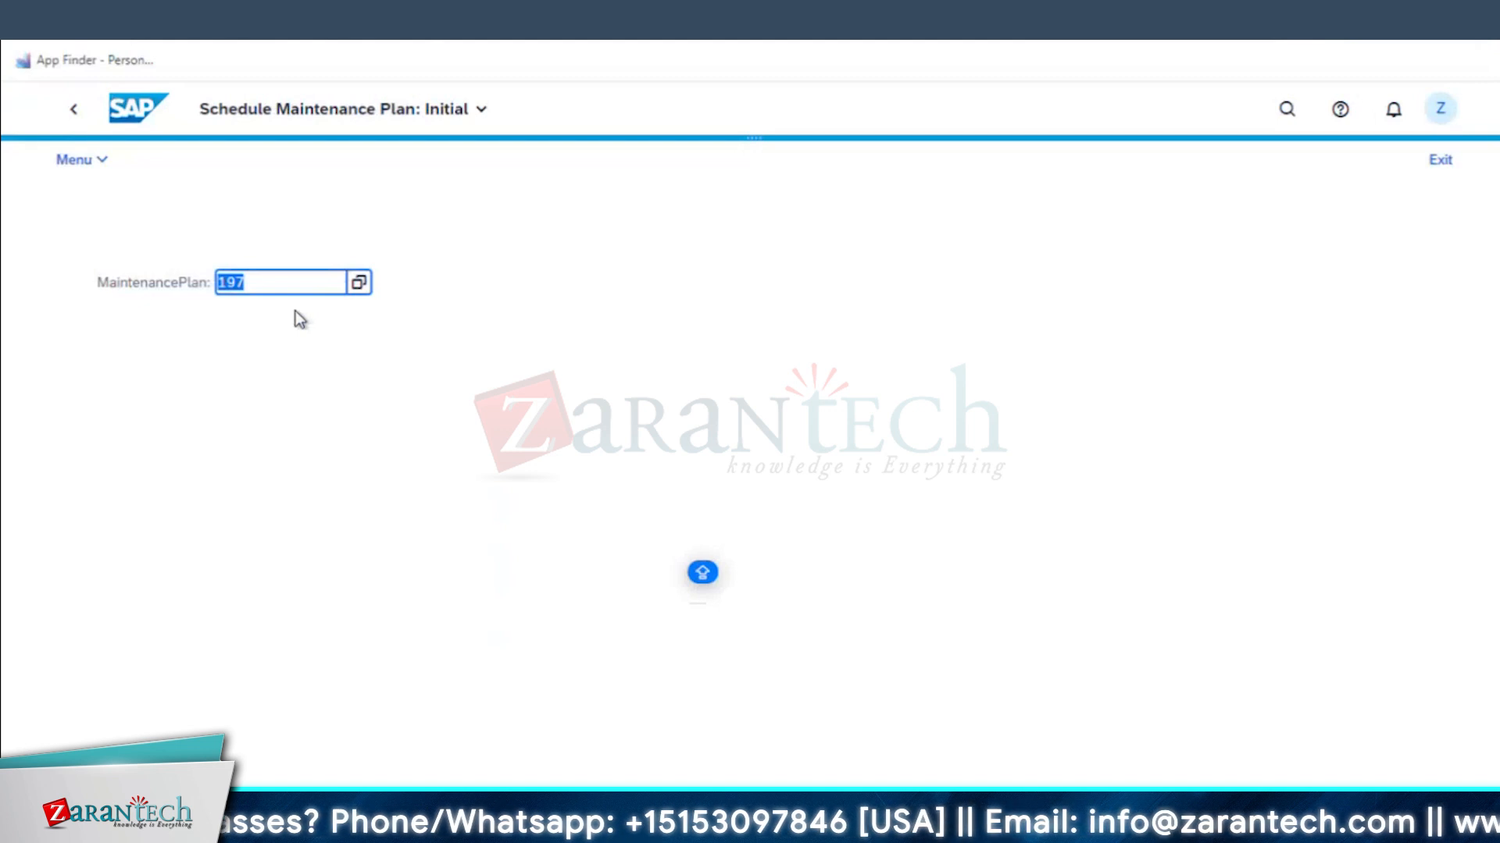
key(Return)
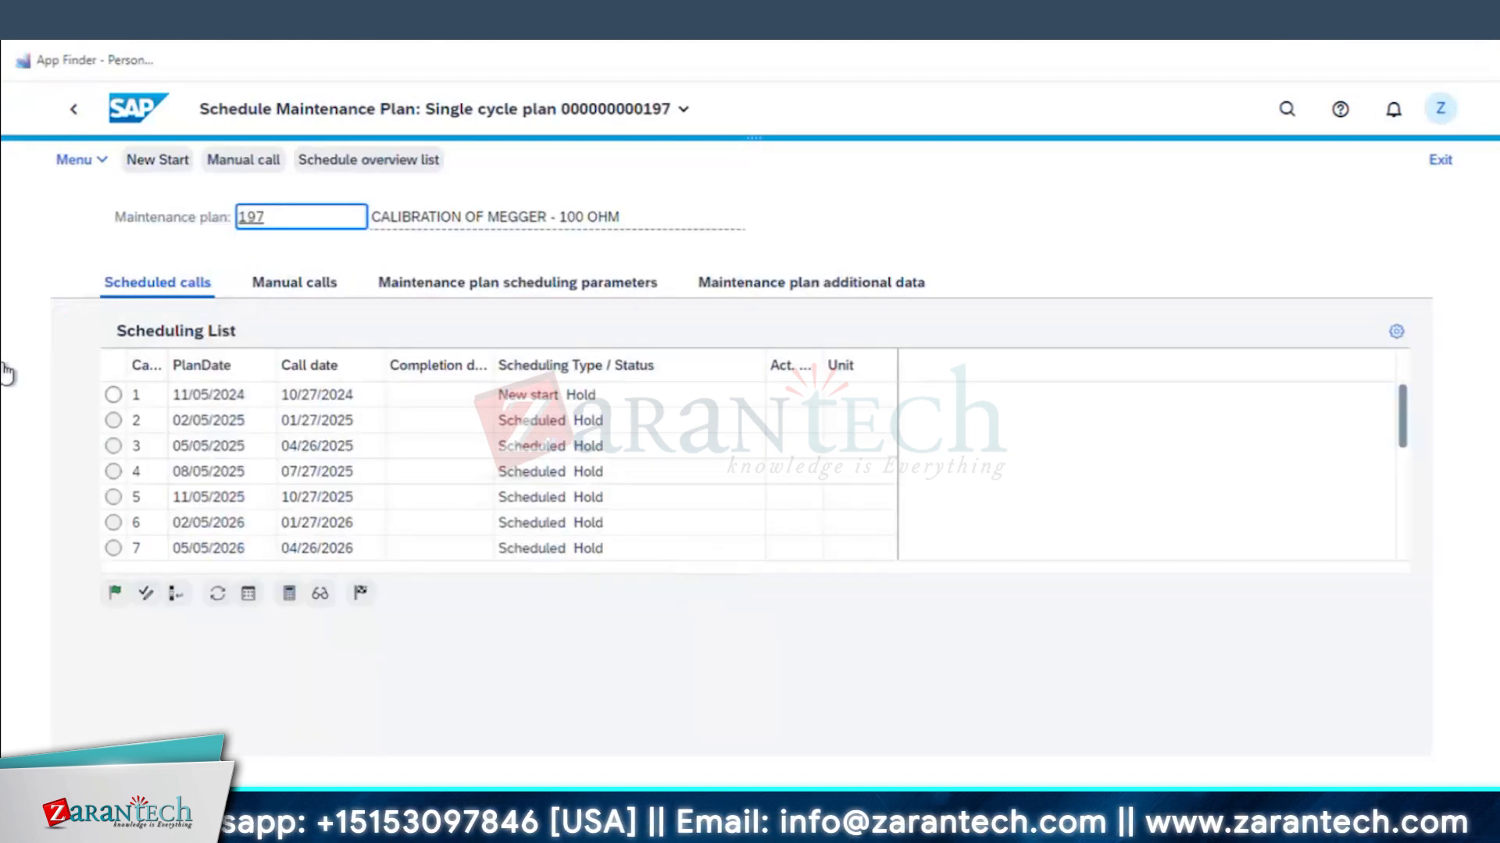
click(113, 396)
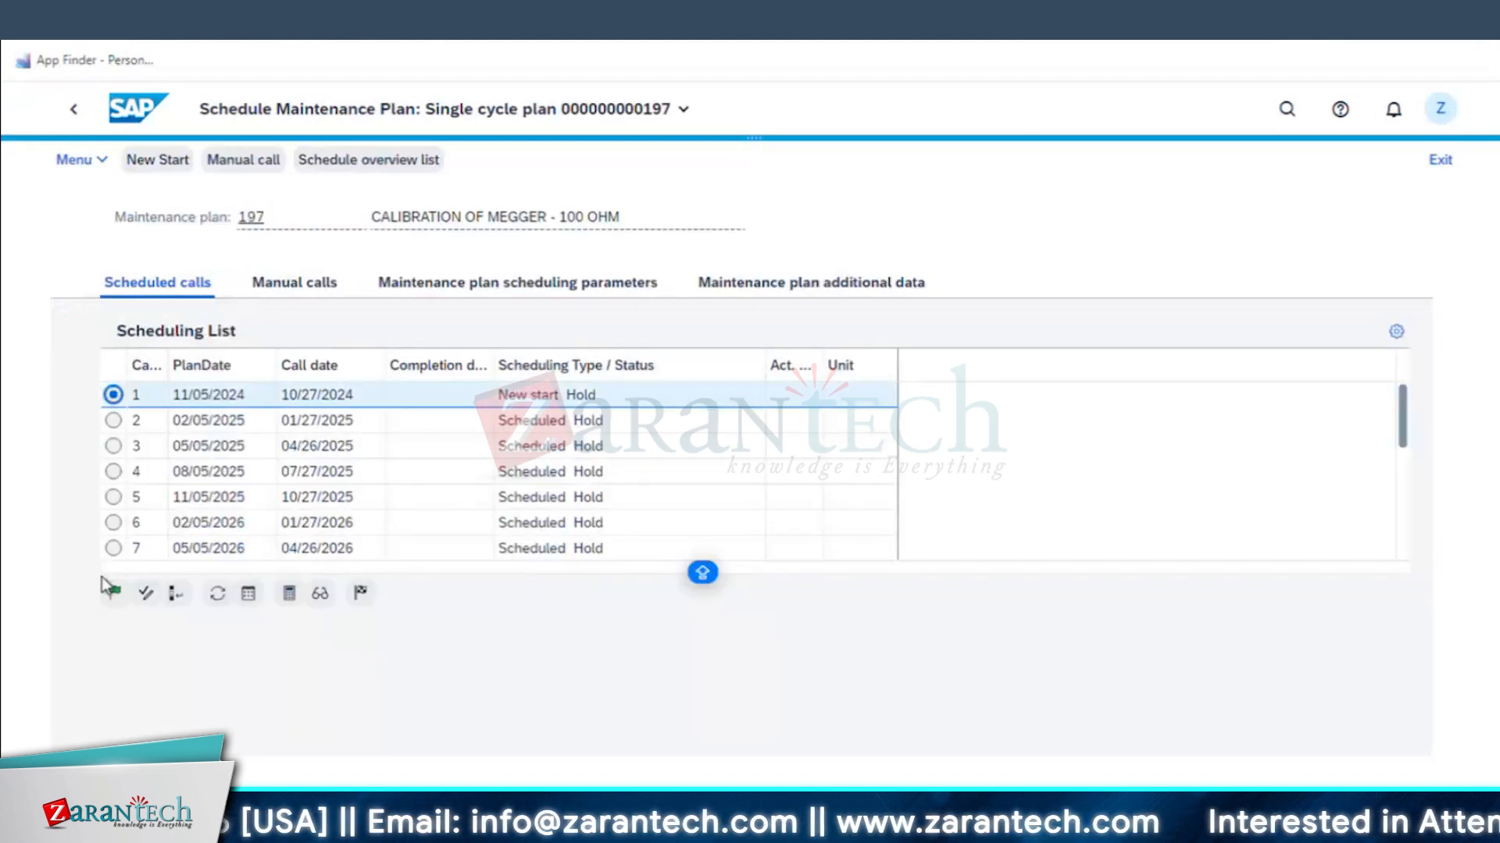
click(116, 595)
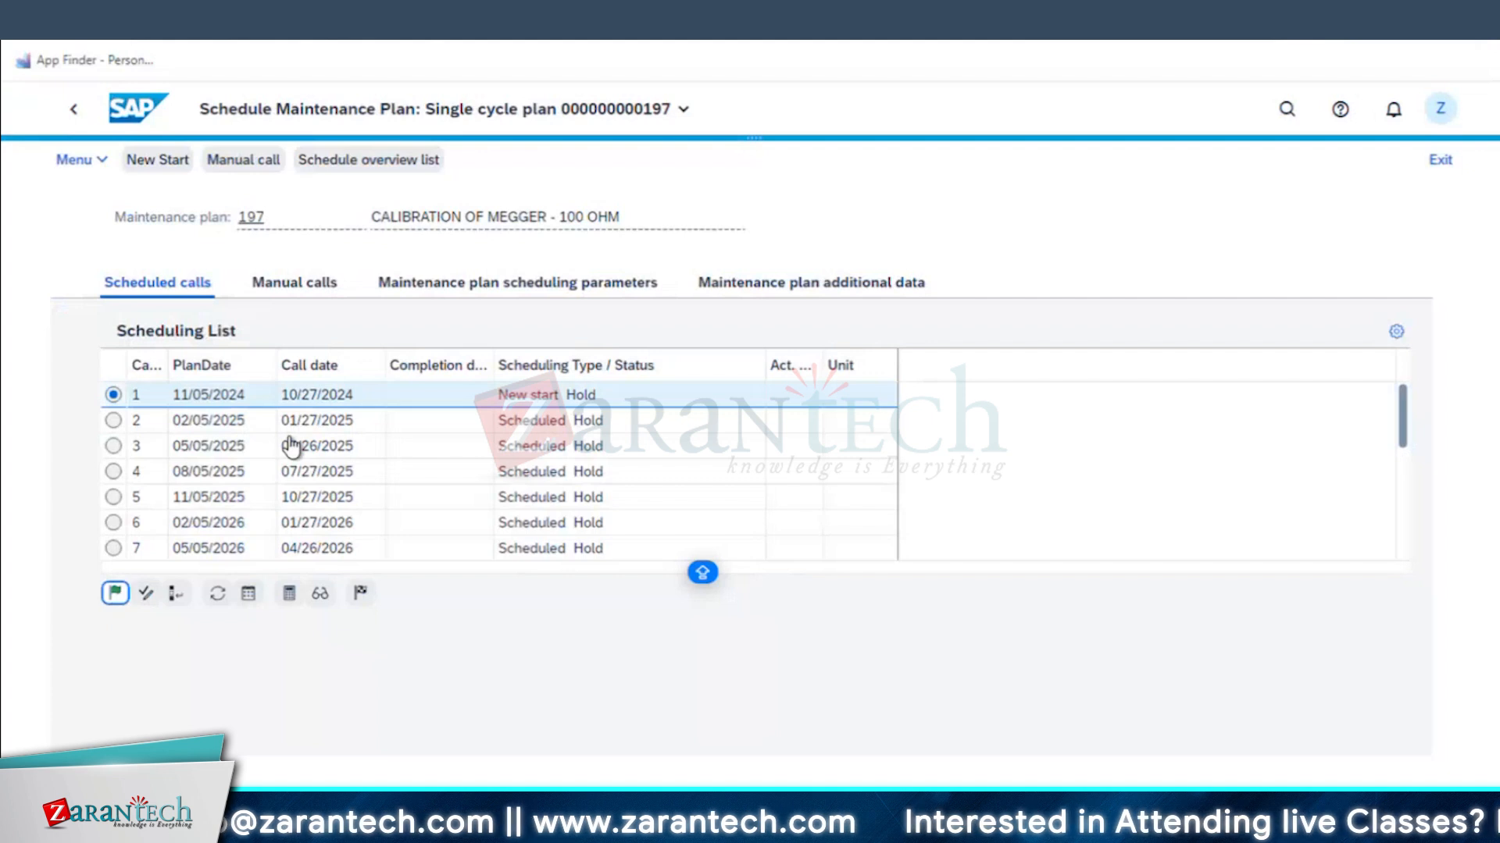
click(939, 631)
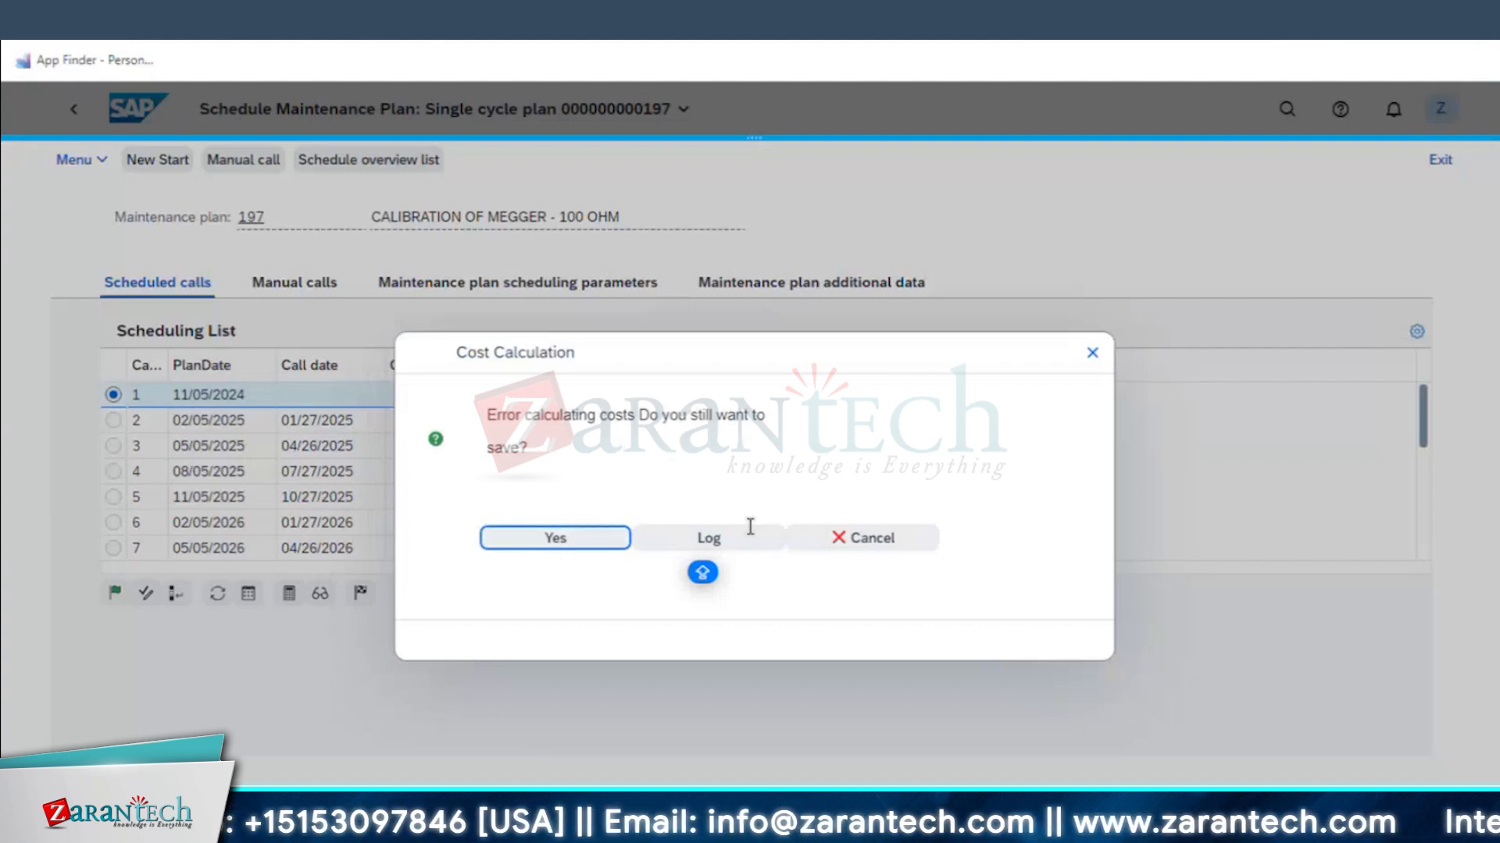
- Examine the cost calculation log, return to the prompt, and agree to save the released call anyway
click(732, 554)
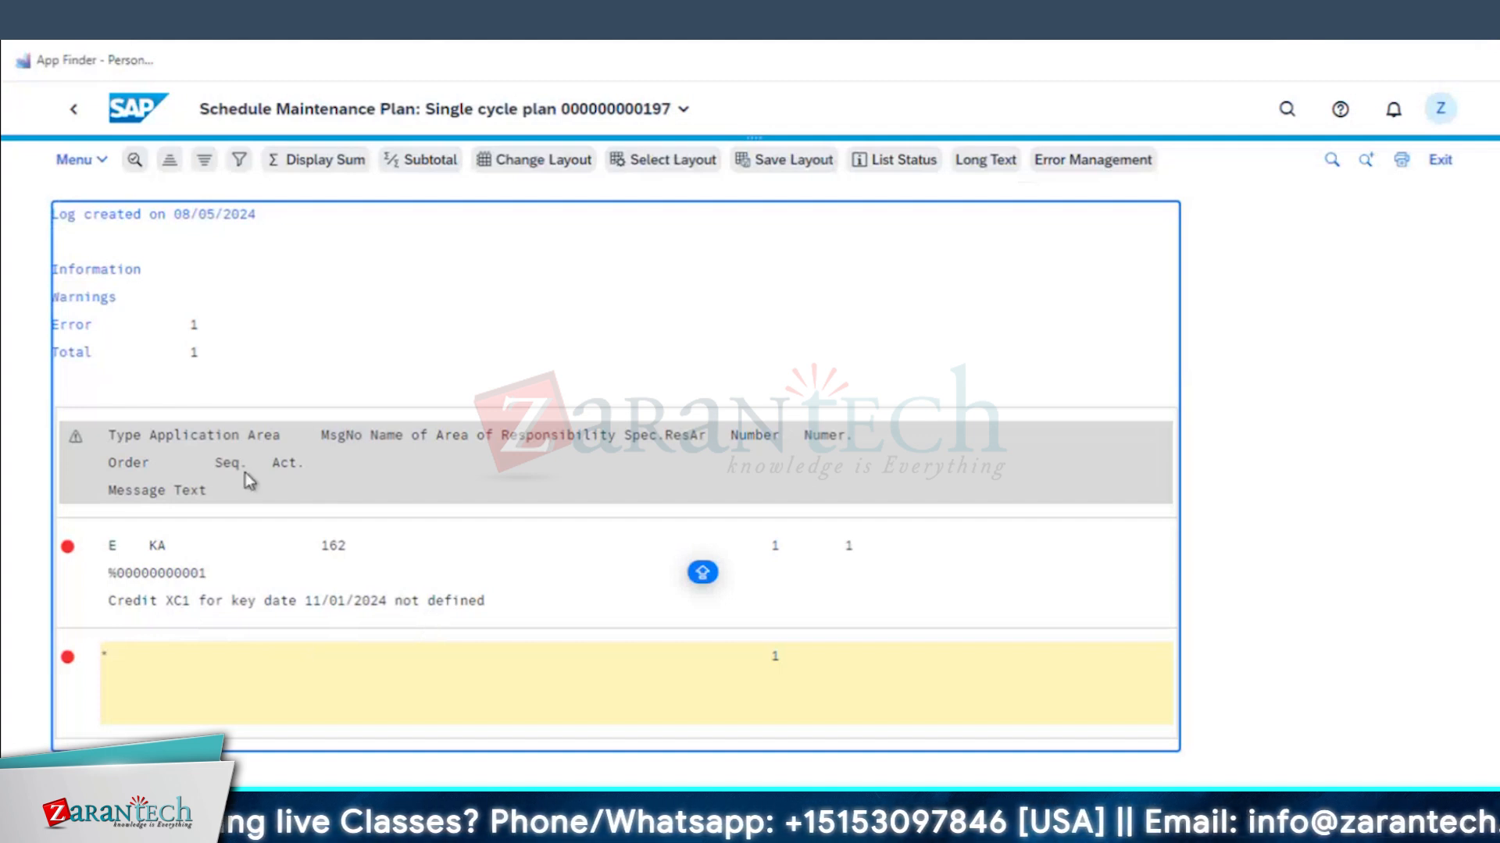
click(75, 112)
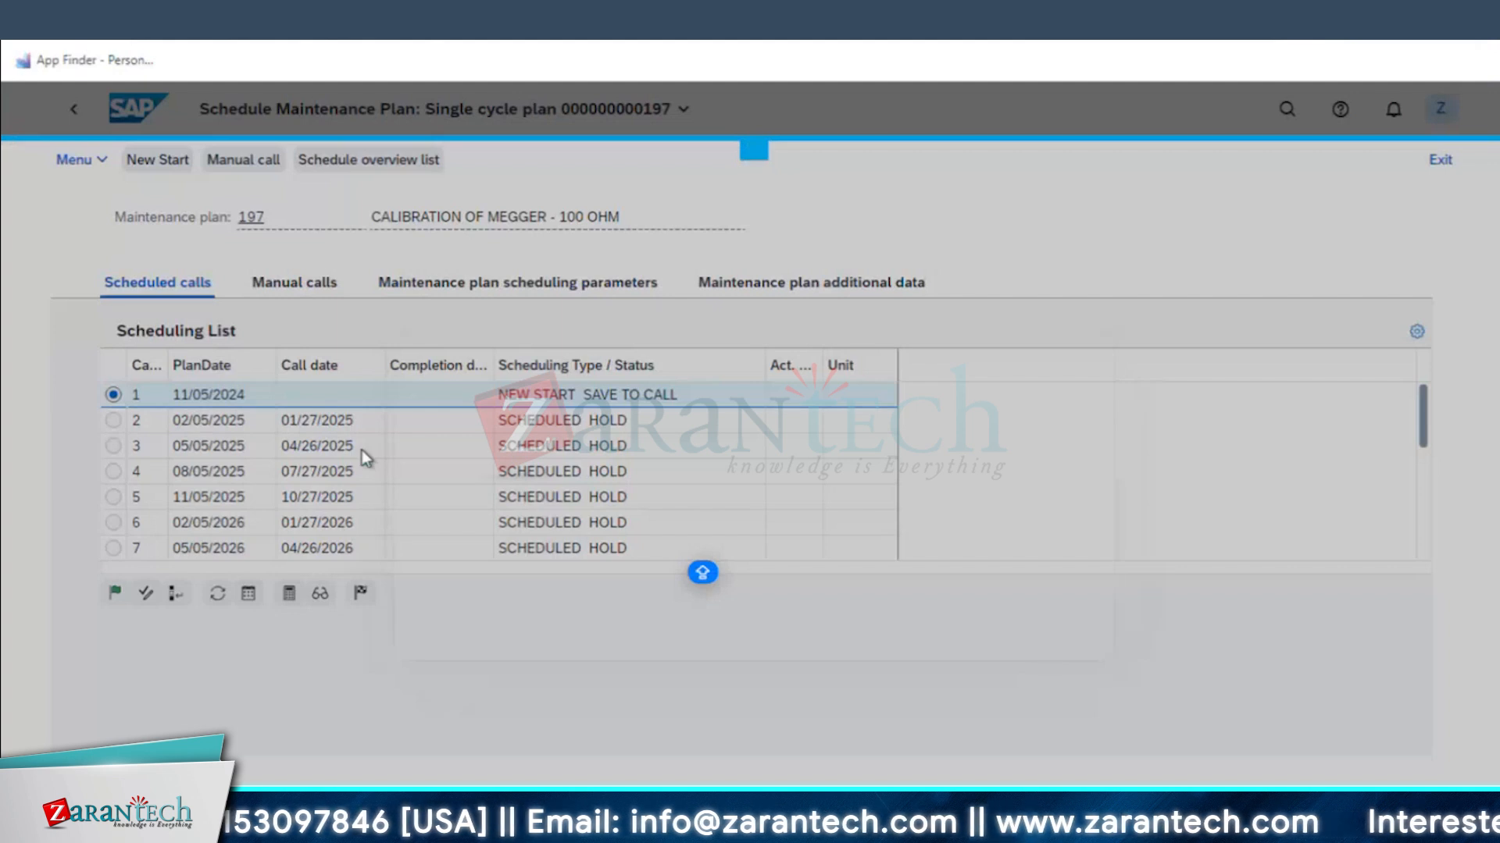
click(530, 546)
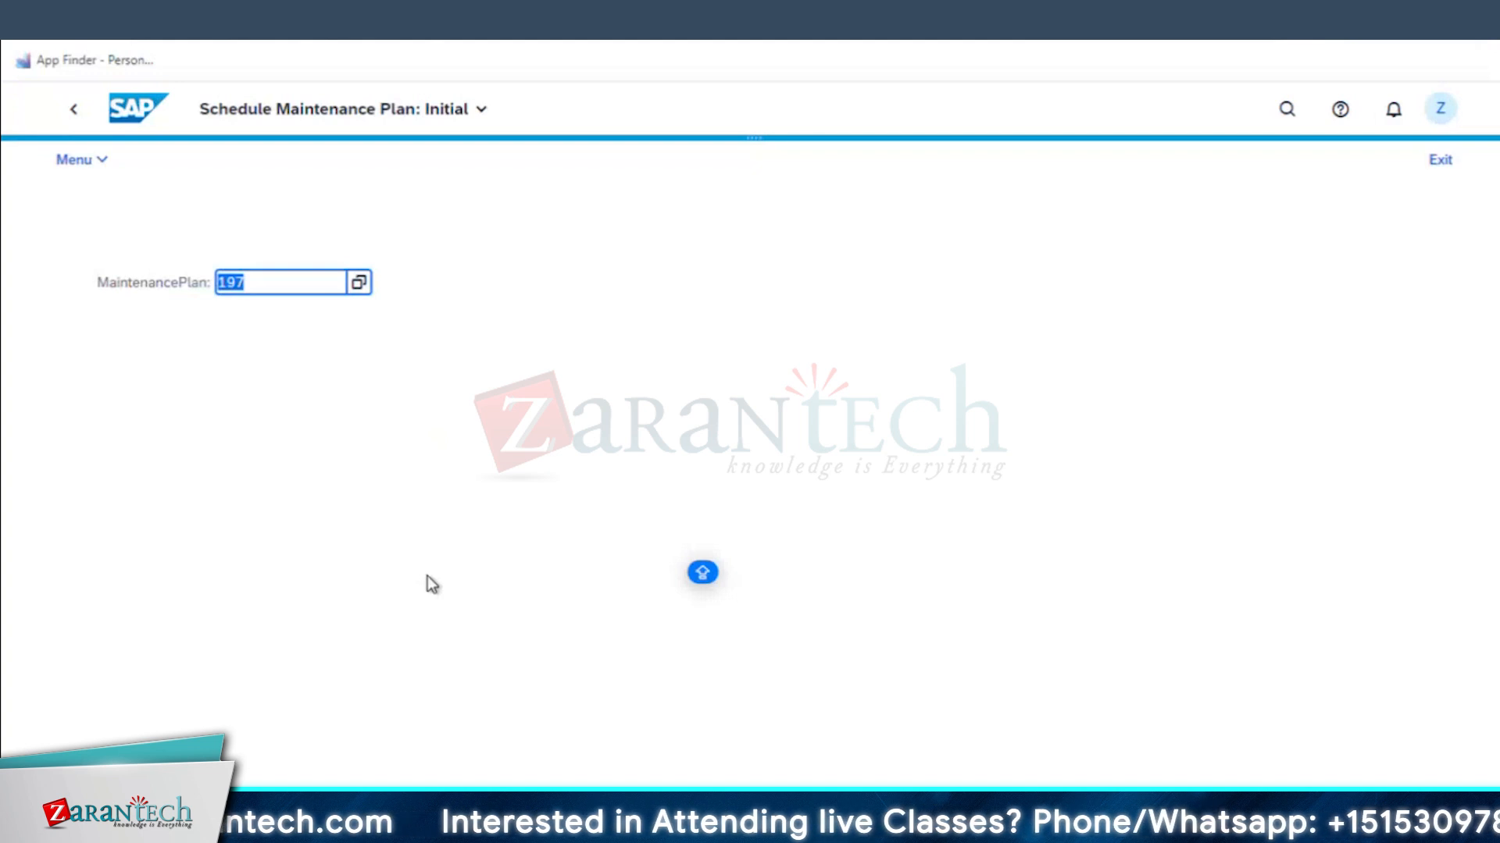
- Reopen maintenance plan 197 and display the calibration order generated by call 1
key(Return)
click(113, 395)
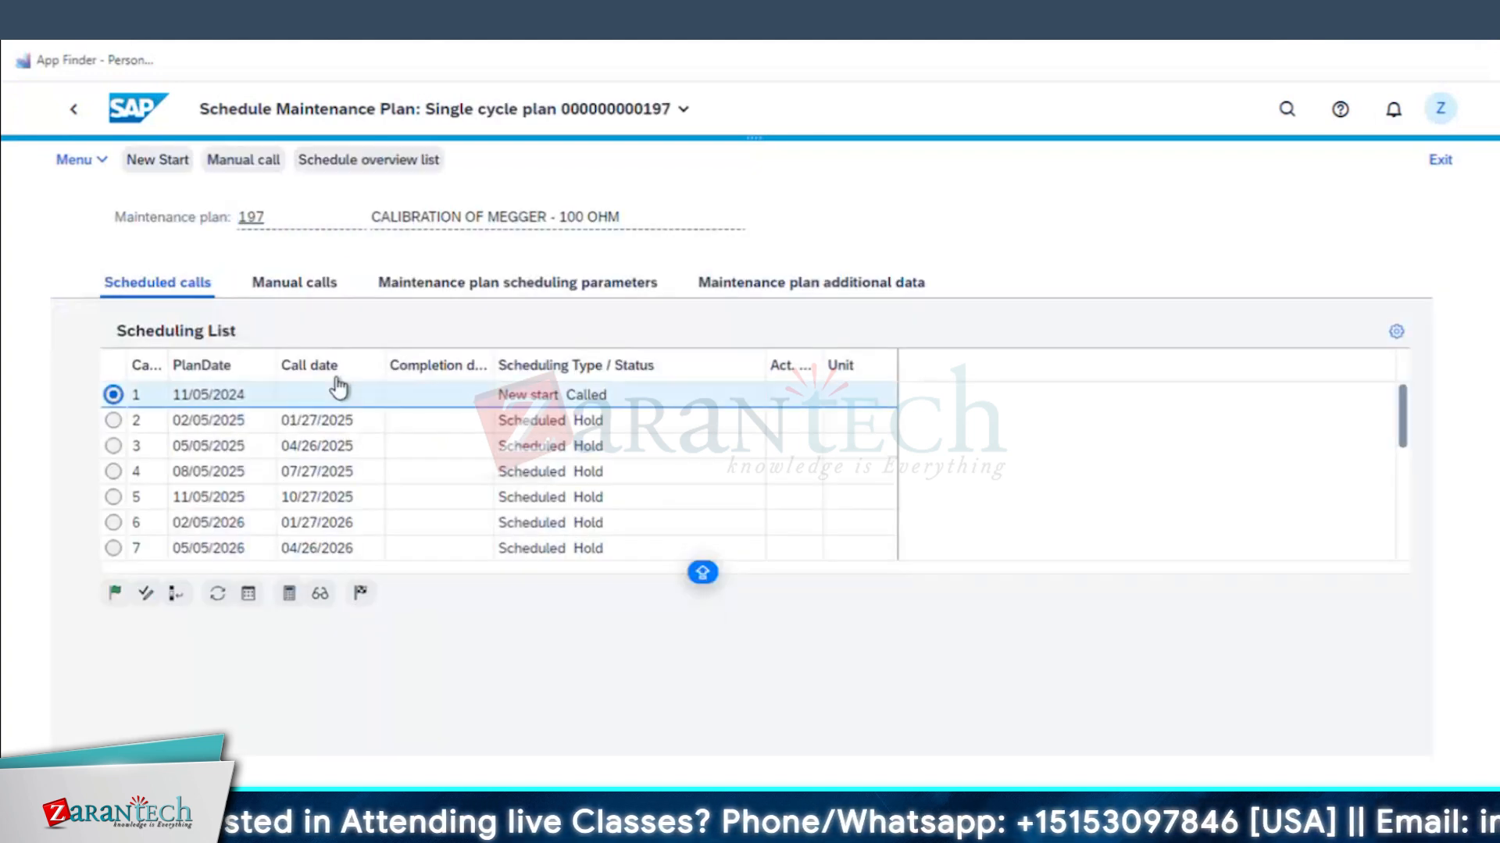
click(320, 595)
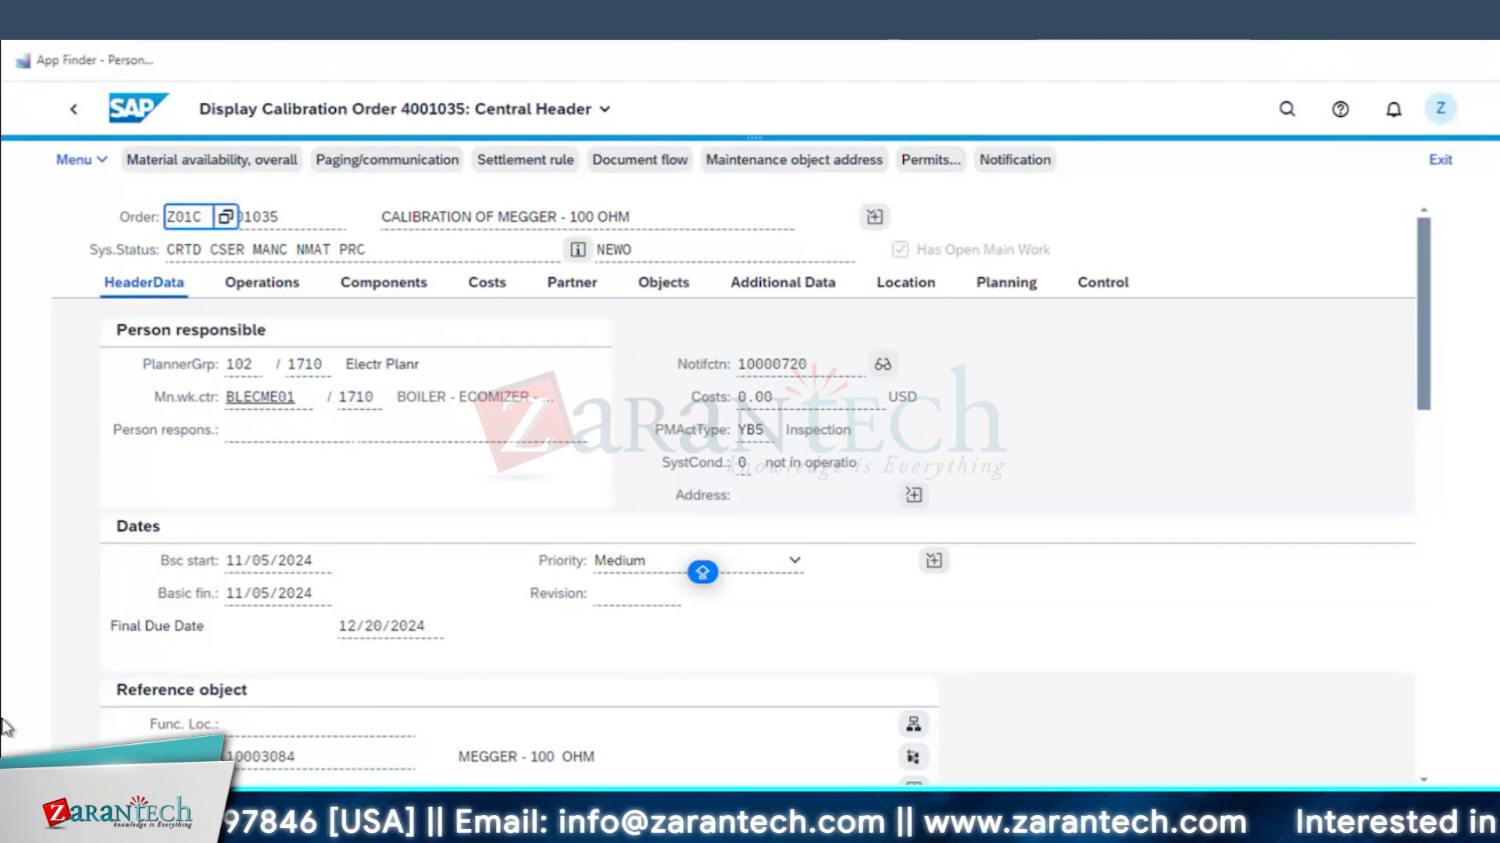
- Examine the calibration order's operations for measuring coil and probe resistance
click(260, 288)
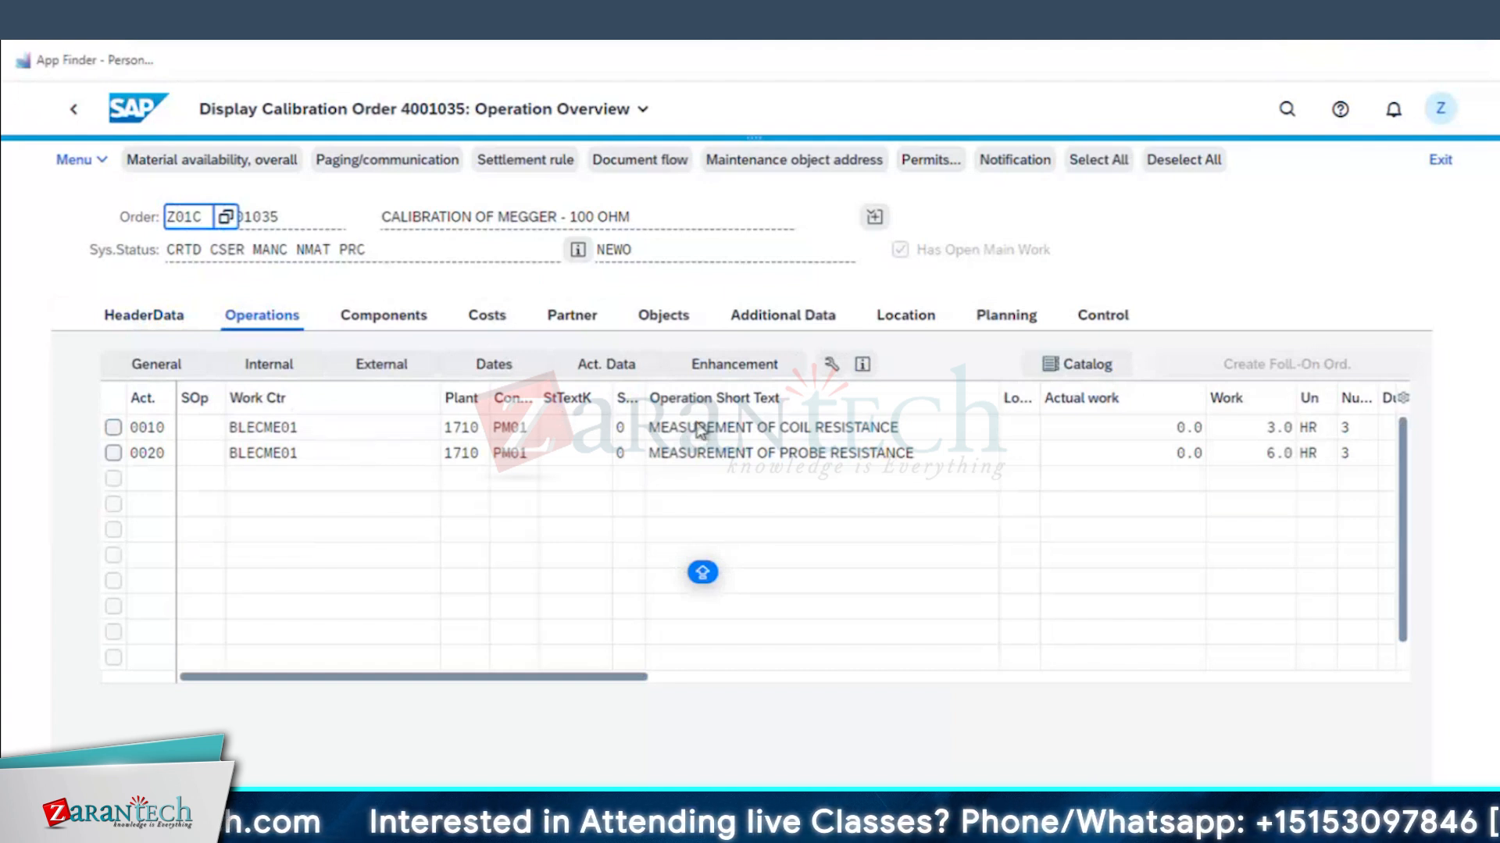
click(699, 430)
key(Down)
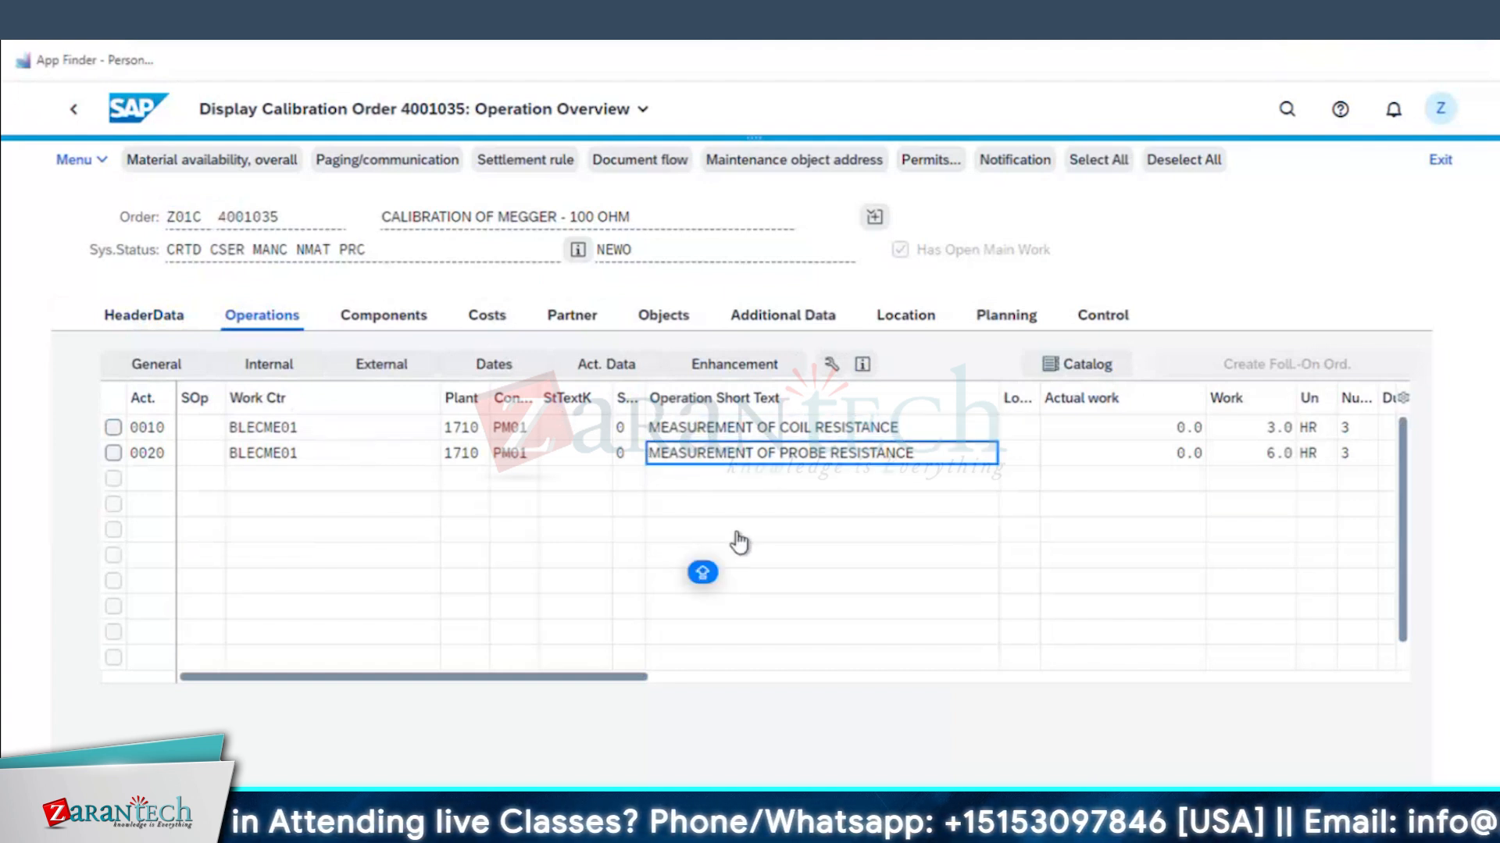
- Return to the calibration order's header data and display its system and user status details
click(162, 316)
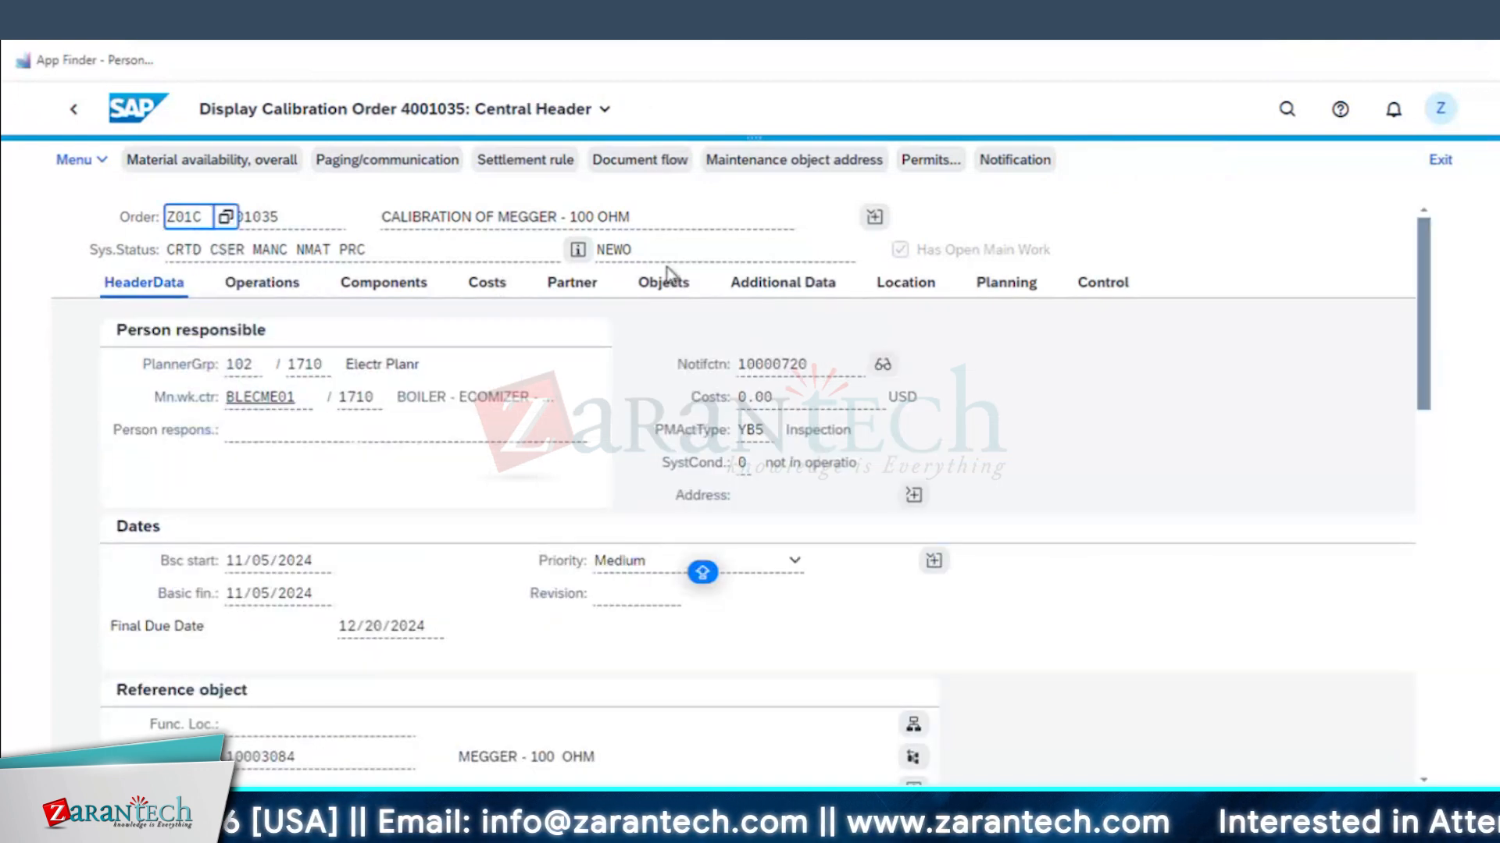
click(627, 250)
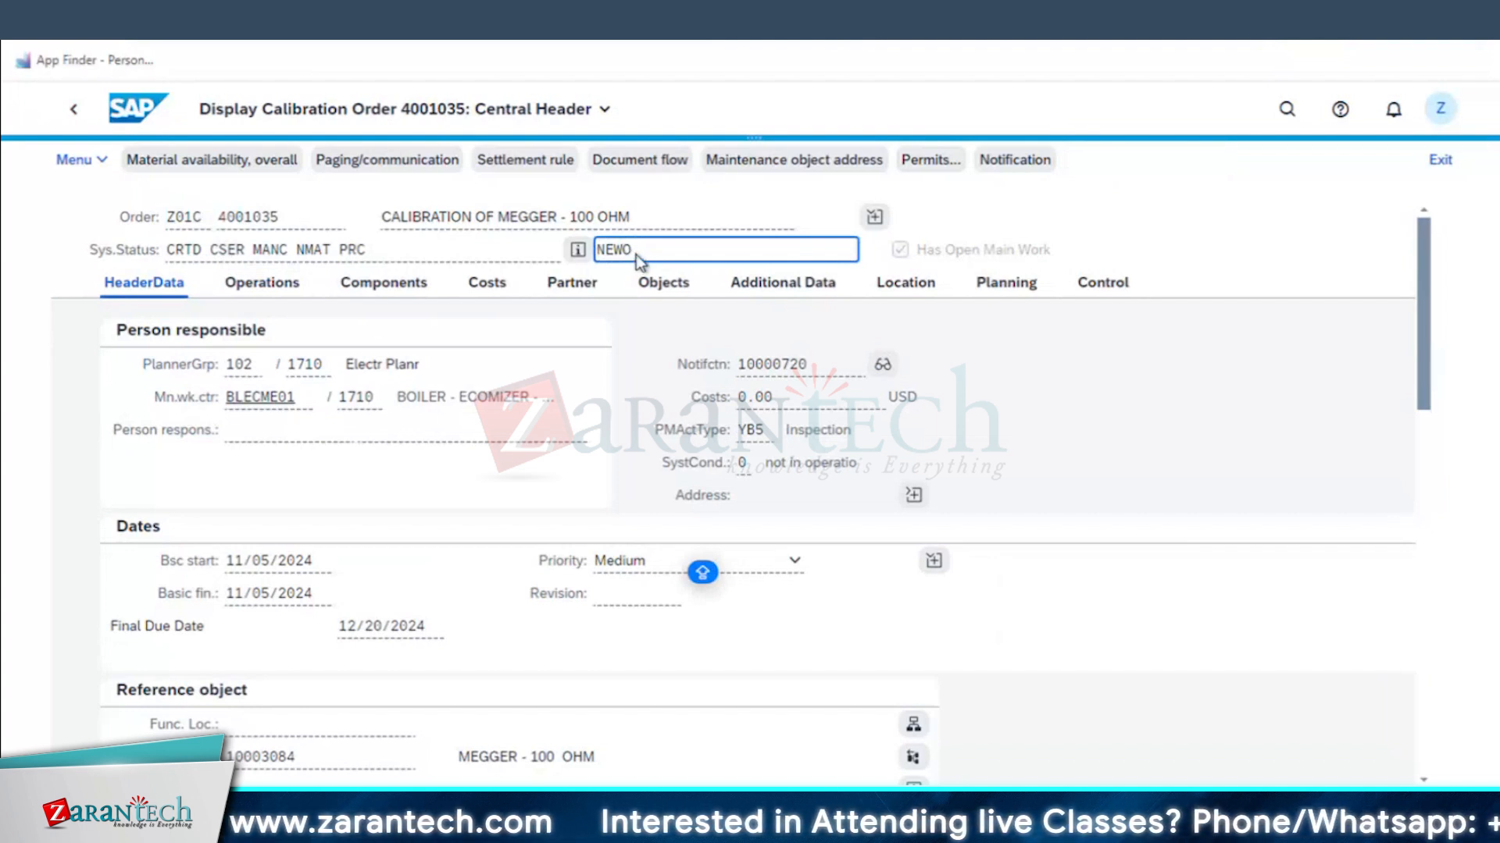
click(578, 250)
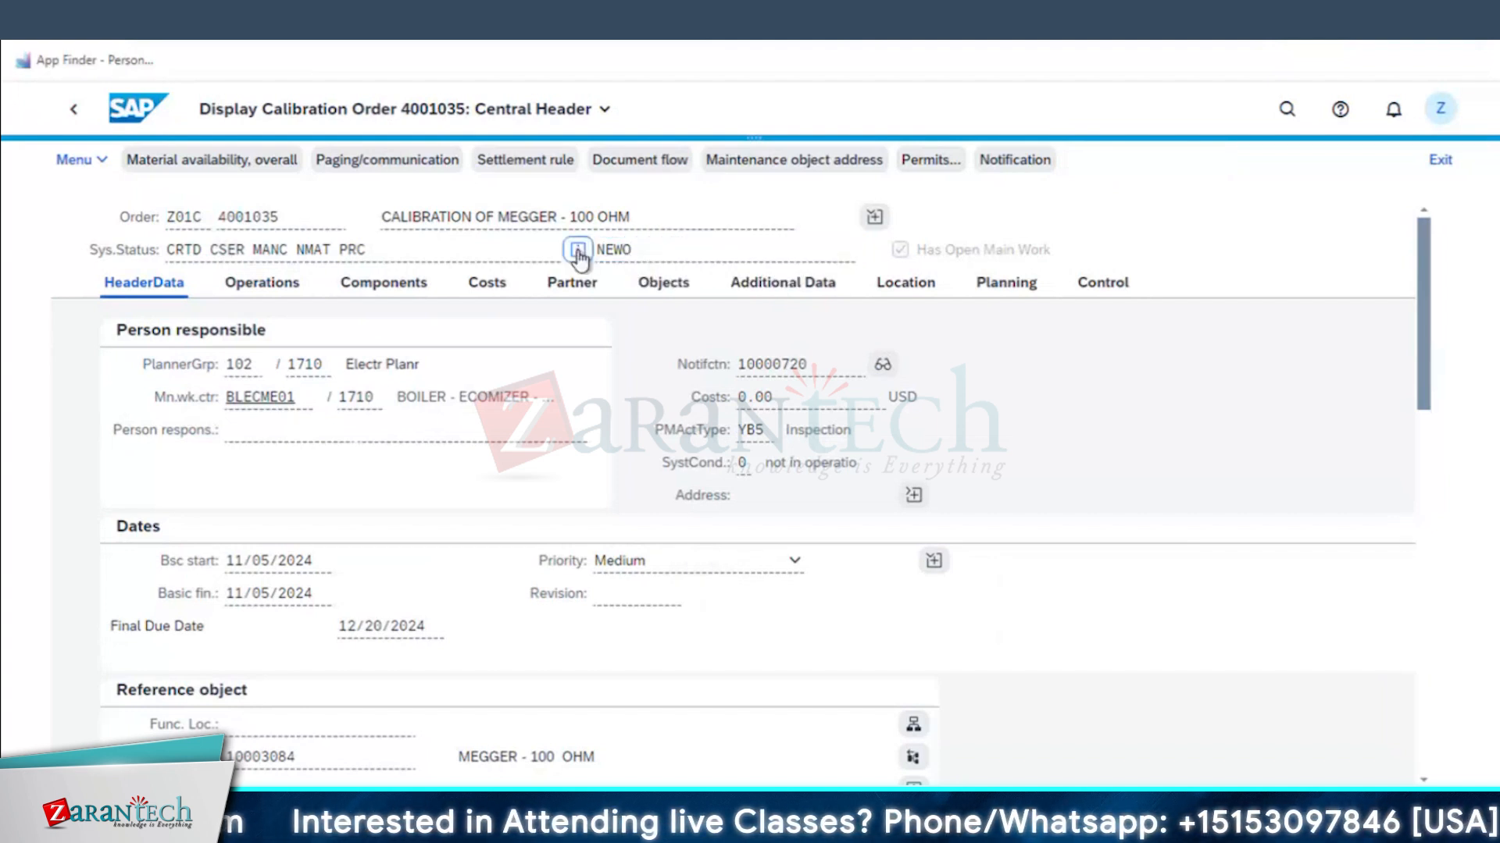
click(578, 251)
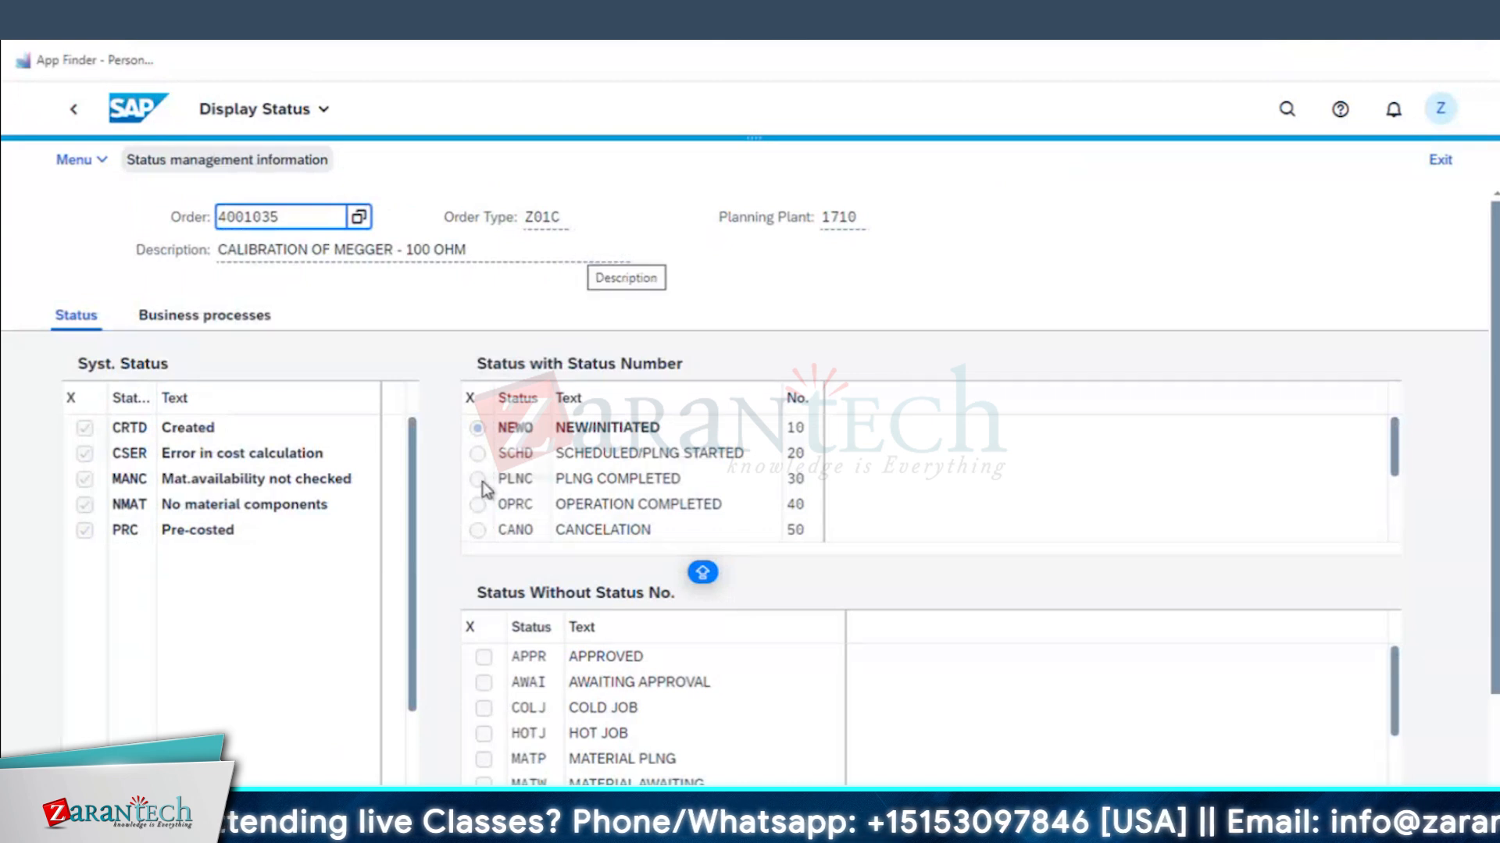
- Leave the status details, close the calibration order and maintenance plan 197, and return to the home page
click(478, 455)
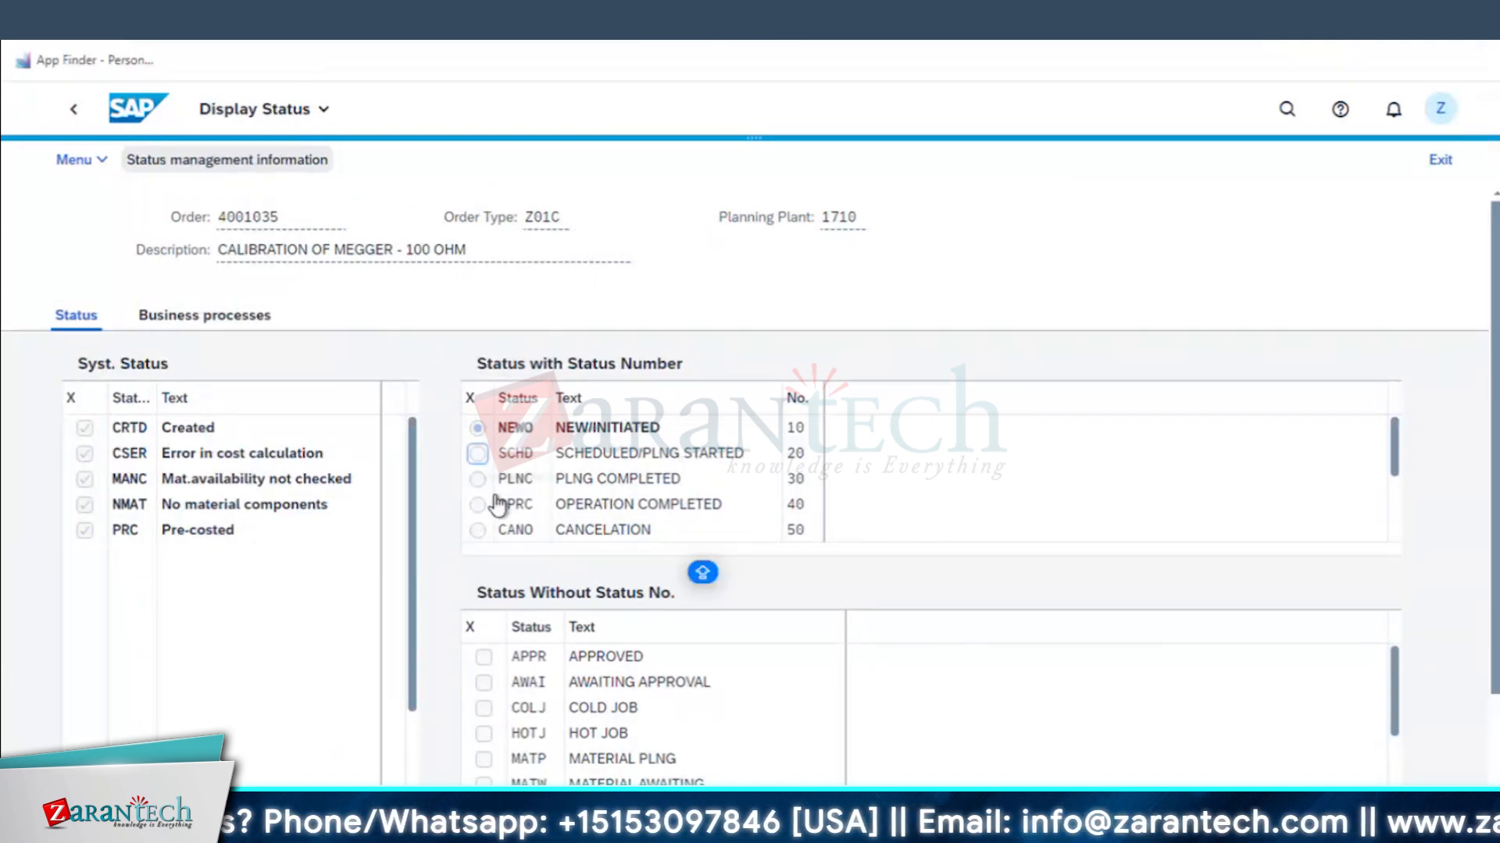
click(70, 119)
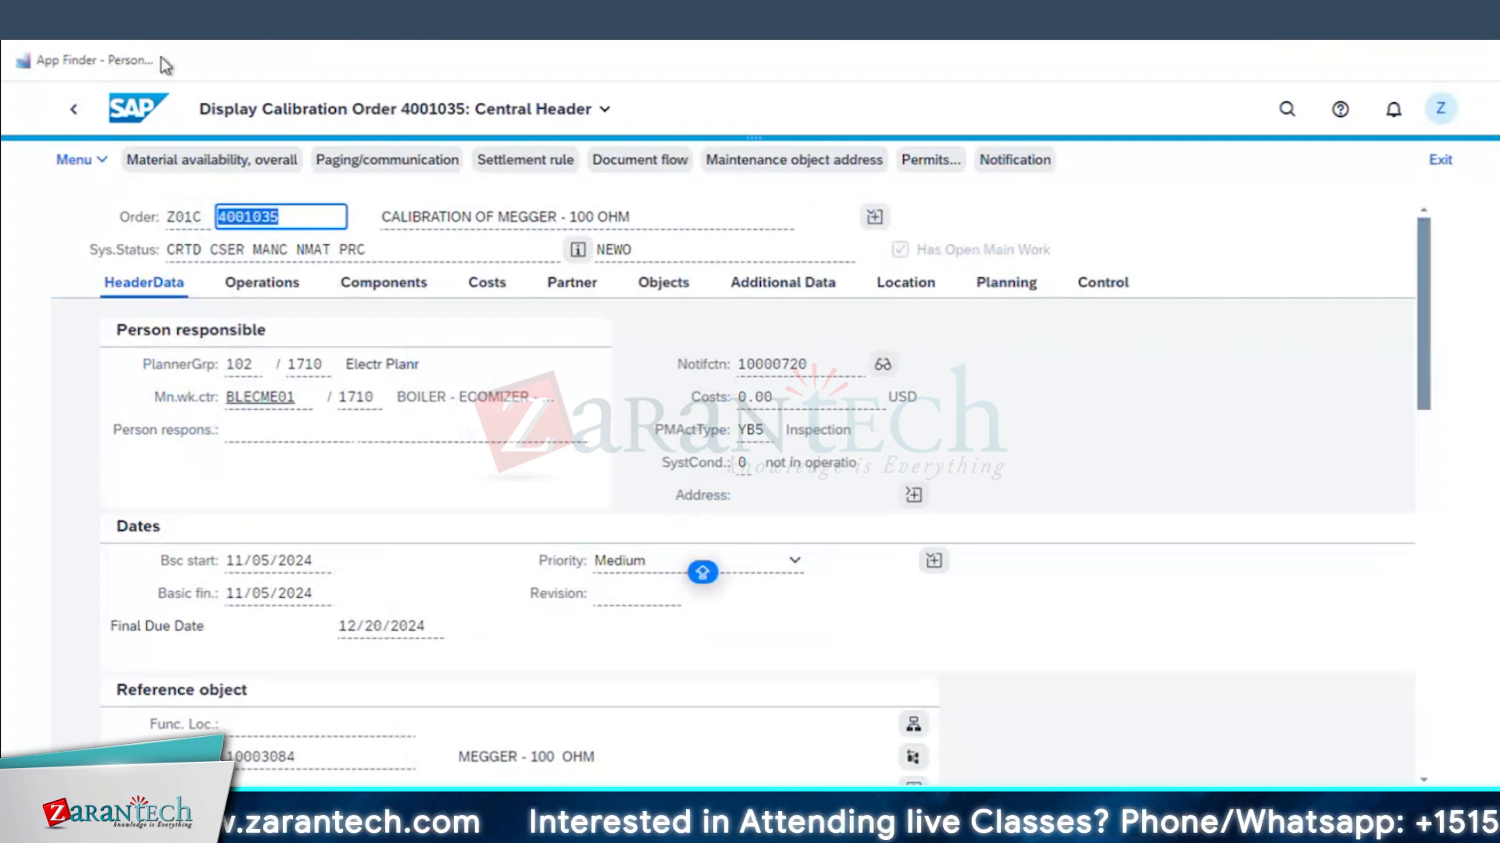
click(77, 118)
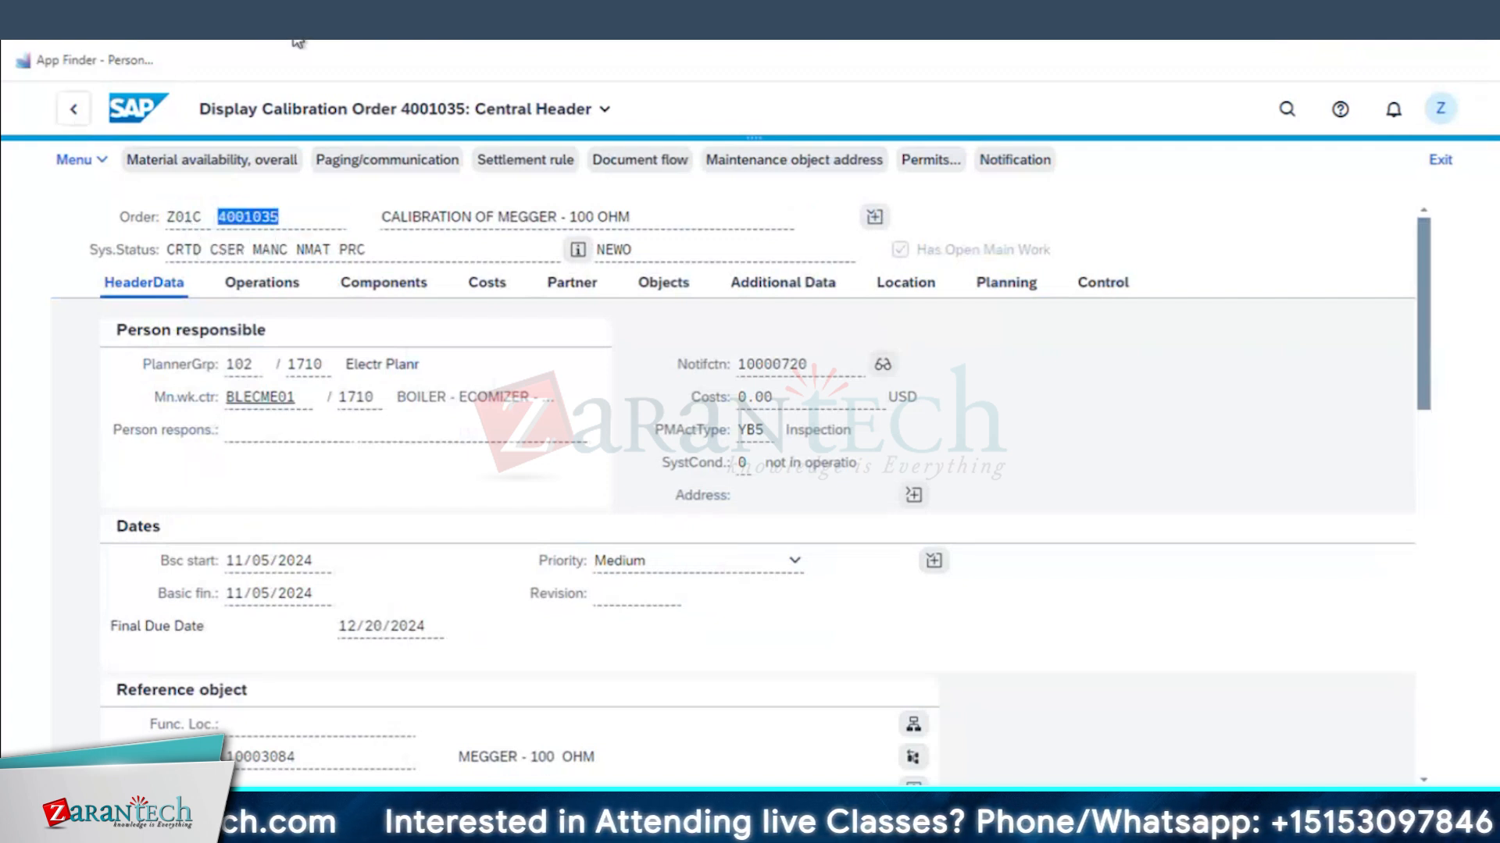
click(77, 116)
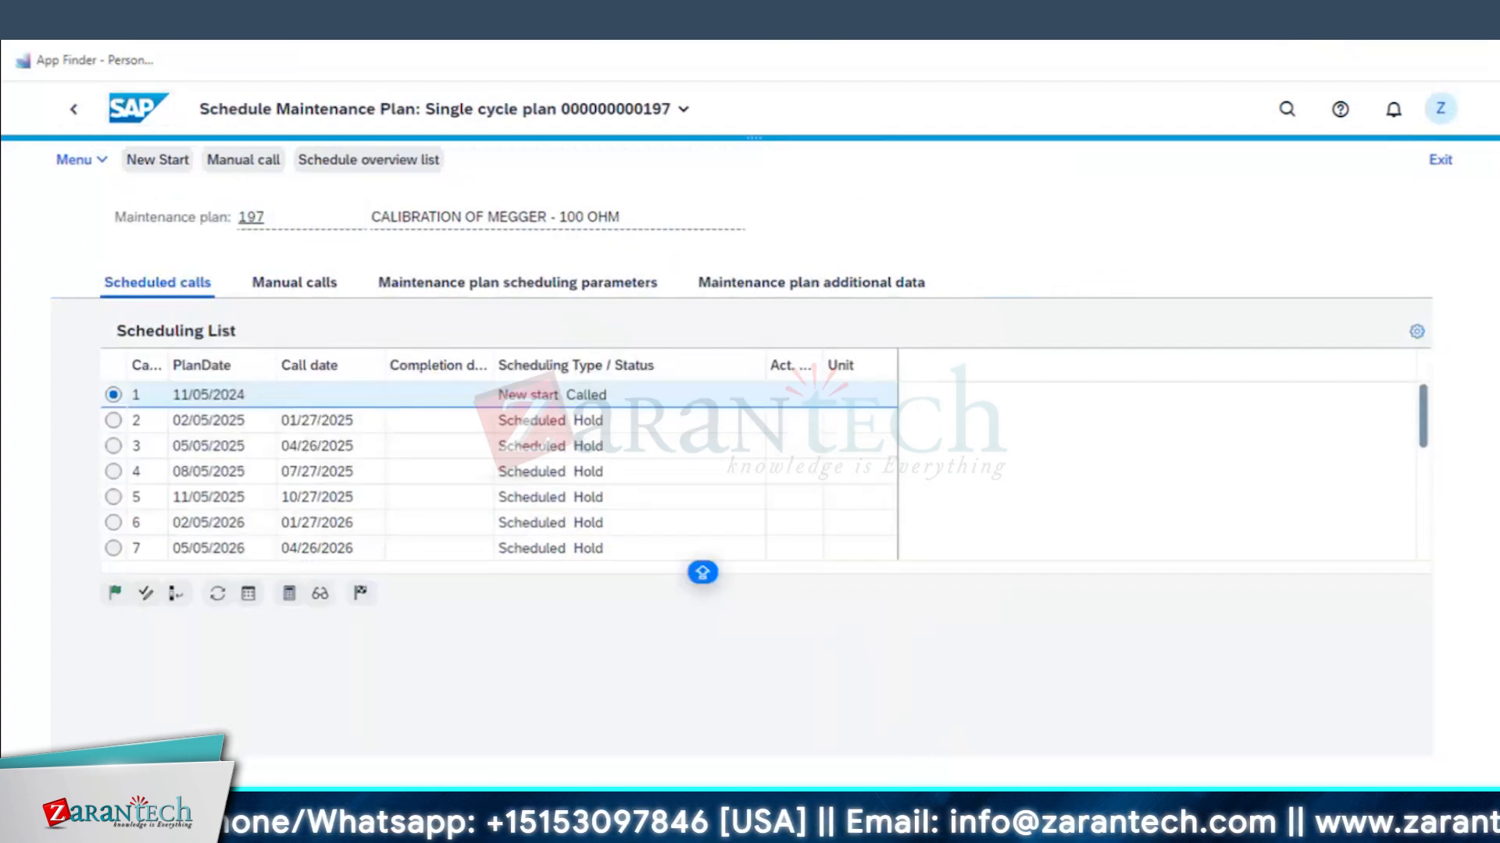
click(74, 109)
click(734, 524)
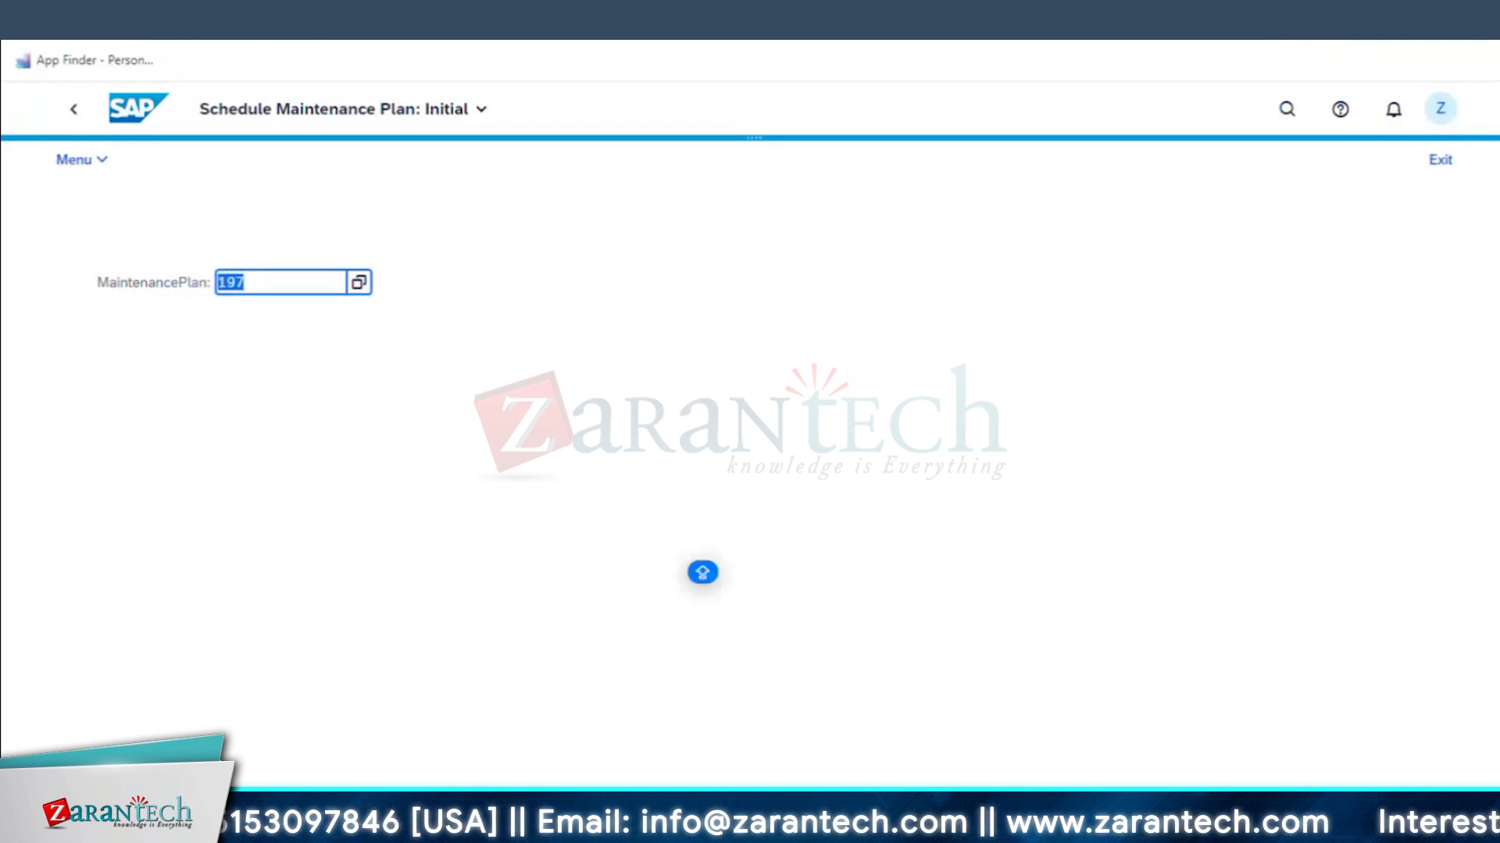
click(74, 108)
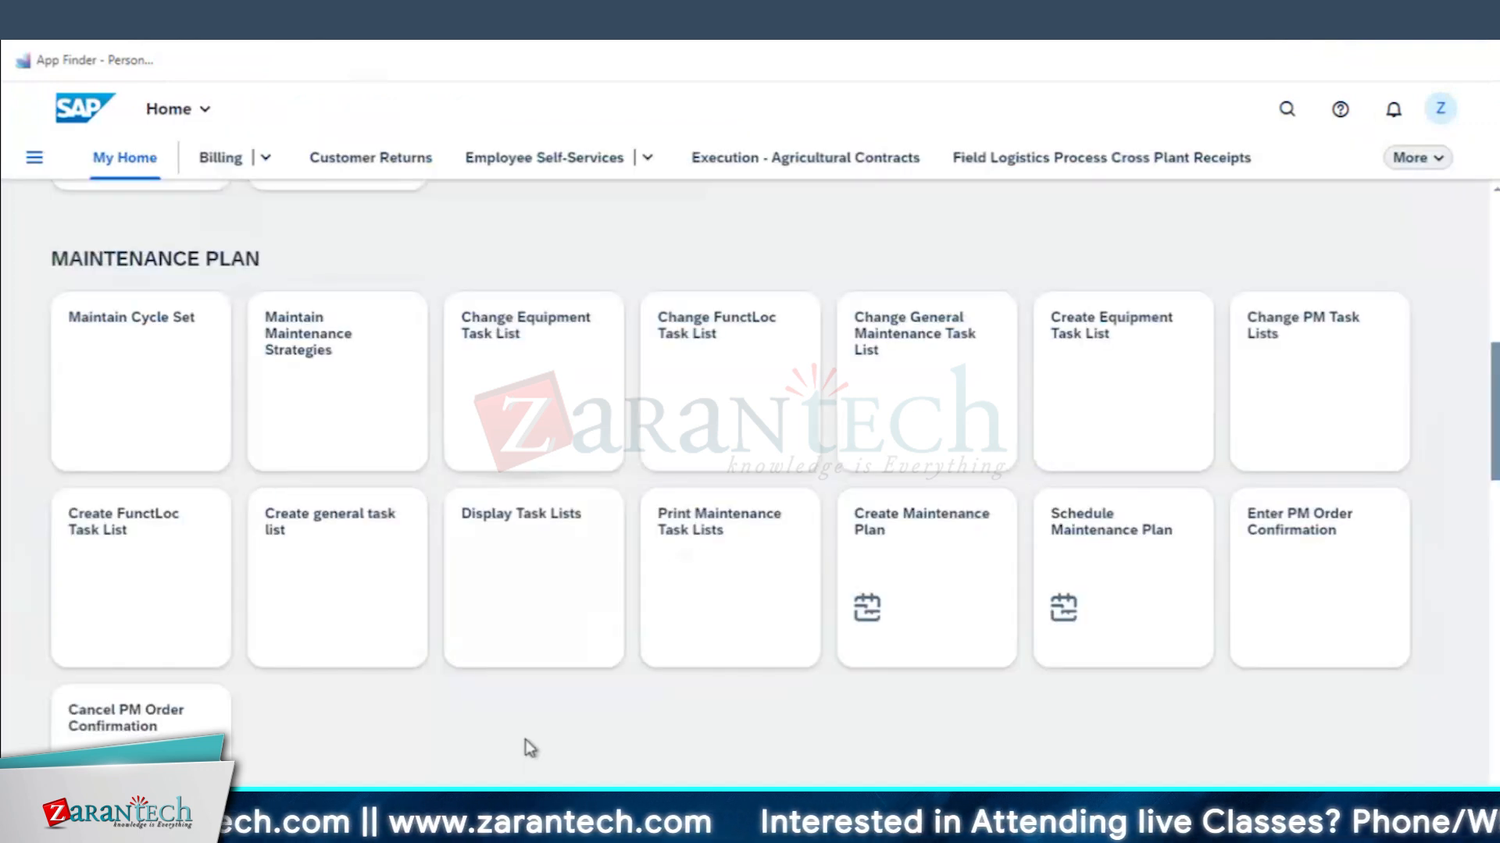
- Open the megger calibration order for editing with the Change Maintenance Order app
scroll(525, 738, down, 4)
scroll(527, 742, down, 3)
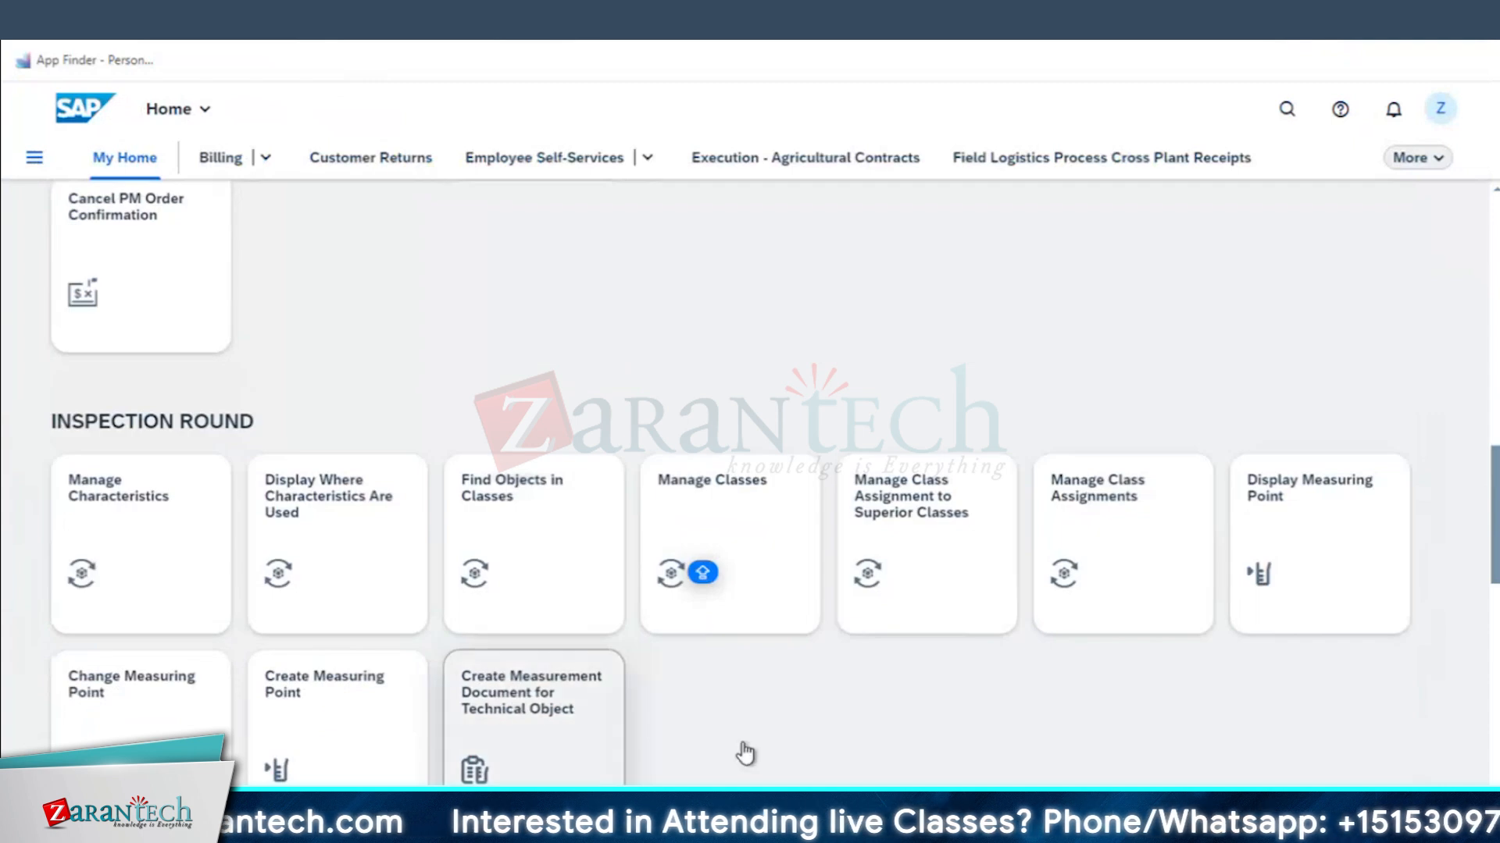
scroll(748, 734, up, 4)
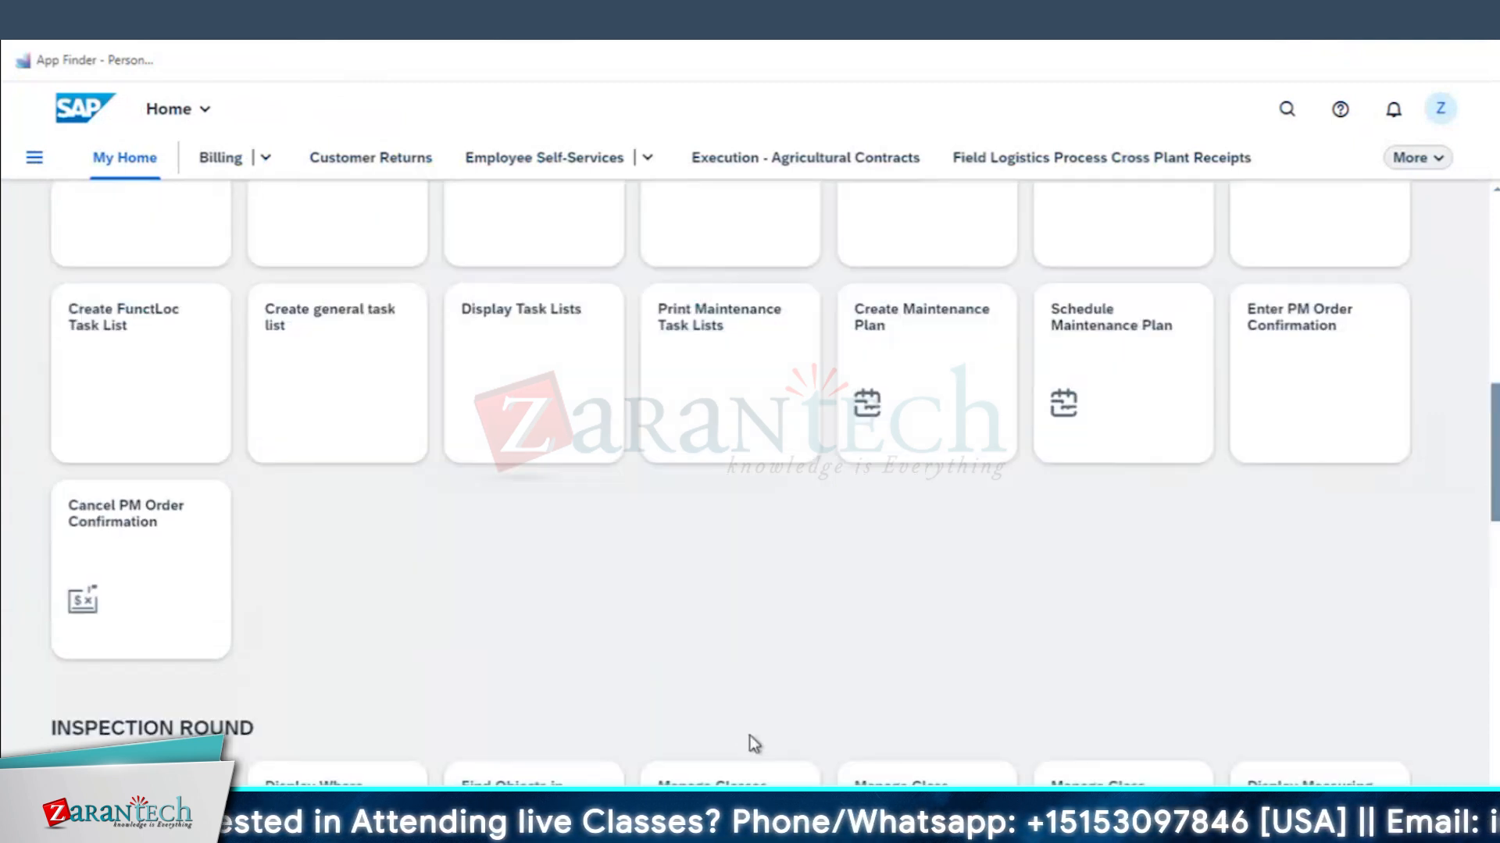
scroll(750, 673, down, 10)
scroll(750, 676, down, 10)
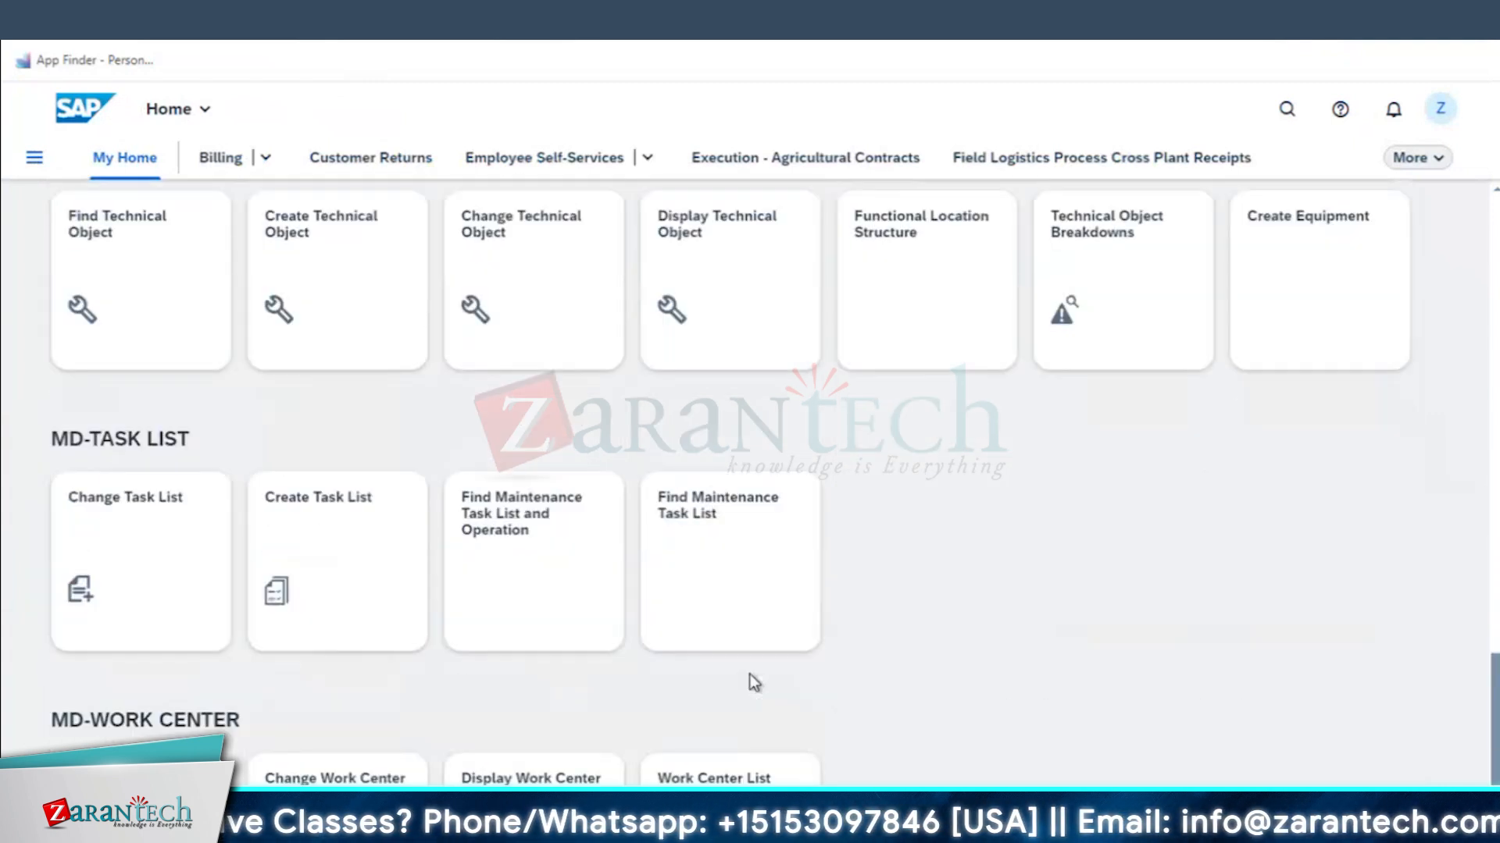
scroll(763, 659, up, 13)
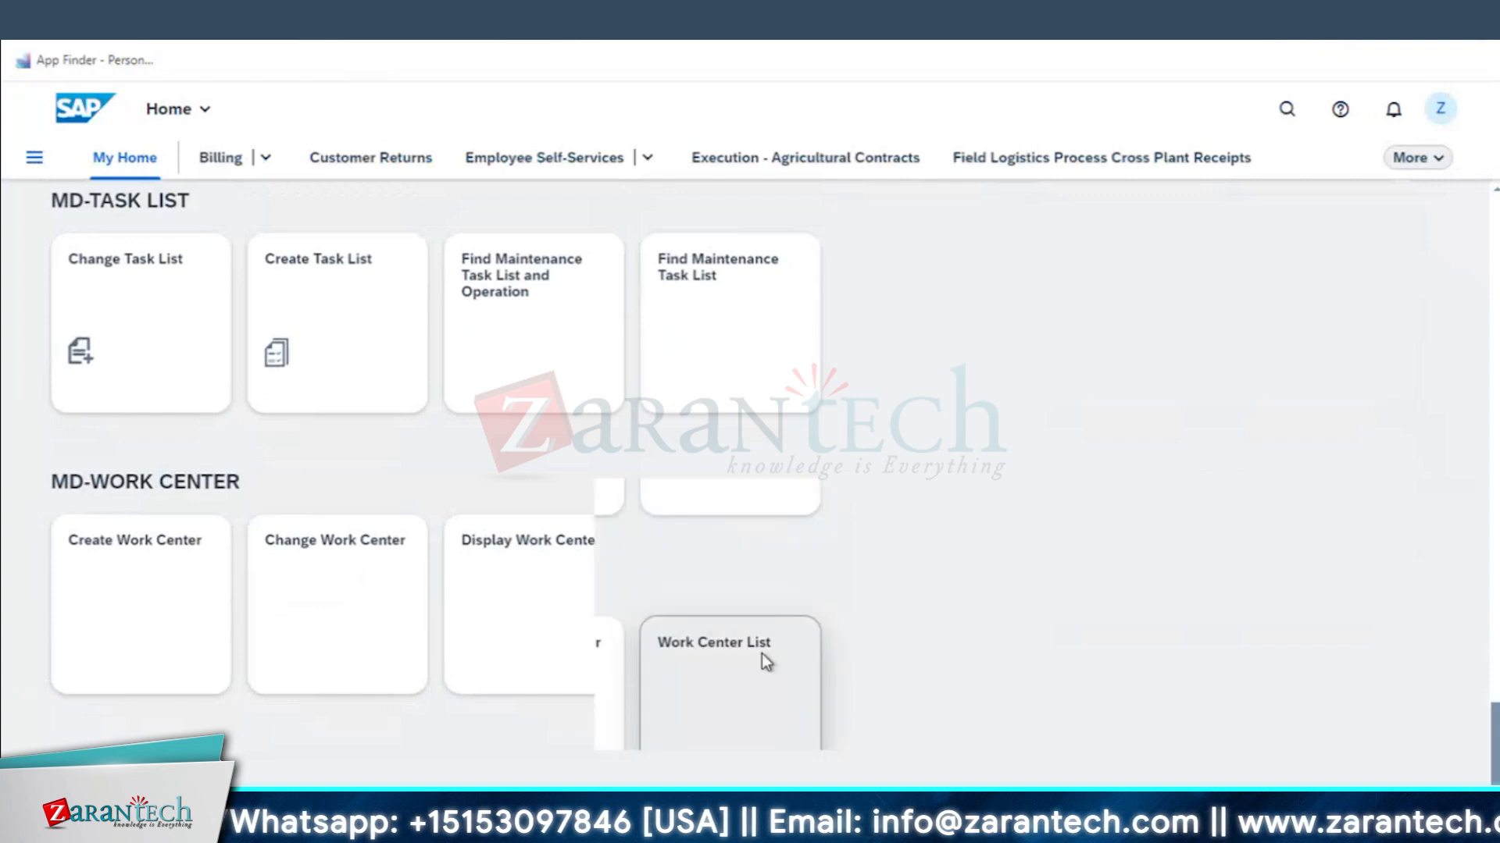
scroll(1177, 521, up, 10)
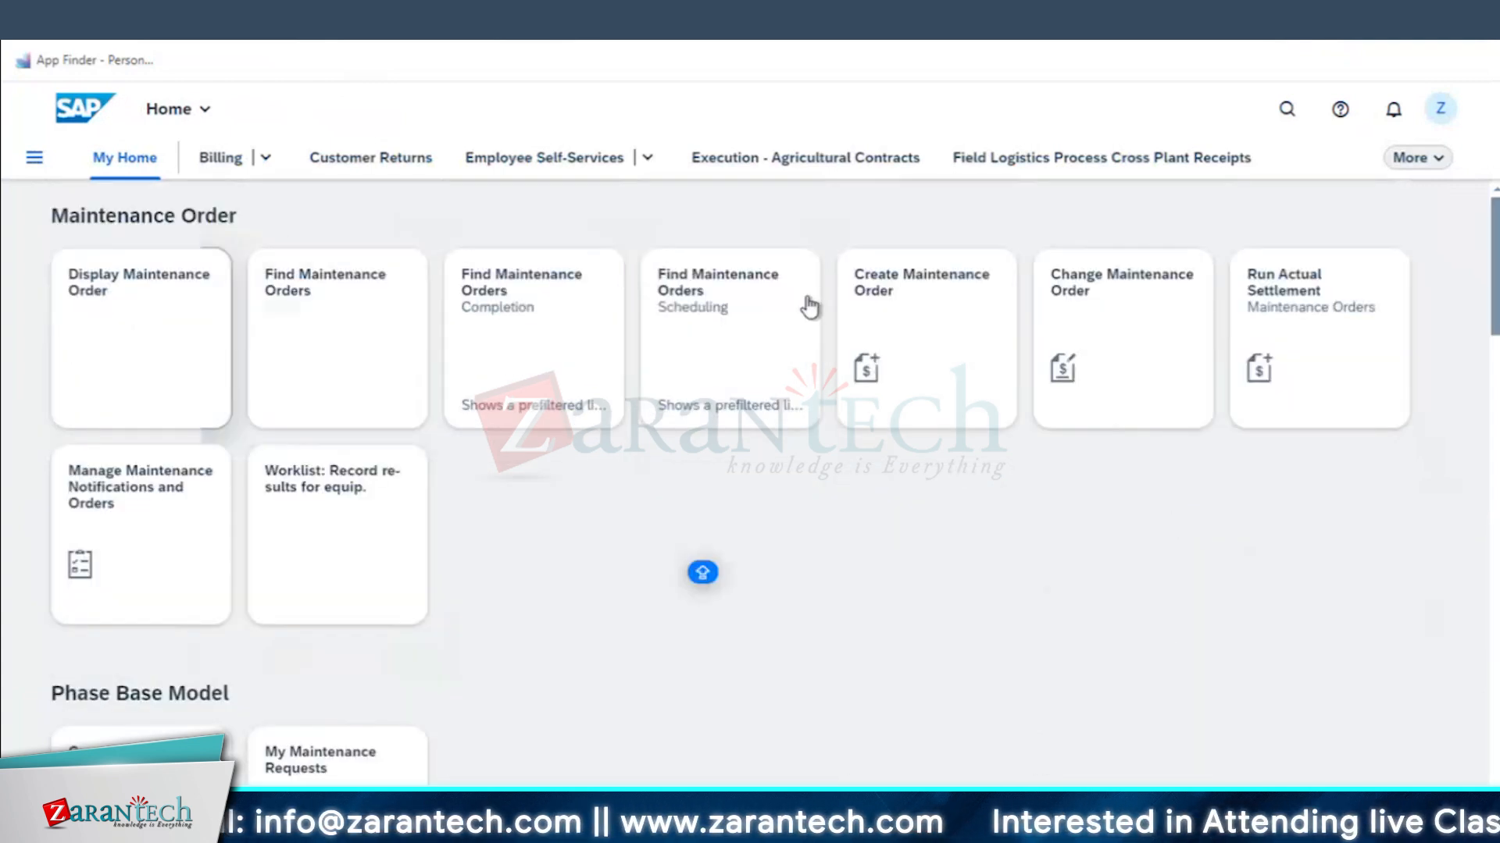
click(1124, 325)
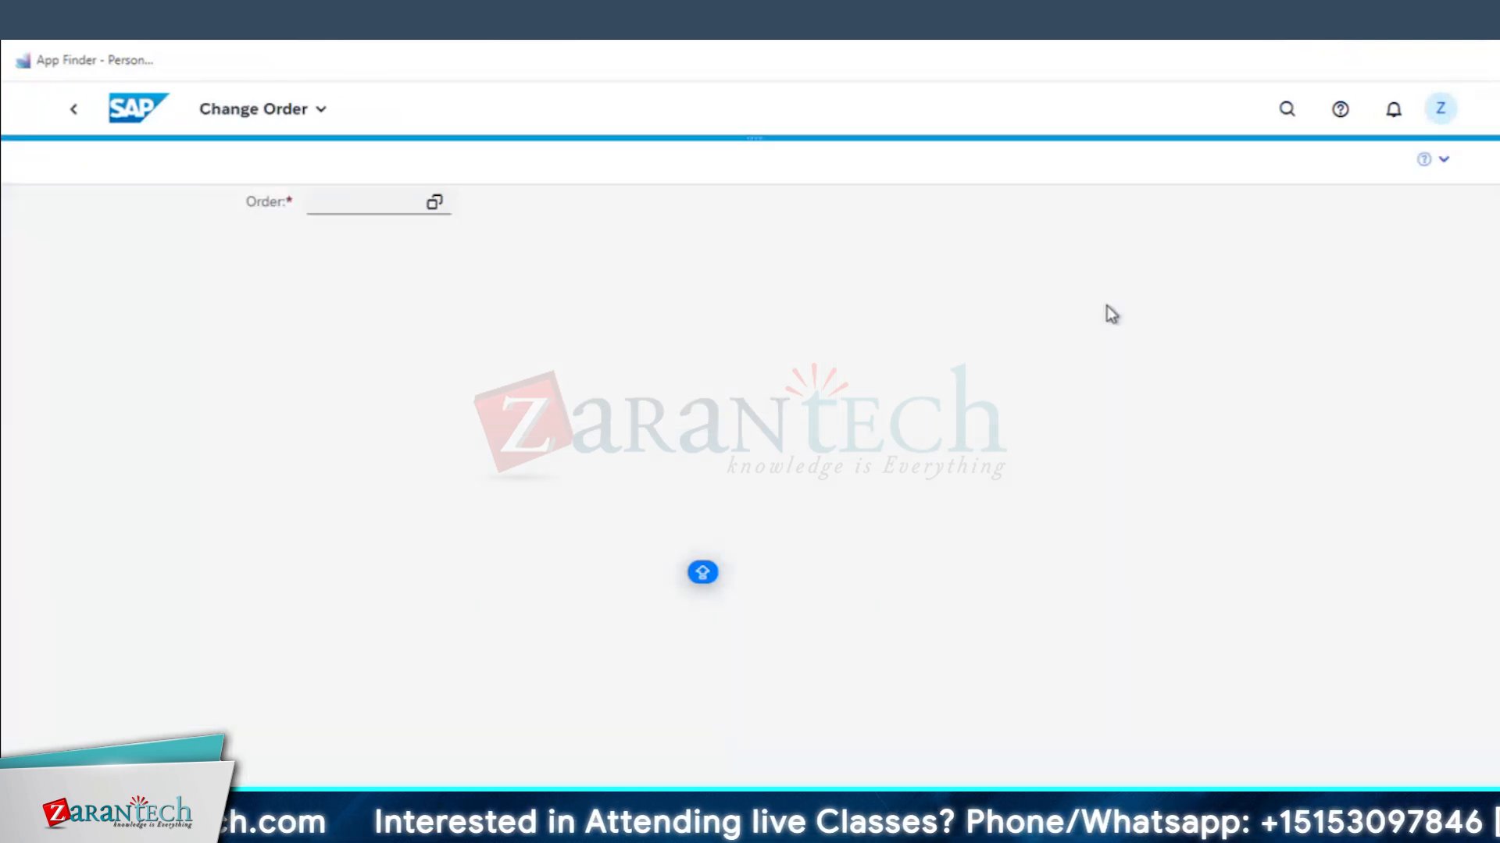
click(335, 204)
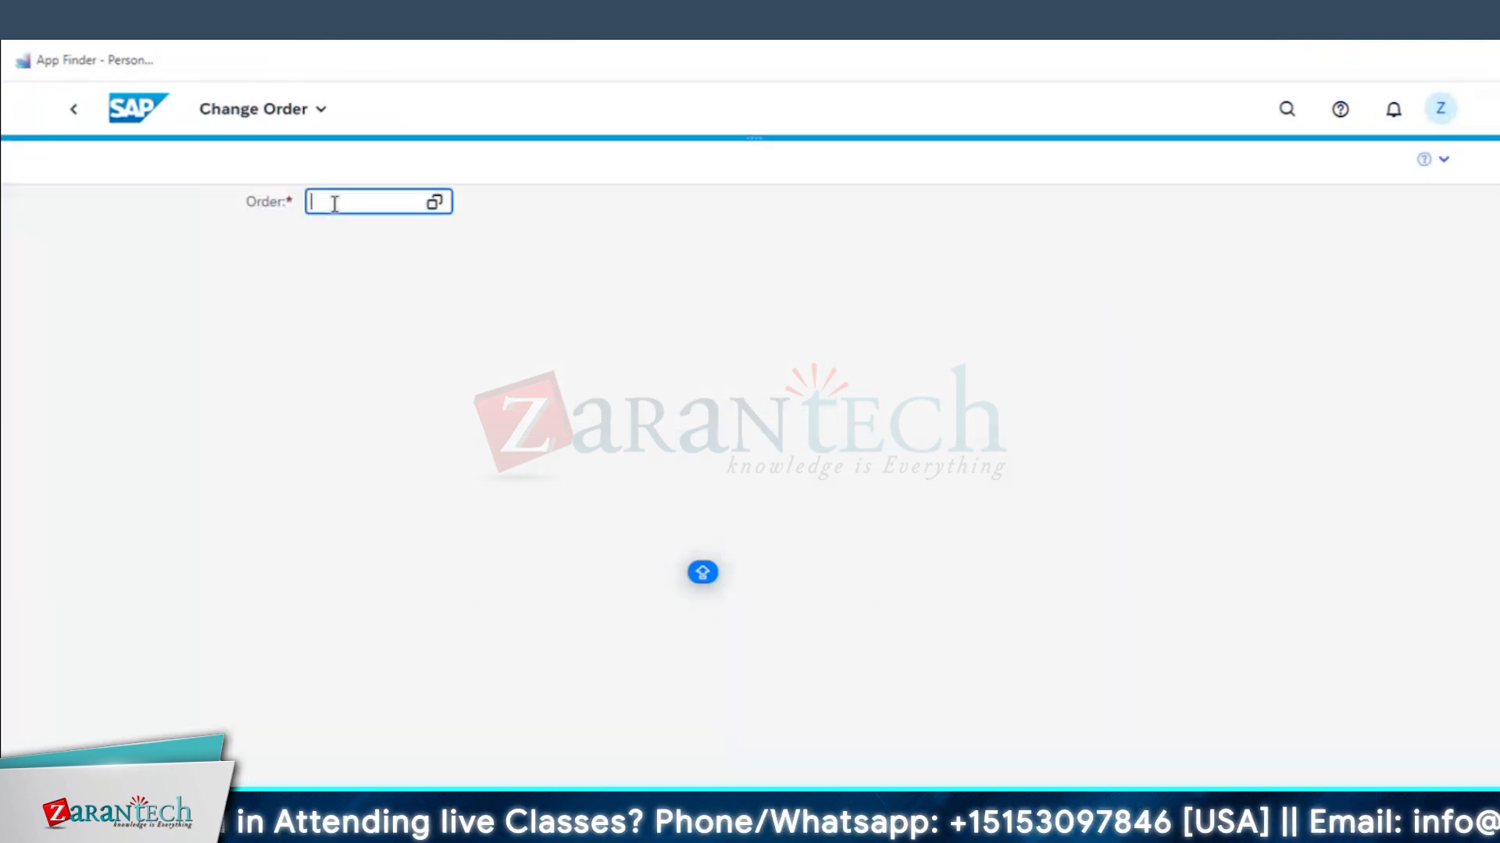
key(ctrl+a)
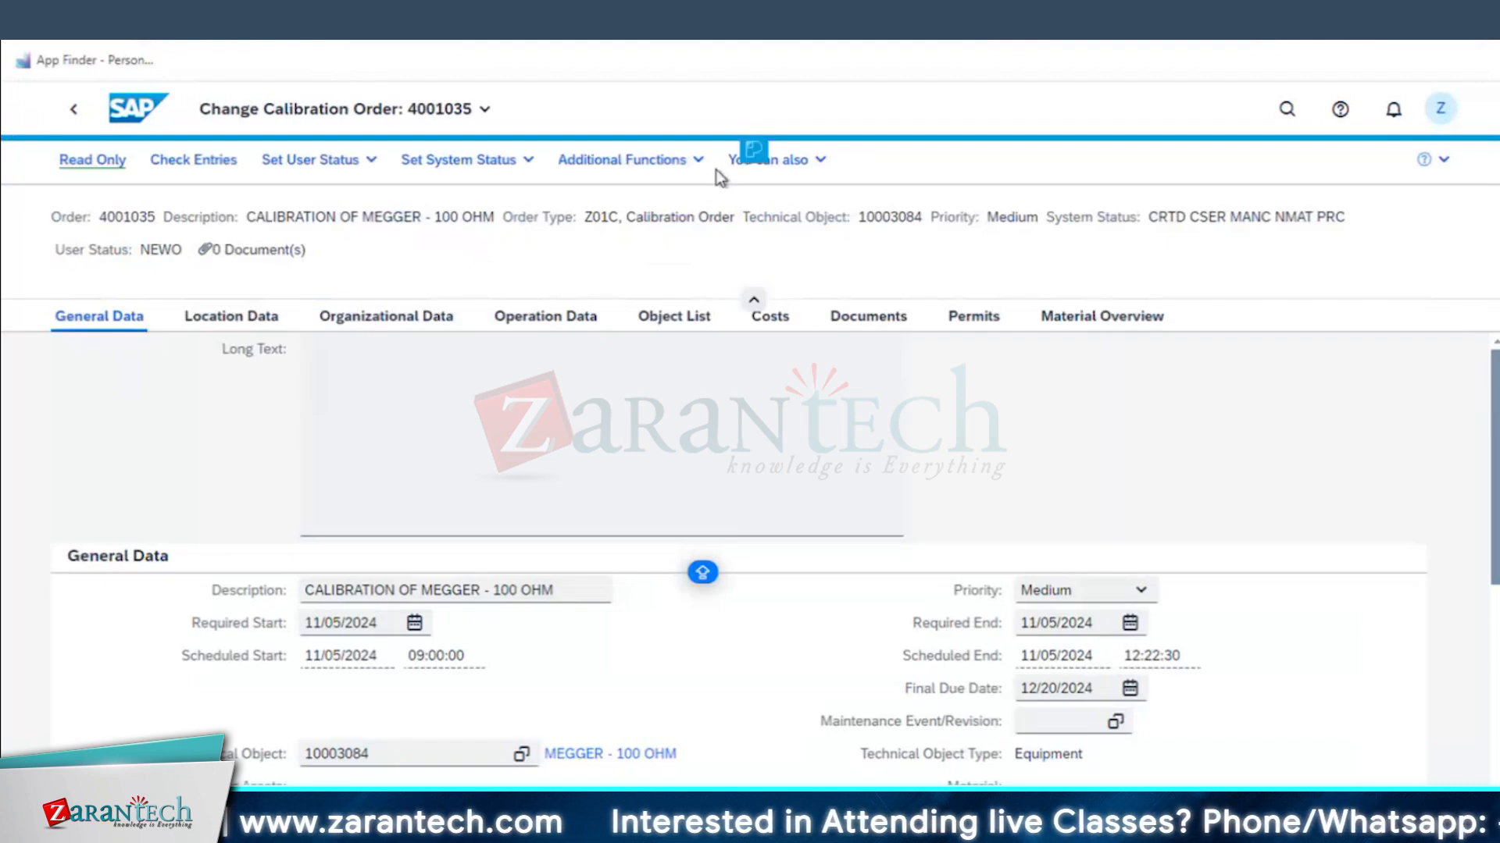
- Examine the order's available system status options and its general data, including the assigned notification and task list
click(505, 160)
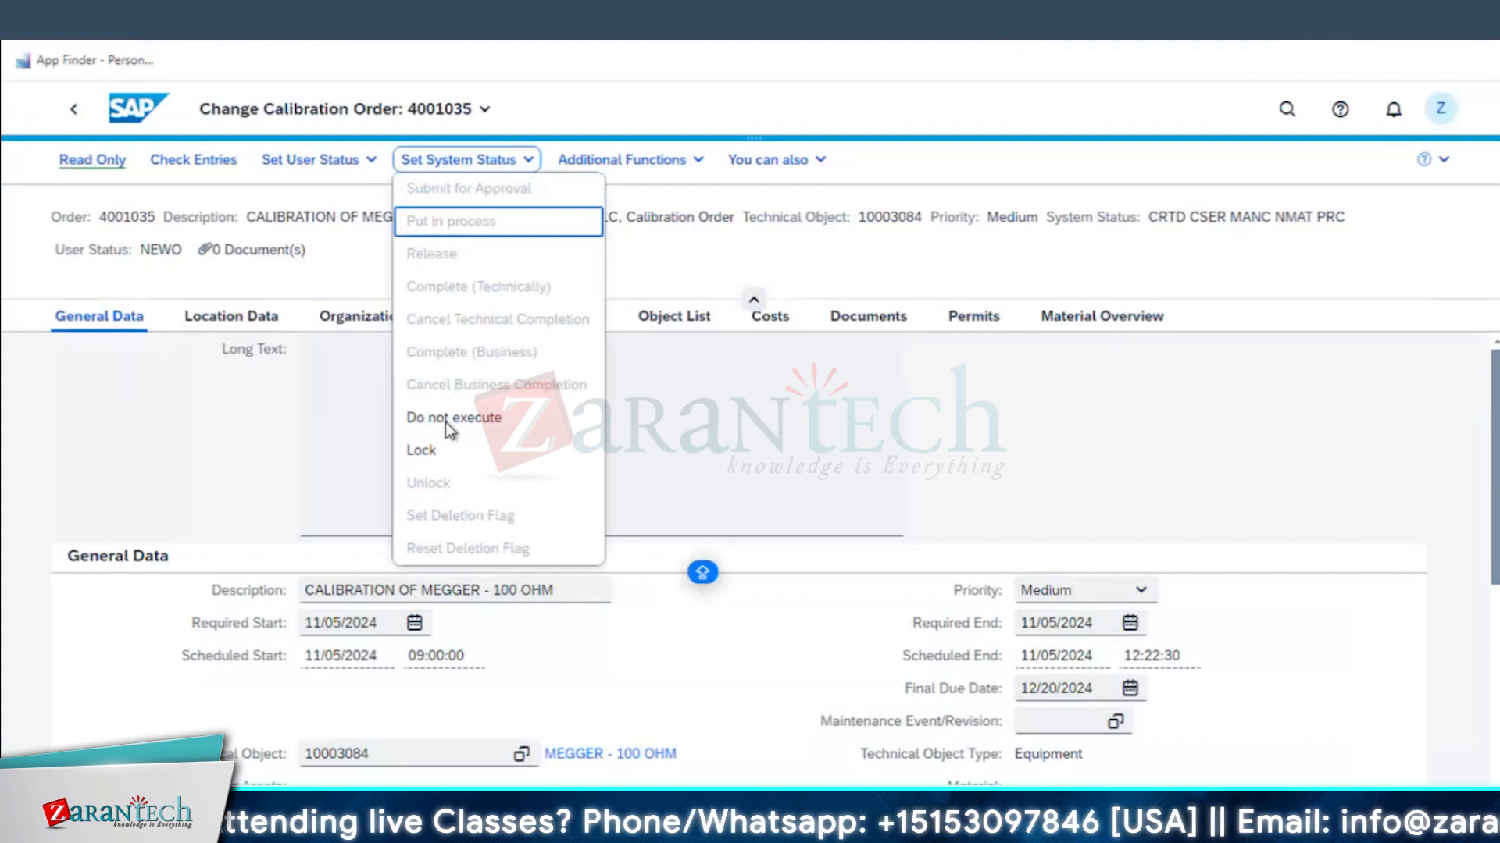
click(619, 260)
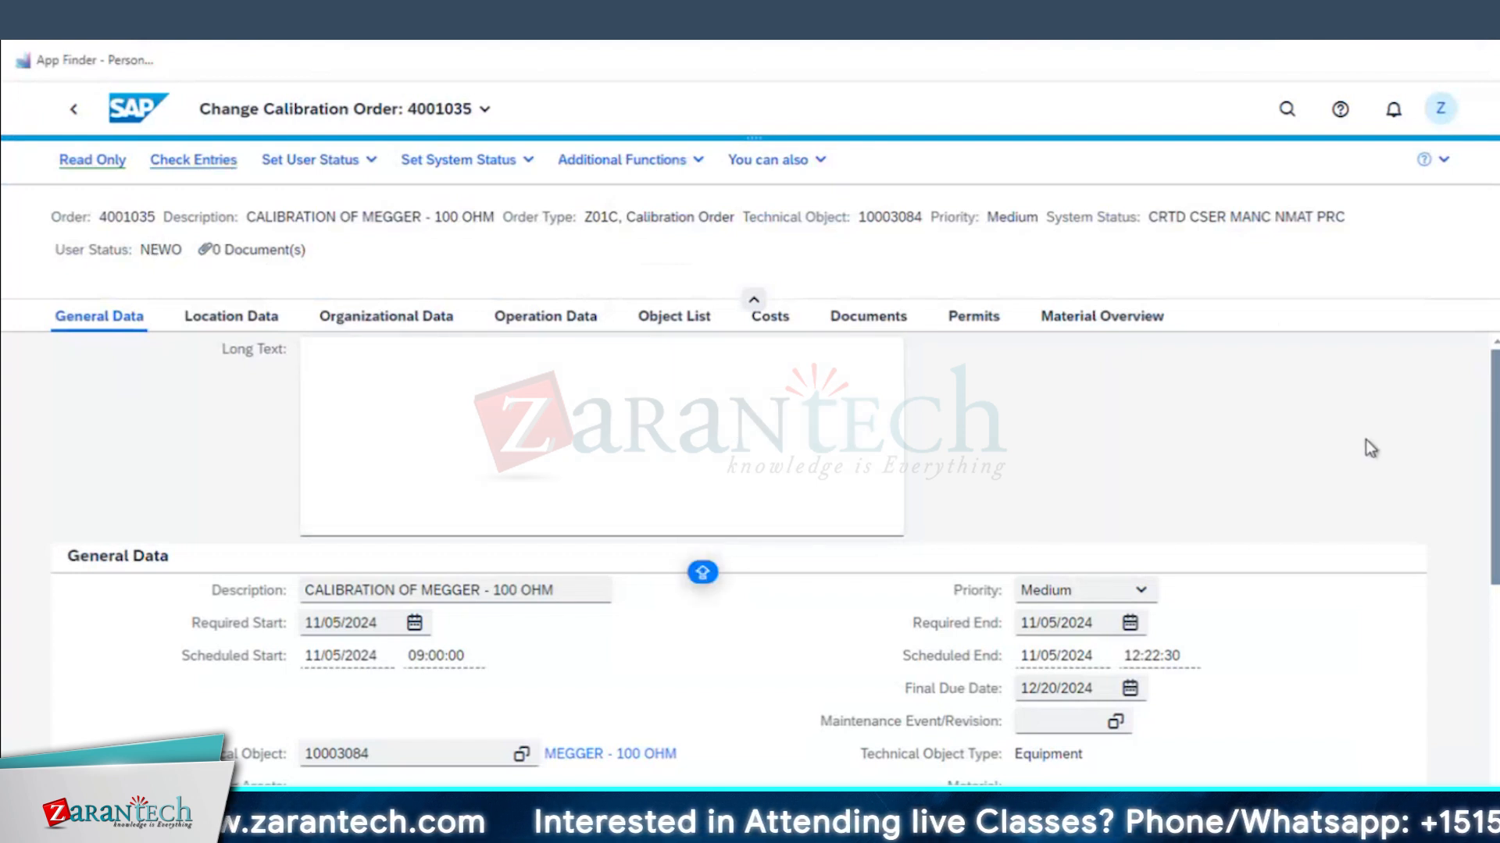
scroll(1365, 439, down, 3)
scroll(1359, 446, down, 3)
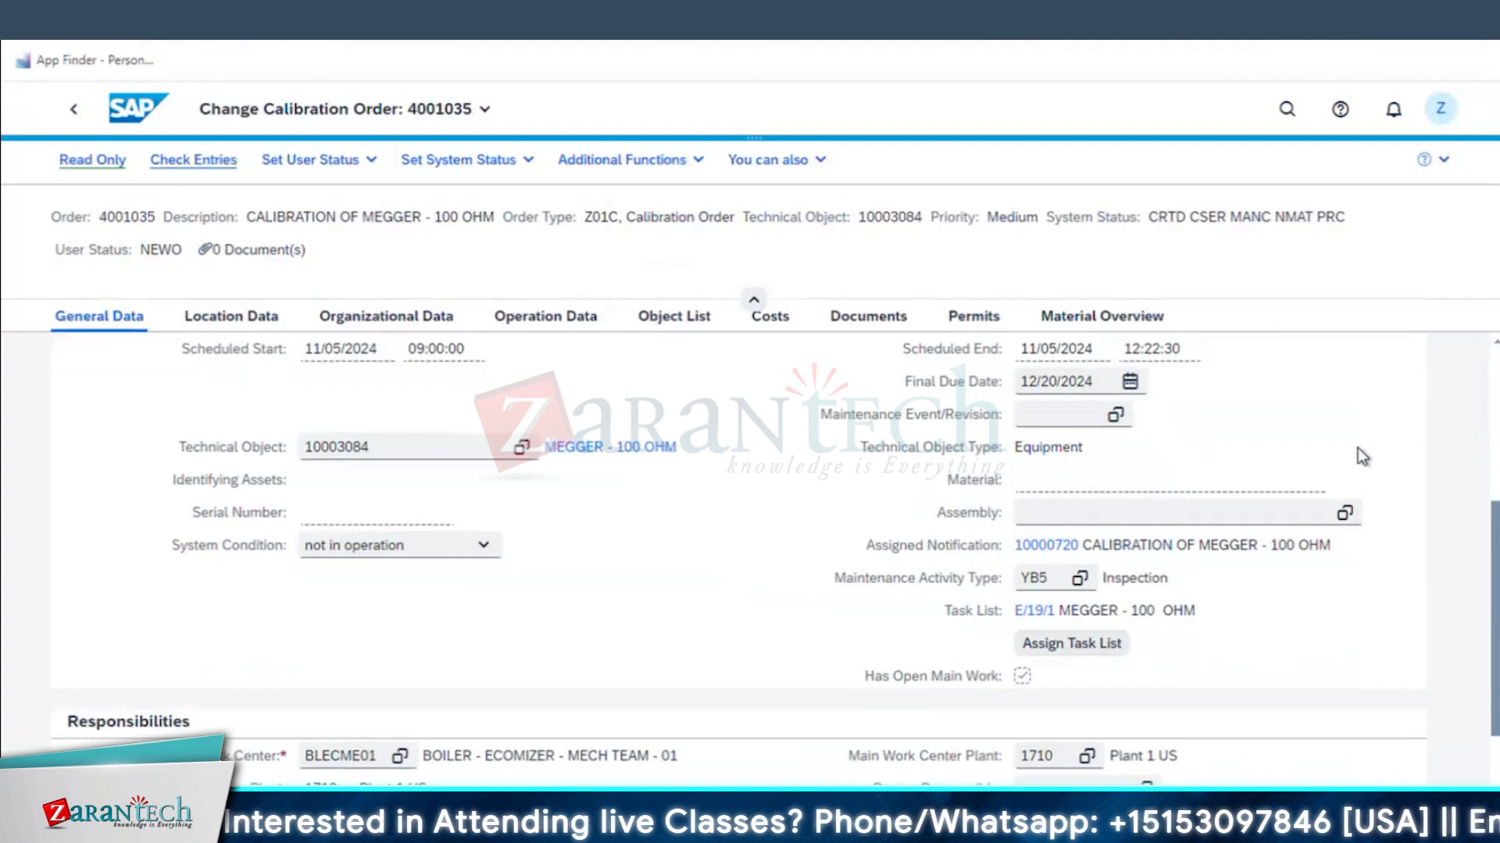
scroll(1348, 453, up, 6)
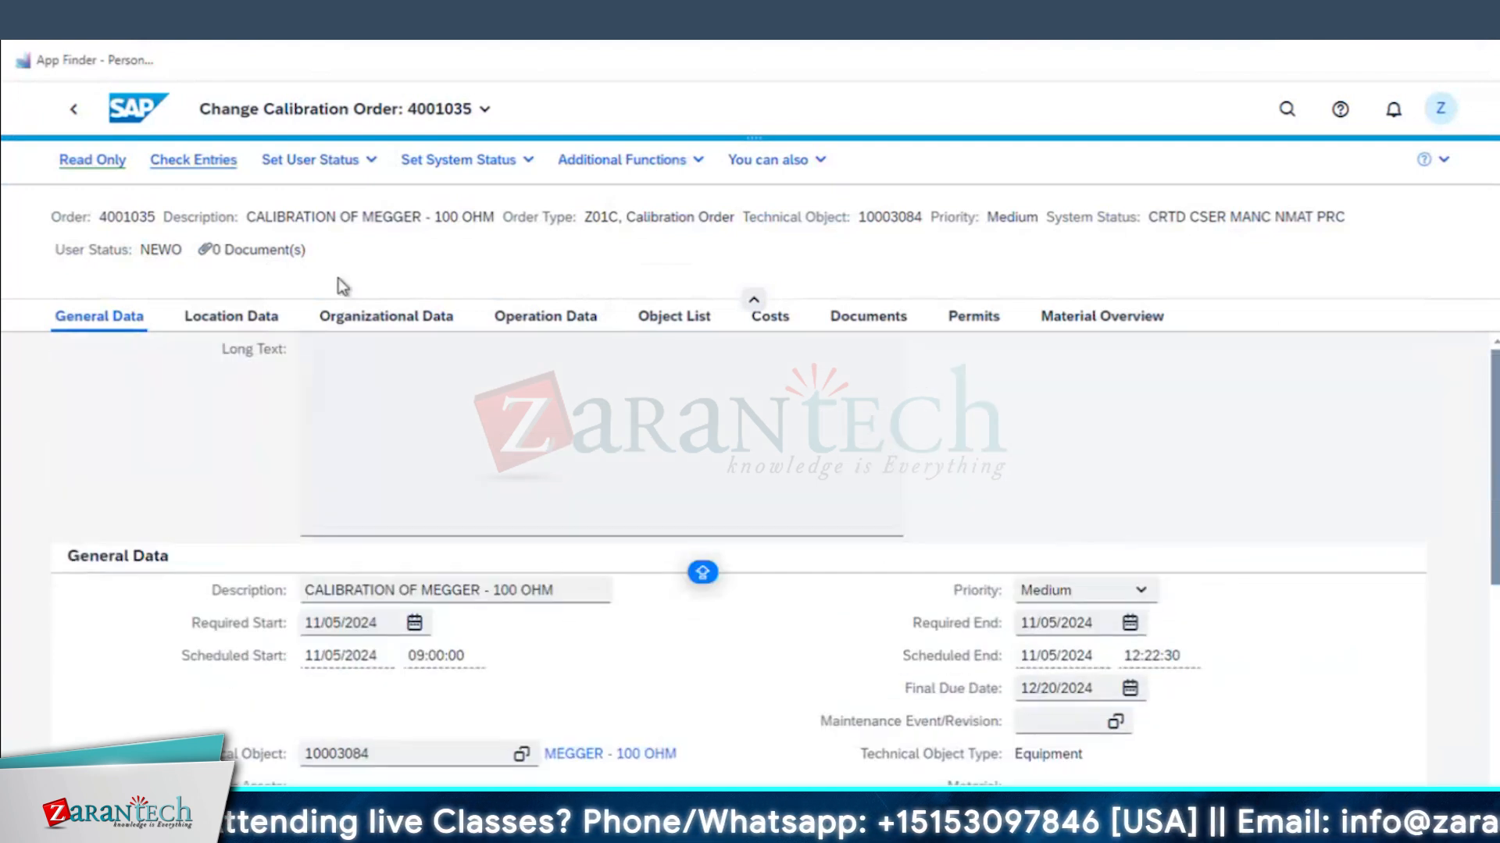
- Set the calibration order's user status to SCHEDULED/PLNG STARTED and check which status options can follow
click(370, 161)
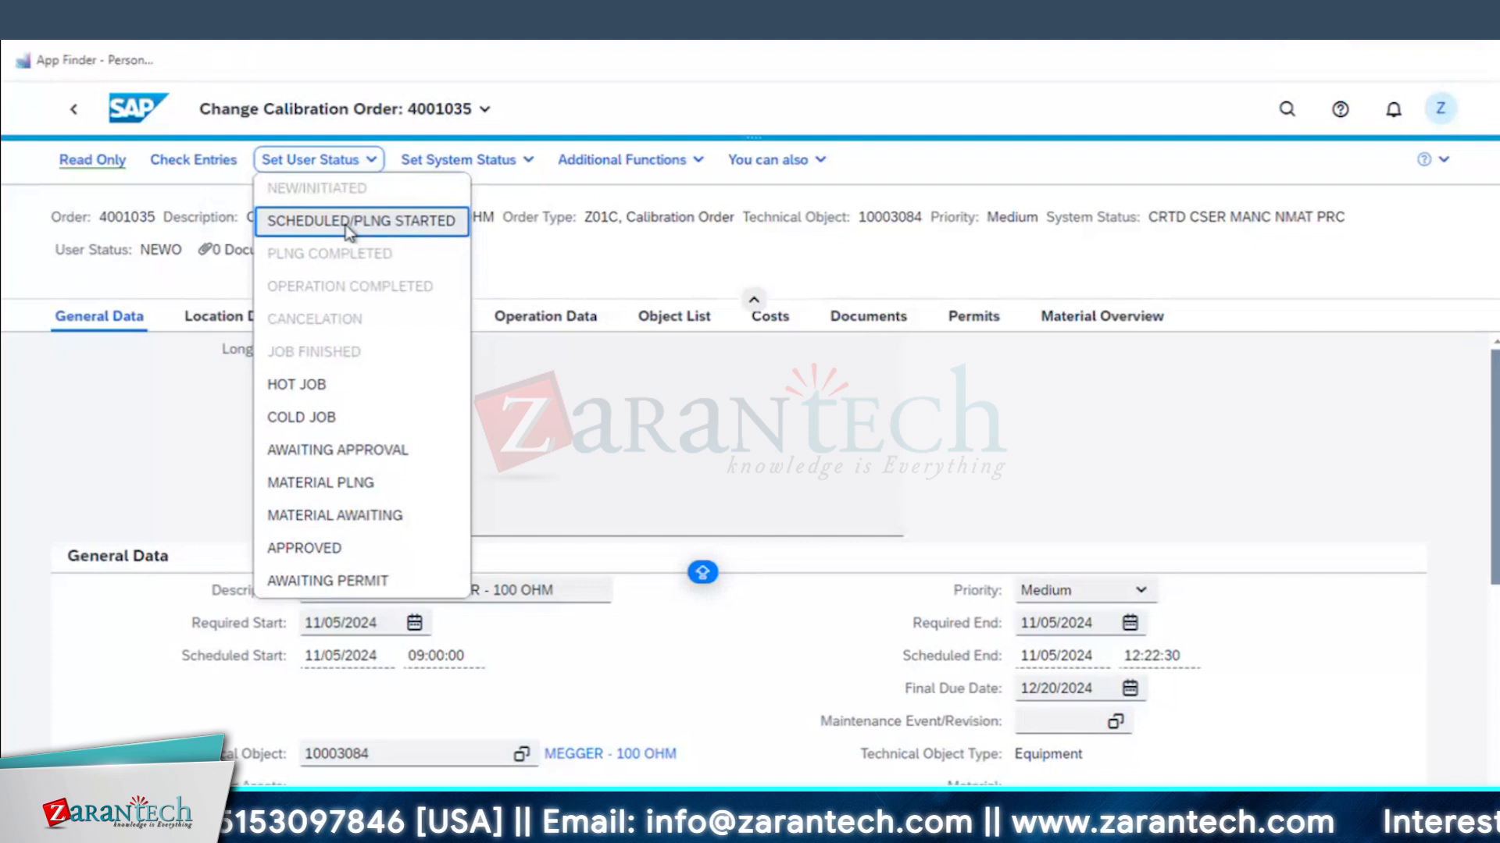
click(347, 222)
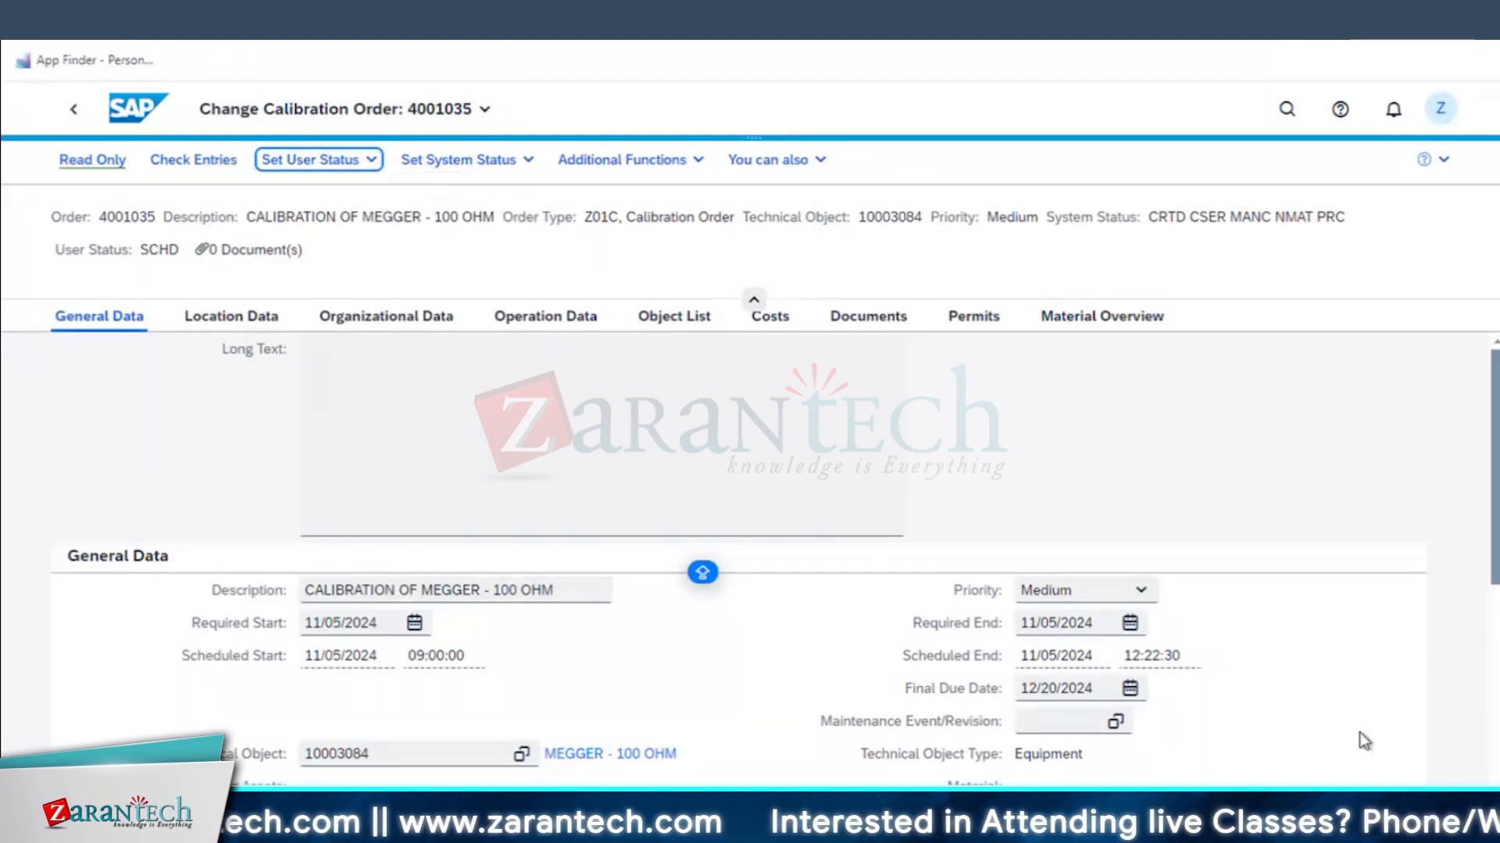
click(471, 164)
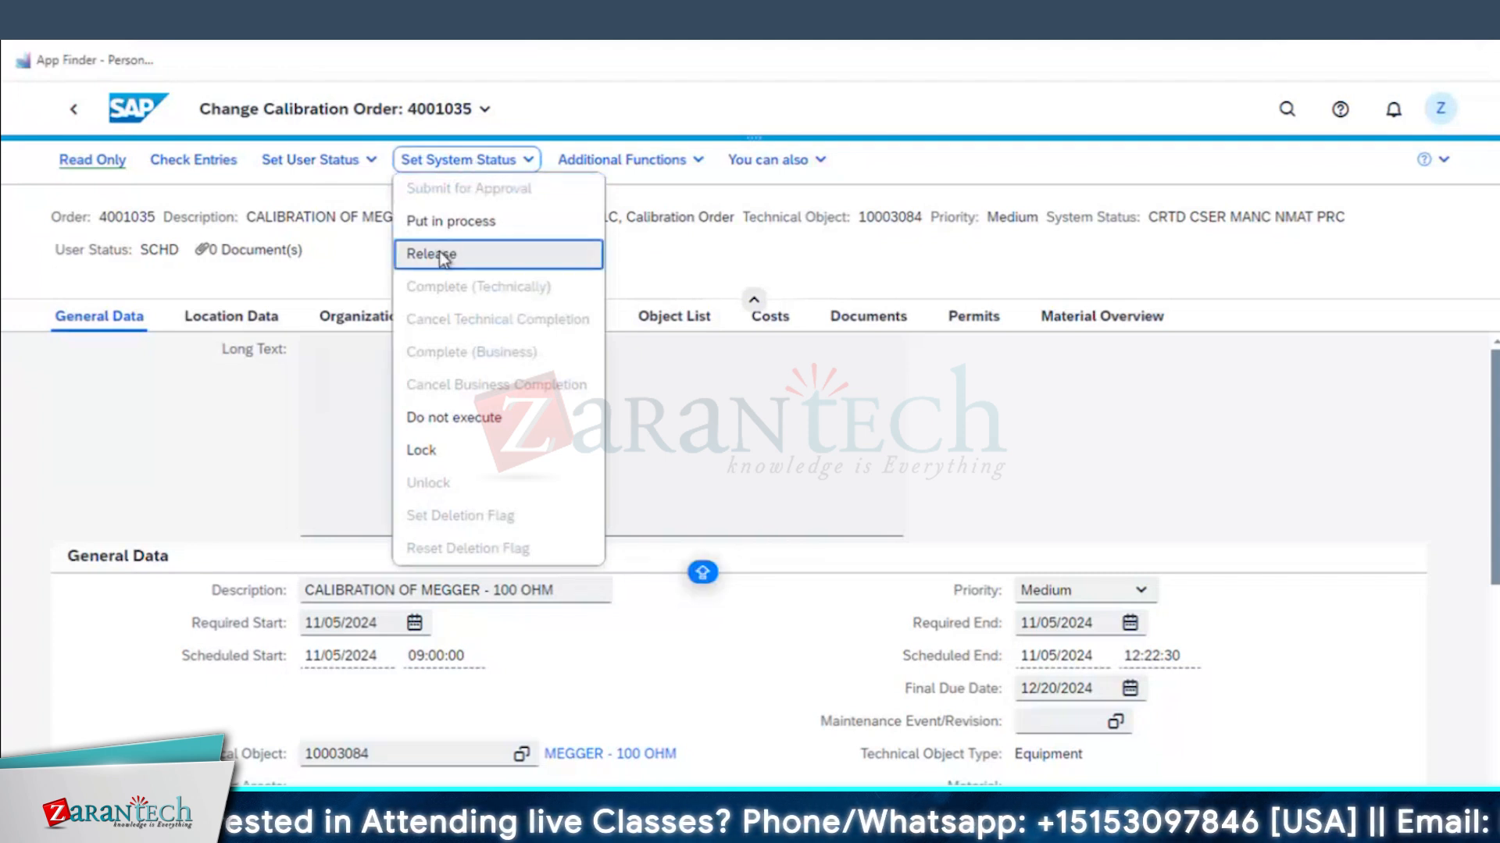
click(353, 162)
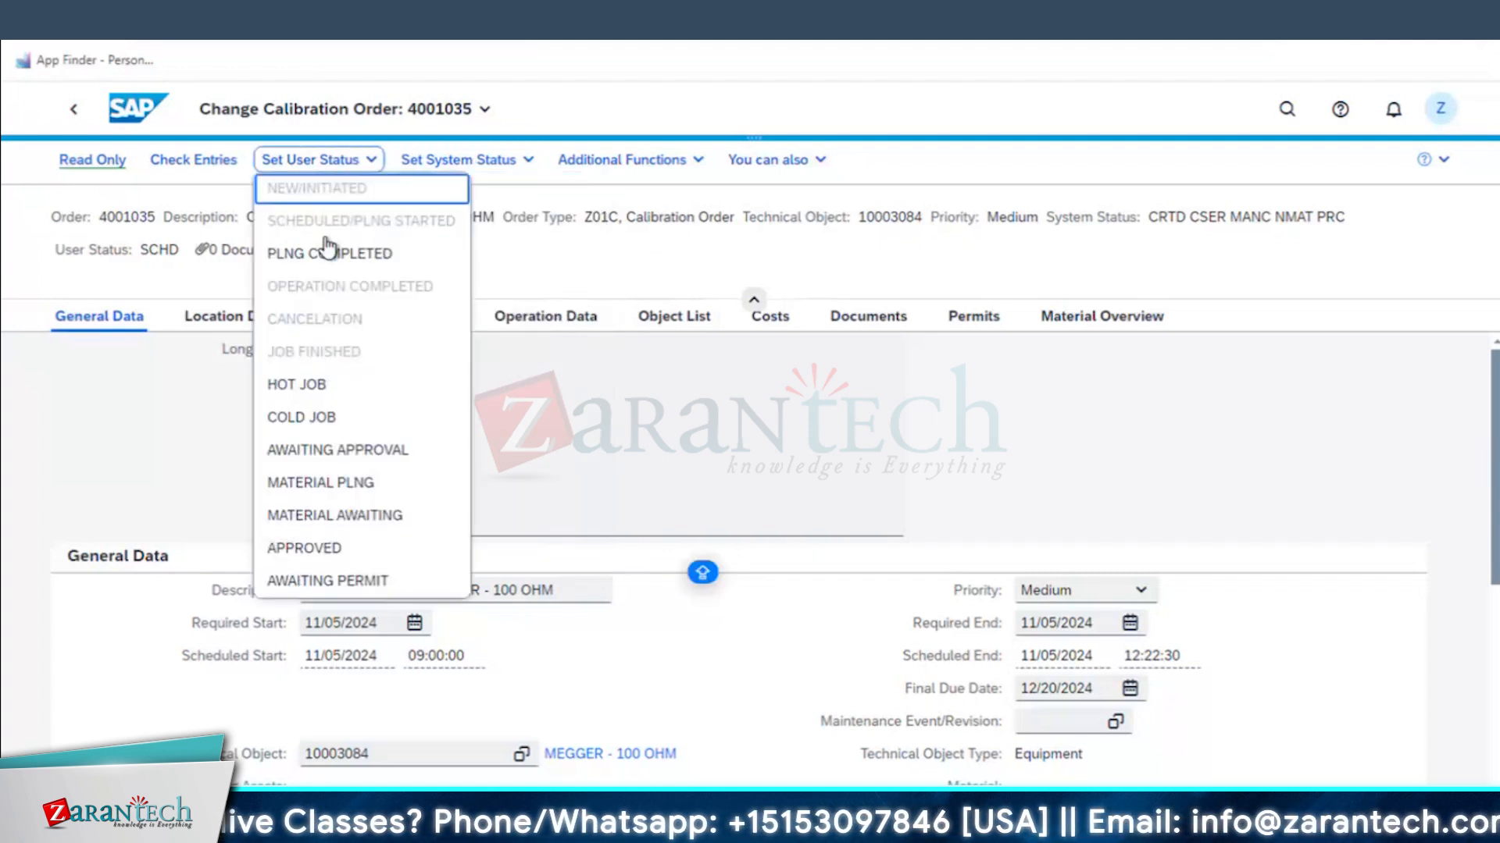
click(644, 212)
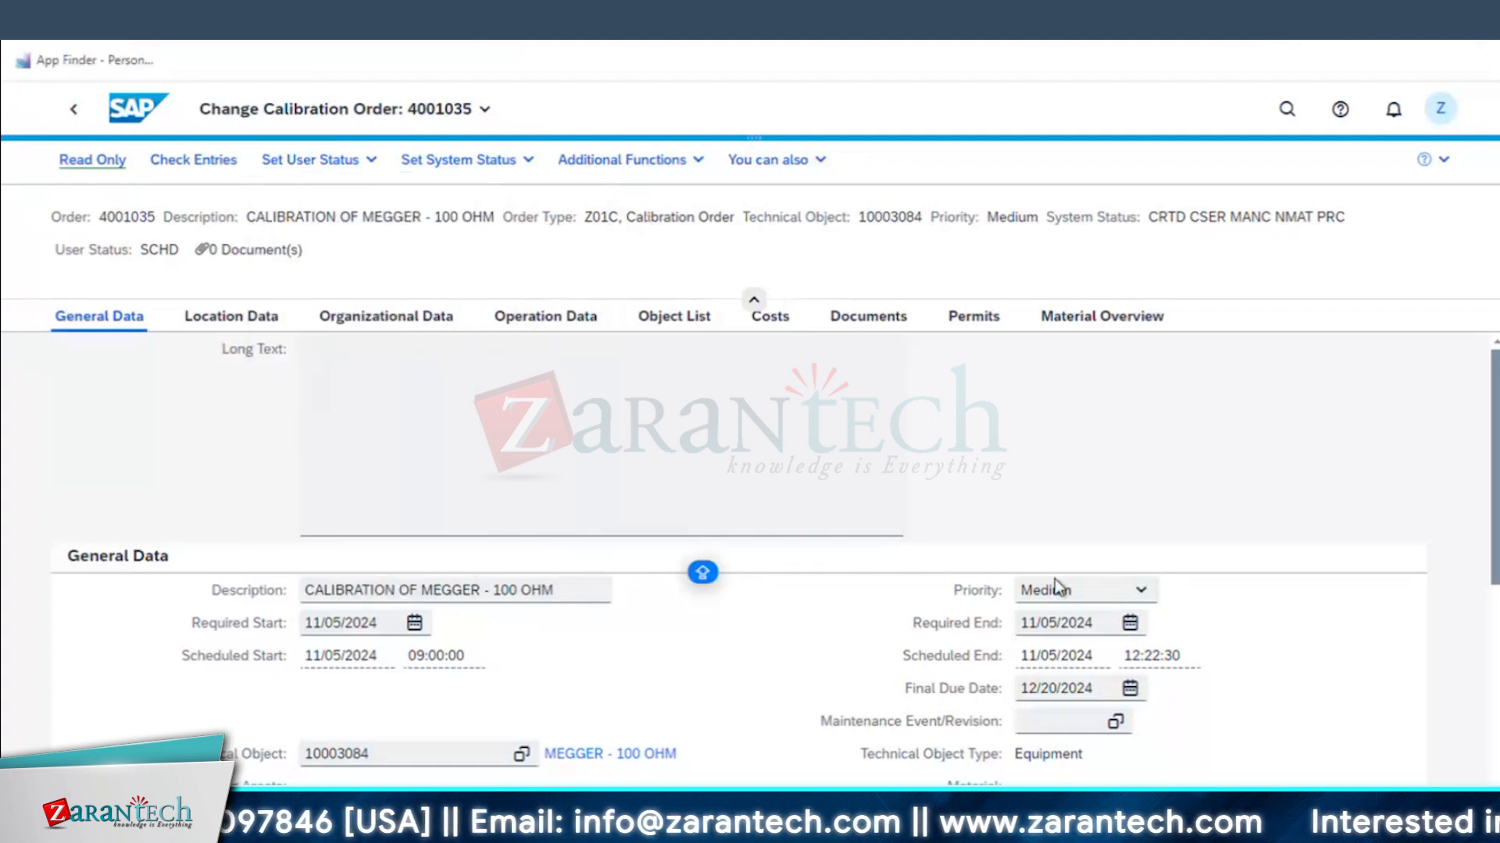
- Set the calibration order's system status to Release
click(442, 166)
click(442, 250)
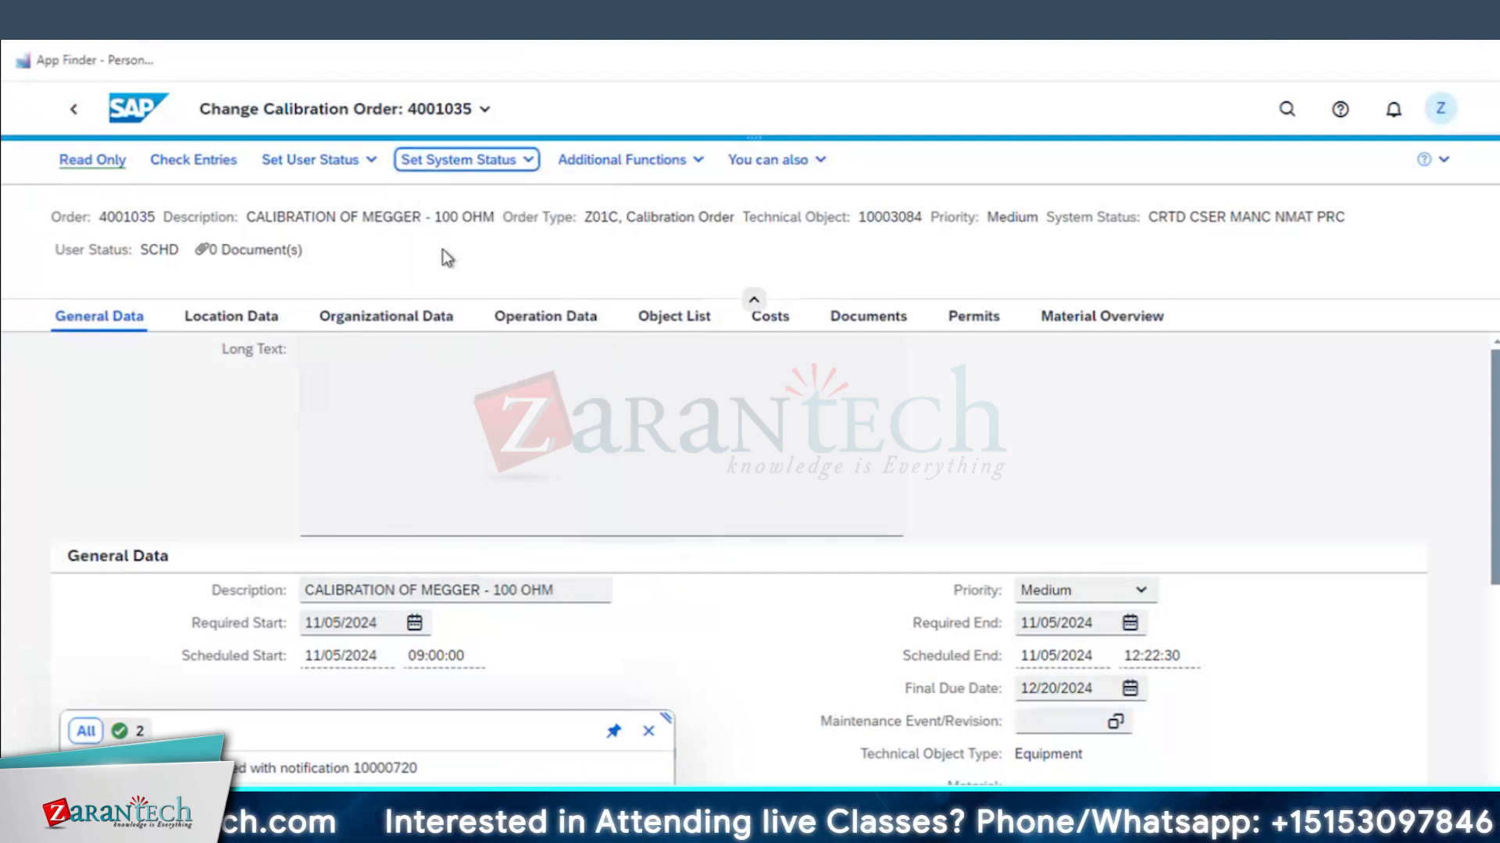
click(649, 731)
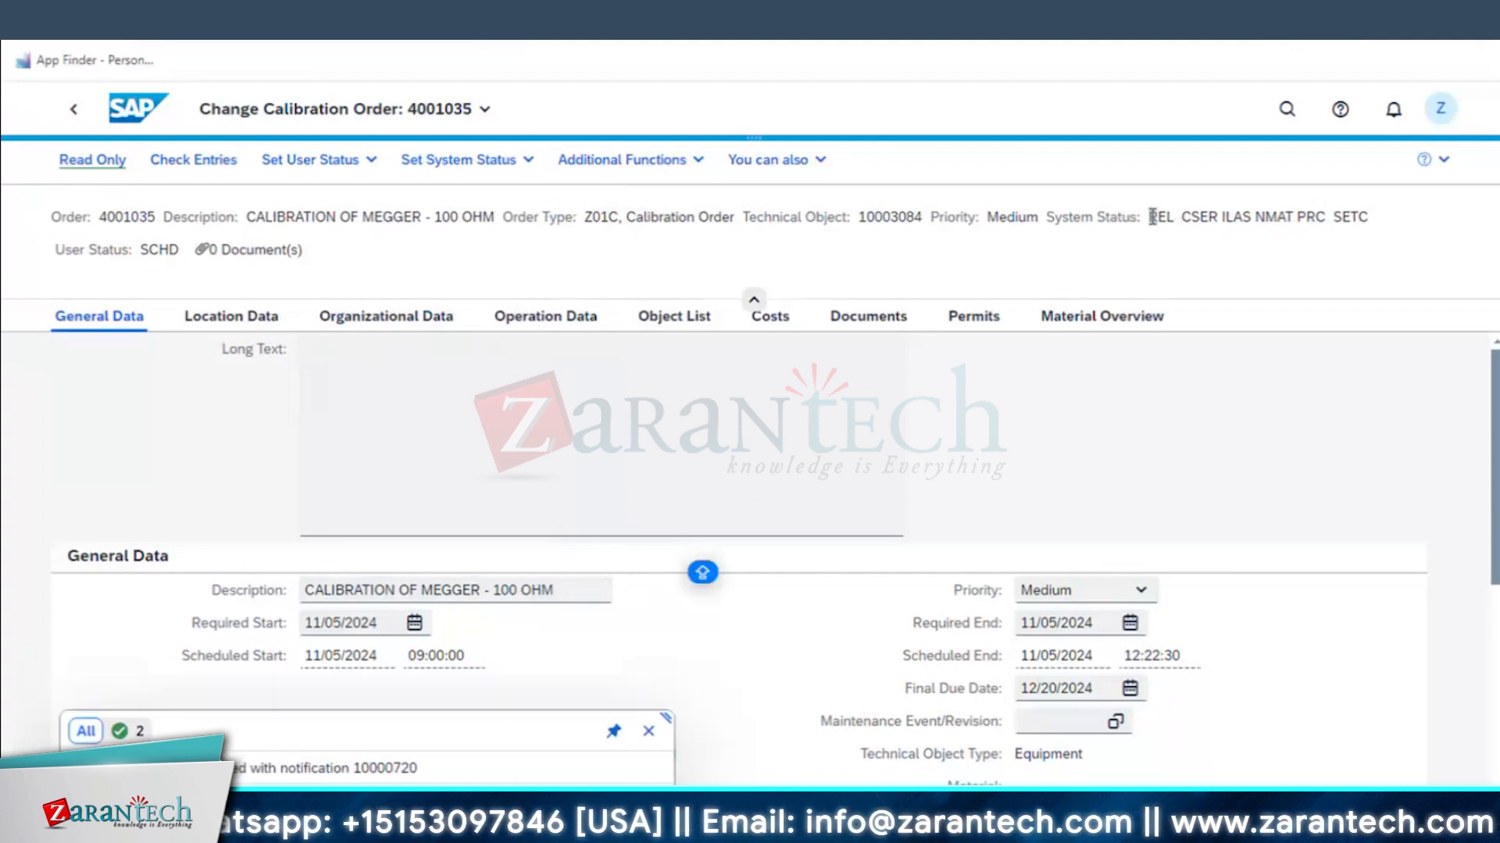
- Examine the released order's system status codes, including ILAS, dismiss the messages, and check the system status options
triple_click(1375, 219)
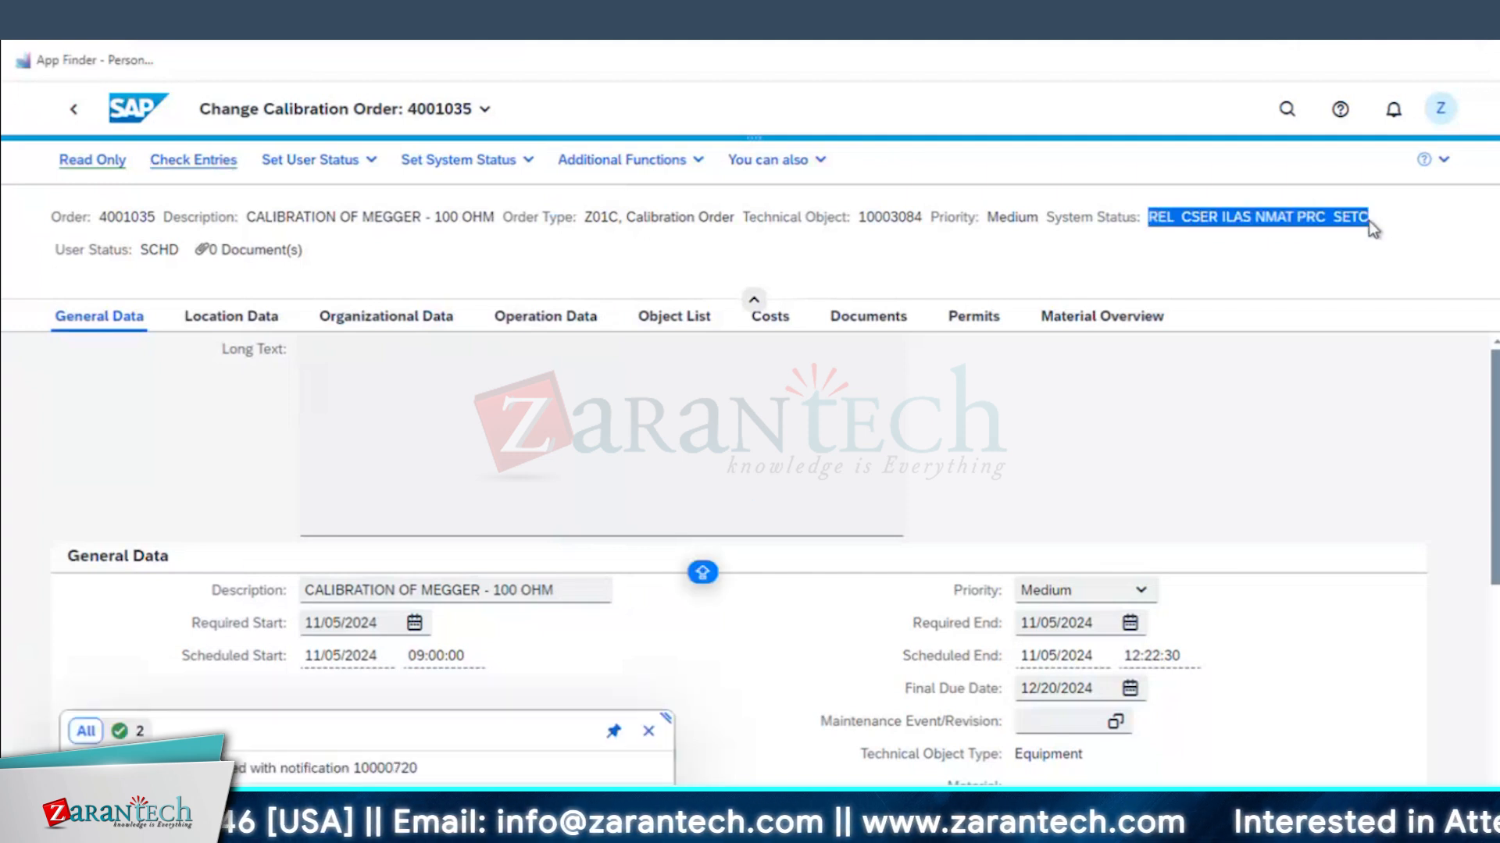
click(1227, 217)
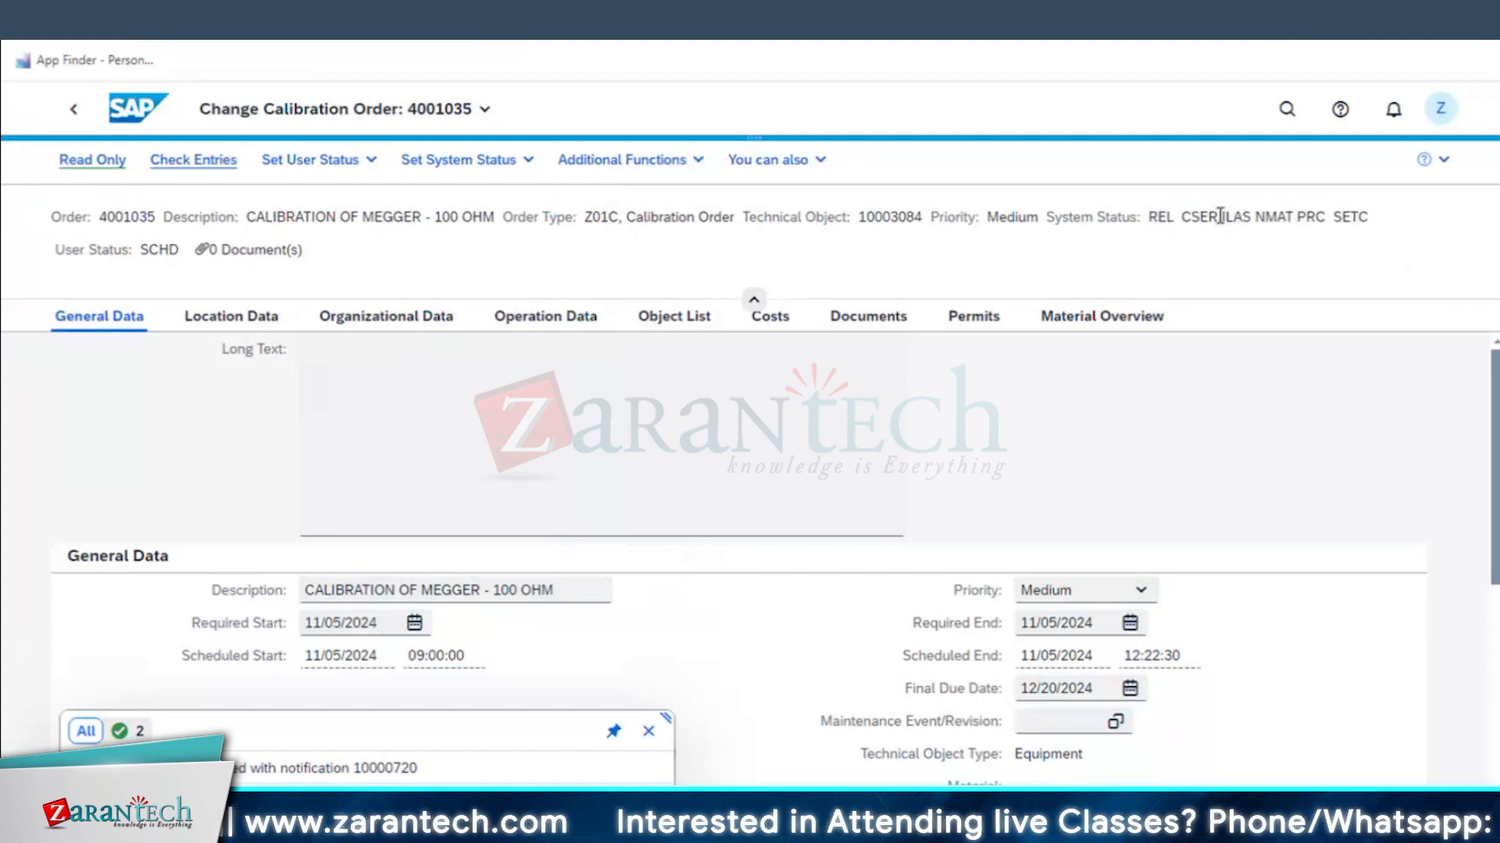
double_click(1156, 217)
click(1232, 217)
double_click(1237, 217)
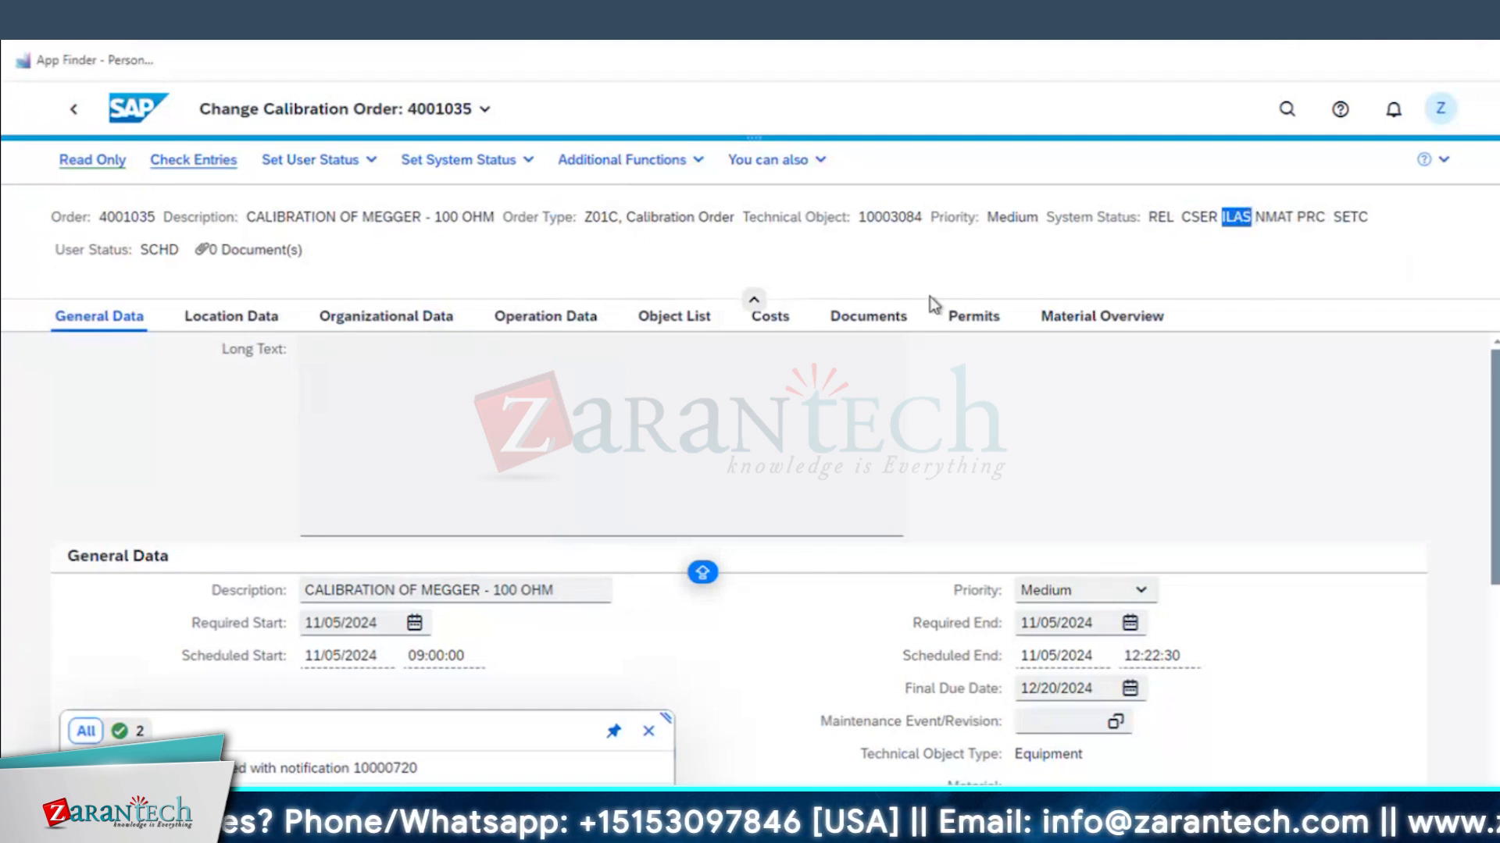
click(648, 731)
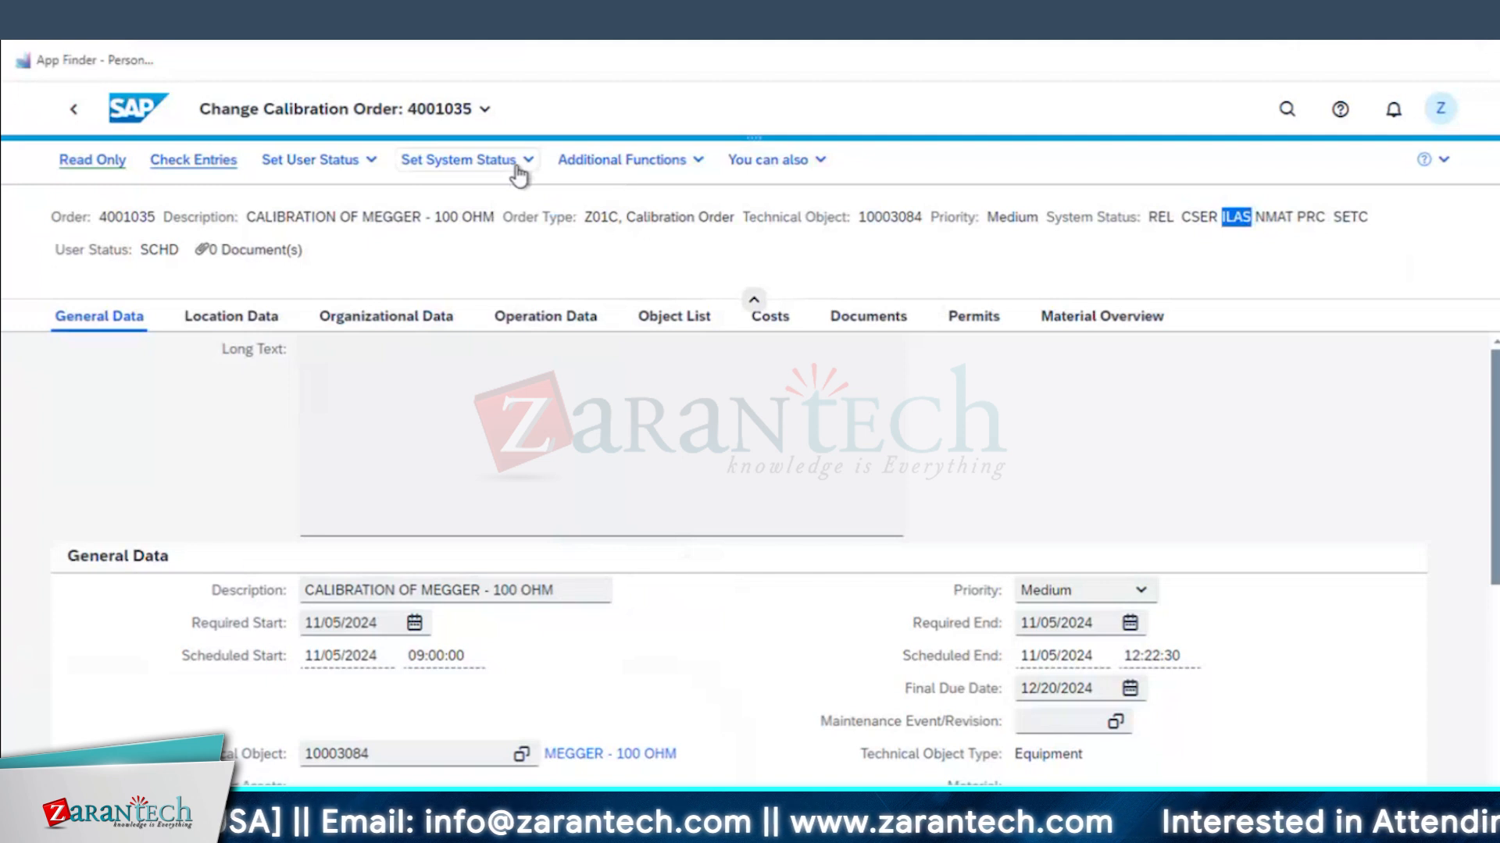
click(518, 165)
key(Escape)
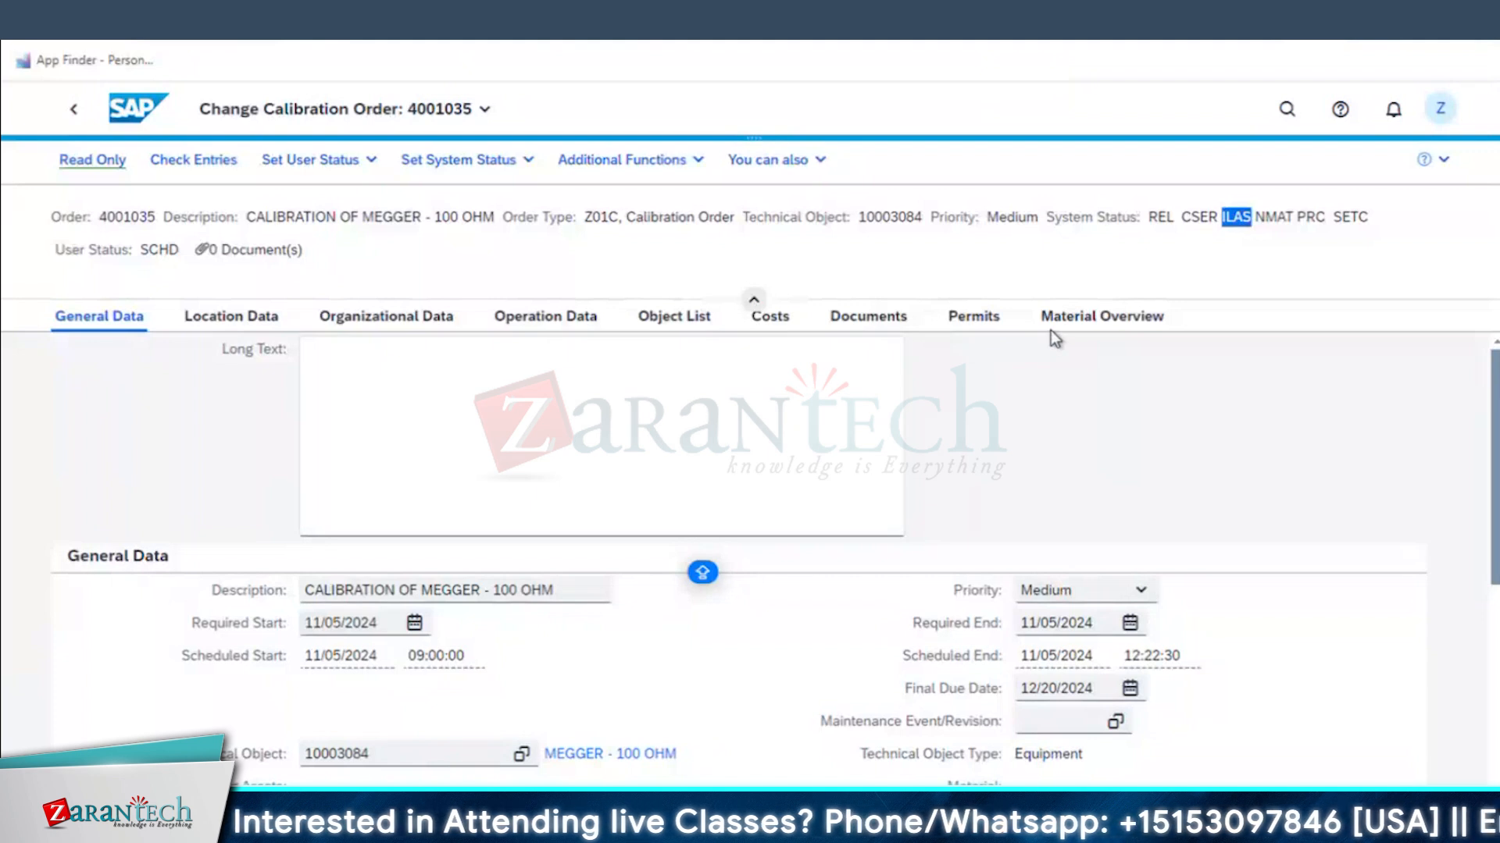
- Display the order's operations and fit the operation number column to its contents
click(567, 320)
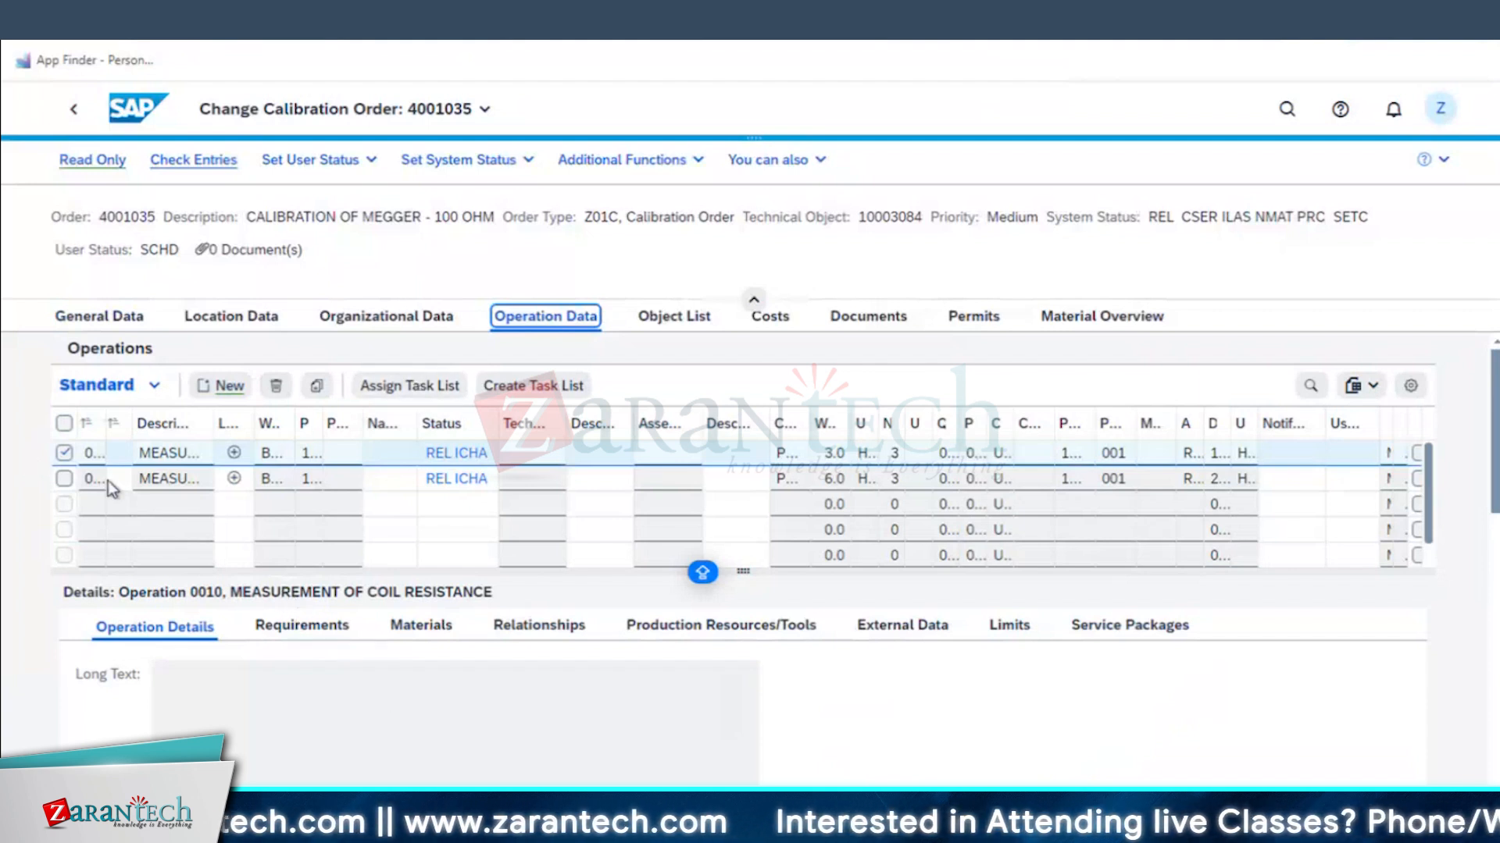
drag(110, 415, 125, 414)
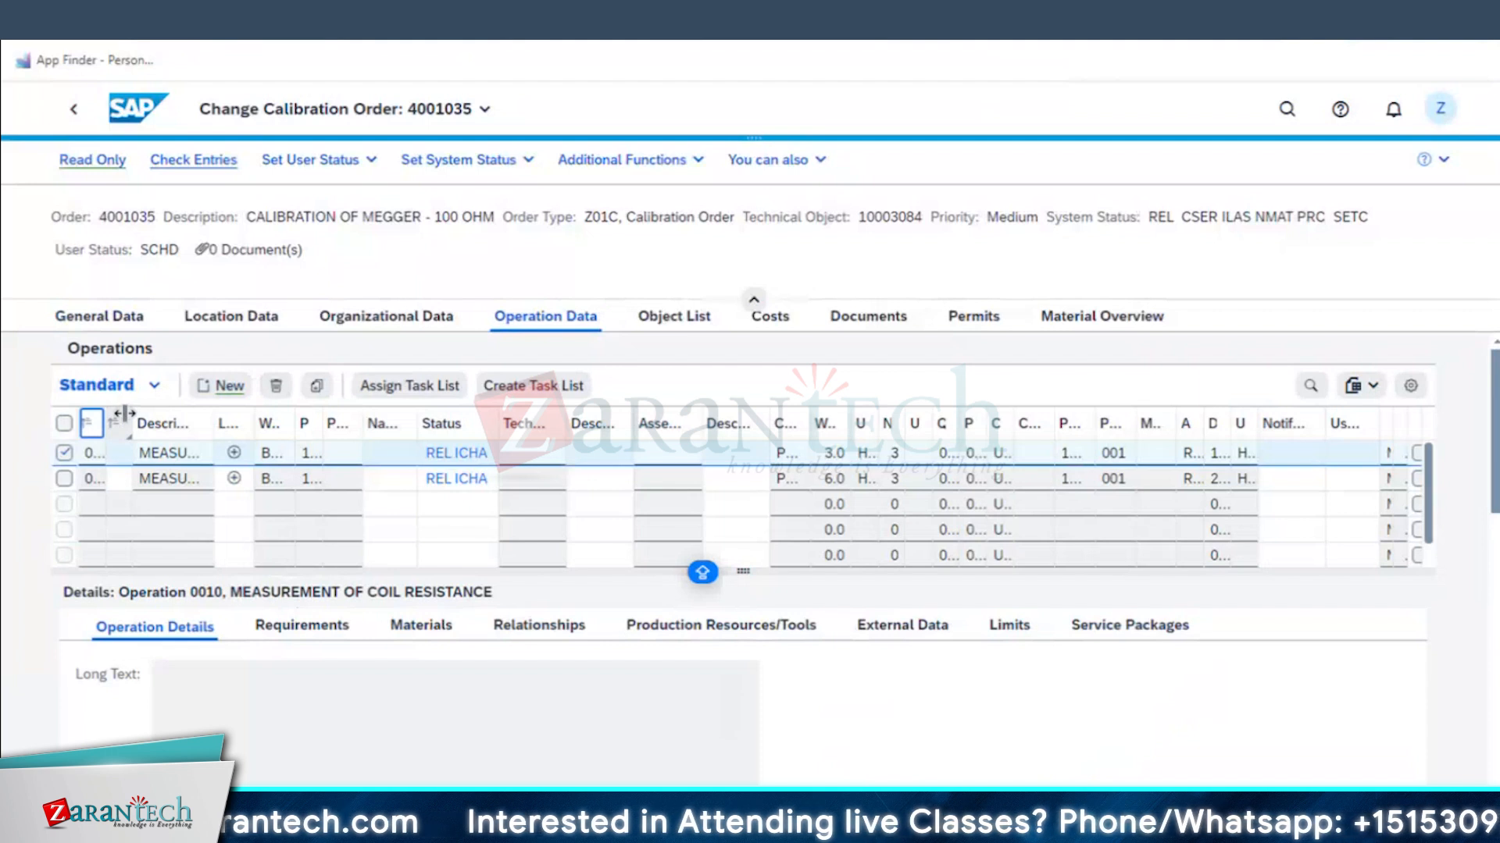
double_click(125, 414)
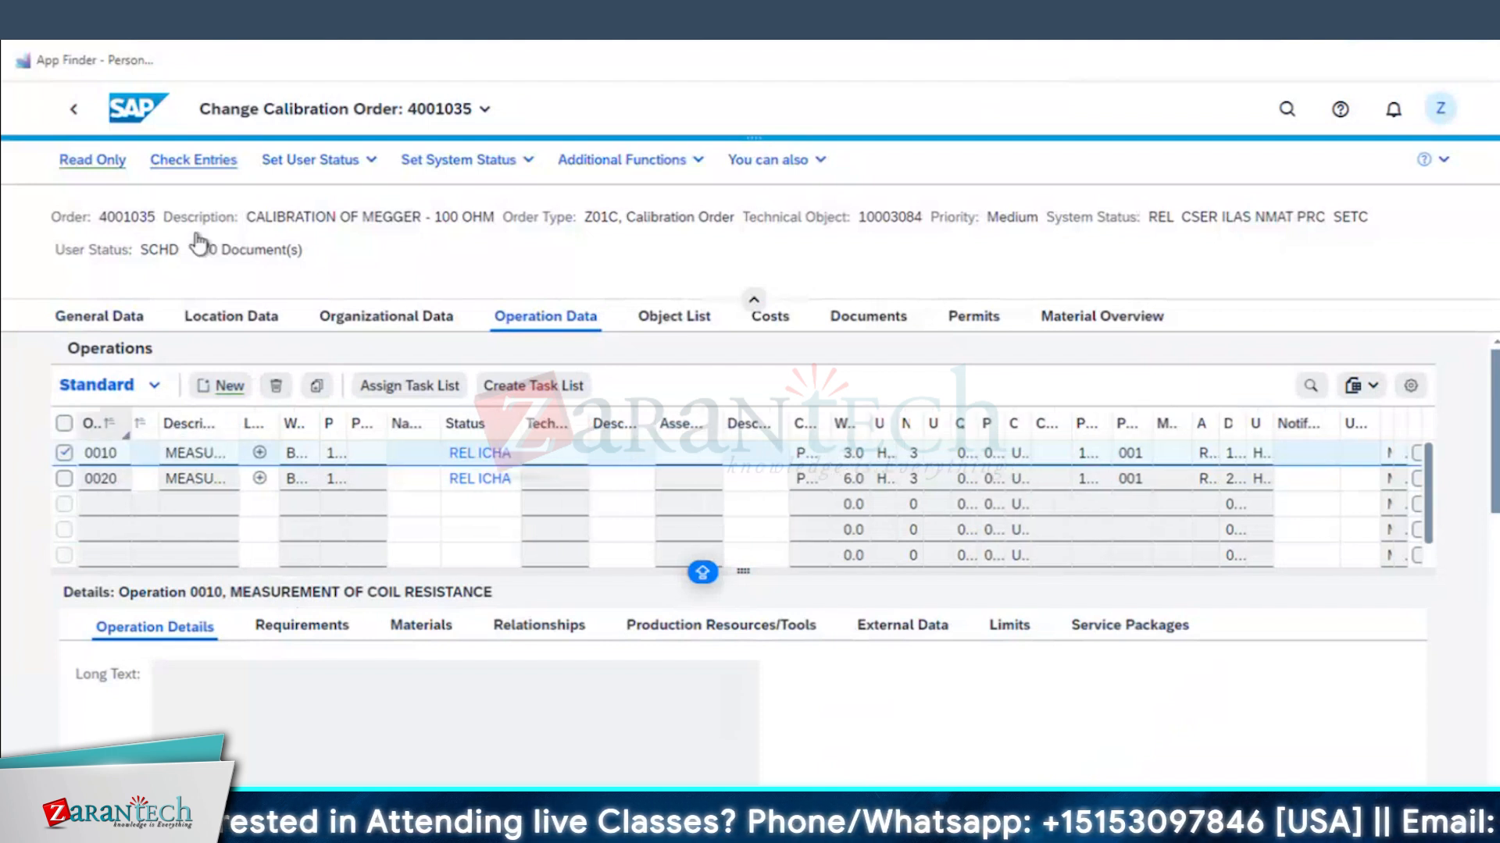
- Check the user status options, and examine the planned times and scheduling constraints of operation 0010
click(316, 159)
click(625, 159)
click(820, 161)
click(328, 164)
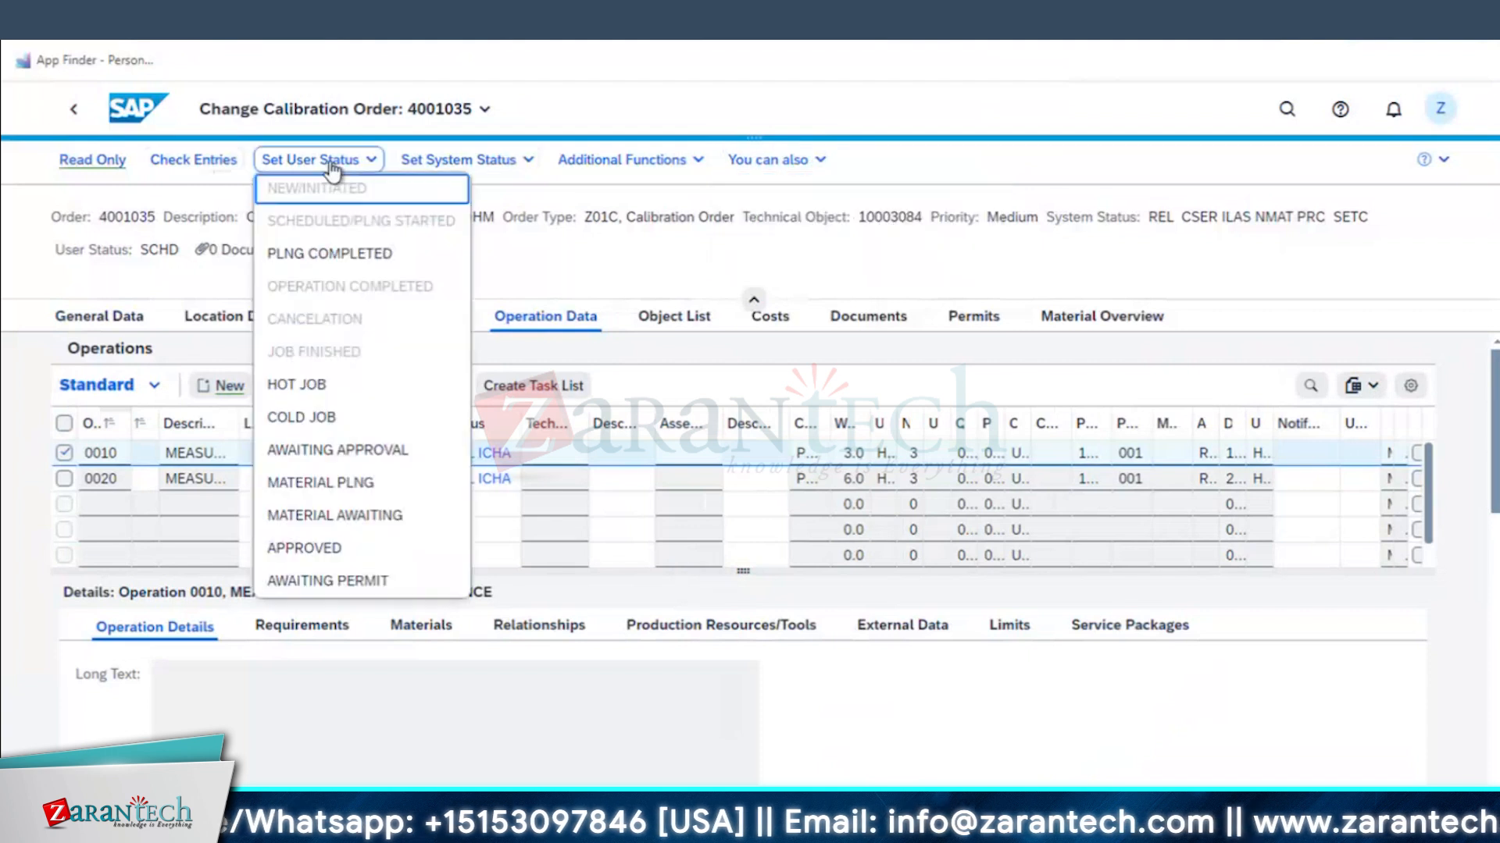
click(23, 472)
scroll(812, 687, down, 10)
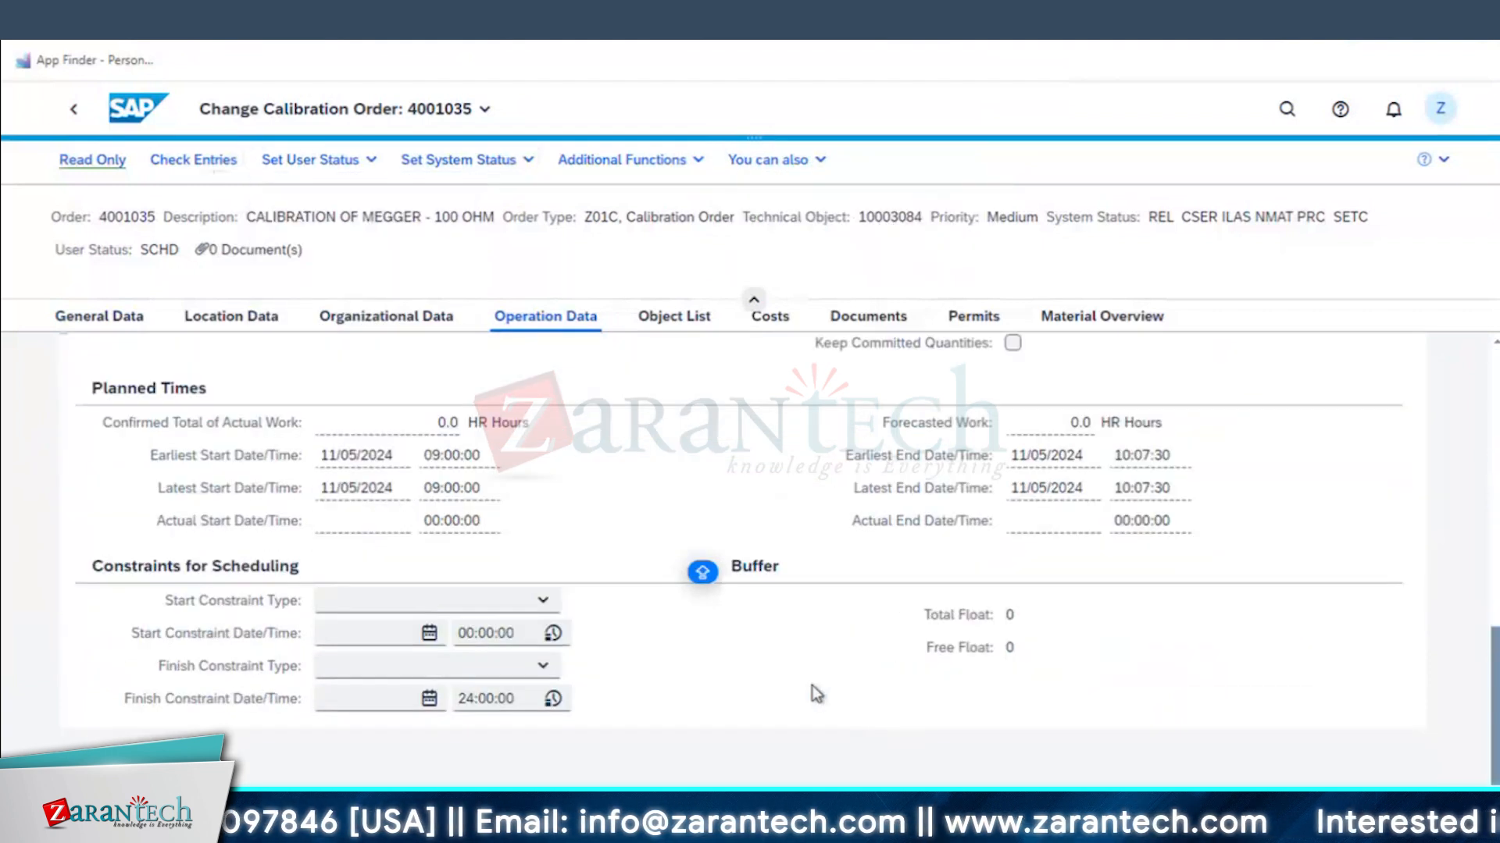
- Examine operation 0010's details and planned times, display its capacity requirements, and check the ILAS status in the order header
scroll(813, 688, up, 5)
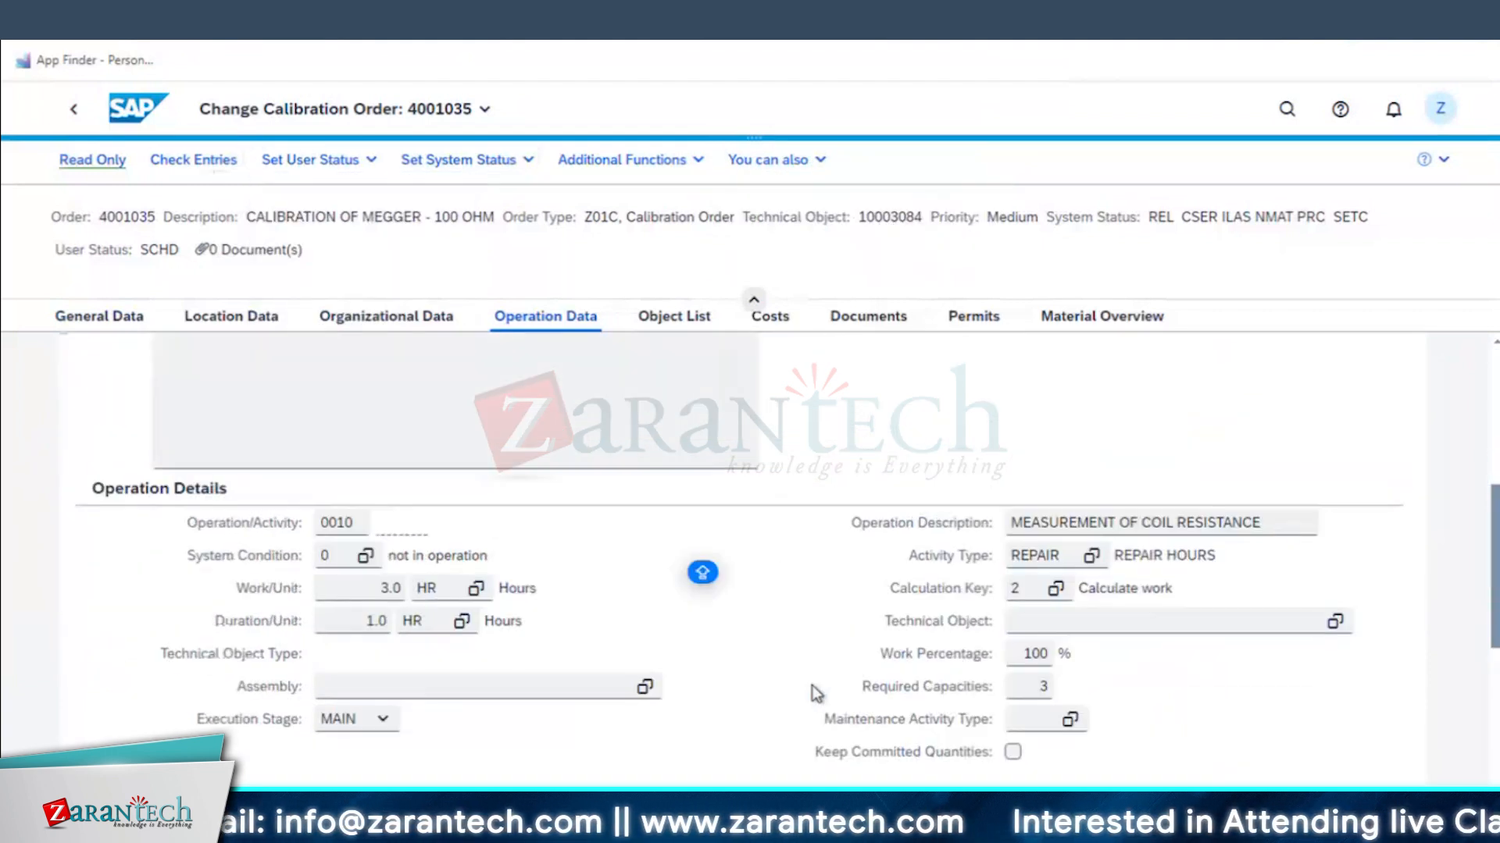
scroll(812, 690, down, 5)
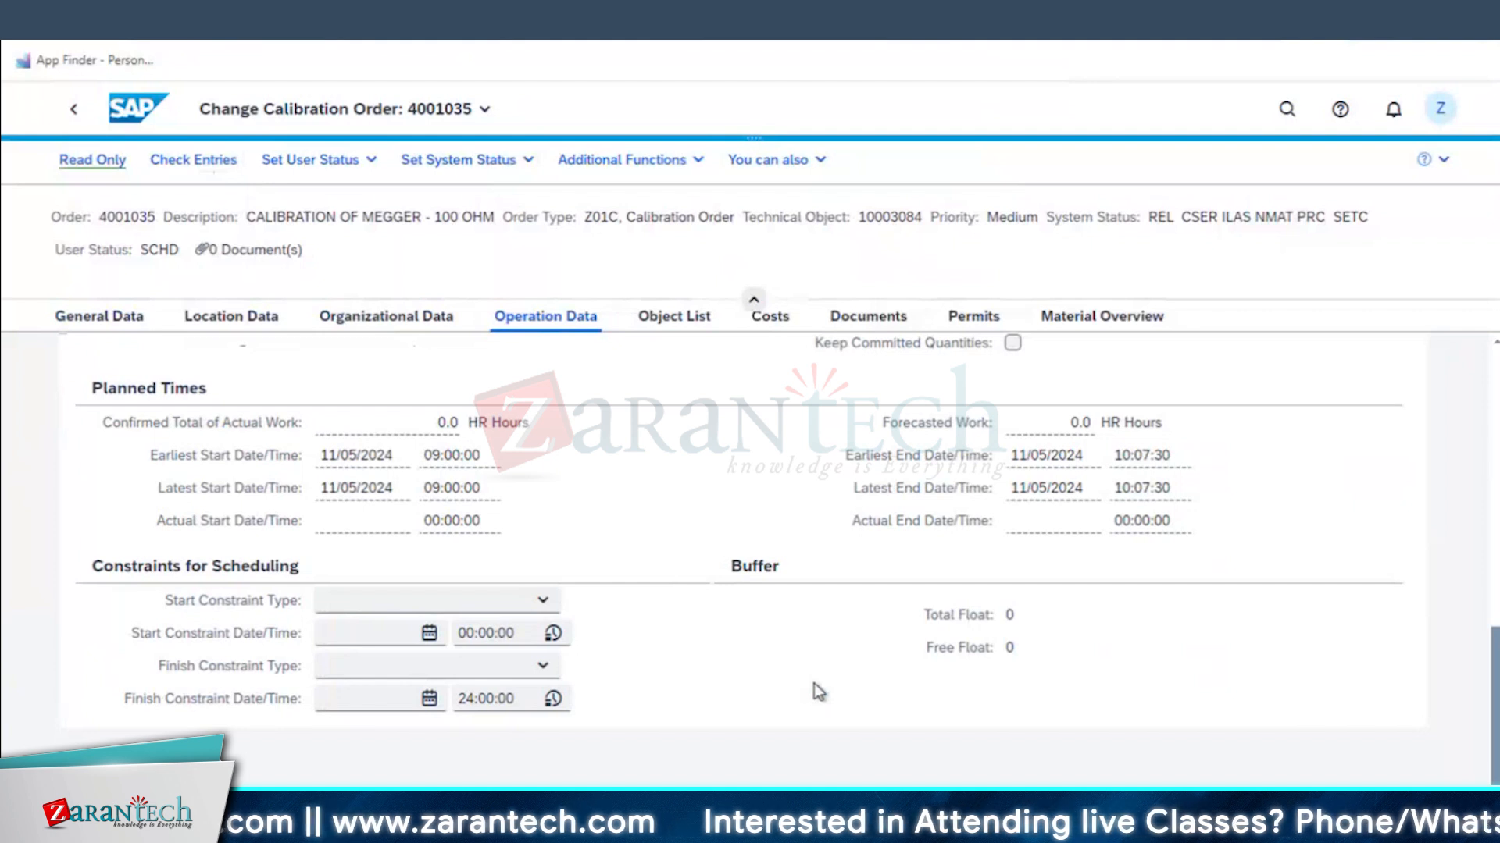
scroll(818, 692, up, 10)
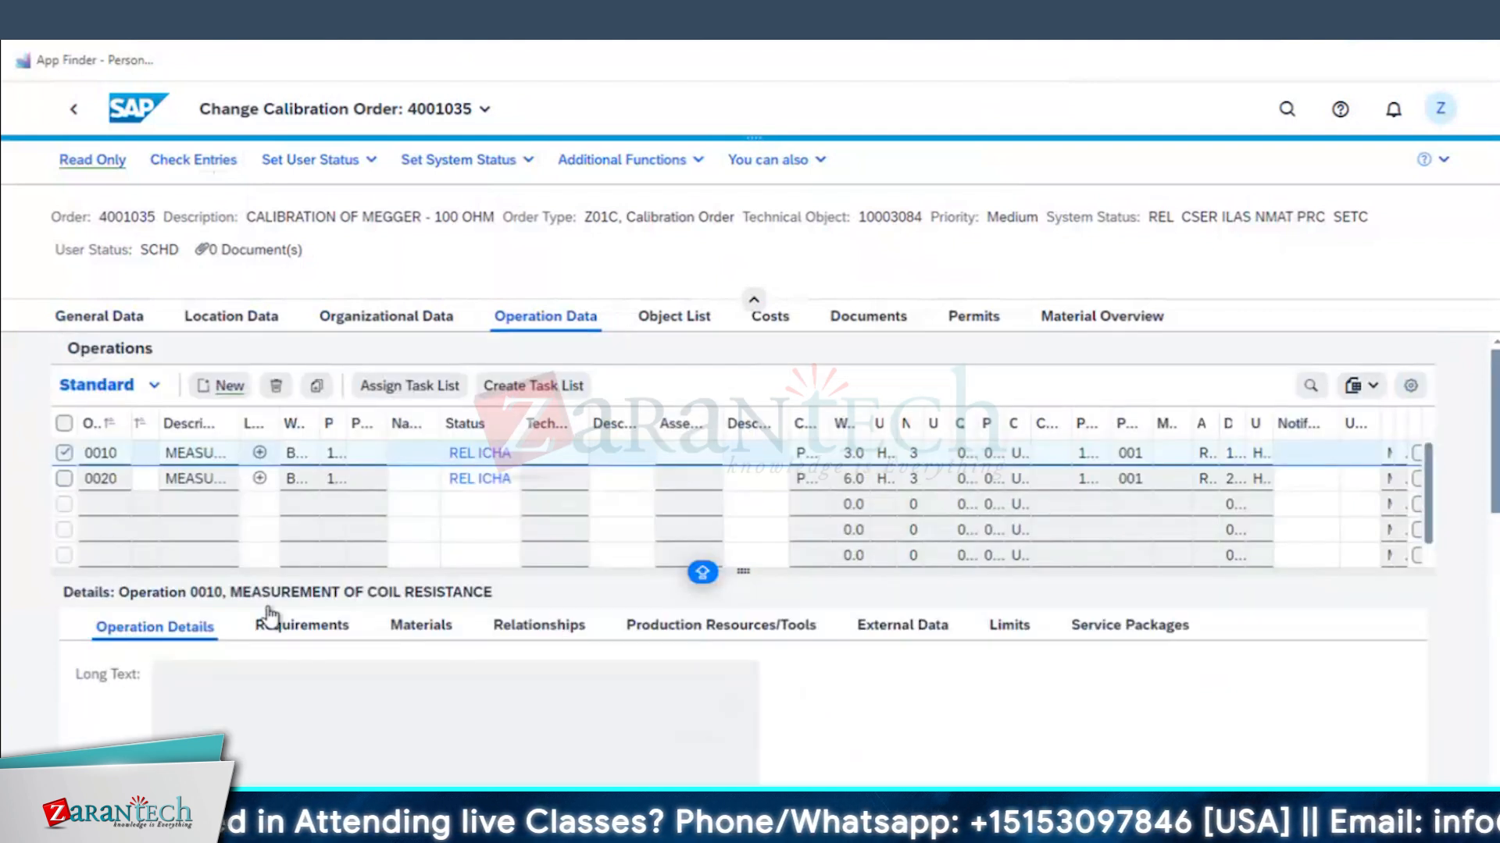
click(318, 625)
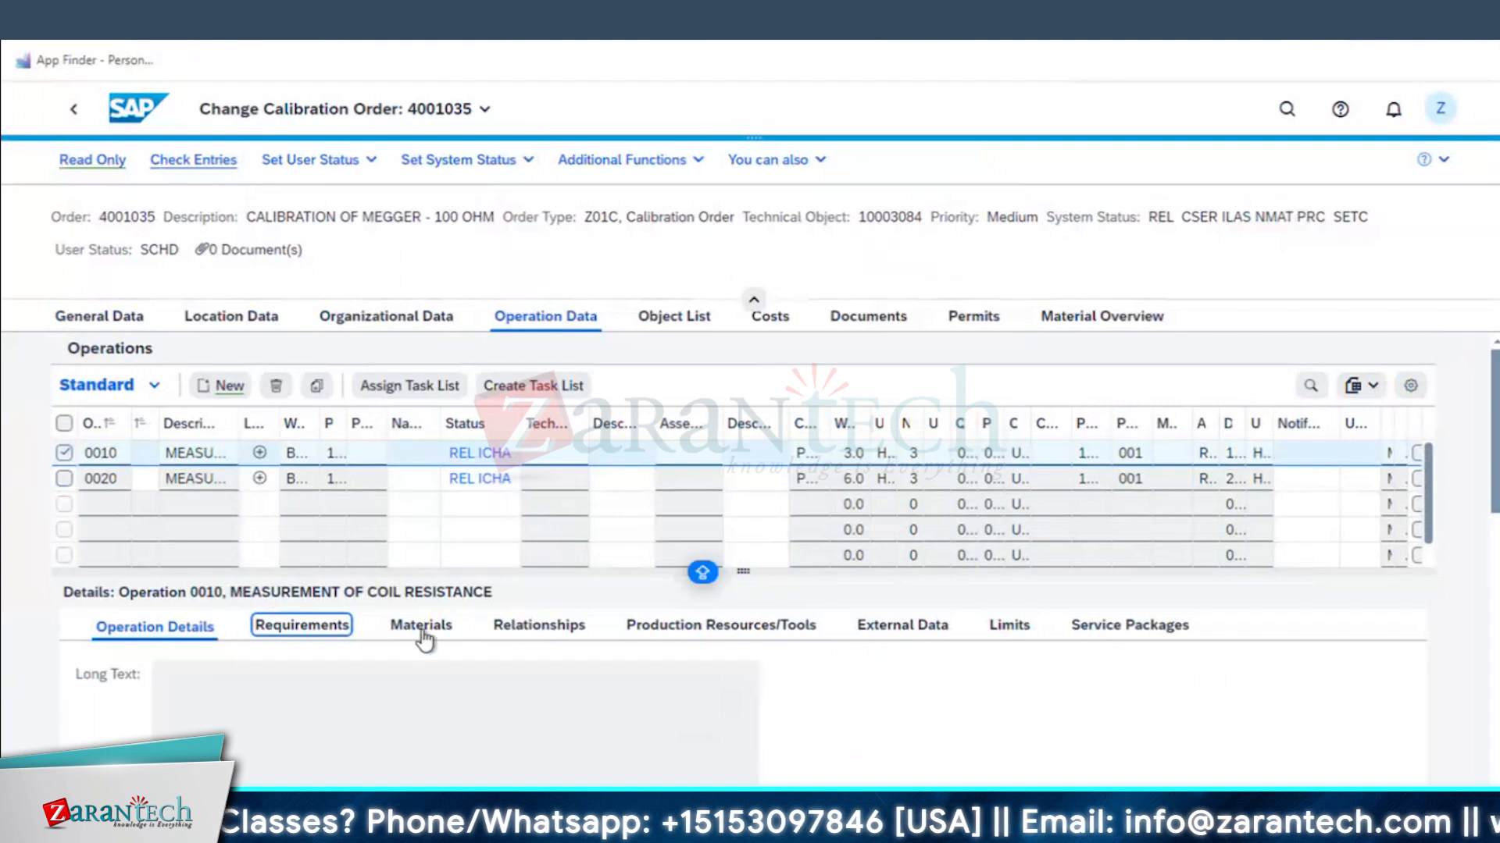
double_click(1235, 216)
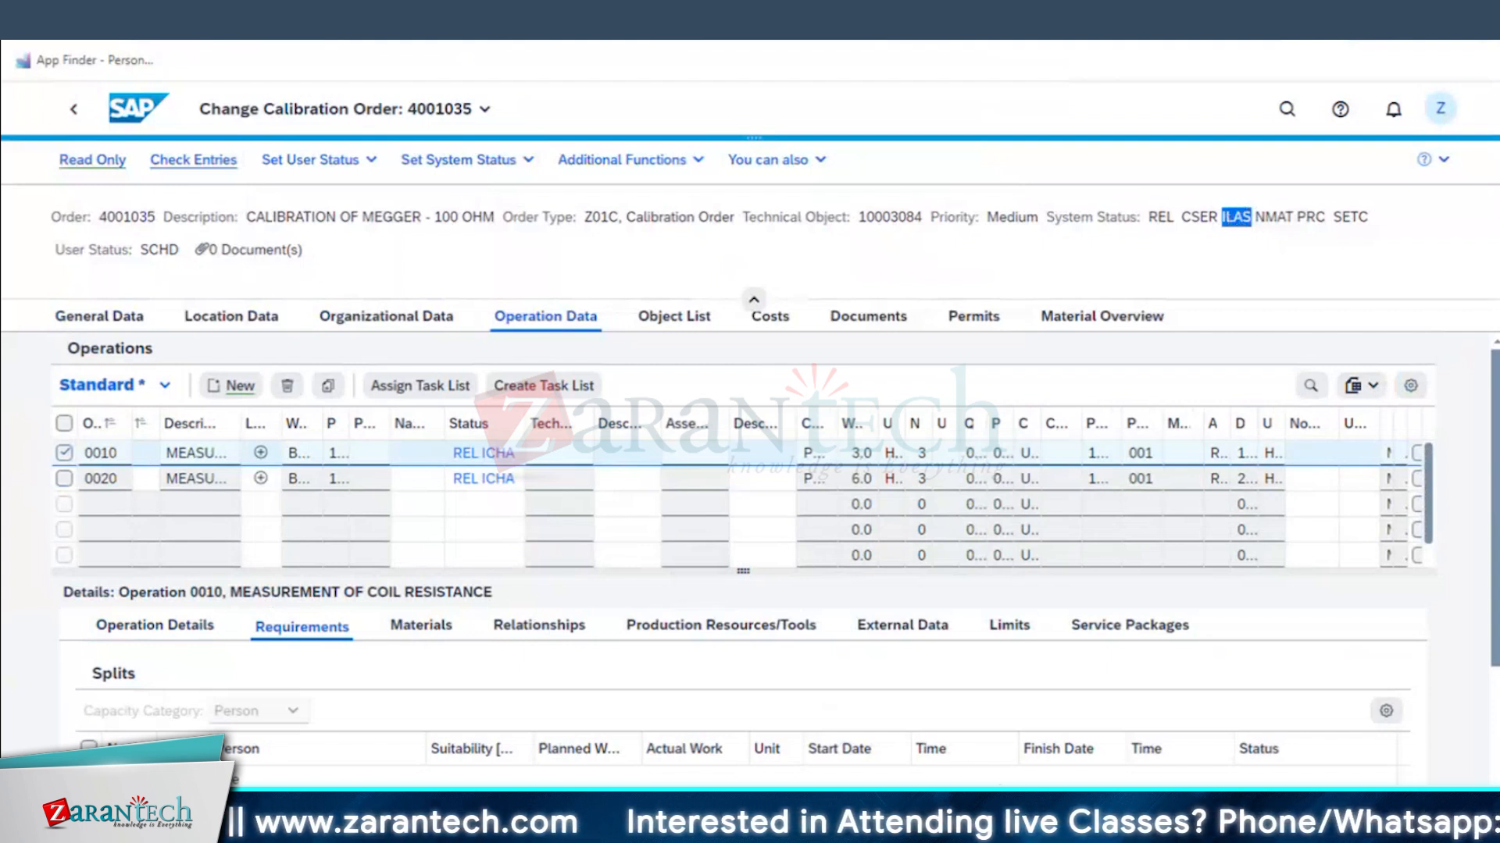
scroll(1011, 764, down, 3)
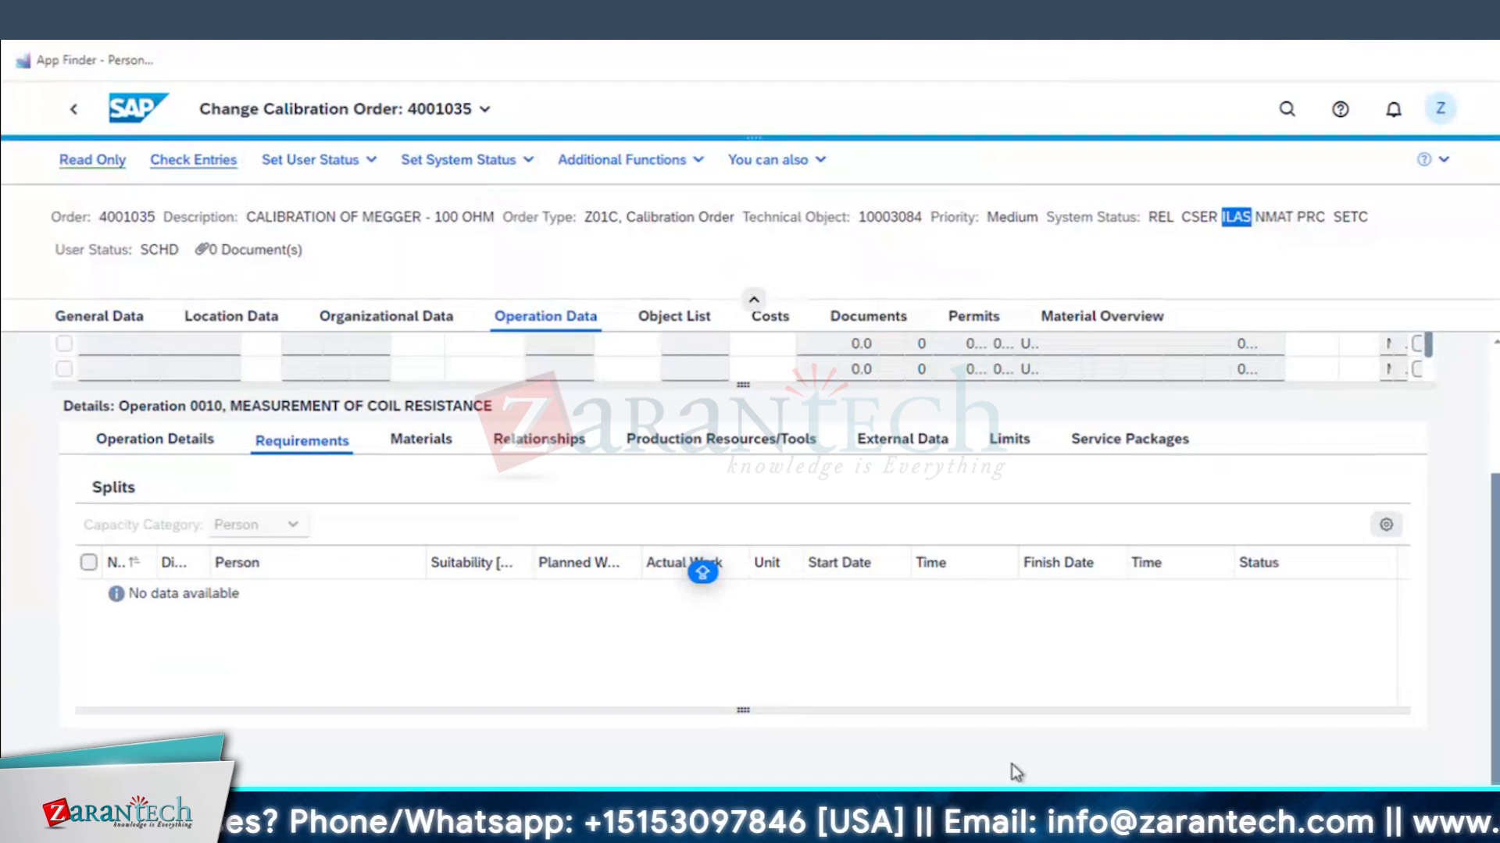
scroll(50, 471, up, 3)
- Select operation 0020 as well, enlarge the operations table, and review its available views and column settings
click(60, 477)
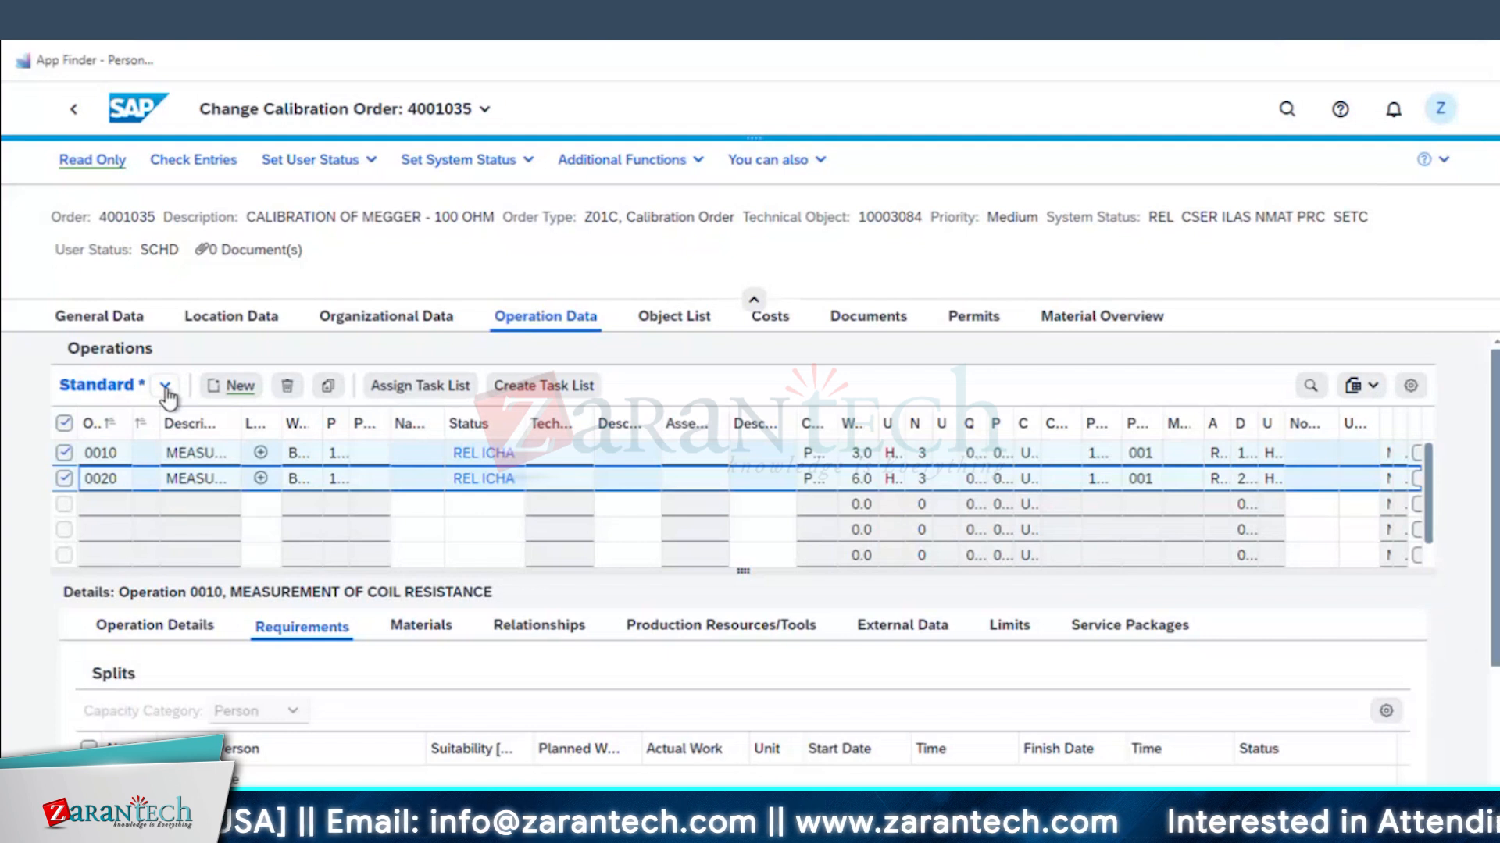
click(165, 387)
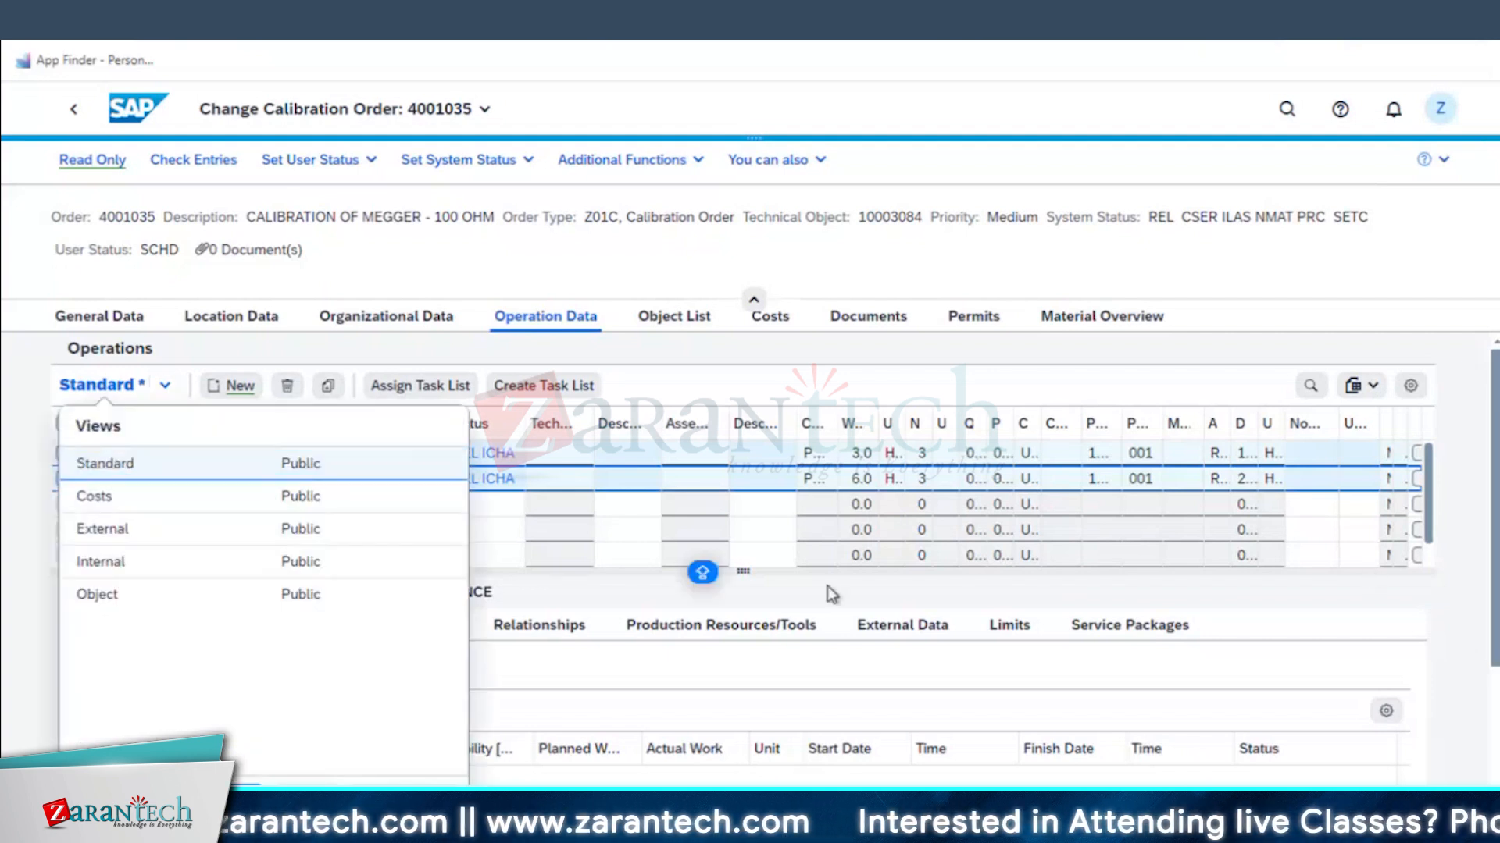
drag(743, 571, 742, 617)
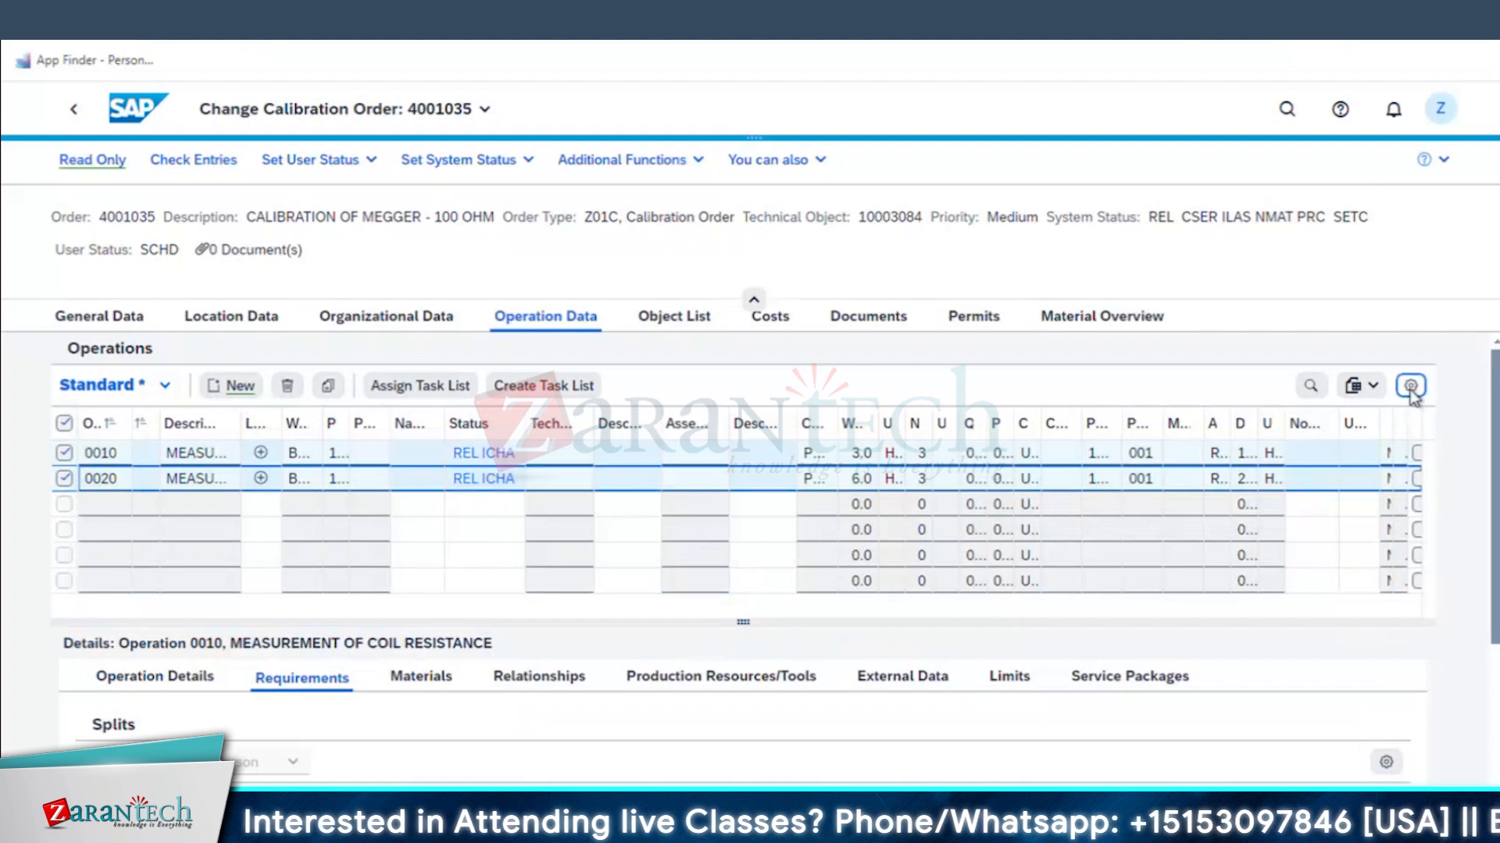
click(1411, 389)
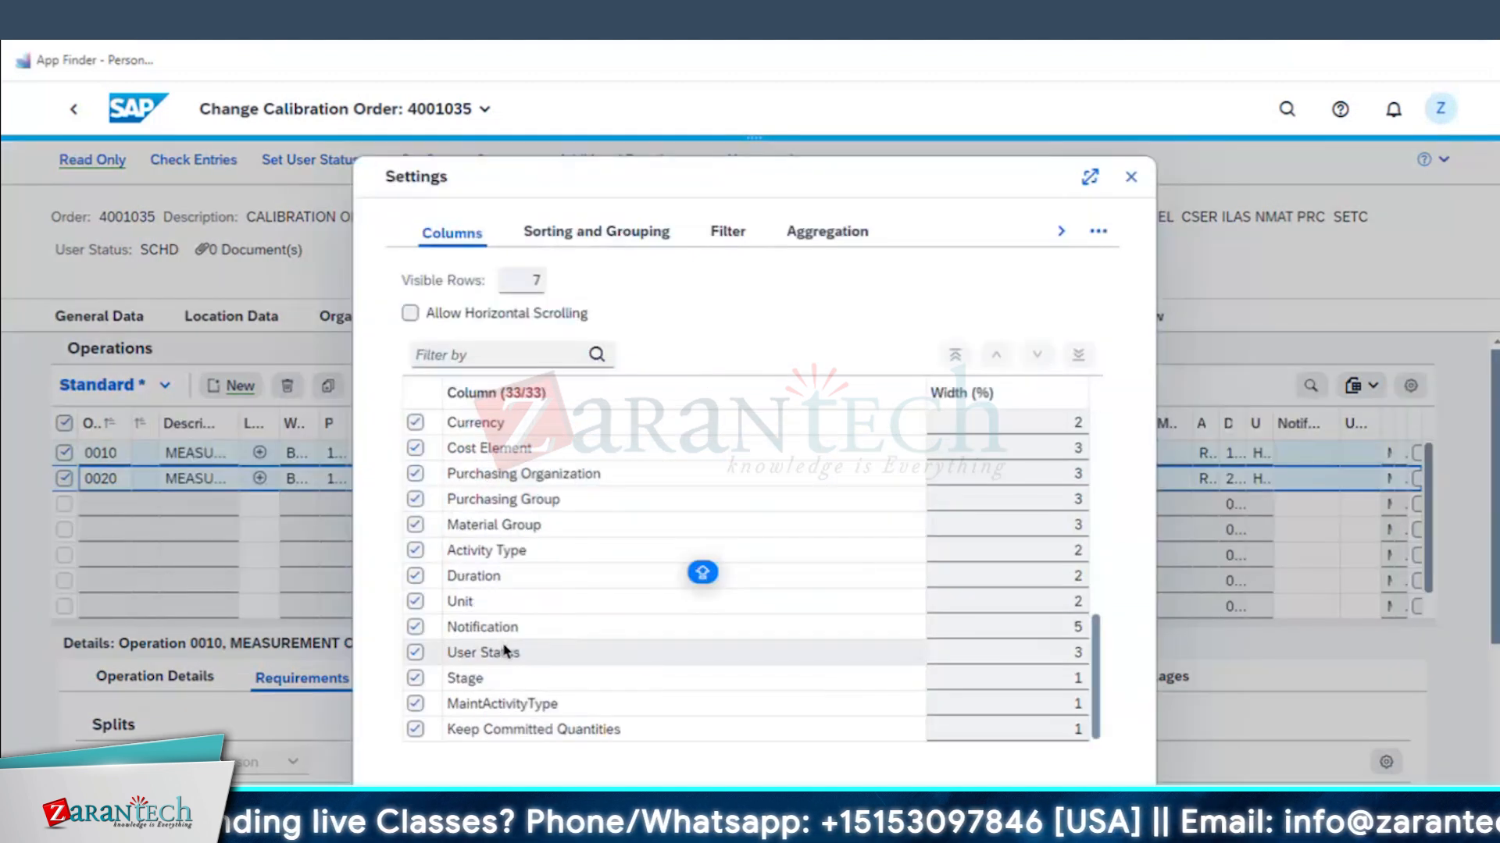
scroll(503, 644, up, 10)
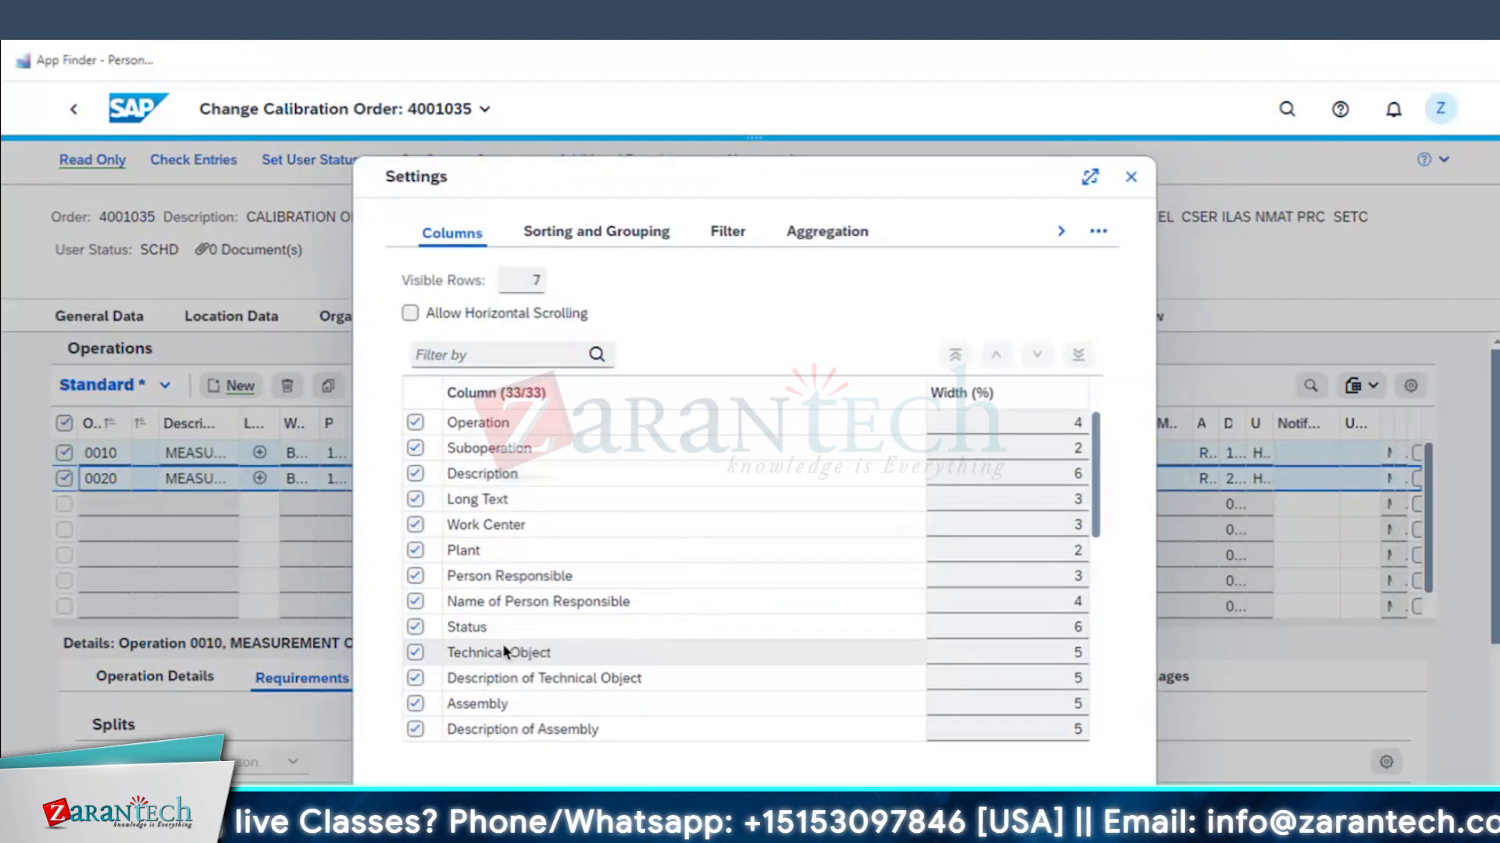
click(1131, 178)
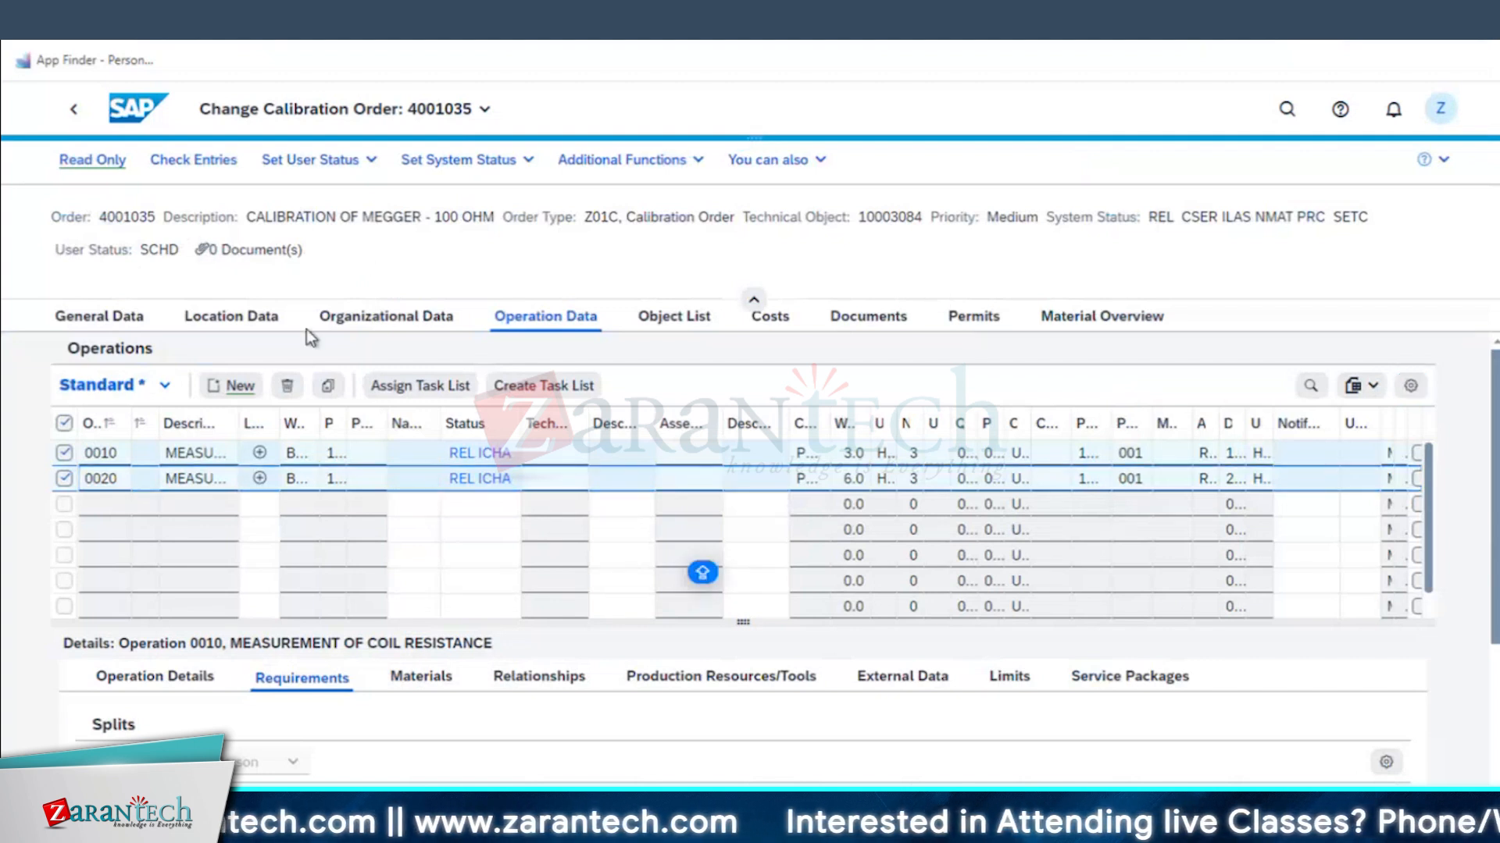
- Display the order's general data and check the ILAS code, the system status options and the additional functions
click(119, 321)
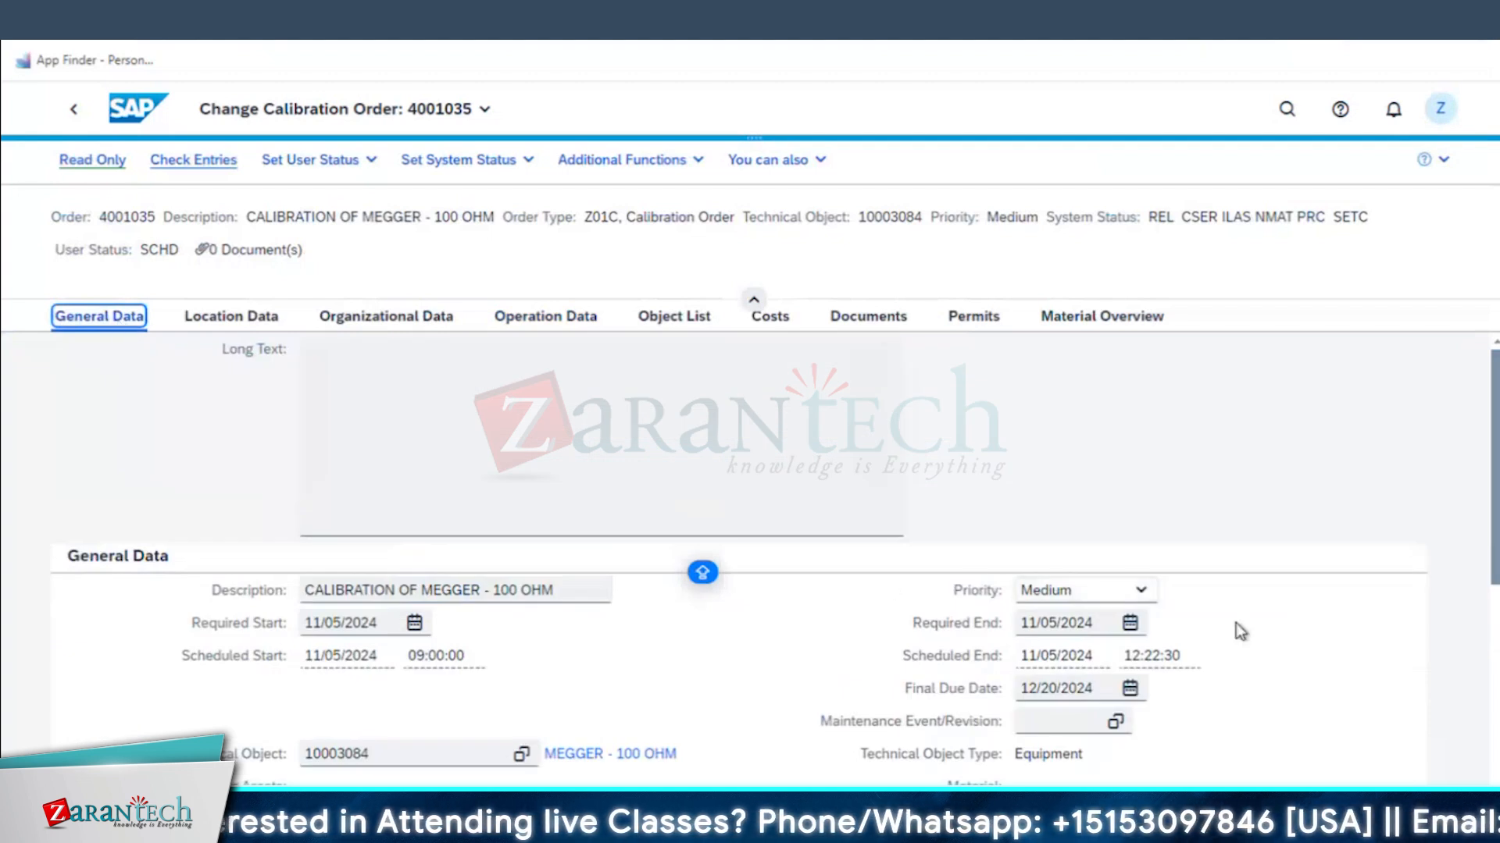
double_click(1237, 217)
click(517, 161)
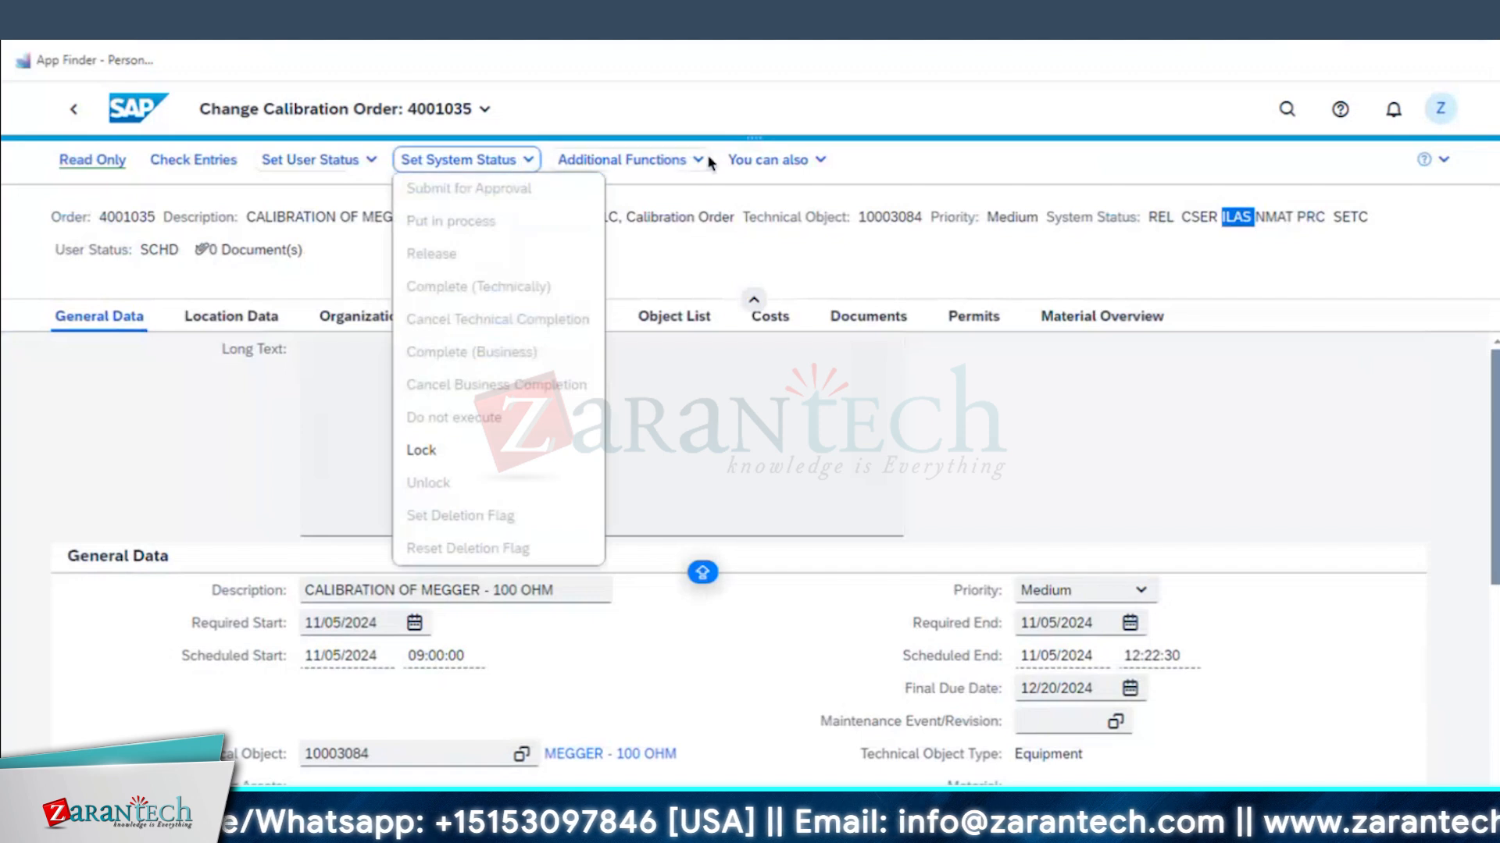
click(625, 159)
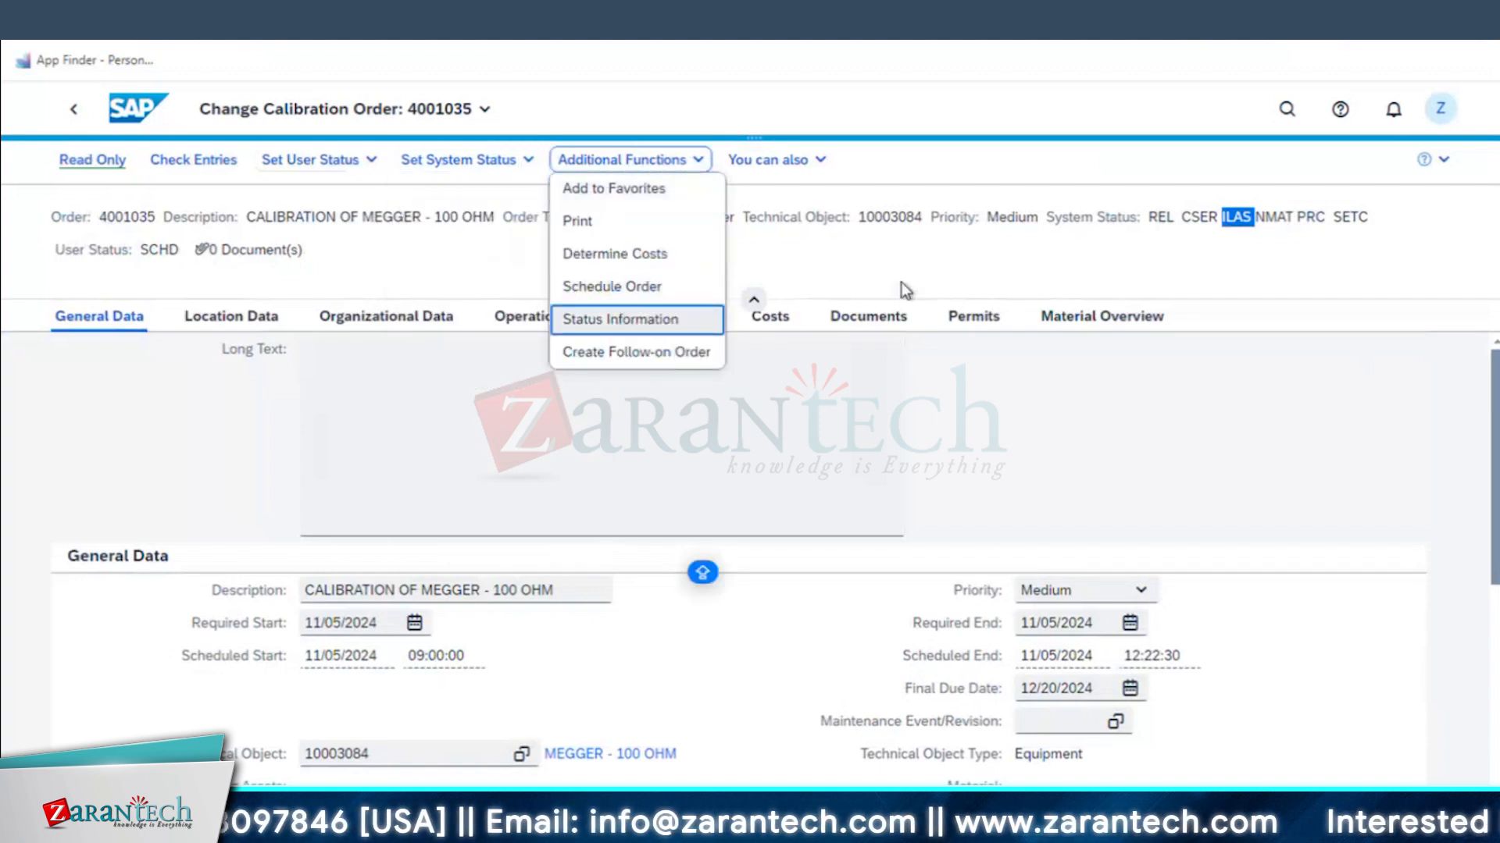
click(944, 265)
- Set the calibration order to read-only, then switch to SAP GUI and display the same order with transaction IW33
drag(155, 218, 99, 219)
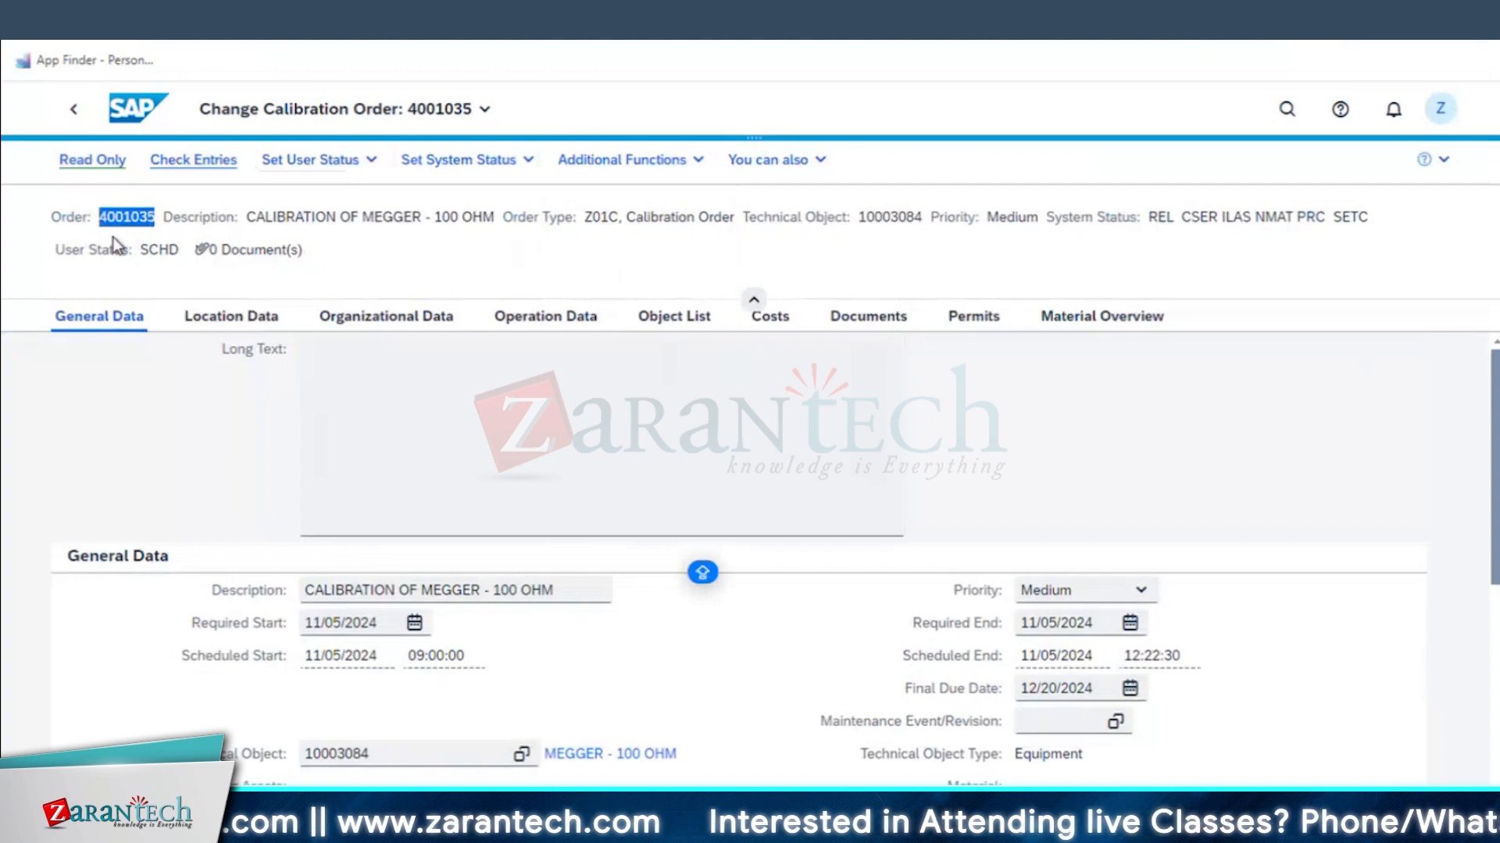
click(83, 166)
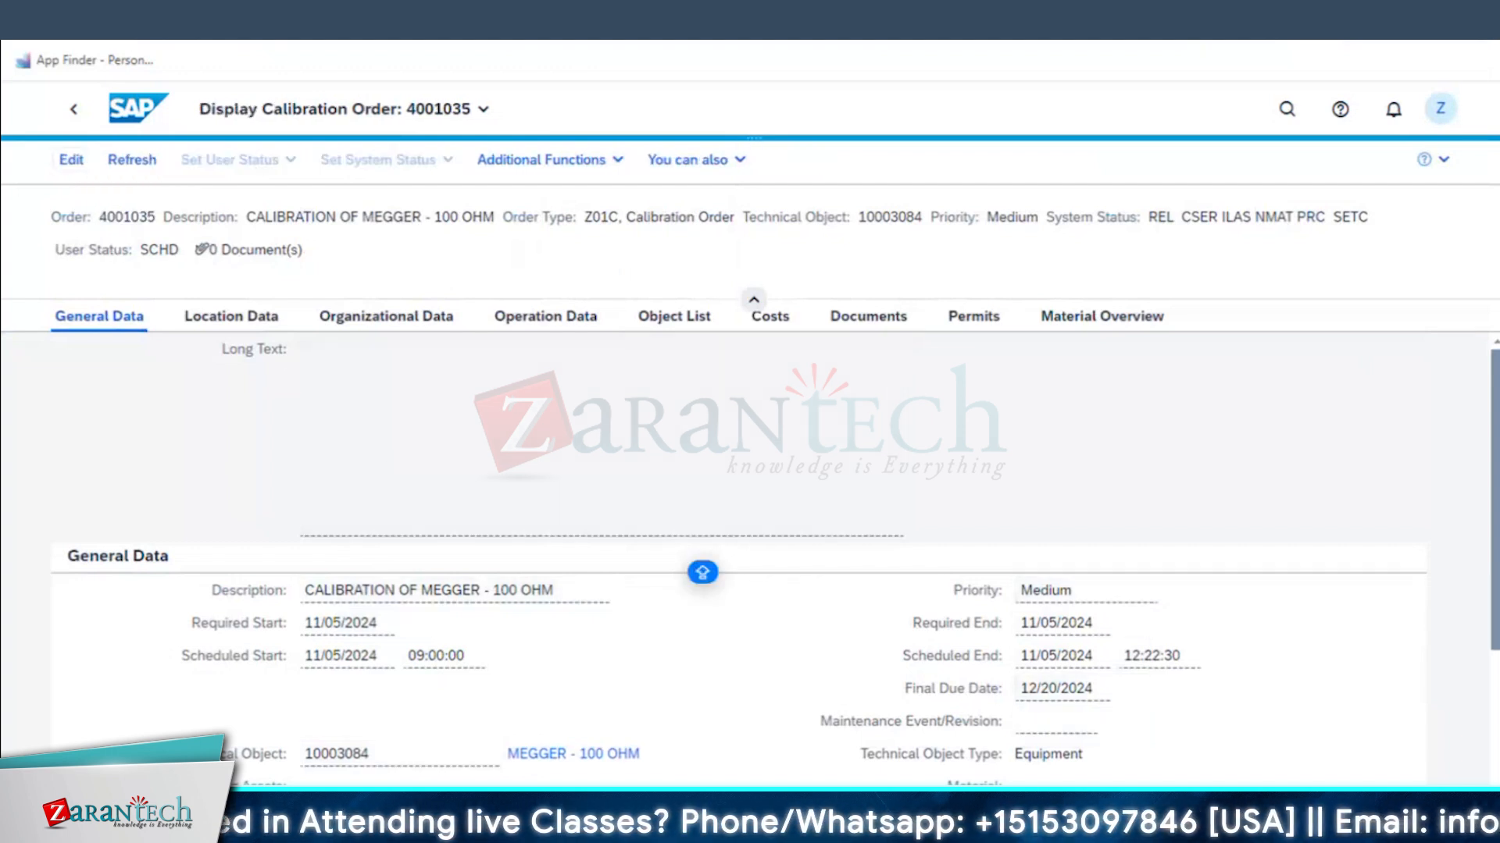
mouse_move(508, 835)
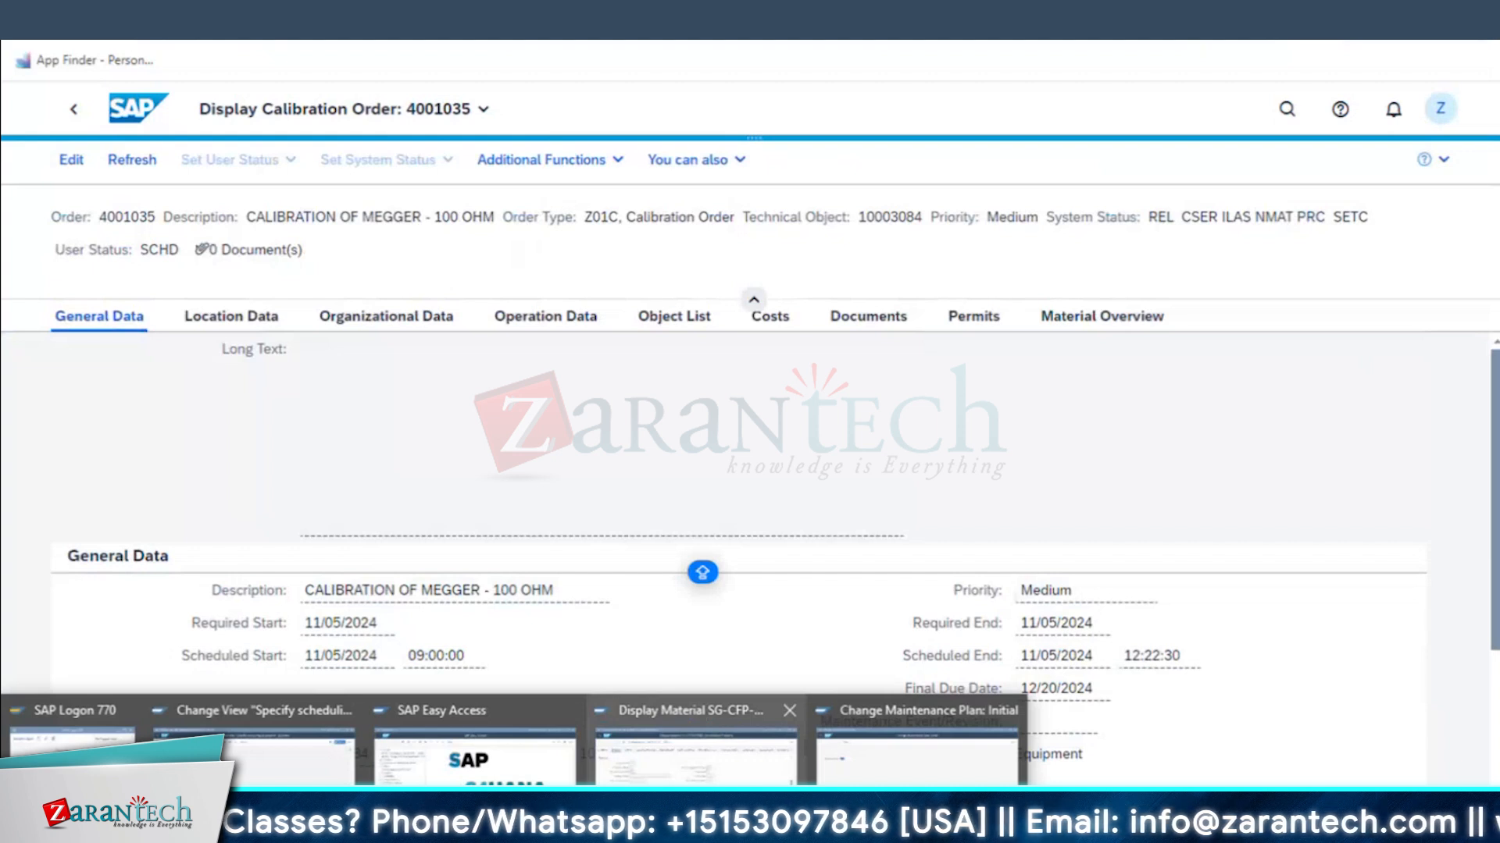
click(917, 749)
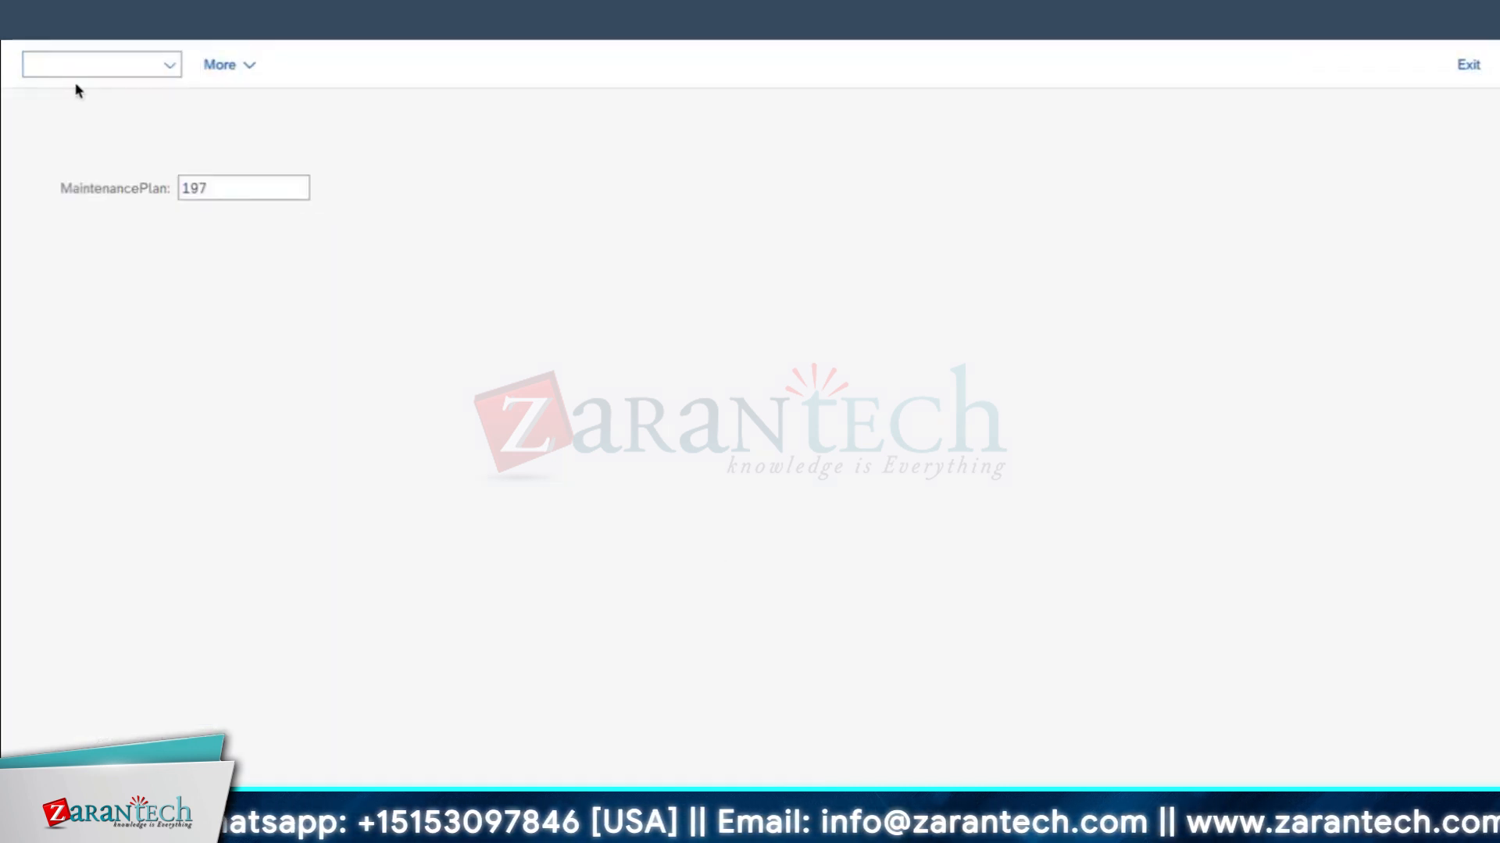
key(F3)
text(IW33)
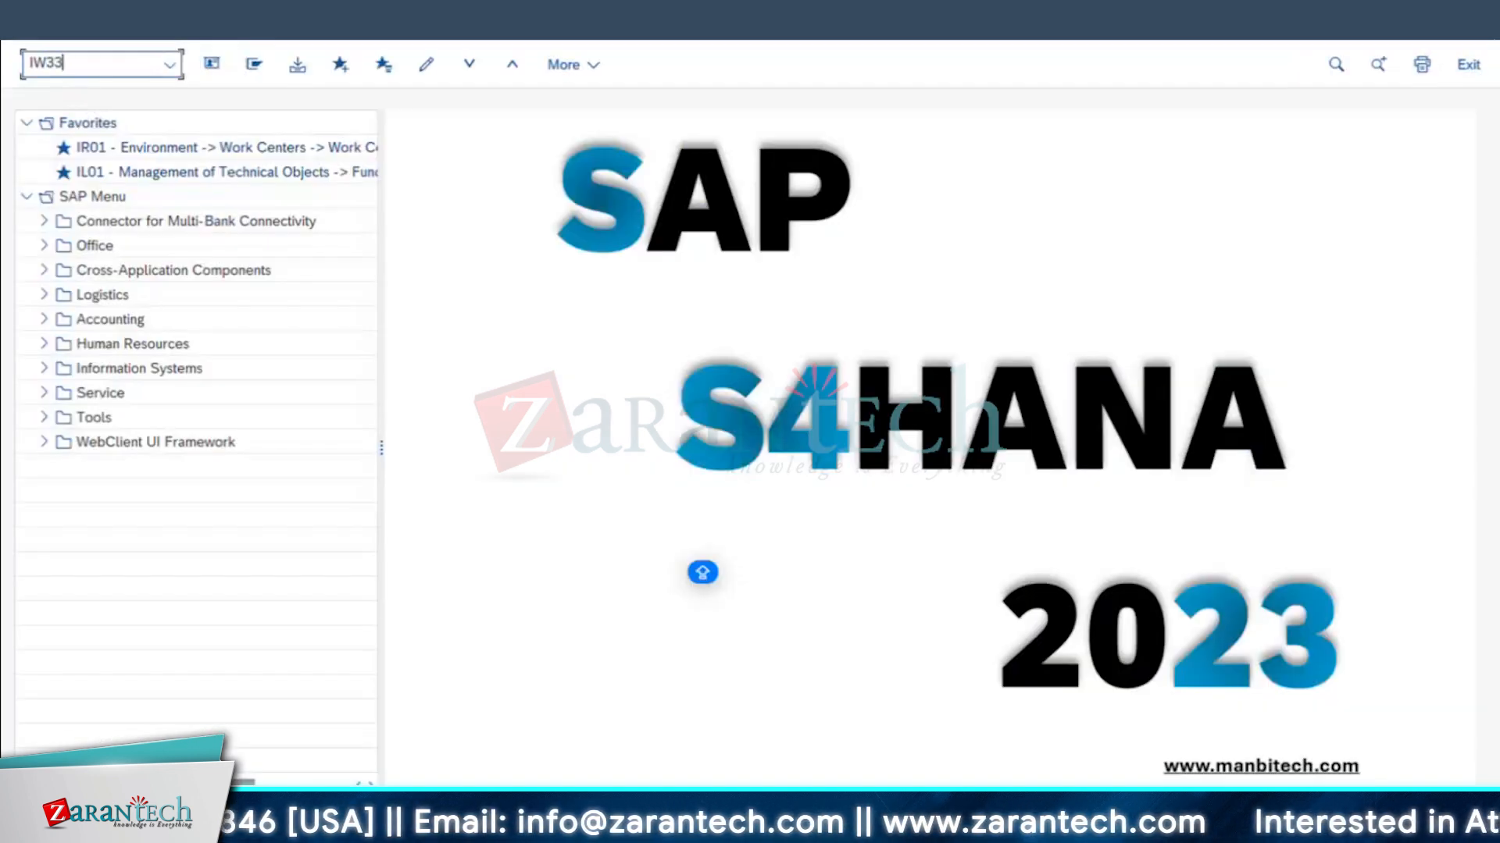
key(Return)
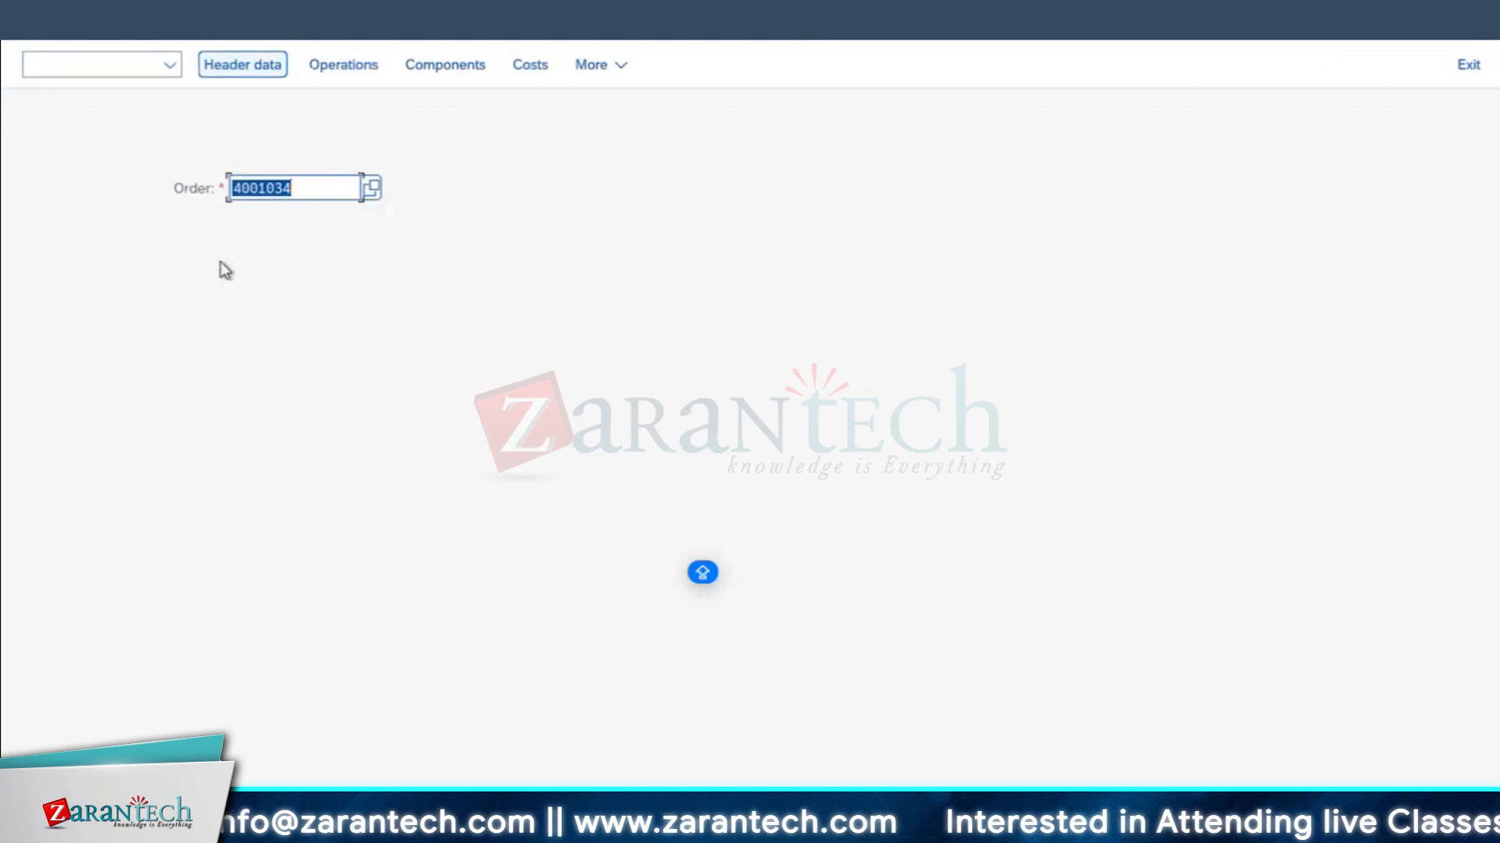
text(4001035)
key(Return)
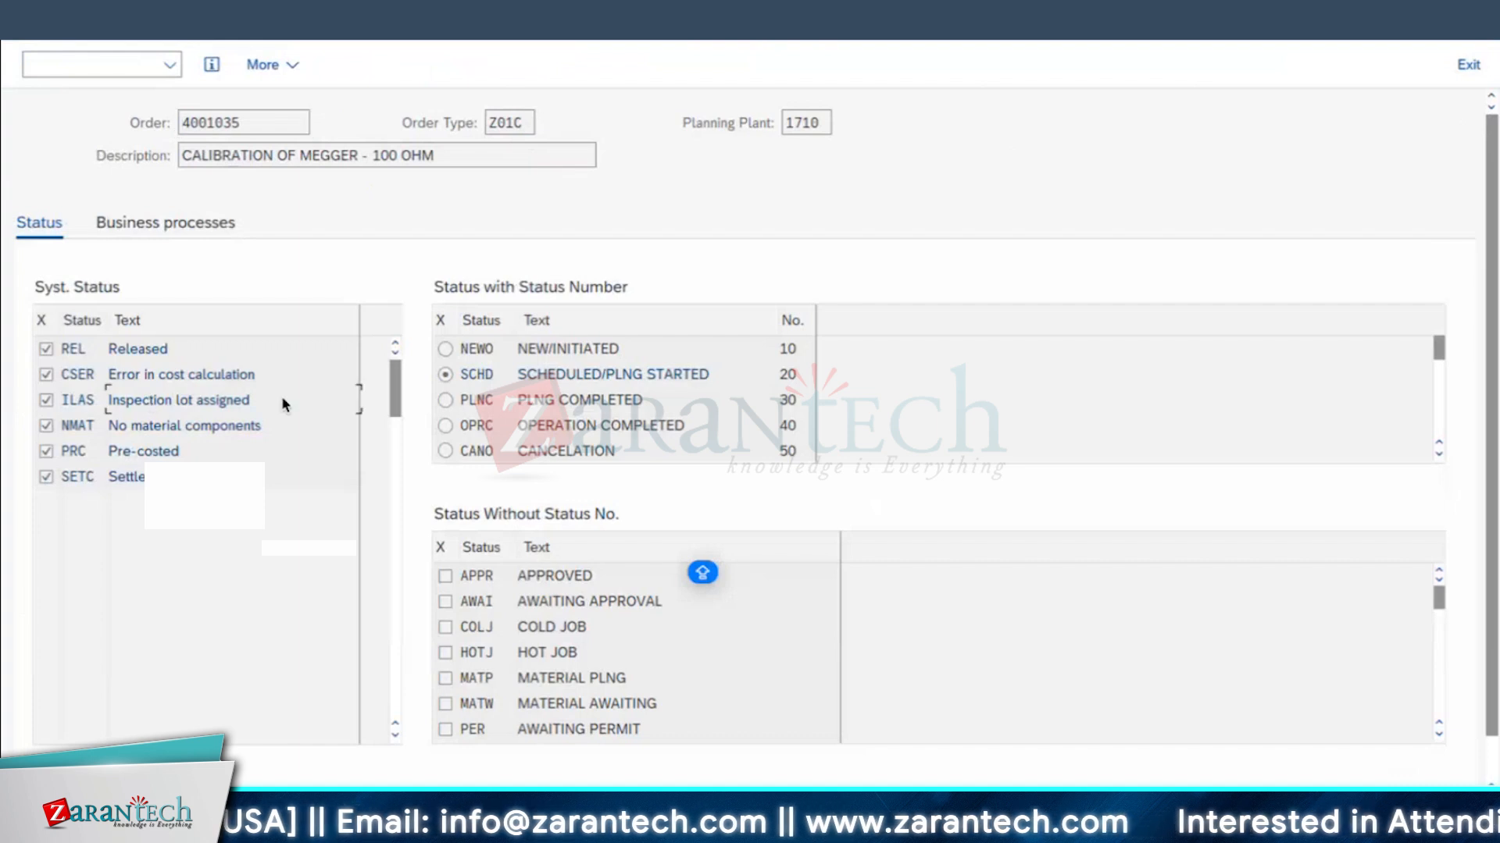
- Check the meaning of the ILAS status in the order's status list, and open the assigned inspection lot from the order header
drag(282, 396, 4, 435)
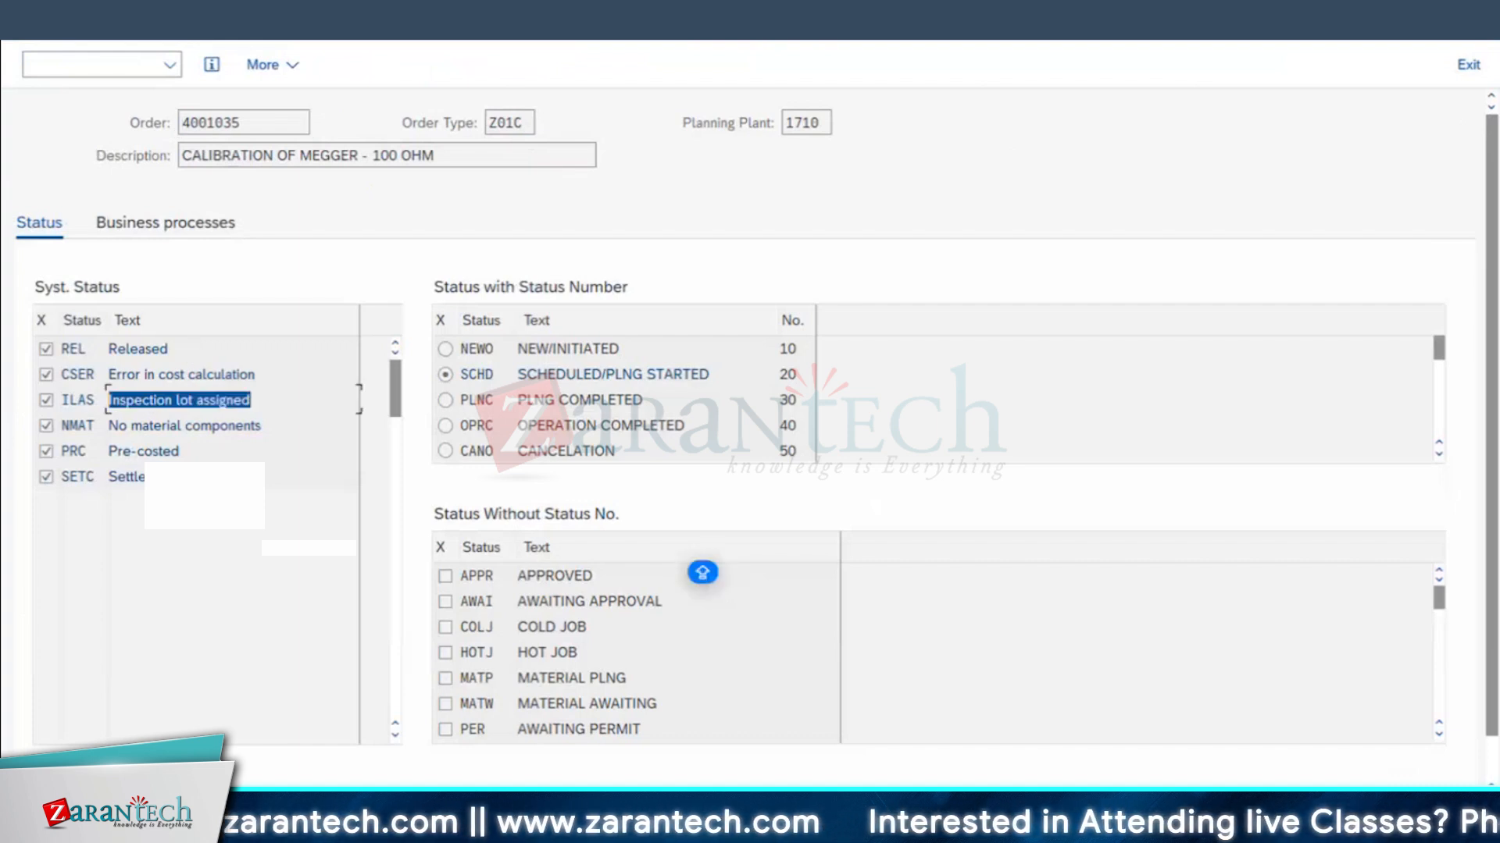
key(F3)
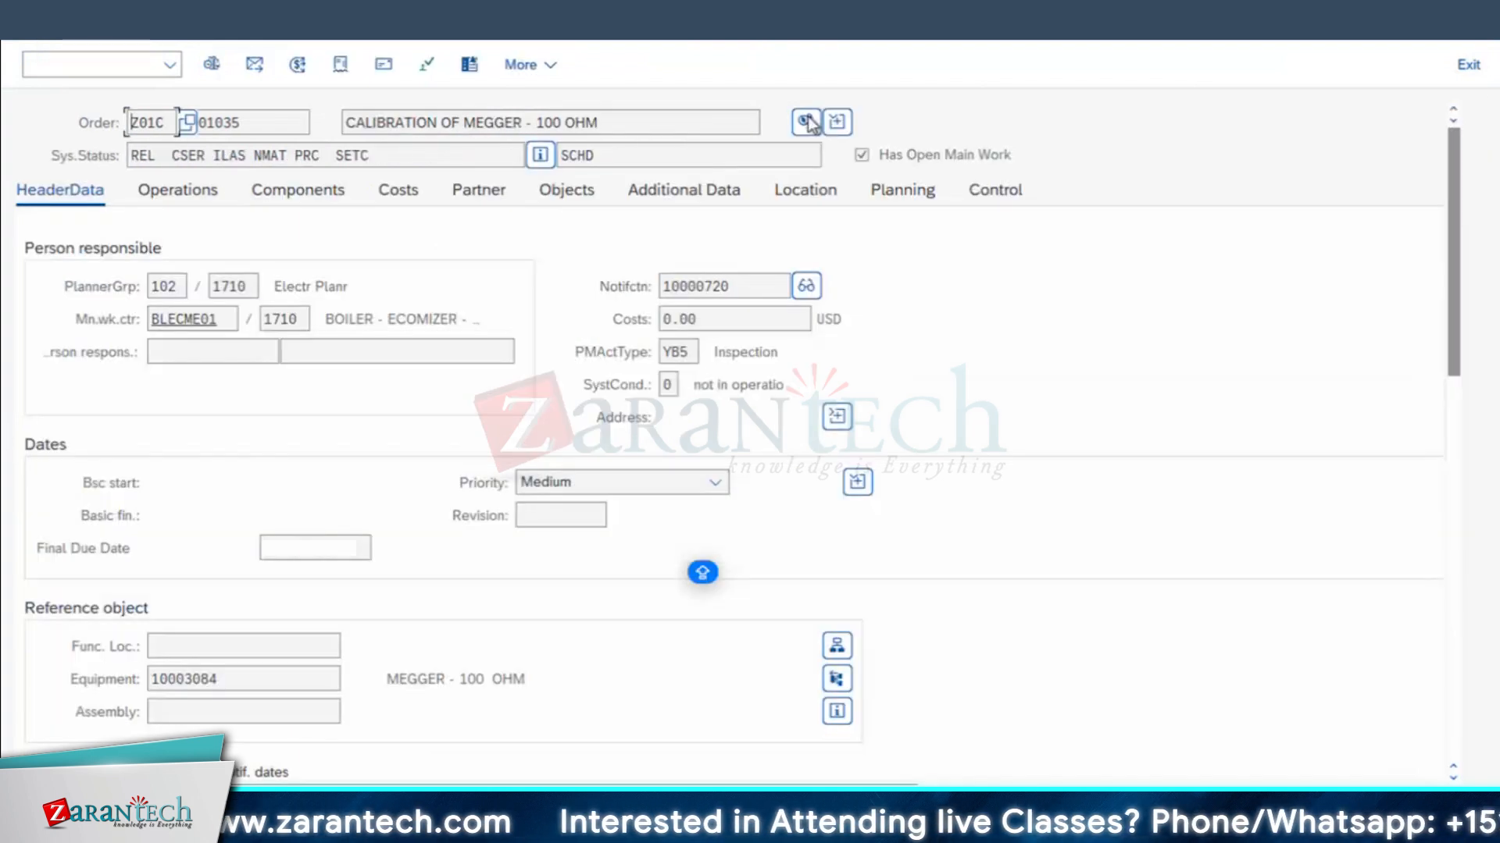
click(807, 123)
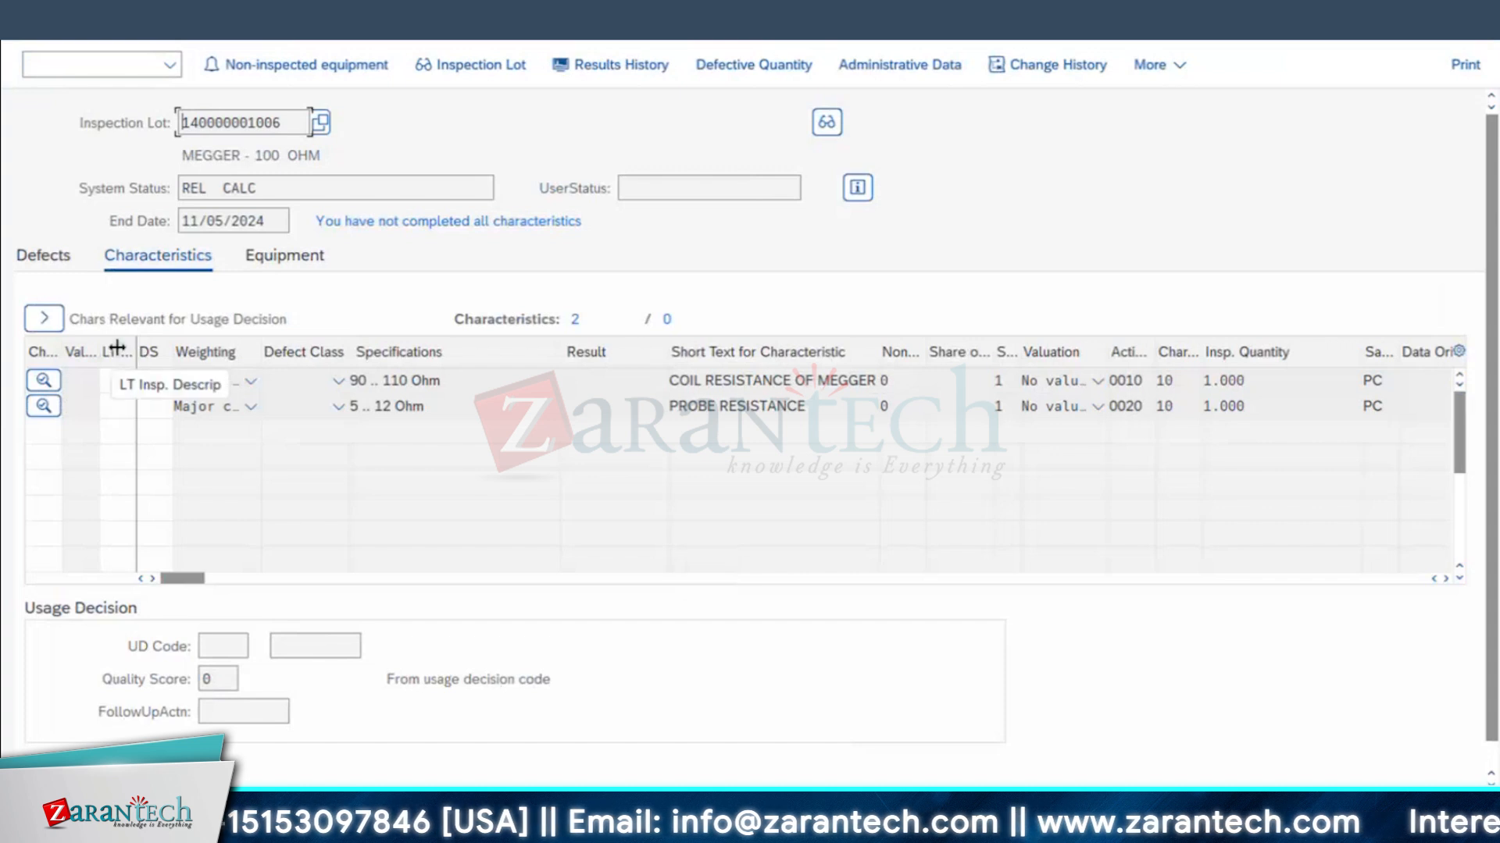
- Narrow the LT Insp. Descrip column and review the specifications and results columns of the lot's coil and probe resistance characteristics
drag(135, 347, 116, 347)
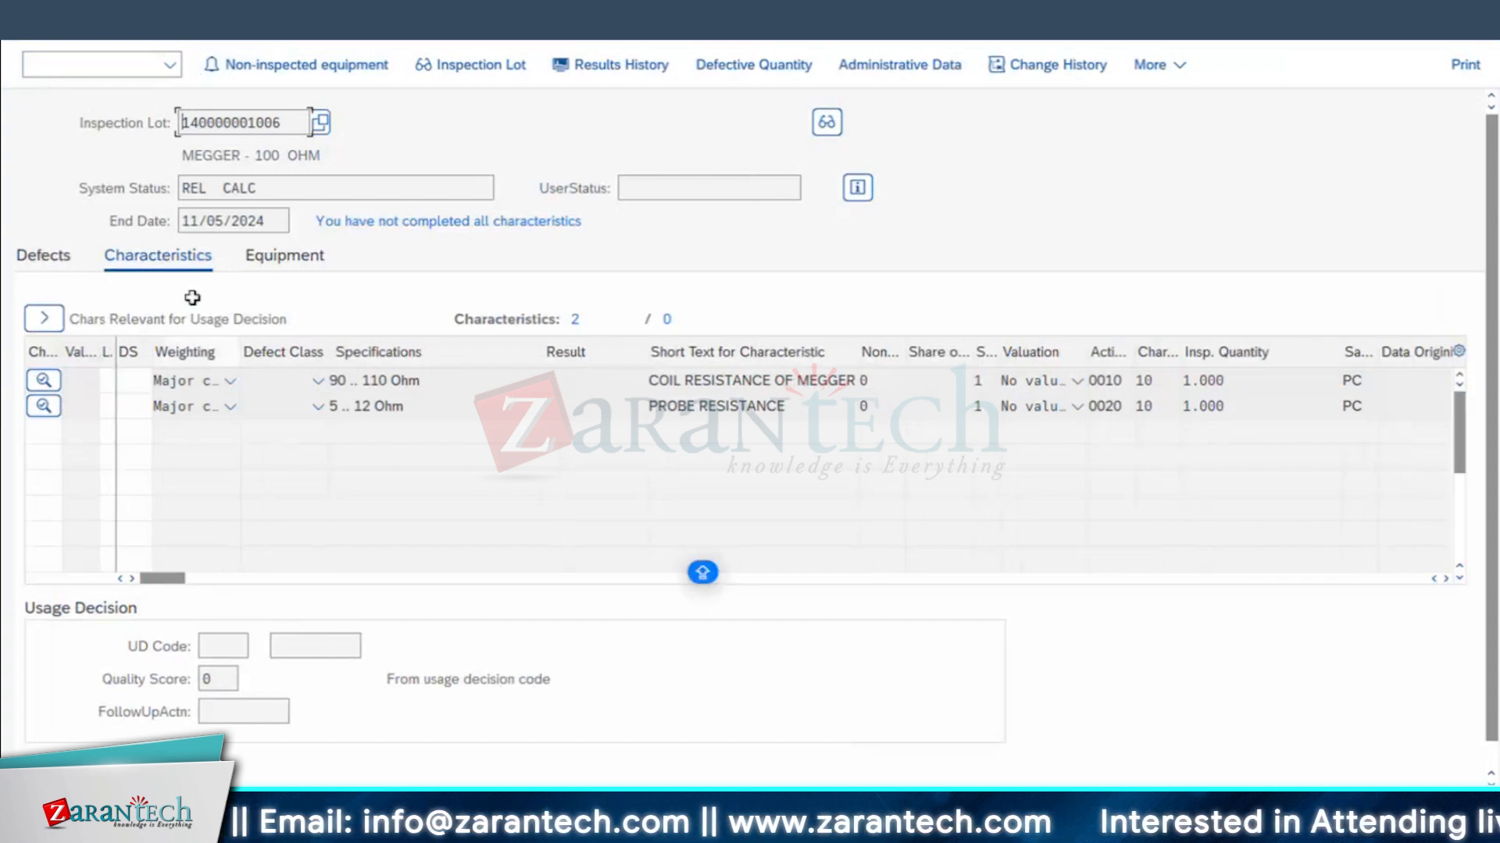
click(408, 411)
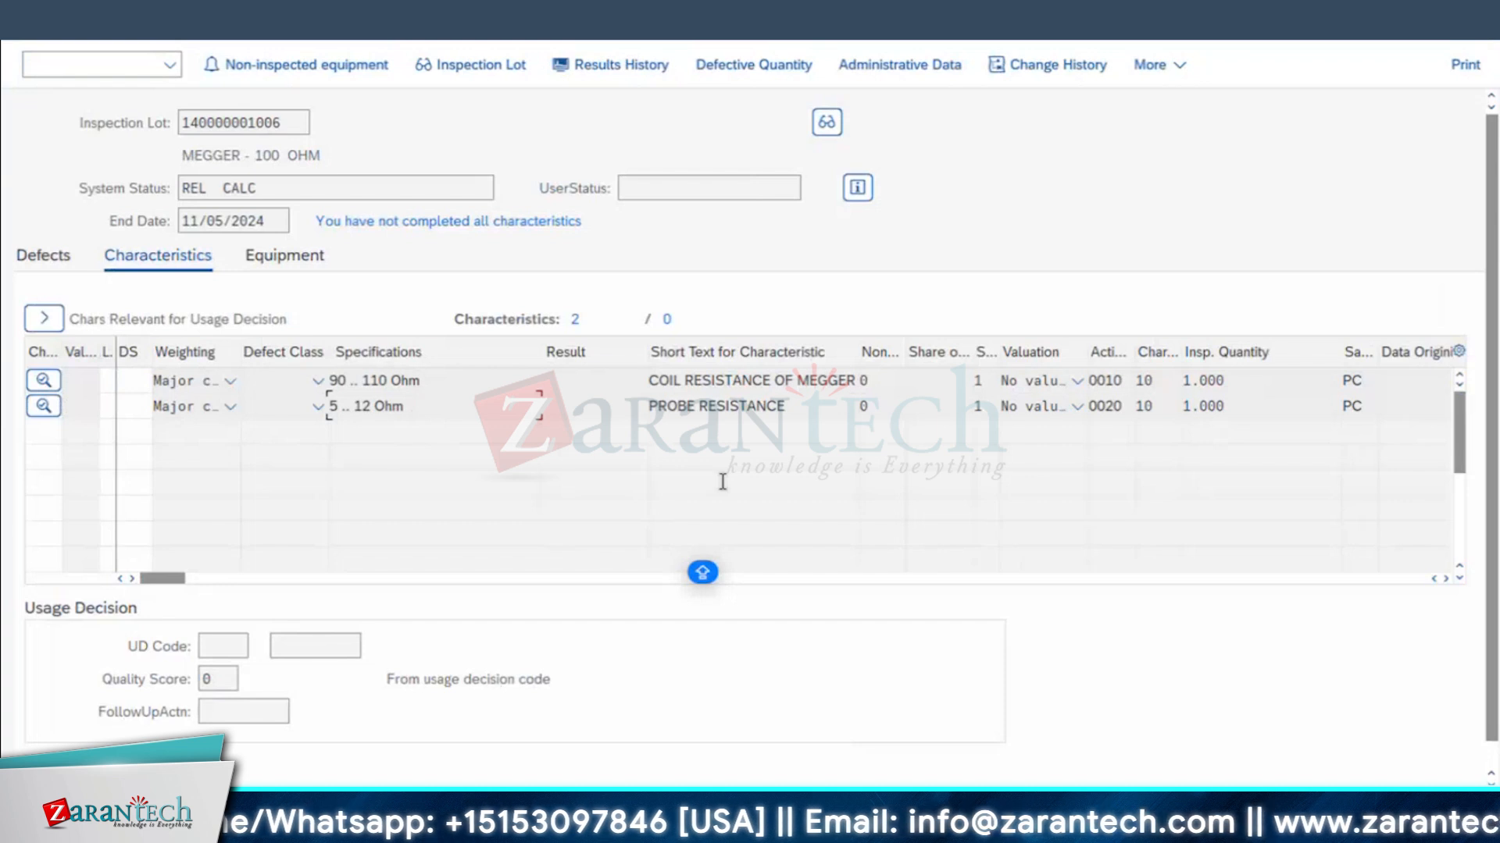
click(1446, 579)
click(1445, 579)
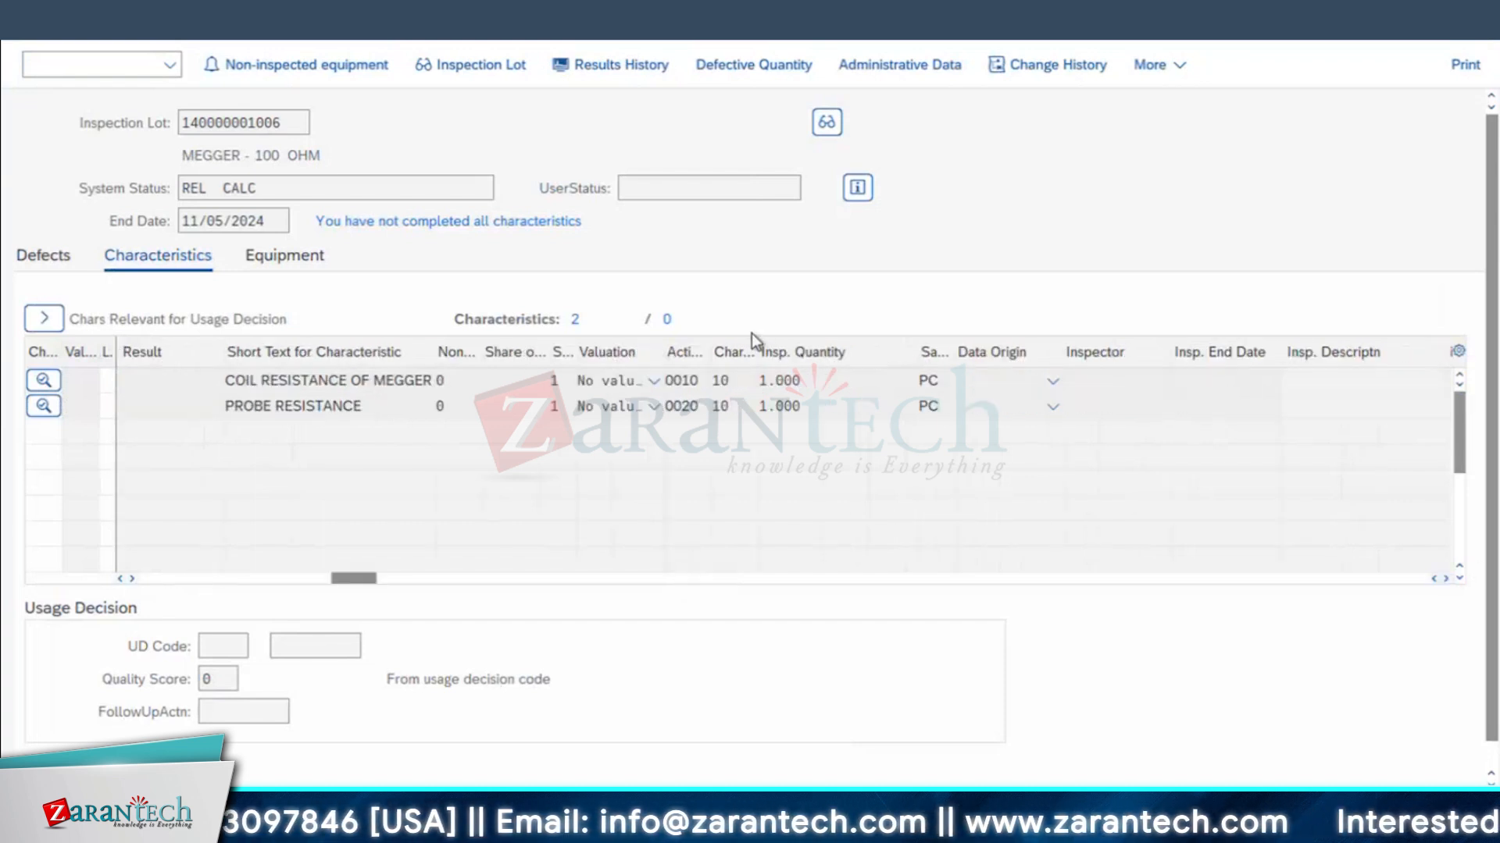
drag(356, 581, 158, 576)
click(283, 258)
- Open the results for the coil resistance characteristic of operation 0010 and display its detail view
click(43, 383)
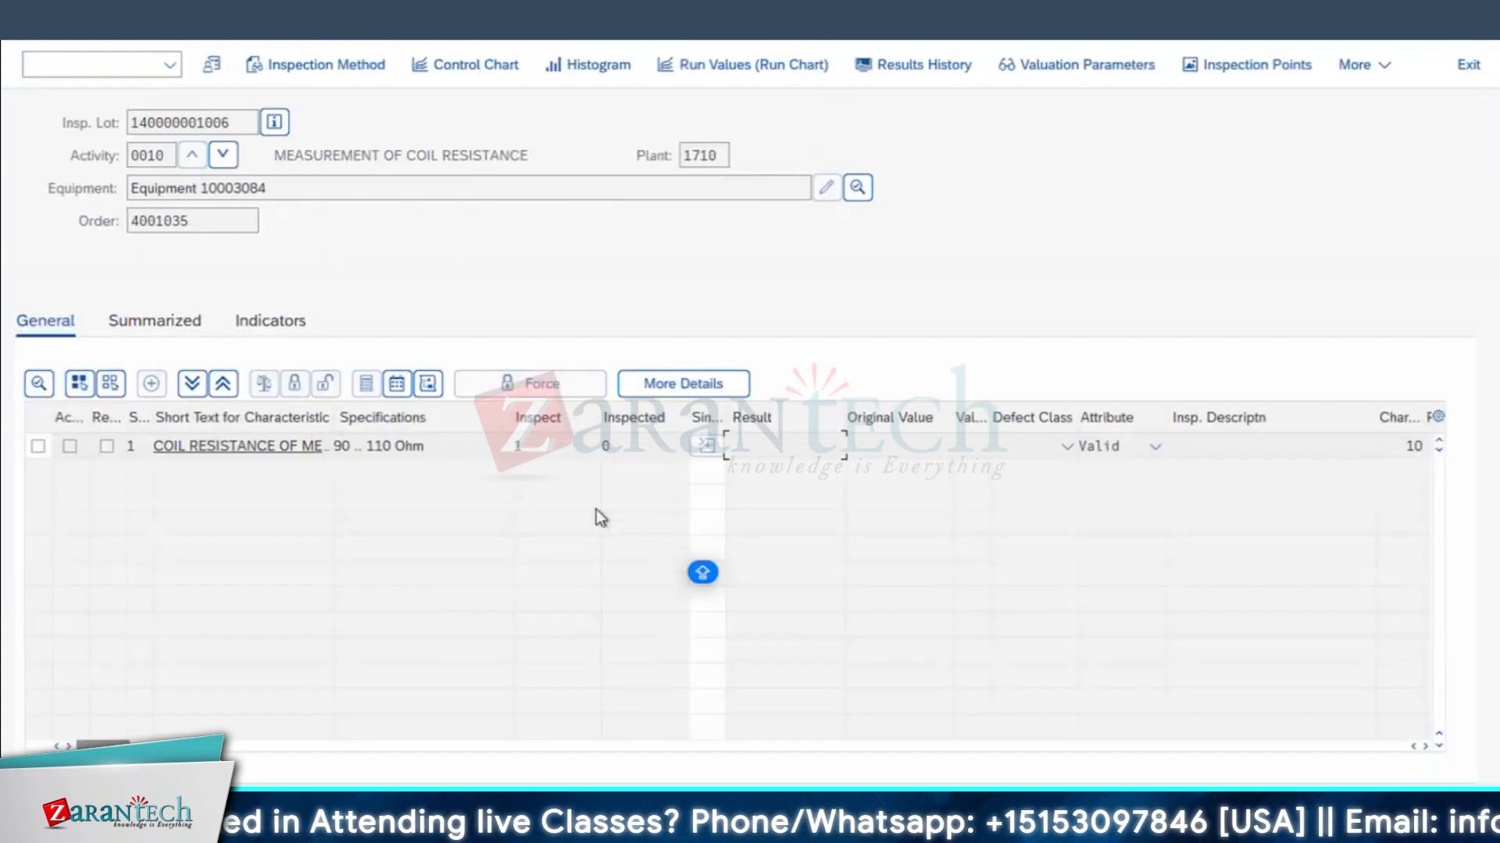
click(38, 446)
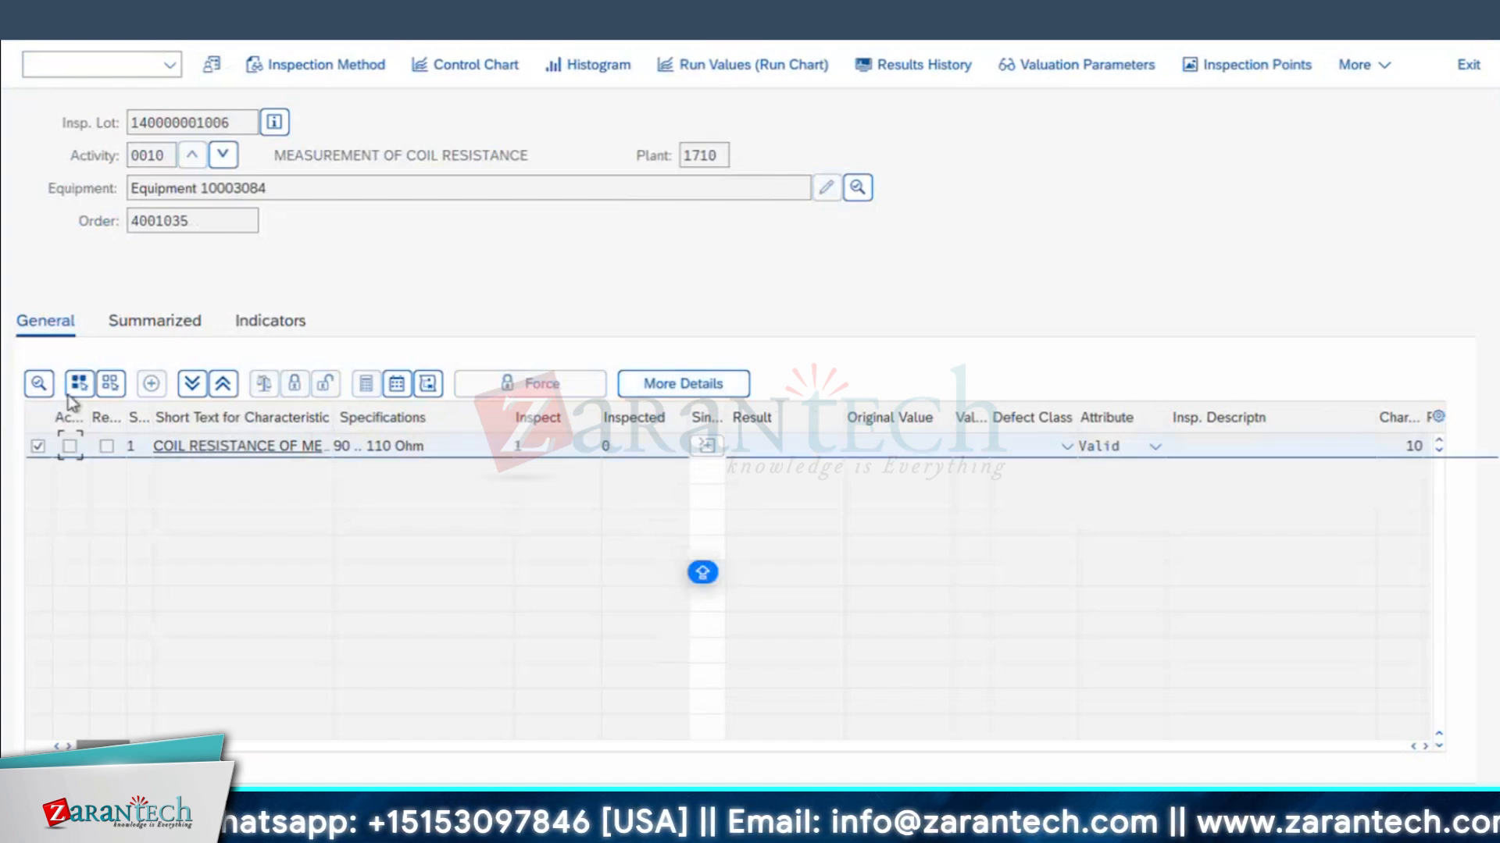
click(40, 384)
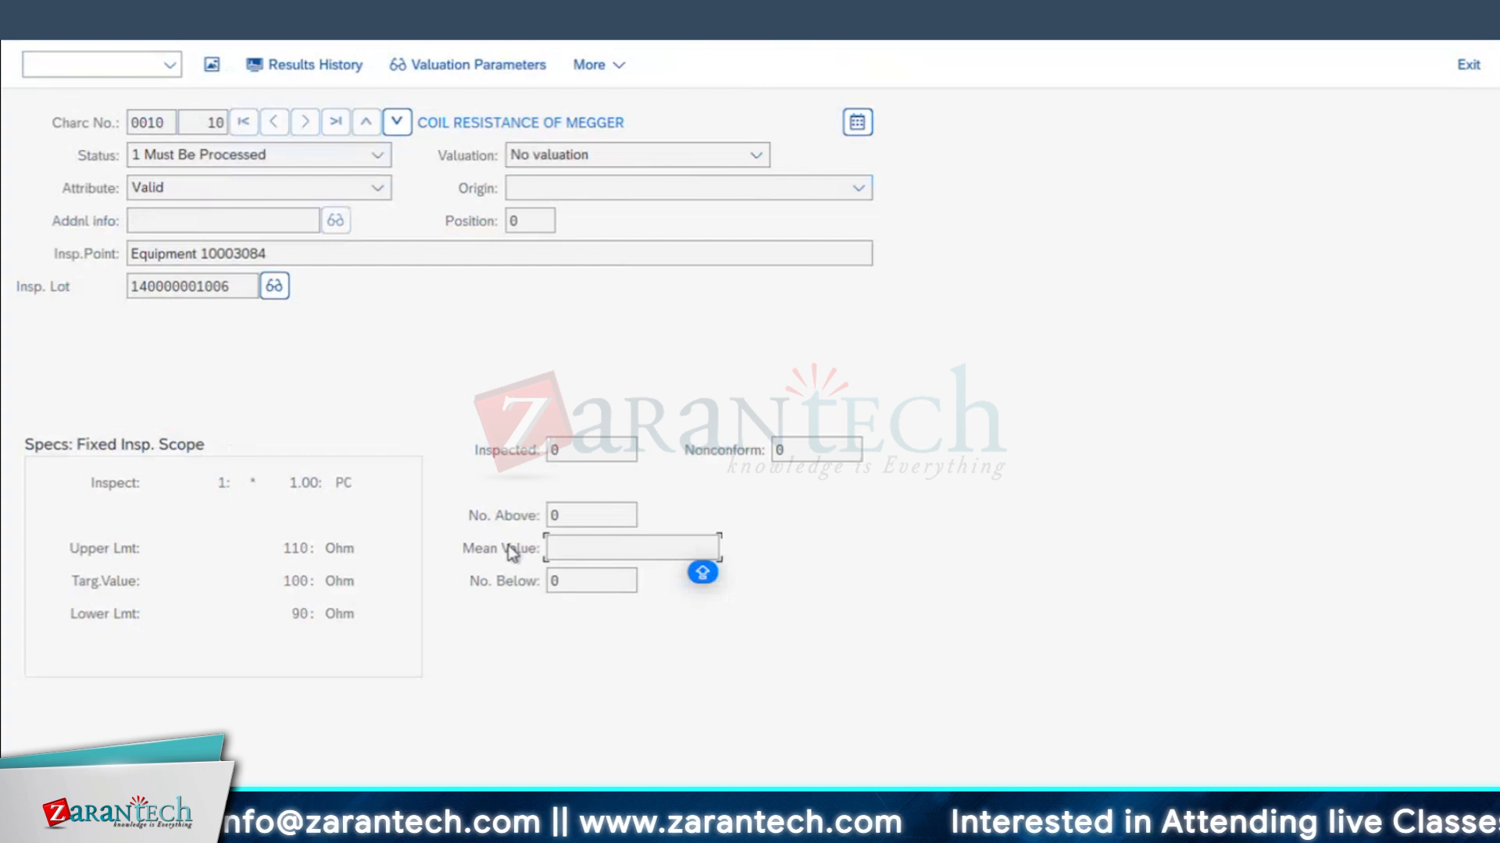
- Examine the coil resistance characteristic's inspected, nonconforming, above and below fields, and its upper limit, target value and lower limit
click(582, 450)
click(808, 451)
click(574, 517)
click(572, 582)
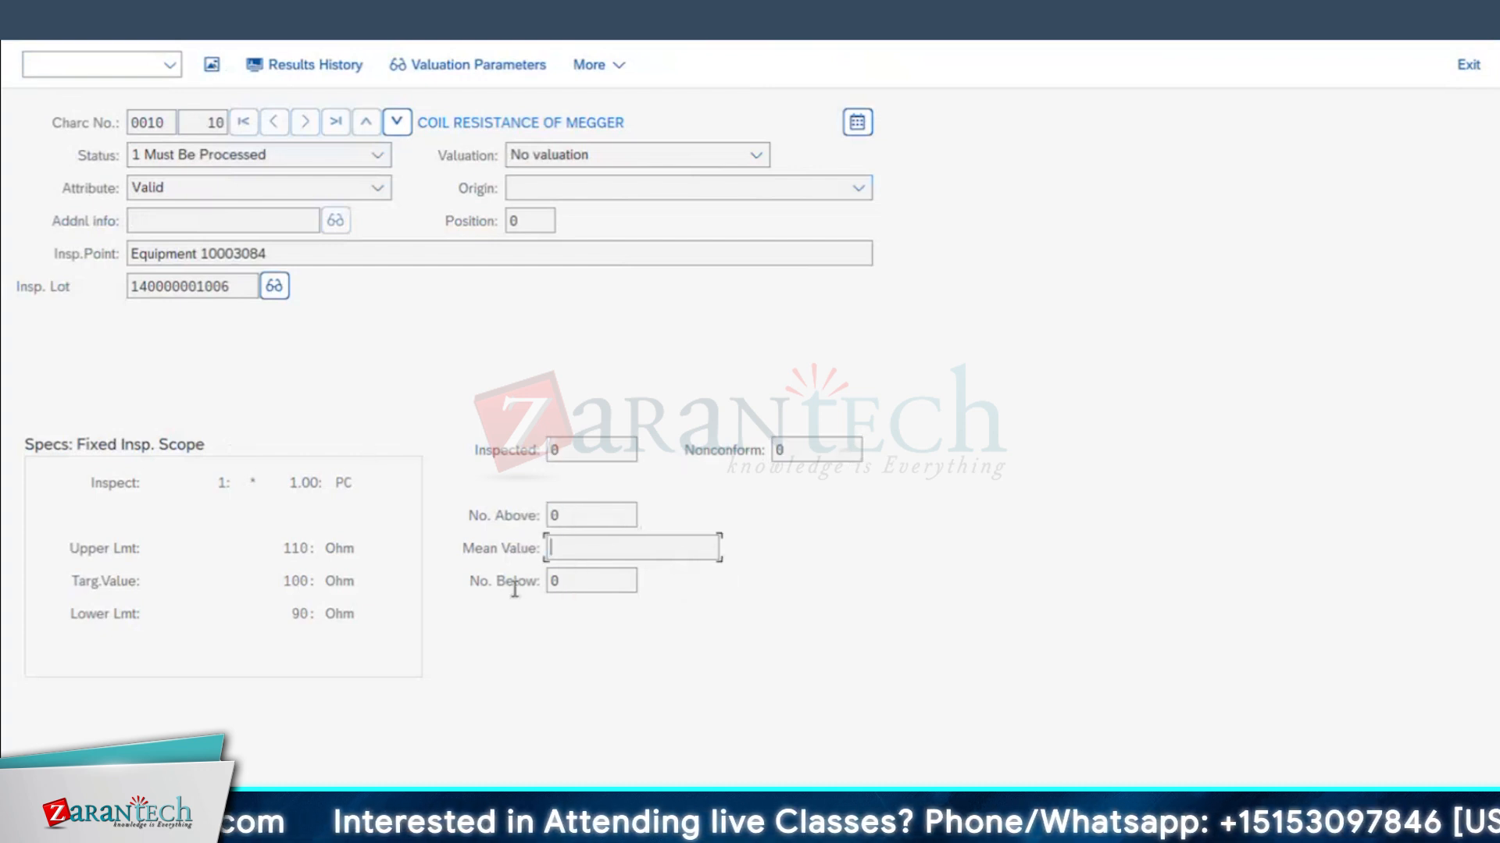
click(87, 547)
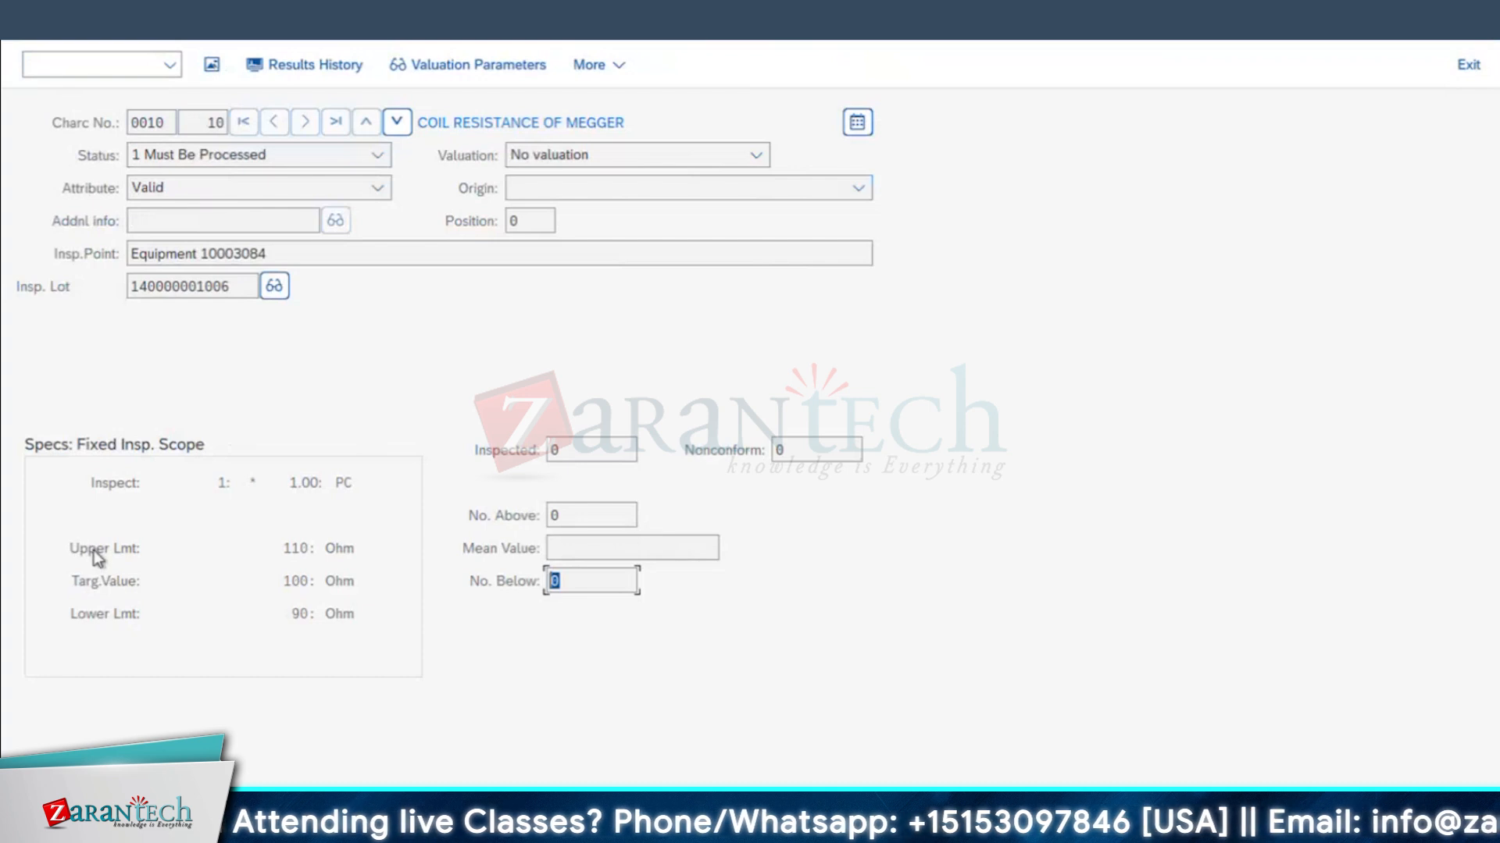
click(119, 587)
click(364, 590)
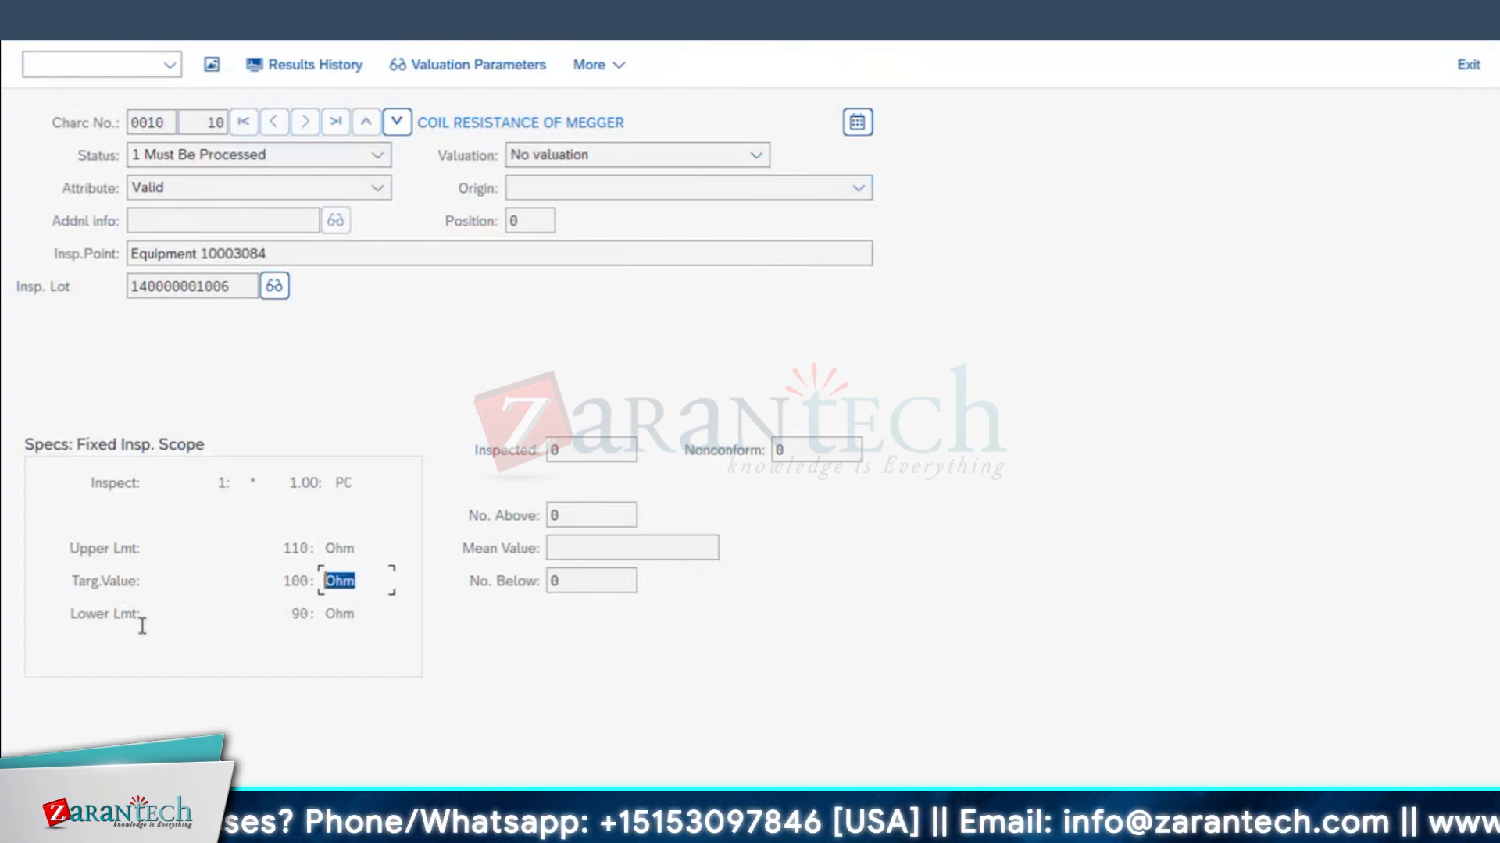
click(134, 620)
click(340, 614)
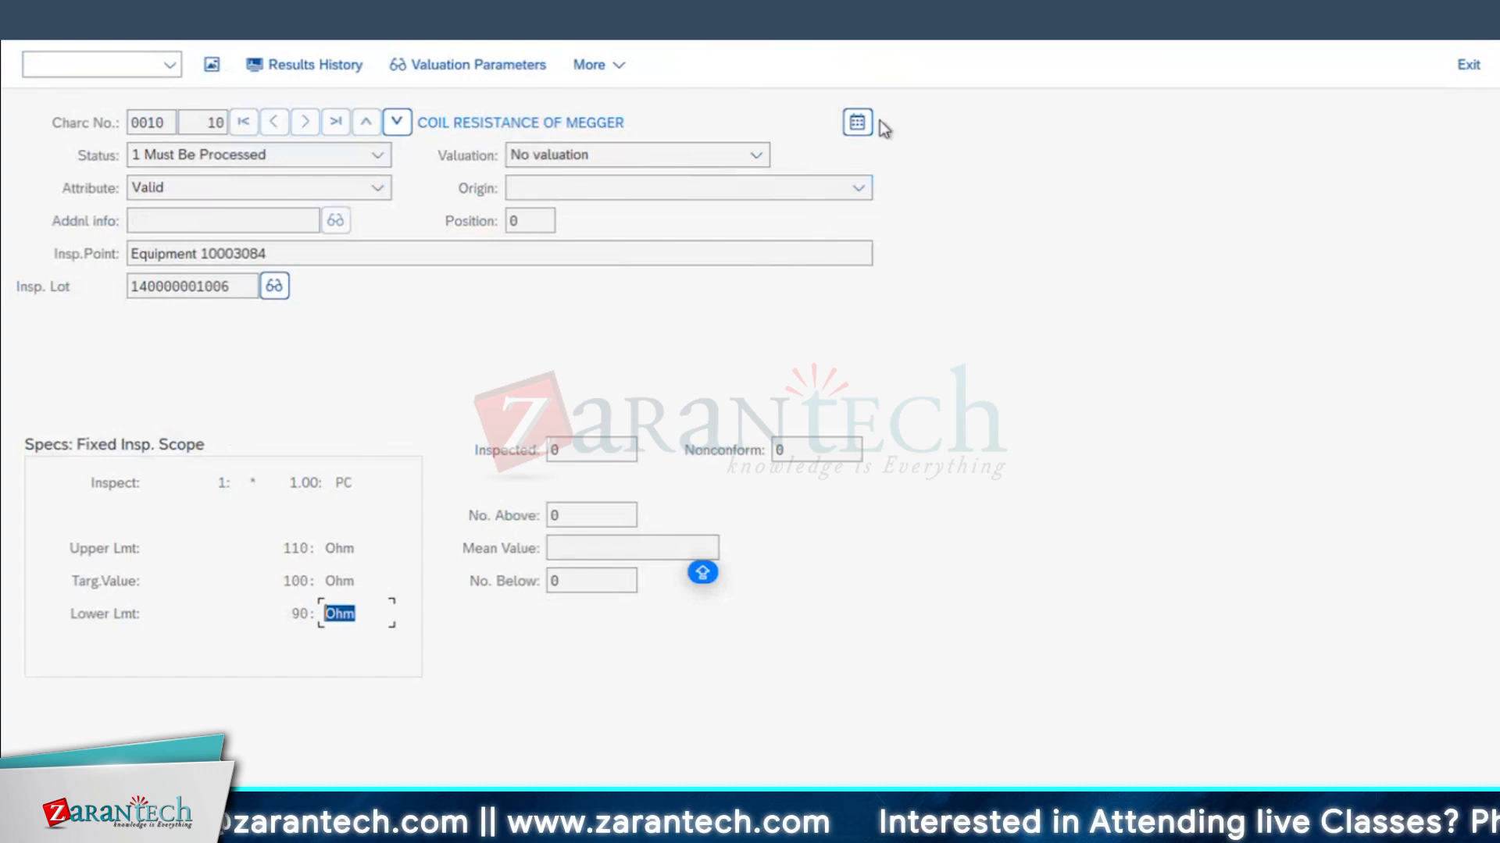
- Check the valuation options of the coil resistance characteristic, return to the inspection lot's equipment list and highlight the lot number
click(565, 160)
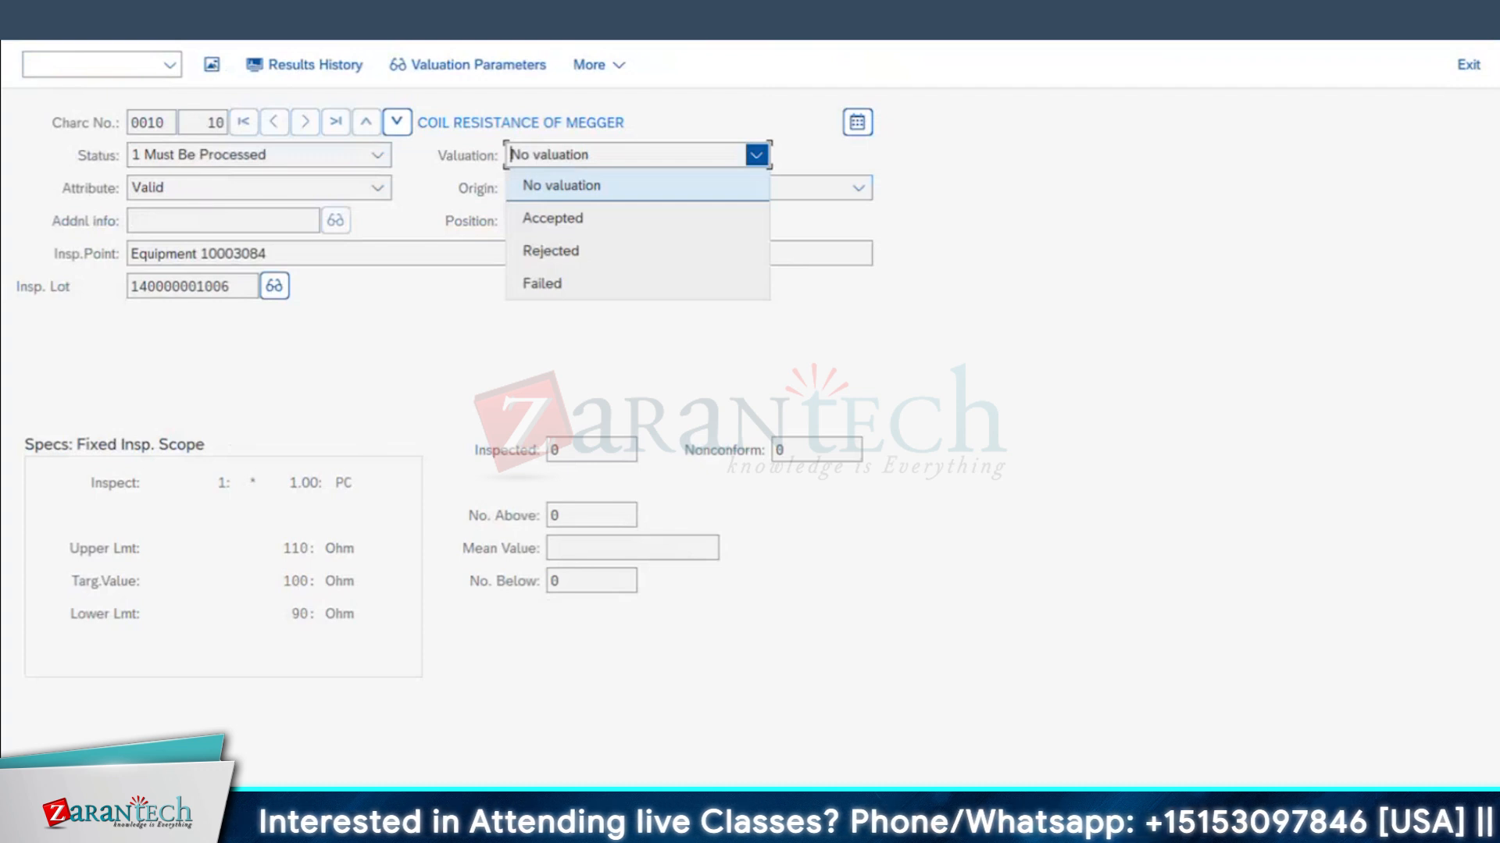
click(702, 549)
click(37, 22)
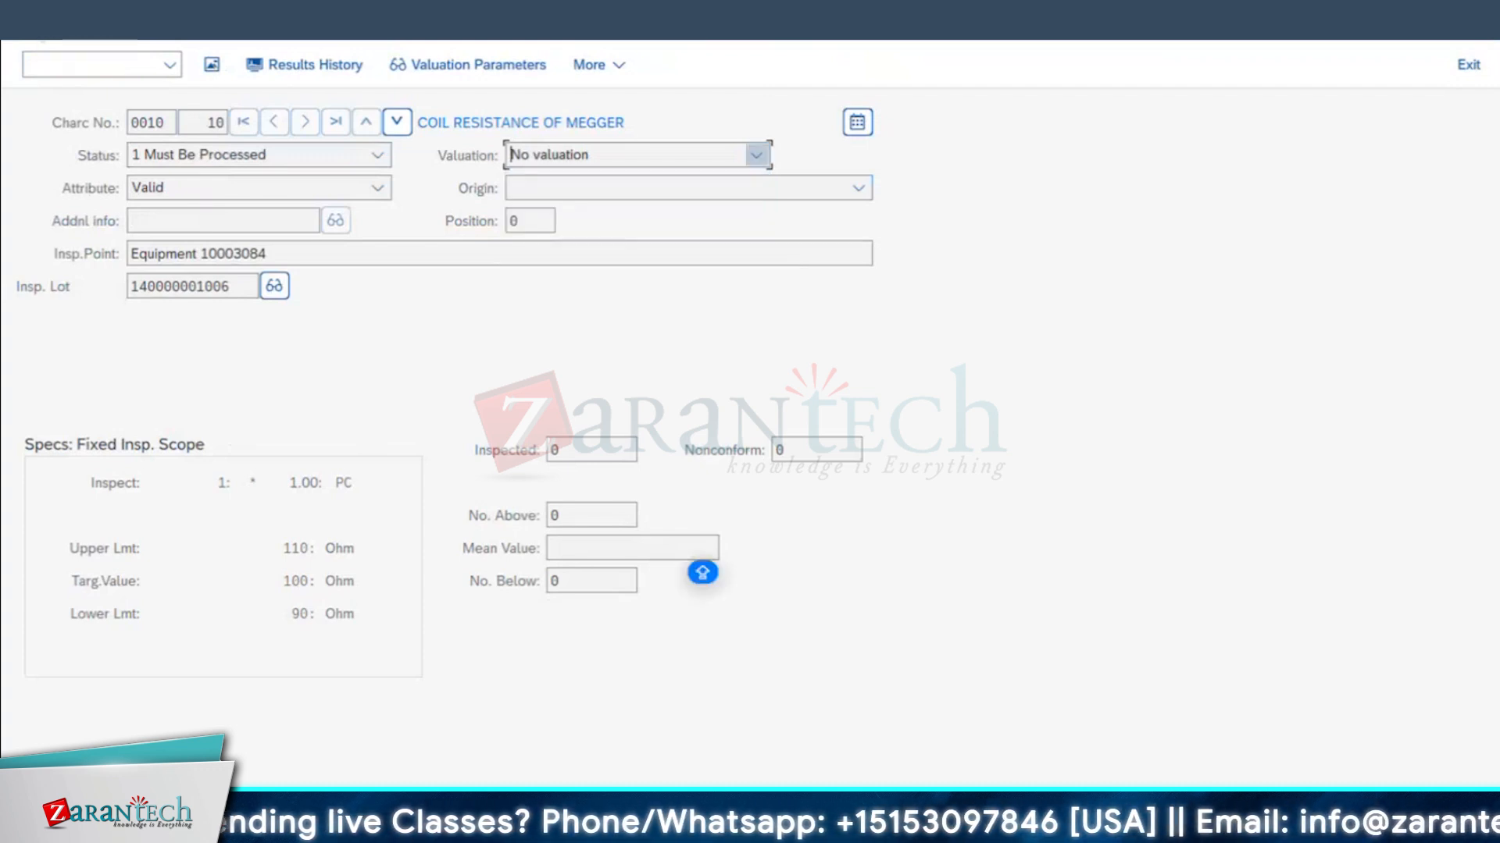
click(37, 22)
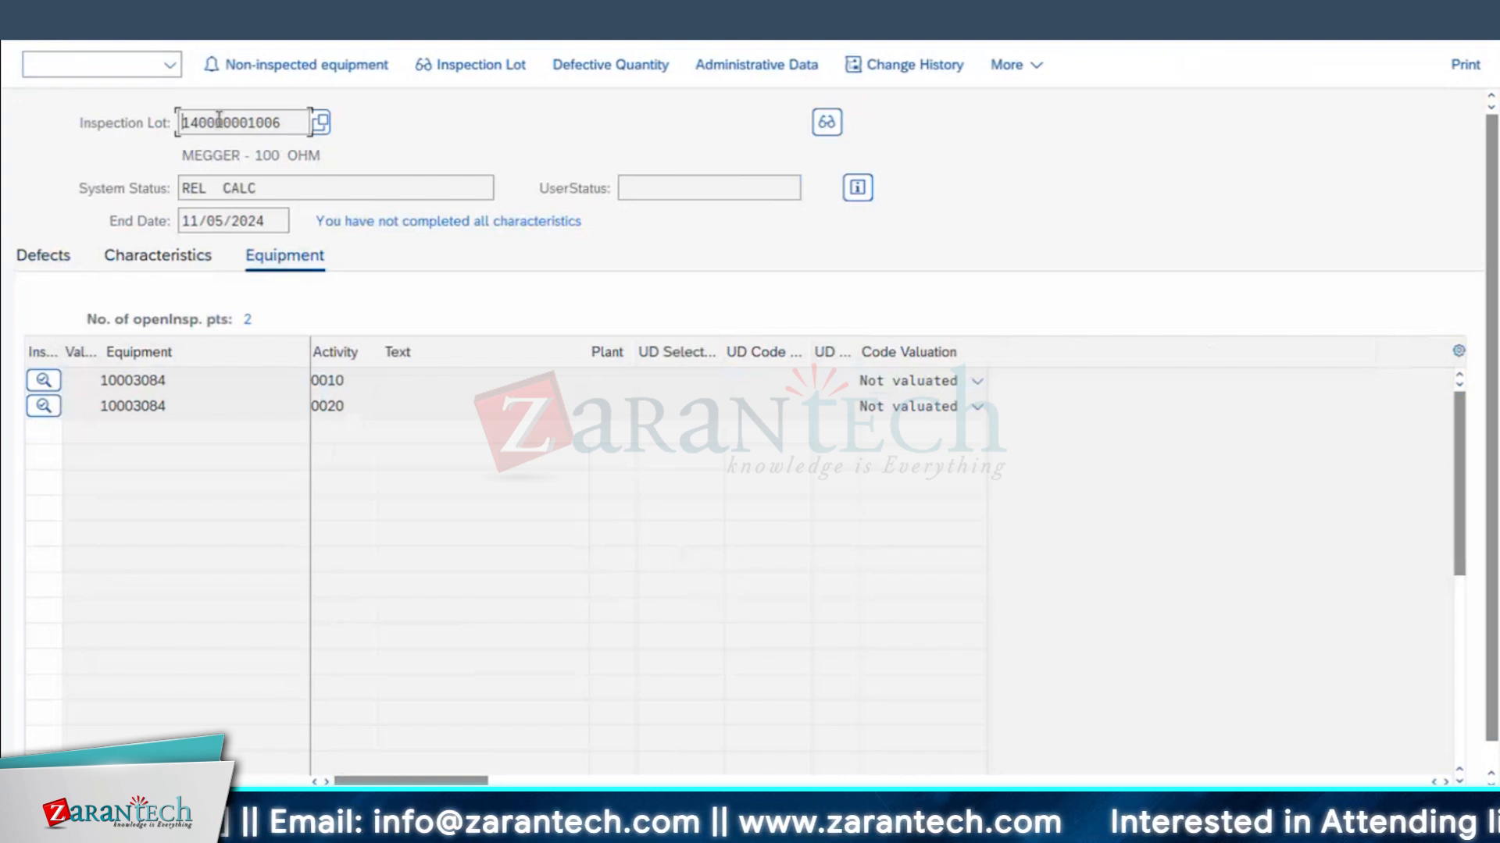
drag(286, 122, 88, 108)
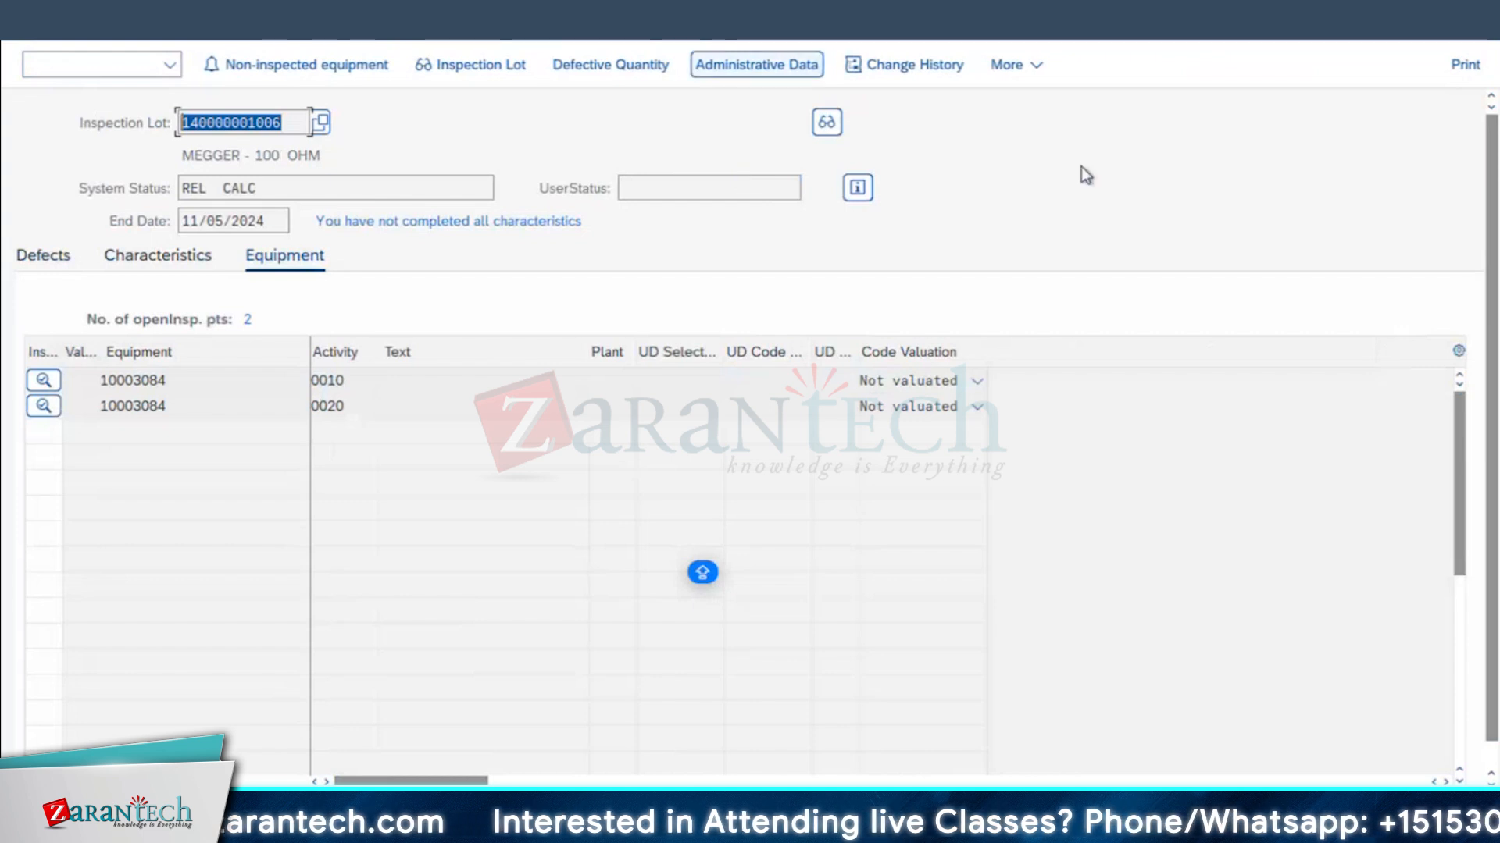
click(250, 124)
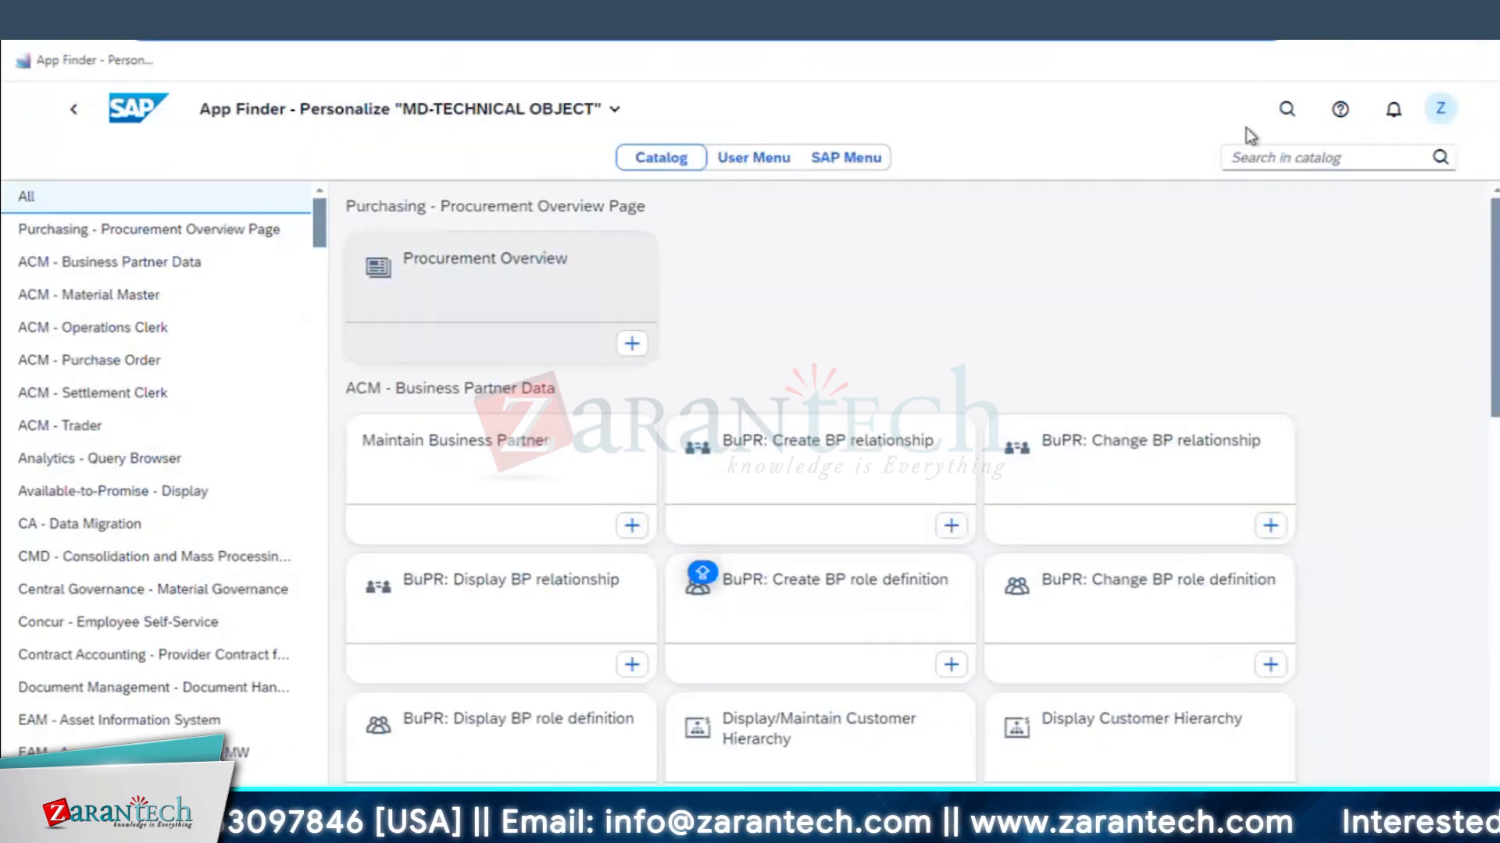
- Search the Fiori App Finder catalog for MANAGE INSPECTION LOT
click(1265, 157)
text(MANAGE INSPECTION LOT)
key(Return)
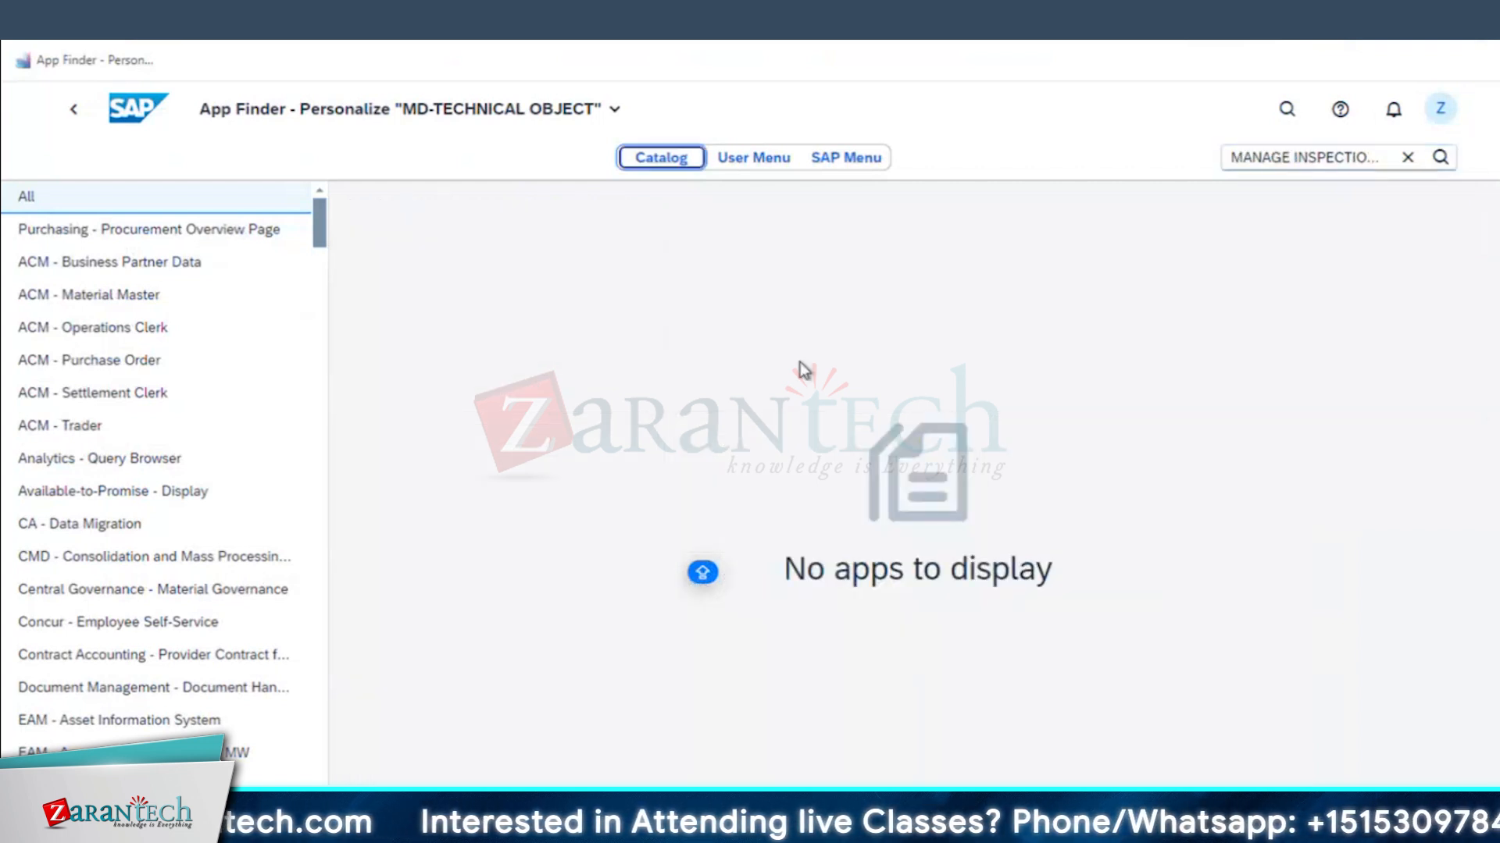
- Shorten the catalog search term to INSPECTION and run the search
double_click(1287, 156)
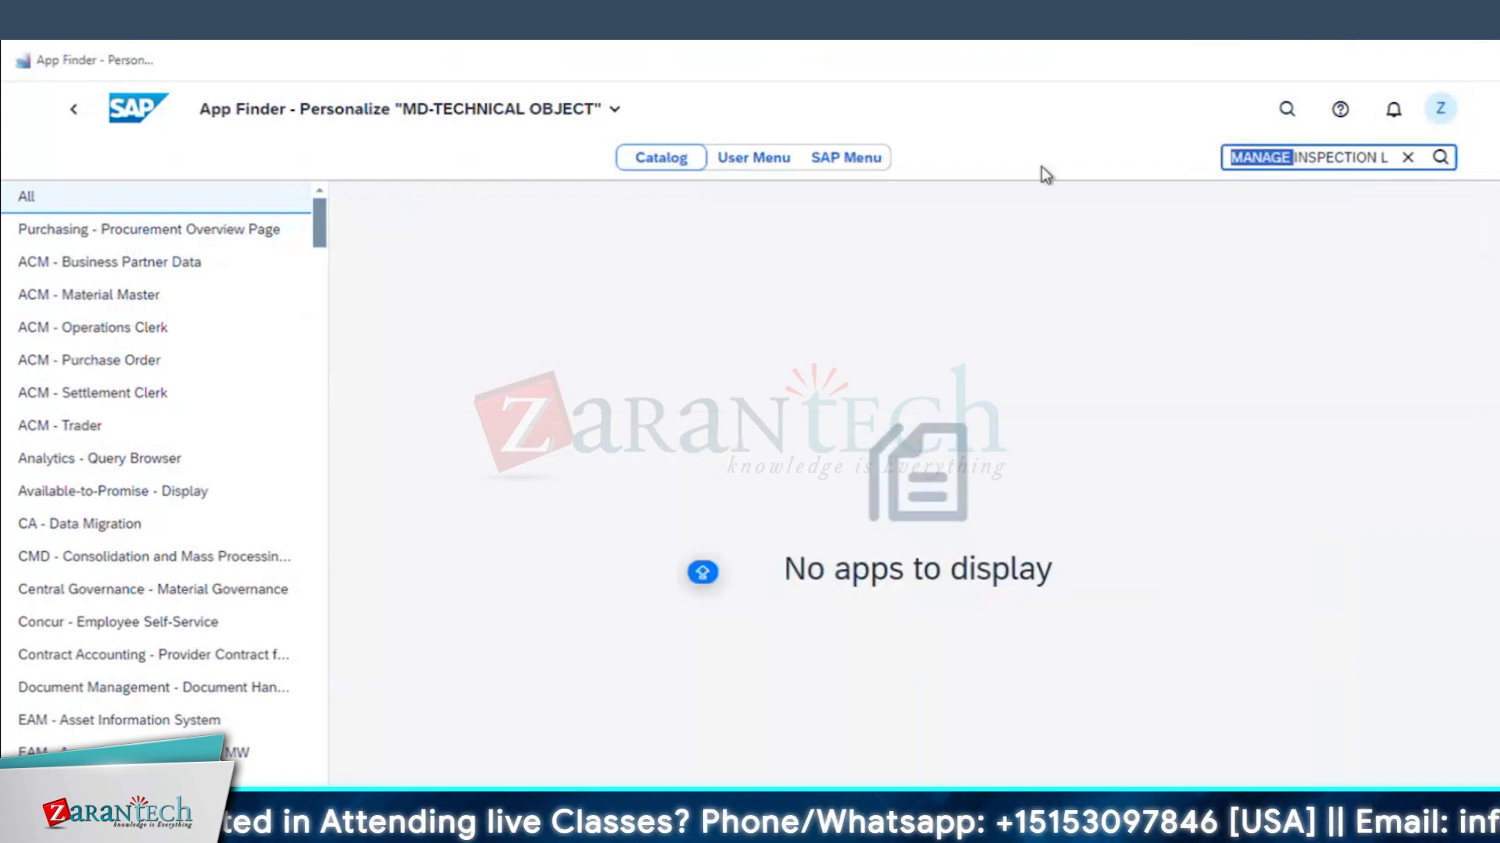
key(BackSpace)
key(End)
key(BackSpace)
key(BackSpace)
key(BackSpace)
key(BackSpace)
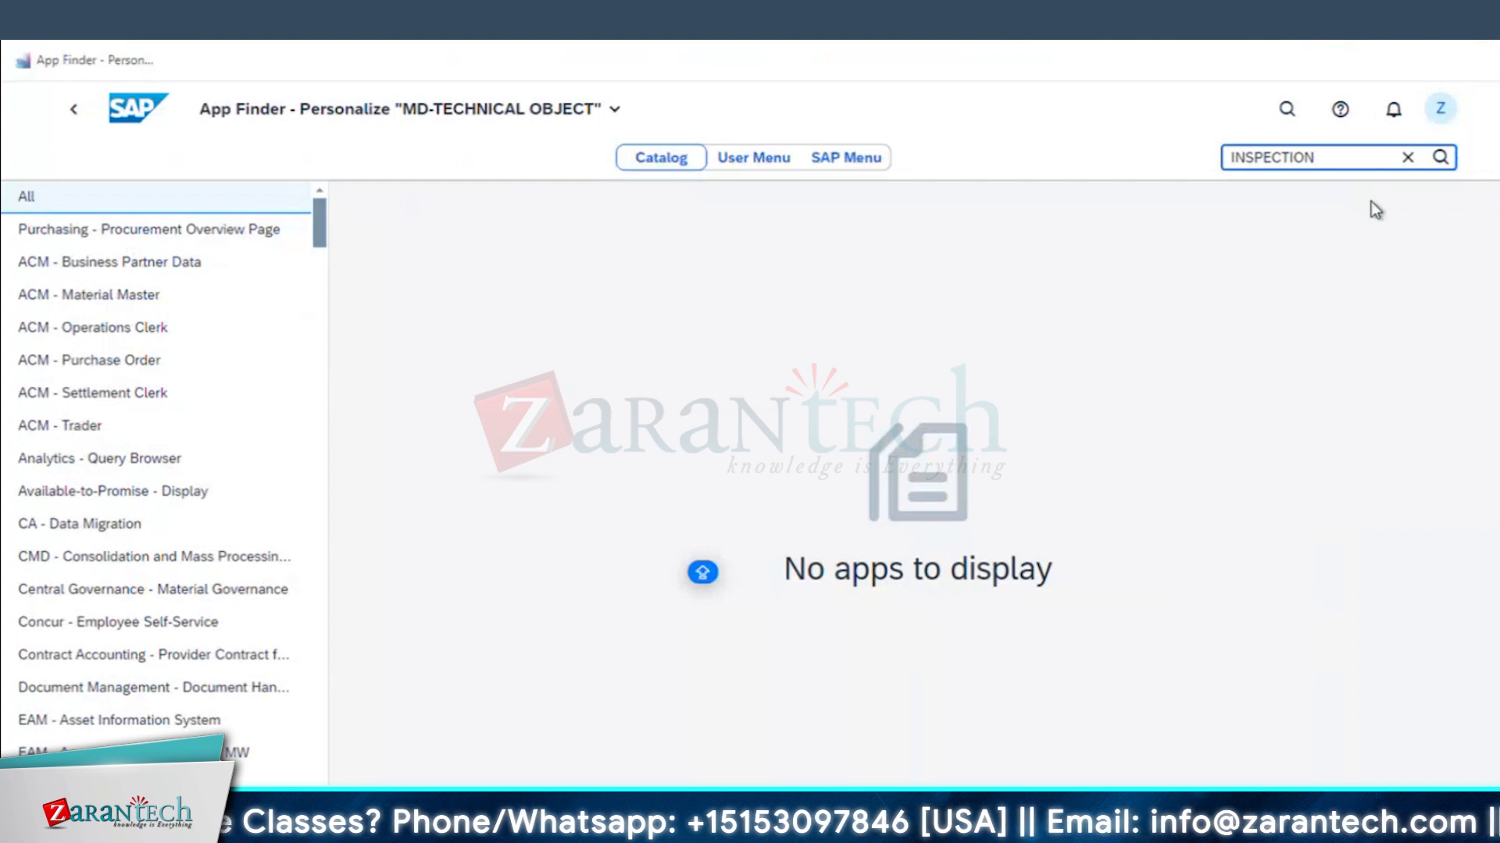
key(ctrl+a)
key(Return)
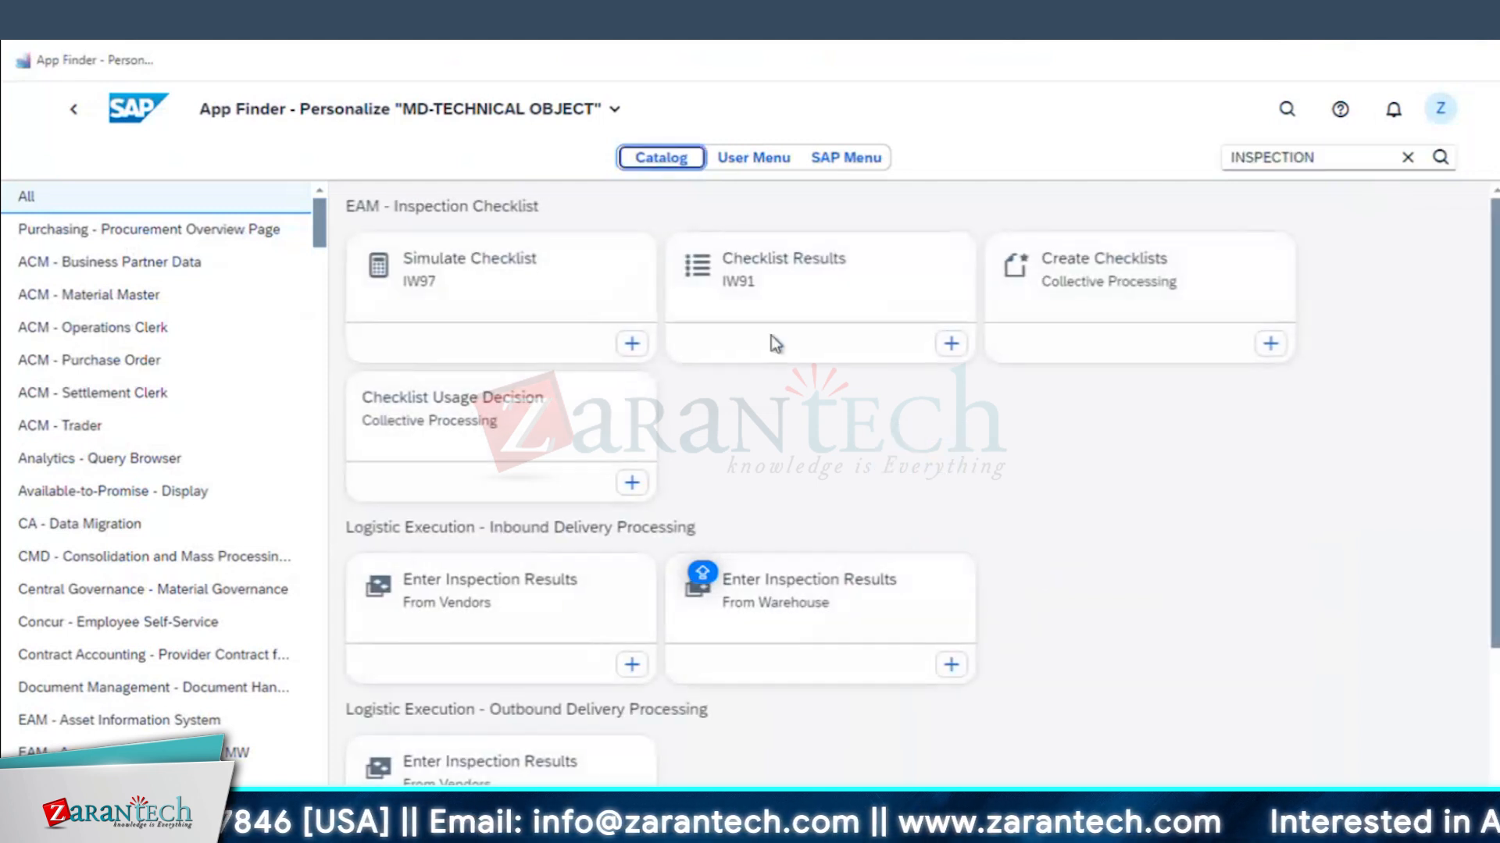
- Look through the inspection apps listed in the catalog and clear the search term
scroll(897, 443, down, 1)
scroll(897, 449, down, 2)
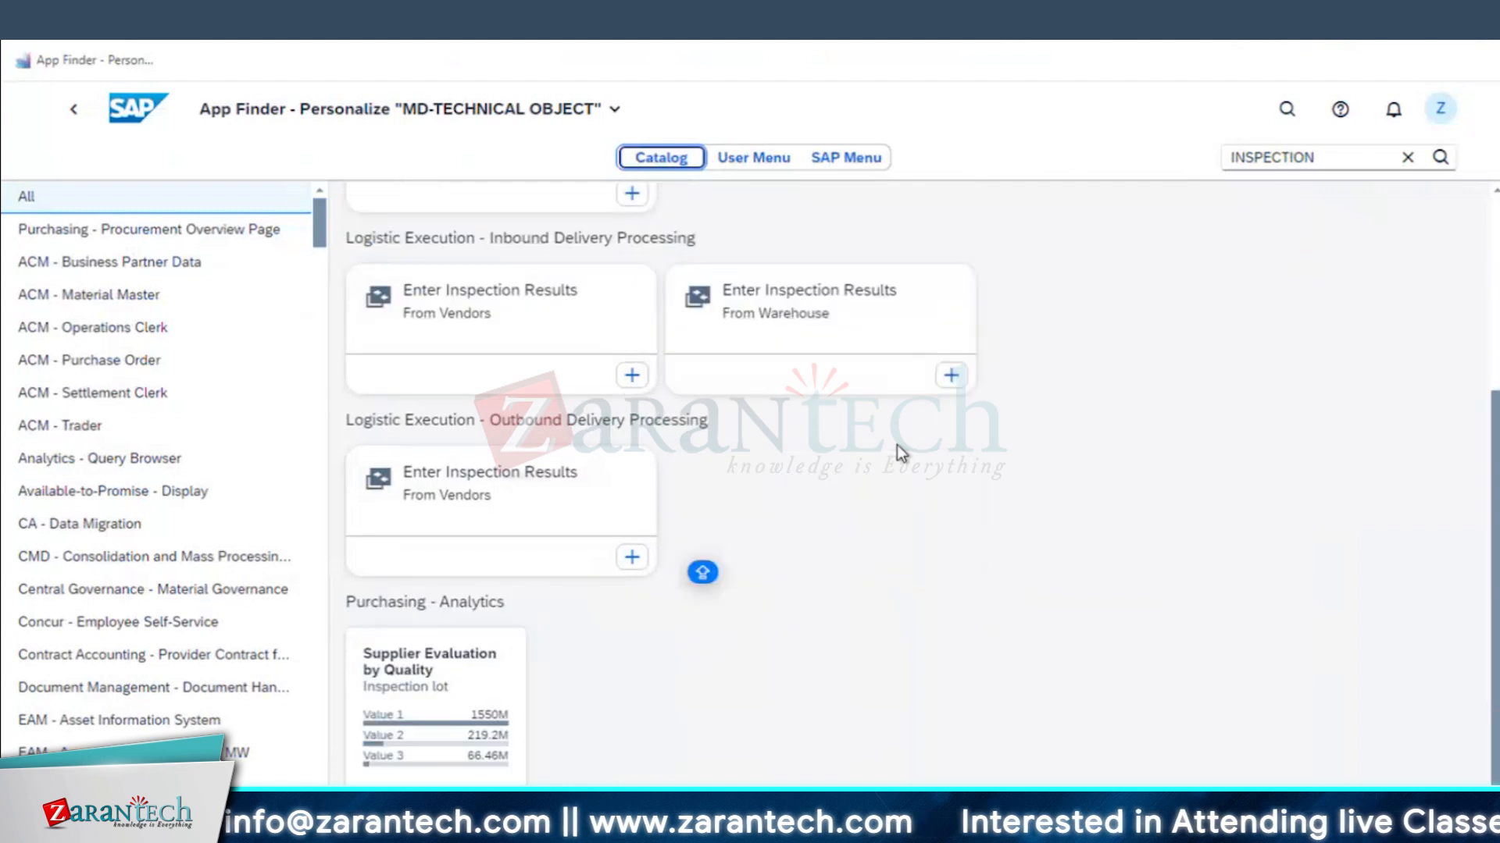
scroll(895, 447, up, 2)
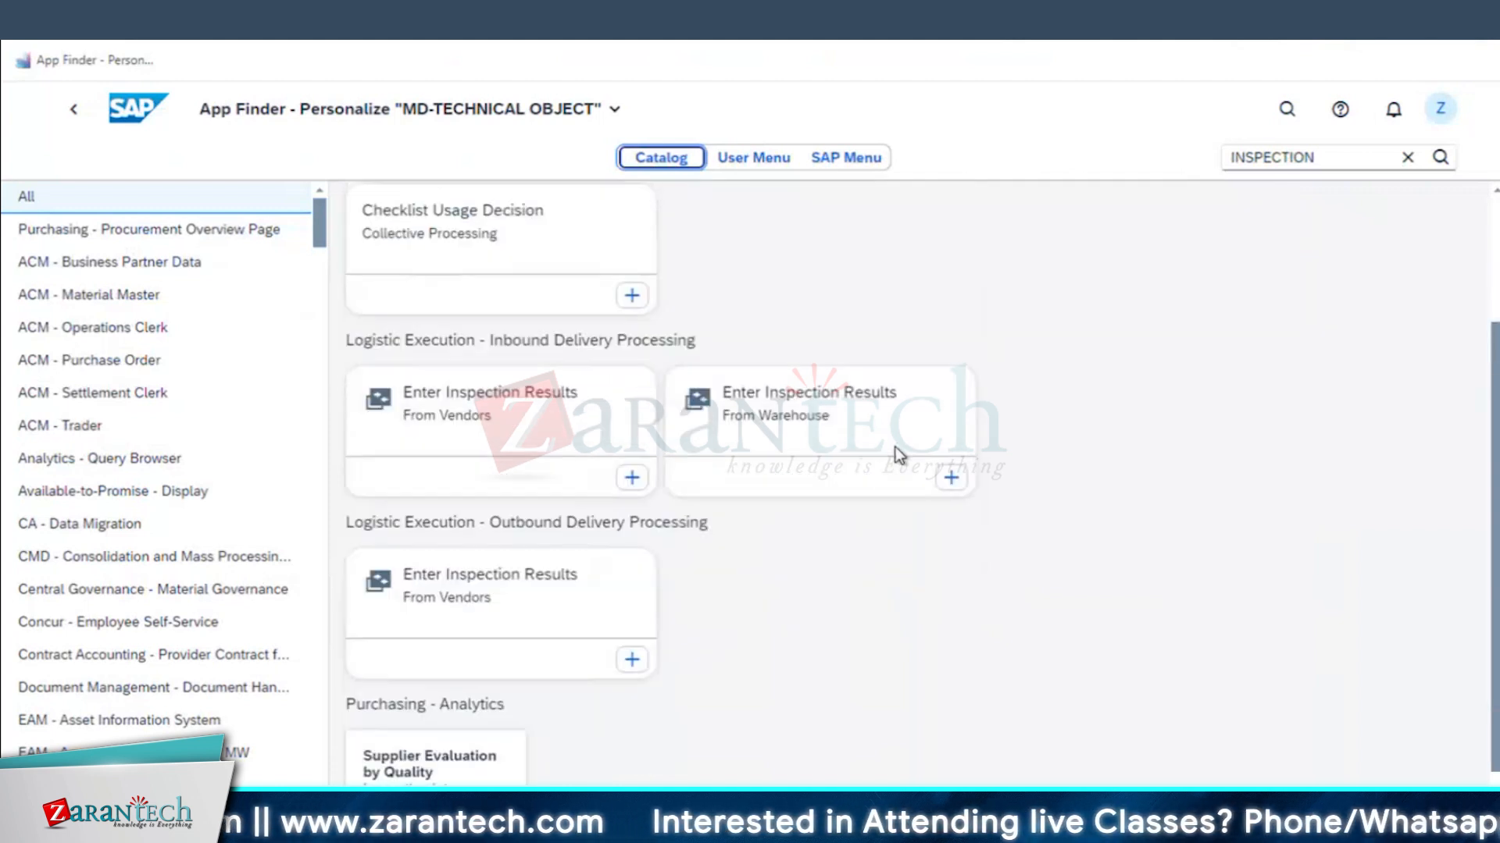
scroll(747, 322, up, 1)
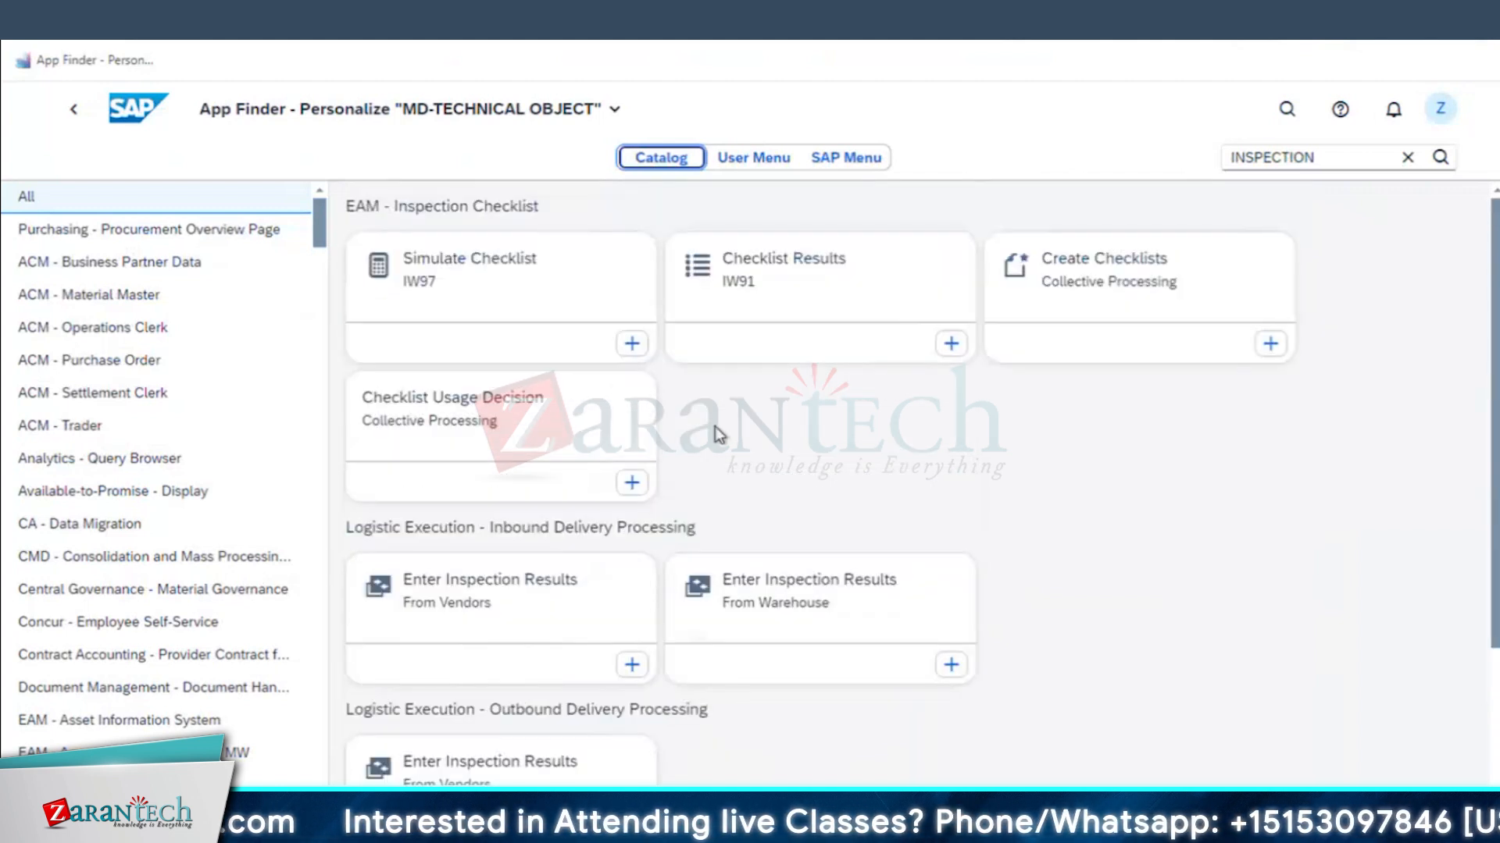
click(1407, 158)
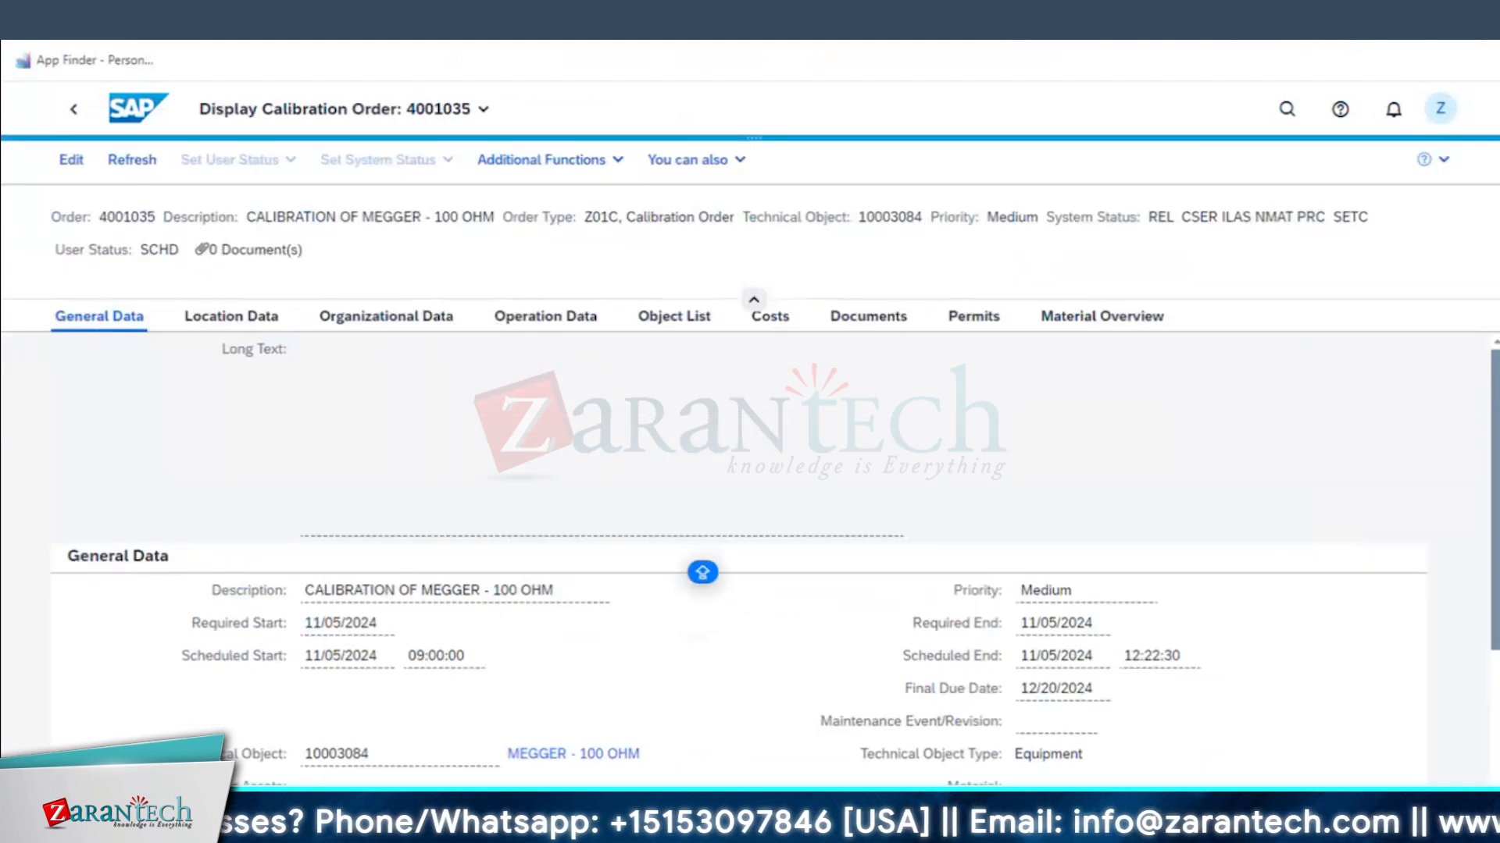
- Review the general data and responsibilities of the megger calibration order in Fiori and return to the home page
scroll(1229, 427, down, 4)
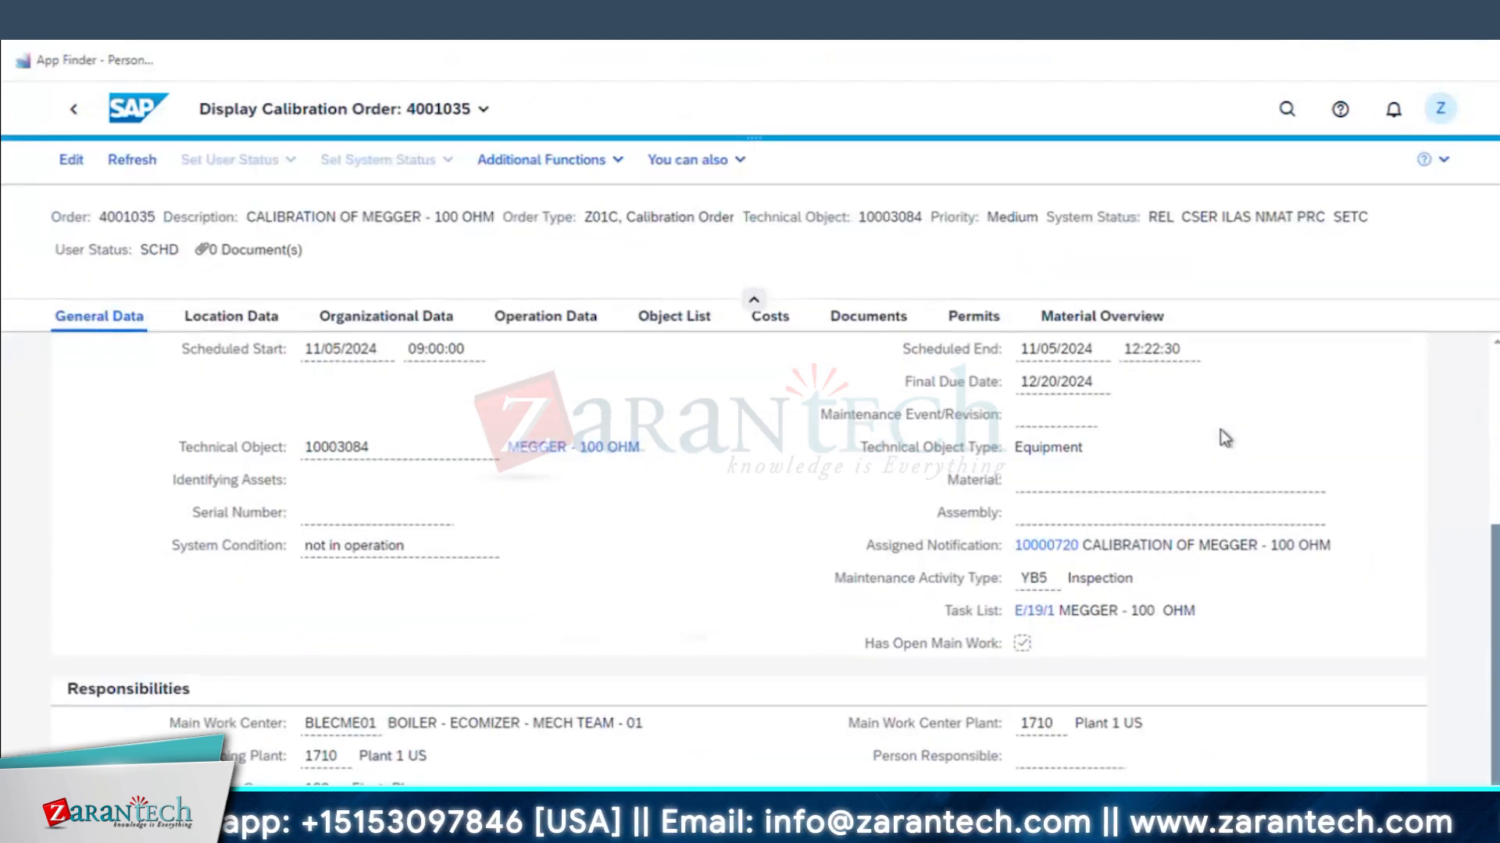
scroll(1223, 434, down, 1)
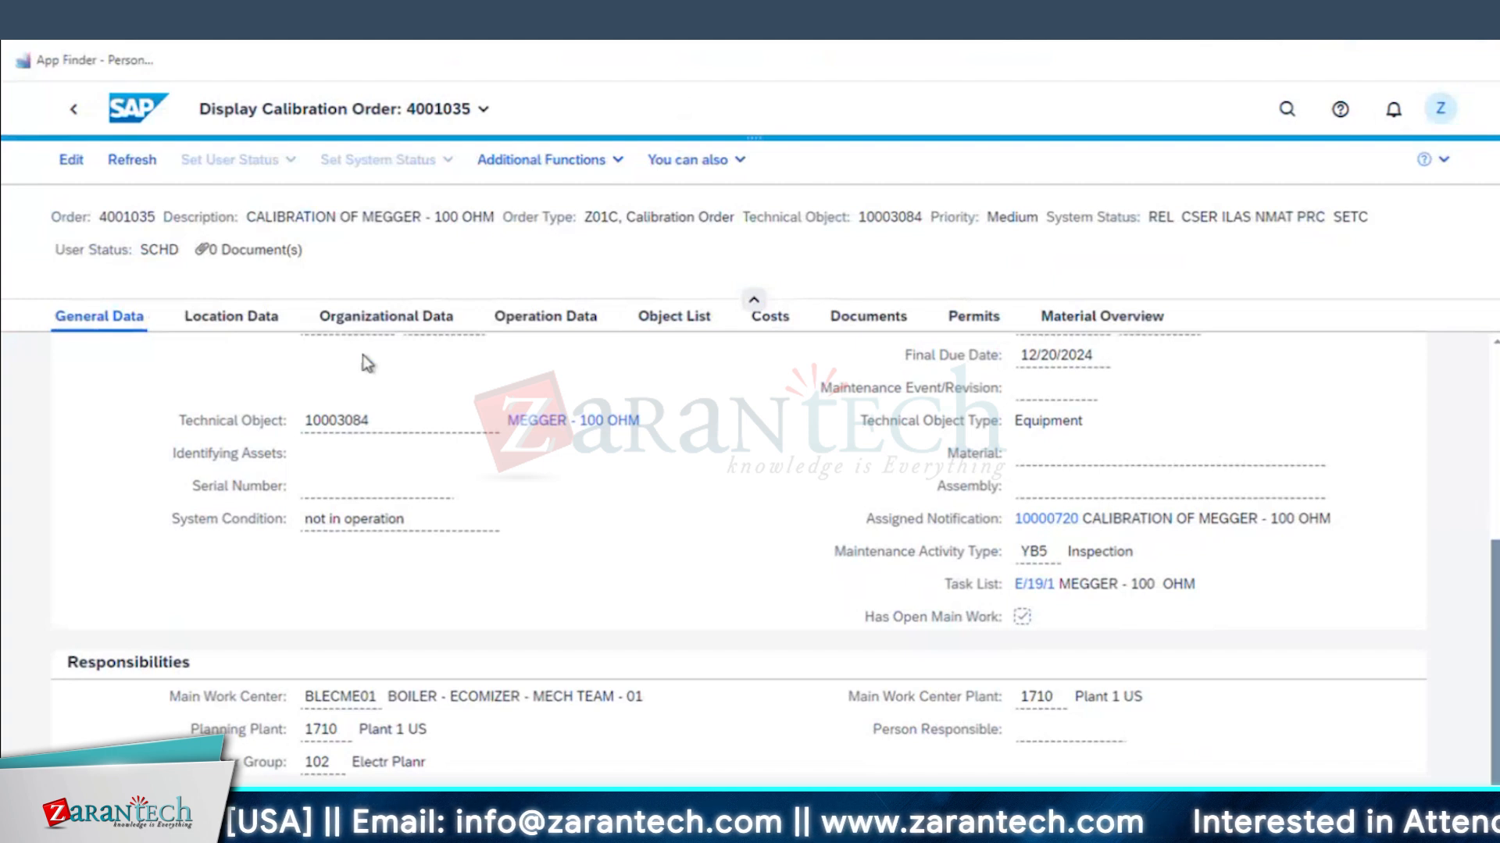
scroll(622, 550, up, 5)
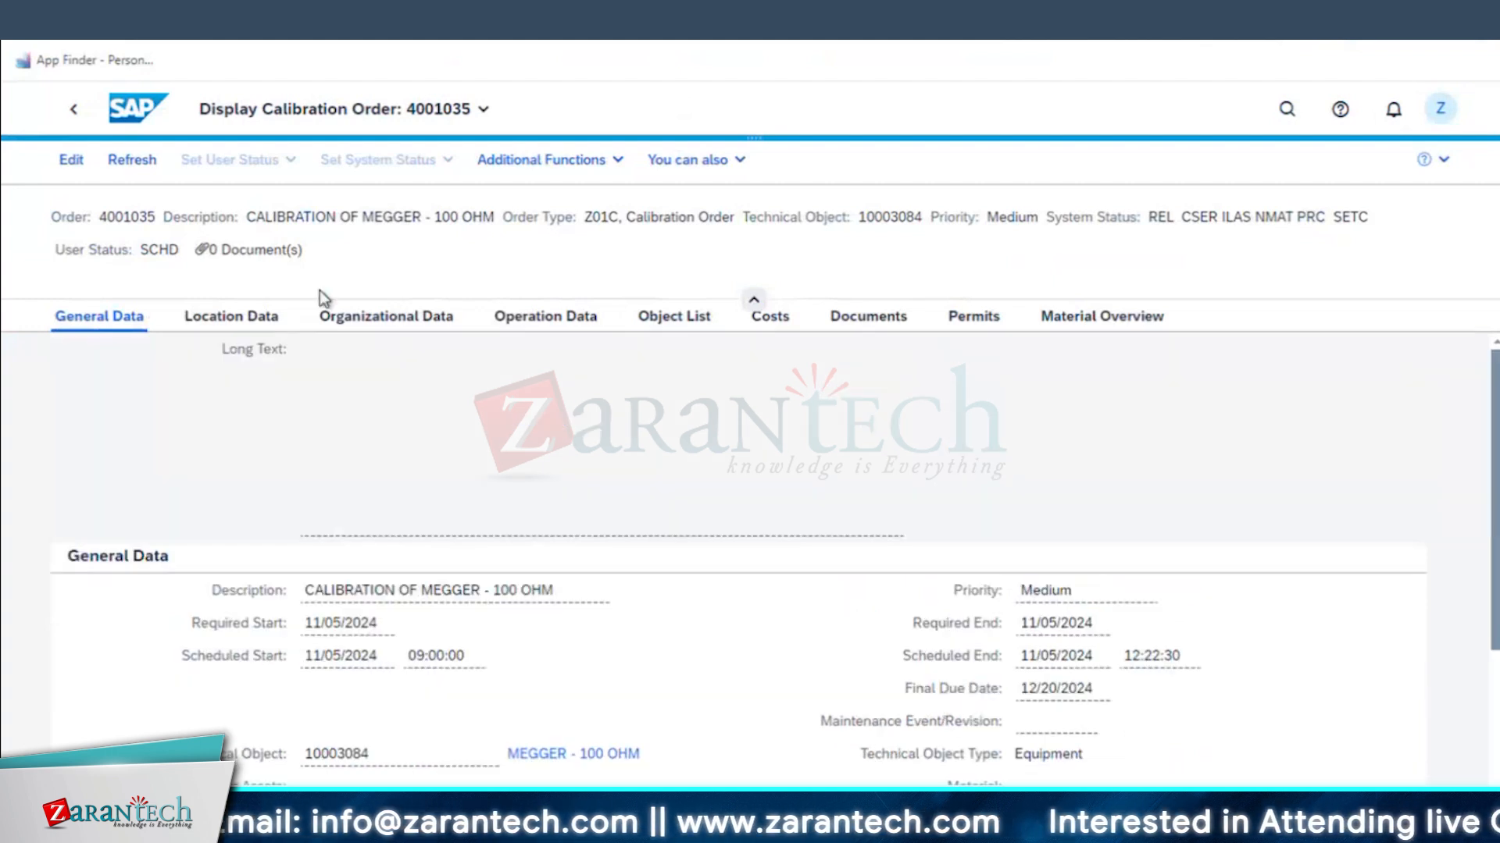
click(72, 160)
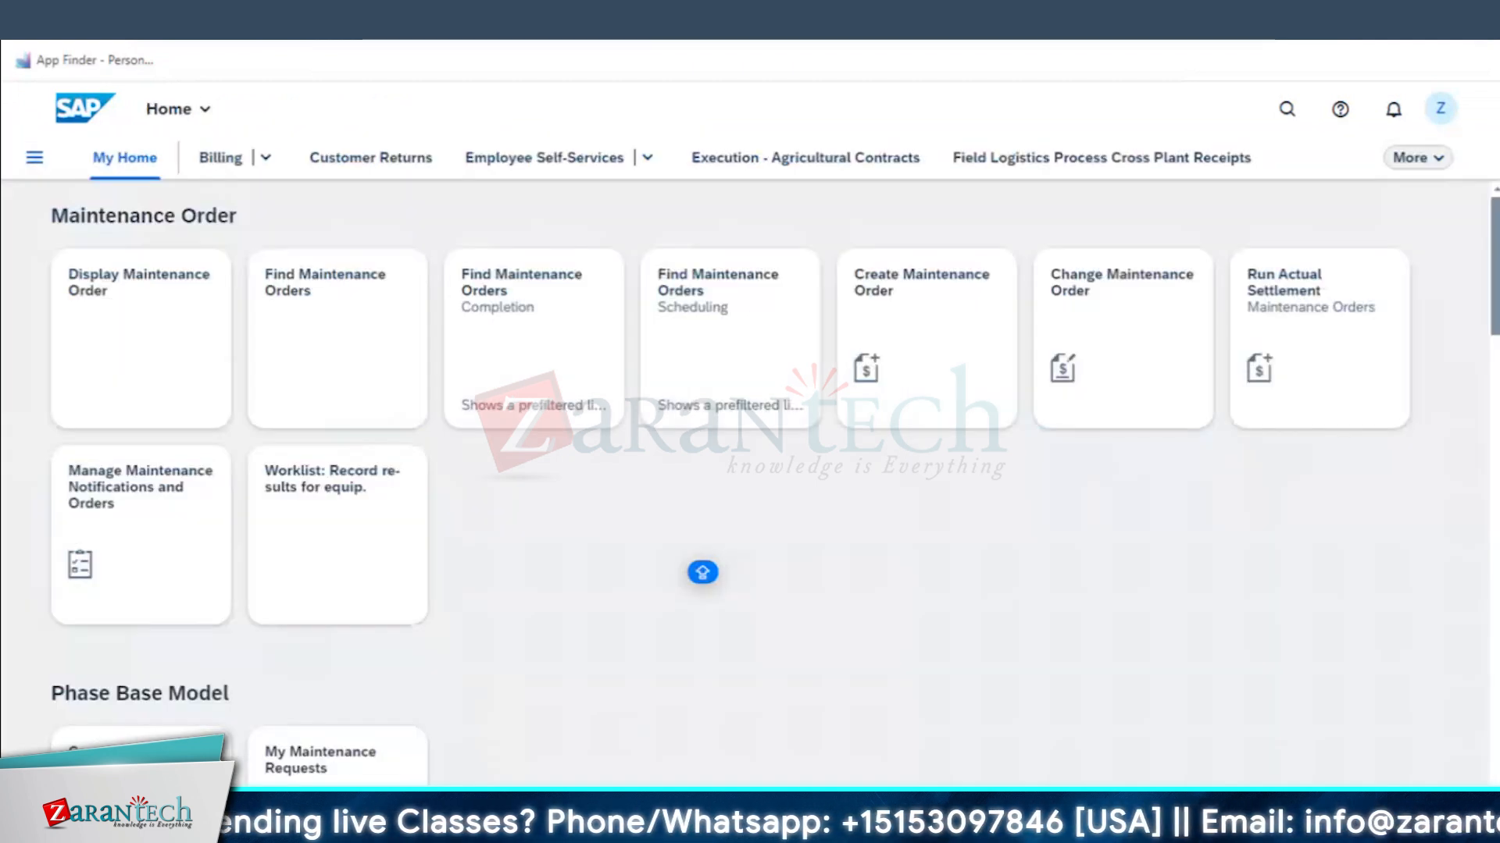
- Switch to the SAP GUI window with the inspection lot's characteristics and go back to the calibration order's header data
mouse_move(795, 781)
click(922, 766)
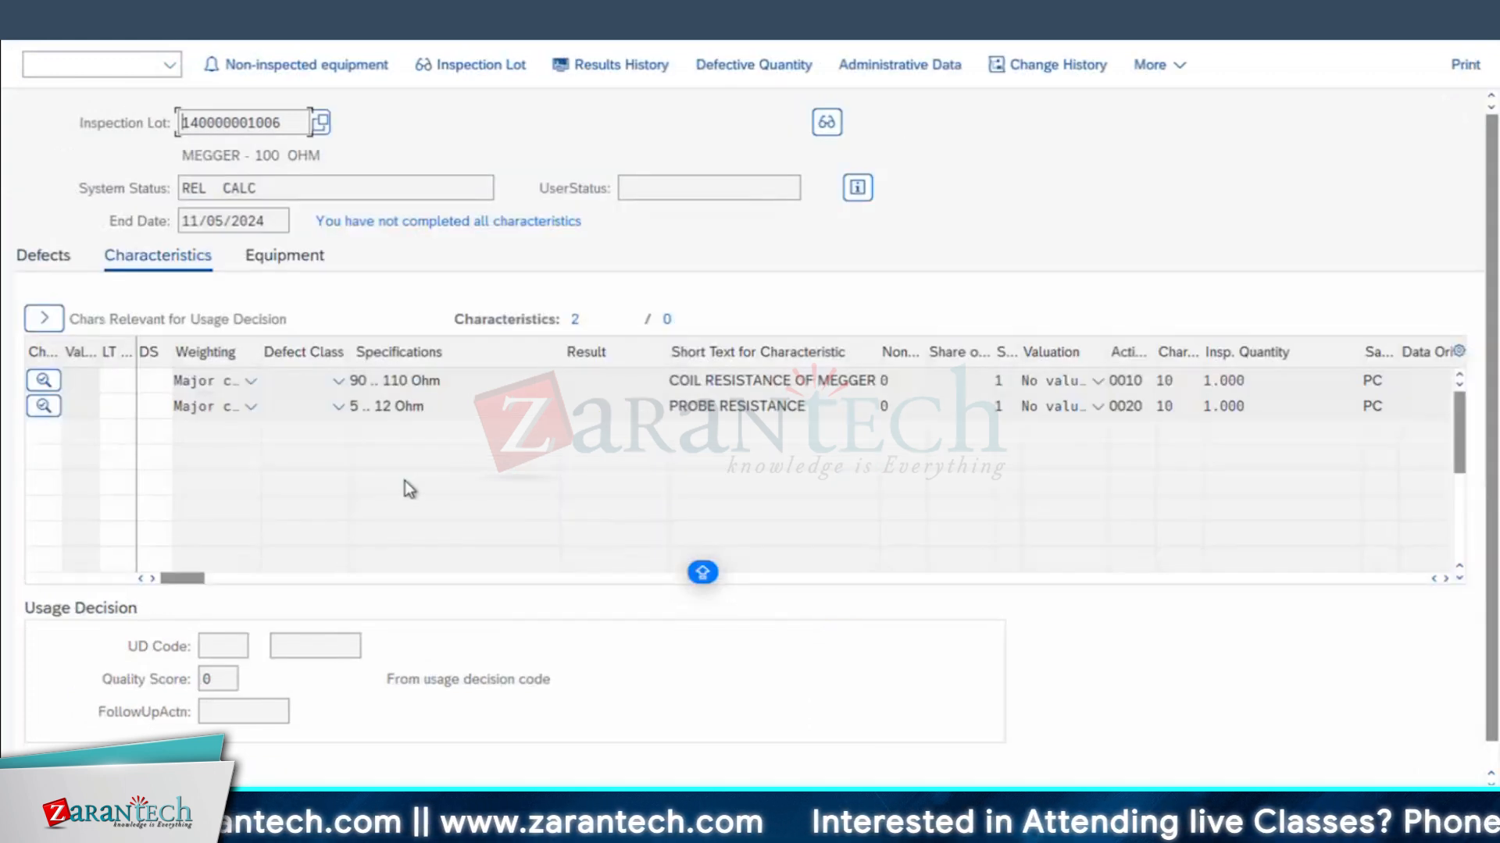
click(17, 22)
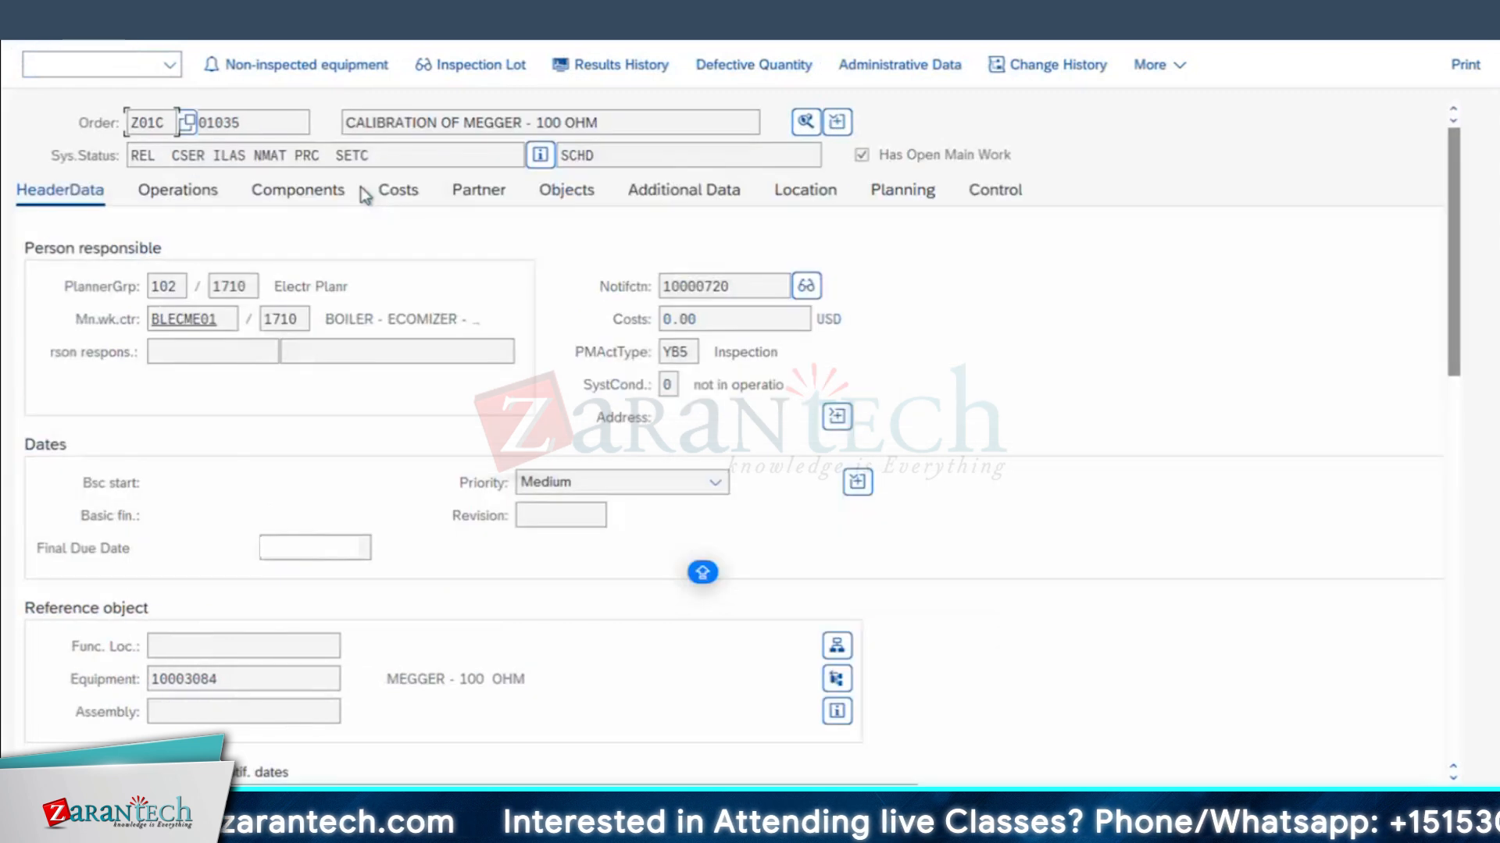
- Highlight the ILAS entry in the calibration order's system status and leave the order for the initial screen
double_click(242, 155)
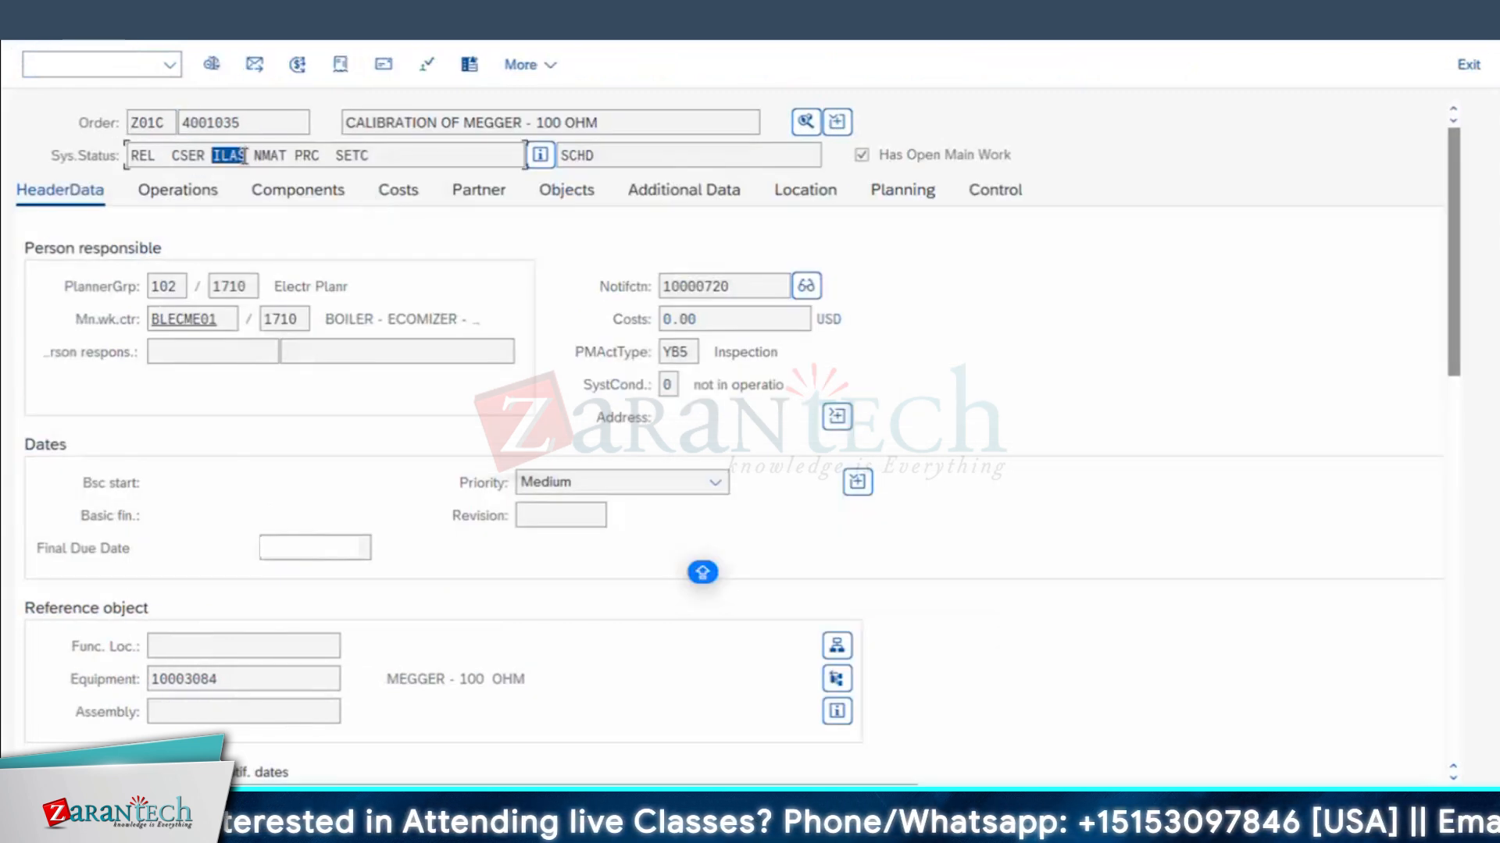
click(212, 157)
drag(212, 157, 242, 155)
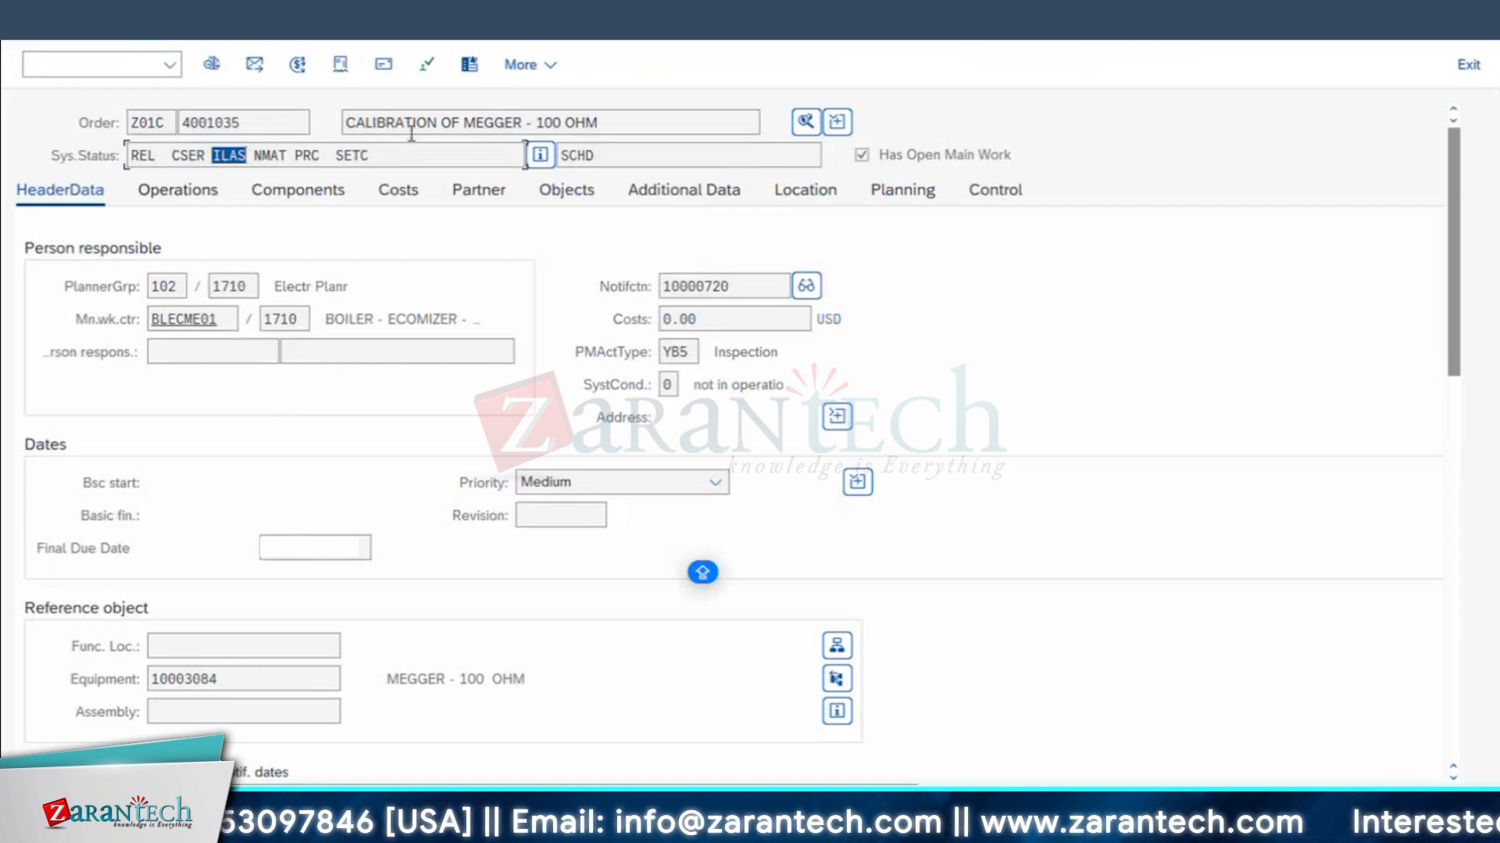
key(F3)
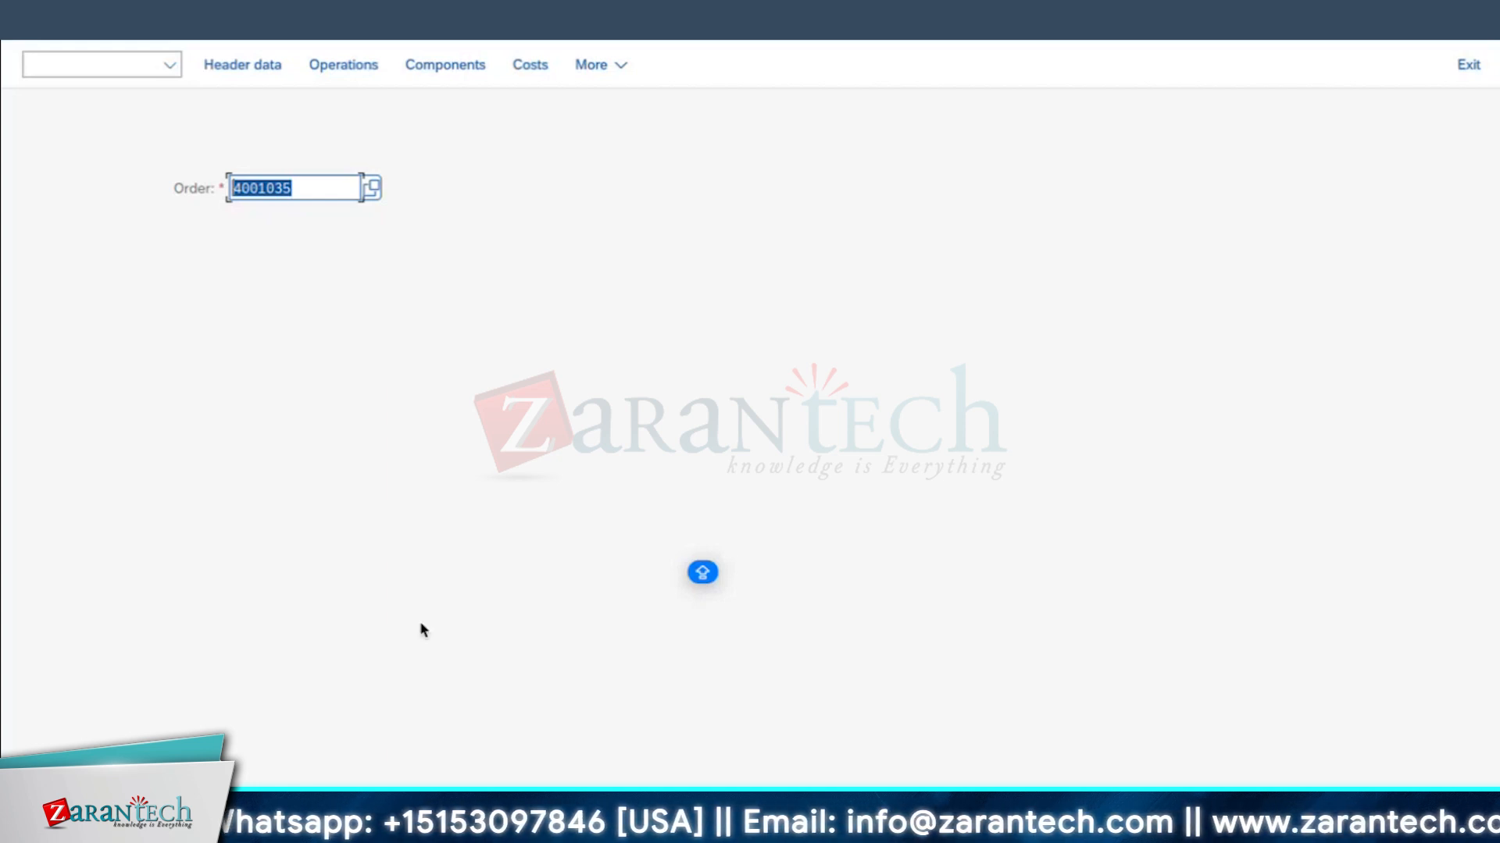
- Switch to the Fiori home page and examine its tile groups, especially INSPECTION ROUND, for an inspection lot app
click(312, 826)
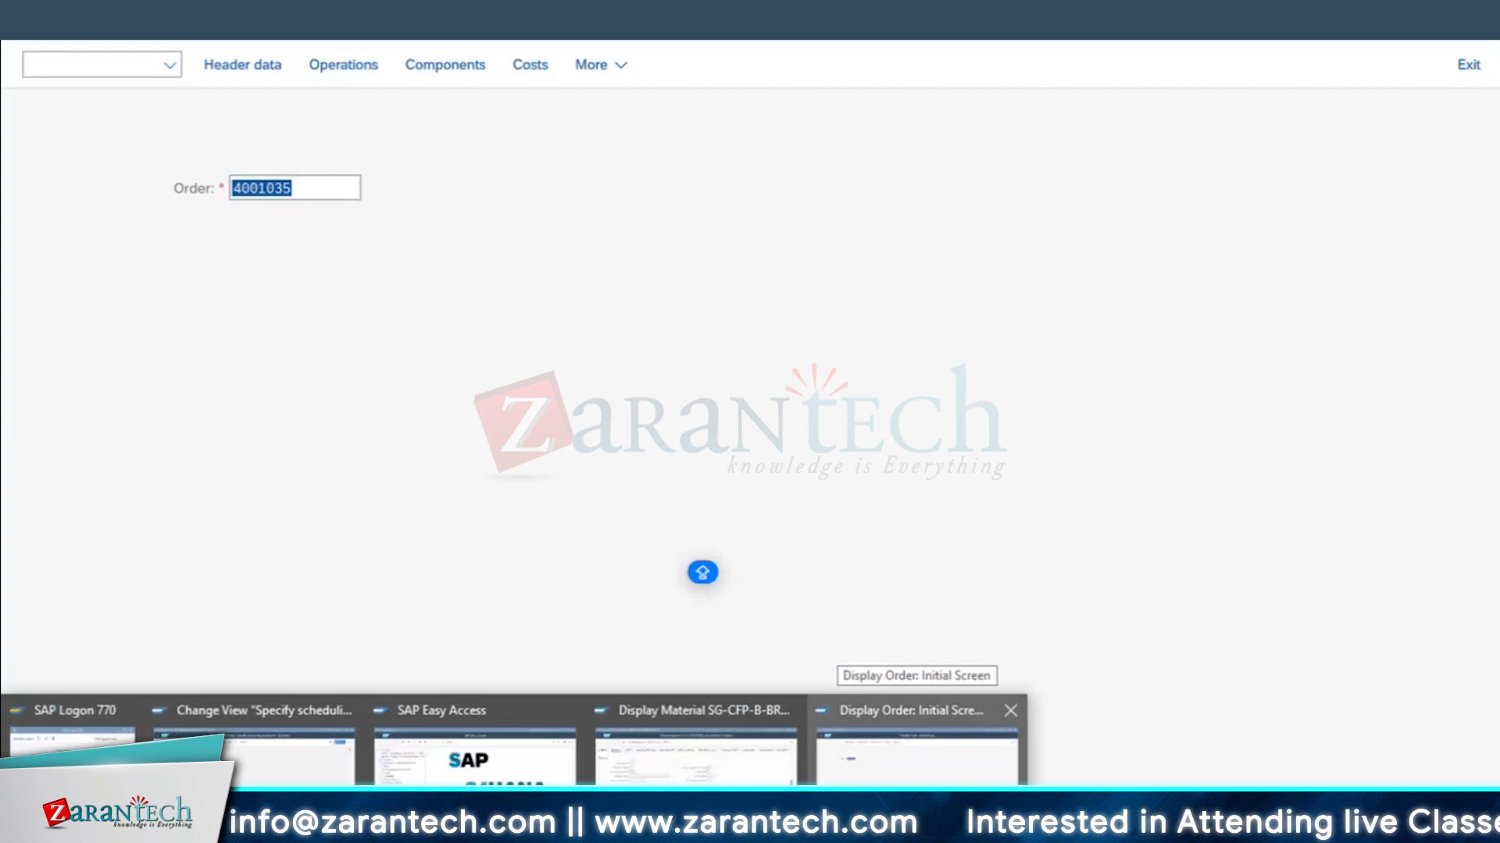
click(356, 827)
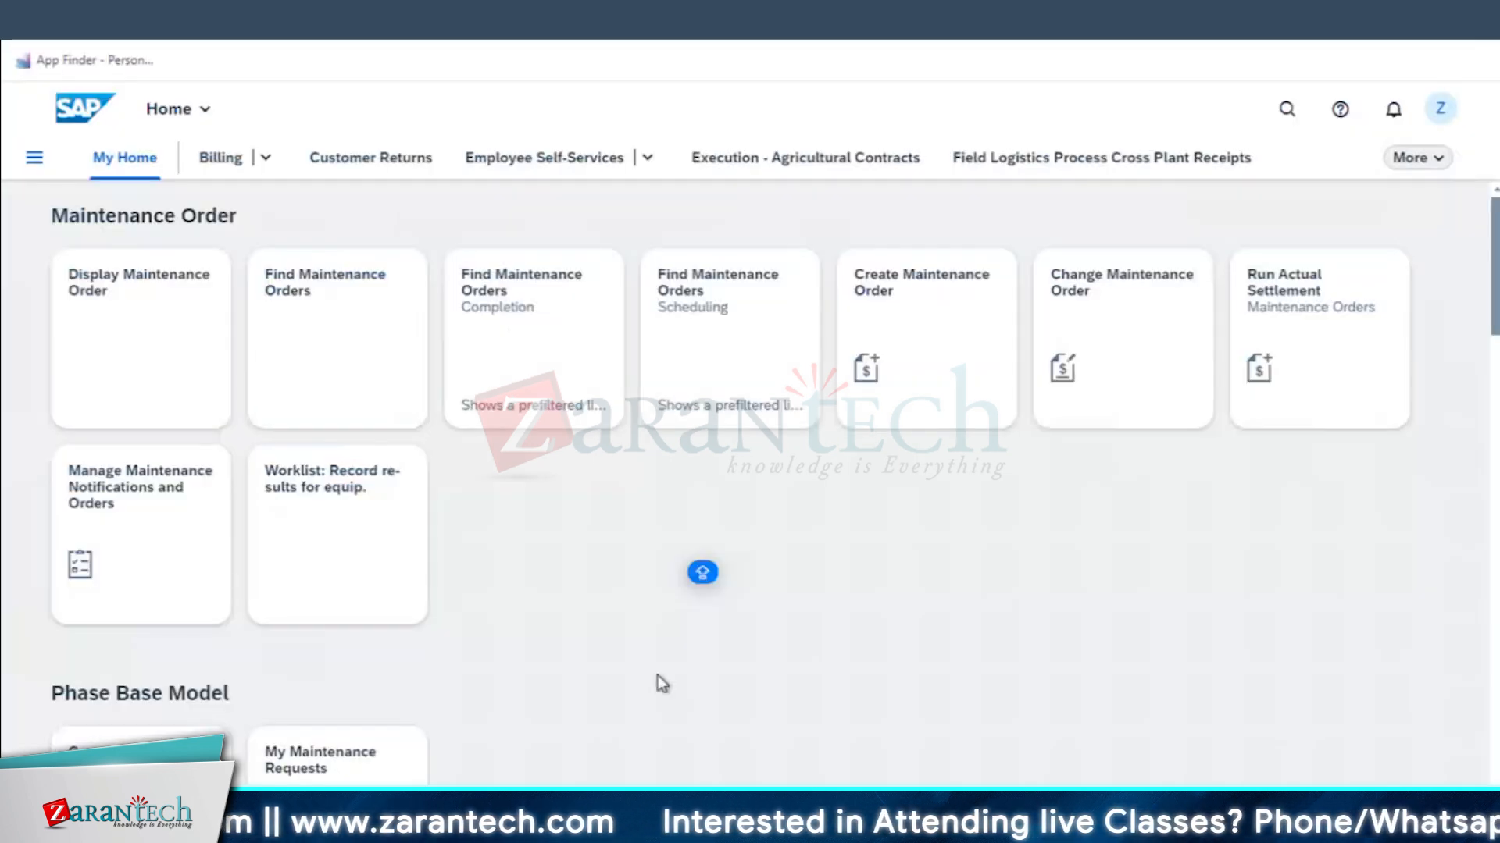
scroll(662, 684, down, 10)
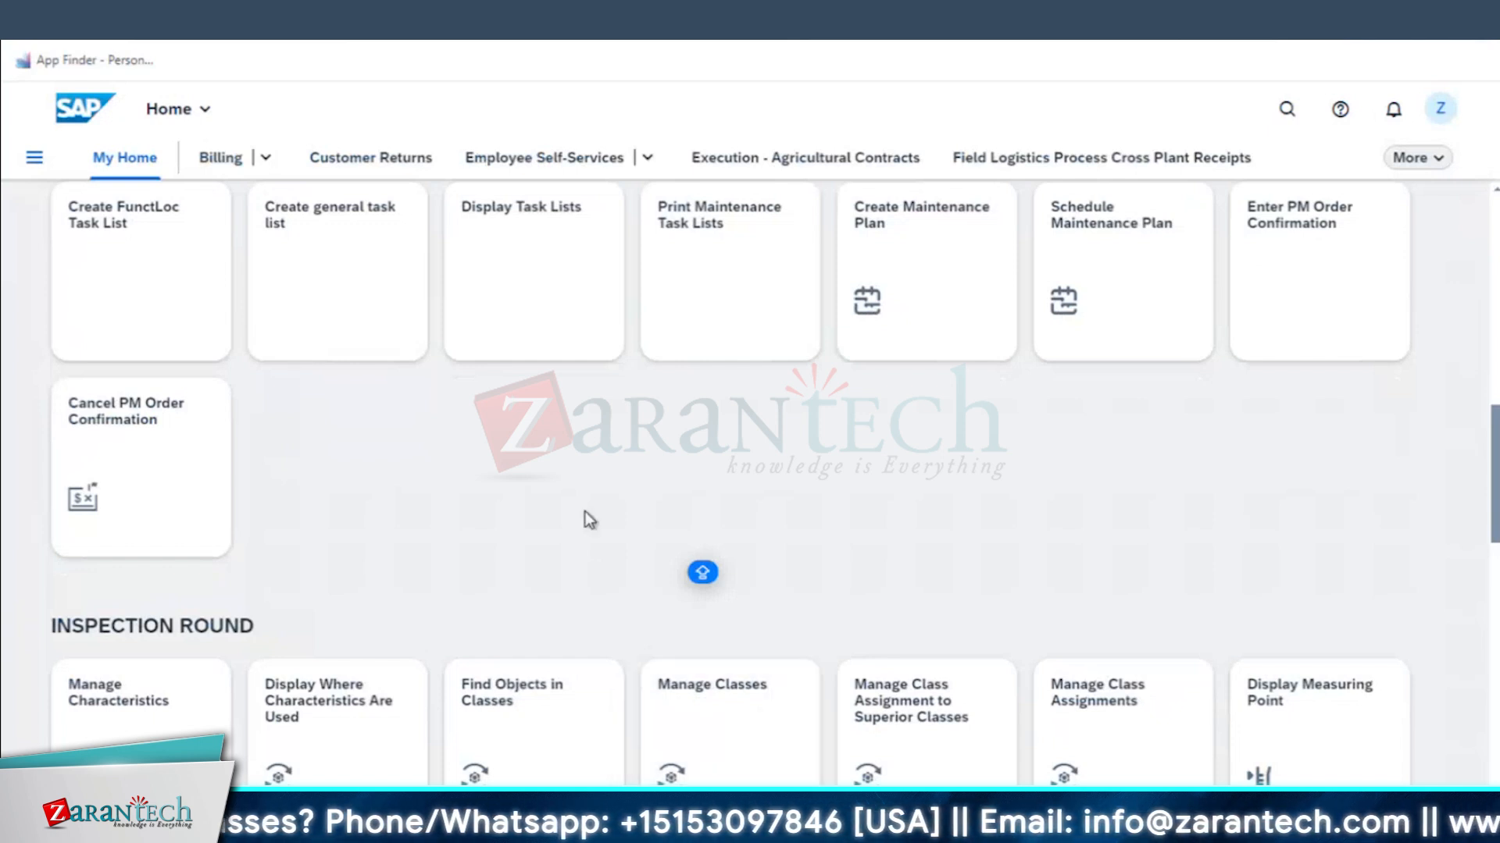
scroll(584, 512, down, 1)
scroll(584, 512, up, 2)
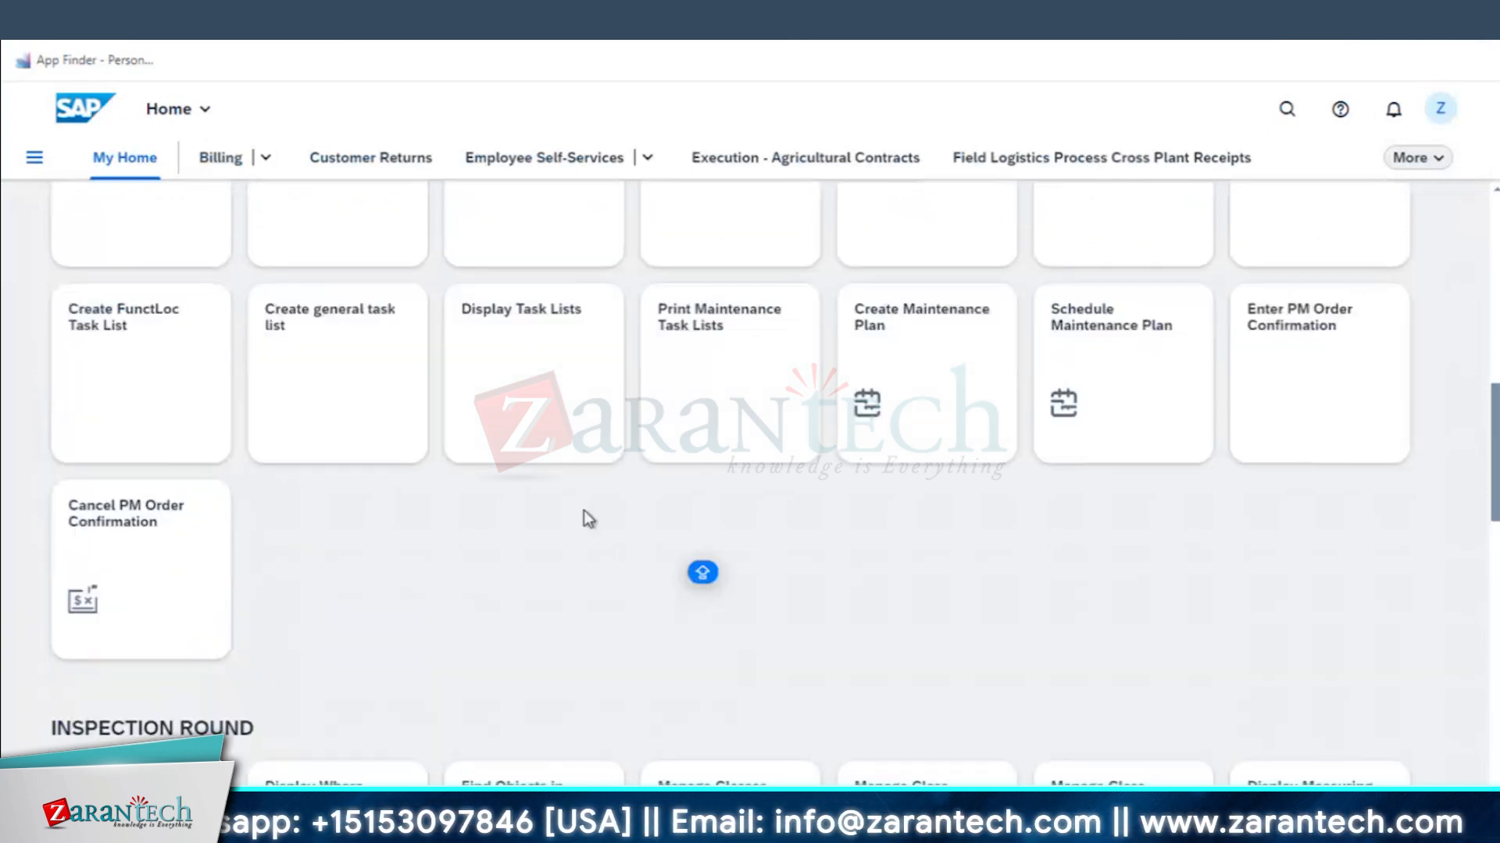
scroll(584, 512, down, 5)
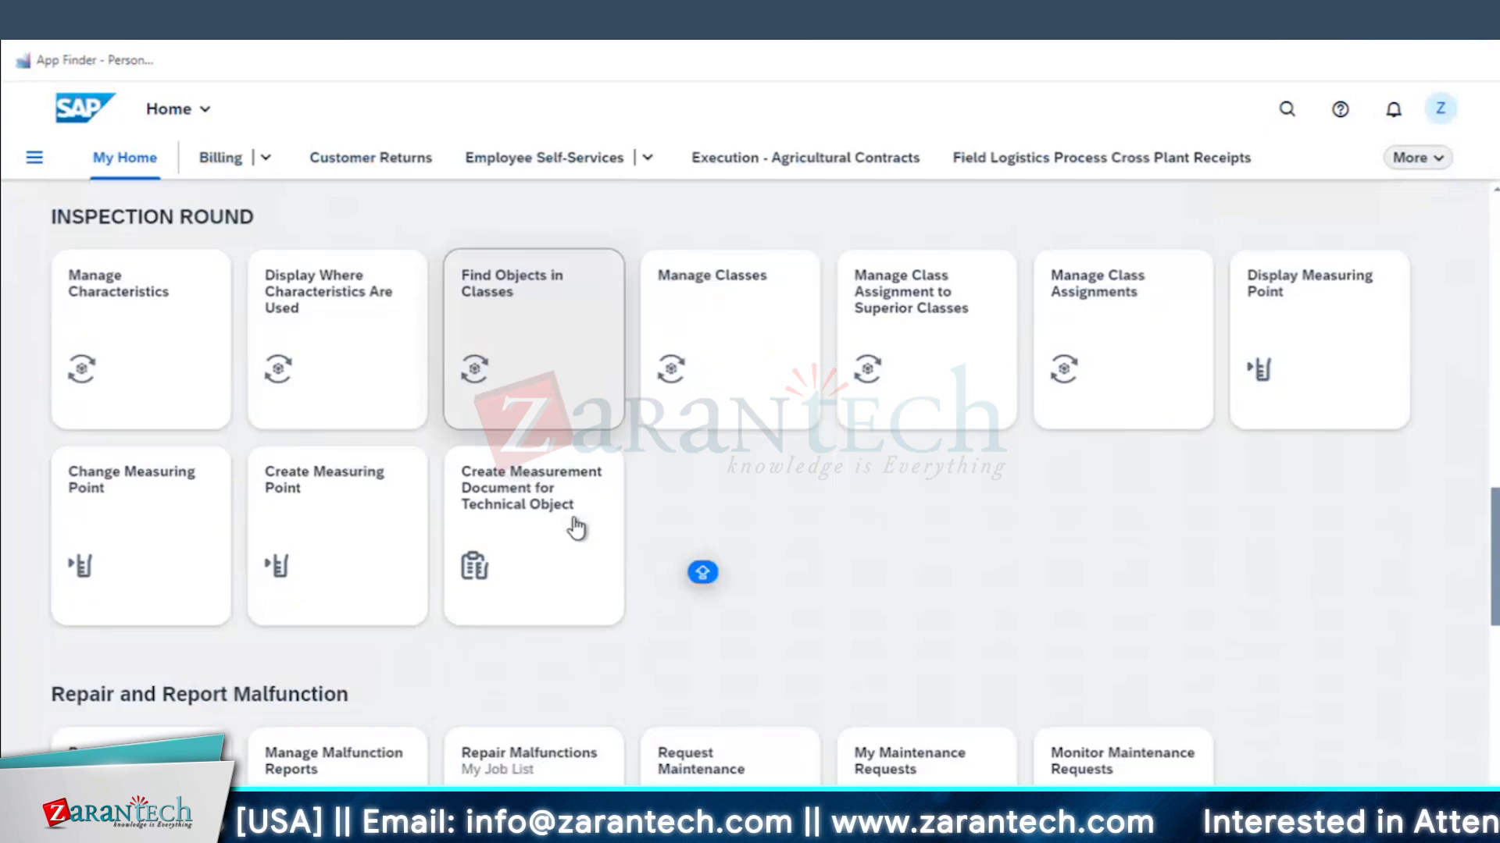
scroll(576, 529, down, 2)
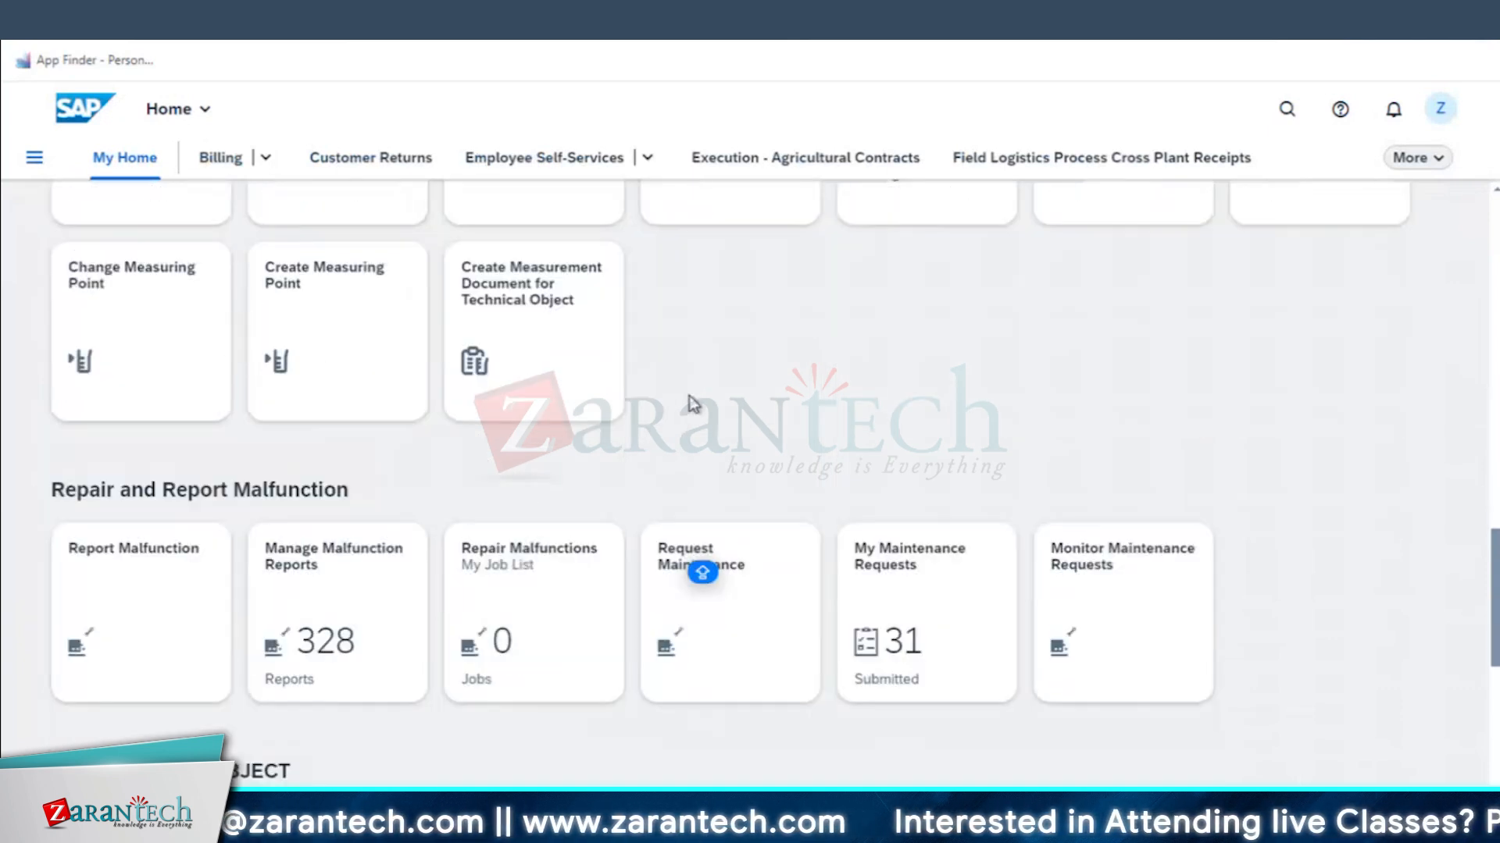
scroll(781, 406, up, 1)
scroll(853, 414, up, 1)
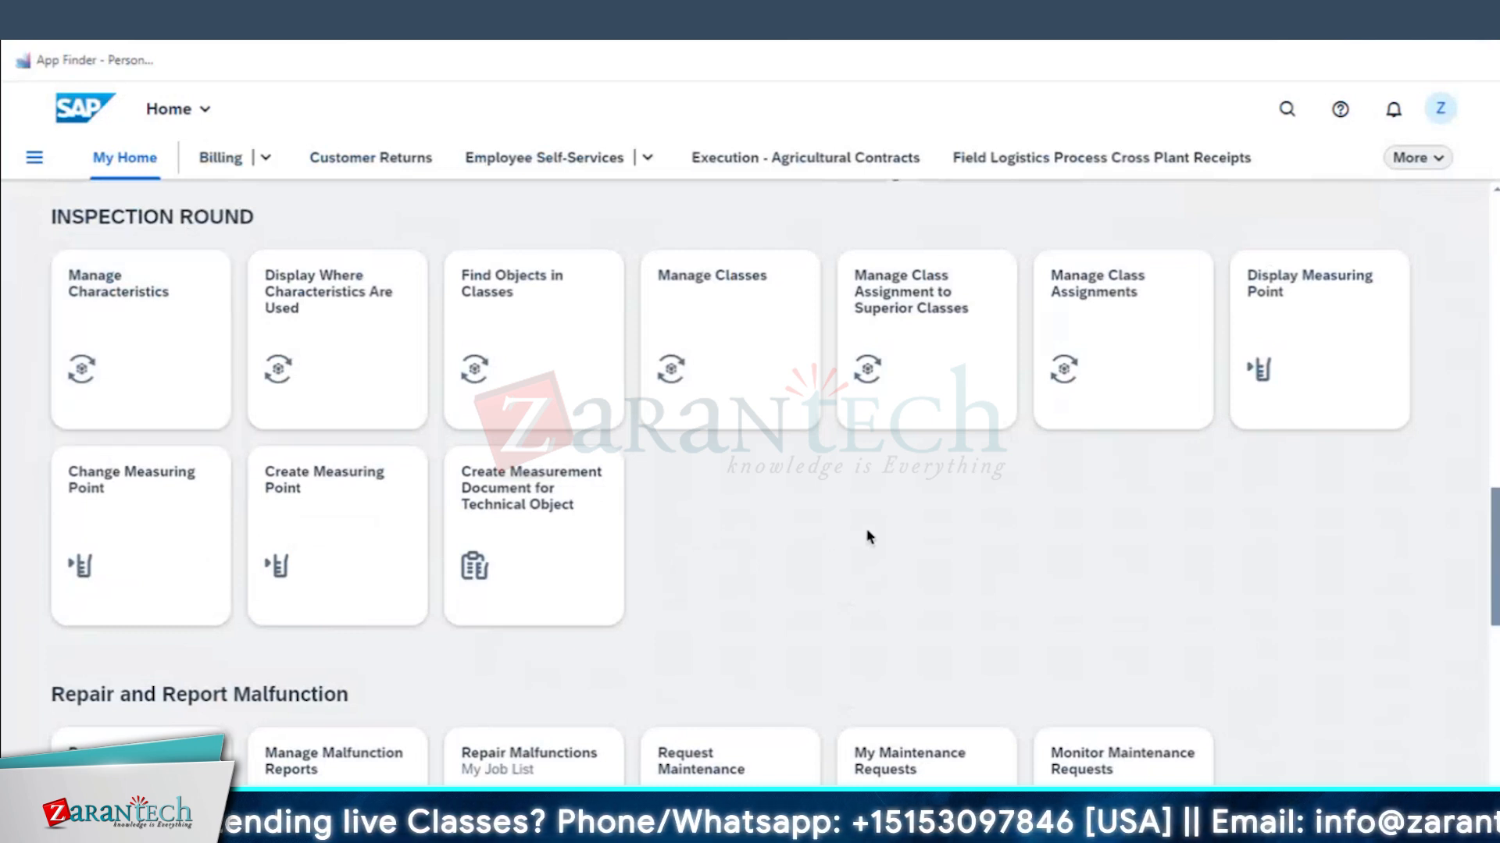
scroll(870, 536, down, 1)
scroll(1356, 234, up, 2)
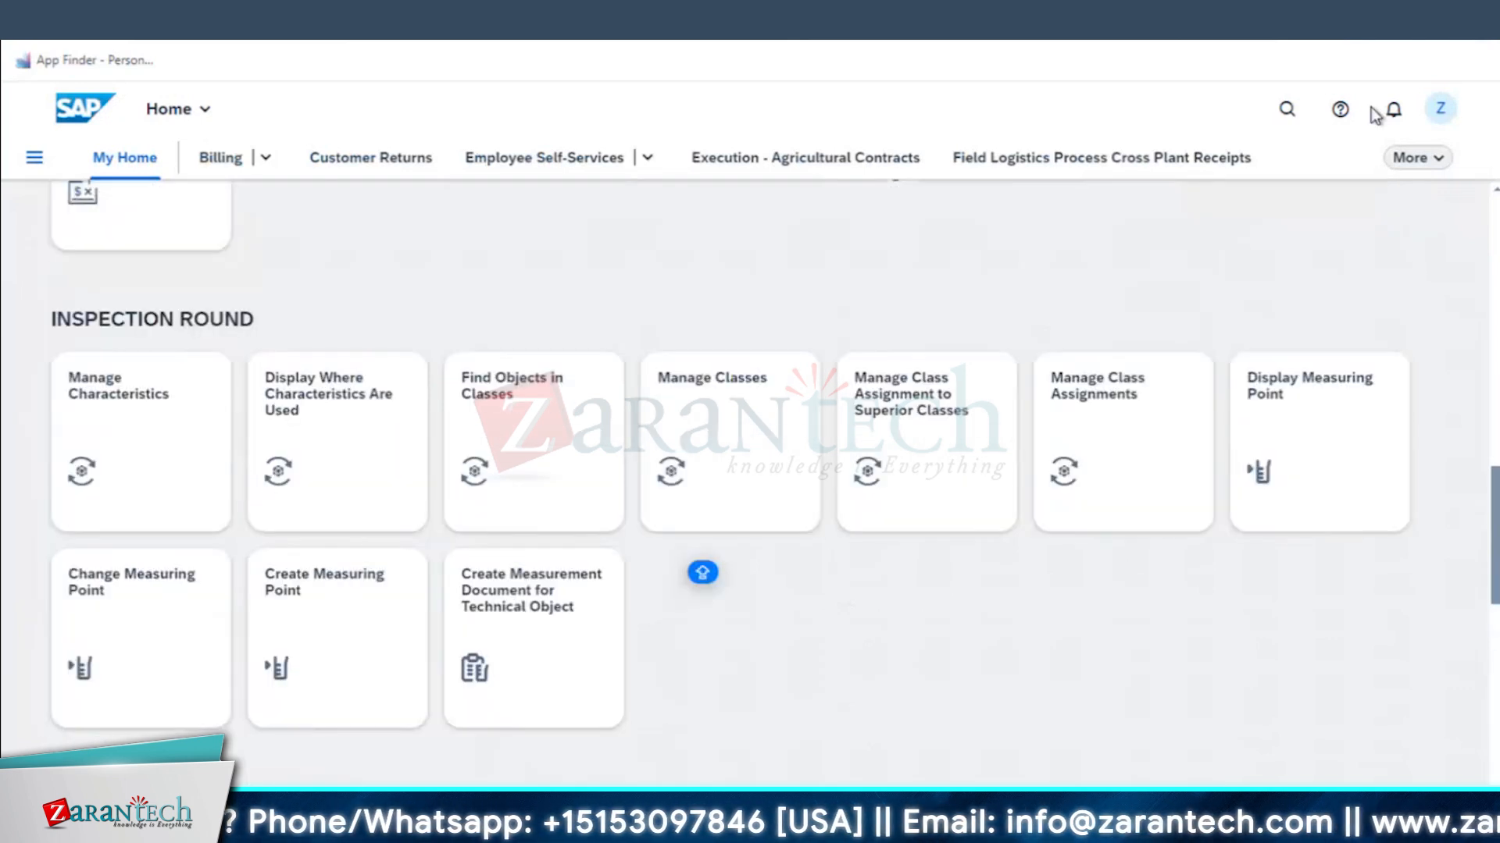
- Put the home page in edit mode and open the App Finder to add a tile to the INSPECTION ROUND section
click(1446, 113)
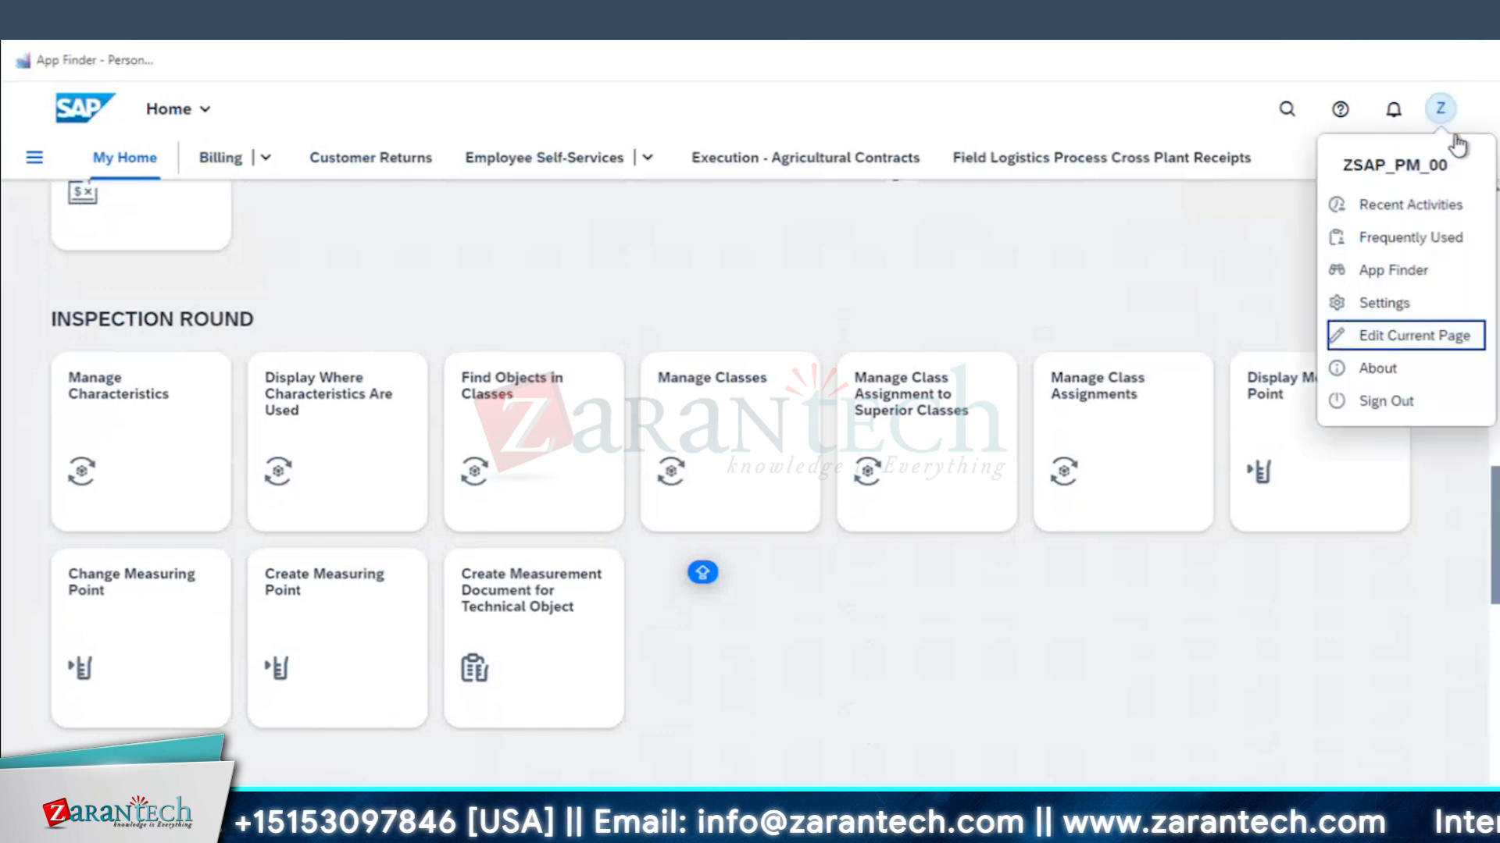
click(1190, 249)
click(1439, 109)
click(1403, 337)
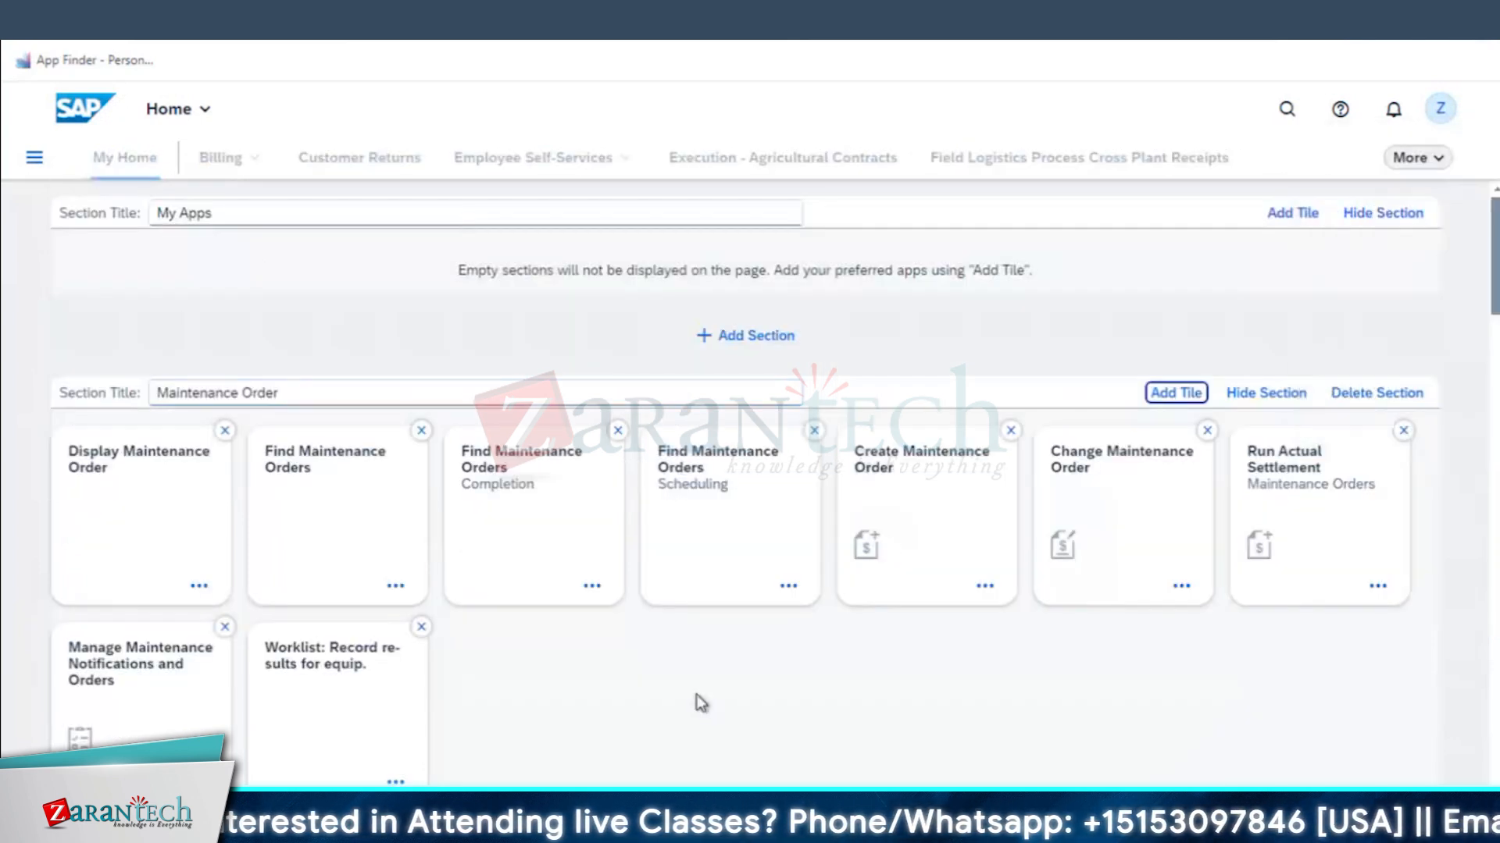
scroll(700, 703, down, 15)
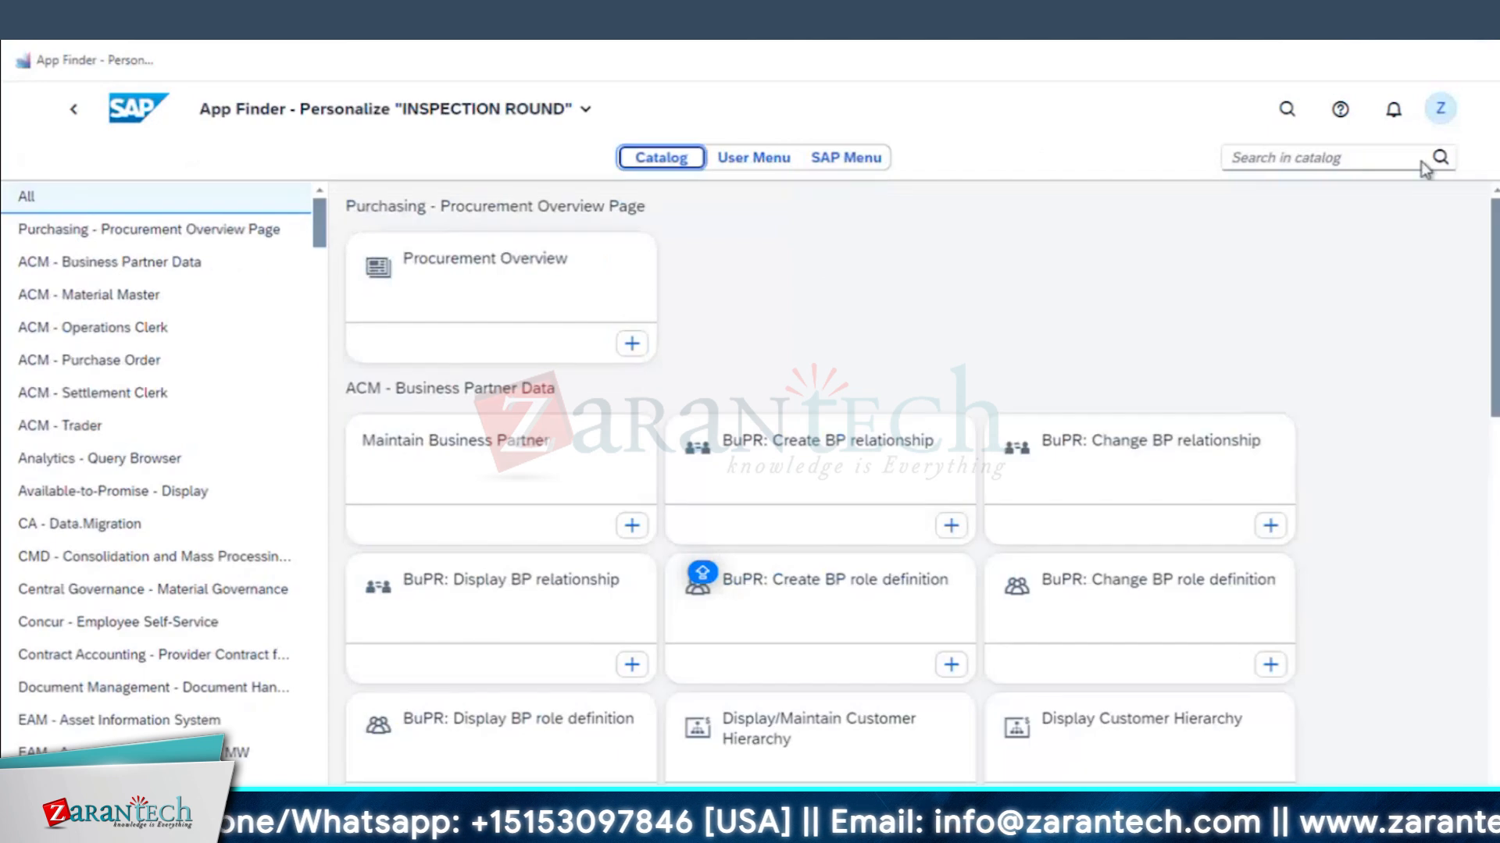
- Search the App Finder's SAP menu for QE53 and add the "Worklist: Record results for equip." app to the home page
click(879, 161)
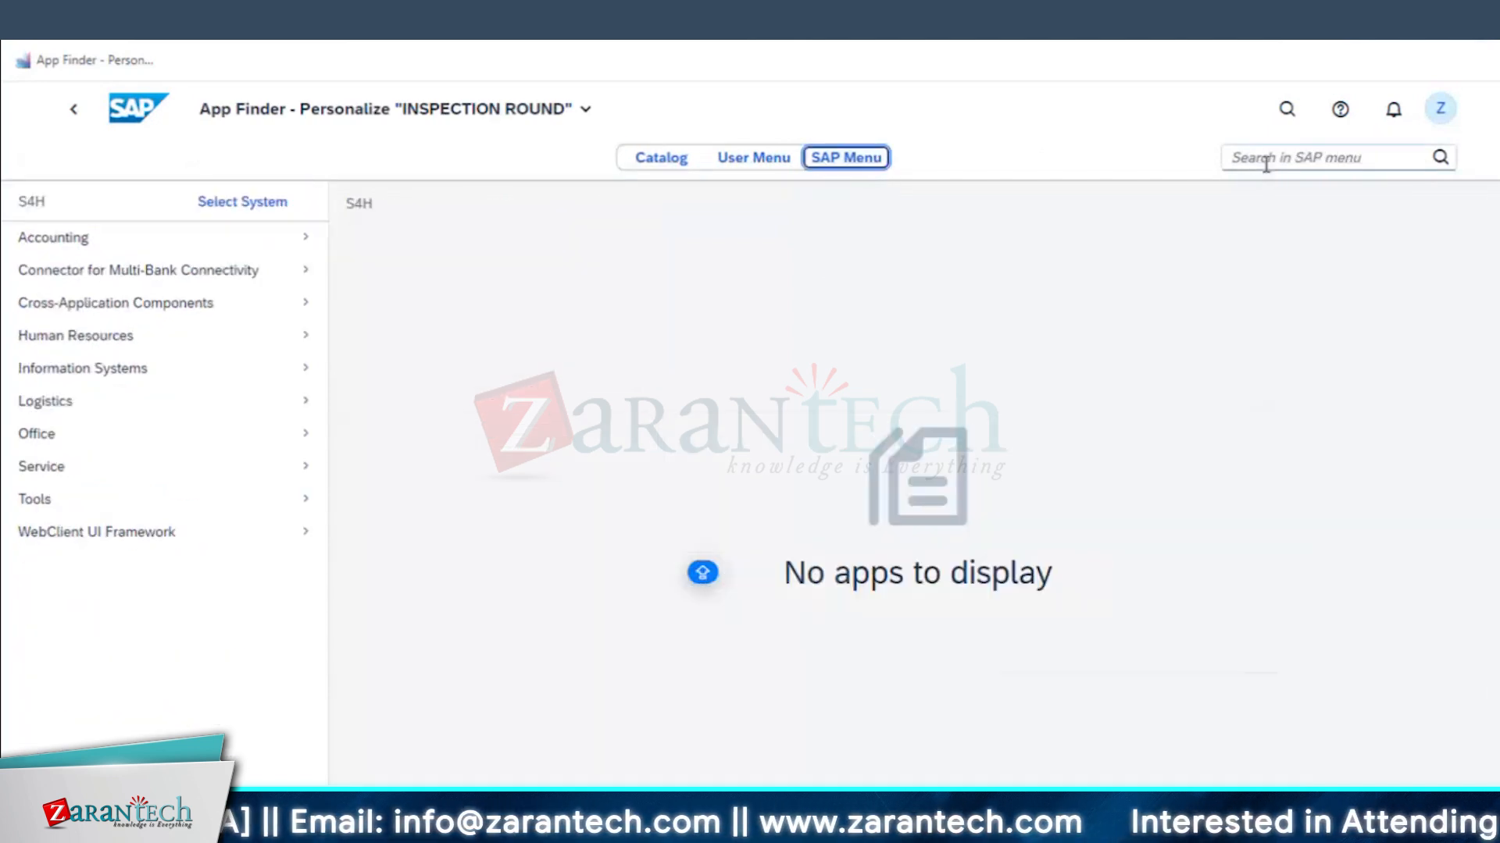
click(1265, 160)
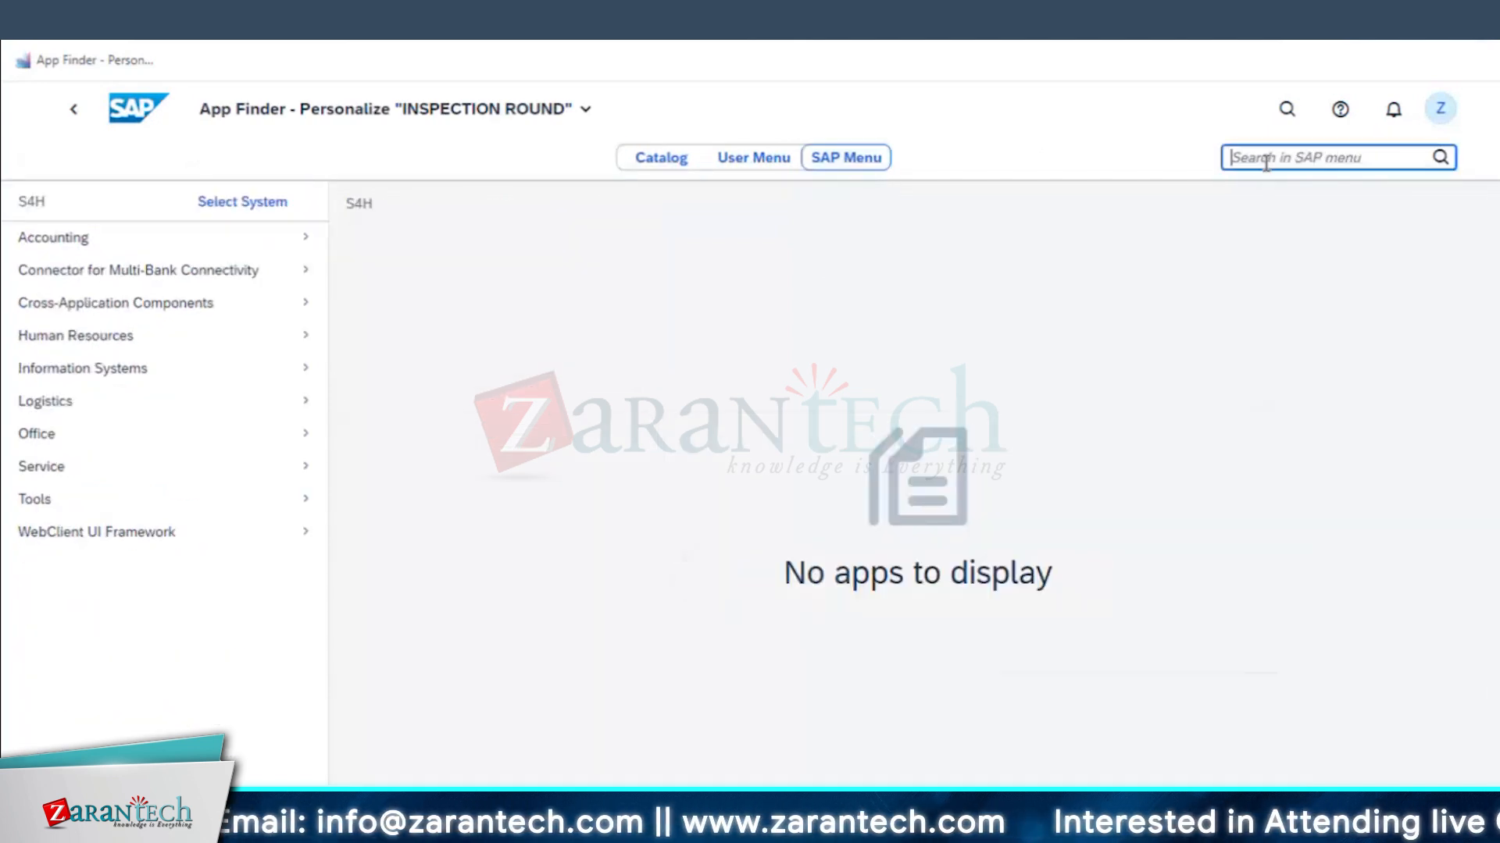
text(QE53)
key(Return)
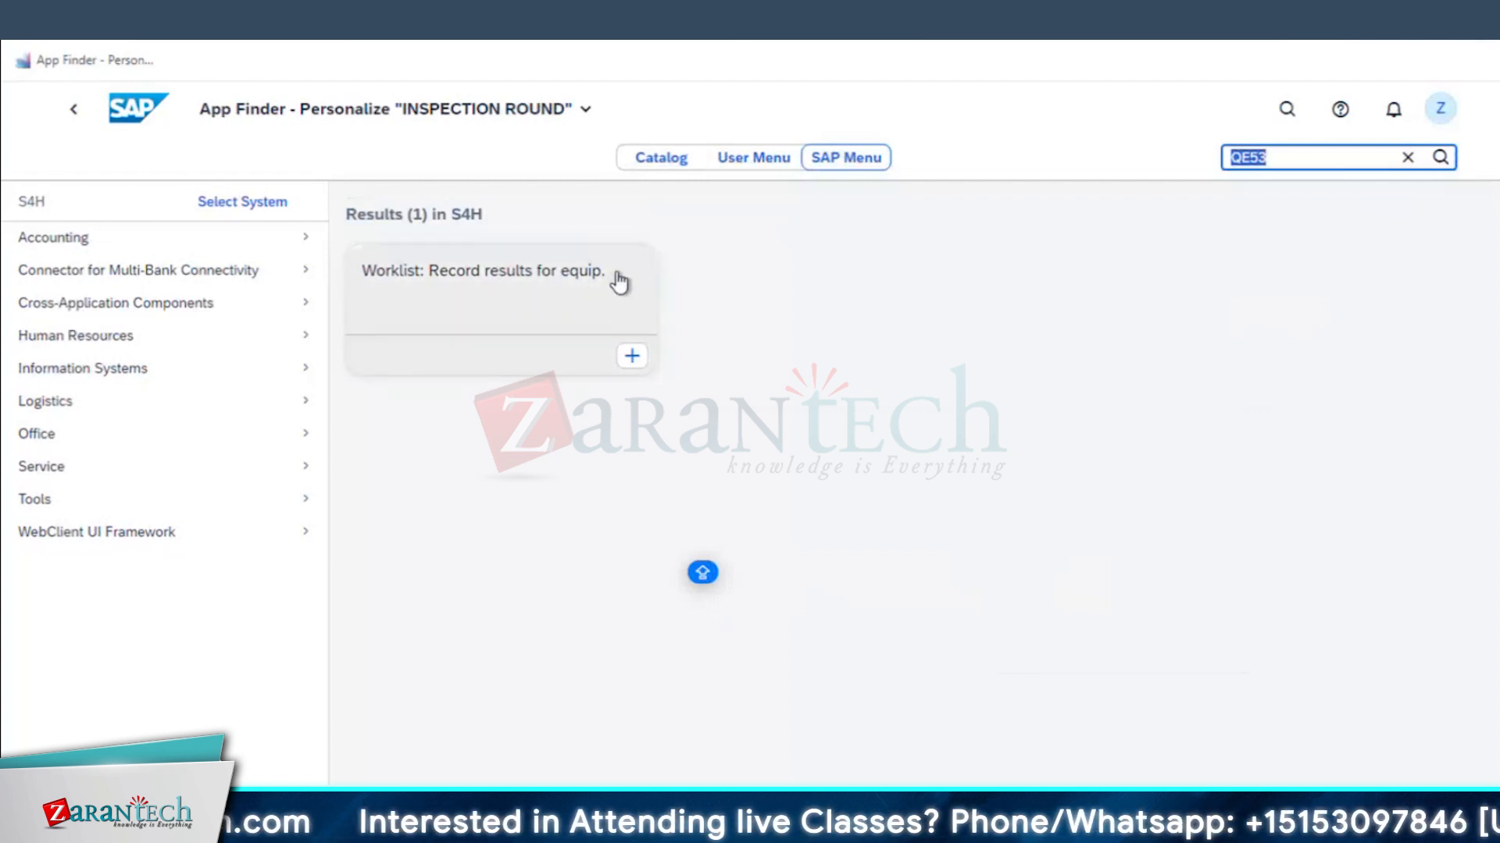
click(629, 358)
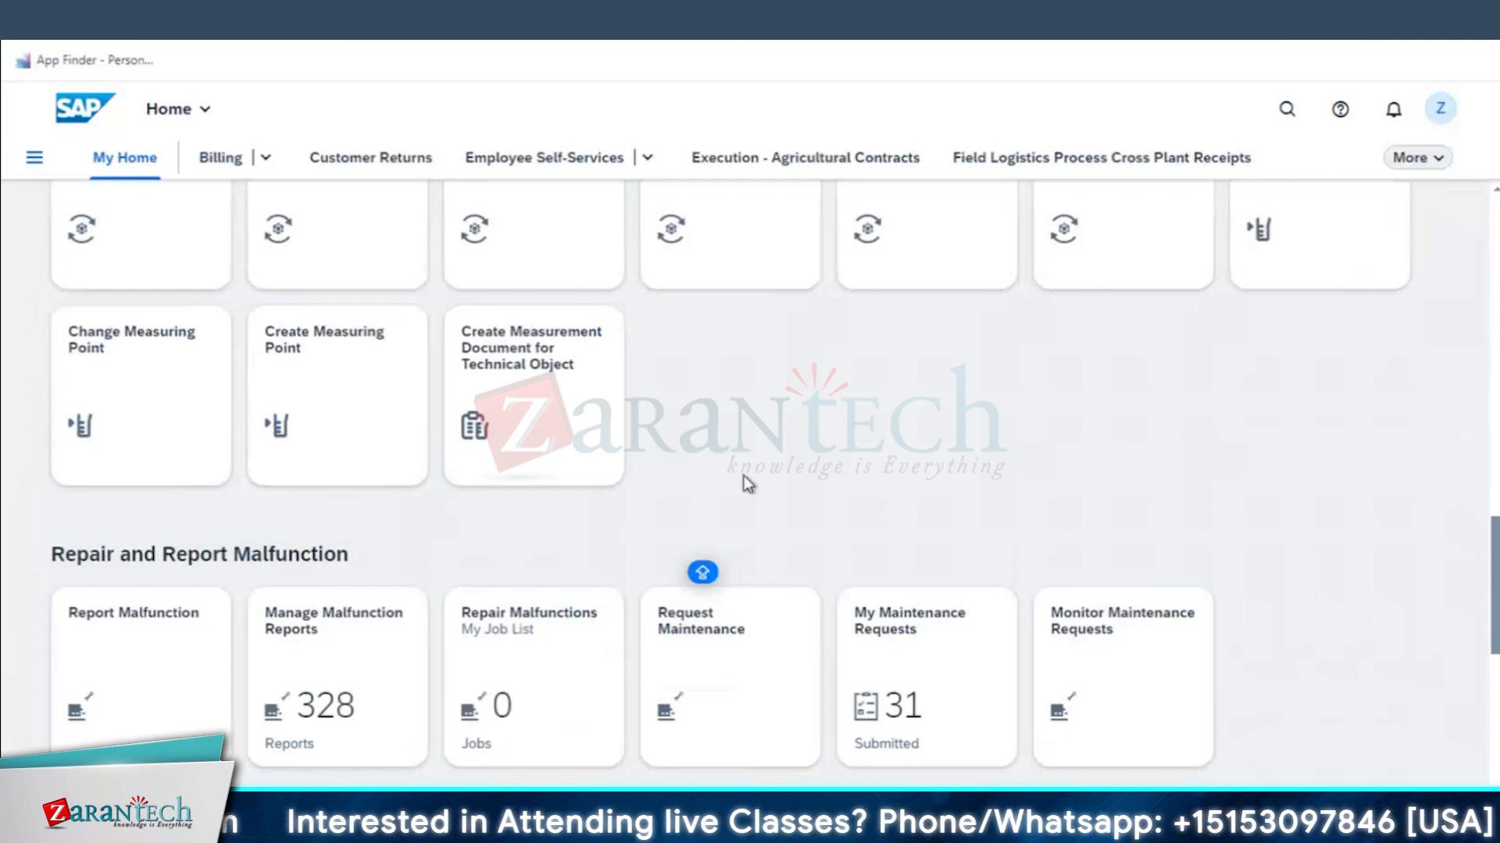
- Find the "Worklist: Record results for equip." tile in the home page's Maintenance Order group and open it
scroll(789, 484, up, 4)
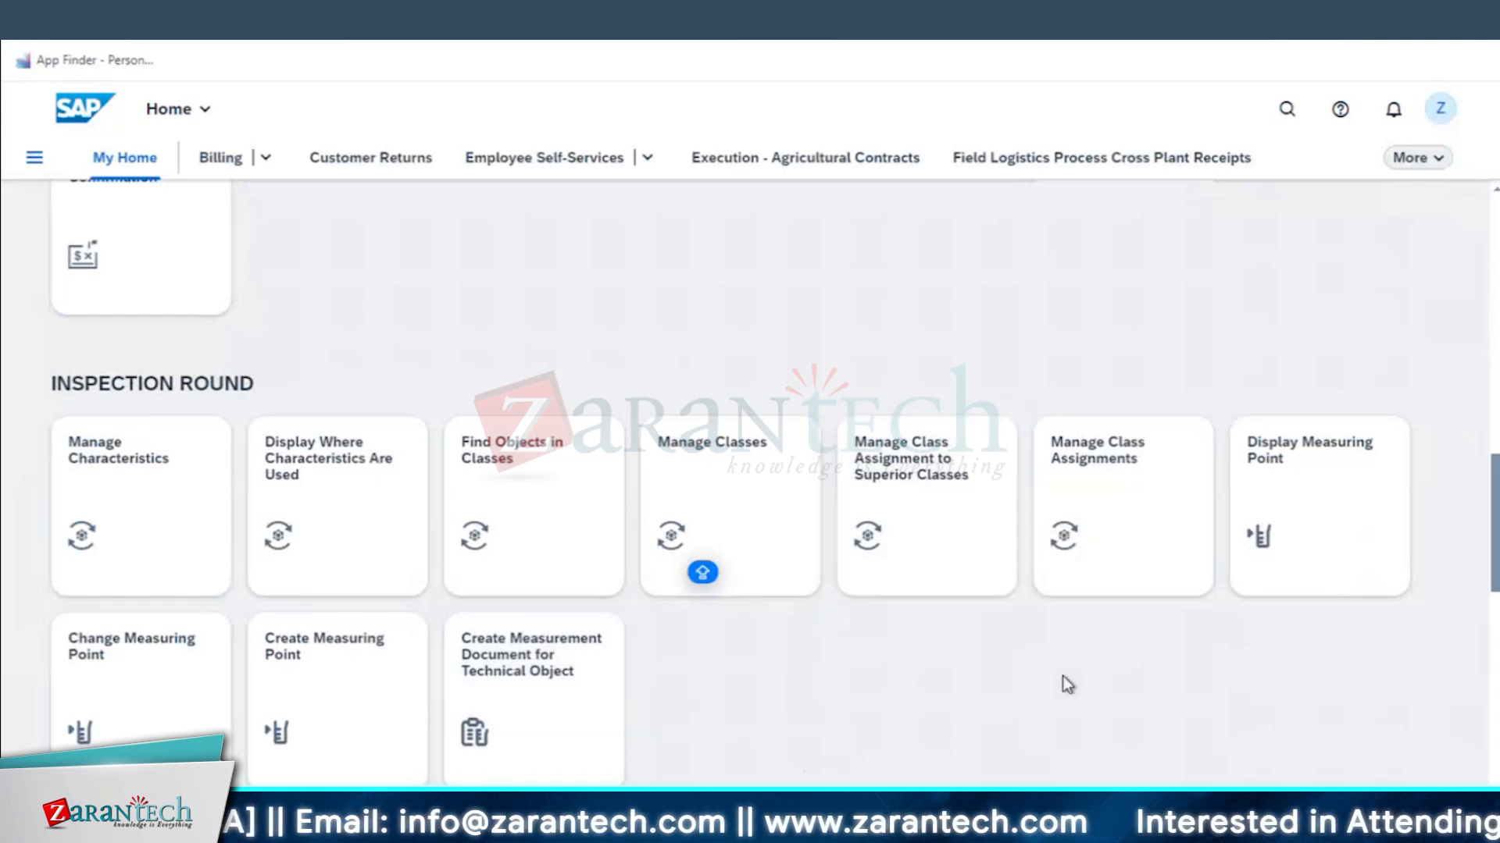
scroll(1062, 676, down, 10)
scroll(1061, 676, up, 8)
scroll(1058, 594, up, 5)
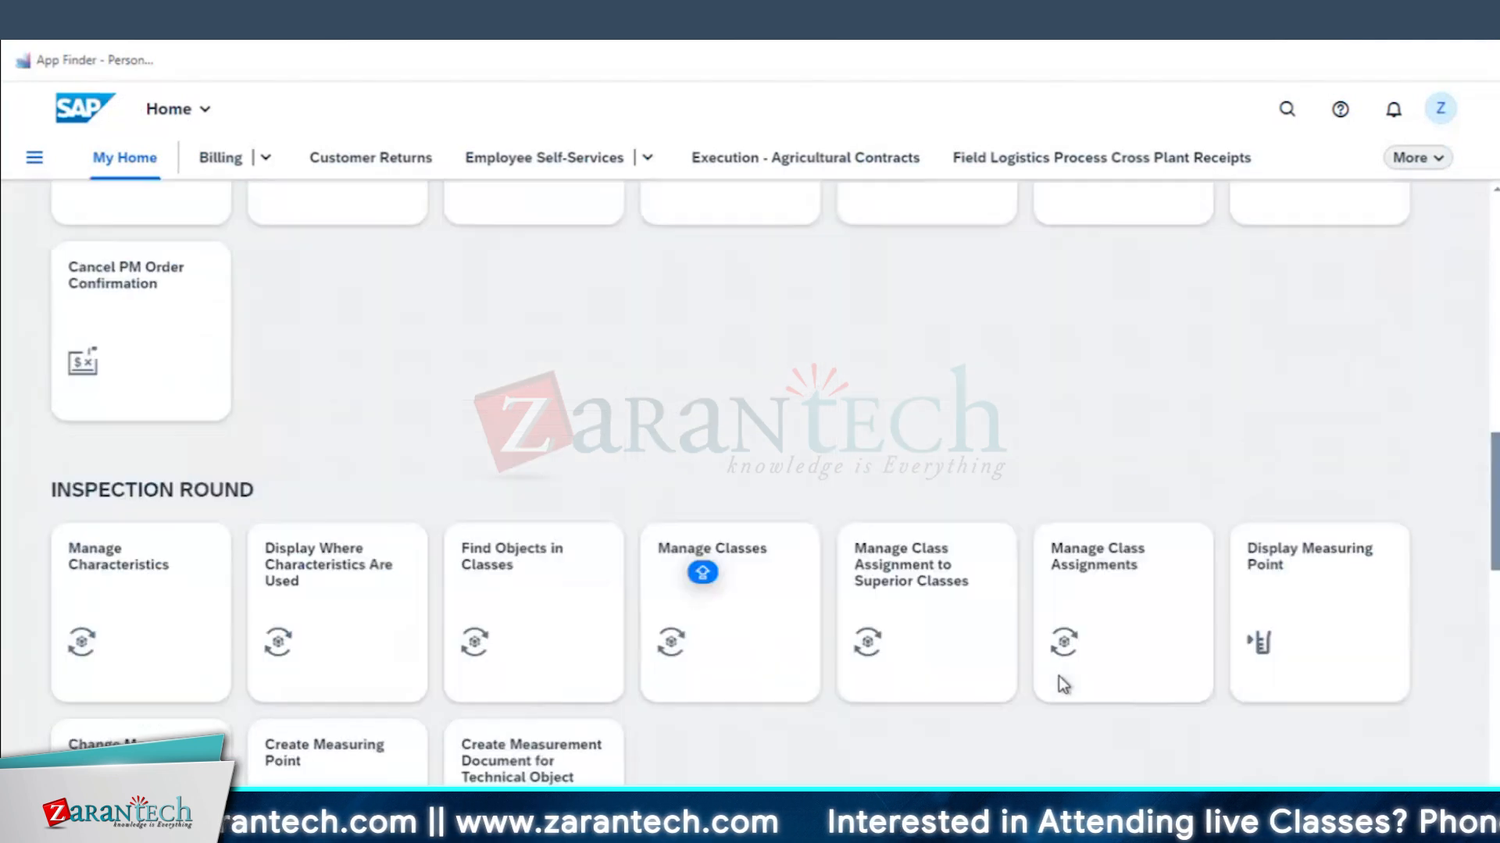
scroll(700, 569, down, 4)
scroll(536, 318, up, 10)
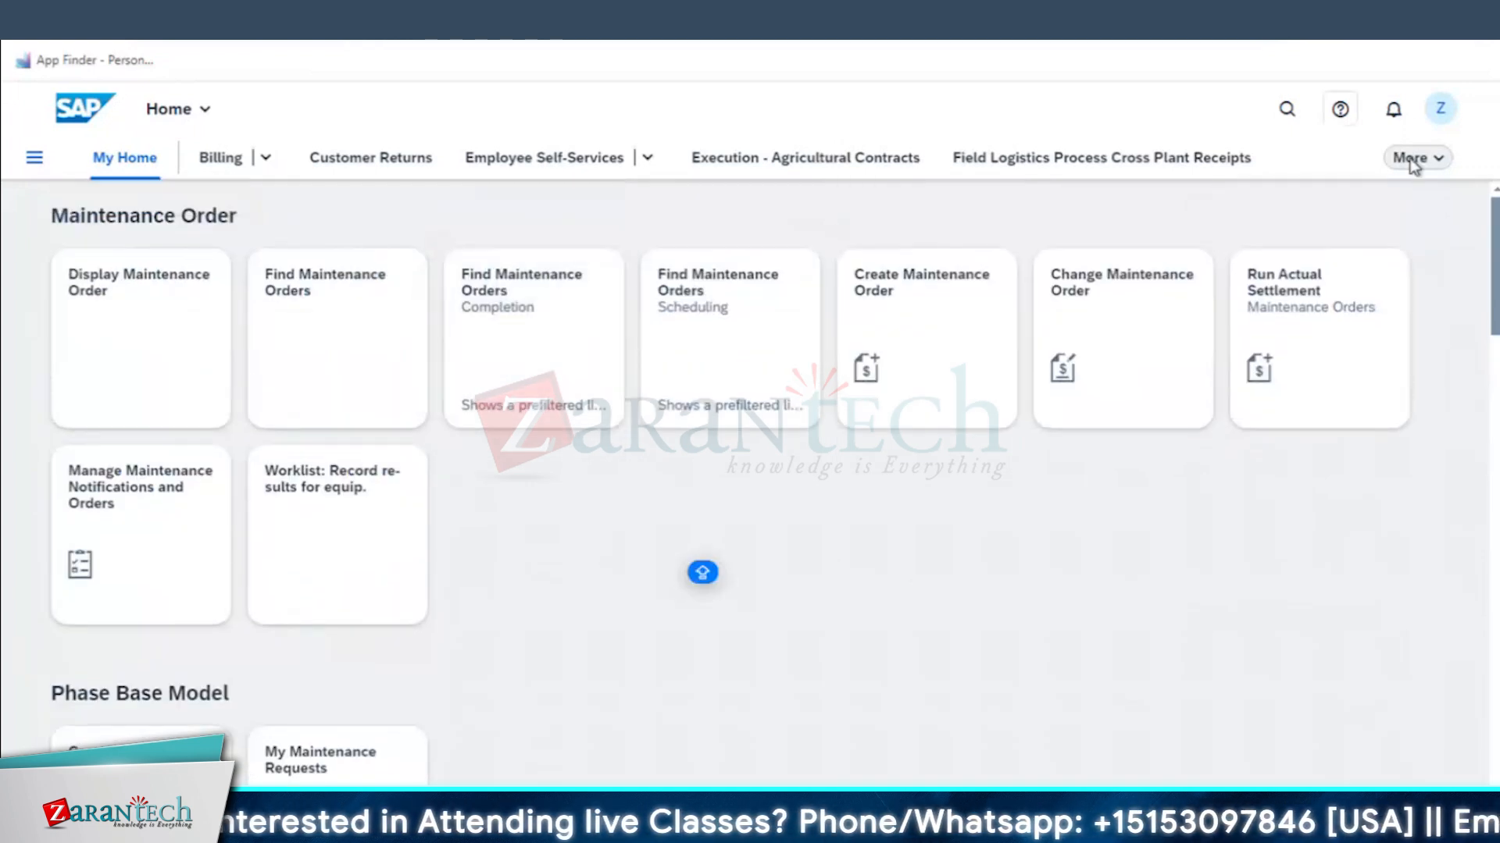
click(1440, 108)
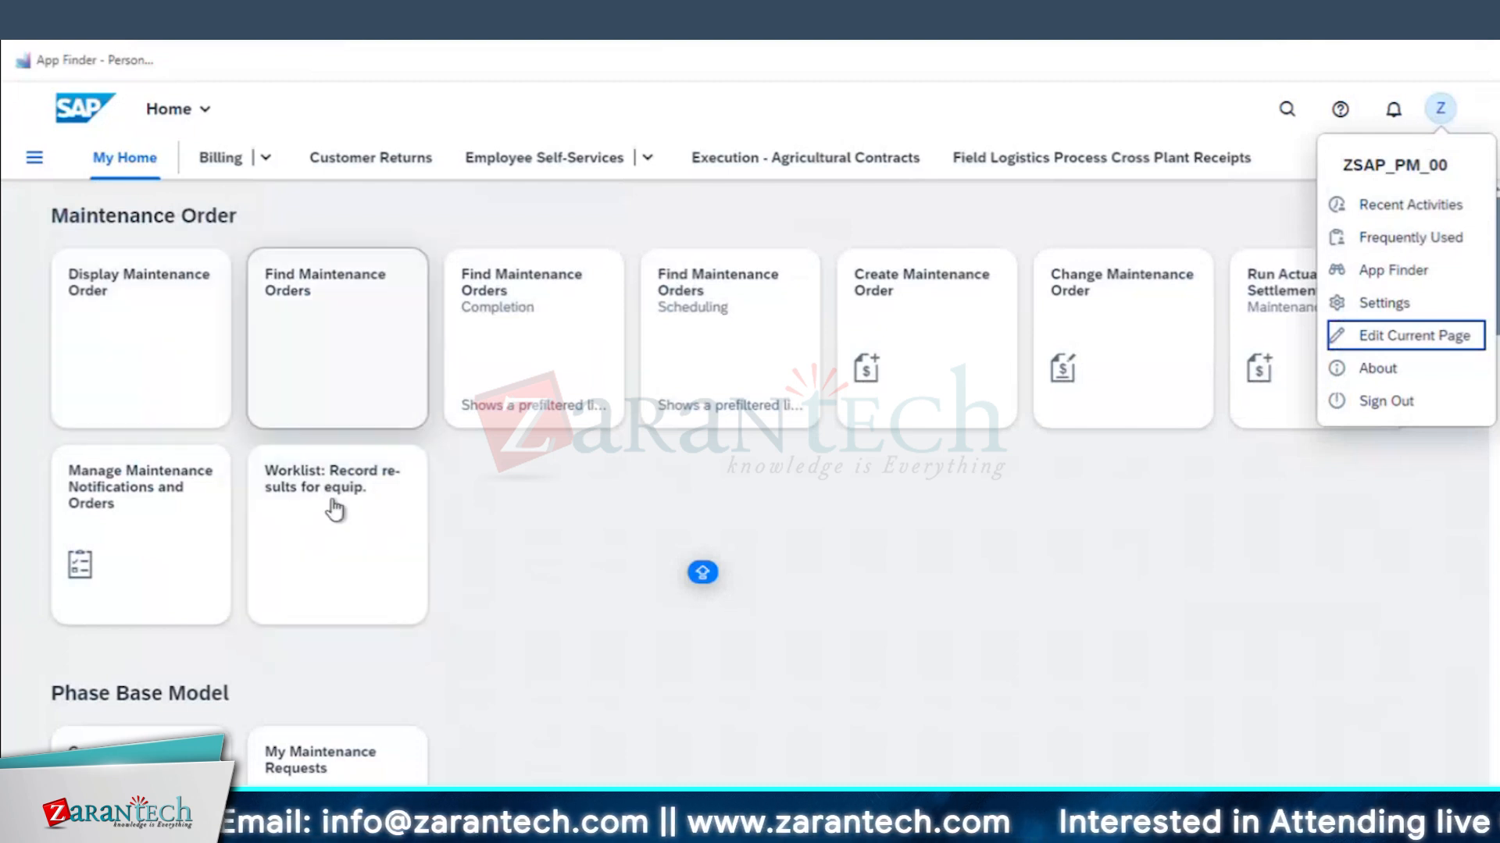
drag(348, 538, 445, 542)
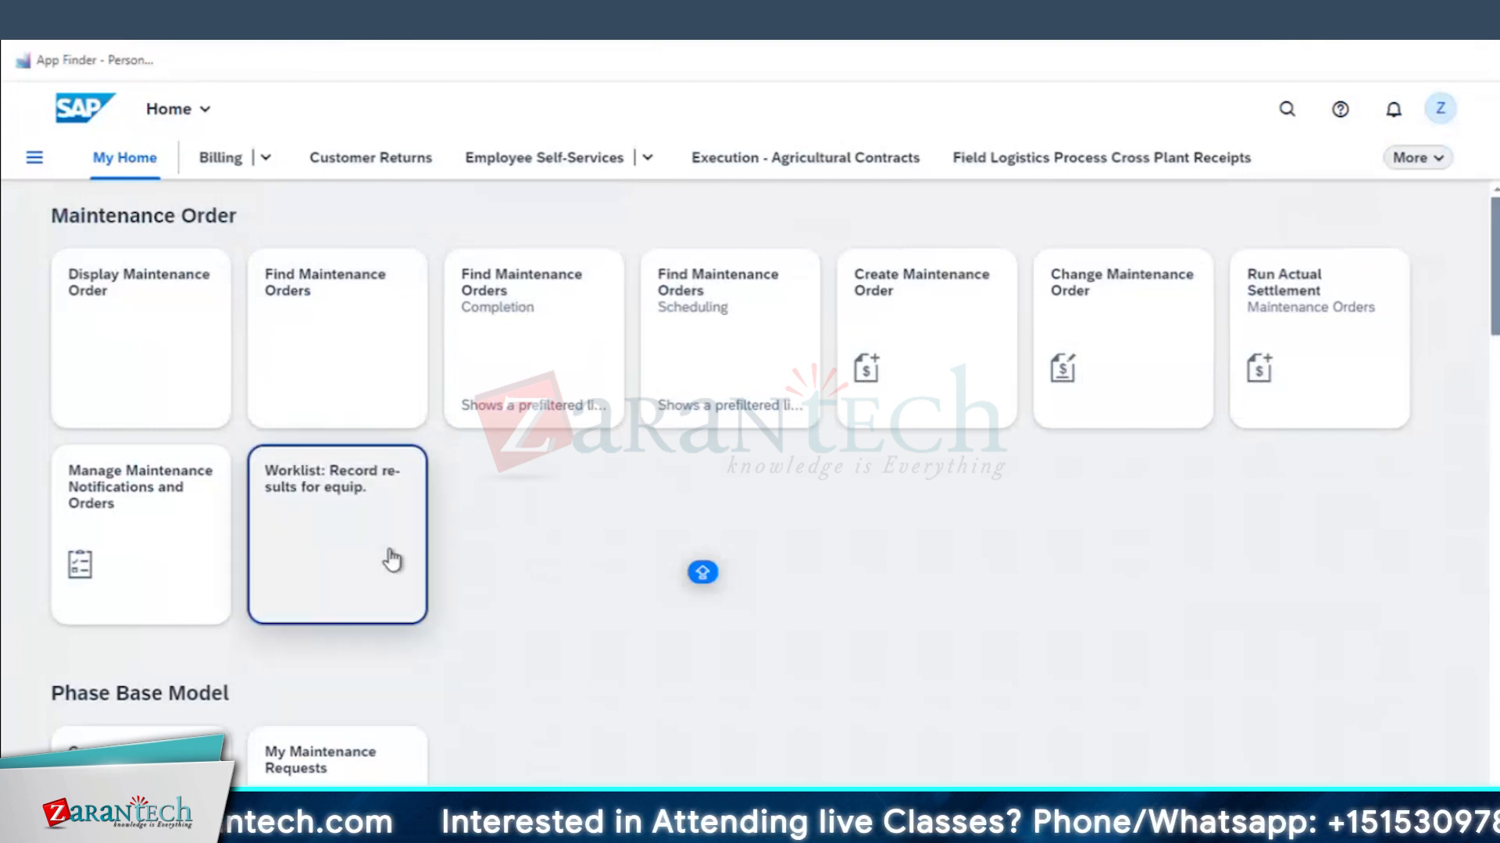
click(388, 495)
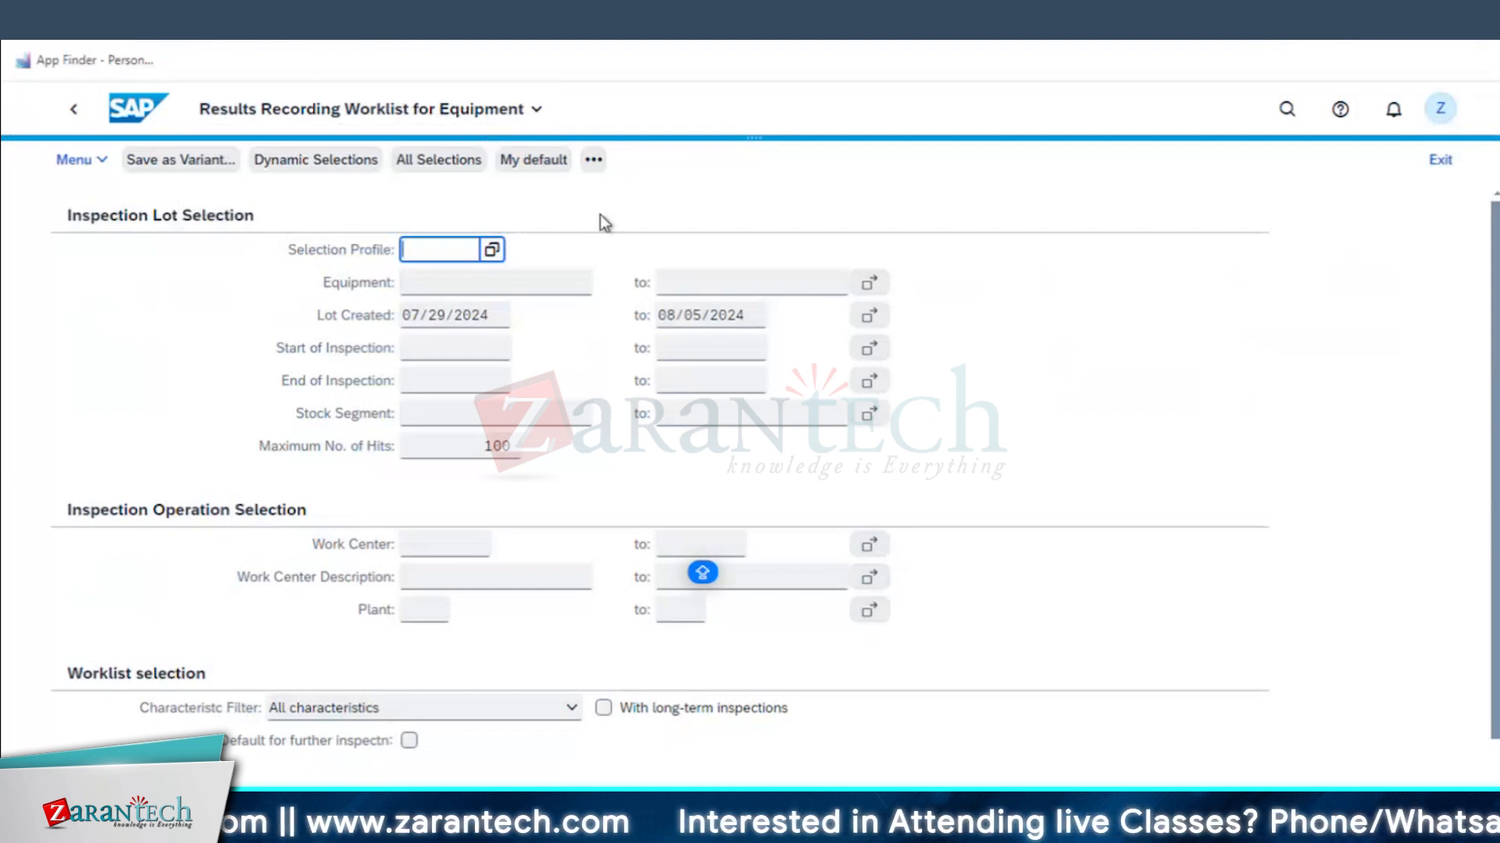
- Select the MEGGER - 100 OHM equipment by technical identification number MEG and run the results recording worklist
click(427, 281)
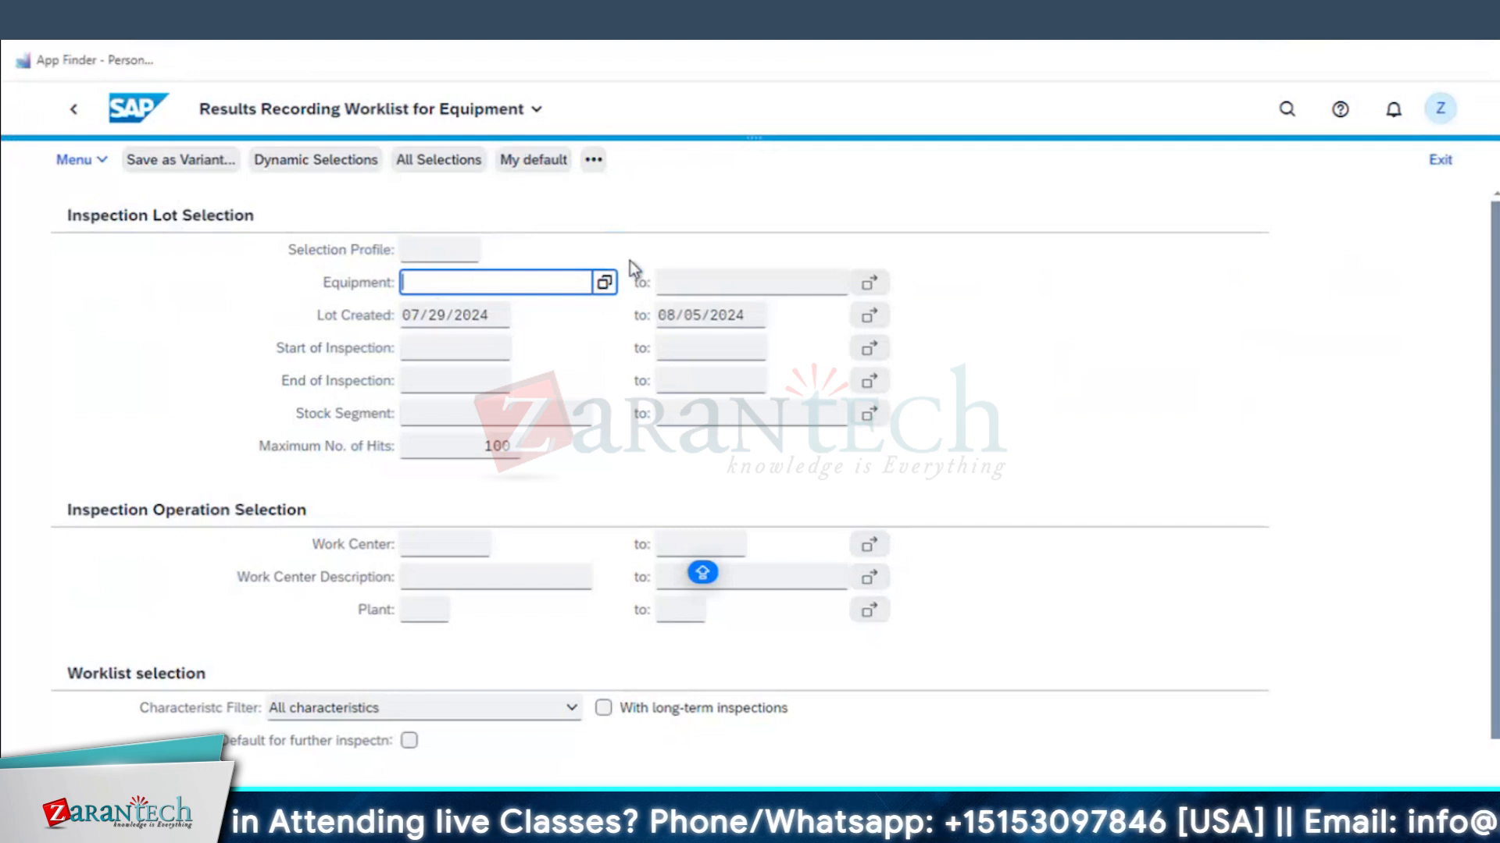
click(608, 282)
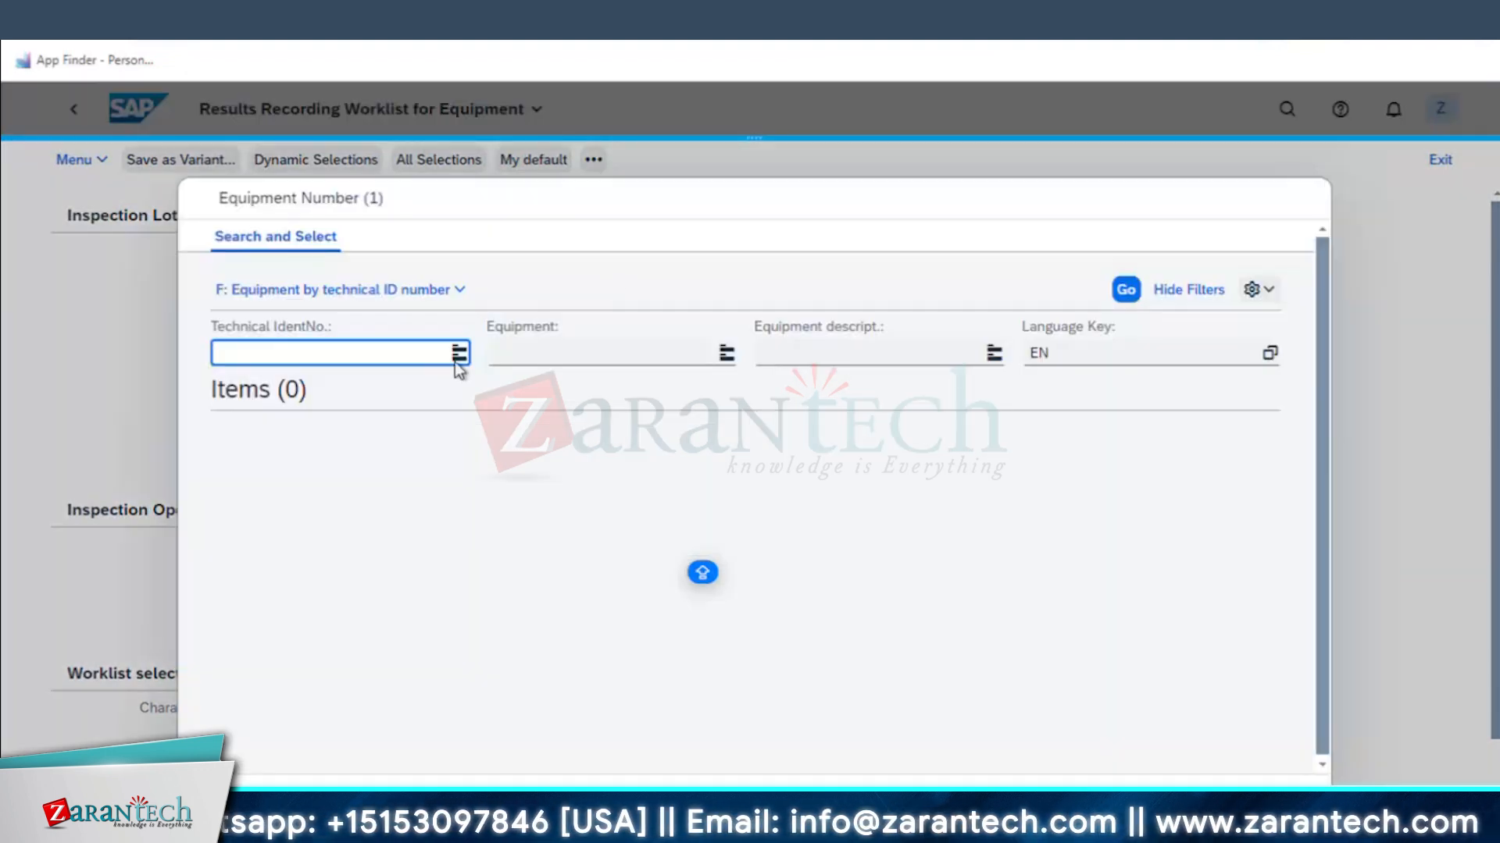
text(MEG)
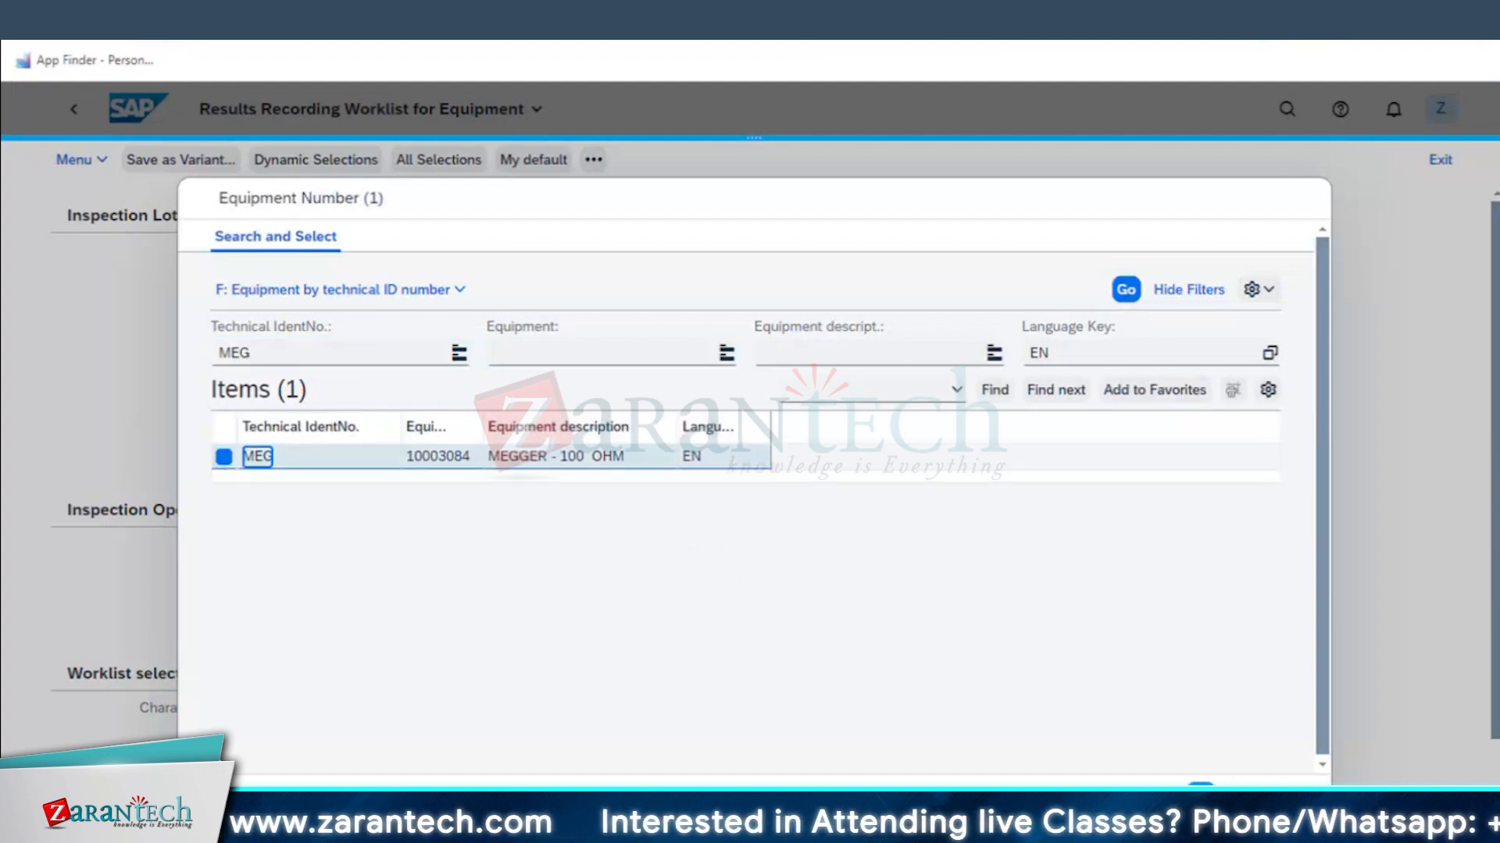
click(224, 457)
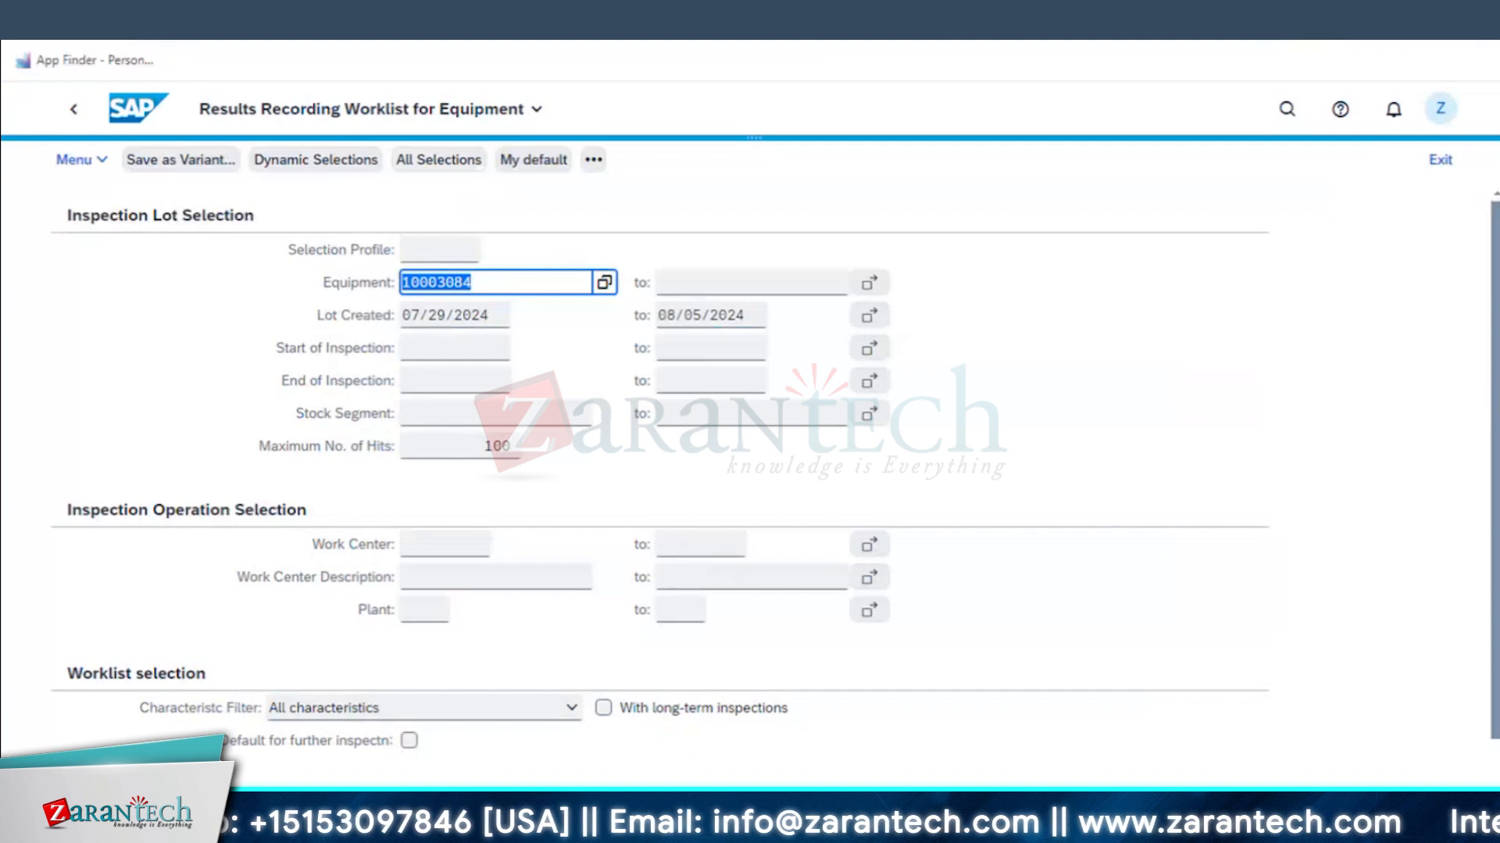
click(171, 178)
key(F8)
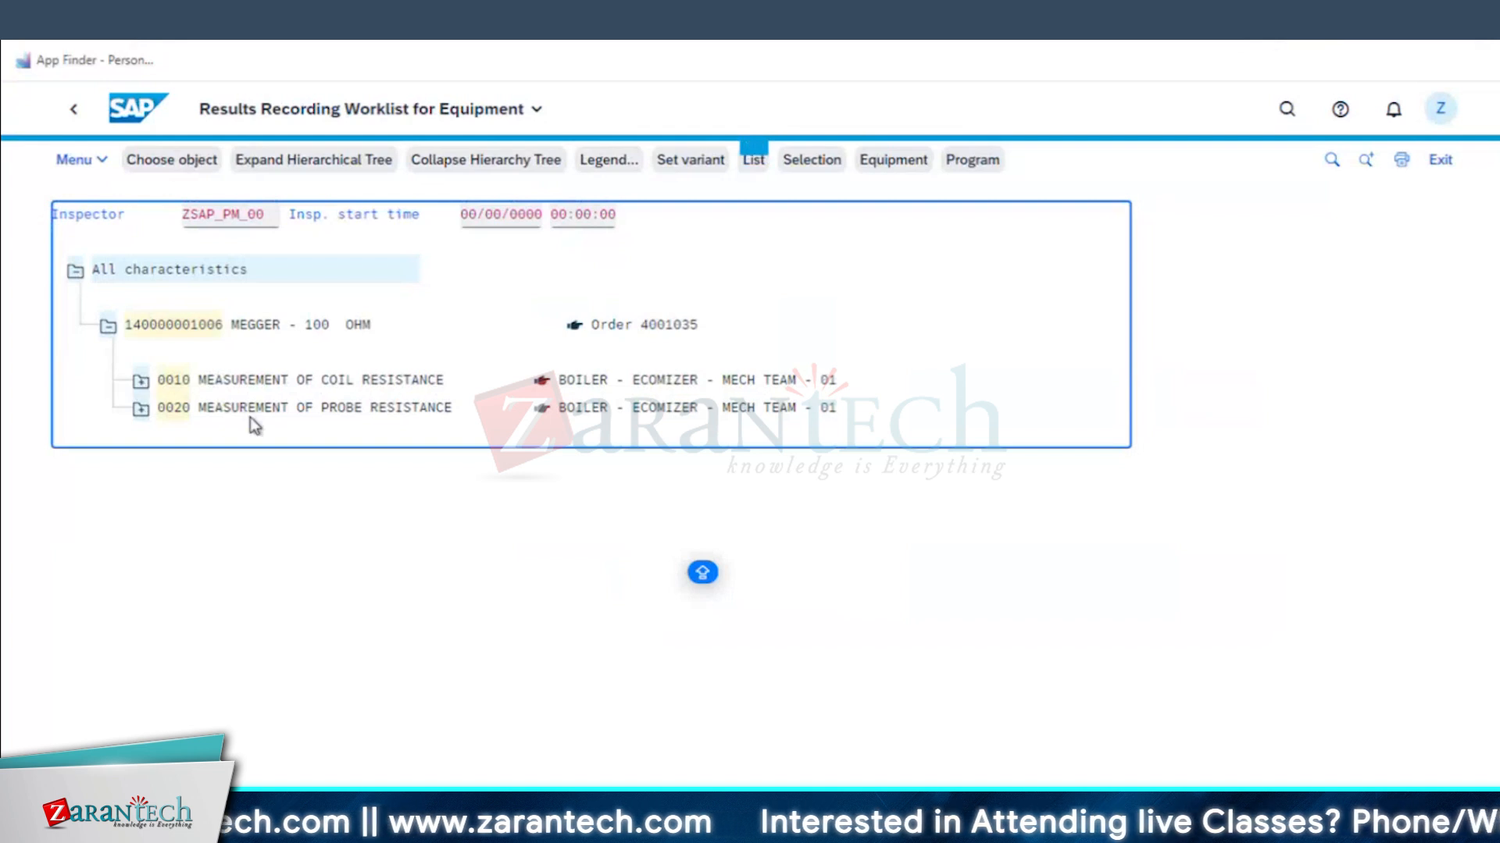
- Open the equipment inspection point under operation 0010 MEASUREMENT OF COIL RESISTANCE and record 1 inspected with a result of 100
click(147, 385)
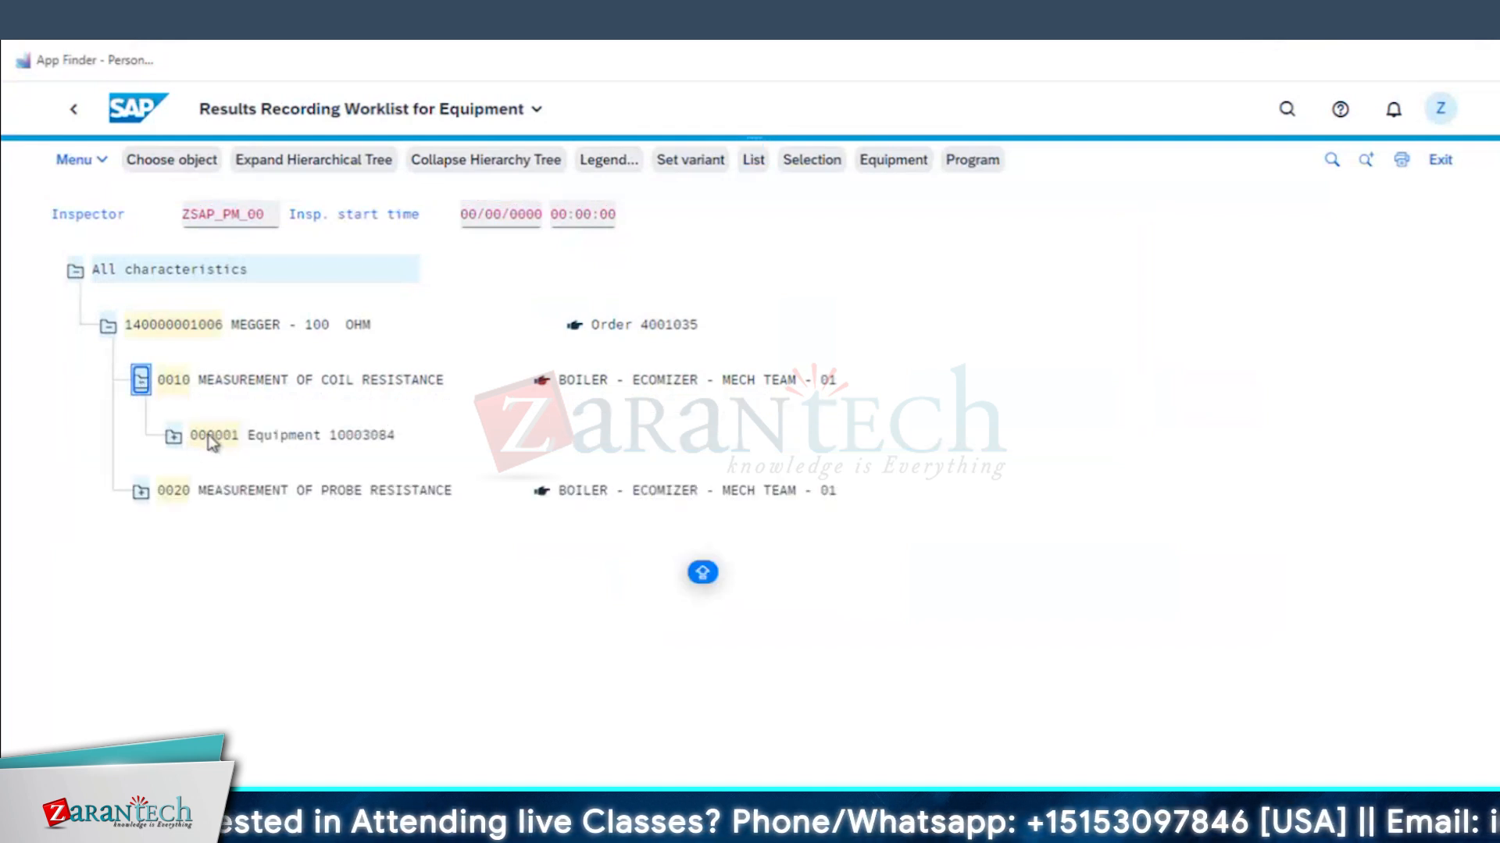
click(212, 436)
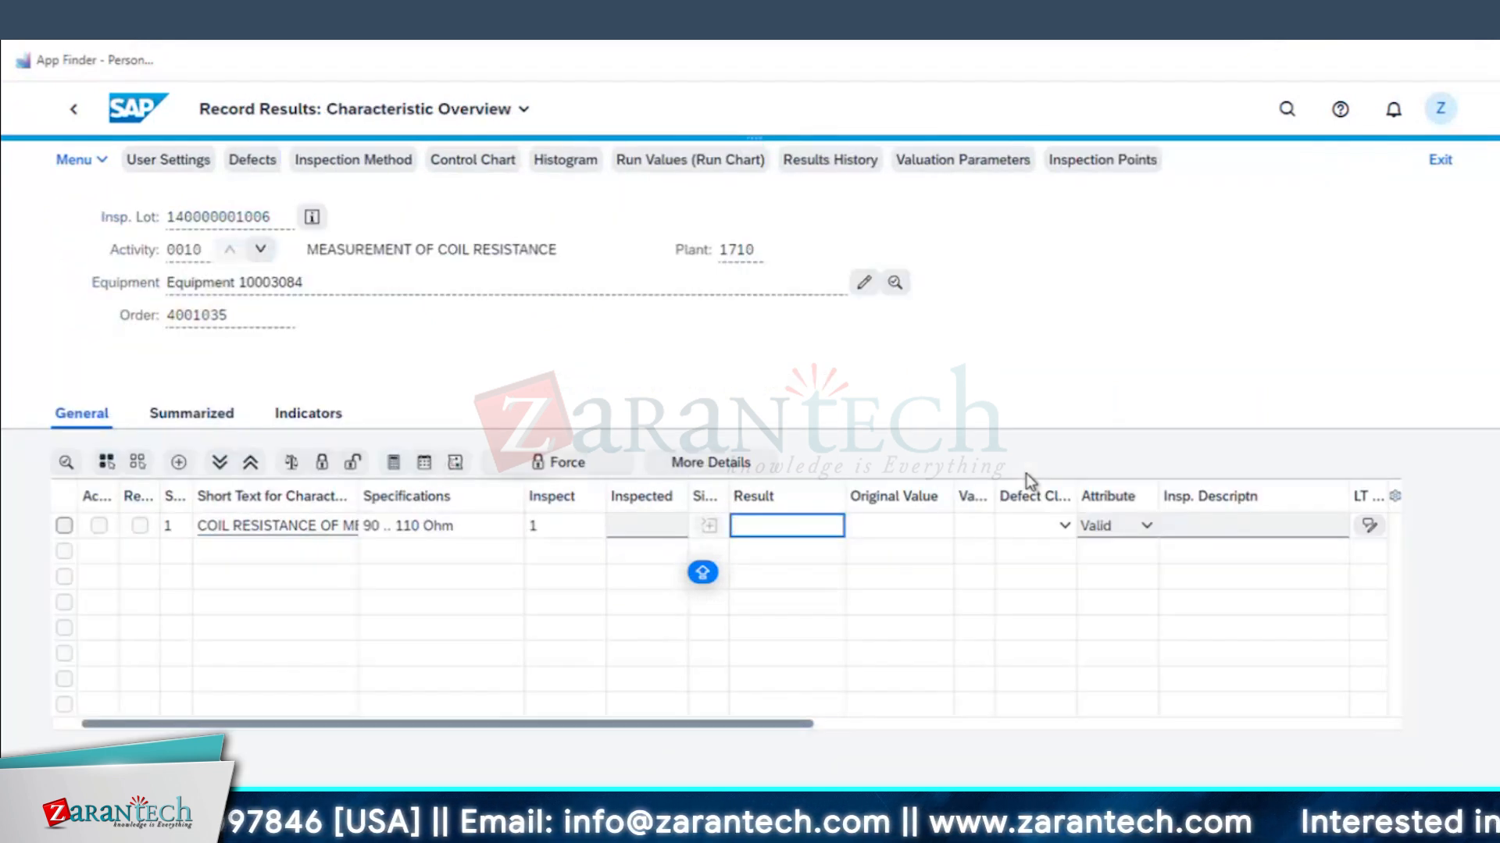
click(554, 536)
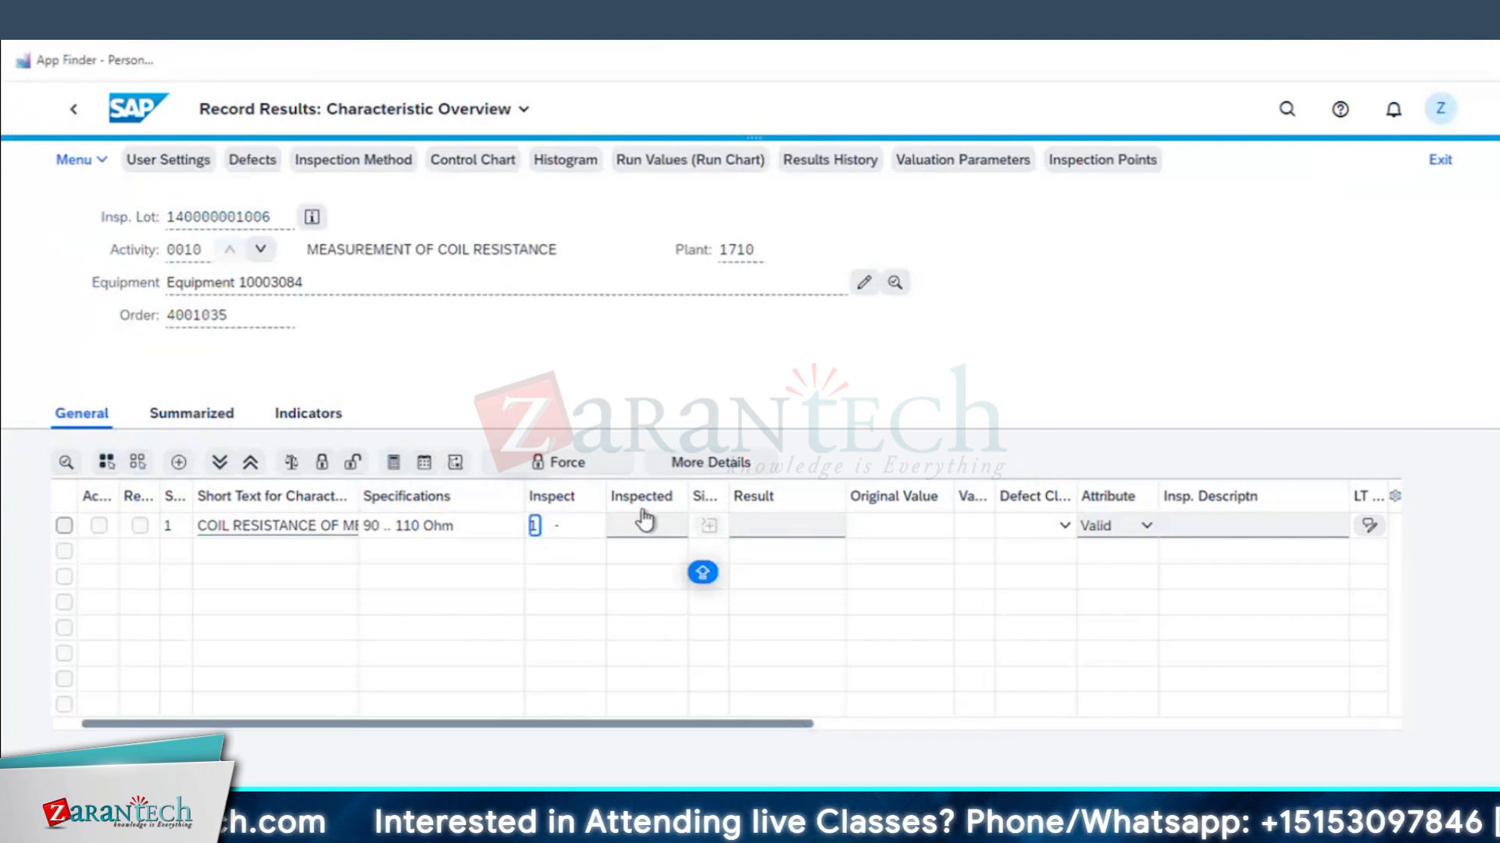
click(641, 535)
text(1)
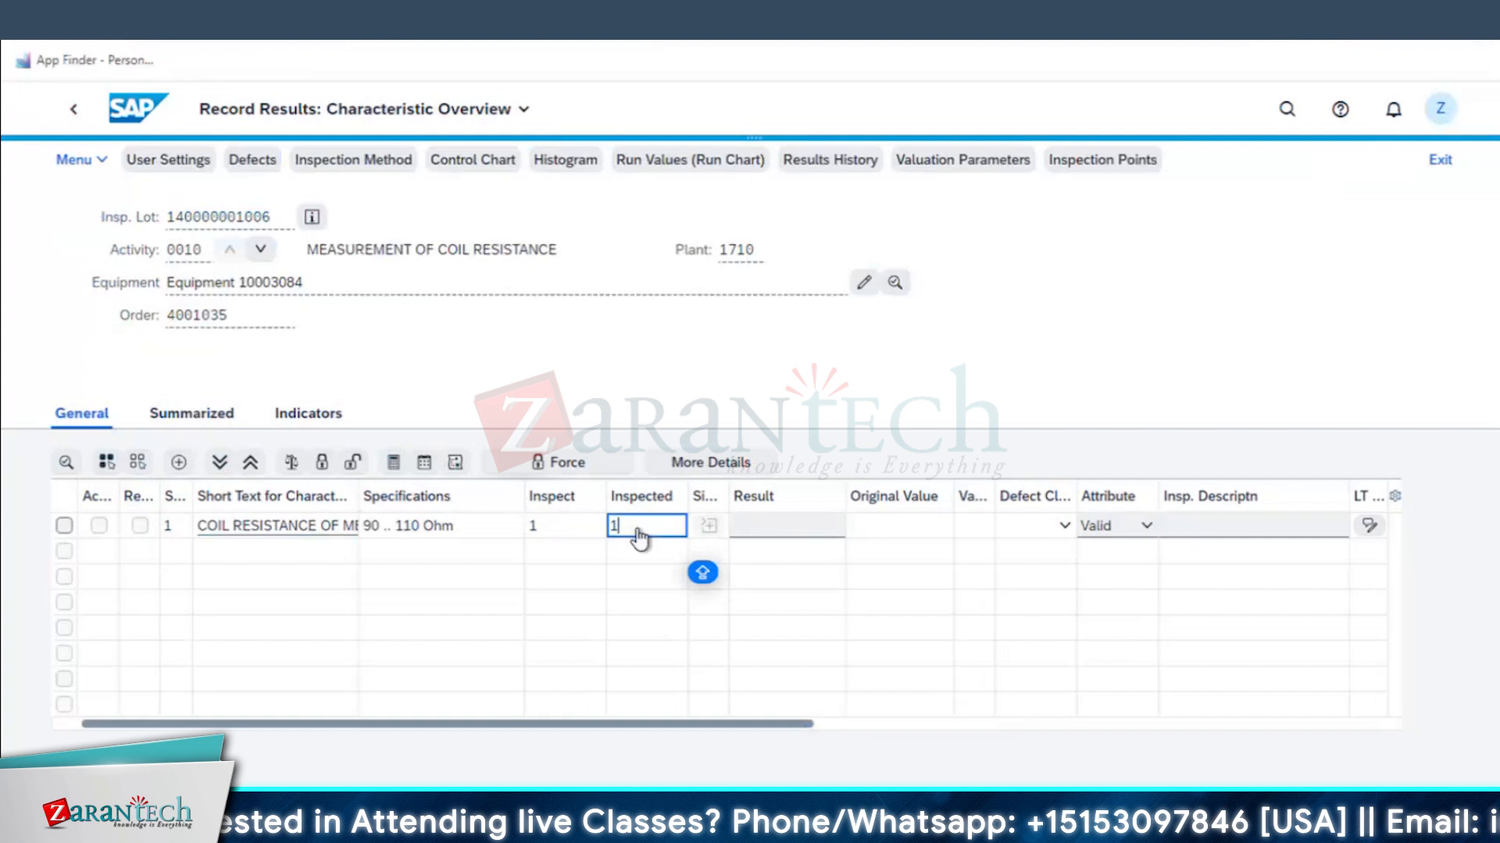
click(805, 534)
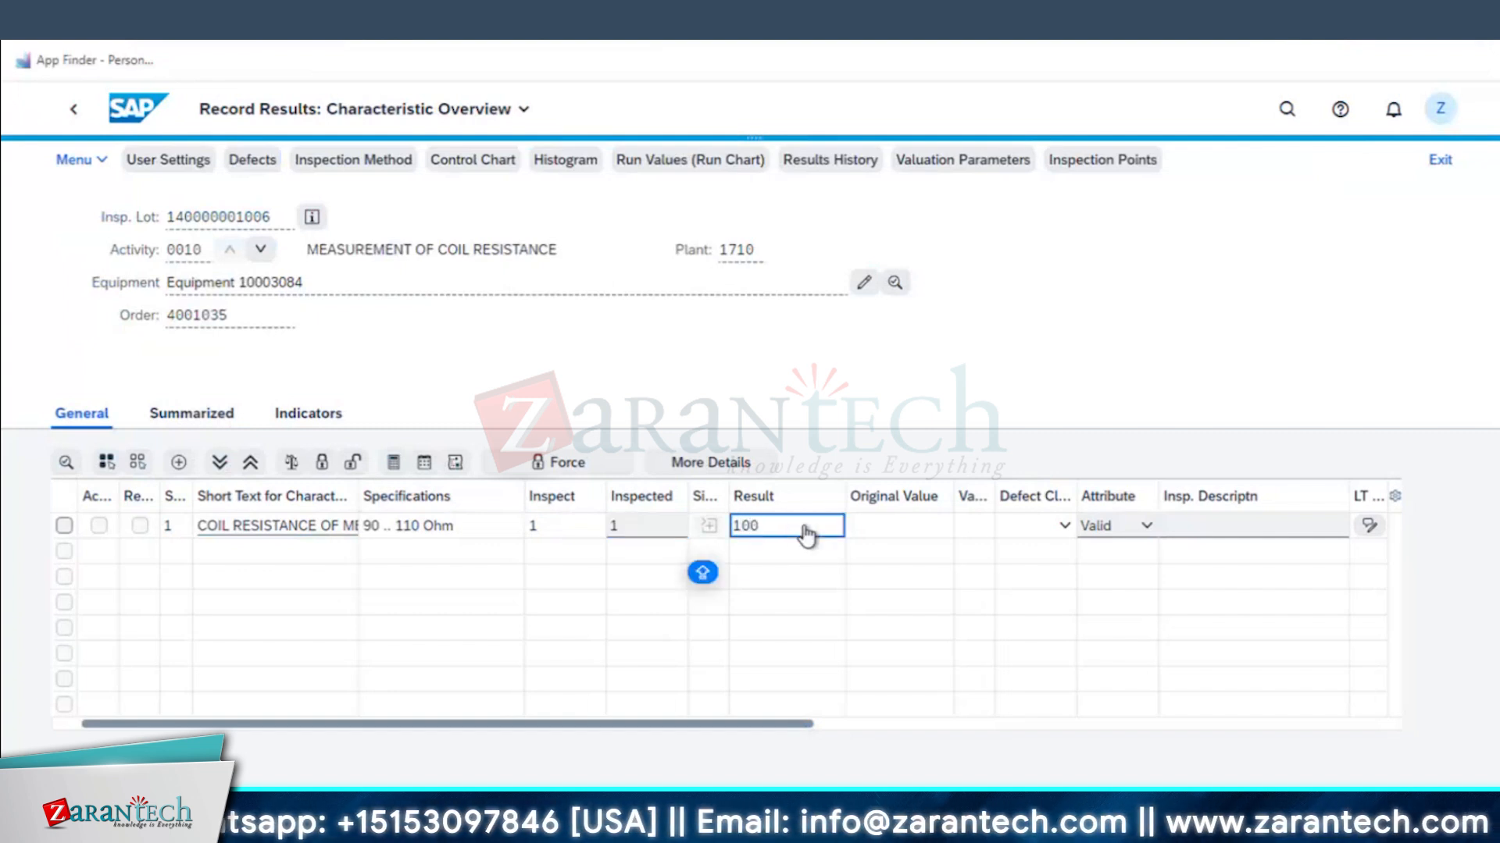
key(Return)
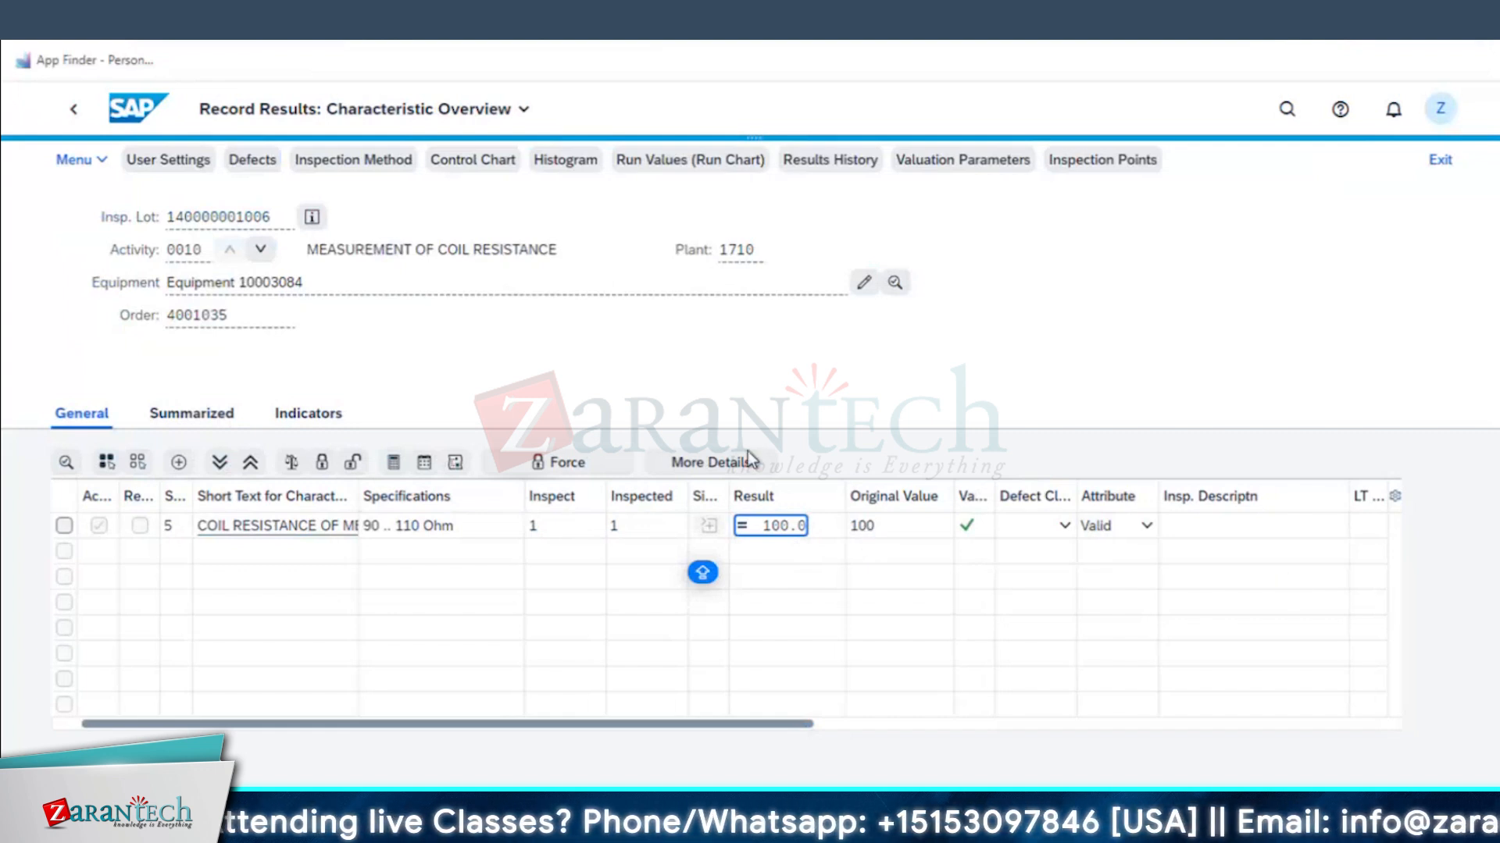
- Save the coil resistance result, reposition the Valuation dialog to review it, and try to open the order confirmation
click(1382, 814)
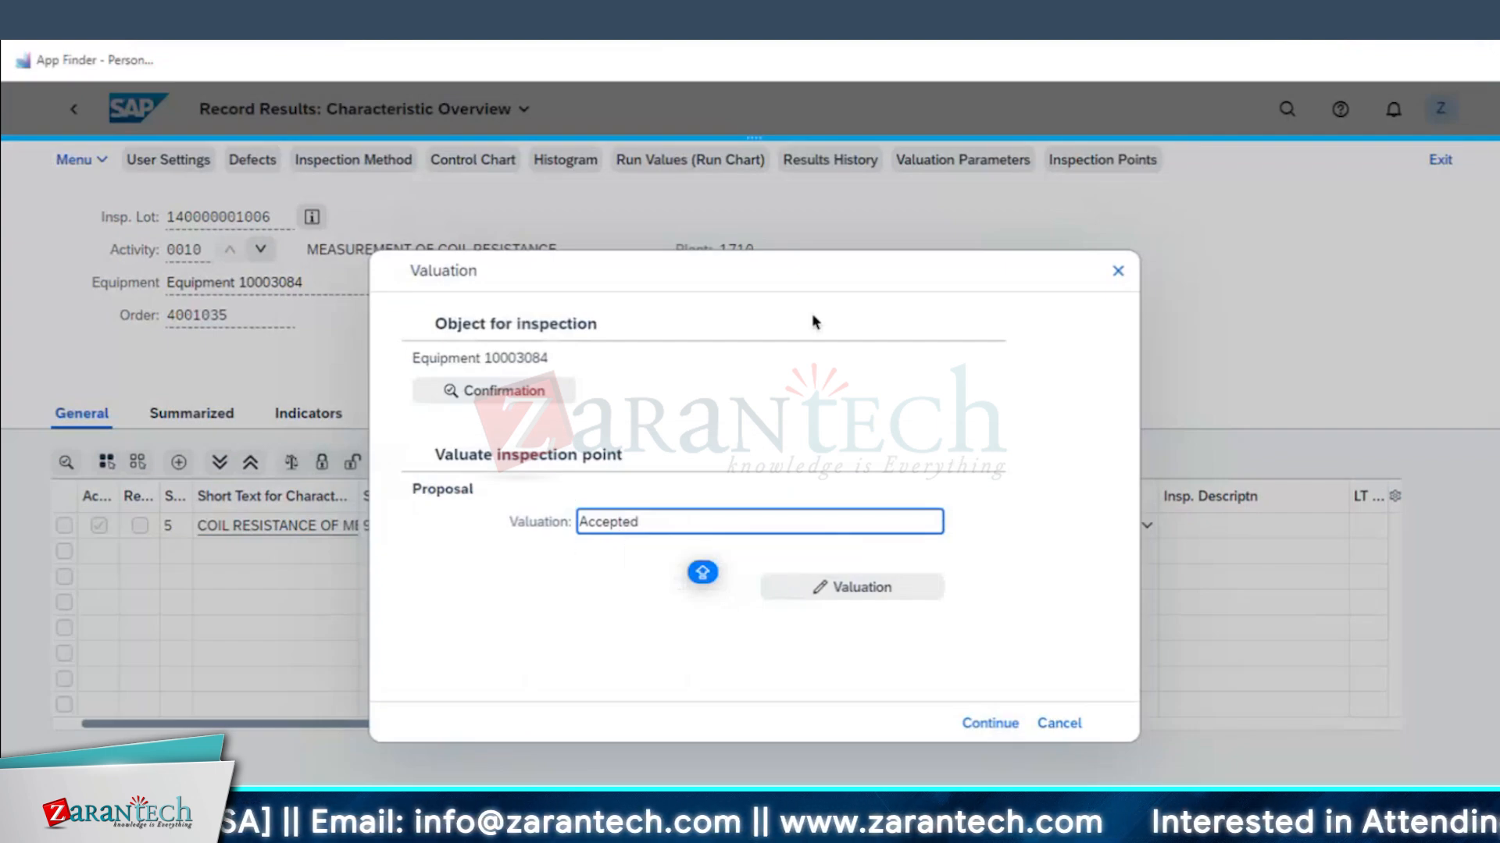
drag(736, 278, 935, 368)
drag(895, 679, 887, 204)
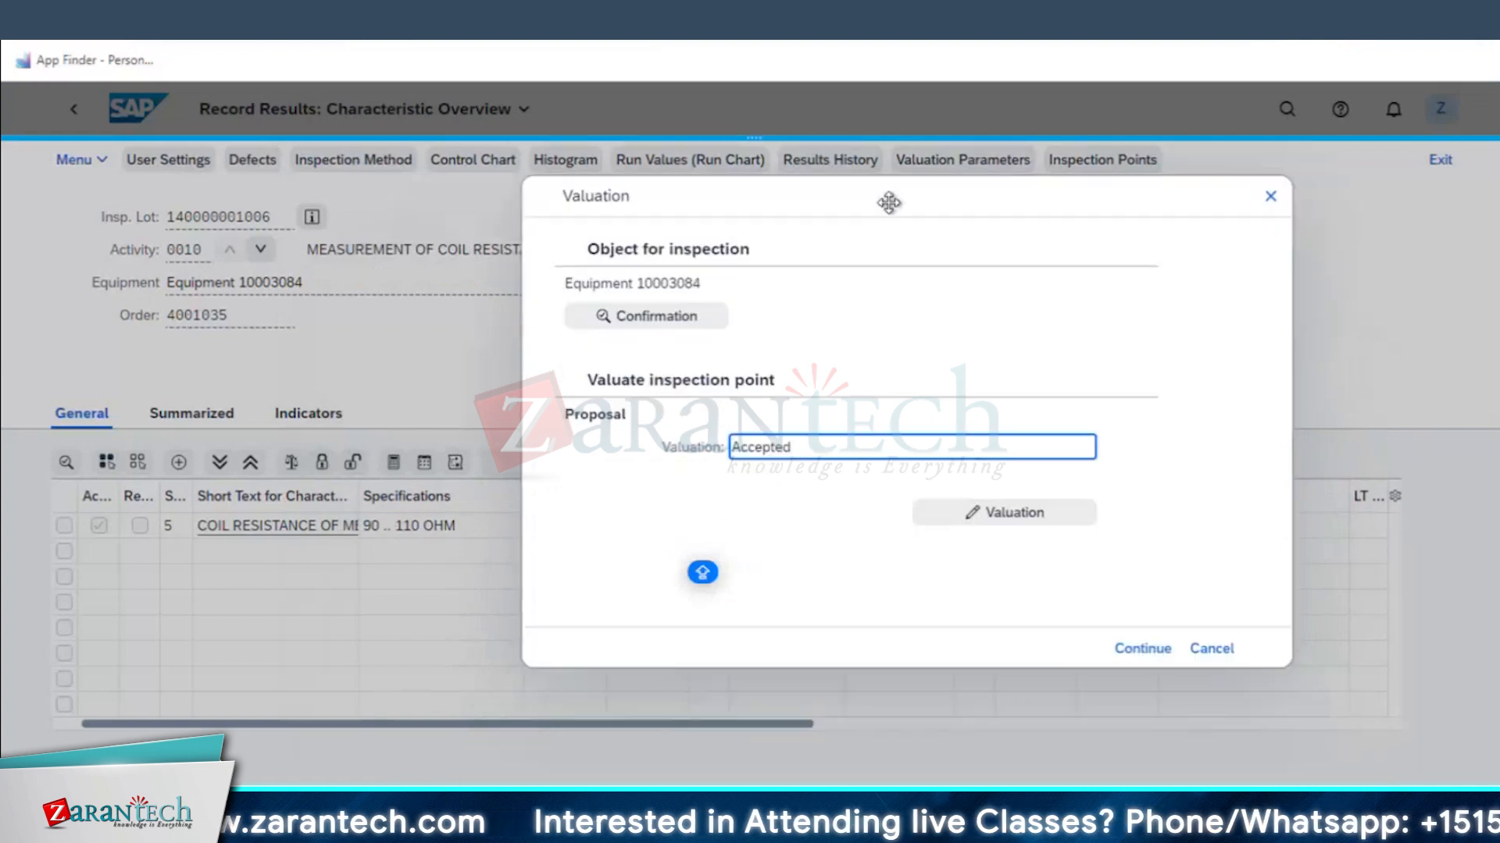
drag(956, 349, 647, 142)
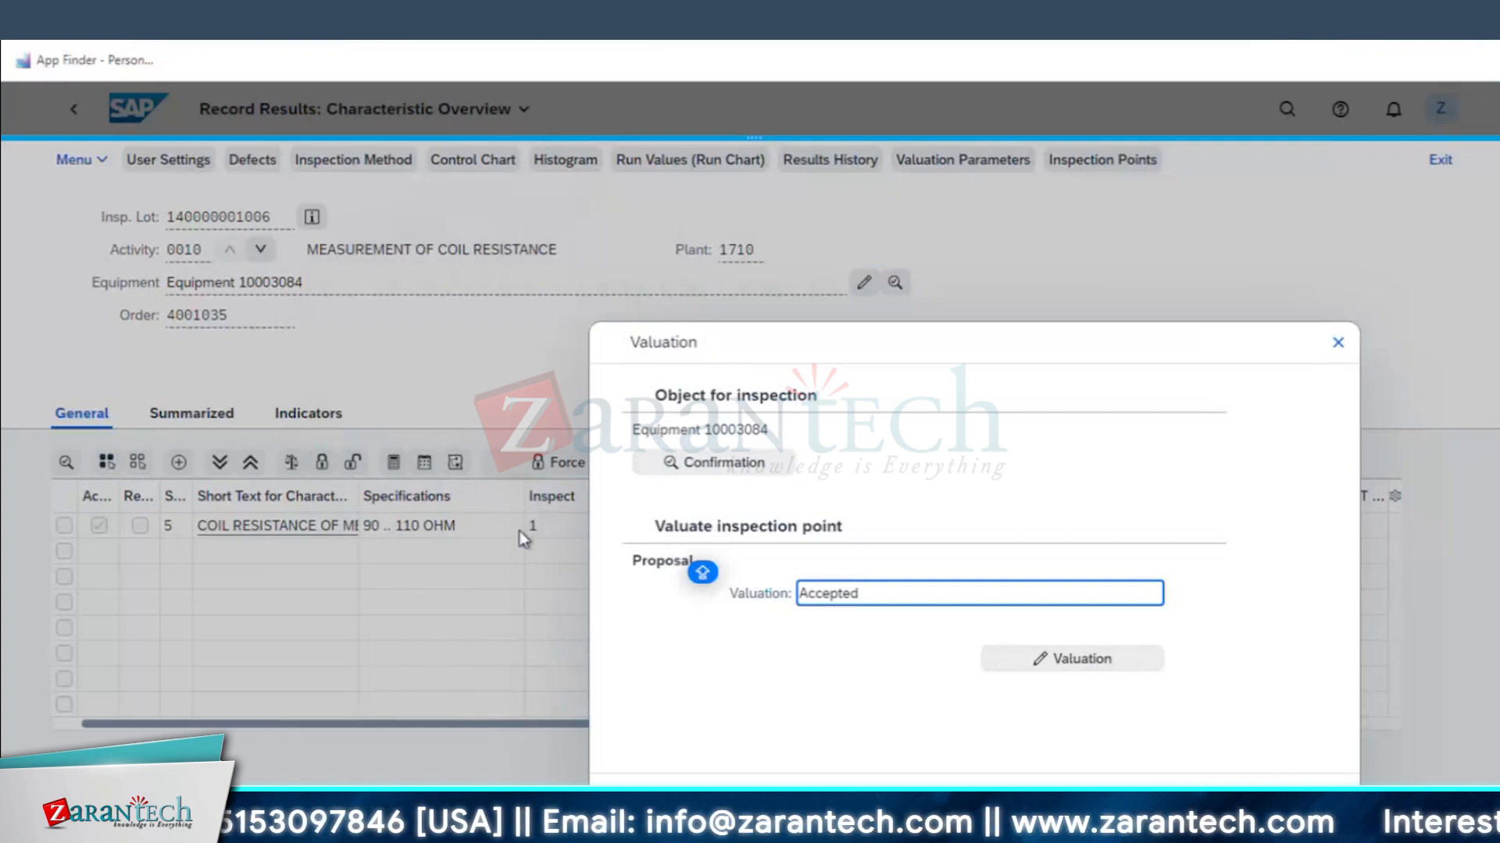
drag(679, 342, 799, 361)
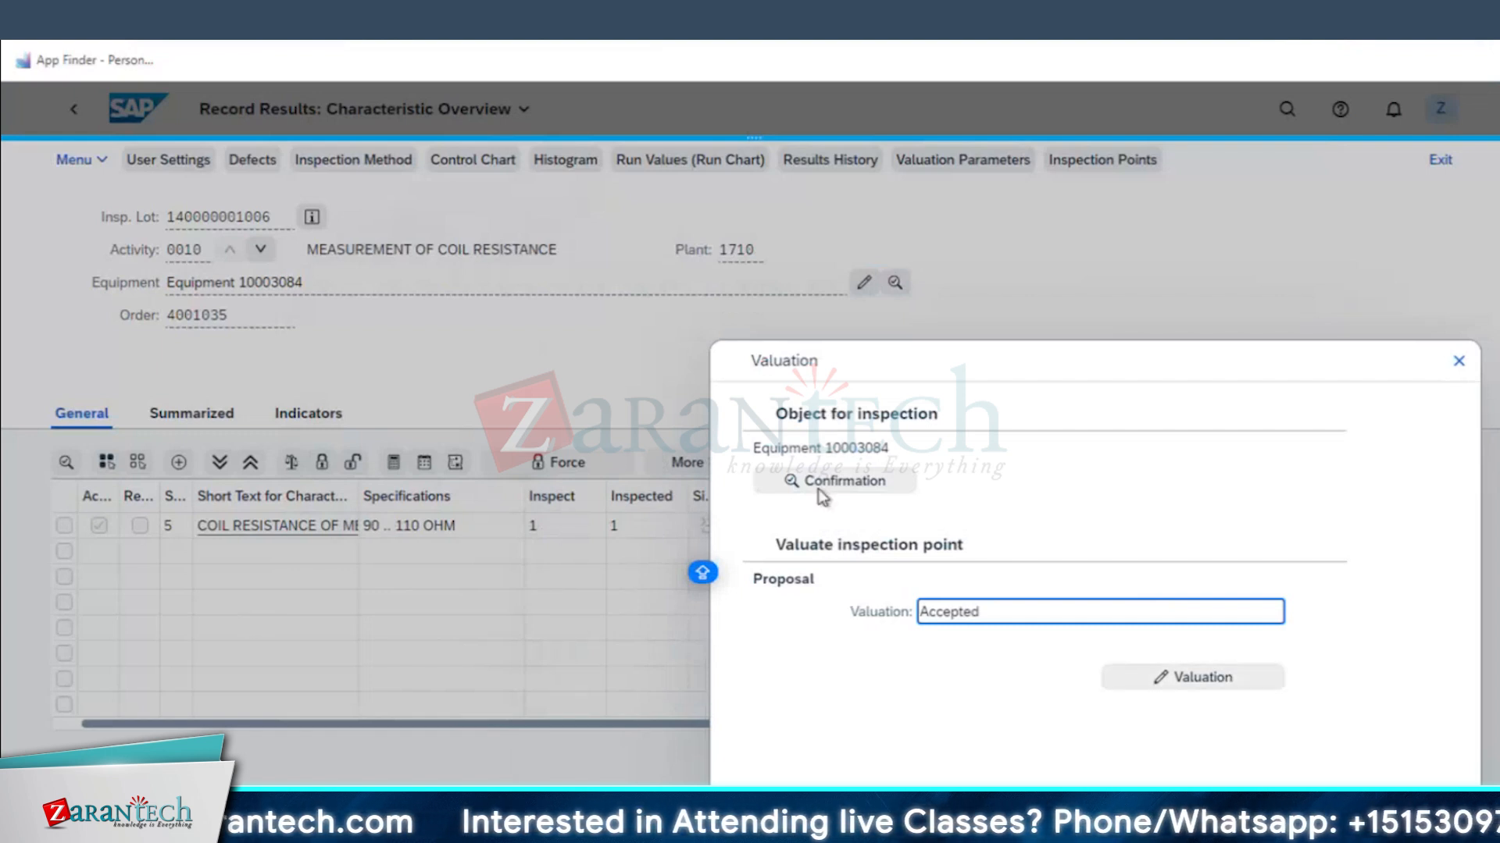
drag(1077, 705, 878, 682)
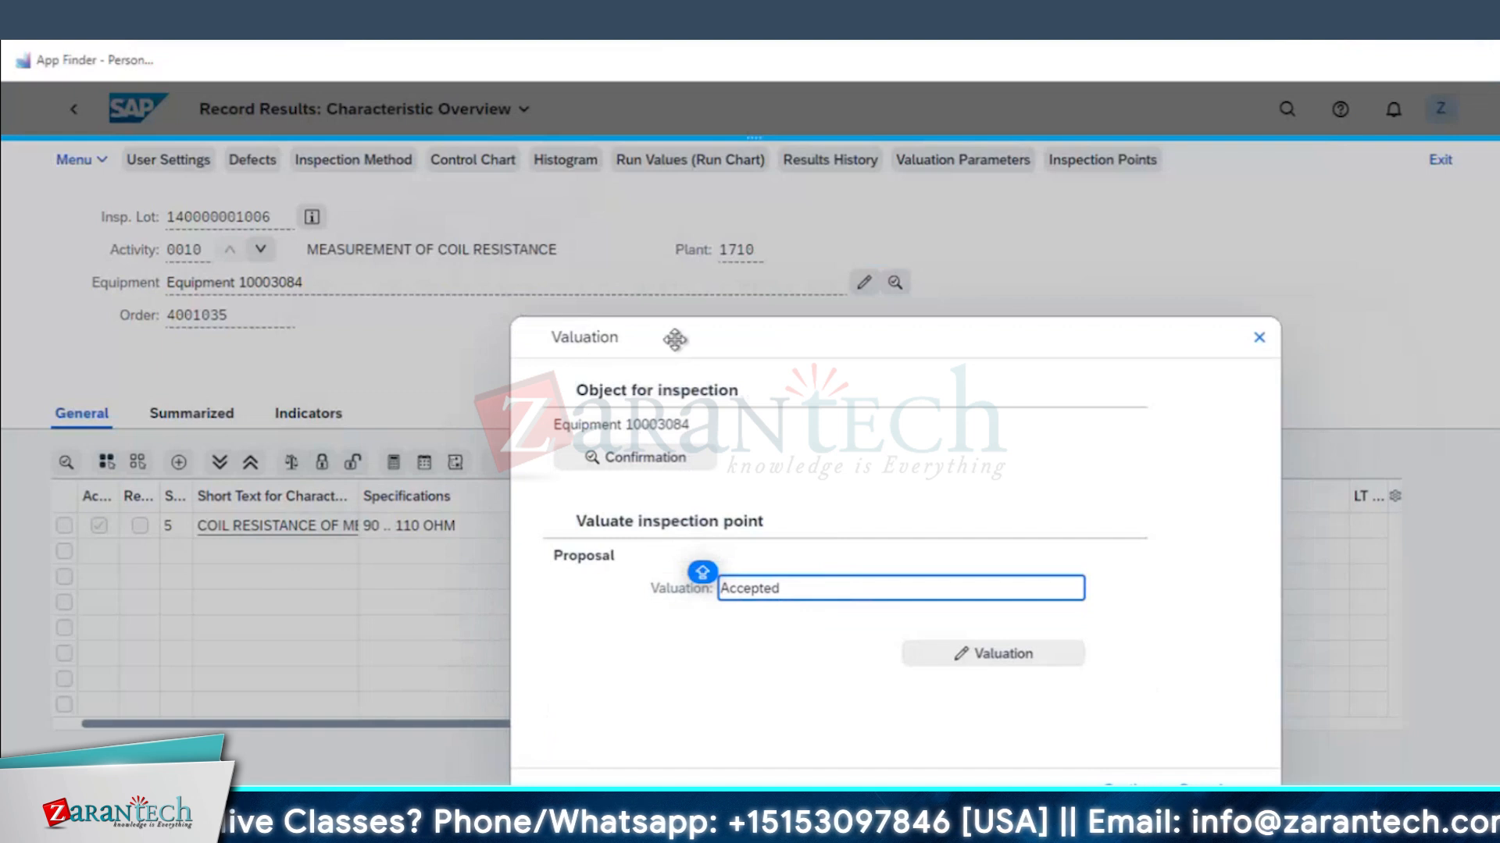
drag(657, 327, 653, 283)
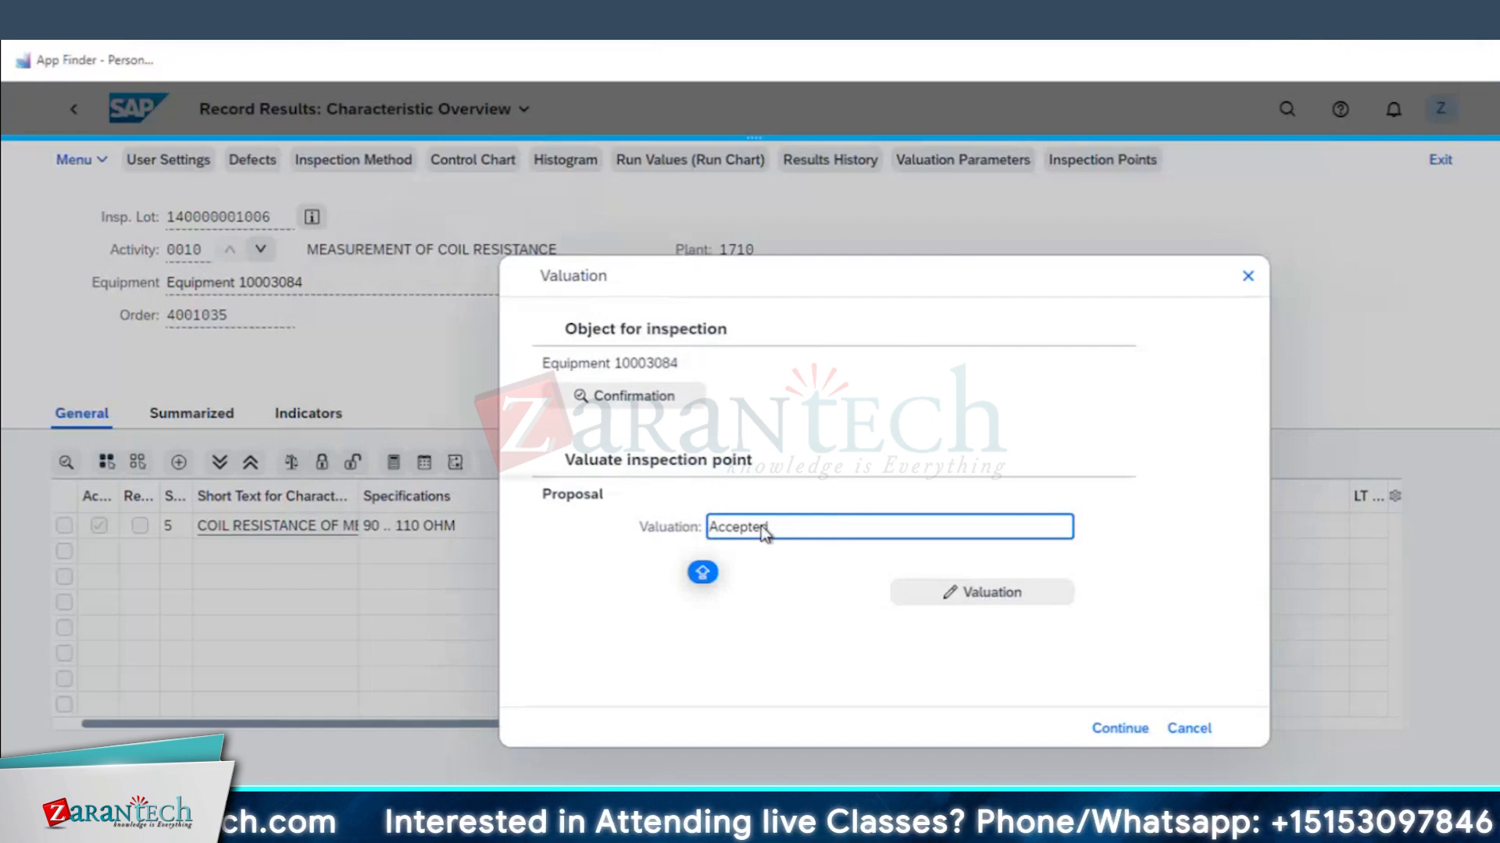
click(645, 401)
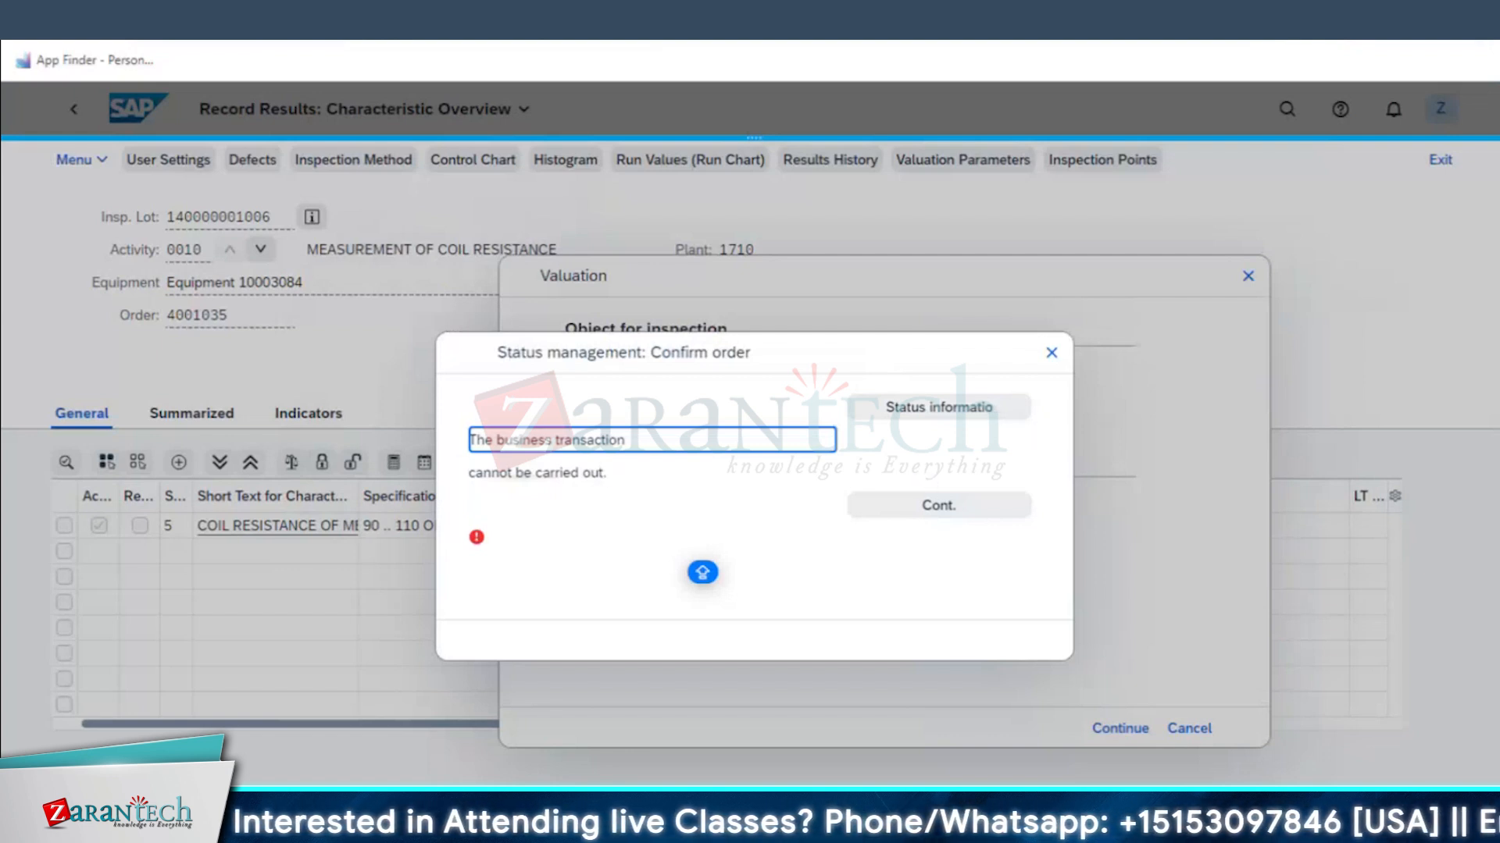
- Switch to the SAP GUI window, display the megger calibration order and examine its system and user status details
click(500, 829)
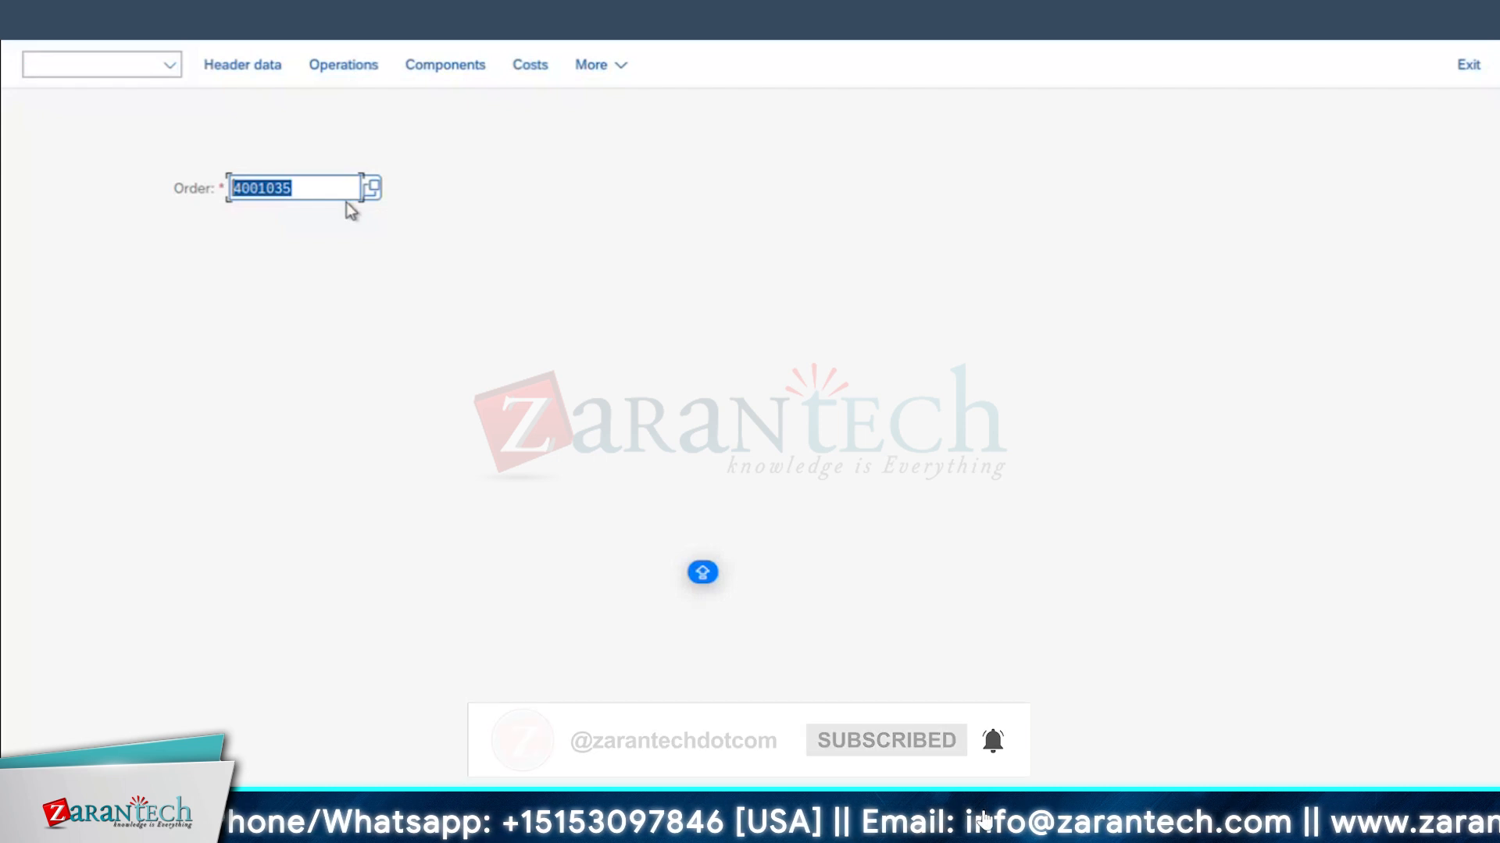
key(Return)
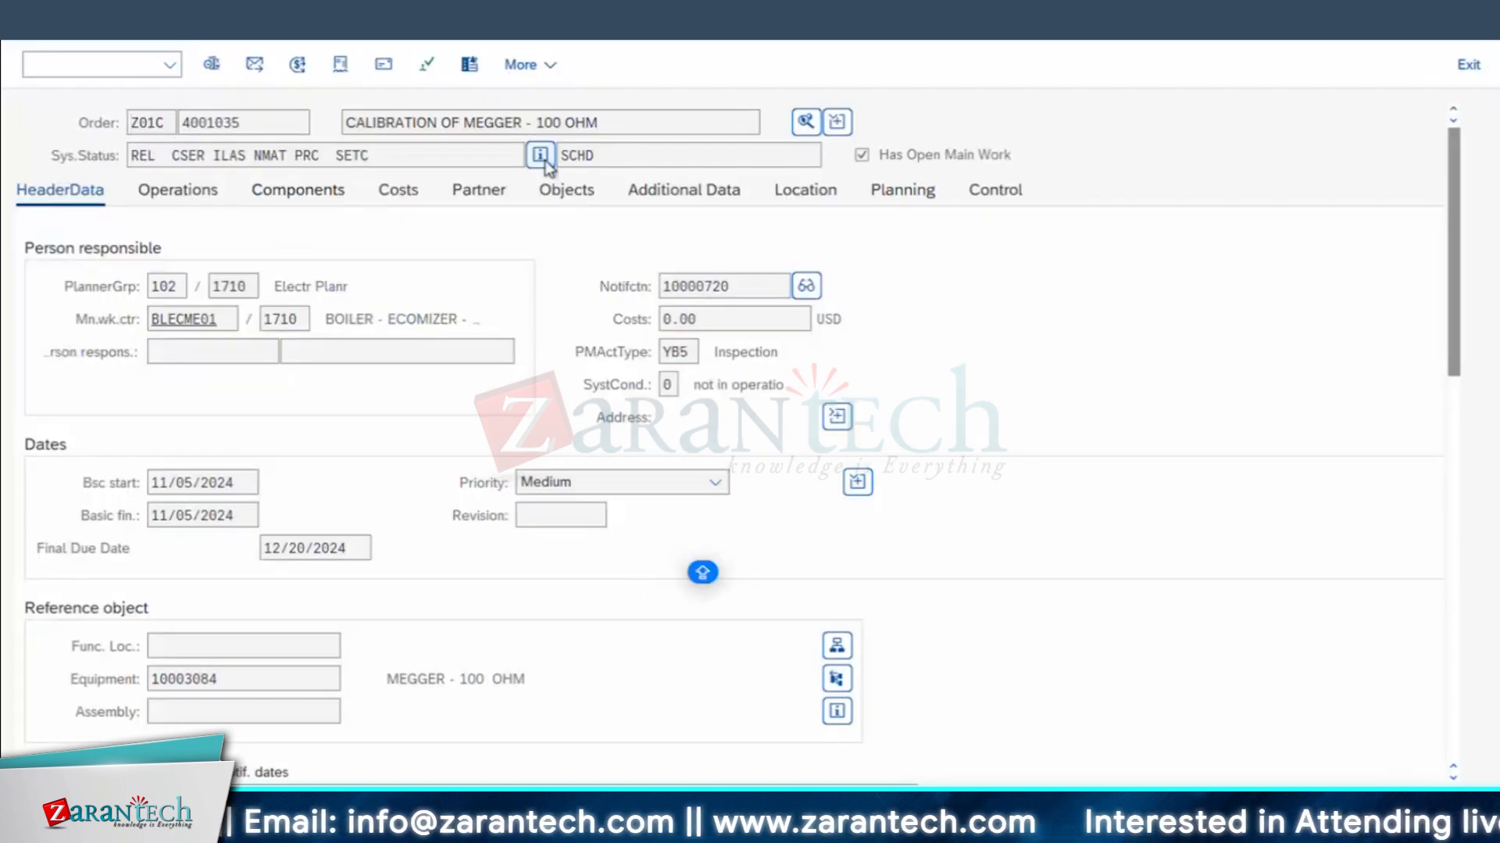
click(541, 154)
click(446, 400)
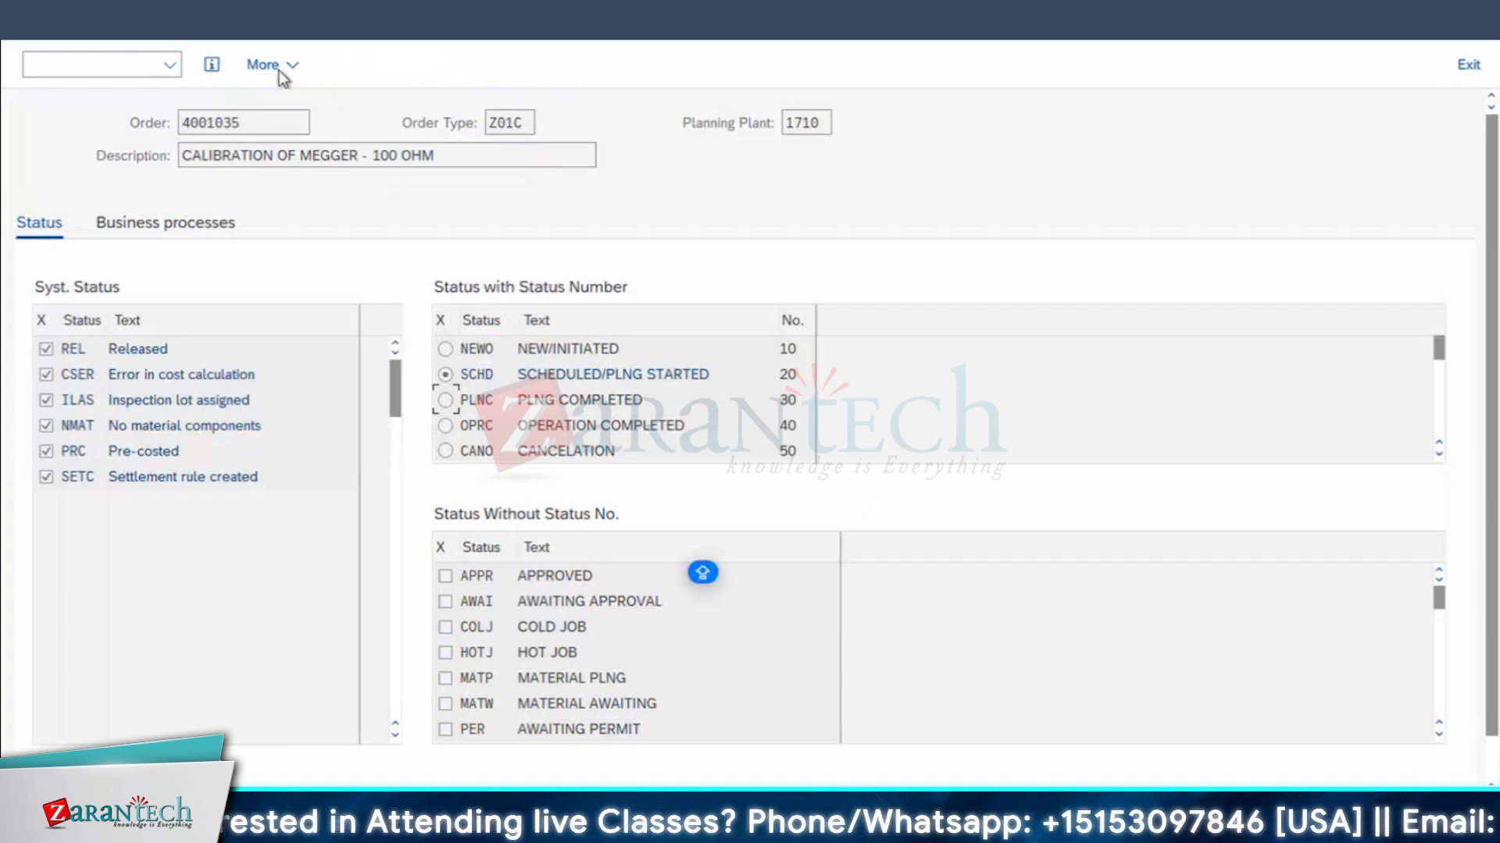
key(F3)
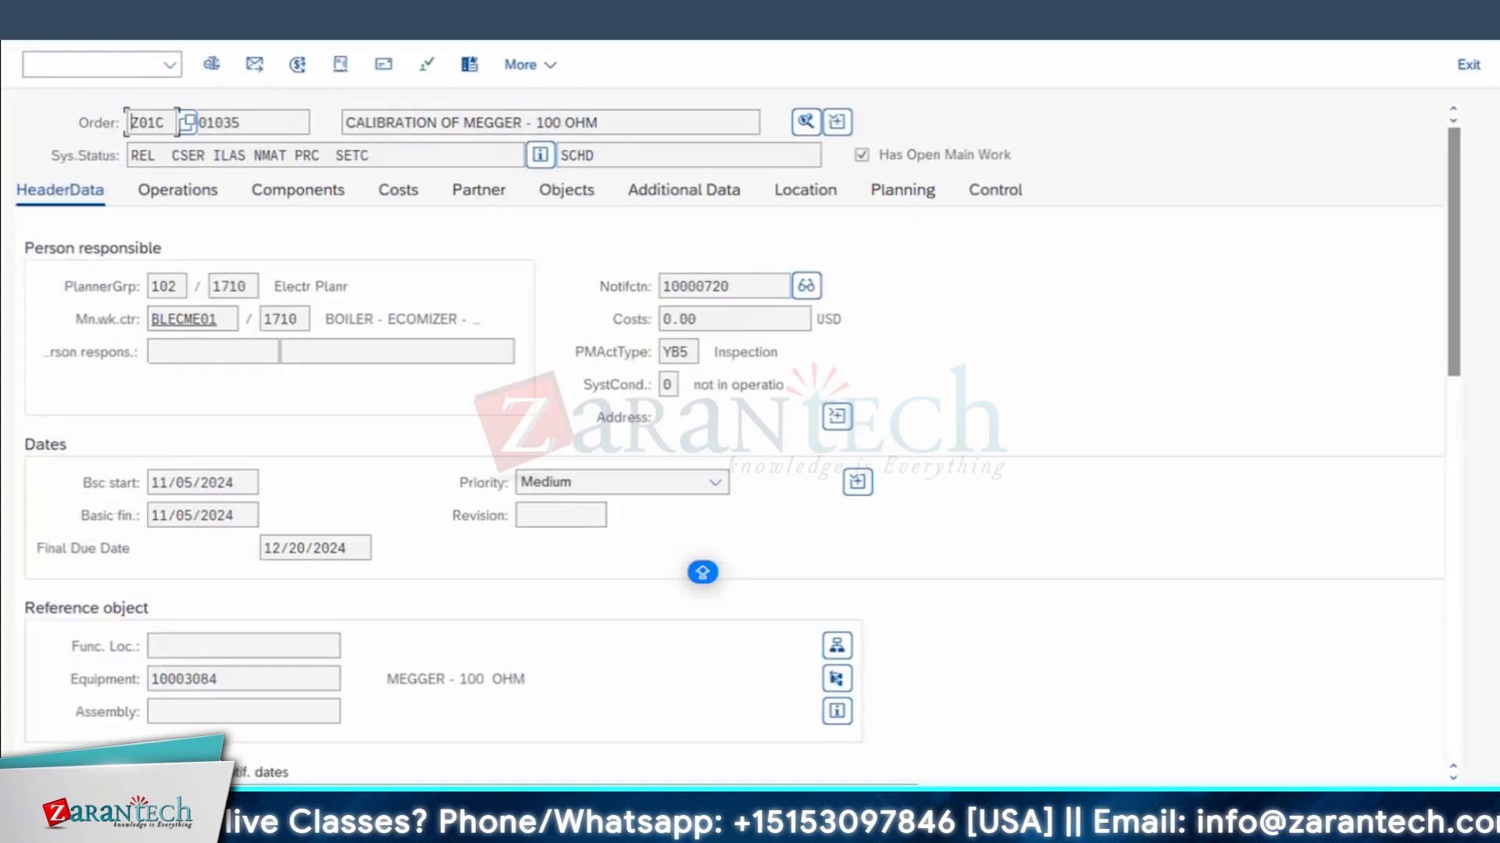
- Try to open the megger calibration order in change mode instead of display mode
click(72, 11)
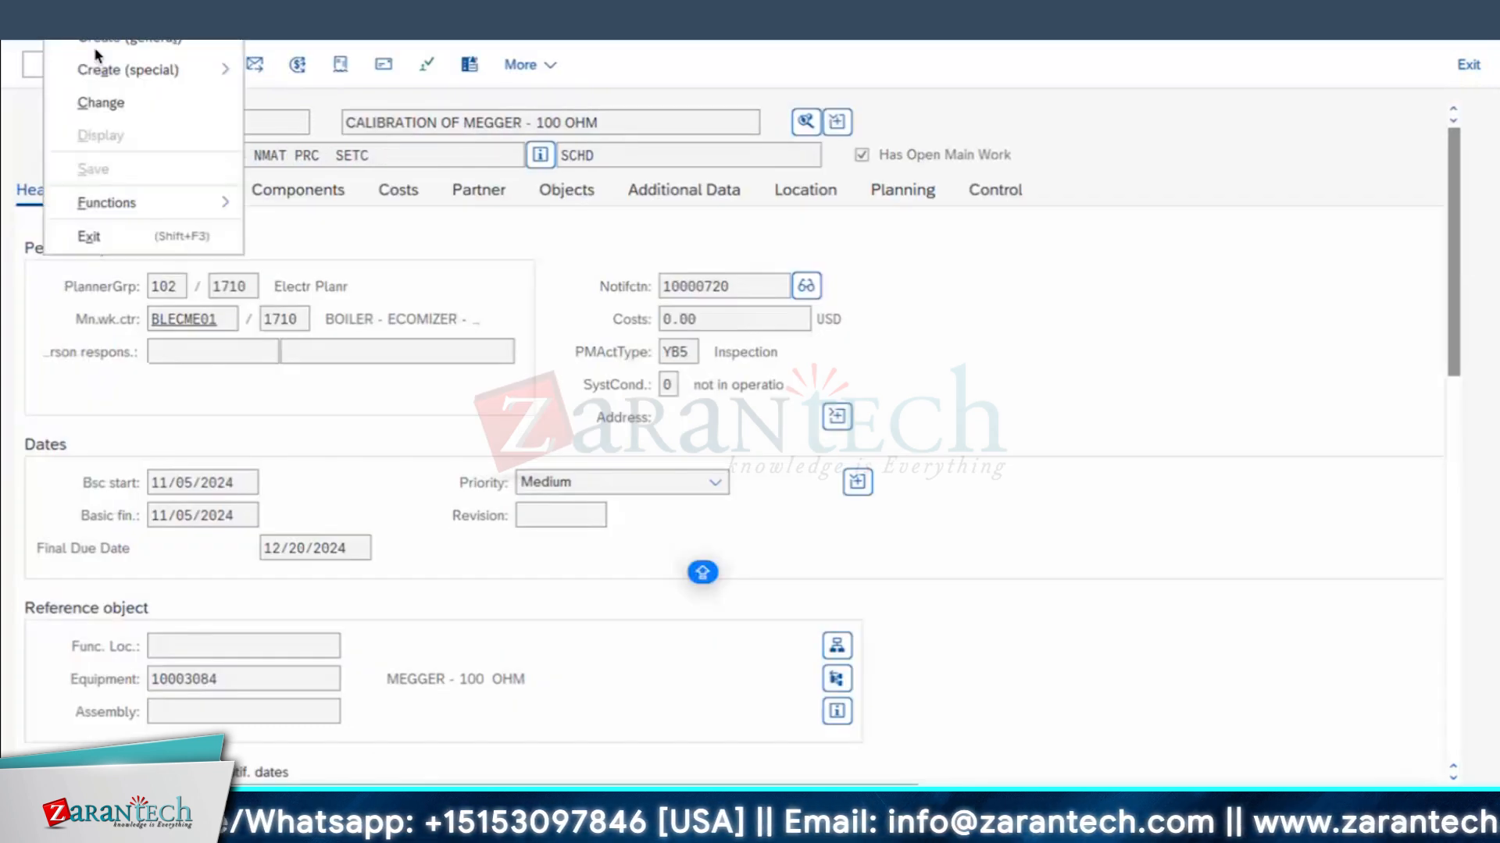
click(93, 106)
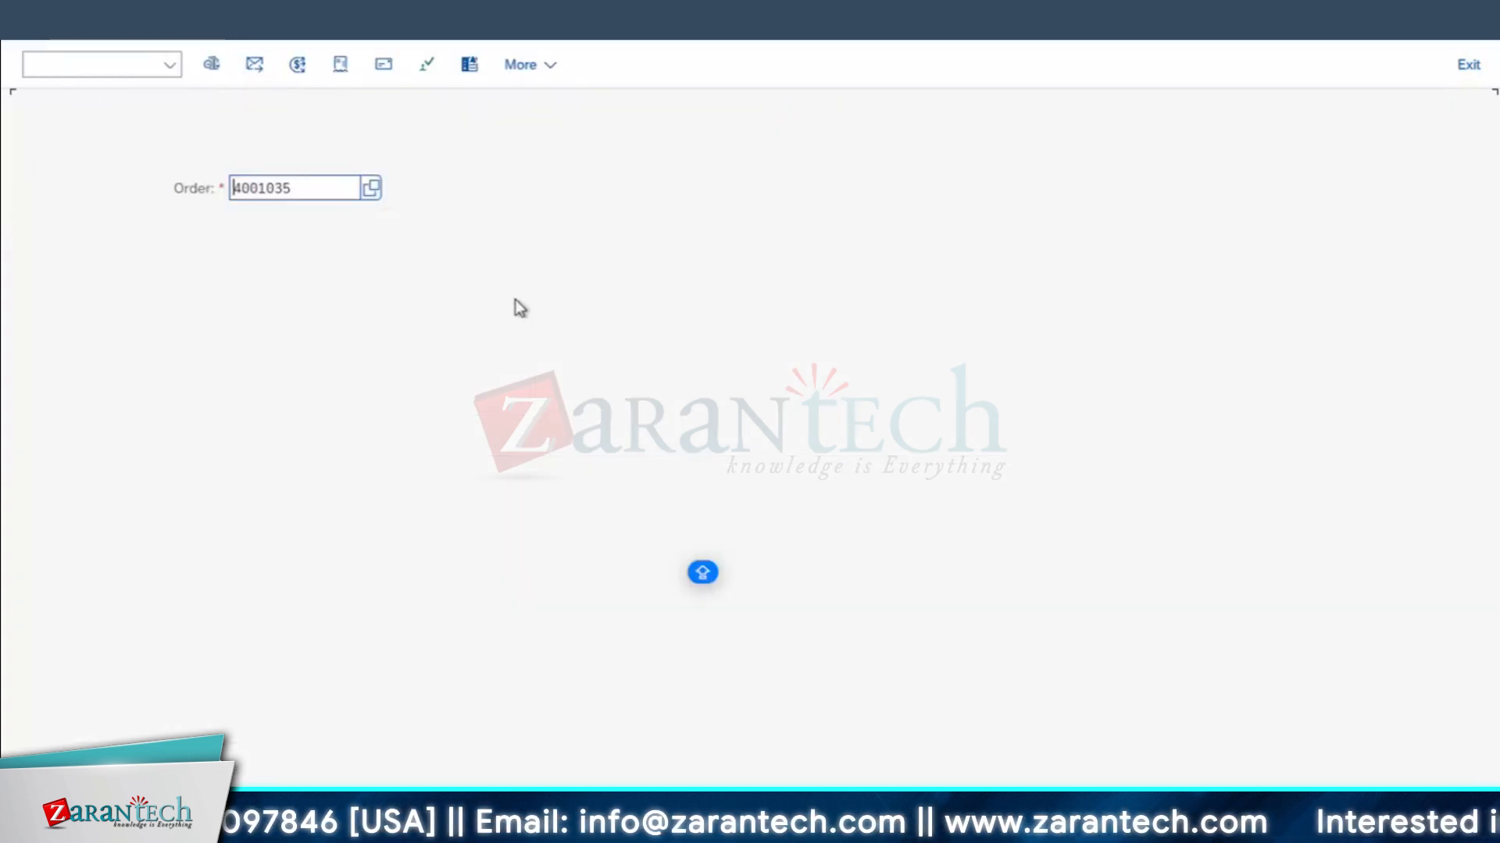
key(Return)
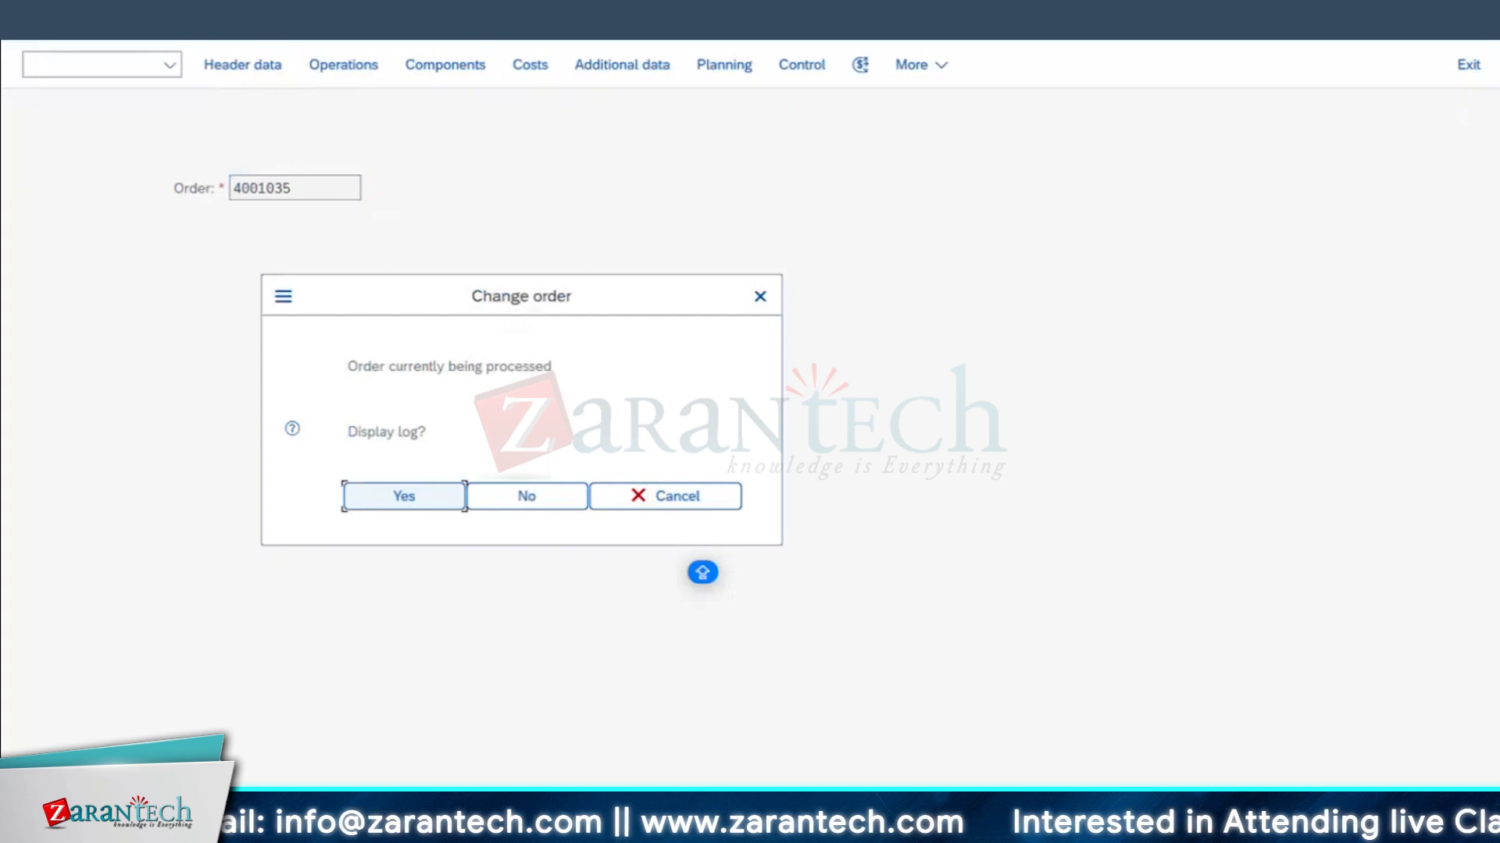
click(472, 826)
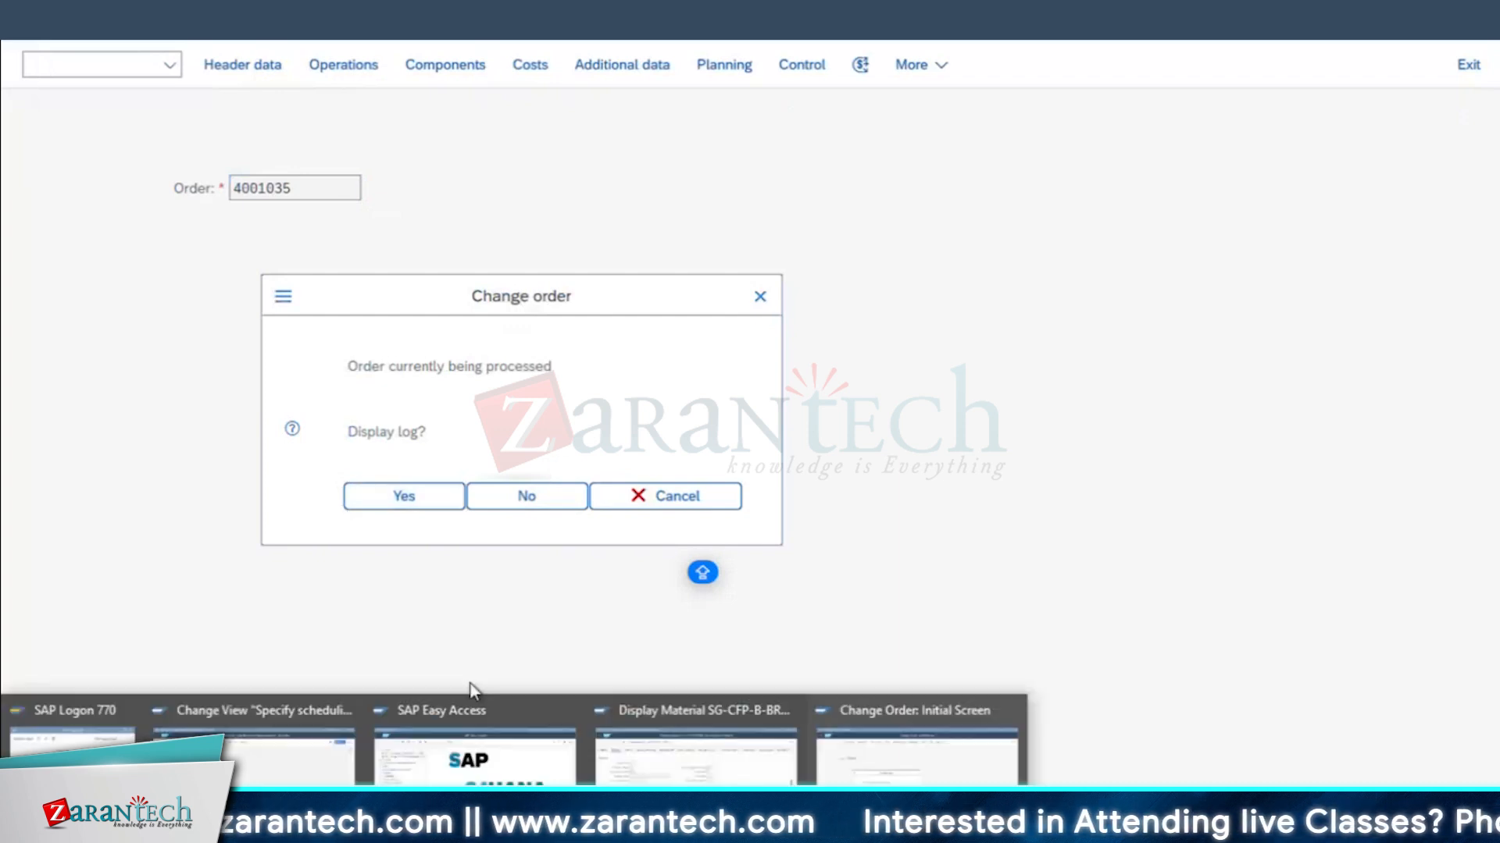
click(904, 778)
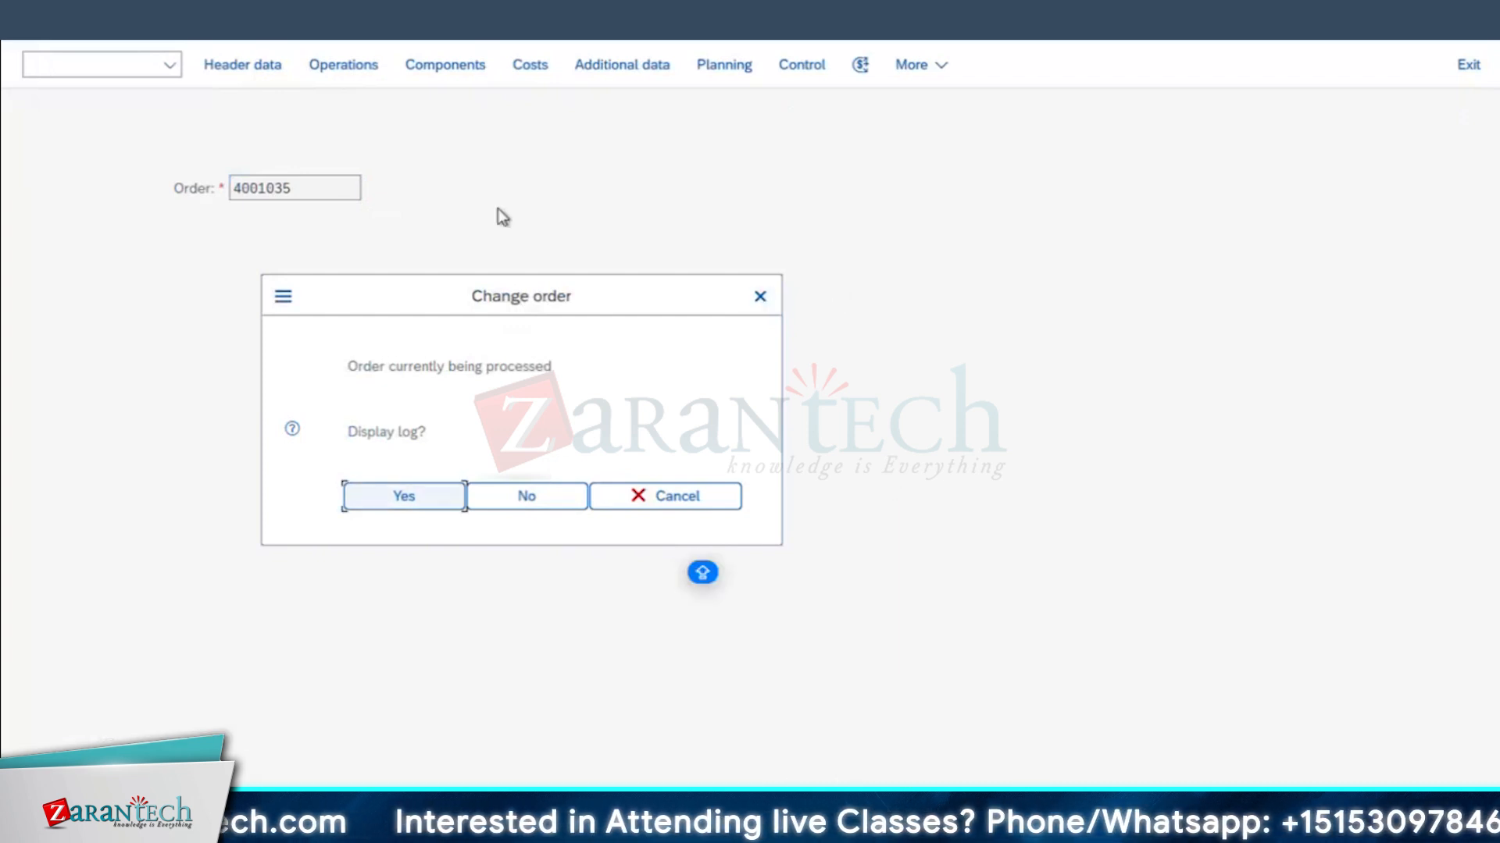
click(471, 826)
click(472, 826)
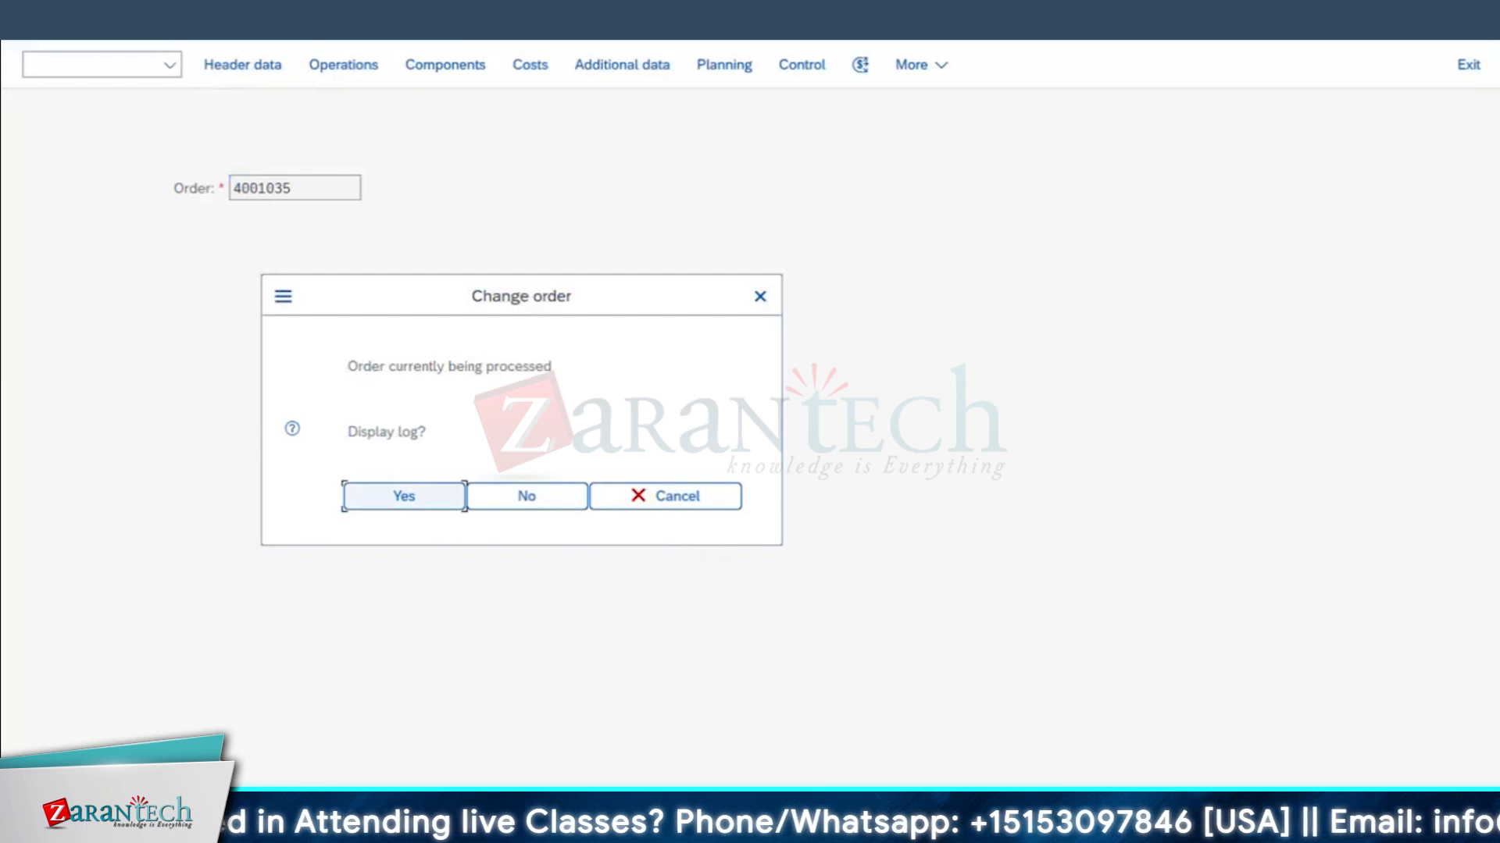
- Switch to the browser's results recording window and close the order-status message and Valuation dialog, returning to the equipment worklist
click(426, 826)
click(1052, 356)
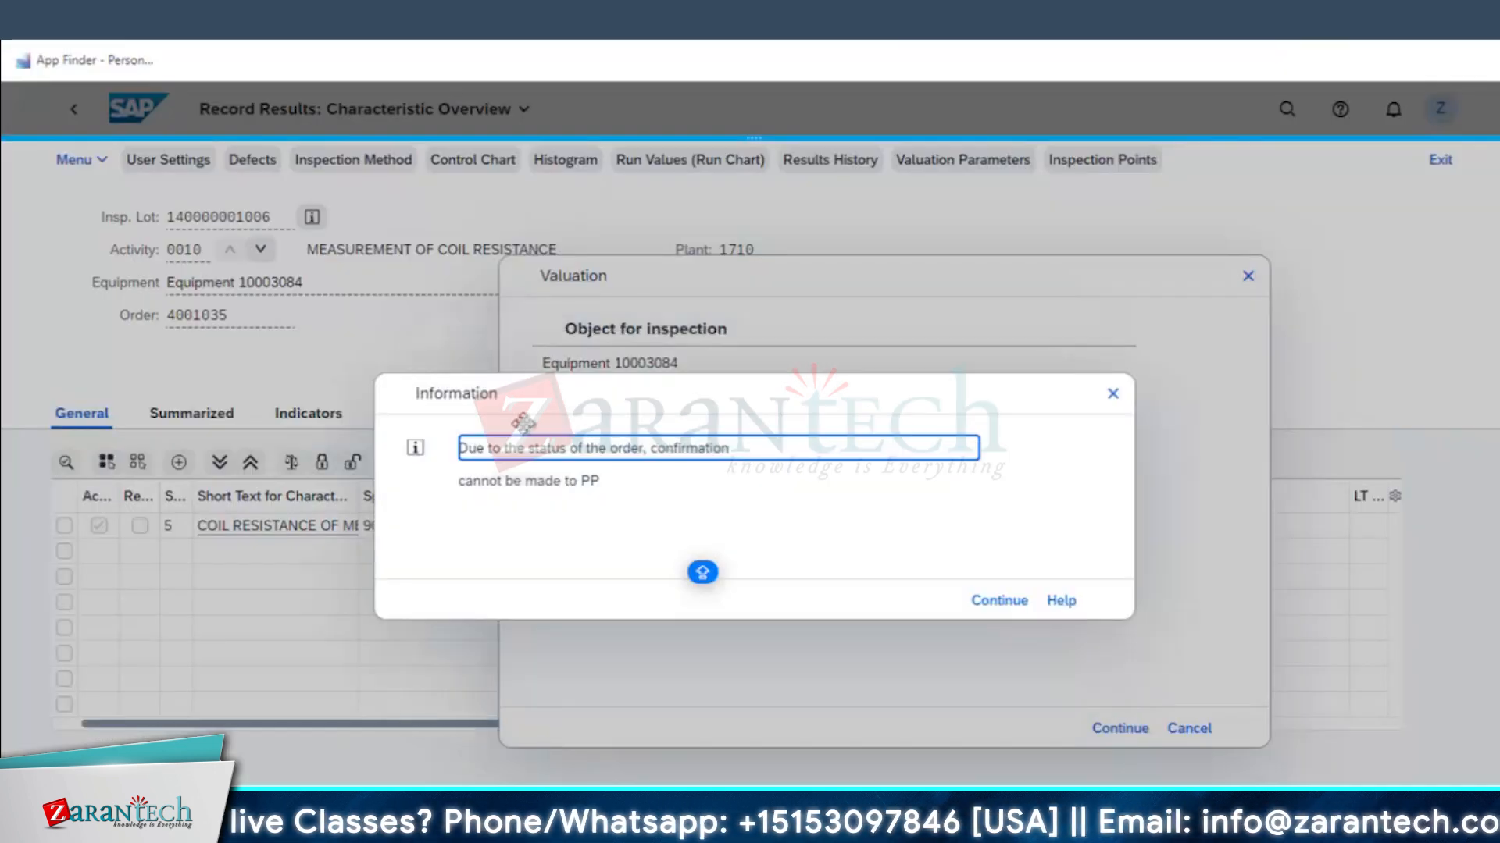
click(1115, 396)
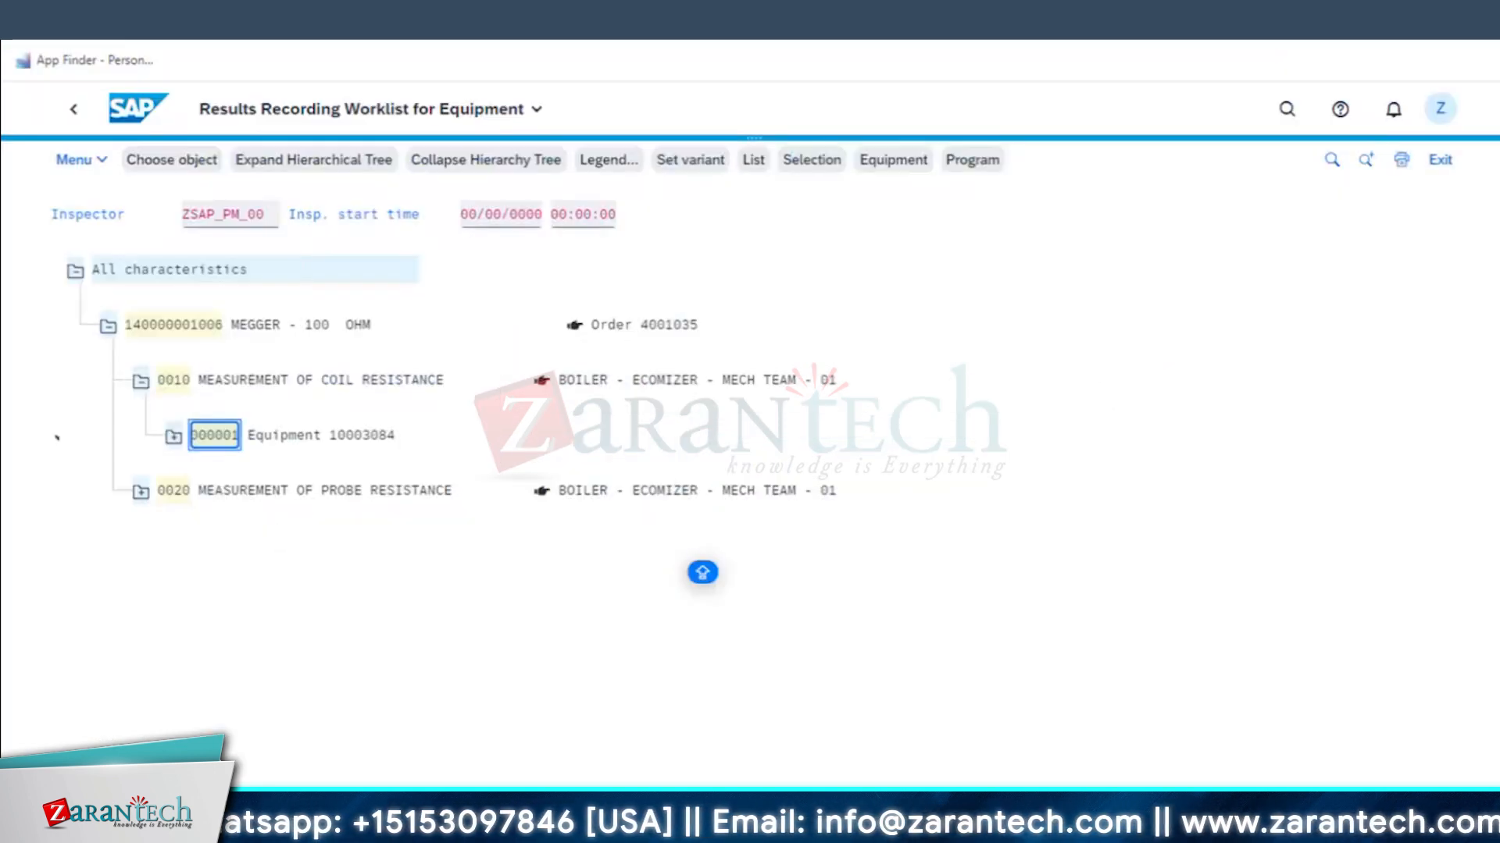
- Switch back to the SAP GUI Change Order window, display the lock log, leave it and open the calibration order for editing
click(471, 826)
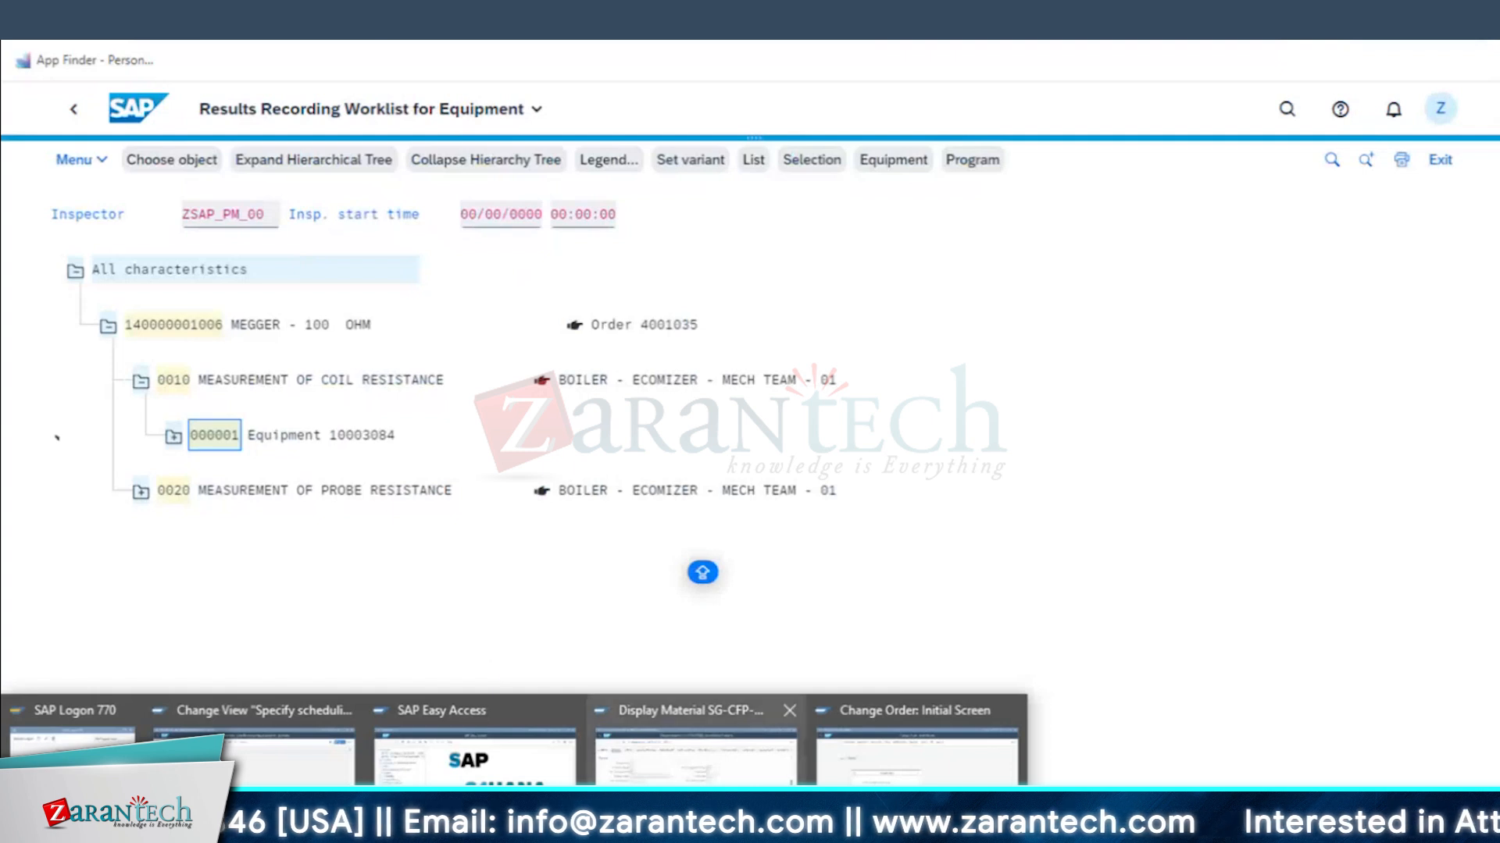
click(918, 745)
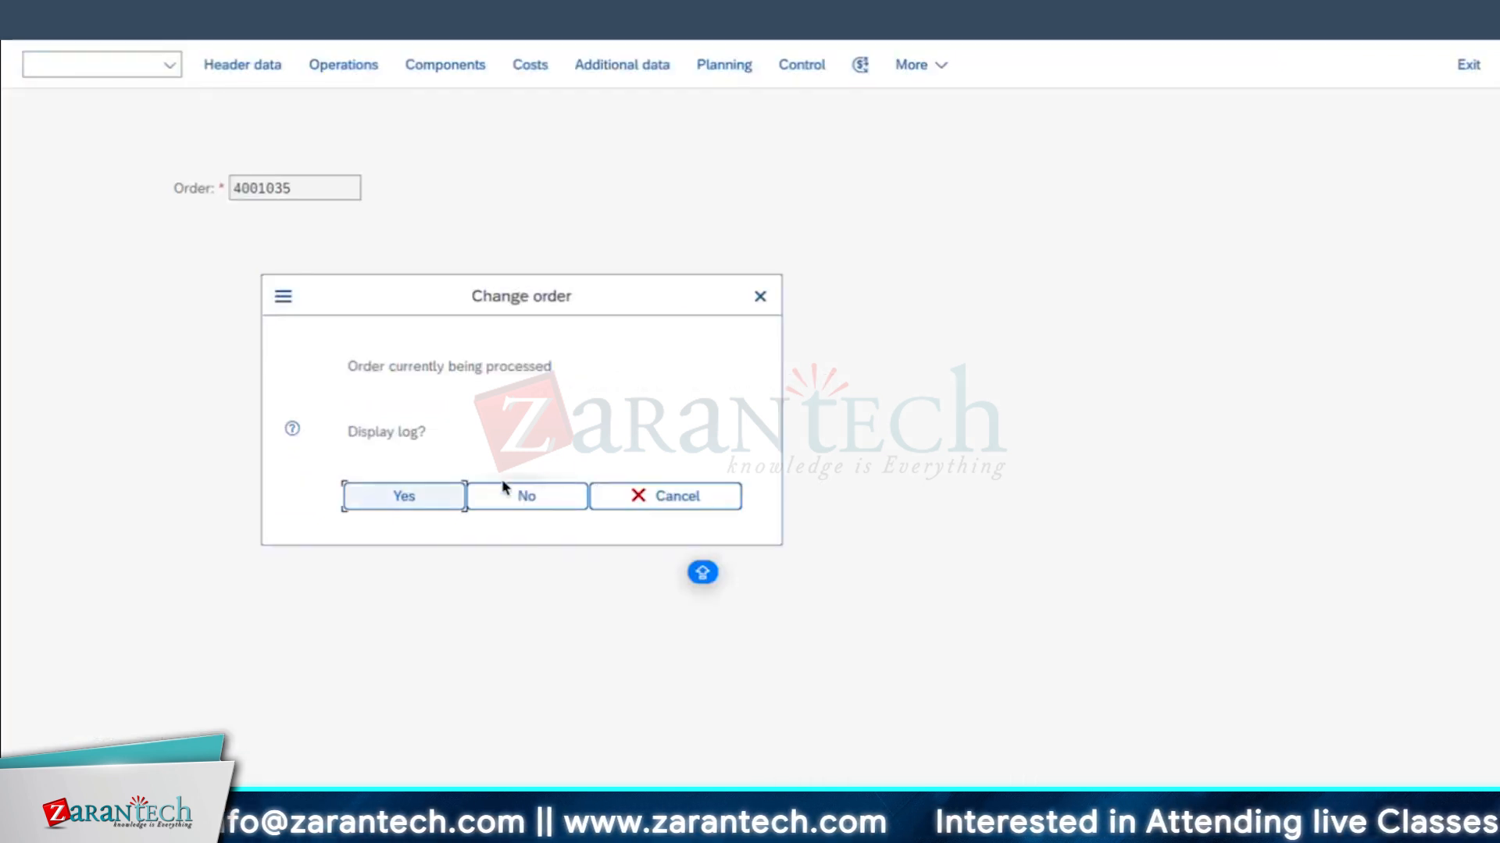
click(430, 503)
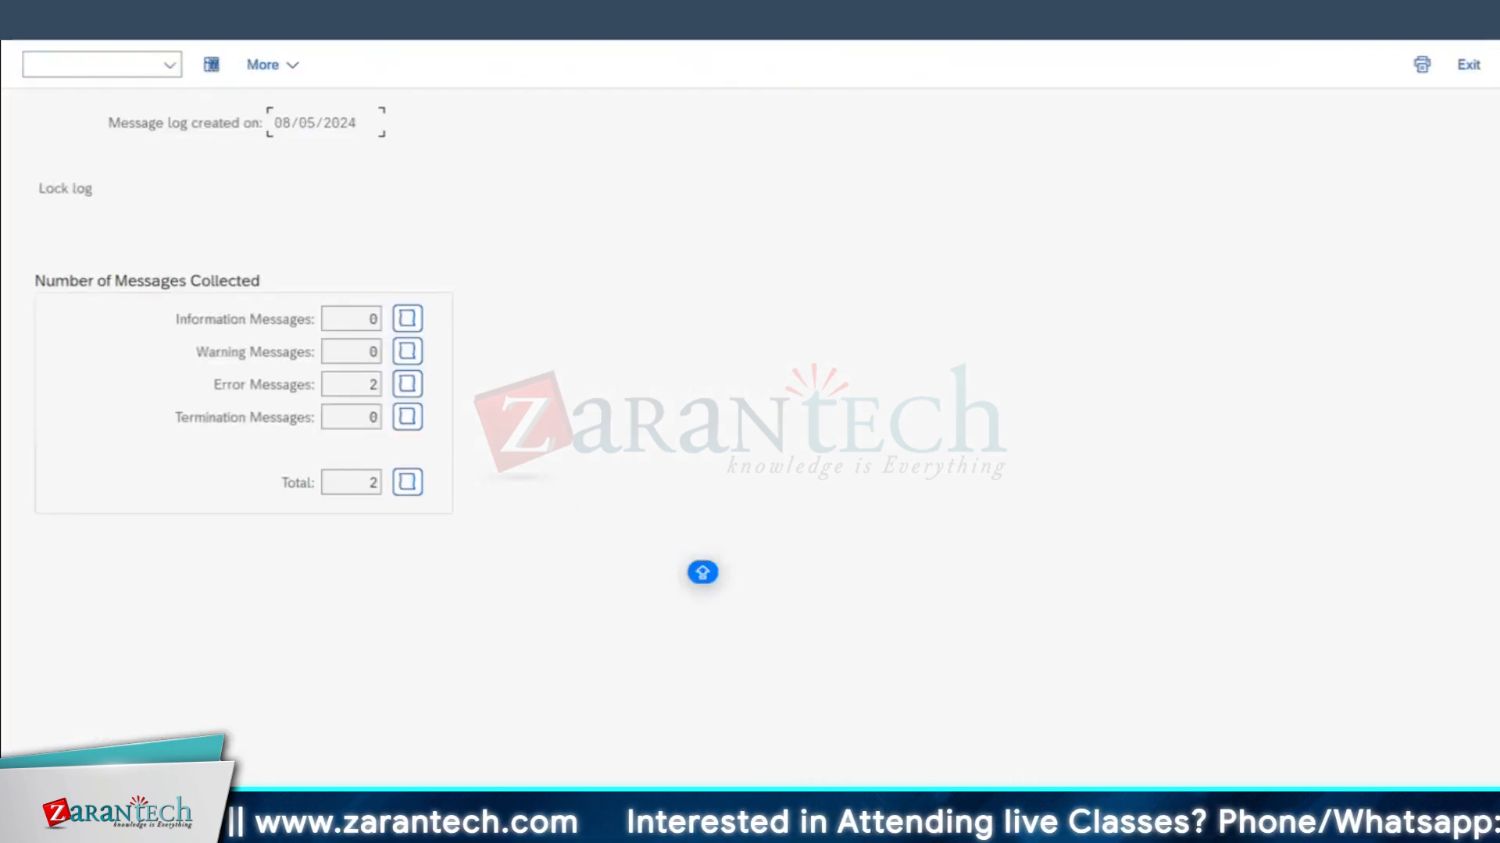
click(30, 22)
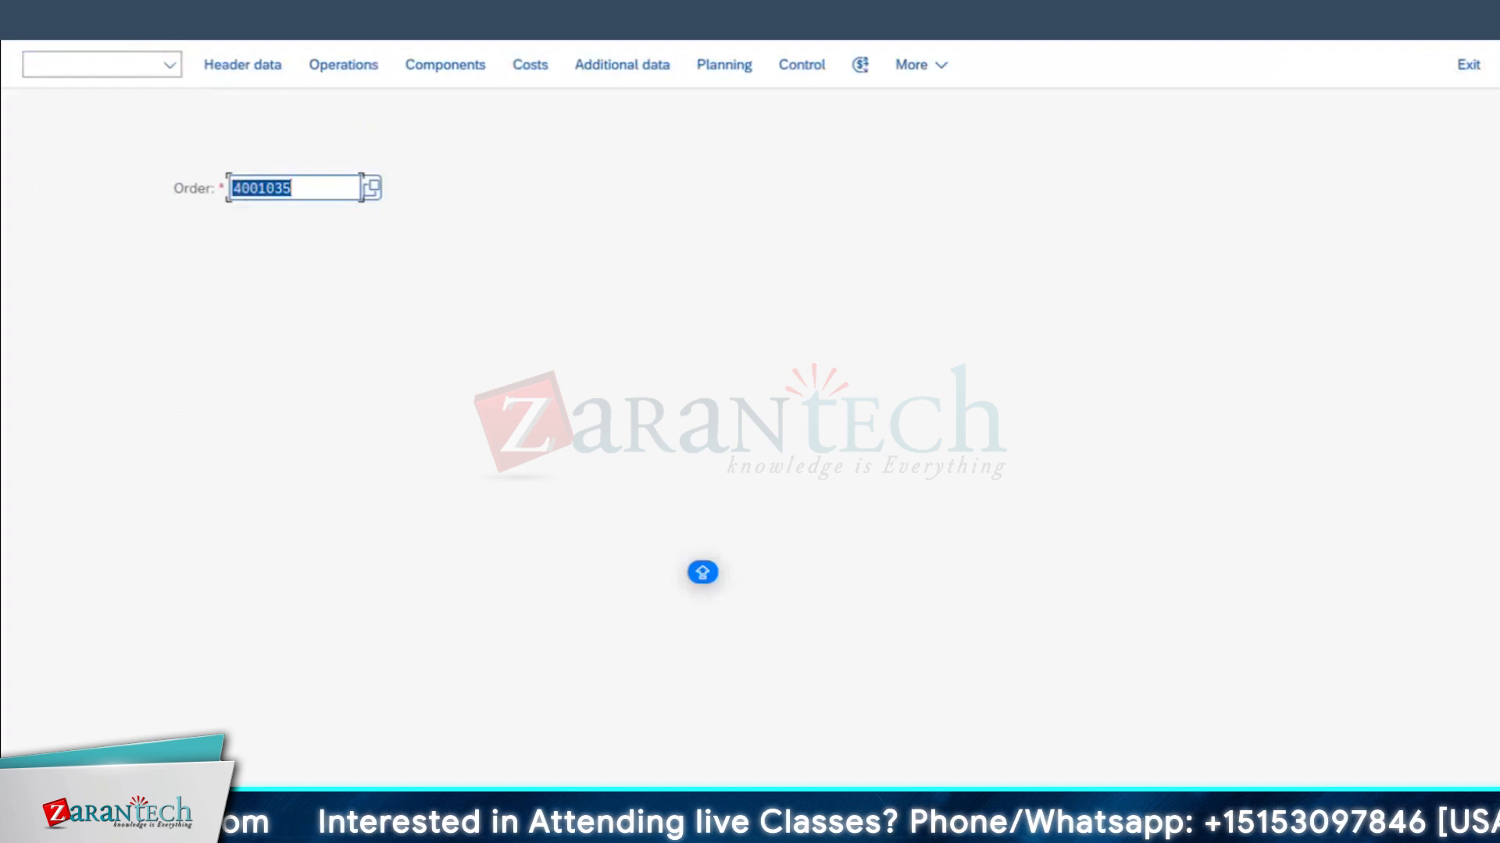
key(Return)
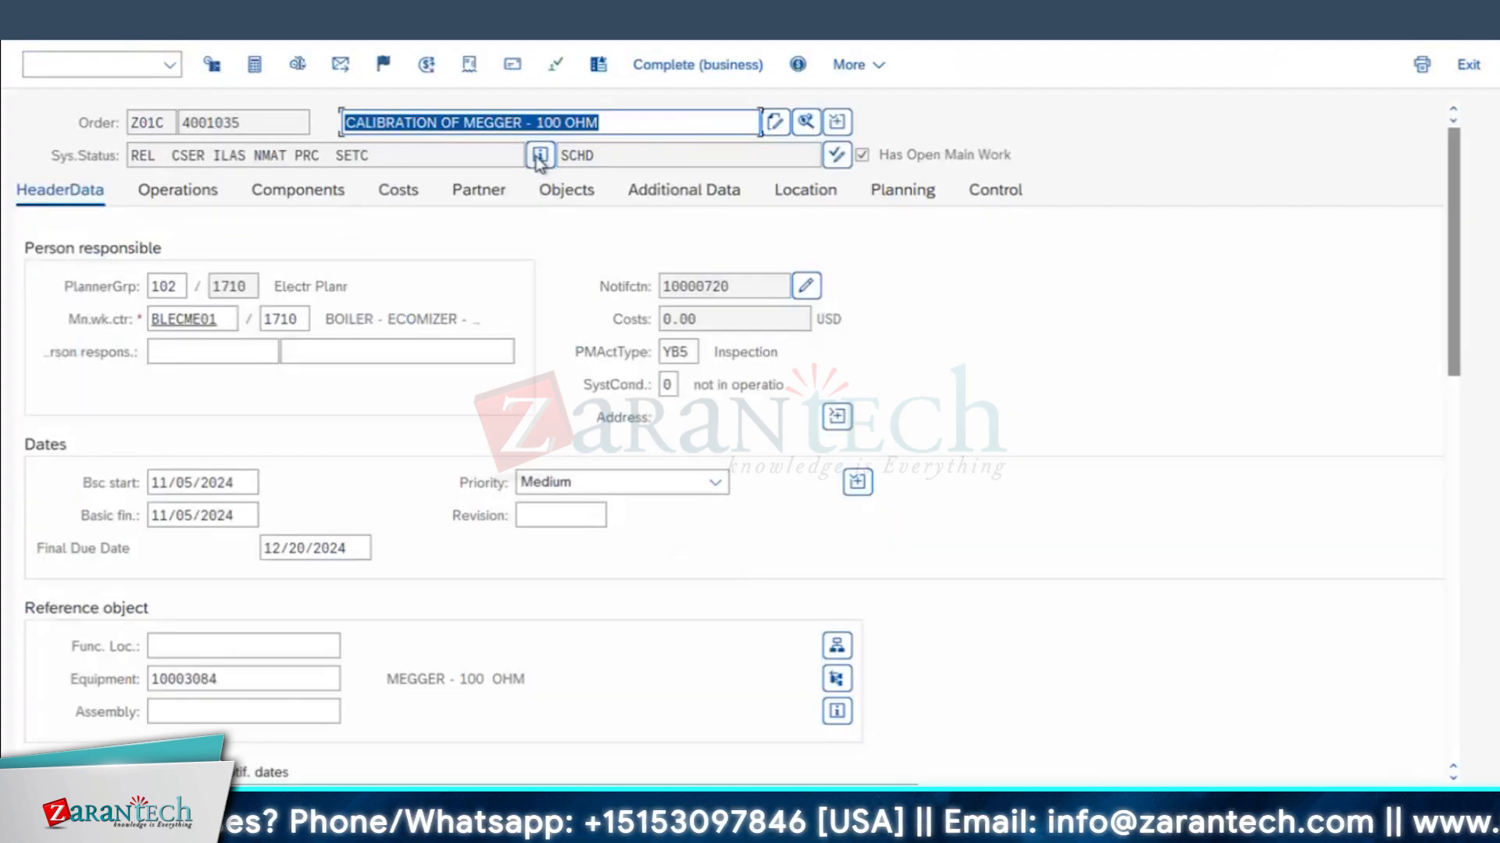
- Set the calibration order's user status to PLNC (PLNG COMPLETED) and save the order
click(539, 155)
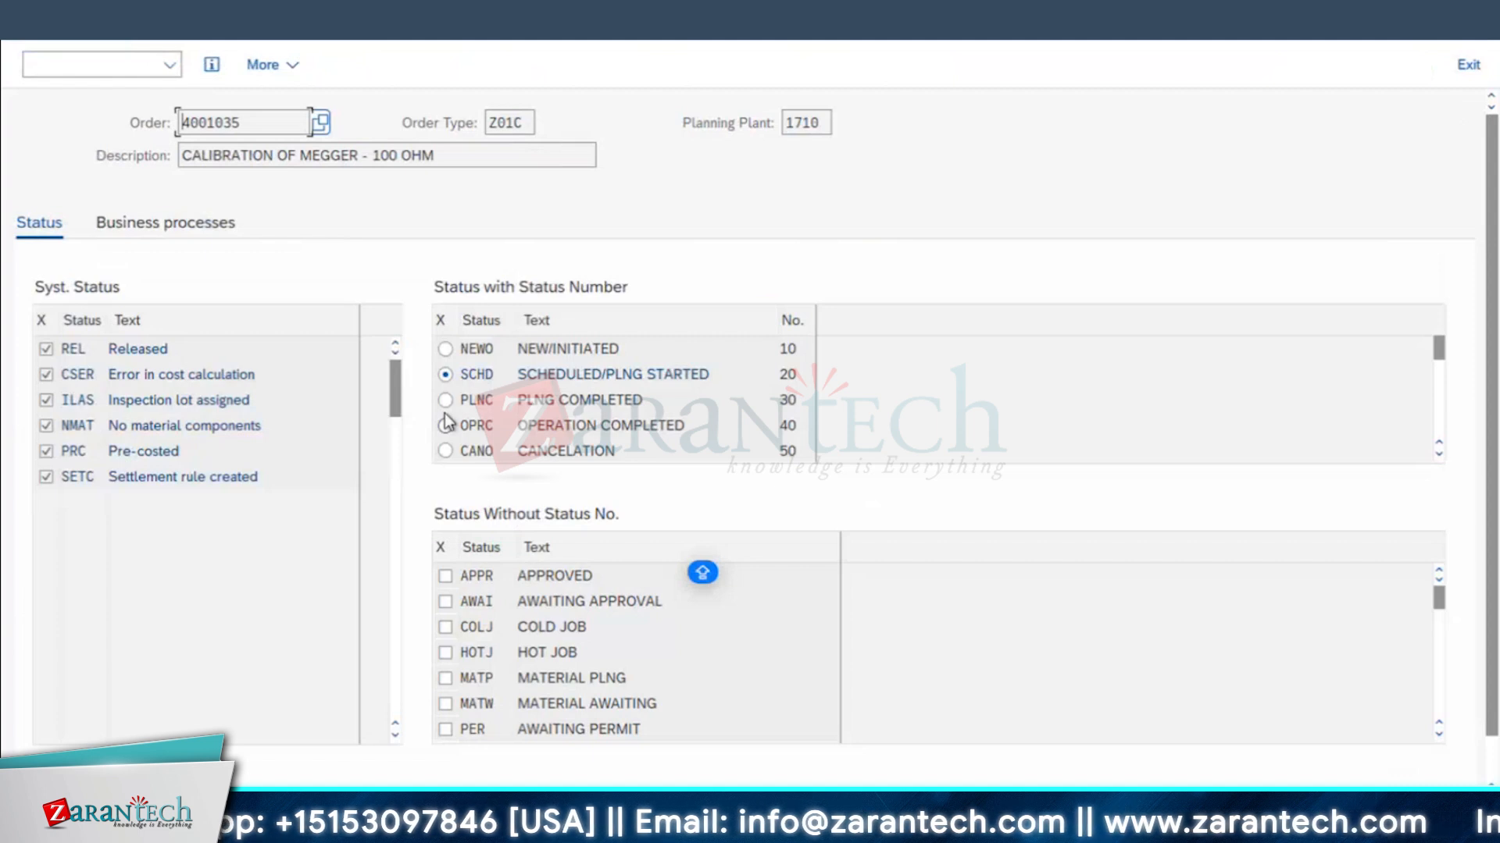
click(446, 400)
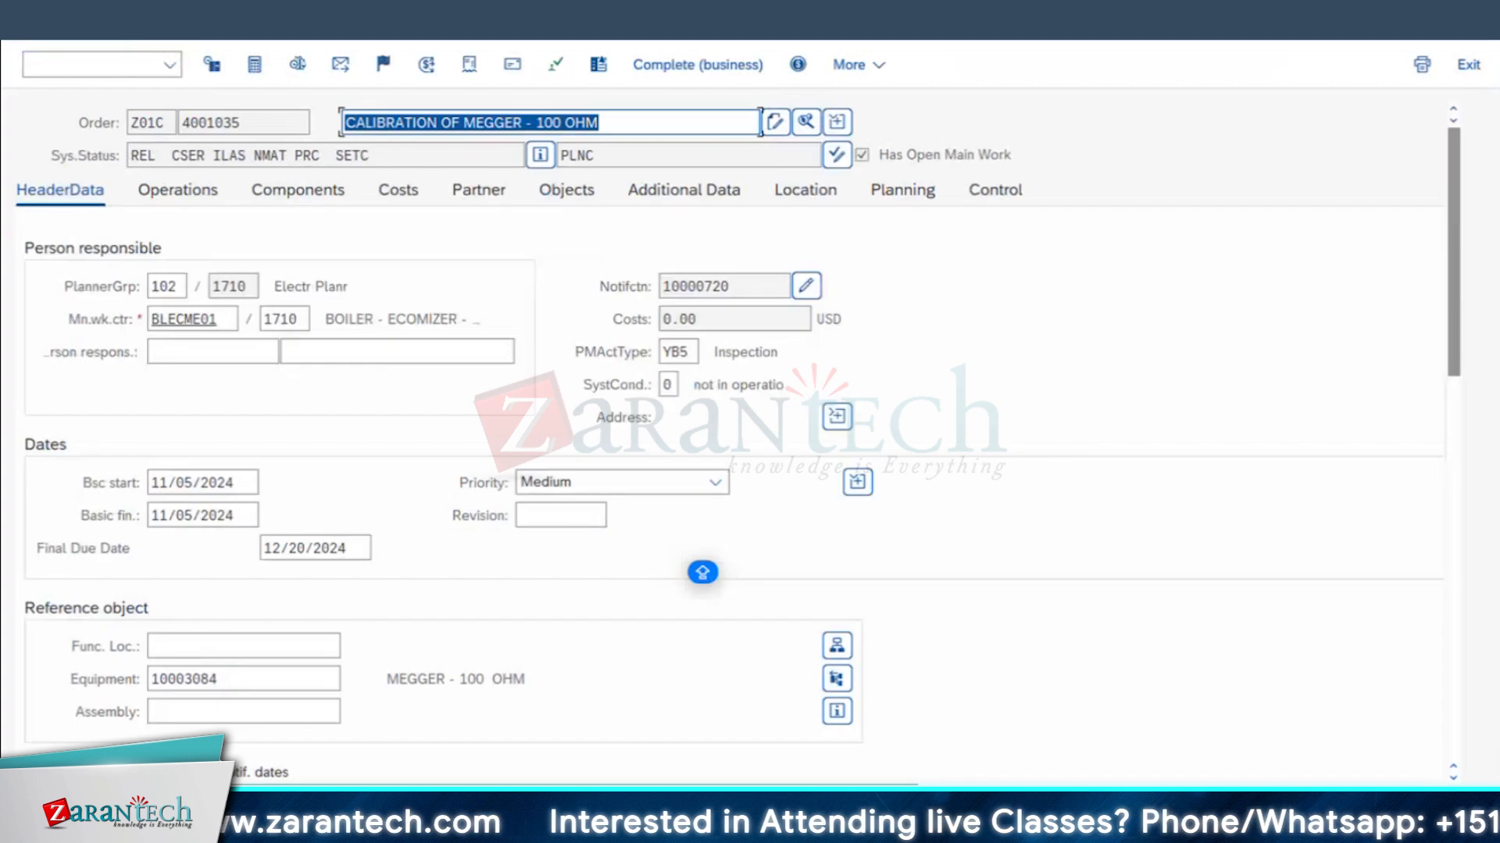
click(1411, 809)
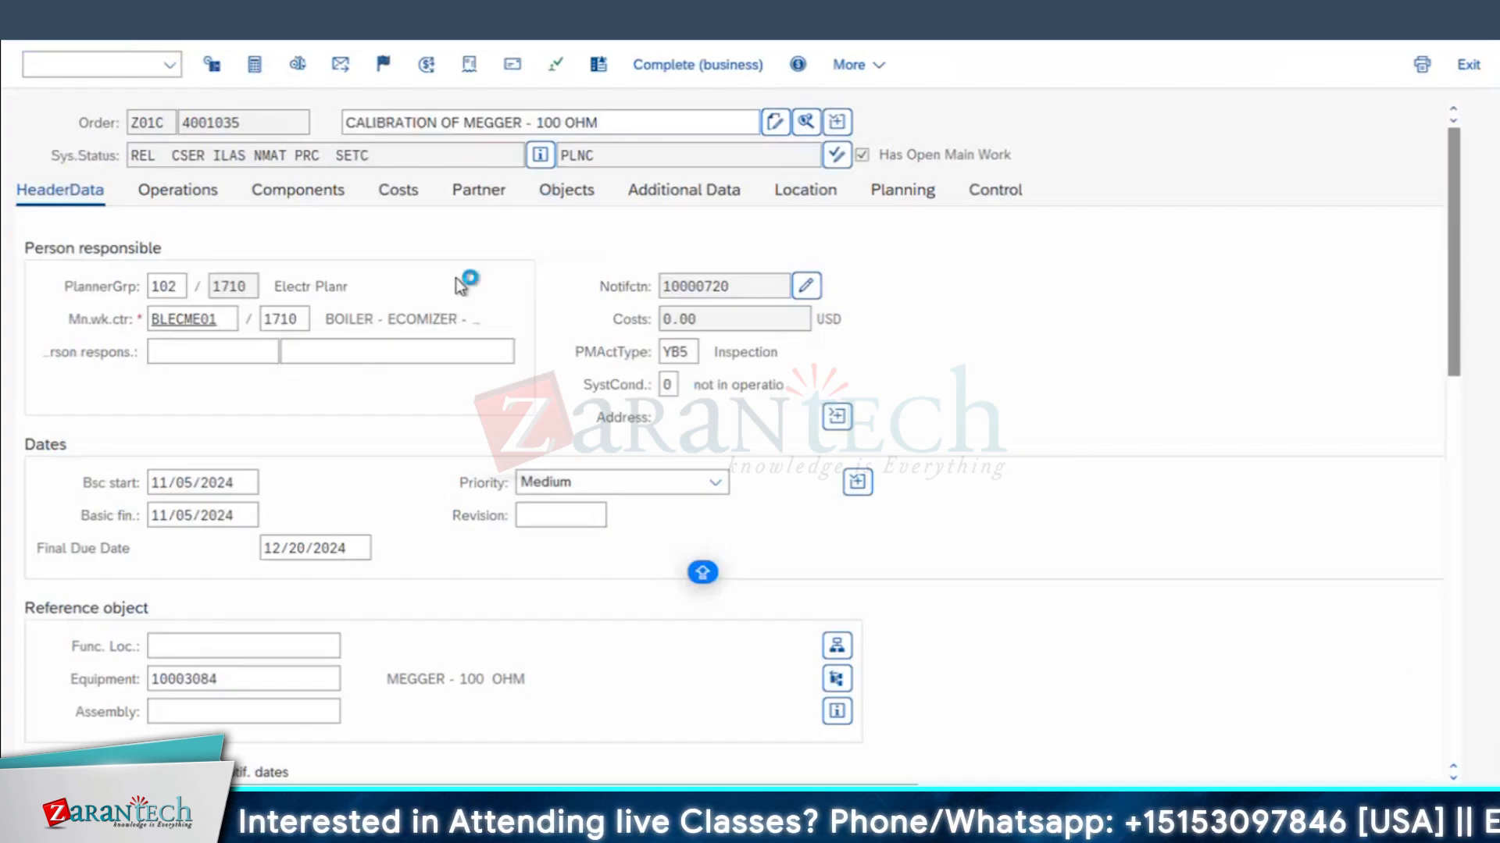
- Reopen the calibration order, set its user status to OPRC (OPERATION COMPLETED) and save it
key(Return)
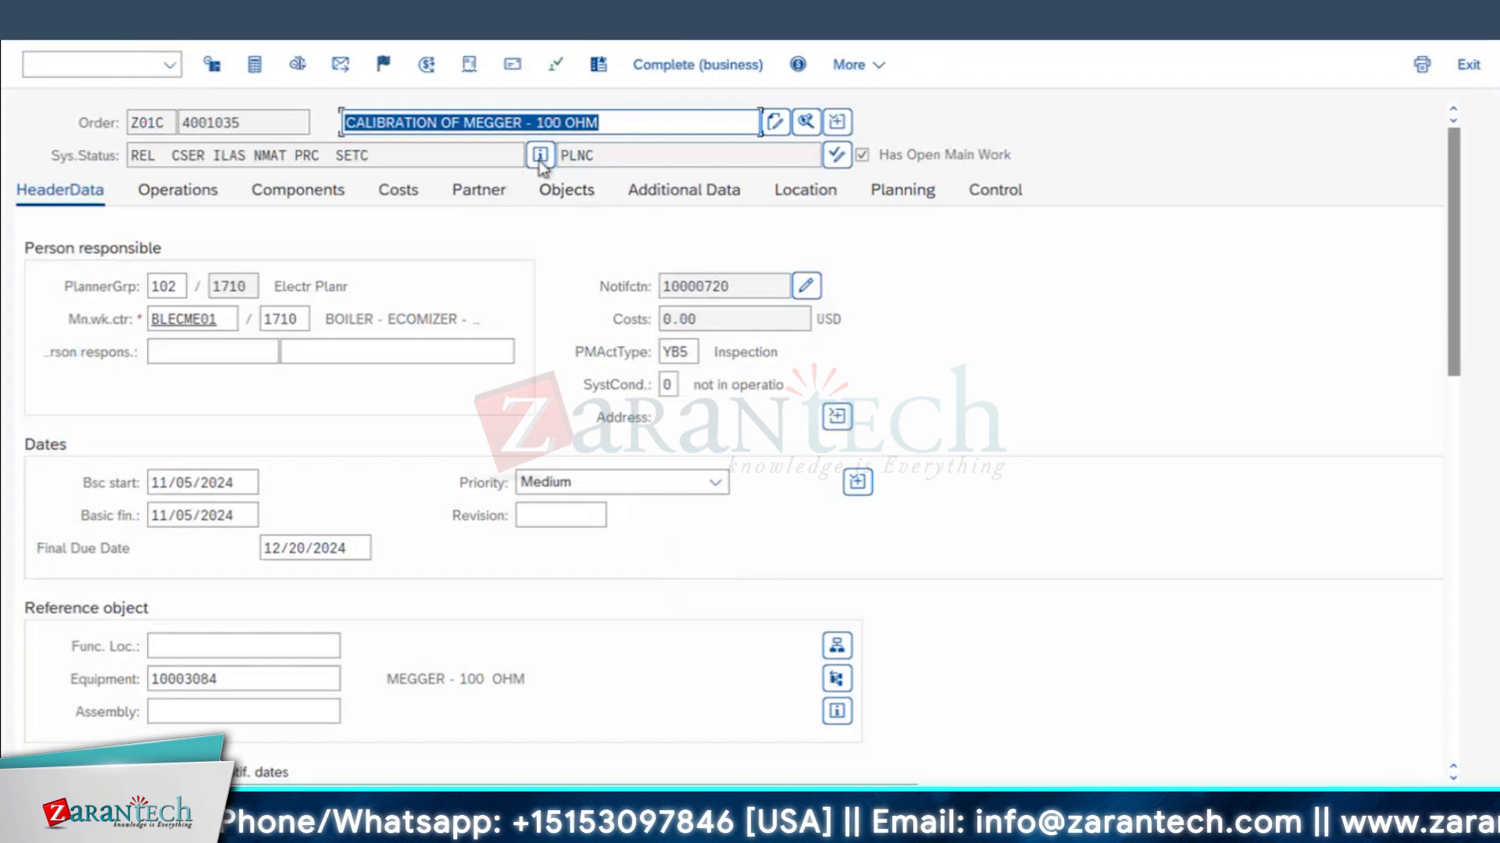
click(539, 155)
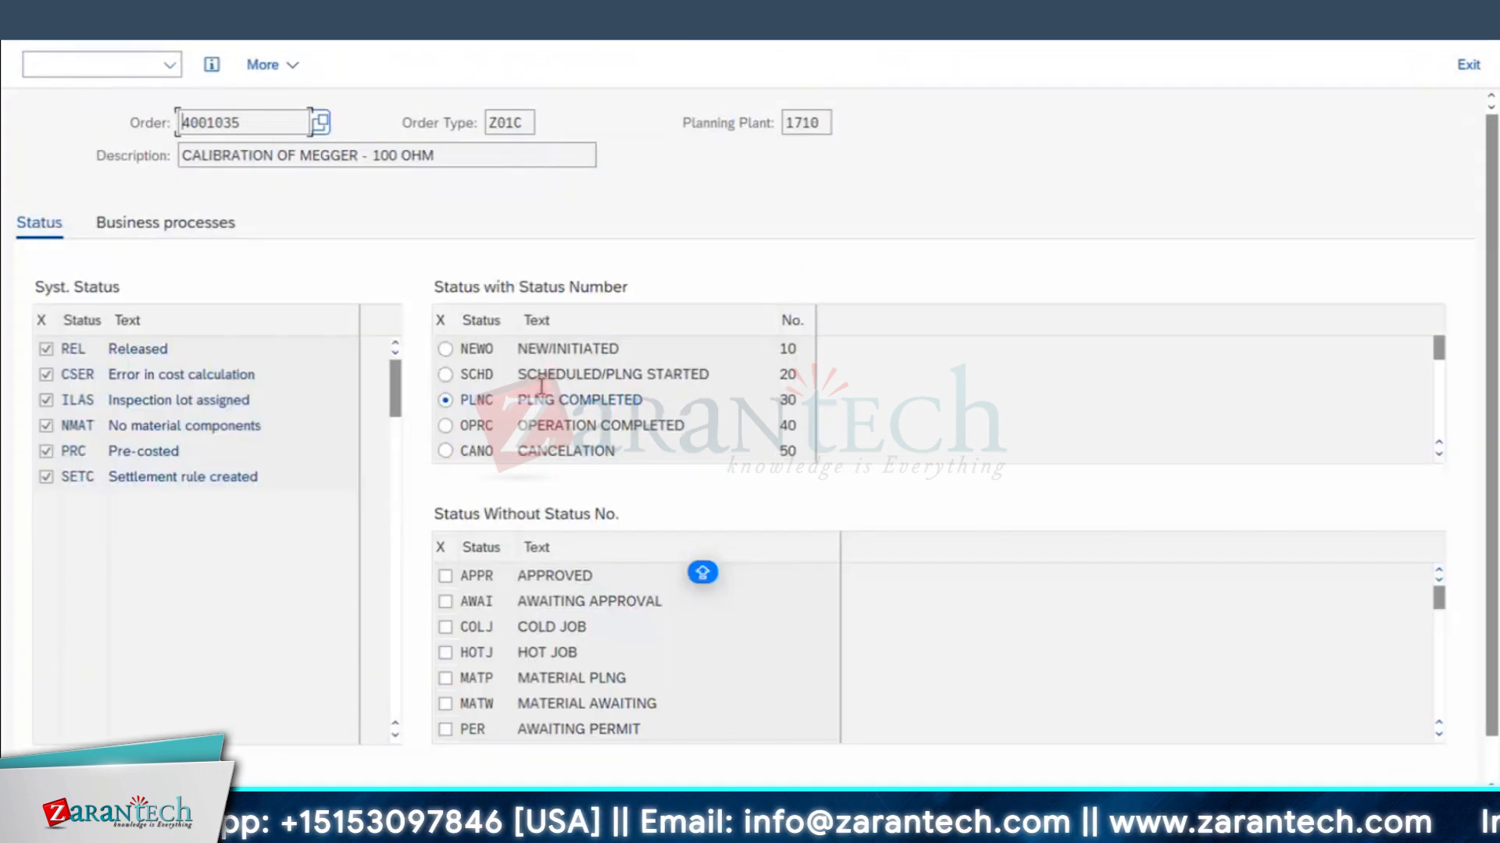
click(446, 425)
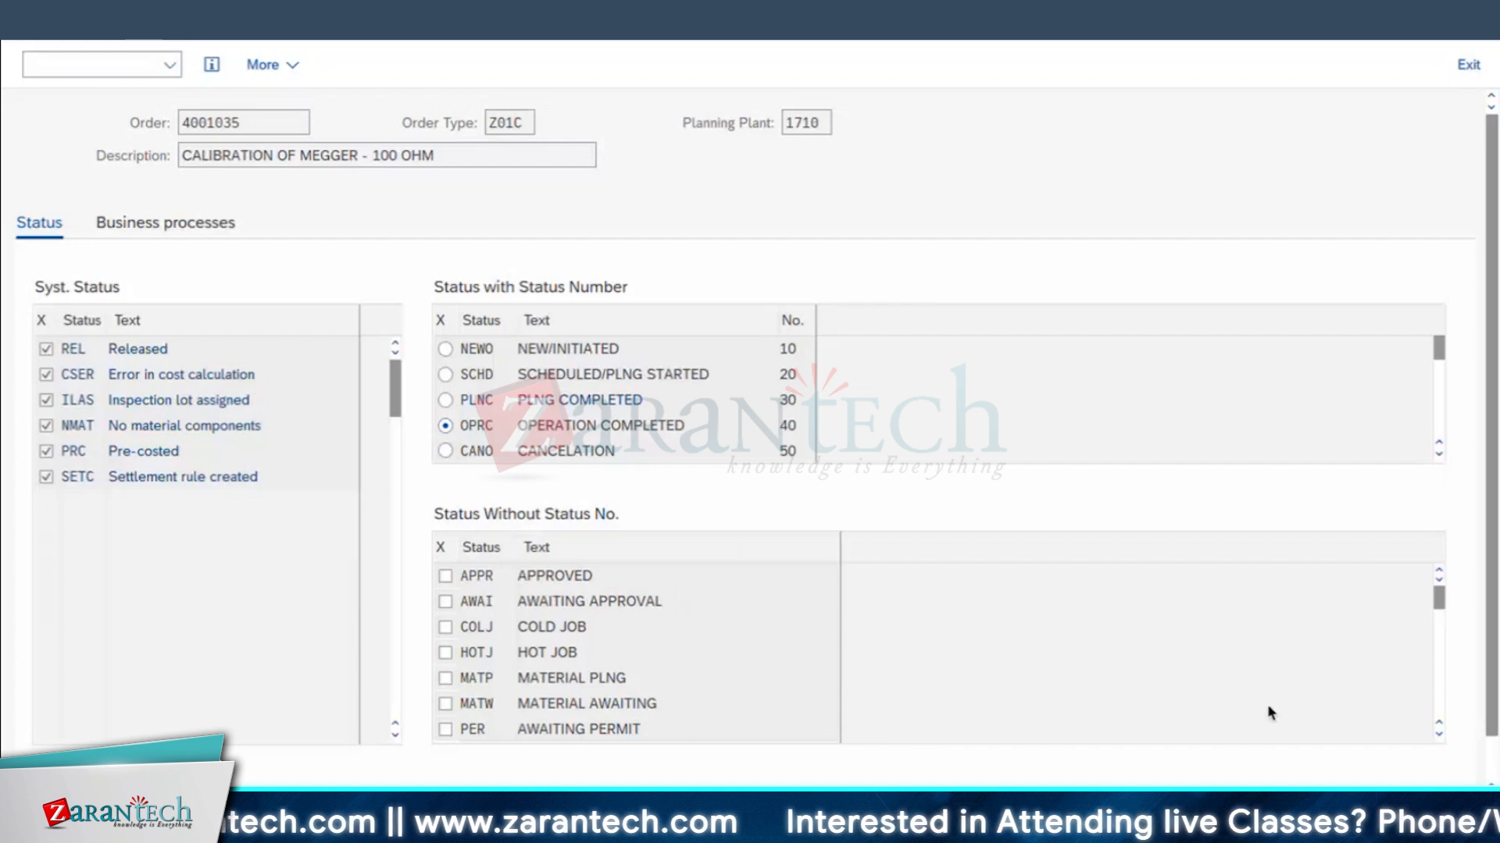
key(F3)
key(ctrl+s)
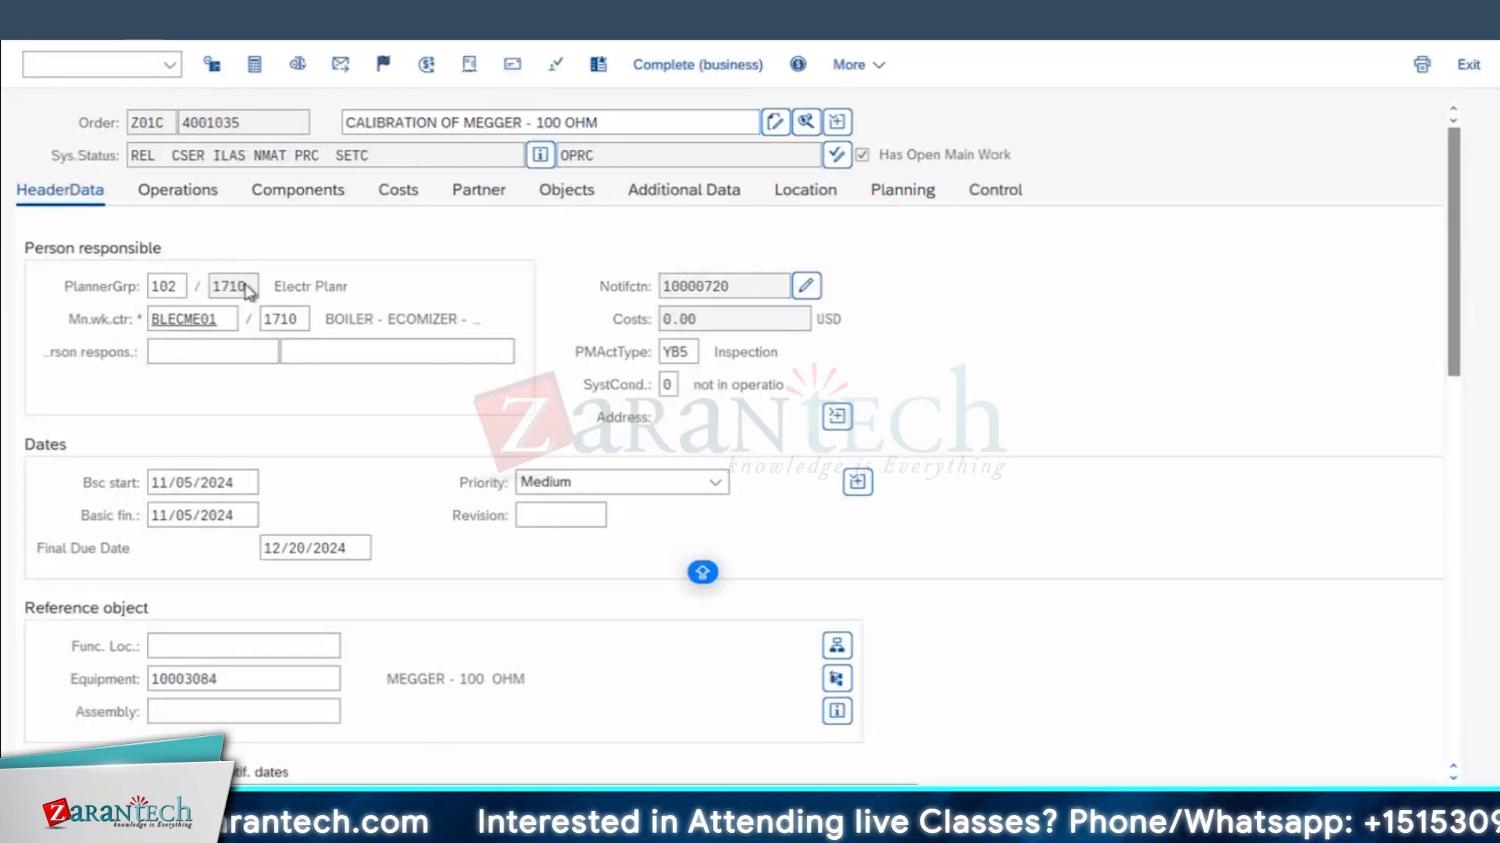
- In the browser worklist, reopen operation 0010's equipment inspection point, save its coil resistance result and open the order confirmation from the Valuation dialog
click(515, 838)
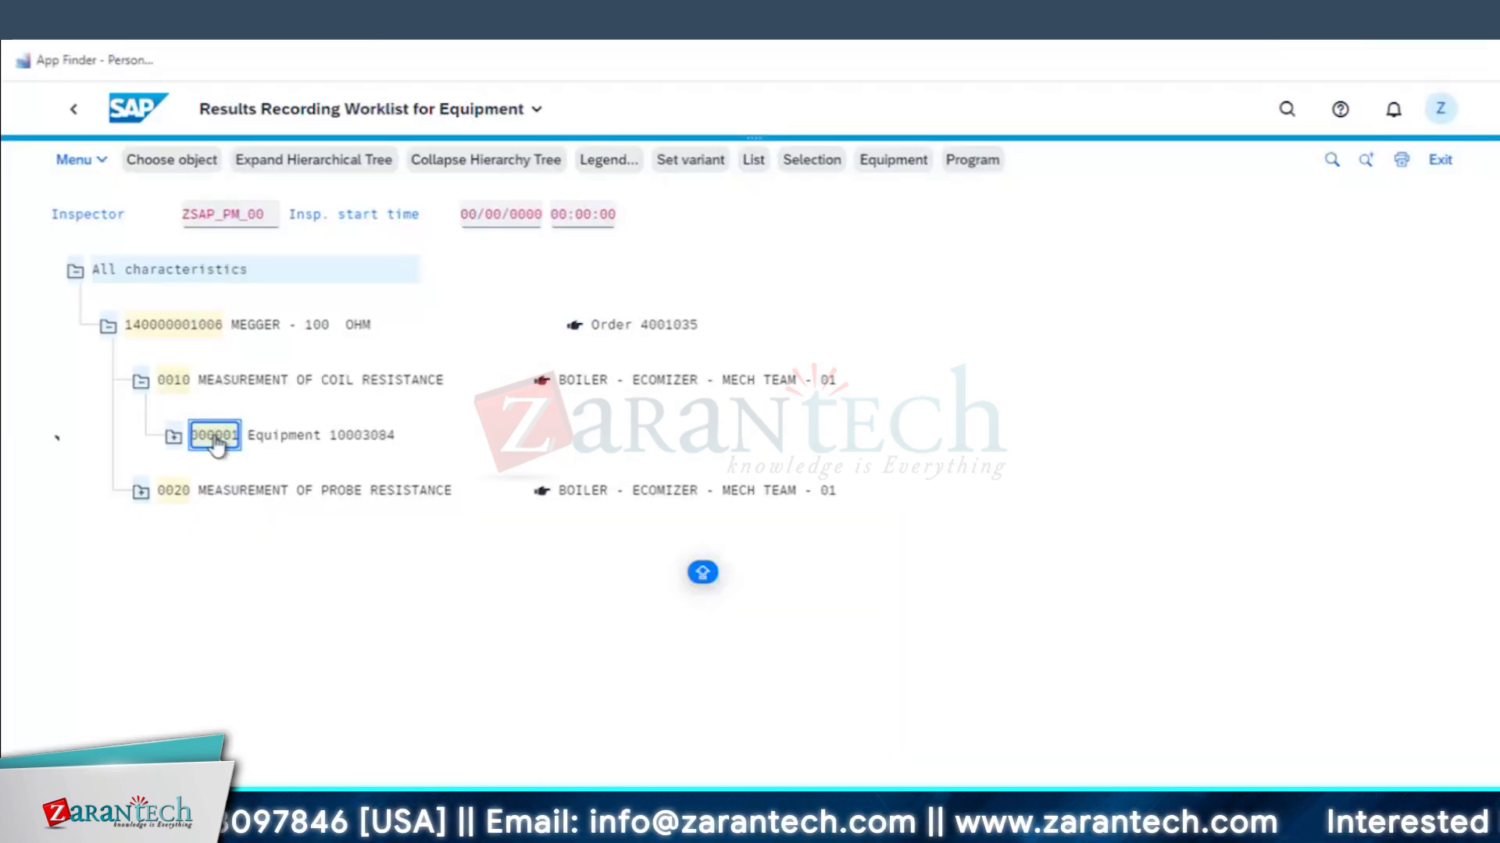
double_click(214, 436)
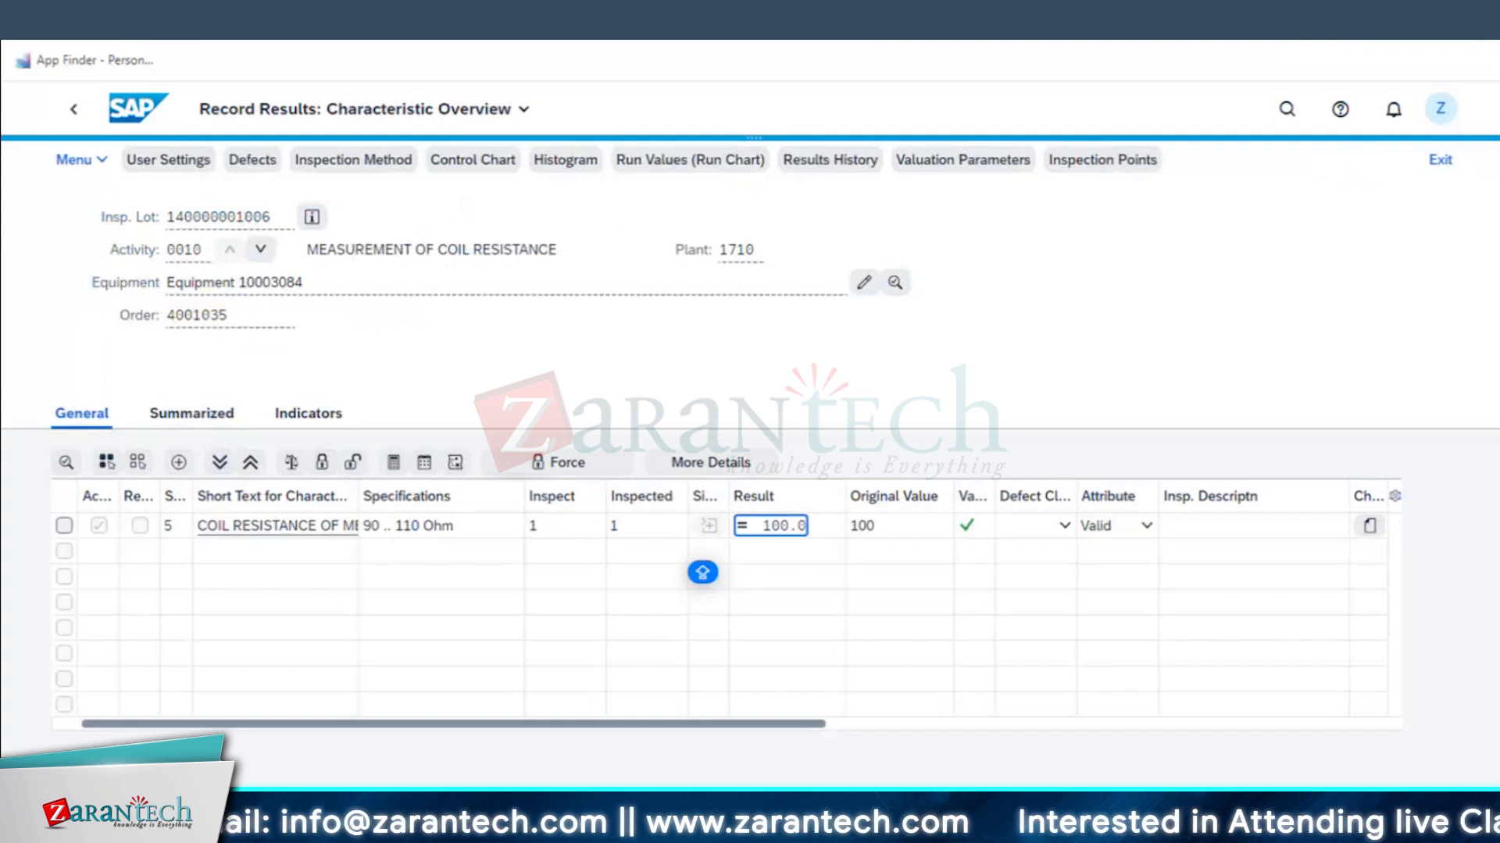
click(317, 429)
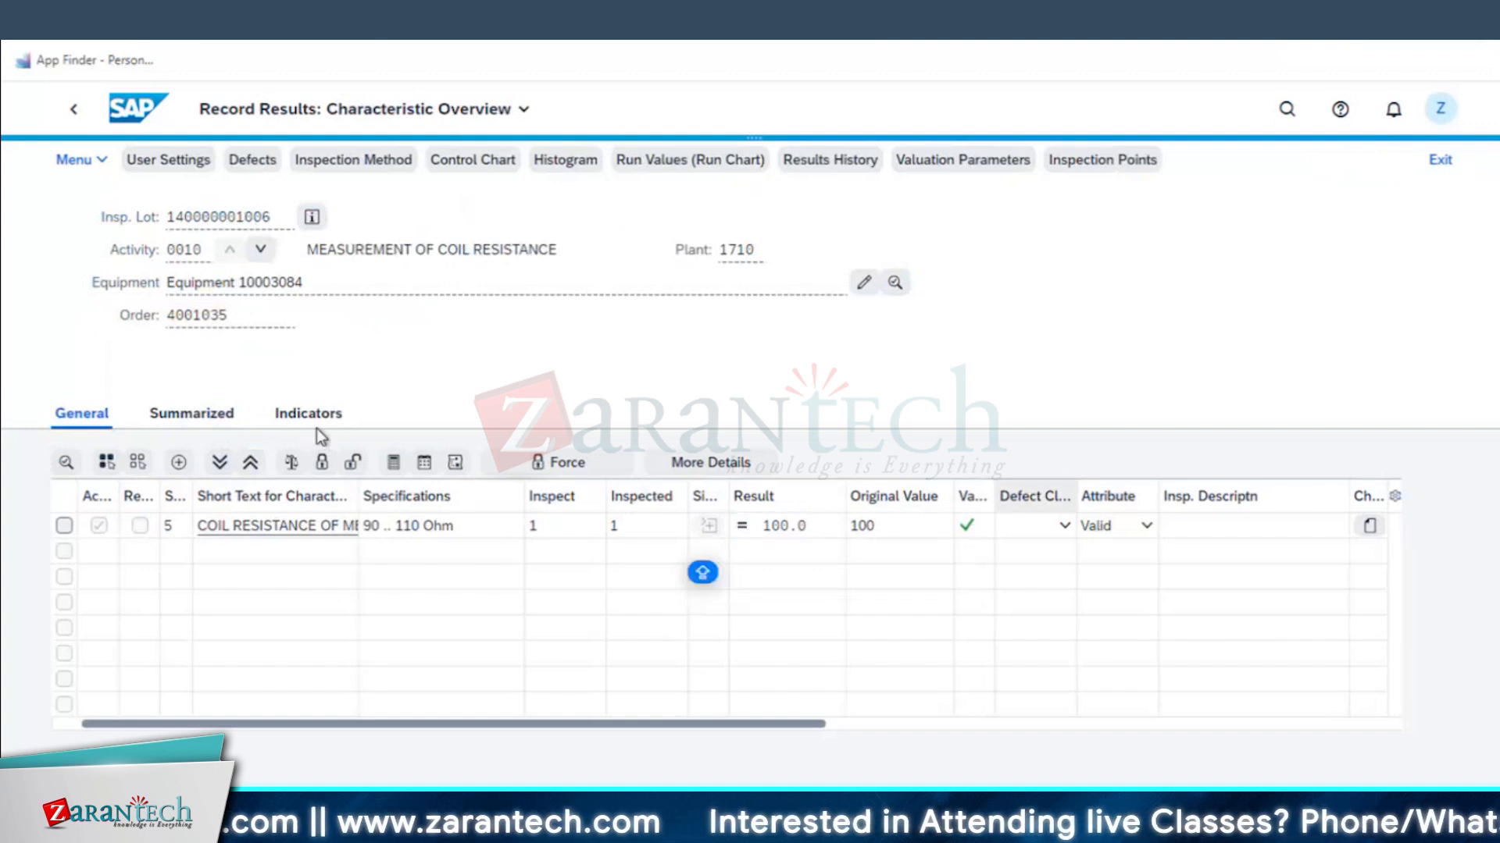
key(ctrl+s)
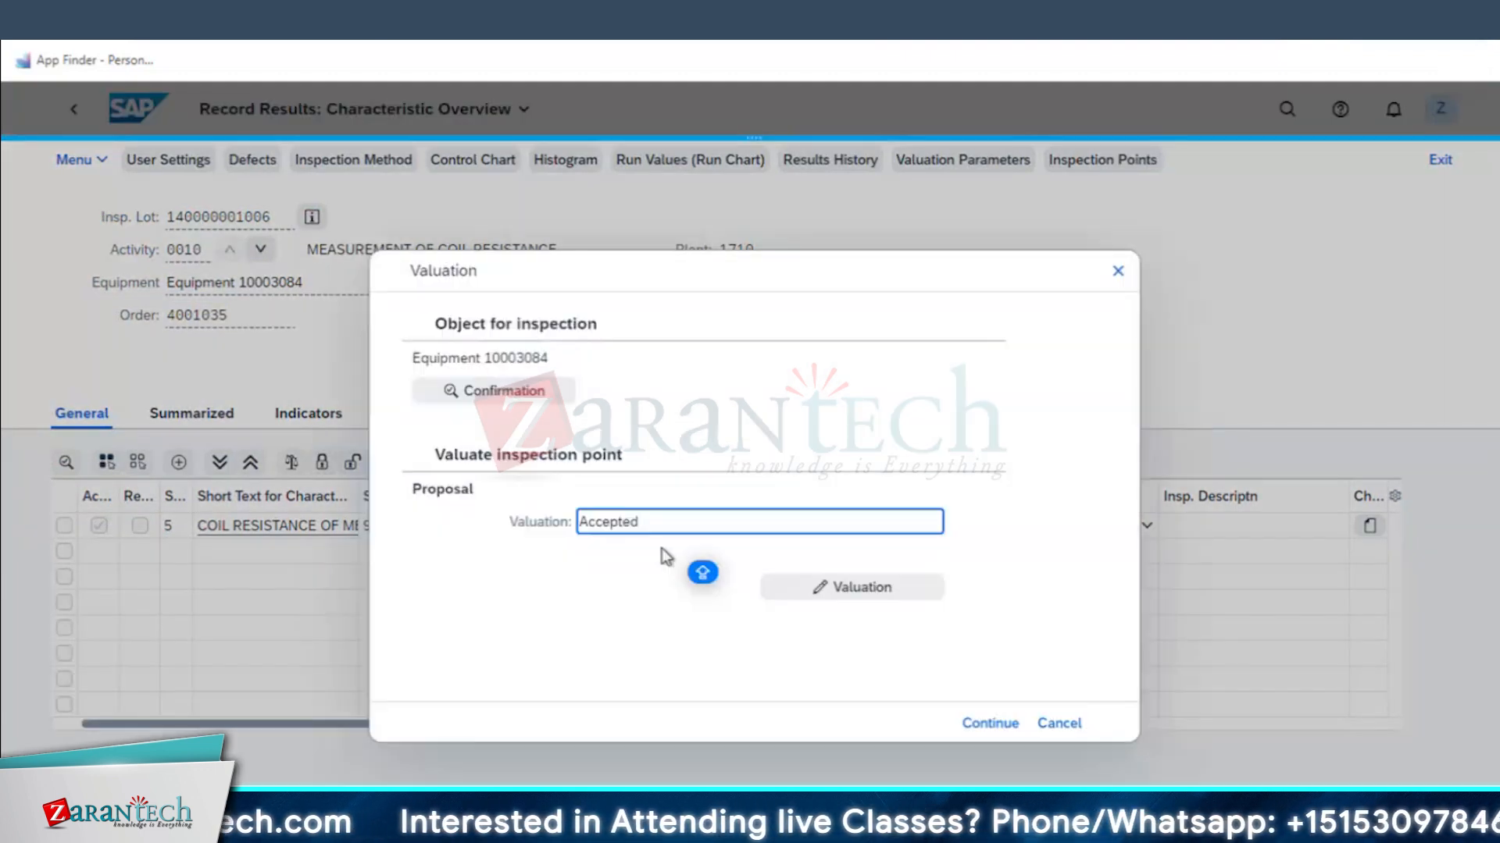
click(468, 402)
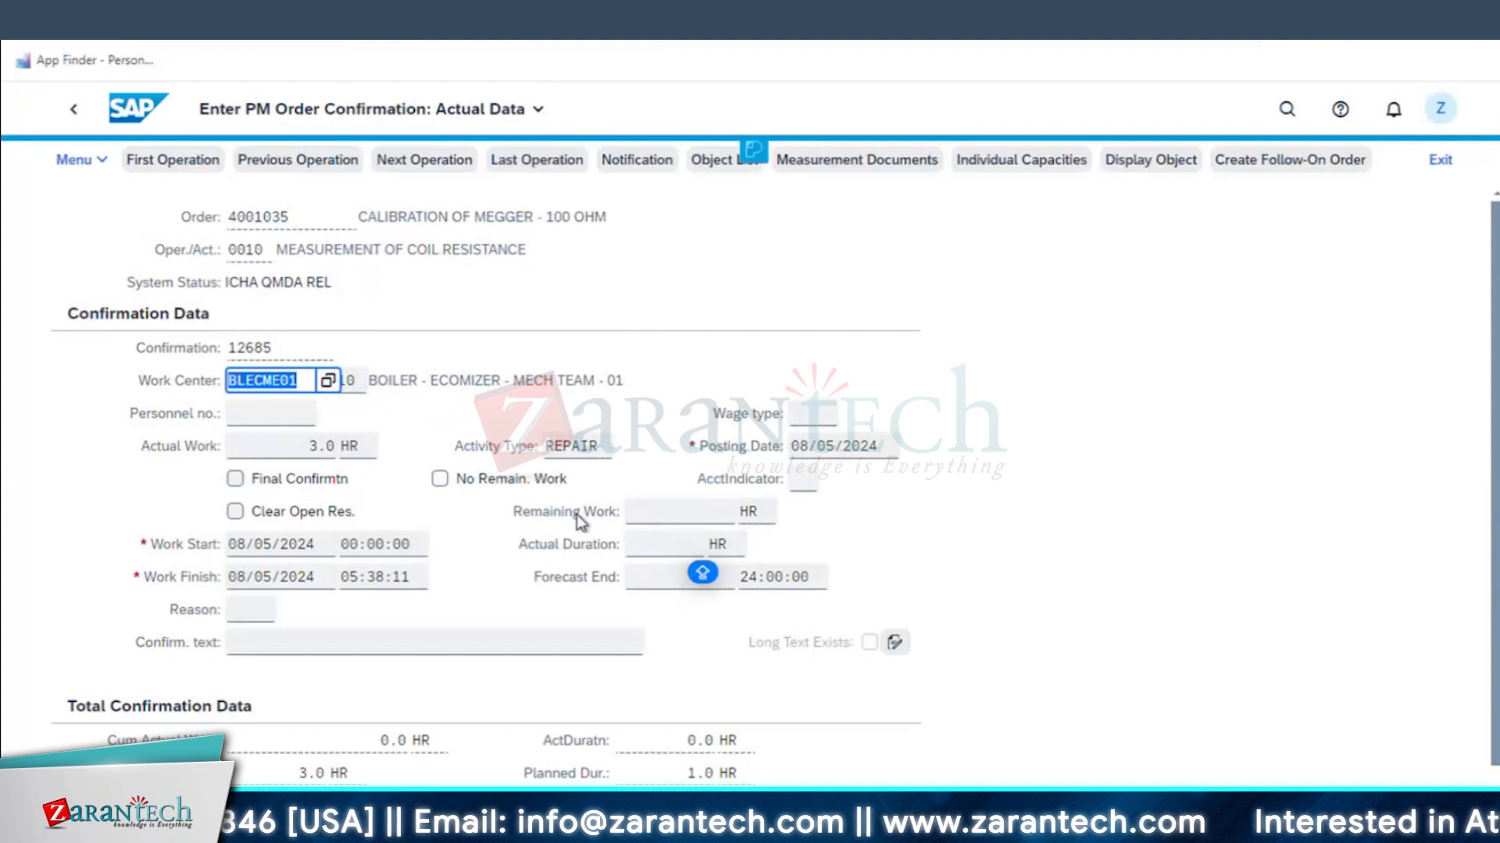
- Mark operation 0010 as final confirmation with no remaining work and open reservations cleared, and continue with the Accepted valuation
click(278, 482)
click(506, 489)
click(264, 513)
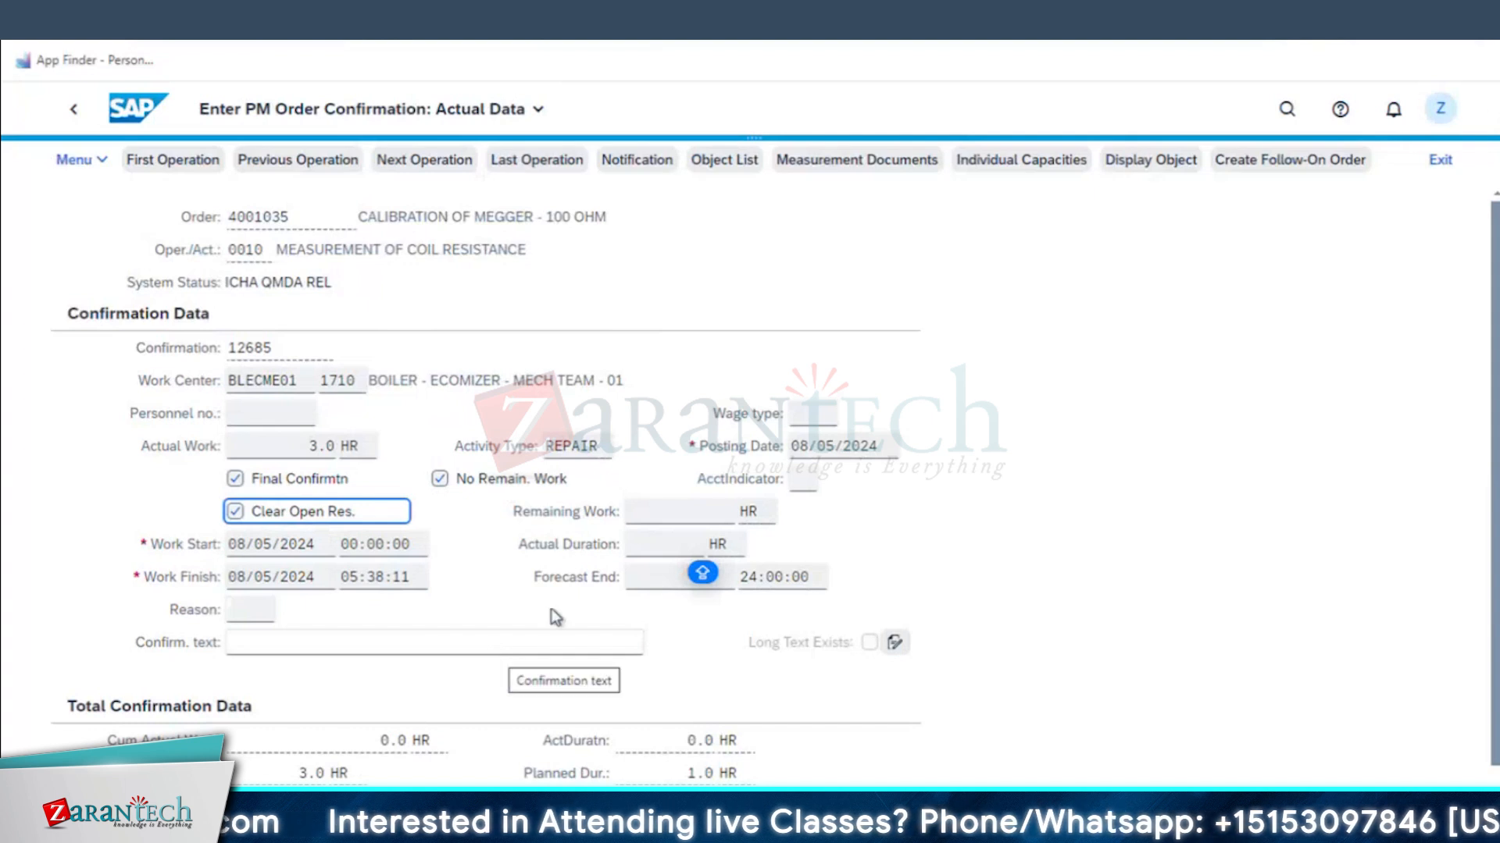
click(73, 109)
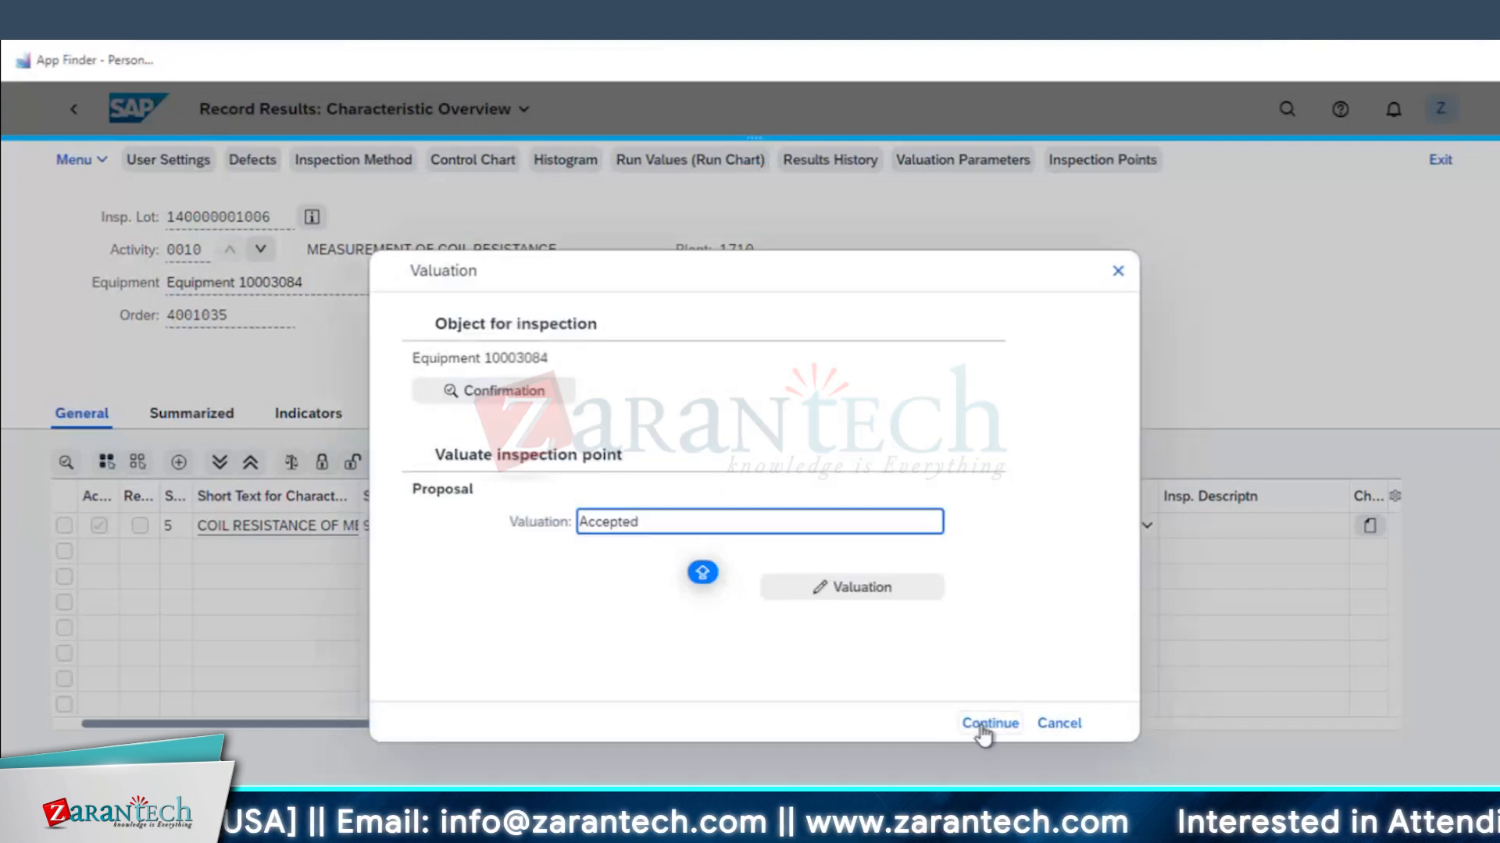
click(989, 724)
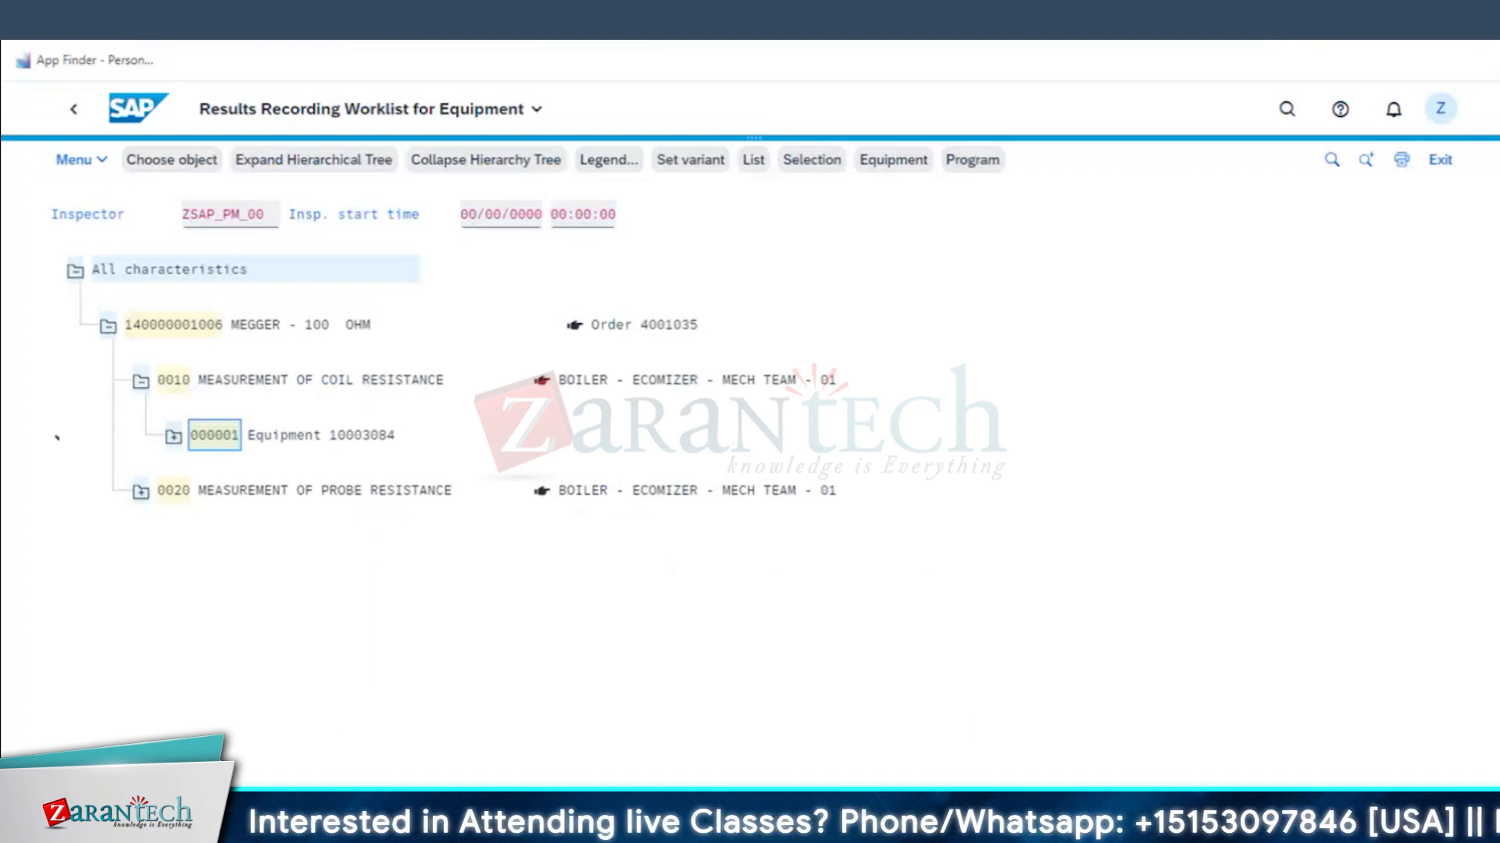
- Switch to the SAP GUI Change Order window, reopen the calibration order and examine its system status details after the confirmation
mouse_move(328, 820)
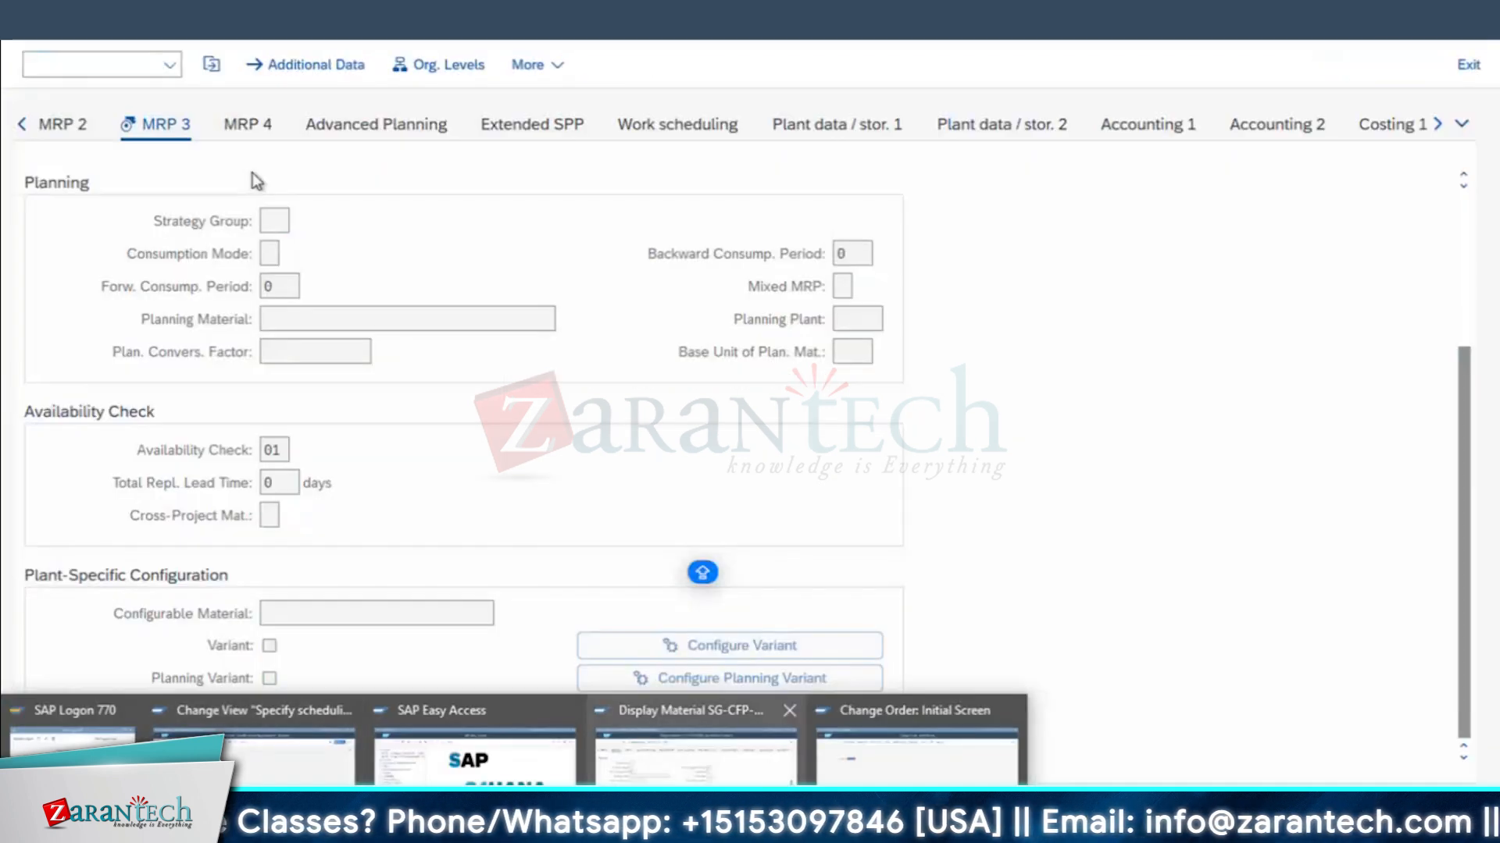
click(918, 754)
key(Return)
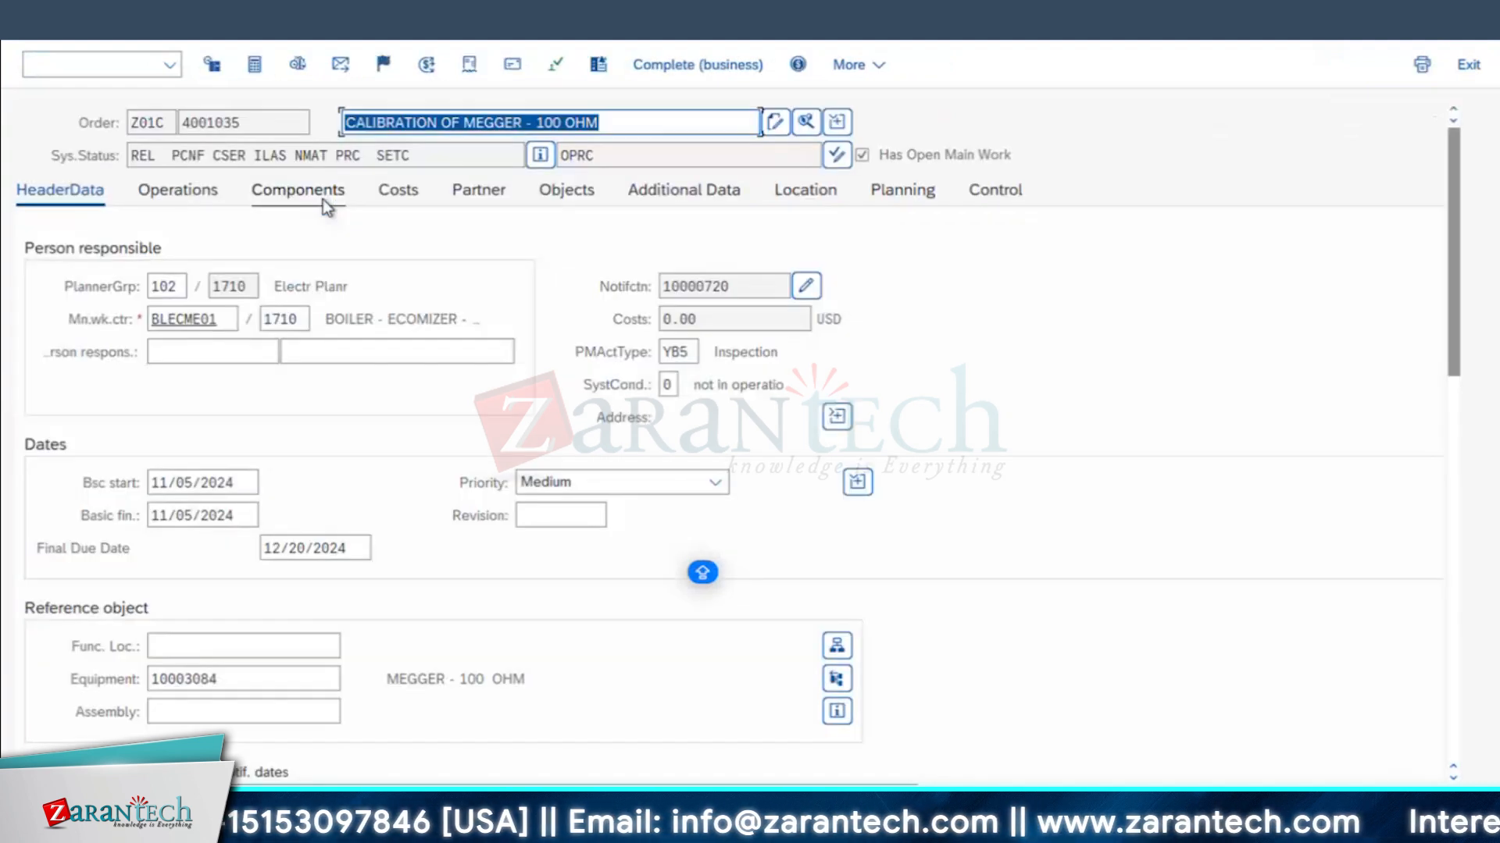
click(490, 154)
click(540, 155)
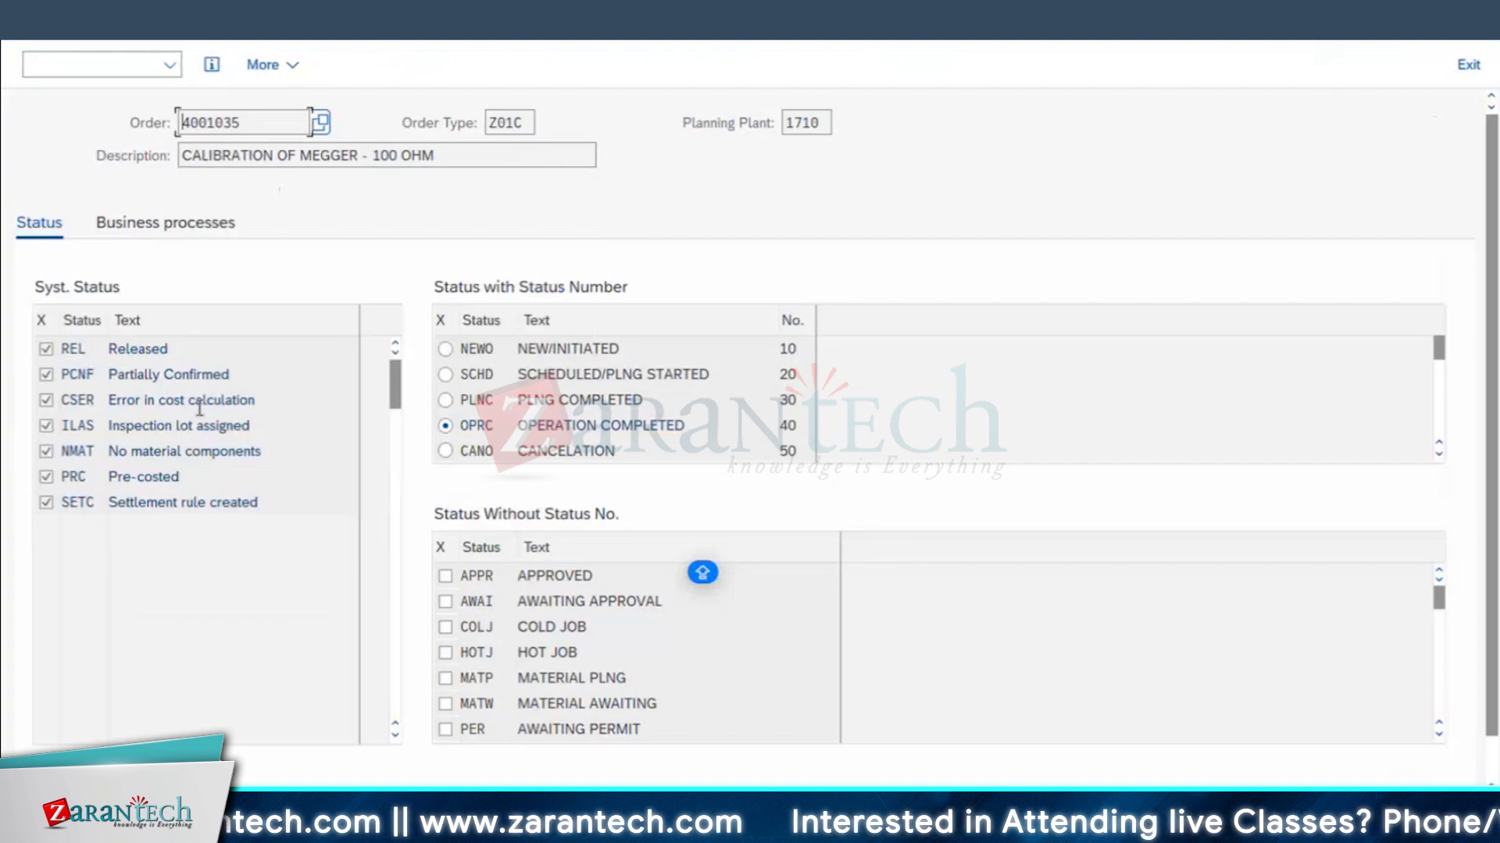
double_click(251, 378)
key(F3)
key(F3)
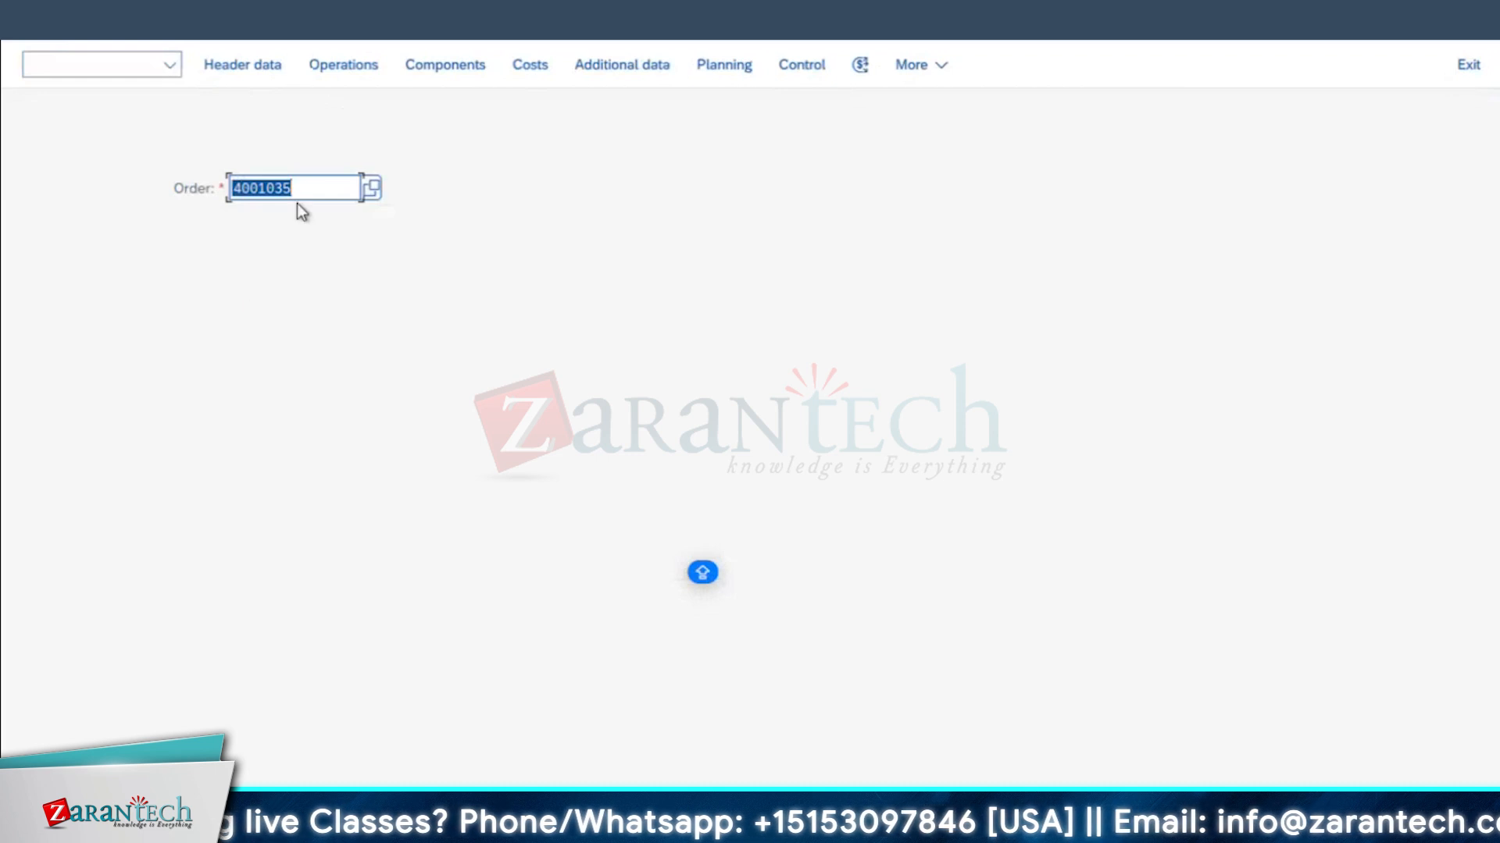
- Open the megger's inspection lot from the calibration order and show all characteristics instead of only those relevant for the usage decision
key(Return)
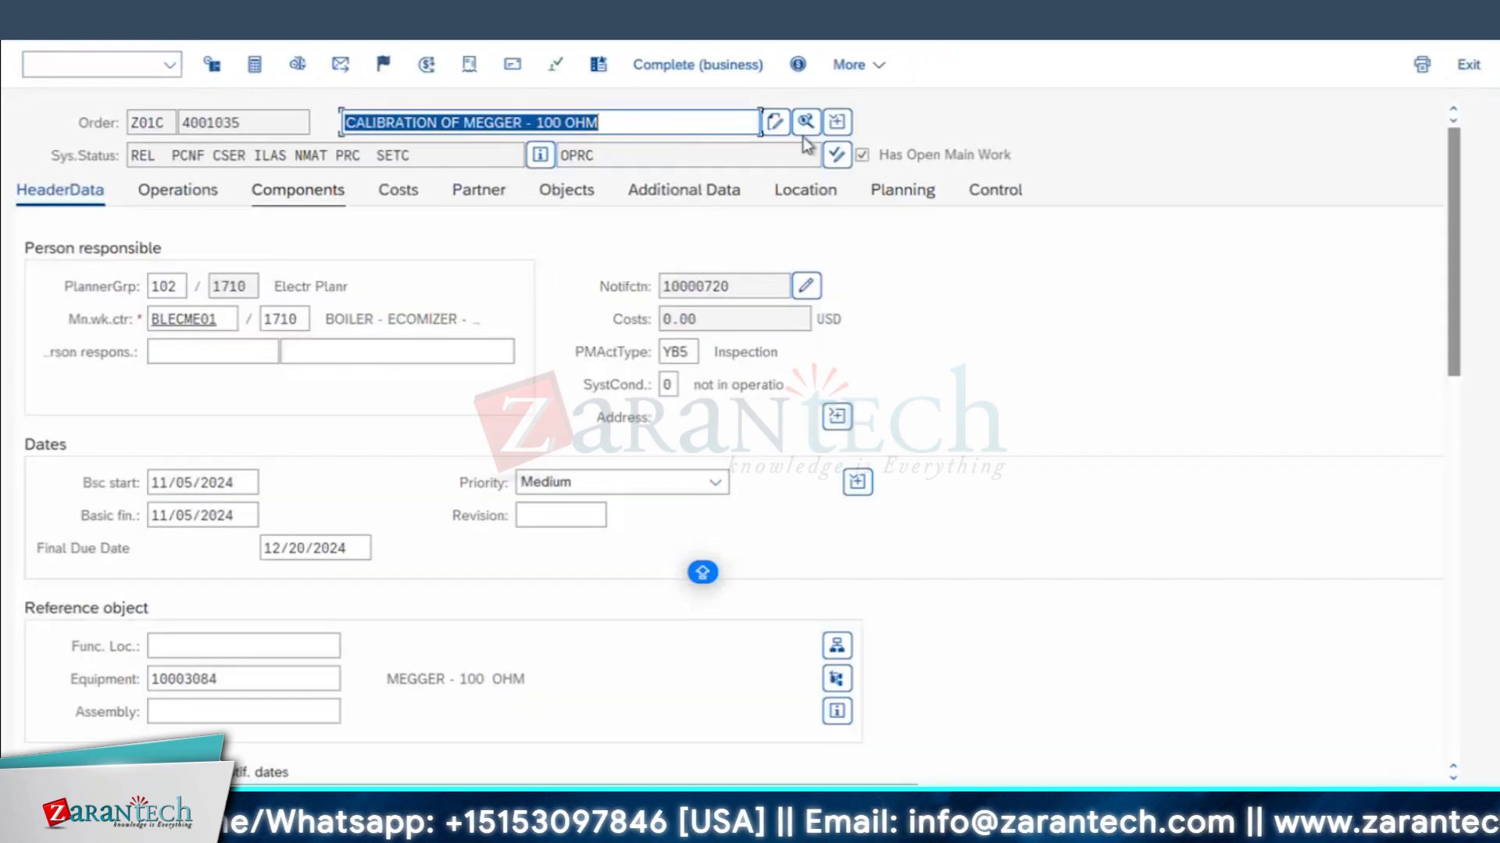
click(807, 125)
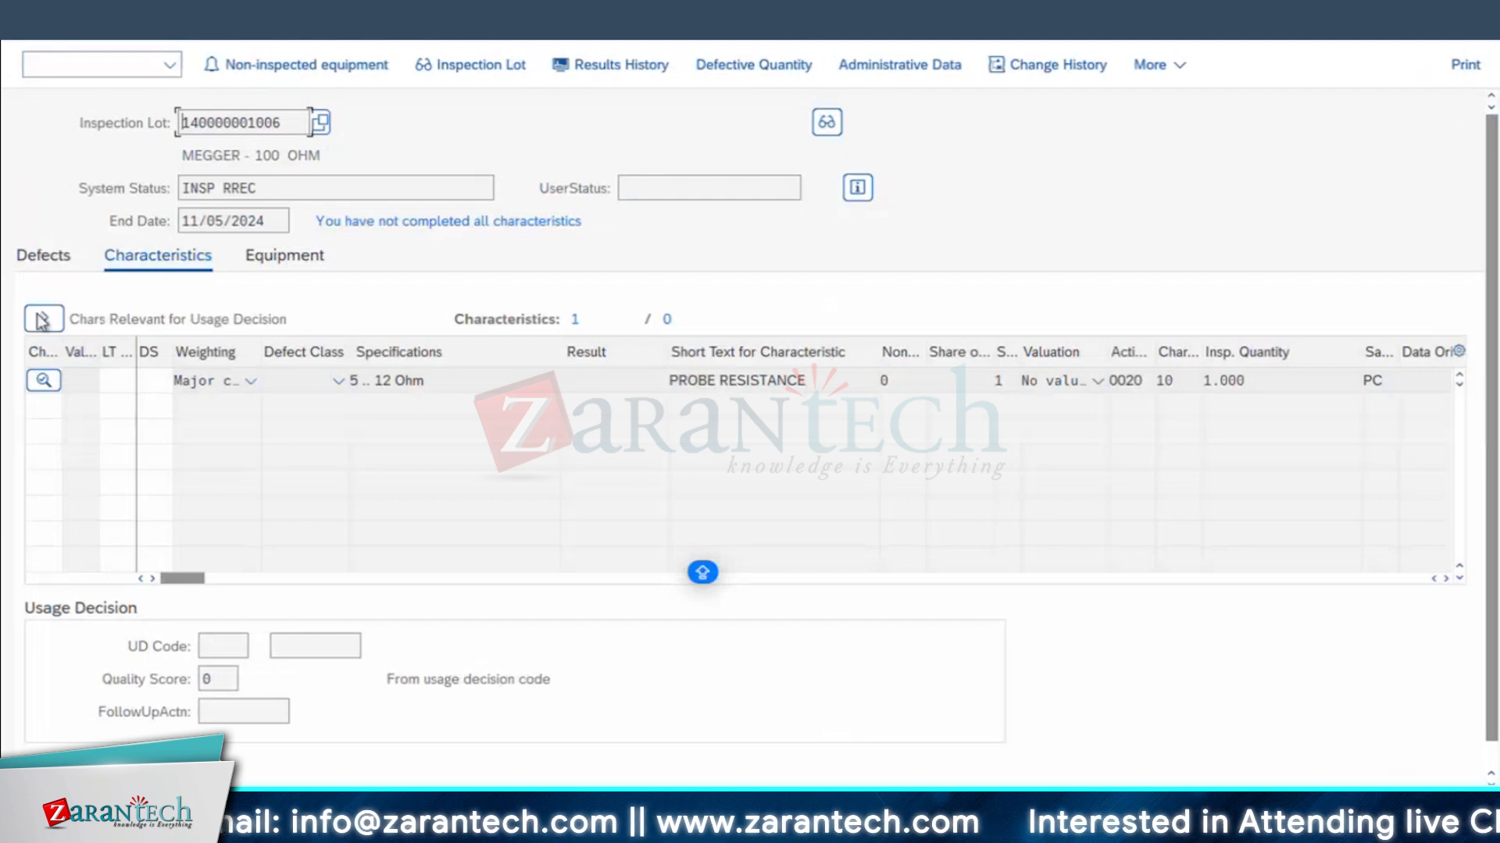
click(44, 319)
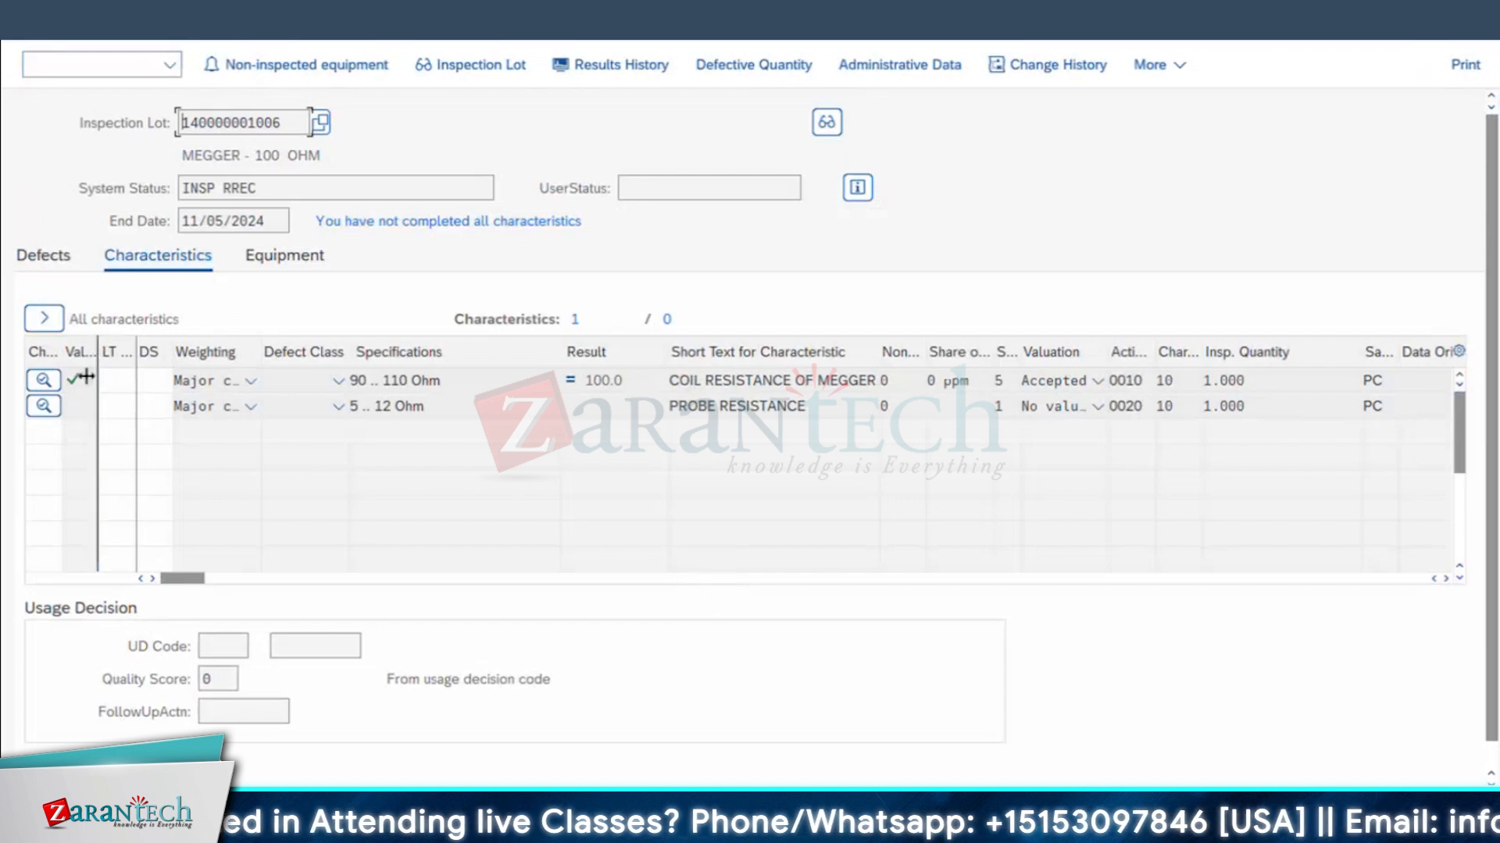
- Widen the valuation column and open the coil resistance characteristic's details to examine its mean value against the specification limits
drag(98, 345, 118, 345)
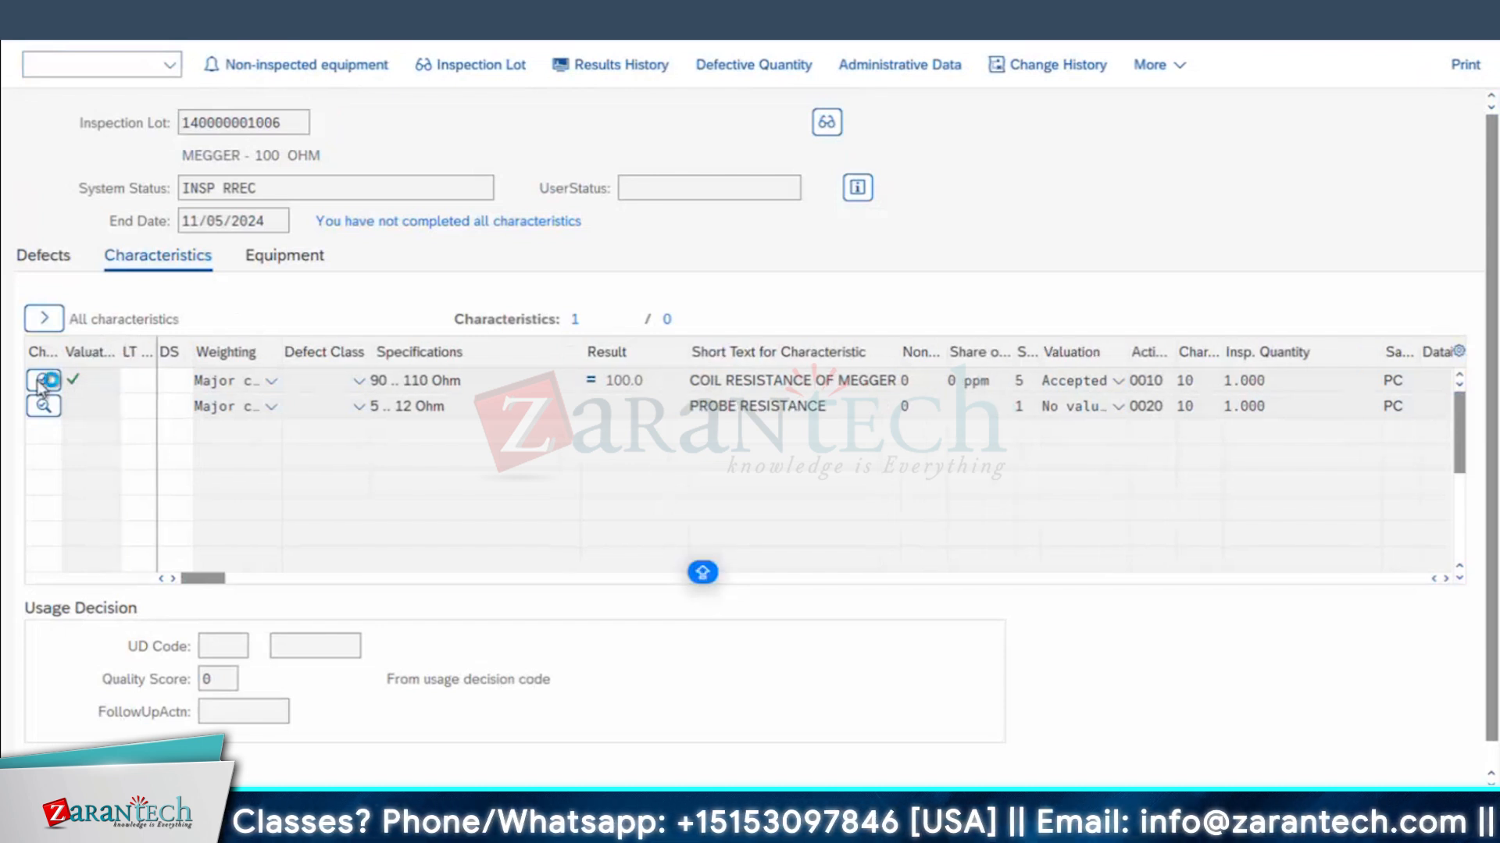
click(43, 381)
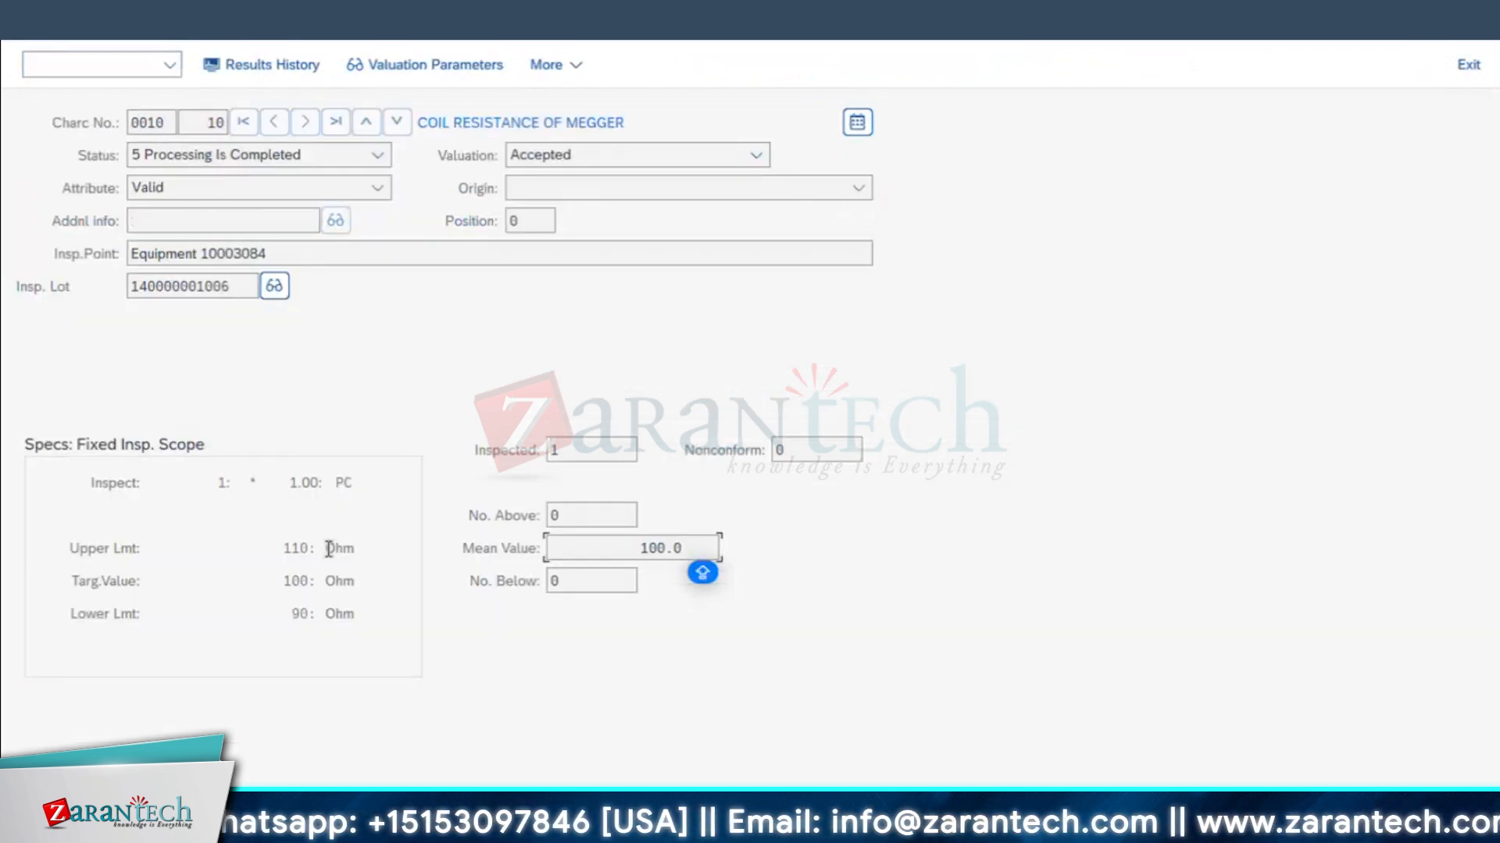
double_click(682, 570)
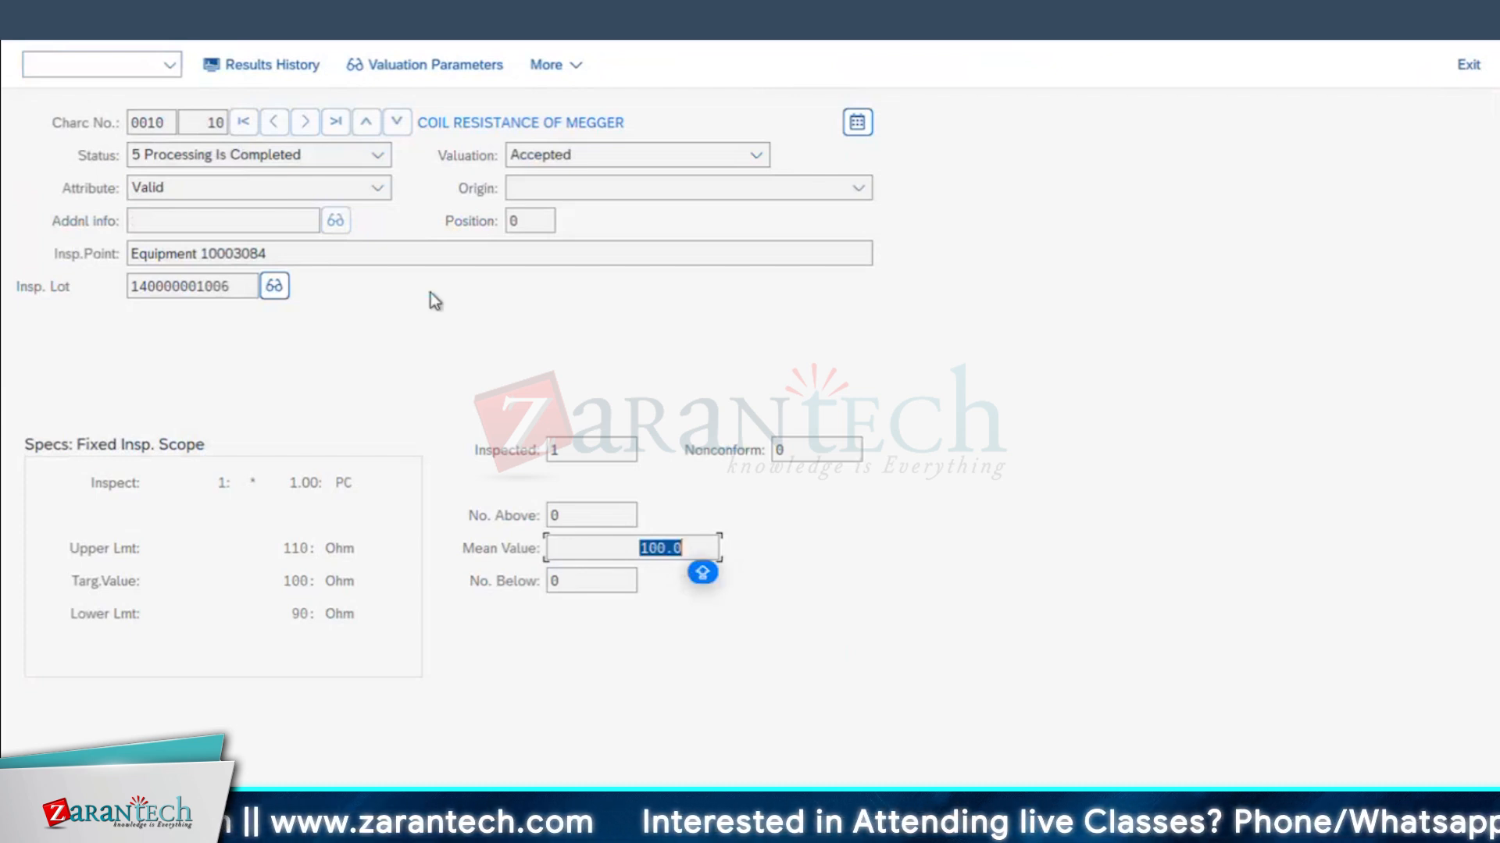
- Display the inspection lot from the characteristic, check its usage decision data and code valuation options, and leave the display
click(273, 286)
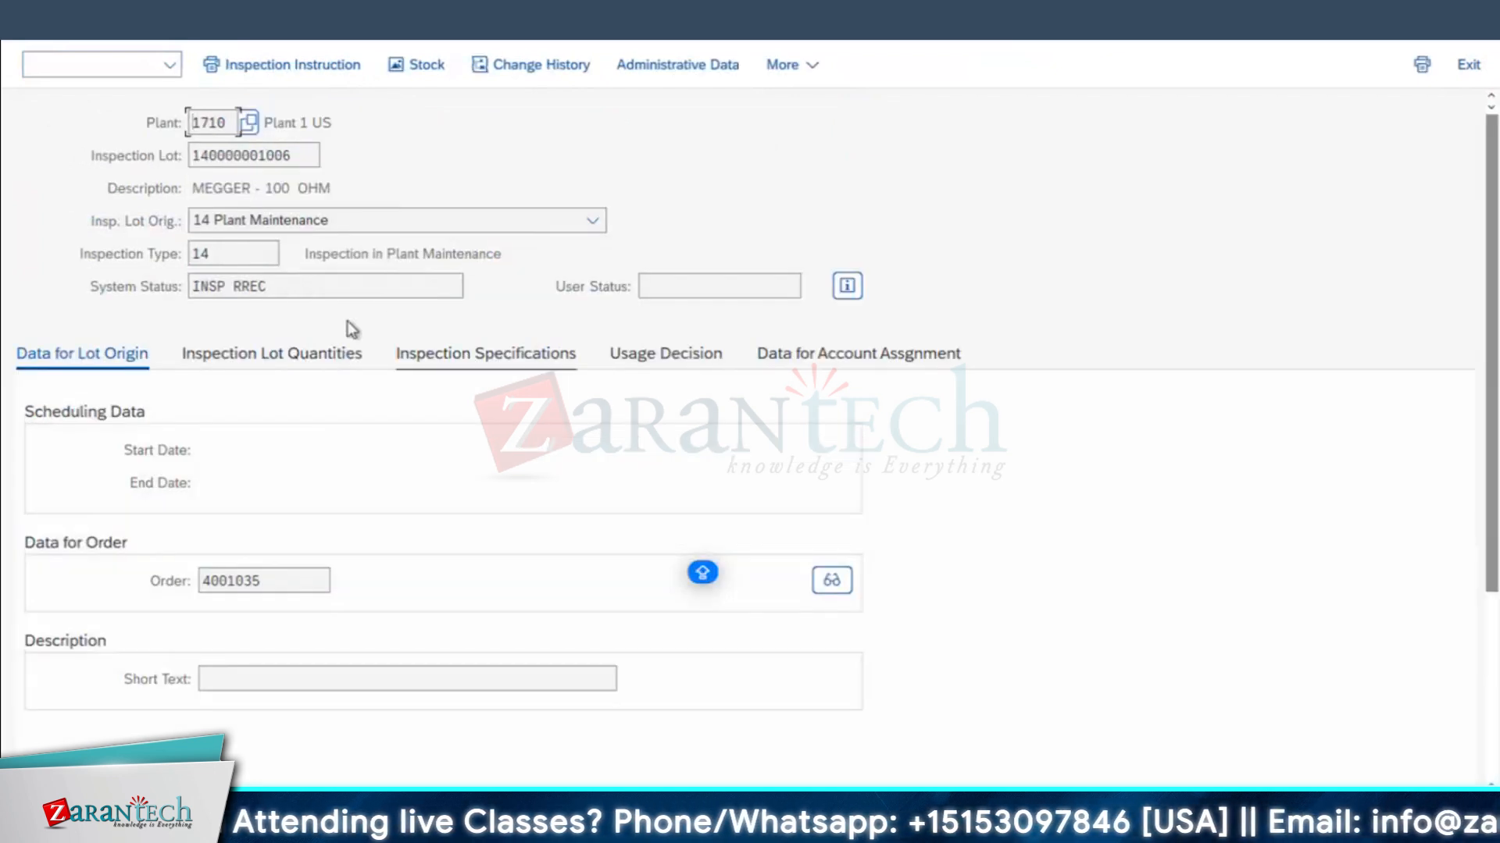
click(668, 354)
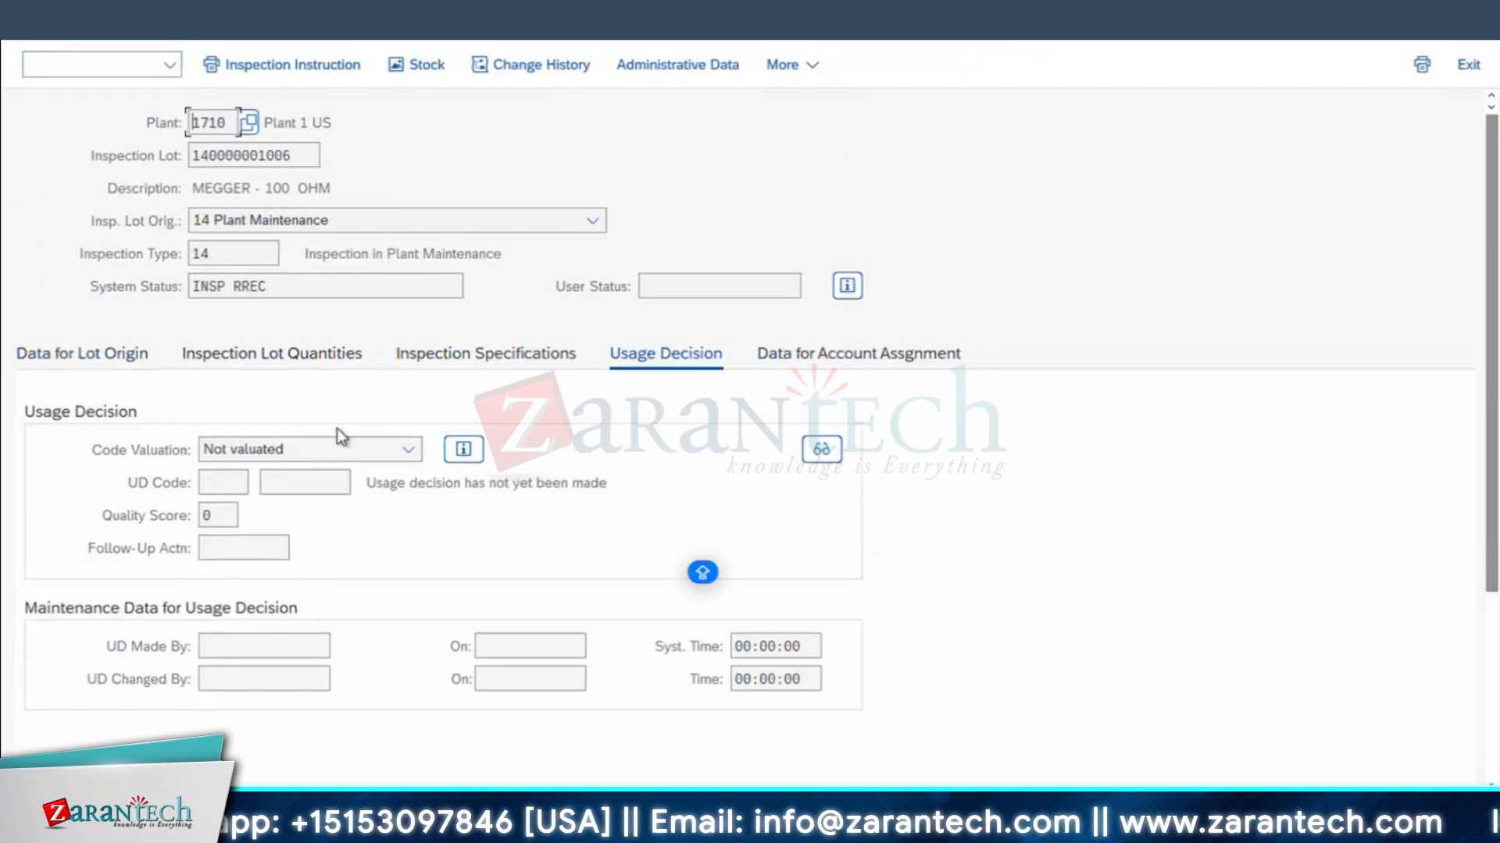
click(301, 452)
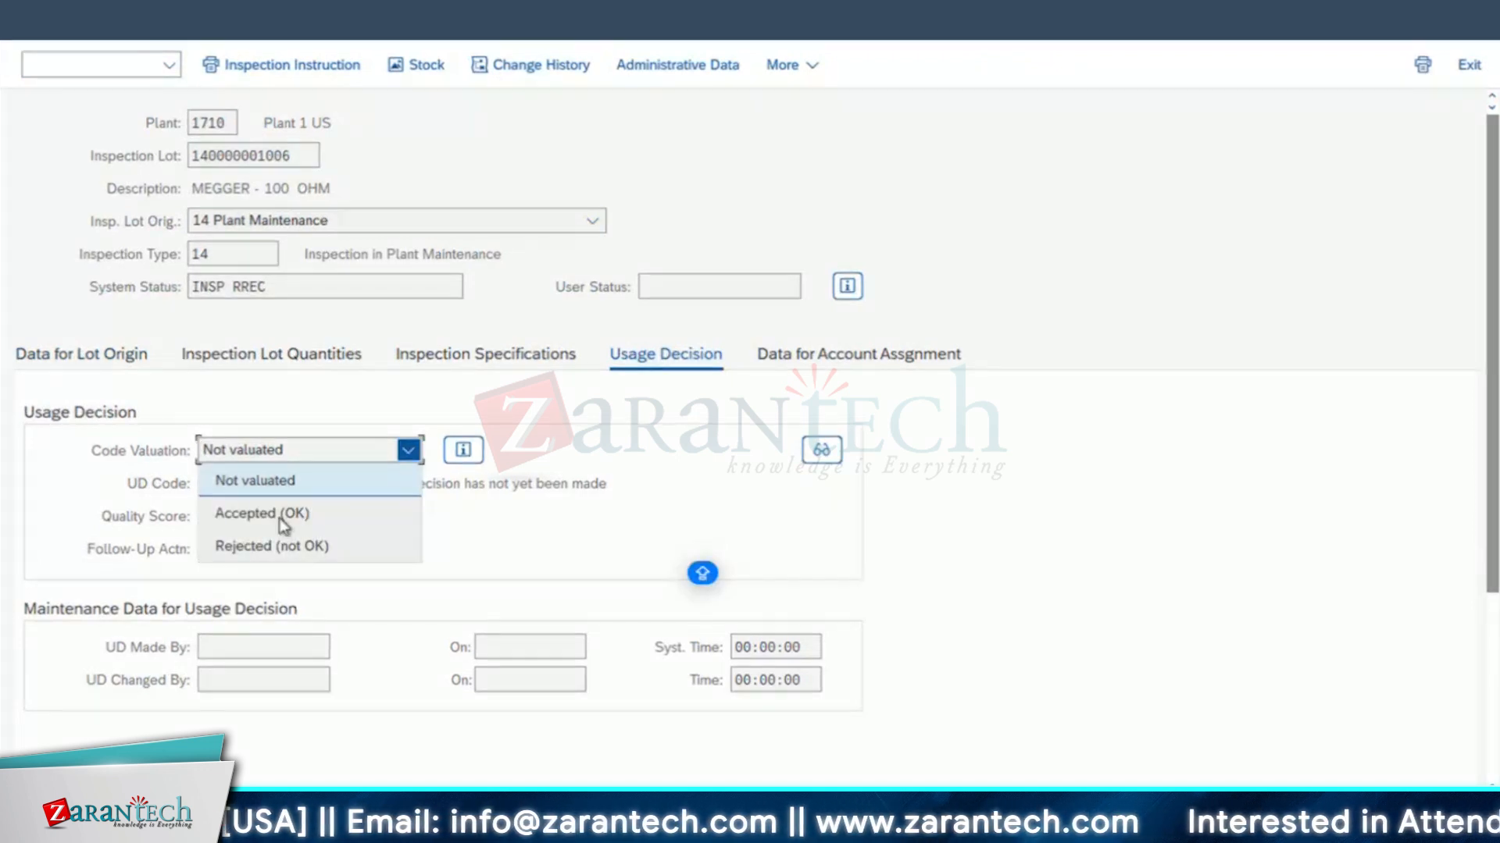
click(31, 35)
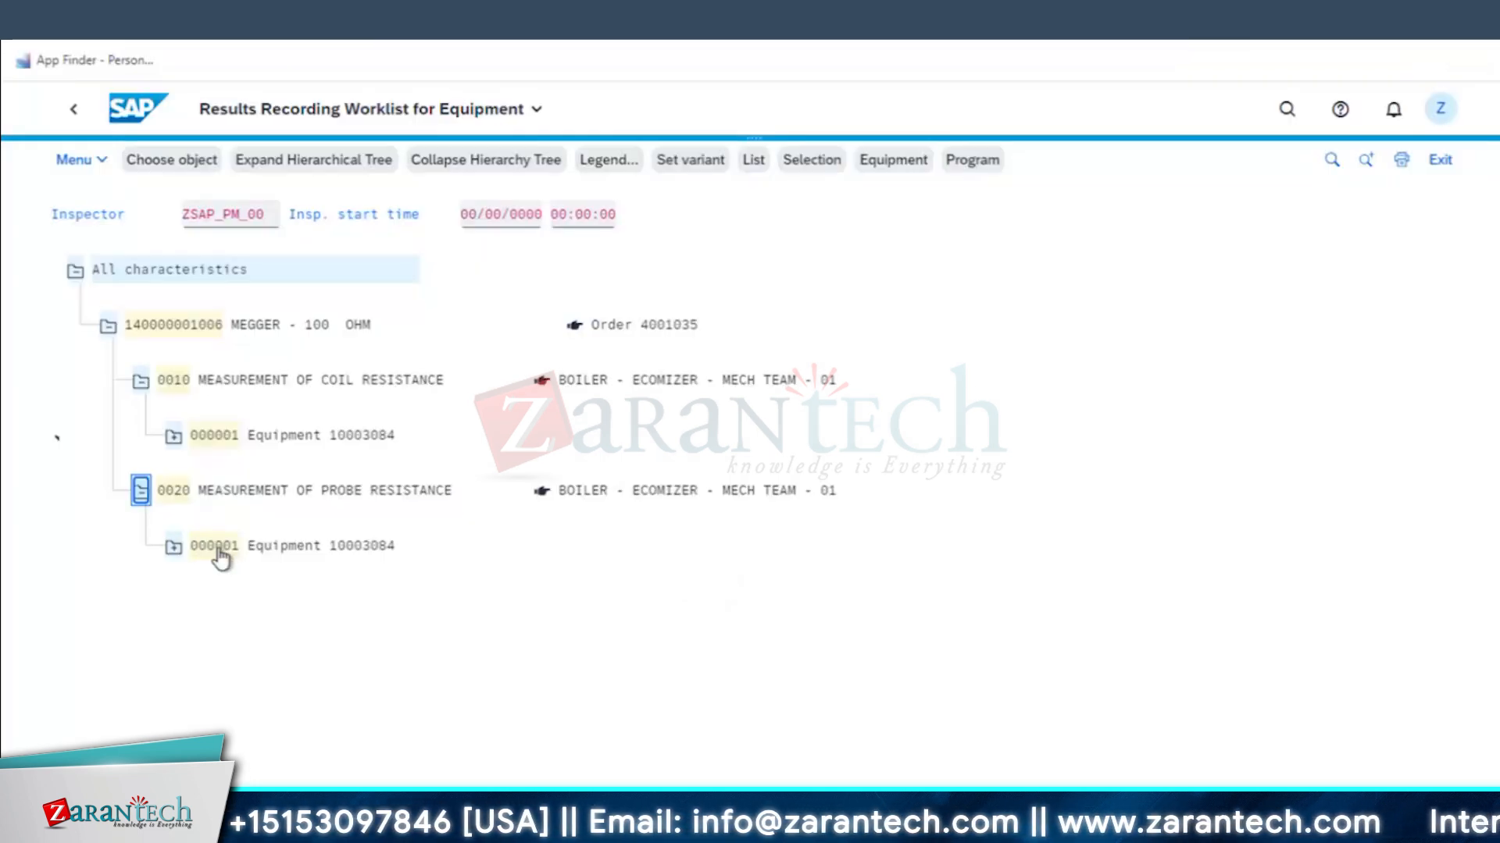
- In the browser worklist, open operation 0020's equipment inspection point, record a probe resistance result of 10 and save it
double_click(214, 546)
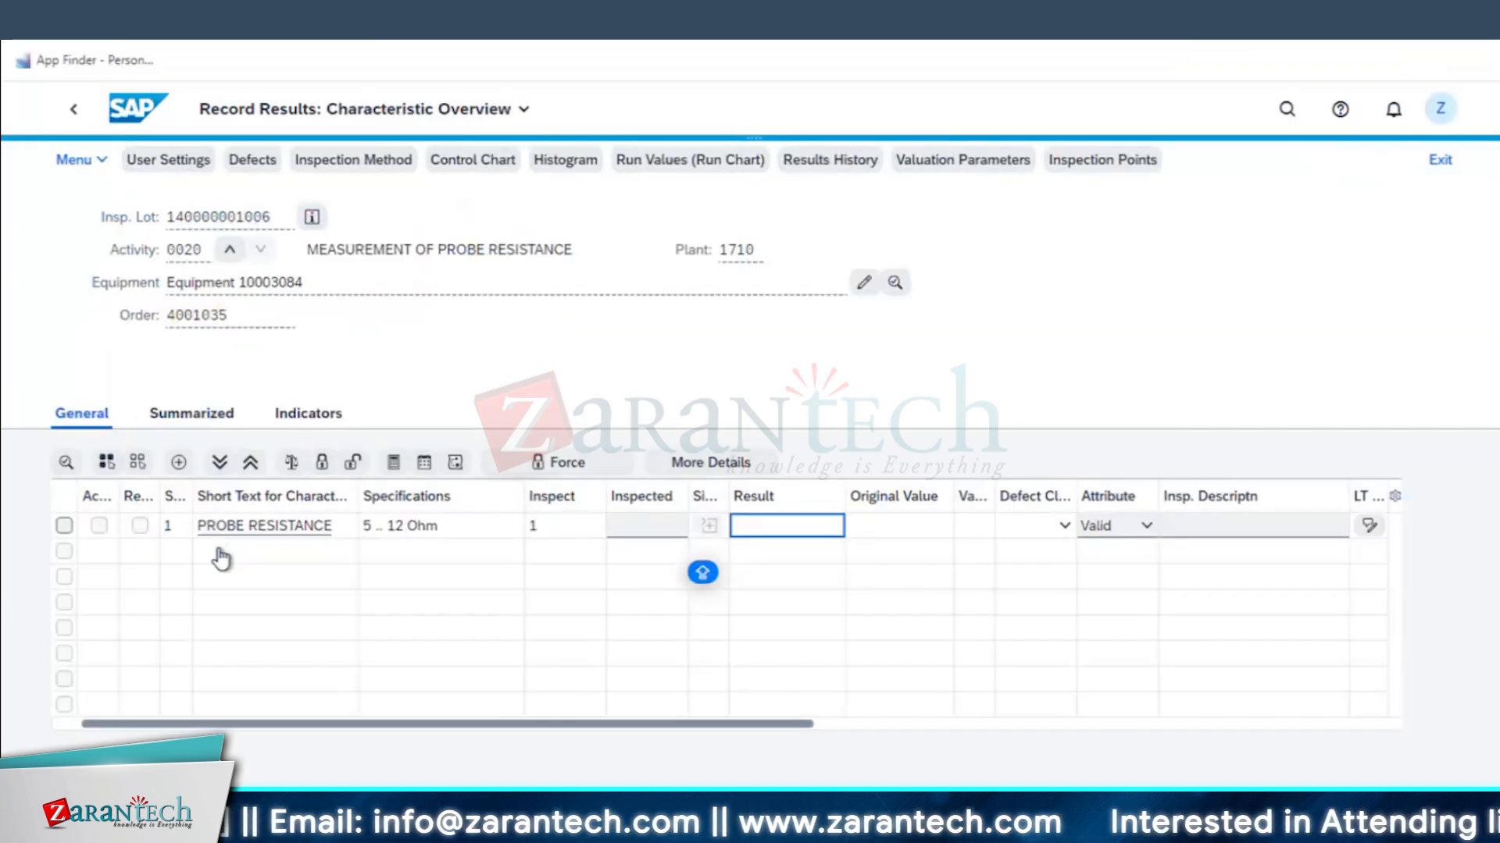
click(639, 534)
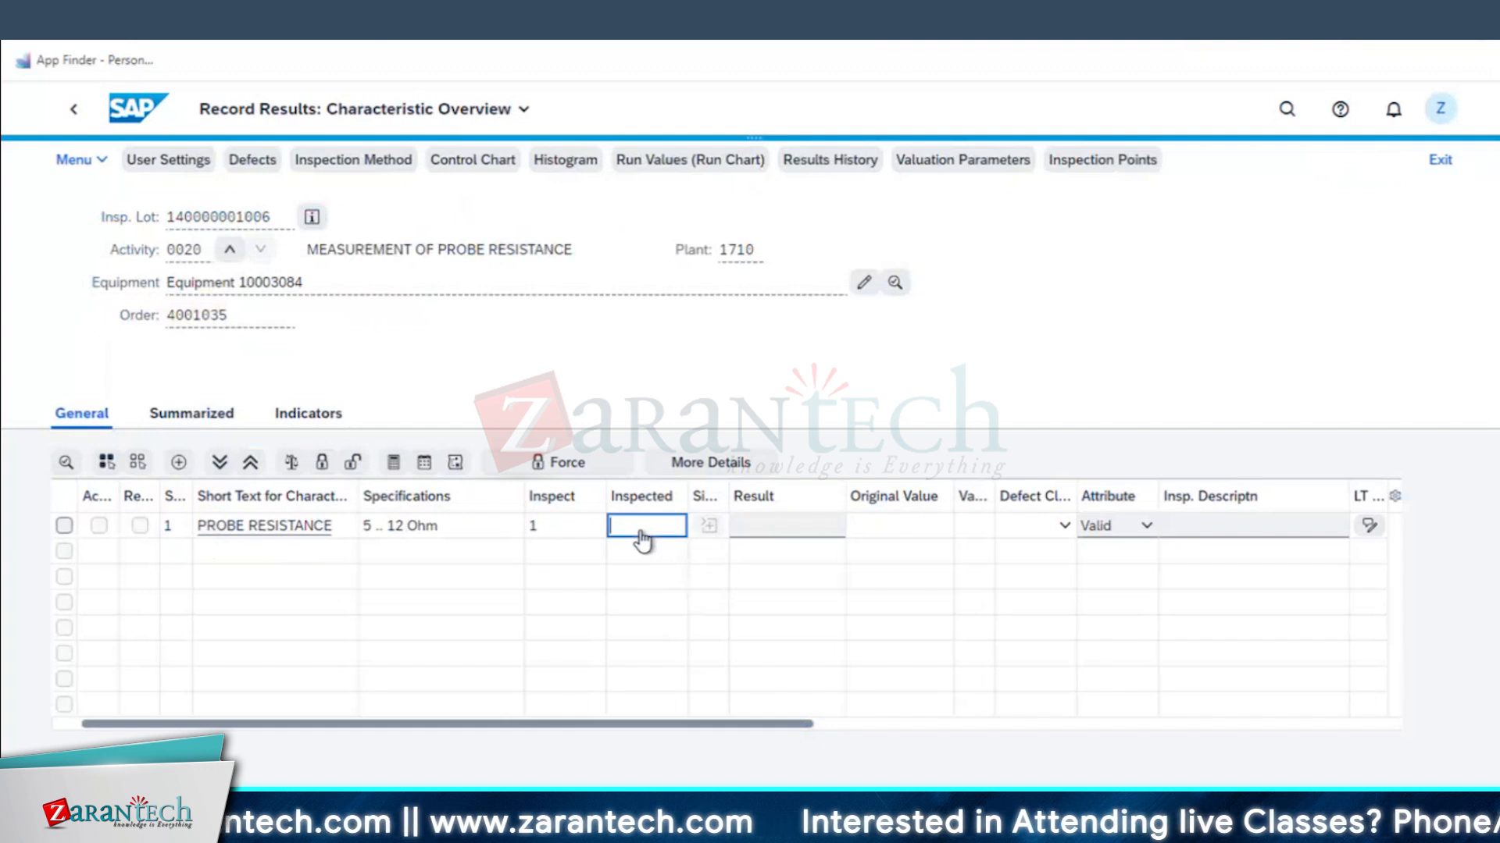
click(842, 531)
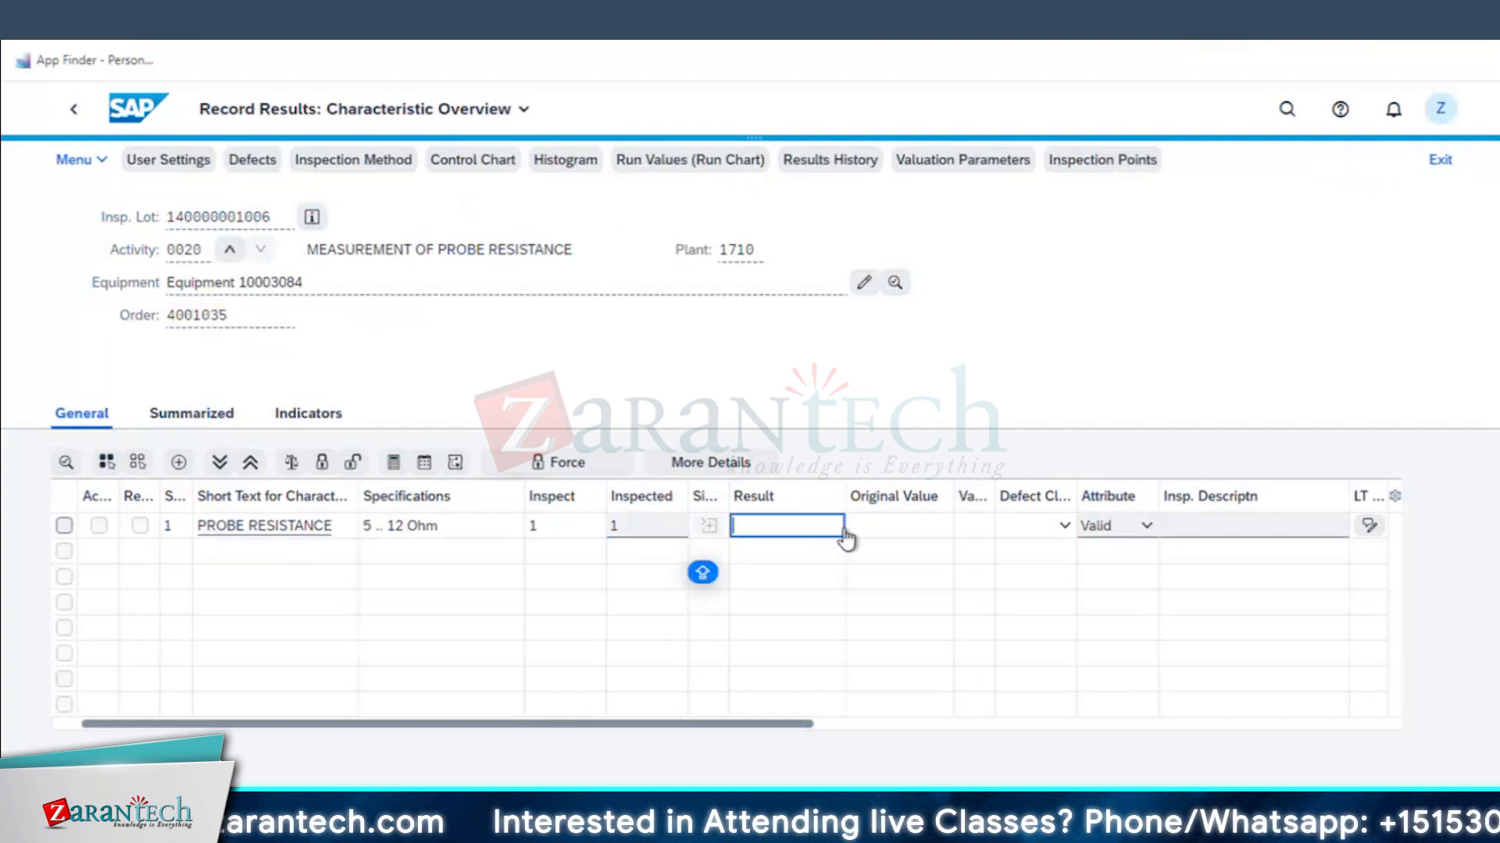
text(10)
key(Return)
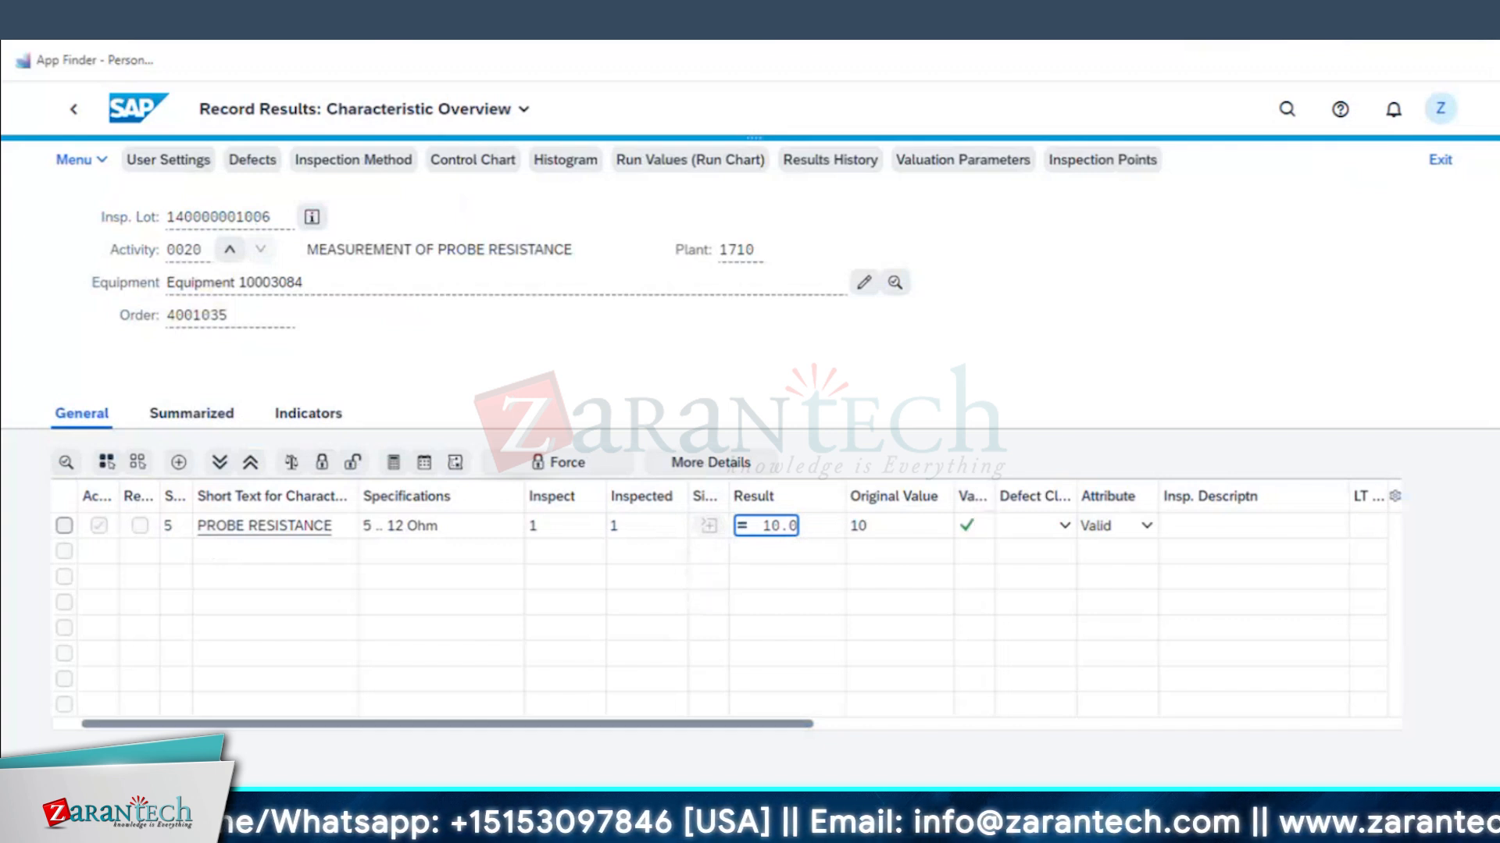
click(729, 427)
key(ctrl+s)
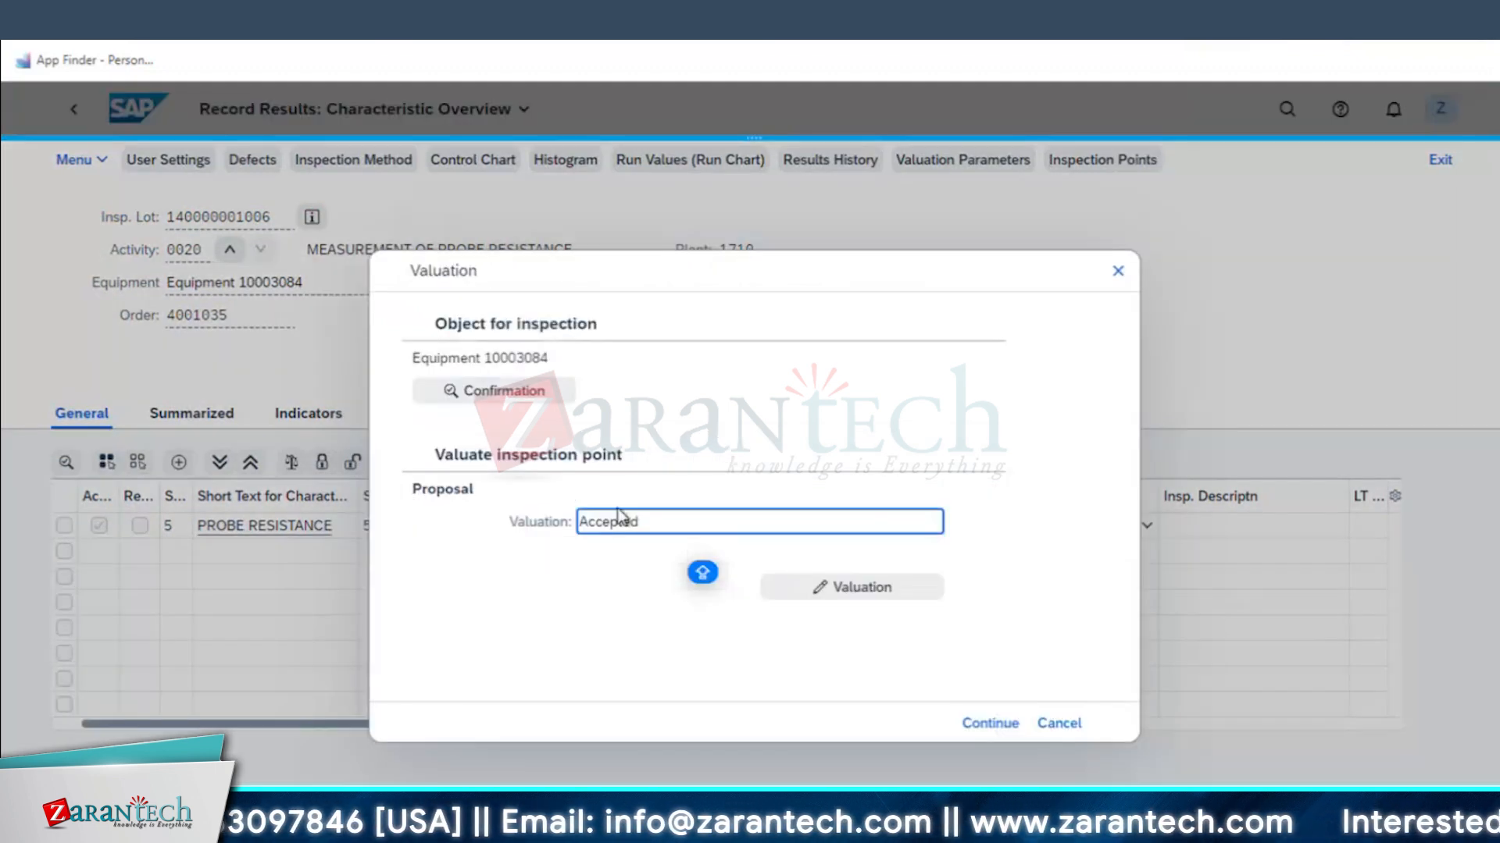
- Confirm operation 0020 as final with no remaining work and open reservations cleared, and continue with the Accepted valuation
click(495, 397)
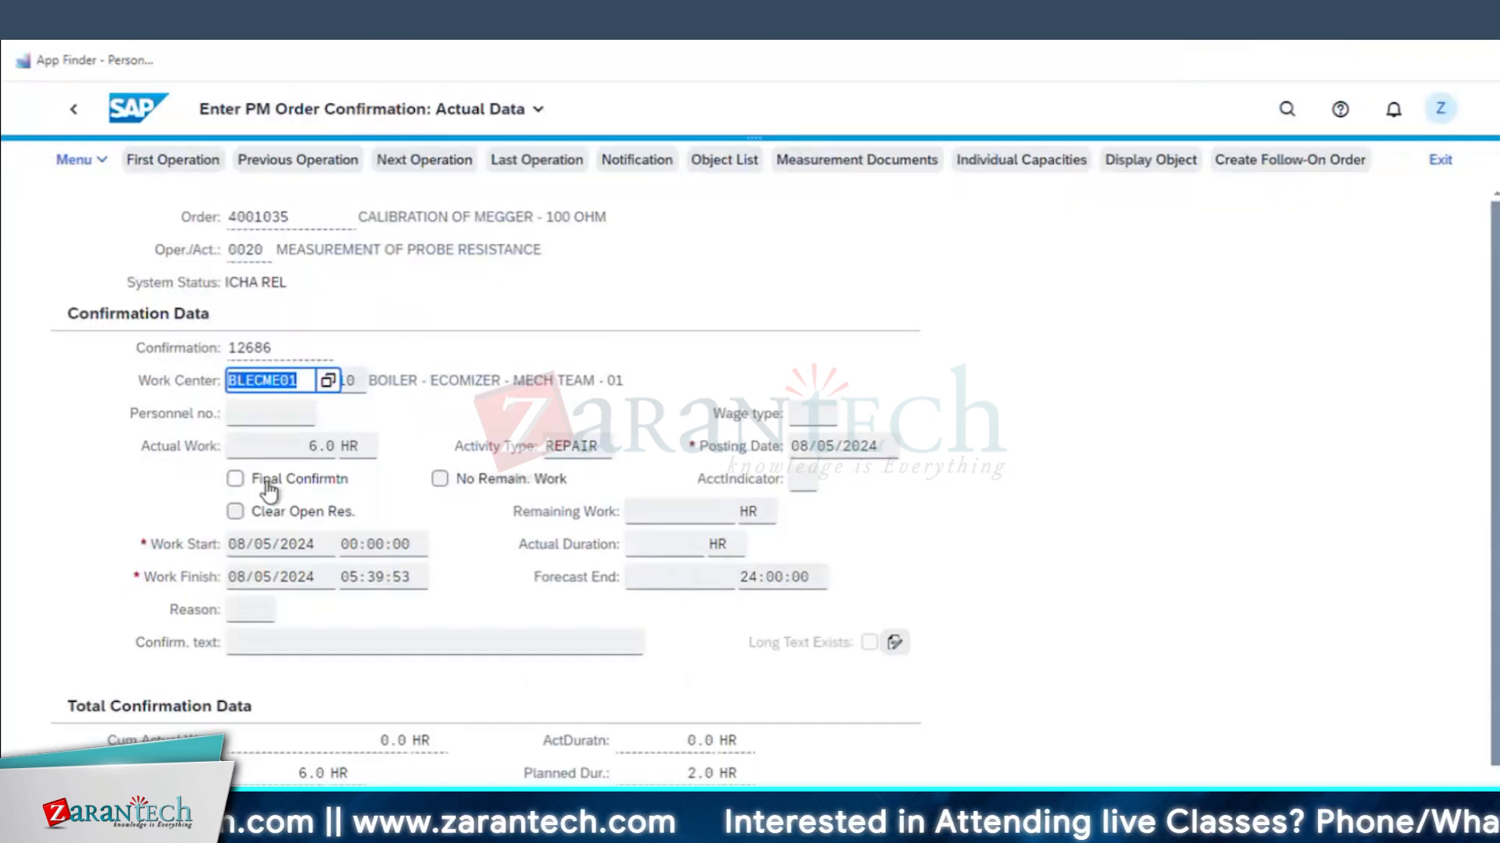
click(260, 480)
click(263, 511)
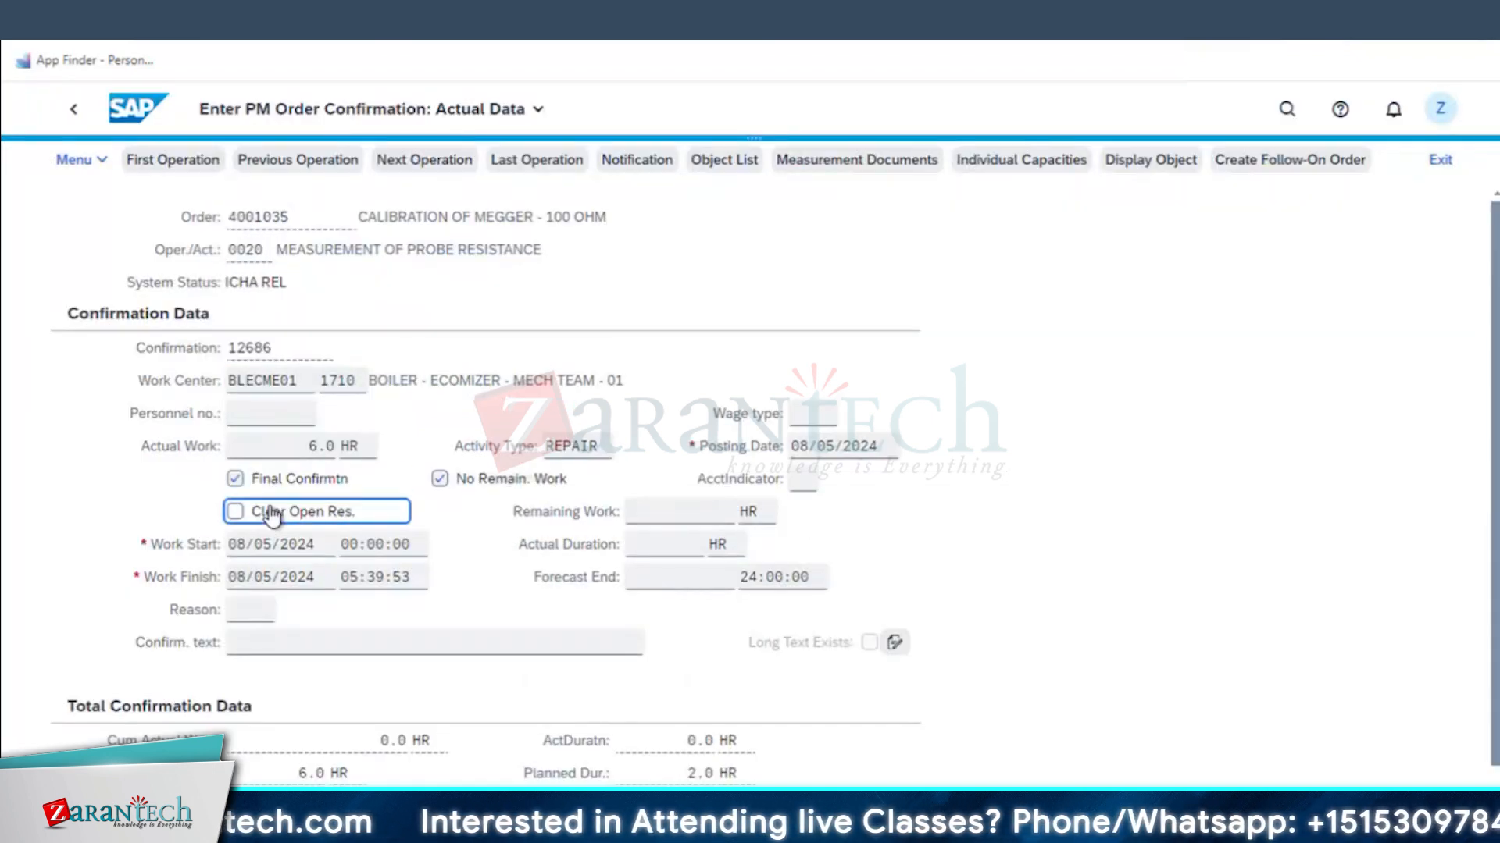
click(74, 109)
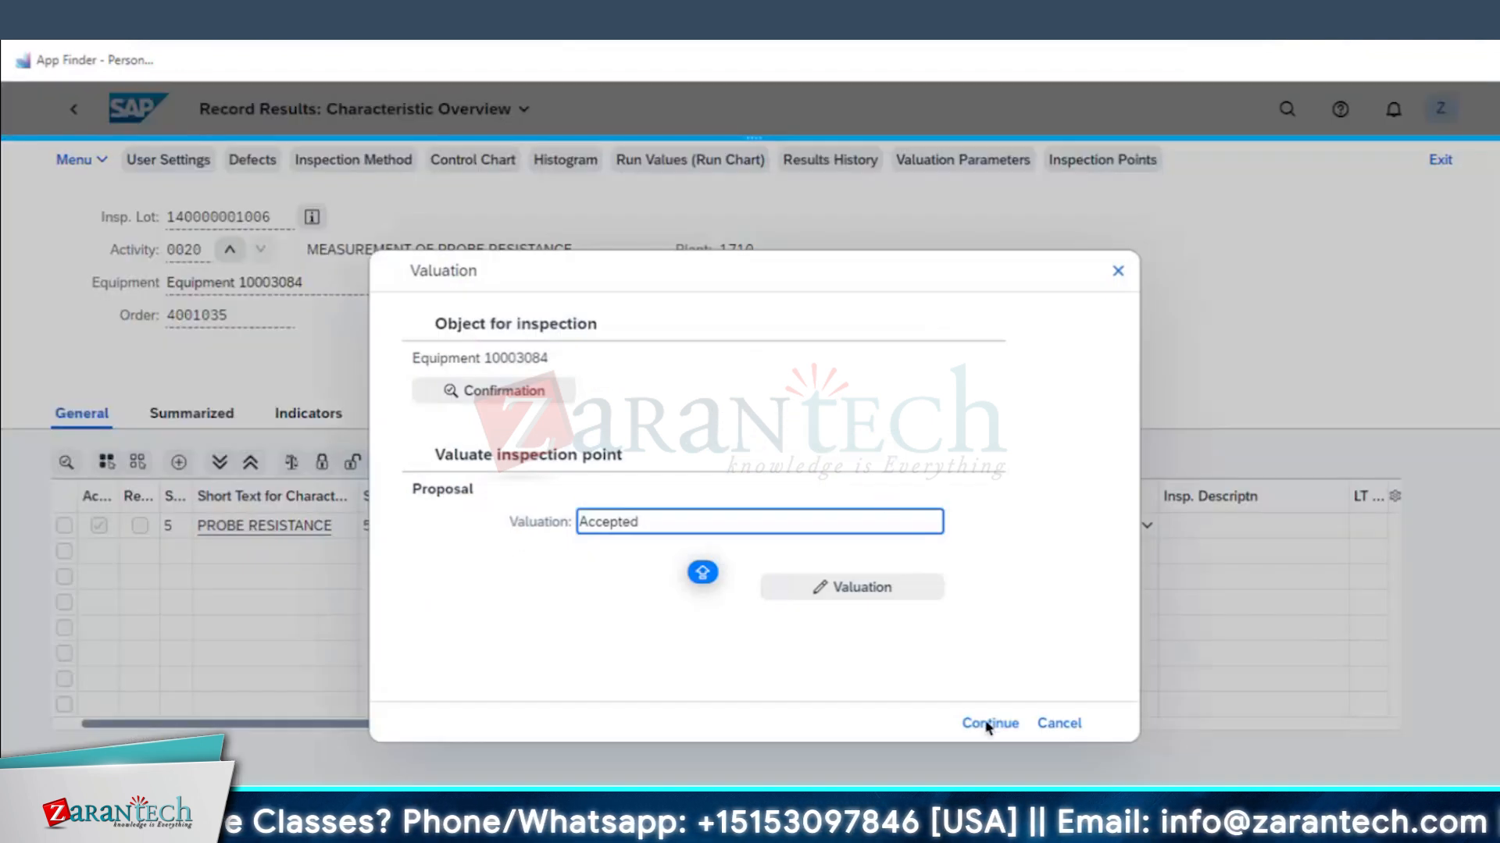
click(989, 726)
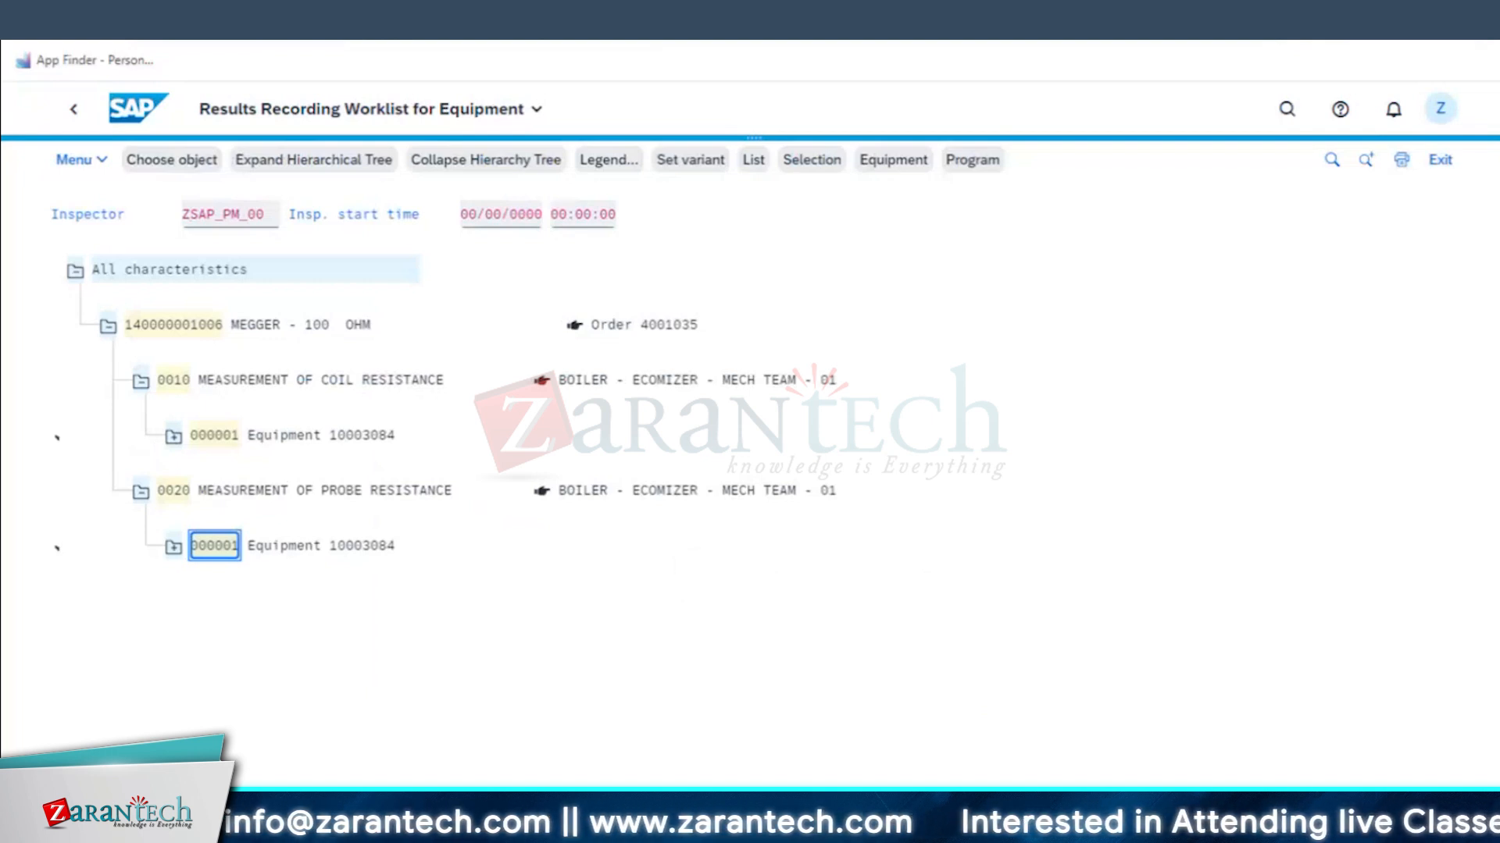
- Switch to the SAP GUI Change Order window, reopen the calibration order, check its CNF system status and leave the order
click(695, 839)
key(Return)
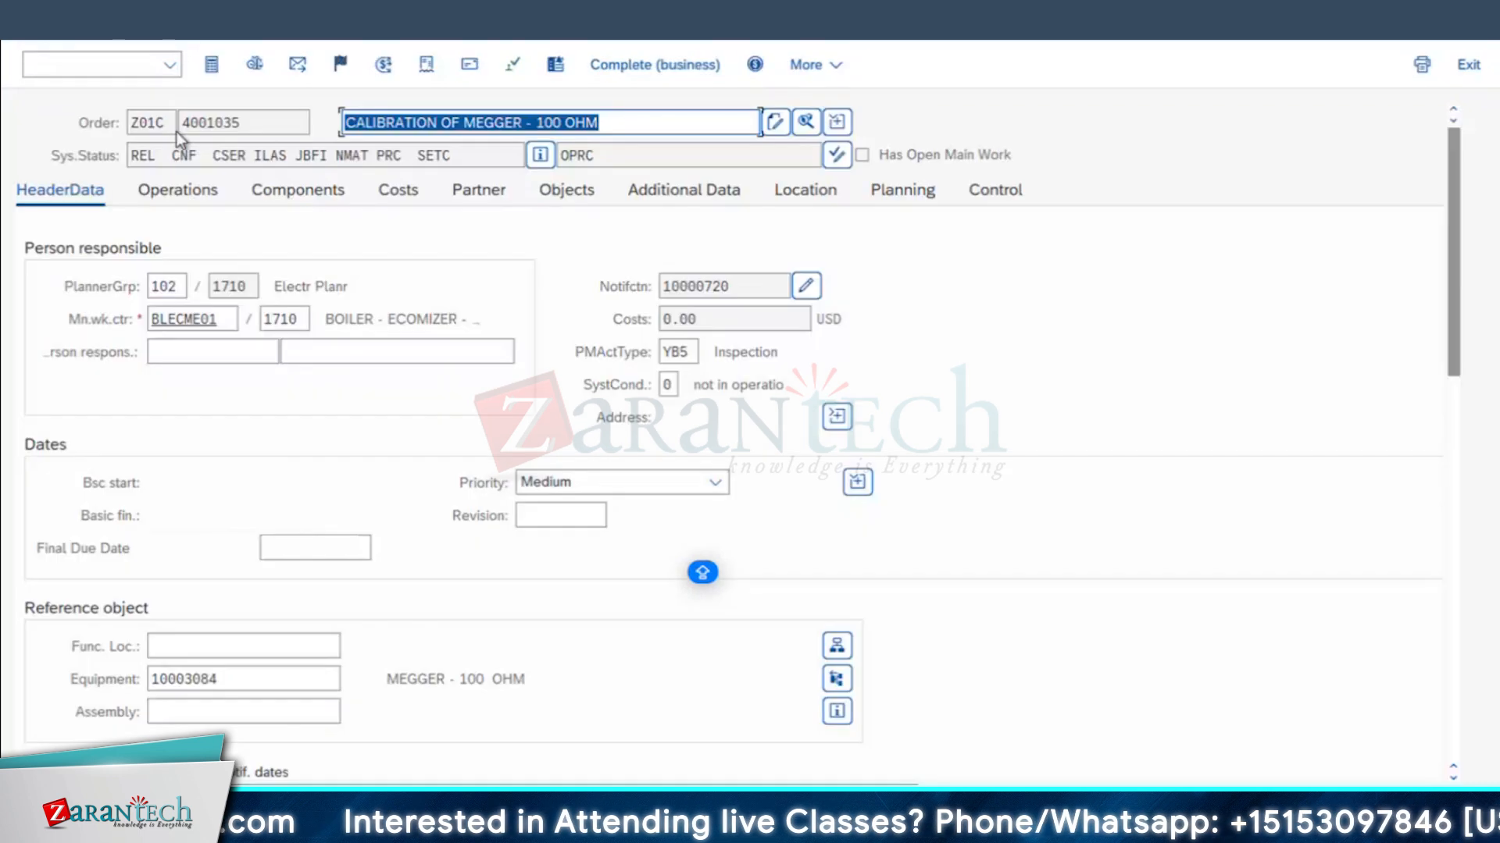
drag(199, 156, 178, 155)
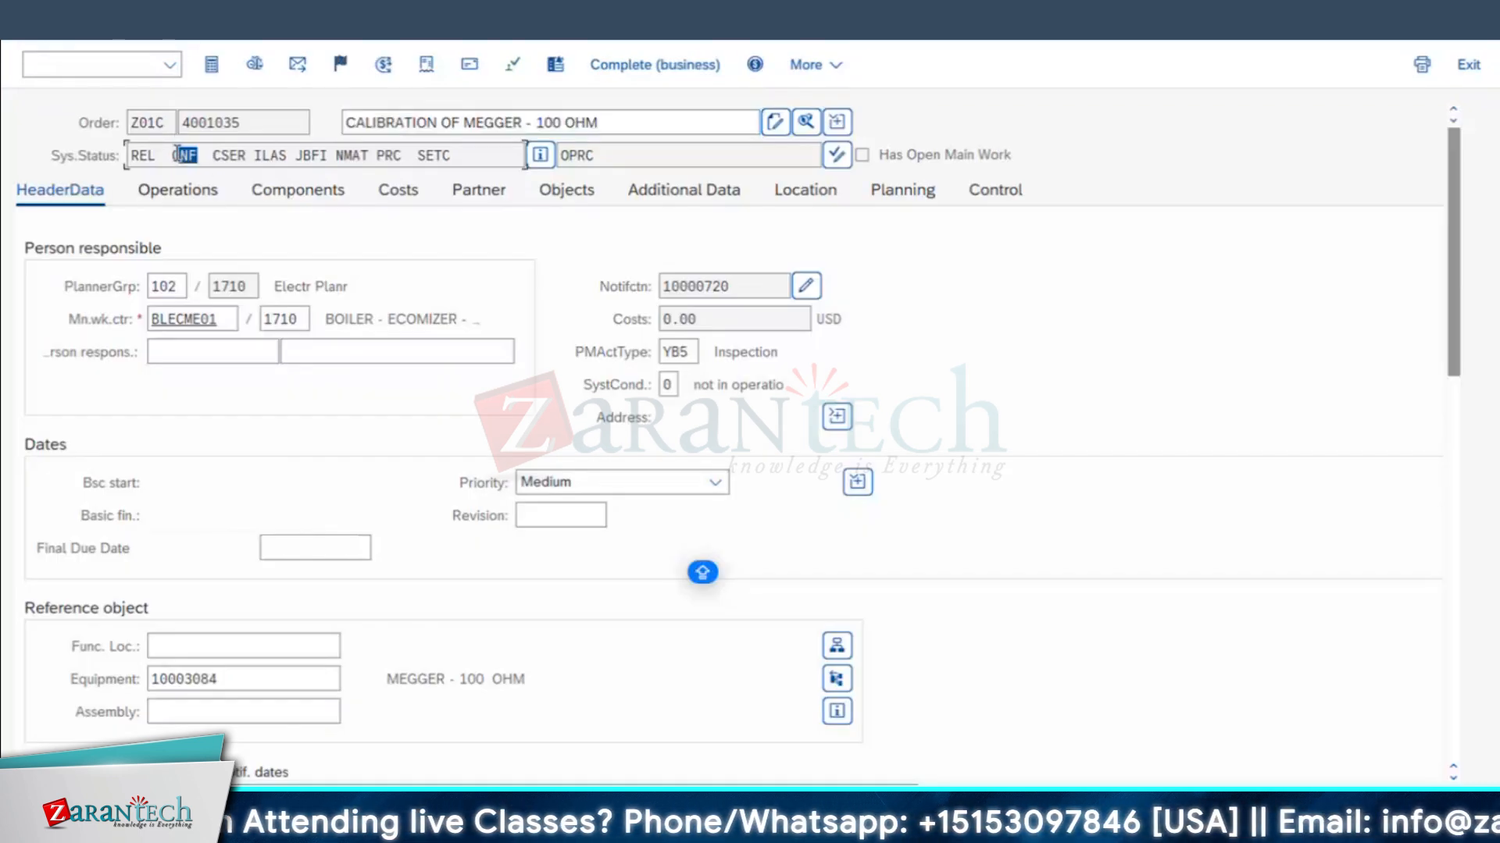
click(34, 23)
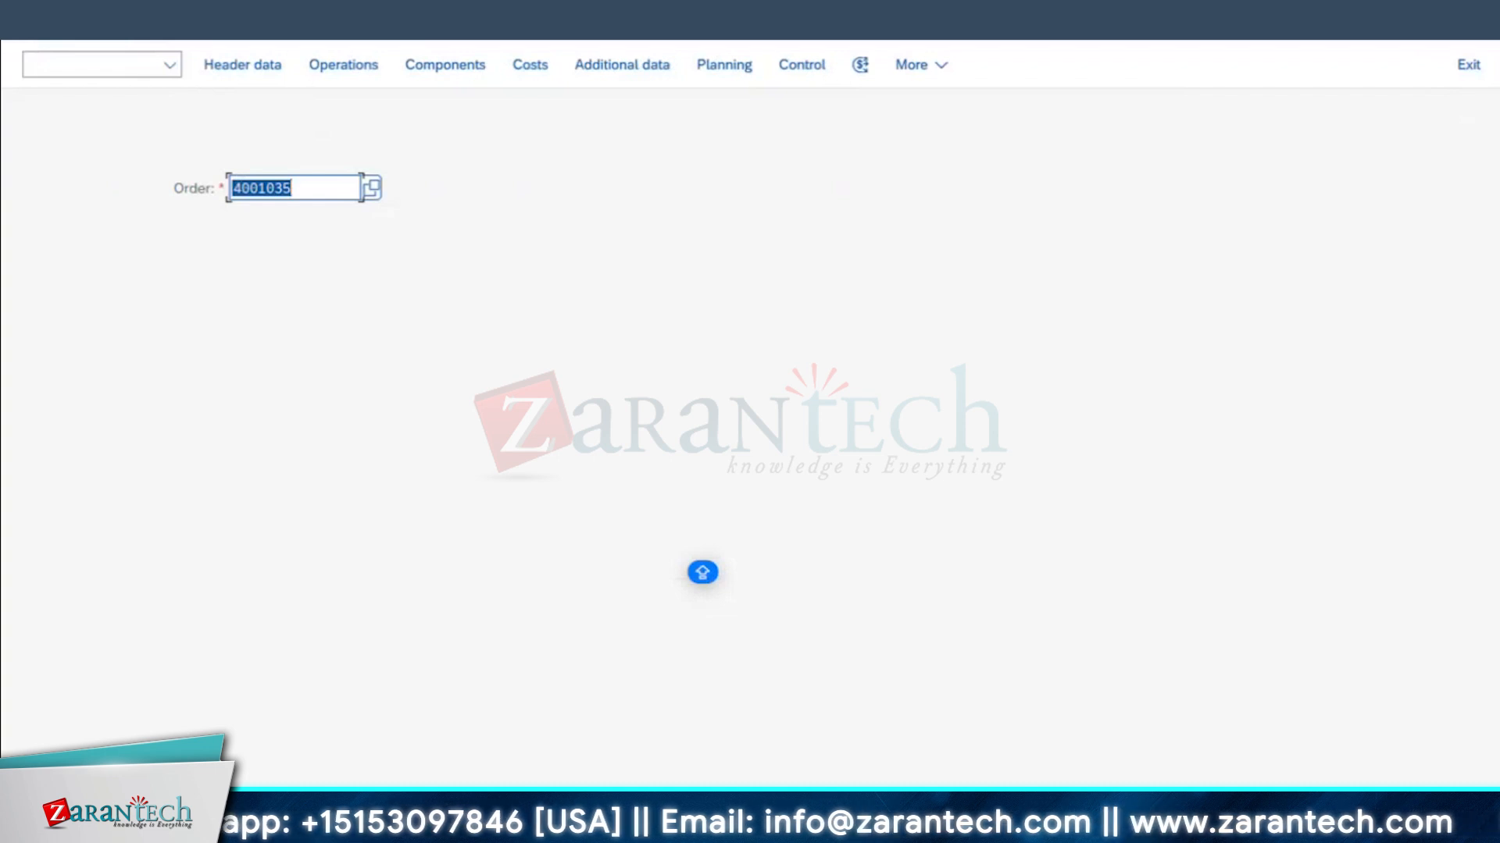
- Return to the browser worklist, open the usage decision for the megger's inspection lot and show all characteristics
mouse_move(276, 825)
click(276, 796)
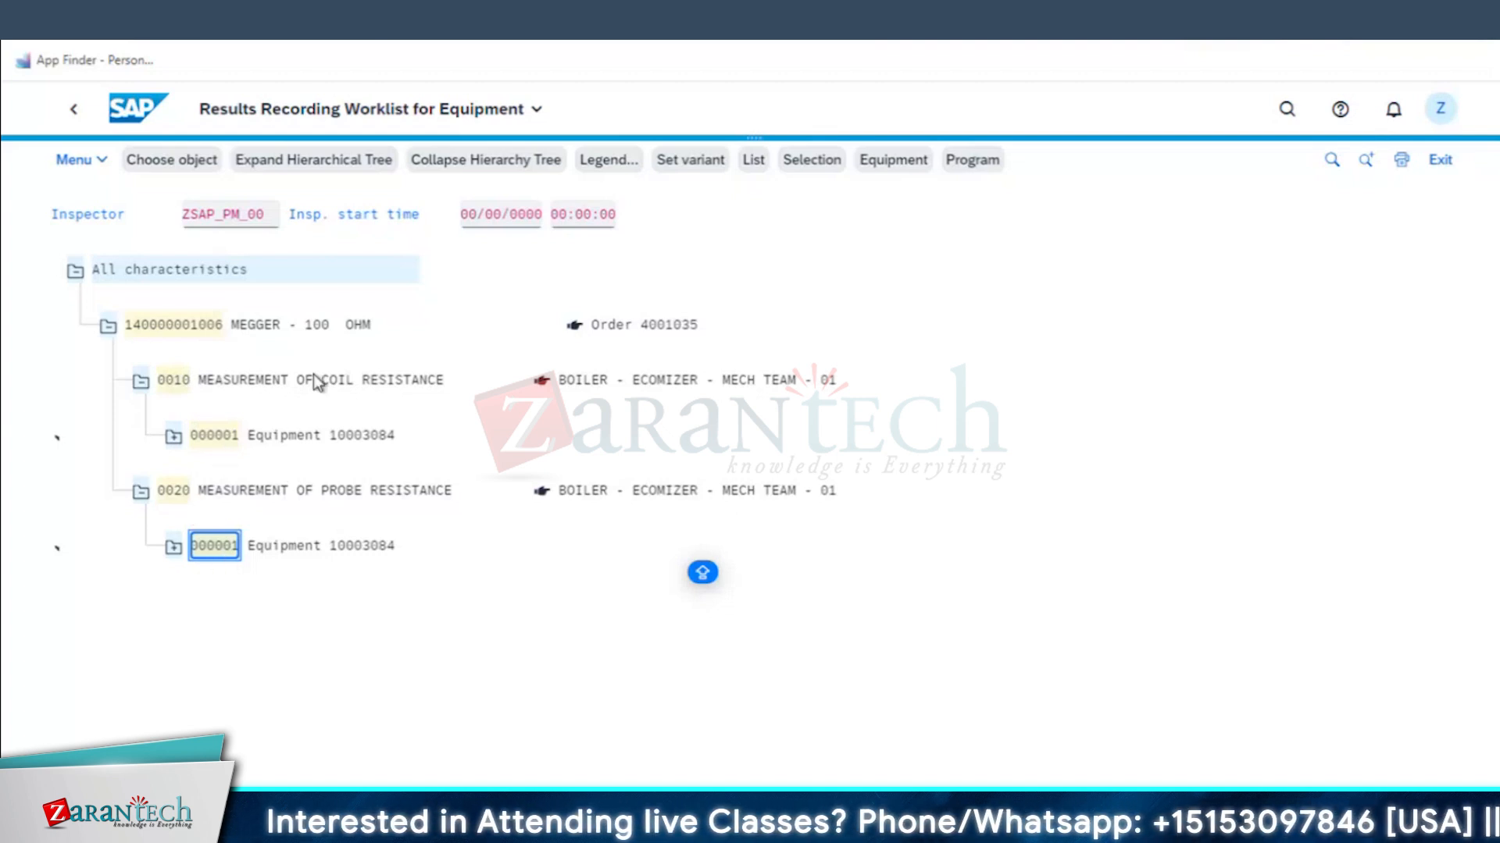
click(170, 331)
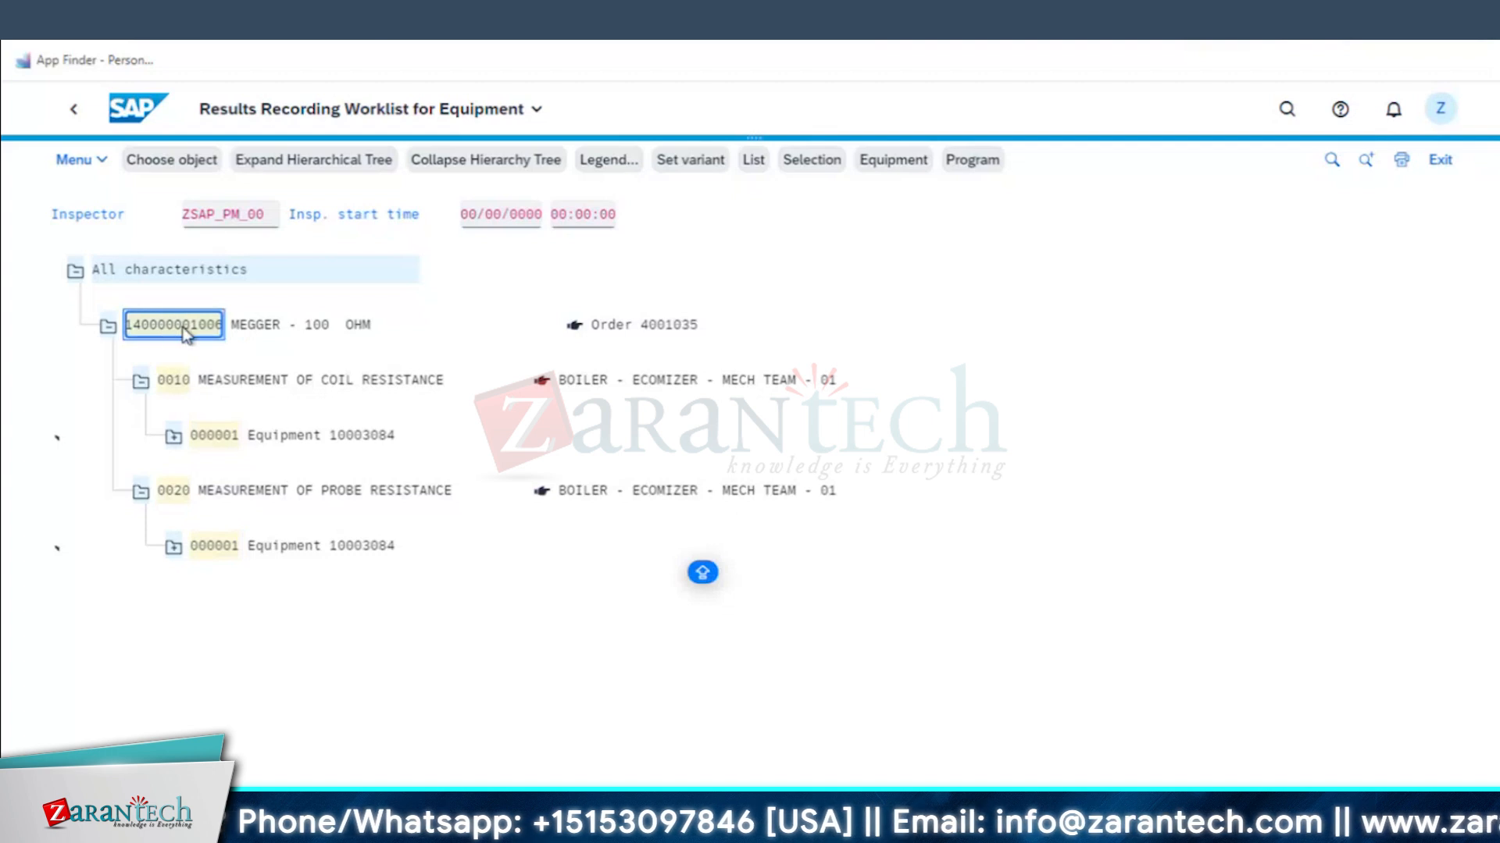
double_click(183, 330)
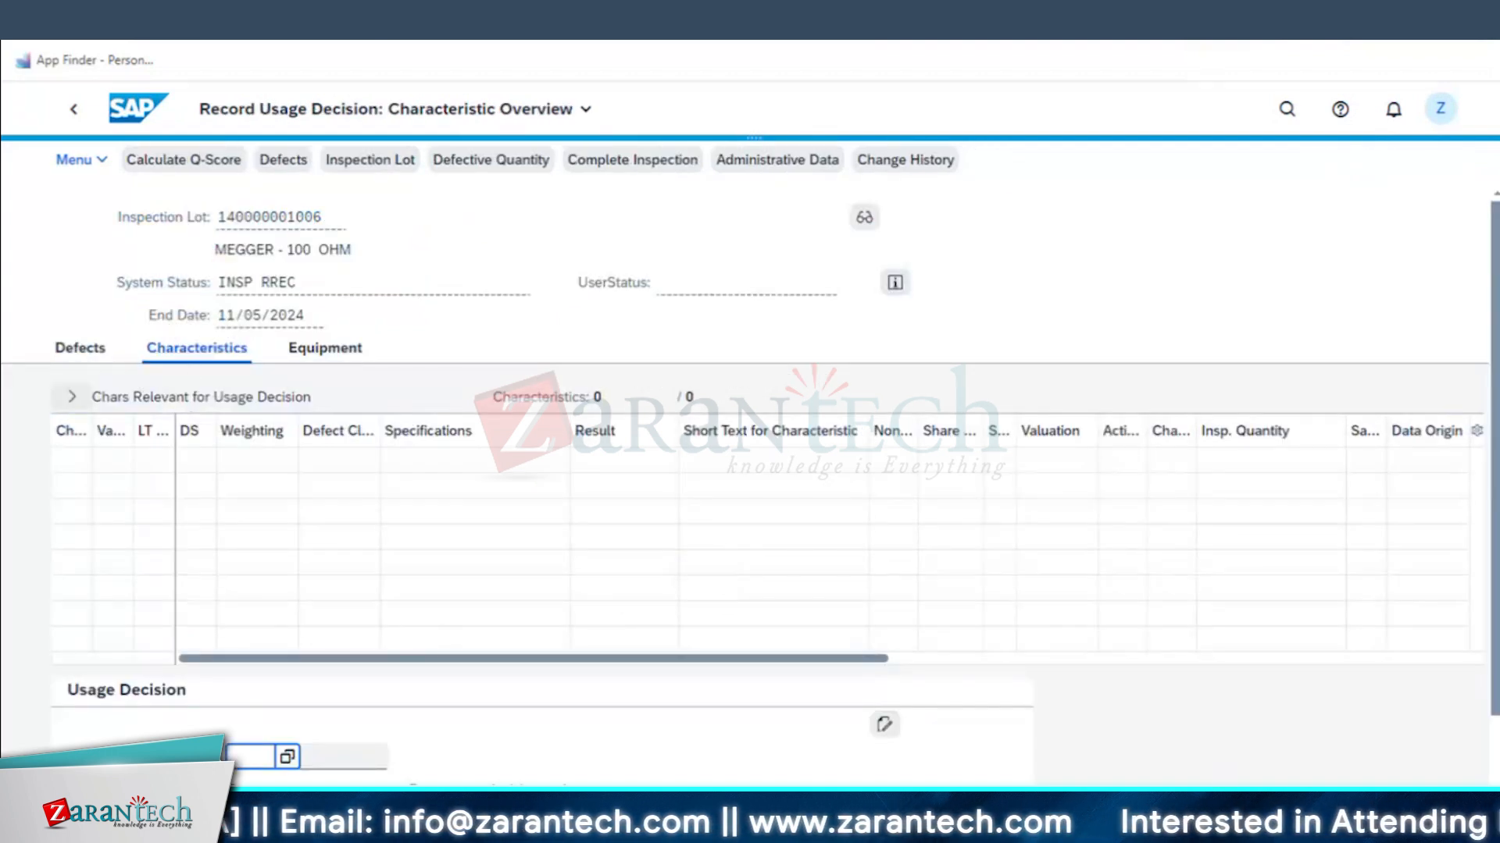
scroll(269, 413, down, 1)
click(71, 292)
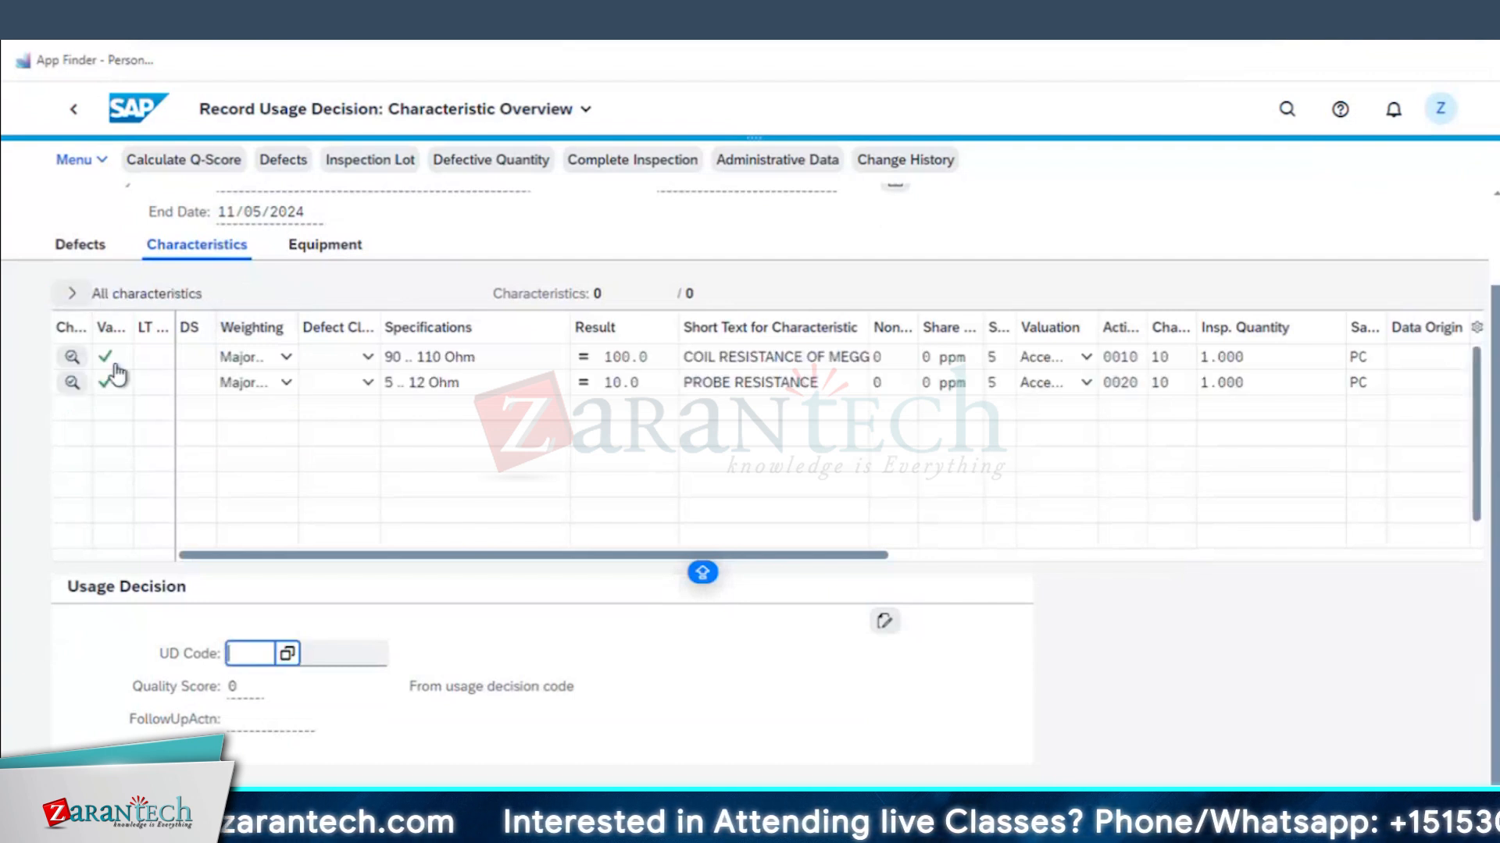
- Examine both characteristics' results, valuations, inspectors, inspection end dates and master characteristics across the table's columns
click(1108, 554)
click(628, 358)
click(1006, 526)
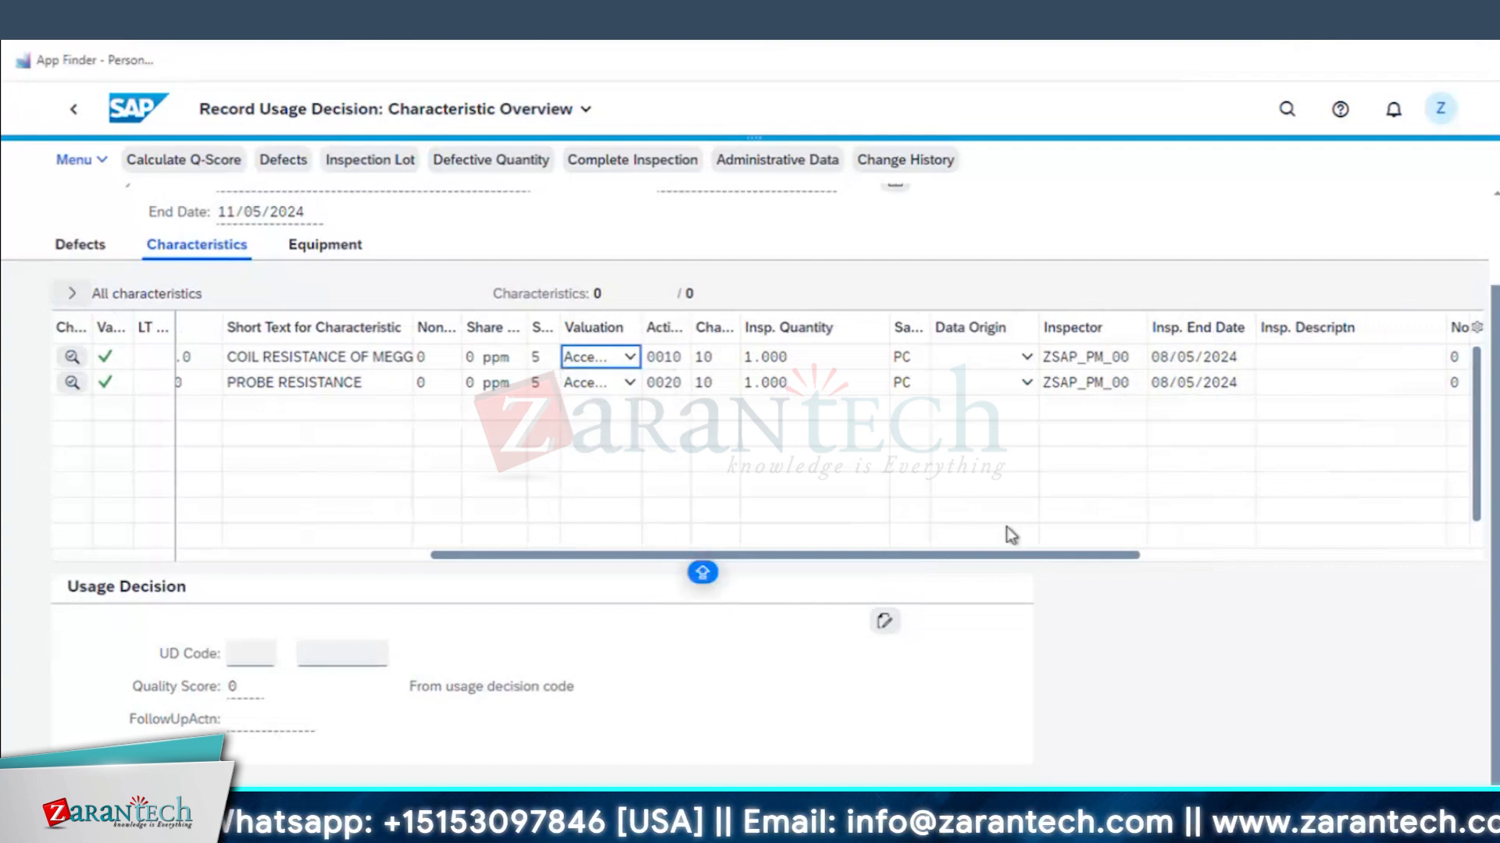
click(1242, 556)
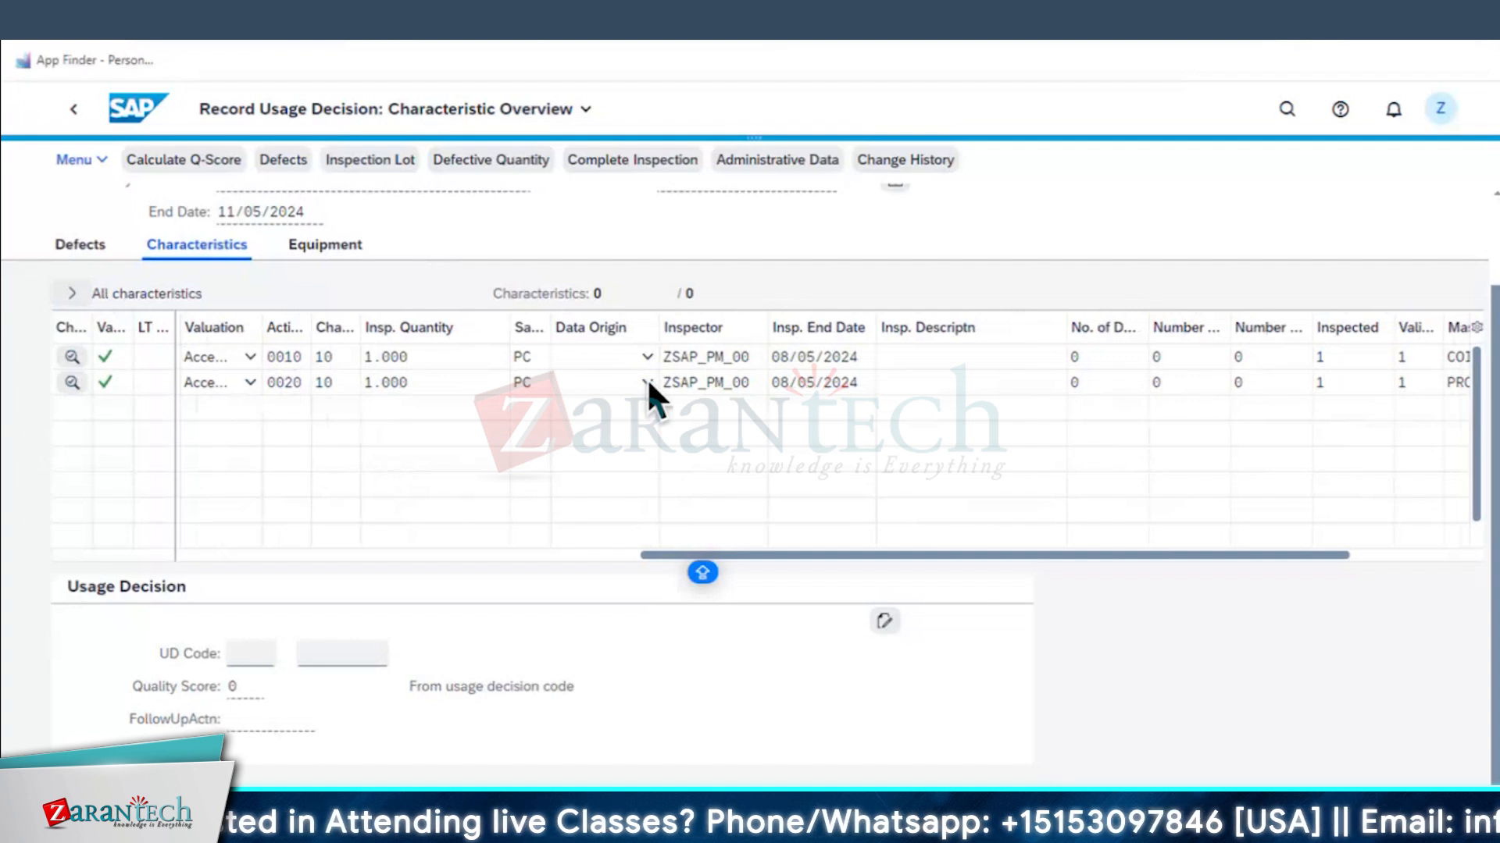
drag(997, 556, 1232, 580)
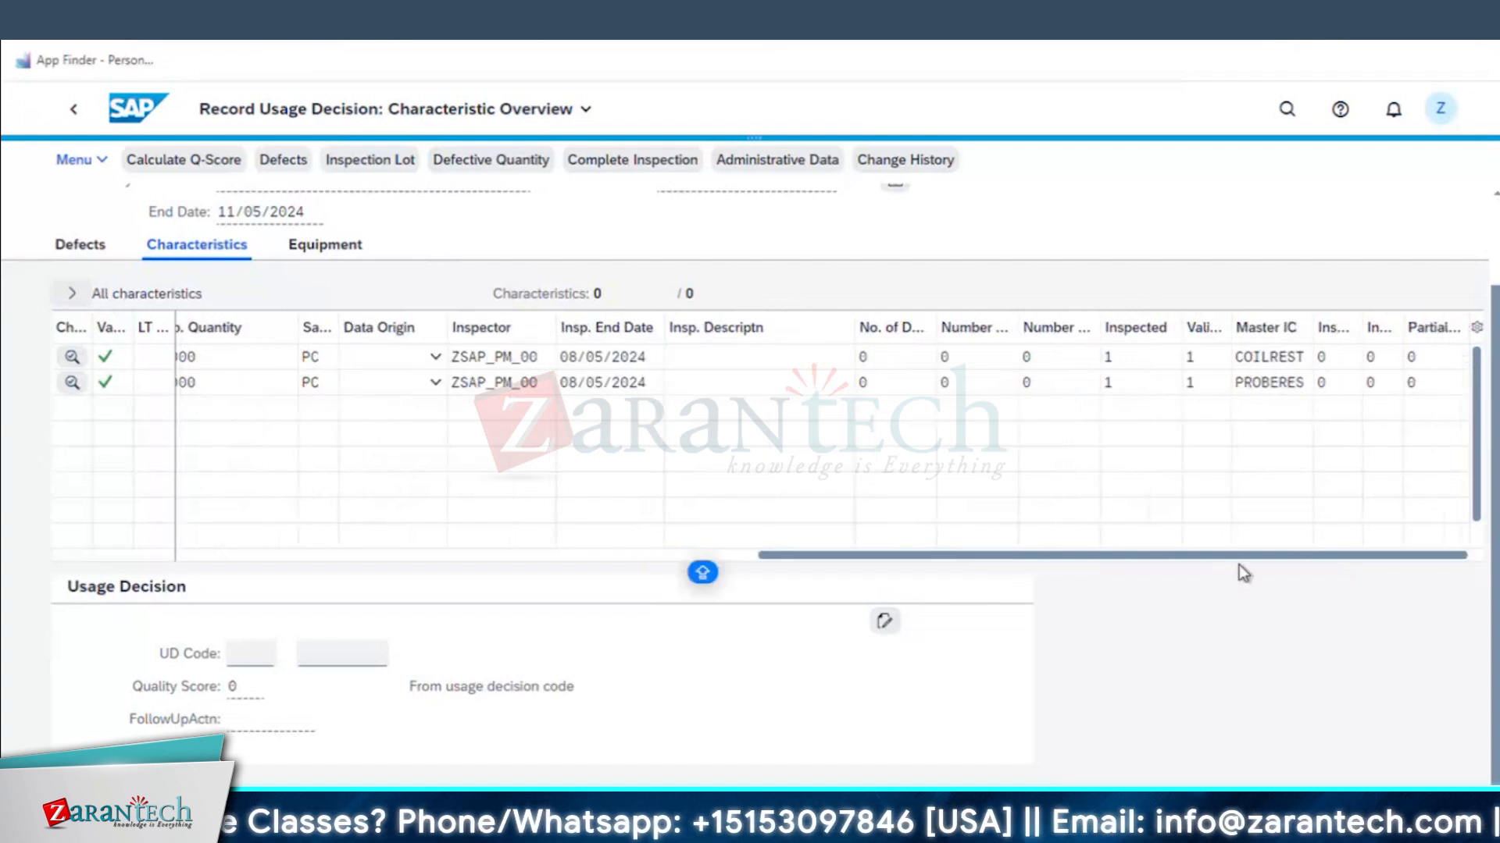
scroll(231, 533, left, 10)
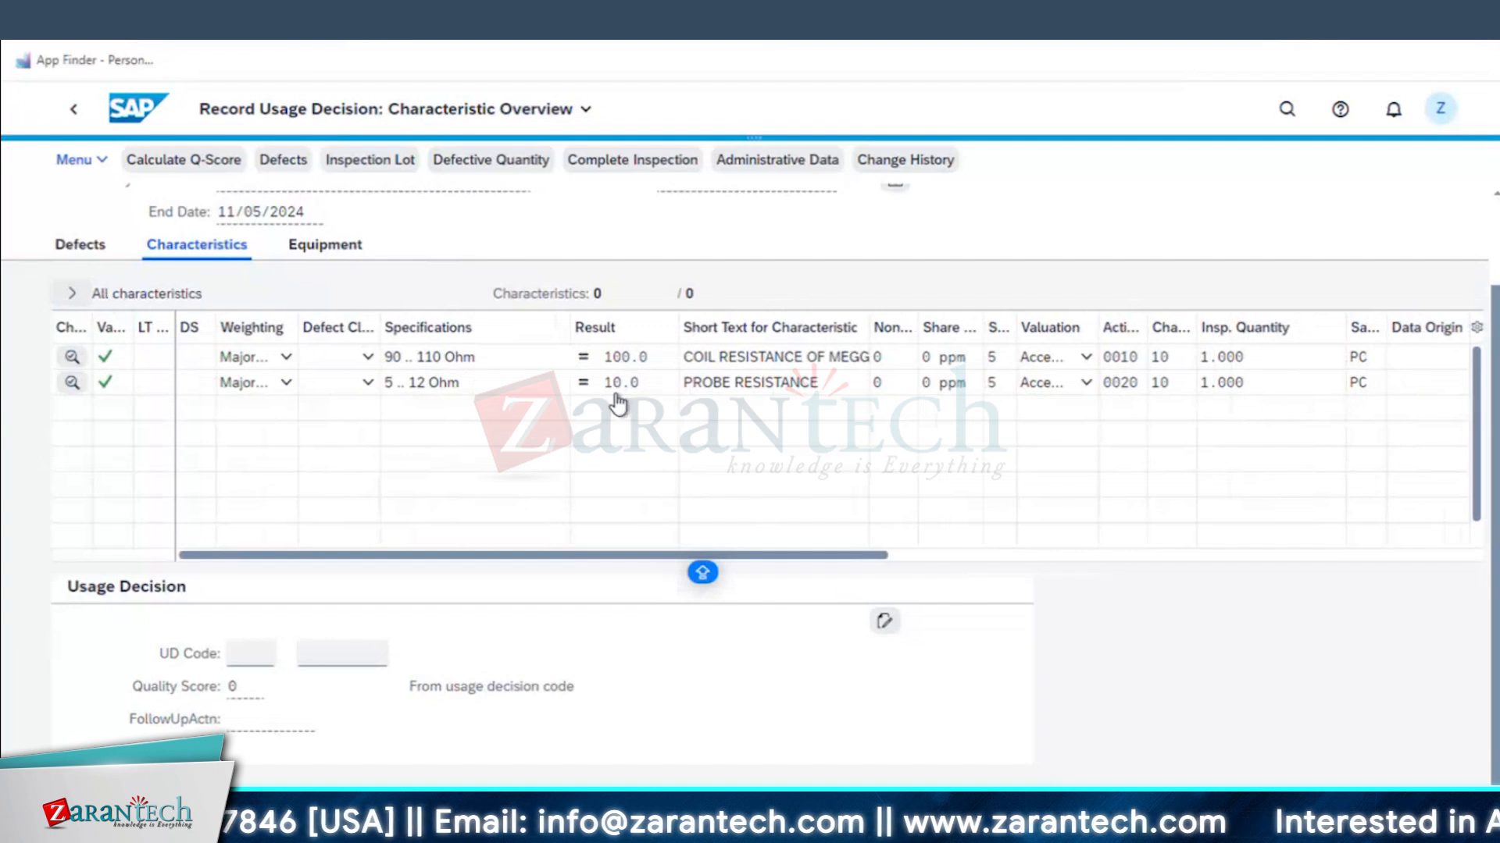
- Set the lot's usage decision to code A, Can be used, from code group 14 Calibration inspection (PM/QM)
click(270, 655)
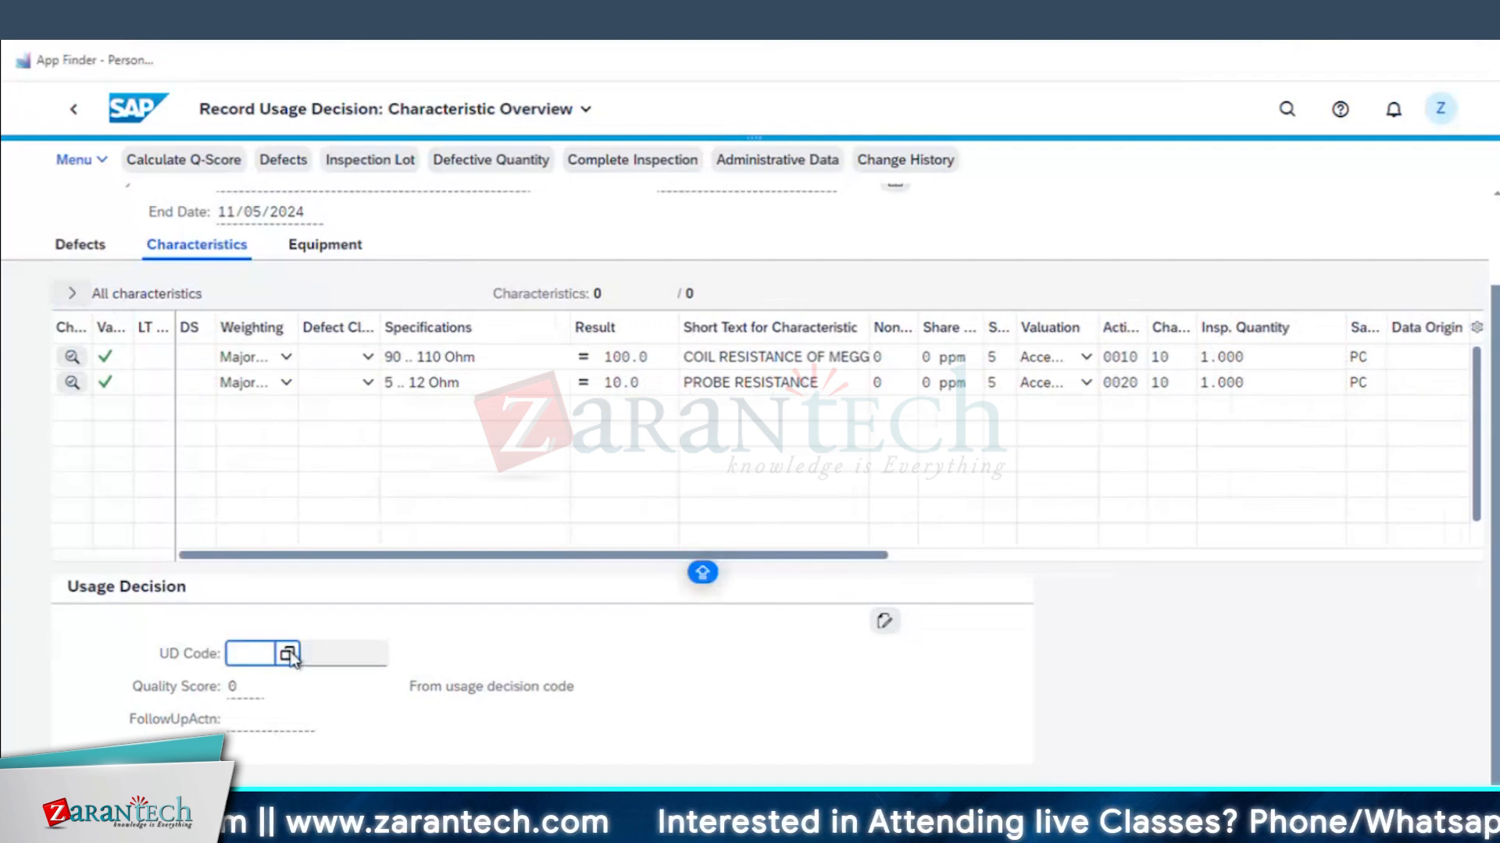
click(288, 653)
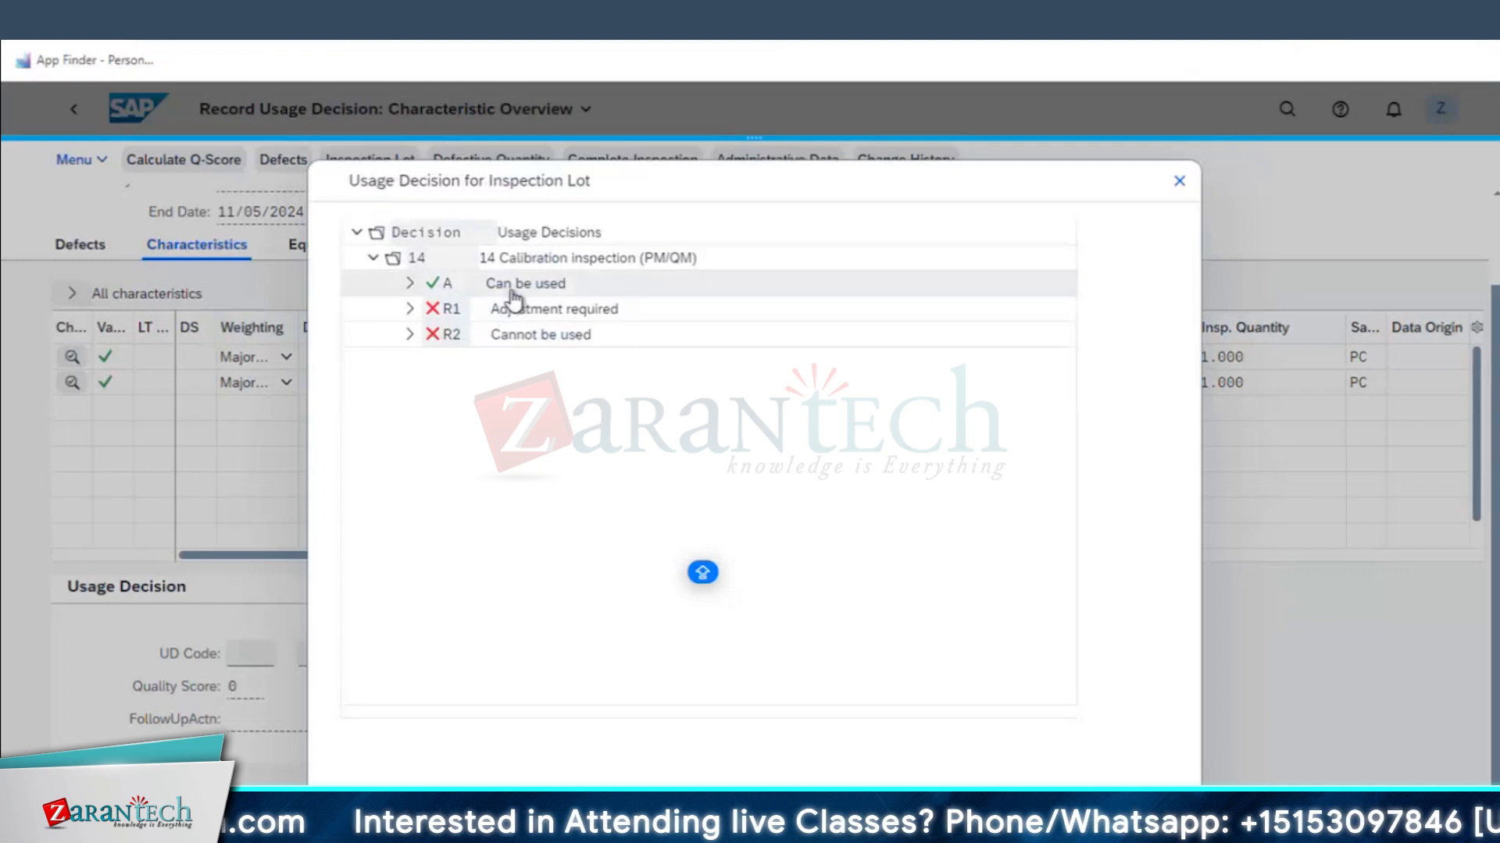
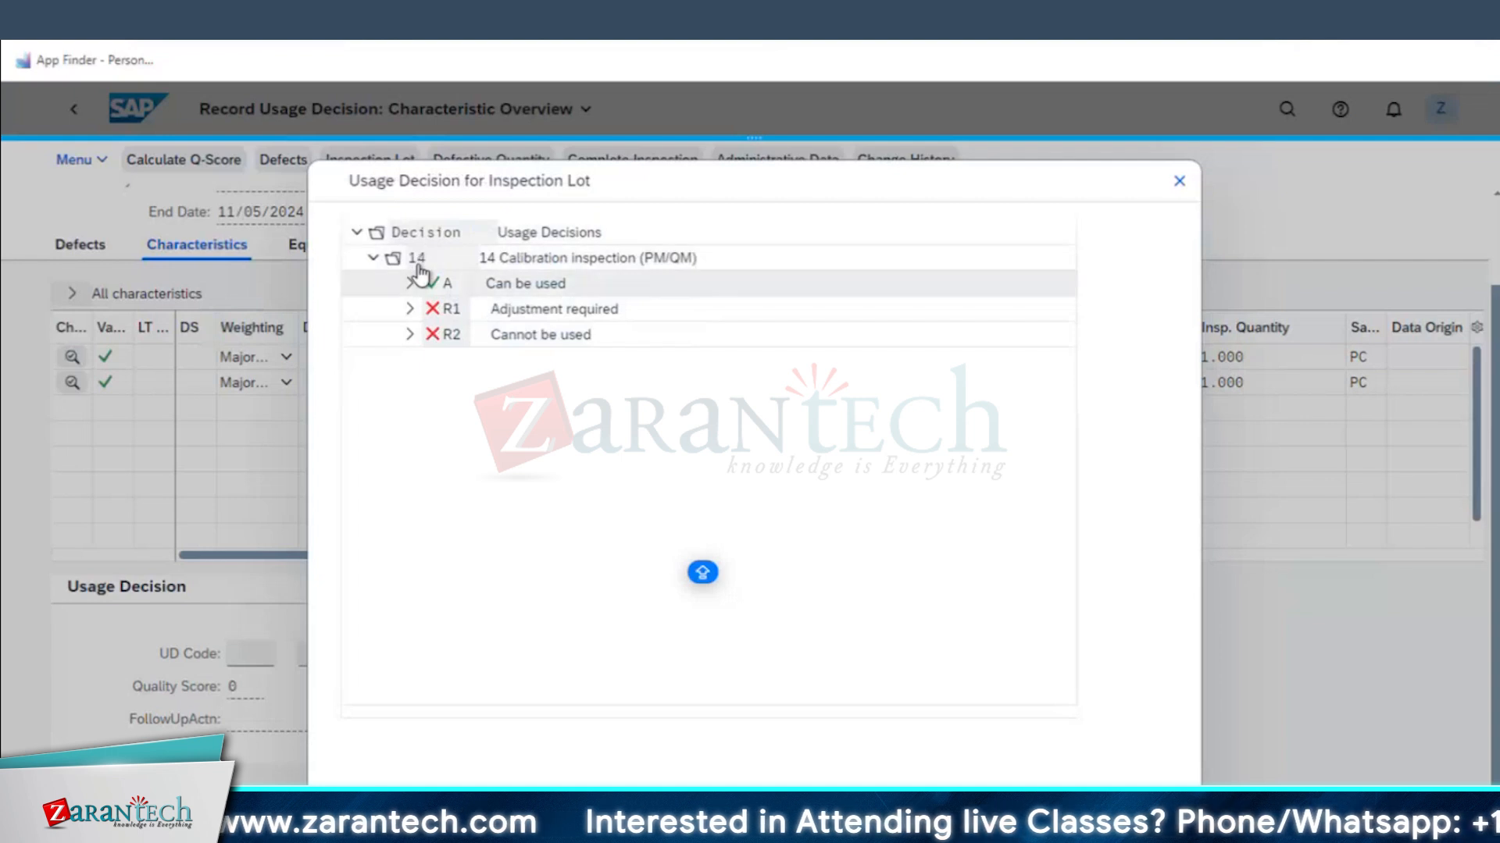
click(516, 289)
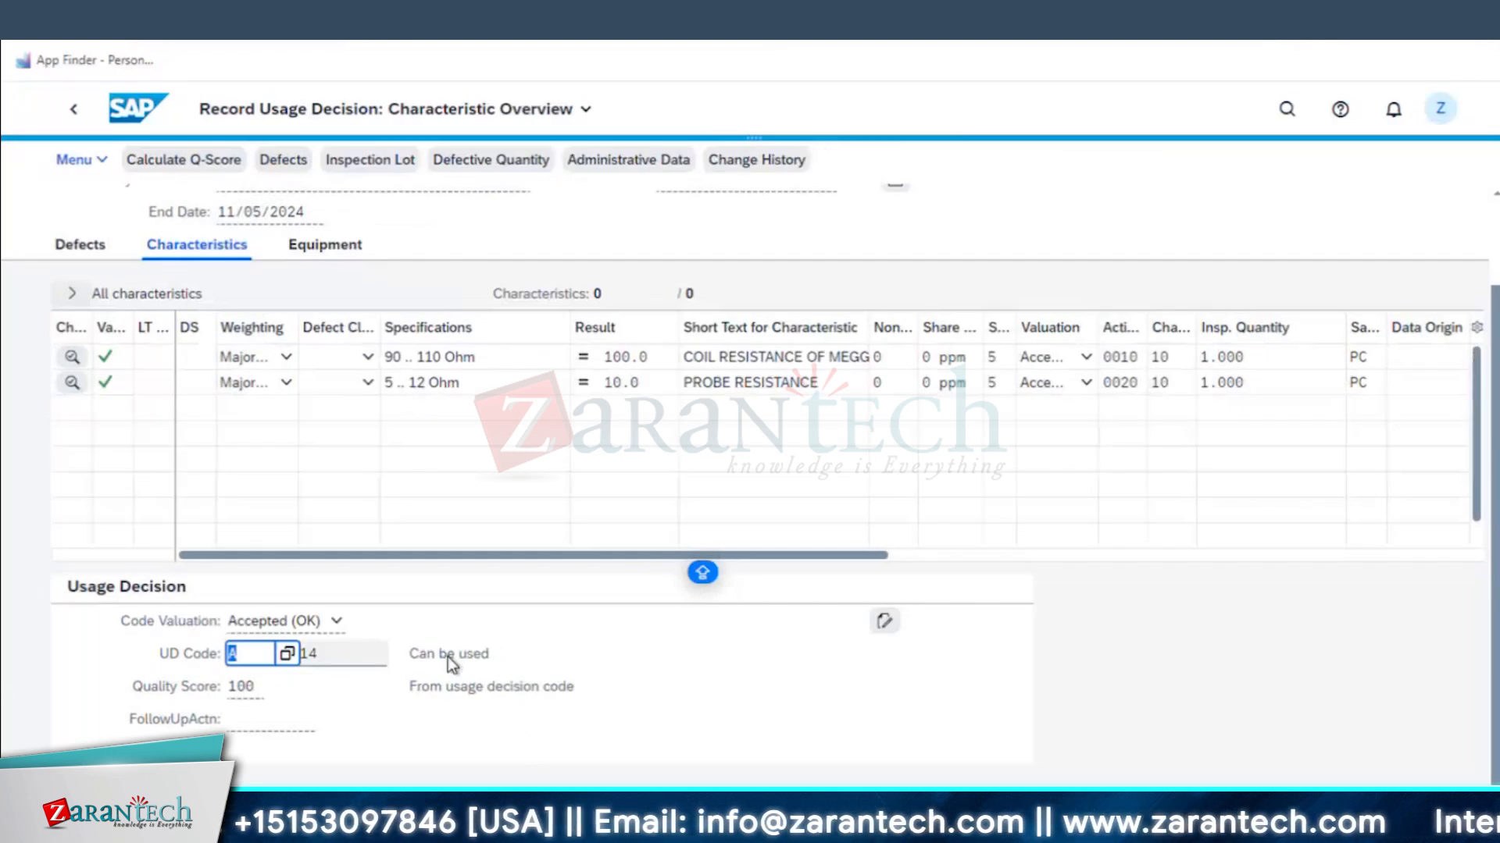
- Check the usage decision's text and quality score, and examine the equipment's code valuations for operations 0010 and 0020
drag(532, 653, 345, 648)
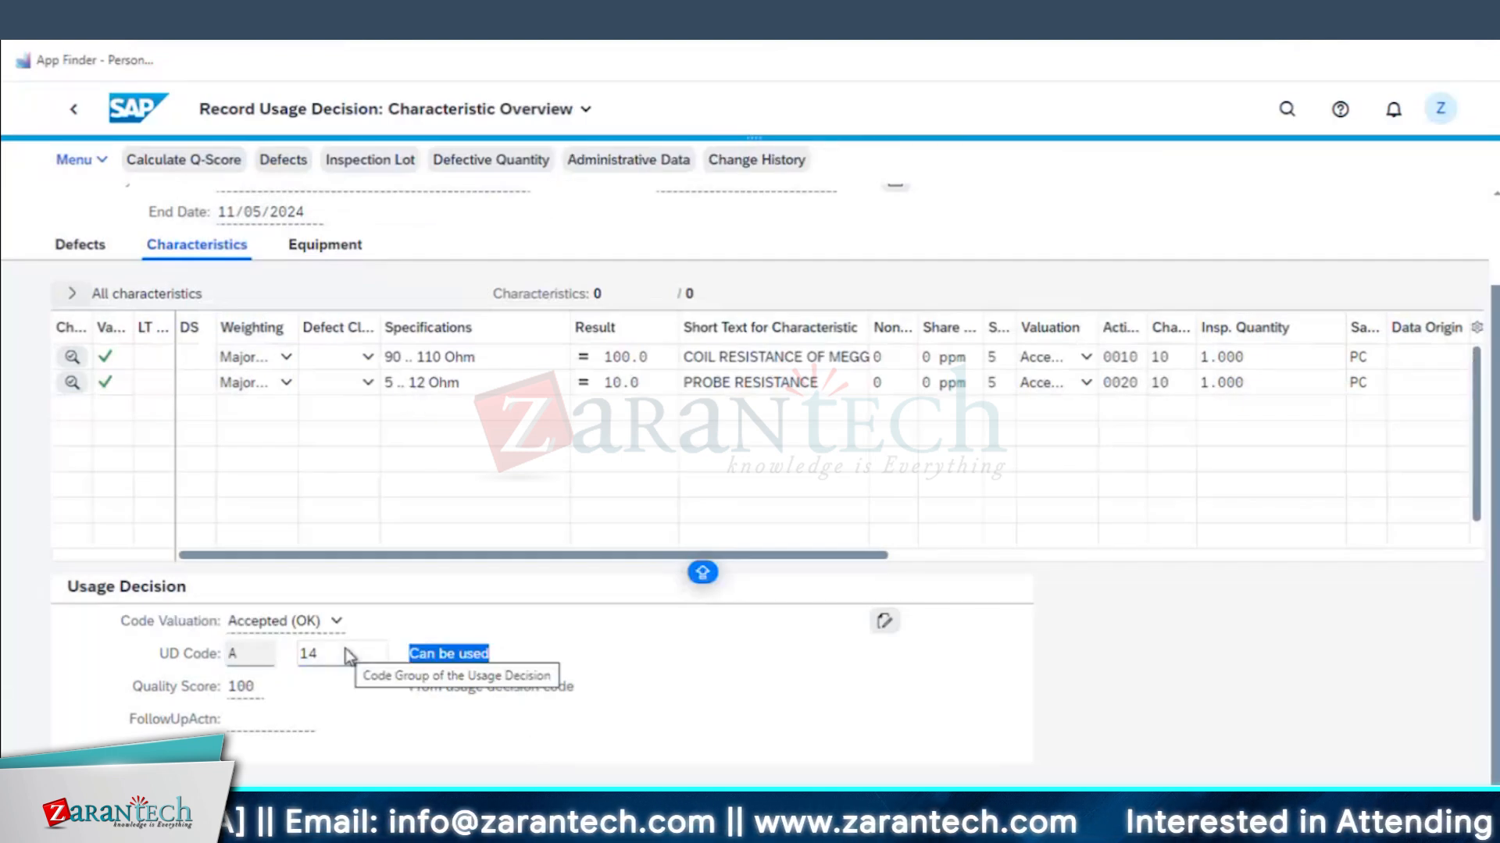
click(260, 689)
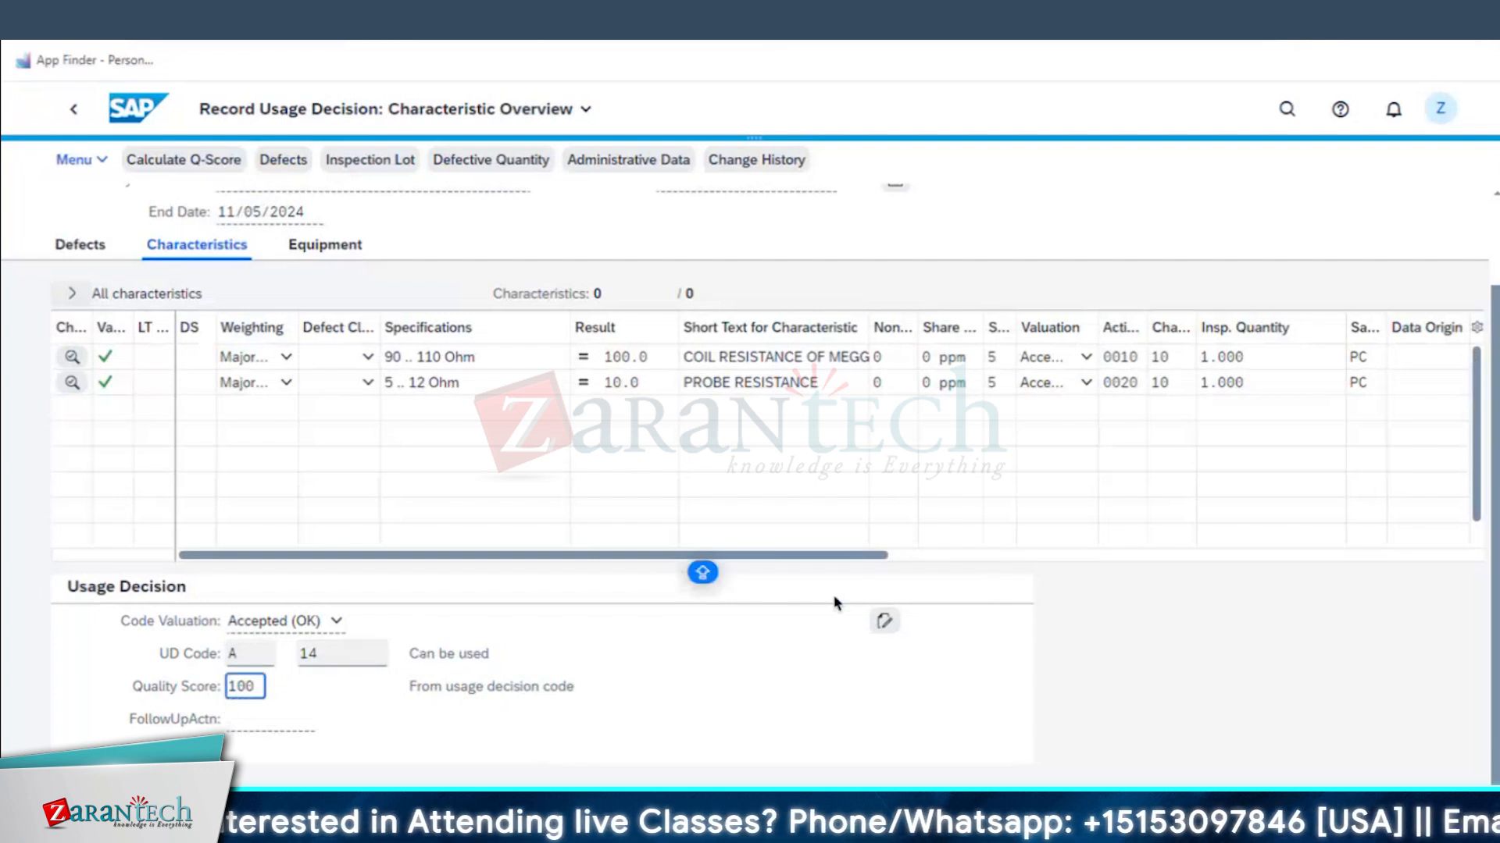
click(316, 248)
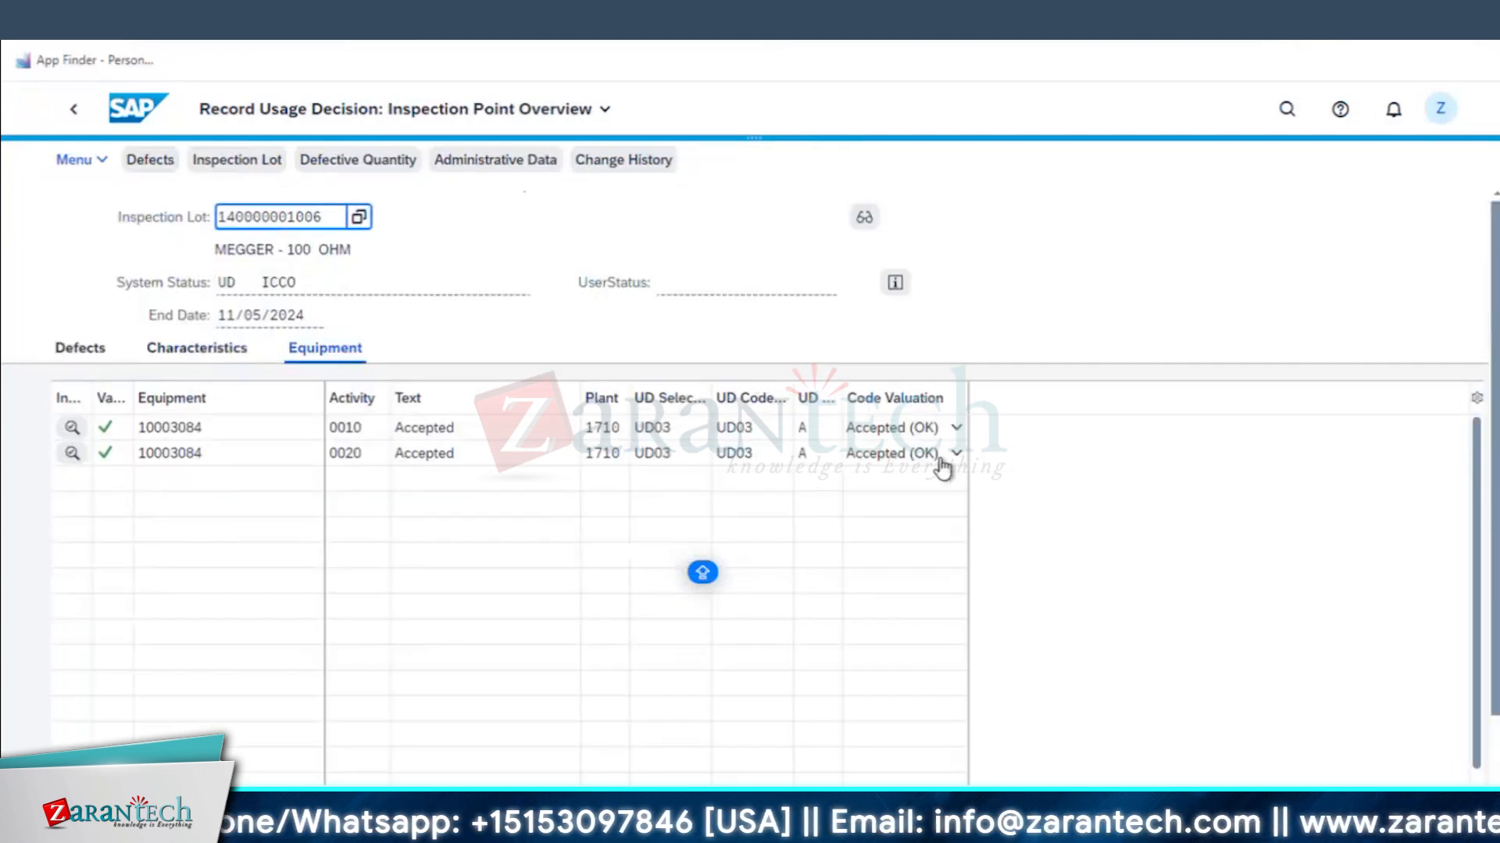
click(929, 455)
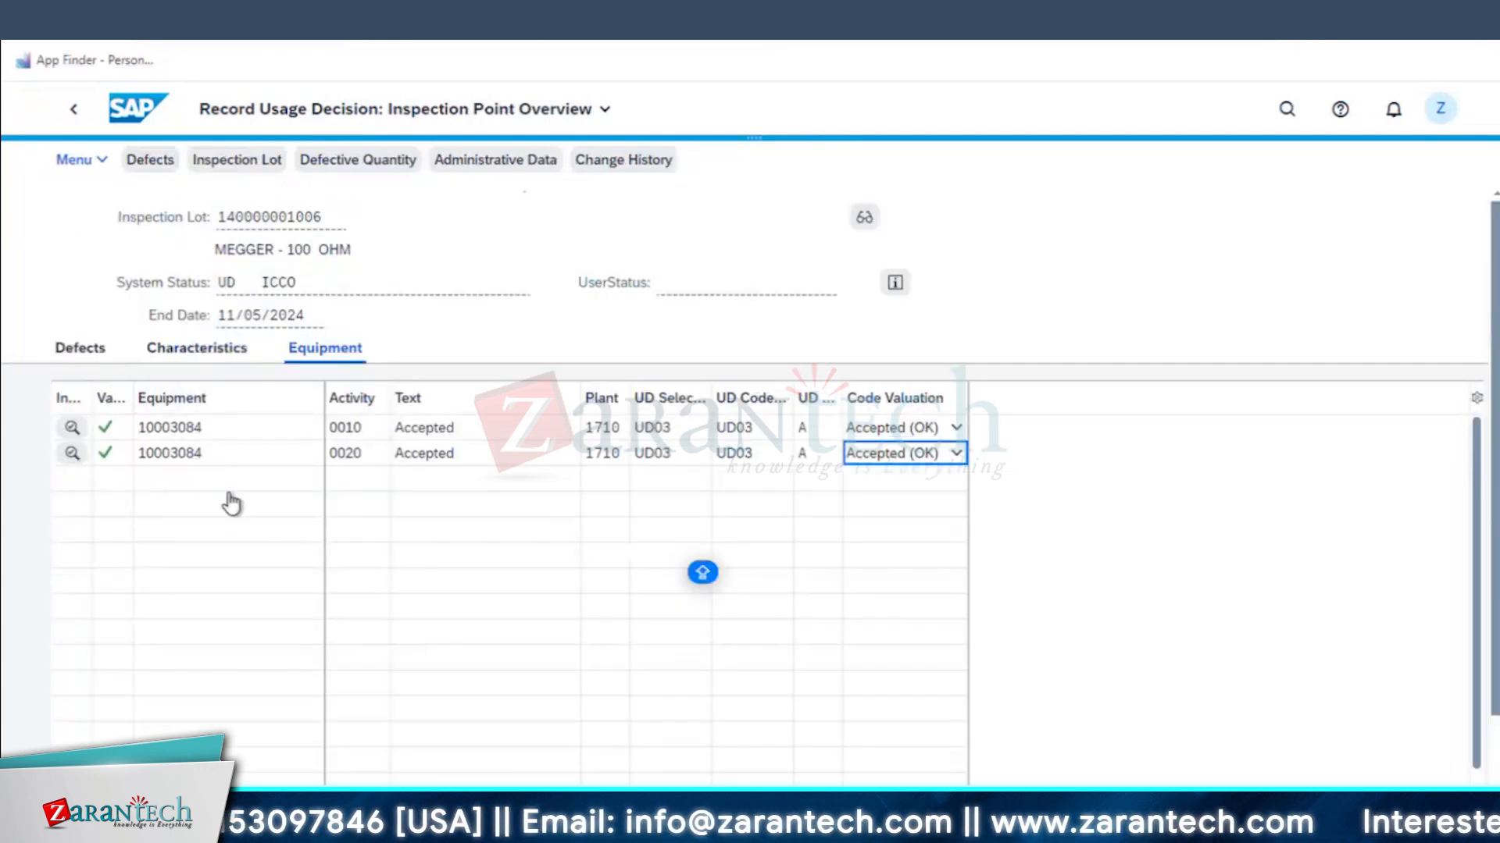
- Check the recorded coil resistance result for operation 0010, and save the usage decision for the megger's inspection lot
click(69, 431)
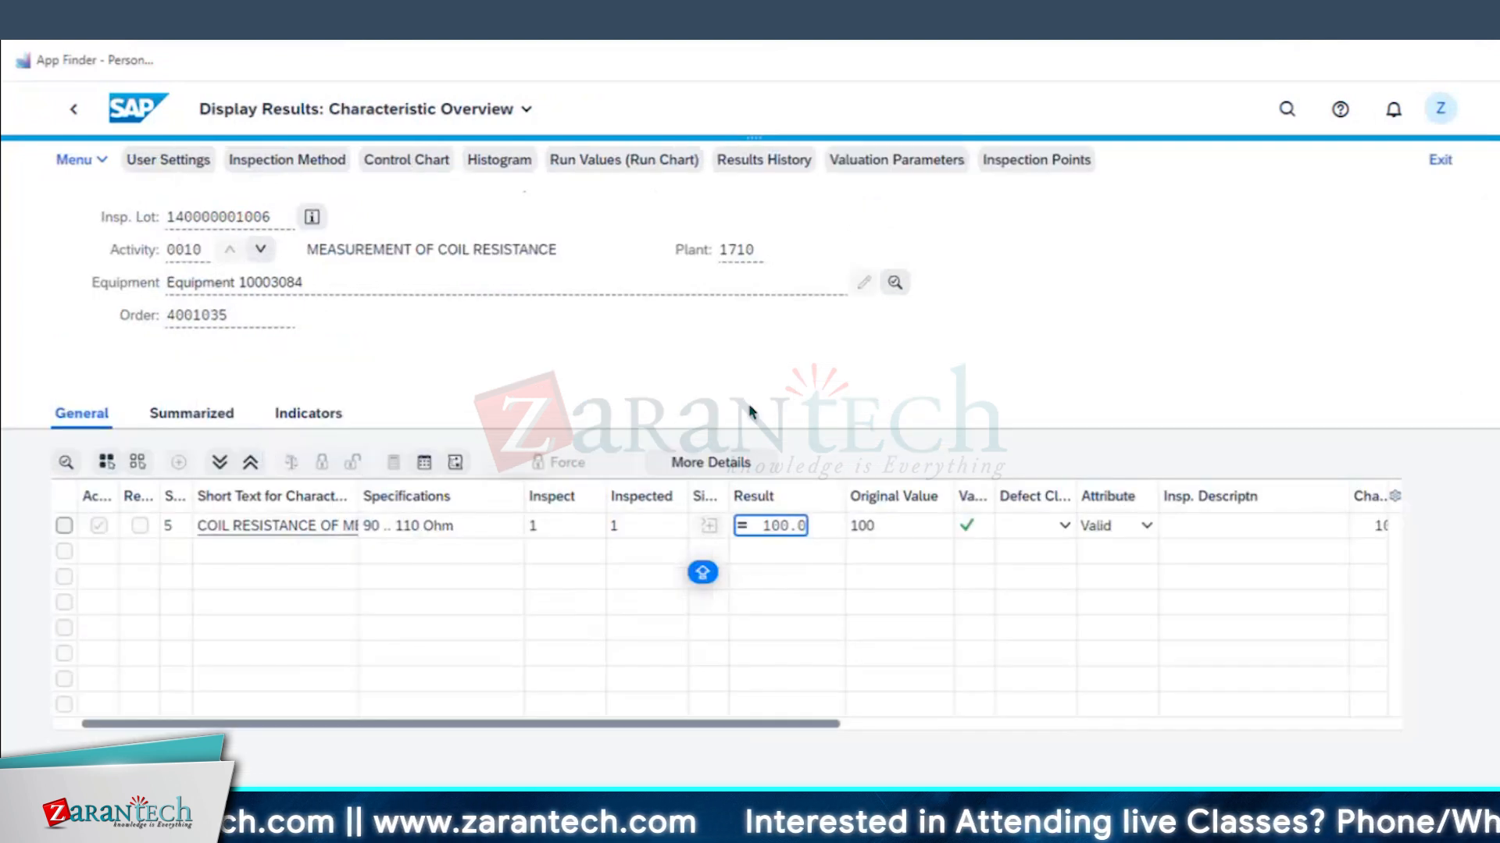
click(80, 116)
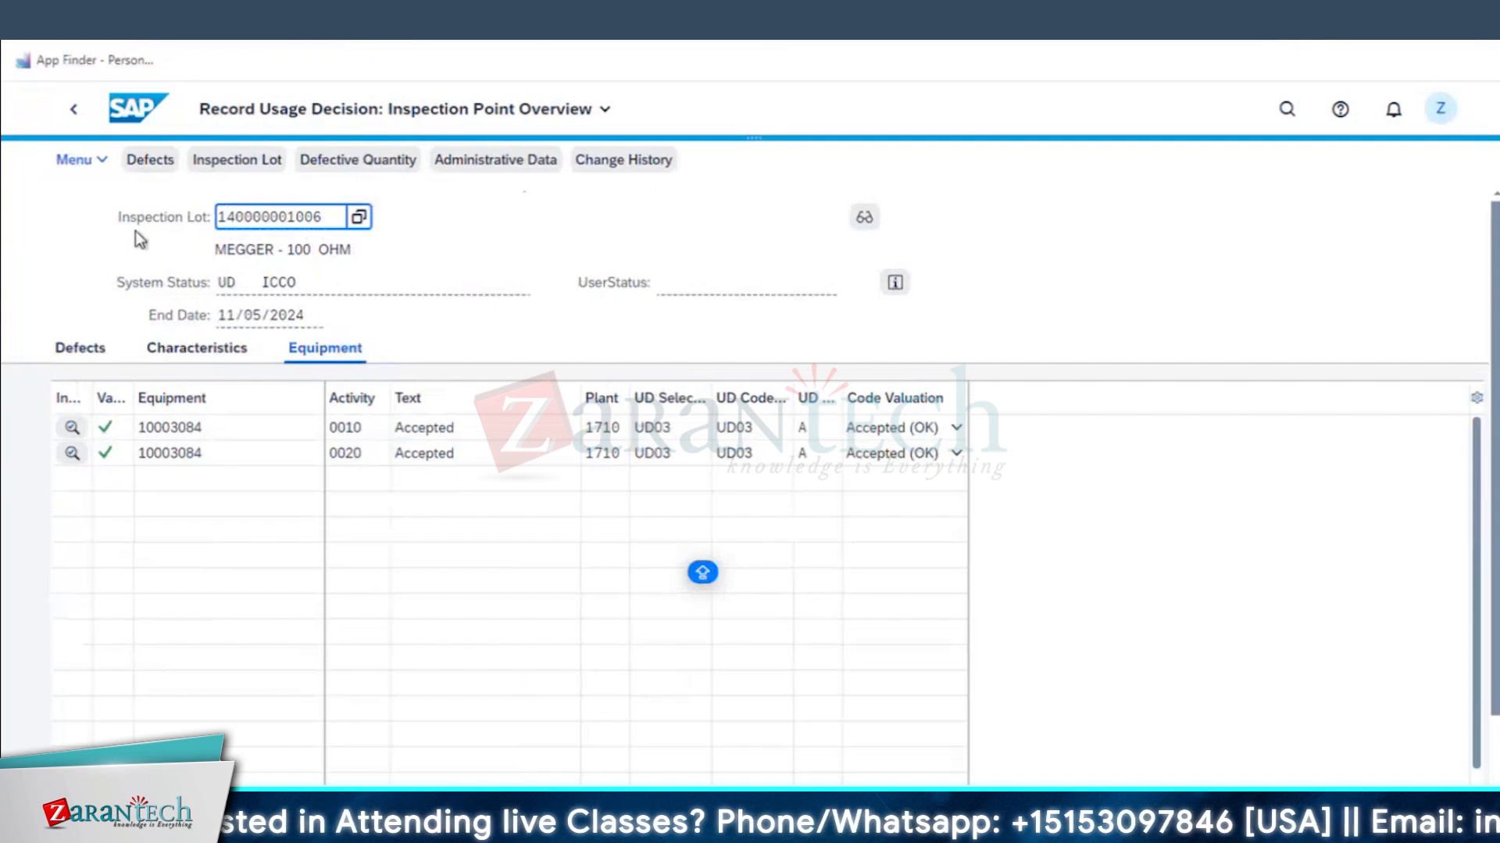
click(76, 117)
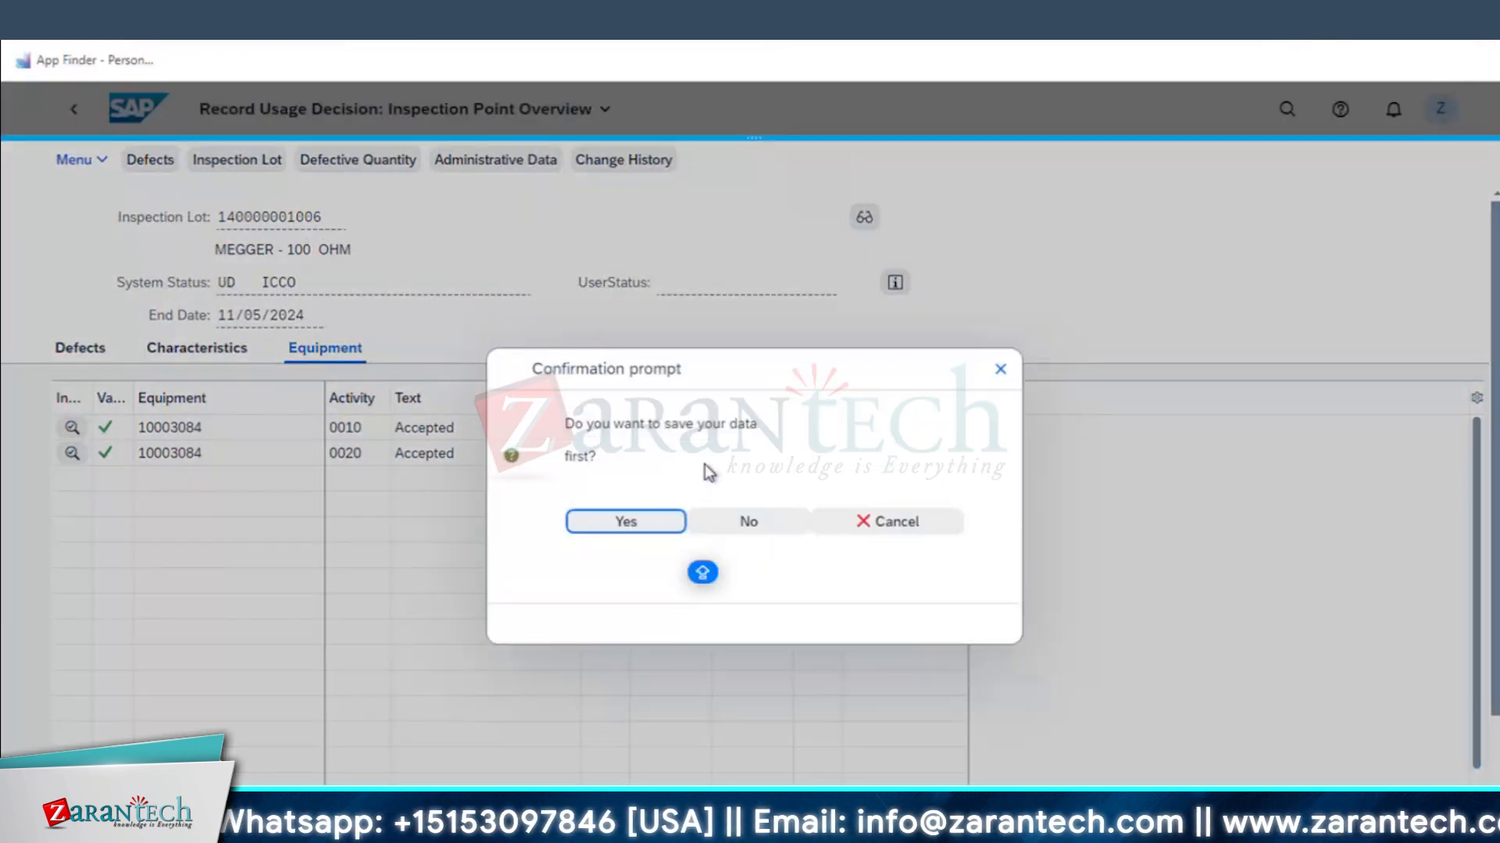
click(626, 522)
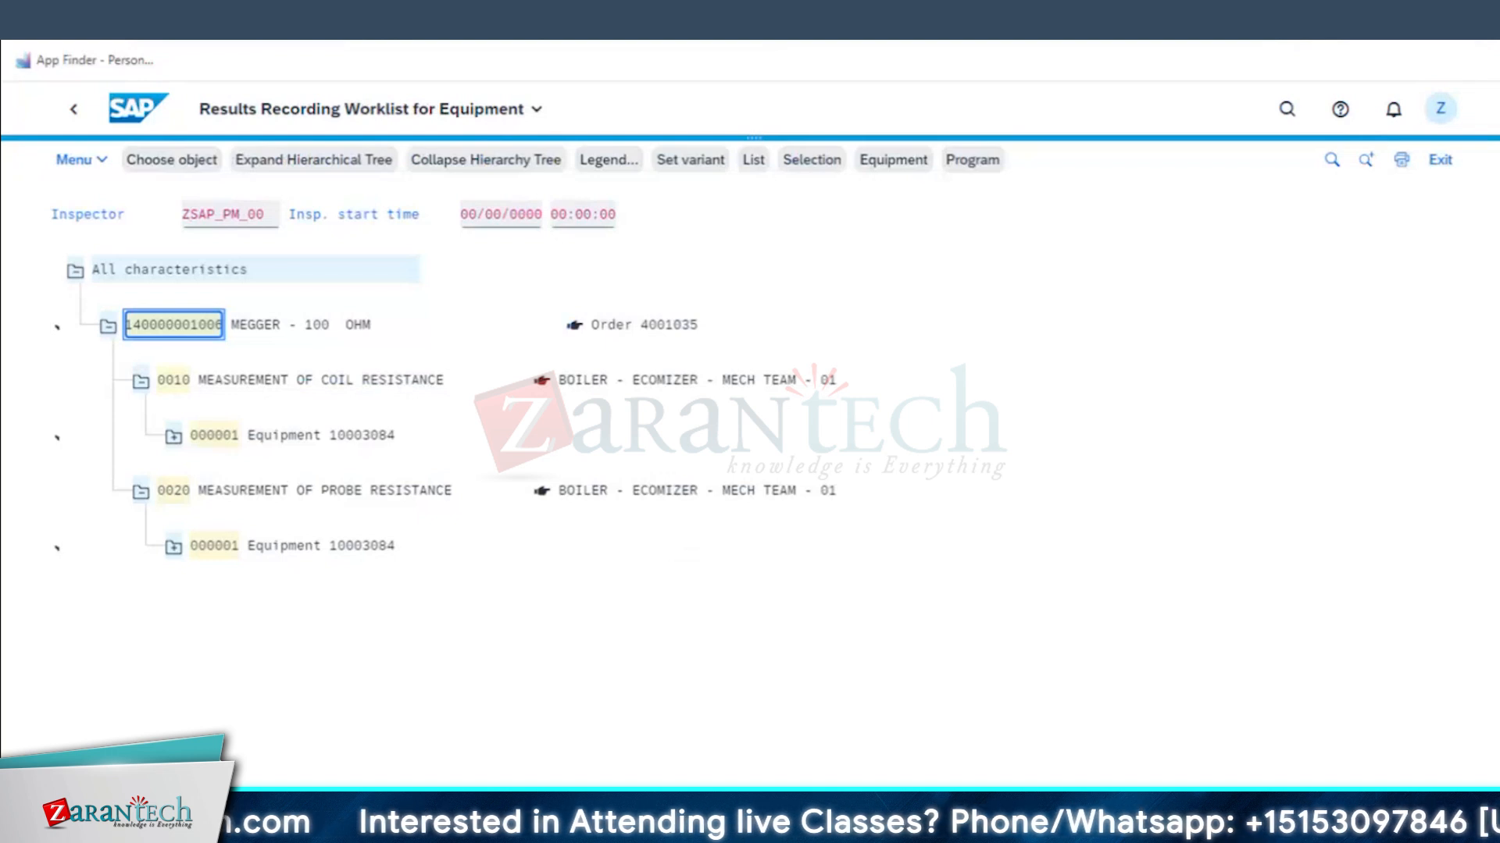
- Switch to the SAP GUI Change Order window, open the megger's calibration order and display its inspection lot's usage decision
click(328, 826)
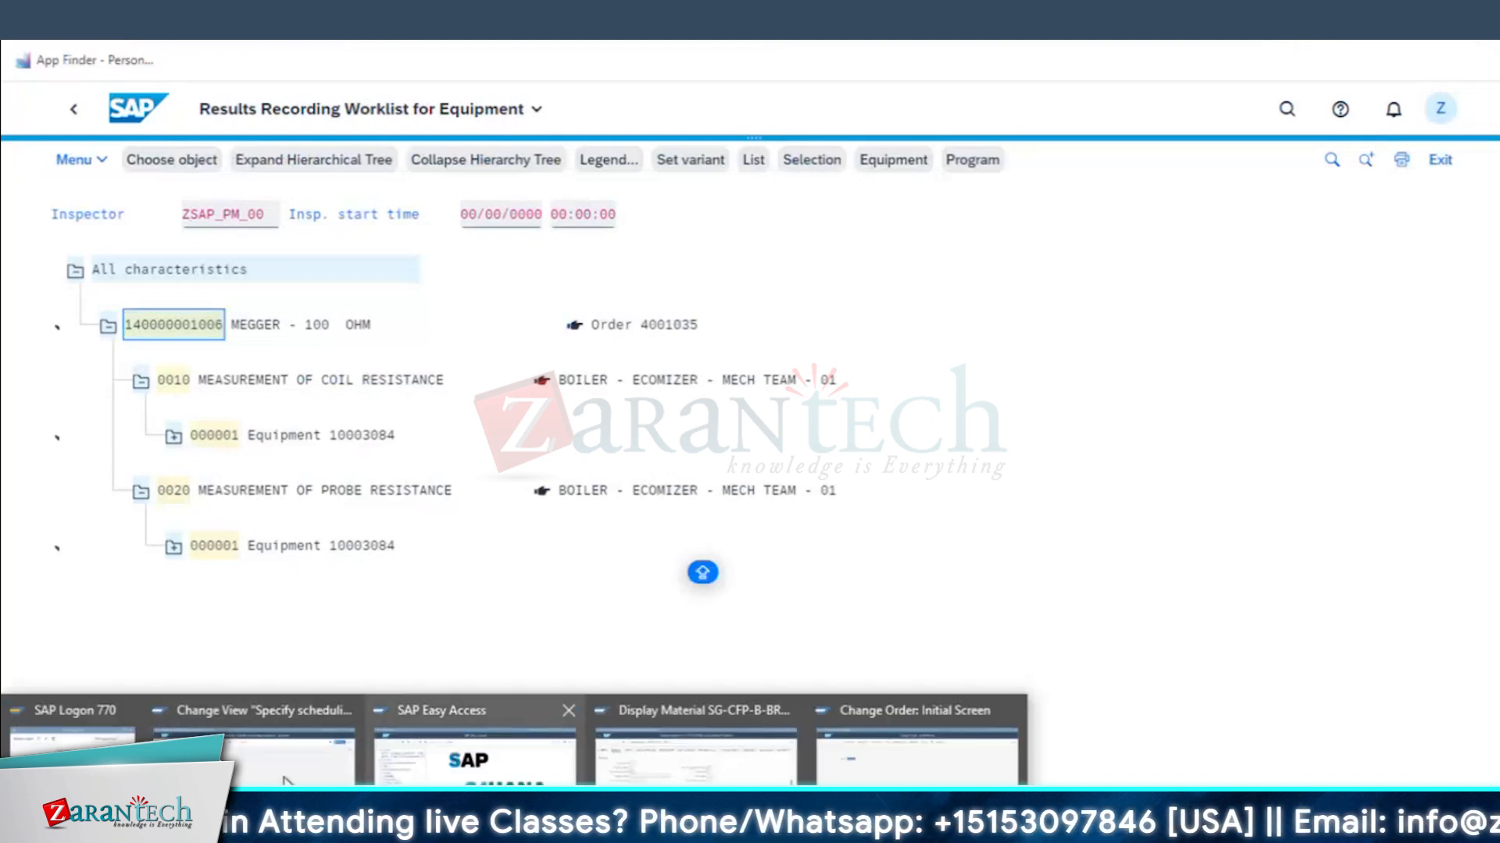
click(917, 742)
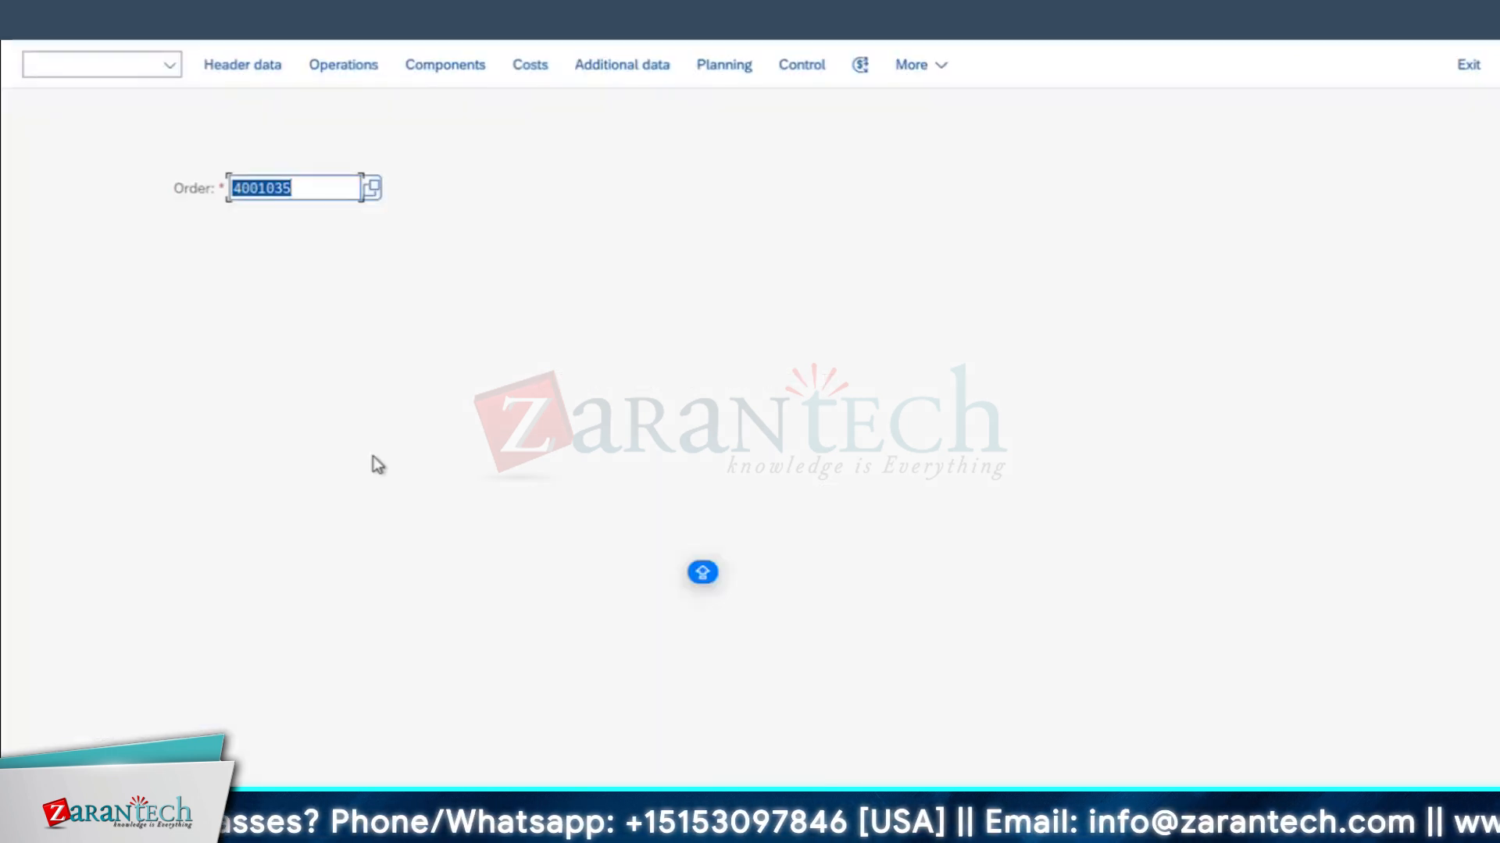
key(Return)
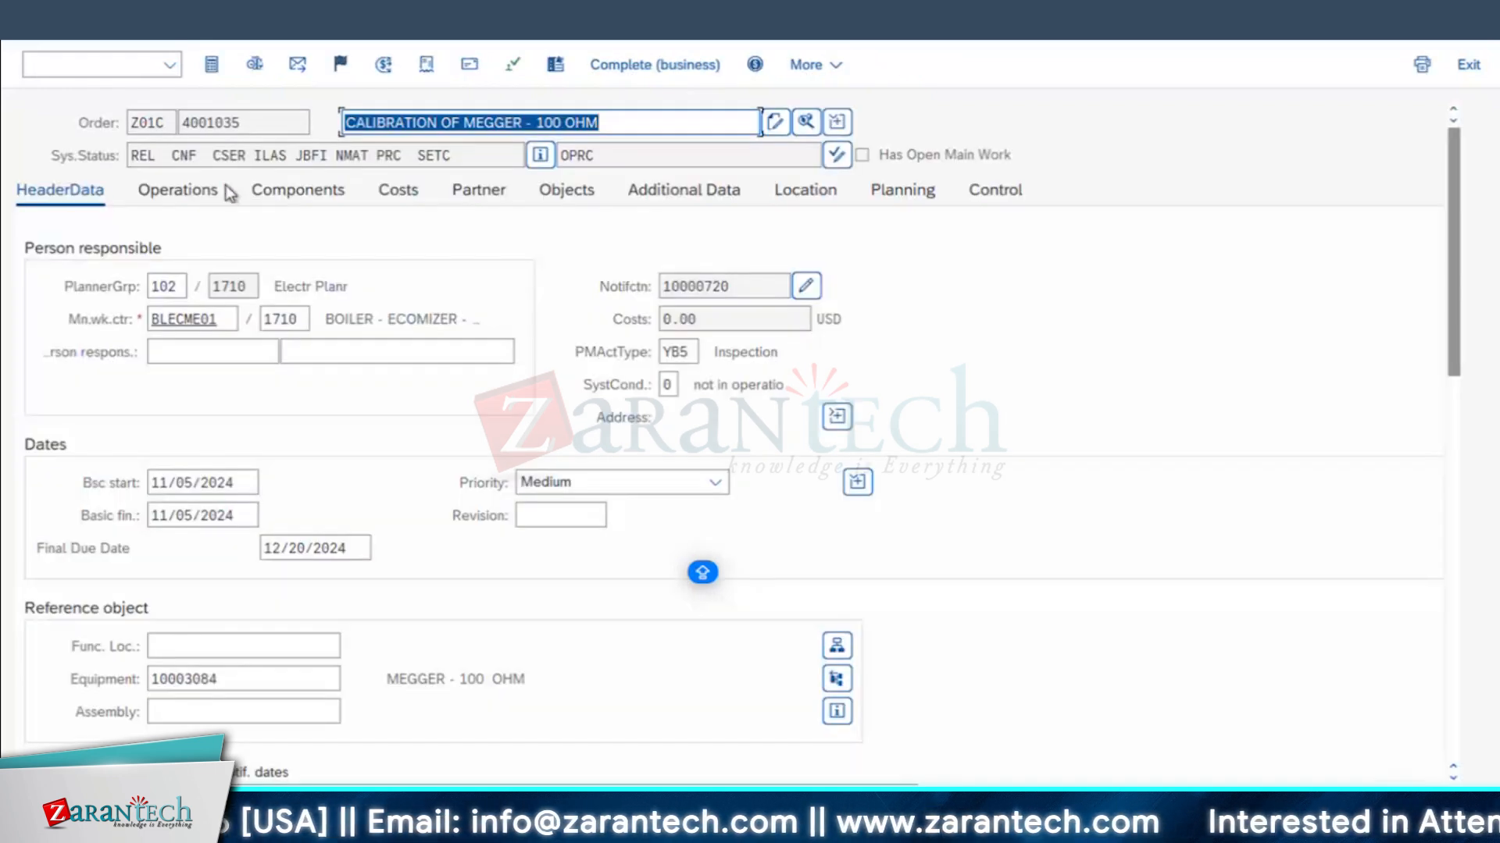
click(809, 123)
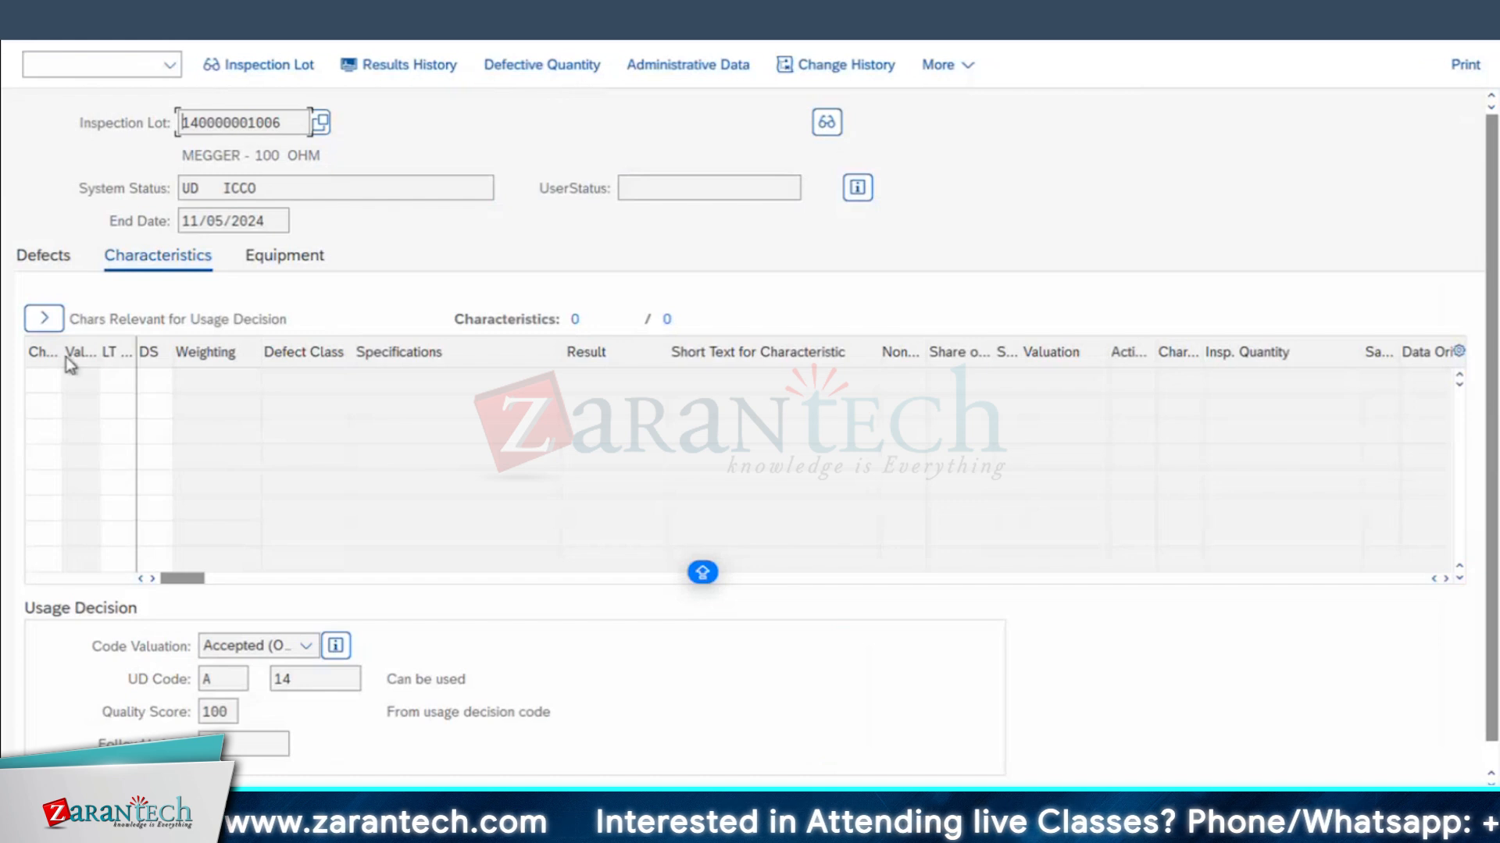
- Show all characteristics of the inspection lot and check the usage decision's code valuation and quality score
click(48, 320)
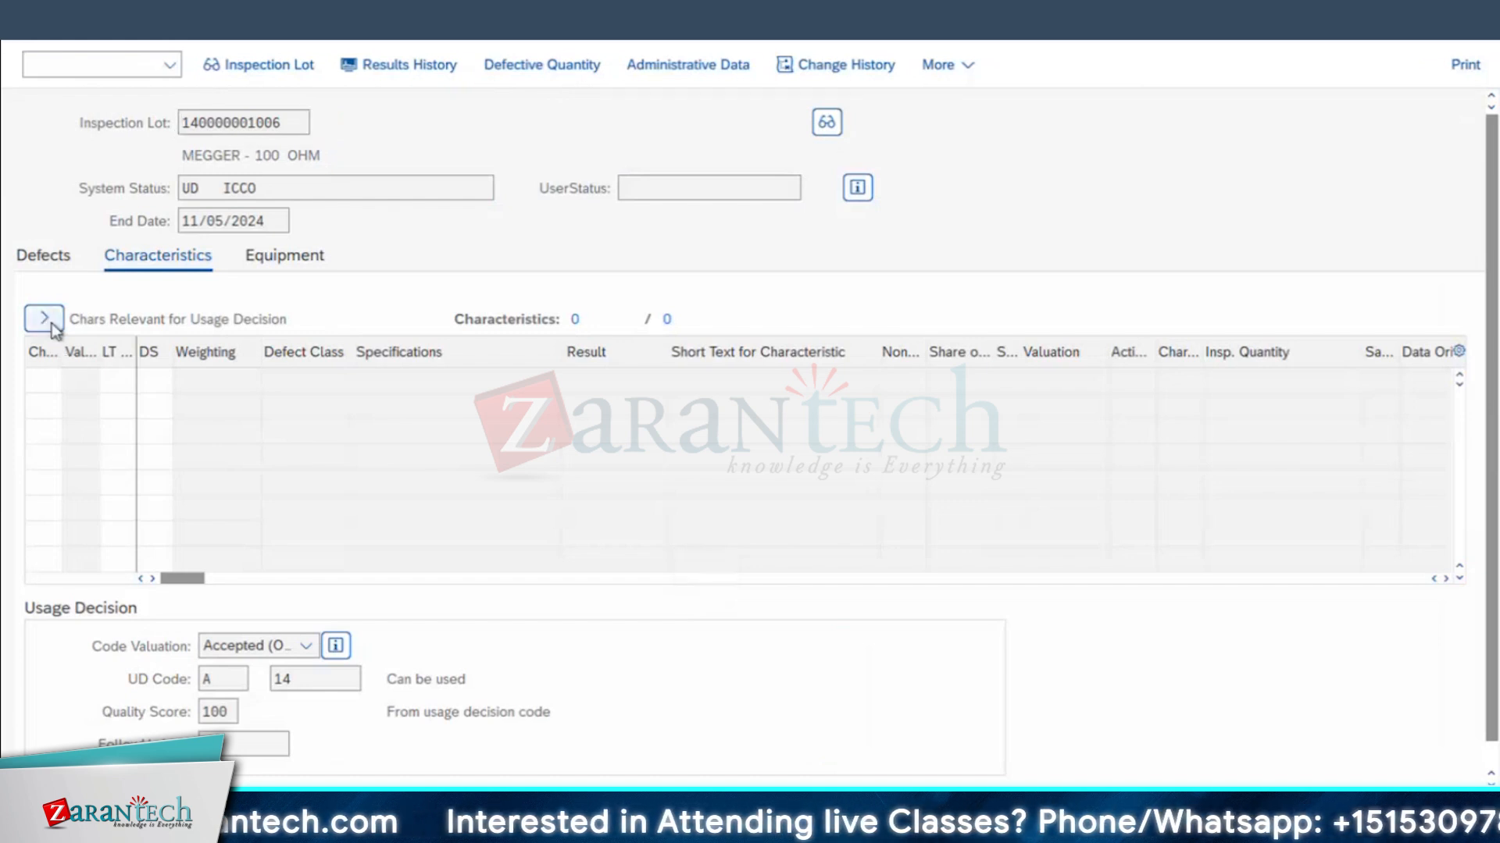
click(283, 648)
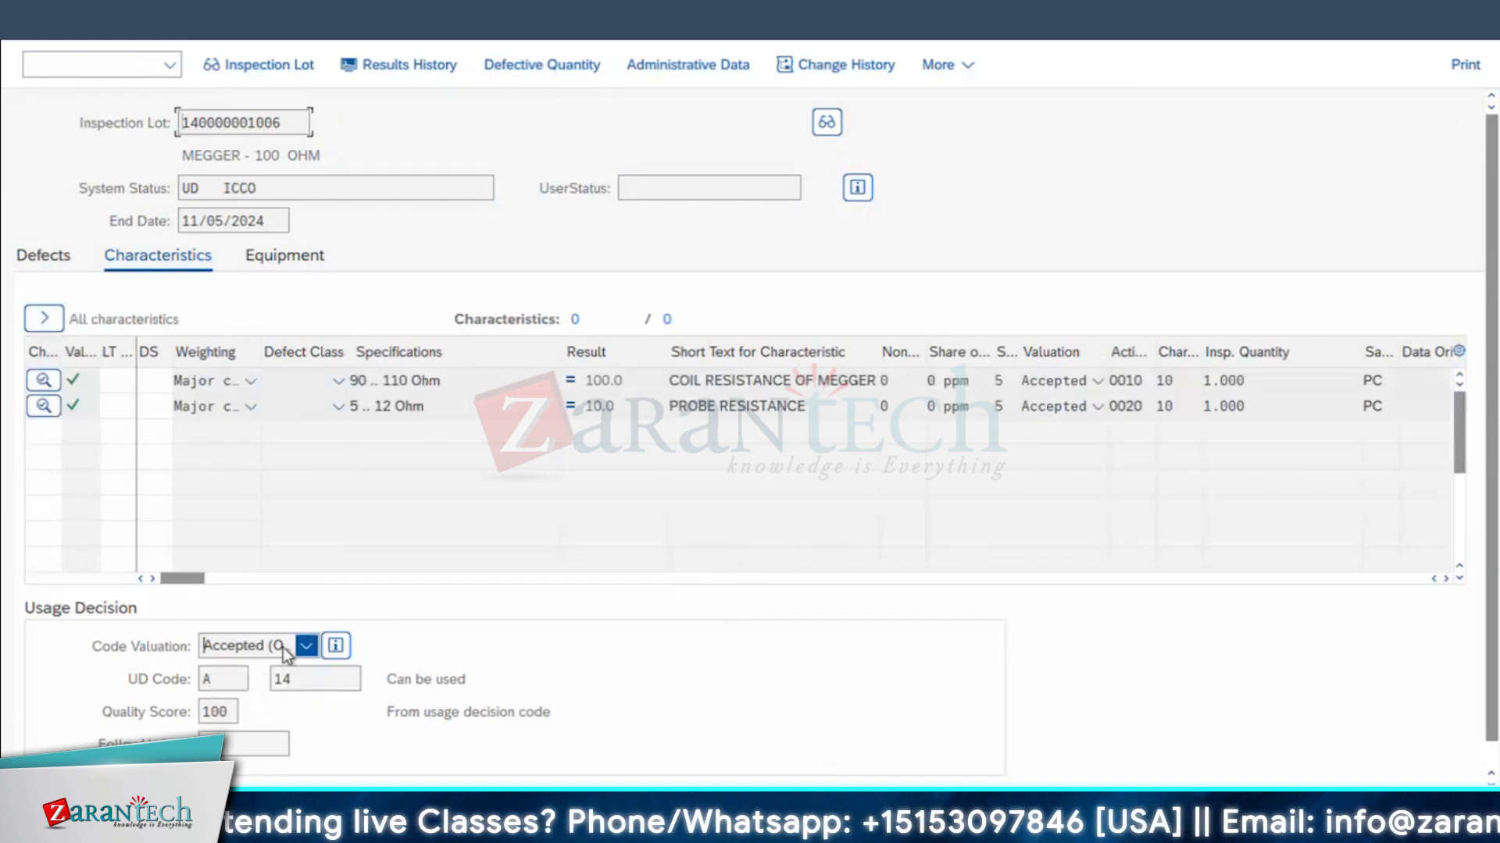
click(252, 709)
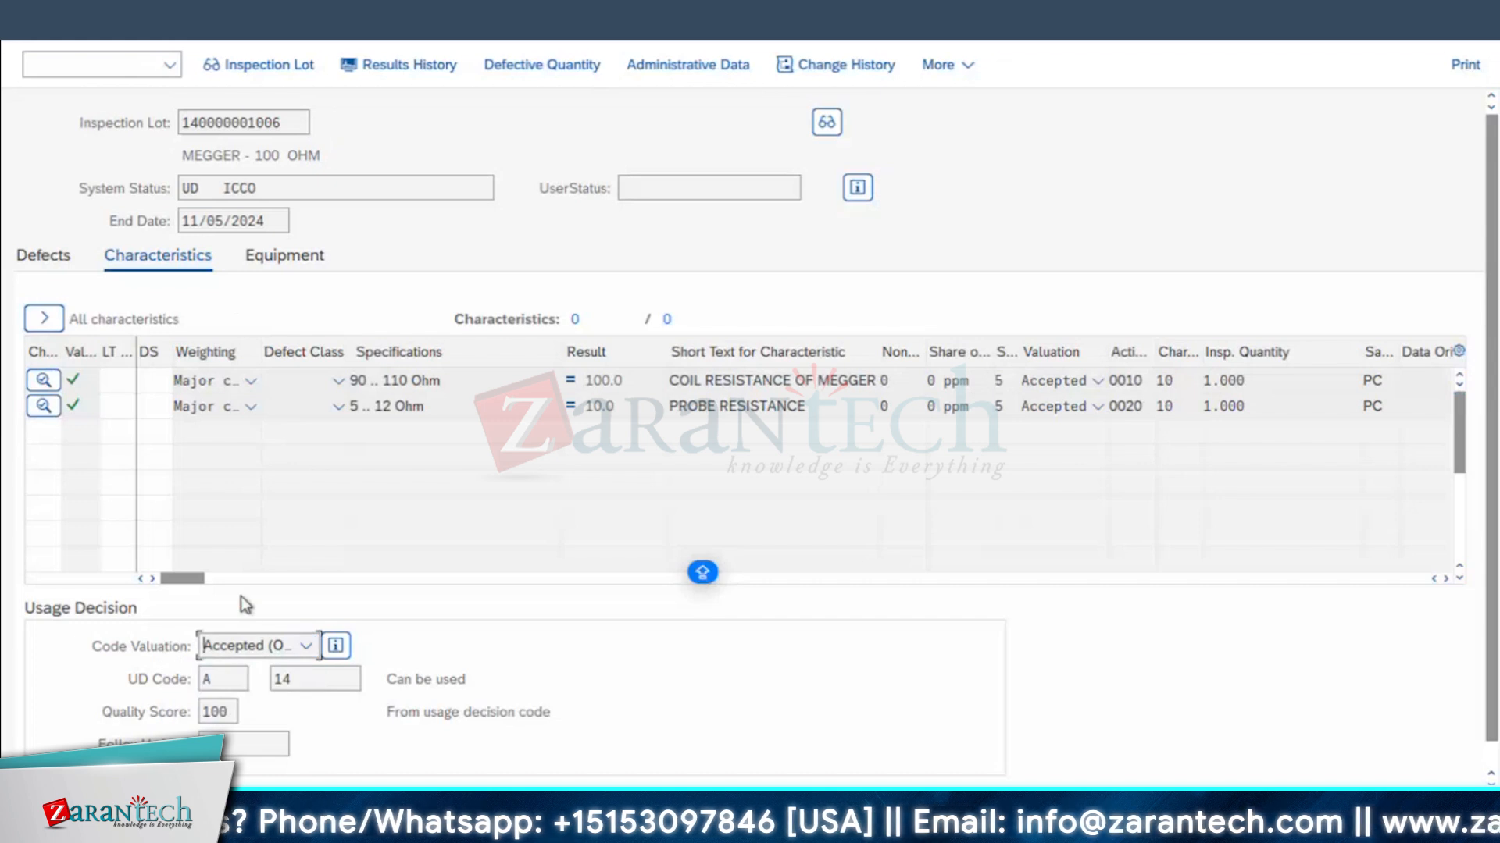
- Review the megger lot's usage decision and the coil resistance characteristic's inspection results, and leave the lot and its calibration order
scroll(484, 712, down, 1)
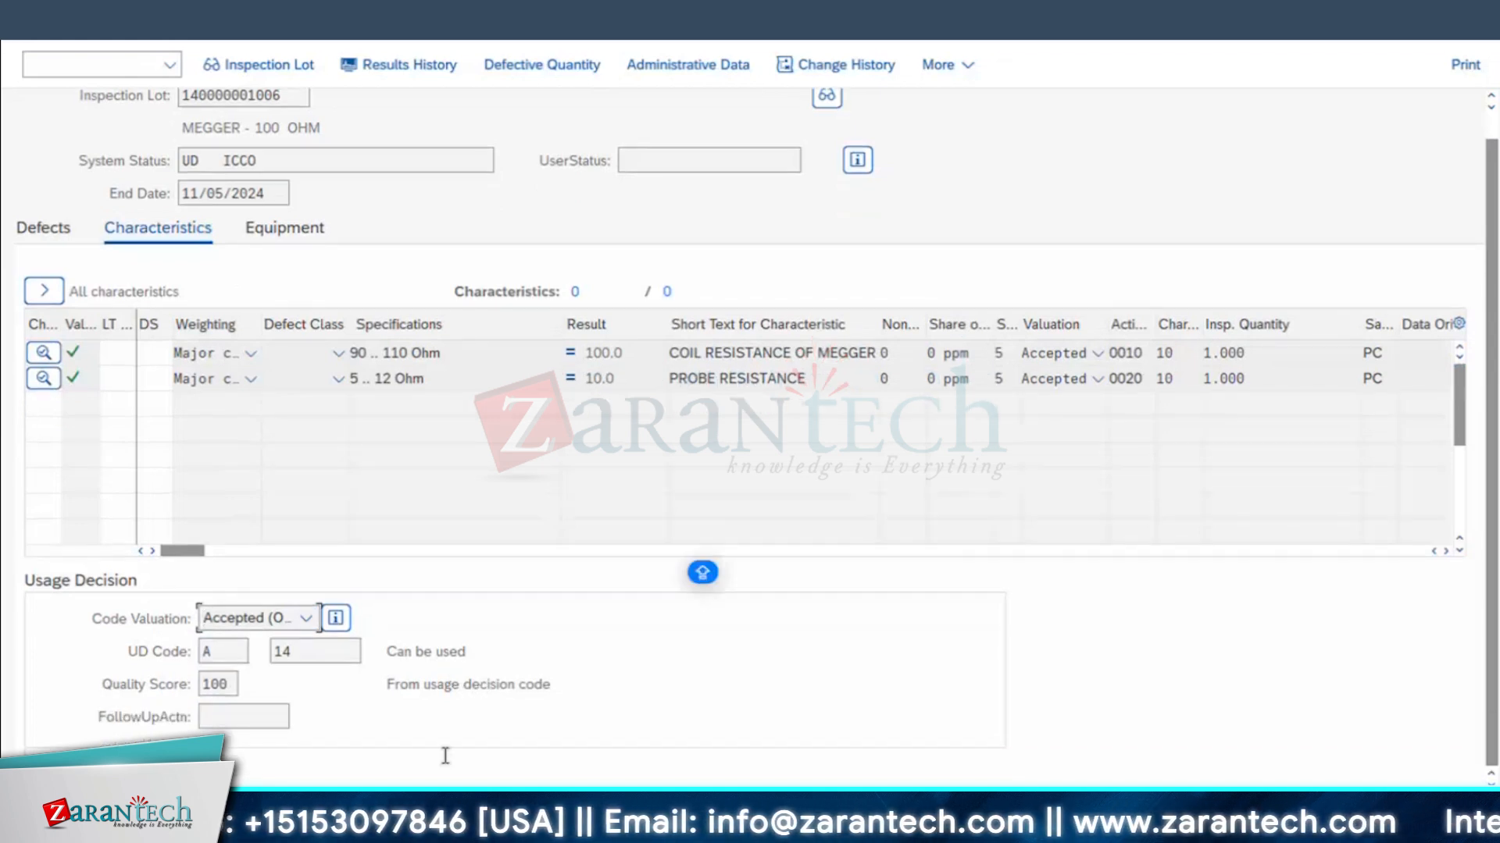
scroll(444, 756, up, 1)
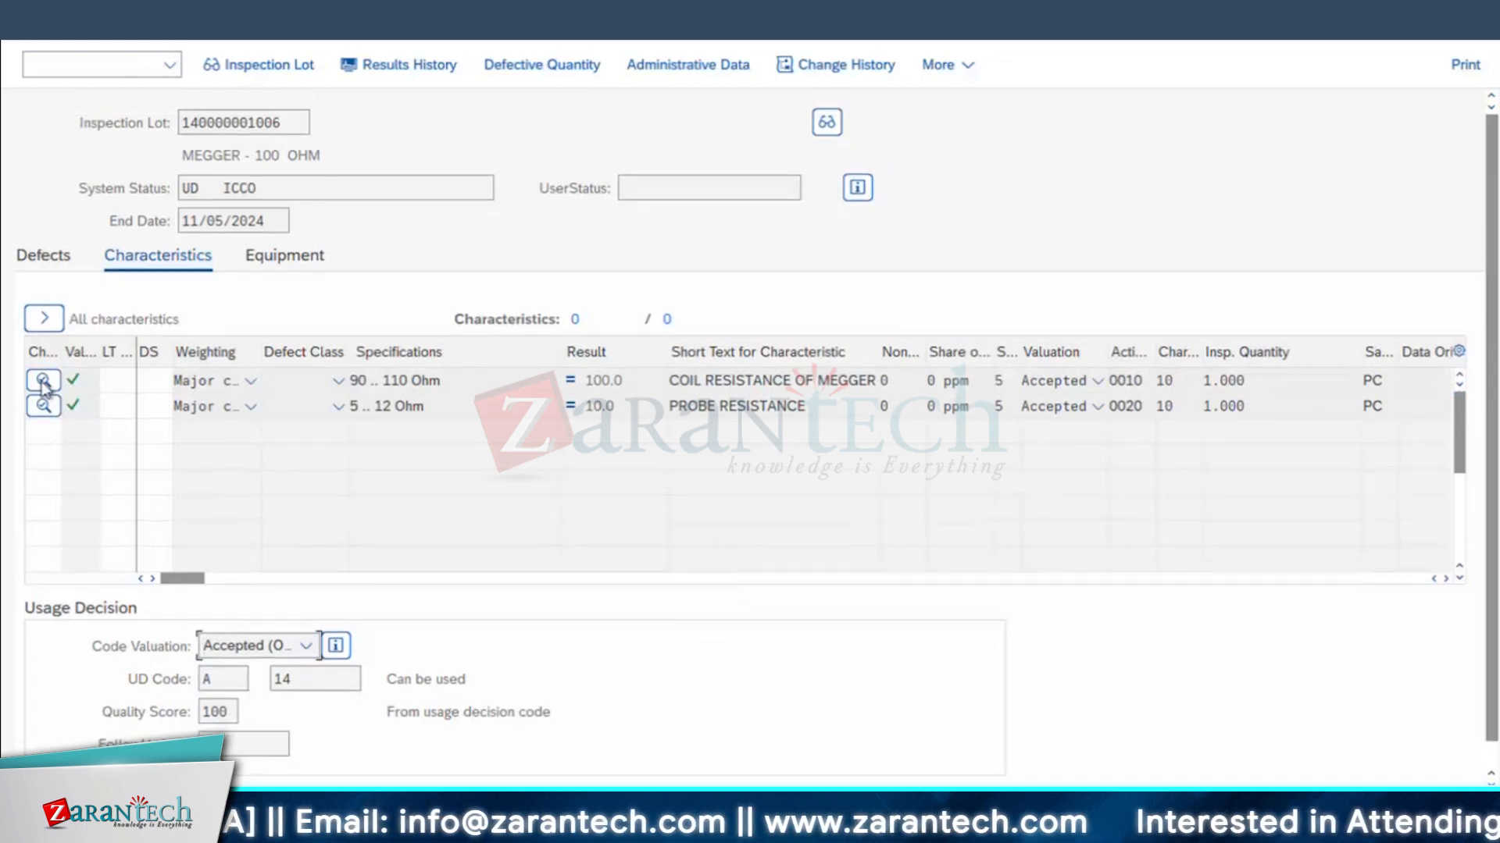
click(43, 382)
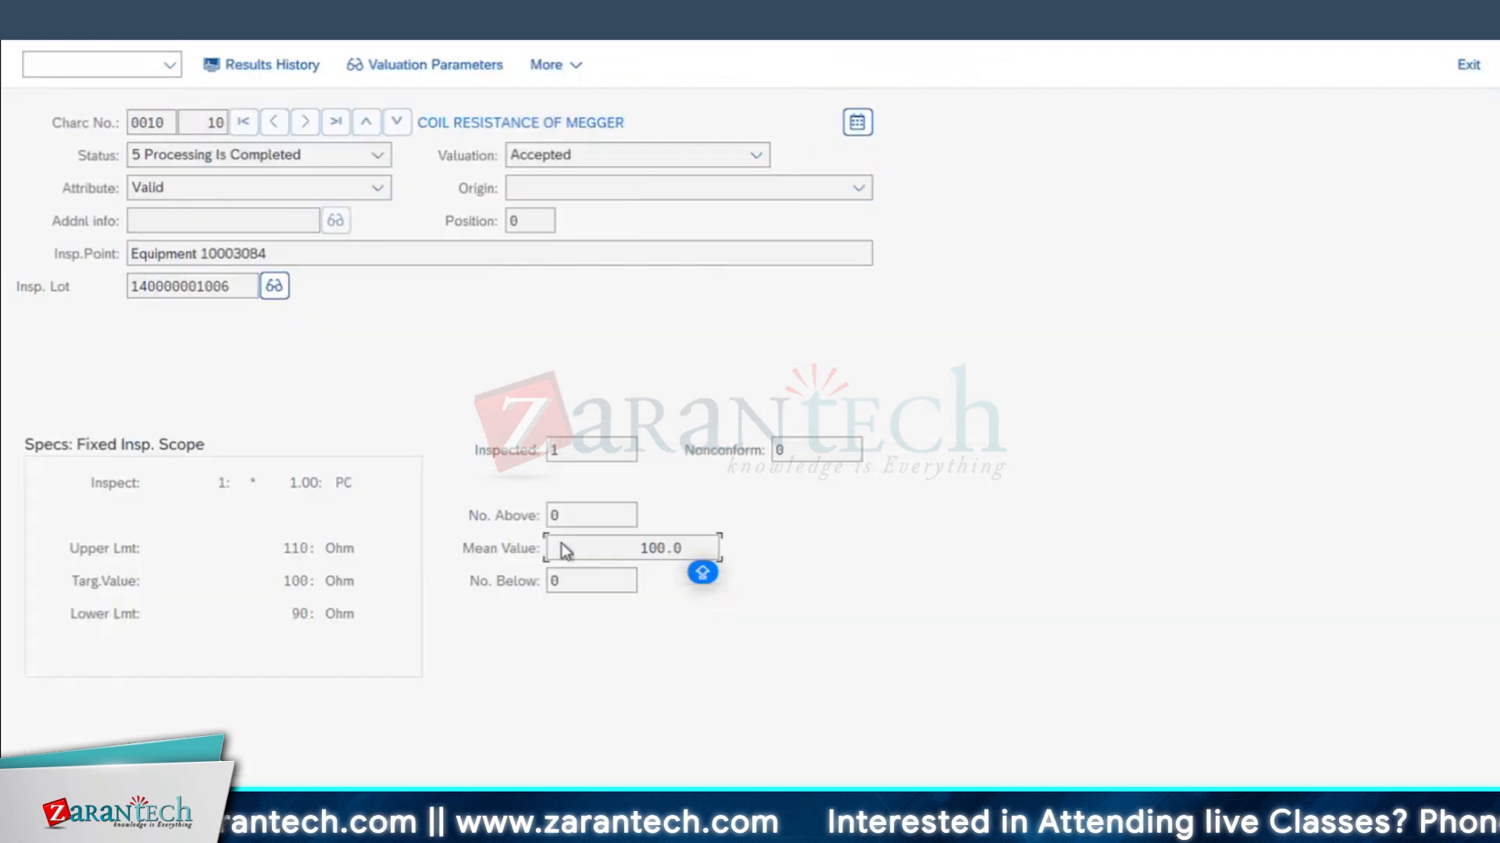
drag(627, 550, 773, 574)
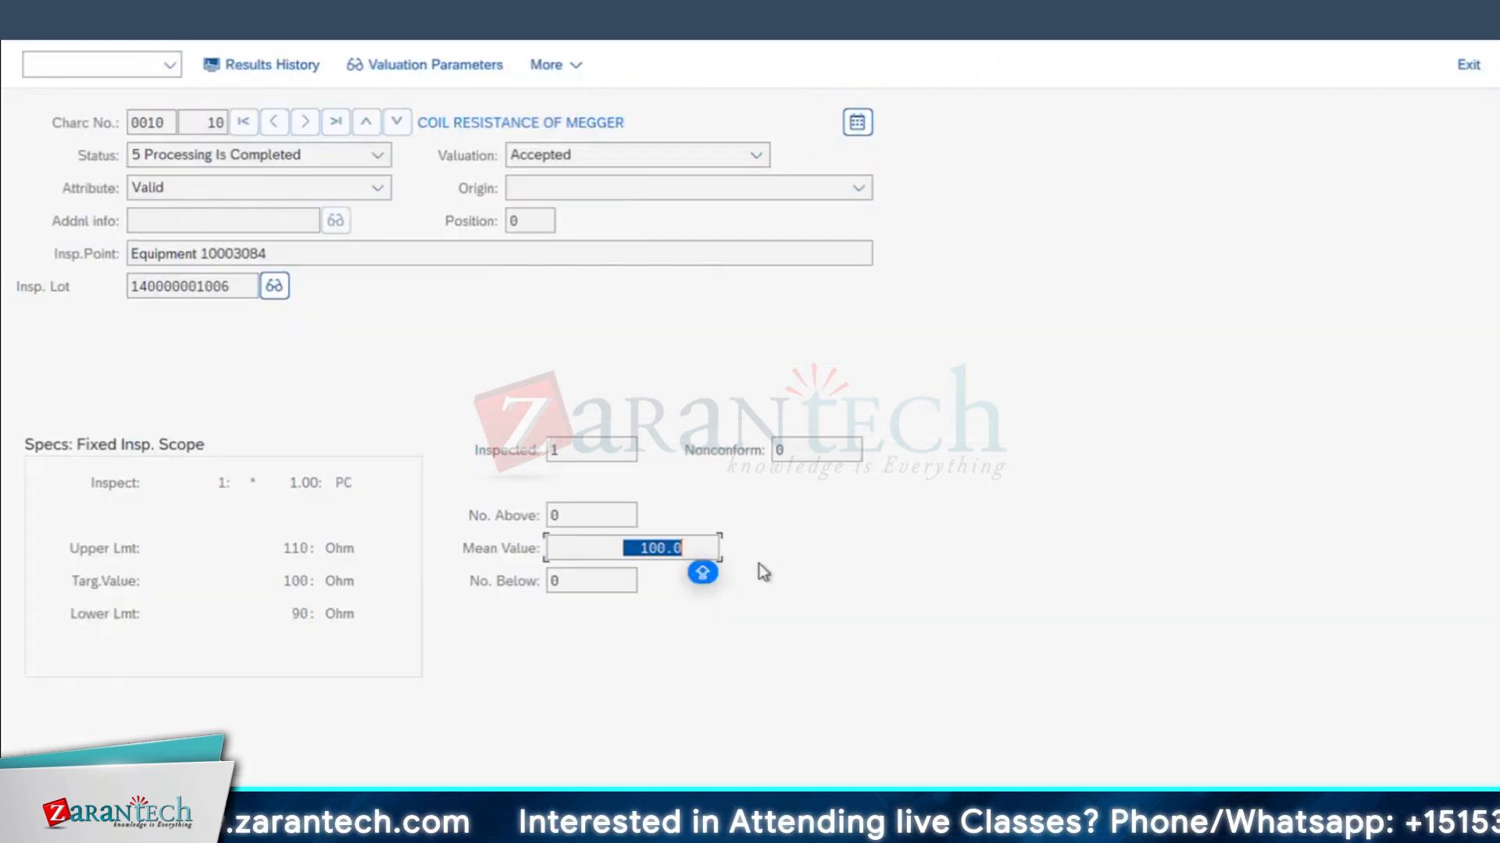
double_click(583, 457)
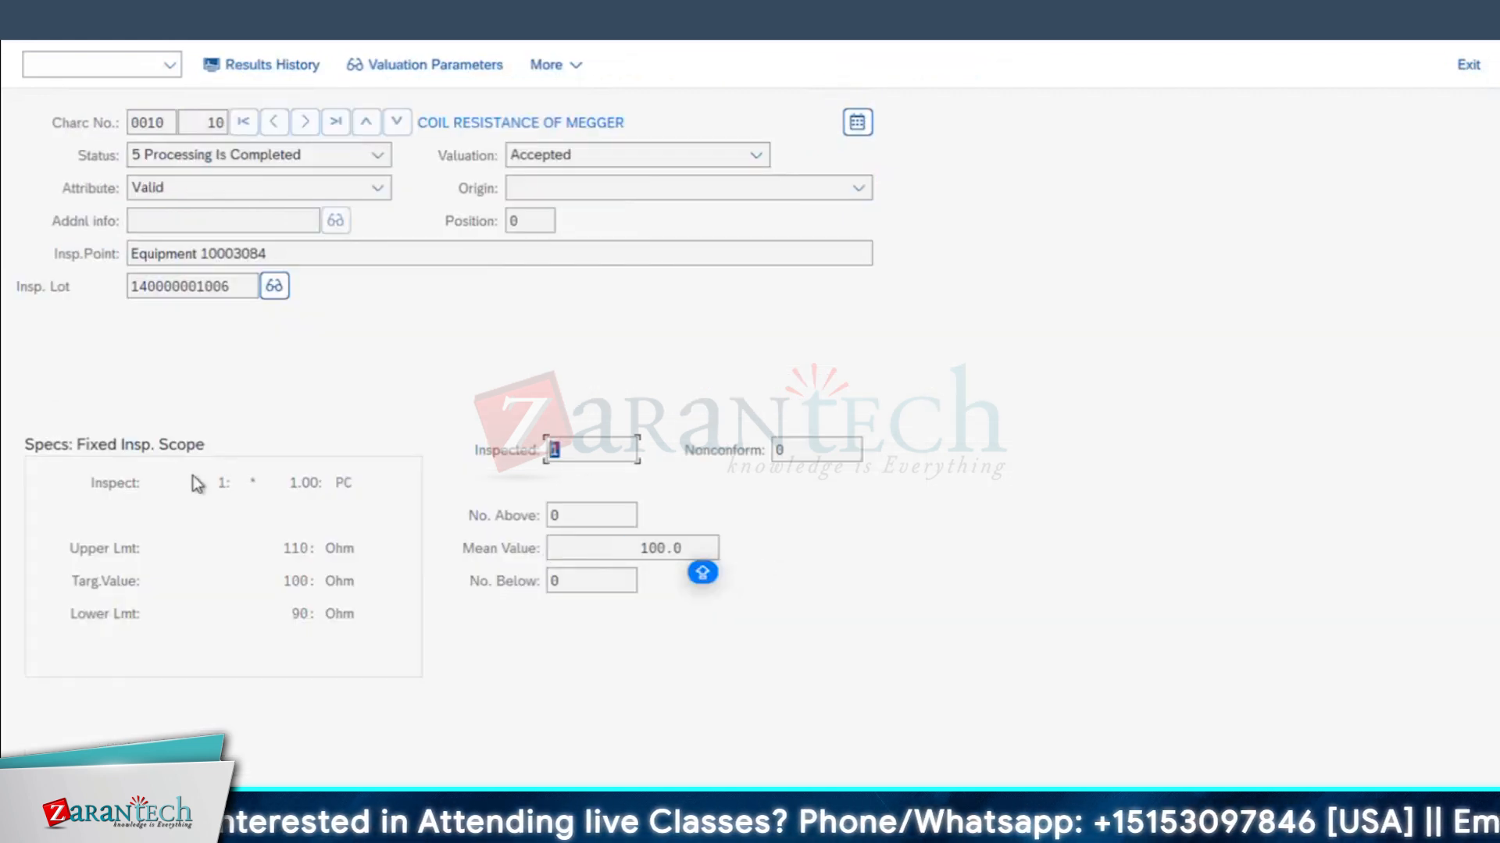
click(562, 159)
click(552, 219)
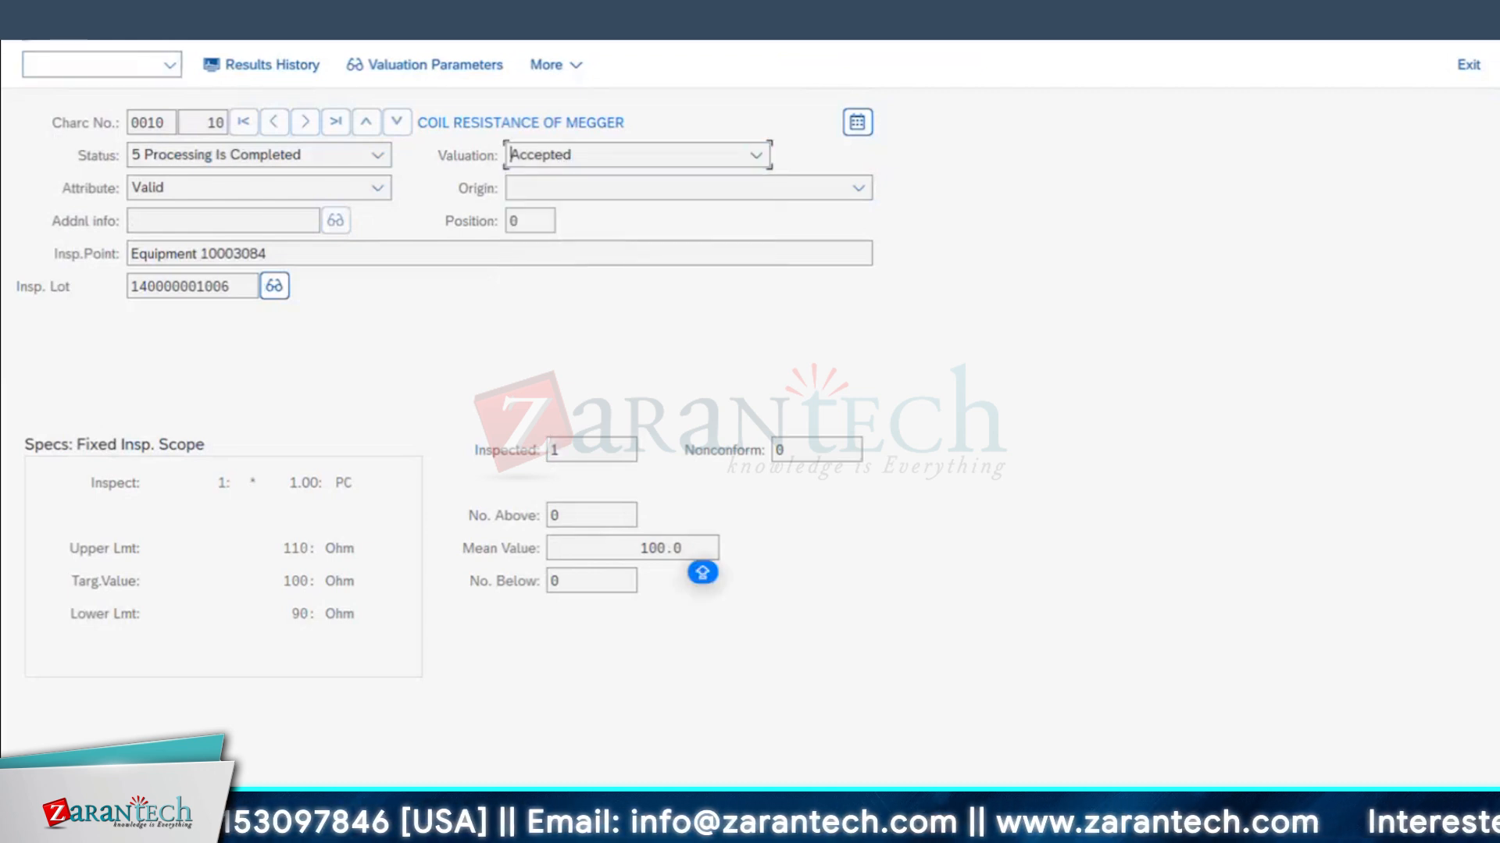
click(37, 22)
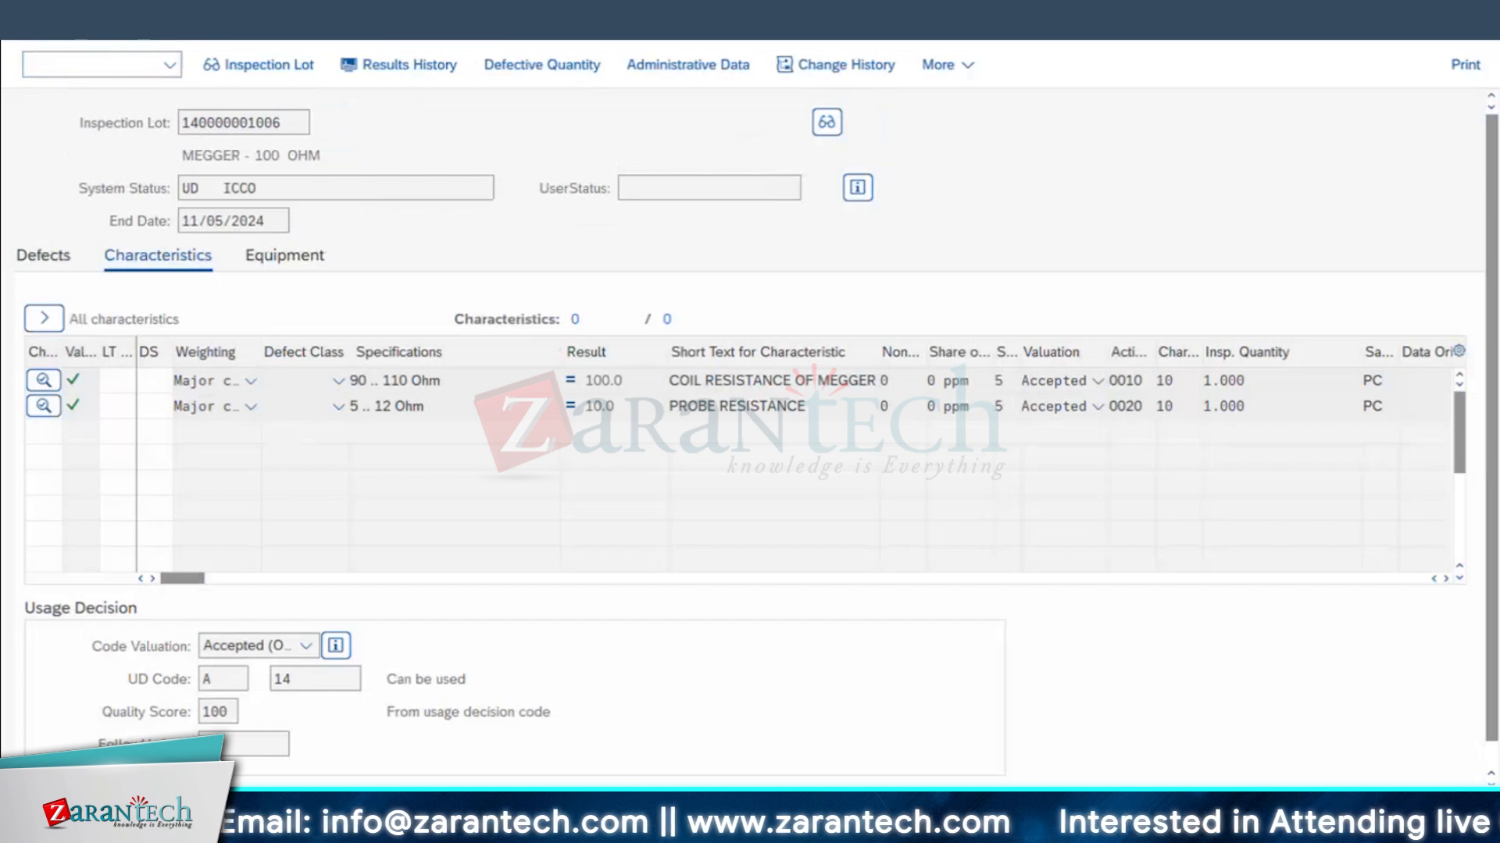
click(38, 22)
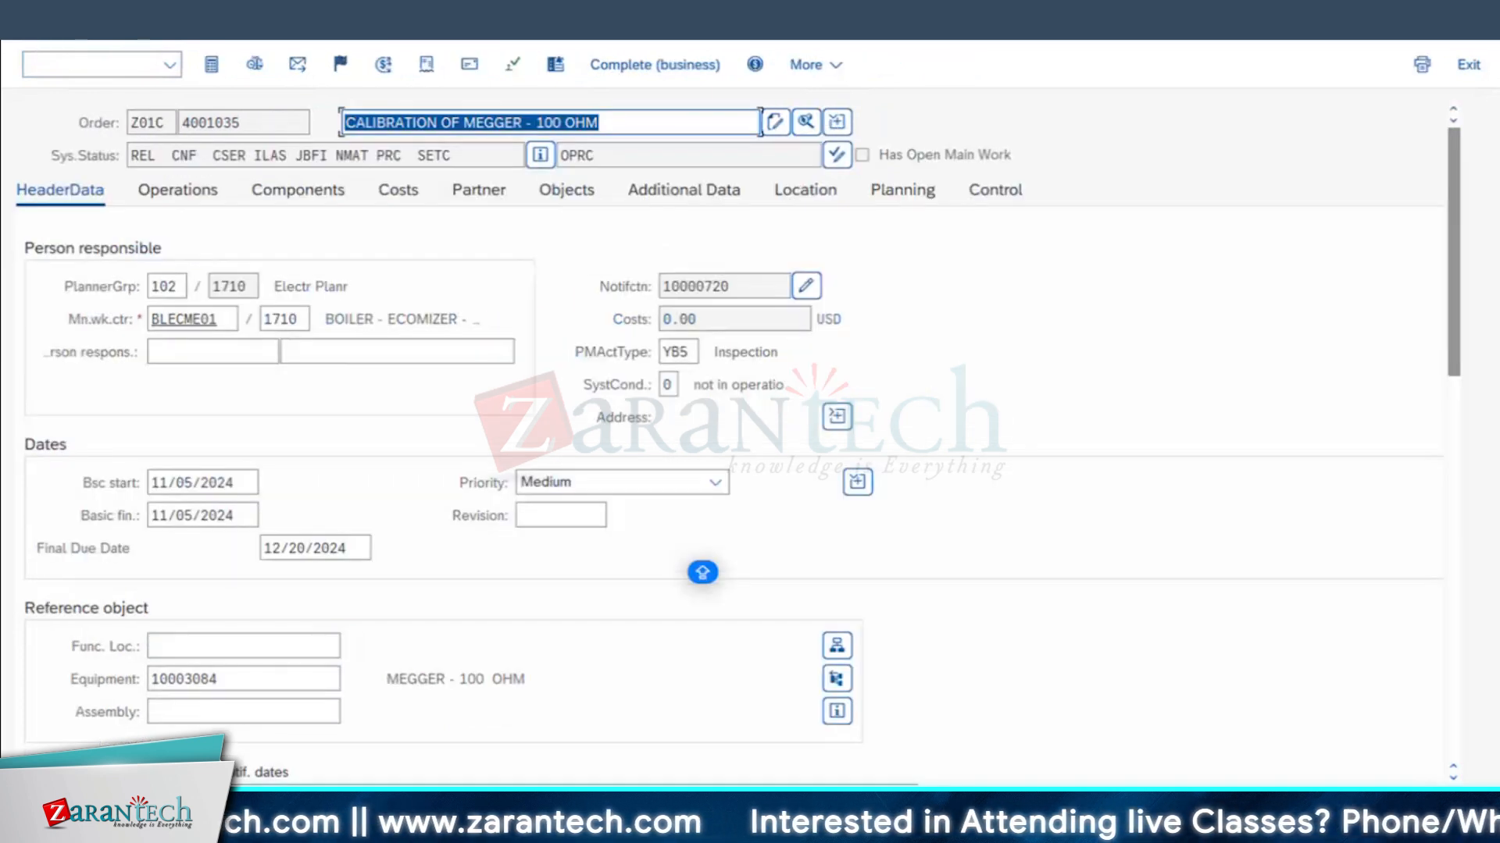
click(38, 22)
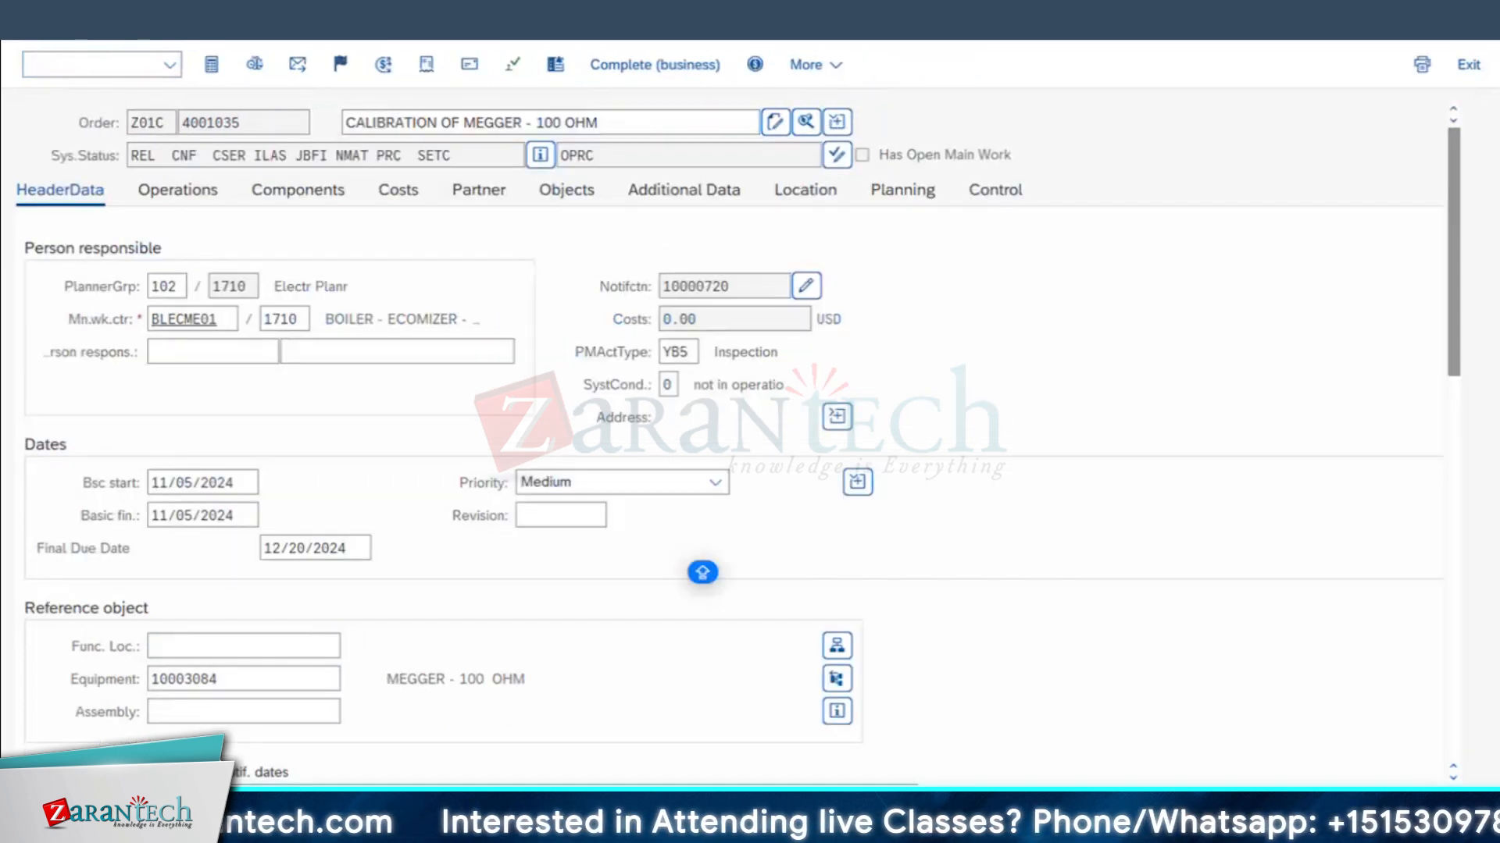
- Open maintenance plan 197 for scheduling, release call 2 planned for 02/05/2025, and save it with the cost calculation accepted
click(437, 829)
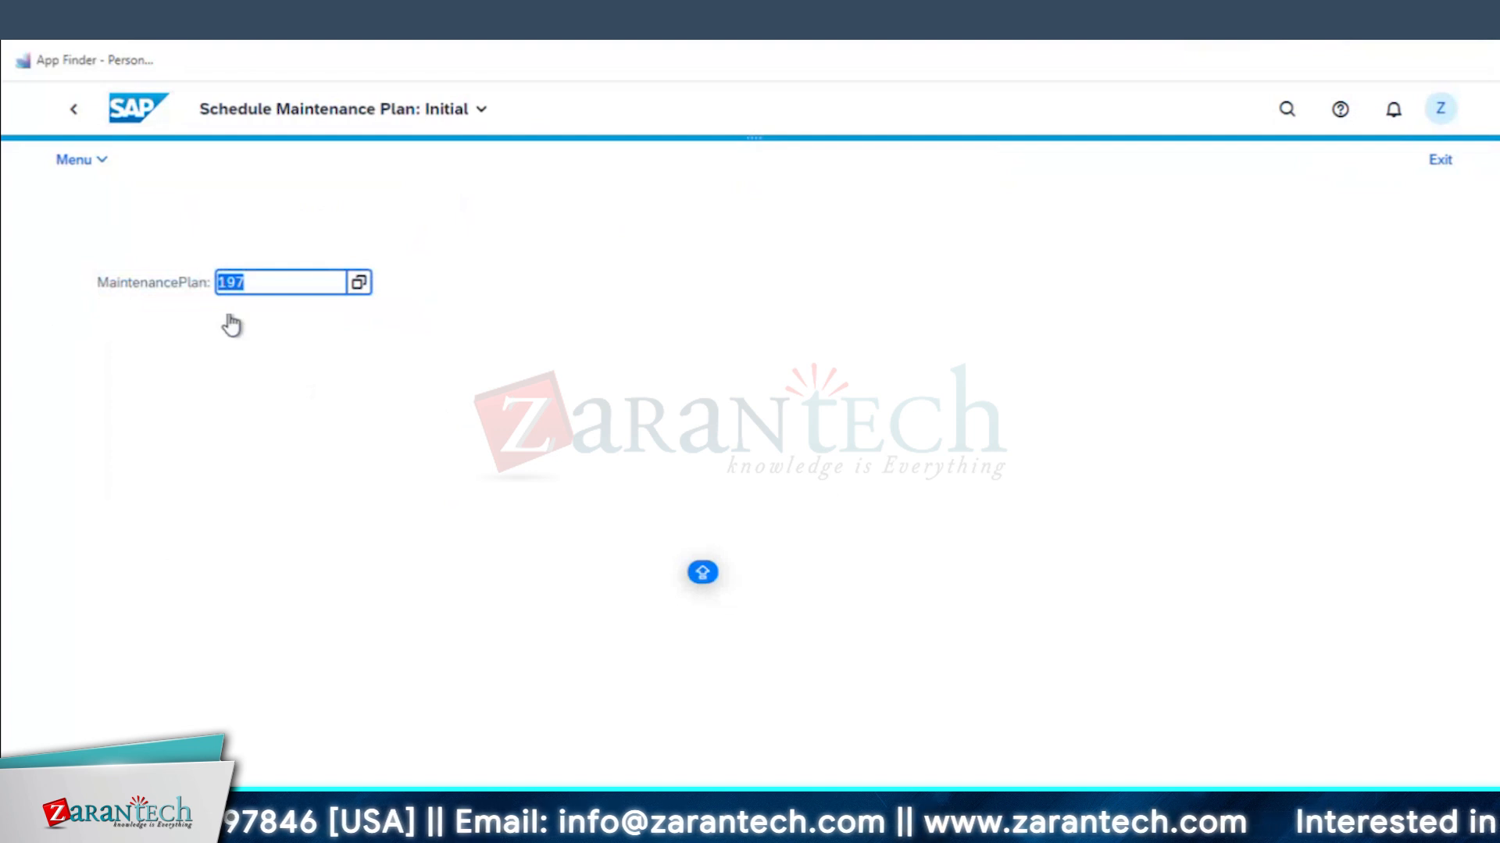
key(Return)
click(113, 421)
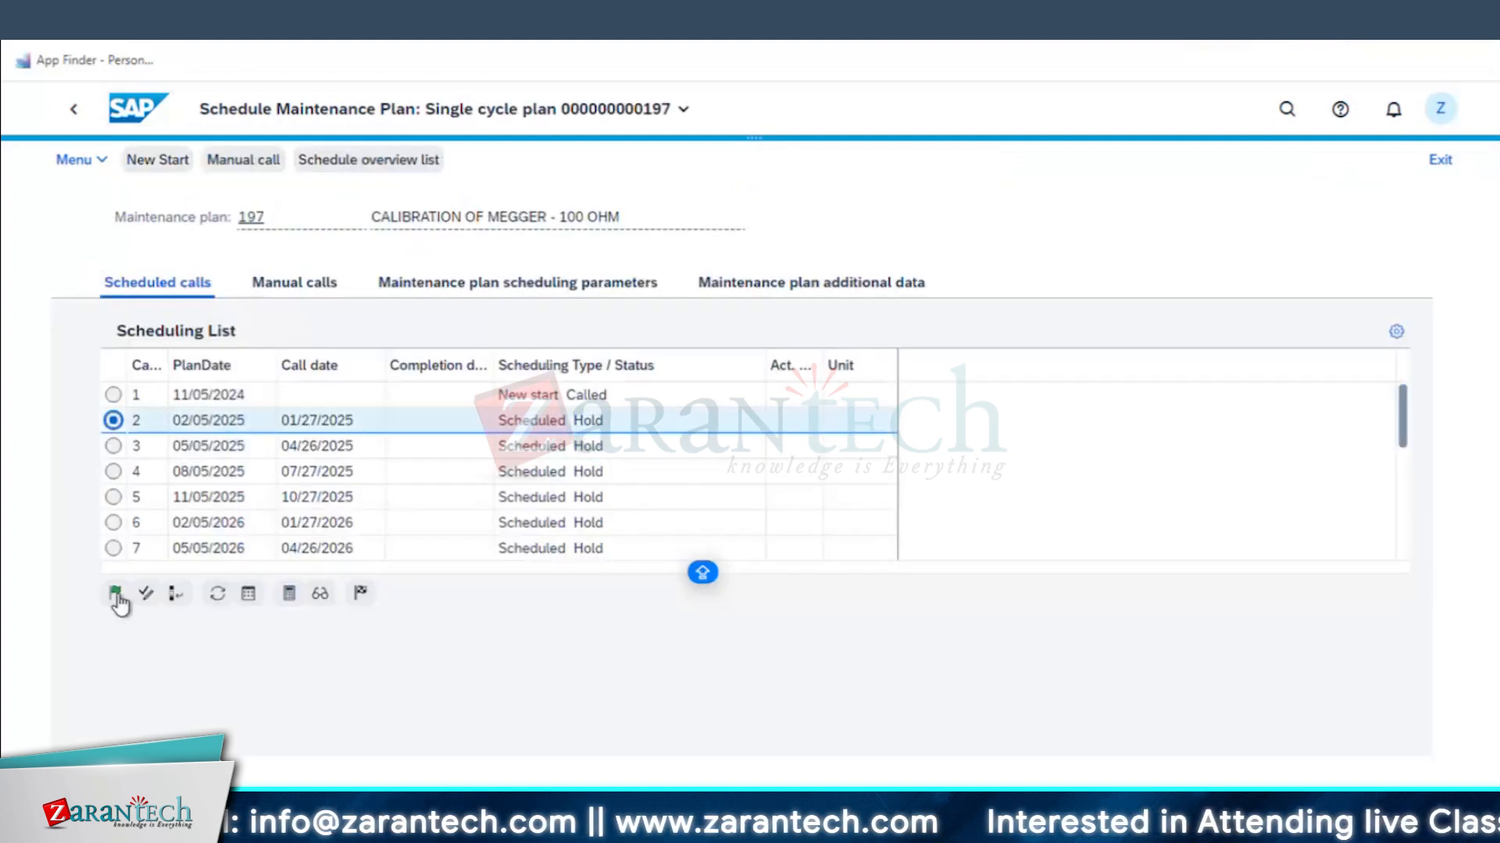
click(116, 595)
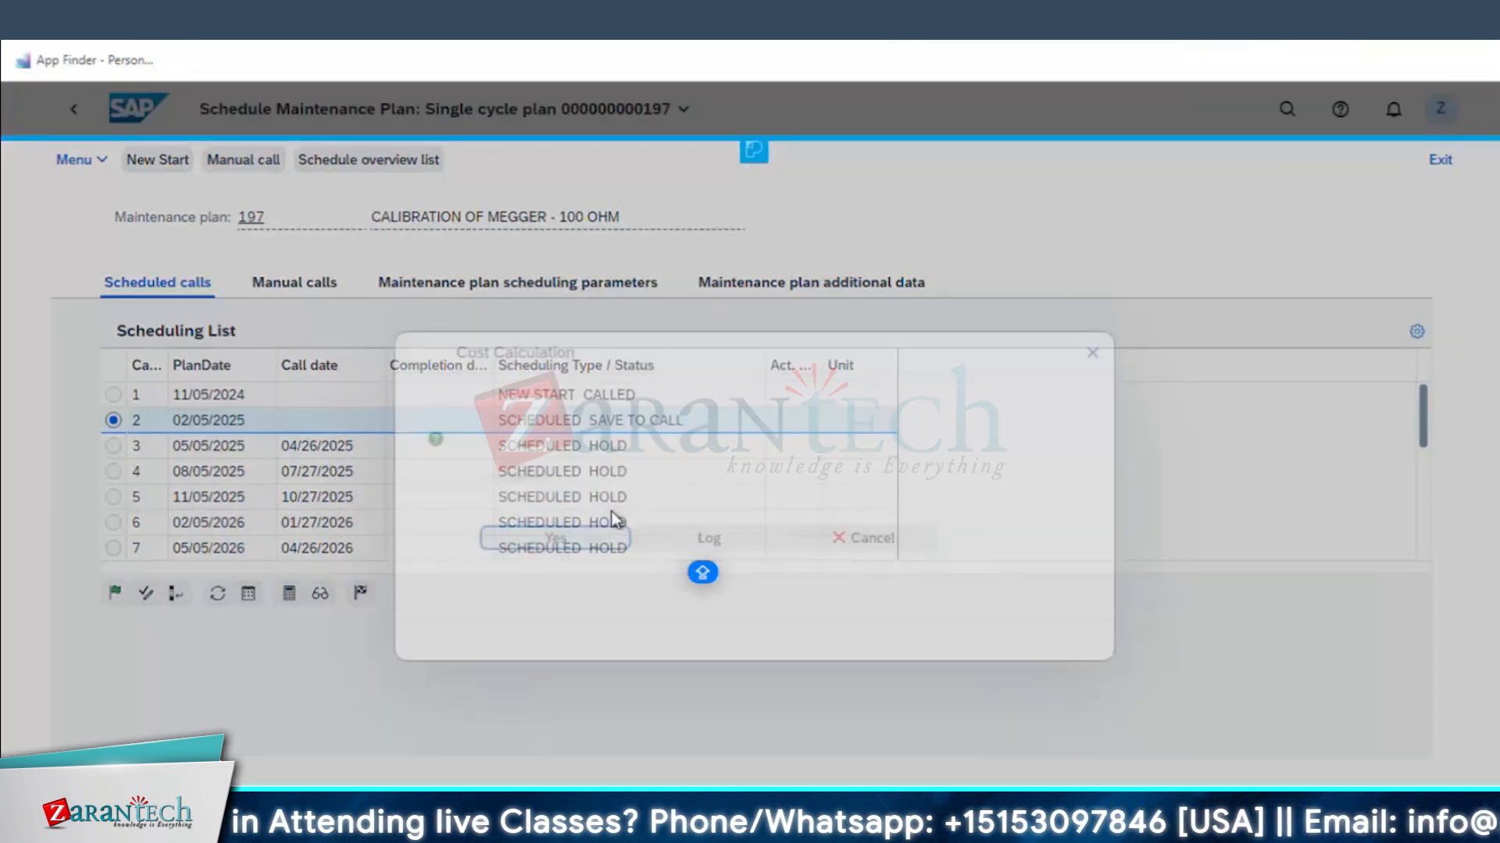
click(588, 541)
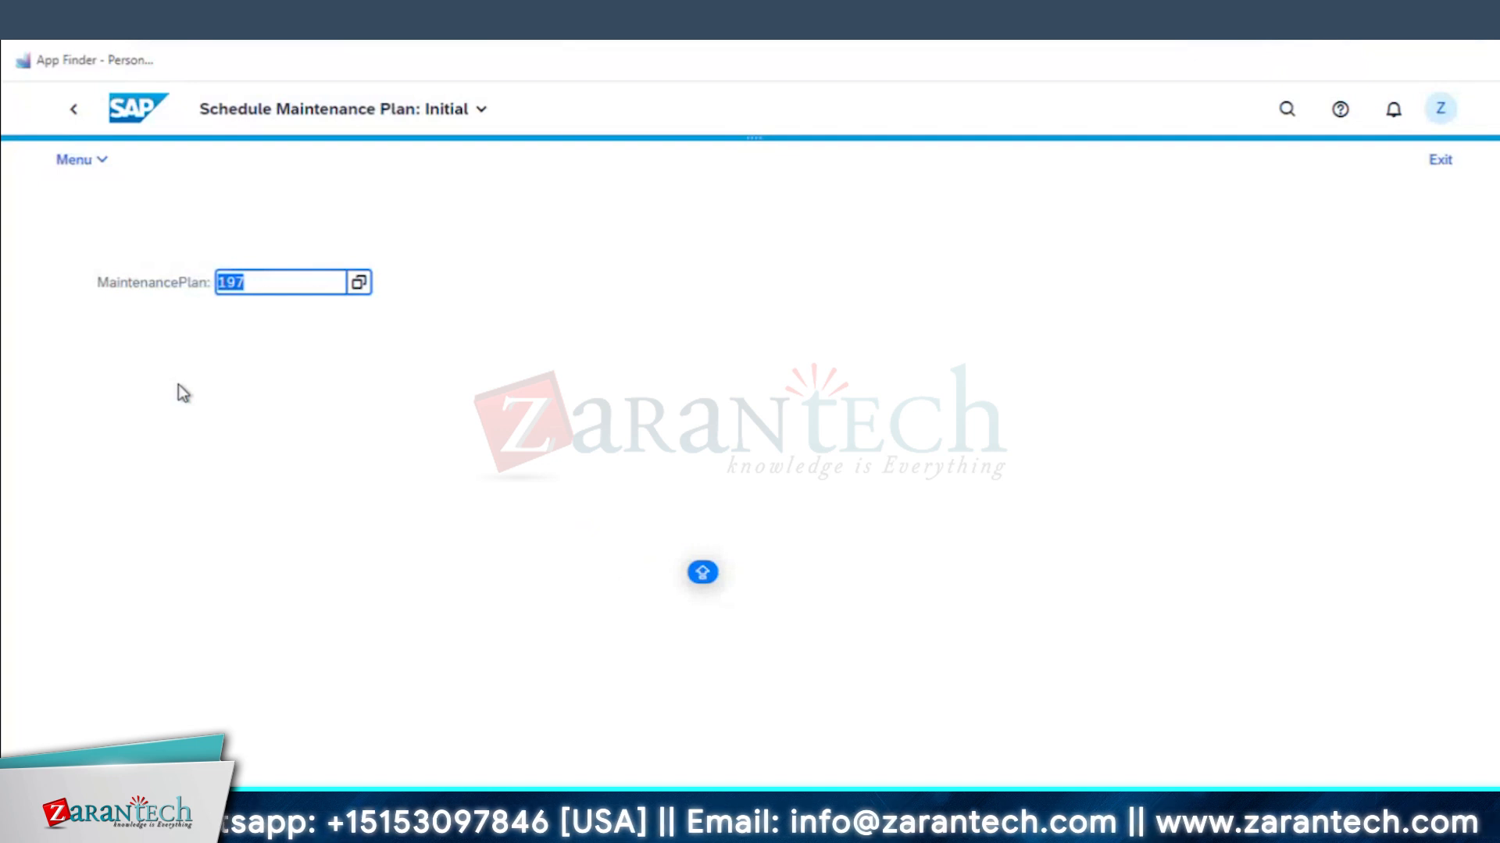
- Run the Results Recording Worklist for Equipment with its existing selection, and return to the home page
click(500, 834)
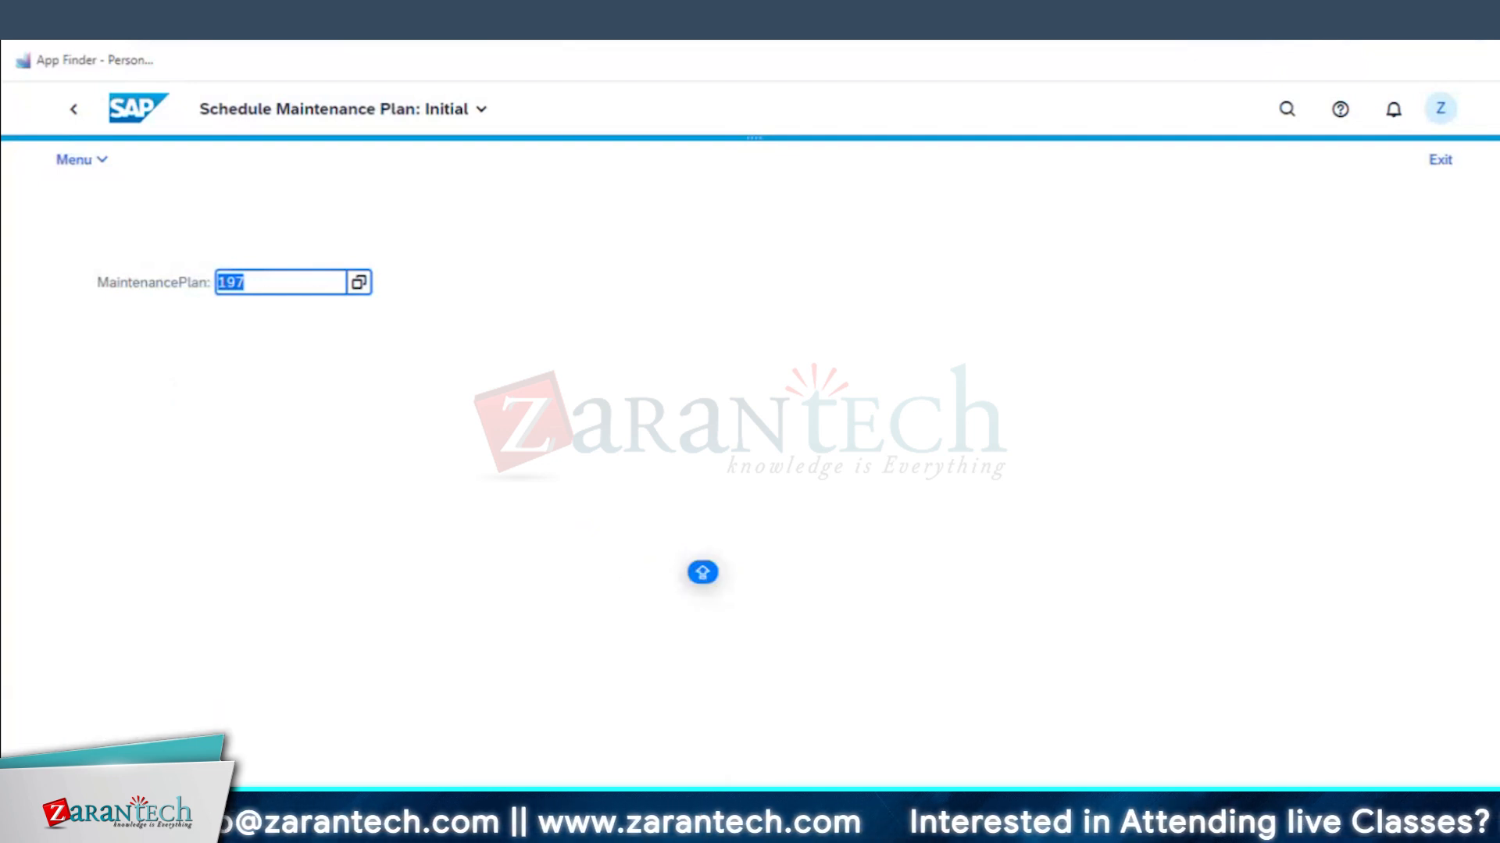
click(500, 834)
key(alt+Tab)
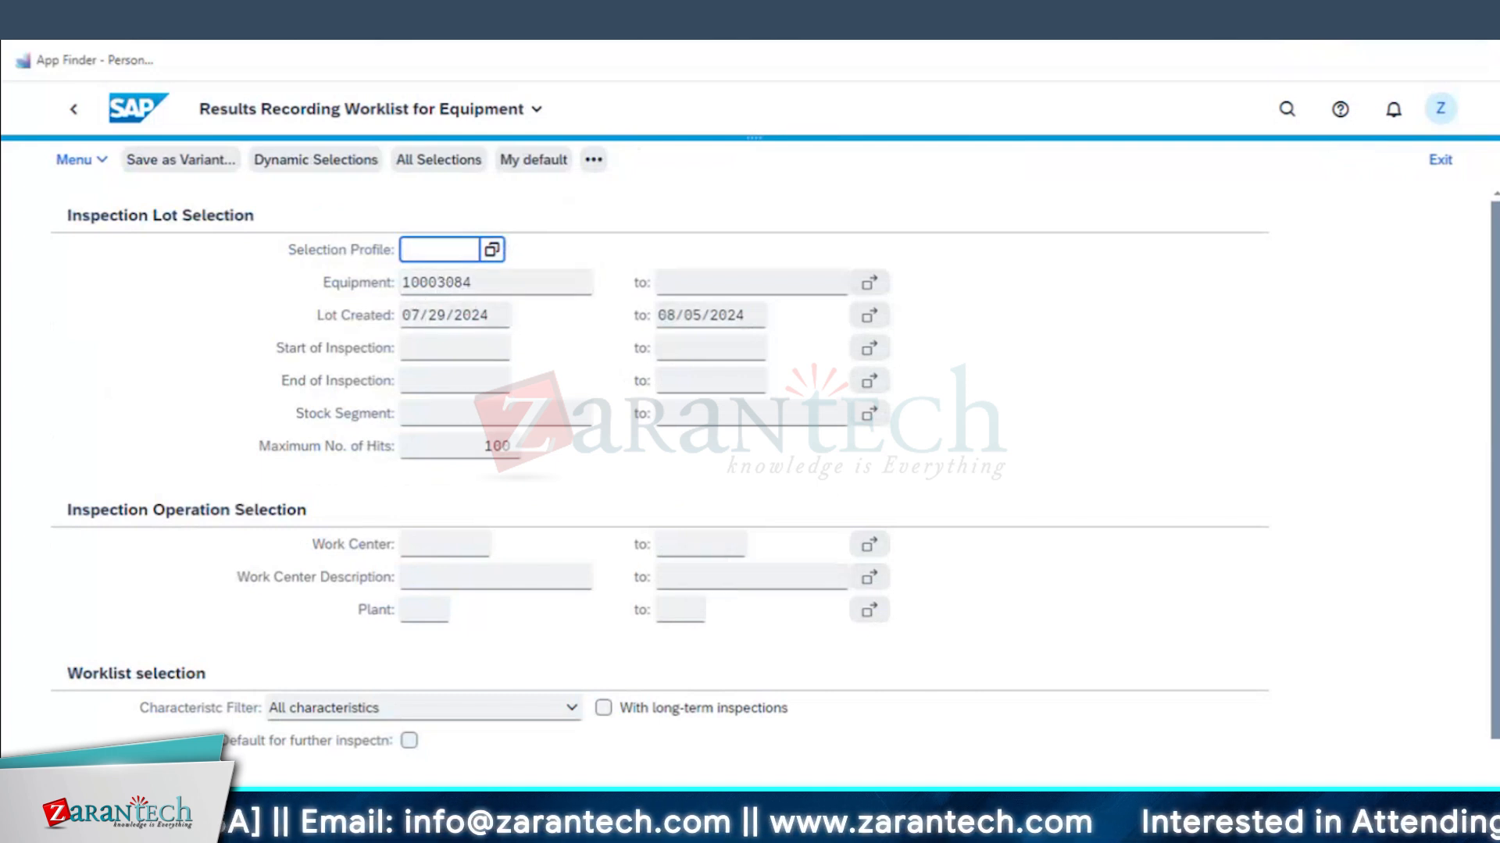
click(557, 496)
key(F8)
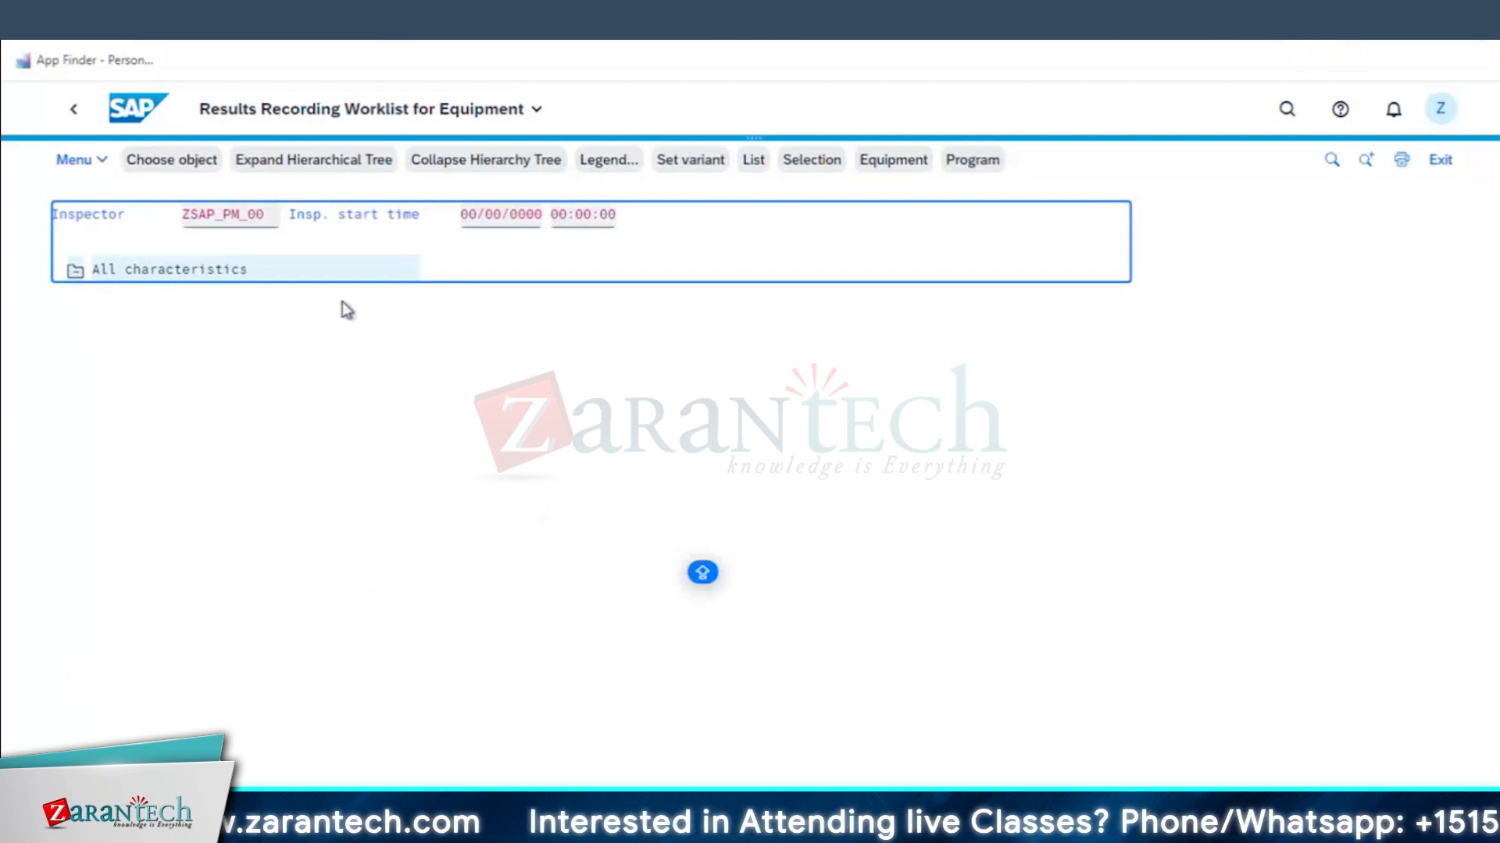
click(73, 108)
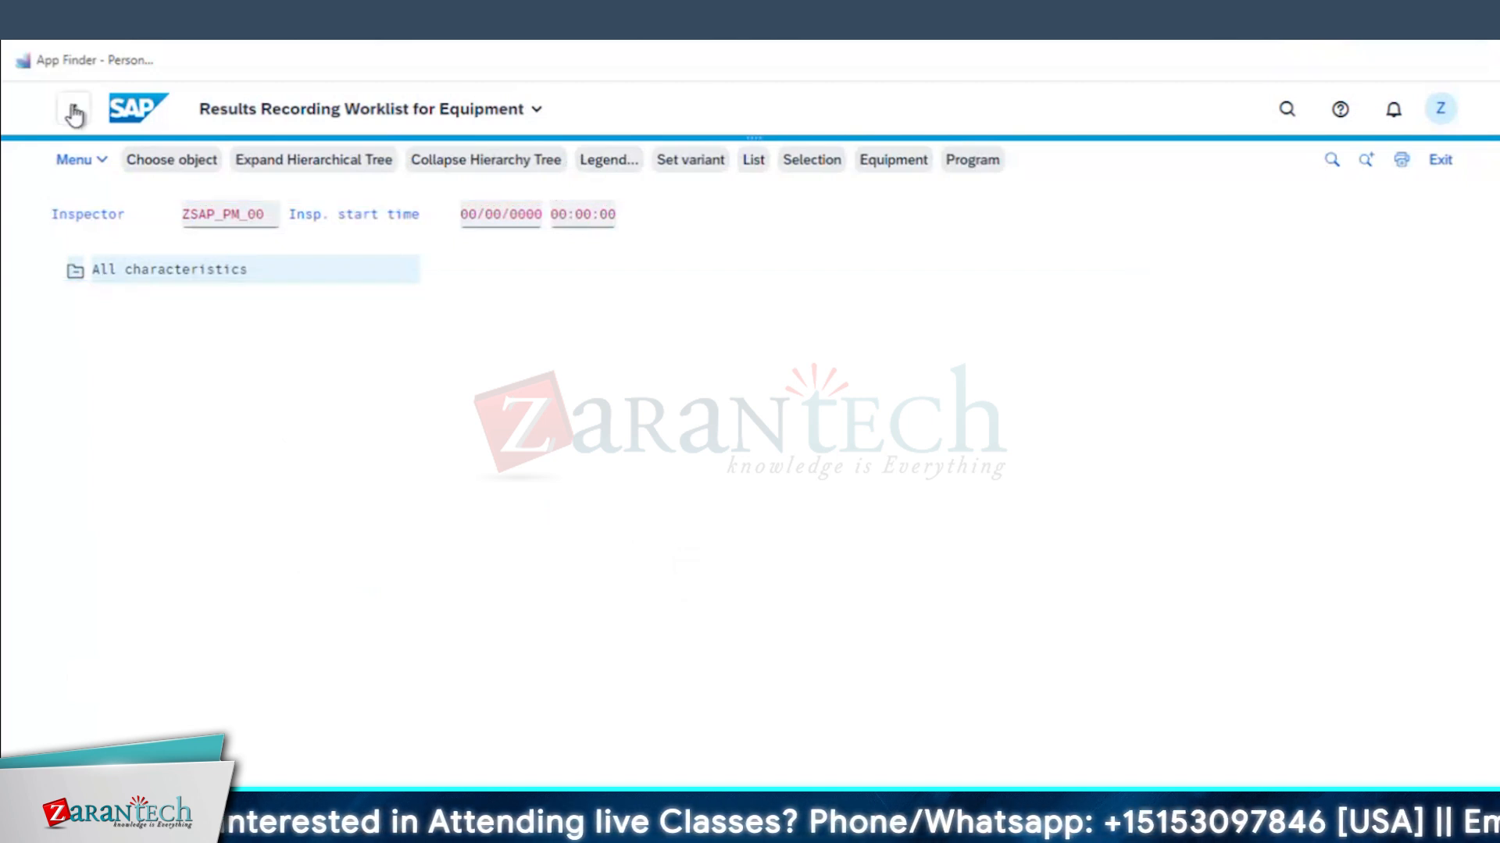
click(74, 113)
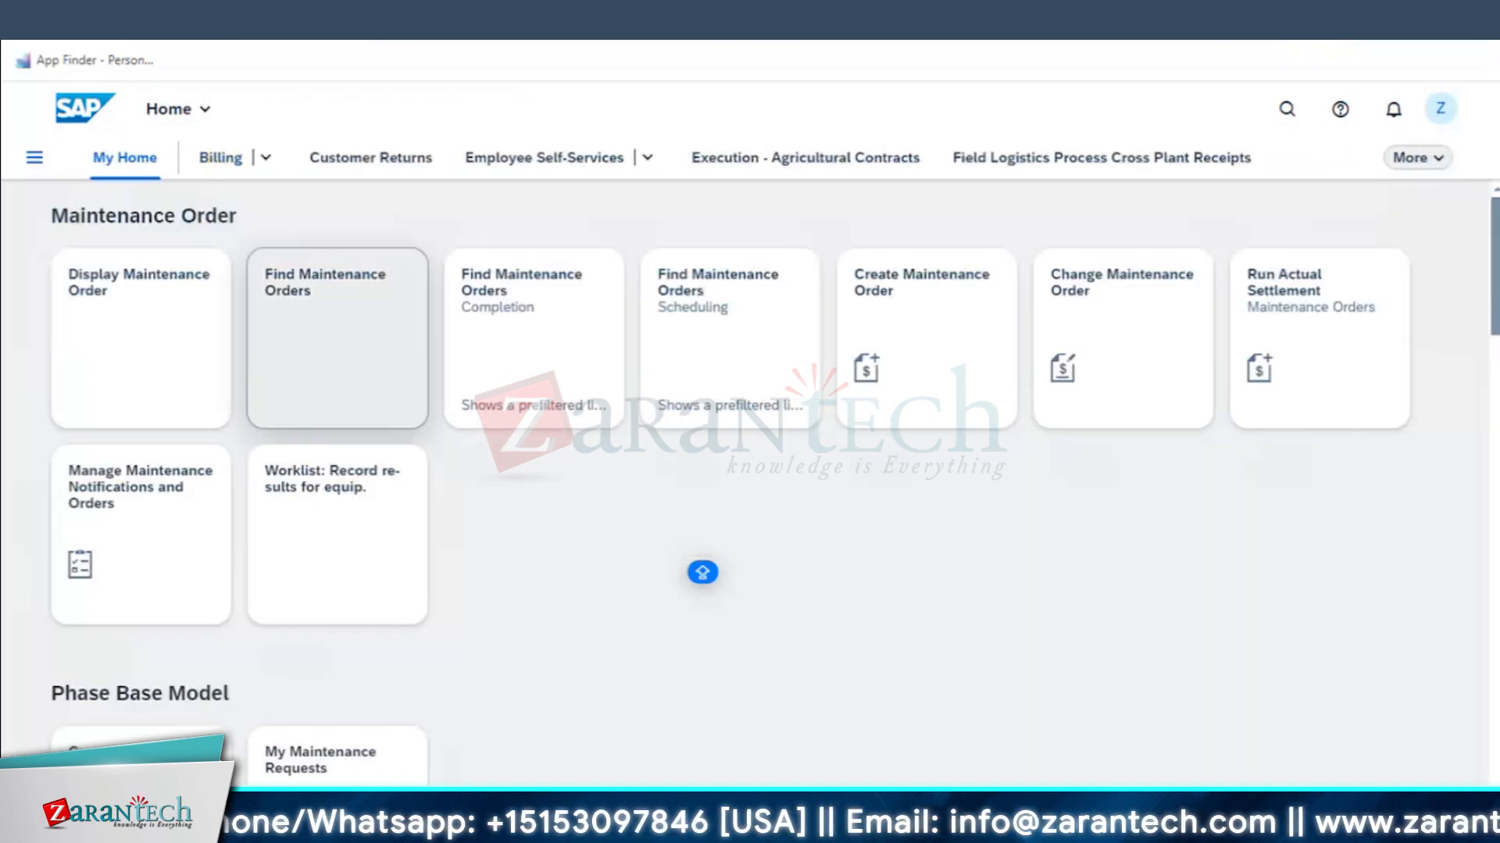
- Switch to SAP GUI's Change Order session and open the calibration order generated by the released maintenance call
mouse_move(406, 834)
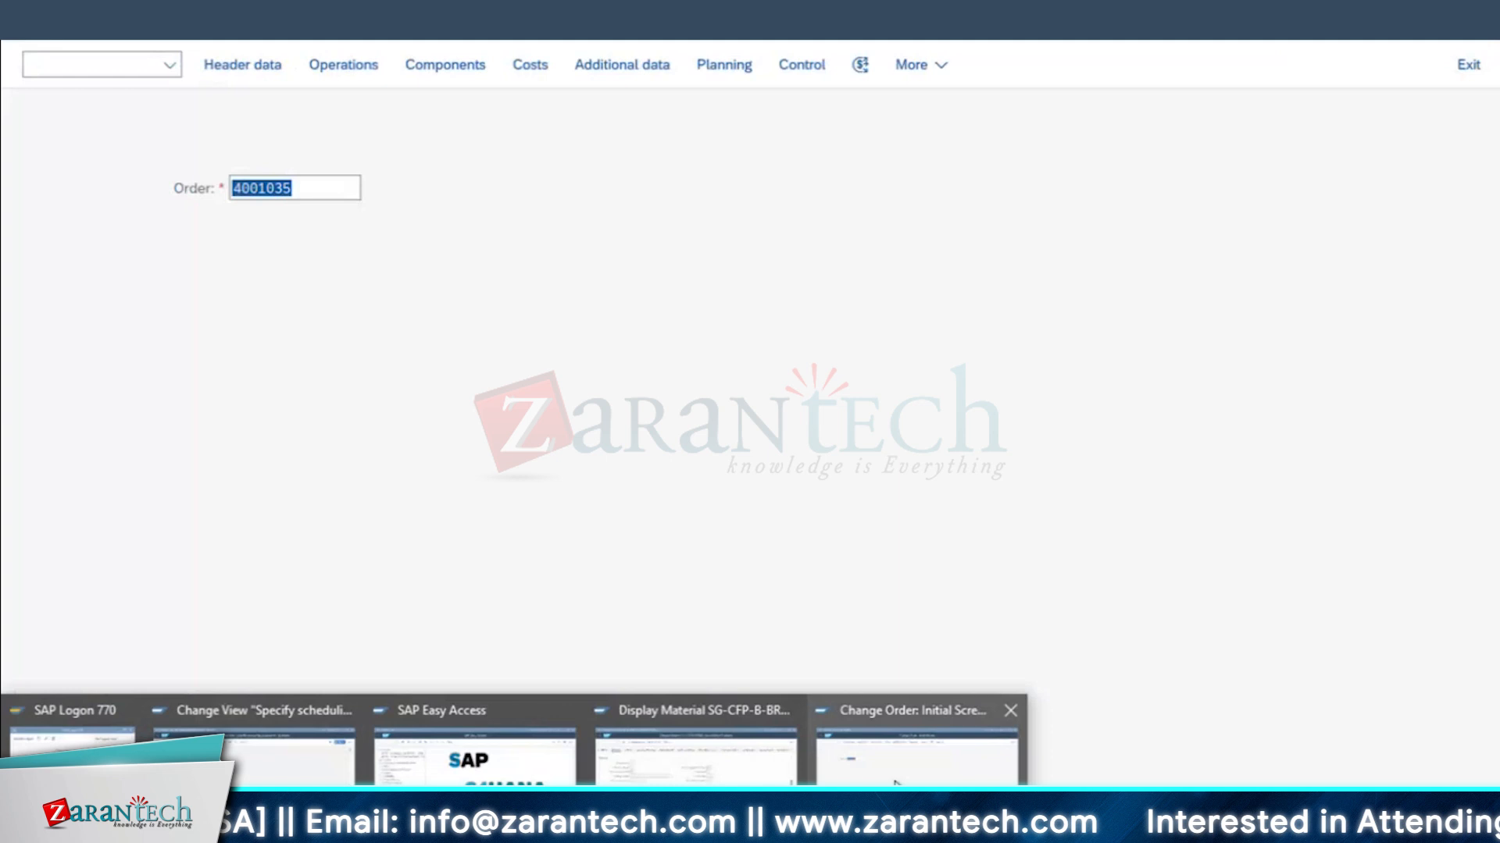
click(918, 750)
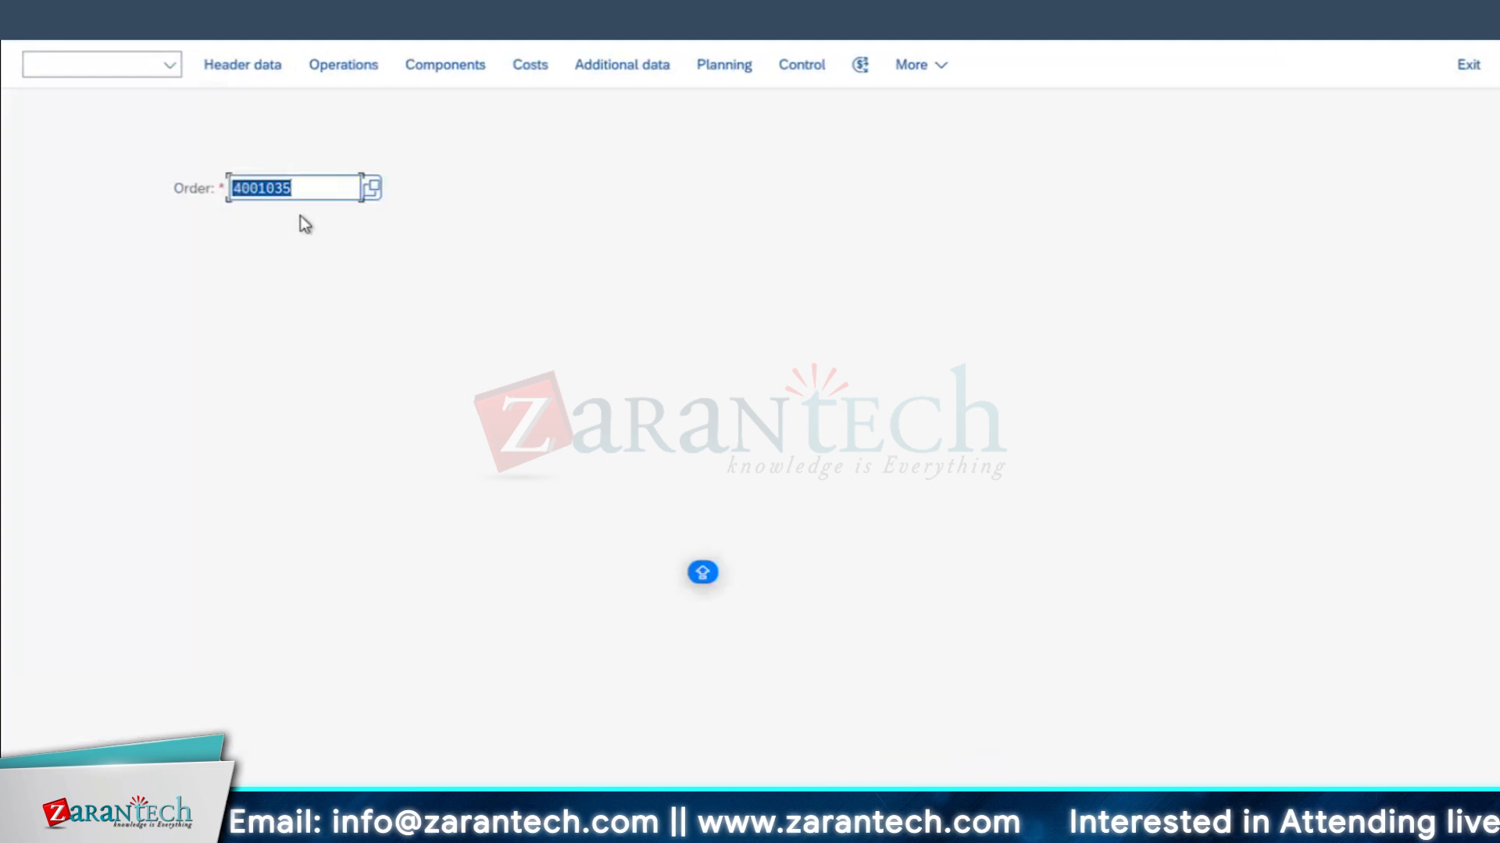
key(Return)
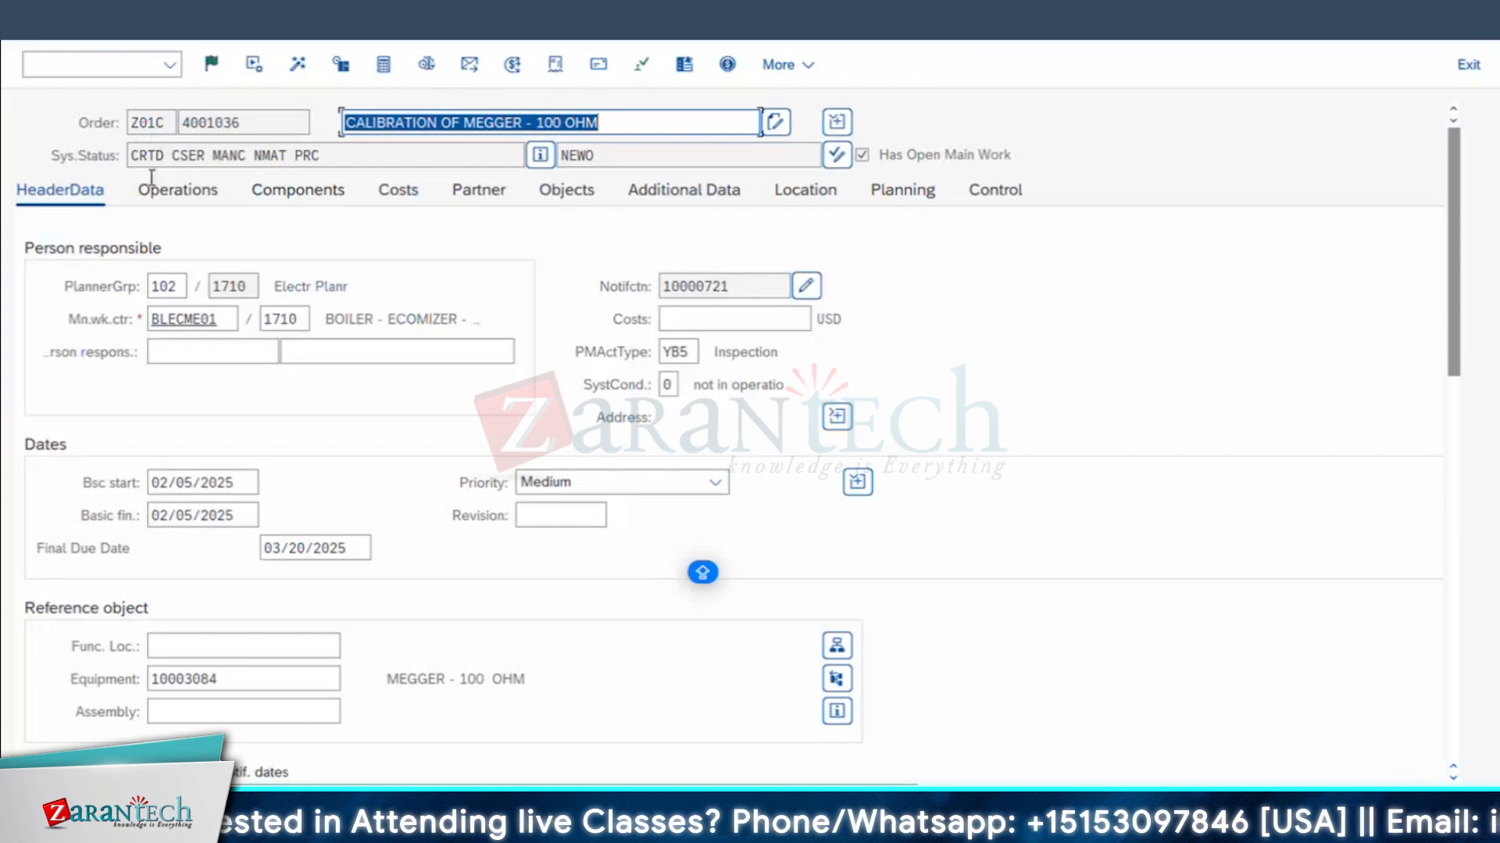
- Set the order's user status to SCHD (scheduled/planning started) and release the order, closing the information message
click(540, 155)
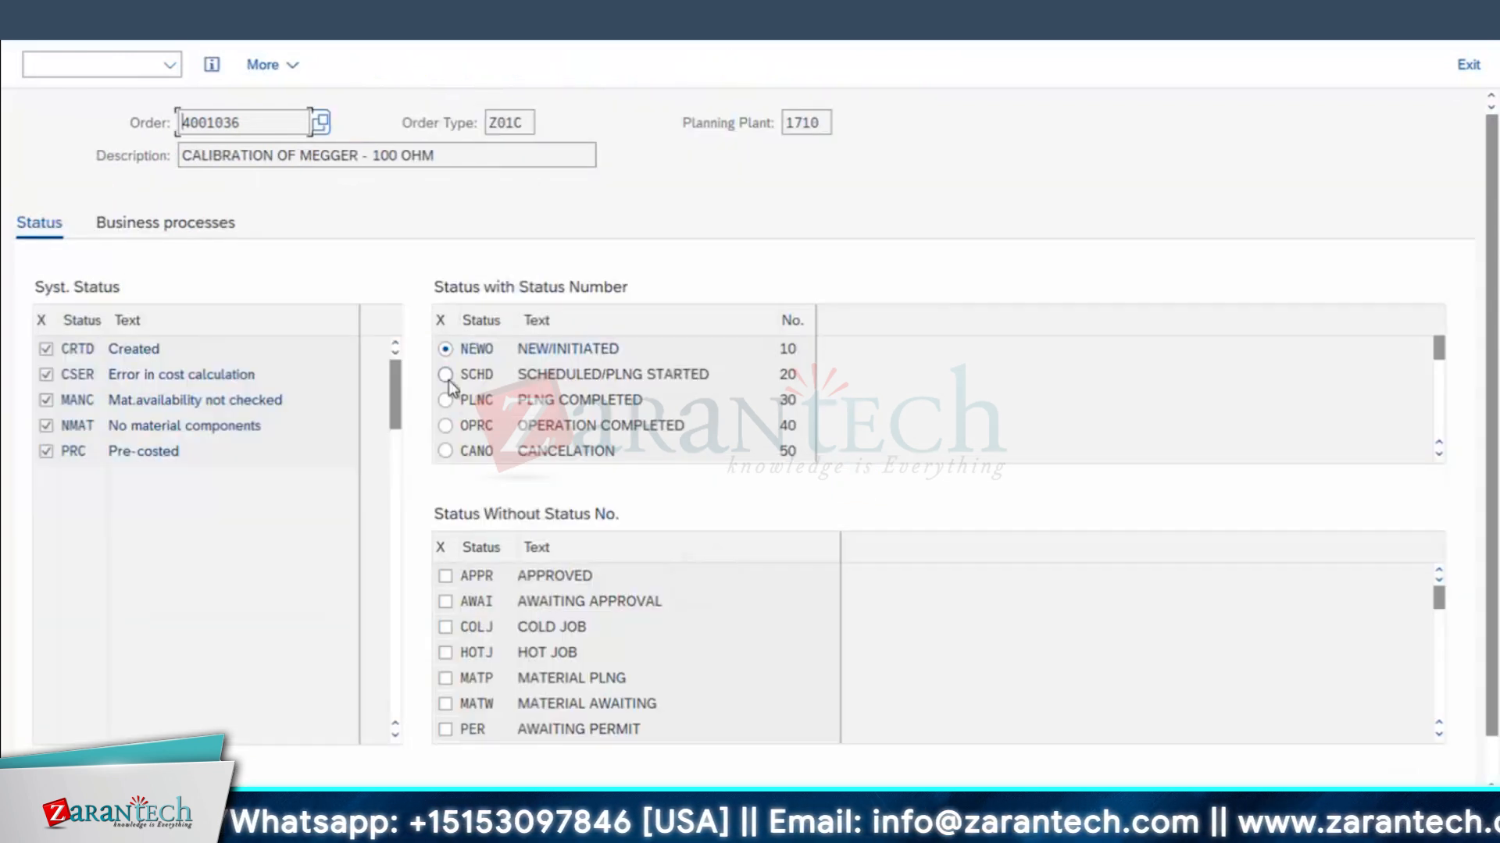
click(28, 21)
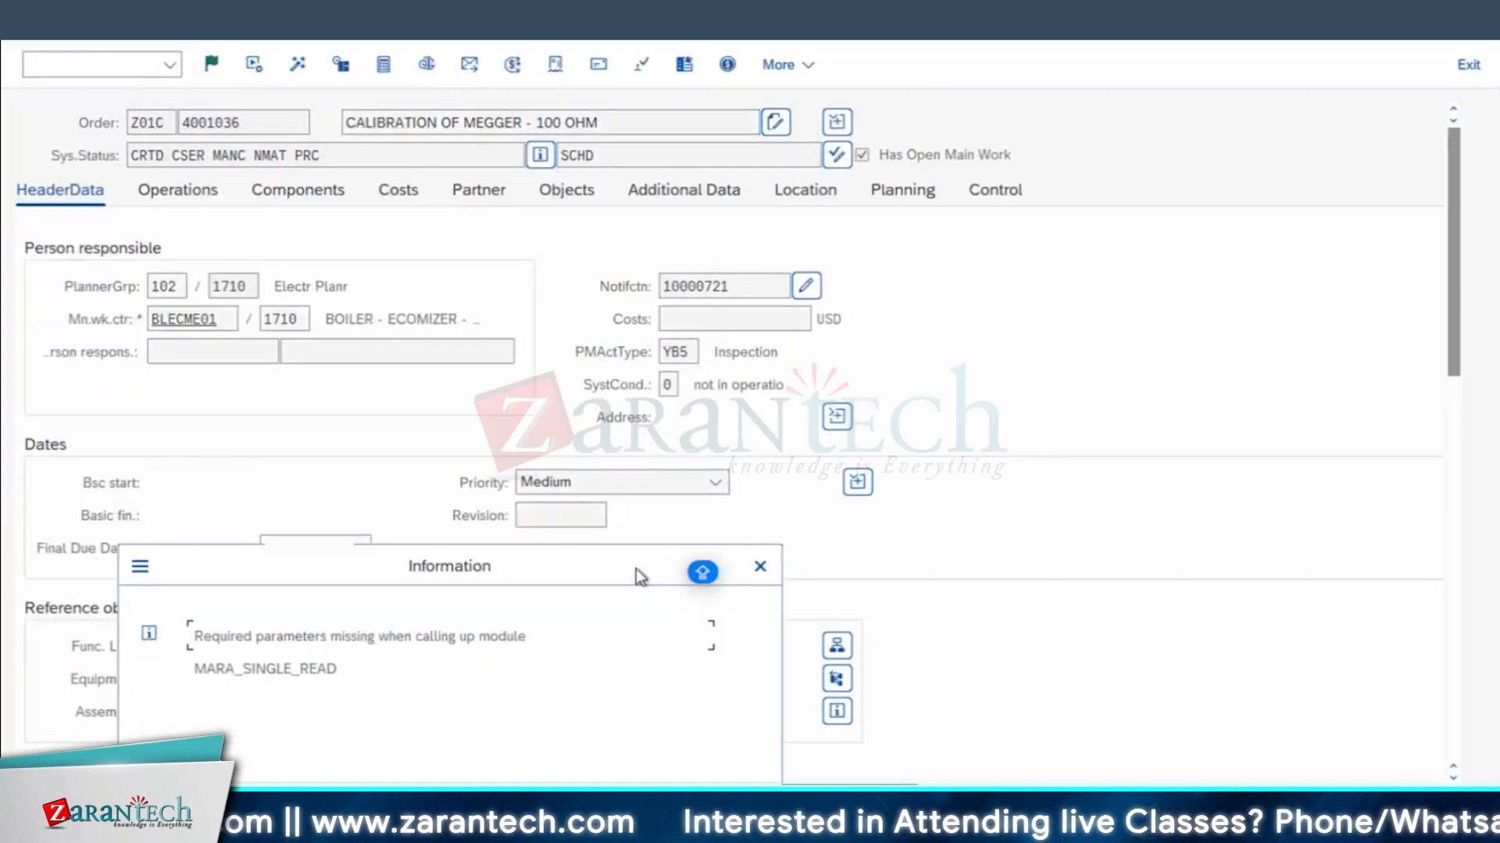
click(720, 803)
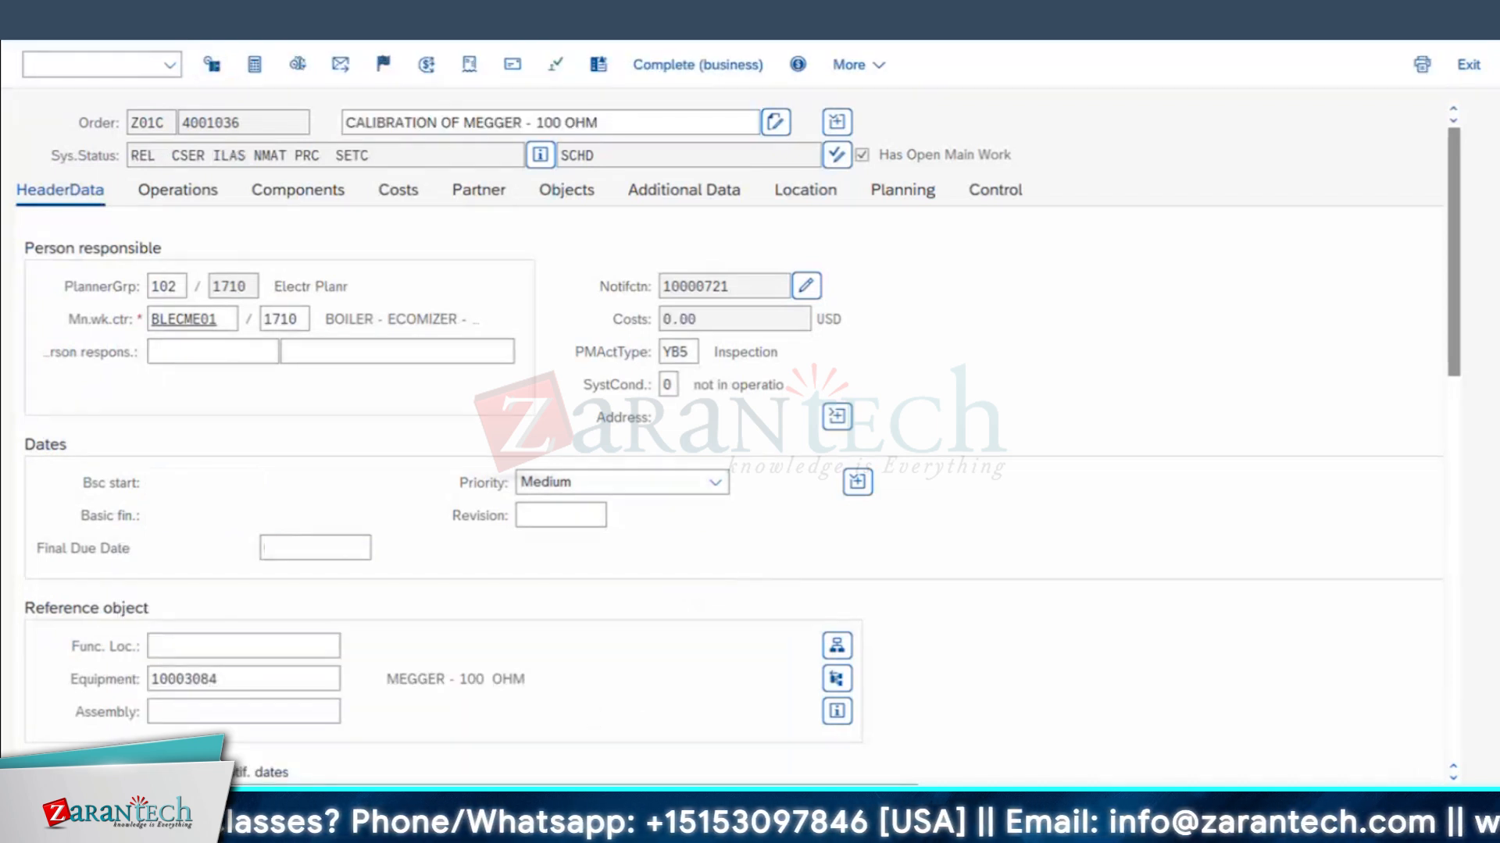
key(Return)
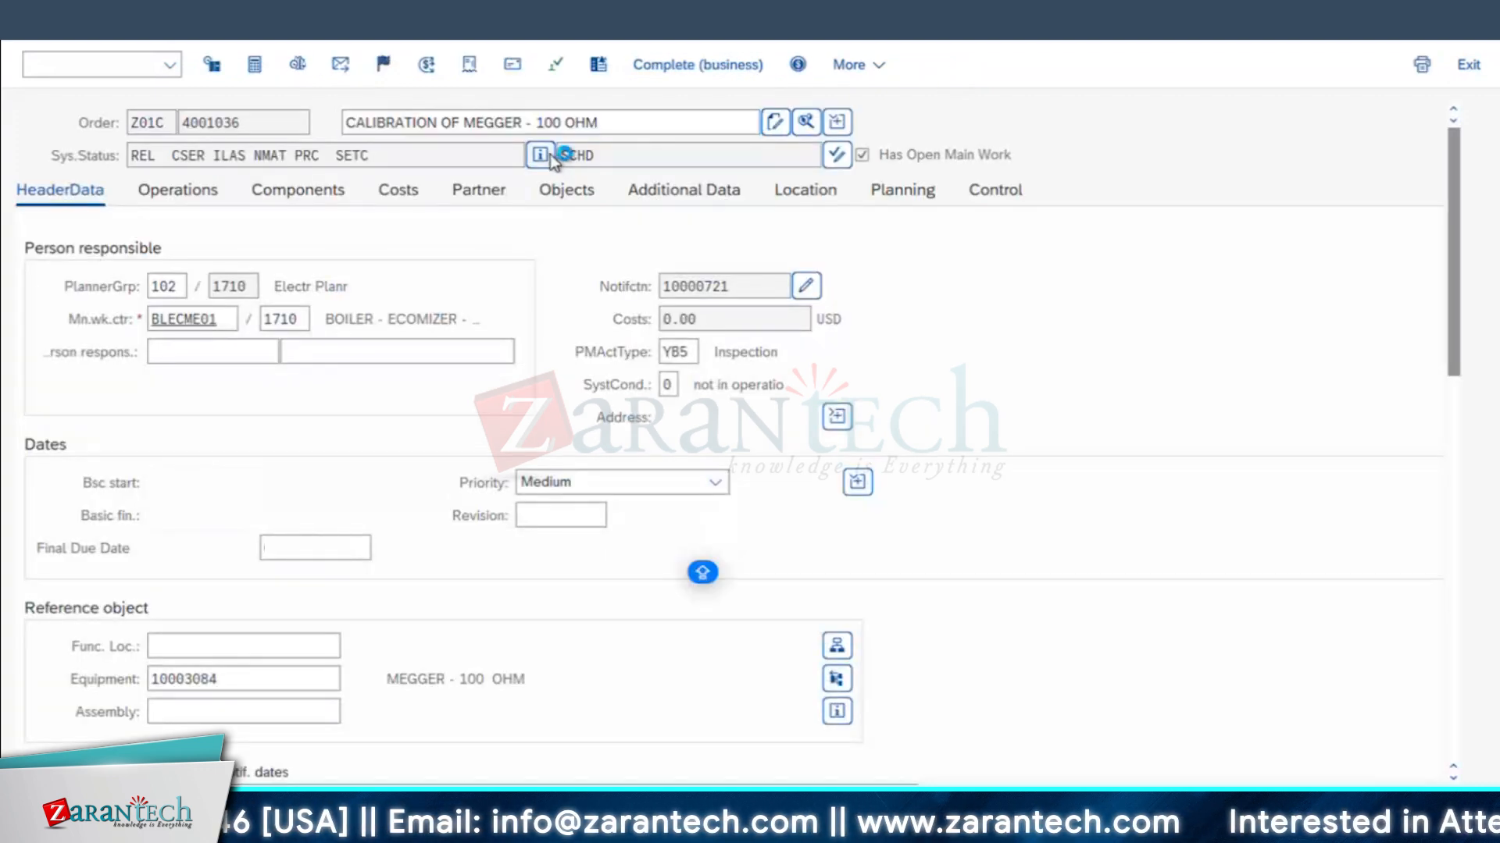
- Set the order's user status to PLNC (planning completed) and dismiss the message on returning to the header data
click(547, 153)
click(444, 400)
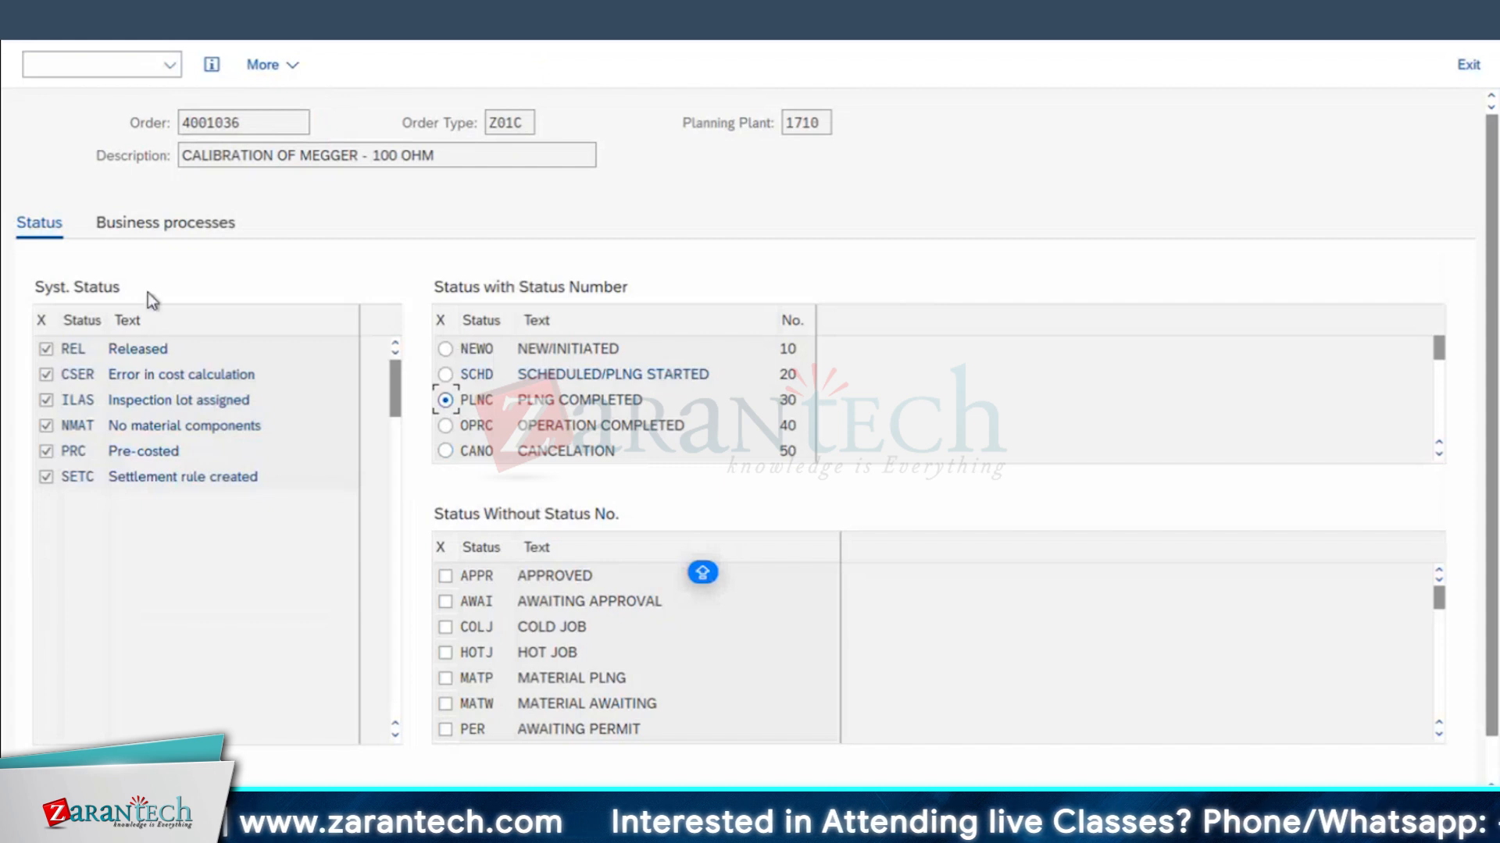
click(58, 23)
click(1398, 806)
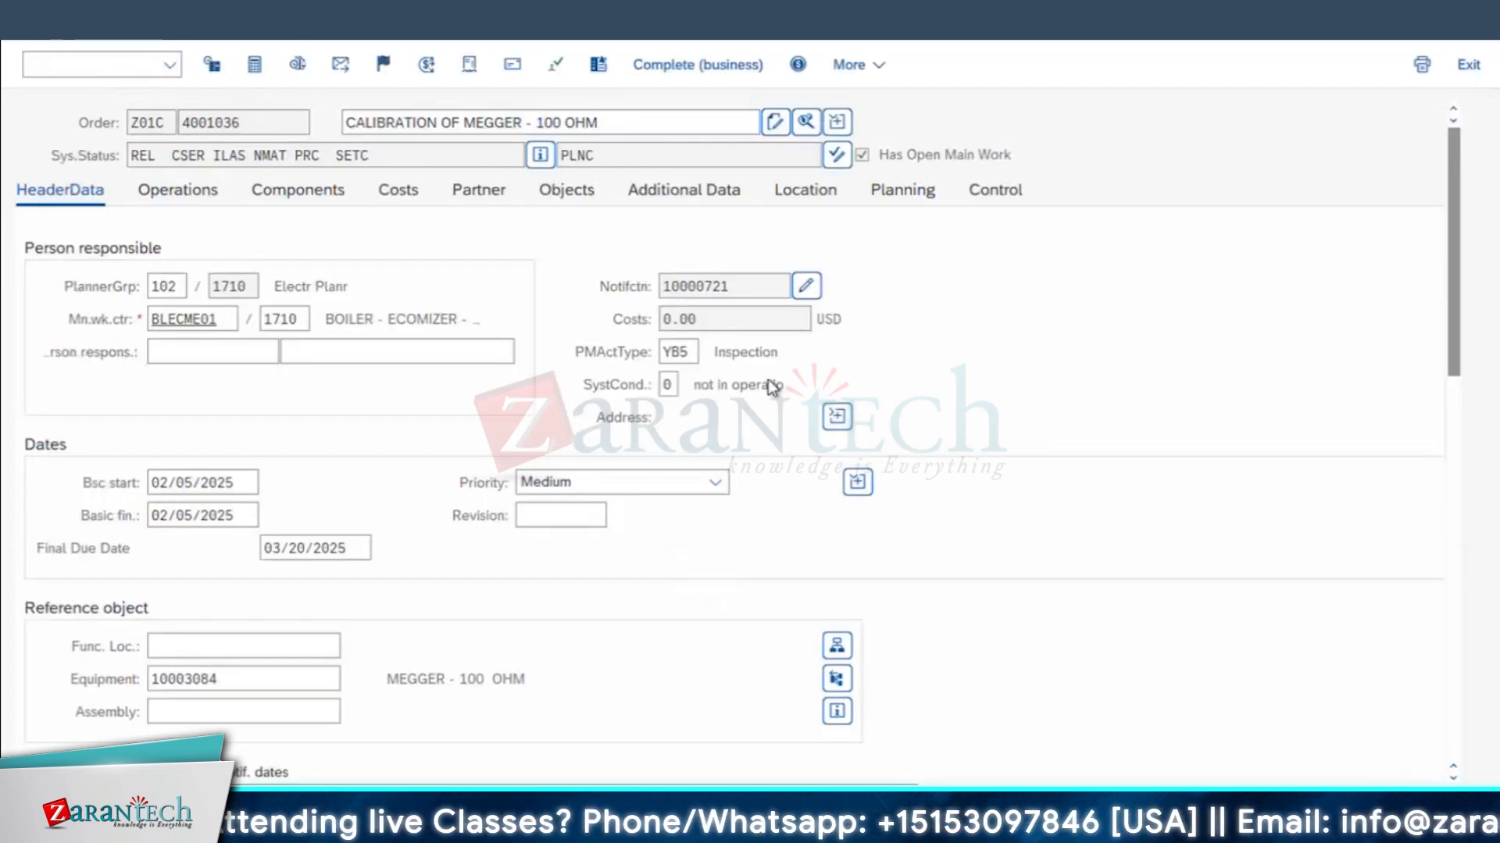
key(Return)
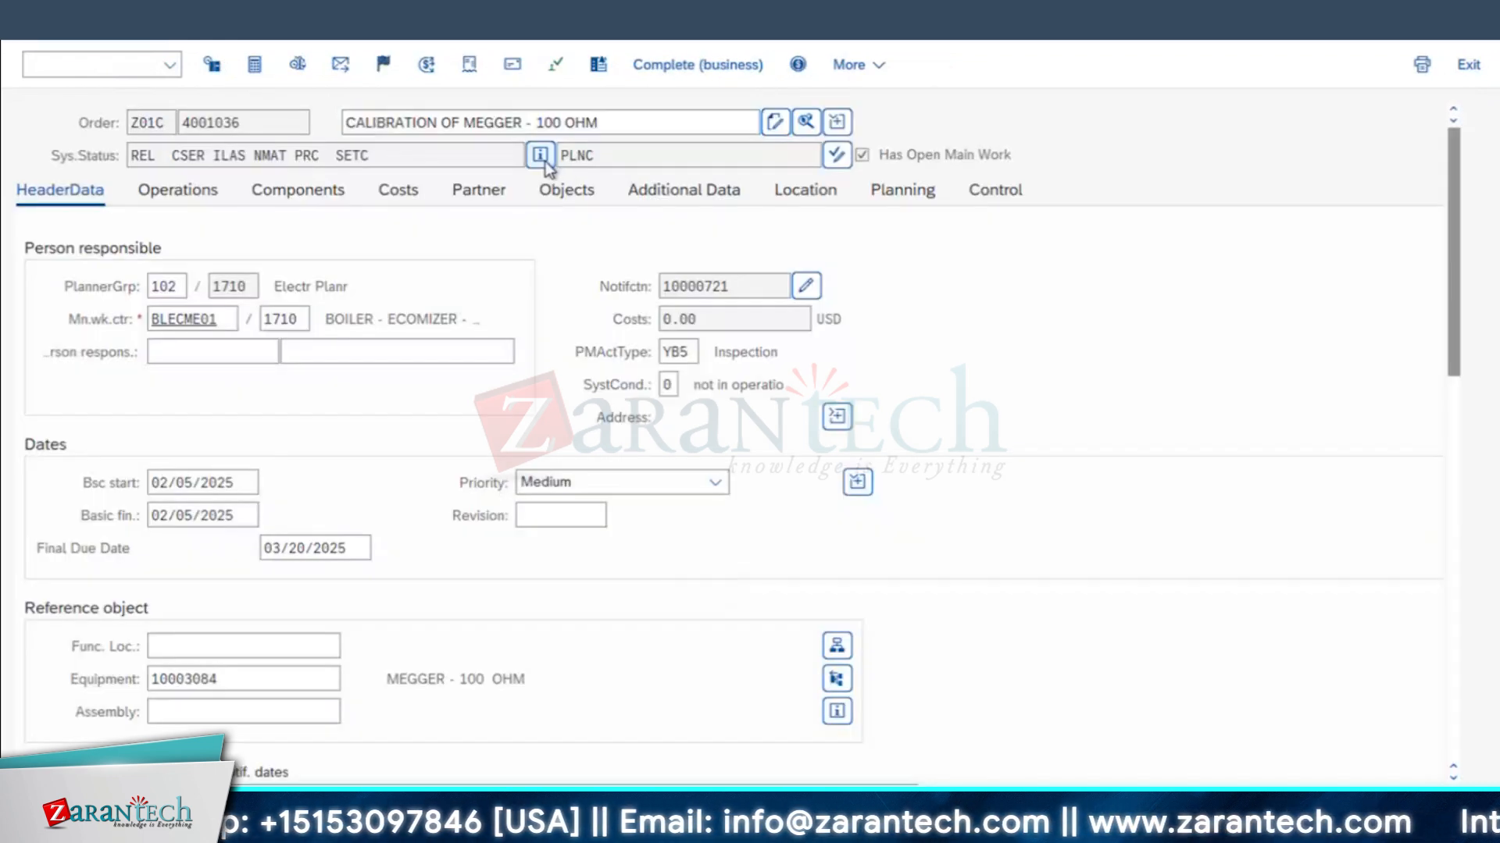
- Set the order's user status to OPRC (operation completed) and save the order
click(540, 154)
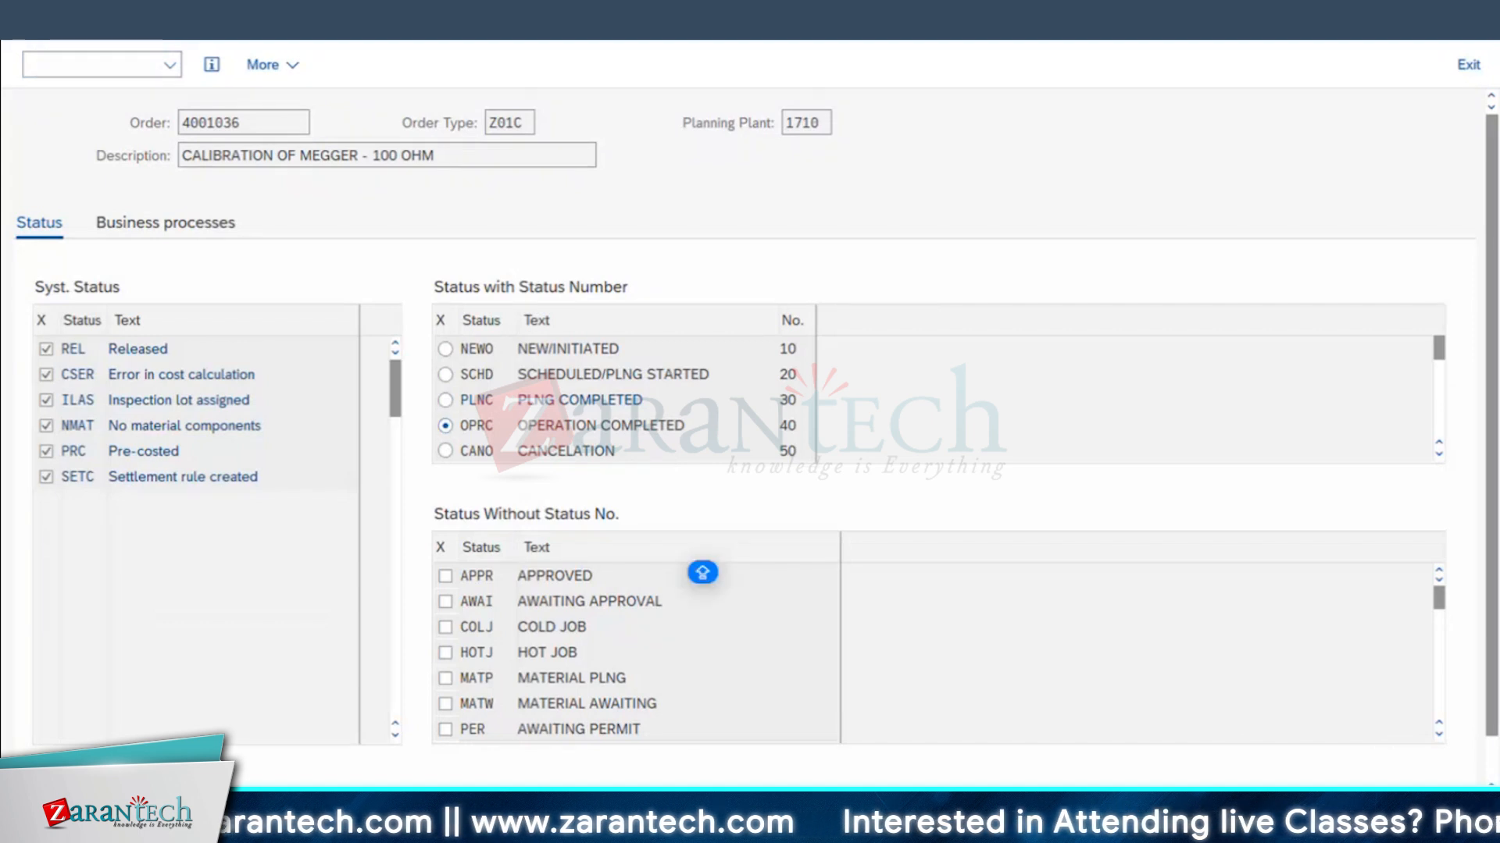
click(97, 63)
click(82, 42)
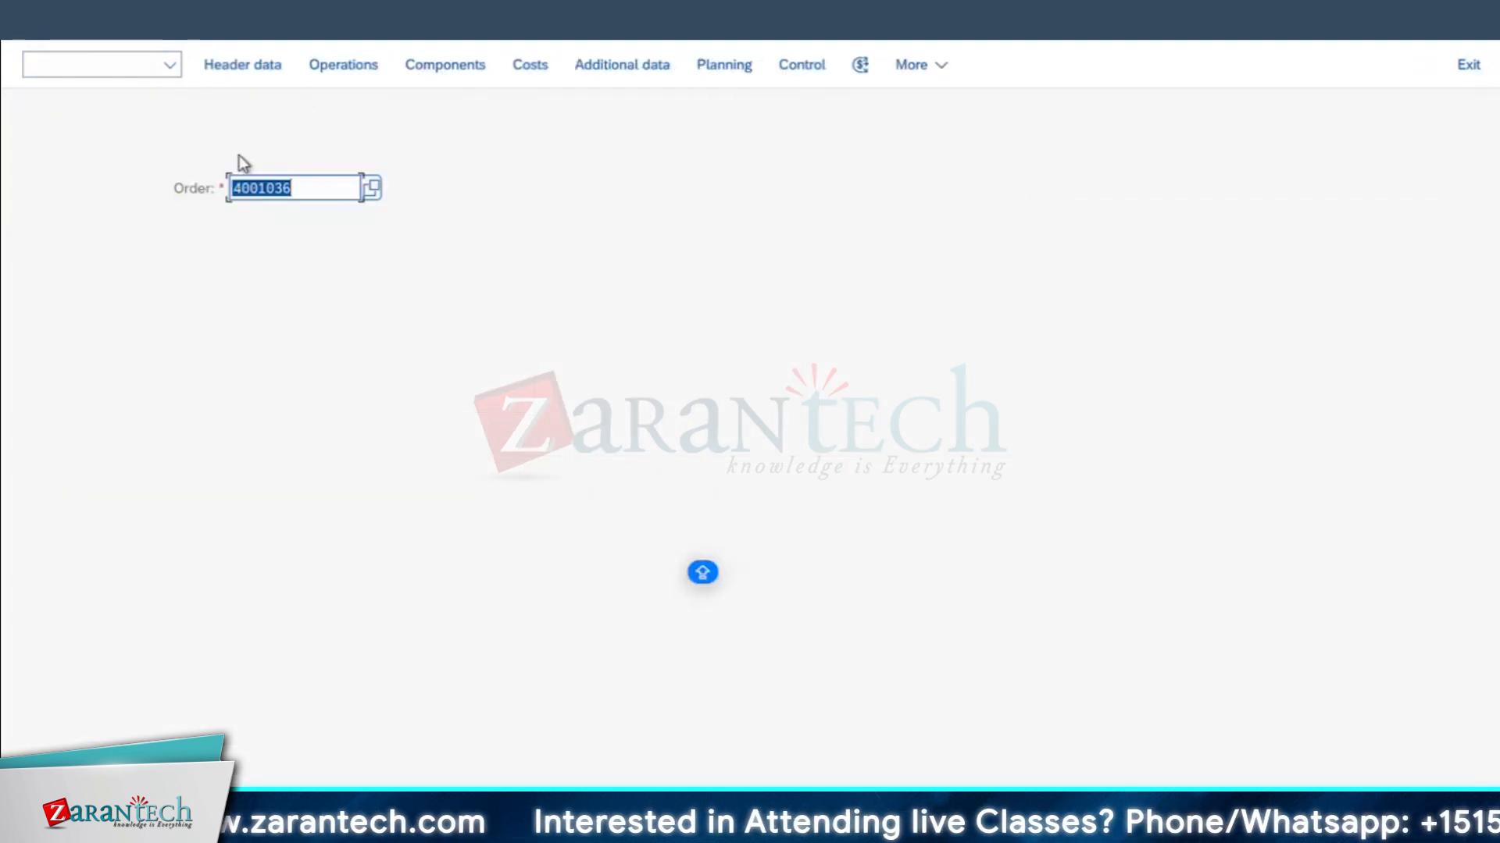
- Reopen the saved calibration order, open its inspection lot, and check the usage decision fields and the two resistance characteristics
key(Return)
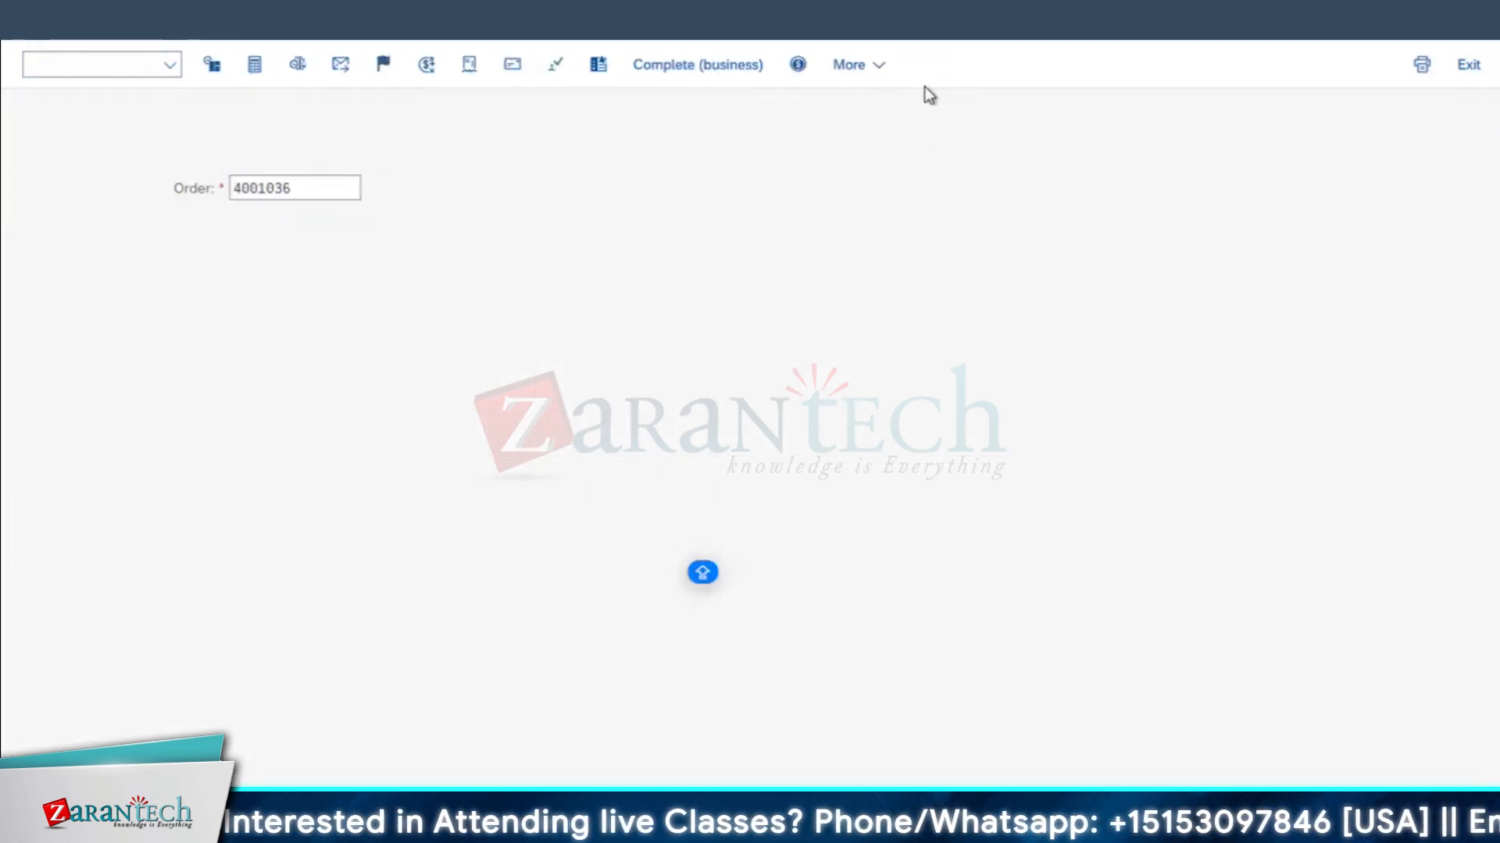
click(811, 123)
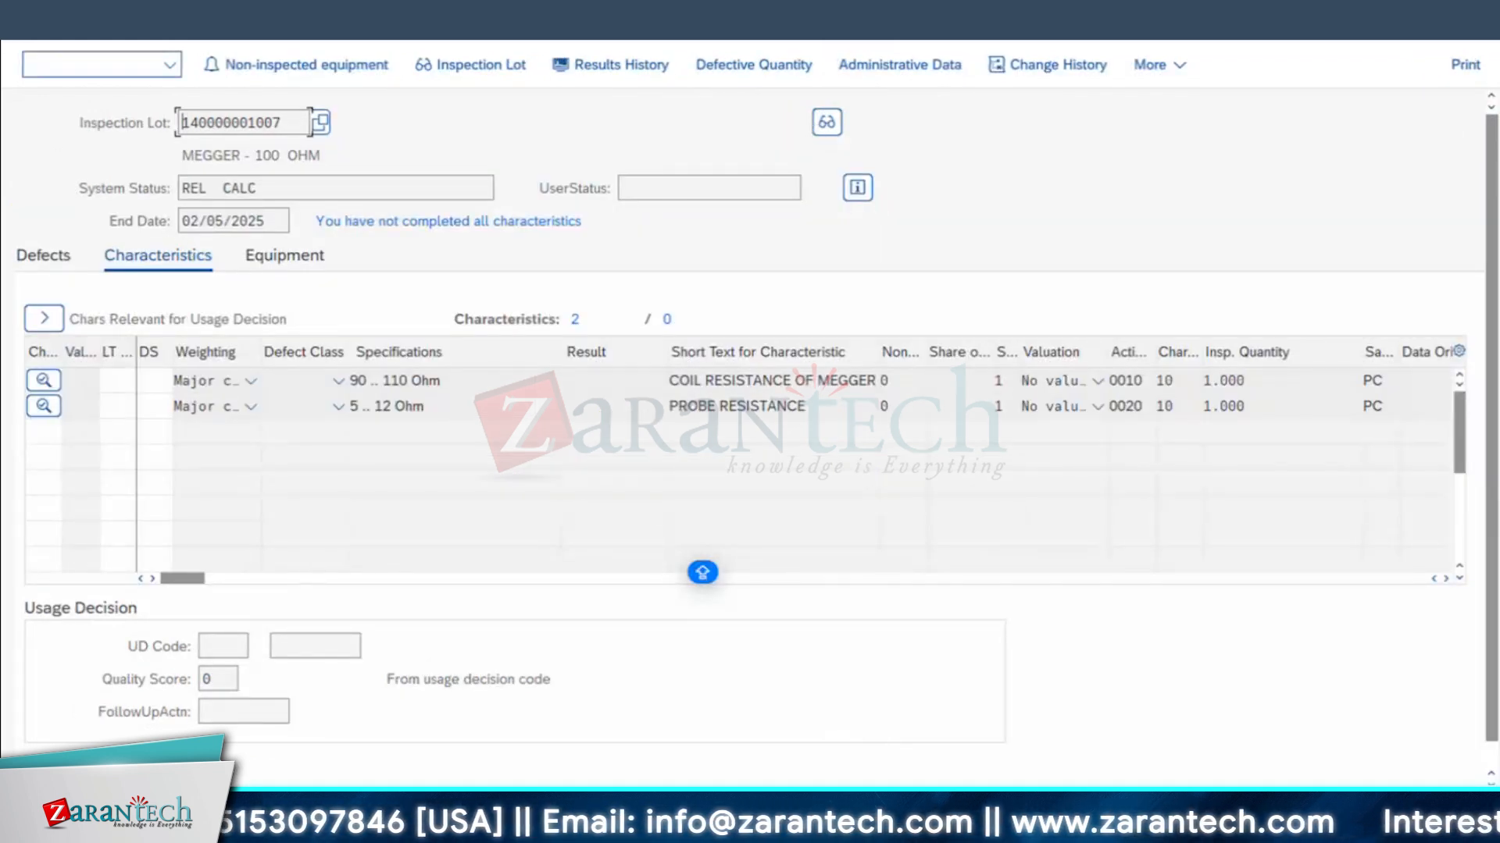
click(223, 646)
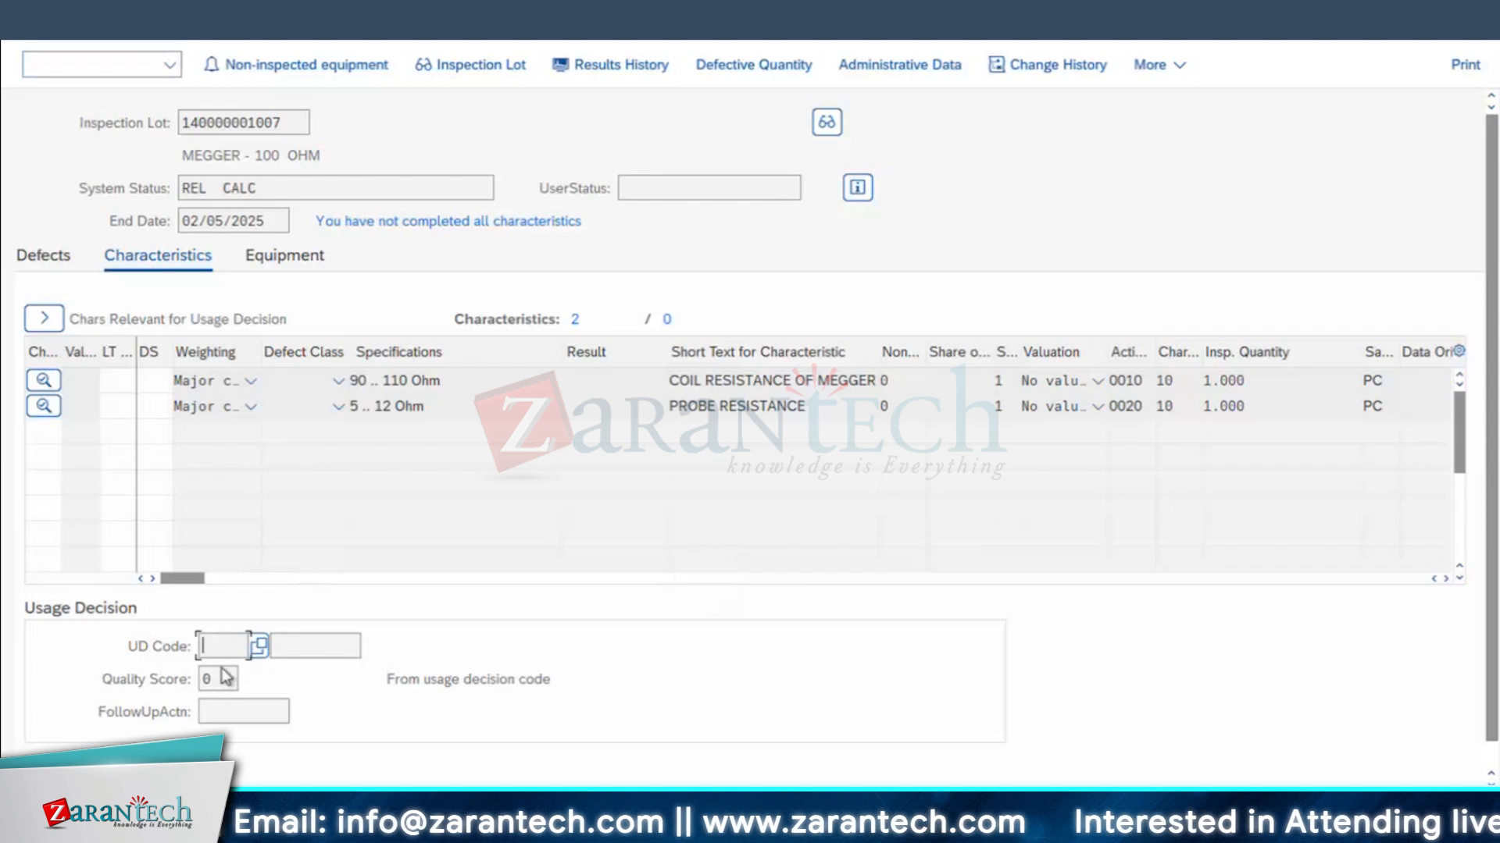
click(48, 379)
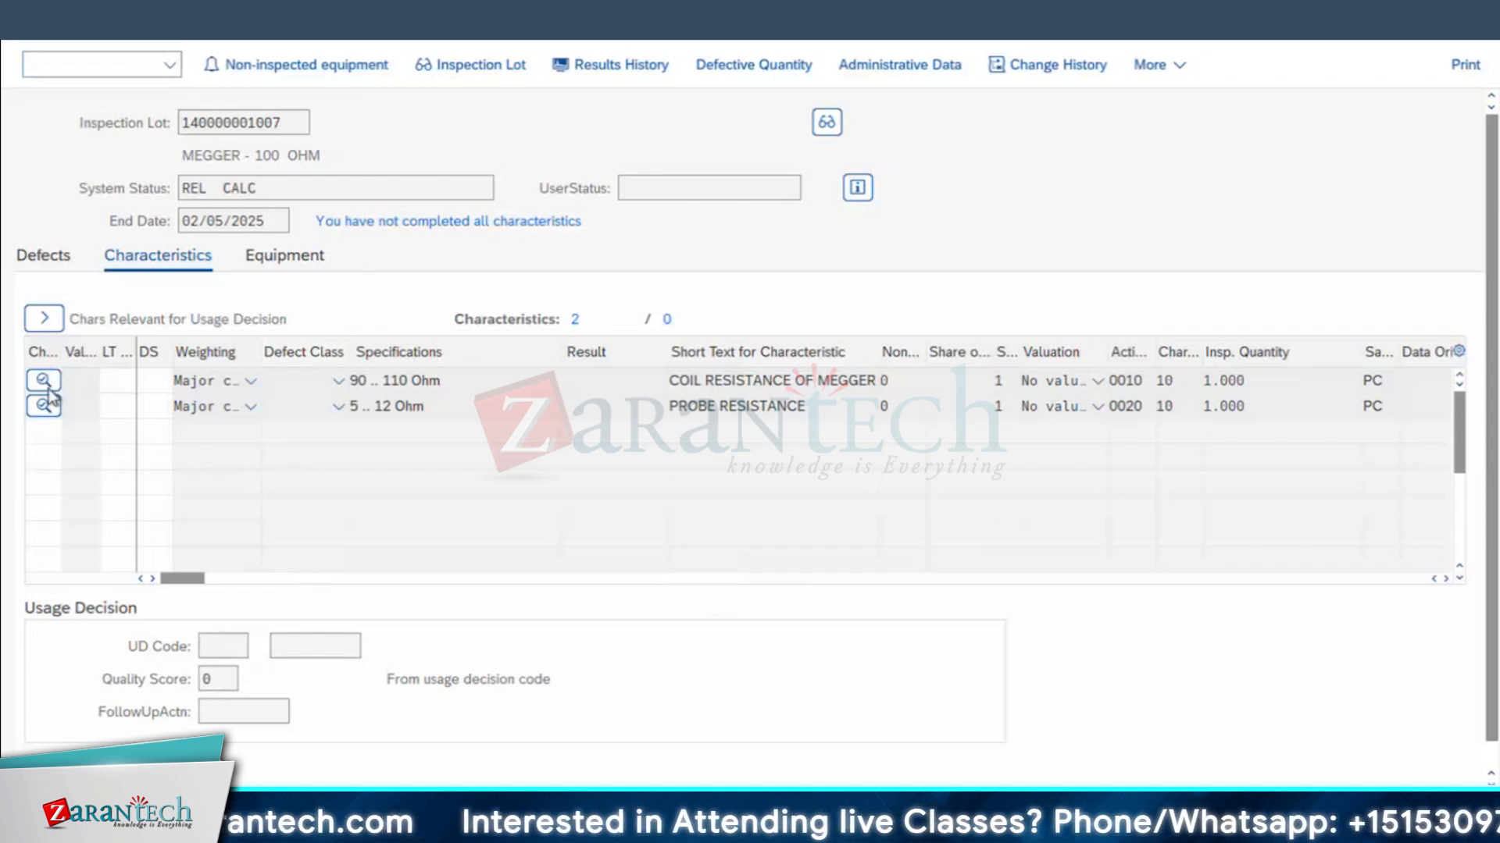
click(45, 319)
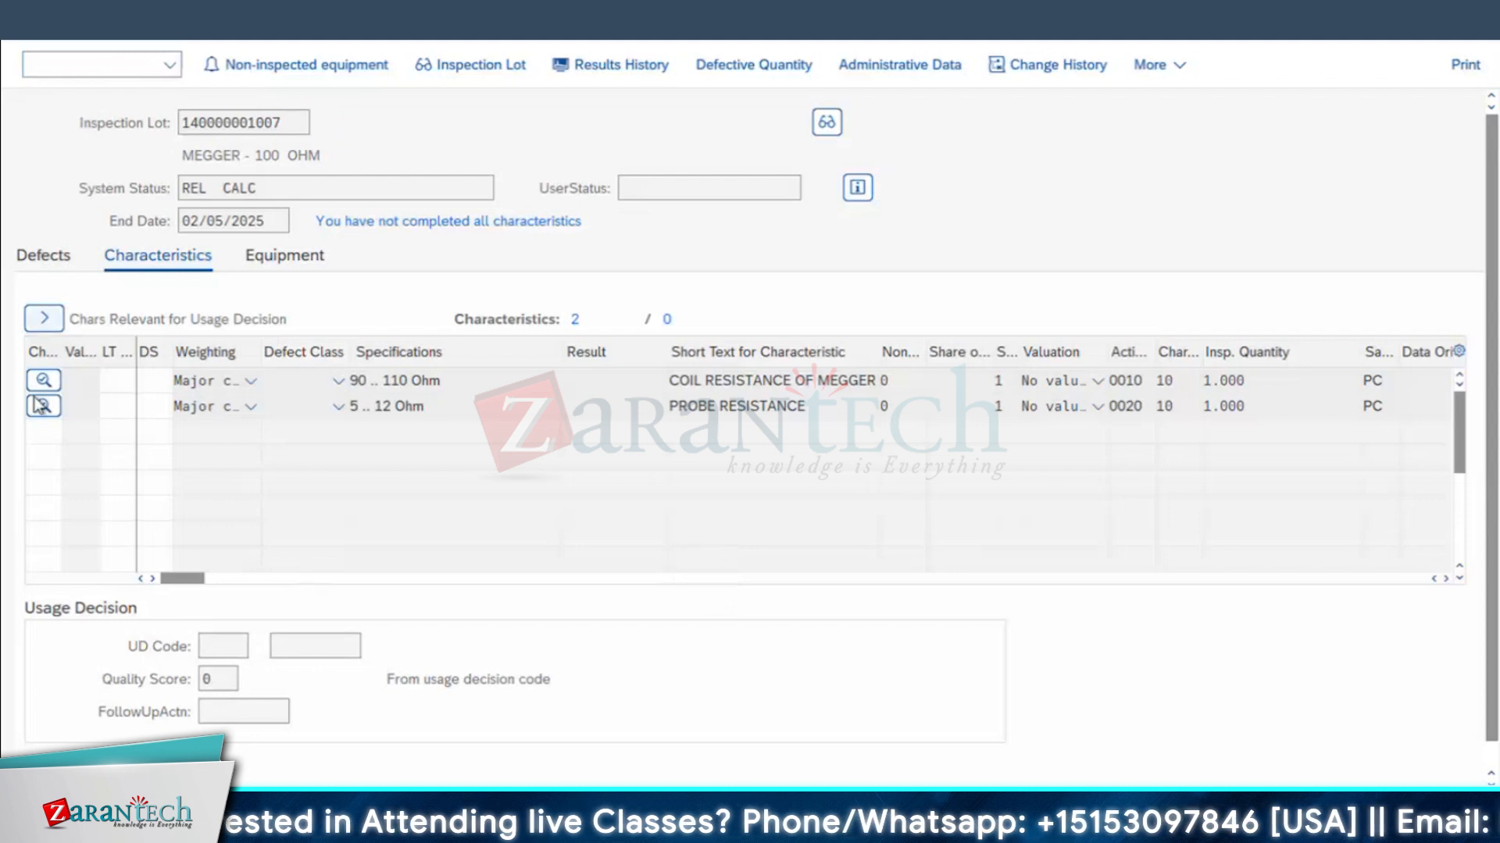
- Open the lot's coil resistance inspection point from its equipment list, examine the characteristic's valuation, inspected quantity and mean value, and return to the order entry screen
click(290, 255)
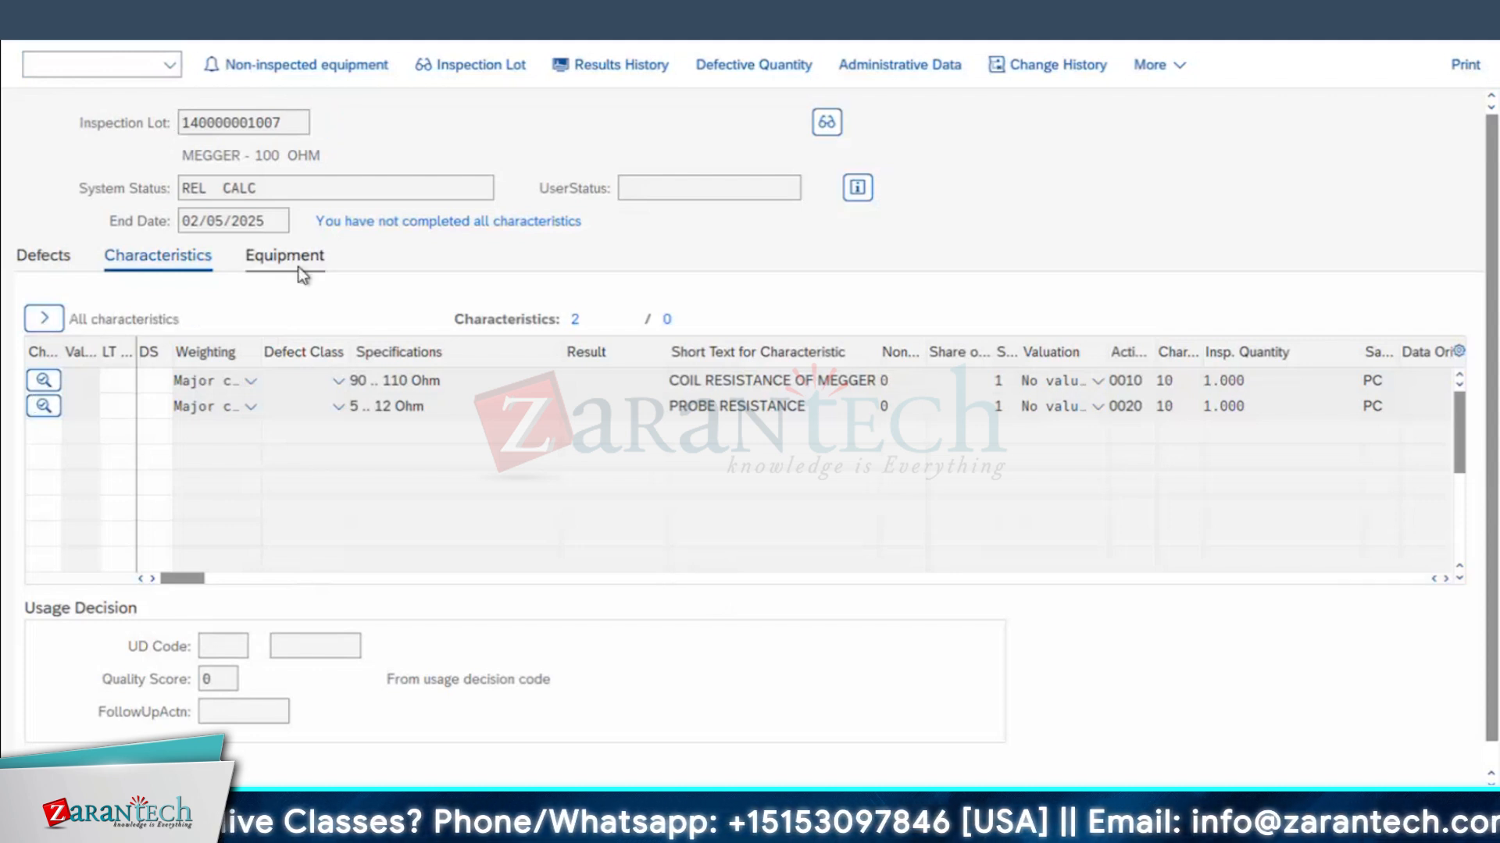
click(45, 381)
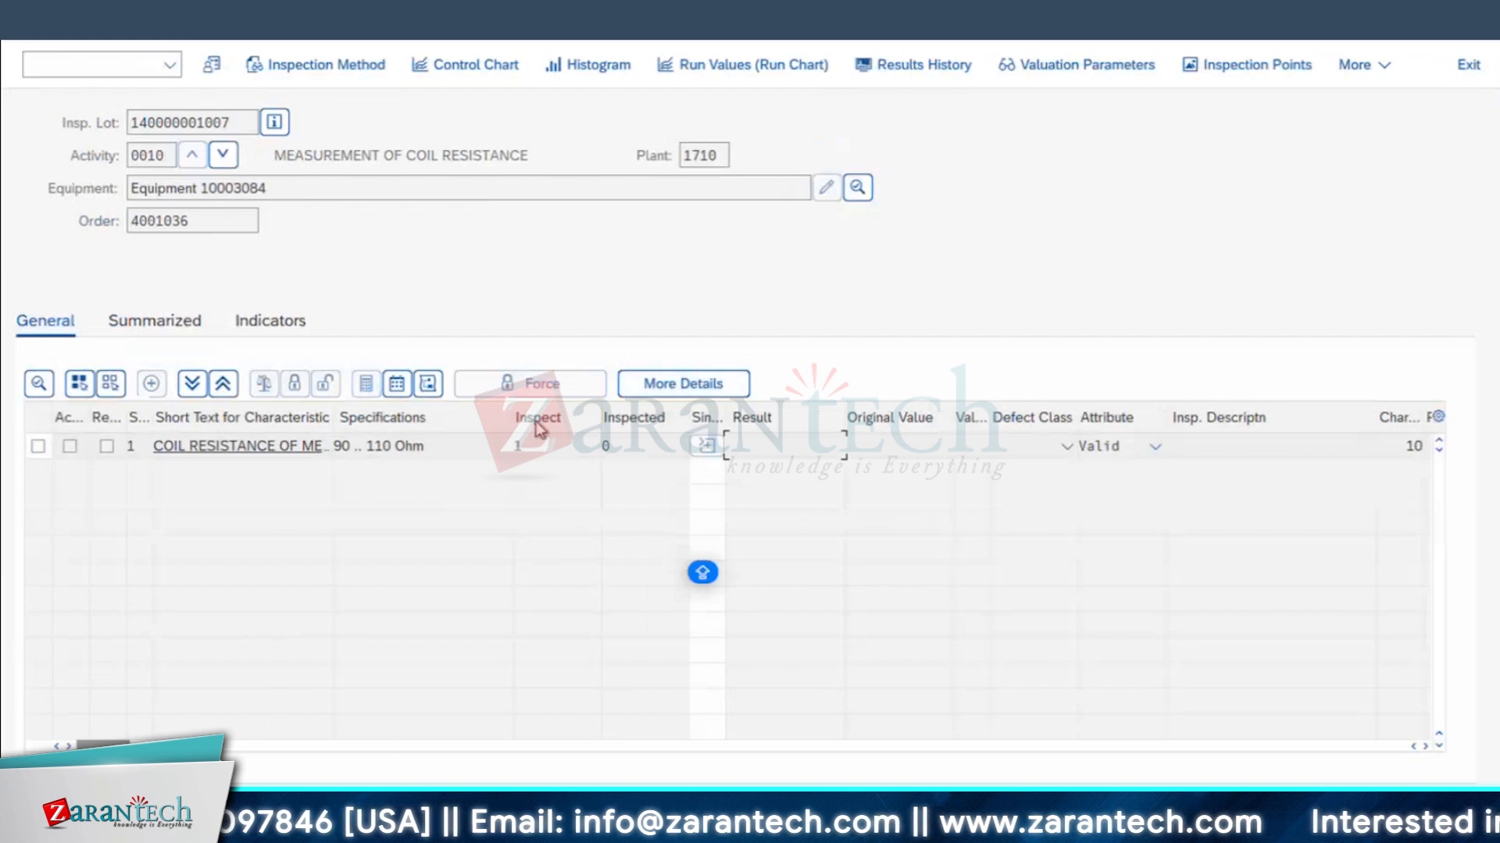
click(39, 447)
click(39, 384)
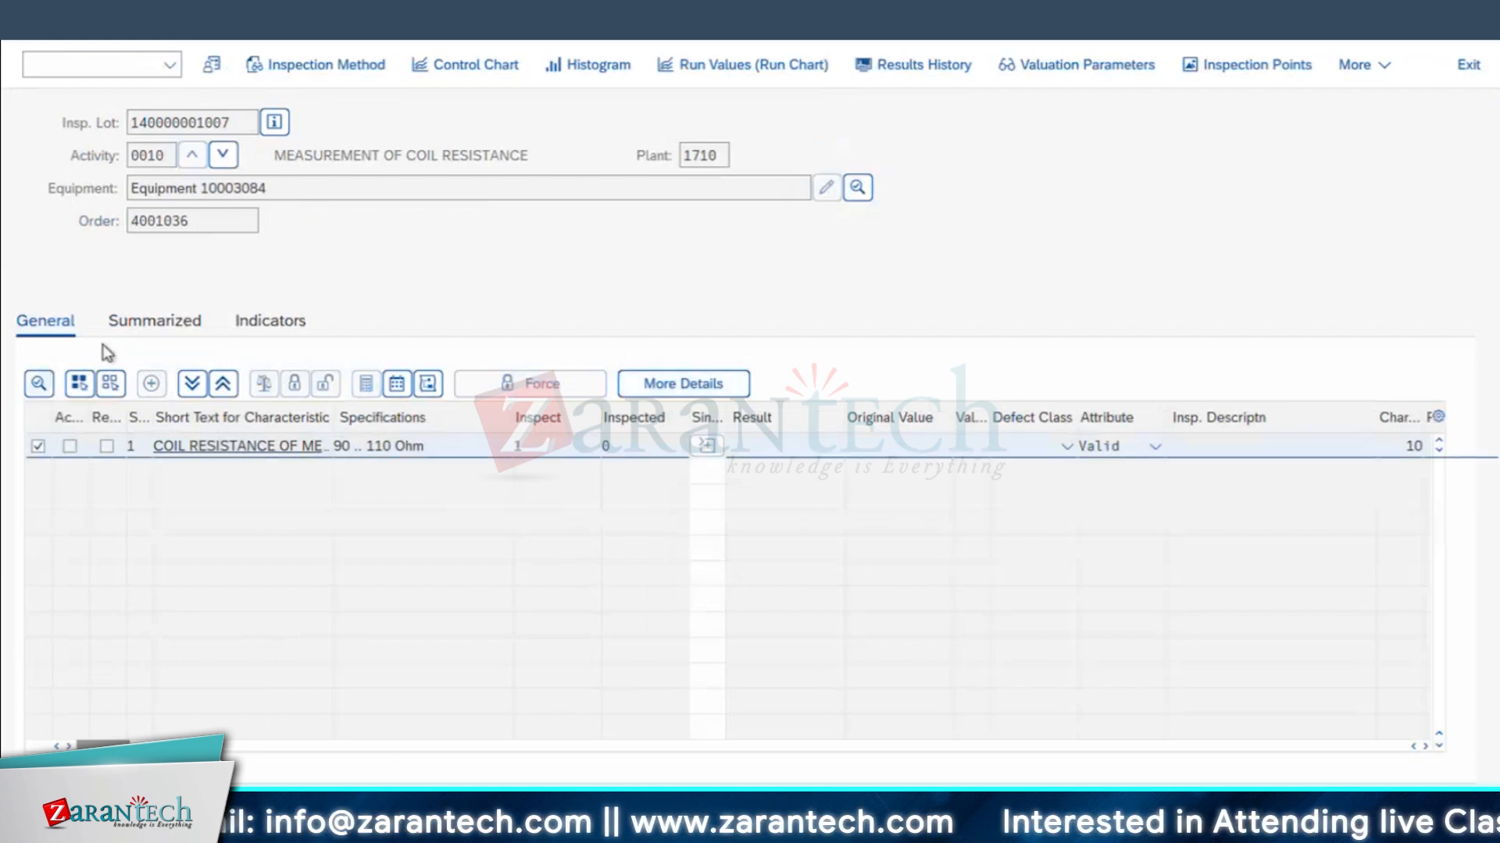
click(582, 160)
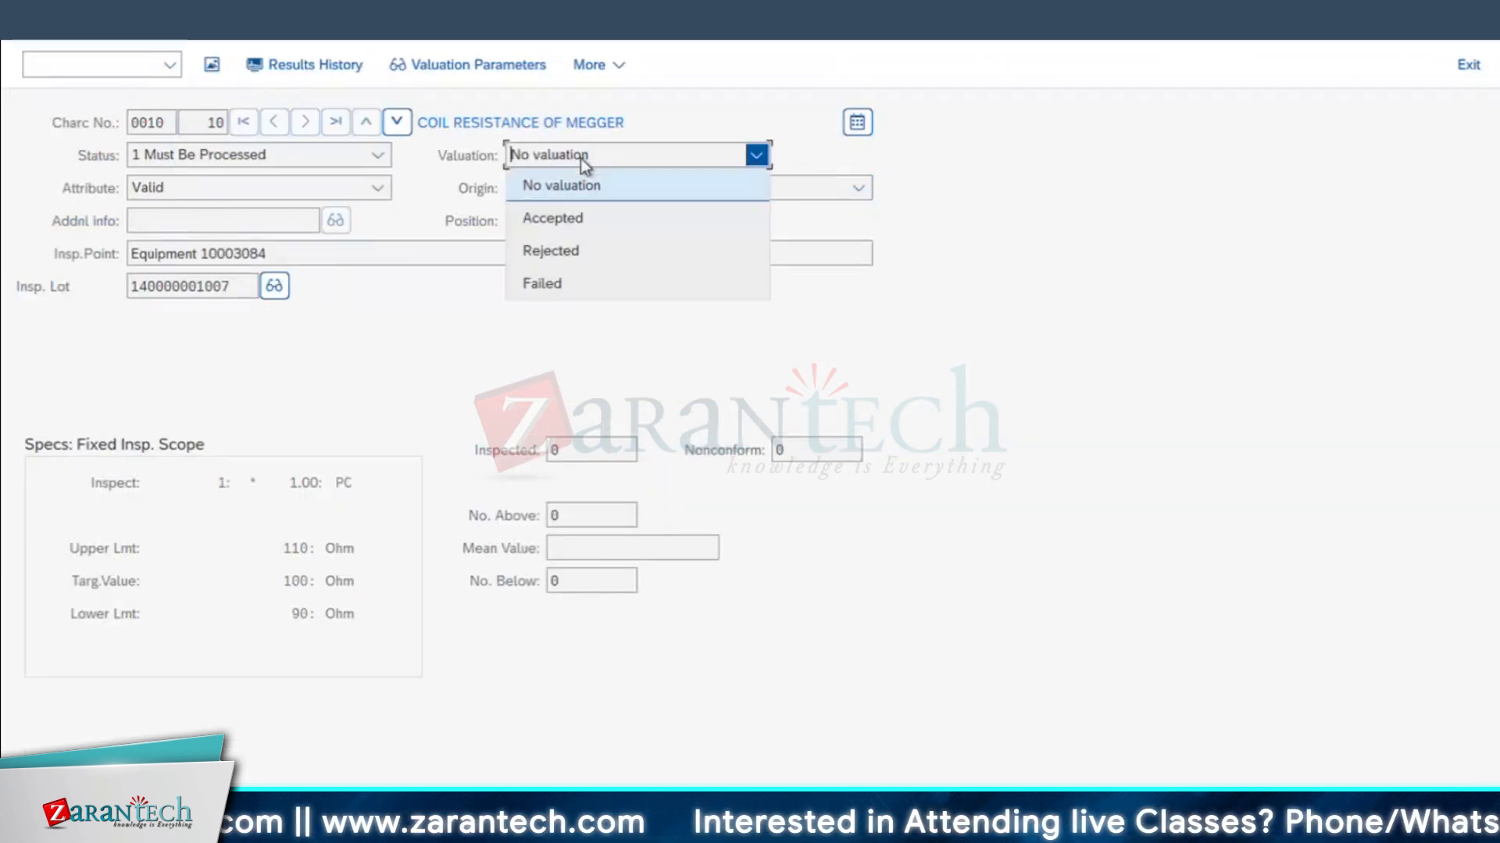
click(571, 355)
click(597, 448)
click(584, 552)
click(35, 25)
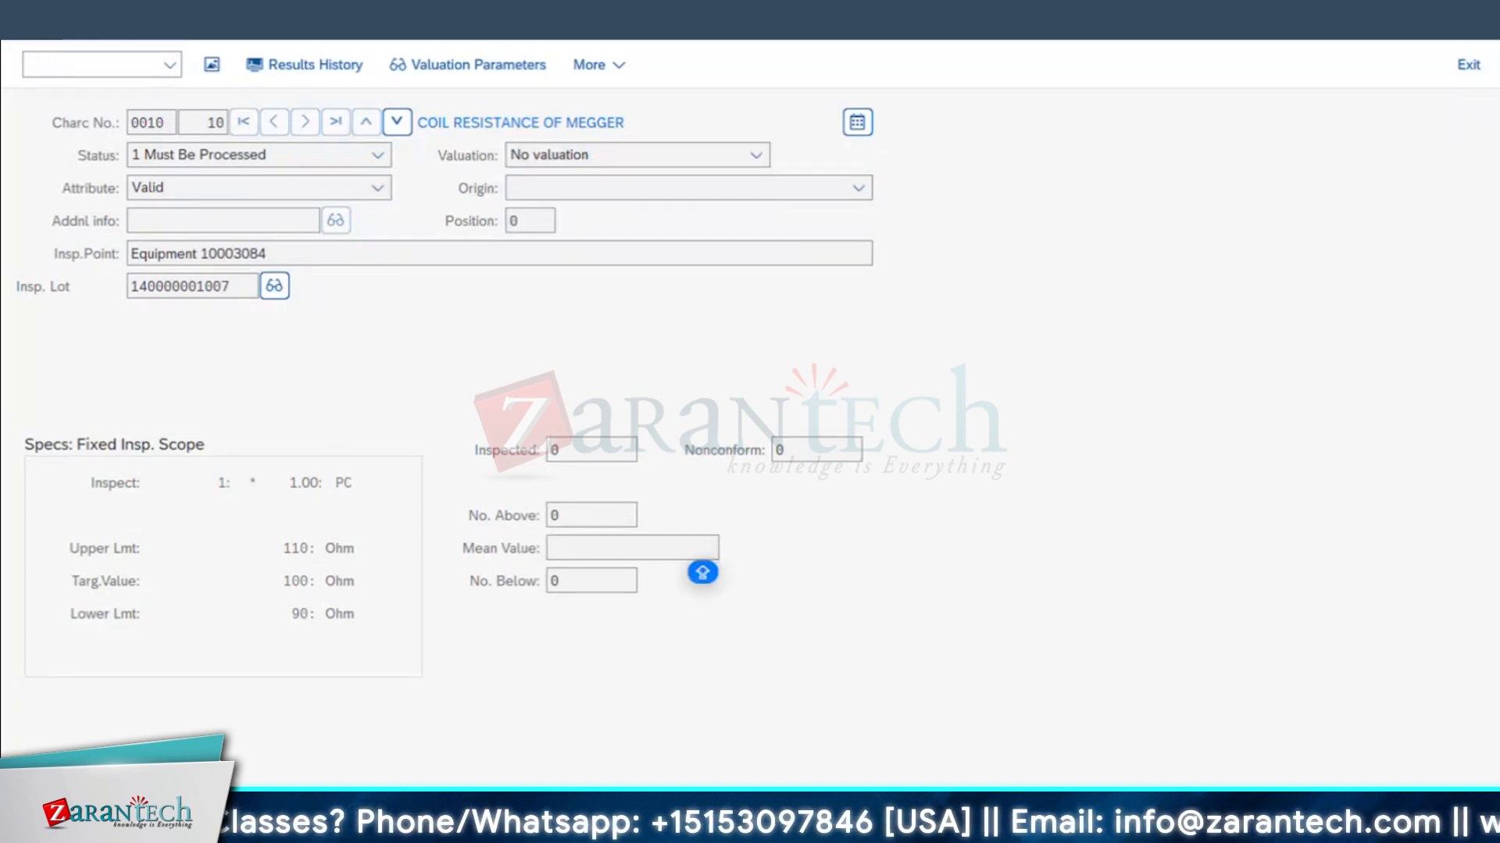
click(35, 25)
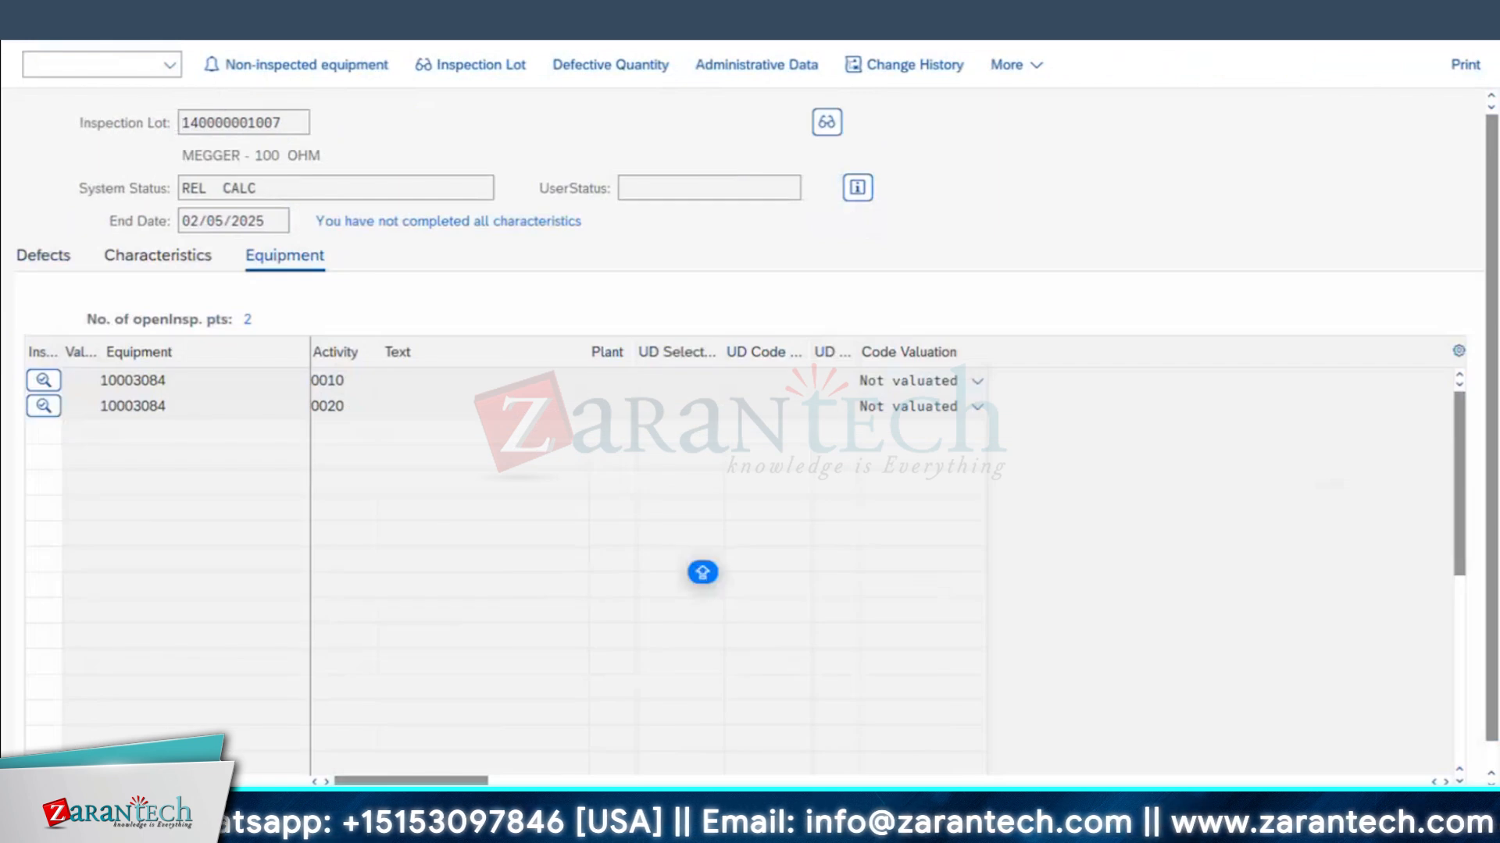
click(35, 25)
click(35, 25)
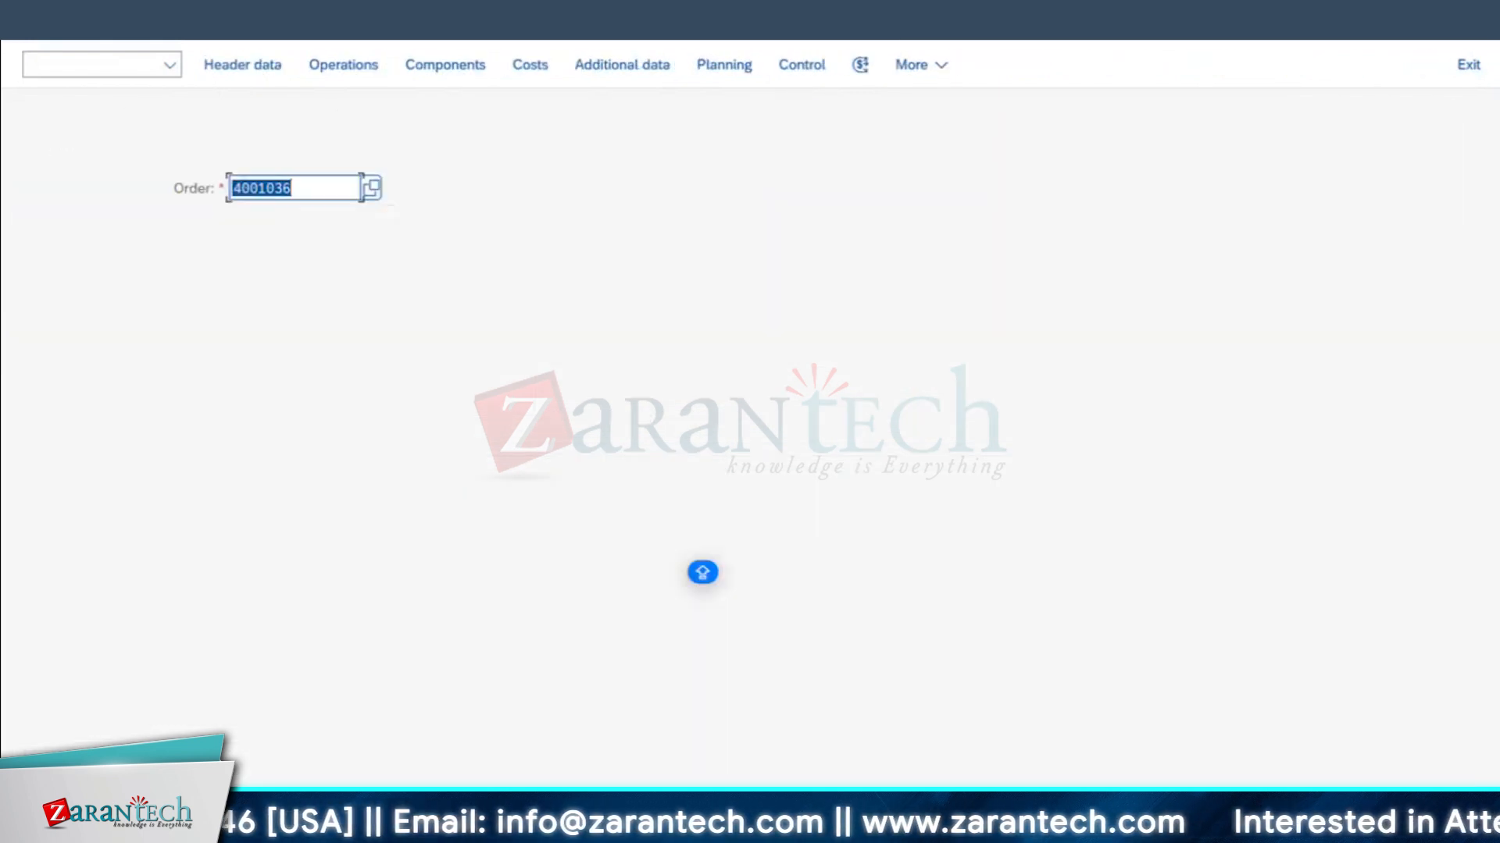
- Switch to SAP Fiori in the browser, leave maintenance plan scheduling, and open the equipment results recording worklist
key(alt+Tab)
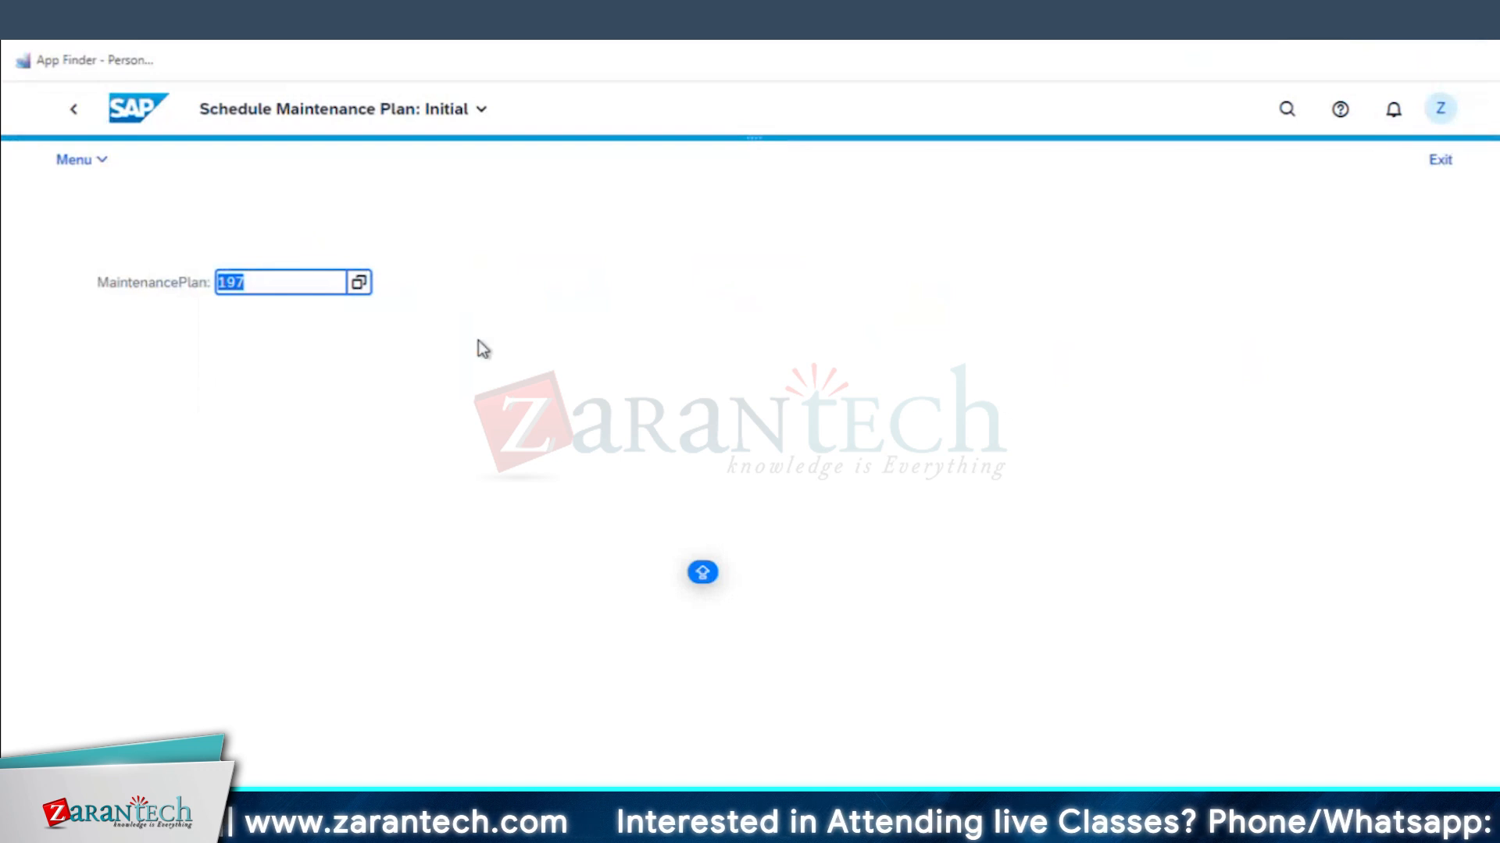
key(Return)
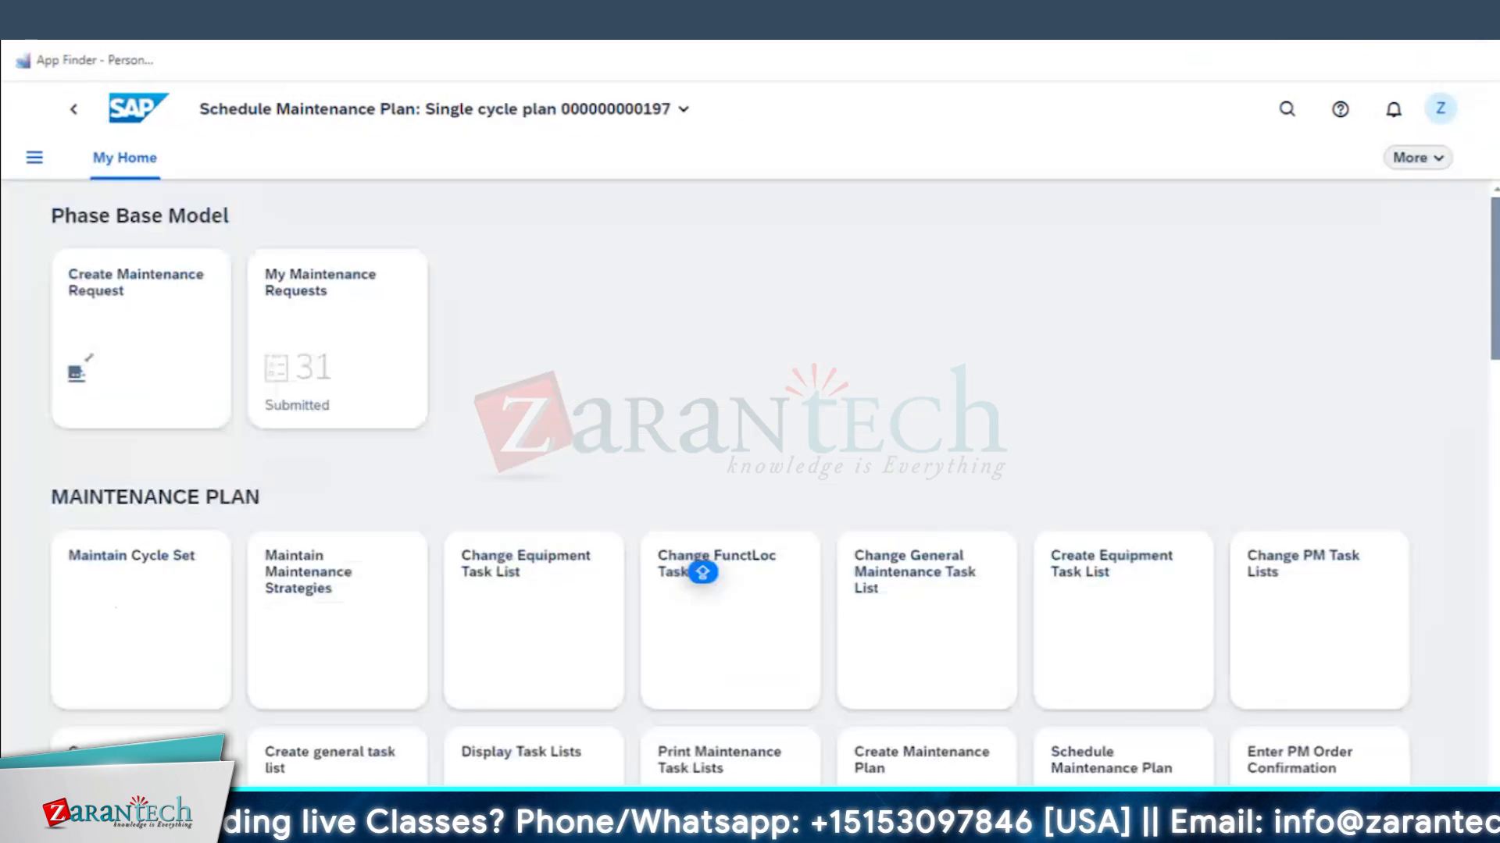
scroll(702, 573, down, 3)
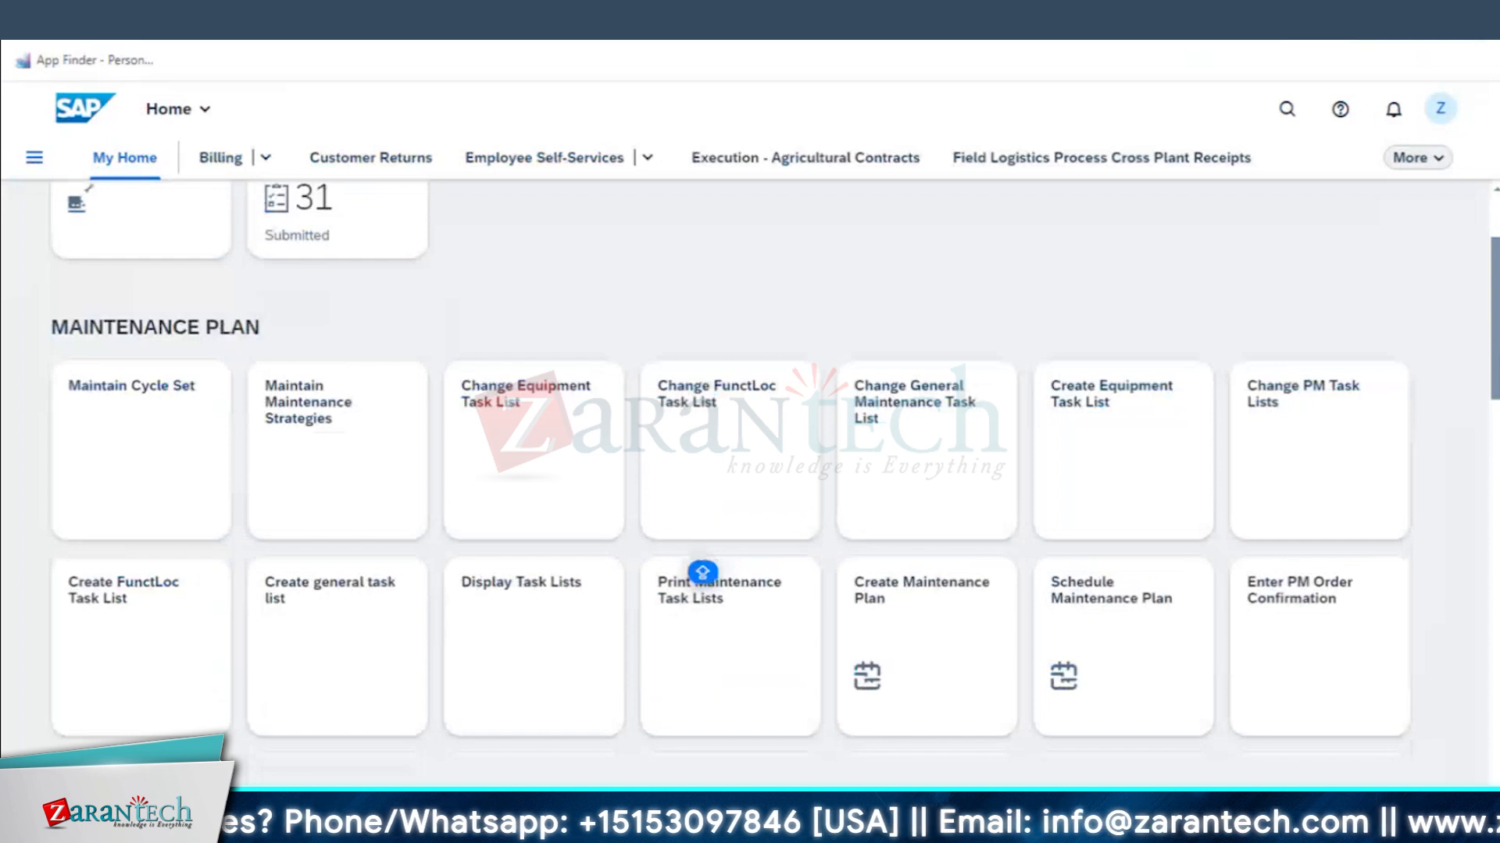
scroll(588, 517, down, 5)
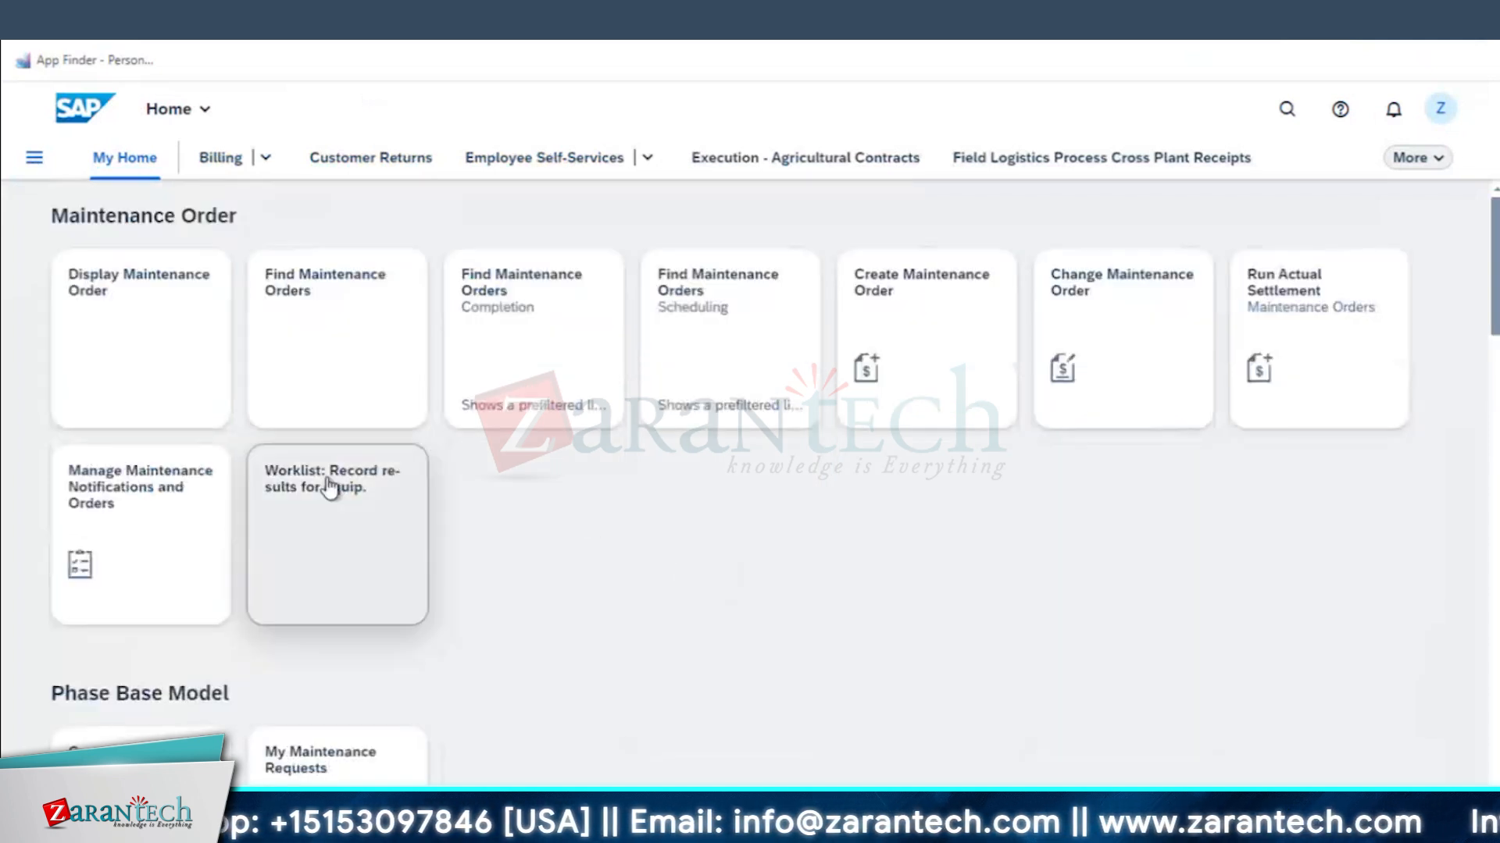
click(364, 513)
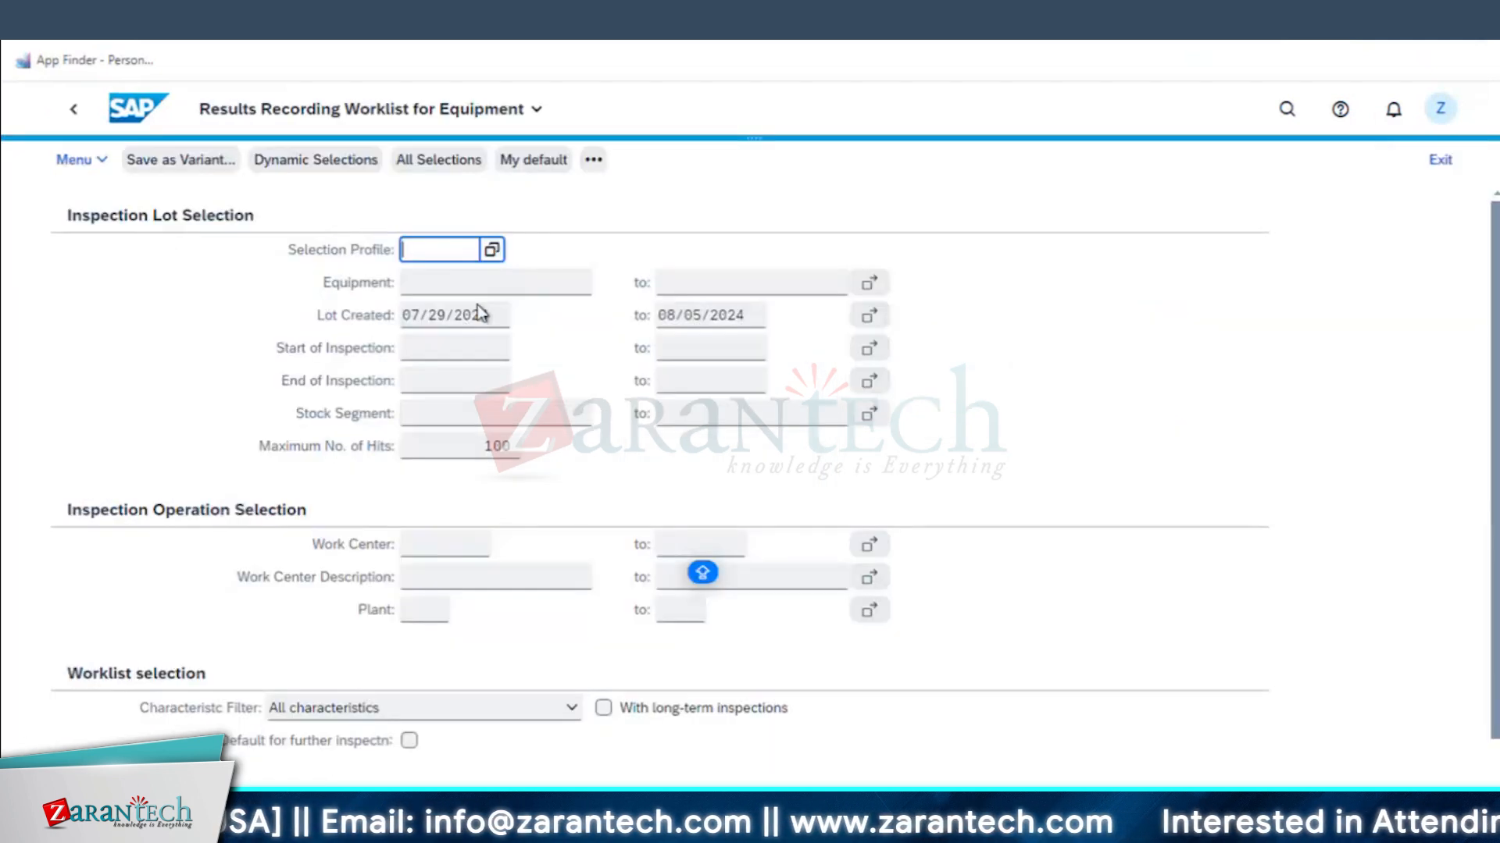
- Look up the equipment number in the calibration order, list the results worklist for equipment 10003084, and expand activity 0010 for coil resistance
click(461, 286)
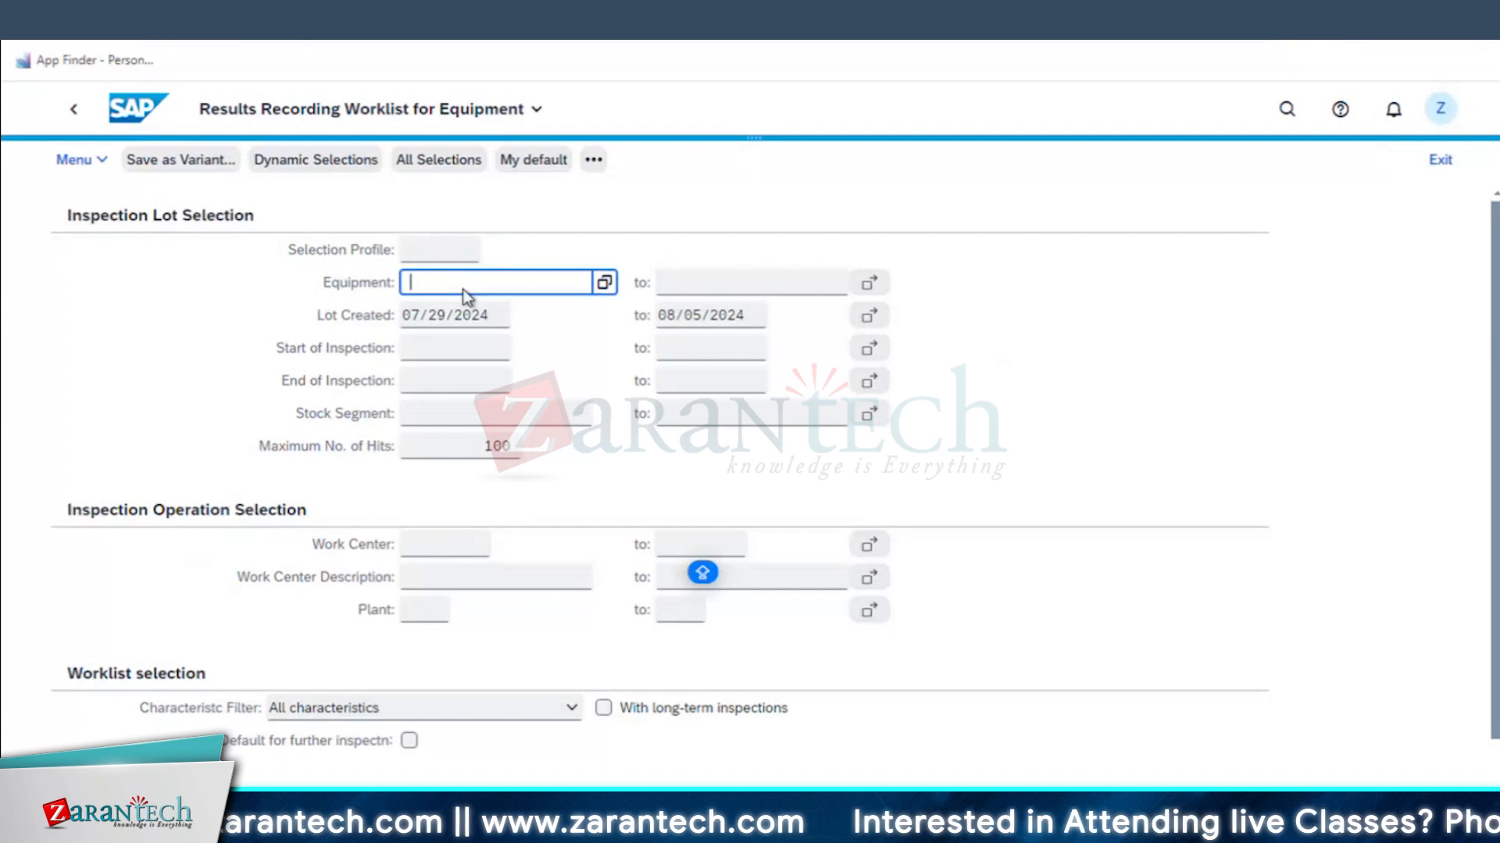
click(446, 311)
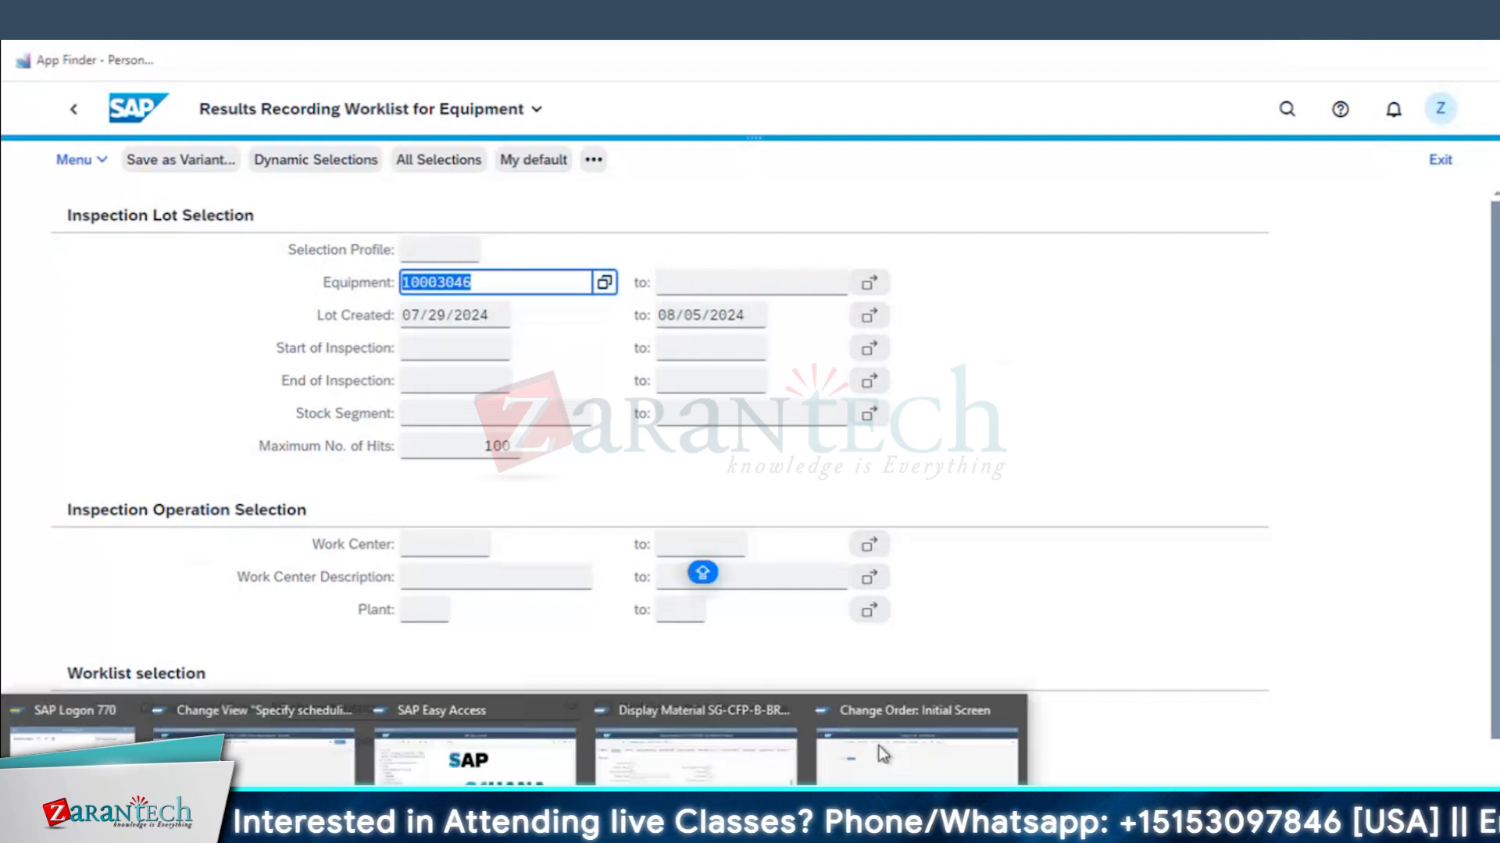
click(906, 757)
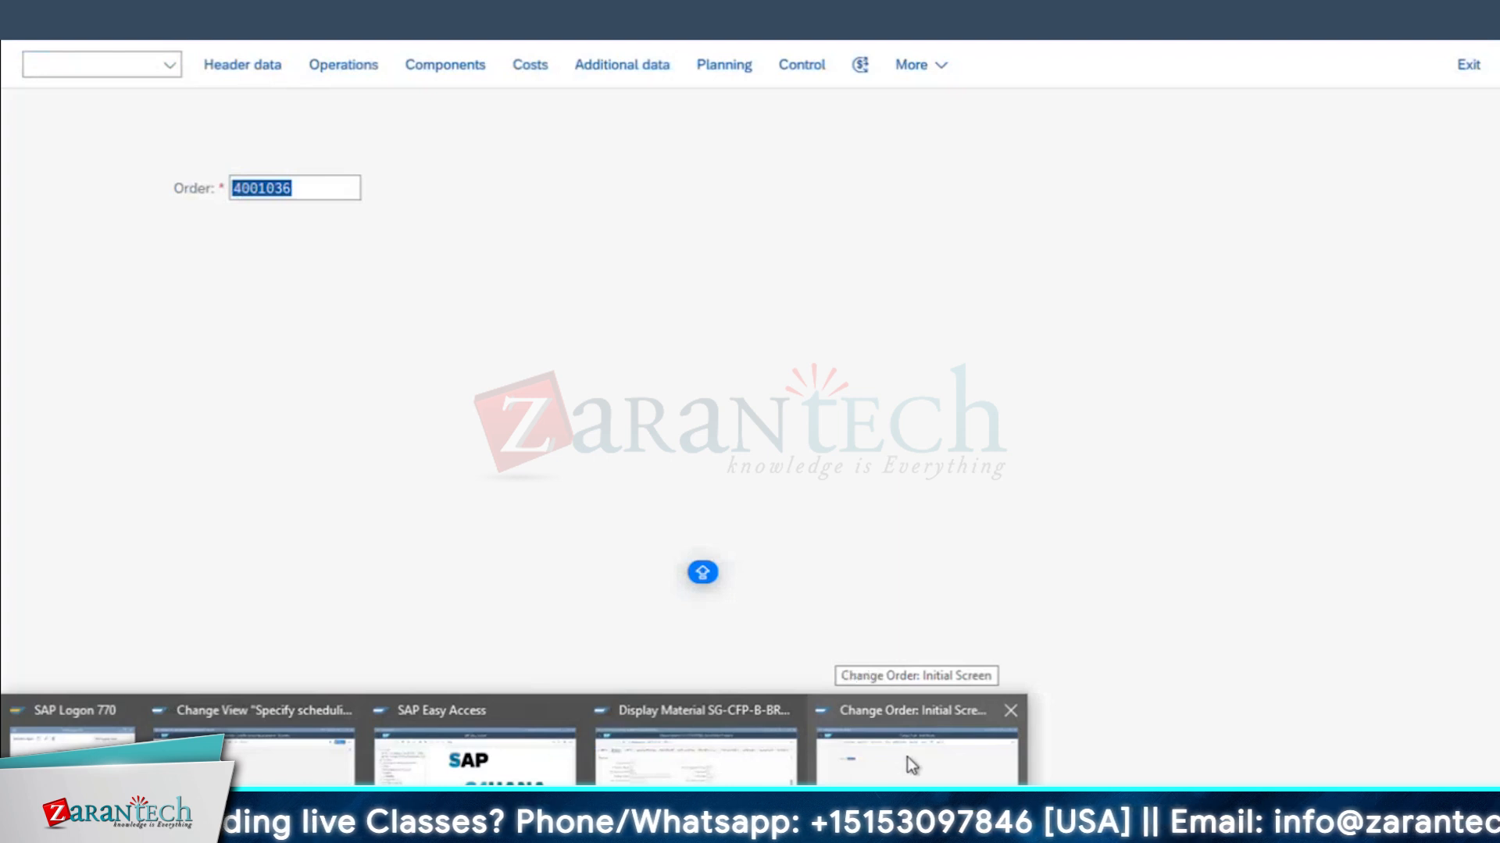
key(Return)
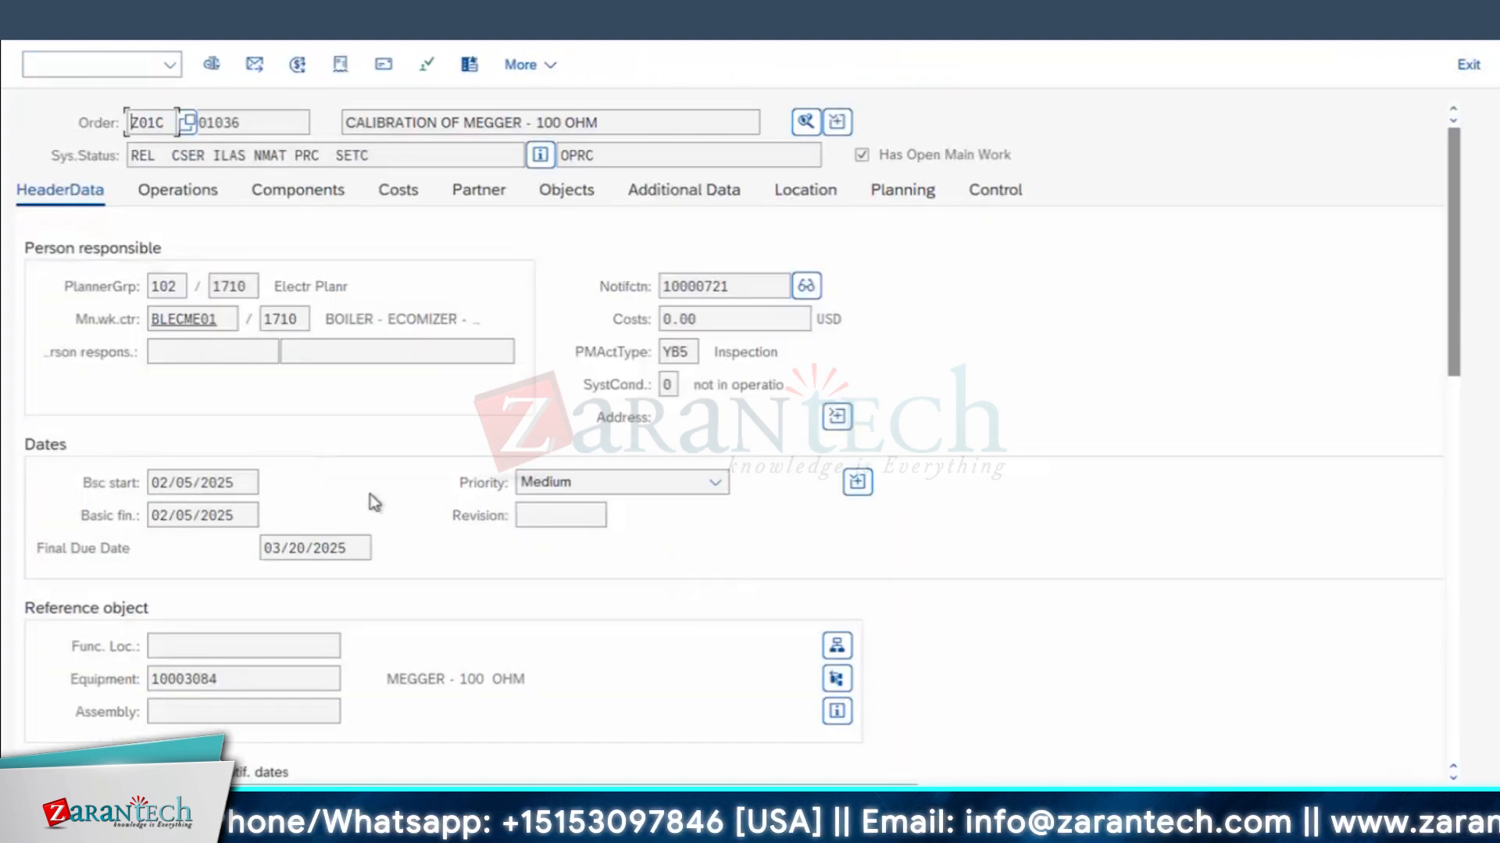
scroll(278, 725, down, 3)
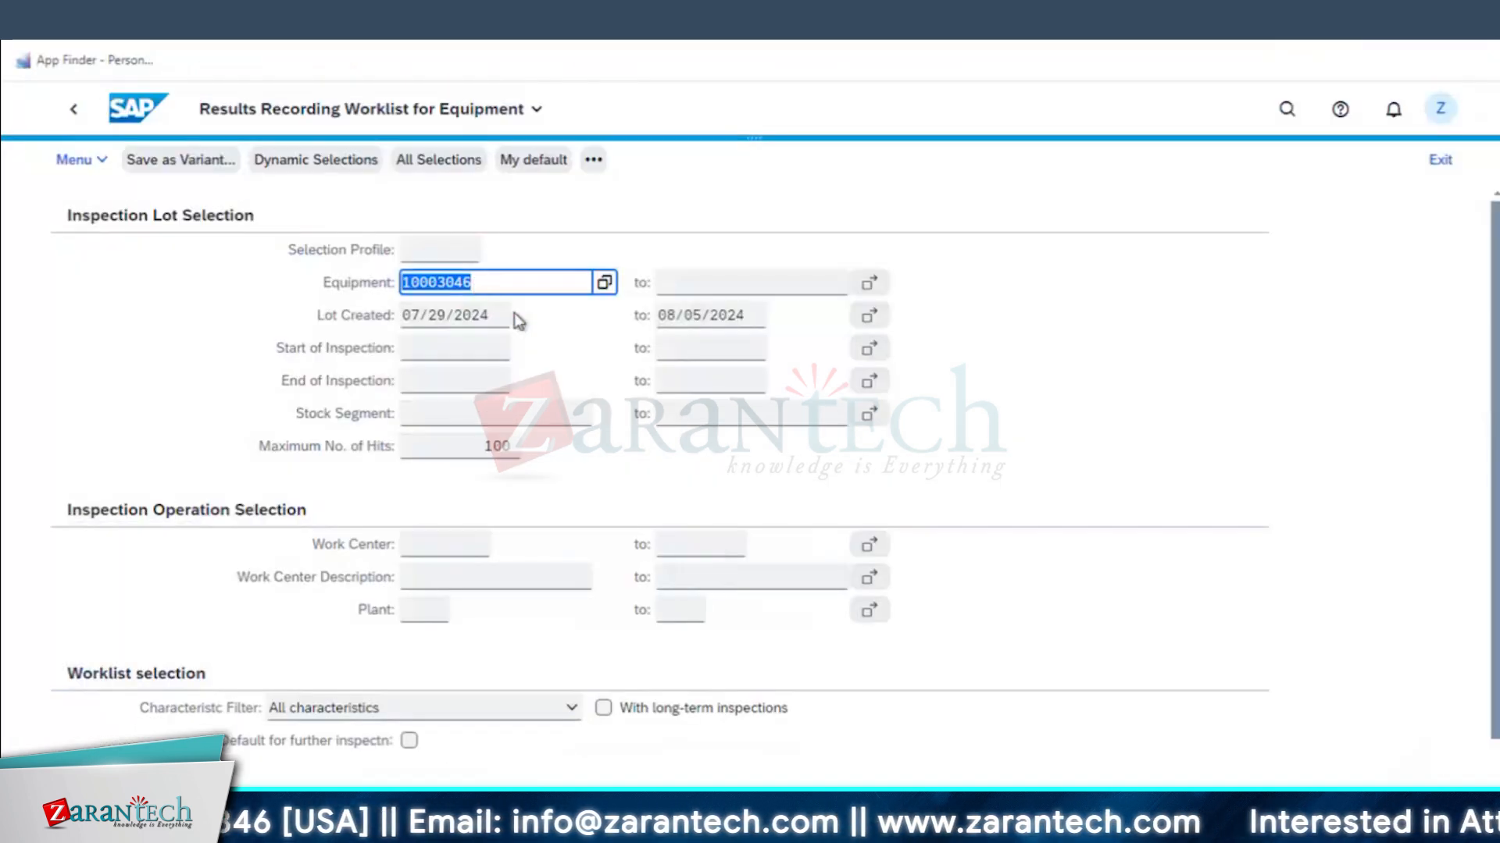
text(10003084)
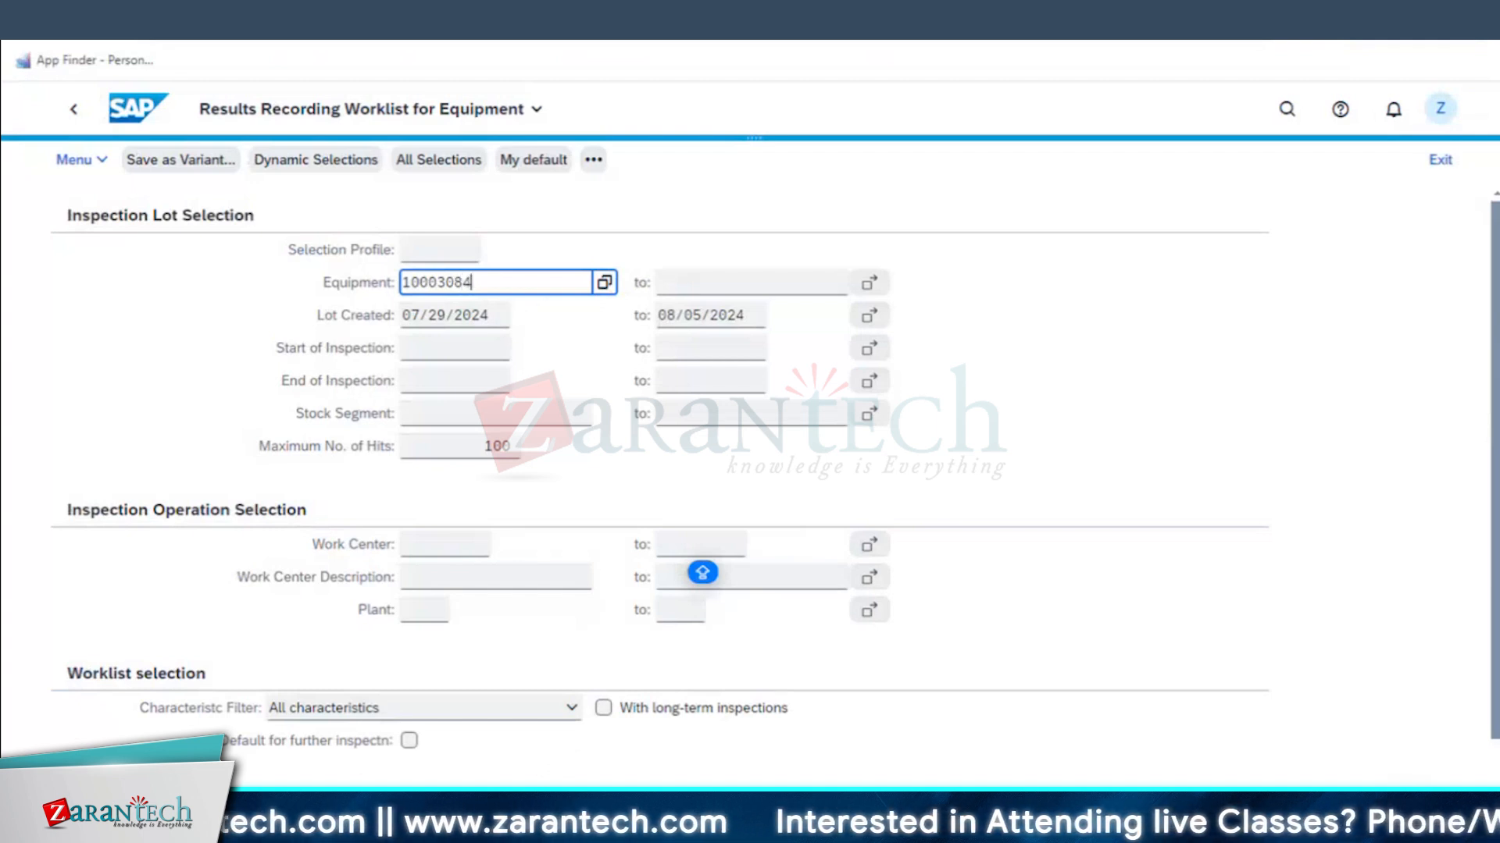
click(1433, 804)
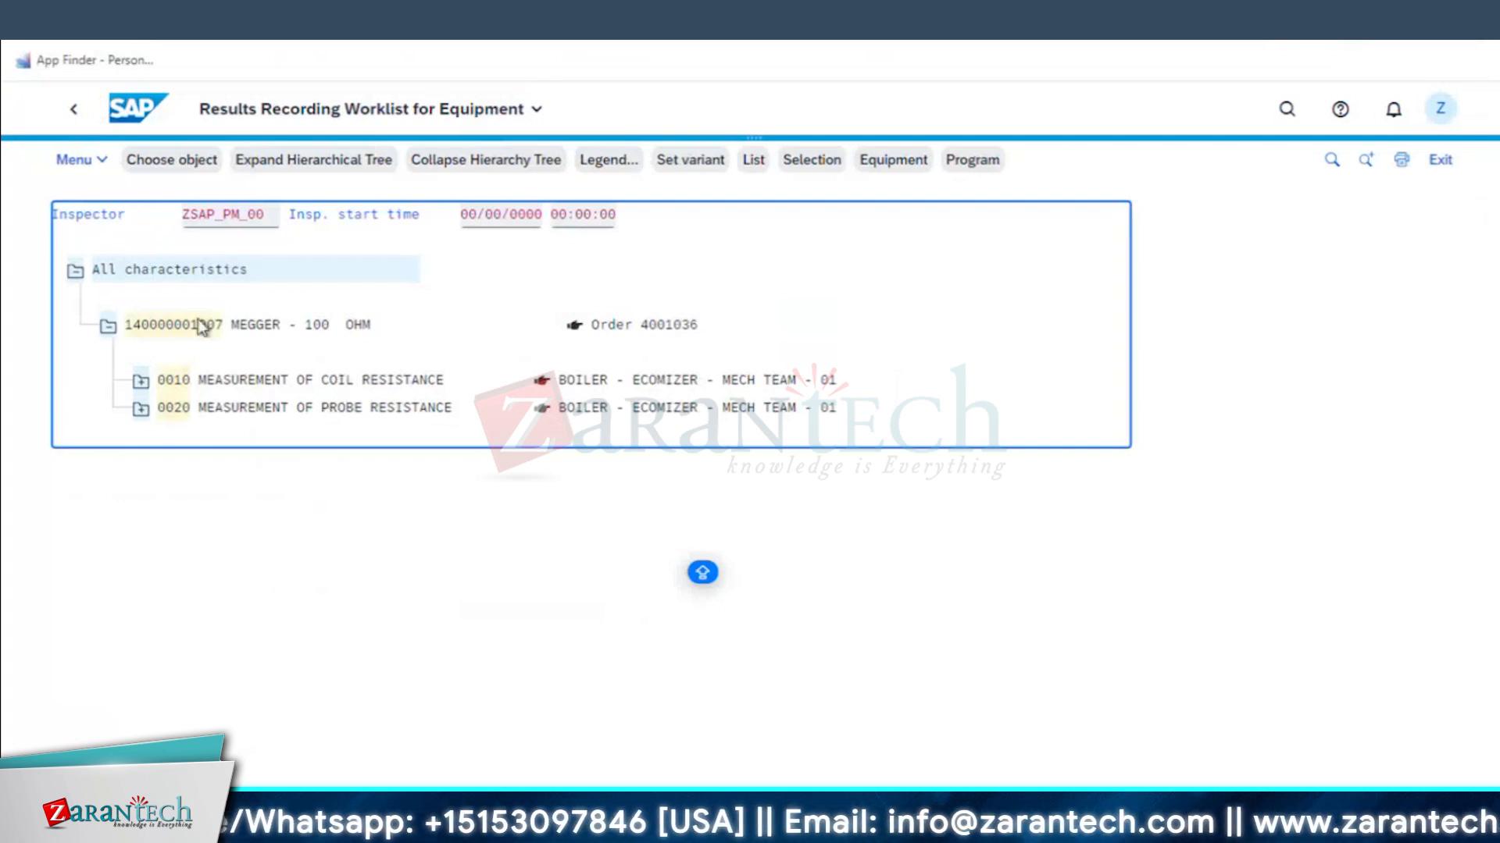
click(143, 383)
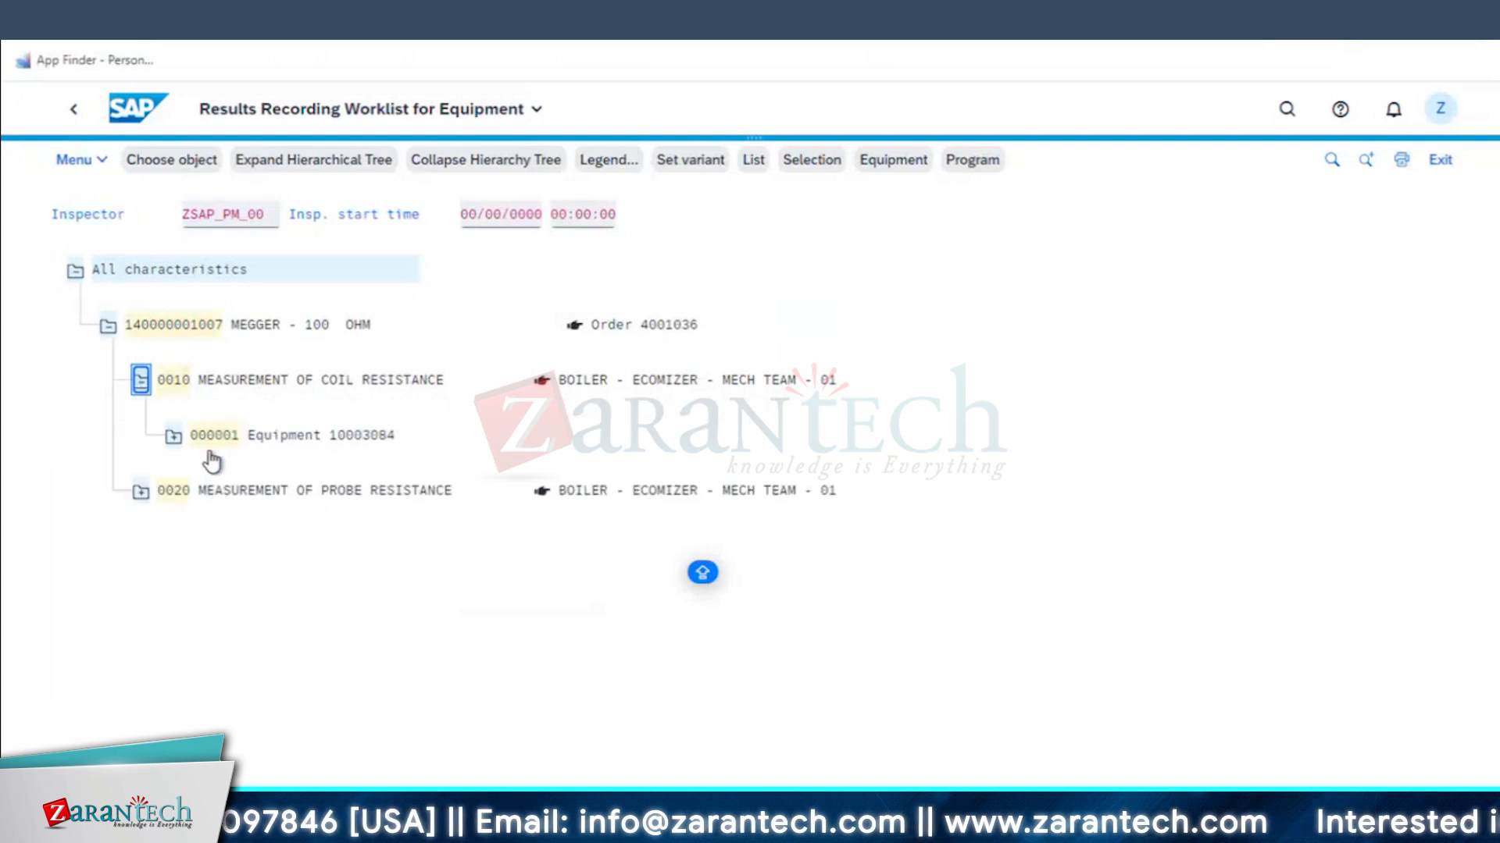
click(213, 436)
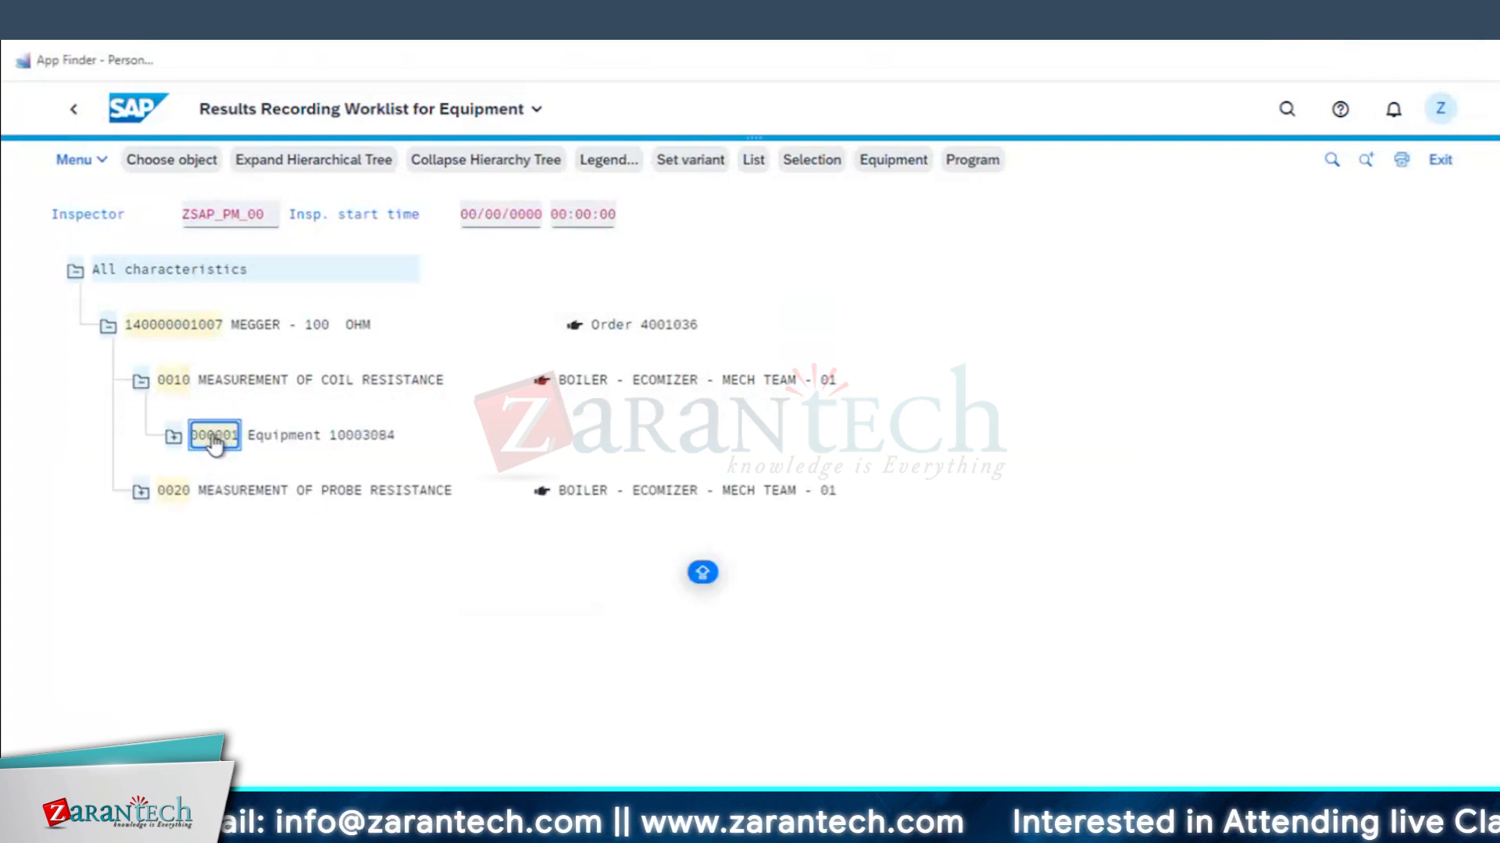
- Try recording a coil resistance result of 125 with 1 inspected unit for the equipment, and return to the worklist without saving
double_click(212, 435)
click(656, 529)
text(1)
key(Tab)
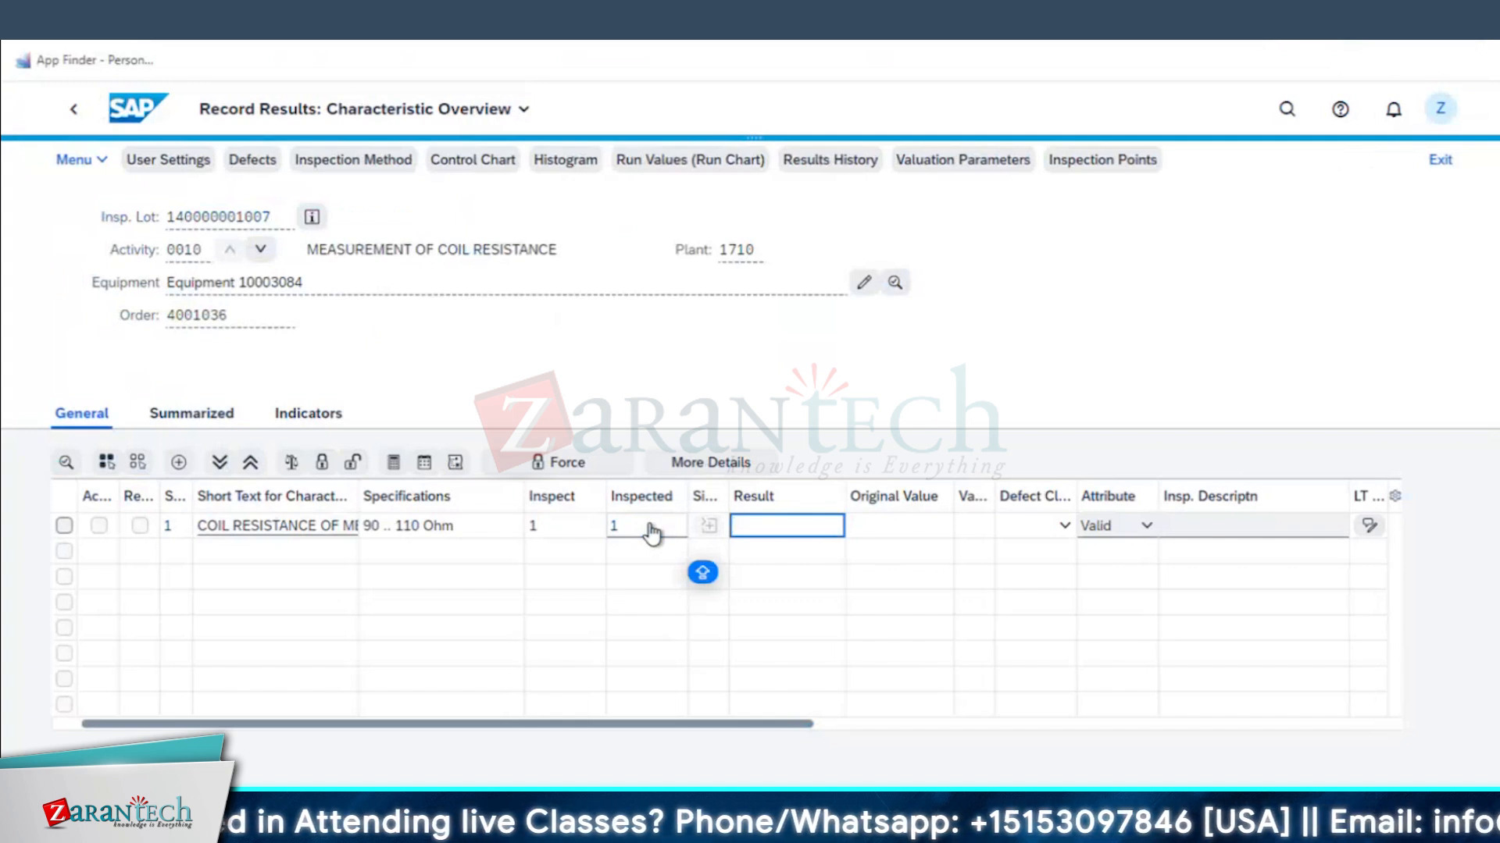
text(125)
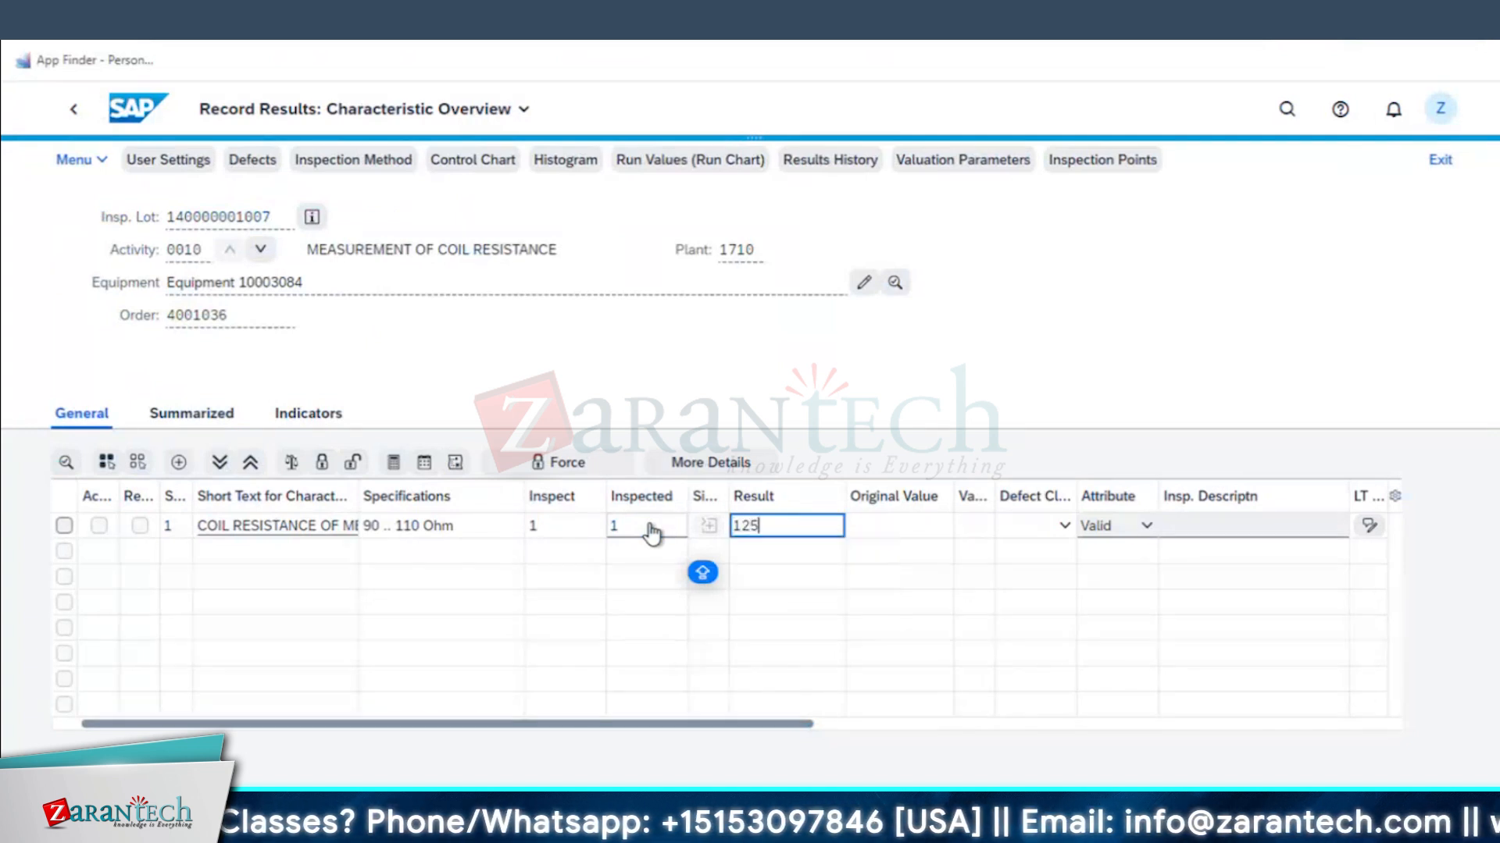
key(Return)
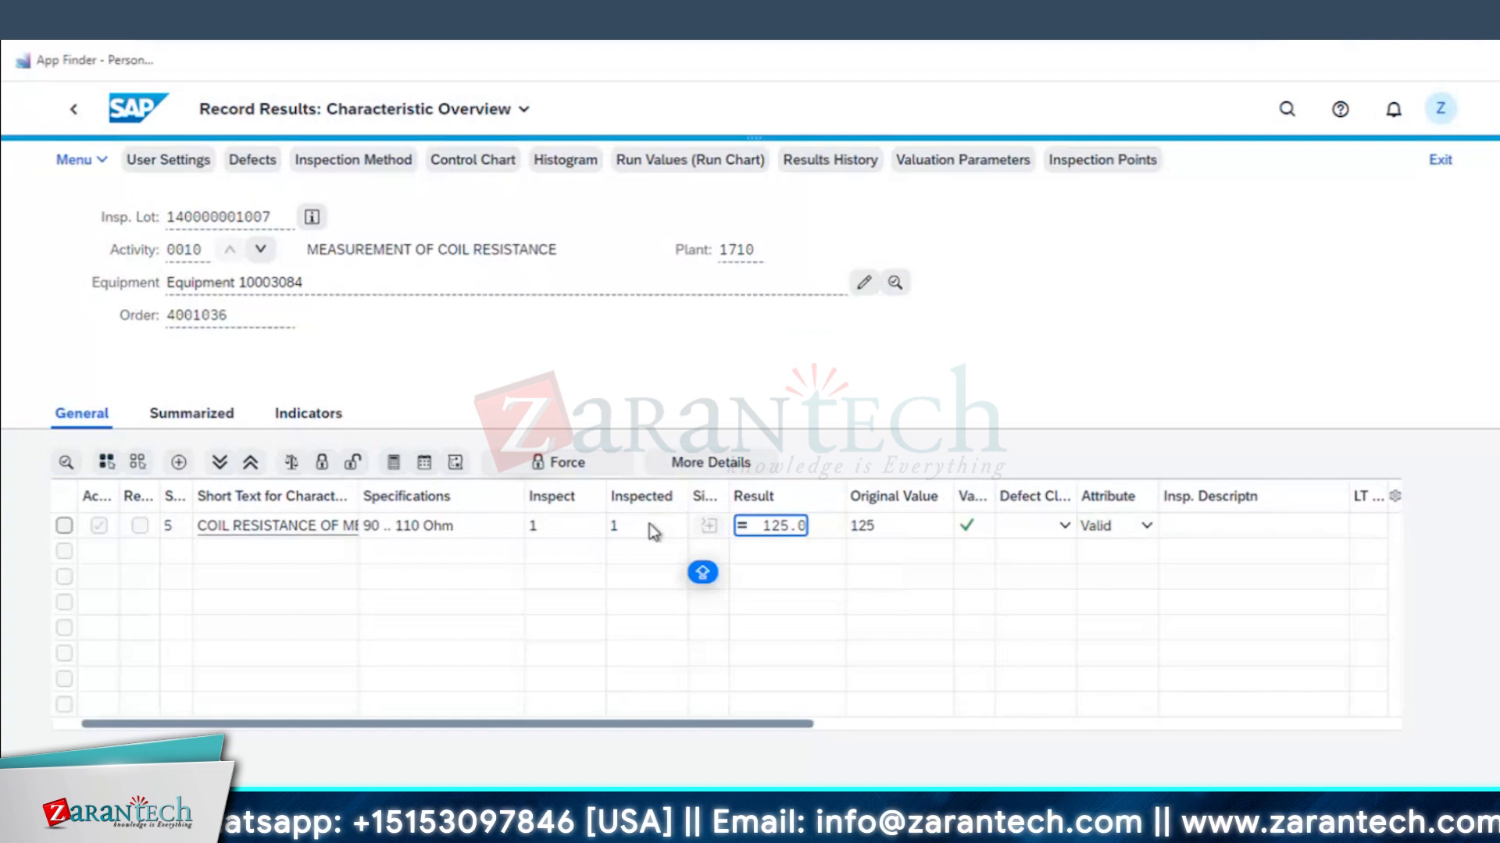
click(798, 529)
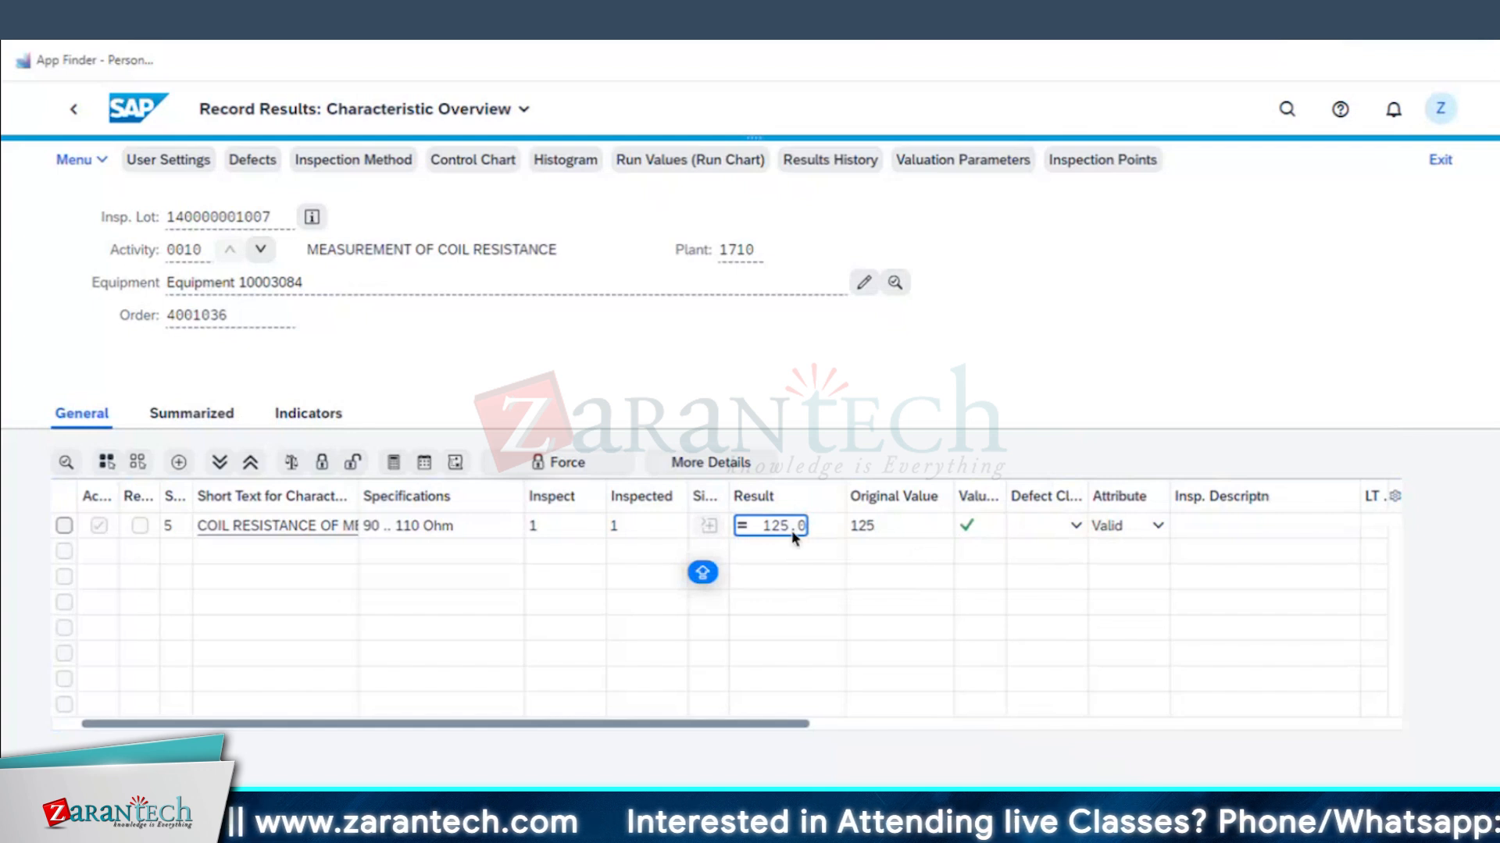
click(1435, 812)
click(644, 554)
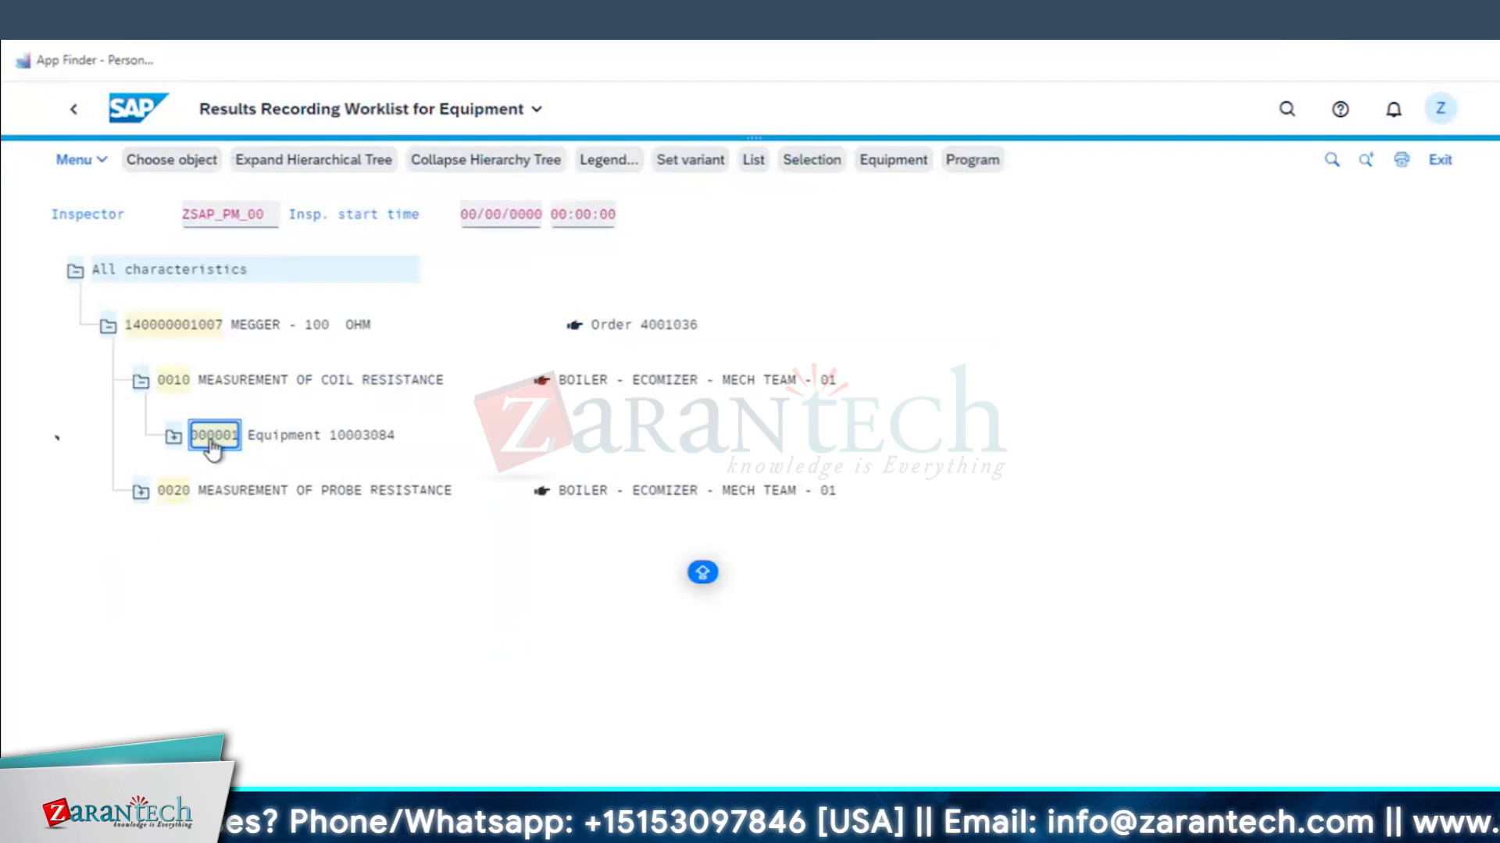
- Reopen result recording for the equipment's coil resistance inspection point and check the available attribute options
double_click(212, 451)
click(1125, 525)
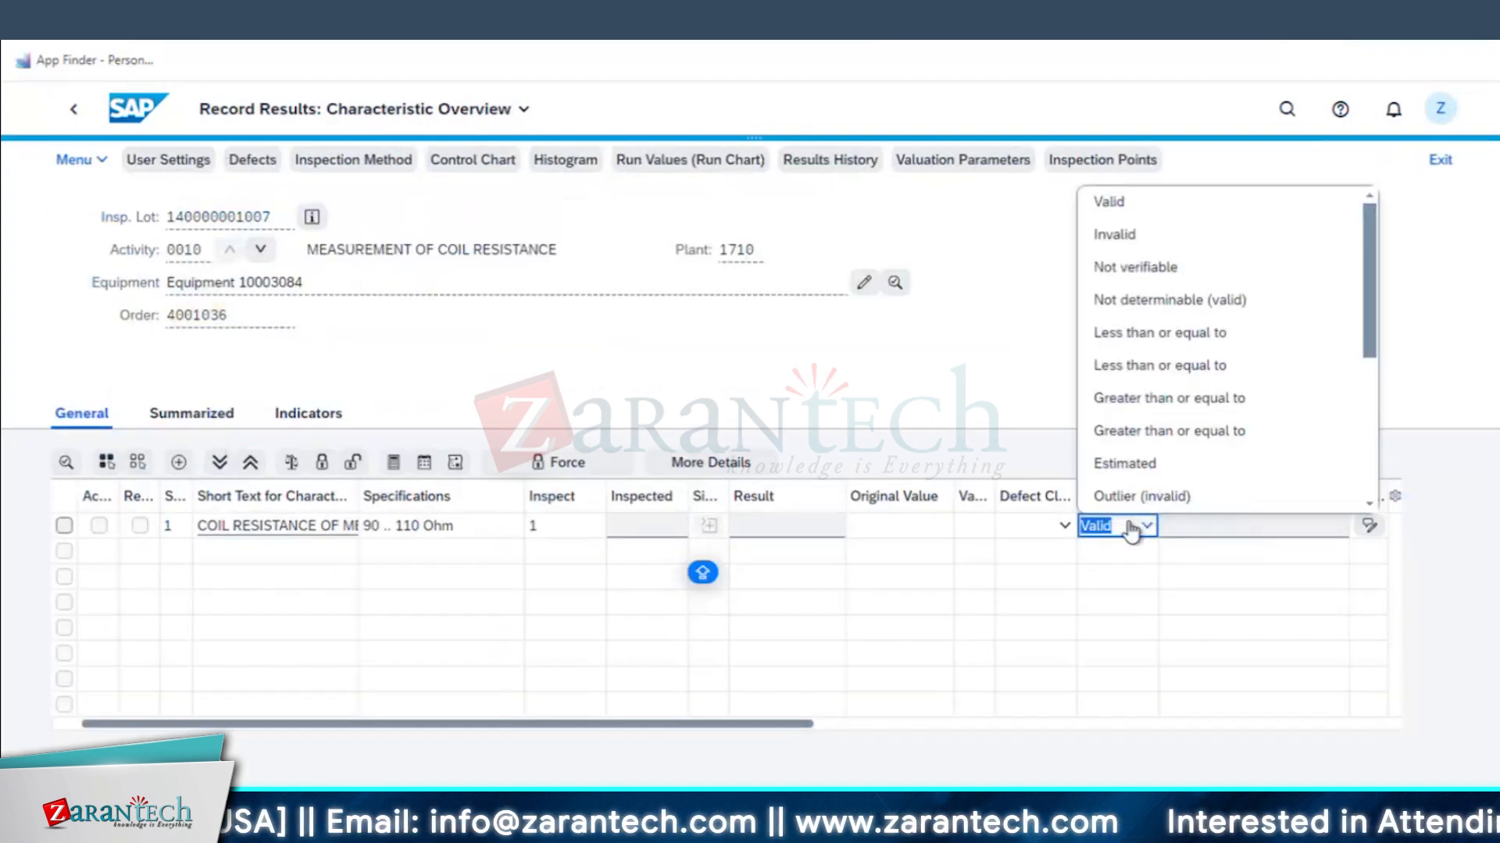
click(1133, 611)
click(1162, 500)
click(815, 537)
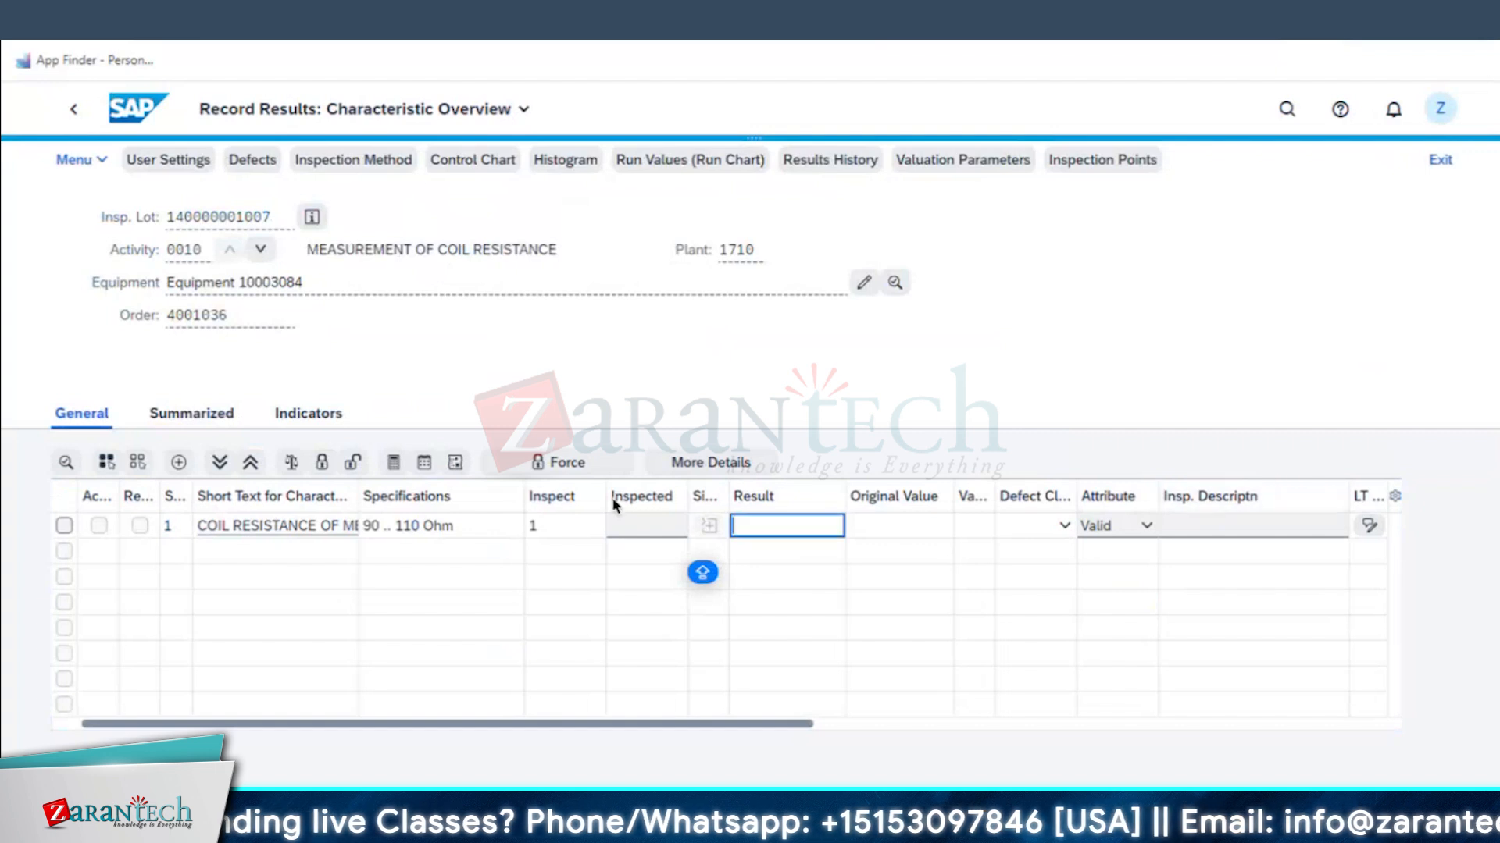
- Record a coil resistance result of 80 with 1 inspected unit and have it valuated
click(653, 529)
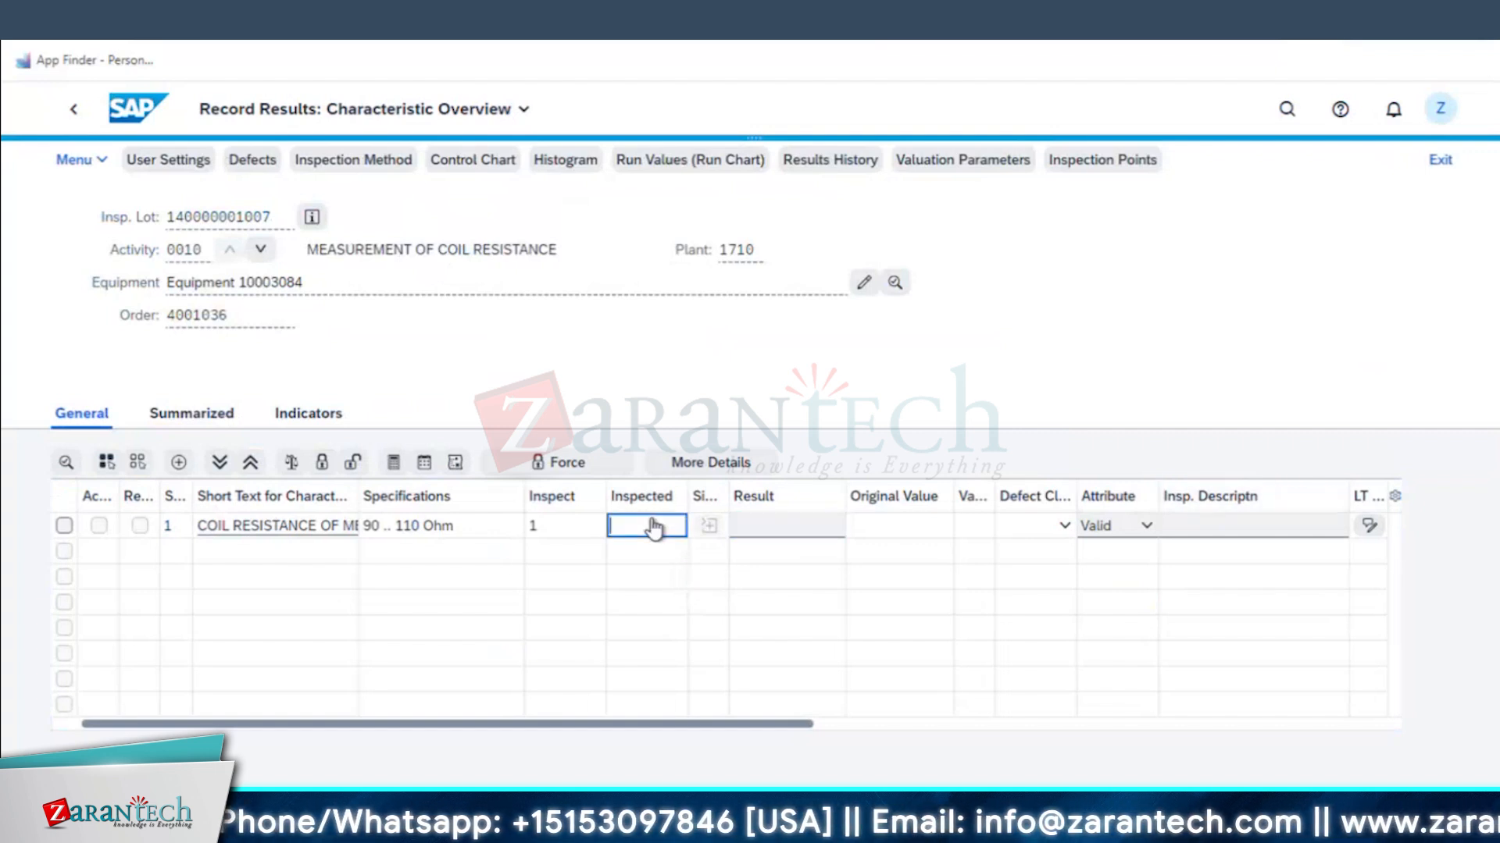
text(1)
key(Tab)
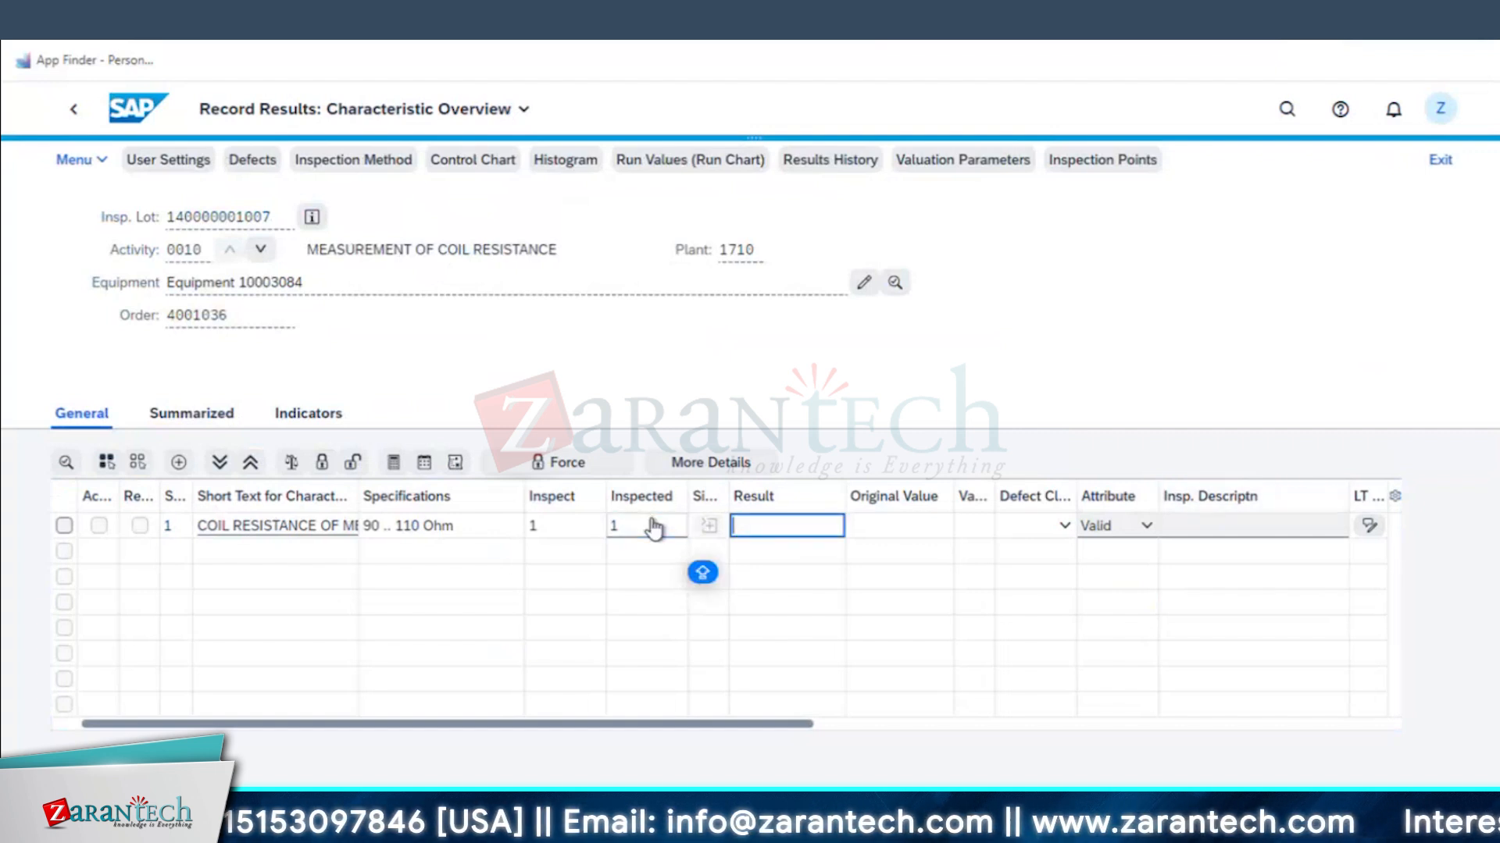
text(80)
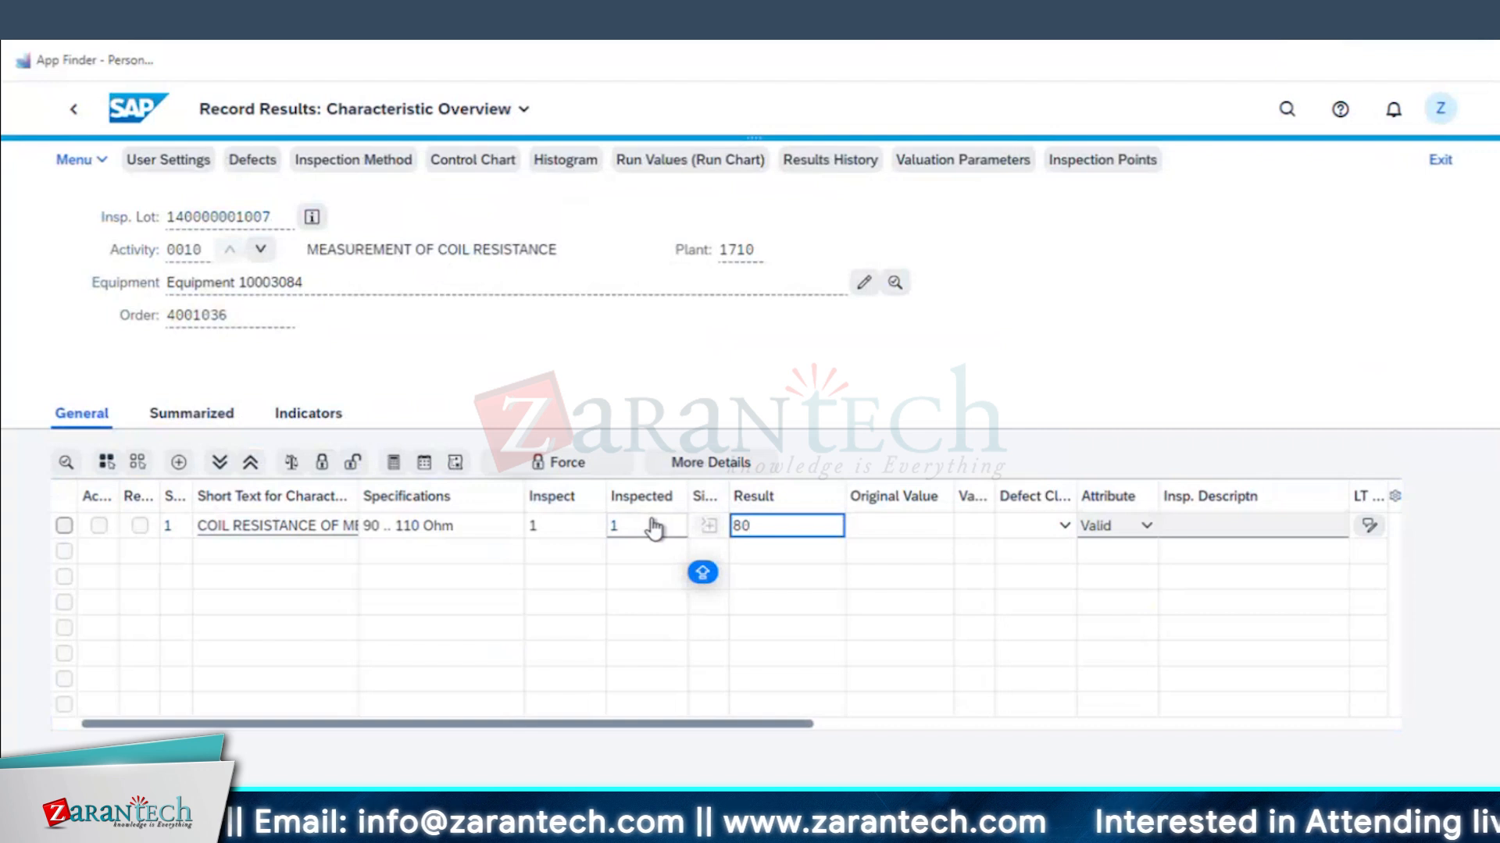
key(Return)
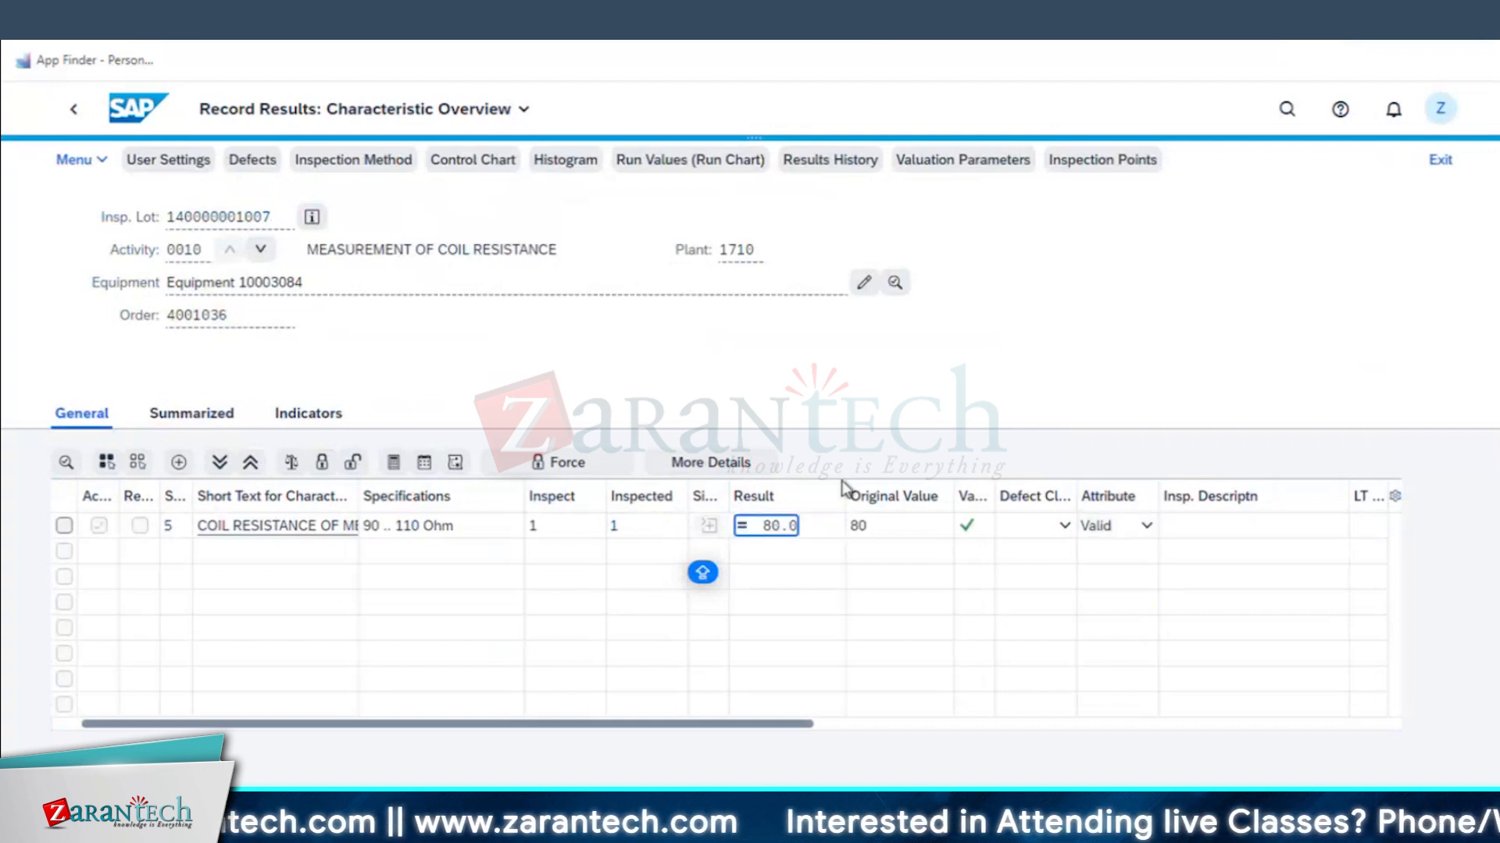
- Examine the attribute options and the valuation of the recorded coil resistance result
click(1125, 531)
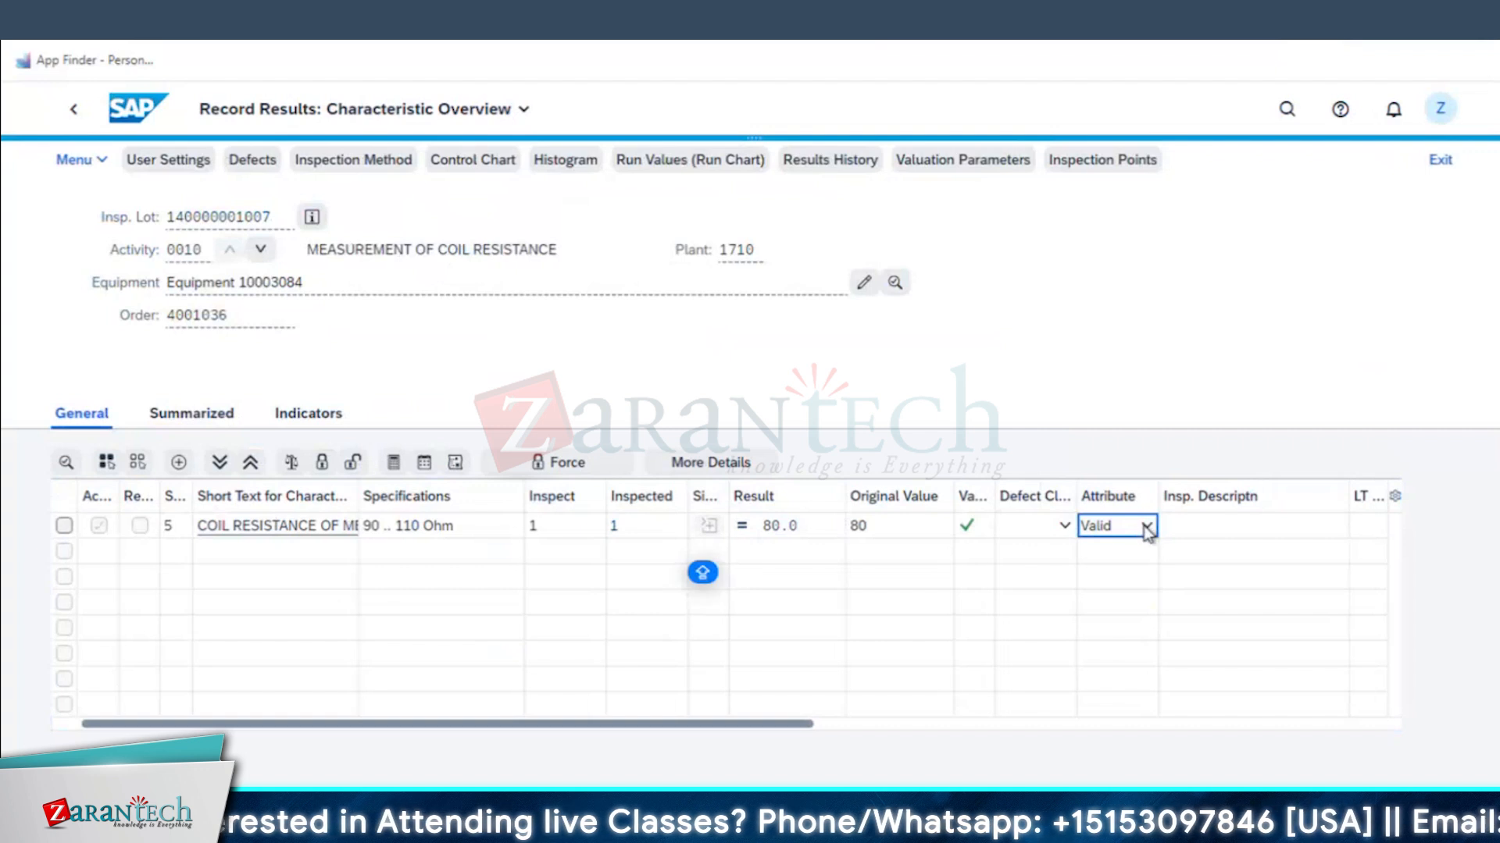
click(1147, 528)
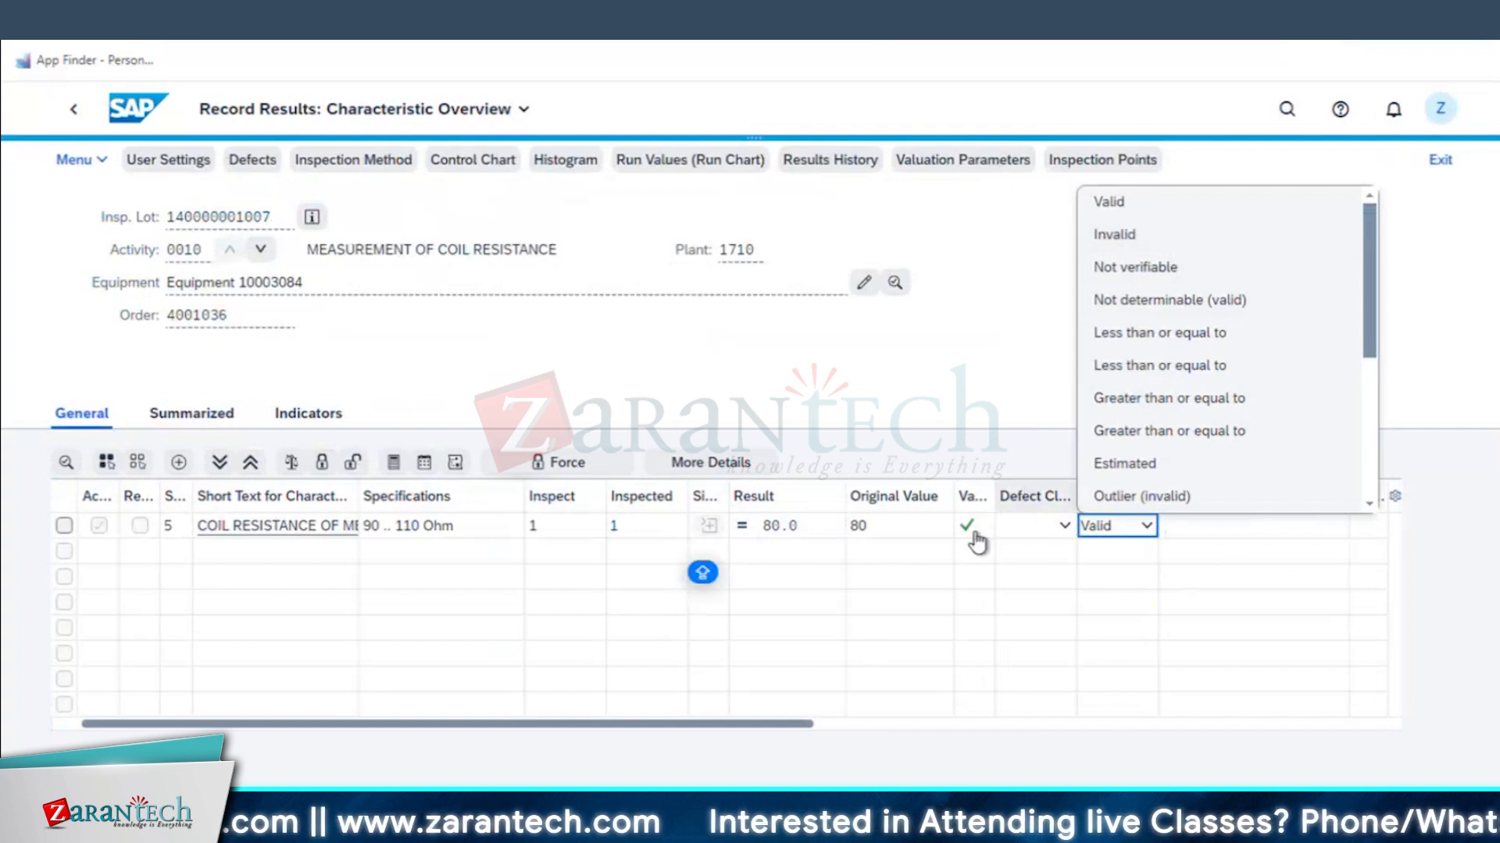
click(1025, 487)
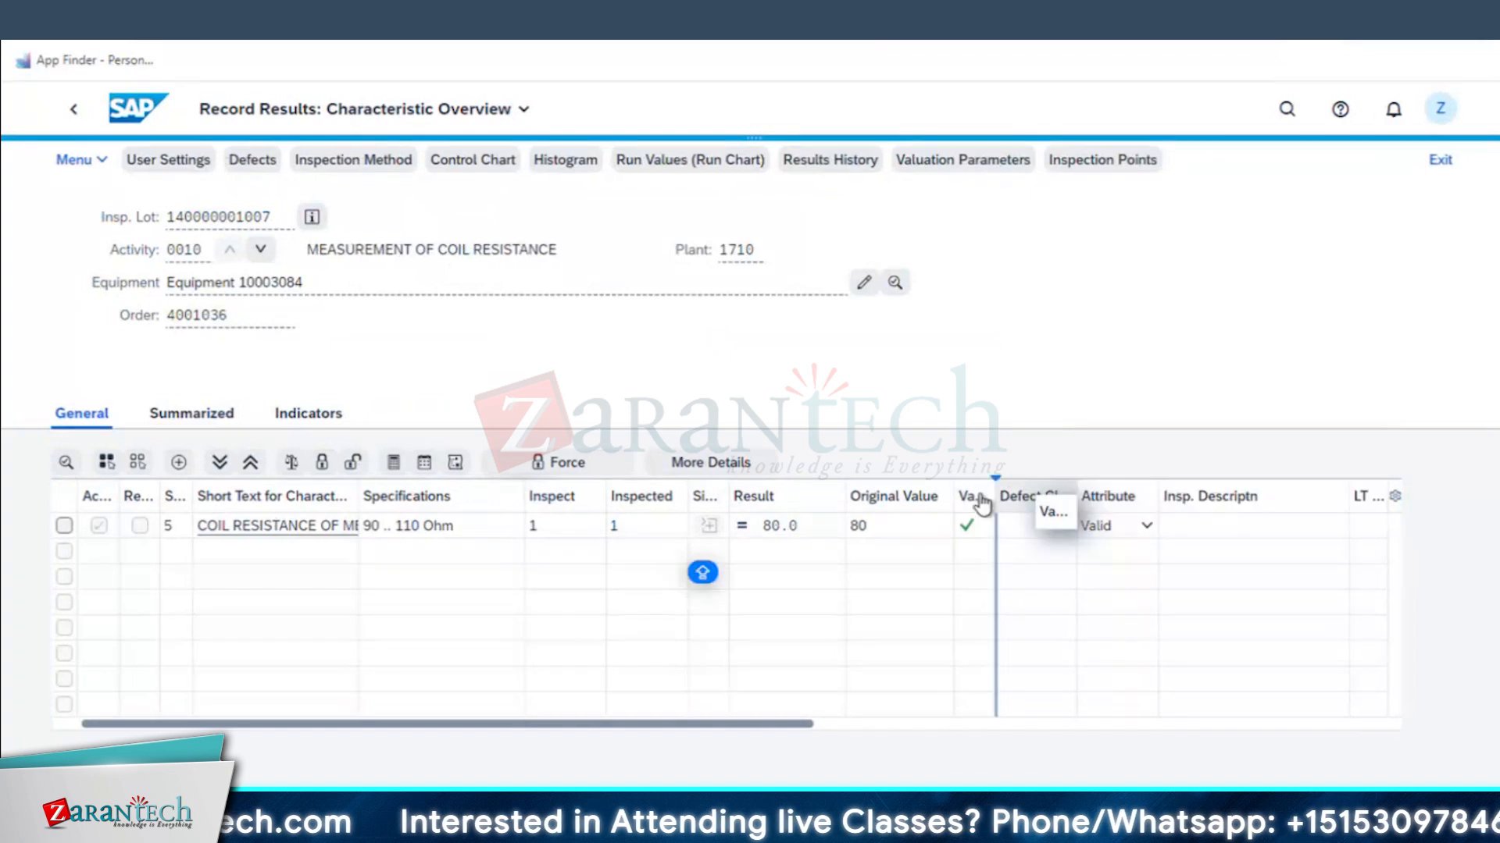
- Review the coil resistance result's attribute options and change its inspection point valuation to Rejected
click(1101, 528)
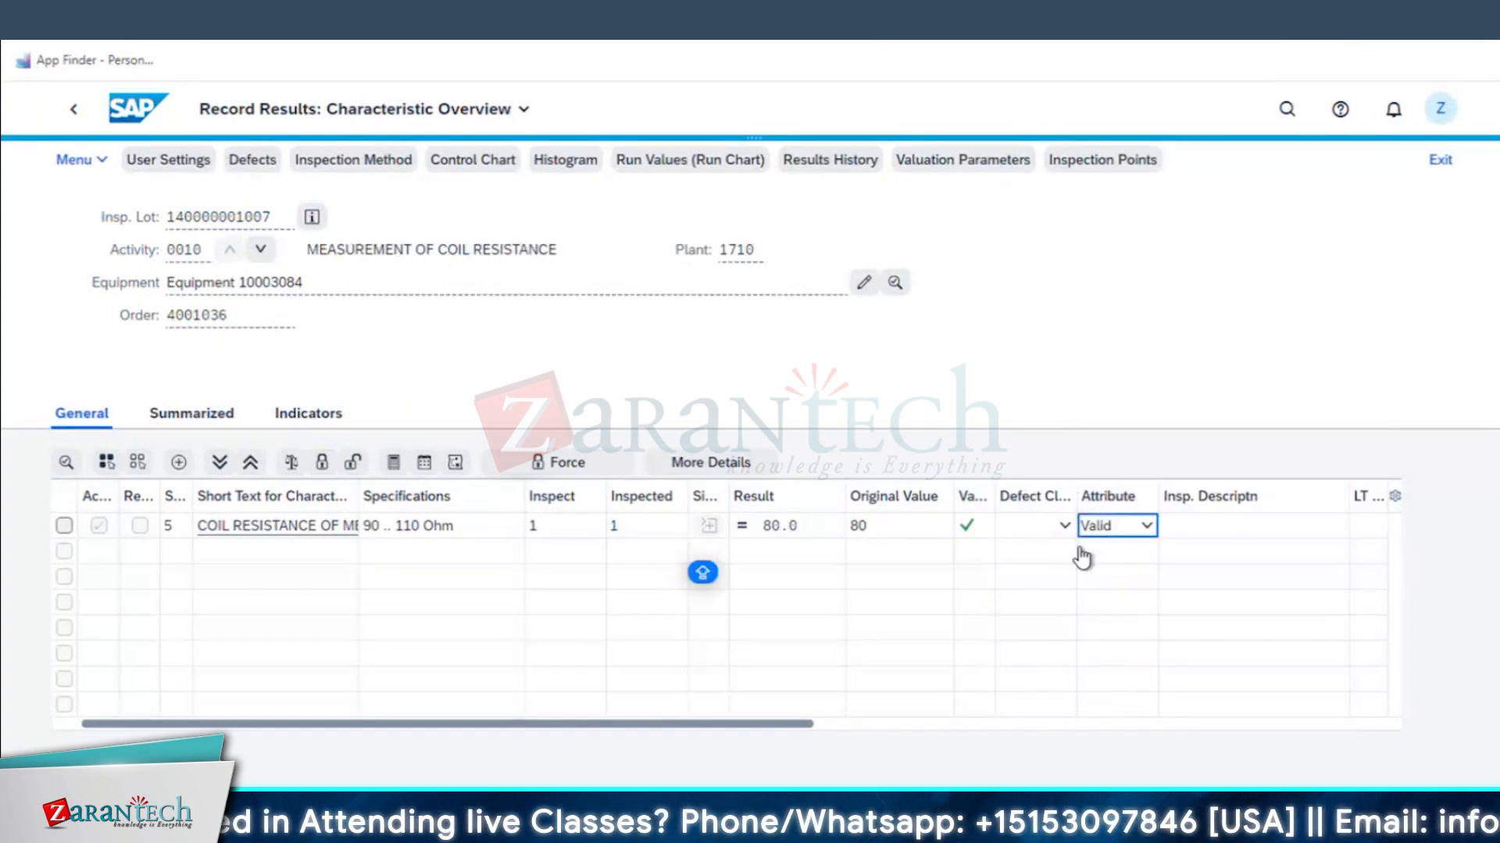
click(1146, 526)
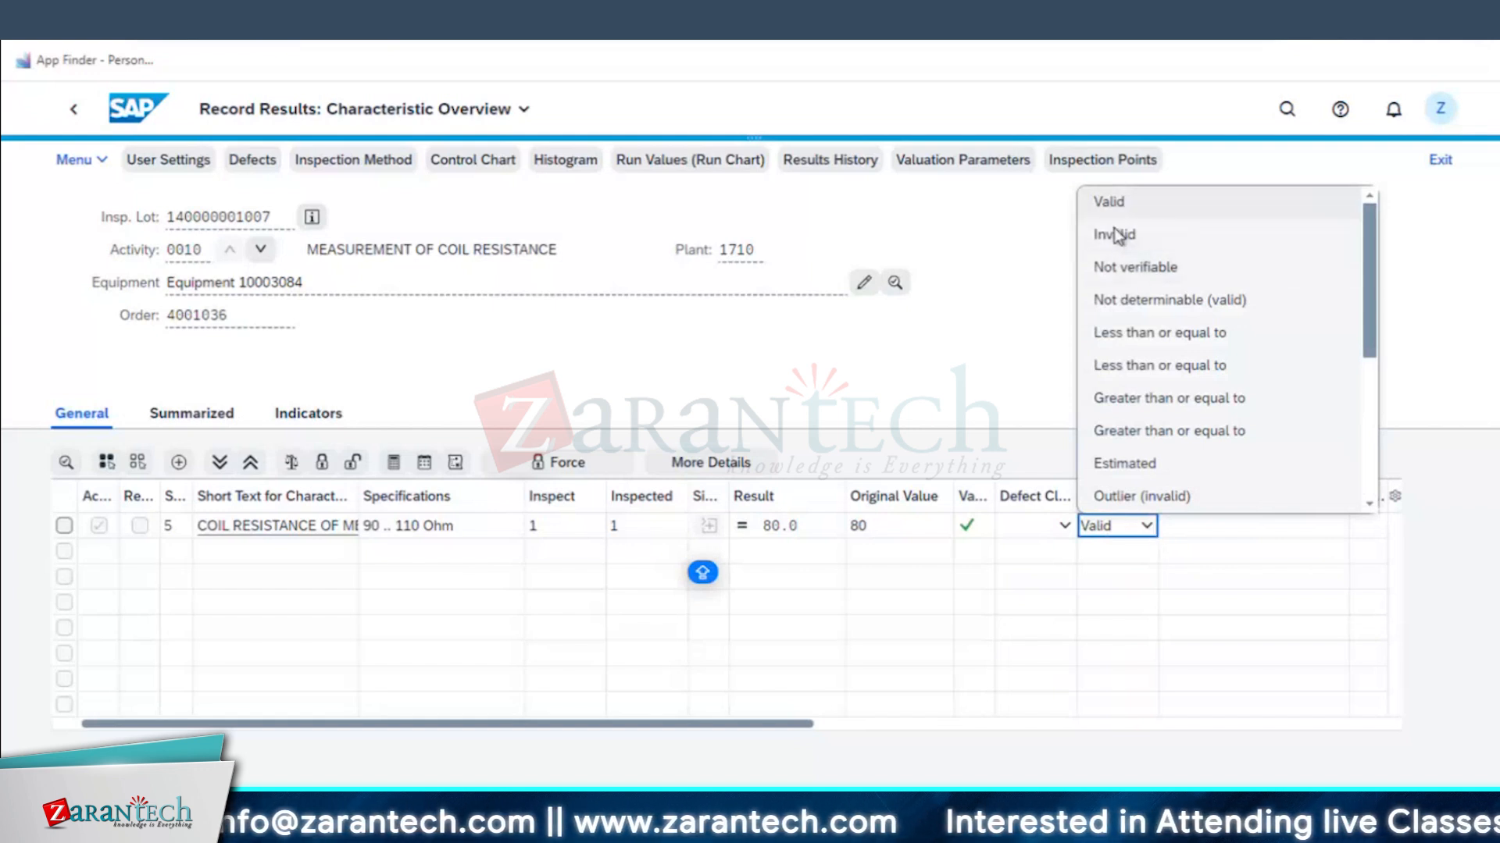
click(969, 528)
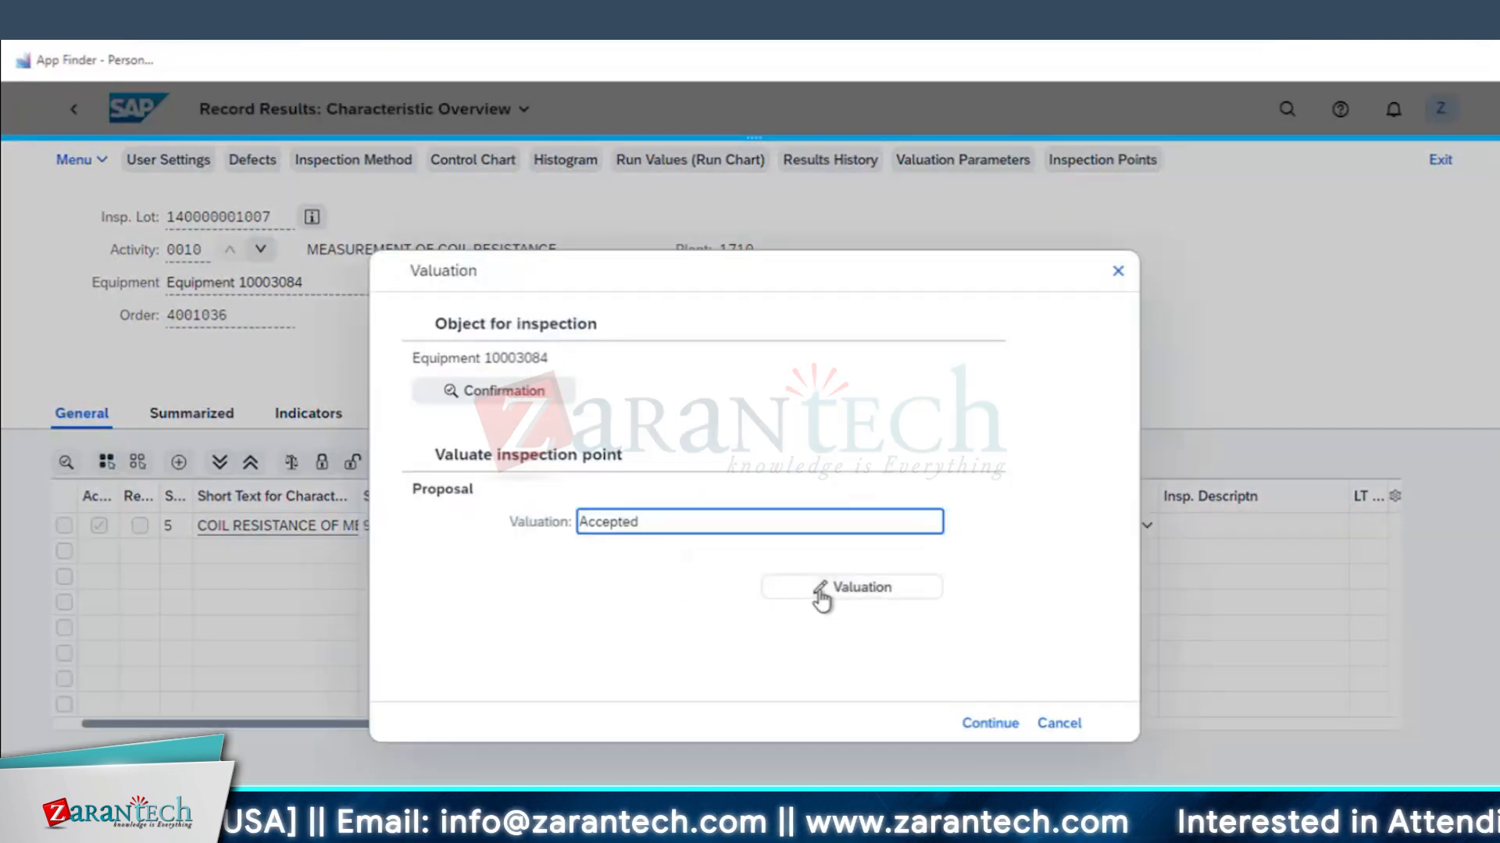
click(822, 595)
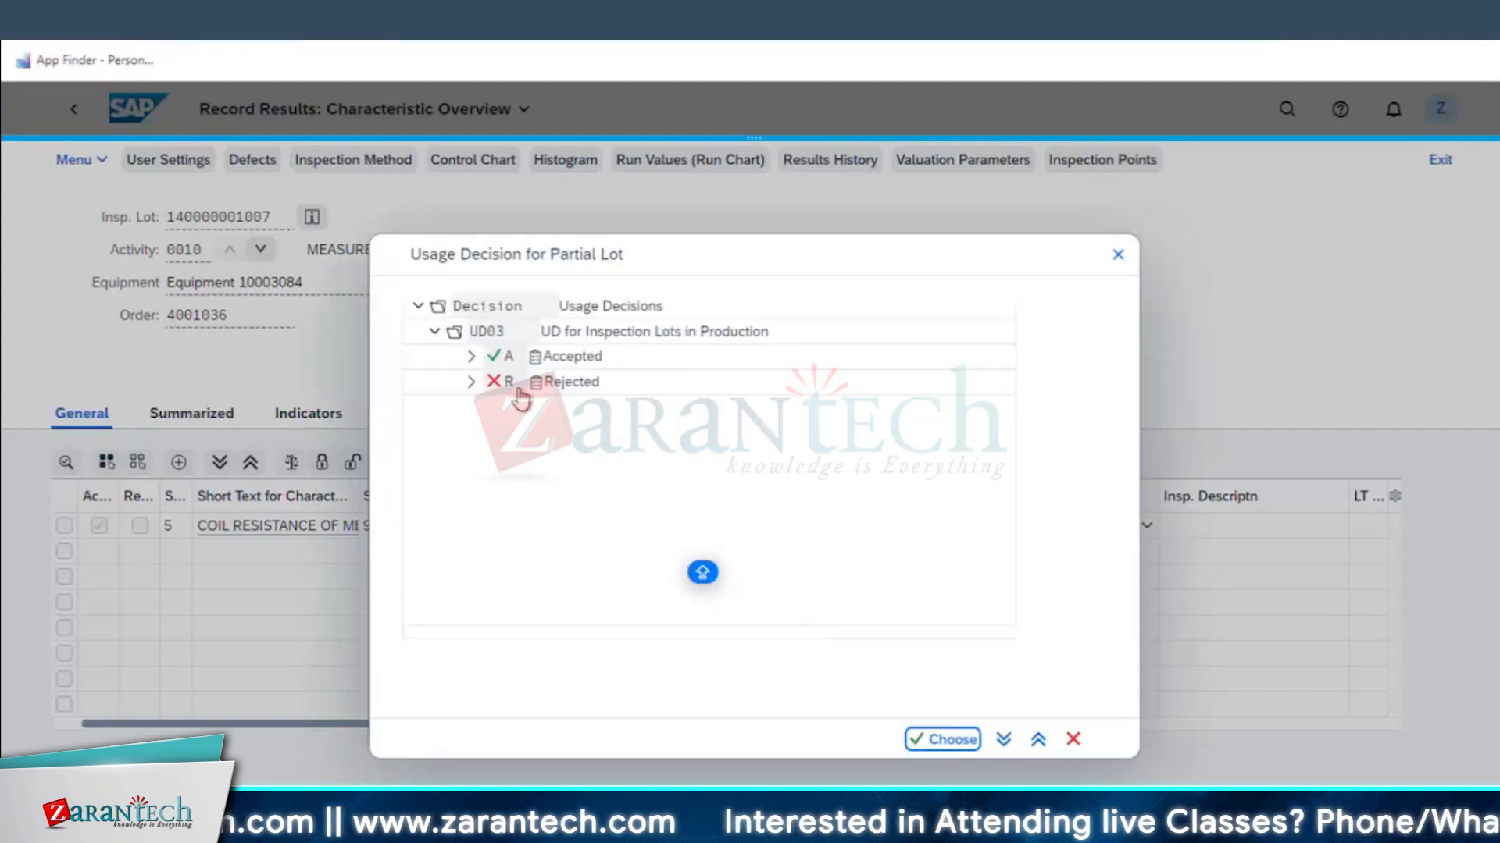
click(518, 390)
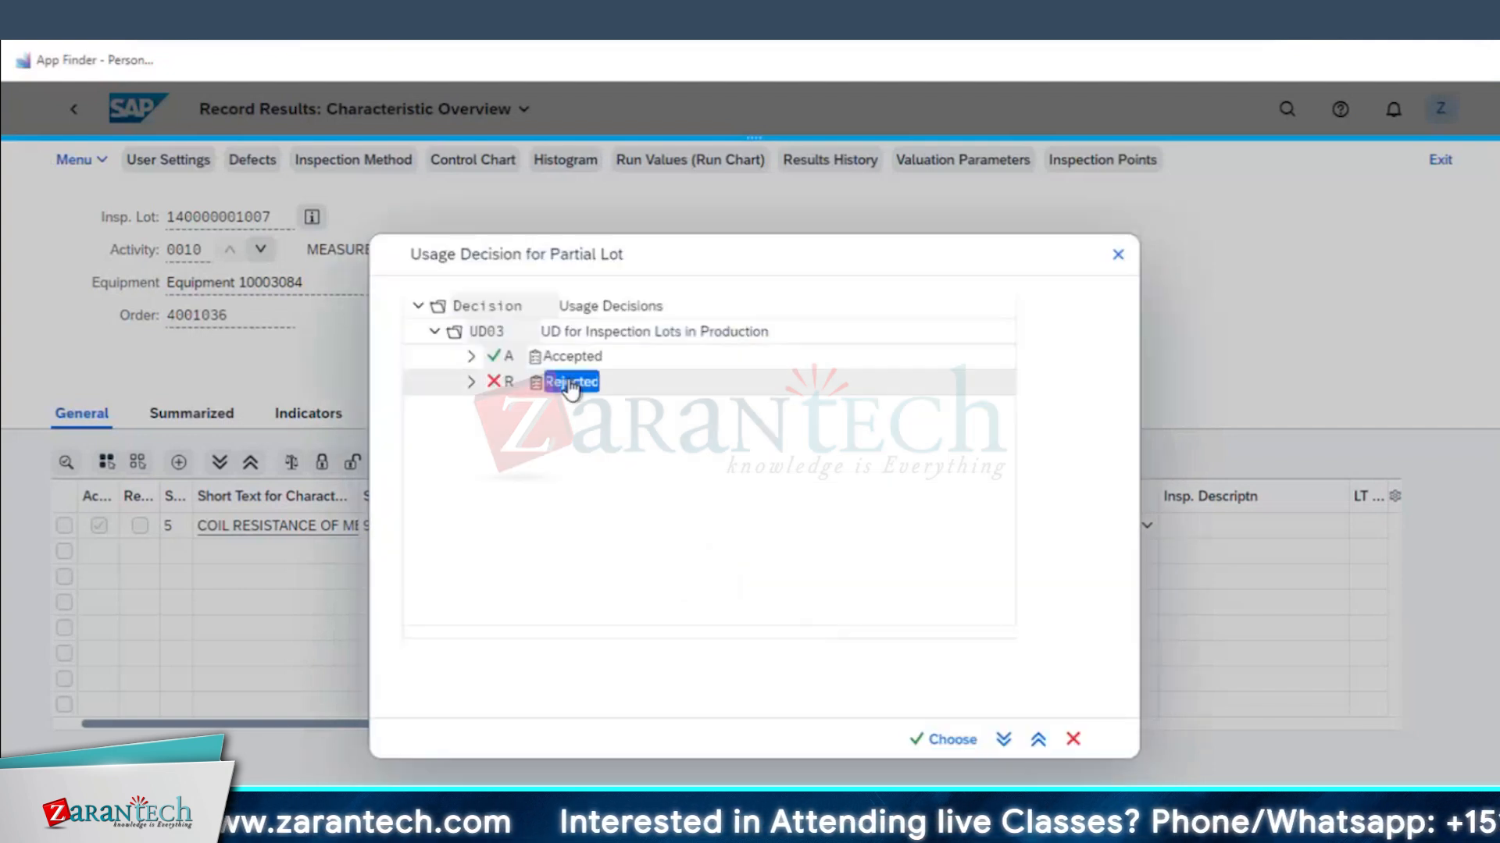
click(471, 388)
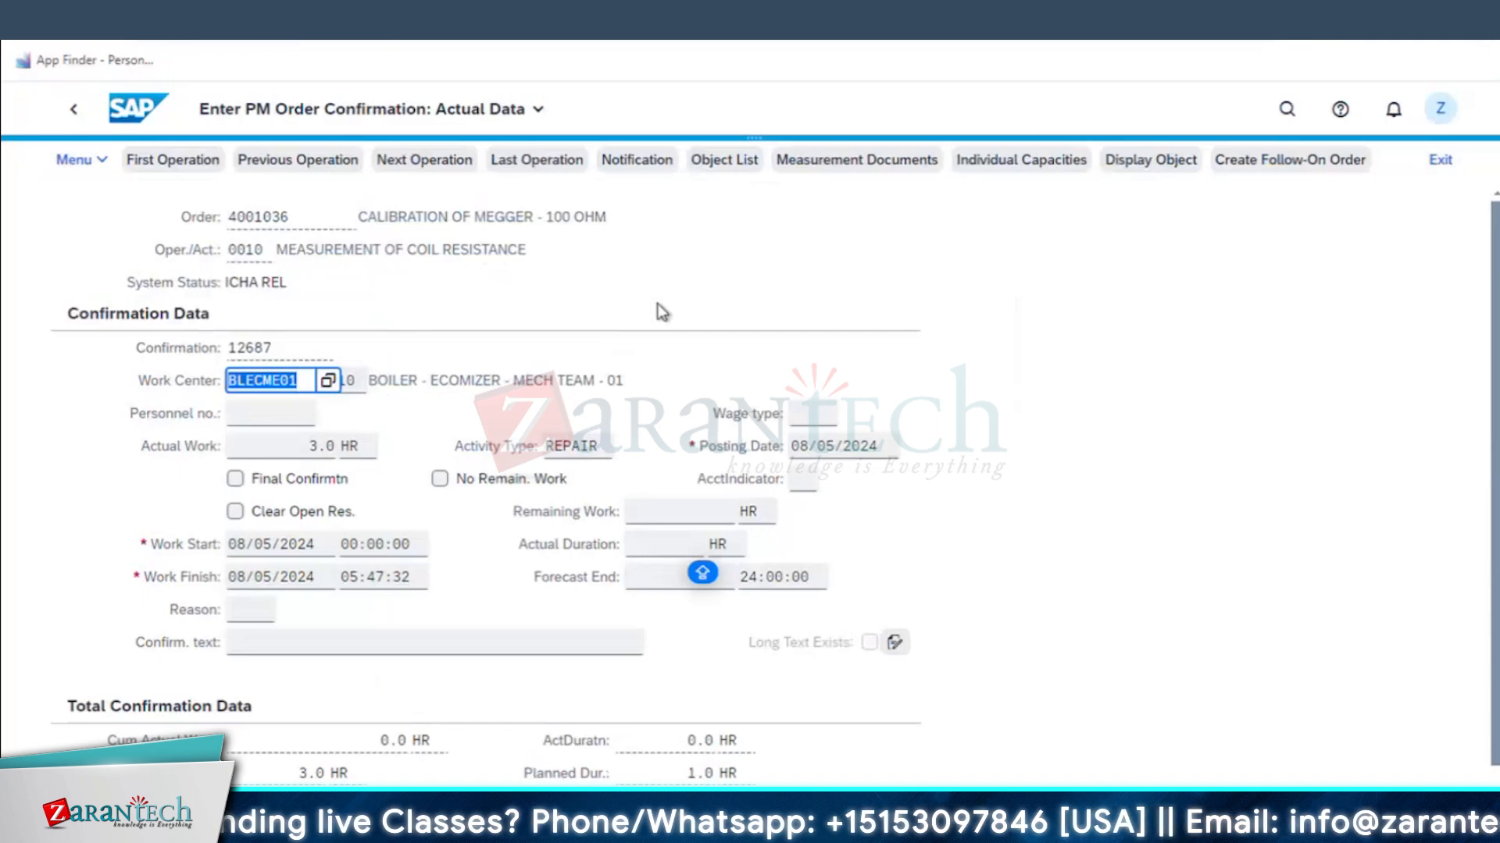
- Confirm the coil resistance operation as final with no remaining work and open reservations cleared, and return to the valuation
click(301, 480)
click(441, 480)
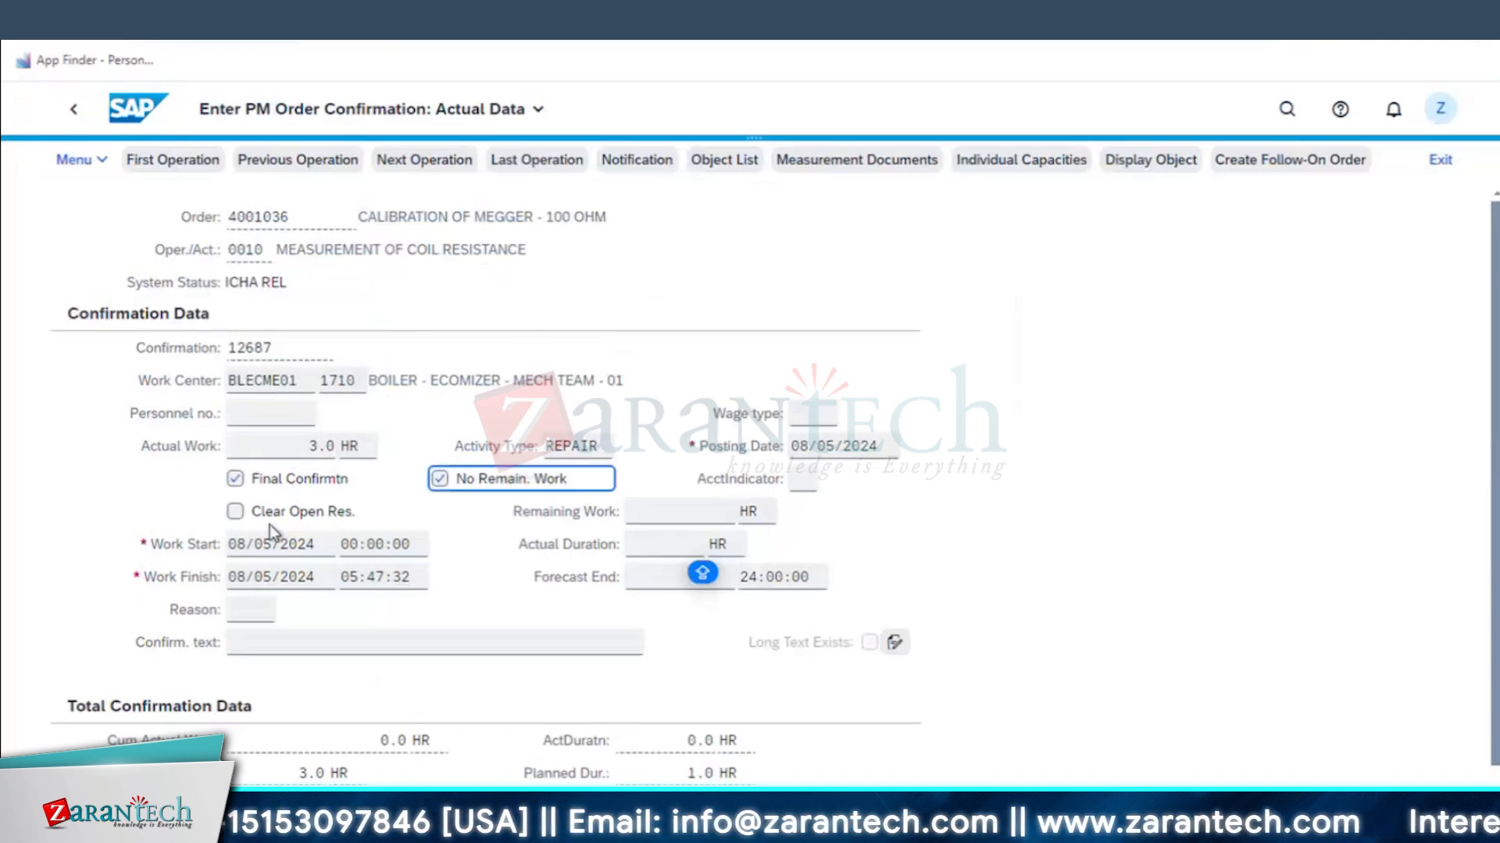
click(267, 517)
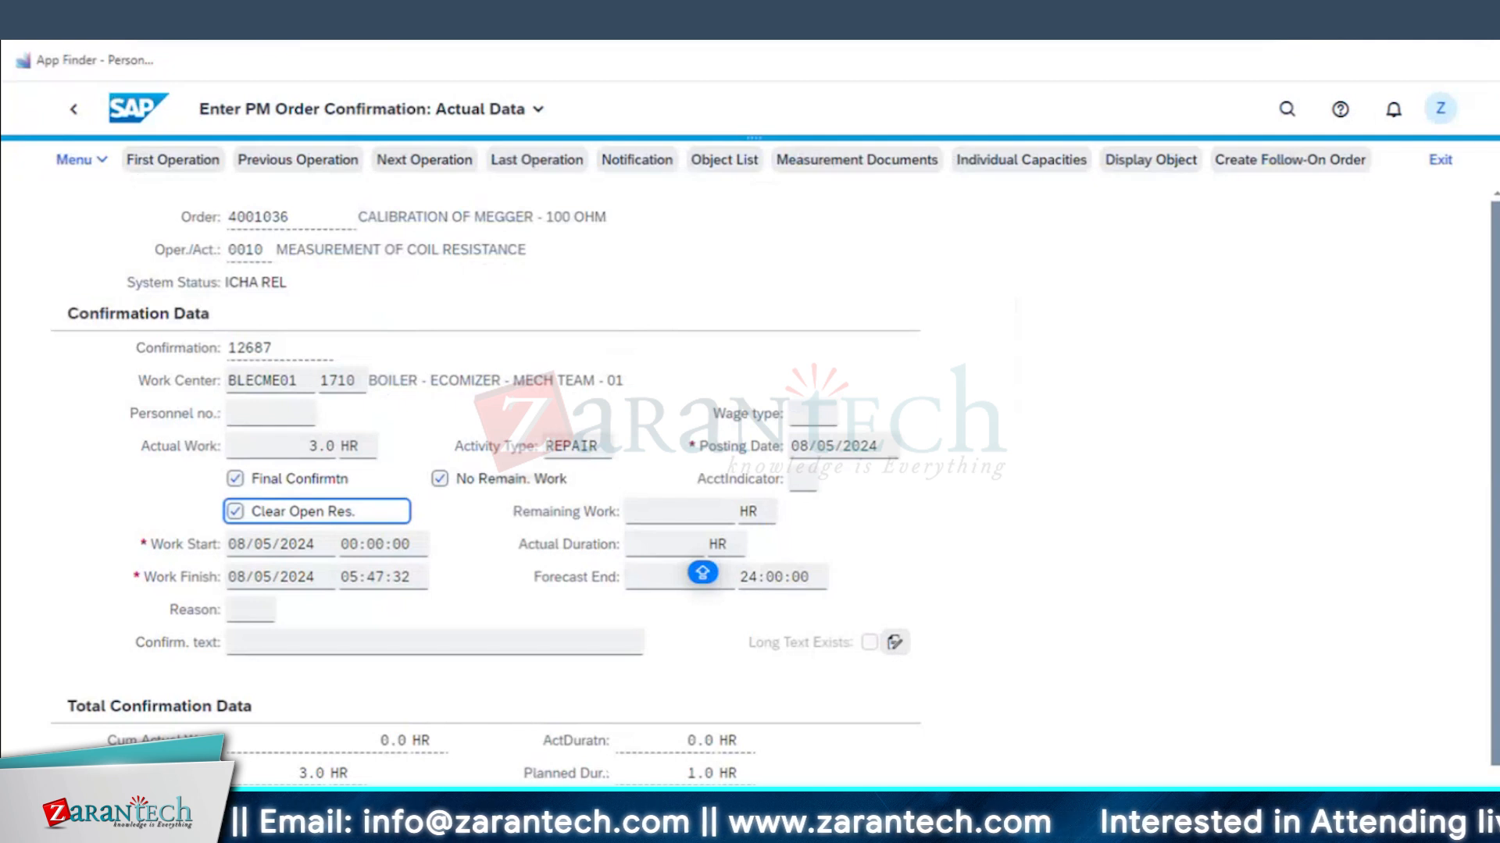
click(76, 113)
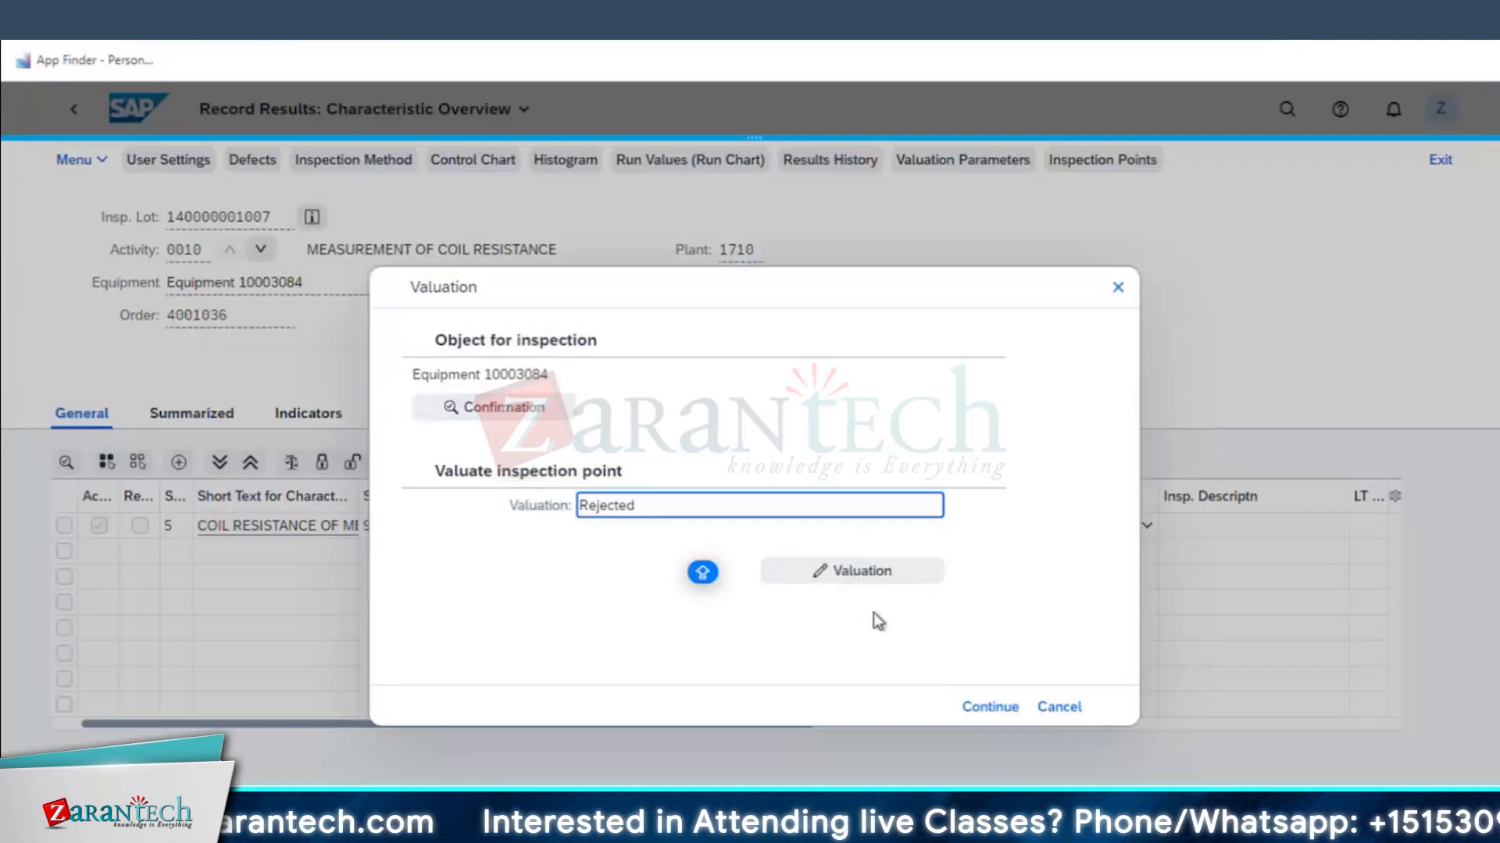
- Choose Rejected again as the coil resistance usage decision, and expand the probe resistance operation in the worklist
click(842, 574)
click(844, 575)
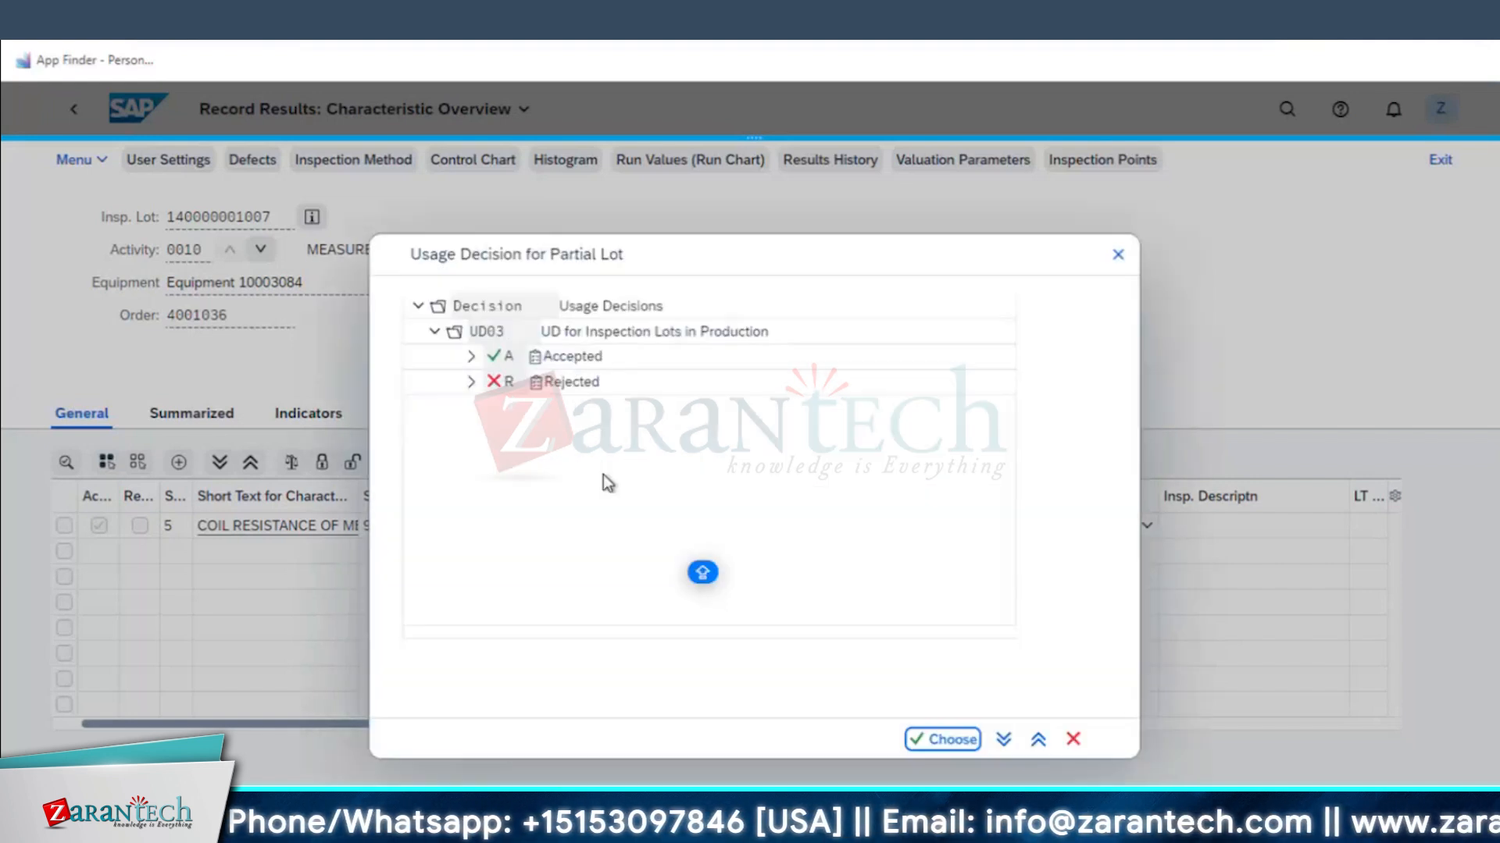
click(564, 385)
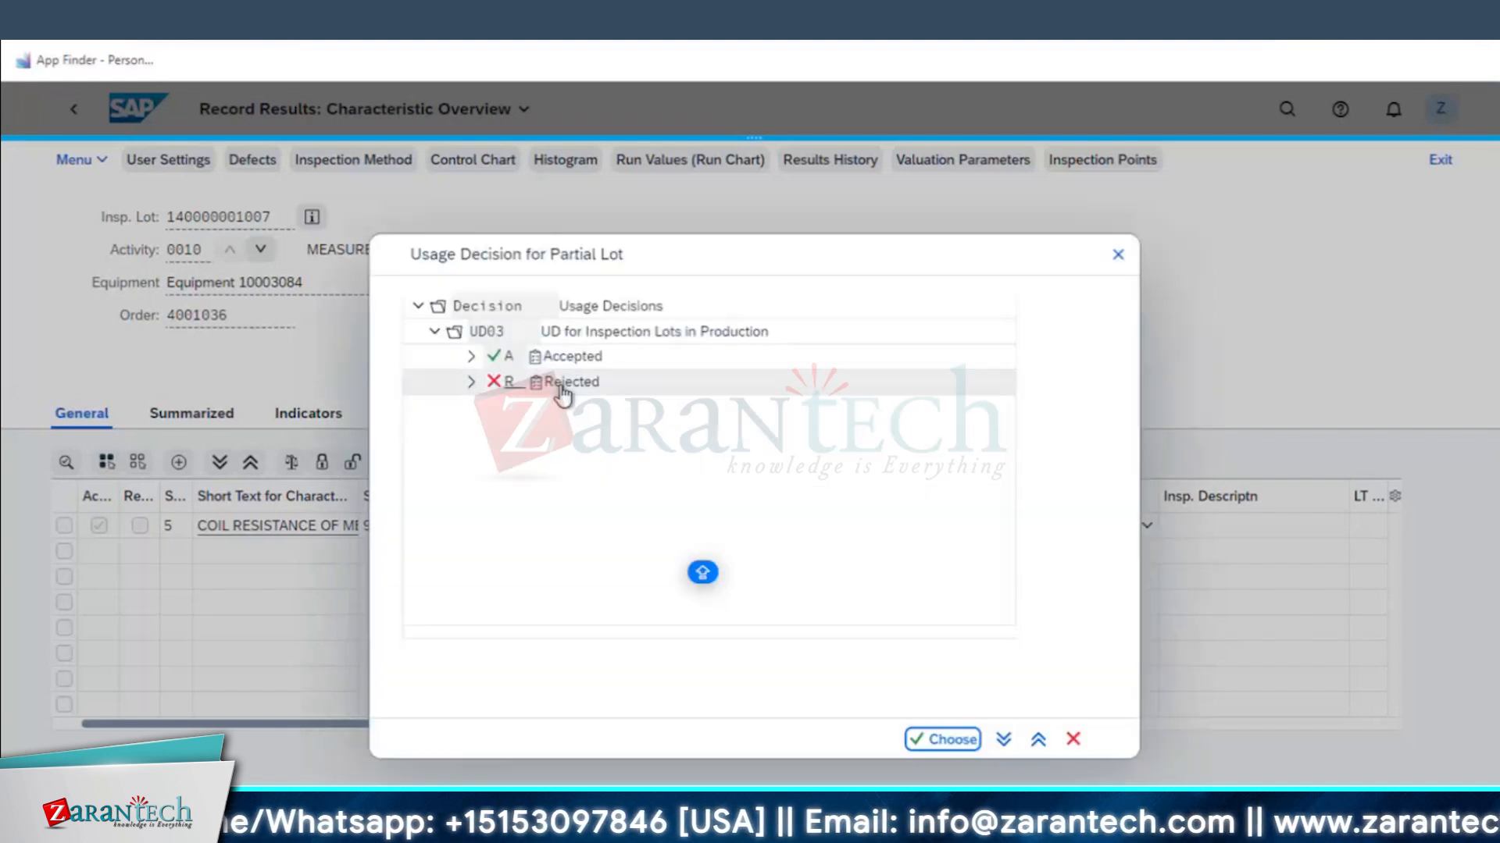
double_click(564, 383)
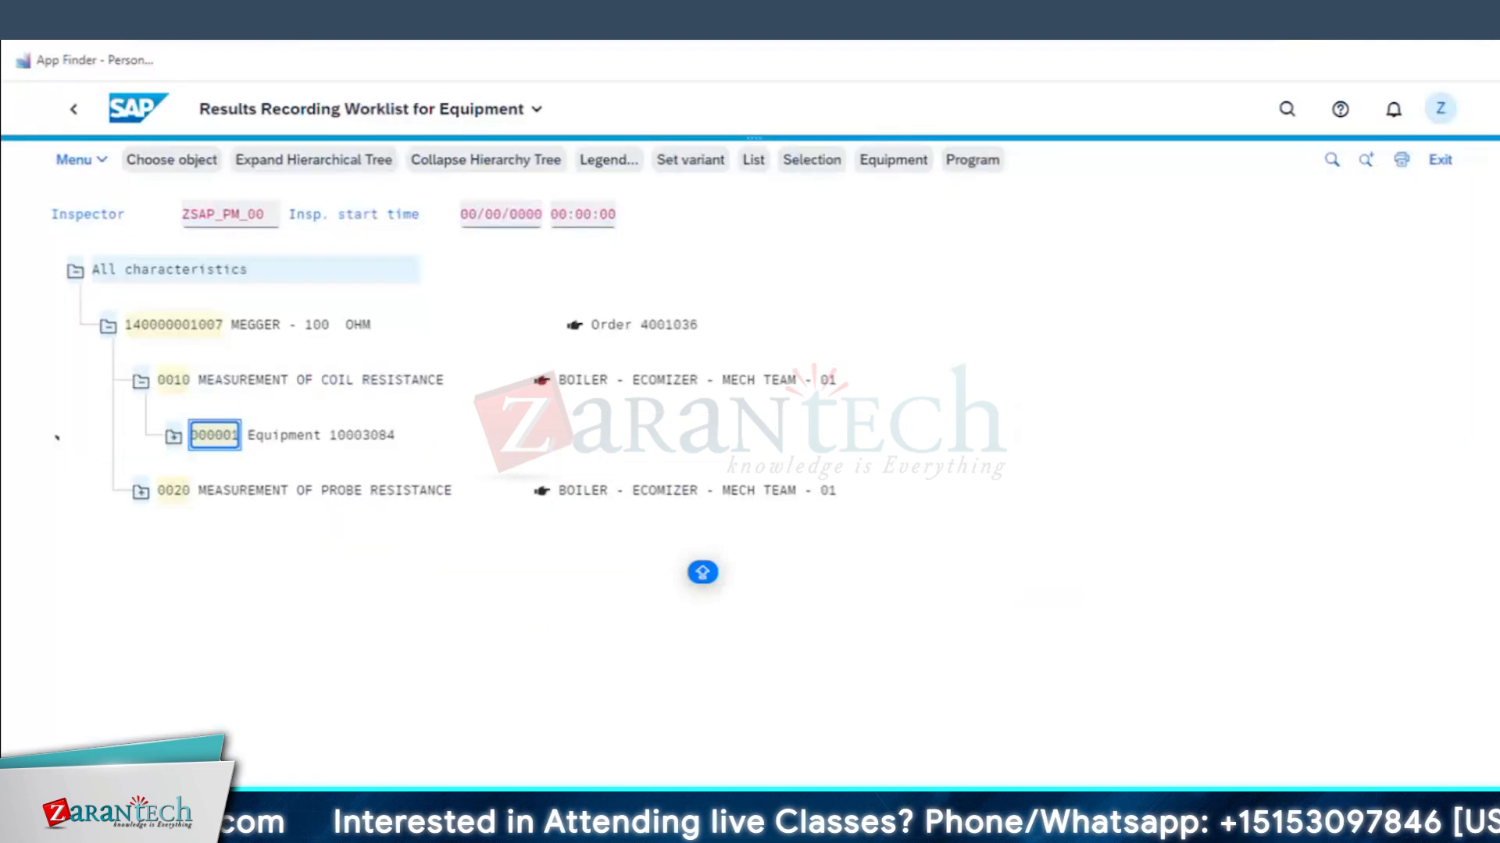
click(140, 492)
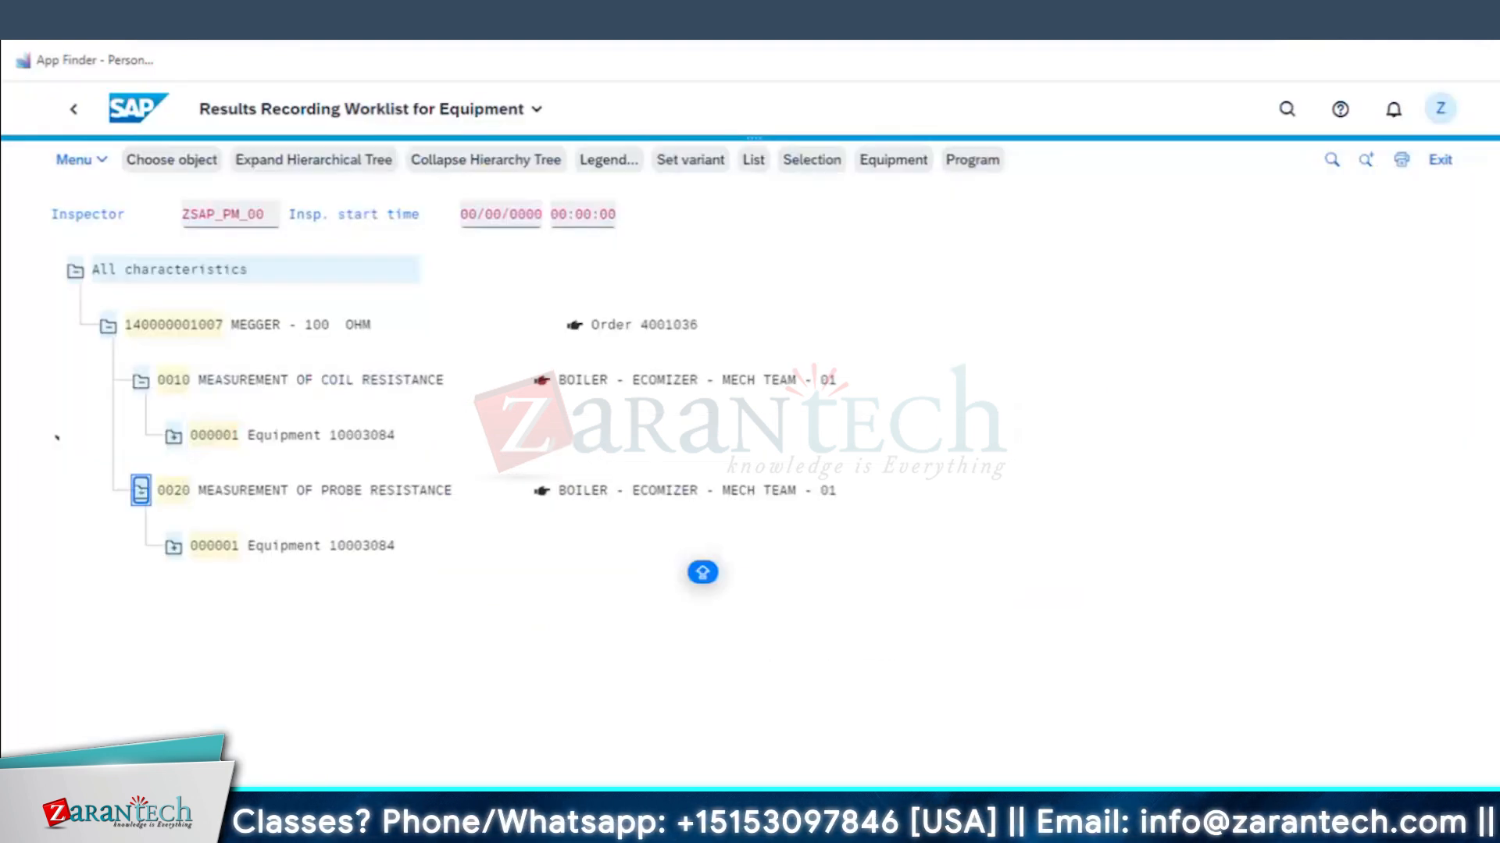
- Switch to the displayed calibration order, reload it, and open the coil resistance characteristic of its inspection lot
click(514, 836)
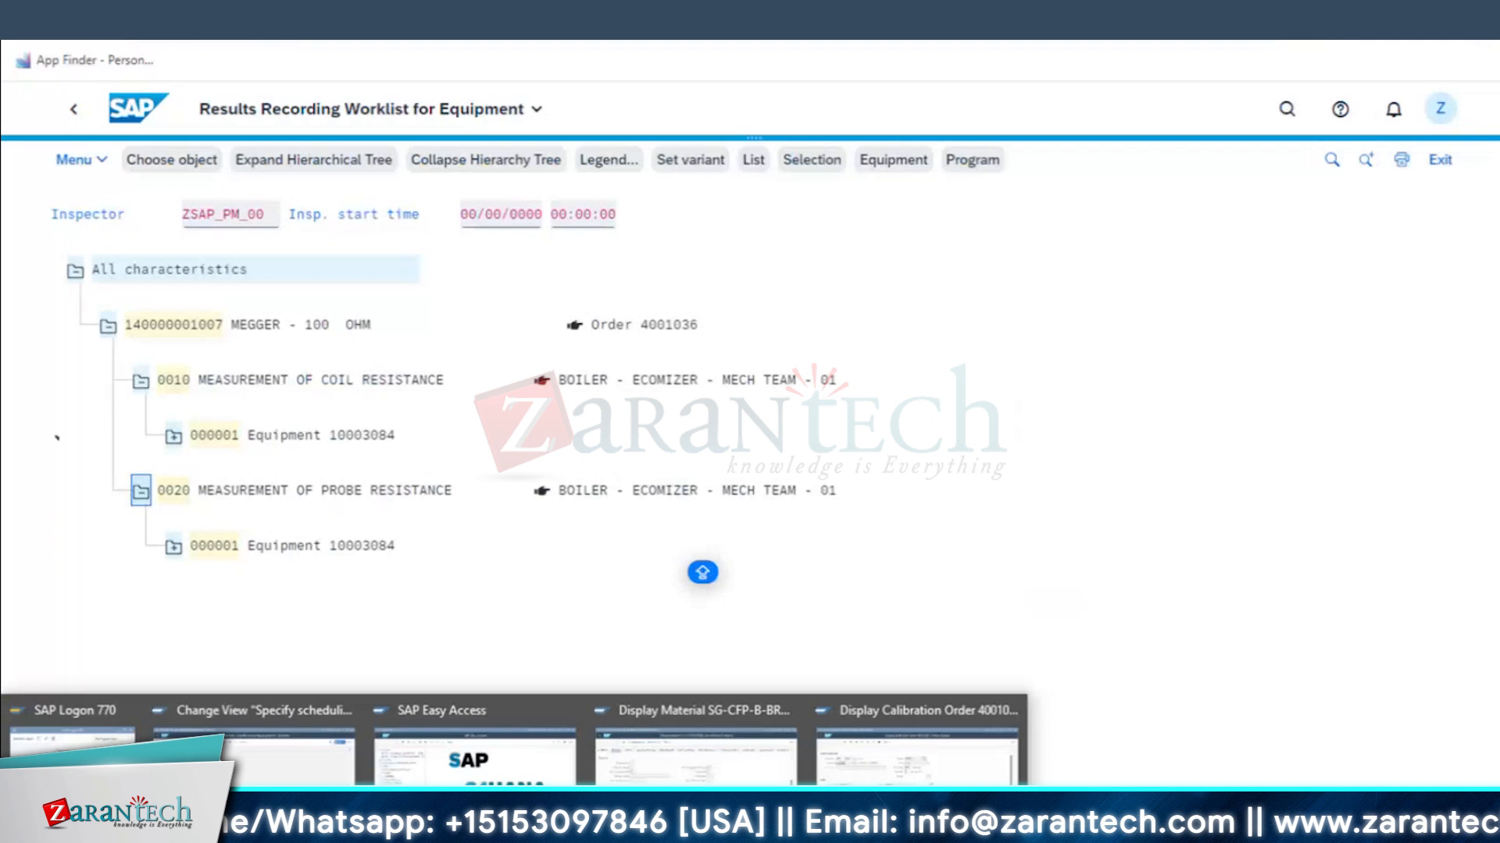
click(906, 761)
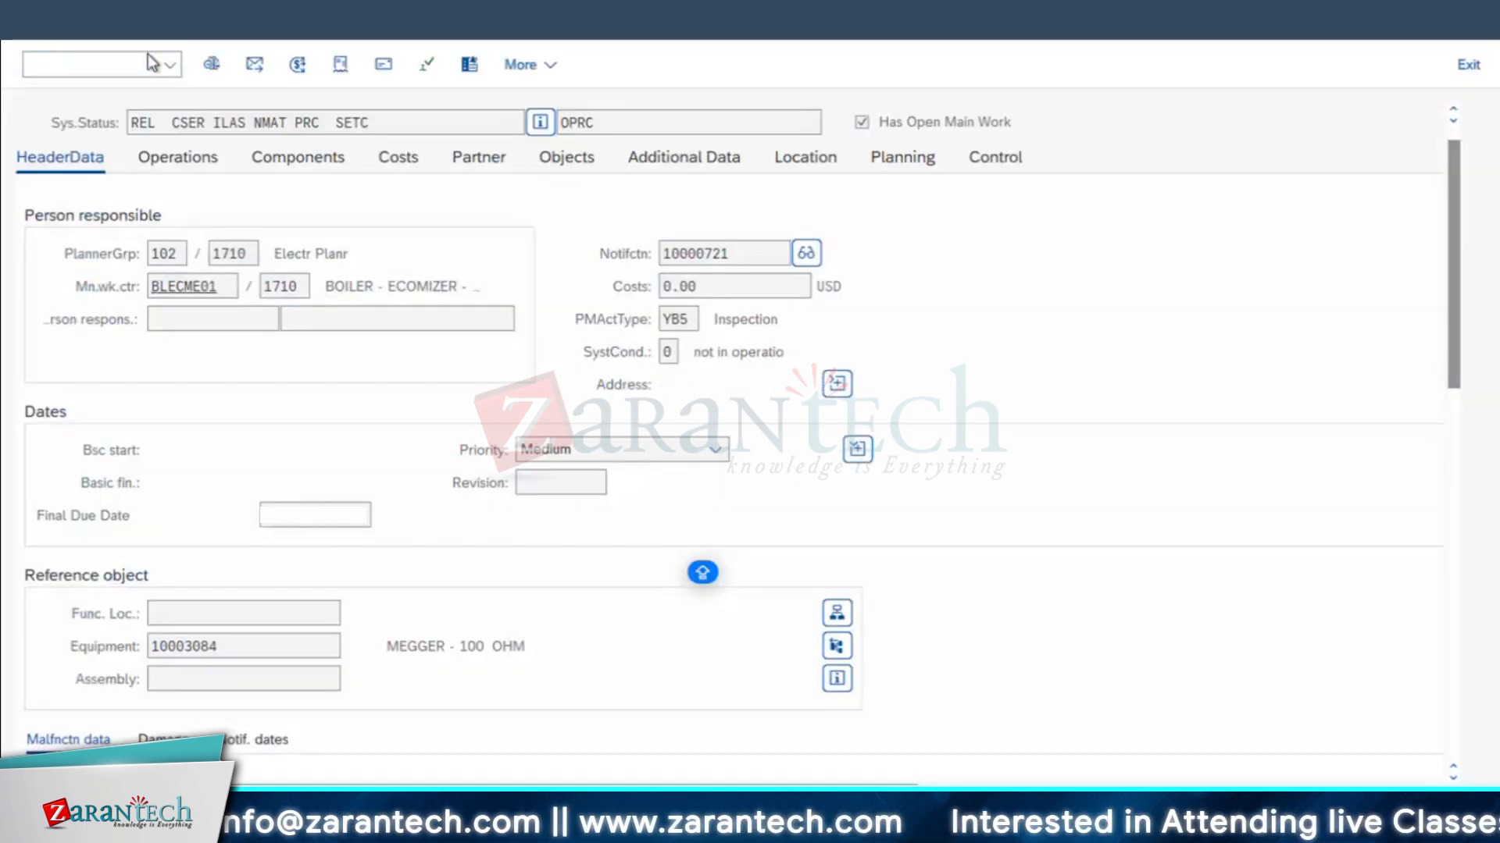
click(42, 25)
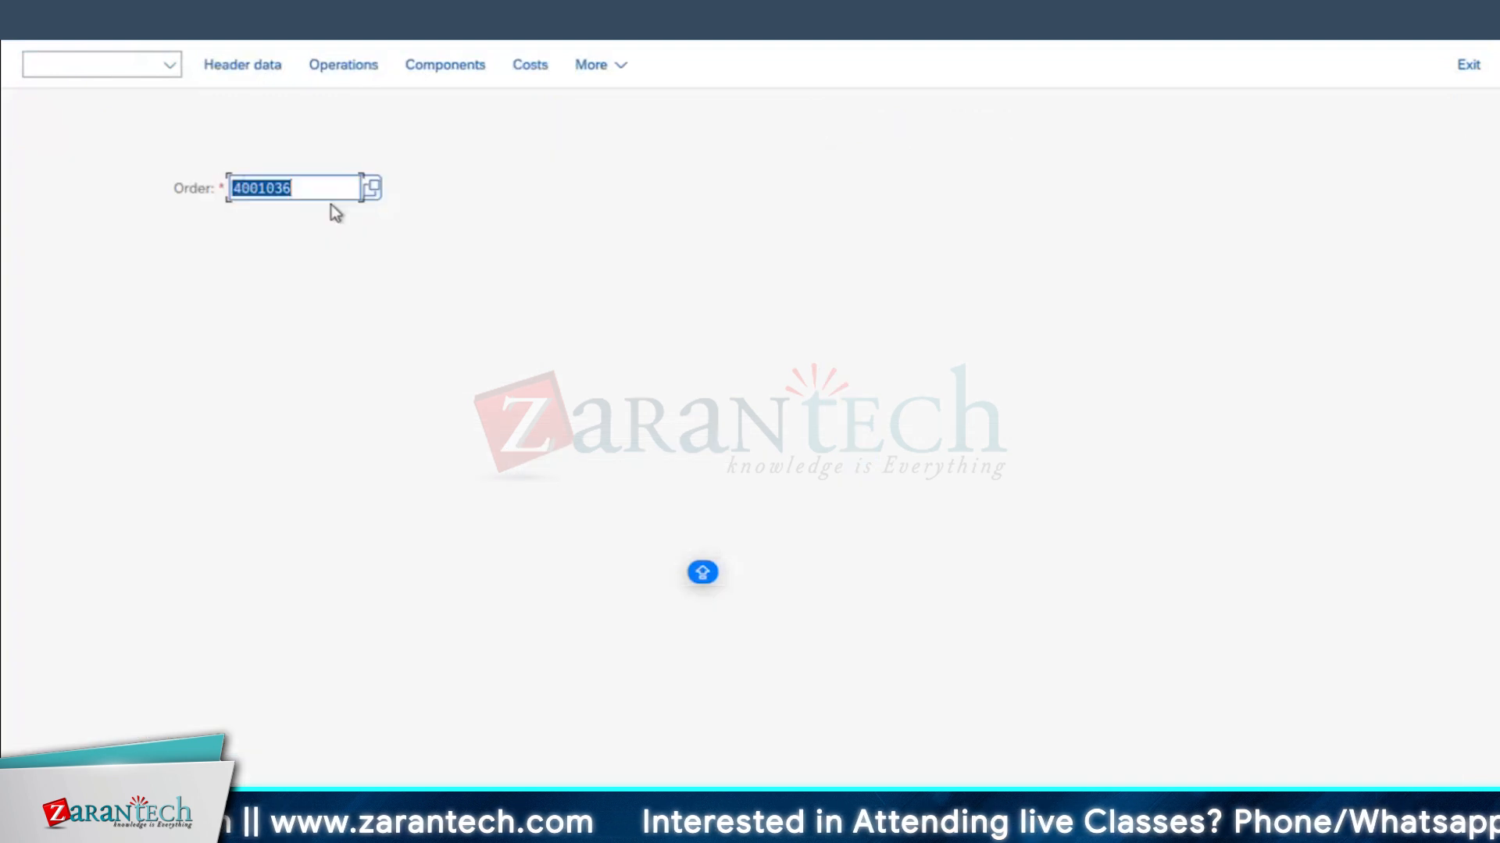
key(Return)
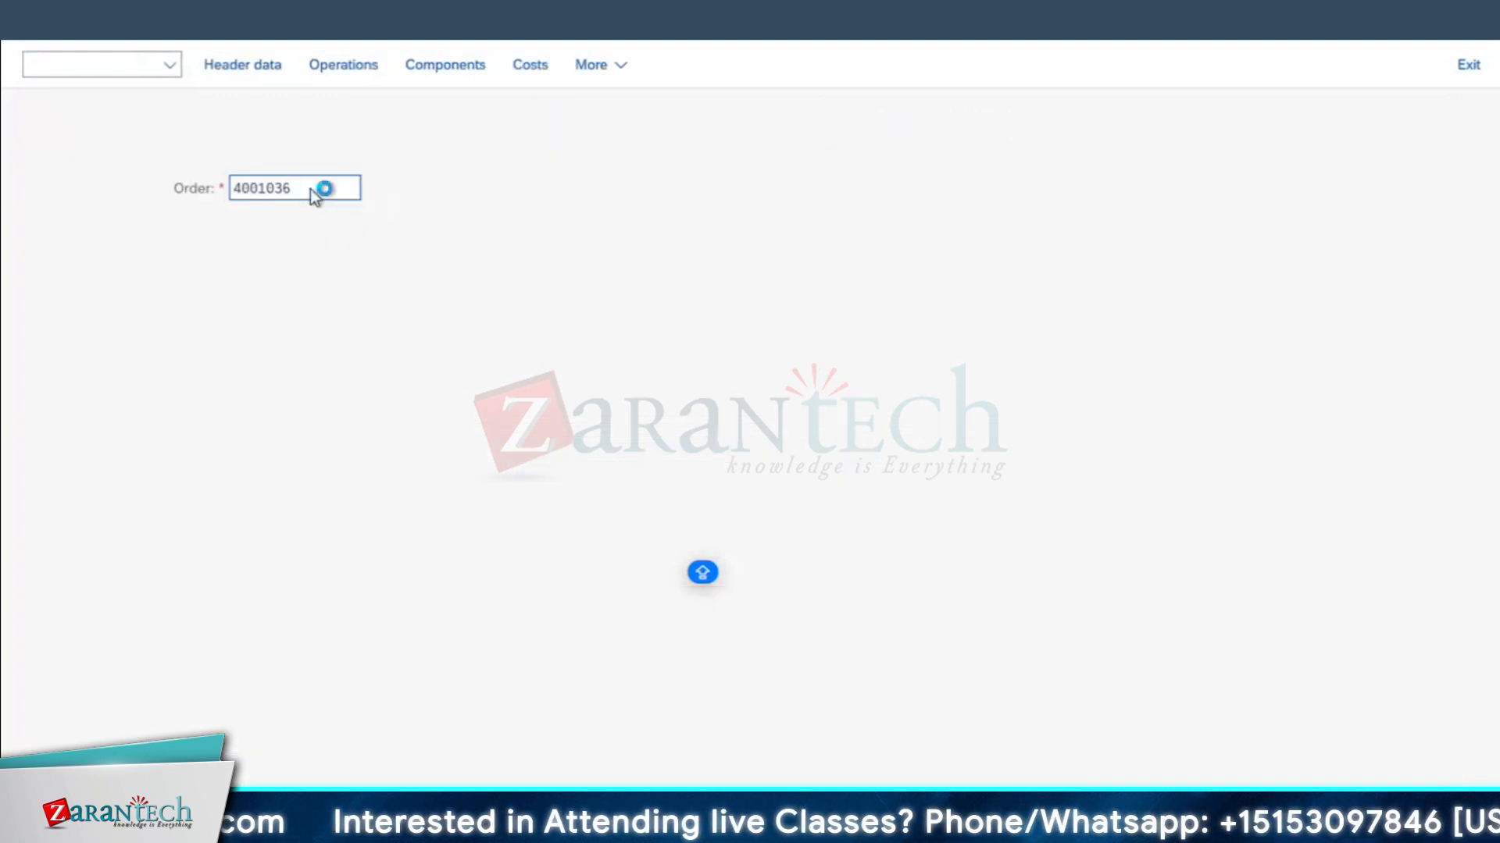
click(805, 121)
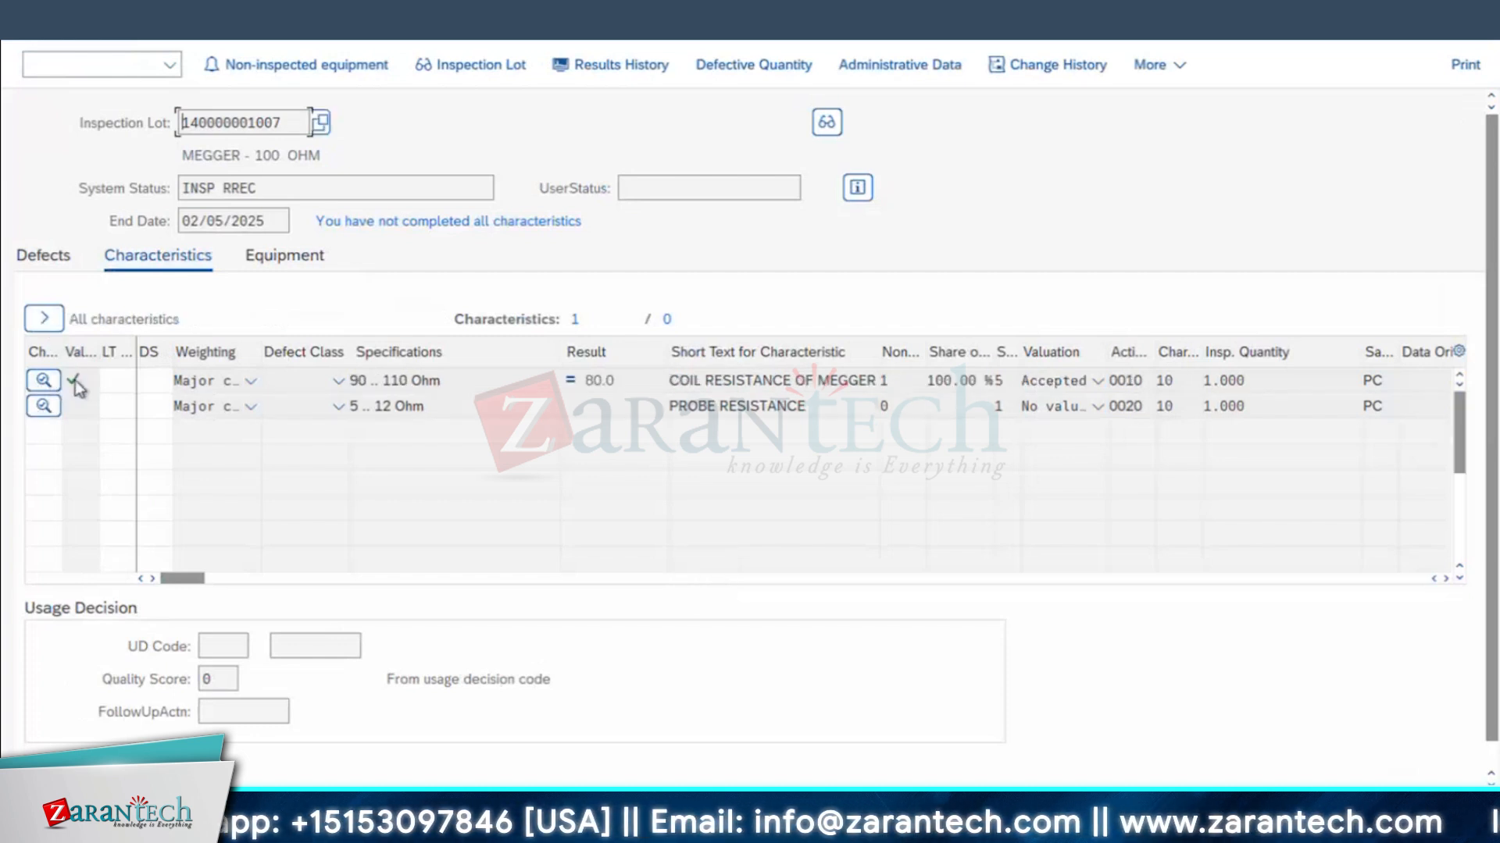
click(45, 382)
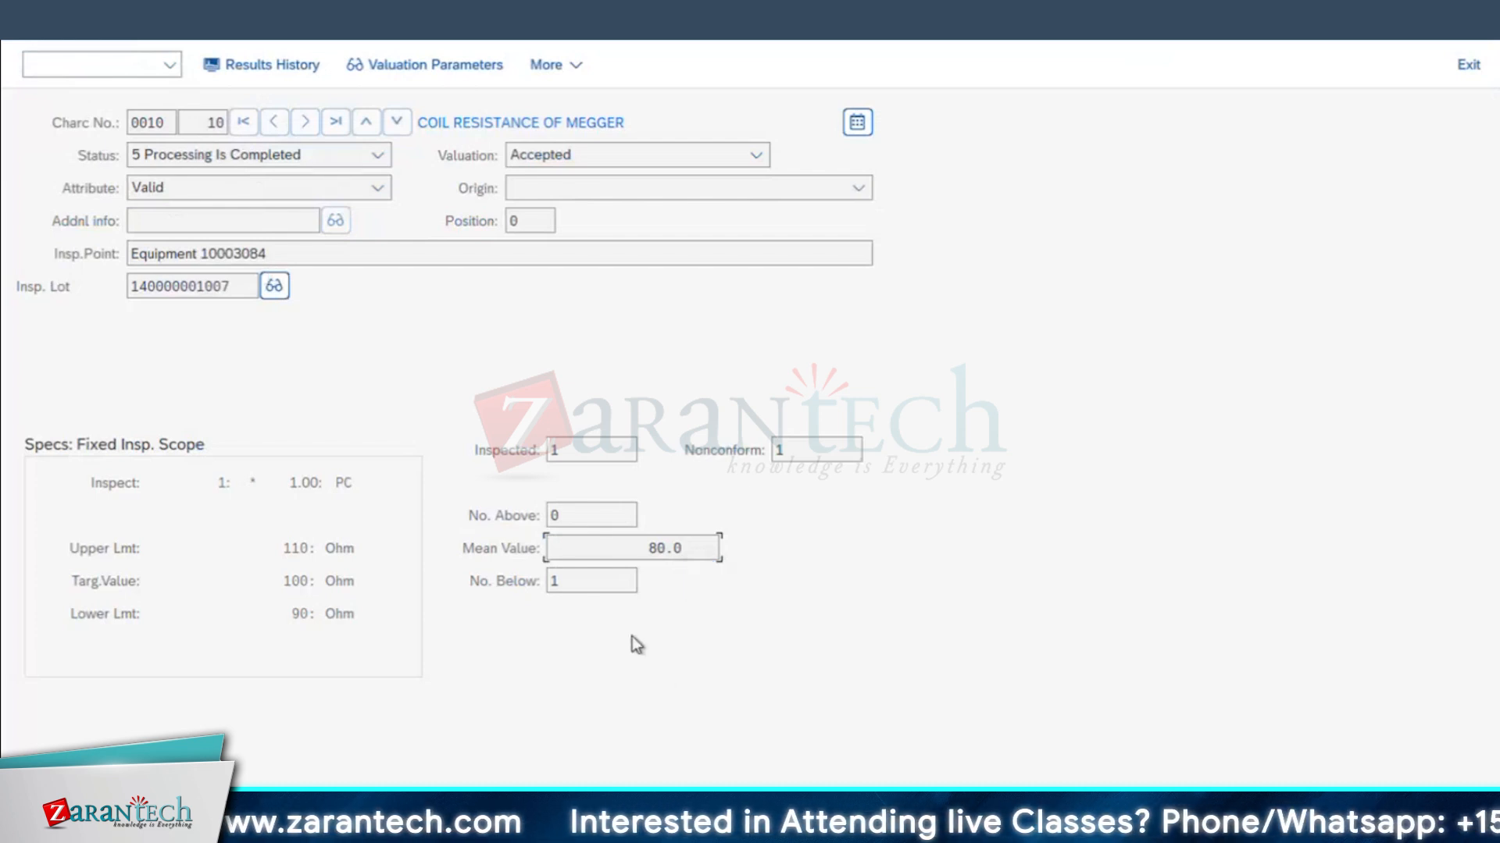
- Check the available valuation options for the coil resistance characteristic and return to the results recording worklist
click(582, 156)
click(553, 388)
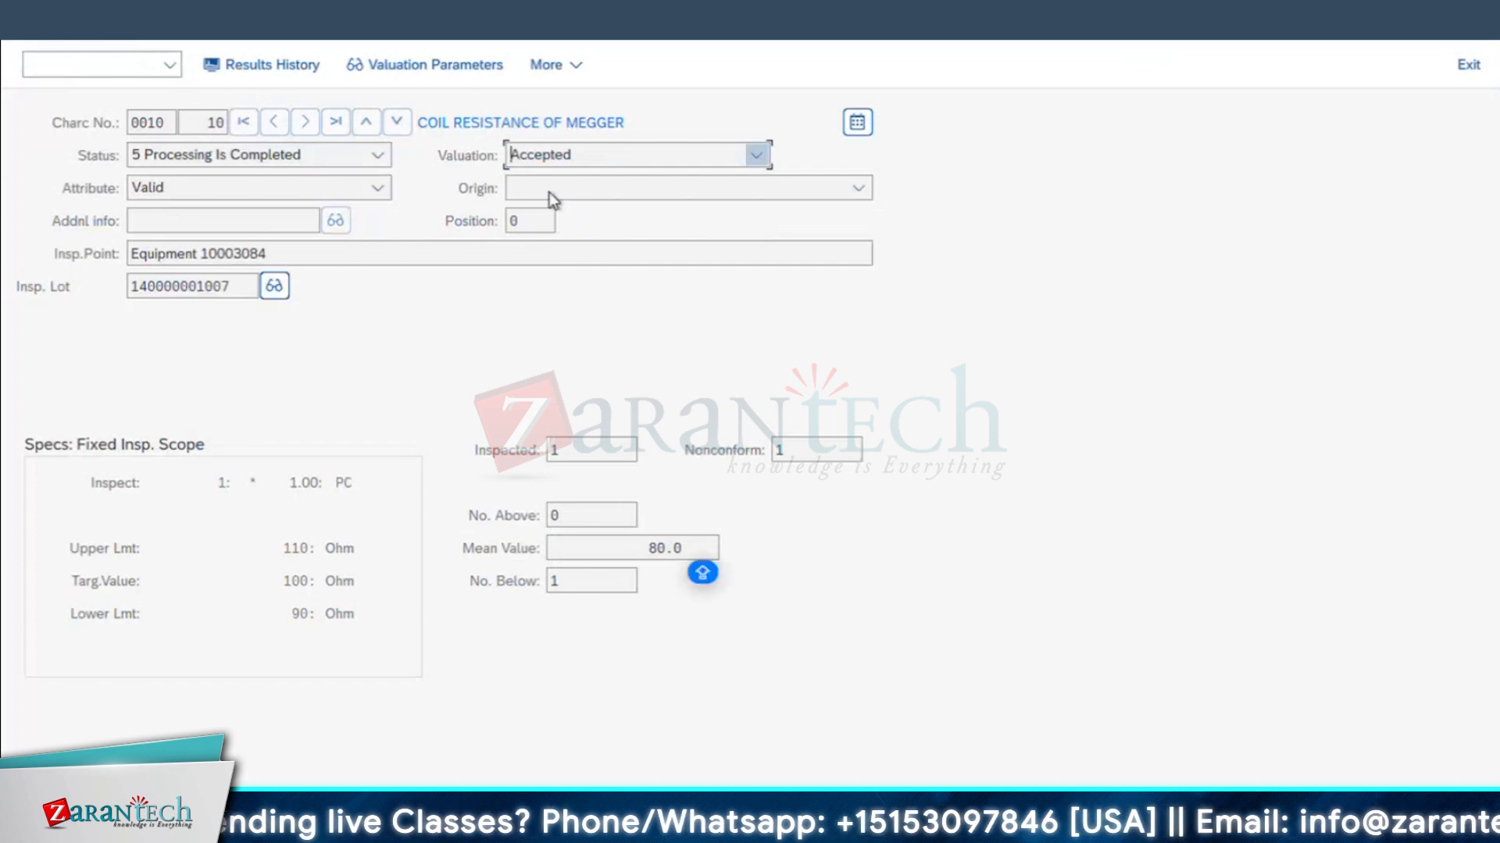
click(543, 157)
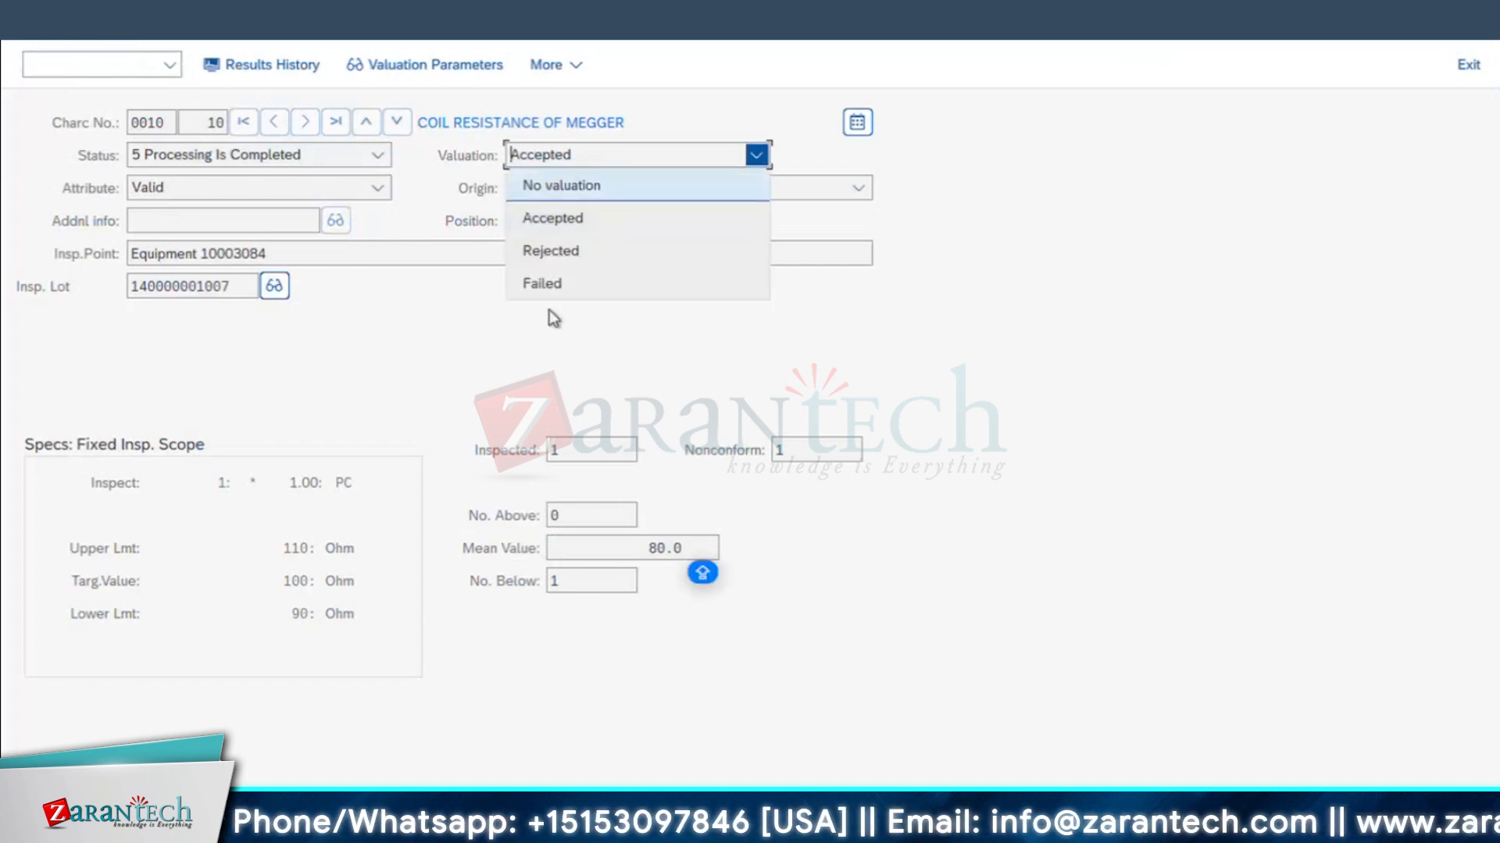
click(700, 570)
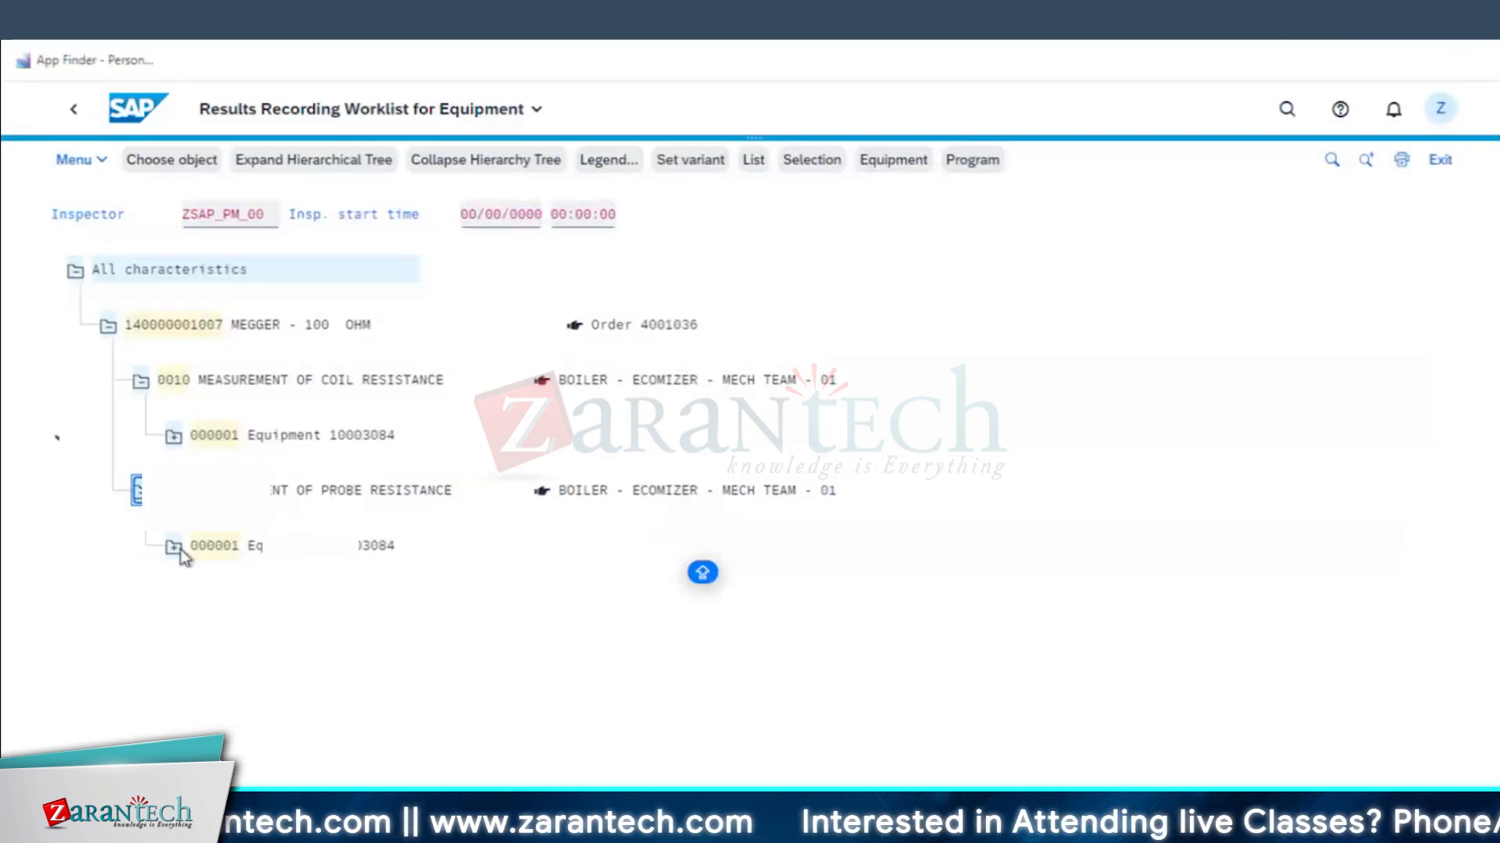
- Expand the equipment under the probe resistance operation, view its probe resistance characteristic, and go back
click(175, 547)
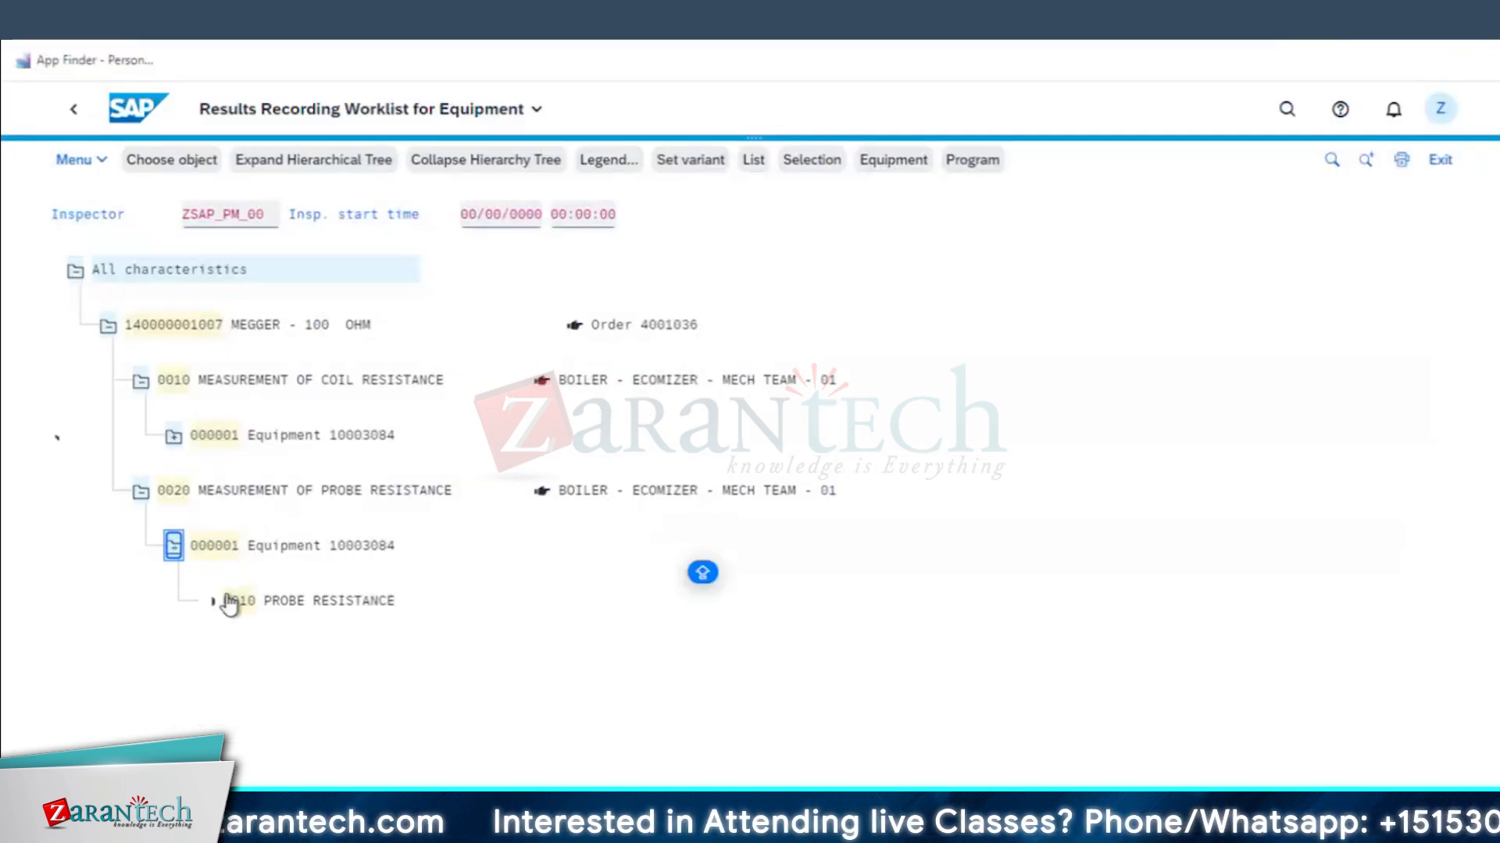
click(239, 603)
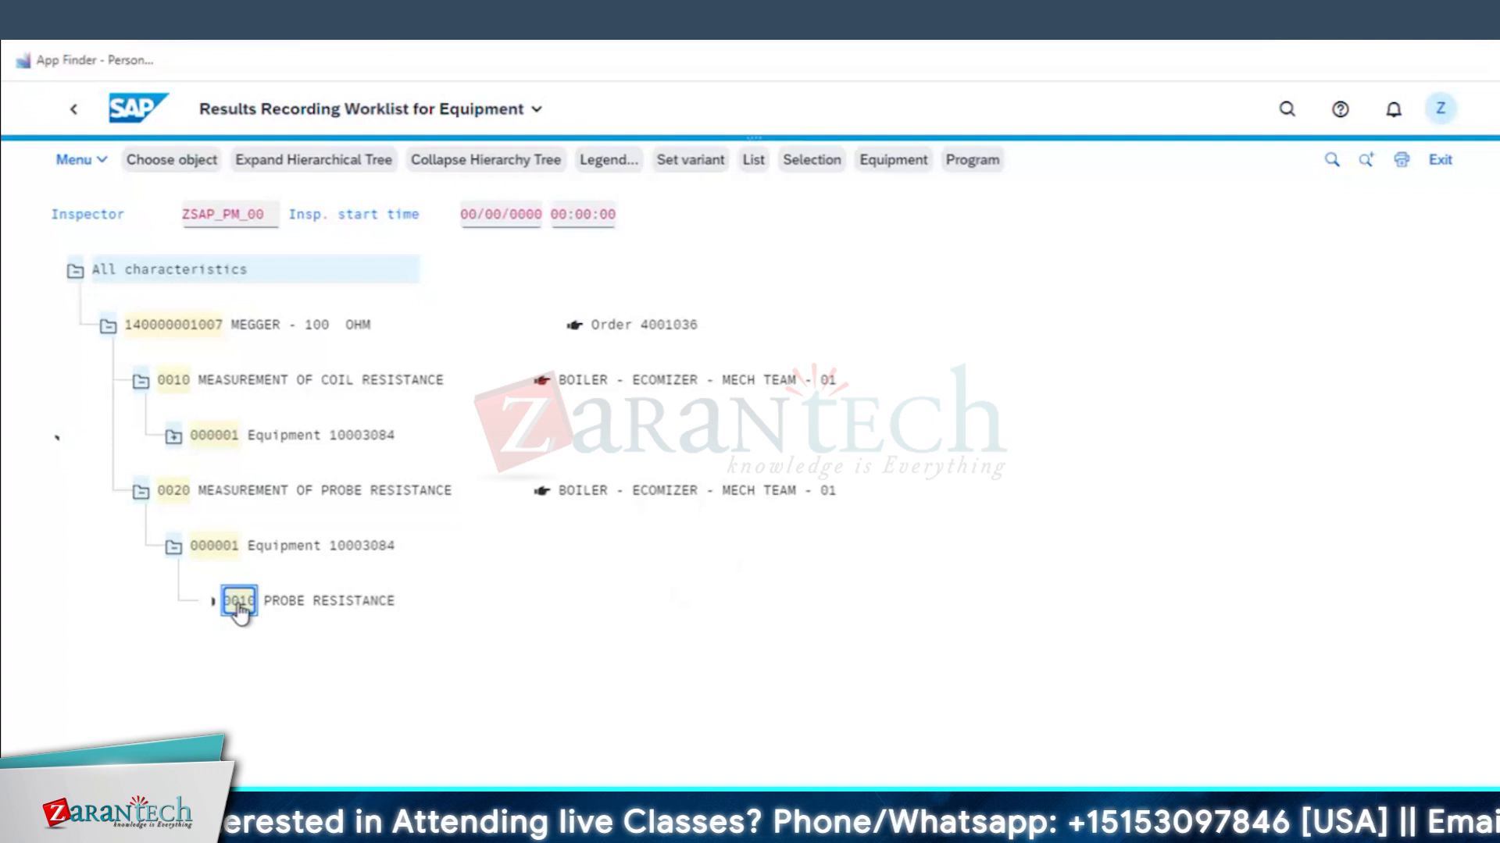
double_click(238, 606)
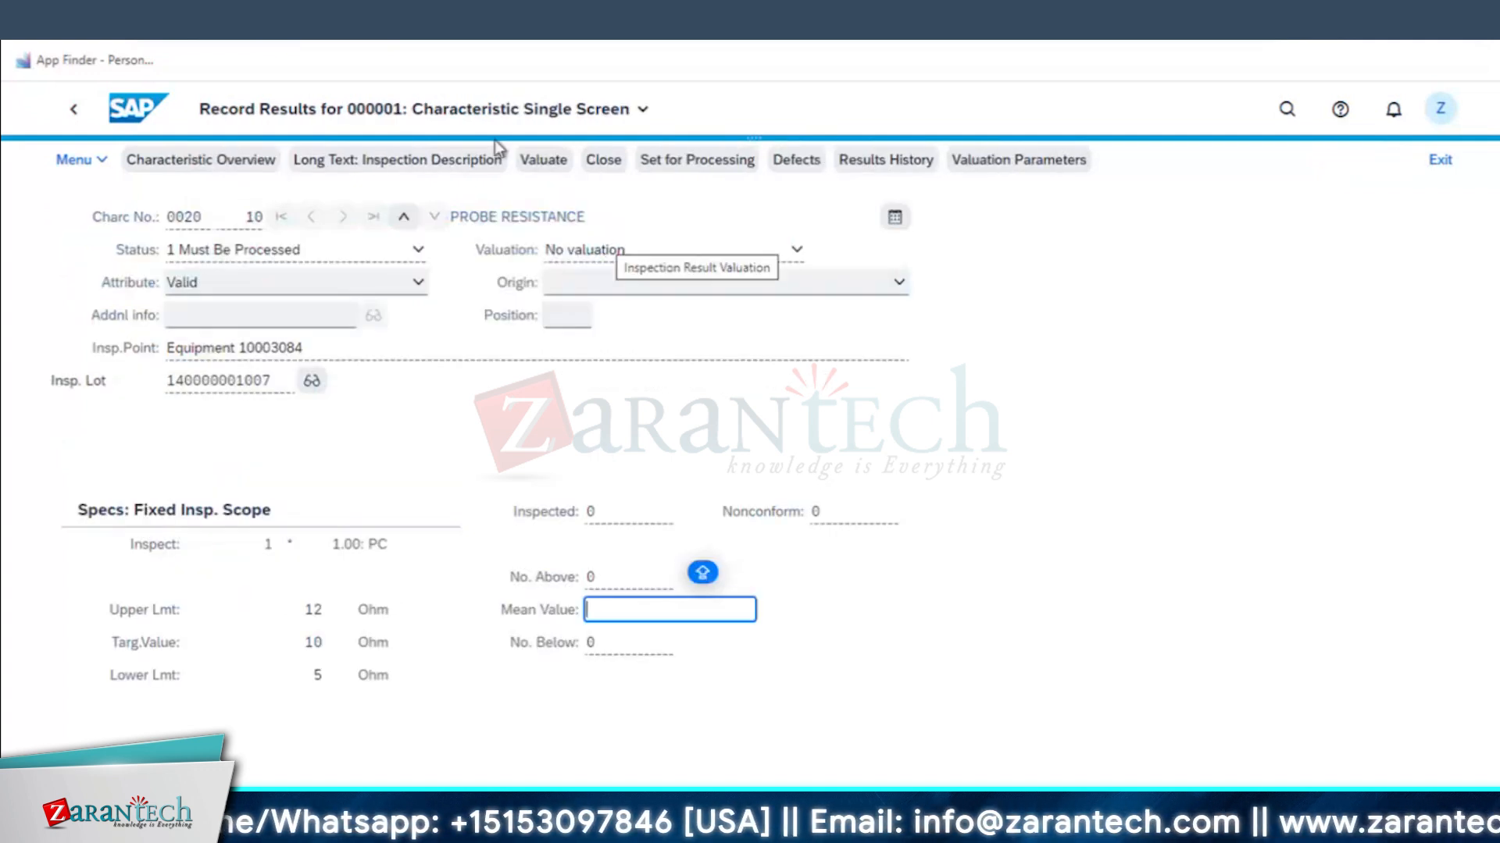
click(74, 109)
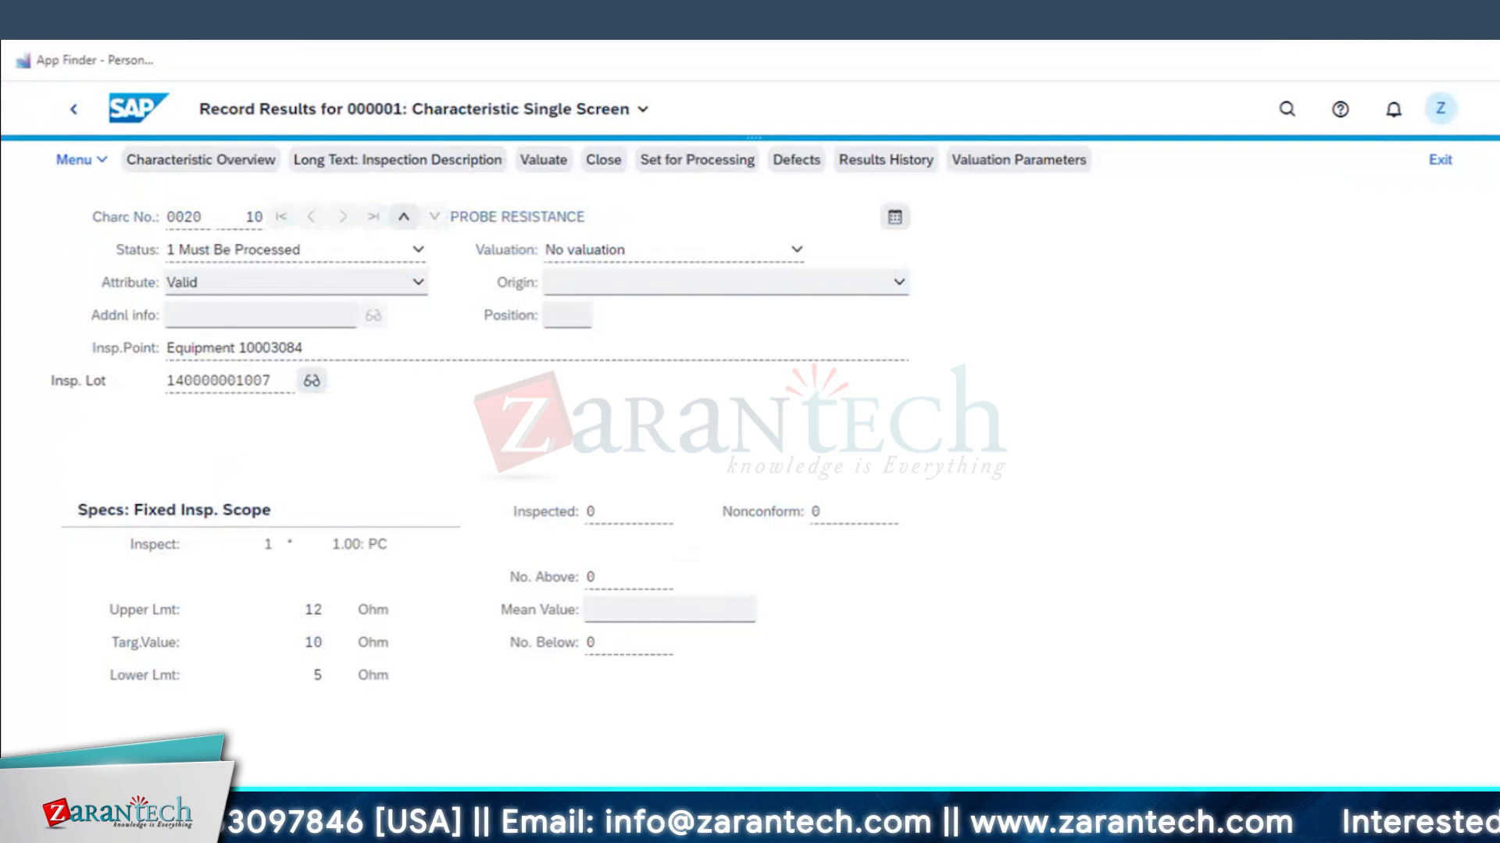
- Reload the calibration order to check its status
mouse_move(514, 820)
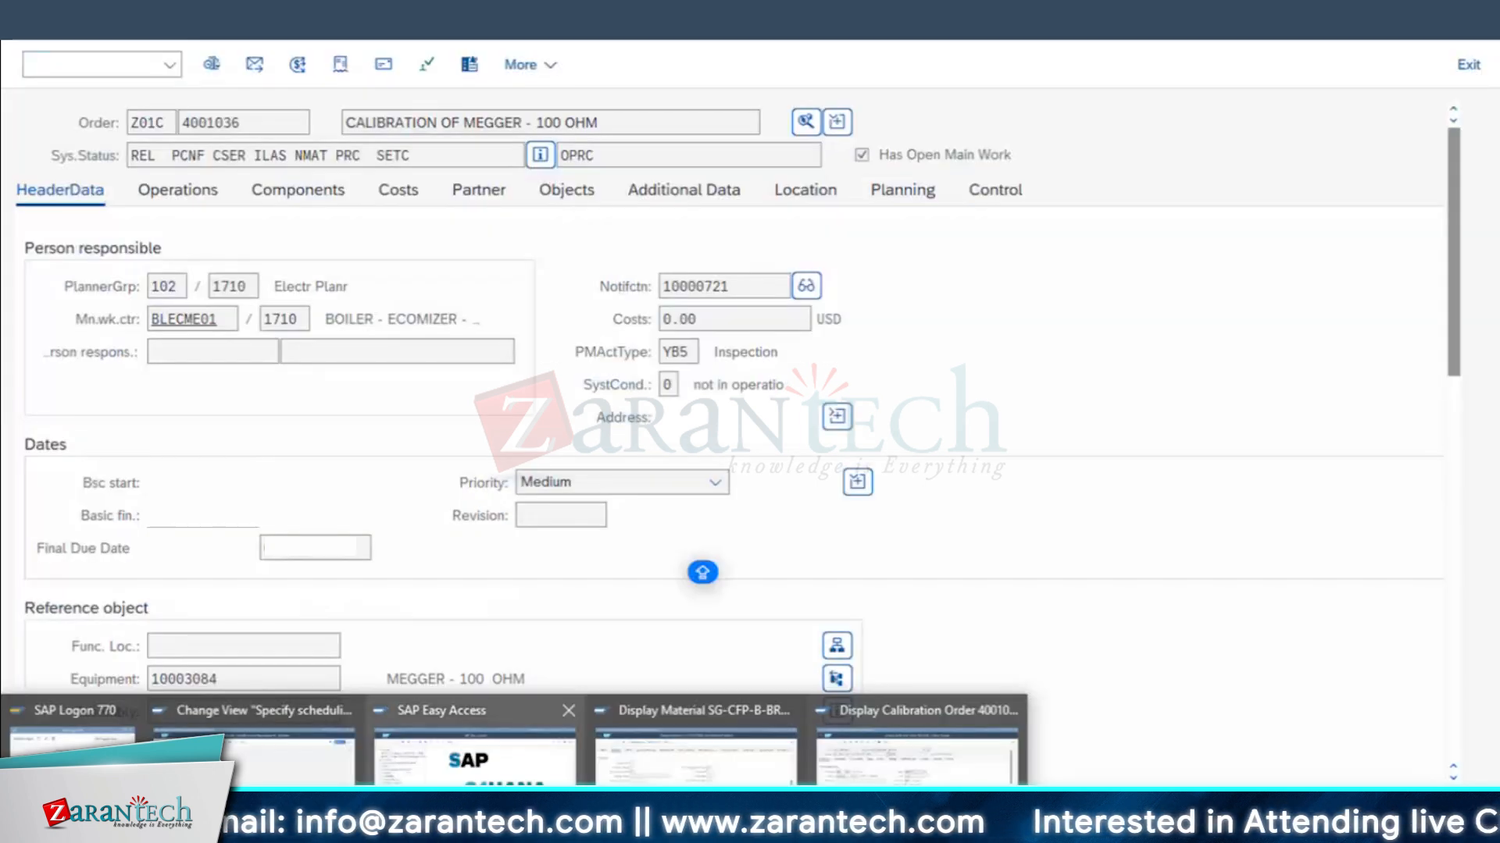
click(35, 21)
click(276, 180)
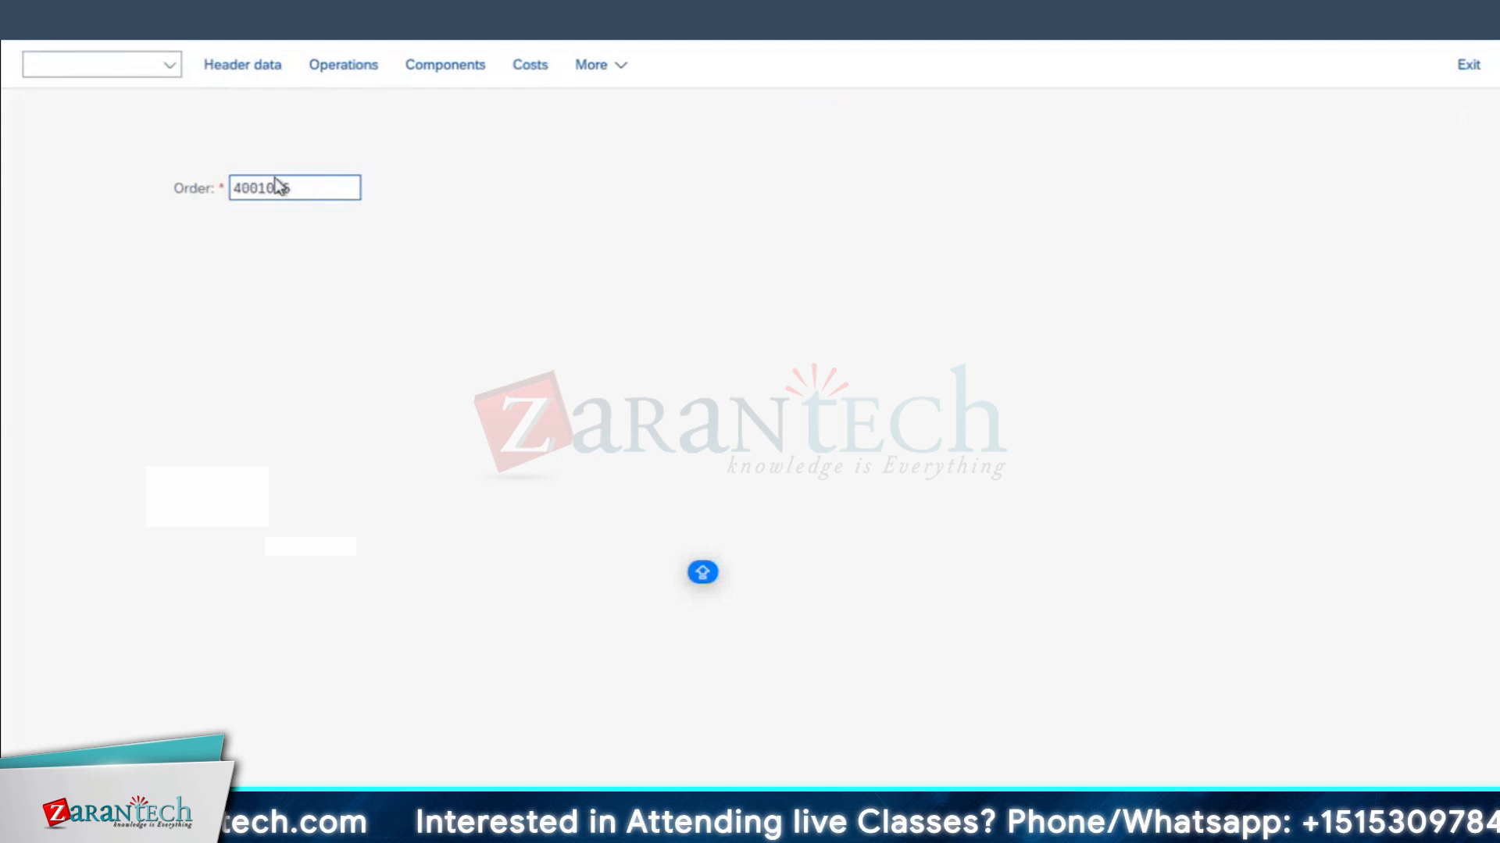
key(Return)
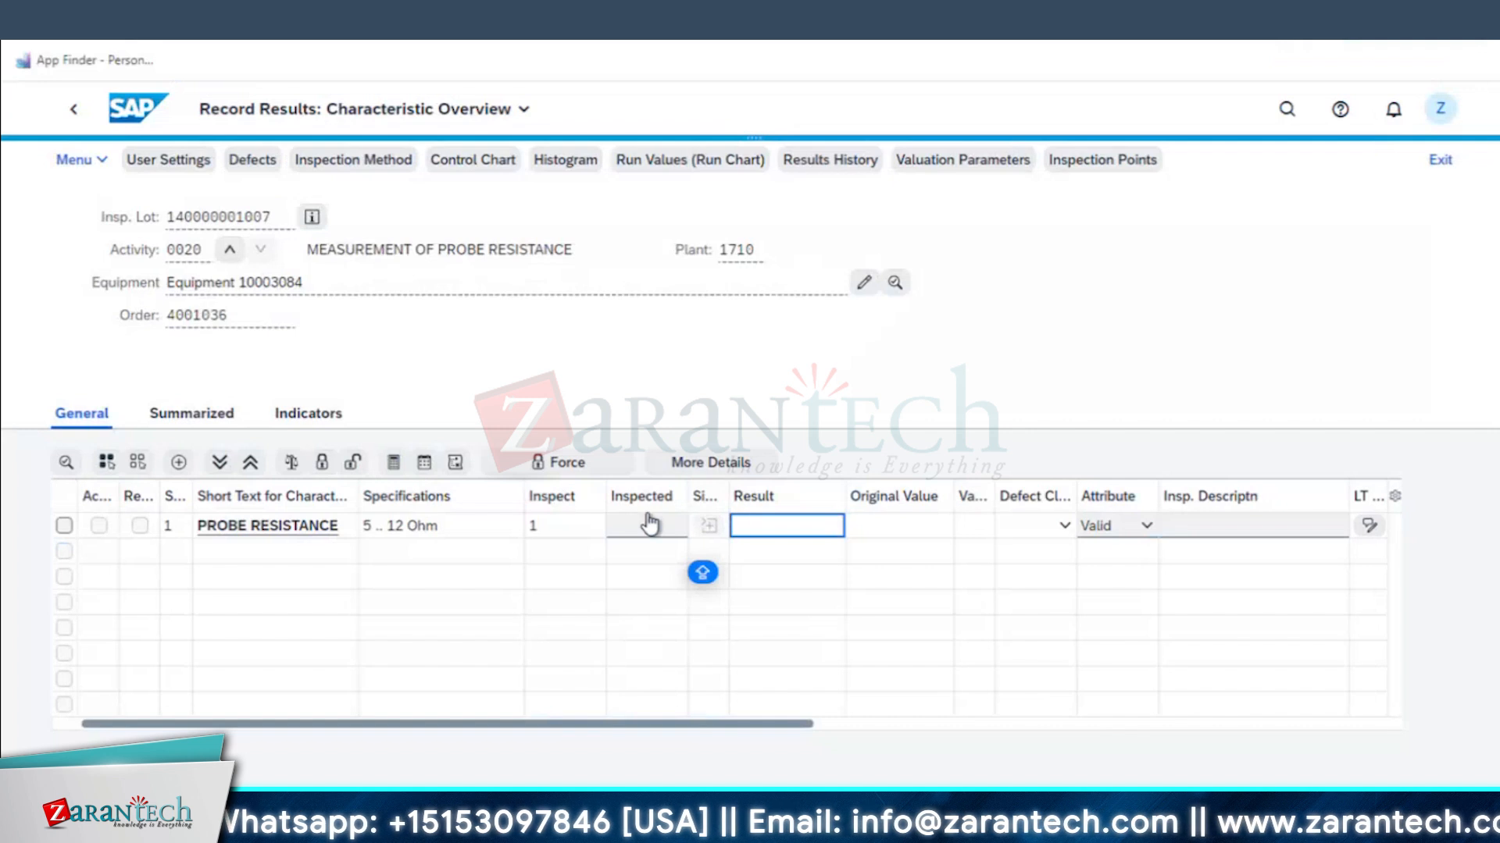
- Record a probe resistance result of 2 with 1 inspected unit and have it valuated
click(648, 525)
key(Tab)
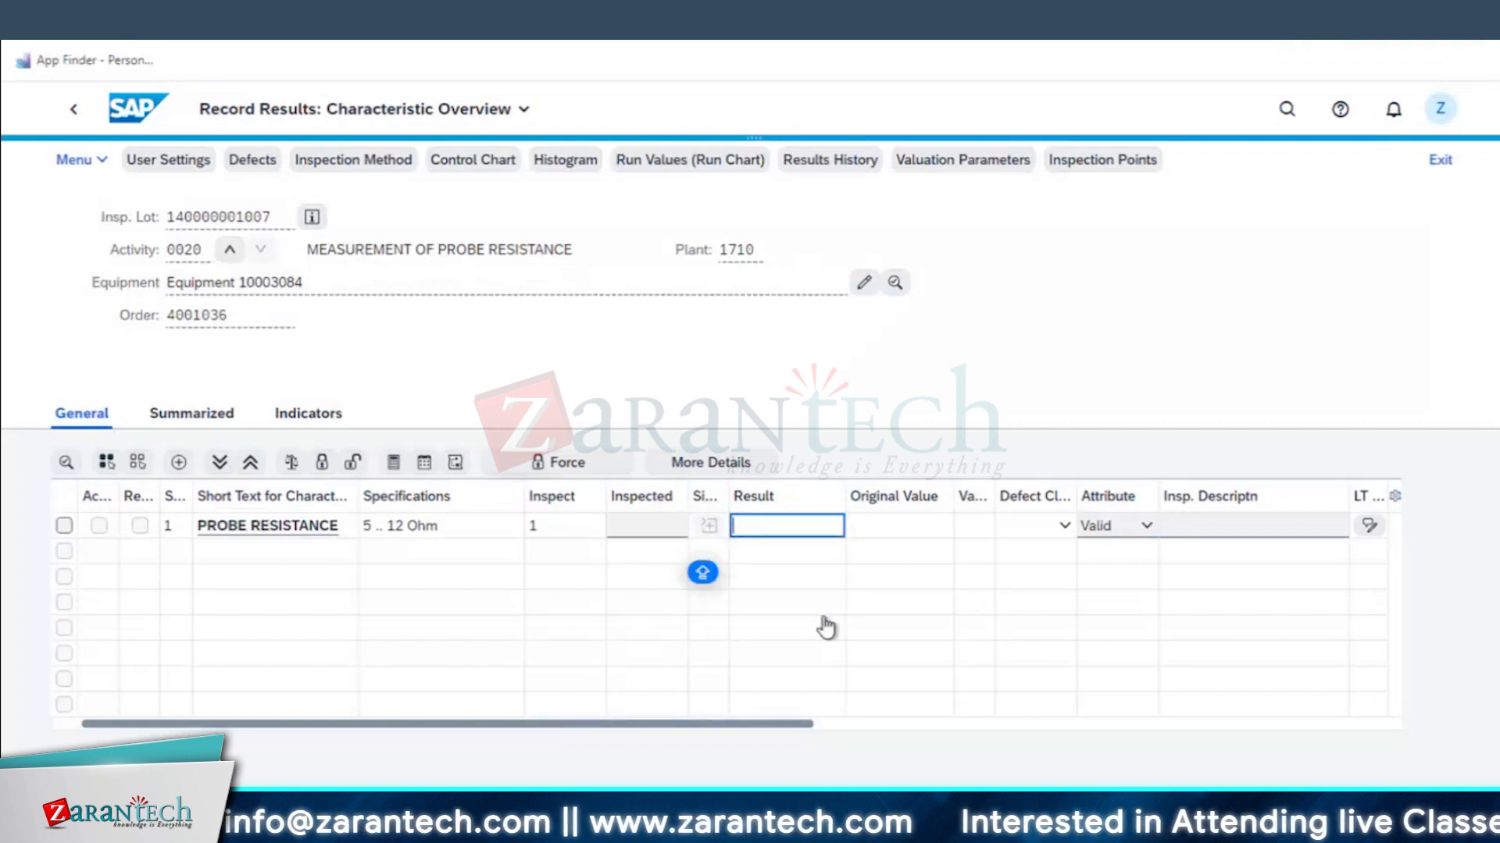
click(656, 527)
key(Tab)
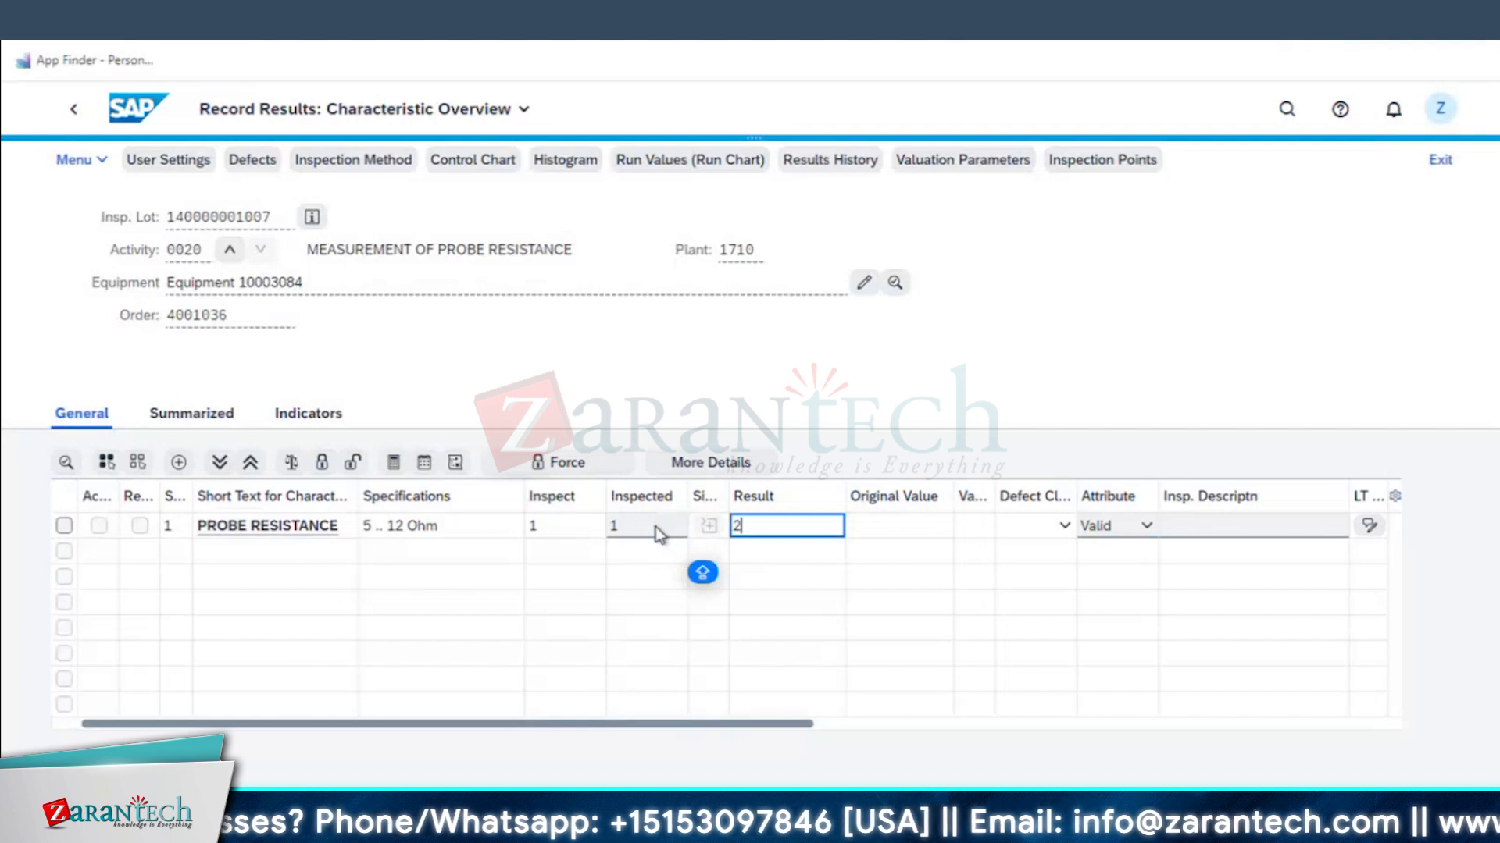
key(Return)
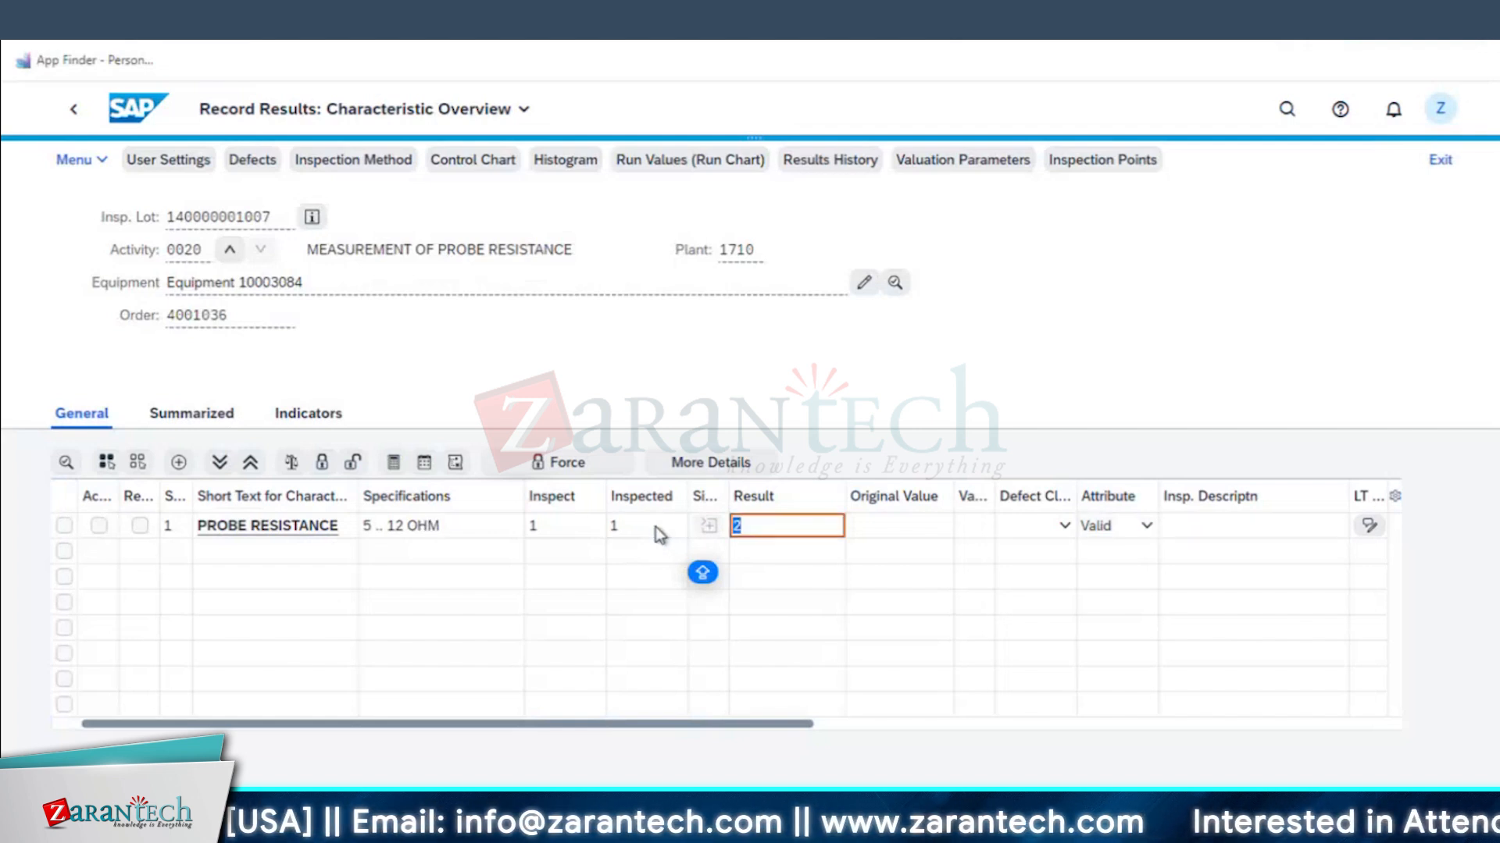
key(Return)
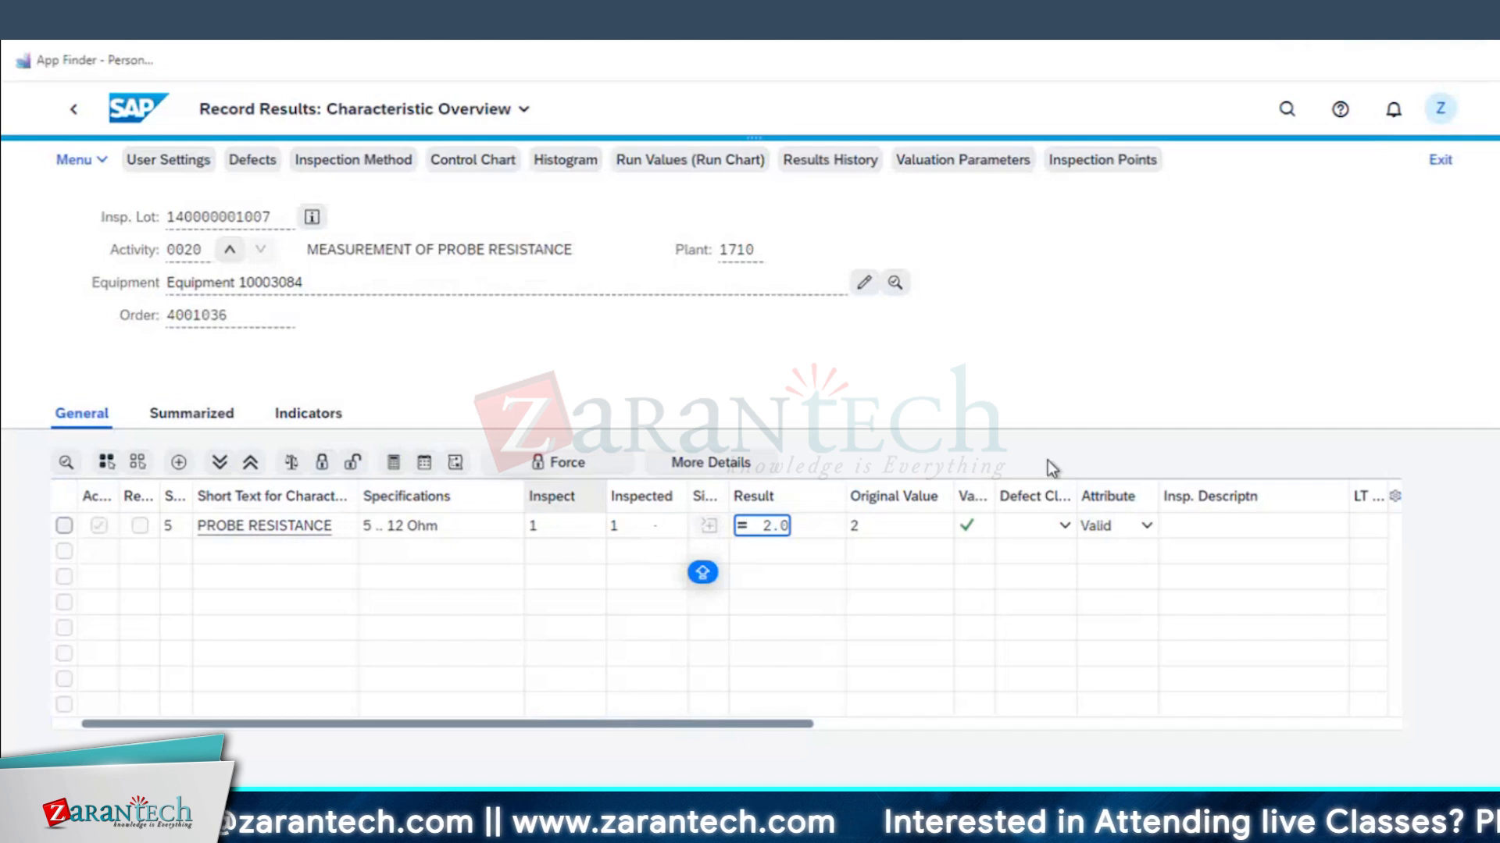
- Change the valuation of the probe resistance inspection point to Rejected and continue
click(680, 280)
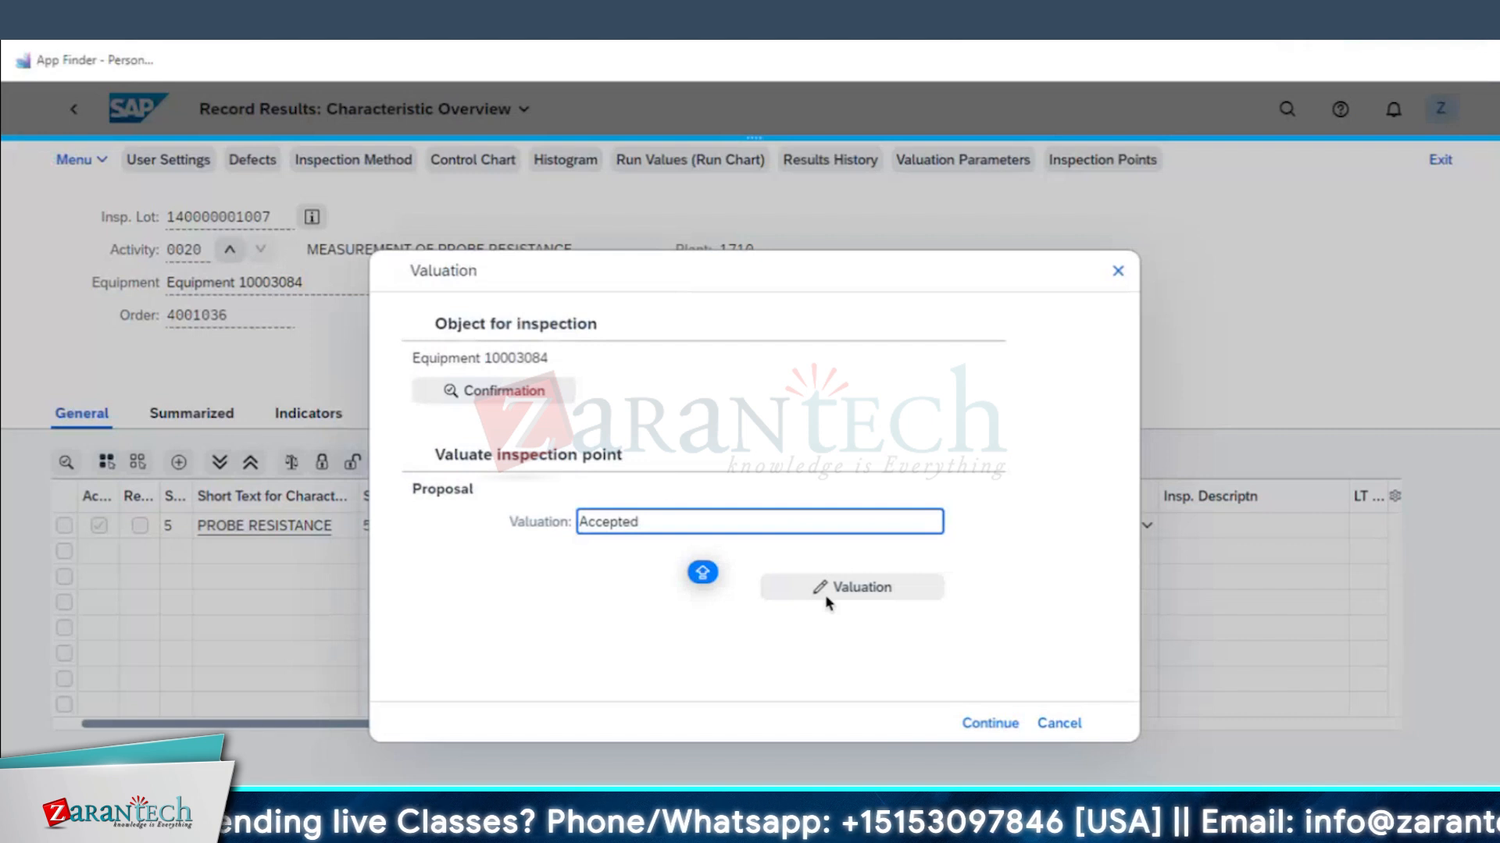
click(827, 600)
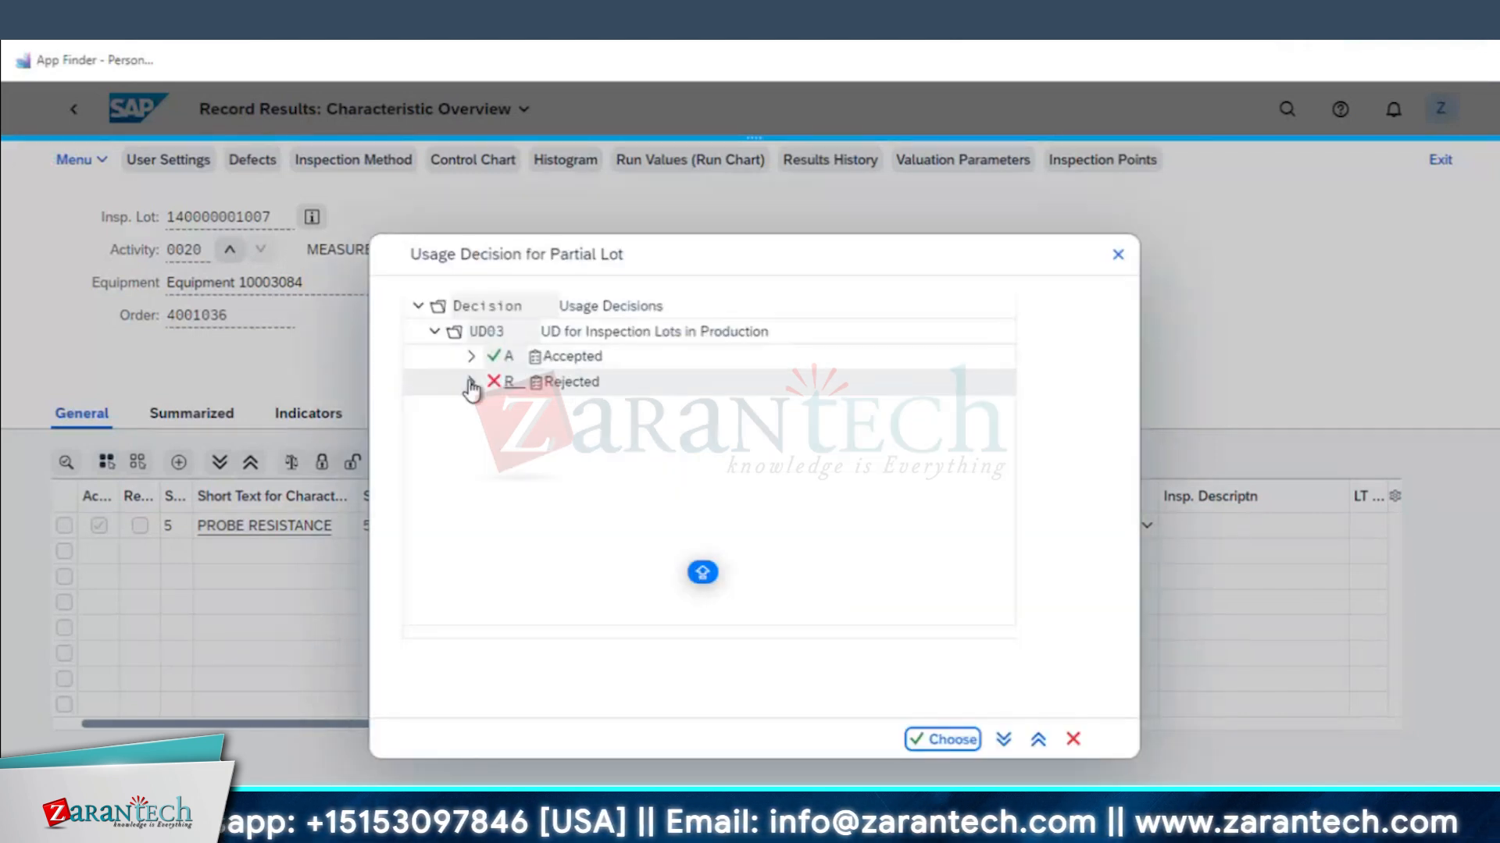
click(471, 383)
click(509, 382)
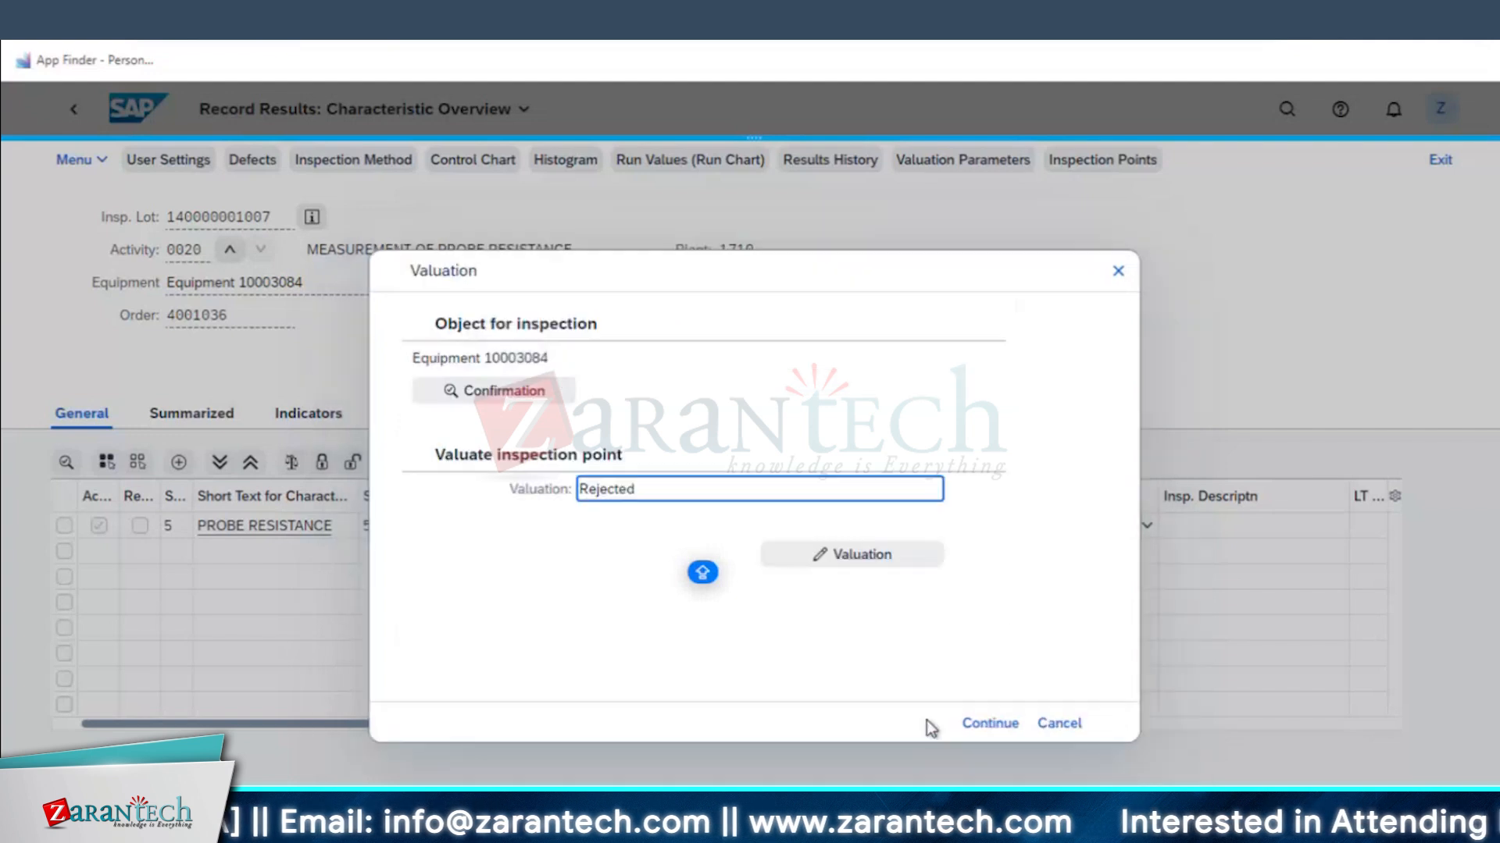
click(988, 726)
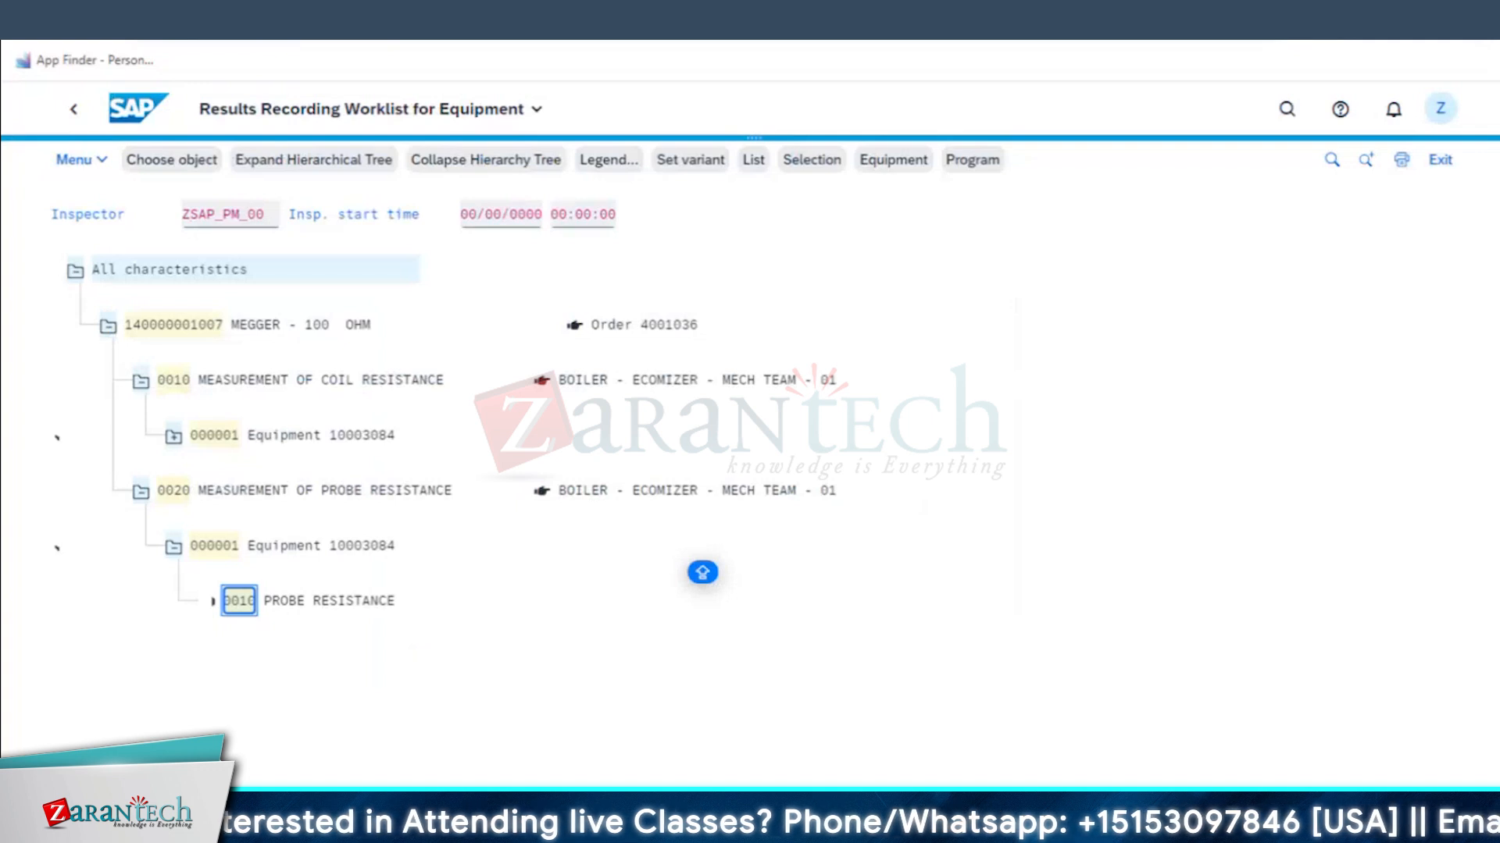
- View the recorded details of the probe resistance characteristic on its single screen and go back
click(218, 600)
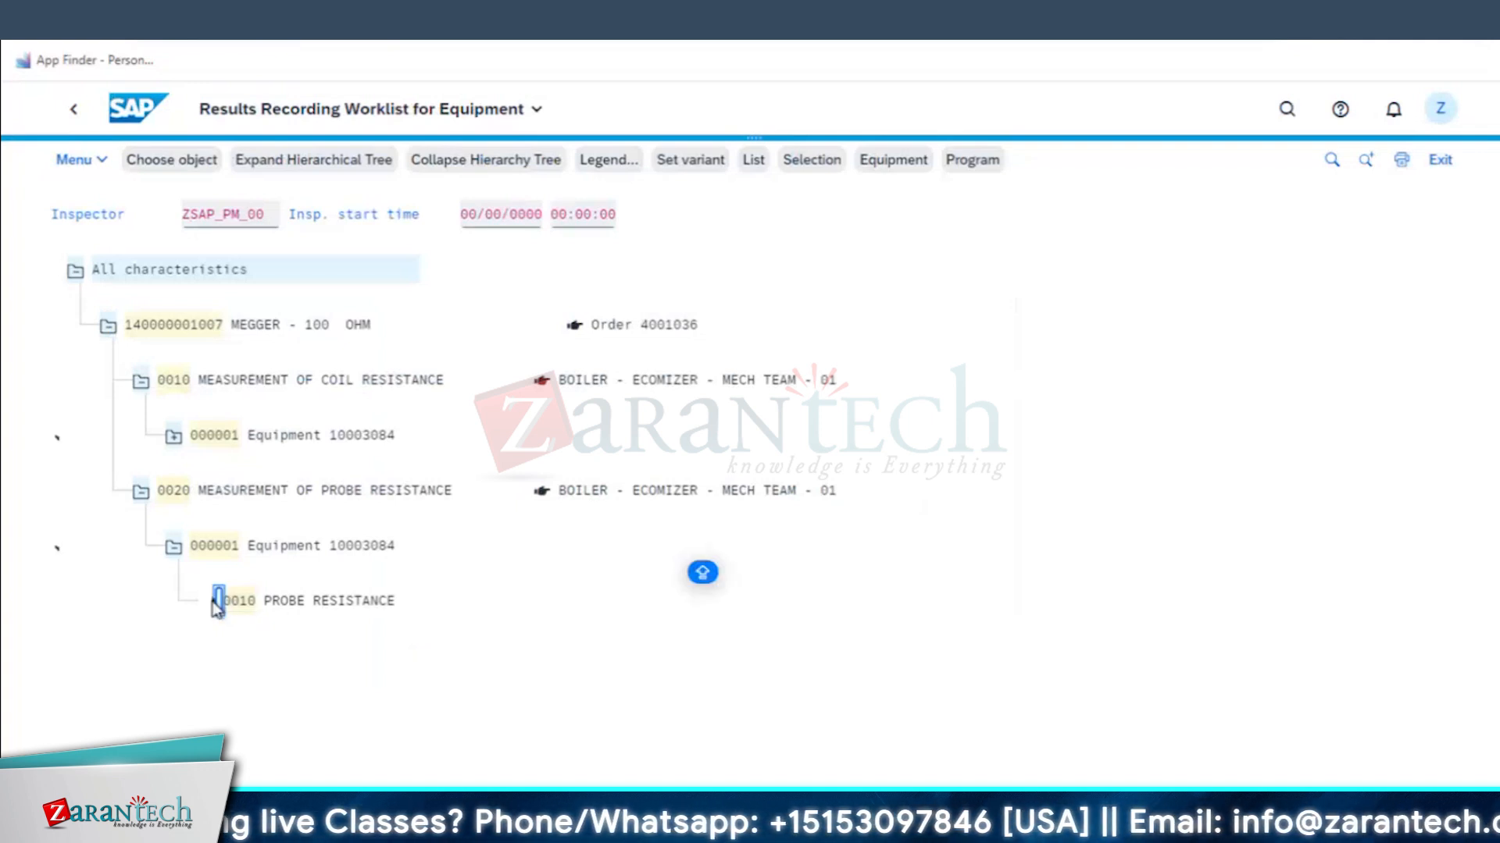
click(241, 602)
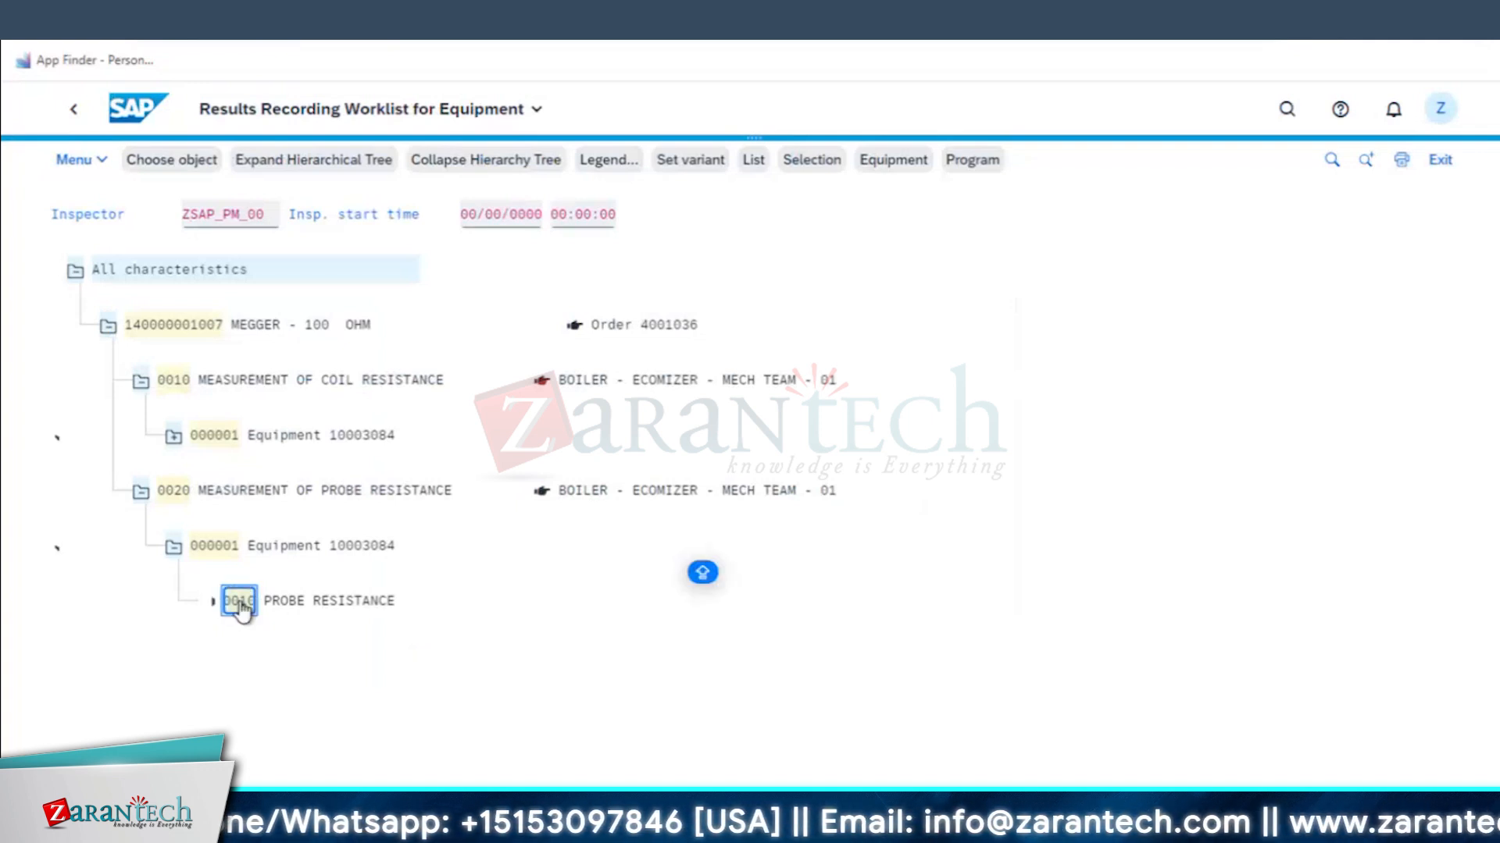
double_click(240, 602)
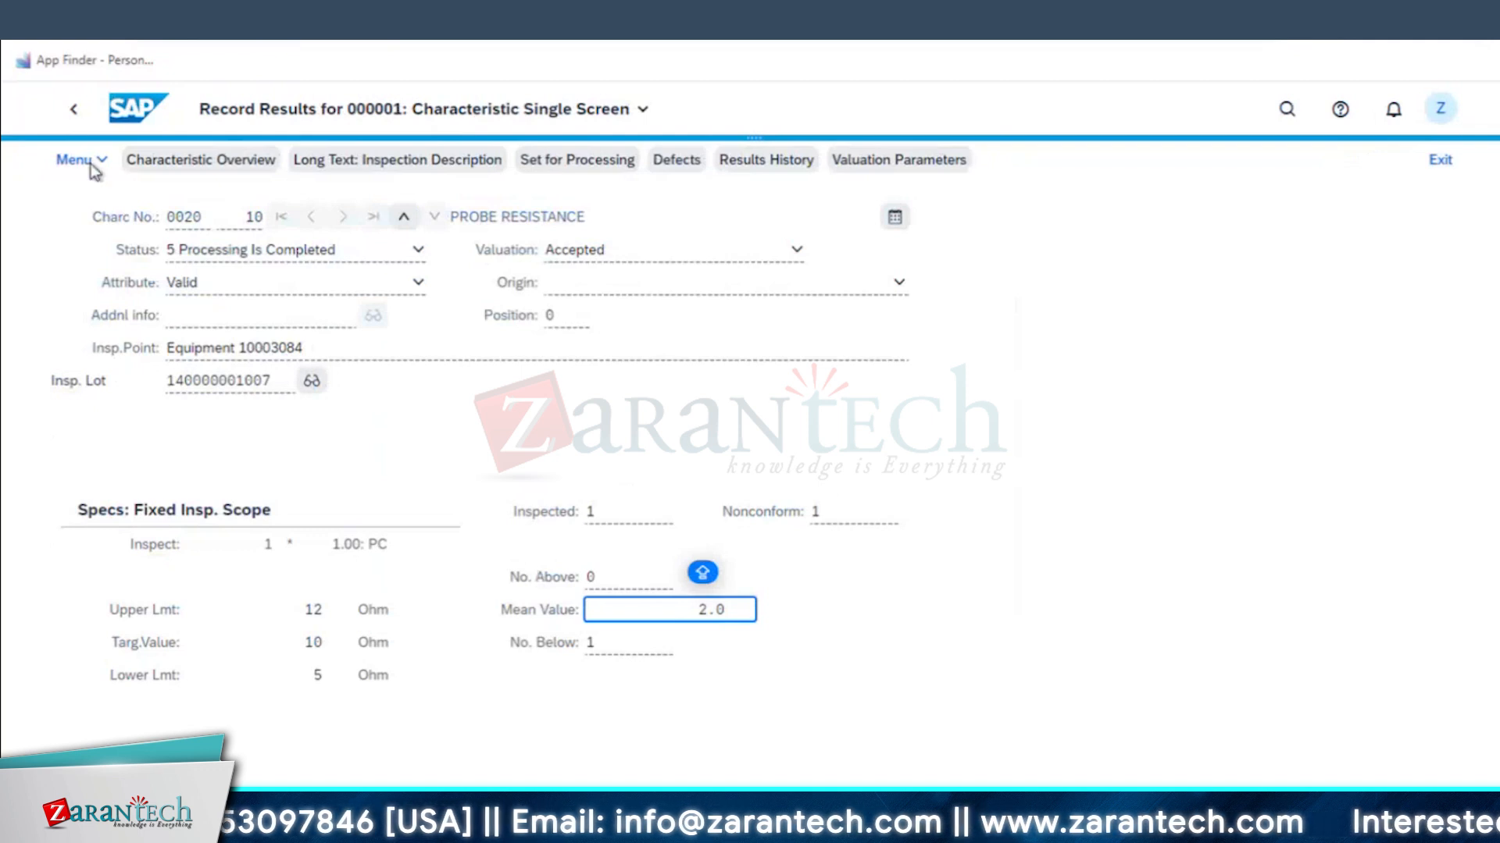
click(73, 113)
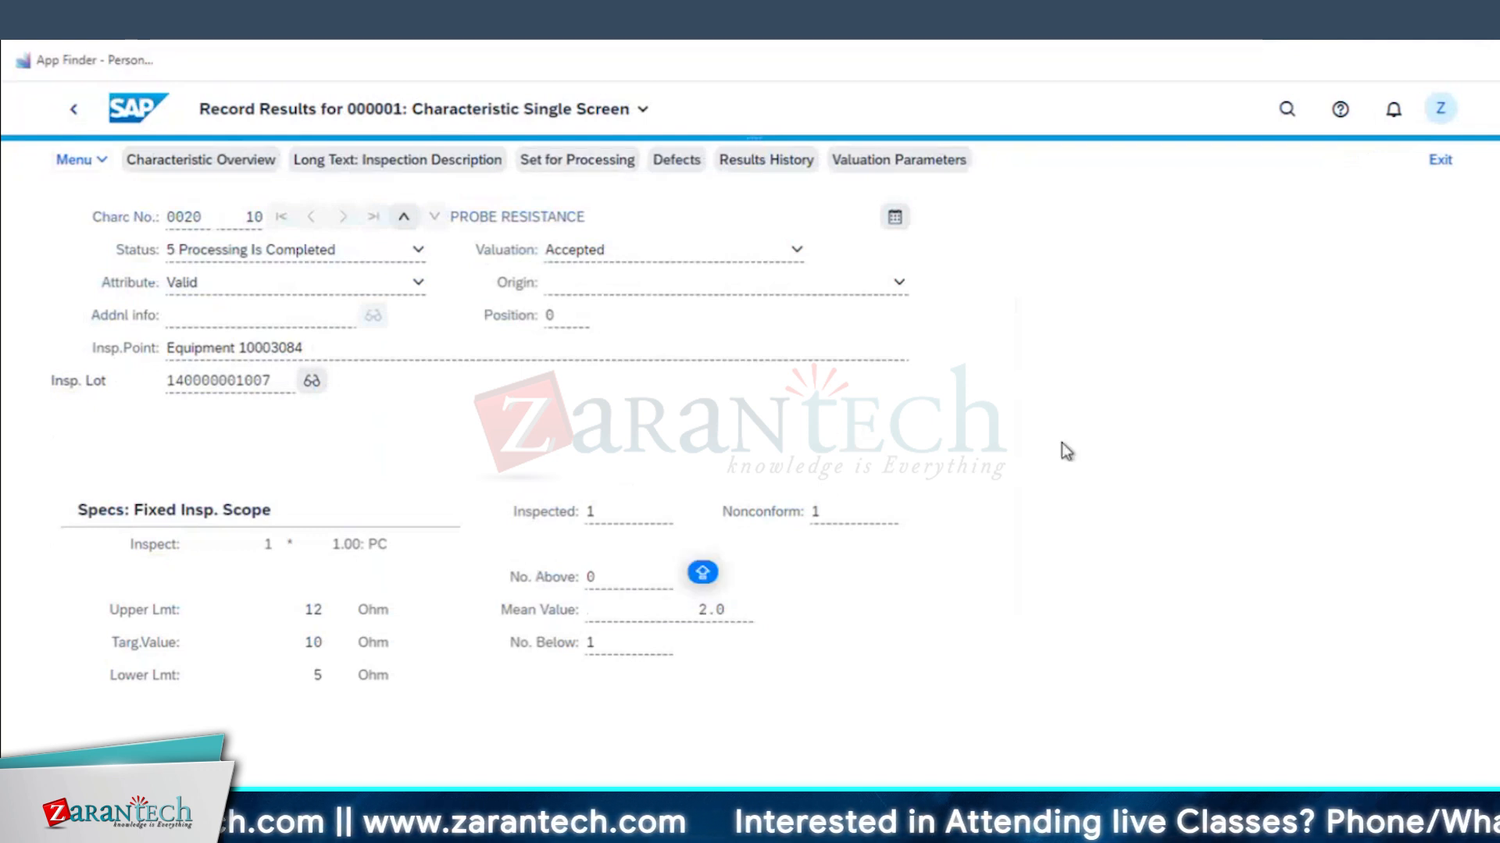
- Check the attribute options available for the probe resistance characteristic without changing its attribute
click(1142, 532)
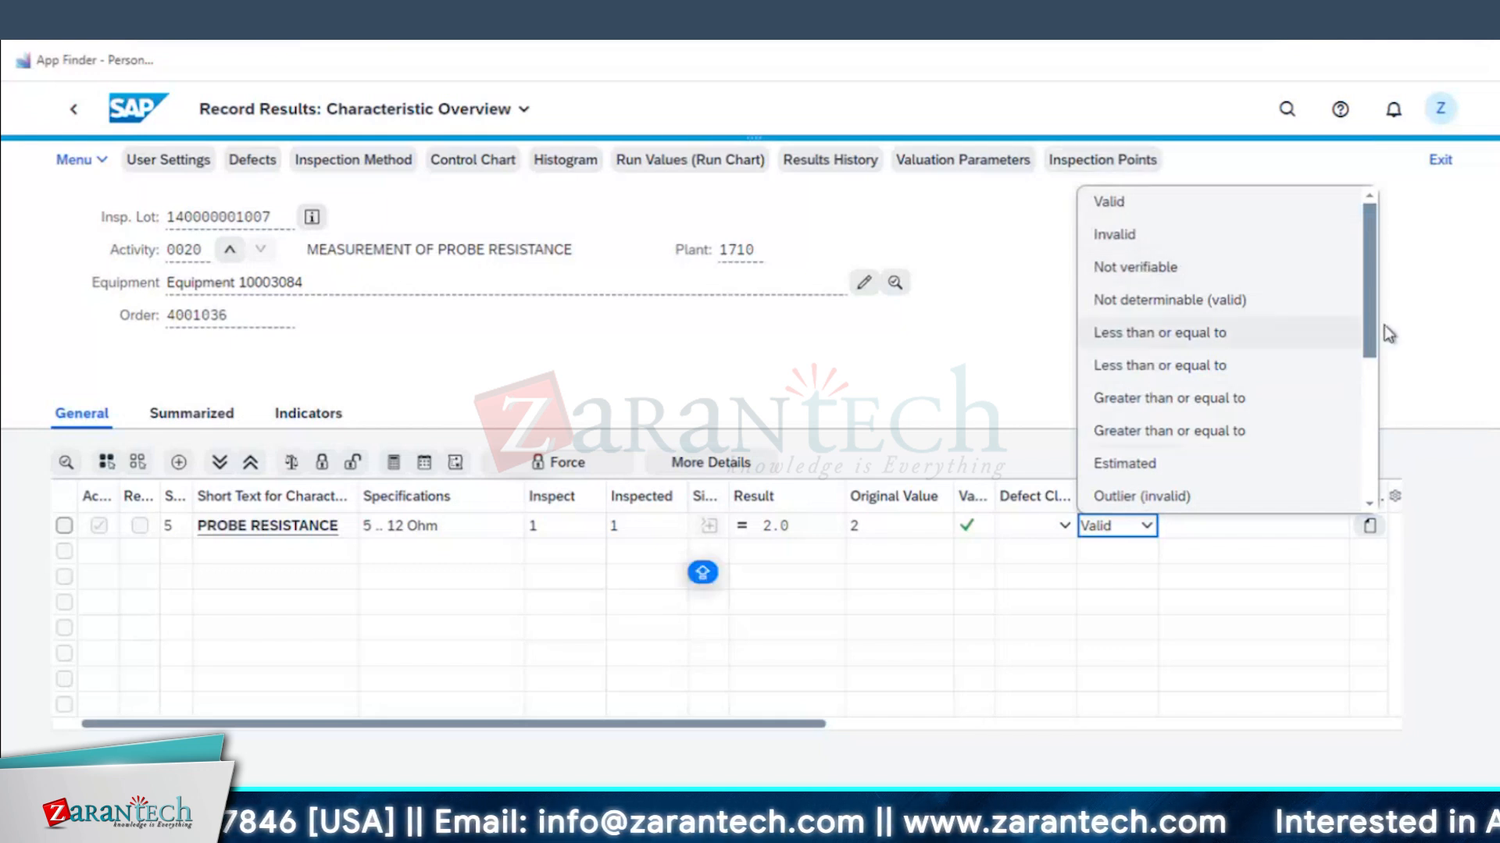
scroll(1381, 493, down, 3)
scroll(1242, 368, down, 2)
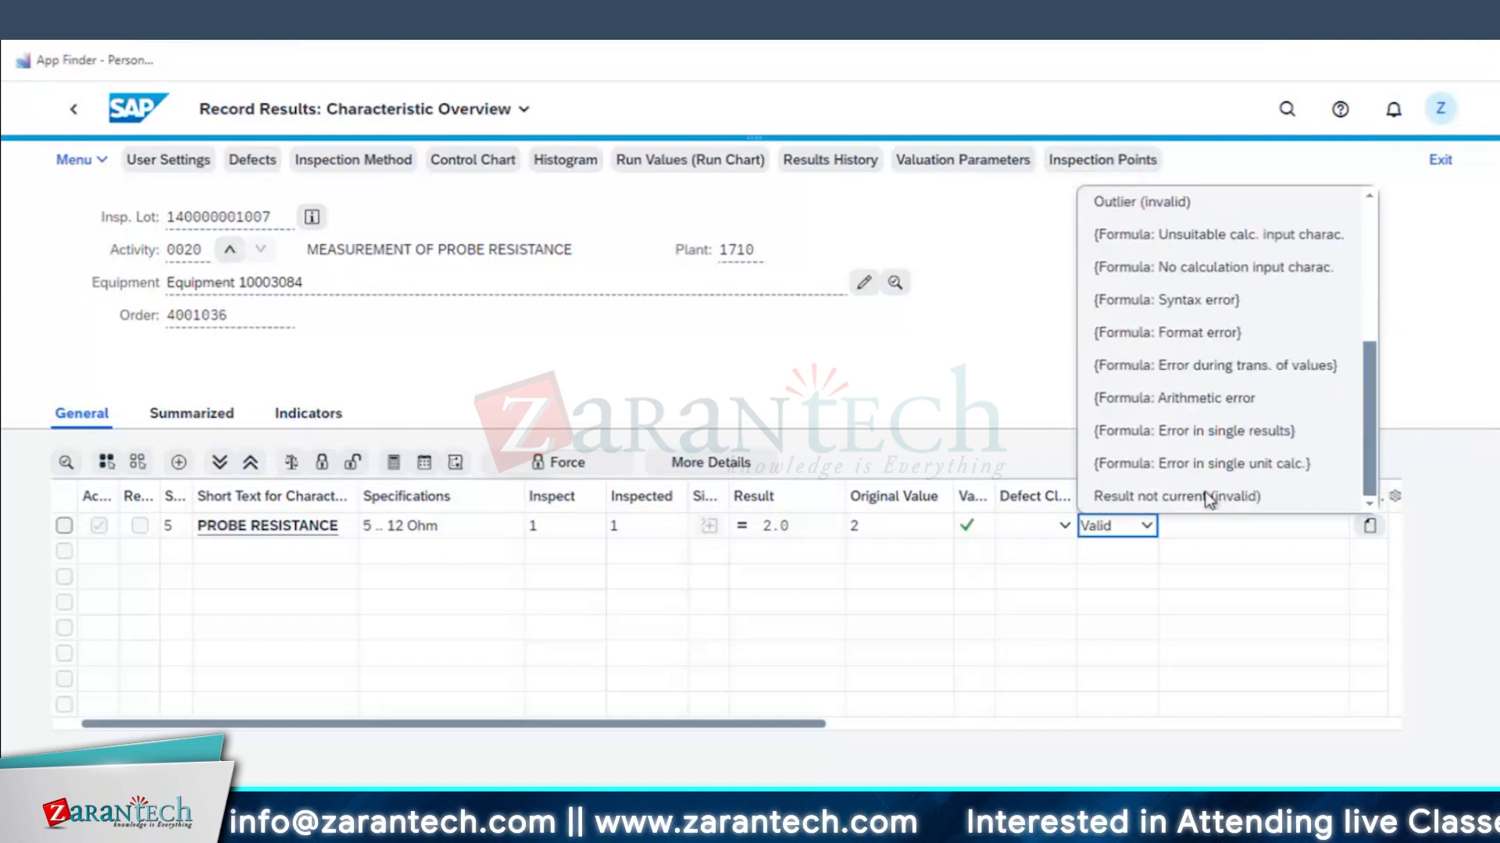
click(1119, 628)
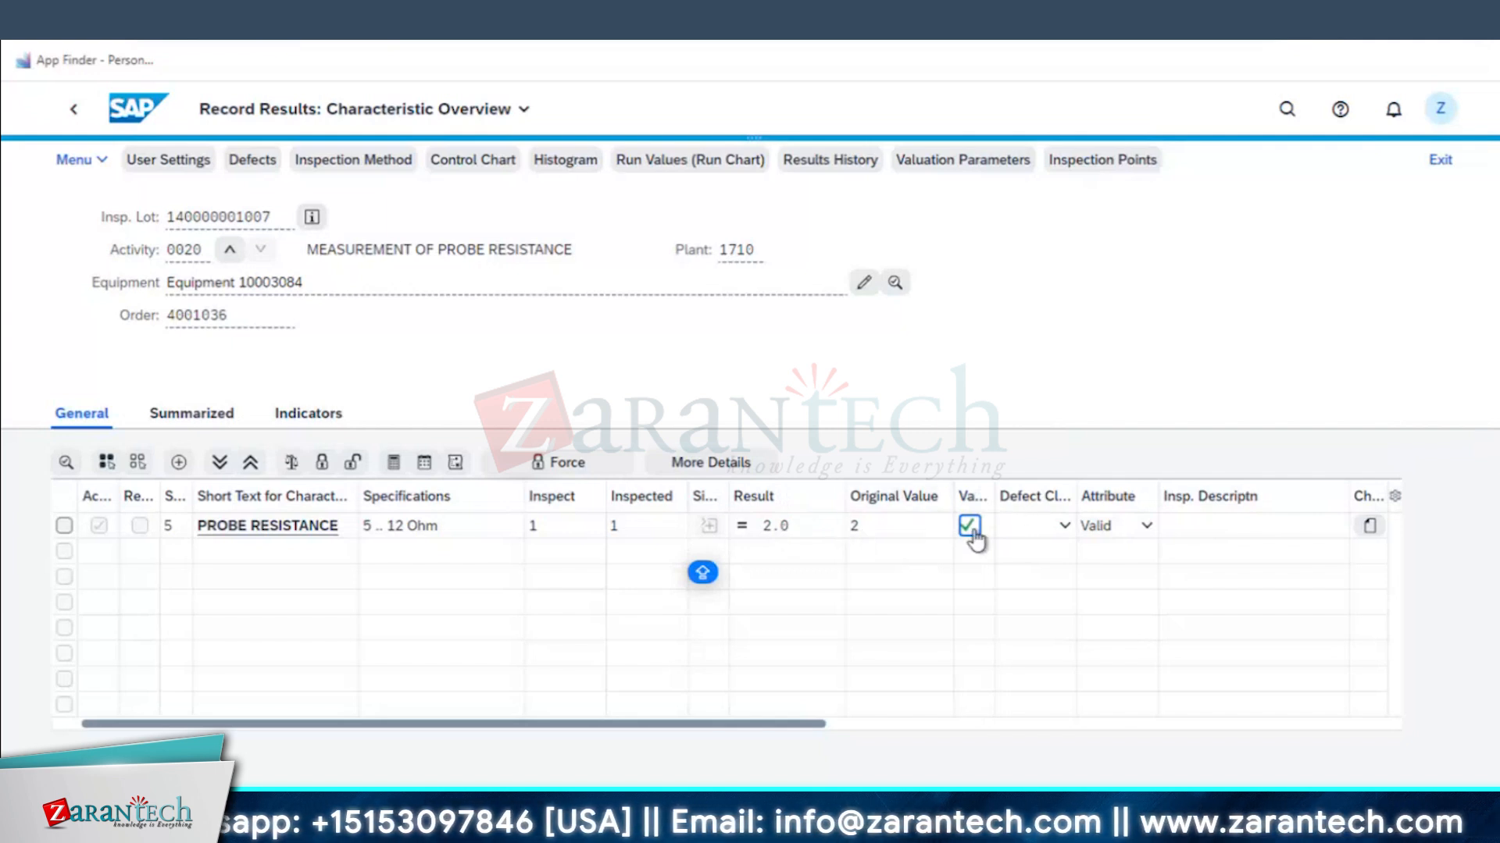
click(1144, 526)
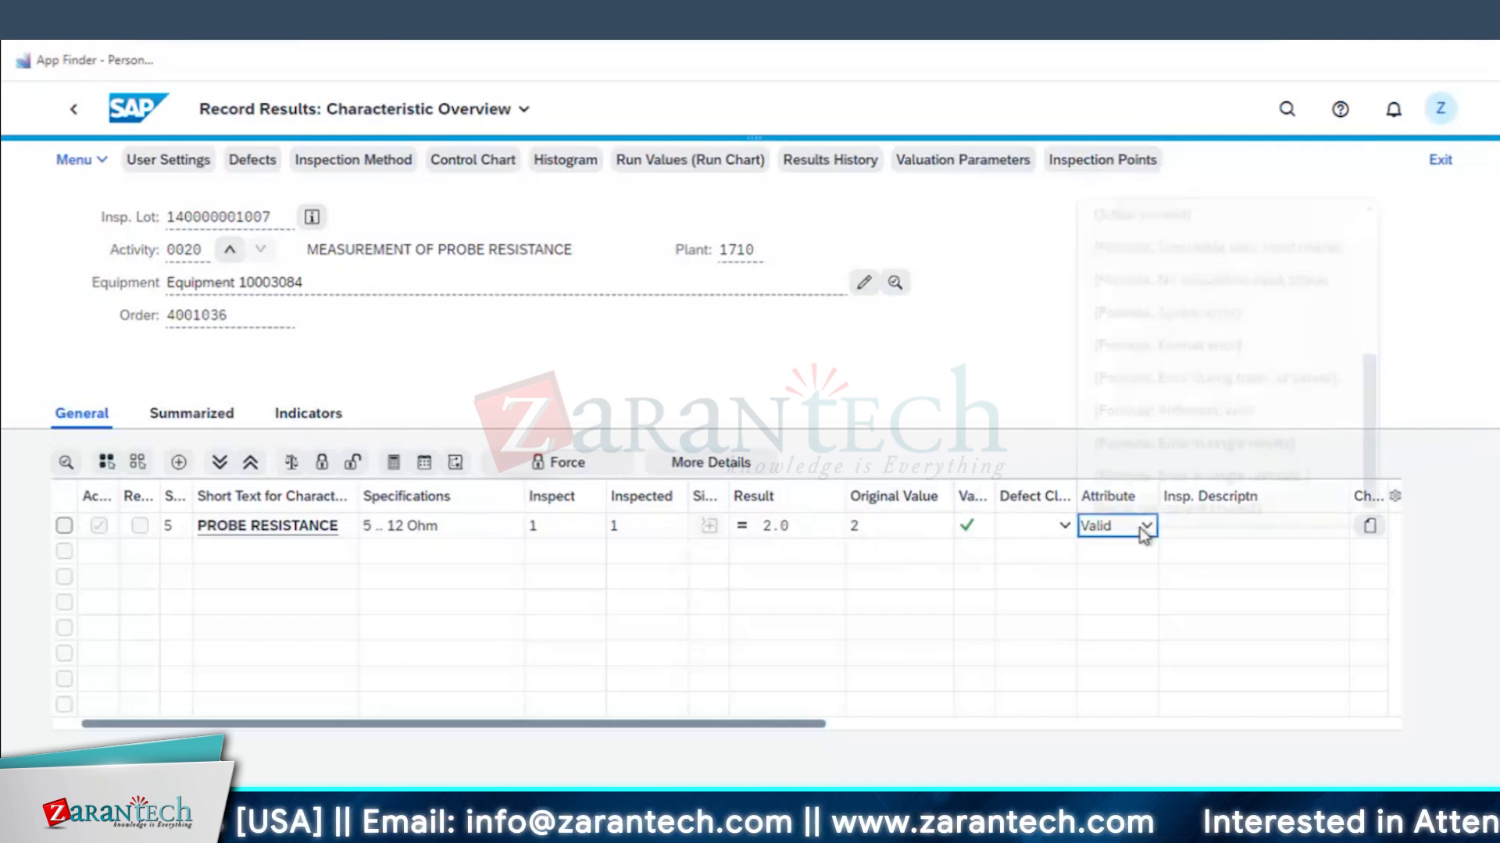
scroll(1186, 308, up, 5)
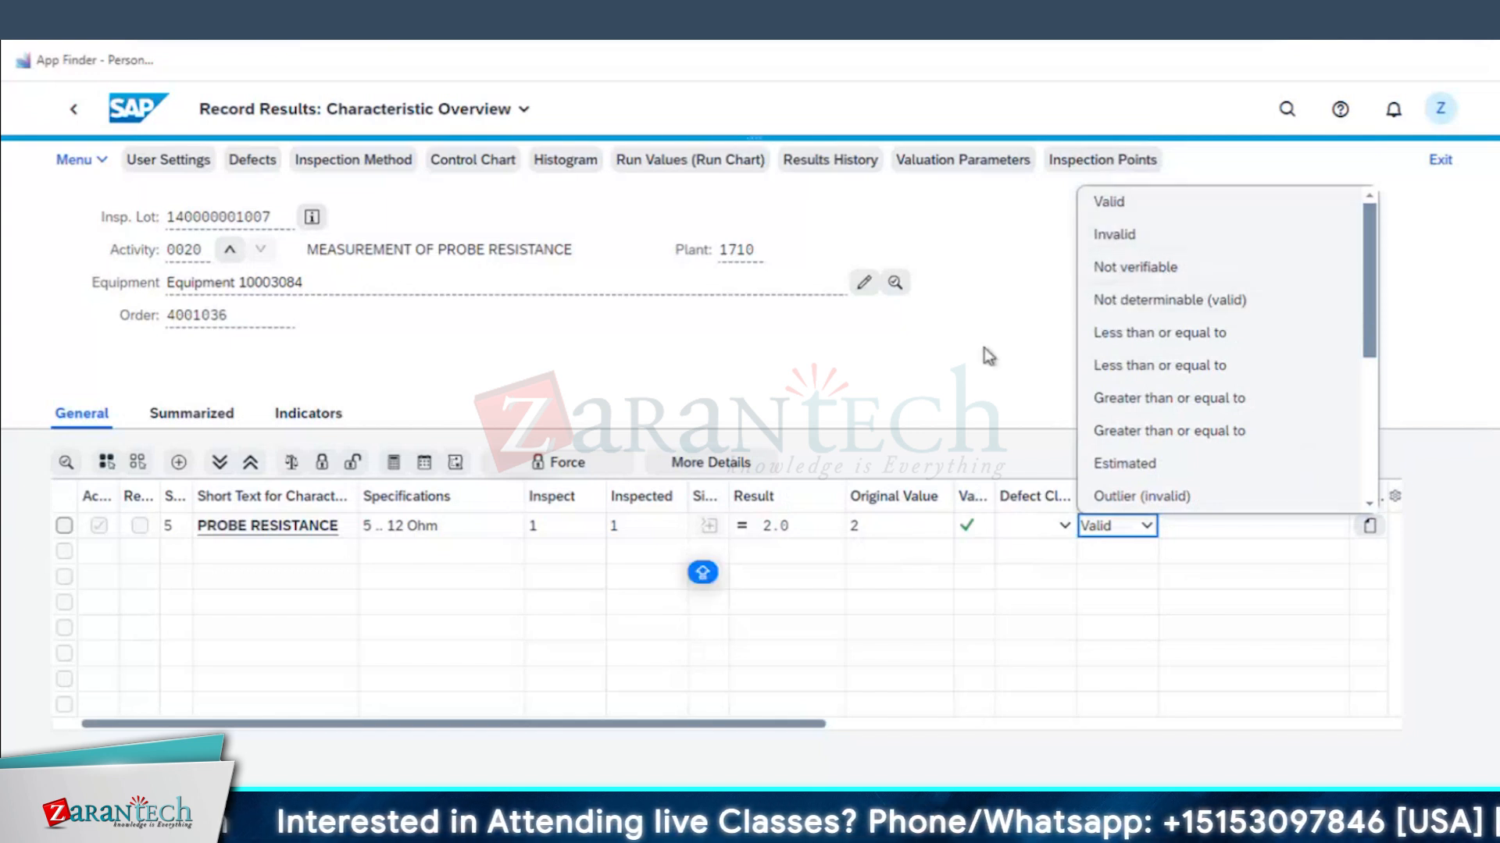
click(990, 376)
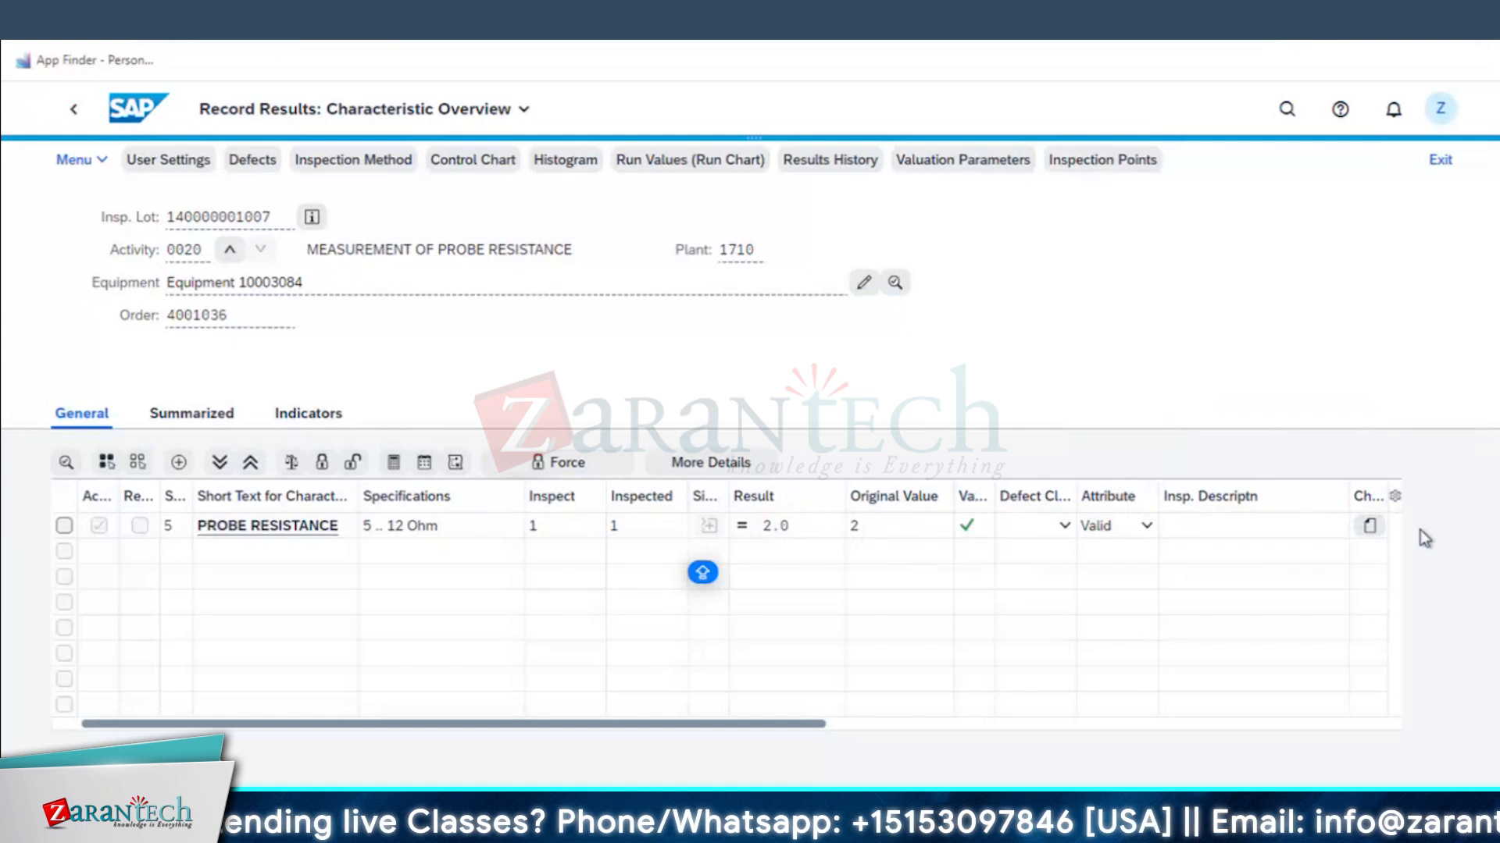
- Look at the report type entry for the probe resistance characteristic, cancel it and return to the results recording worklist
click(1370, 529)
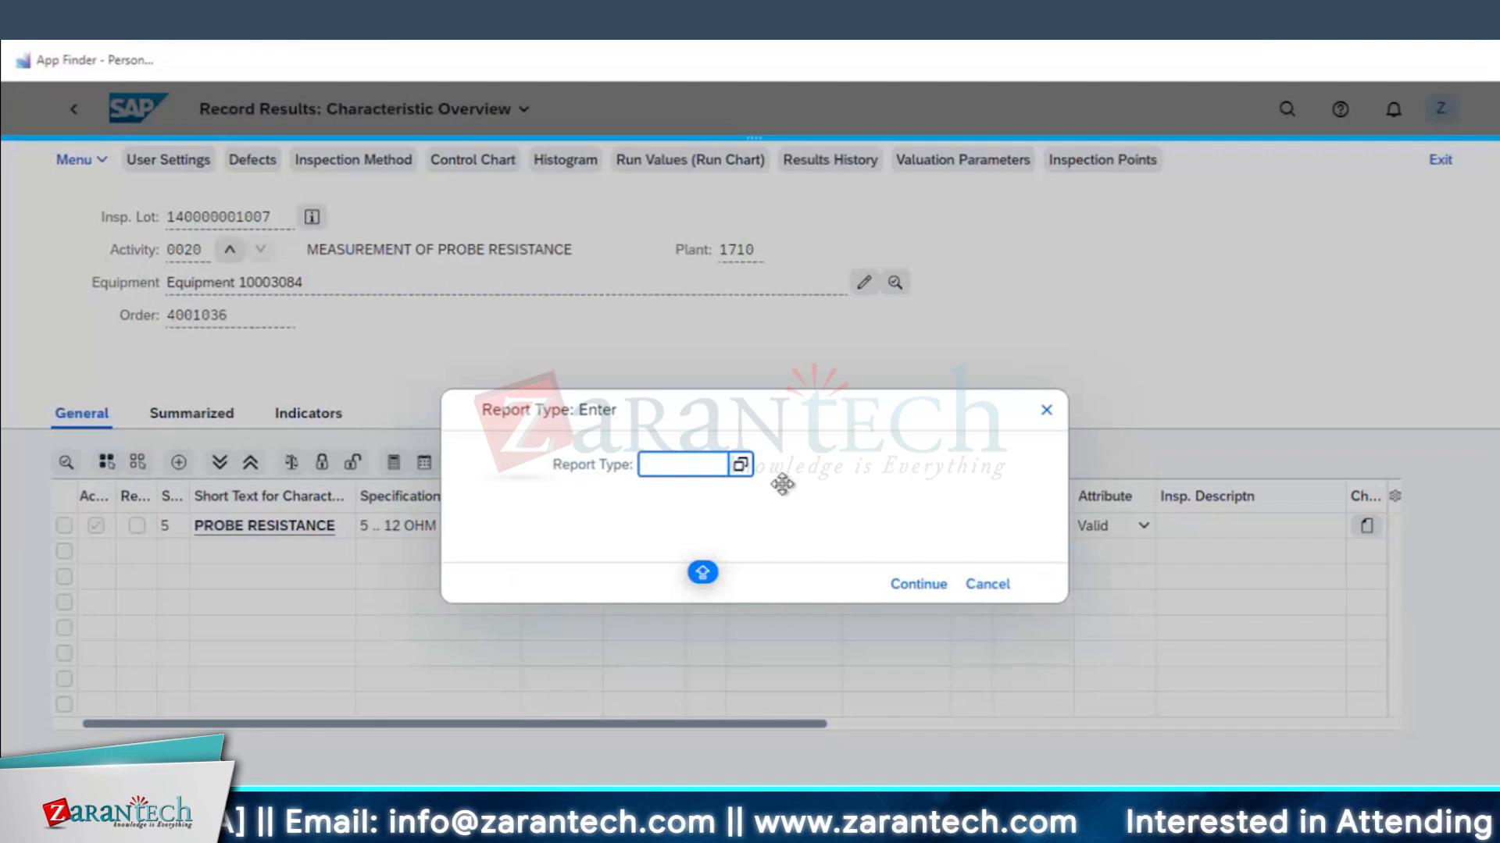
click(1045, 412)
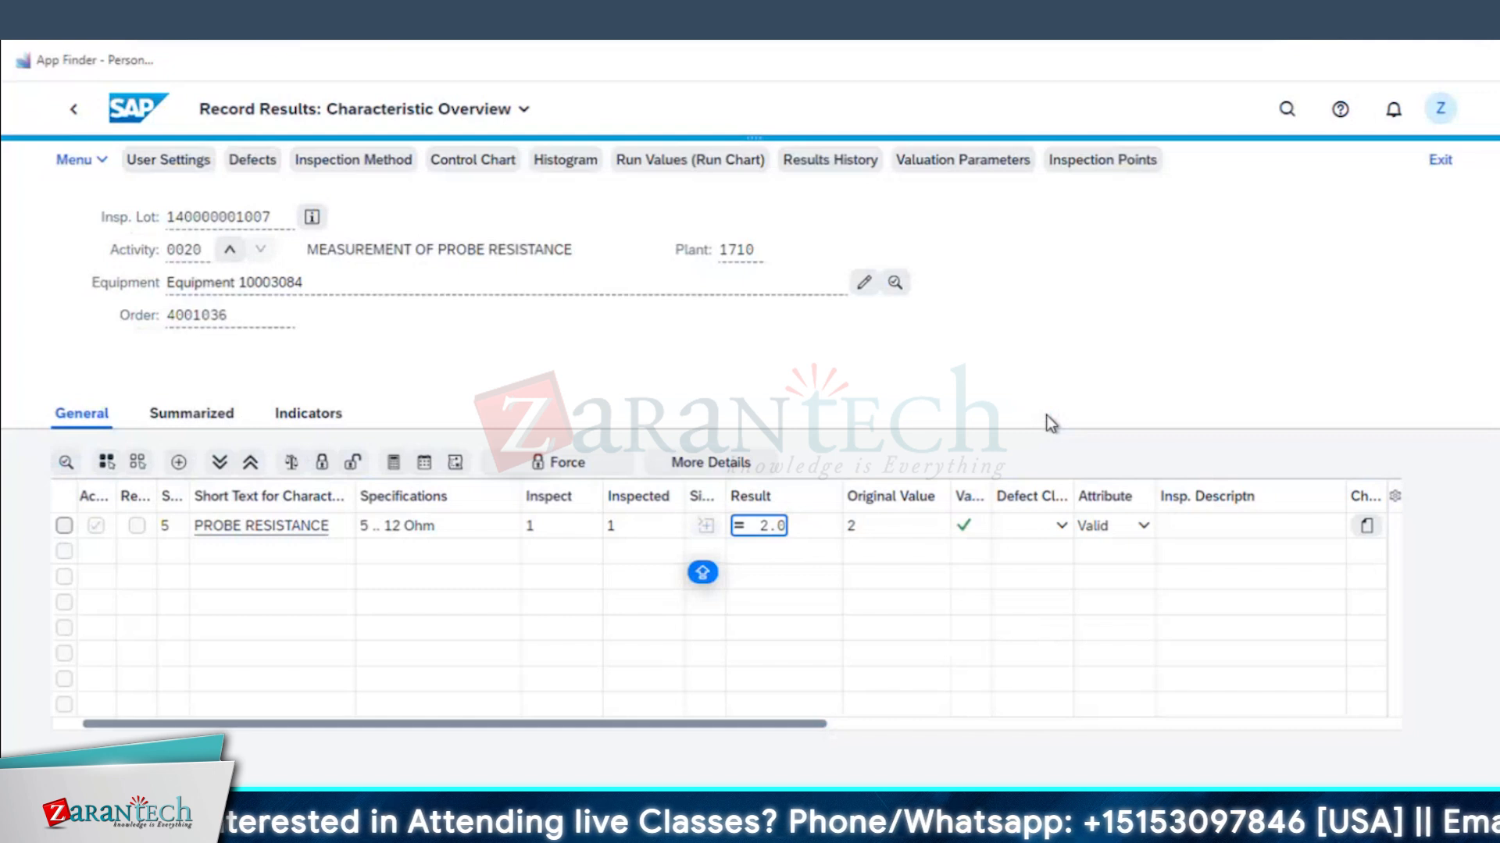
click(72, 113)
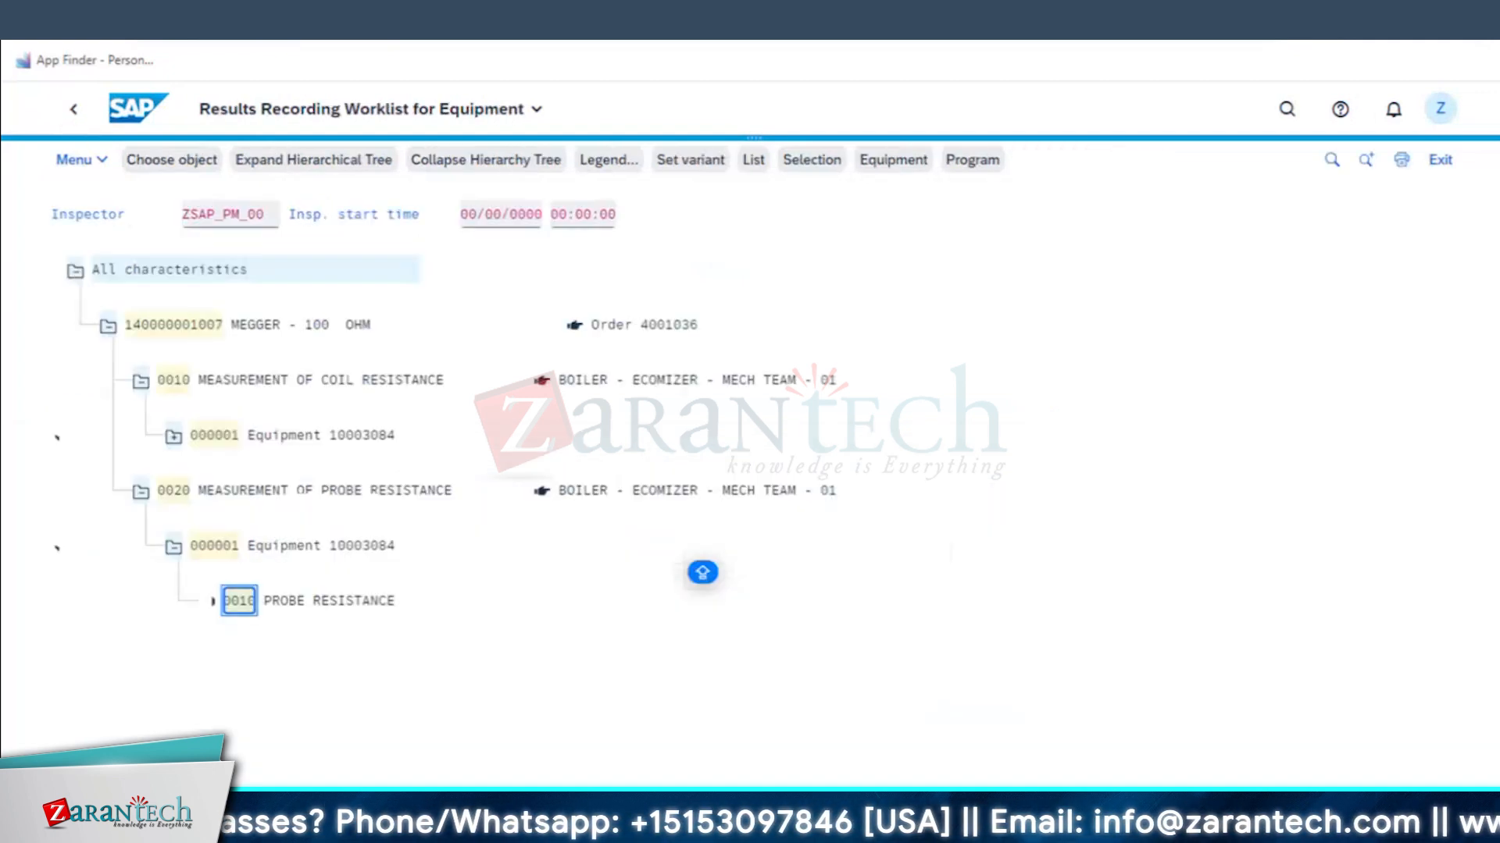
- Open the usage decision for the 100 ohm megger's inspection lot and record code R2, Cannot be used
click(174, 323)
double_click(347, 333)
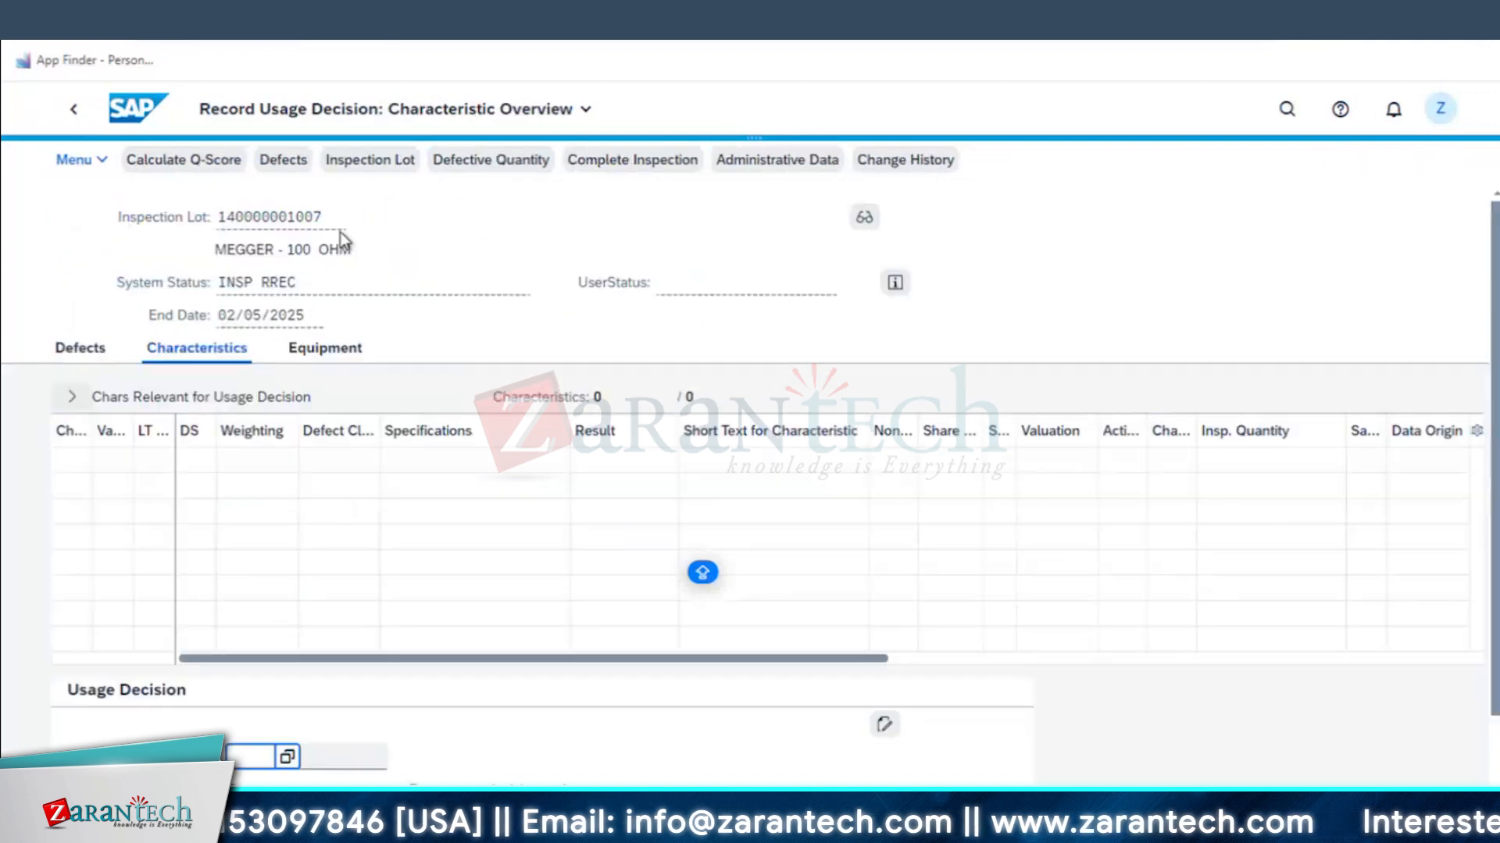
click(287, 757)
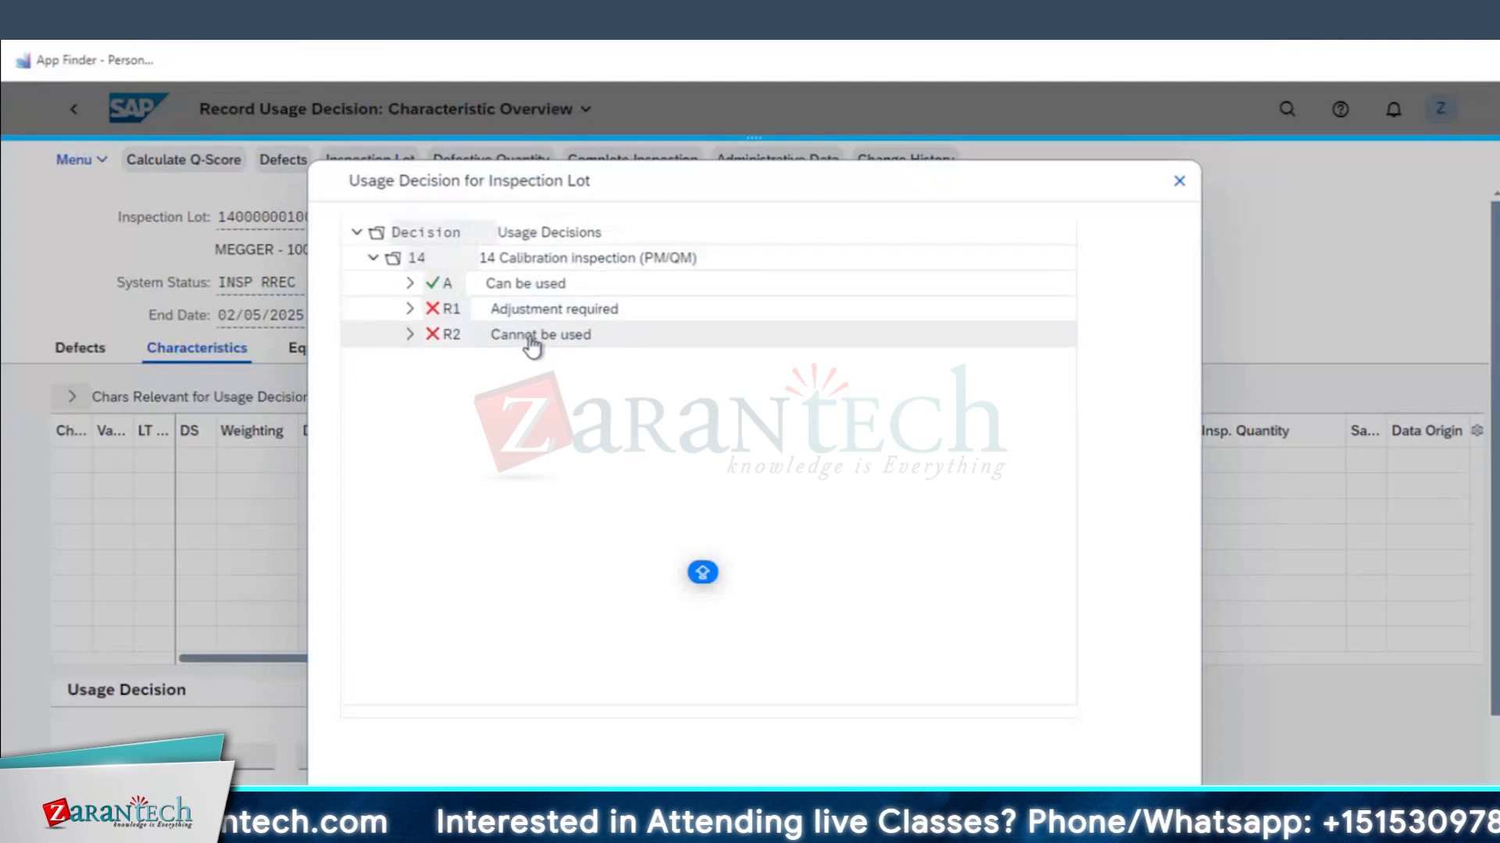
double_click(533, 344)
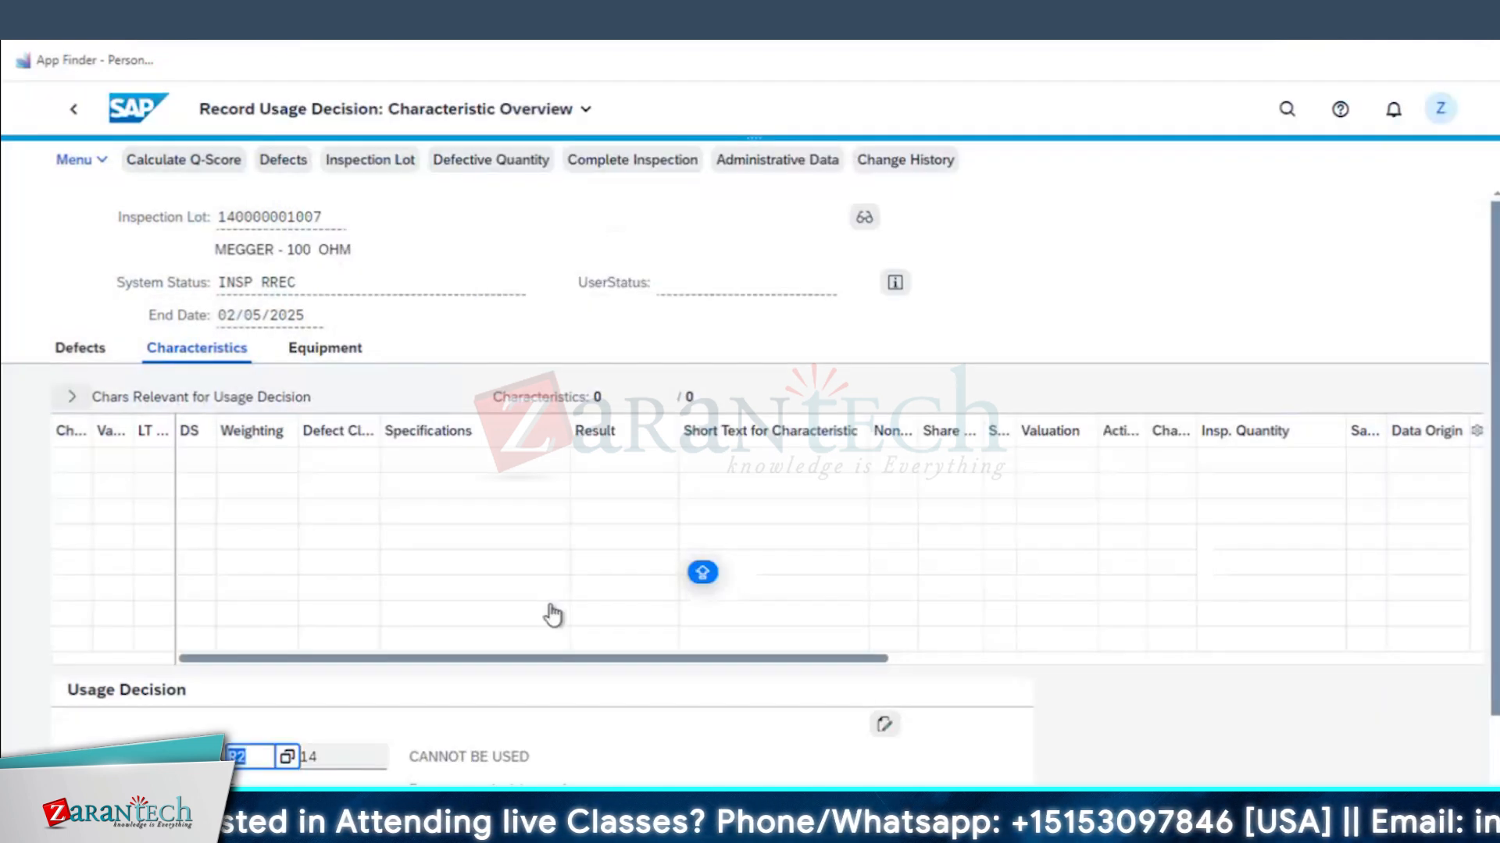
key(Return)
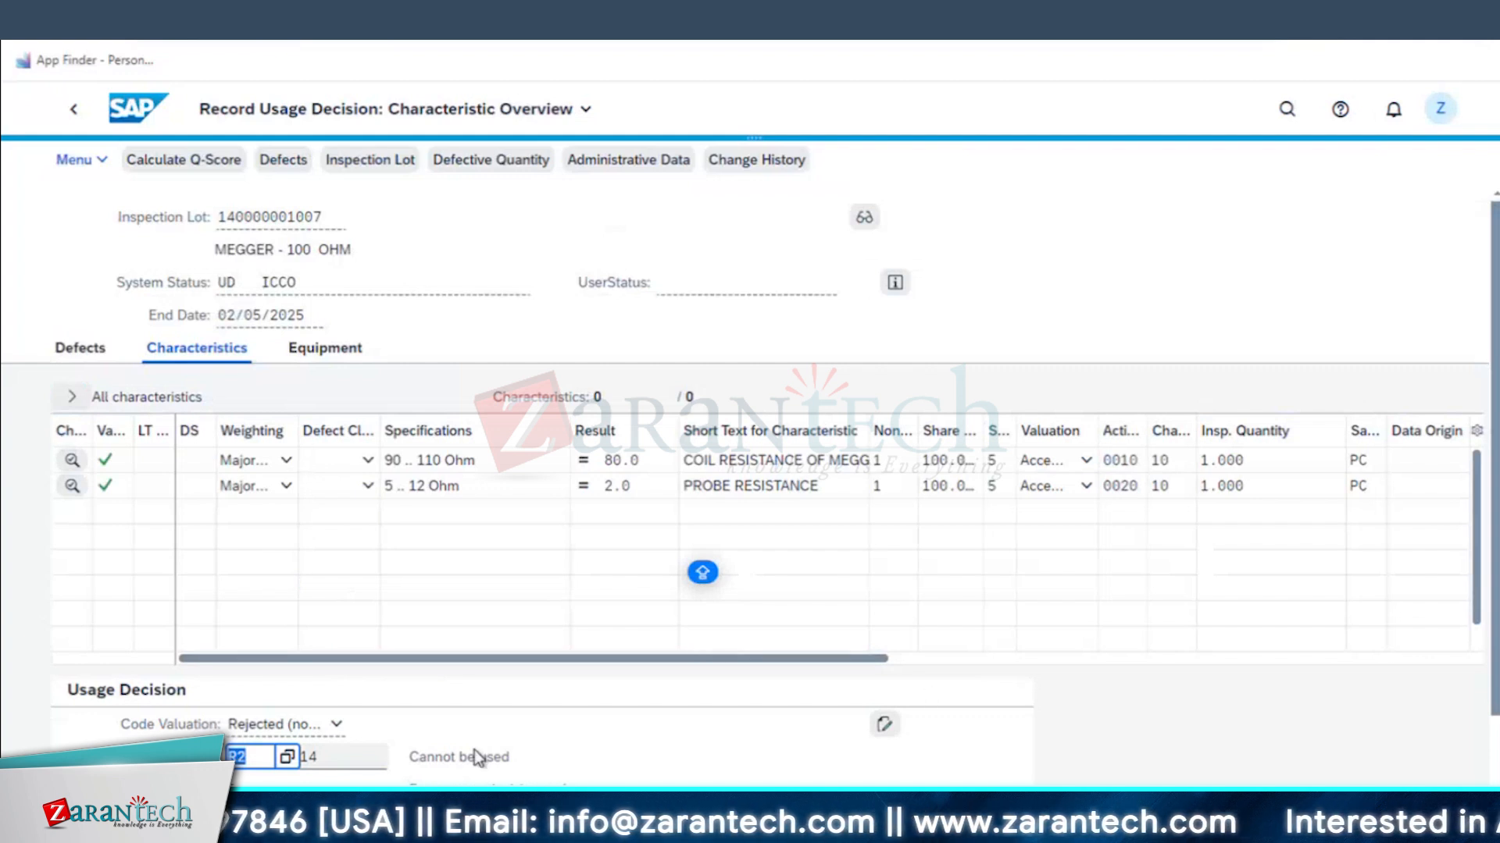
- Review the coil and probe resistance results and valuations under the usage decision and return to the worklist
scroll(458, 739, down, 1)
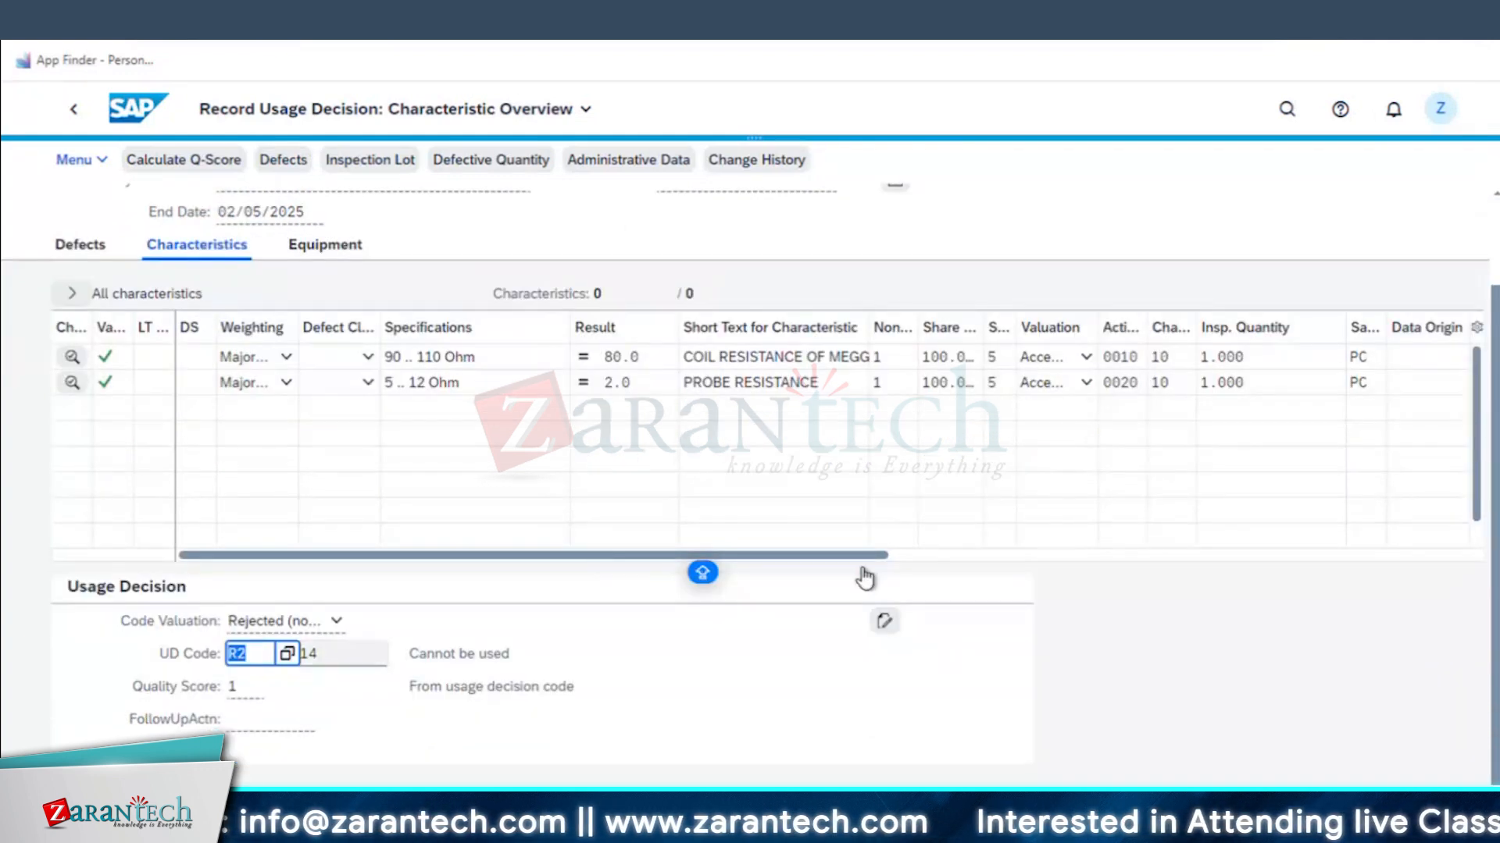
click(1311, 556)
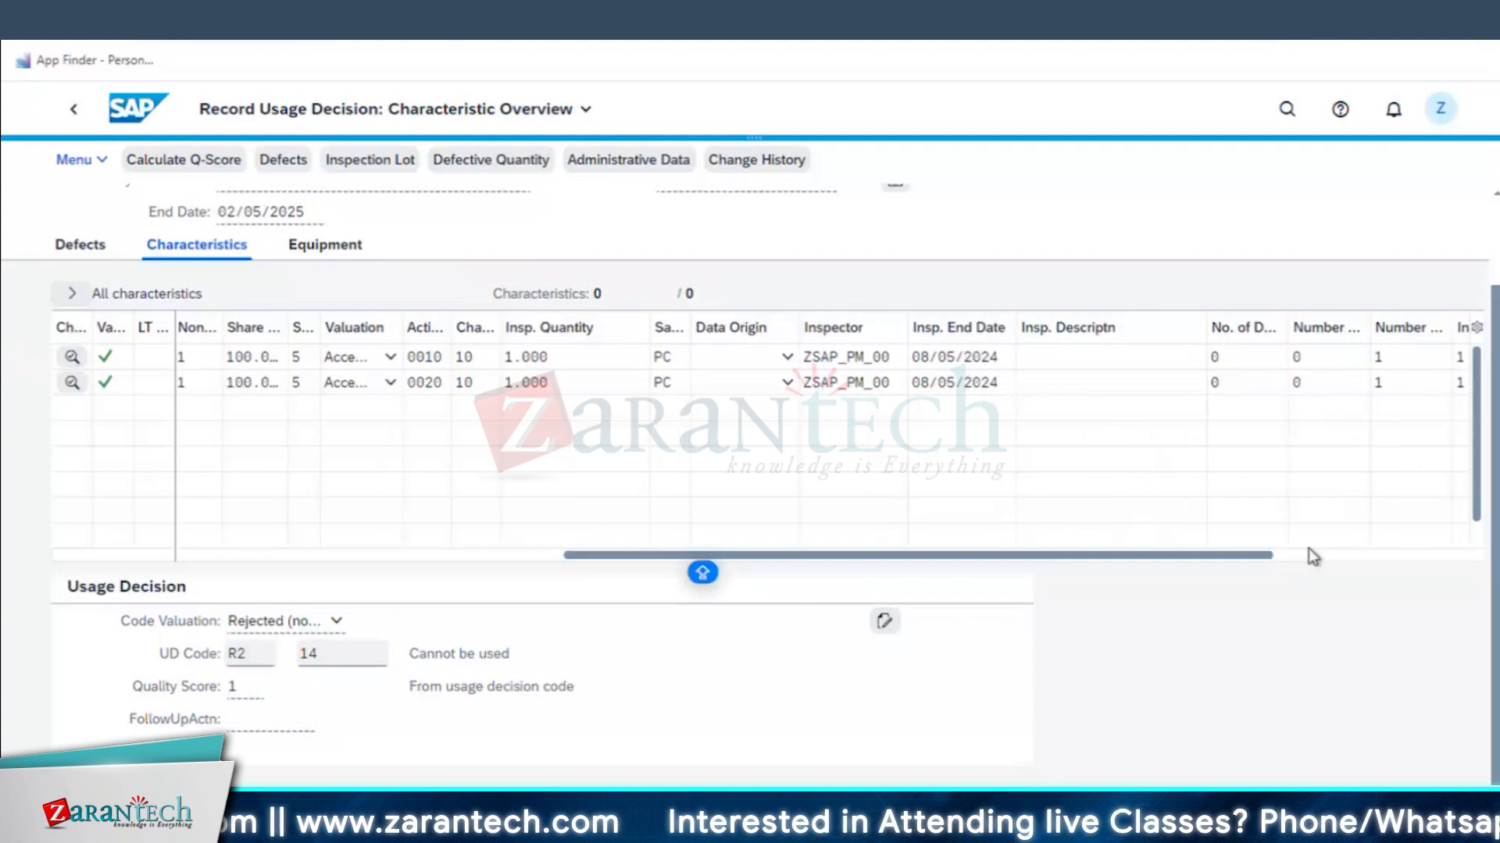
click(1309, 550)
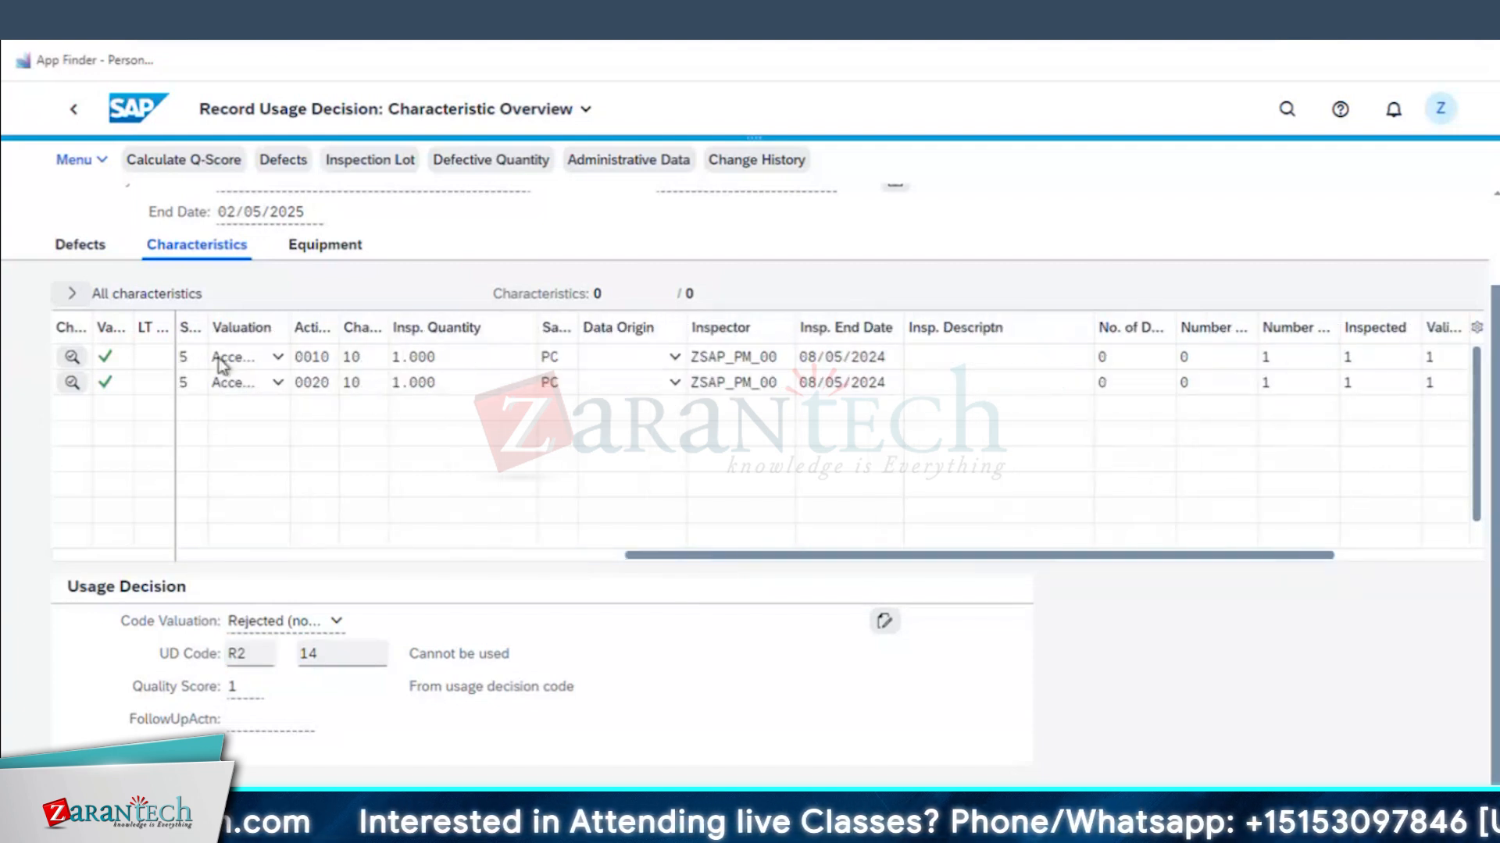
key(alt+Tab)
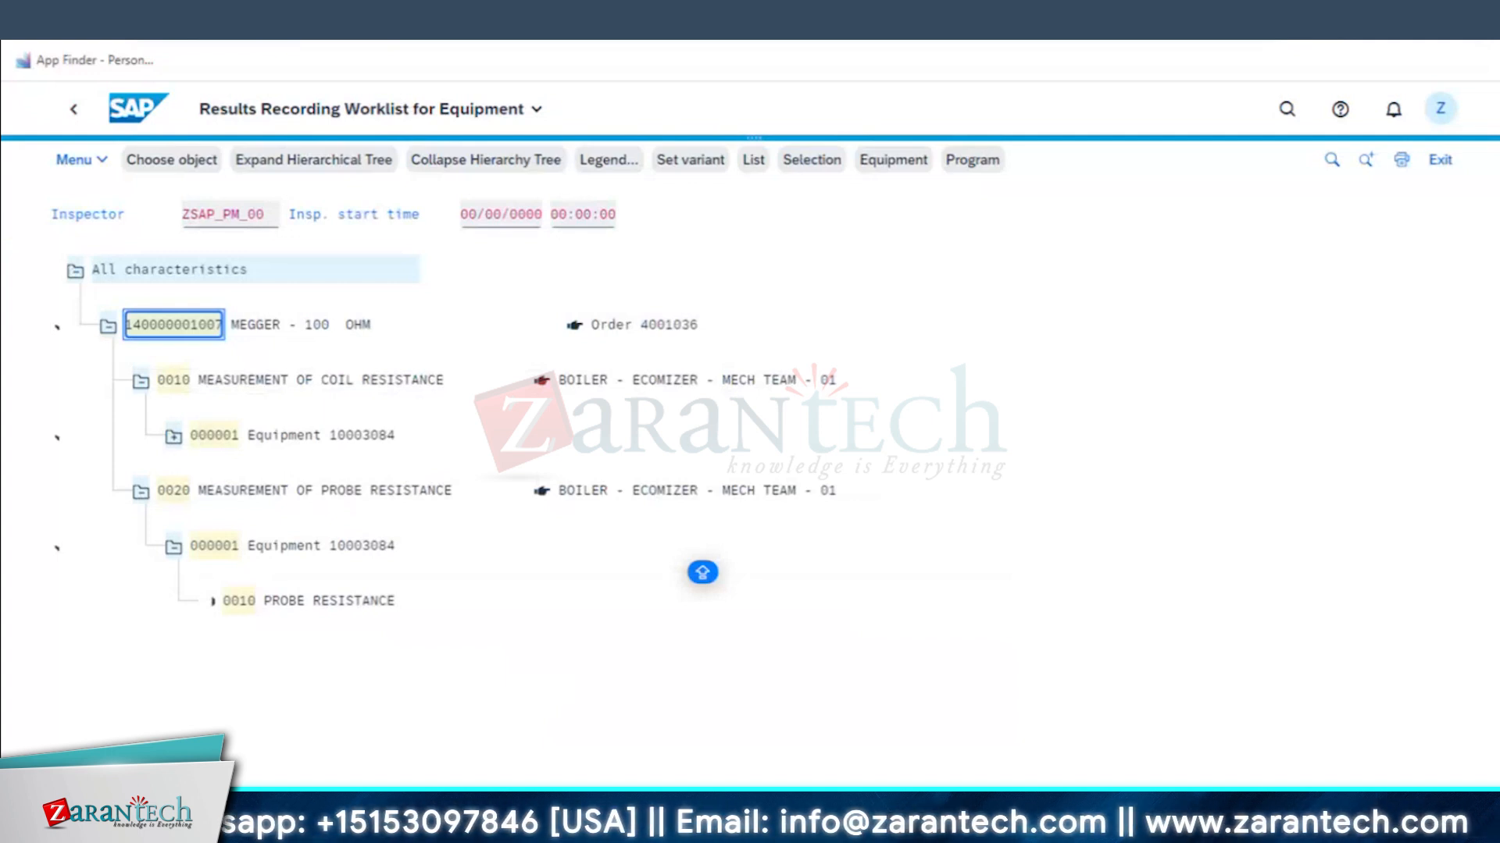
- Switch to the SAP GUI window with the megger calibration order and reload it to check its status
click(478, 839)
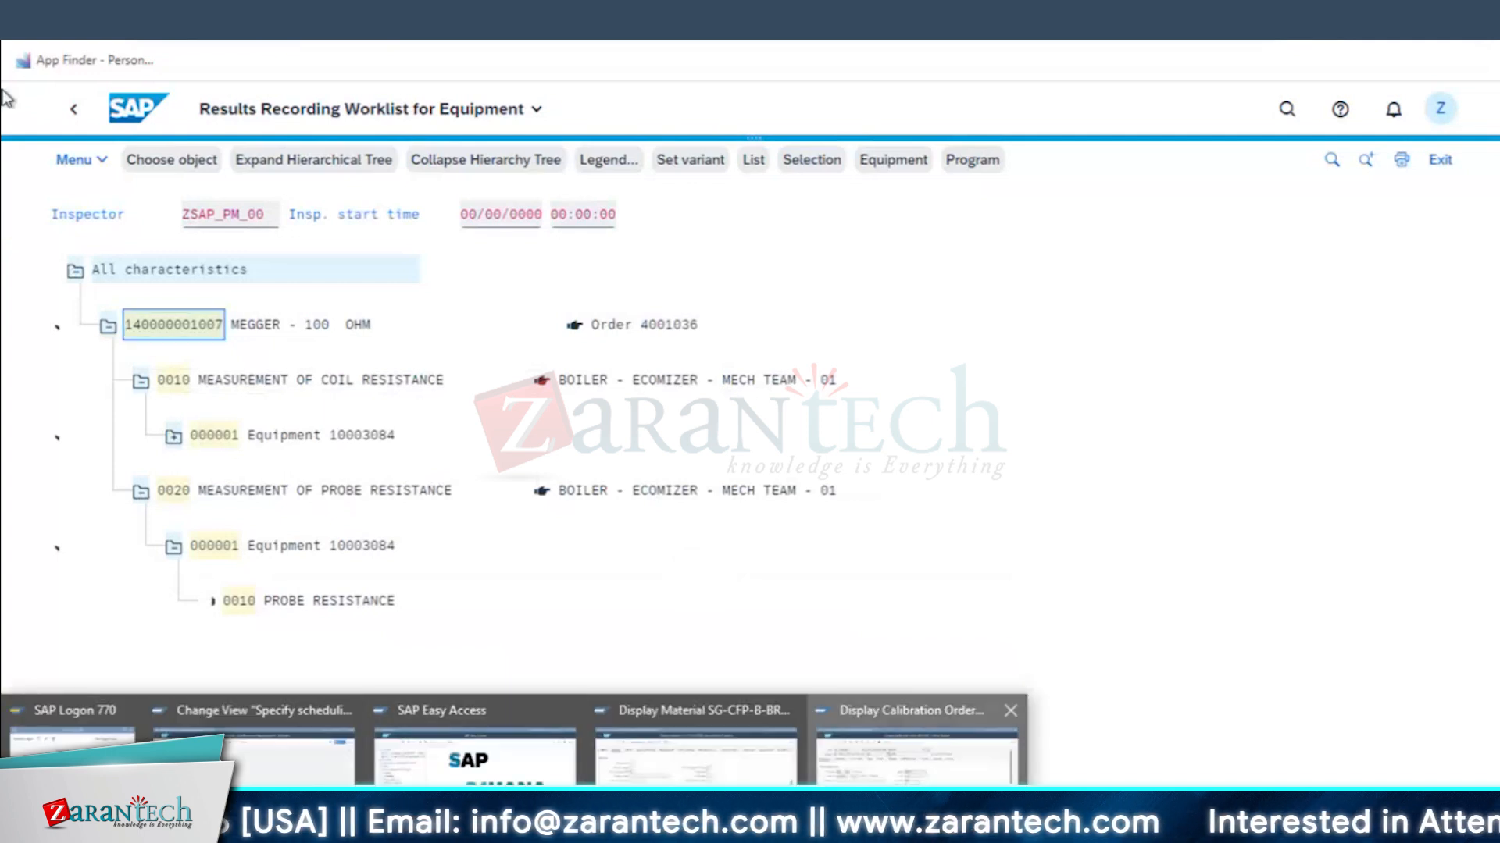
click(914, 754)
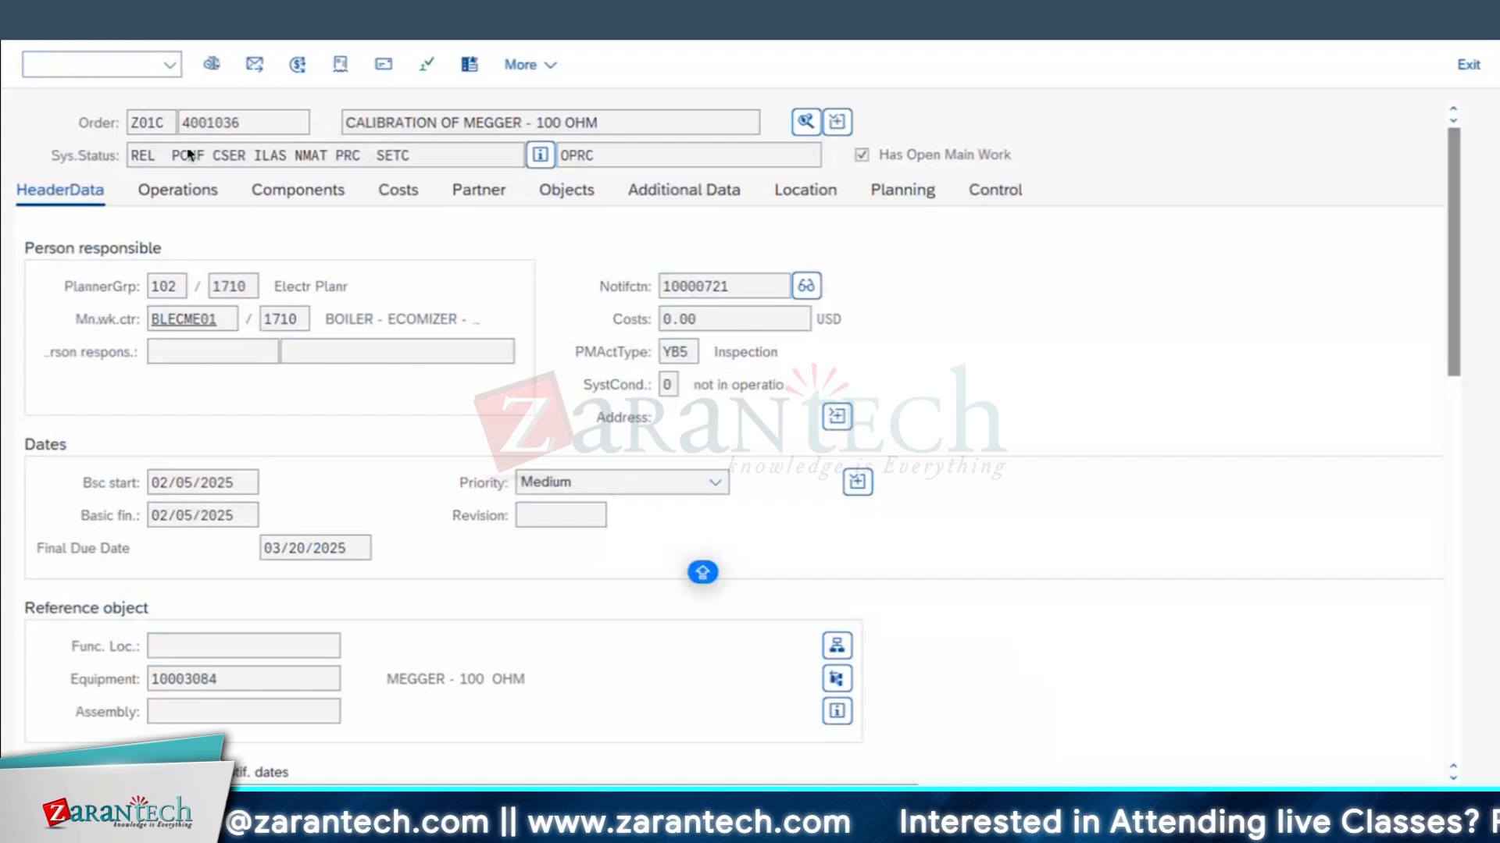
key(F3)
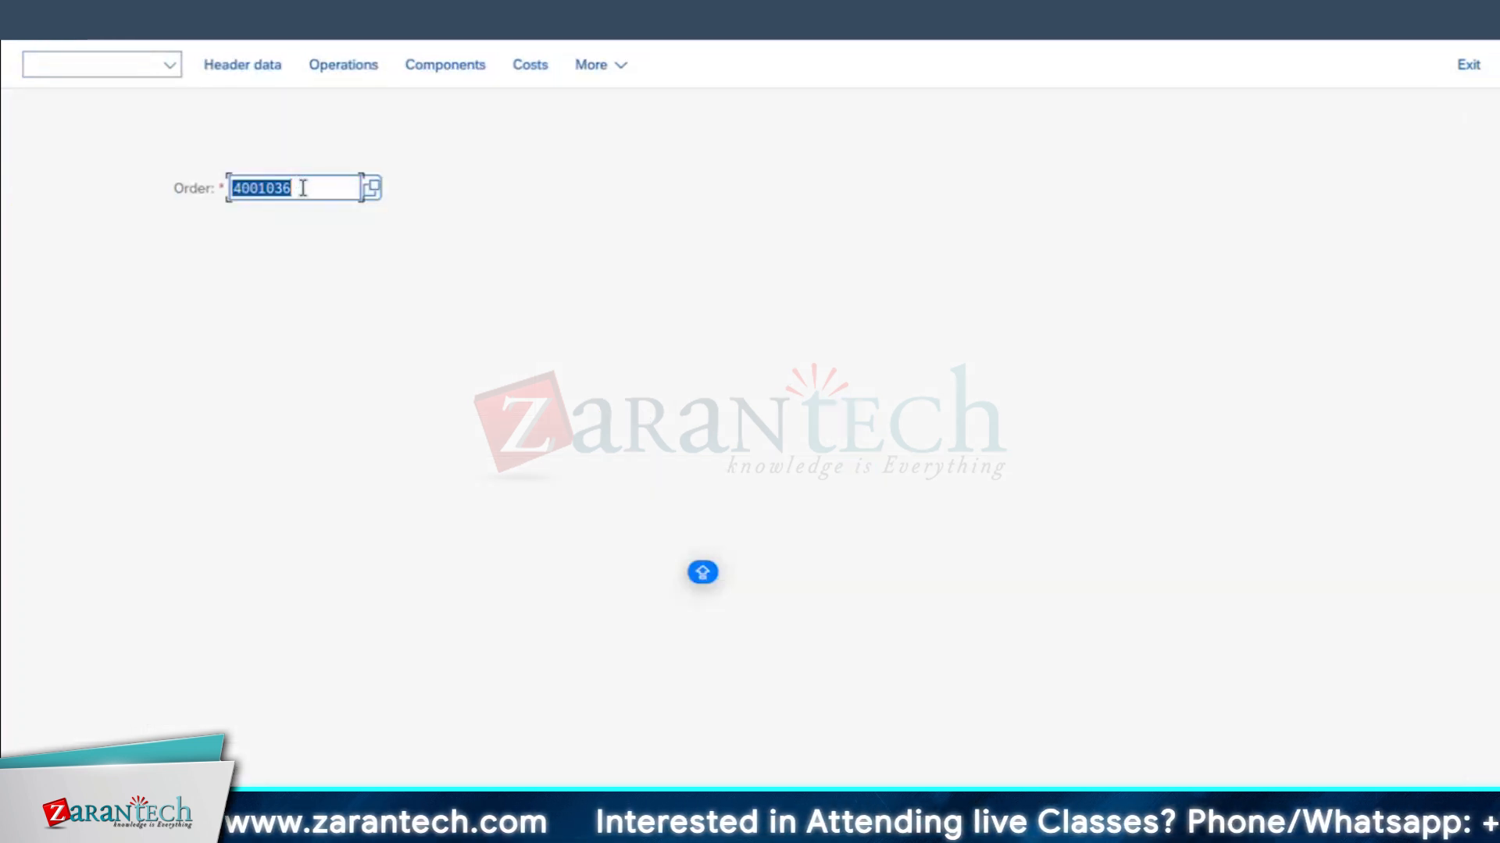
key(Return)
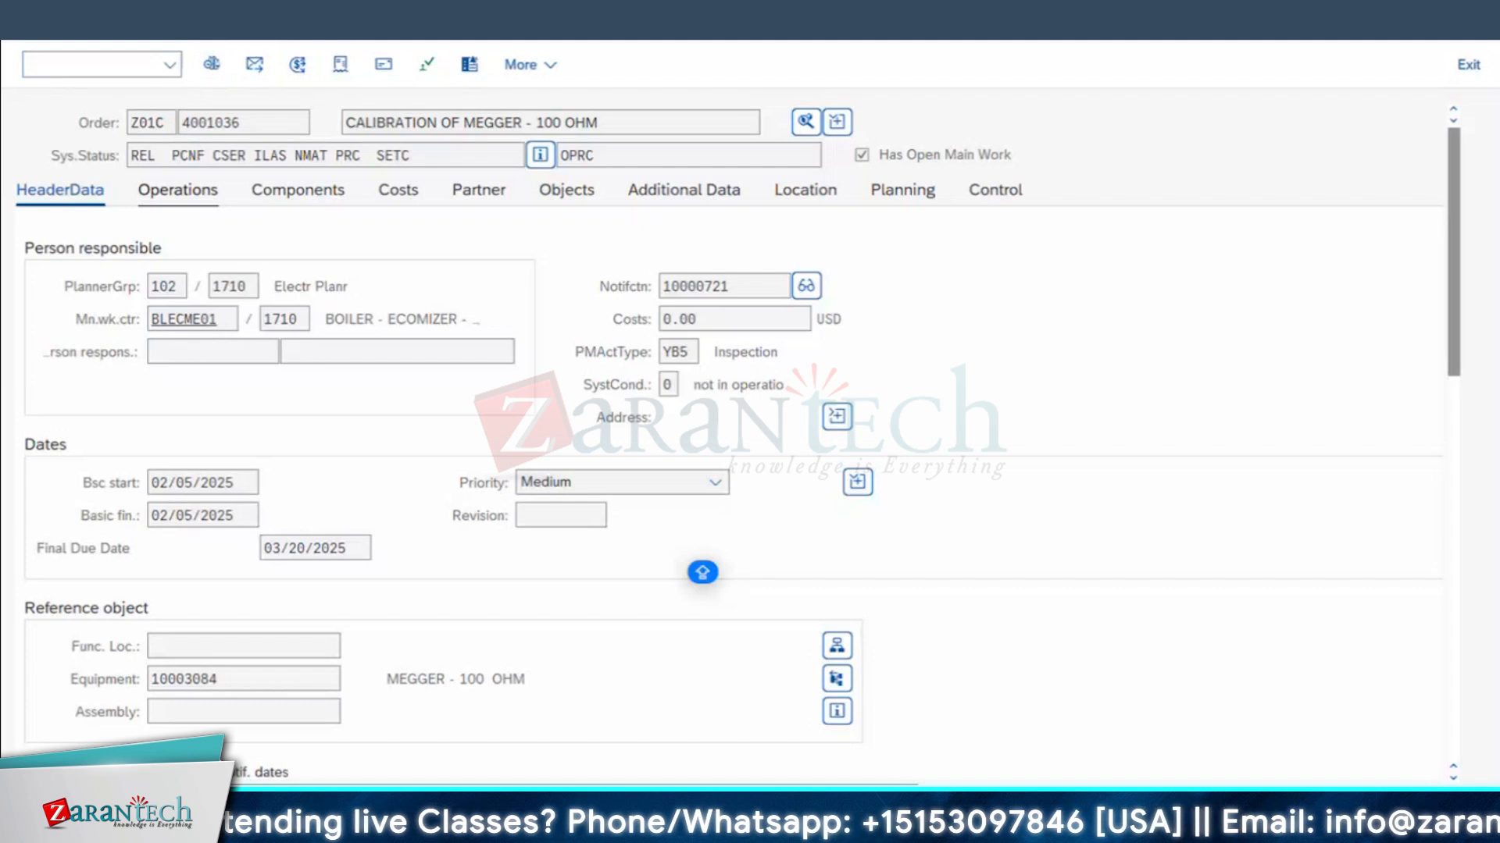
- Leave the order display and open the same calibration order for changes with transaction IW32
key(F3)
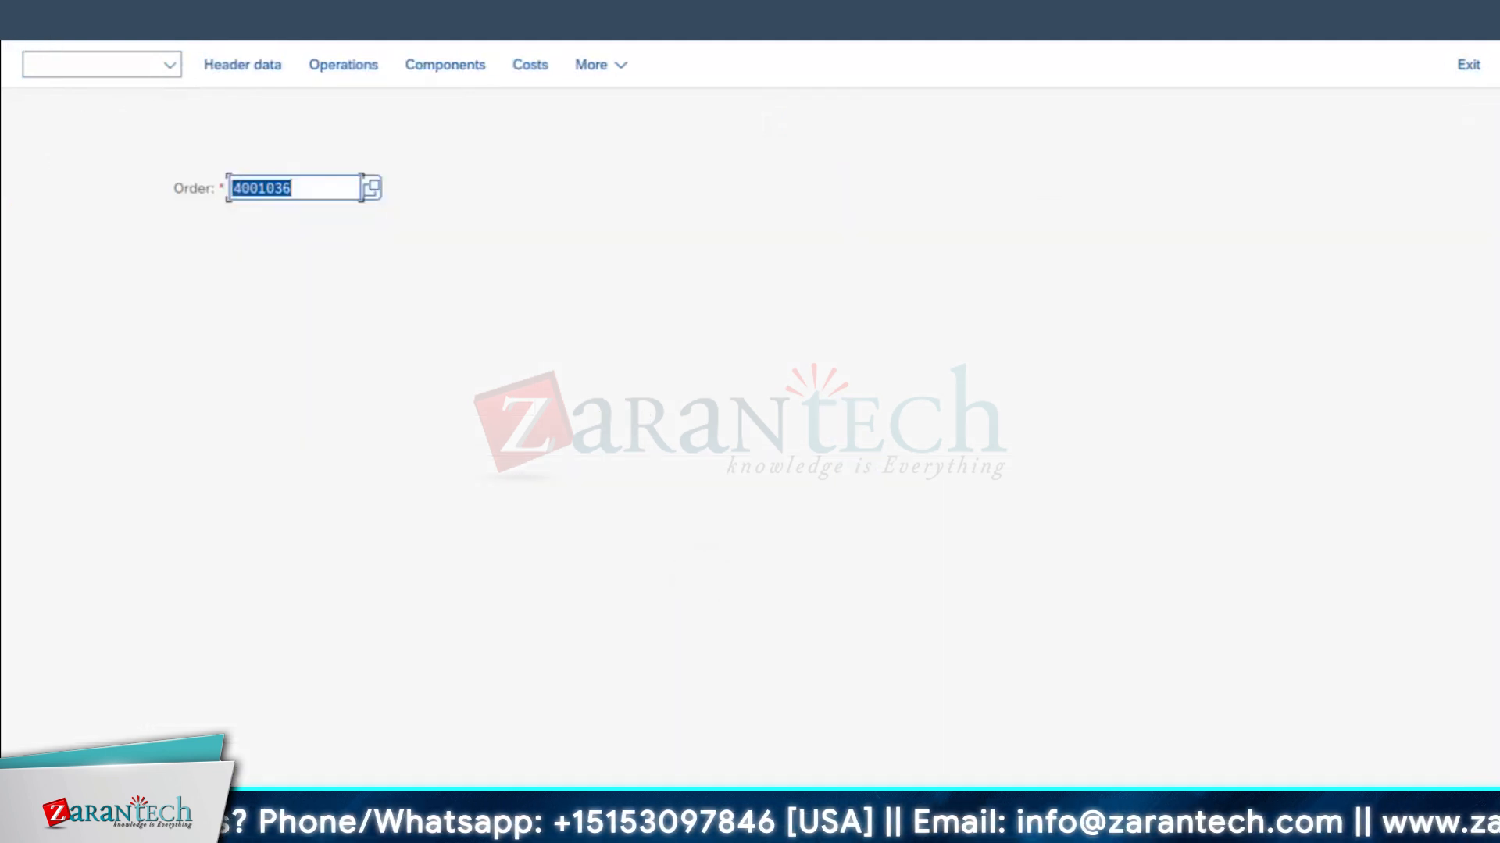
click(320, 270)
key(F3)
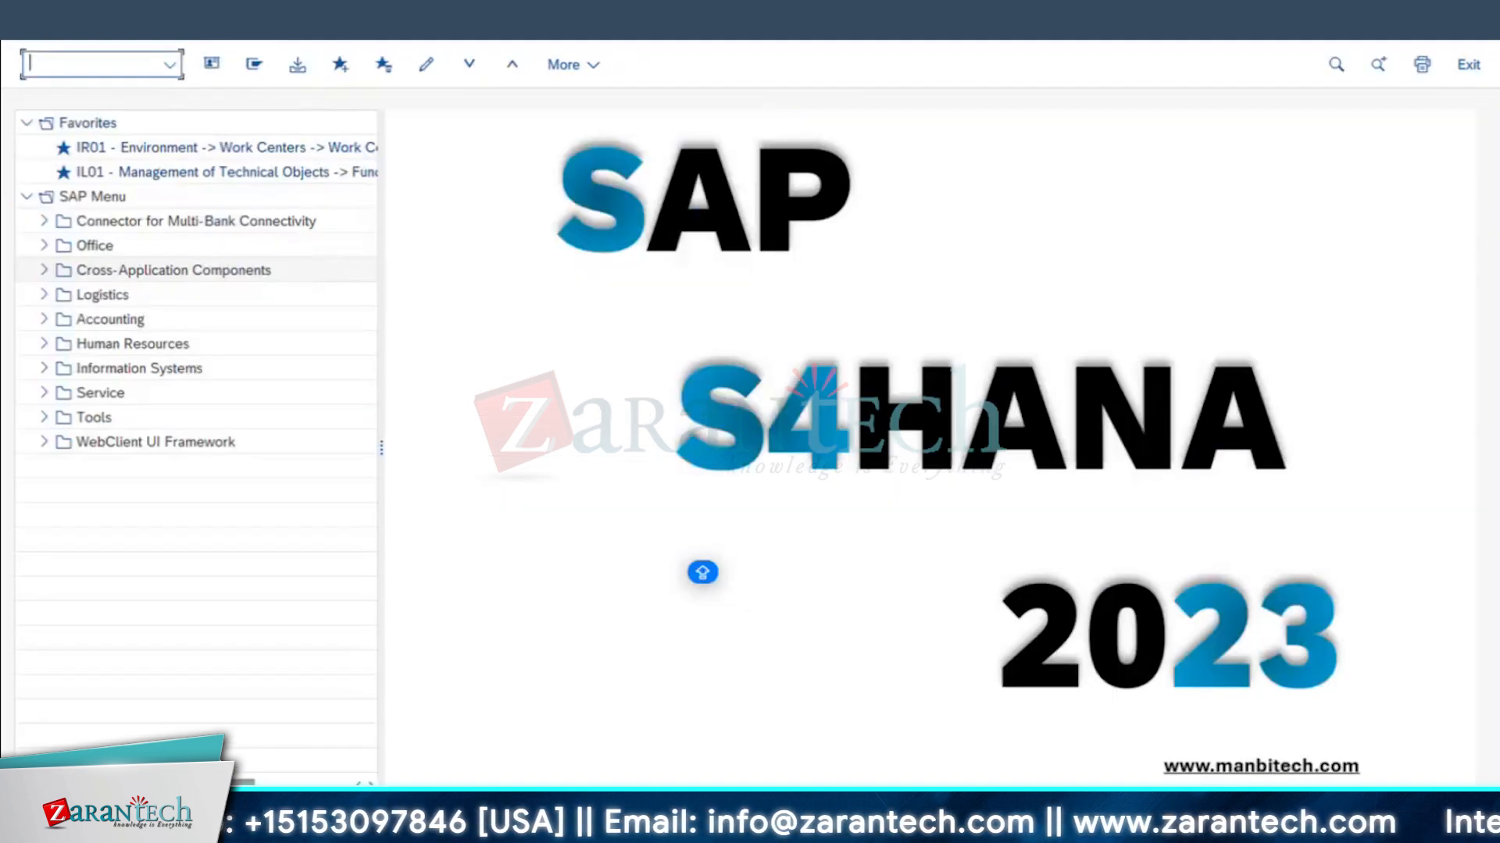
text(IW32)
key(Return)
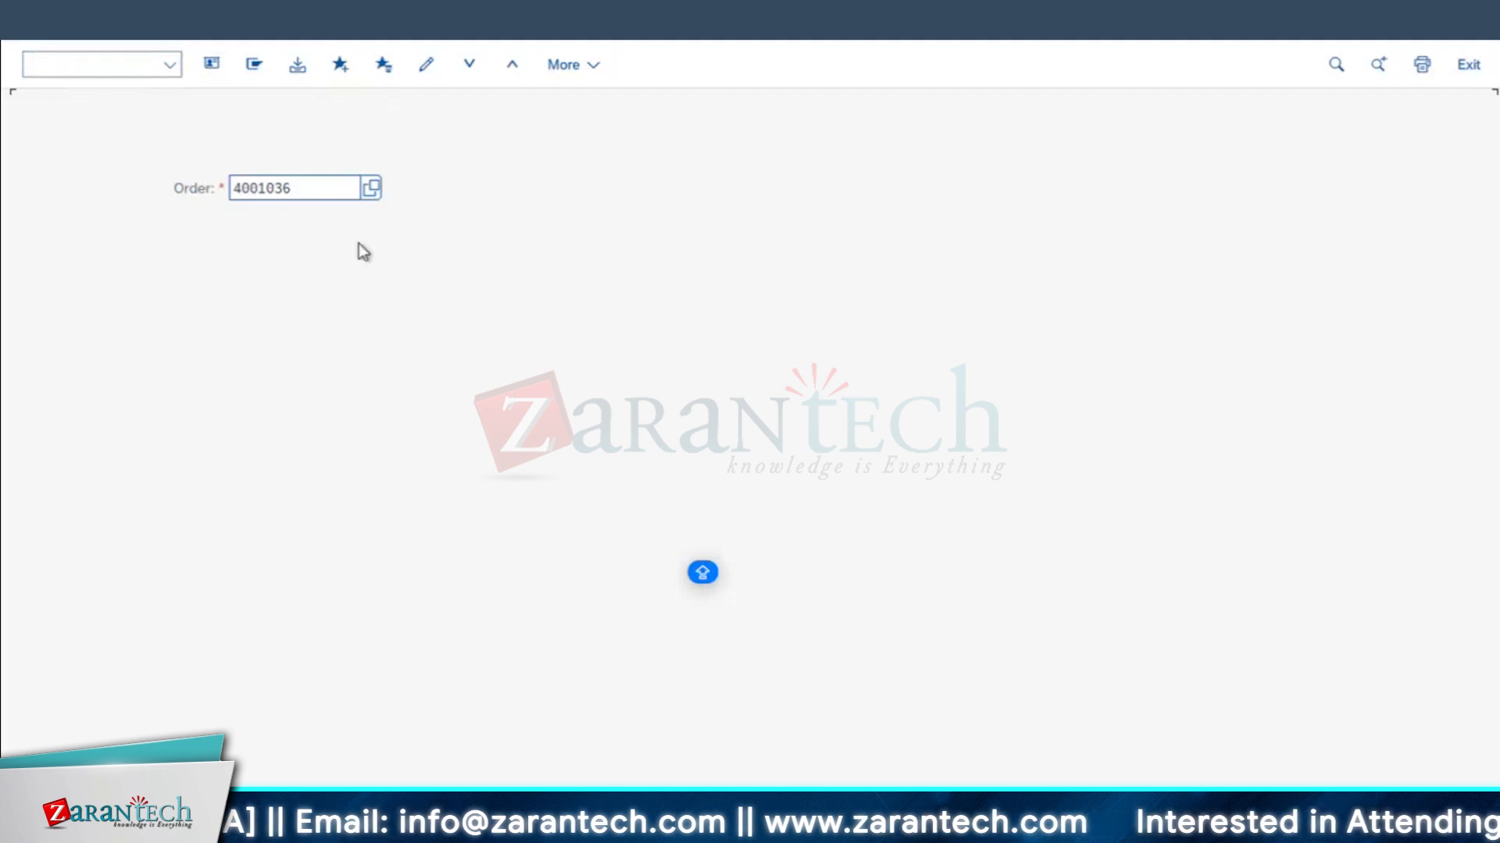
key(Return)
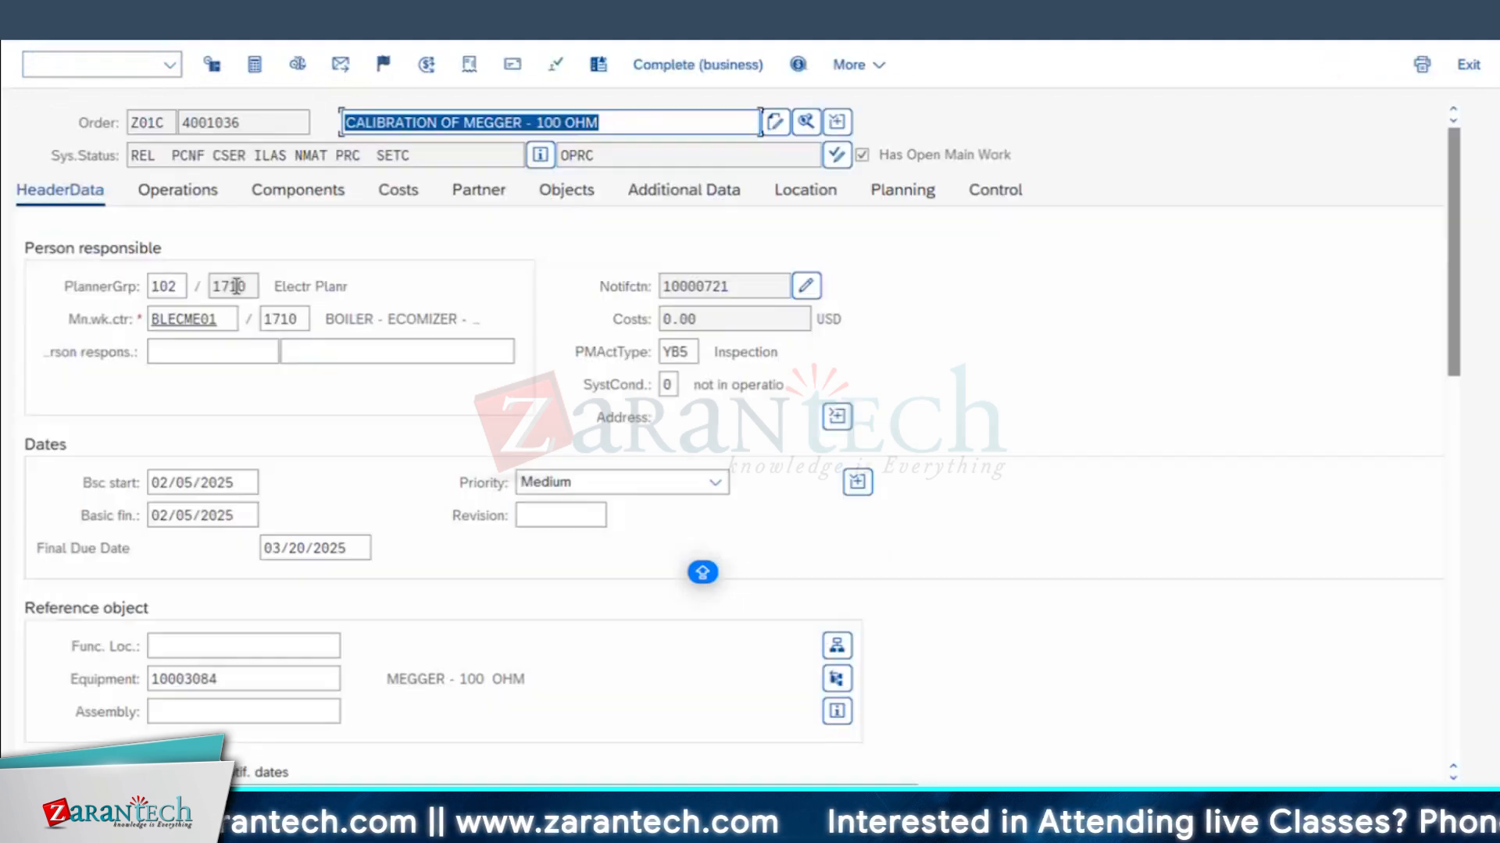
- Check the calibration order's operations, mark operation 0020, Measurement of probe resistance, and leave the order for the Fiori launchpad
click(183, 200)
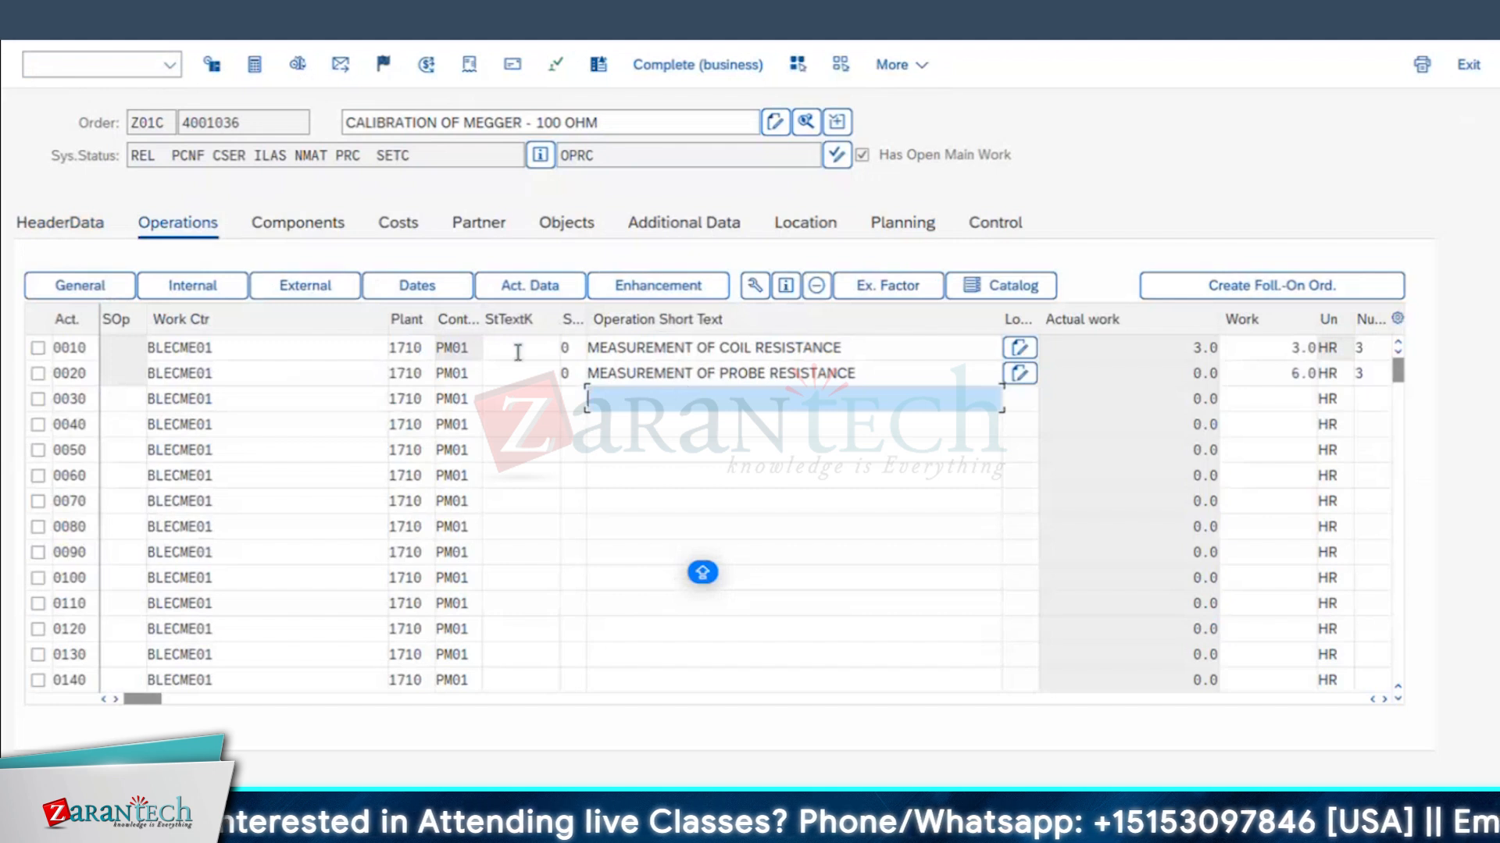
click(38, 373)
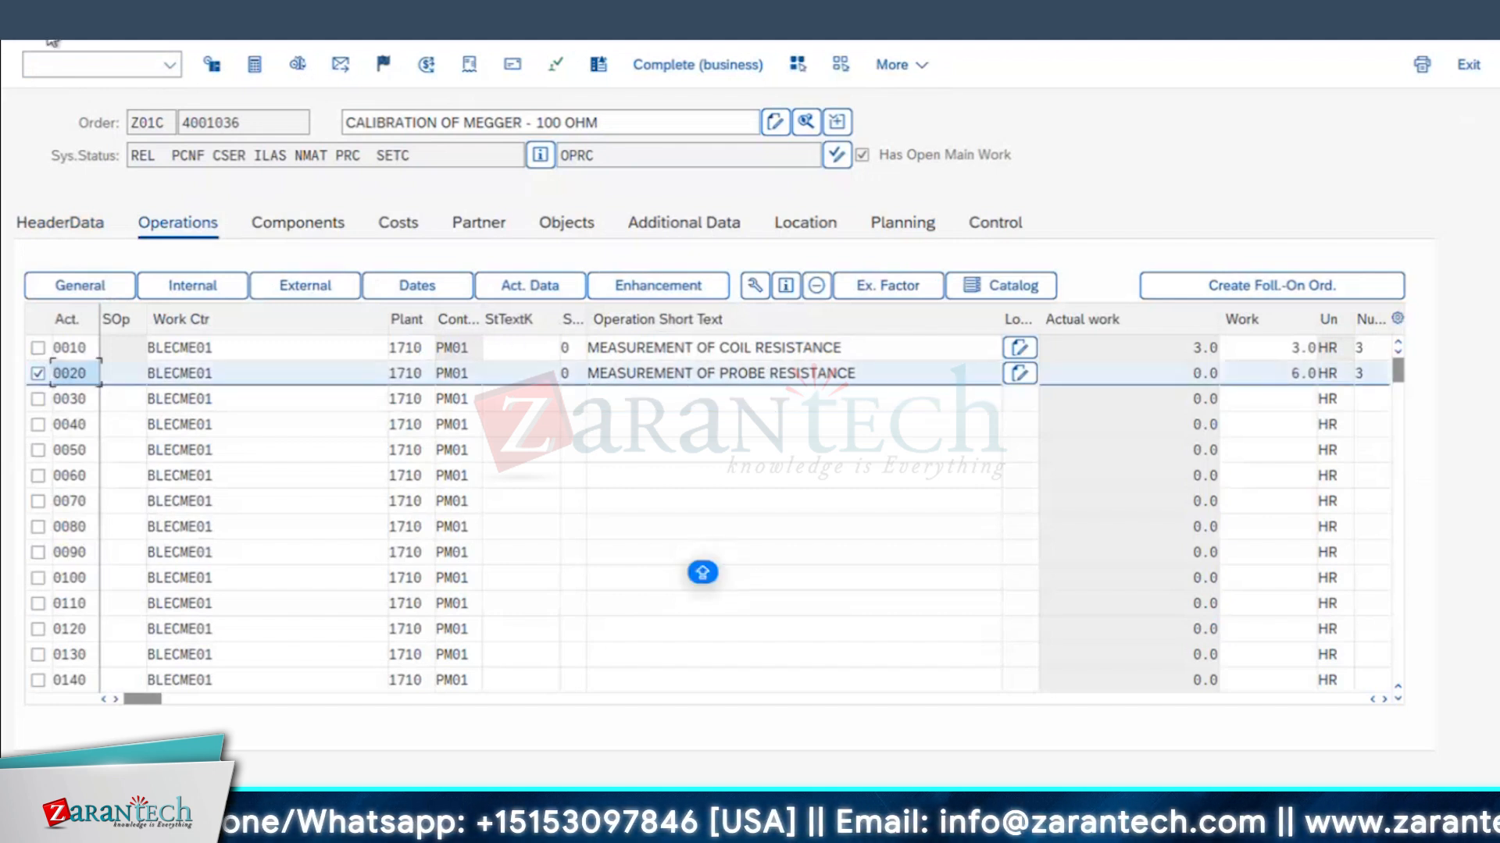
click(494, 468)
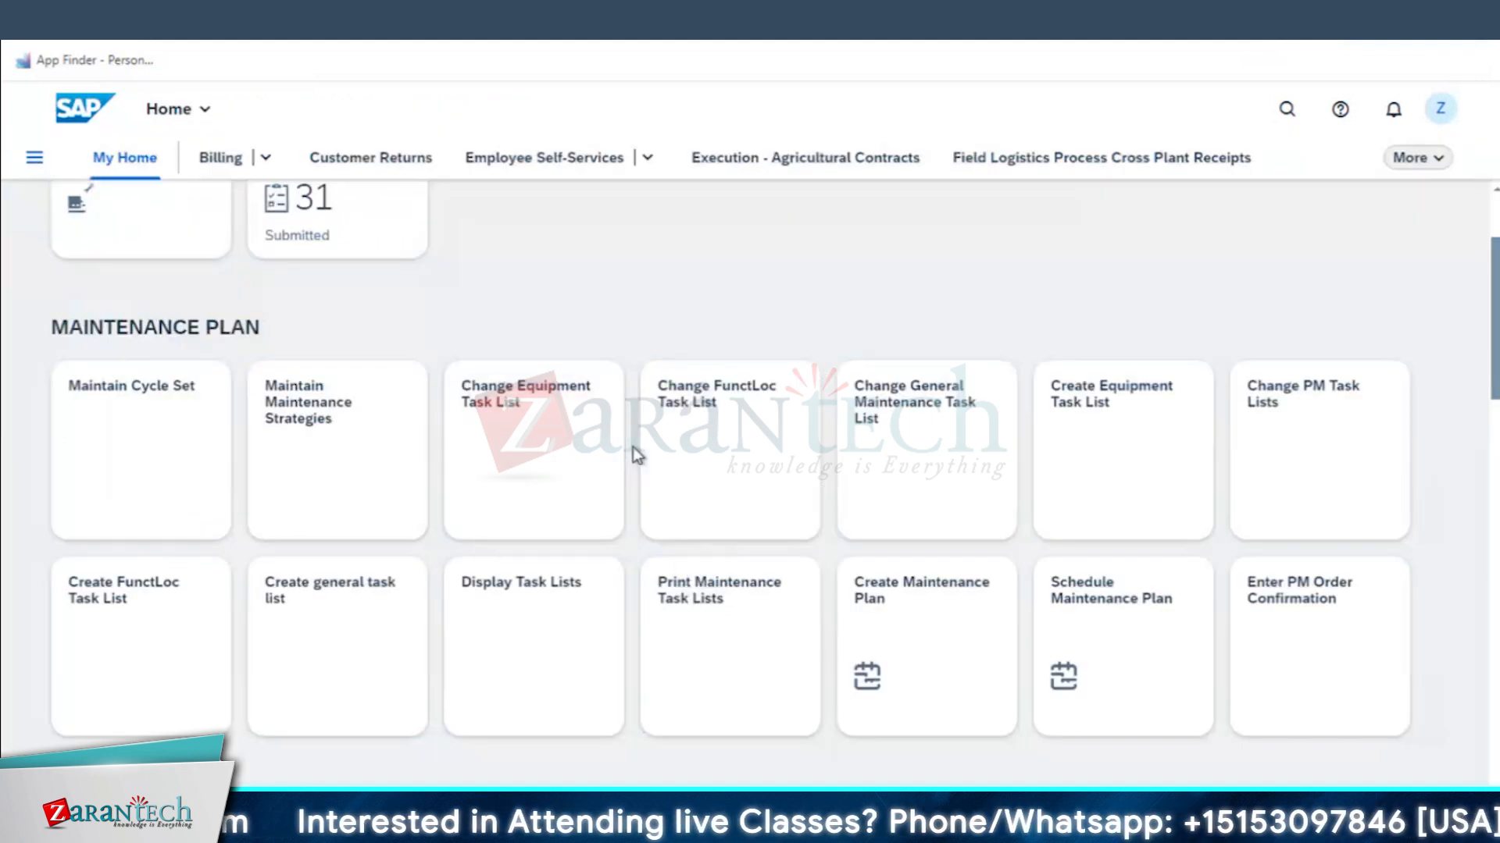
- Open Enter PM Order Confirmation in the launchpad and load operation 0020 of the 100 ohm megger calibration order
scroll(640, 448, up, 1)
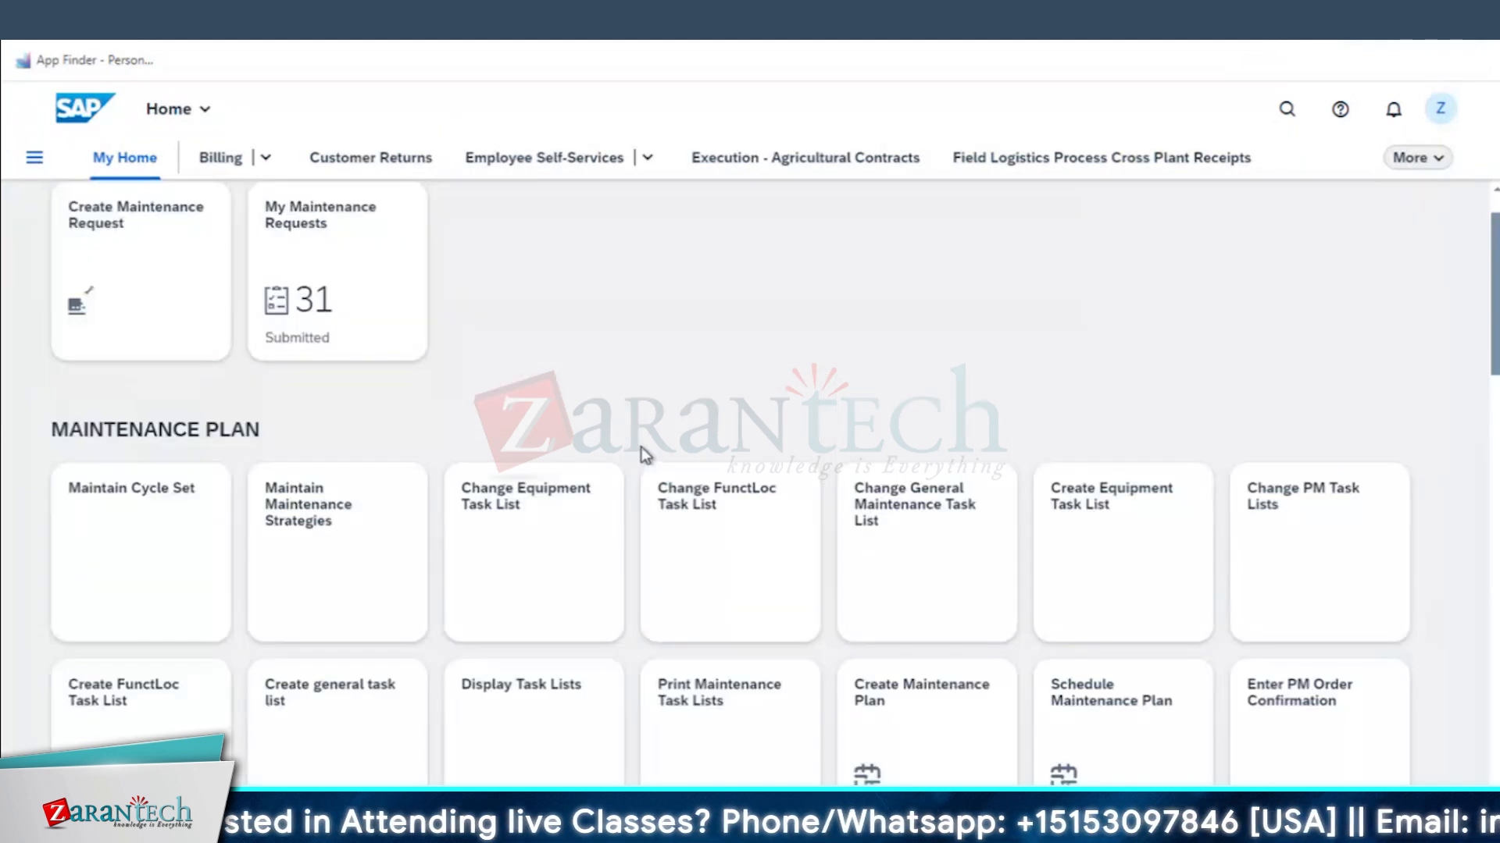
scroll(642, 453, up, 1)
scroll(969, 648, down, 5)
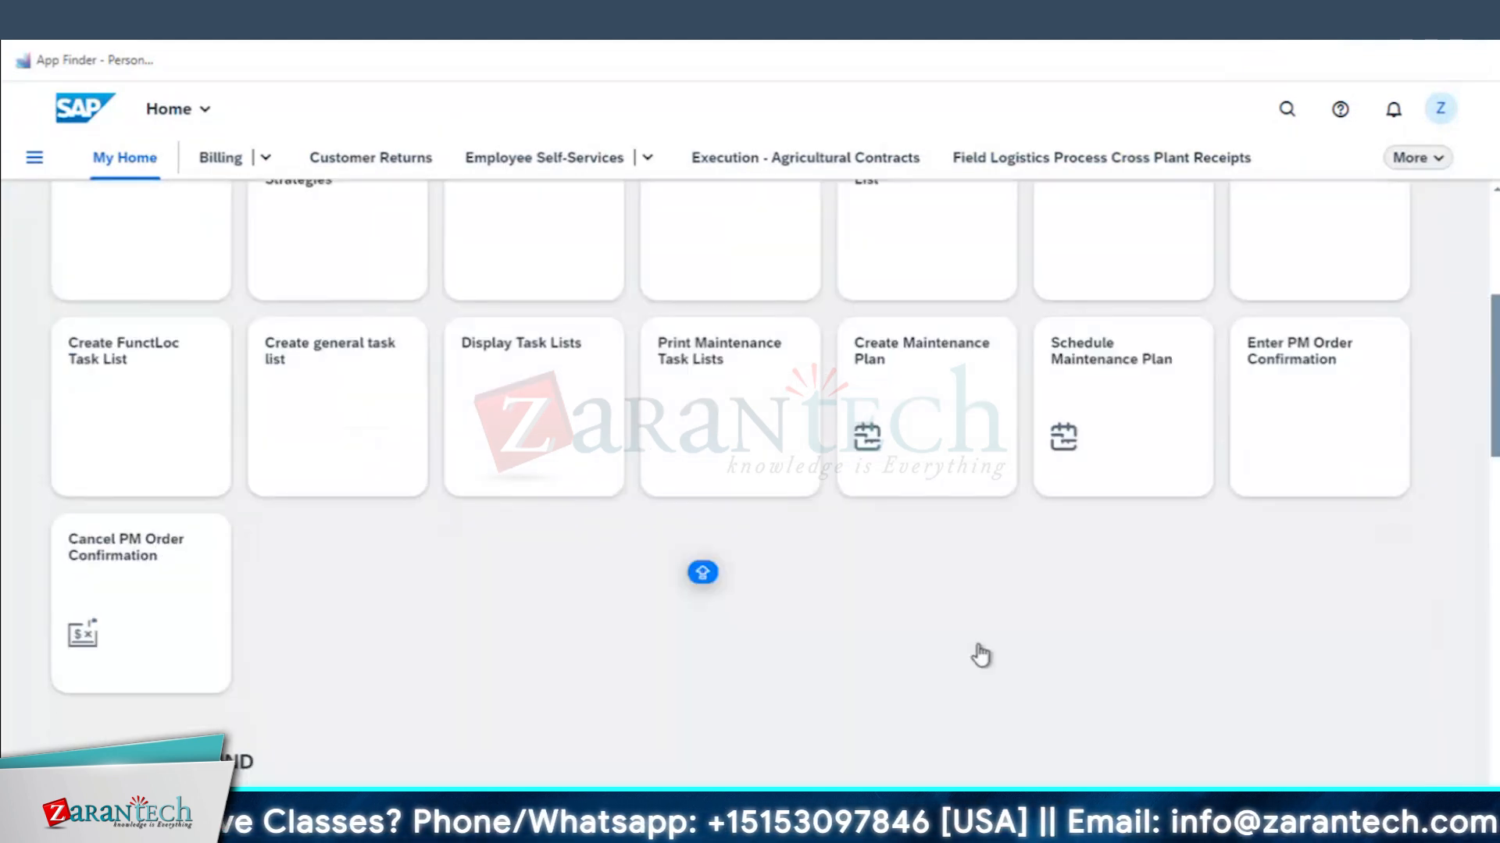
scroll(981, 656, down, 3)
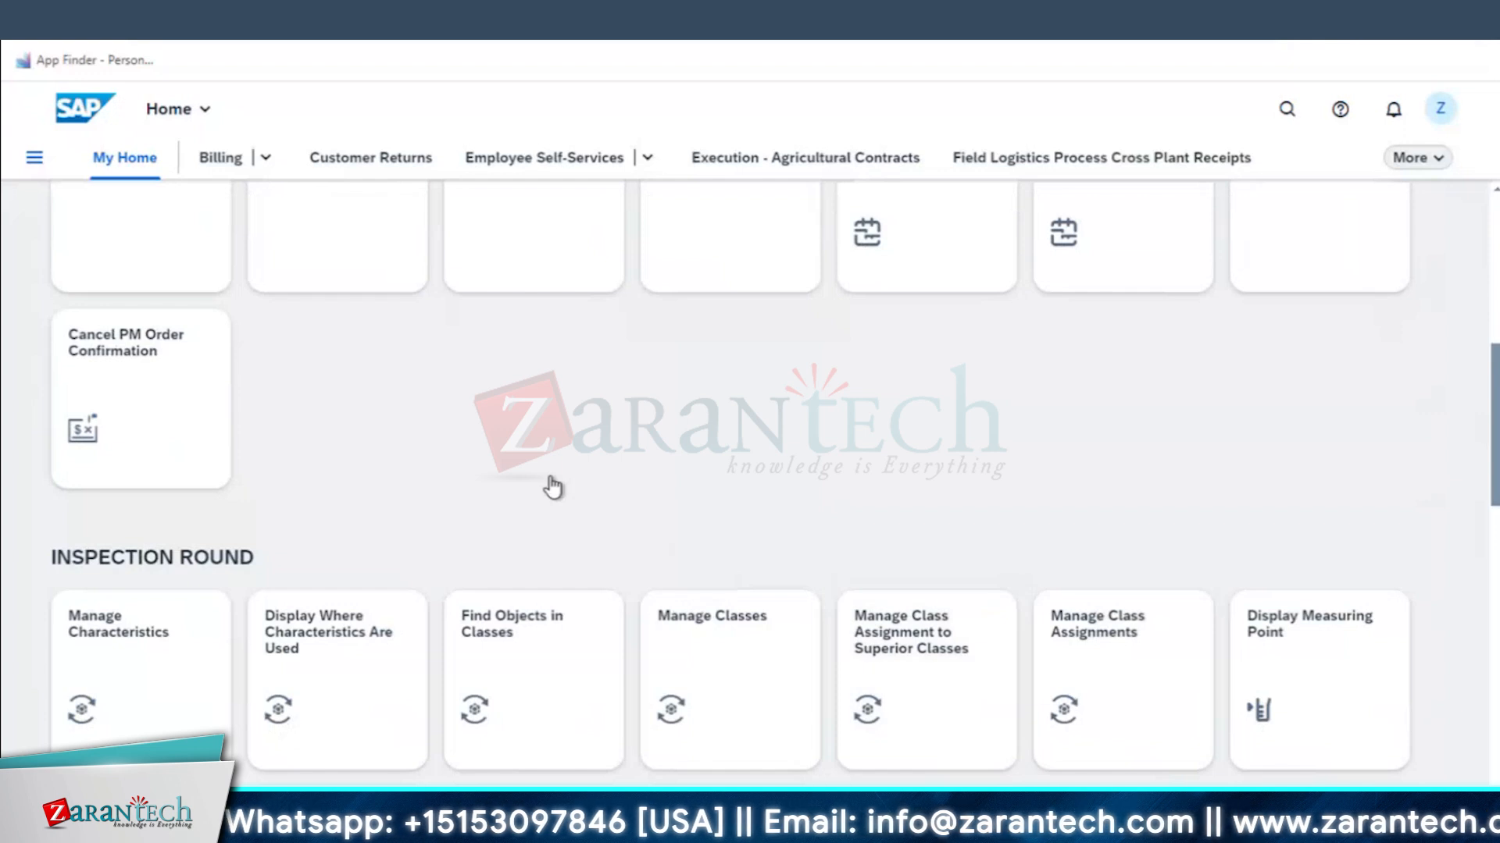
scroll(1011, 515, up, 1)
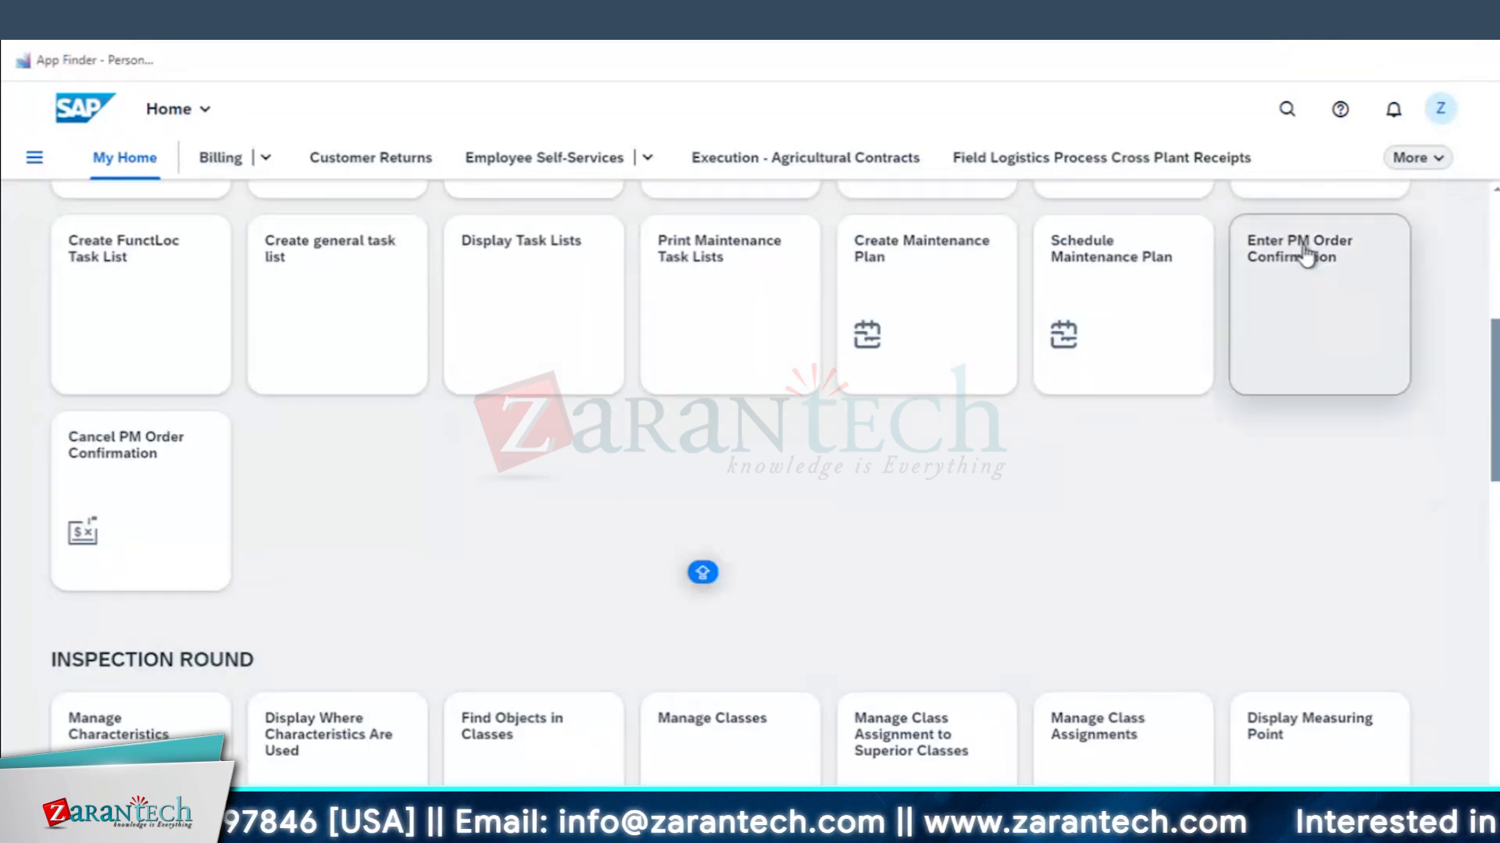
click(1315, 302)
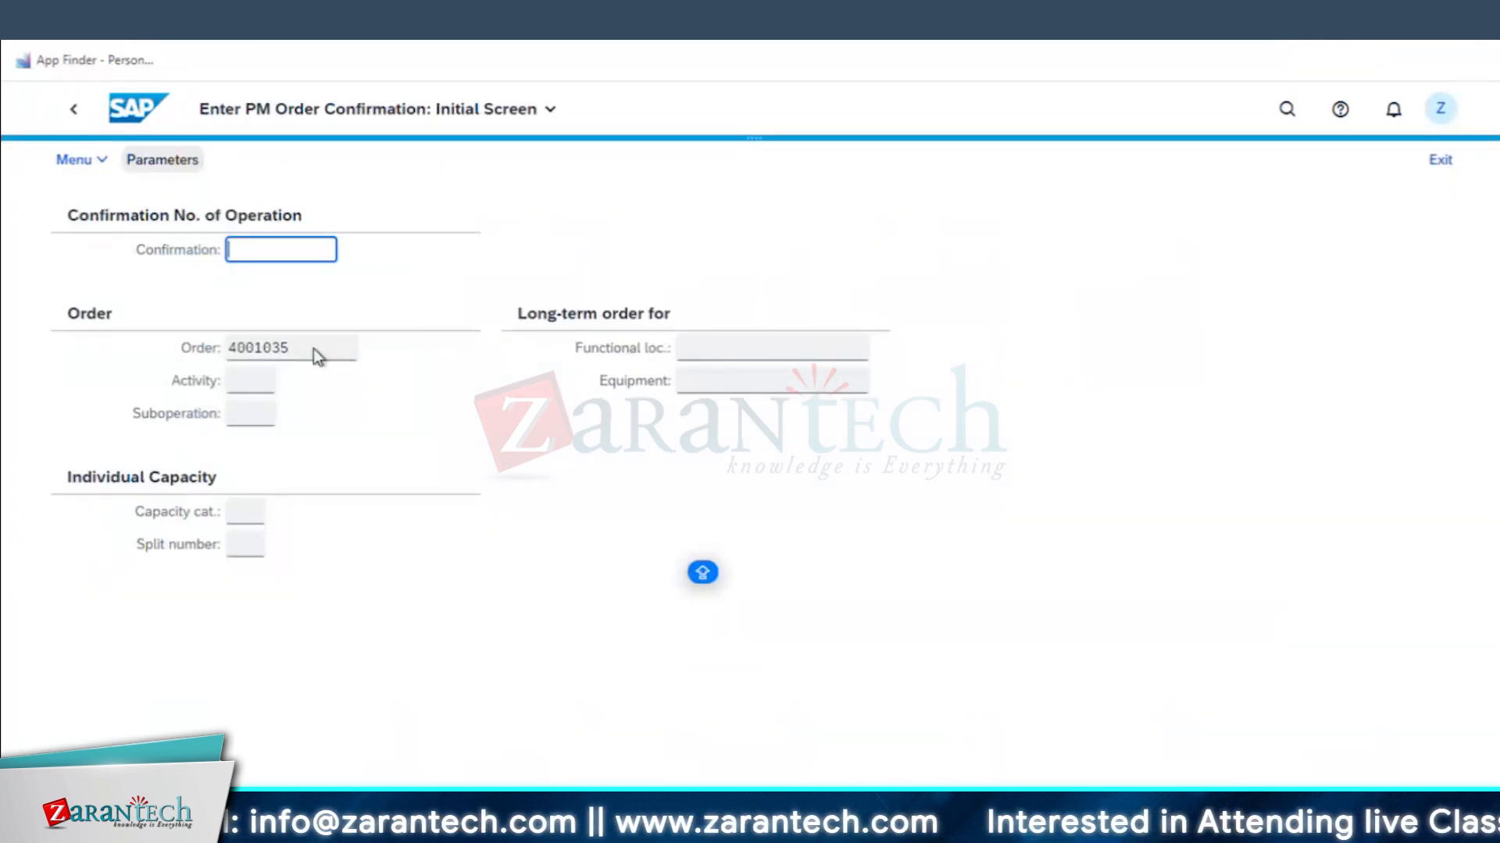
click(304, 347)
key(BackSpace)
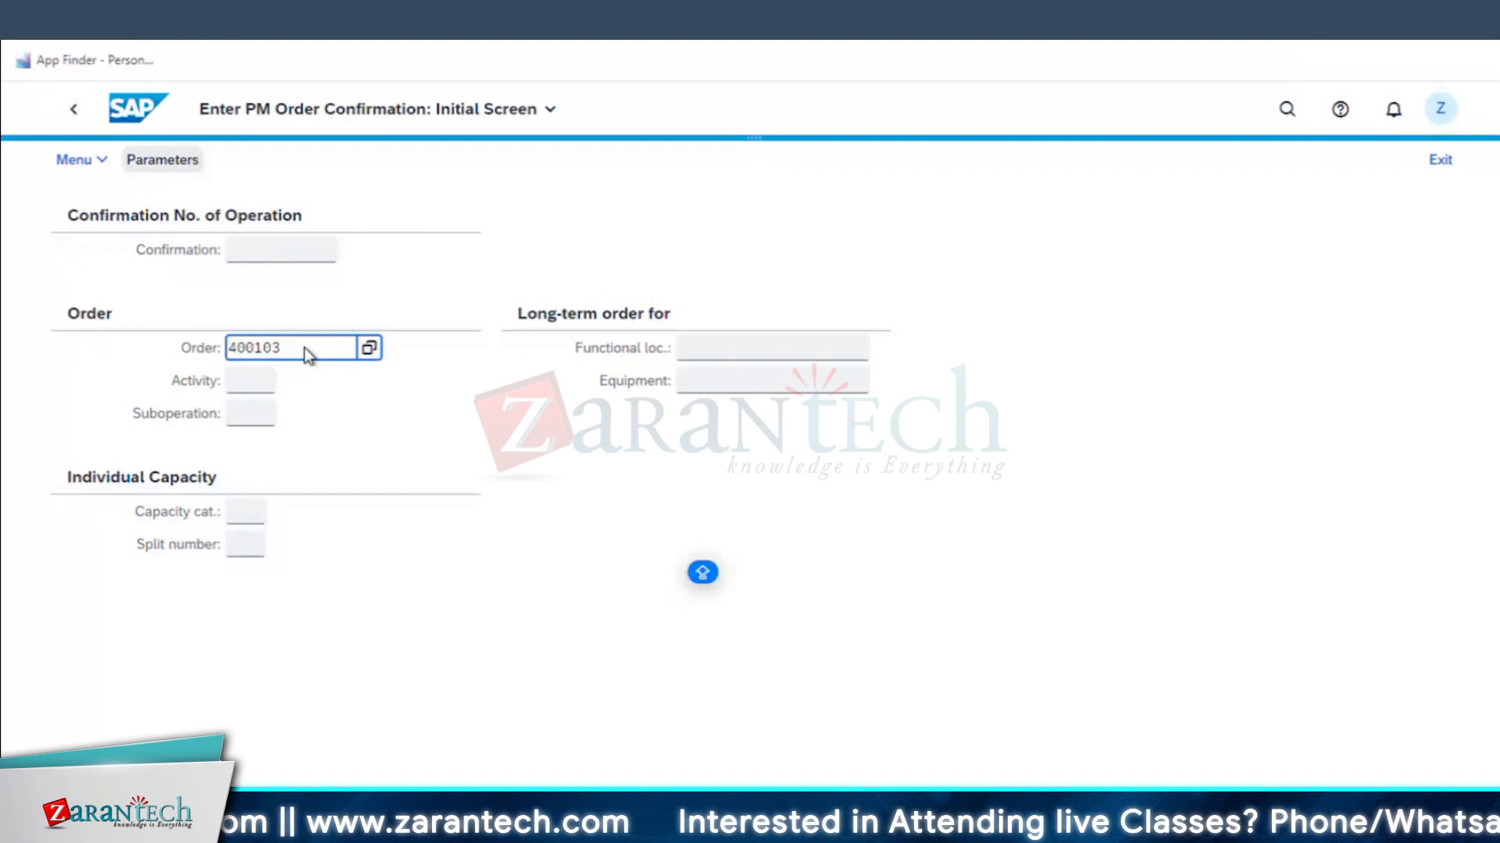
key(Return)
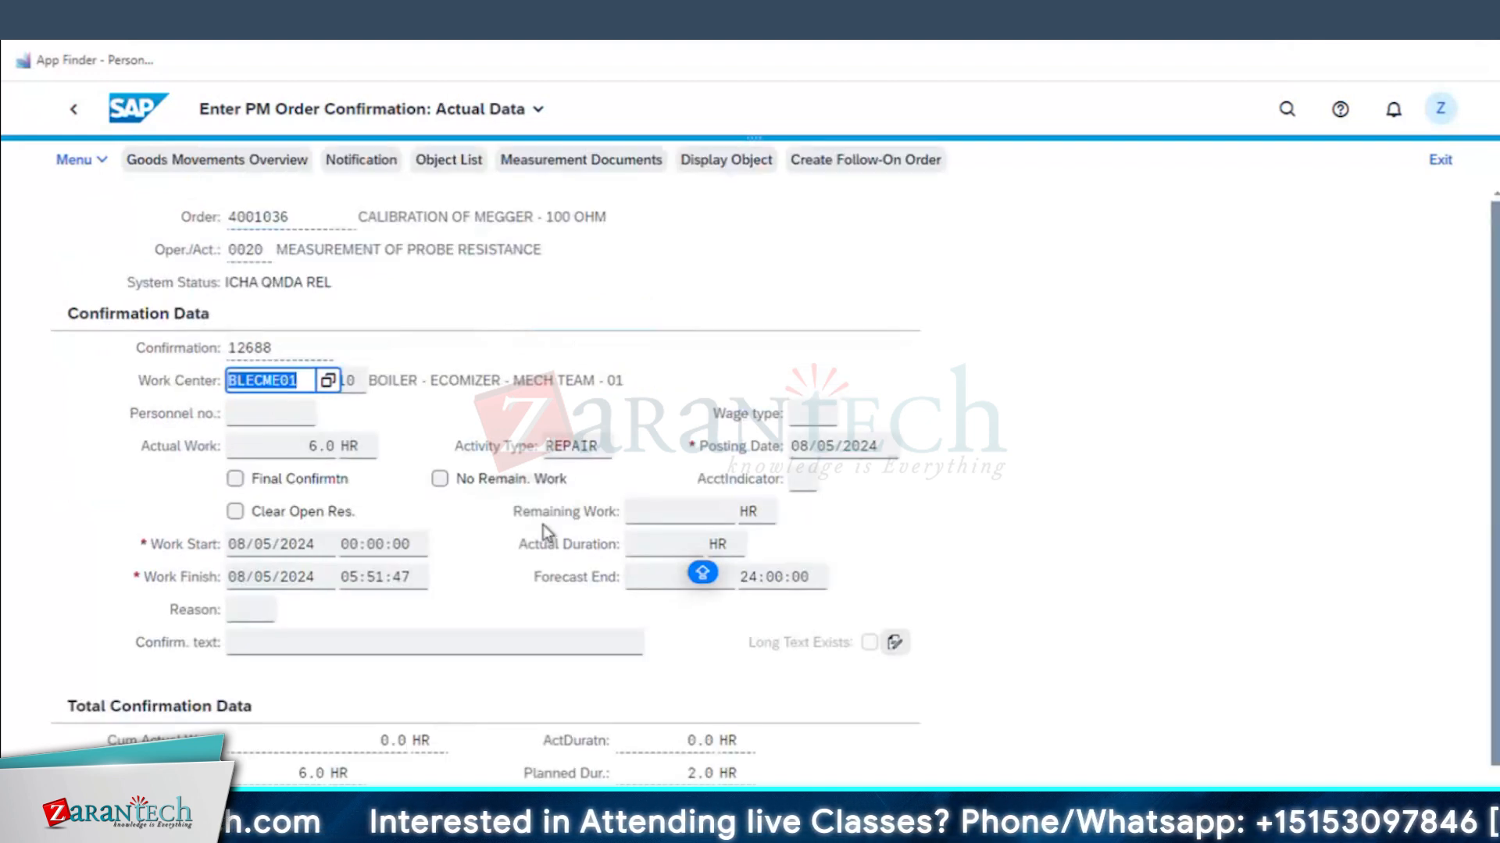
- Confirm operation 0020 as final with no remaining work and open reservations cleared, and save the confirmation
click(328, 479)
click(504, 483)
click(303, 512)
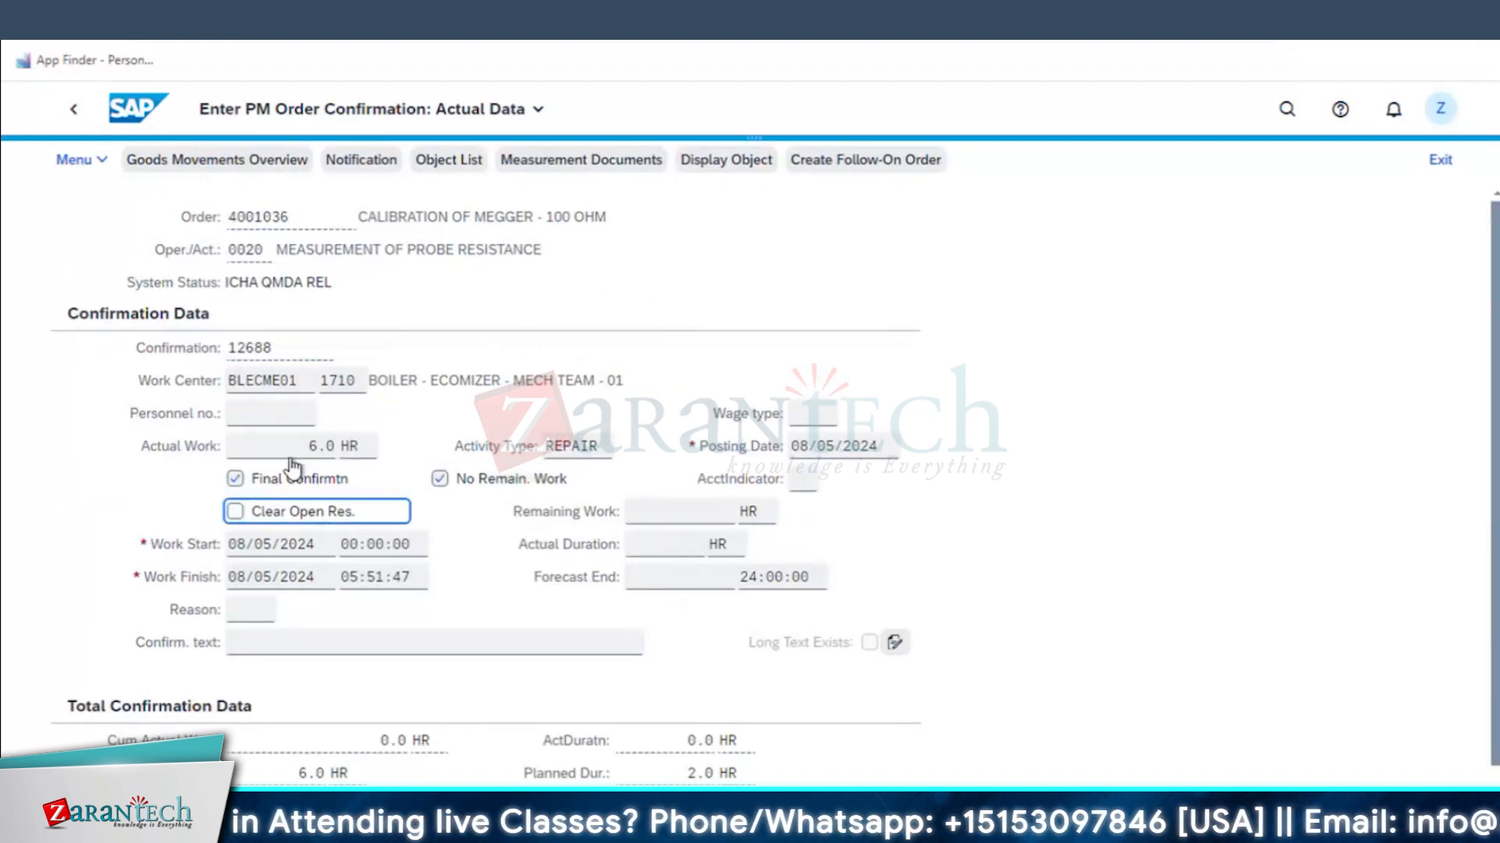
click(655, 477)
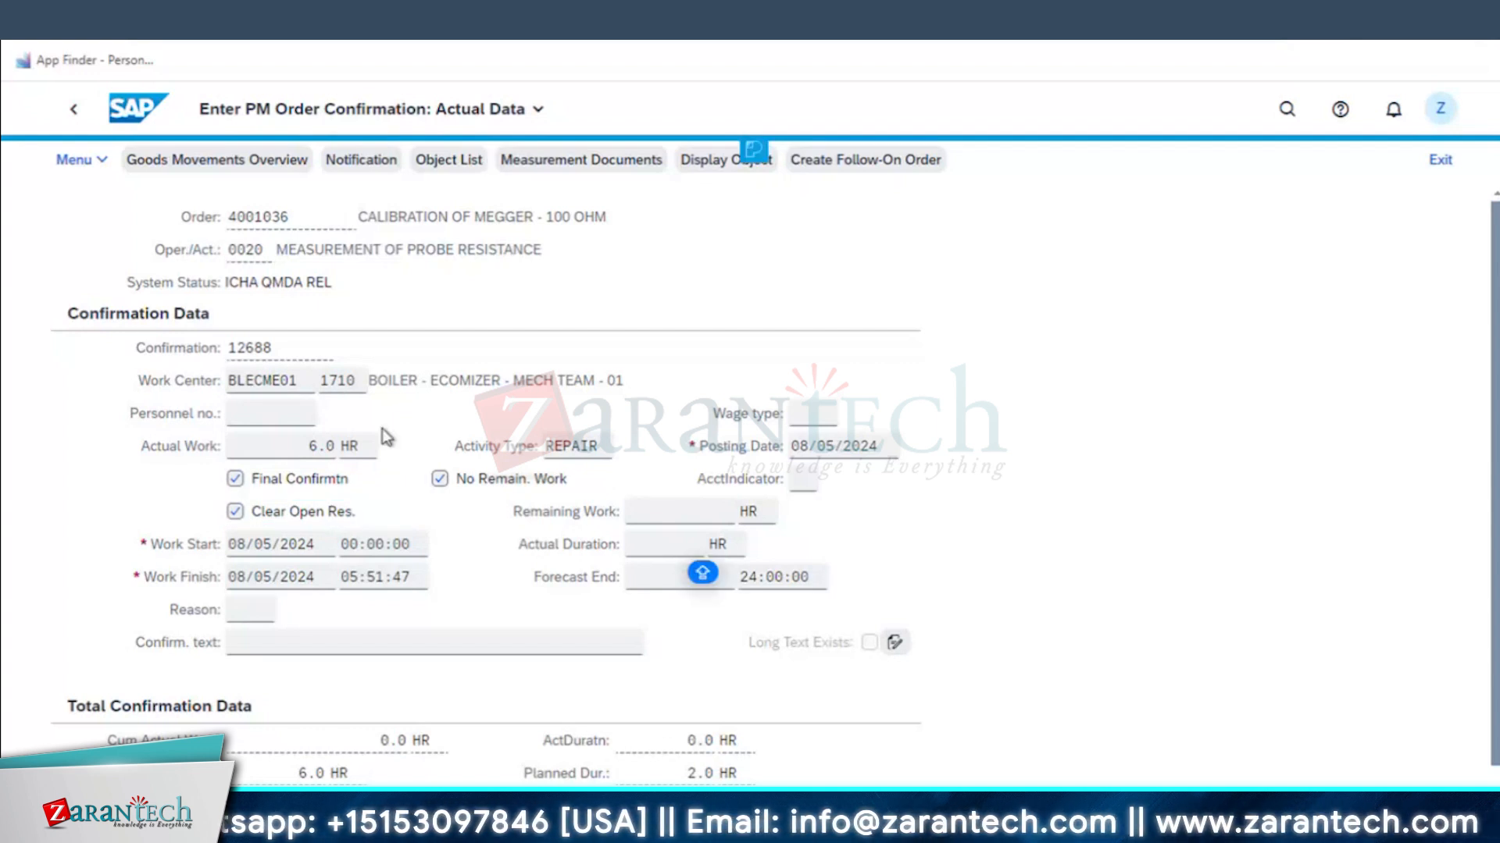
click(754, 151)
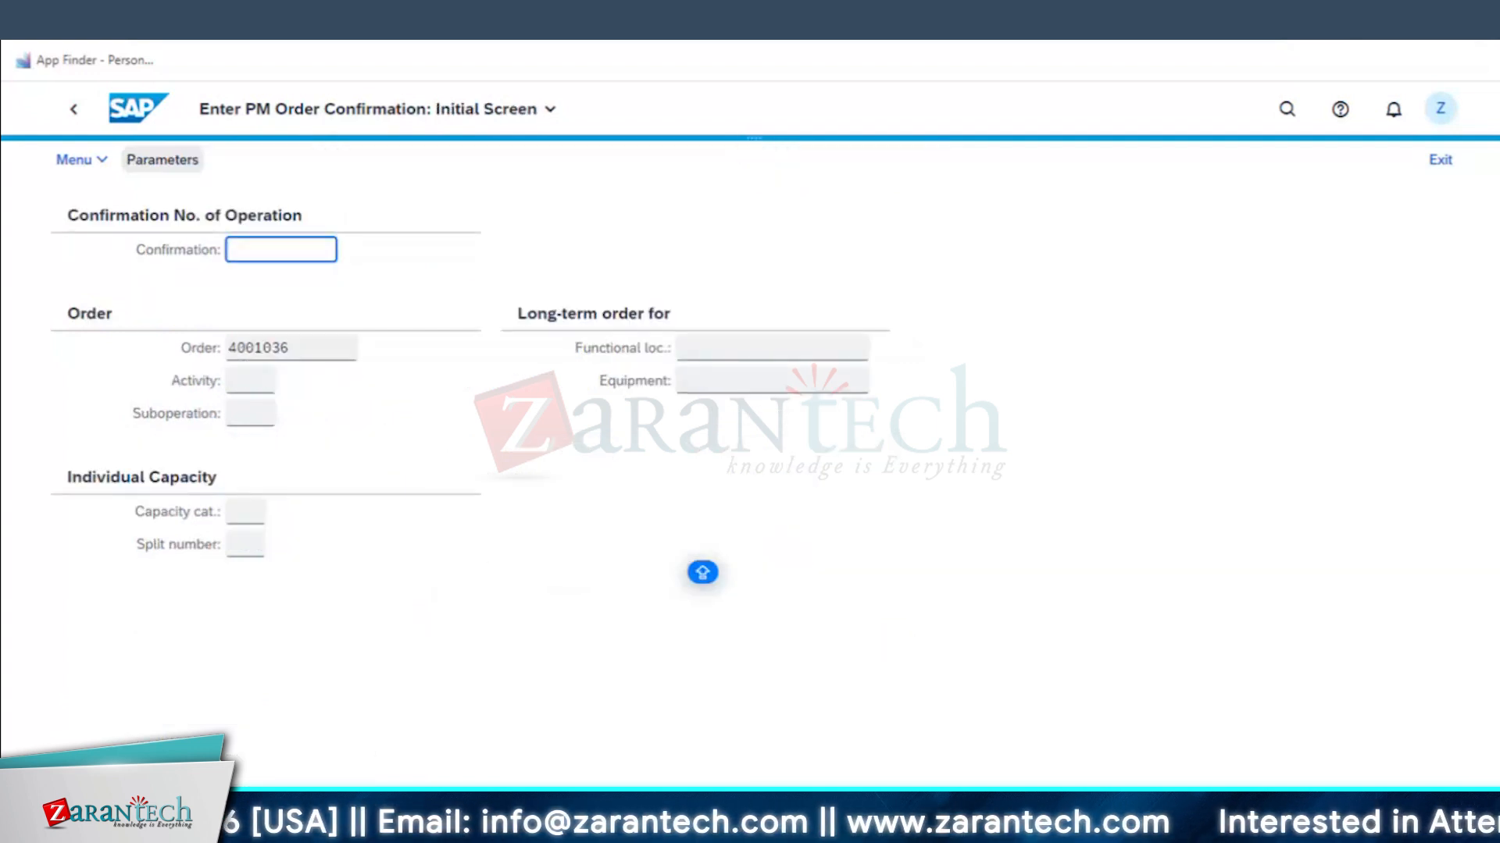
- Switch to the SAP GUI Change Order window and reopen the megger calibration order to check its status
mouse_move(469, 835)
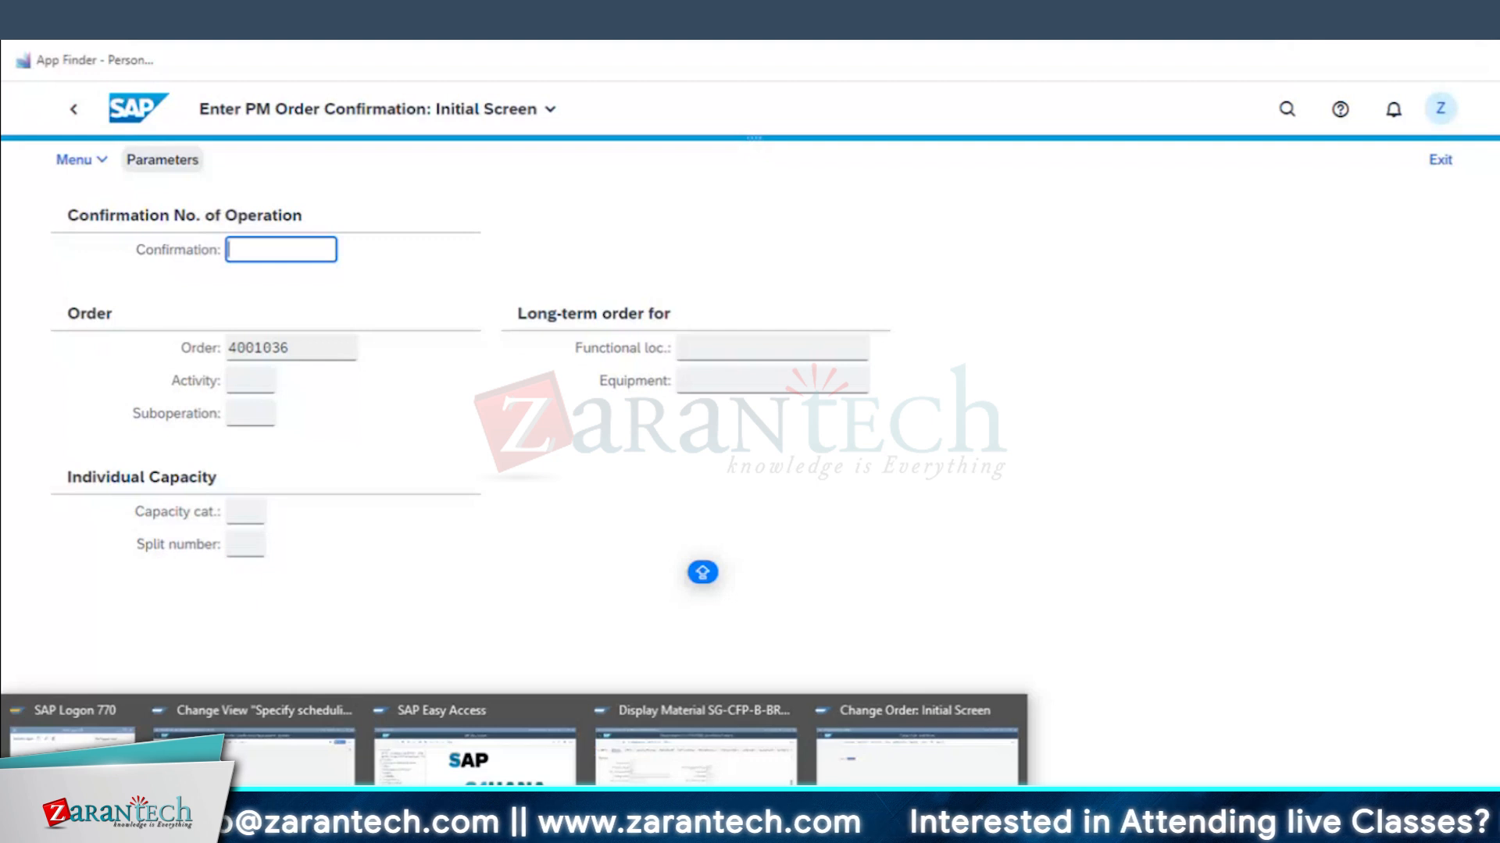
click(940, 773)
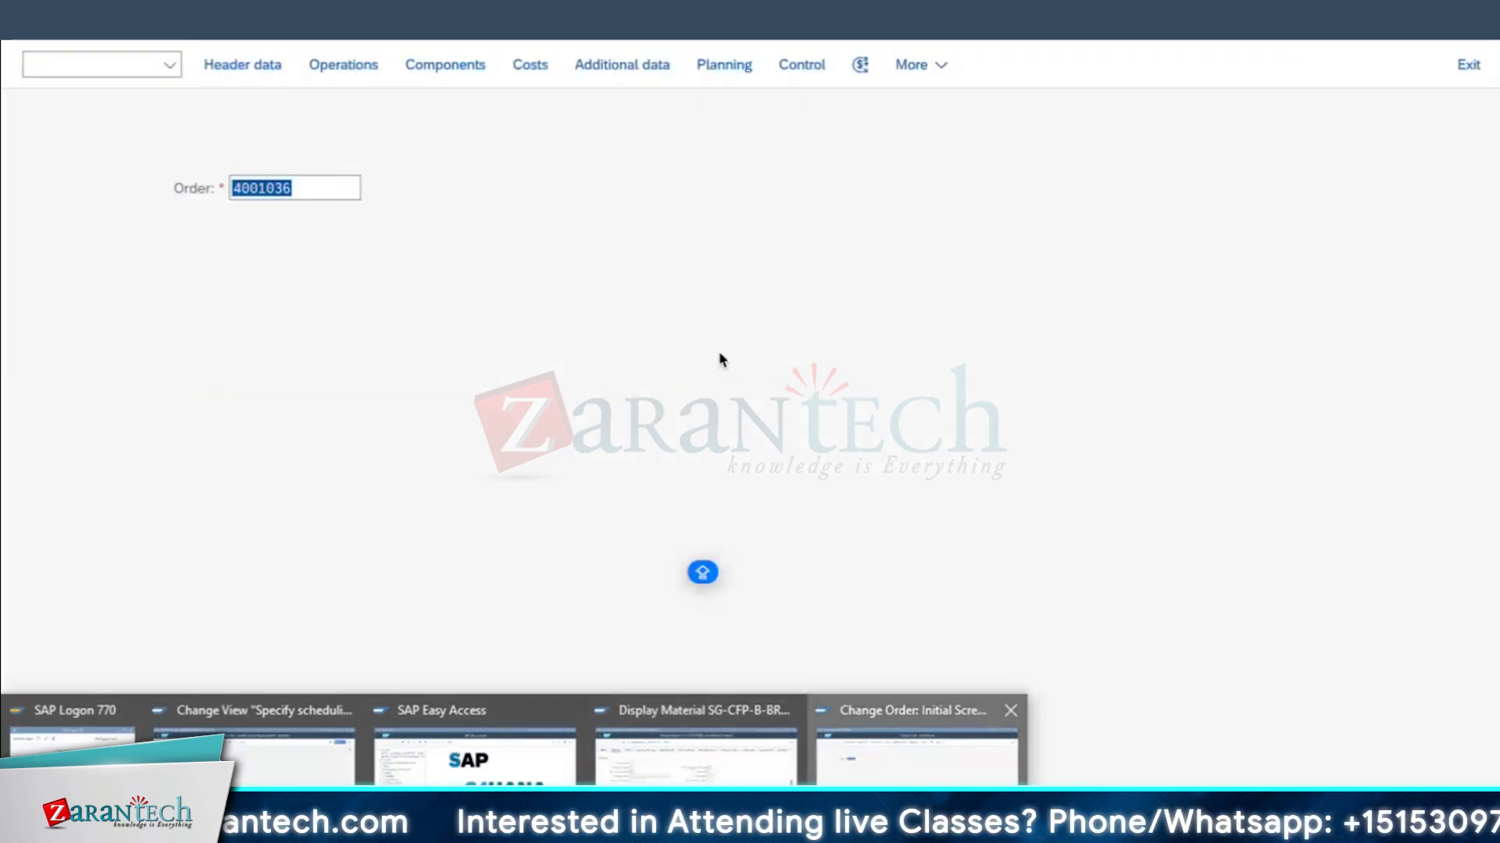
click(337, 186)
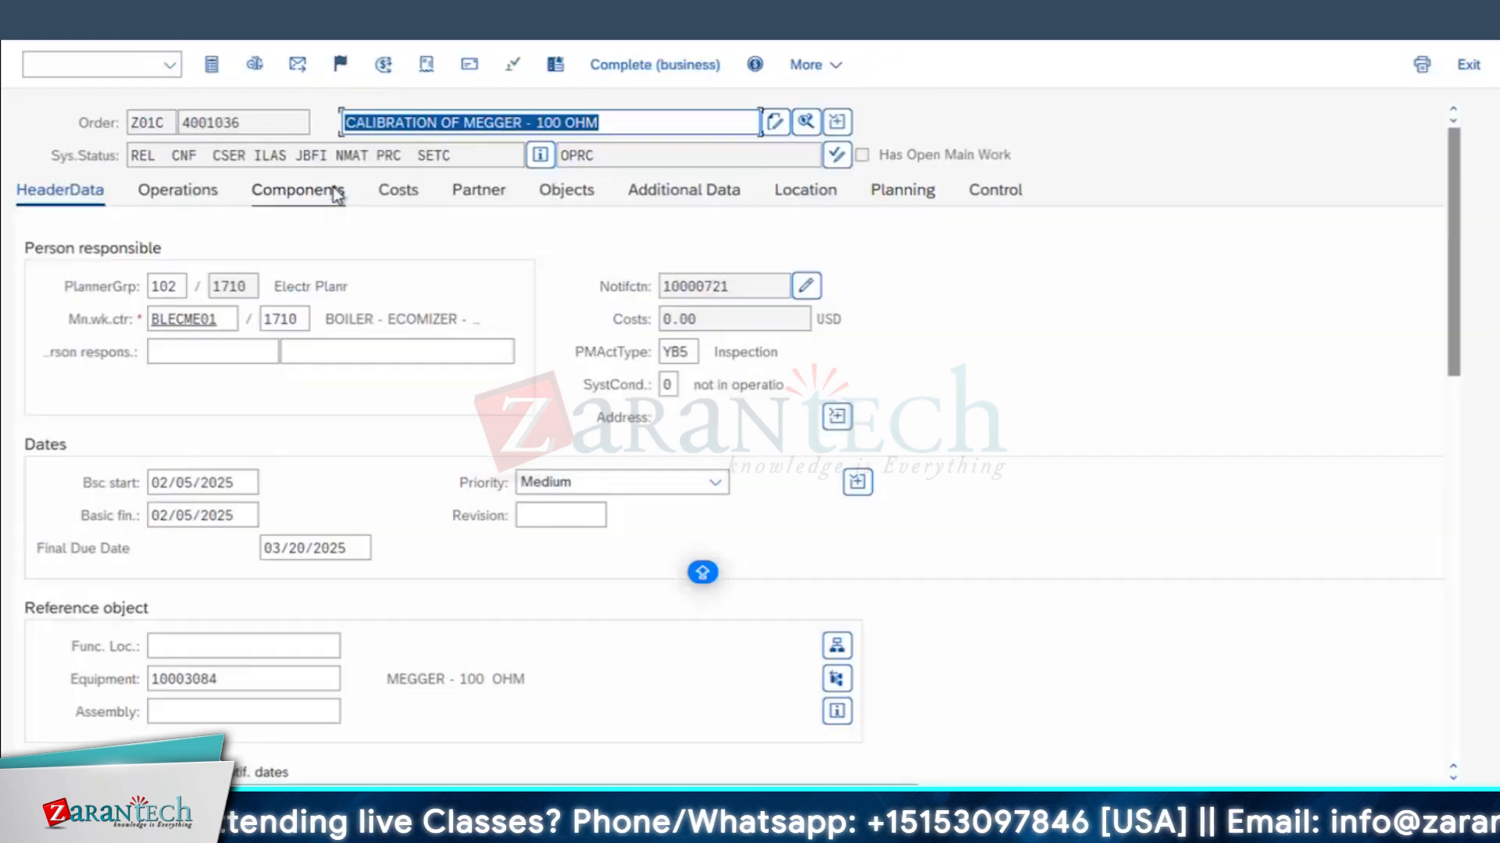
- Display the order's usage decision with all characteristics, examine the coil resistance details and valuation options, and return to the order entry screen
click(805, 122)
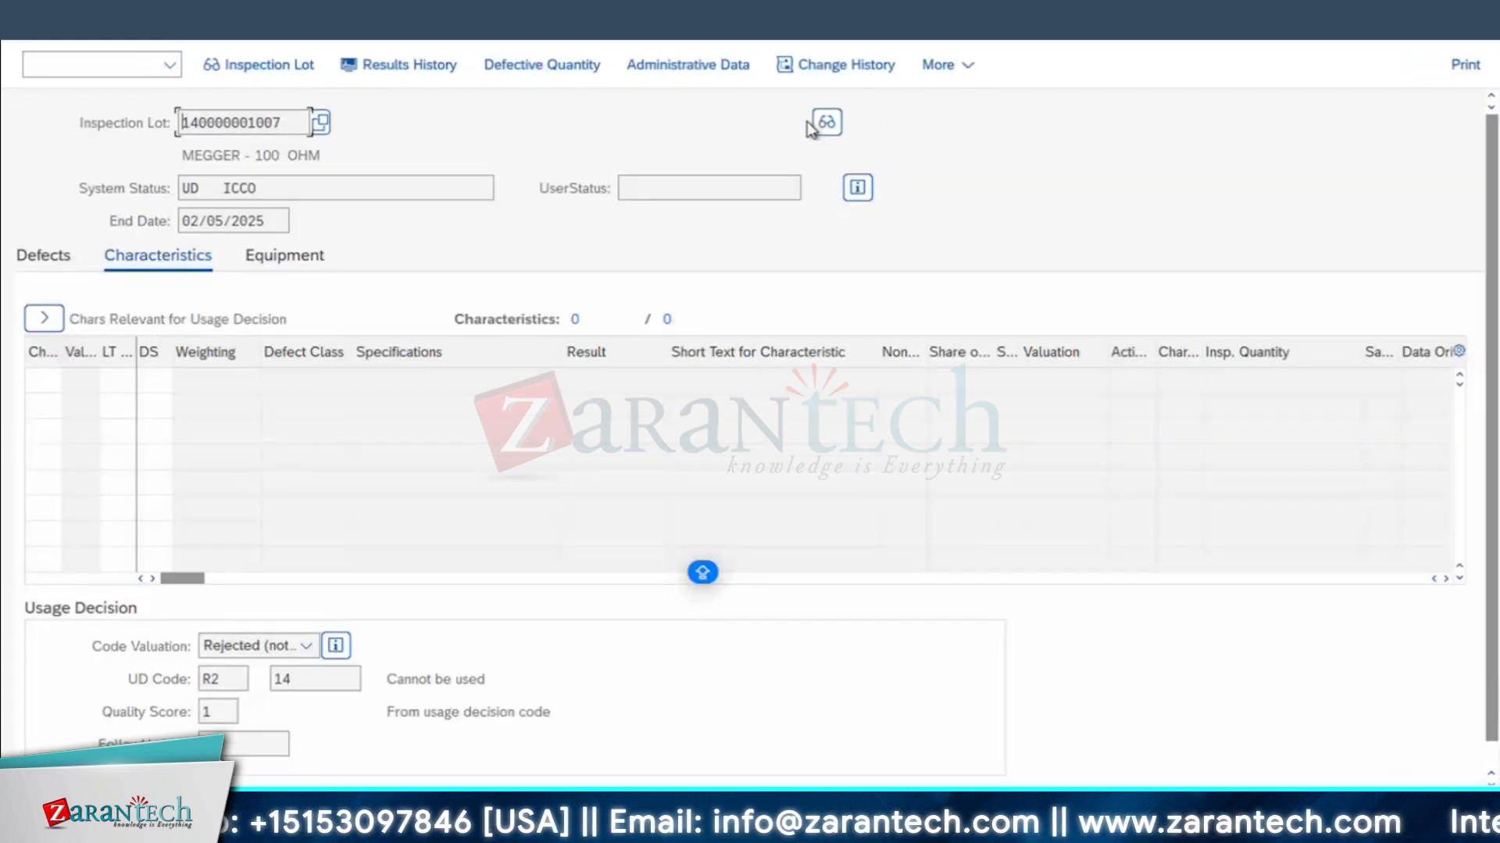
click(44, 319)
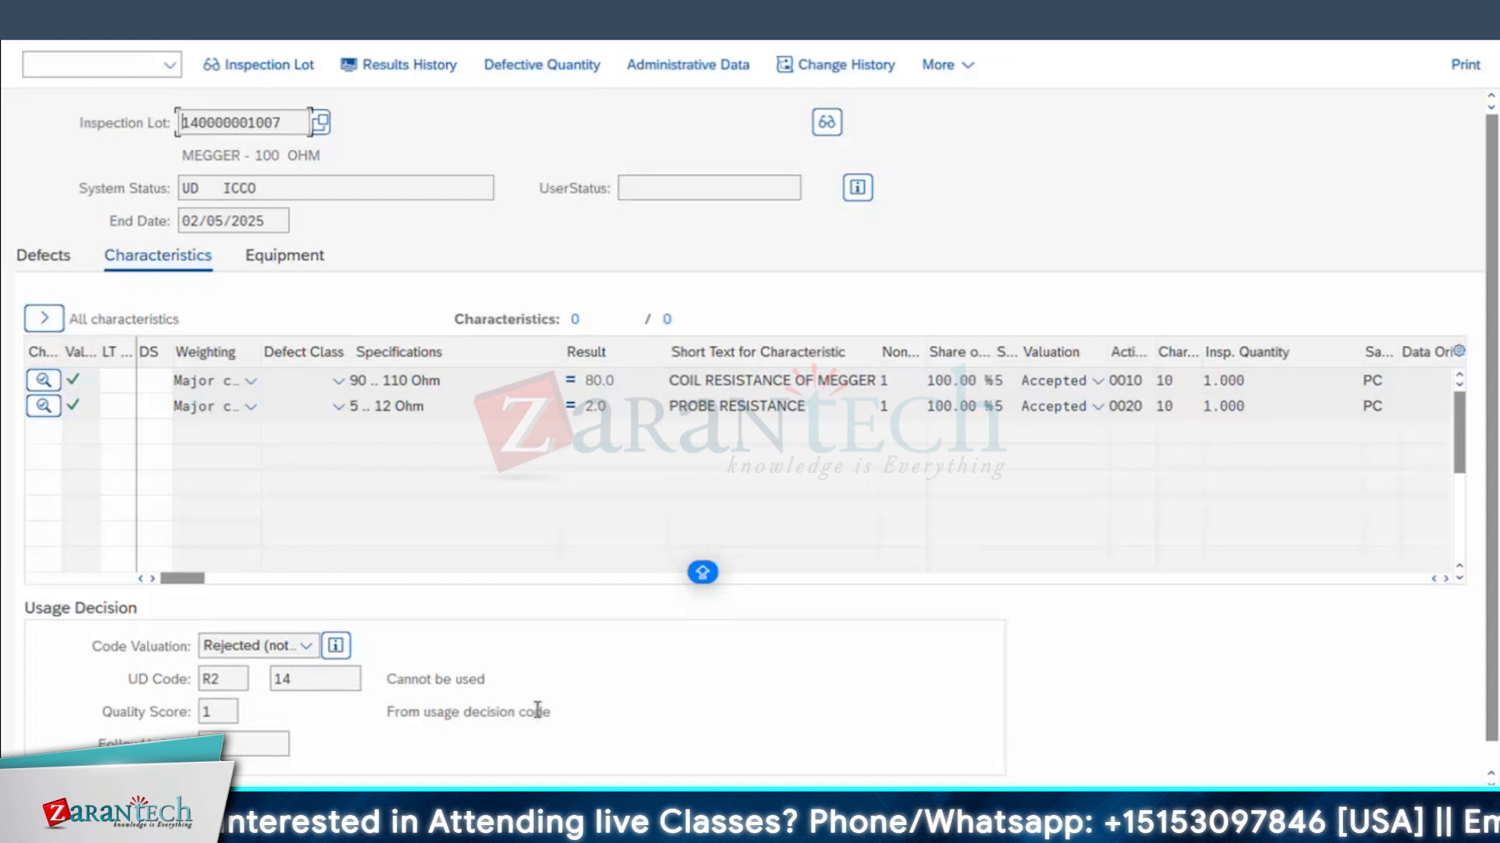
click(48, 382)
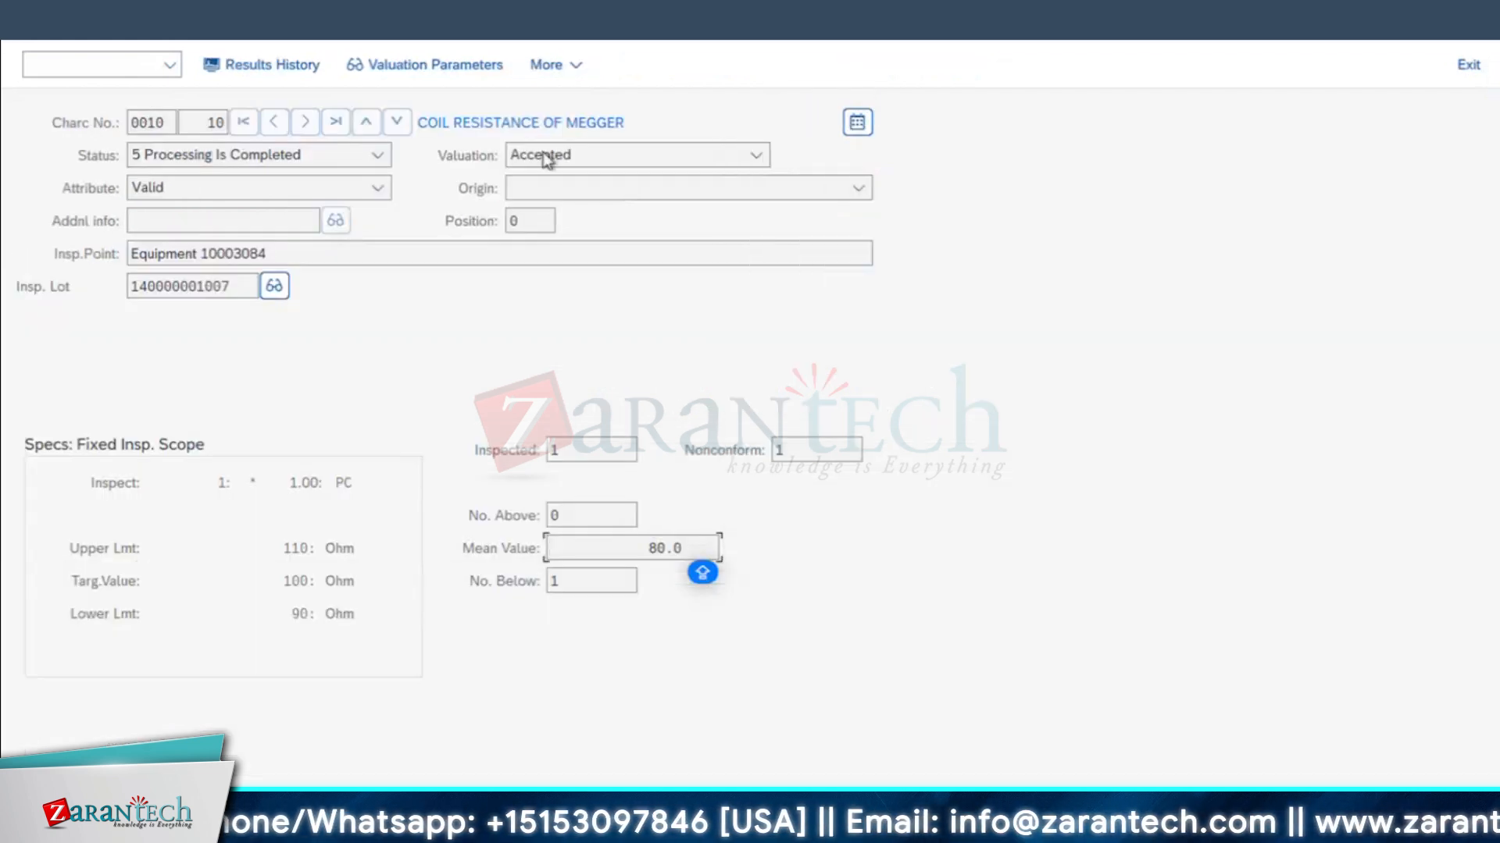
click(545, 157)
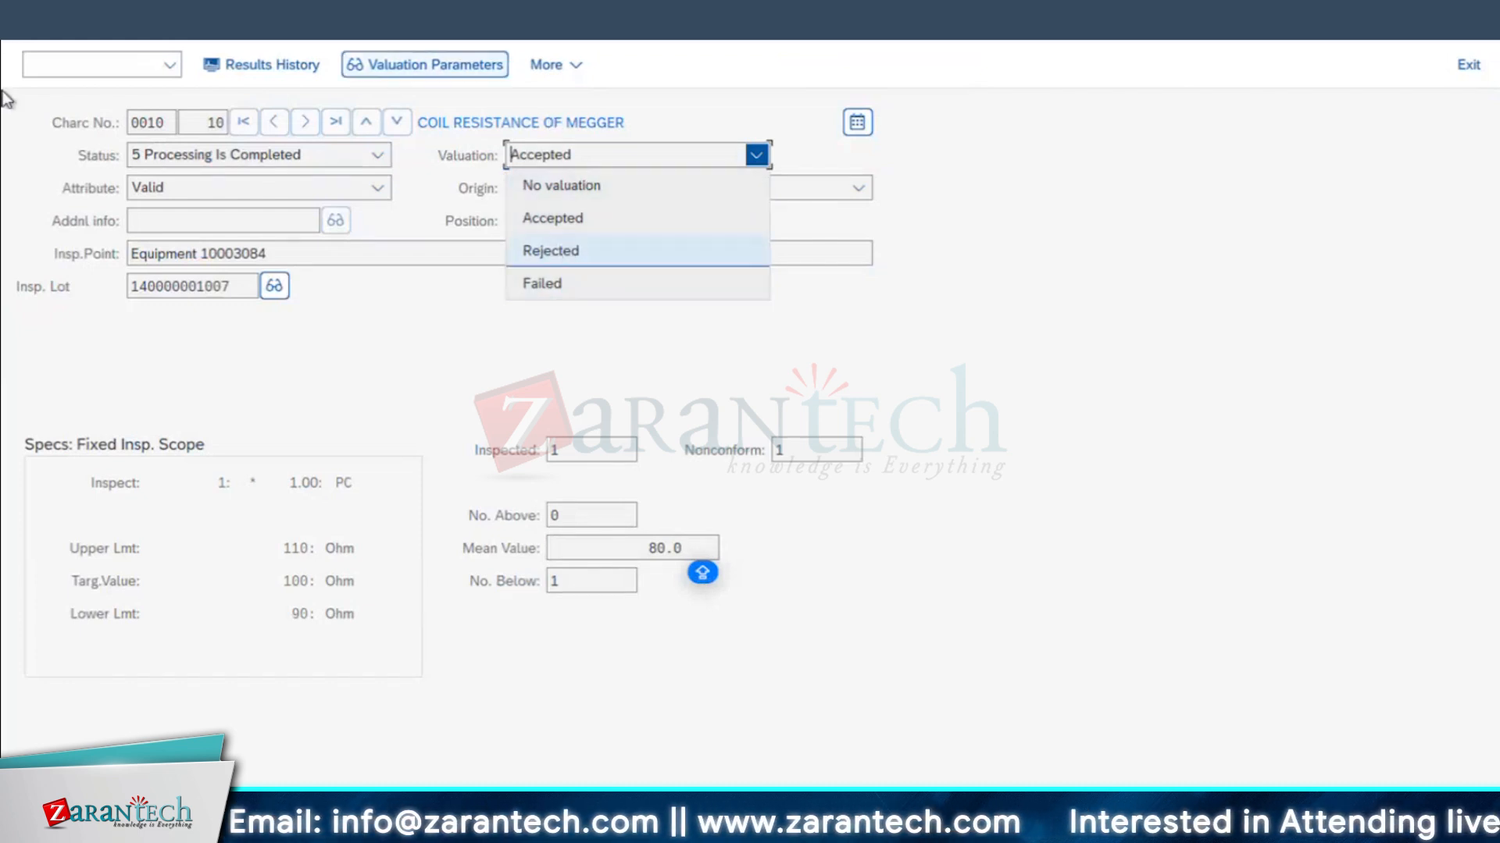
click(37, 25)
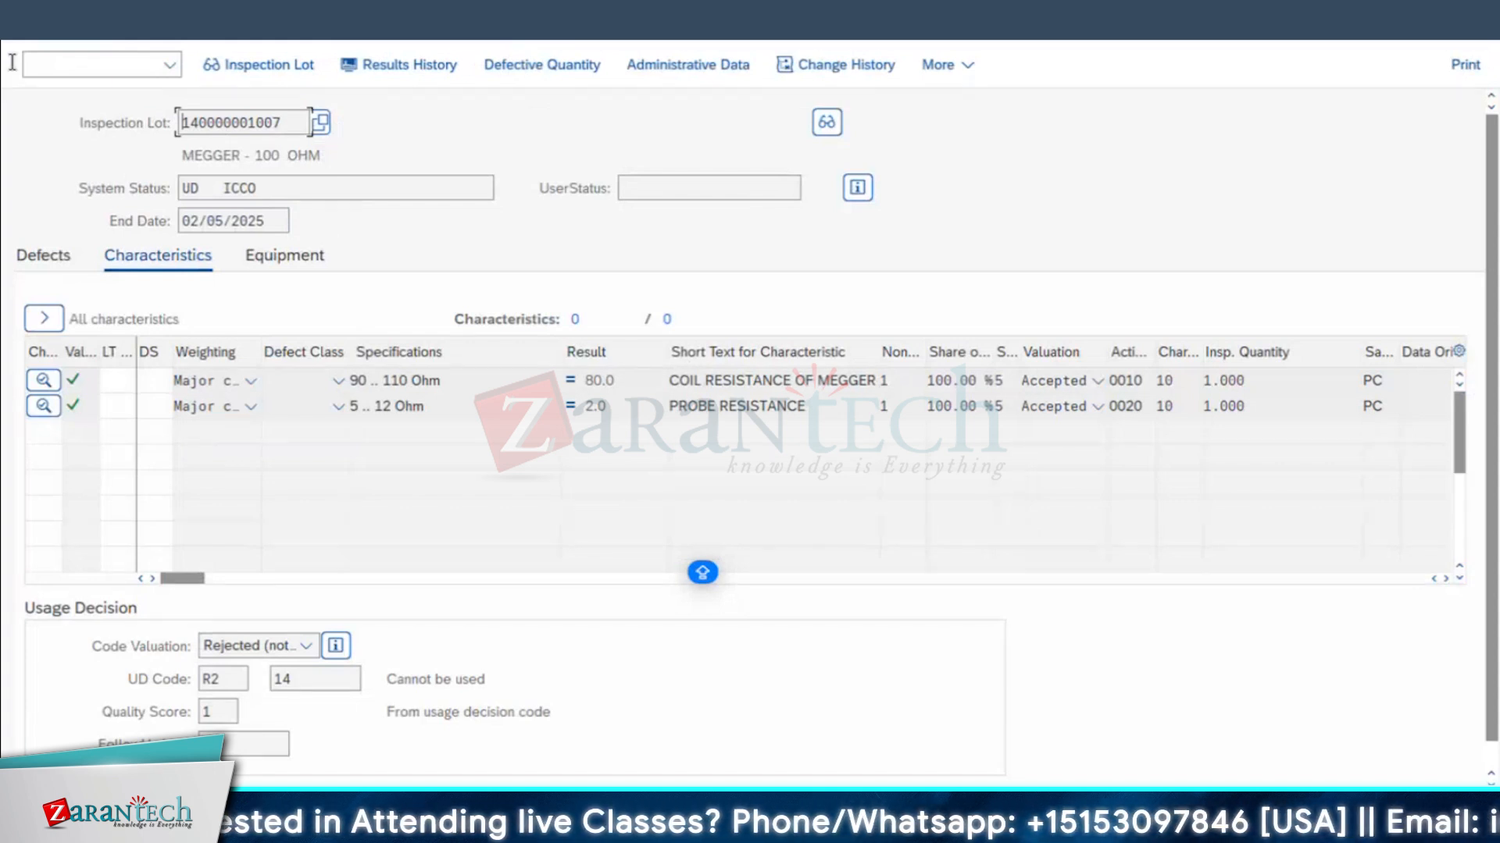
scroll(392, 665, down, 1)
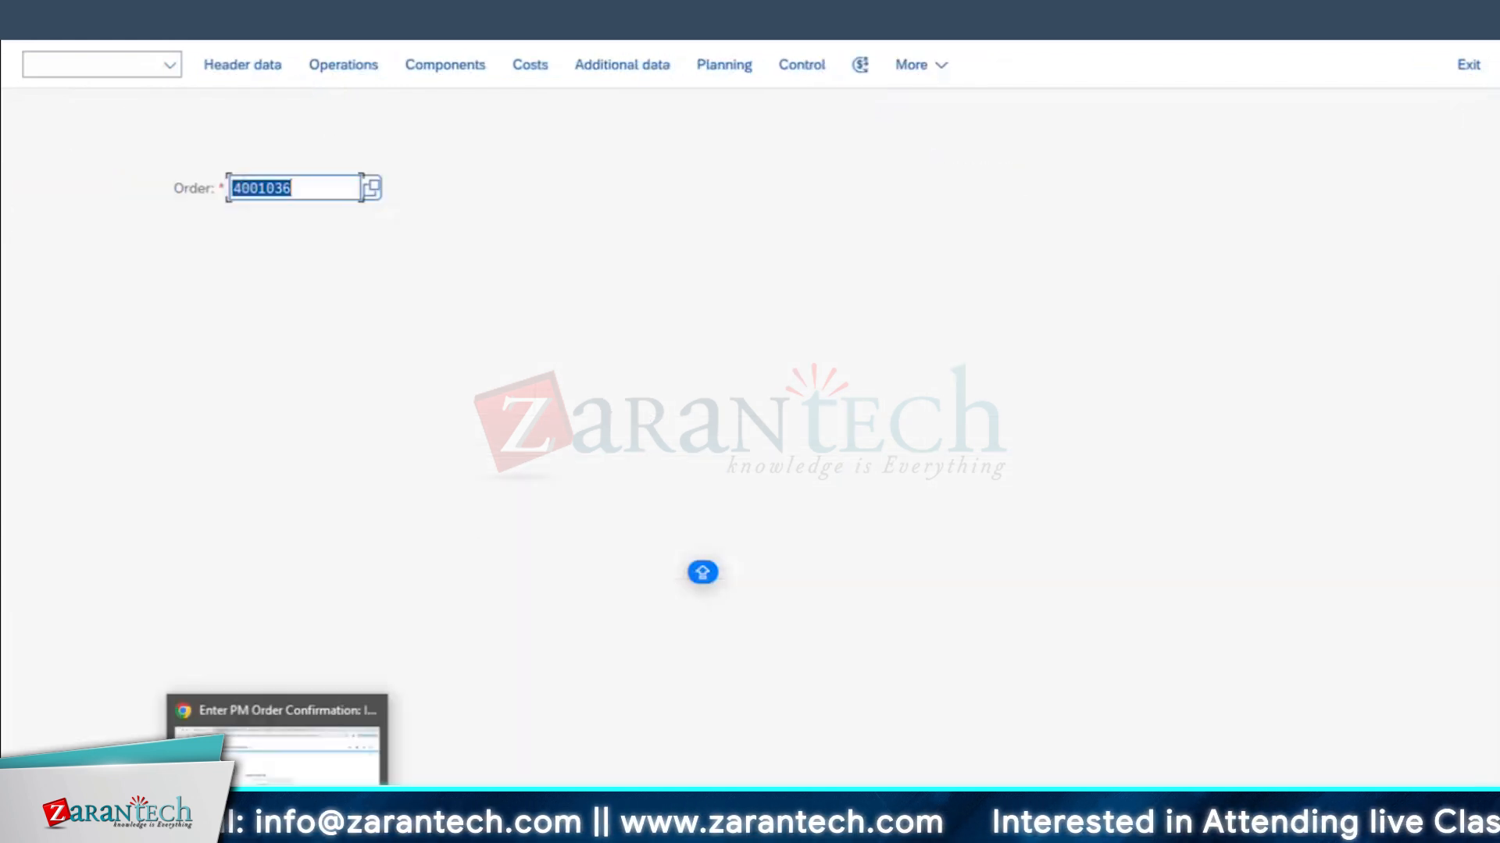
- Switch to the Fiori browser window and leave the PM order confirmation for the launchpad home
mouse_move(344, 820)
mouse_move(274, 820)
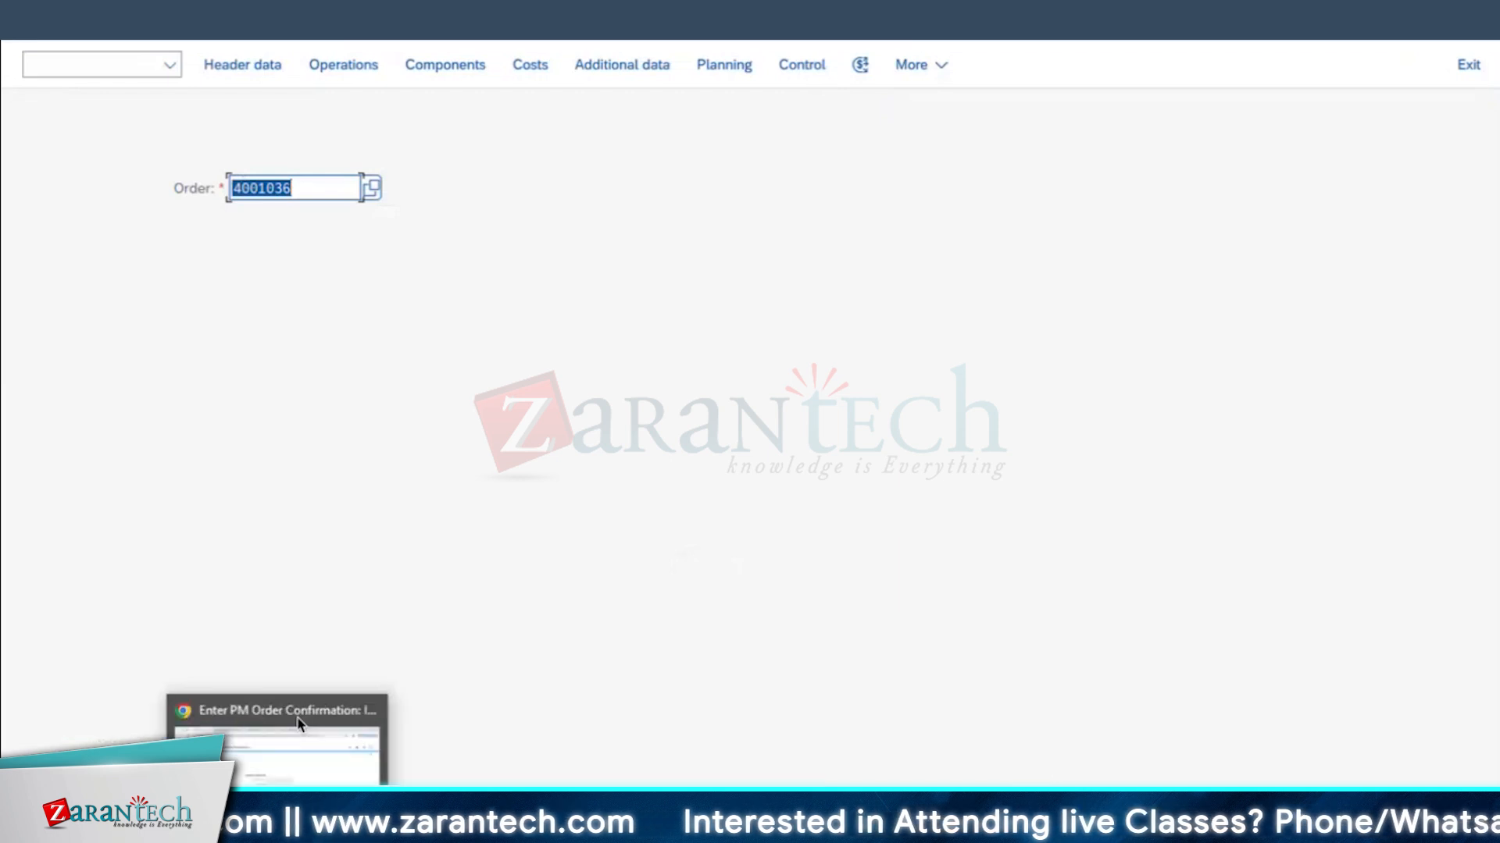
click(277, 742)
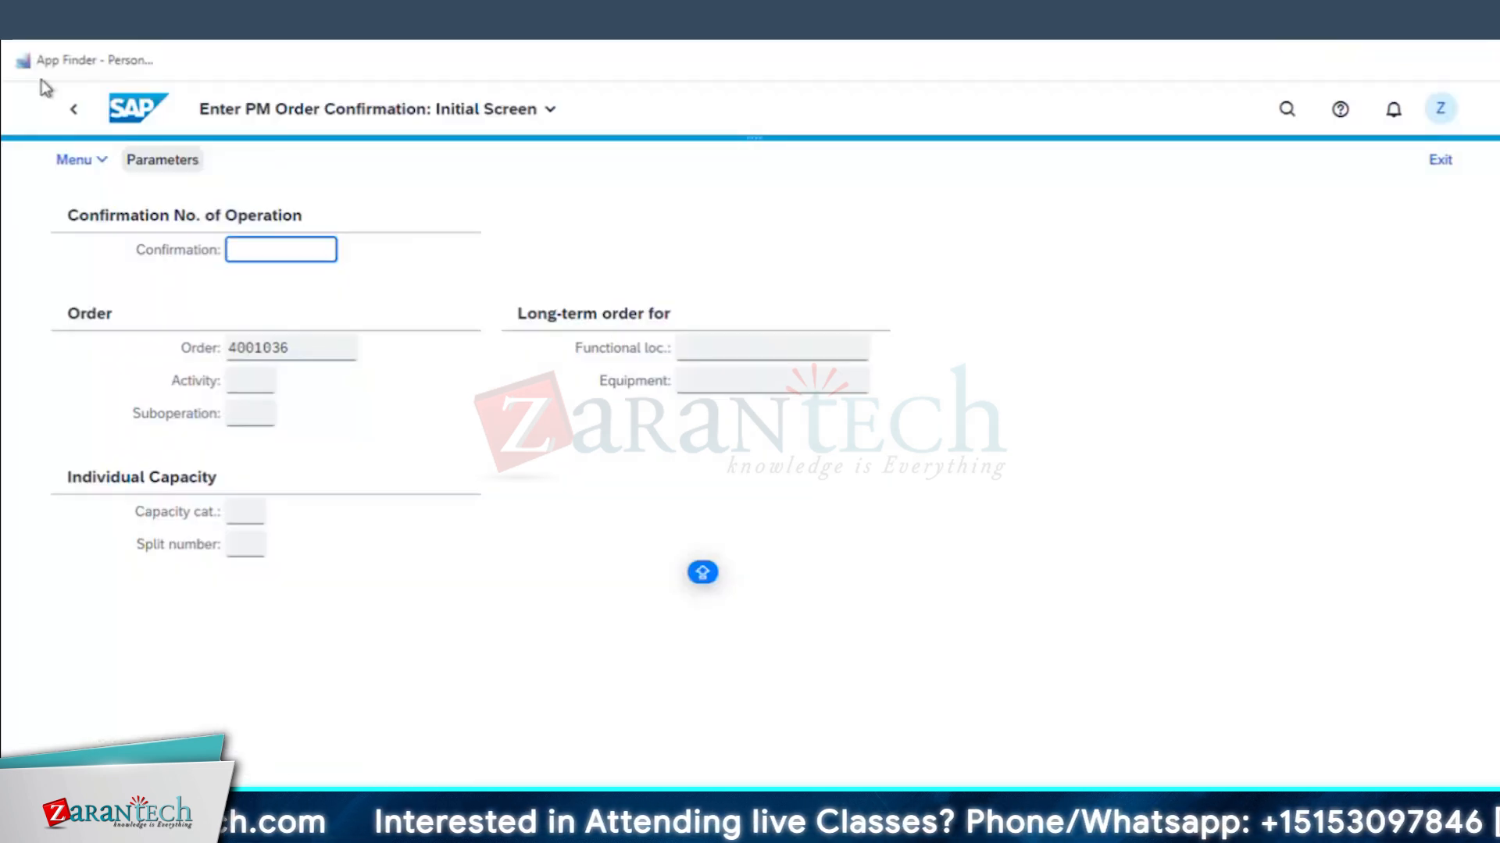
click(70, 110)
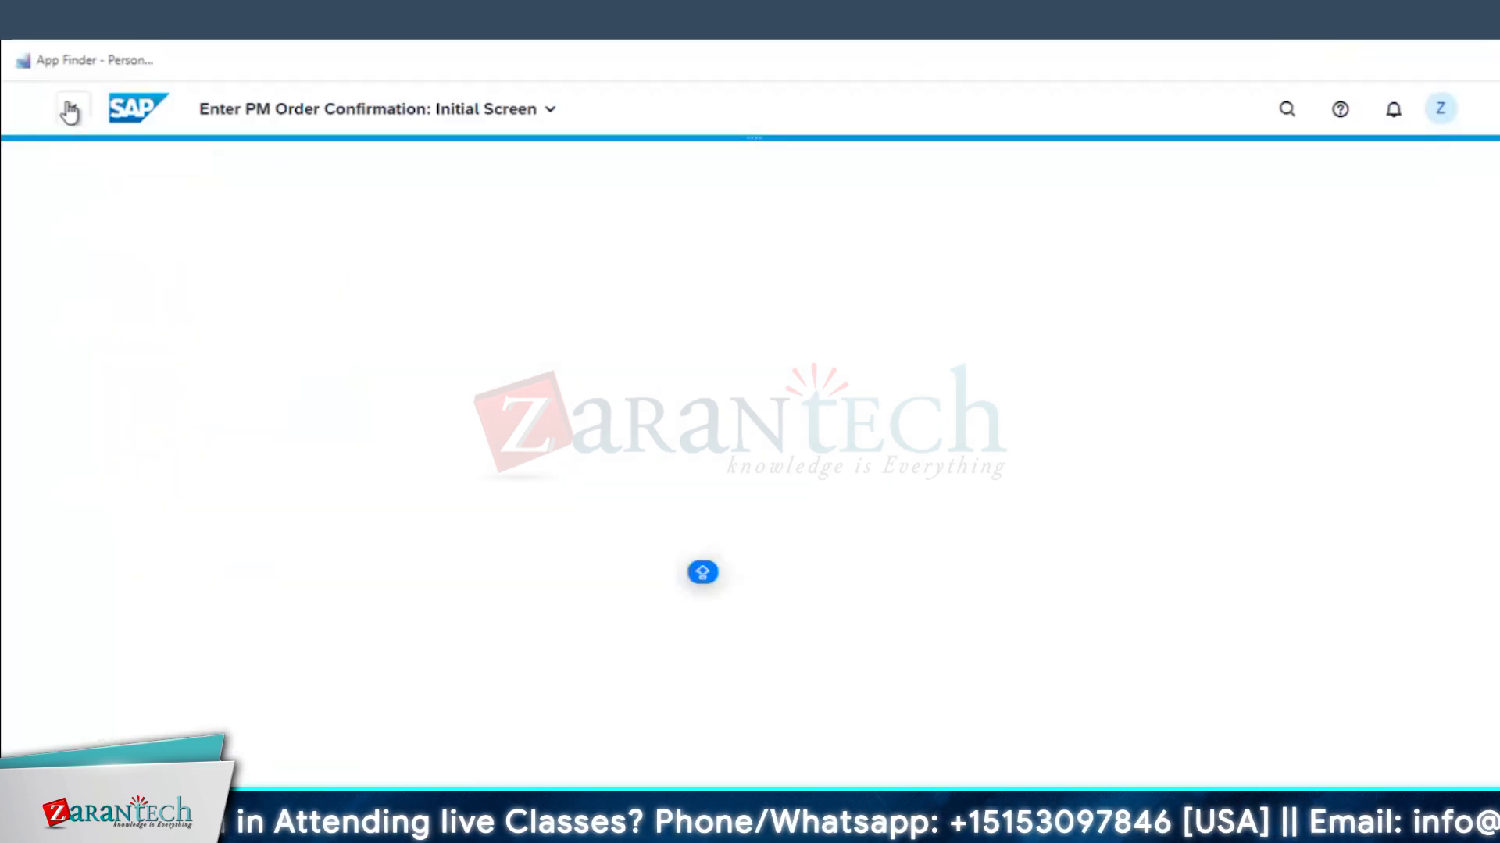
- Look through the launchpad's app groups, from maintenance plan and inspection round to task list and work center
scroll(456, 563, up, 3)
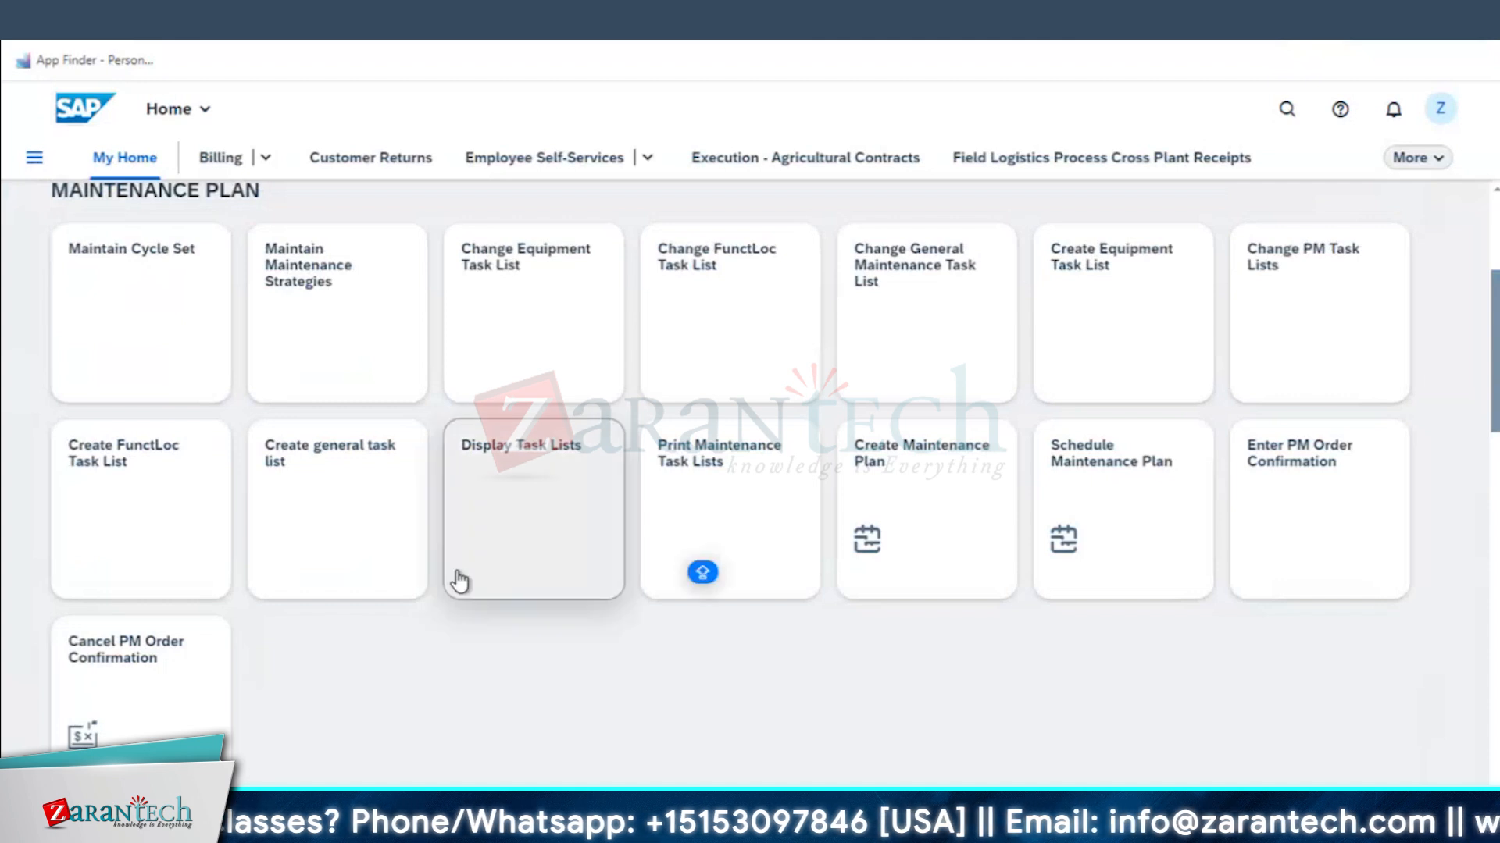
scroll(787, 714, down, 3)
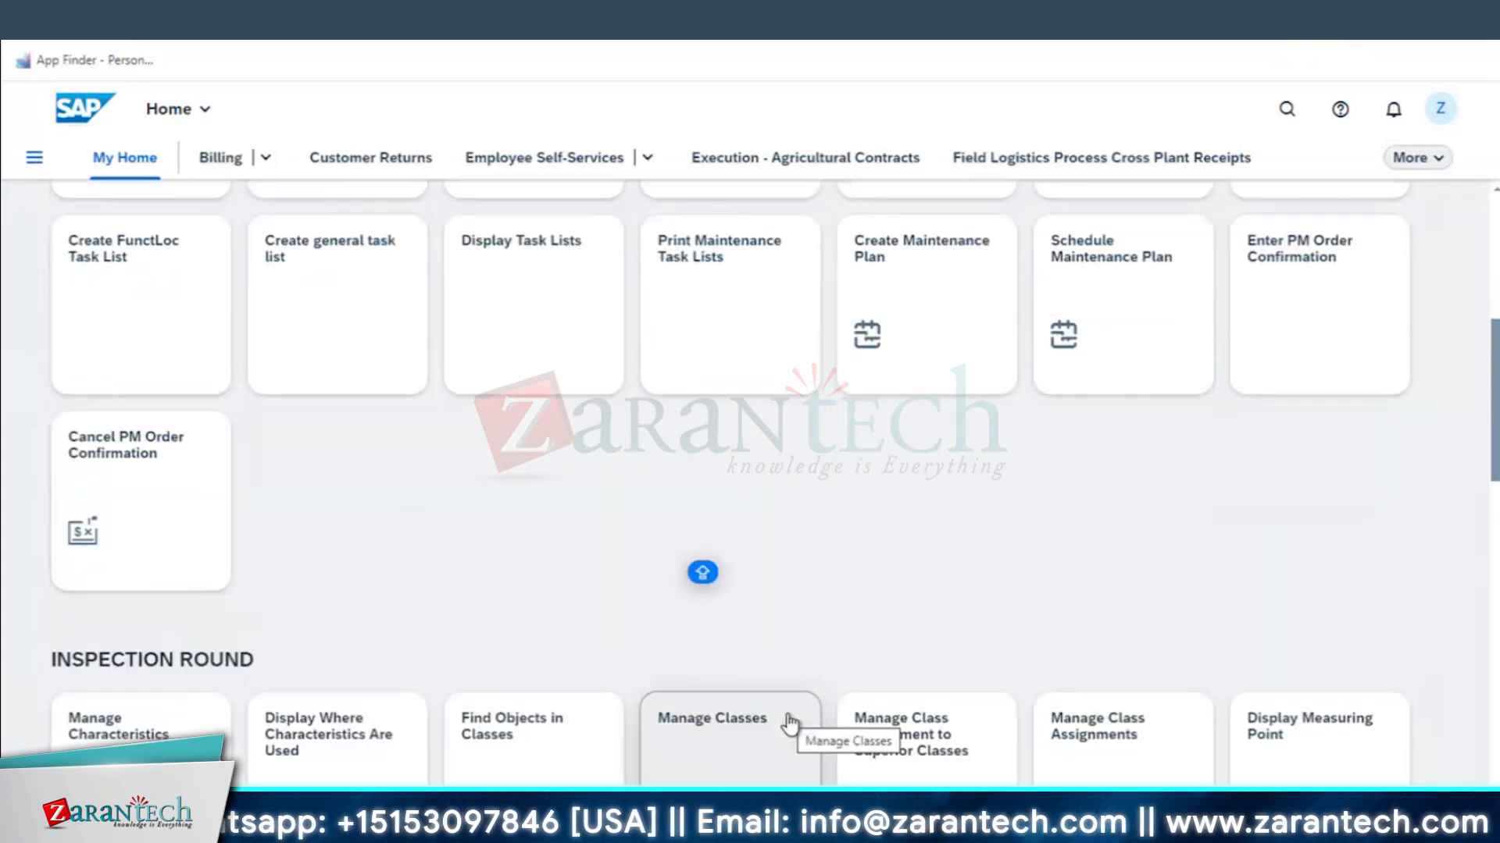
scroll(745, 560, up, 5)
scroll(738, 622, up, 3)
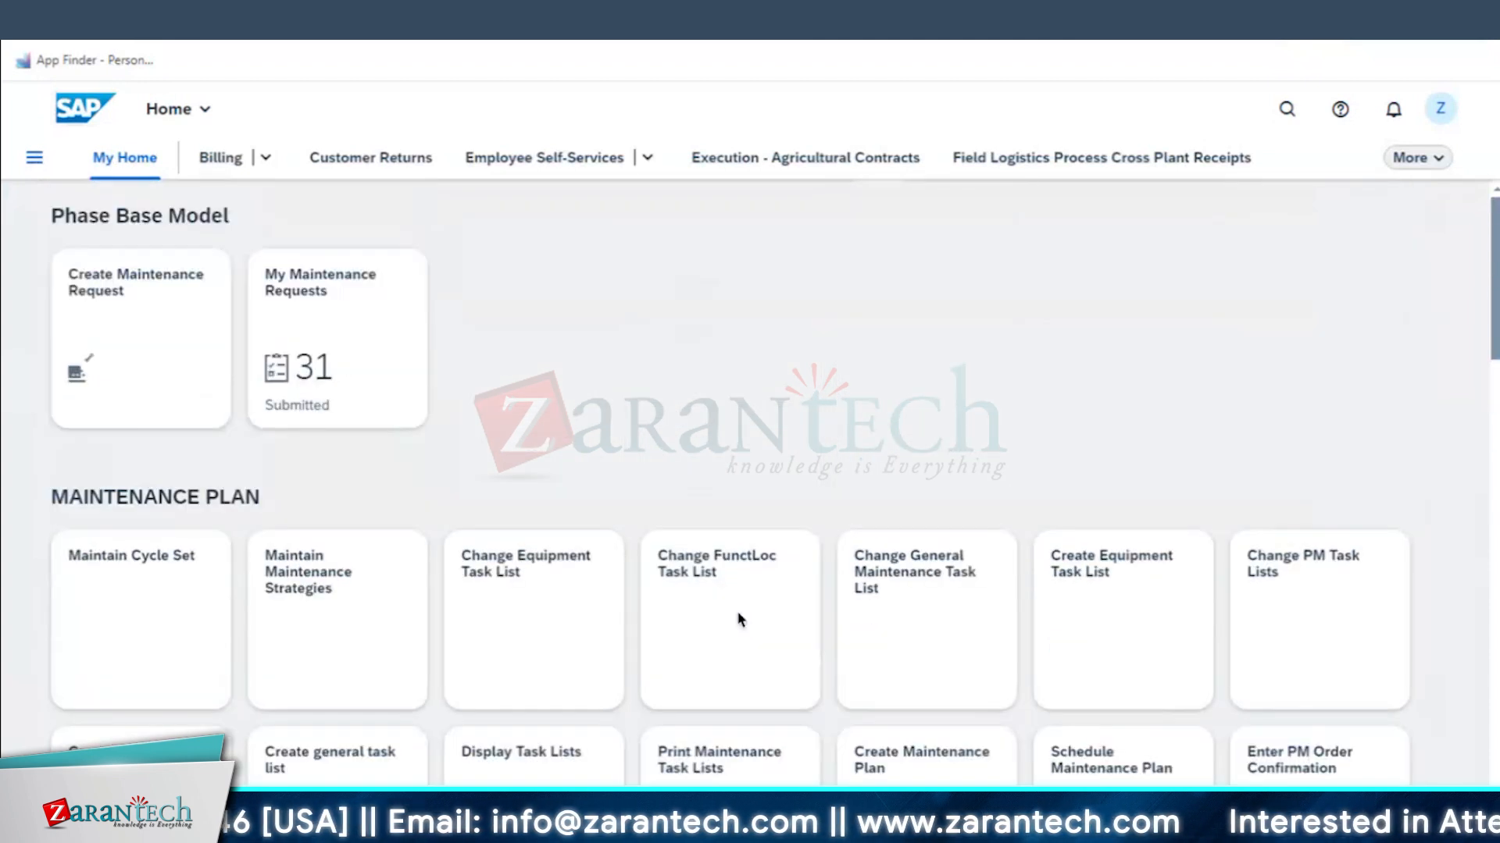
scroll(576, 631, down, 3)
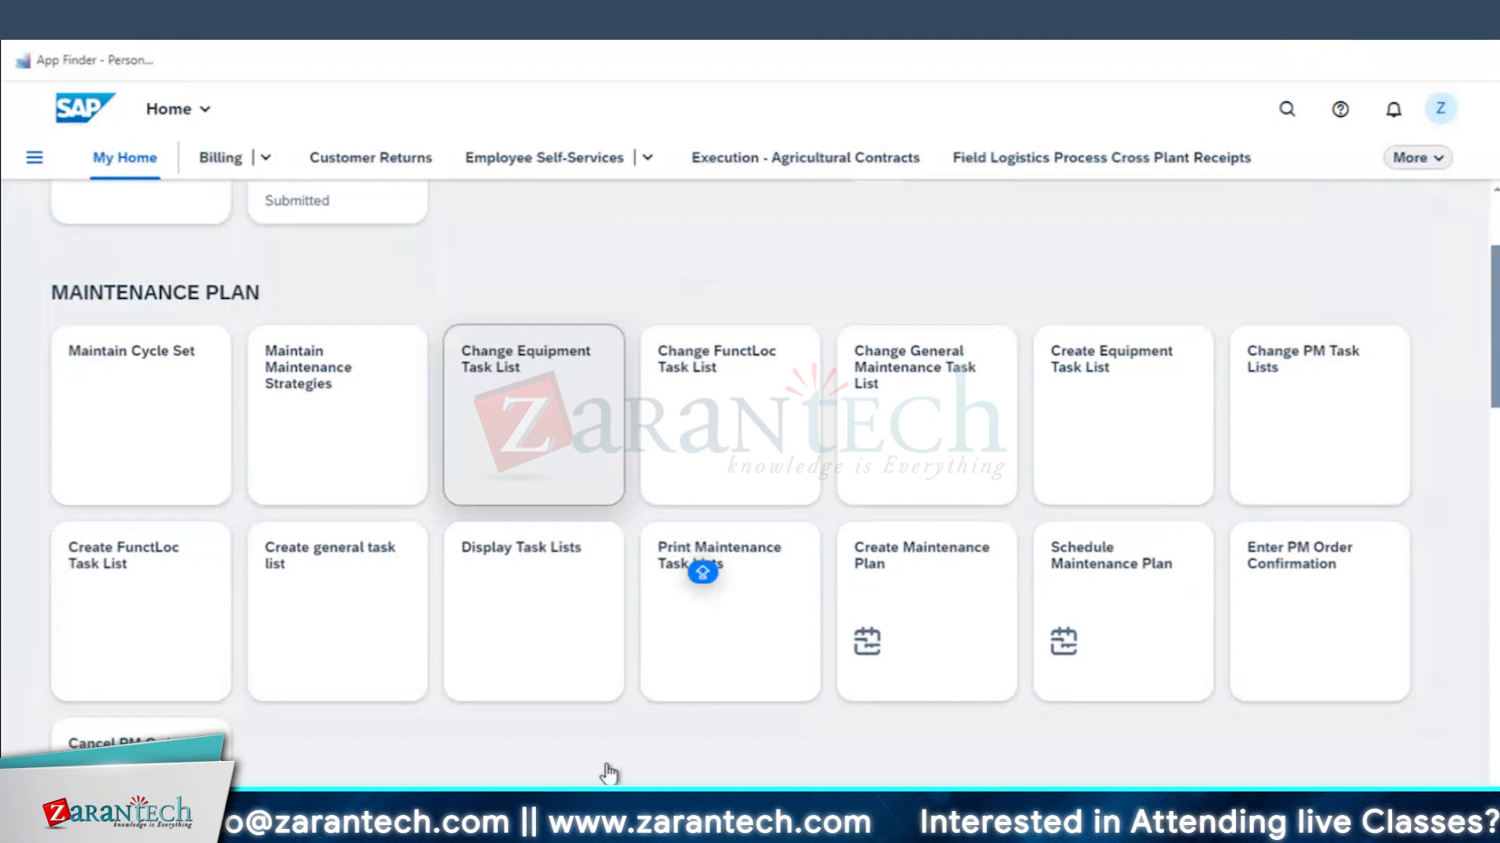
scroll(606, 765, down, 3)
scroll(580, 677, down, 7)
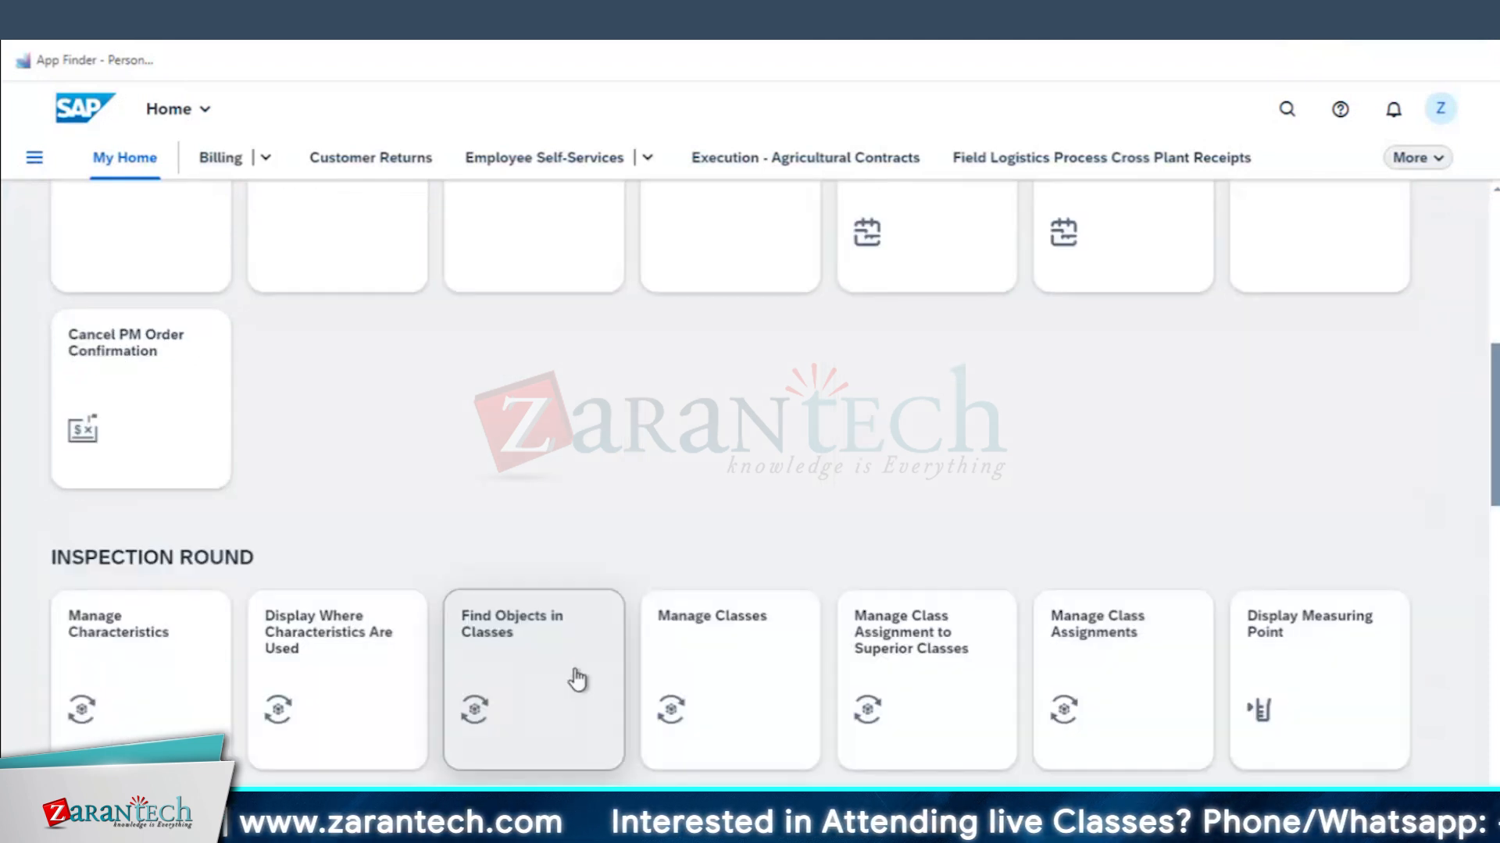
scroll(576, 672, down, 3)
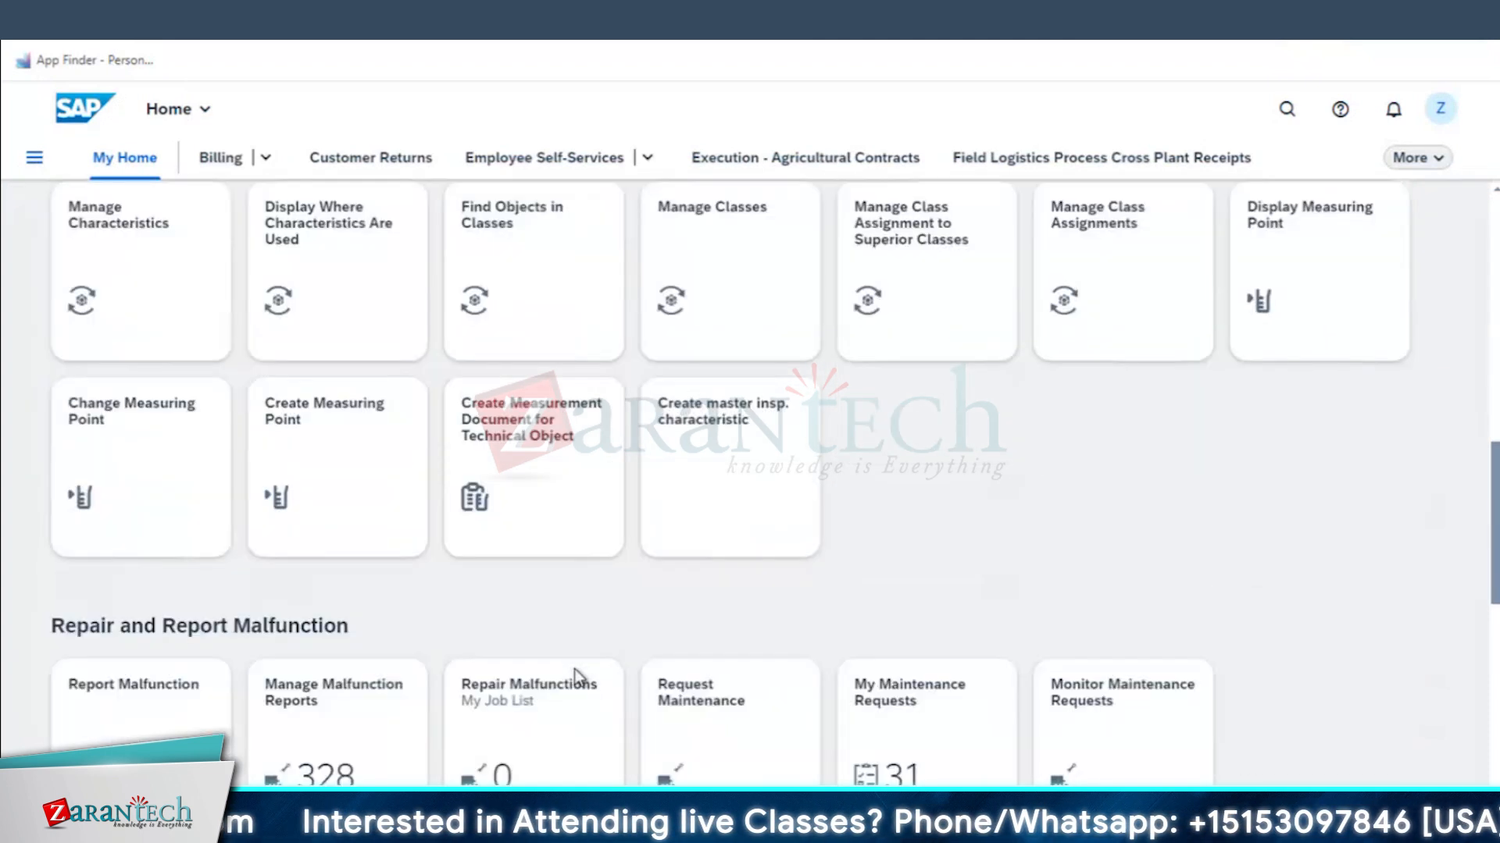
scroll(610, 730, down, 13)
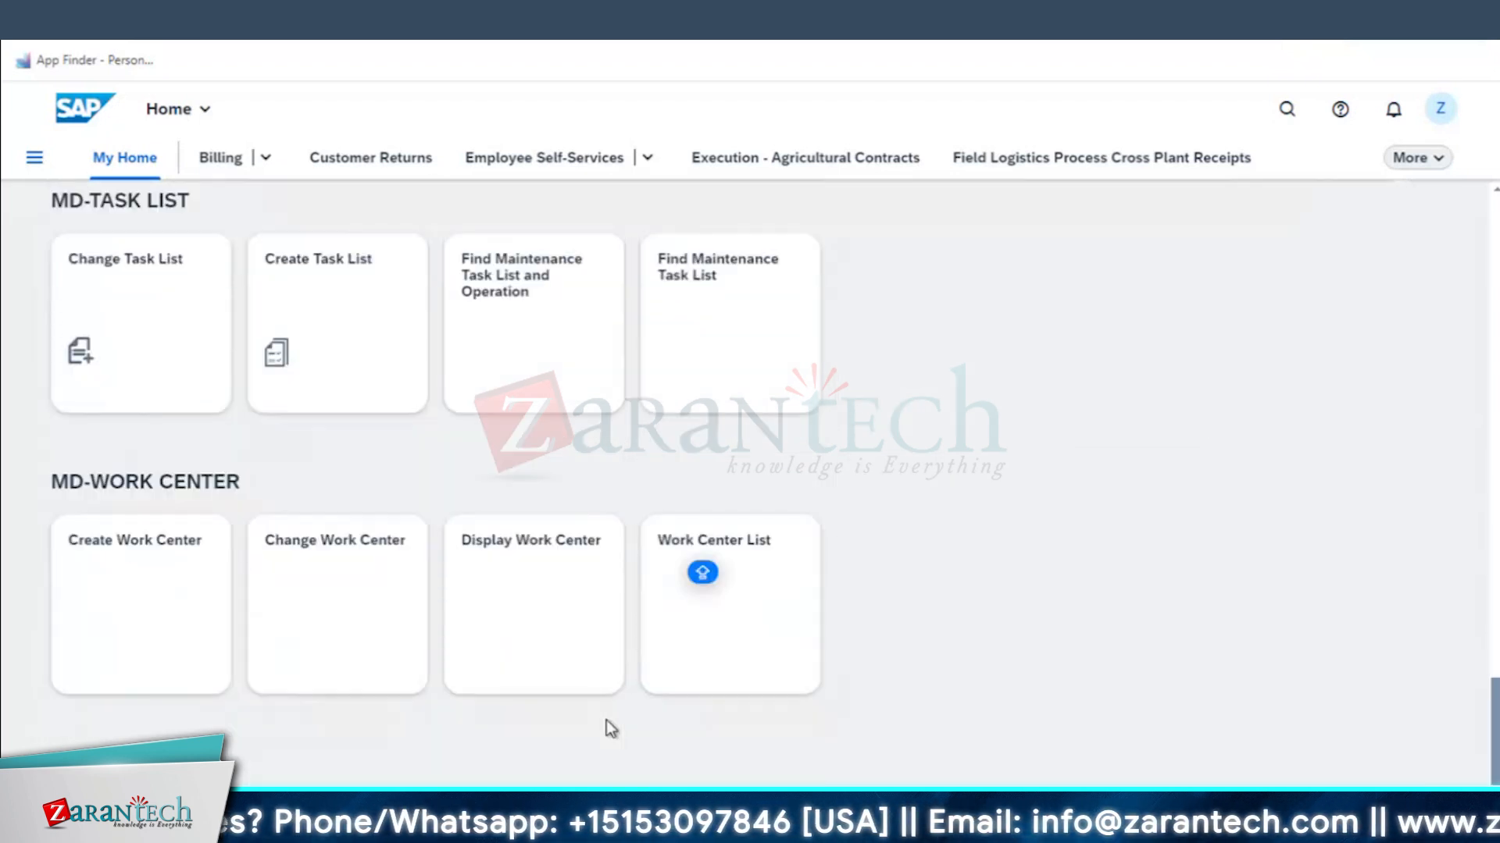
scroll(972, 677, up, 6)
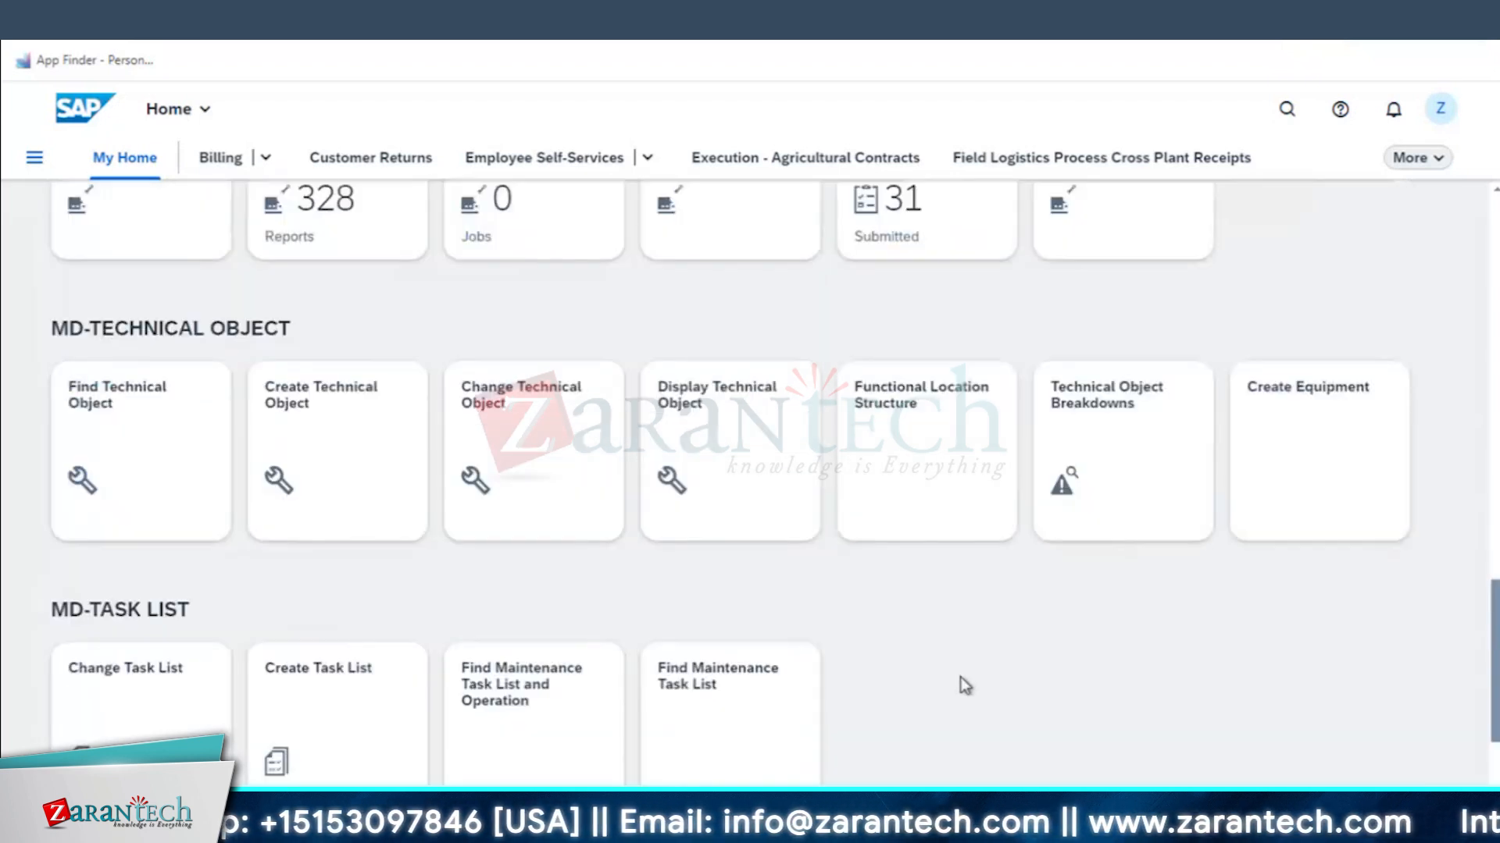
scroll(964, 680, up, 12)
scroll(703, 570, up, 4)
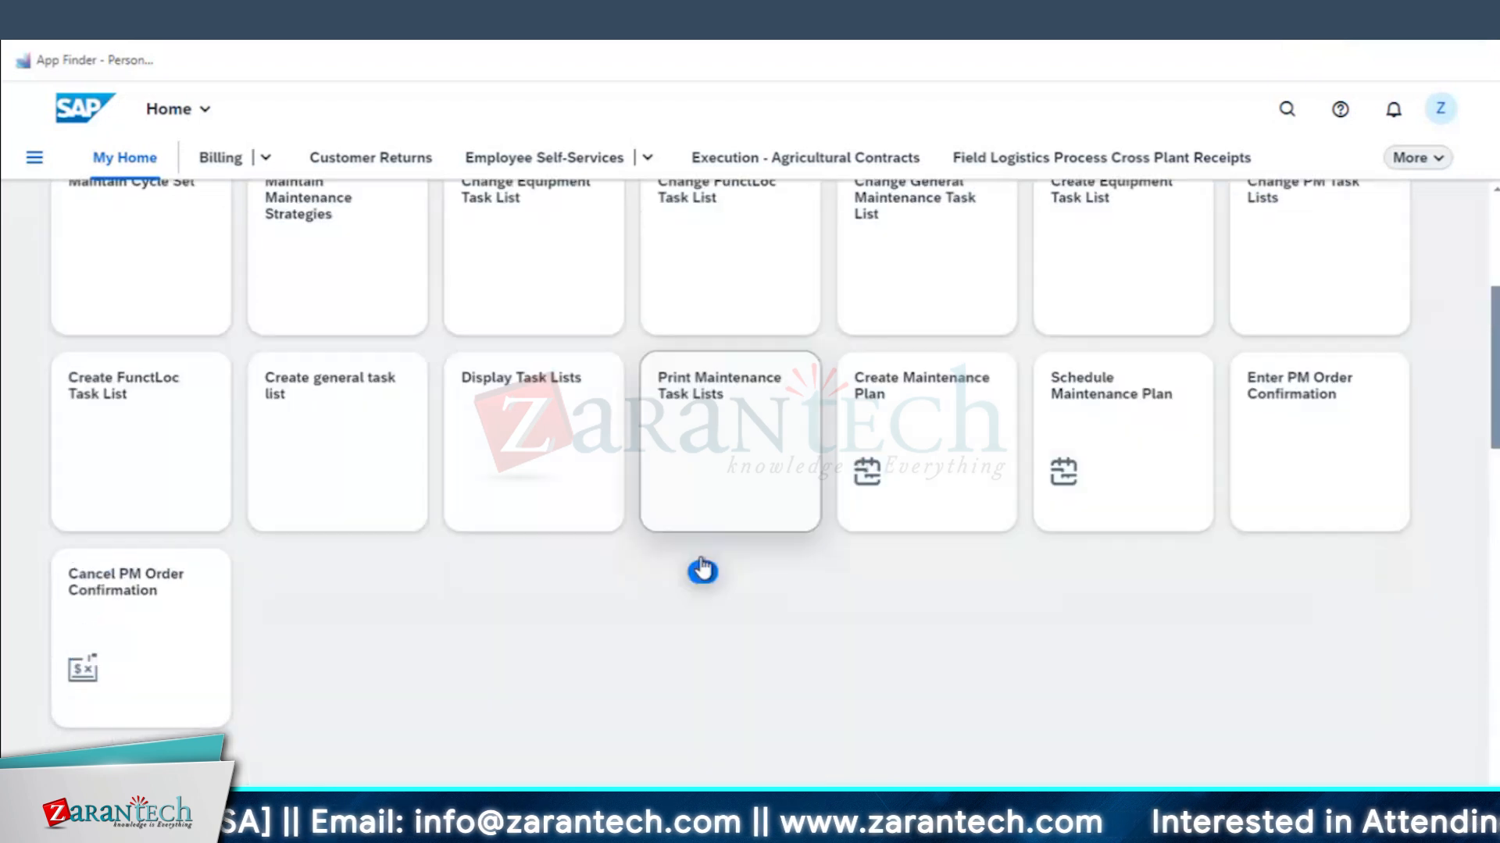
scroll(701, 571, up, 4)
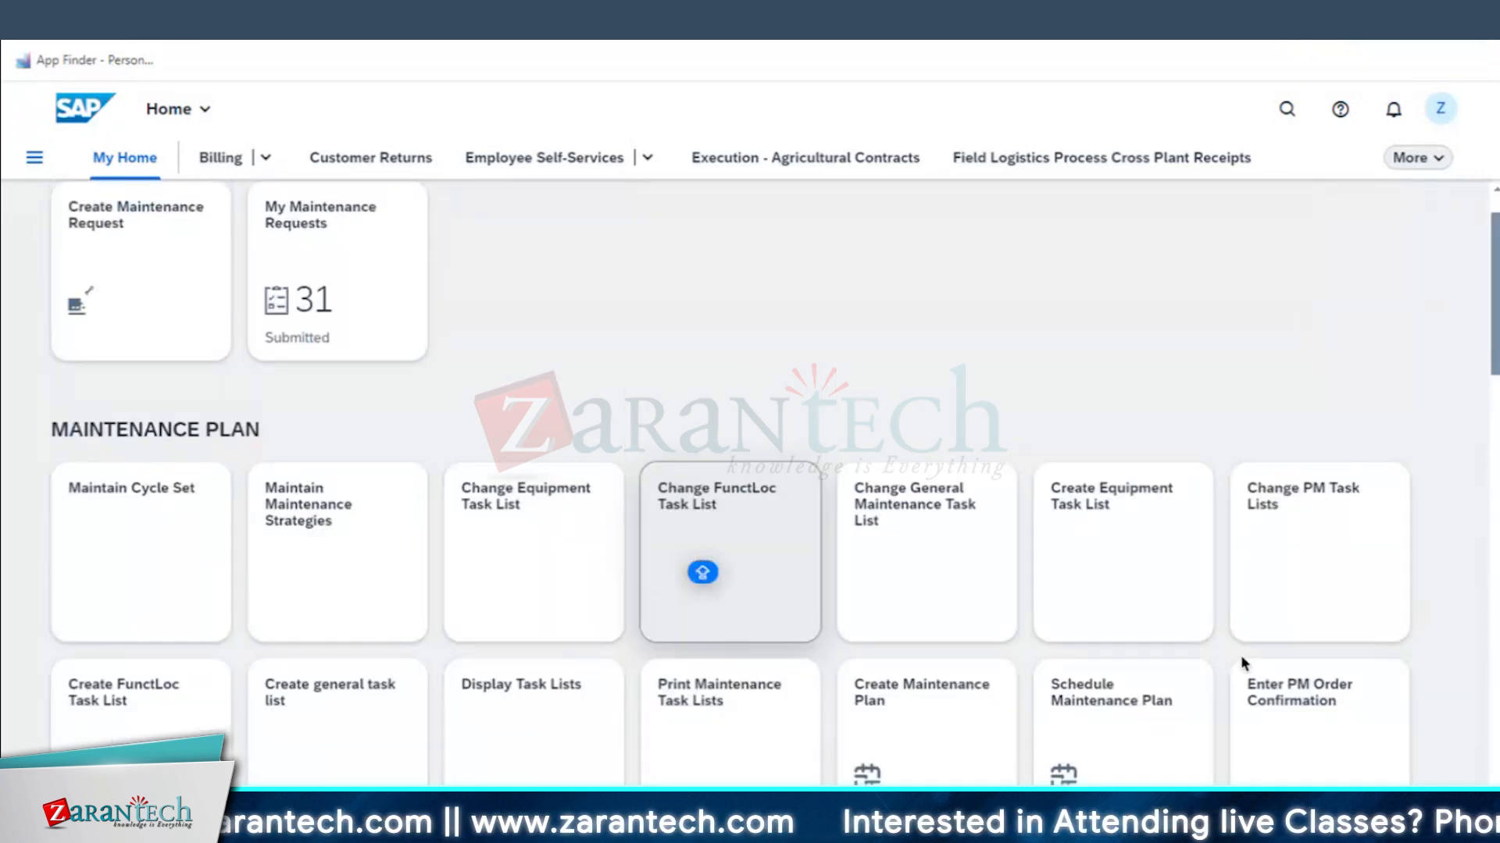
- Release the call planned for 05/05/2025 in maintenance plan 197 for the 100 ohm megger and save it despite the cost calculation error
click(1095, 715)
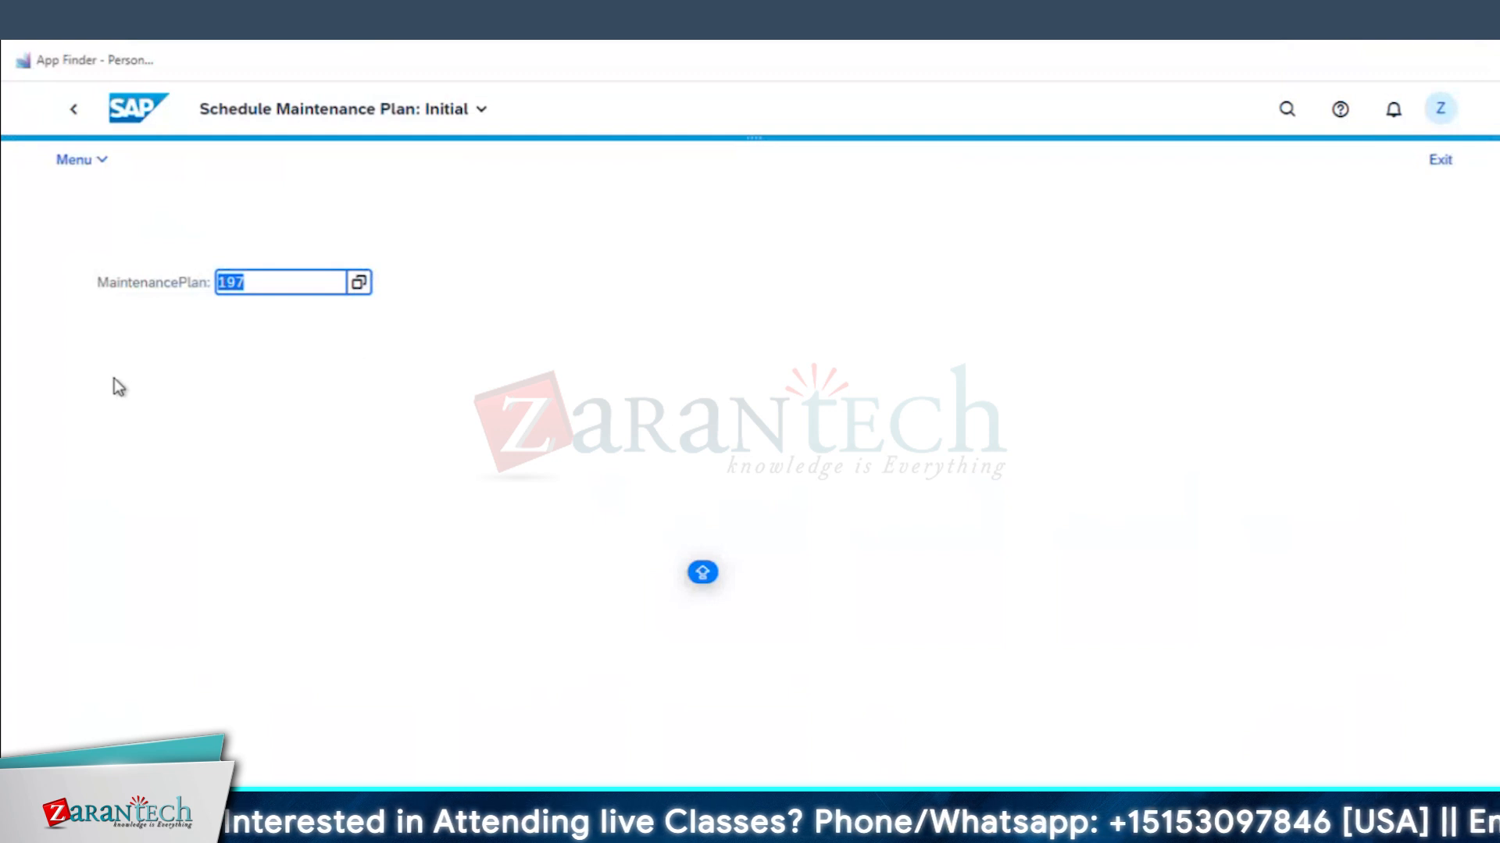
key(Return)
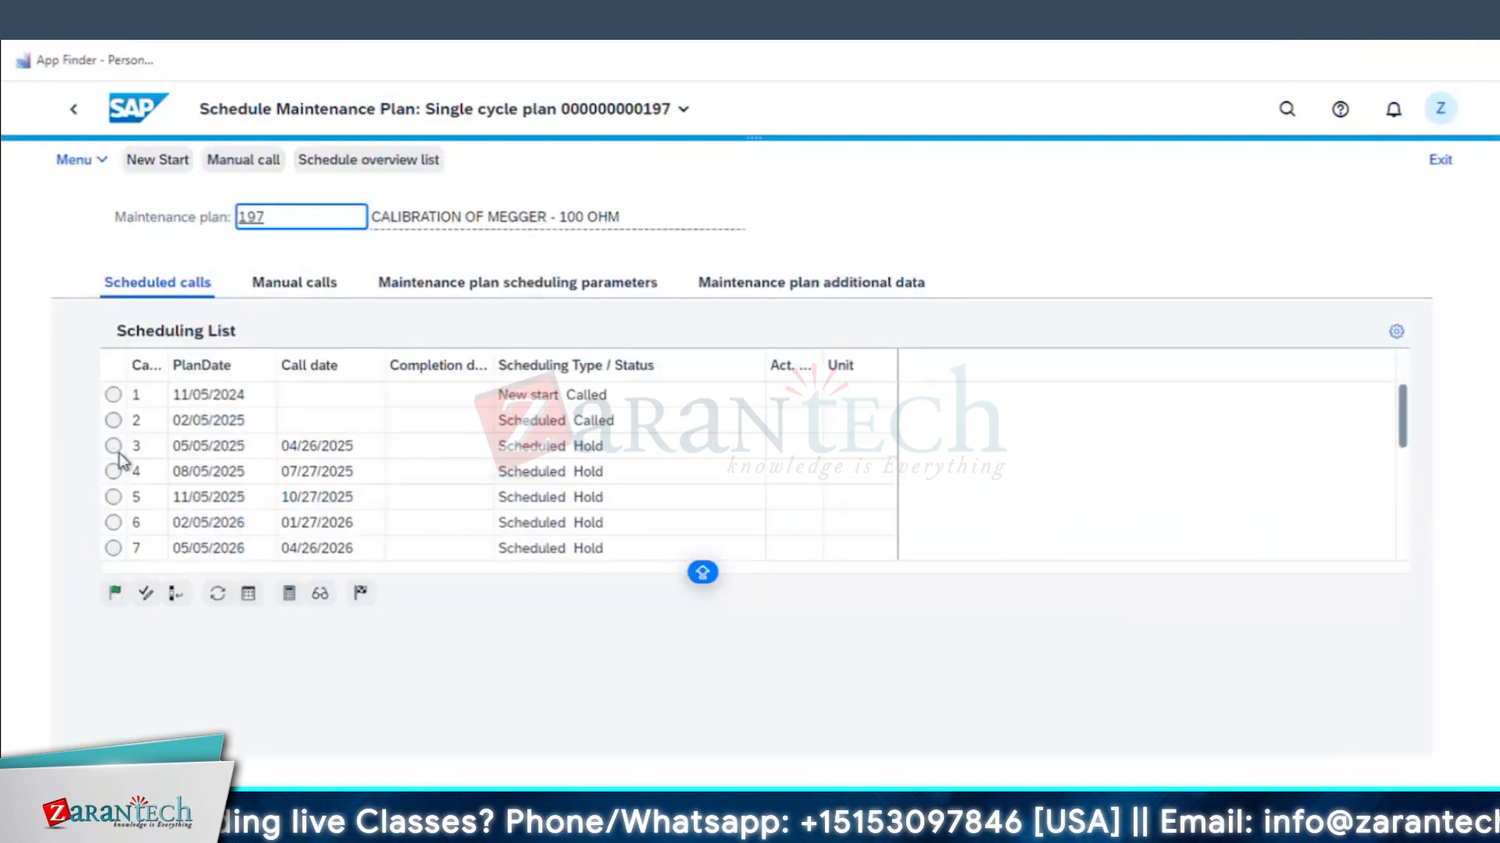
click(113, 445)
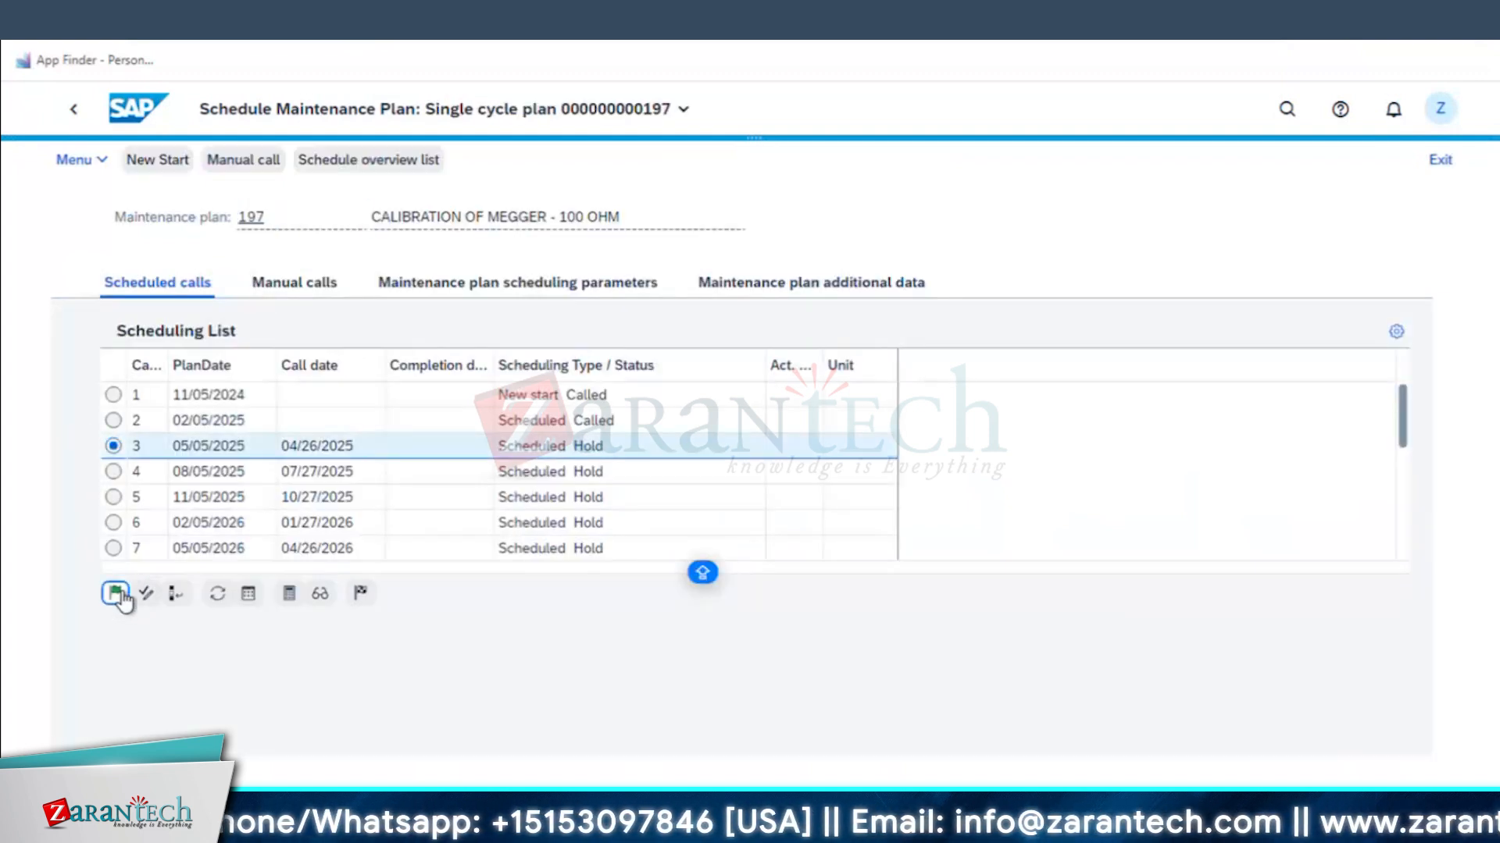
click(115, 593)
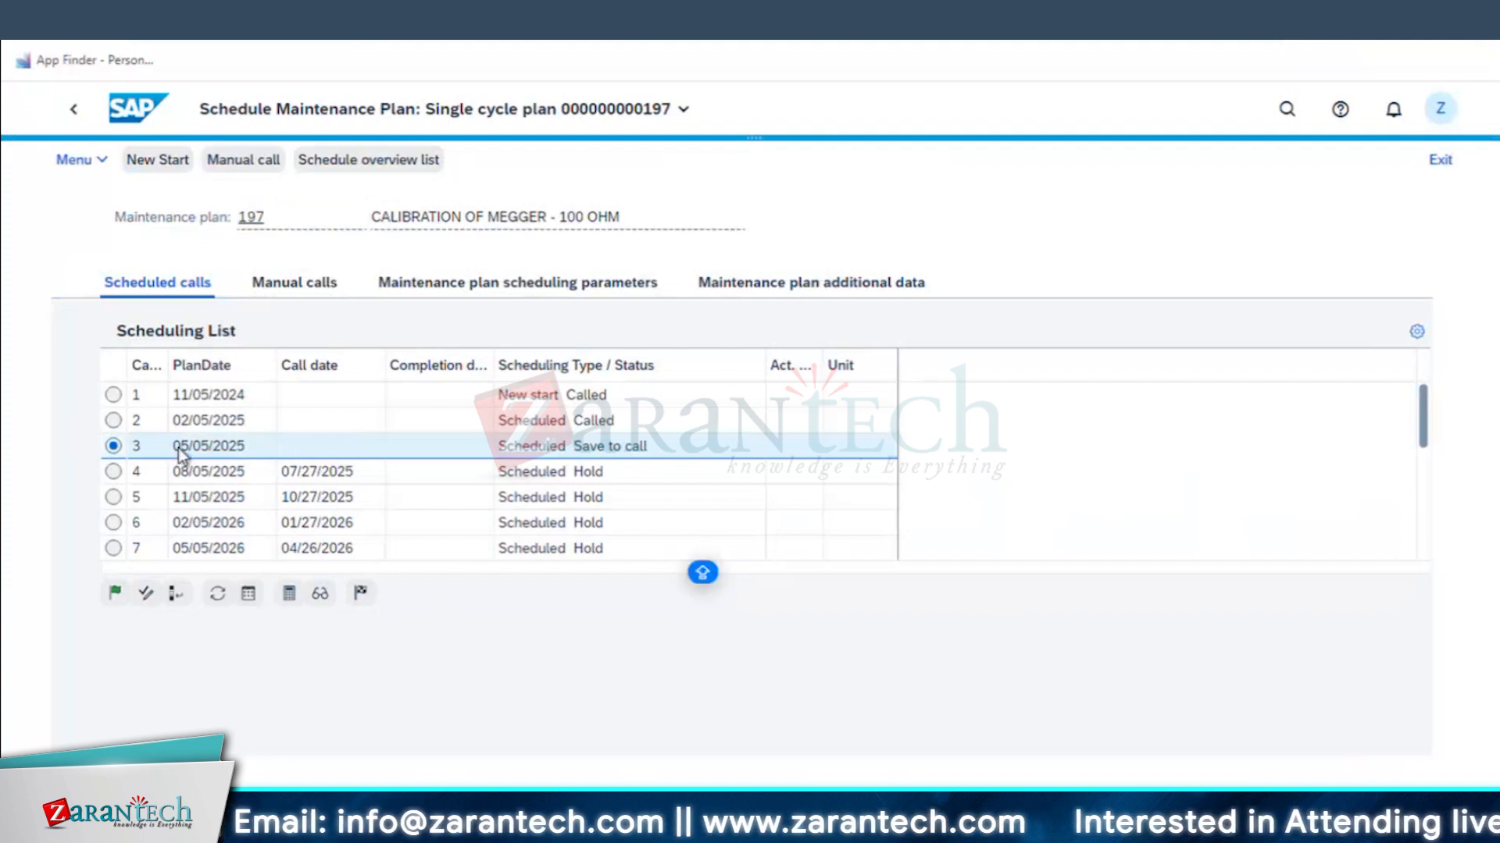
key(ctrl+s)
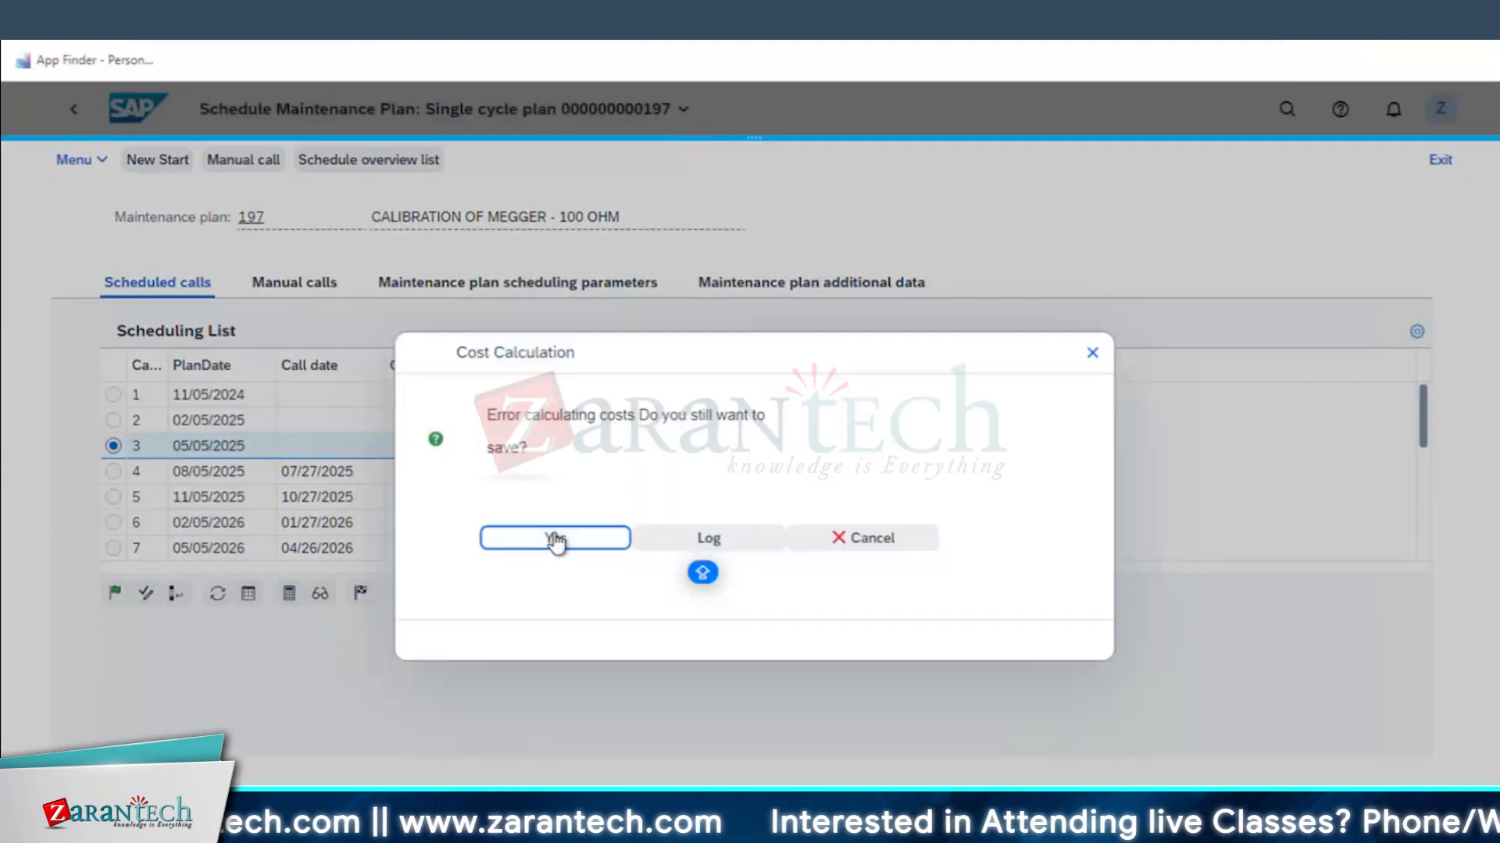
click(554, 539)
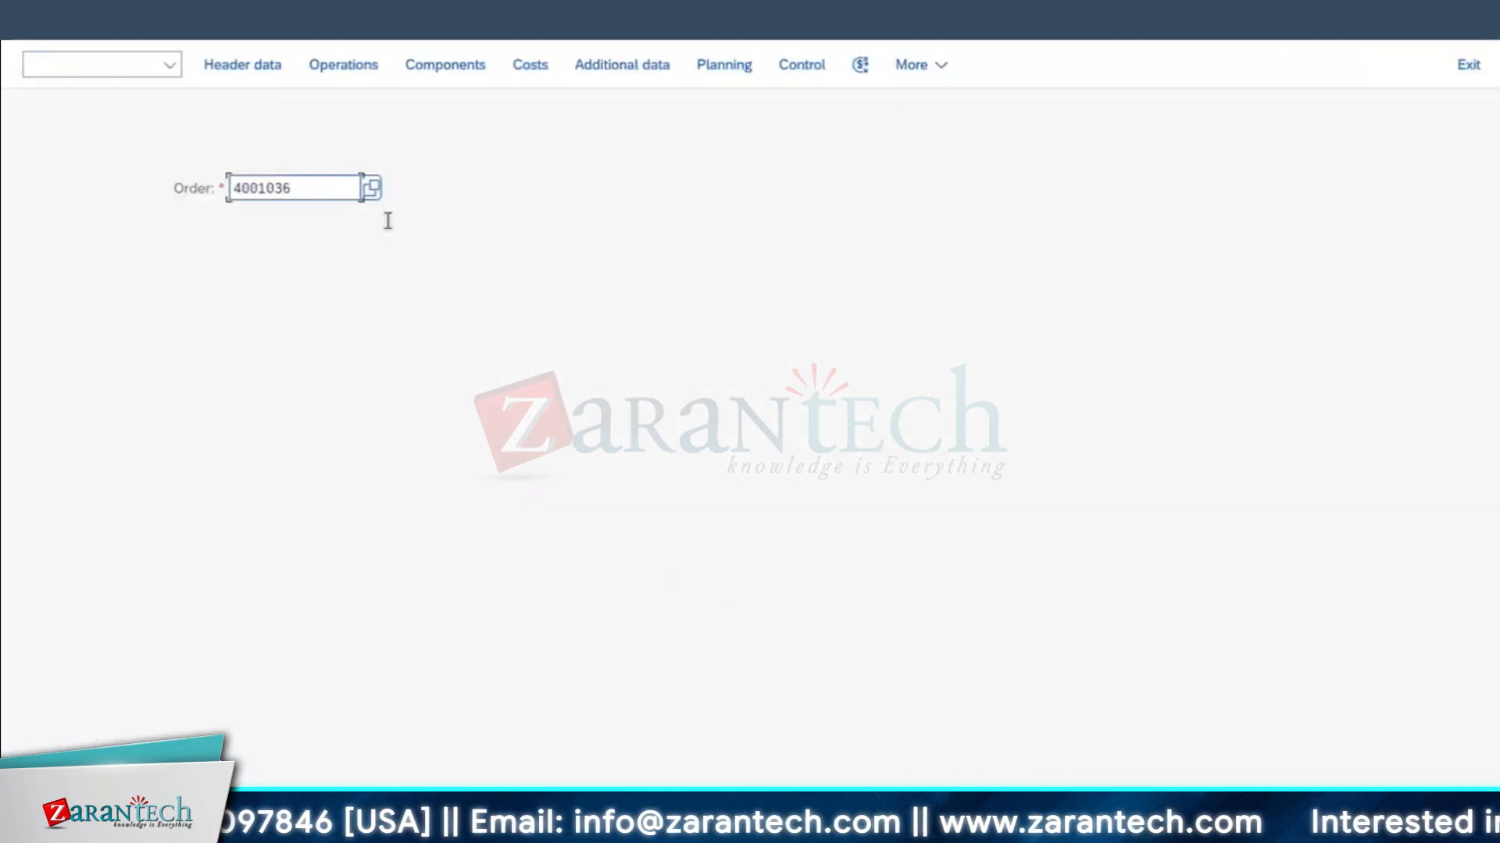
- Switch to the SAP GUI Change Order window, set the new megger calibration order's user status to SCHD, then release and save the order
text(7)
key(Return)
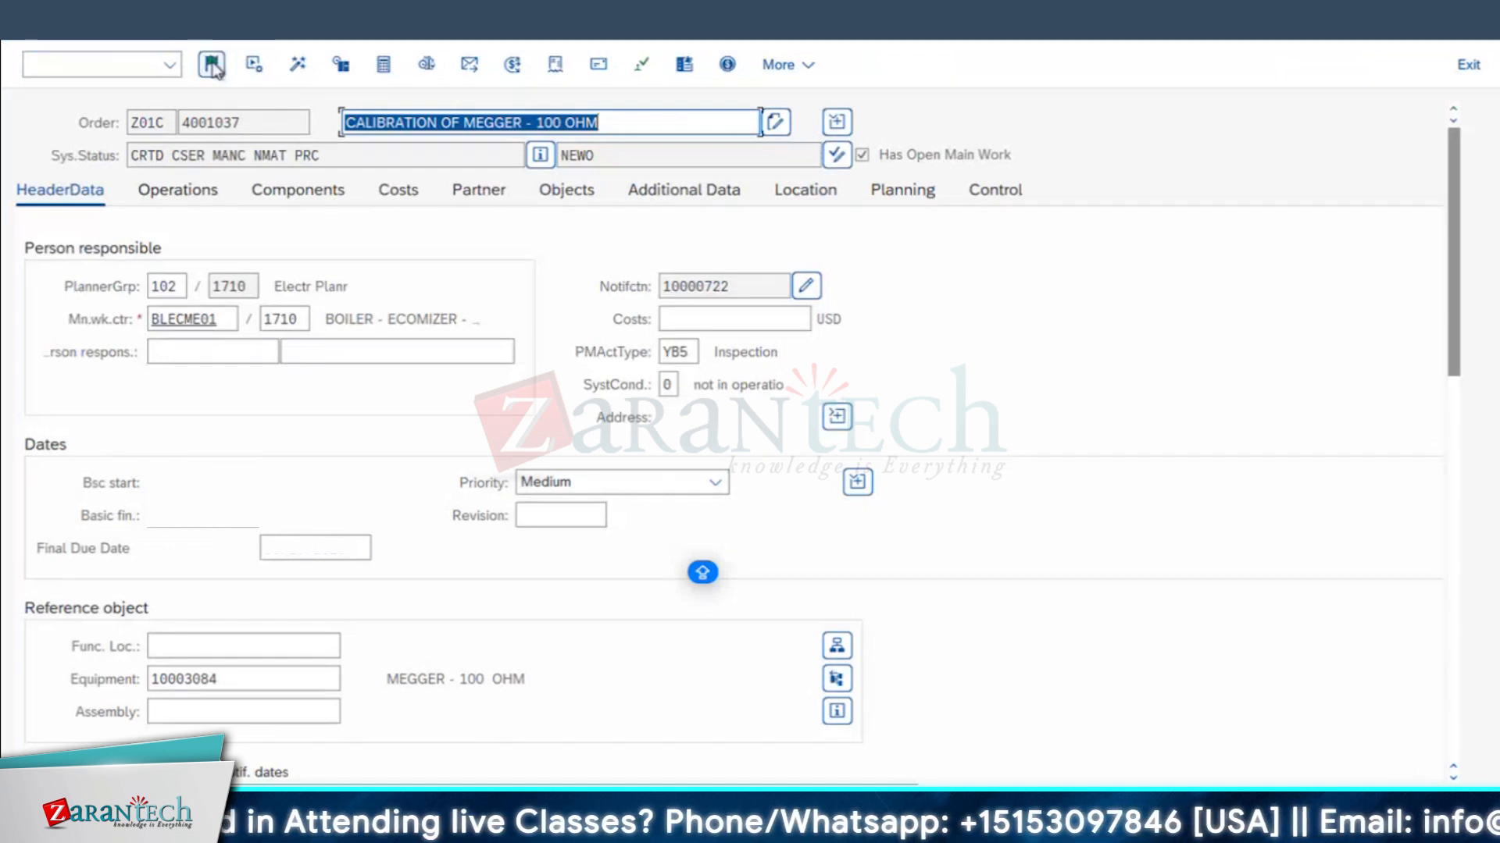
click(539, 157)
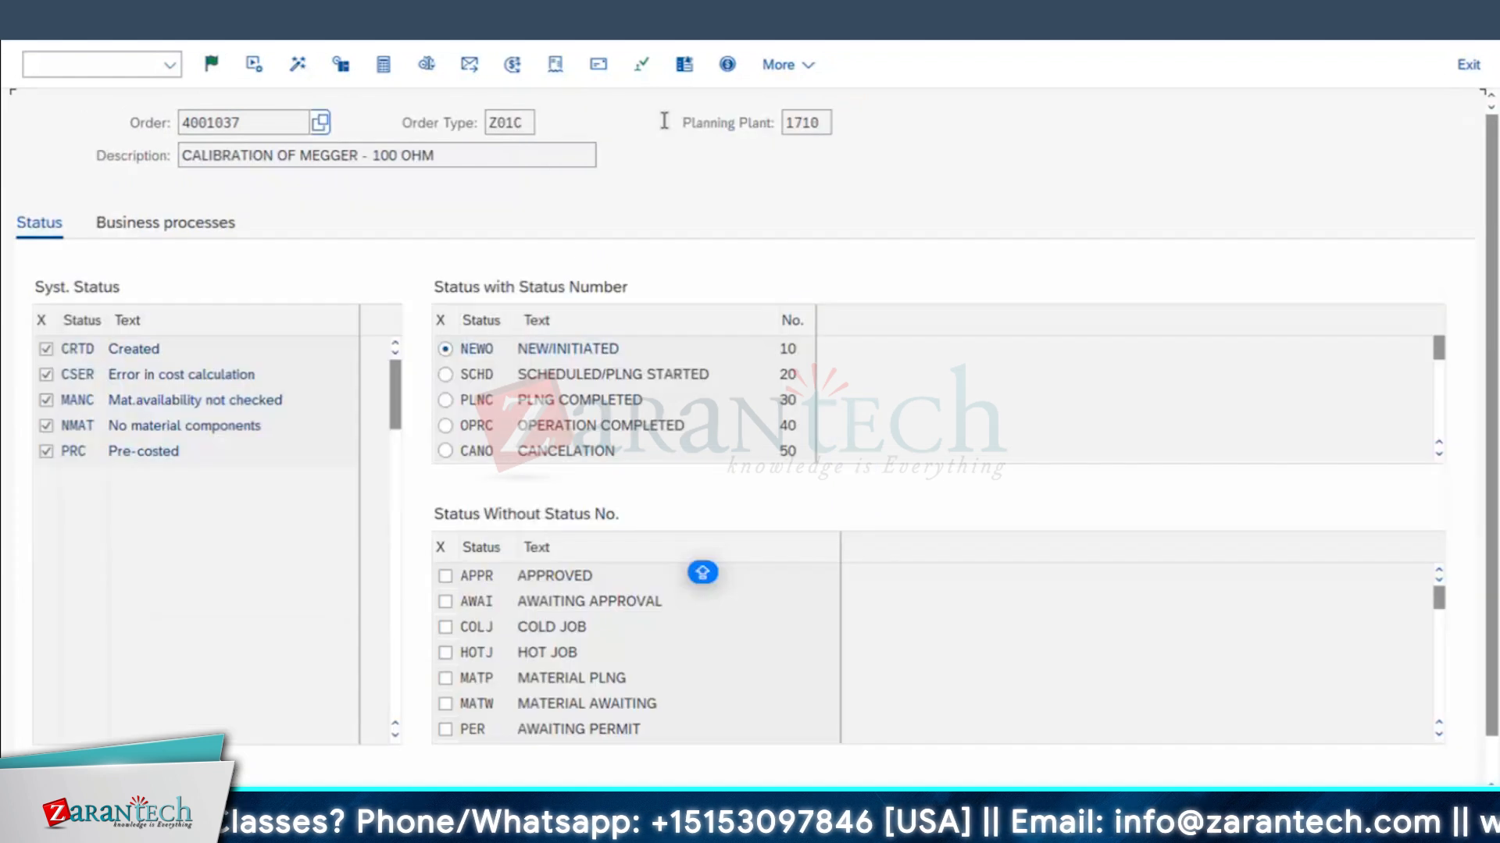
click(446, 375)
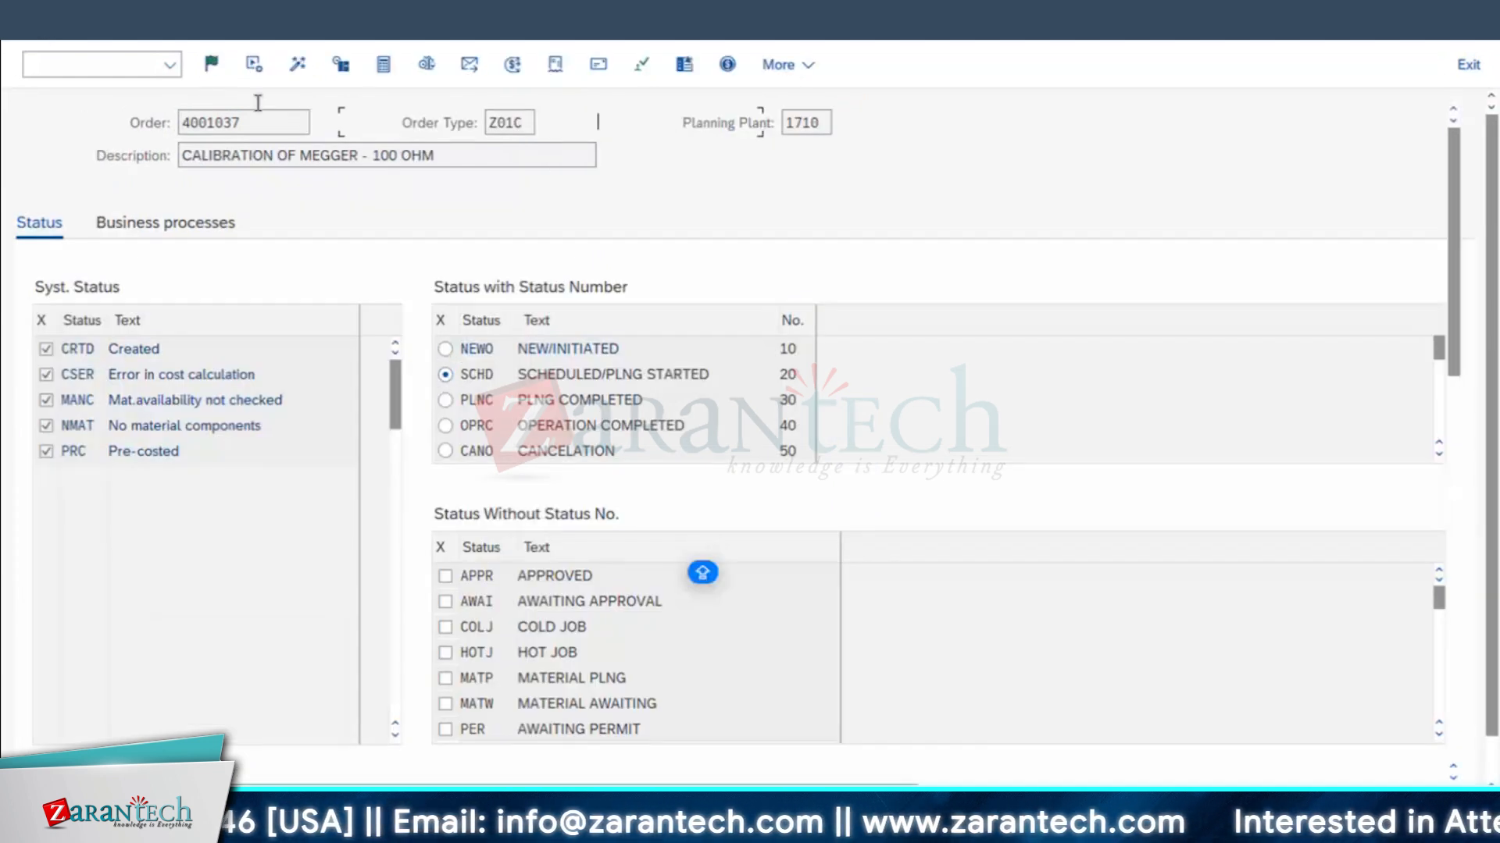
click(211, 64)
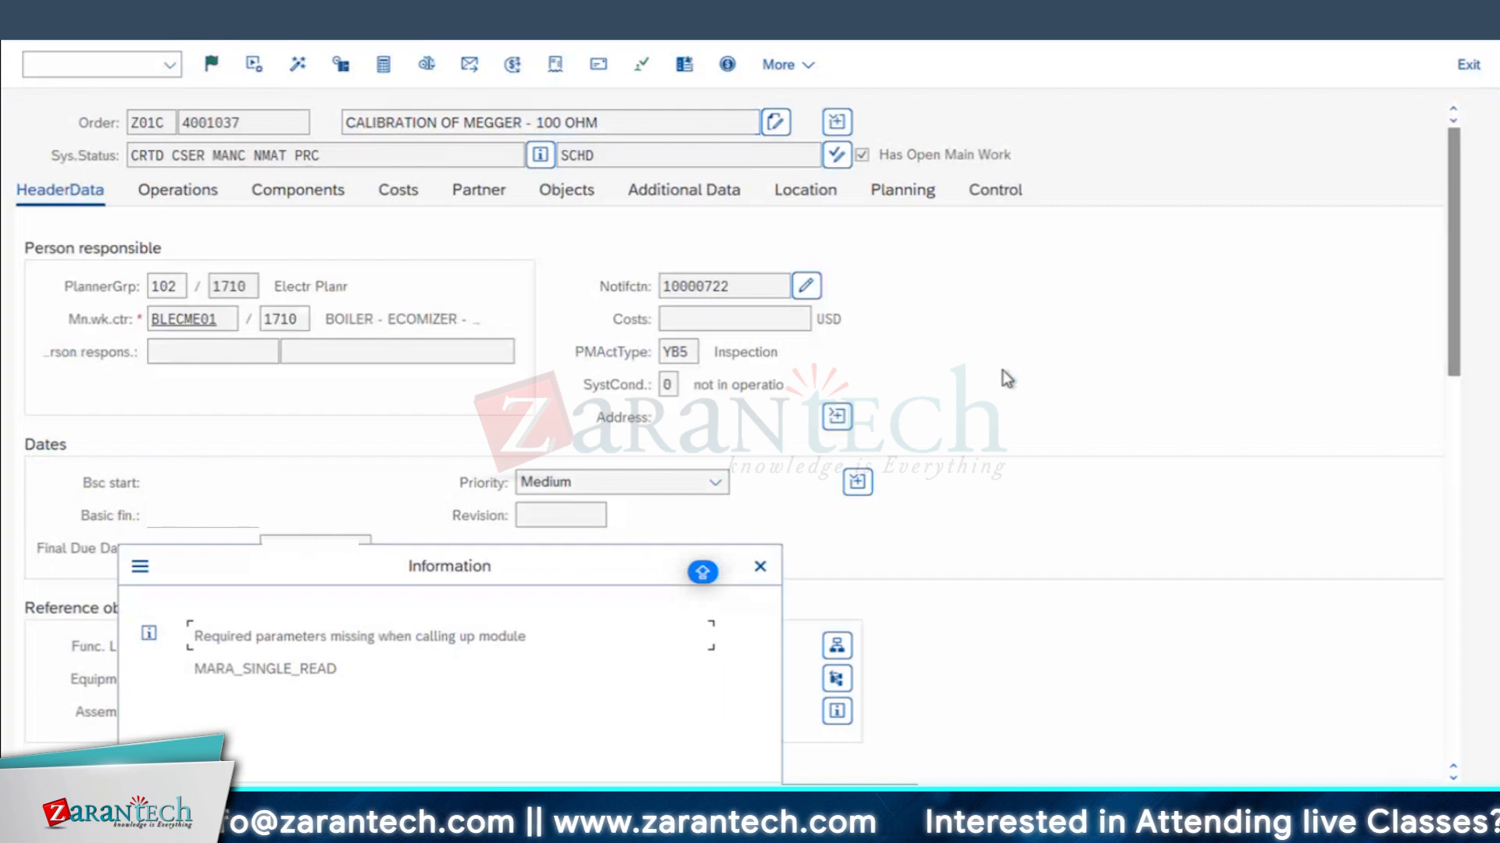
click(707, 805)
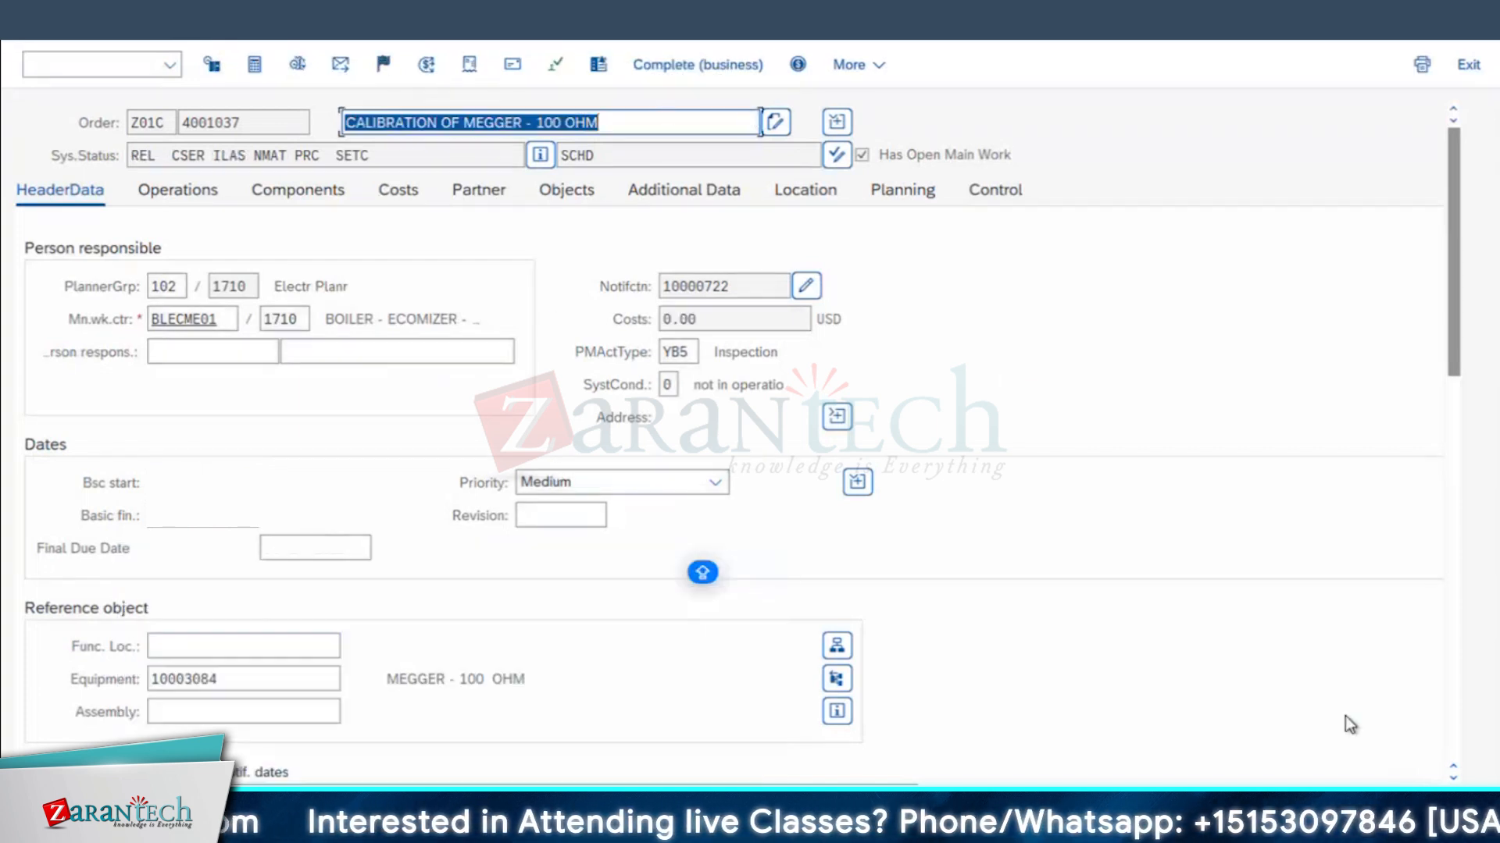
click(1383, 806)
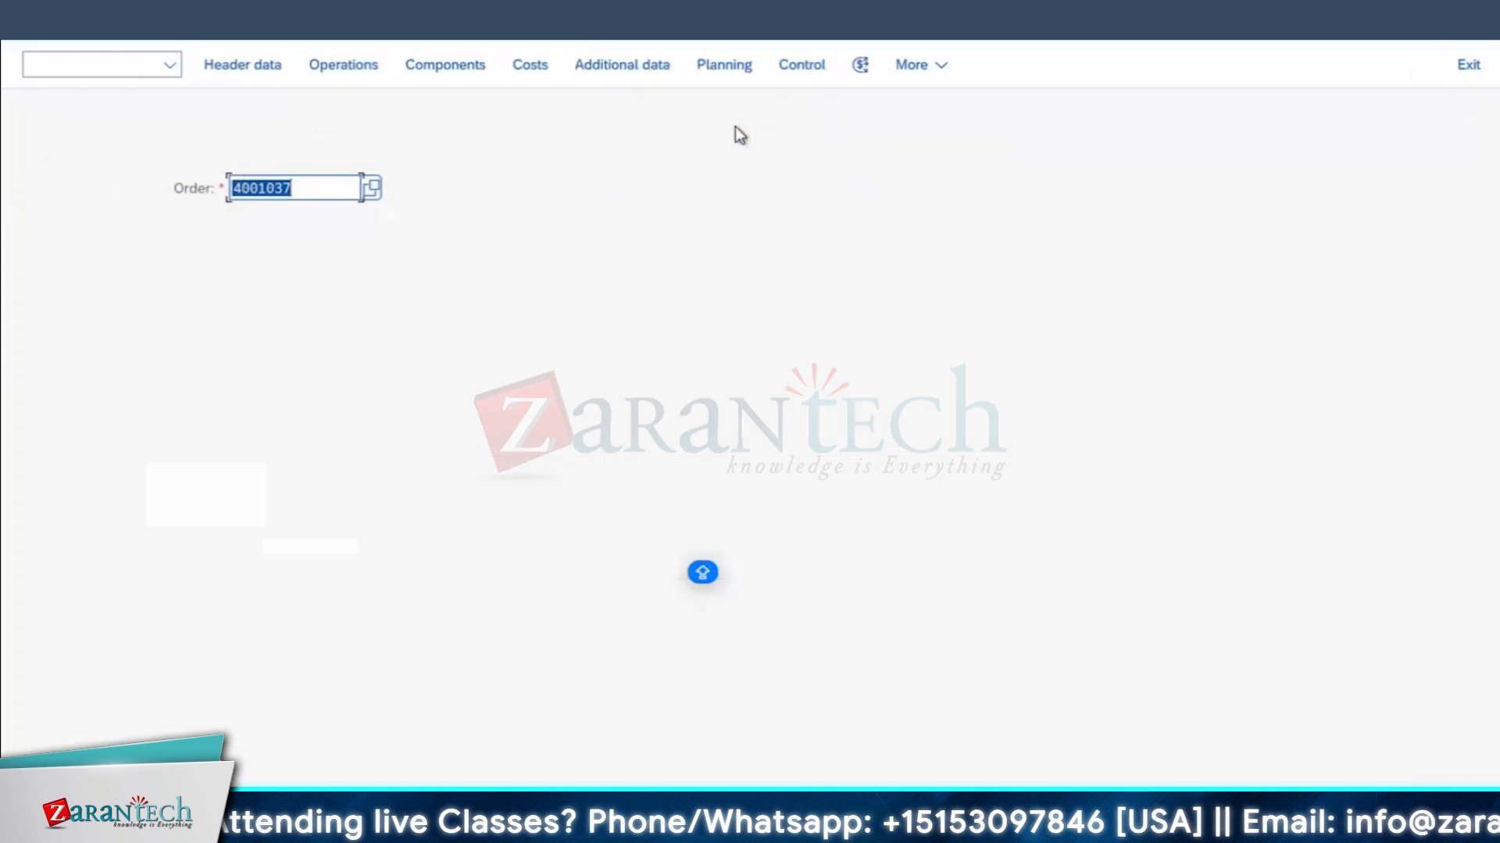
- Reopen the released calibration order, set its user status to PLNC (planning completed) and save it
click(722, 19)
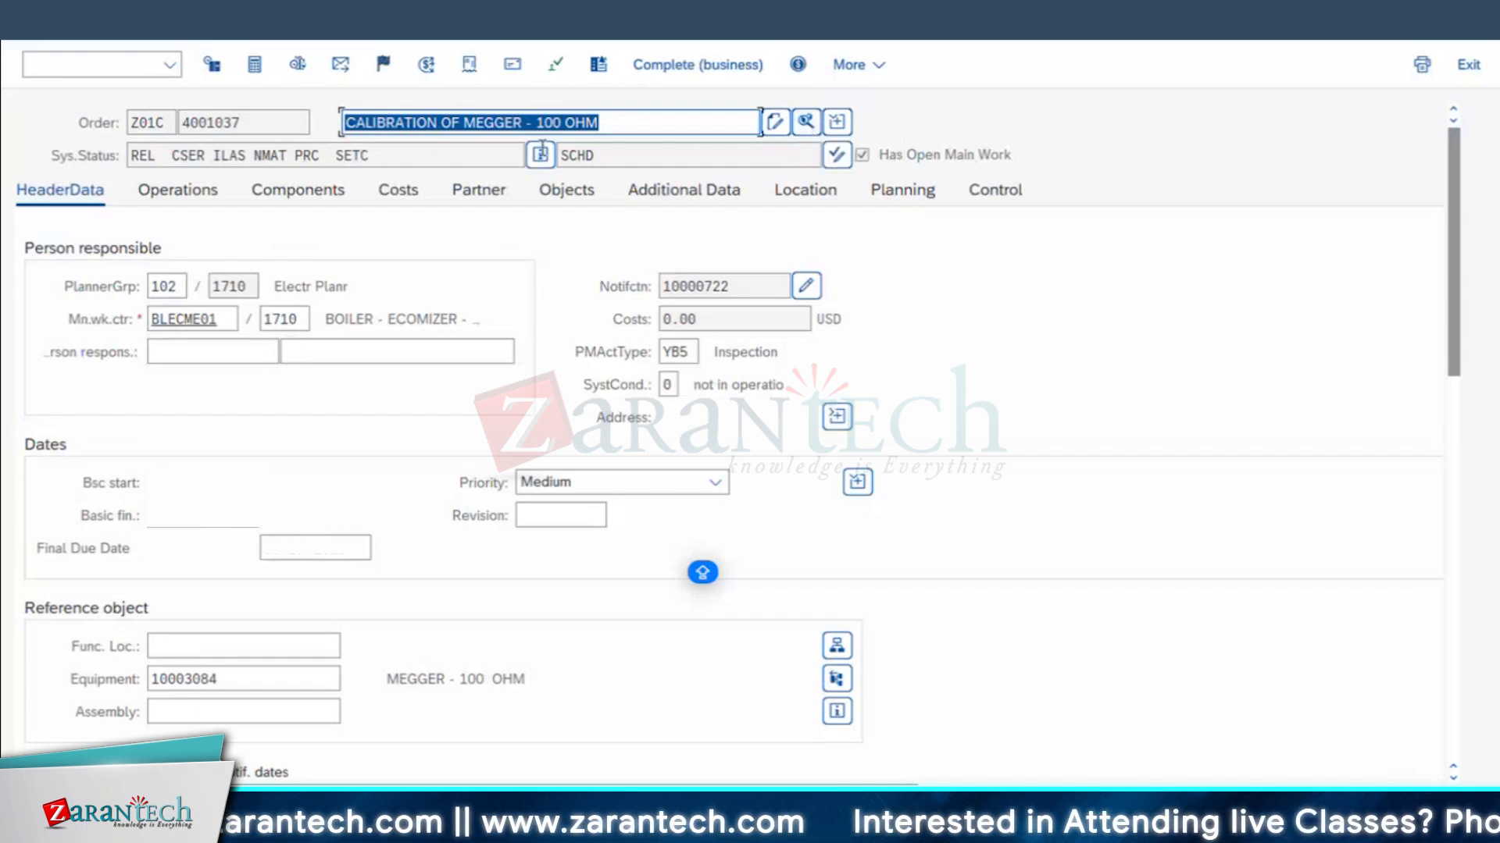
click(540, 154)
click(445, 401)
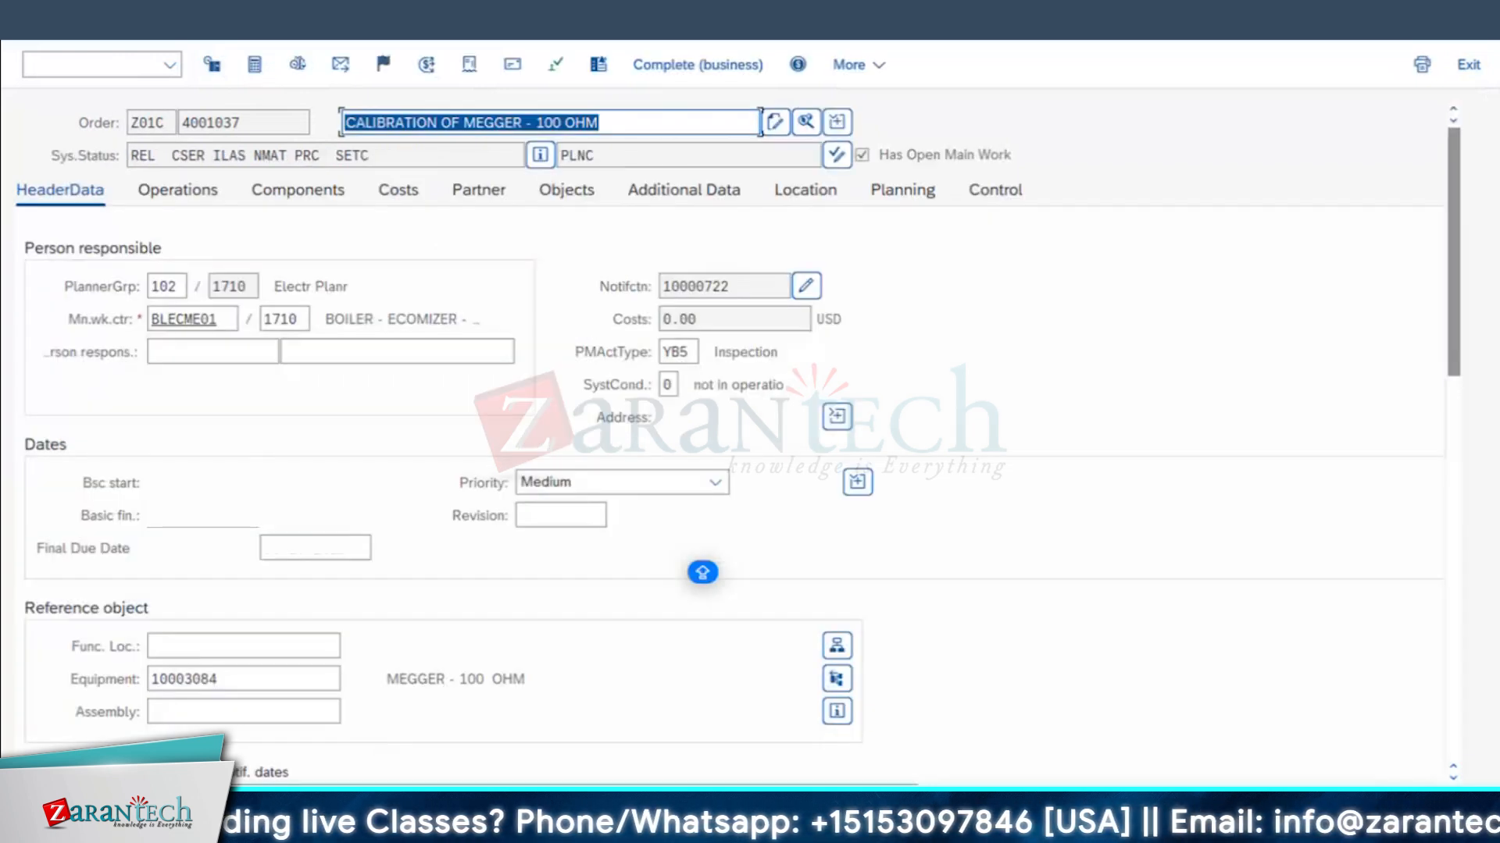
key(ctrl+s)
- Reopen the calibration order, set its user status to OPRC (operation completed) and save it
key(Return)
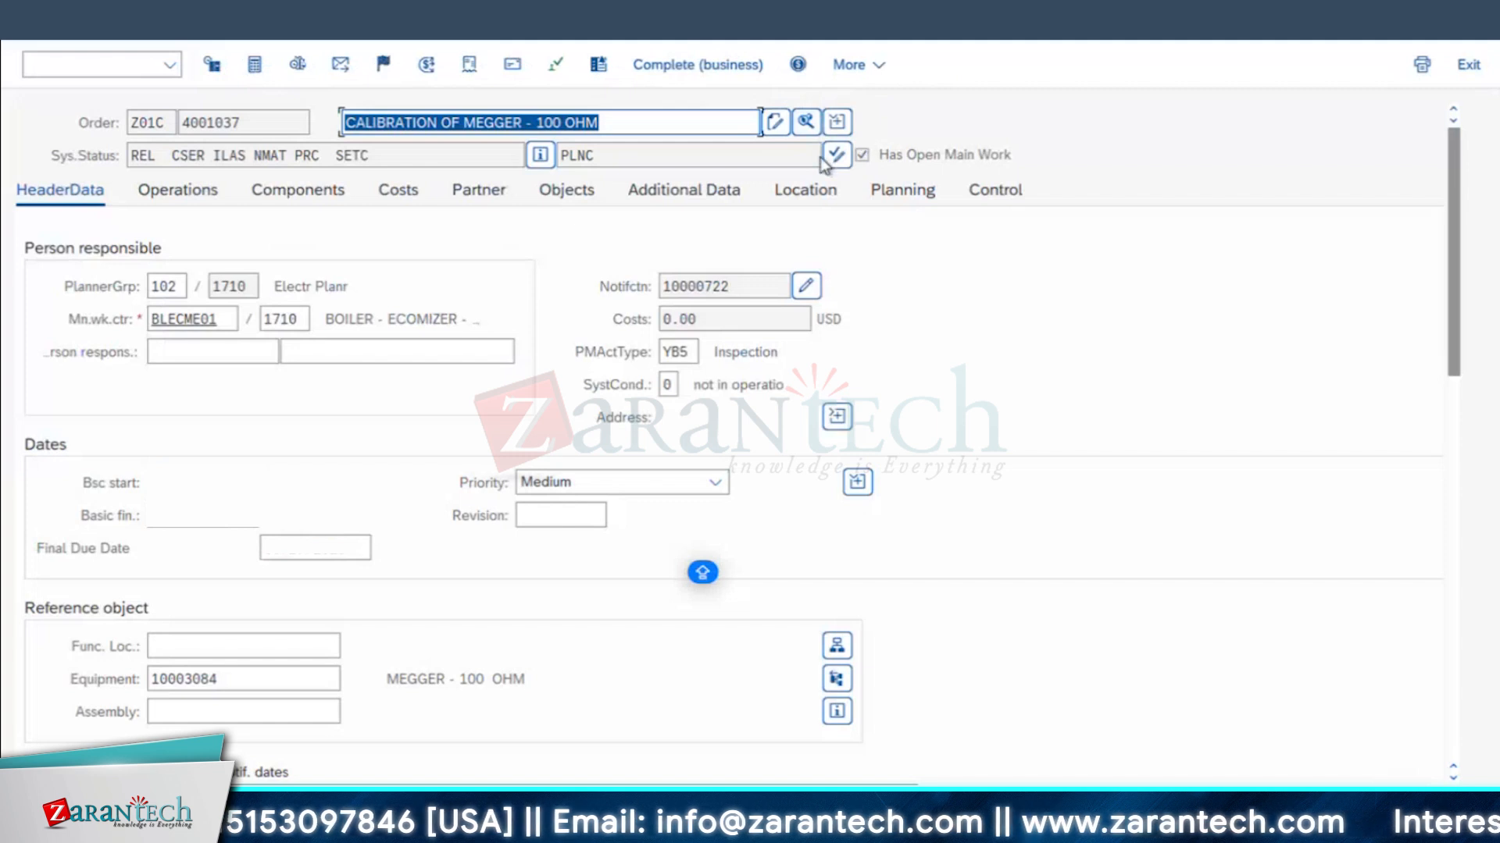
click(811, 123)
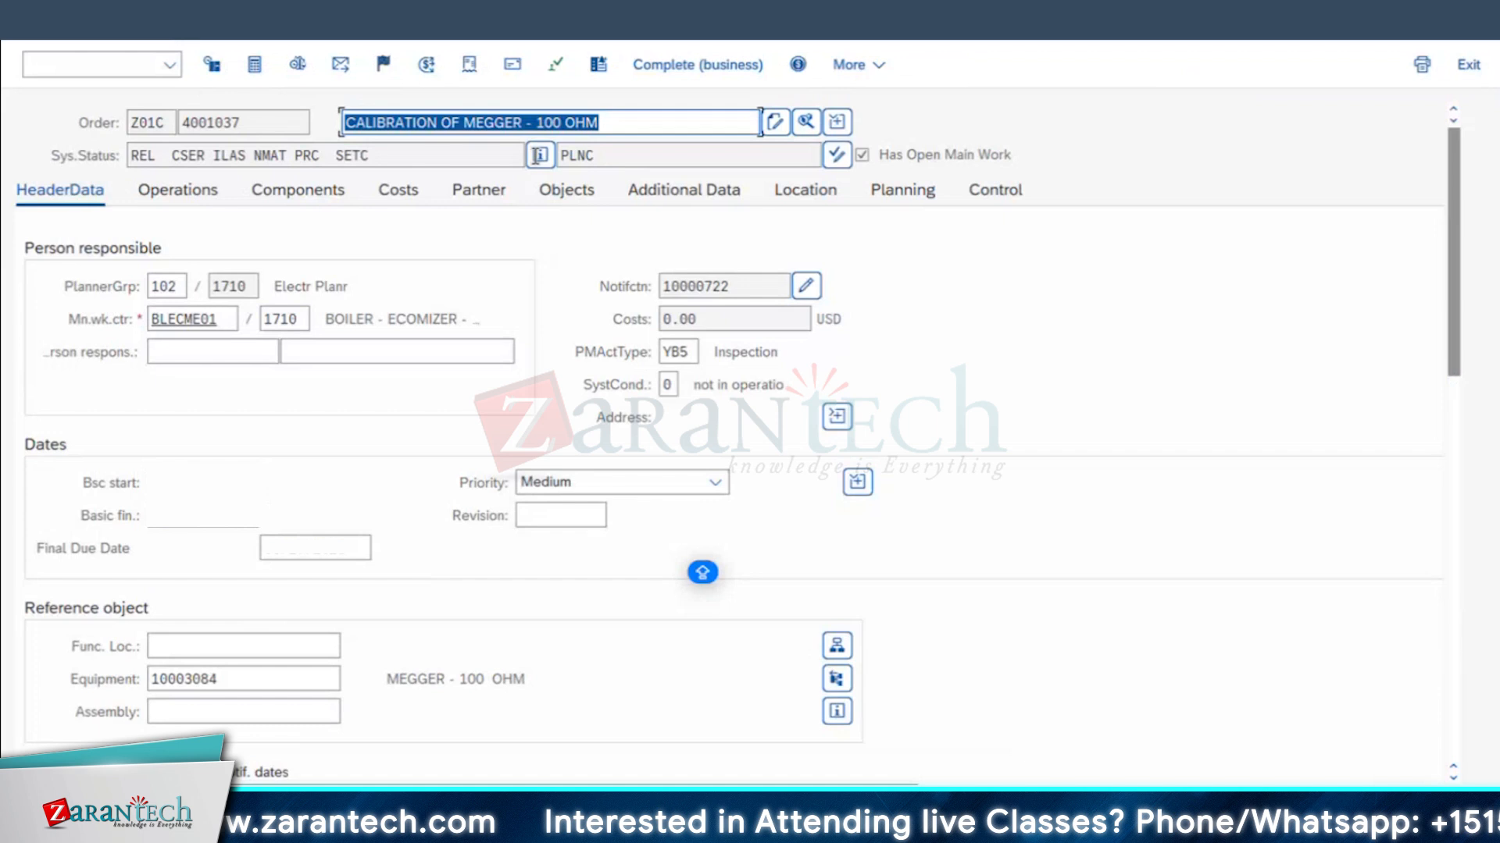
click(542, 143)
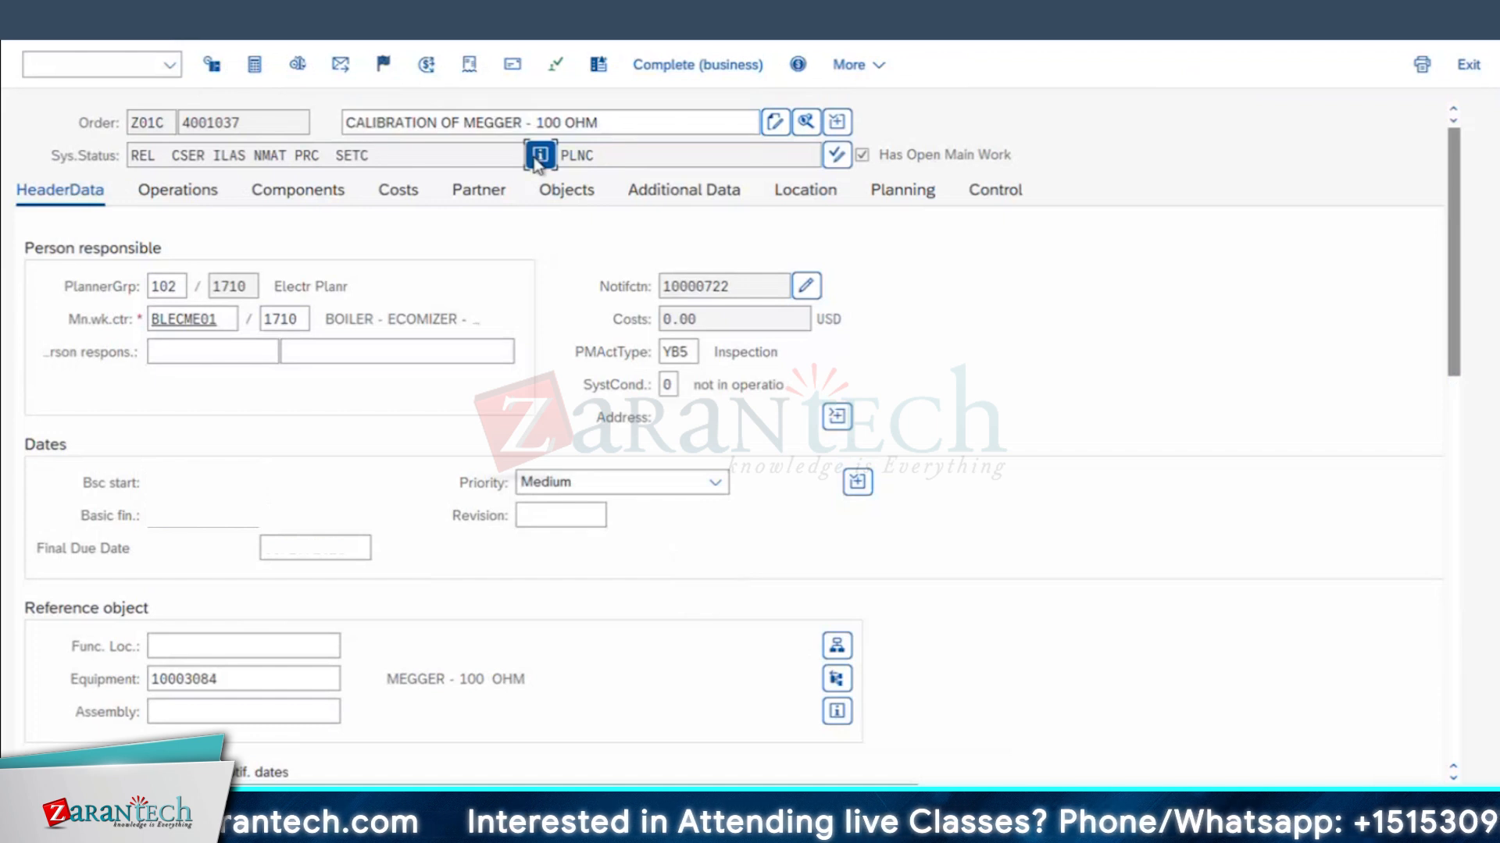
click(446, 425)
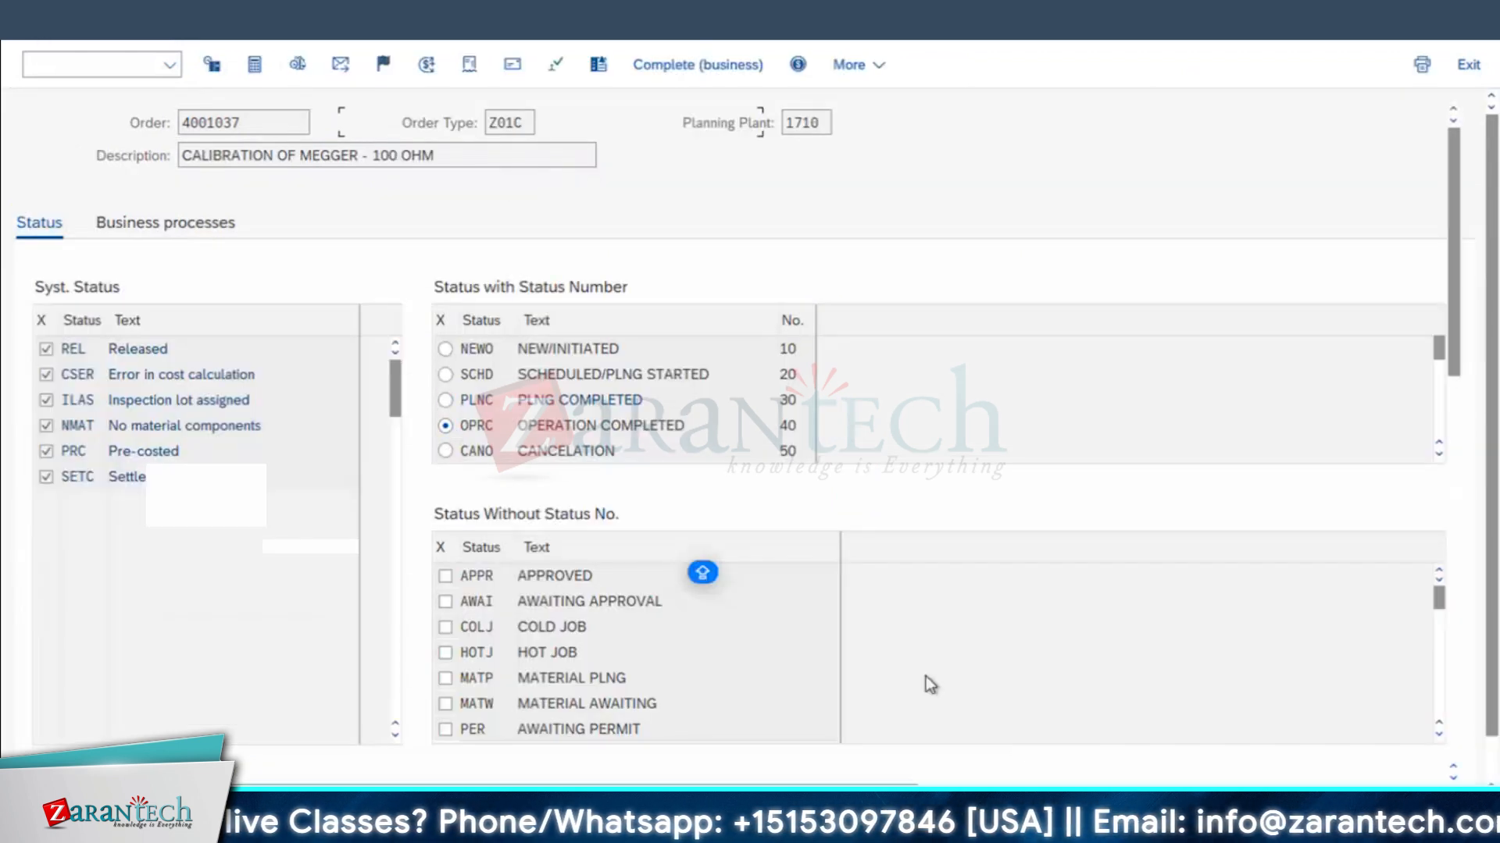
key(ctrl+s)
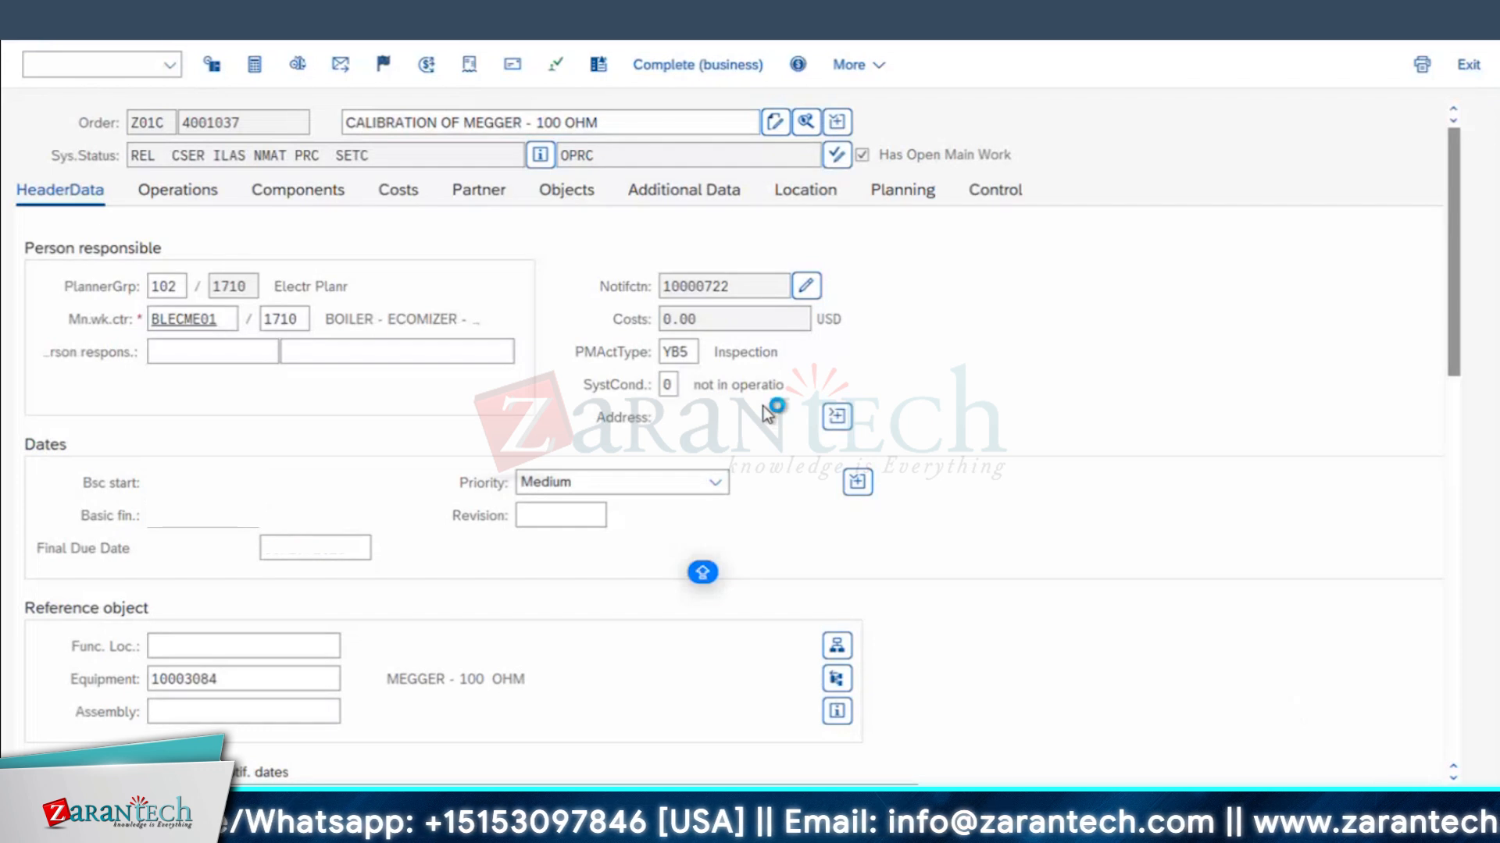
- In the Fiori browser window, run the results recording worklist for equipment 10003084 and open the inspection point of operation 0010, coil resistance measurement
click(303, 193)
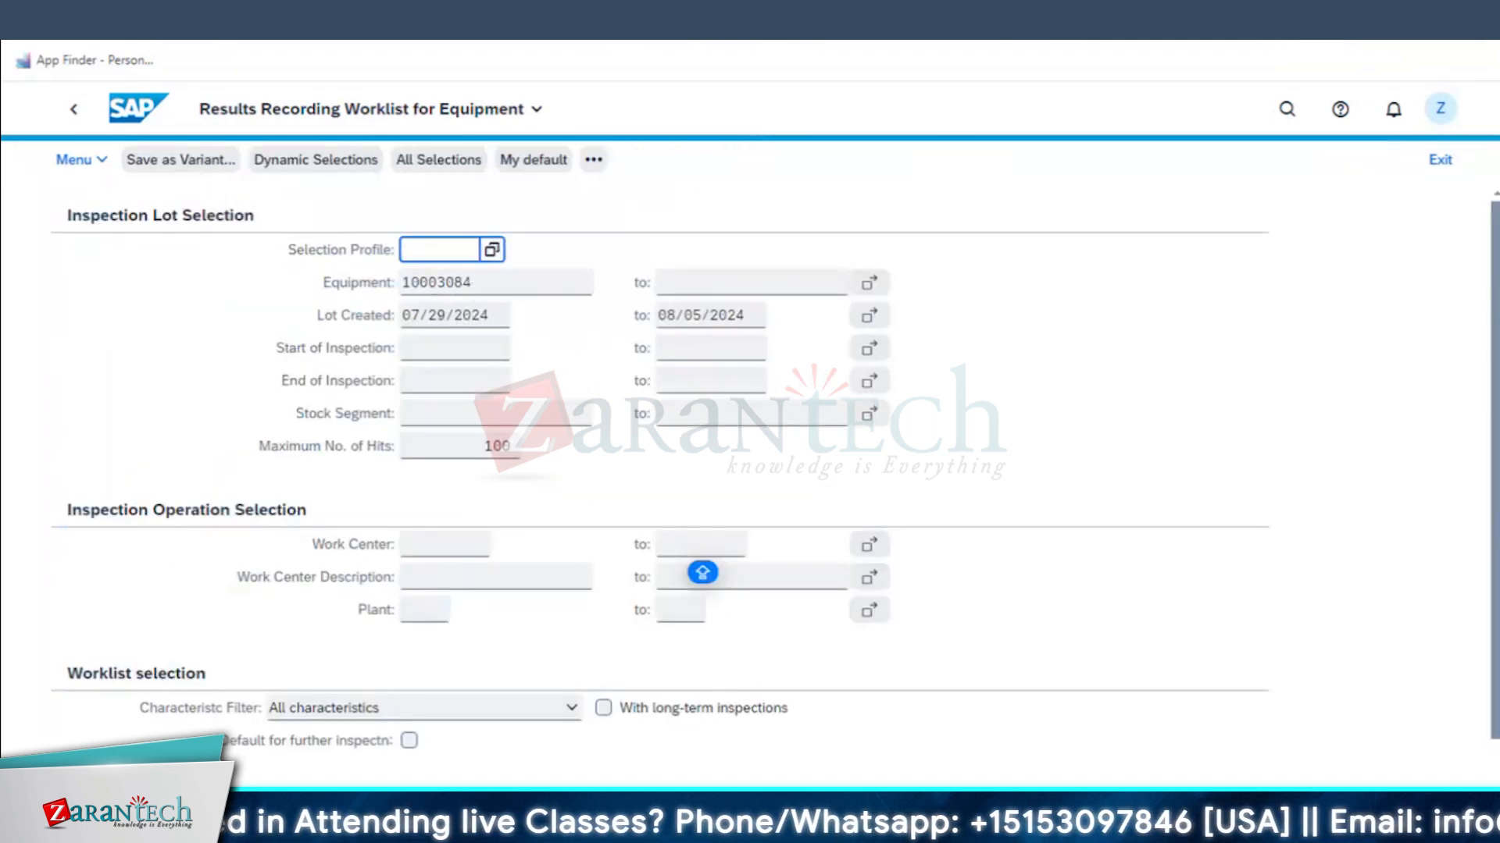
key(F8)
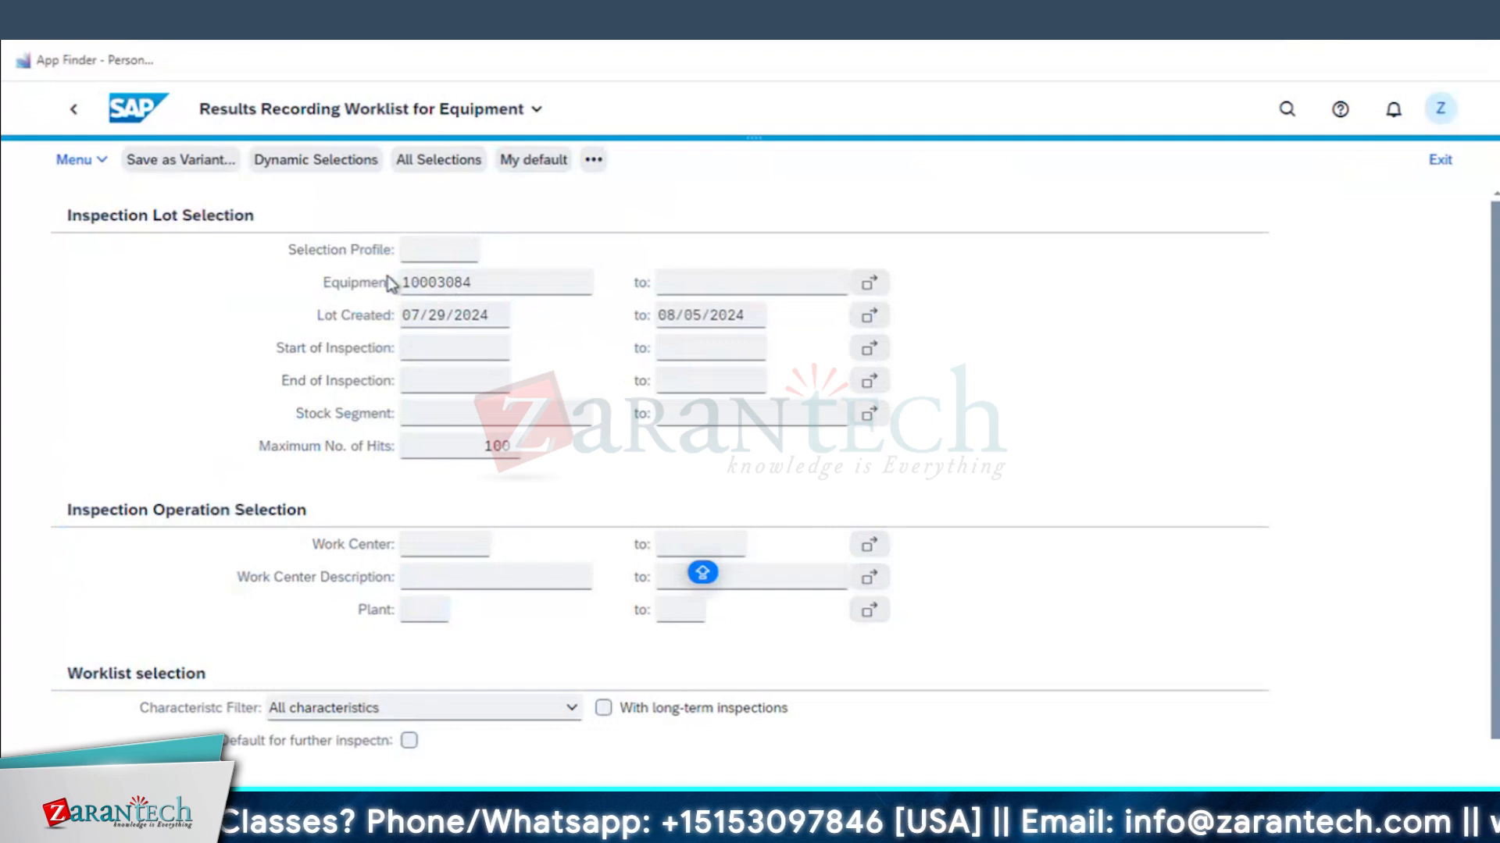
click(141, 382)
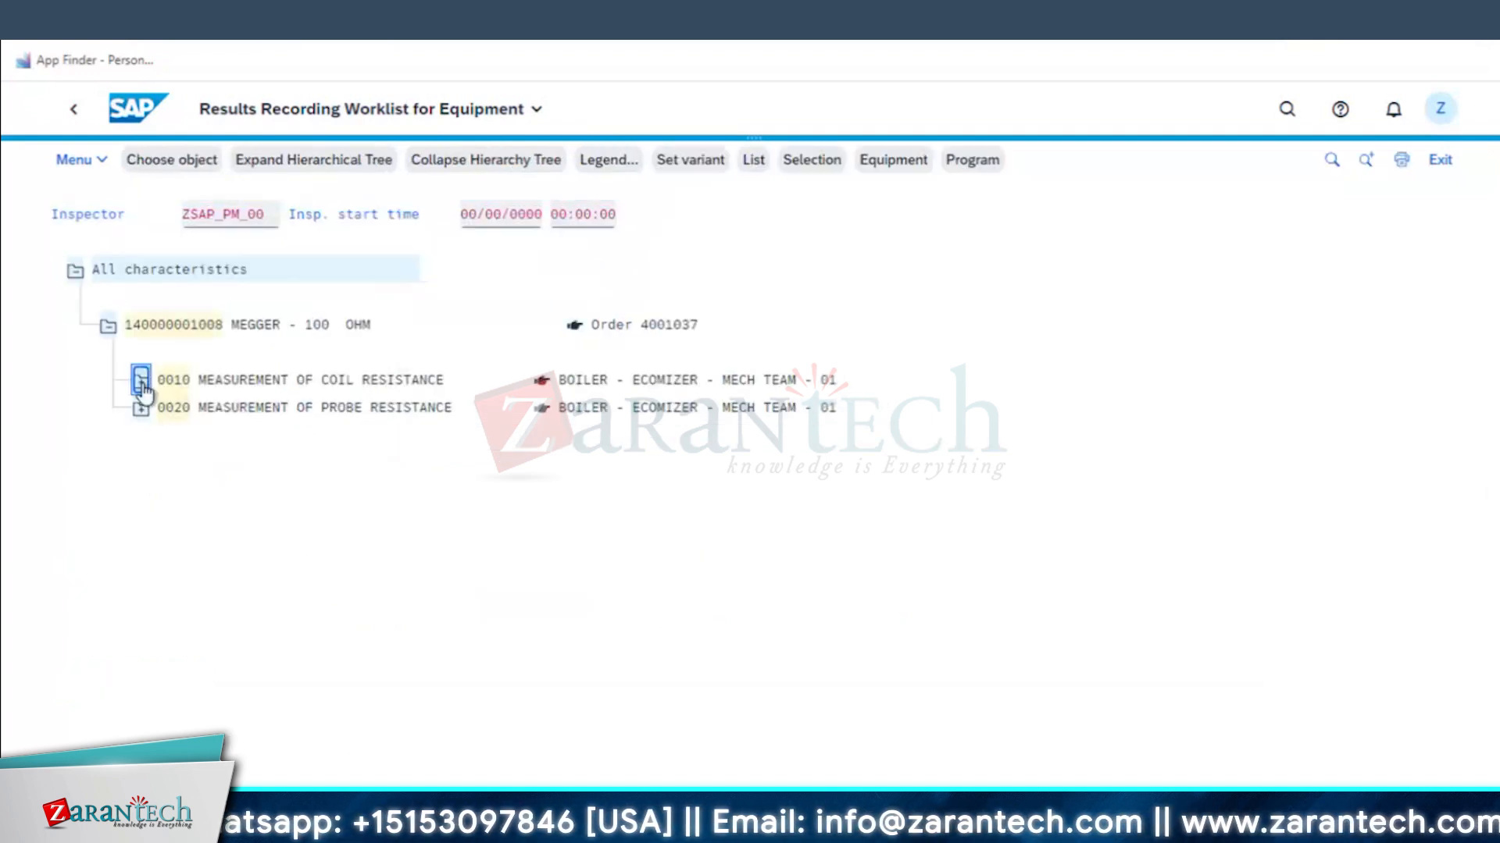
click(141, 492)
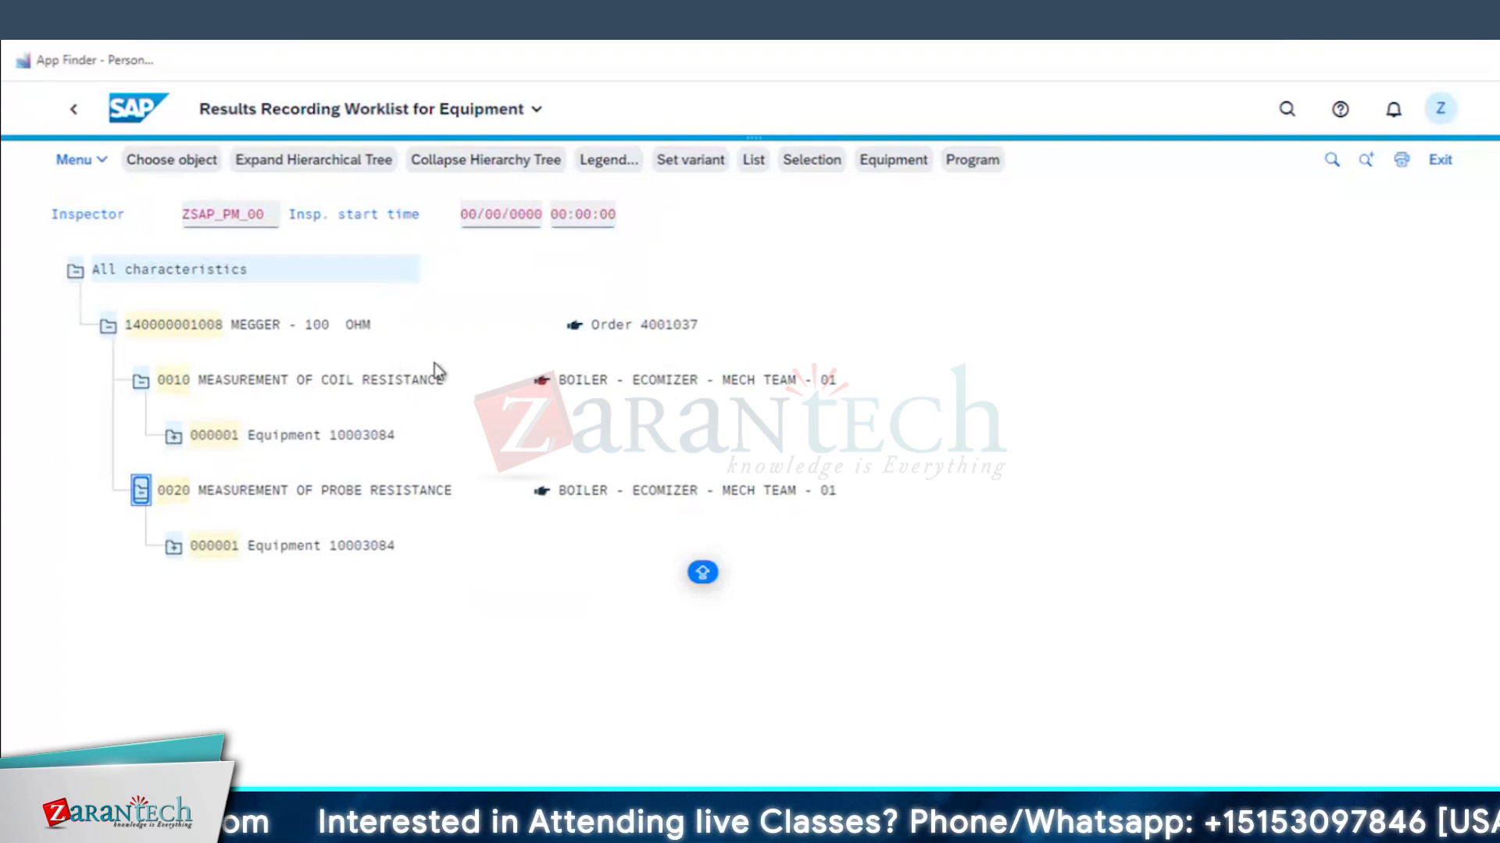
click(215, 437)
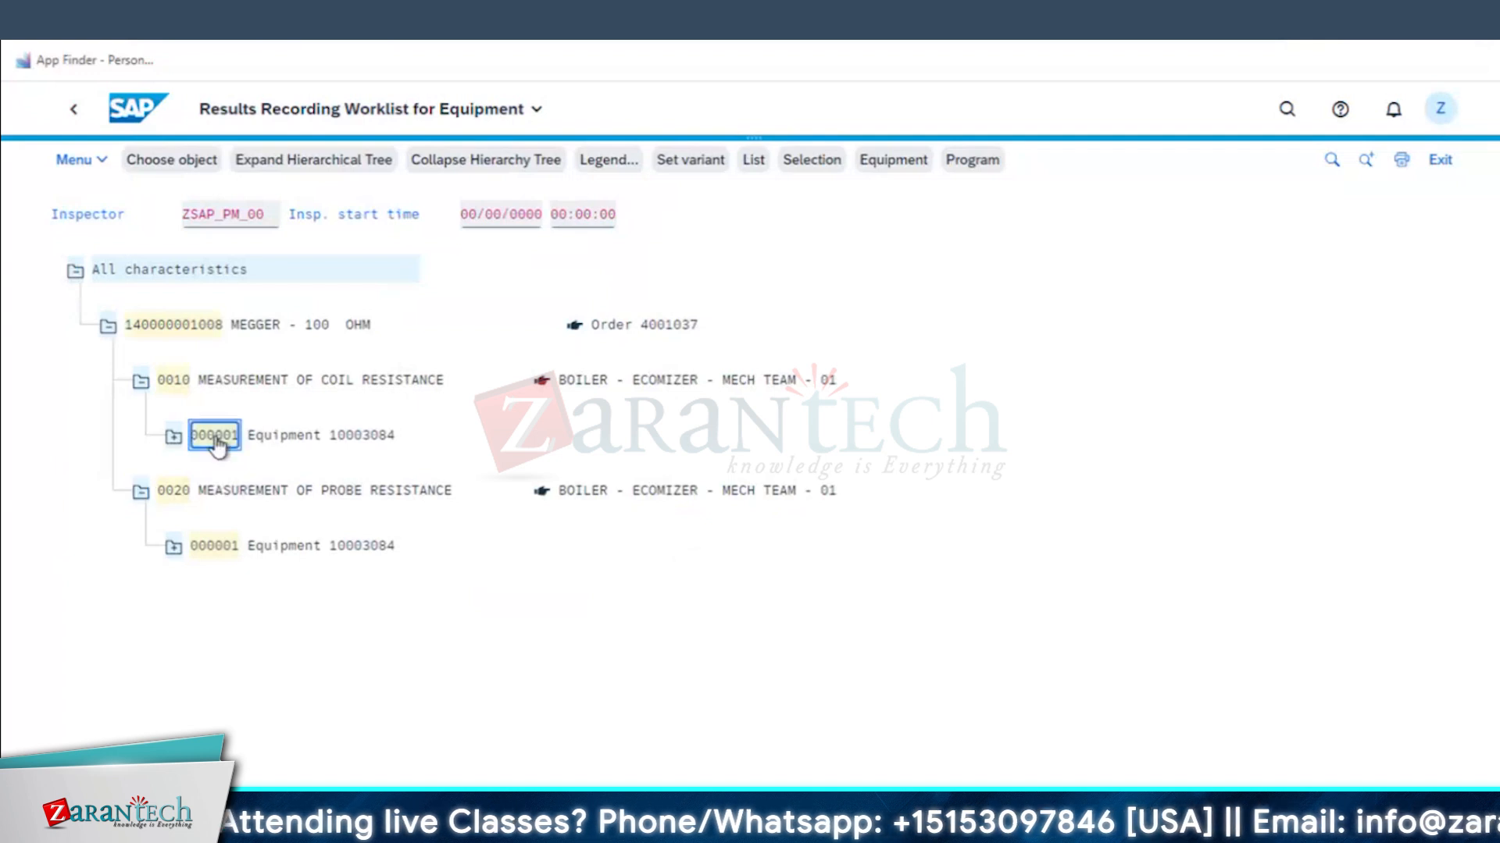
double_click(215, 437)
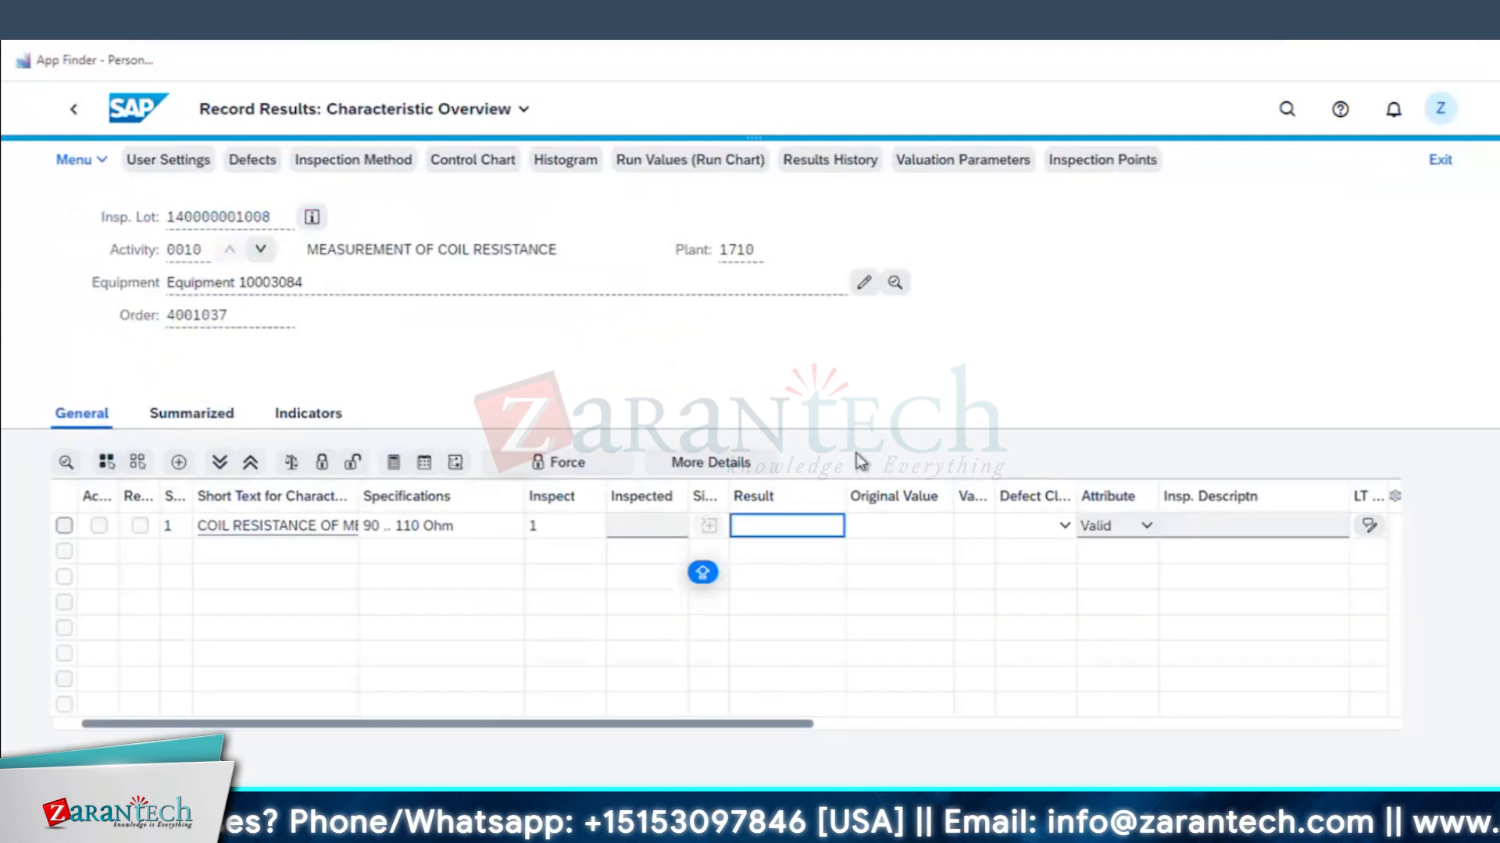
- Record the coil resistance characteristic with an inspected quantity of 1 and a result of 100
mouse_move(776, 728)
mouse_down()
mouse_move(1239, 707)
mouse_move(793, 743)
mouse_up()
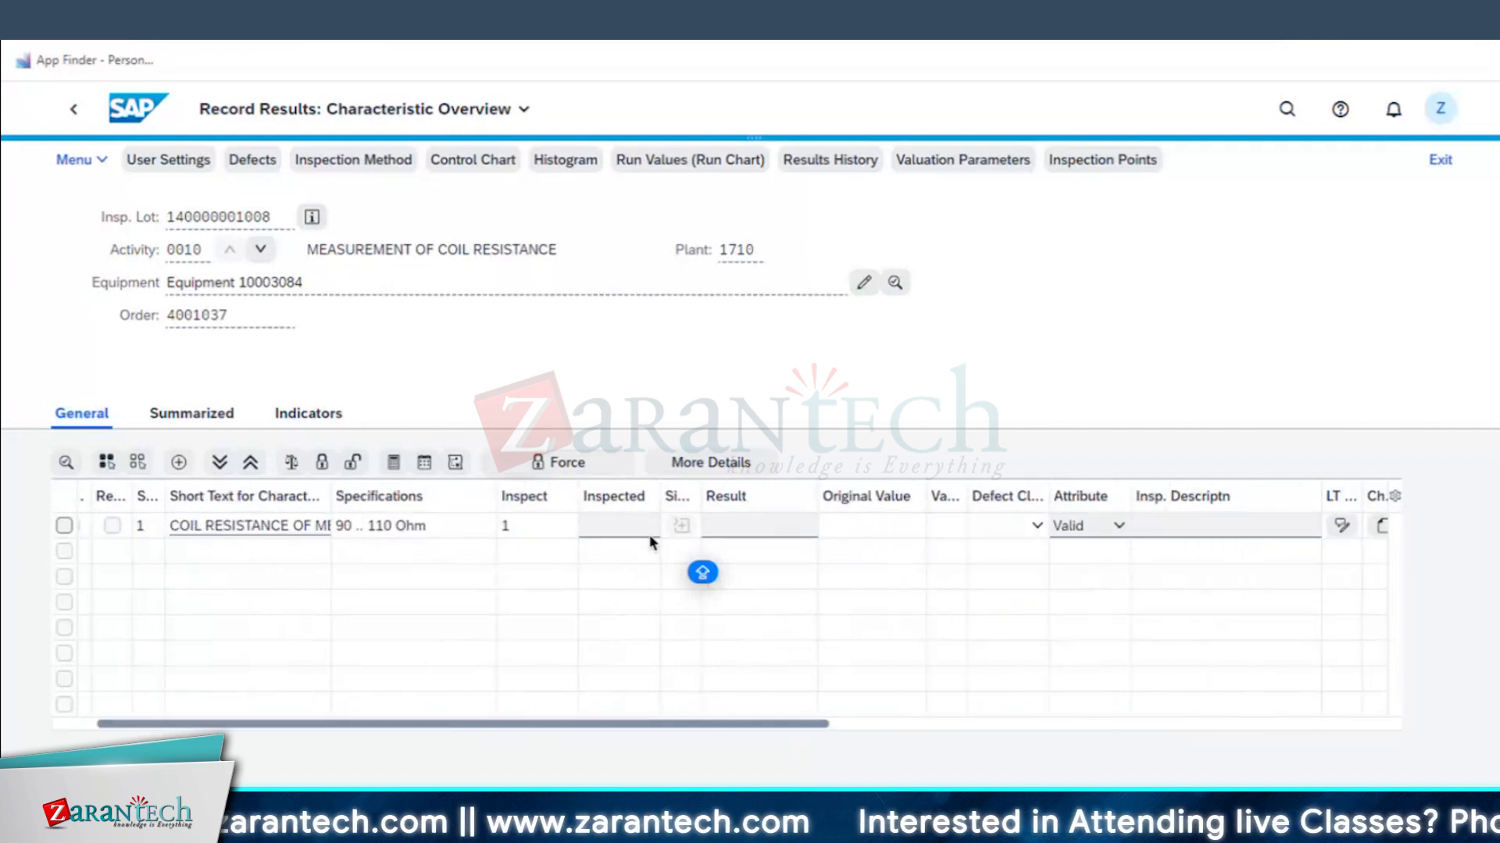
click(625, 527)
text(1)
key(Tab)
text(100)
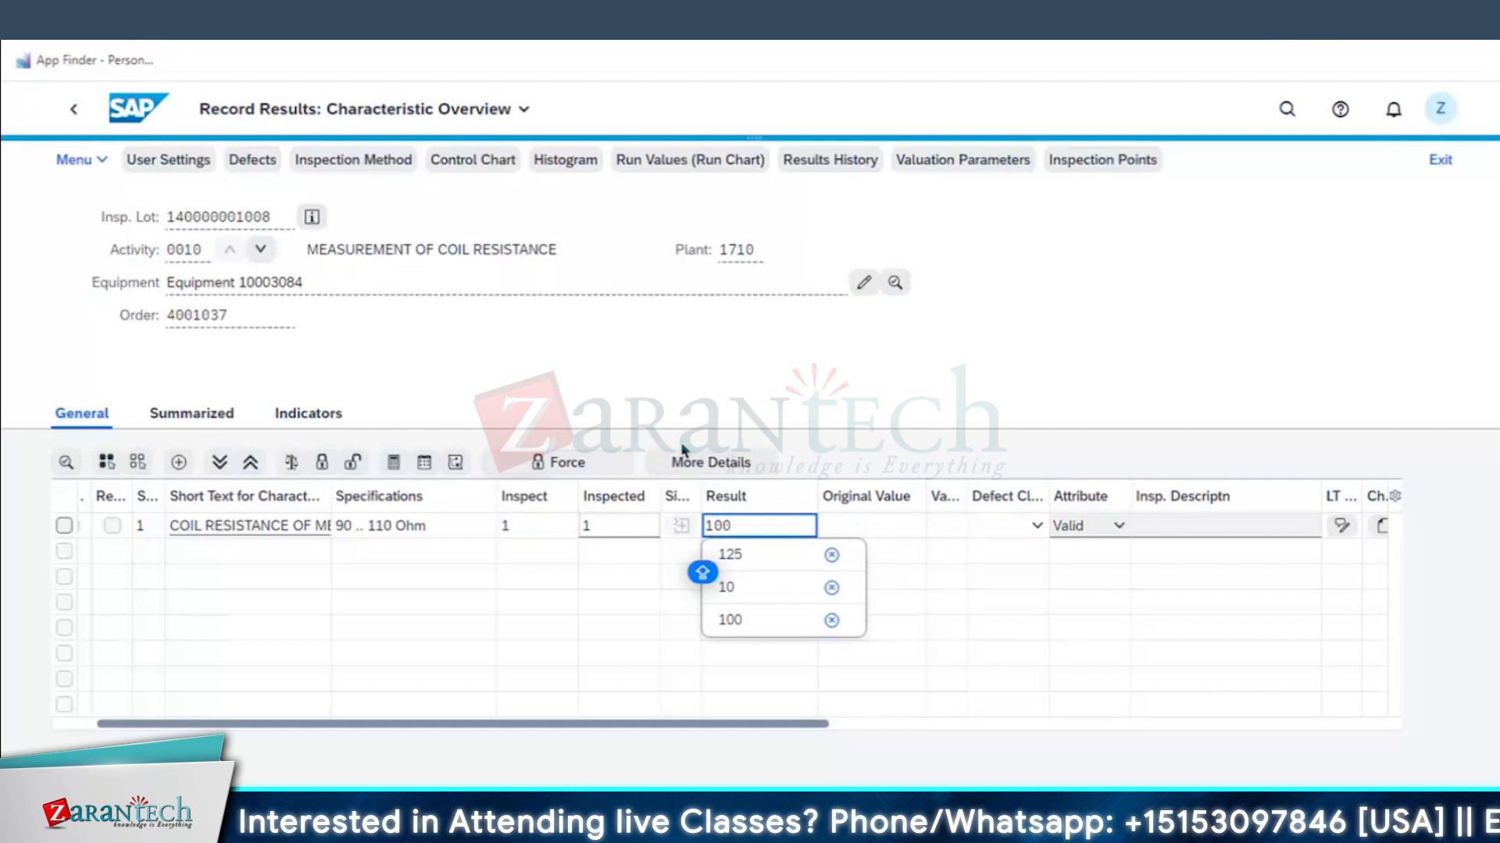
key(Return)
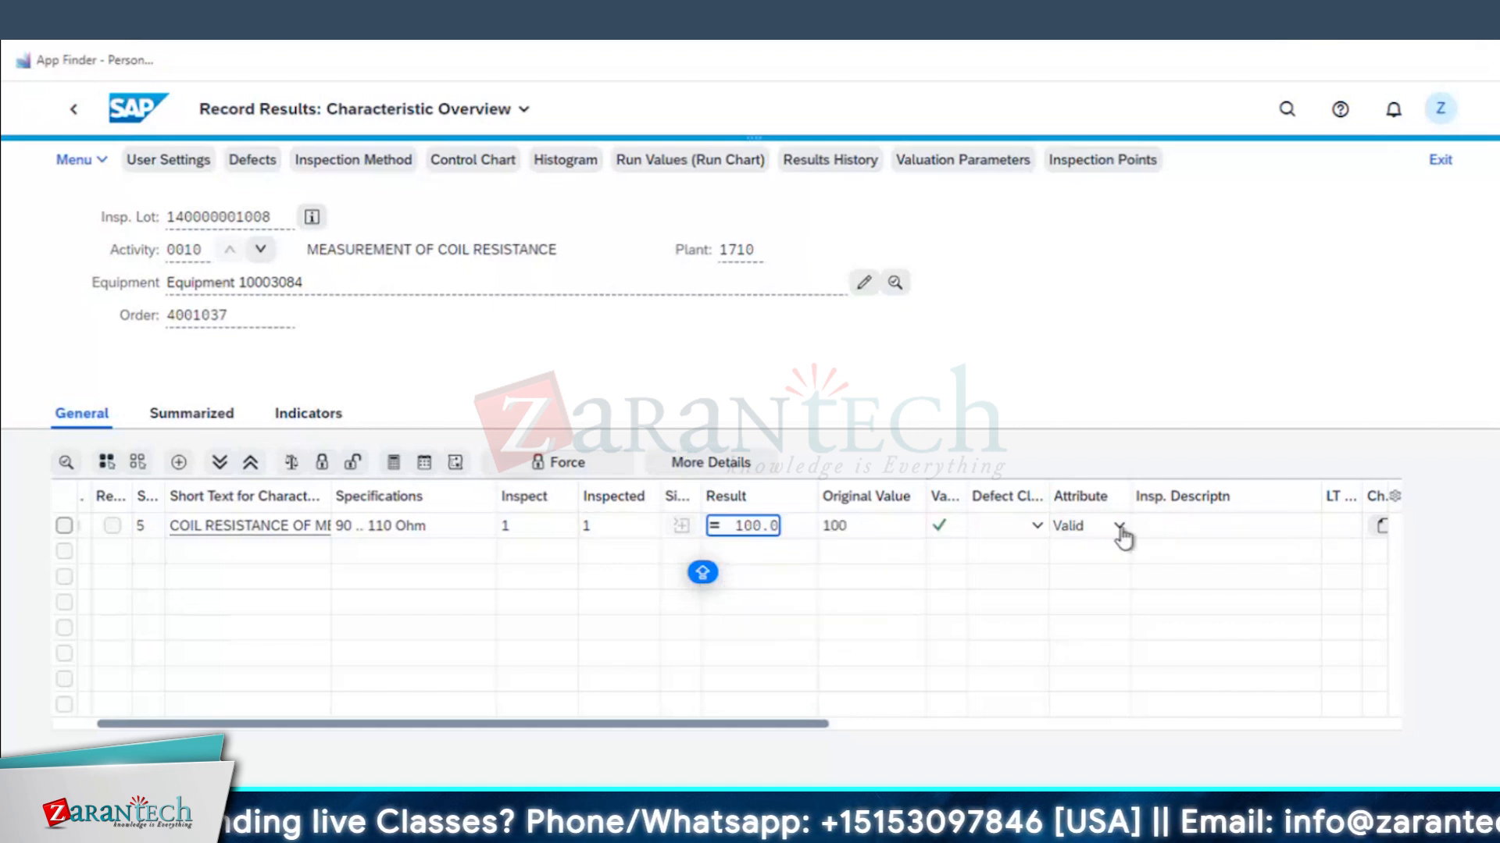
- Save the coil resistance result as Accepted, confirming the operation as final with no remaining work and open reservations cleared
click(370, 449)
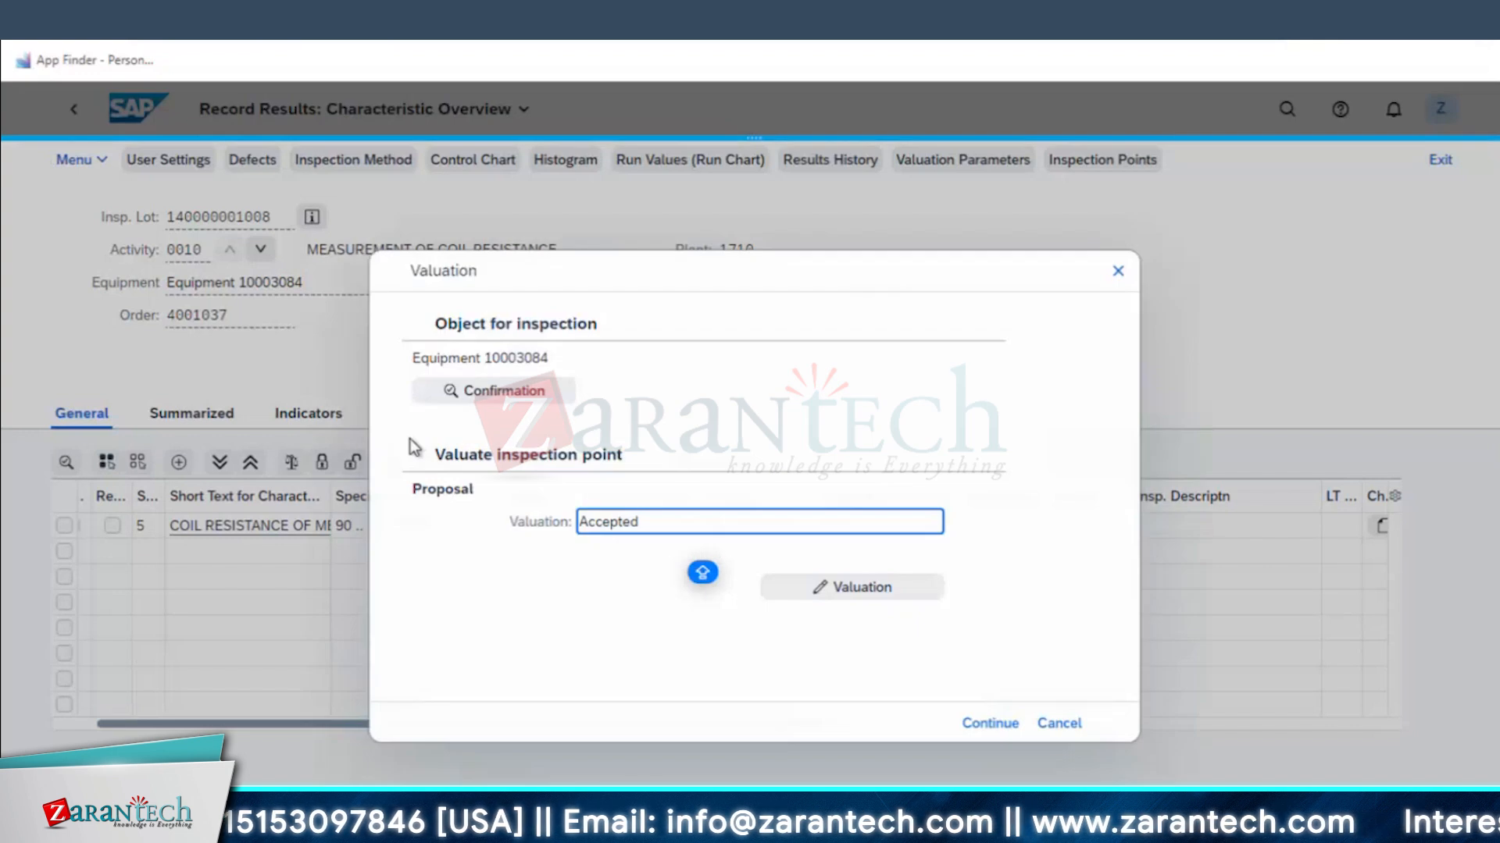
click(478, 391)
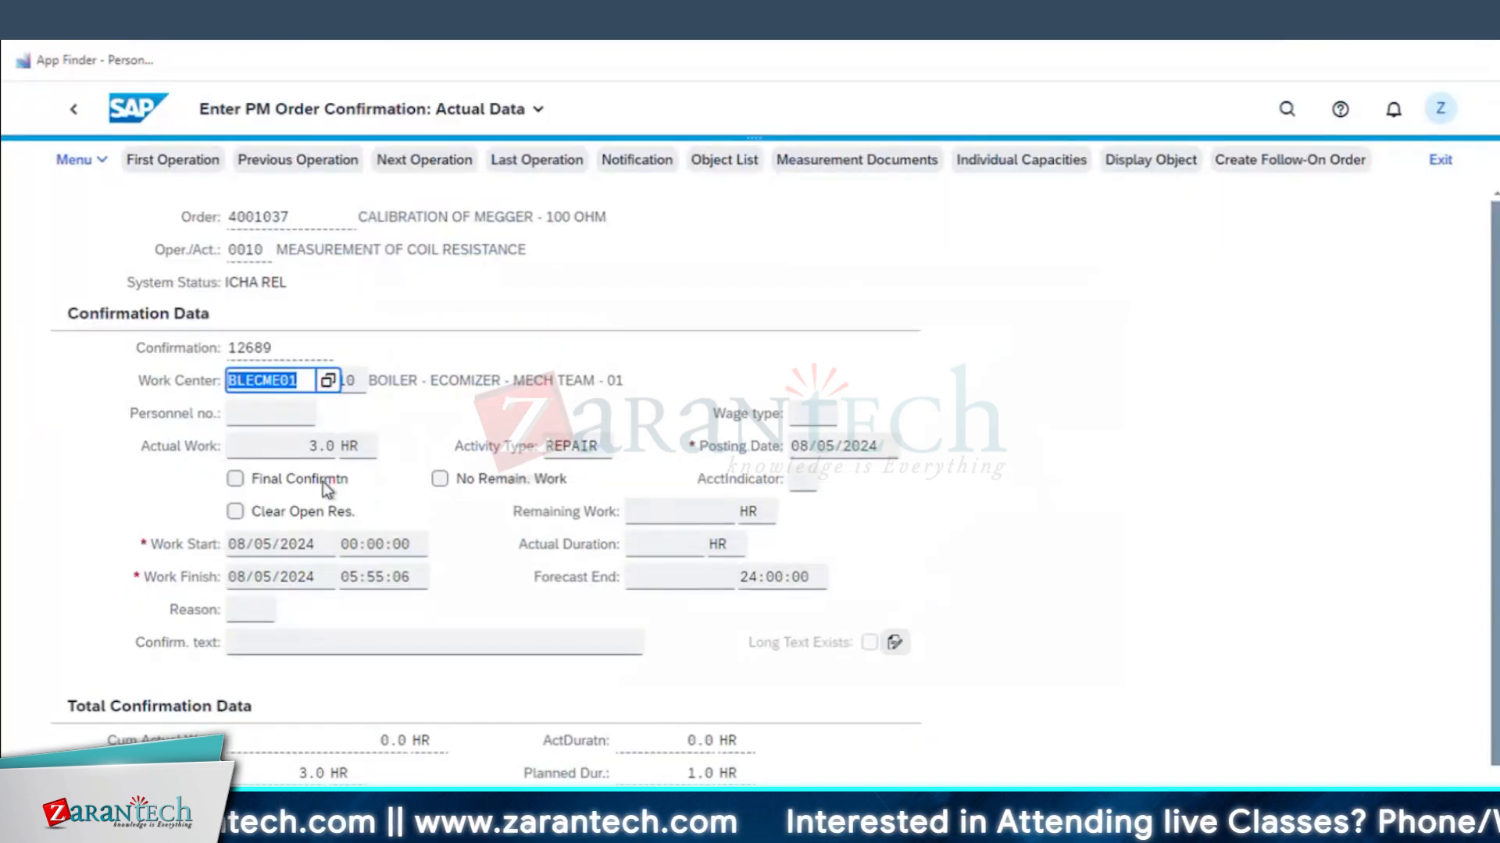
click(322, 481)
click(468, 479)
click(385, 512)
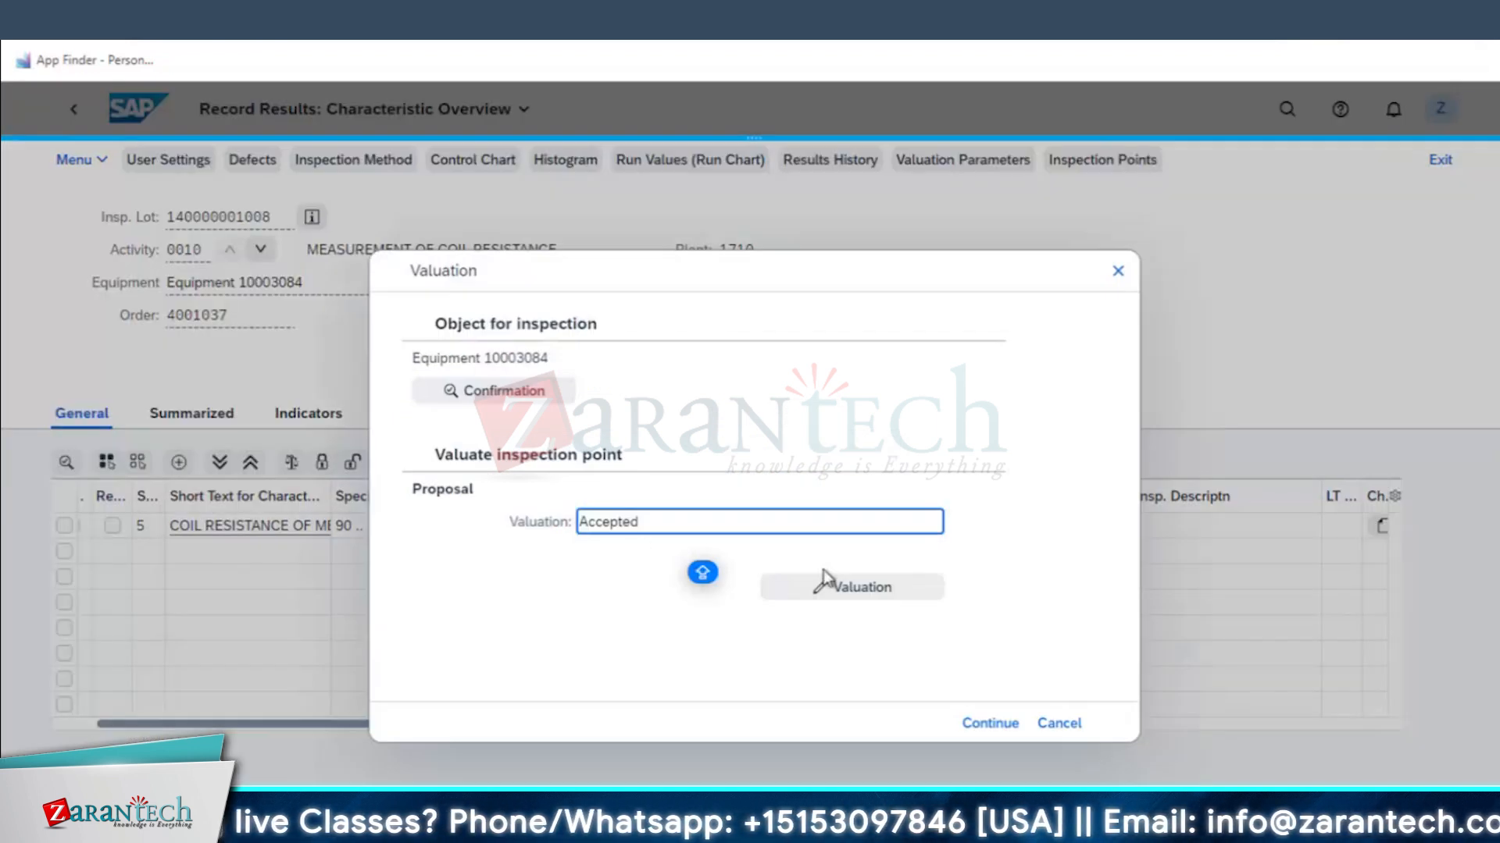
click(1003, 730)
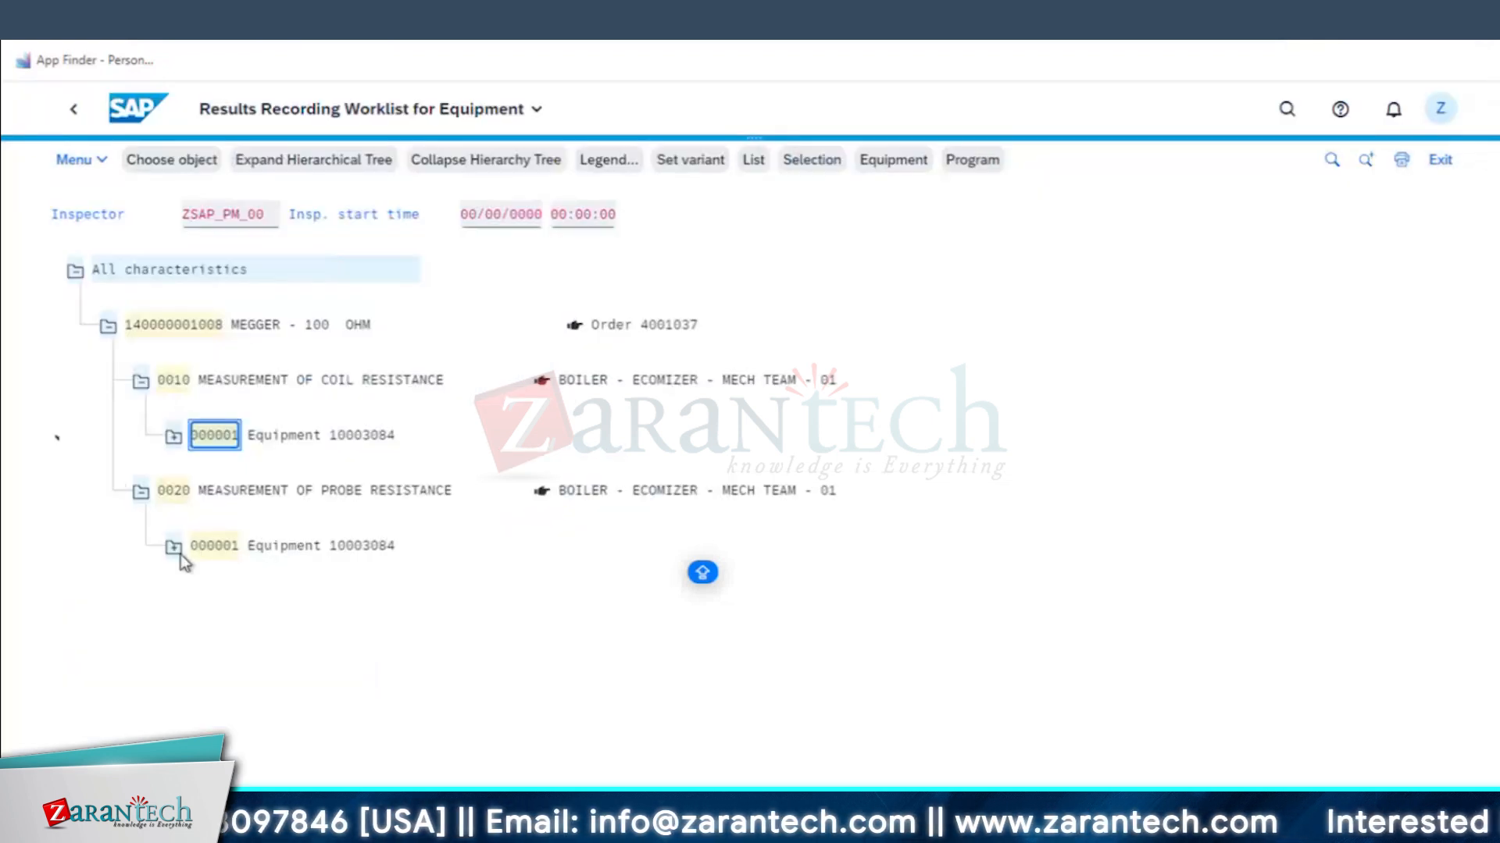
- Open the inspection point of operation 0020, probe resistance measurement, and record a result of 10 with an inspected quantity of 1
click(174, 548)
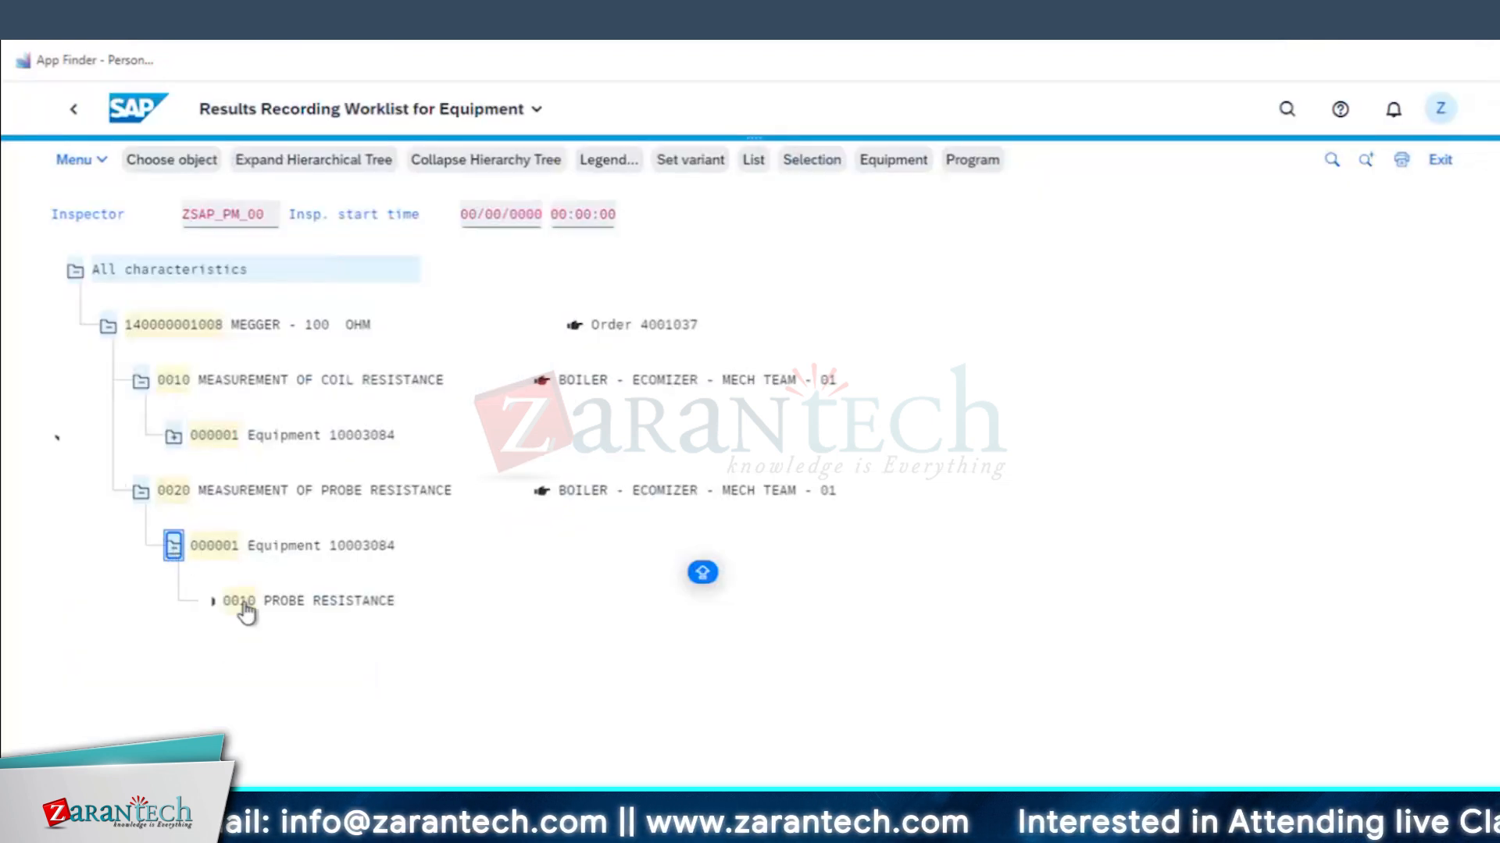
click(216, 545)
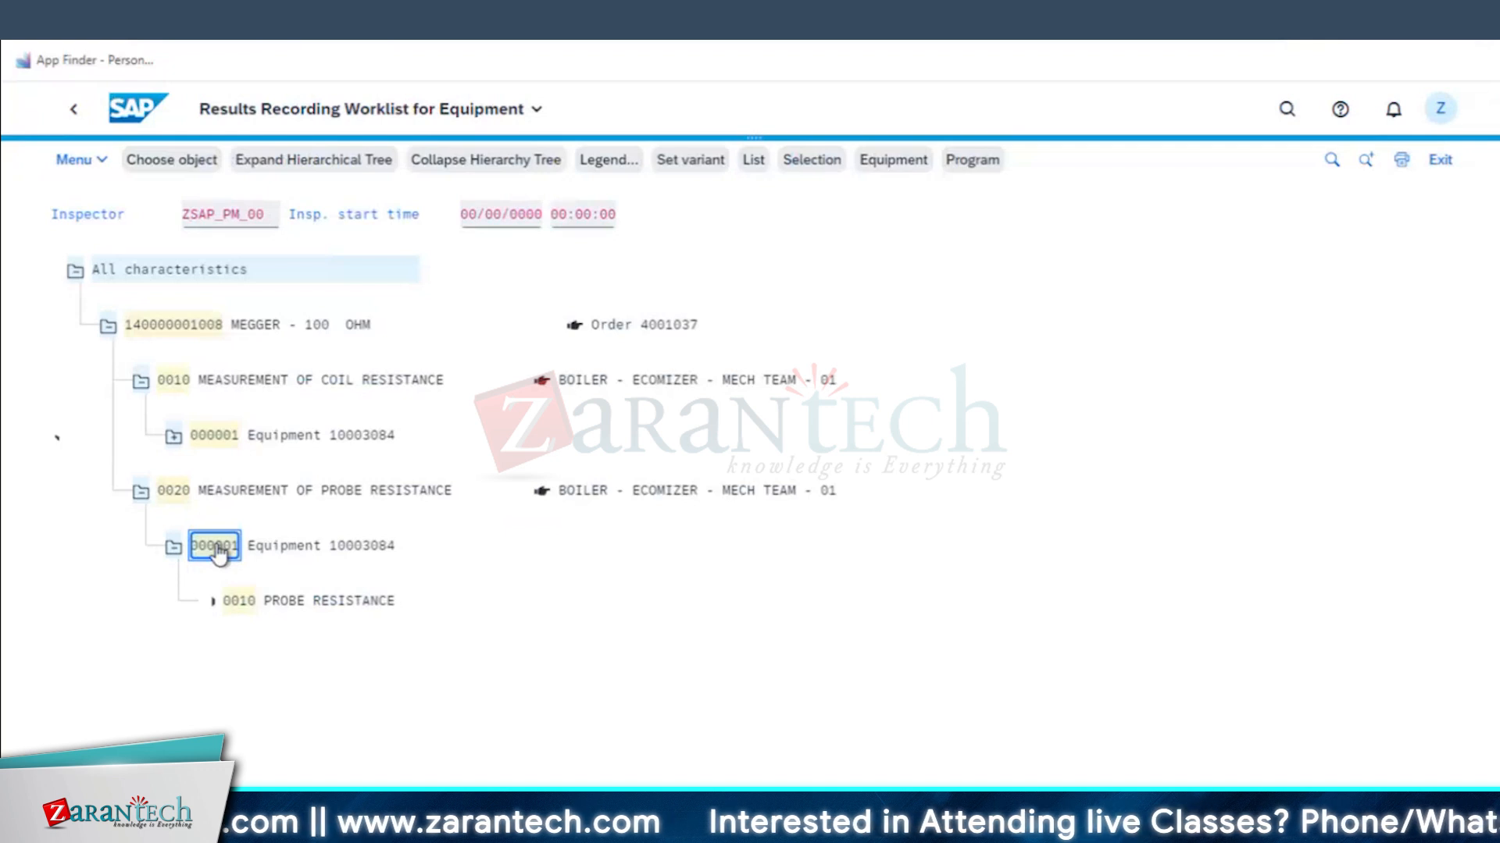
double_click(215, 547)
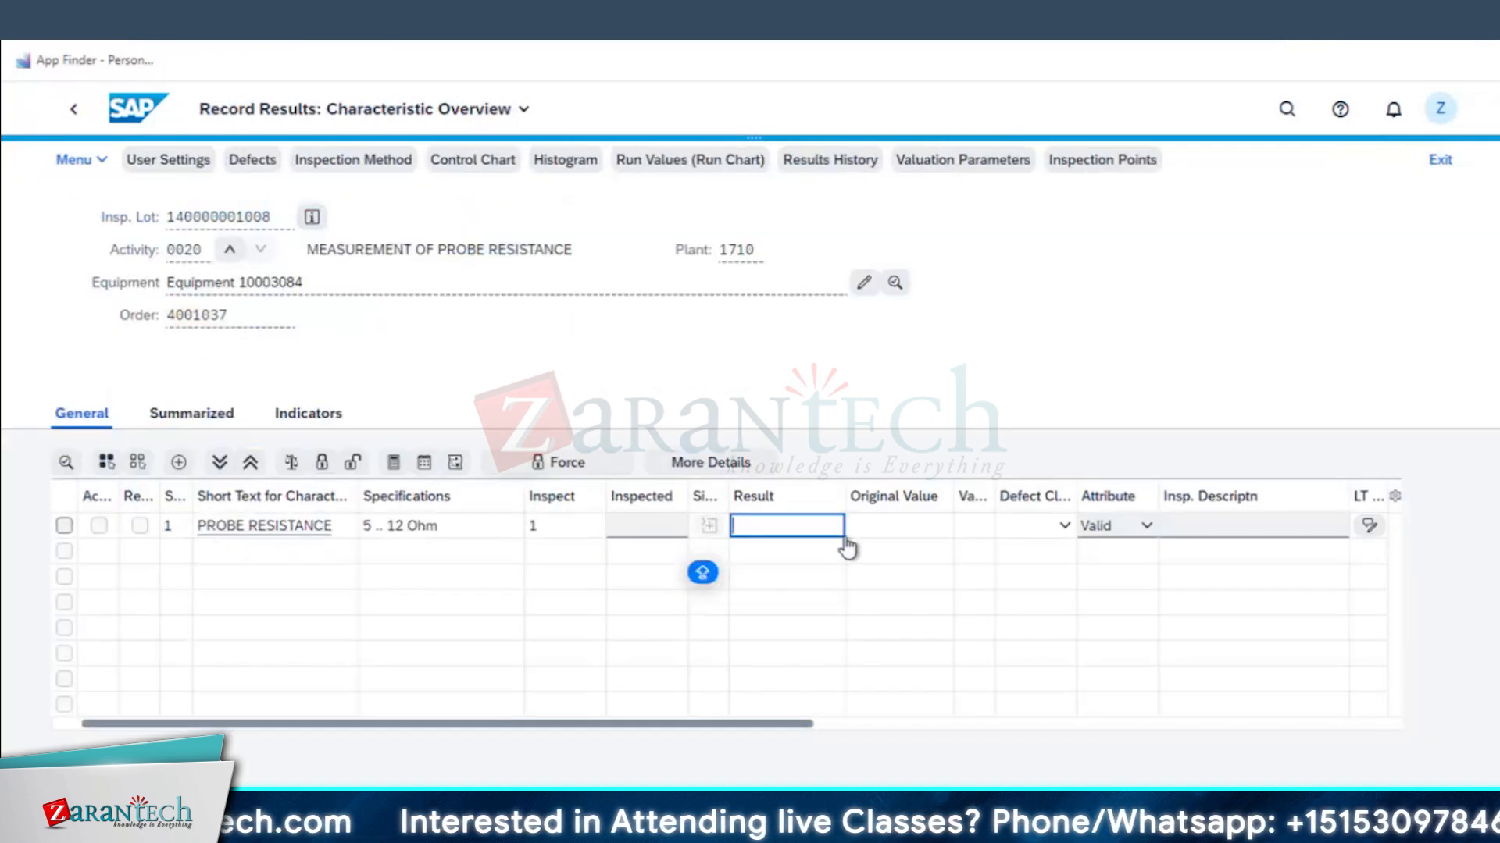
text(10)
click(648, 527)
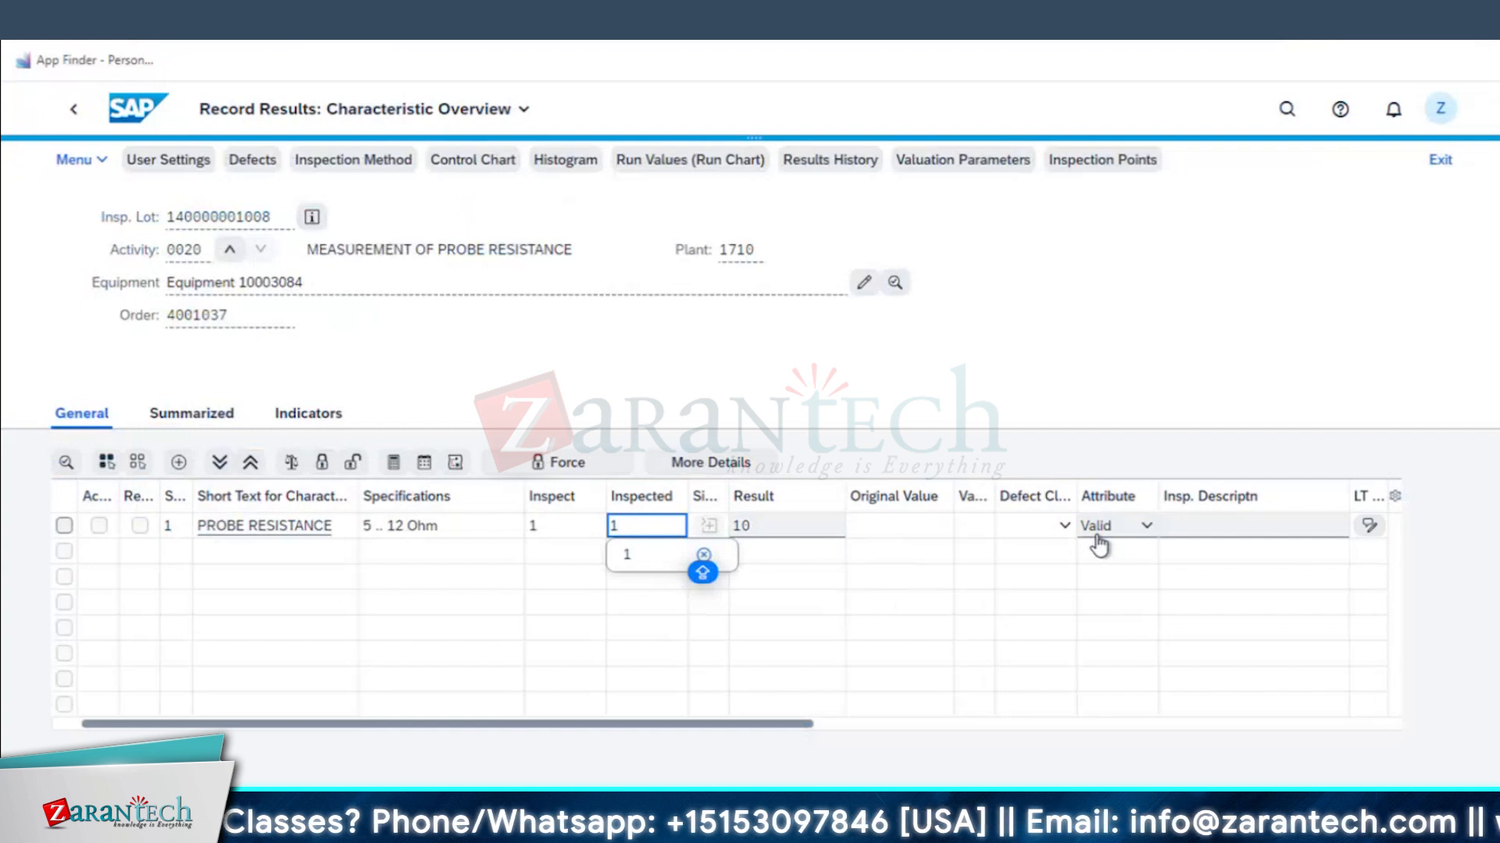
key(Return)
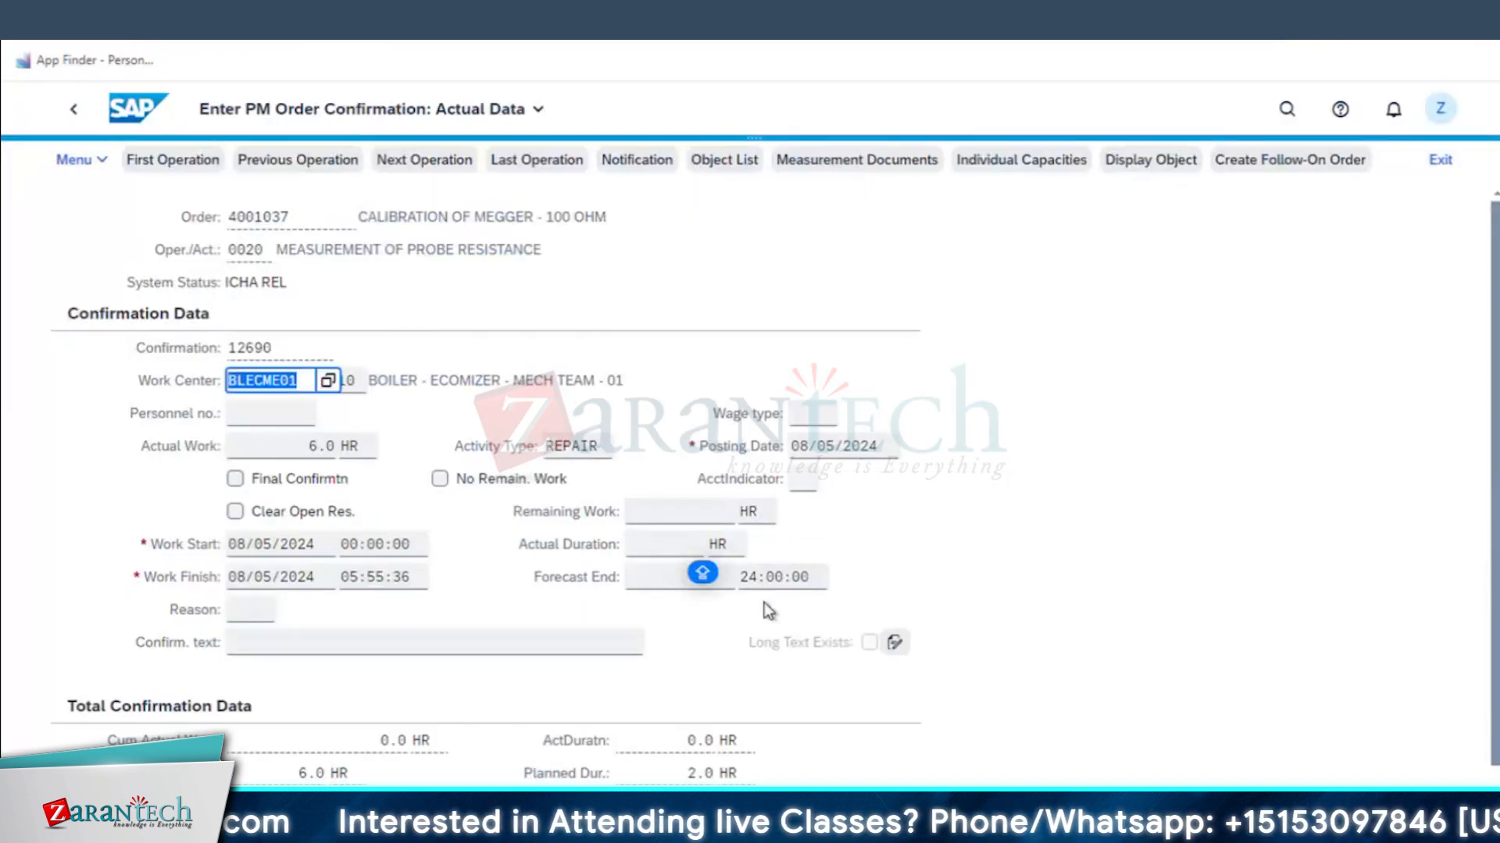
- Save the probe resistance result as Accepted, confirming operation 0020 as final with open reservations cleared
click(280, 470)
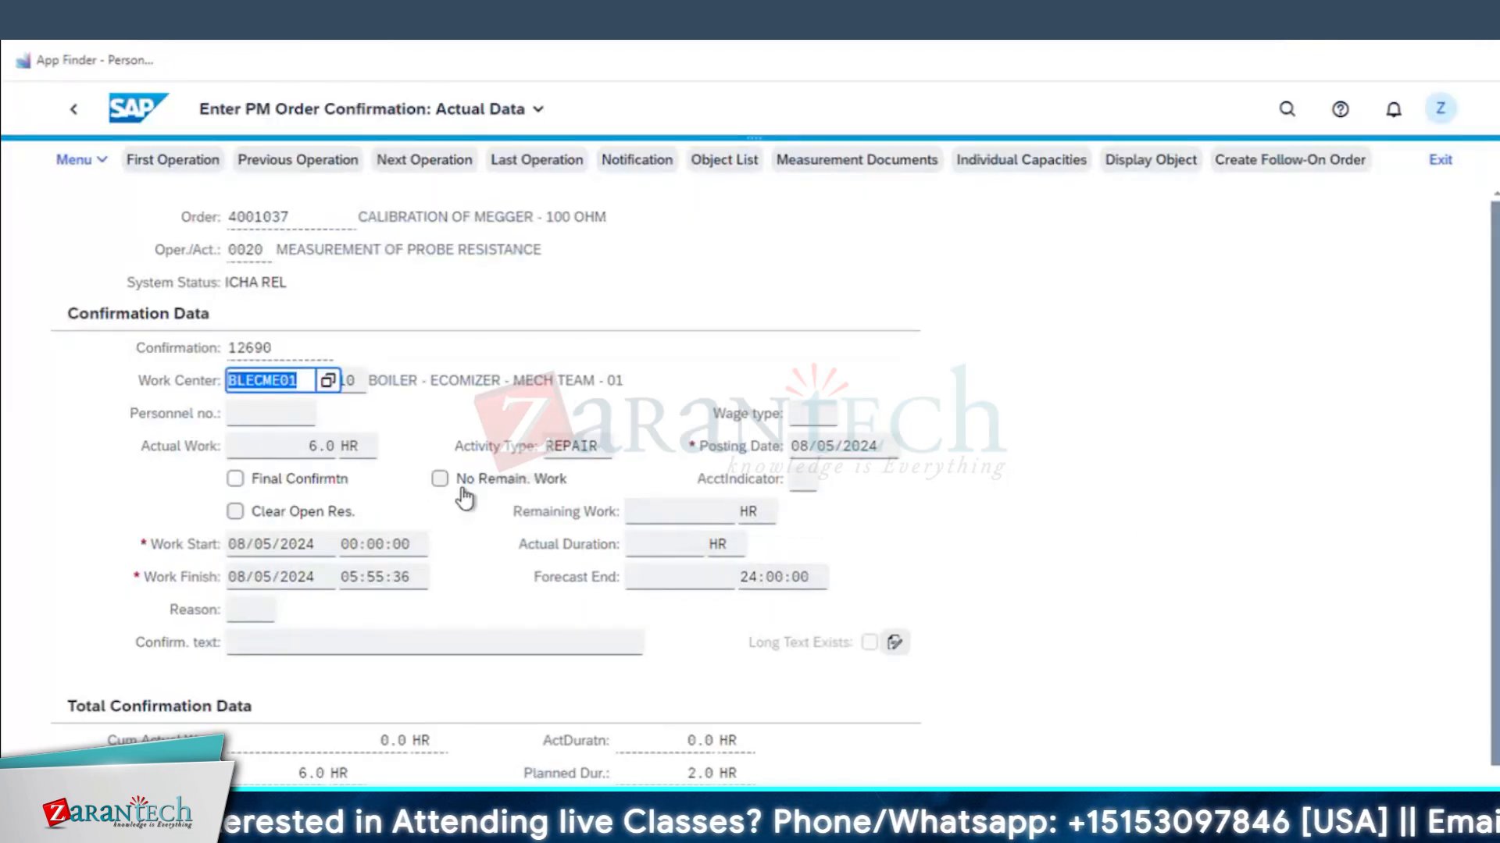
click(317, 514)
click(75, 112)
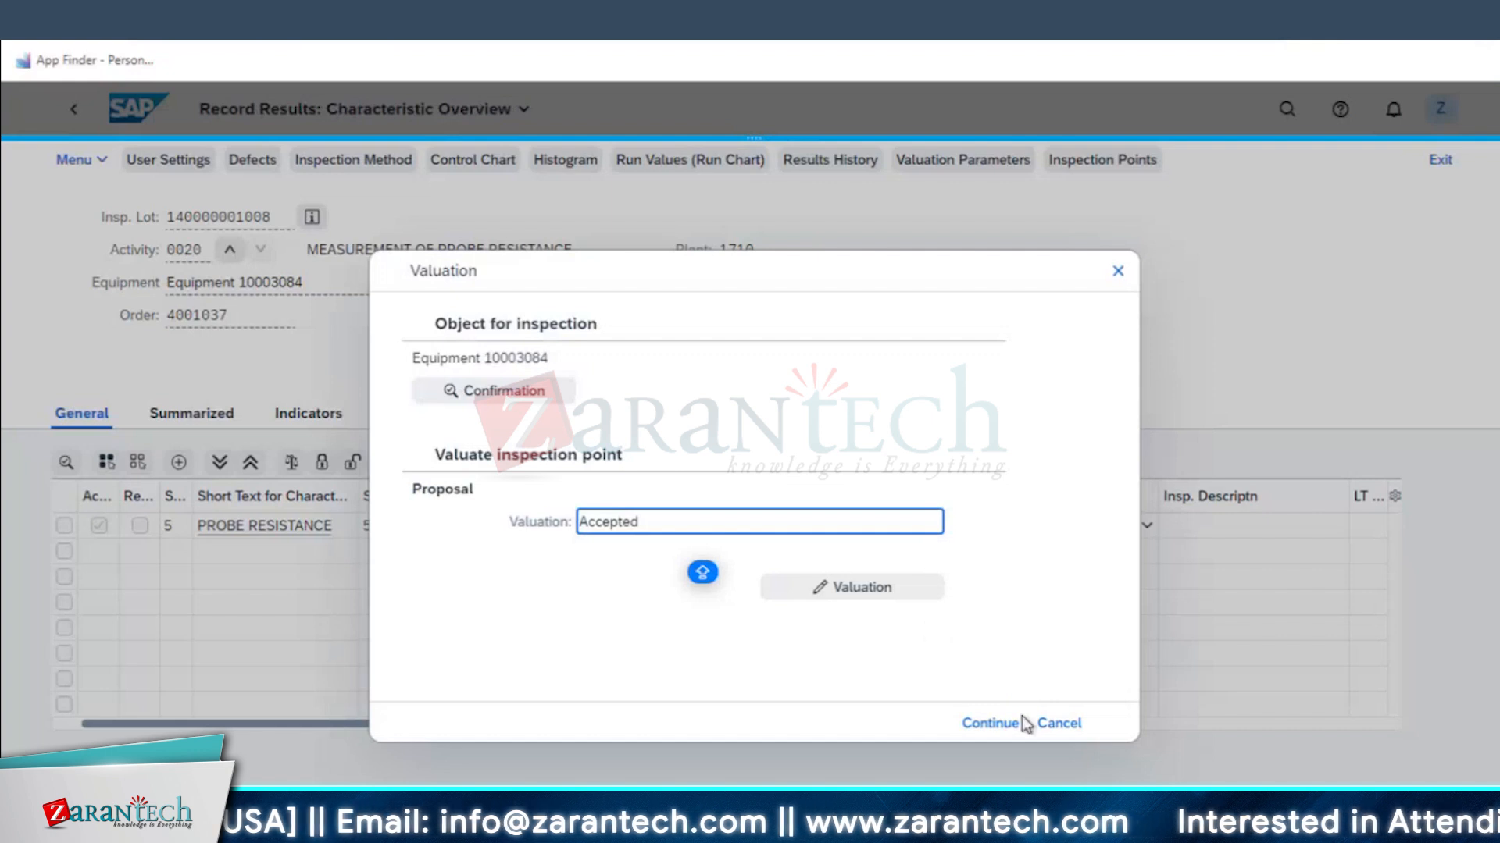
click(1013, 725)
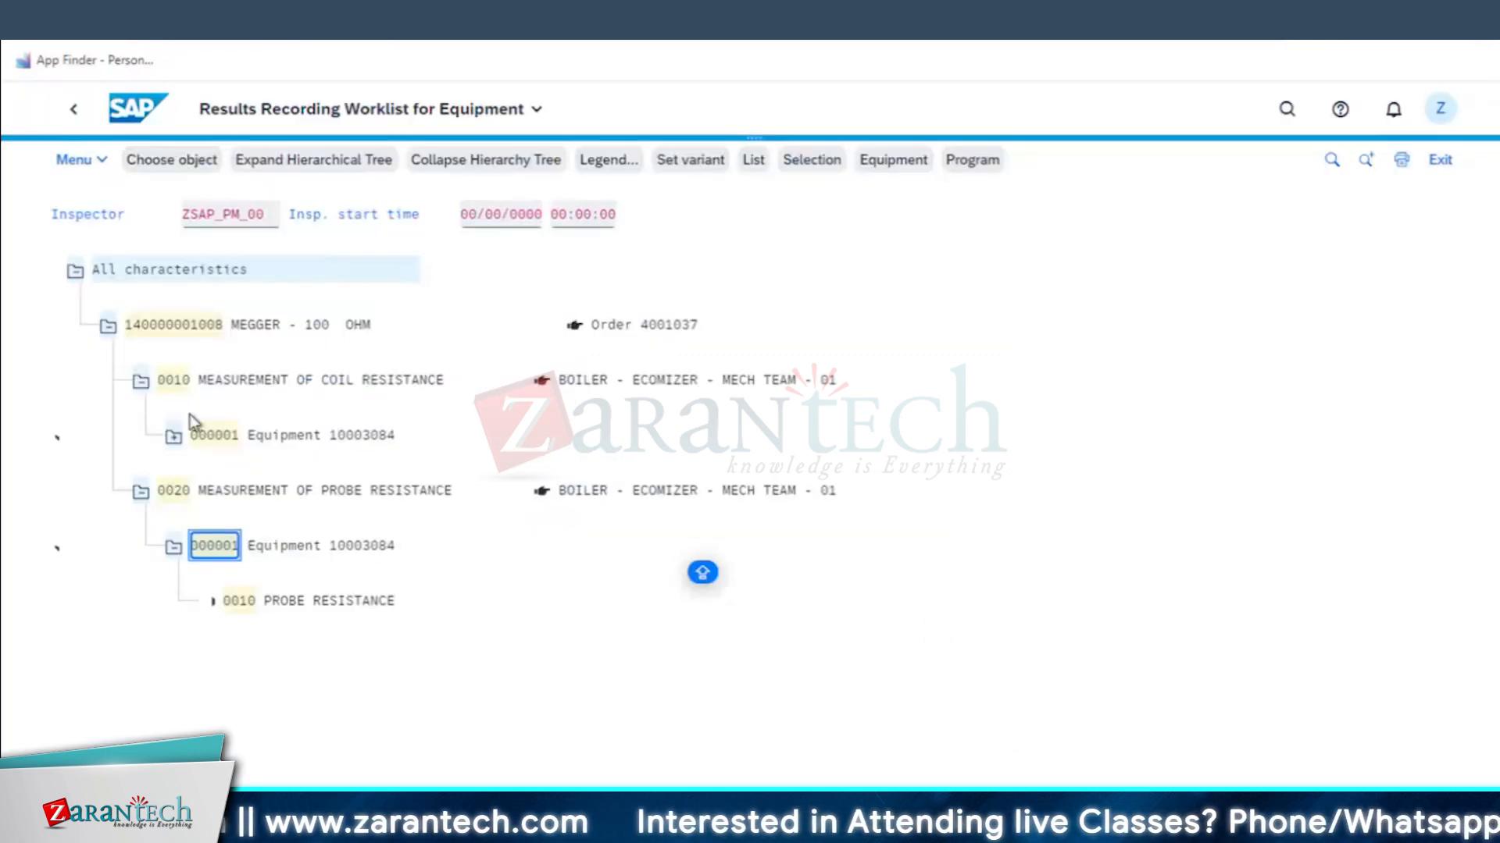
- Open the usage decision for the 100 ohm megger's inspection lot and examine its defects, characteristic results and equipment inspection point valuations
click(188, 324)
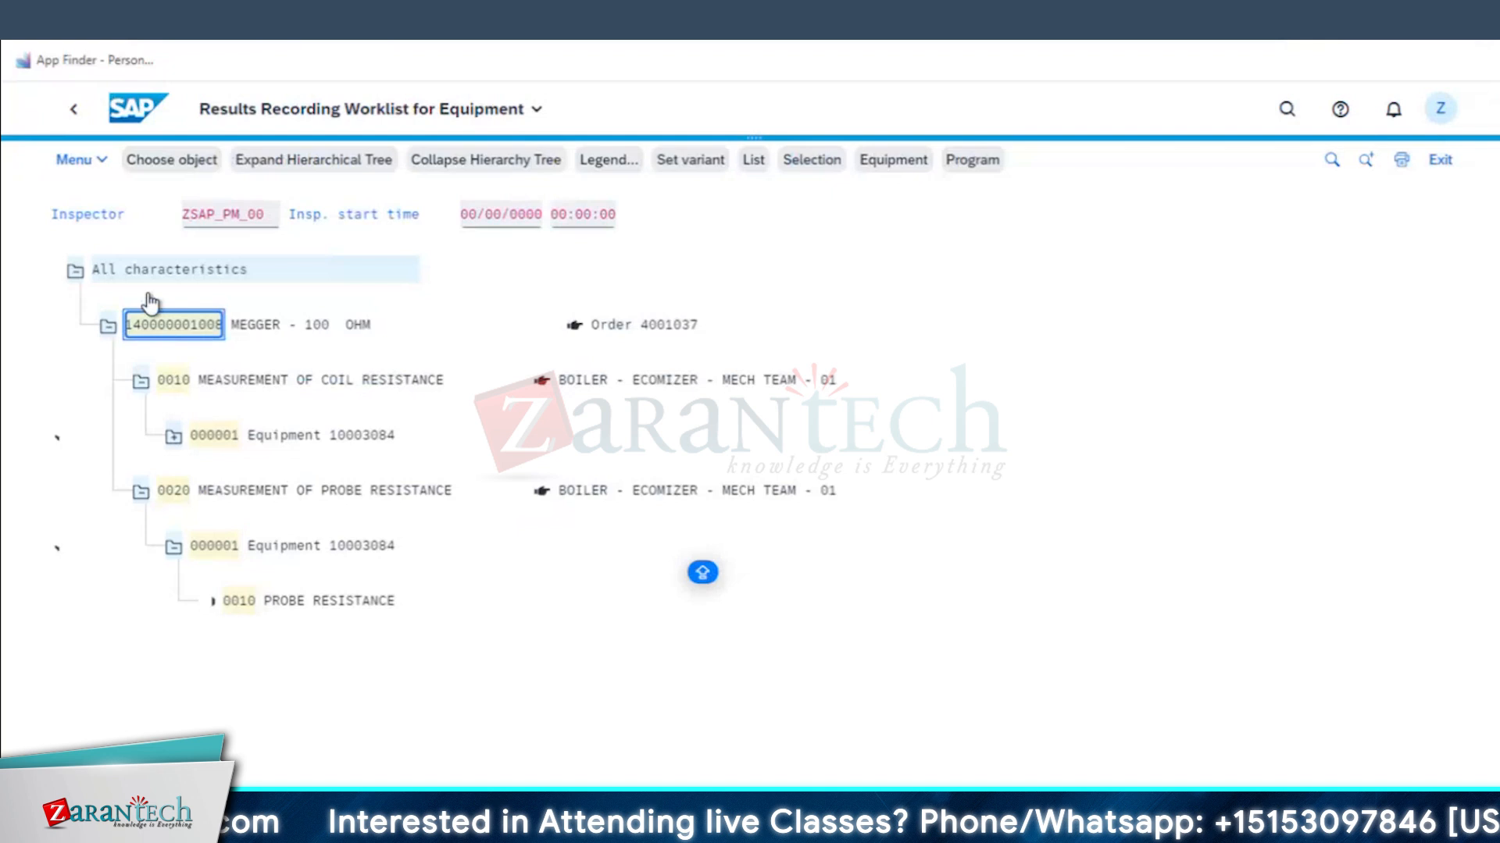
double_click(344, 326)
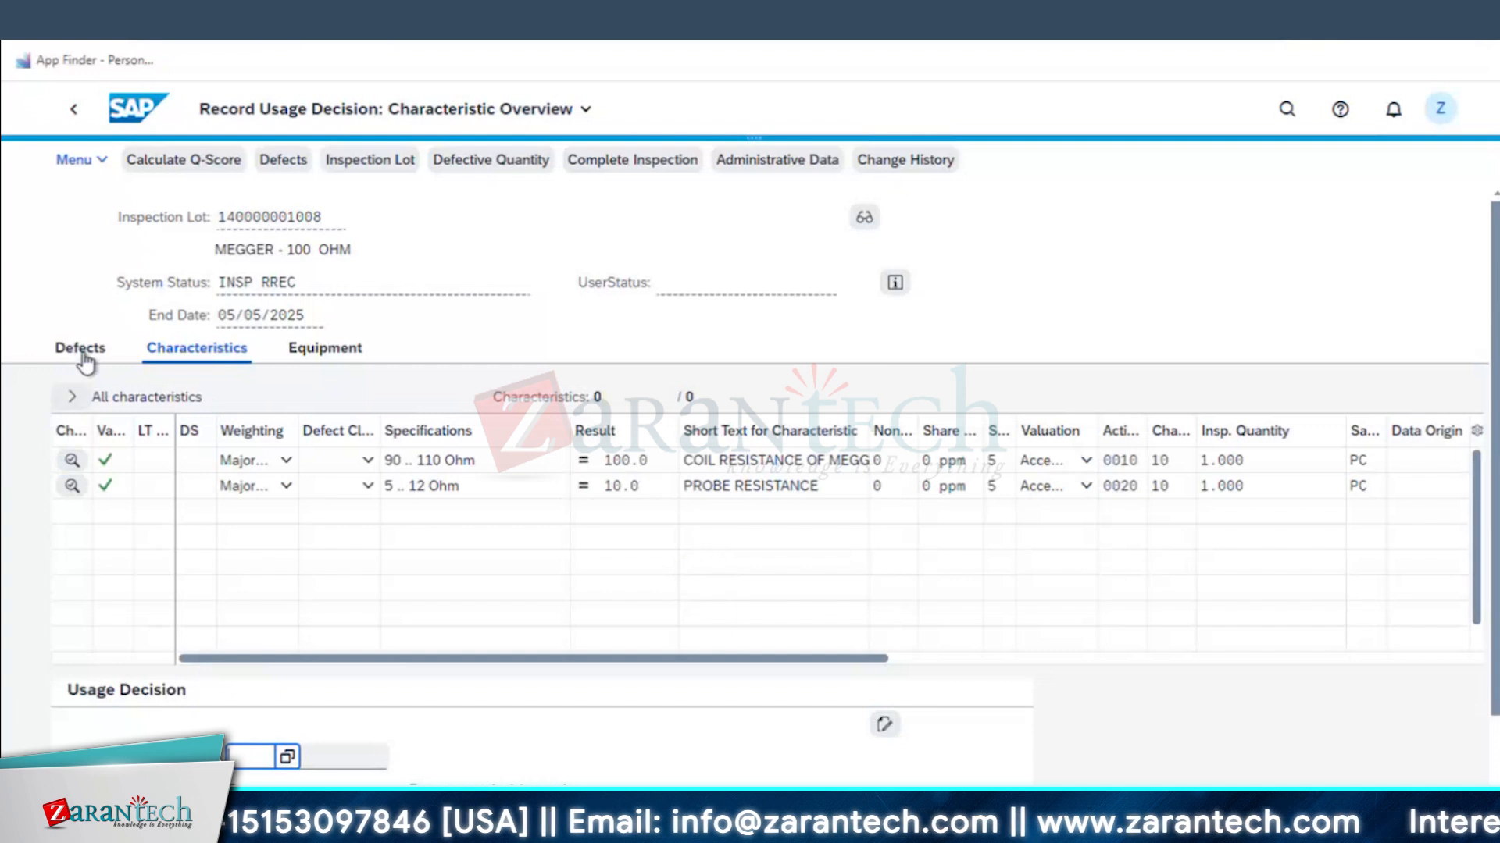
click(83, 353)
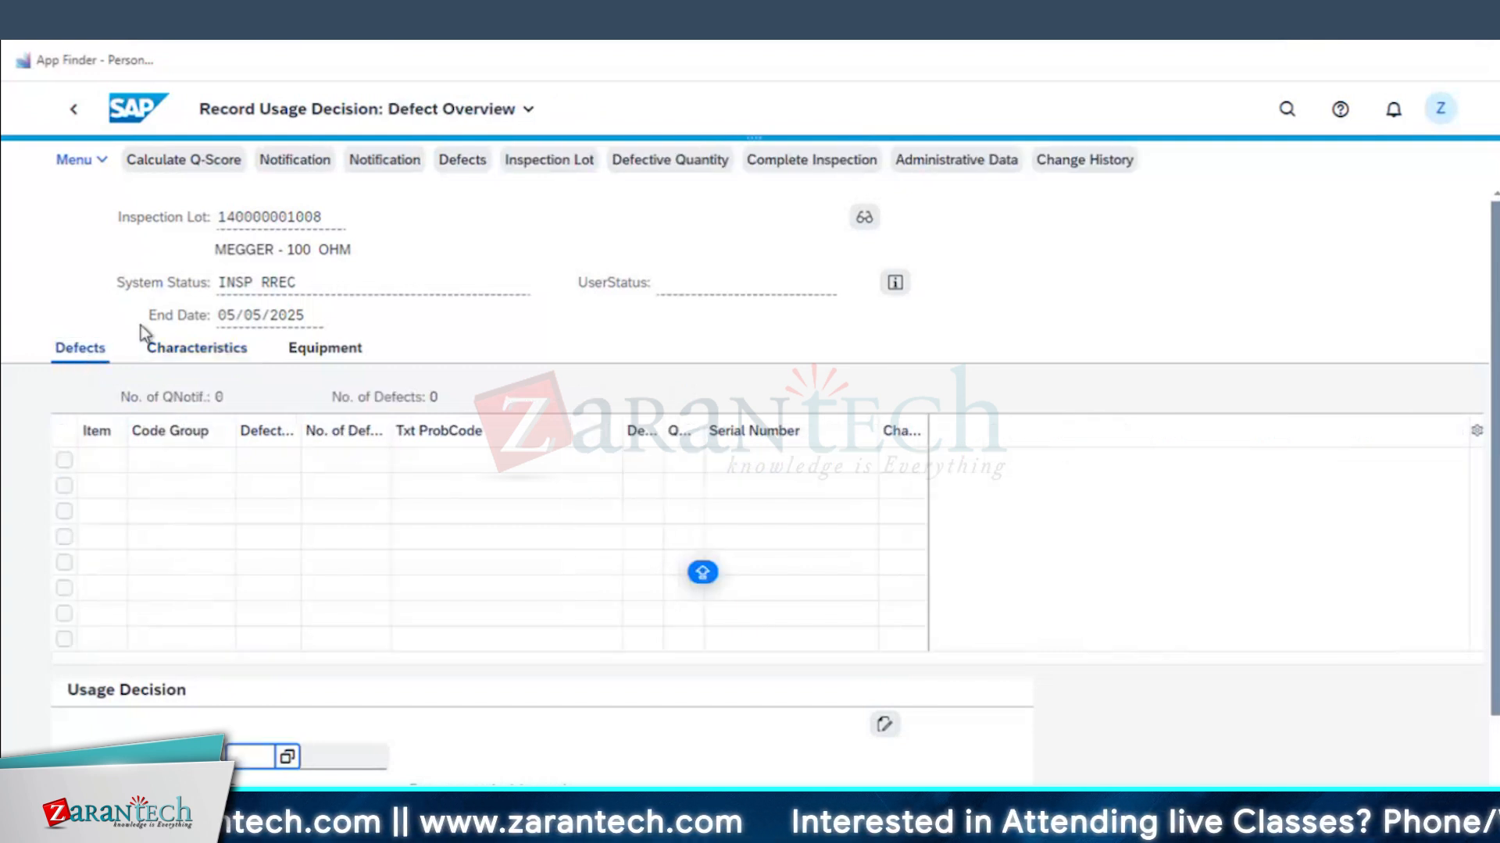
click(351, 355)
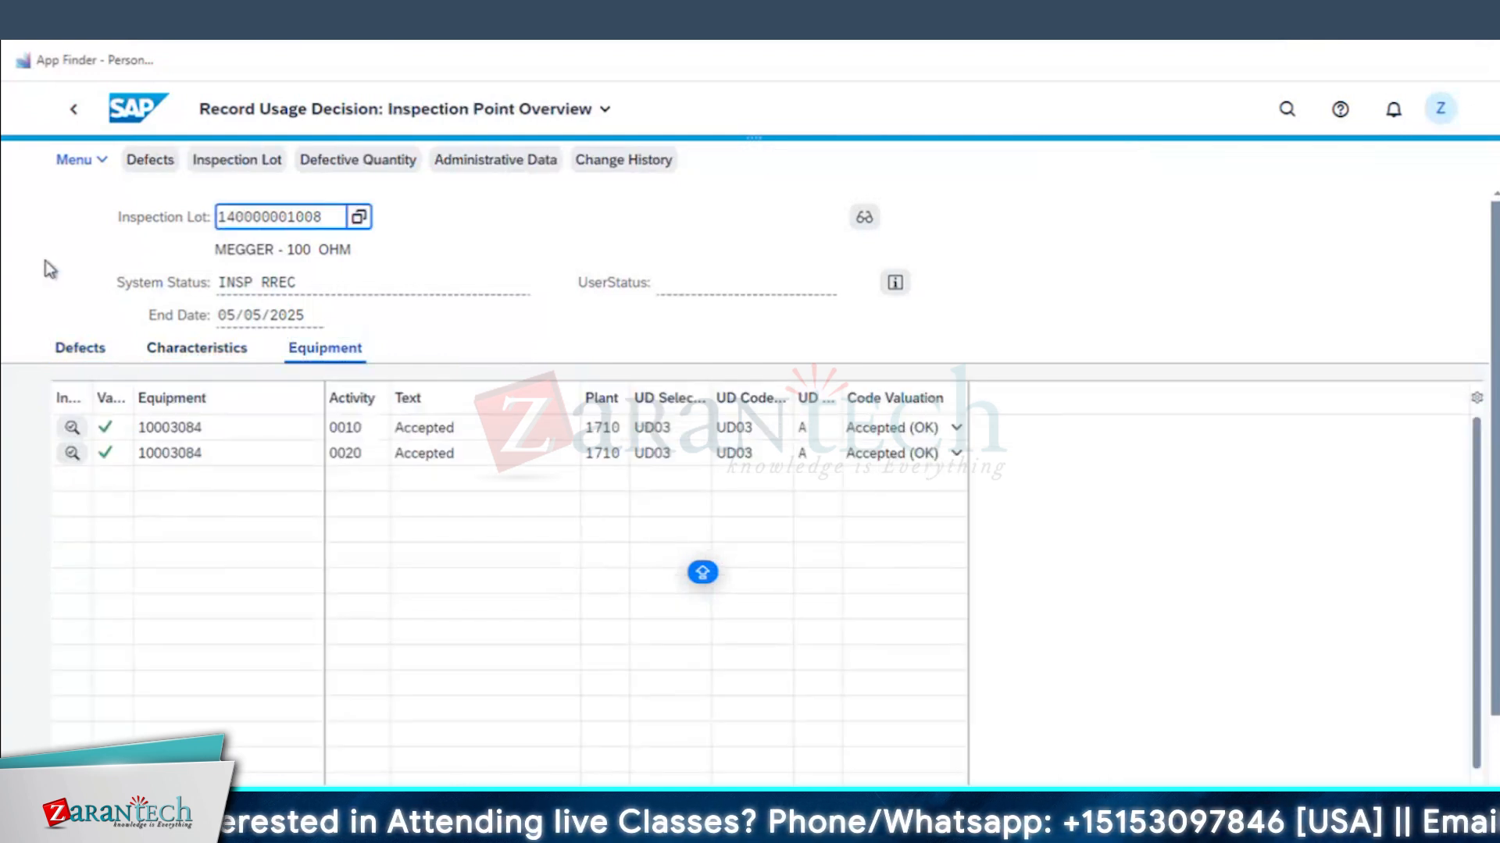
click(202, 348)
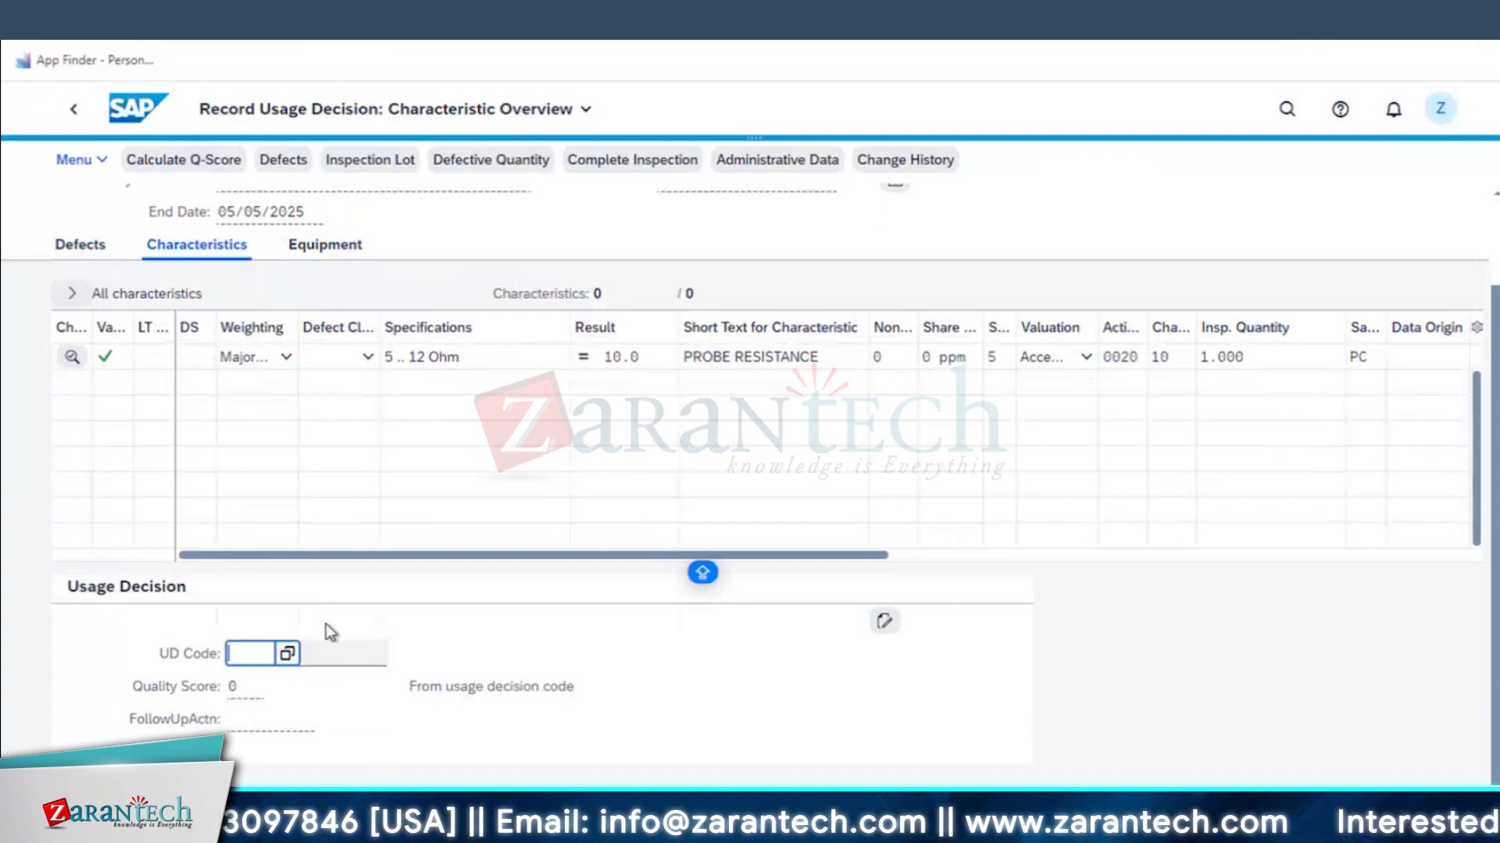
click(1276, 555)
click(1451, 555)
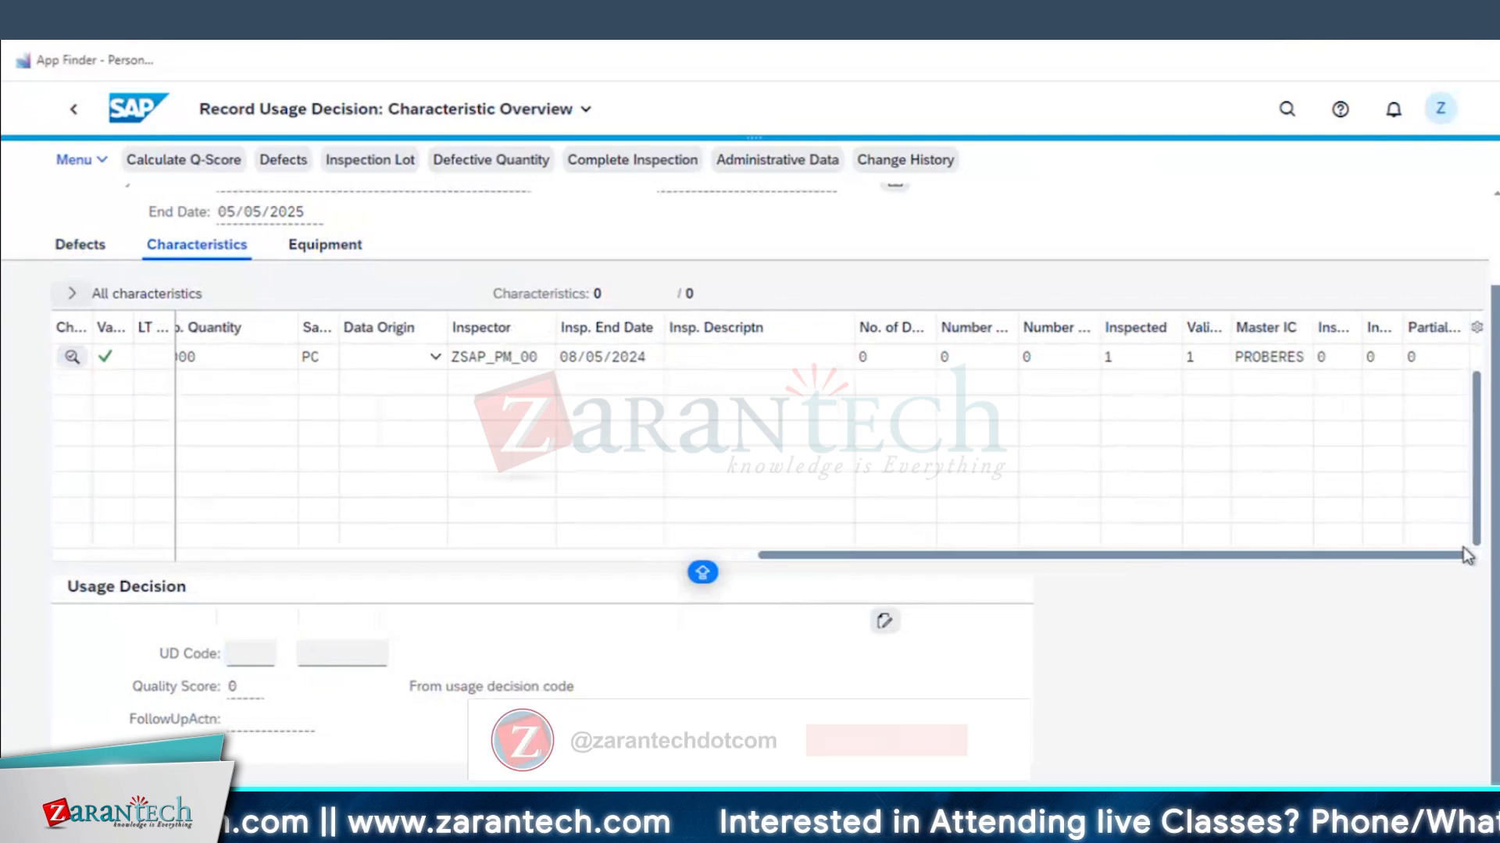
drag(1459, 556, 189, 542)
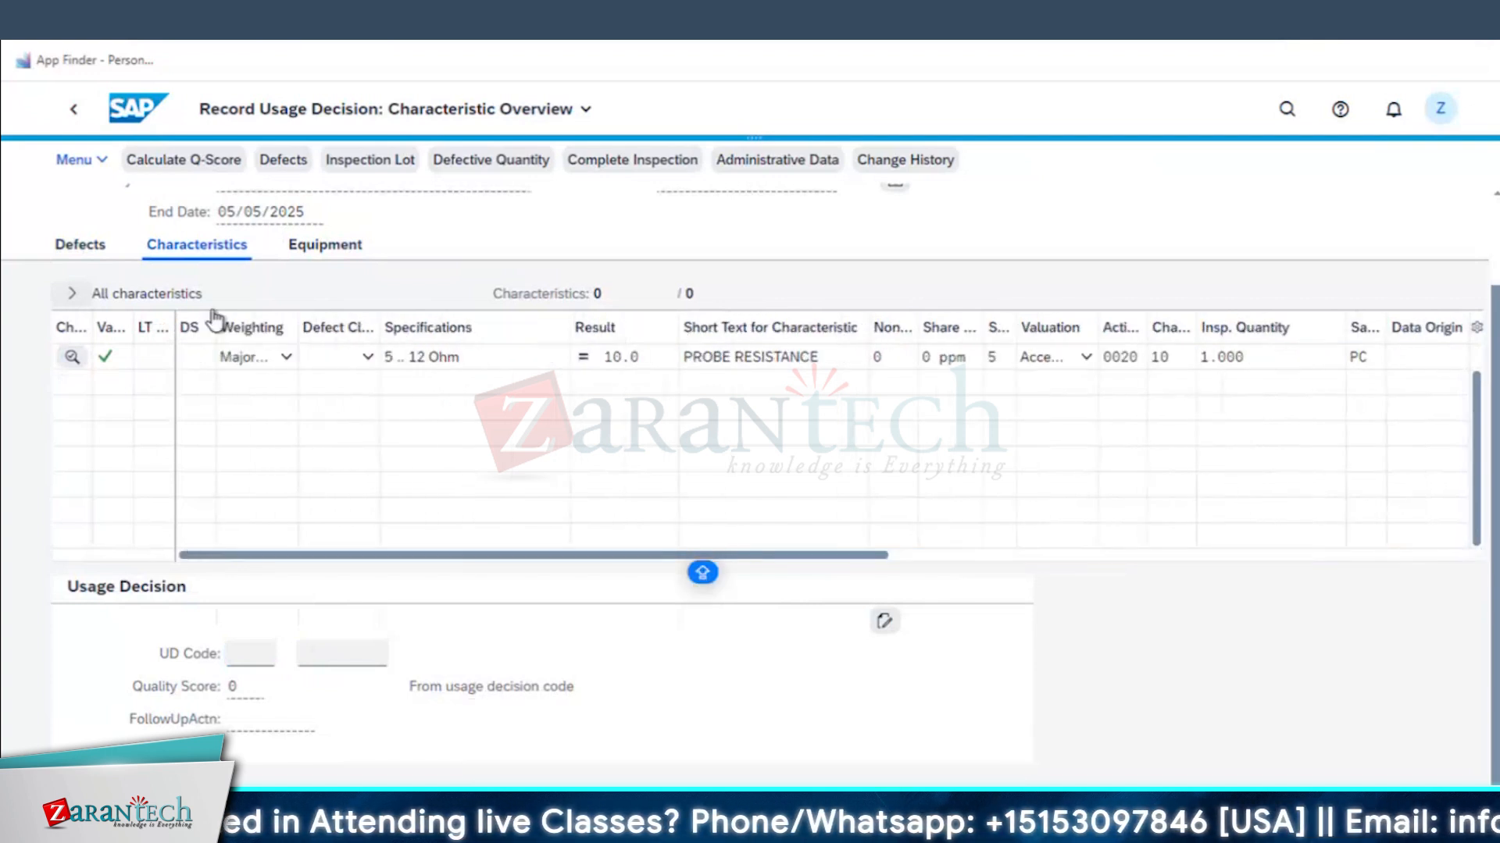
click(331, 246)
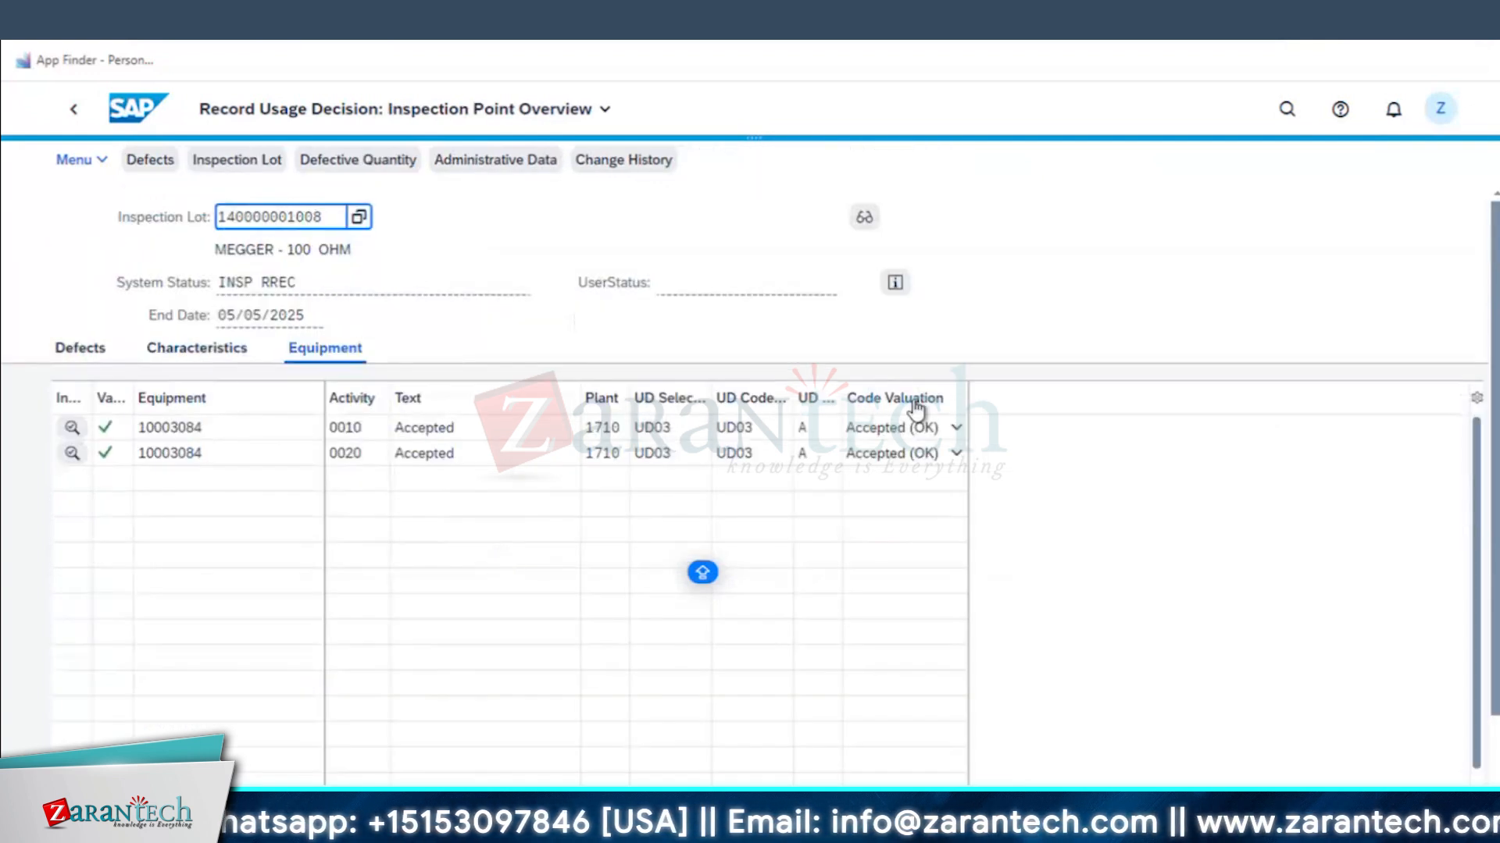
scroll(615, 543, down, 3)
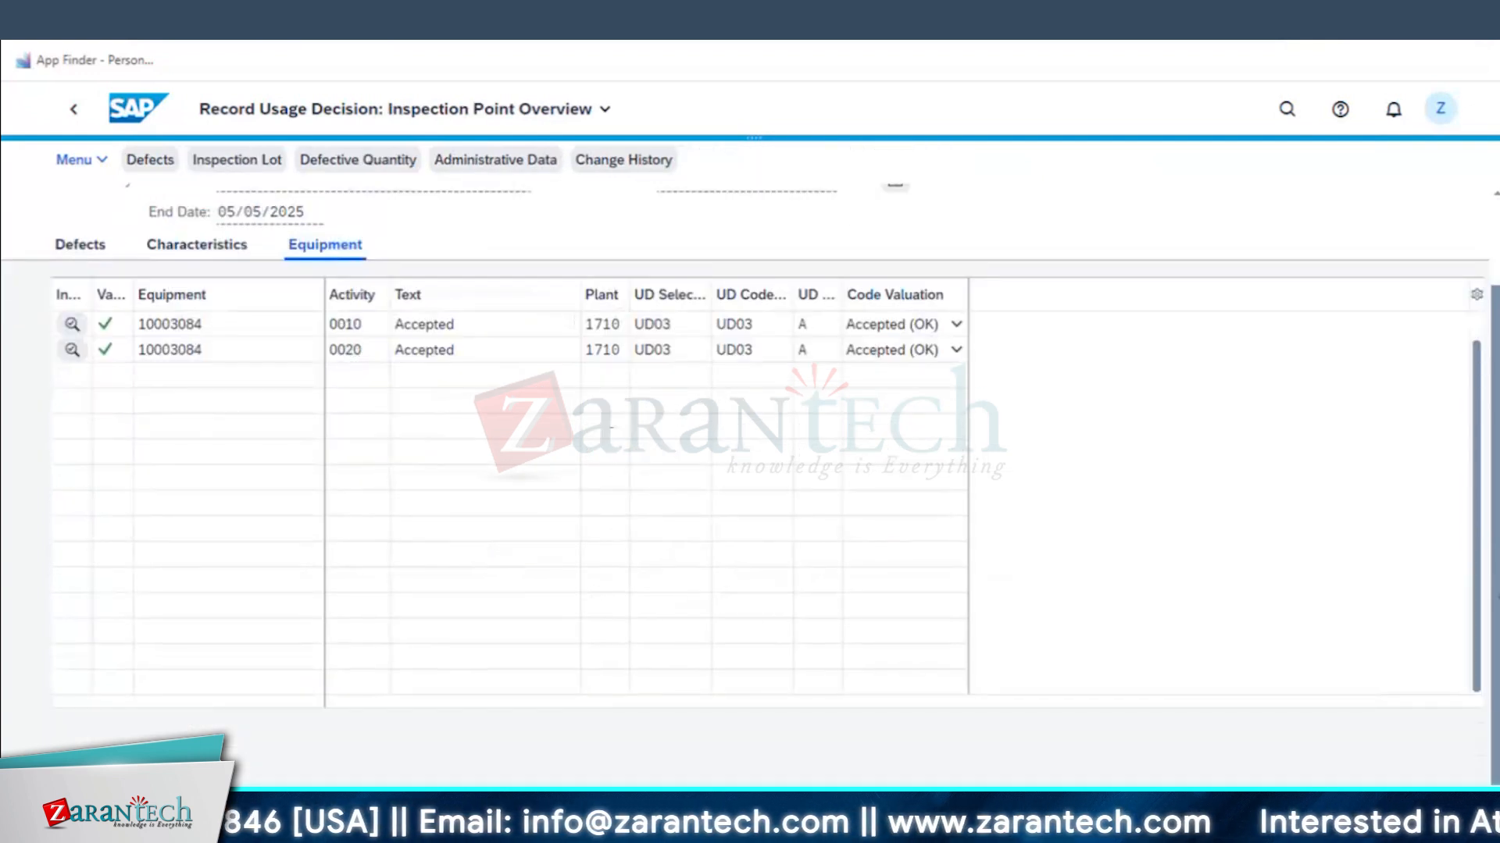
scroll(315, 286, down, 2)
- Record usage decision code A, Can be used, from set 14 for the inspection lot's characteristics and save it
click(197, 247)
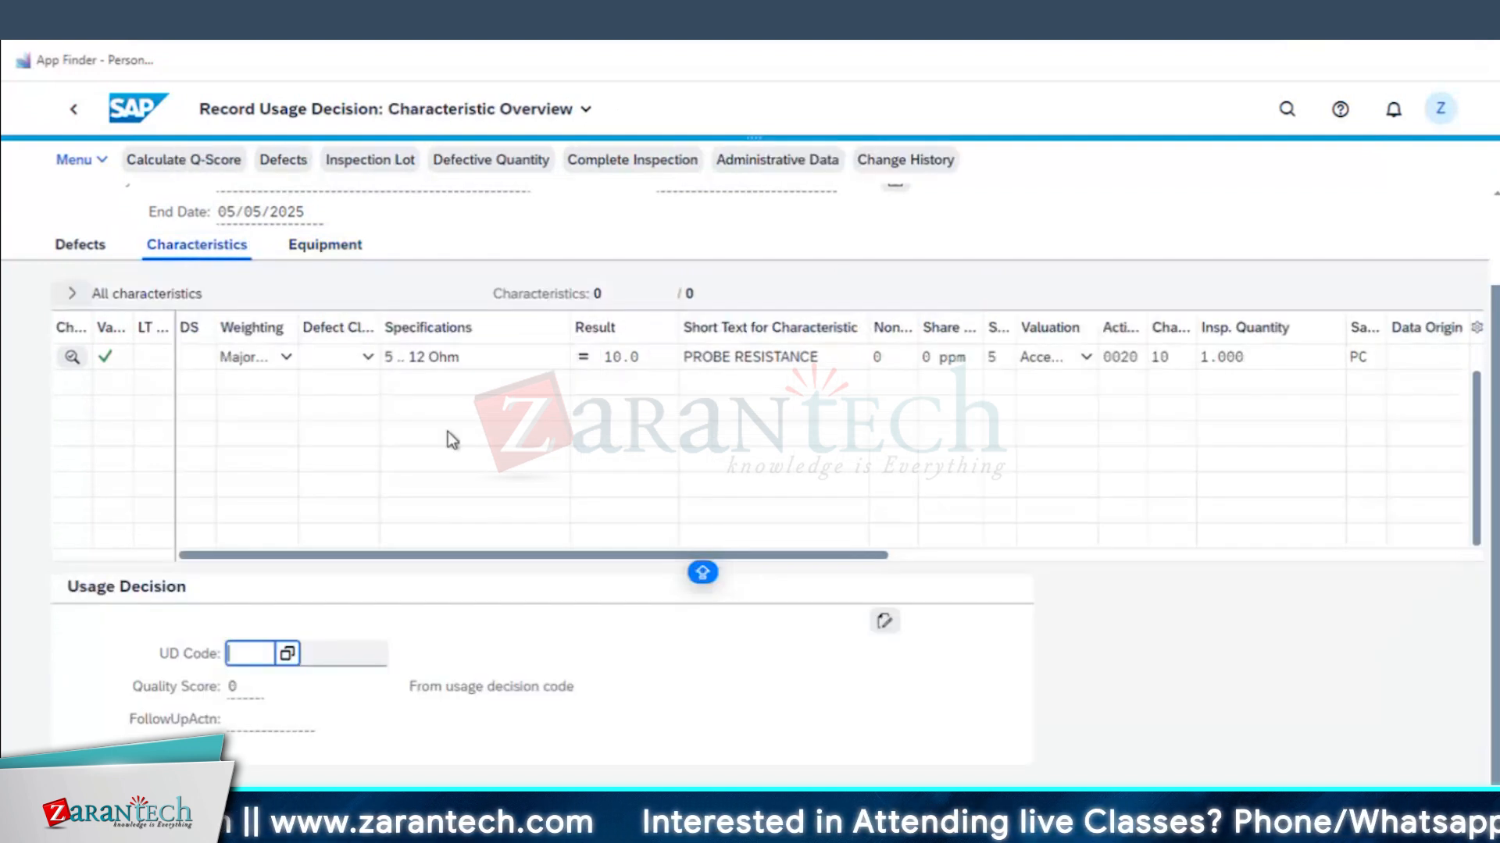
click(297, 653)
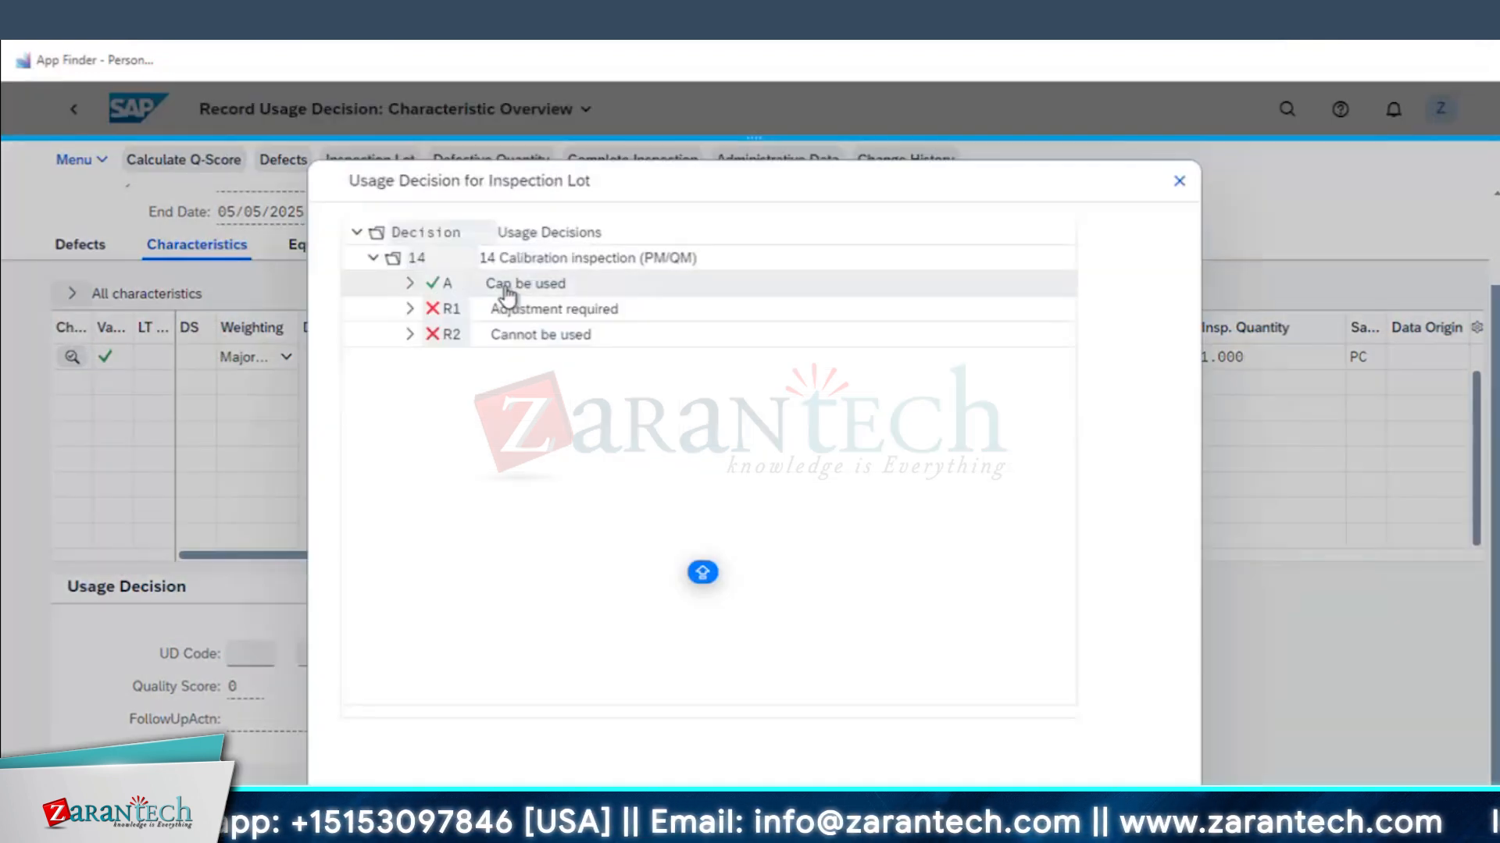
click(437, 308)
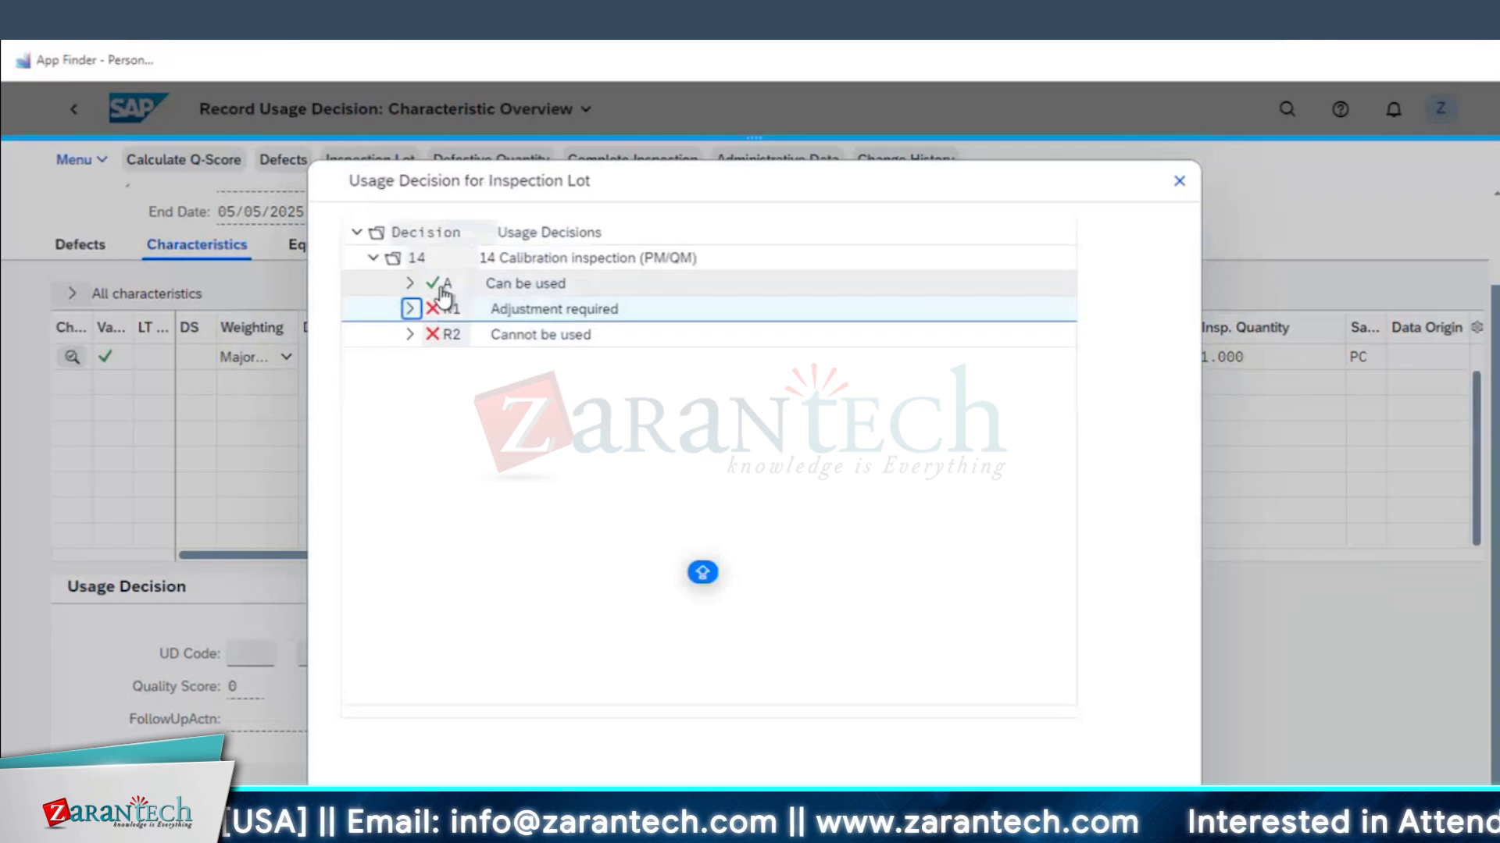
click(536, 286)
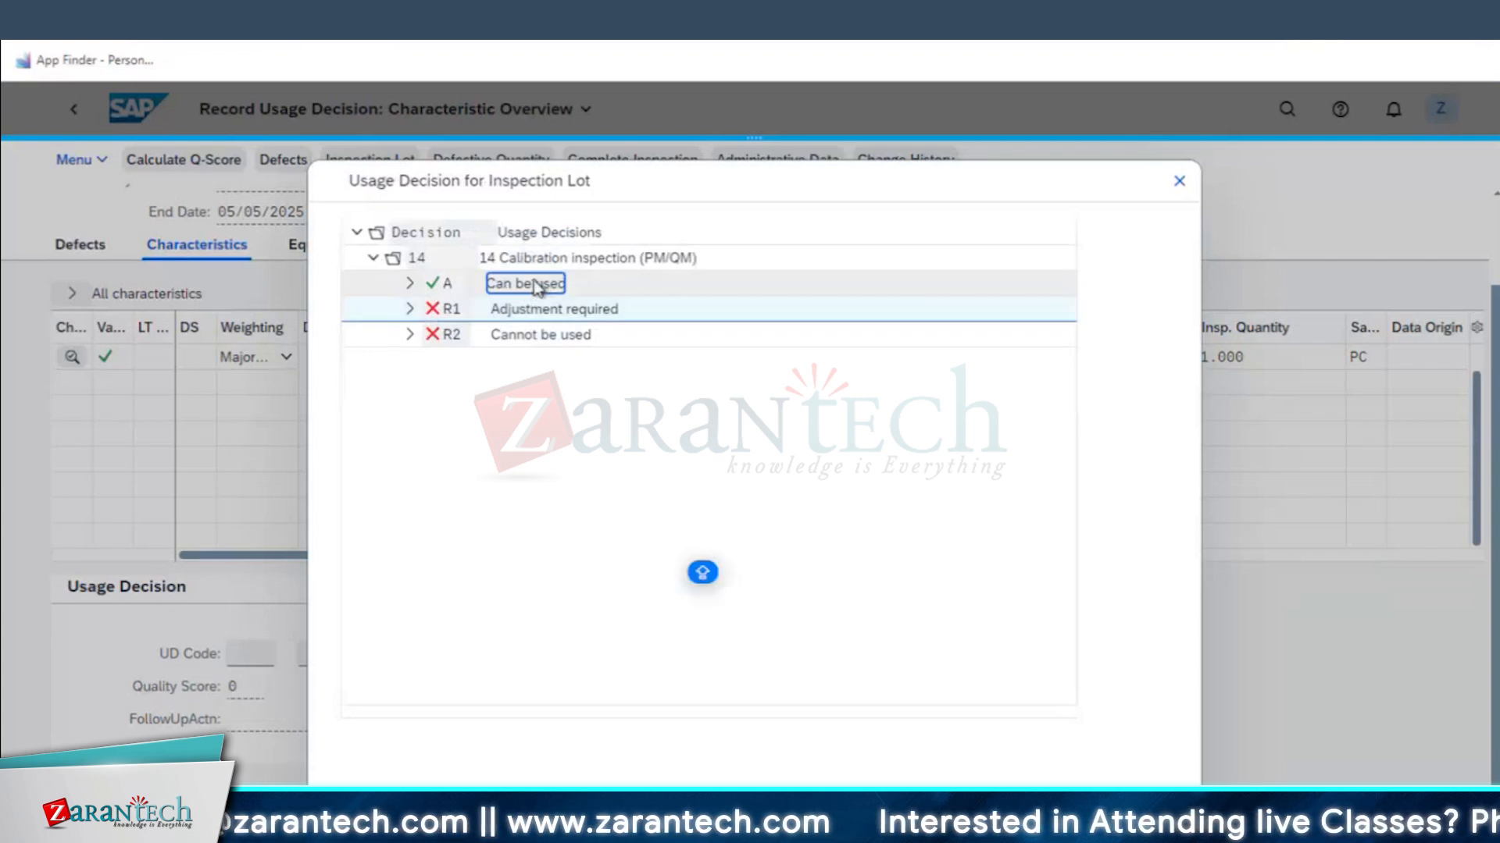
double_click(537, 286)
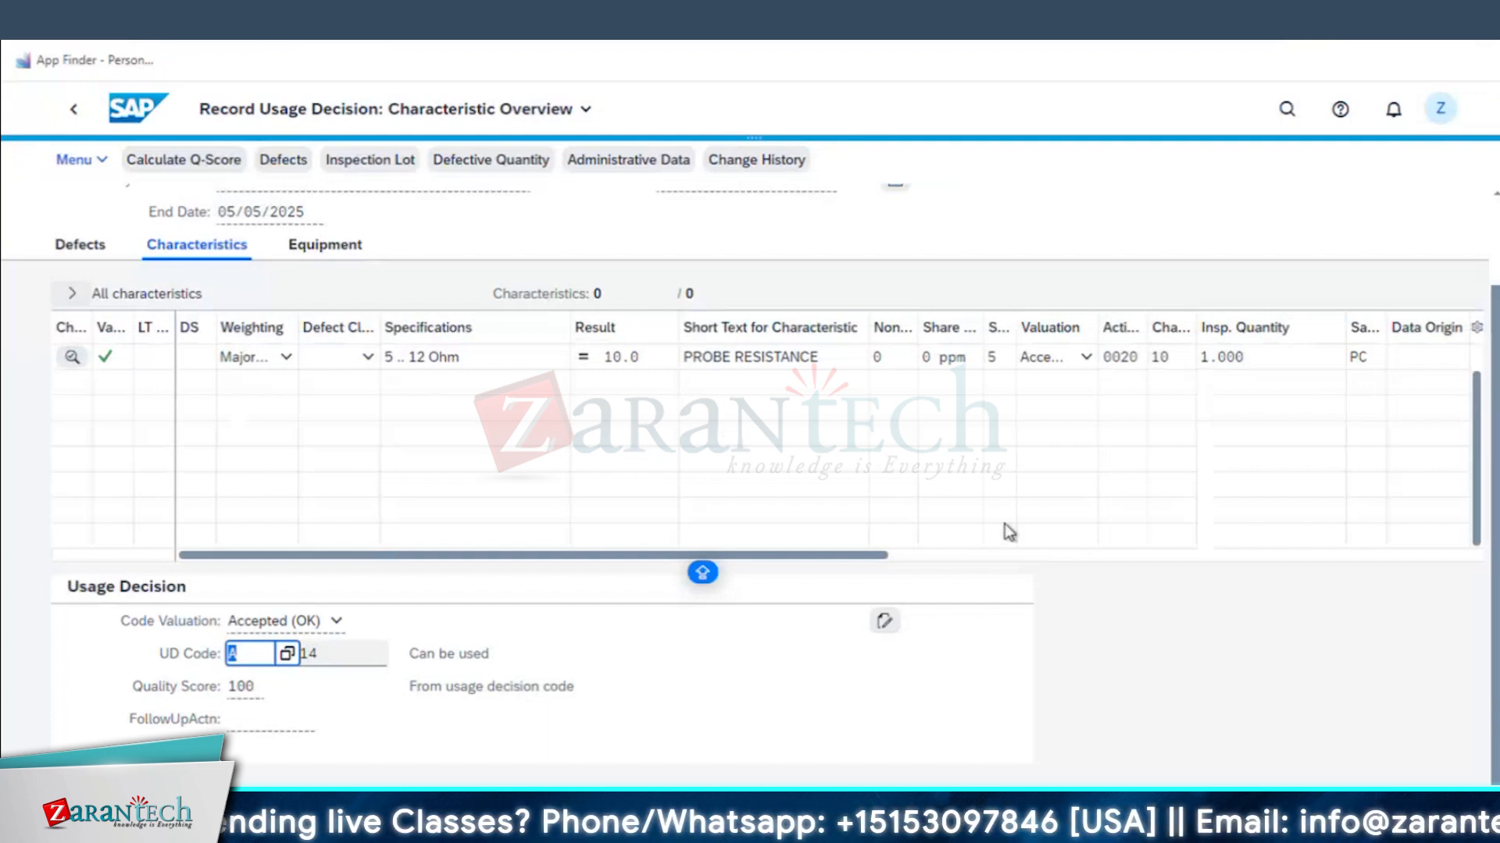
click(1406, 813)
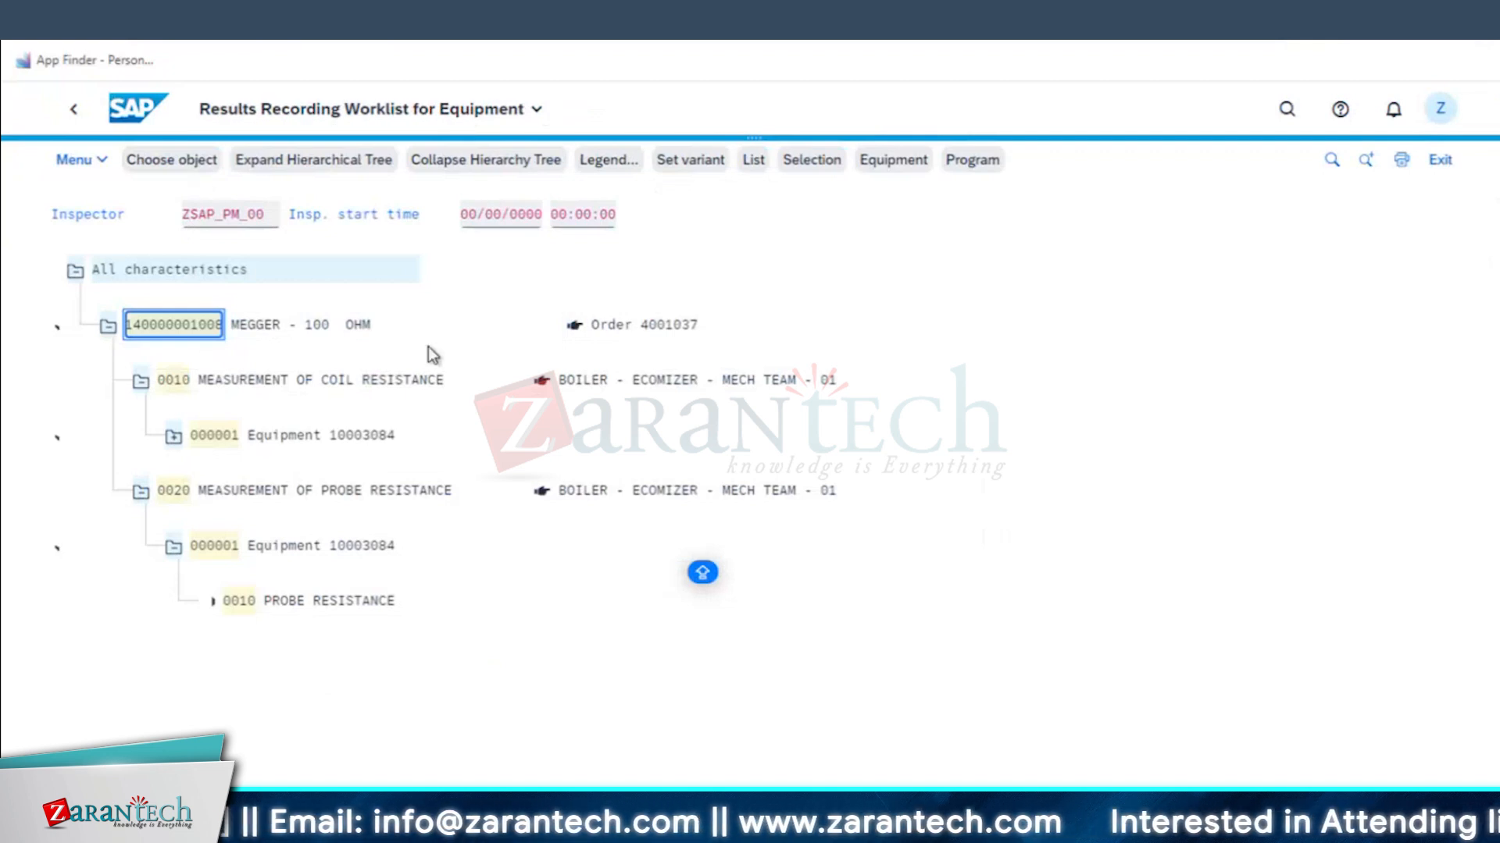
- Switch to the SAP GUI Change Order window, reopen the calibration order and check its system status and its operations' actual work
click(437, 836)
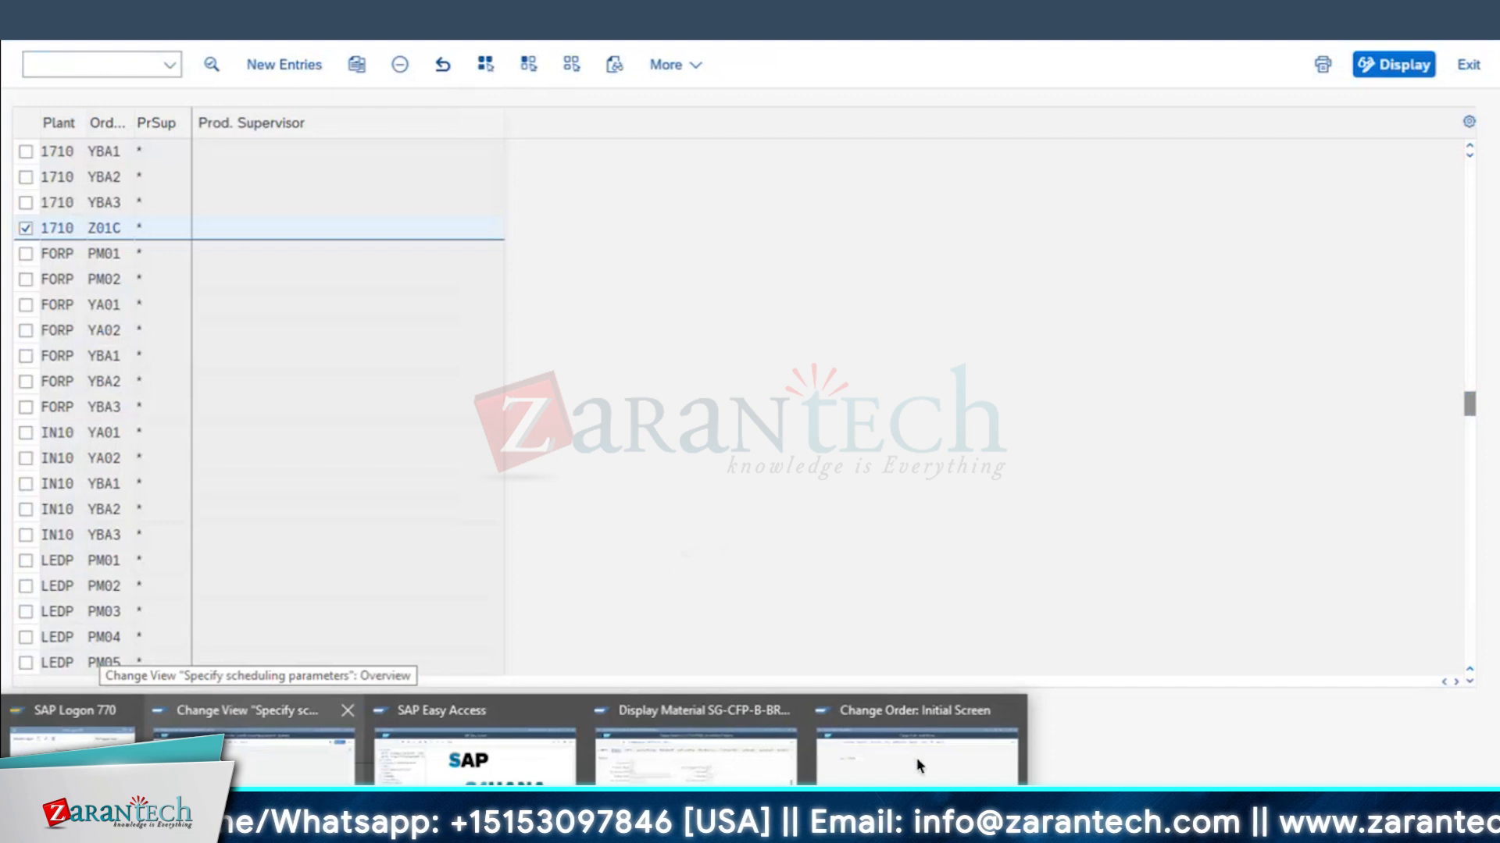
click(845, 756)
key(Return)
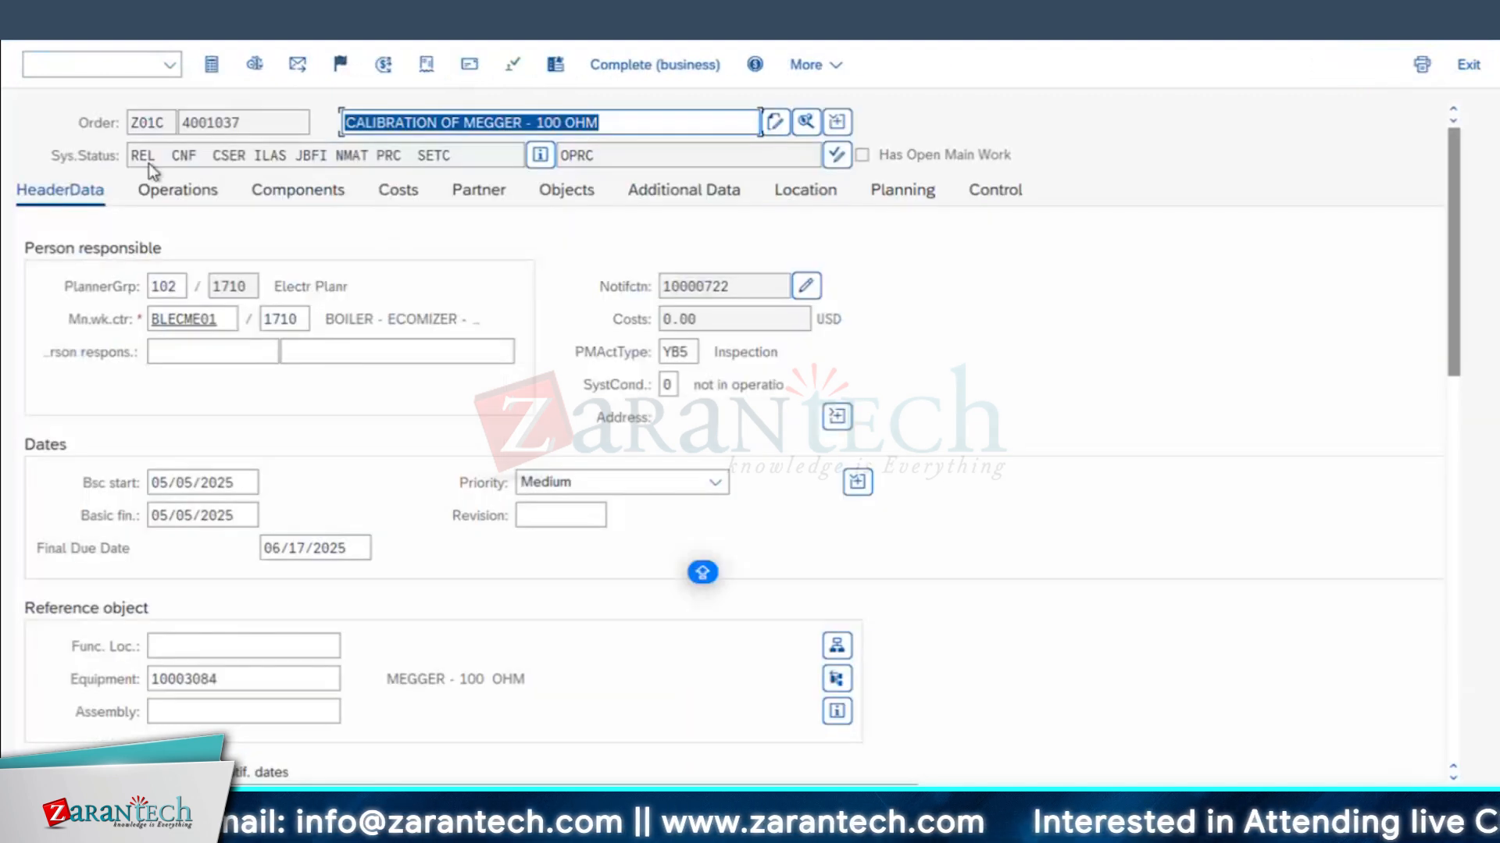
click(170, 199)
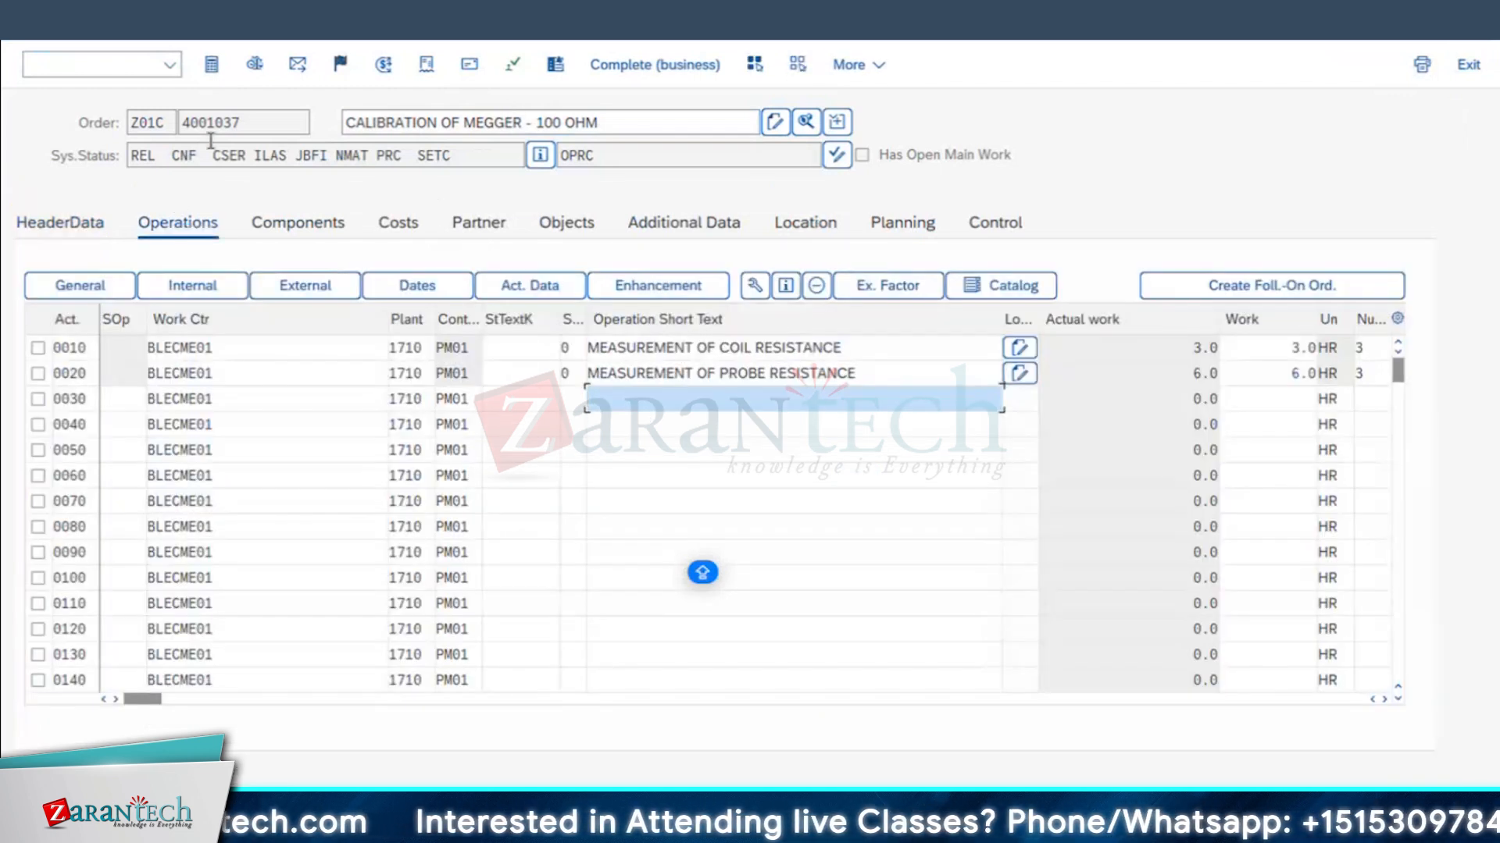
click(61, 222)
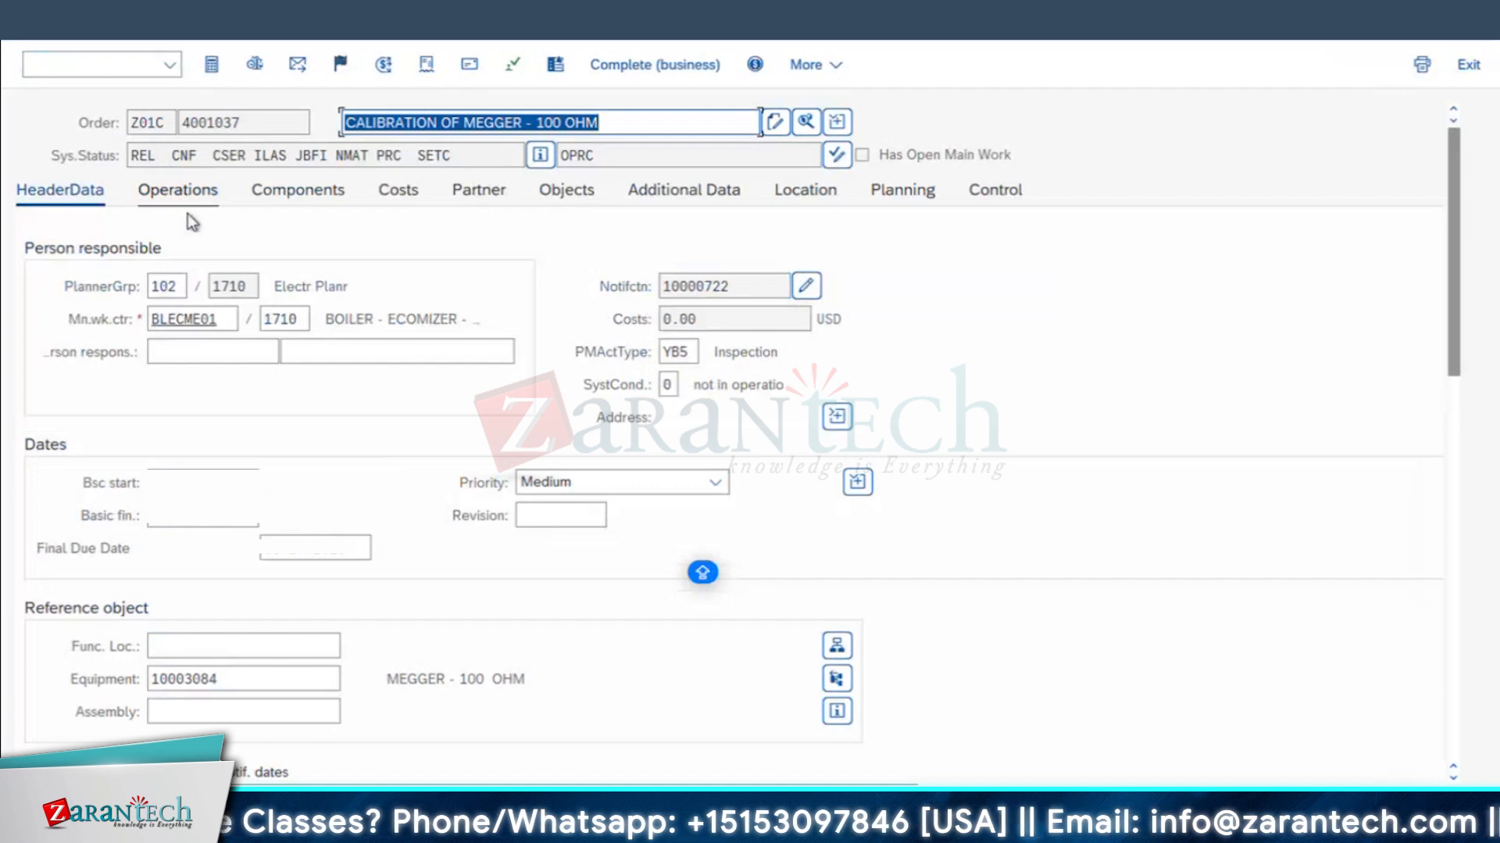
click(174, 197)
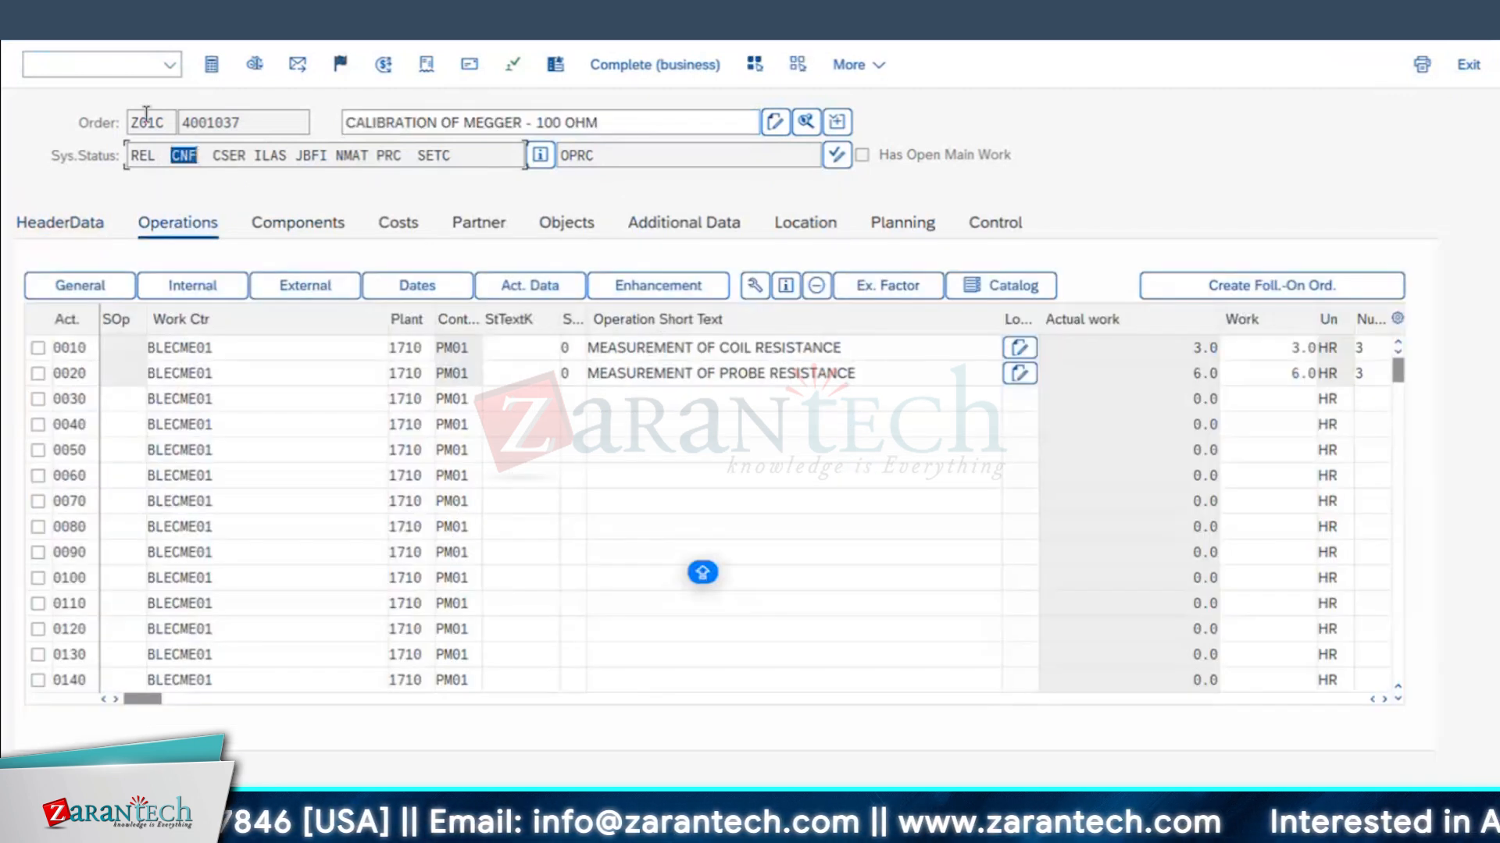
click(315, 134)
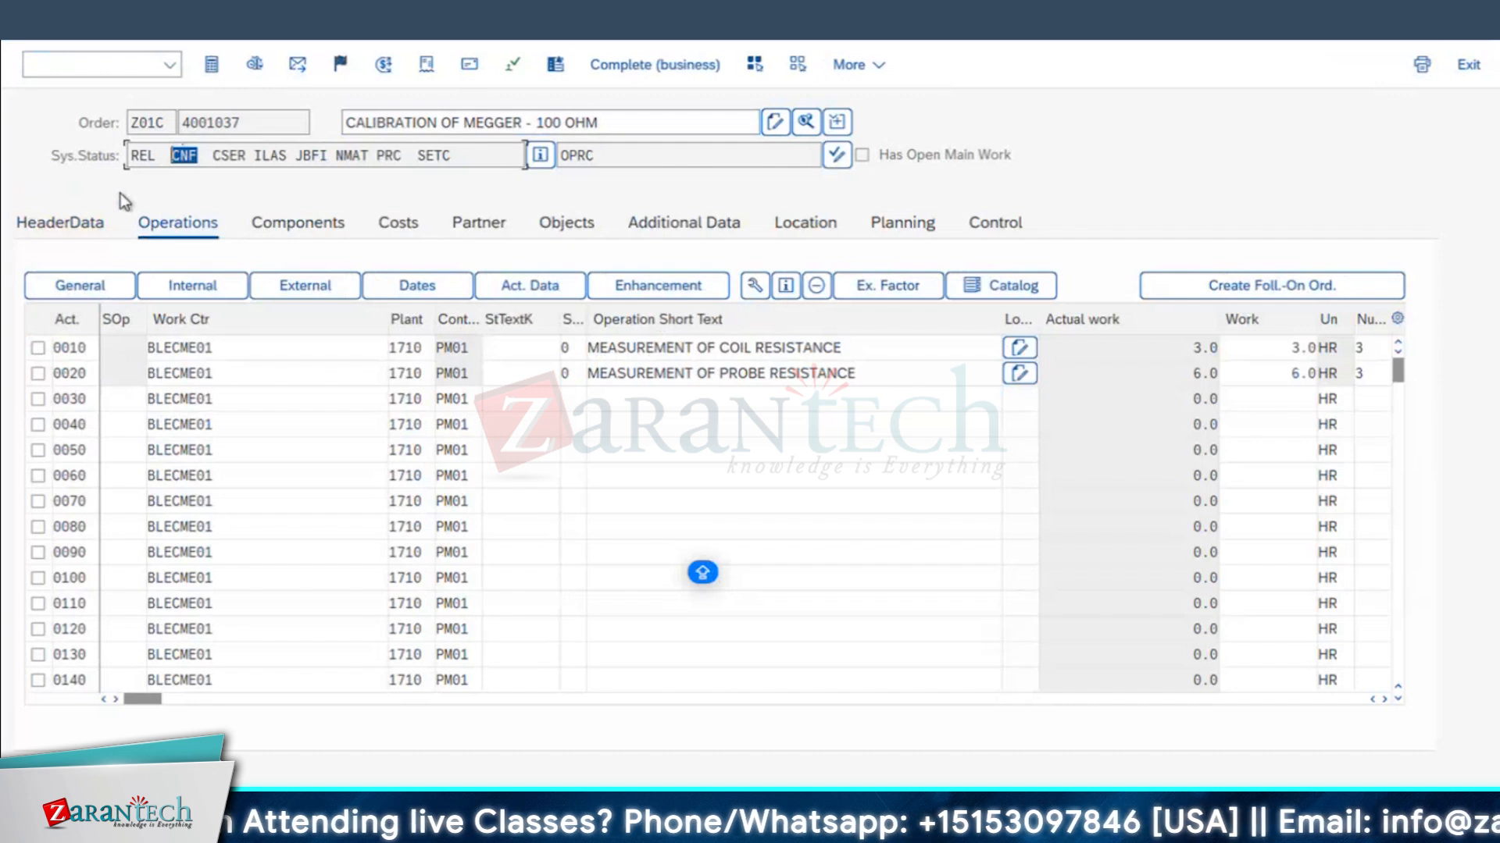
drag(243, 122, 63, 118)
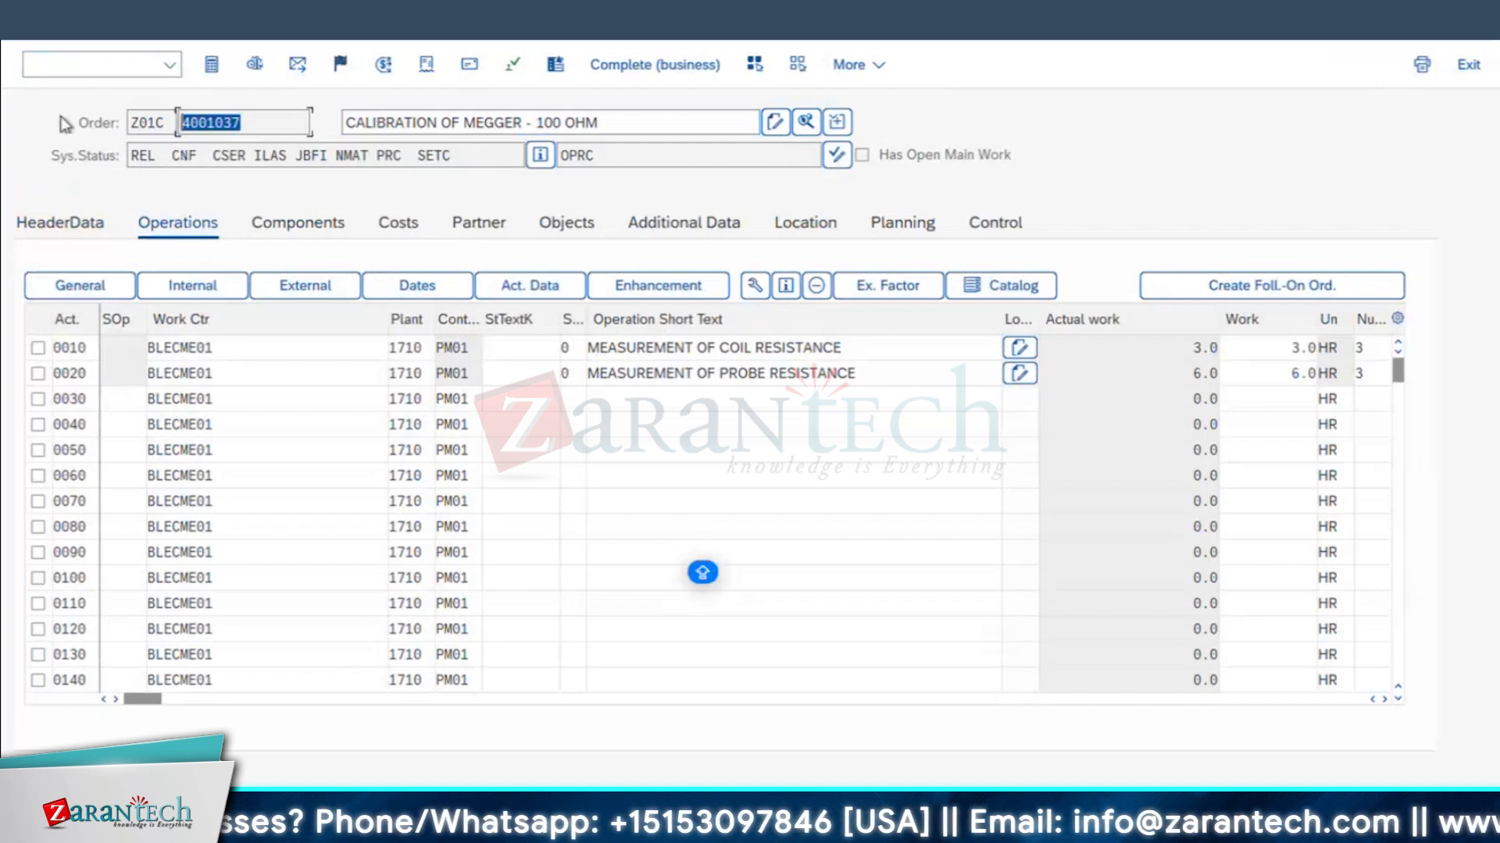
click(298, 226)
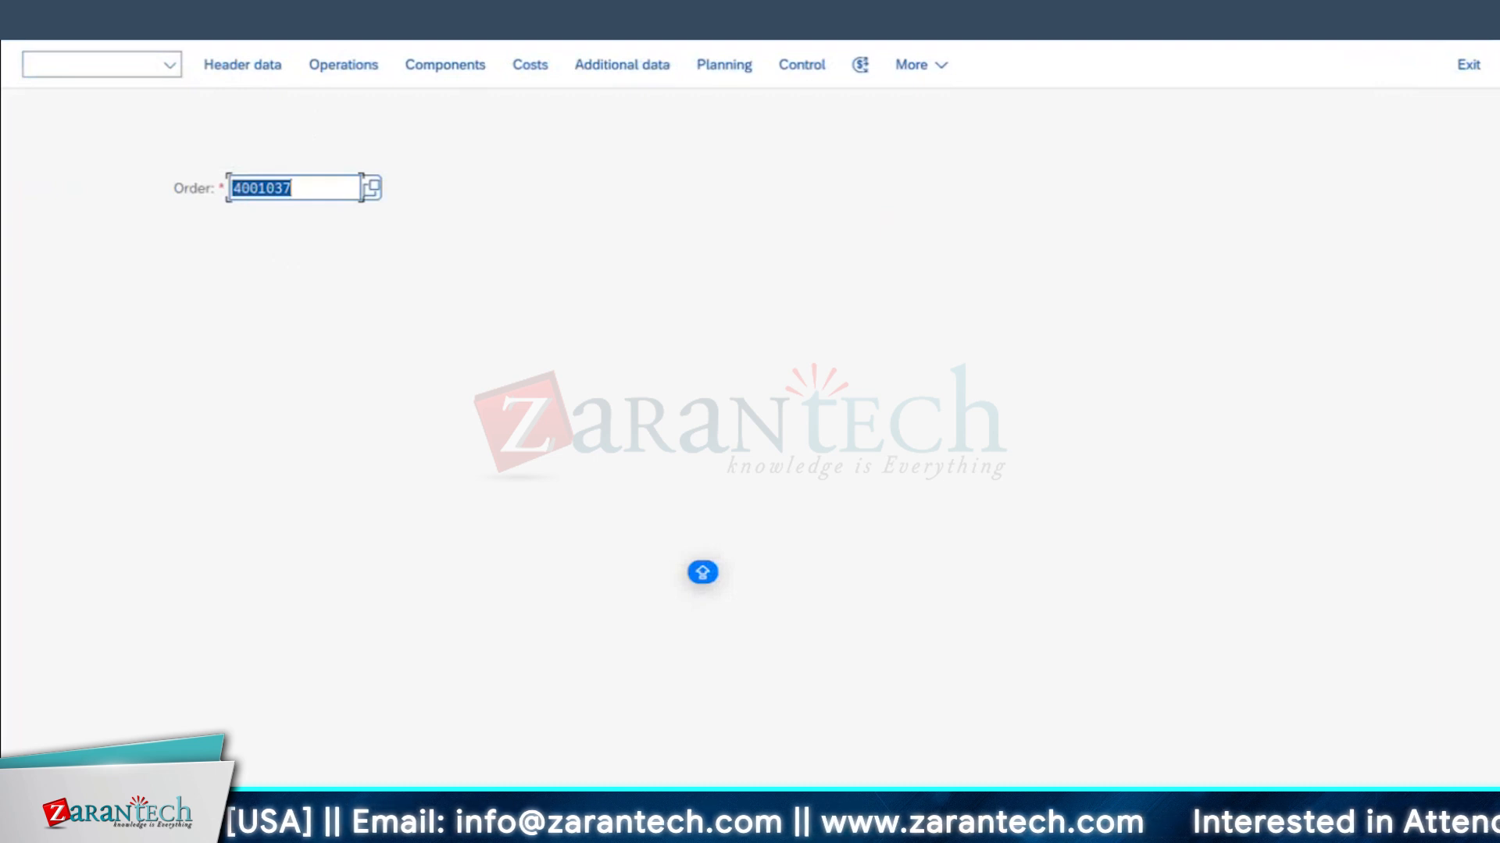
- Switch to the Fiori browser window showing Schedule Maintenance Plan and return to the launchpad home page
click(478, 821)
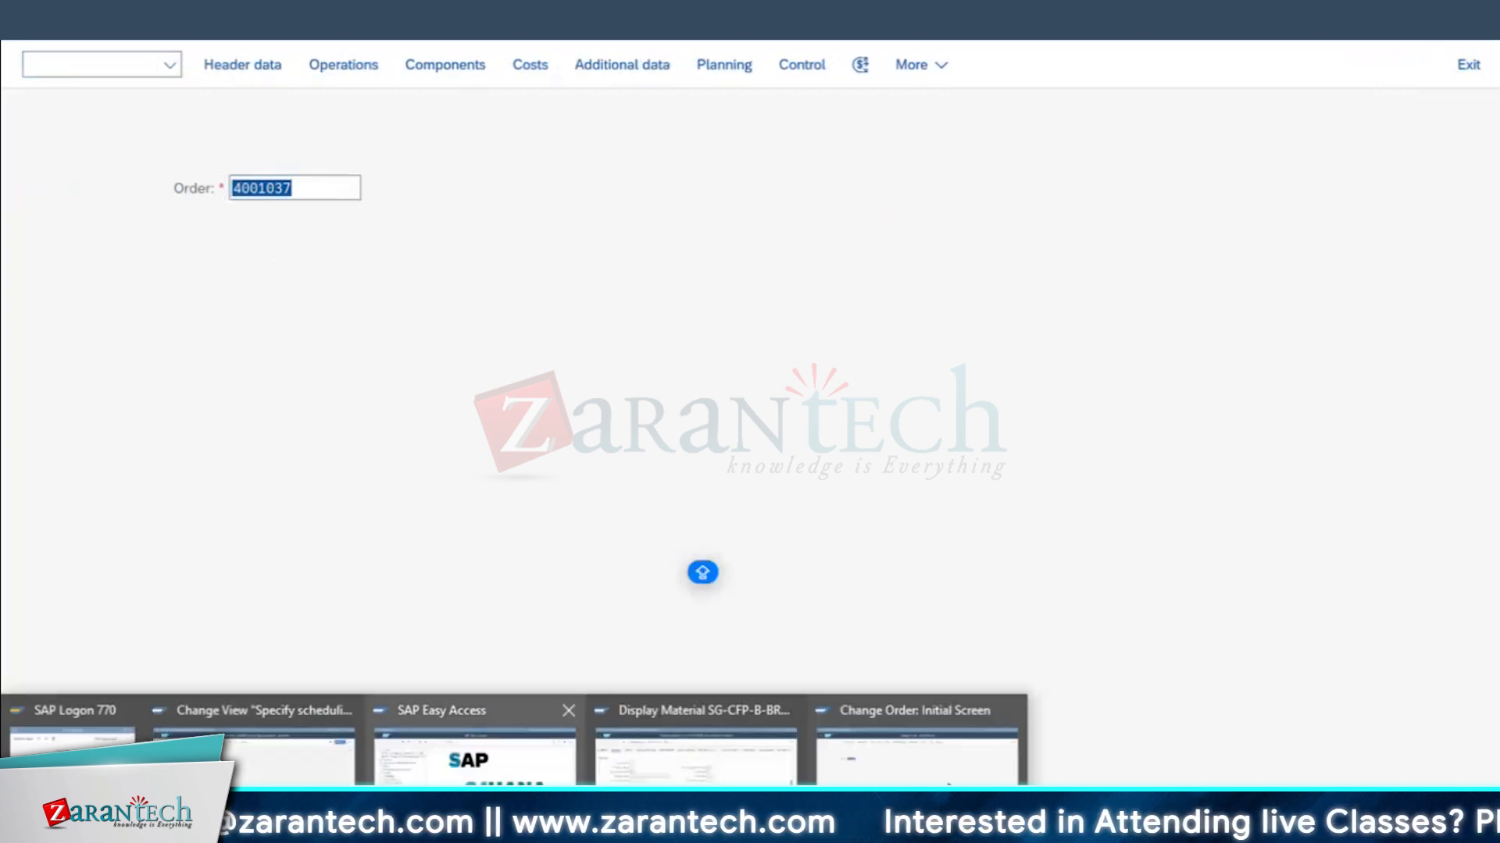
click(915, 741)
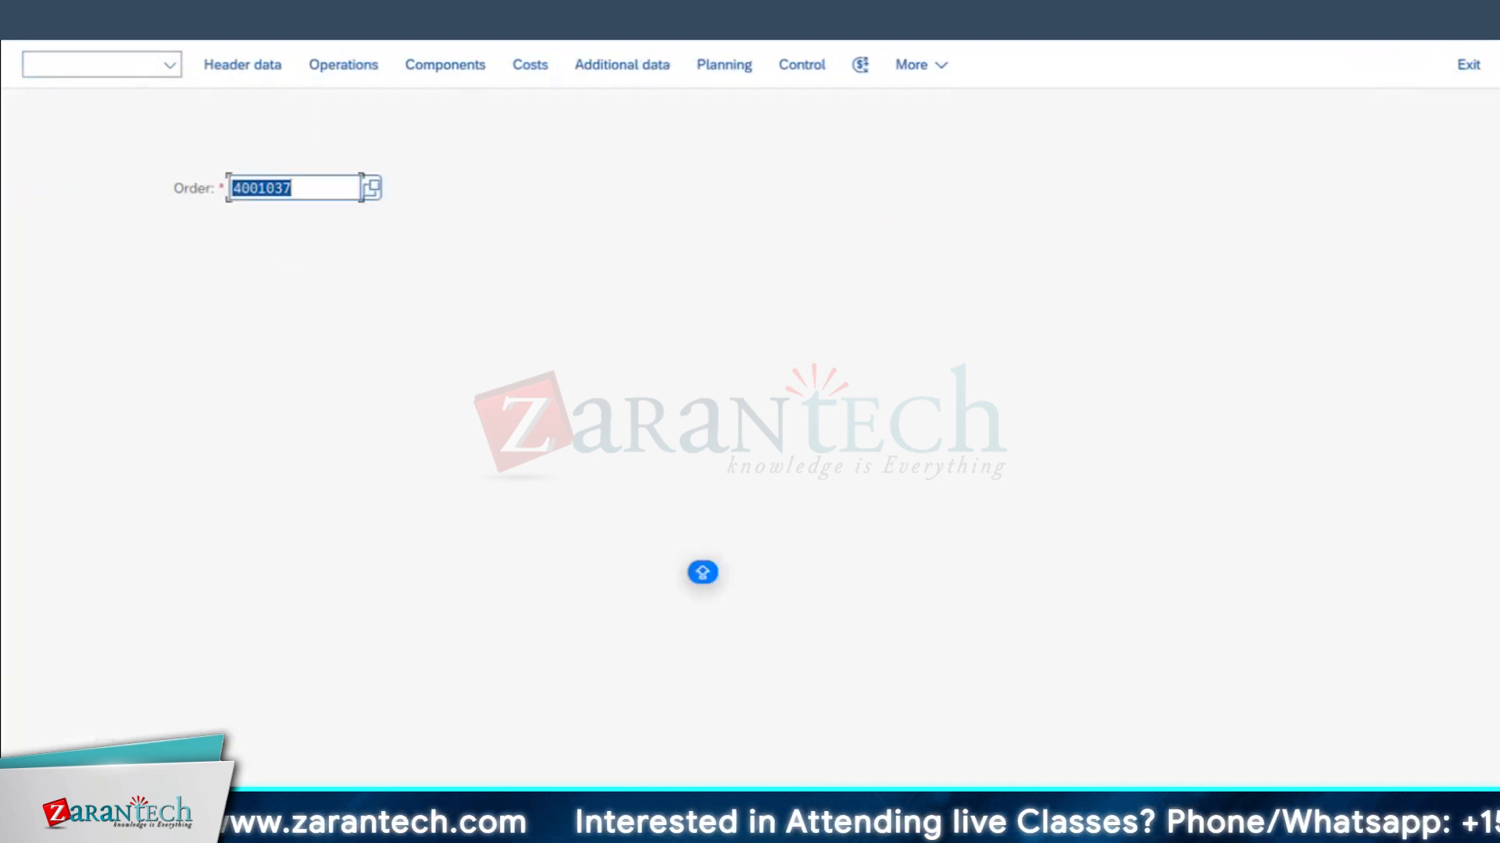
click(219, 15)
click(257, 15)
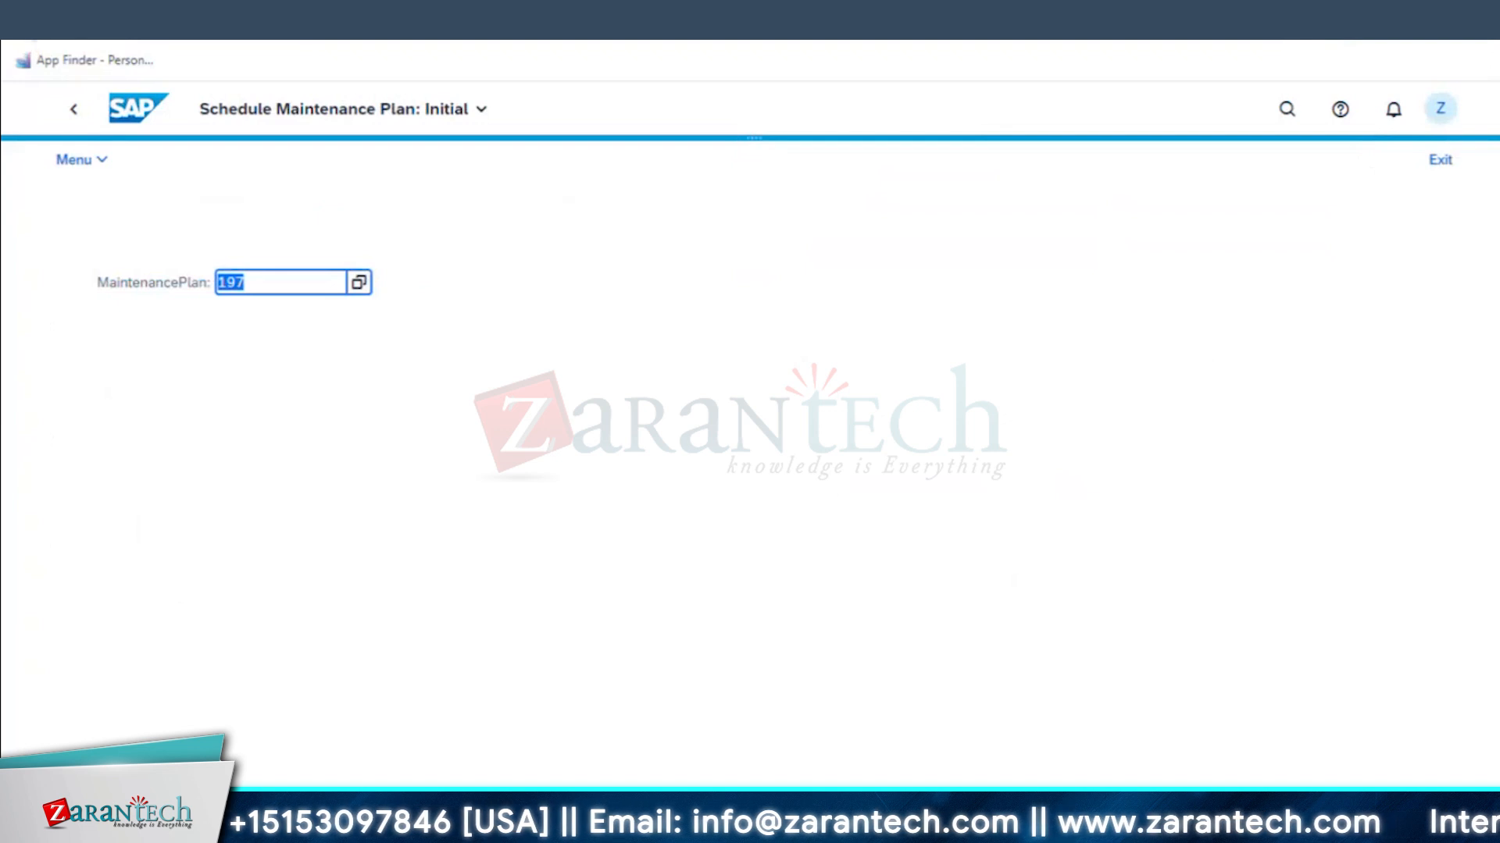
click(74, 110)
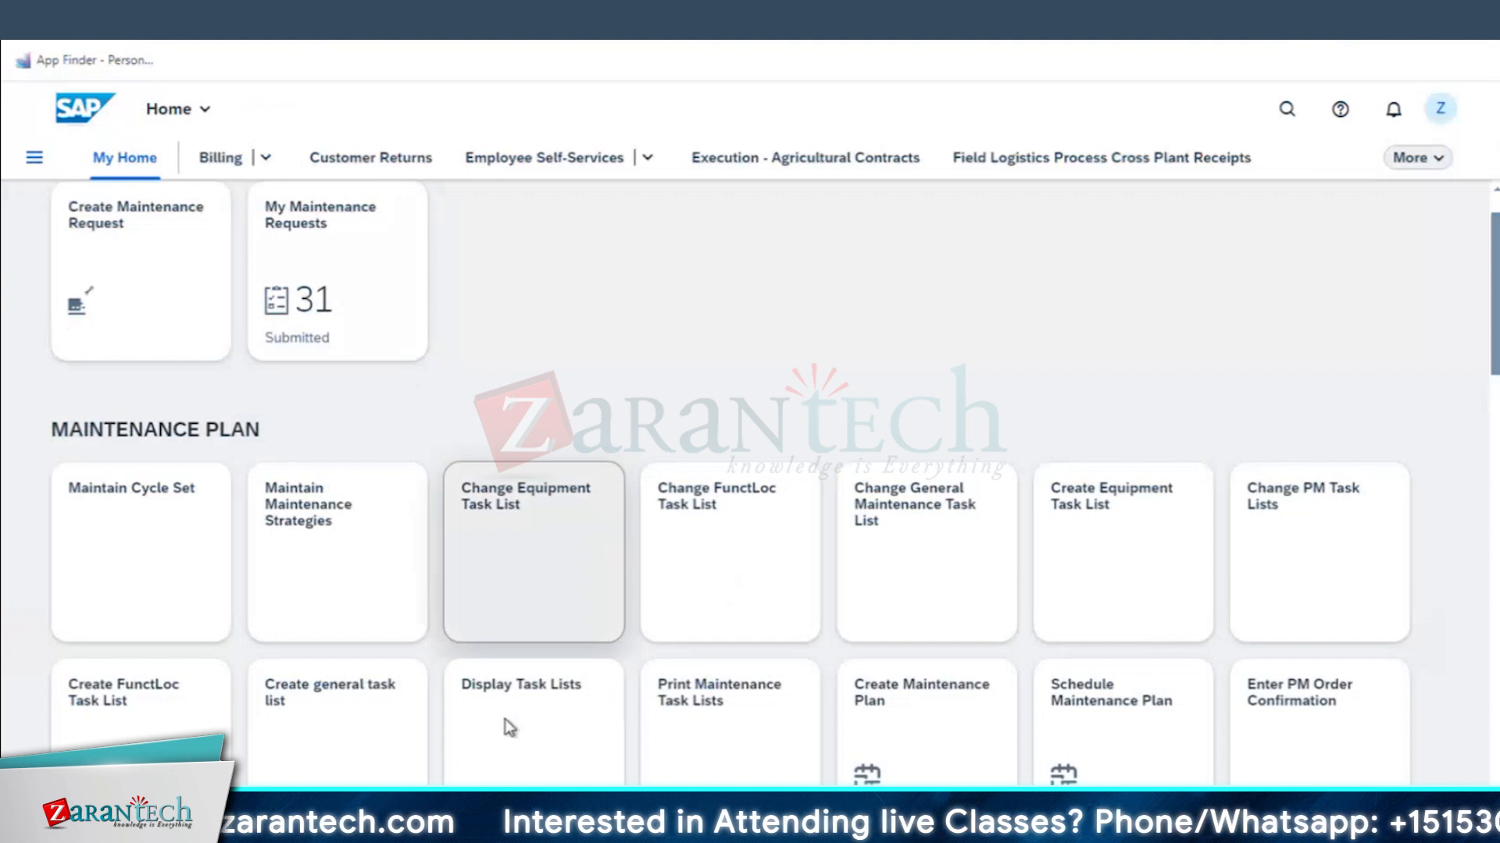
- Open the Cancel PM Order Confirmation app from the Maintenance Plan group on the launchpad home page
scroll(506, 722, down, 3)
scroll(141, 711, up, 1)
scroll(138, 672, down, 2)
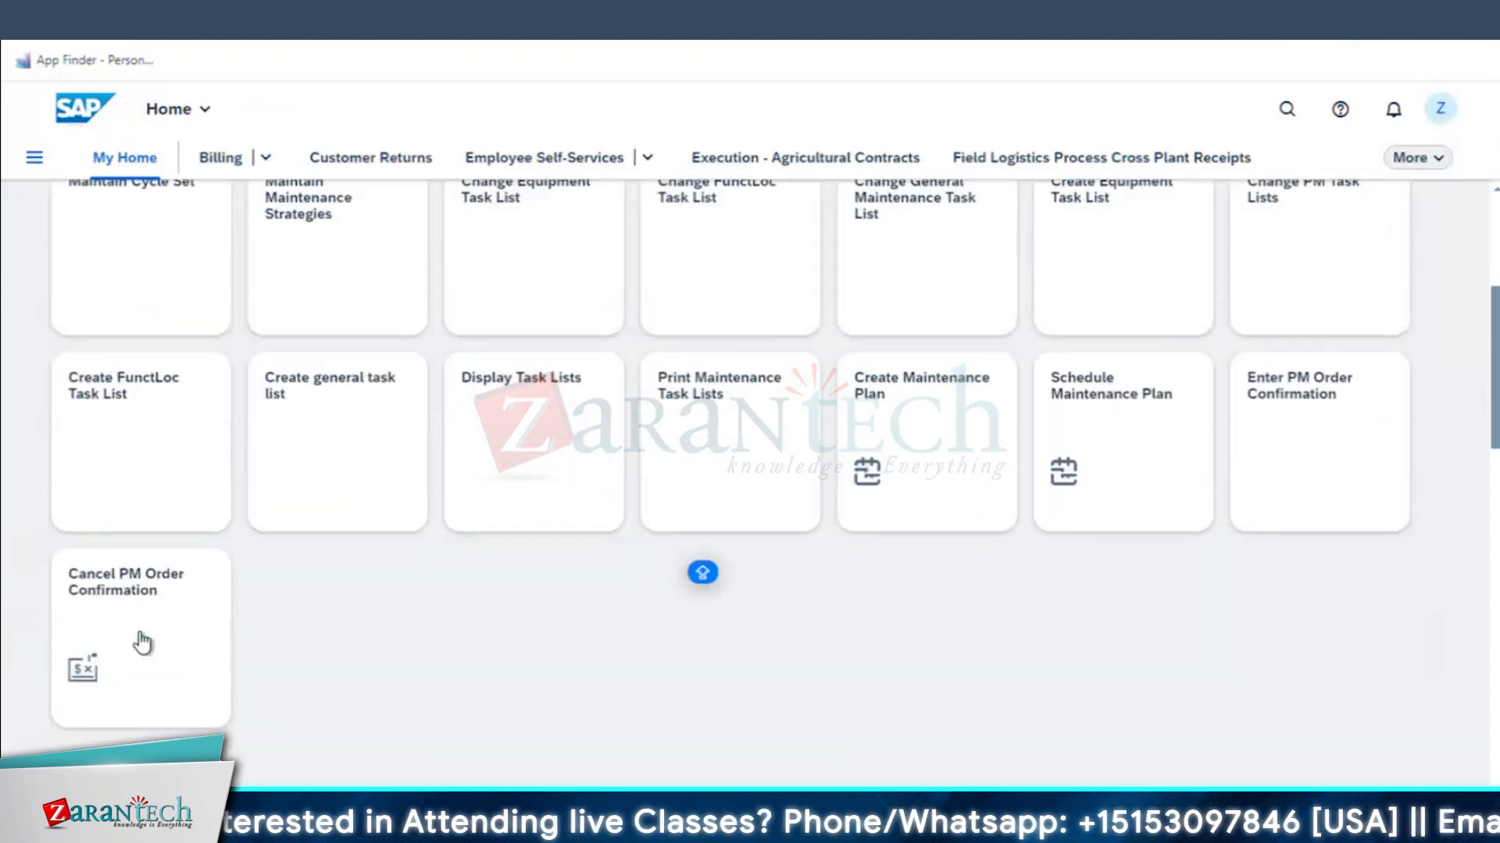
scroll(138, 625, down, 2)
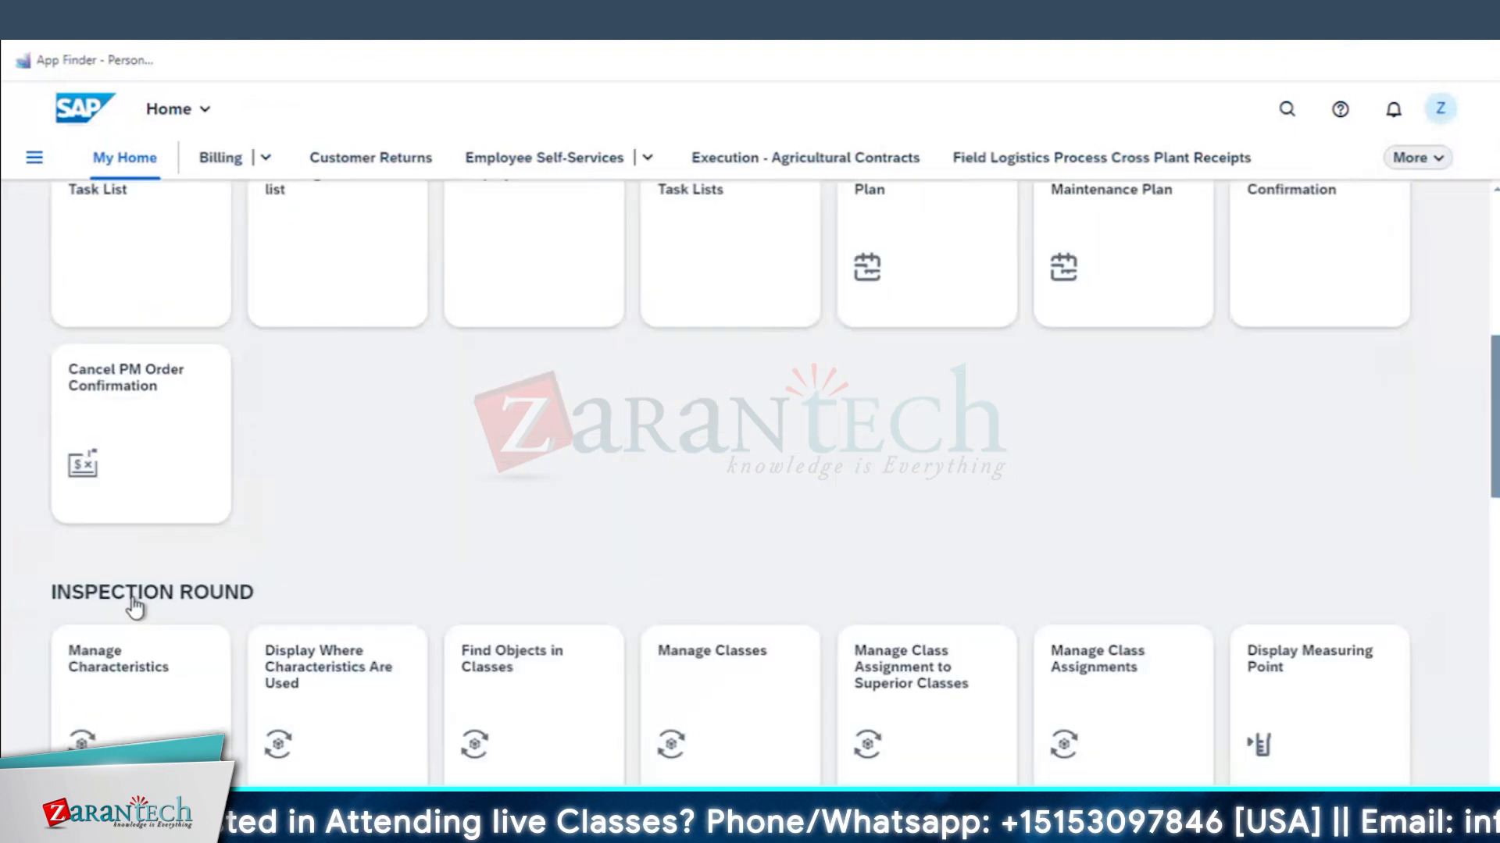
click(161, 398)
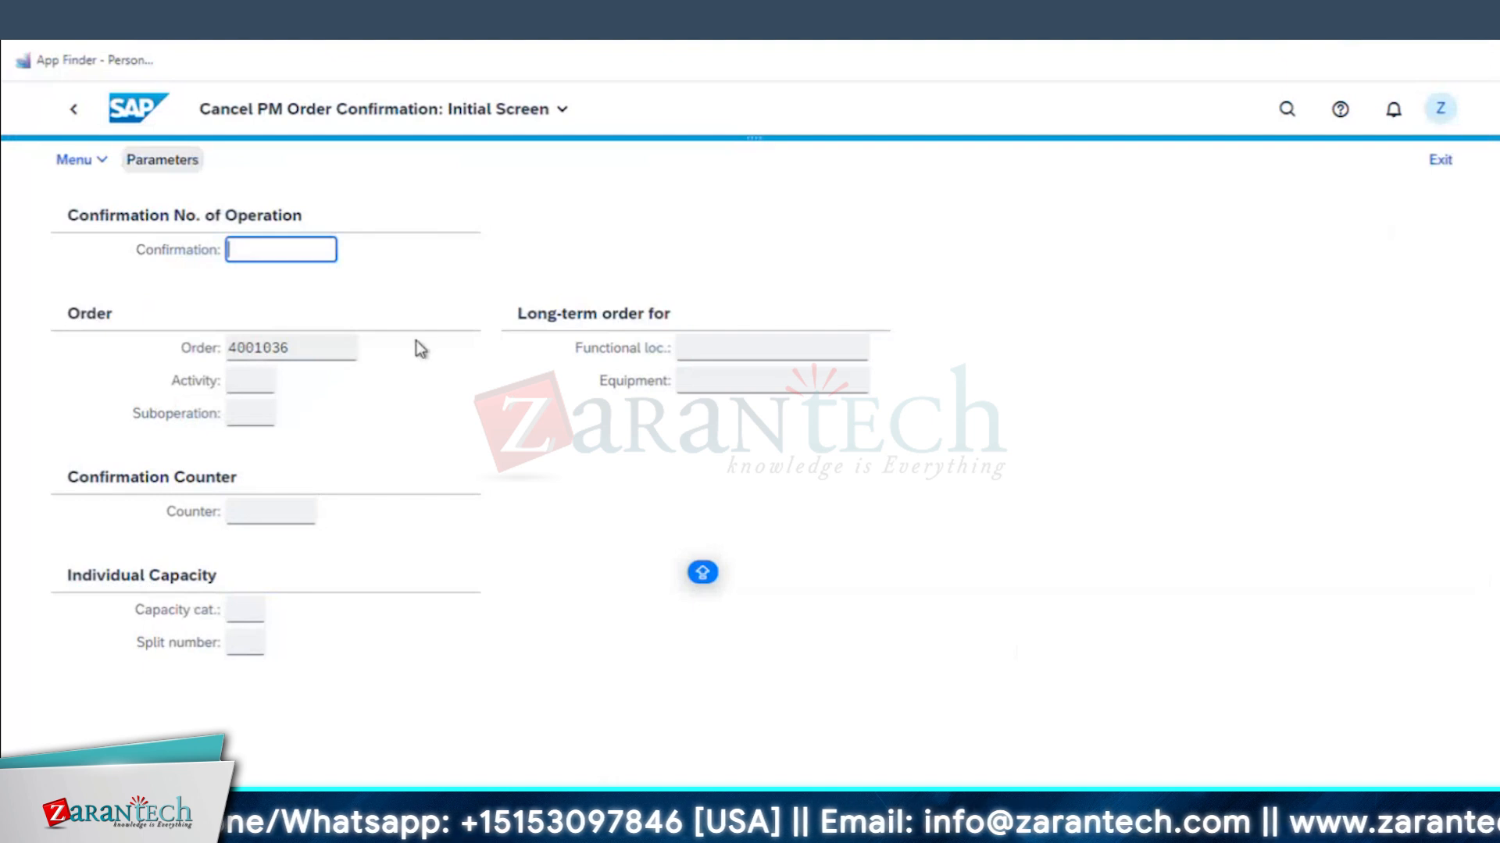
- Look up the megger calibration order's number in the SAP GUI Change Order window and load that order's confirmations for cancellation, accepting the status warning
click(297, 348)
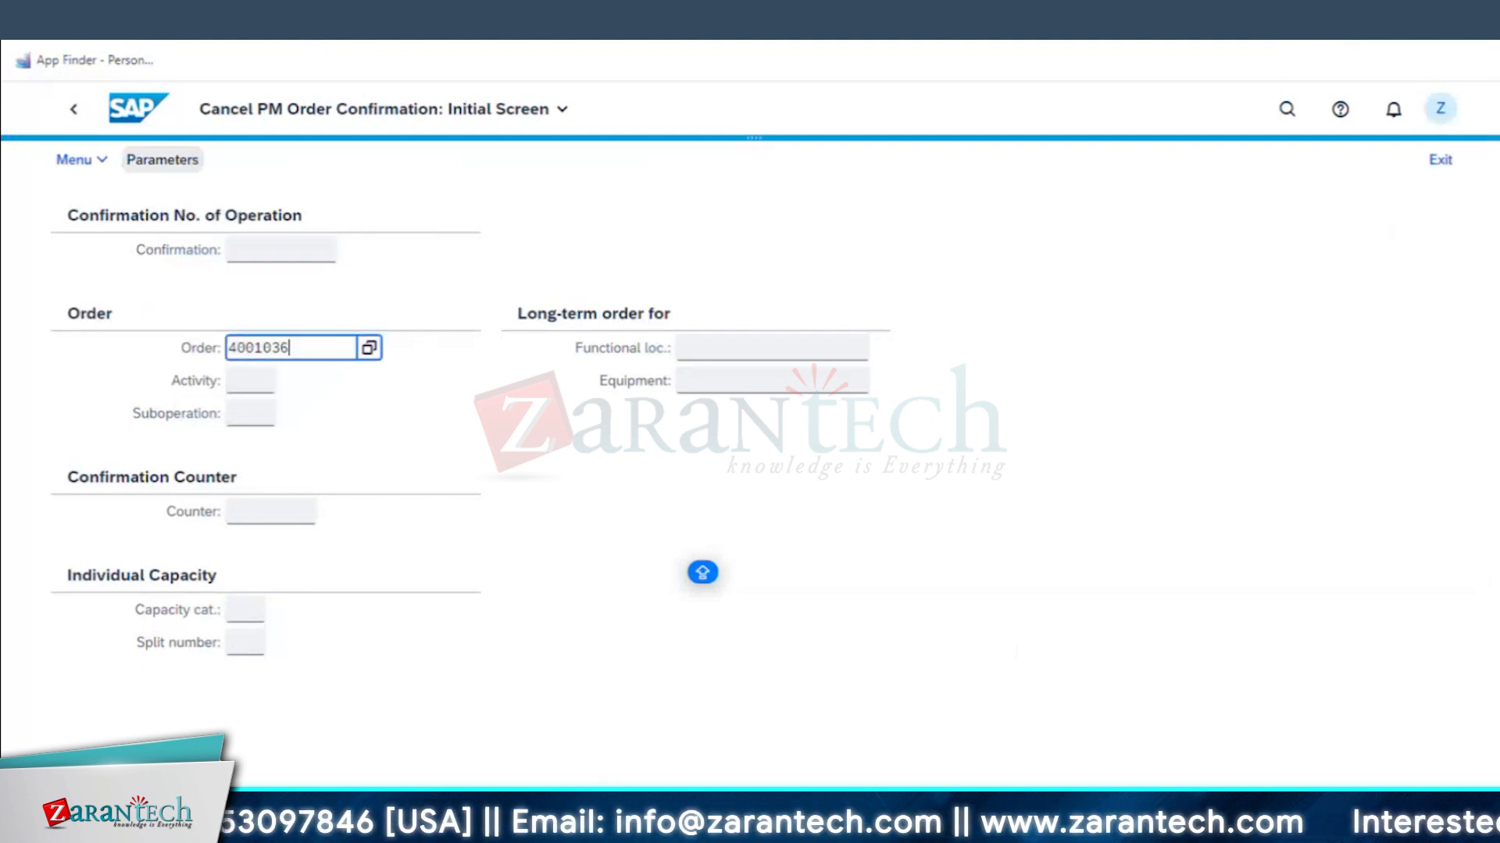
mouse_move(635, 781)
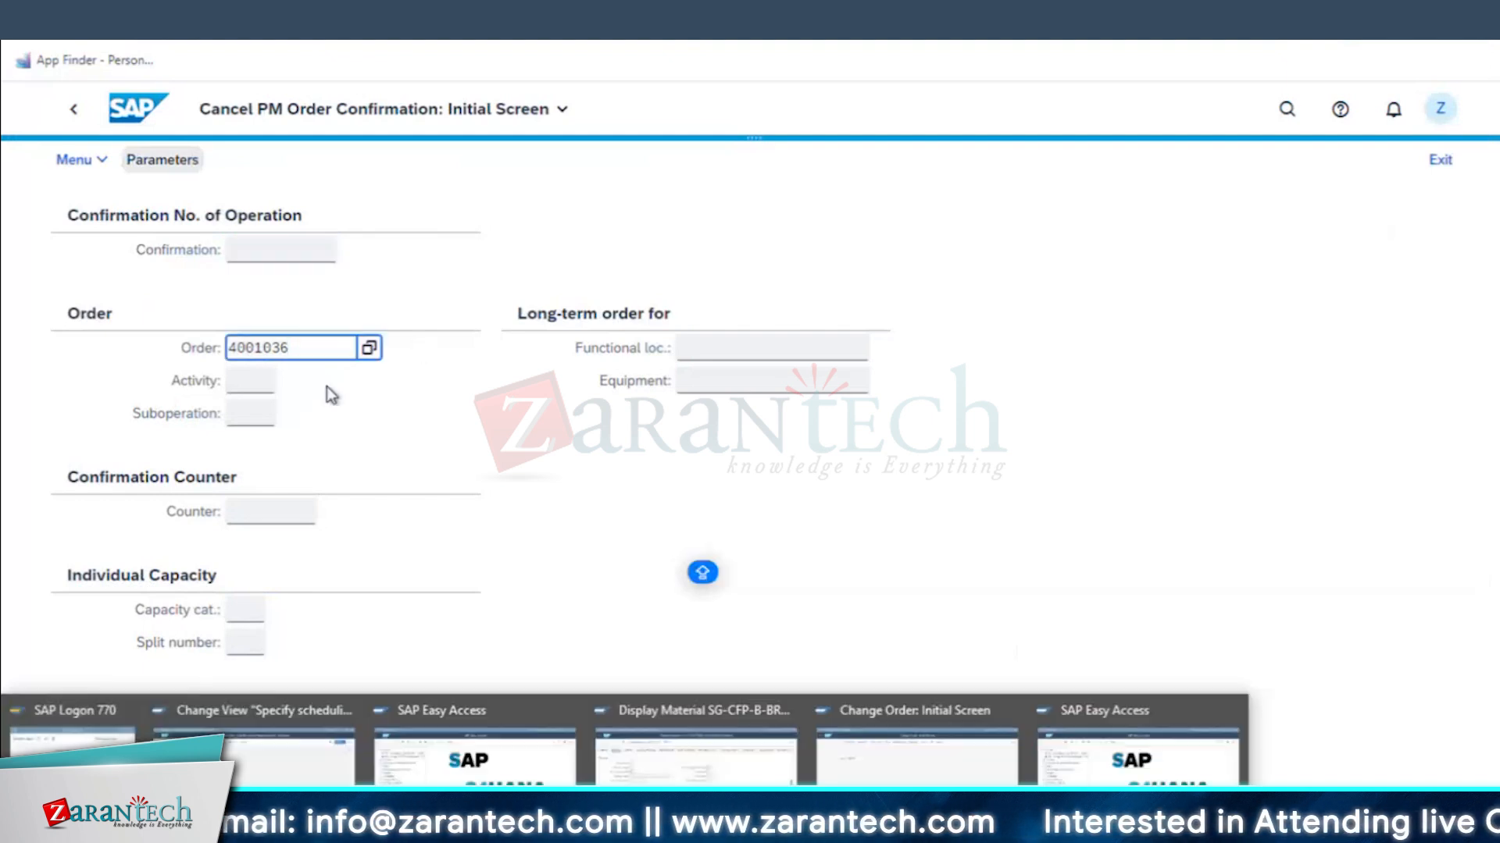
click(883, 763)
click(634, 829)
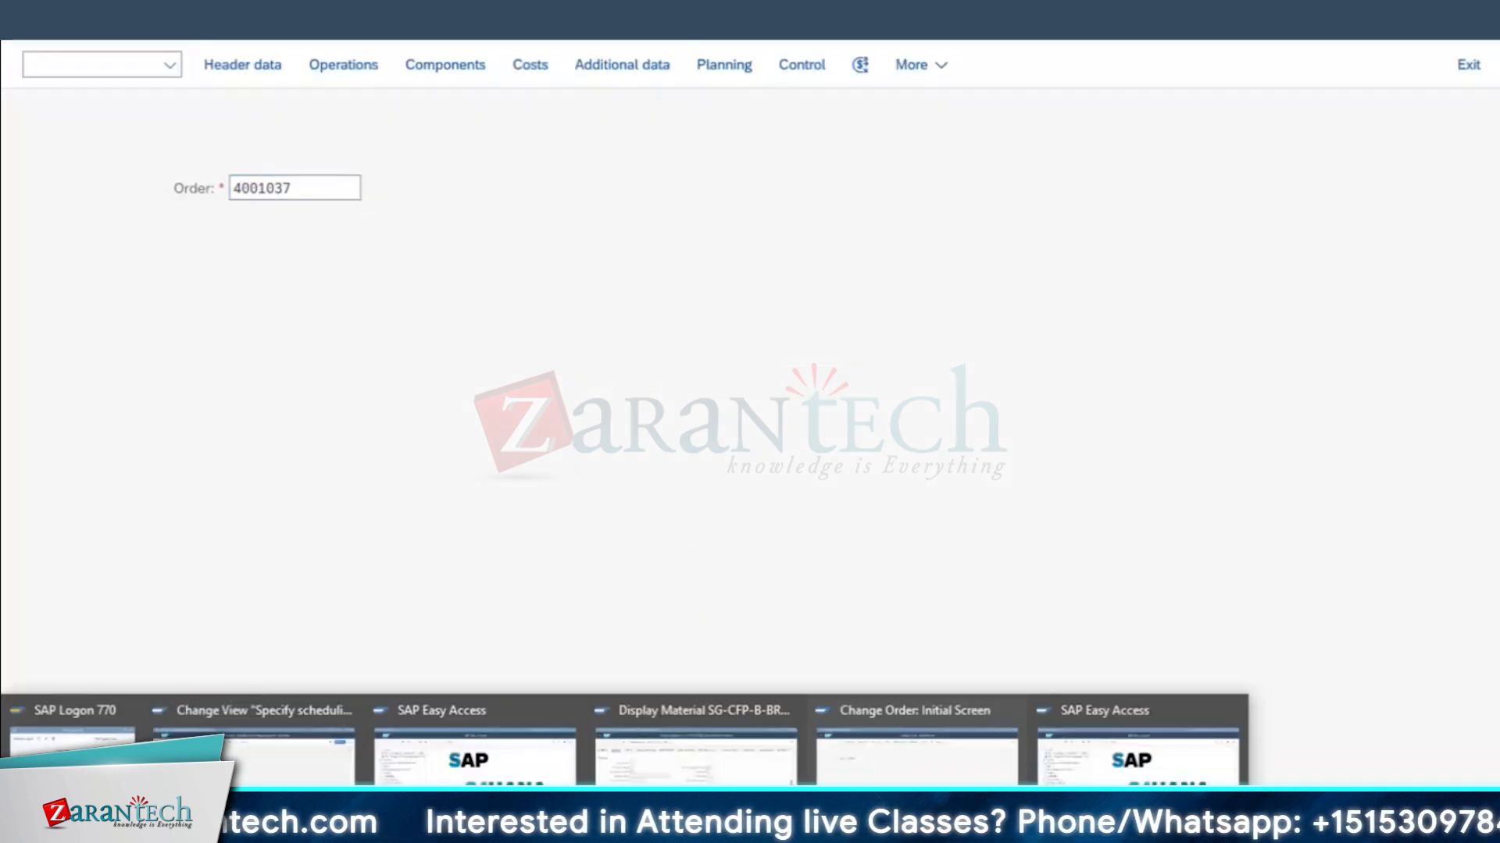
click(591, 829)
key(BackSpace)
text(7)
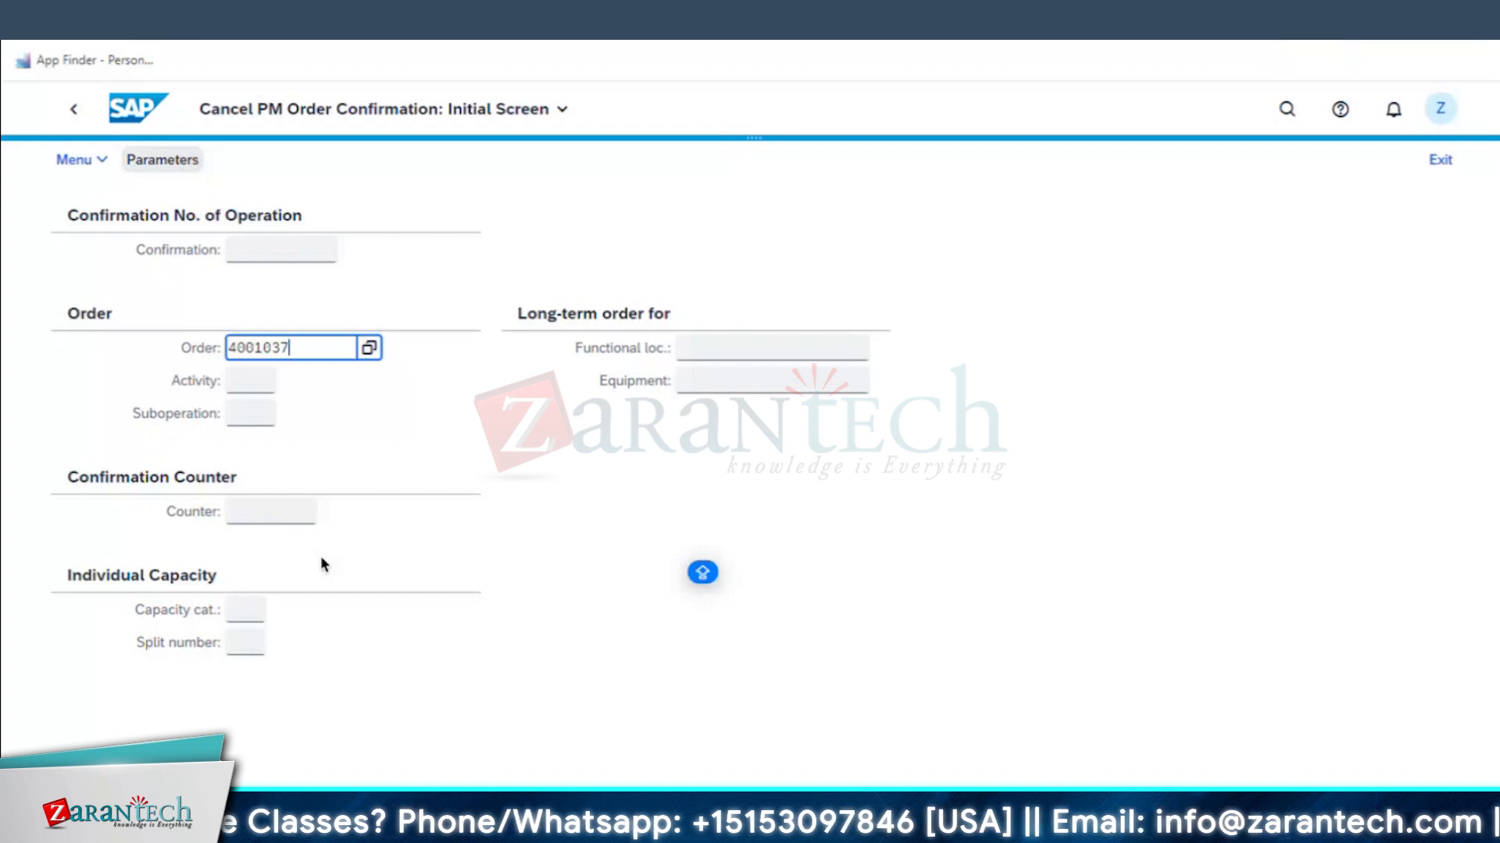
key(Return)
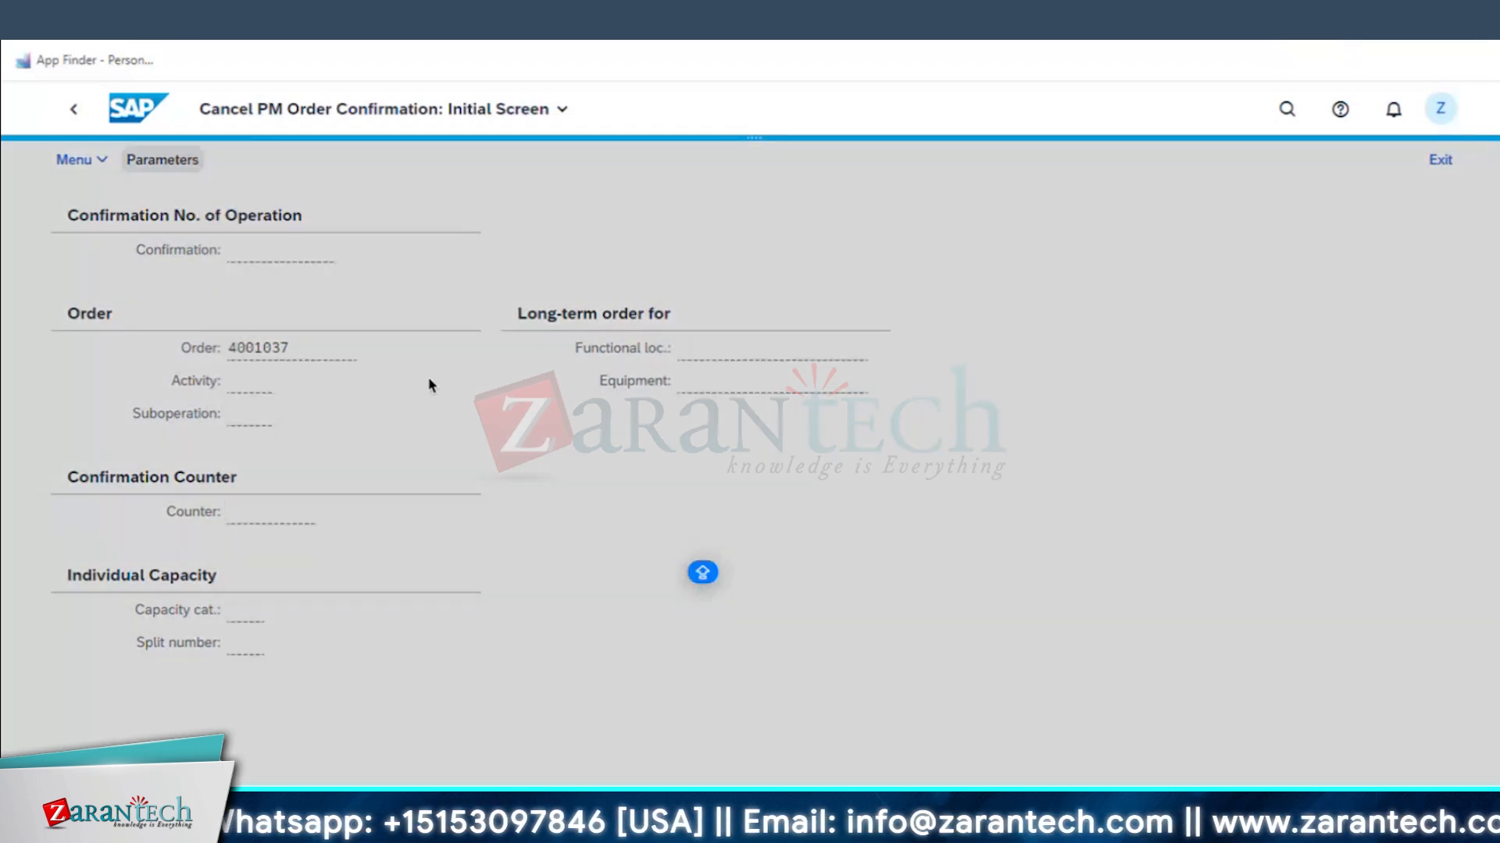
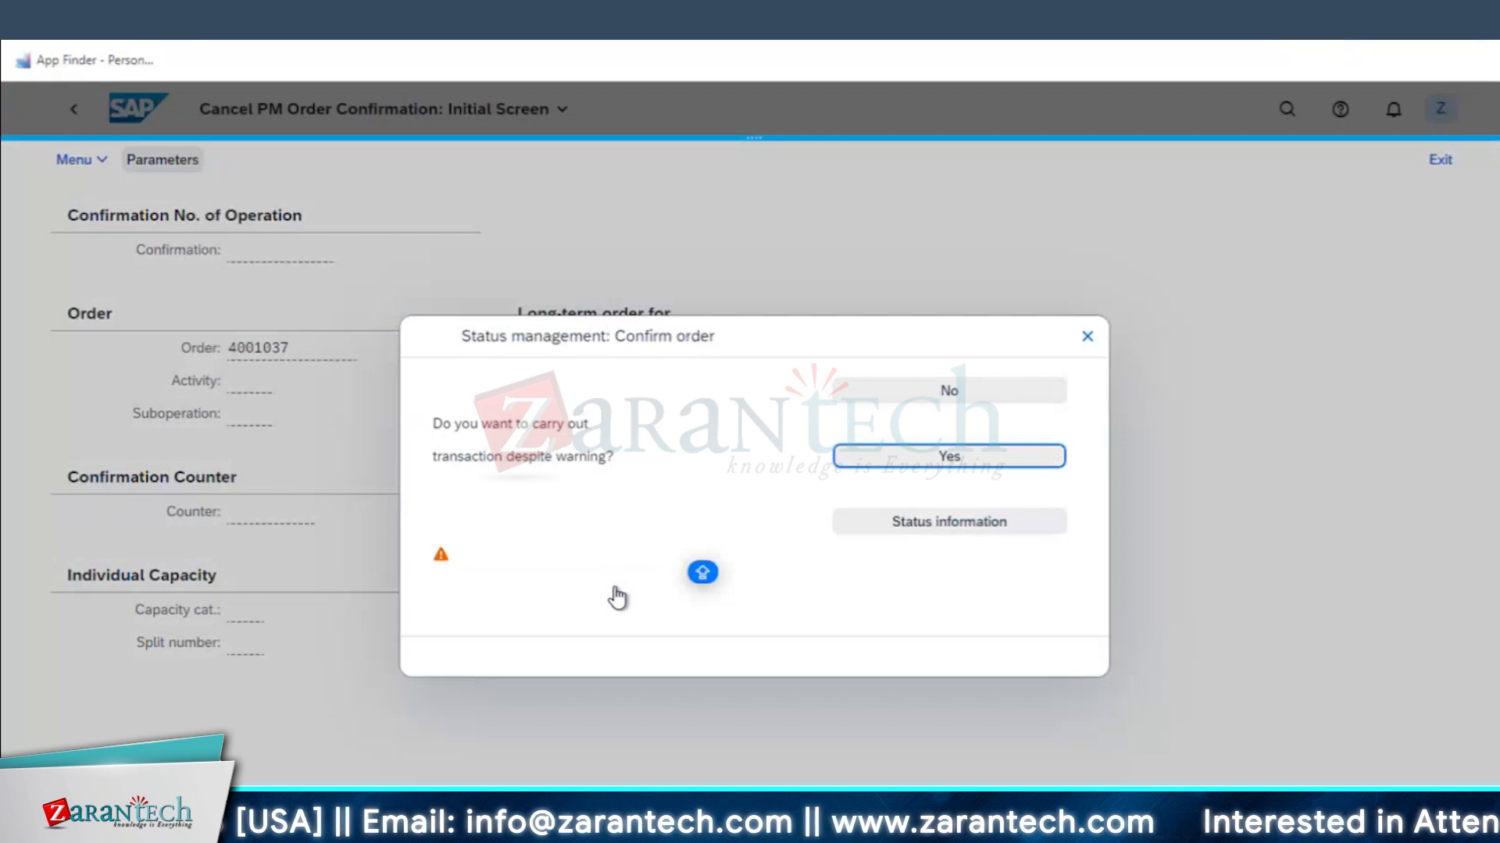
key(Return)
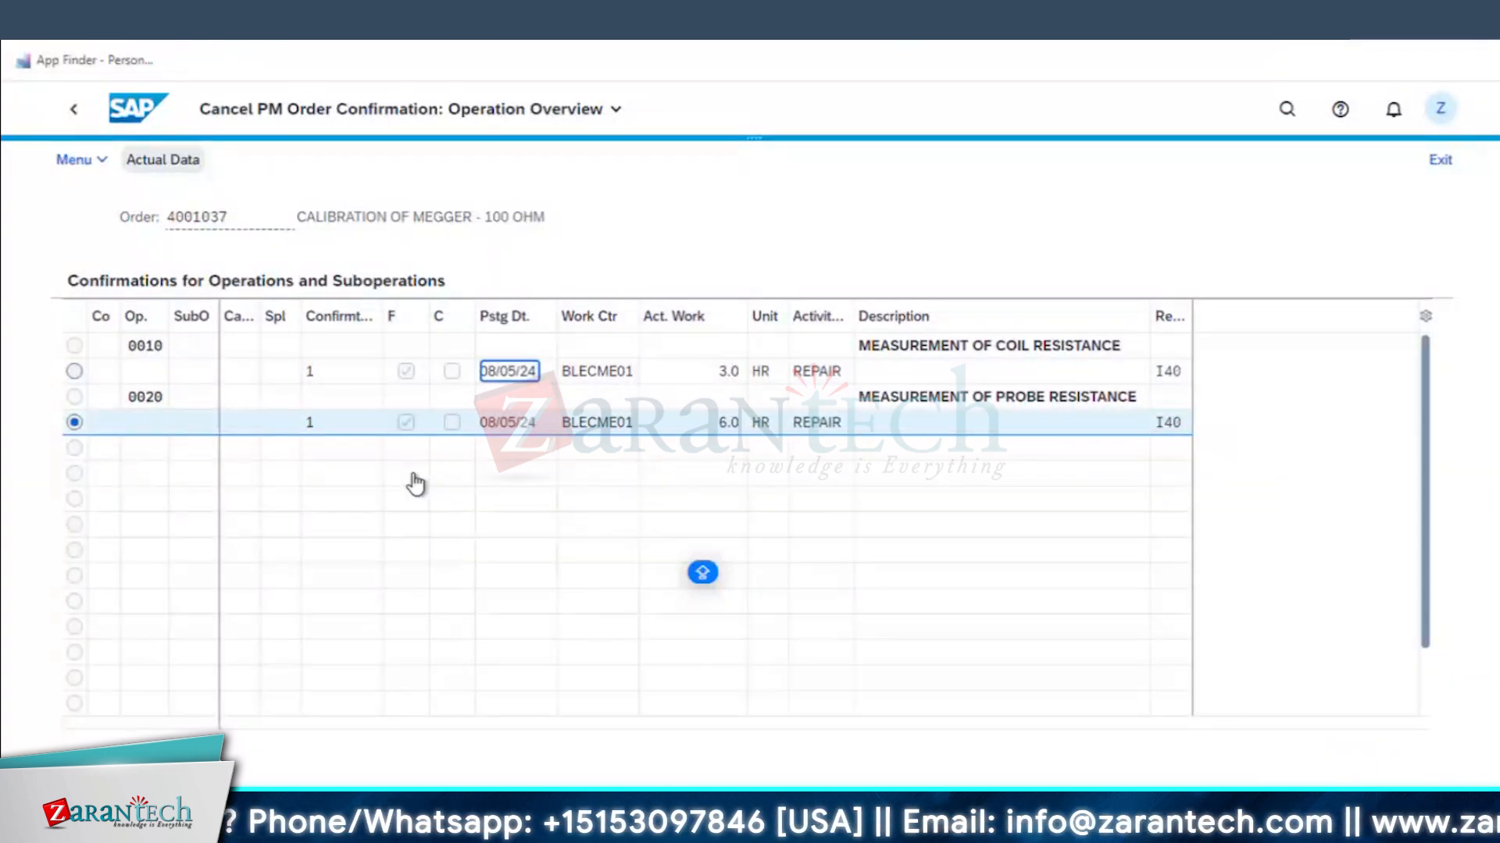
- Cancel the confirmation of operation 0020, Measurement of Probe Resistance, giving "FOR CALIBRATION ORDER - PM" as the cancellation reason
click(153, 173)
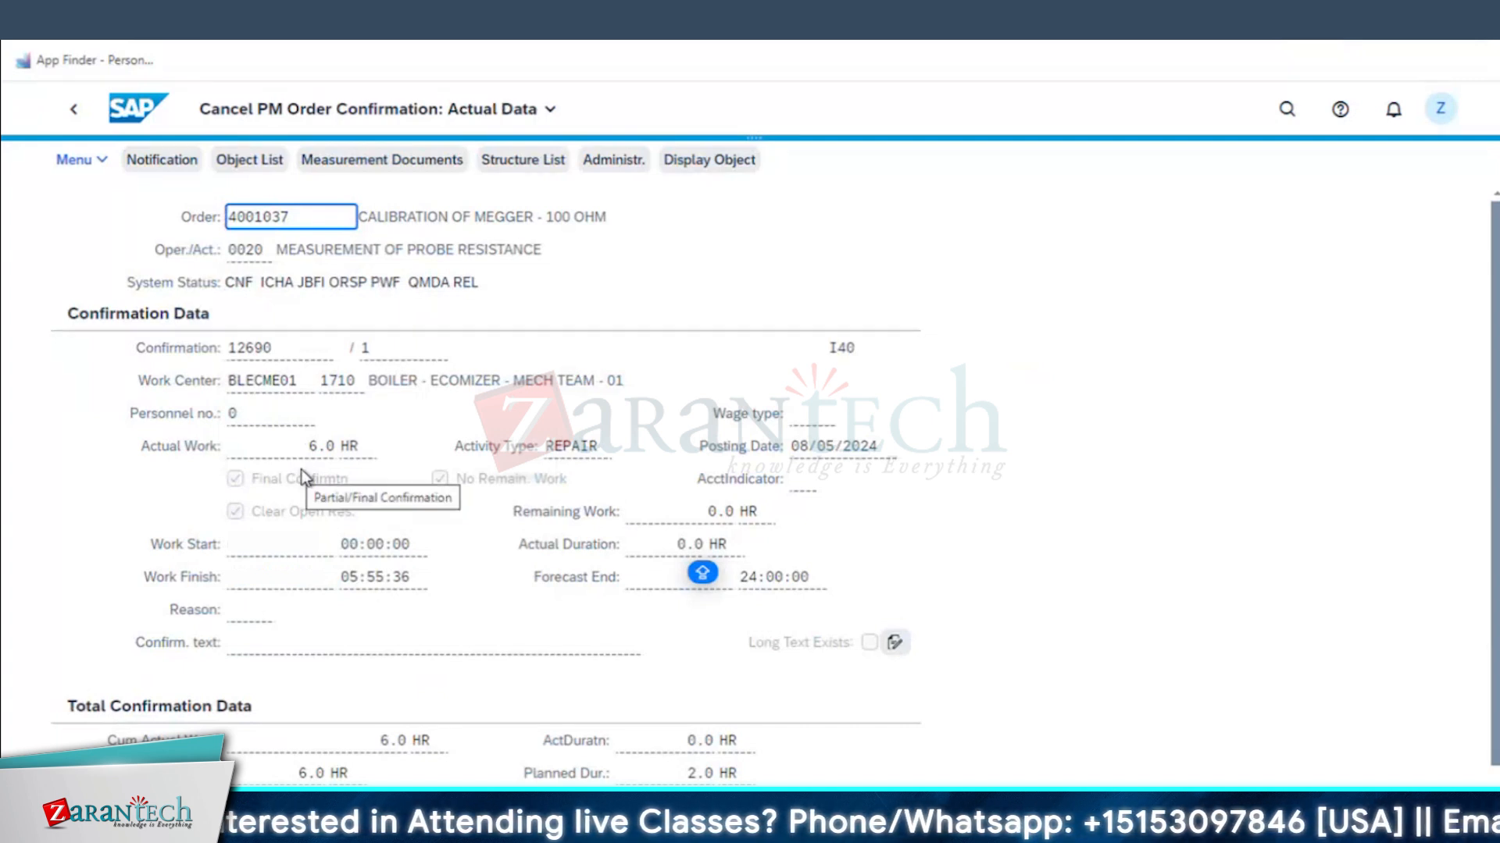
click(672, 397)
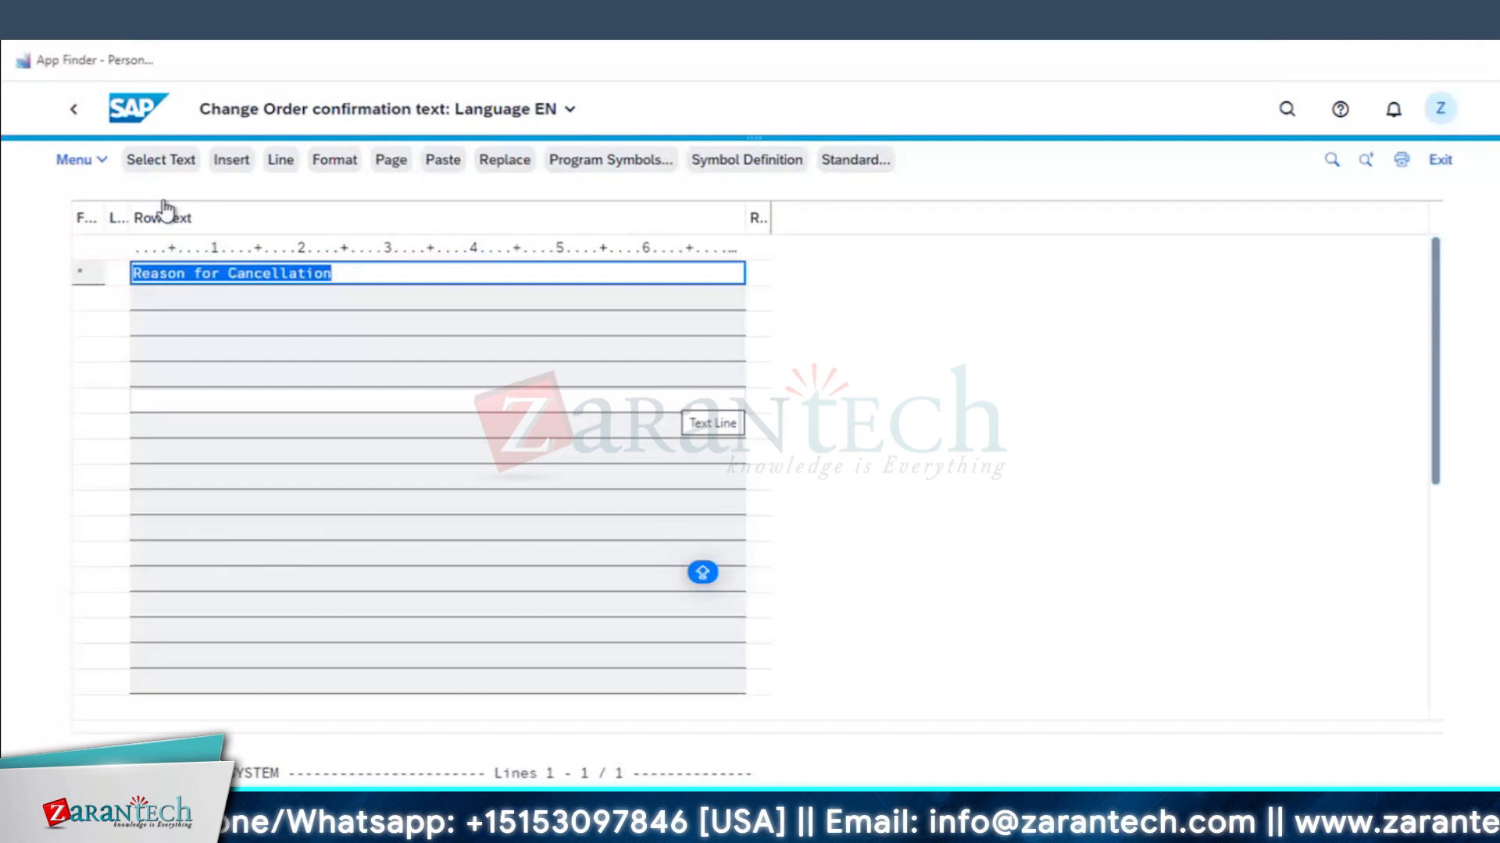
click(247, 301)
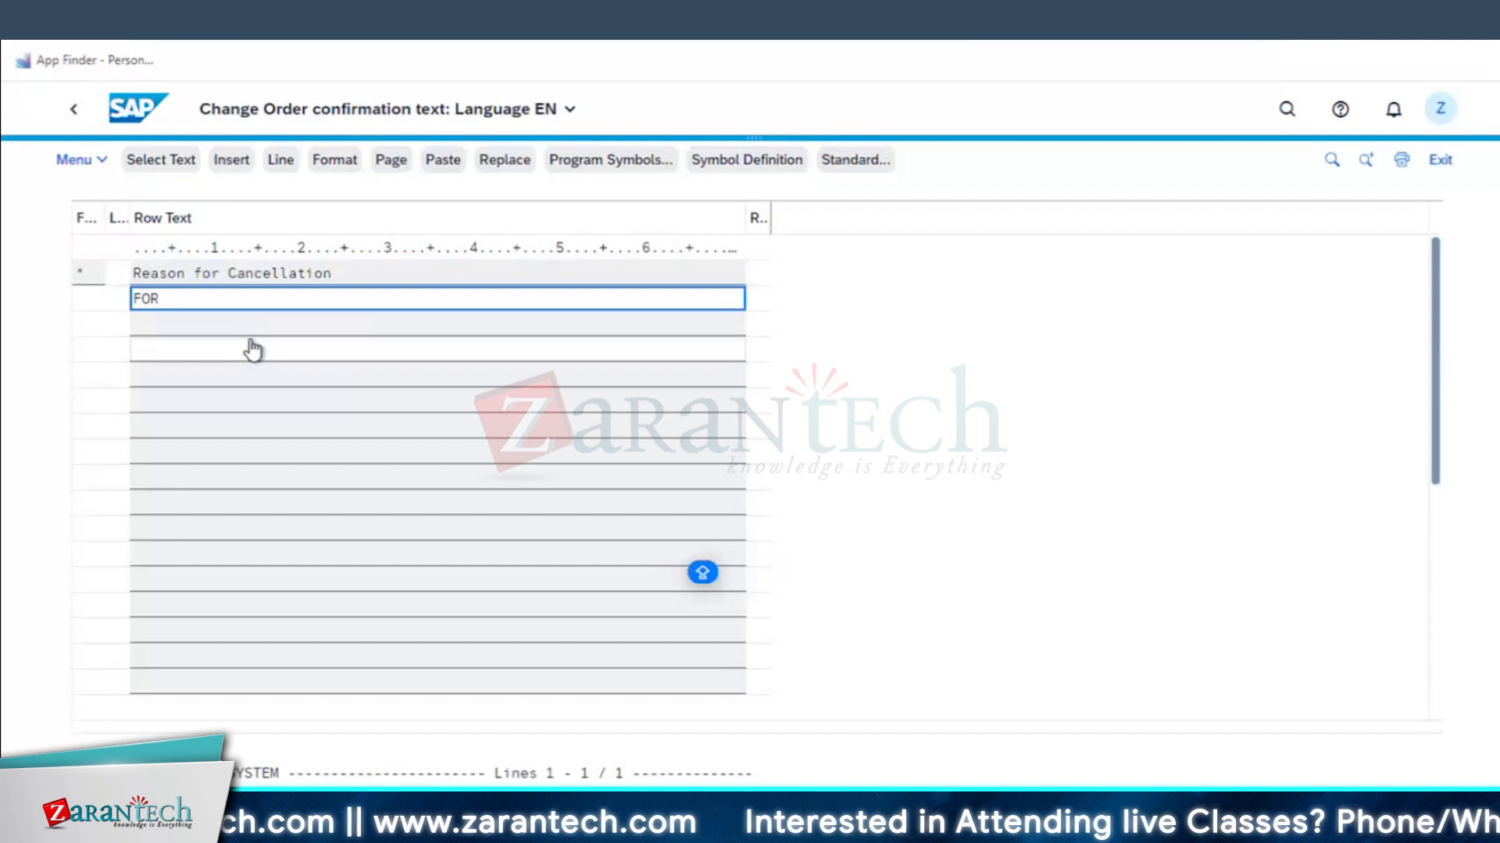
text(FOR CALIBRATIO)
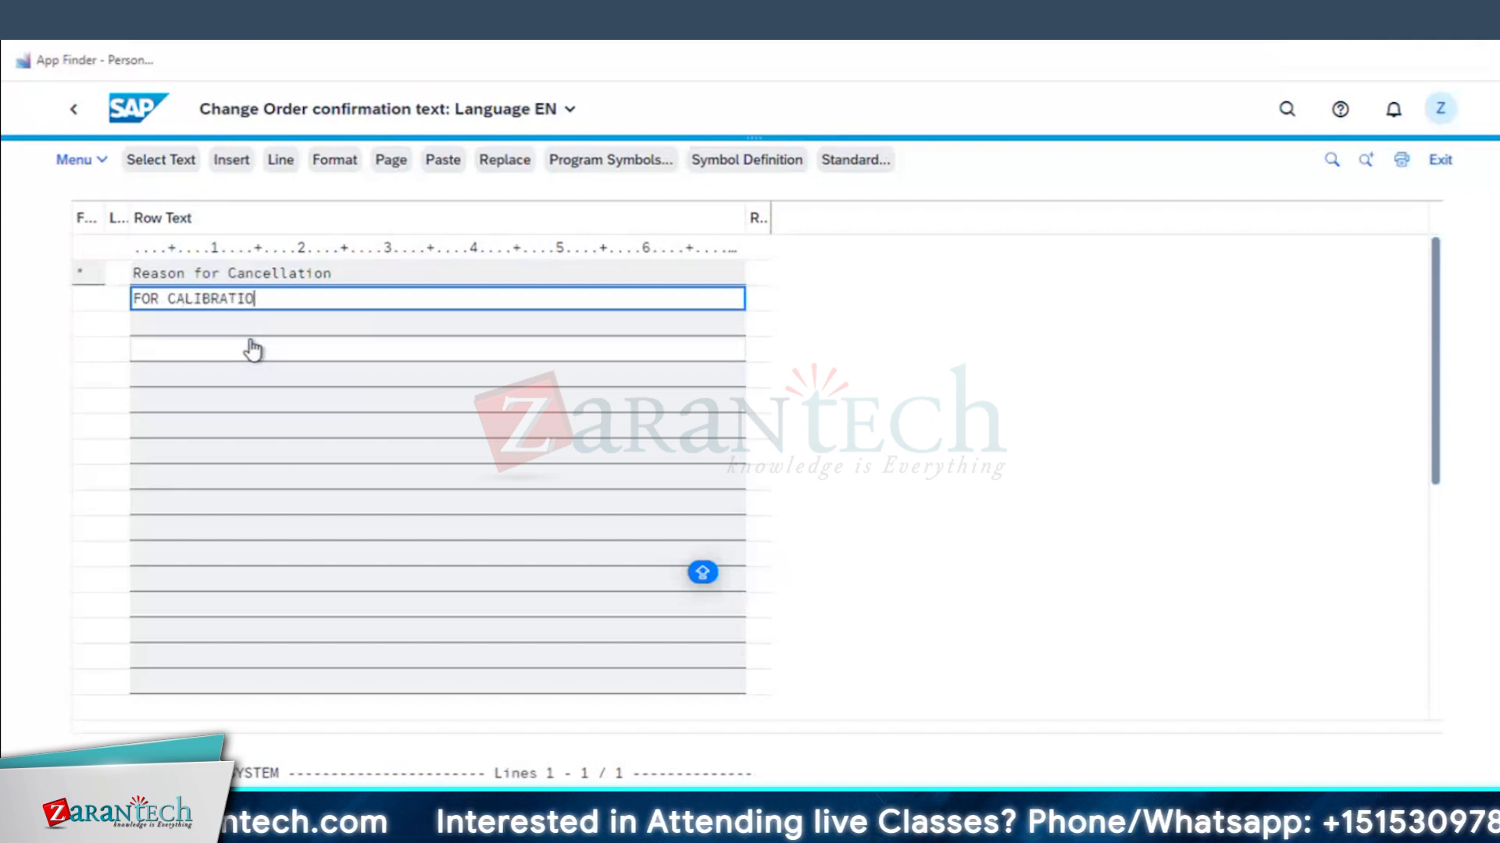
text(N ORDER - PM)
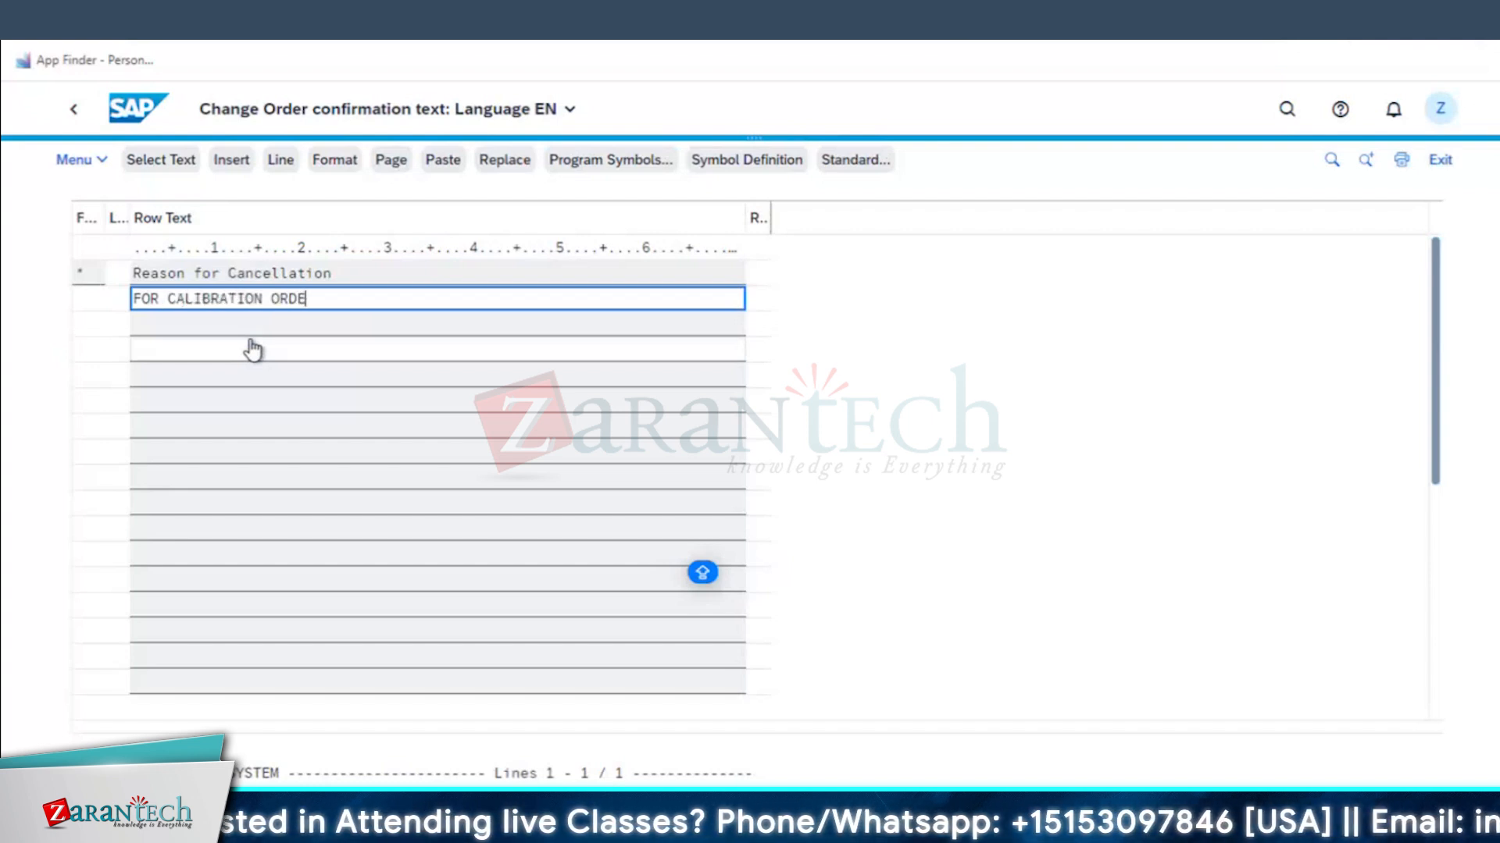
click(75, 115)
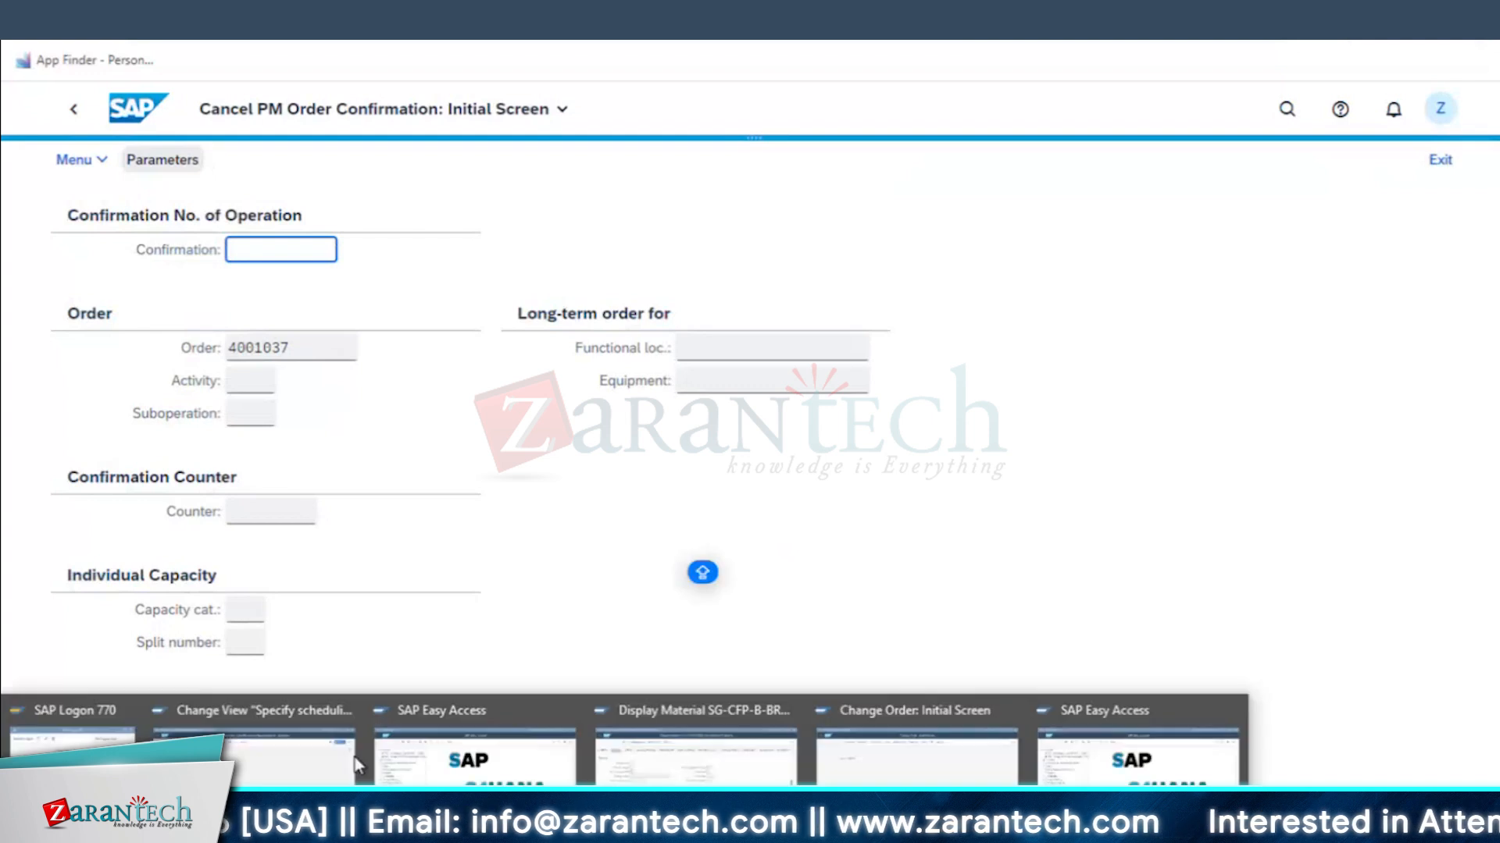
- Switch to the SAP GUI Change Order window, reopen the calibration order and check operation 0020's actual work and the order's system status
click(988, 752)
key(Return)
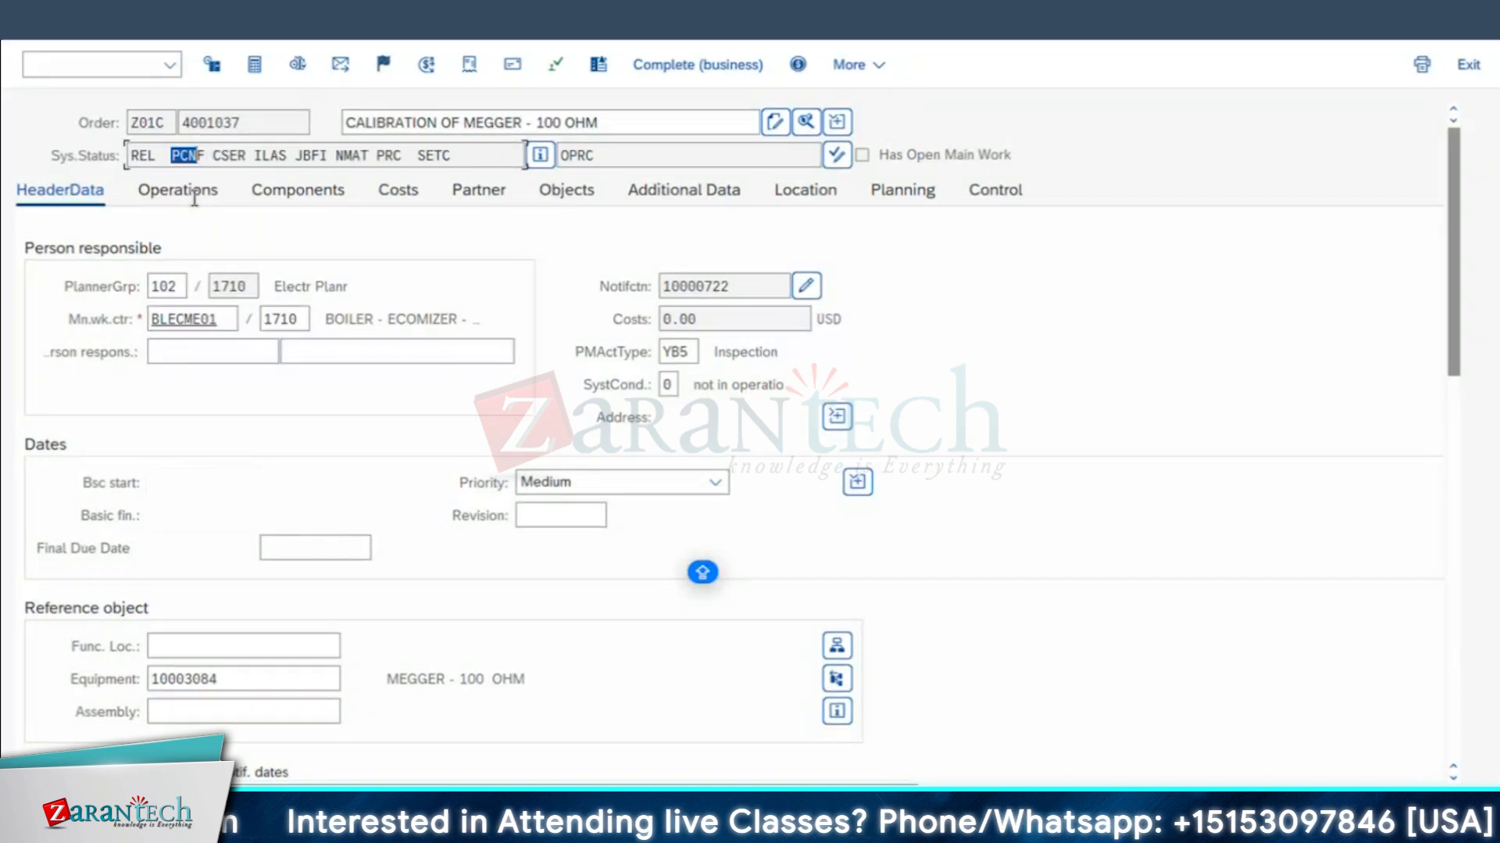
click(190, 199)
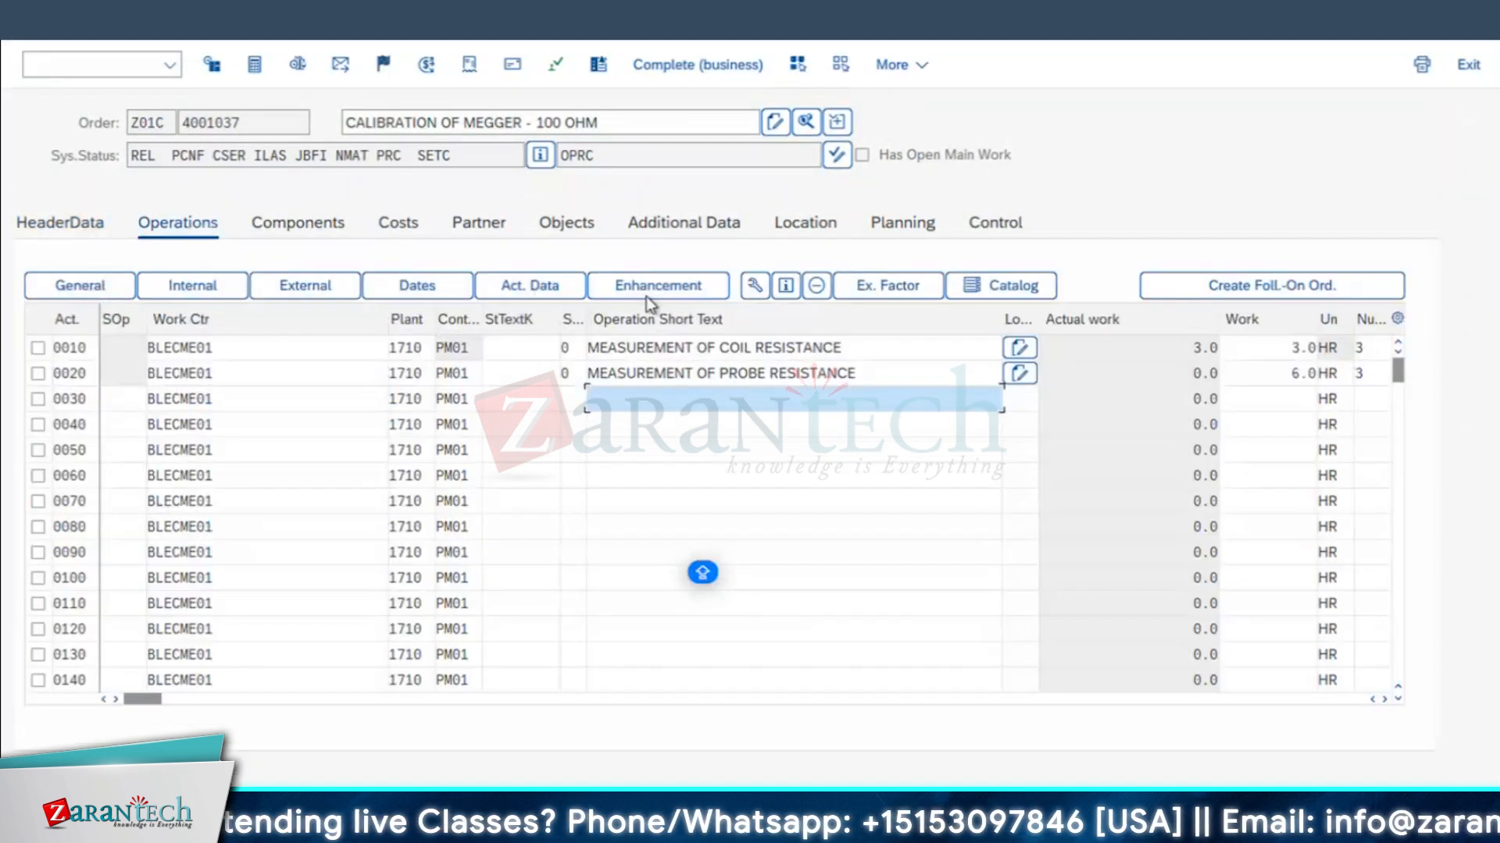
click(1202, 373)
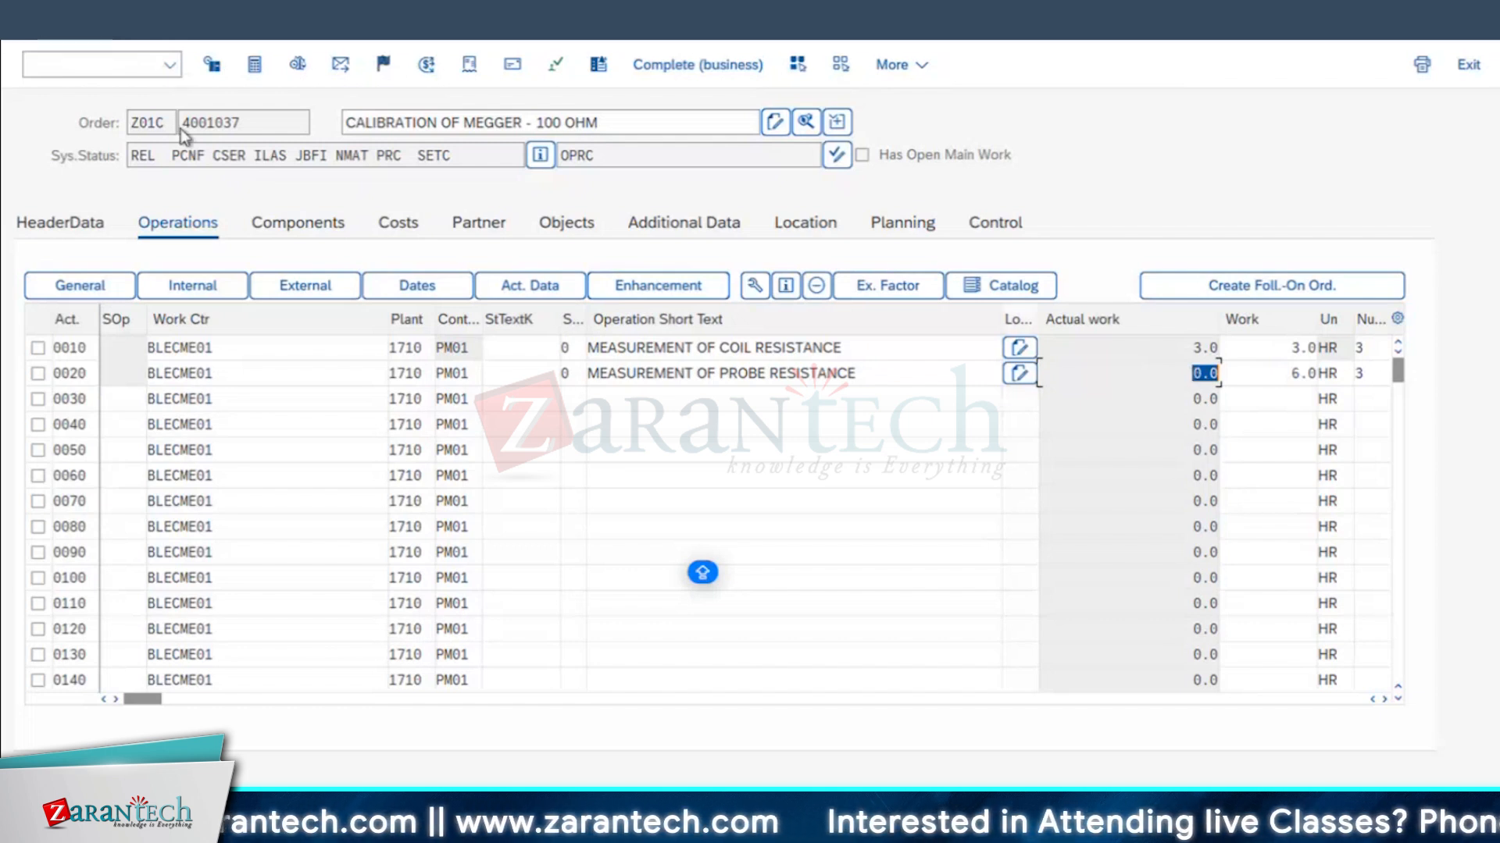
double_click(184, 156)
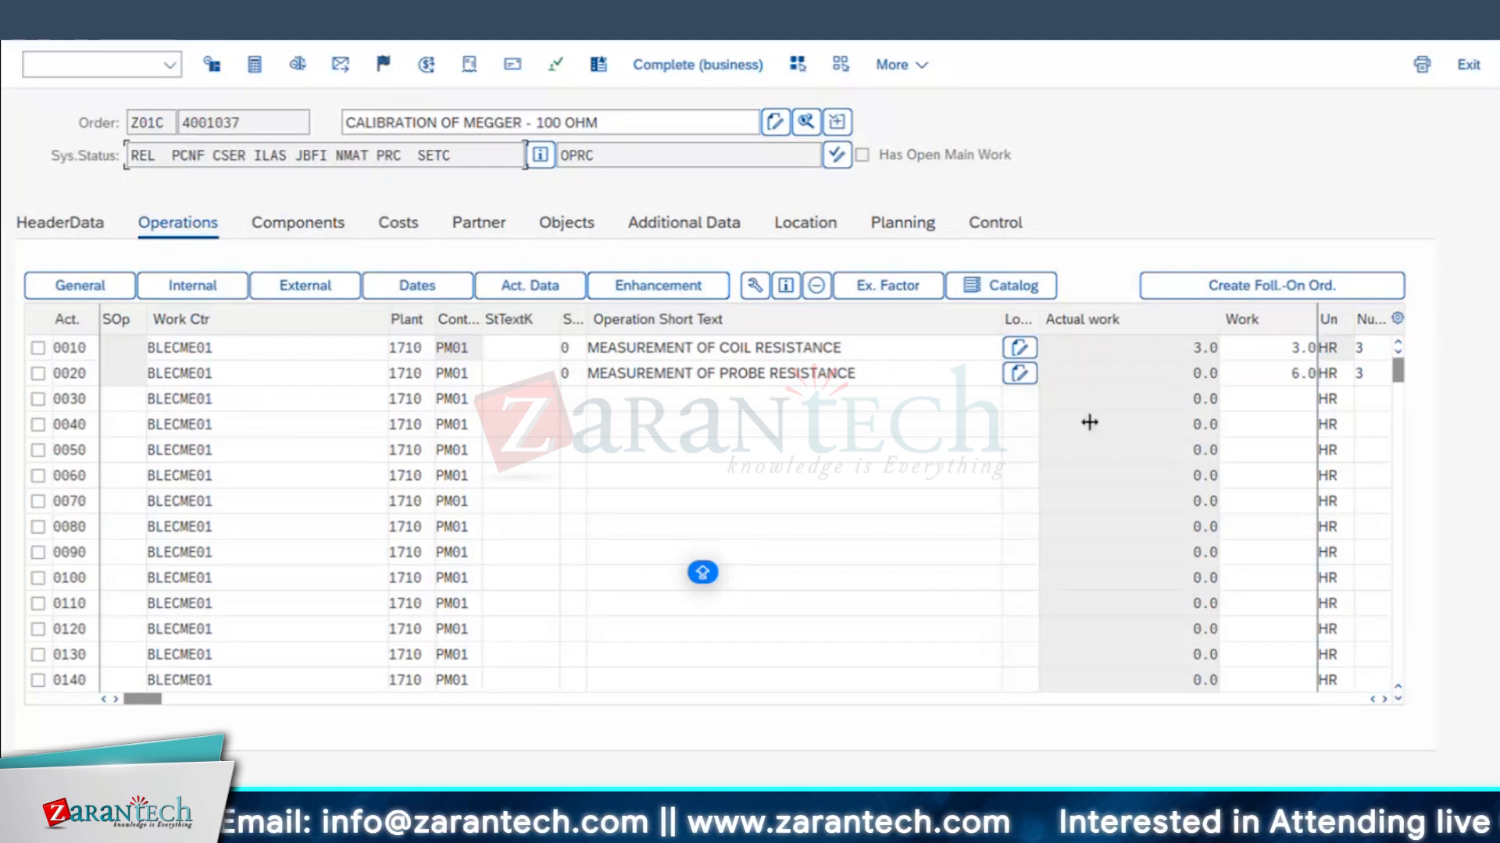
click(647, 373)
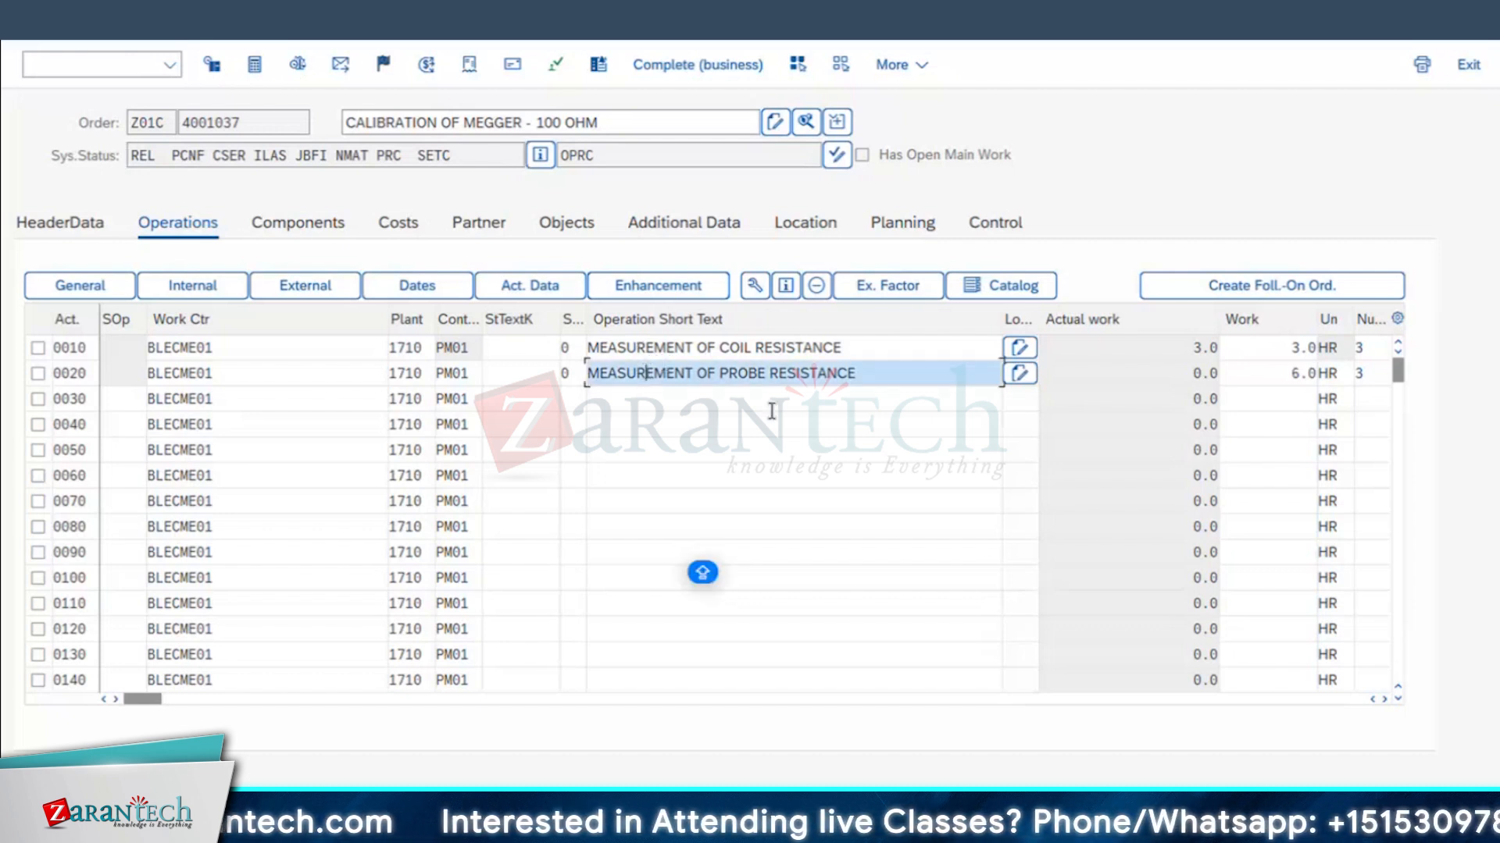
- Set the calibration order's user status to JOBF, Job Finished, and save the order
click(547, 156)
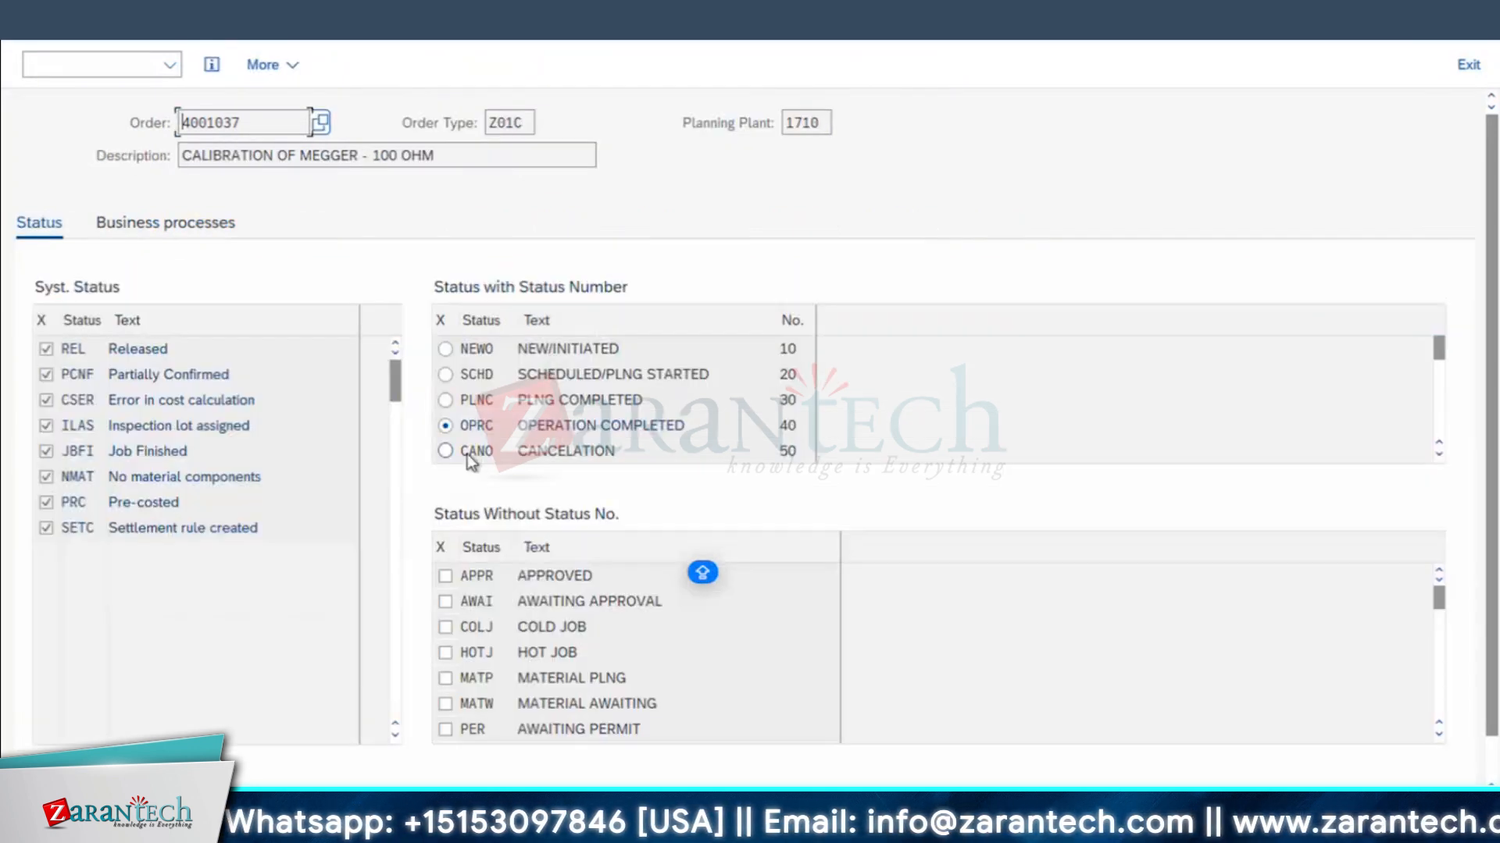
scroll(461, 425, down, 1)
click(445, 401)
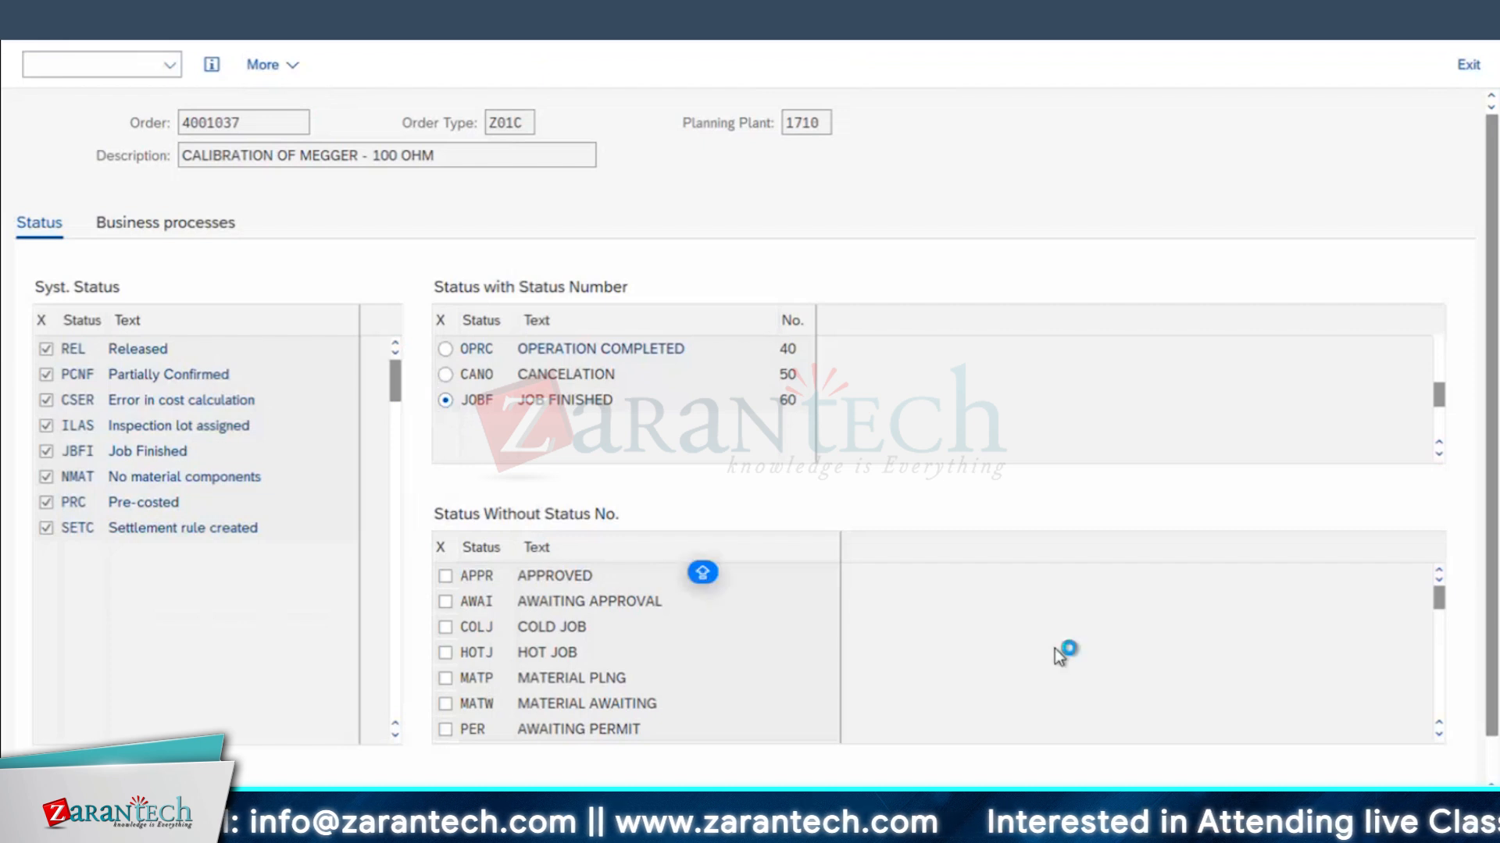
key(ctrl+s)
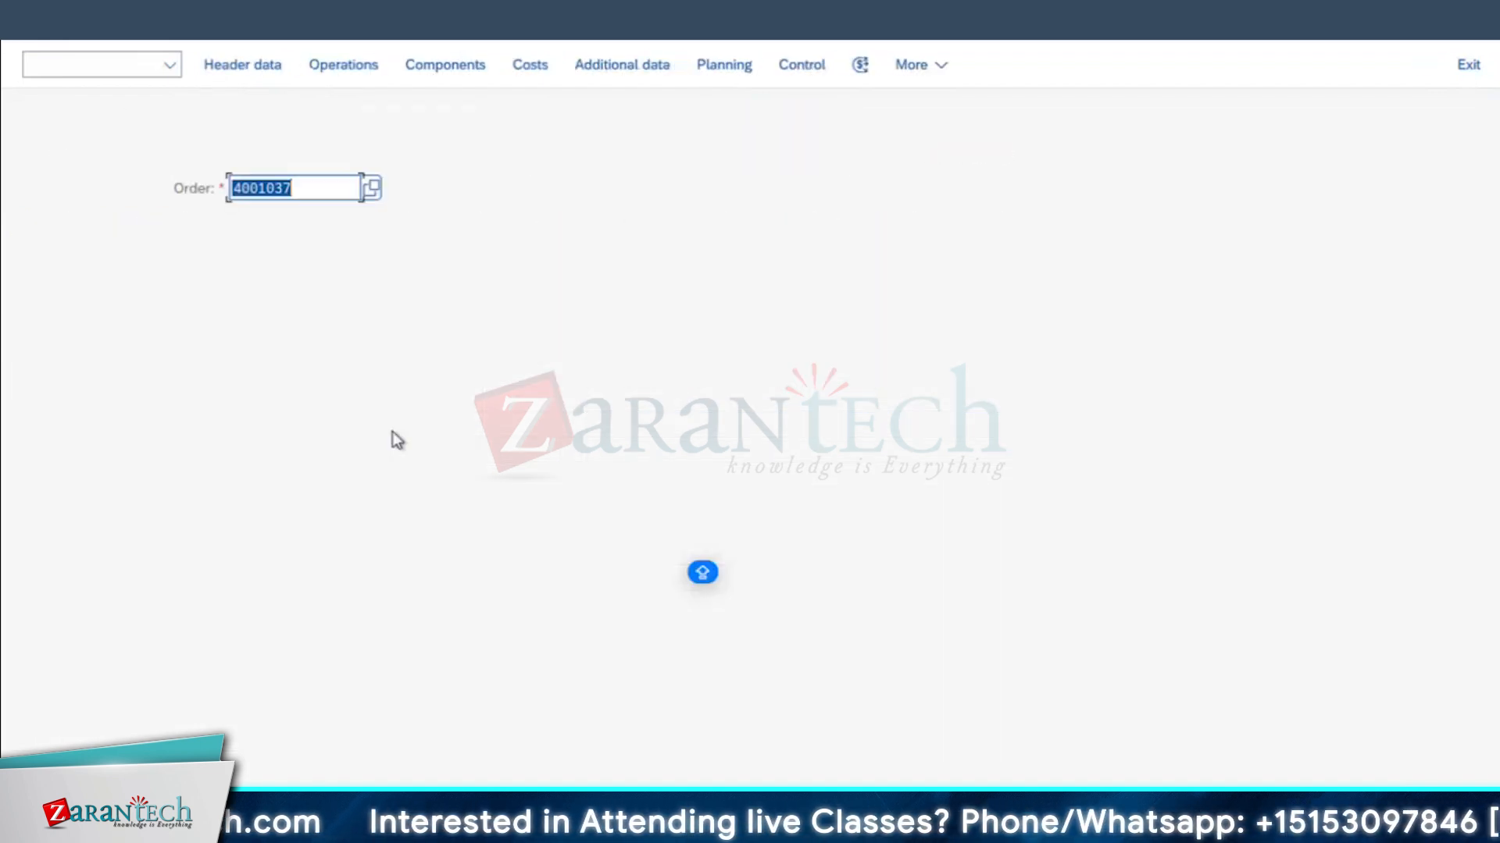
- Reopen the calibration order and complete it technically together with its notification, using reference date 08/05/2024
key(Return)
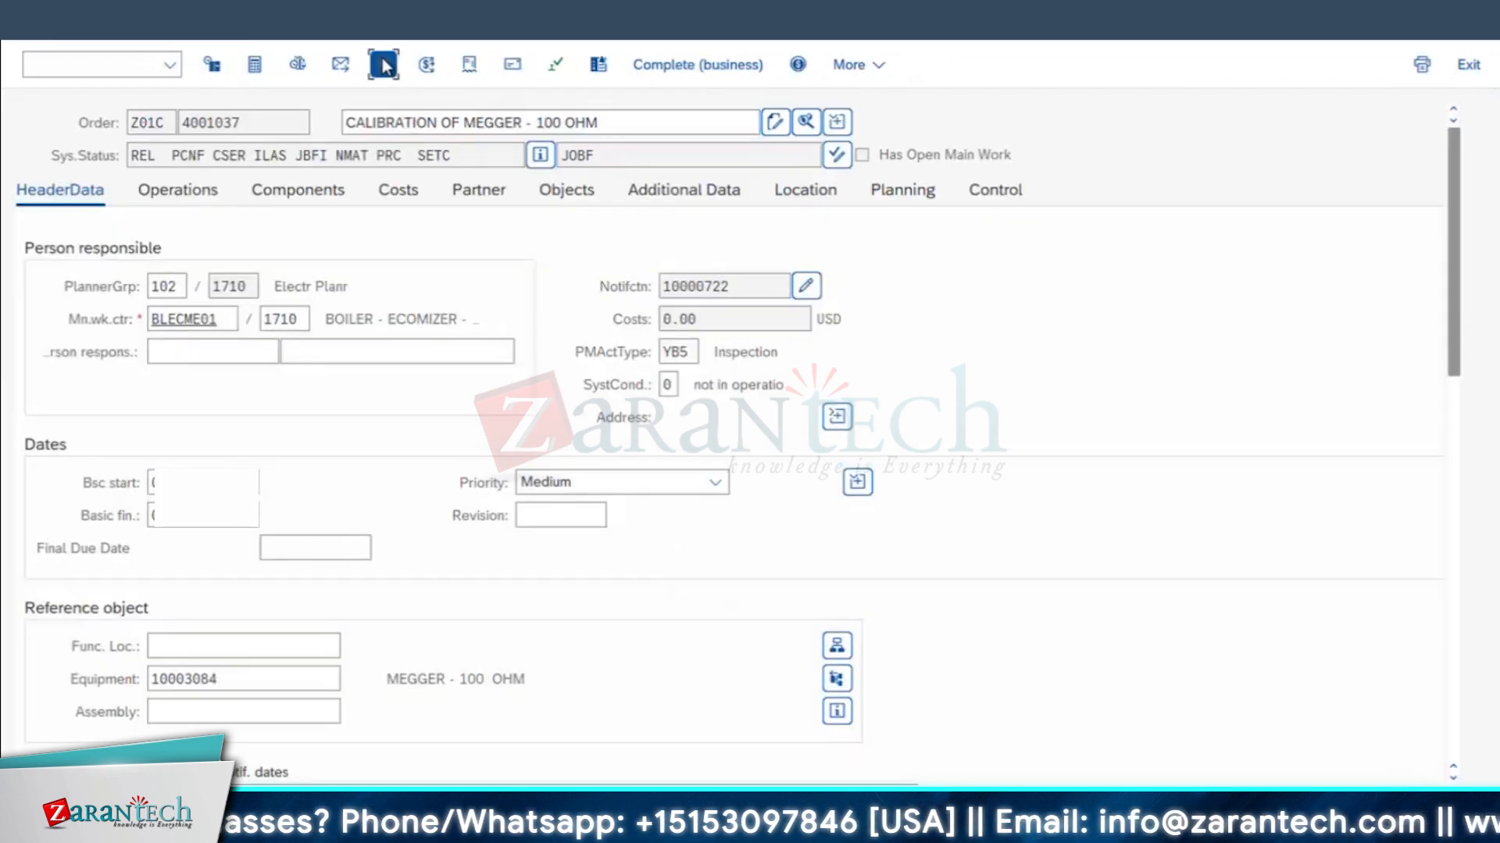
click(384, 66)
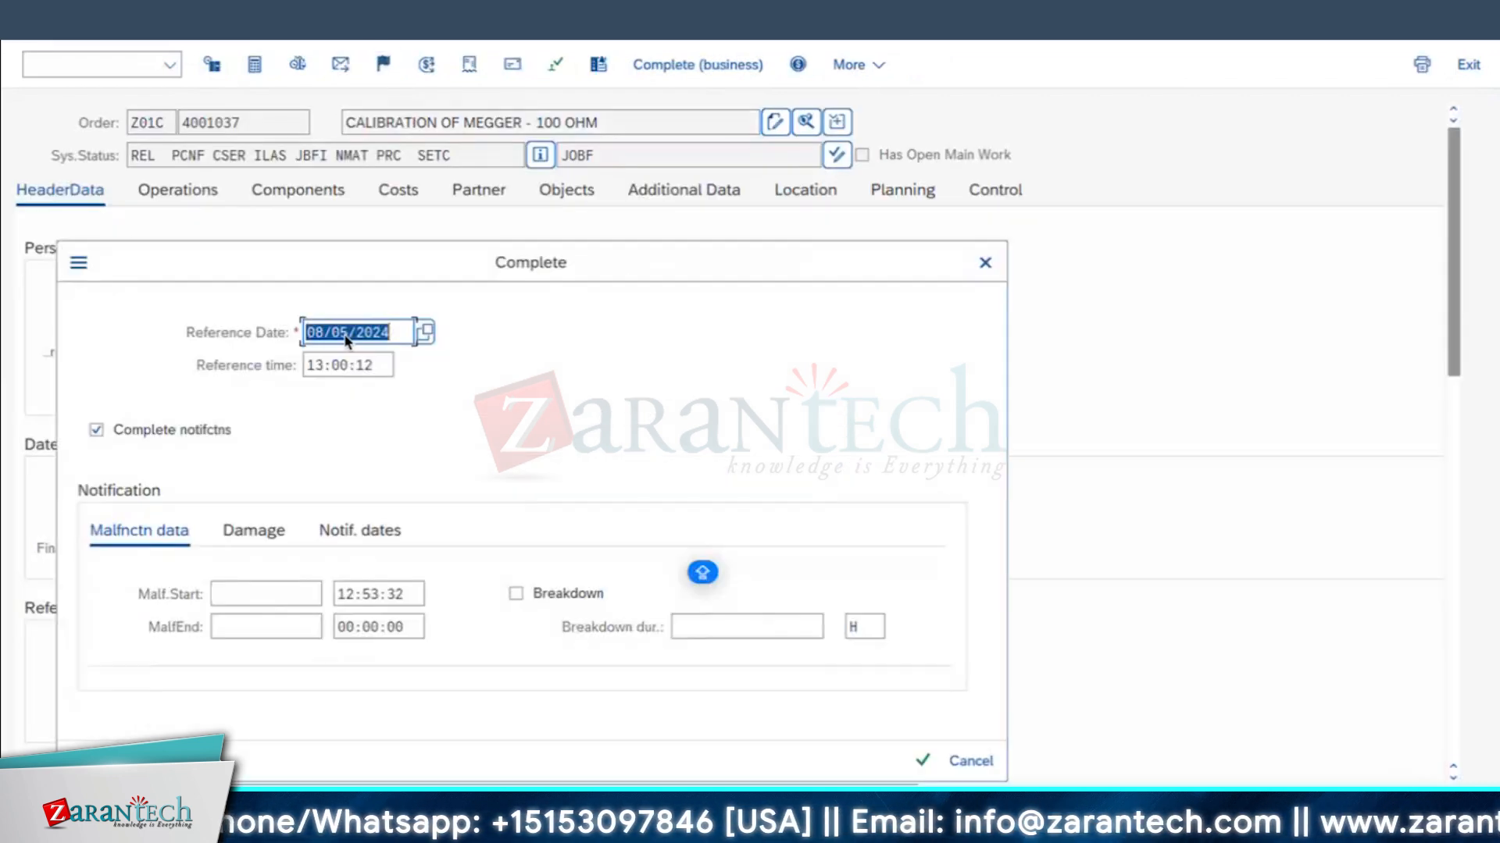
click(922, 759)
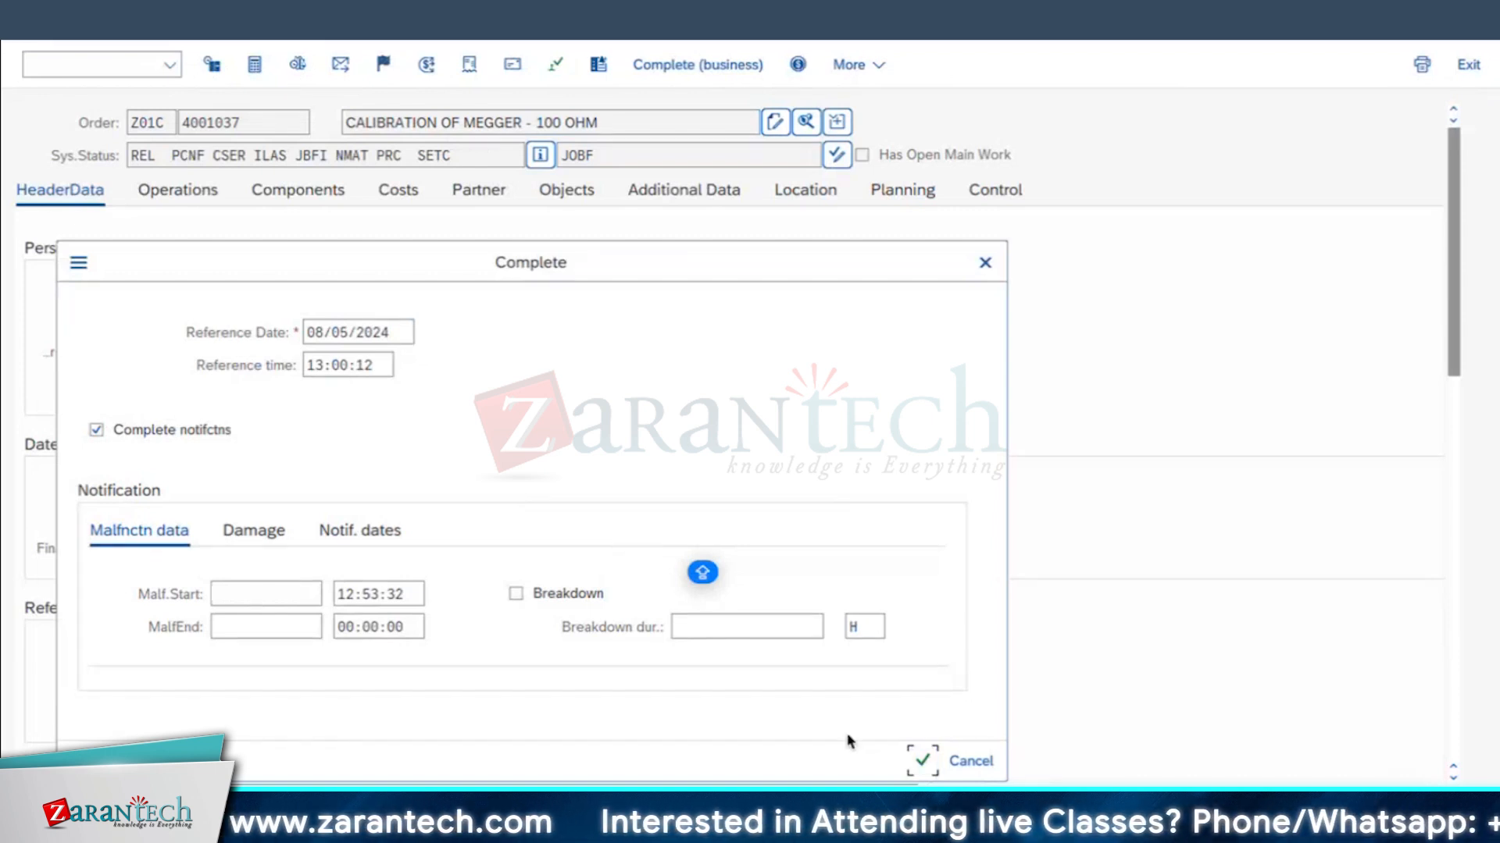
click(923, 759)
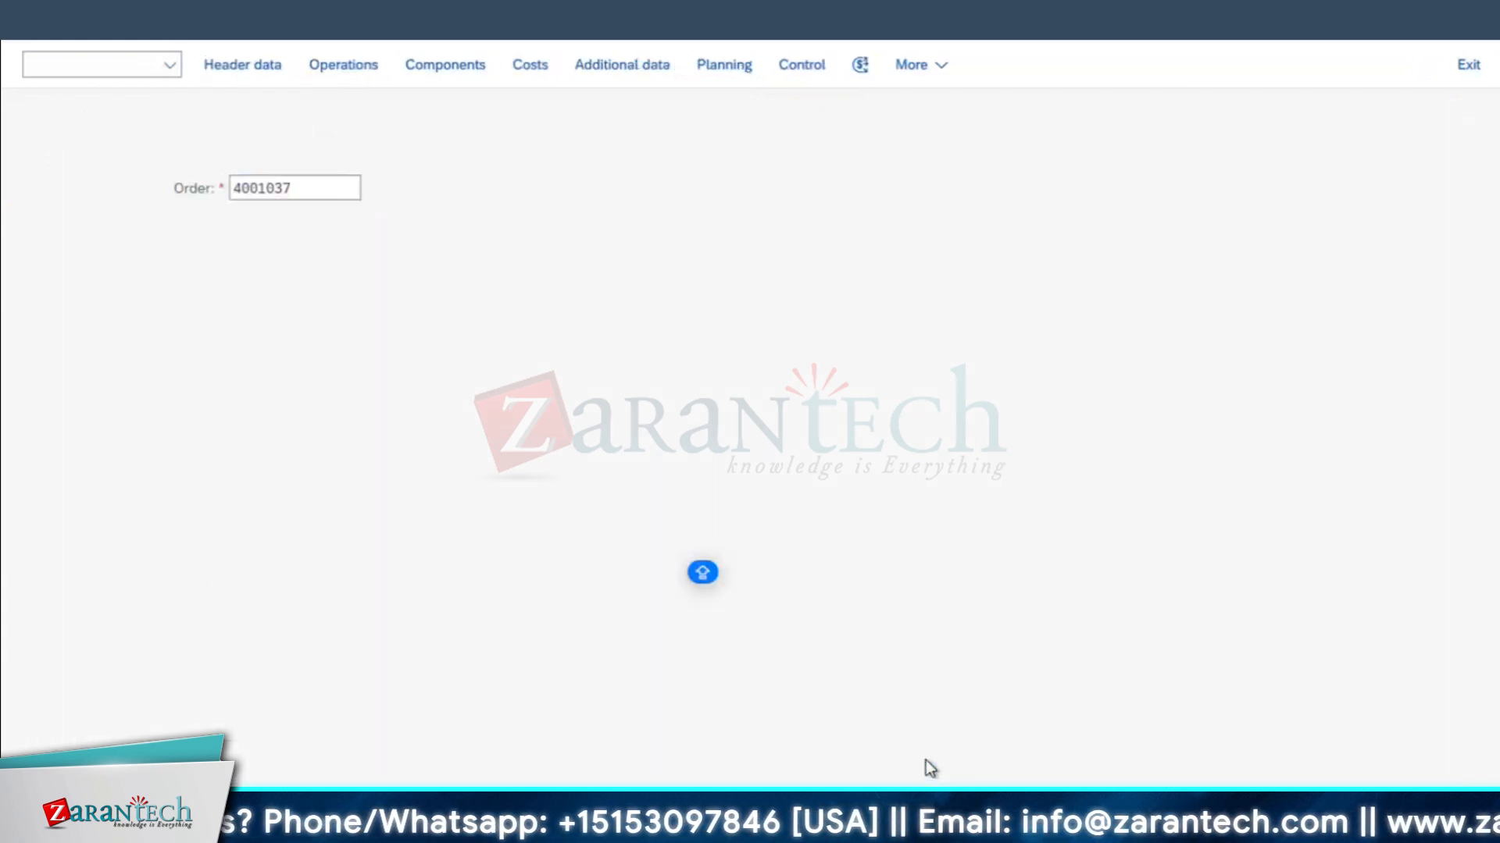
- Reopen the technically completed calibration order and cancel its technical completion
key(Return)
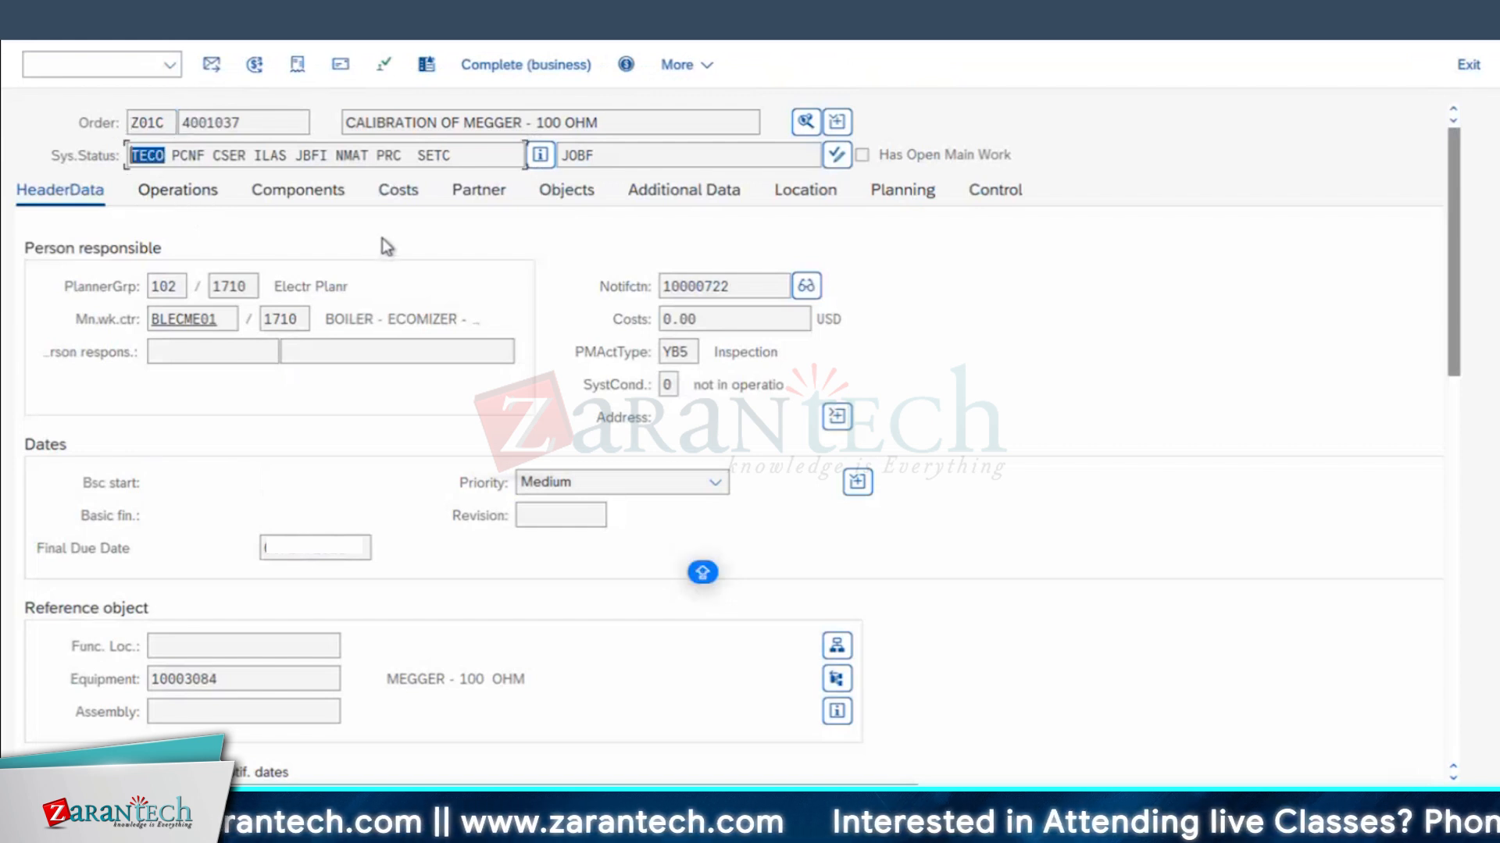
click(66, 15)
mouse_move(136, 201)
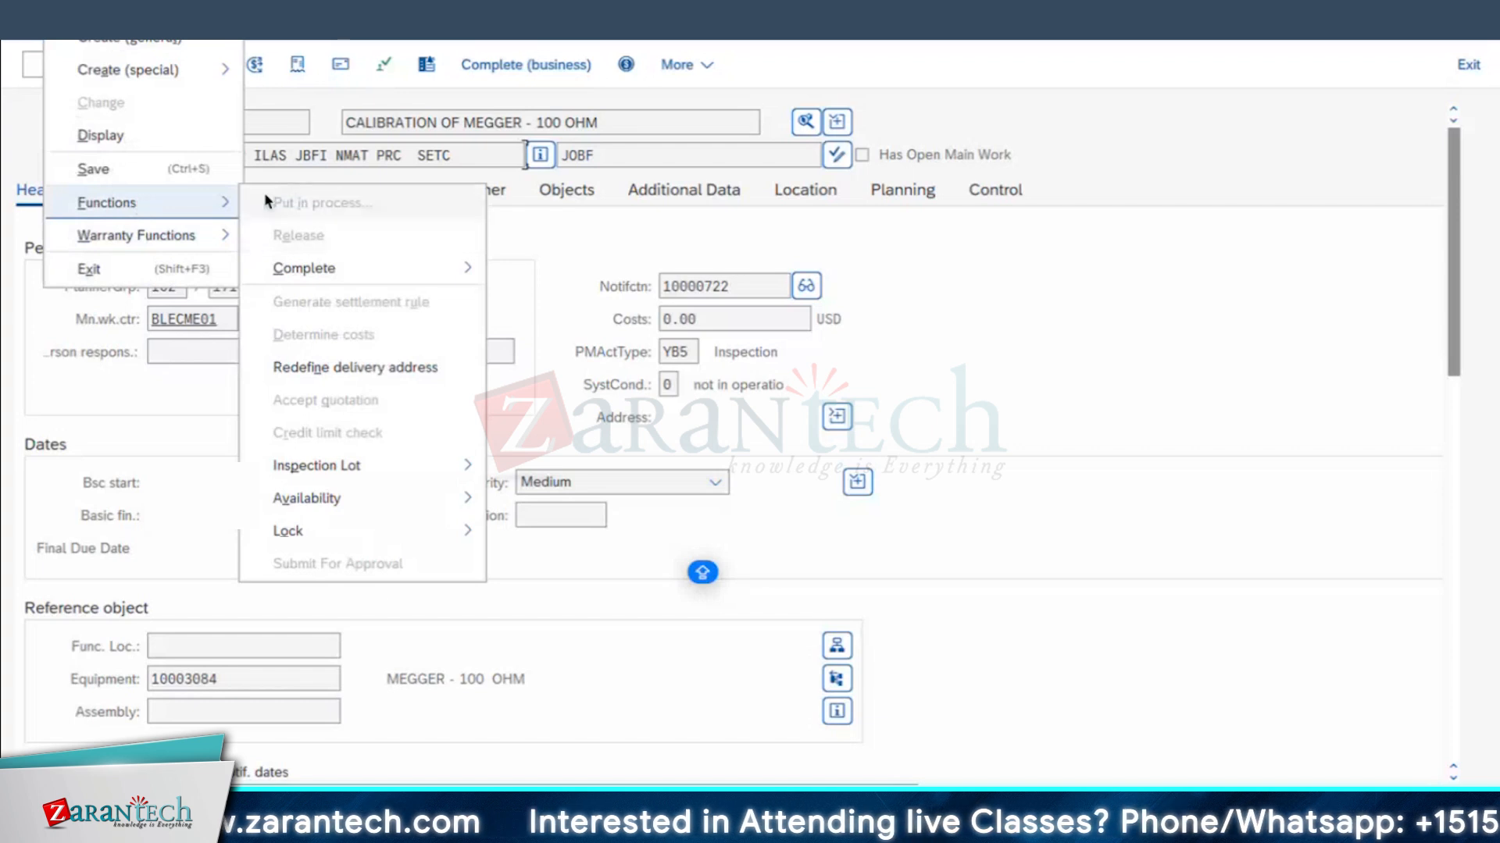
mouse_move(427, 268)
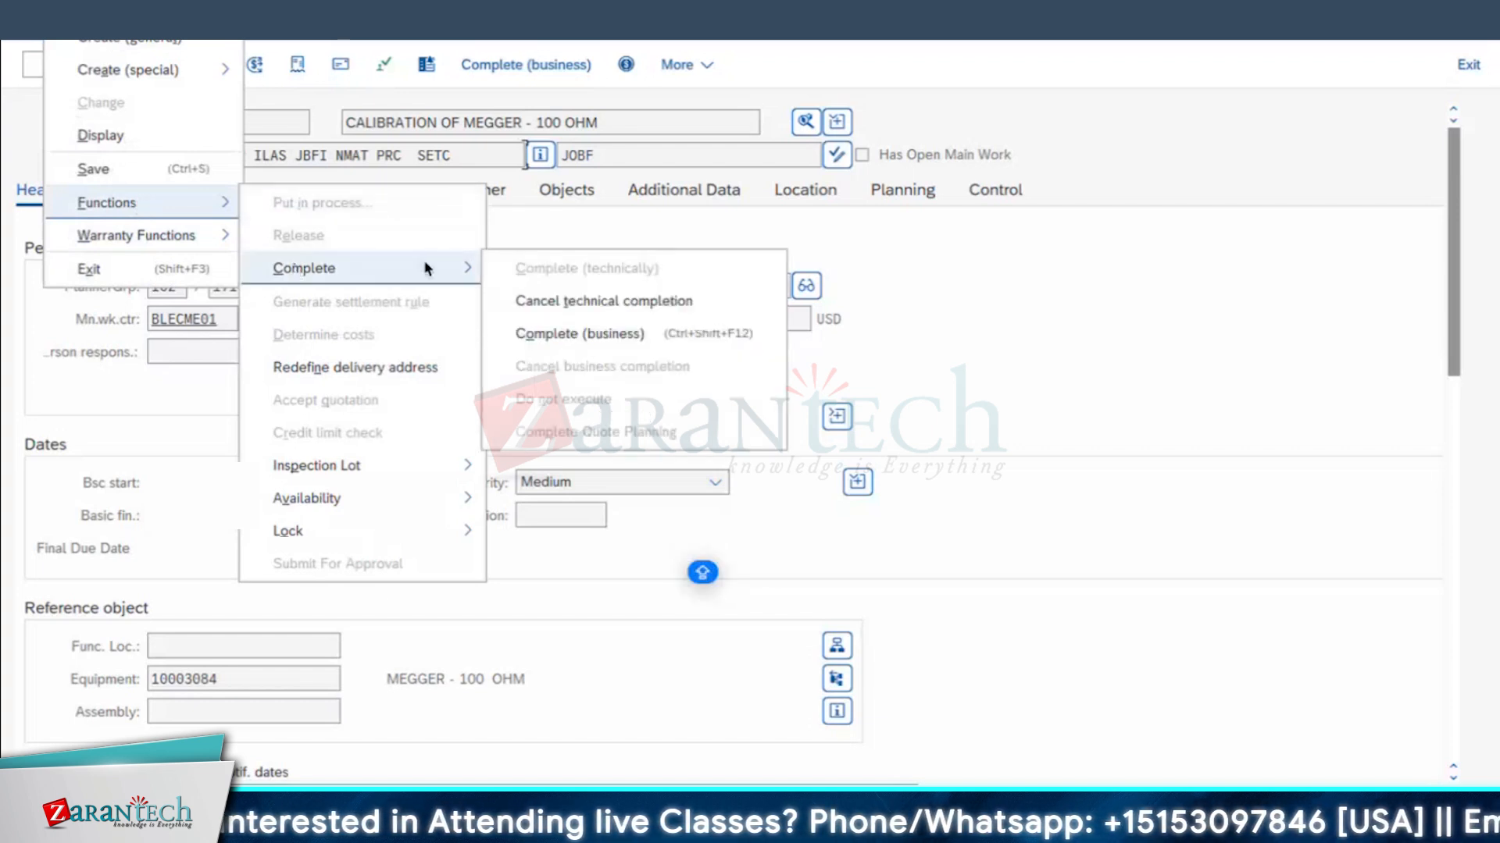
click(557, 303)
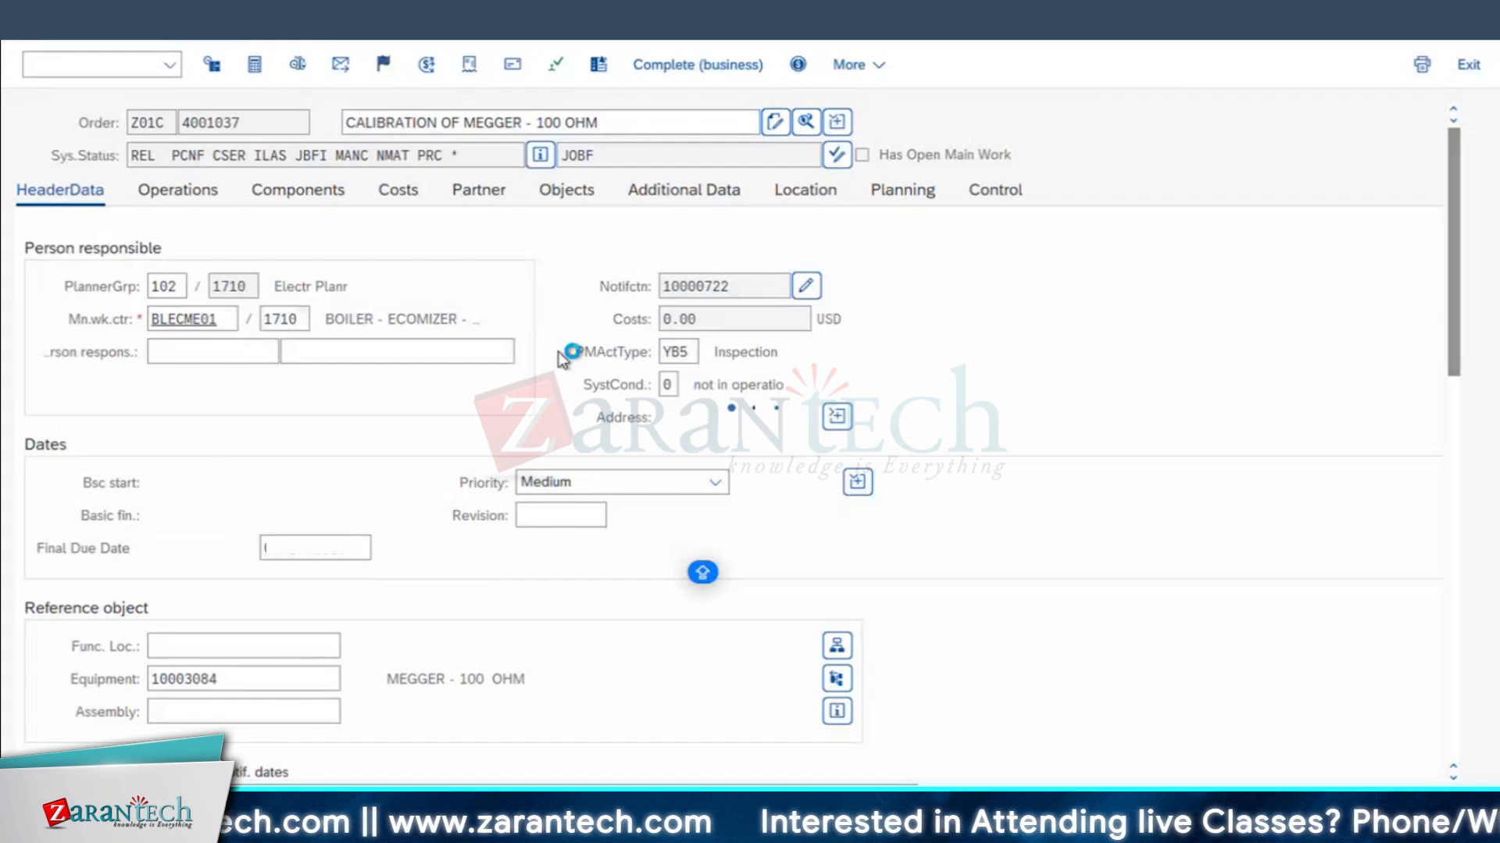
- Technically complete the calibration order again with reference date 08/05/2024 and reference time 13:01:00, and reopen it
click(386, 69)
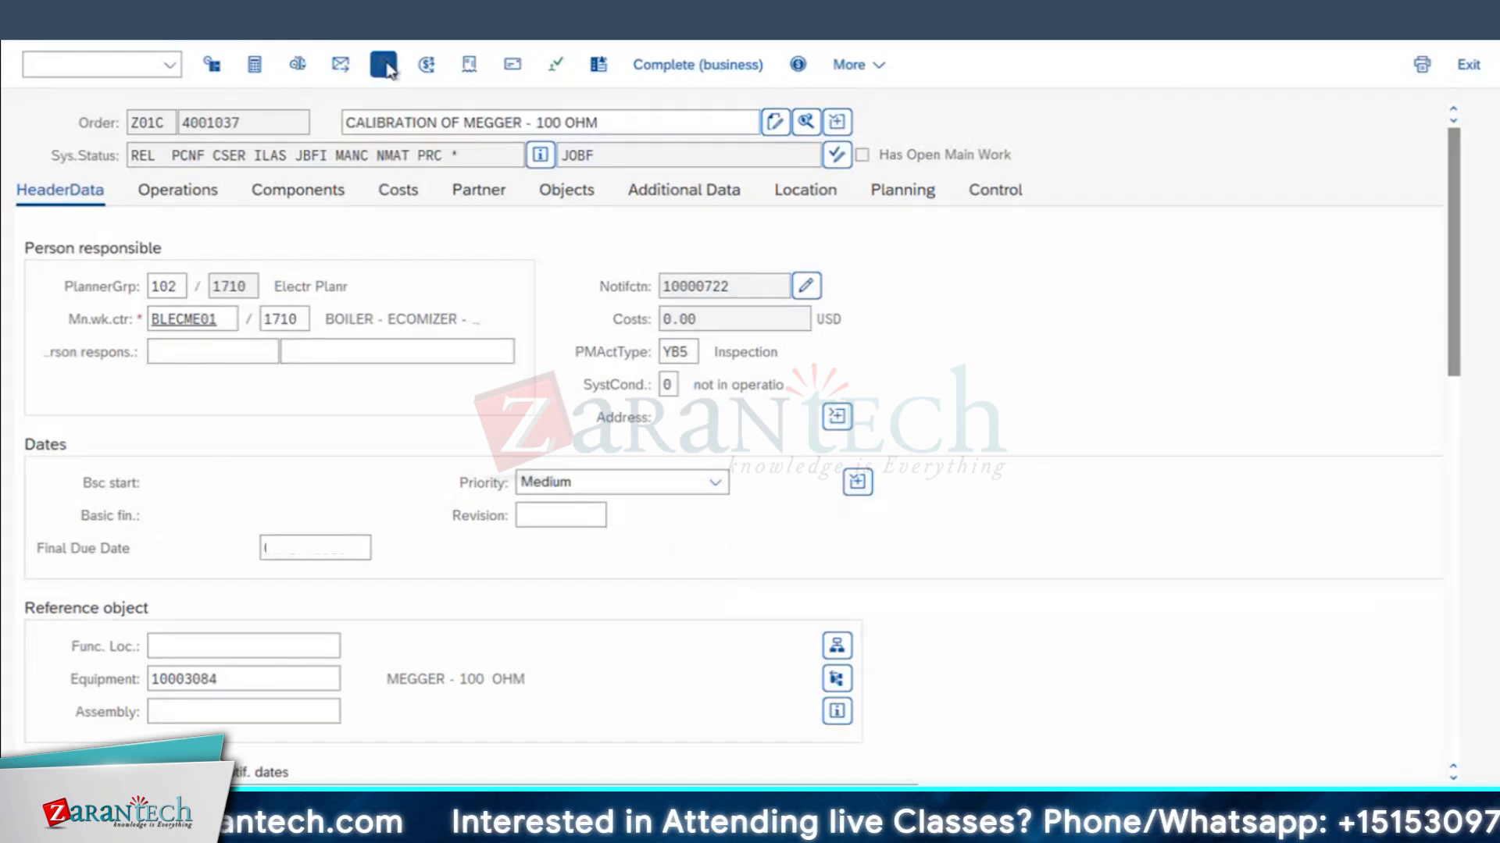
click(922, 760)
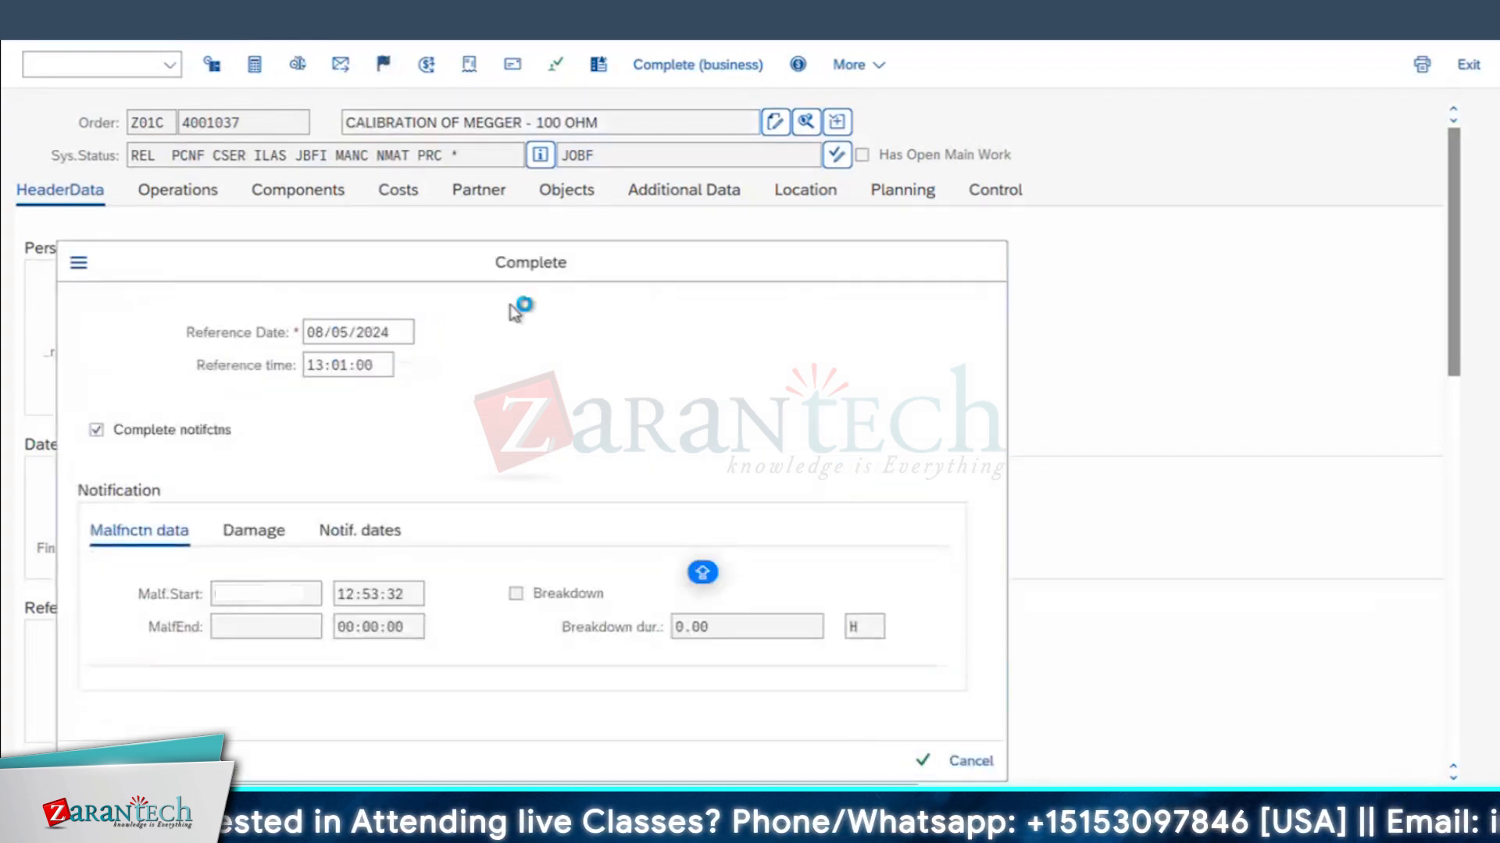
click(336, 150)
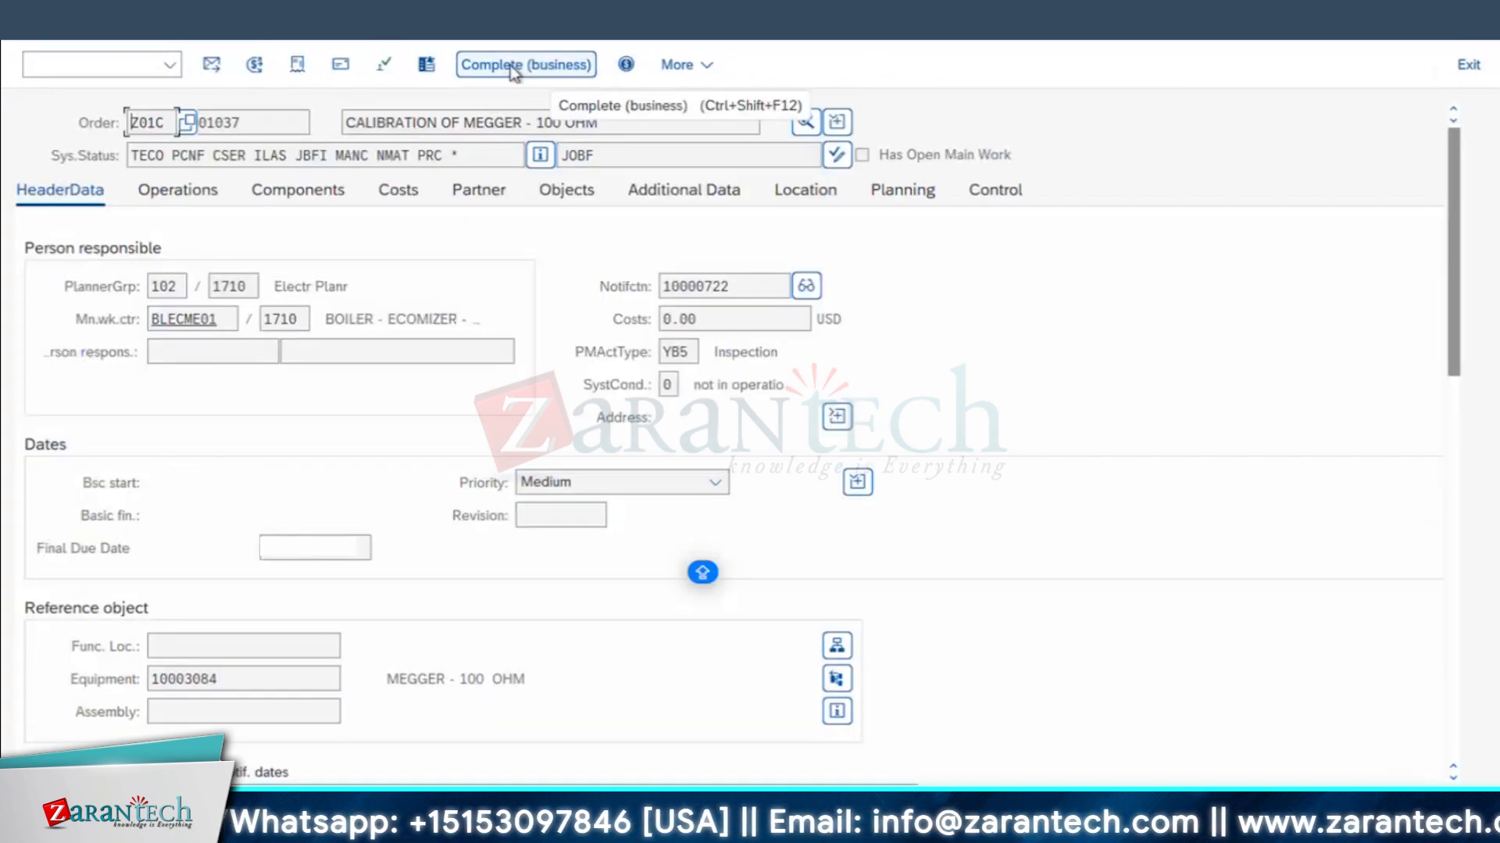
- Try to business-complete the calibration order and check the completion log
click(515, 66)
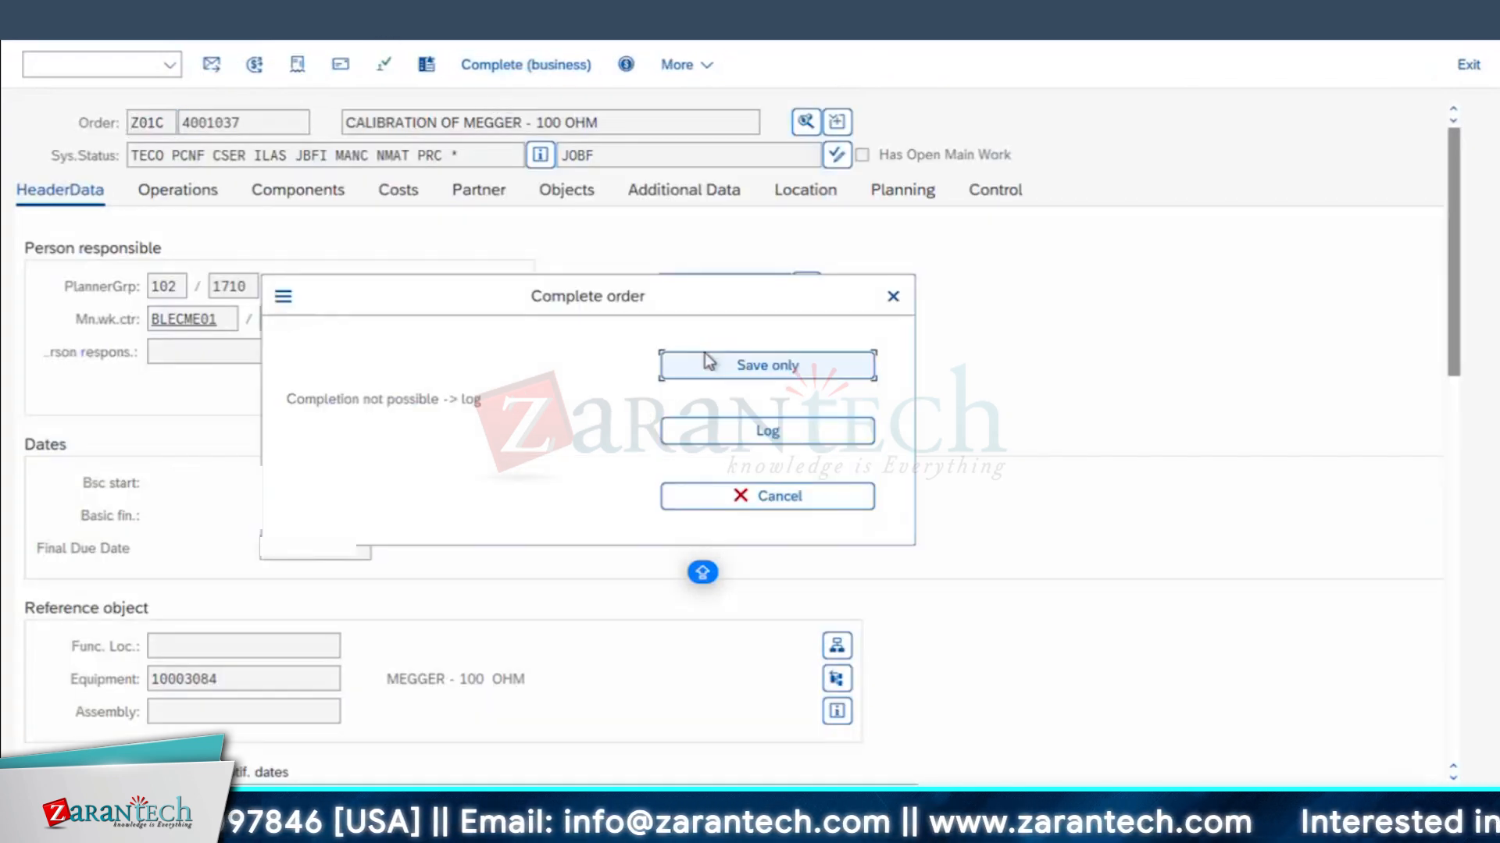
click(687, 430)
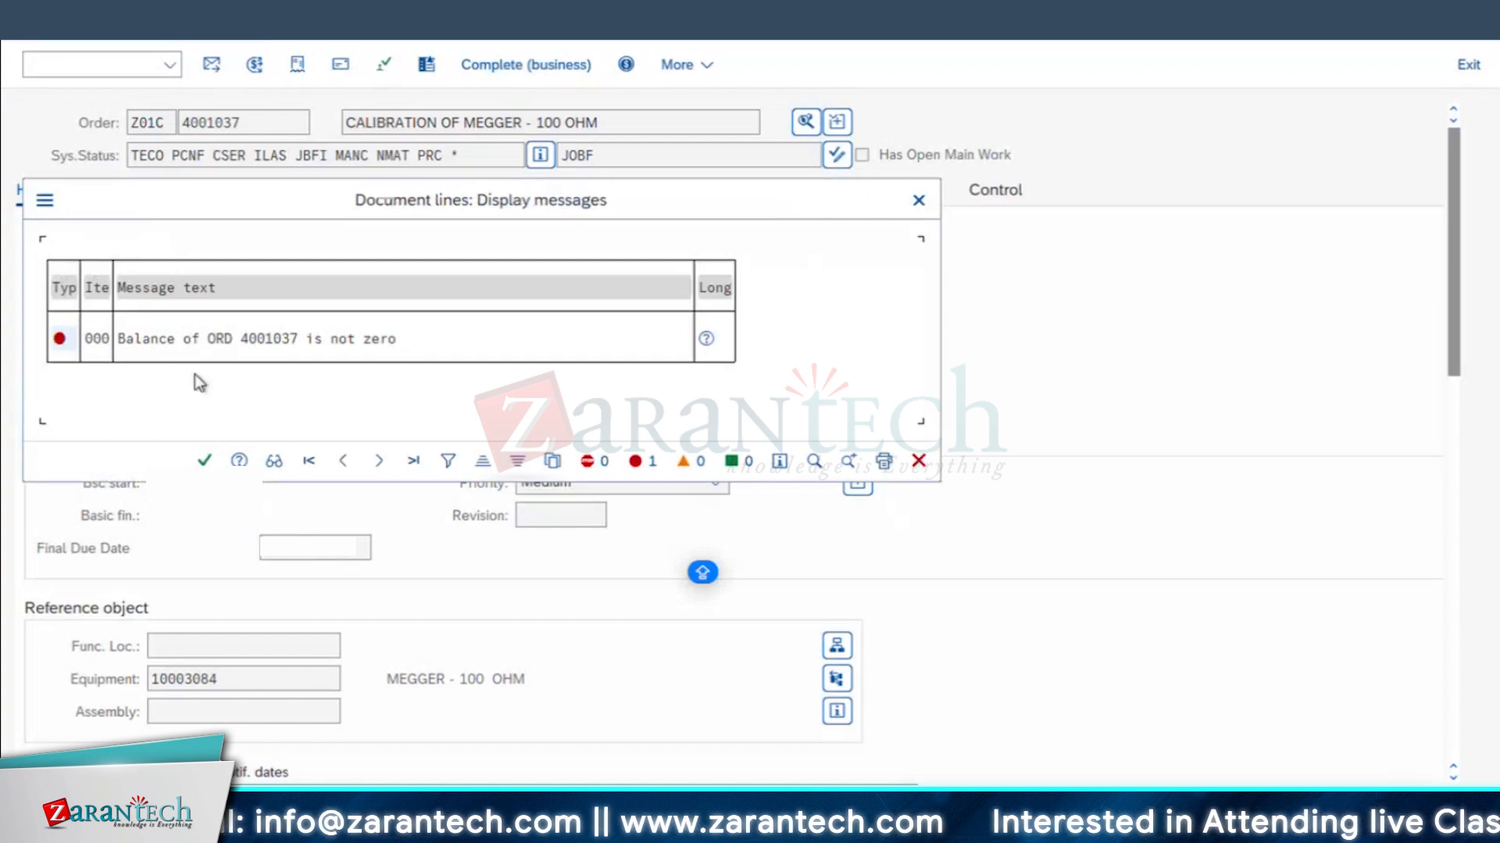
click(917, 200)
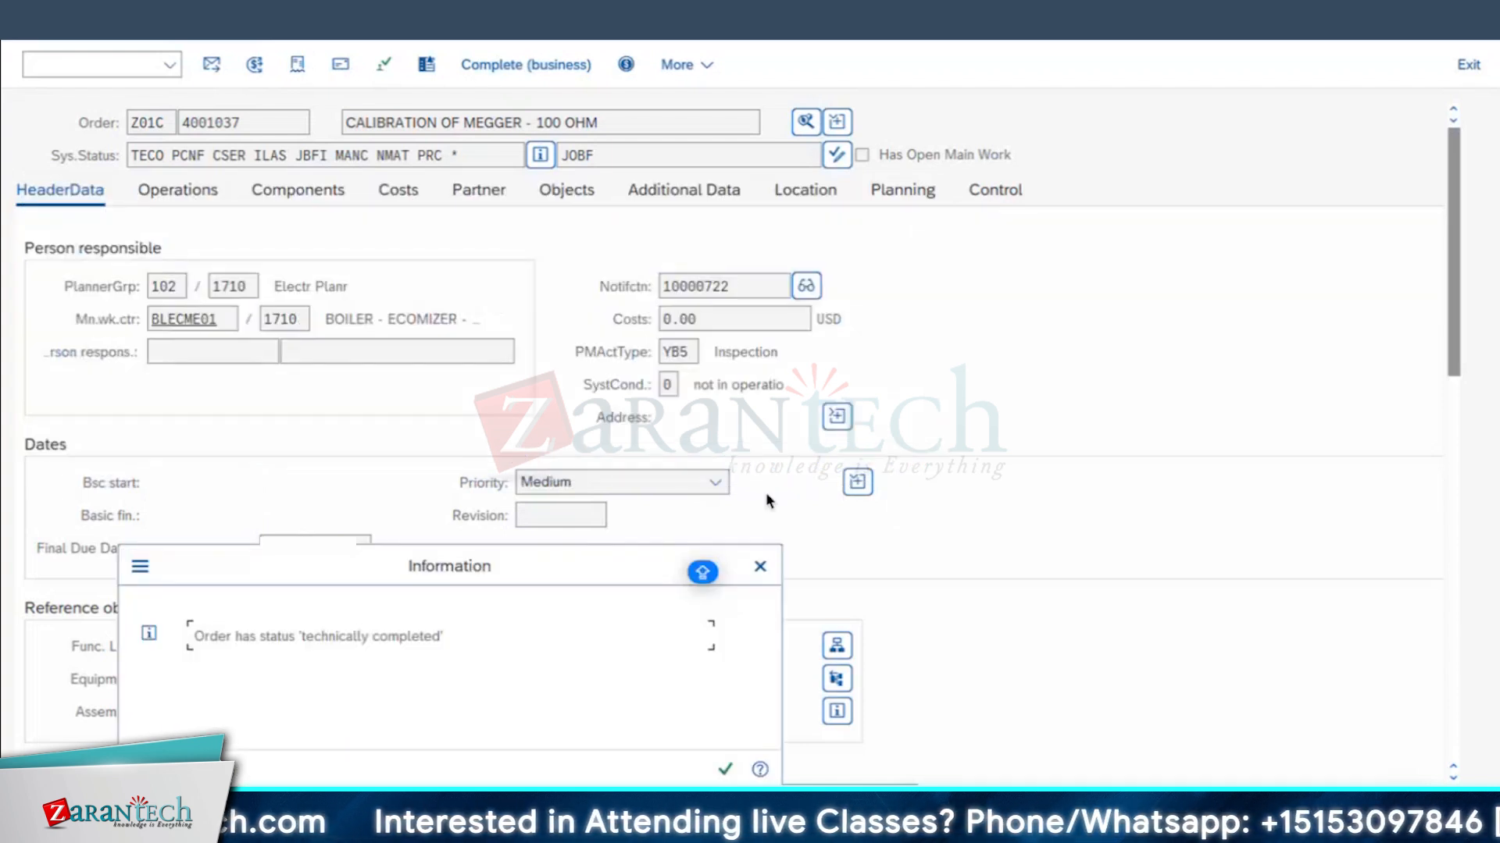
click(764, 567)
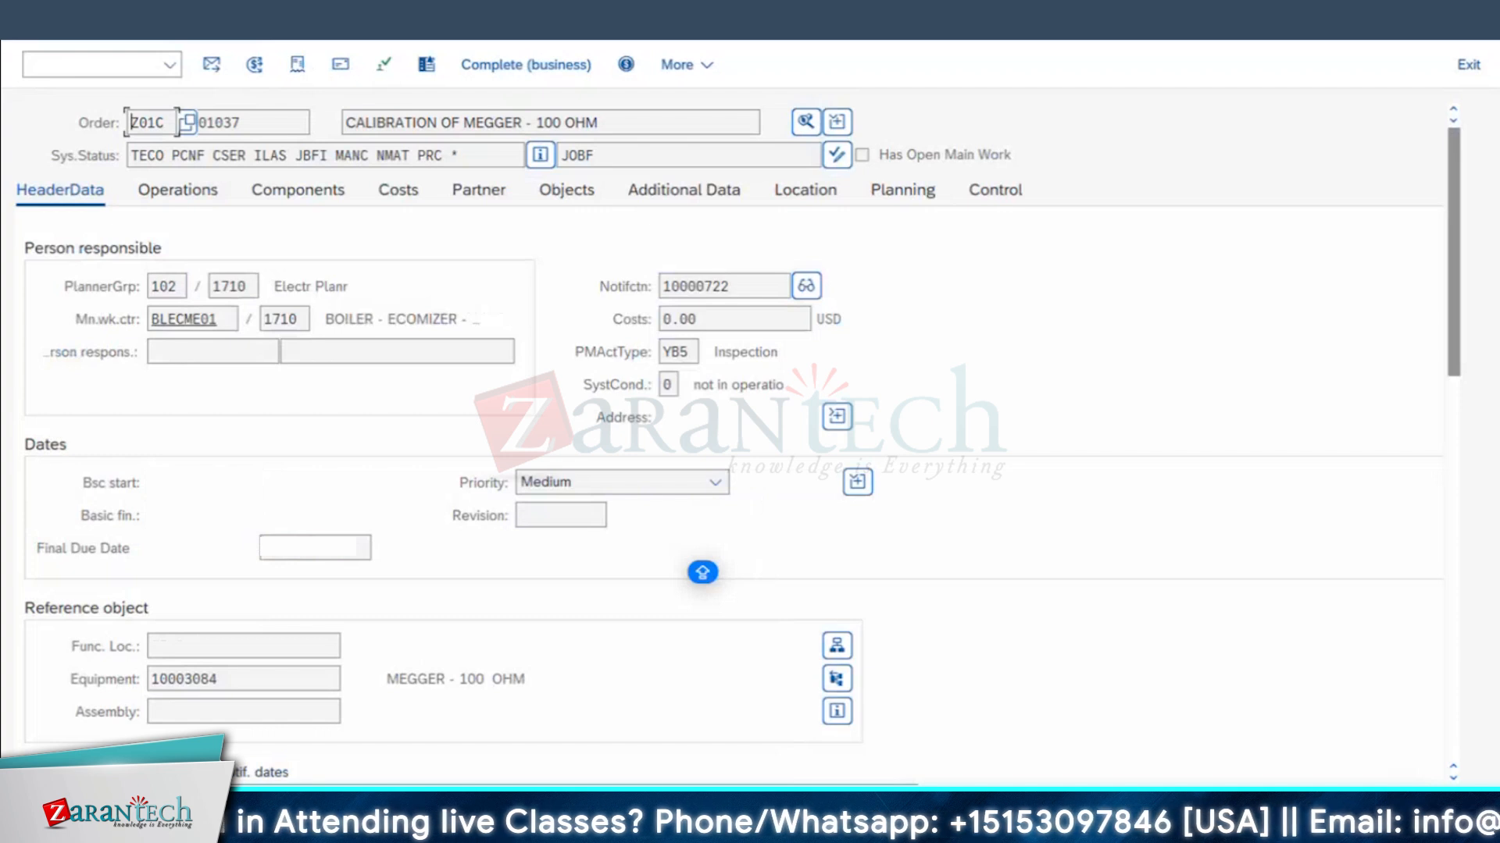
- Start transaction KO88 in another session and try to settle the calibration order for period 8, fiscal year 2024, with Test Run off
click(383, 21)
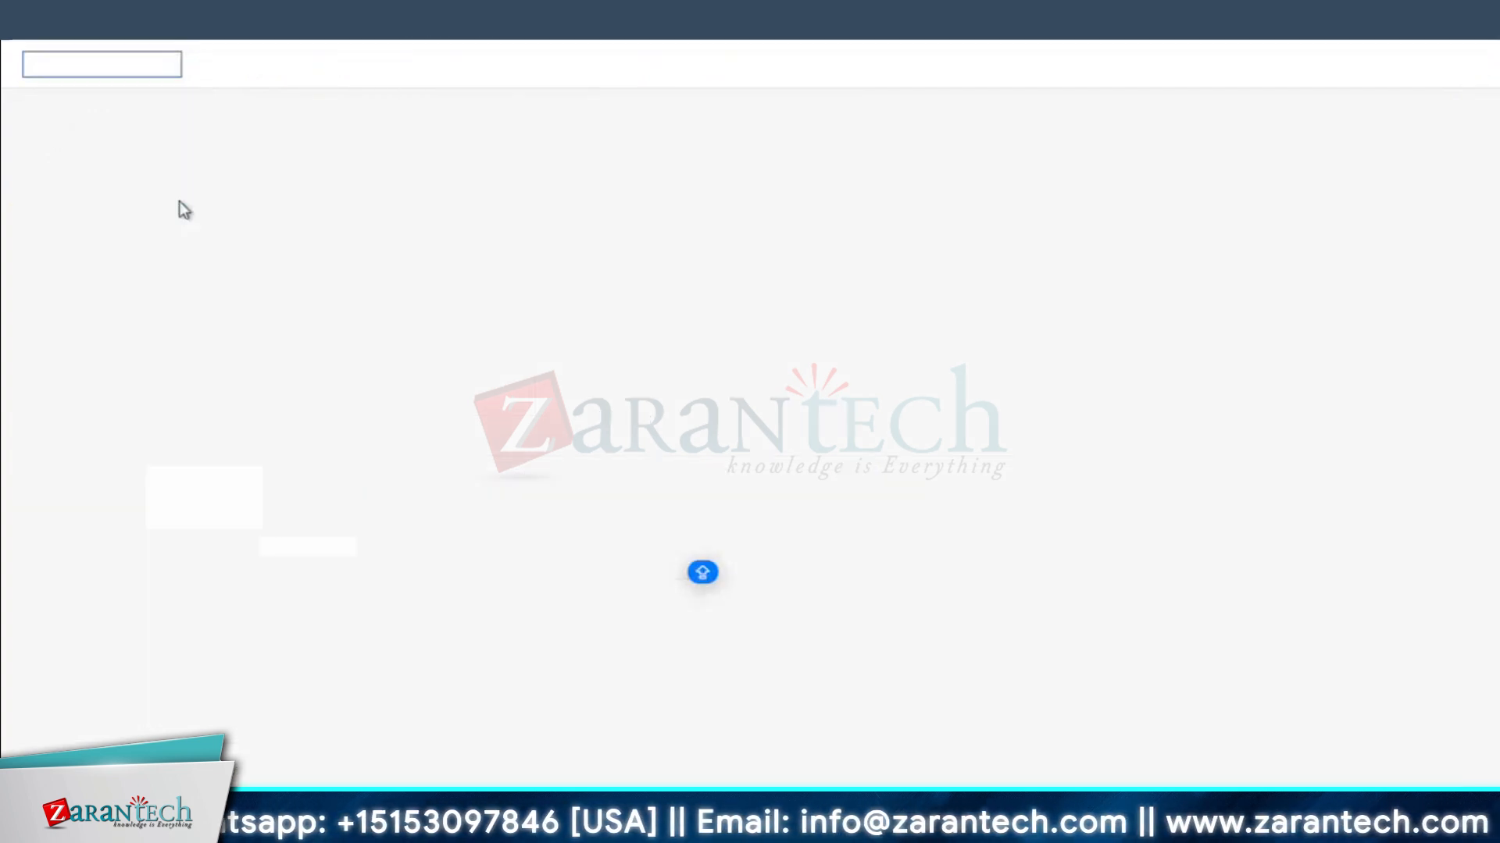
text(KO88)
key(Return)
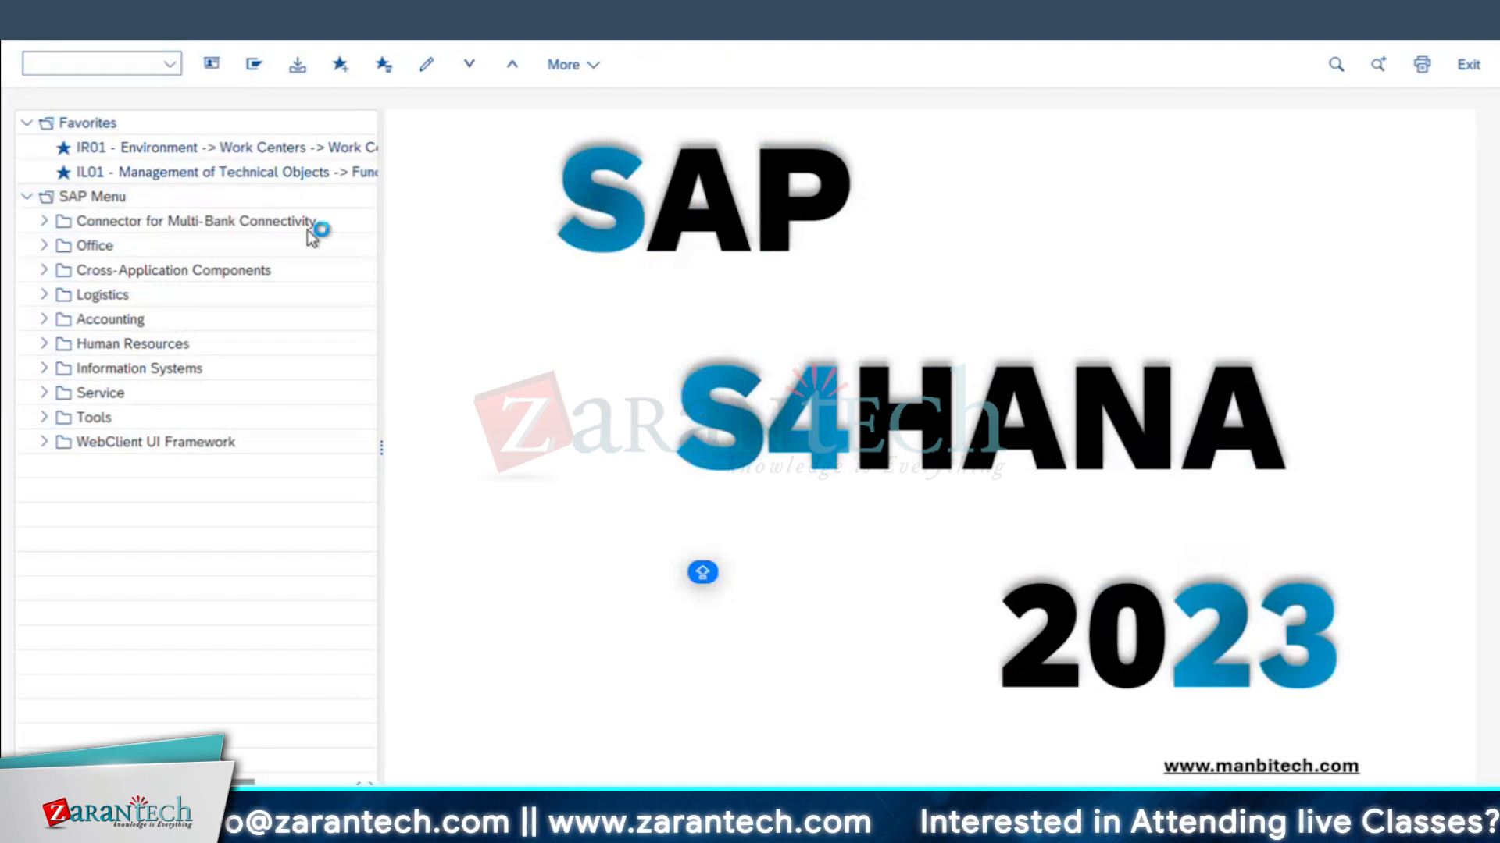
key(Tab)
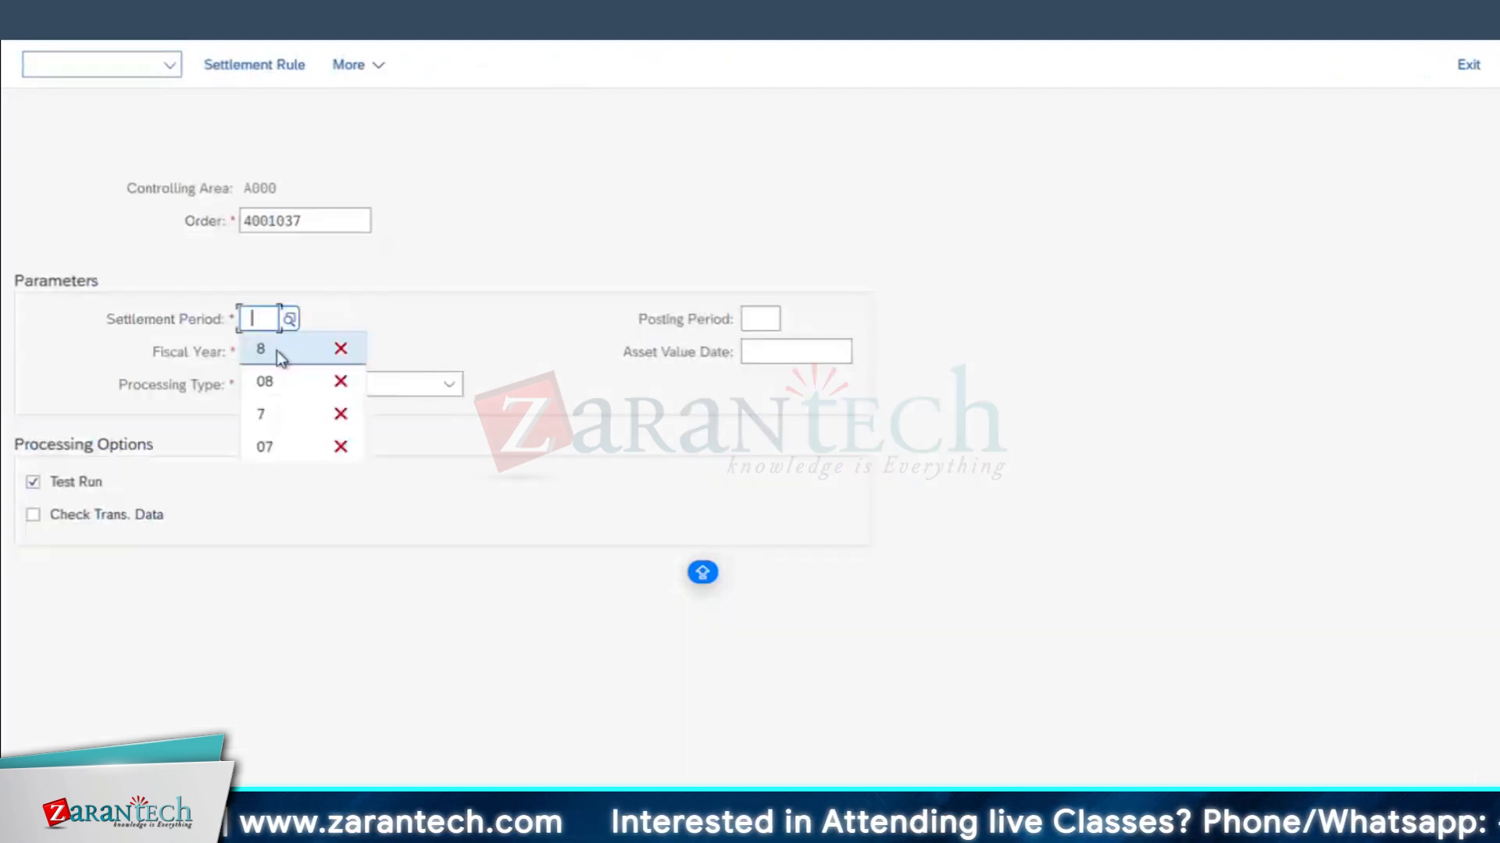
click(276, 350)
click(270, 353)
click(276, 382)
click(43, 492)
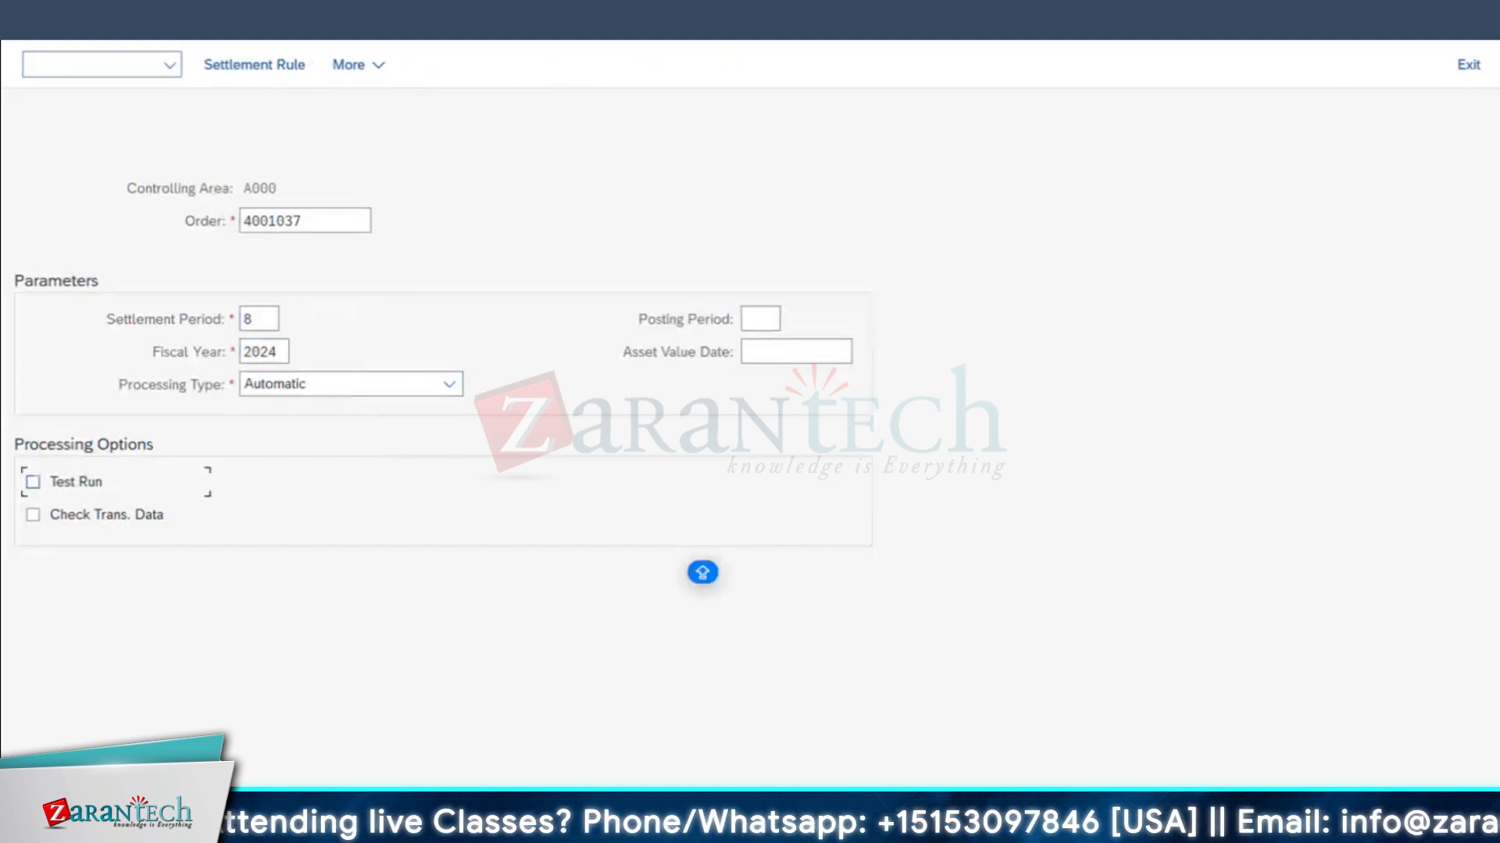
click(1445, 813)
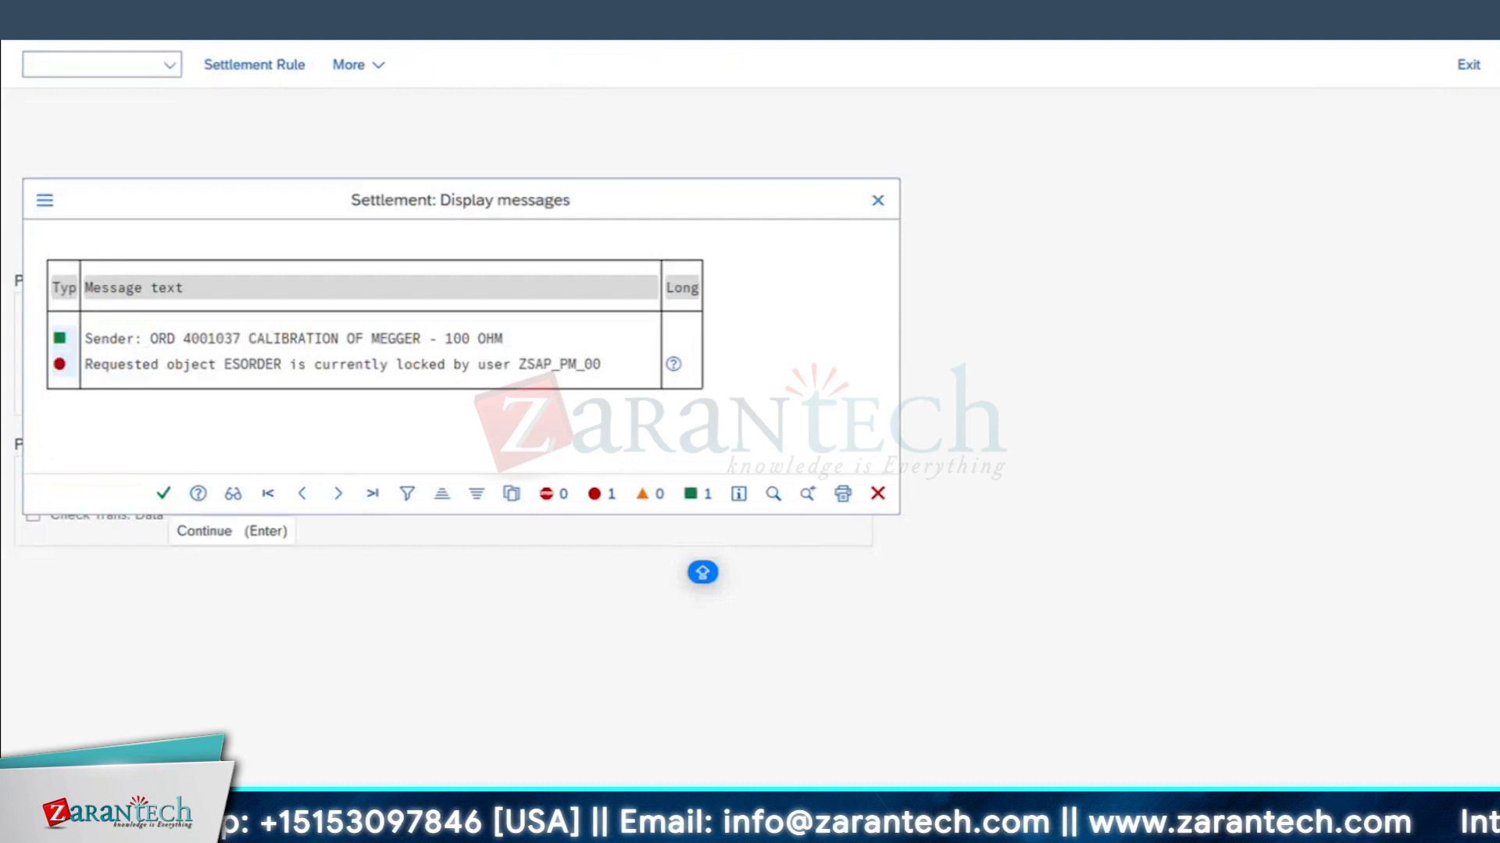
- Dismiss the settlement messages and leave the calibration order in its change session to release the lock
mouse_move(731, 828)
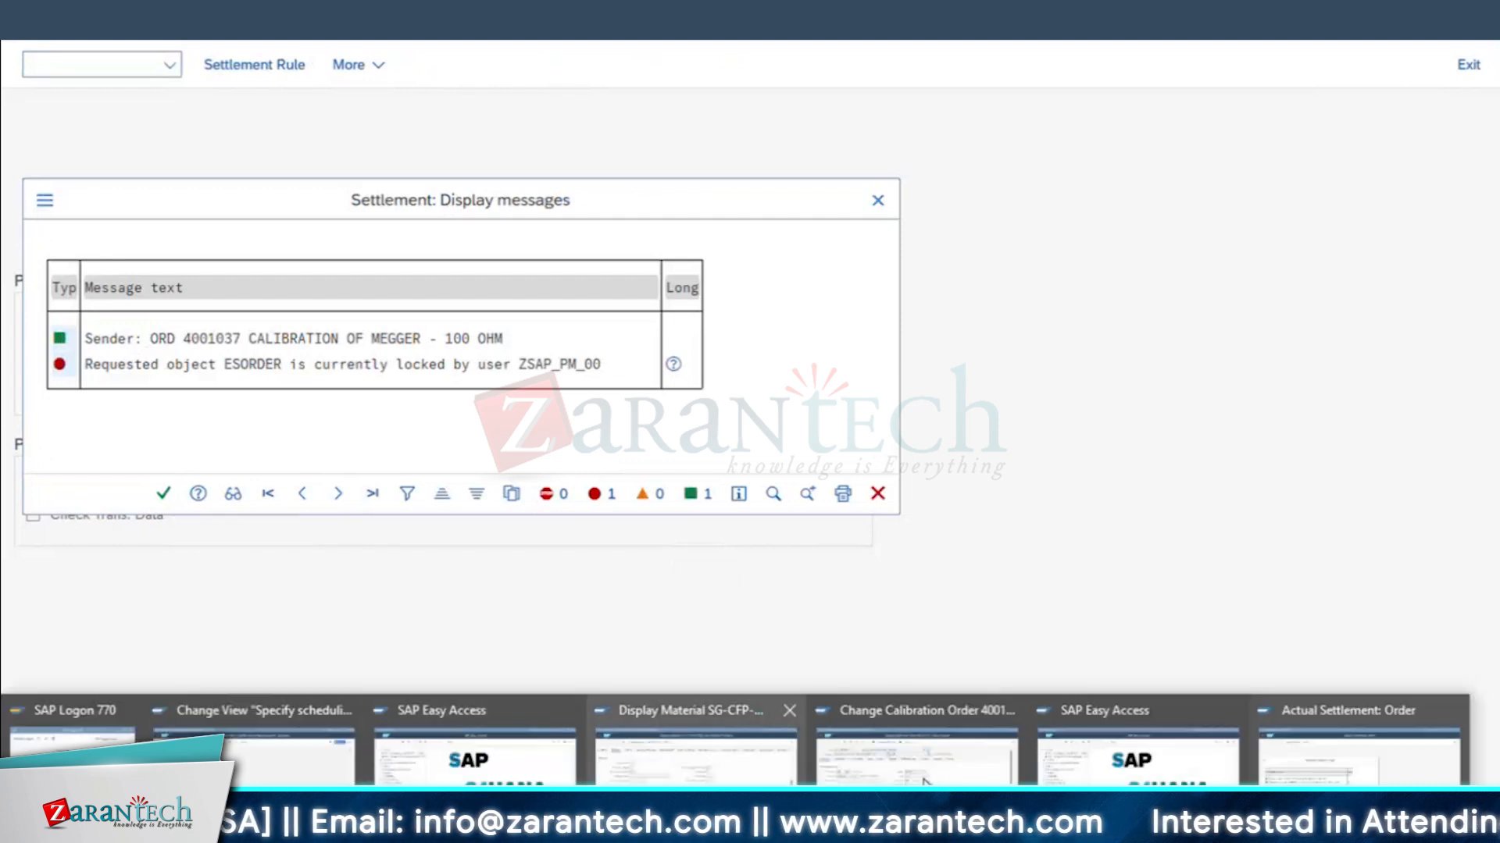
click(924, 781)
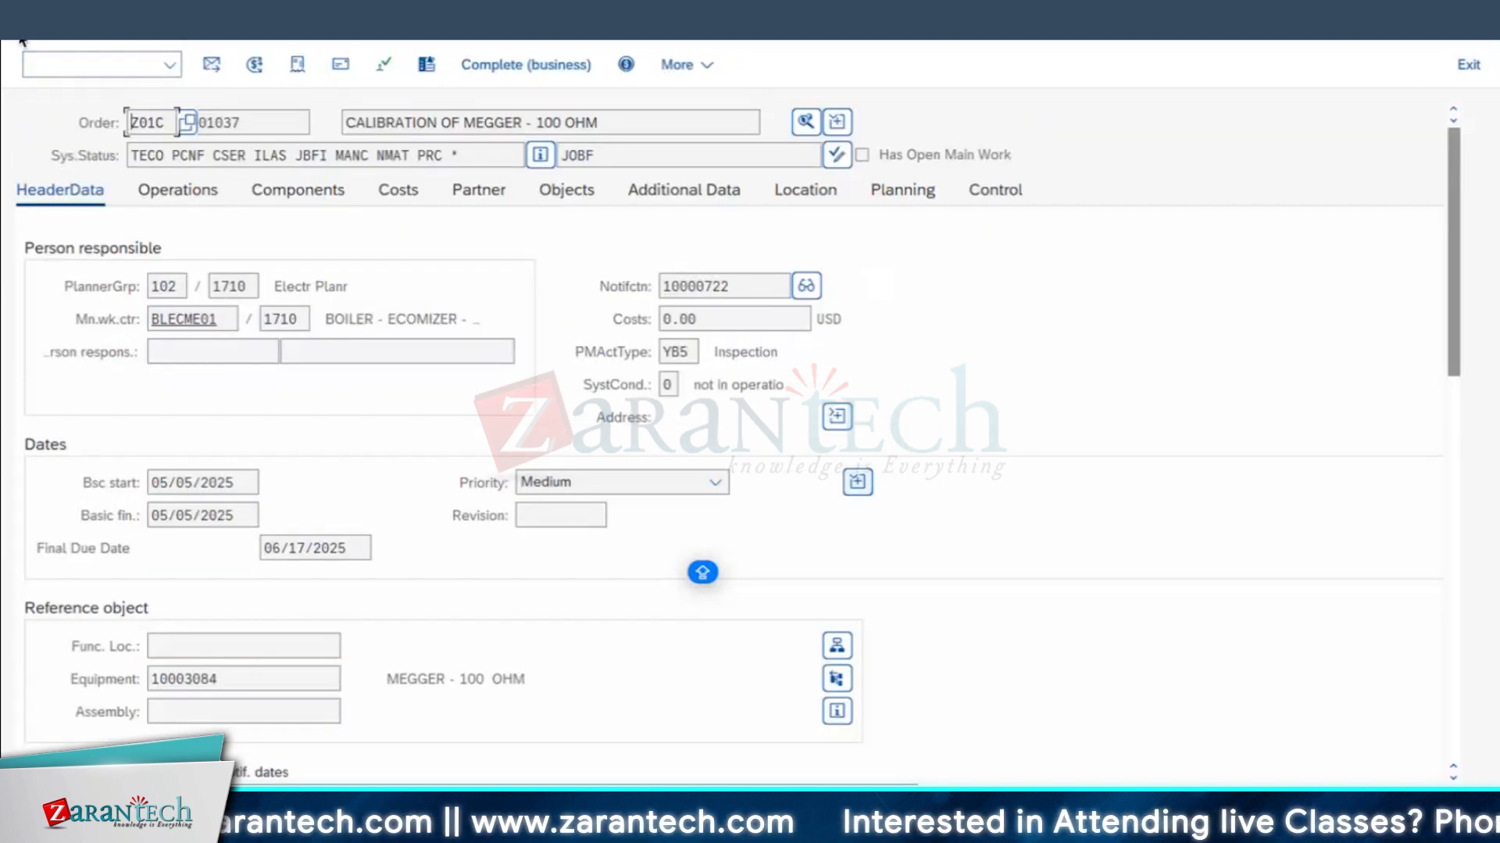
key(F3)
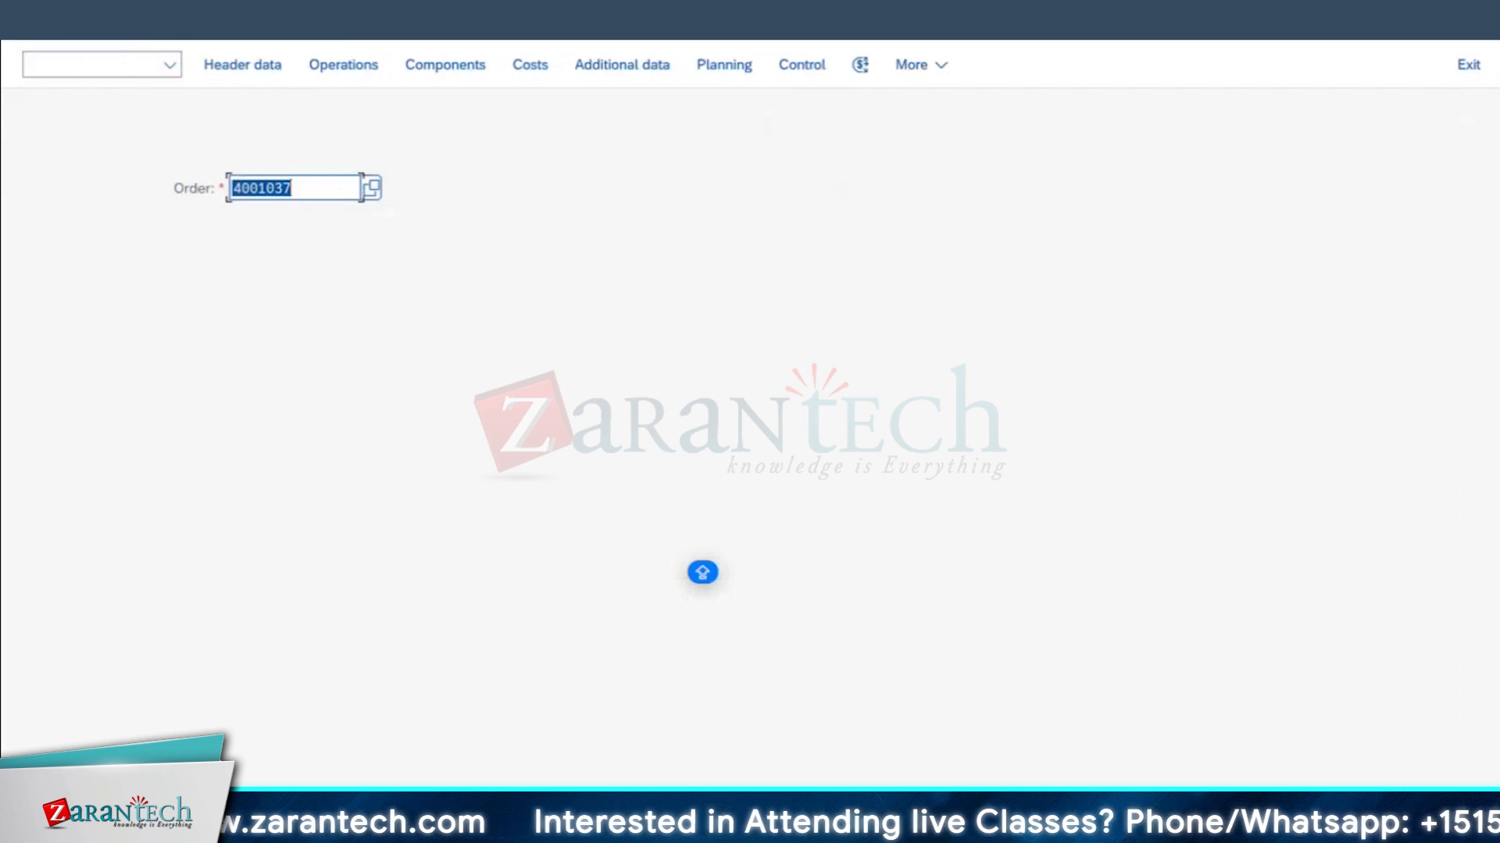
- Execute the order's actual settlement for period 8 of 2024 with Test Run off, and view its detail list
mouse_move(1059, 781)
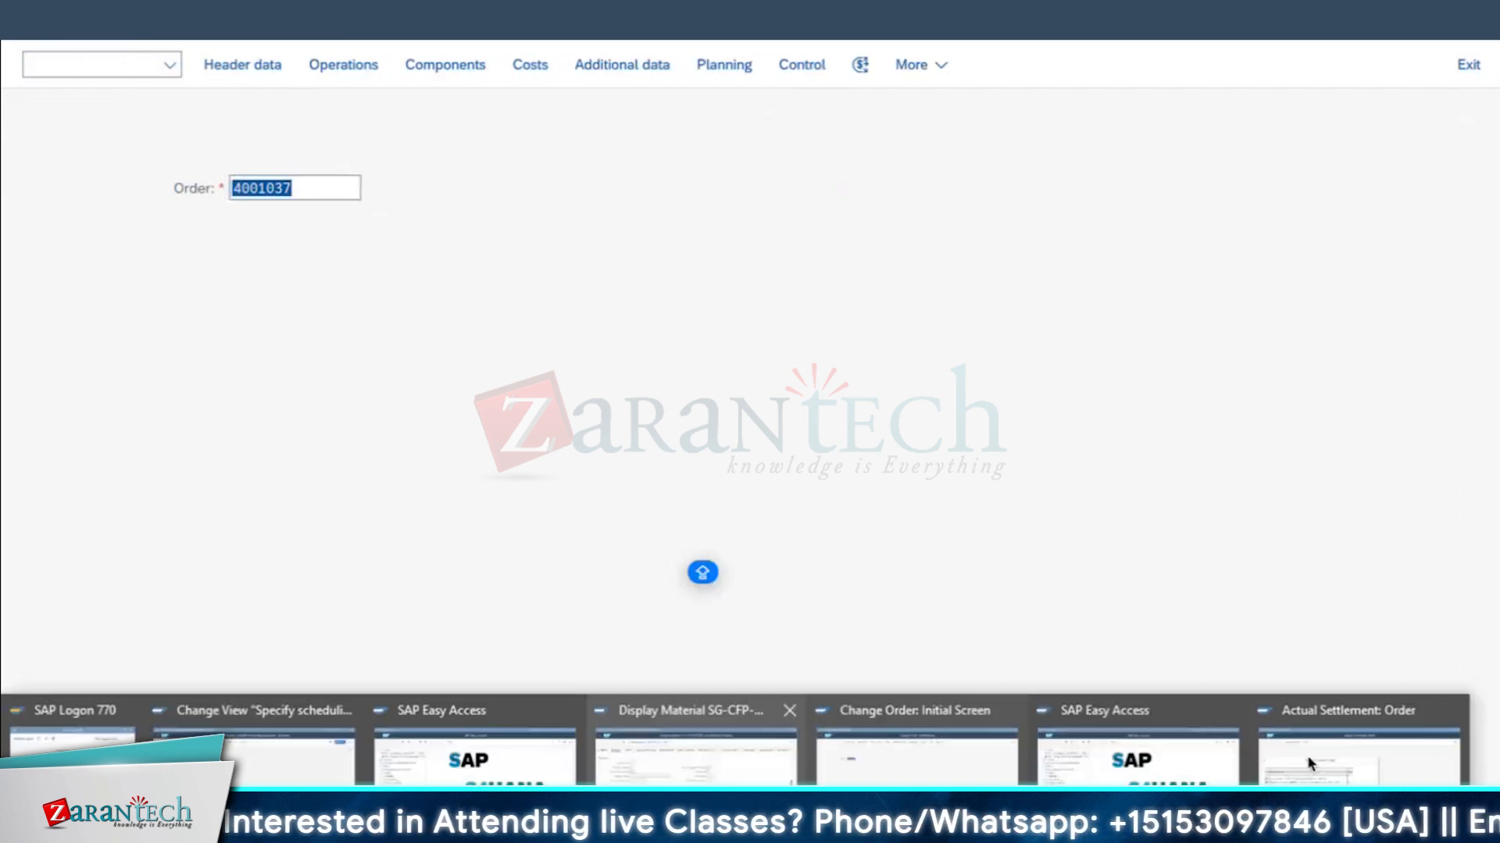
click(1333, 718)
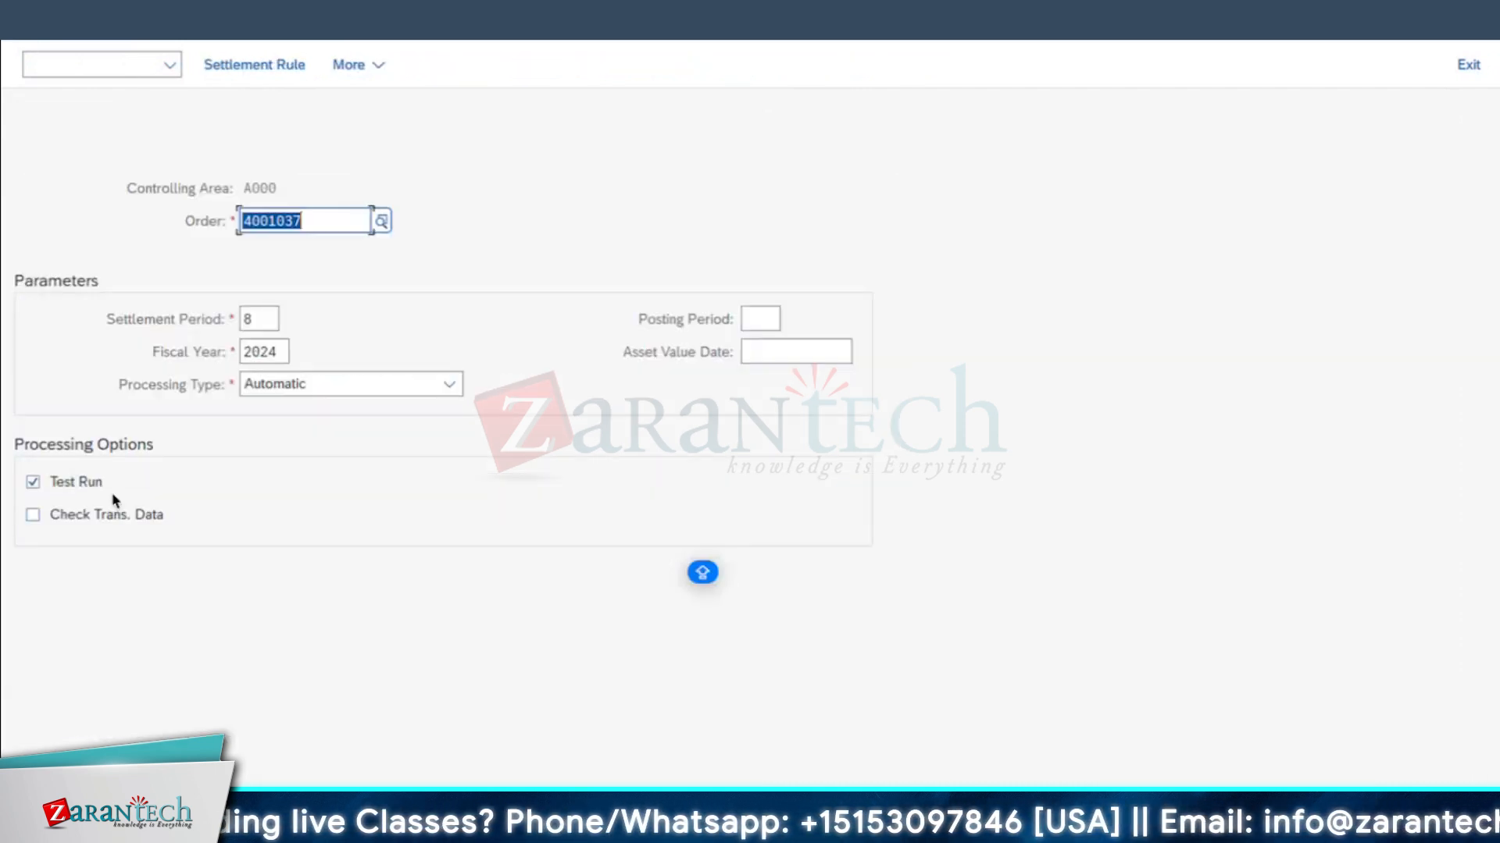
click(58, 483)
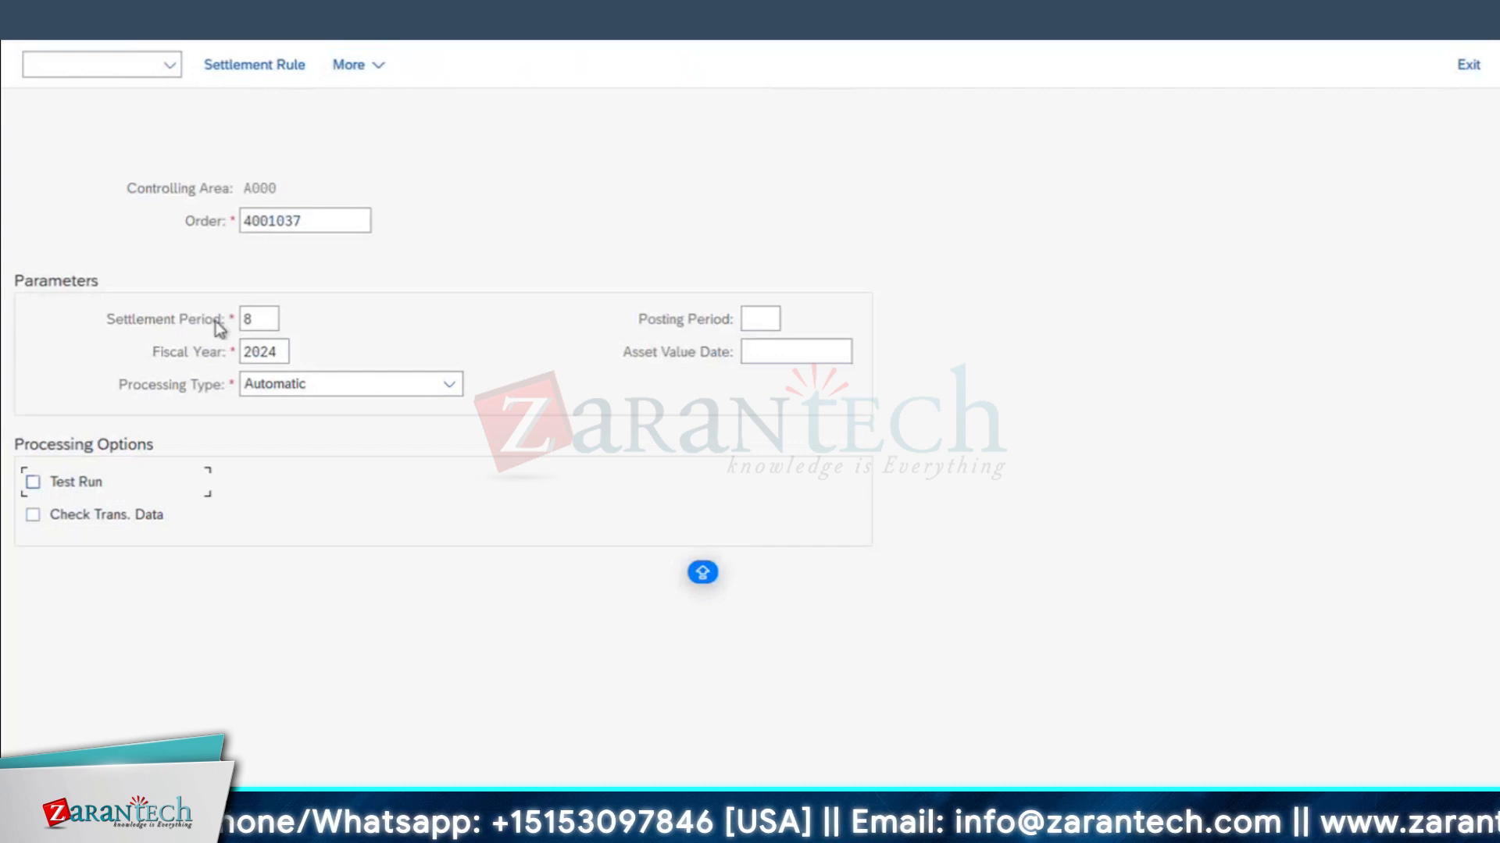
key(F8)
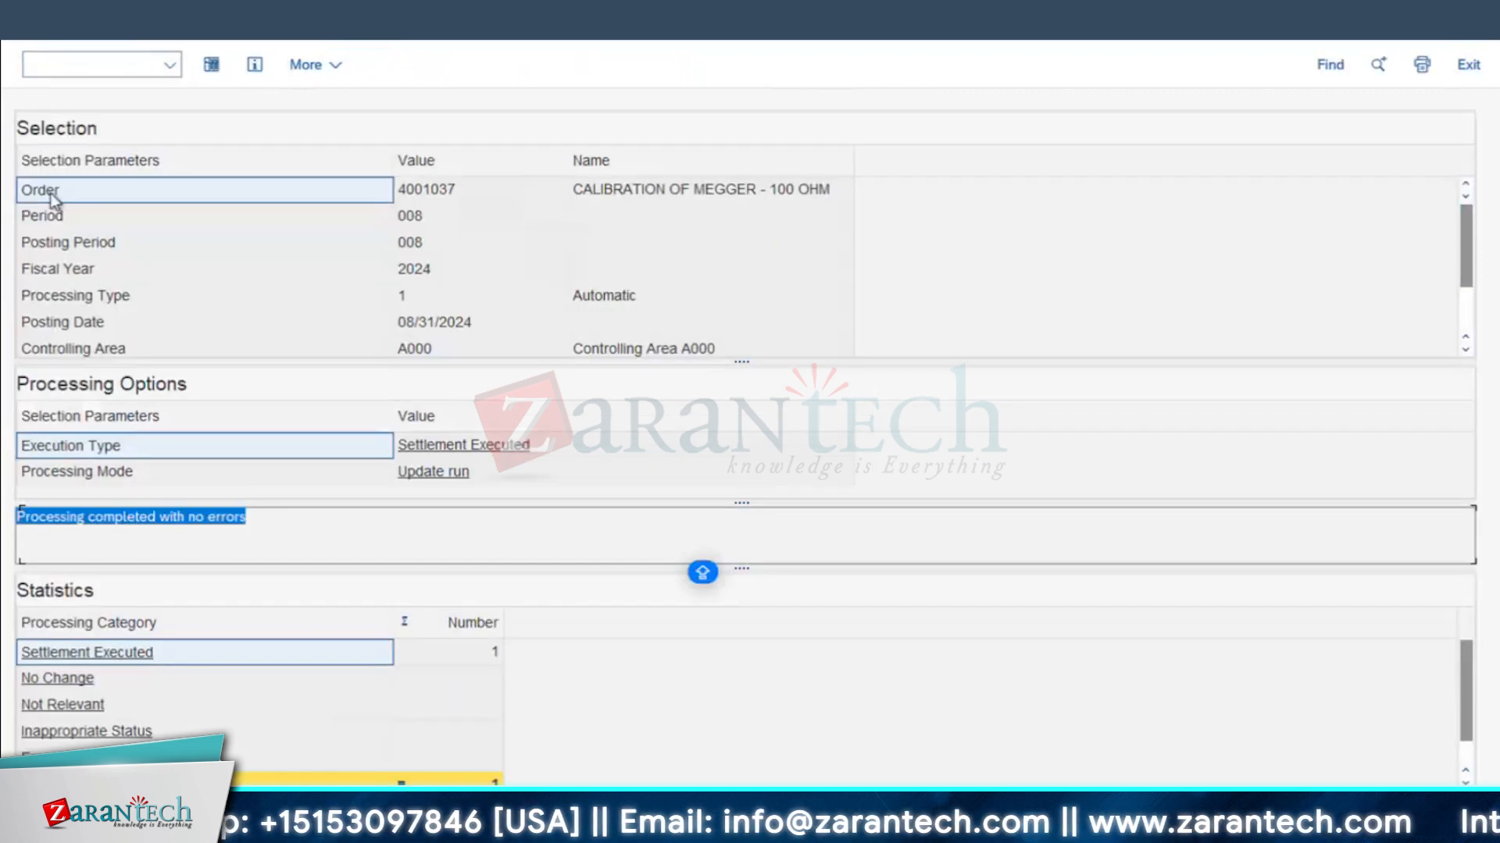
click(211, 65)
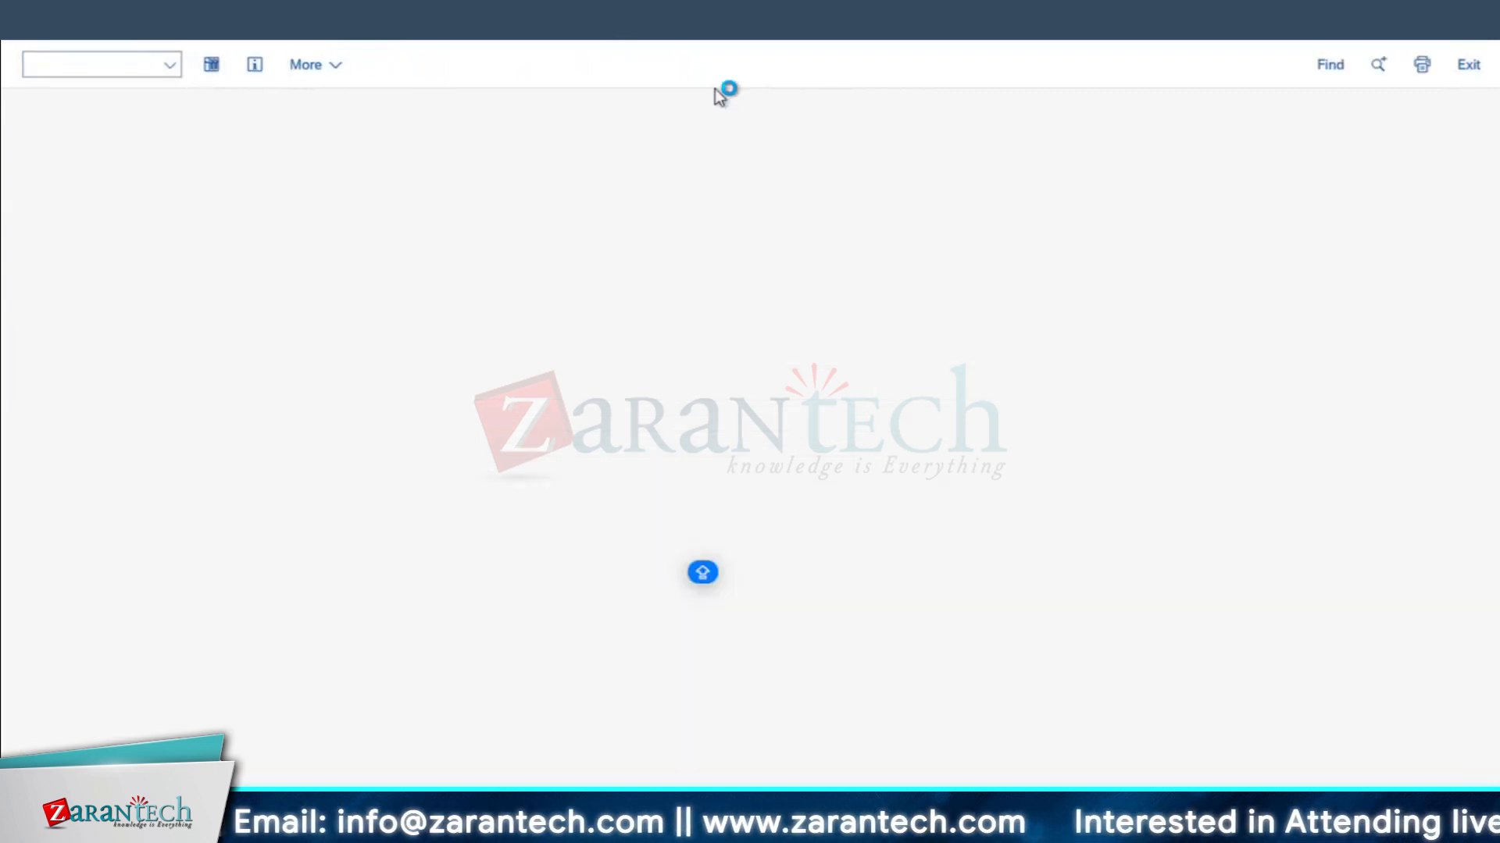
click(554, 273)
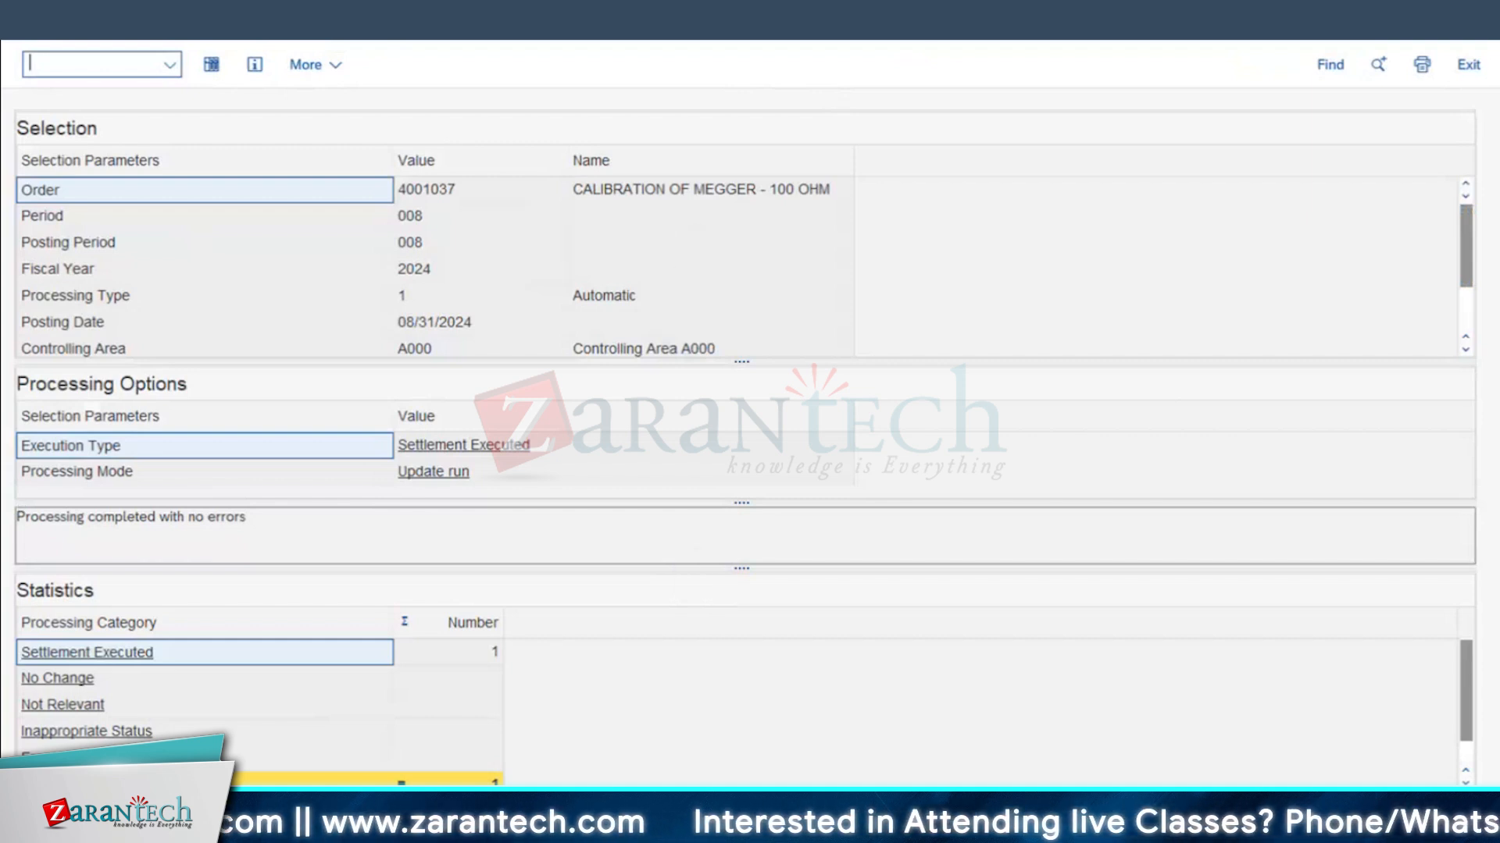
- Reopen the settled calibration order in its change session and complete it for business
mouse_move(695, 827)
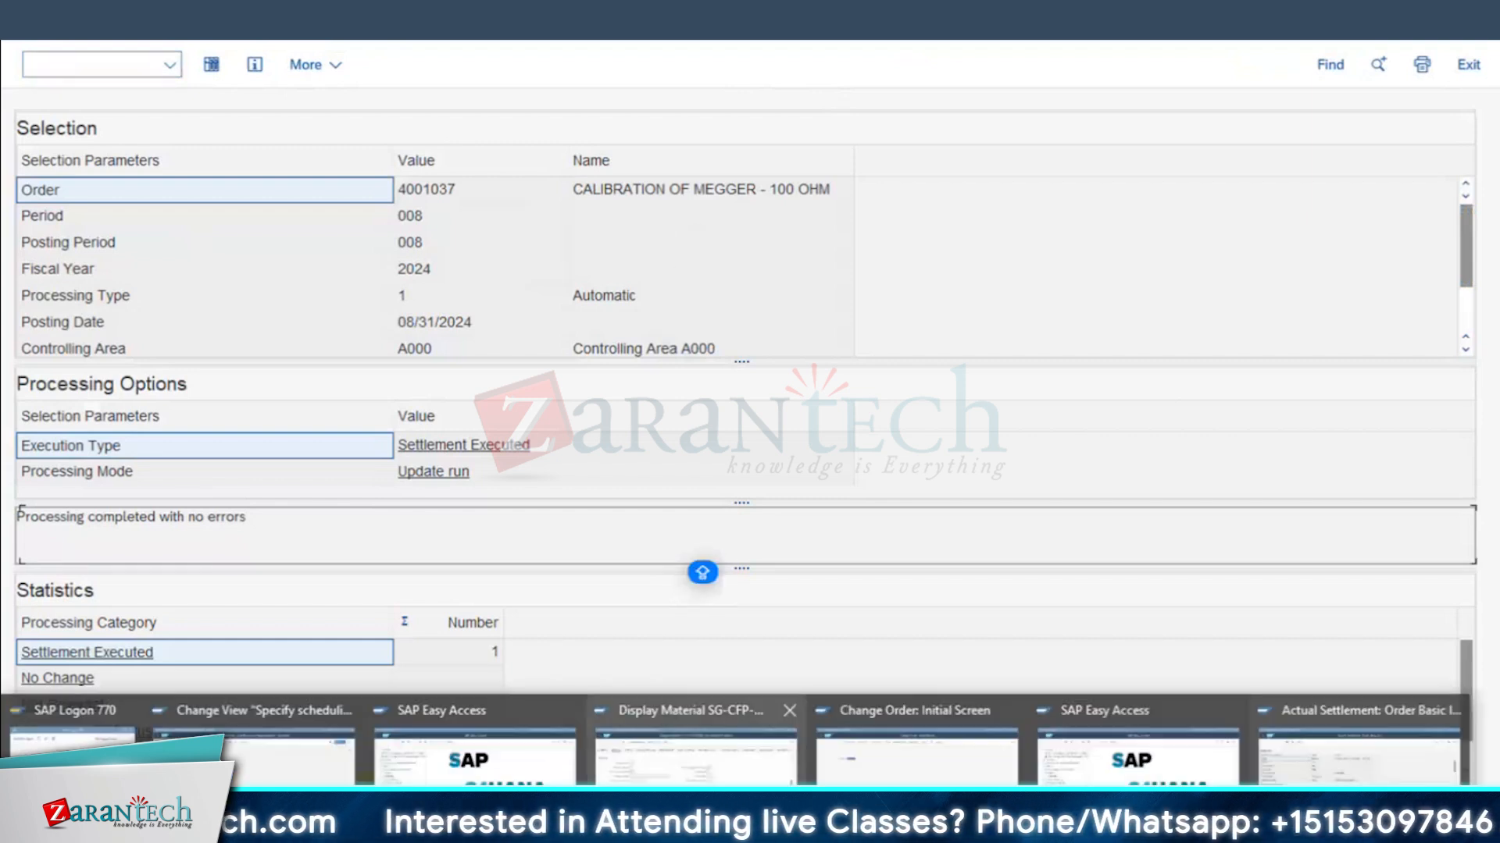
click(917, 748)
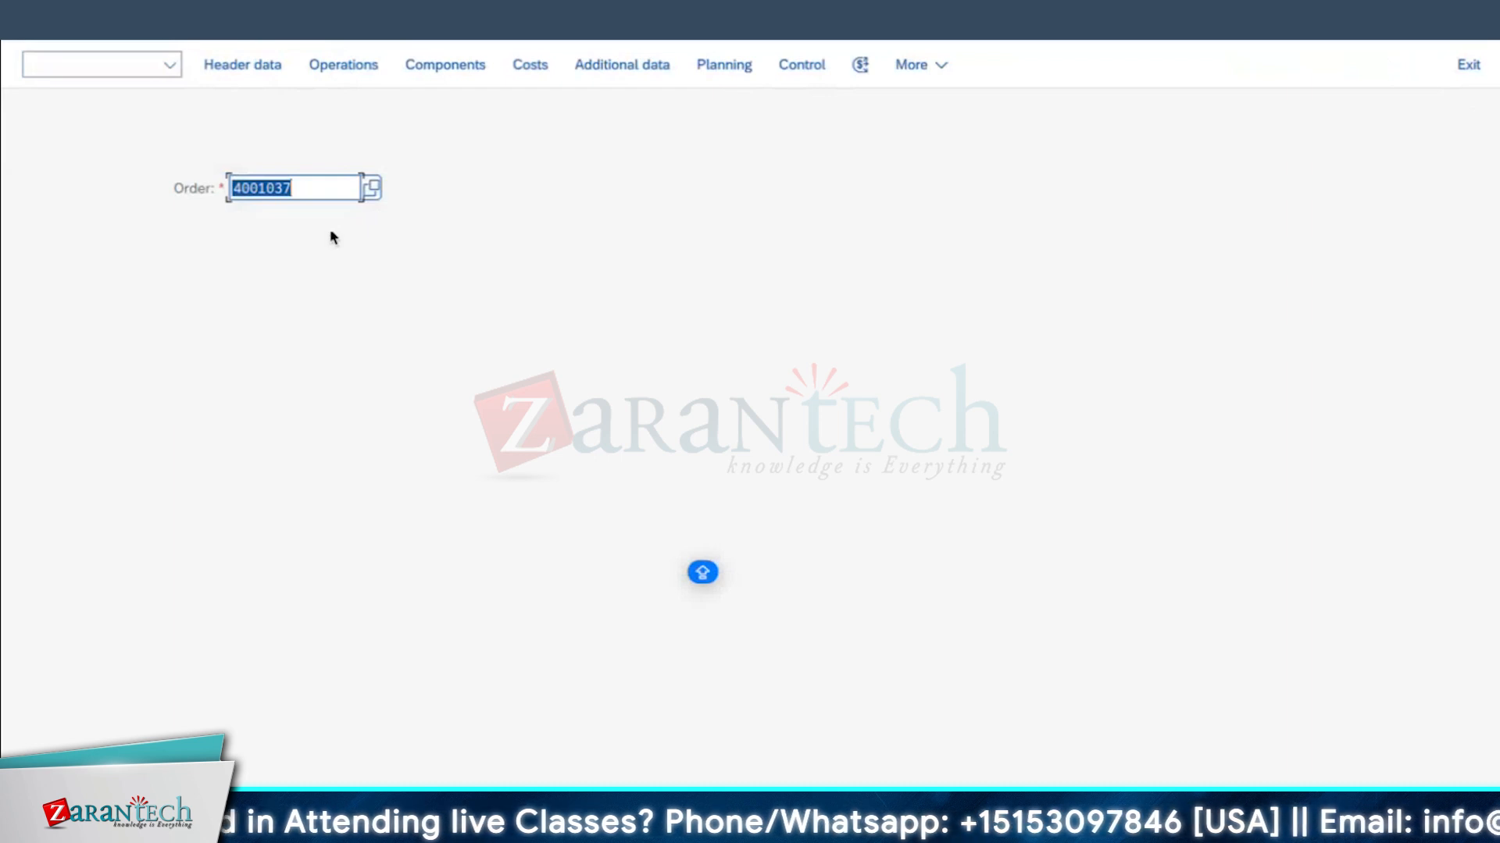
key(Return)
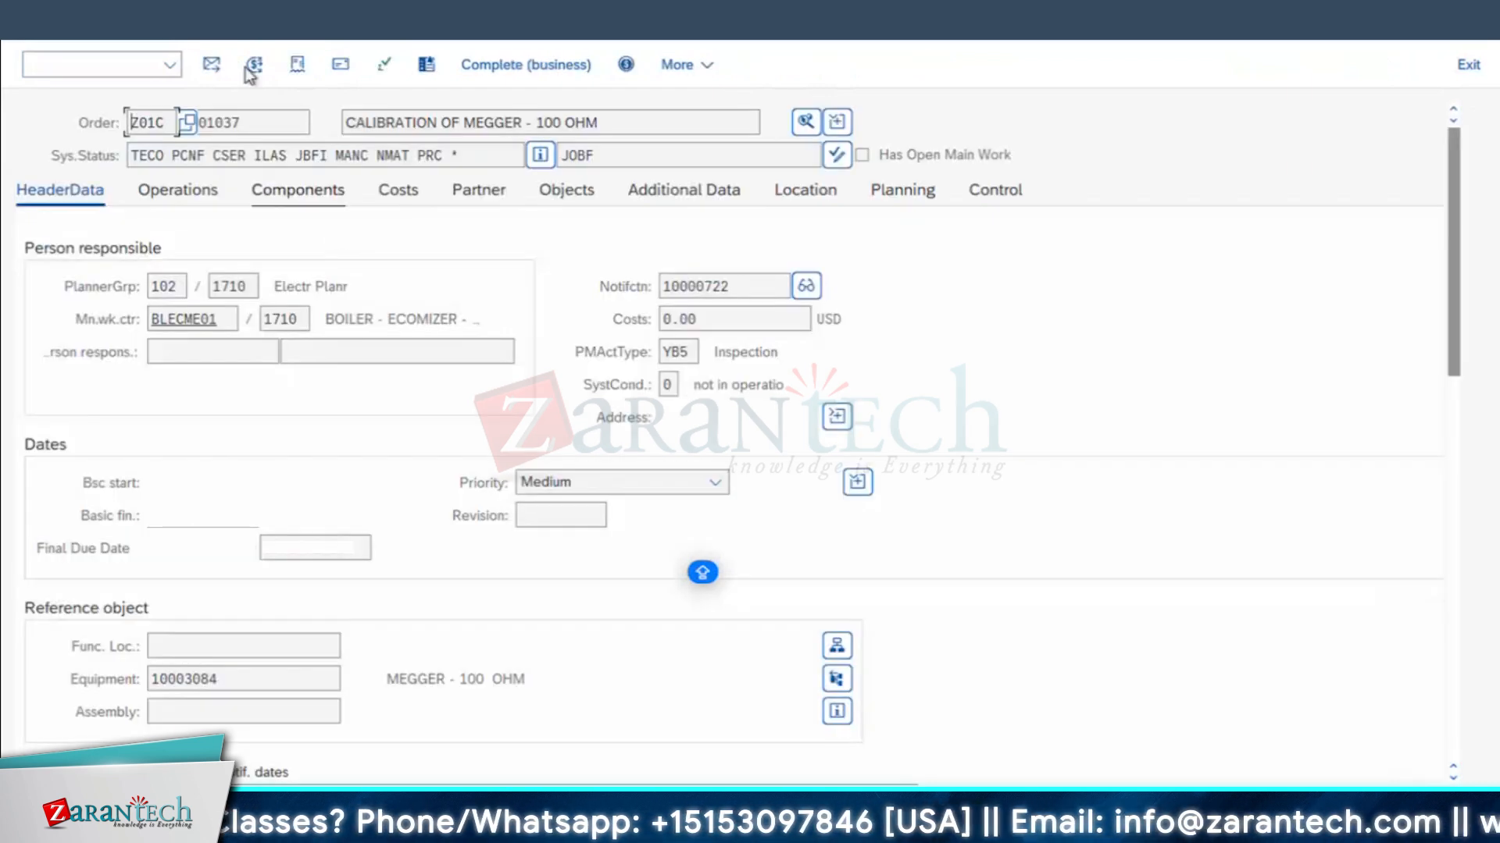
click(531, 67)
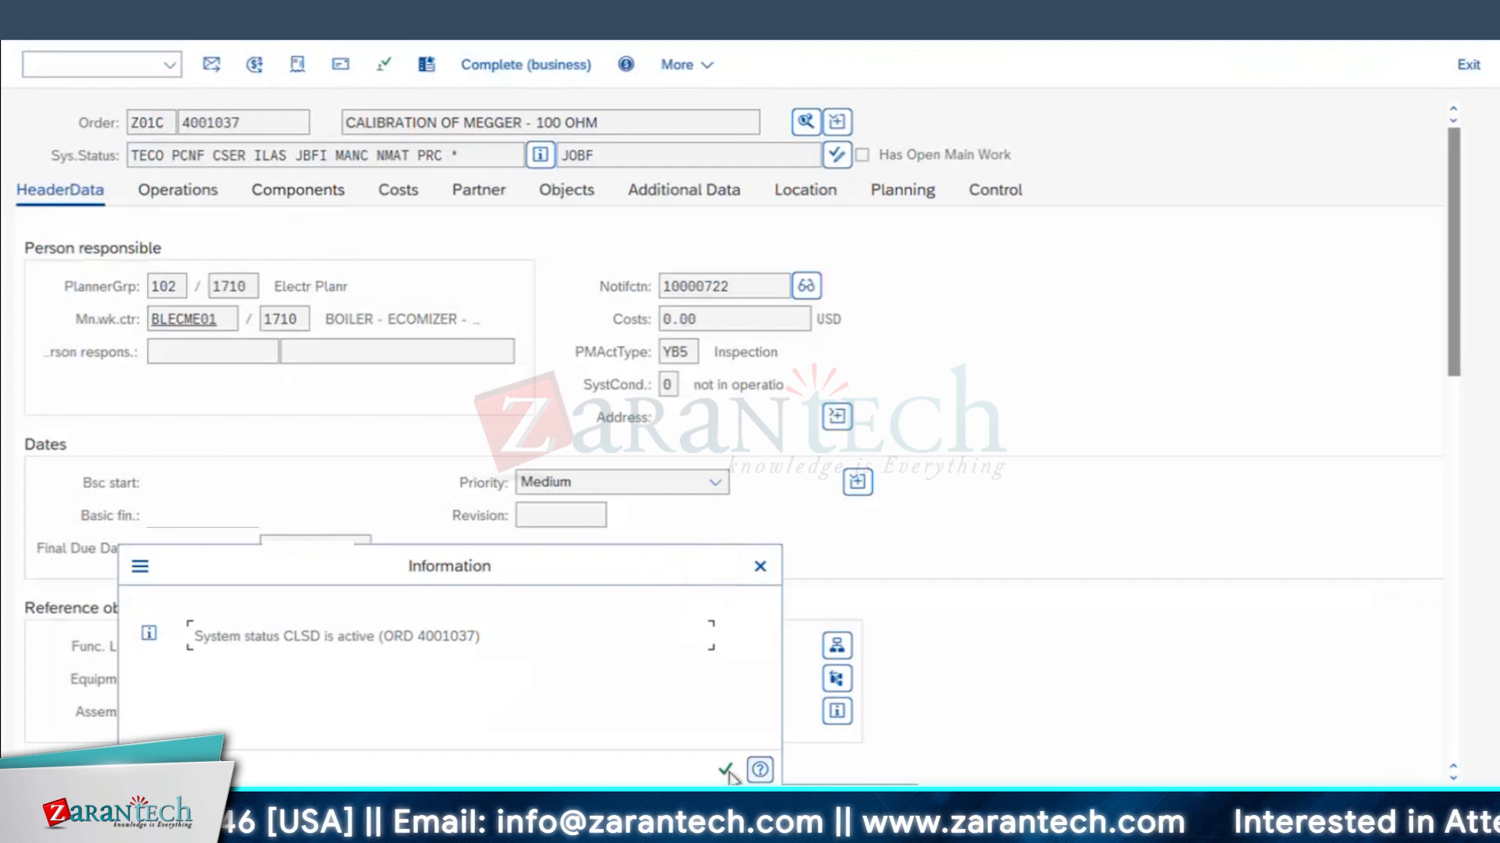
click(727, 770)
- Reopen the closed calibration order and review its operations and system status line
click(342, 279)
key(Return)
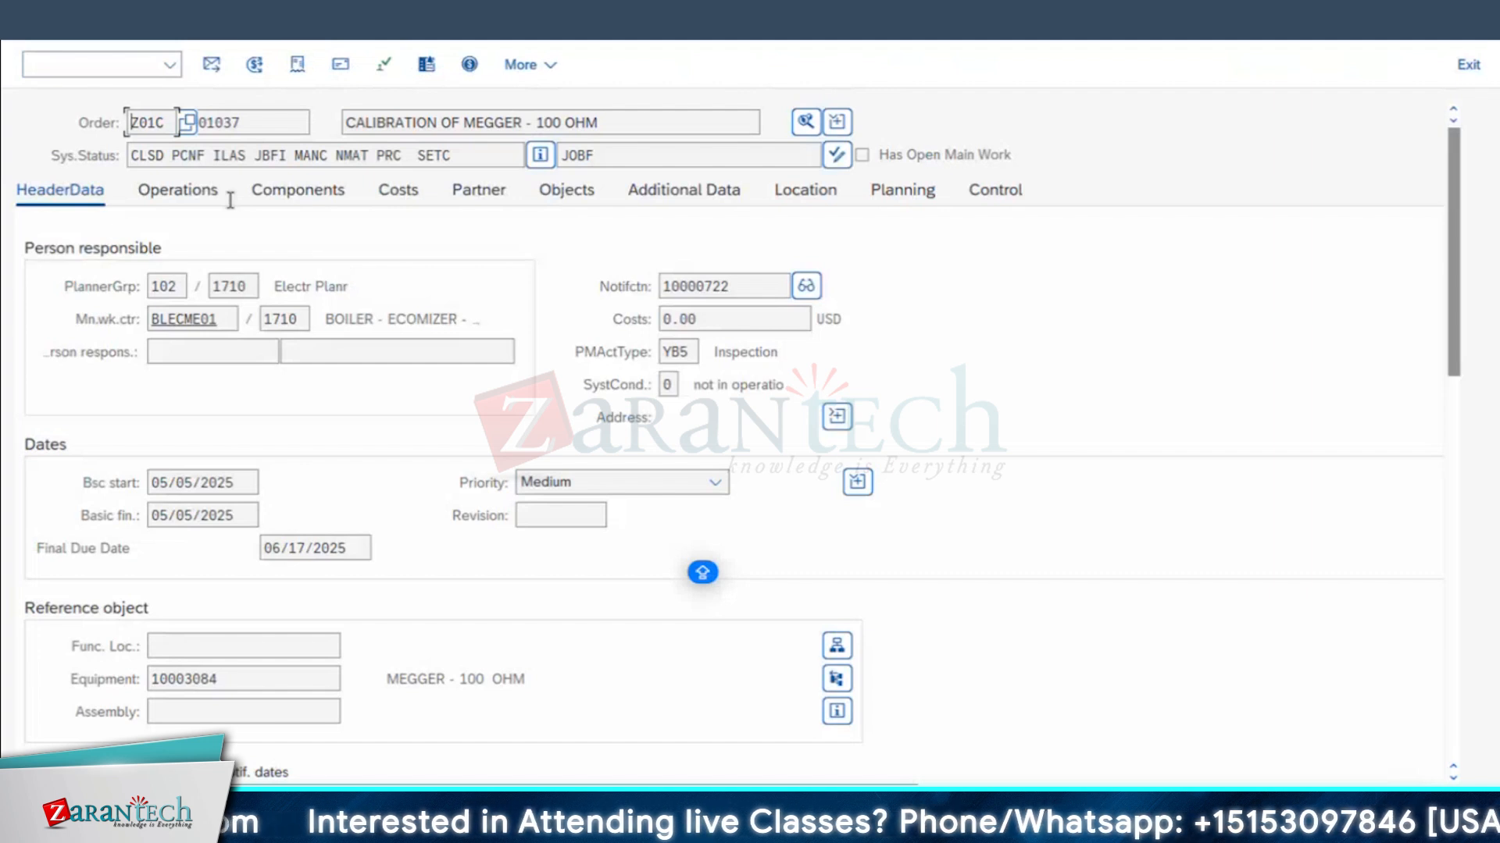
click(254, 269)
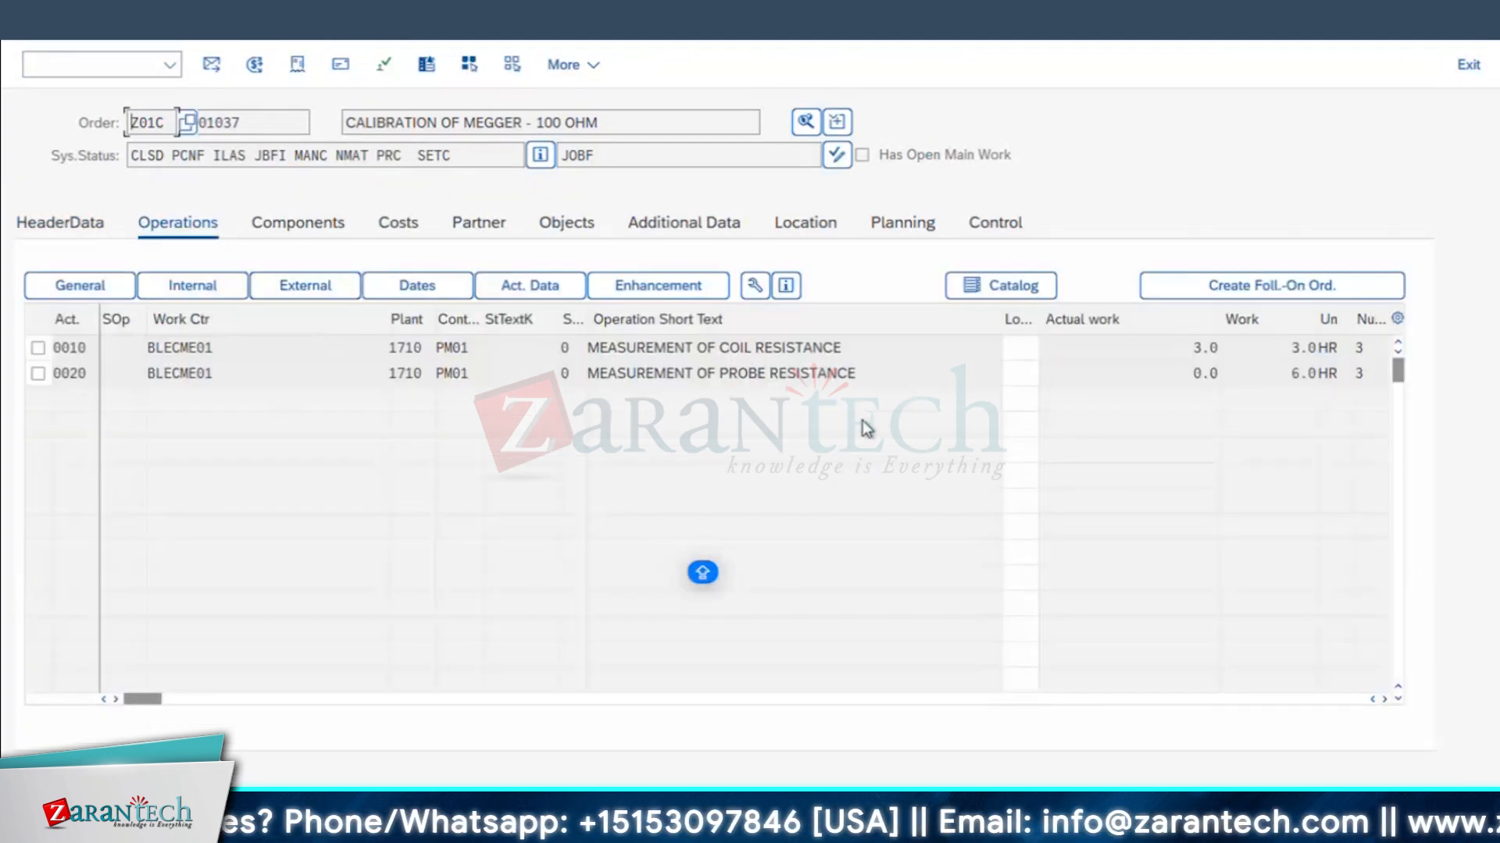
double_click(135, 156)
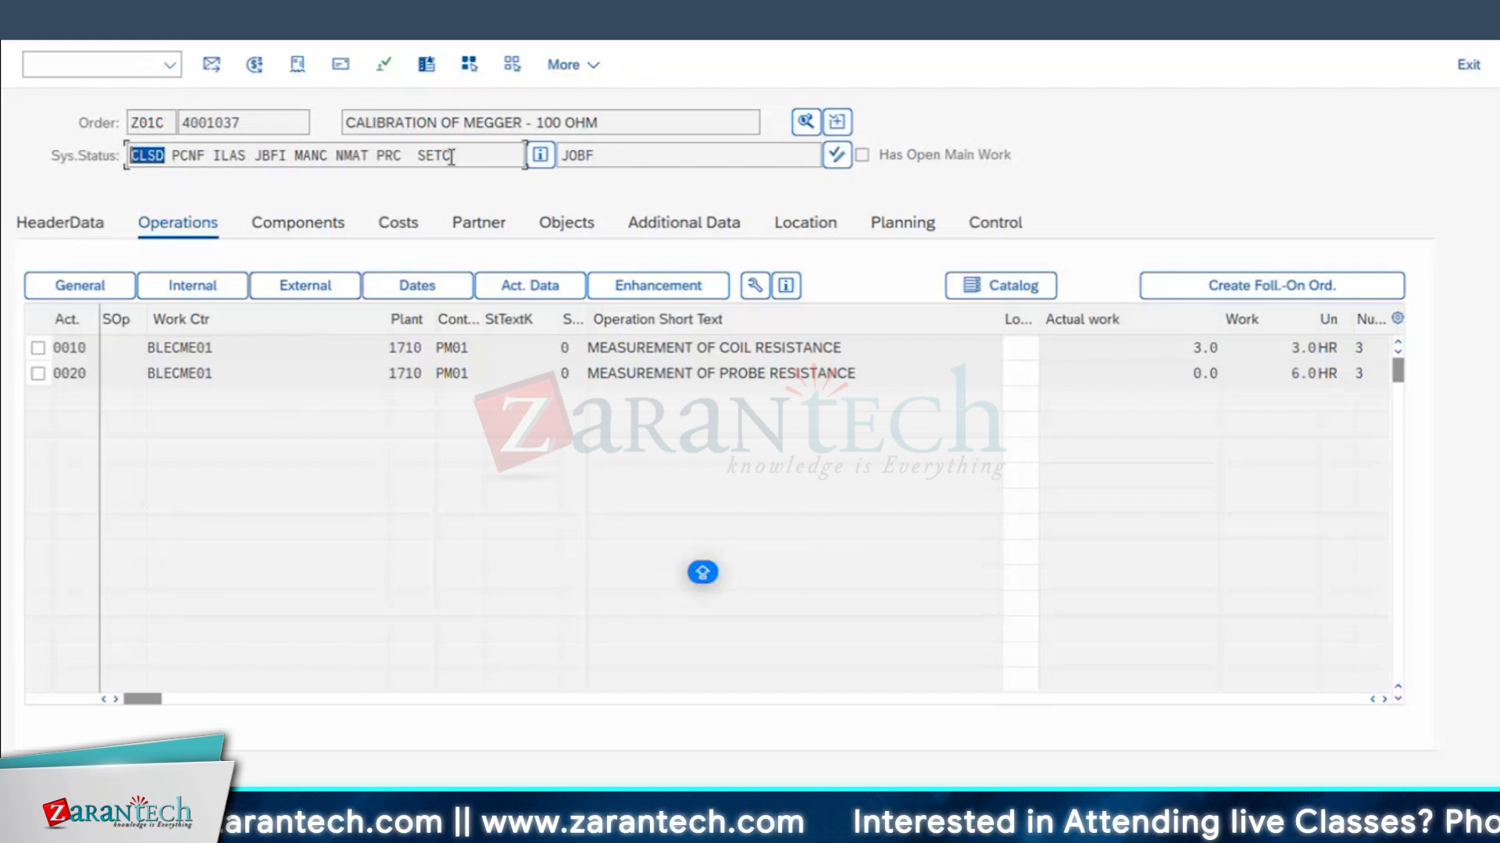
drag(451, 158, 129, 156)
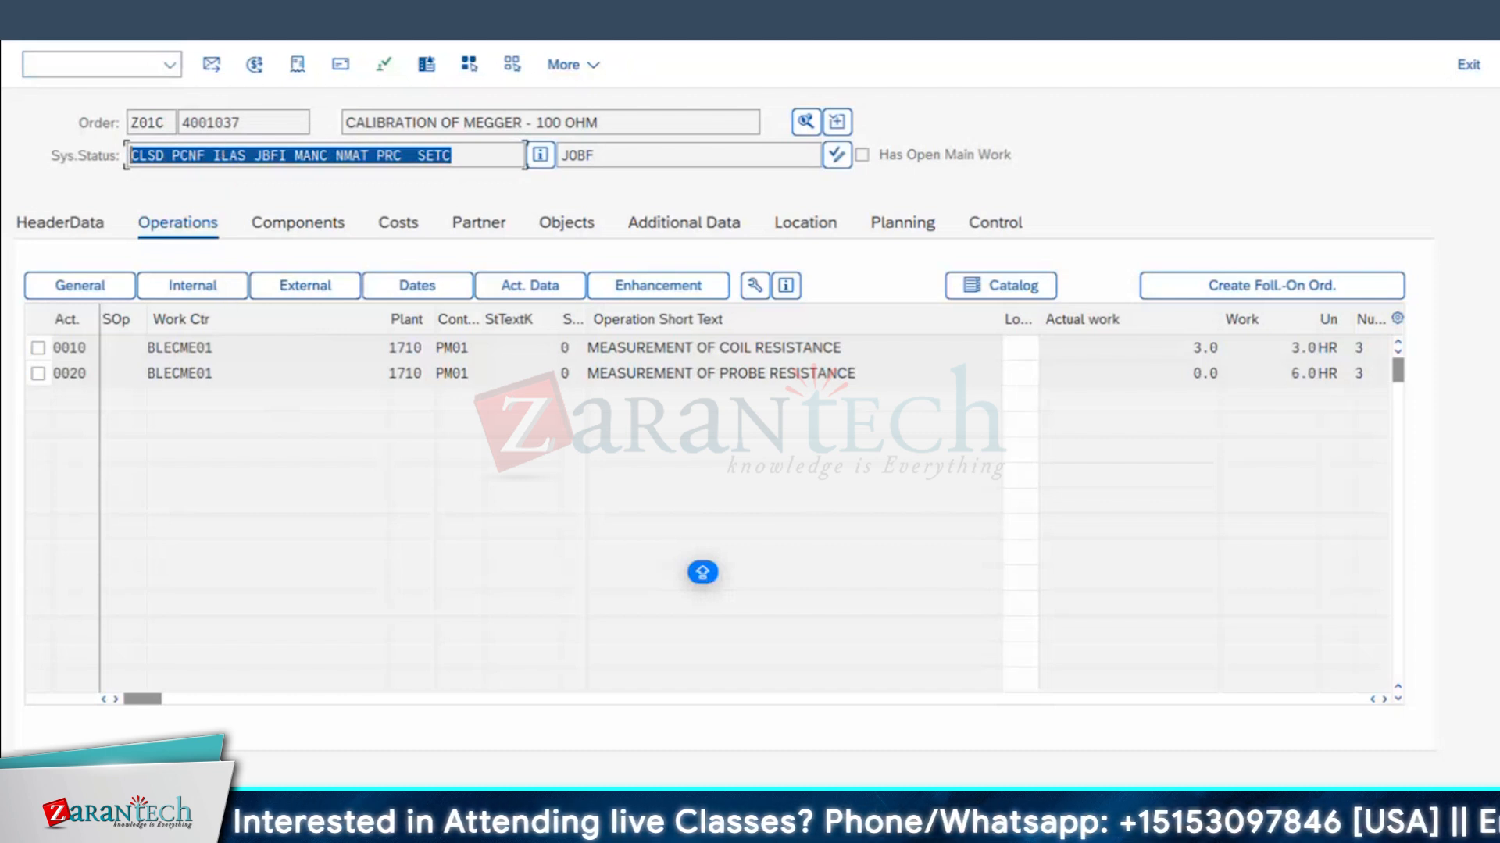
- Cancel the business completion of the calibration order
click(66, 14)
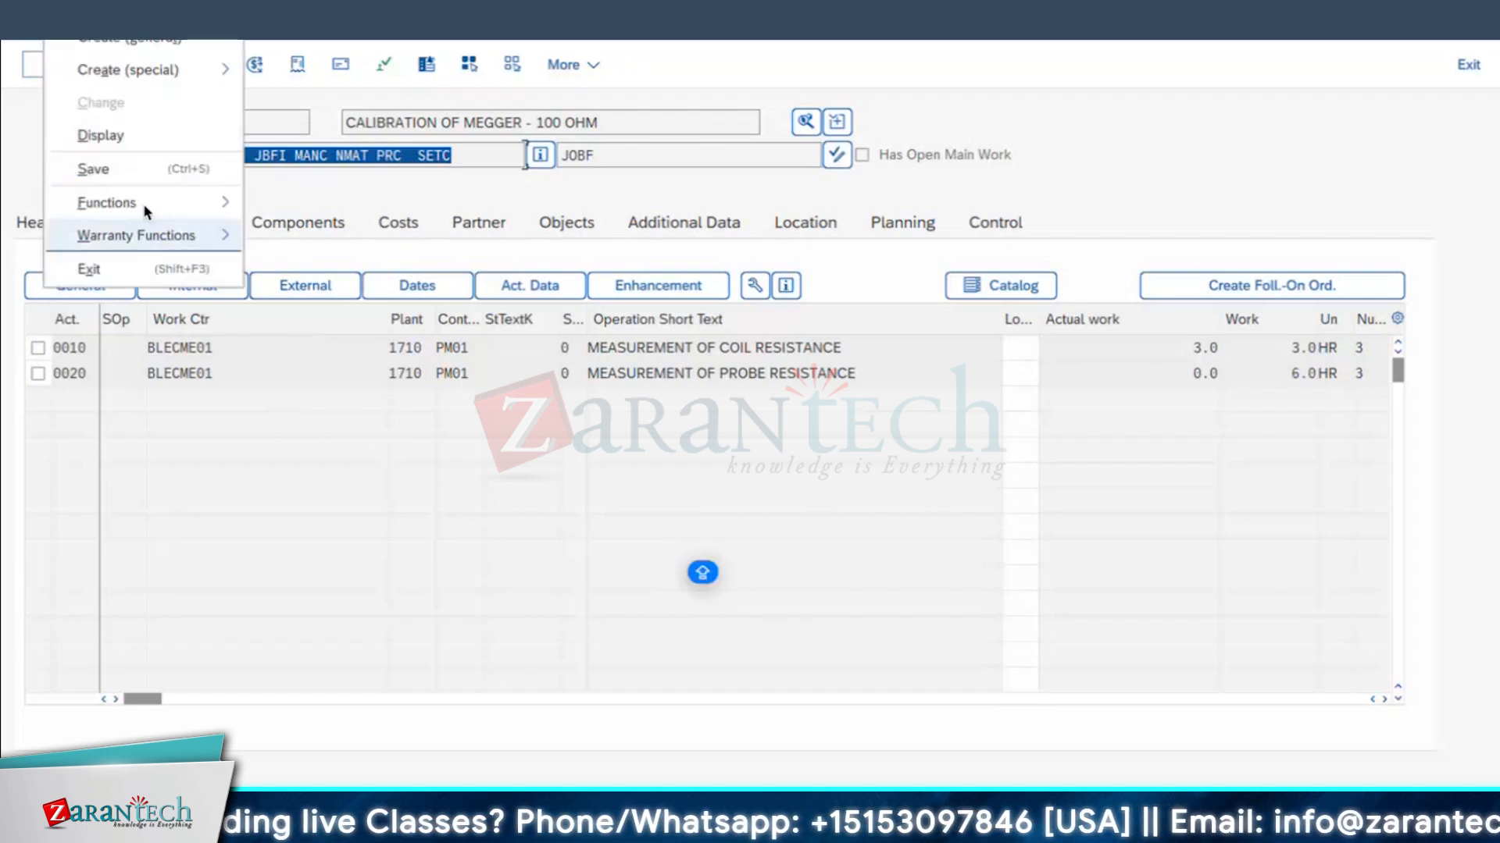
mouse_move(148, 200)
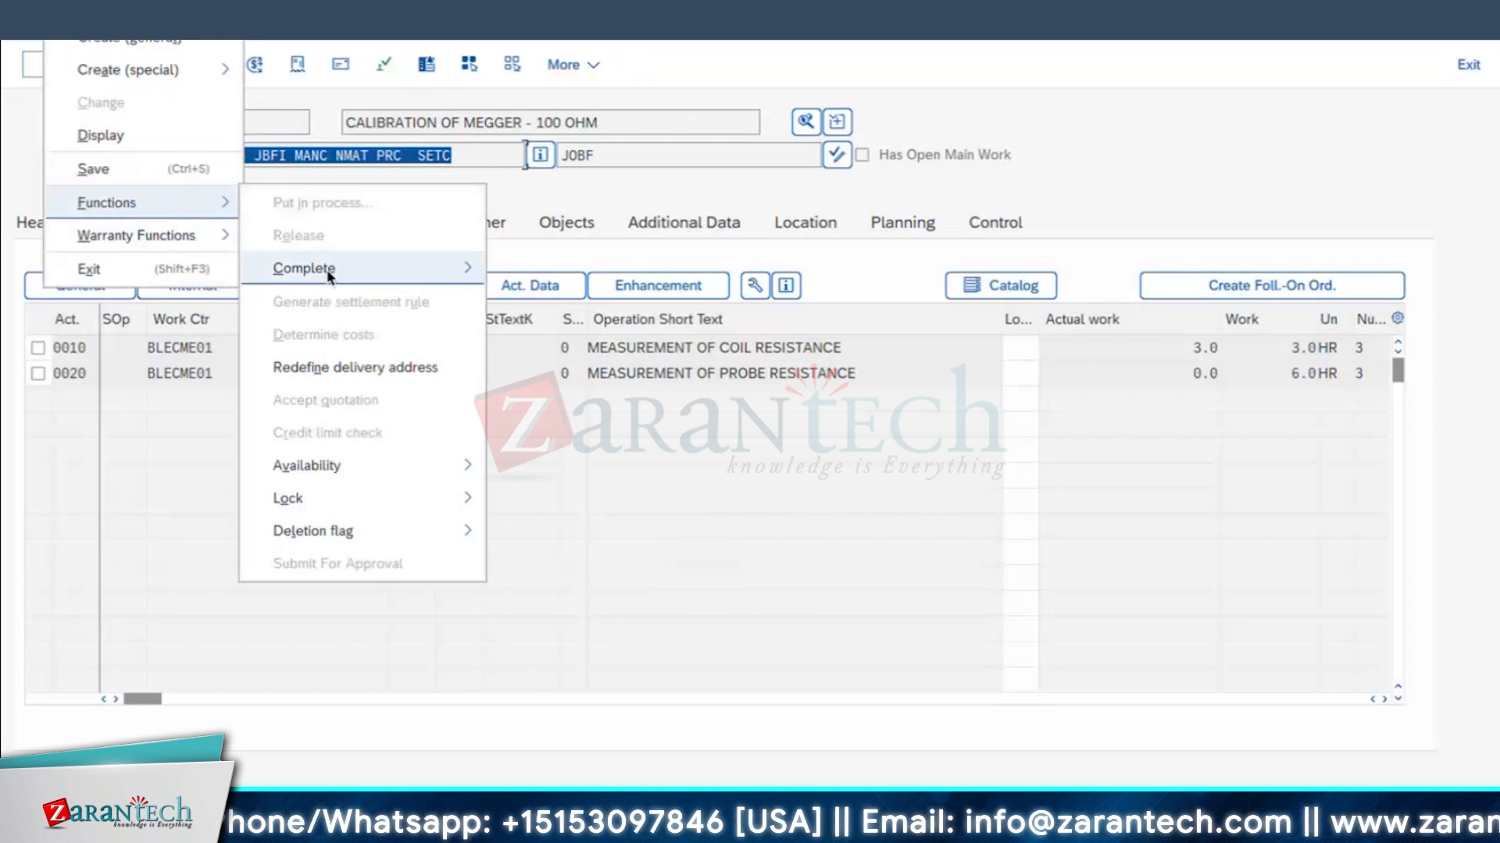
mouse_move(351, 270)
click(543, 369)
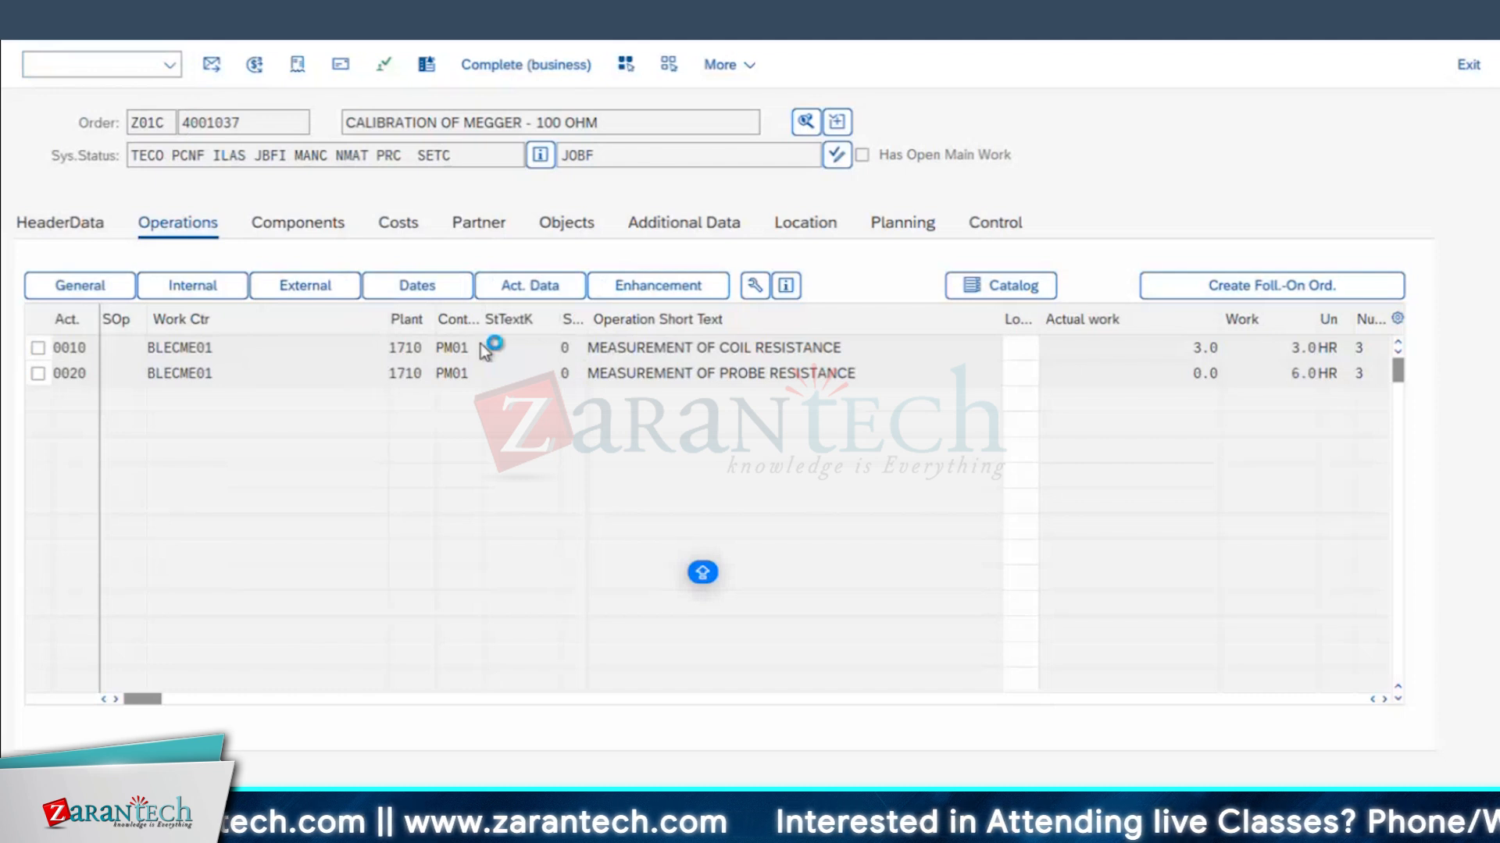
- Reverse the calibration order's settlement for period 8 of 2024 with Test Run off, and open the reversal's detail list
click(687, 836)
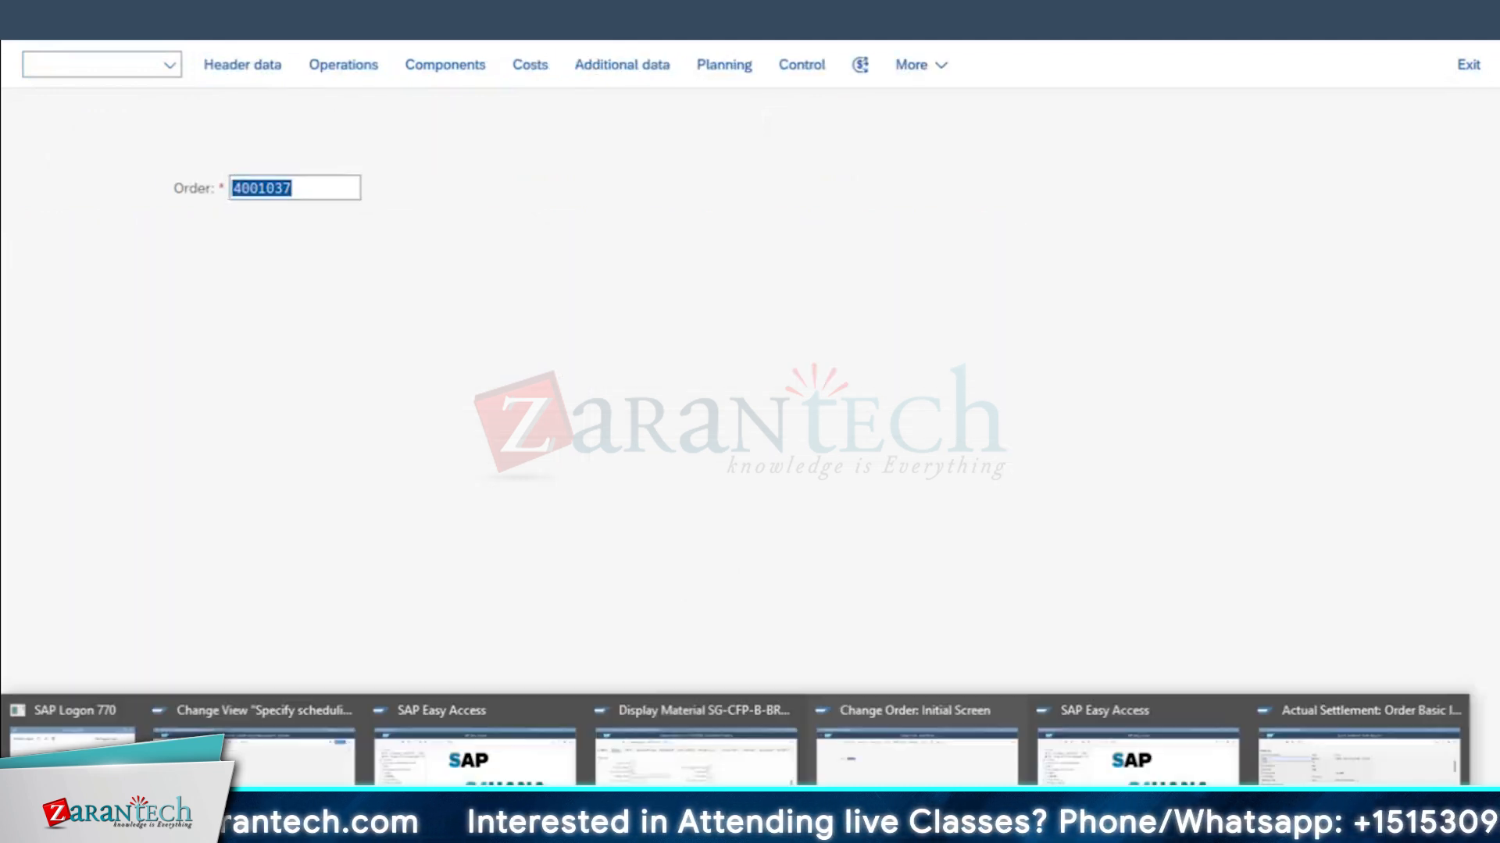
click(1358, 756)
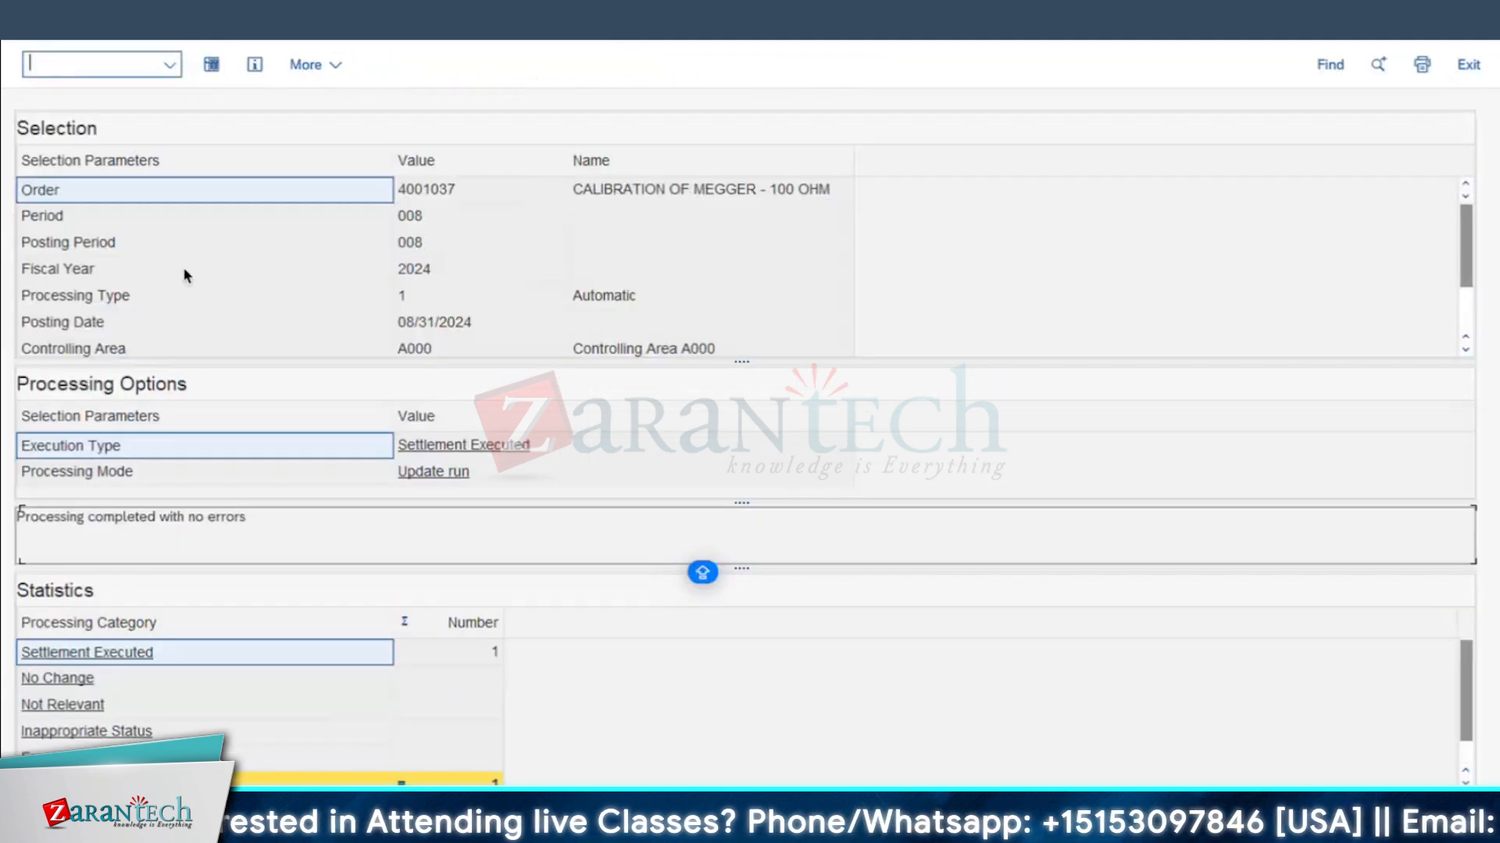
click(39, 22)
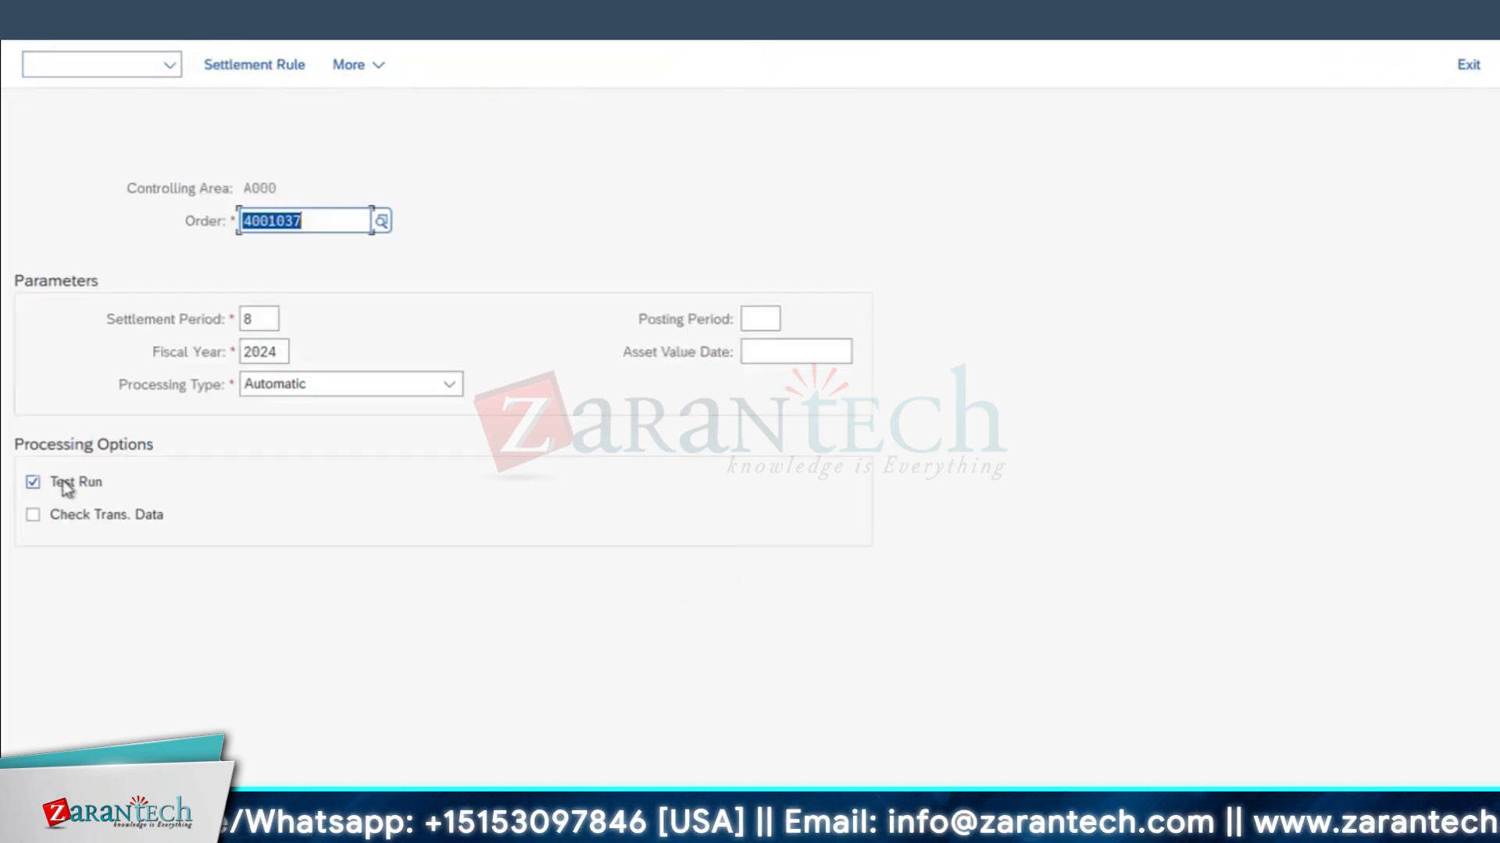
click(65, 485)
click(101, 64)
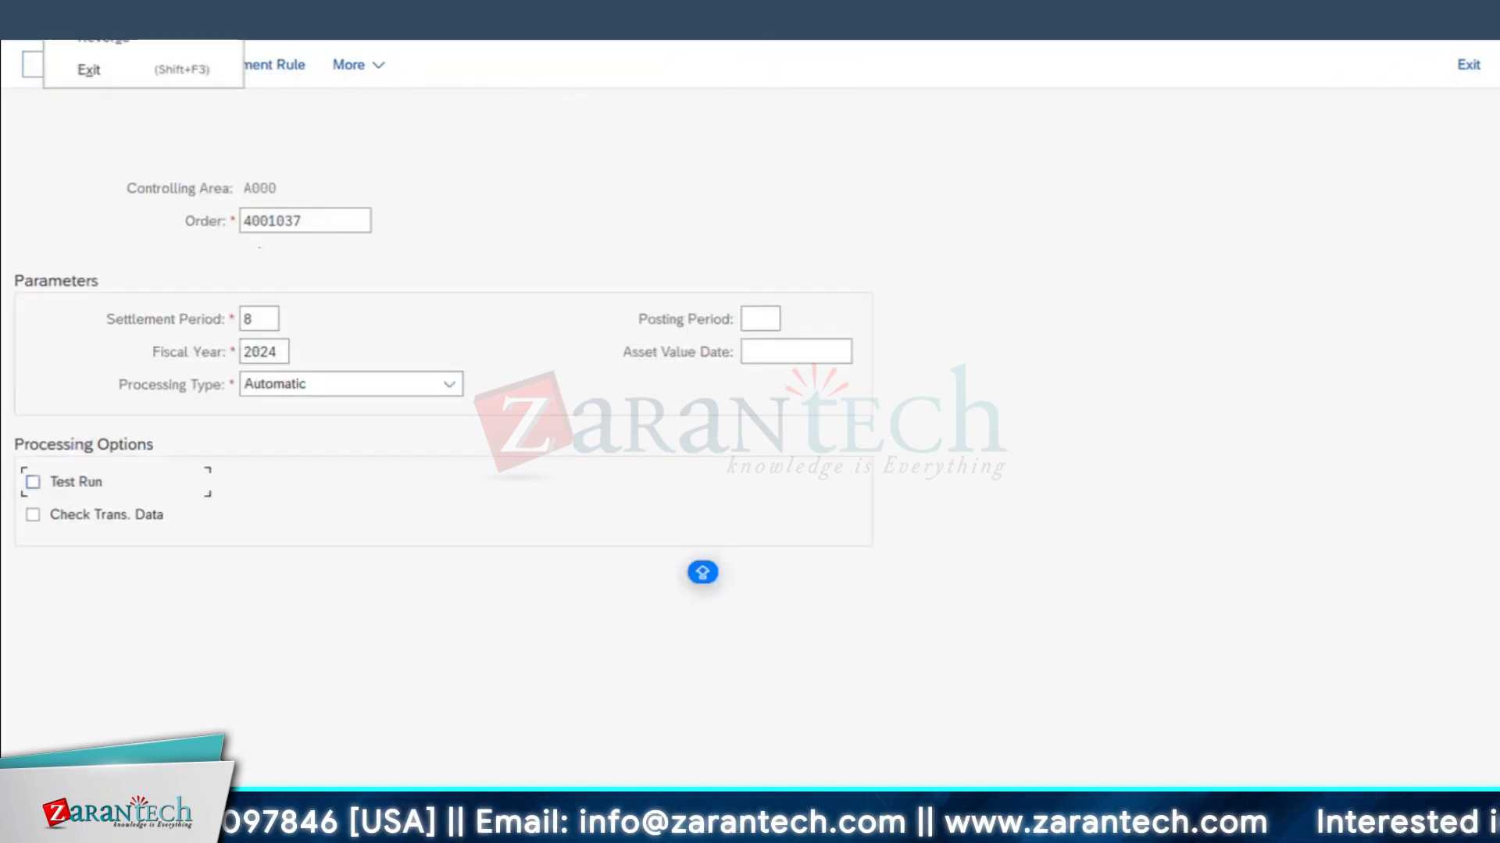
click(102, 45)
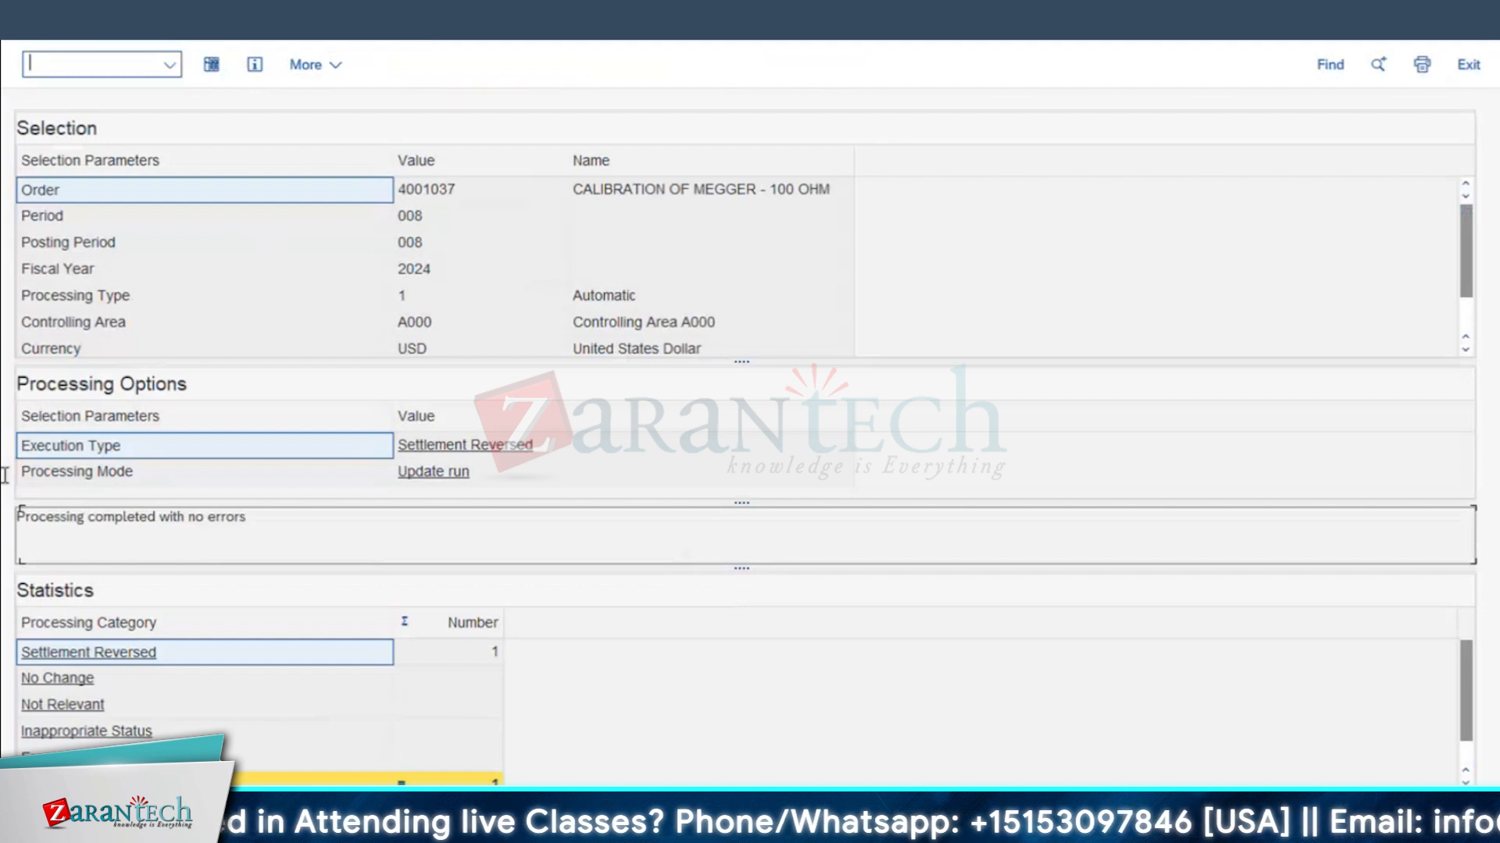
triple_click(220, 532)
click(209, 66)
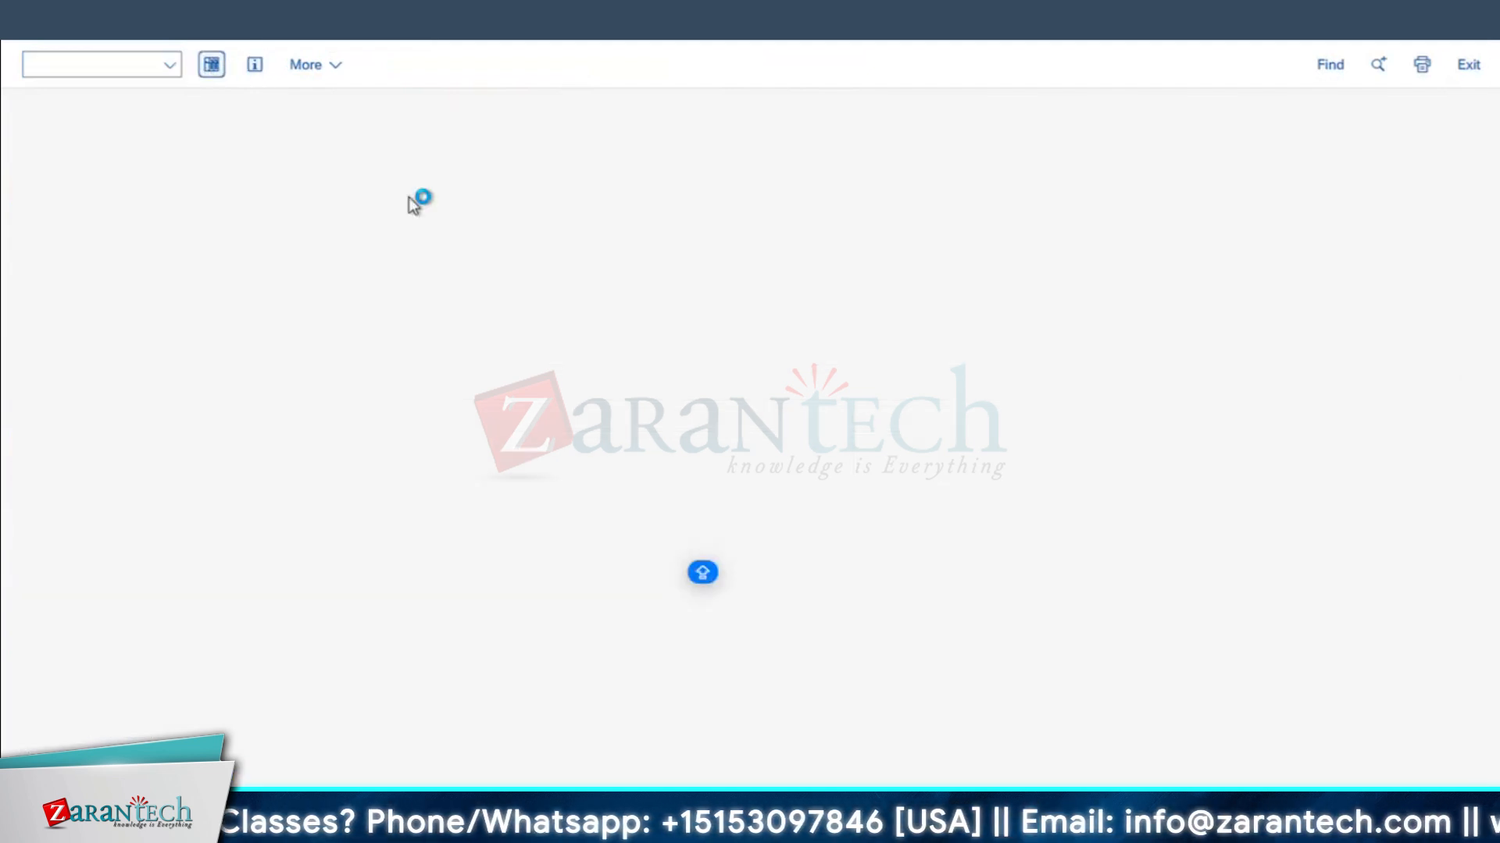
- Leave the settlement reversal's detail list and reopen the calibration order in its change session
click(556, 273)
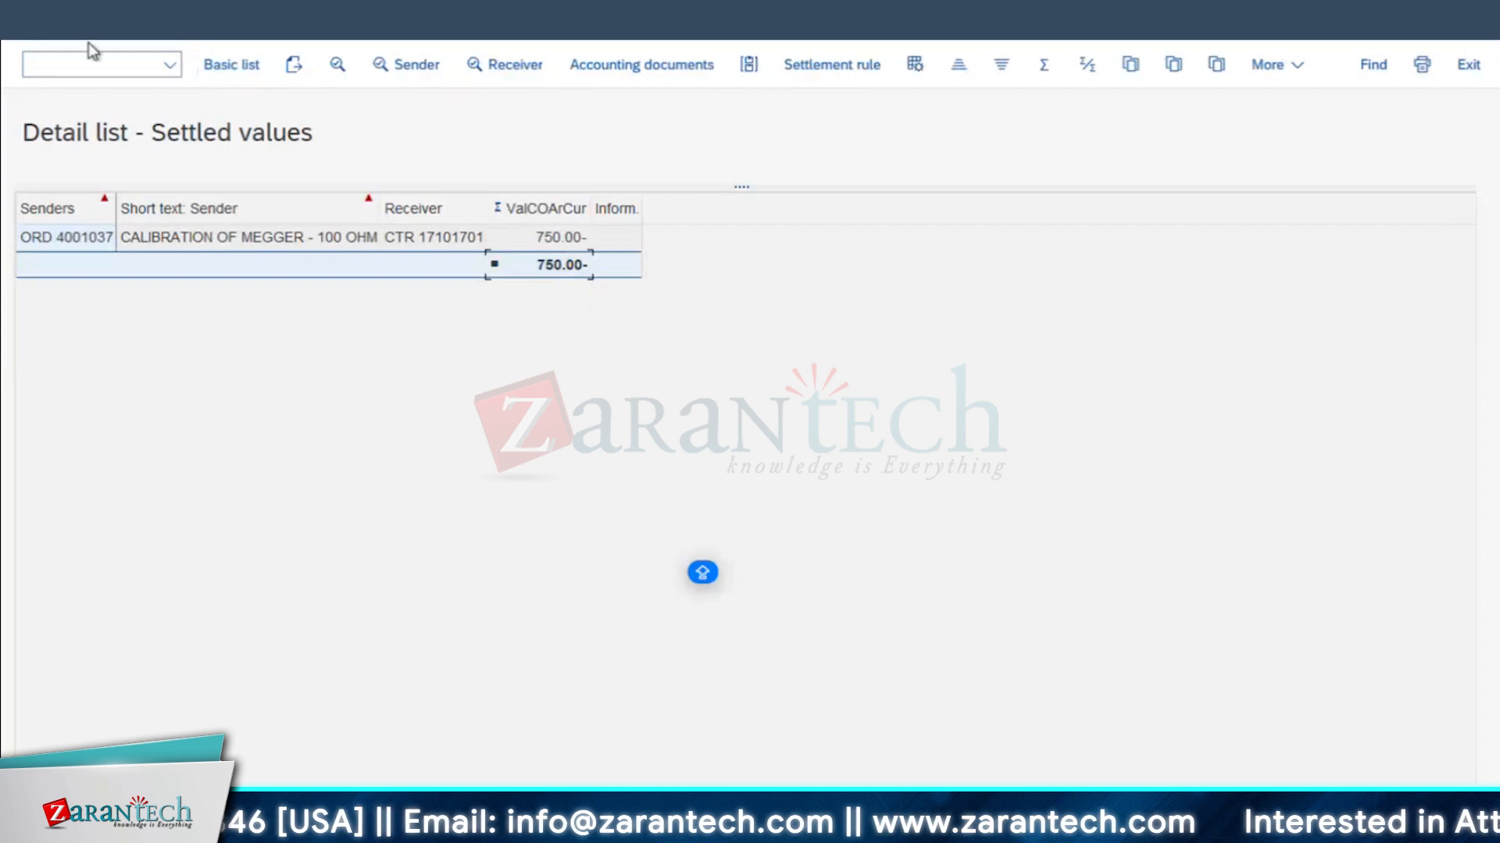
click(27, 31)
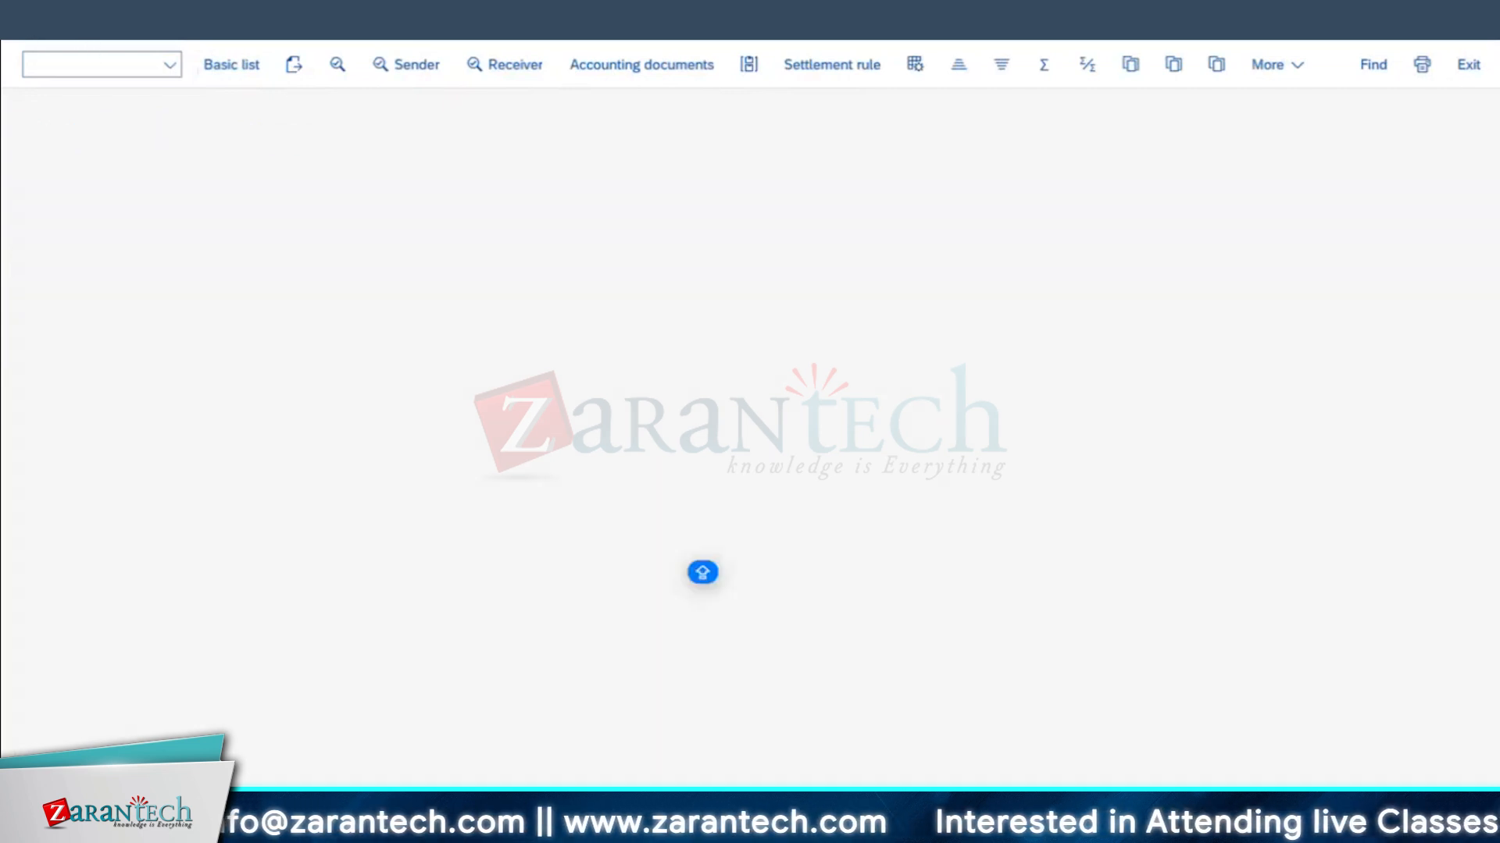
click(28, 31)
click(703, 826)
click(917, 750)
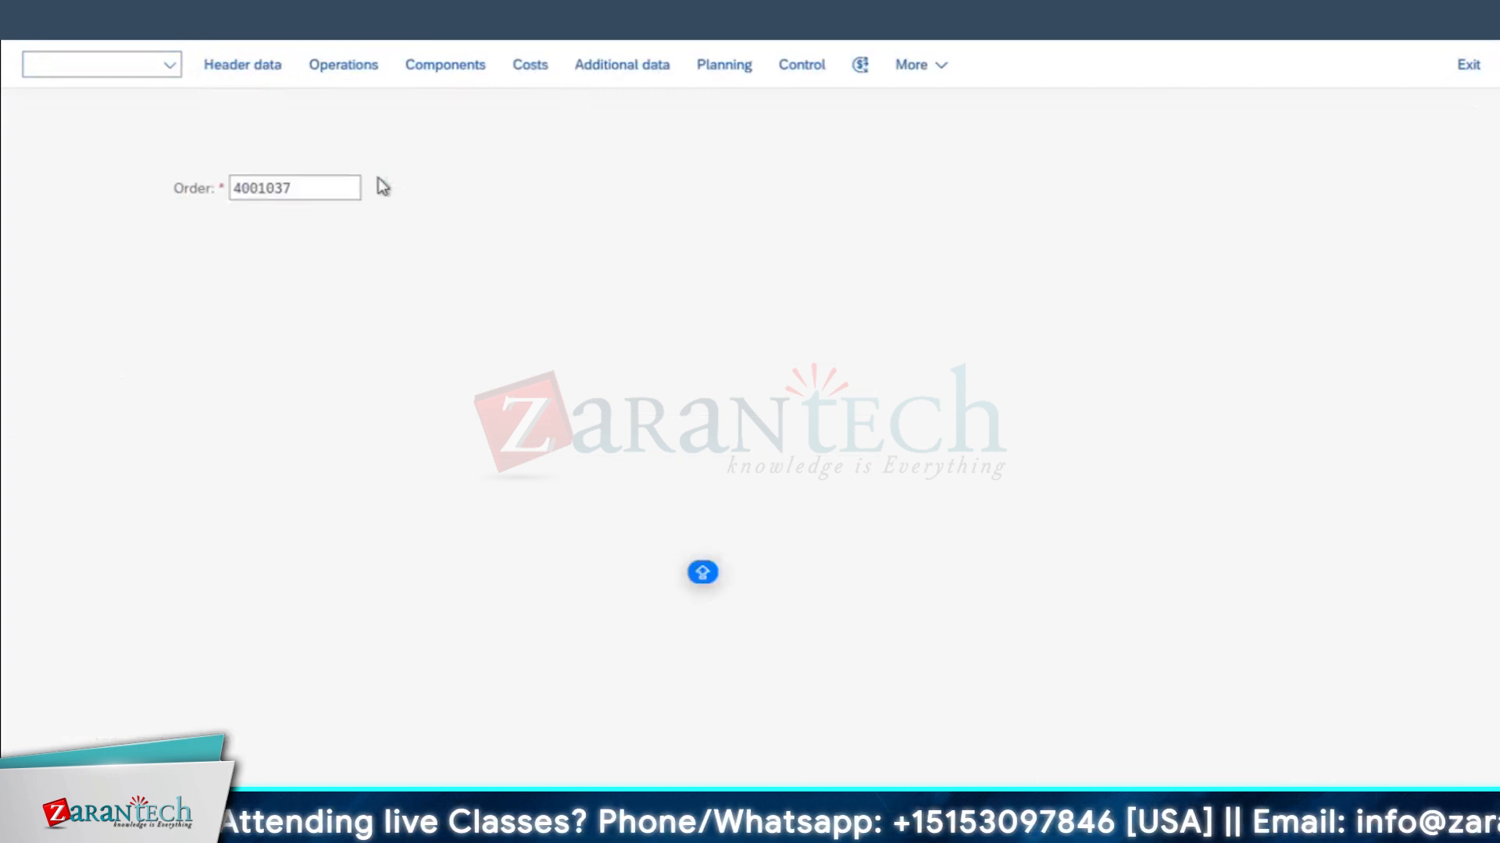
key(Return)
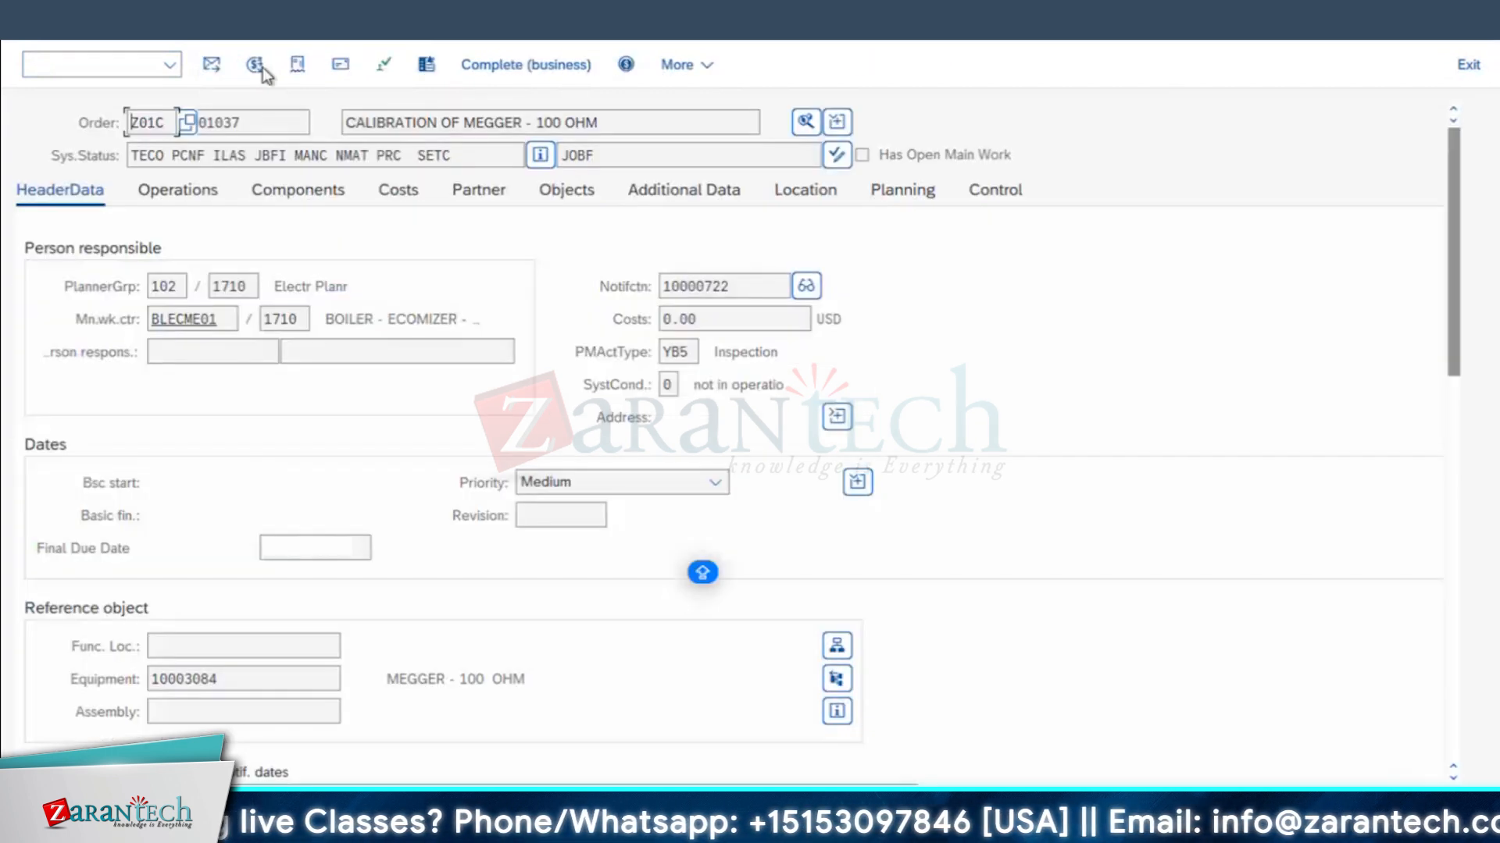
- Try to complete the calibration order for business, read the completion log's message and dismiss the dialogs
click(516, 68)
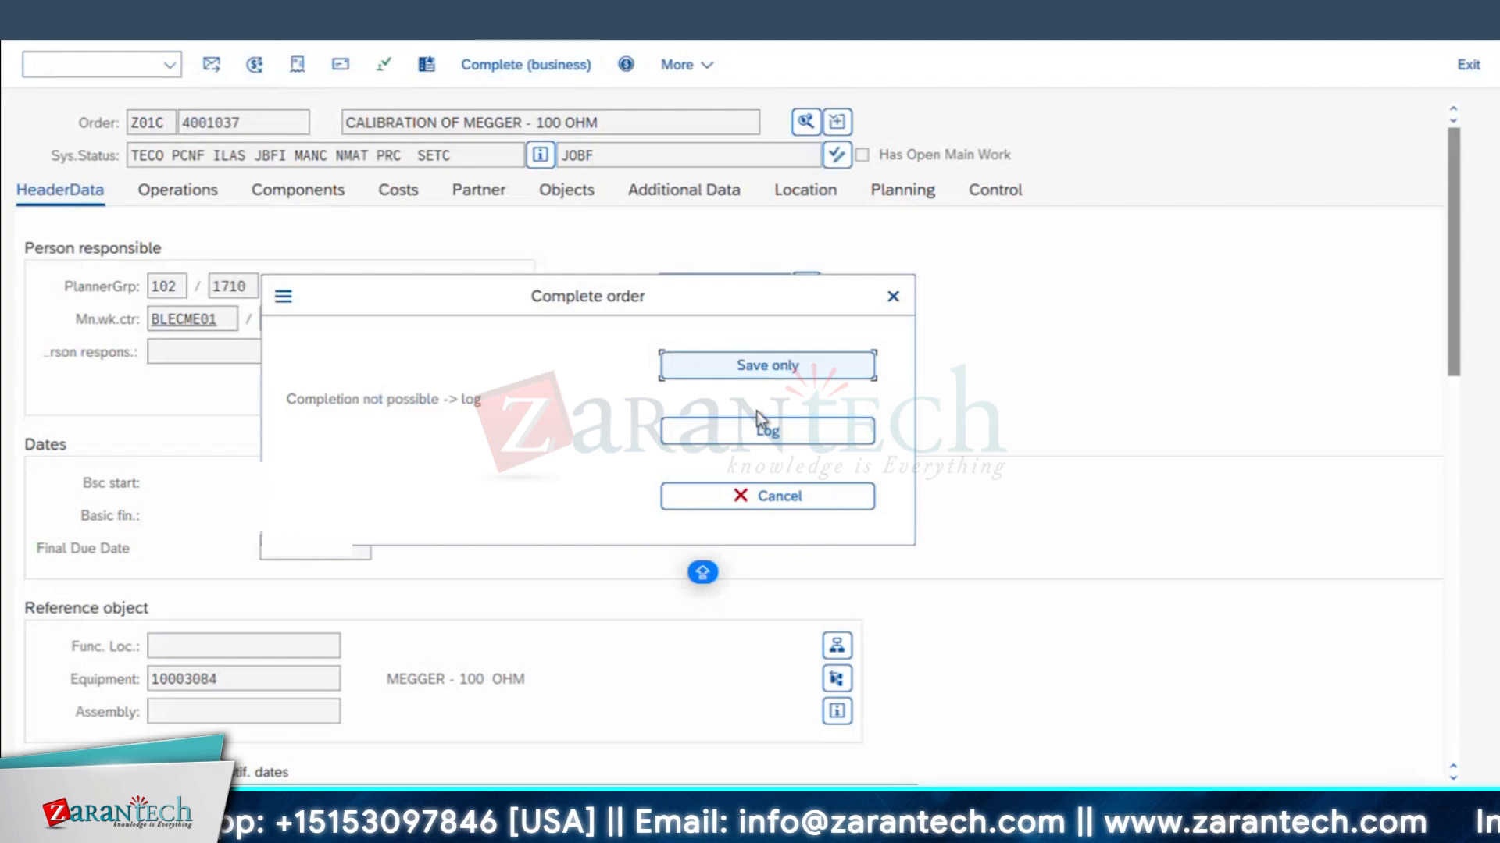
click(761, 432)
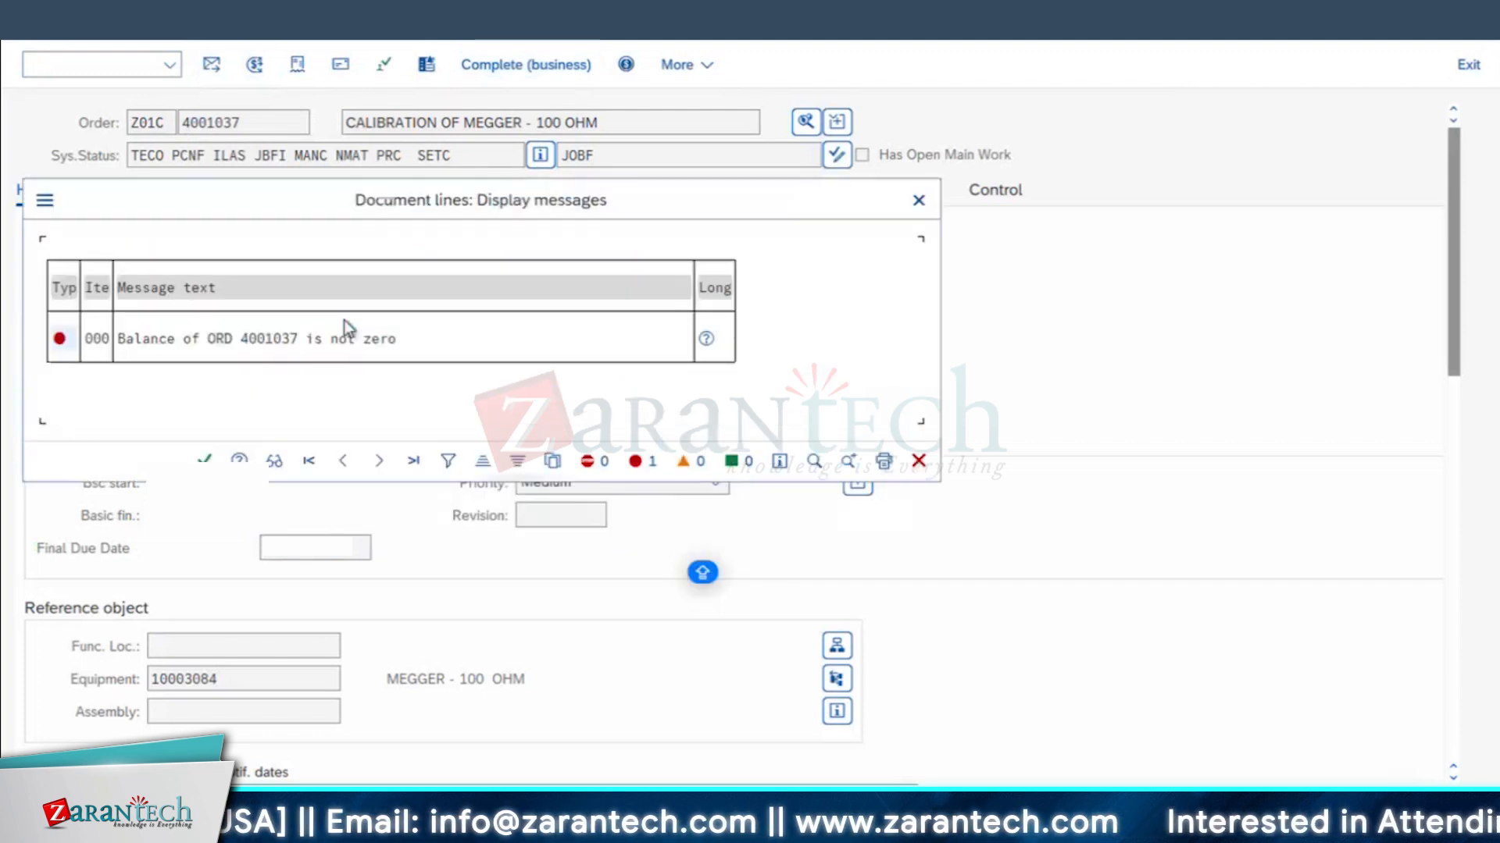
click(405, 339)
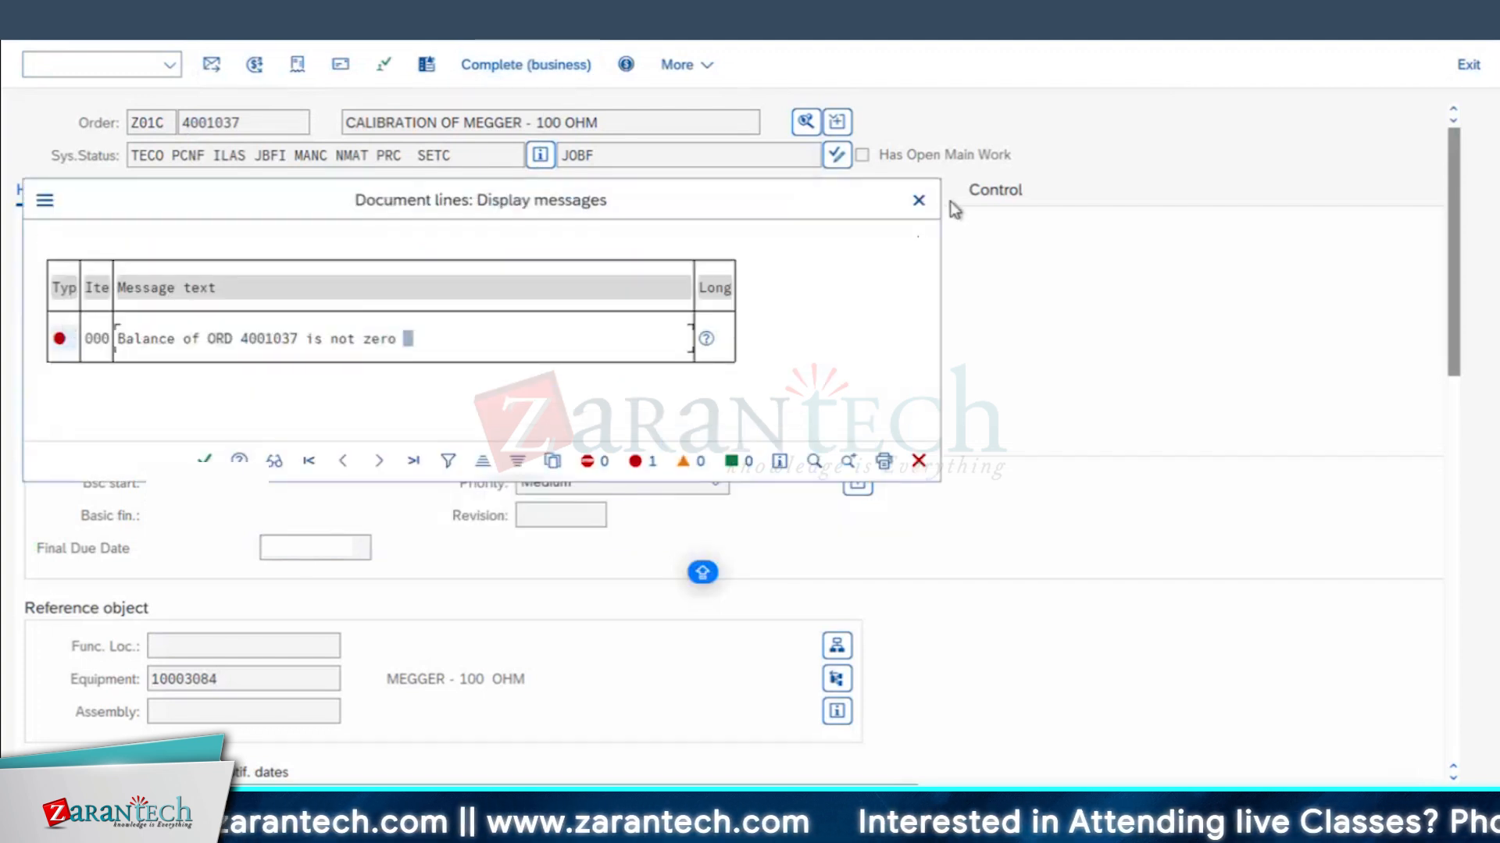
click(917, 201)
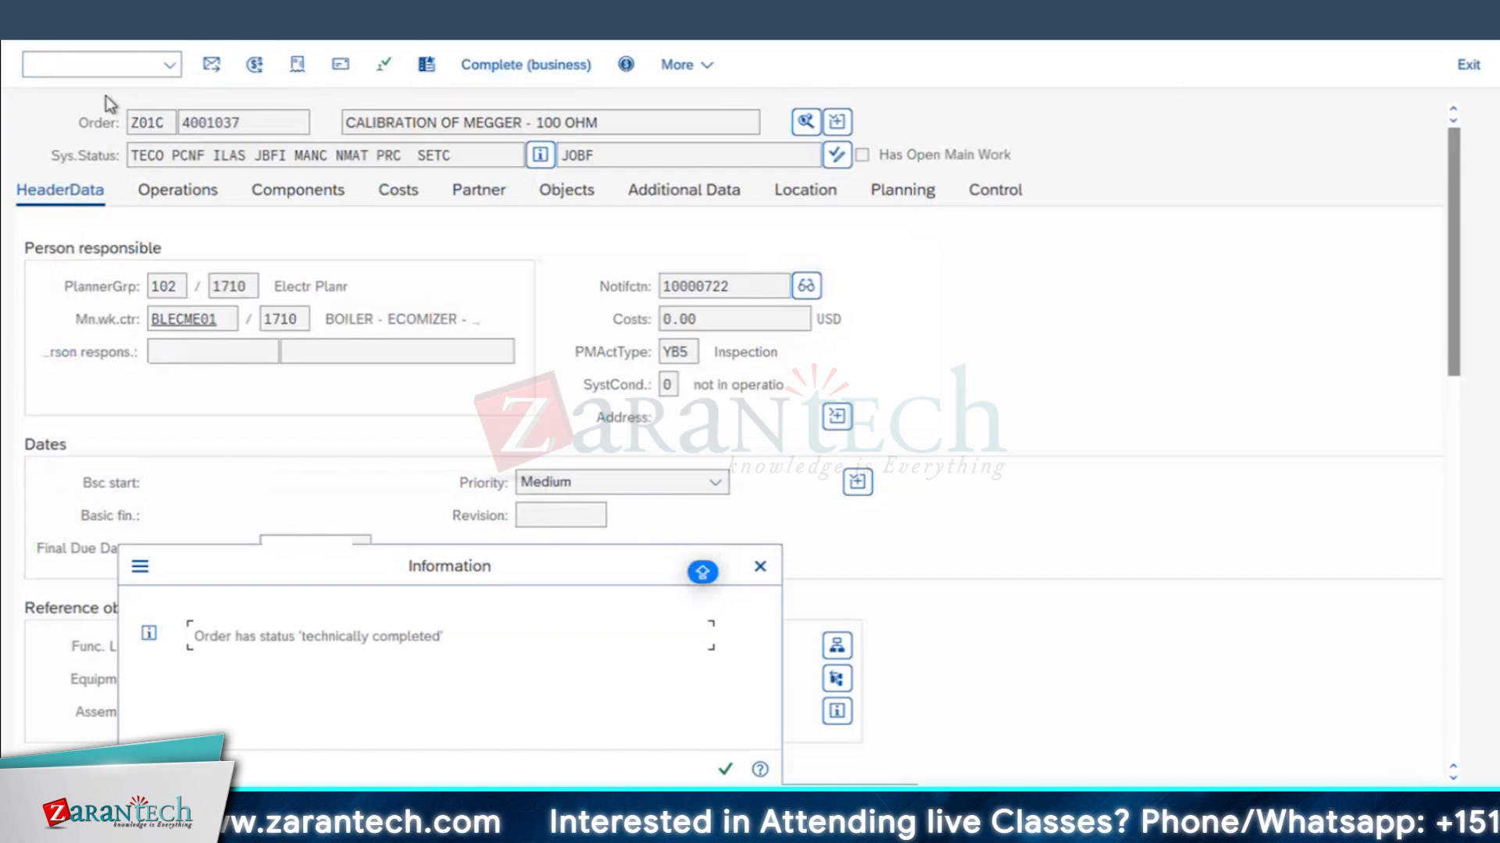
click(759, 567)
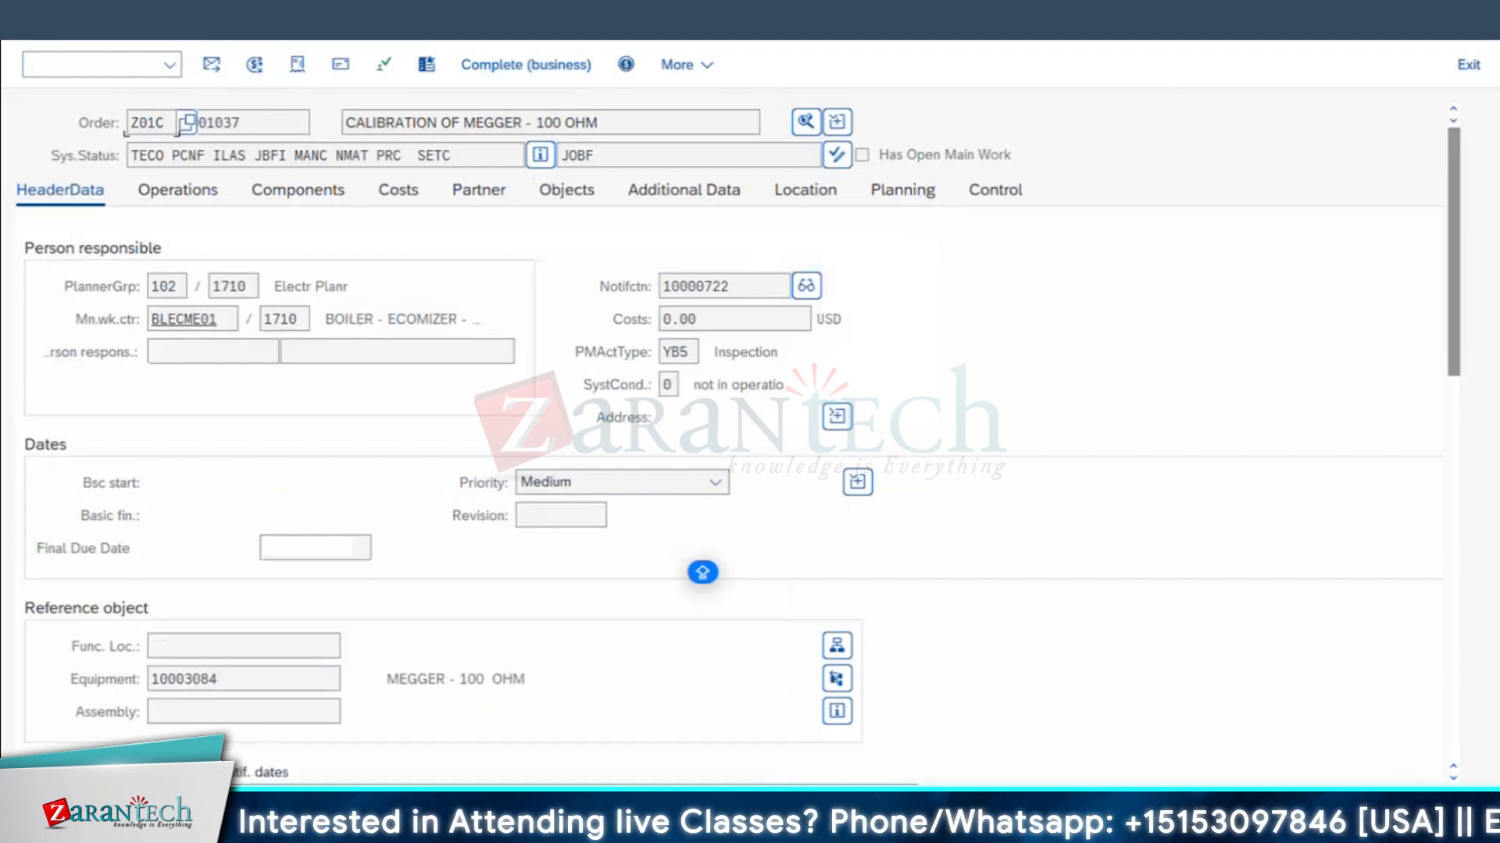
- Examine the order's available completion functions and highlight the TECO entry in its system status
click(65, 11)
mouse_move(170, 203)
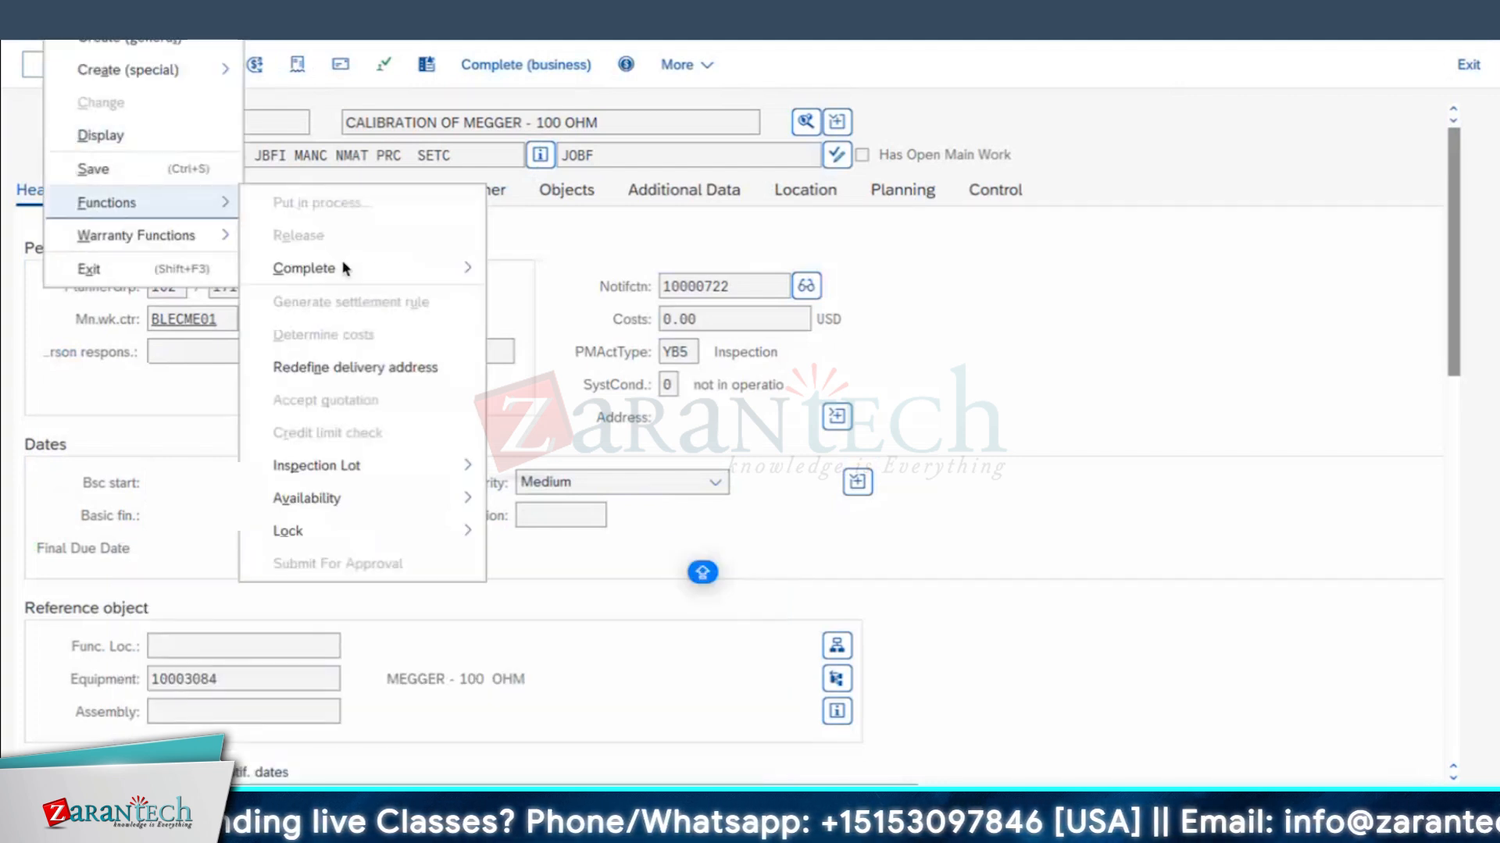
mouse_move(345, 269)
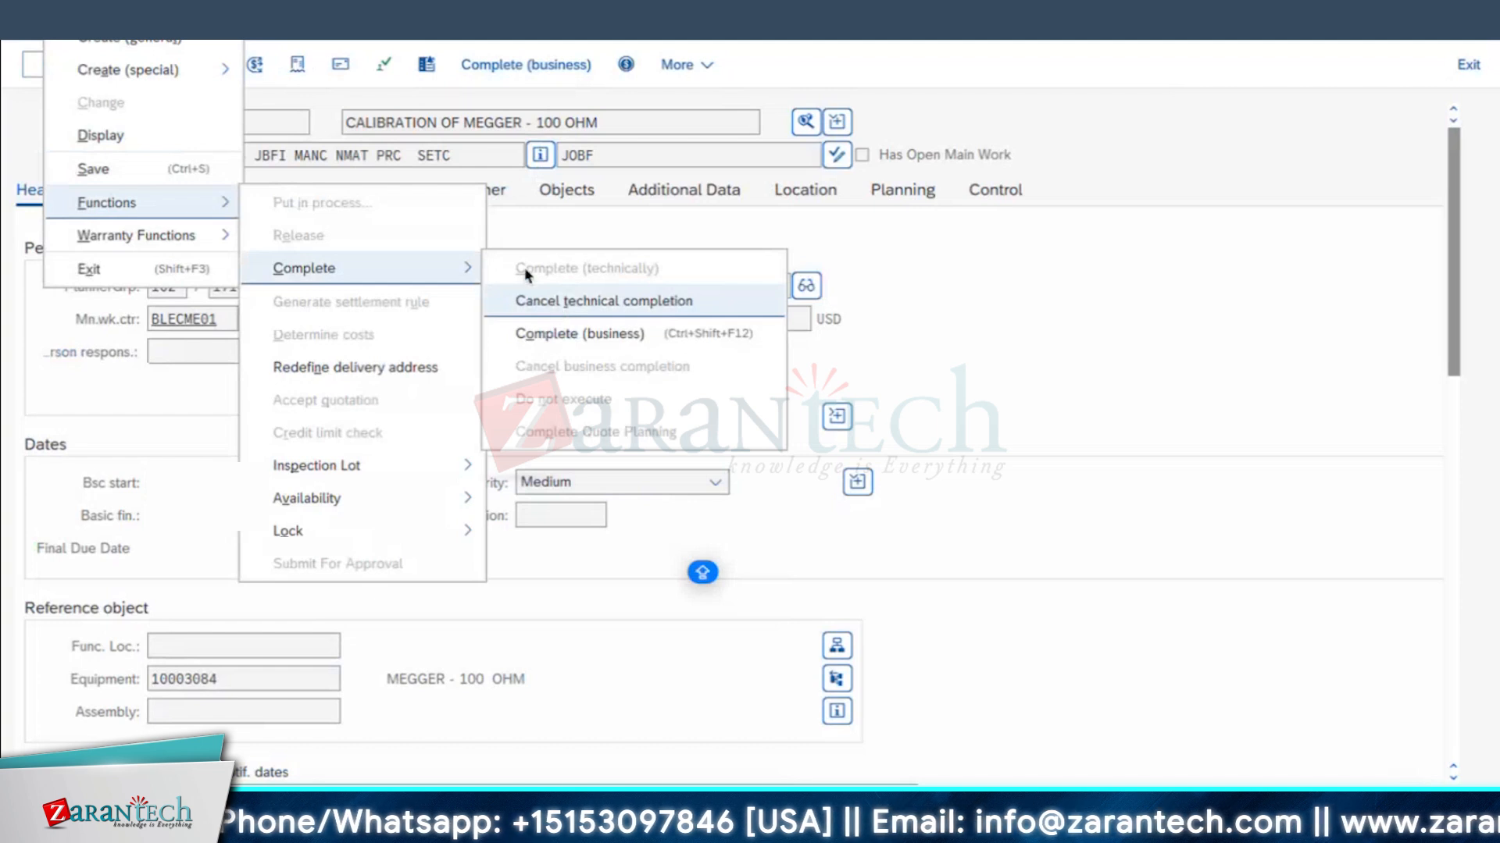
click(1054, 346)
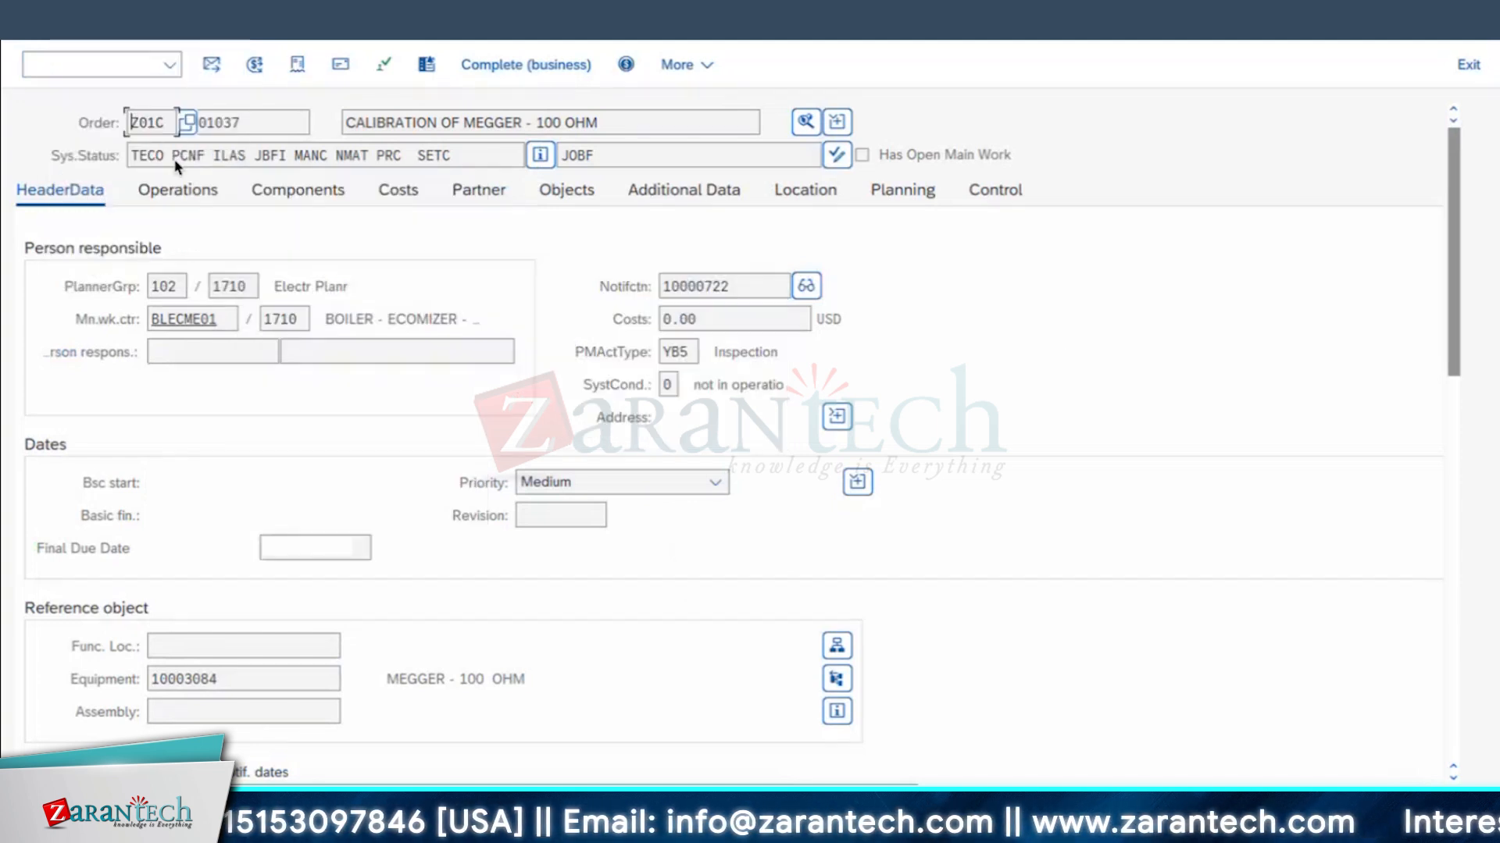
drag(165, 155, 4, 144)
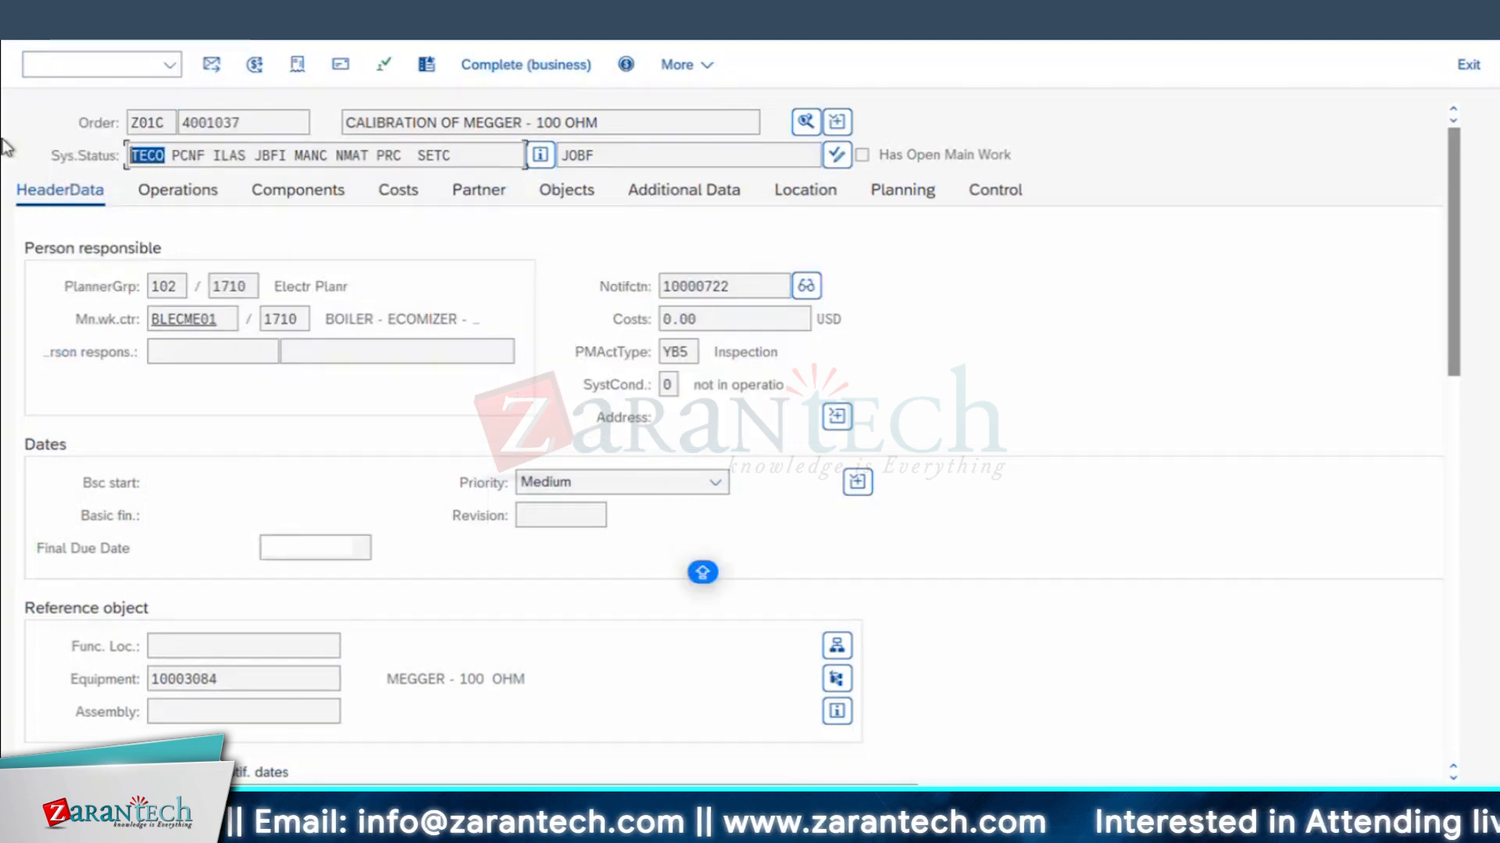